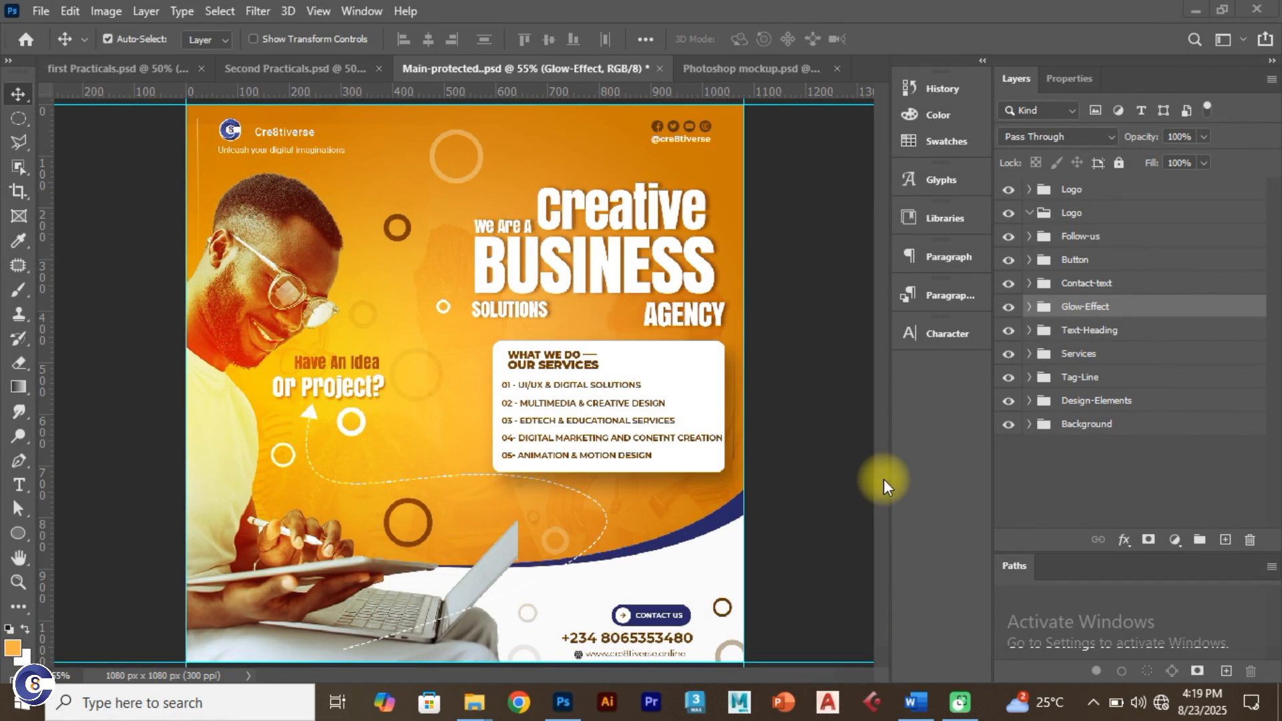
# Step: Return to the Creative Business flyer and hide every layer group above Background
pyautogui.click(127, 74)
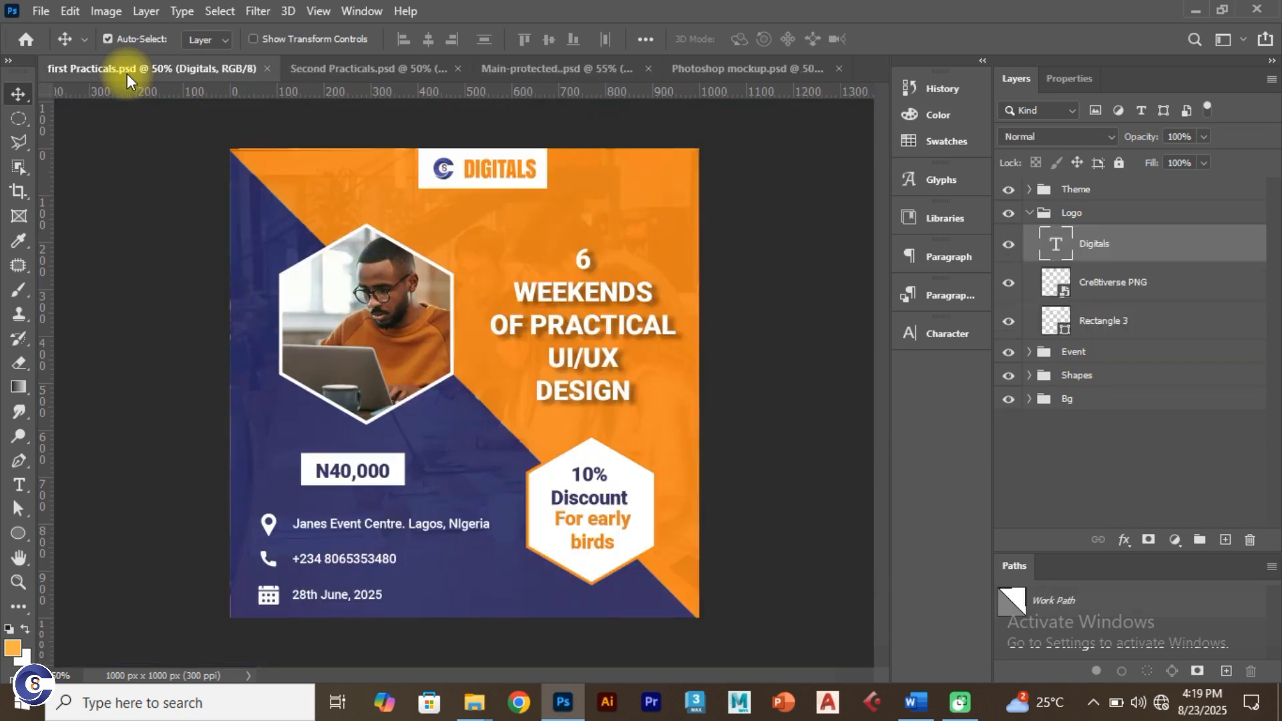
pyautogui.click(334, 71)
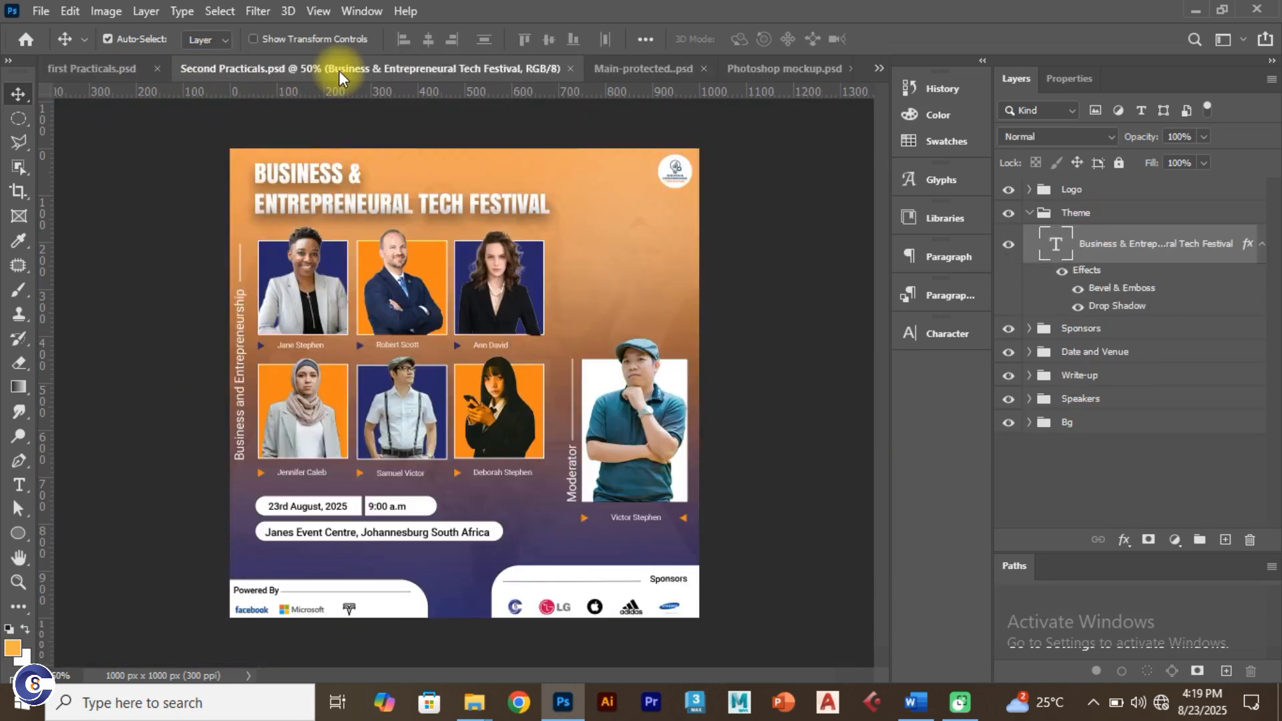
pyautogui.click(615, 69)
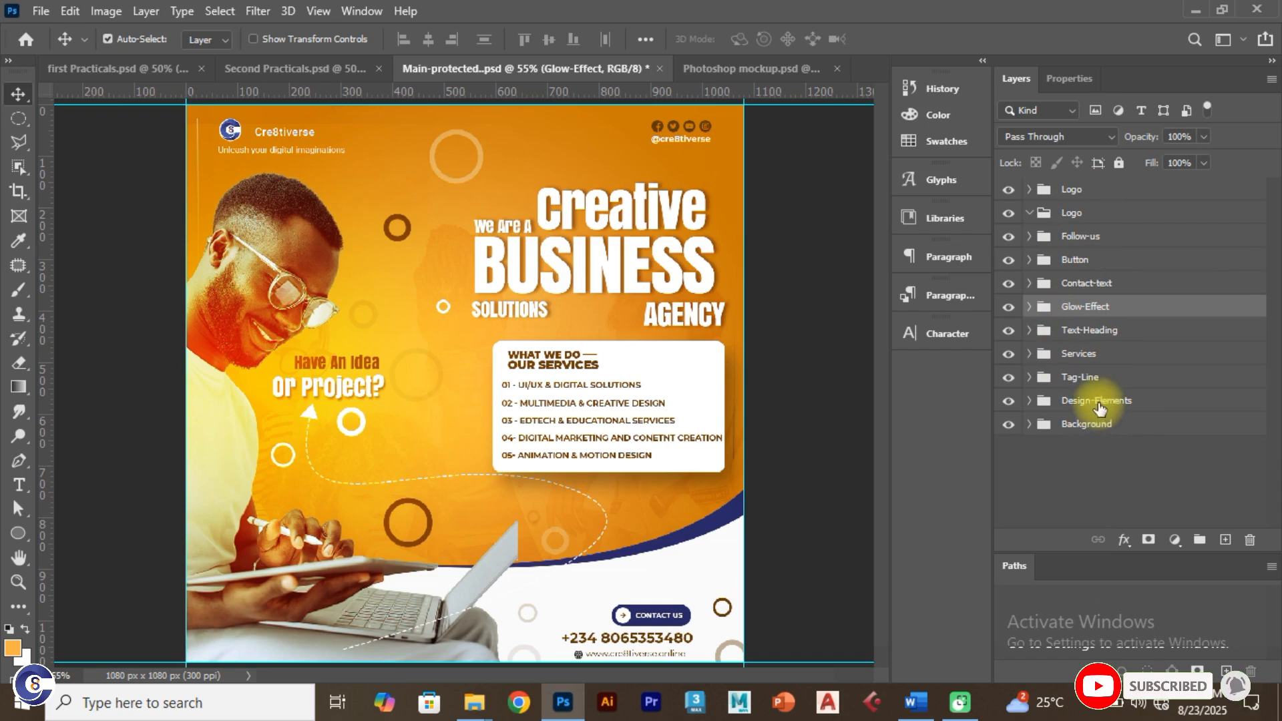
pyautogui.click(1032, 212)
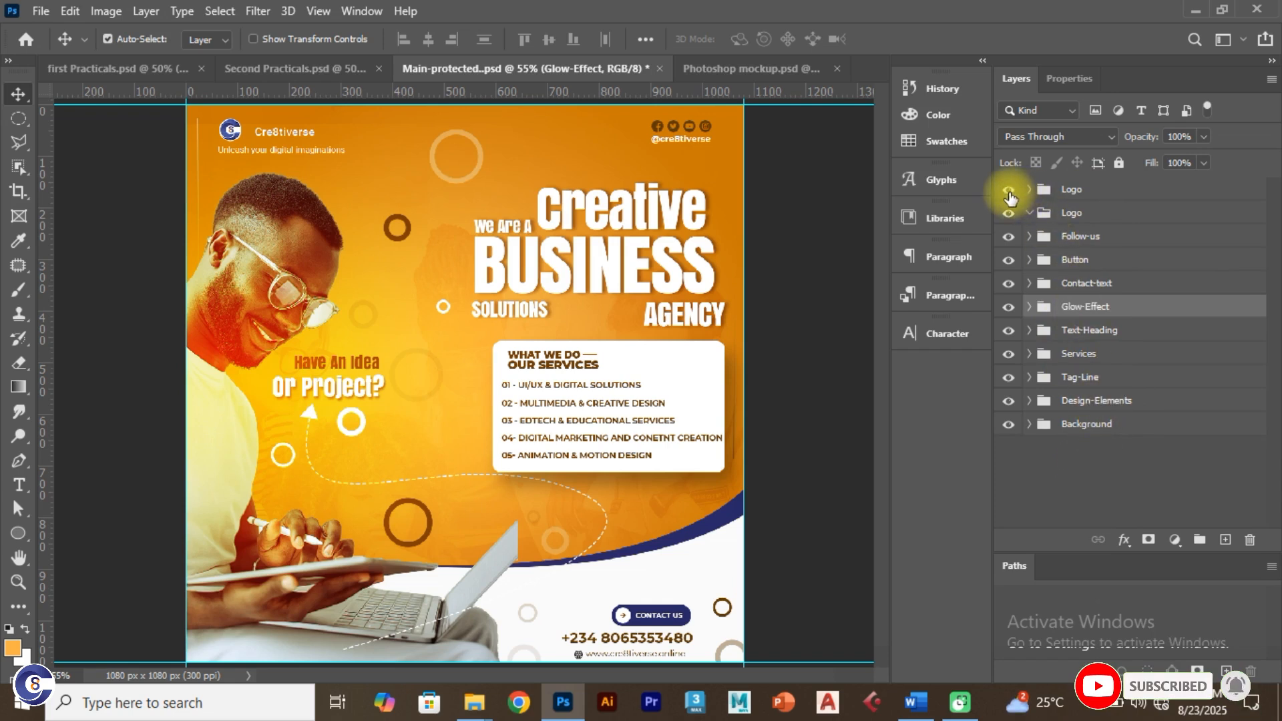
pyautogui.moveTo(1010, 195); pyautogui.dragTo(1062, 430)
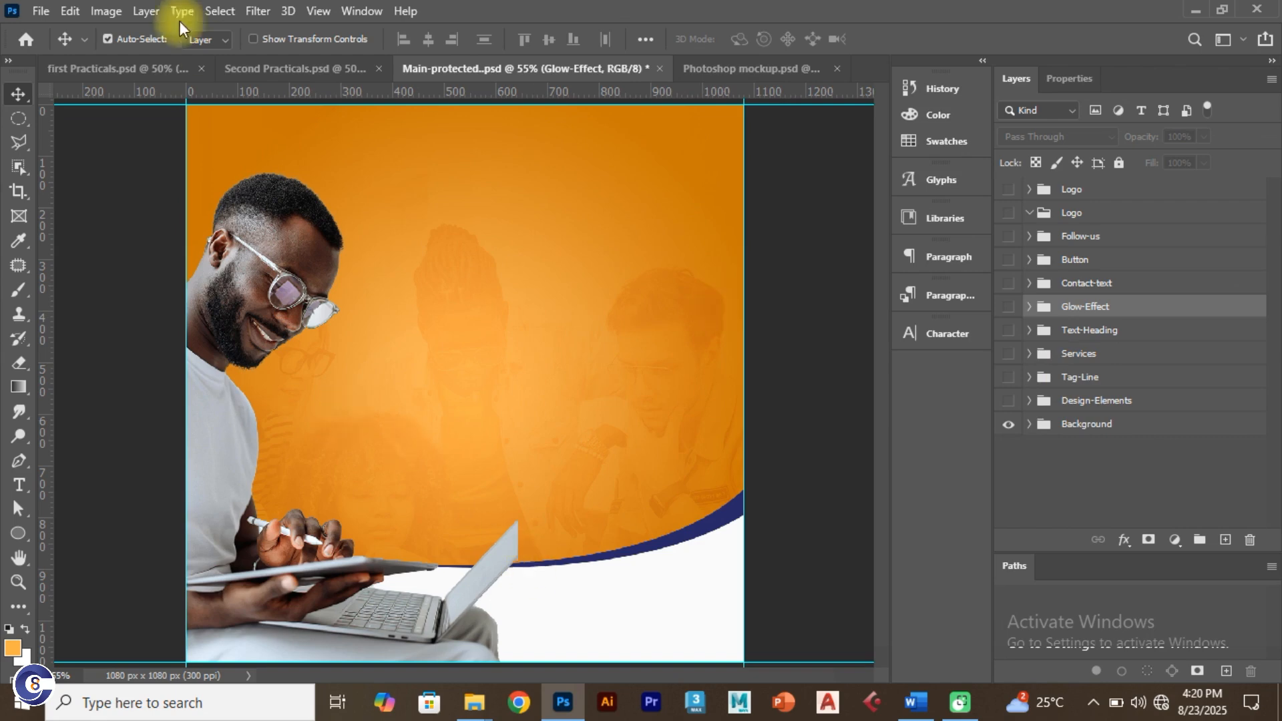
# Step: Create a new 1000 × 1000 px document at 150 ppi, keeping pixels as the unit
pyautogui.click(34, 12)
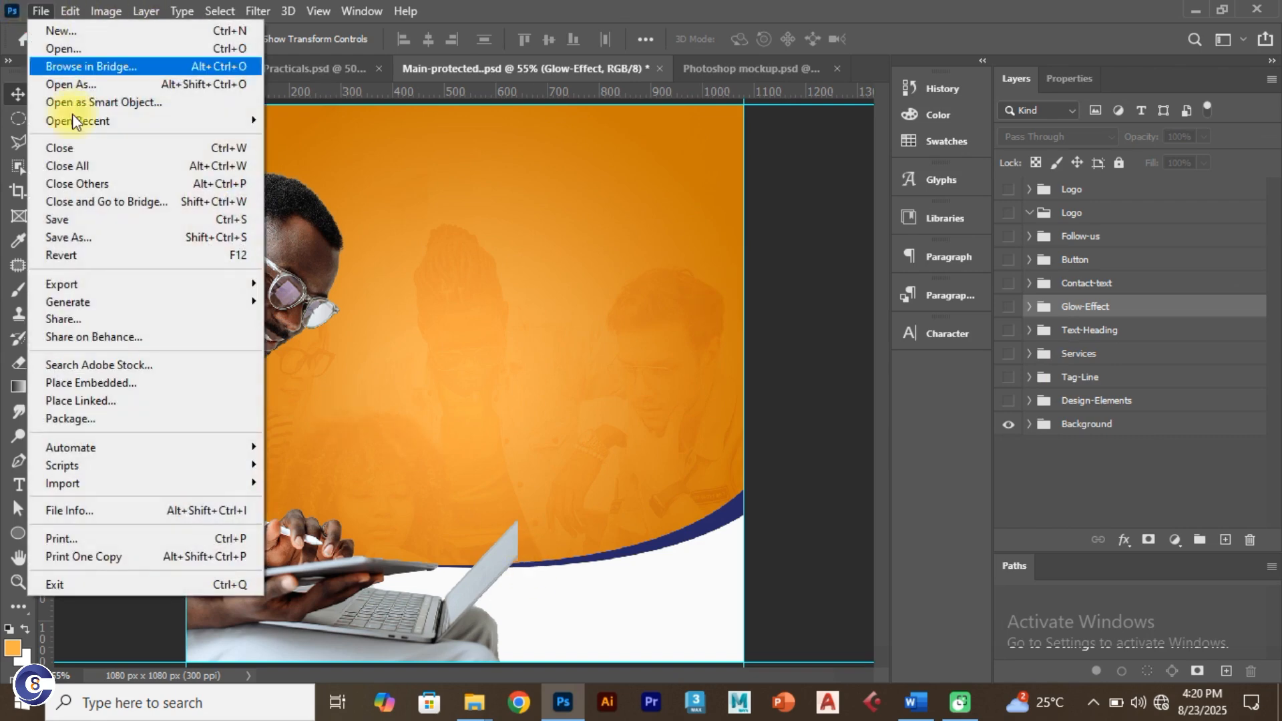
pyautogui.click(127, 31)
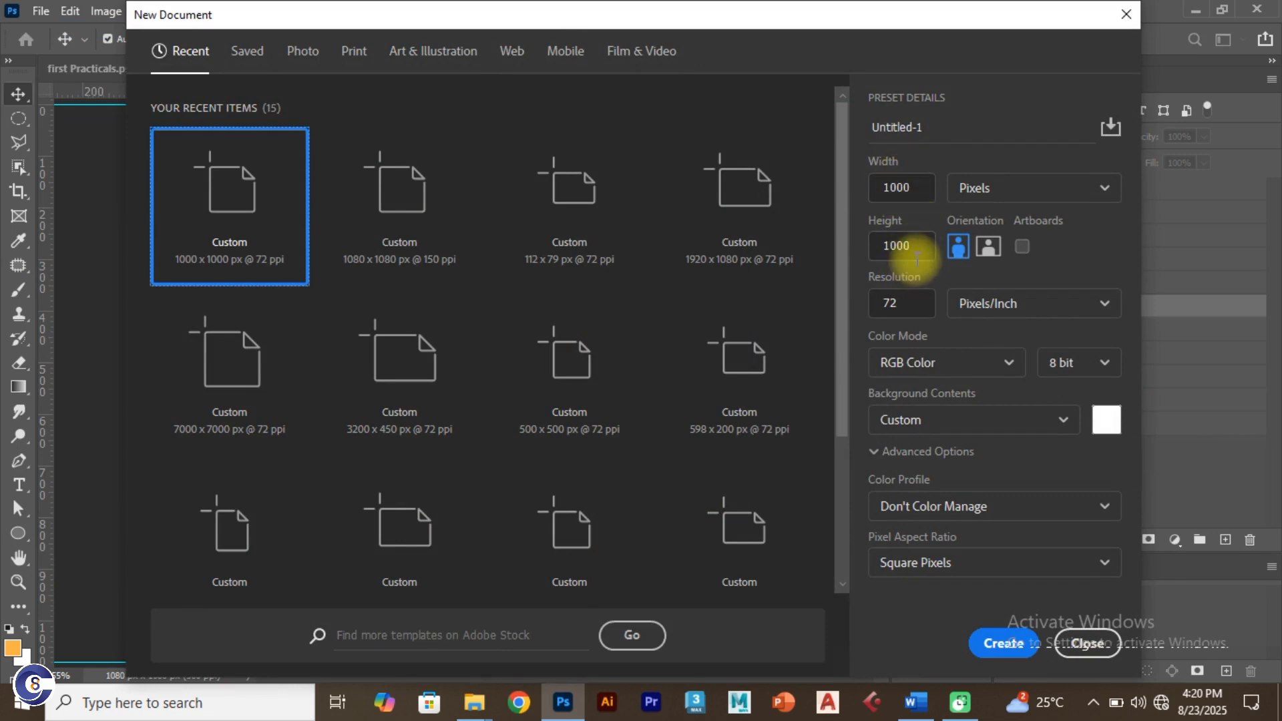
pyautogui.click(881, 302)
pyautogui.write('150')
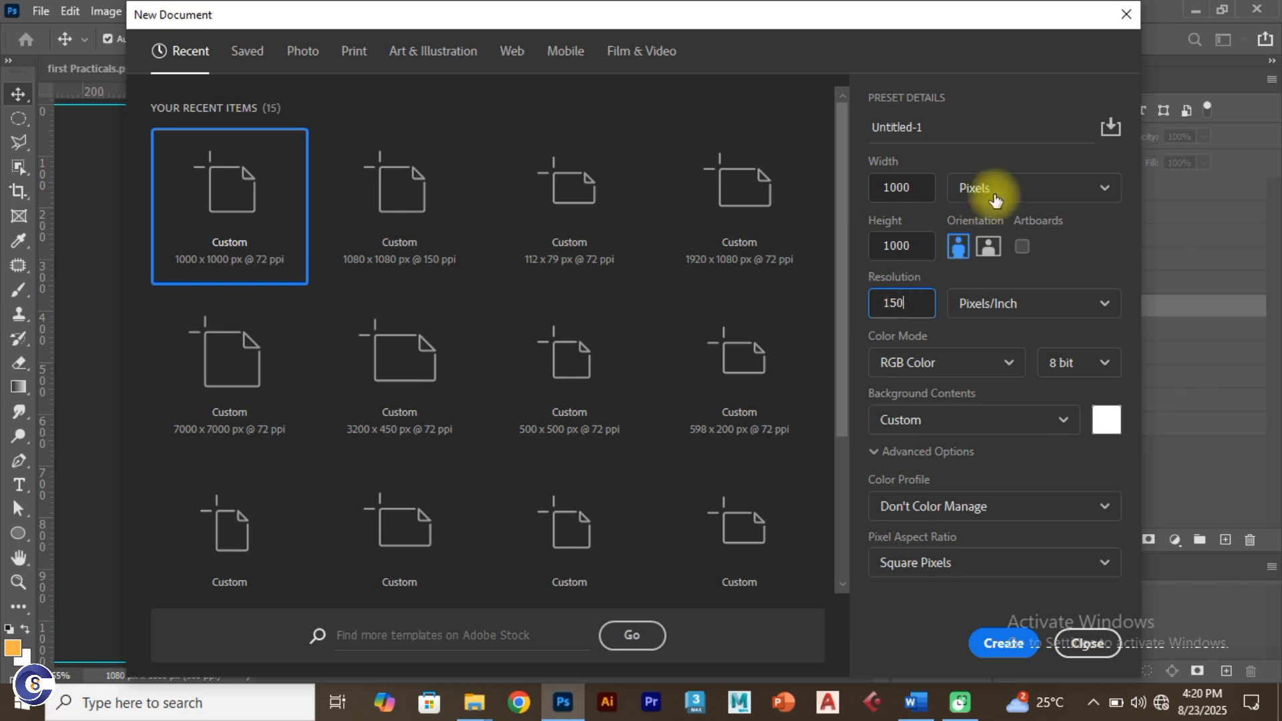
pyautogui.click(1019, 188)
pyautogui.click(1014, 224)
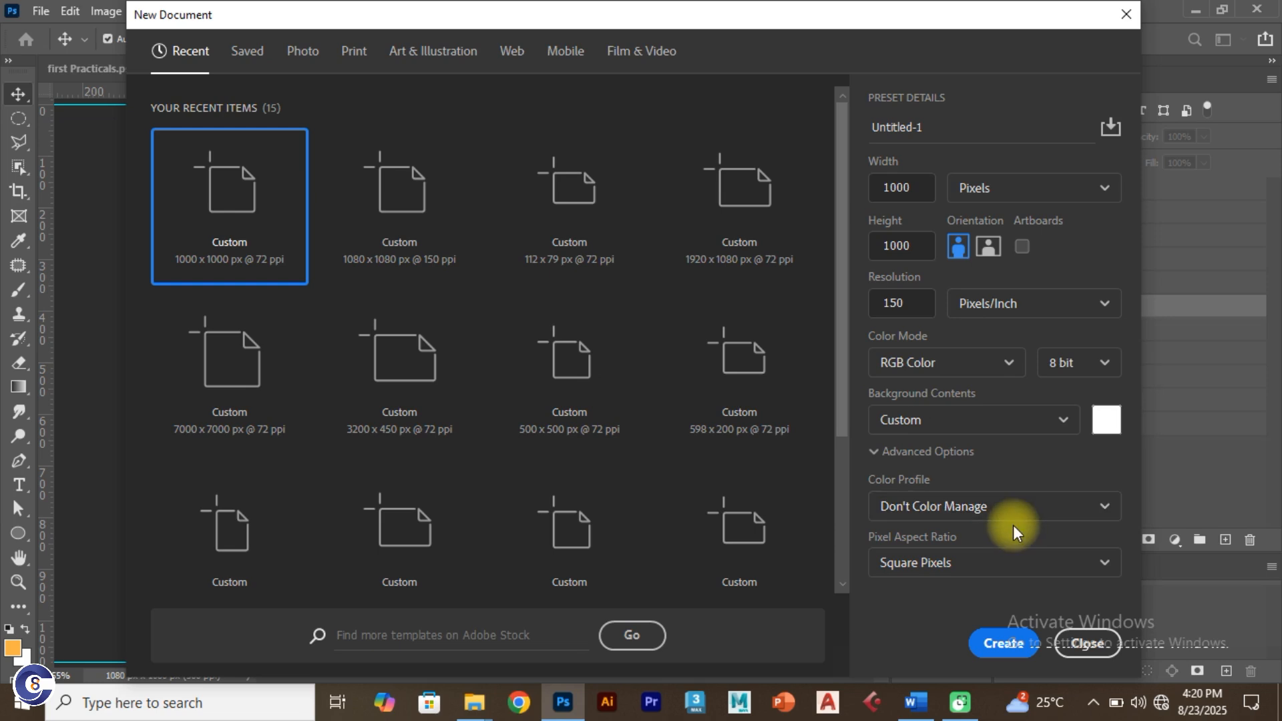
pyautogui.click(1006, 640)
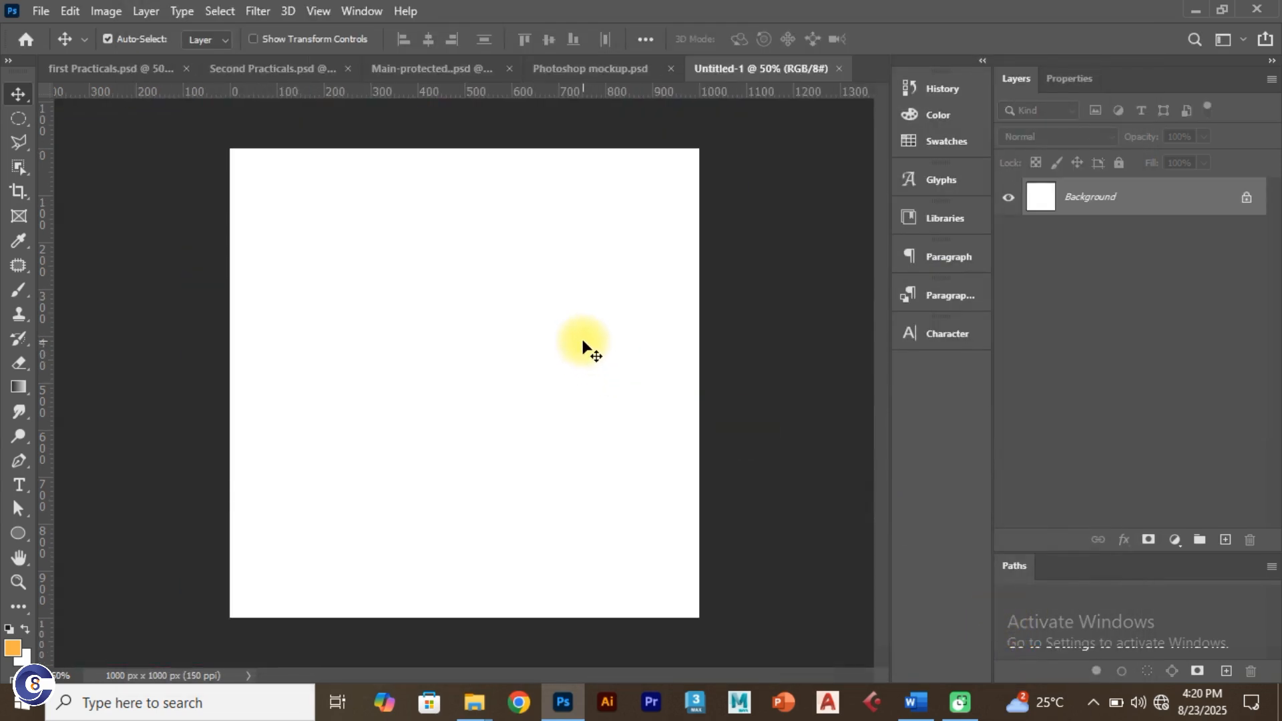
# Step: Fit the blank canvas to the window and close both practice flyer documents
pyautogui.hotkey('ctrl', '0')
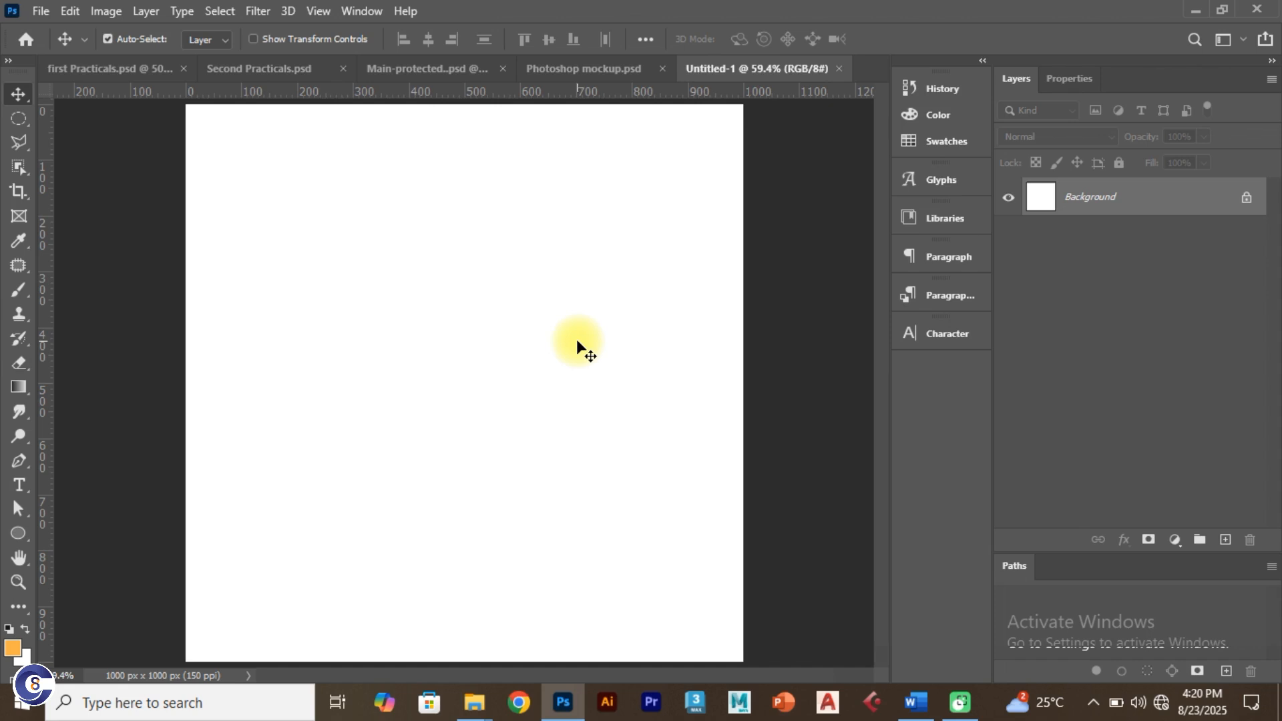
pyautogui.click(130, 67)
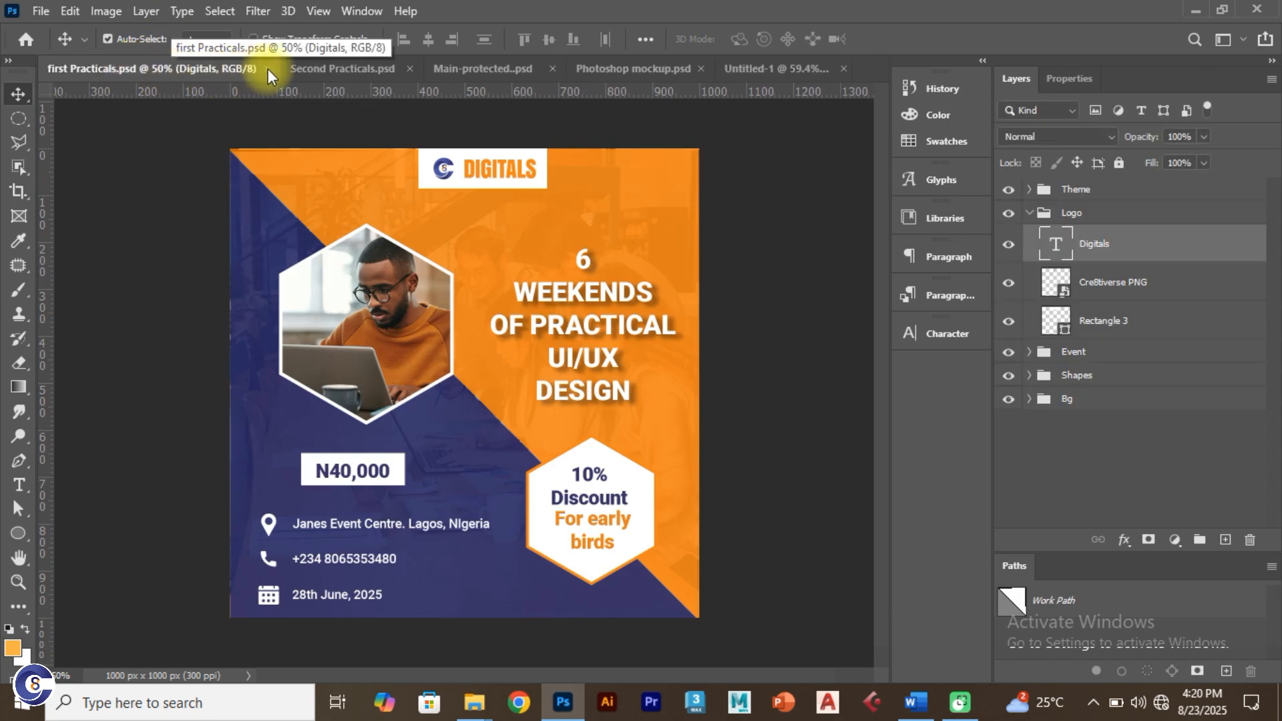
pyautogui.click(267, 69)
pyautogui.click(162, 63)
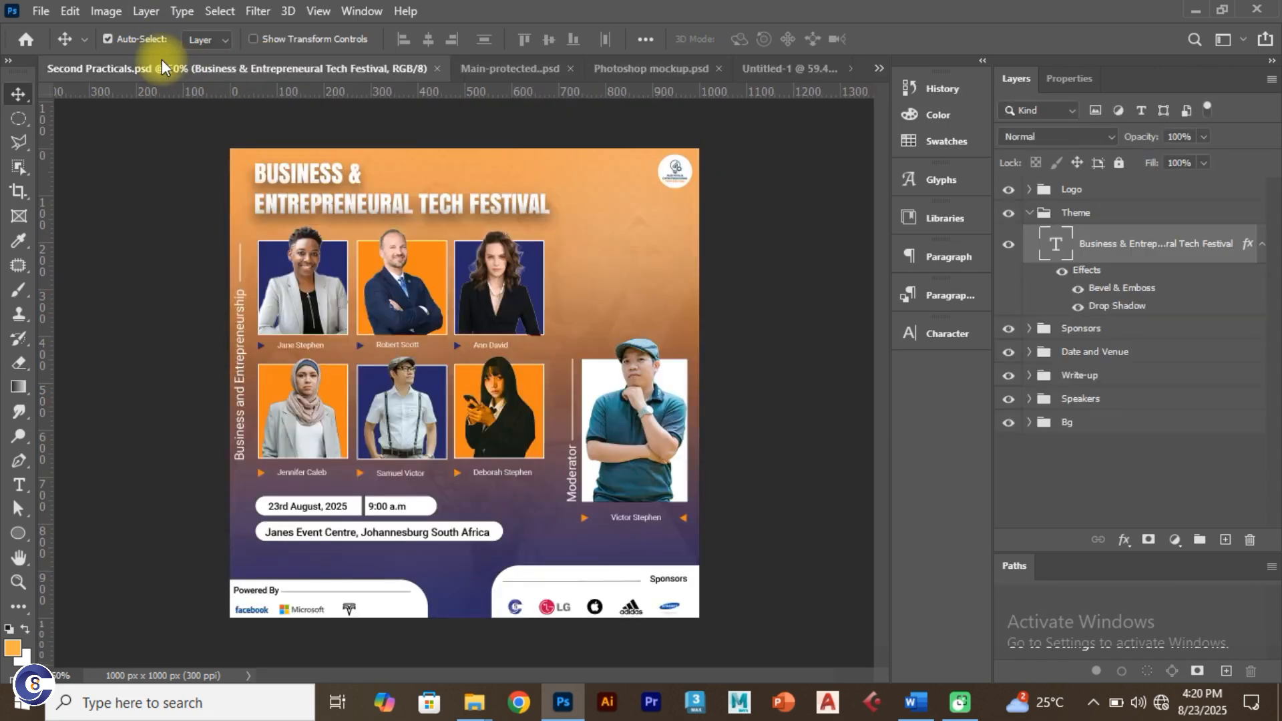
pyautogui.click(436, 68)
# Step: Move Untitled-1 beside Main-protected and hide all Background-group layers except Bg
pyautogui.click(245, 67)
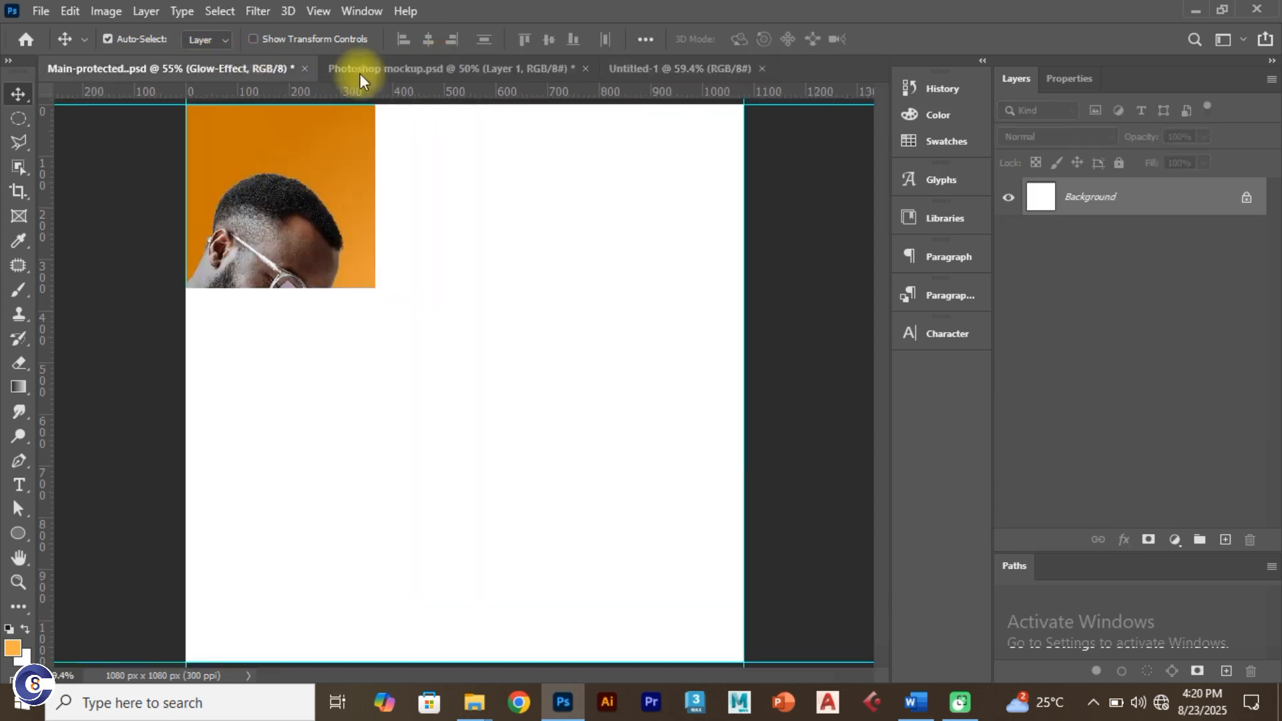
pyautogui.moveTo(689, 69); pyautogui.dragTo(408, 73)
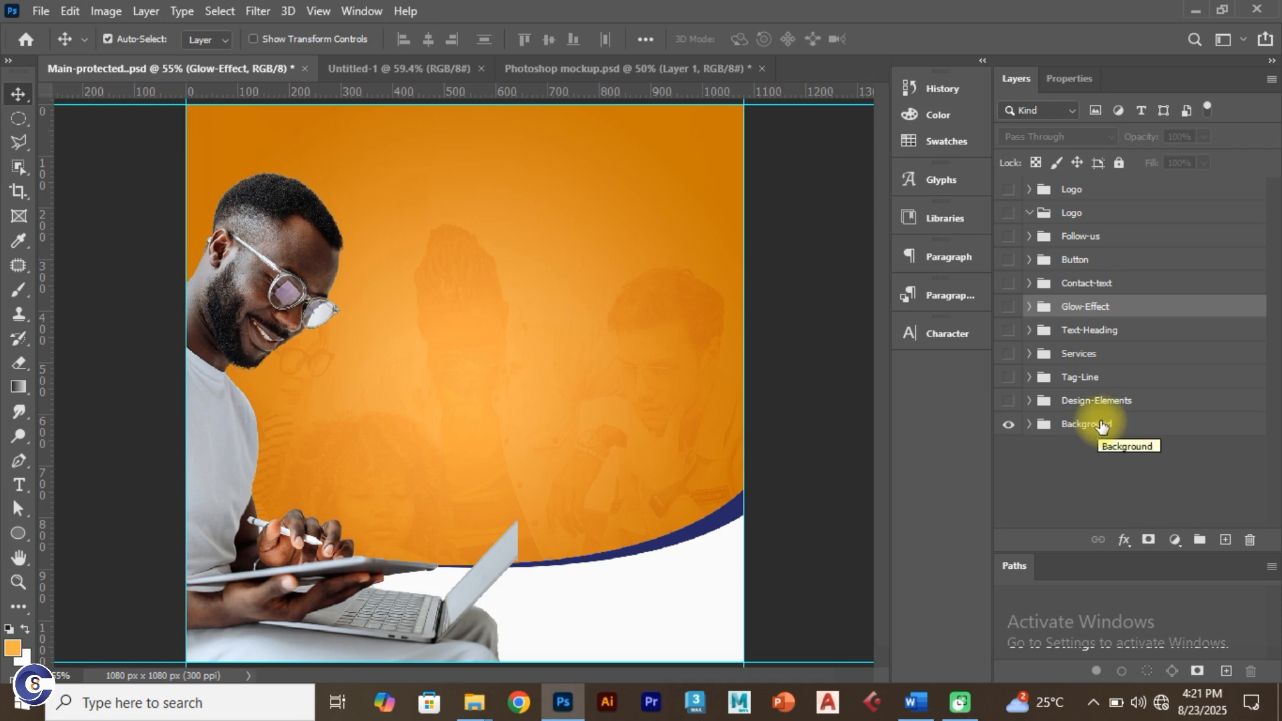
pyautogui.click(1029, 425)
pyautogui.scroll(-3, 1266, 401)
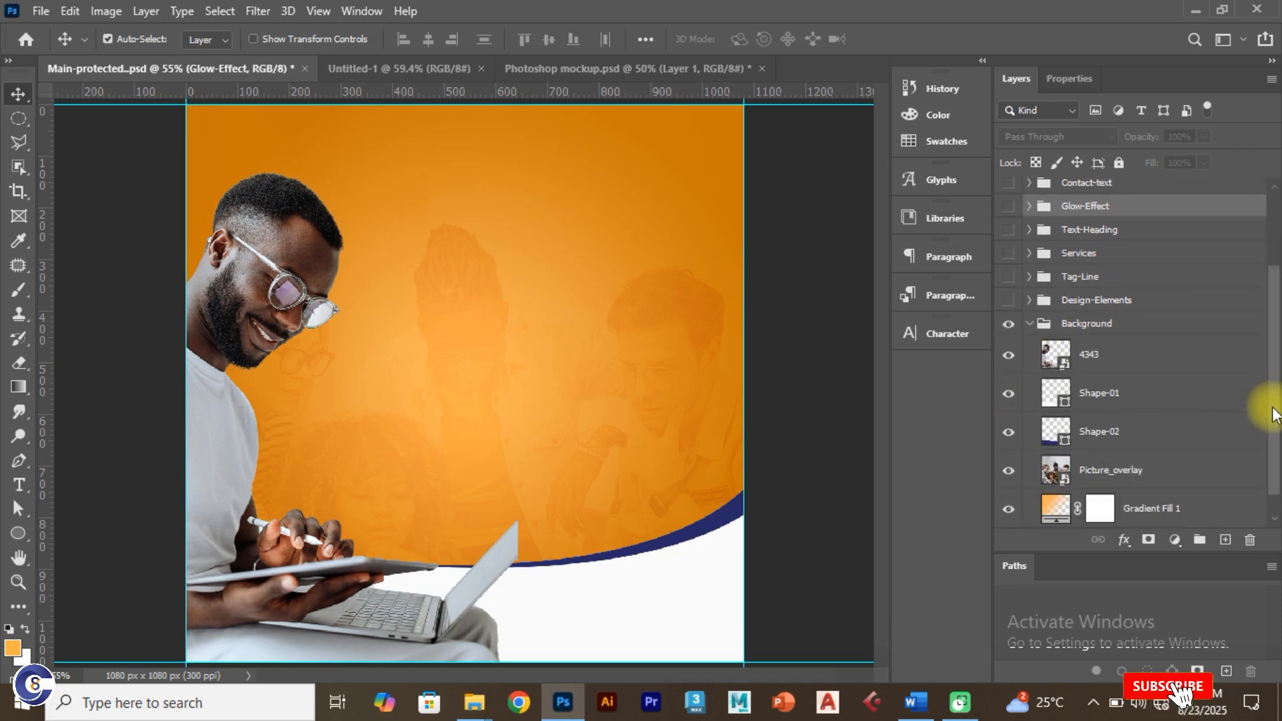
pyautogui.moveTo(1009, 318); pyautogui.dragTo(1010, 471)
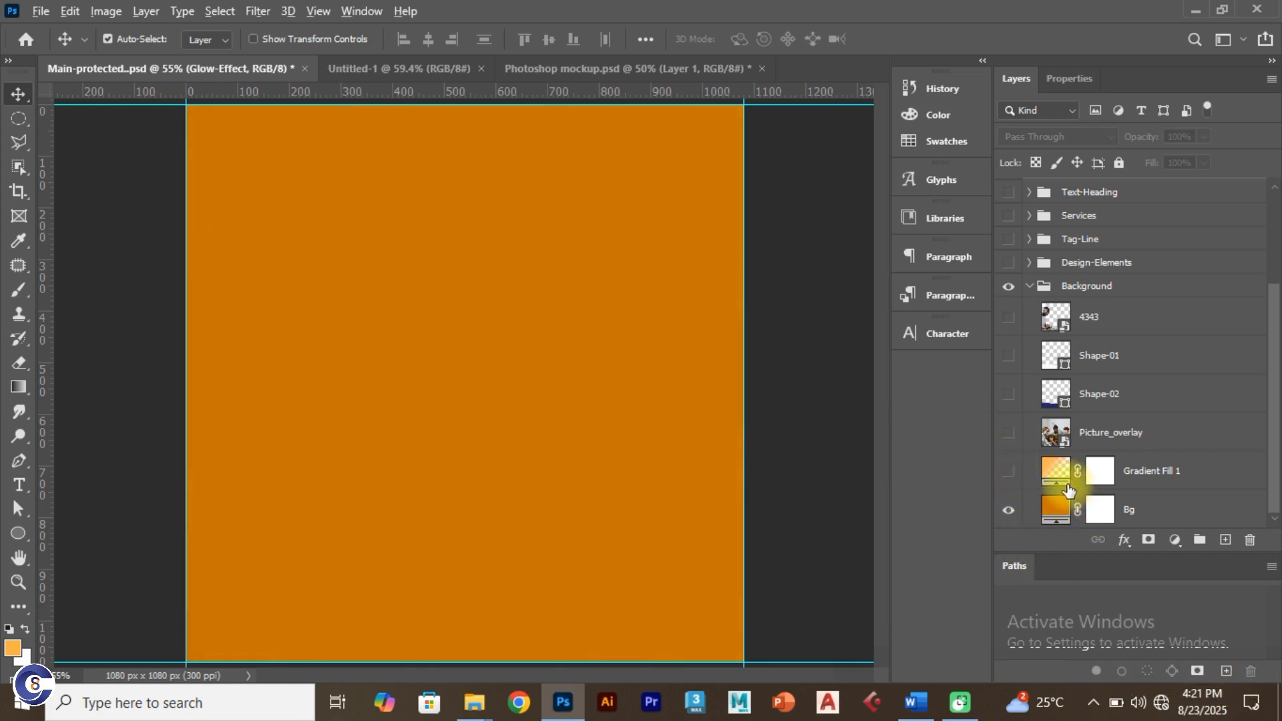
pyautogui.hotkey('alt', 'Tab')
# Step: Copy the Bg colour code #c66e00 from the Word colour notes
pyautogui.click(705, 281)
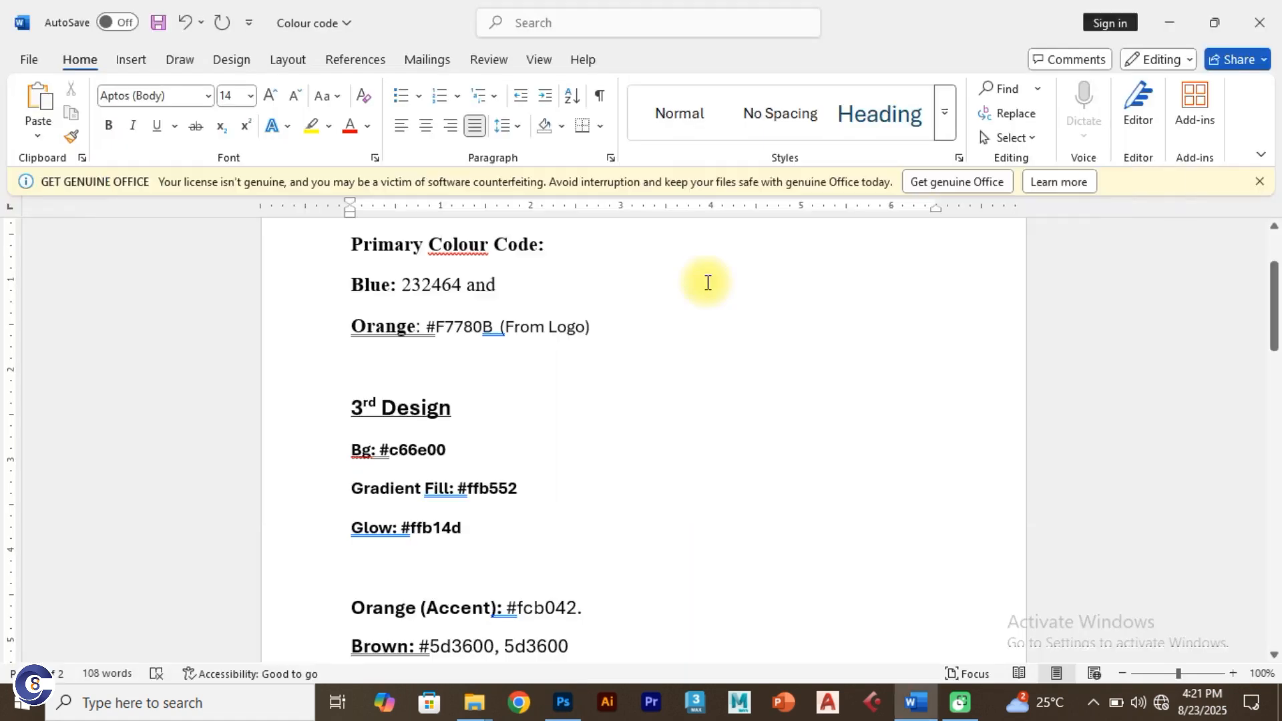
pyautogui.scroll(2, 595, 380)
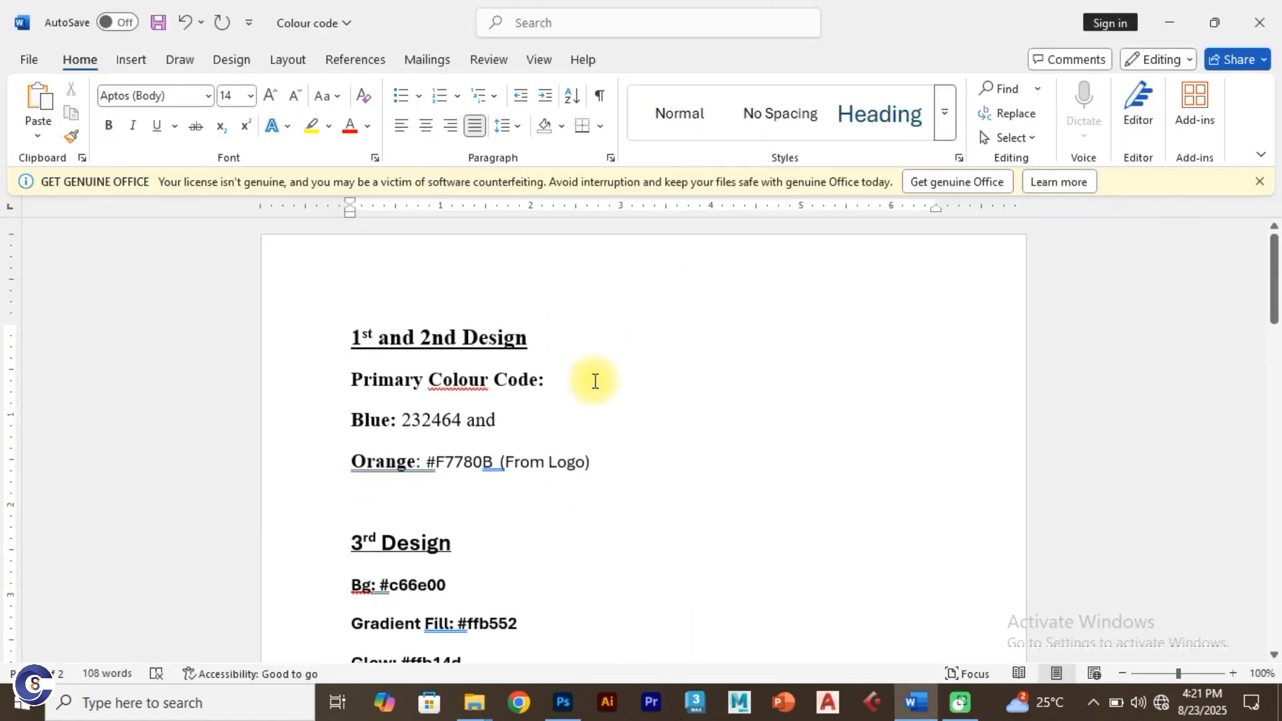
pyautogui.scroll(-1, 595, 381)
pyautogui.scroll(-1, 452, 503)
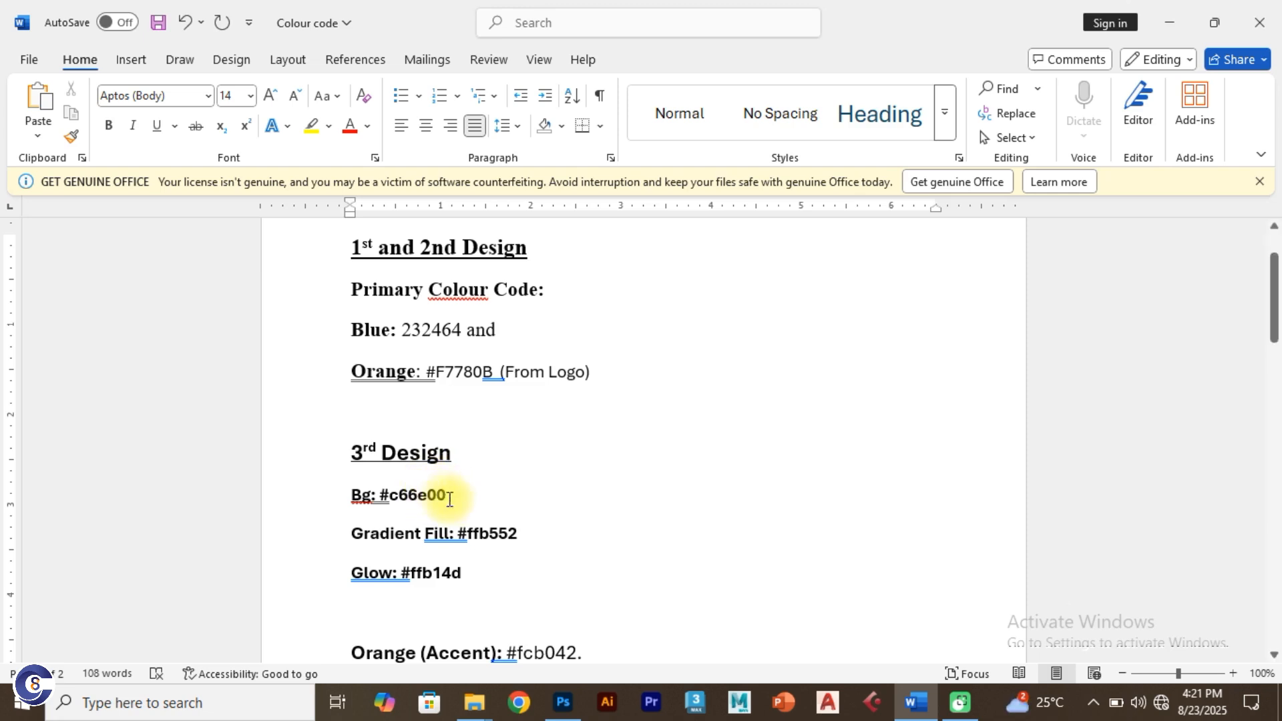
pyautogui.moveTo(463, 495); pyautogui.dragTo(380, 505)
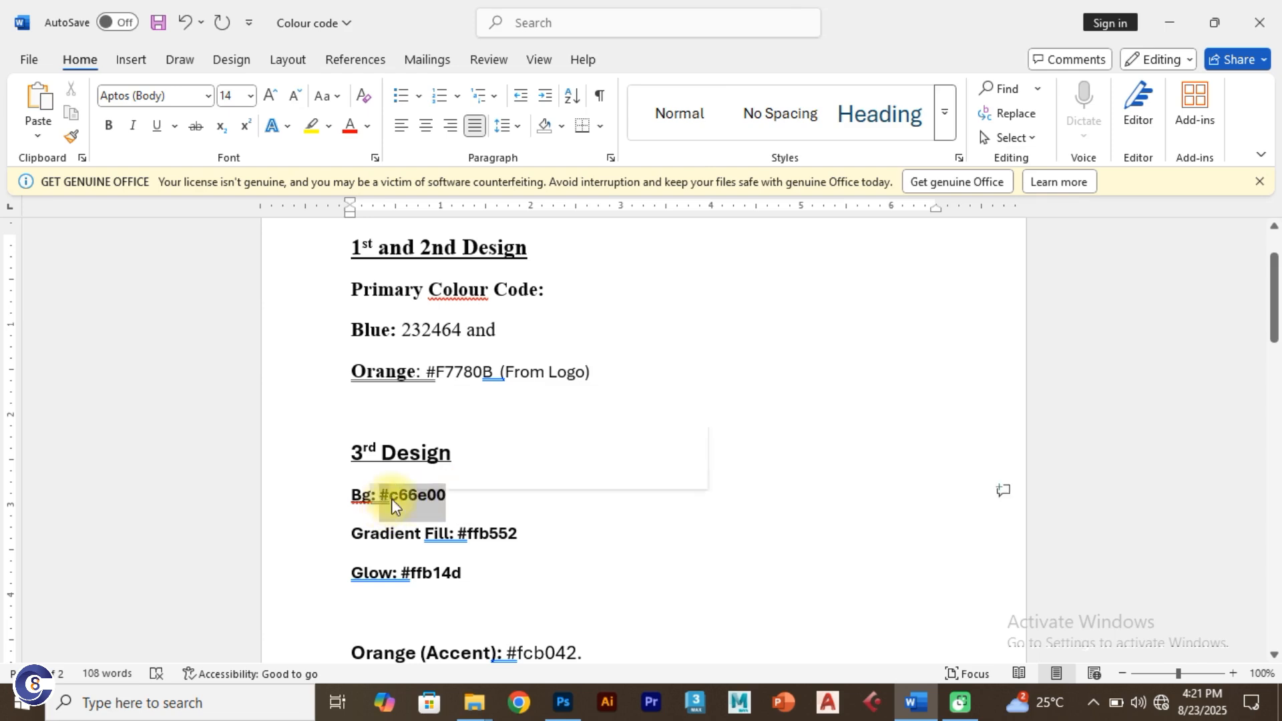
pyautogui.rightClick(428, 506)
pyautogui.click(465, 214)
# Step: Go back to Photoshop's blank Untitled-1 document with the code copied
pyautogui.hotkey('alt', 'Tab')
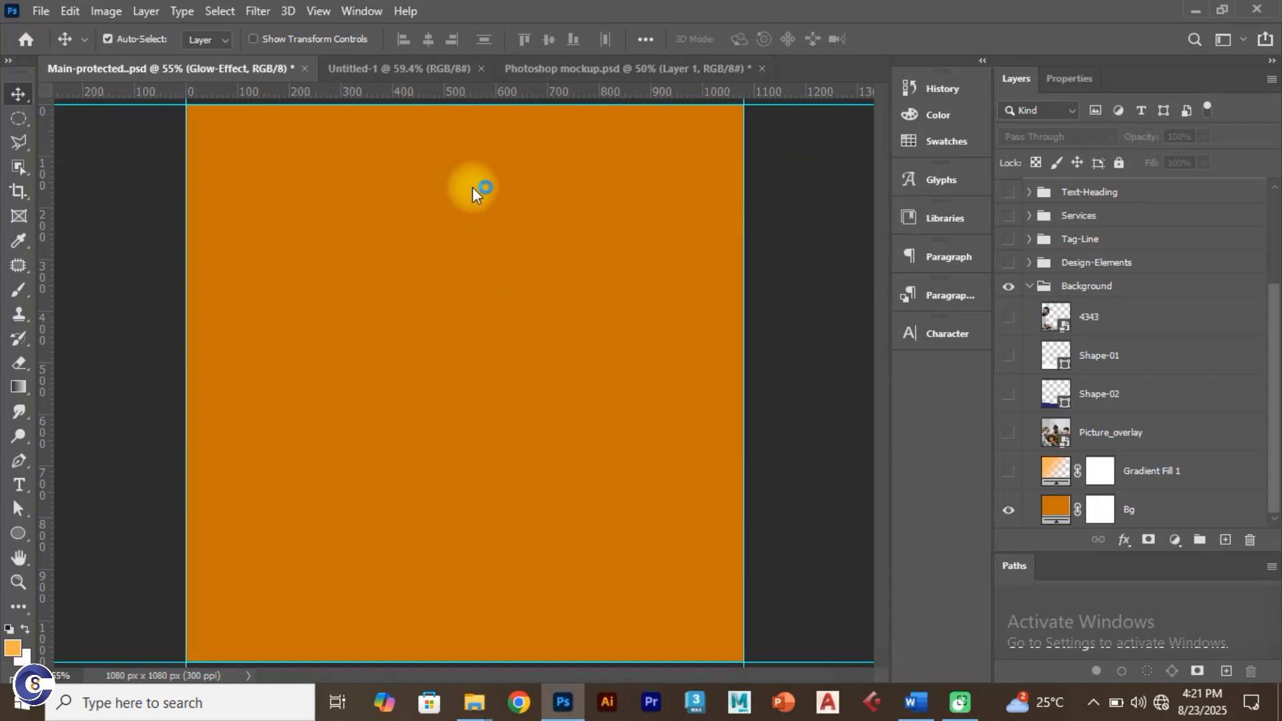
pyautogui.hotkey('alt', 'Tab')
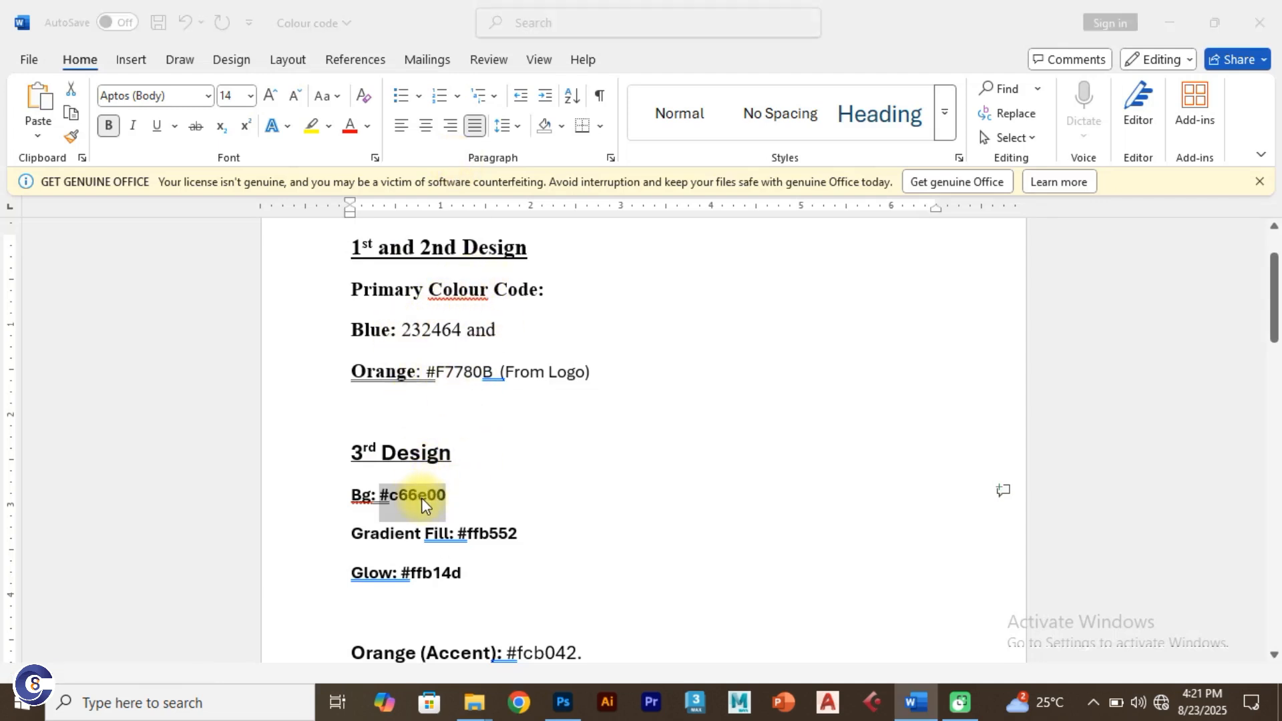
pyautogui.hotkey('alt', 'Tab')
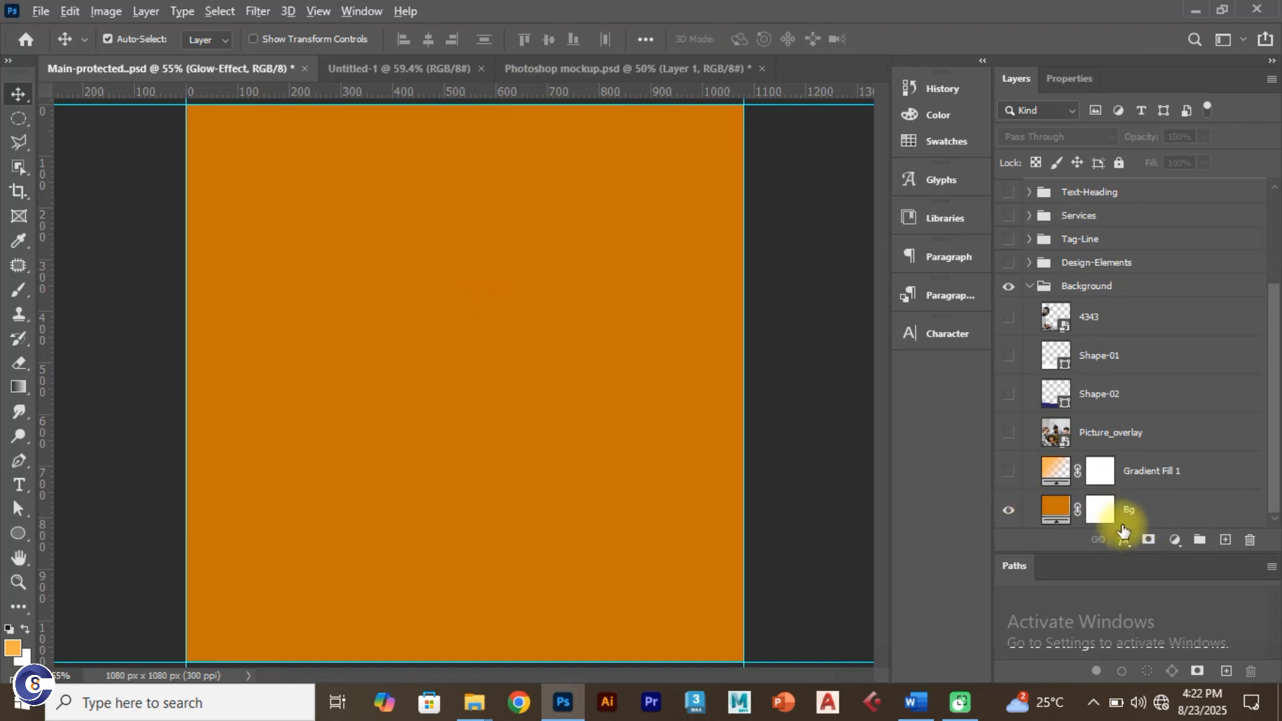
pyautogui.click(420, 72)
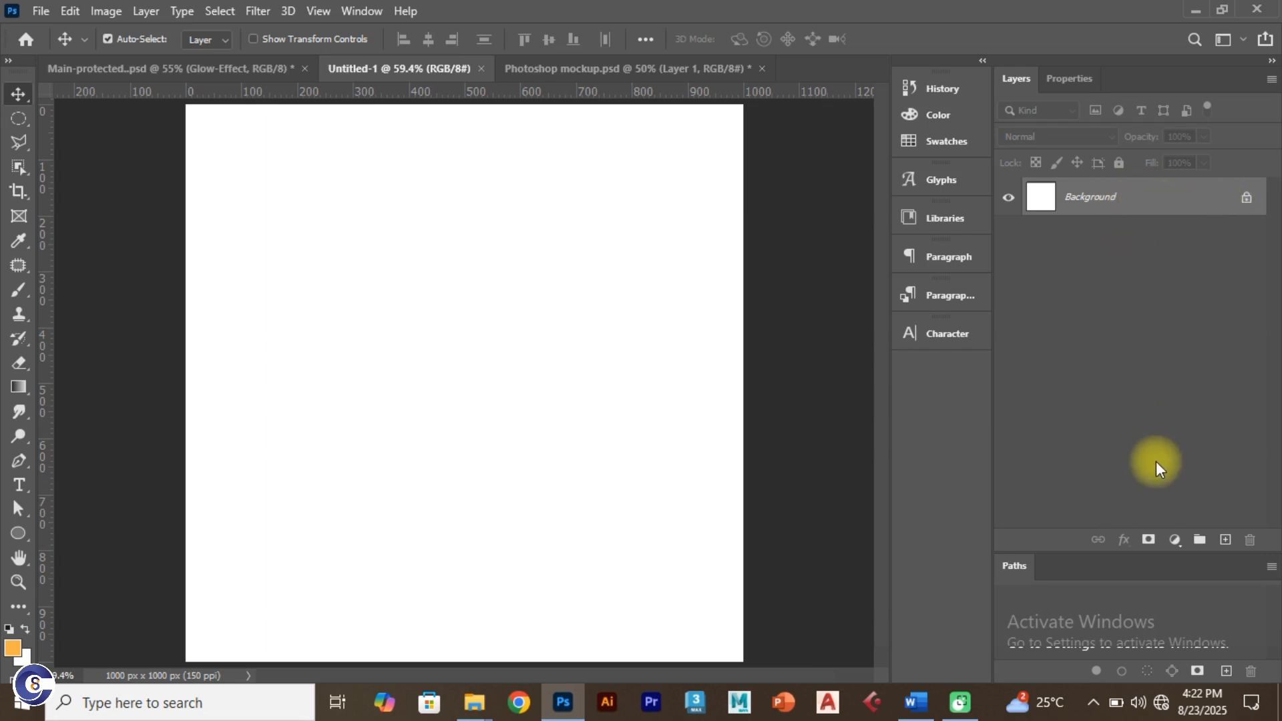
# Step: Add a Solid Color fill layer, replacing hex fcb042 with the pasted #c66e00
pyautogui.click(1175, 538)
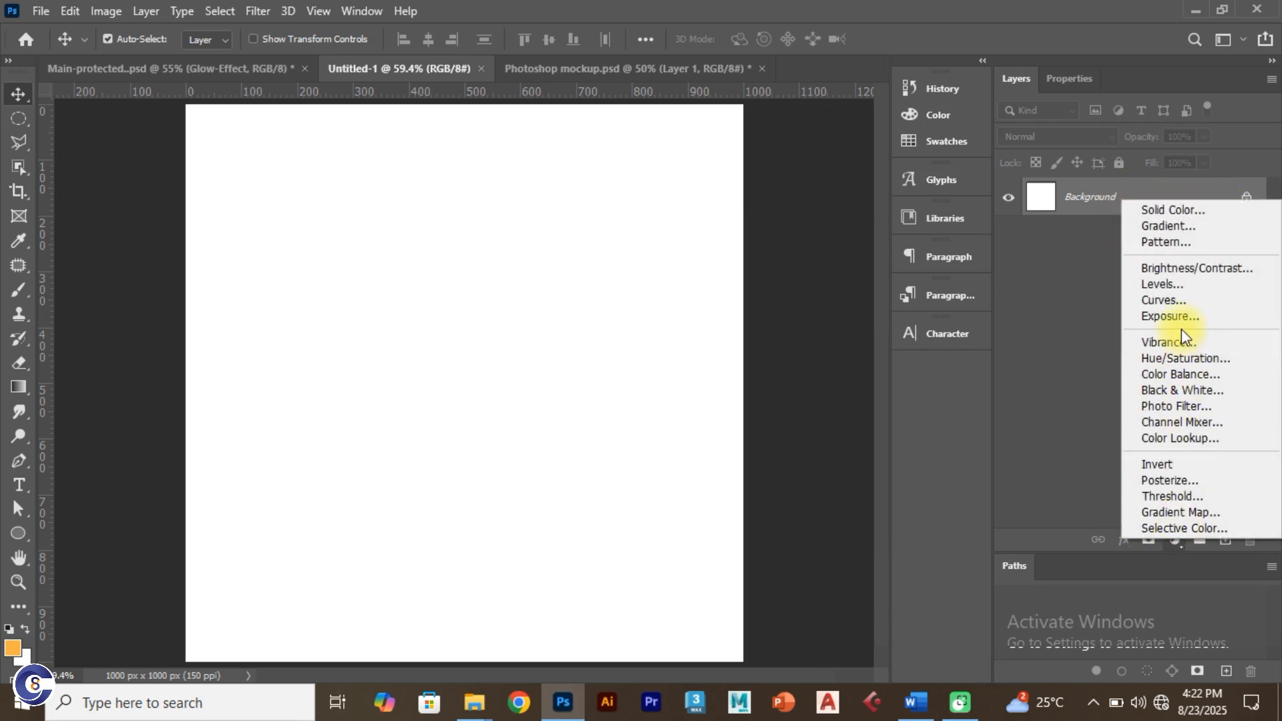
pyautogui.click(1186, 210)
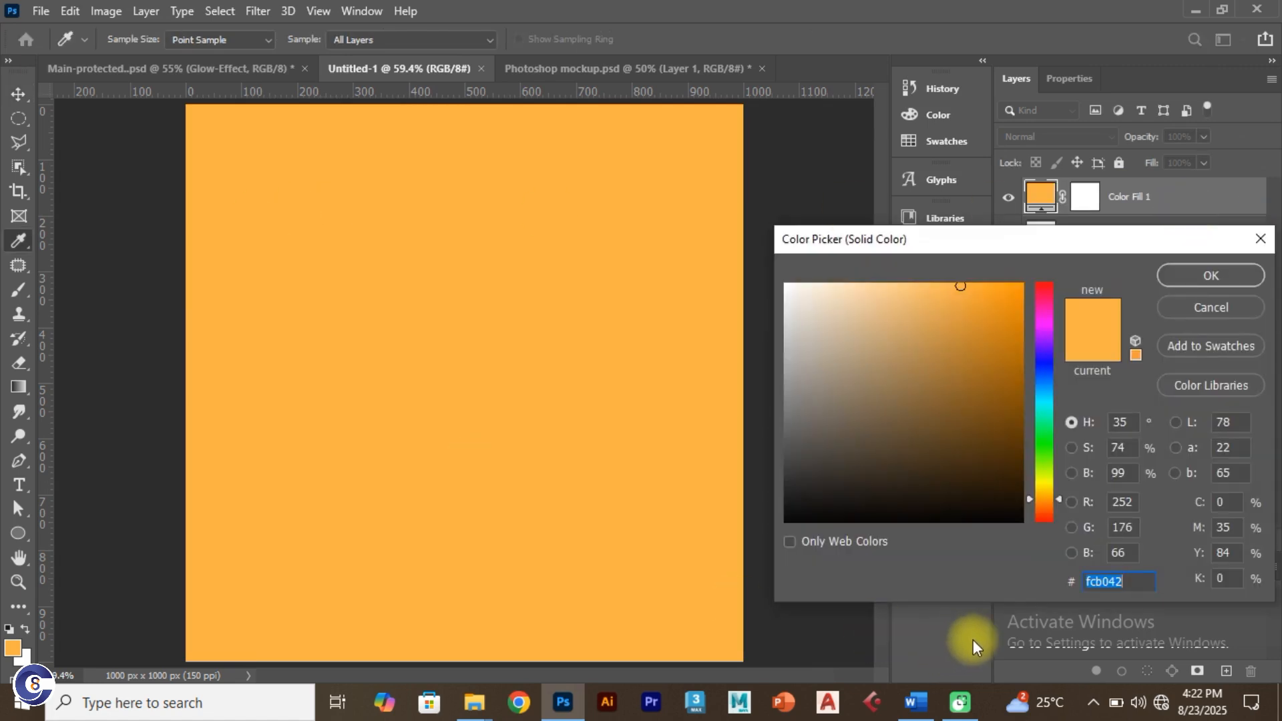
pyautogui.click(1120, 582)
pyautogui.moveTo(1120, 582); pyautogui.dragTo(1080, 583)
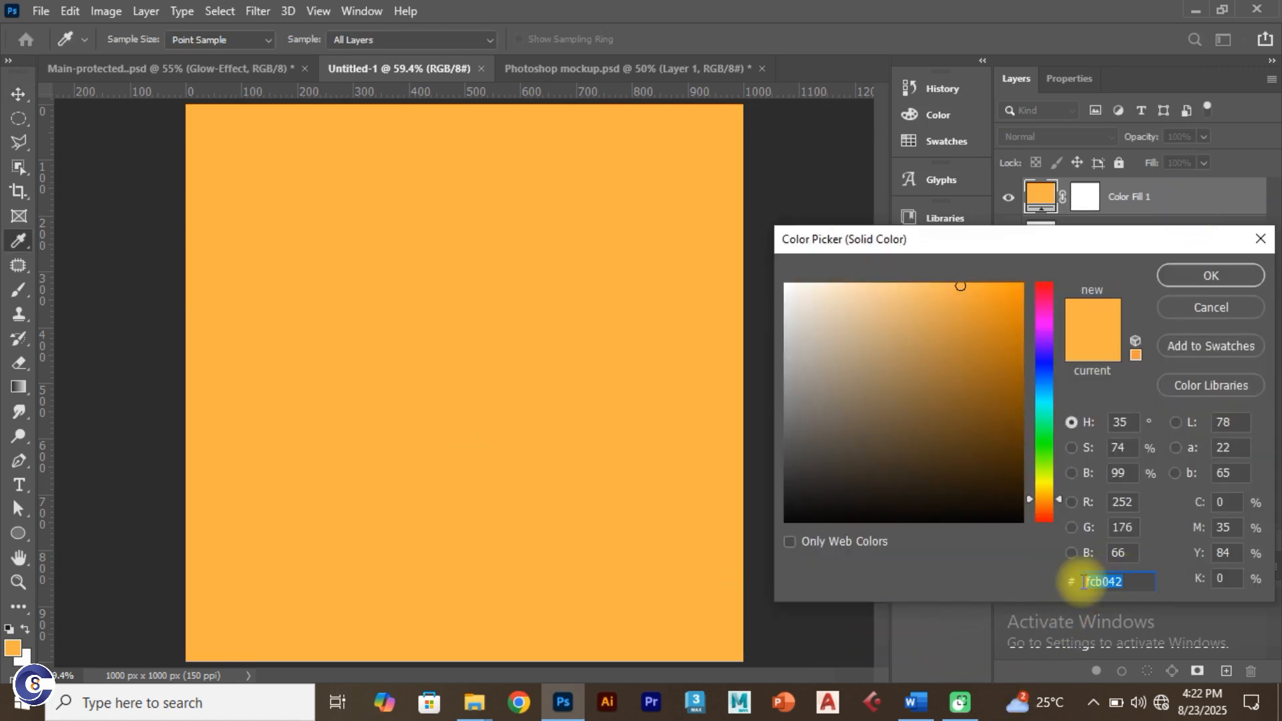
pyautogui.hotkey('ctrl', 'v')
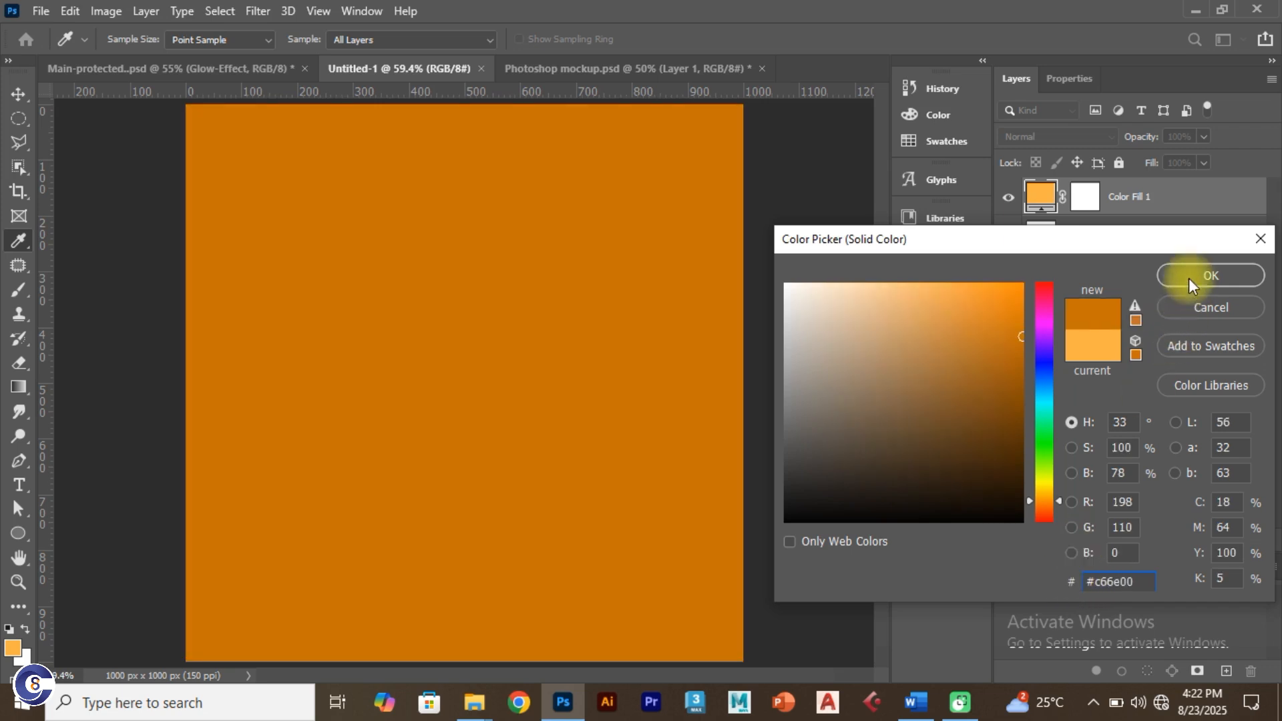
pyautogui.click(1190, 278)
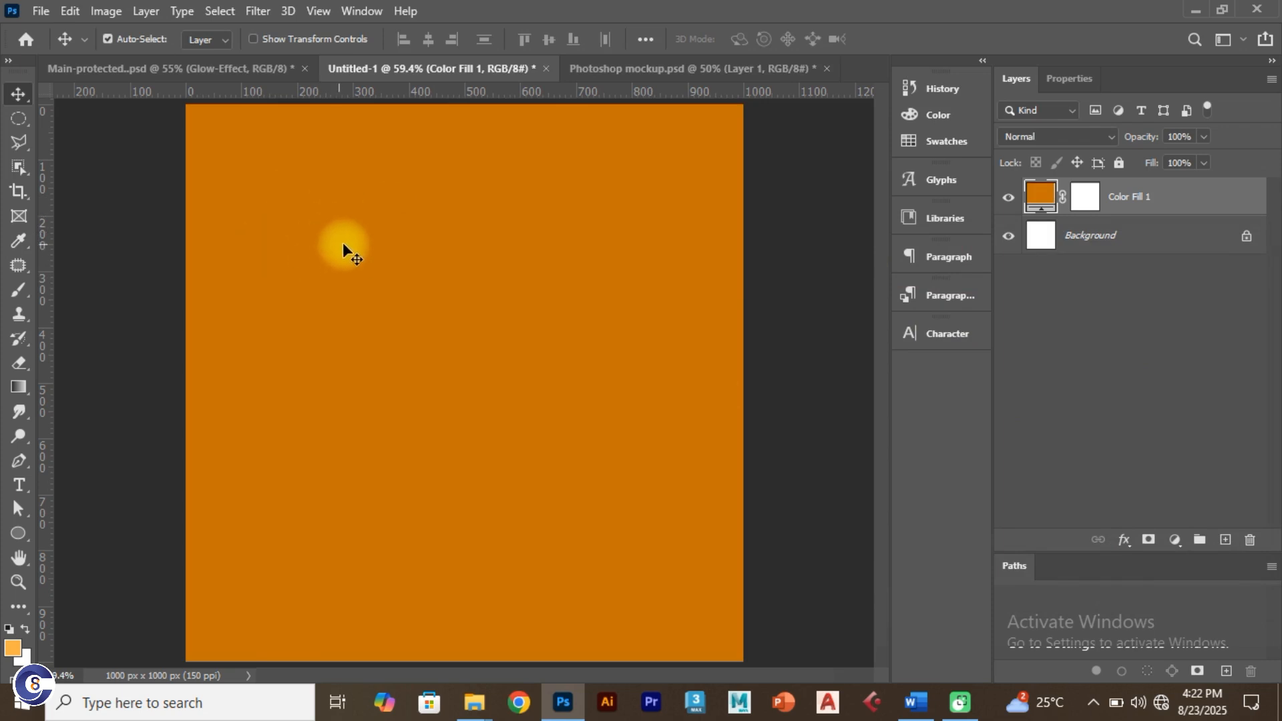
# Step: Show the Gradient Fill 1 glow in Main-protected.psd, then return to Untitled-1
pyautogui.click(171, 71)
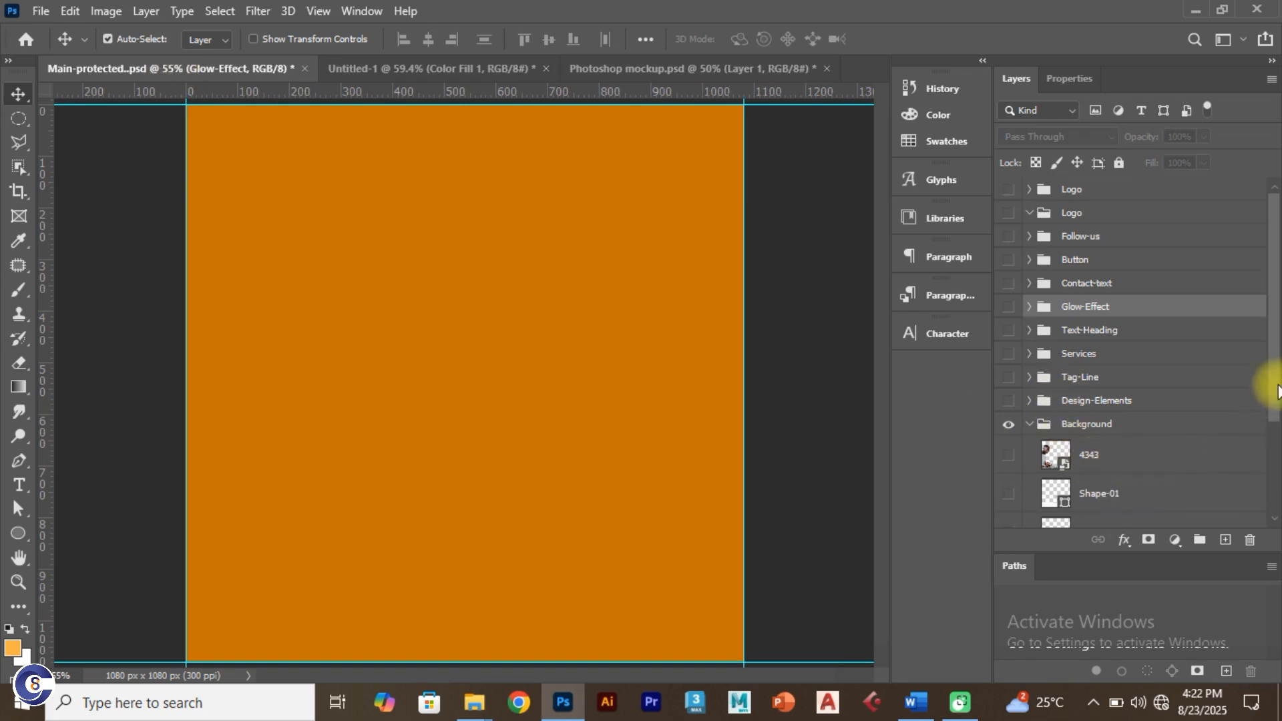
pyautogui.scroll(-2, 1168, 421)
pyautogui.scroll(-4, 1167, 421)
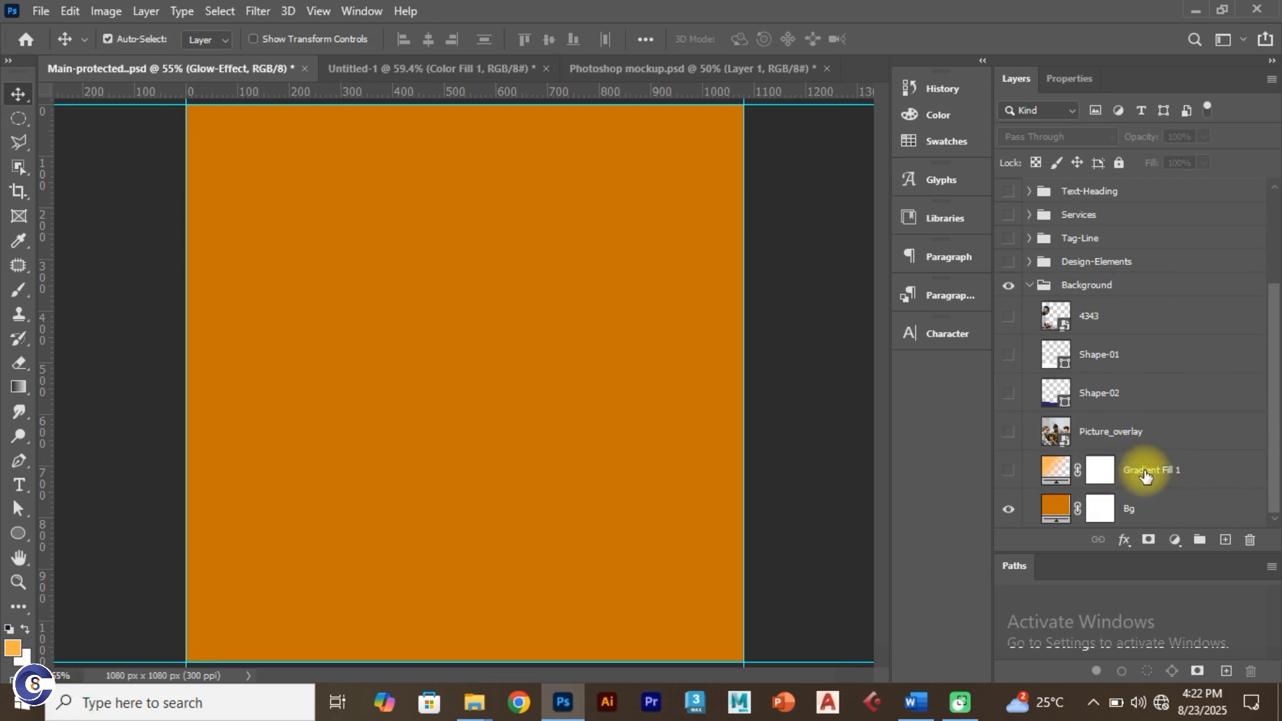
pyautogui.click(1009, 471)
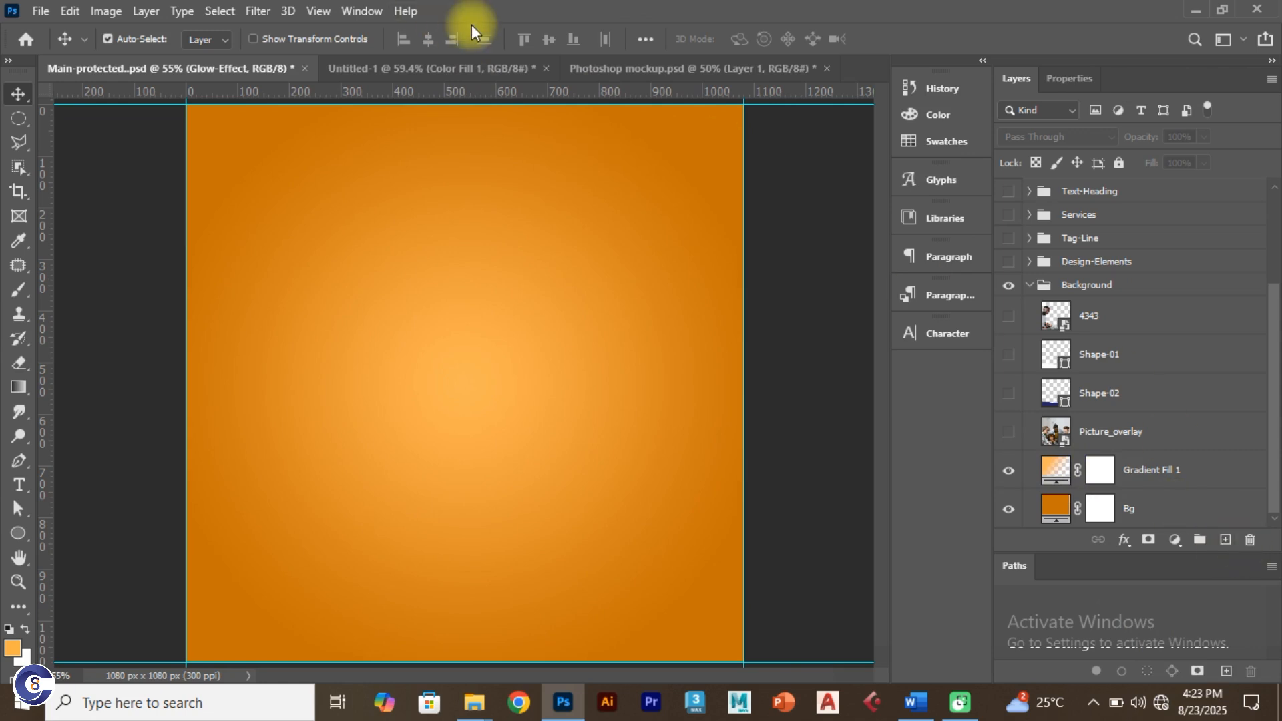
pyautogui.click(446, 70)
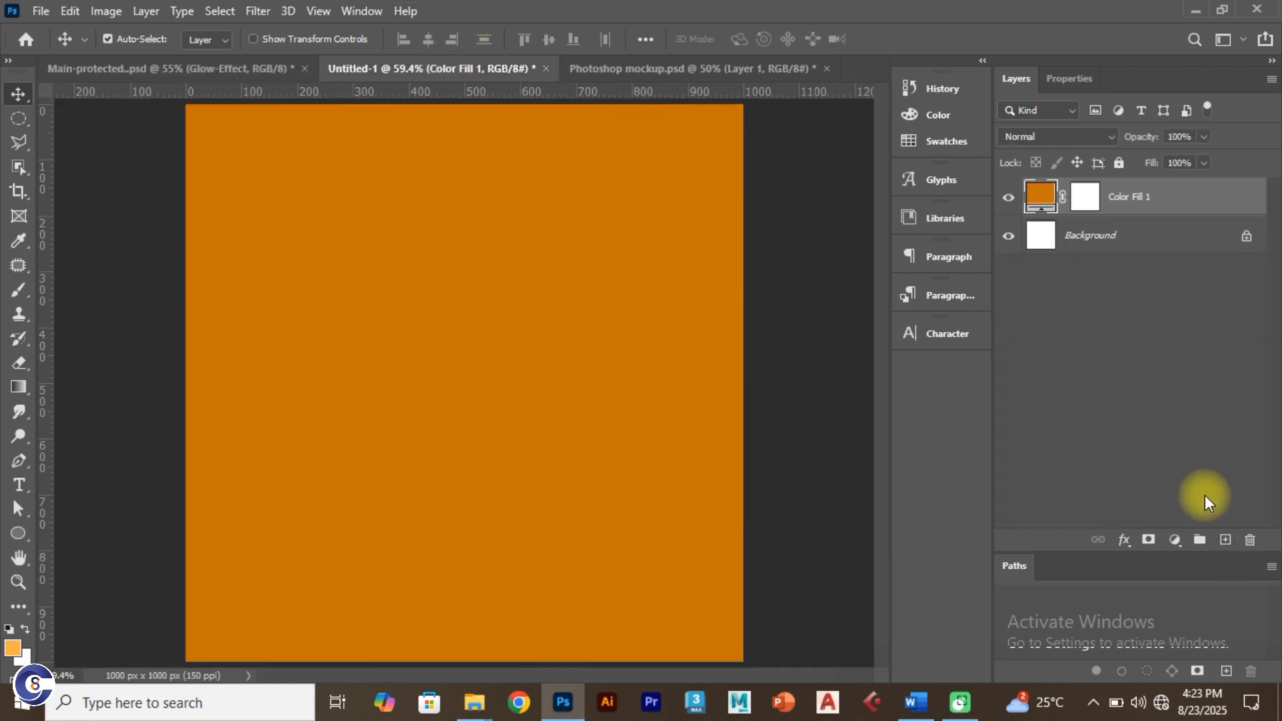
# Step: Add a Gradient fill layer with Radial style and bring up its Gradient Editor
pyautogui.click(1177, 542)
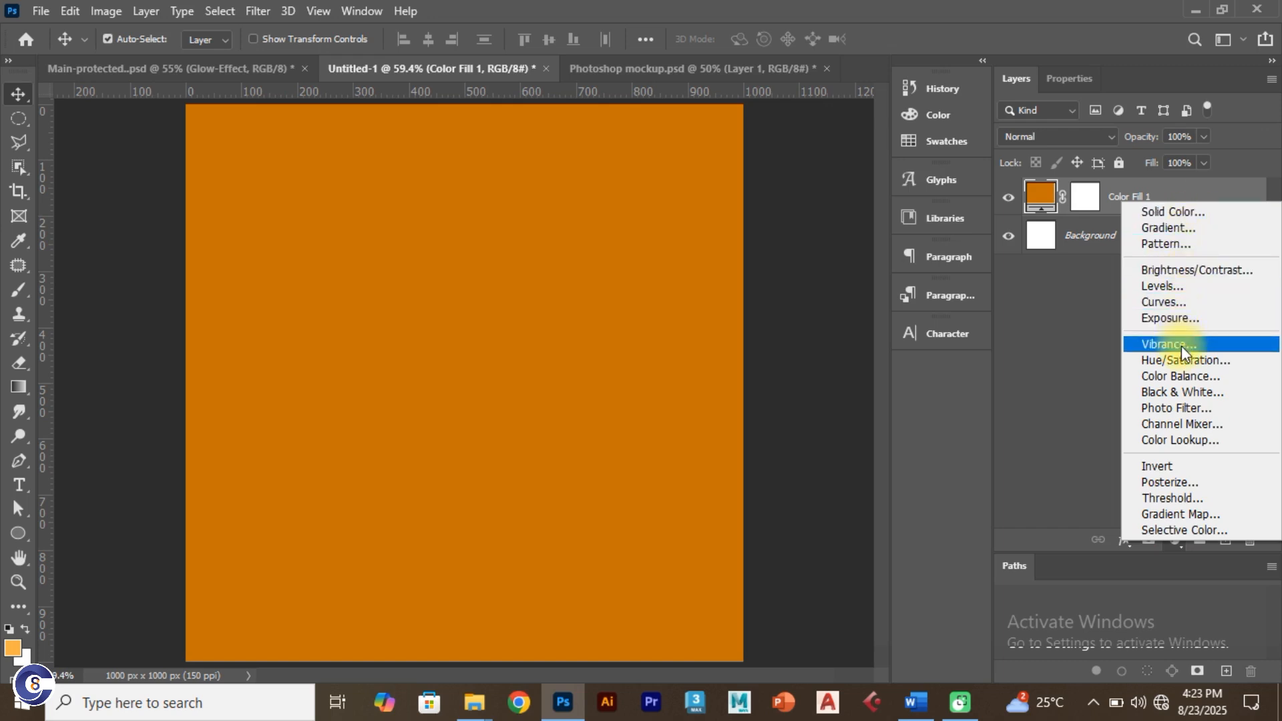
pyautogui.click(1174, 230)
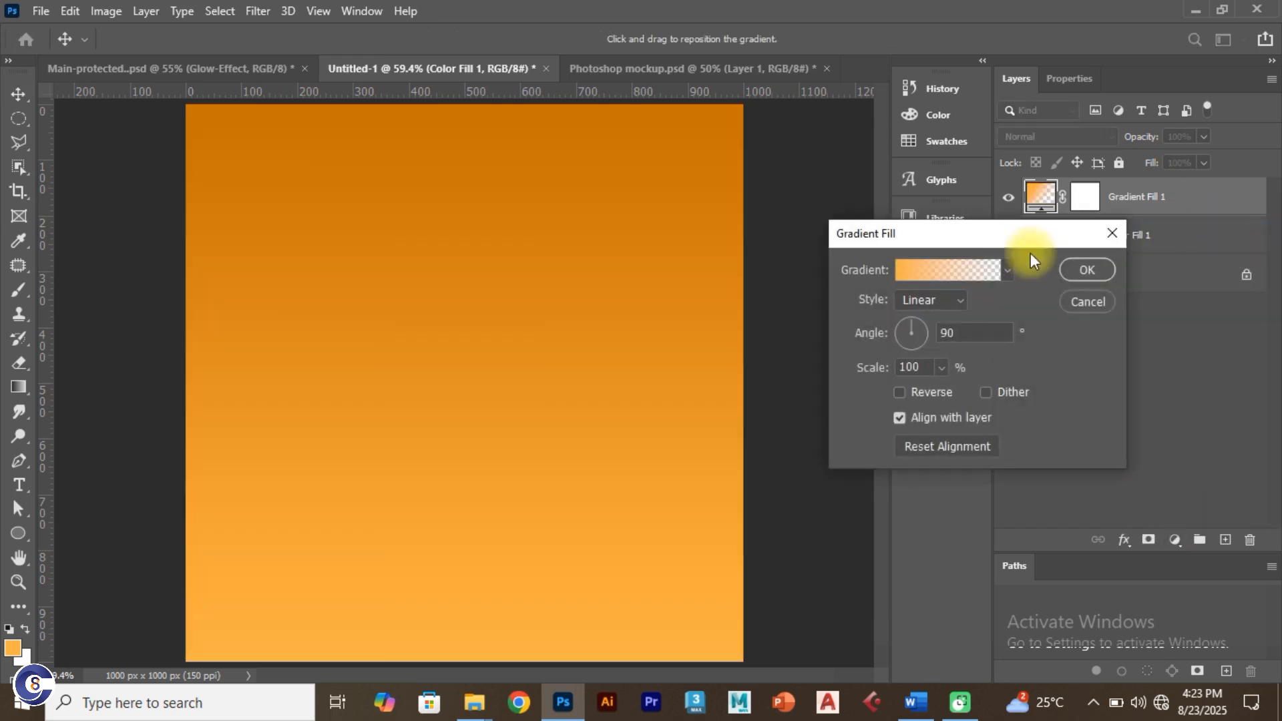
pyautogui.moveTo(979, 231); pyautogui.dragTo(1077, 198)
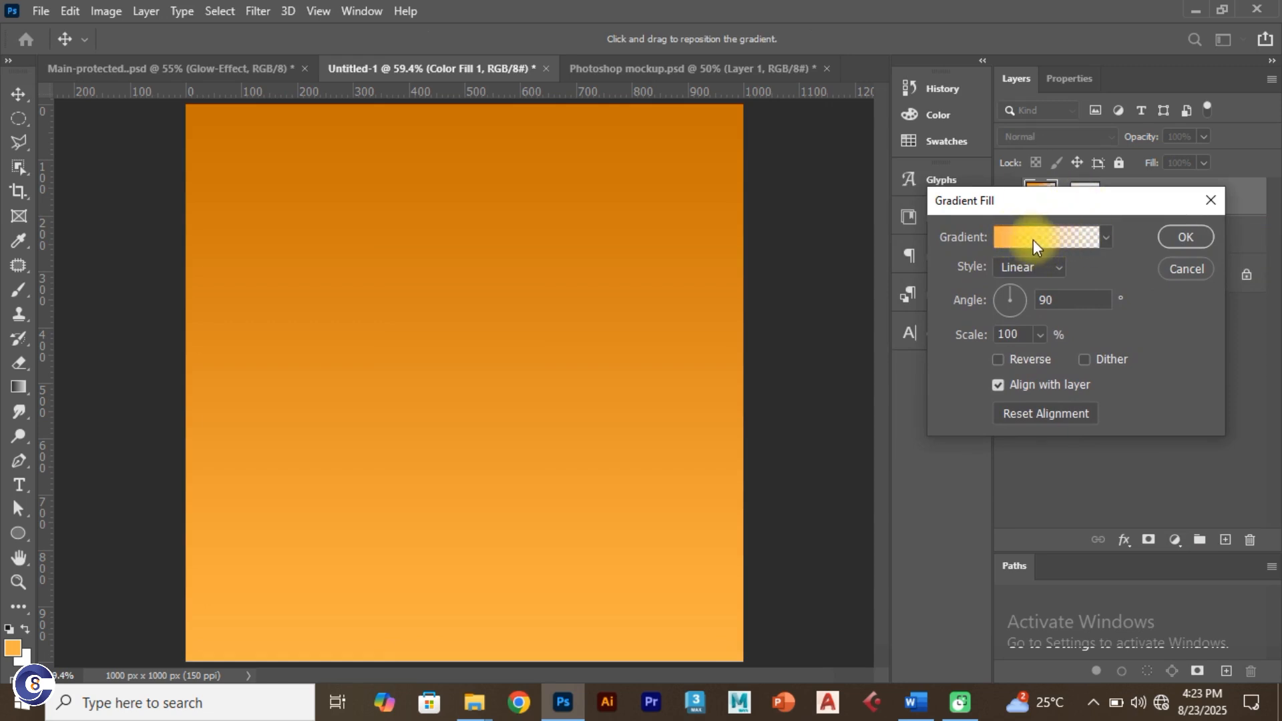
pyautogui.click(1036, 267)
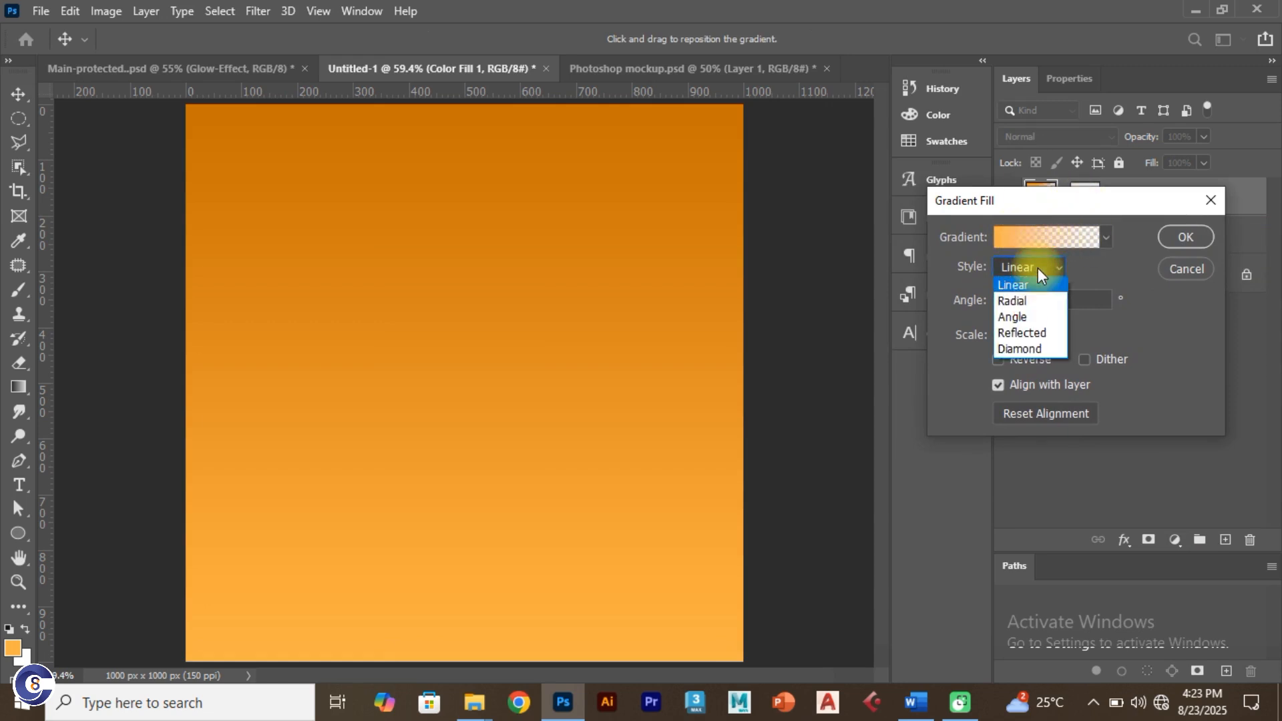
pyautogui.click(1025, 295)
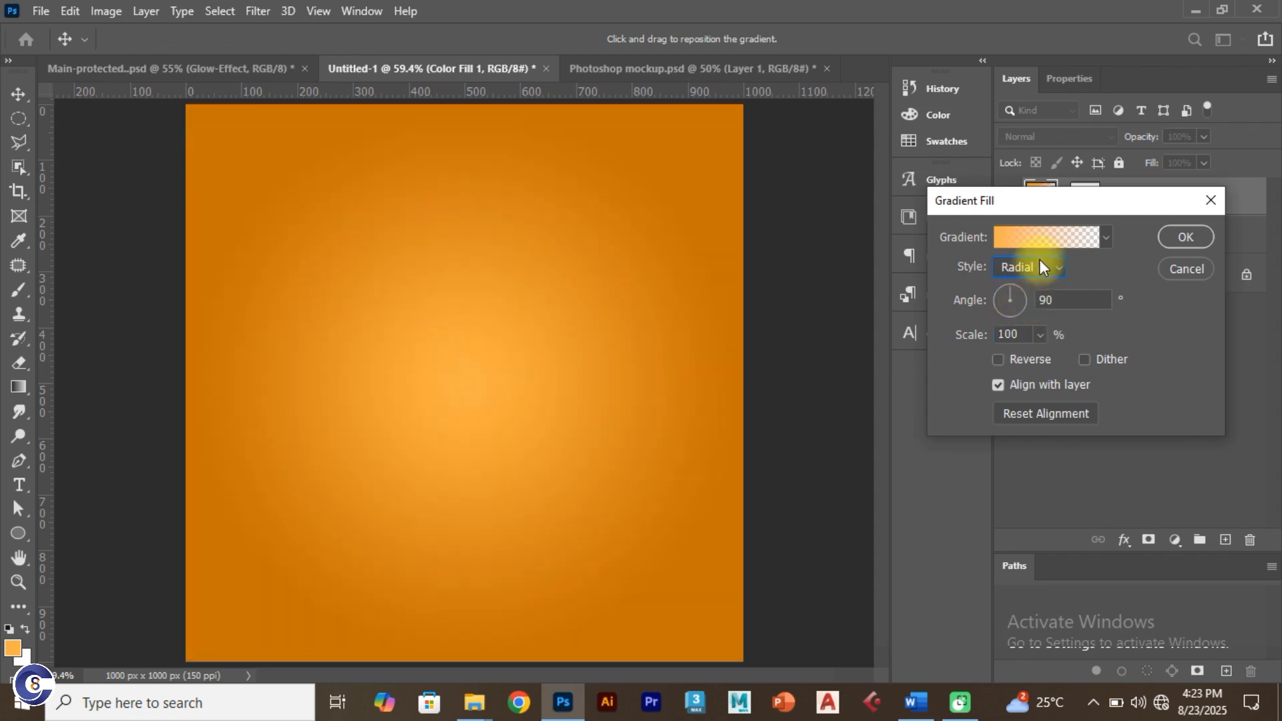
pyautogui.click(1040, 241)
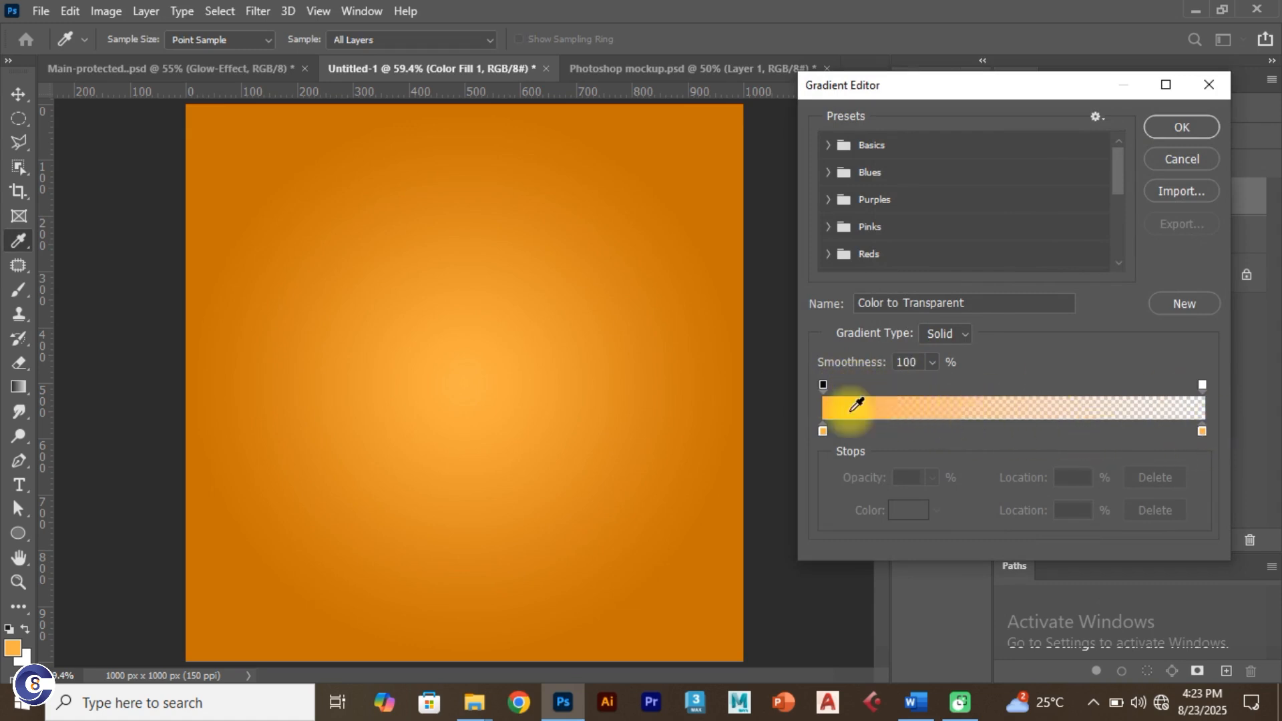
# Step: Set the gradient's left colour stop to #ffb552, copied from the Word notes
pyautogui.click(823, 431)
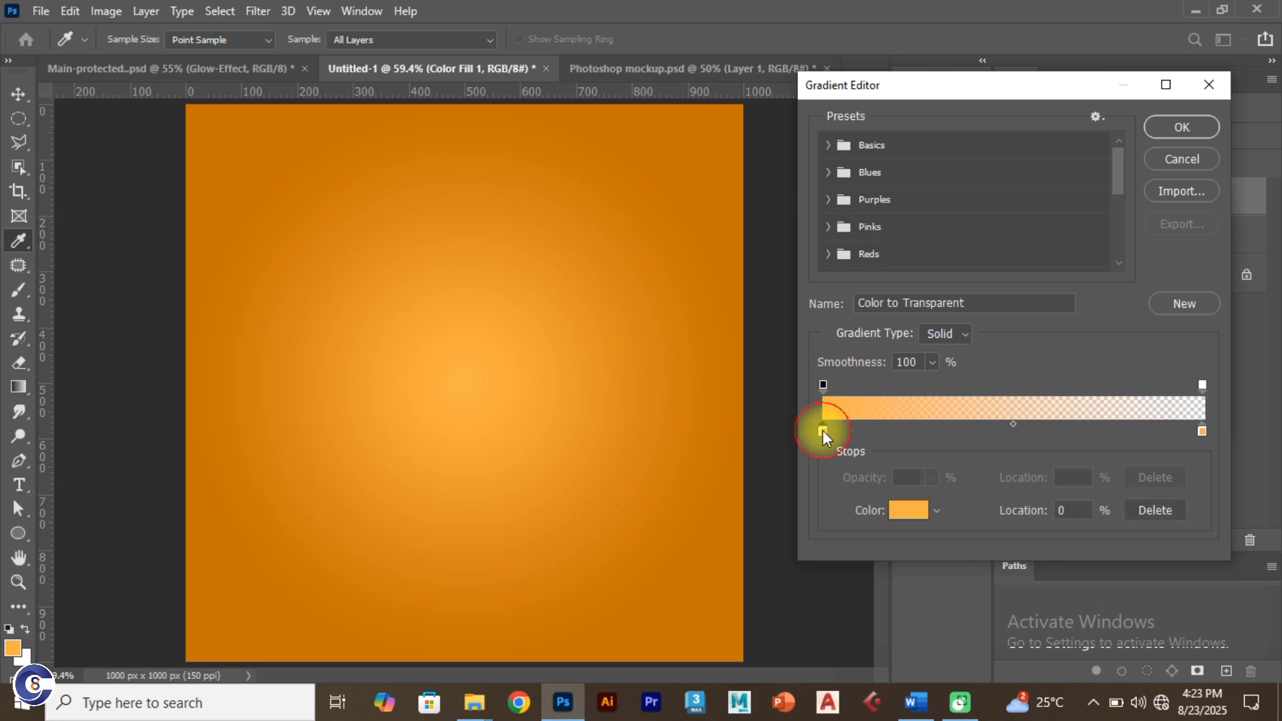
pyautogui.click(898, 509)
pyautogui.hotkey('alt', 'Tab')
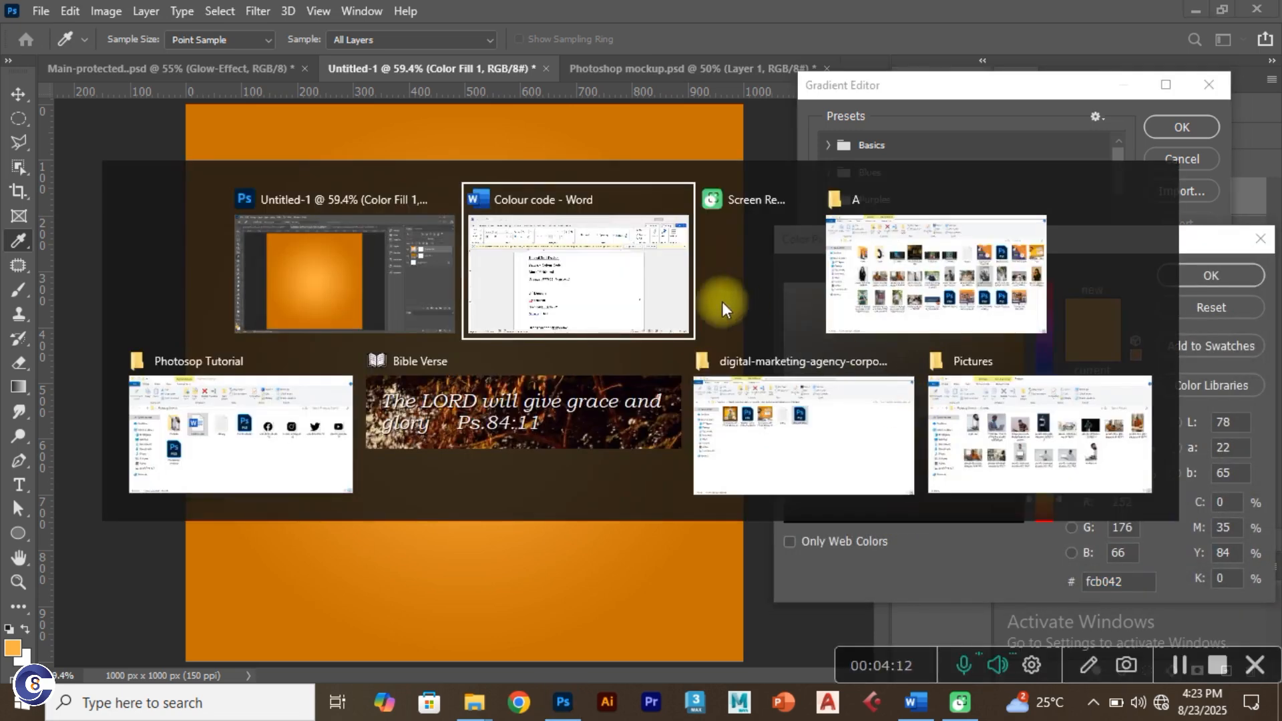
pyautogui.moveTo(528, 533); pyautogui.dragTo(459, 535)
pyautogui.hotkey('ctrl', 'c')
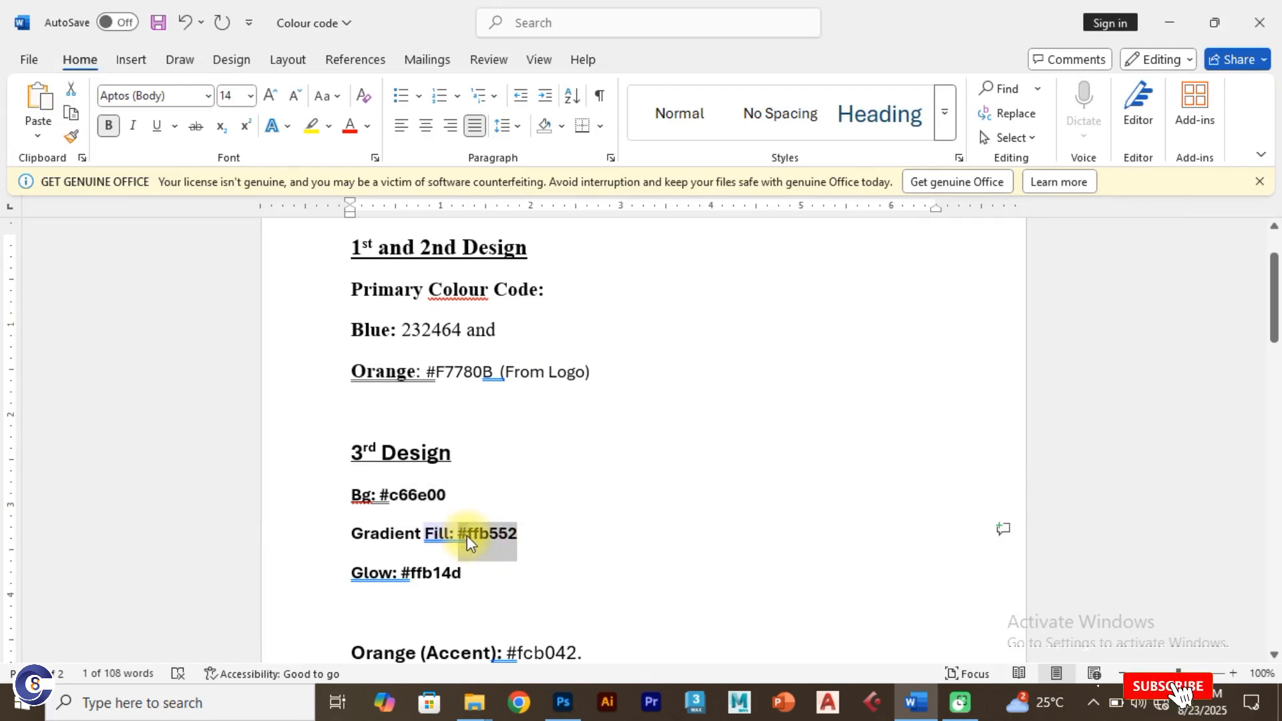
pyautogui.hotkey('alt', 'Tab')
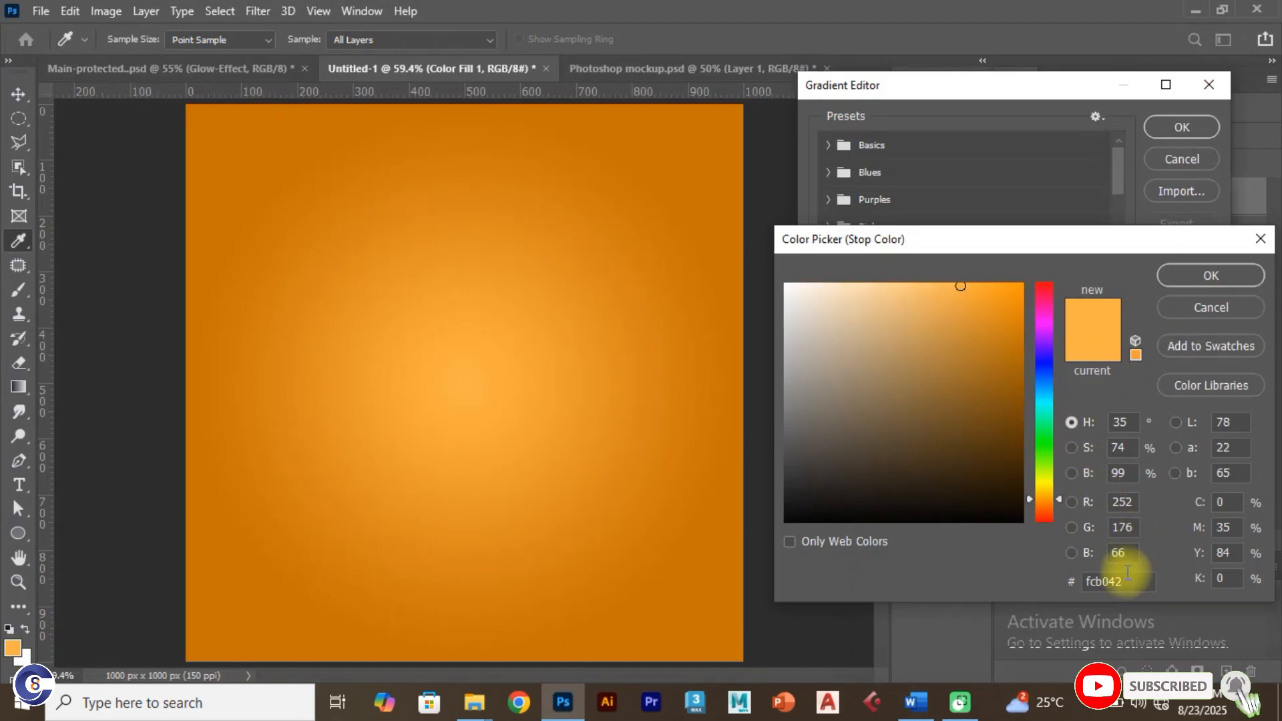
pyautogui.doubleClick(1129, 581)
pyautogui.hotkey('ctrl', 'v')
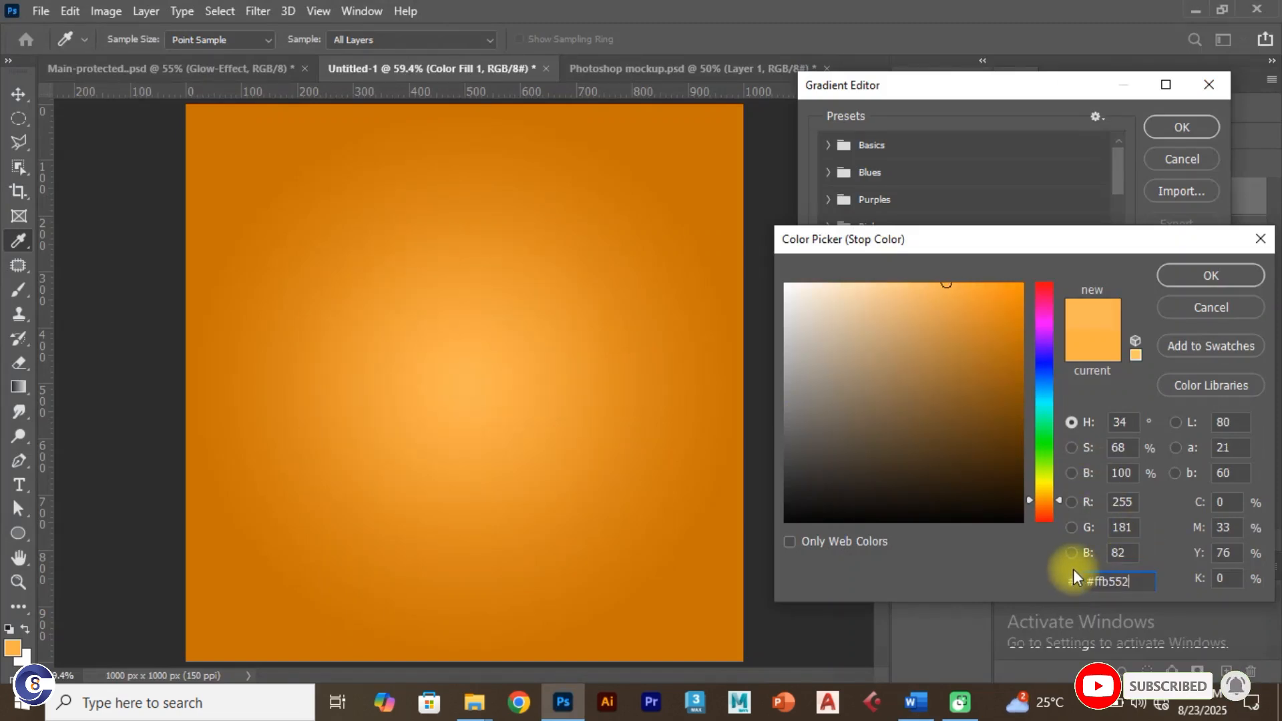
pyautogui.moveTo(1143, 582); pyautogui.dragTo(1068, 568)
pyautogui.hotkey('ctrl', 'v')
pyautogui.click(1016, 574)
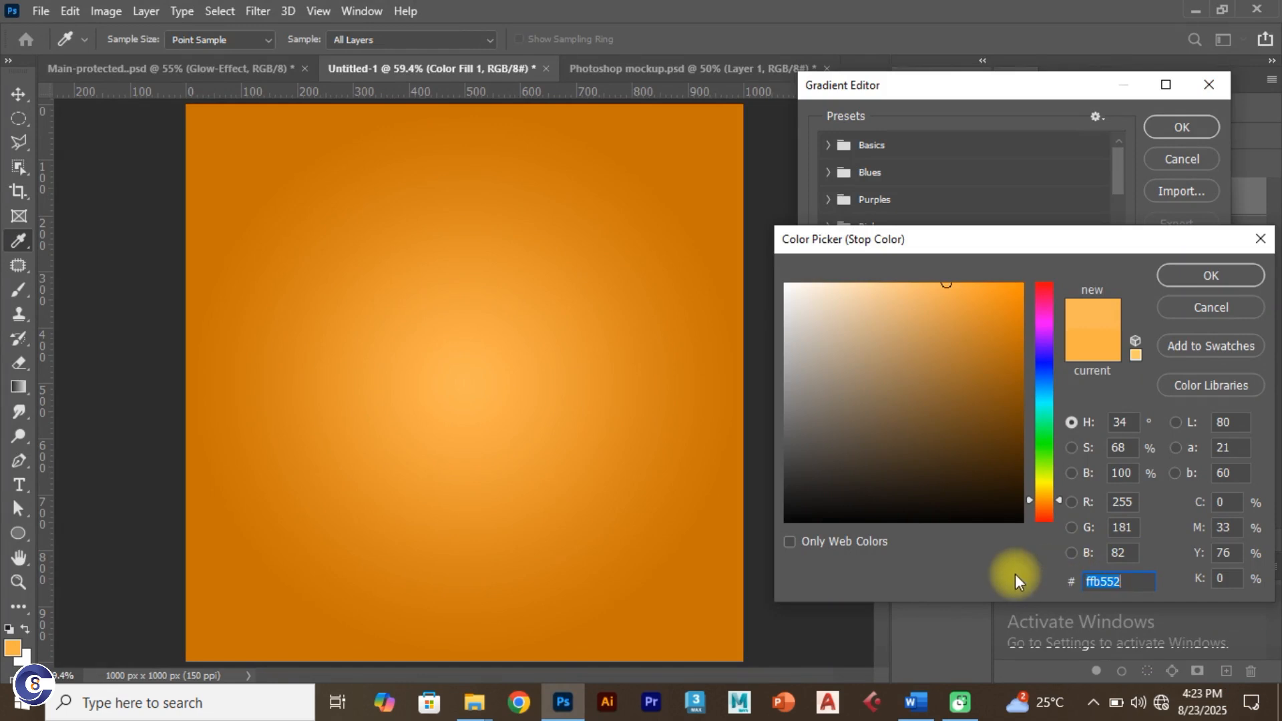
# Step: Confirm the colour, gradient and fill dialogs to create Gradient Fill 1
pyautogui.click(1180, 275)
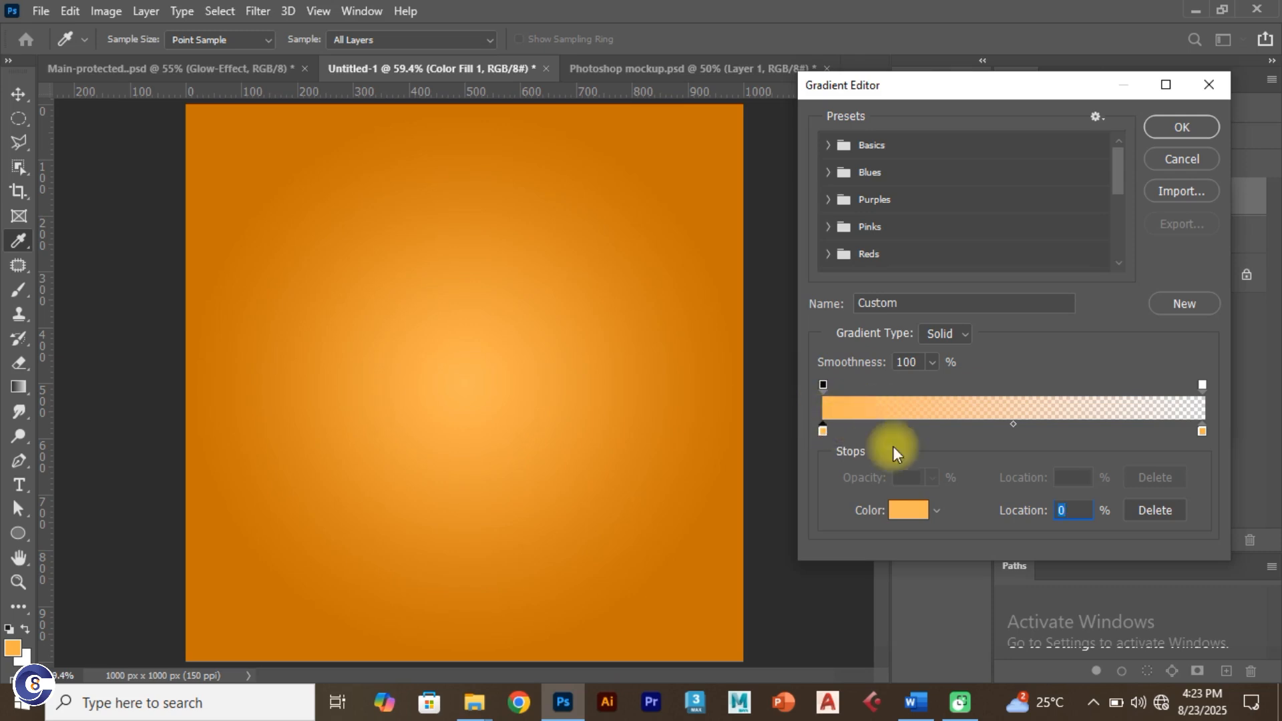
pyautogui.click(1188, 120)
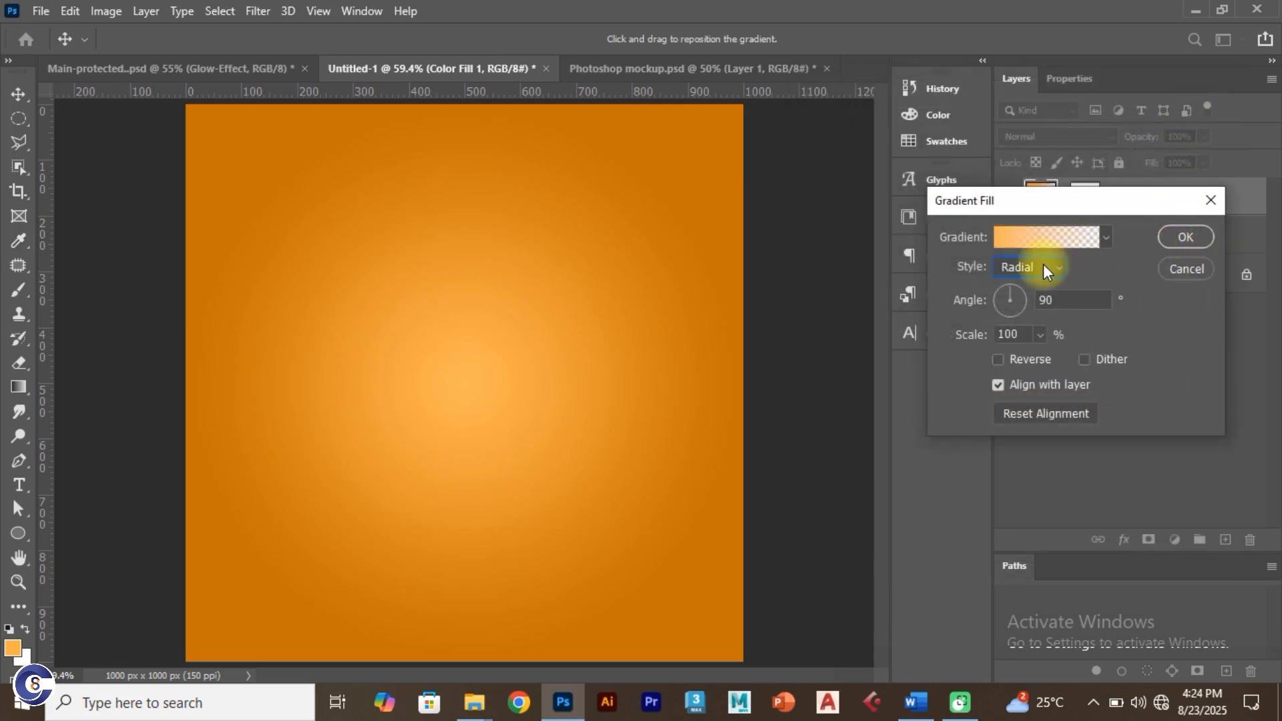
pyautogui.click(1177, 237)
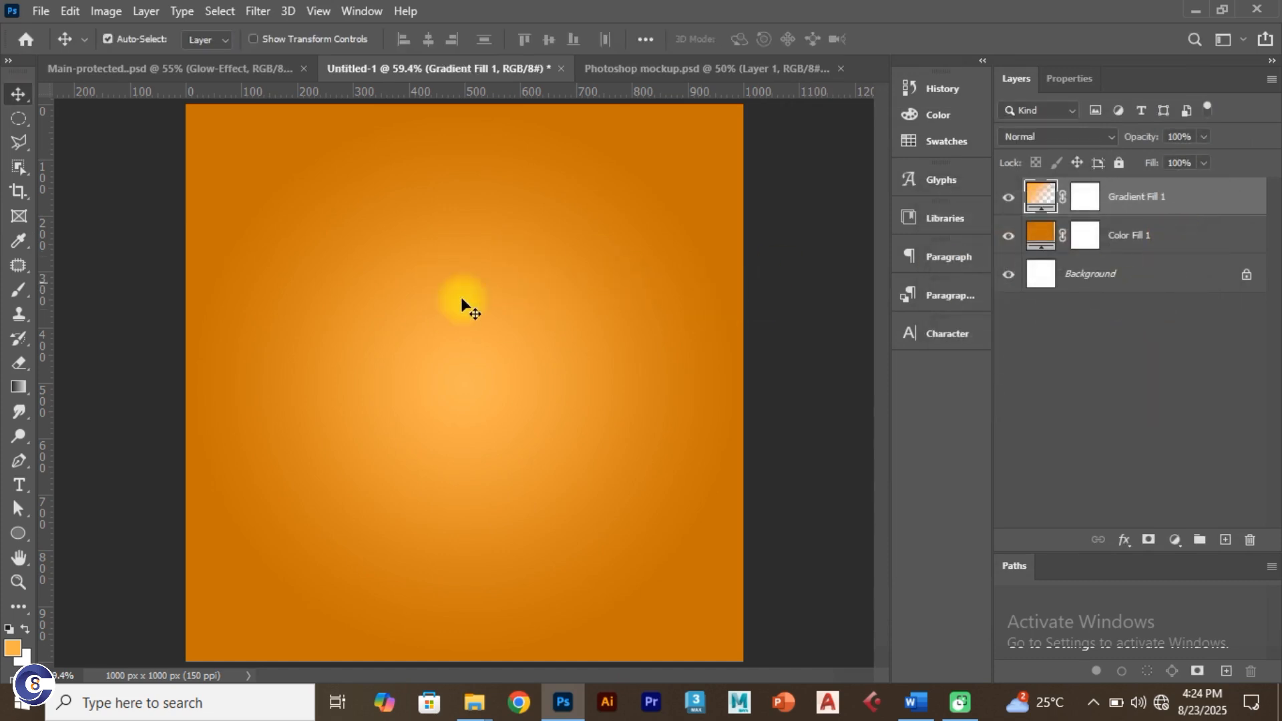
# Step: In Main-protected.psd, show Picture_overlay and select it to check its Soft Light 20% blending
pyautogui.click(258, 71)
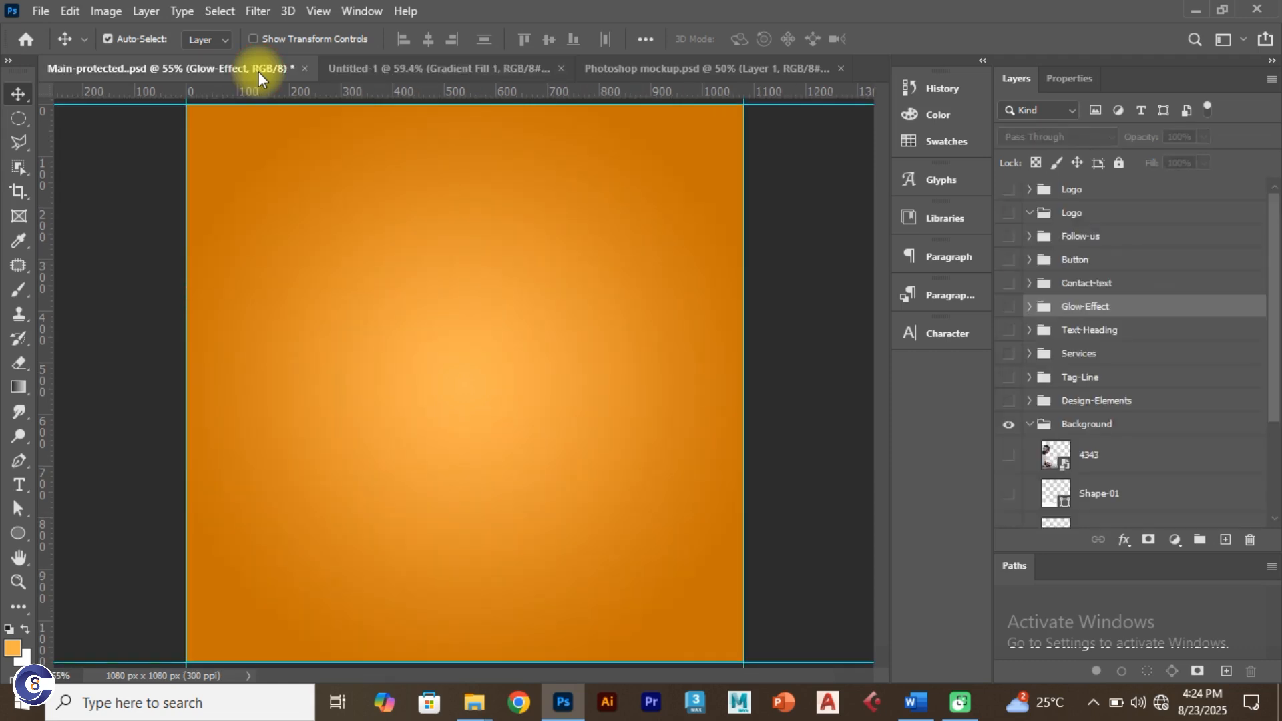
pyautogui.moveTo(1271, 337); pyautogui.dragTo(1274, 476)
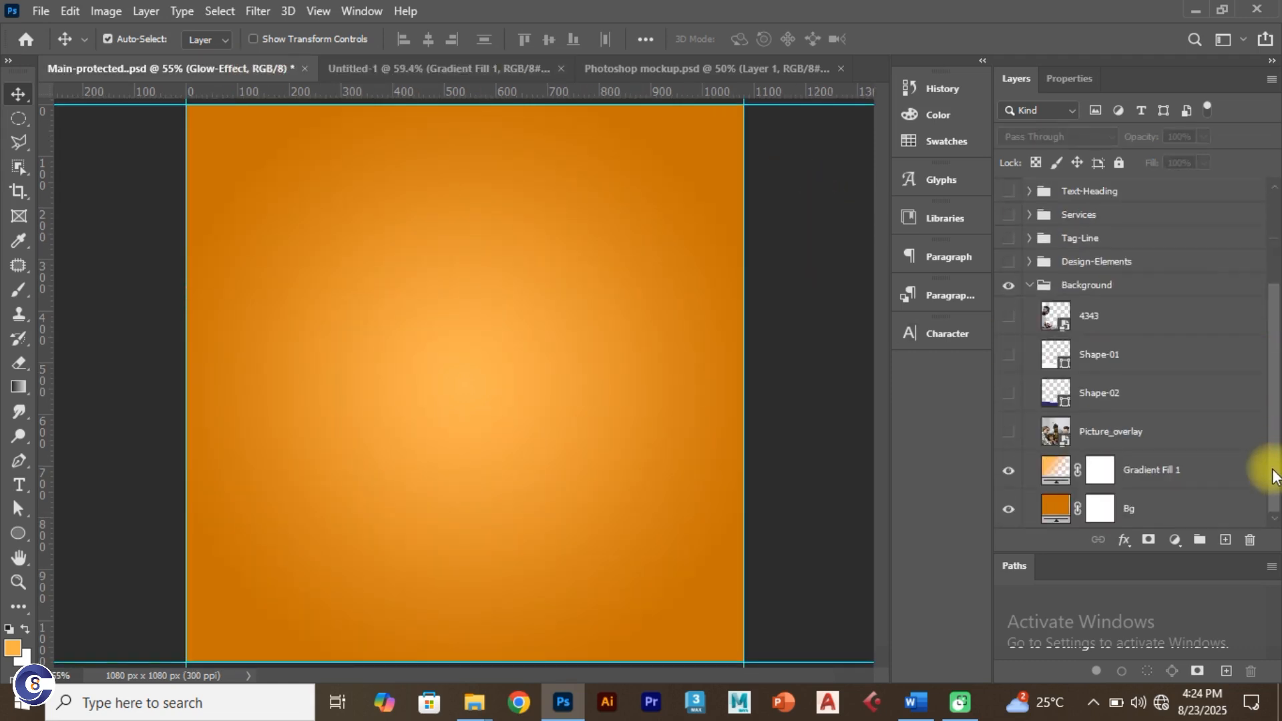
pyautogui.click(1009, 432)
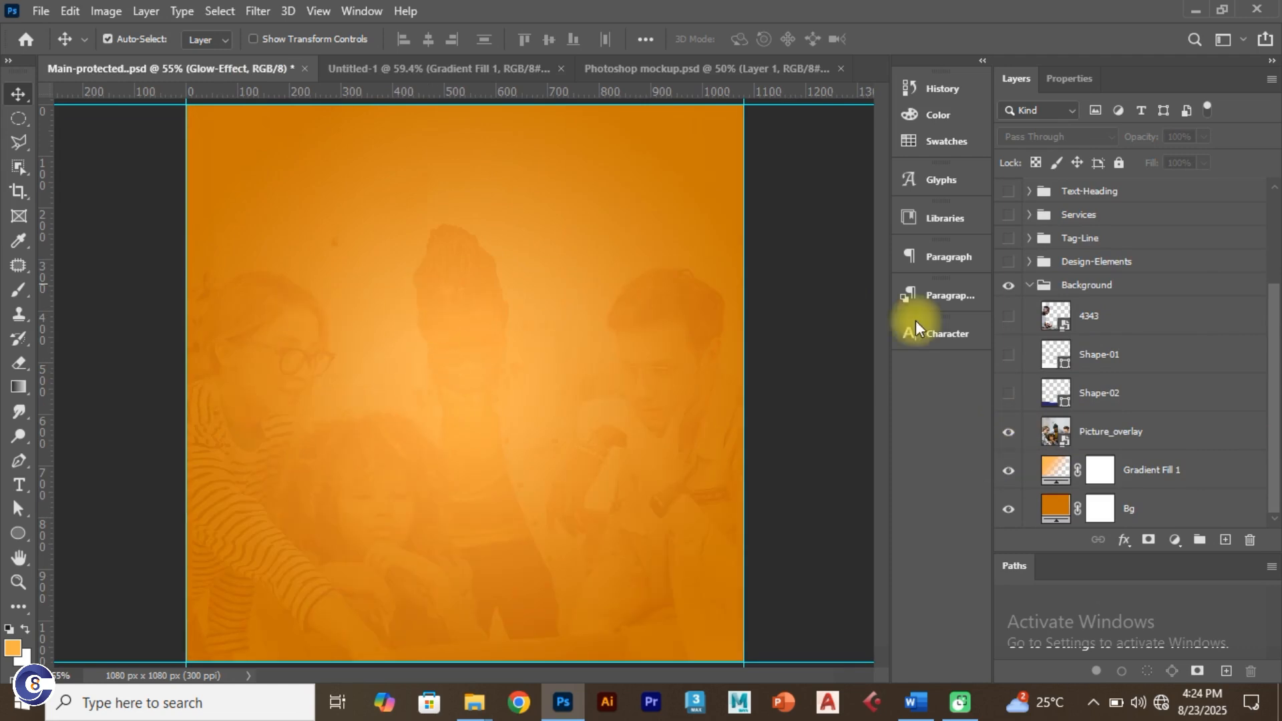
pyautogui.click(1124, 436)
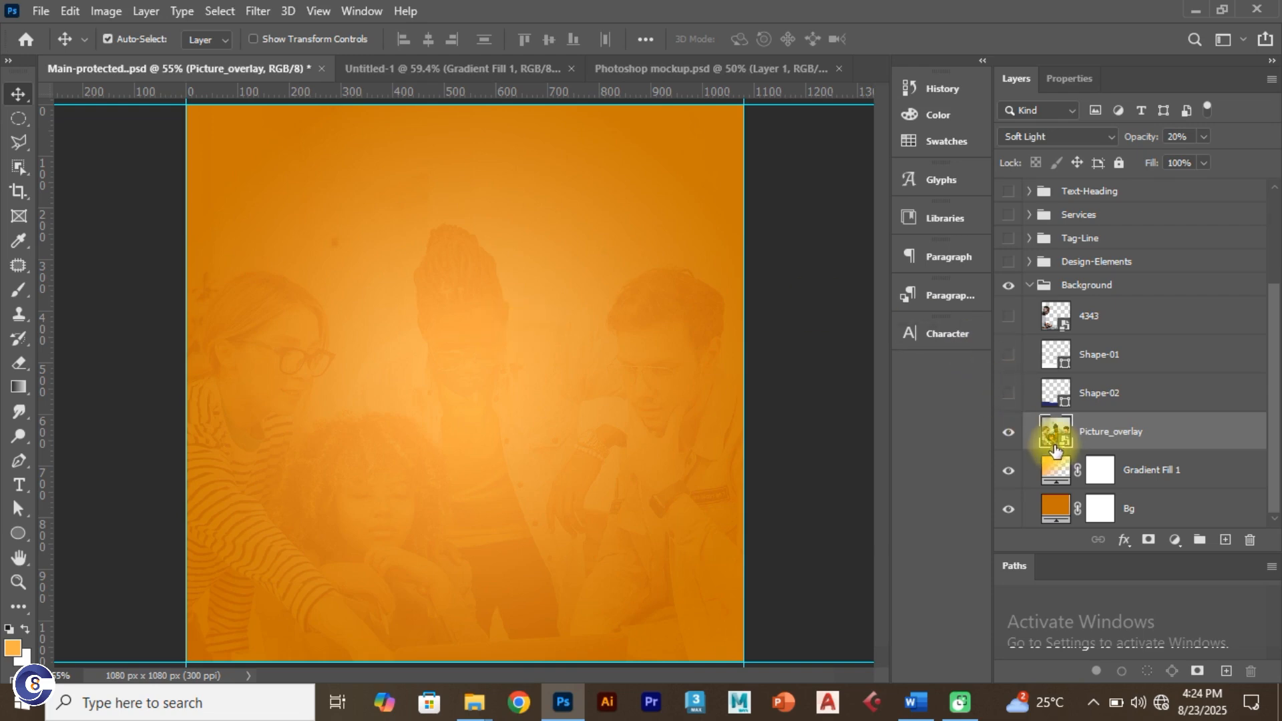
# Step: Drag the pexels-mart-production-7550298 photo from the A folder onto the Untitled-1 canvas
pyautogui.hotkey('alt', 'Tab')
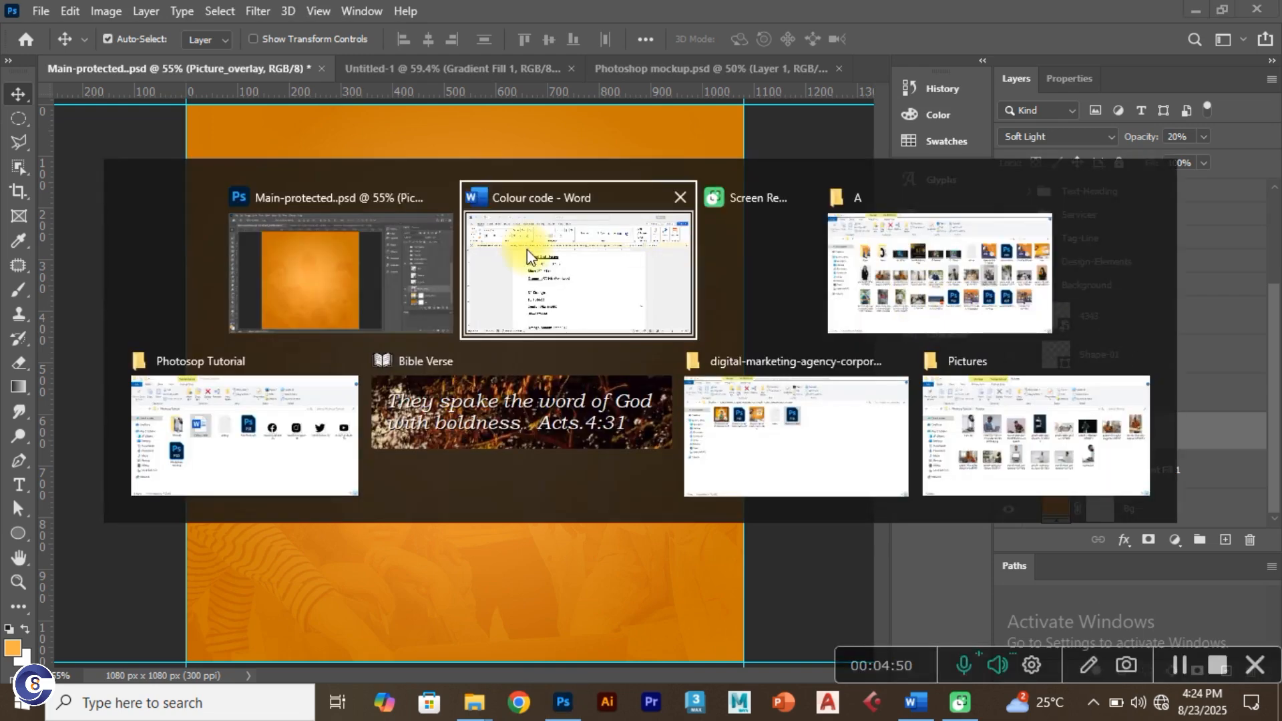
pyautogui.click(944, 289)
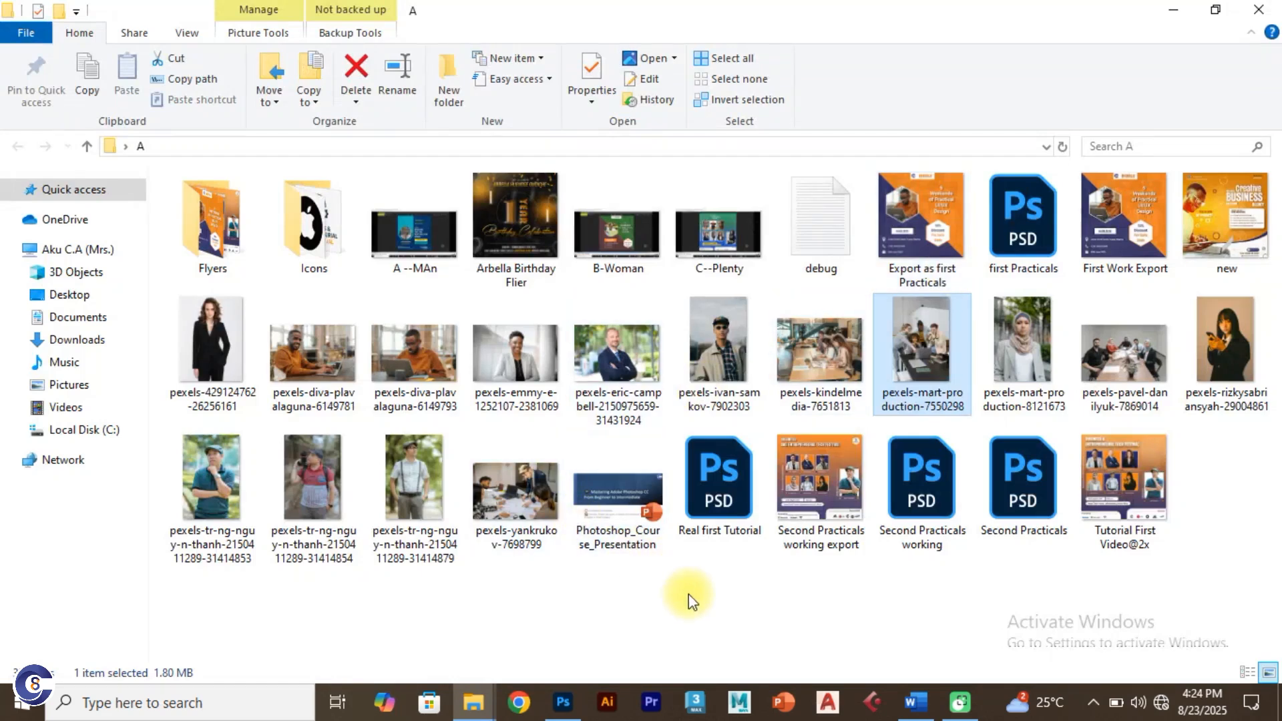
pyautogui.click(680, 605)
pyautogui.click(914, 332)
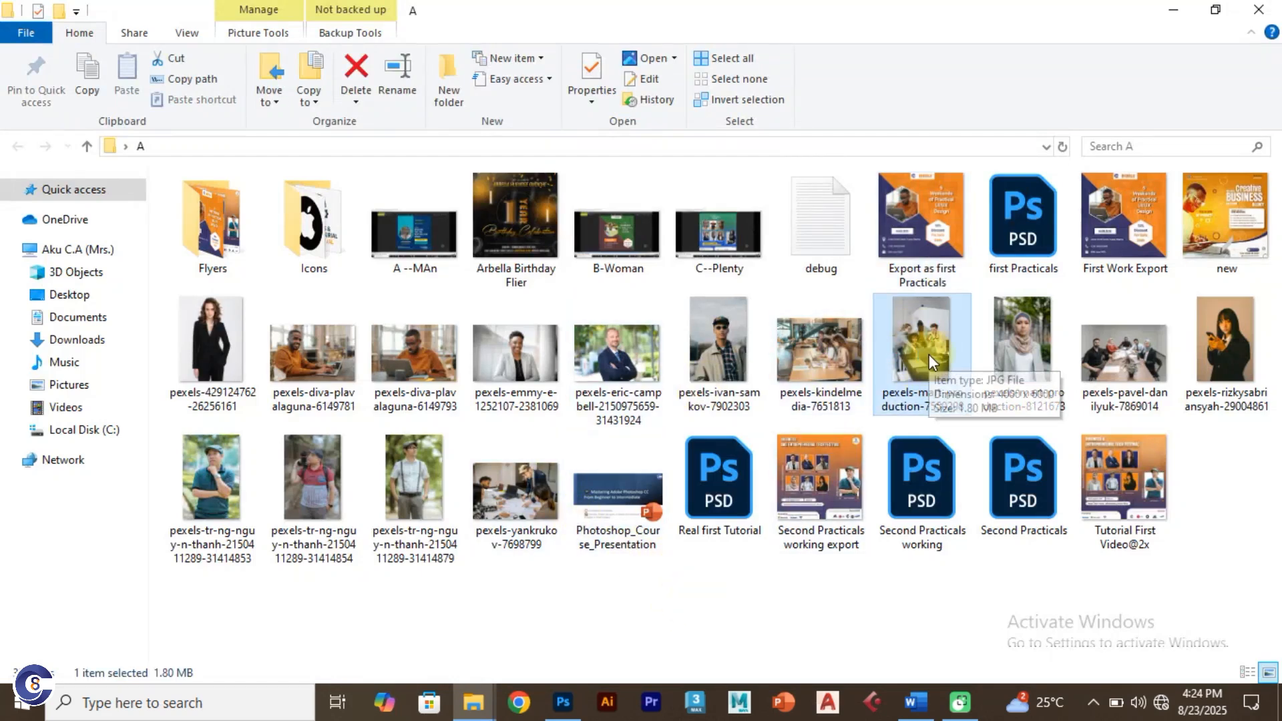
pyautogui.moveTo(928, 354); pyautogui.dragTo(575, 503)
pyautogui.moveTo(412, 66); pyautogui.dragTo(524, 437)
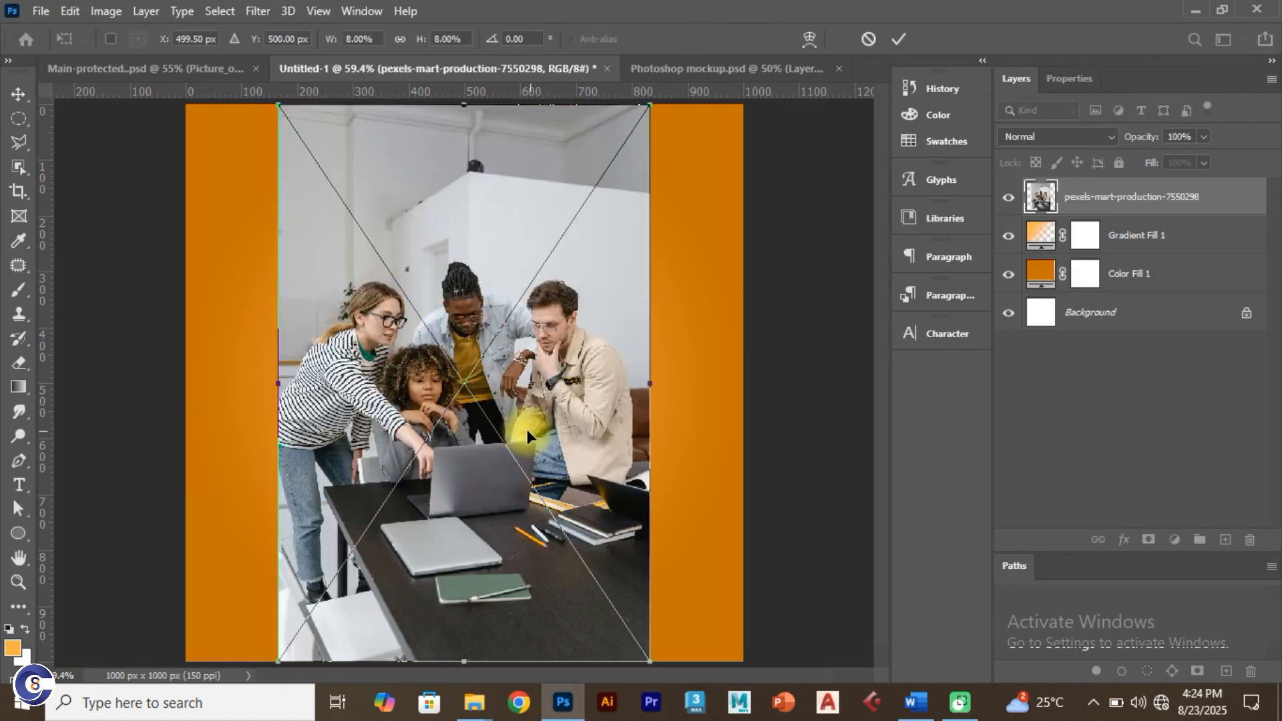
# Step: Scale the team photo up to 17.48%, shift it down to fill the canvas, and commit
pyautogui.hotkey('ctrl', '-')
pyautogui.hotkey('ctrl', '-')
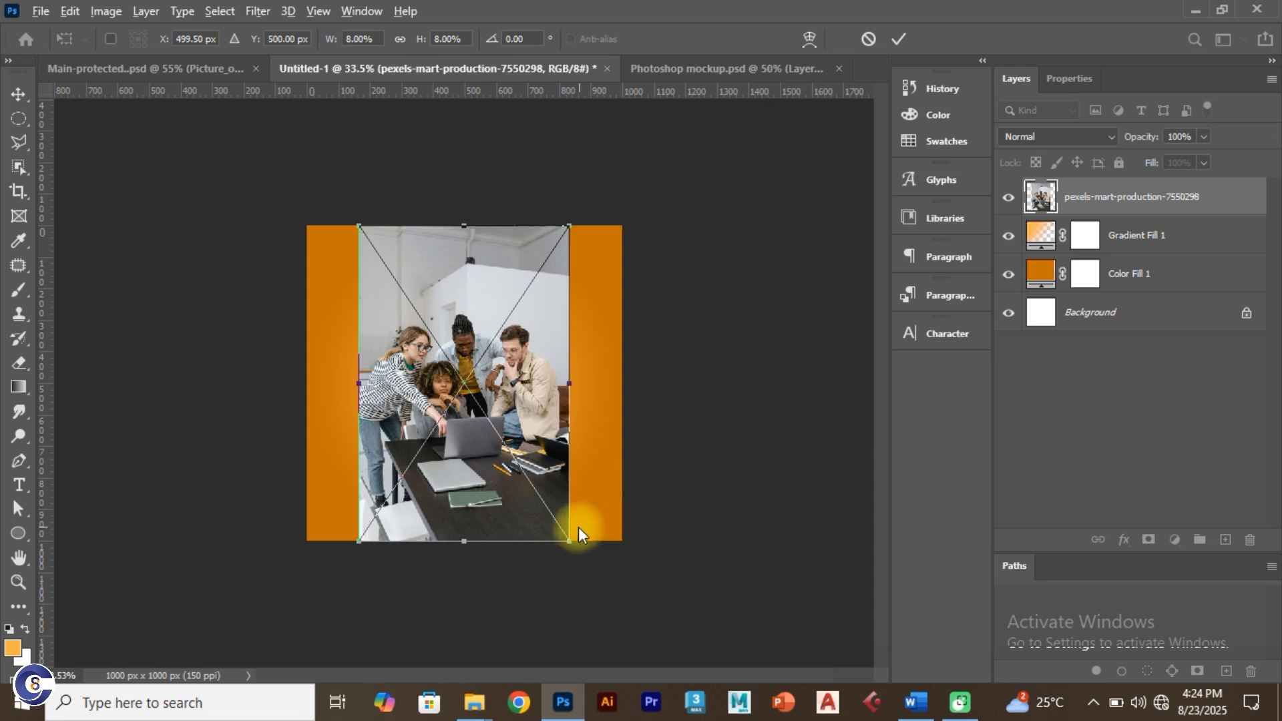
pyautogui.moveTo(567, 542); pyautogui.dragTo(731, 698)
pyautogui.moveTo(595, 314); pyautogui.dragTo(596, 364)
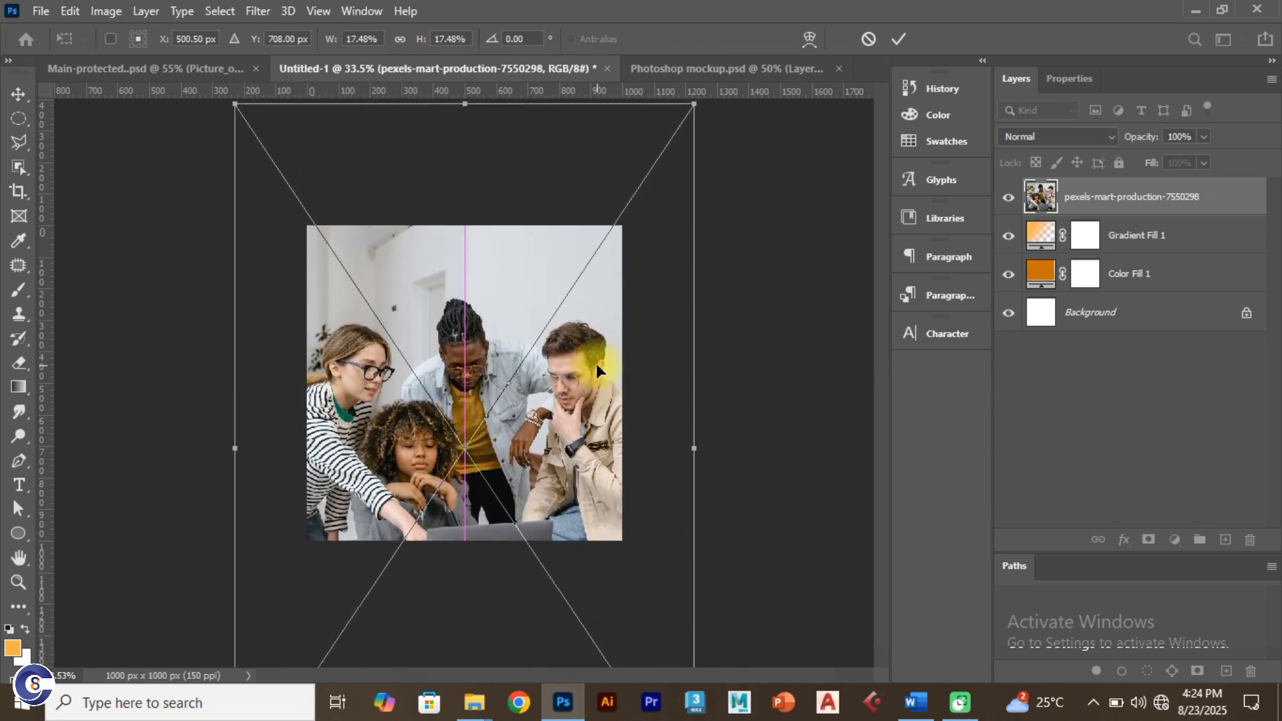
pyautogui.click(895, 36)
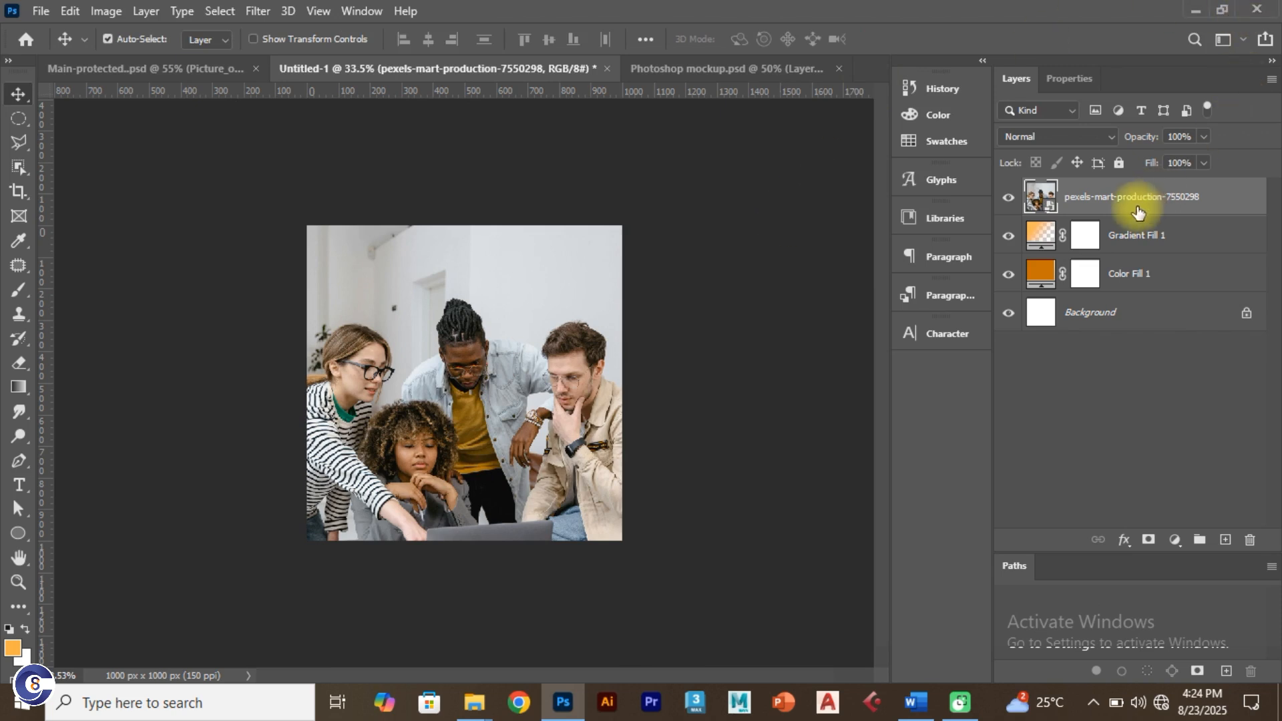
# Step: Give the team photo layer 20% opacity and Soft Light blending, then view Main-protected.psd
pyautogui.click(1194, 136)
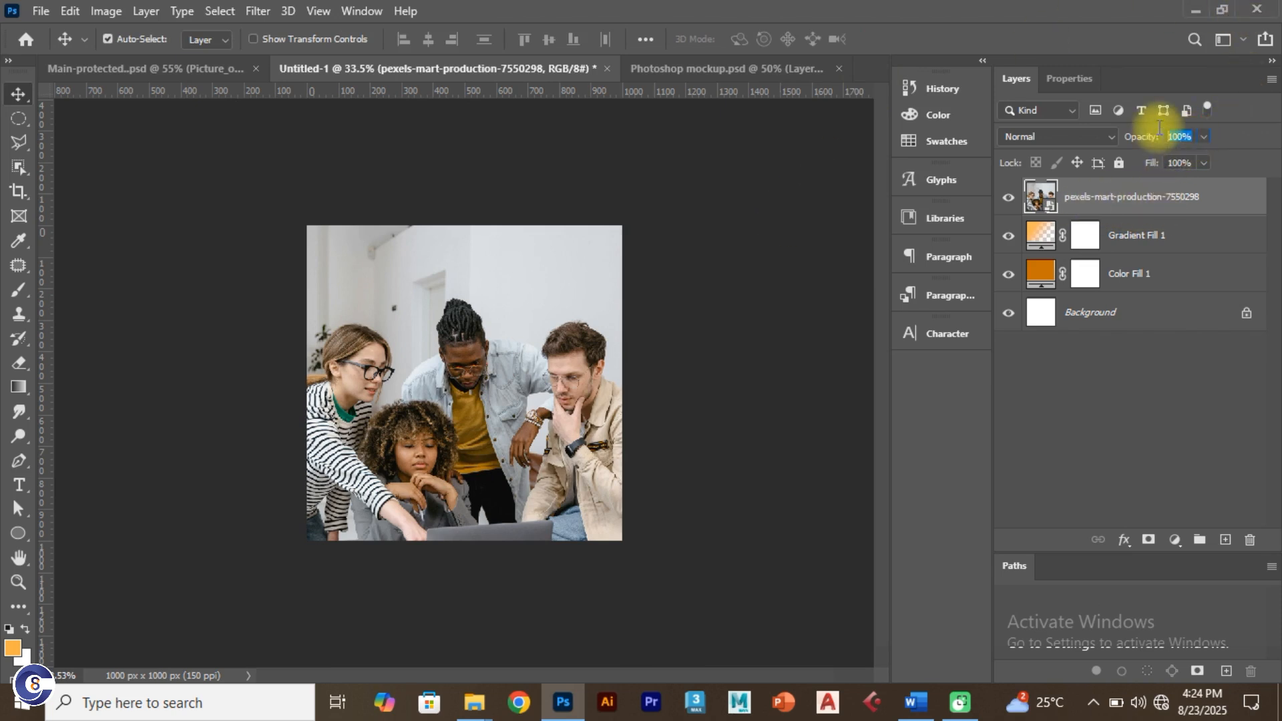
pyautogui.write('20')
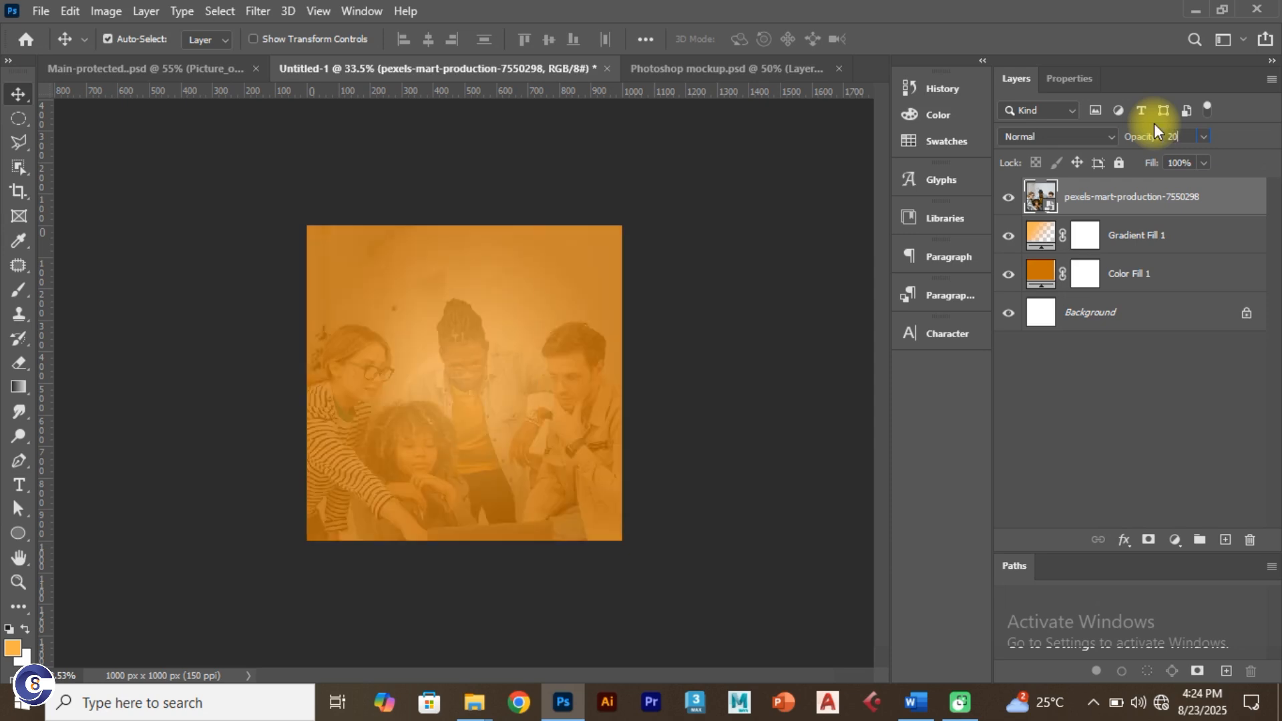
pyautogui.click(1100, 140)
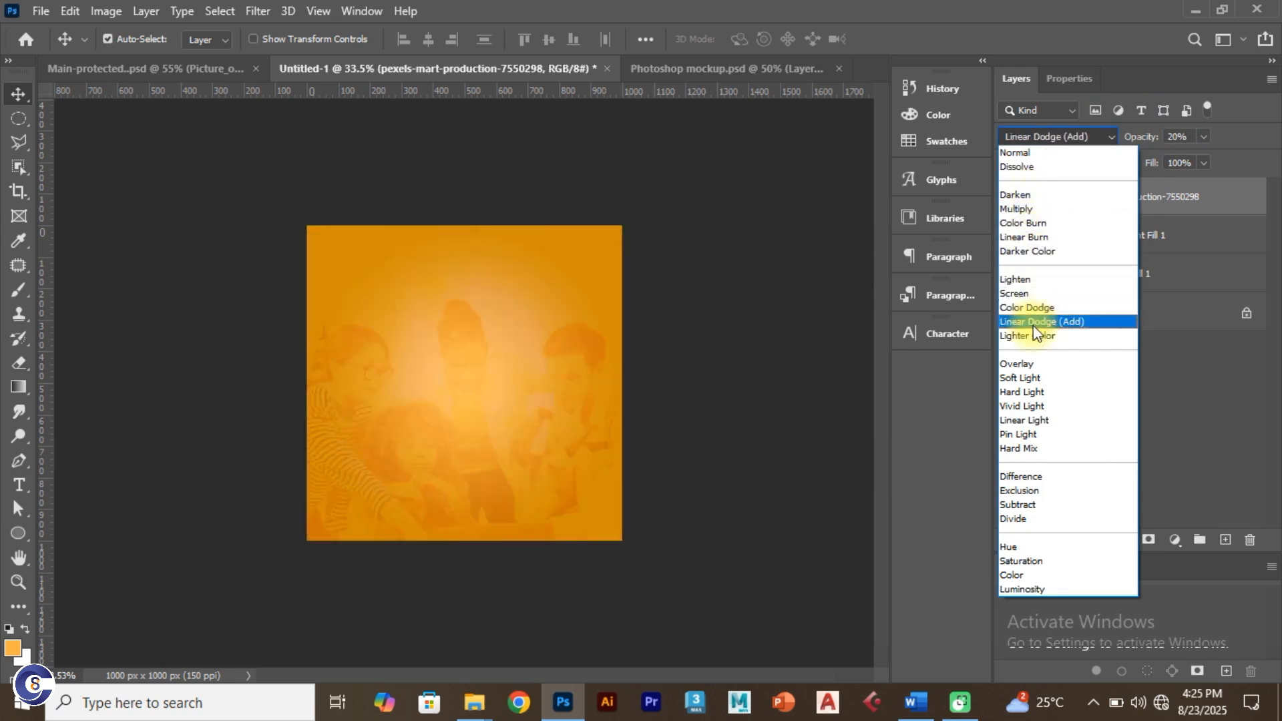
pyautogui.click(1036, 406)
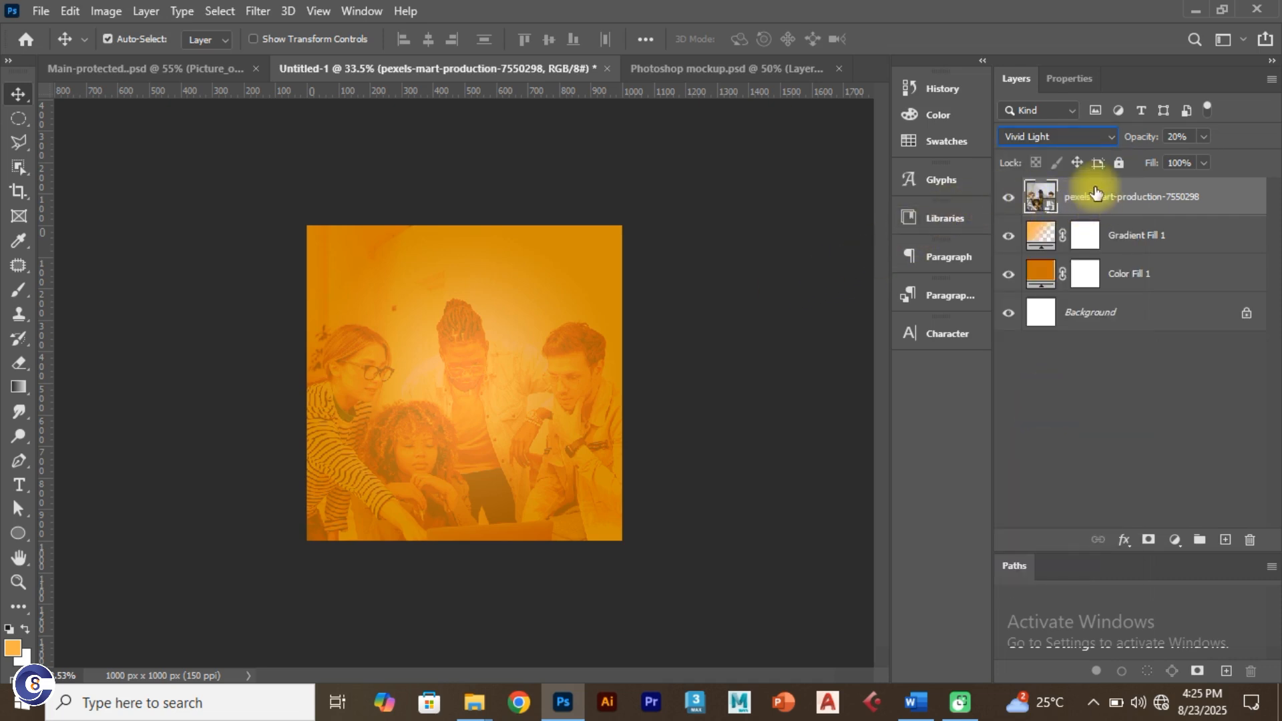
pyautogui.click(1076, 136)
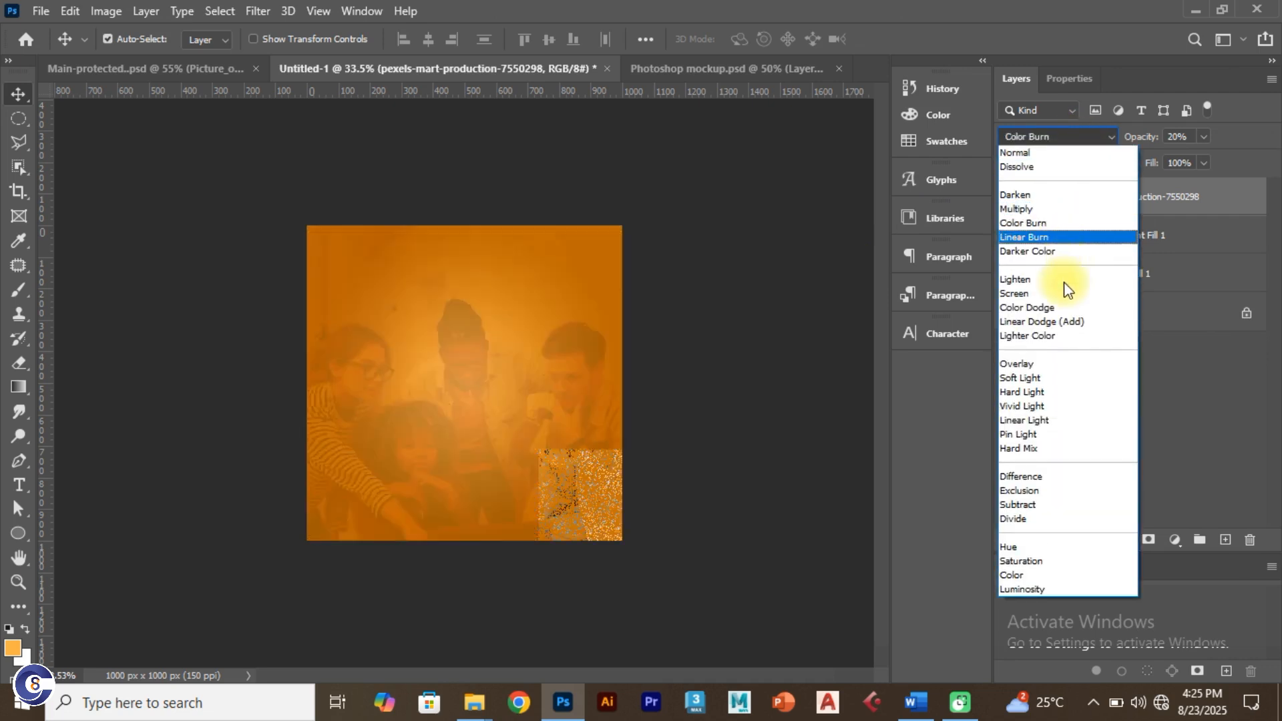
pyautogui.click(1063, 386)
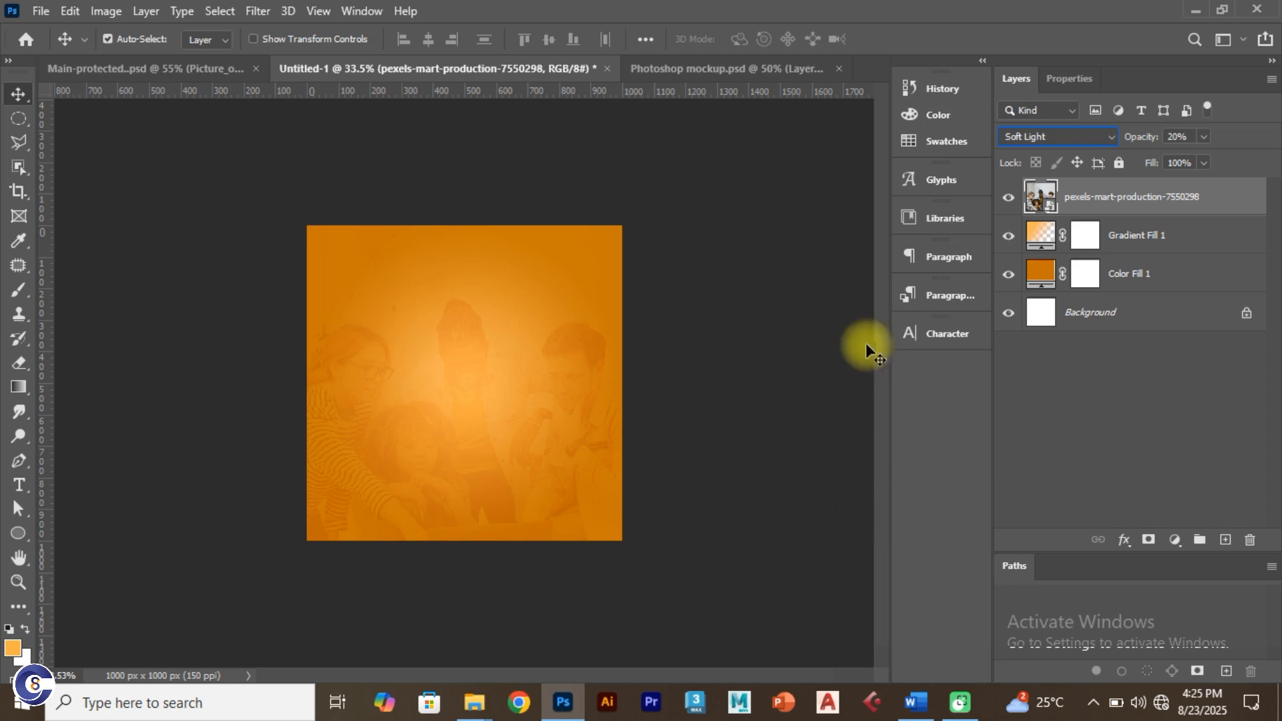
pyautogui.click(207, 67)
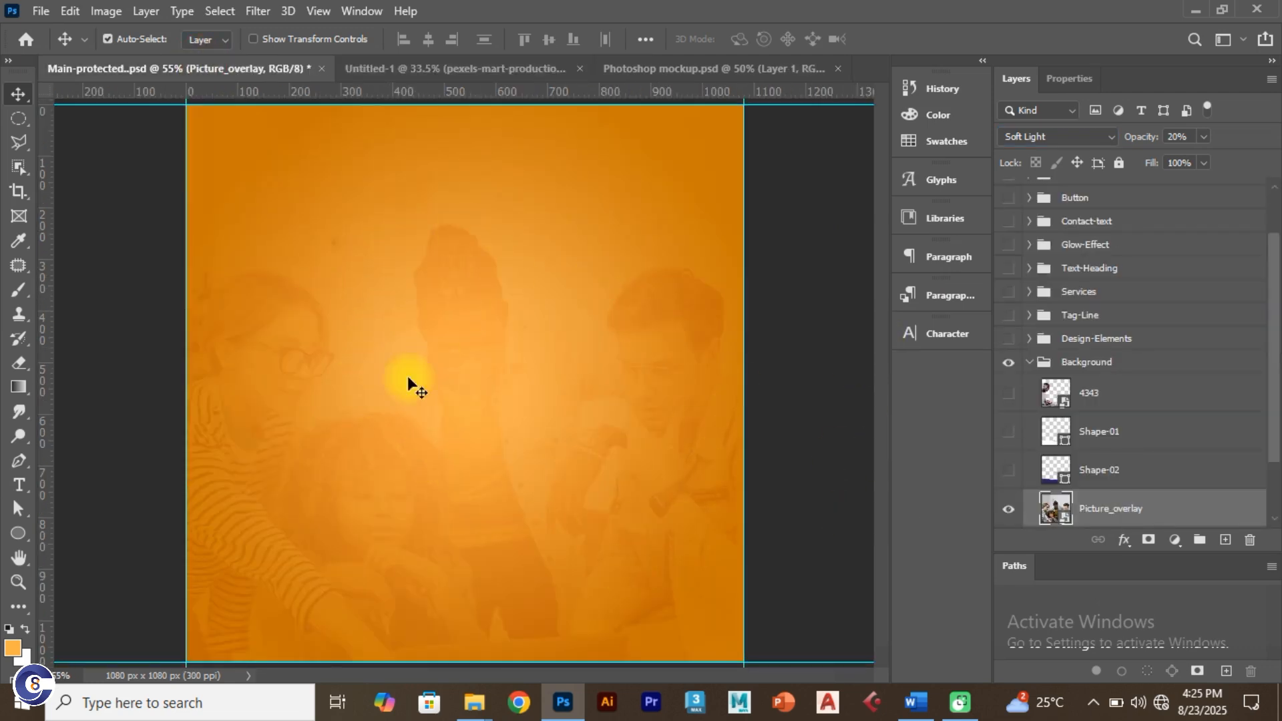
# Step: Make Shape-02 visible in Main-protected.psd, zoom out, and go back to Untitled-1
pyautogui.click(1008, 470)
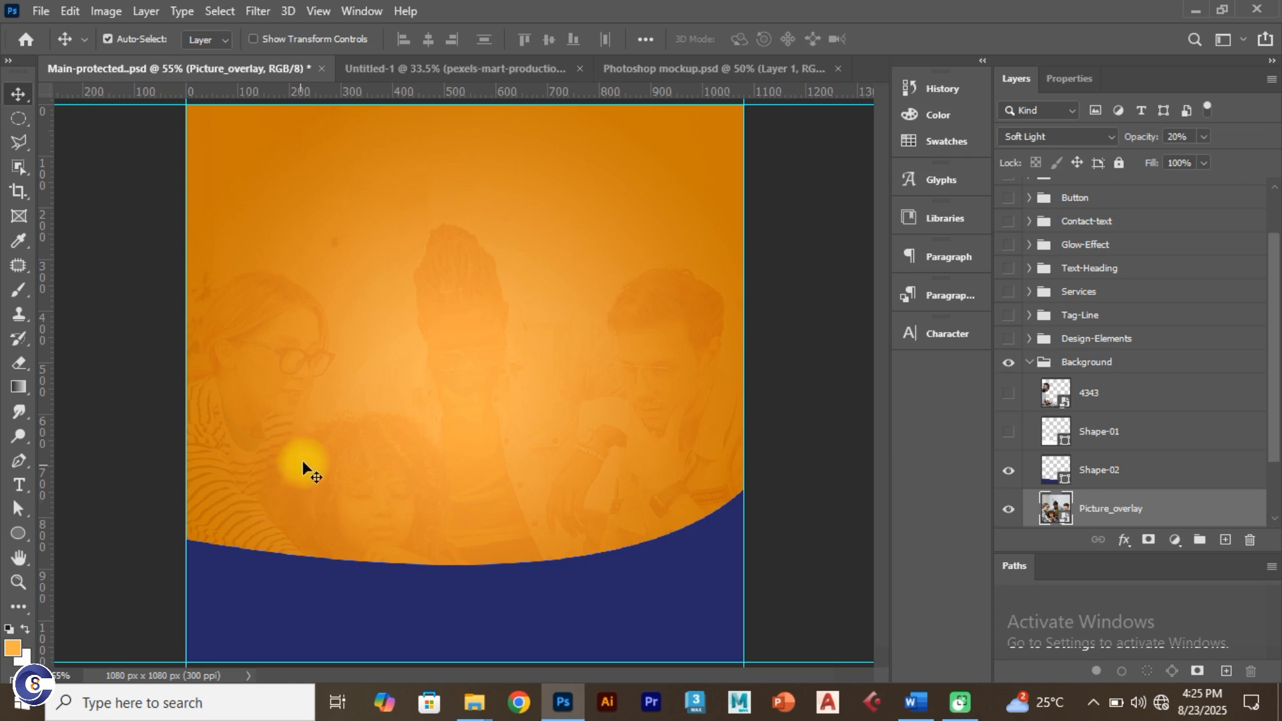
pyautogui.scroll(-2, 306, 471)
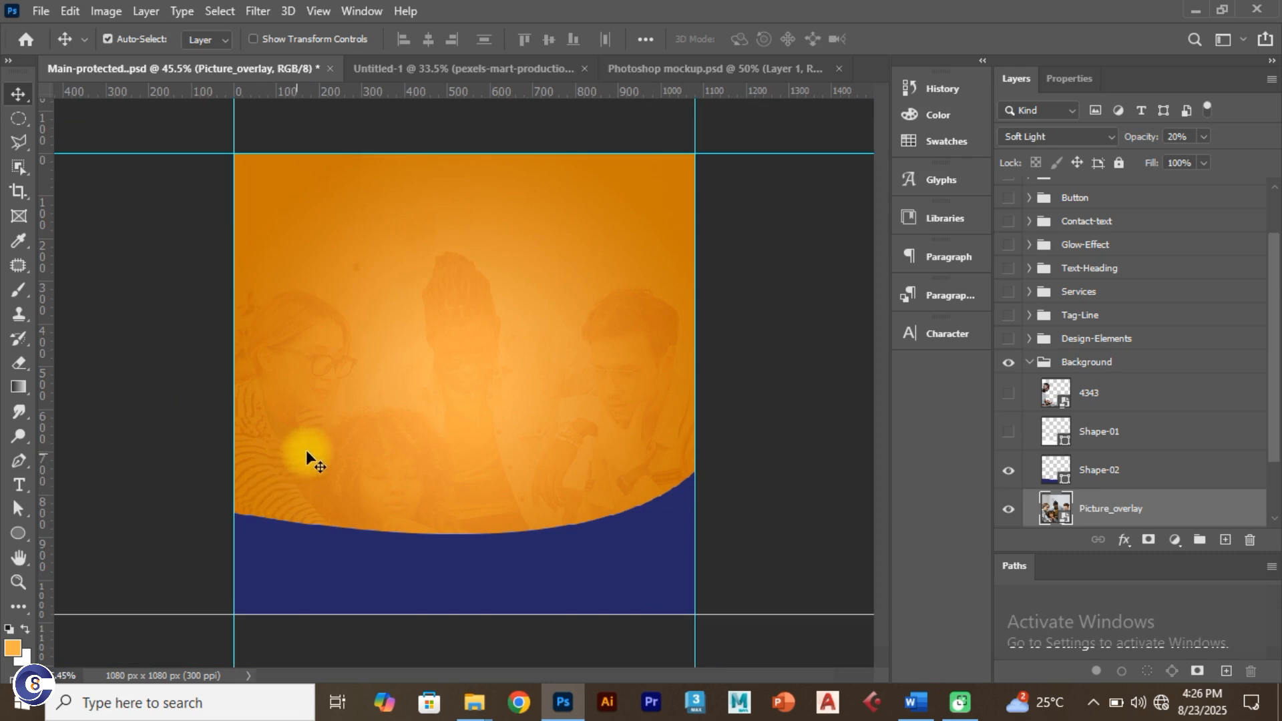
pyautogui.click(455, 69)
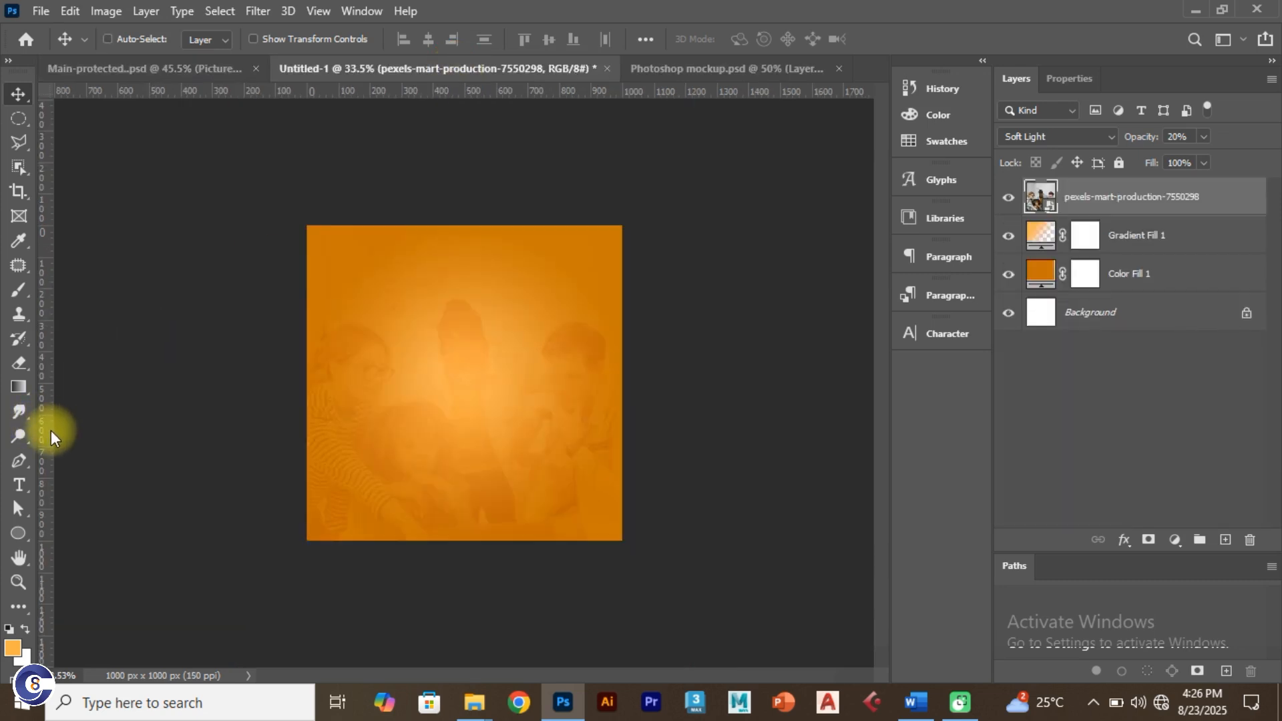
# Step: Fit the canvas on screen and select the standard Pen Tool
pyautogui.hotkey('ctrl', '0')
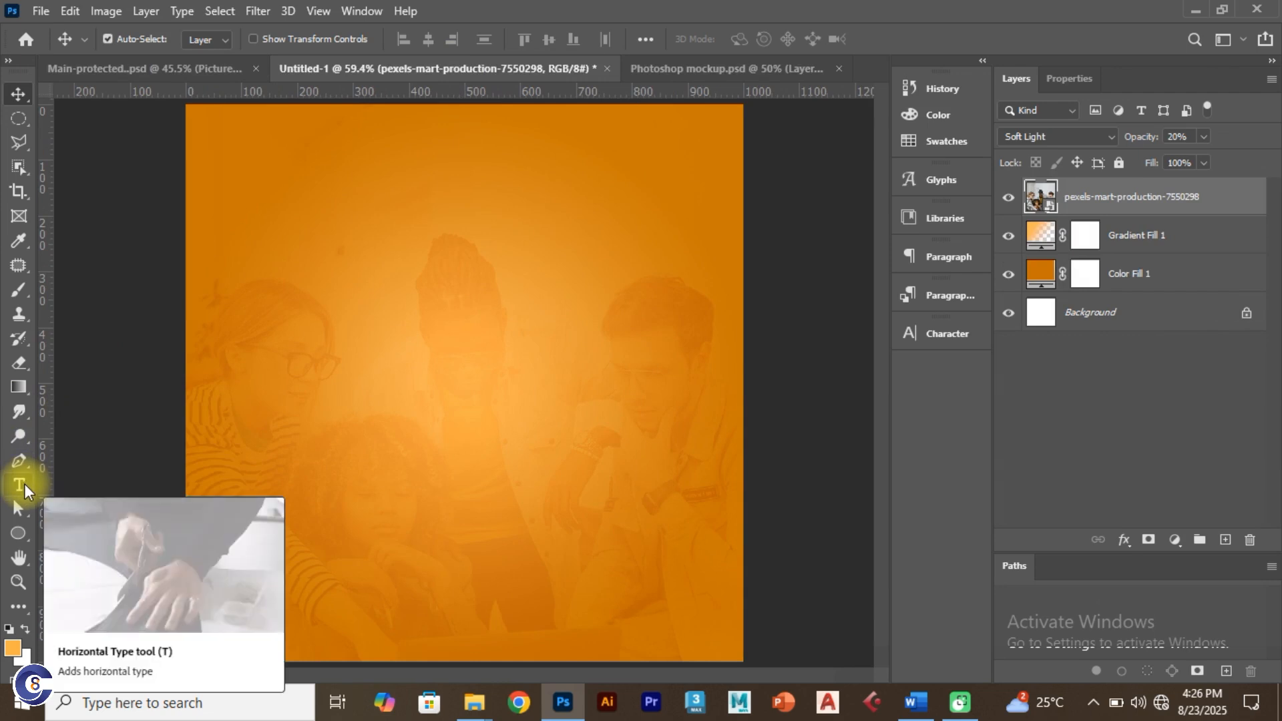
pyautogui.press('p')
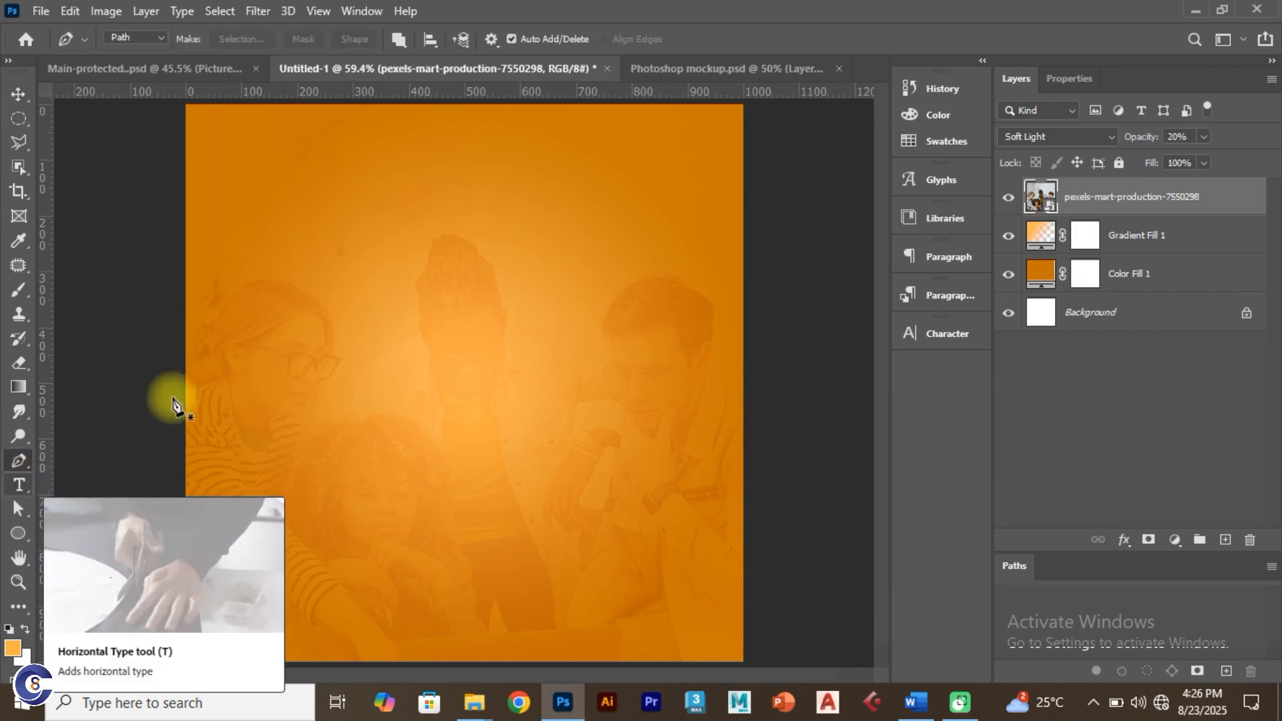
pyautogui.rightClick(19, 462)
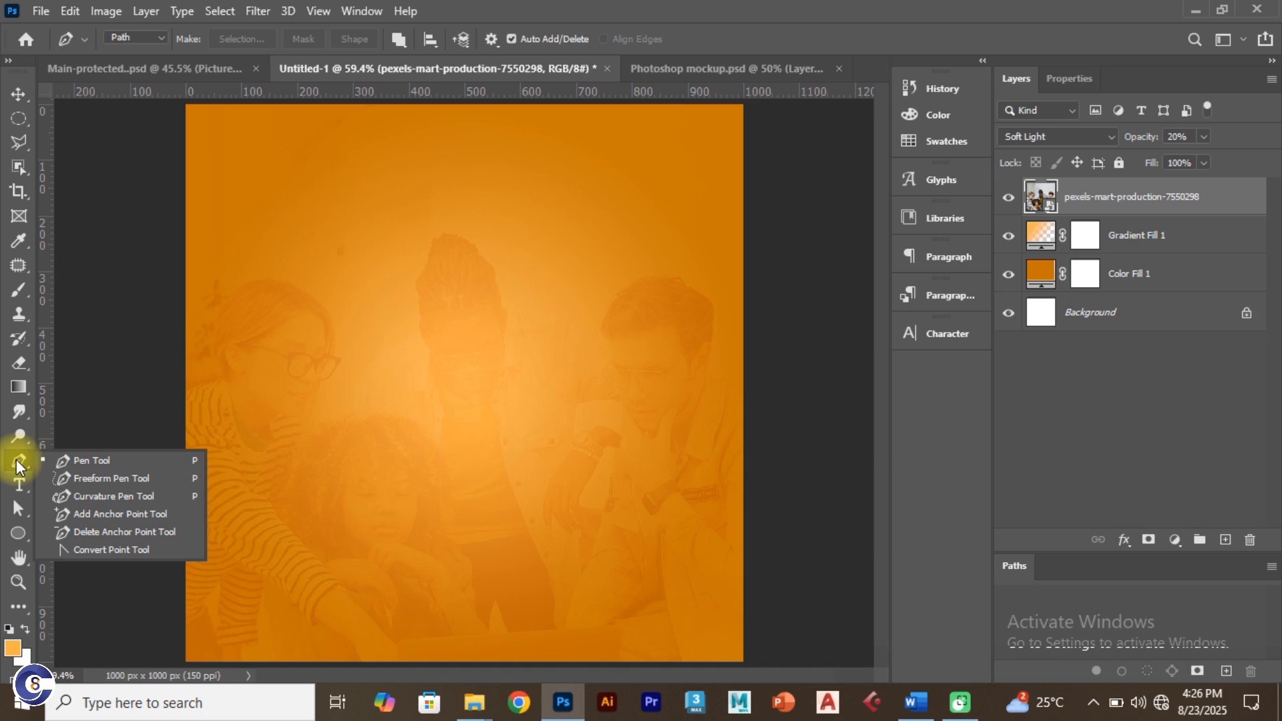
pyautogui.click(80, 459)
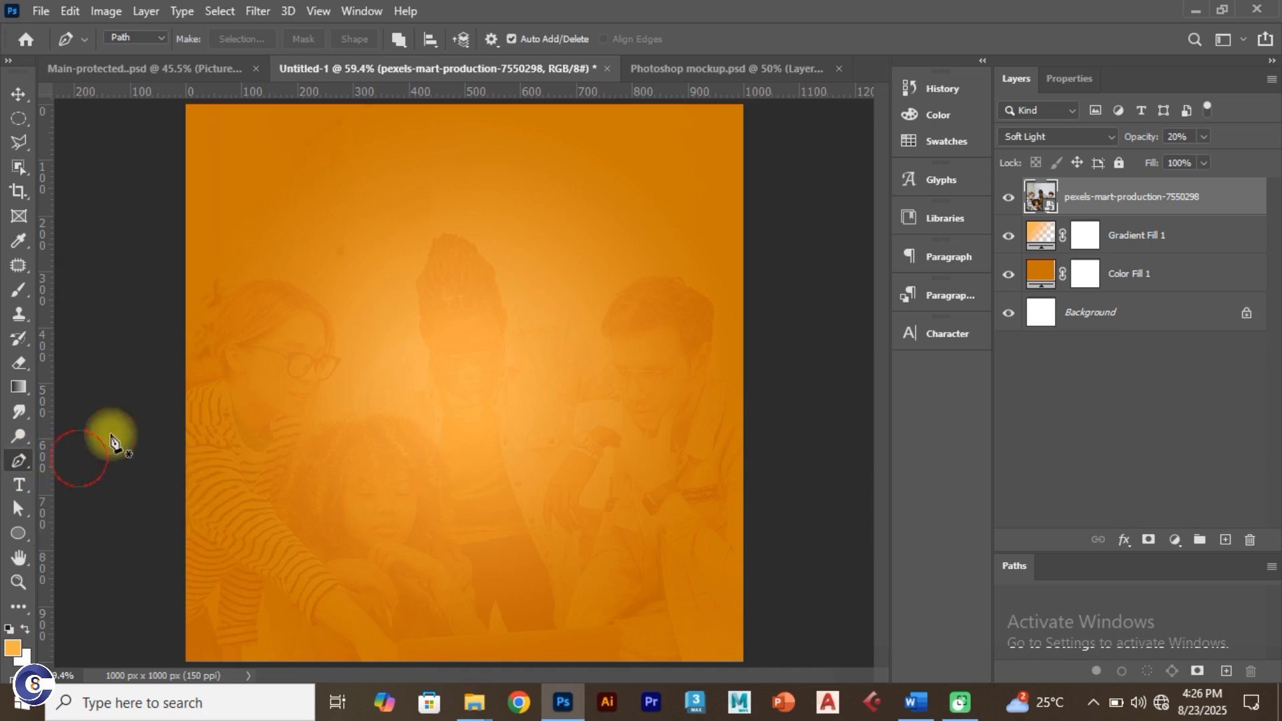
# Step: After checking the reference, switch the Pen Tool's mode from Path to Shape
pyautogui.click(187, 69)
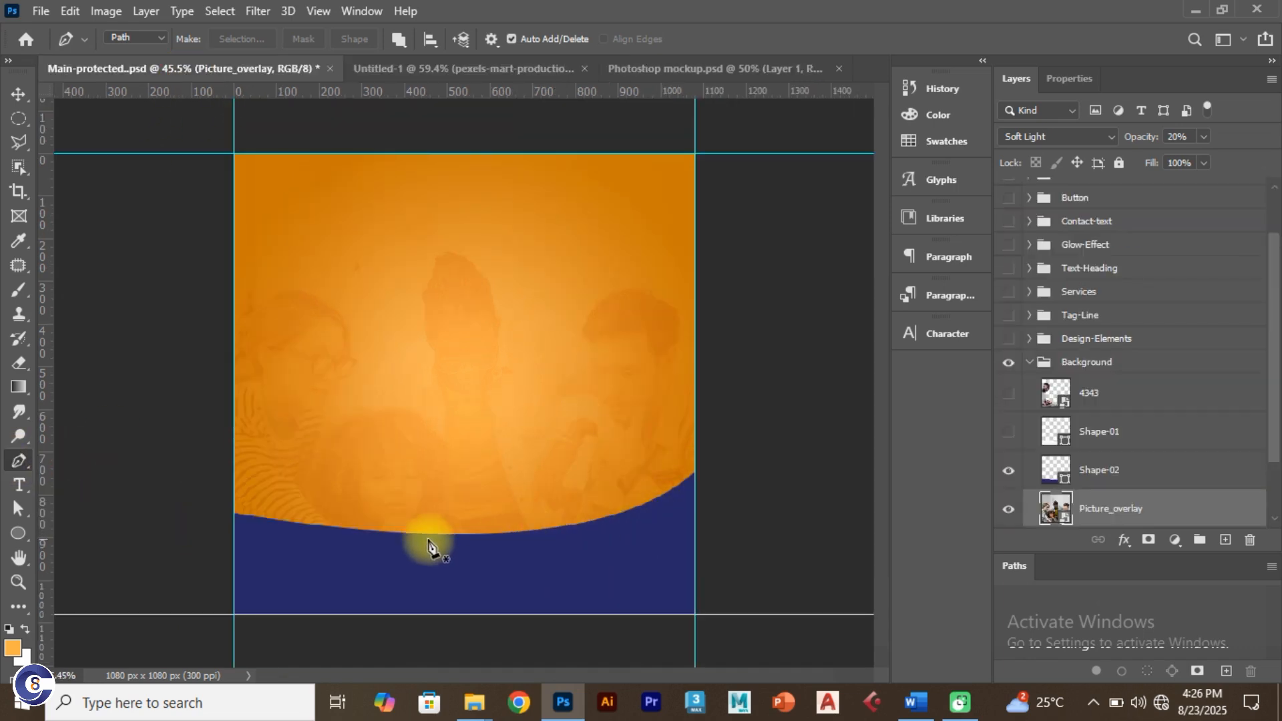
pyautogui.click(422, 69)
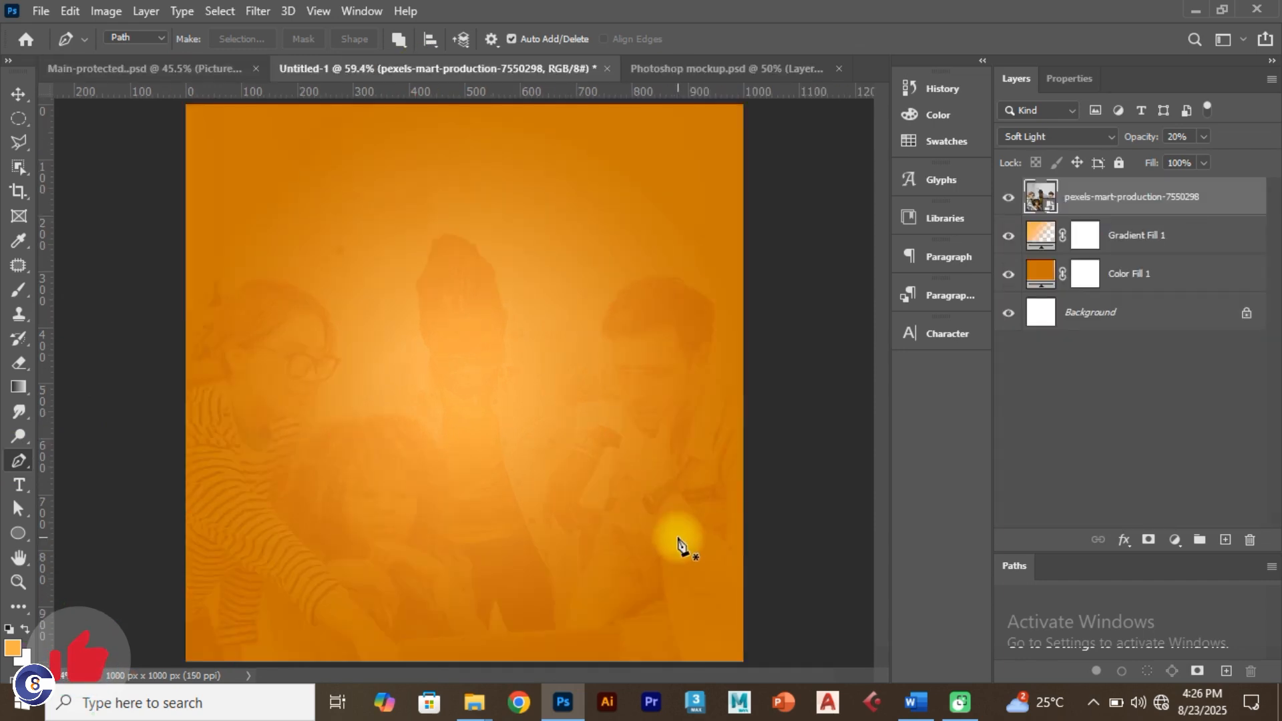
pyautogui.click(743, 486)
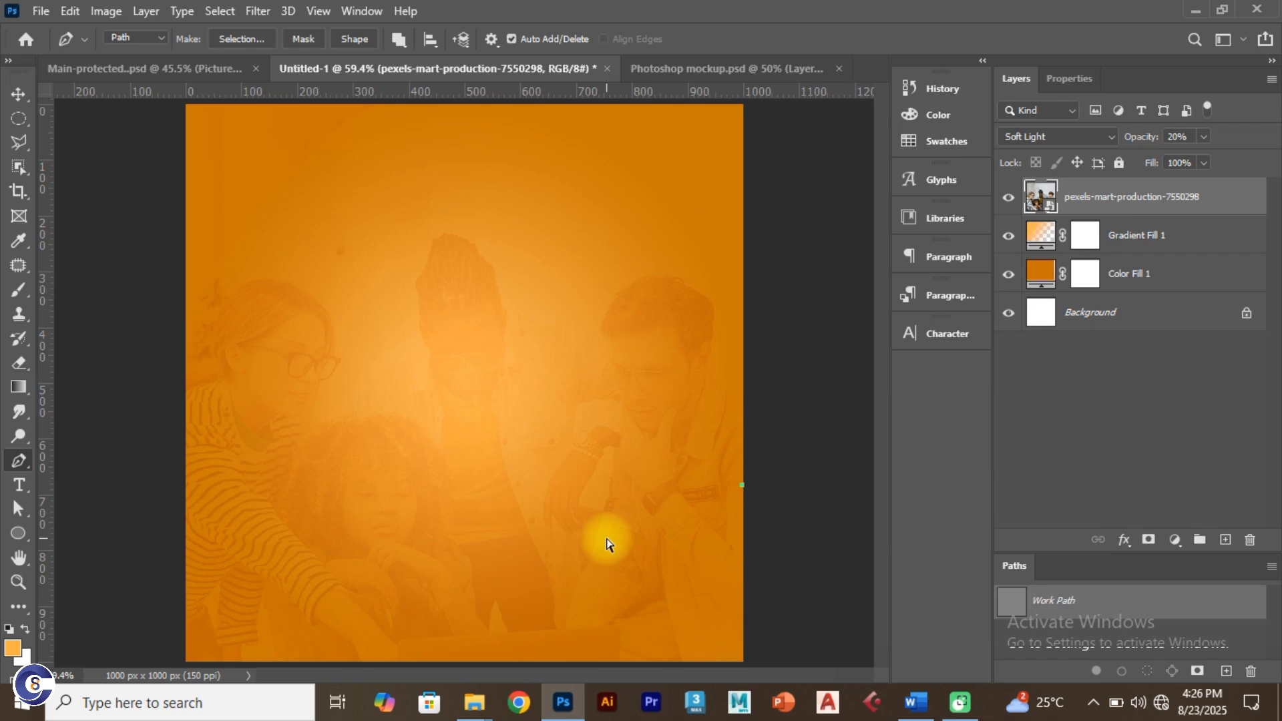
pyautogui.hotkey('ctrl', 'z')
pyautogui.click(154, 39)
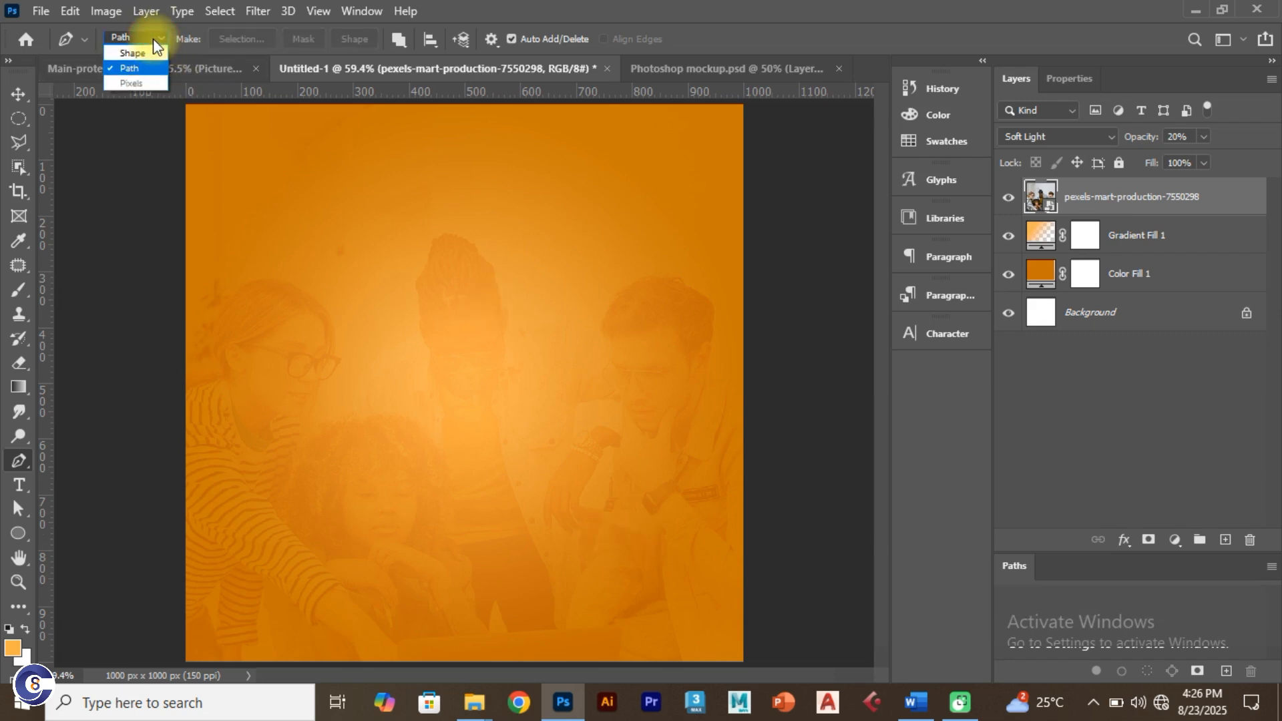
pyautogui.click(148, 54)
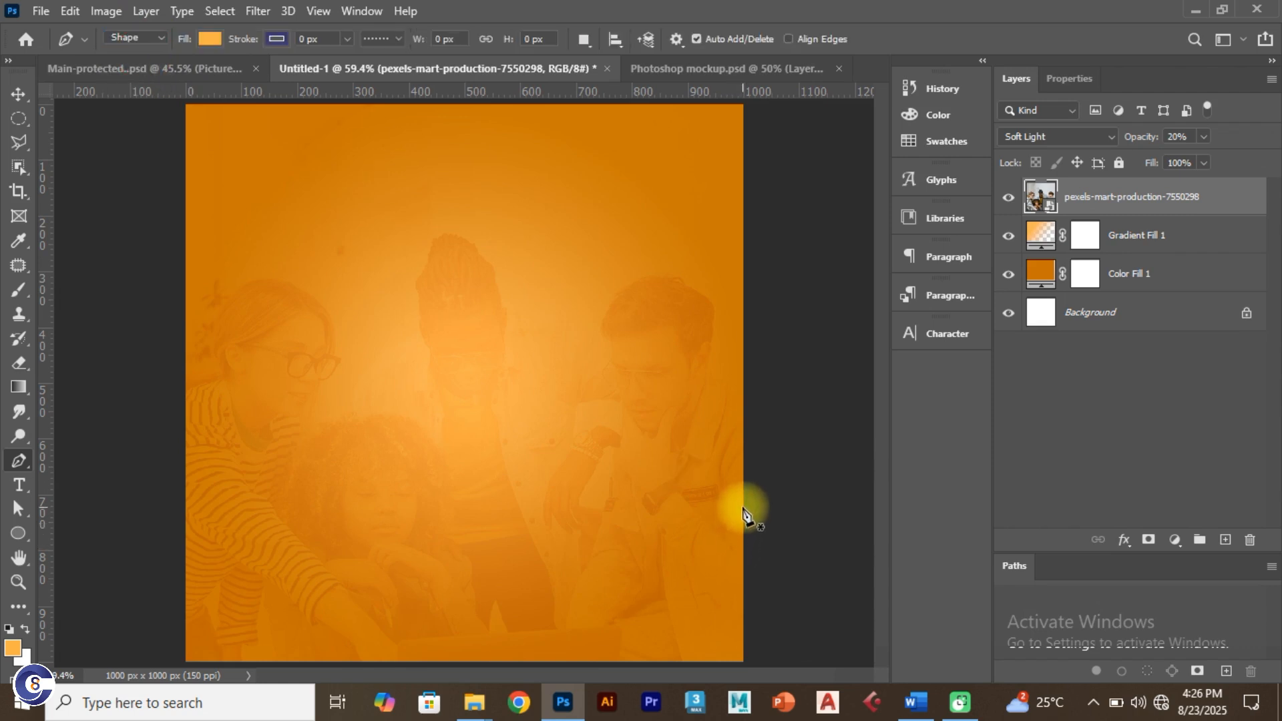
# Step: Draw a closed shape curving from the right edge to the left edge, down to both bottom corners
pyautogui.click(742, 479)
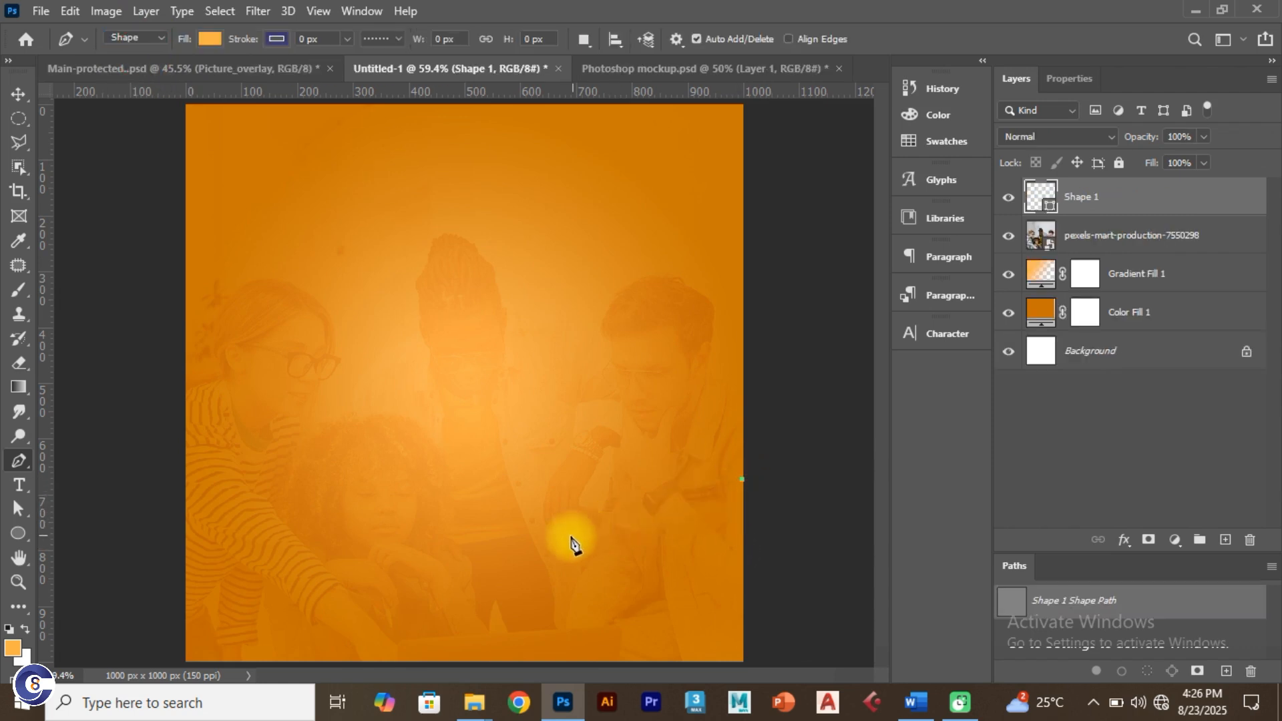
pyautogui.moveTo(497, 553); pyautogui.dragTo(420, 559)
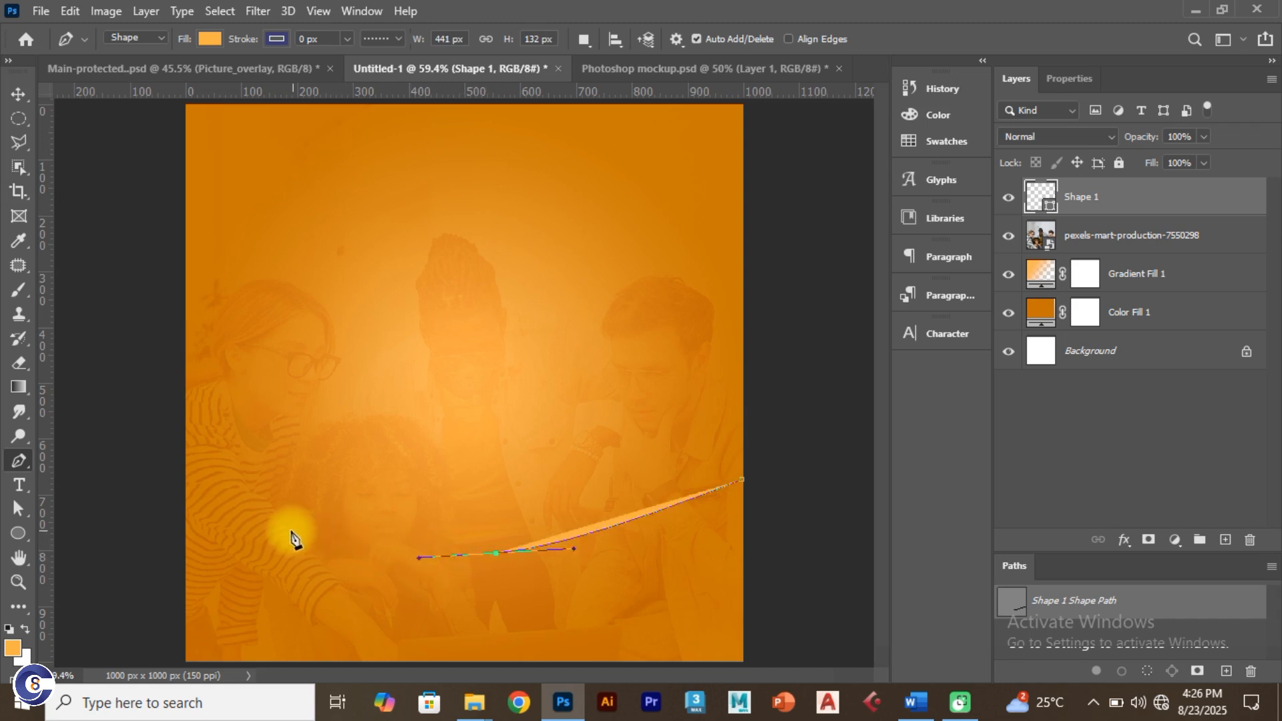
pyautogui.moveTo(207, 537); pyautogui.dragTo(195, 531)
pyautogui.click(193, 537)
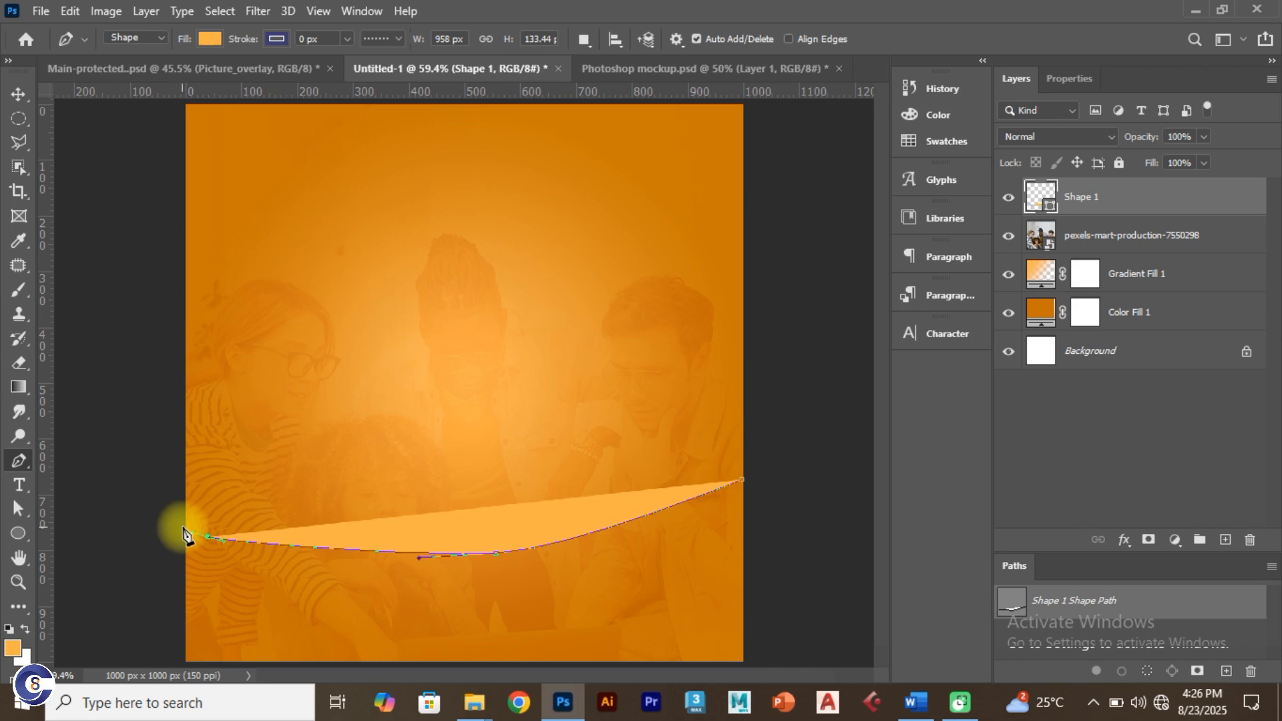
pyautogui.click(184, 529)
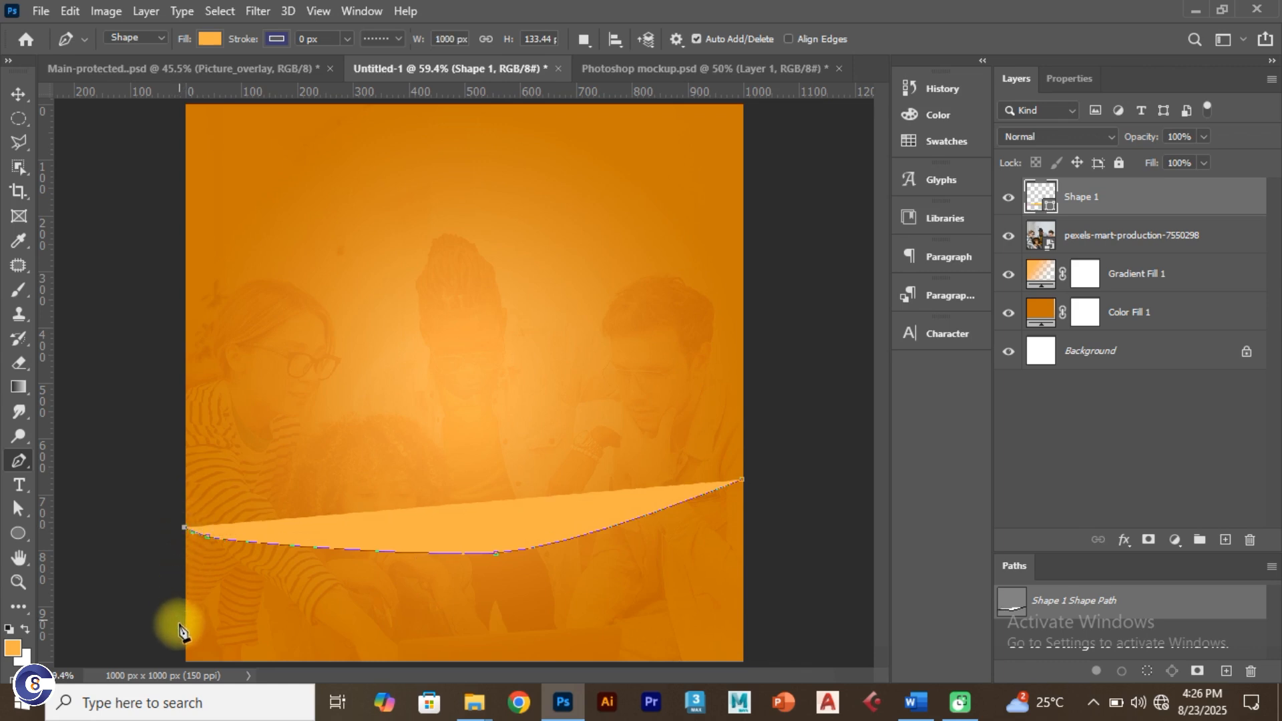
pyautogui.click(187, 664)
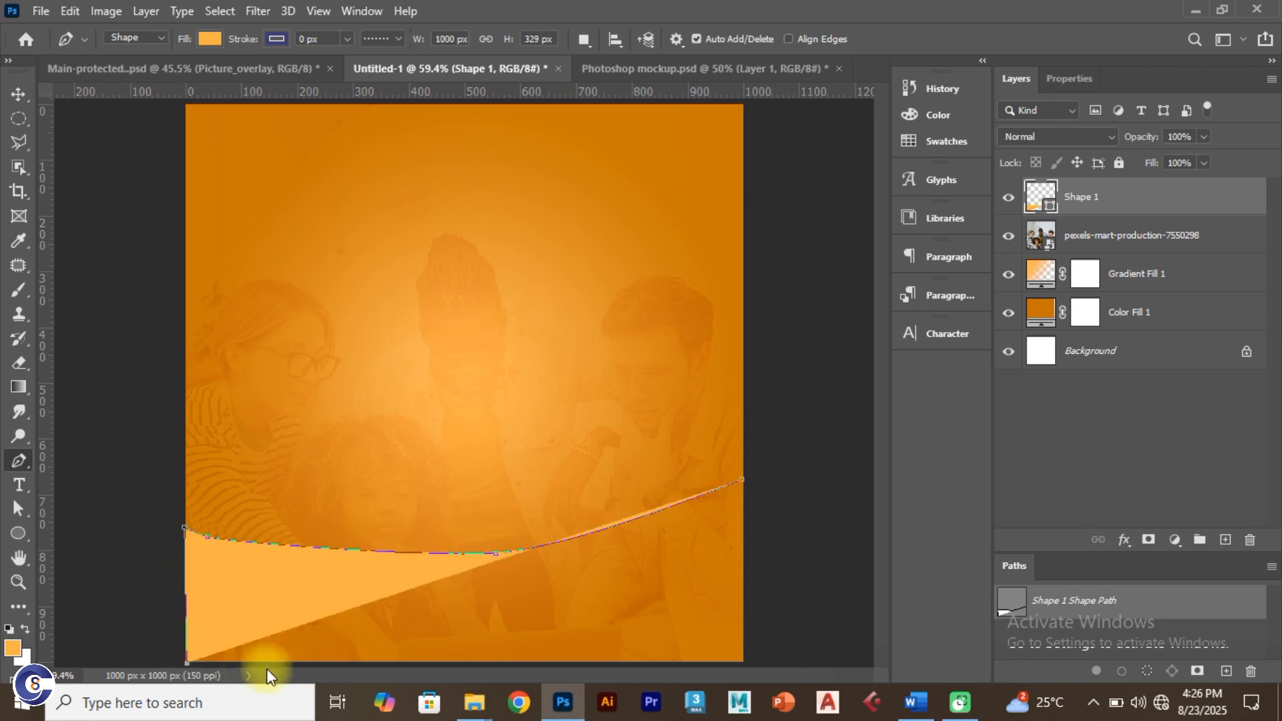
pyautogui.click(744, 664)
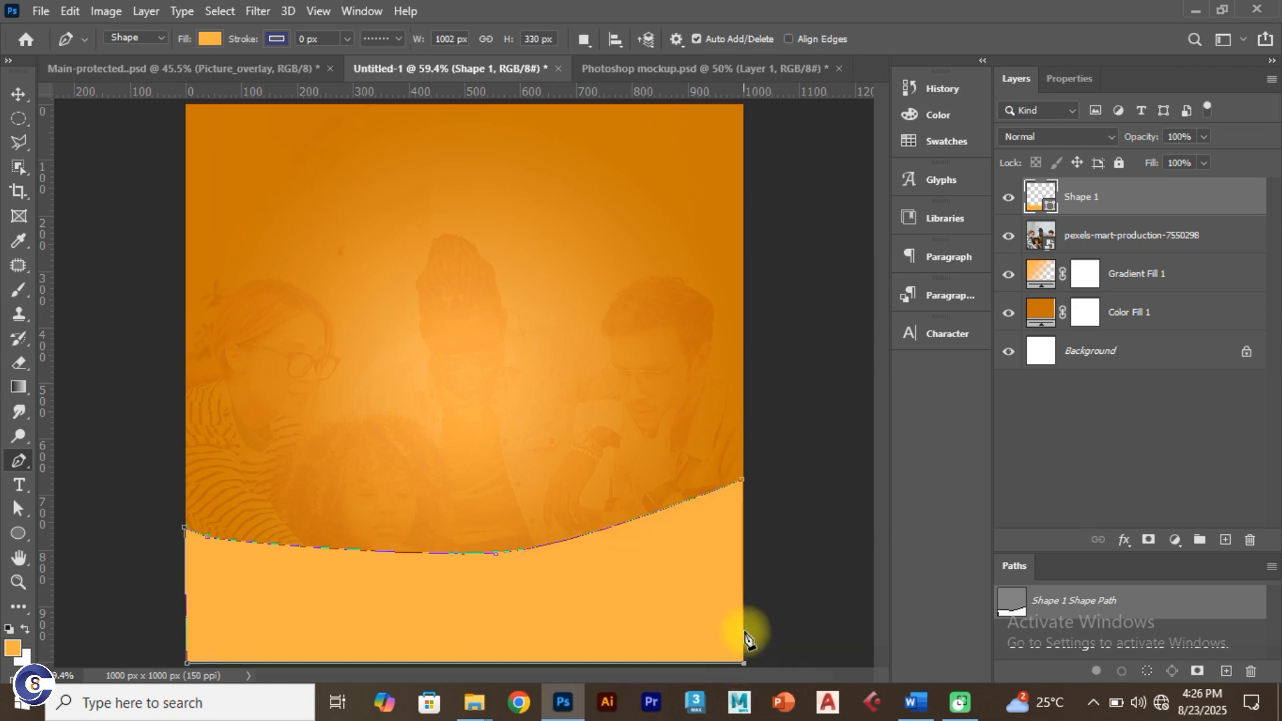
pyautogui.click(744, 481)
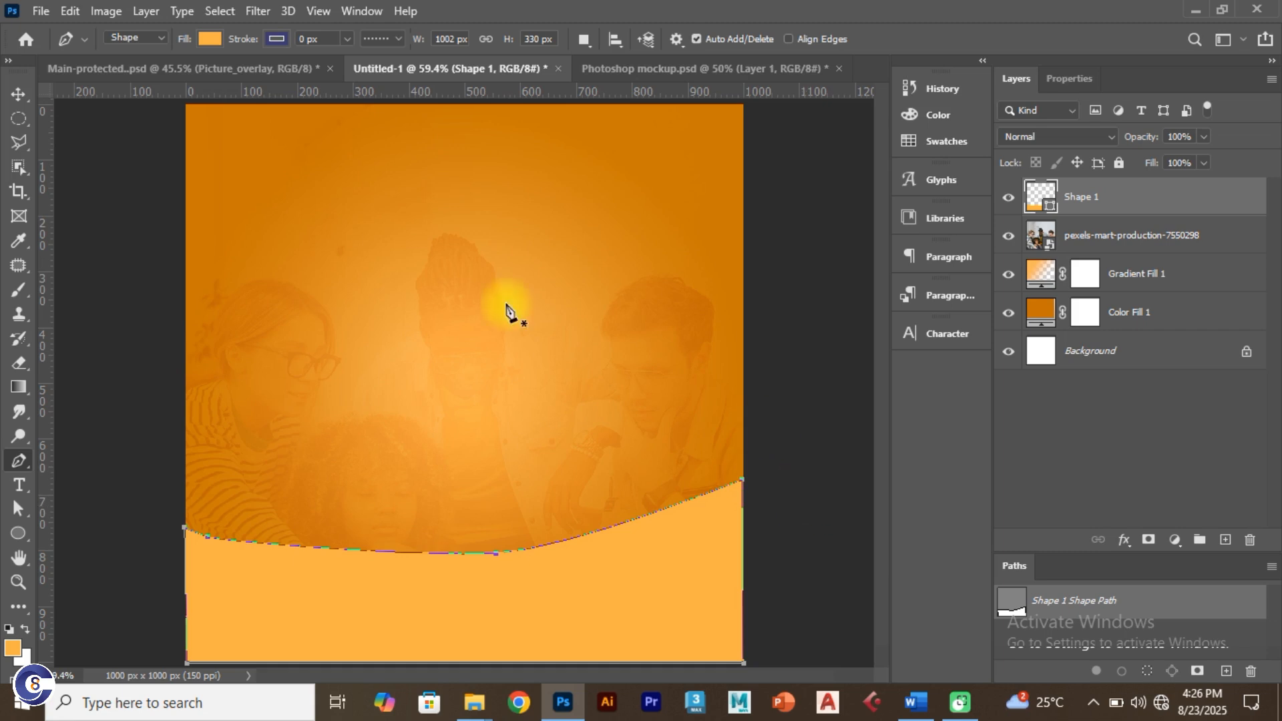
# Step: Hide the path outline with the Move tool and view the Main-protected.psd reference
pyautogui.click(16, 96)
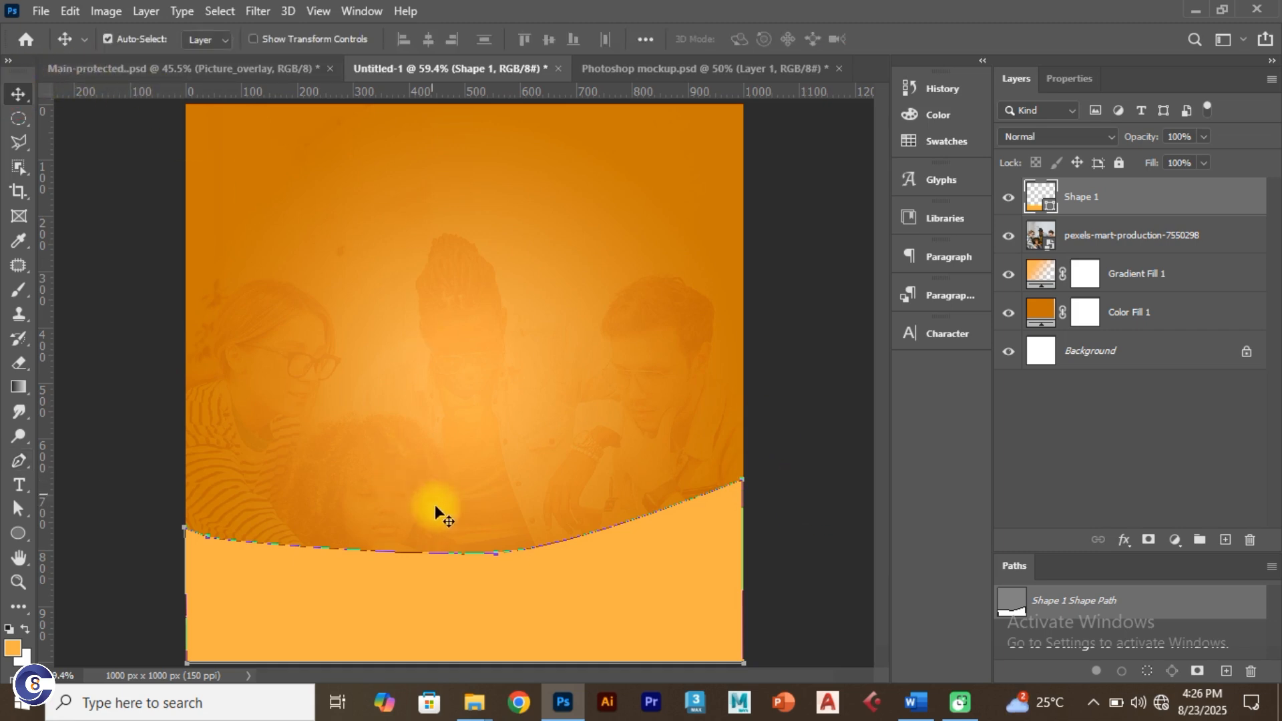
pyautogui.click(472, 627)
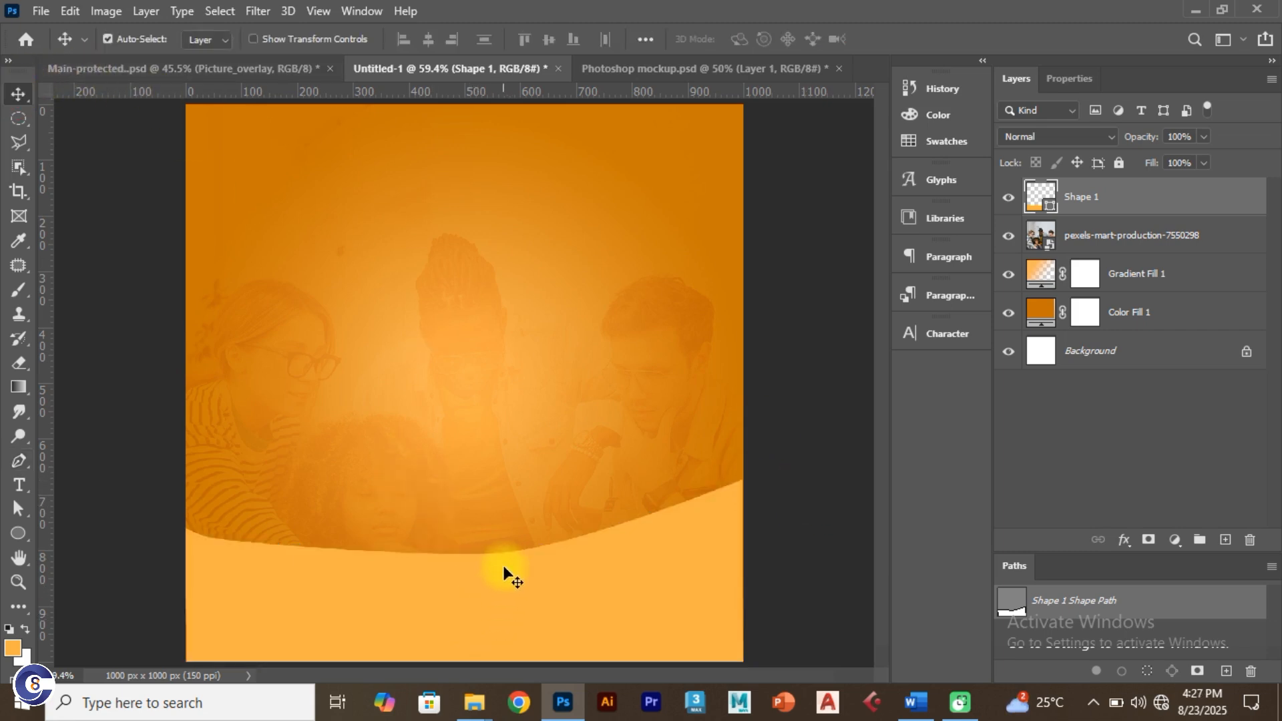
pyautogui.click(234, 66)
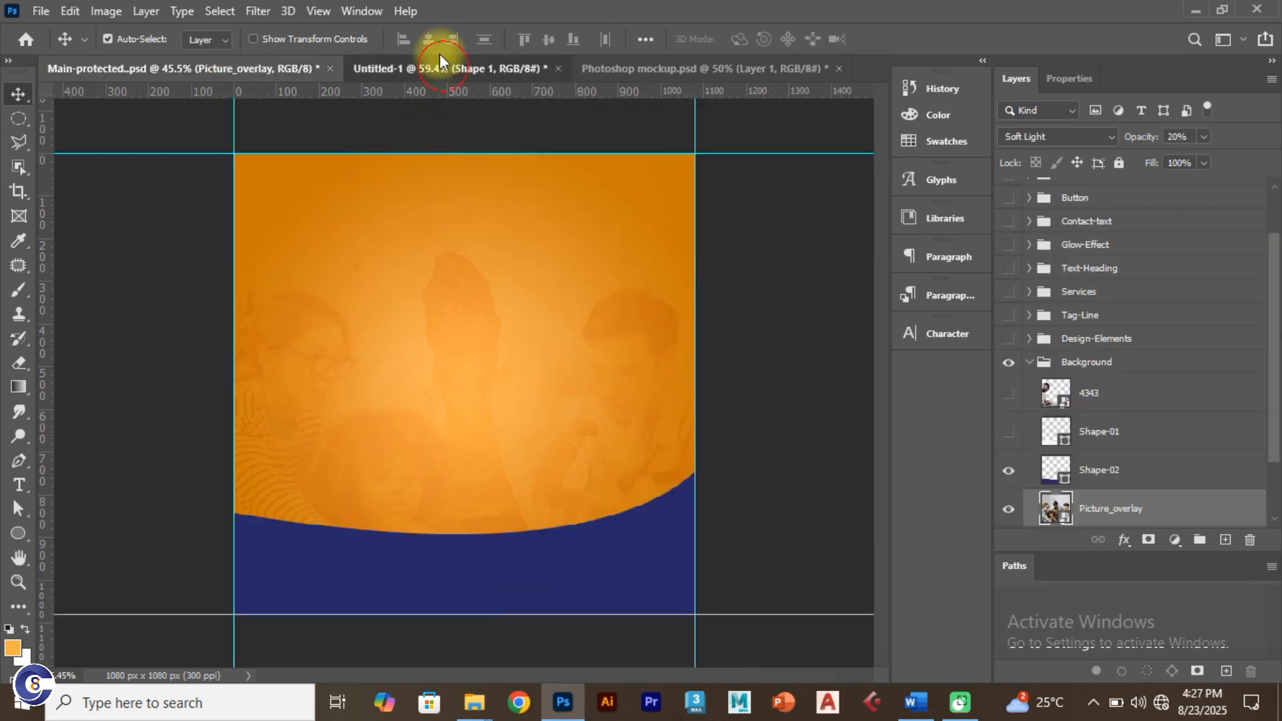
# Step: In the Word colour notes, add '#' before 232464 and select the code #232464
pyautogui.click(434, 68)
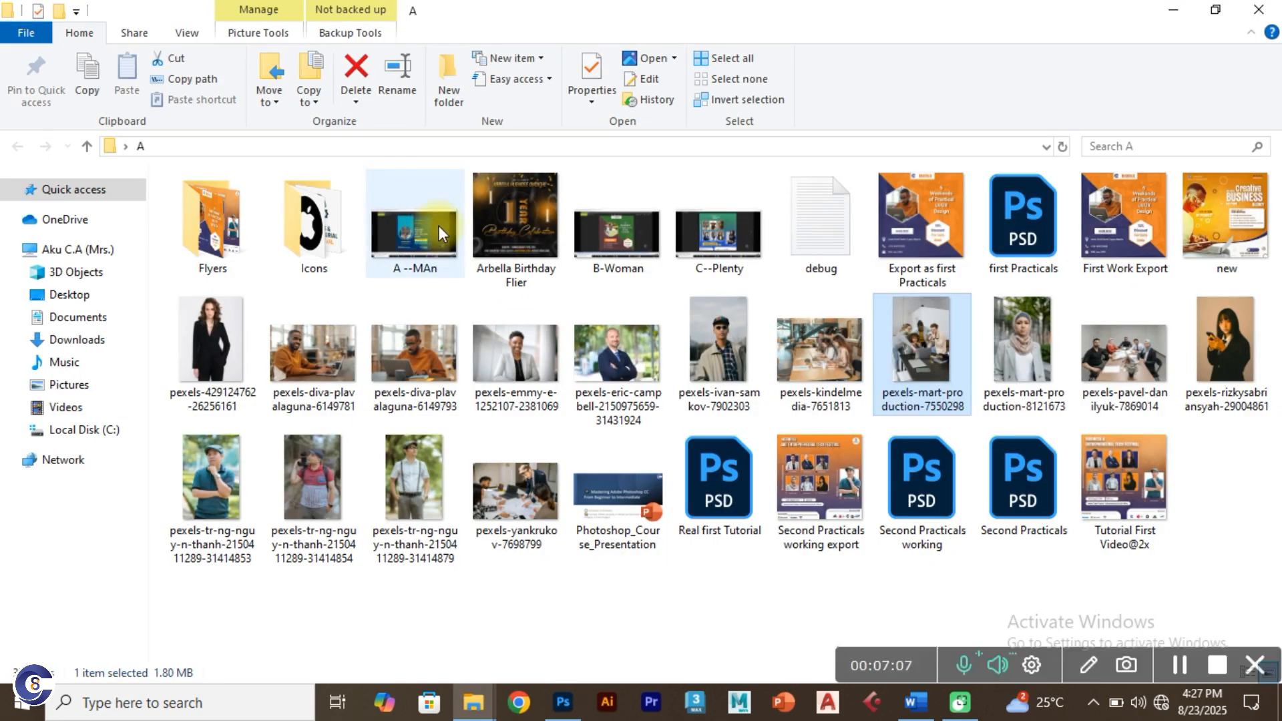
pyautogui.hotkey('alt', 'Tab')
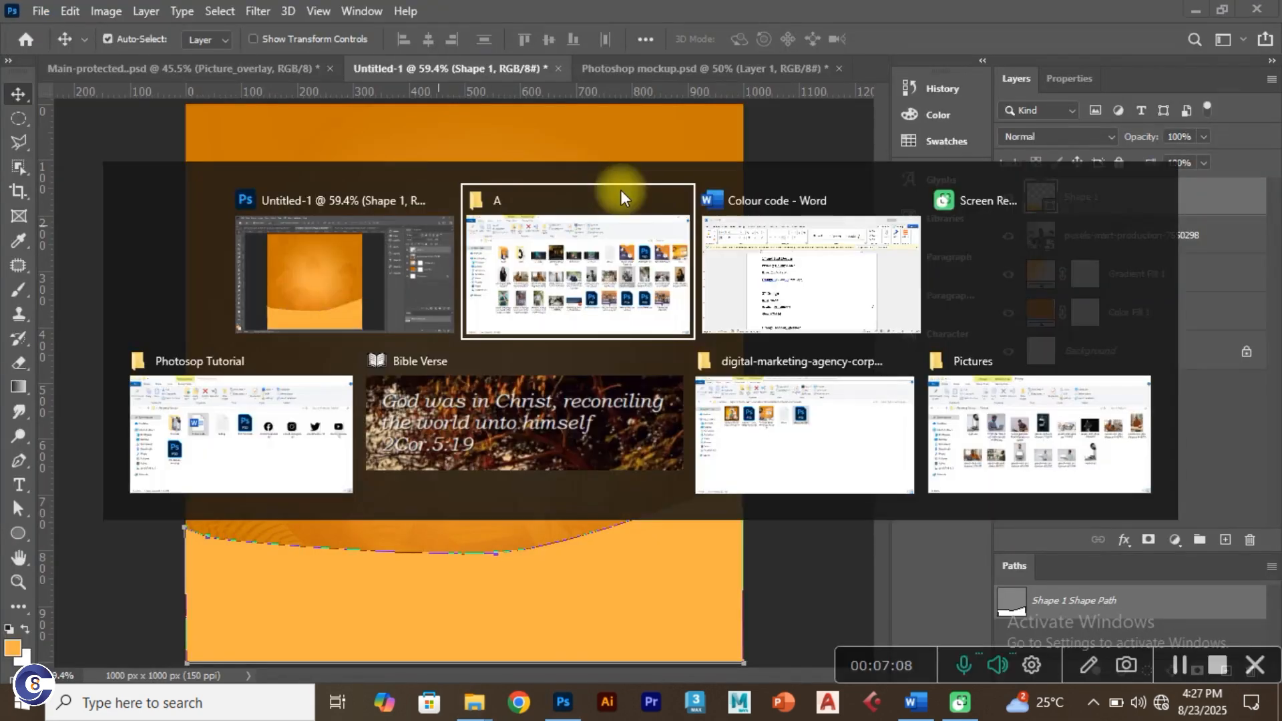
pyautogui.click(788, 257)
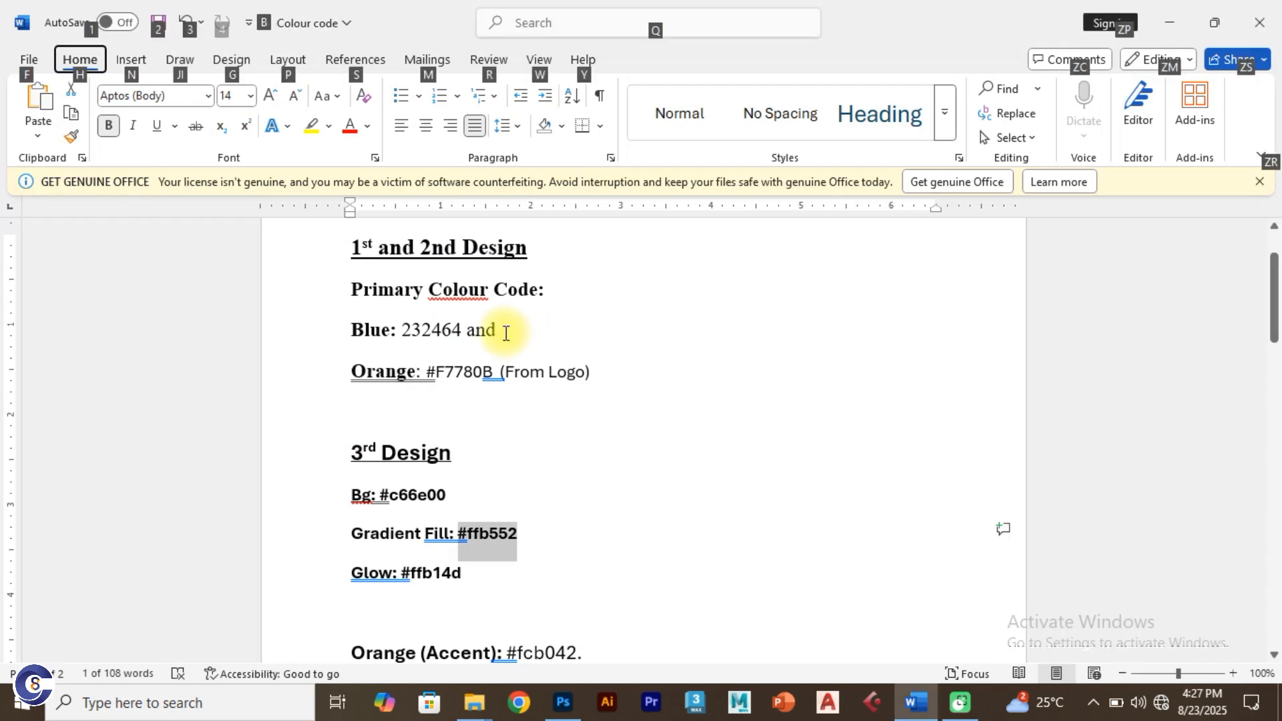
pyautogui.moveTo(458, 330); pyautogui.dragTo(433, 330)
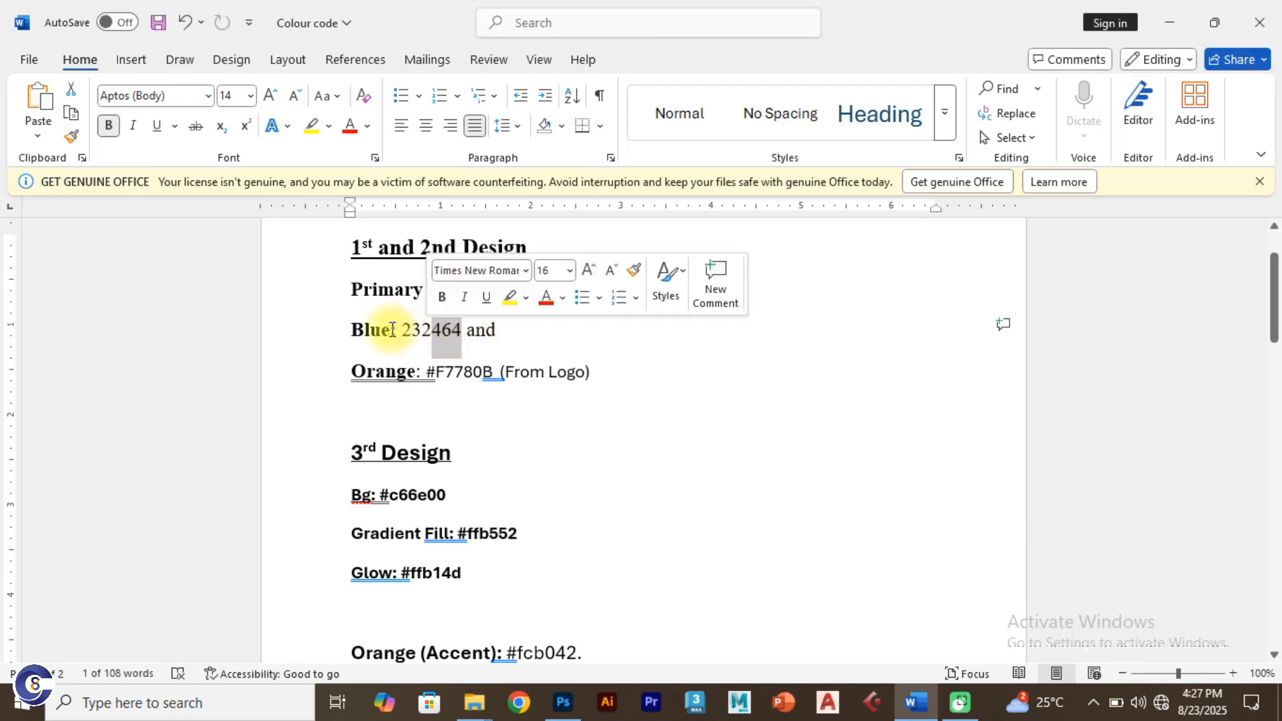
pyautogui.click(403, 331)
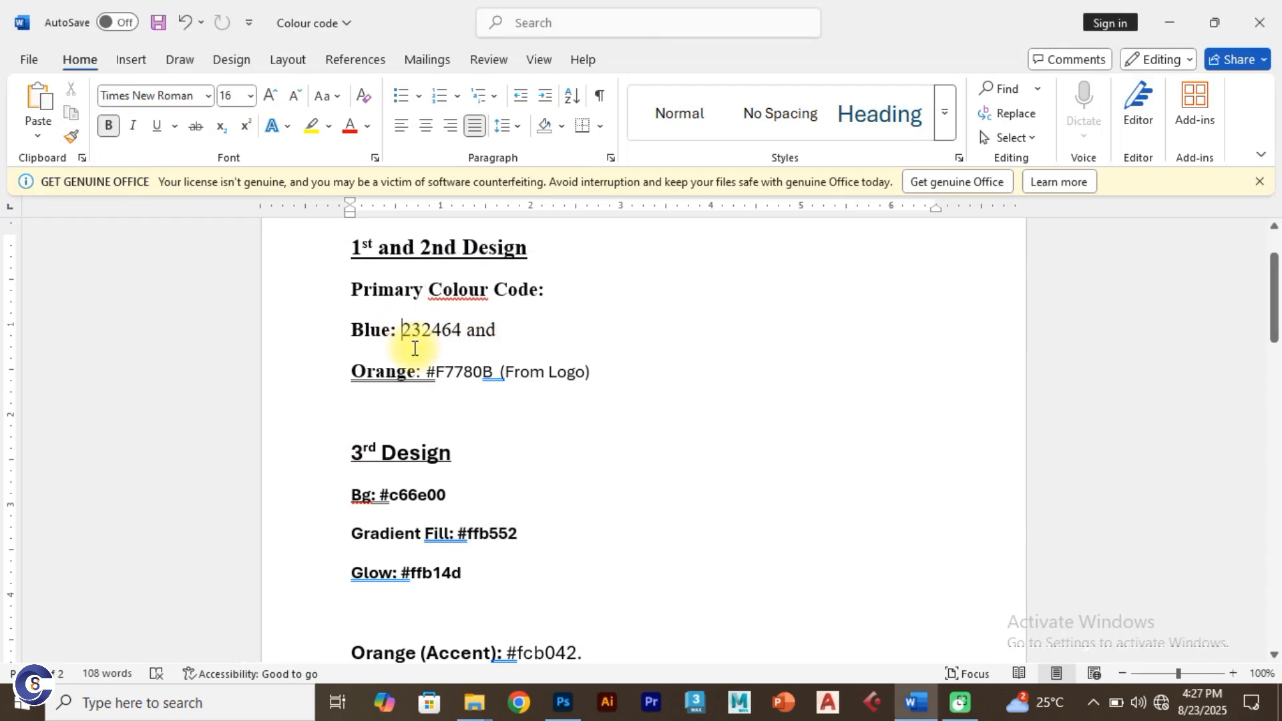
pyautogui.write('#')
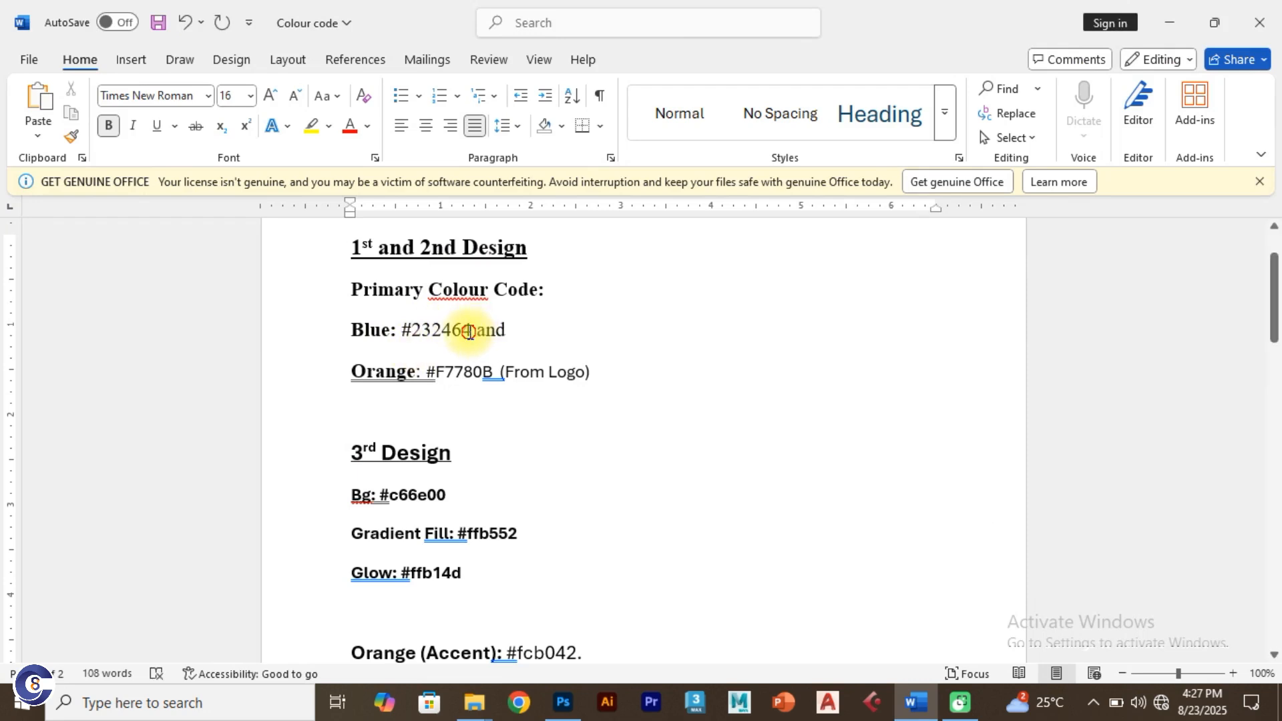
pyautogui.moveTo(470, 331); pyautogui.dragTo(402, 332)
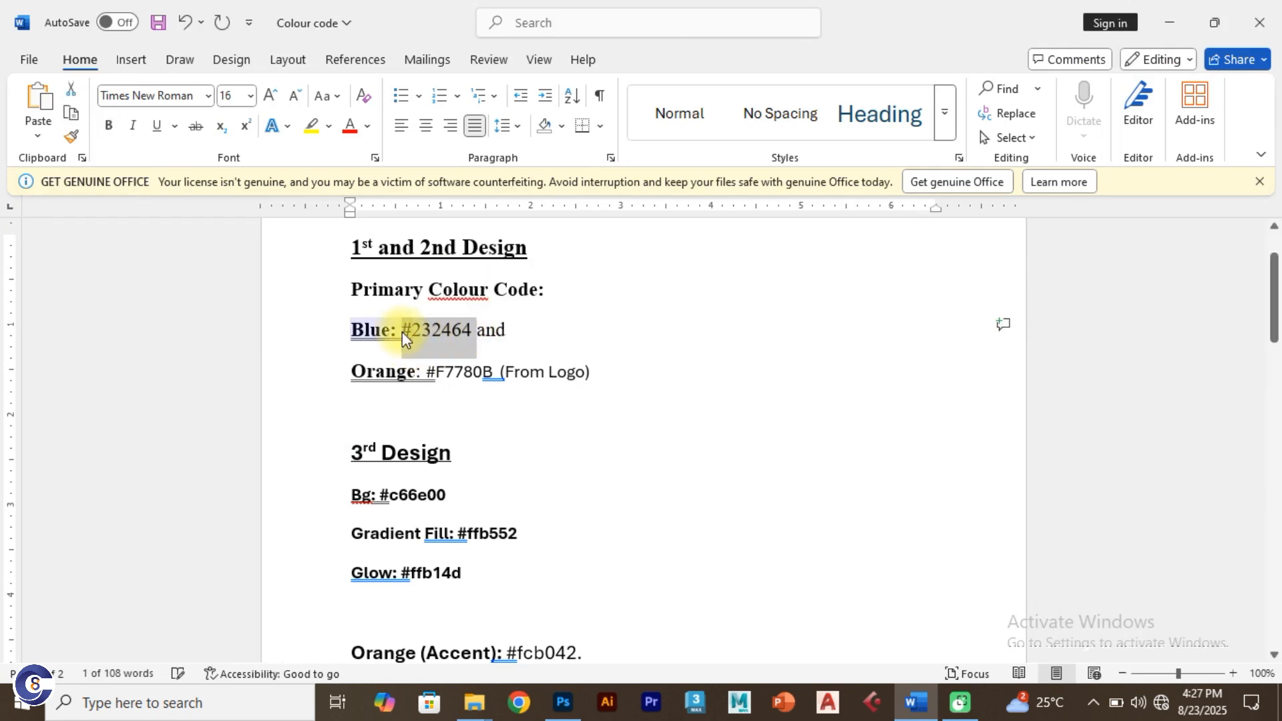
pyautogui.hotkey('alt', 'Tab')
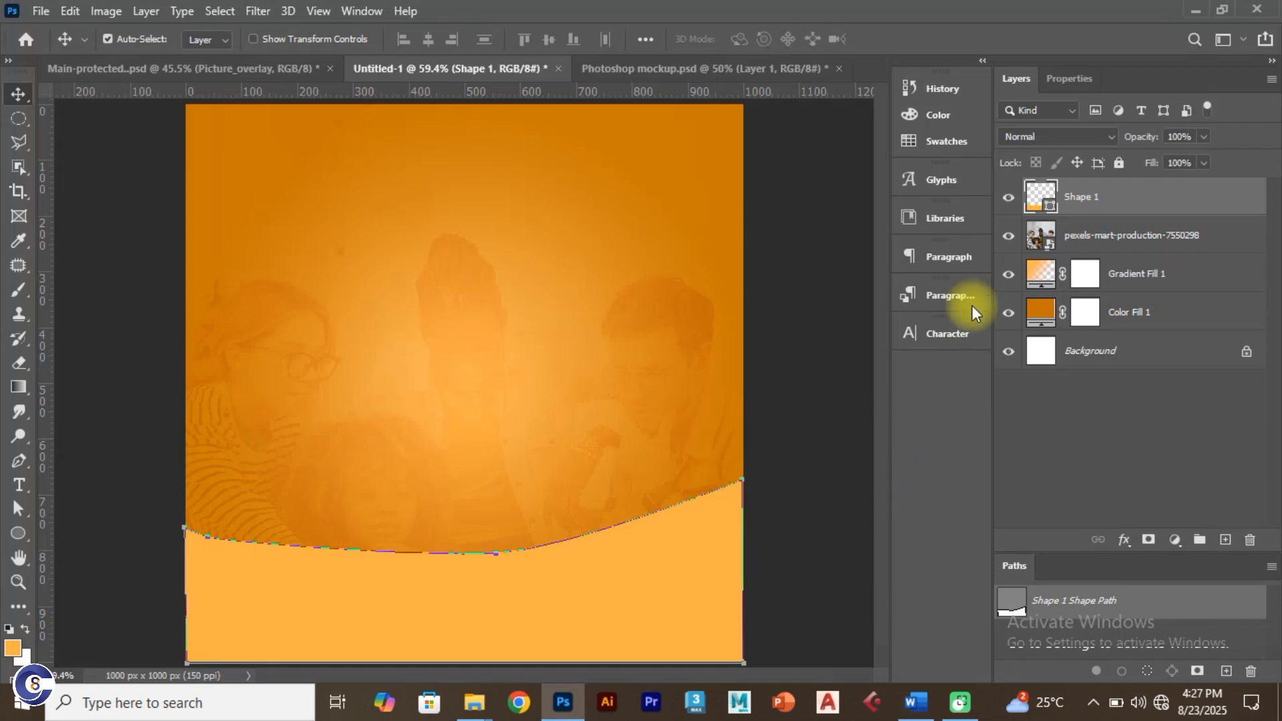
# Step: Set Shape 1's fill colour to navy #232464 in the Color Picker
pyautogui.click(1040, 199)
pyautogui.doubleClick(1039, 199)
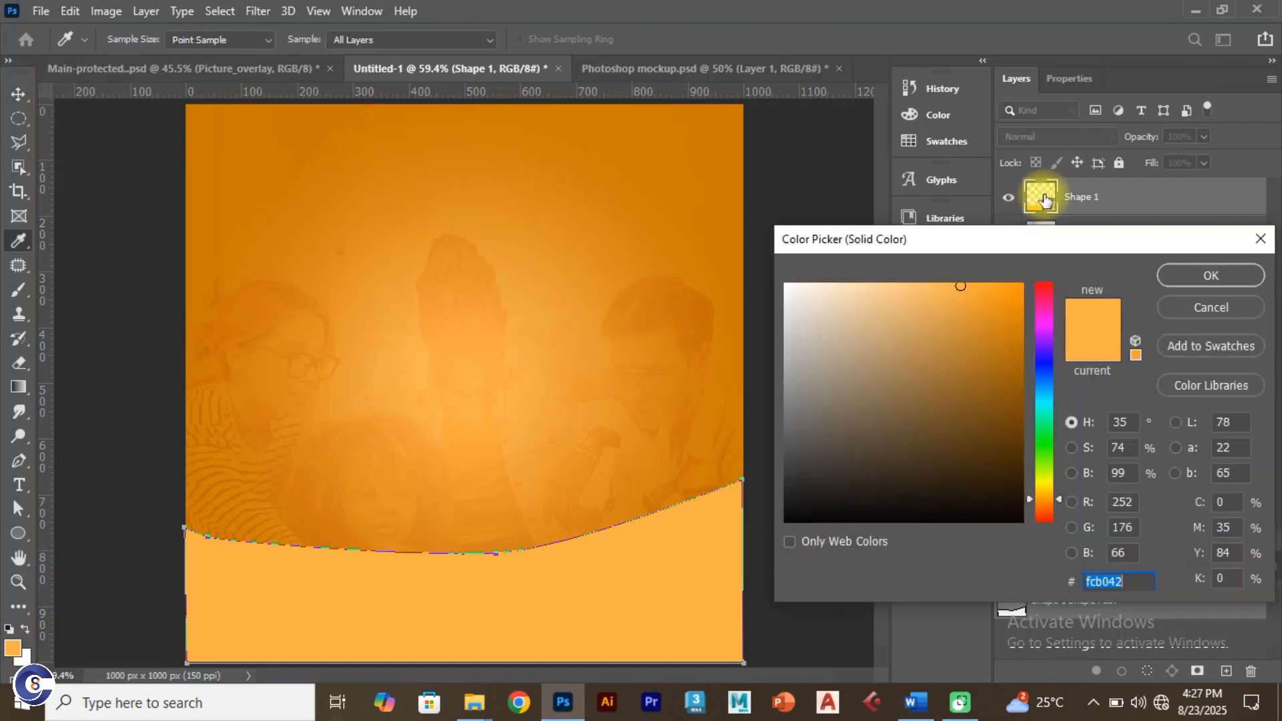
pyautogui.hotkey('ctrl', 'v')
pyautogui.click(1122, 532)
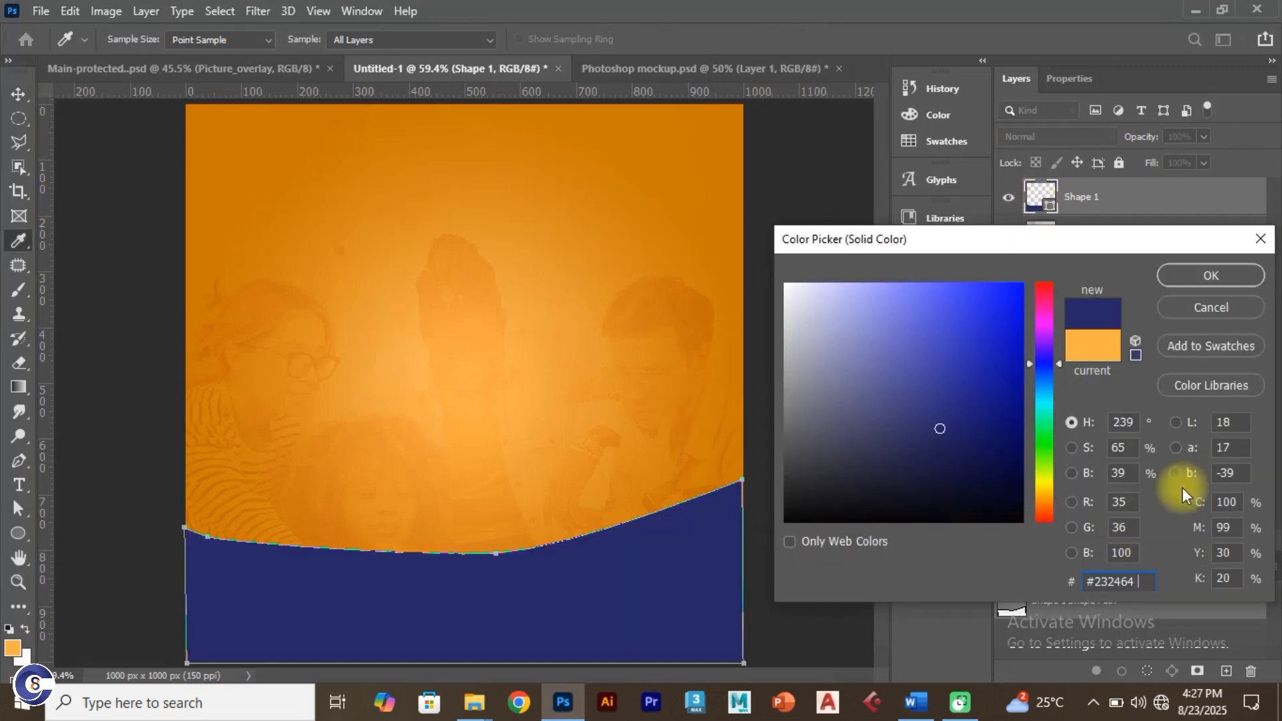
pyautogui.click(1196, 279)
pyautogui.press('v')
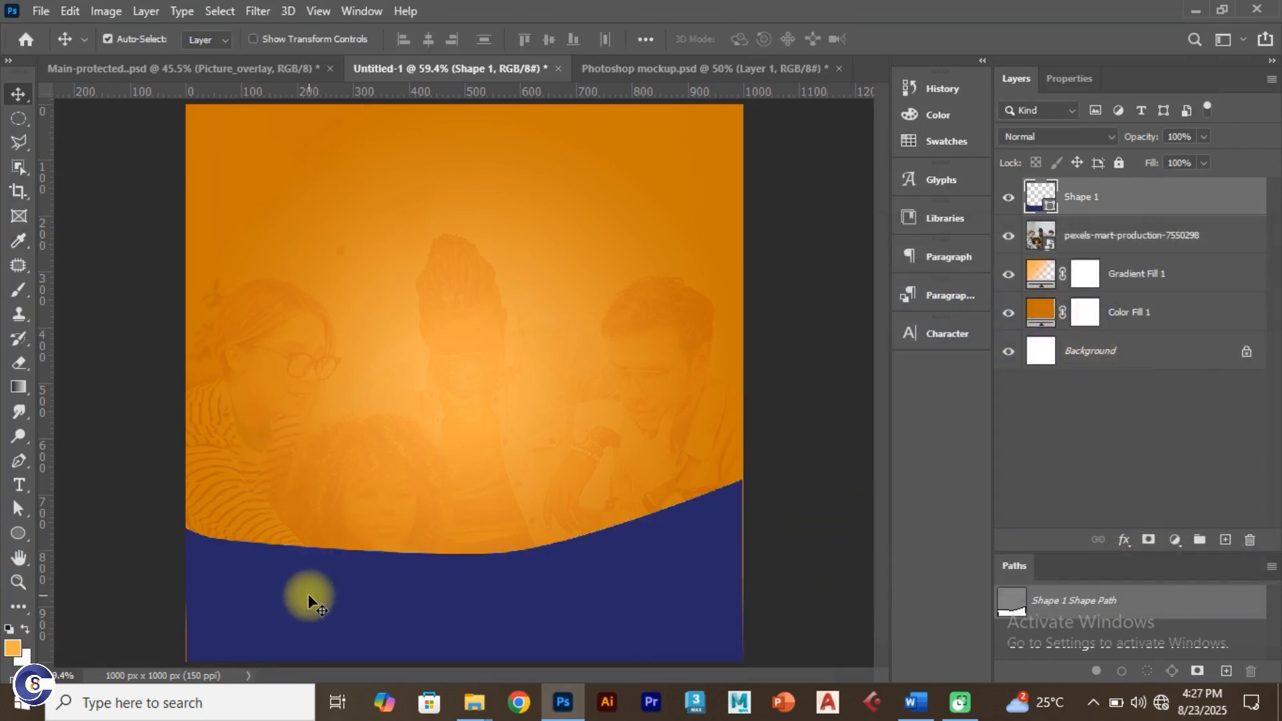
# Step: Try moving the navy shape about 60 px upward, then undo the move
pyautogui.scroll(-1, 315, 589)
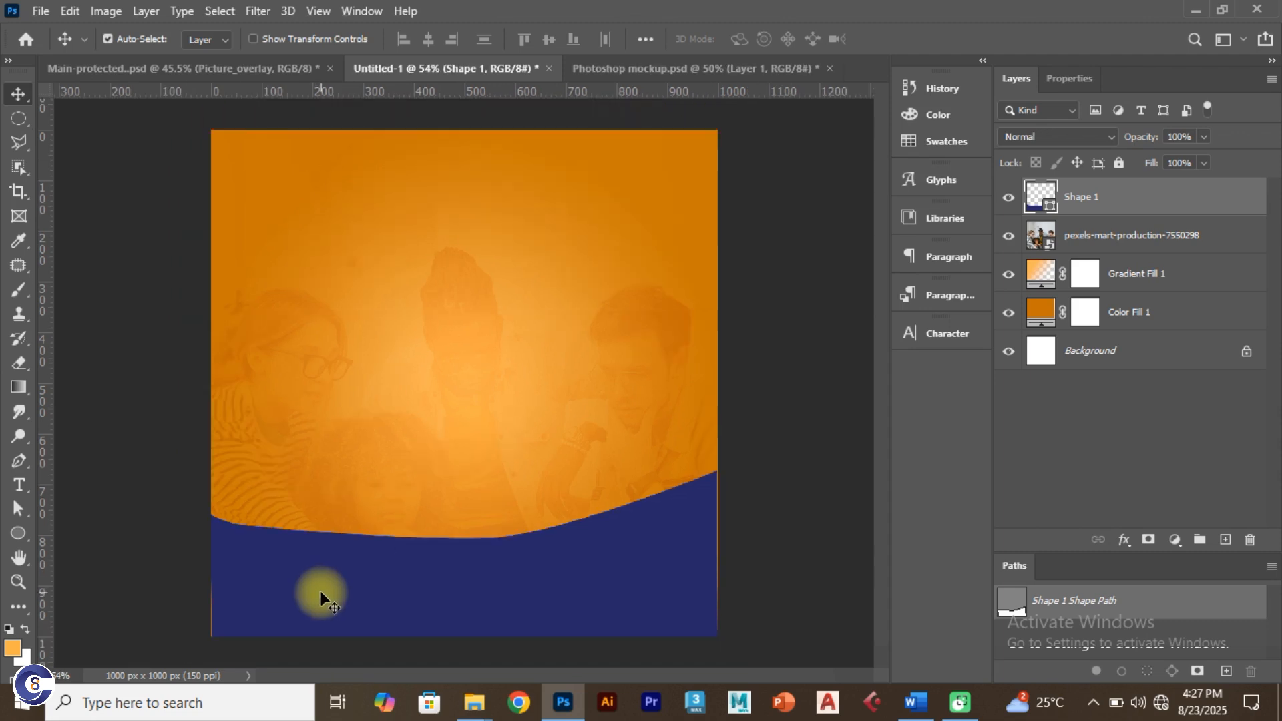
pyautogui.scroll(2, 343, 590)
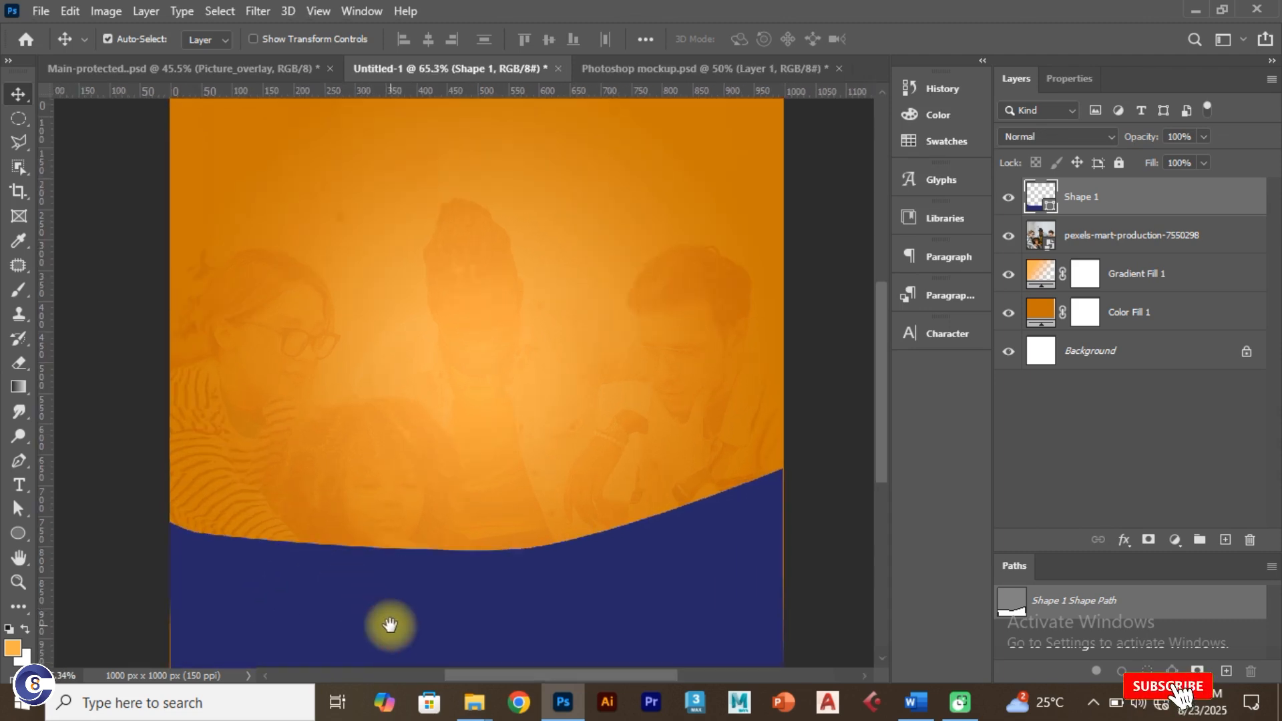
pyautogui.moveTo(385, 620); pyautogui.dragTo(388, 517)
pyautogui.scroll(1, 334, 519)
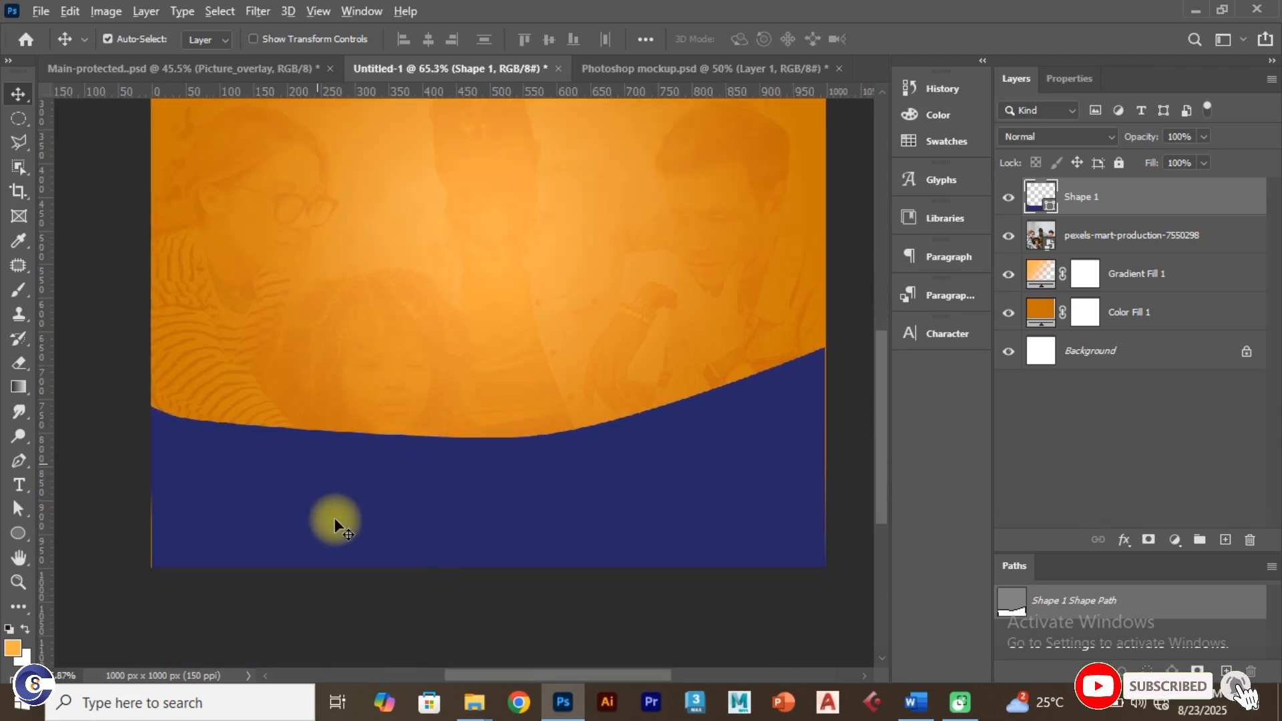
pyautogui.scroll(-1, 336, 519)
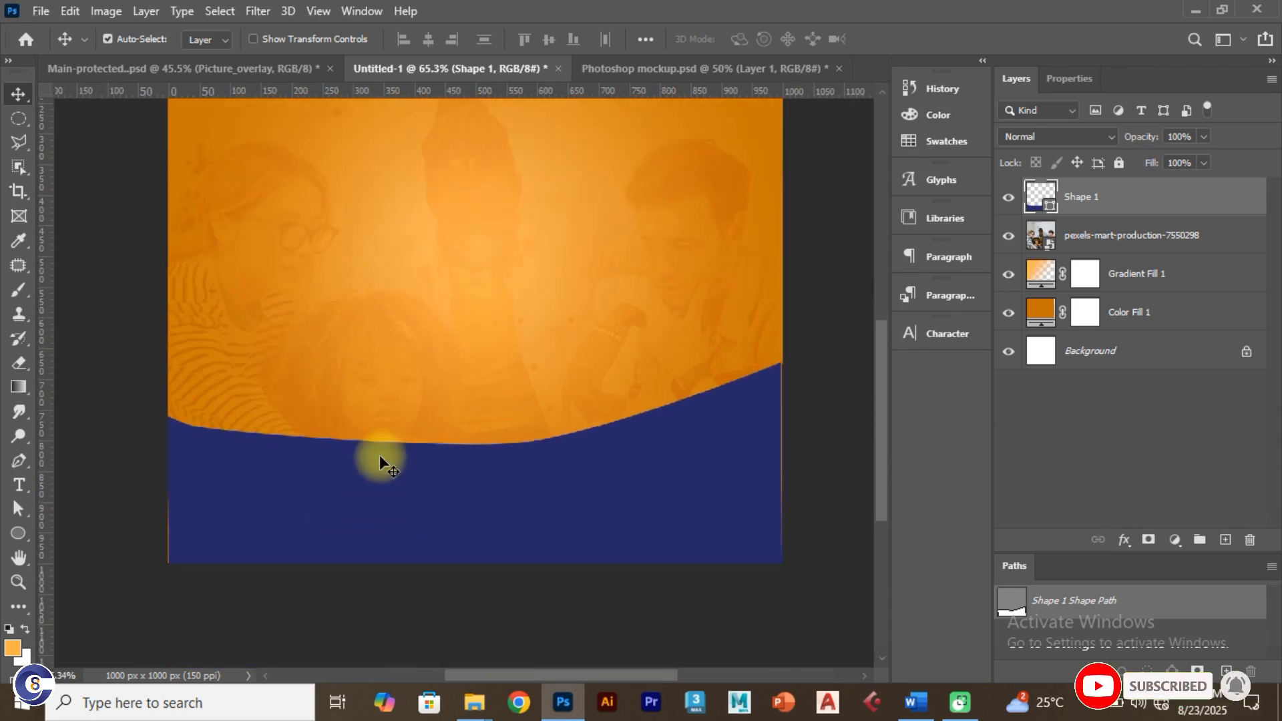
pyautogui.click(327, 494)
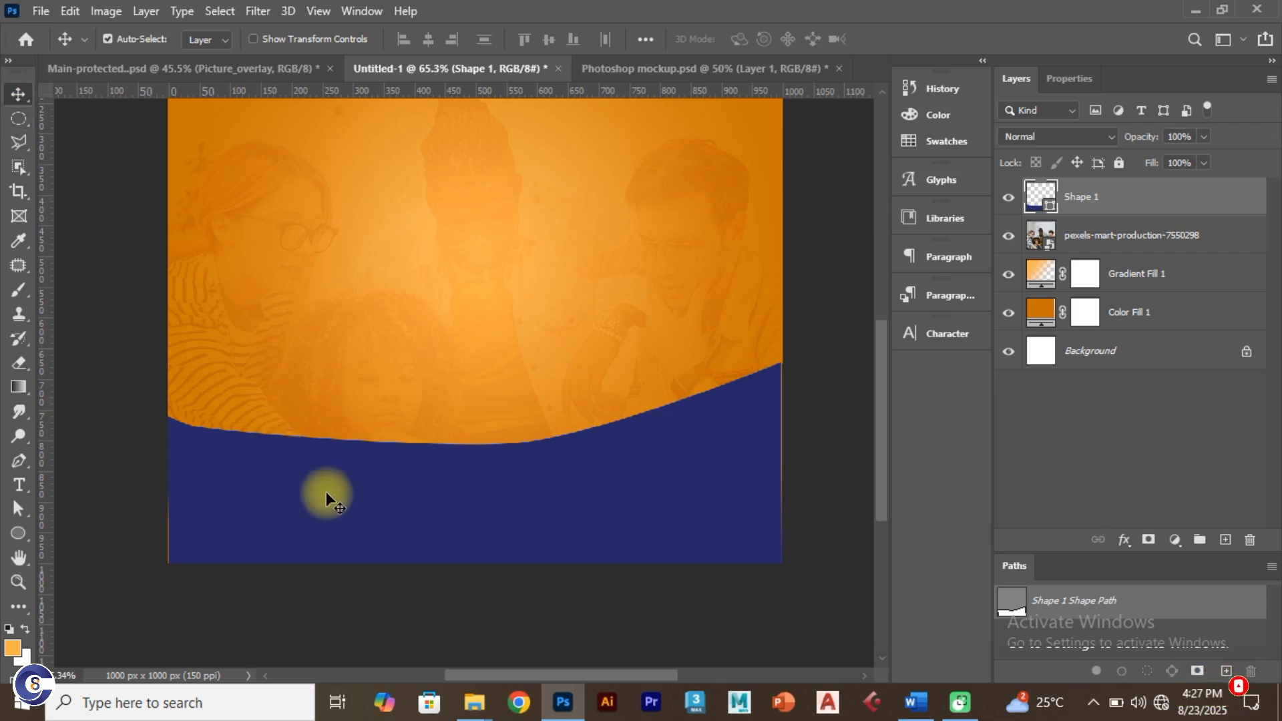
pyautogui.moveTo(339, 497); pyautogui.dragTo(377, 457)
pyautogui.hotkey('ctrl', 'z')
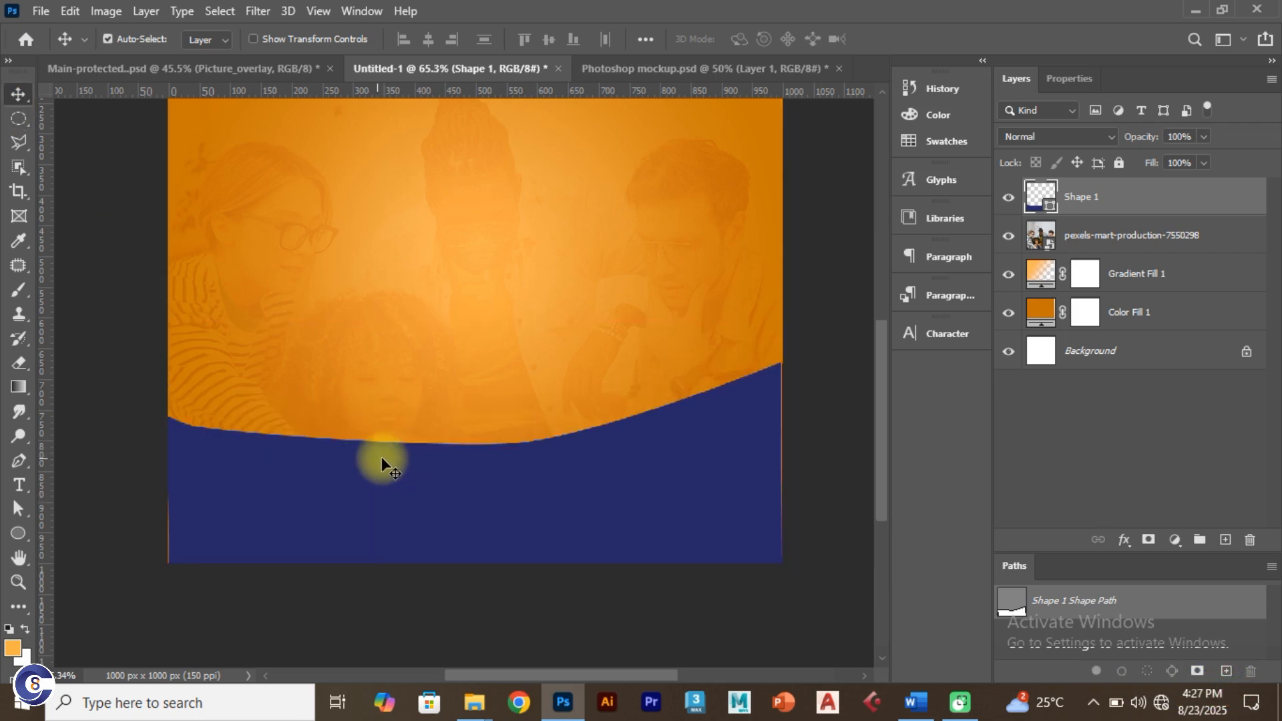
# Step: With the Direct Selection Tool, stretch the curve's direction handles to smooth the wave
pyautogui.rightClick(23, 509)
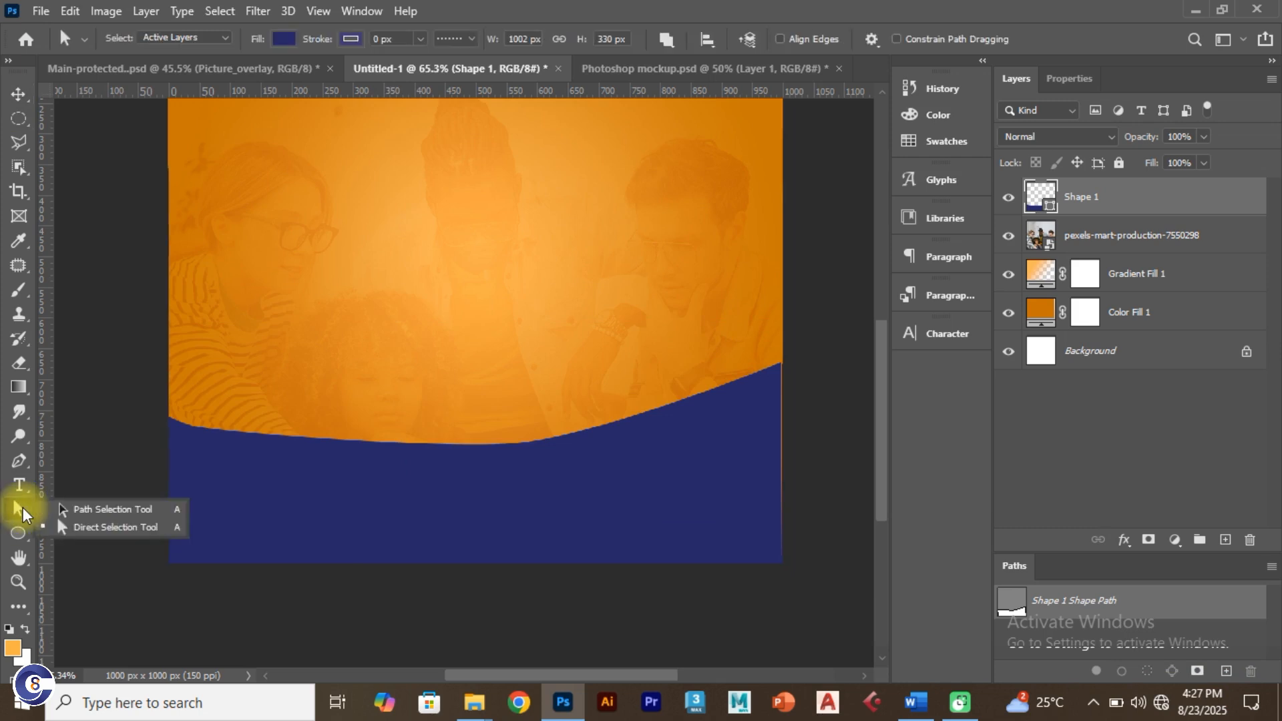
pyautogui.click(23, 509)
pyautogui.rightClick(23, 508)
pyautogui.click(79, 524)
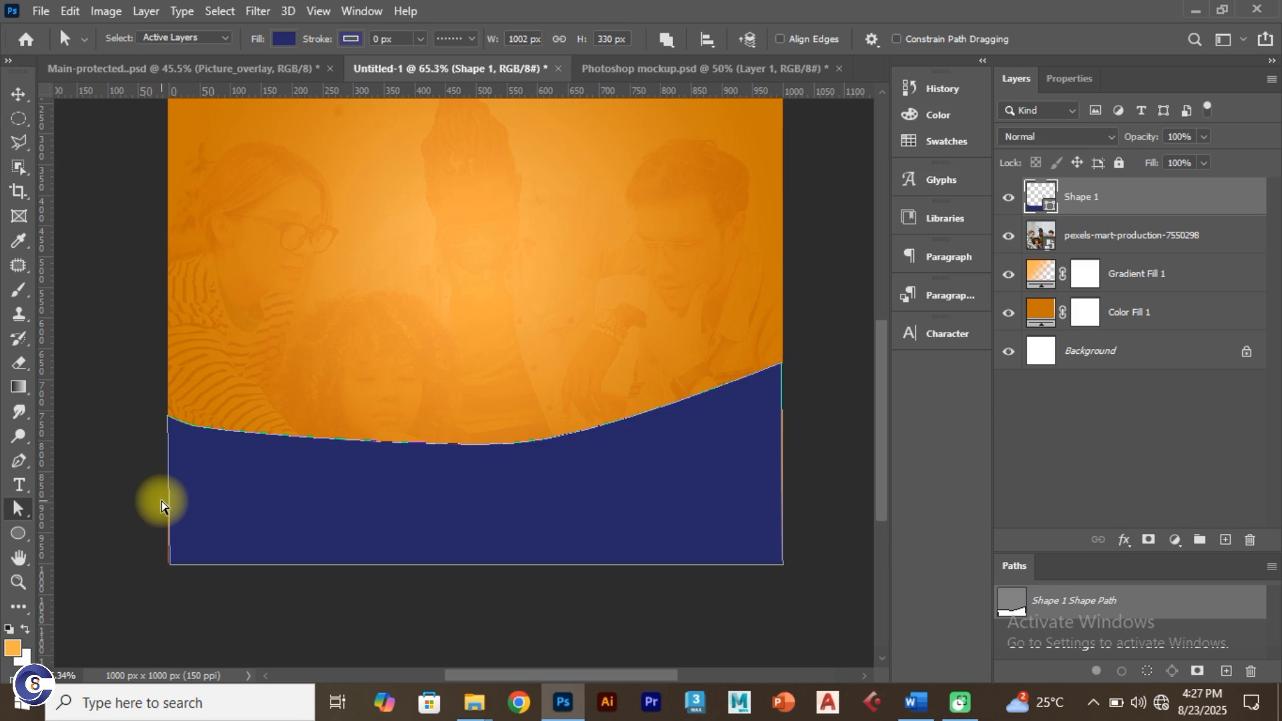
pyautogui.click(278, 497)
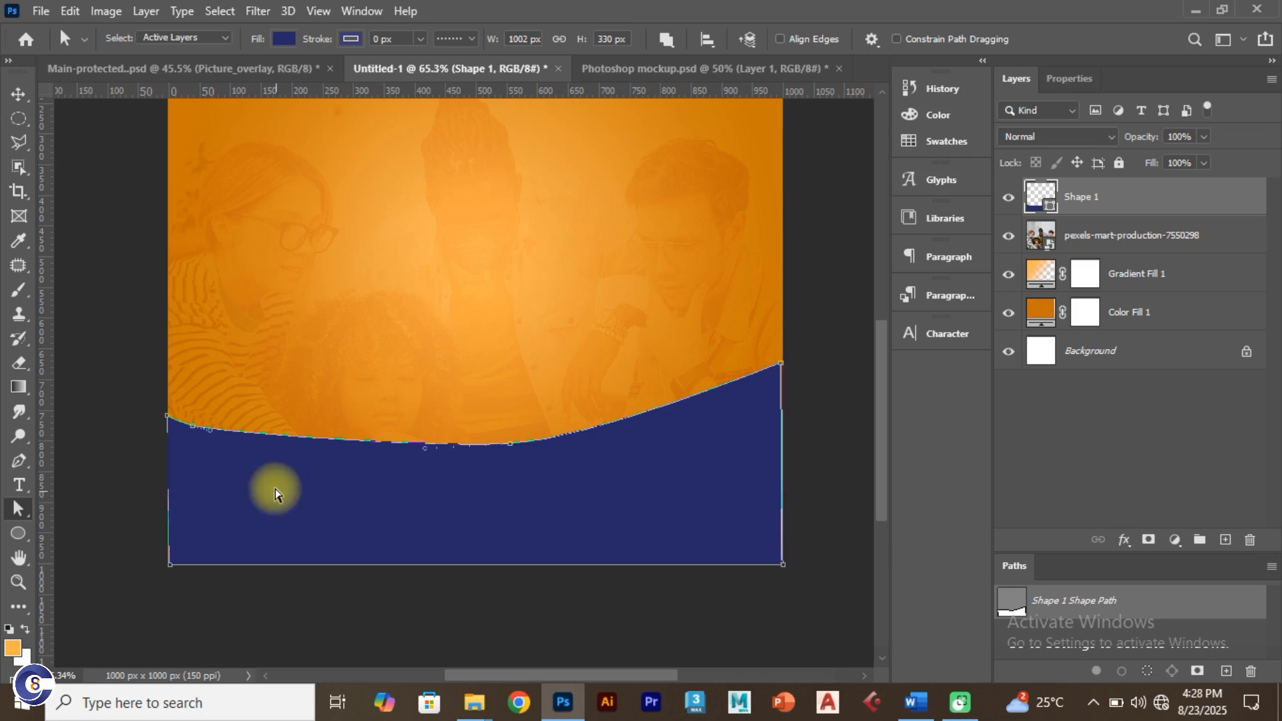
pyautogui.click(511, 446)
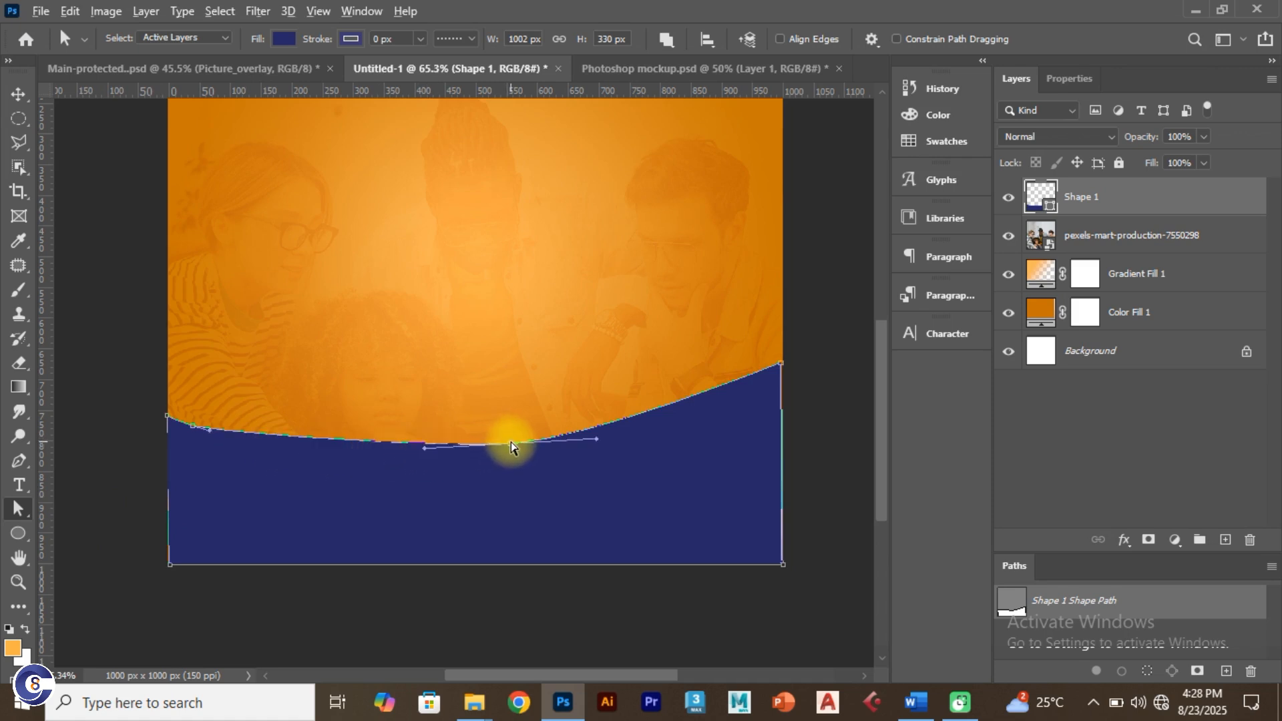
pyautogui.scroll(3, 513, 449)
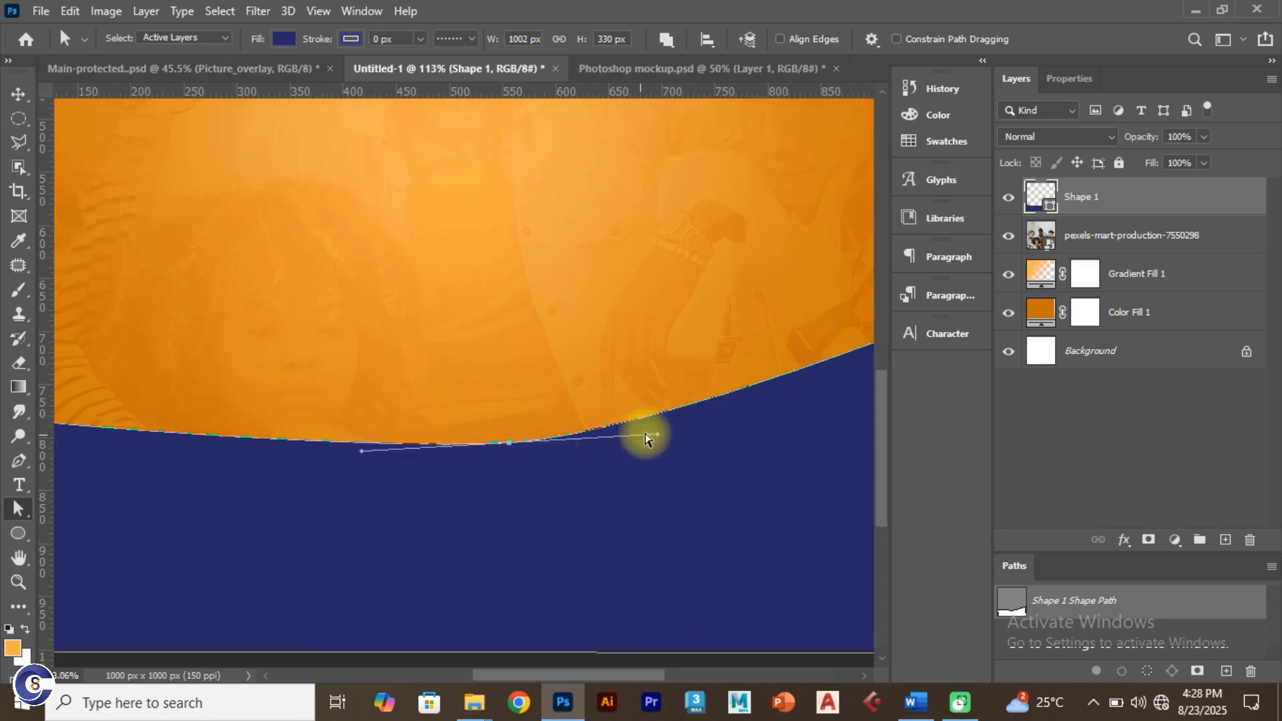
pyautogui.moveTo(659, 437); pyautogui.dragTo(707, 431)
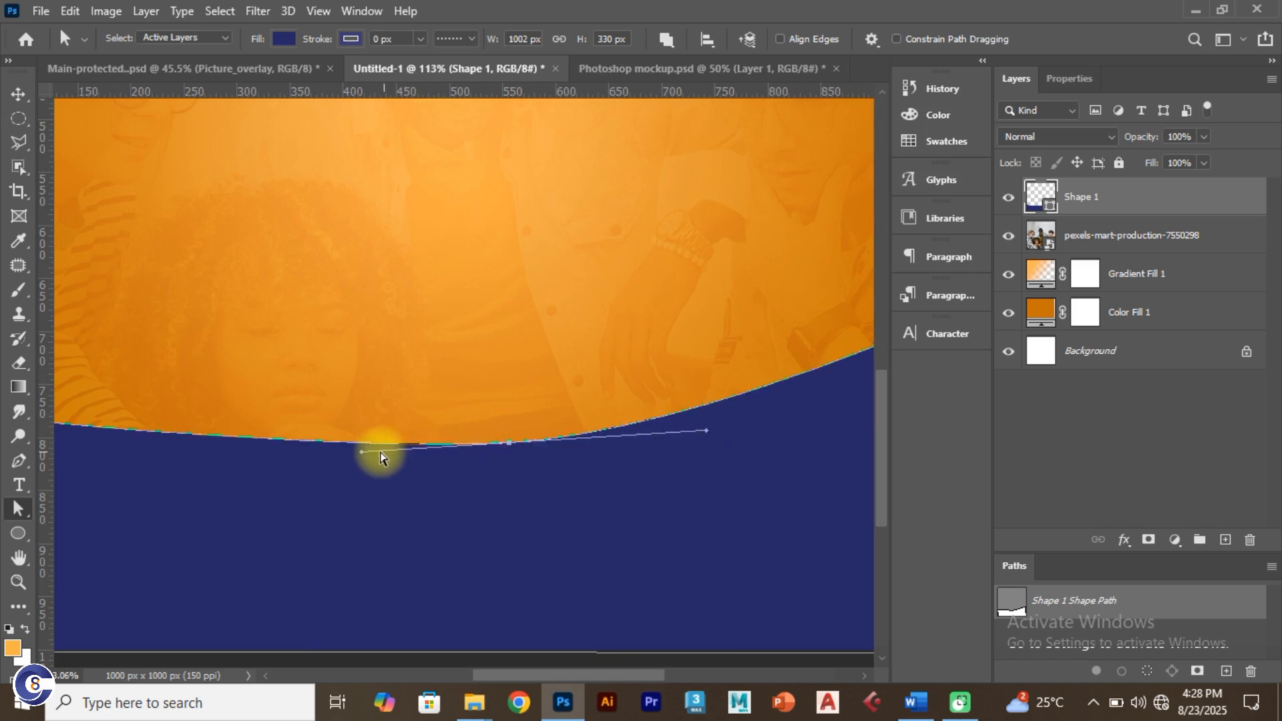
pyautogui.moveTo(366, 460); pyautogui.dragTo(294, 460)
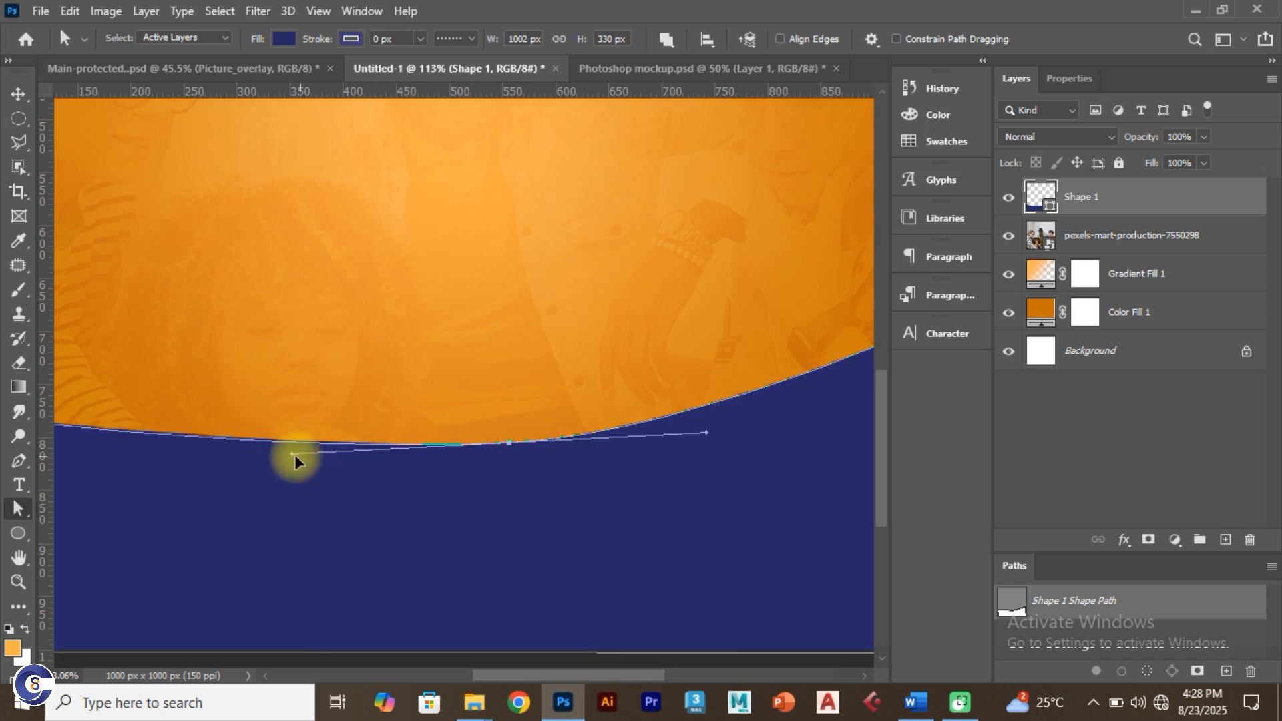
# Step: Pull the left and right corner anchors slightly past the canvas edges
pyautogui.moveTo(239, 533); pyautogui.dragTo(515, 485)
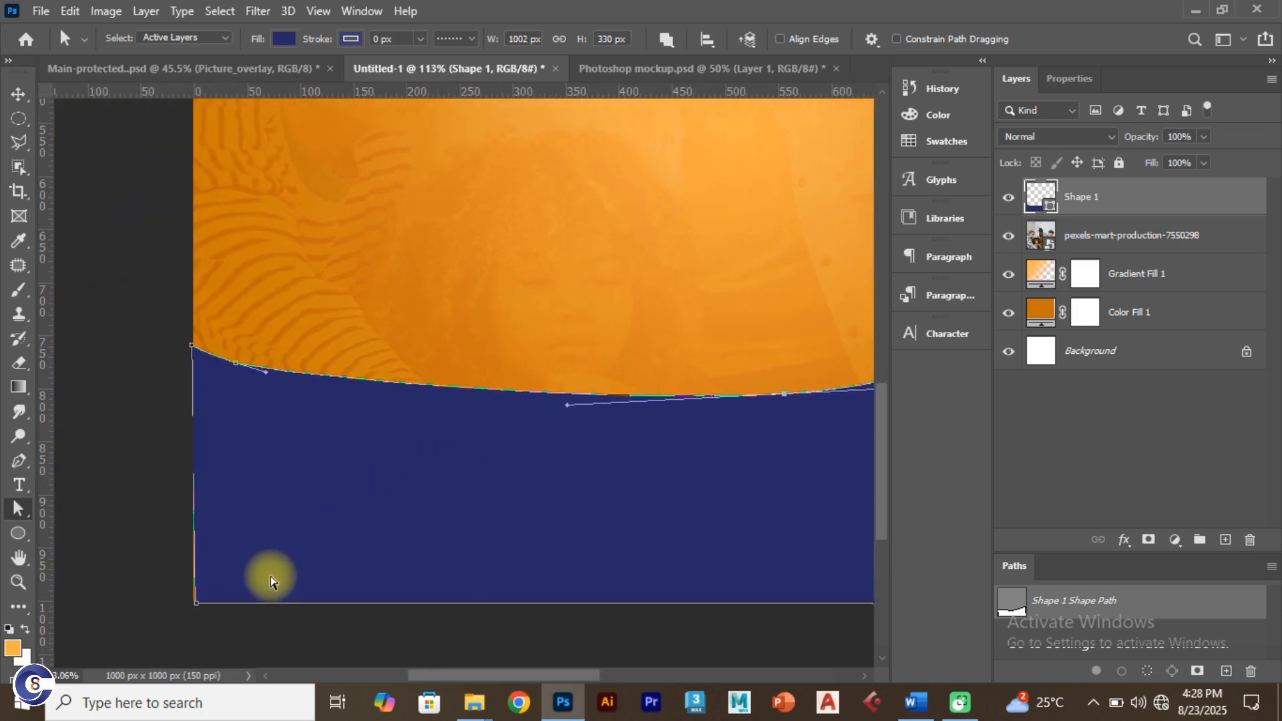
pyautogui.moveTo(196, 605); pyautogui.dragTo(189, 604)
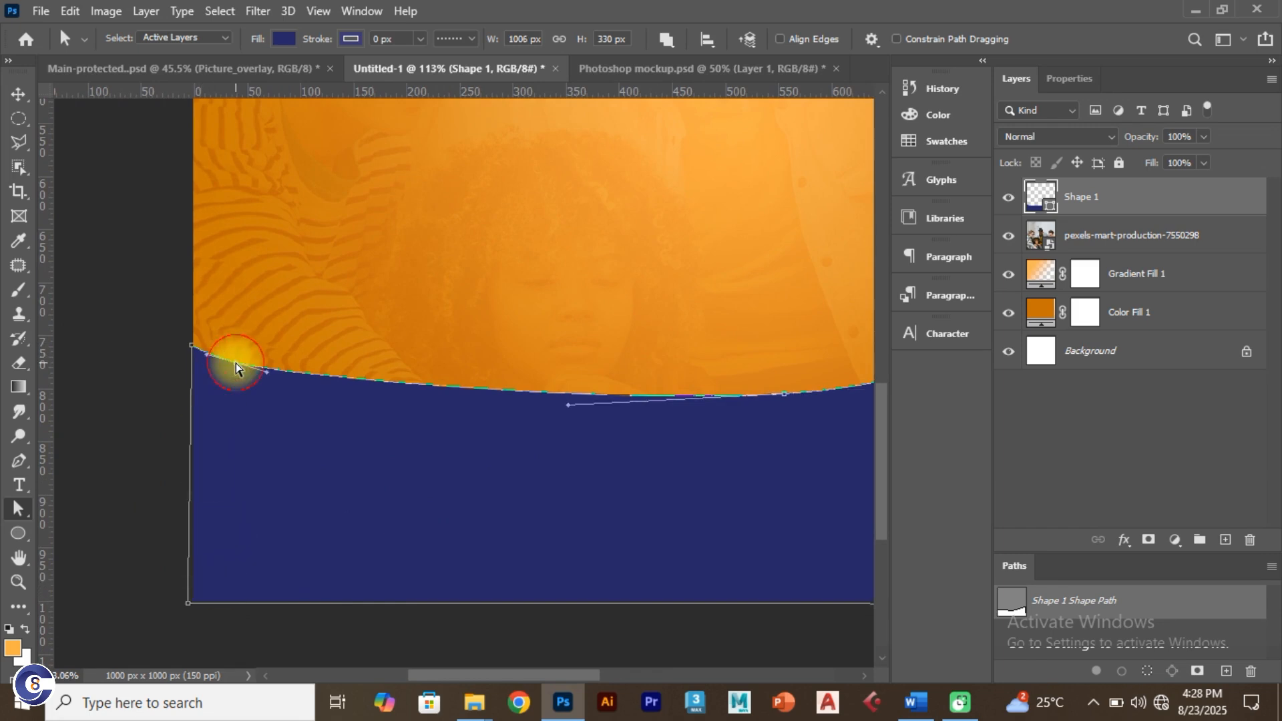
pyautogui.moveTo(266, 376); pyautogui.dragTo(357, 394)
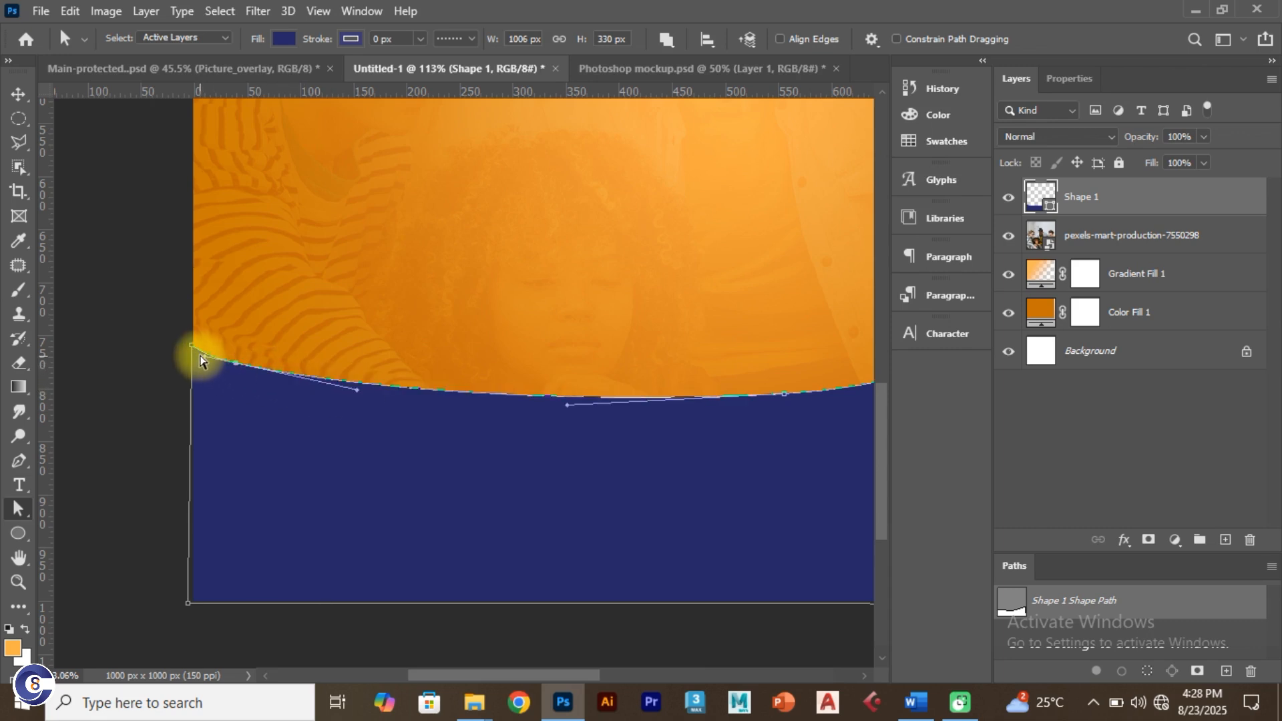
pyautogui.moveTo(194, 347)
pyautogui.mouseDown()
pyautogui.moveTo(166, 332)
pyautogui.moveTo(206, 359)
pyautogui.moveTo(182, 358)
pyautogui.mouseUp()
pyautogui.scroll(-2, 366, 476)
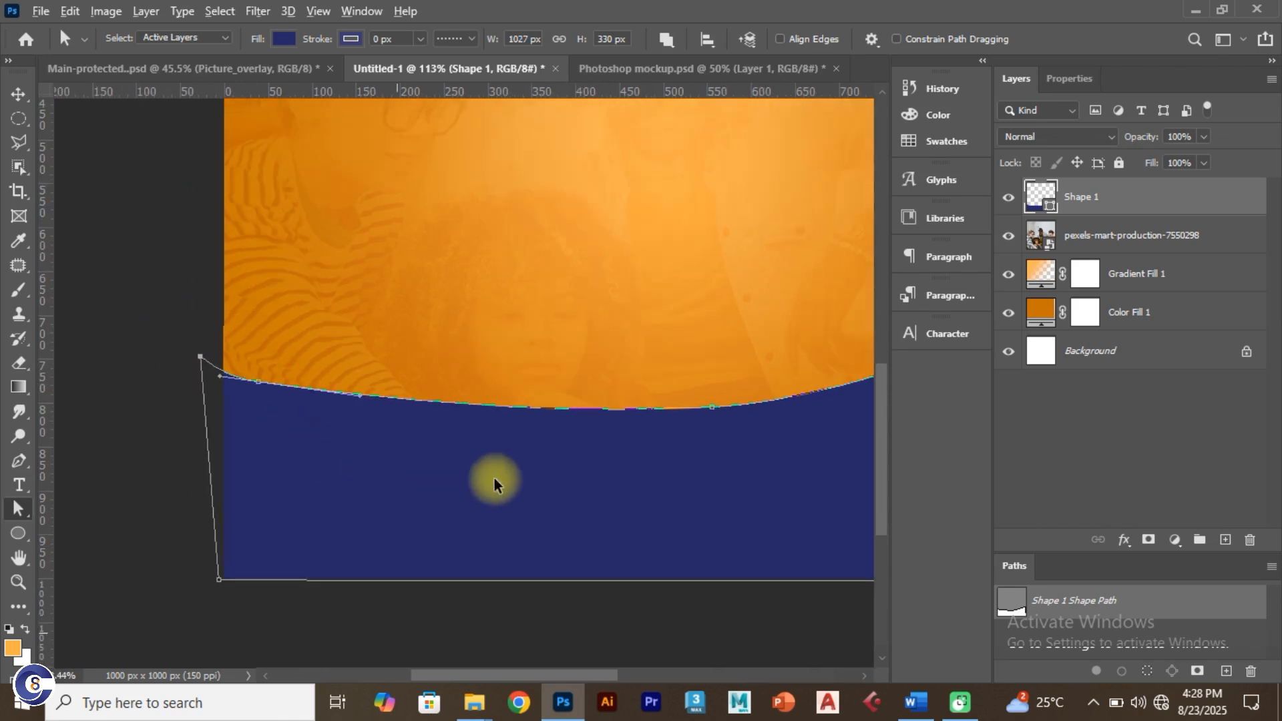
pyautogui.moveTo(610, 475); pyautogui.dragTo(224, 447)
pyautogui.click(715, 263)
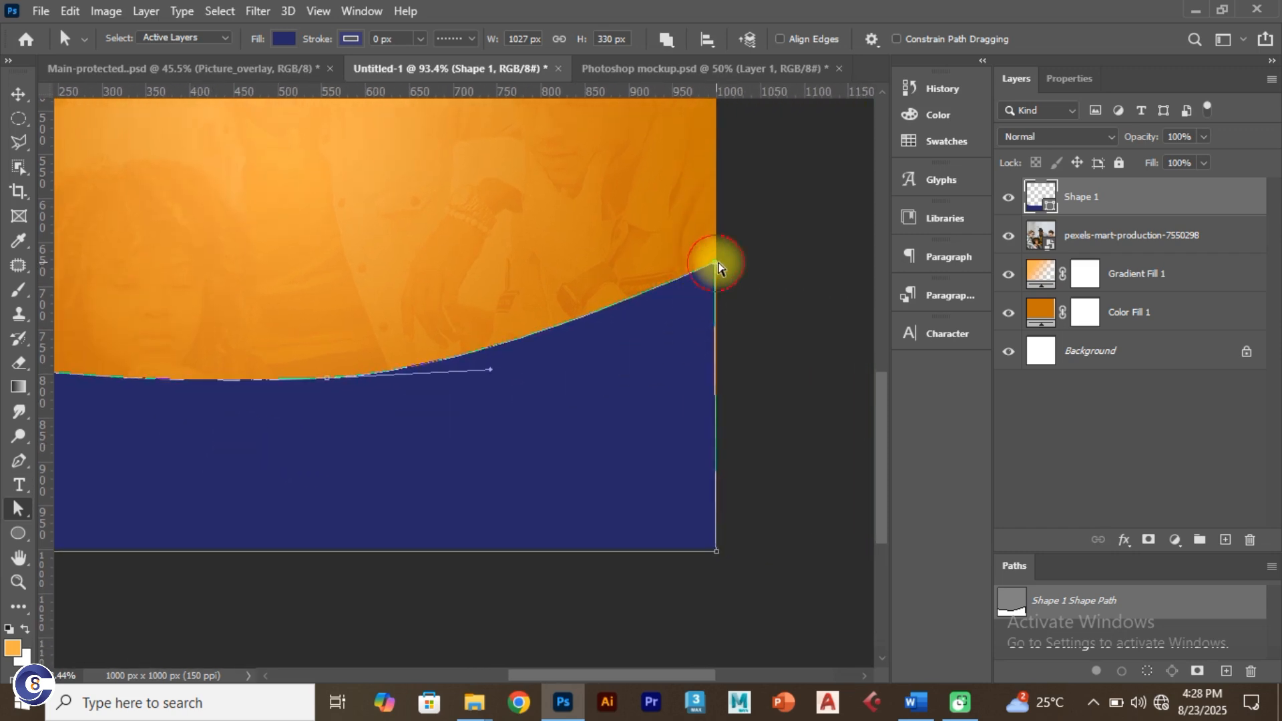
pyautogui.moveTo(715, 263); pyautogui.dragTo(723, 260)
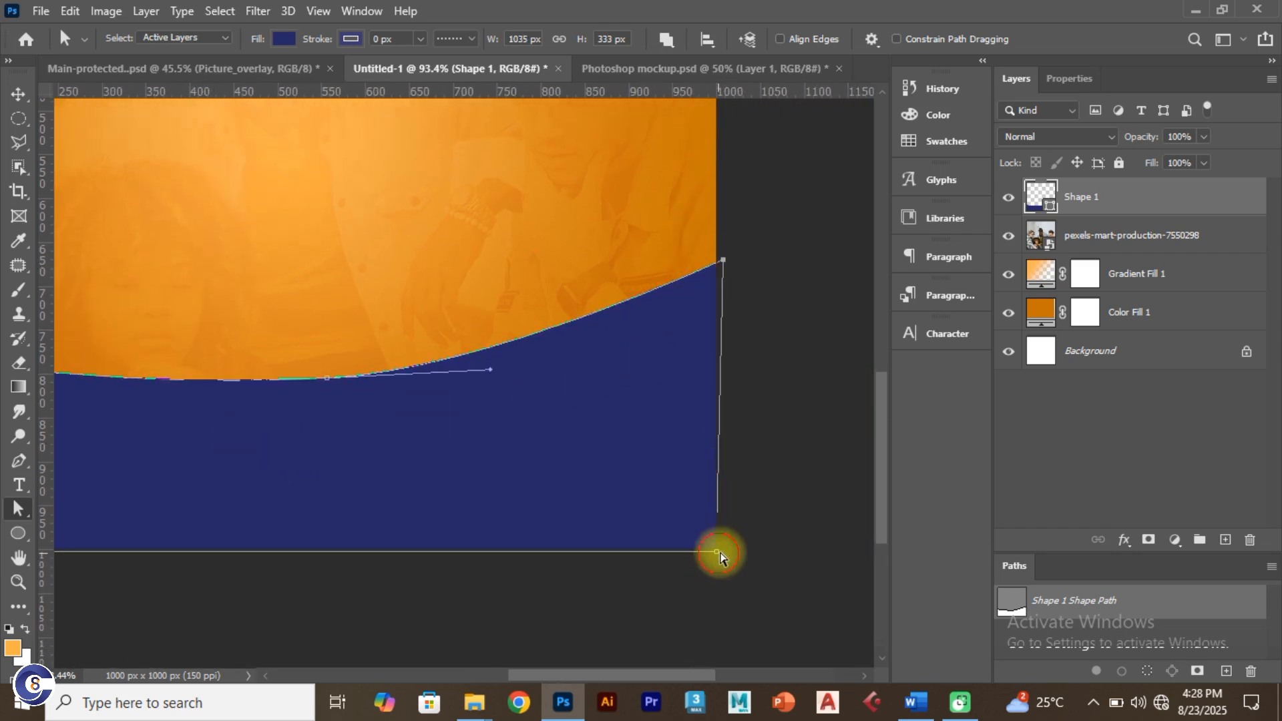
pyautogui.moveTo(716, 551); pyautogui.dragTo(723, 551)
pyautogui.scroll(-1, 574, 534)
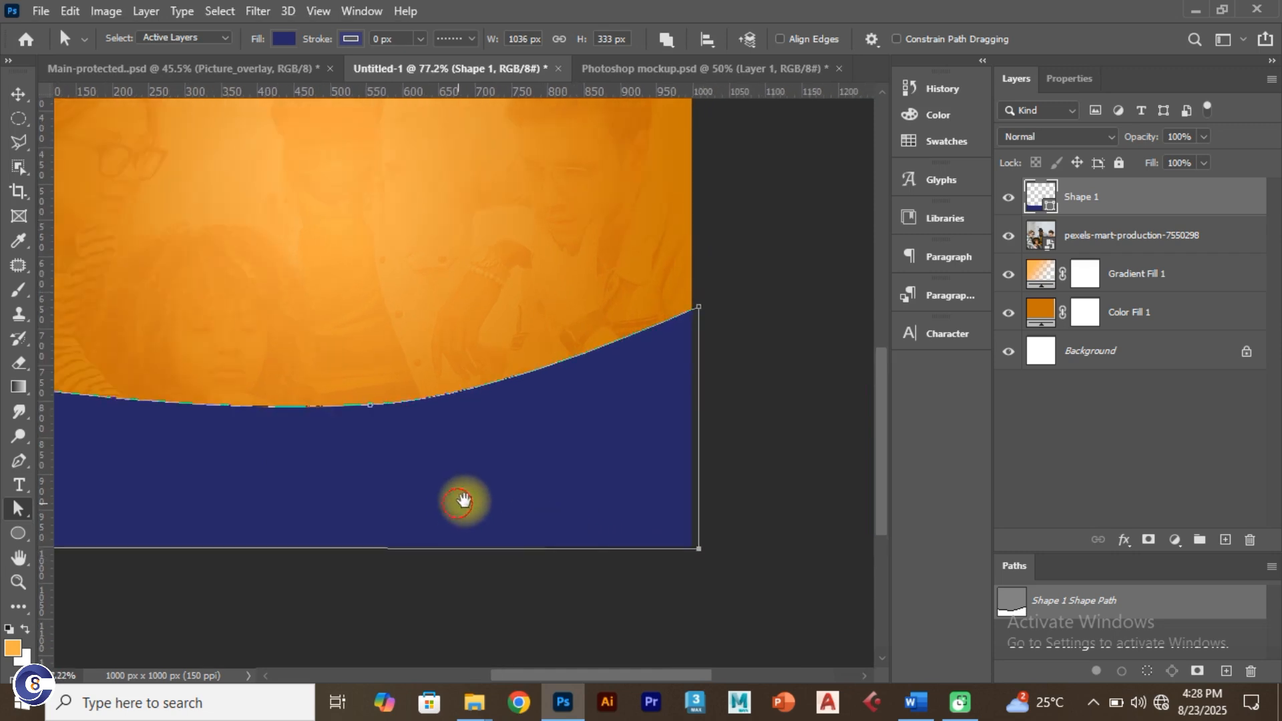
pyautogui.scroll(-2, 701, 478)
pyautogui.scroll(-2, 511, 480)
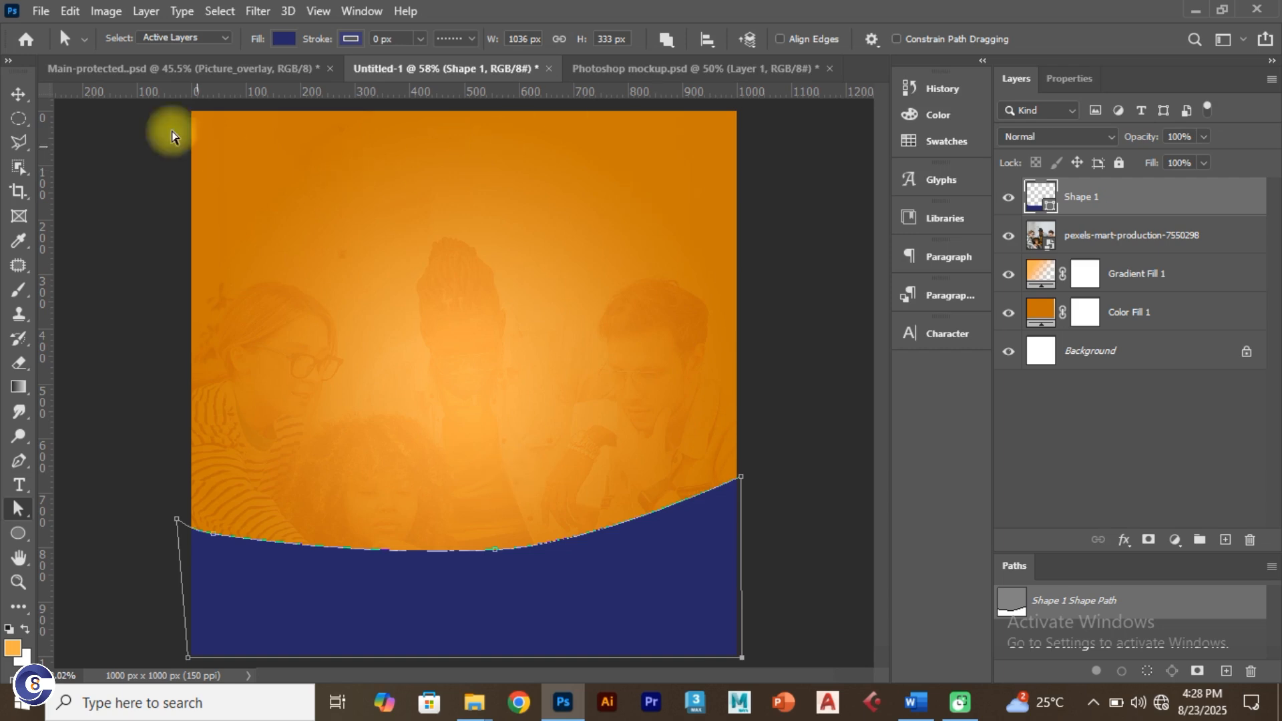
# Step: Box-select the curve's left anchor points and raise them slightly
pyautogui.click(17, 94)
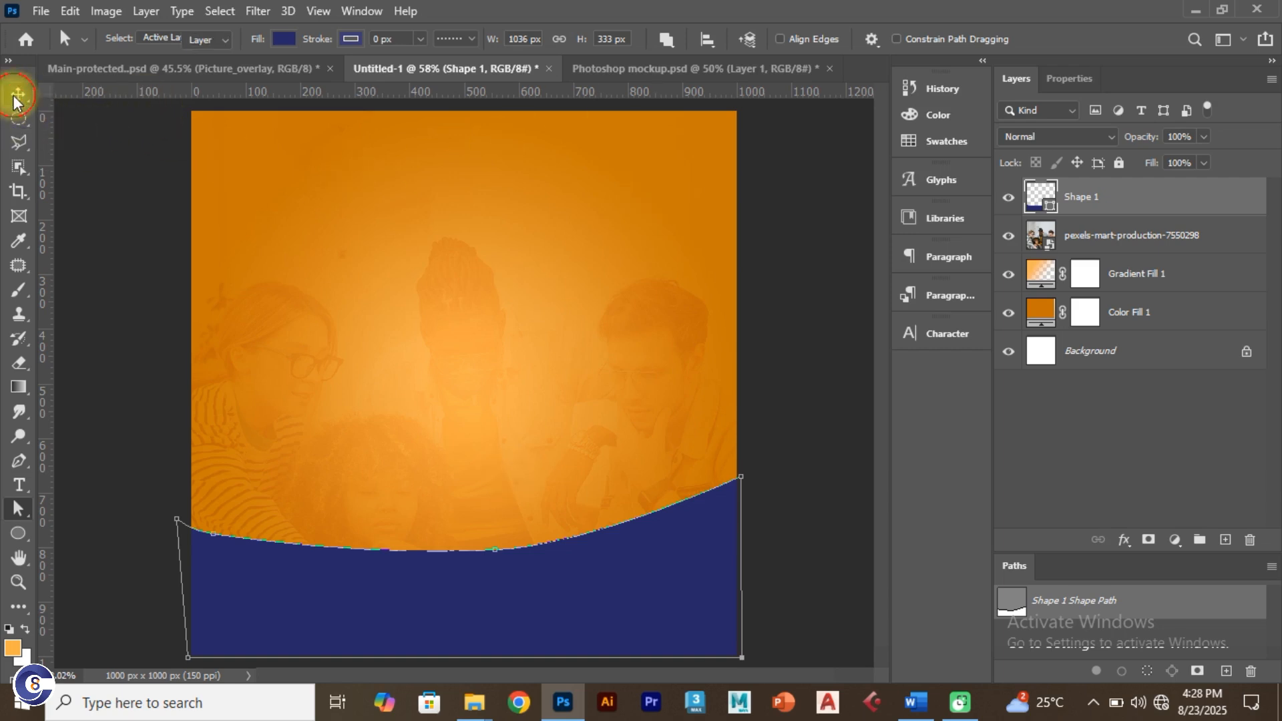
pyautogui.click(782, 327)
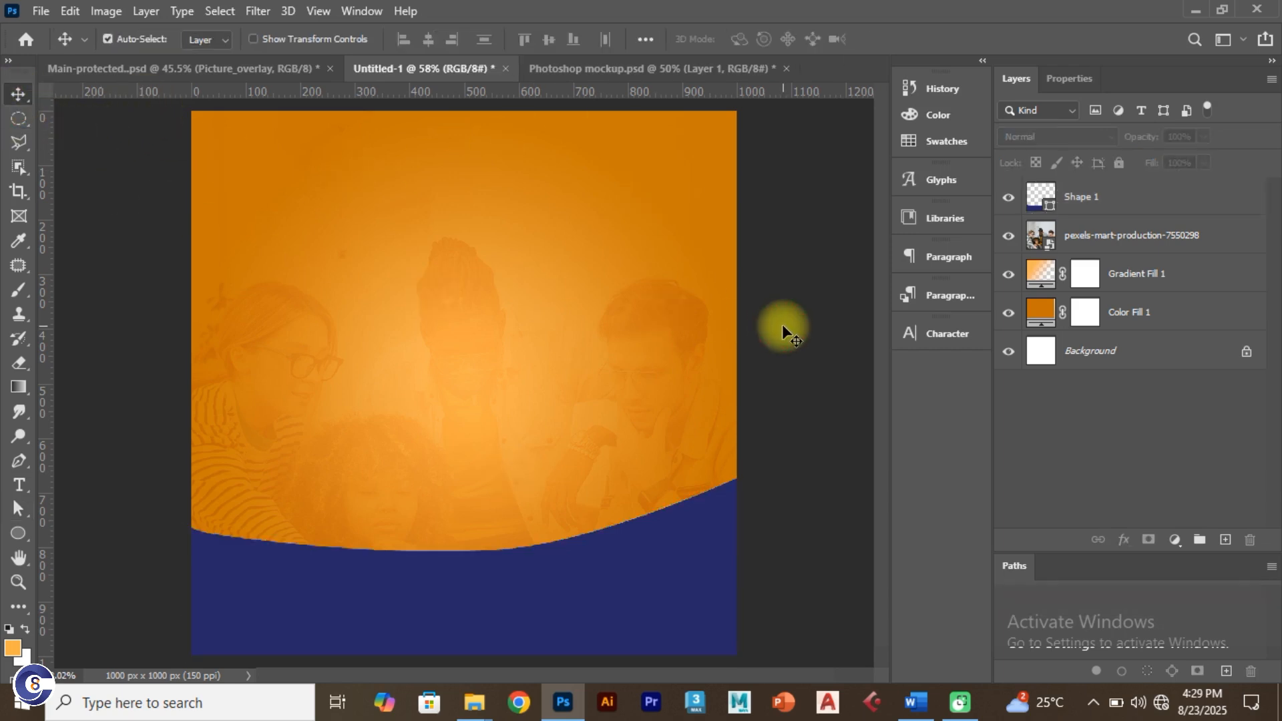
pyautogui.click(549, 585)
pyautogui.press('a')
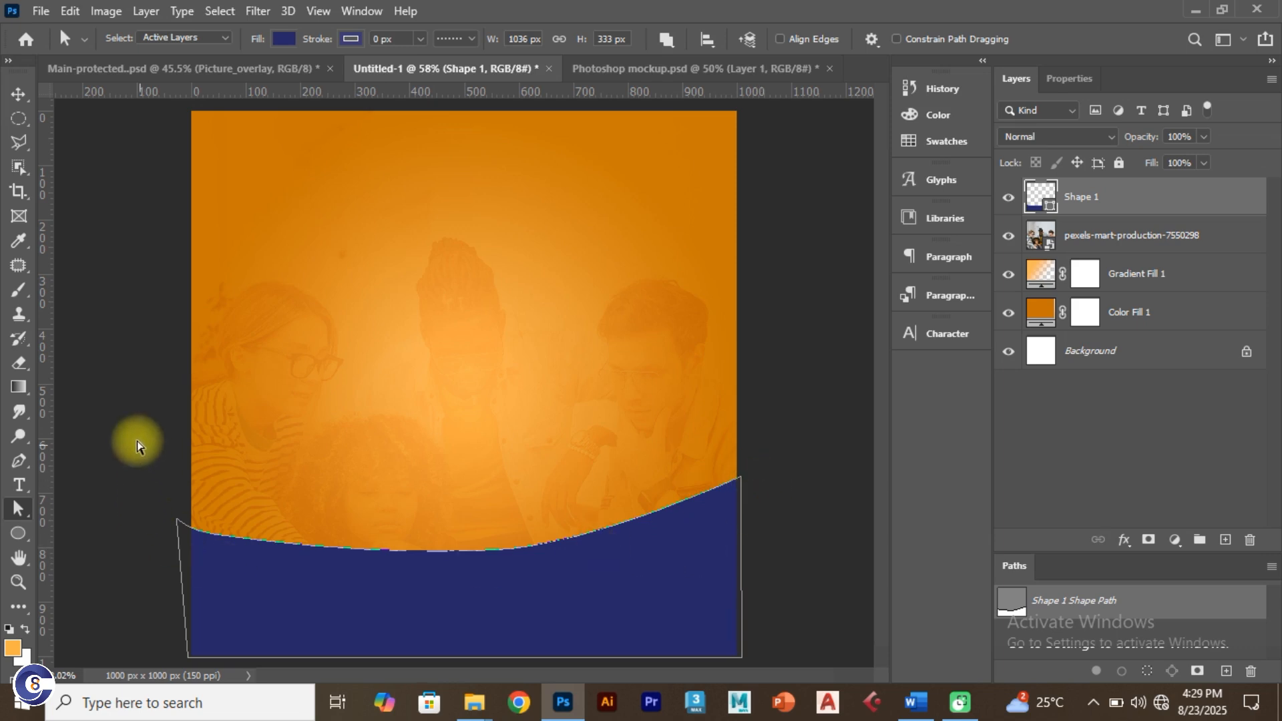
pyautogui.moveTo(134, 432); pyautogui.dragTo(818, 580)
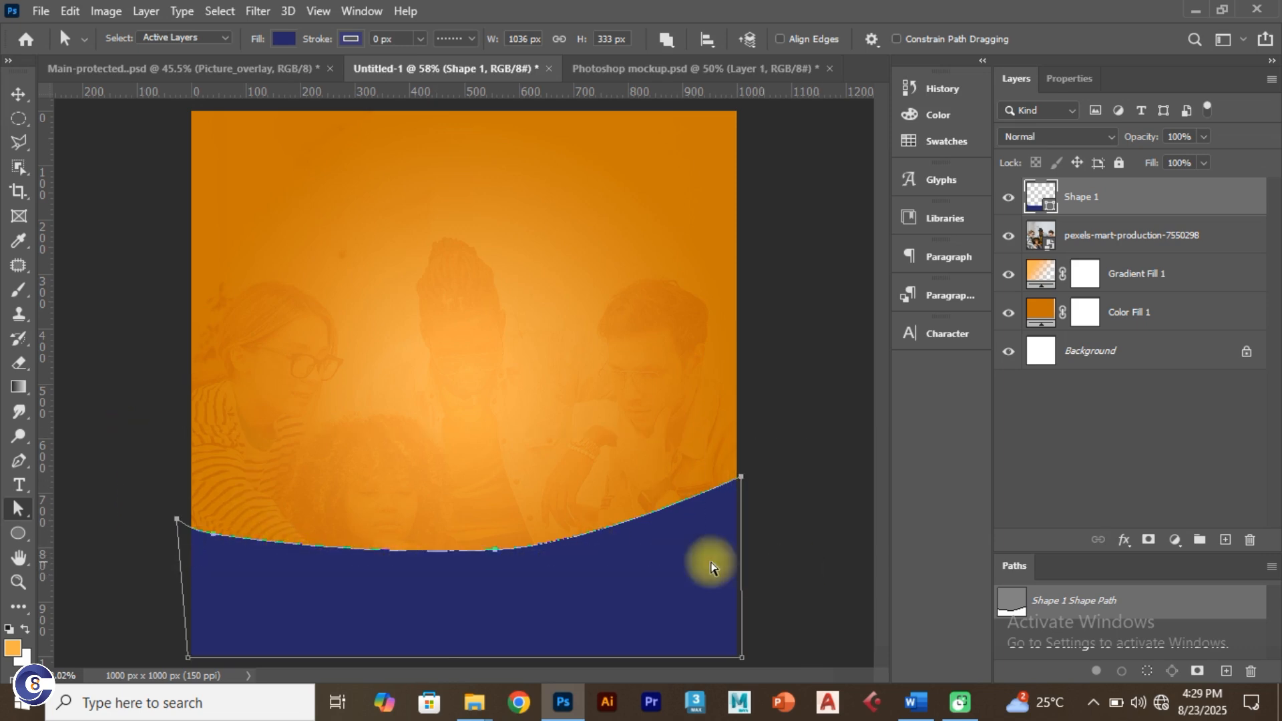
pyautogui.moveTo(497, 555); pyautogui.dragTo(502, 535)
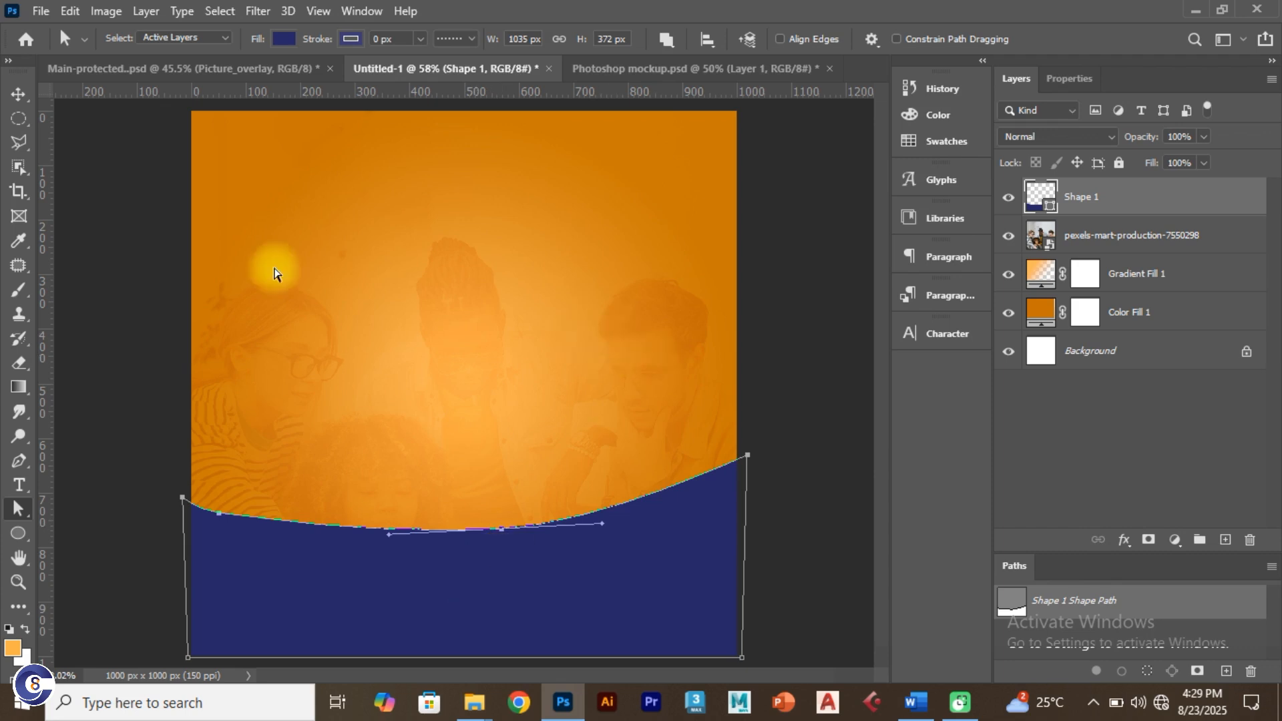
# Step: Nudge the navy wave with the arrow keys so it sits flush at the canvas bottom
pyautogui.click(16, 97)
pyautogui.click(764, 442)
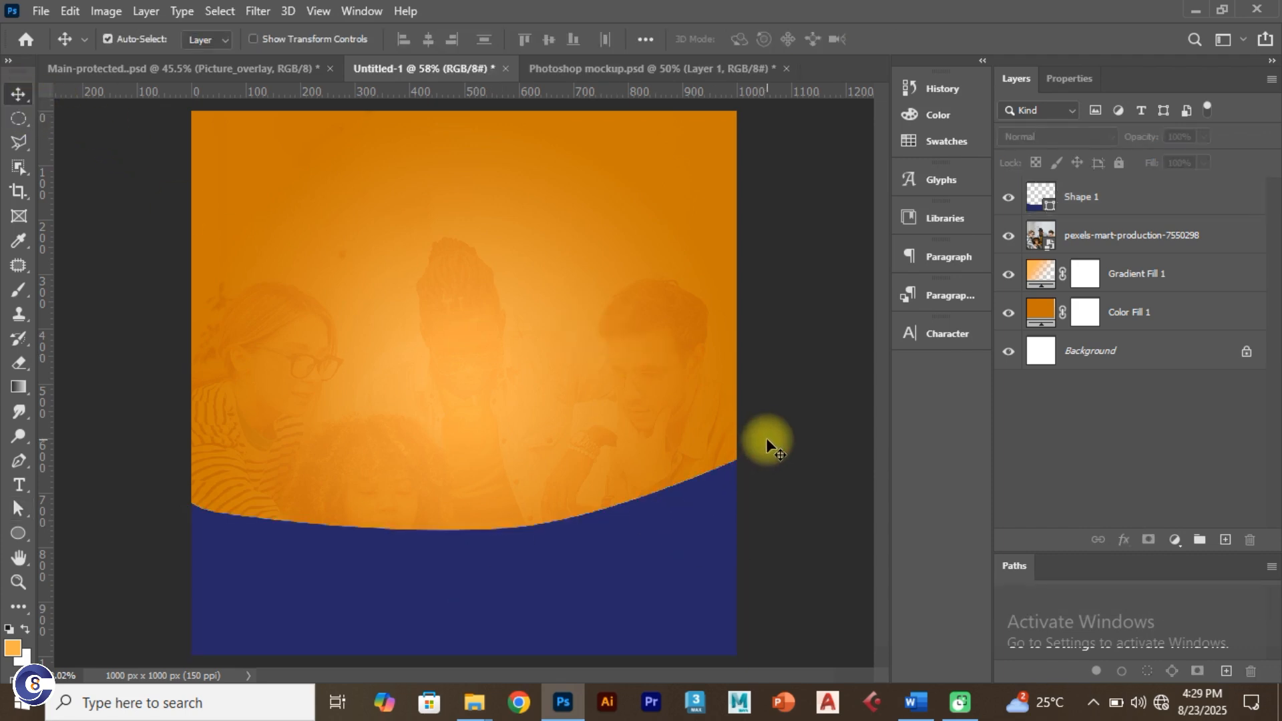
pyautogui.click(619, 566)
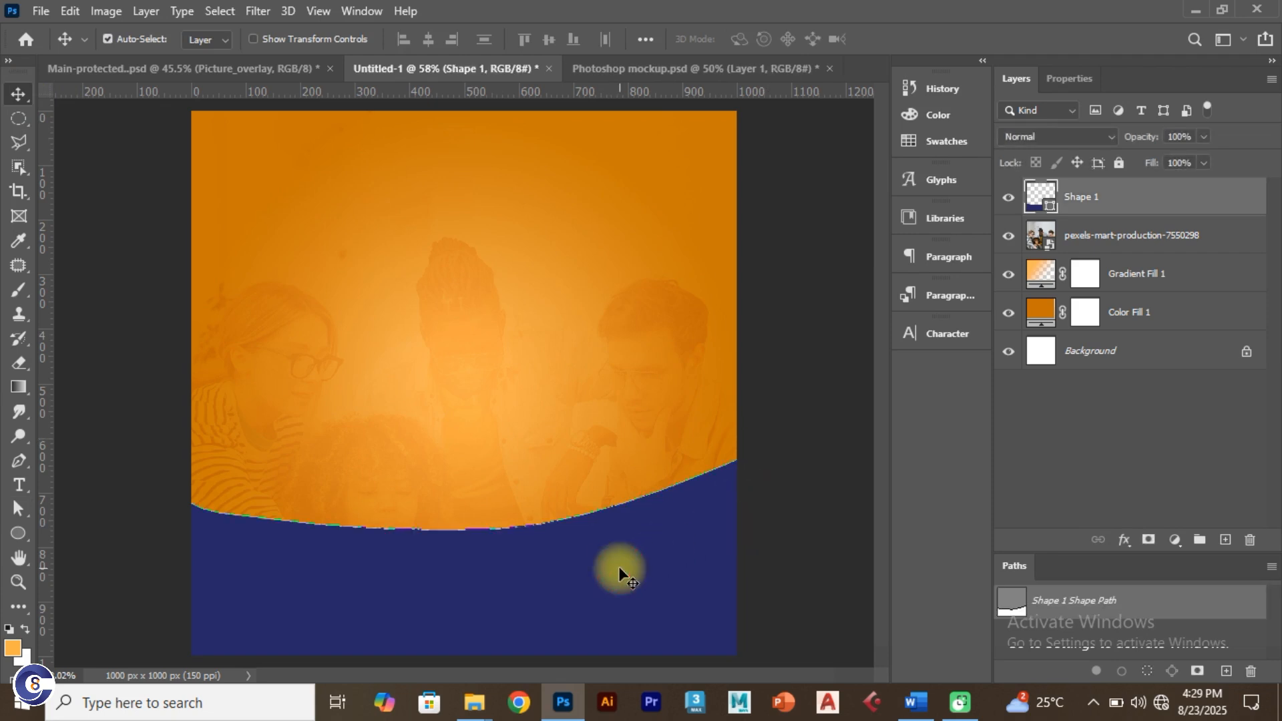
pyautogui.press('Down')
pyautogui.press('Down')
pyautogui.press('Down')
pyautogui.press('Down')
pyautogui.press('Down')
pyautogui.press('Down')
pyautogui.press('Down')
pyautogui.press('Down')
pyautogui.press('Down')
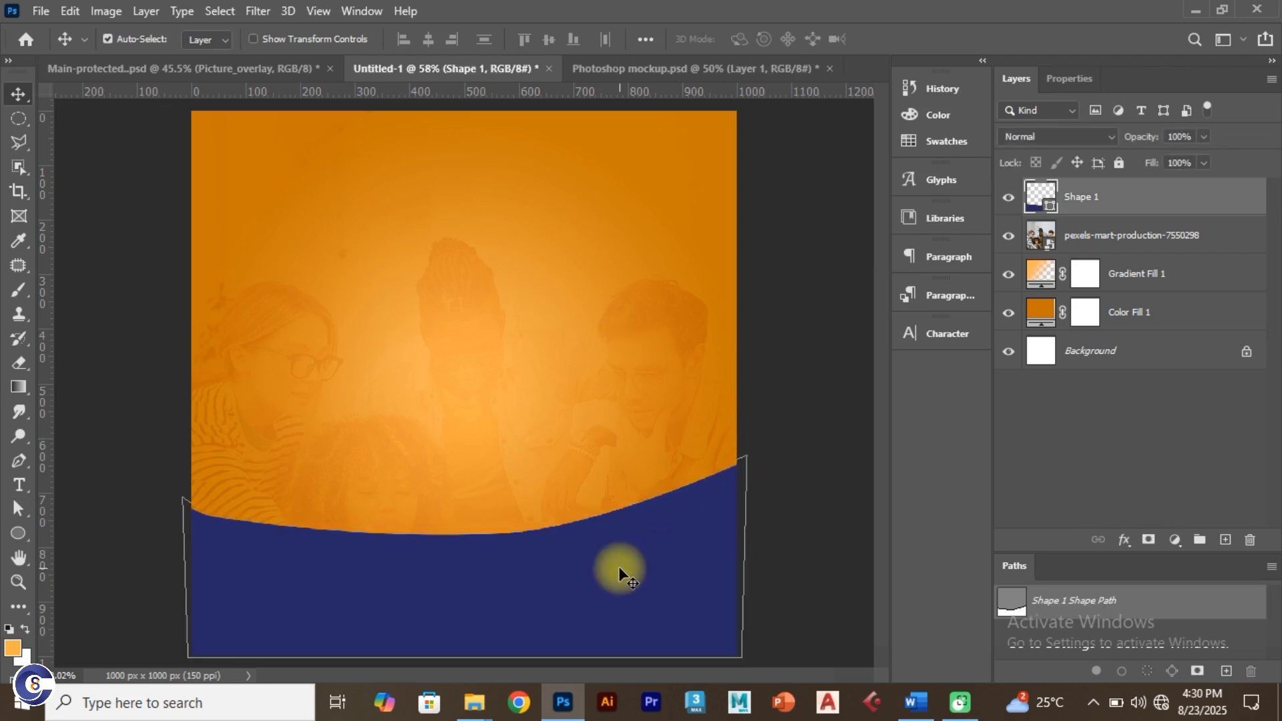
pyautogui.press('Down')
pyautogui.press('Down')
pyautogui.press('Down')
pyautogui.press('Down')
pyautogui.press('Down')
pyautogui.press('Up')
pyautogui.press('Up')
pyautogui.press('Up')
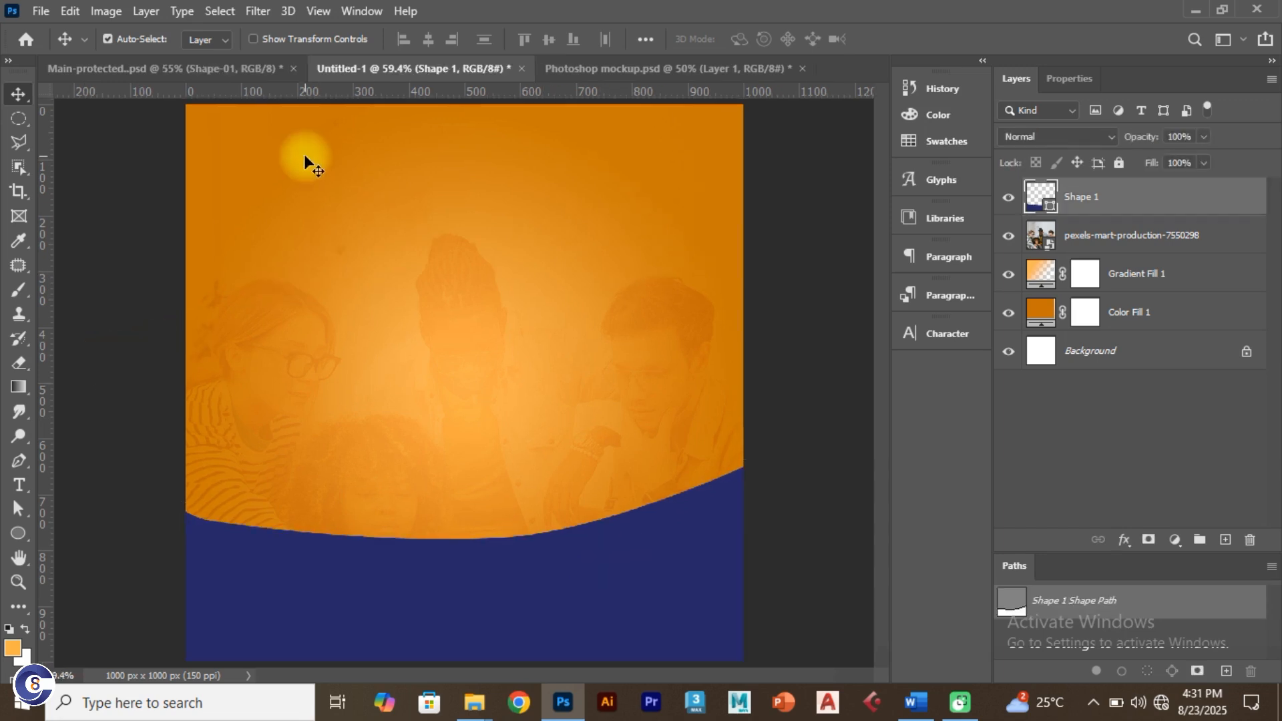
# Step: After checking the reference flyer, duplicate the navy Shape 1 wave layer
pyautogui.click(187, 62)
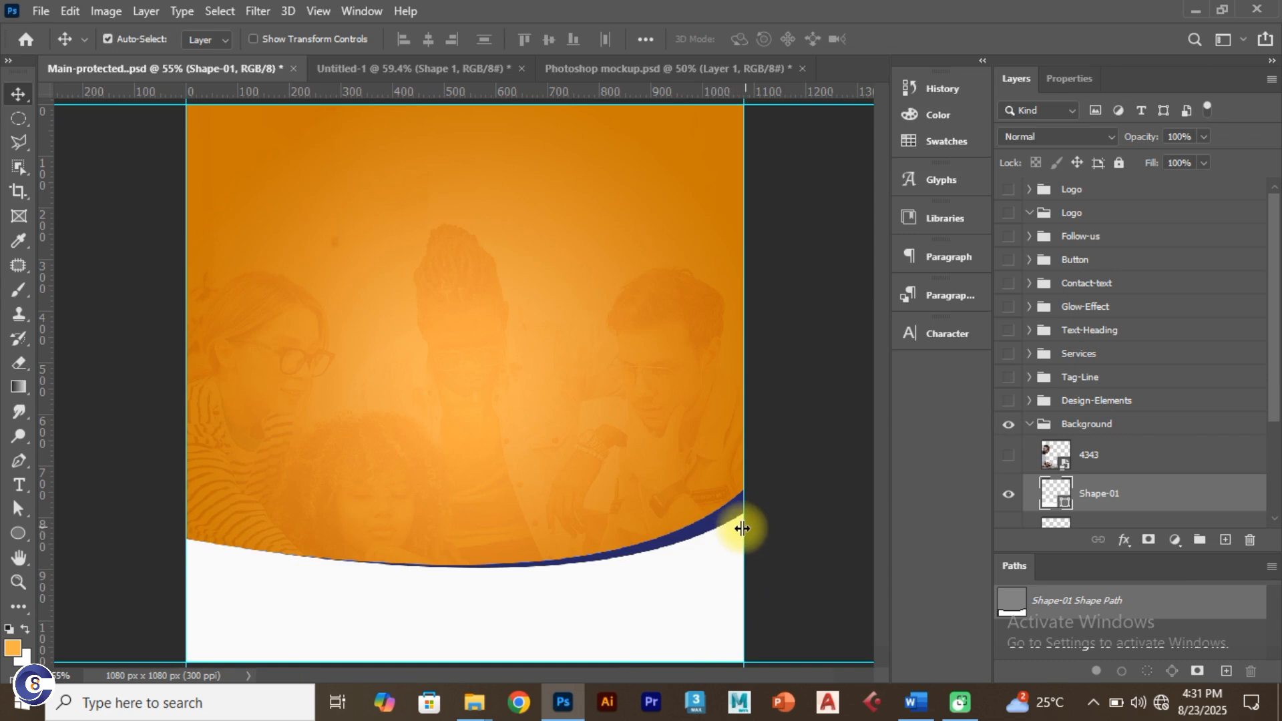
pyautogui.click(403, 67)
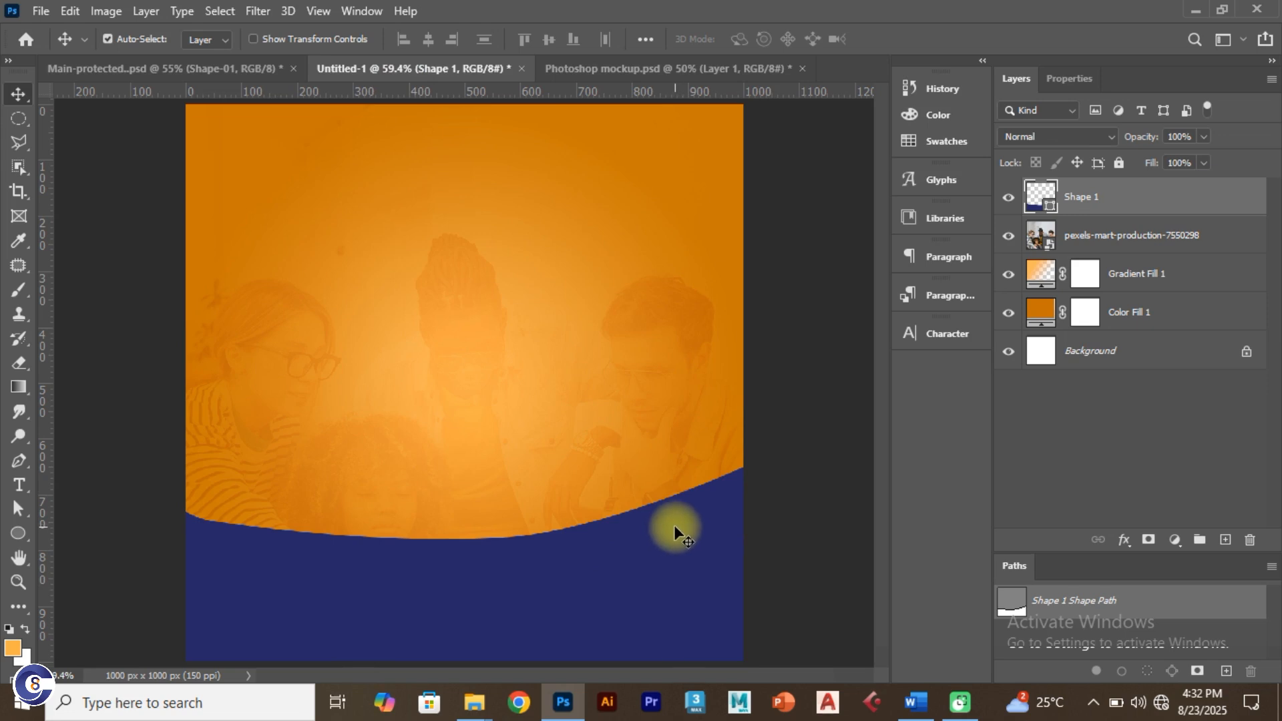
pyautogui.press('ctrl')
pyautogui.moveTo(674, 523); pyautogui.dragTo(678, 334)
pyautogui.hotkey('ctrl', 'z')
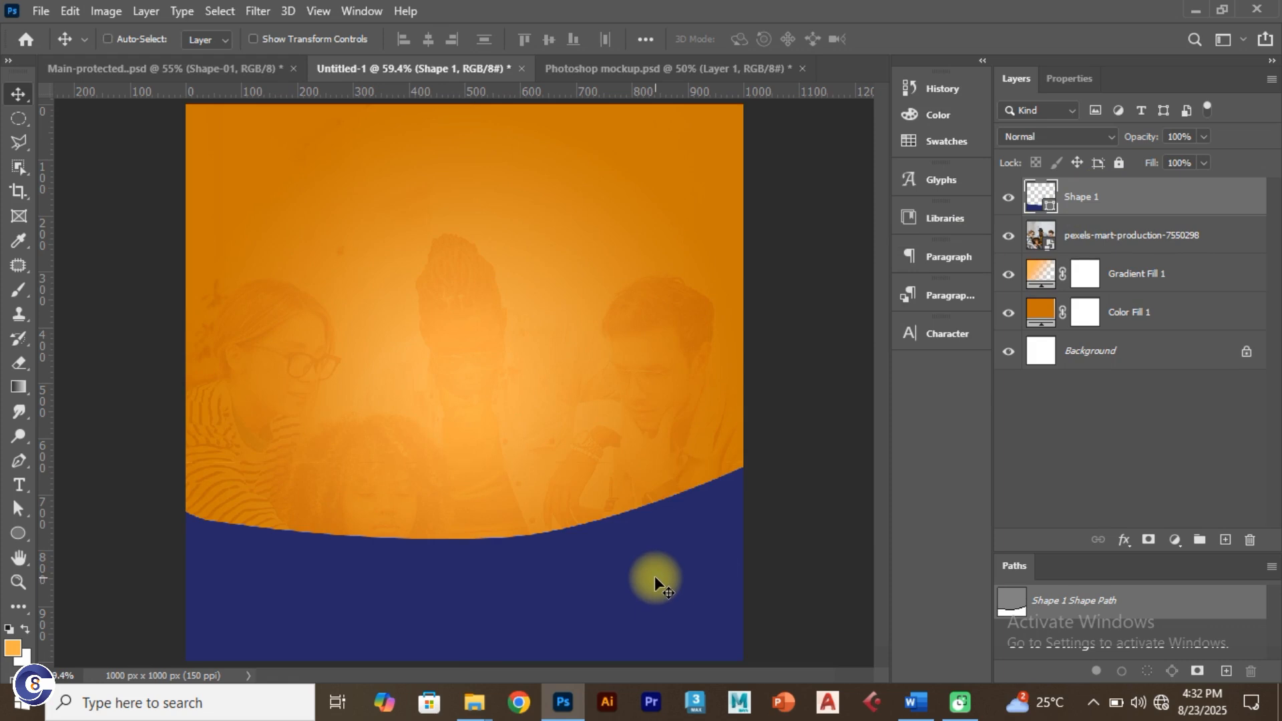
pyautogui.hotkey('ctrl', 'j')
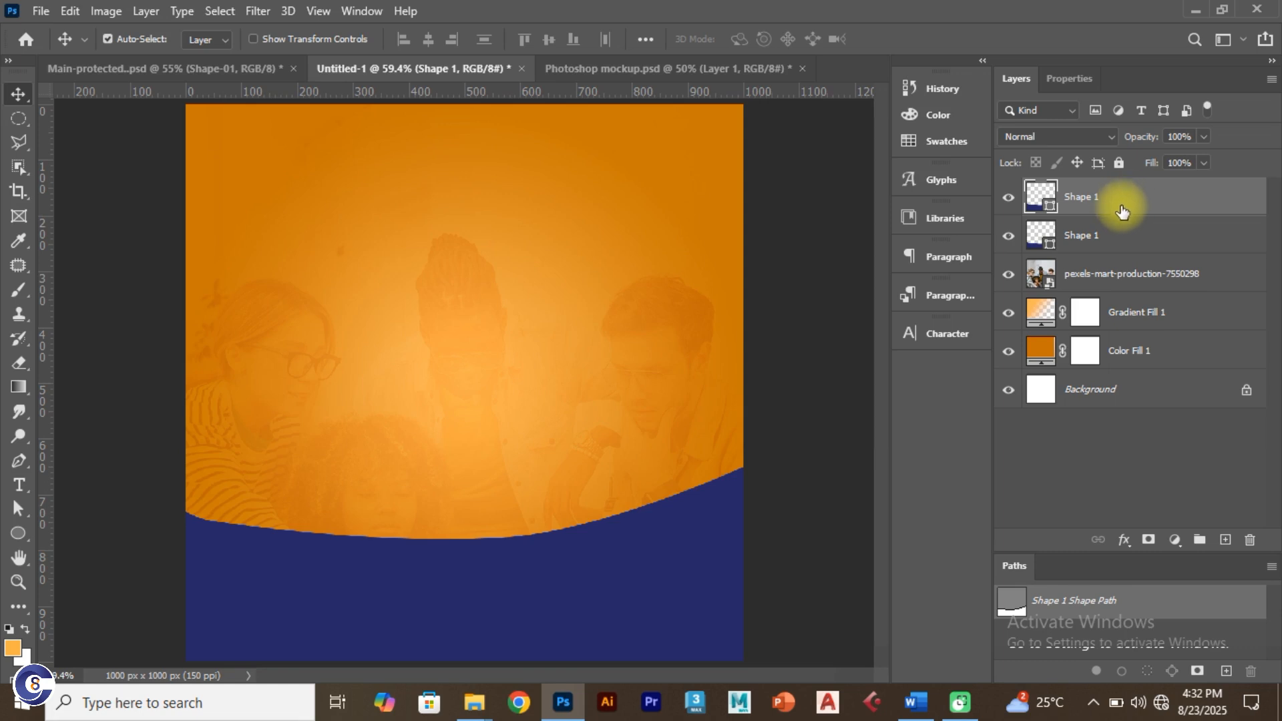
# Step: Duplicate the wave as Shape 1 copy and change its fill colour to white
pyautogui.hotkey('ctrl', 'z')
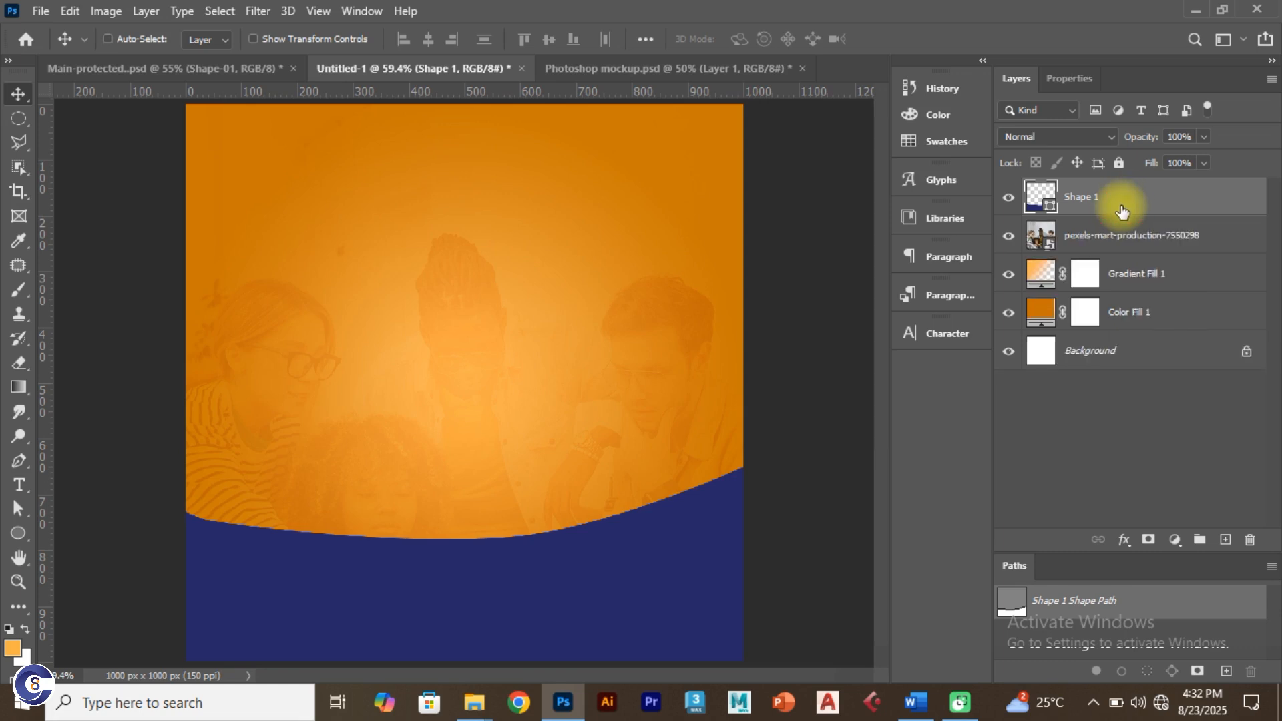
pyautogui.hotkey('ctrl', 'j')
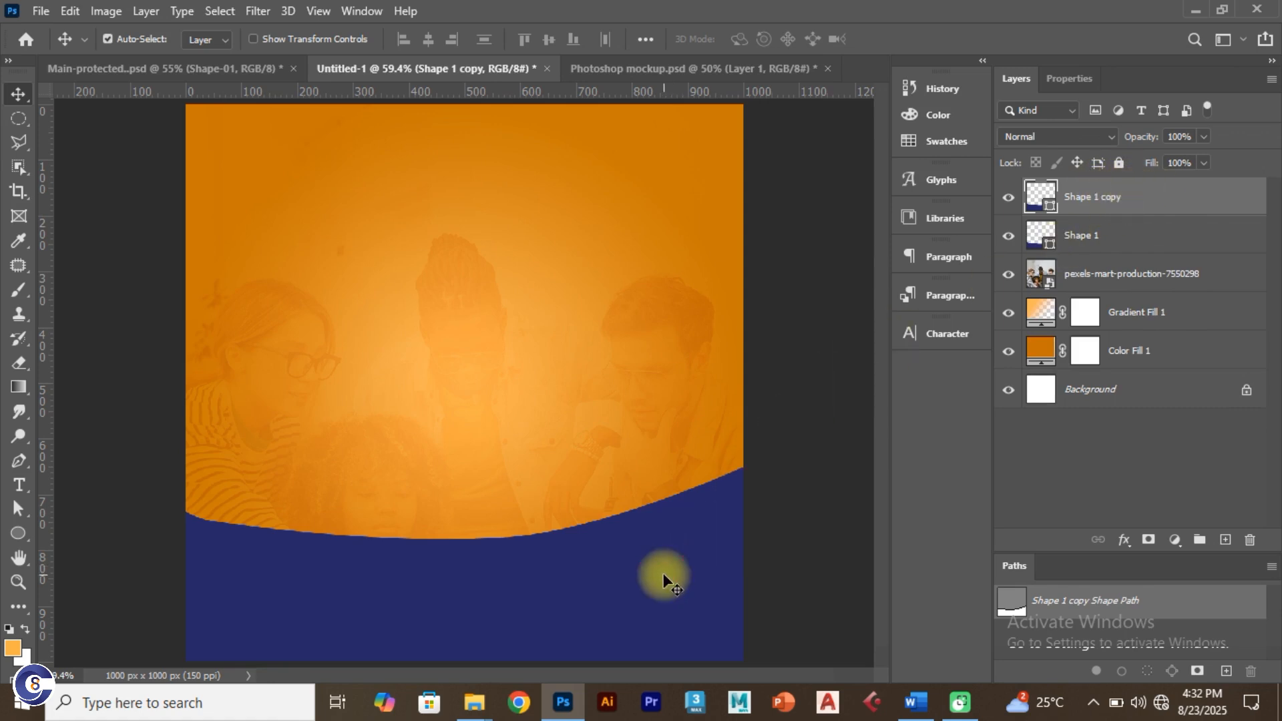
pyautogui.click(195, 67)
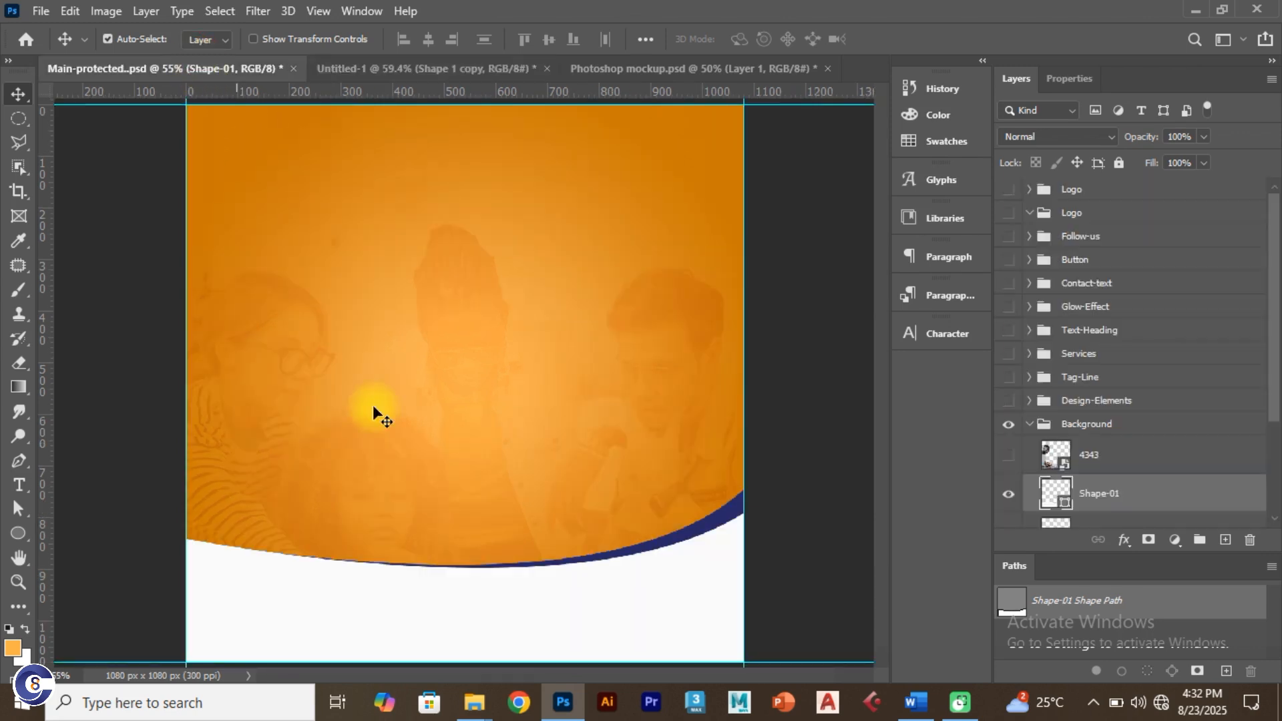
pyautogui.click(356, 67)
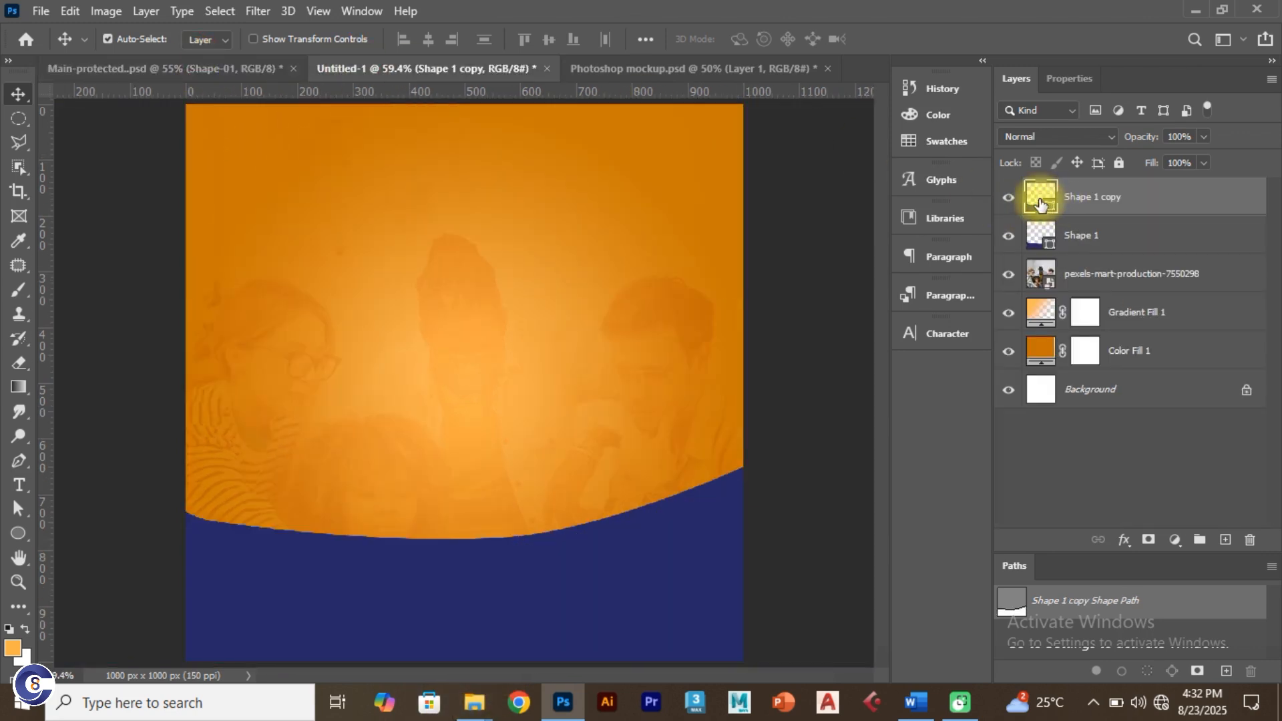
pyautogui.doubleClick(1040, 201)
pyautogui.moveTo(828, 308); pyautogui.dragTo(776, 243)
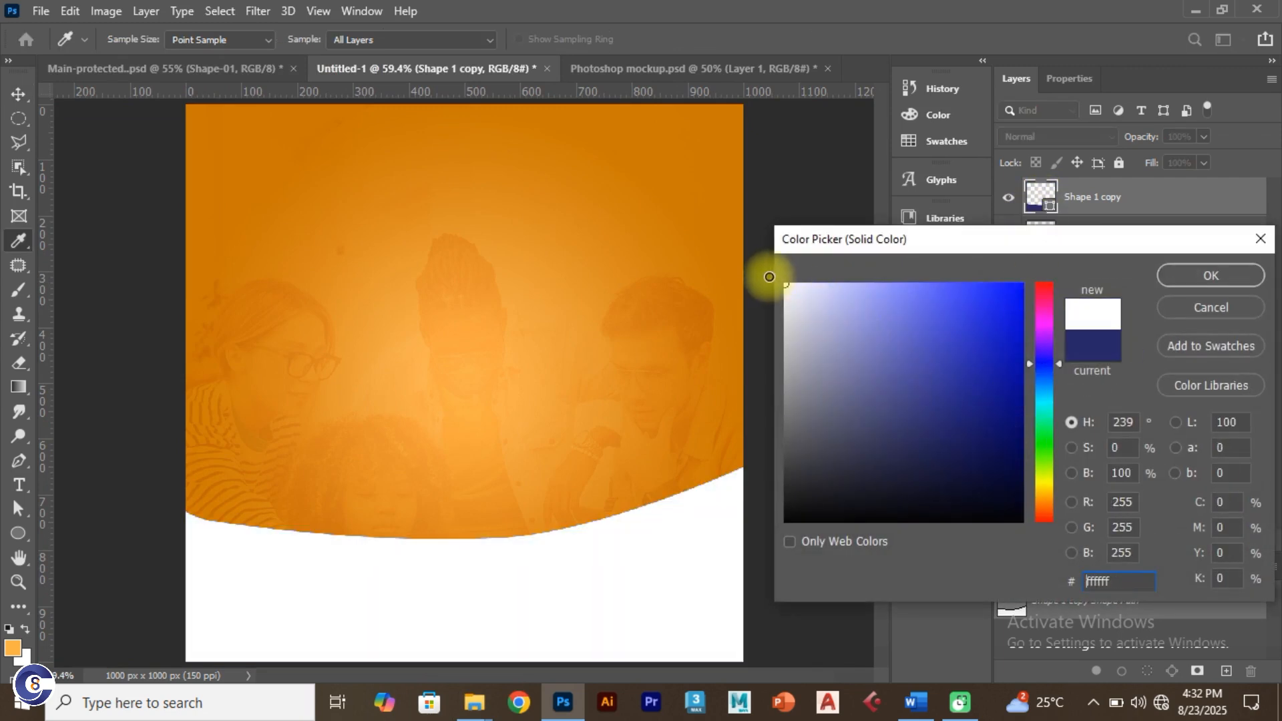
pyautogui.click(1200, 277)
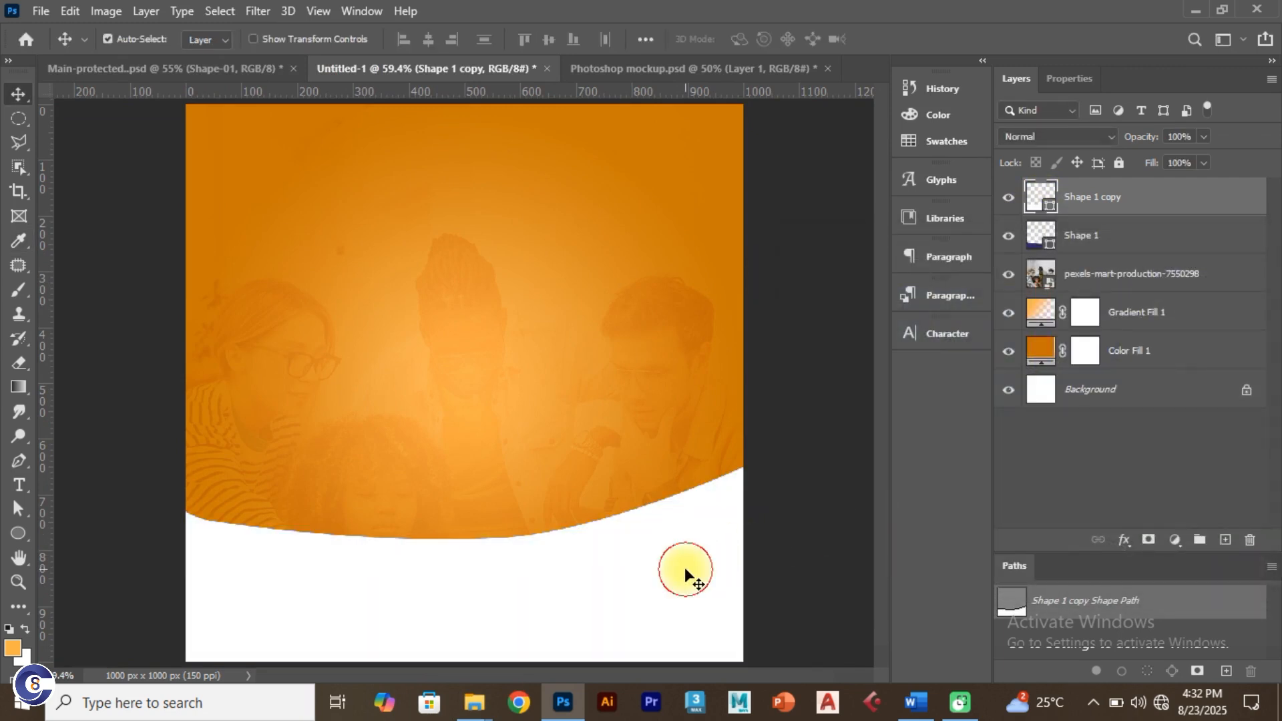
# Step: Rotate the white wave copy about 2.9° so a thin navy band shows
pyautogui.hotkey('ctrl', 't')
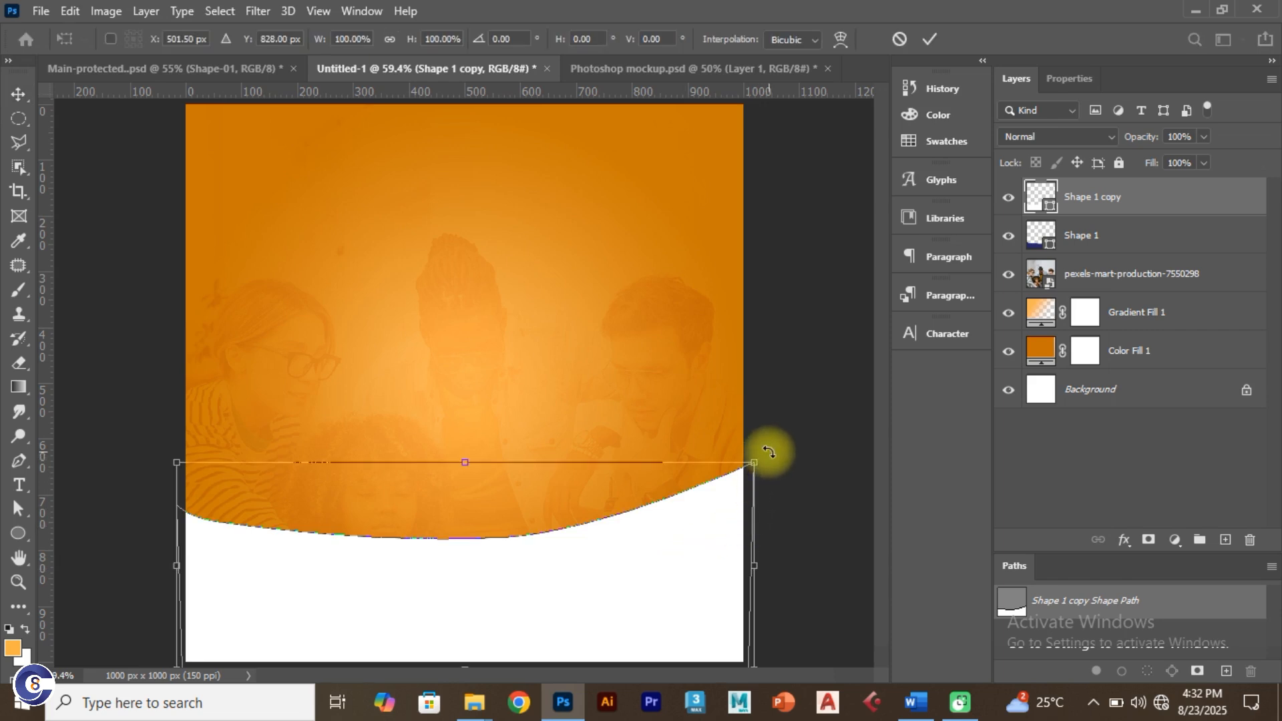
pyautogui.moveTo(769, 452); pyautogui.dragTo(773, 478)
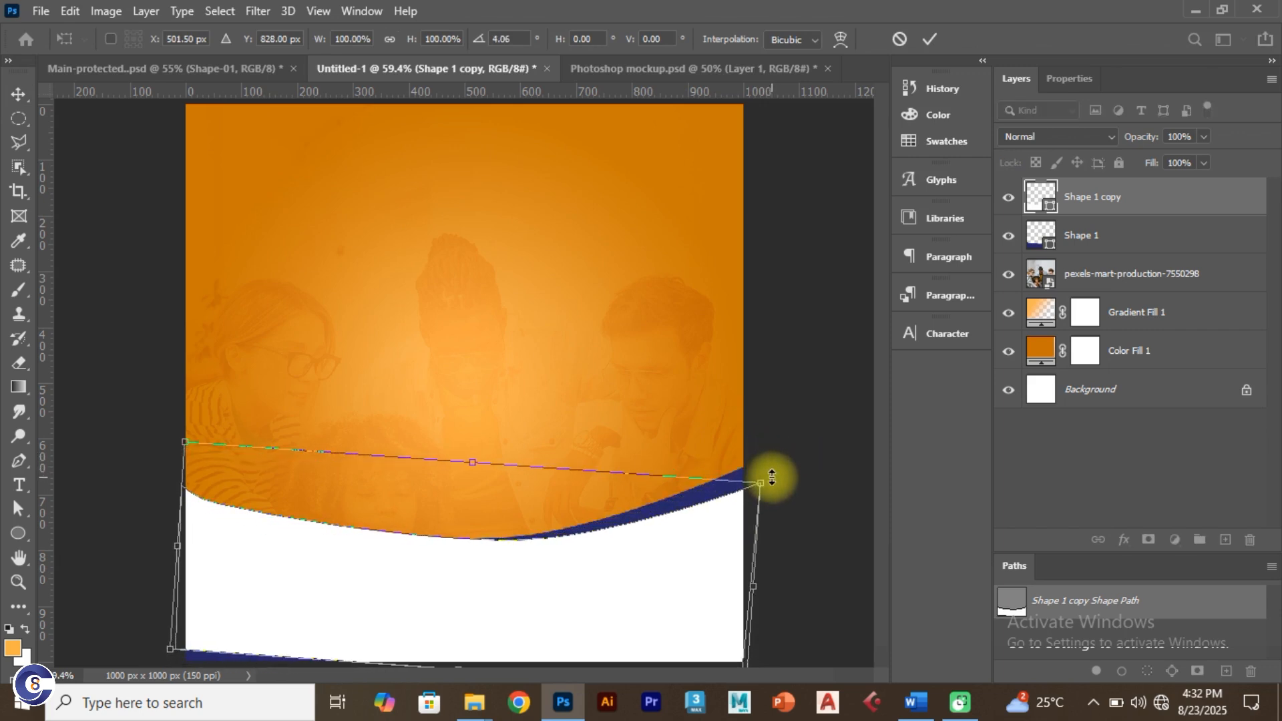
pyautogui.click(190, 68)
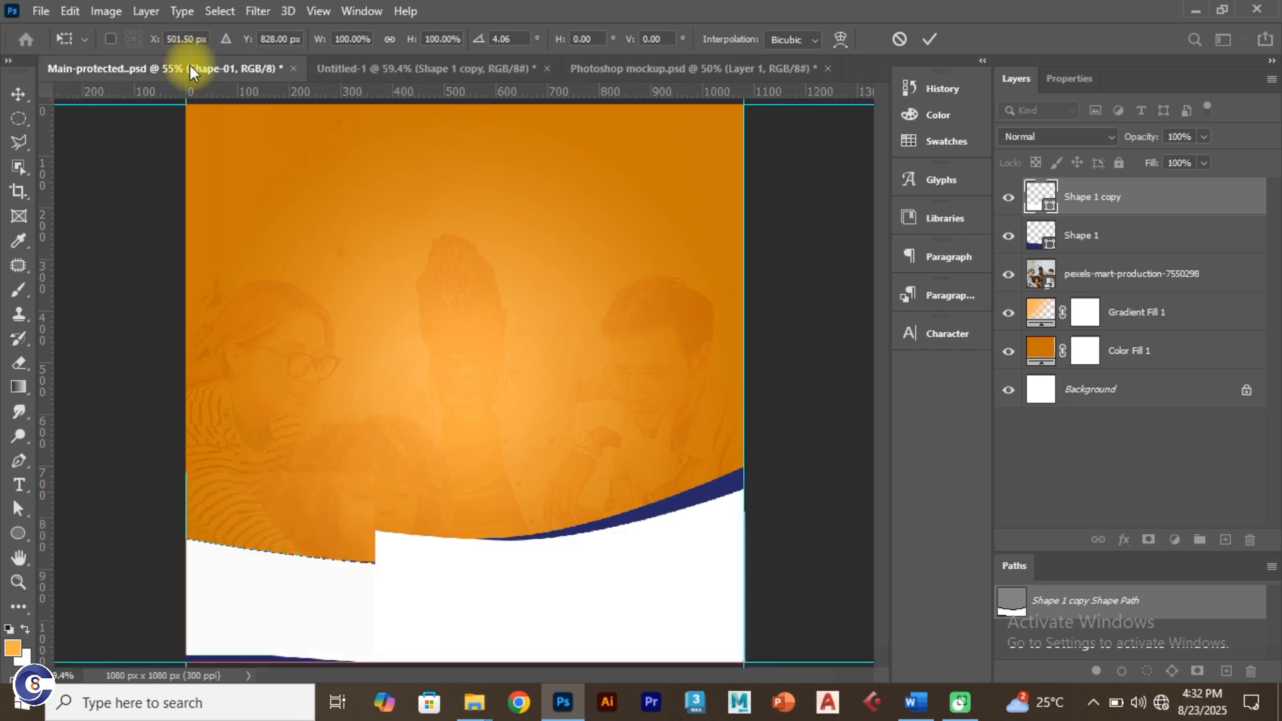
pyautogui.click(388, 67)
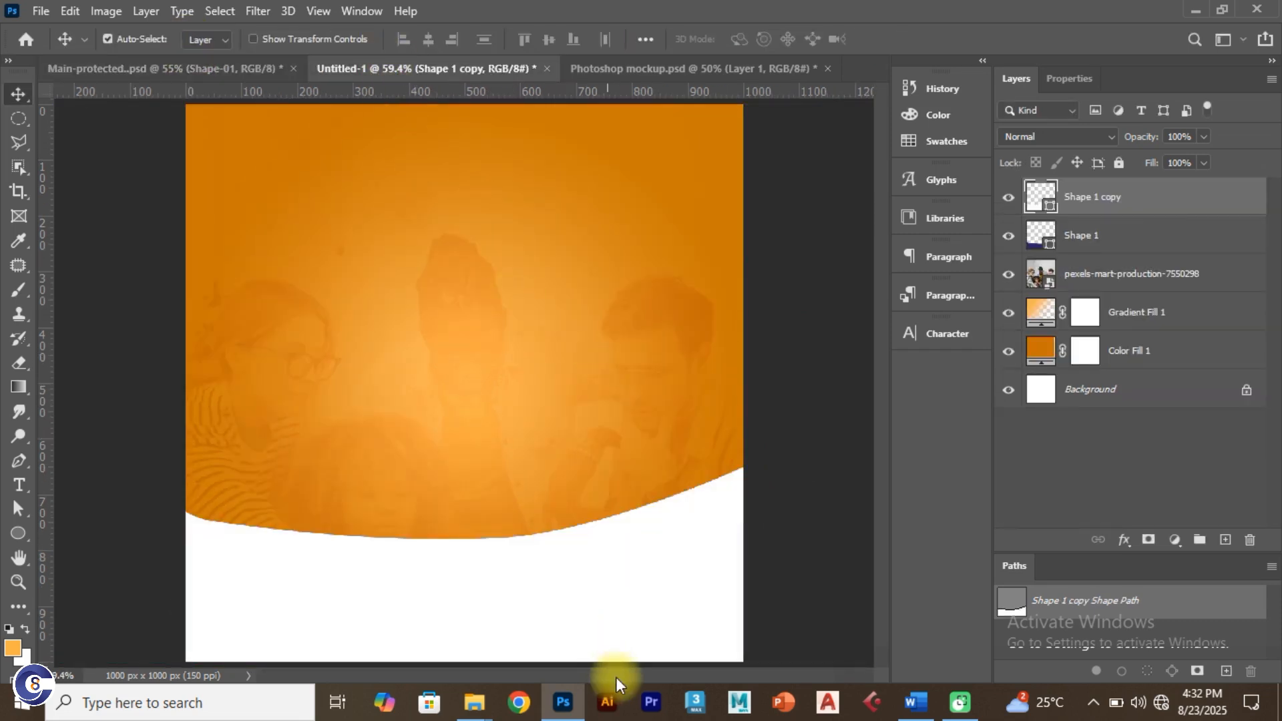
pyautogui.hotkey('ctrl', 't')
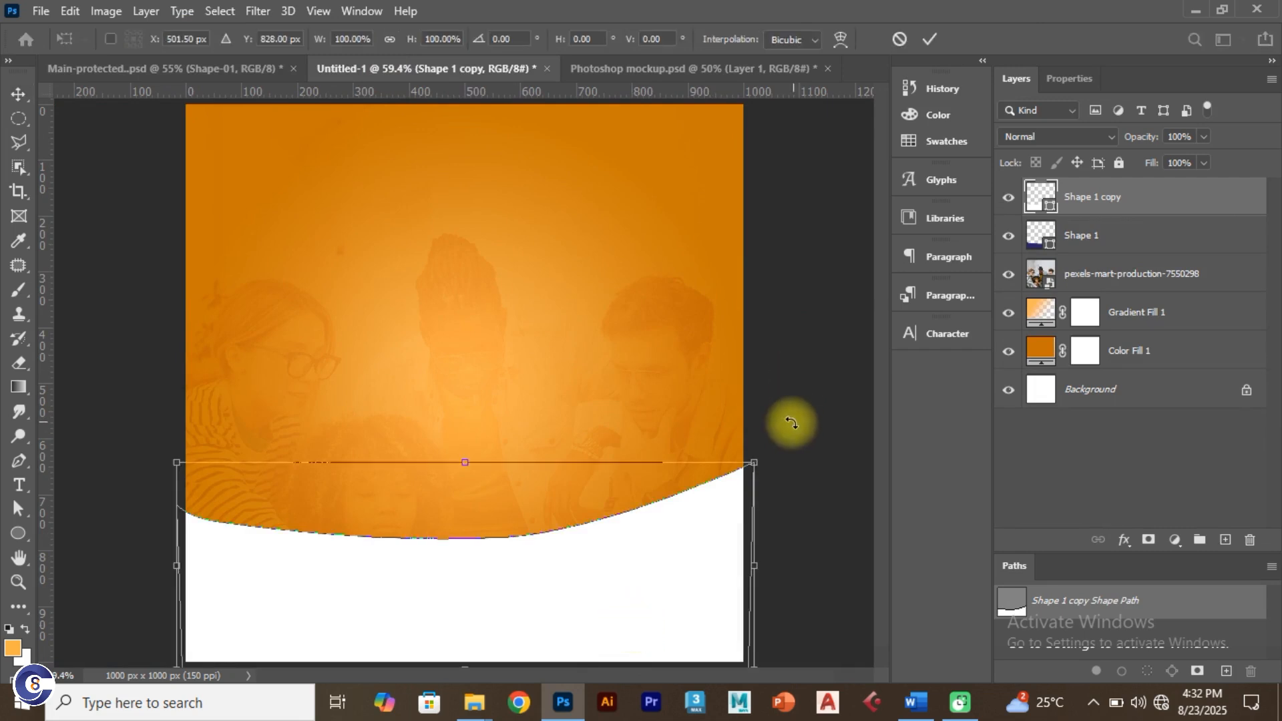
pyautogui.moveTo(775, 444); pyautogui.dragTo(792, 472)
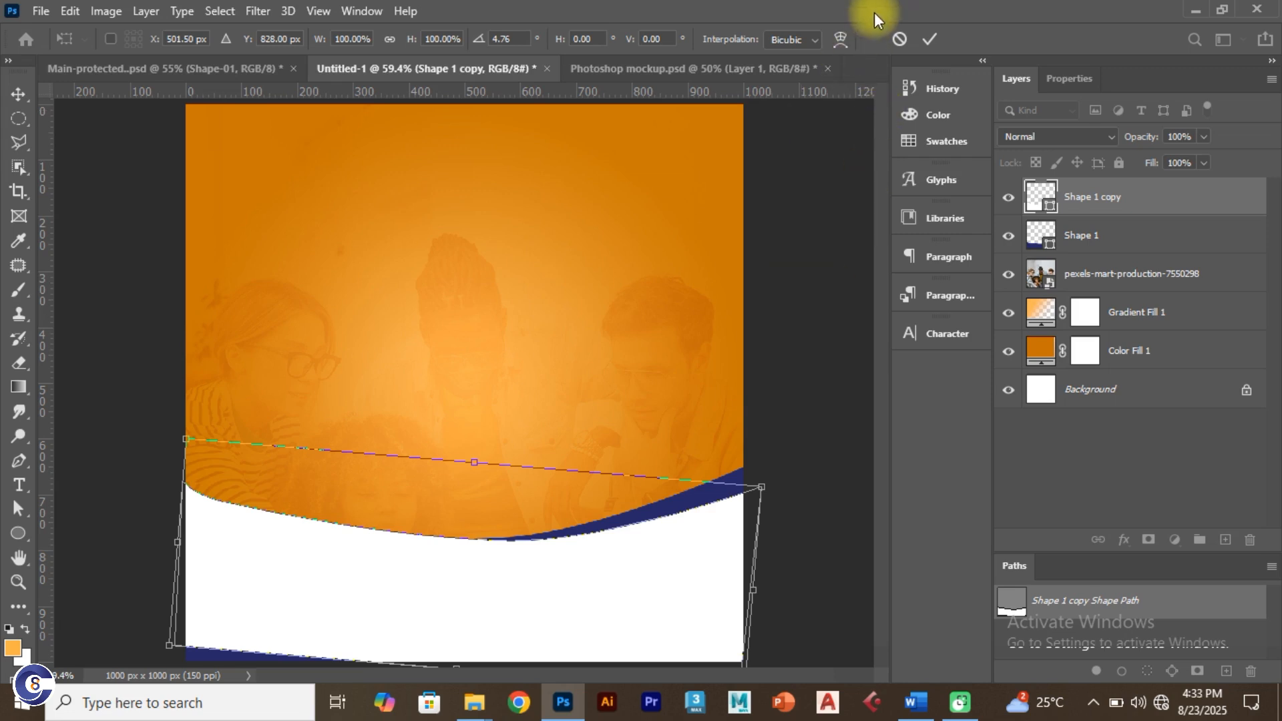
pyautogui.click(929, 39)
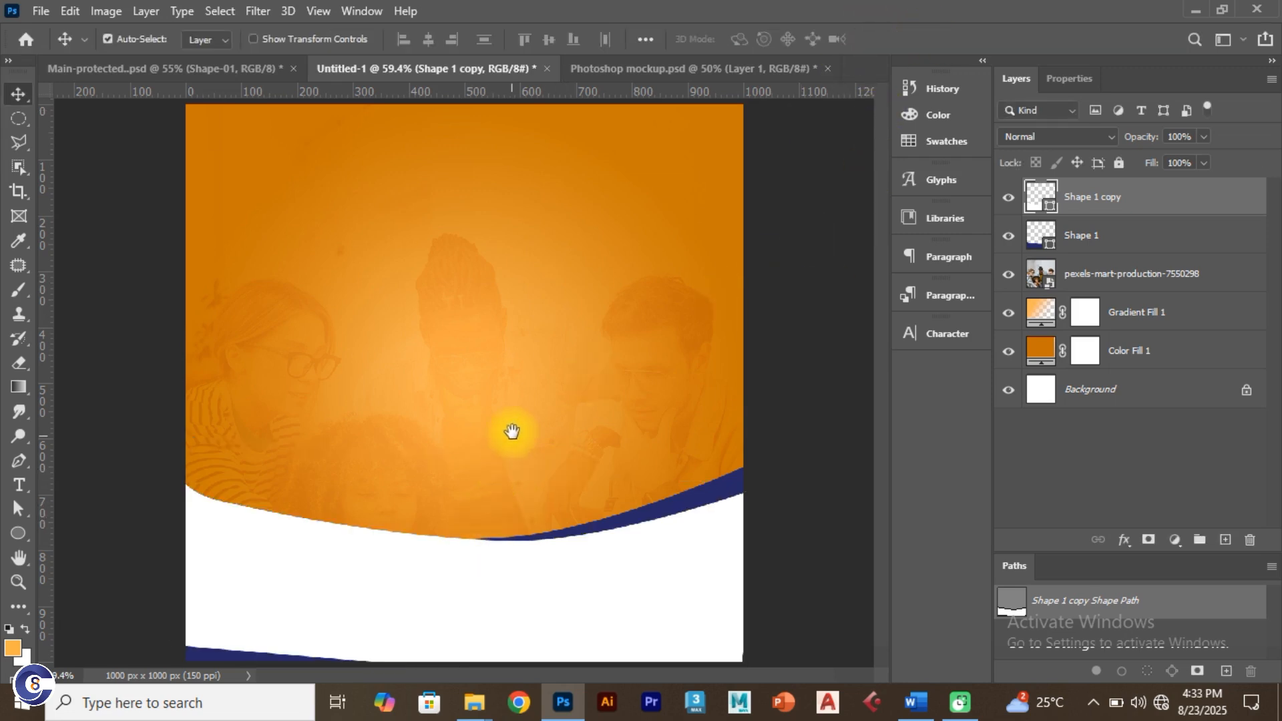
# Step: Return to the Photoshop canvas and bring the flyer's lower area into view
pyautogui.press('super')
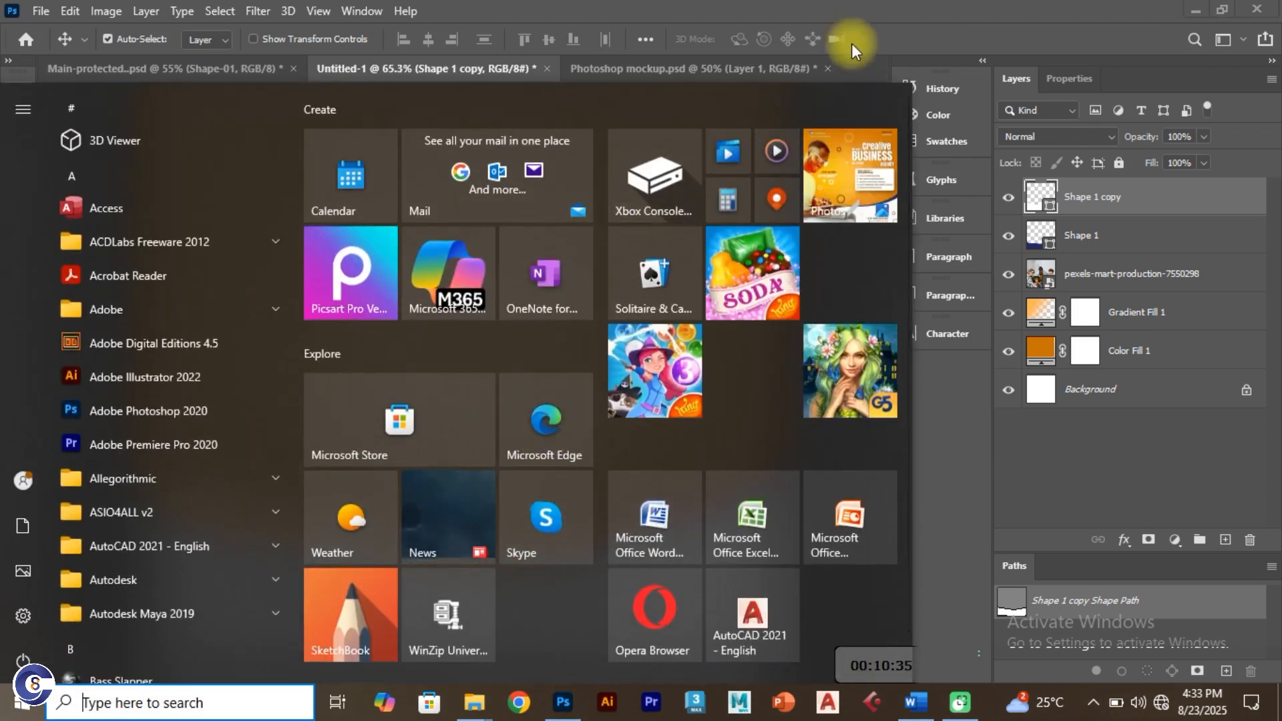
pyautogui.click(779, 97)
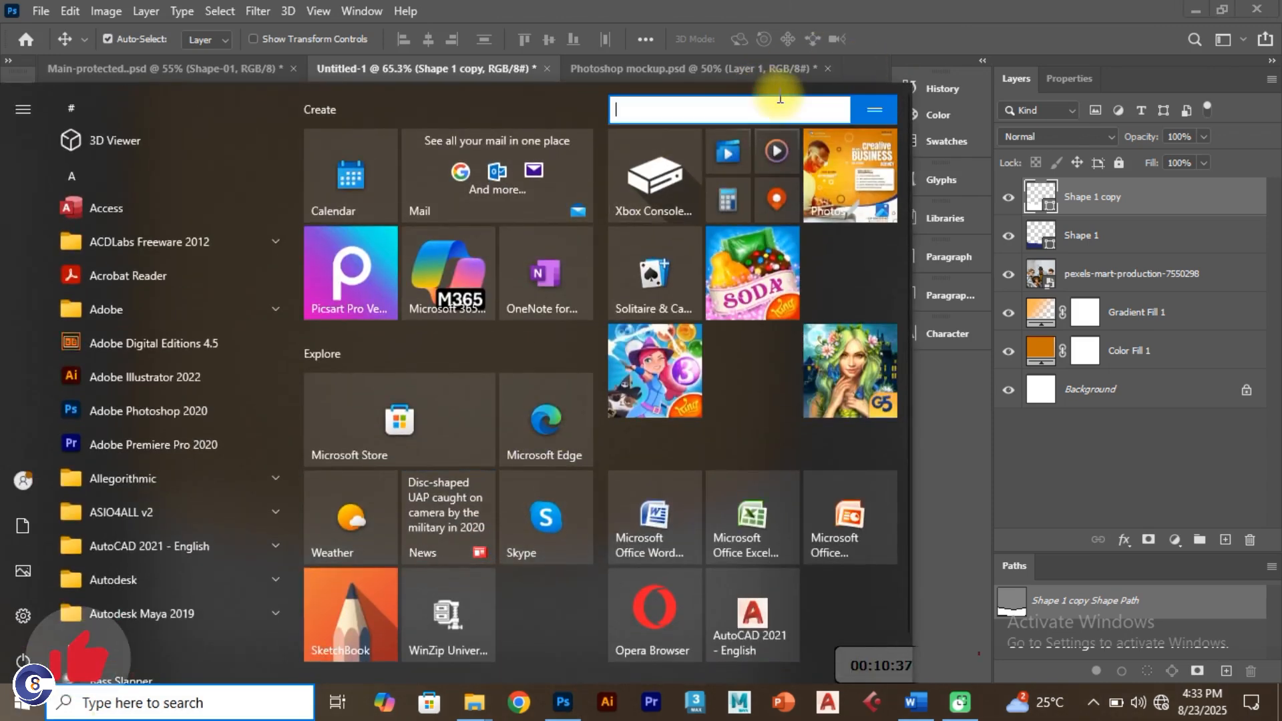
pyautogui.press('super')
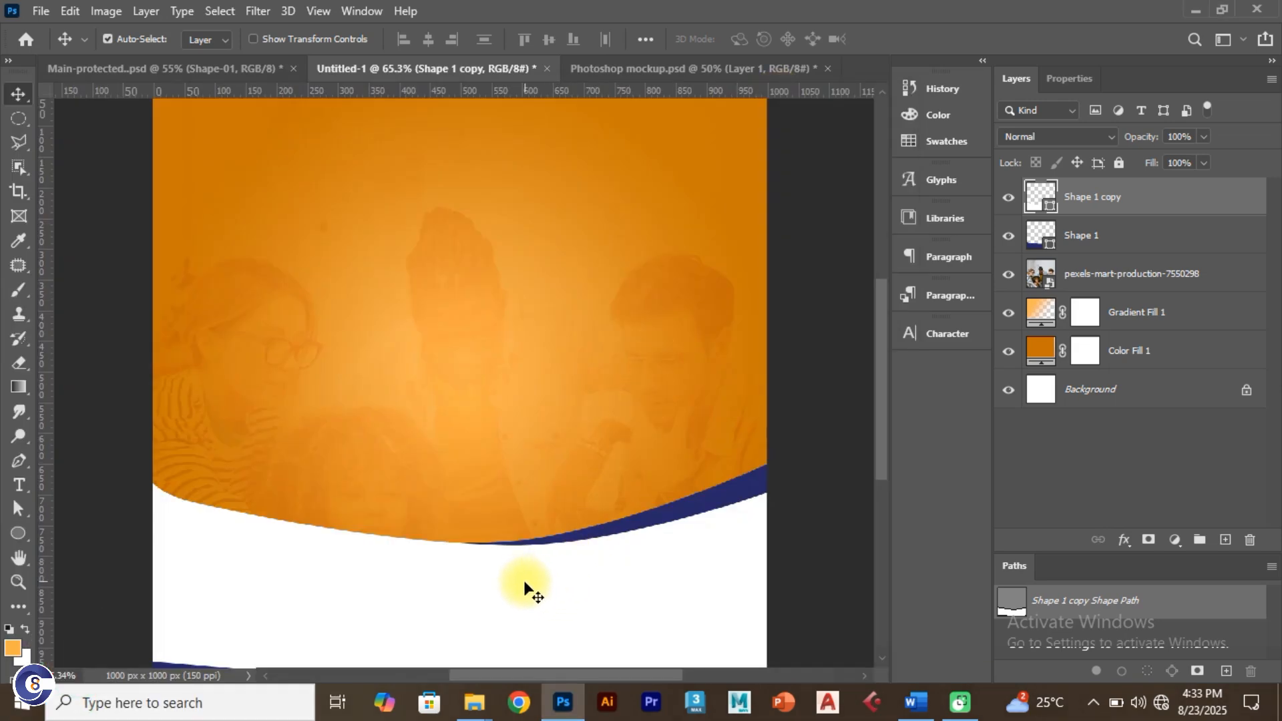
pyautogui.scroll(1, 516, 582)
pyautogui.scroll(1, 516, 585)
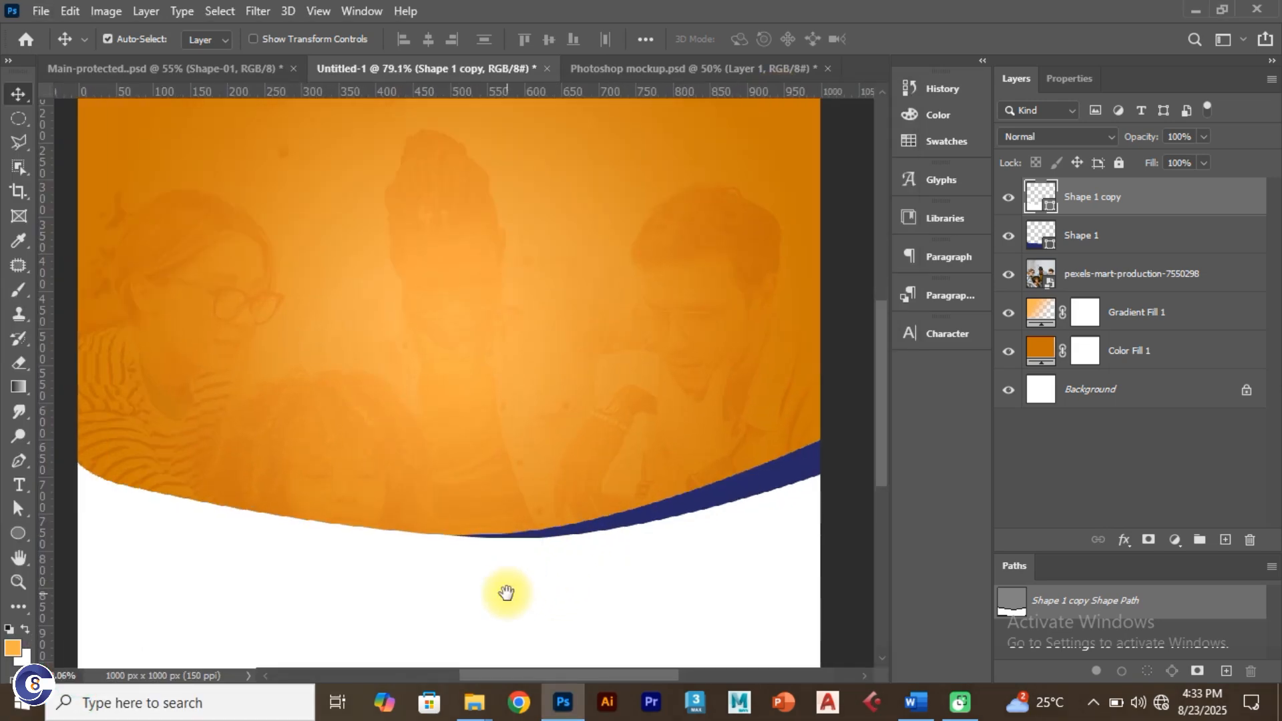
pyautogui.moveTo(507, 592); pyautogui.dragTo(563, 475)
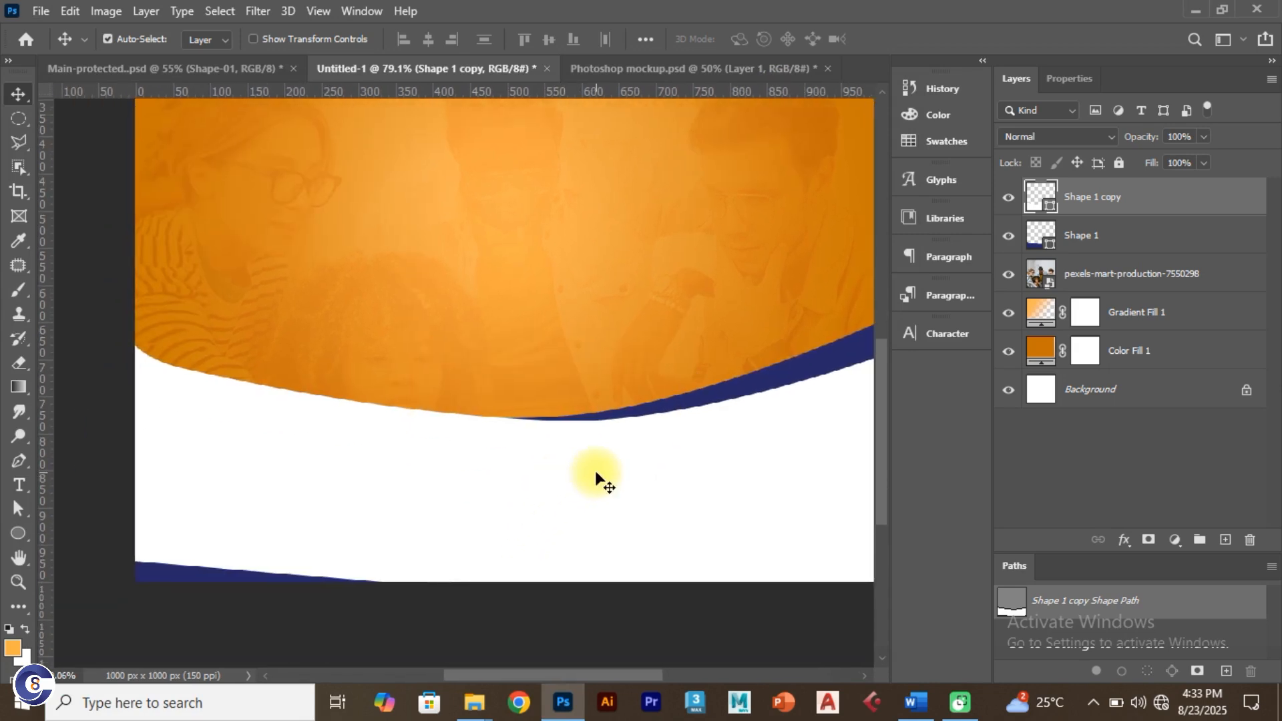
pyautogui.scroll(-1, 599, 478)
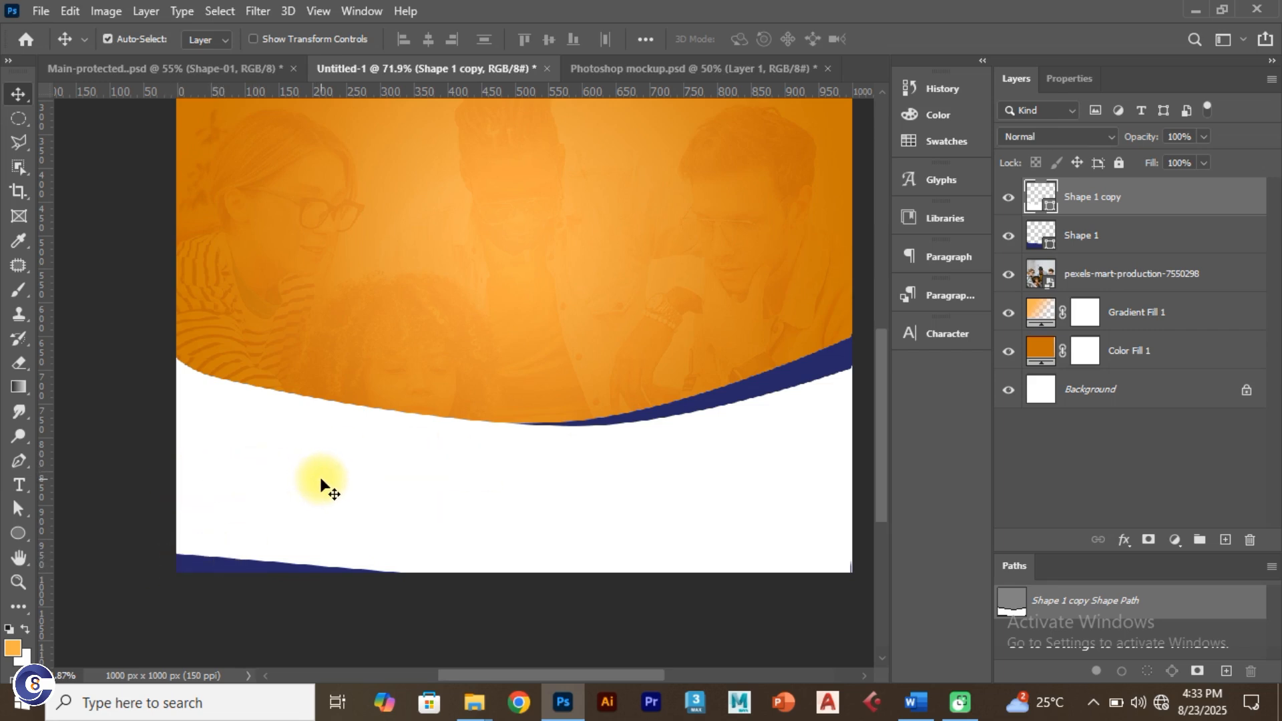
# Step: Drag the white wave's left corner points so it covers the flyer bottom, then deselect the path
pyautogui.click(16, 509)
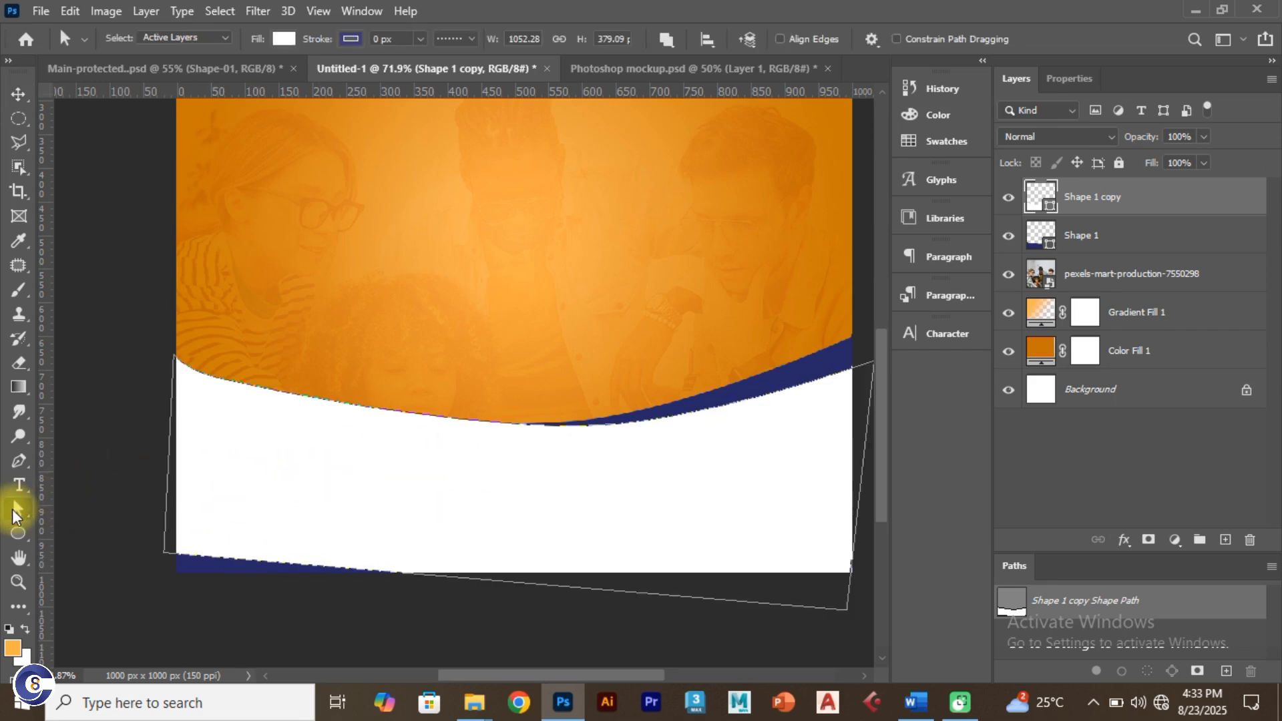
pyautogui.moveTo(126, 515); pyautogui.dragTo(309, 615)
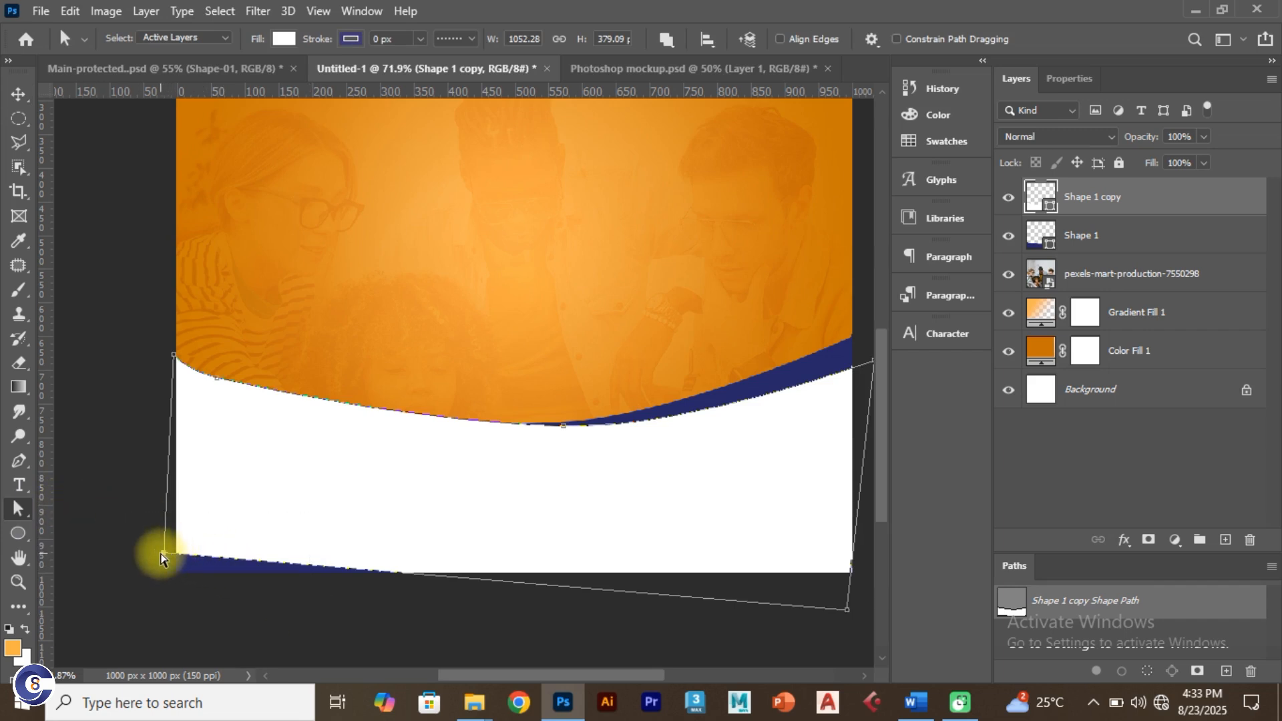
pyautogui.moveTo(164, 557); pyautogui.dragTo(159, 572)
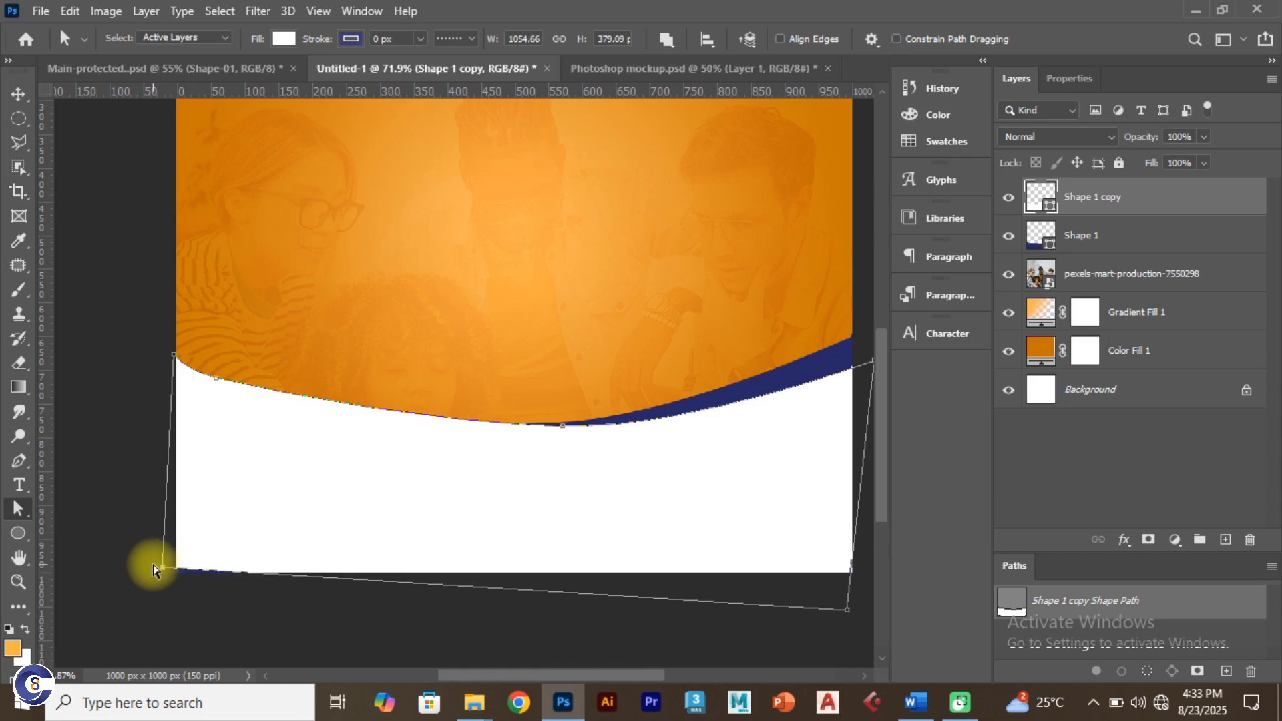
pyautogui.hotkey('ctrl', 'z')
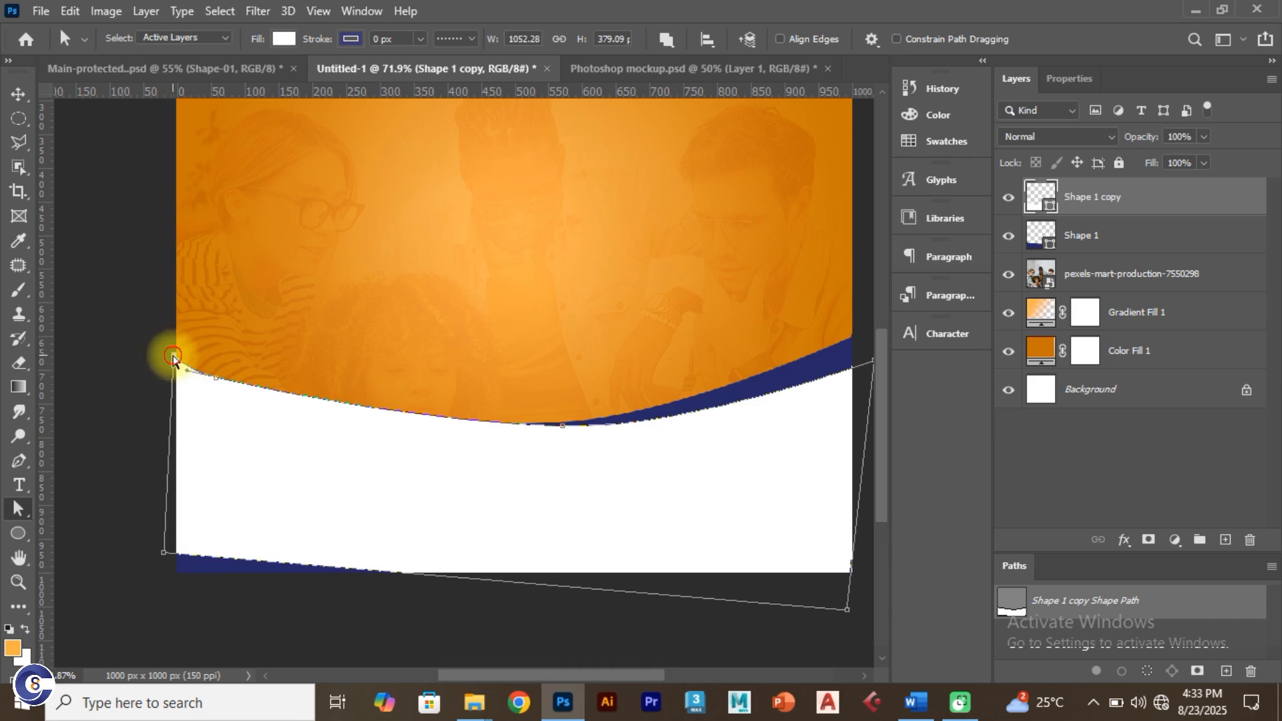
pyautogui.moveTo(172, 361); pyautogui.dragTo(166, 358)
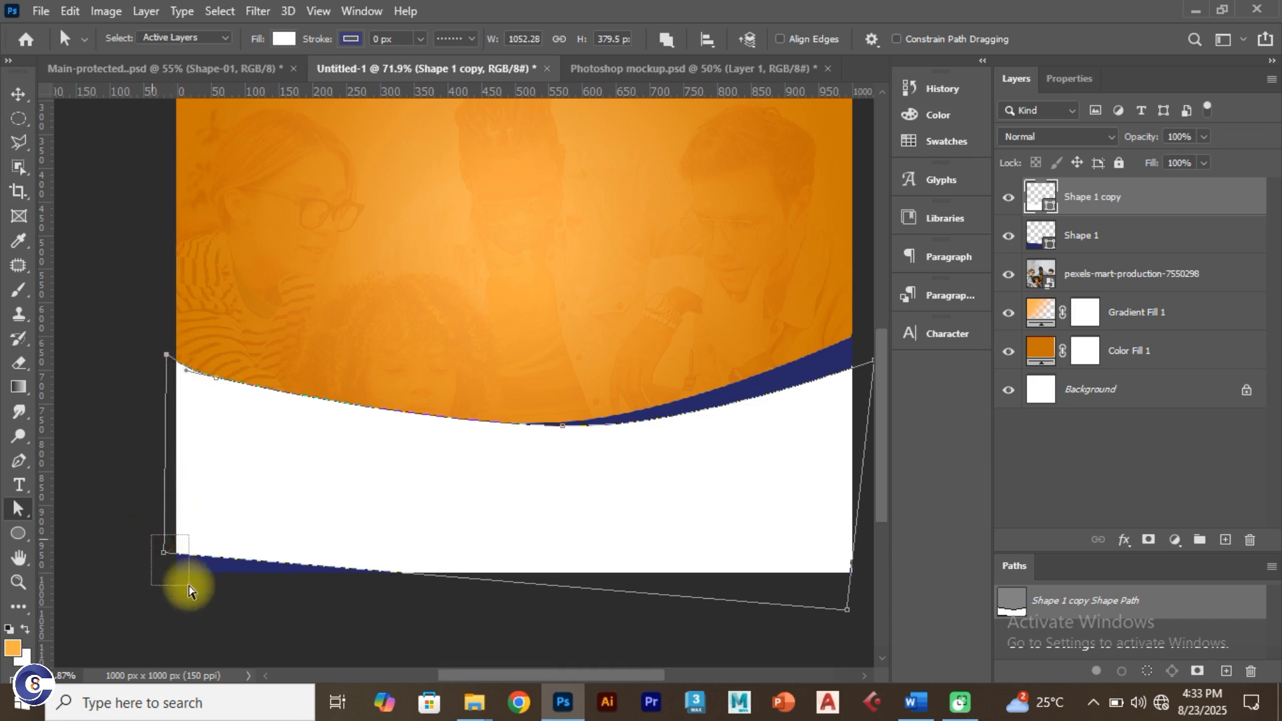
pyautogui.moveTo(172, 555); pyautogui.dragTo(166, 592)
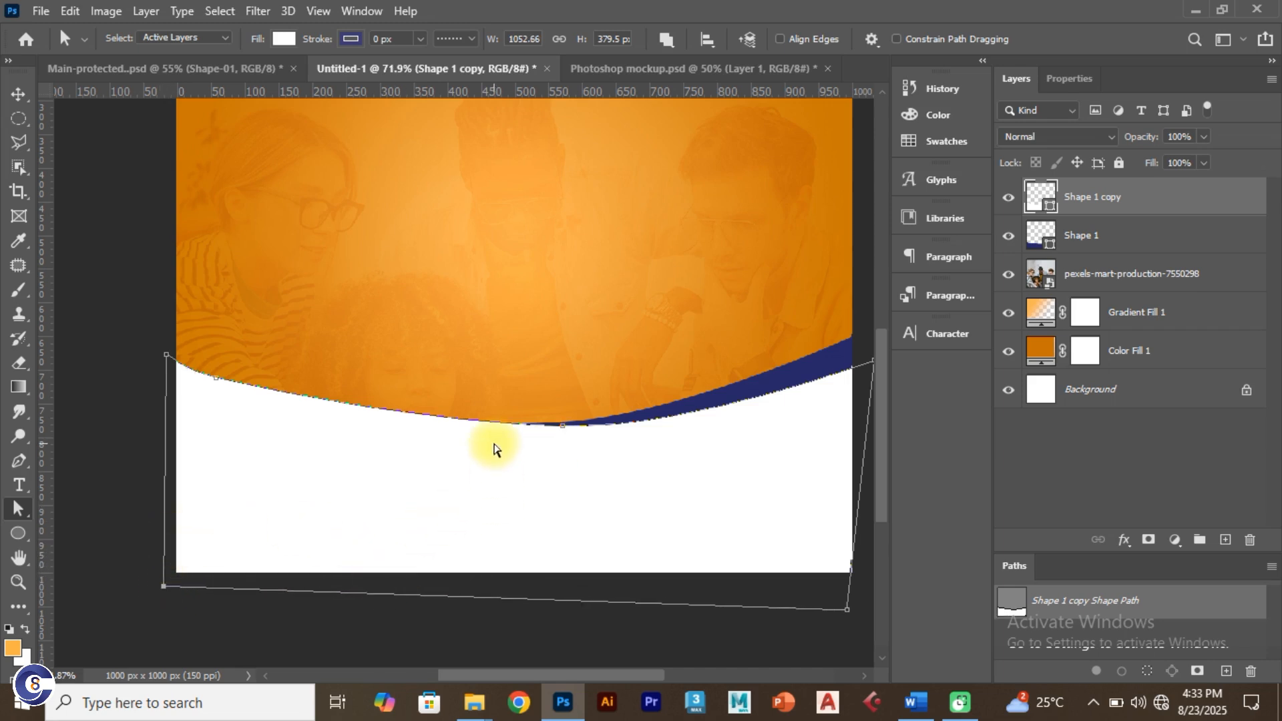
pyautogui.scroll(-1, 504, 437)
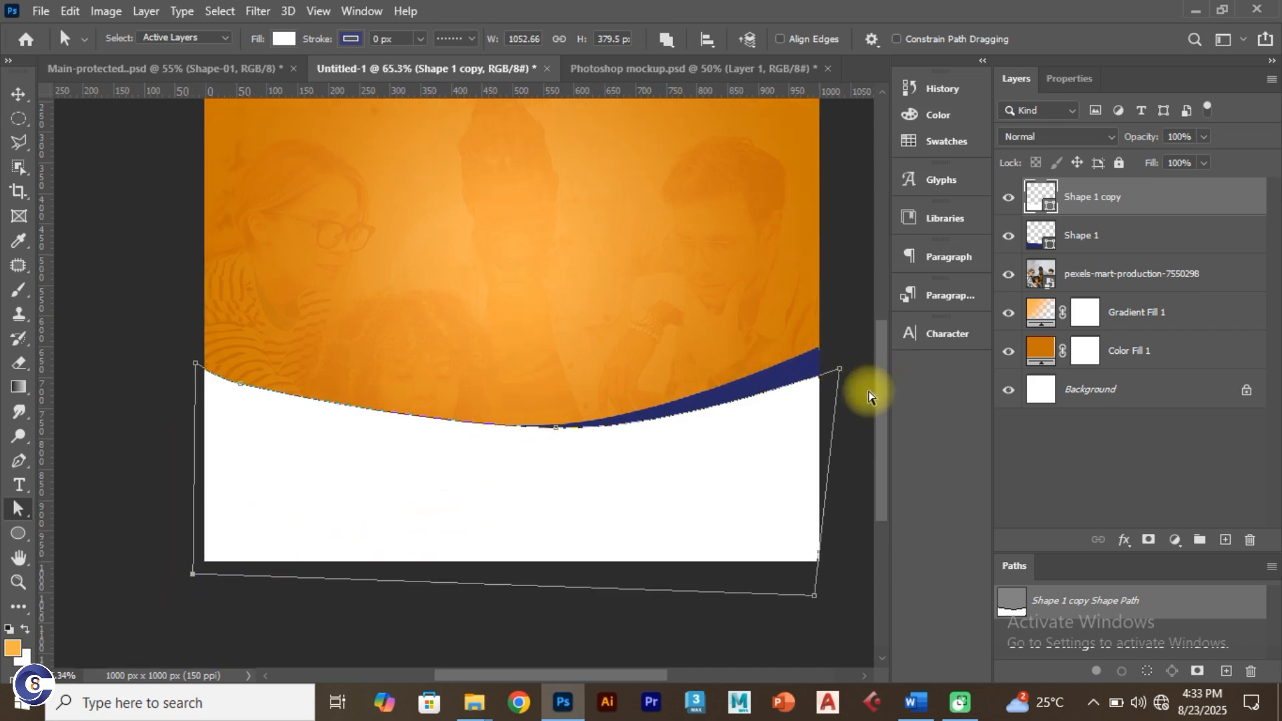
pyautogui.click(137, 491)
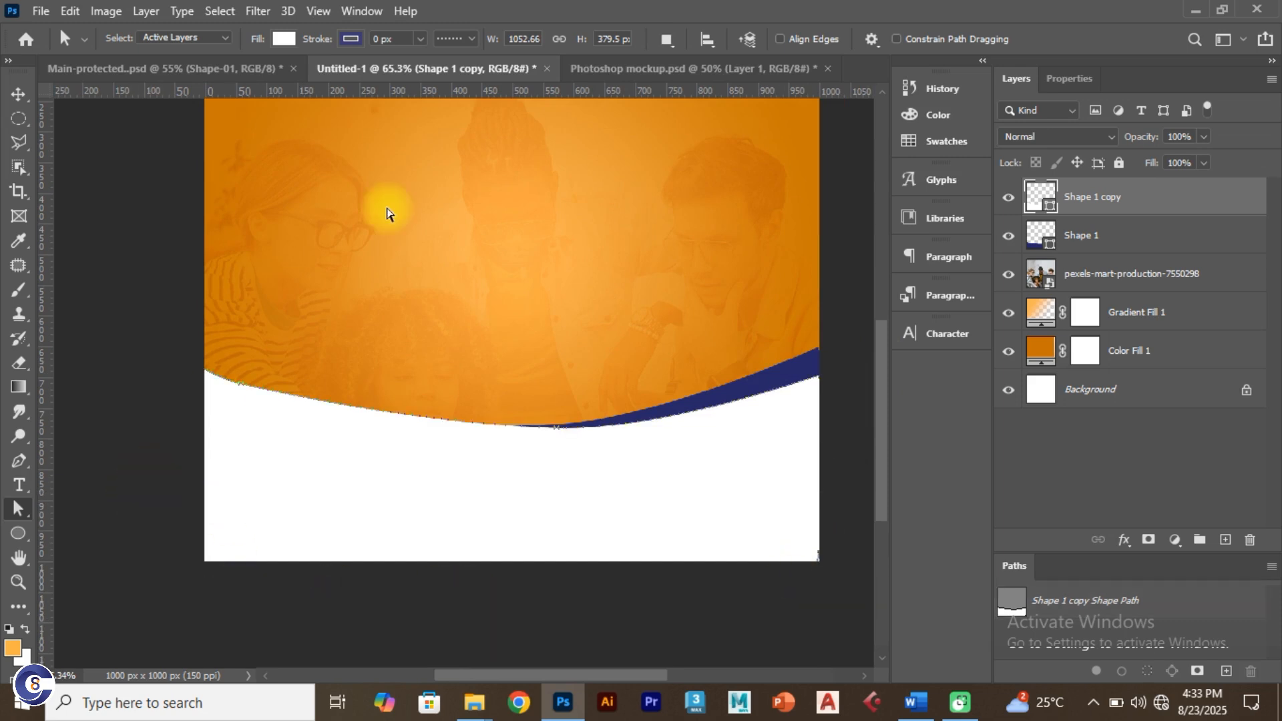
pyautogui.click(18, 94)
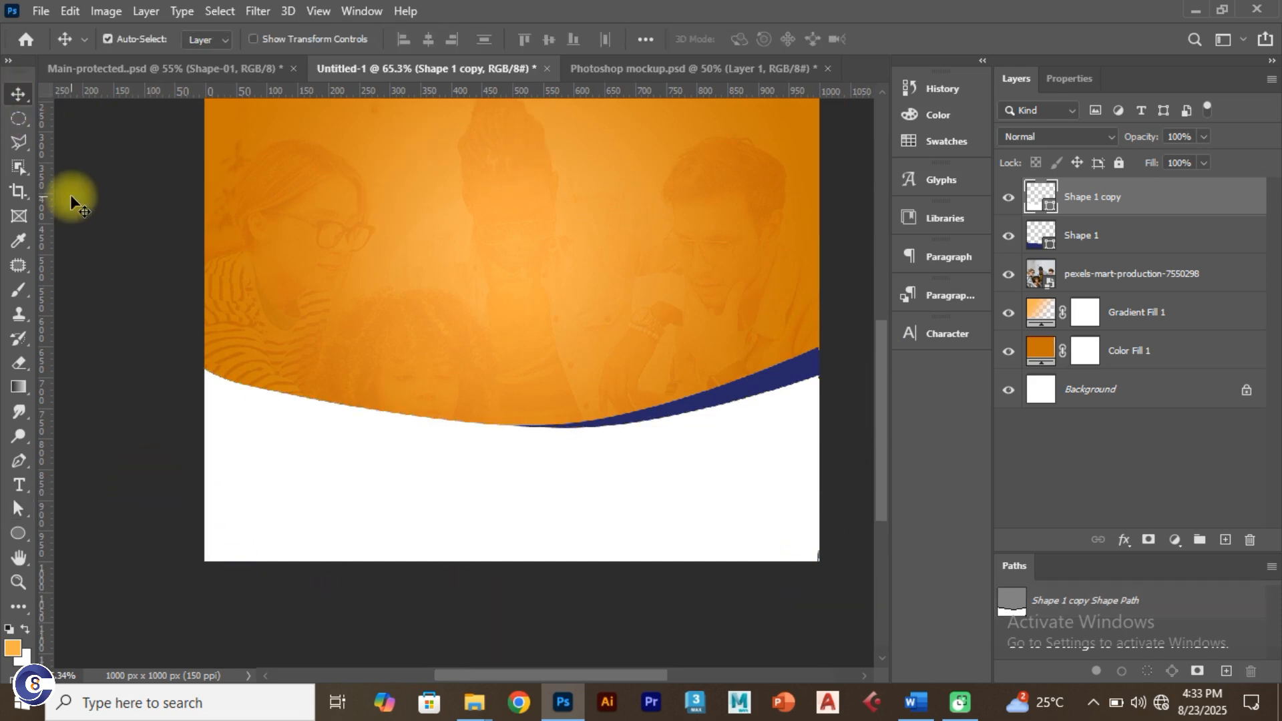
# Step: Switch to Main-protected.psd and show its hidden man-with-laptop layer 4343
pyautogui.scroll(-1, 70, 194)
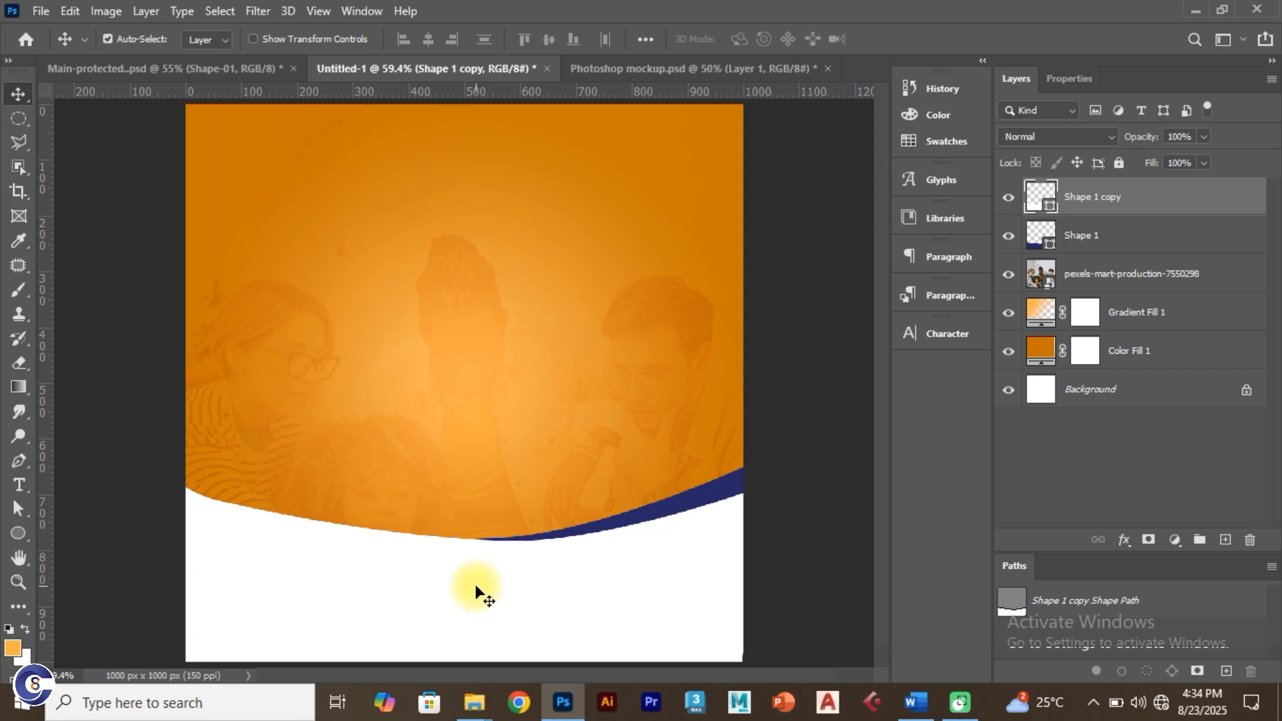
pyautogui.click(175, 70)
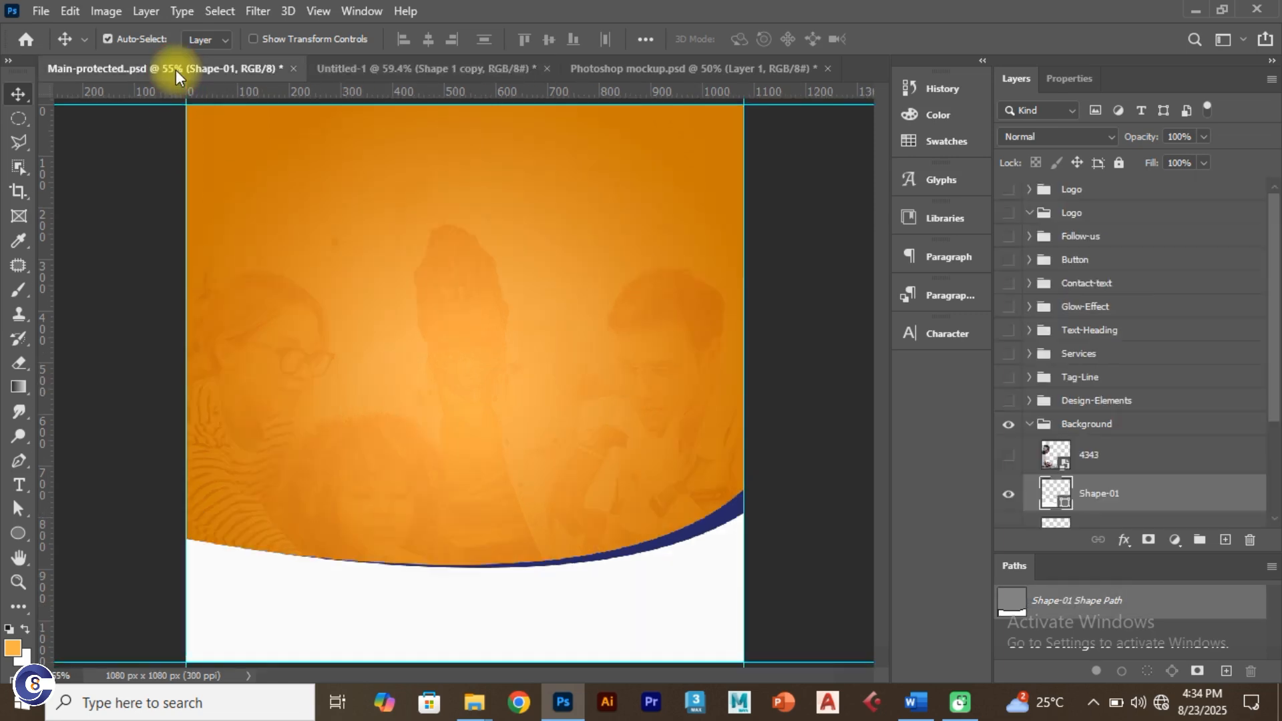
pyautogui.click(339, 69)
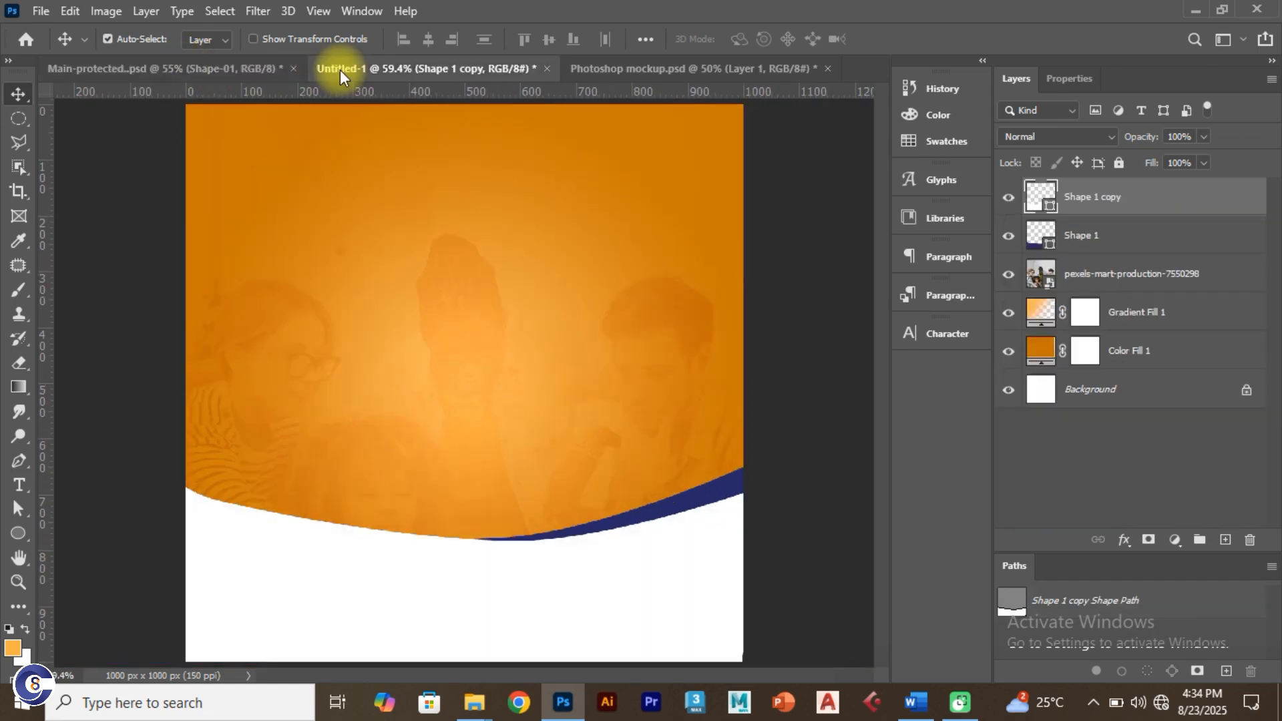
pyautogui.click(205, 70)
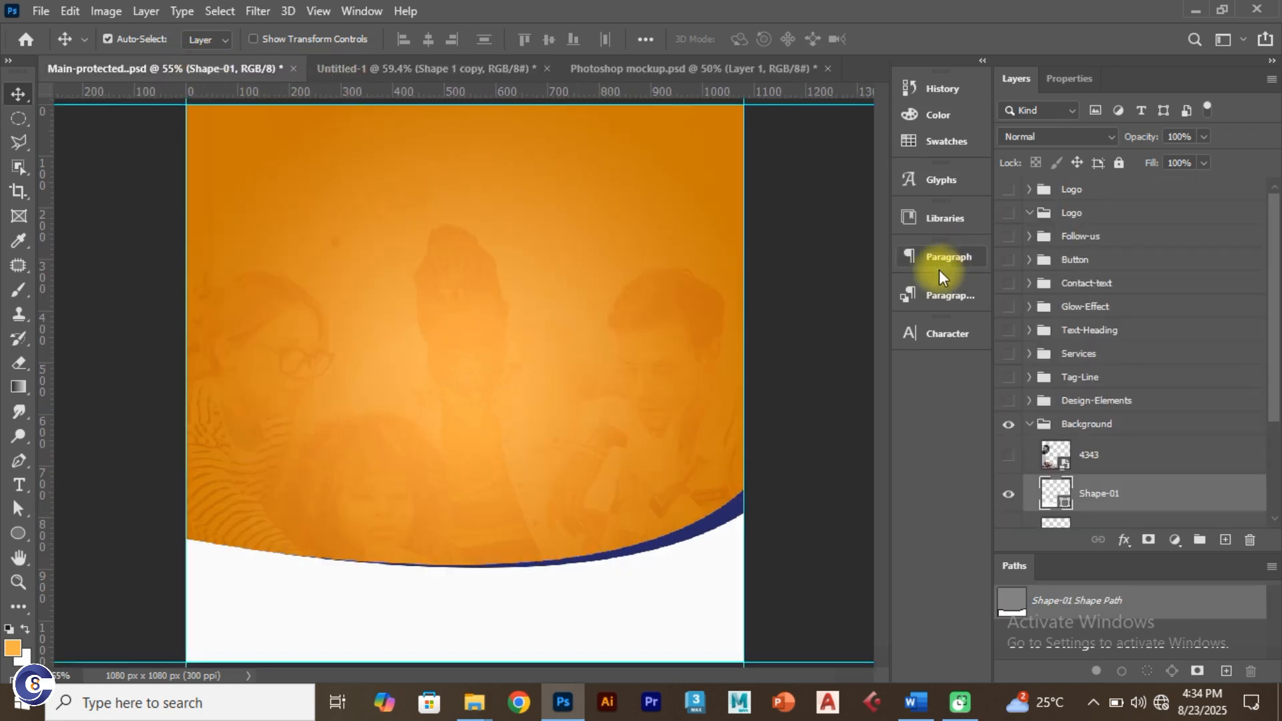
pyautogui.click(1009, 455)
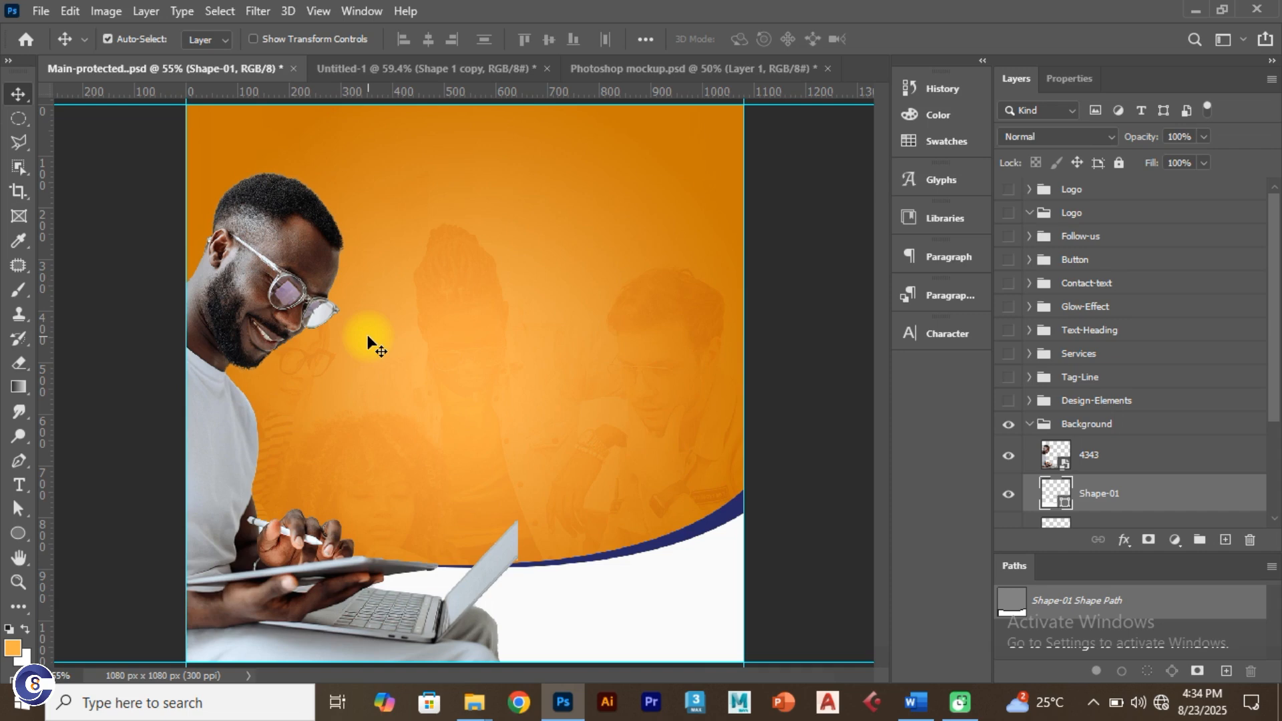
# Step: Drag the 'a pic use' photo from Photosop Tutorial > Pictures onto the Untitled-1 canvas
pyautogui.hotkey('alt', 'Tab')
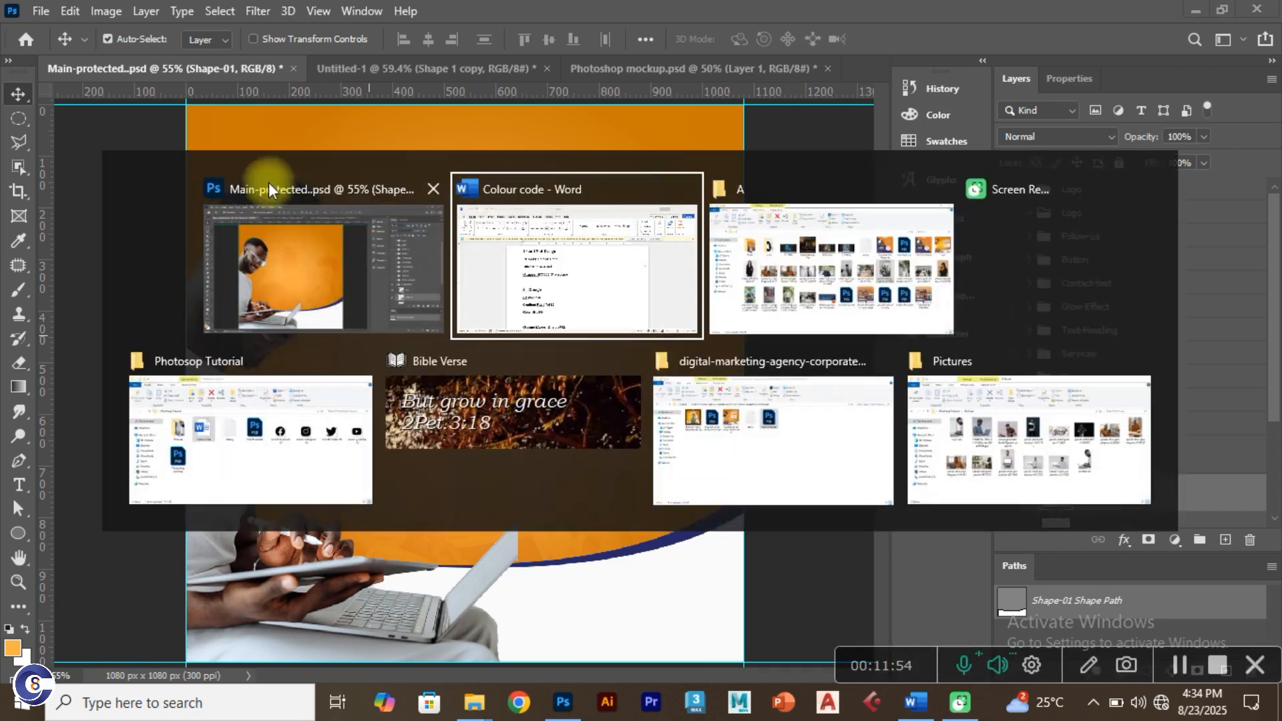
pyautogui.click(844, 234)
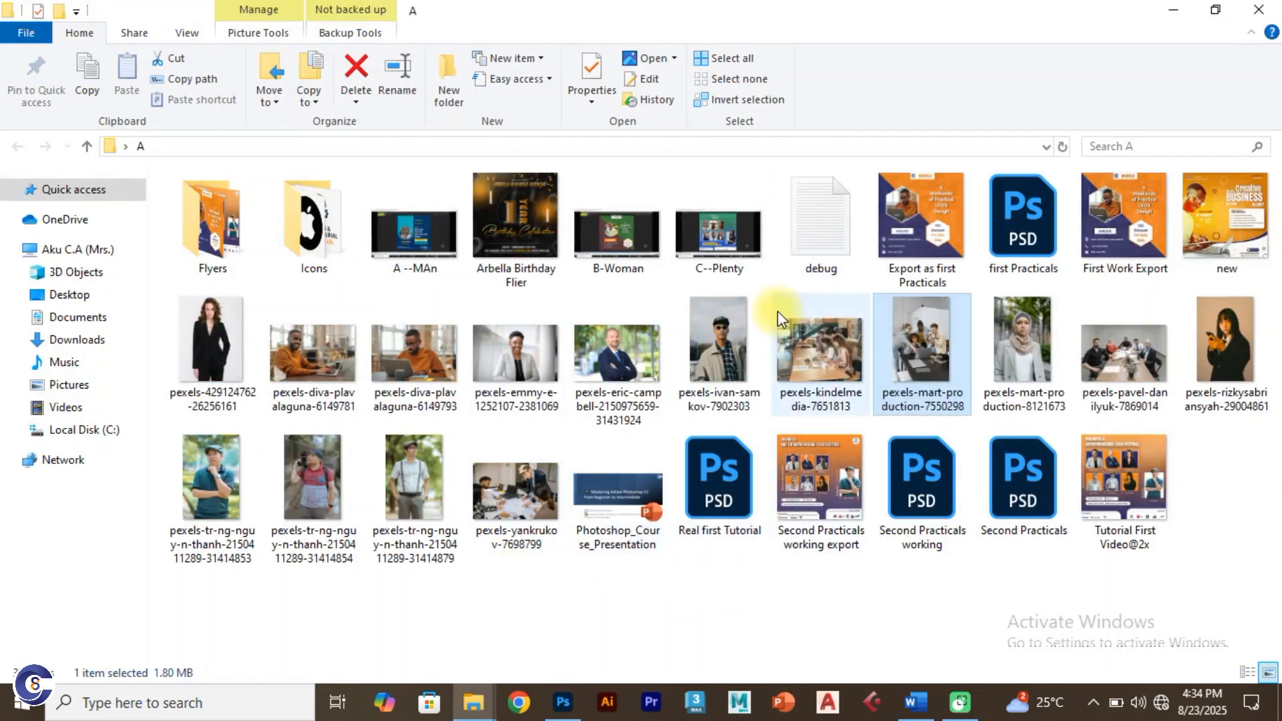
pyautogui.press('super+d')
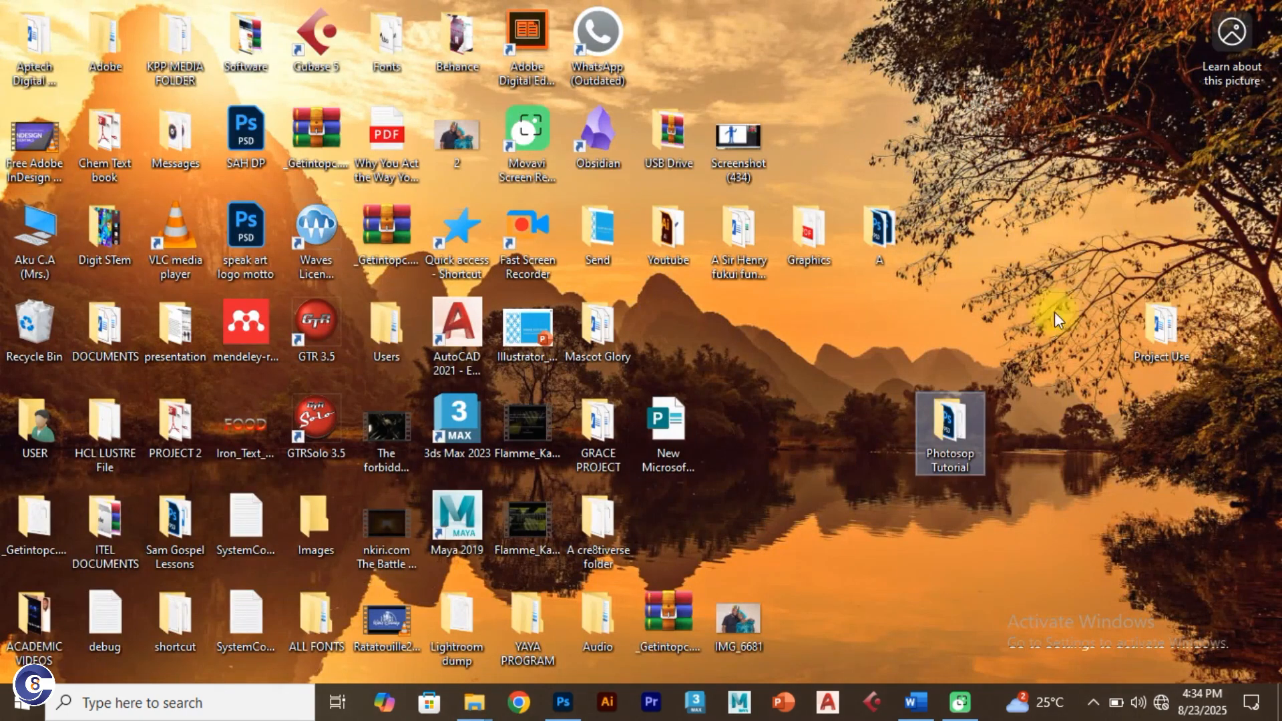
pyautogui.doubleClick(955, 435)
pyautogui.click(242, 238)
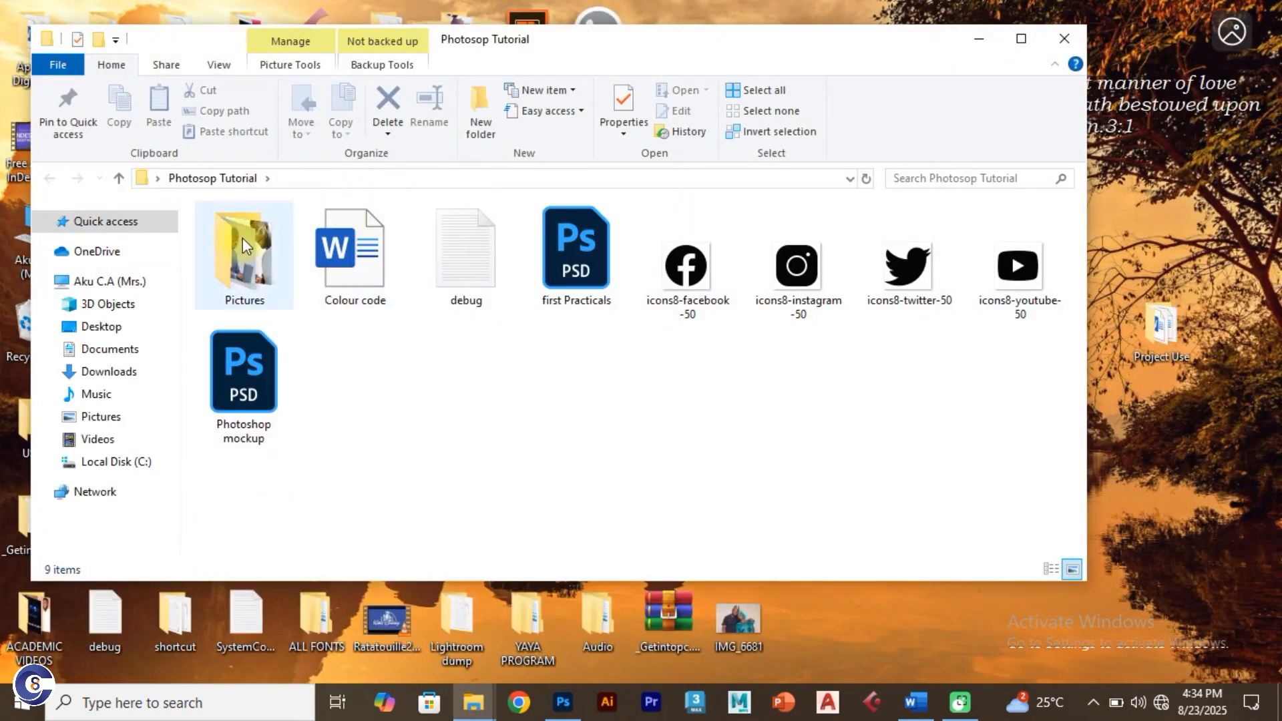
pyautogui.doubleClick(238, 243)
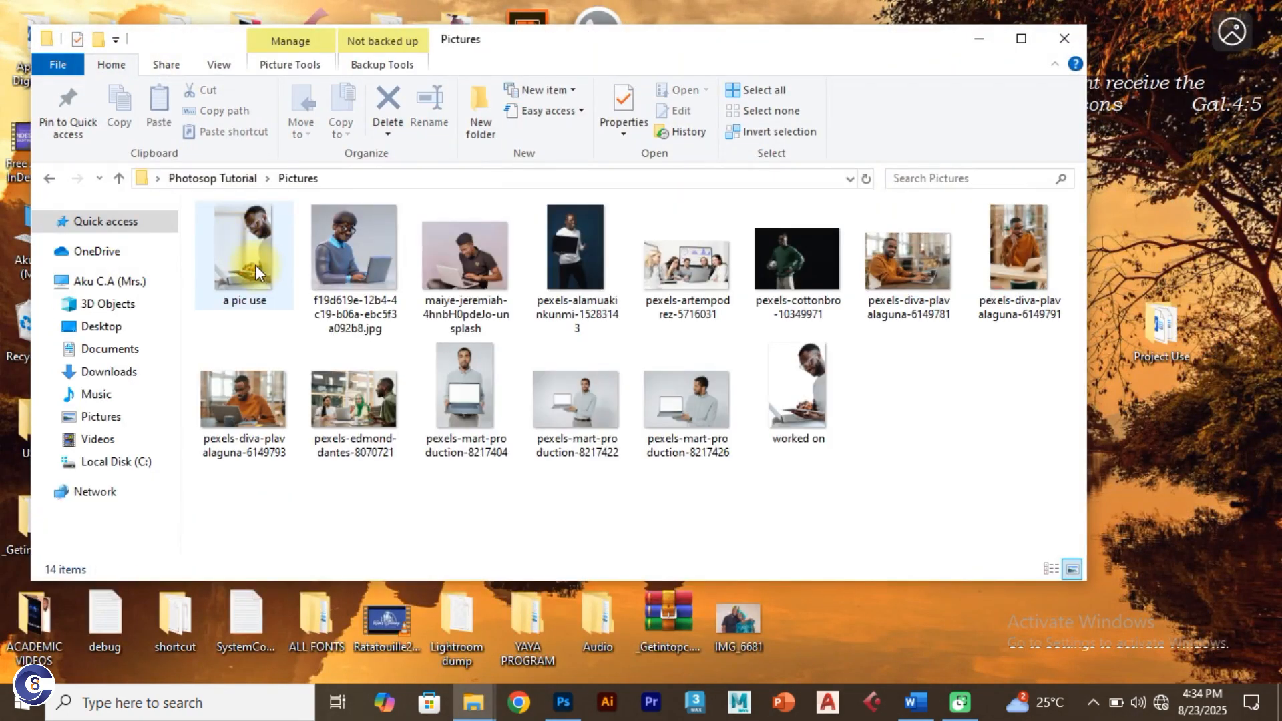
pyautogui.moveTo(229, 259); pyautogui.dragTo(511, 345)
pyautogui.moveTo(395, 66); pyautogui.dragTo(514, 409)
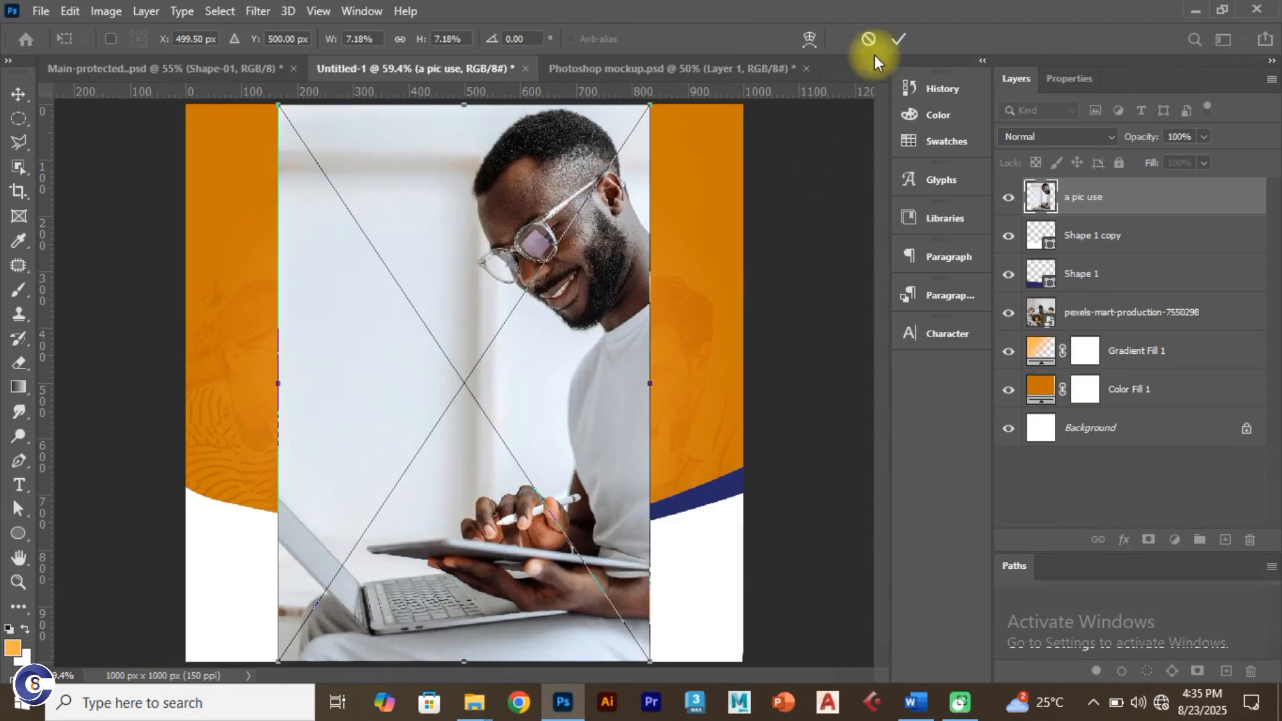
# Step: Commit the placed 'a pic use' photo and move it 80 px to the right
pyautogui.click(900, 39)
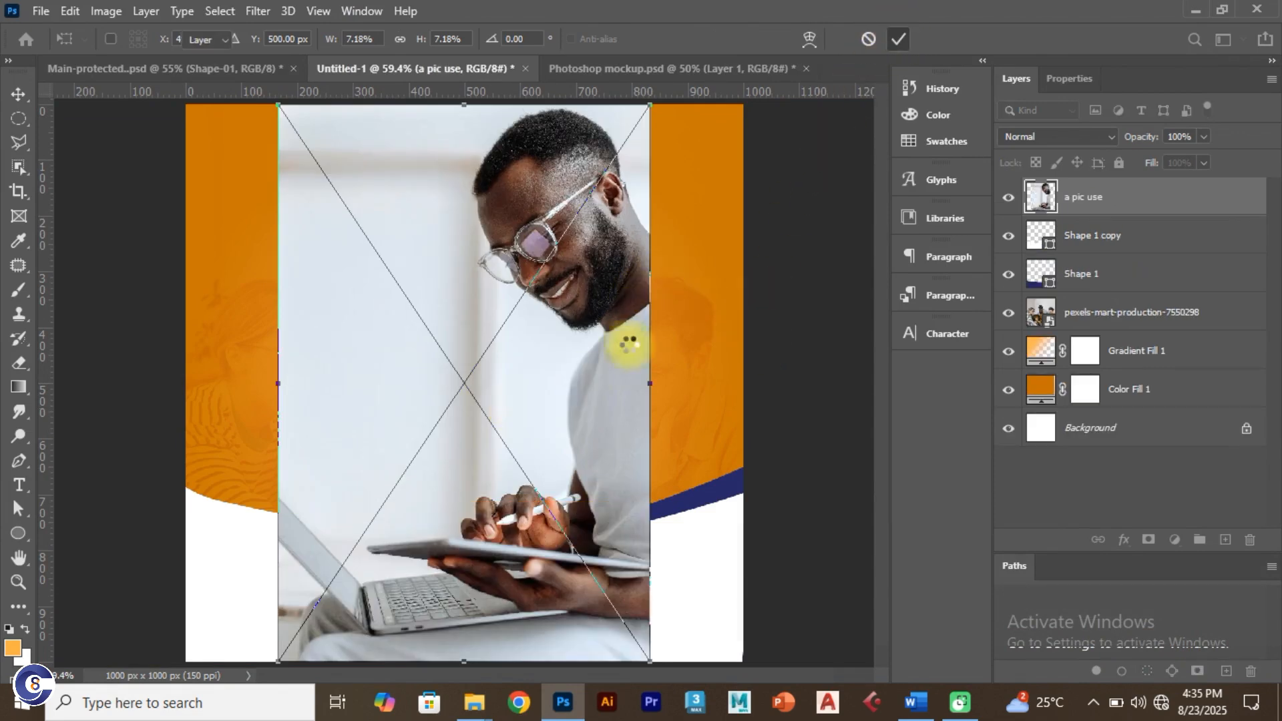
pyautogui.moveTo(646, 311); pyautogui.dragTo(709, 324)
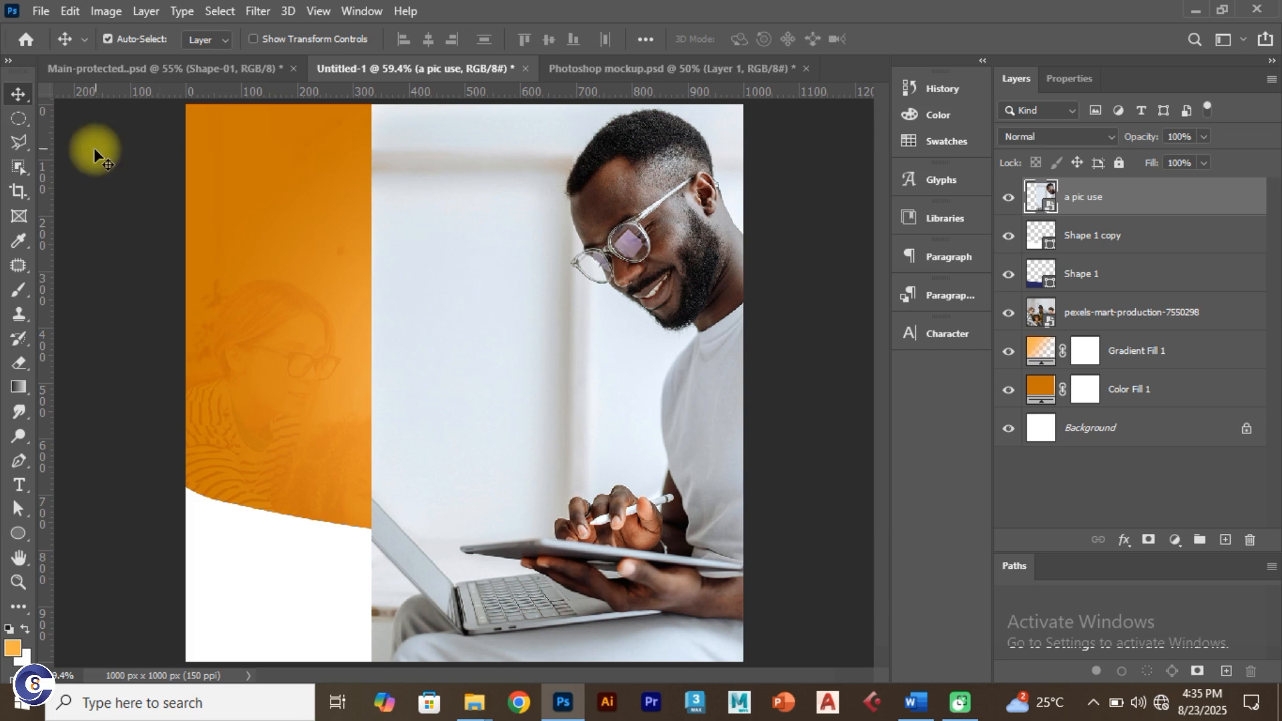
pyautogui.click(23, 171)
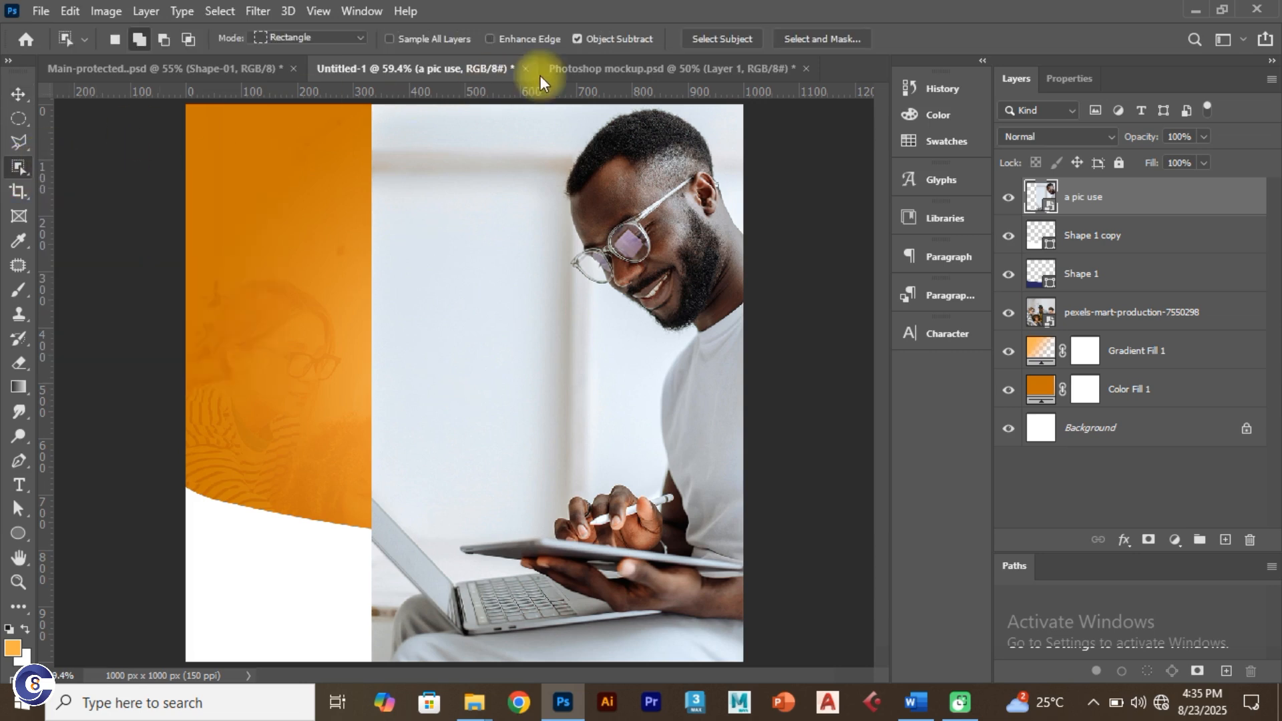
# Step: Run Select Subject on the man, then subtract stray background beside the laptop
pyautogui.click(710, 38)
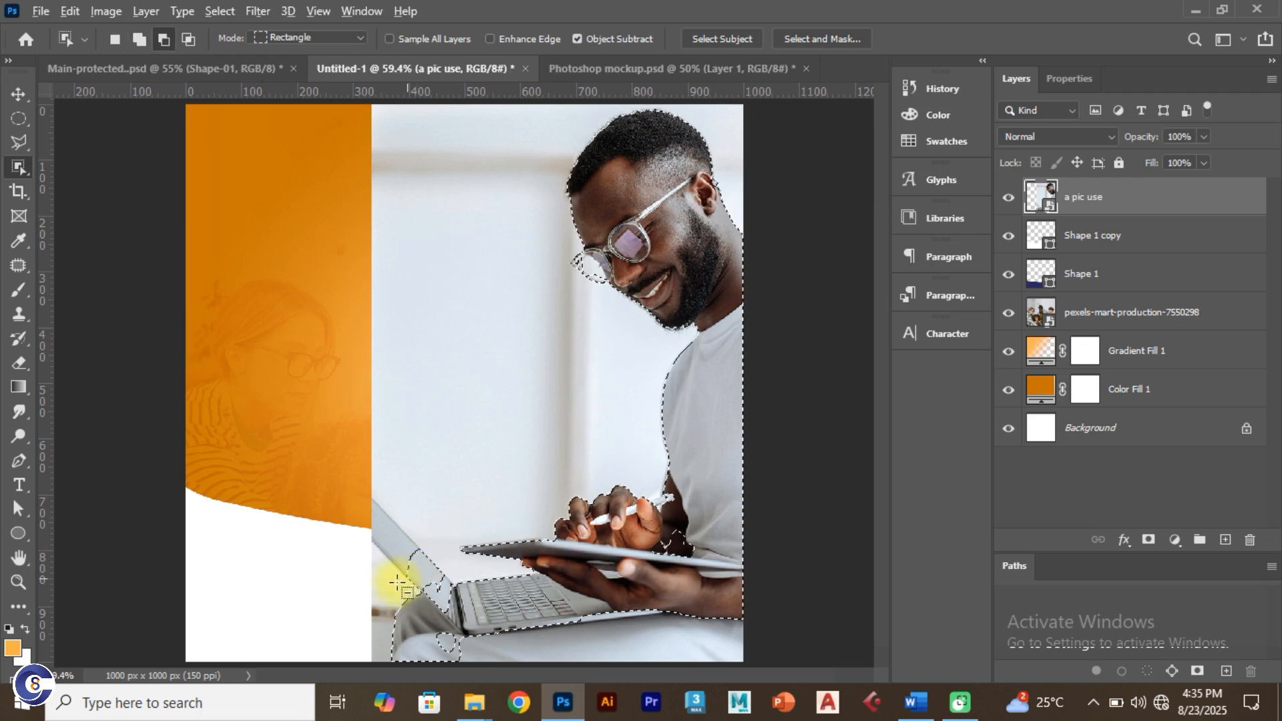
pyautogui.scroll(1, 428, 575)
pyautogui.scroll(4, 434, 583)
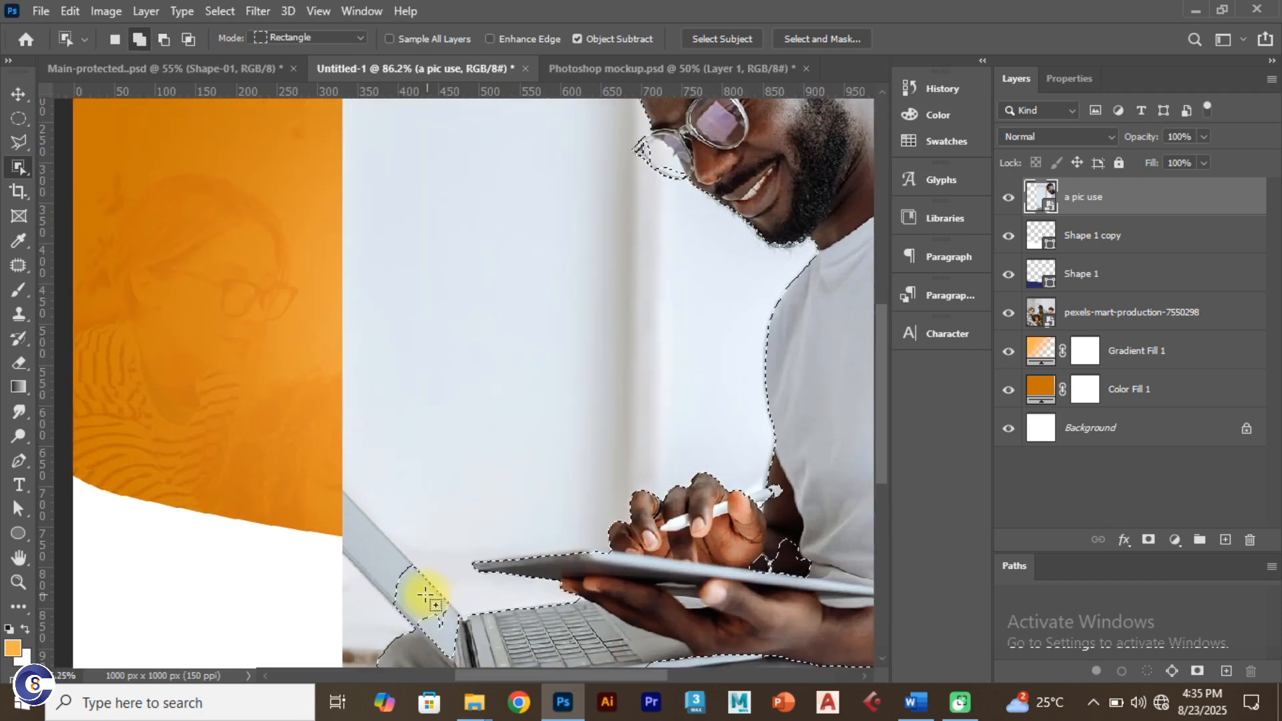
pyautogui.click(20, 91)
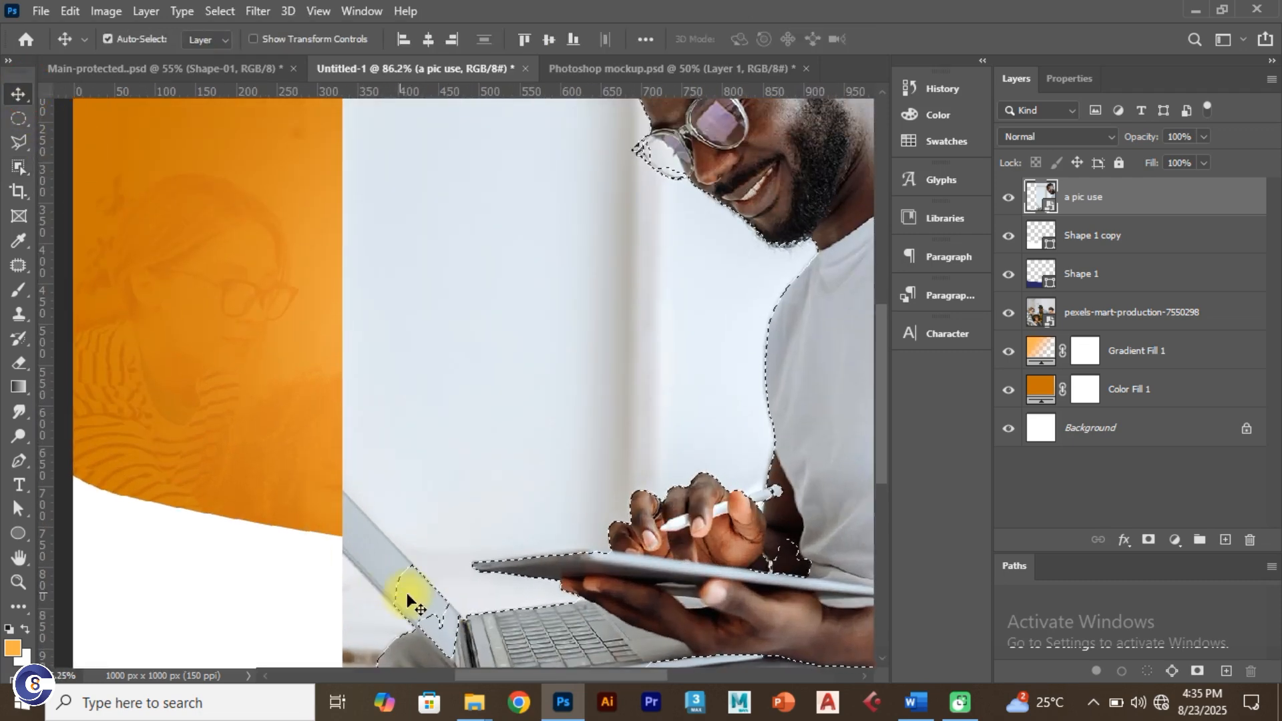
pyautogui.moveTo(432, 606); pyautogui.dragTo(372, 492)
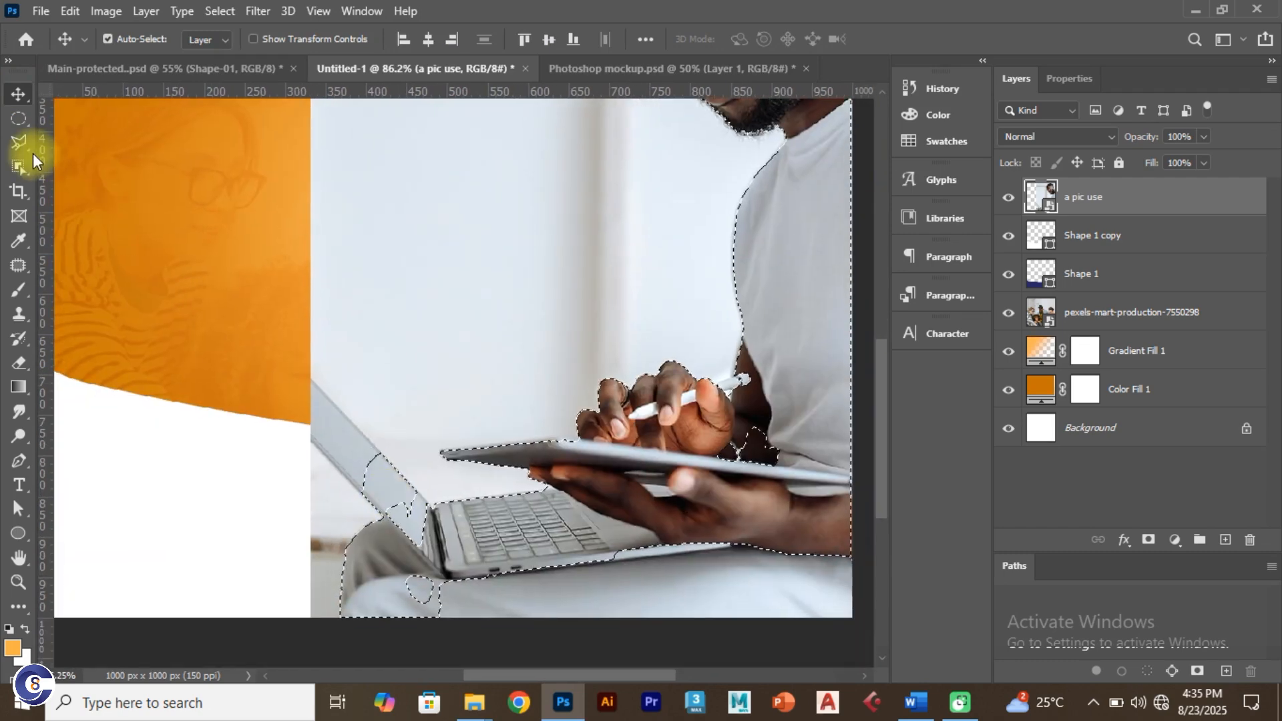
pyautogui.click(19, 166)
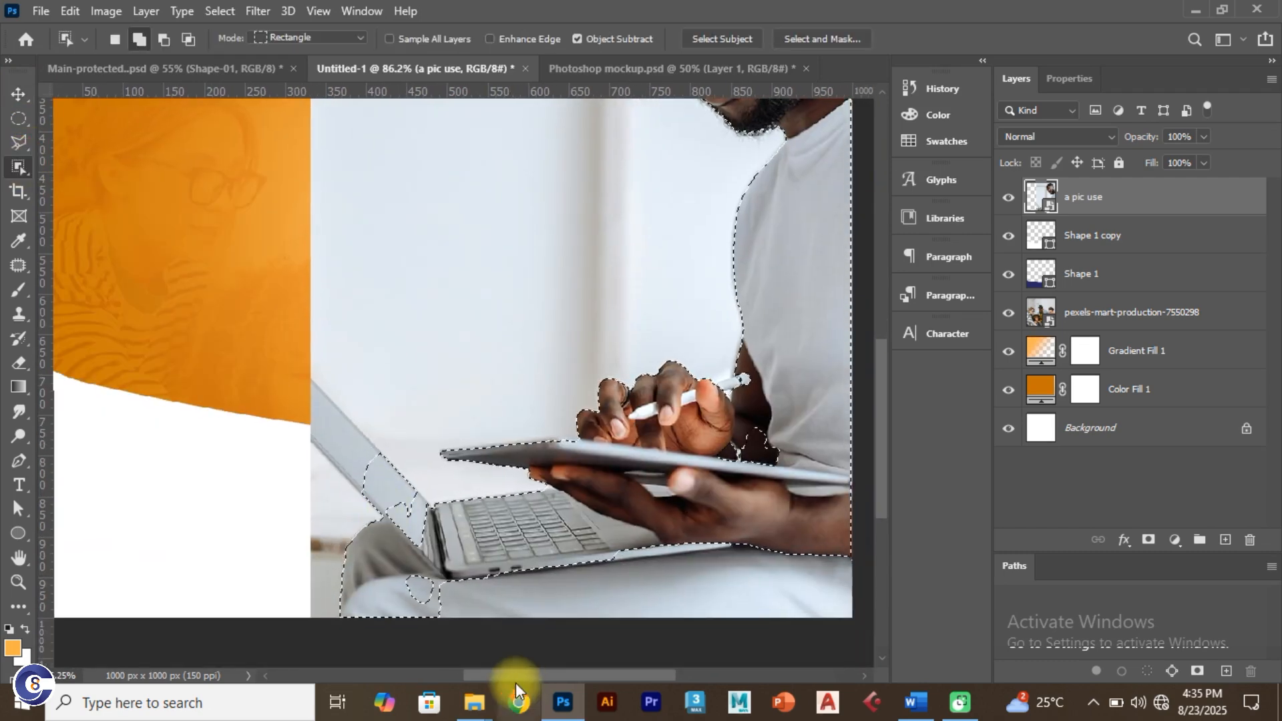
pyautogui.press('alt')
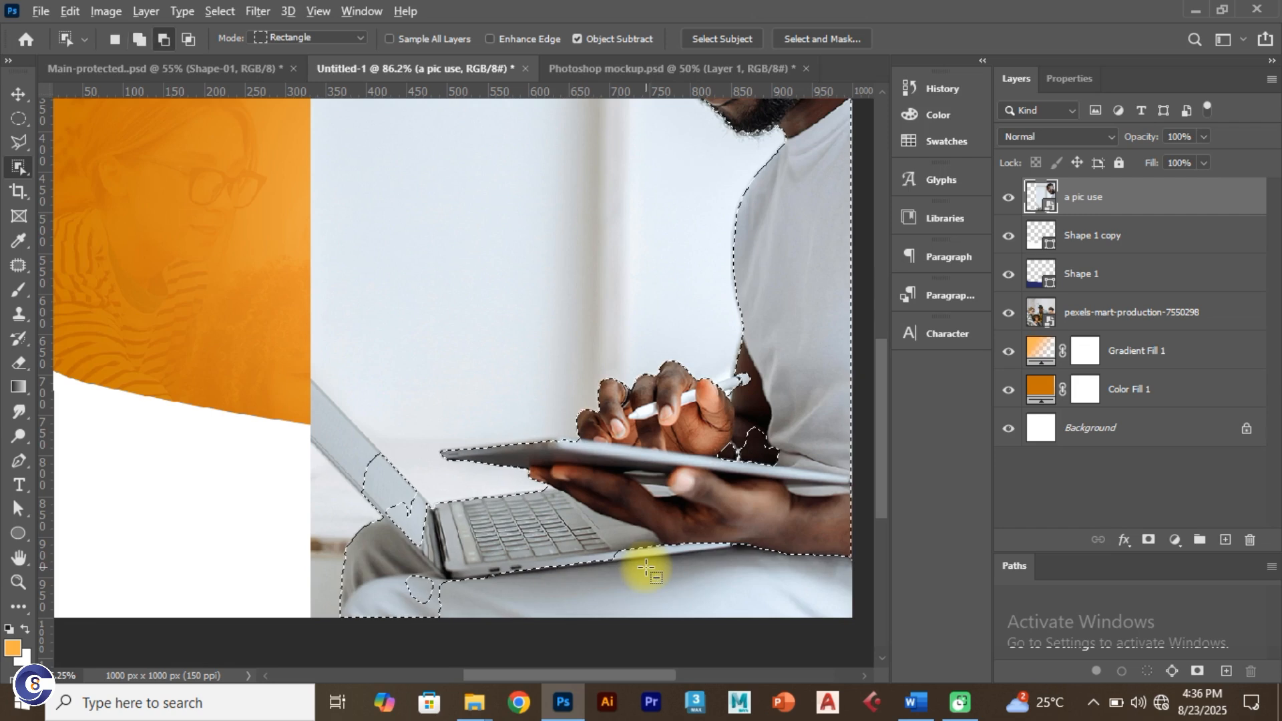
pyautogui.scroll(-1, 647, 572)
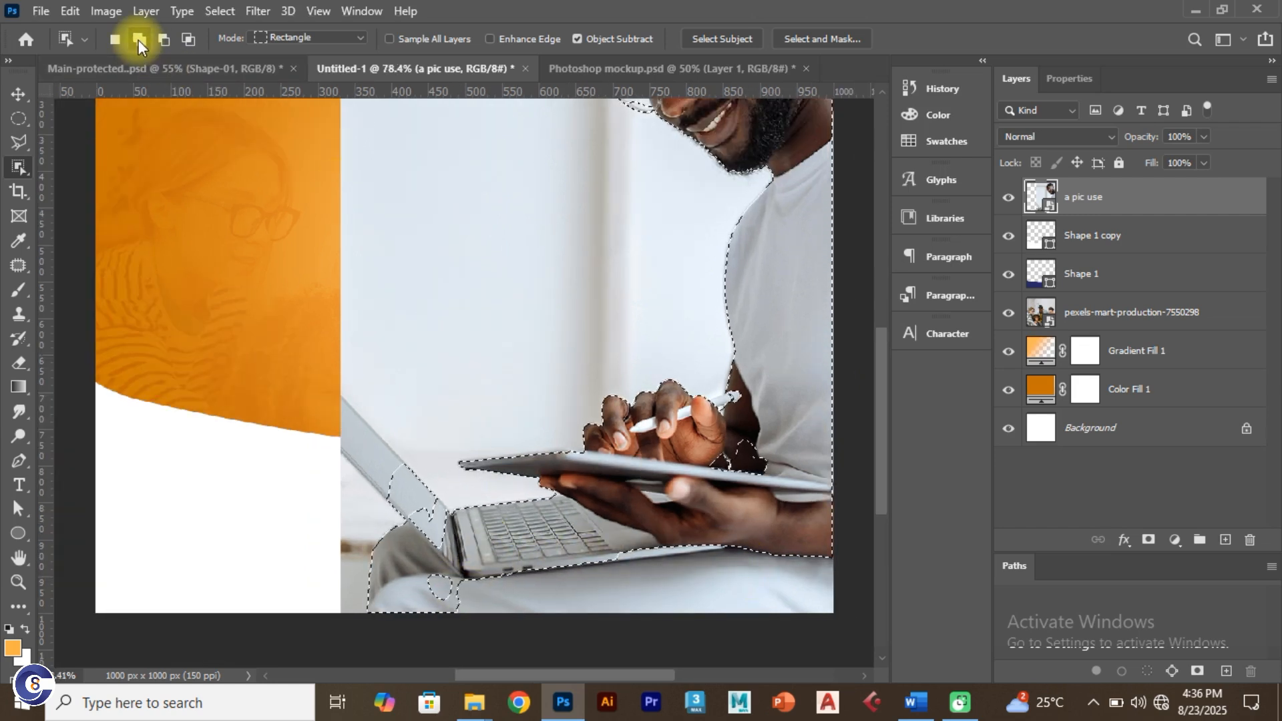
pyautogui.click(164, 39)
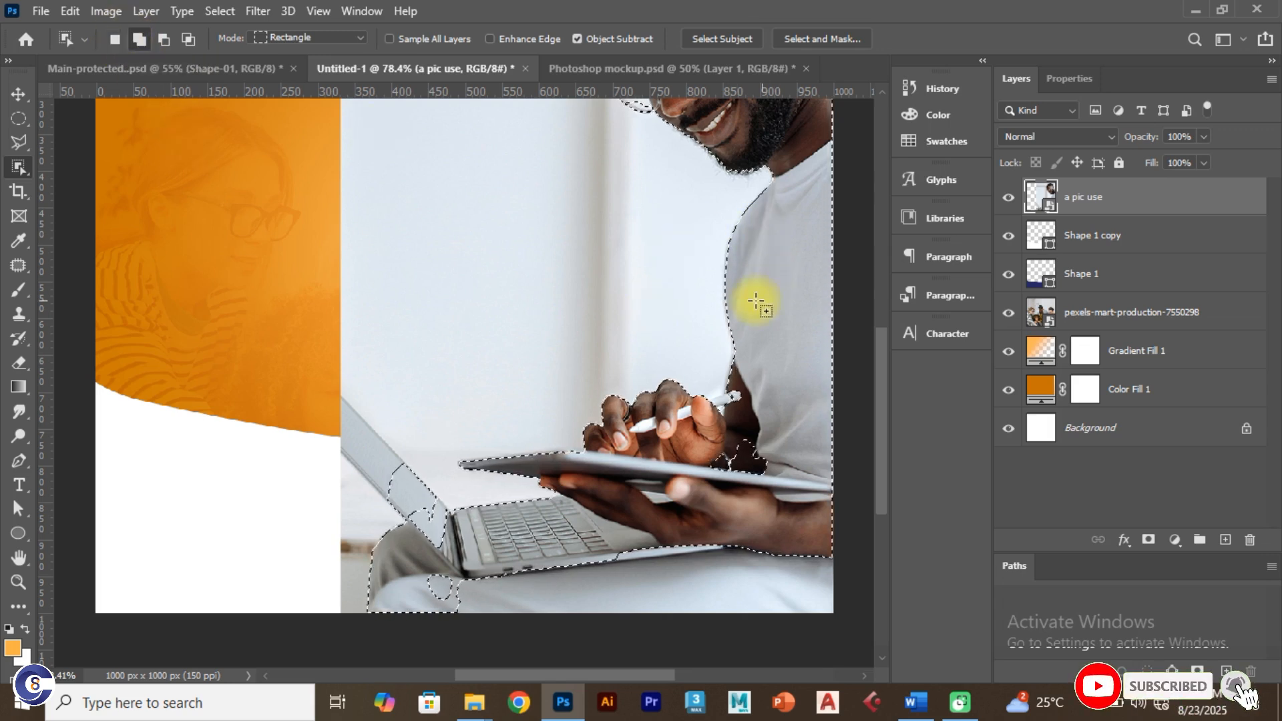
pyautogui.click(138, 39)
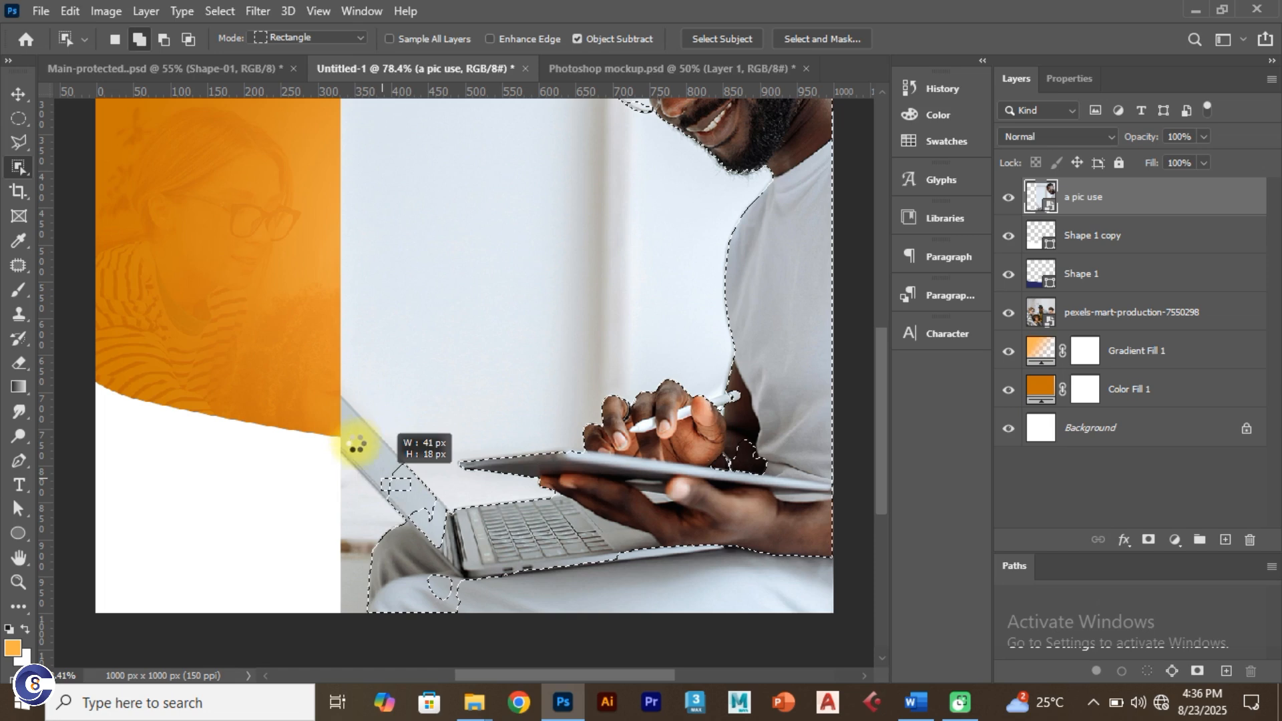
pyautogui.moveTo(394, 476); pyautogui.dragTo(360, 449)
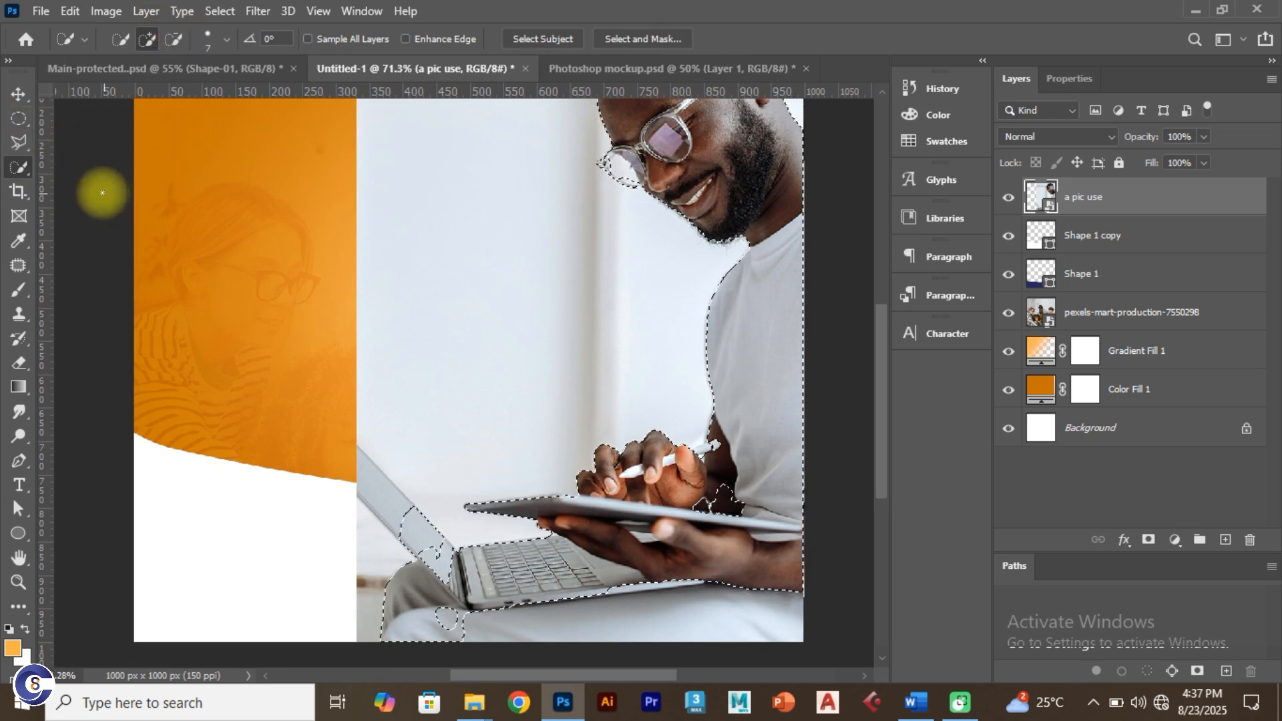
# Step: Settle on the Quick Selection Tool in Add to selection mode
pyautogui.rightClick(12, 171)
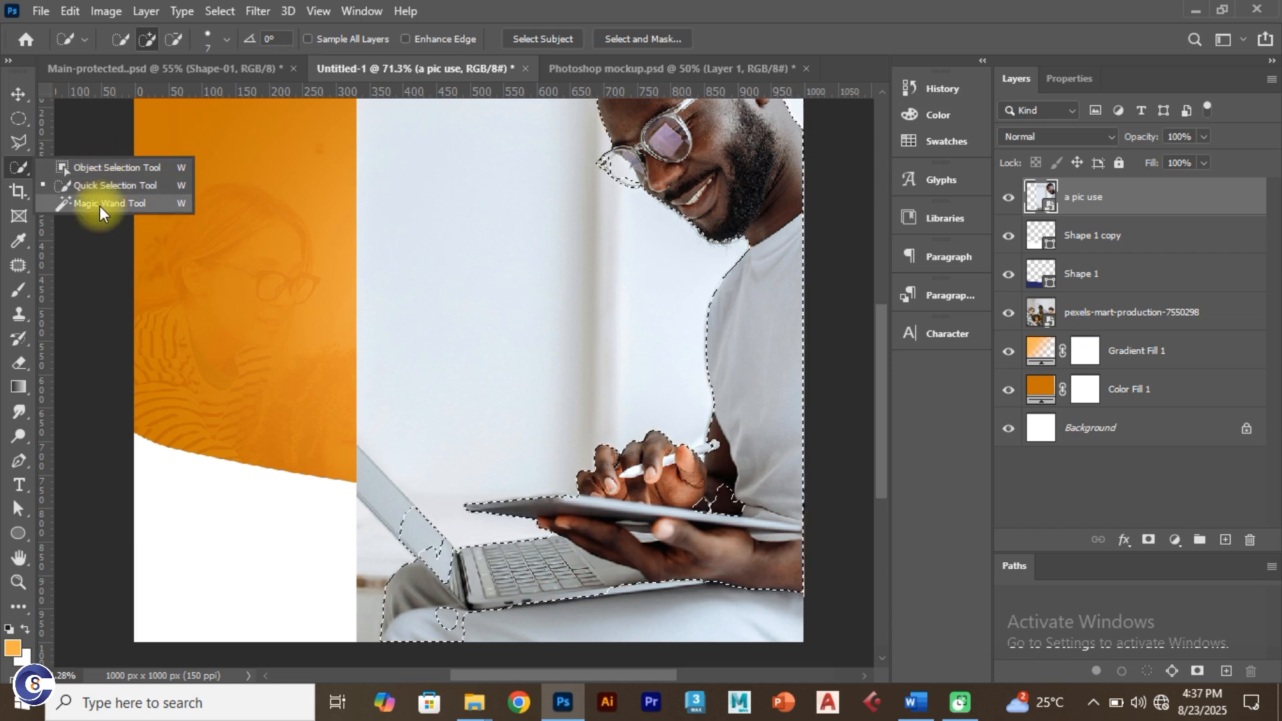
pyautogui.click(95, 187)
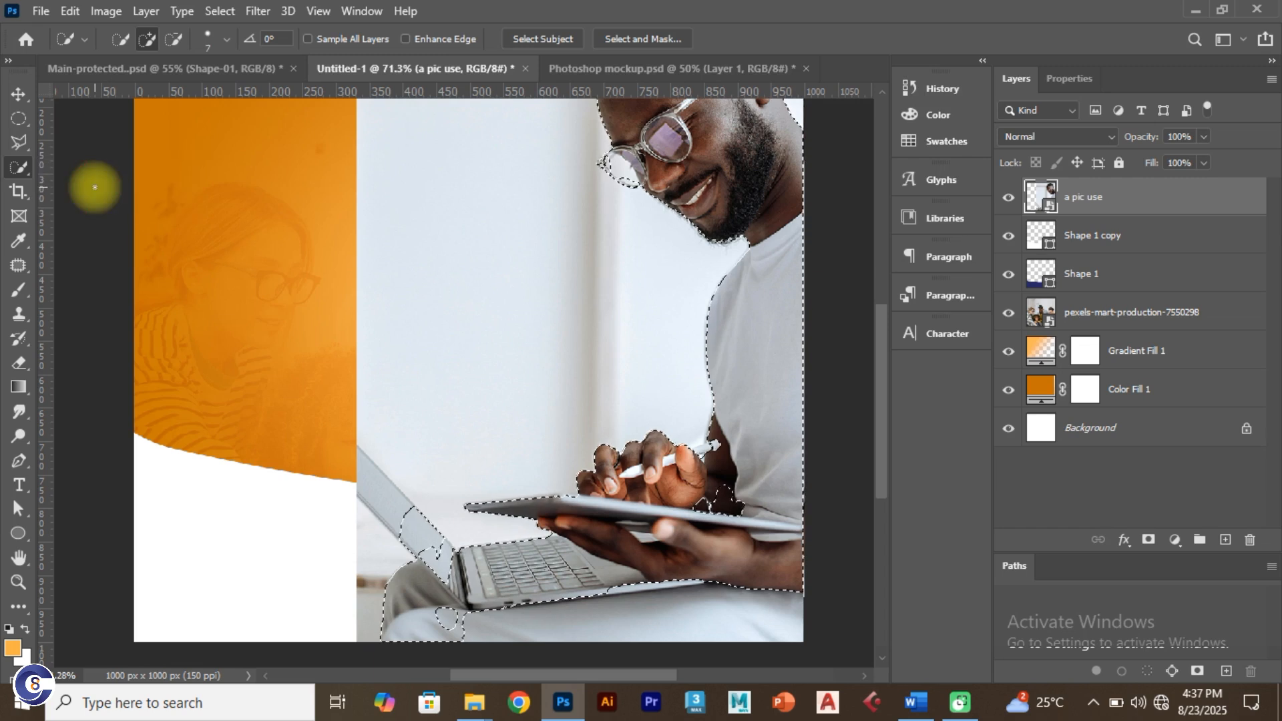
pyautogui.rightClick(26, 169)
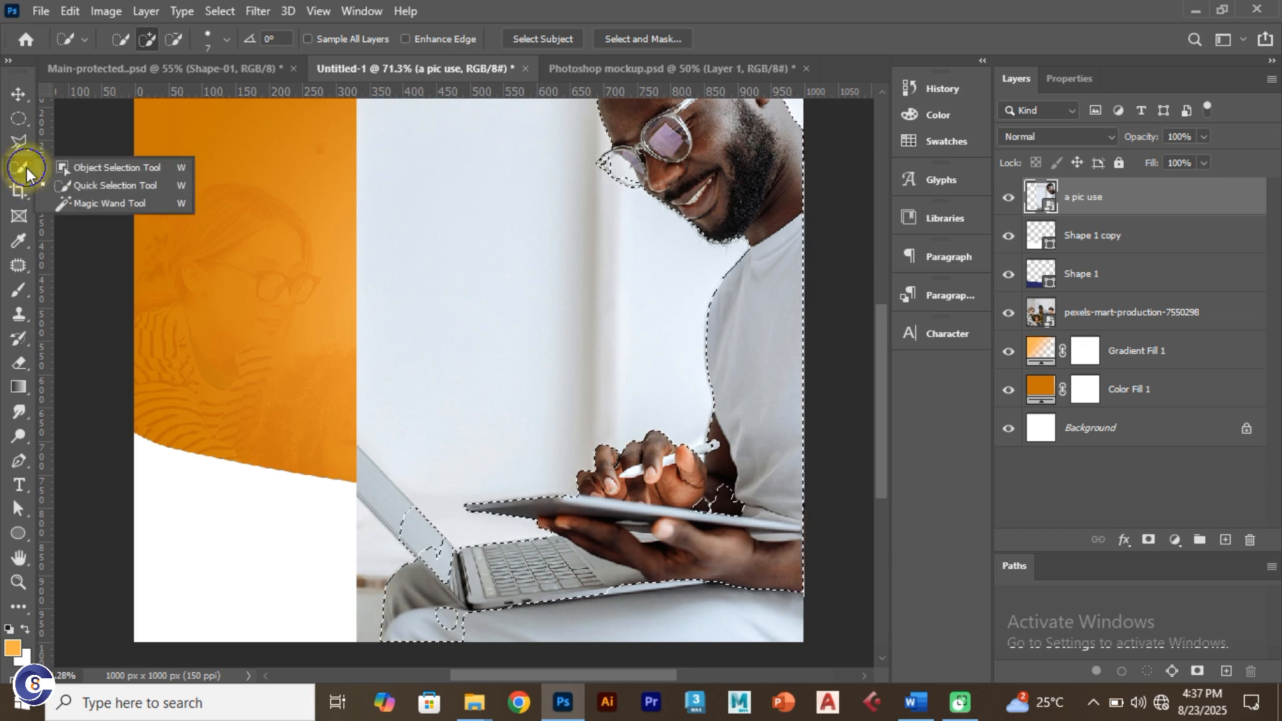
pyautogui.click(104, 169)
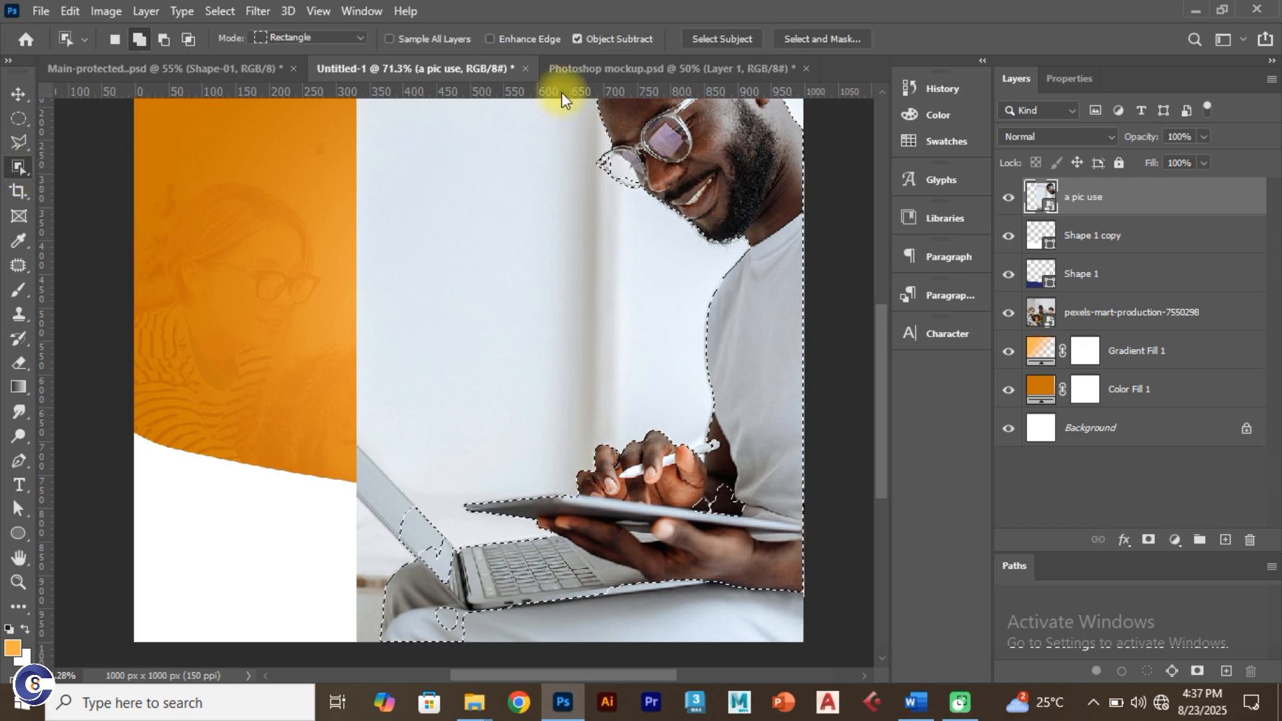
pyautogui.rightClick(26, 164)
pyautogui.click(82, 203)
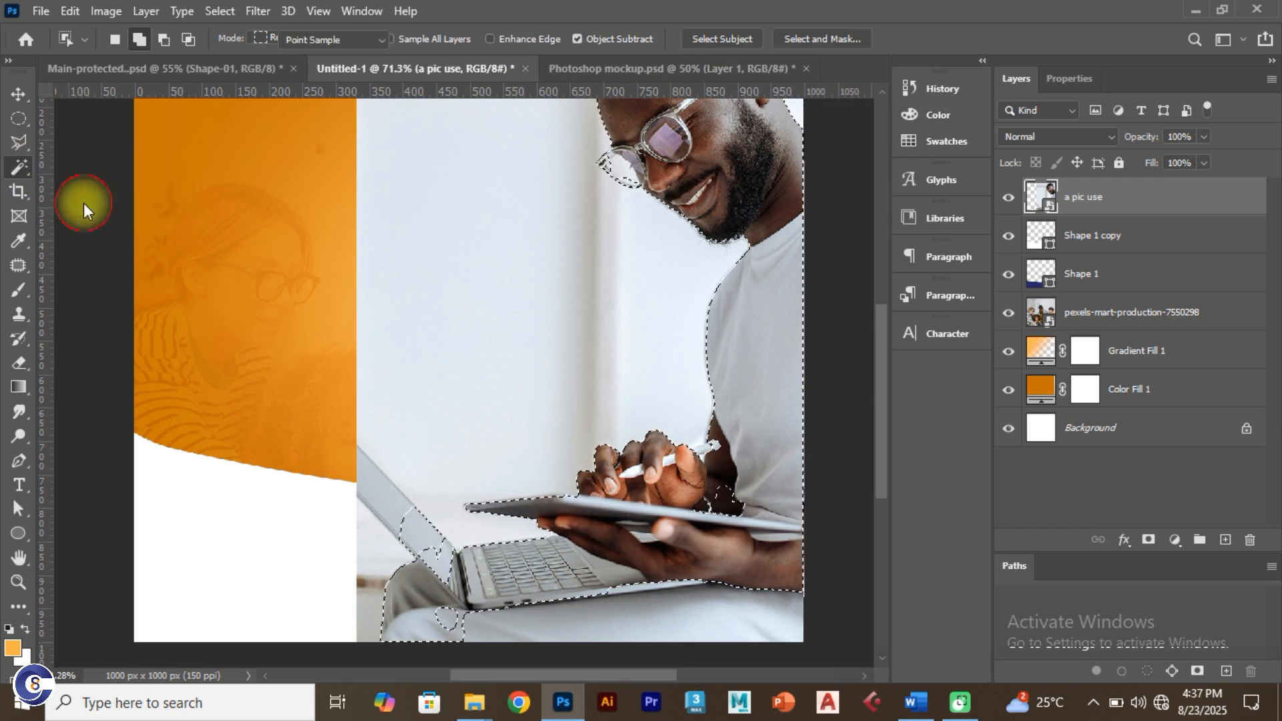
pyautogui.rightClick(23, 165)
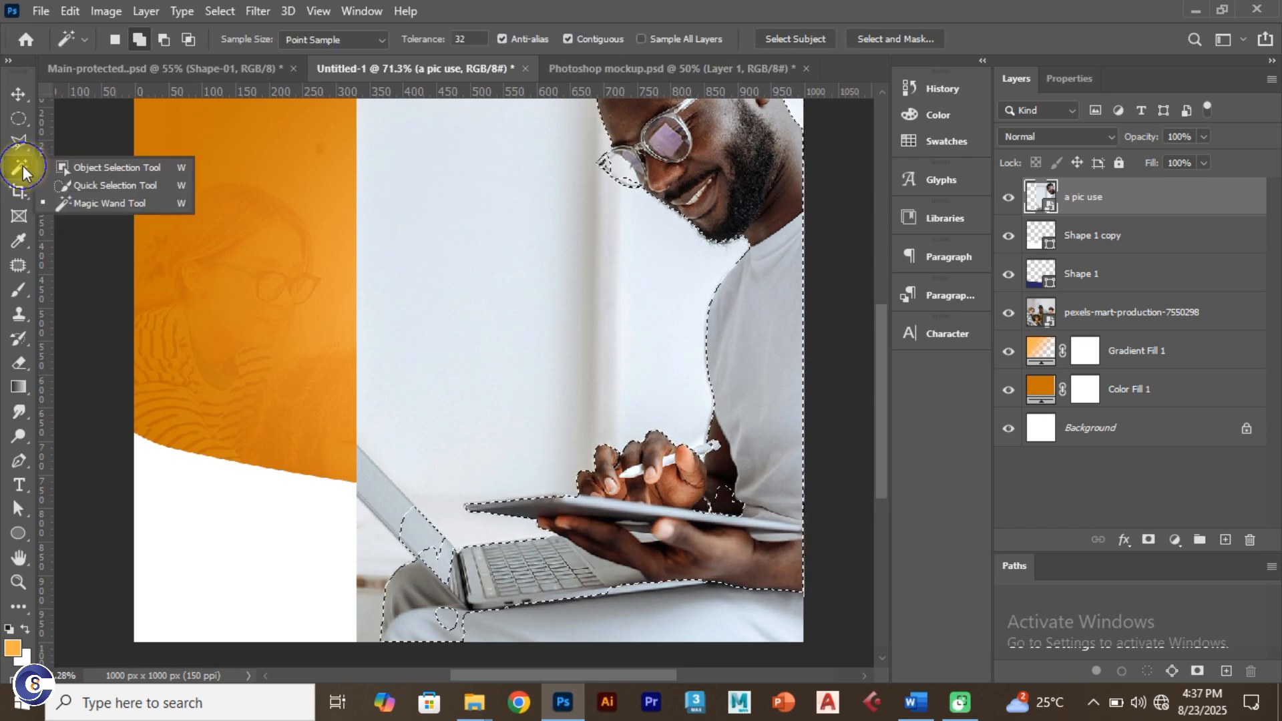
pyautogui.click(95, 185)
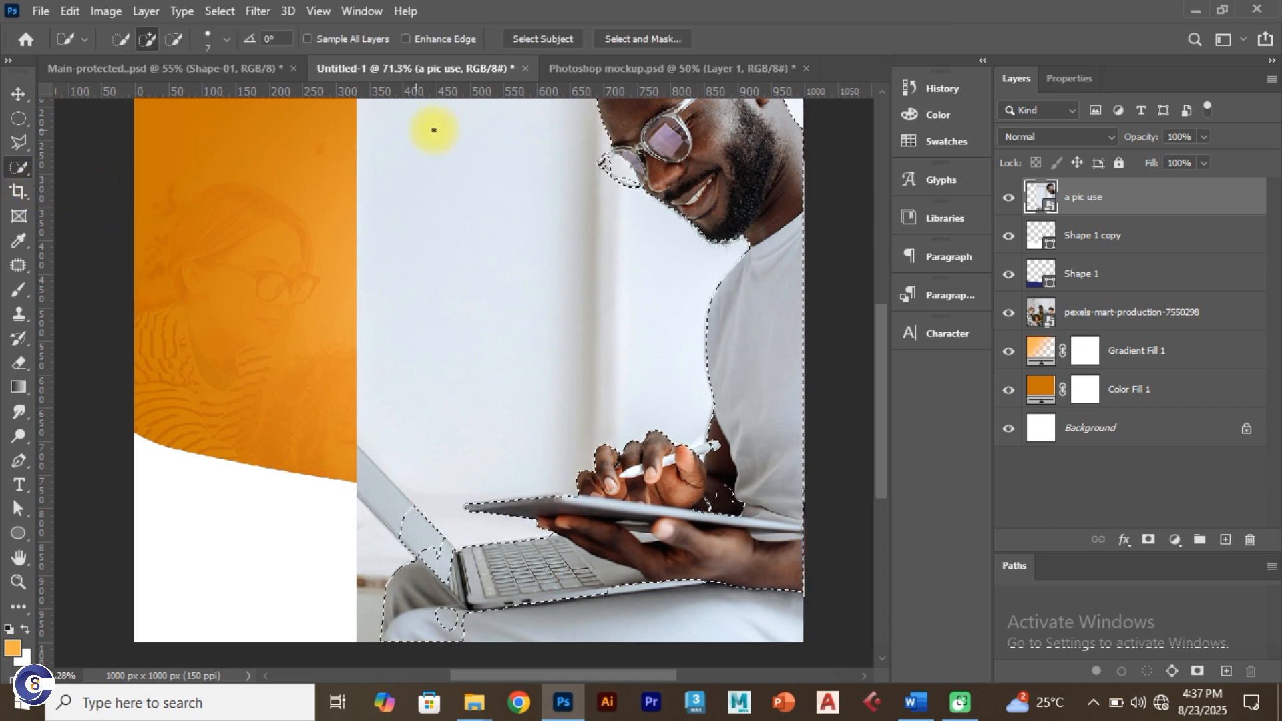
pyautogui.click(146, 37)
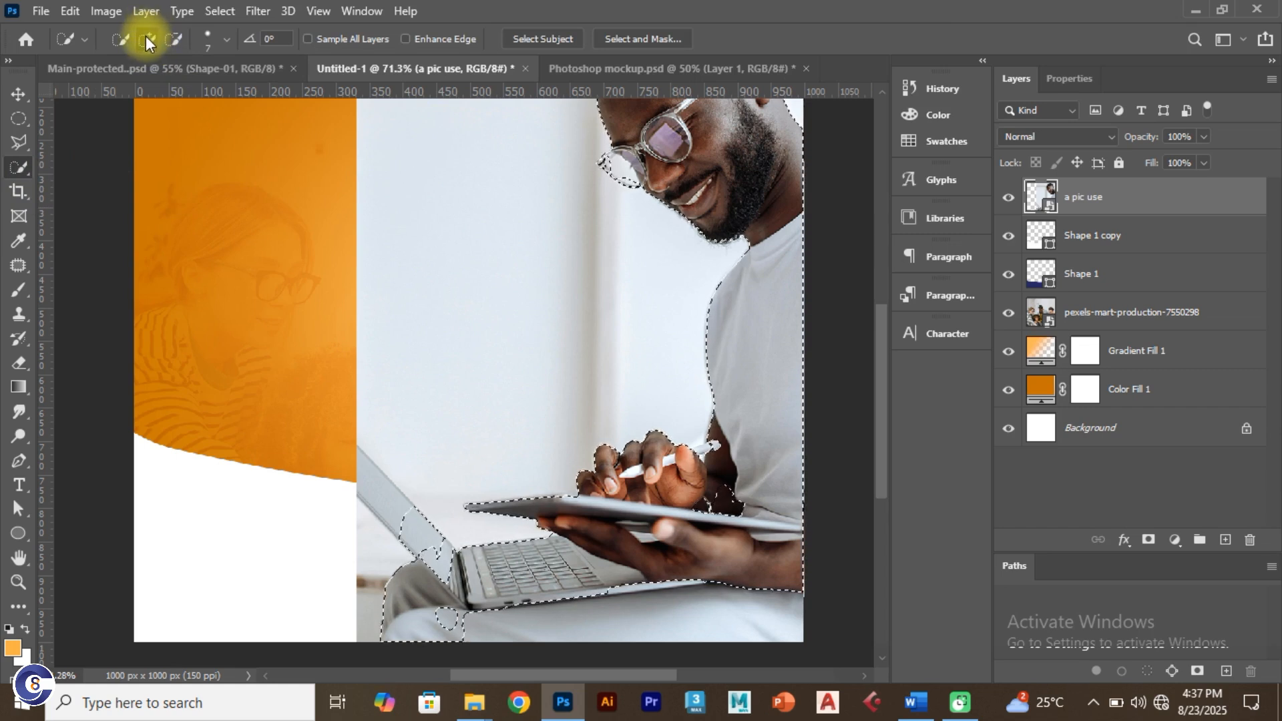
pyautogui.rightClick(25, 166)
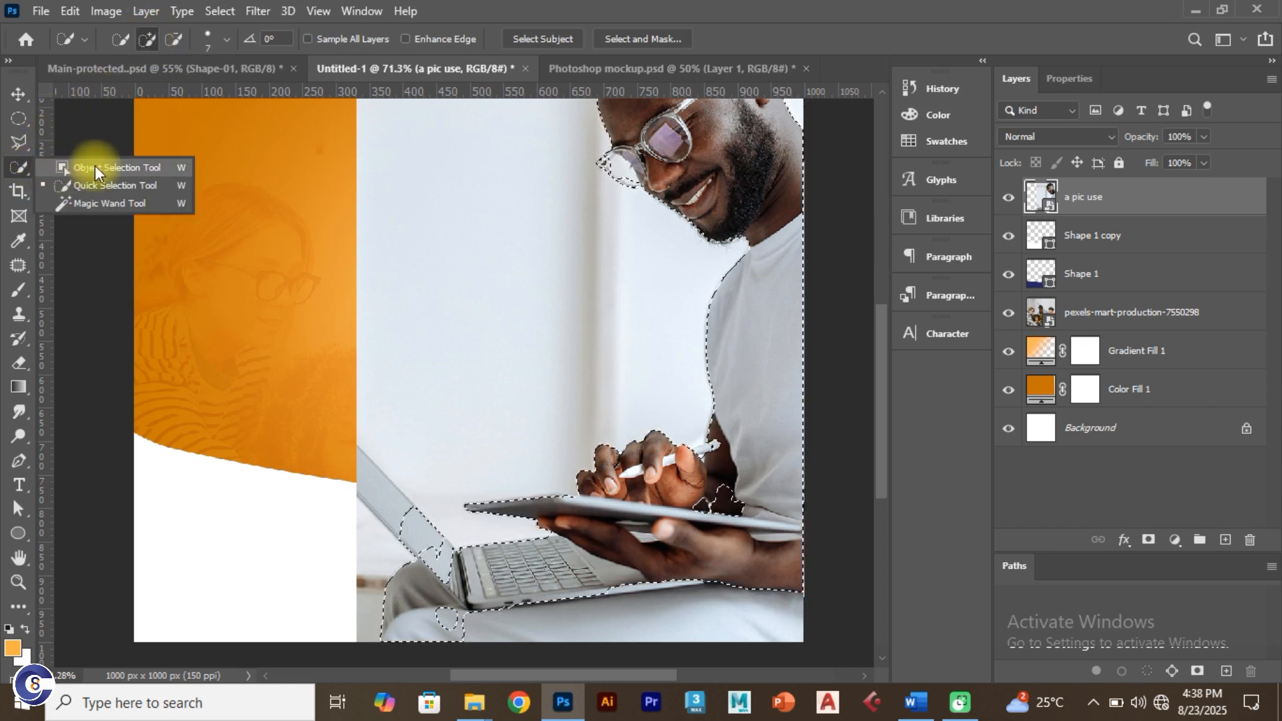
pyautogui.click(79, 185)
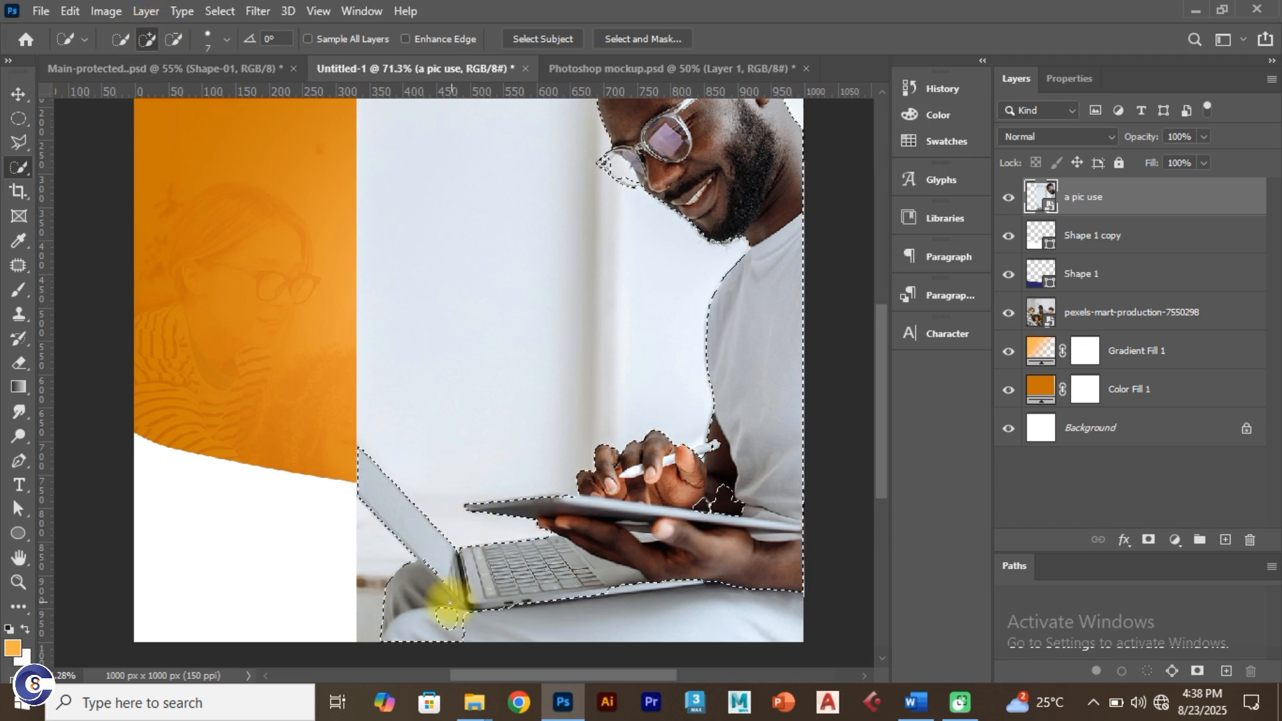
# Step: Brush the gap beside the laptop and the strip below it into the selection
pyautogui.click(446, 616)
pyautogui.click(441, 609)
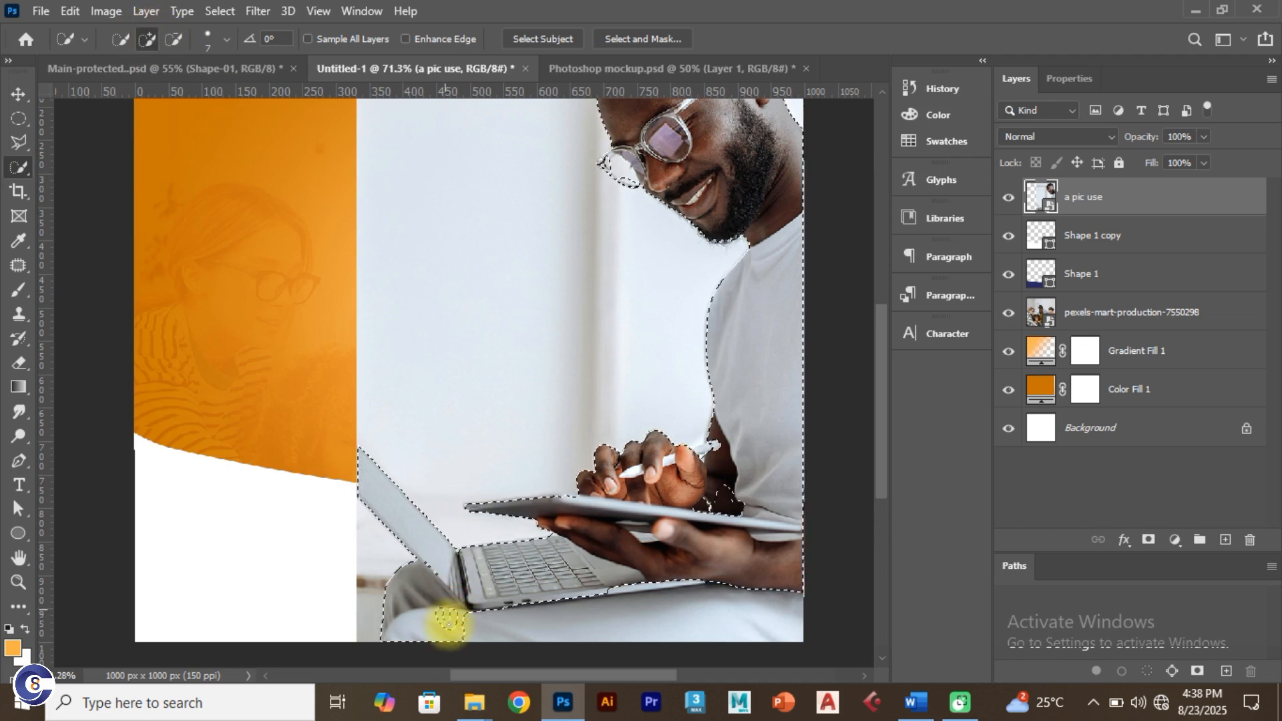
pyautogui.moveTo(454, 638)
pyautogui.mouseDown()
pyautogui.moveTo(451, 612)
pyautogui.moveTo(379, 573)
pyautogui.moveTo(372, 611)
pyautogui.moveTo(518, 629)
pyautogui.moveTo(607, 625)
pyautogui.moveTo(524, 602)
pyautogui.moveTo(670, 588)
pyautogui.moveTo(591, 596)
pyautogui.moveTo(656, 603)
pyautogui.moveTo(684, 590)
pyautogui.moveTo(643, 577)
pyautogui.moveTo(699, 550)
pyautogui.moveTo(743, 488)
pyautogui.moveTo(688, 507)
pyautogui.moveTo(678, 525)
pyautogui.moveTo(701, 505)
pyautogui.moveTo(729, 508)
pyautogui.moveTo(736, 449)
pyautogui.moveTo(605, 529)
pyautogui.moveTo(670, 516)
pyautogui.moveTo(654, 521)
pyautogui.moveTo(647, 505)
pyautogui.moveTo(700, 456)
pyautogui.mouseUp()
pyautogui.click(518, 625)
# Step: Add the notch over the pen and the pen's end to the selection
pyautogui.scroll(5, 700, 456)
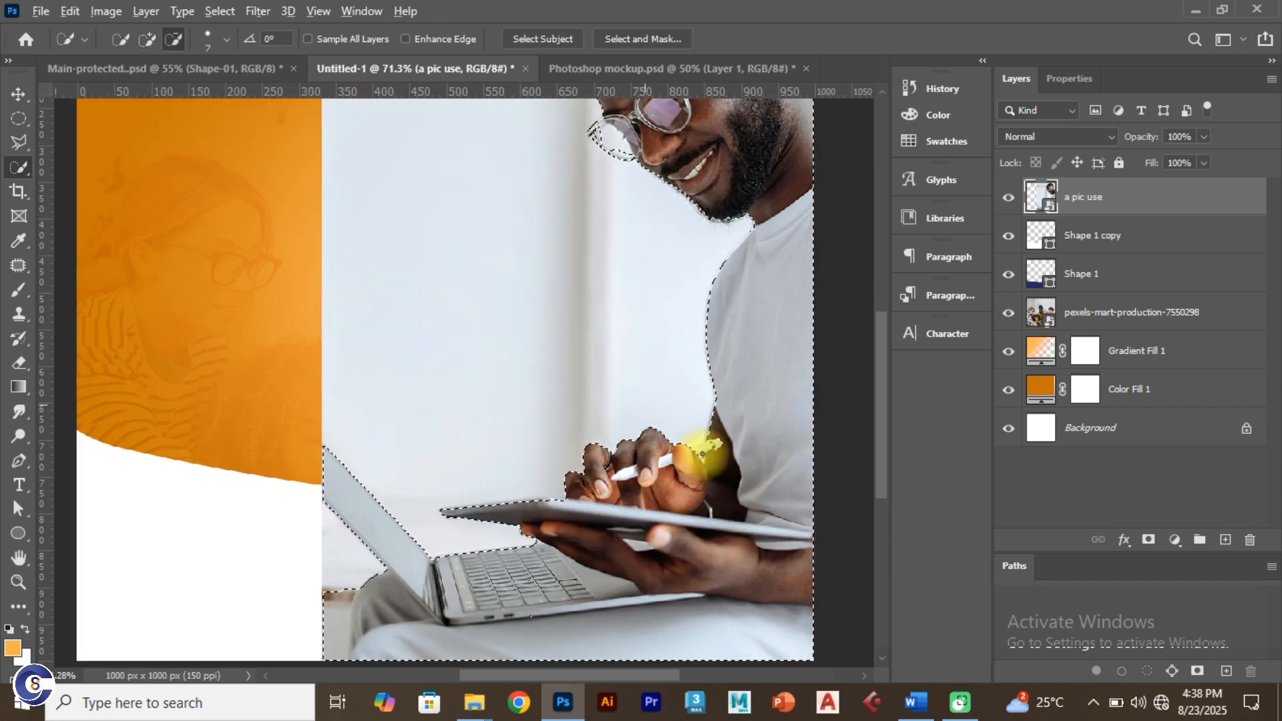
pyautogui.scroll(2, 705, 453)
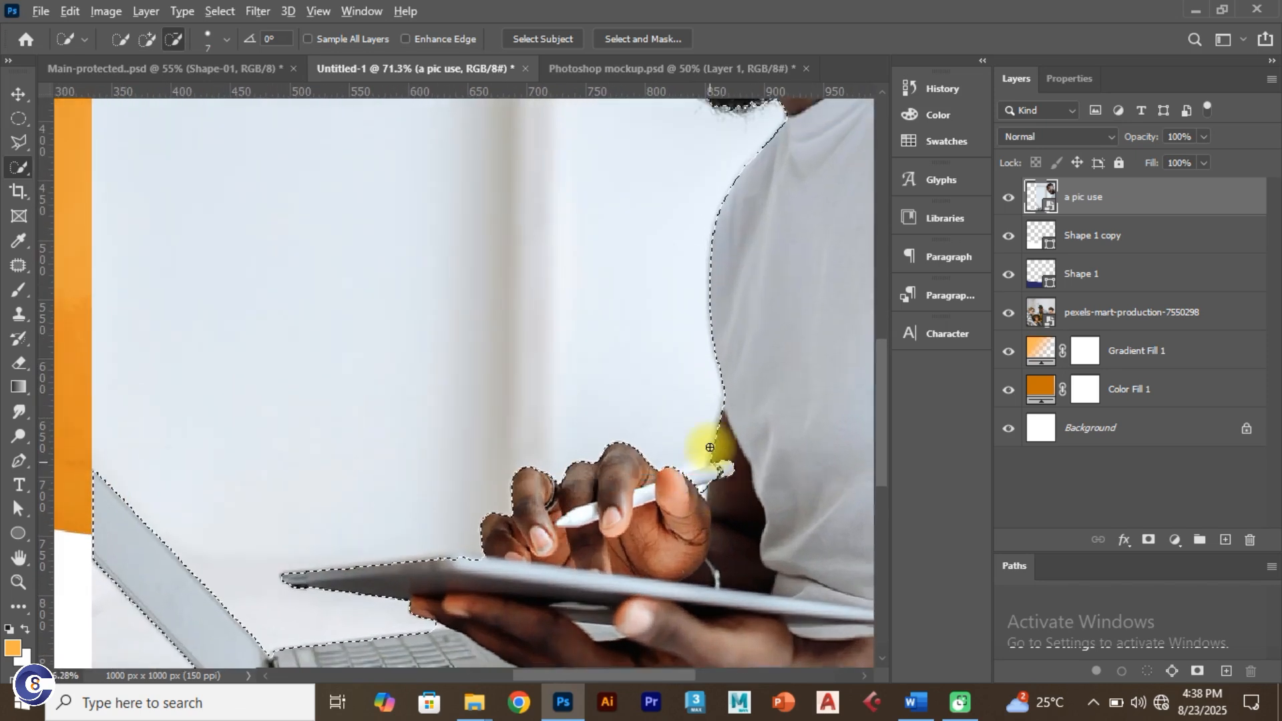
pyautogui.click(707, 524)
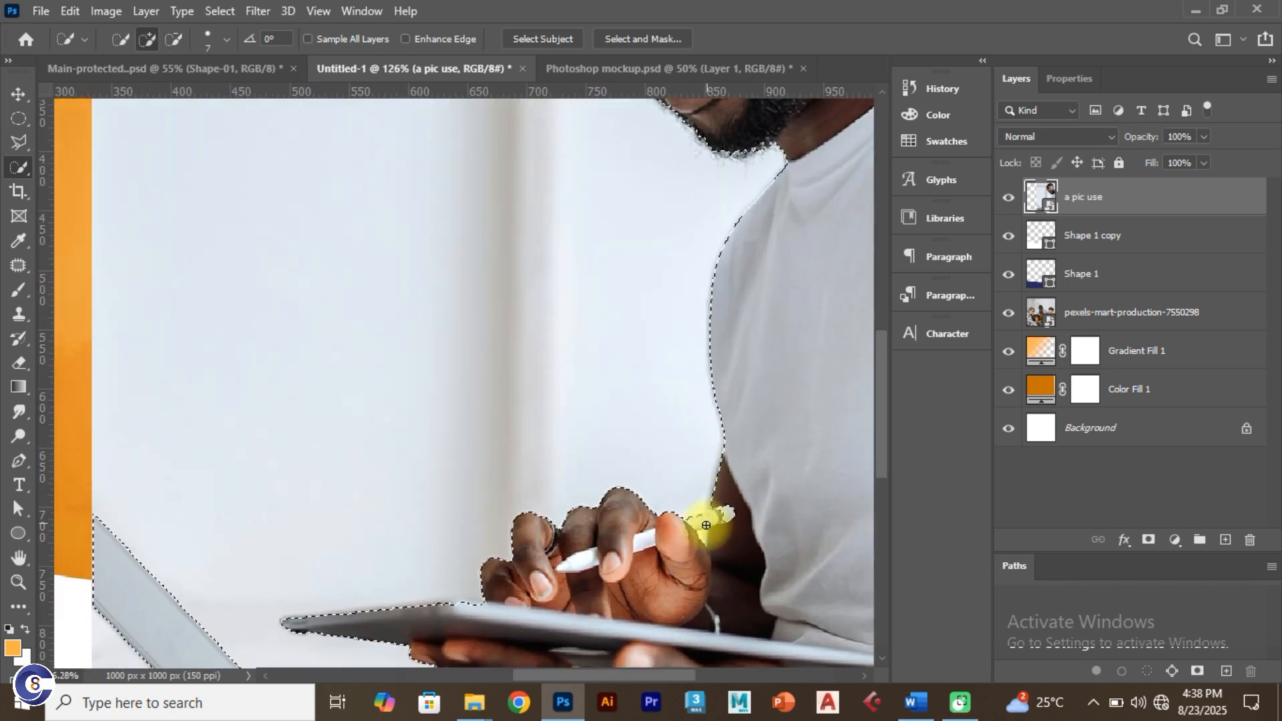
pyautogui.click(732, 513)
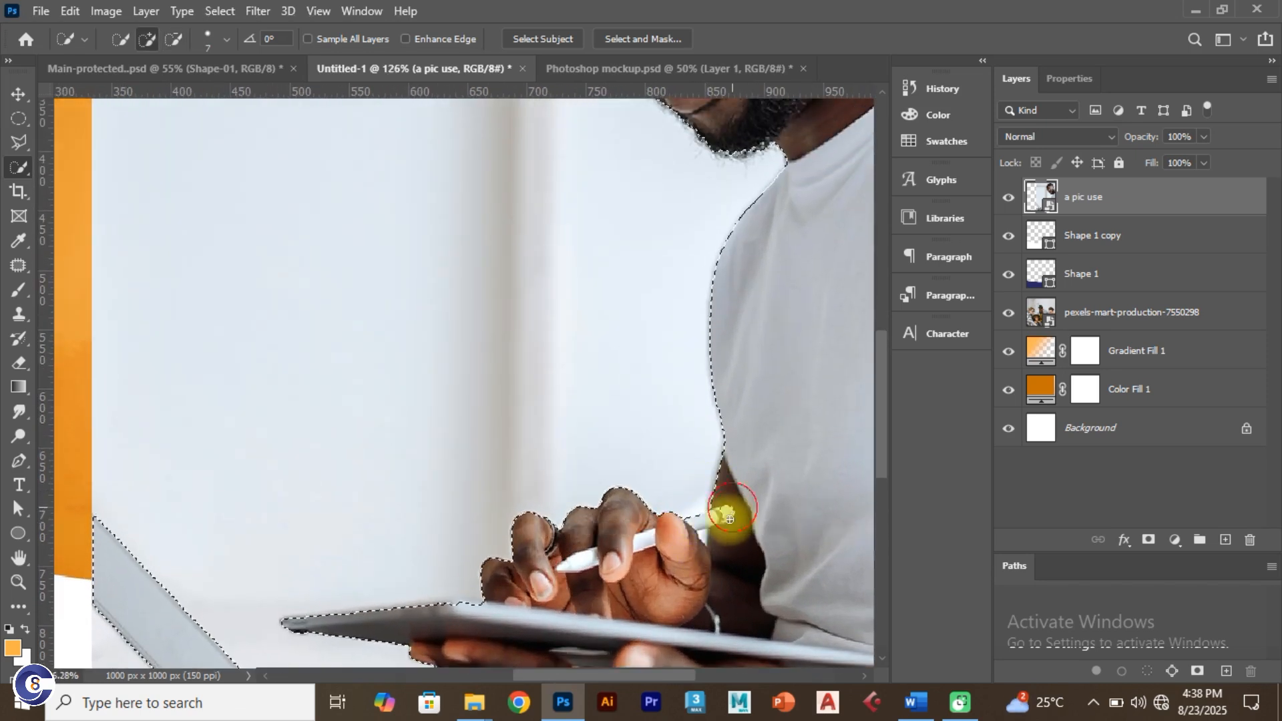
pyautogui.click(700, 539)
pyautogui.scroll(-2, 701, 554)
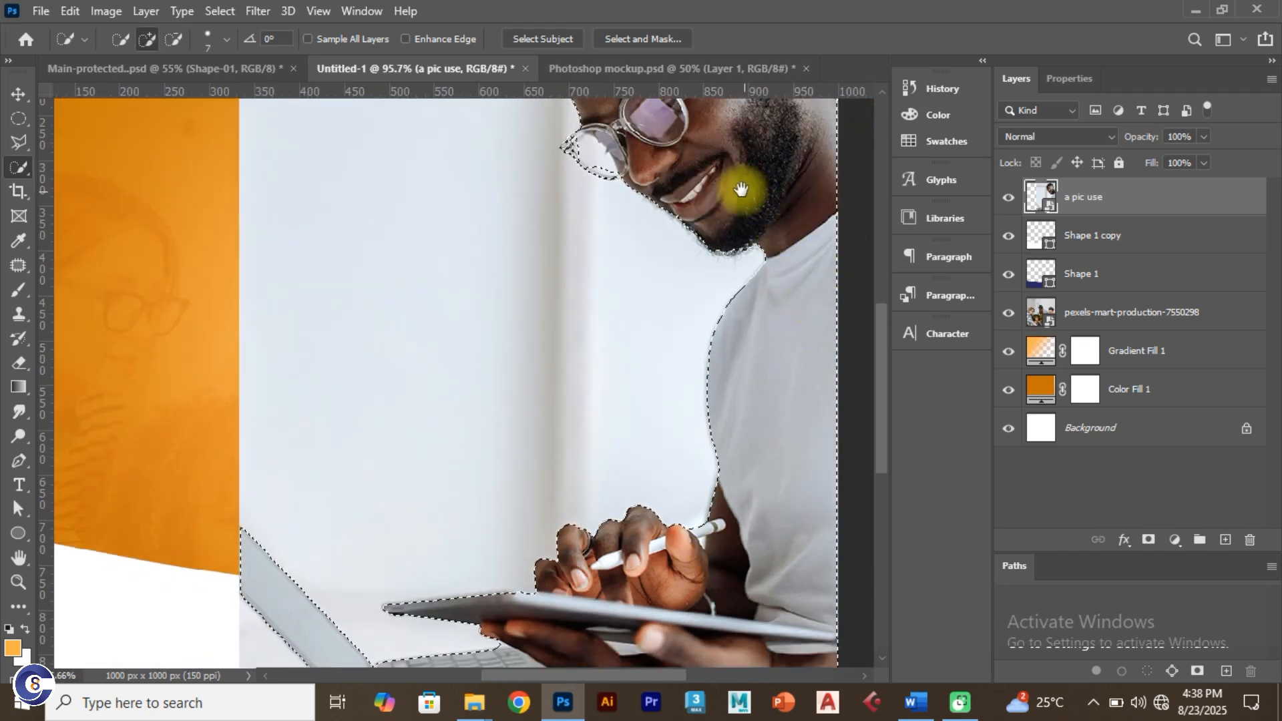
# Step: Refine the selection edge at the left tip of the man's glasses
pyautogui.moveTo(739, 191)
pyautogui.mouseDown()
pyautogui.moveTo(678, 318)
pyautogui.moveTo(679, 367)
pyautogui.mouseUp()
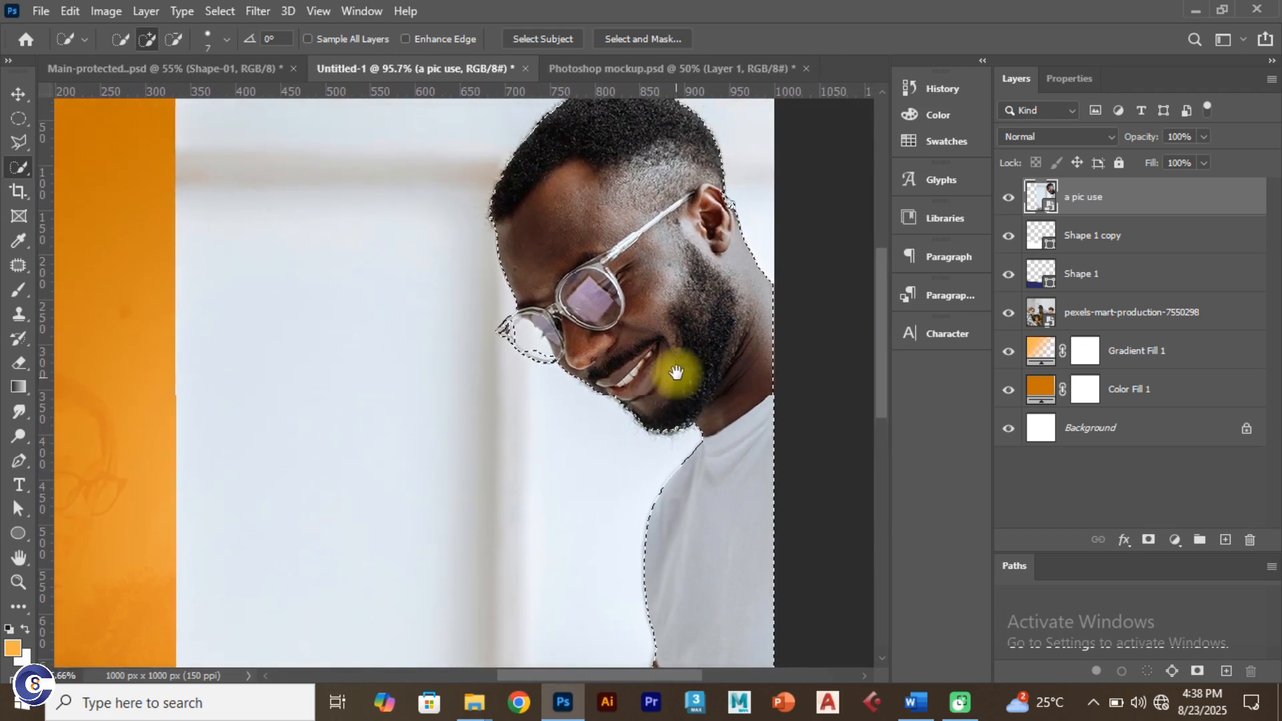
pyautogui.scroll(2, 578, 334)
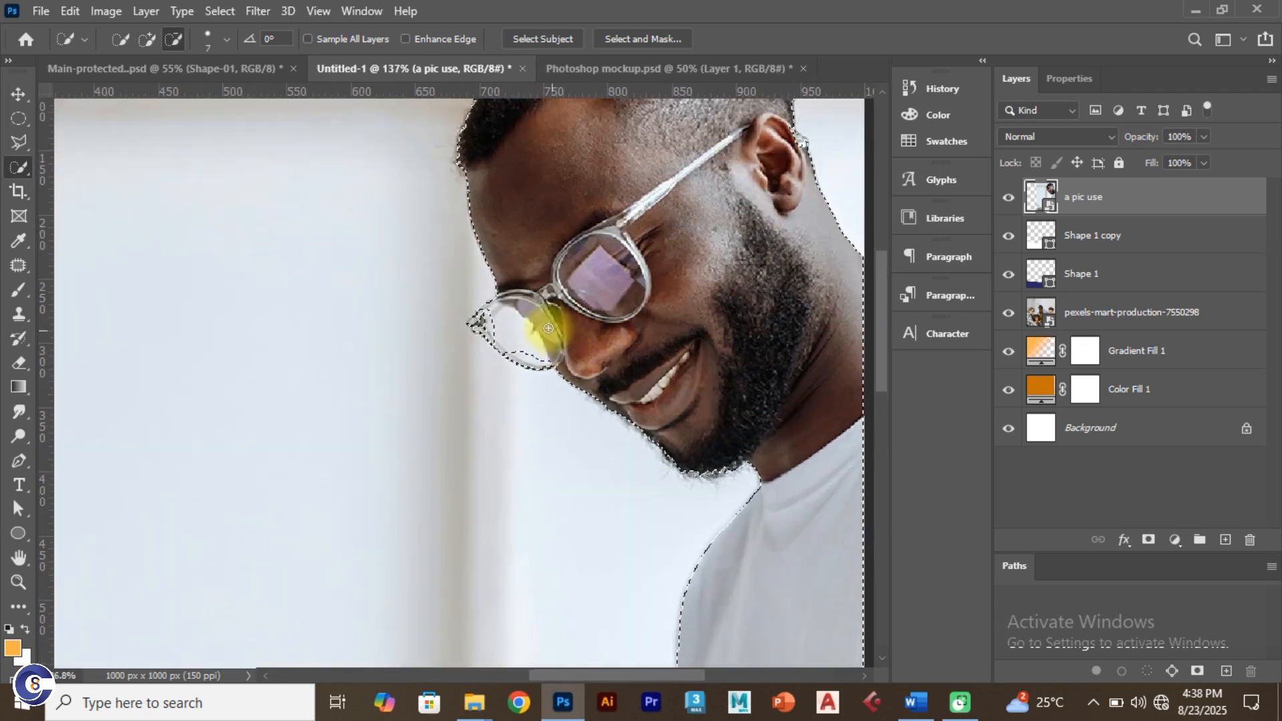
pyautogui.click(481, 328)
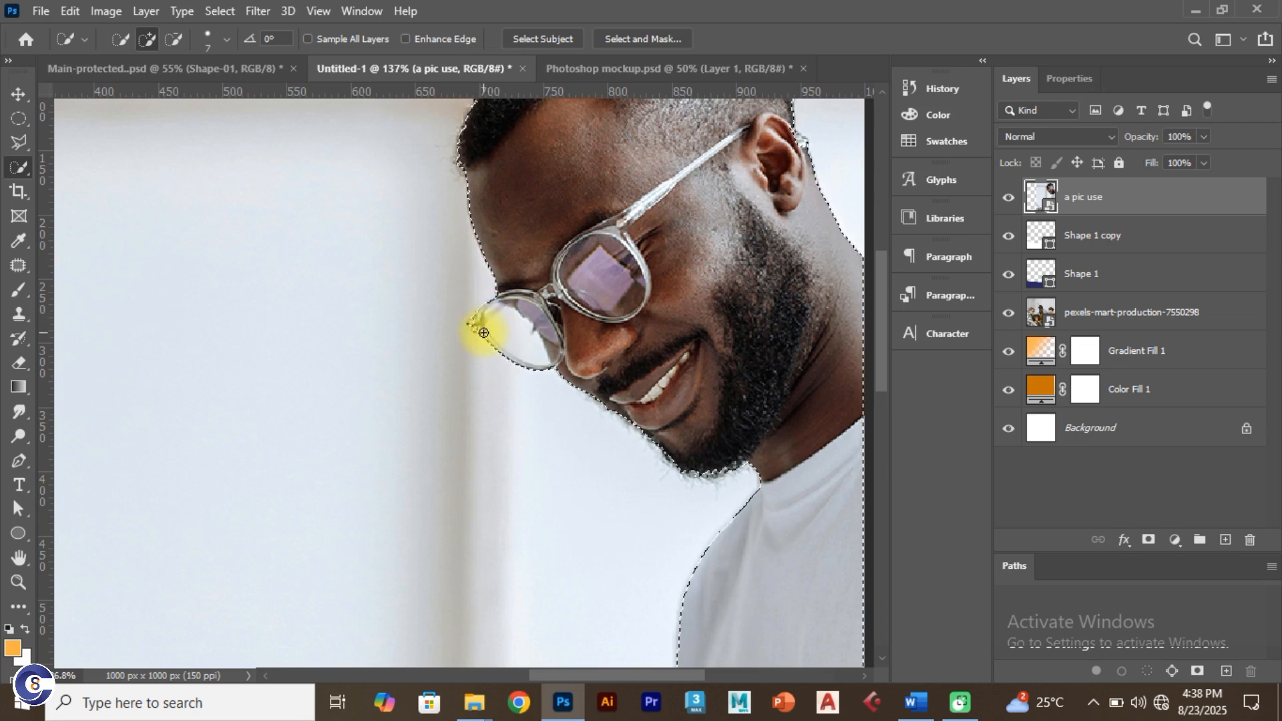
pyautogui.scroll(5, 480, 330)
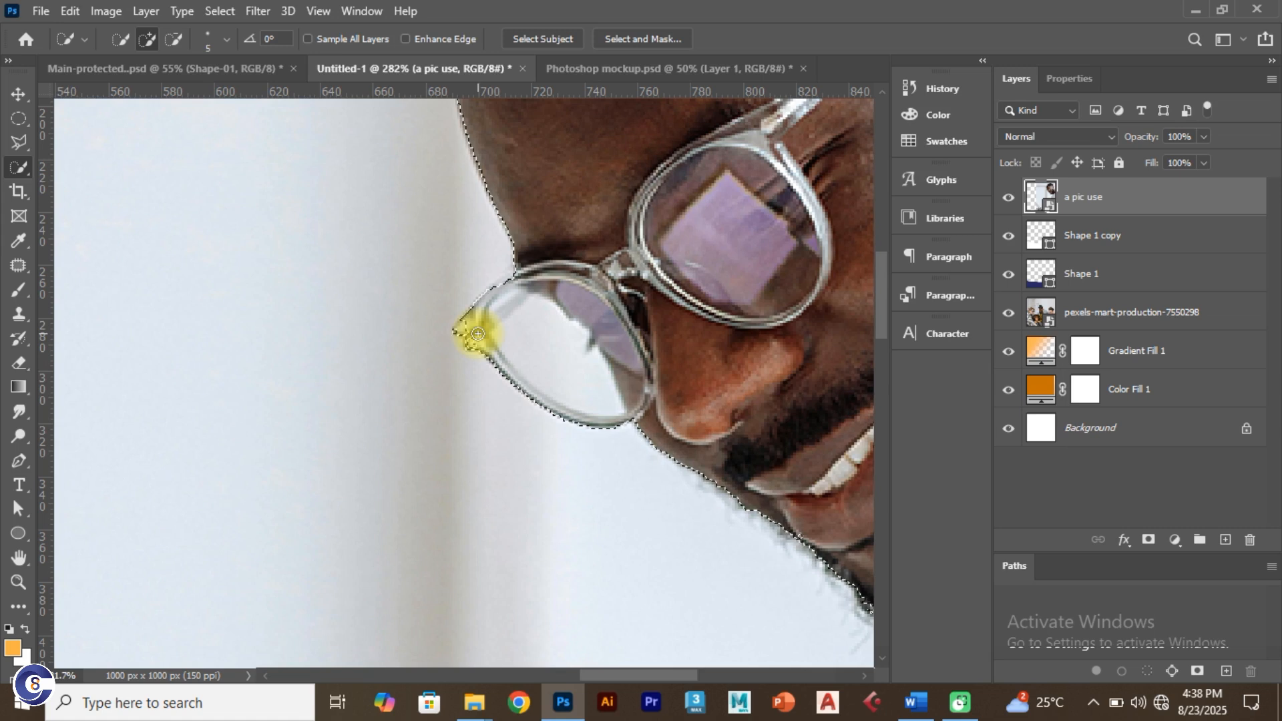
pyautogui.moveTo(462, 328)
pyautogui.mouseDown()
pyautogui.moveTo(498, 335)
pyautogui.moveTo(524, 279)
pyautogui.moveTo(508, 277)
pyautogui.moveTo(510, 298)
pyautogui.mouseUp()
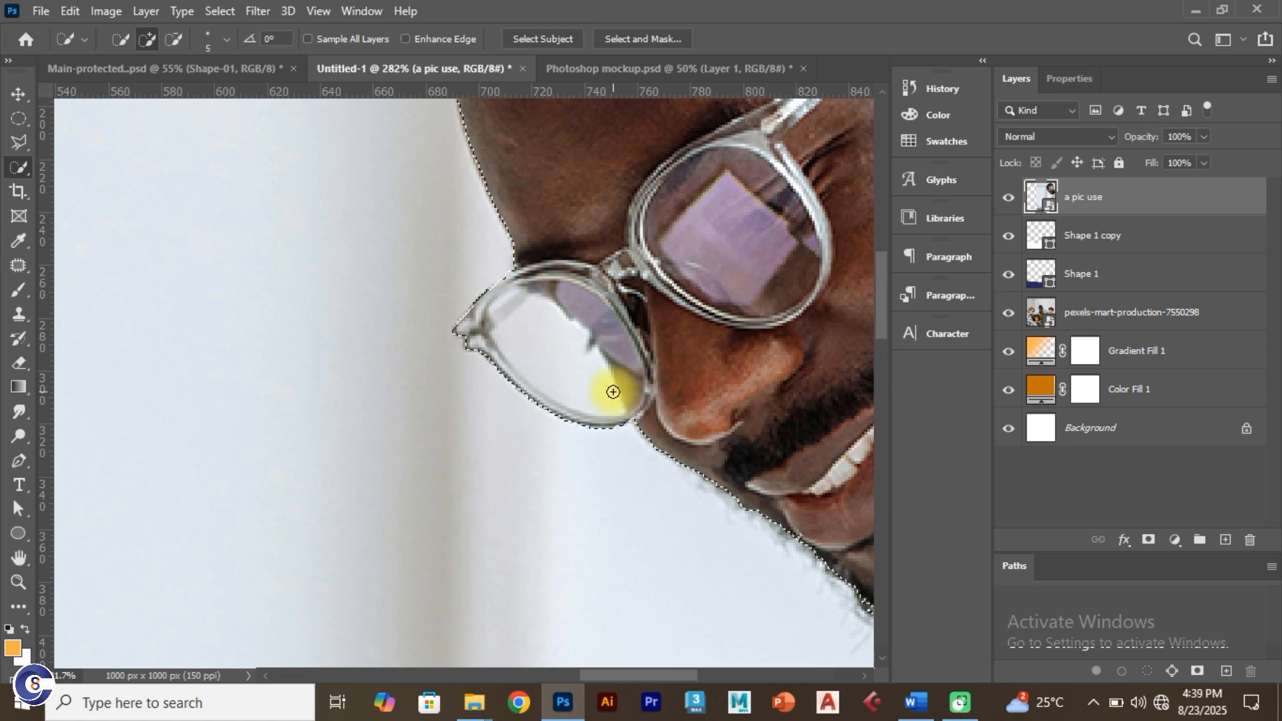
pyautogui.scroll(-2, 613, 392)
pyautogui.scroll(-1, 793, 457)
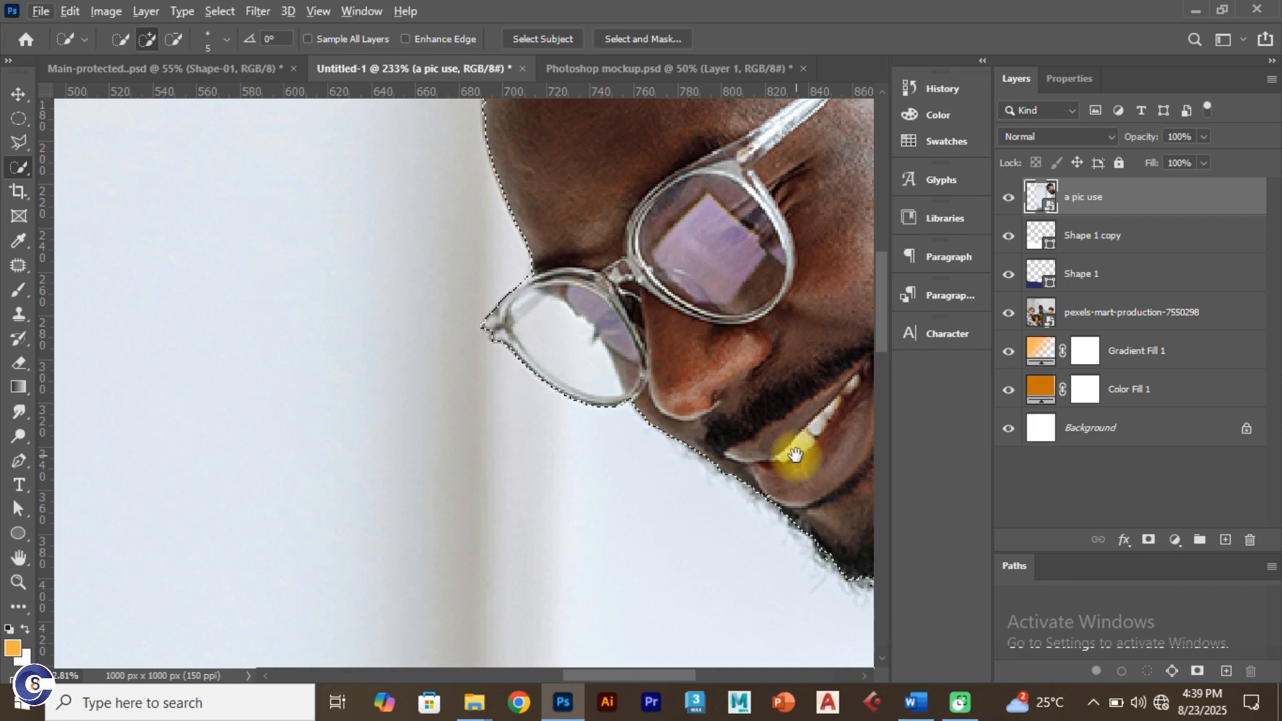
# Step: Add the area at the man's chin and beard to the selection
pyautogui.moveTo(795, 454)
pyautogui.mouseDown()
pyautogui.moveTo(436, 392)
pyautogui.moveTo(521, 522)
pyautogui.moveTo(550, 513)
pyautogui.moveTo(503, 520)
pyautogui.moveTo(514, 525)
pyautogui.moveTo(487, 515)
pyautogui.moveTo(513, 520)
pyautogui.mouseUp()
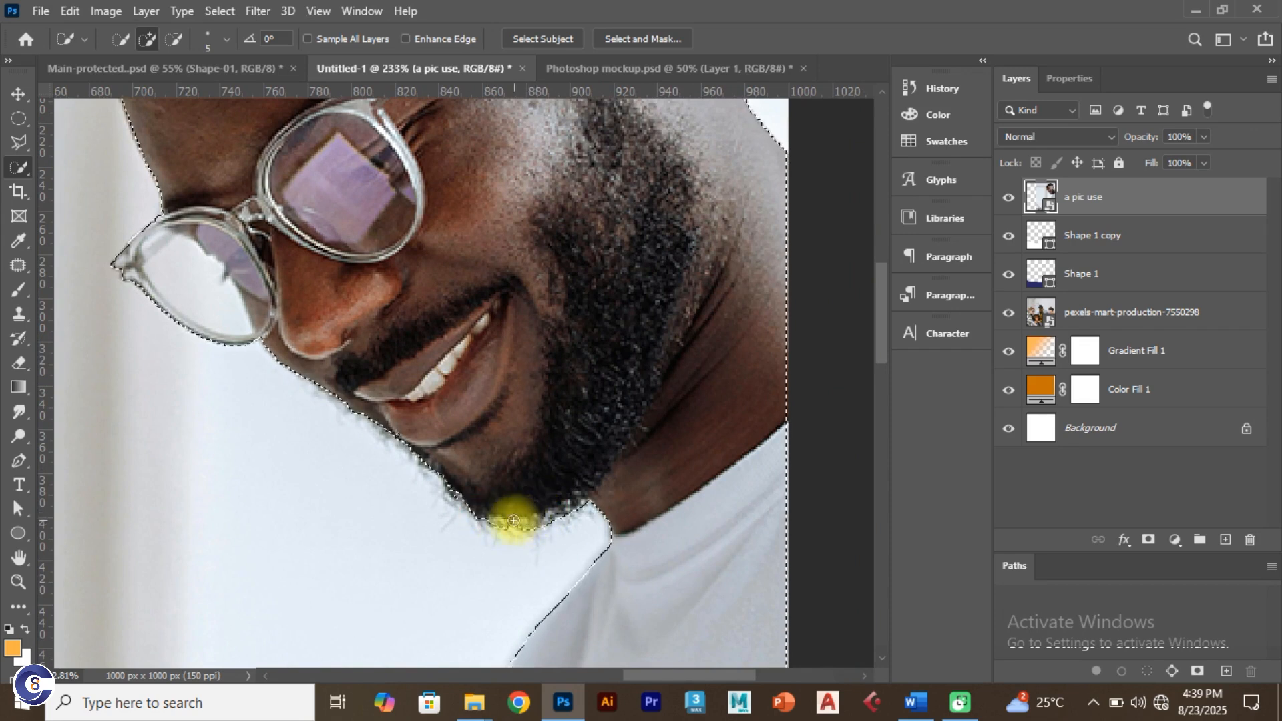
pyautogui.click(514, 523)
pyautogui.scroll(-1, 597, 486)
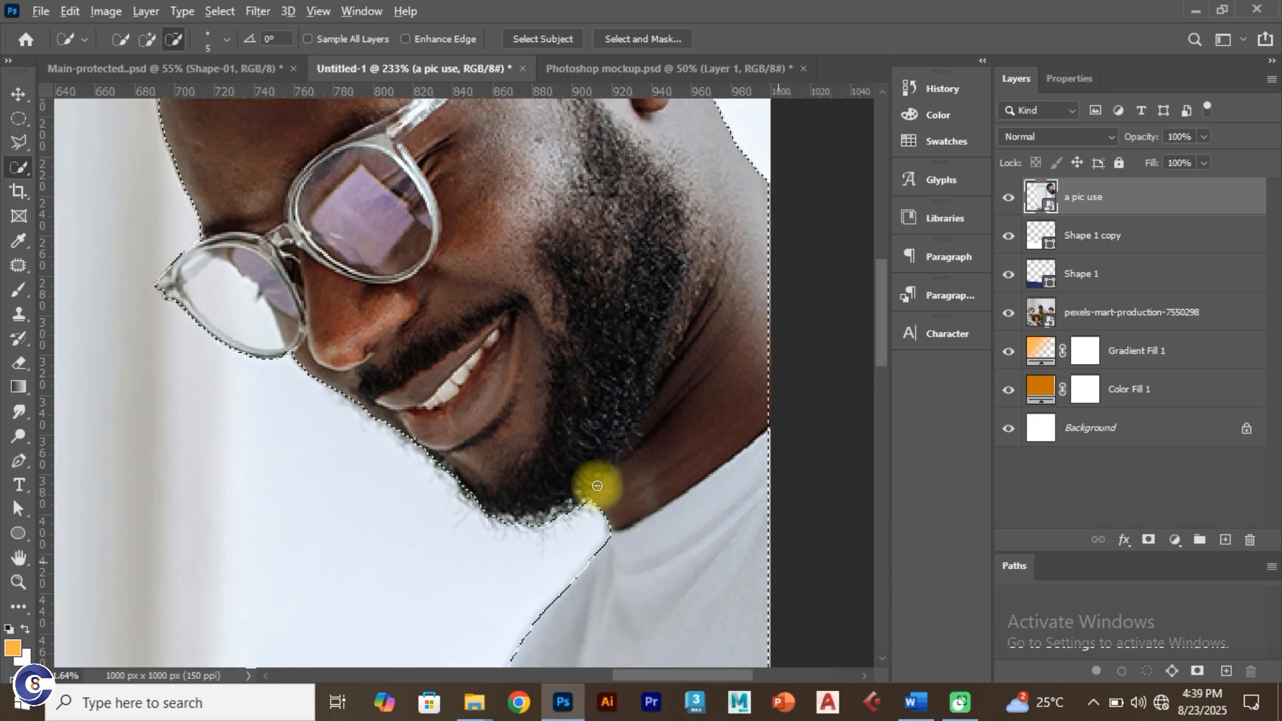
pyautogui.scroll(-3, 597, 485)
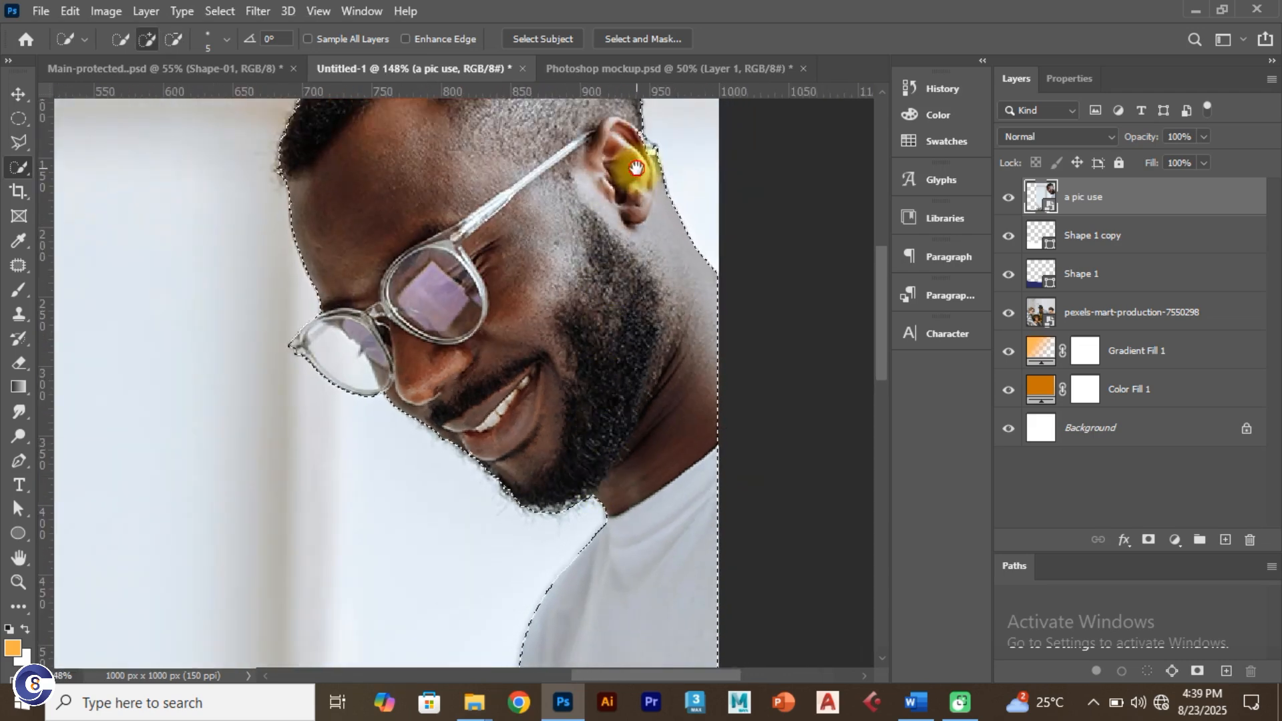
pyautogui.scroll(4, 636, 168)
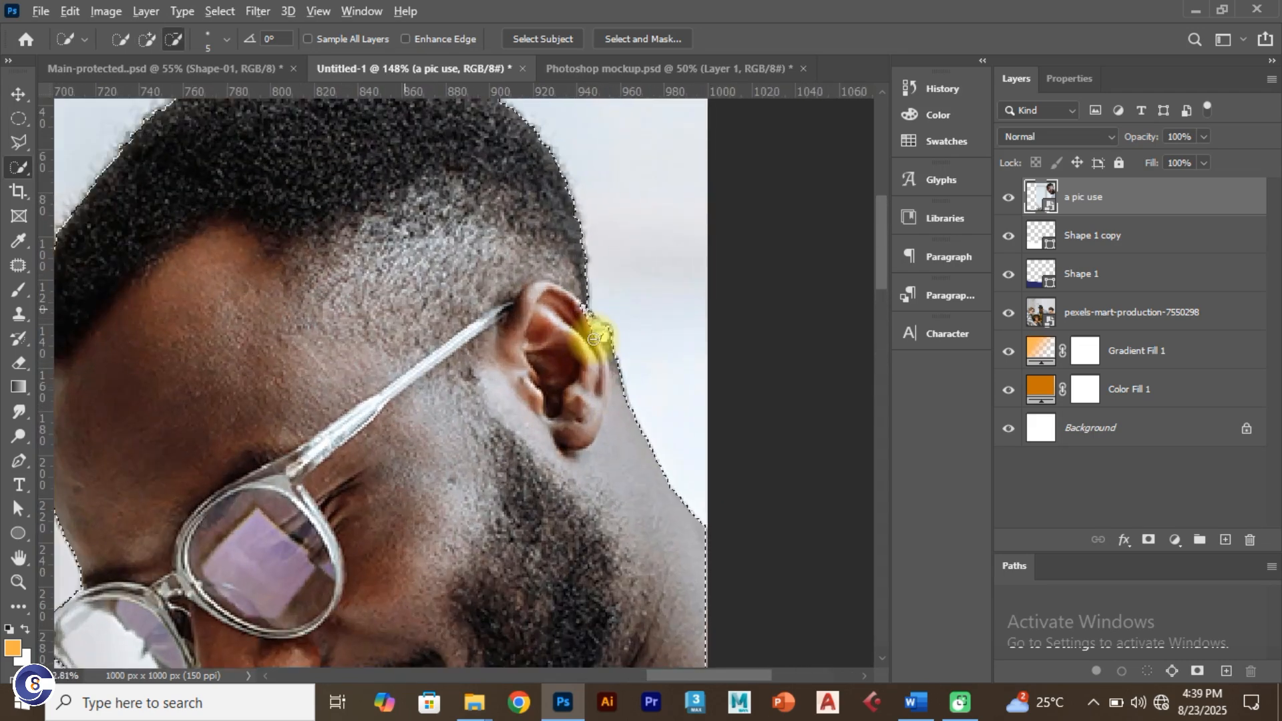
pyautogui.scroll(3, 593, 339)
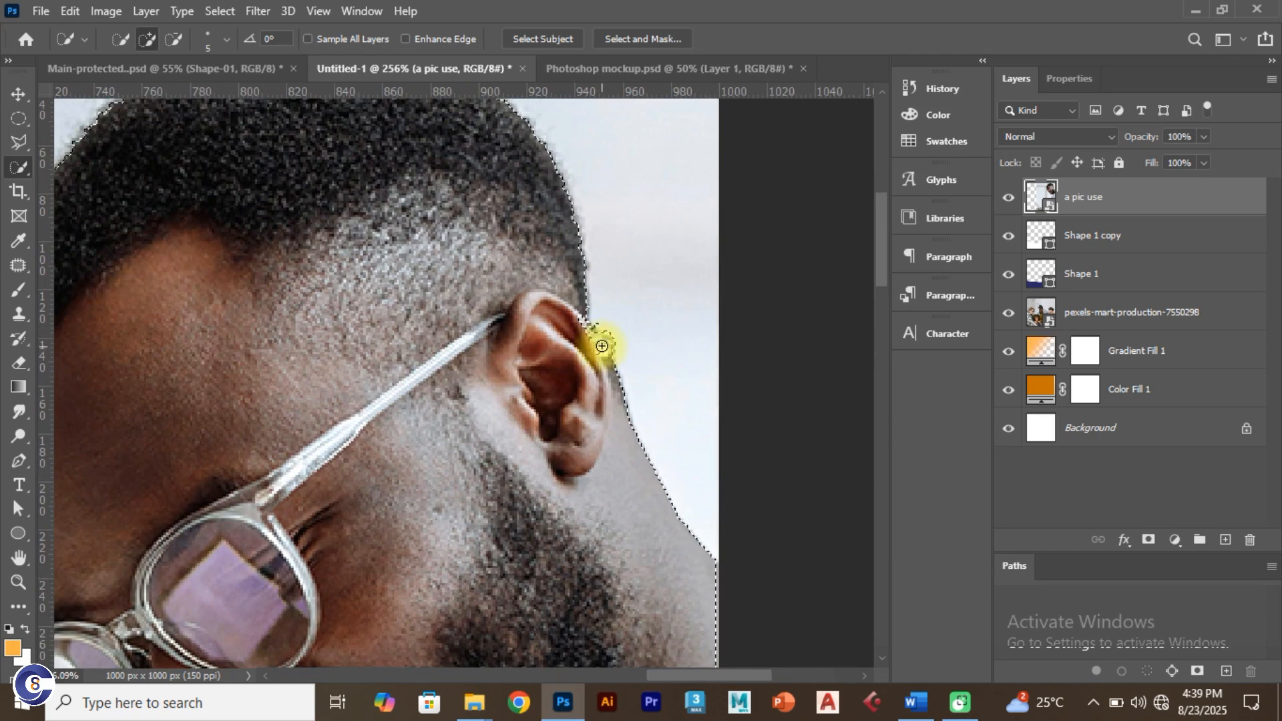
pyautogui.scroll(-1, 546, 438)
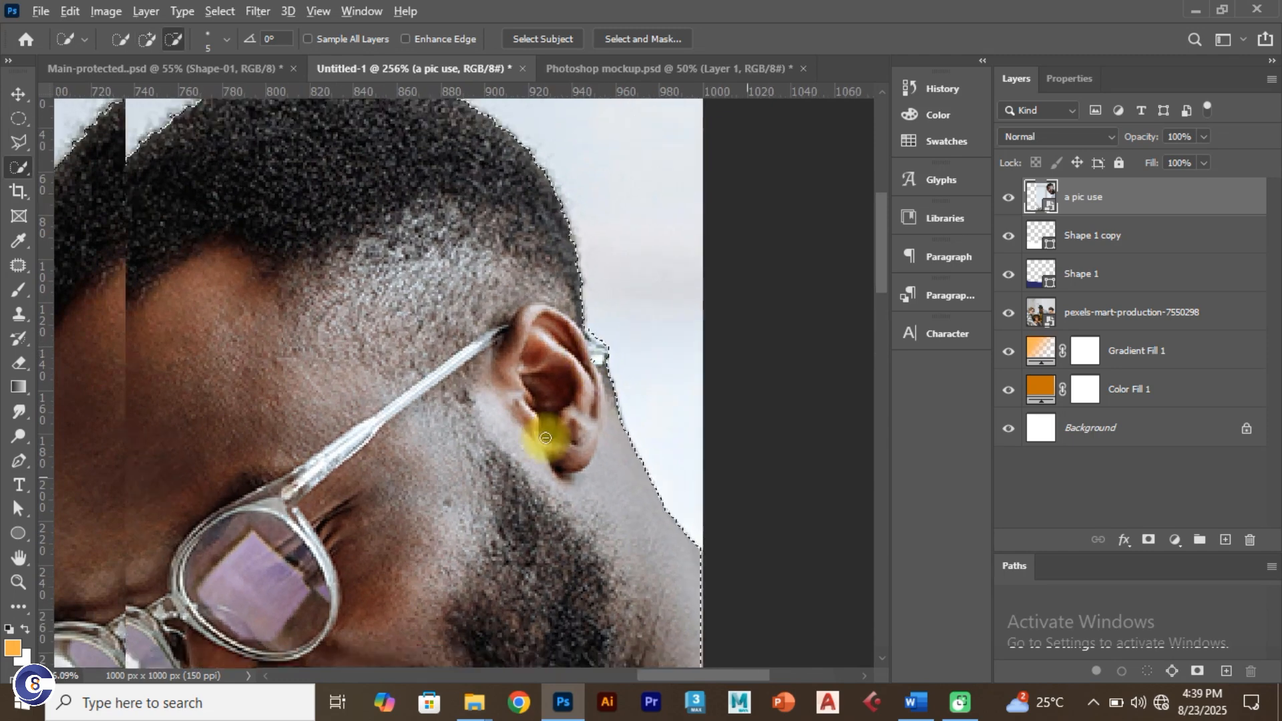
pyautogui.scroll(-4, 546, 437)
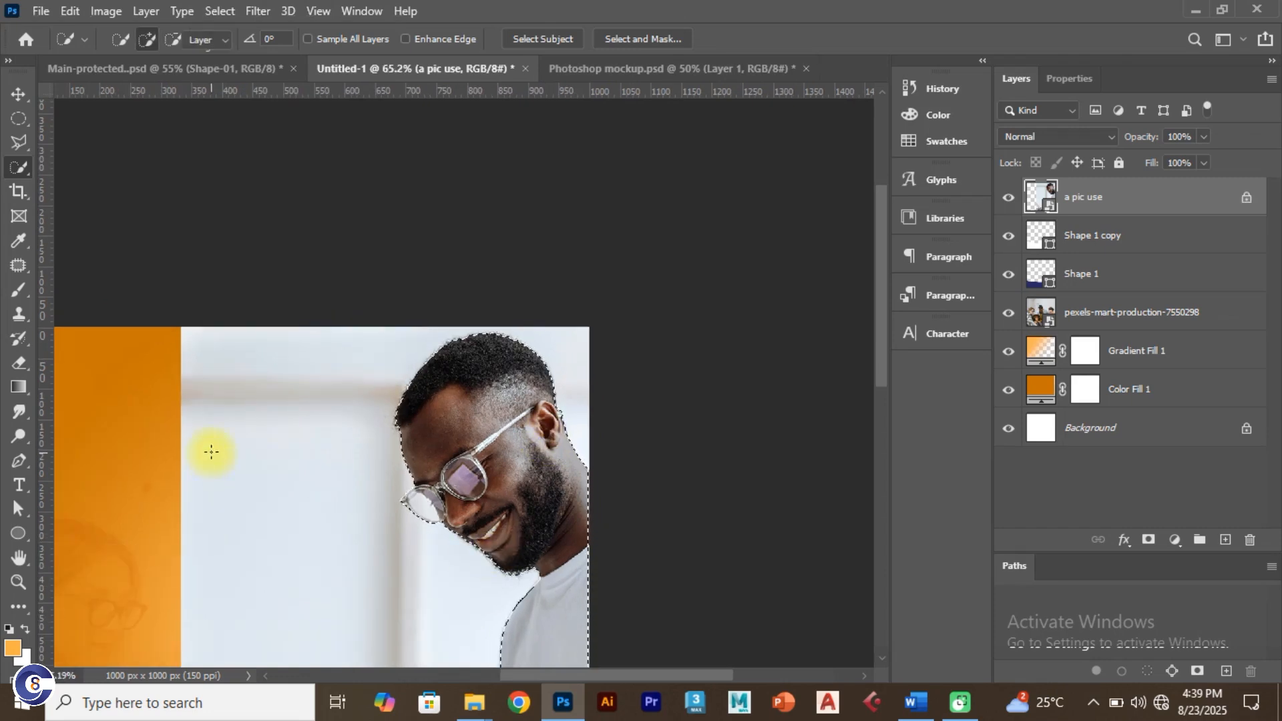
# Step: Remove background near the lower-left, then add the laptop's left edge down to the photo bottom
pyautogui.press('v')
pyautogui.hotkey('ctrl', '0')
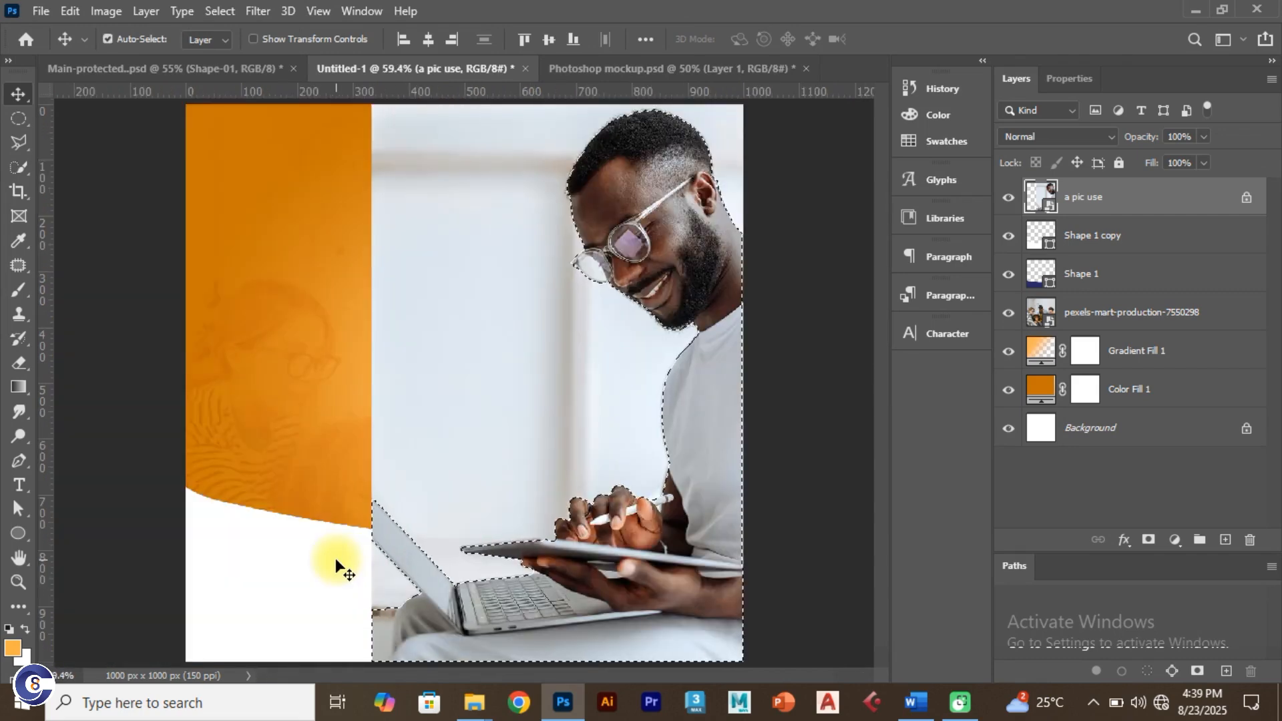
pyautogui.scroll(1, 389, 632)
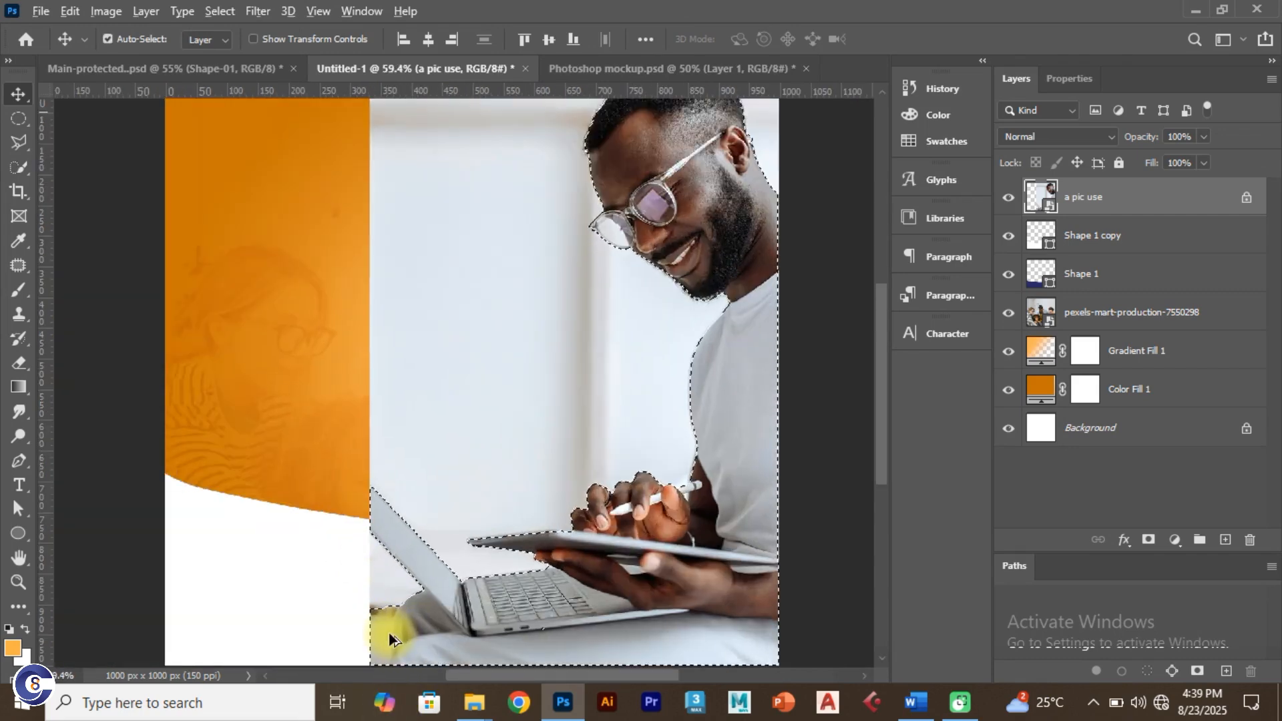
pyautogui.scroll(6, 389, 632)
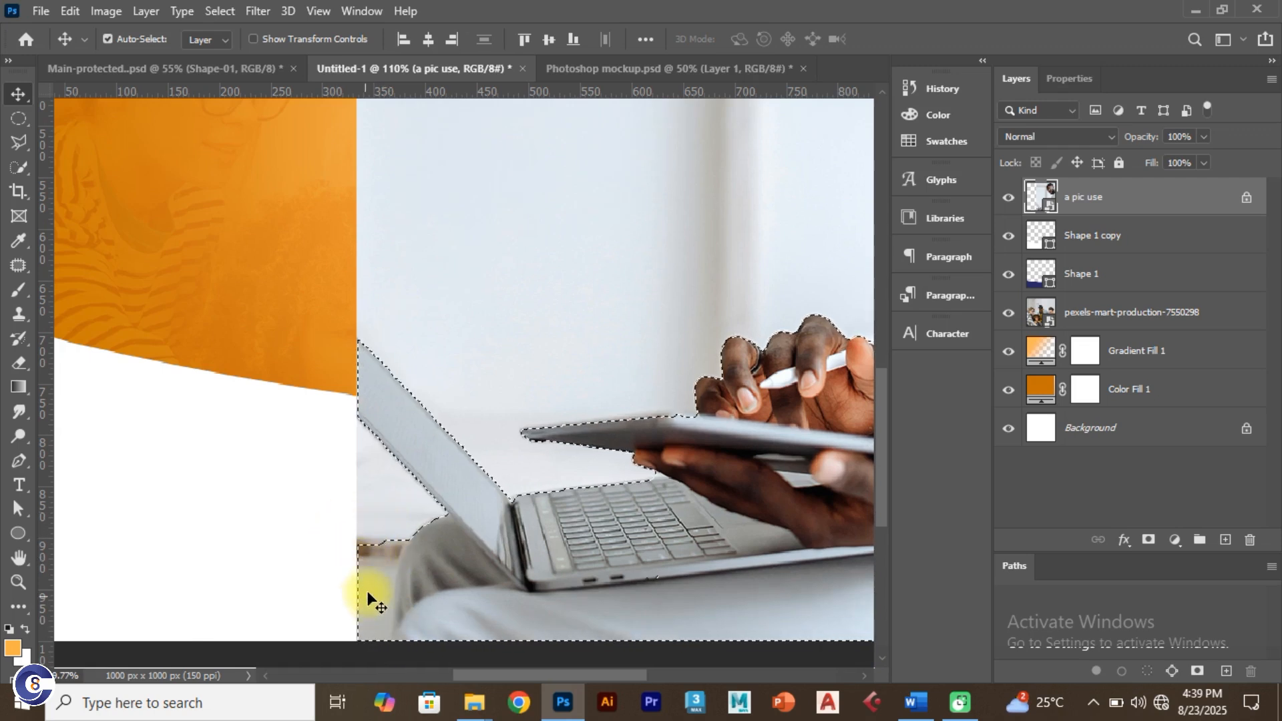
pyautogui.click(15, 171)
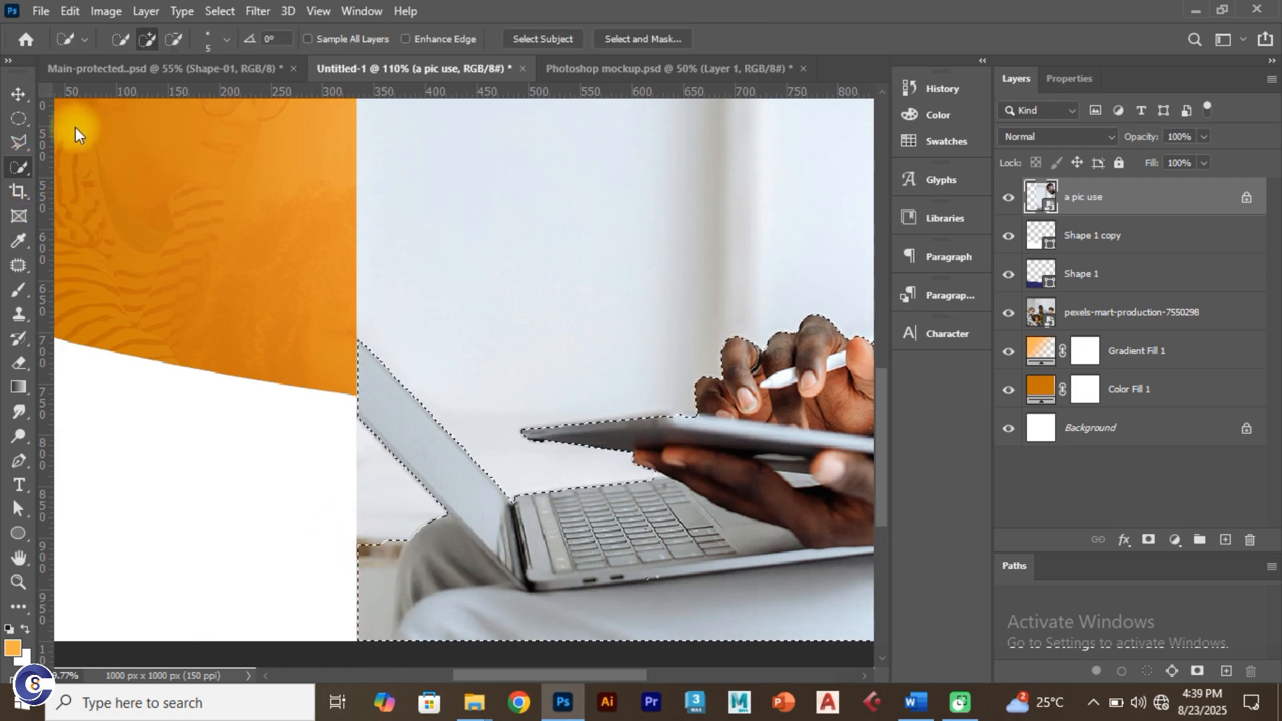
pyautogui.click(173, 39)
pyautogui.moveTo(415, 544)
pyautogui.mouseDown()
pyautogui.moveTo(374, 561)
pyautogui.moveTo(379, 579)
pyautogui.moveTo(381, 535)
pyautogui.moveTo(398, 552)
pyautogui.mouseUp()
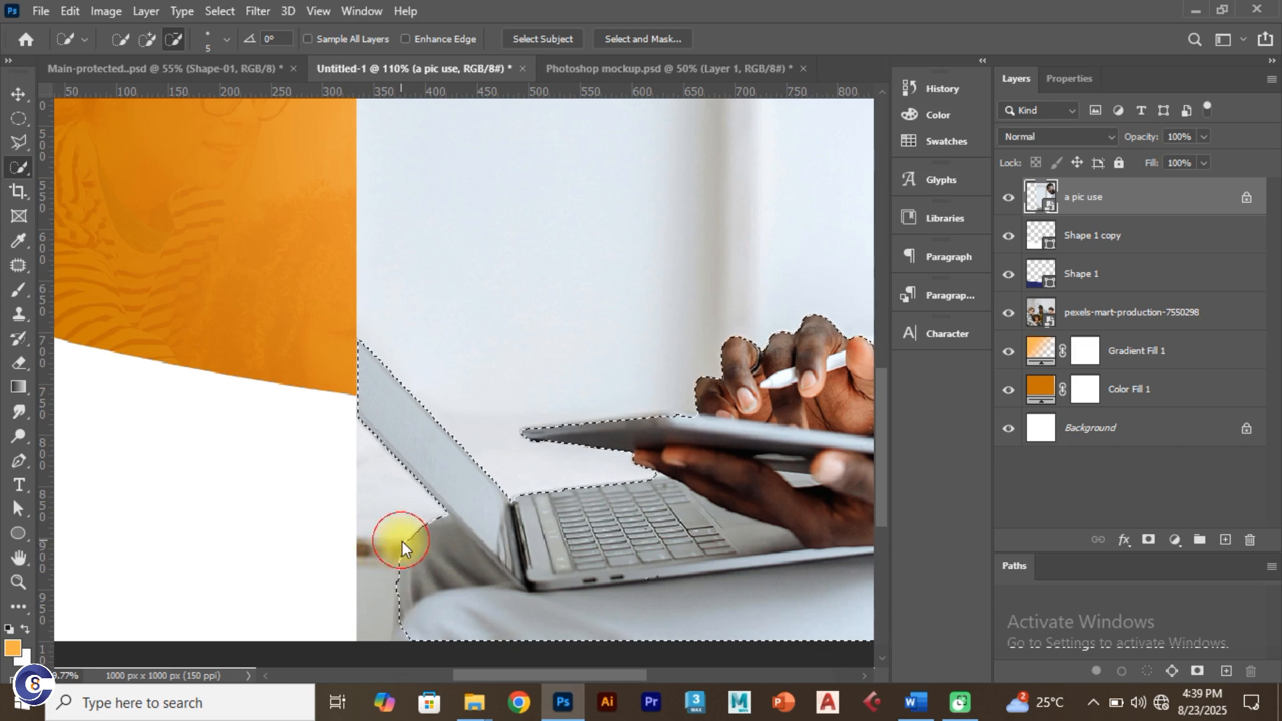
pyautogui.click(147, 39)
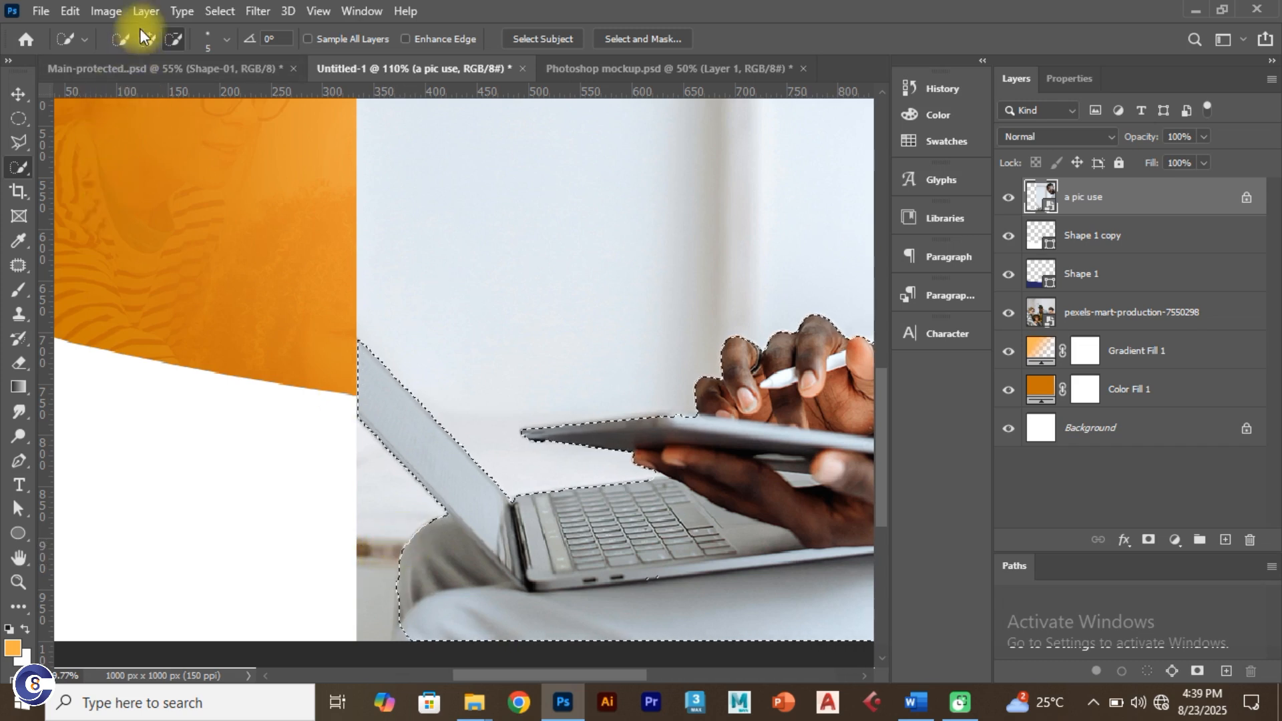
pyautogui.click(408, 639)
pyautogui.scroll(2, 408, 640)
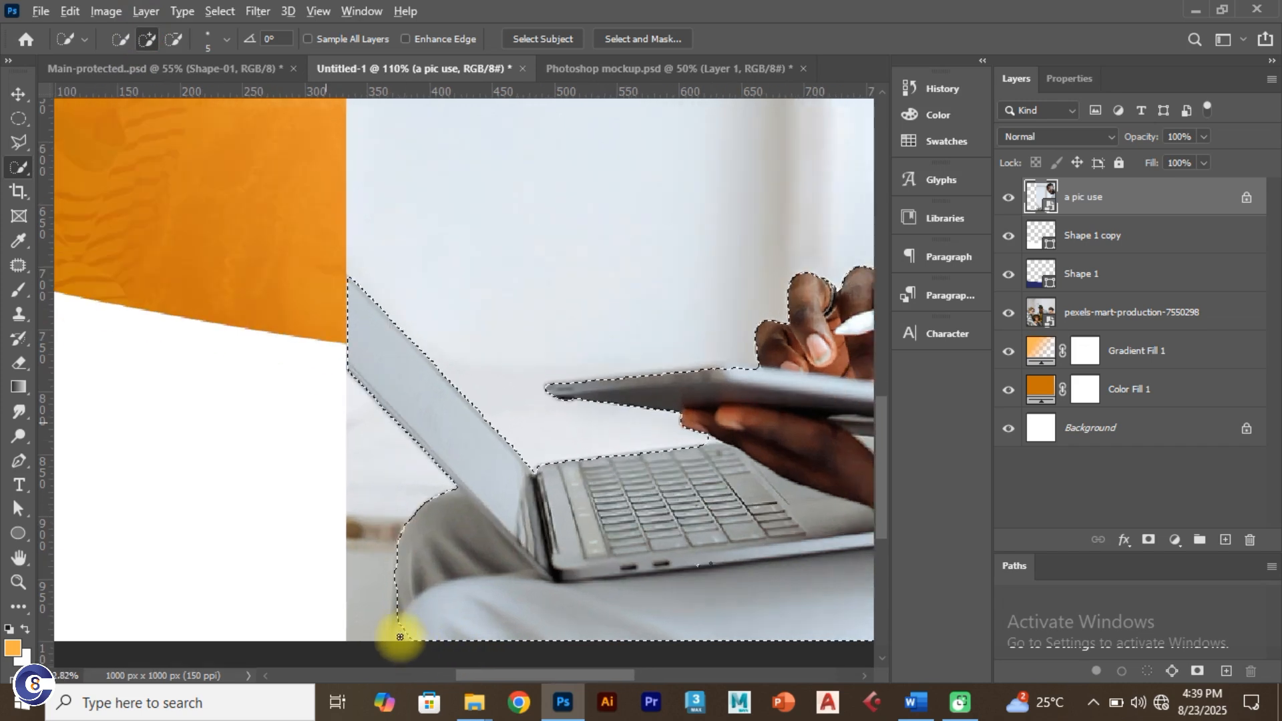
pyautogui.moveTo(400, 637); pyautogui.dragTo(399, 628)
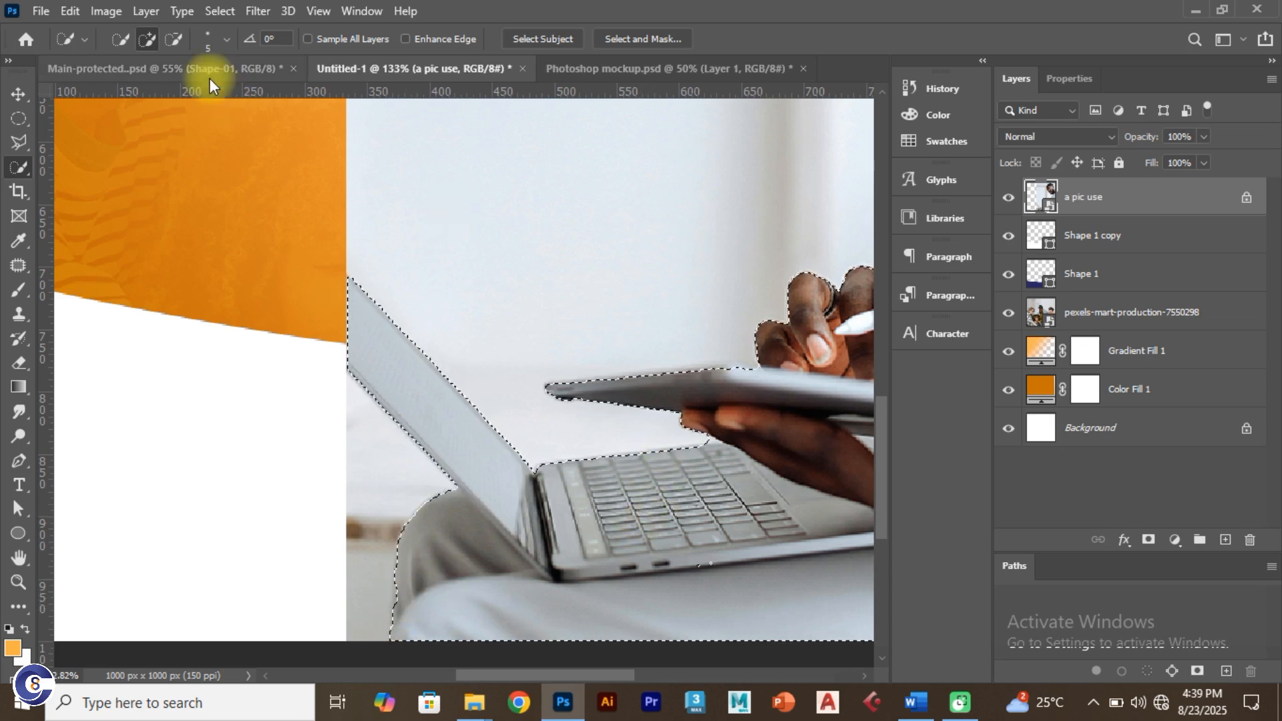
# Step: Try copying the selected man to a new layer, then undo to keep the selection
pyautogui.scroll(2, 711, 439)
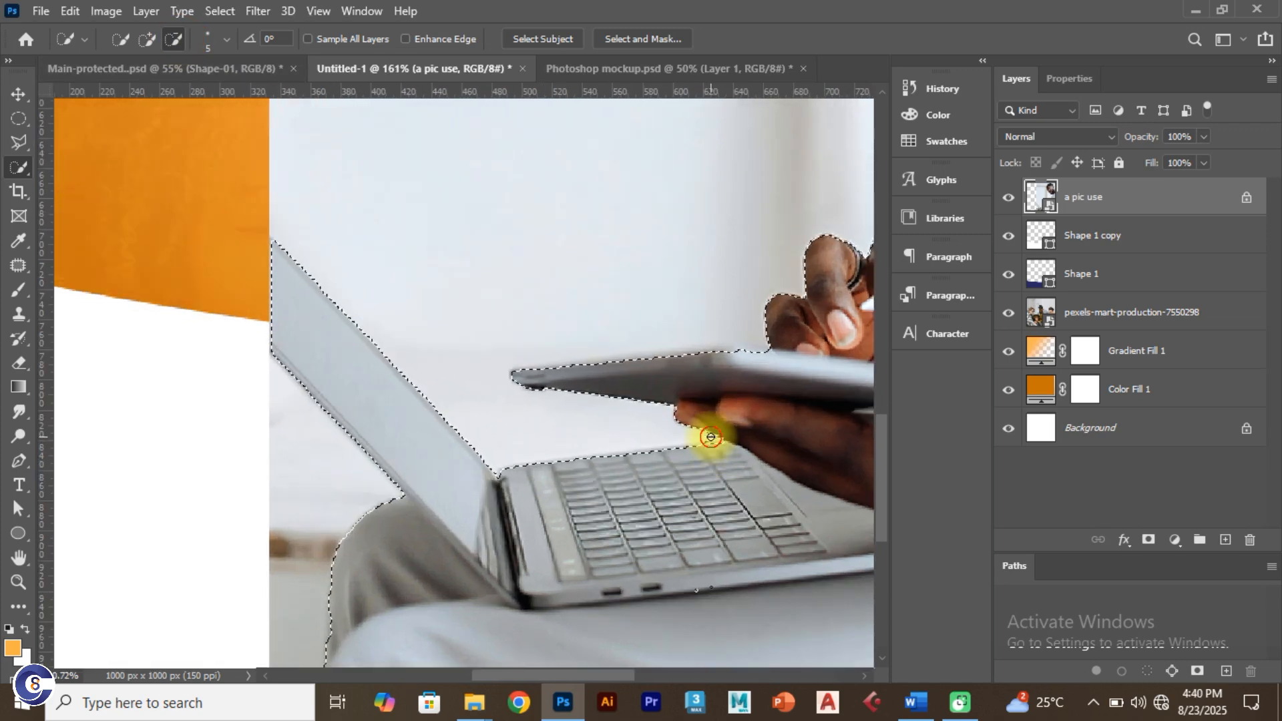
pyautogui.scroll(-1, 752, 467)
pyautogui.scroll(-2, 752, 466)
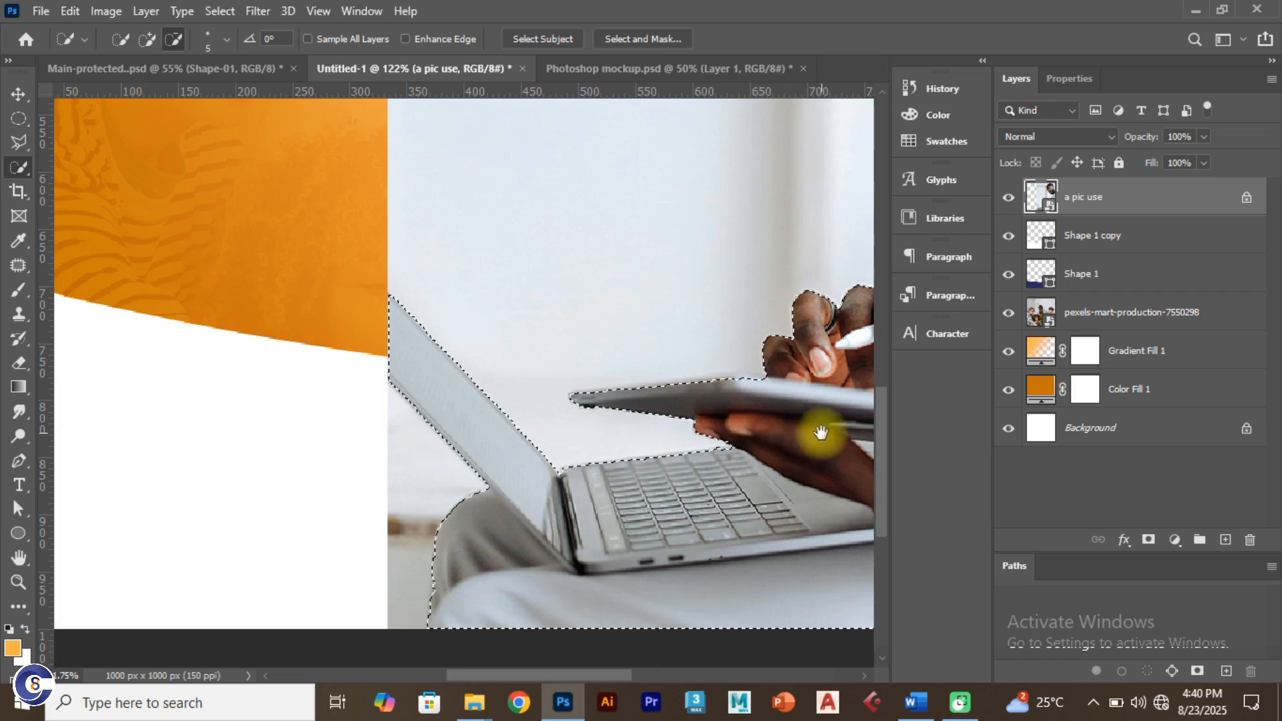
pyautogui.scroll(-4, 819, 444)
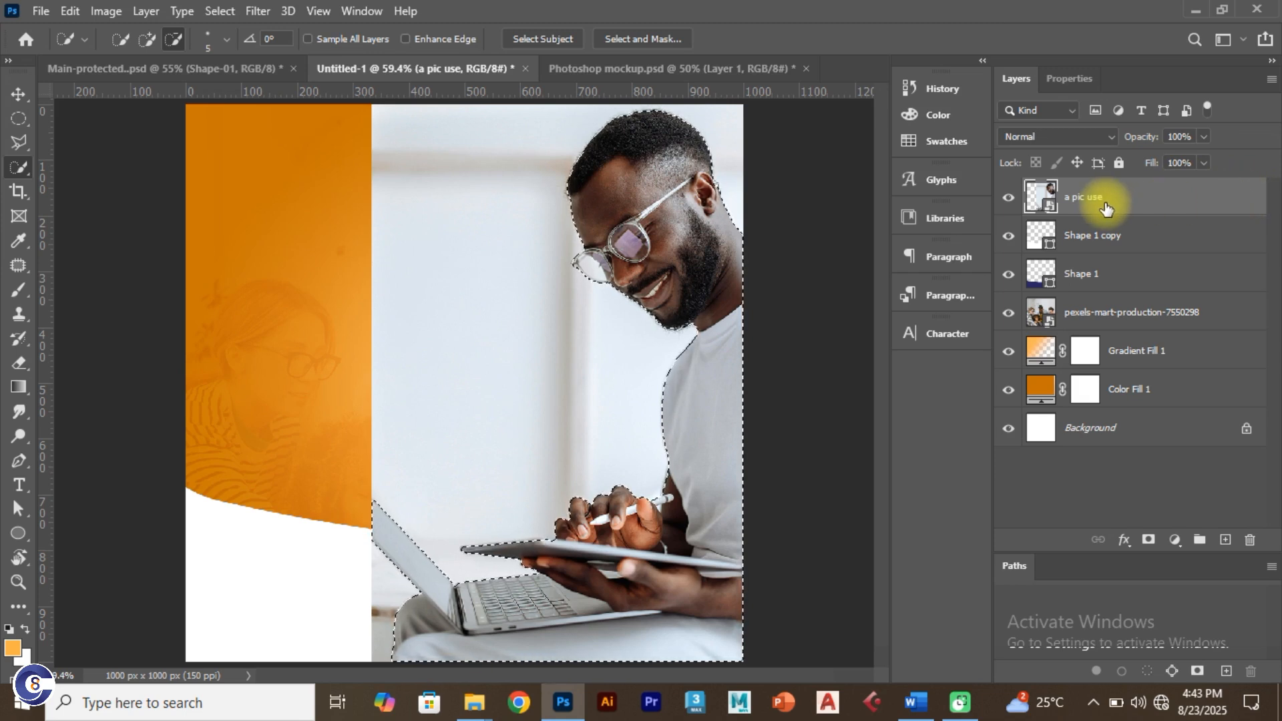
pyautogui.hotkey('ctrl', 'j')
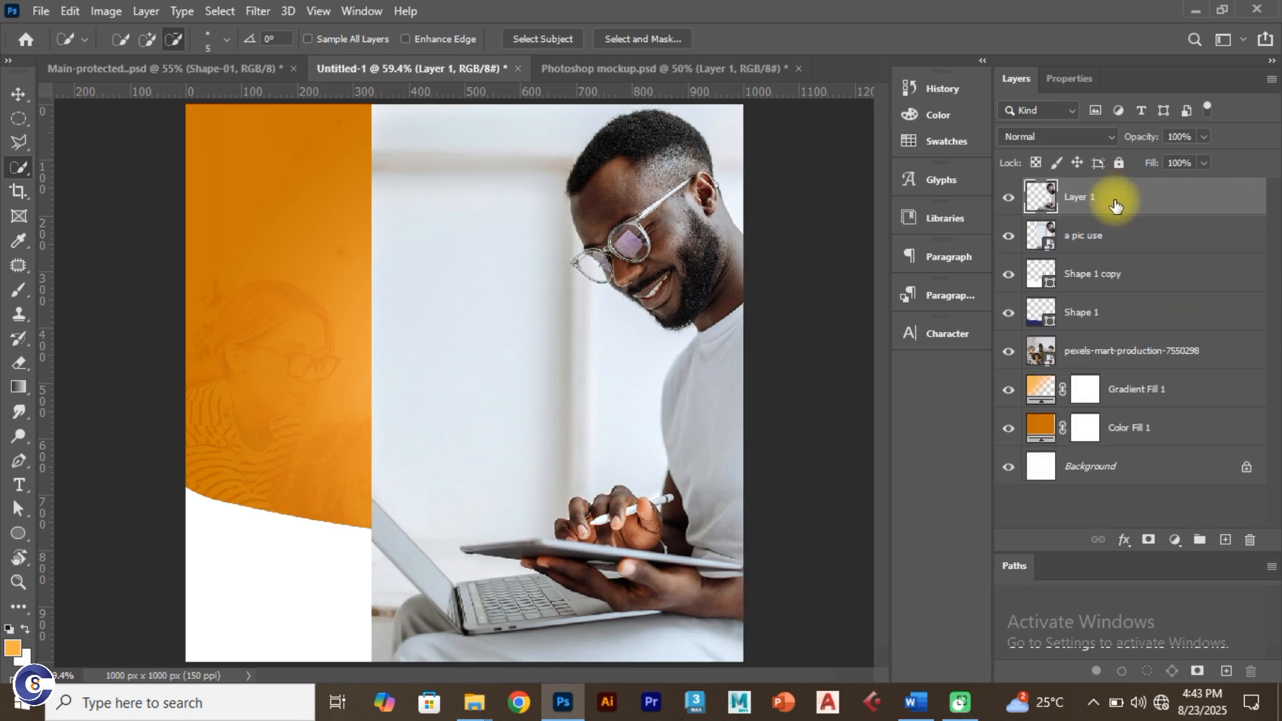
pyautogui.hotkey('ctrl', 'z')
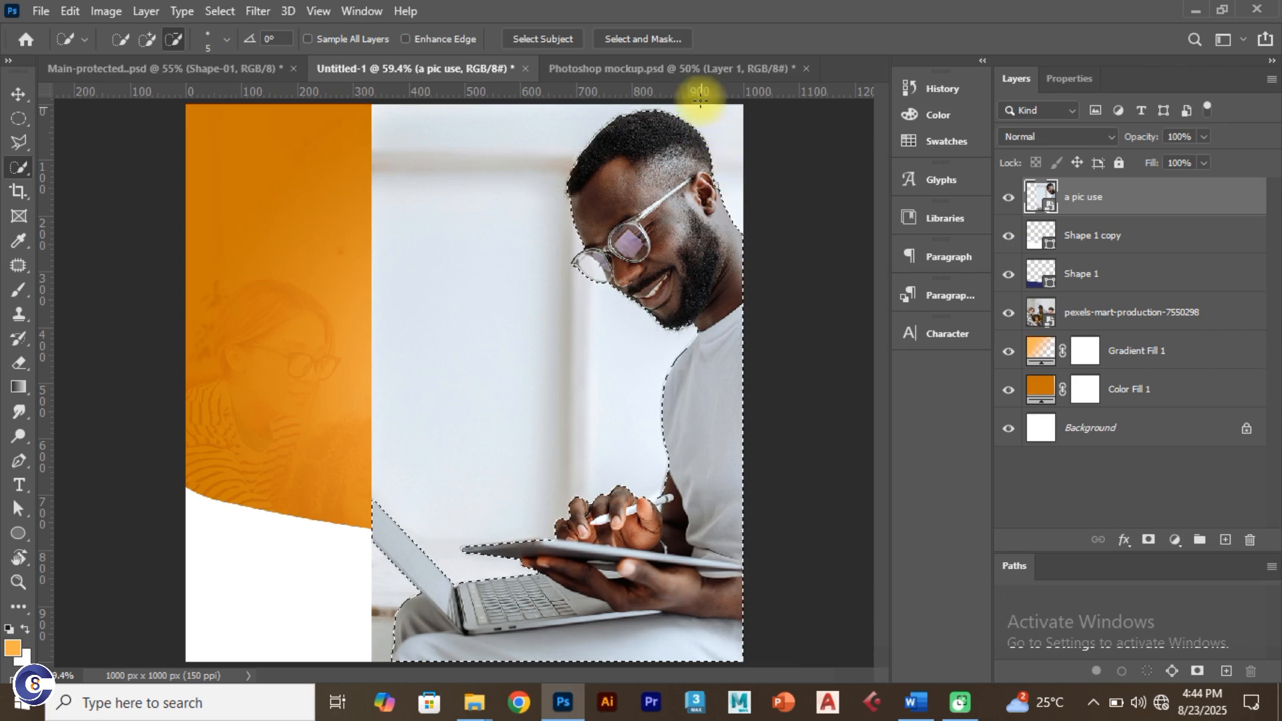
# Step: Open Select and Mask in Black & White view and brush away the grey fringe under the chin
pyautogui.click(649, 41)
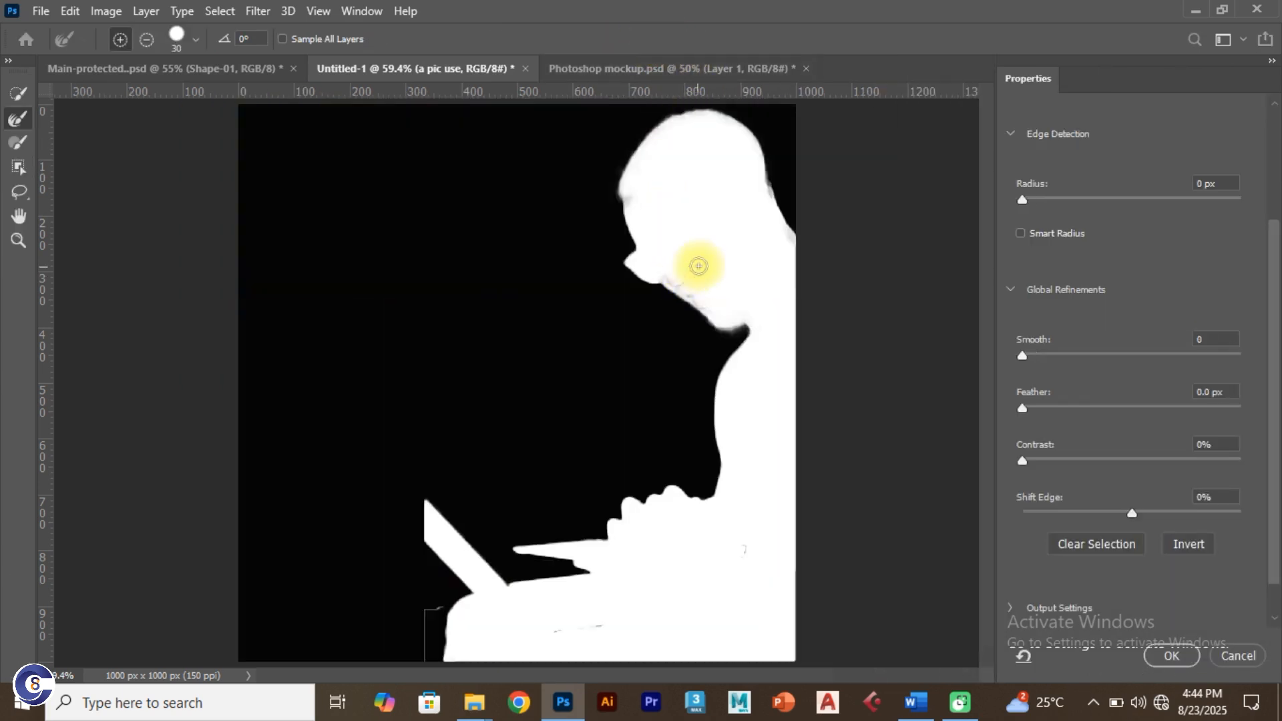
pyautogui.scroll(3, 1144, 154)
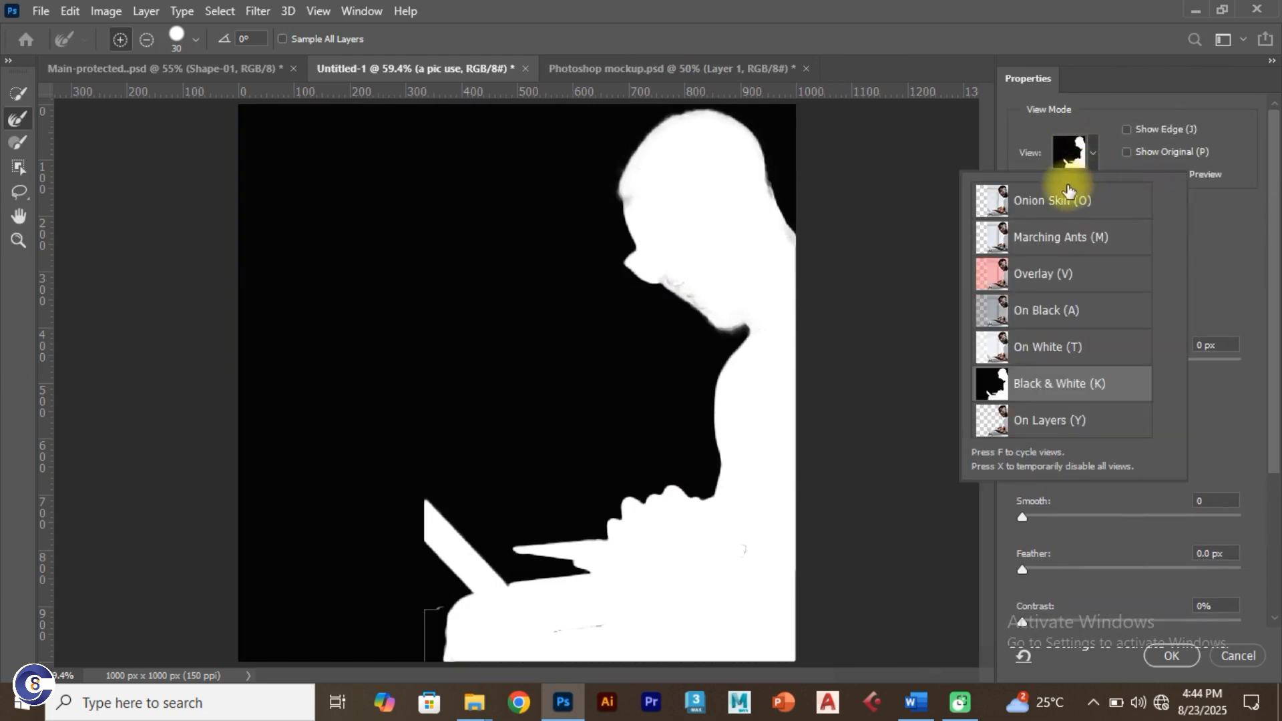
pyautogui.click(1098, 187)
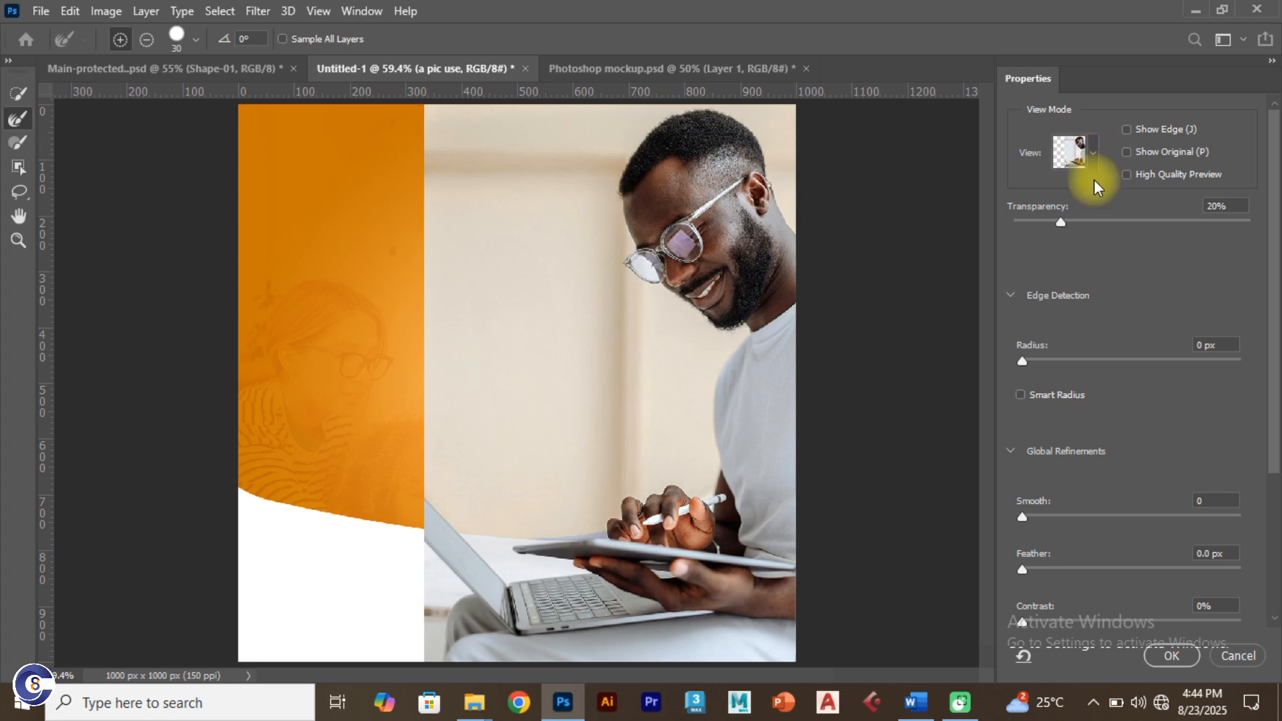
pyautogui.click(1094, 153)
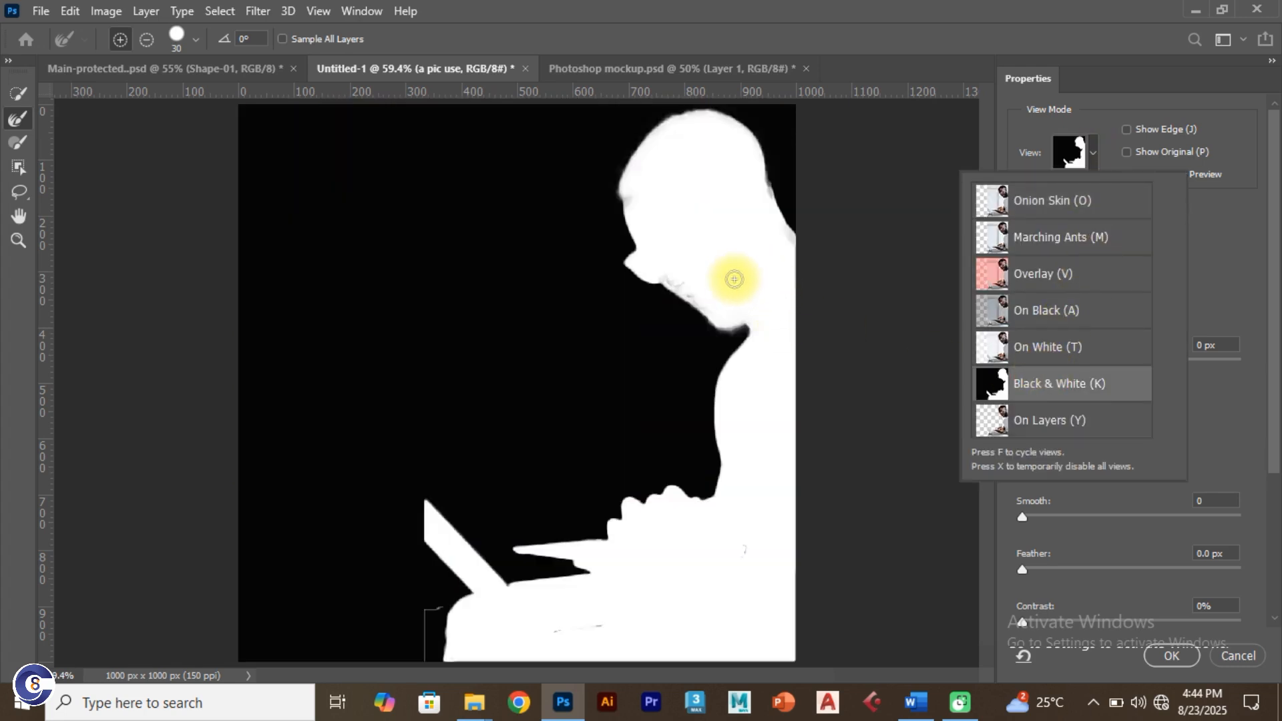
pyautogui.click(18, 118)
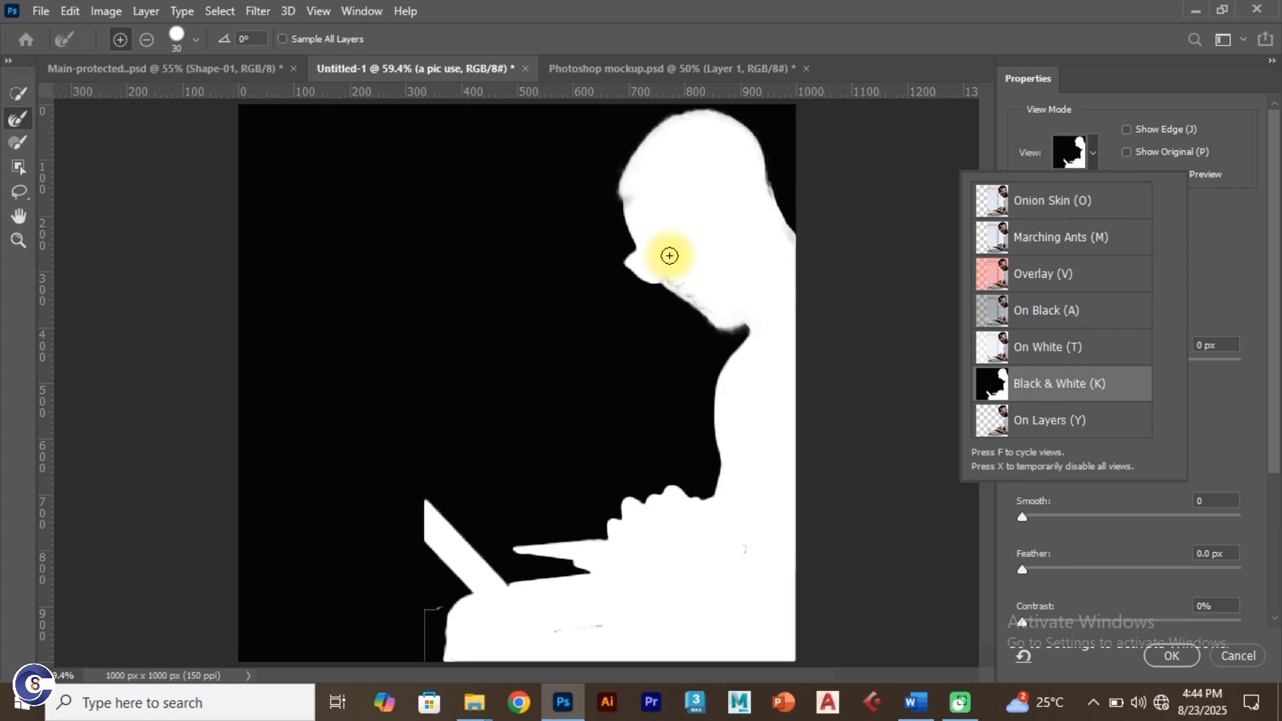
pyautogui.scroll(2, 721, 286)
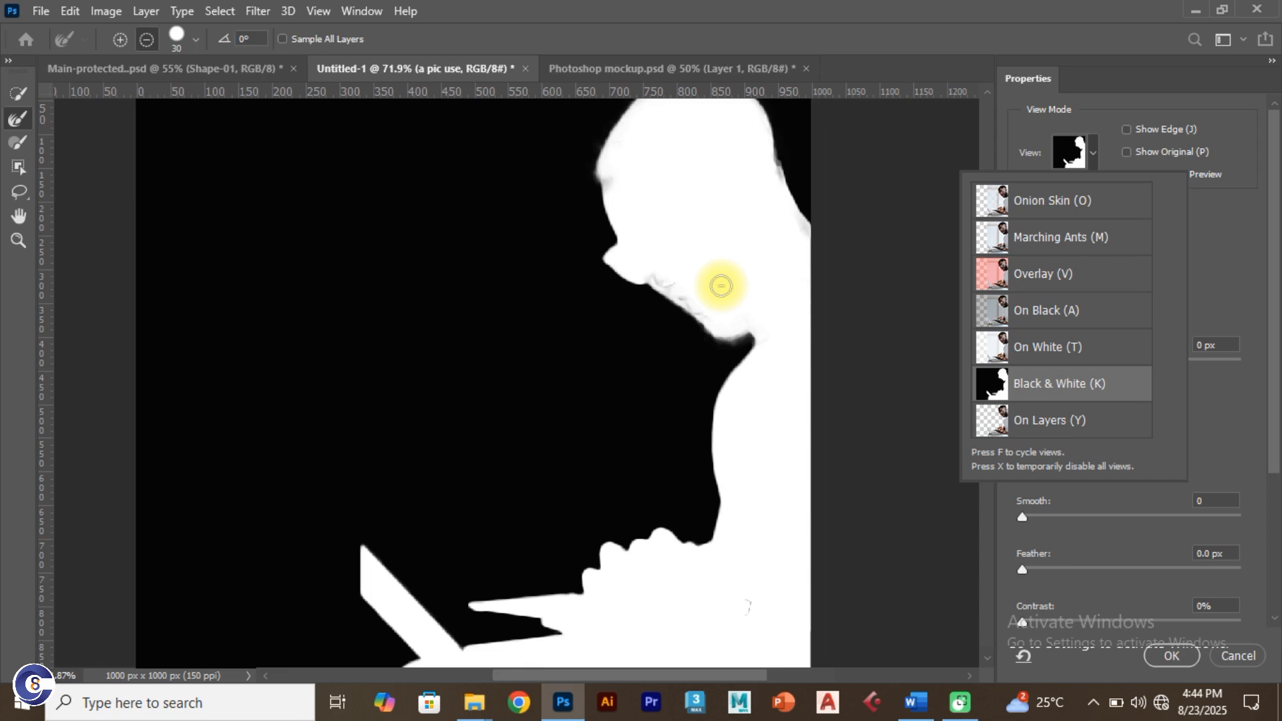
pyautogui.scroll(2, 721, 286)
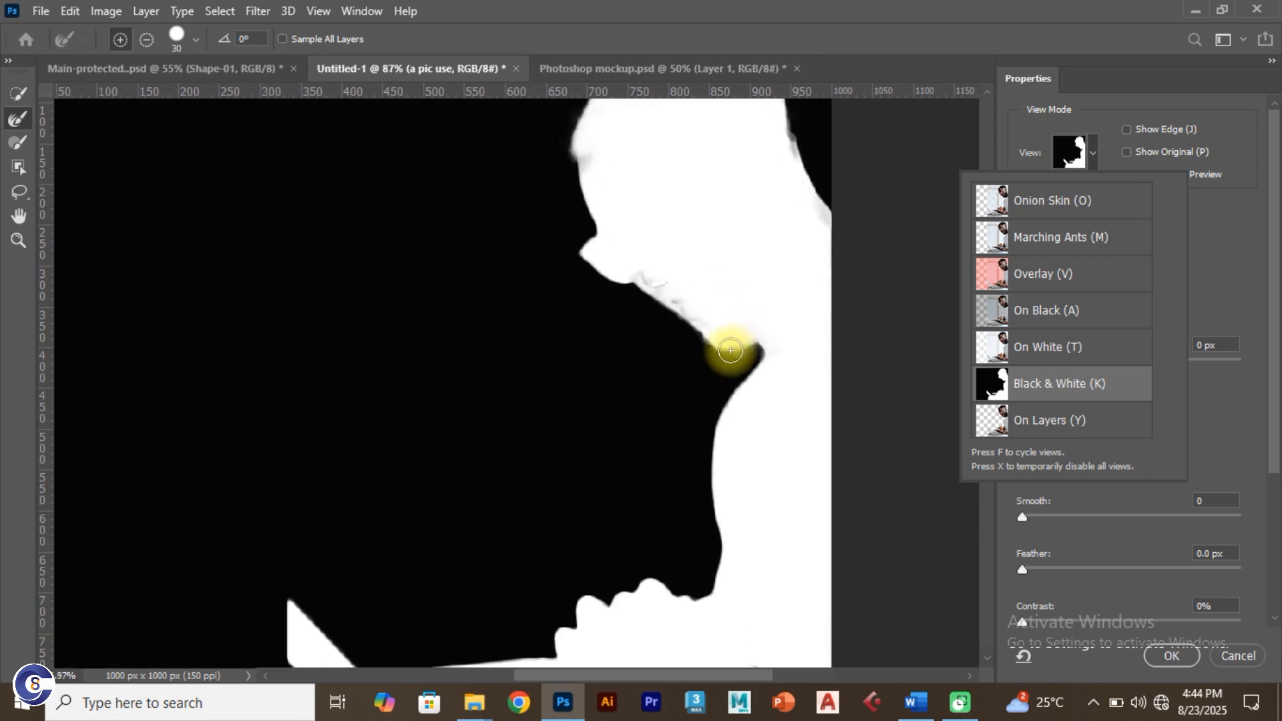
pyautogui.click(749, 315)
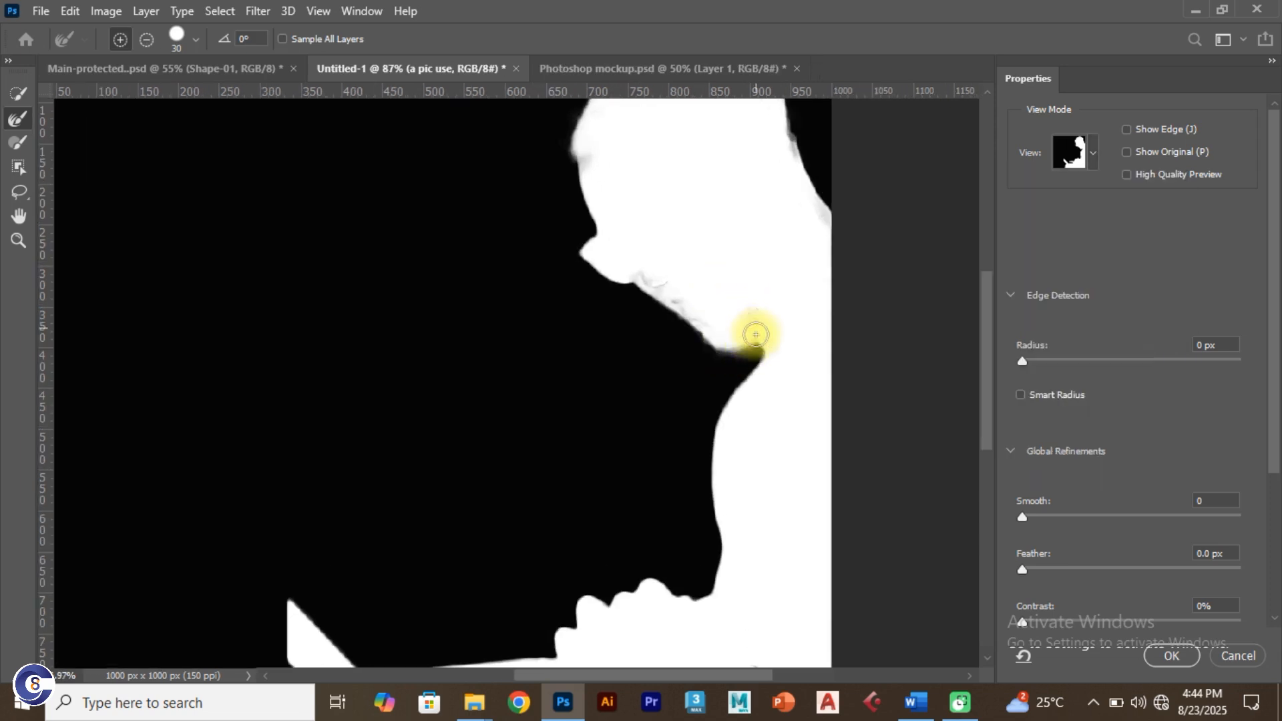
pyautogui.moveTo(746, 352)
pyautogui.mouseDown()
pyautogui.moveTo(716, 347)
pyautogui.moveTo(724, 297)
pyautogui.moveTo(734, 349)
pyautogui.mouseUp()
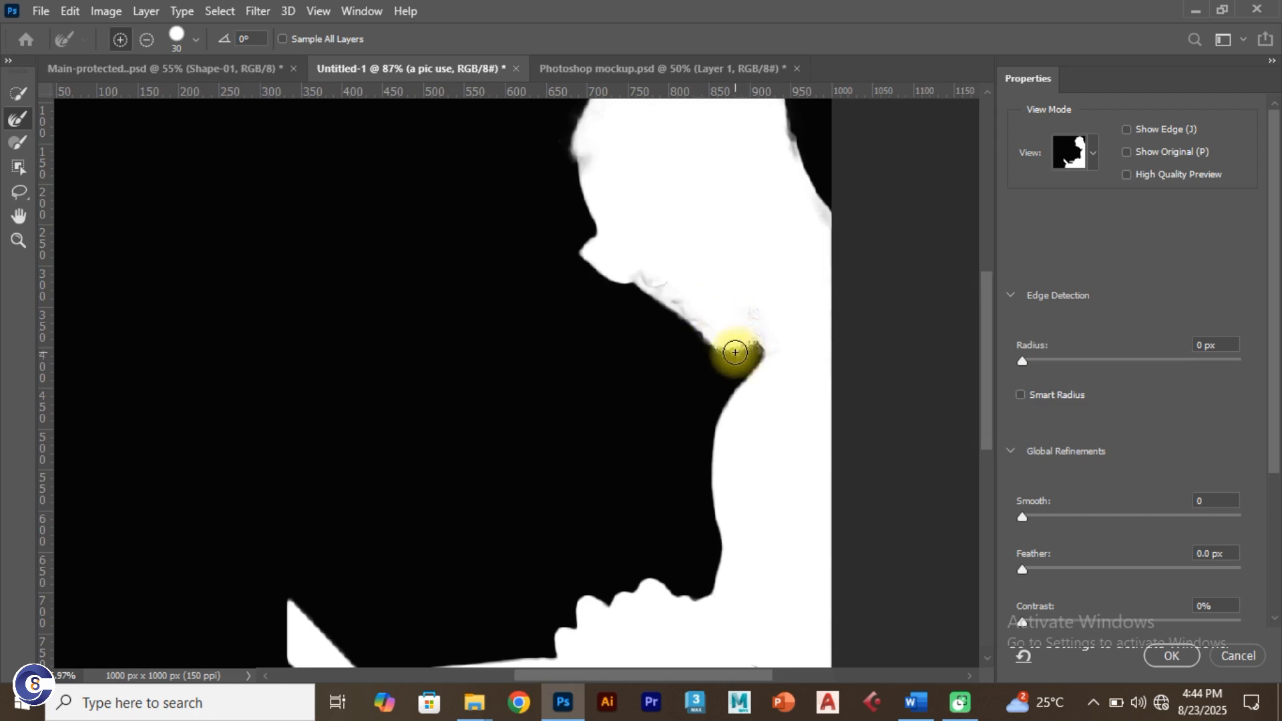
# Step: Refine the forehead hairline with the Refine Edge Brush, check it over the photo, and apply
pyautogui.scroll(4, 736, 356)
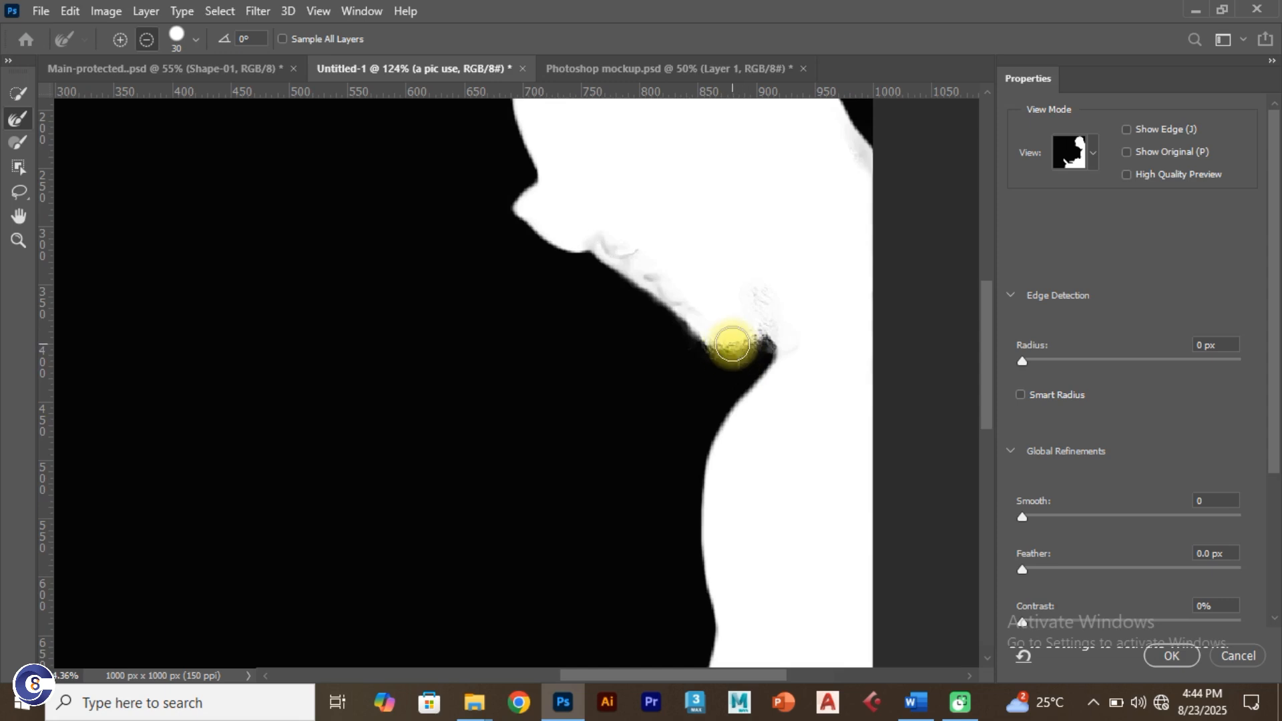
pyautogui.scroll(-1, 731, 351)
pyautogui.moveTo(696, 226); pyautogui.dragTo(632, 381)
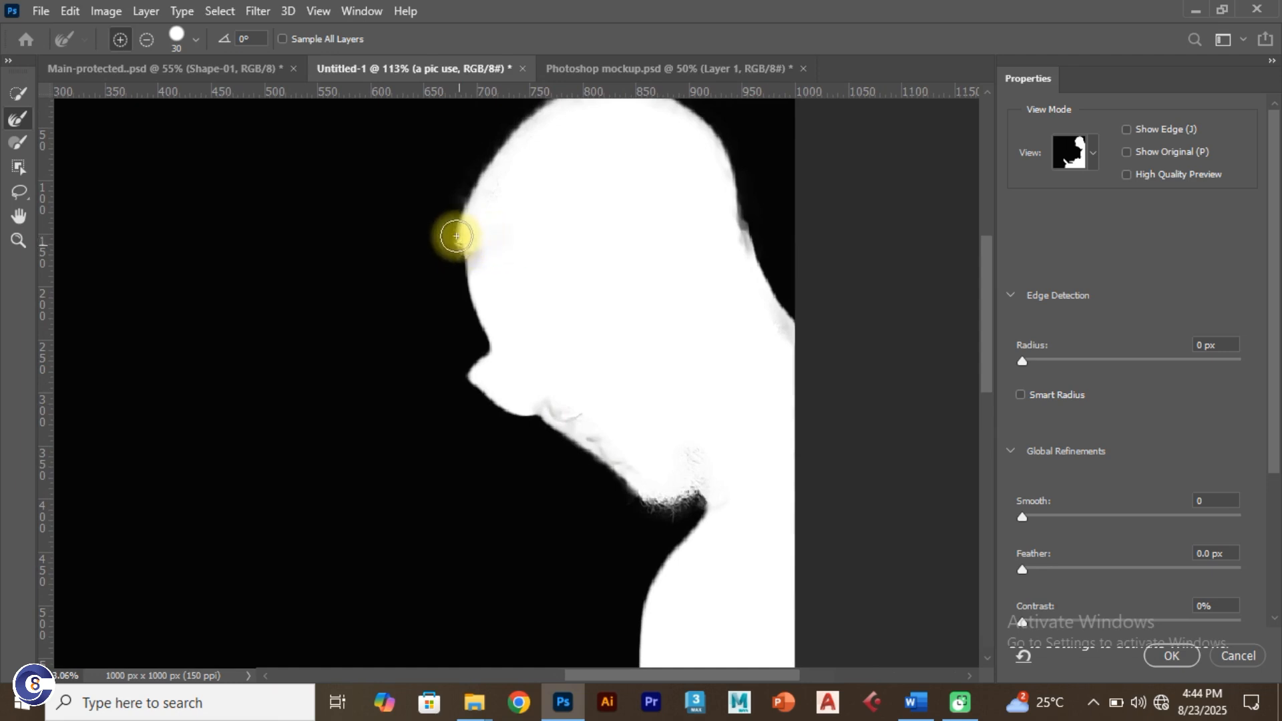
pyautogui.moveTo(465, 207); pyautogui.dragTo(492, 226)
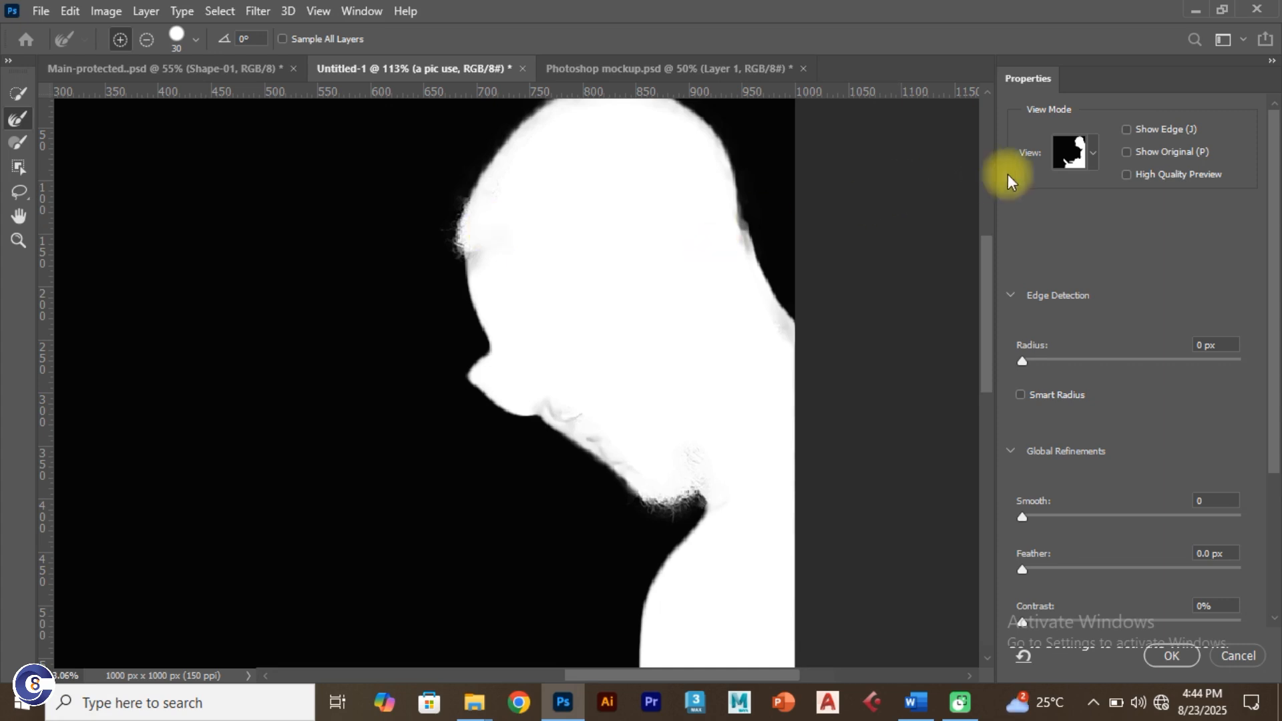
pyautogui.click(1091, 159)
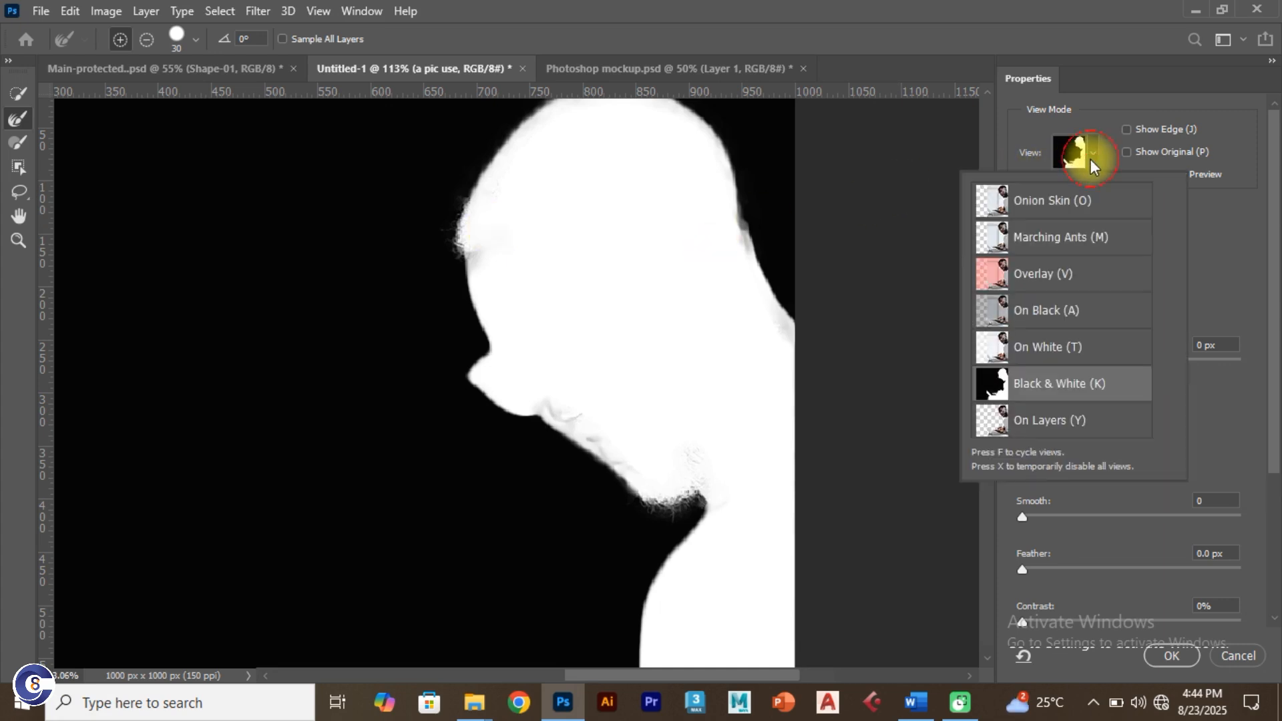
pyautogui.click(1068, 213)
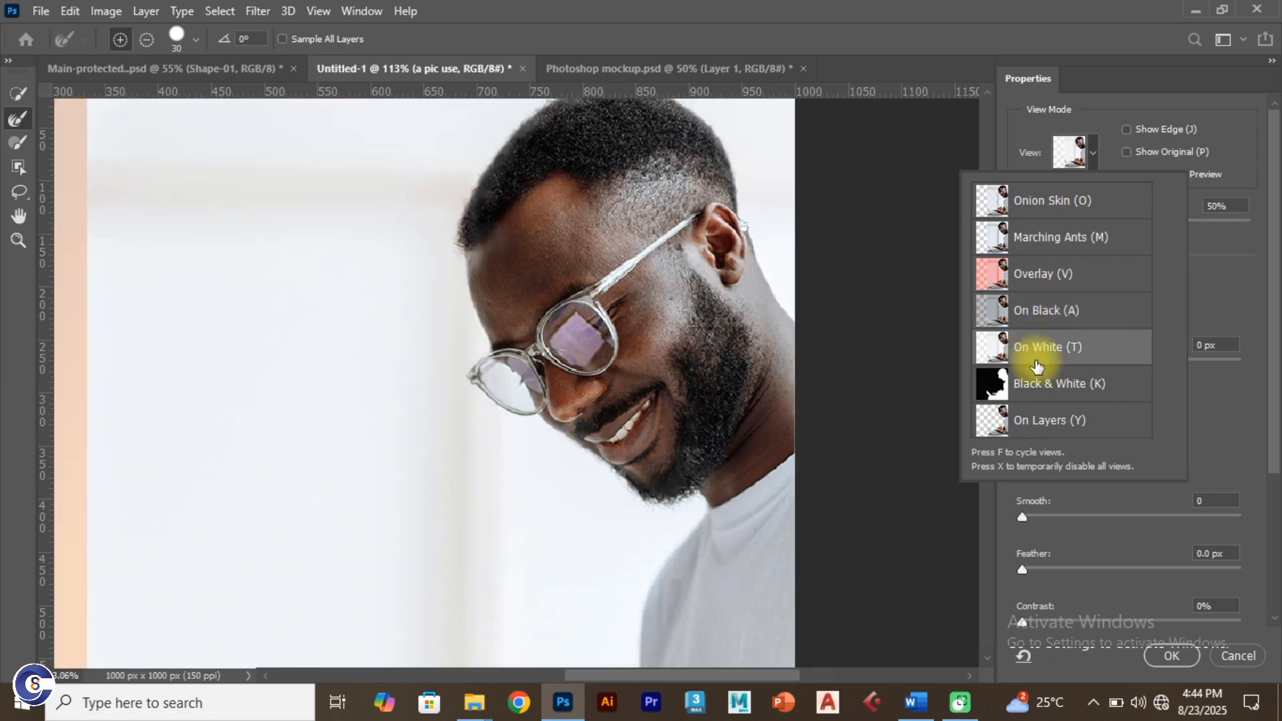
pyautogui.click(1022, 382)
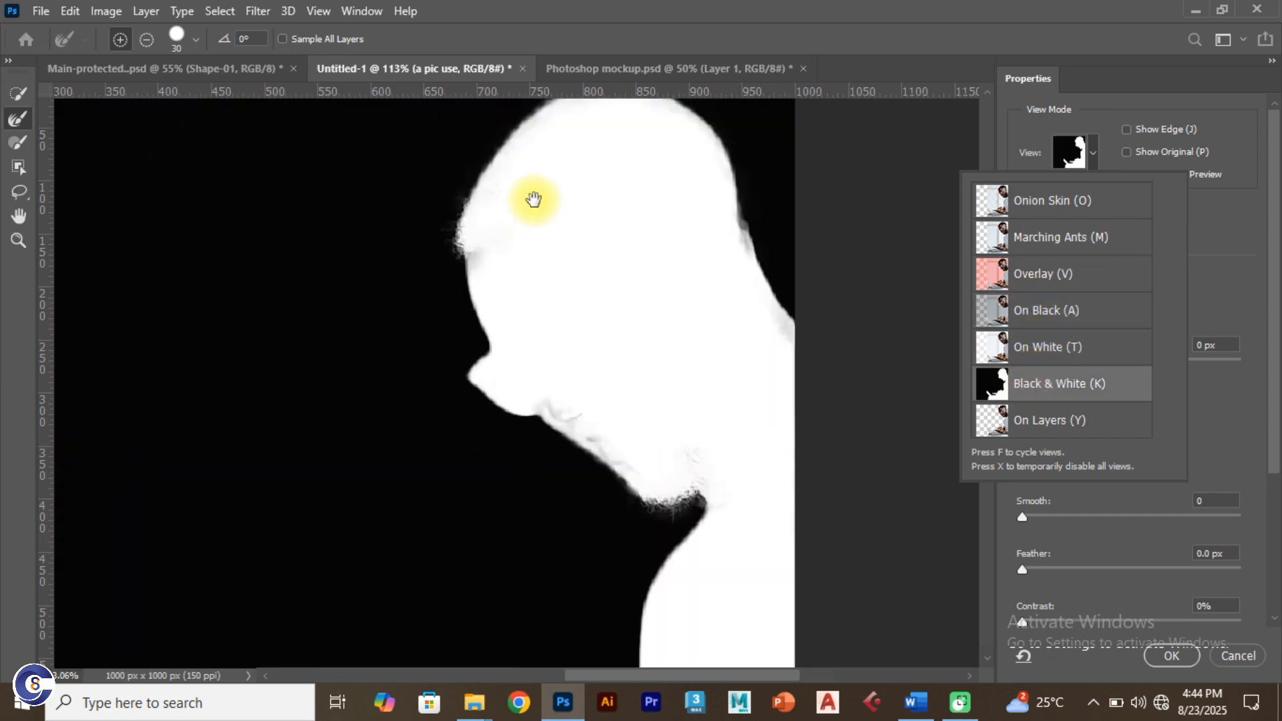
pyautogui.moveTo(534, 199)
pyautogui.mouseDown()
pyautogui.moveTo(500, 286)
pyautogui.moveTo(468, 297)
pyautogui.moveTo(449, 261)
pyautogui.moveTo(463, 240)
pyautogui.moveTo(500, 252)
pyautogui.moveTo(474, 222)
pyautogui.moveTo(491, 200)
pyautogui.moveTo(573, 173)
pyautogui.moveTo(590, 200)
pyautogui.moveTo(581, 189)
pyautogui.moveTo(593, 177)
pyautogui.moveTo(619, 176)
pyautogui.moveTo(693, 239)
pyautogui.moveTo(736, 365)
pyautogui.moveTo(769, 415)
pyautogui.moveTo(702, 367)
pyautogui.mouseUp()
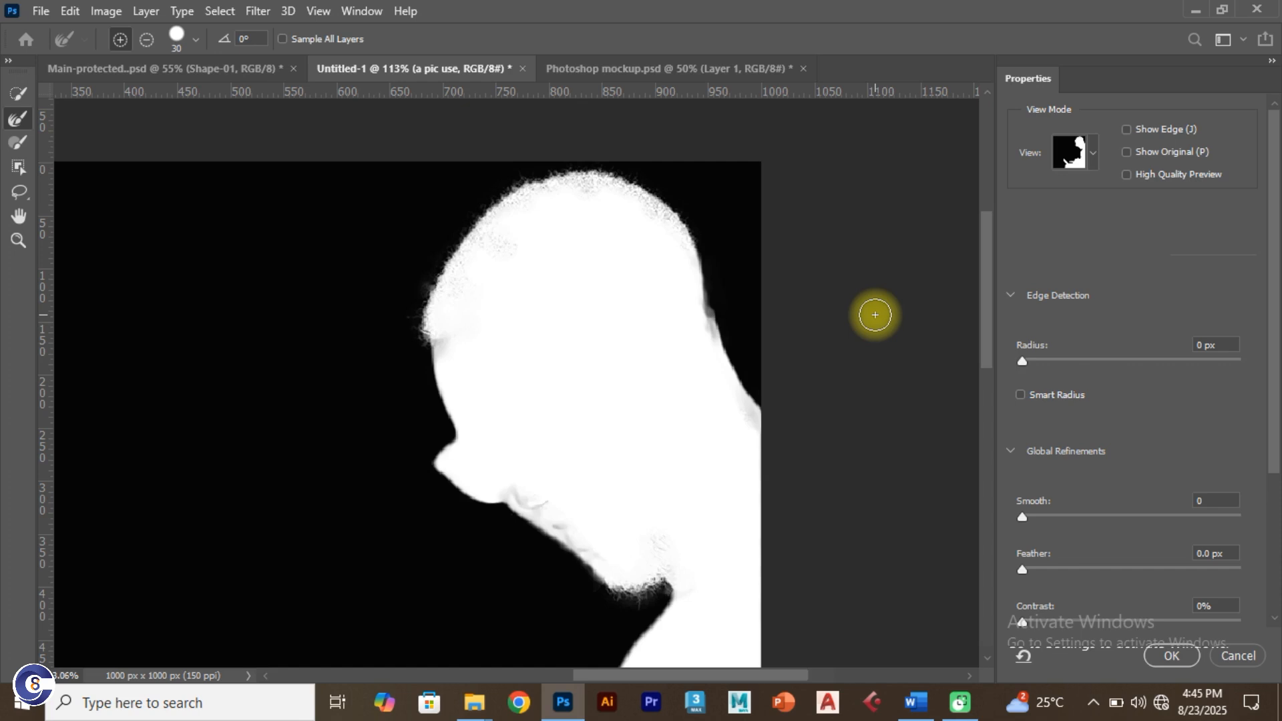
pyautogui.press('Return')
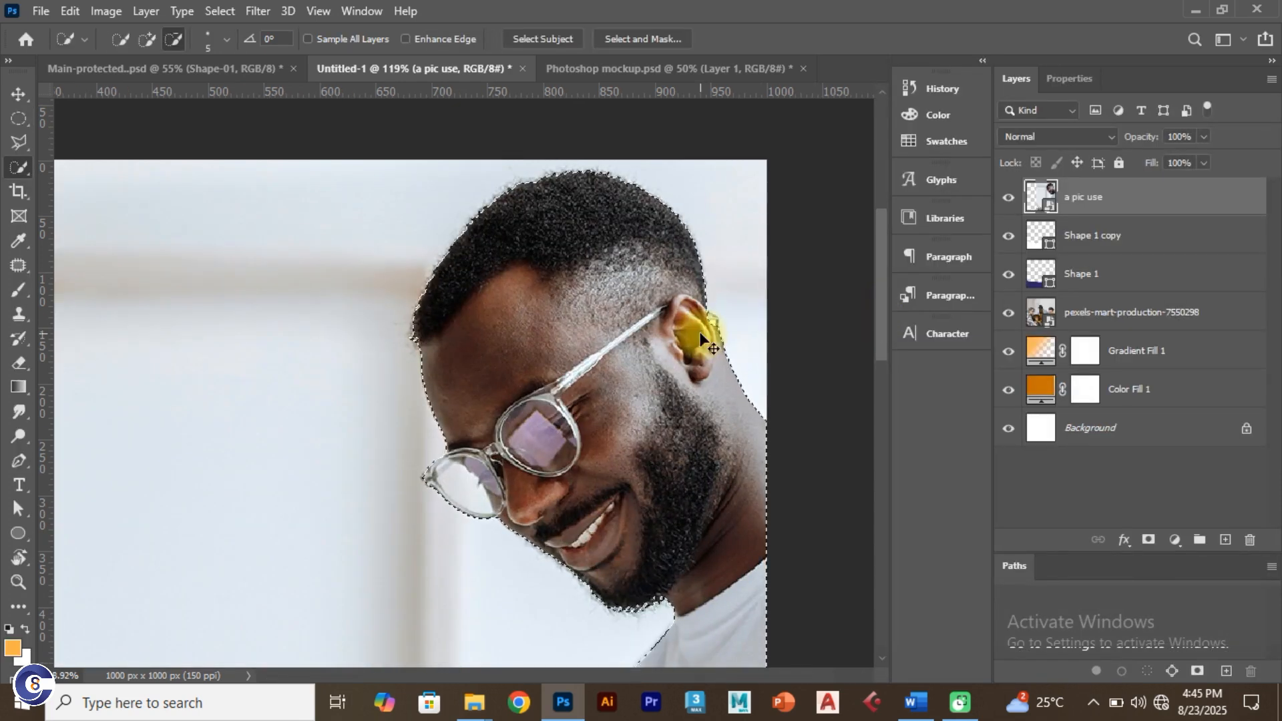
# Step: Fit the flyer in the window and add a layer mask that cuts out the man
pyautogui.hotkey('ctrl', '0')
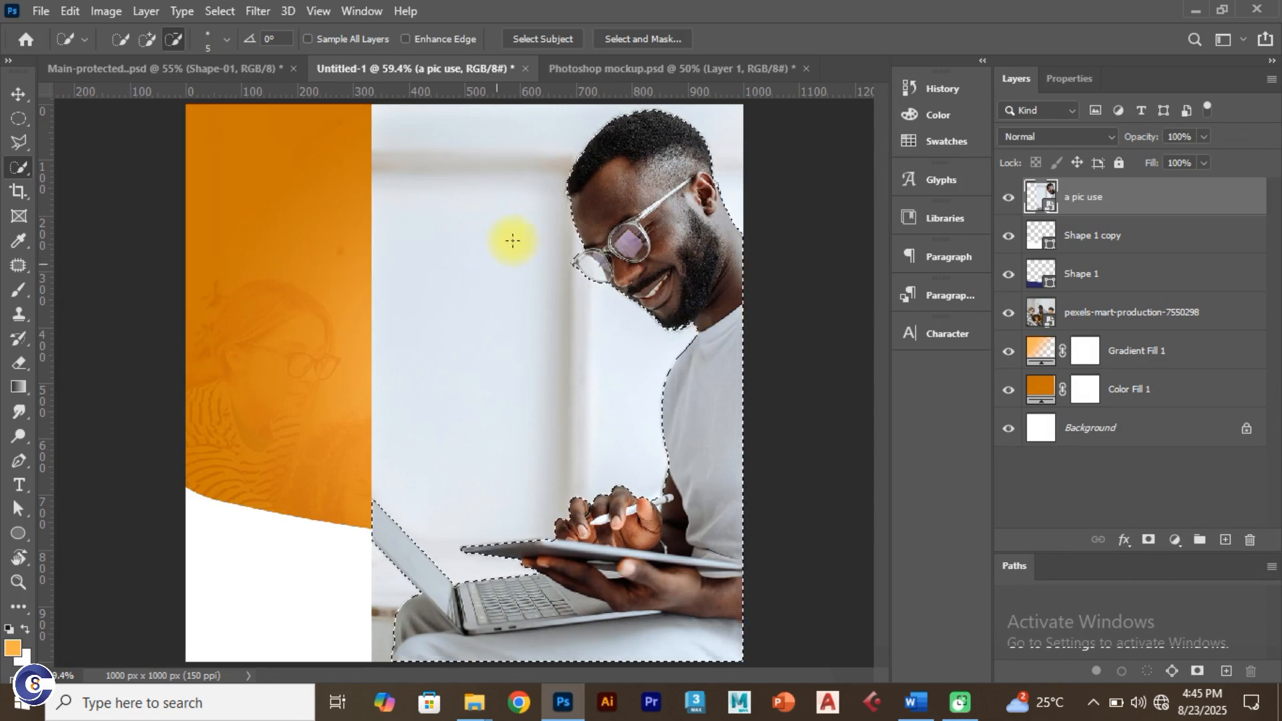
pyautogui.click(1149, 541)
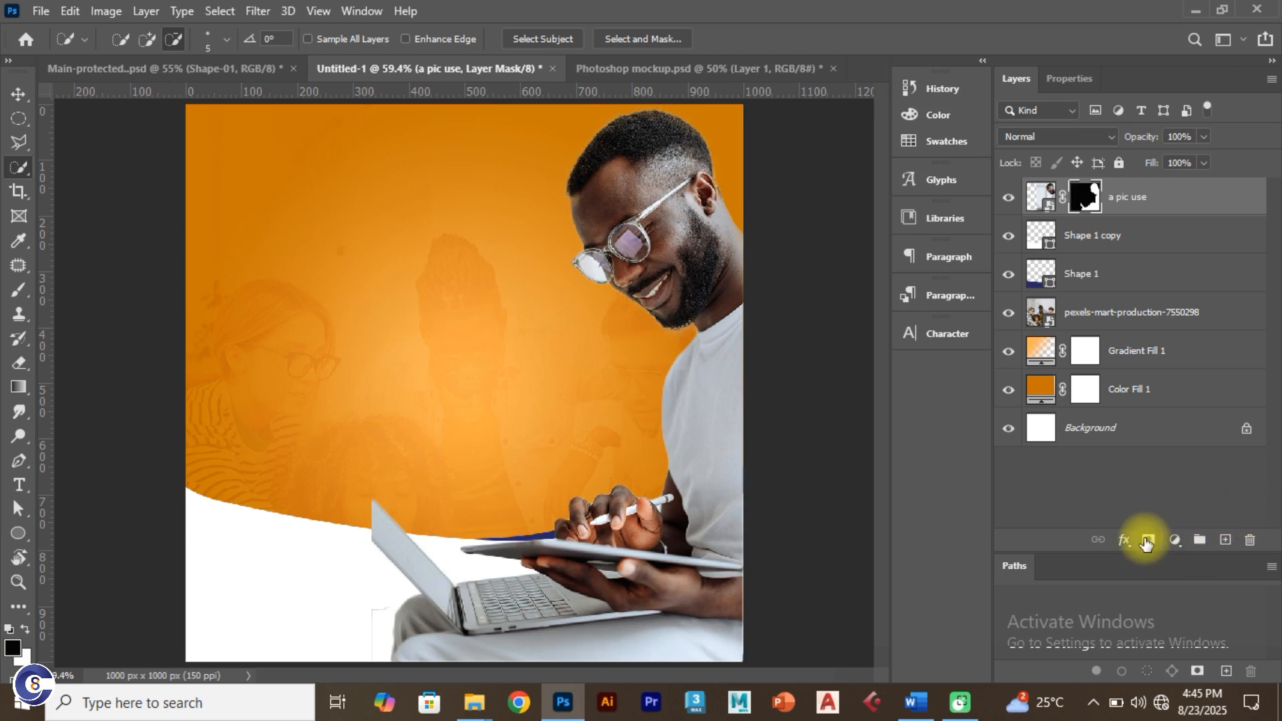
pyautogui.click(18, 94)
pyautogui.click(706, 249)
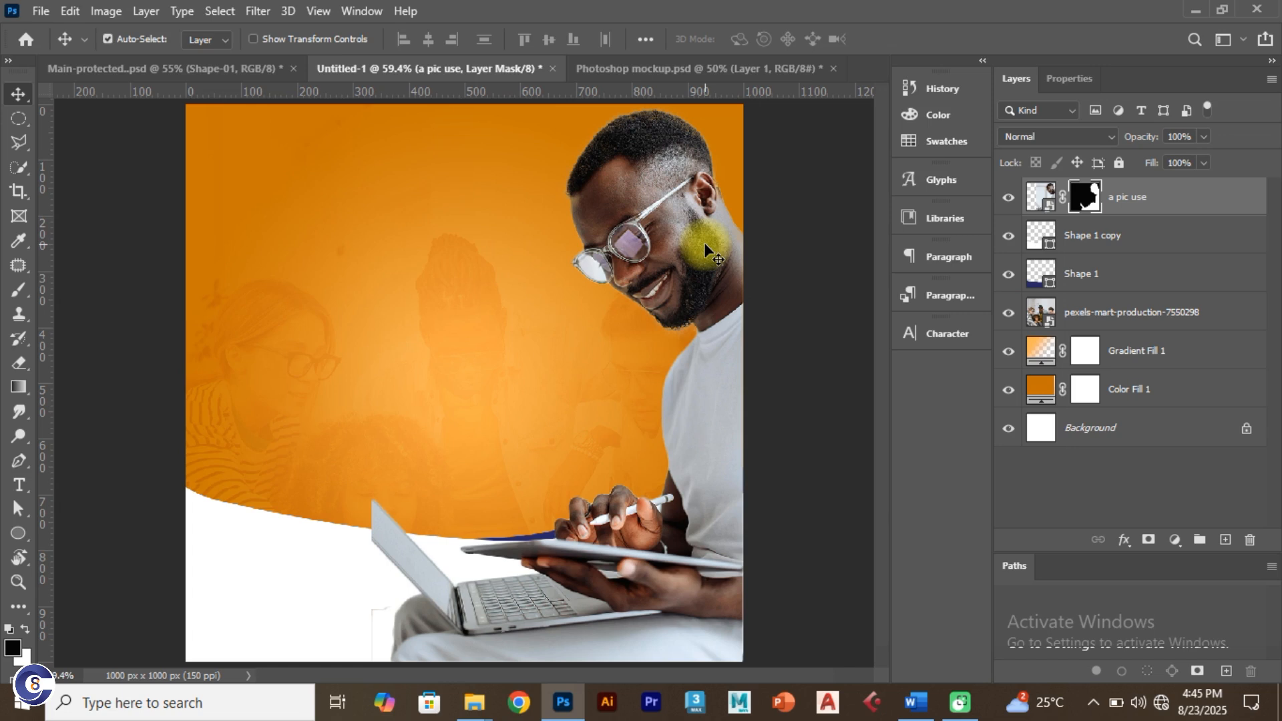
# Step: Flip the man's layer horizontally with Free Transform
pyautogui.hotkey('ctrl', 't')
pyautogui.rightClick(699, 253)
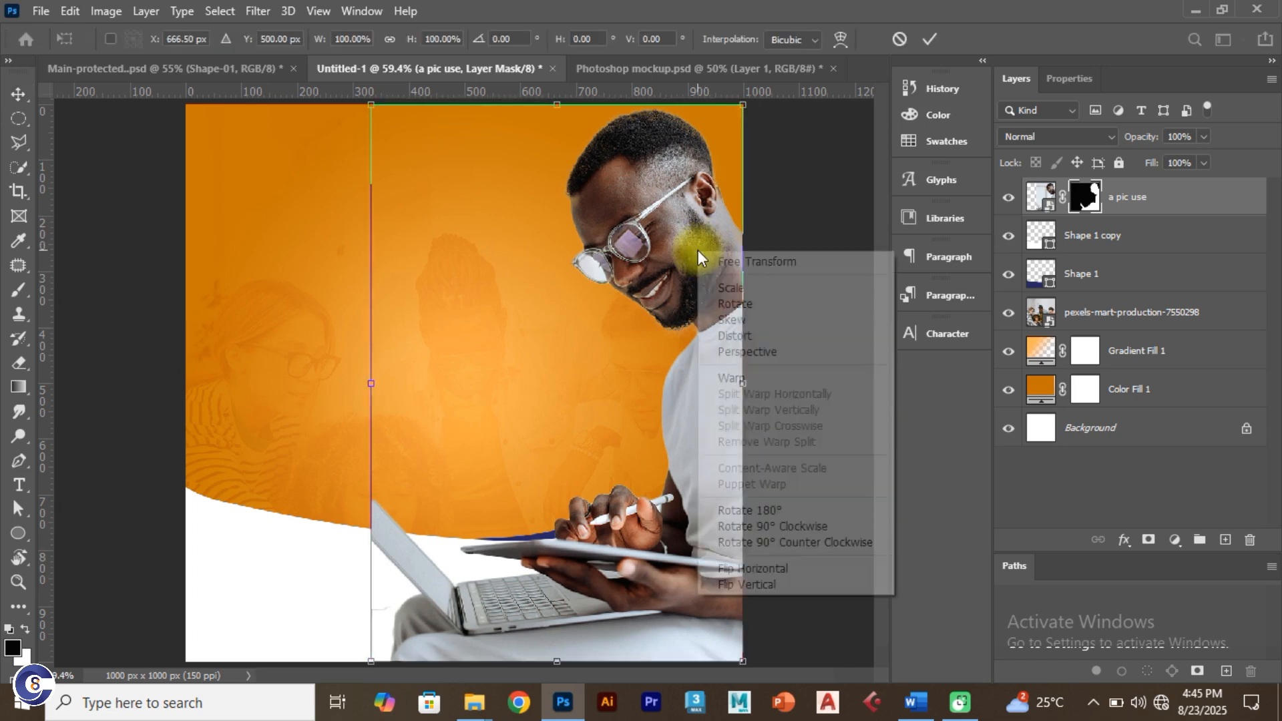
pyautogui.click(721, 567)
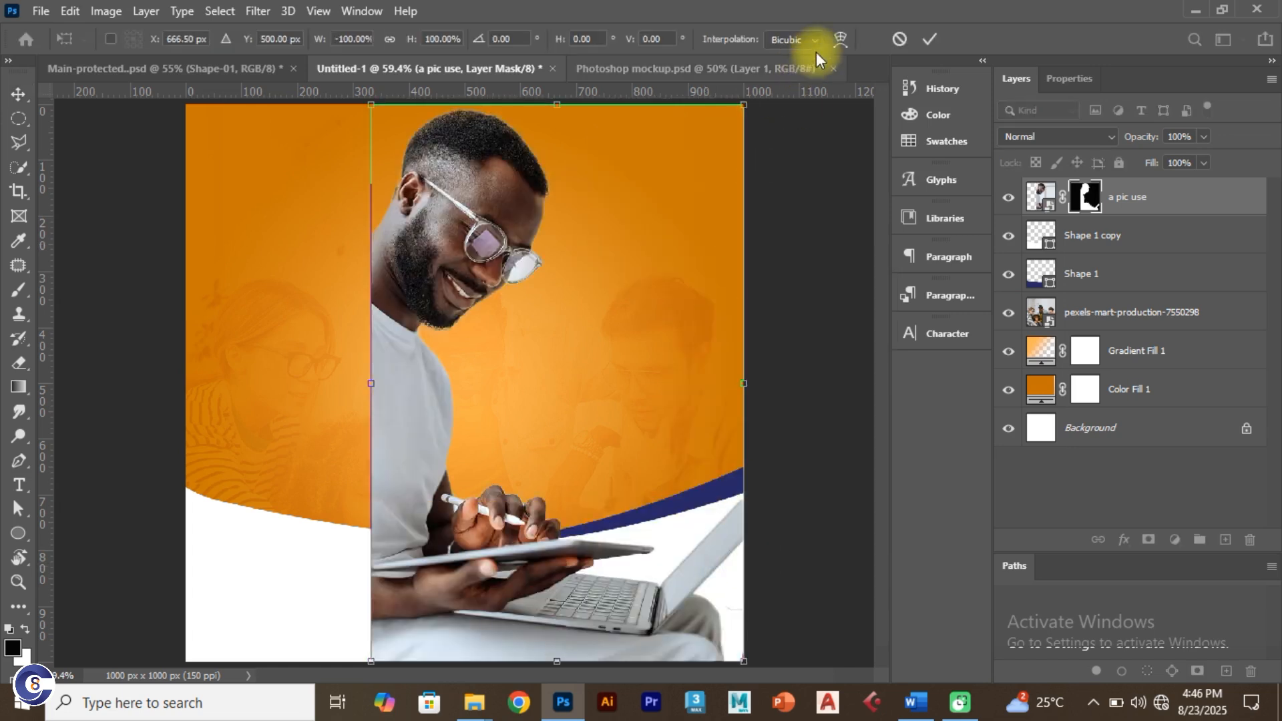
pyautogui.click(929, 40)
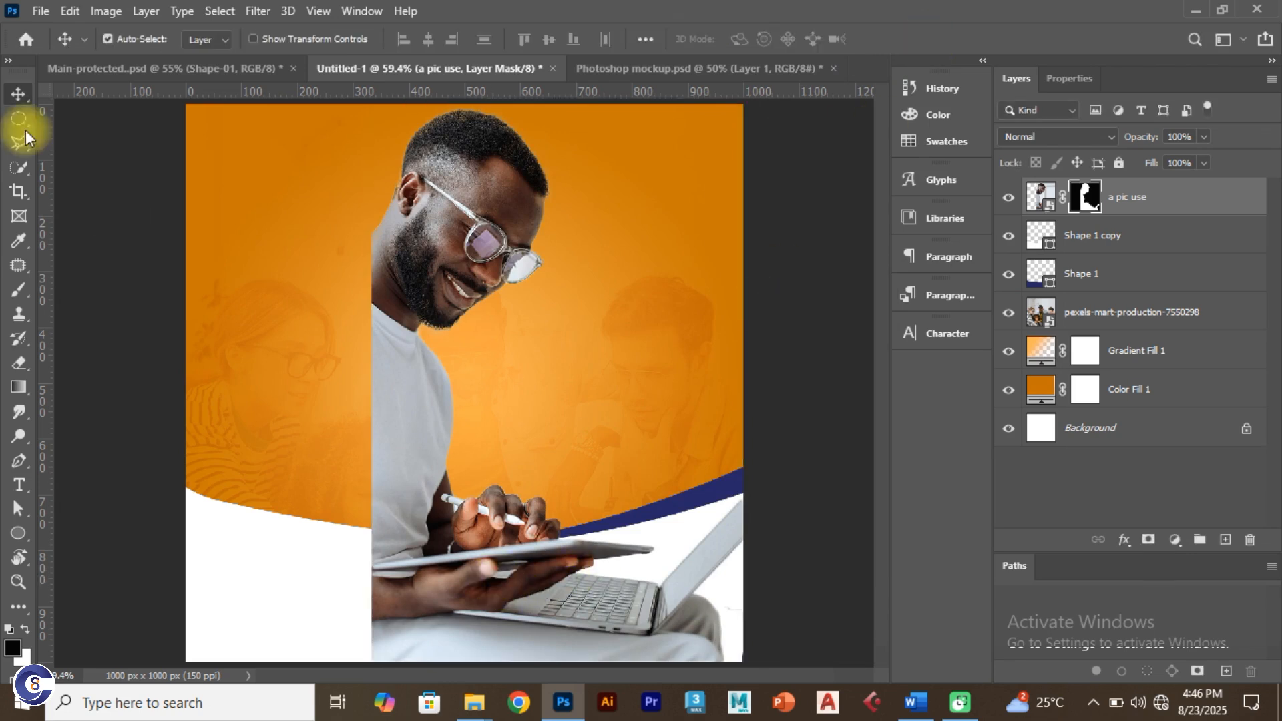
# Step: Move the man to the left edge and scale him to about 87% against the bottom
pyautogui.moveTo(414, 458); pyautogui.dragTo(226, 462)
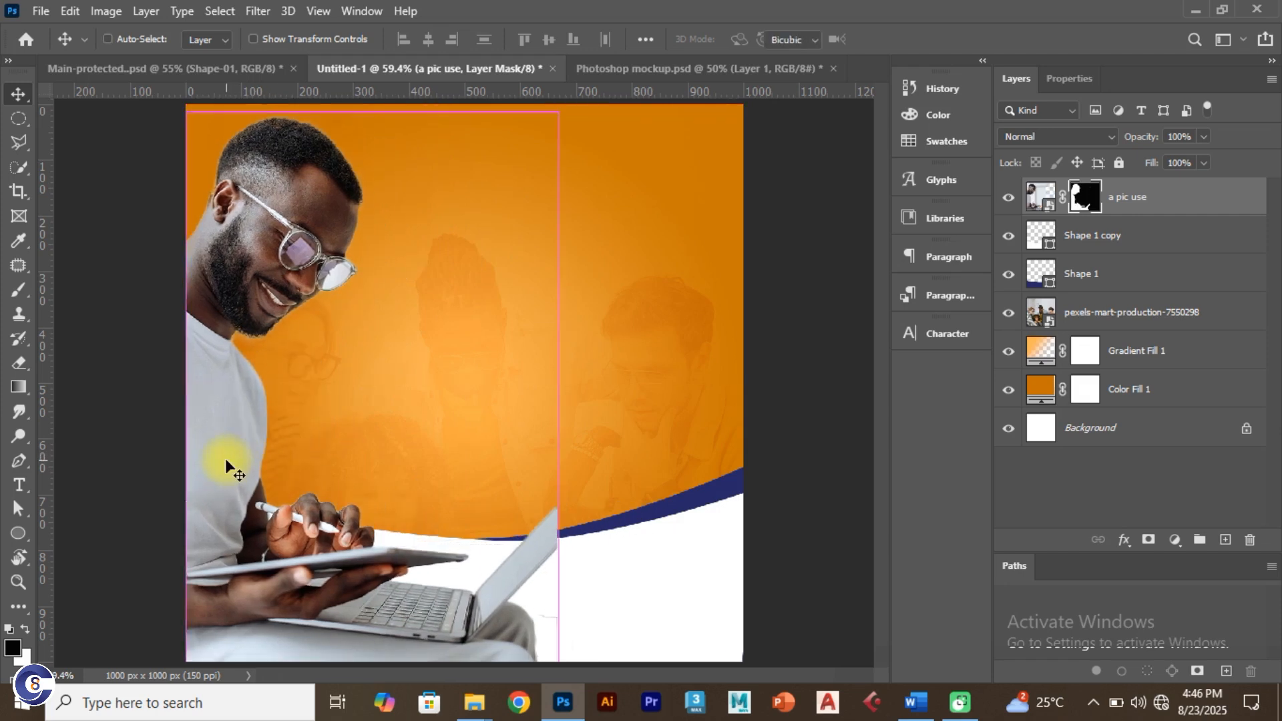
pyautogui.hotkey('ctrl', 't')
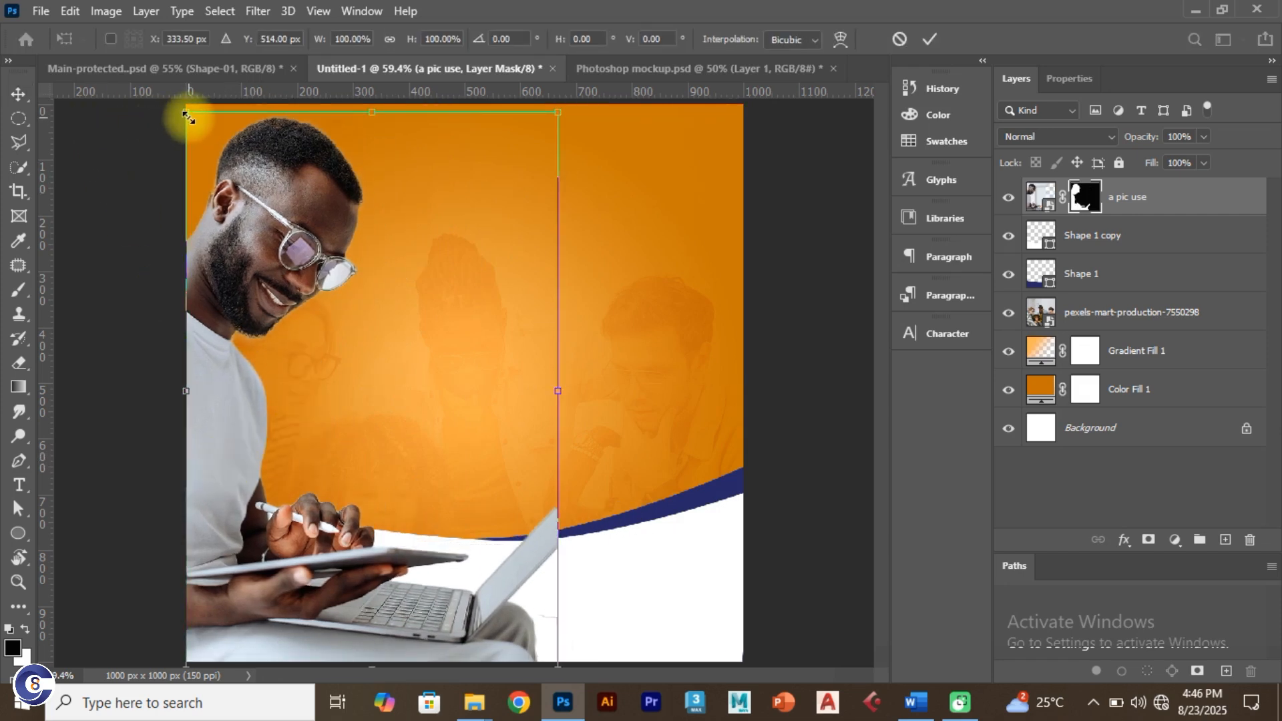
pyautogui.moveTo(189, 118); pyautogui.dragTo(209, 146)
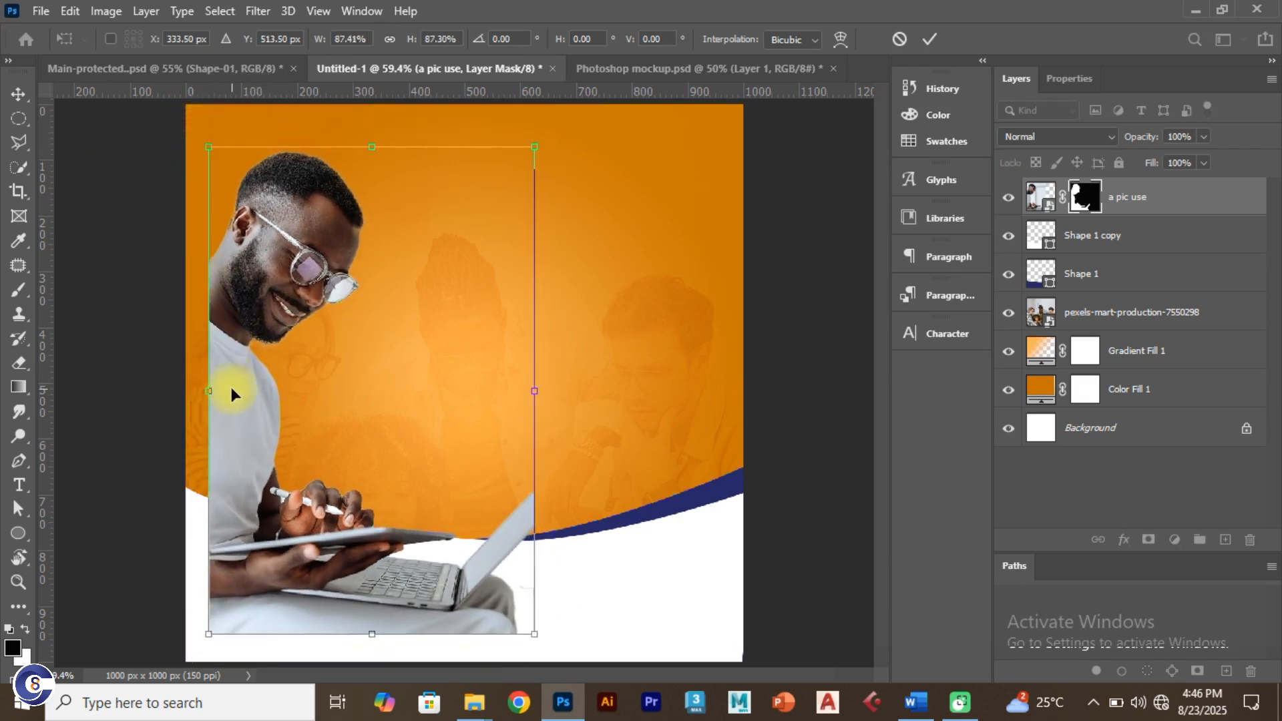
pyautogui.moveTo(232, 391); pyautogui.dragTo(210, 421)
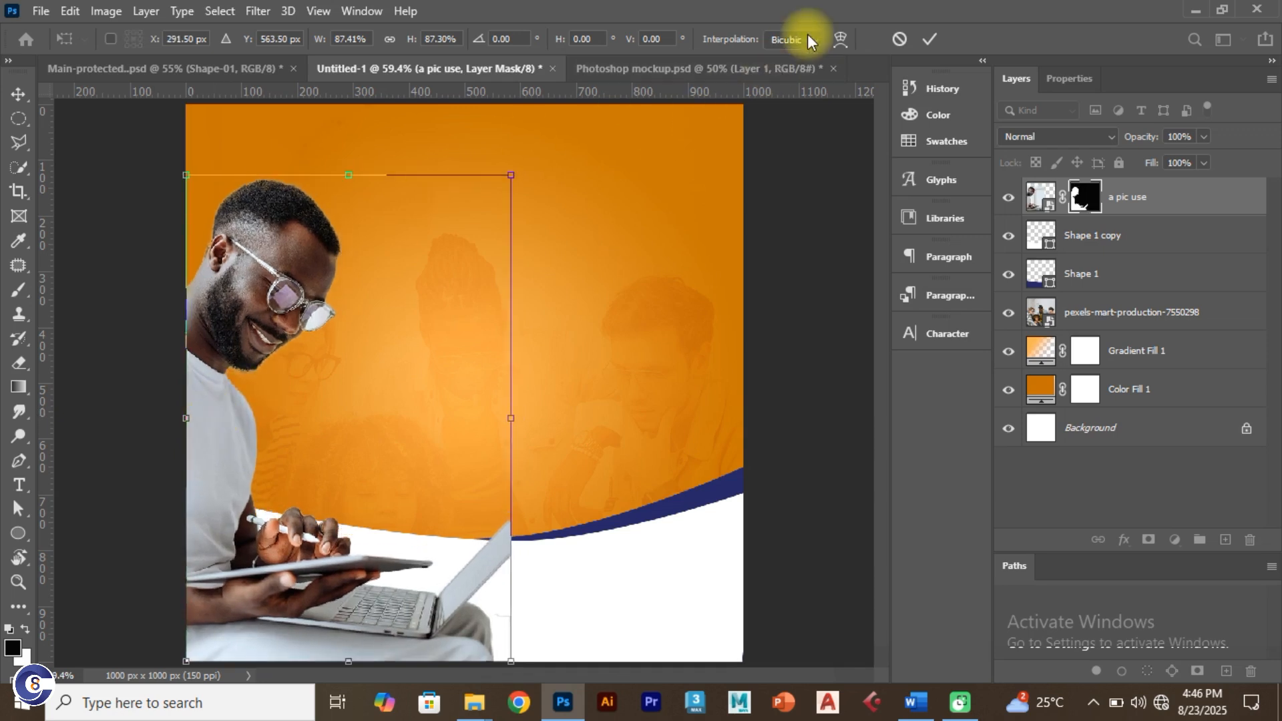
pyautogui.click(928, 40)
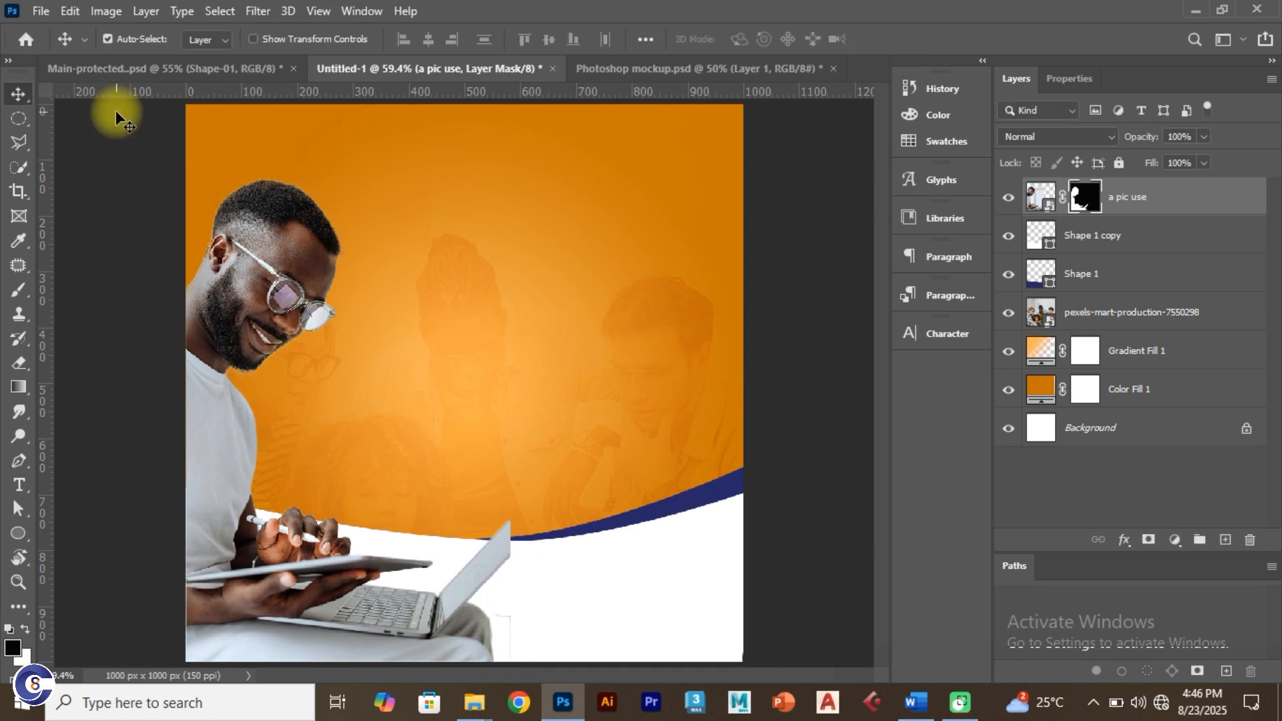
# Step: Collapse the Background group in the other flyer document, then return to Untitled-1
pyautogui.click(132, 69)
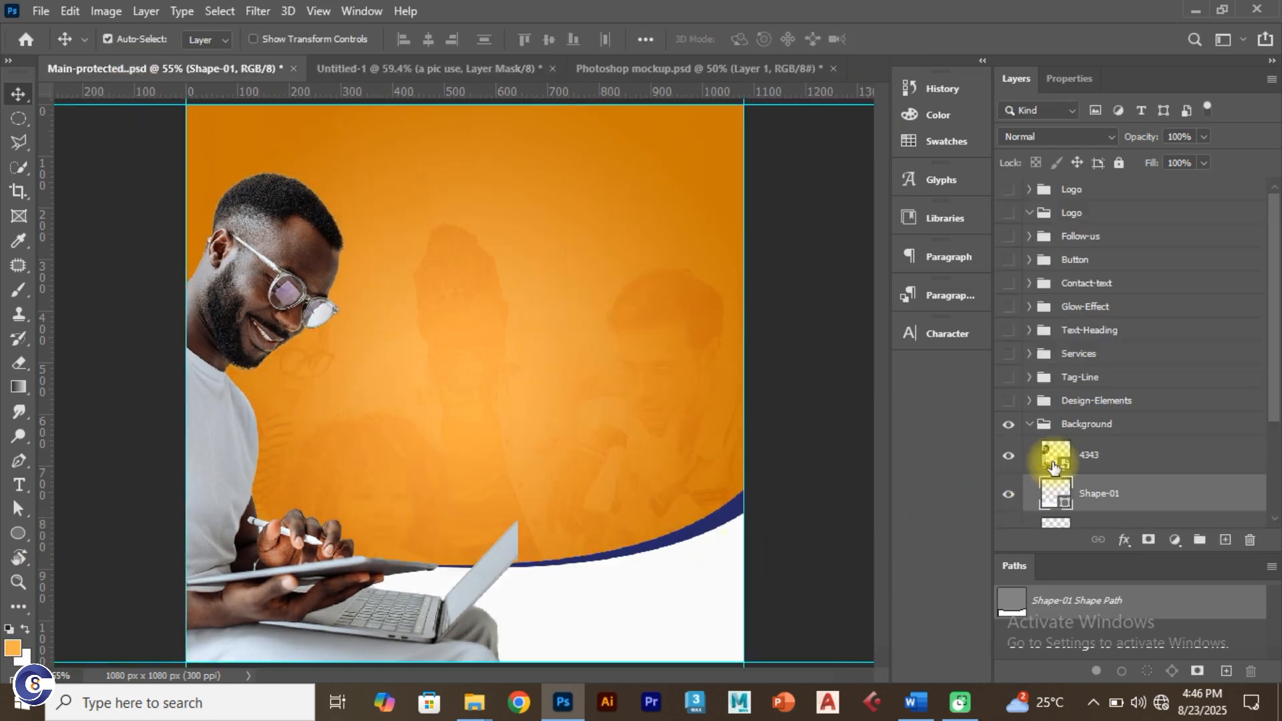
pyautogui.click(1093, 457)
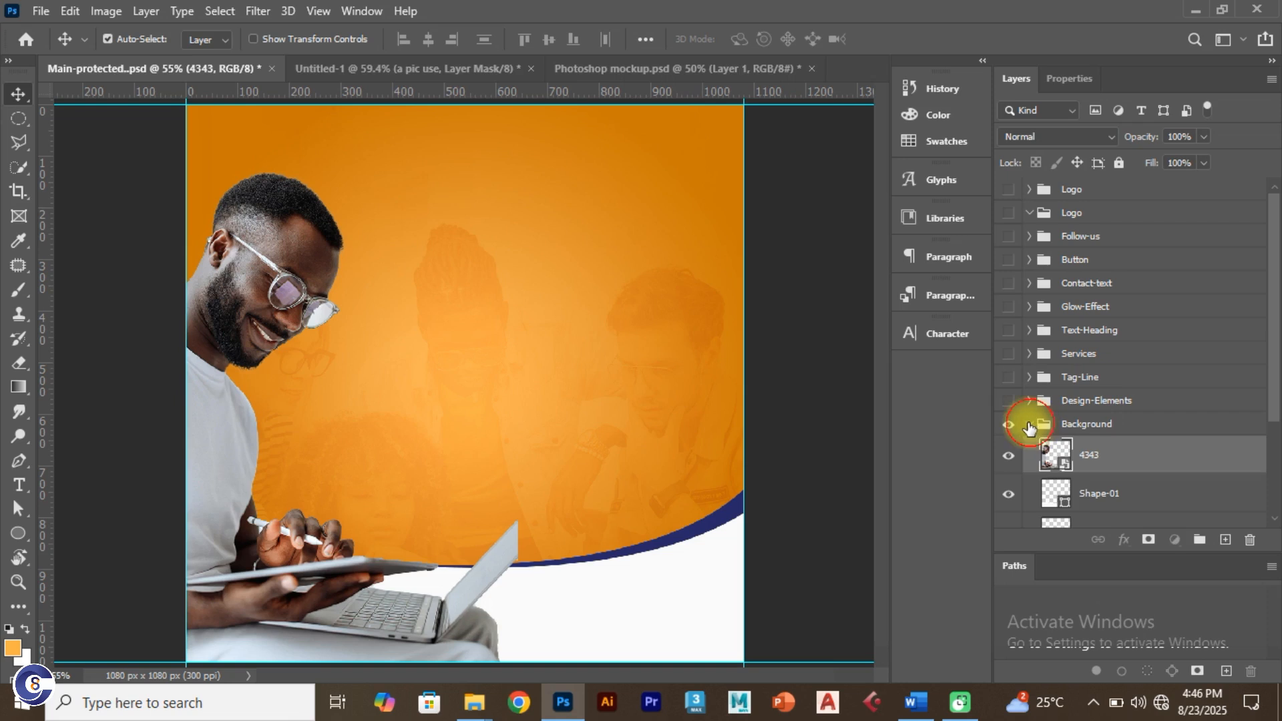
pyautogui.click(1030, 425)
pyautogui.click(492, 67)
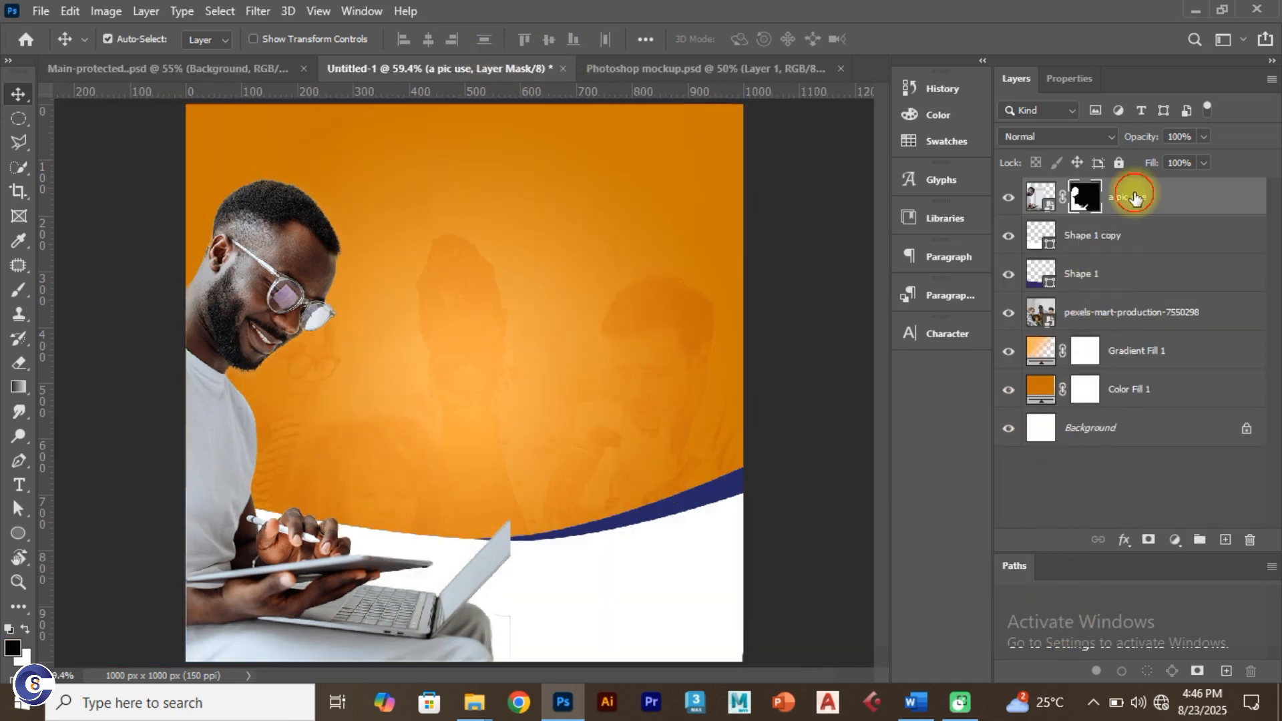
# Step: Select the layers from 'a pic use' down to Background, then clear the selection
pyautogui.click(1134, 194)
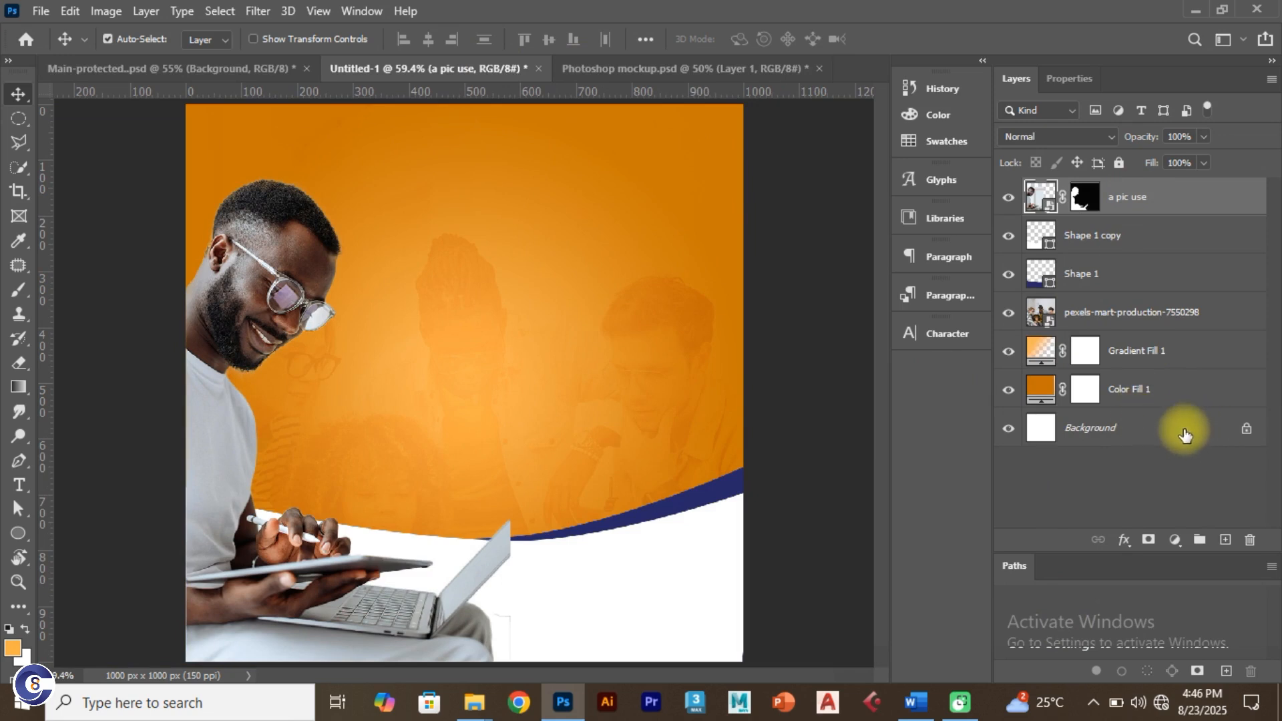
pyautogui.keyDown('shift'); pyautogui.click(1186, 434); pyautogui.keyUp('shift')
pyautogui.press('ctrl')
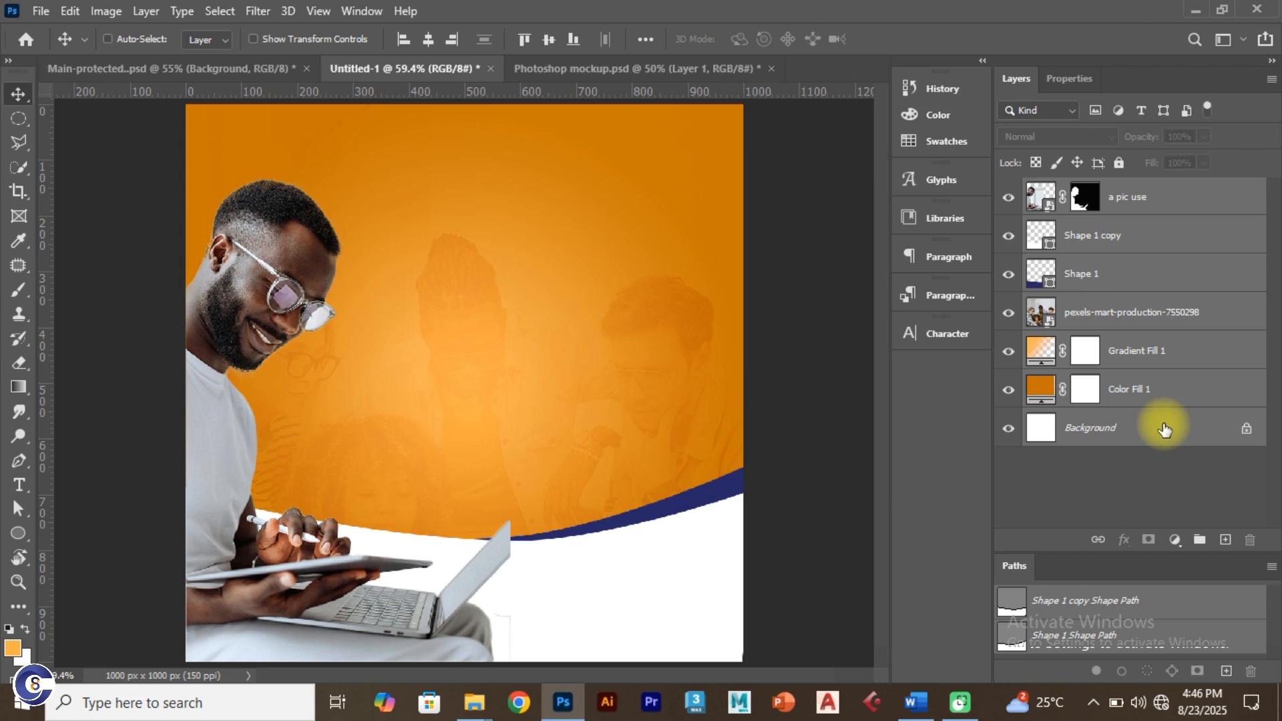
pyautogui.click(1144, 478)
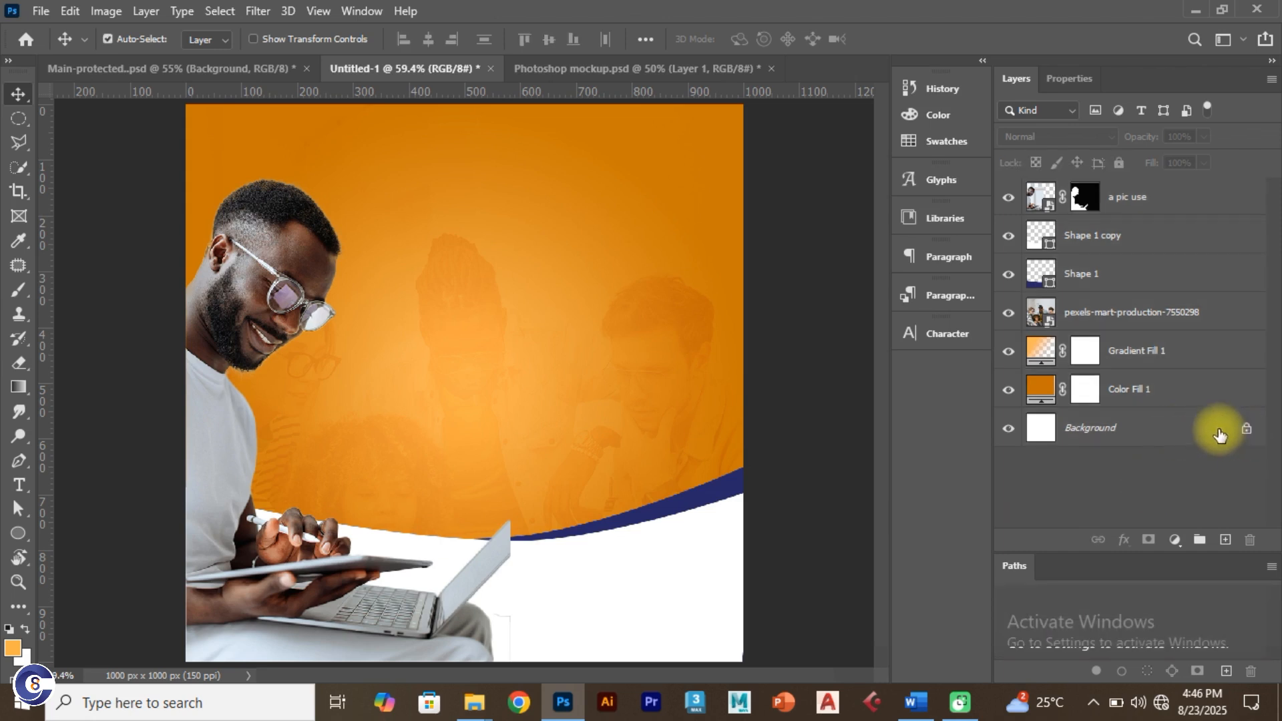
# Step: Unlock Background into Layer 0, dismiss the Layer Style dialog, and select all seven layers
pyautogui.click(1175, 428)
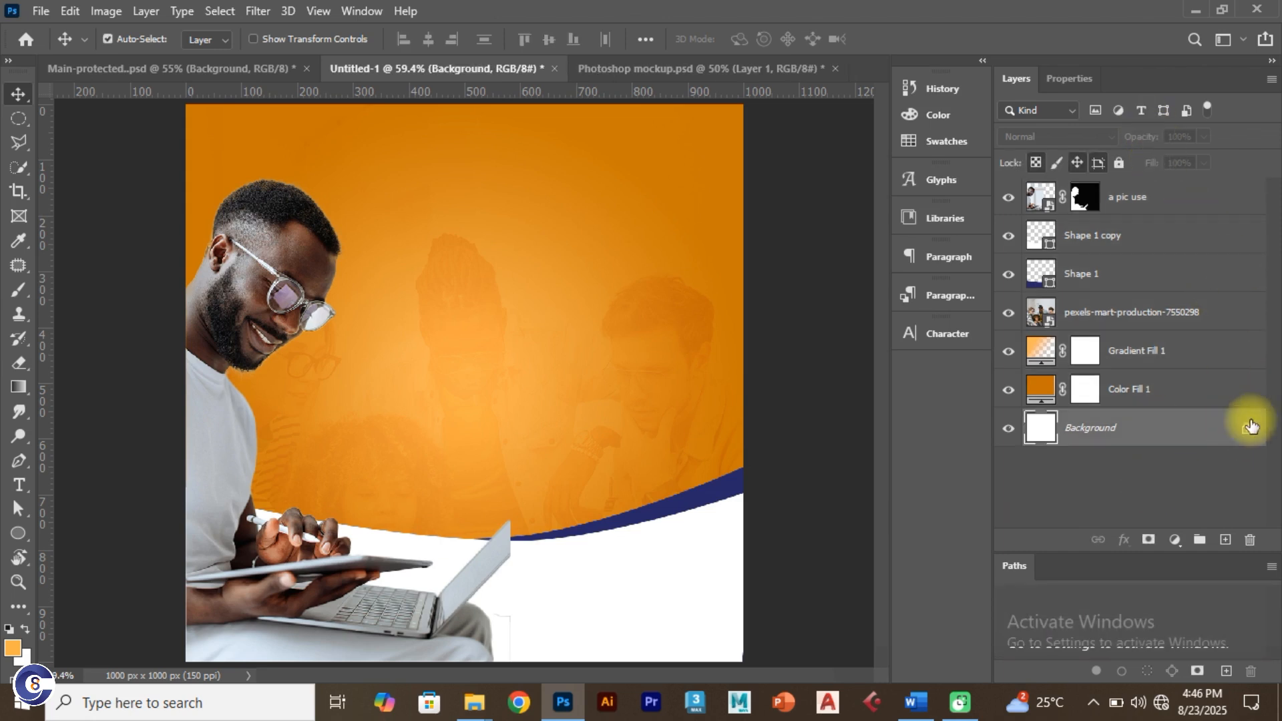
pyautogui.click(1249, 428)
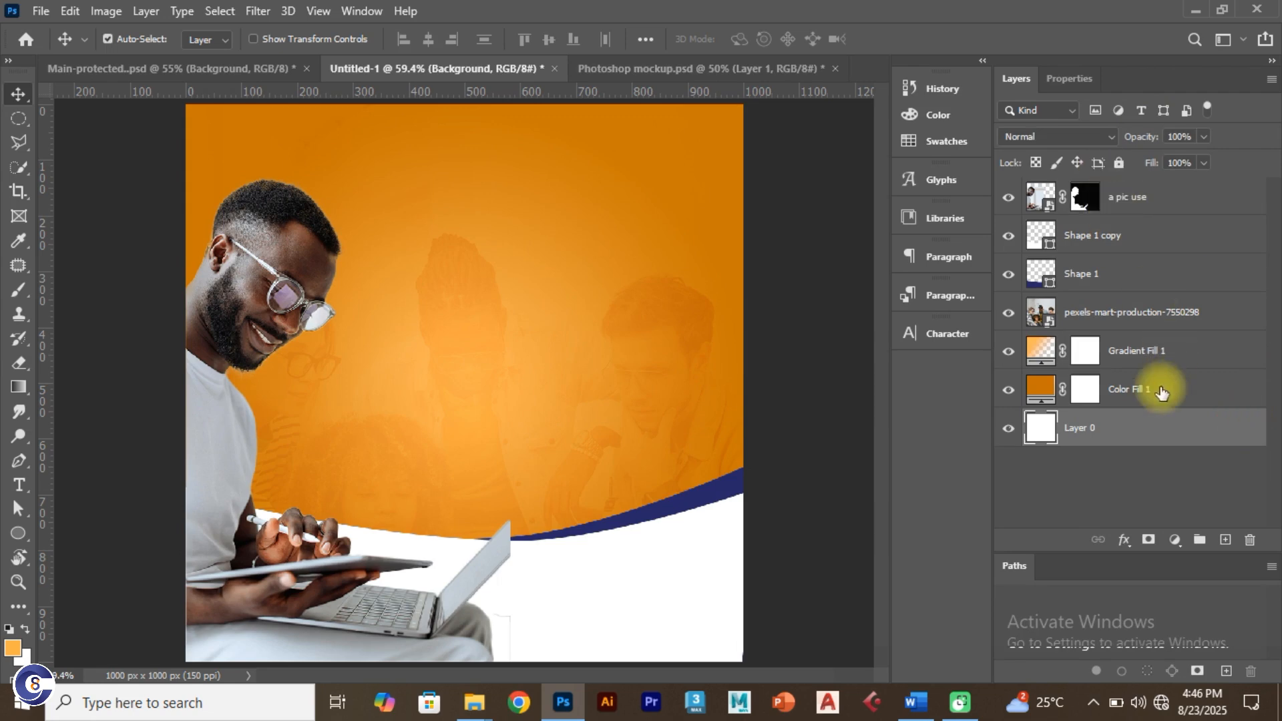
pyautogui.doubleClick(1165, 428)
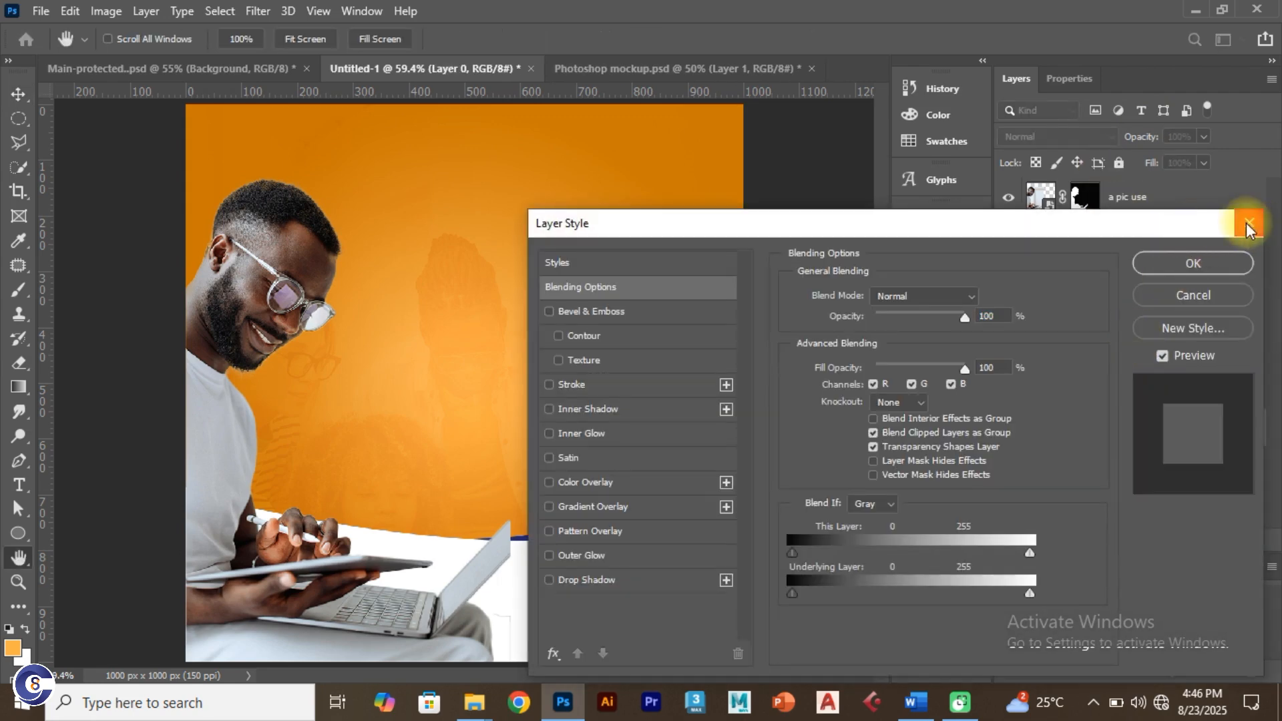
pyautogui.click(1170, 257)
pyautogui.click(1139, 196)
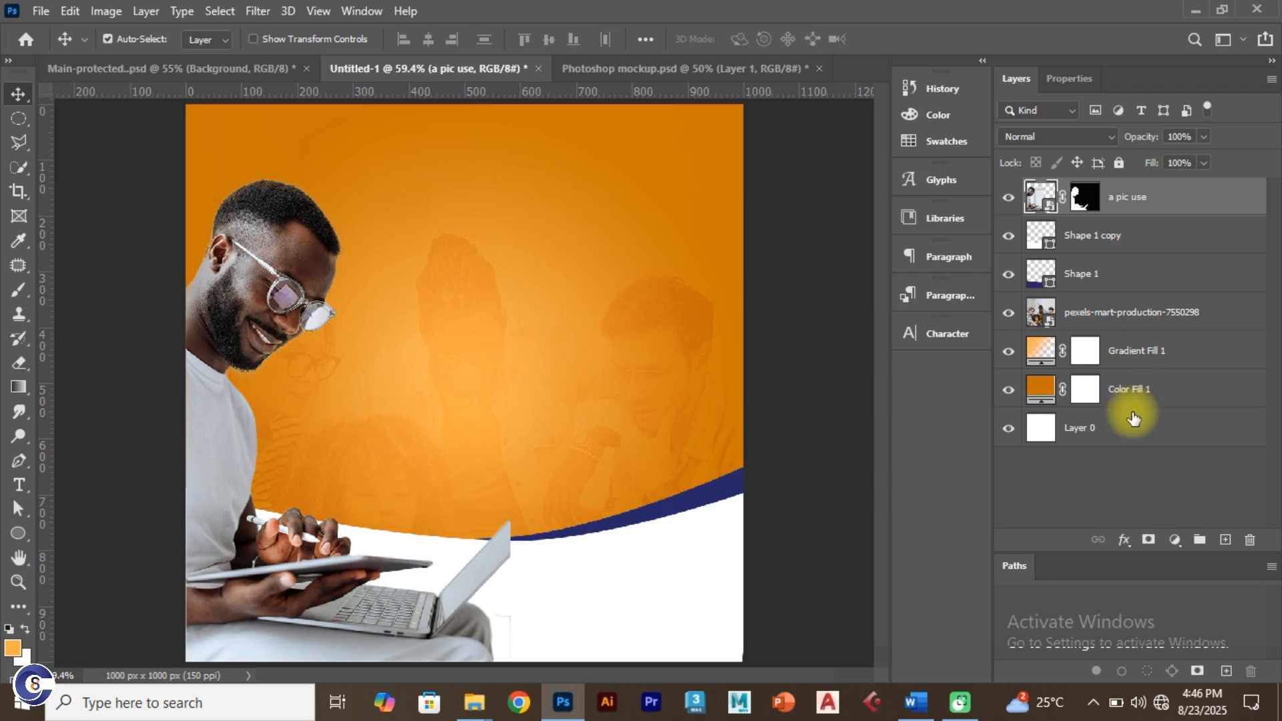
pyautogui.keyDown('shift'); pyautogui.click(1124, 426); pyautogui.keyUp('shift')
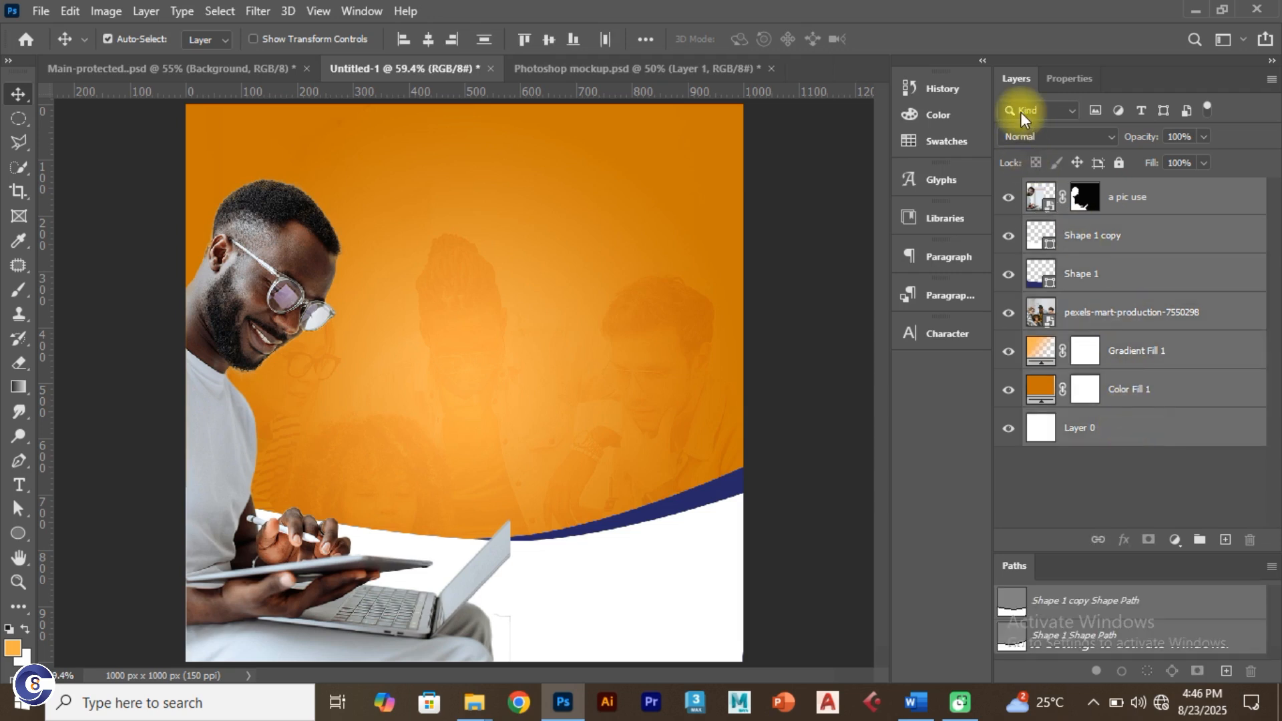
# Step: Group the selected flyer layers into a group named Bg
pyautogui.hotkey('ctrl', 'g')
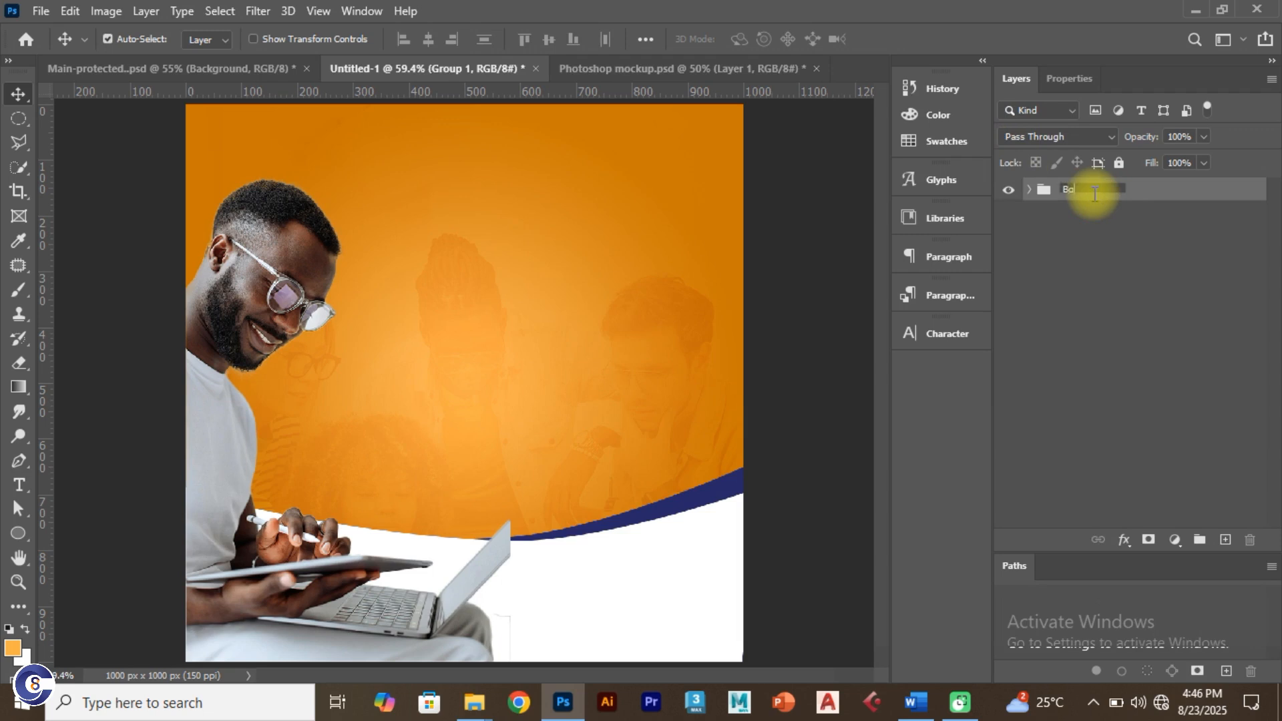
pyautogui.press('Return')
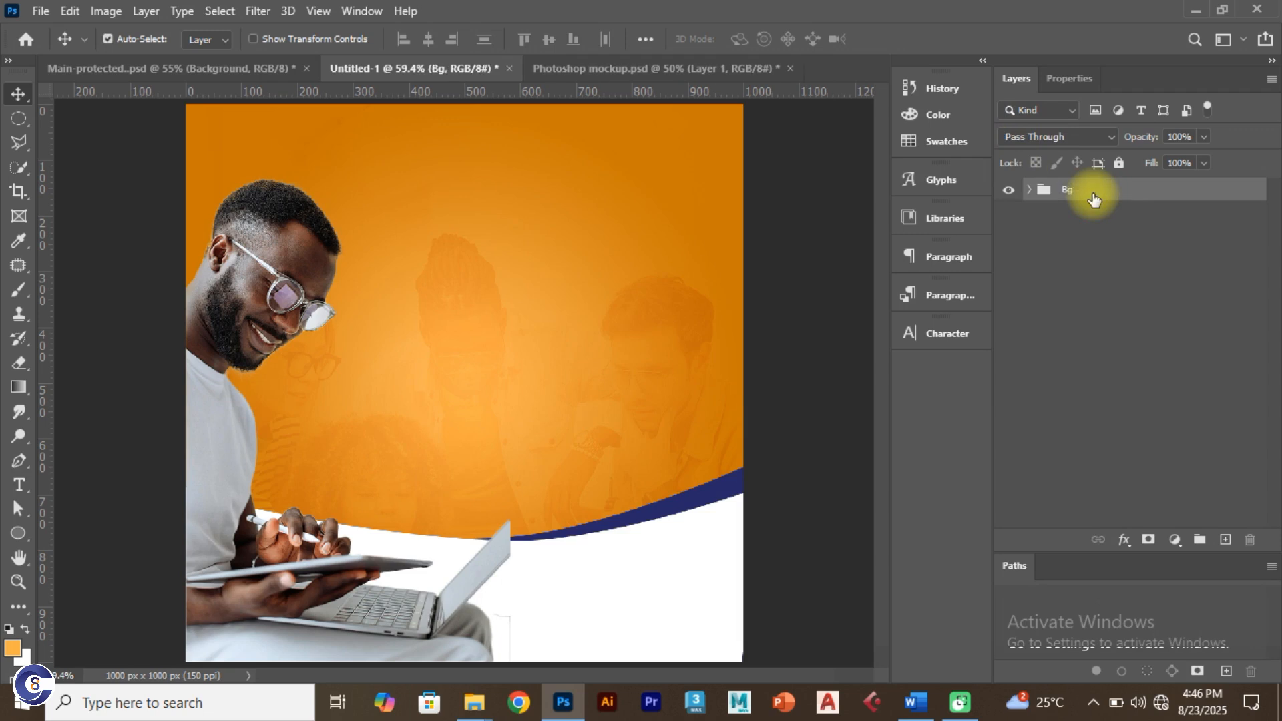
pyautogui.click(151, 74)
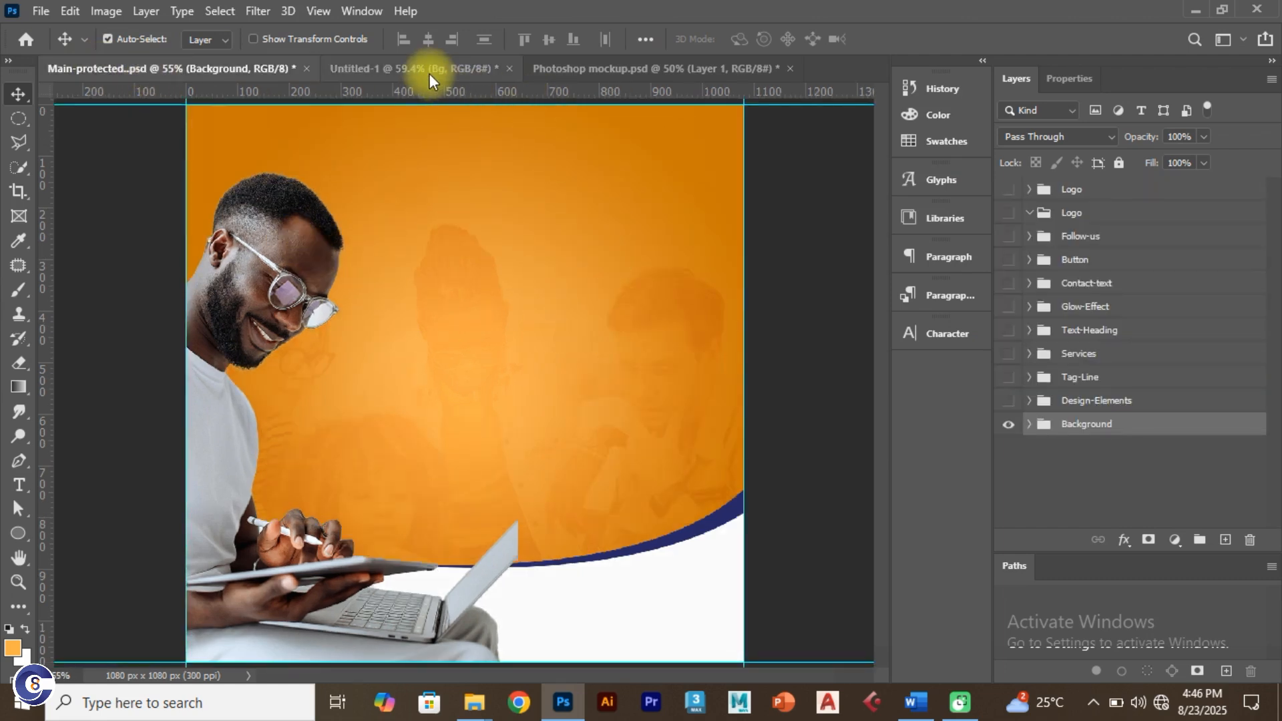
pyautogui.click(430, 72)
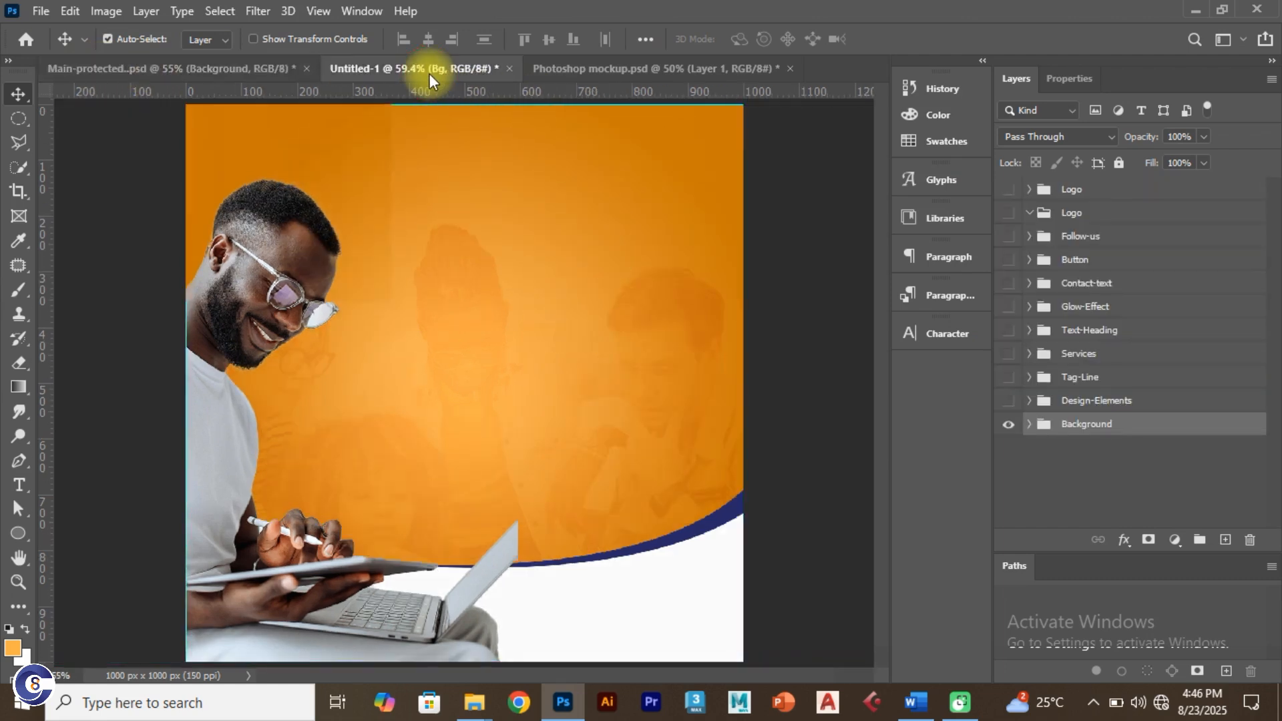
# Step: Show the Design-Elements circle decorations in Main-protected, then return to Untitled-1
pyautogui.click(209, 74)
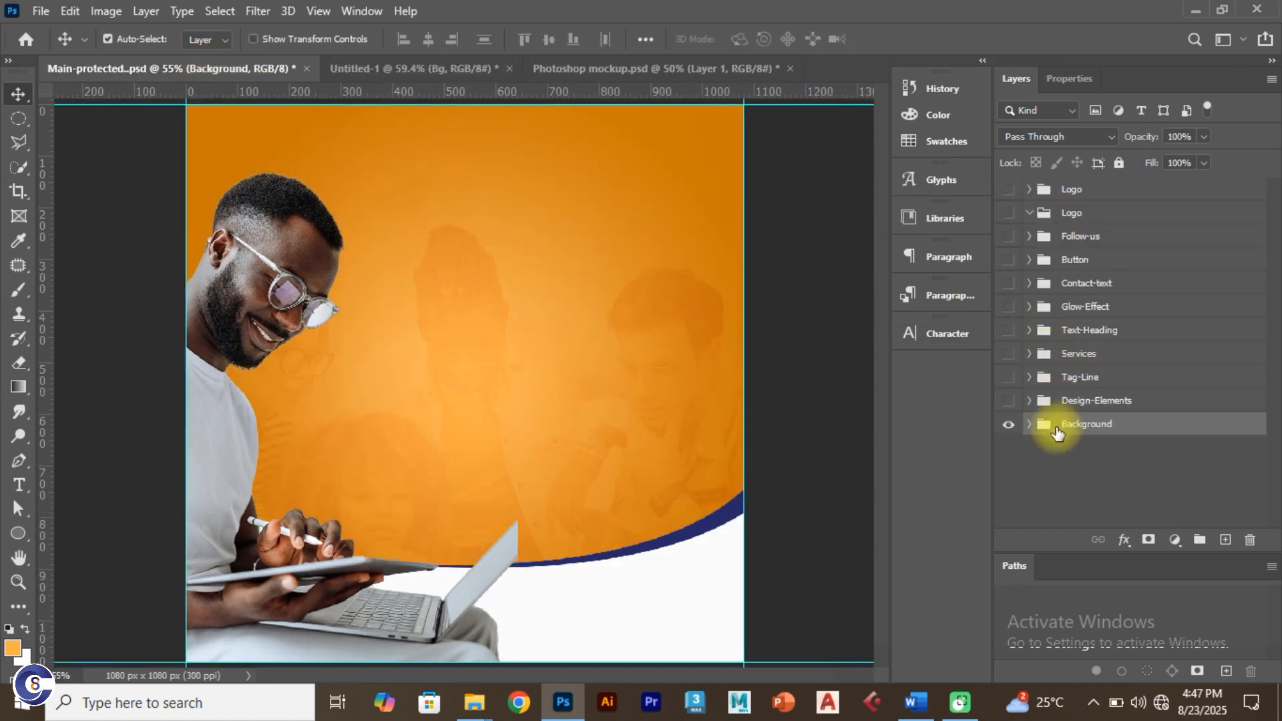
pyautogui.click(1008, 400)
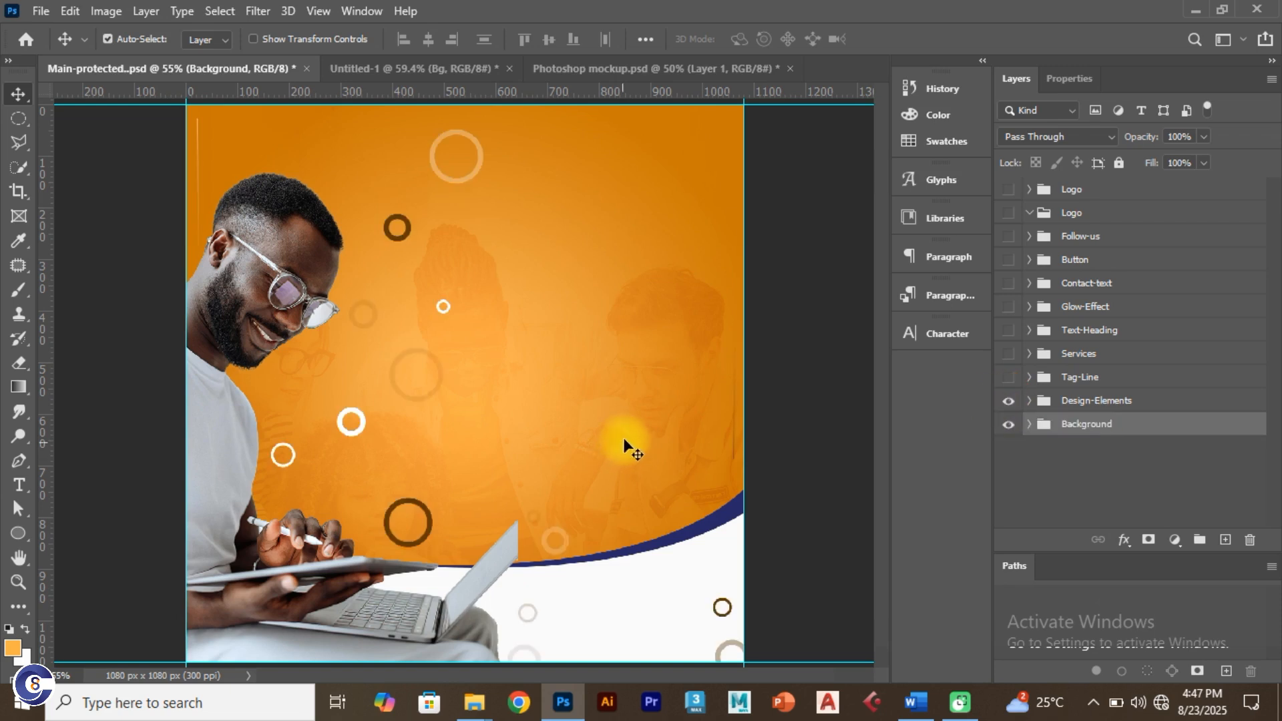
pyautogui.click(410, 69)
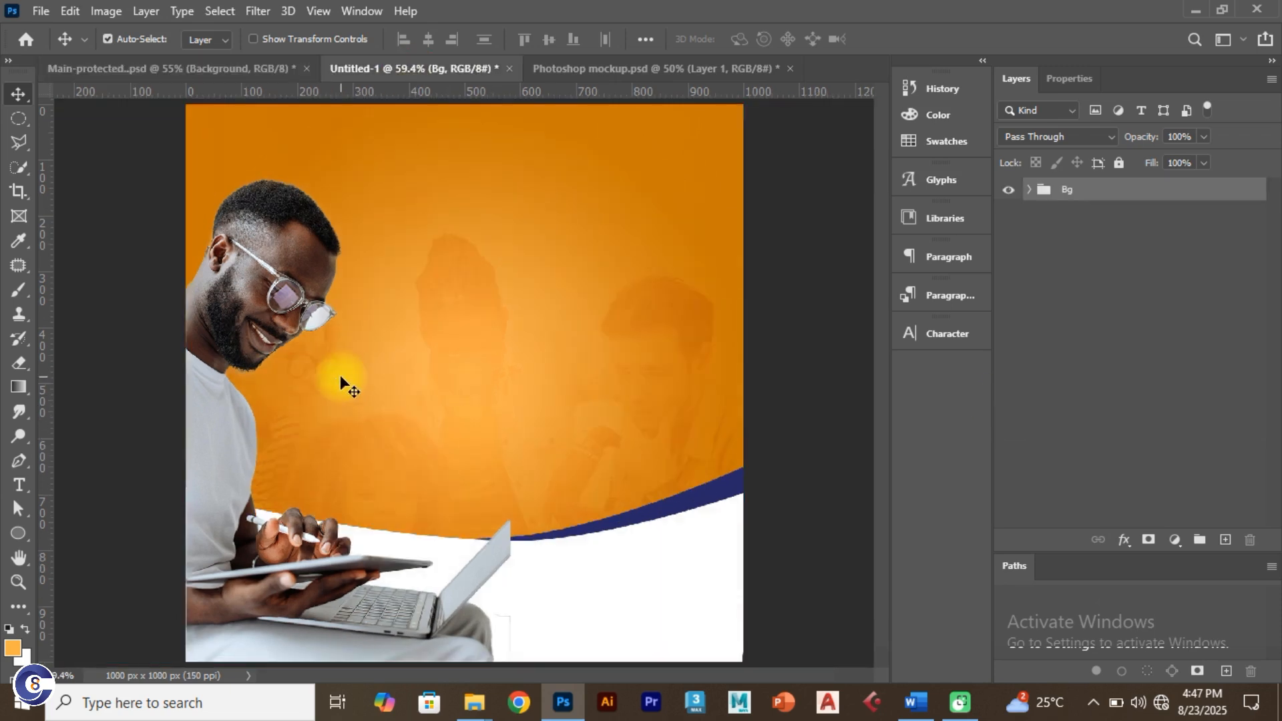
pyautogui.click(40, 11)
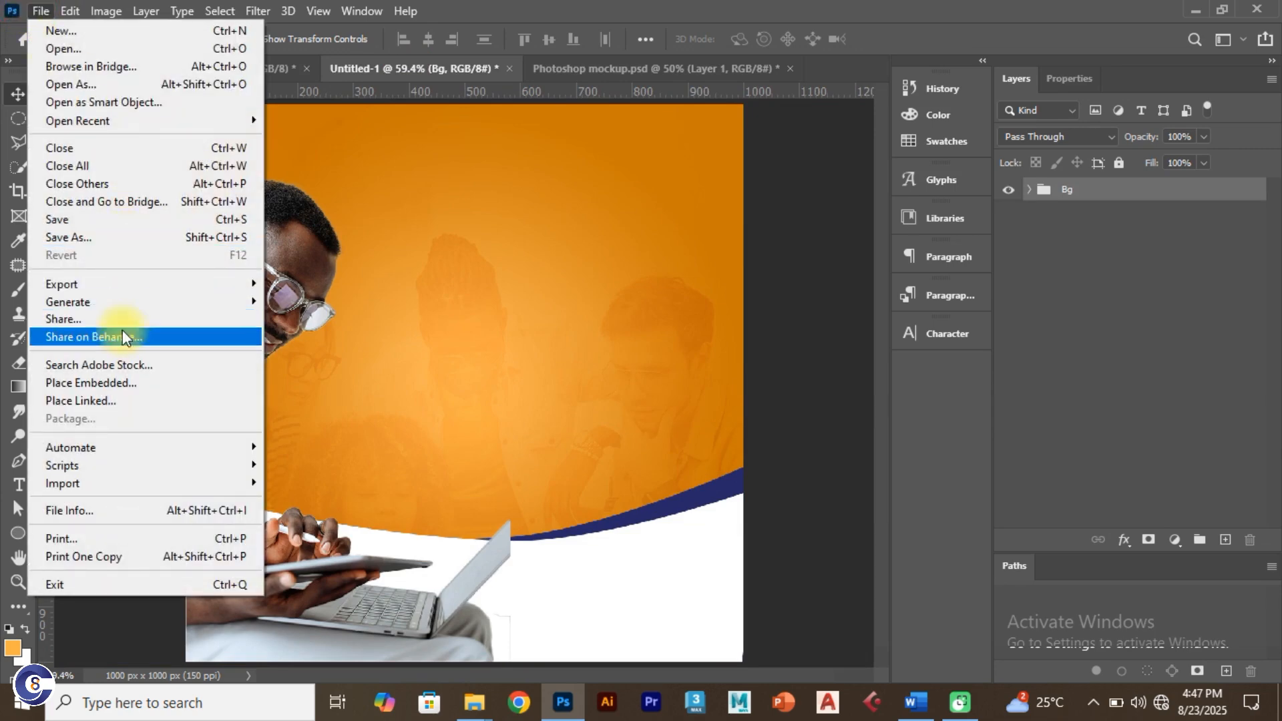
# Step: Save the flyer as 3rd Practical working.psd in Desktop > Photosop Tutorial, then show Main-protected
pyautogui.click(111, 241)
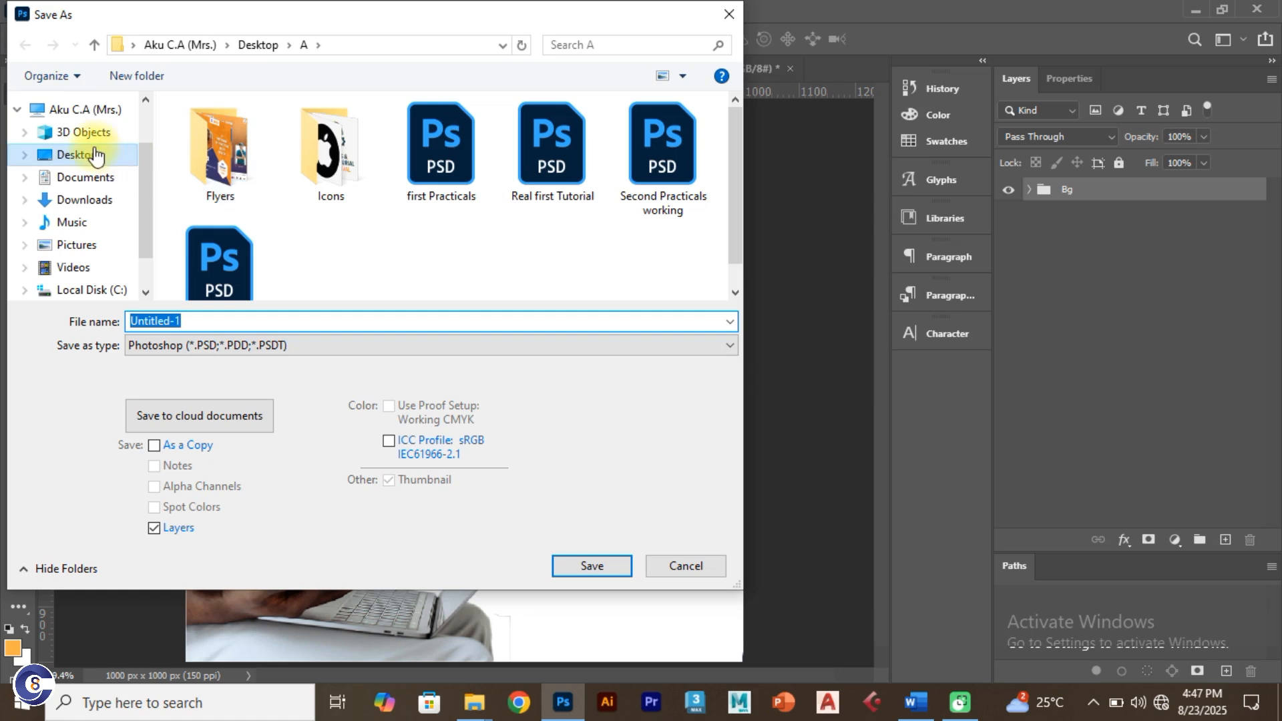
pyautogui.click(90, 155)
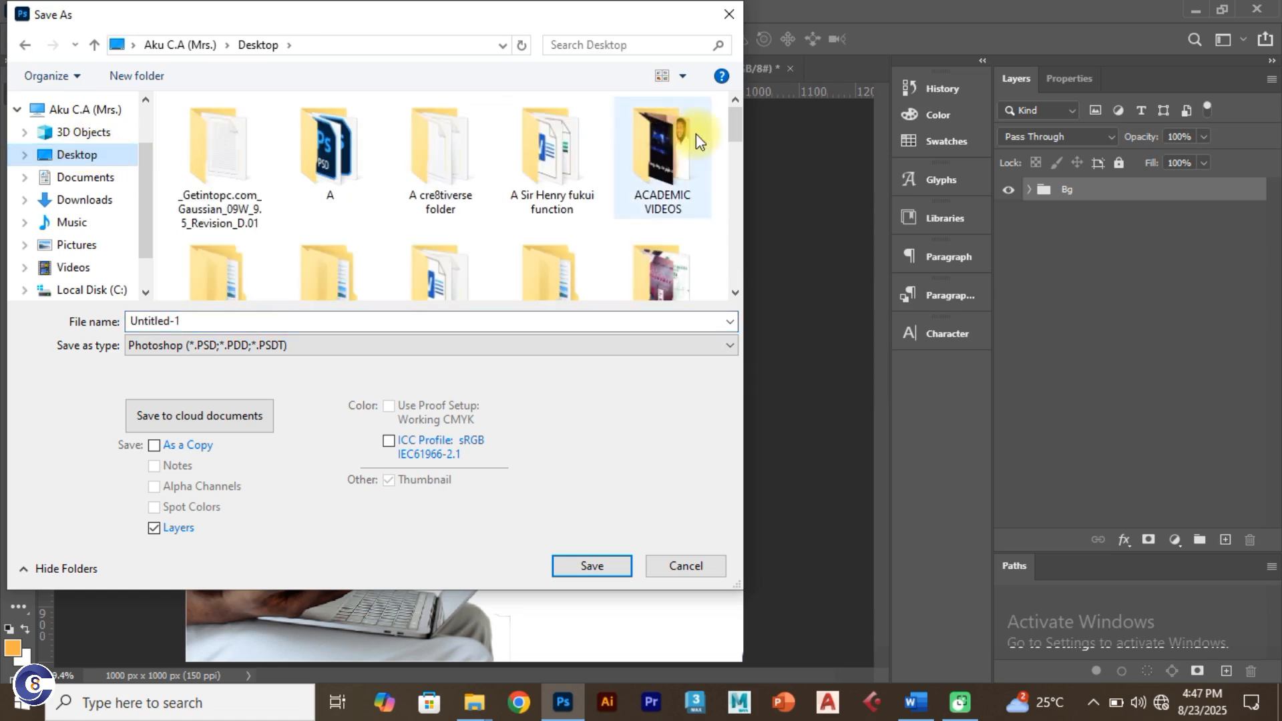
pyautogui.moveTo(733, 115); pyautogui.dragTo(732, 209)
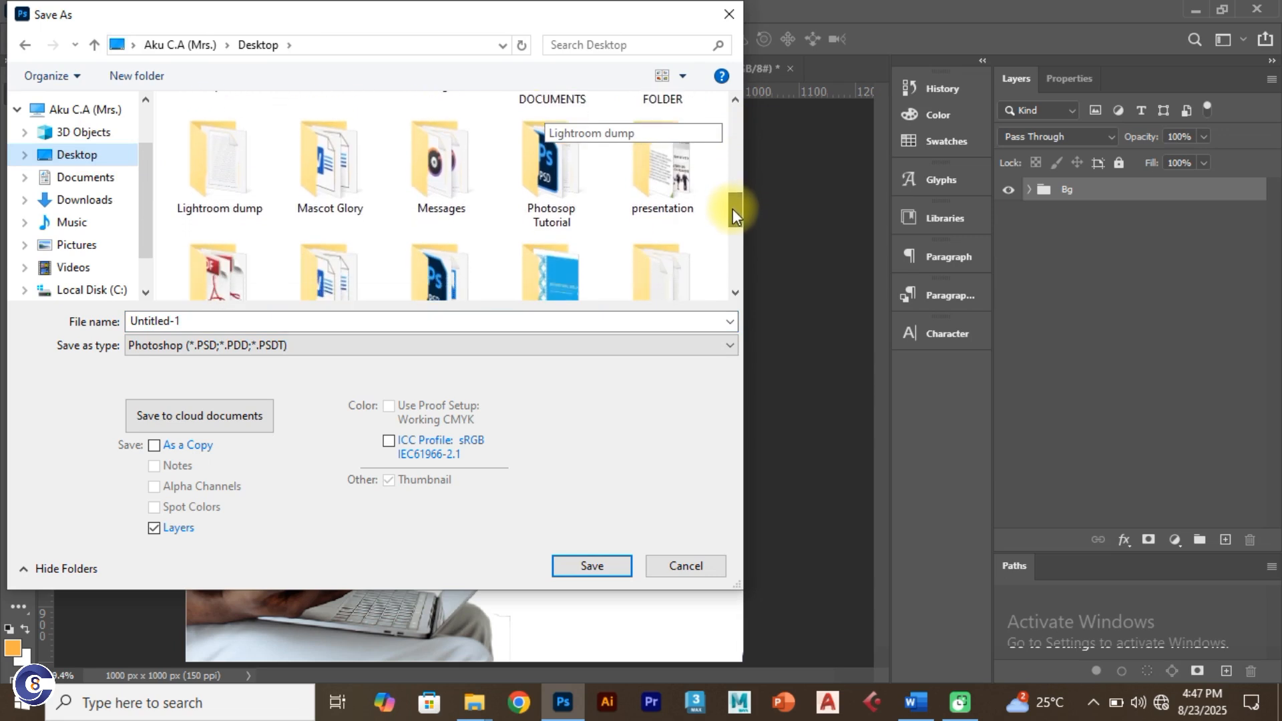
pyautogui.doubleClick(548, 182)
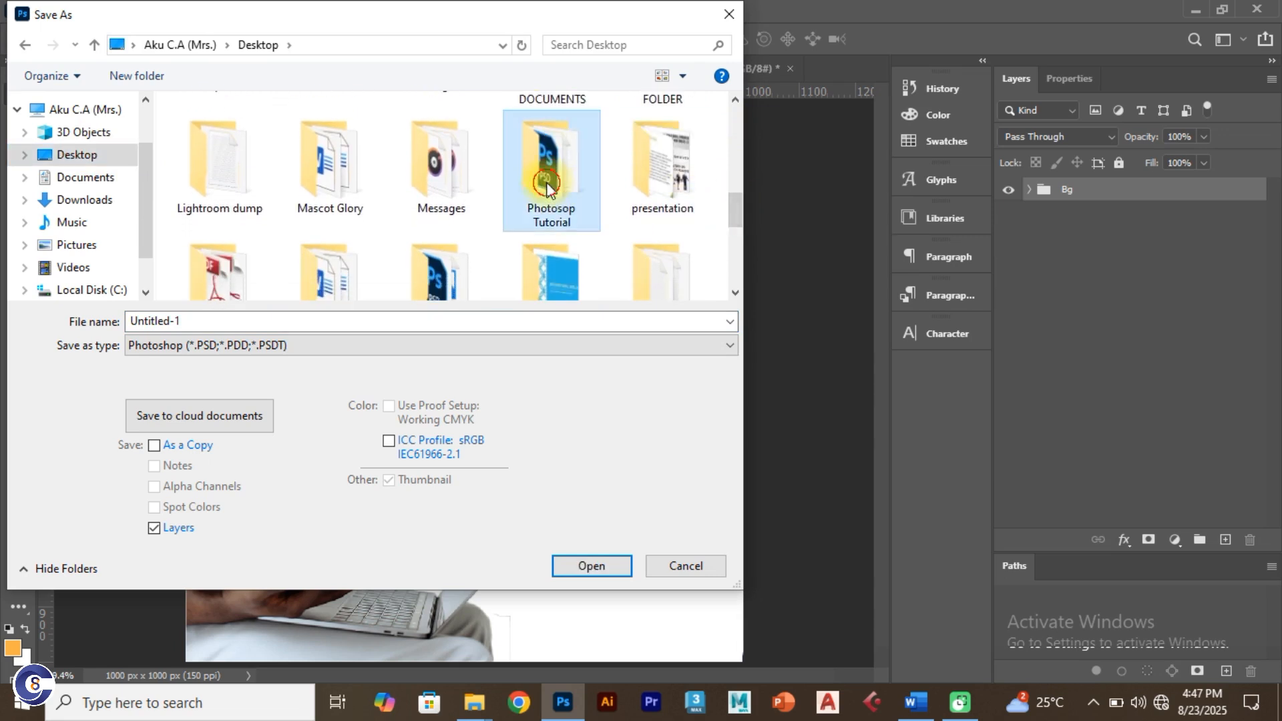
pyautogui.click(247, 325)
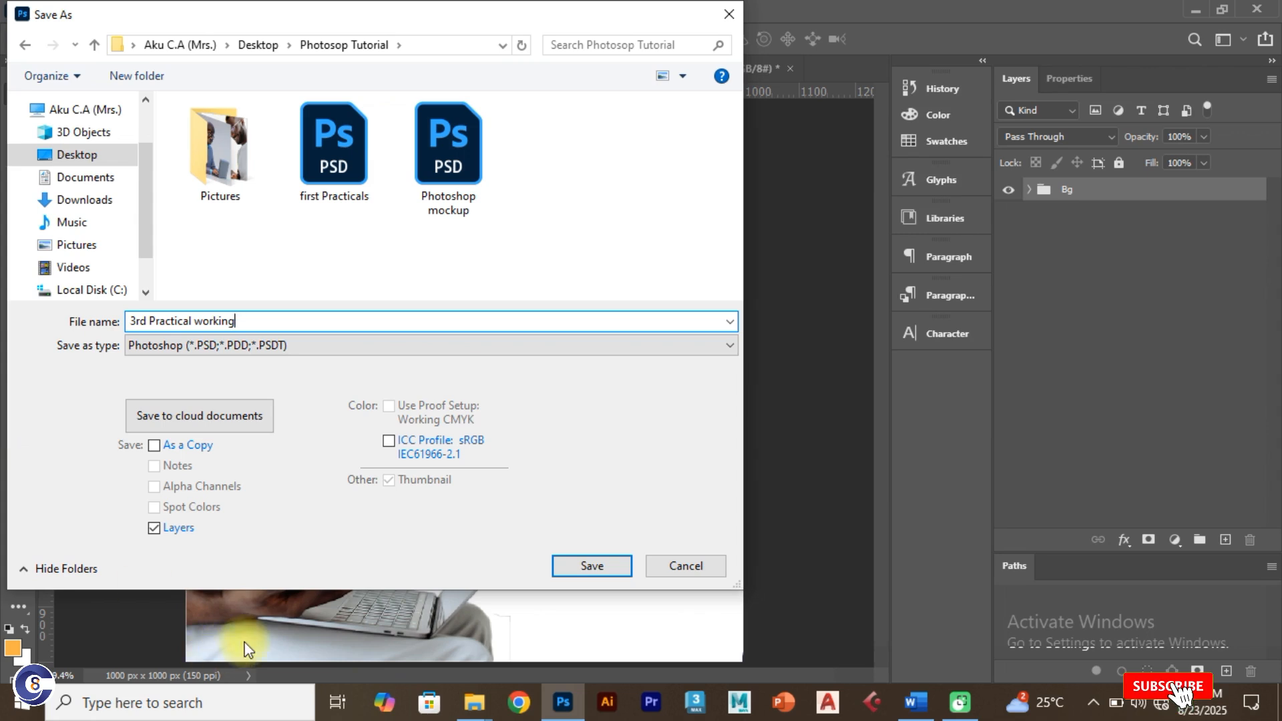
pyautogui.click(622, 567)
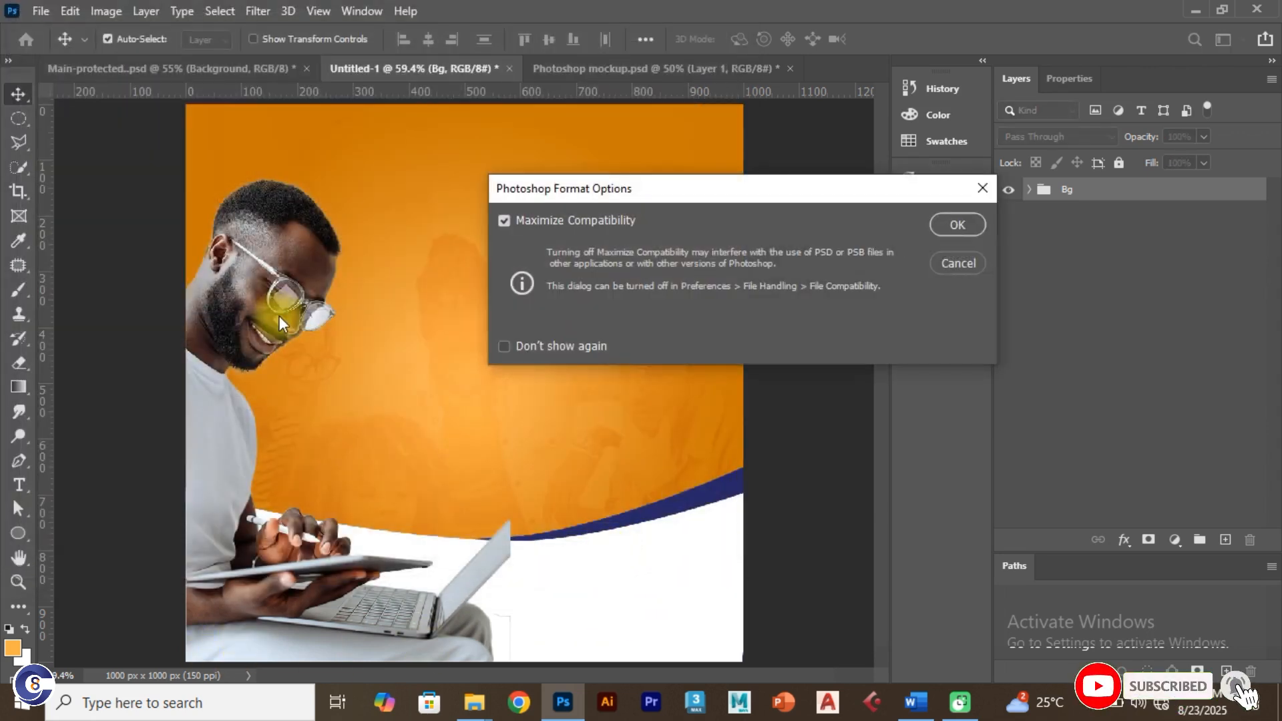
pyautogui.click(955, 225)
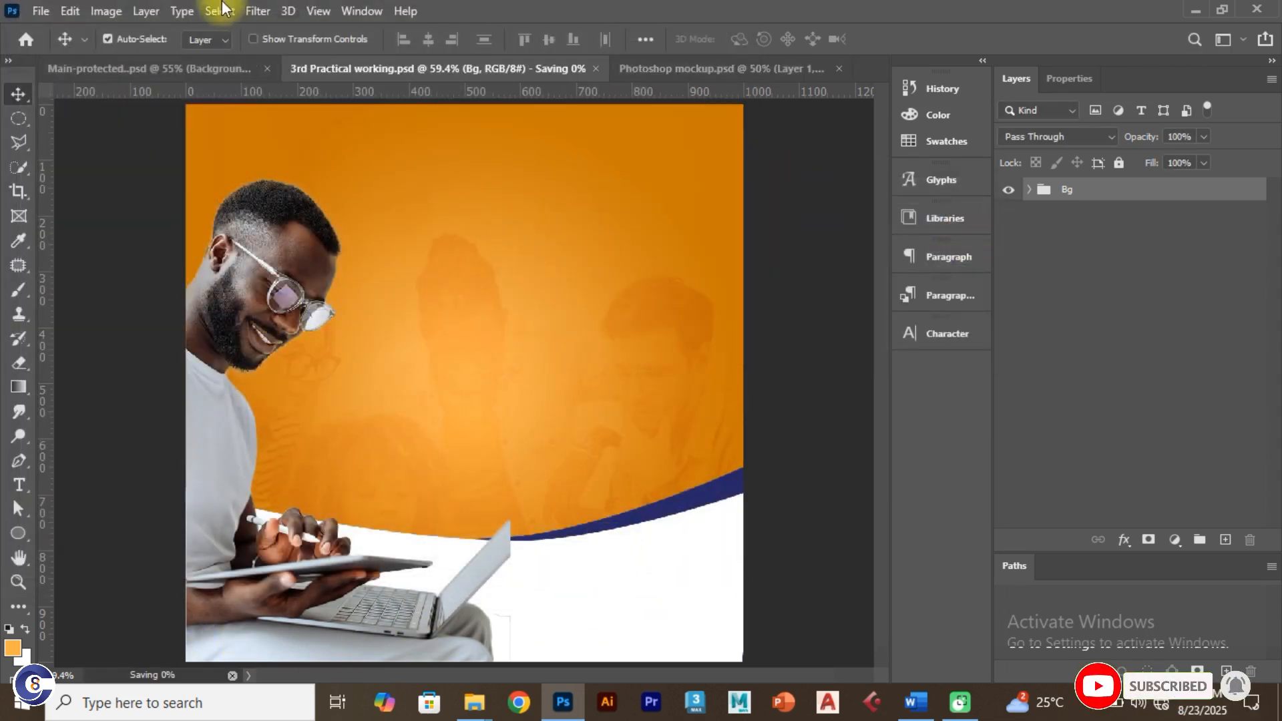
pyautogui.hotkey('ctrl', 'shift', 'Tab')
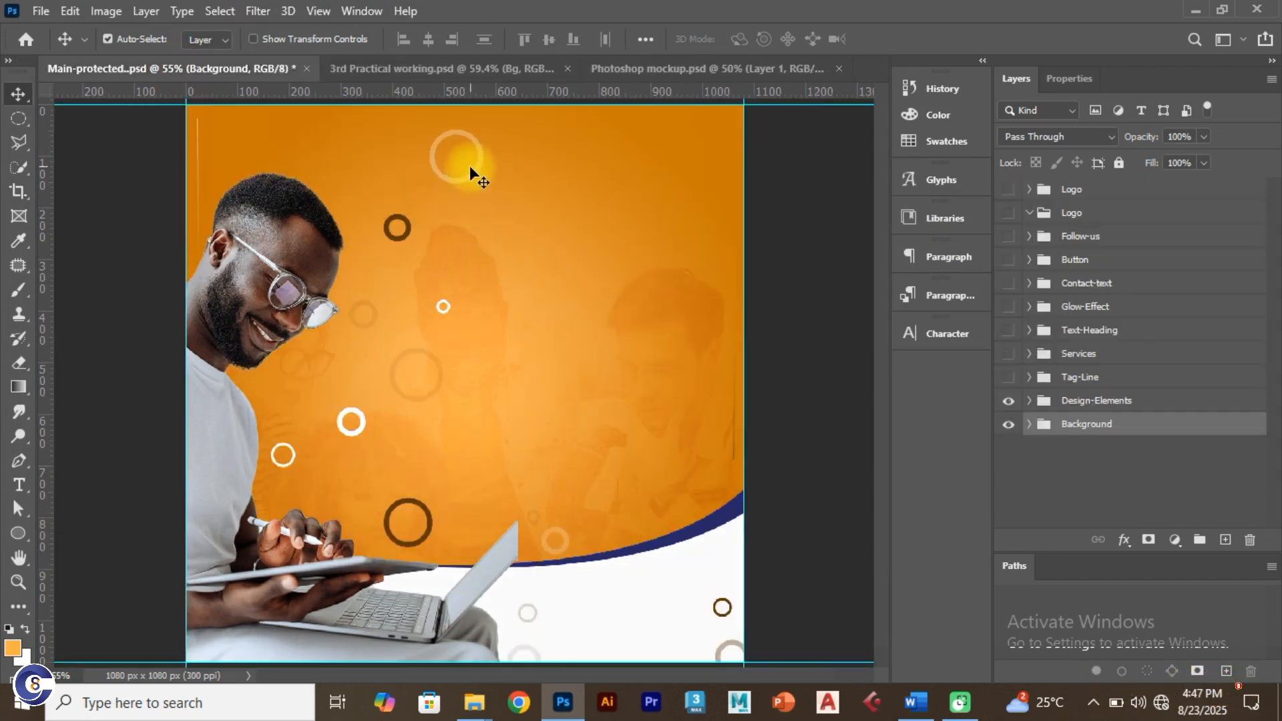
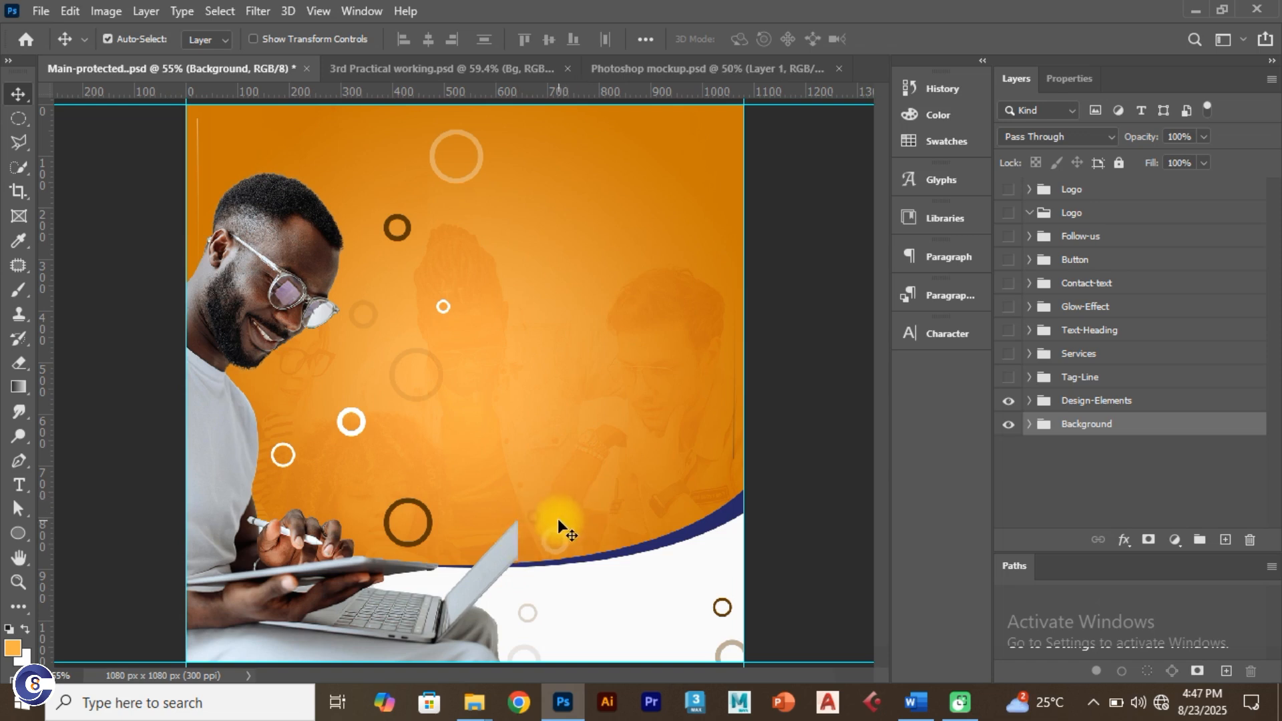
# Step: In 3rd Practical working, draw a 67 × 67 px circle with no fill near the top of the orange background
pyautogui.click(387, 65)
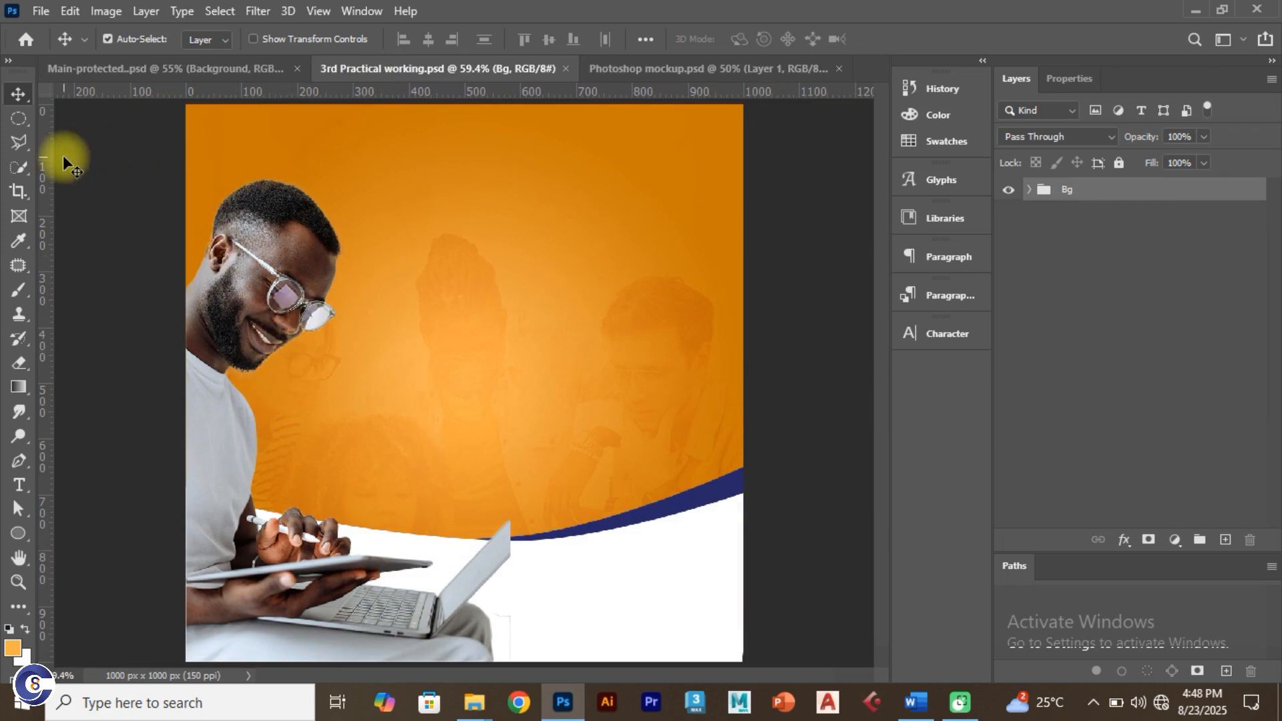
pyautogui.click(18, 533)
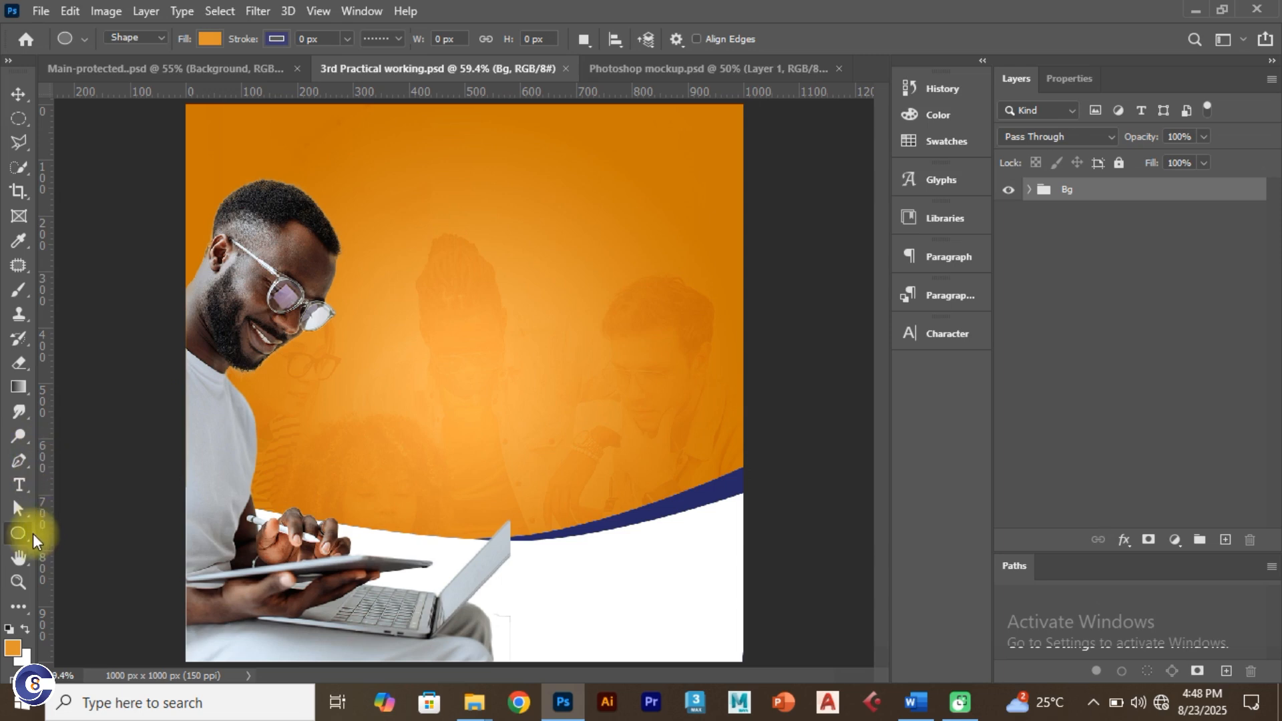
pyautogui.moveTo(430, 188); pyautogui.dragTo(471, 244)
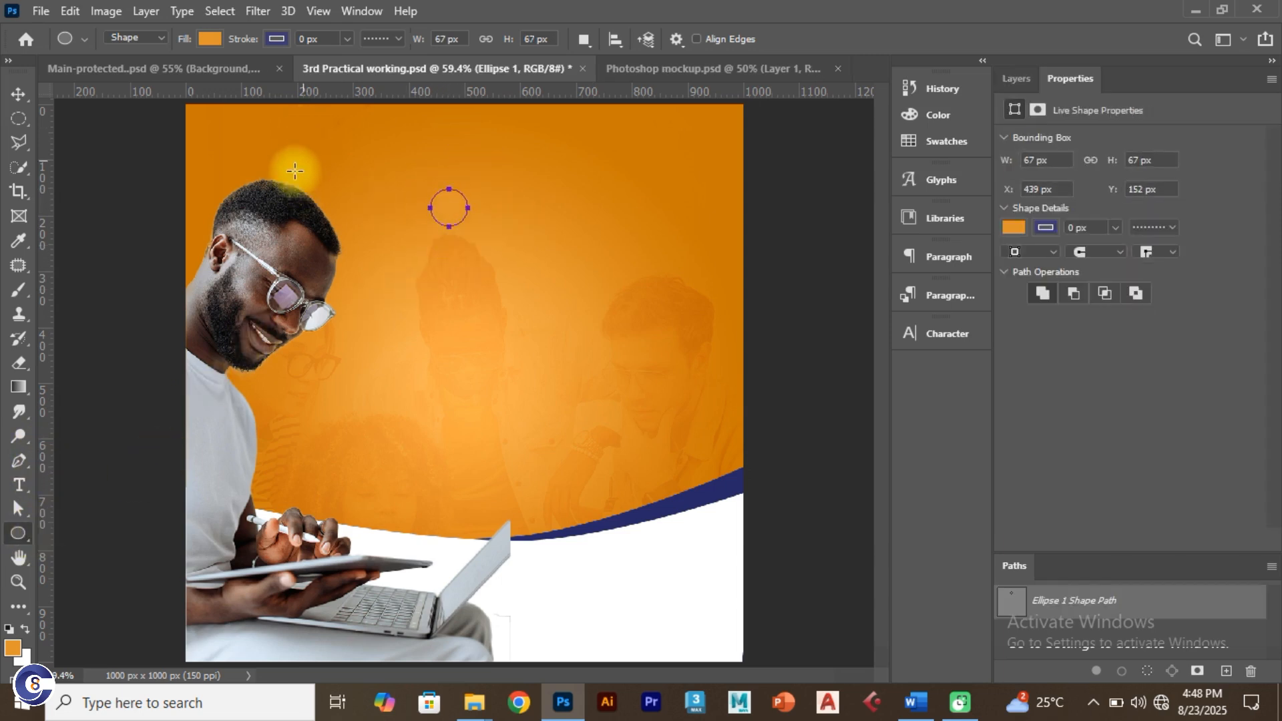
pyautogui.click(208, 38)
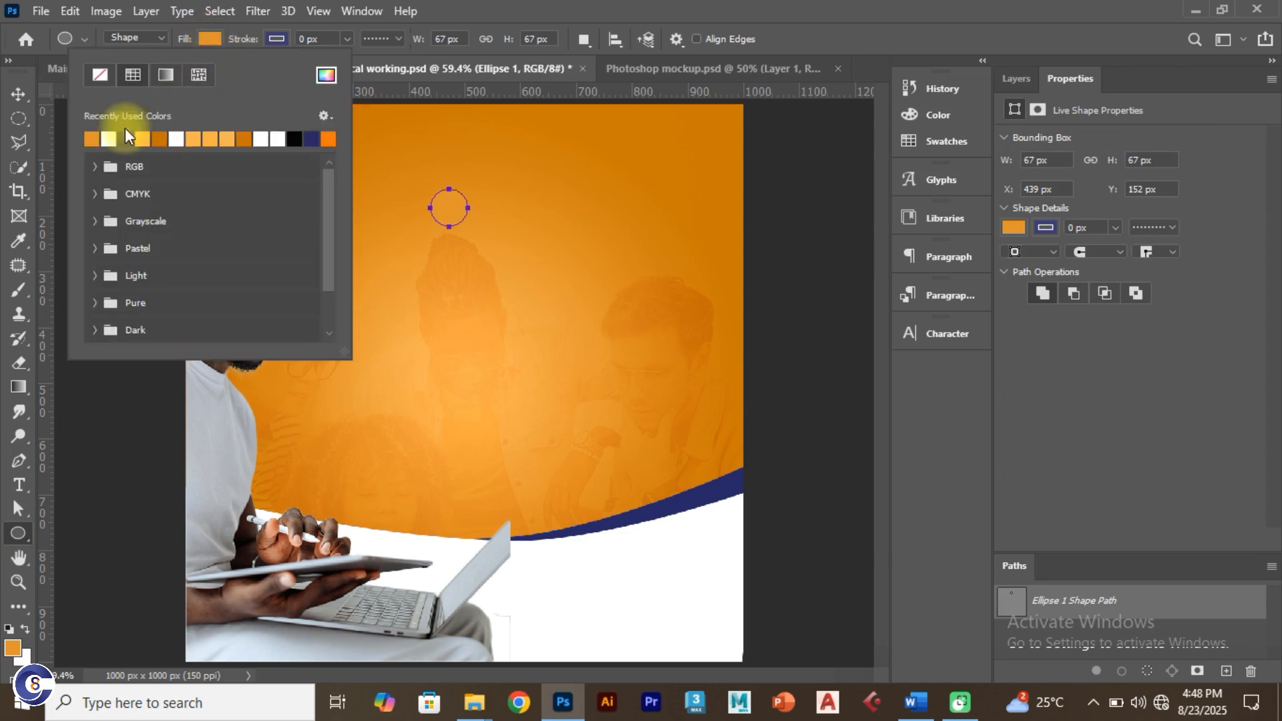
pyautogui.click(99, 74)
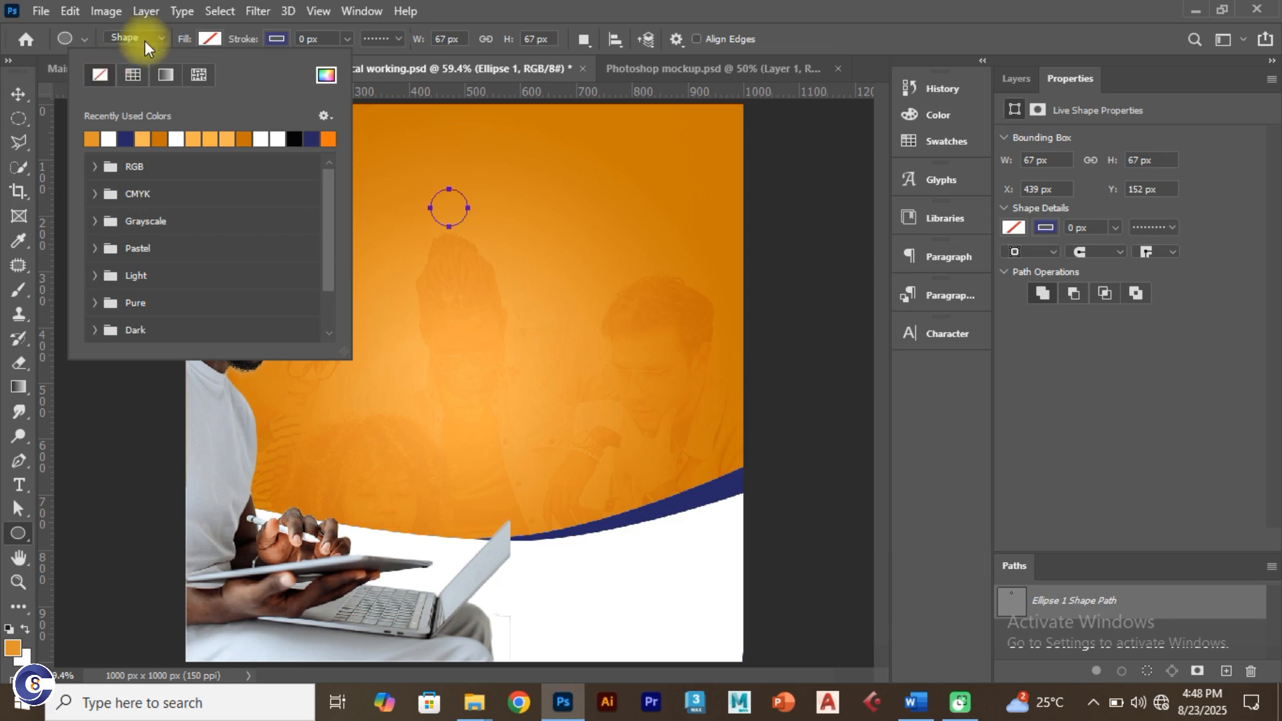
pyautogui.click(278, 38)
# Step: Copy the Brown code 5d3600 under 3rd Design in the Word Colour code document
pyautogui.hotkey('alt', 'Tab')
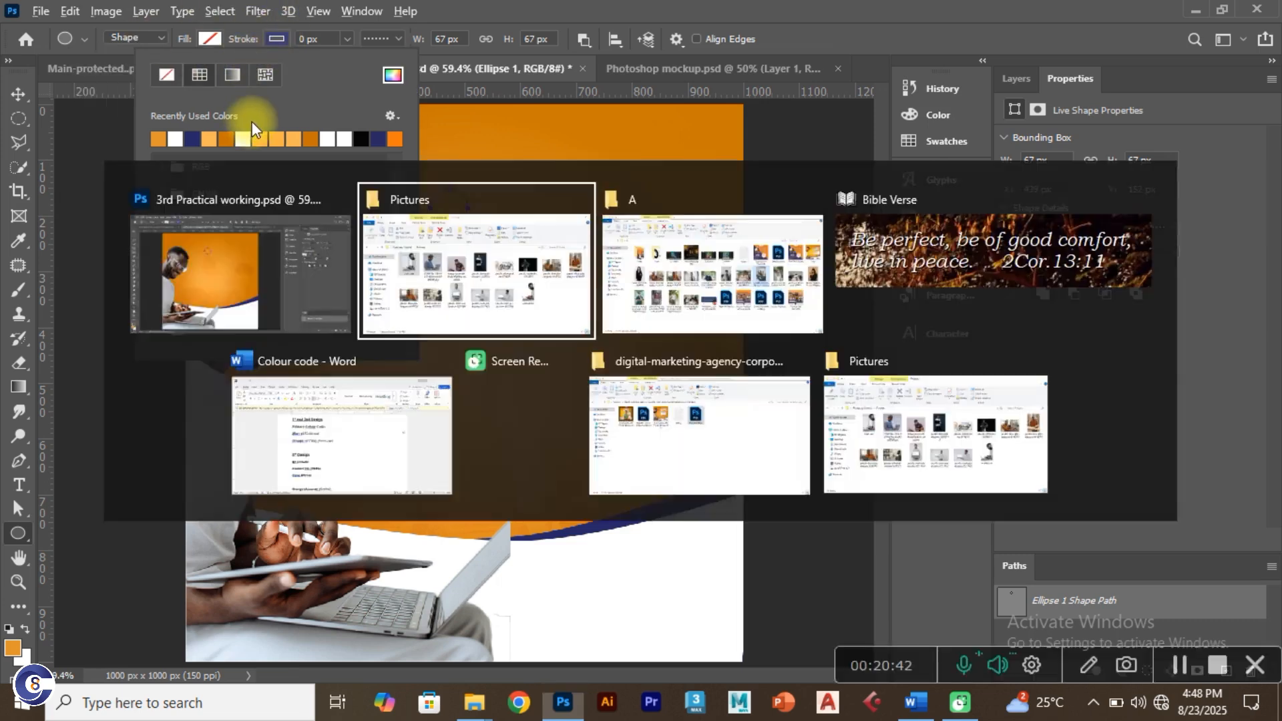
pyautogui.click(366, 406)
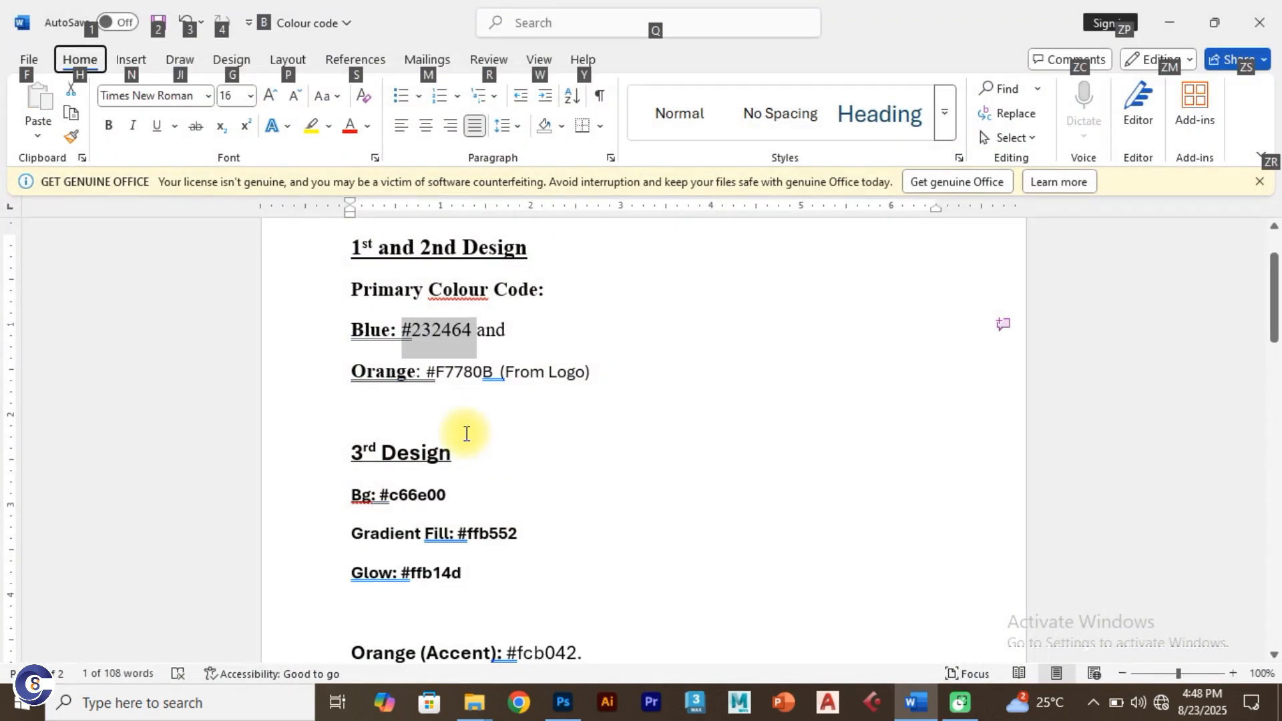
pyautogui.scroll(-2, 445, 532)
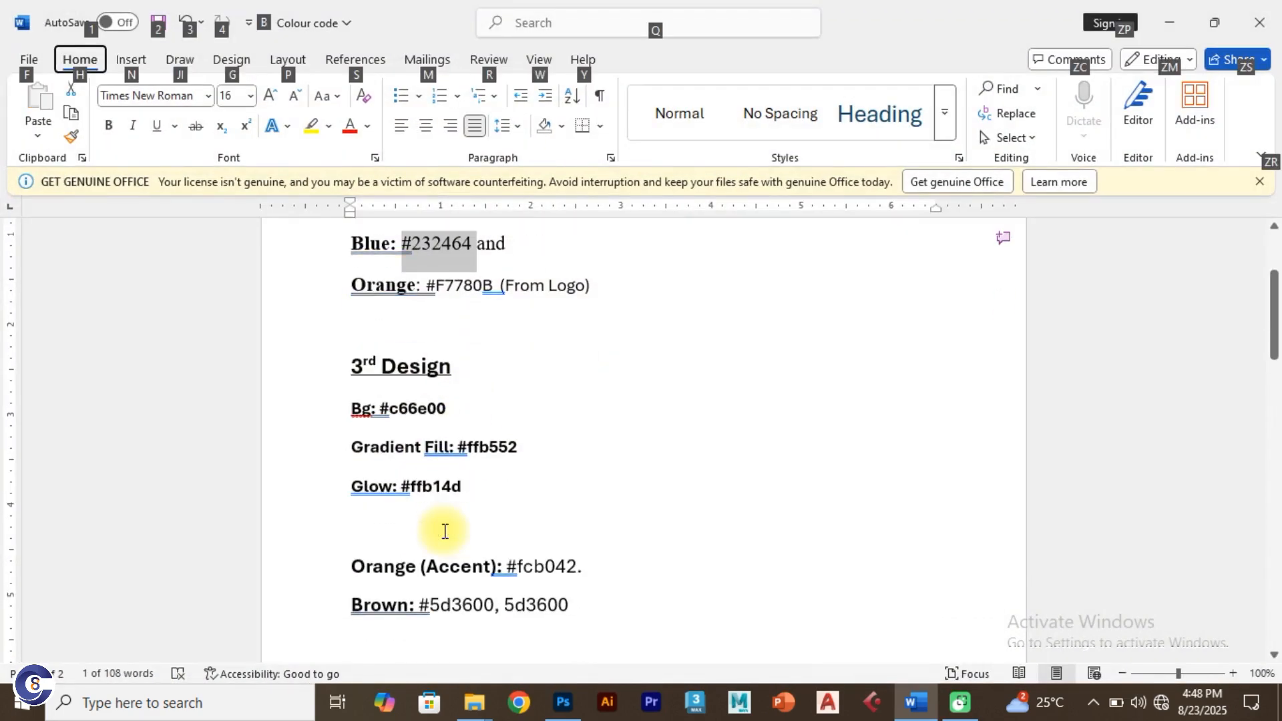
pyautogui.scroll(-2, 446, 524)
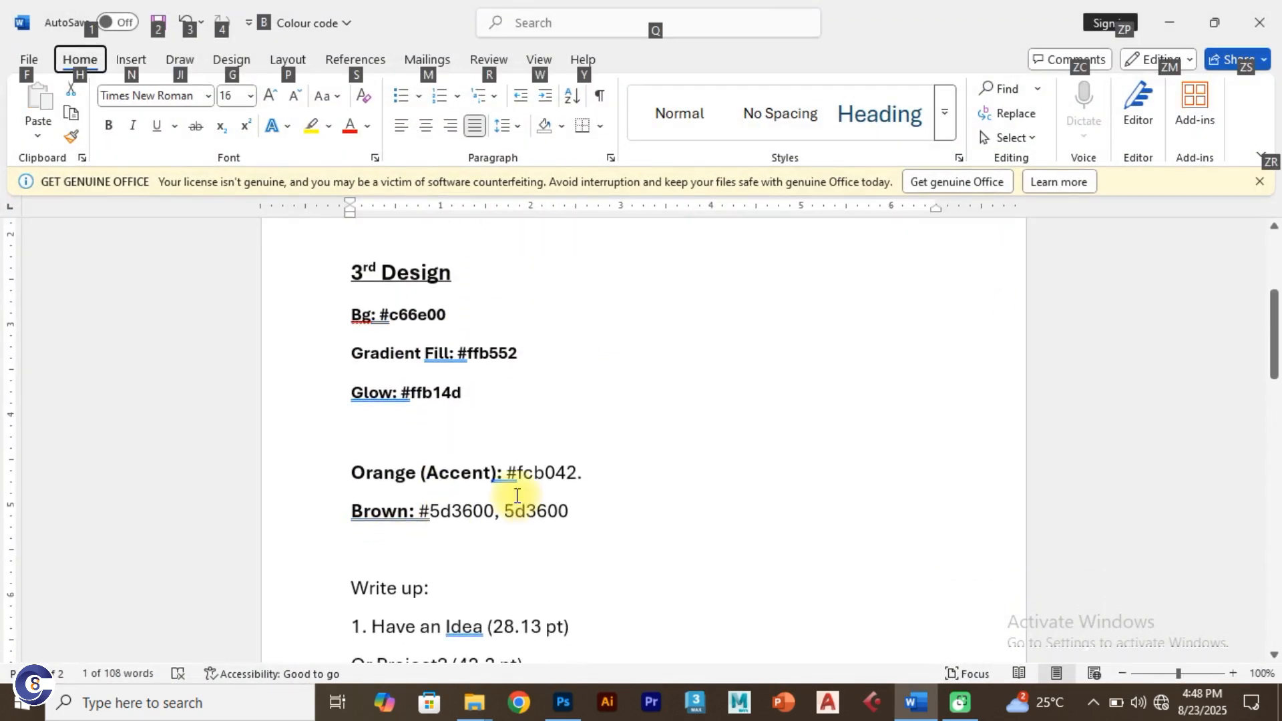
pyautogui.moveTo(587, 515); pyautogui.dragTo(491, 501)
pyautogui.hotkey('ctrl', 'c')
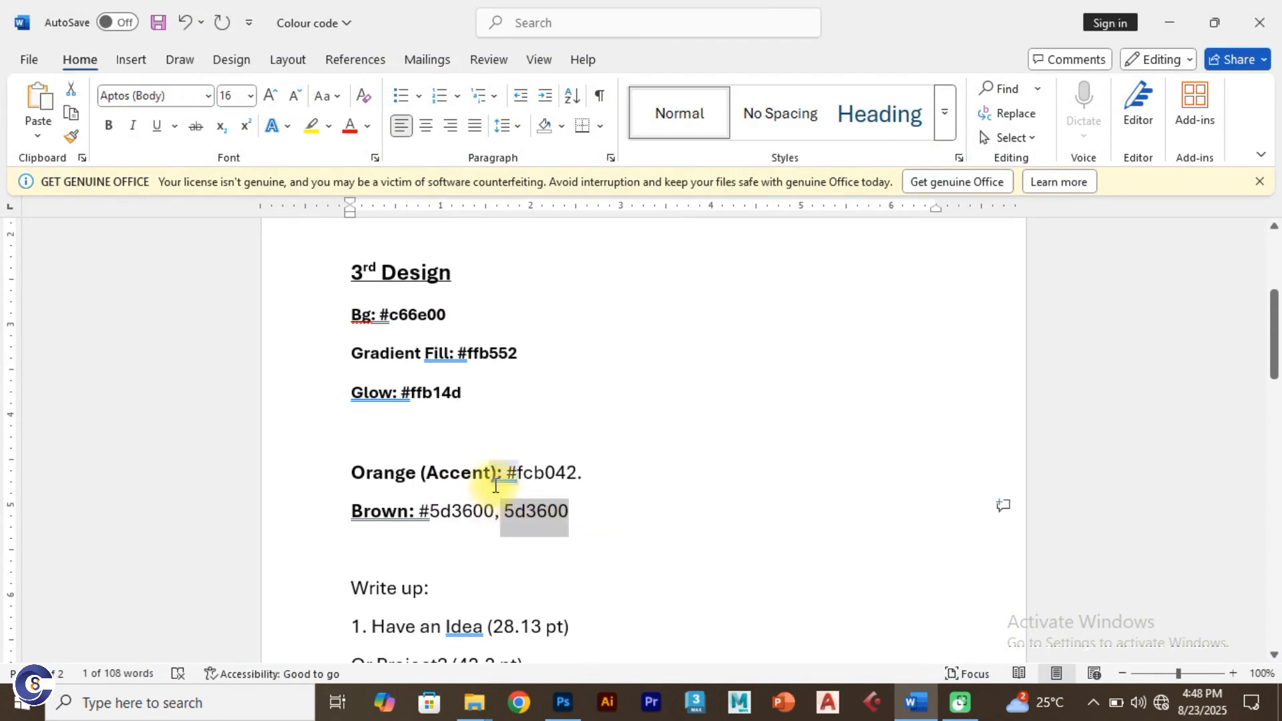
pyautogui.hotkey('alt', 'Tab')
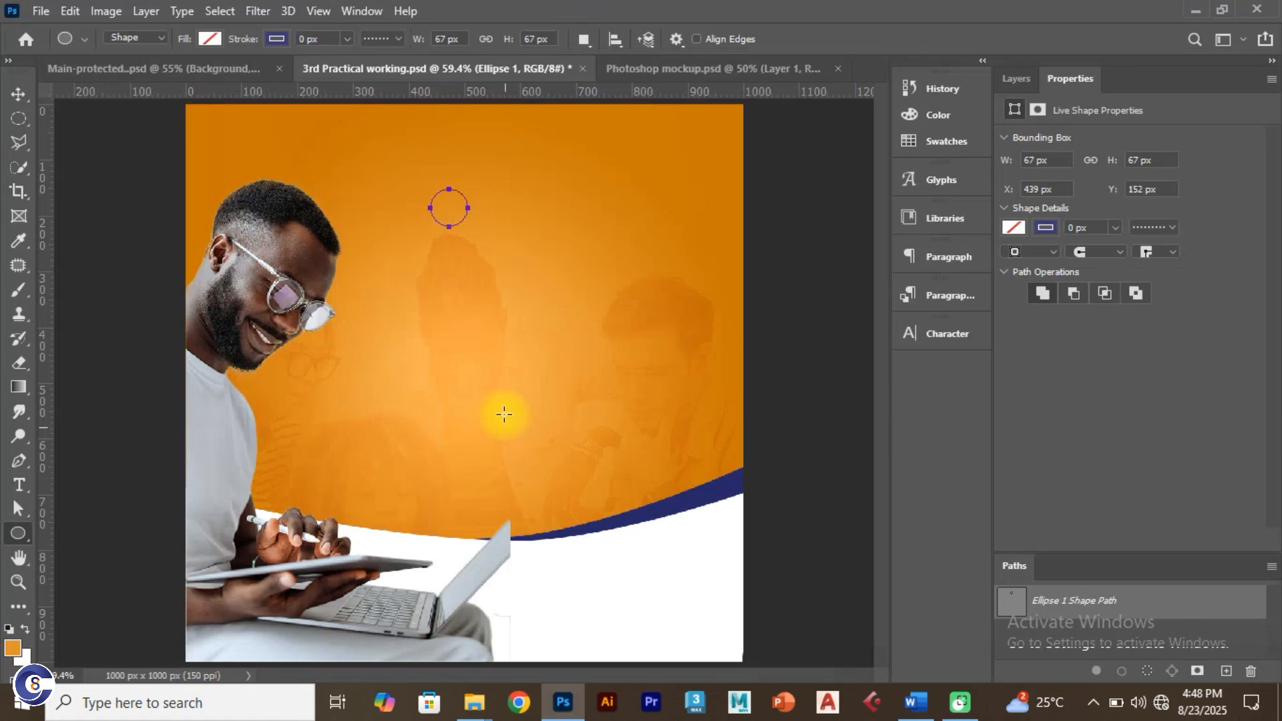
# Step: Set the circle's stroke colour to brown #5d3600
pyautogui.click(275, 39)
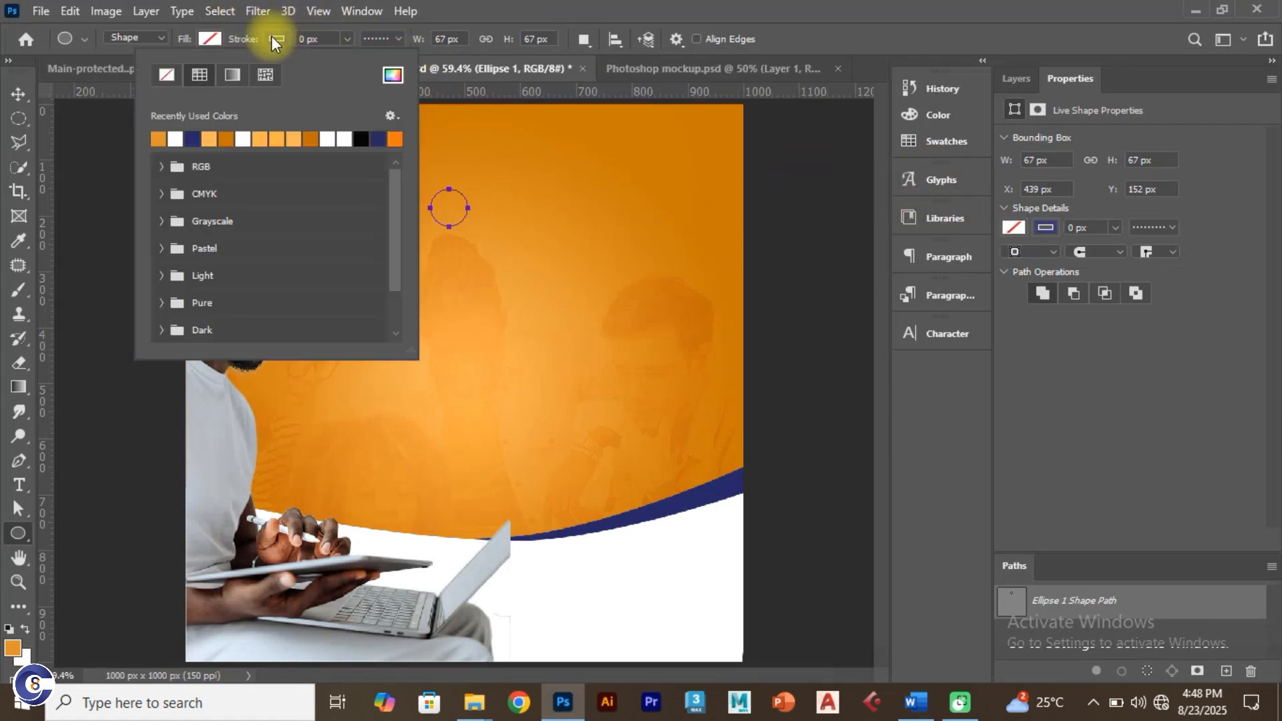
pyautogui.click(382, 72)
pyautogui.hotkey('ctrl', 'v')
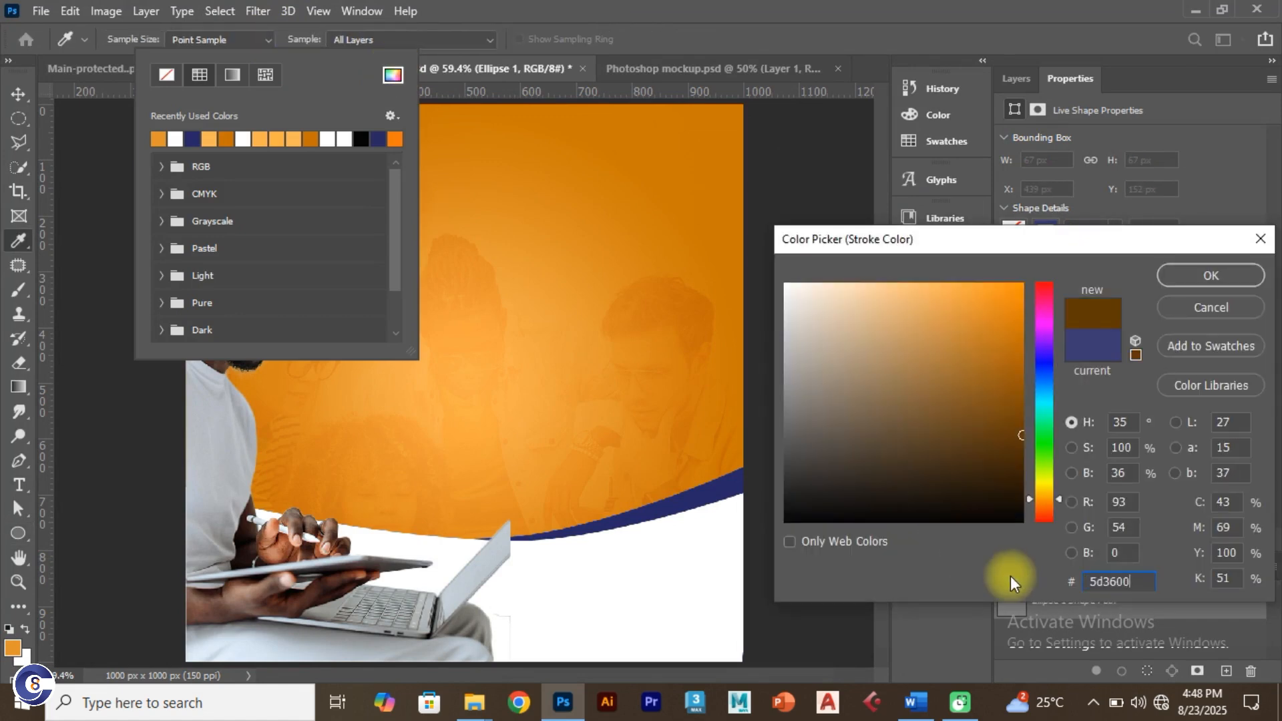
pyautogui.moveTo(1136, 581); pyautogui.dragTo(1062, 567)
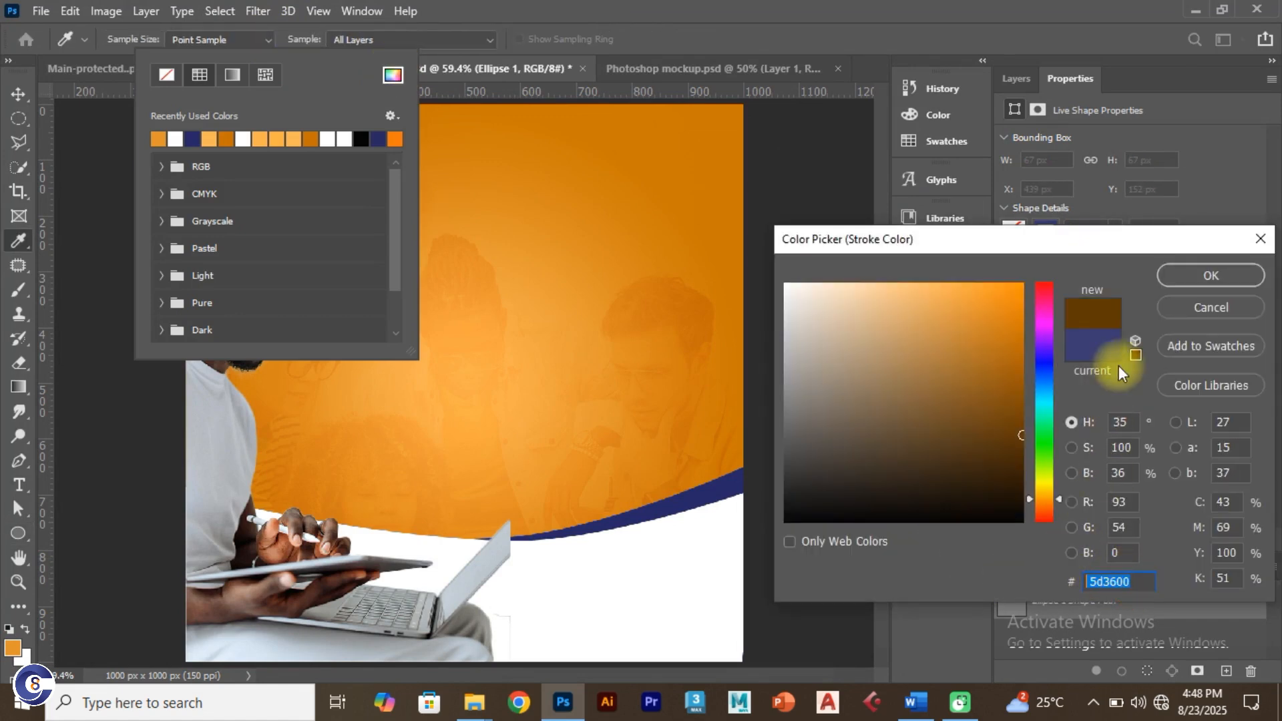
pyautogui.click(1169, 274)
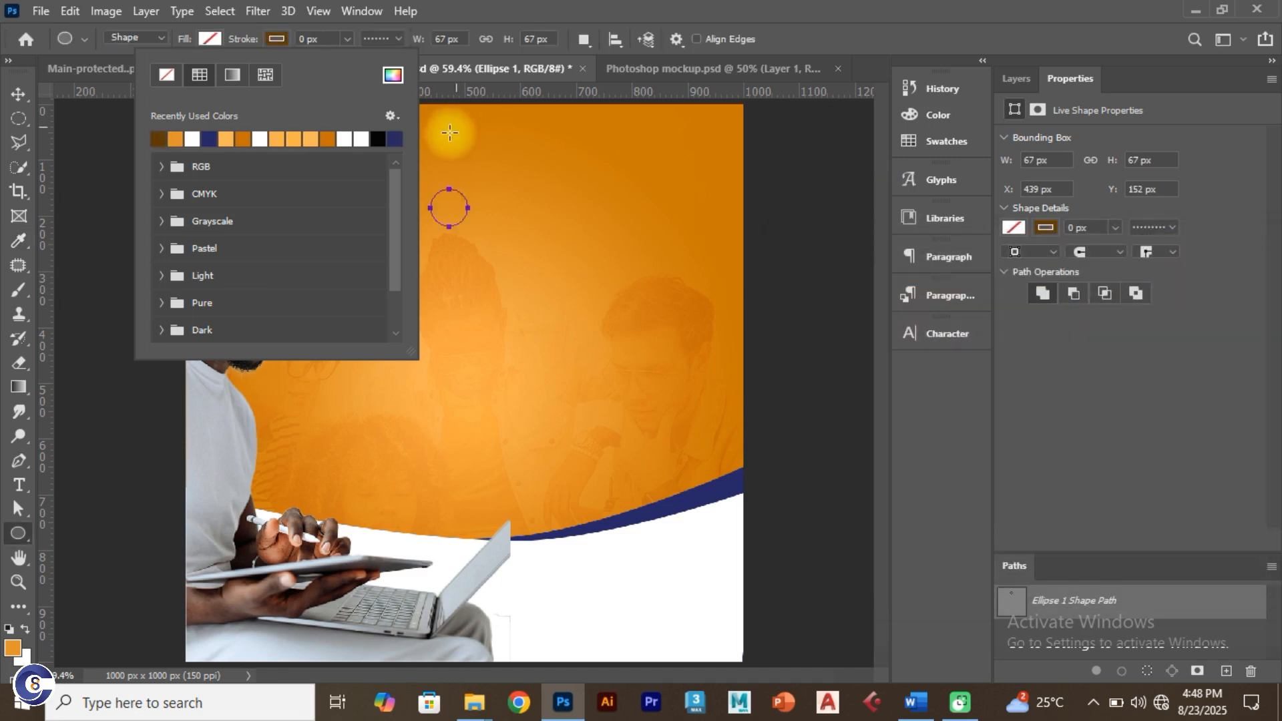
# Step: Make the circle's stroke a solid line 12.32 px wide
pyautogui.click(343, 39)
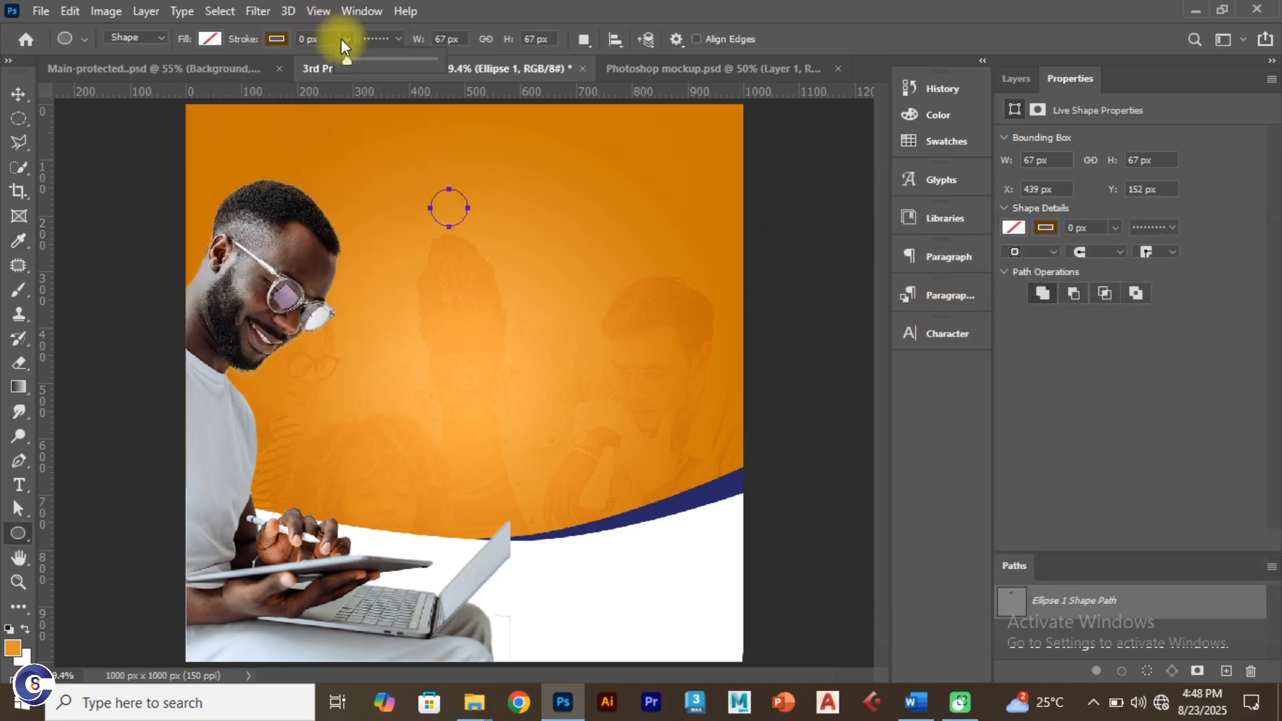
pyautogui.moveTo(351, 56); pyautogui.dragTo(361, 56)
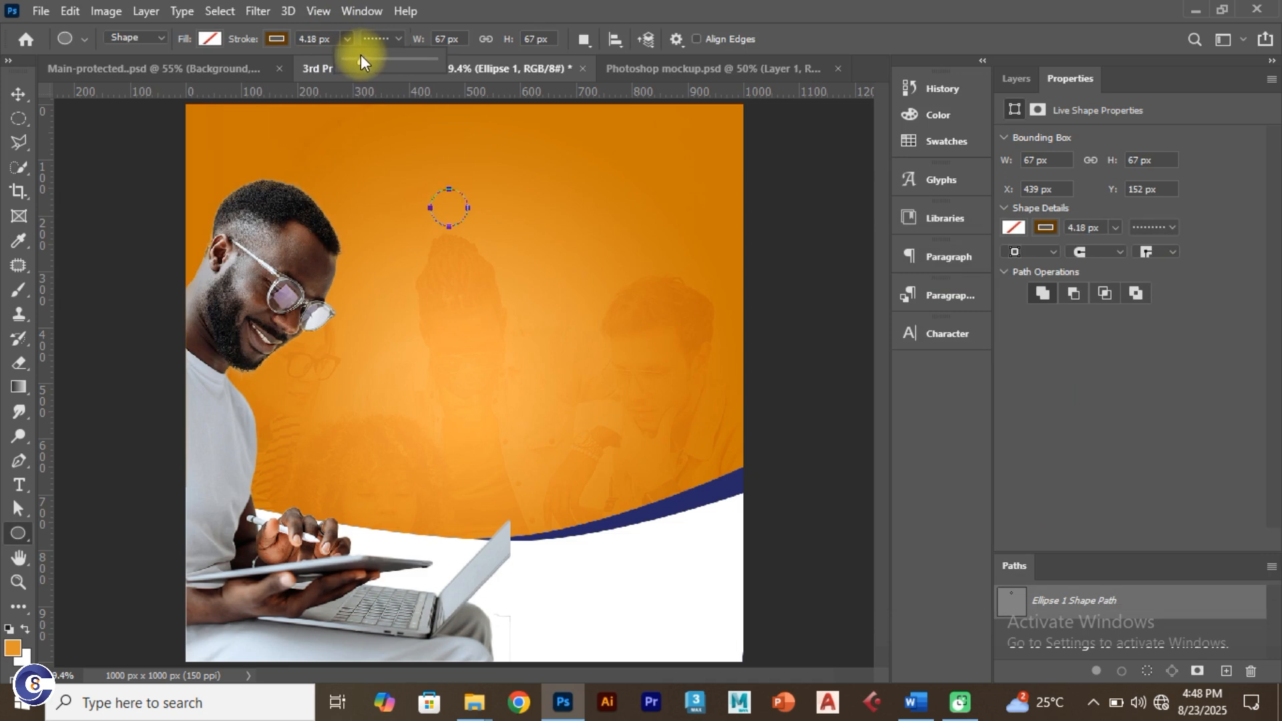
pyautogui.click(399, 40)
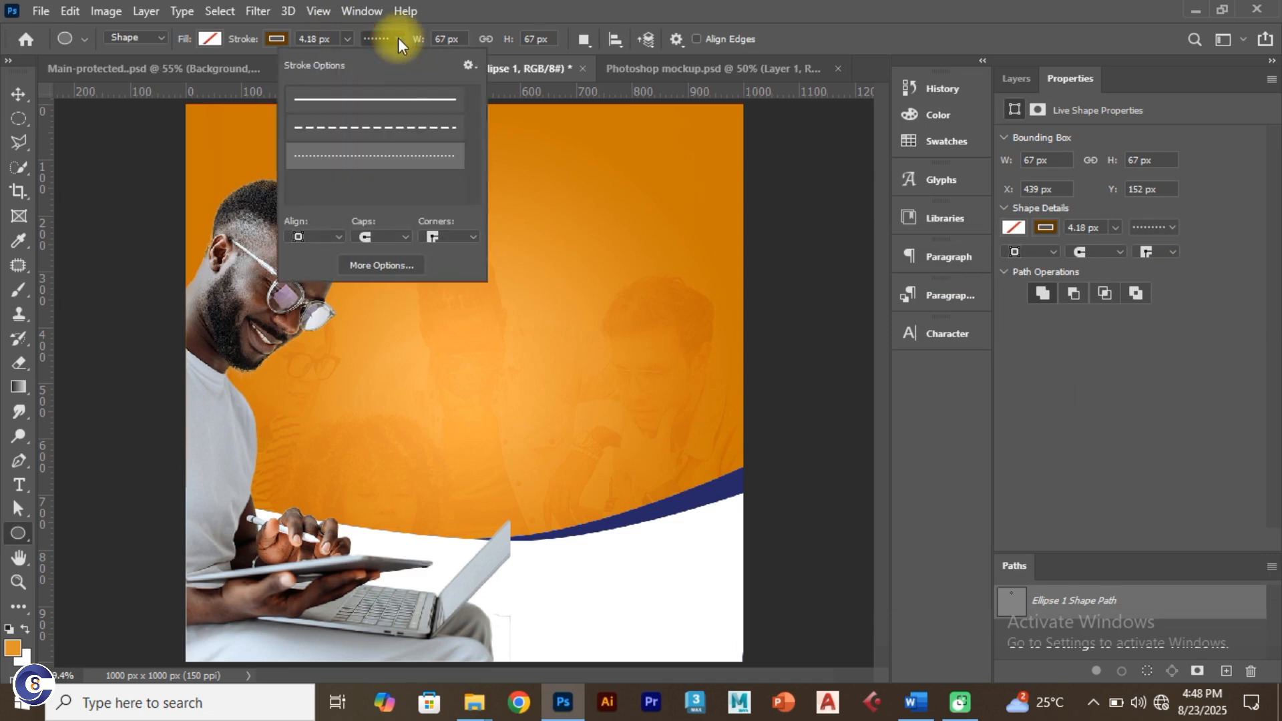
pyautogui.click(387, 101)
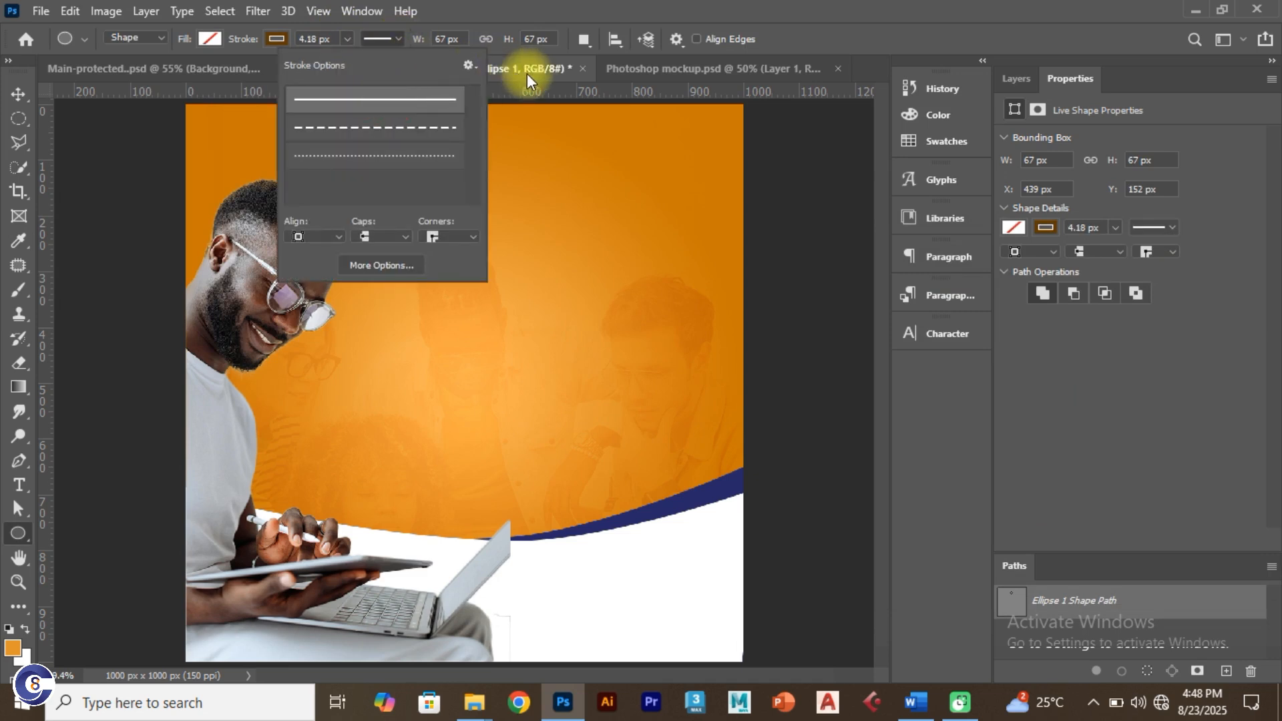
pyautogui.click(535, 53)
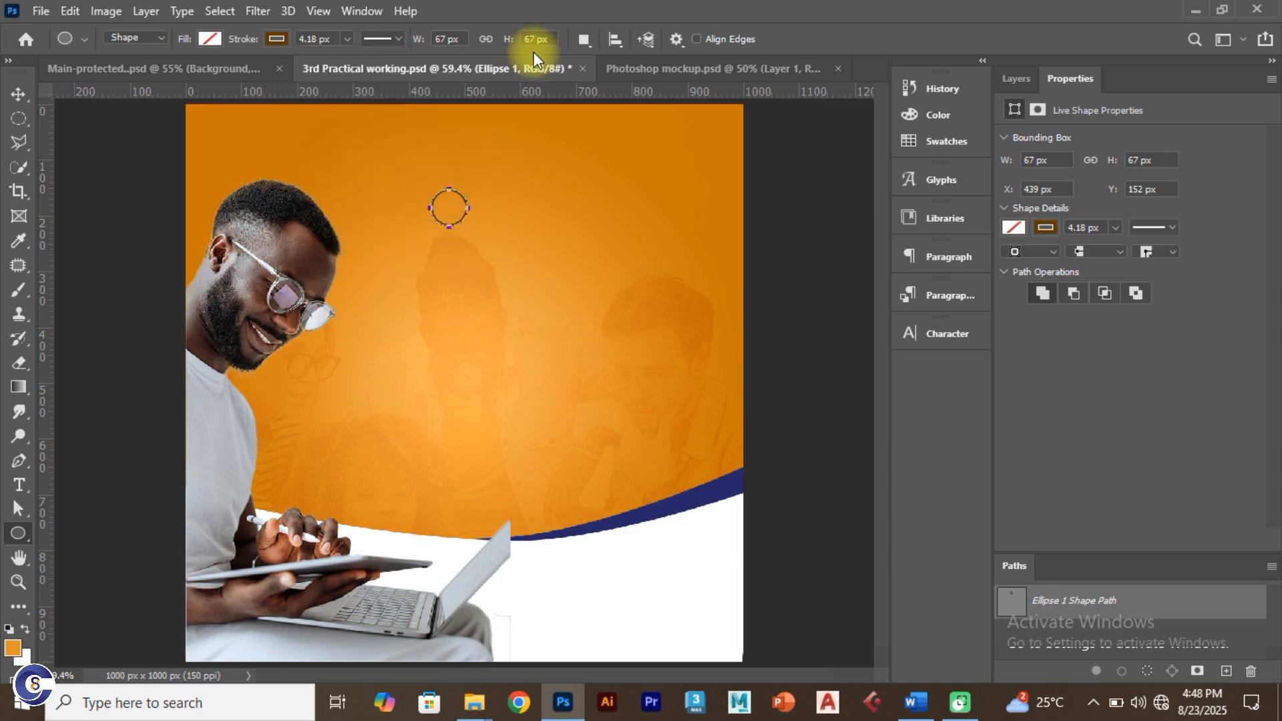
pyautogui.click(348, 39)
pyautogui.moveTo(301, 58); pyautogui.dragTo(354, 59)
pyautogui.click(31, 92)
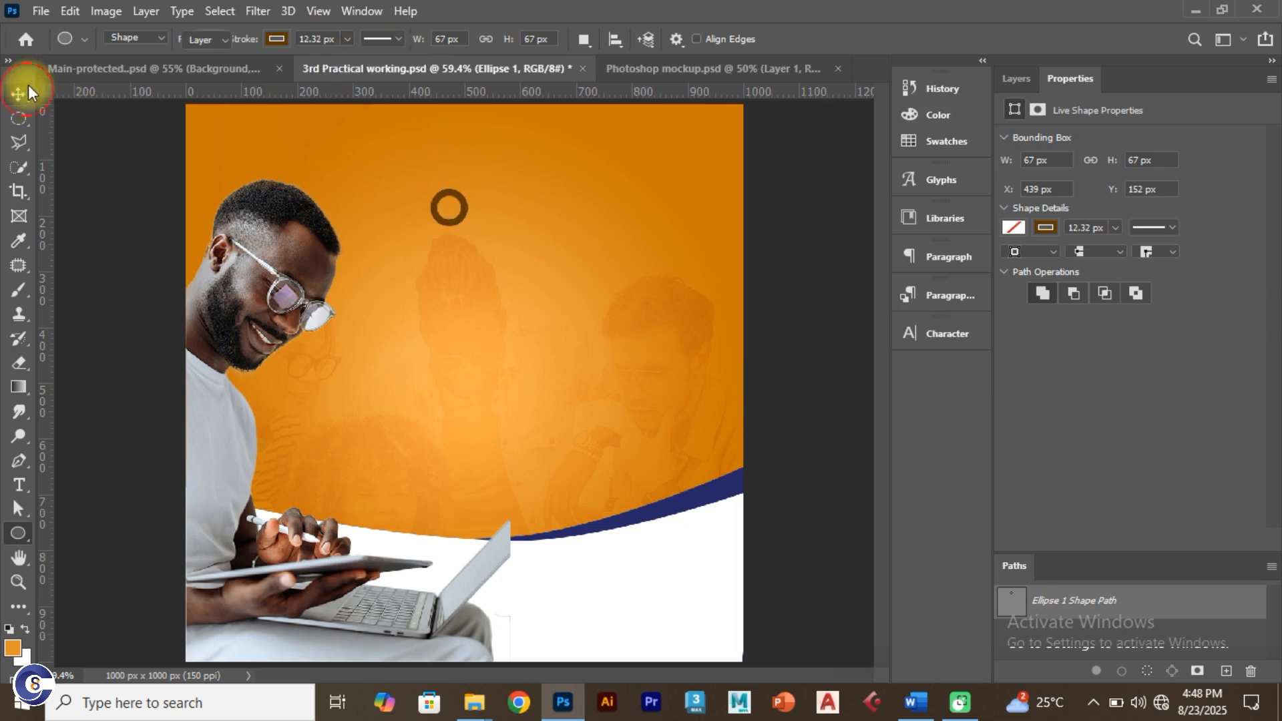
pyautogui.click(28, 86)
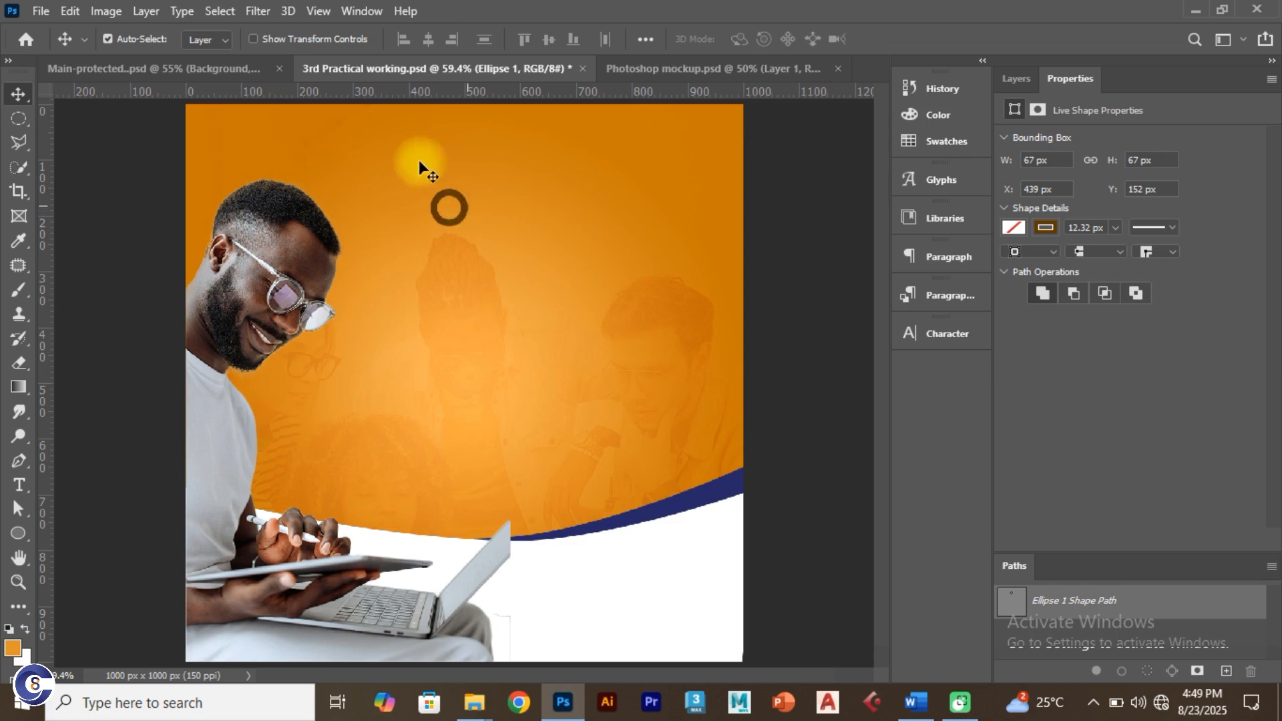
# Step: Draw a larger ring mid-canvas and a small ring lower left of centre
pyautogui.click(21, 536)
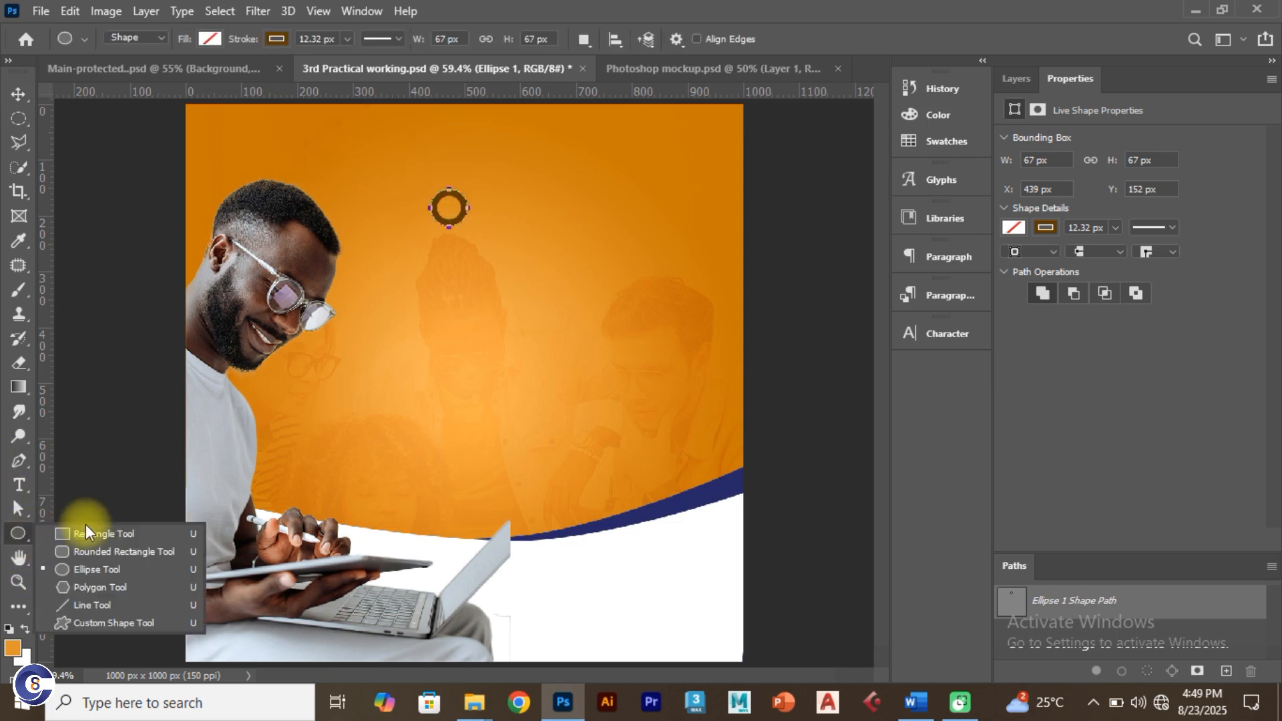
pyautogui.click(97, 570)
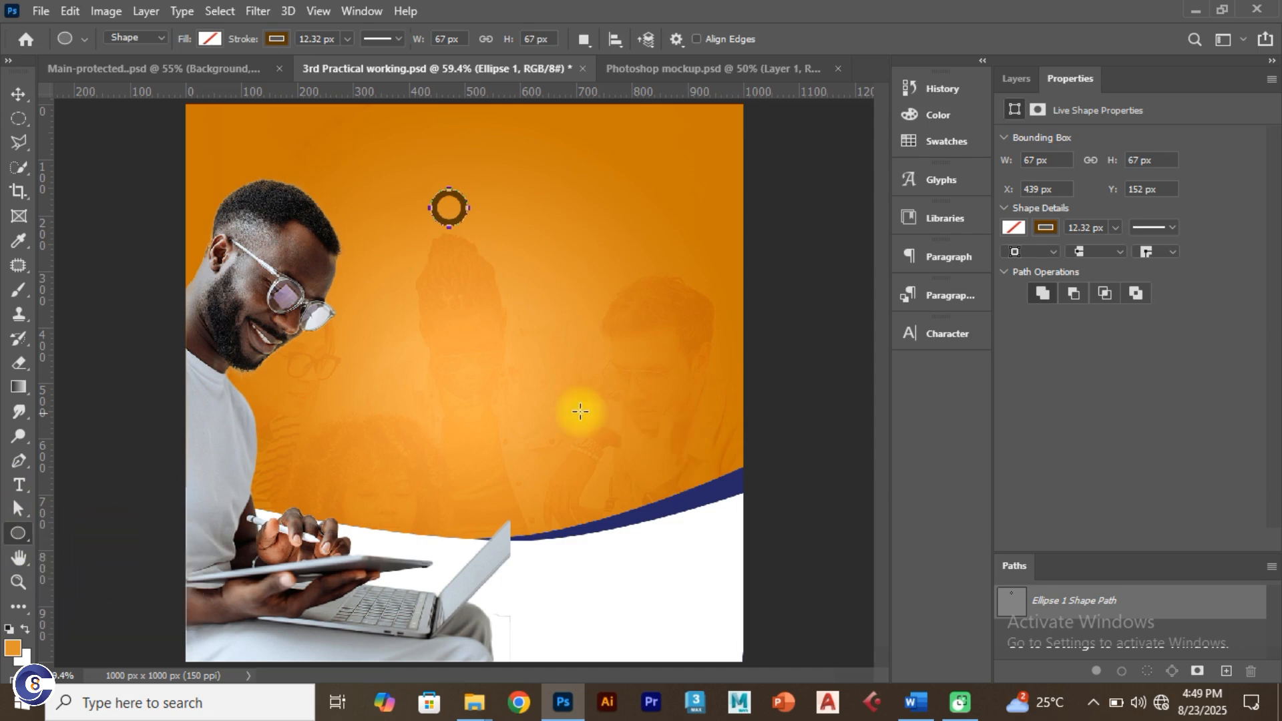
pyautogui.moveTo(449, 346); pyautogui.dragTo(497, 442)
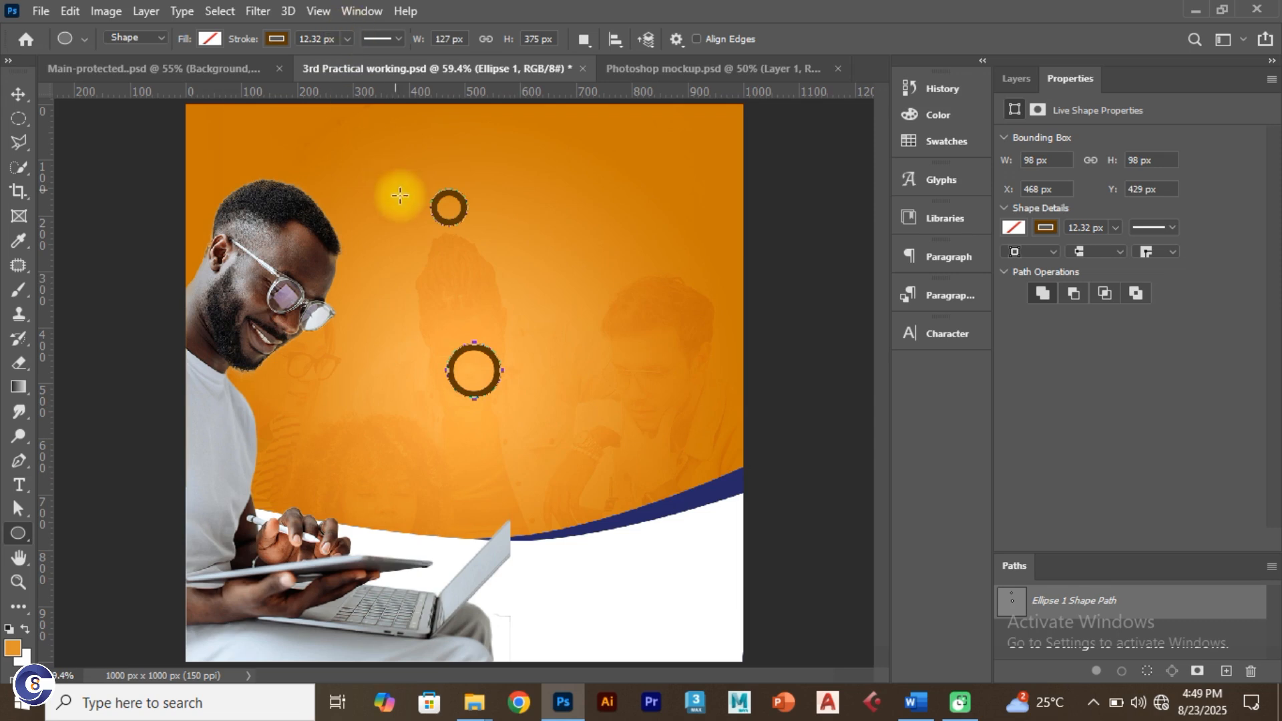
pyautogui.moveTo(331, 436); pyautogui.dragTo(357, 463)
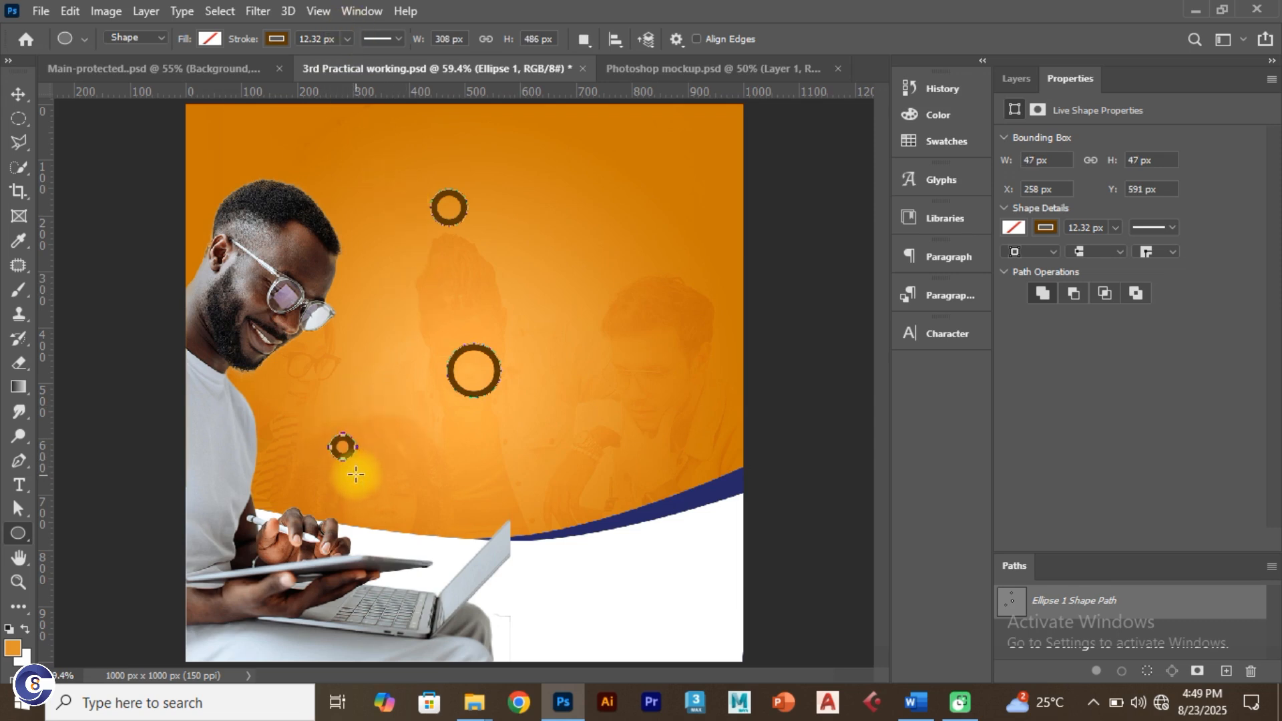
pyautogui.click(347, 39)
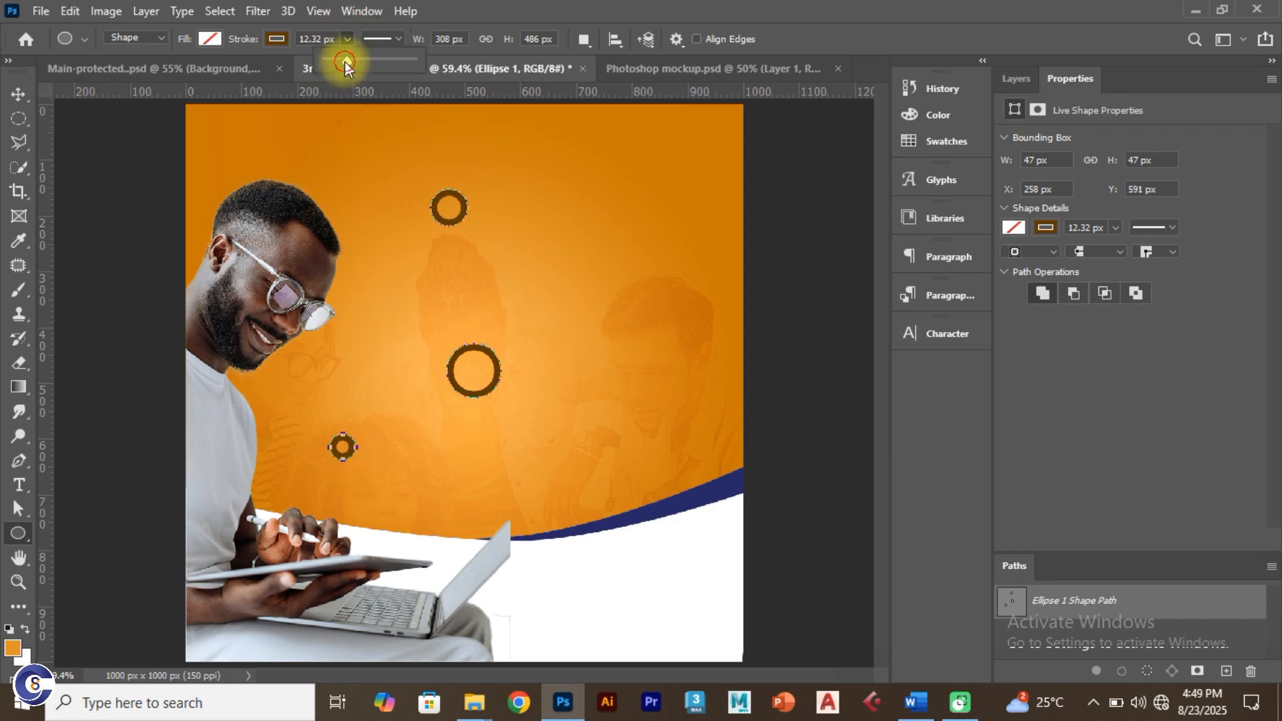
pyautogui.moveTo(346, 62); pyautogui.dragTo(339, 63)
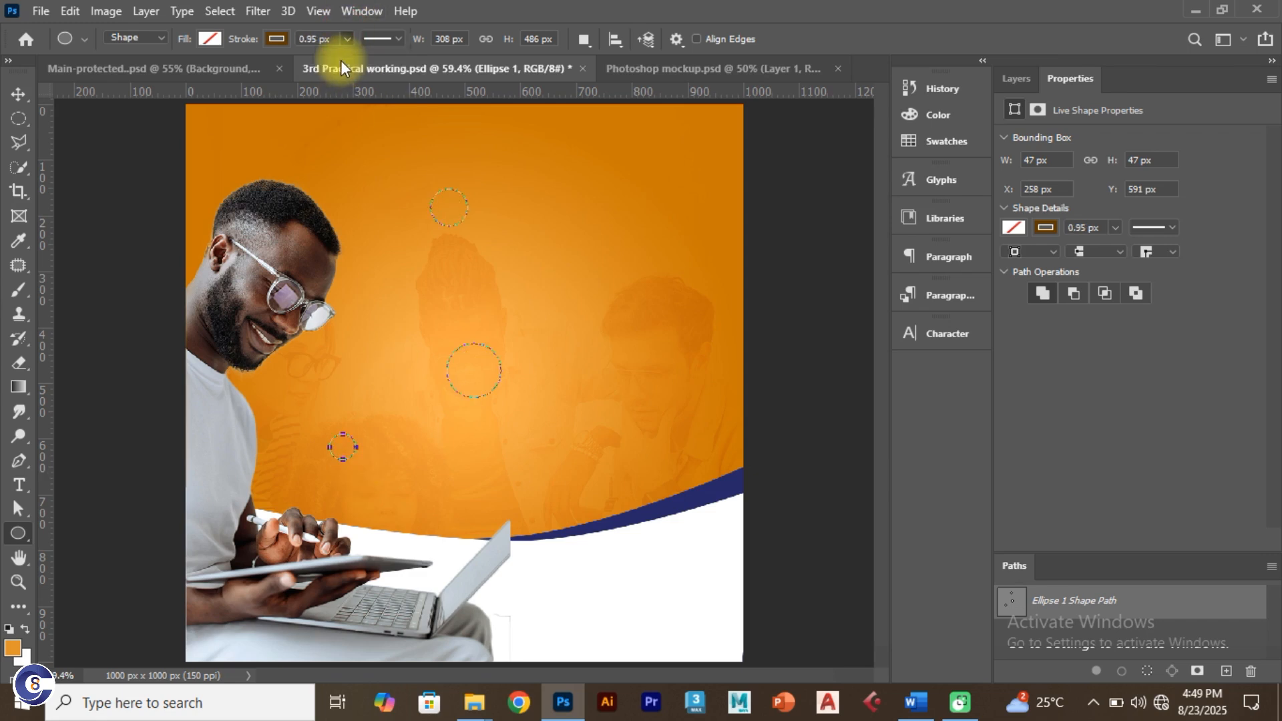
pyautogui.hotkey('ctrl', 'z')
# Step: Delete both extra rings and a redrawn circle, leaving only the top ring
pyautogui.click(1005, 78)
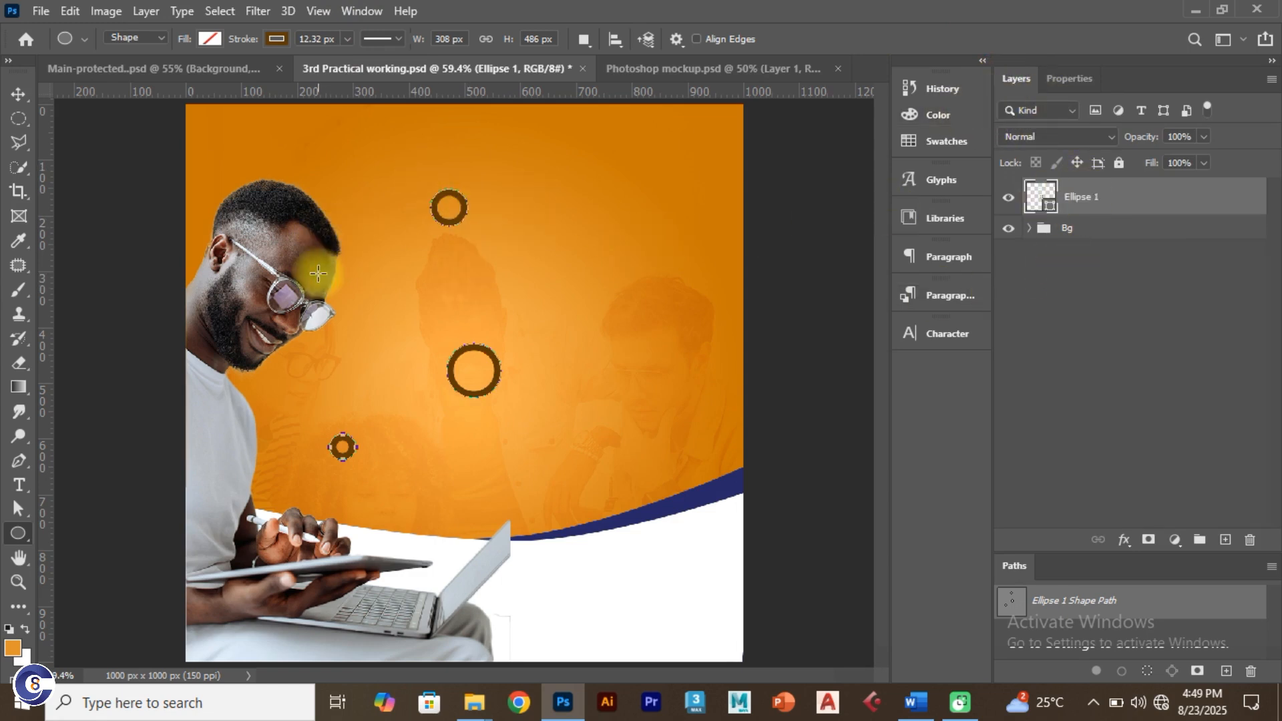
pyautogui.press('Delete')
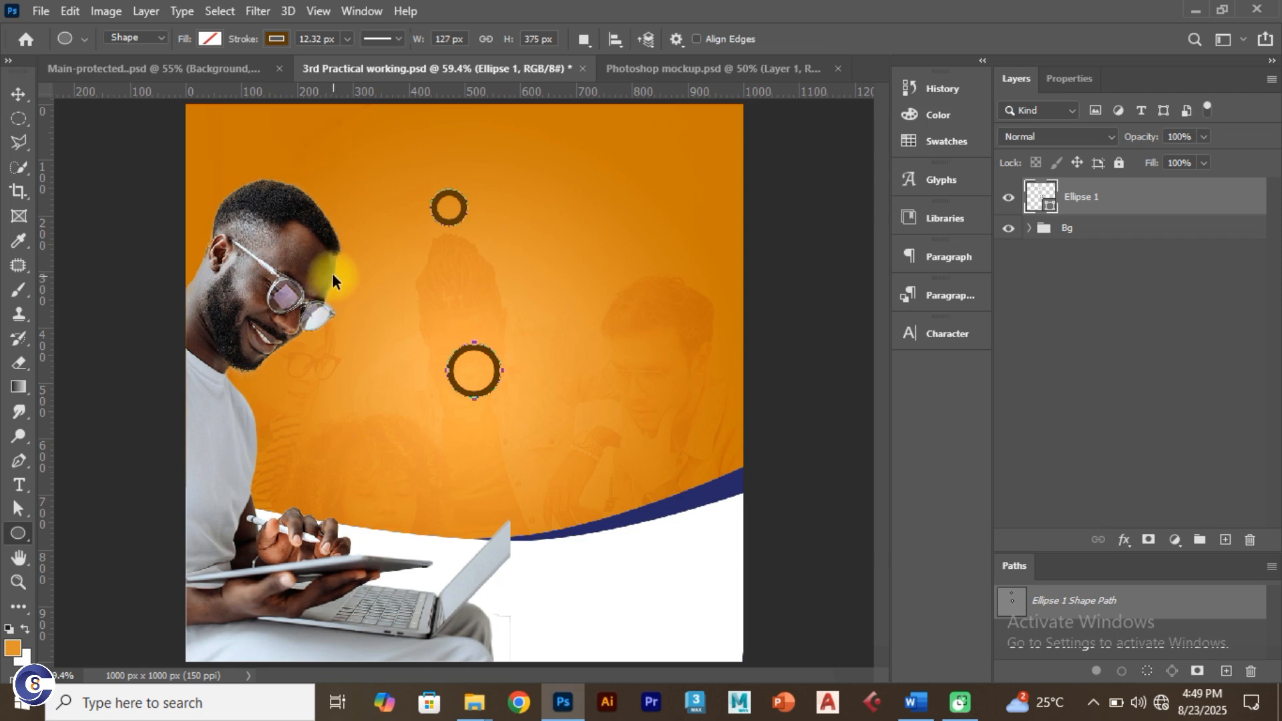
pyautogui.press('Delete')
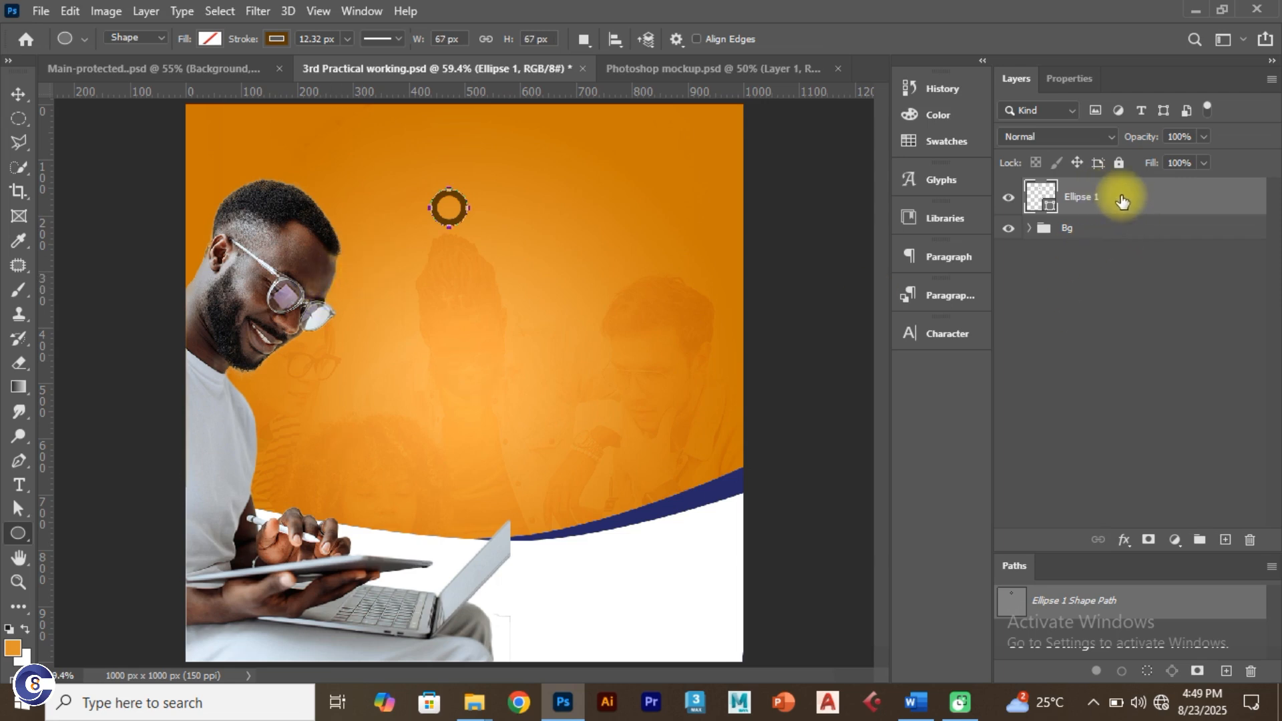
pyautogui.moveTo(447, 312); pyautogui.dragTo(484, 376)
pyautogui.click(1012, 78)
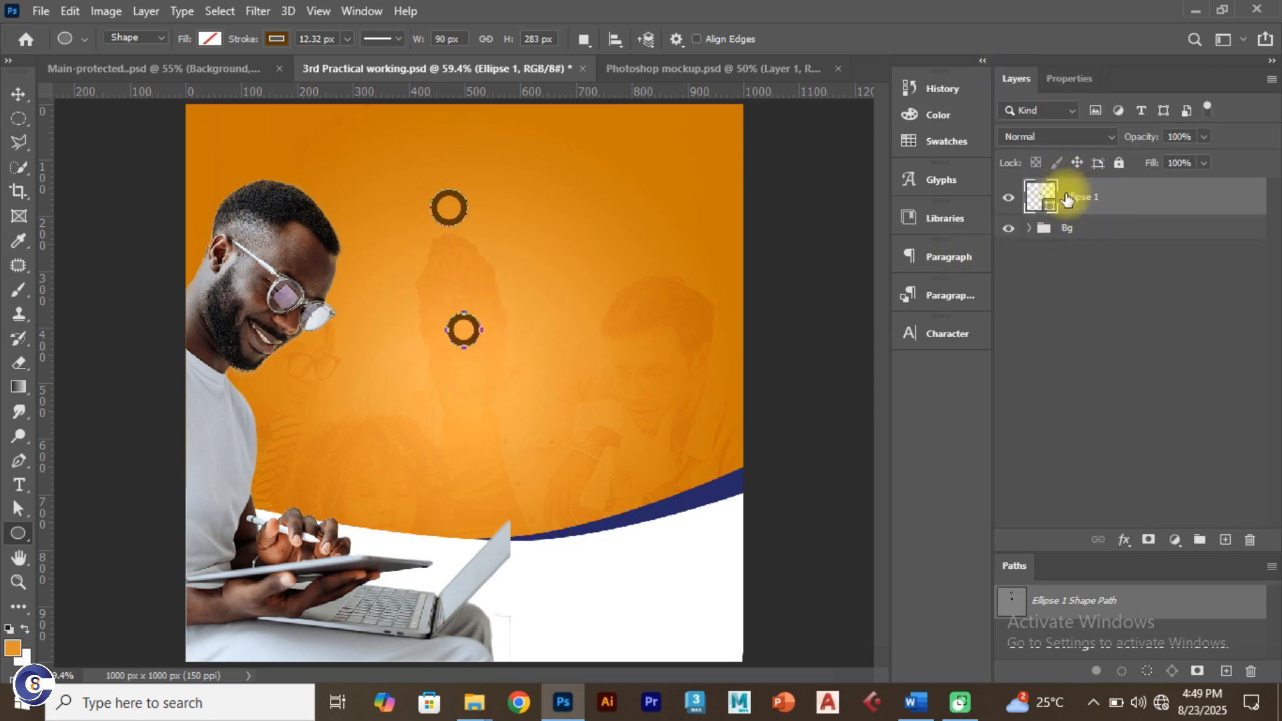
pyautogui.hotkey('ctrl', 'z')
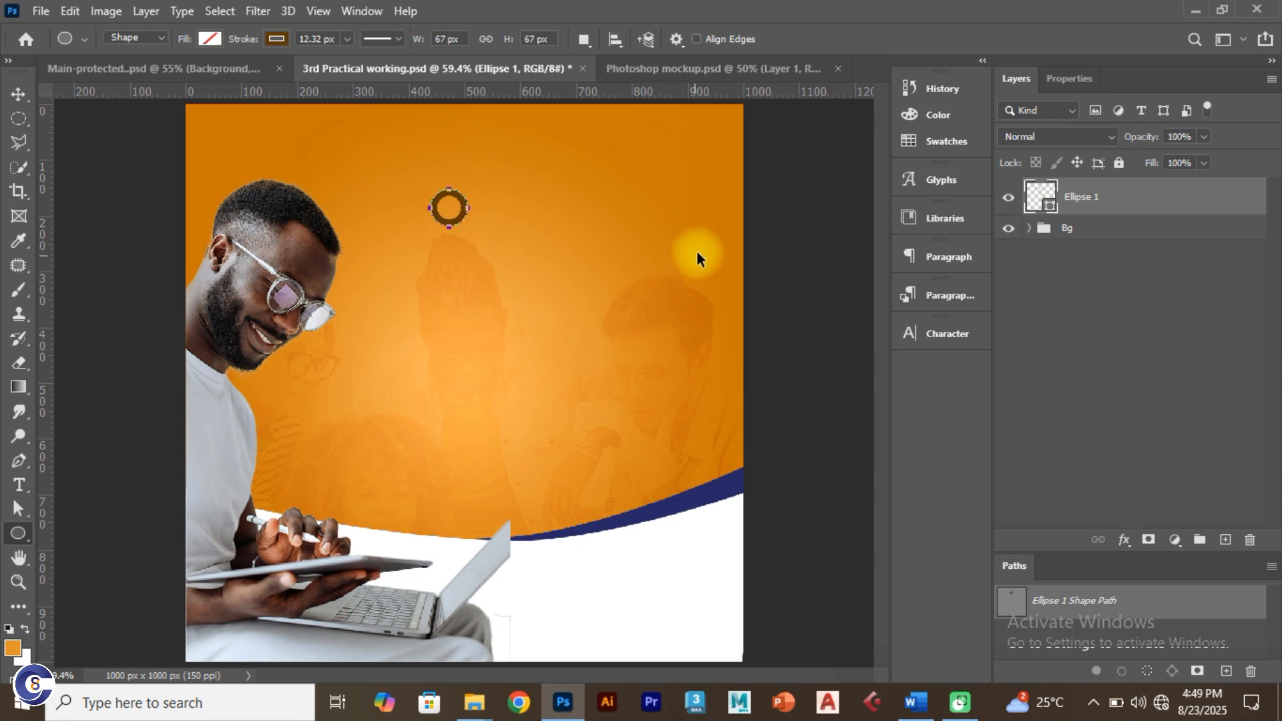
# Step: Draw a 66 × 66 px circle left of the page centre and remove its fill
pyautogui.click(18, 94)
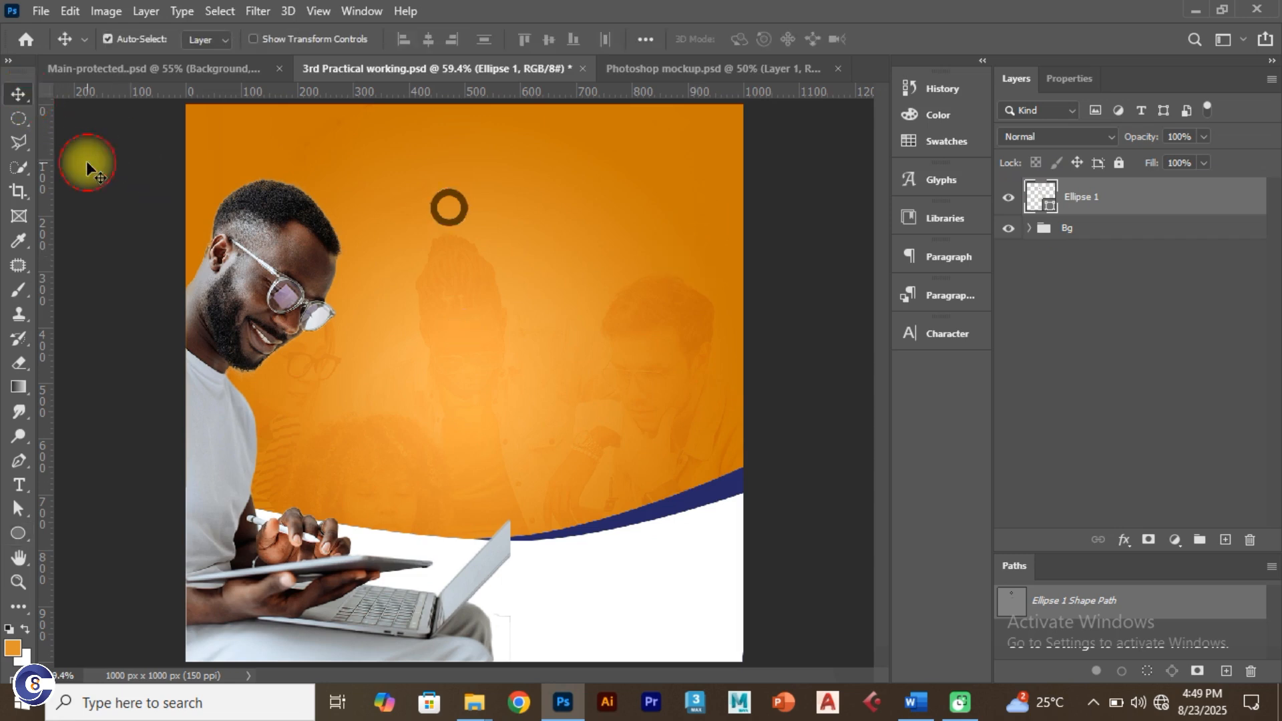
pyautogui.click(86, 167)
pyautogui.click(18, 533)
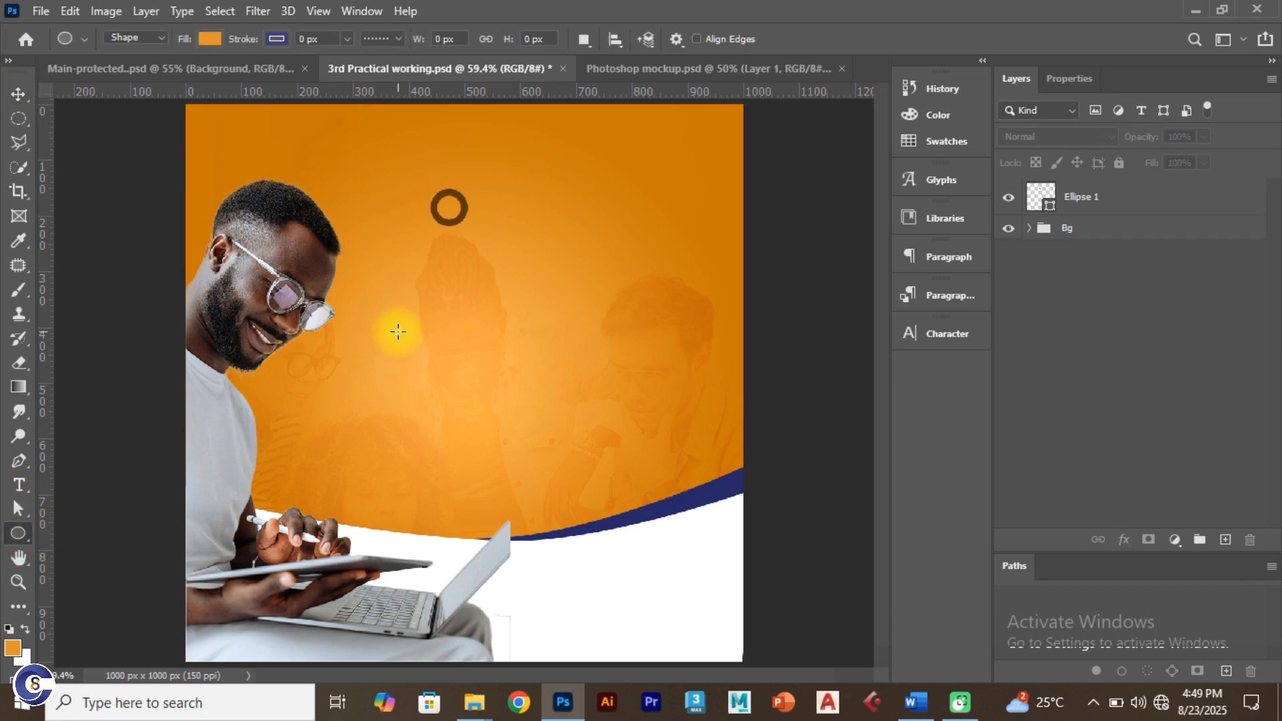
pyautogui.moveTo(398, 331); pyautogui.dragTo(434, 368)
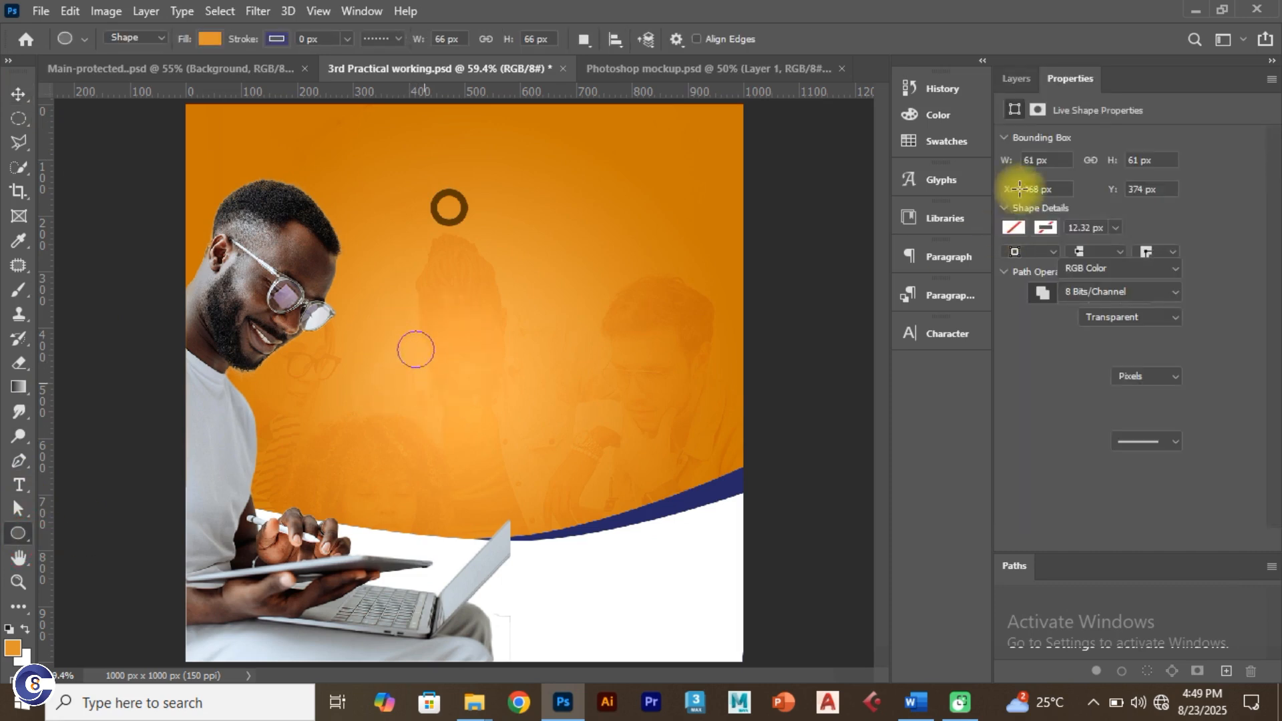
pyautogui.click(1014, 79)
pyautogui.click(1072, 196)
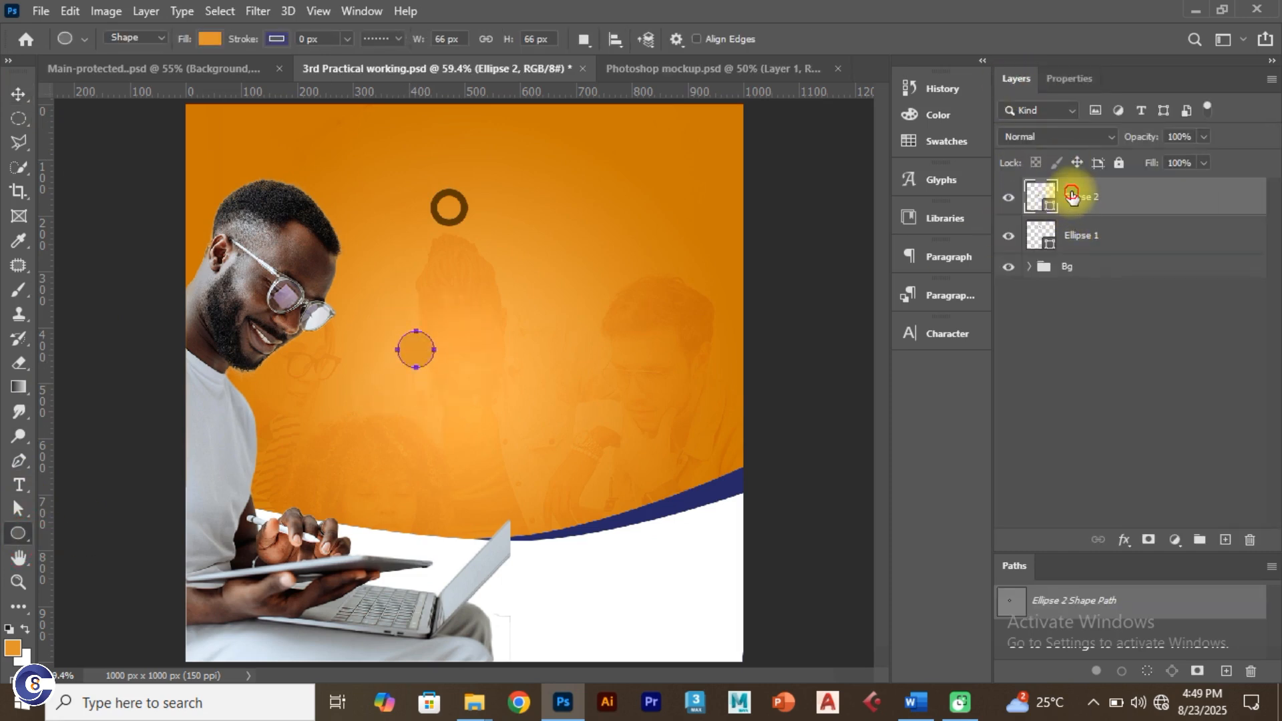
pyautogui.click(206, 39)
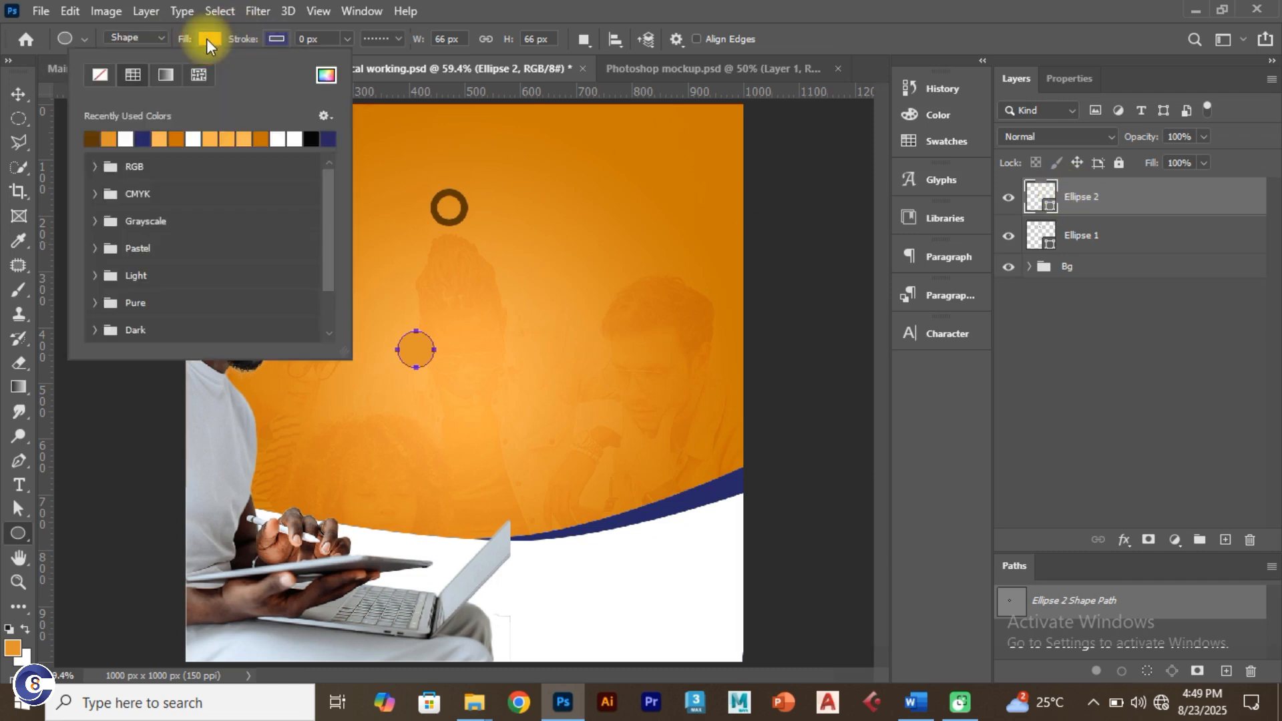
pyautogui.click(99, 74)
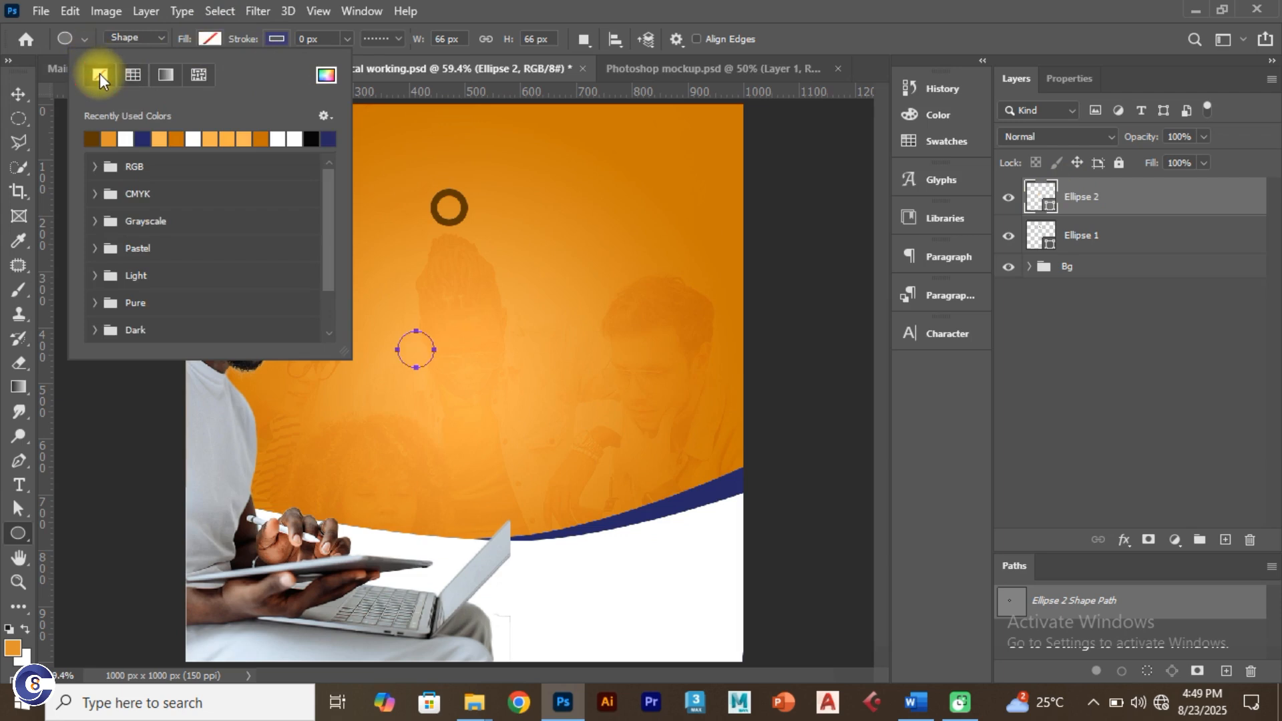
# Step: Set the new ring's outline colour to dark brown #5d3600
pyautogui.click(275, 39)
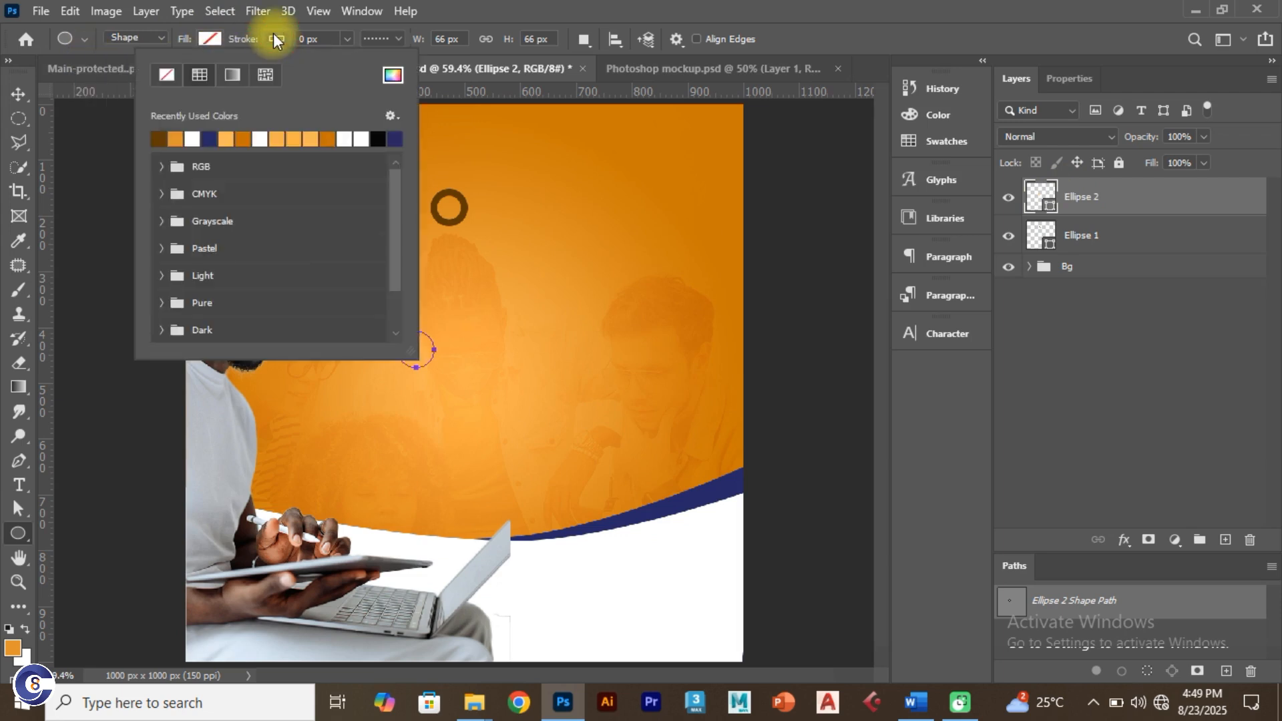
pyautogui.click(393, 74)
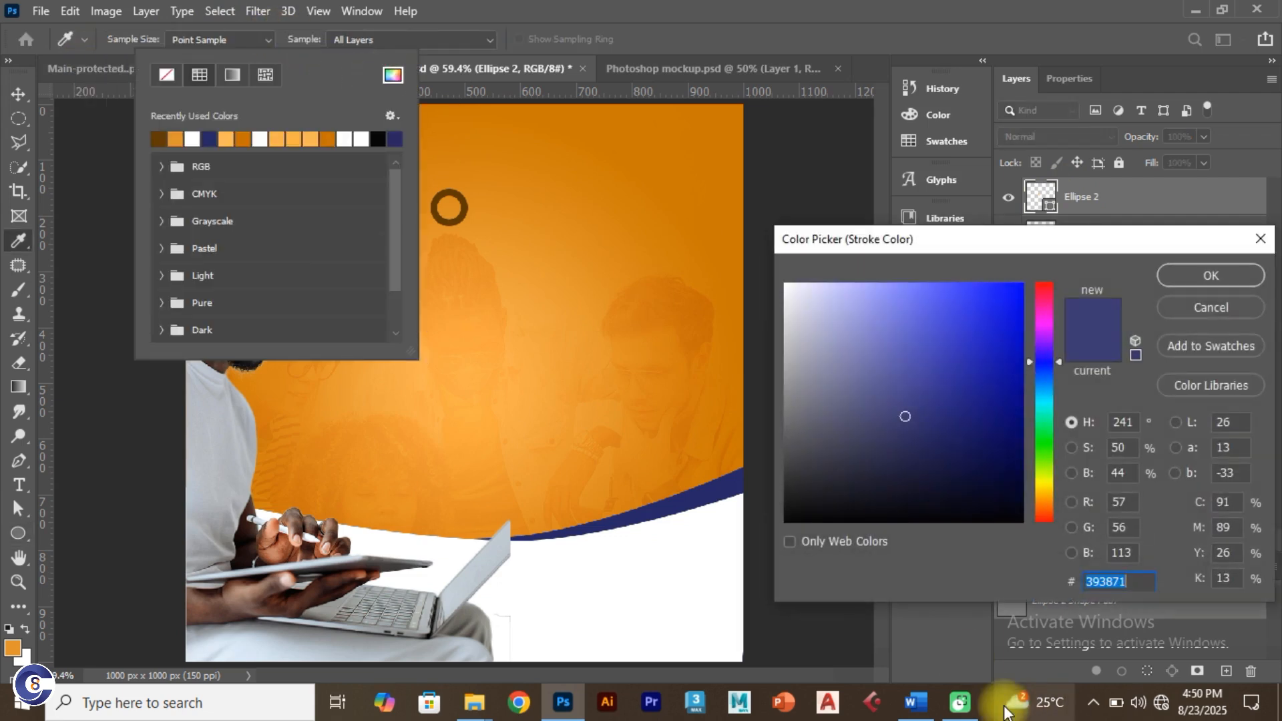
pyautogui.write('5d3600')
pyautogui.moveTo(1016, 704)
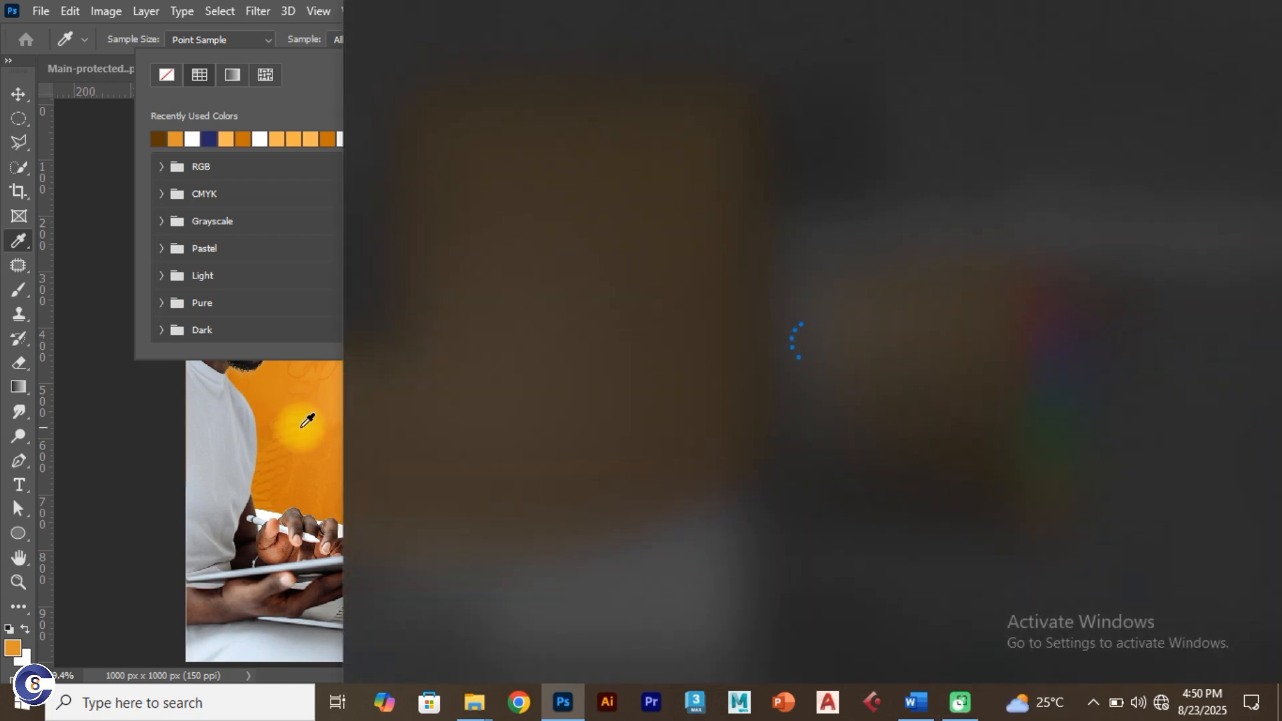
pyautogui.click(304, 407)
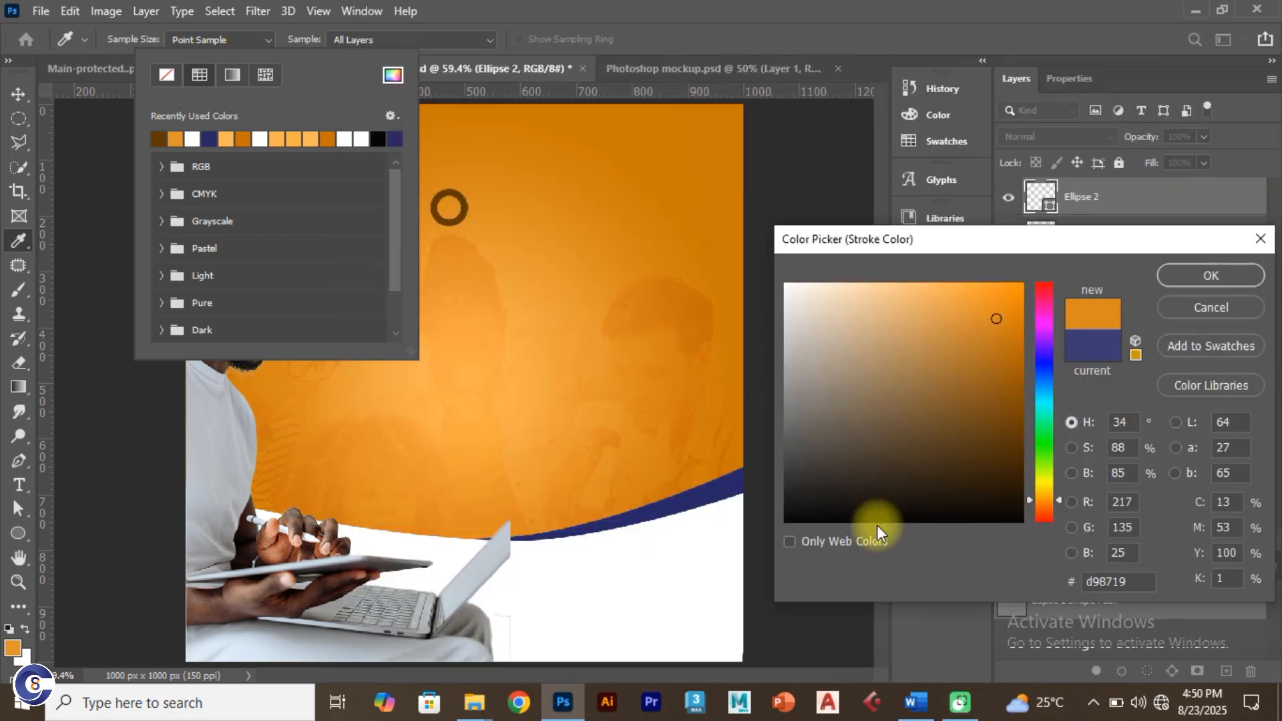
pyautogui.doubleClick(1139, 581)
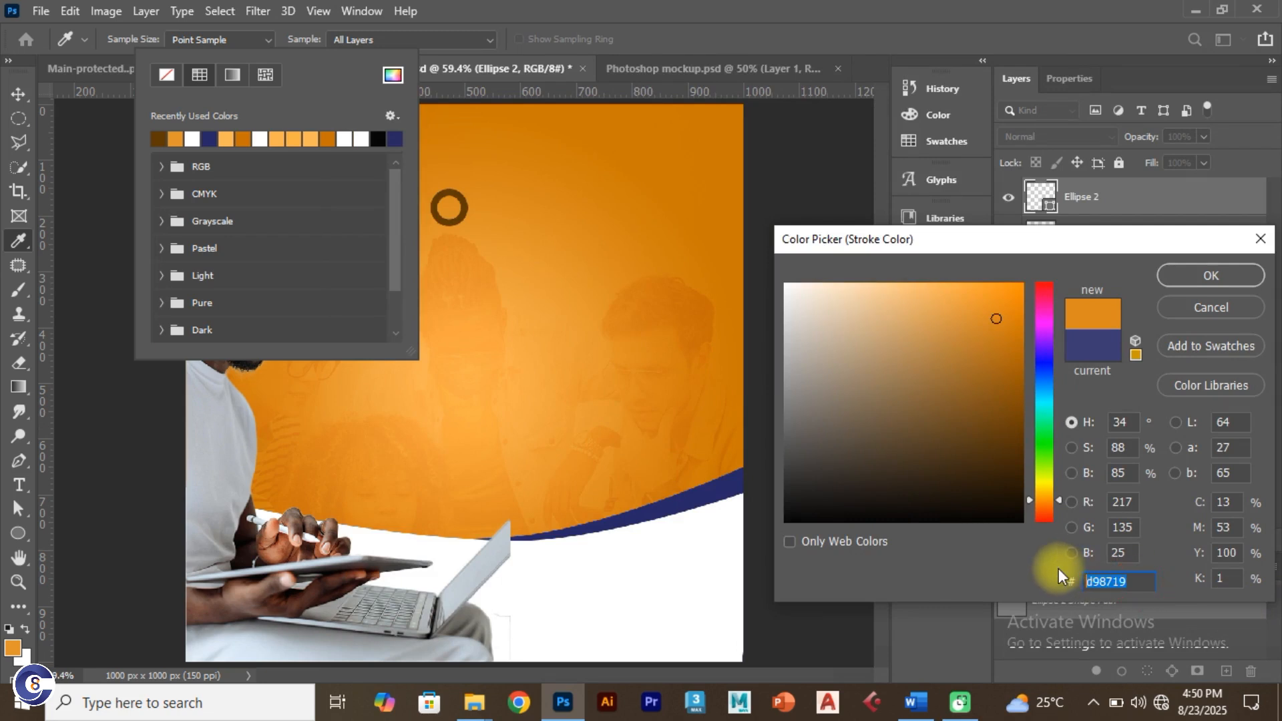
pyautogui.write('5d3600')
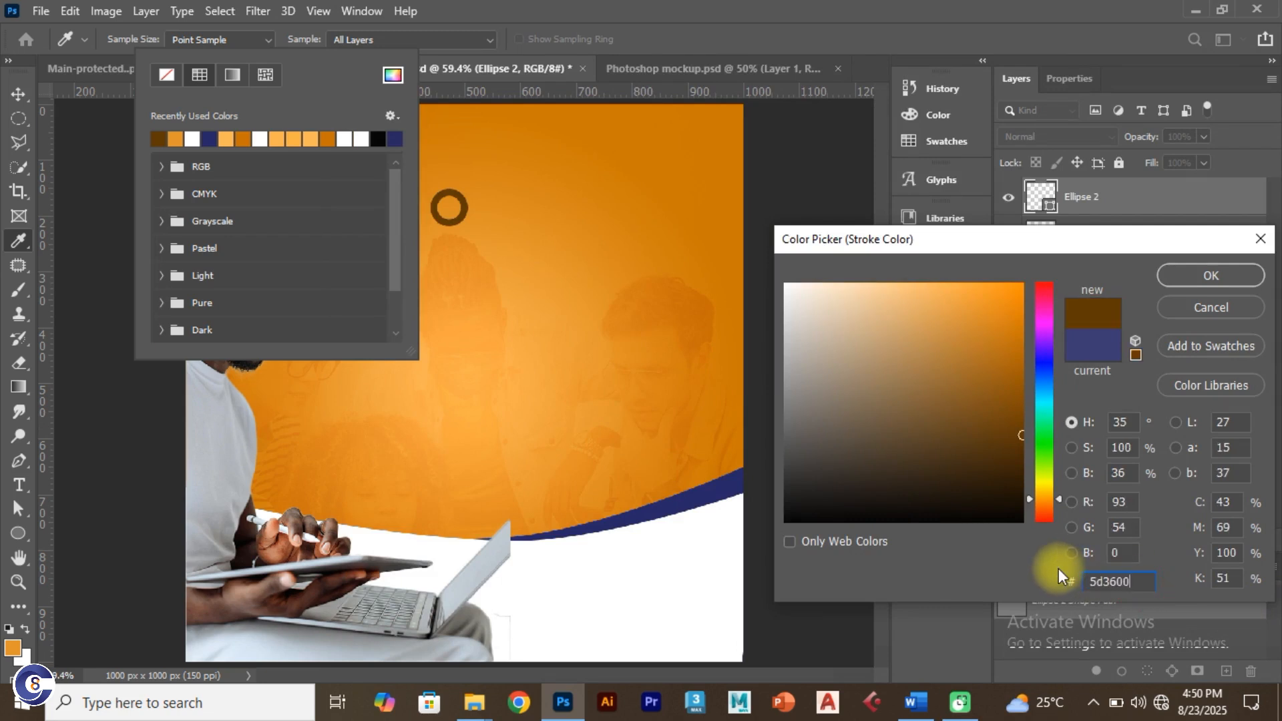
pyautogui.click(1206, 275)
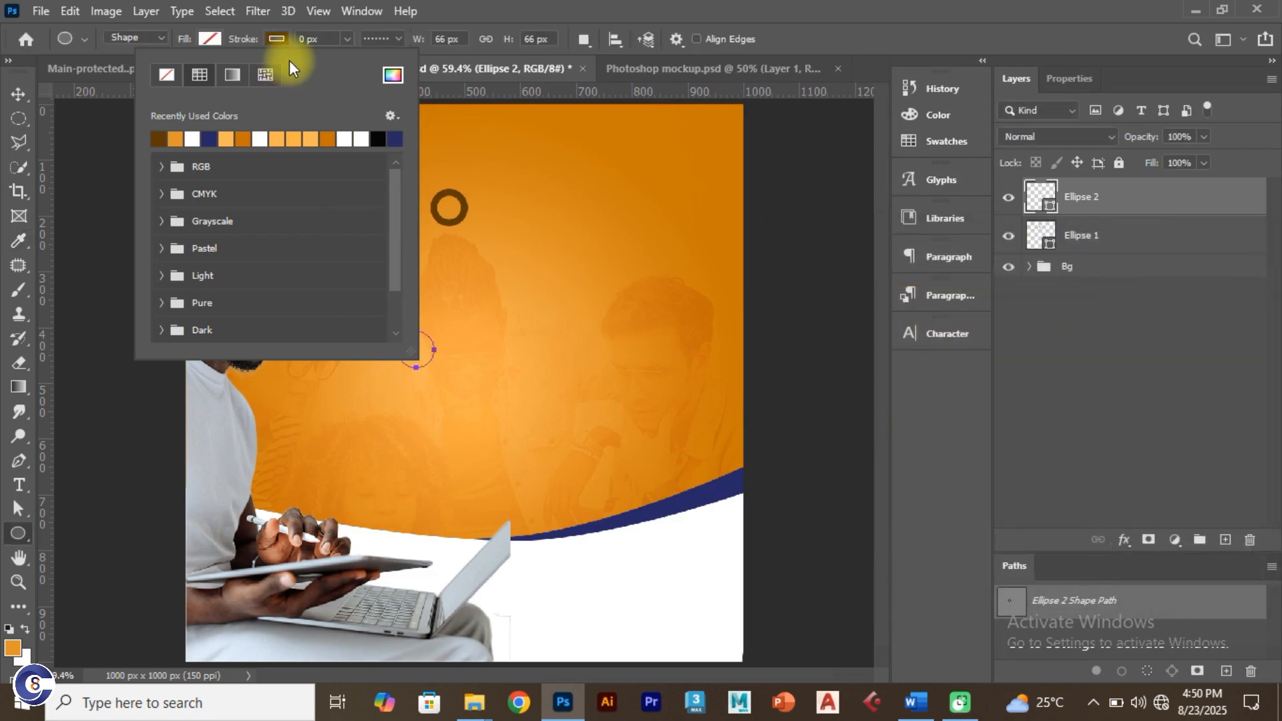
# Step: Make the ring's outline a solid line about 6.90 px wide
pyautogui.click(394, 38)
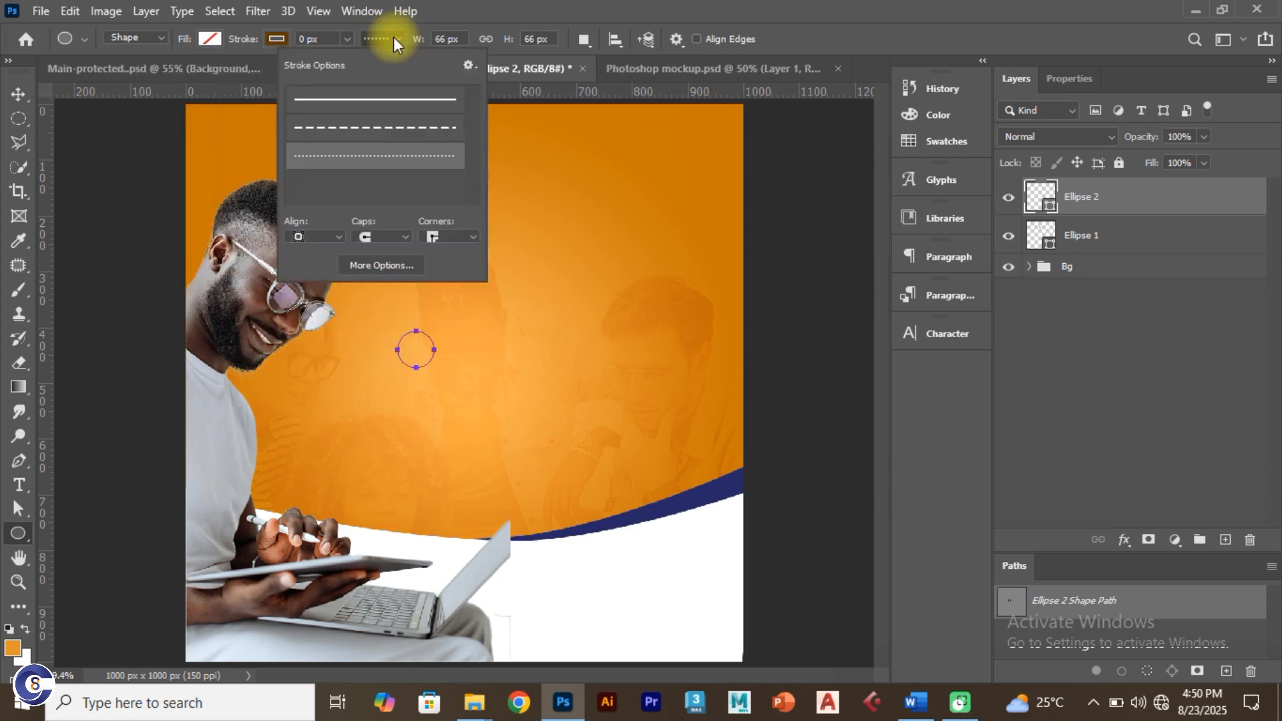
pyautogui.click(373, 98)
pyautogui.click(348, 39)
pyautogui.moveTo(353, 59); pyautogui.dragTo(363, 58)
# Step: Duplicate the top ring, enlarge the copy to about 158% mid-canvas, then duplicate it lower right
pyautogui.click(18, 94)
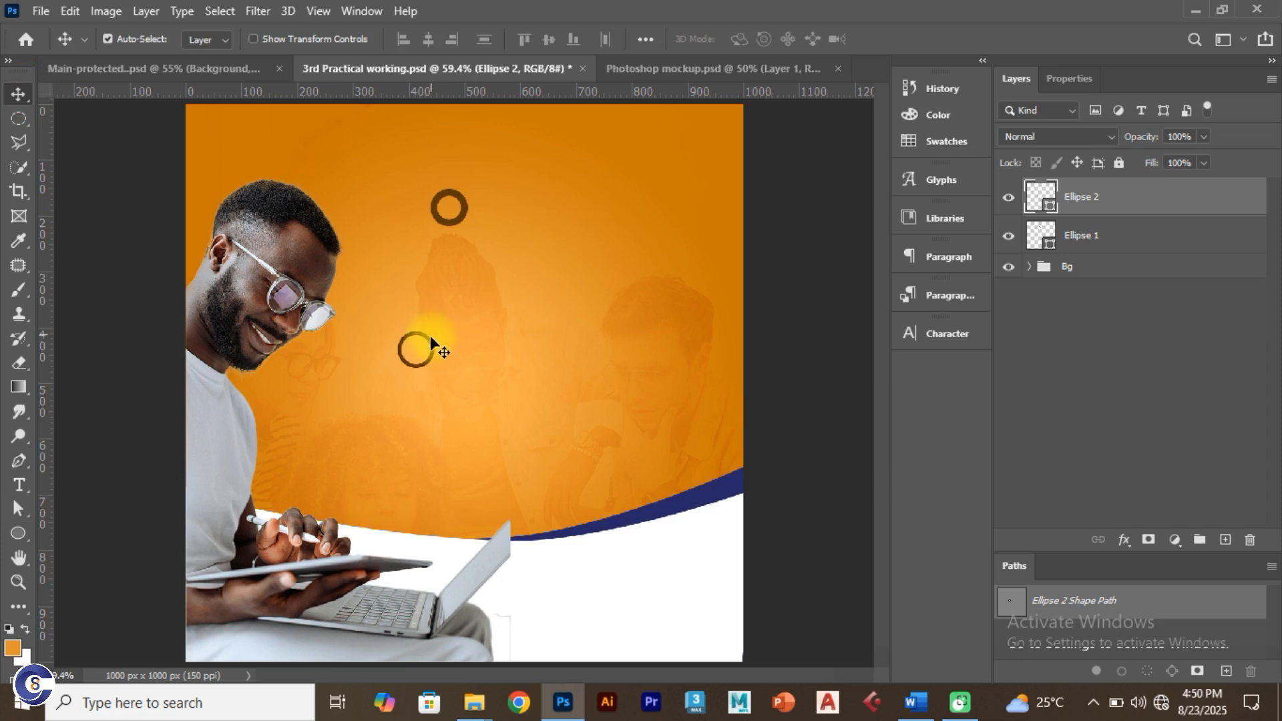
pyautogui.click(456, 219)
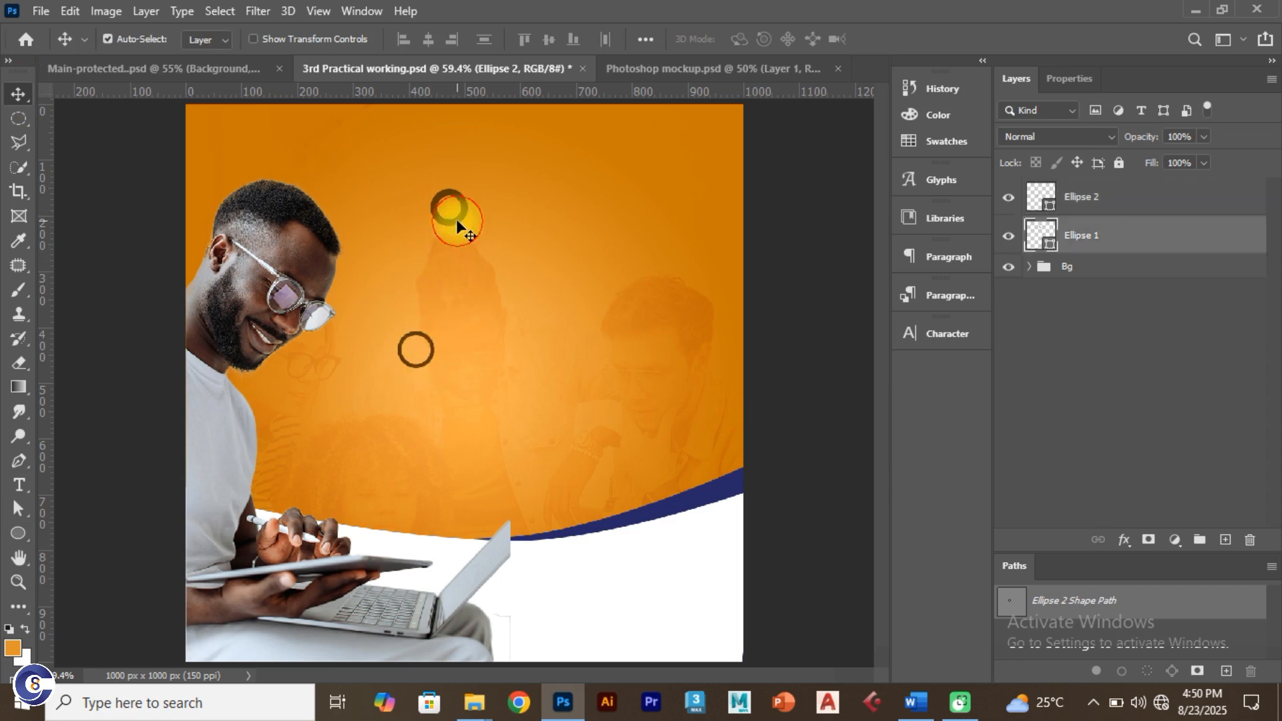
pyautogui.moveTo(458, 230); pyautogui.dragTo(522, 329)
pyautogui.hotkey('ctrl', 't')
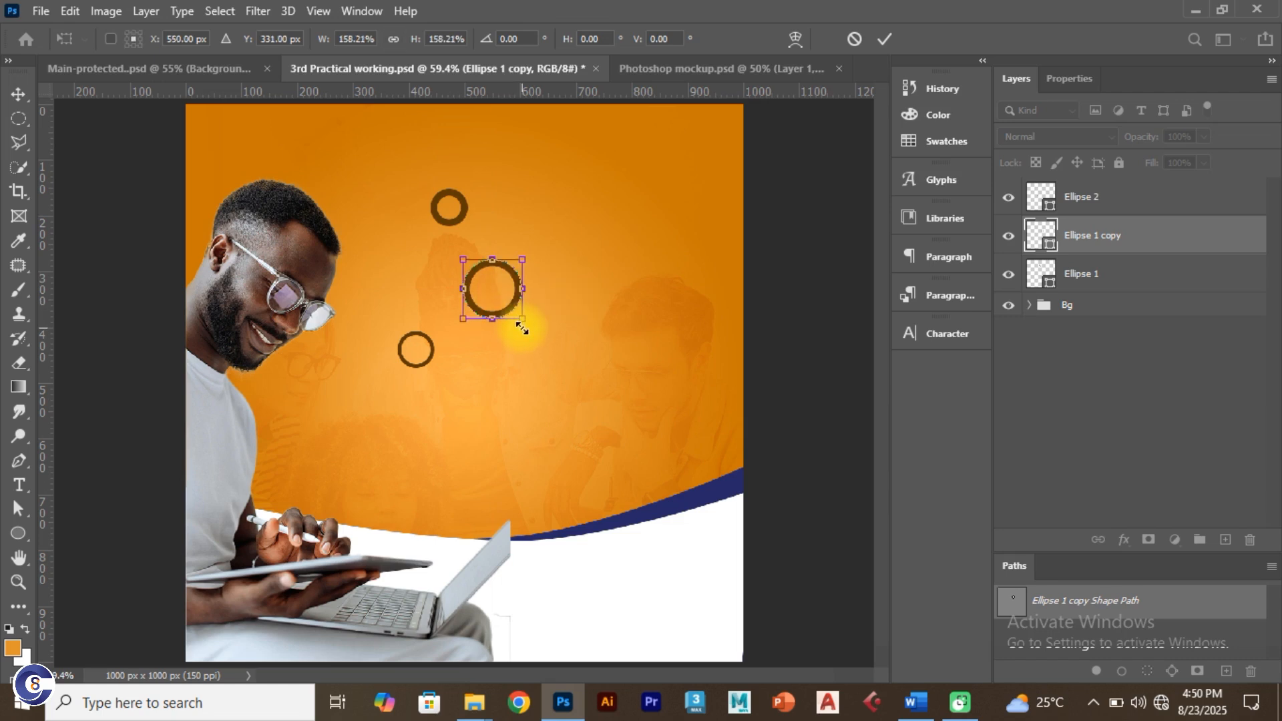
pyautogui.click(886, 40)
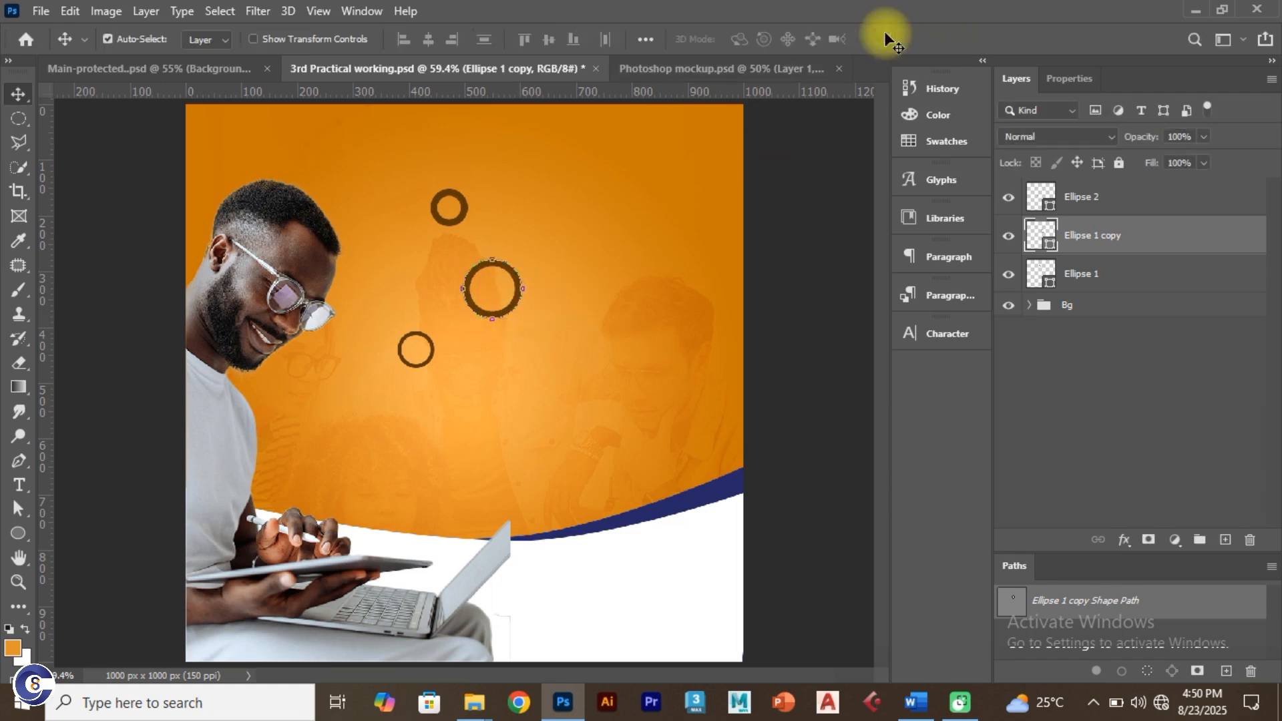
pyautogui.click(106, 222)
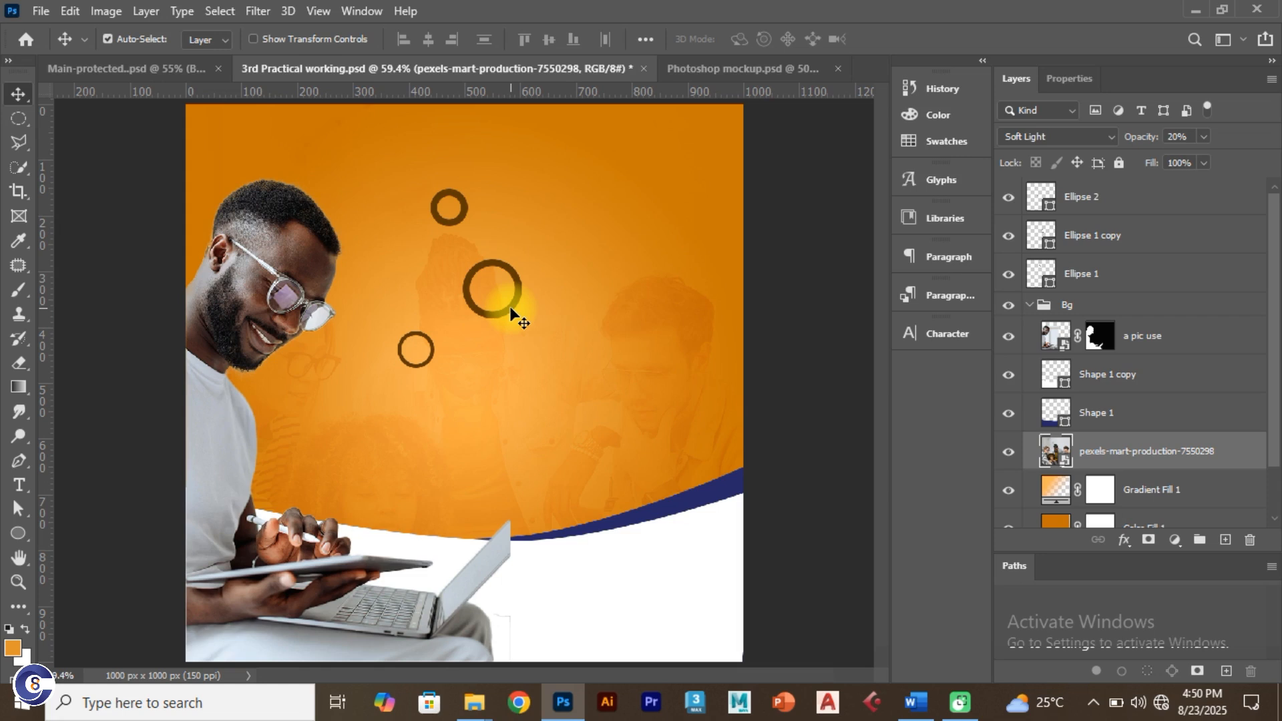
pyautogui.click(511, 309)
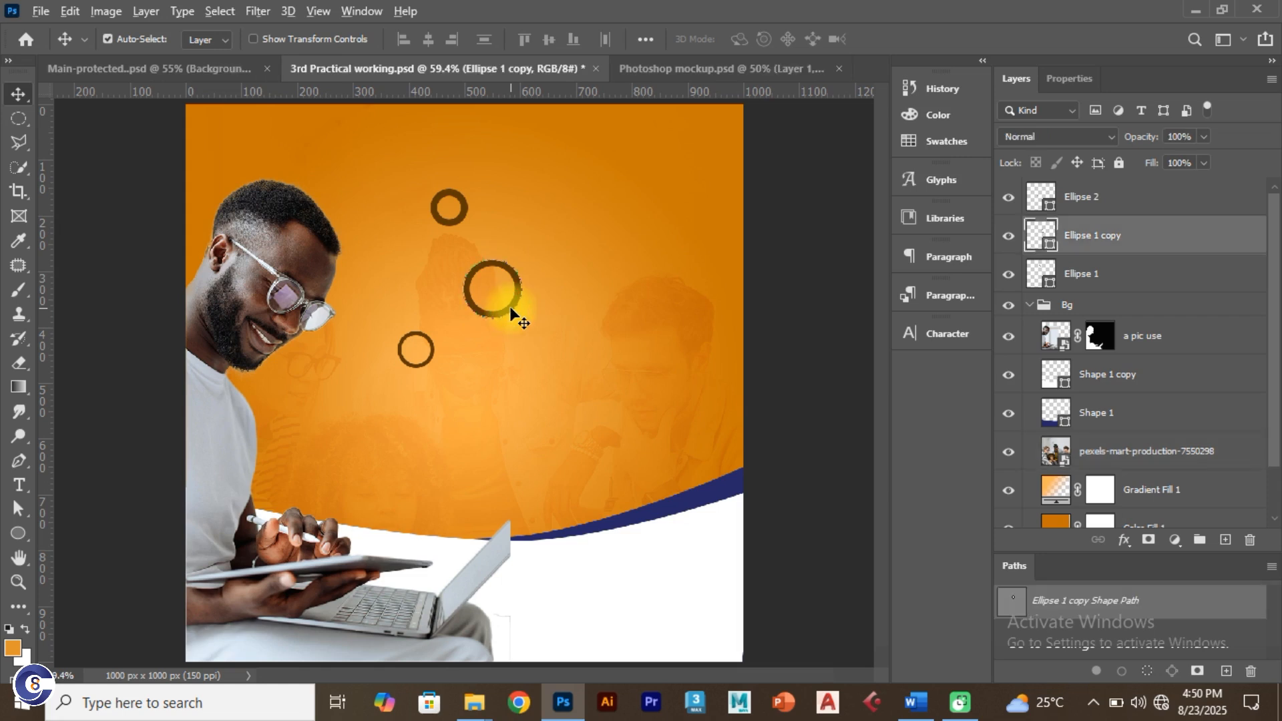
pyautogui.moveTo(512, 310); pyautogui.dragTo(563, 425)
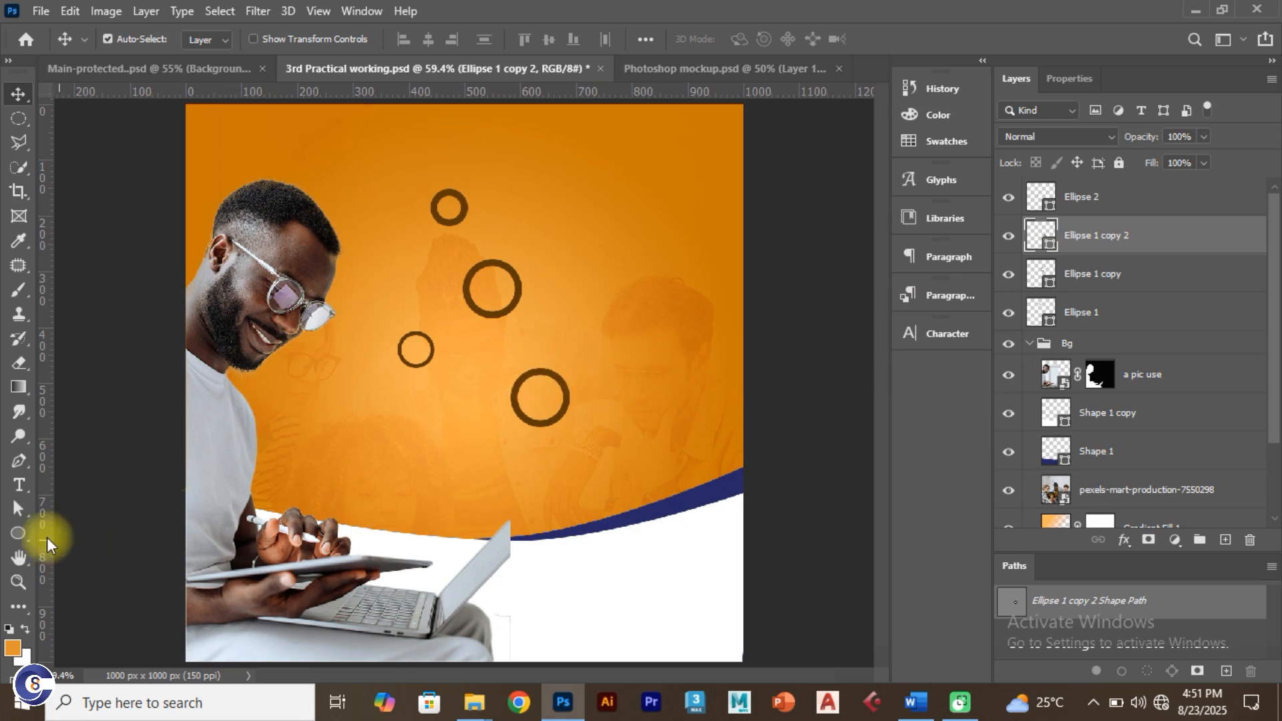
# Step: Change one ring's outline colour to white through the shape properties
pyautogui.click(18, 533)
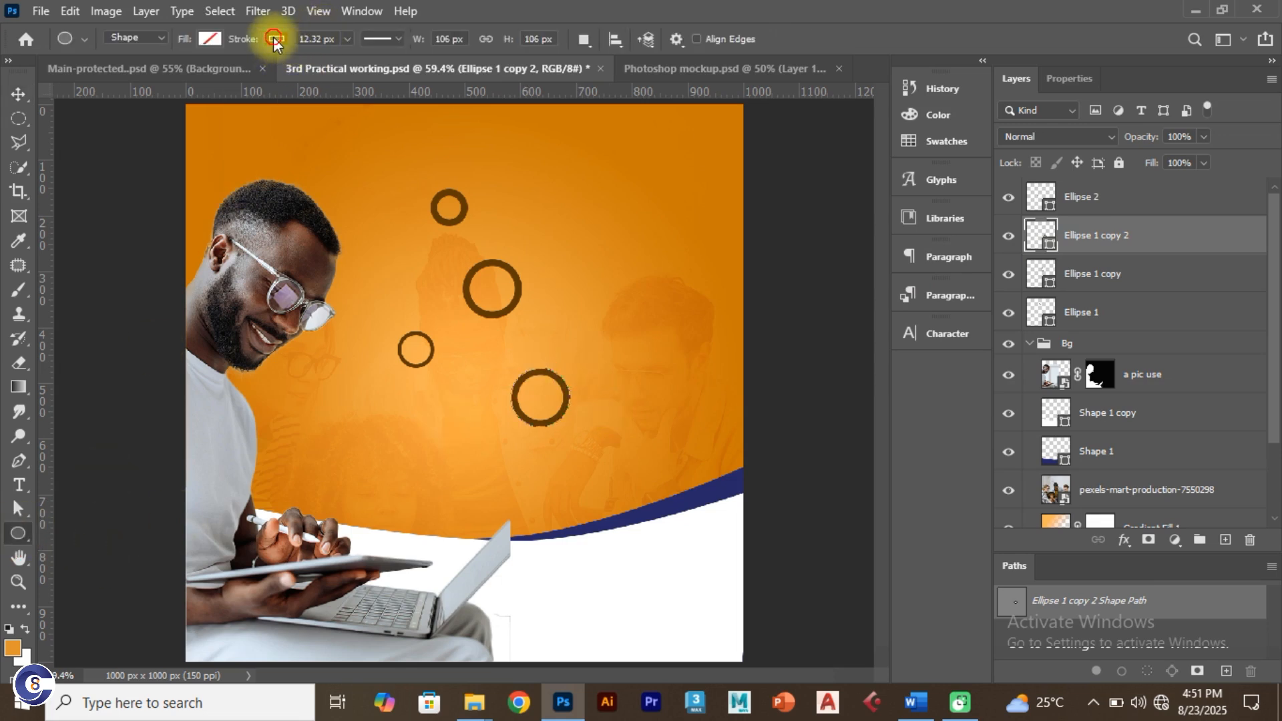
pyautogui.click(276, 39)
pyautogui.click(1070, 78)
pyautogui.click(1070, 78)
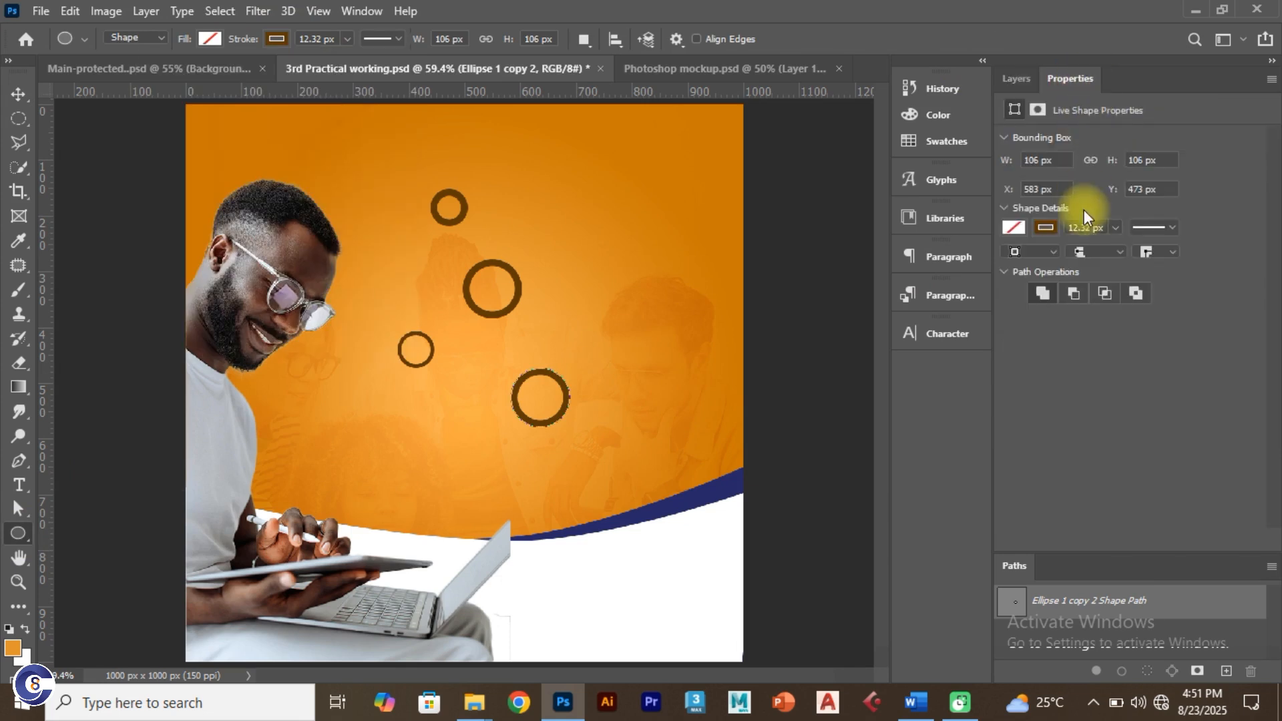
pyautogui.click(1046, 228)
pyautogui.click(1251, 263)
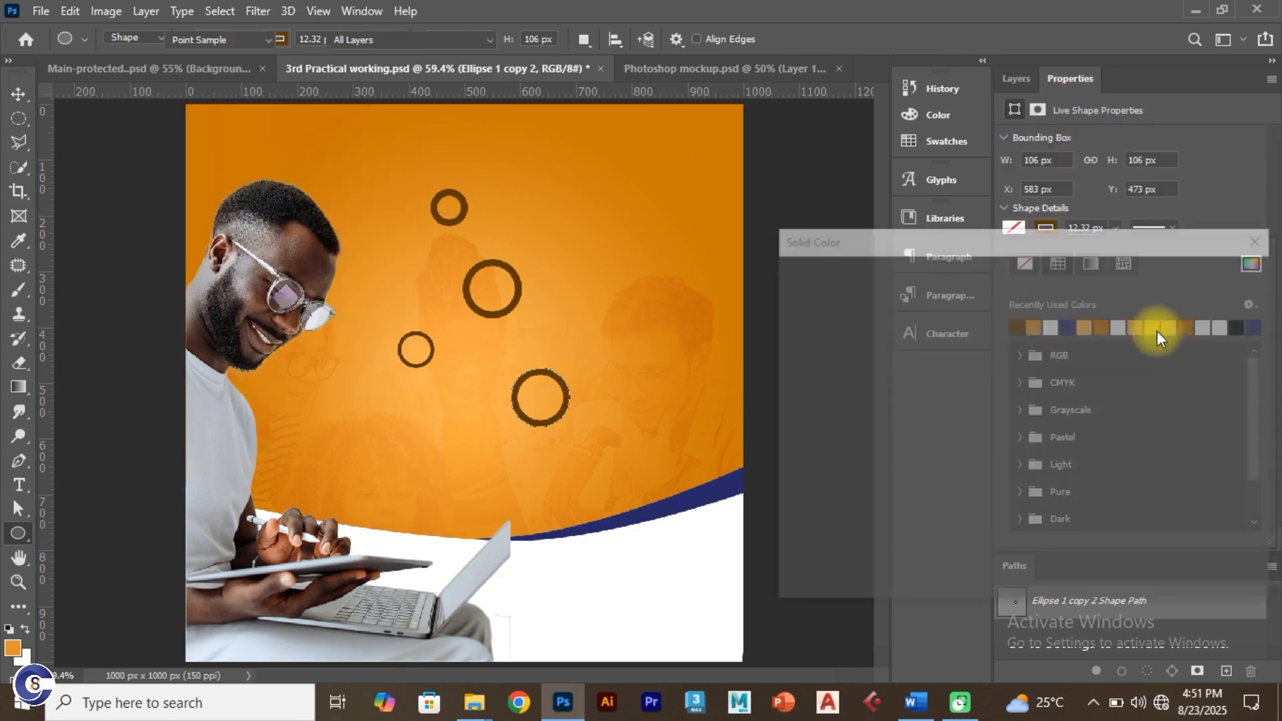
pyautogui.click(902, 313)
pyautogui.moveTo(775, 294); pyautogui.dragTo(785, 284)
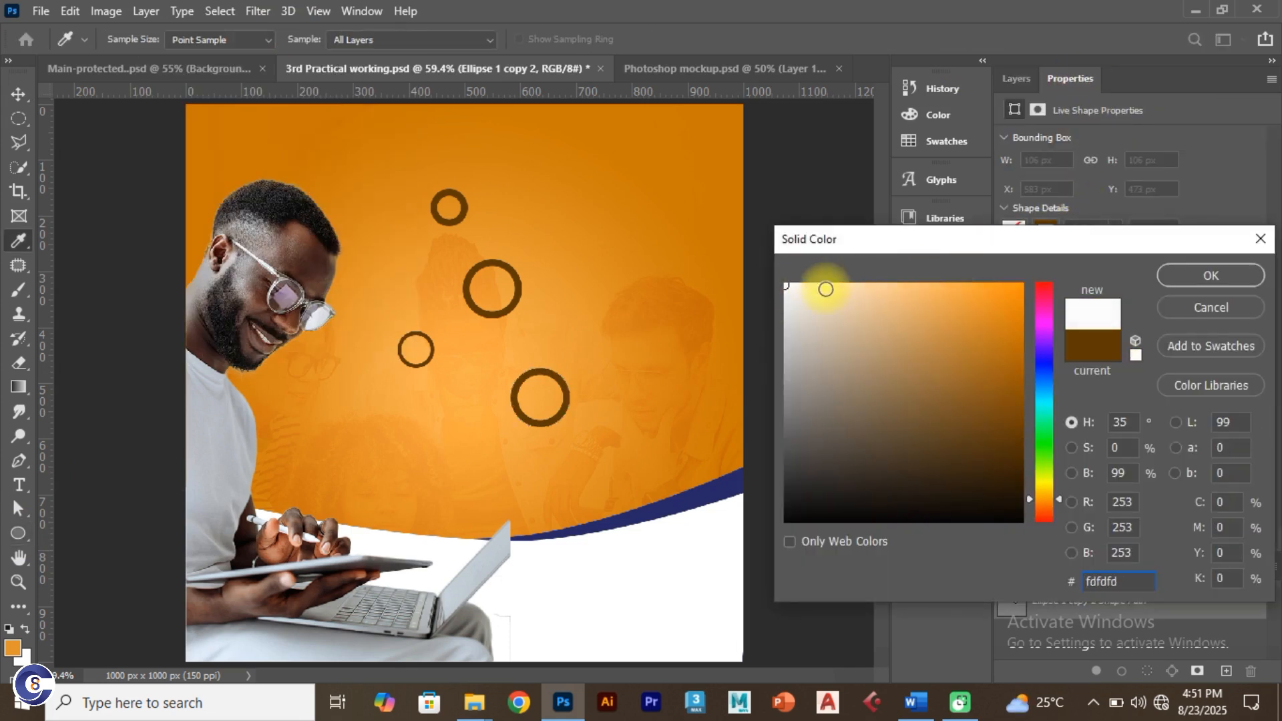
pyautogui.click(1188, 278)
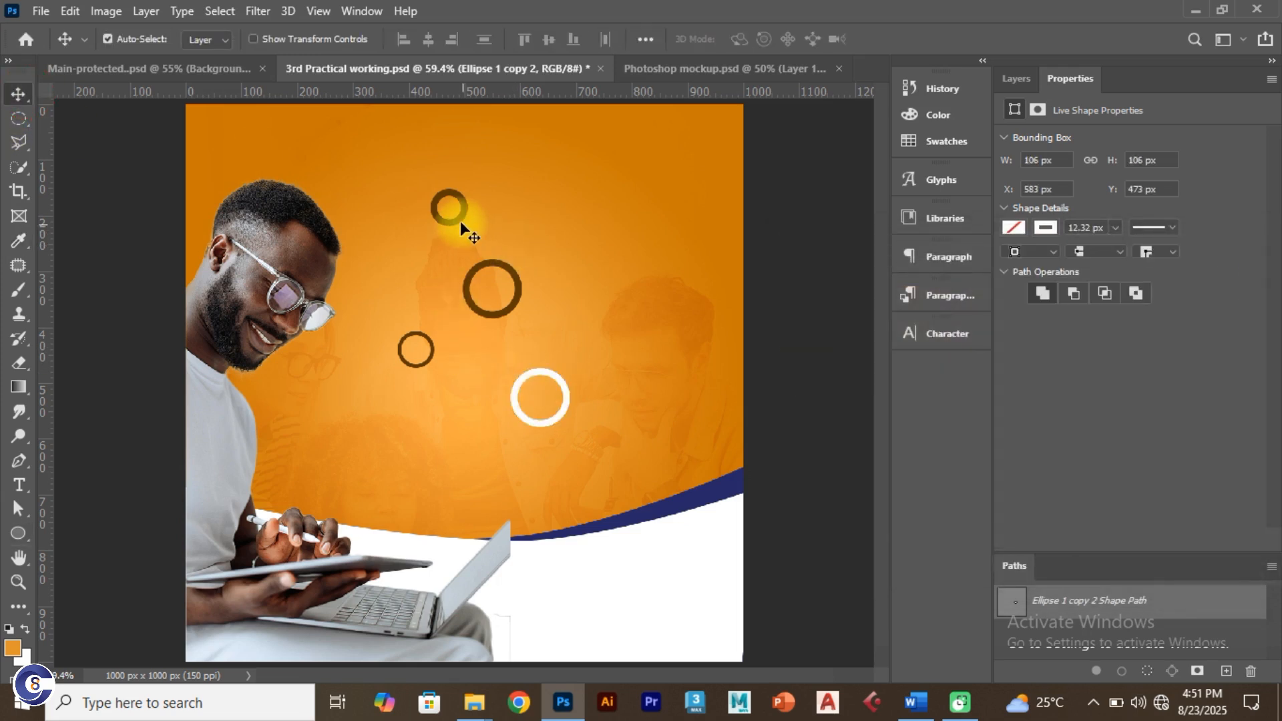
# Step: Move the small top ring lower left, save the flyer, and make its outline white
pyautogui.moveTo(458, 218); pyautogui.dragTo(379, 418)
pyautogui.hotkey('ctrl', 's')
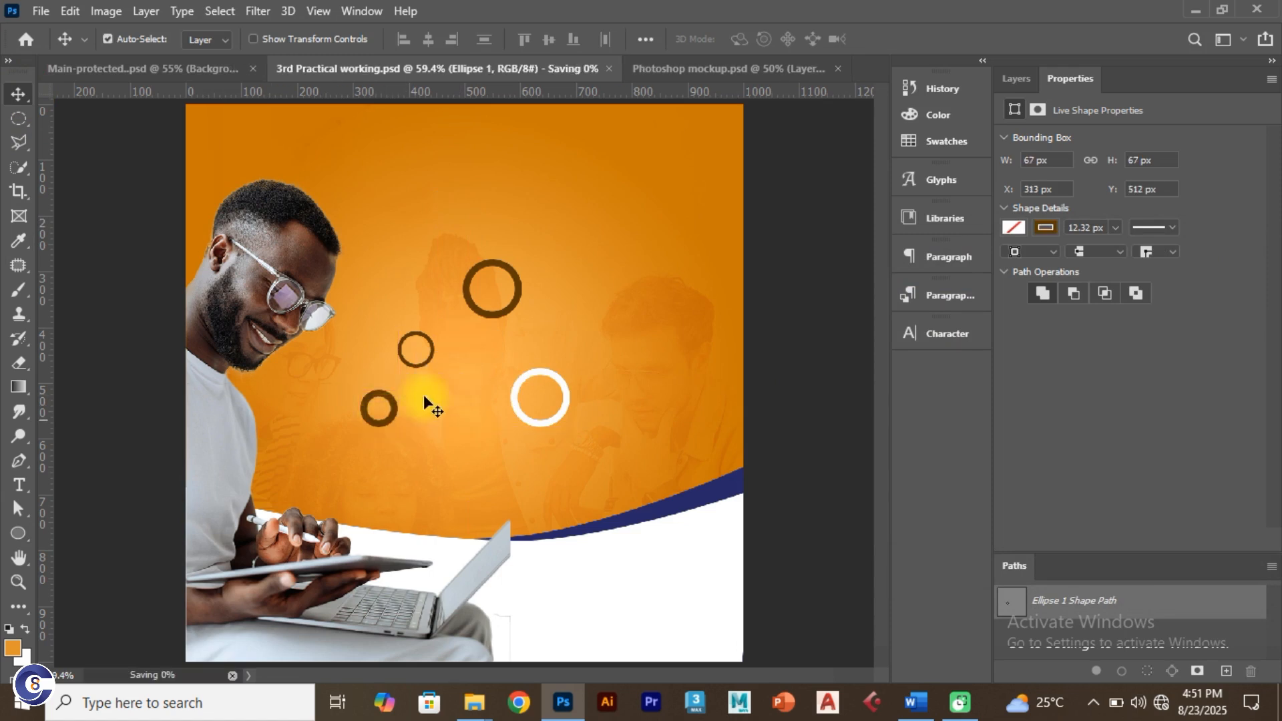
pyautogui.click(1045, 229)
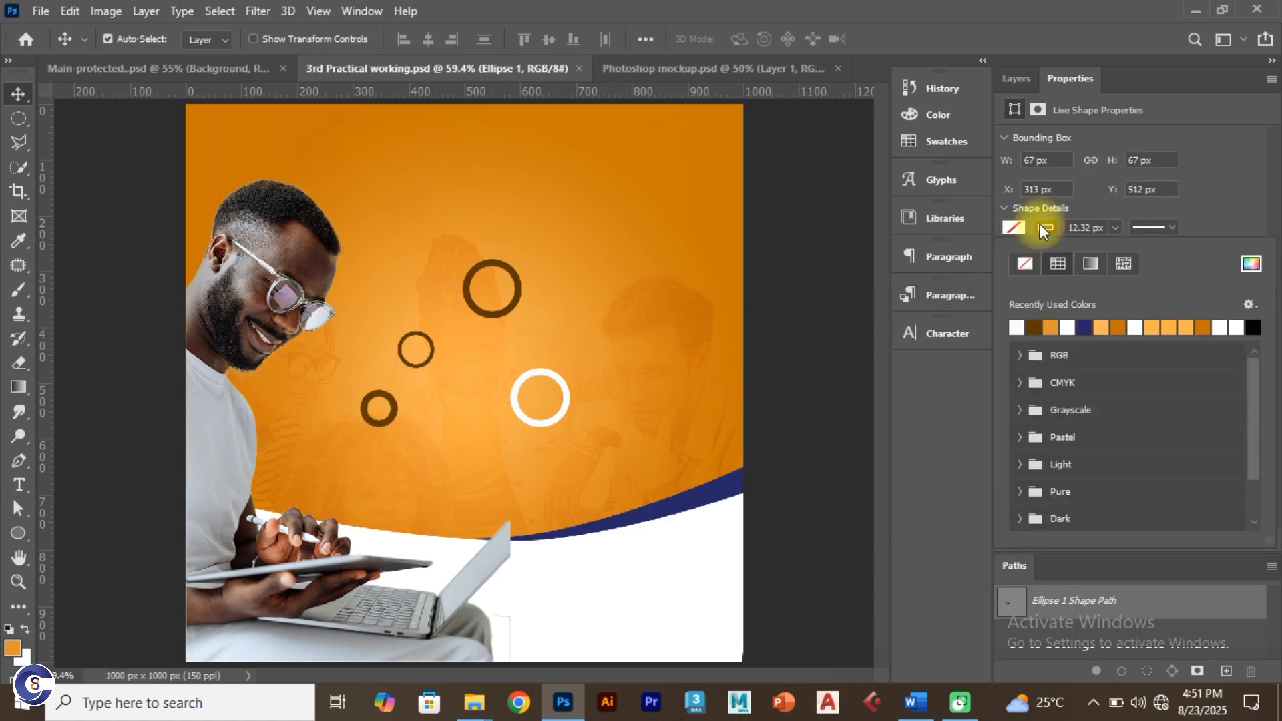
pyautogui.click(1251, 264)
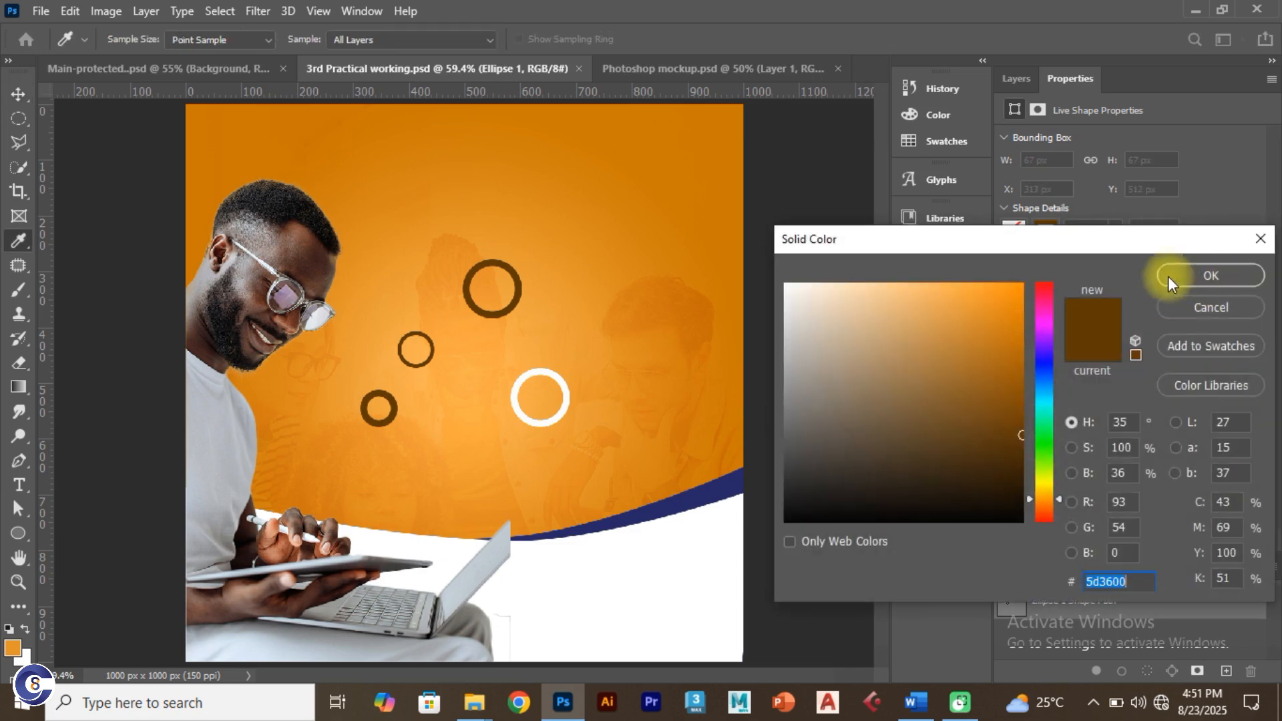
pyautogui.moveTo(967, 342); pyautogui.dragTo(743, 268)
pyautogui.click(1221, 266)
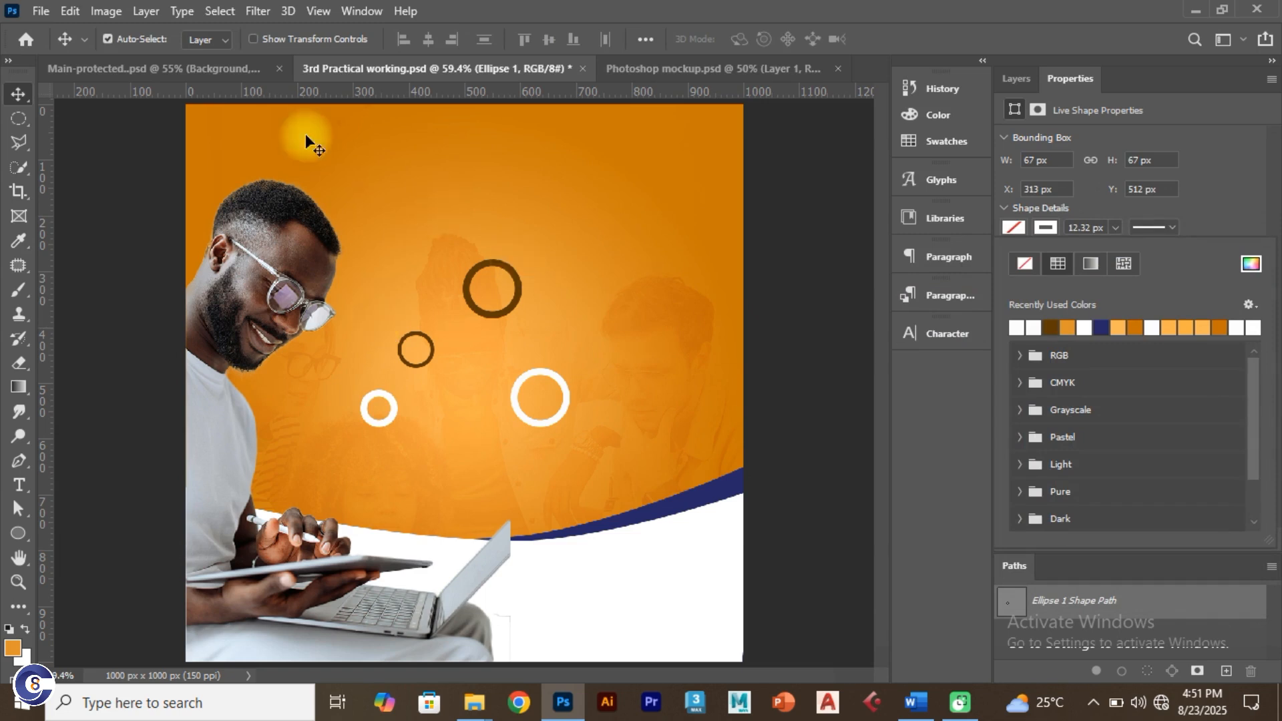
pyautogui.click(145, 78)
# Step: Move a white ring near the top and a dark ring bottom-right, then duplicate the white ring below
pyautogui.click(146, 73)
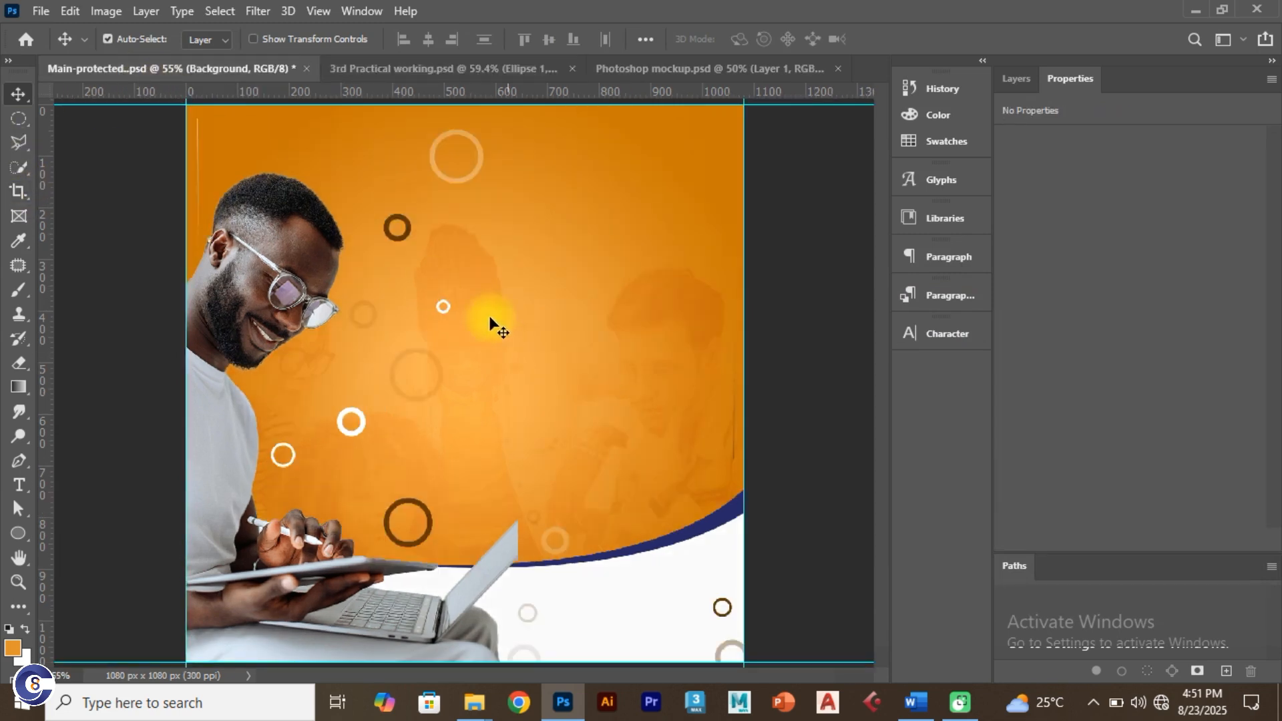
pyautogui.click(355, 69)
pyautogui.moveTo(532, 371); pyautogui.dragTo(474, 177)
pyautogui.moveTo(509, 263); pyautogui.dragTo(549, 381)
pyautogui.moveTo(389, 415); pyautogui.dragTo(463, 490)
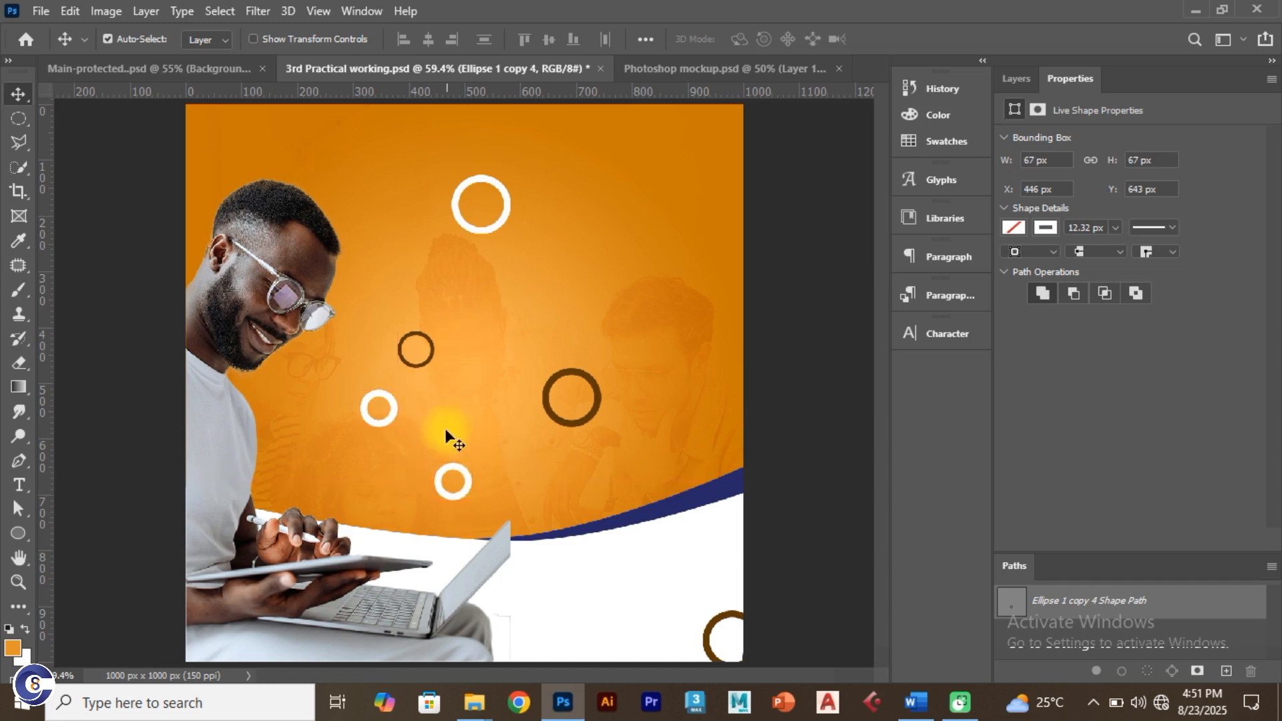
# Step: Set the duplicated ring layer's opacity to 10%
pyautogui.click(1017, 81)
pyautogui.click(1196, 137)
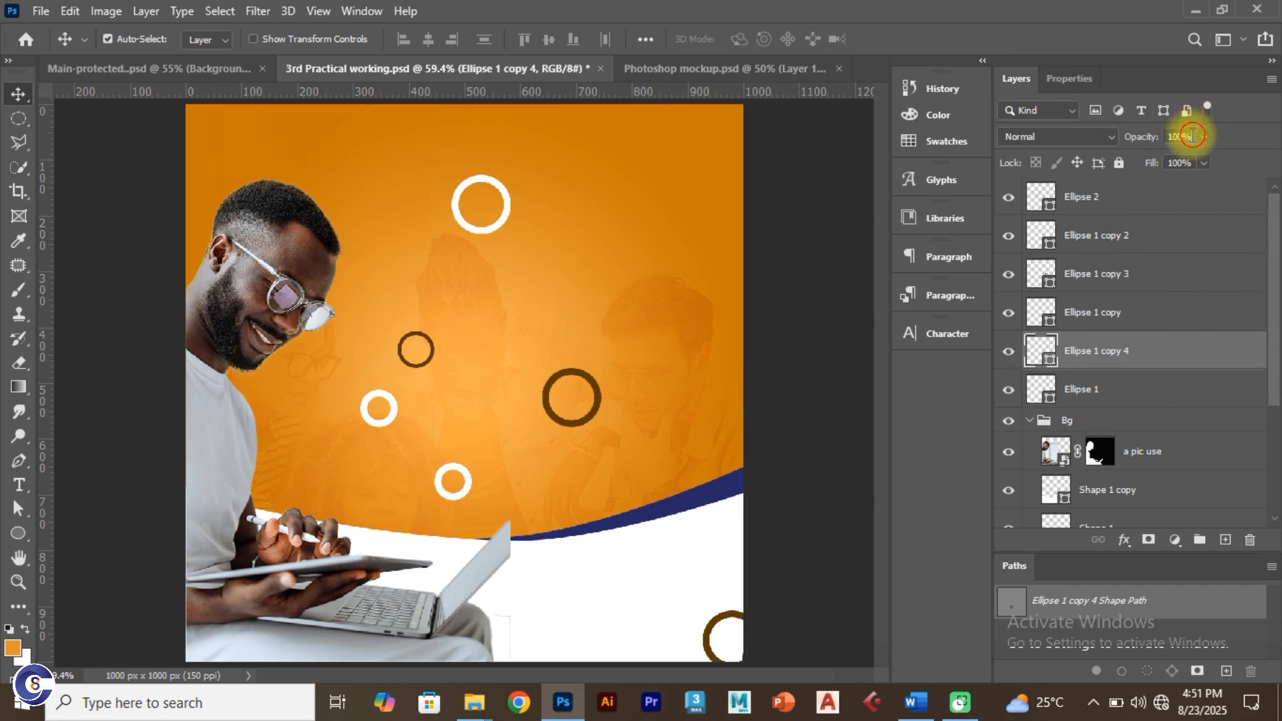
pyautogui.write('10')
pyautogui.press('Return')
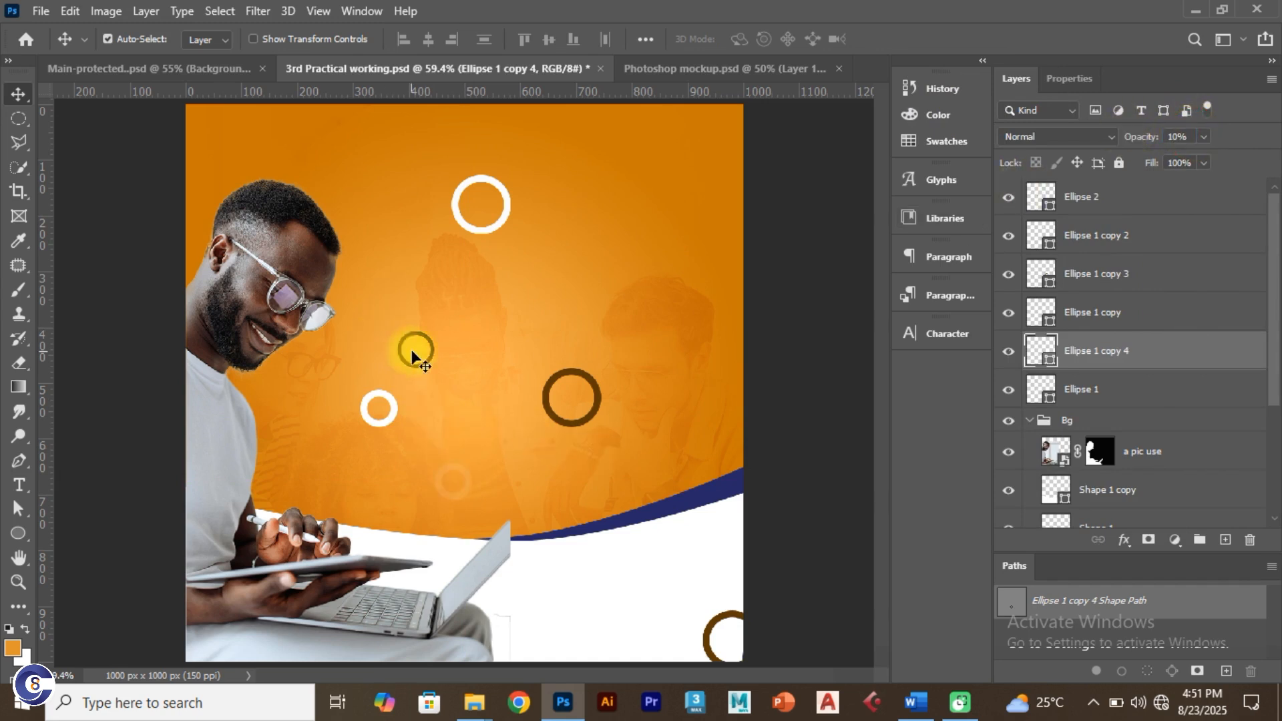
# Step: Spread the rings across the background, lowering another ring's opacity and setting one to 20%
pyautogui.moveTo(399, 352); pyautogui.dragTo(428, 307)
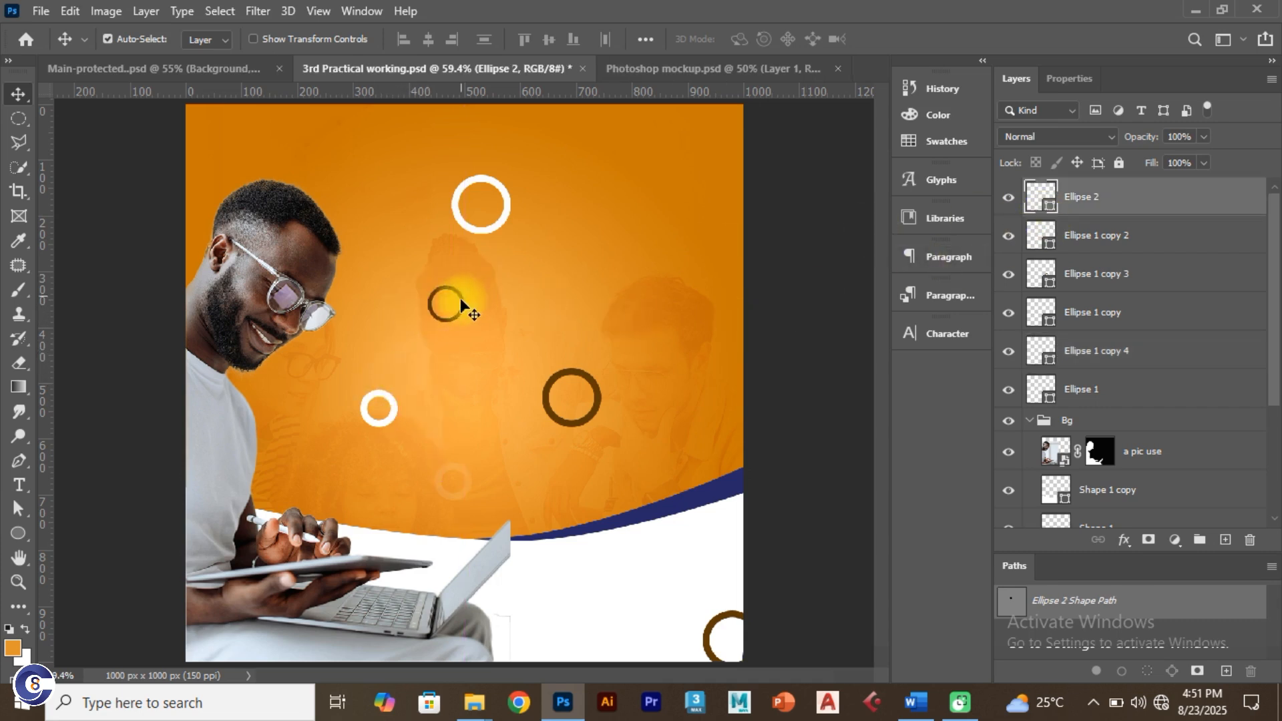
pyautogui.moveTo(382, 401); pyautogui.dragTo(351, 393)
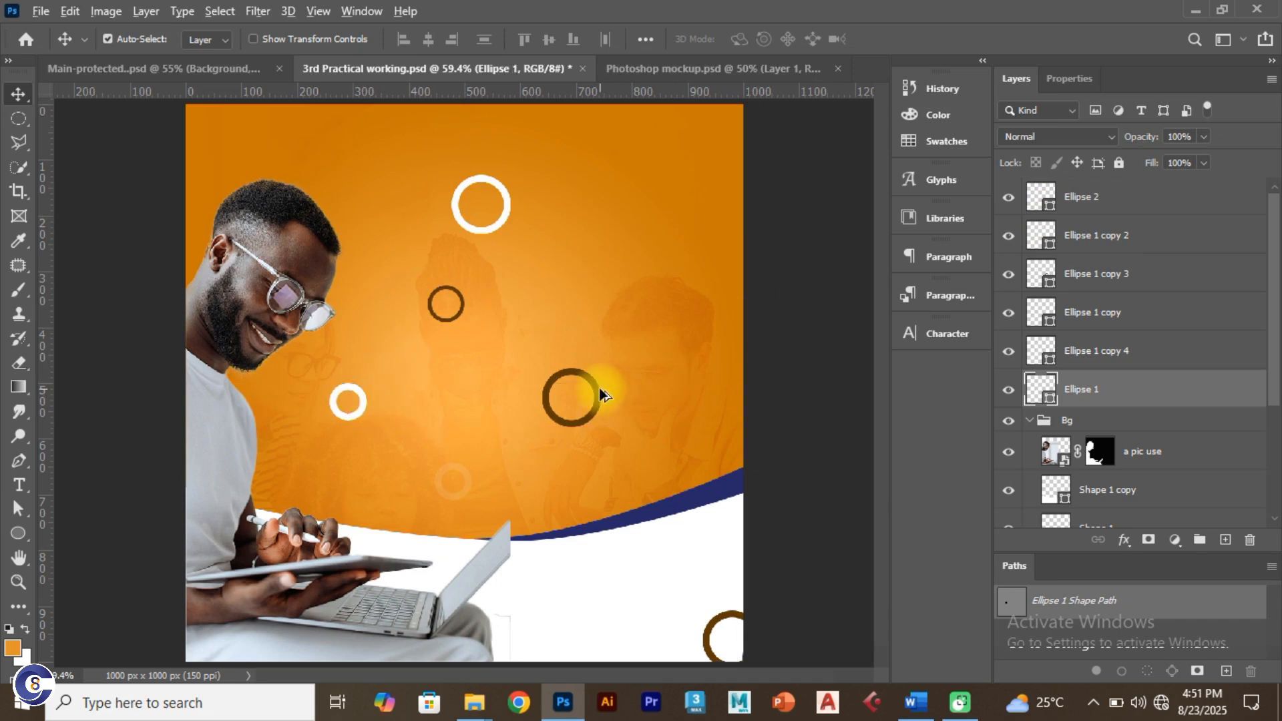
pyautogui.moveTo(600, 399); pyautogui.dragTo(716, 465)
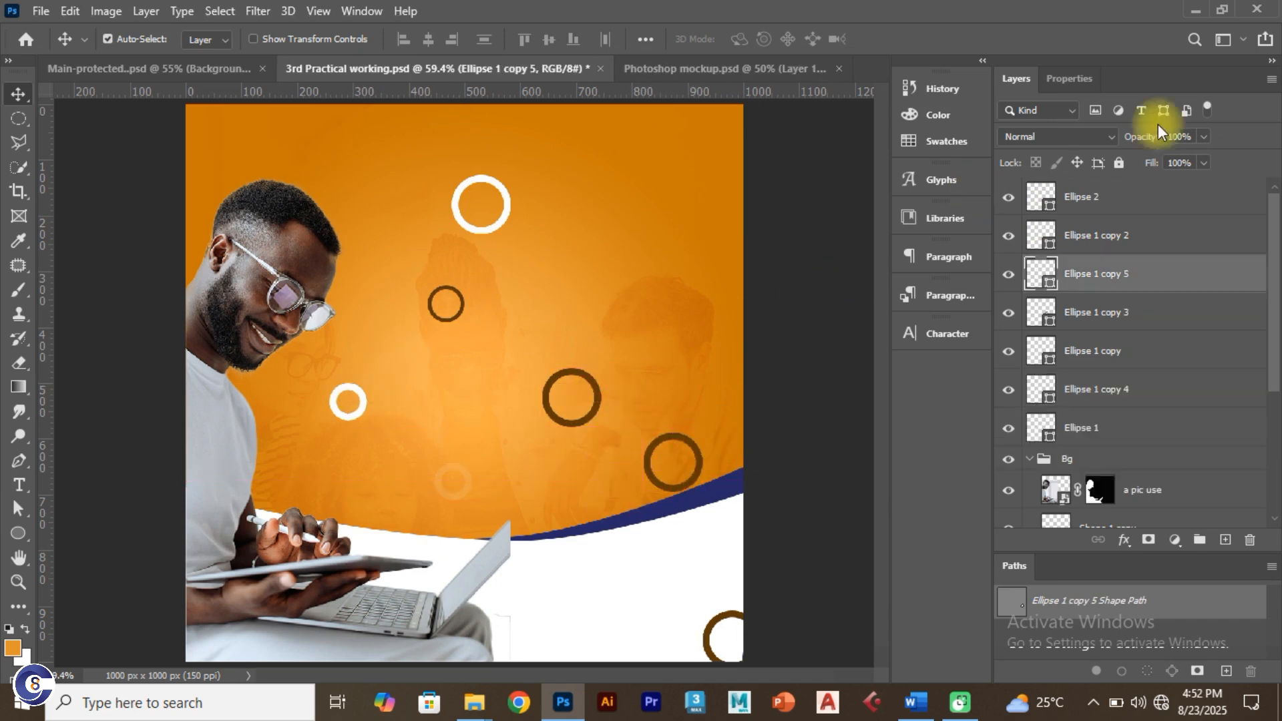
pyautogui.click(1195, 137)
pyautogui.write('1')
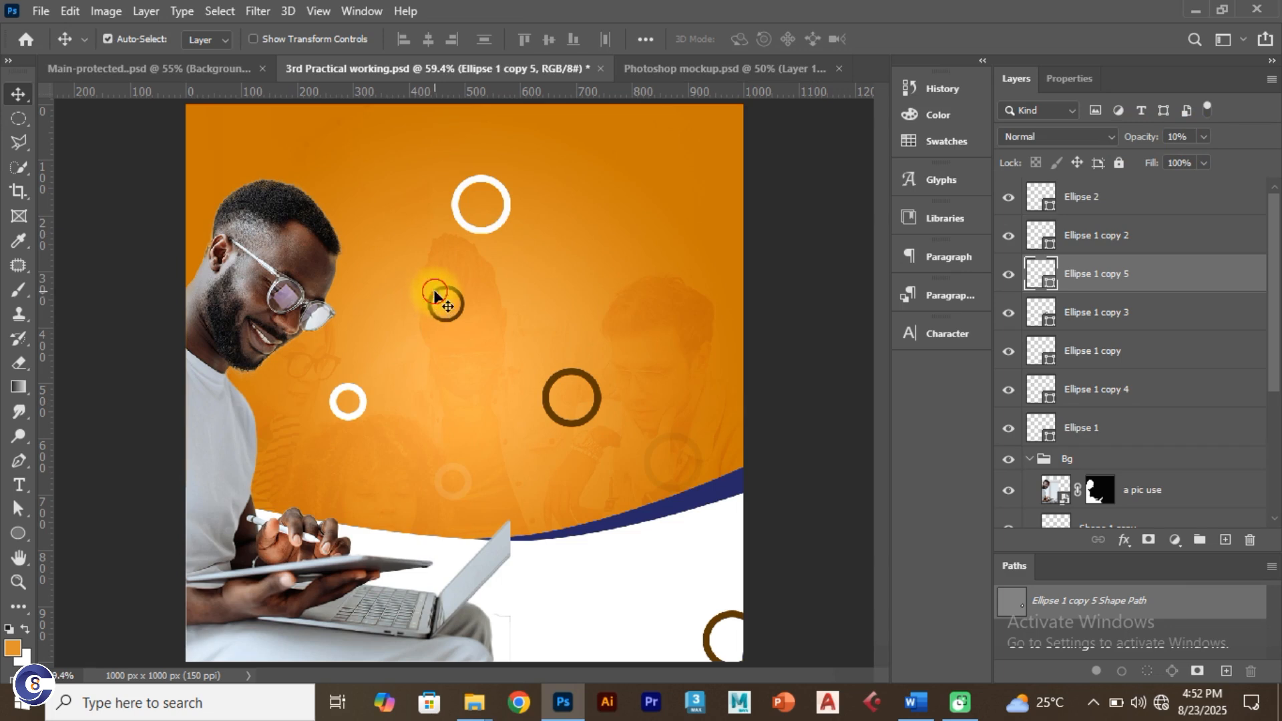
pyautogui.moveTo(434, 294); pyautogui.dragTo(460, 354)
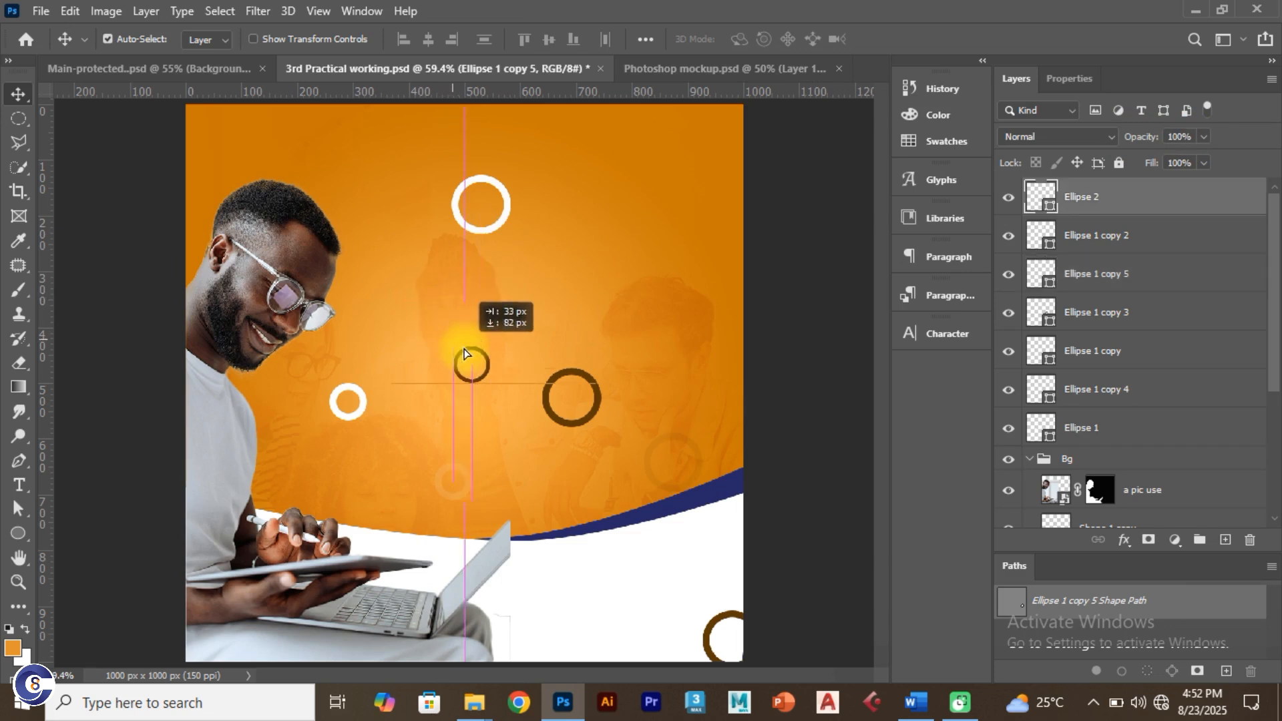
pyautogui.click(1184, 136)
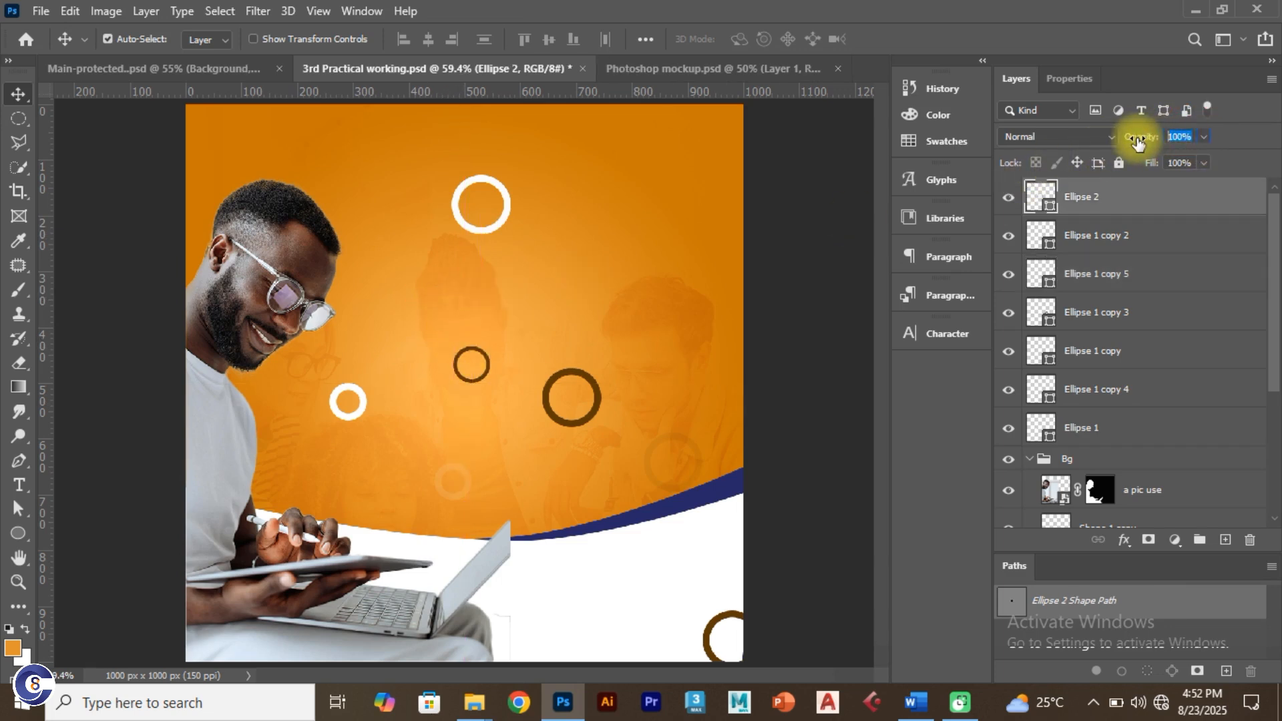
pyautogui.write('20')
# Step: Compare against the Main-protected reference by toggling its rings' visibility
pyautogui.click(149, 70)
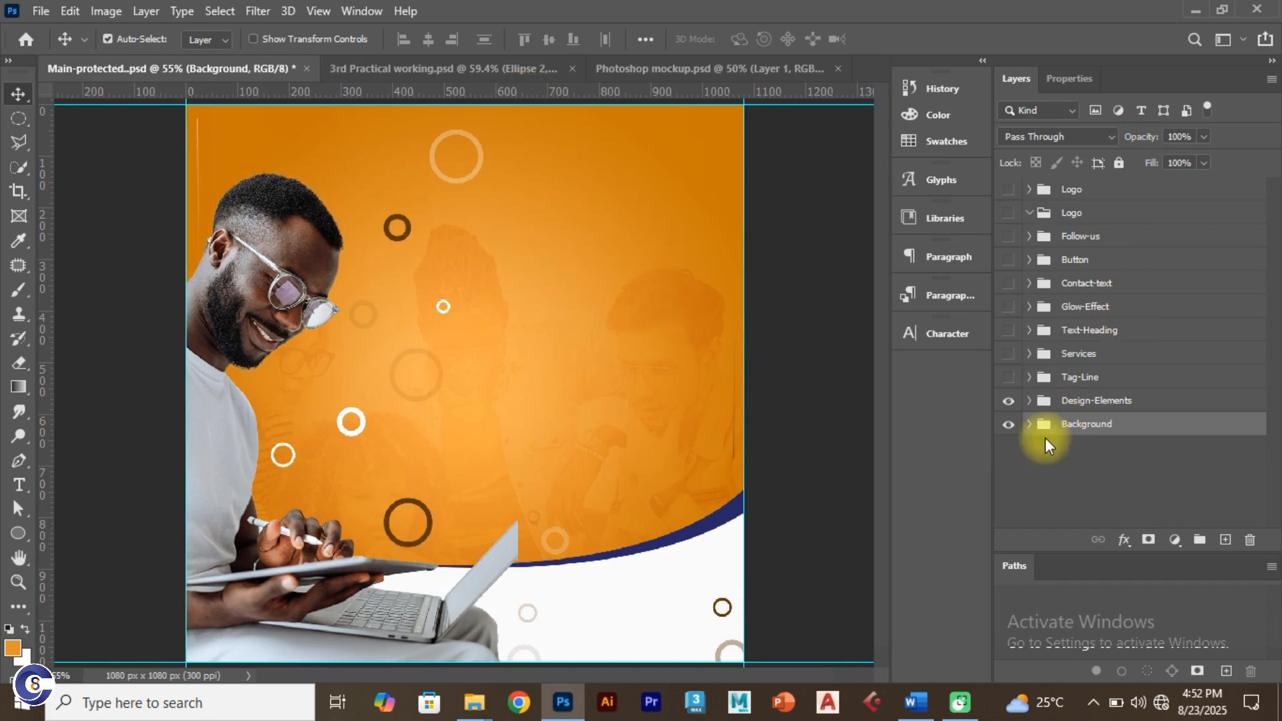
pyautogui.click(1009, 401)
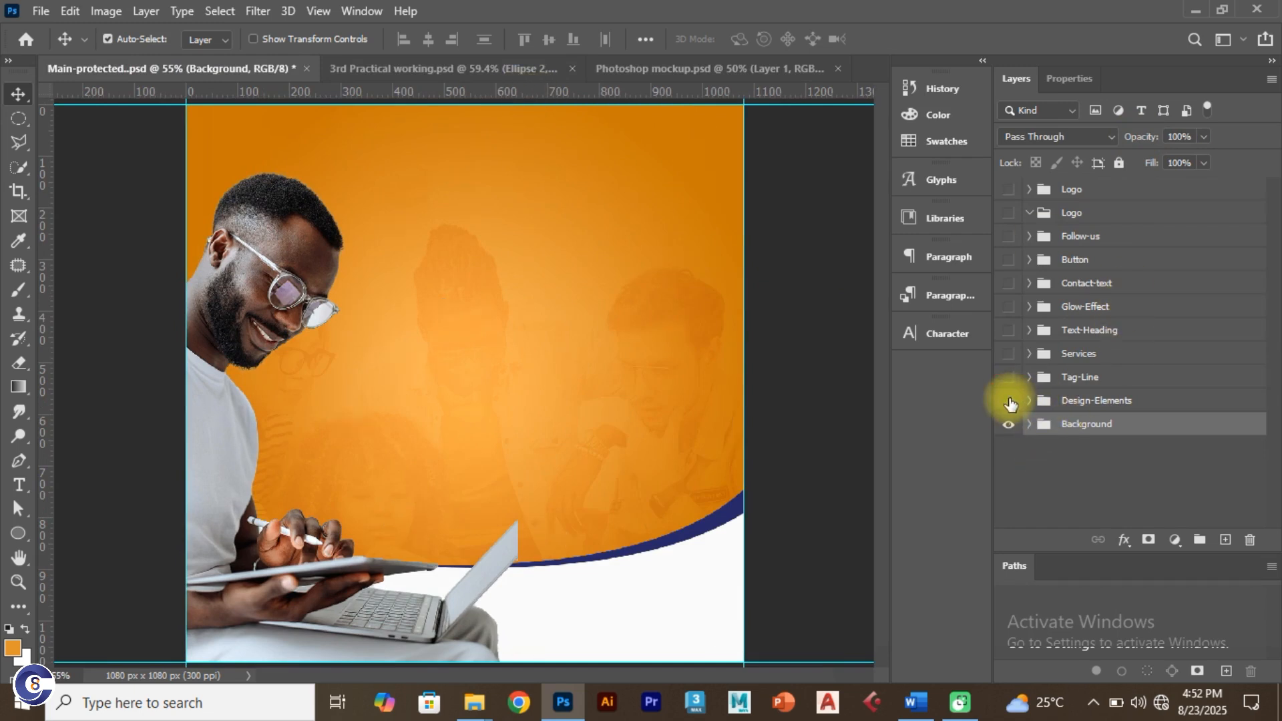
pyautogui.click(1008, 400)
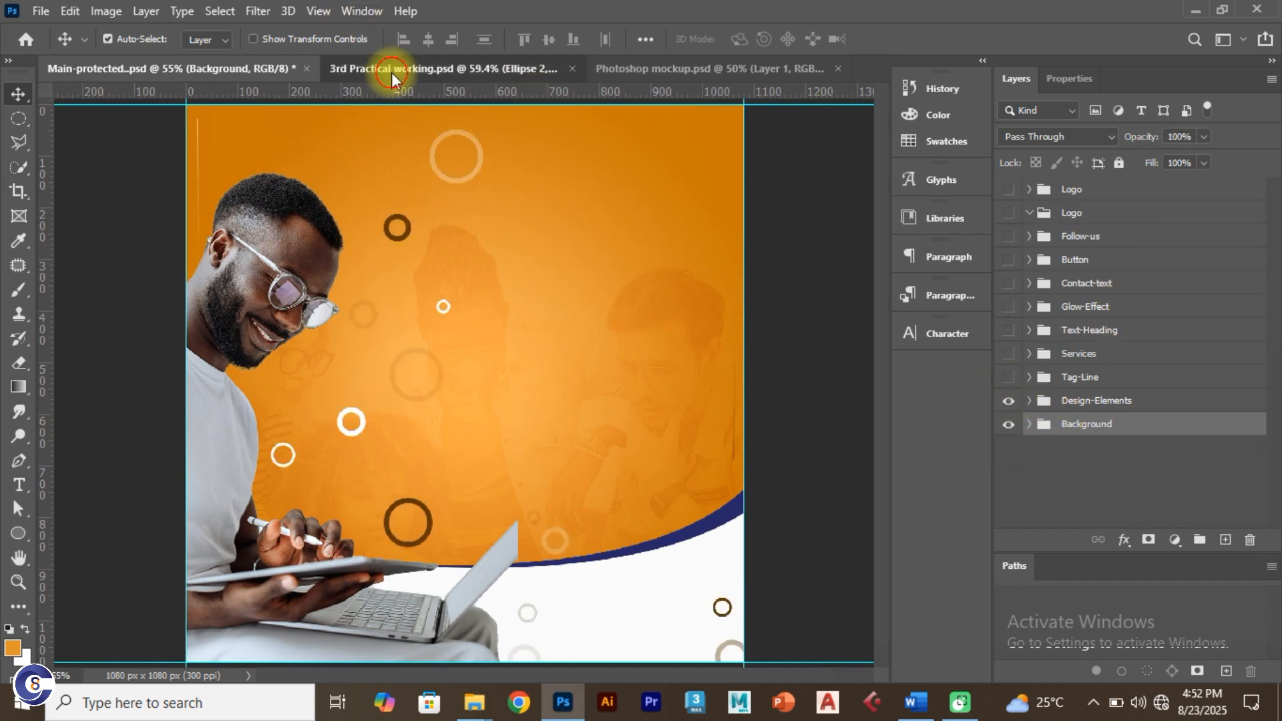
pyautogui.click(392, 70)
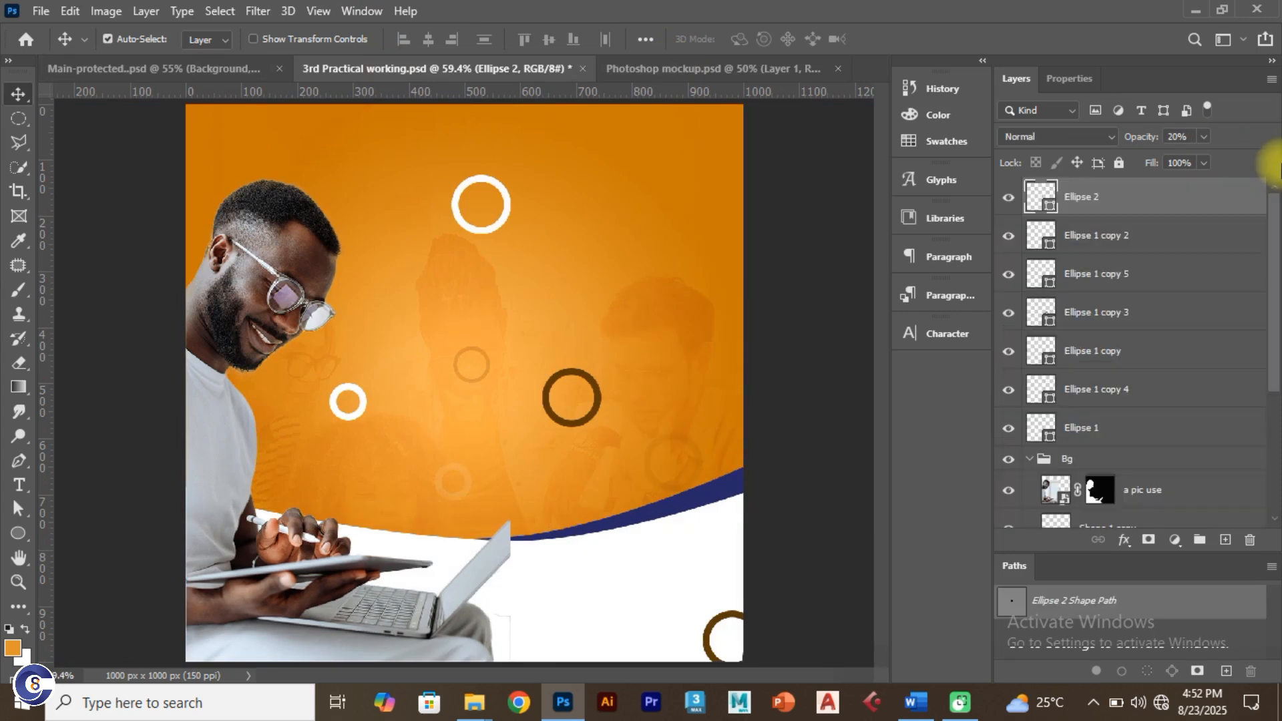
# Step: Group all the ellipse layers into a group named Design Elements
pyautogui.keyDown('shift'); pyautogui.click(1100, 427); pyautogui.keyUp('shift')
pyautogui.hotkey('ctrl', 'g')
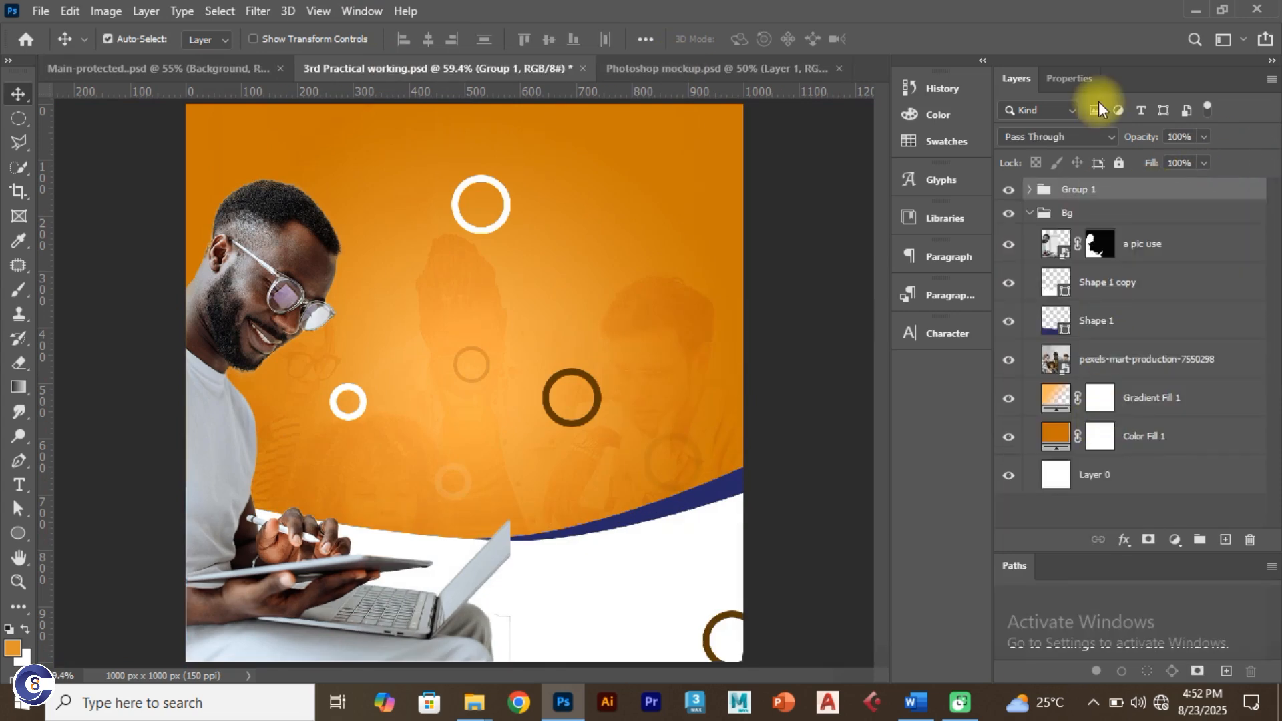
pyautogui.doubleClick(1085, 189)
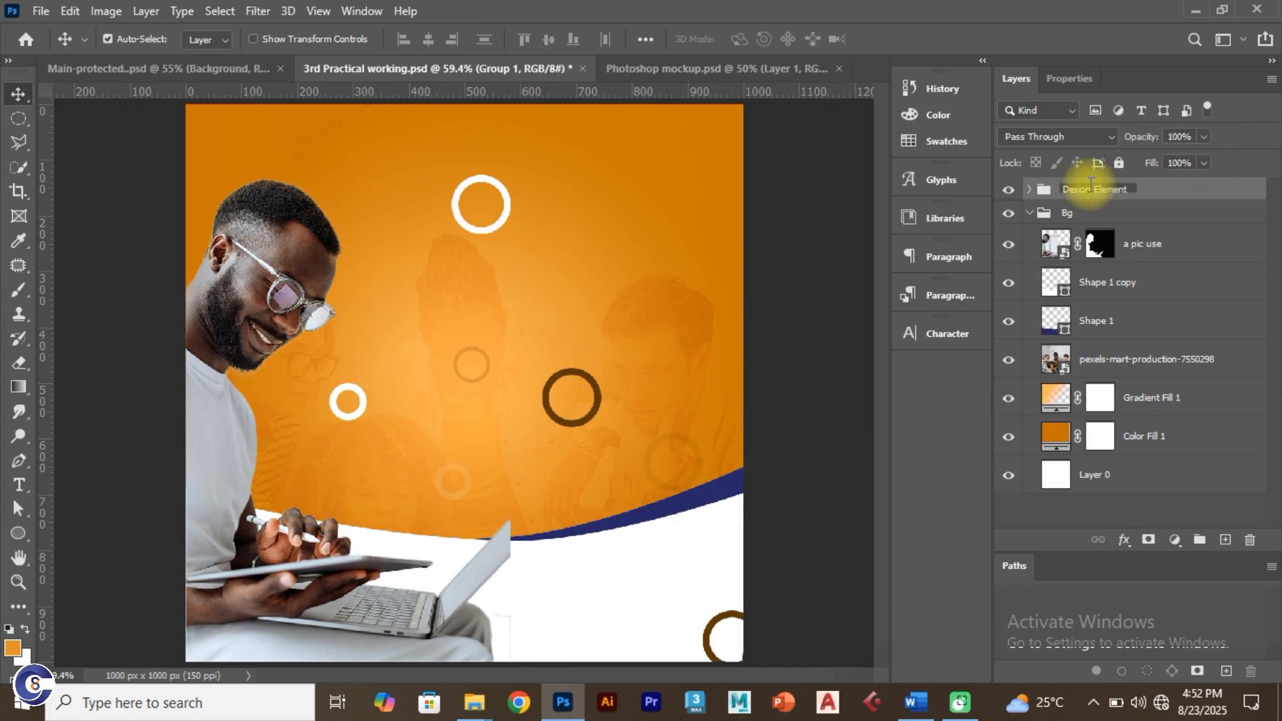
pyautogui.write('Design Elements')
pyautogui.press('Return')
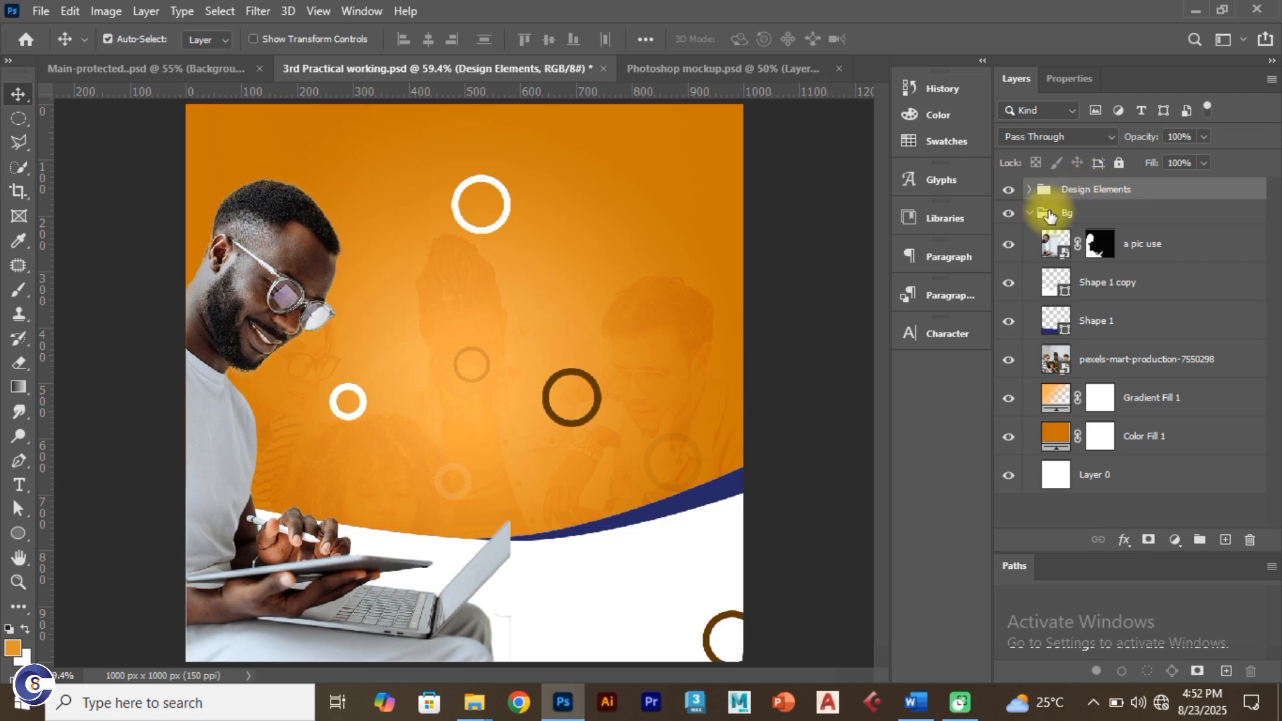
# Step: Collapse Bg, toggle the Design Elements and Bg groups' visibility, then view Main-protected
pyautogui.click(1028, 213)
pyautogui.click(1009, 190)
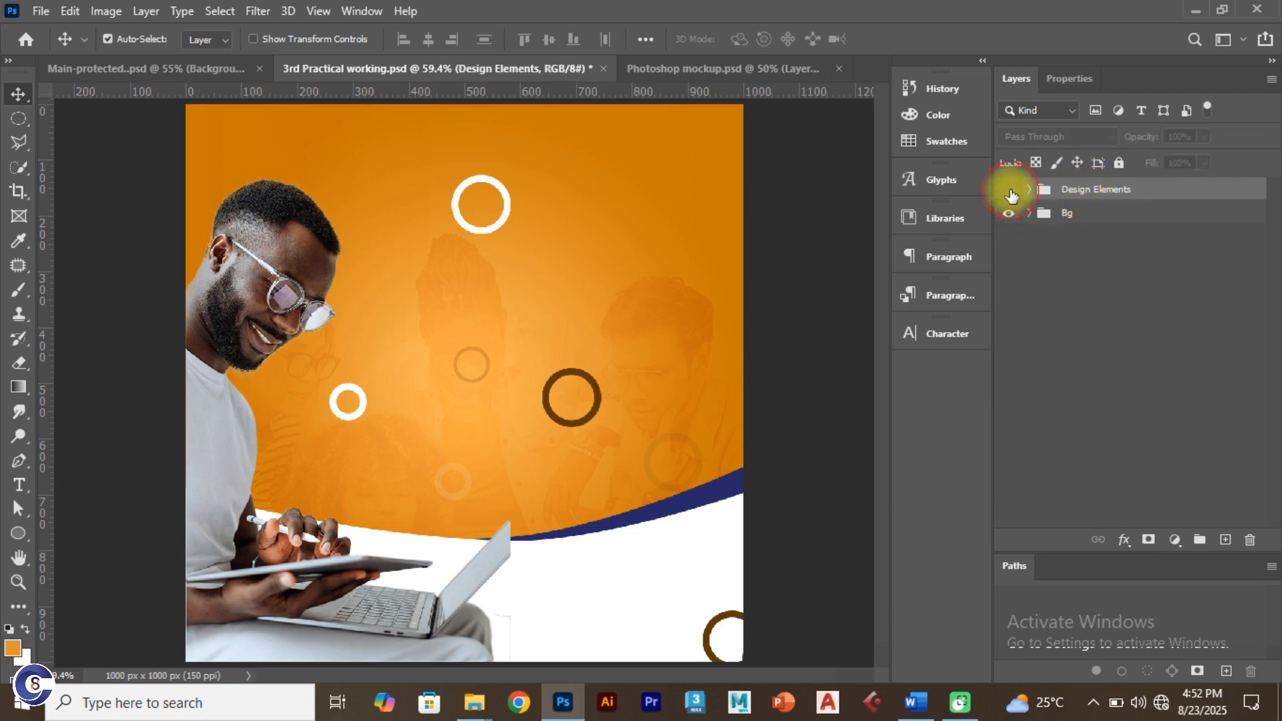
pyautogui.click(1008, 214)
pyautogui.click(1008, 213)
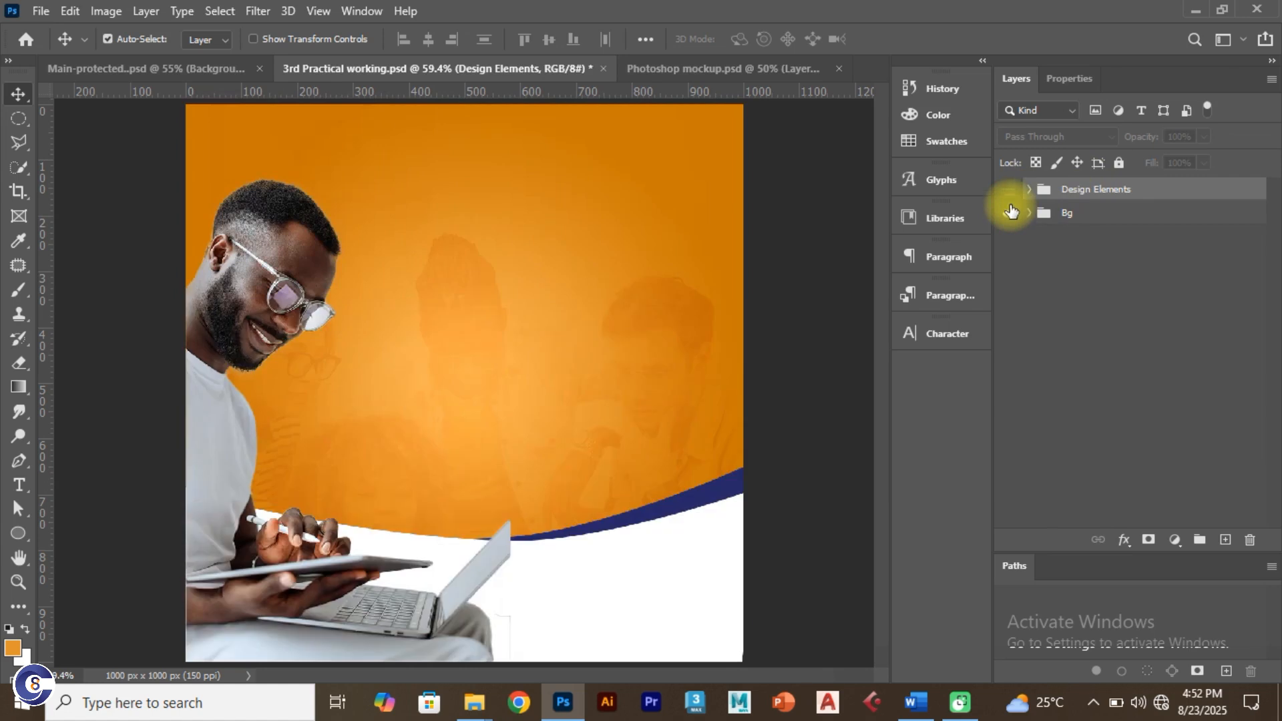
pyautogui.click(1009, 190)
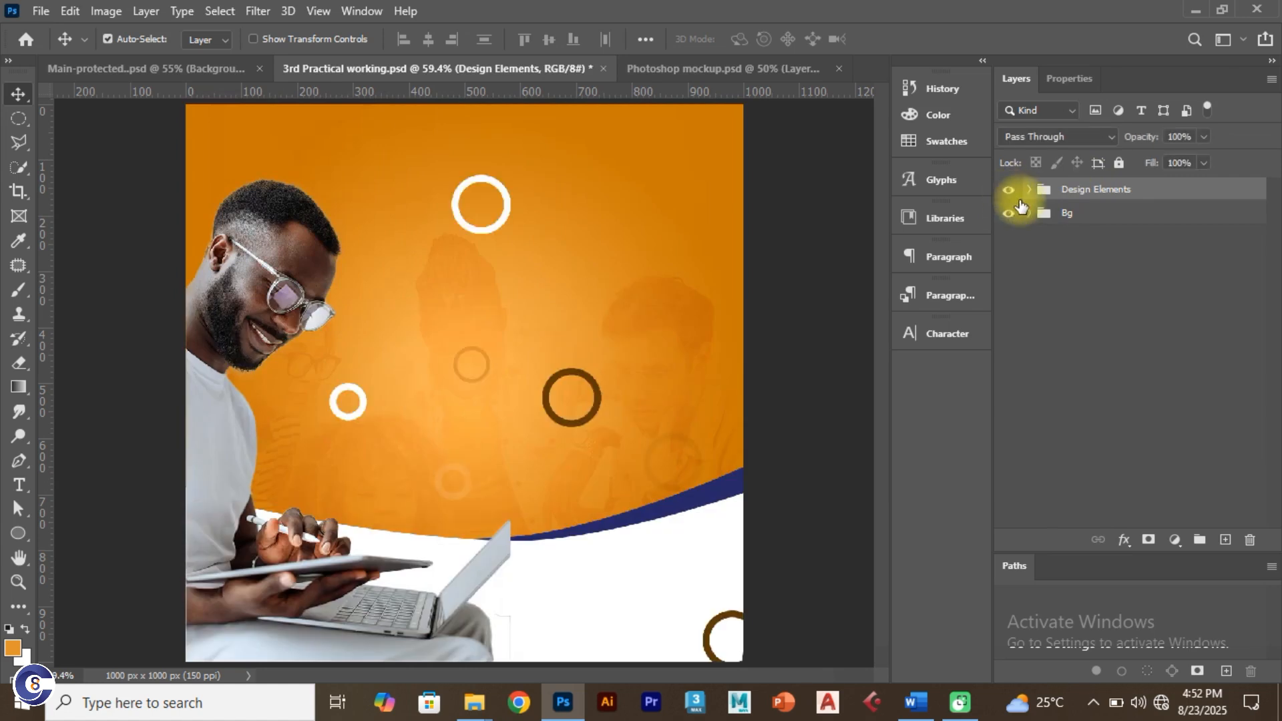
pyautogui.click(217, 69)
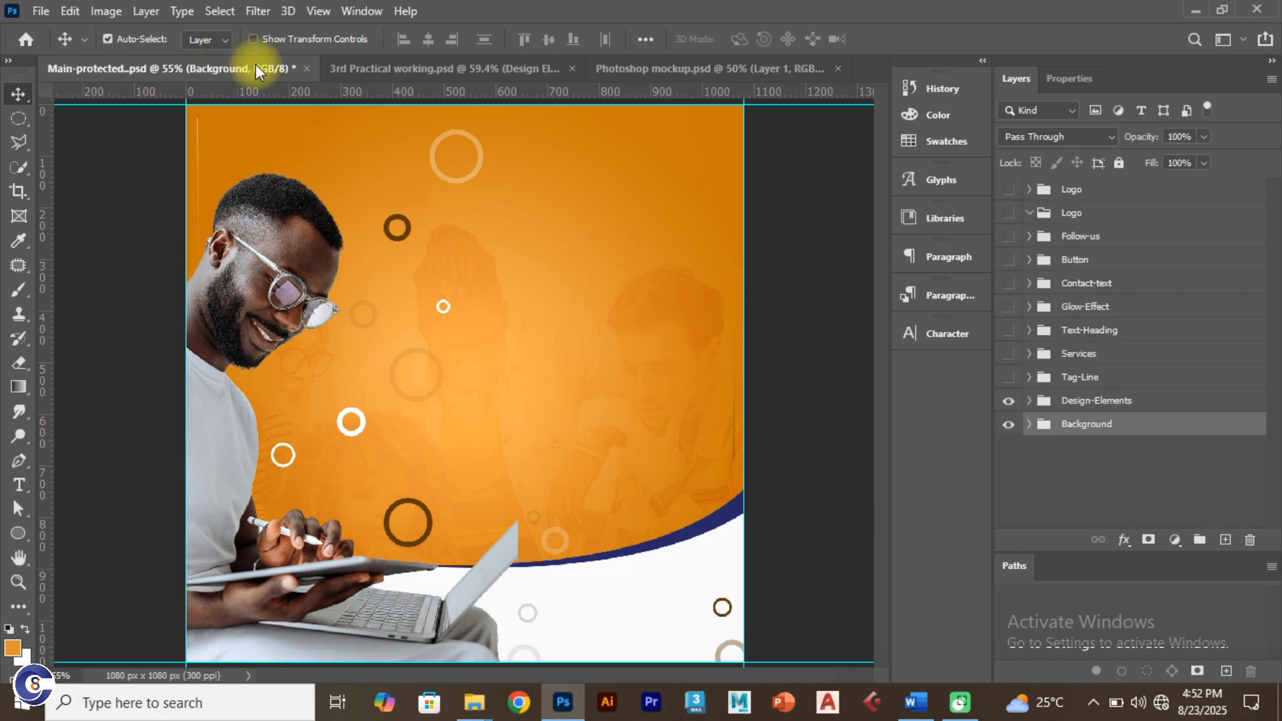
# Step: Show the Tag-Line group in the Main-protected reference, then go back to 3rd Practical working
pyautogui.click(1009, 378)
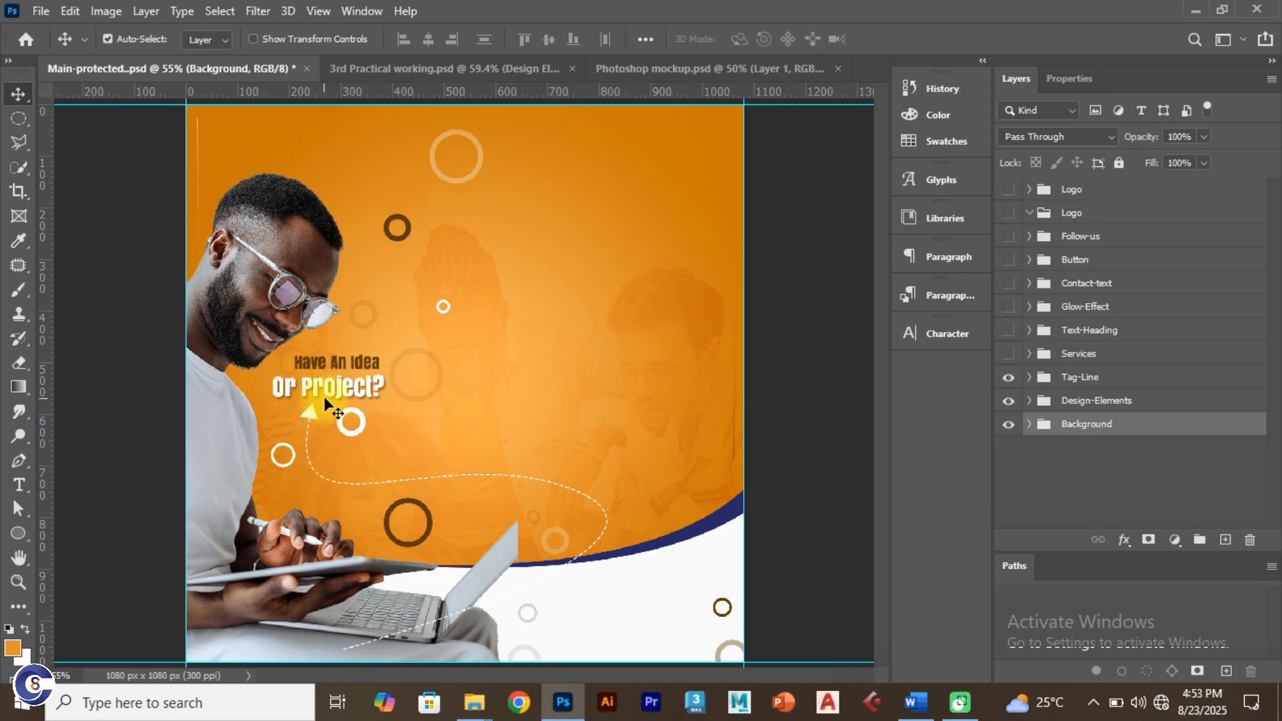
pyautogui.click(389, 70)
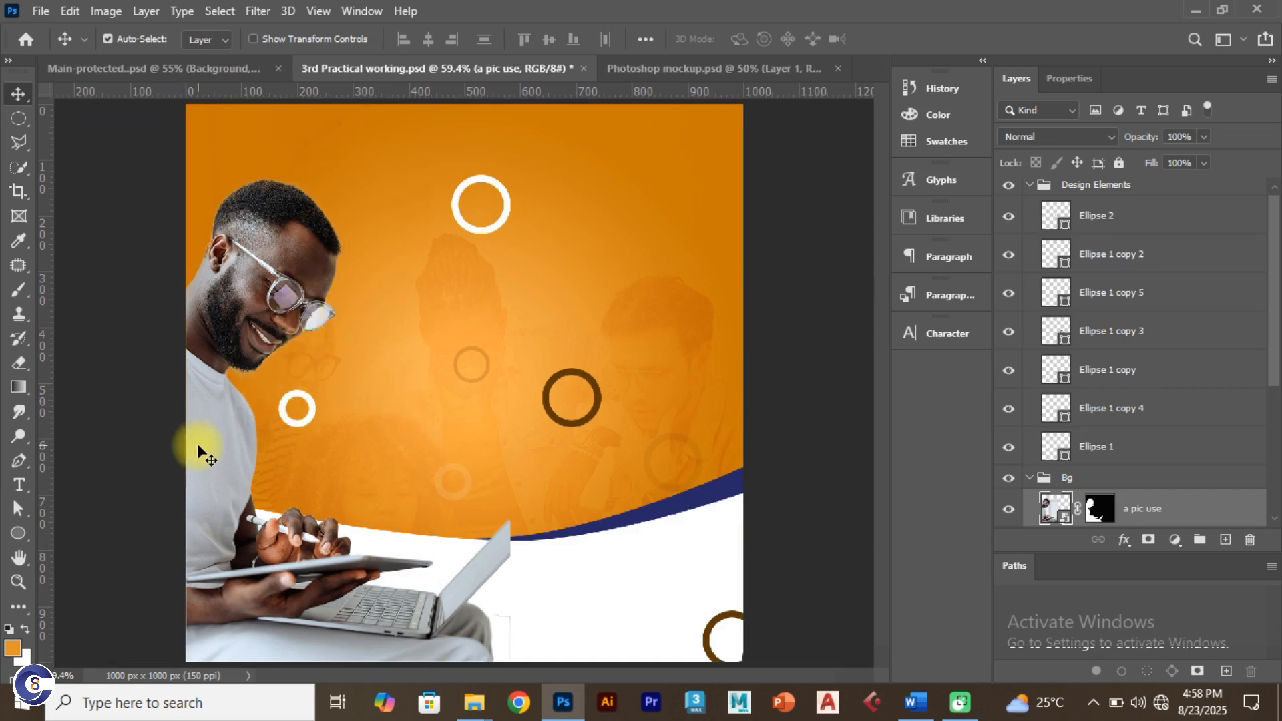
# Step: Select the standard Pen tool and set it to draw in Shape mode
pyautogui.press('p')
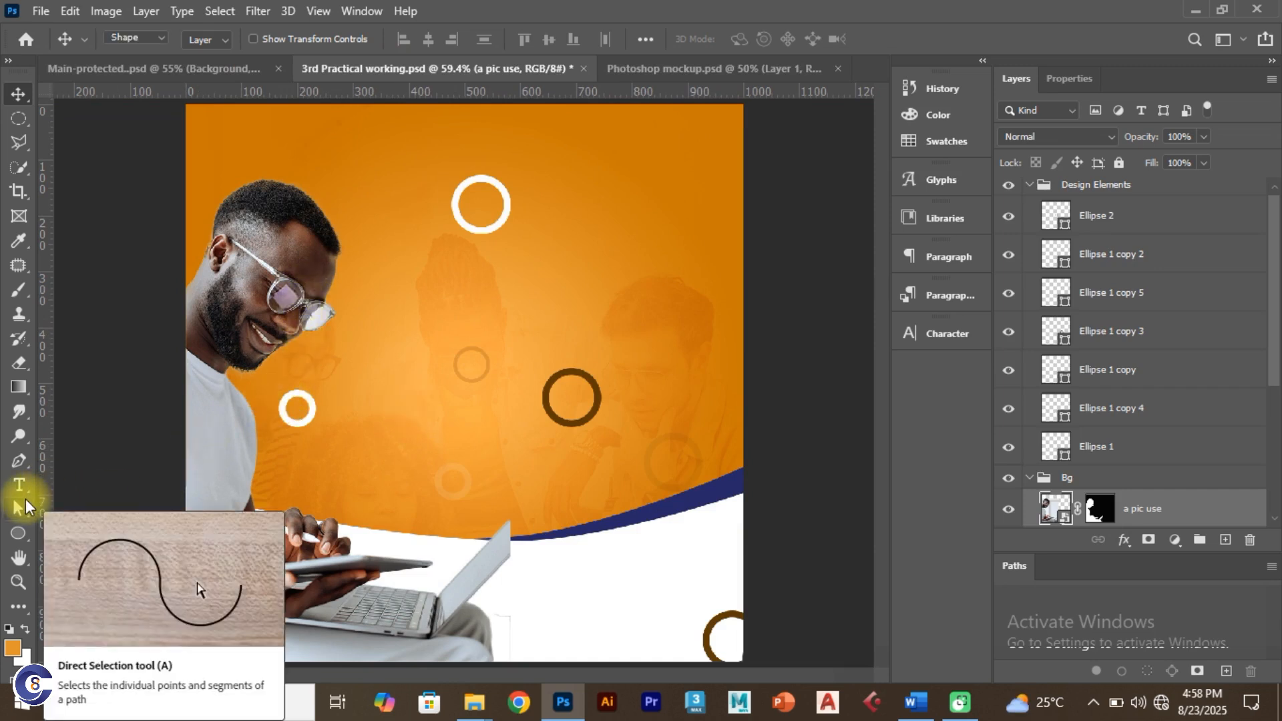
pyautogui.rightClick(21, 460)
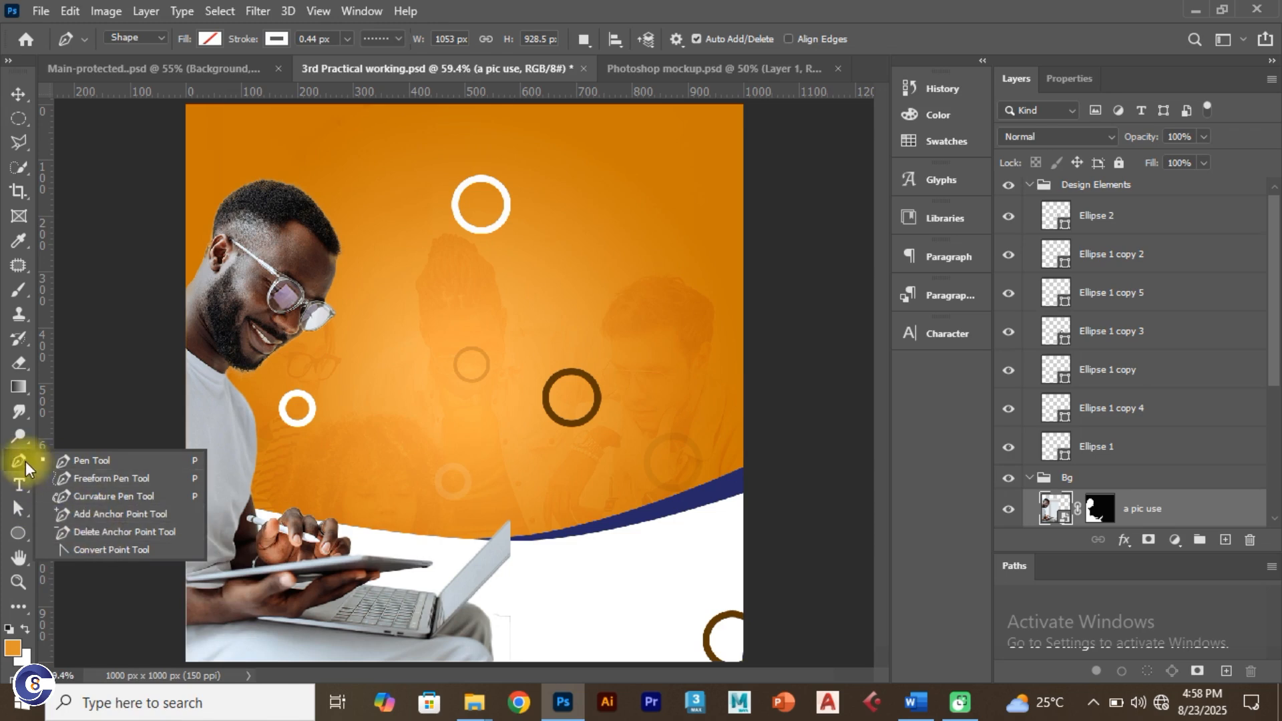
pyautogui.click(6, 463)
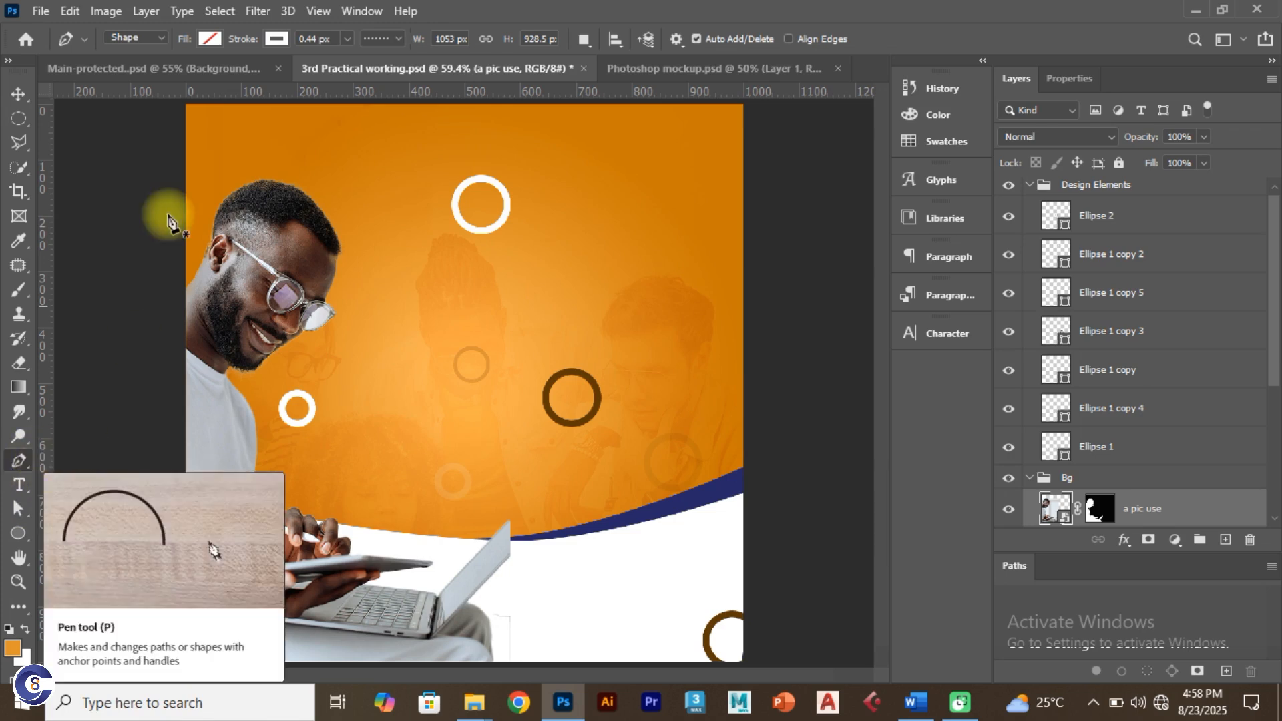
pyautogui.click(210, 38)
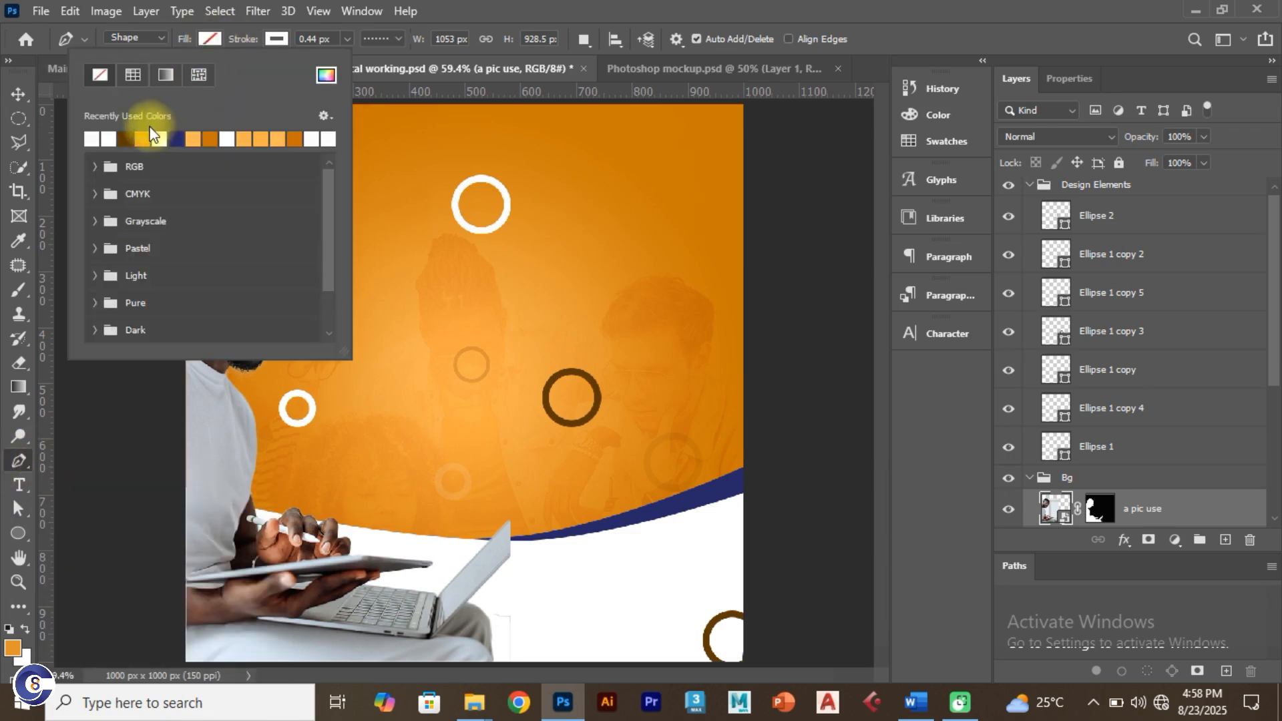
pyautogui.click(127, 137)
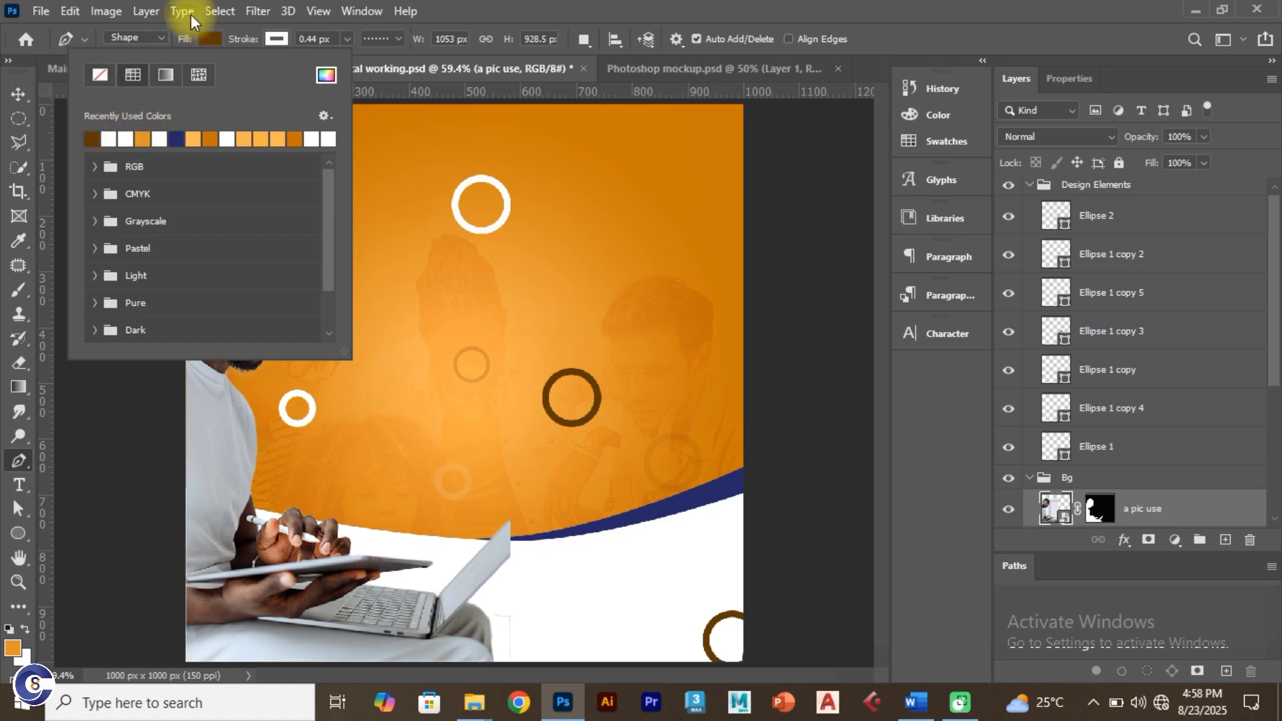
pyautogui.click(182, 25)
pyautogui.click(152, 36)
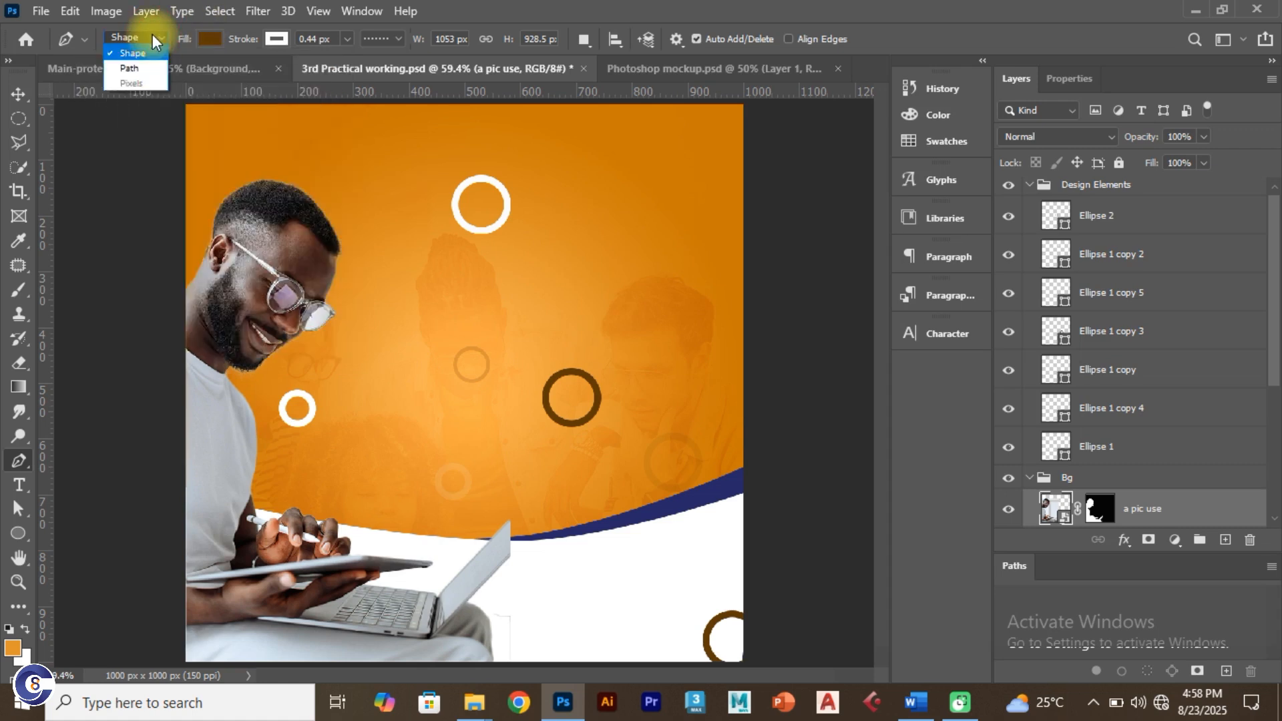
pyautogui.click(137, 67)
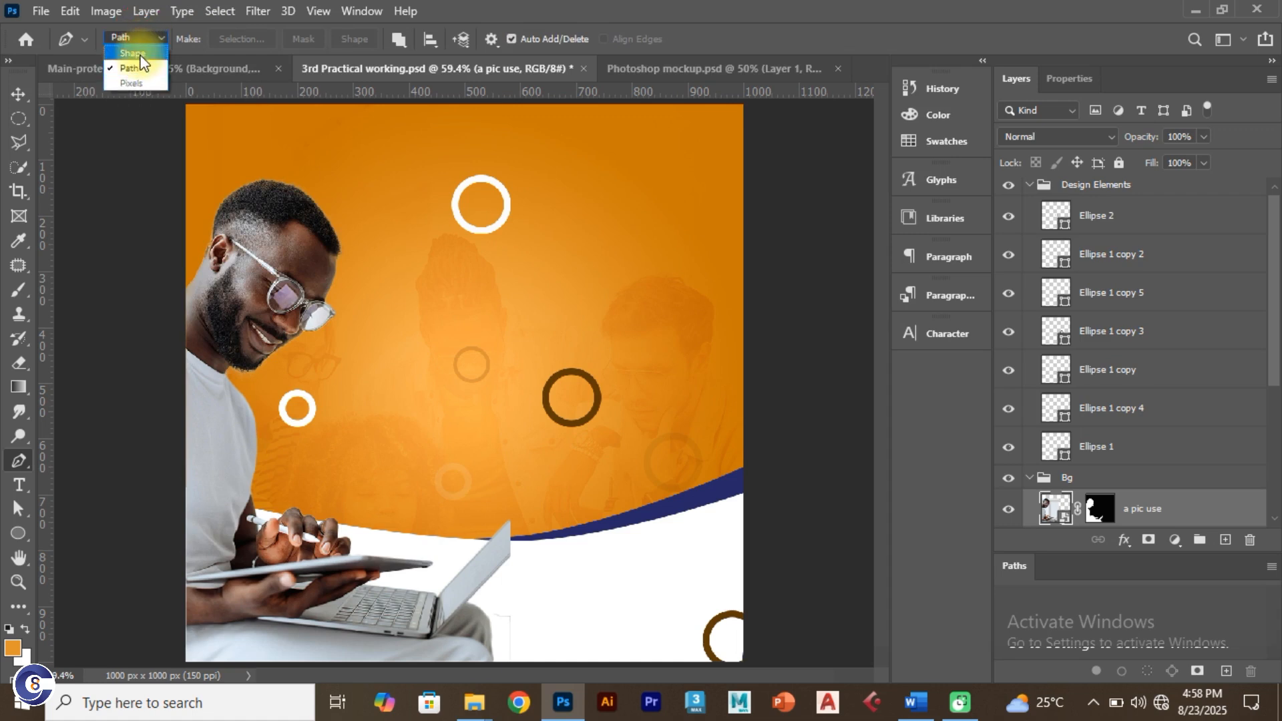
pyautogui.click(131, 27)
# Step: Set the pen shape fill to none and the stroke to white at 2 px
pyautogui.click(208, 39)
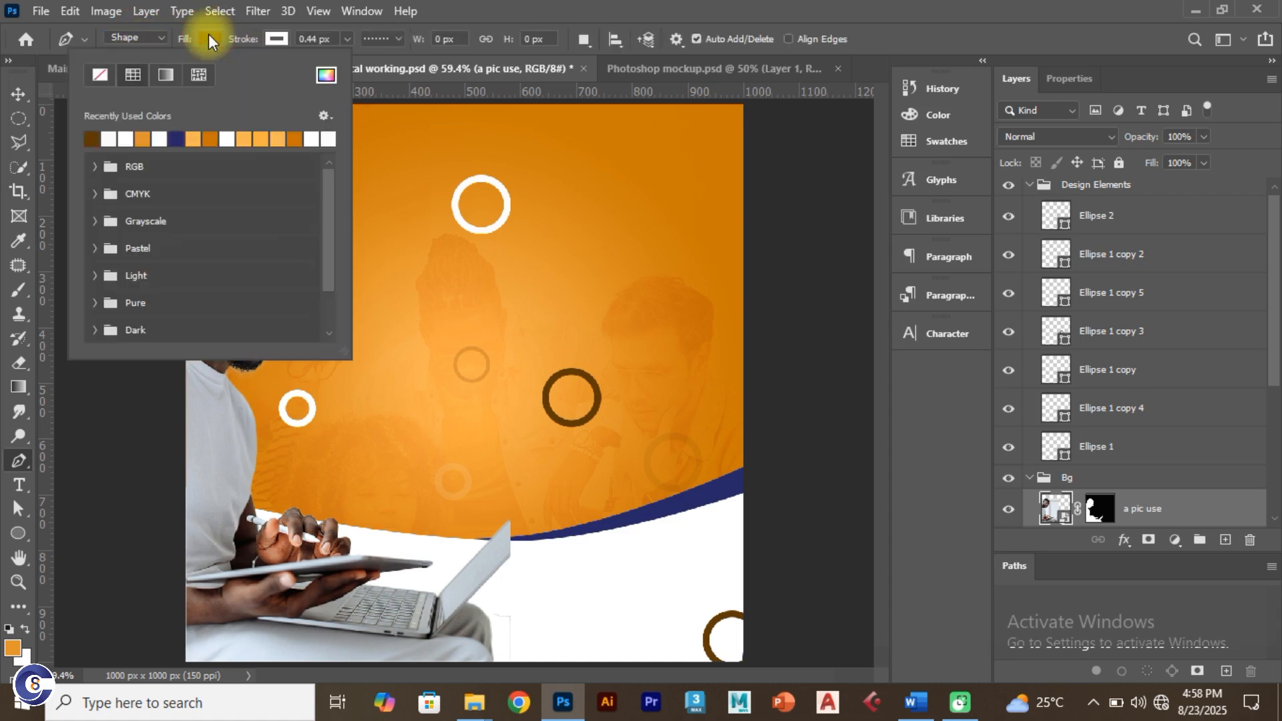
pyautogui.click(99, 74)
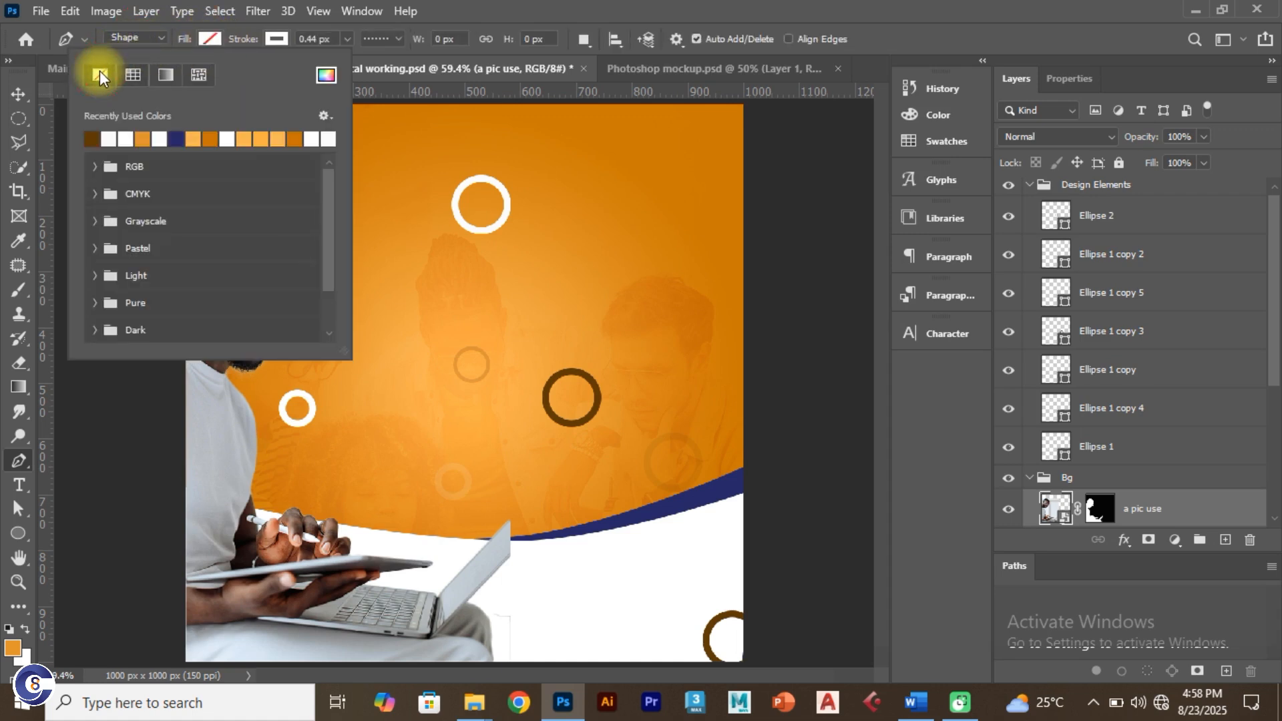
pyautogui.click(270, 39)
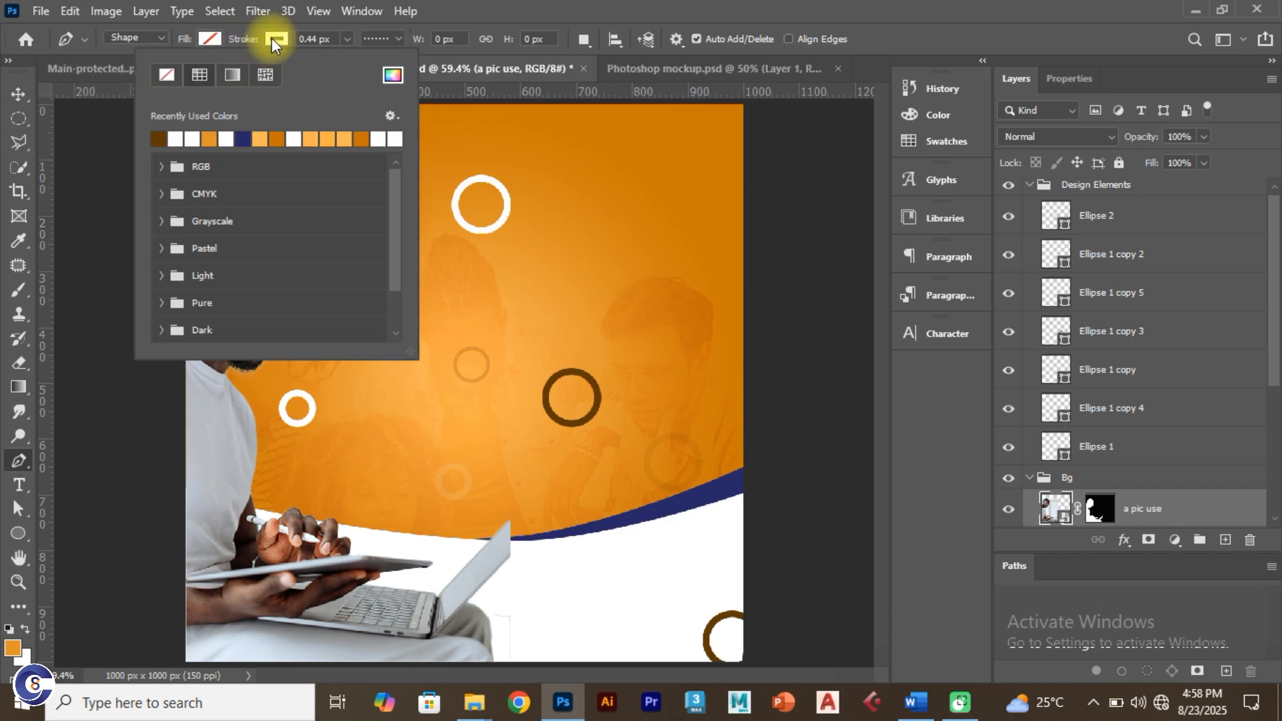
pyautogui.click(192, 138)
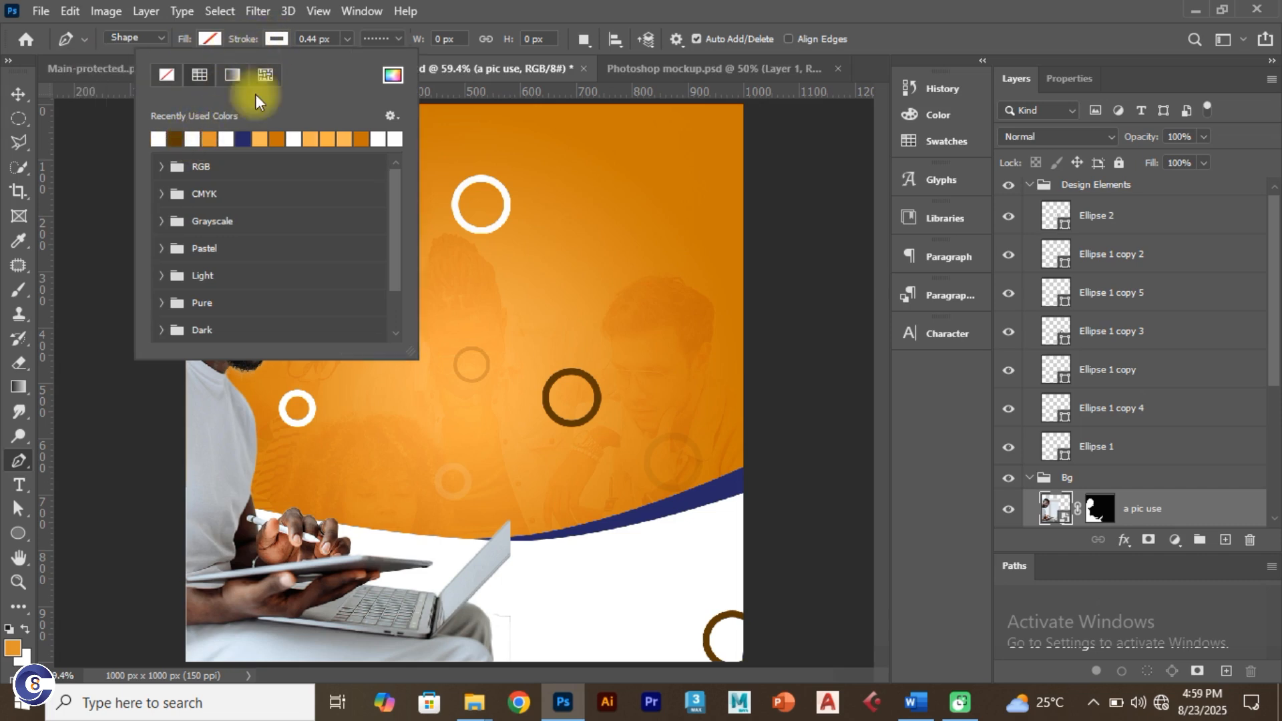
pyautogui.click(347, 38)
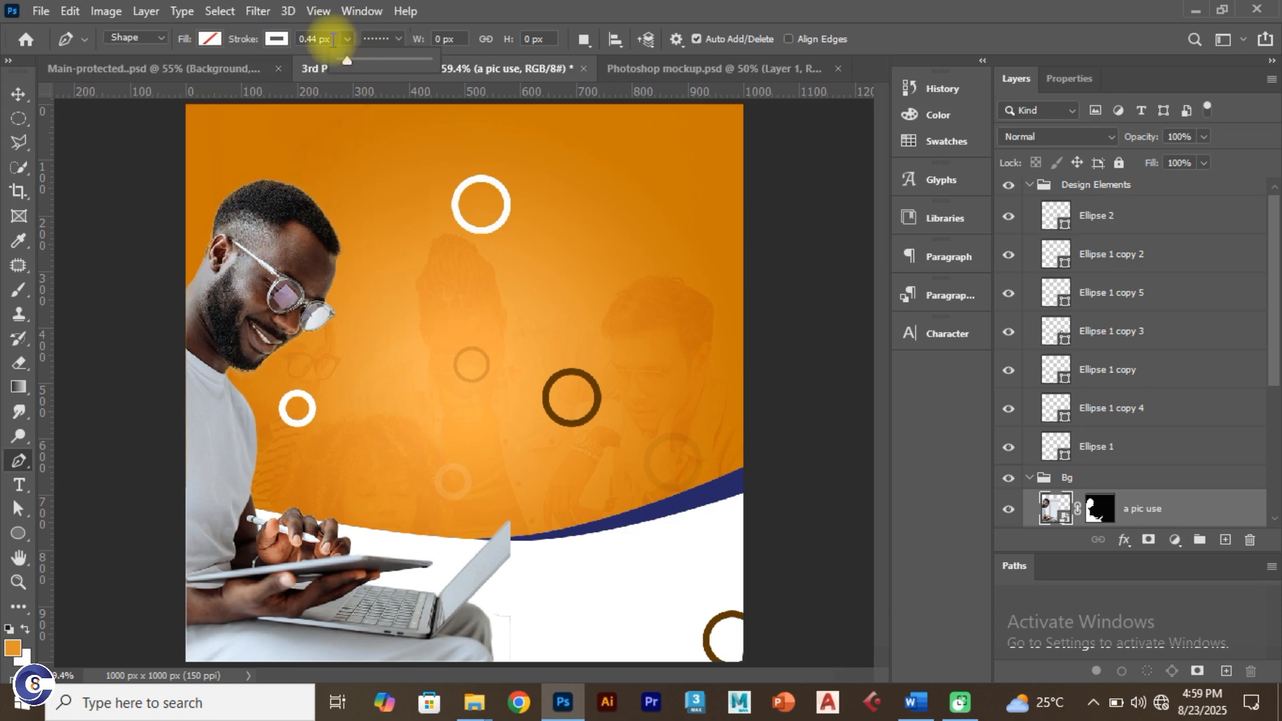
pyautogui.click(333, 39)
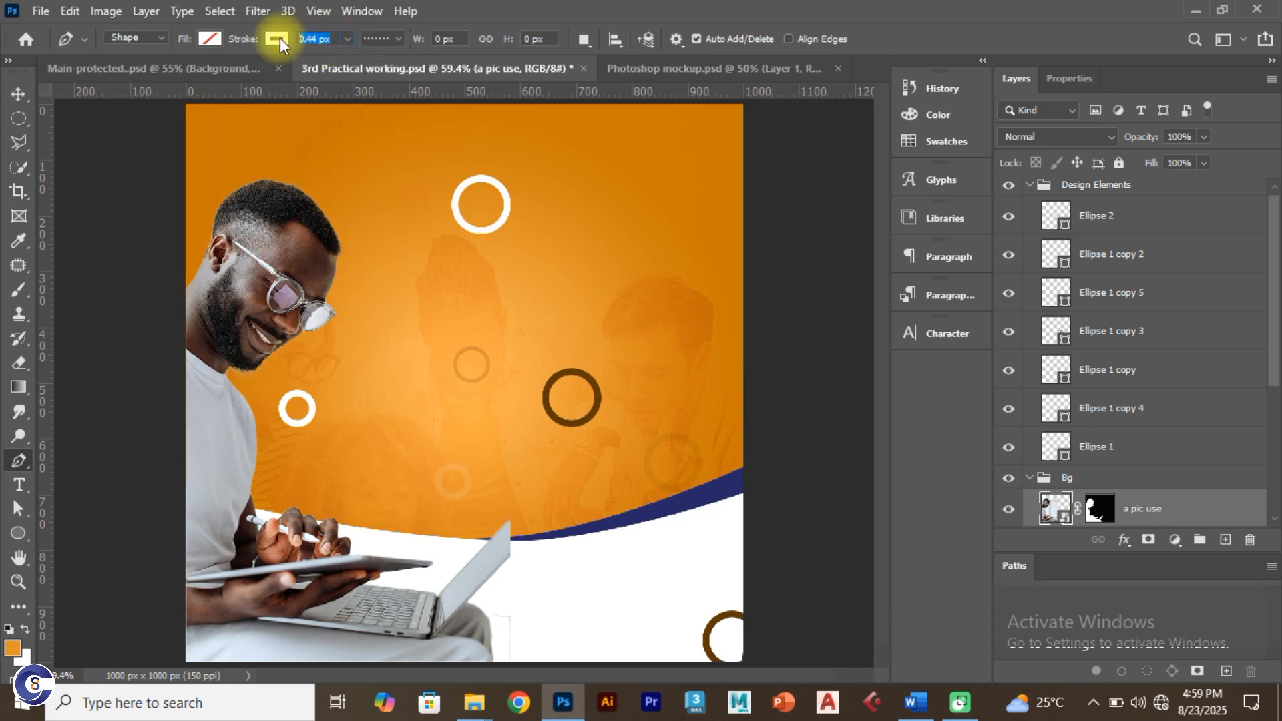
pyautogui.write('2')
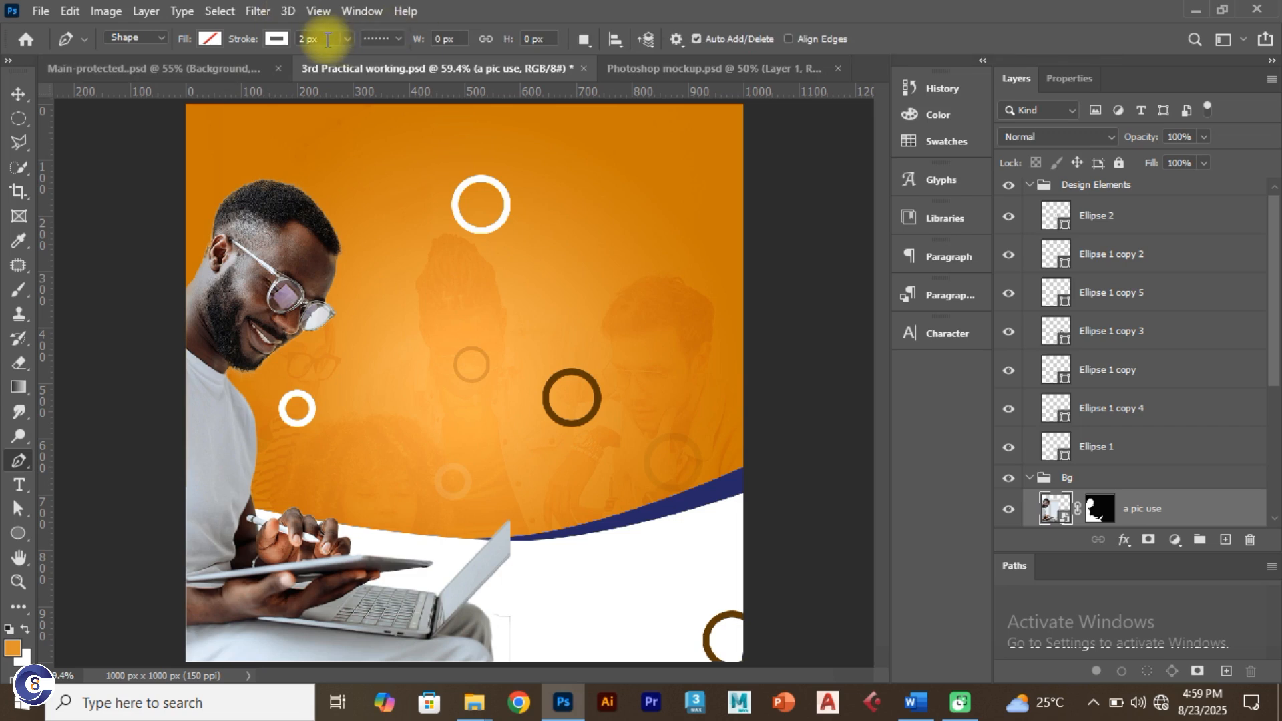
# Step: Choose a dashed stroke style with dash 4 and gap 2 in More Options
pyautogui.click(397, 39)
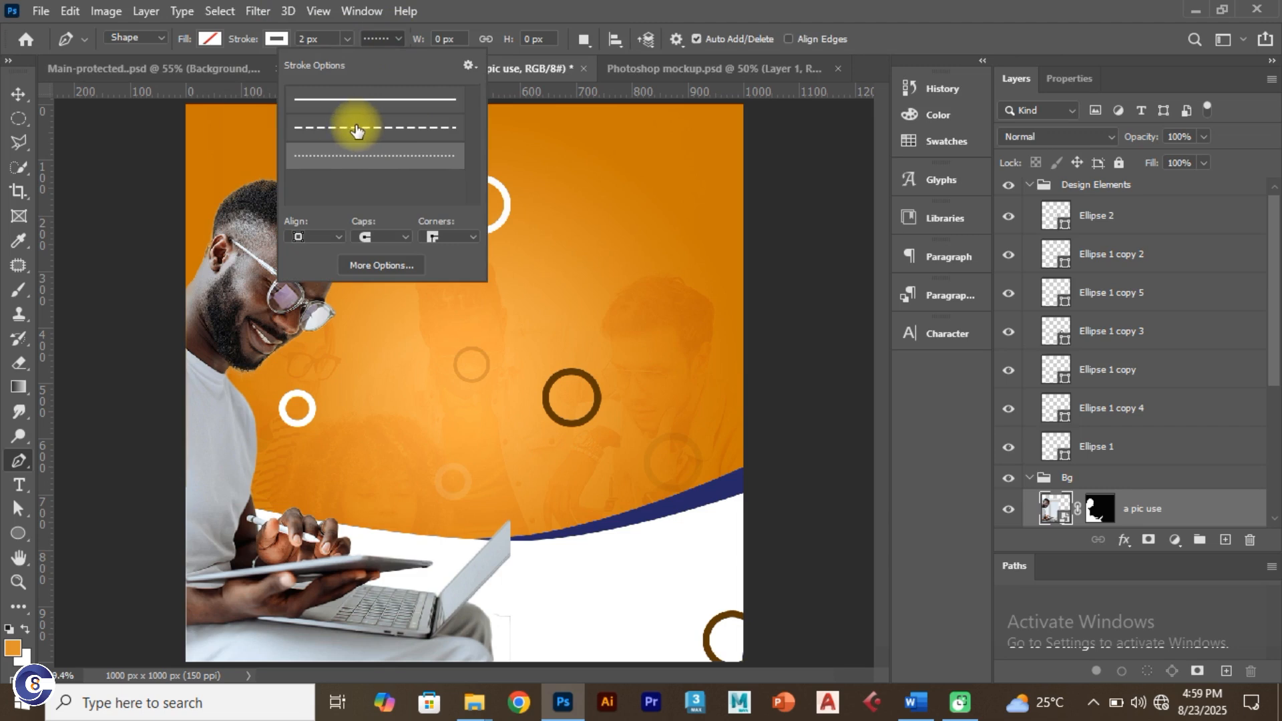
pyautogui.click(364, 99)
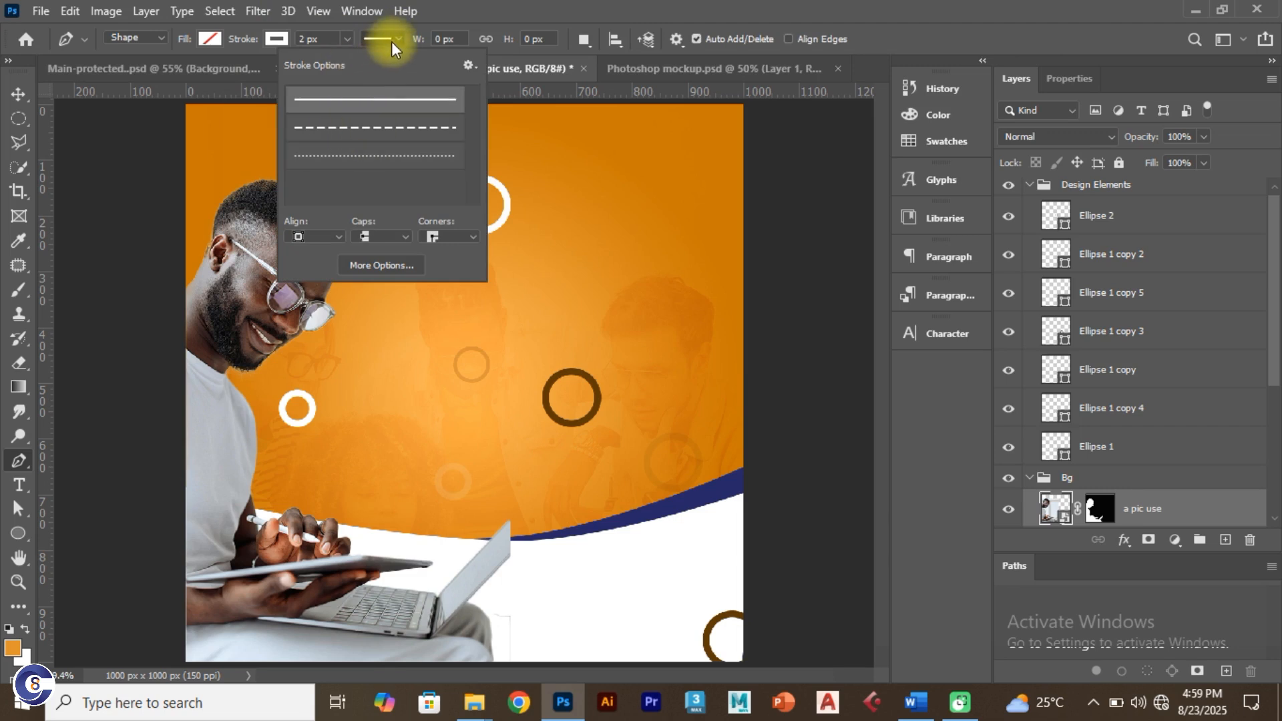
pyautogui.click(367, 131)
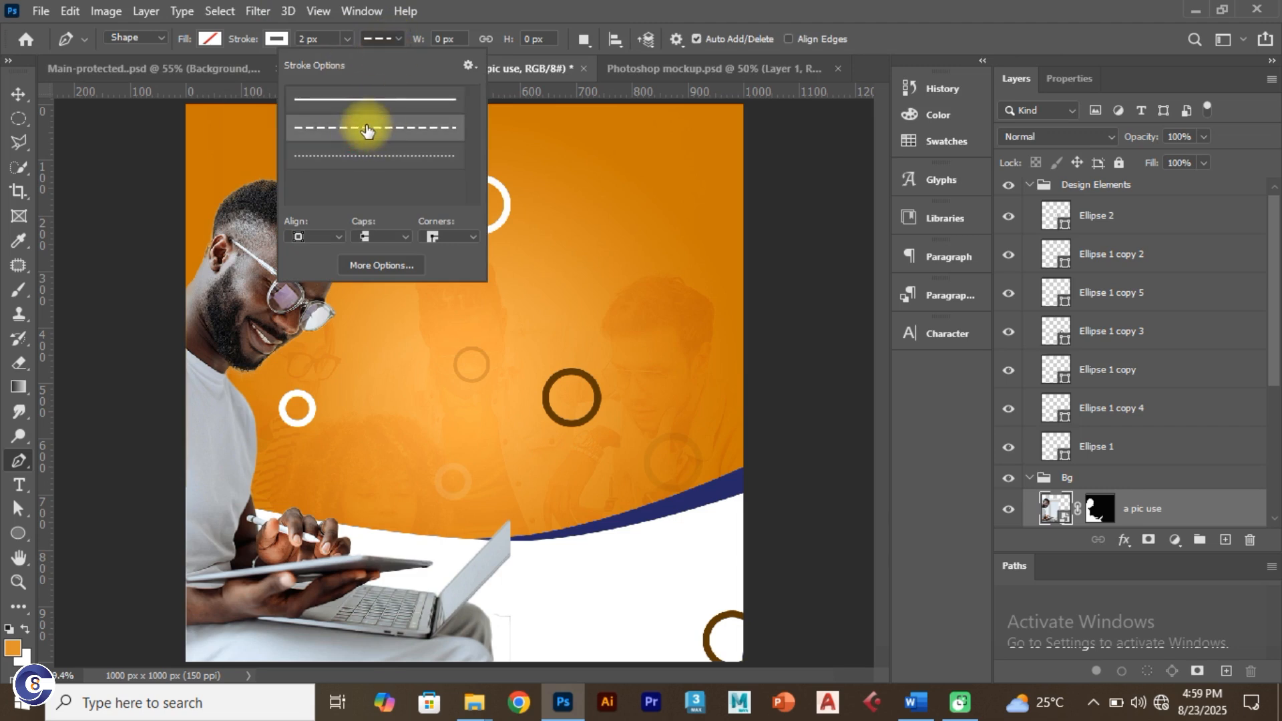
pyautogui.click(390, 266)
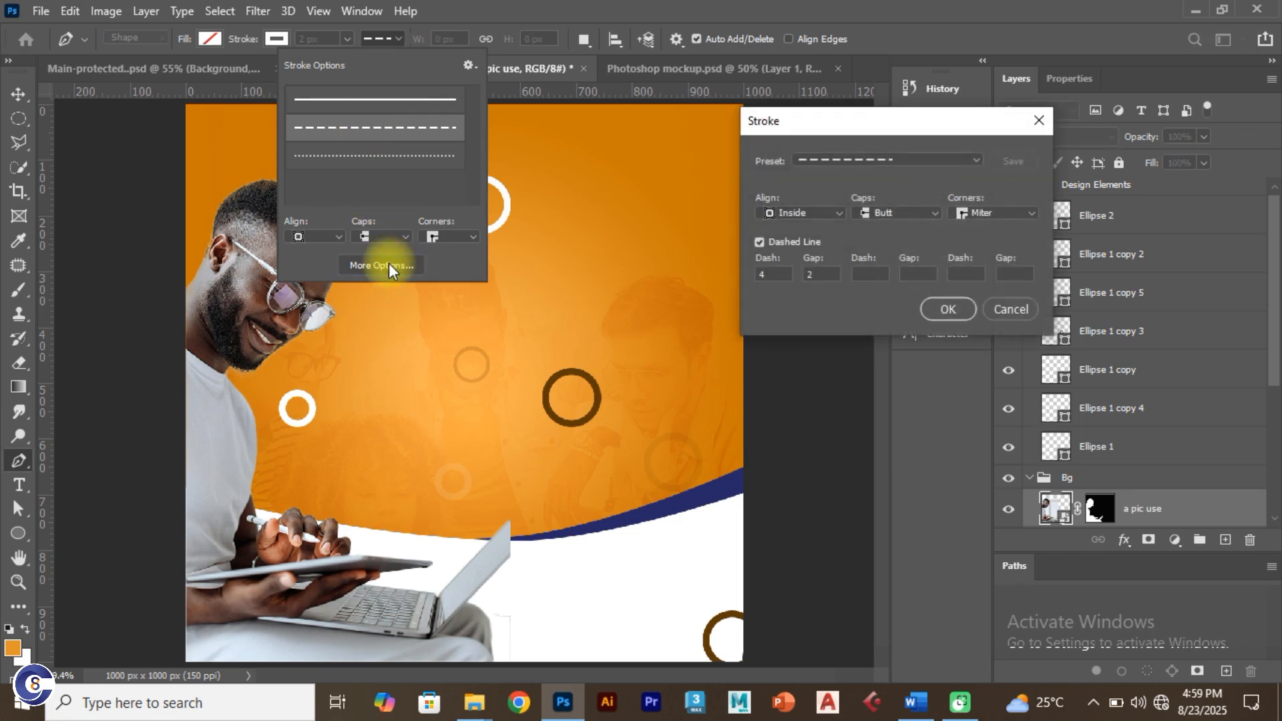
pyautogui.doubleClick(767, 273)
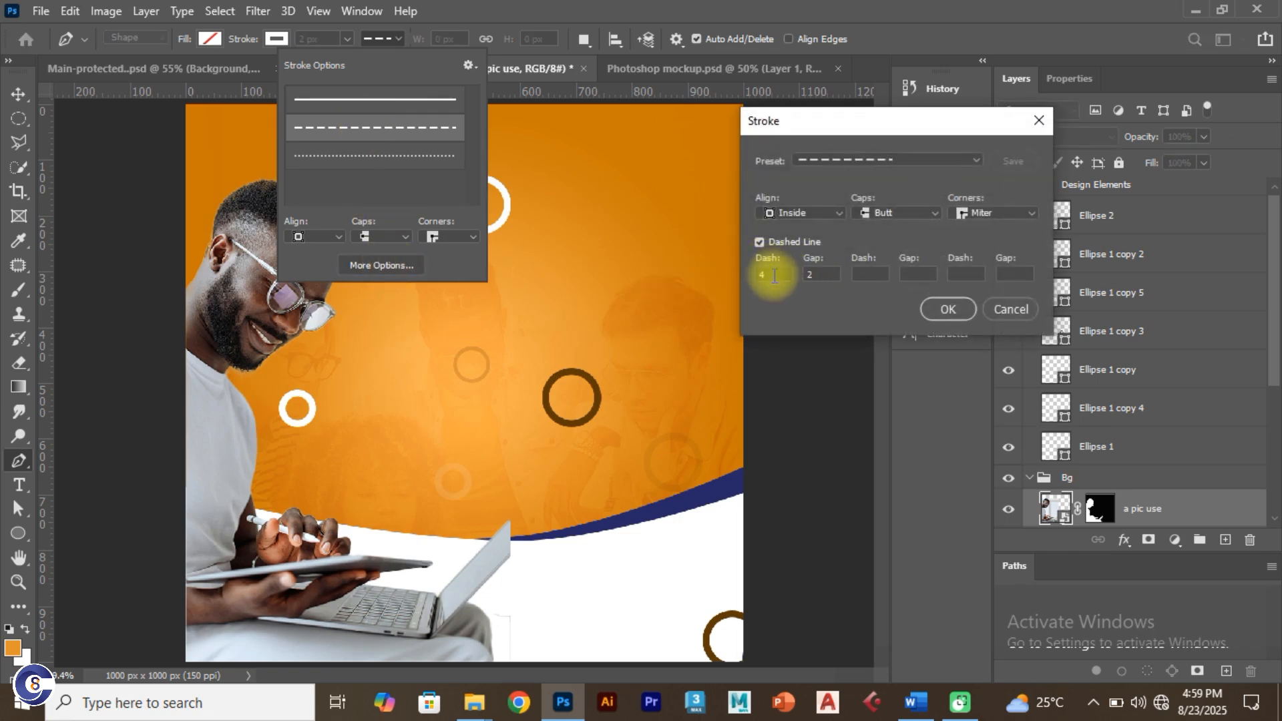
pyautogui.doubleClick(821, 273)
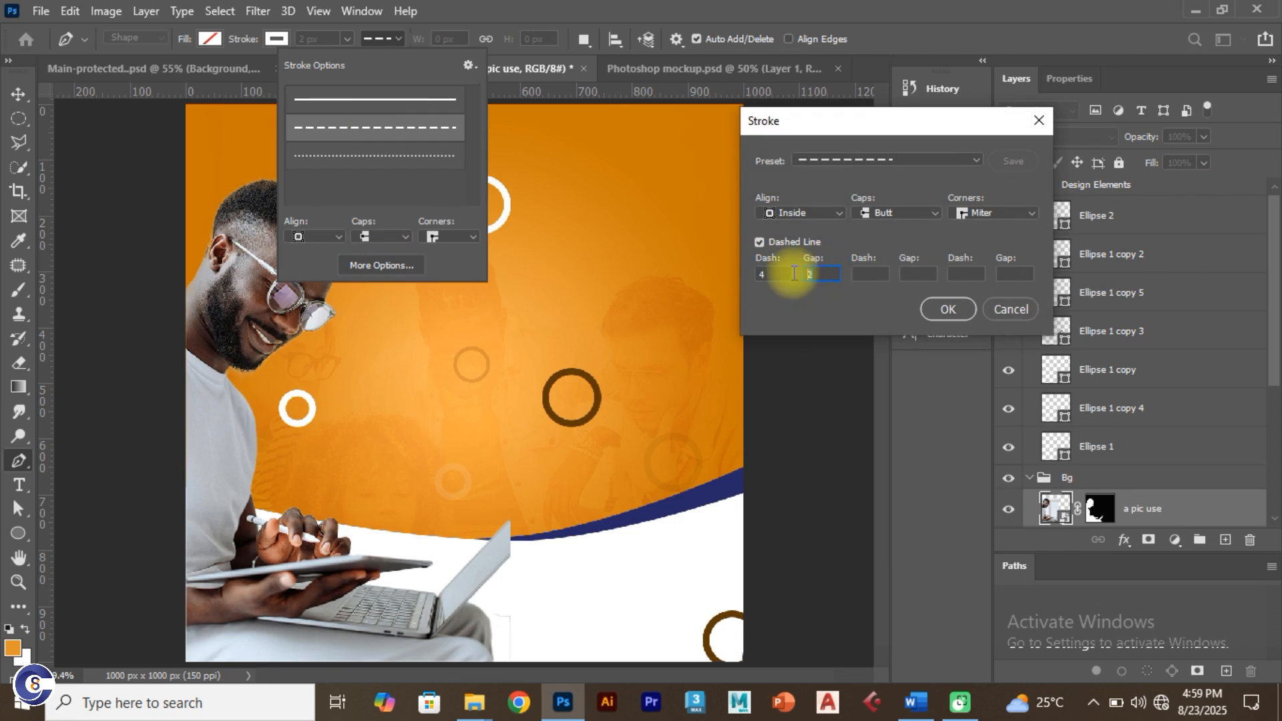
pyautogui.click(959, 159)
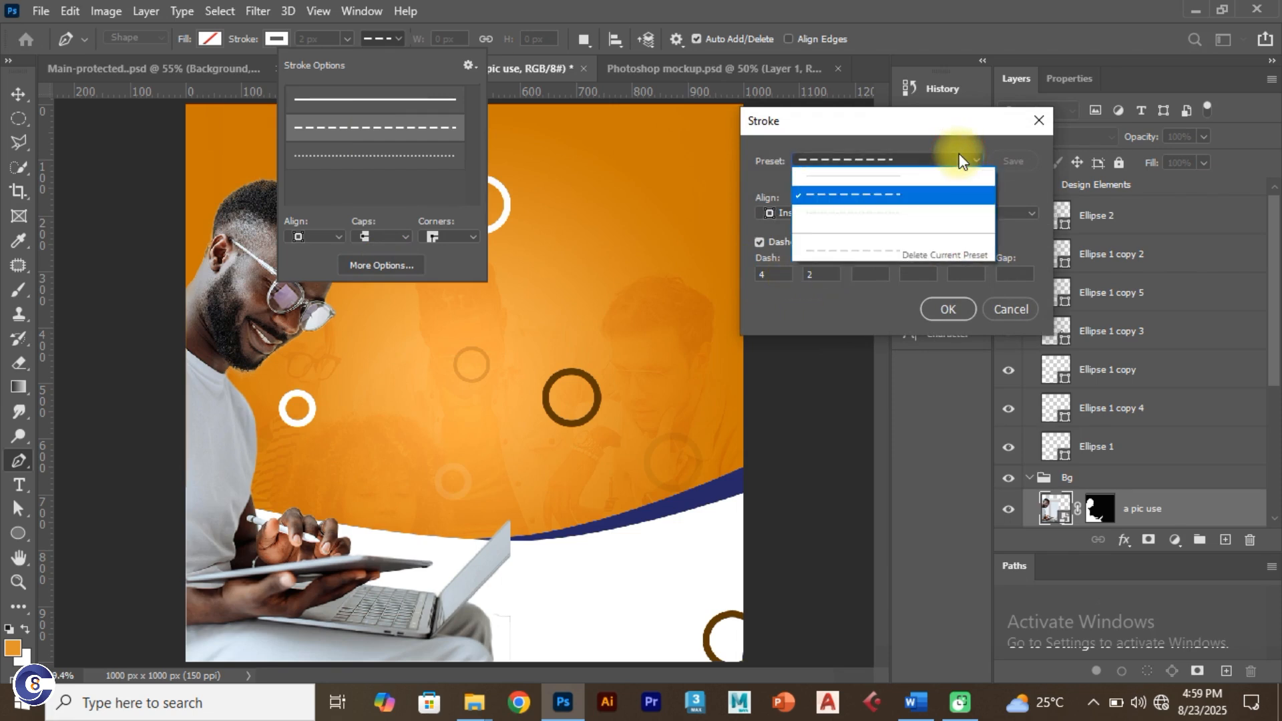
pyautogui.click(888, 195)
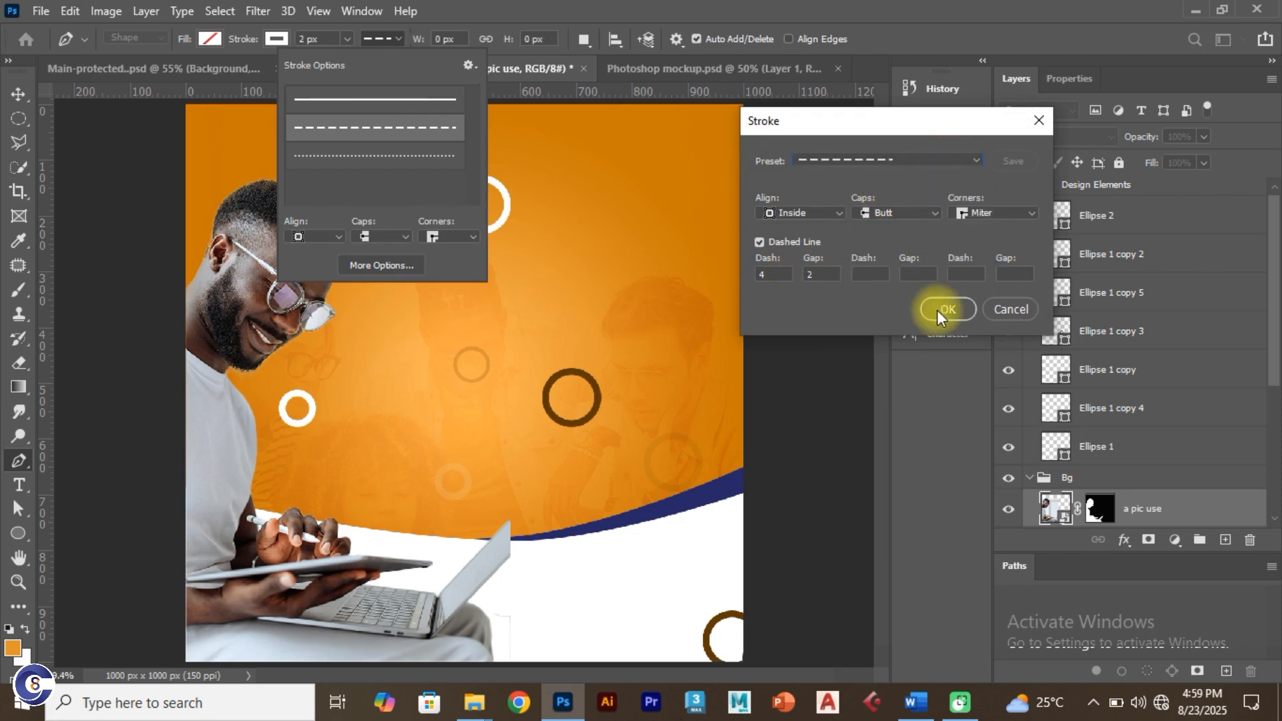
pyautogui.click(942, 309)
# Step: Draw a curved dashed path from above the small white ring down toward the laptop
pyautogui.click(233, 90)
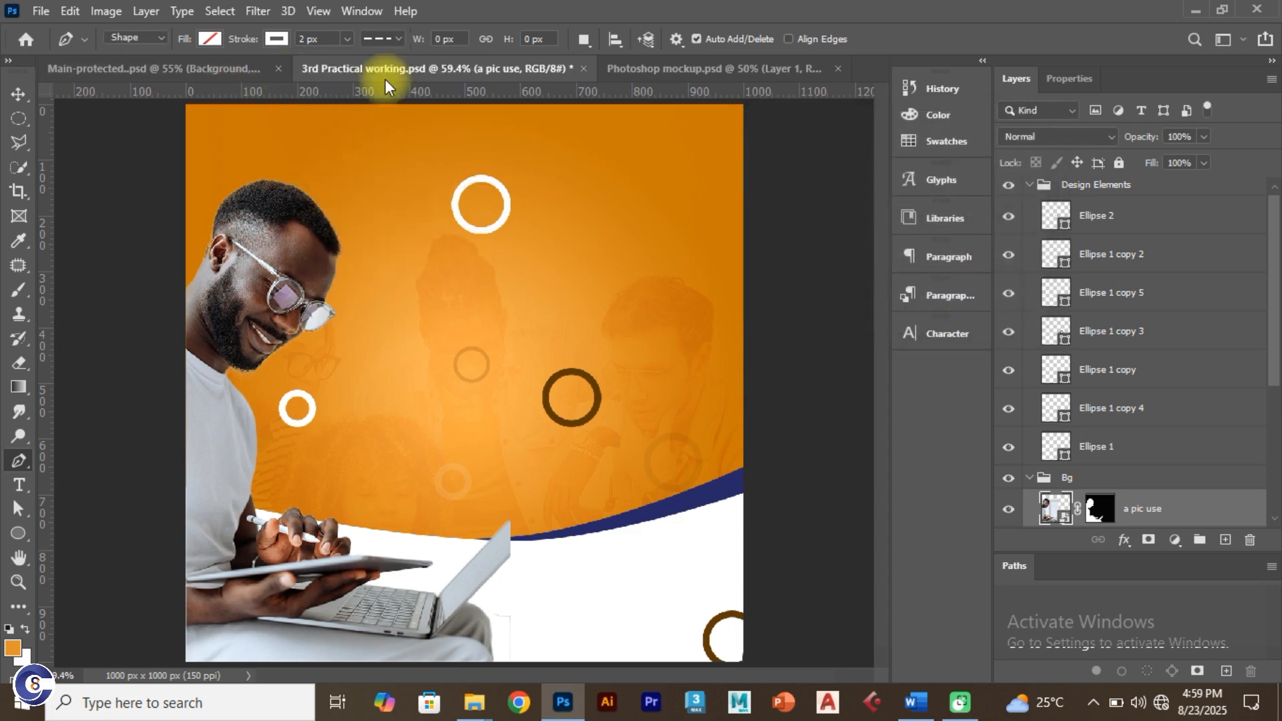
pyautogui.click(217, 73)
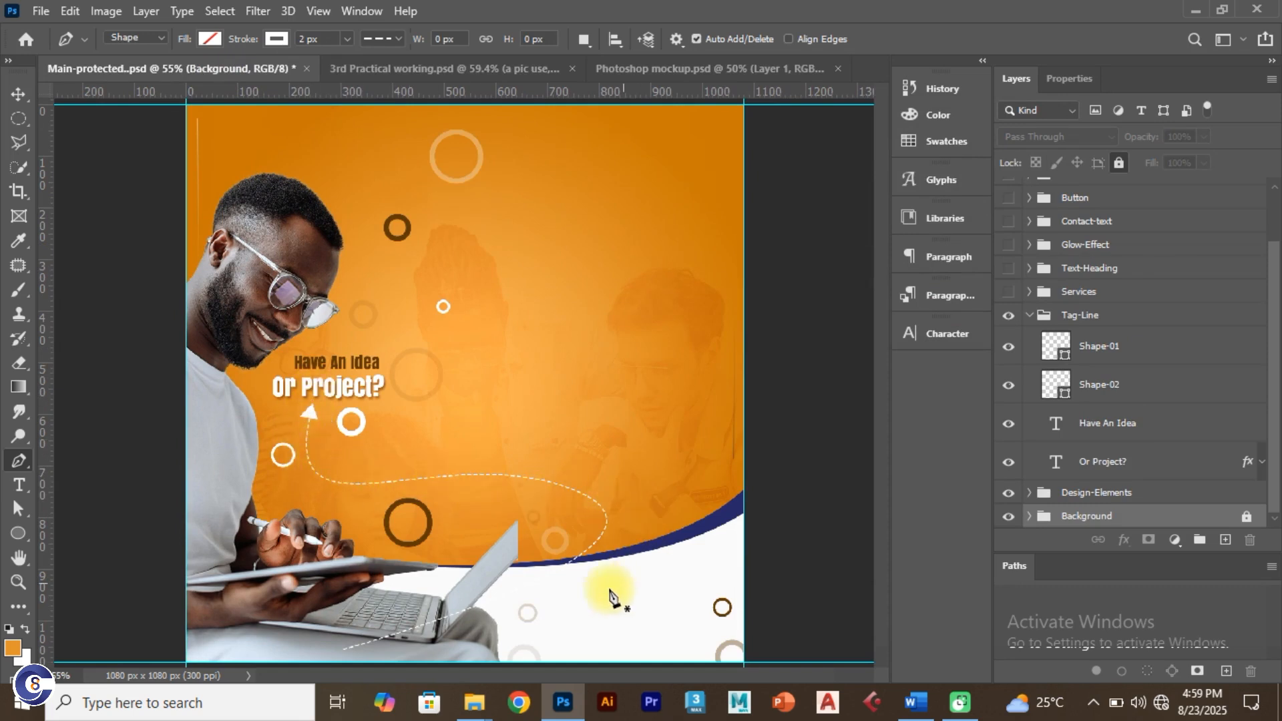
pyautogui.click(364, 67)
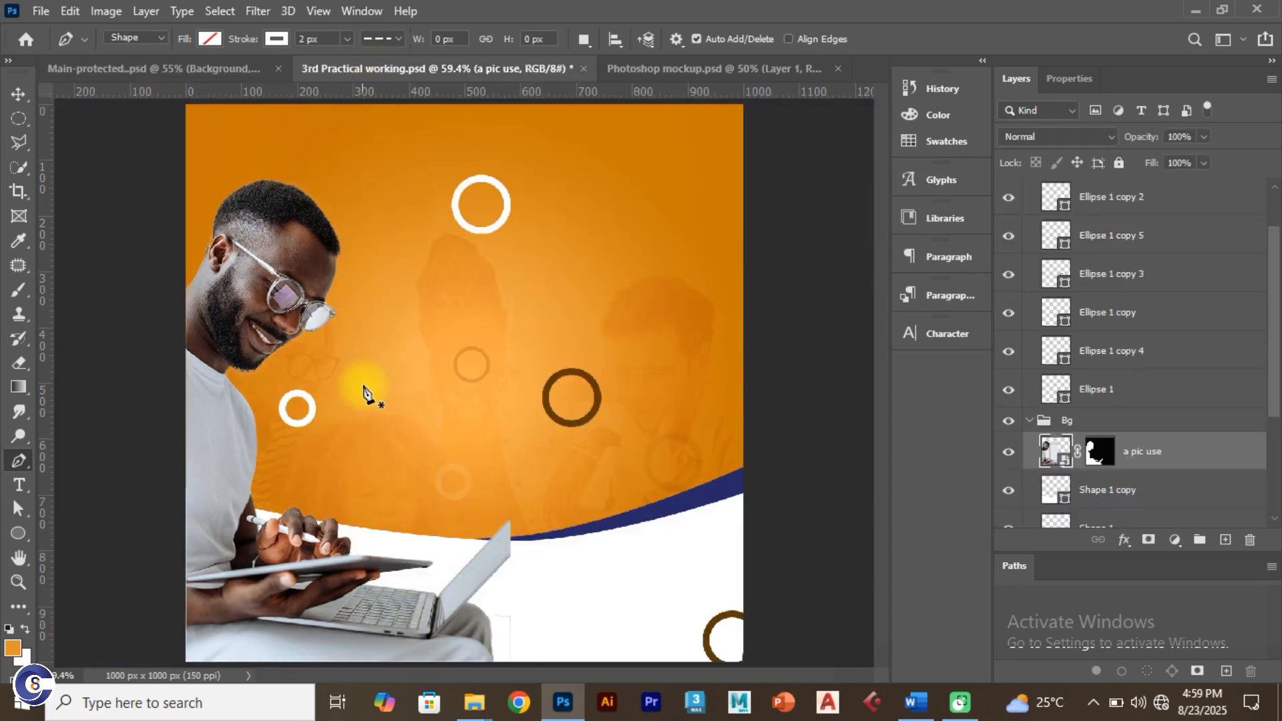
pyautogui.click(379, 385)
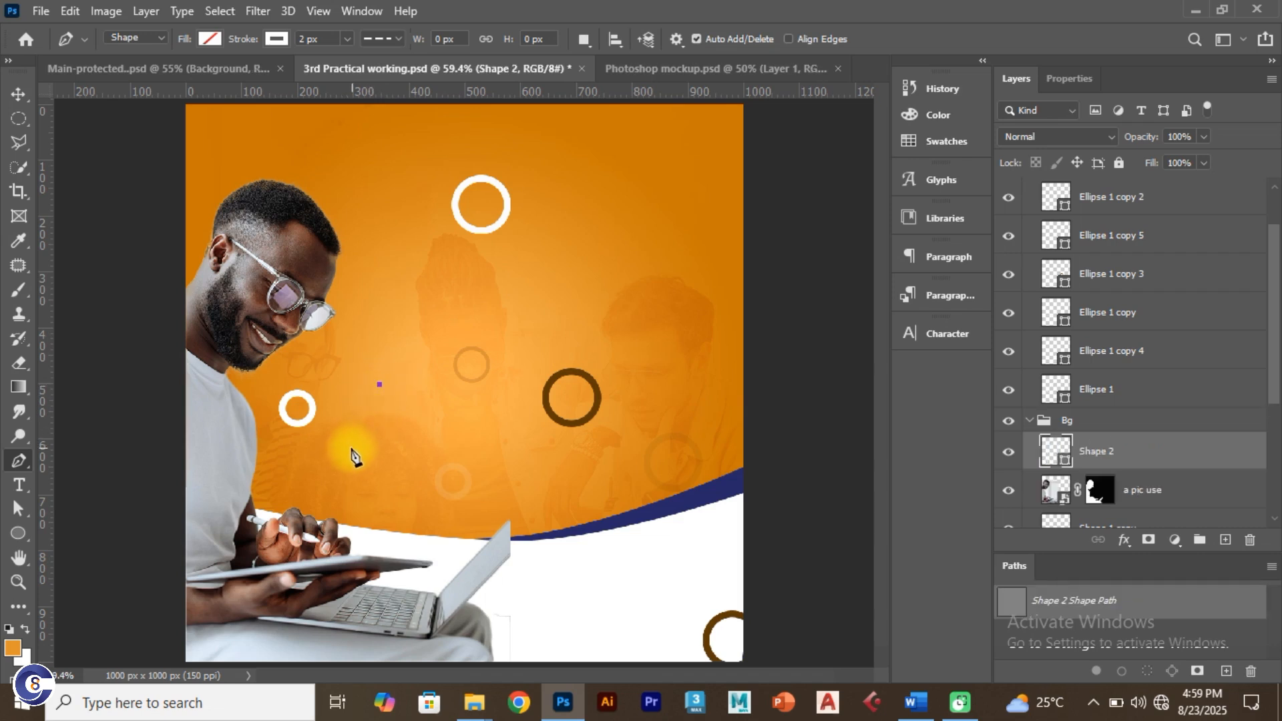
pyautogui.moveTo(350, 451); pyautogui.dragTo(352, 473)
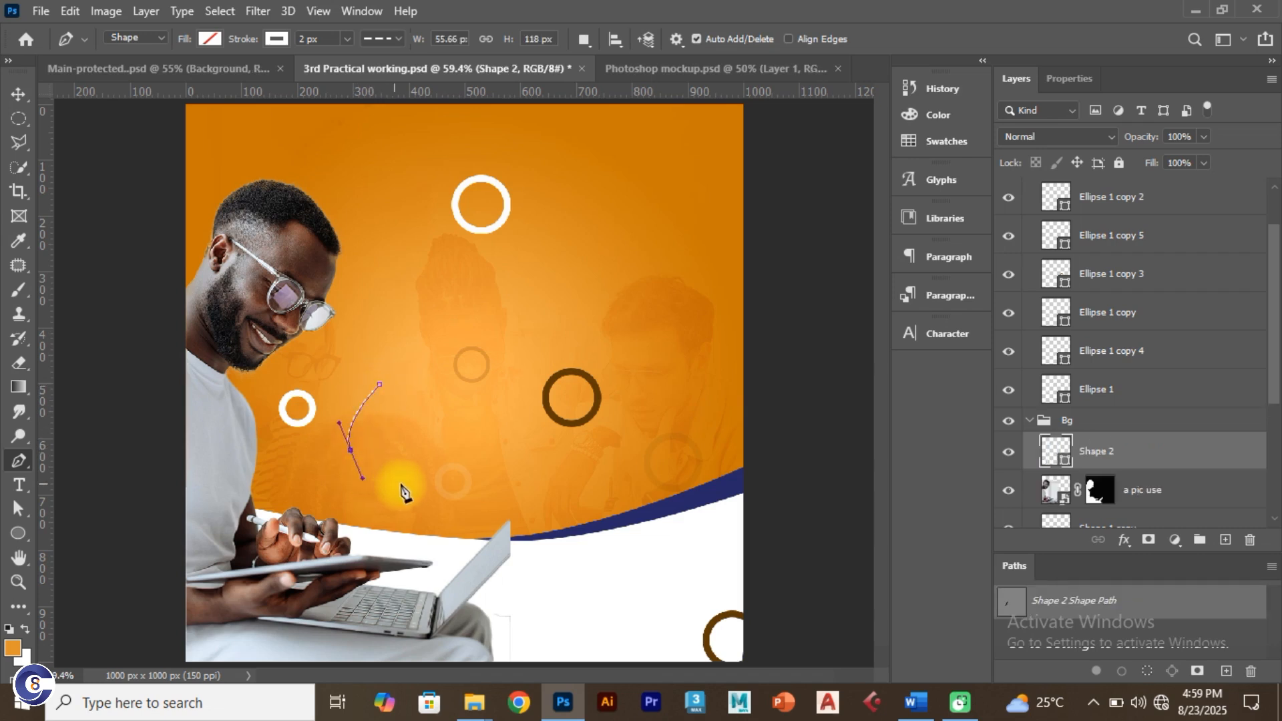
pyautogui.moveTo(519, 482); pyautogui.dragTo(565, 511)
pyautogui.moveTo(556, 575); pyautogui.dragTo(494, 613)
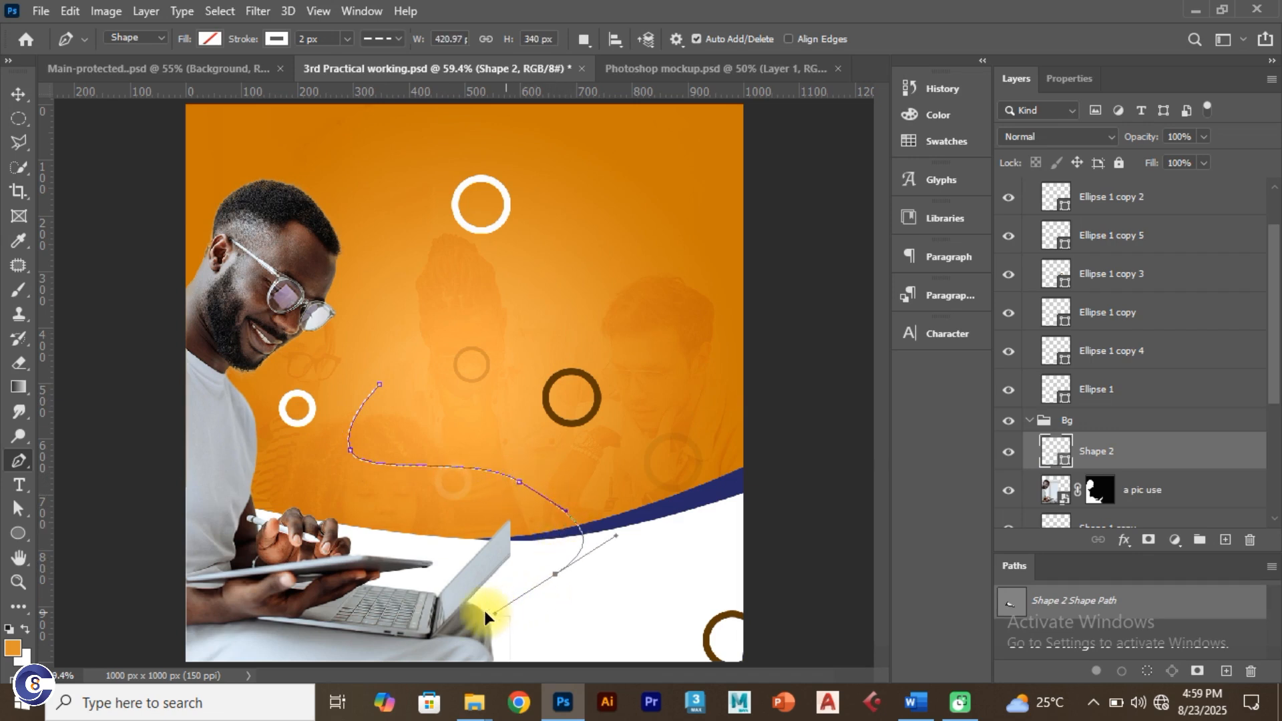
pyautogui.click(340, 644)
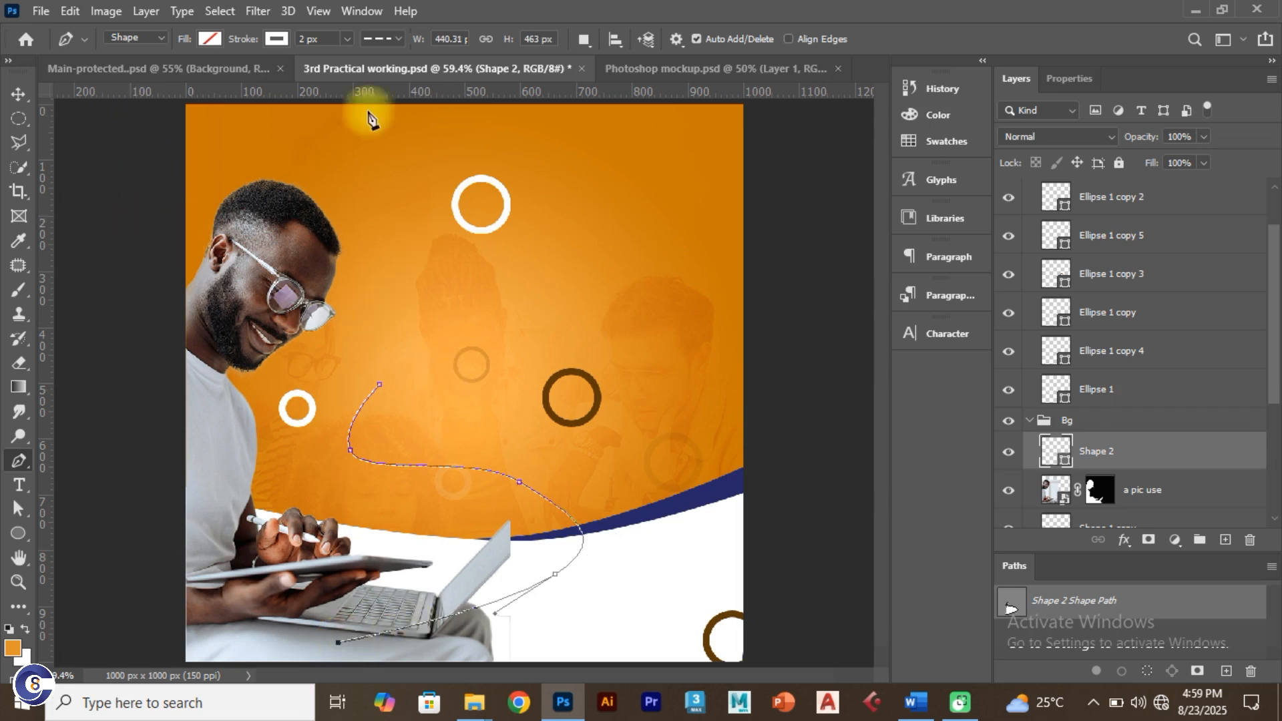
# Step: Try a 3 px stroke on the dashed curve, then settle on 2 px
pyautogui.click(309, 39)
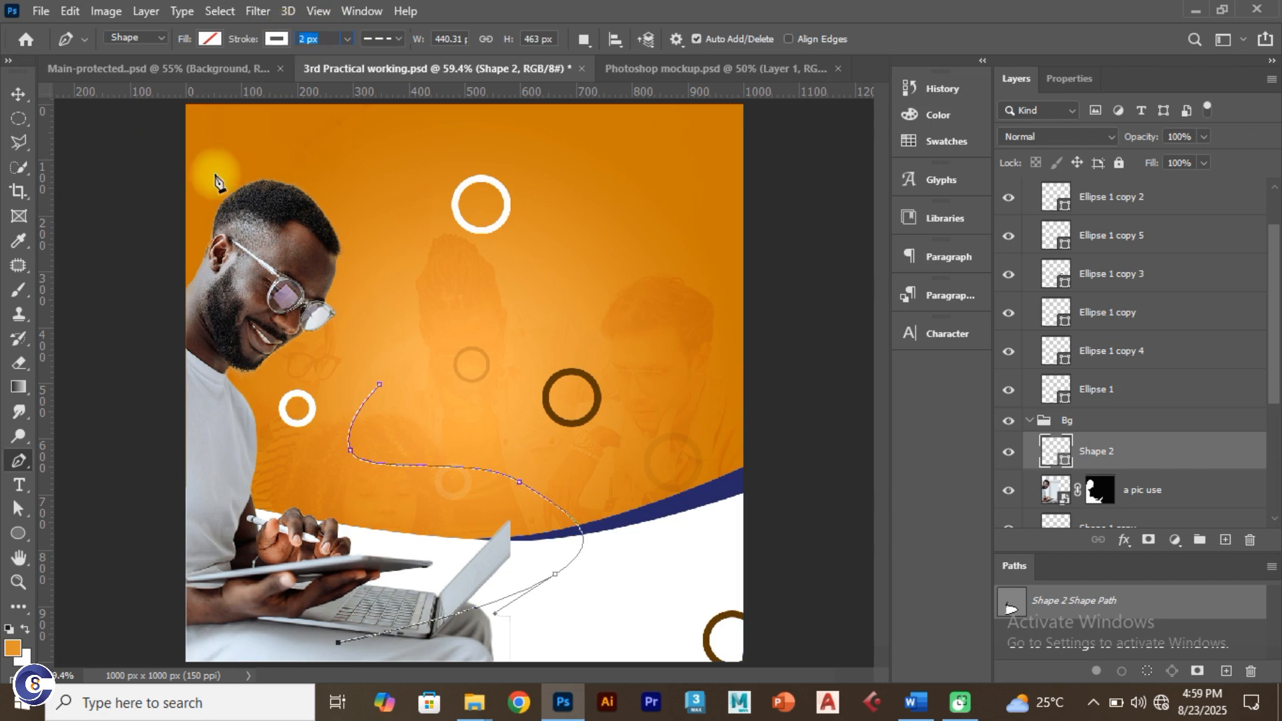
pyautogui.press('Return')
pyautogui.click(215, 71)
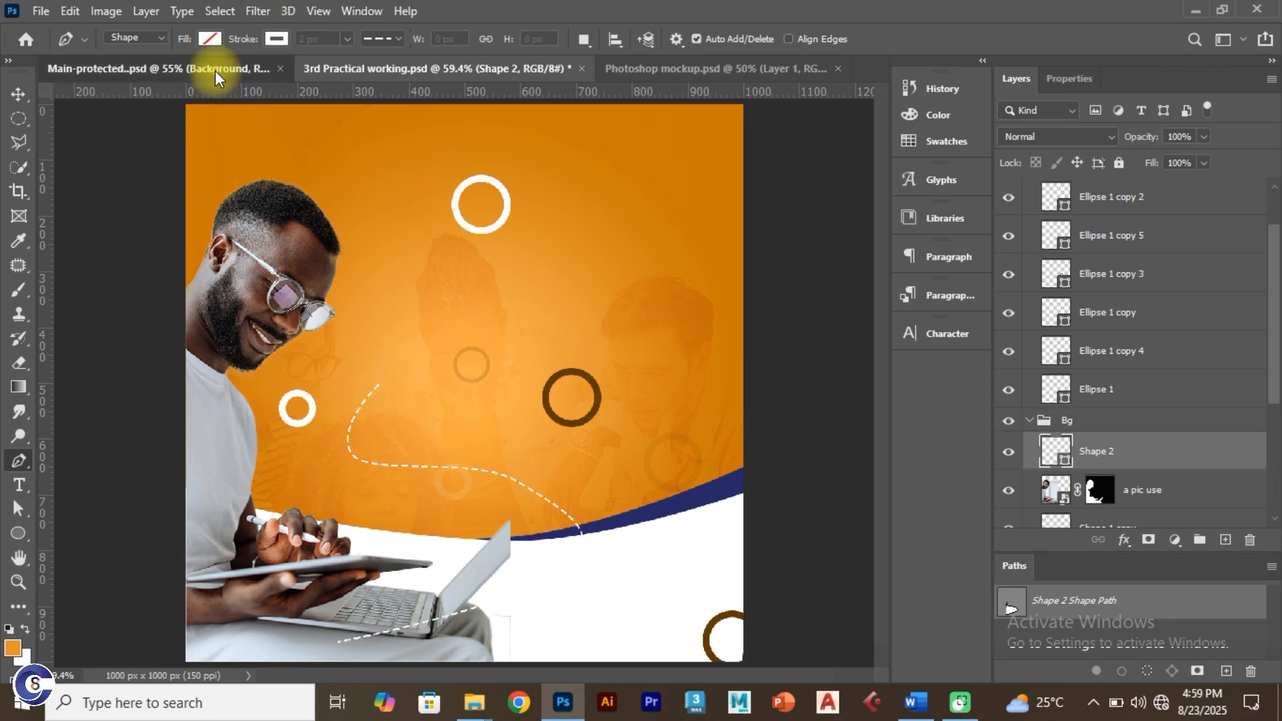
pyautogui.click(333, 69)
pyautogui.moveTo(325, 40); pyautogui.dragTo(293, 40)
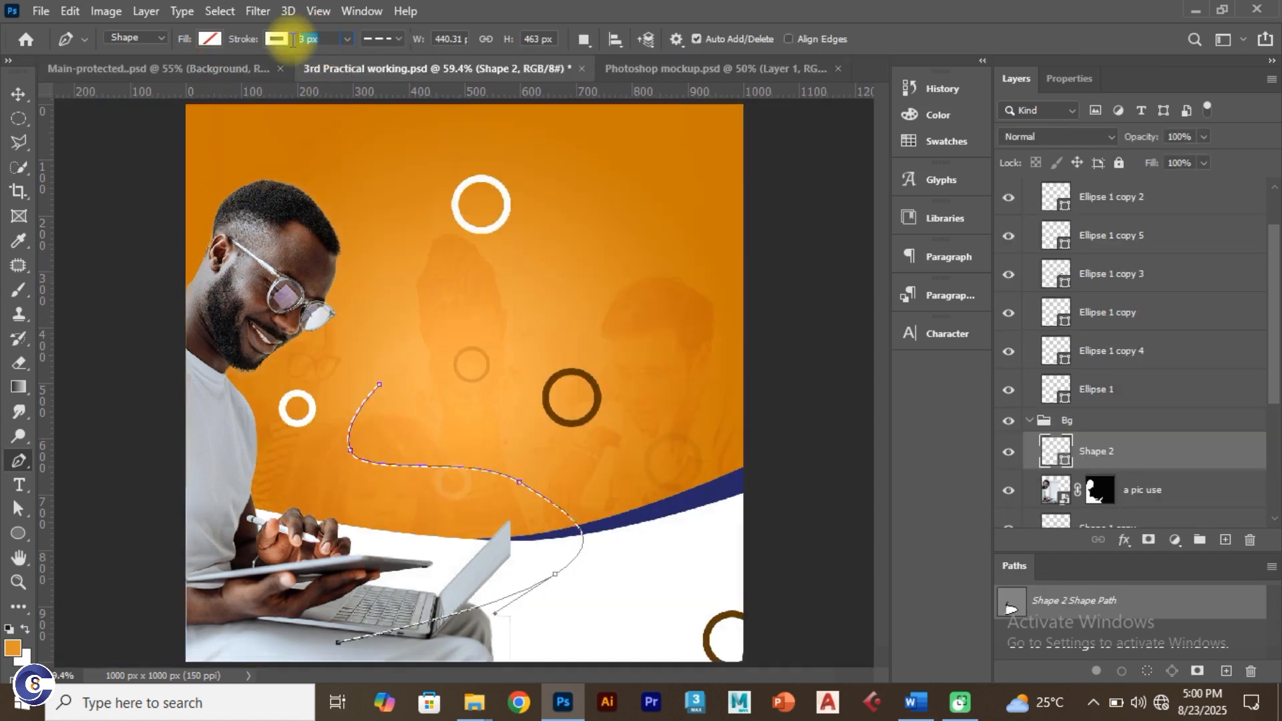
pyautogui.write('2')
pyautogui.press('Return')
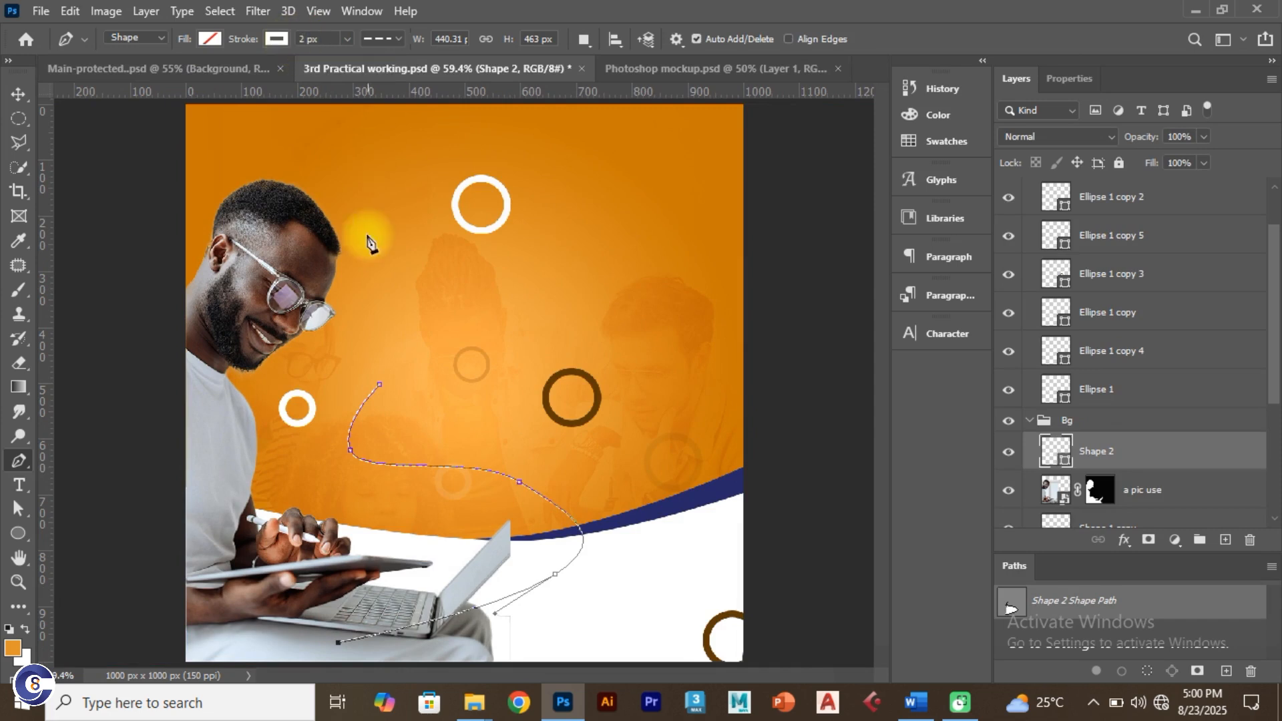
pyautogui.click(19, 91)
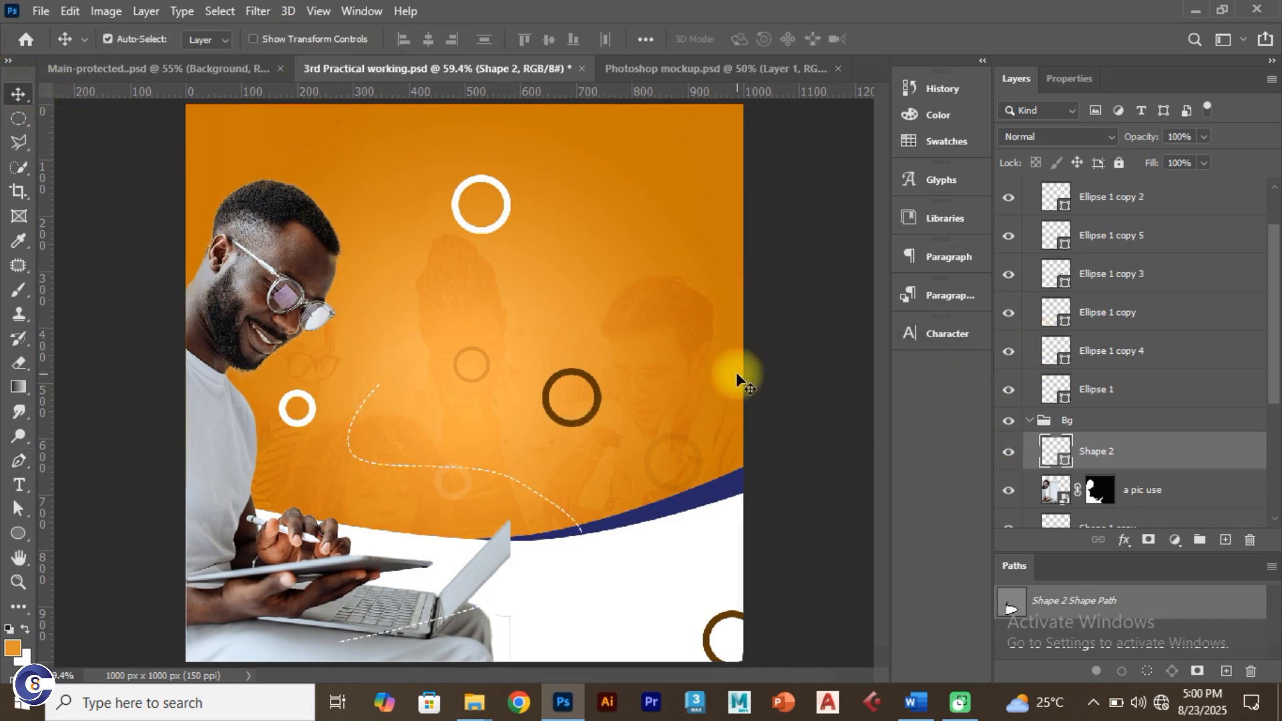
# Step: Lock the collapsed Bg group with Lock All and test that its layers can't be dragged
pyautogui.click(1029, 422)
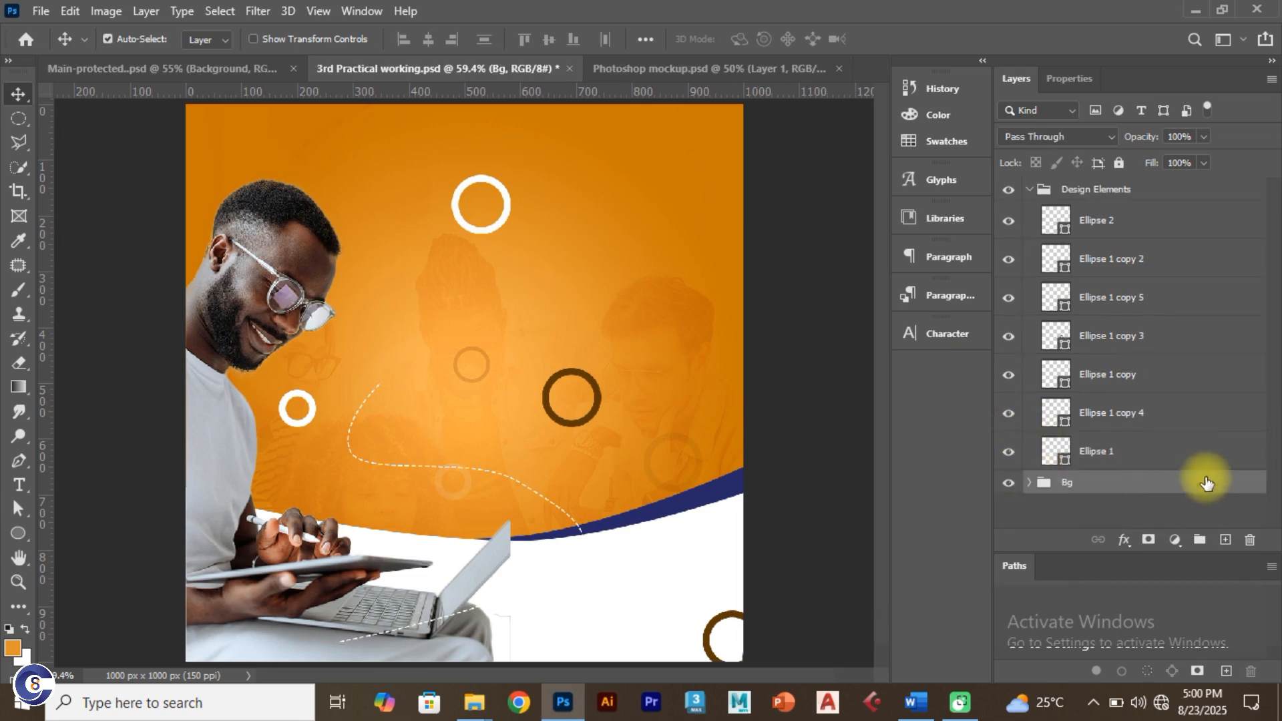
pyautogui.click(1119, 162)
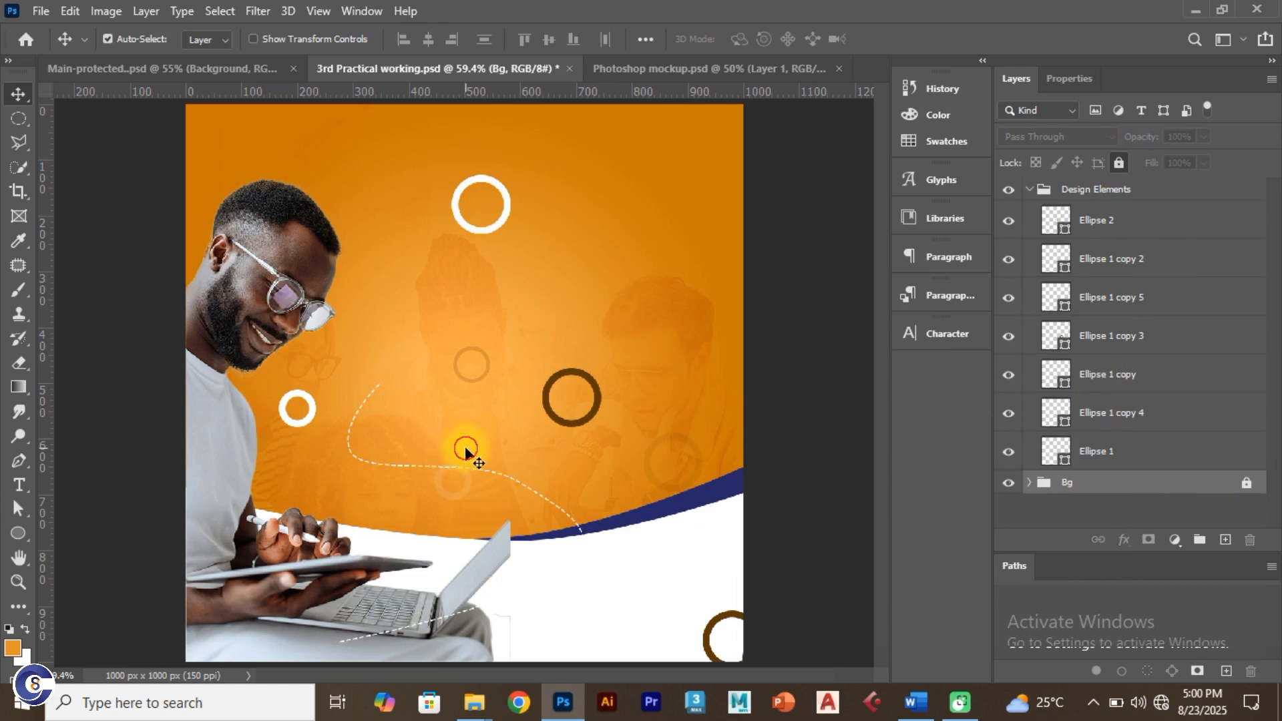
pyautogui.click(466, 452)
pyautogui.moveTo(345, 378); pyautogui.dragTo(447, 501)
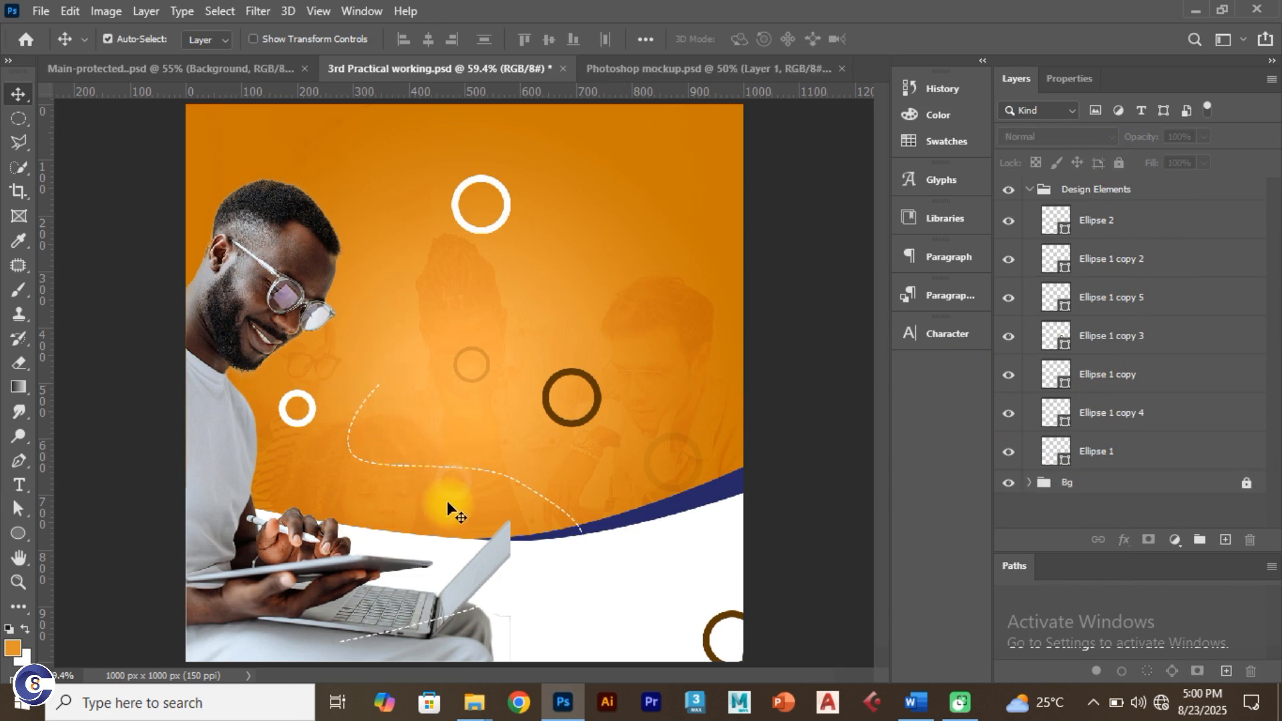
pyautogui.click(447, 502)
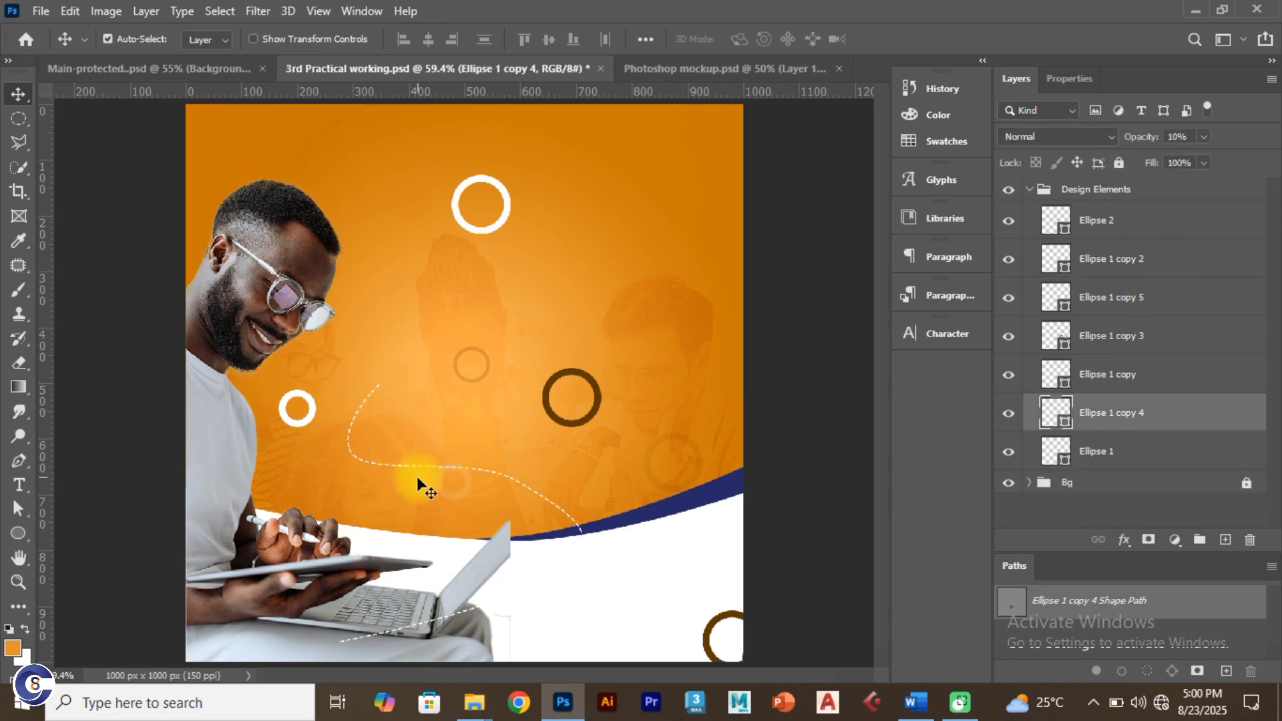
pyautogui.moveTo(384, 456); pyautogui.dragTo(366, 478)
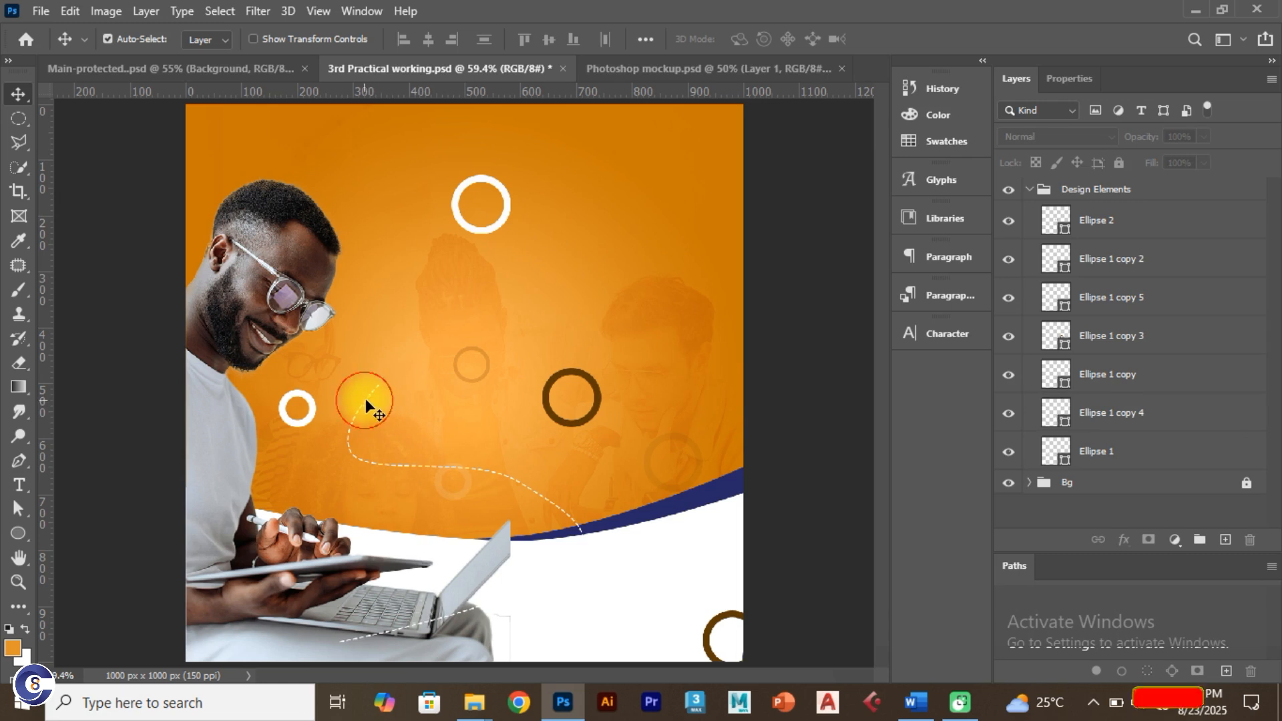
pyautogui.moveTo(366, 402)
pyautogui.mouseDown()
pyautogui.moveTo(387, 397)
pyautogui.moveTo(375, 394)
pyautogui.mouseUp()
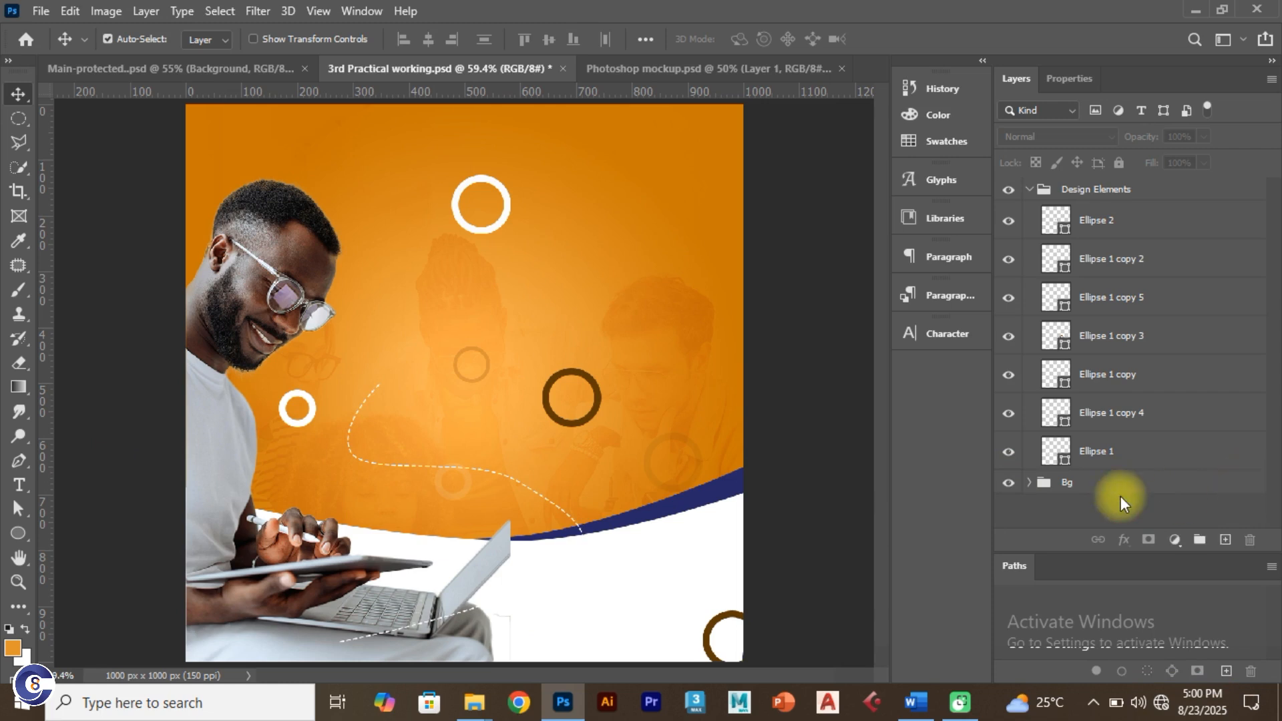
# Step: Drag Shape 2 out of the Bg group, then collapse and re-lock Bg
pyautogui.click(1029, 482)
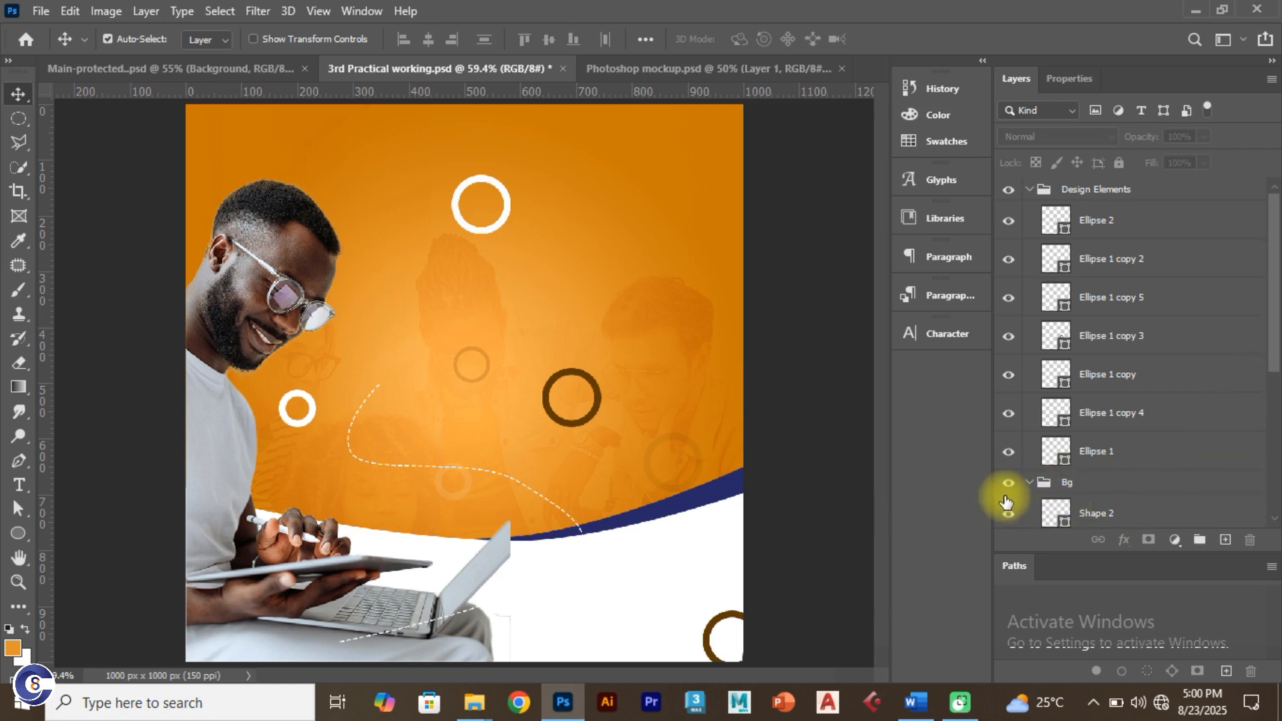
pyautogui.click(1124, 513)
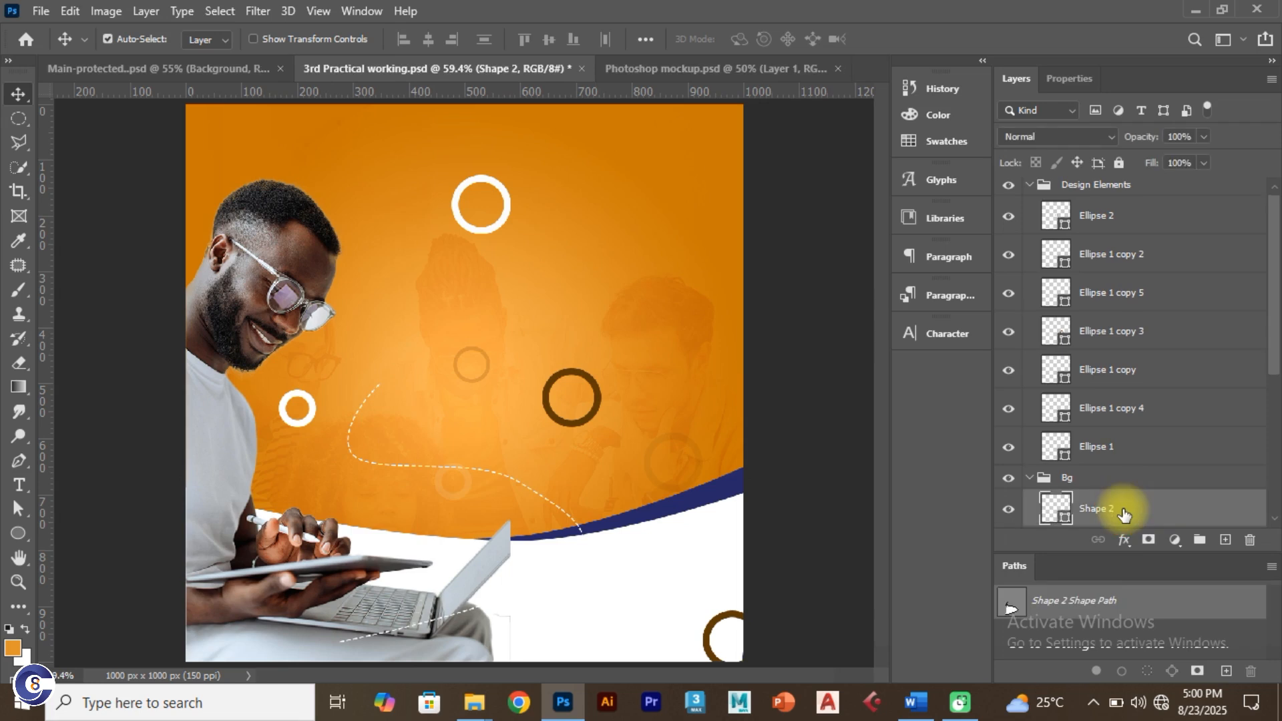
pyautogui.click(1025, 181)
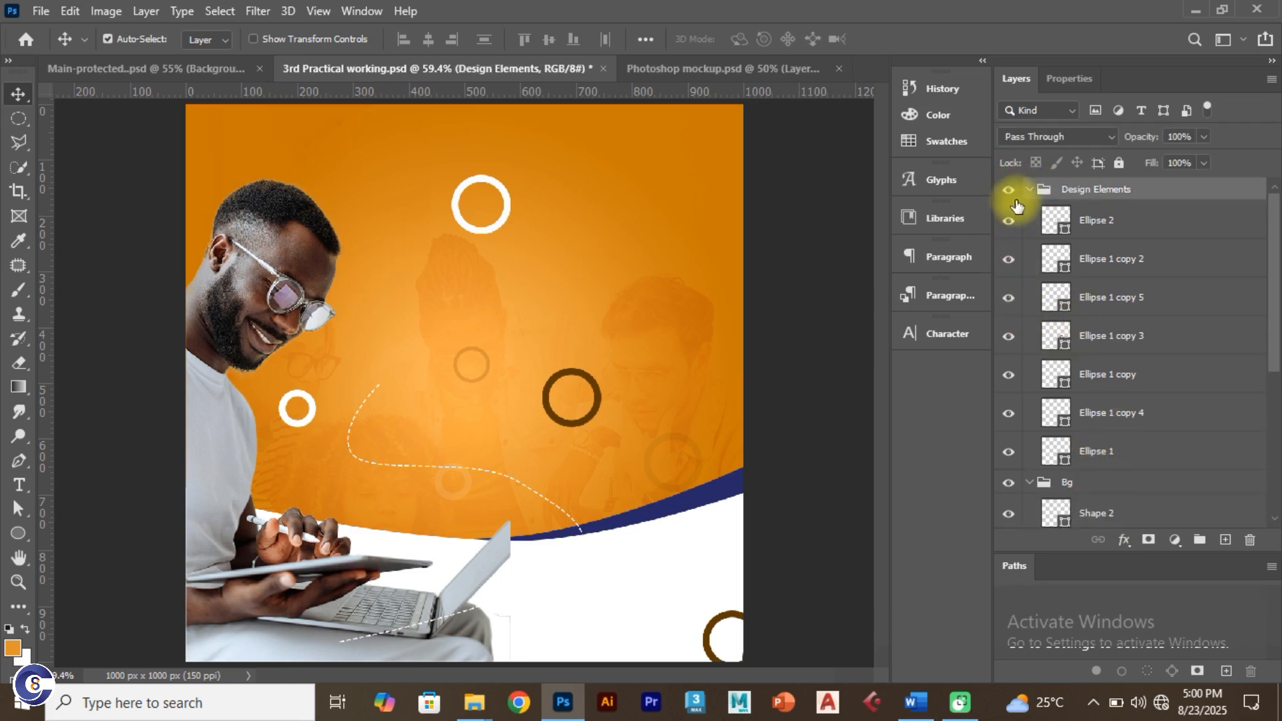
pyautogui.click(1029, 190)
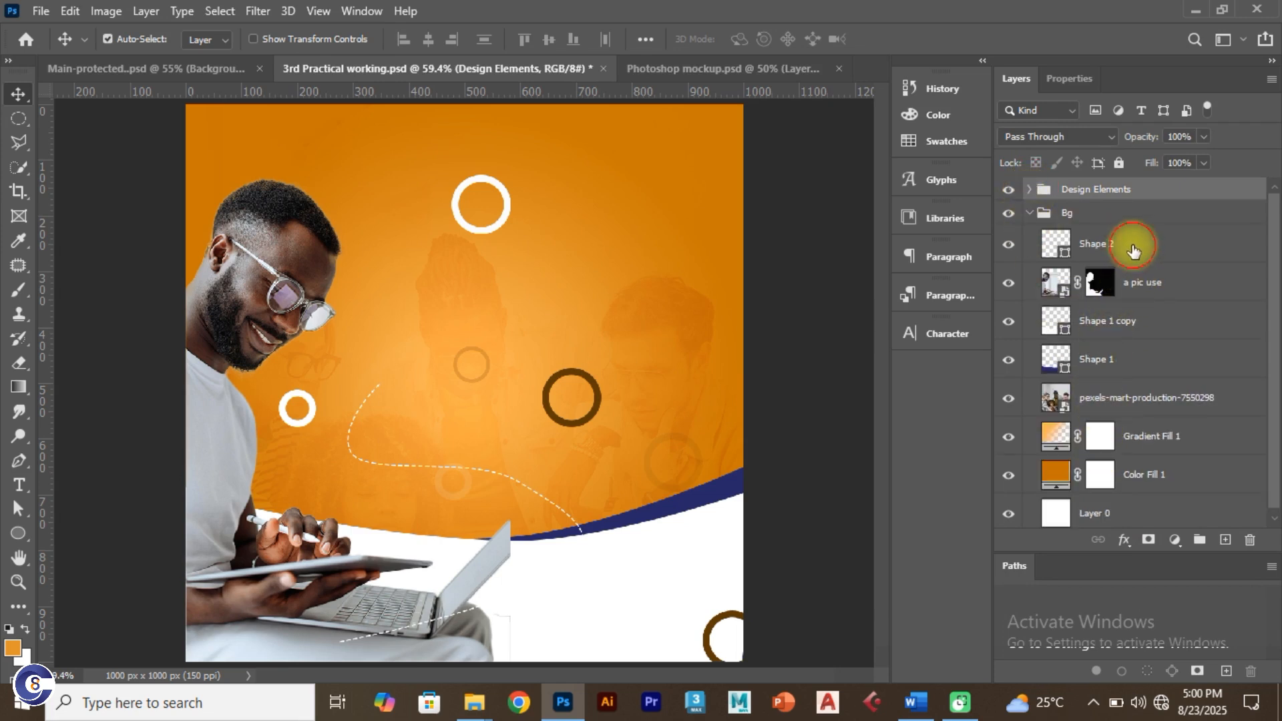
pyautogui.moveTo(1133, 251); pyautogui.dragTo(1116, 211)
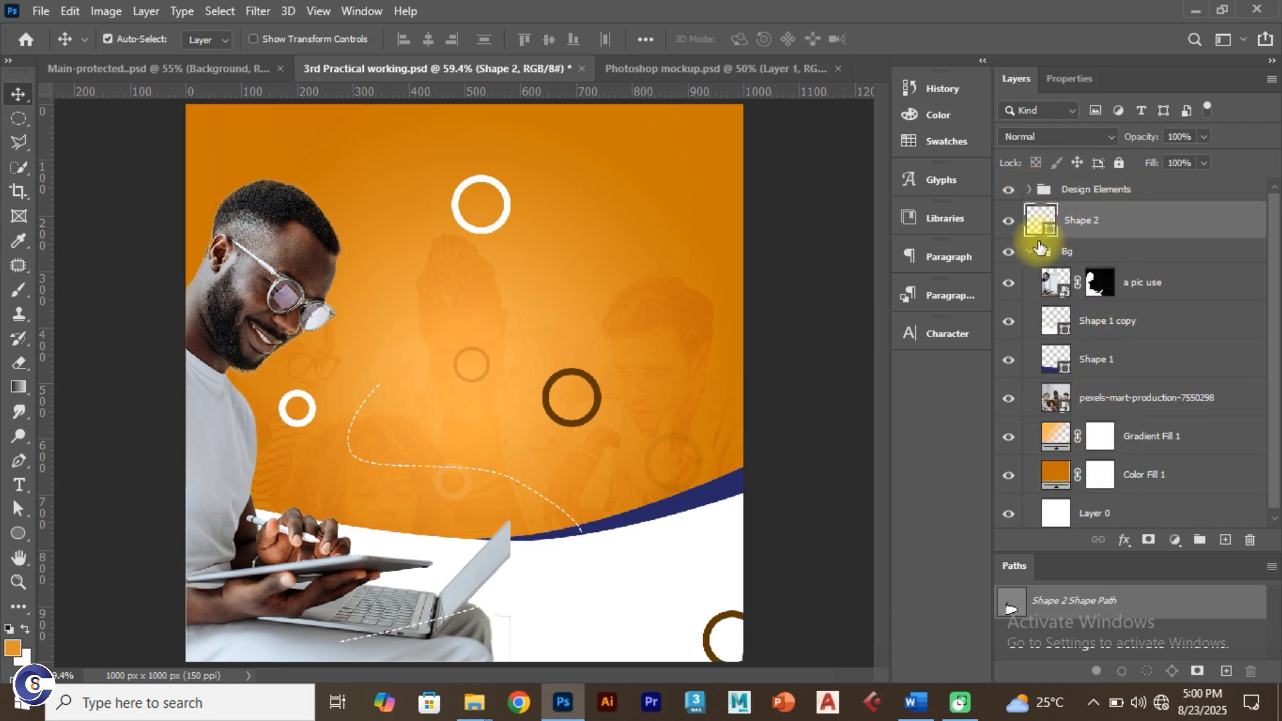
pyautogui.click(1031, 251)
pyautogui.click(1136, 251)
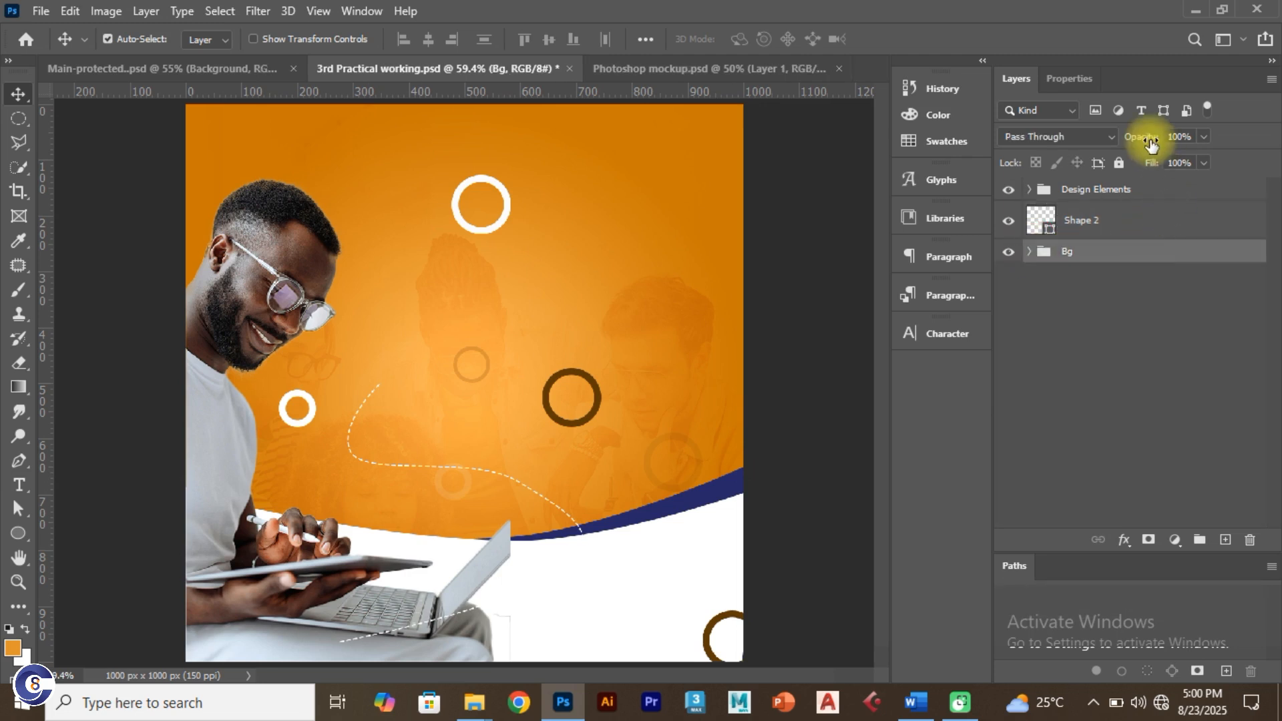
pyautogui.click(1115, 164)
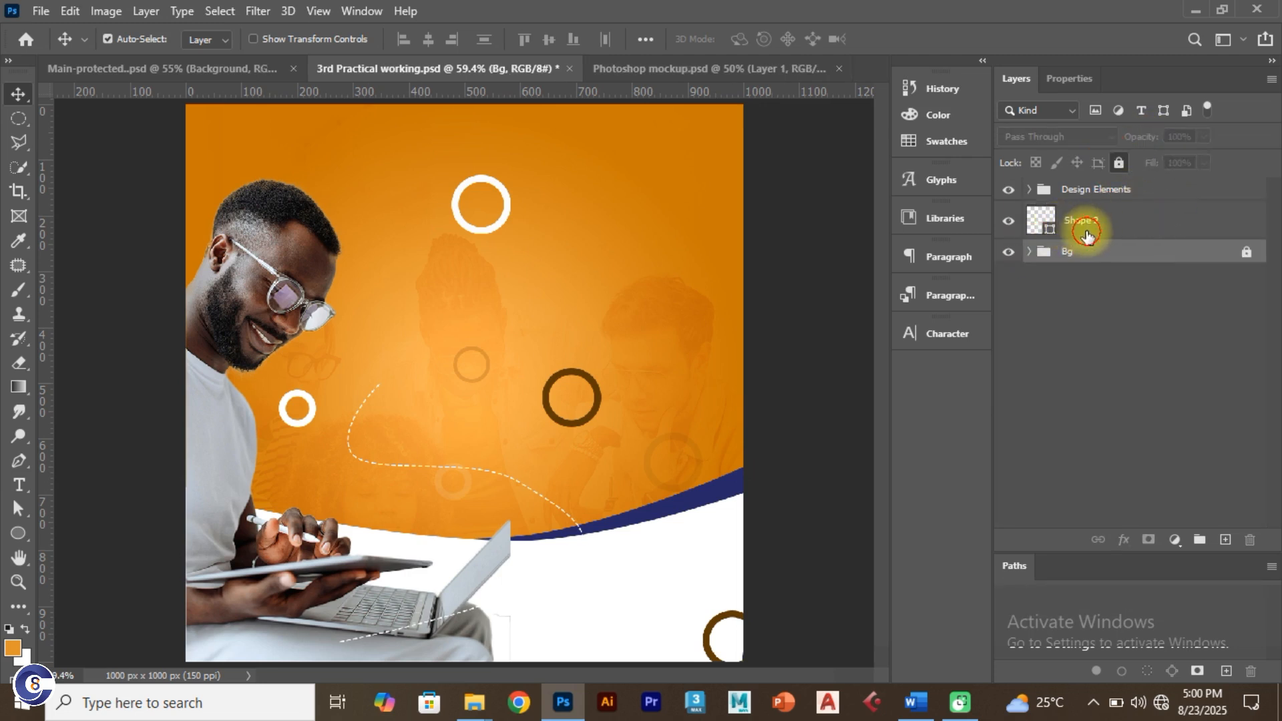
# Step: Toggle Bg's visibility to check, then drag Design Elements below Shape 2
pyautogui.click(1085, 228)
pyautogui.click(1042, 256)
pyautogui.click(1008, 252)
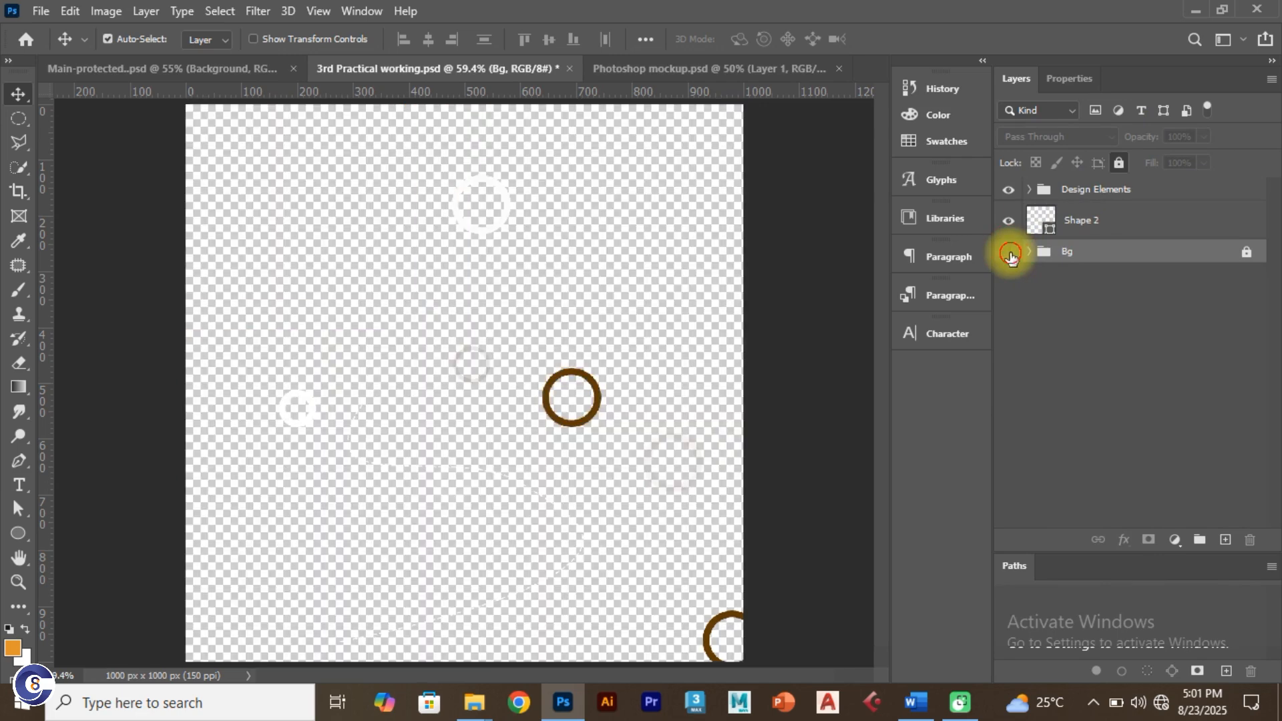
pyautogui.click(1008, 252)
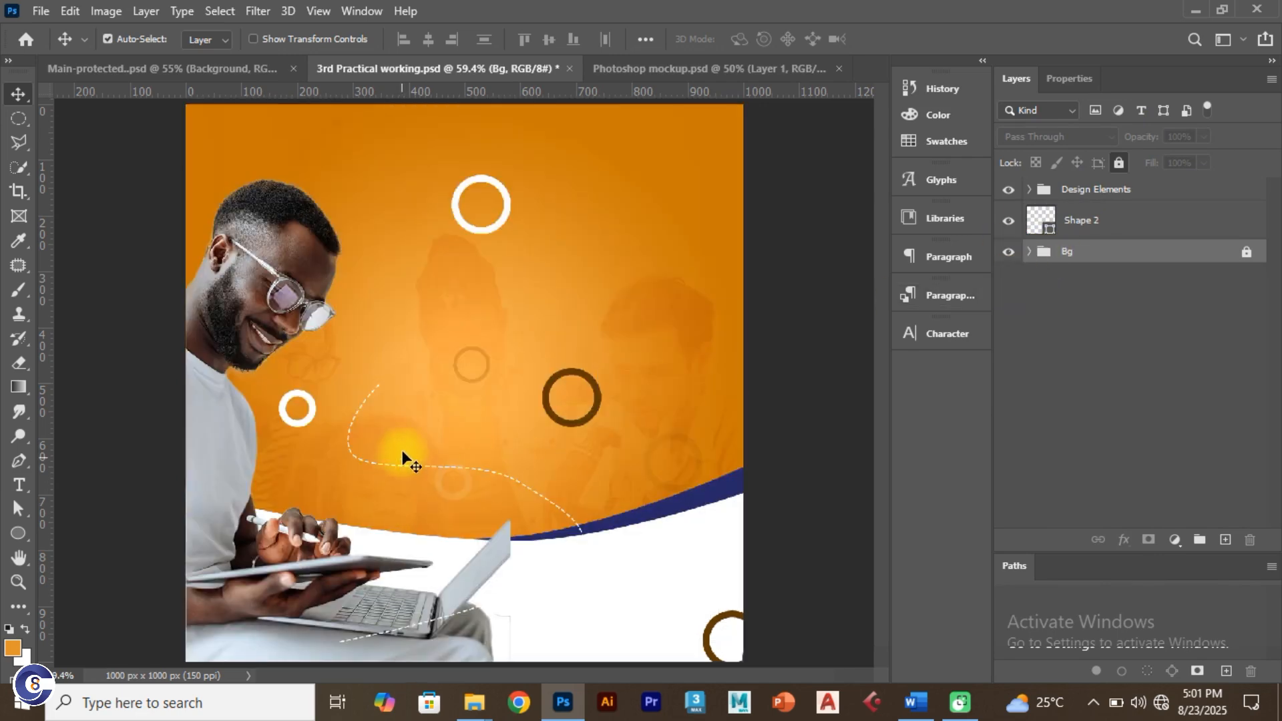
pyautogui.click(389, 482)
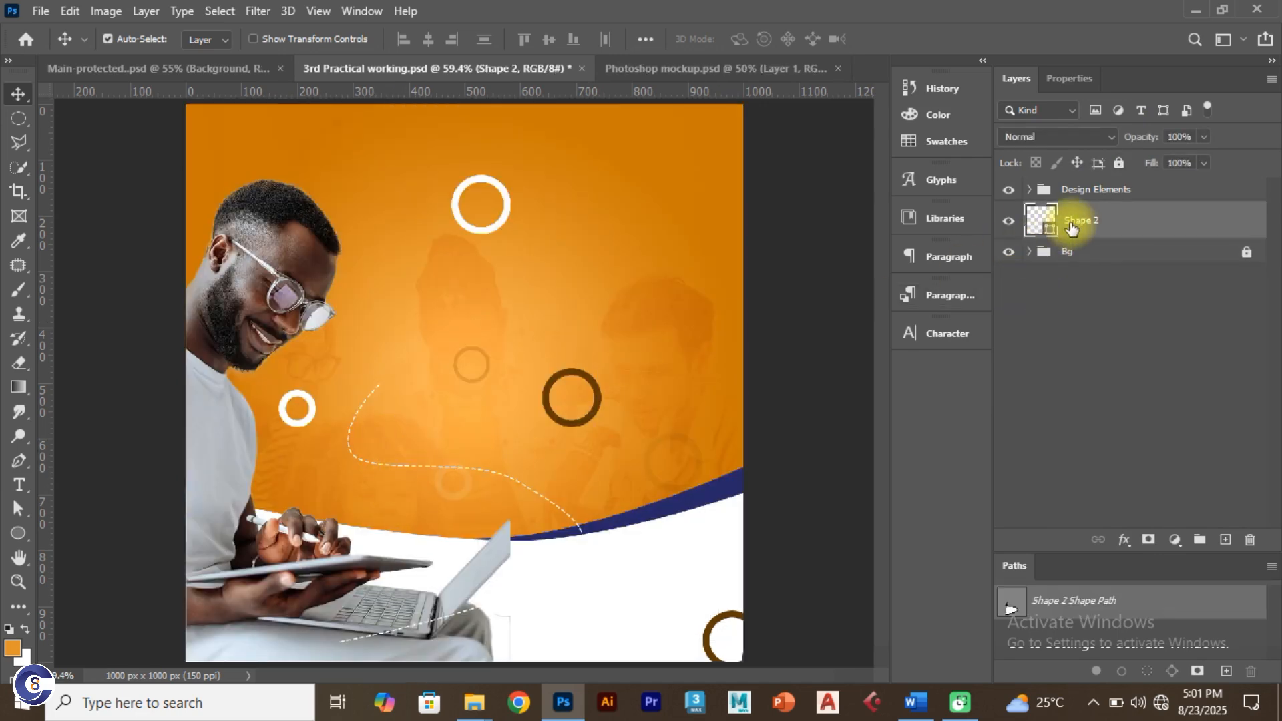
pyautogui.click(1100, 191)
pyautogui.moveTo(1099, 191); pyautogui.dragTo(1097, 237)
pyautogui.click(1090, 201)
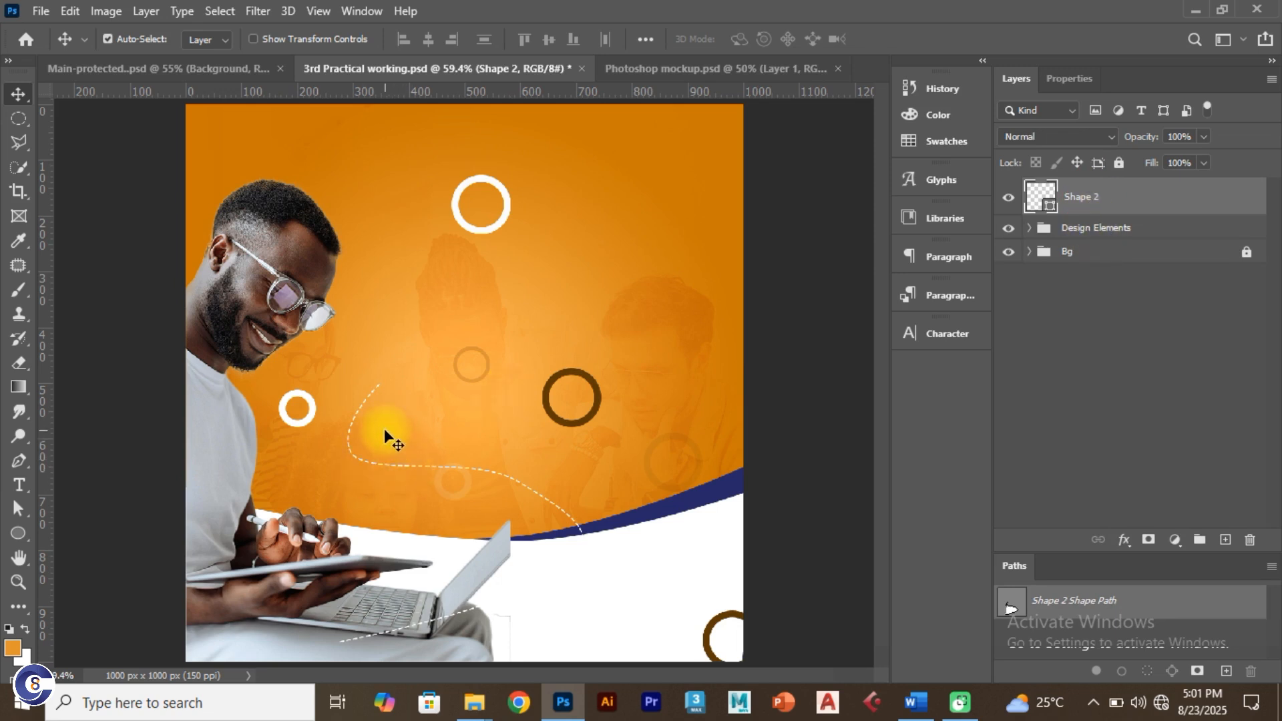
# Step: Collapse and lock the Design Elements ring group, then reselect the Shape 2 dashed line
pyautogui.moveTo(383, 428); pyautogui.dragTo(372, 488)
pyautogui.click(456, 494)
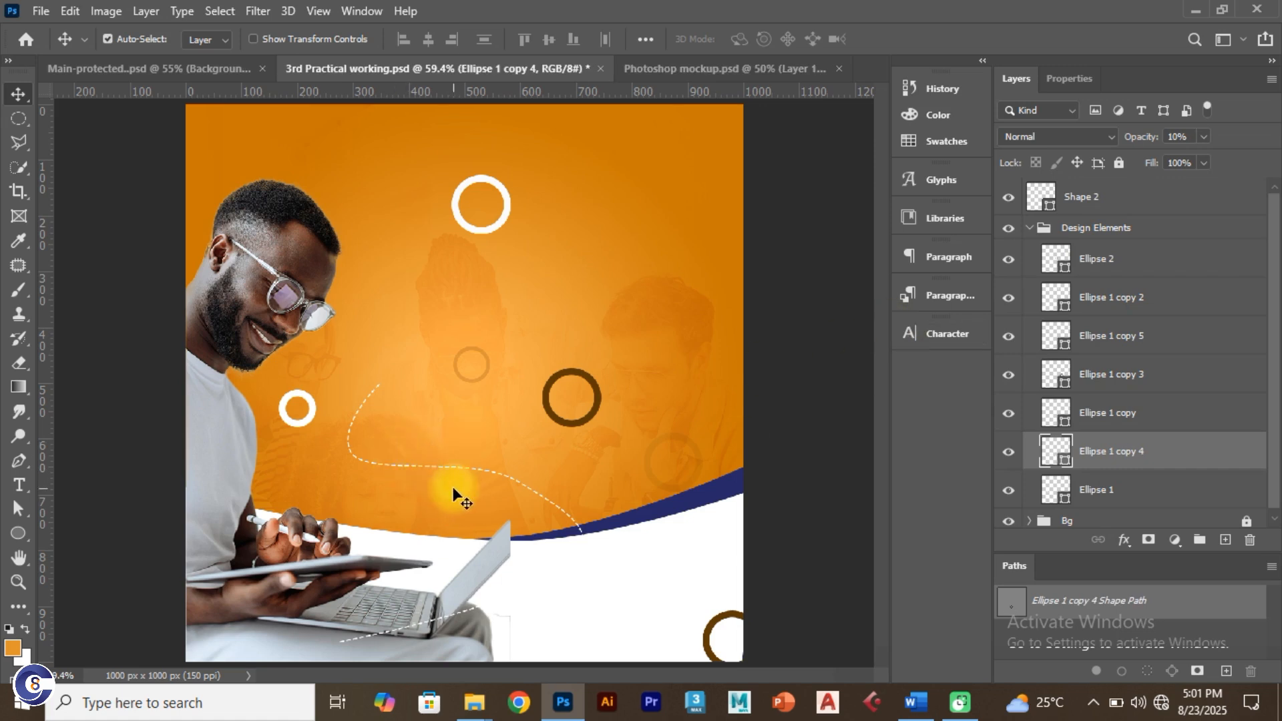
pyautogui.click(456, 495)
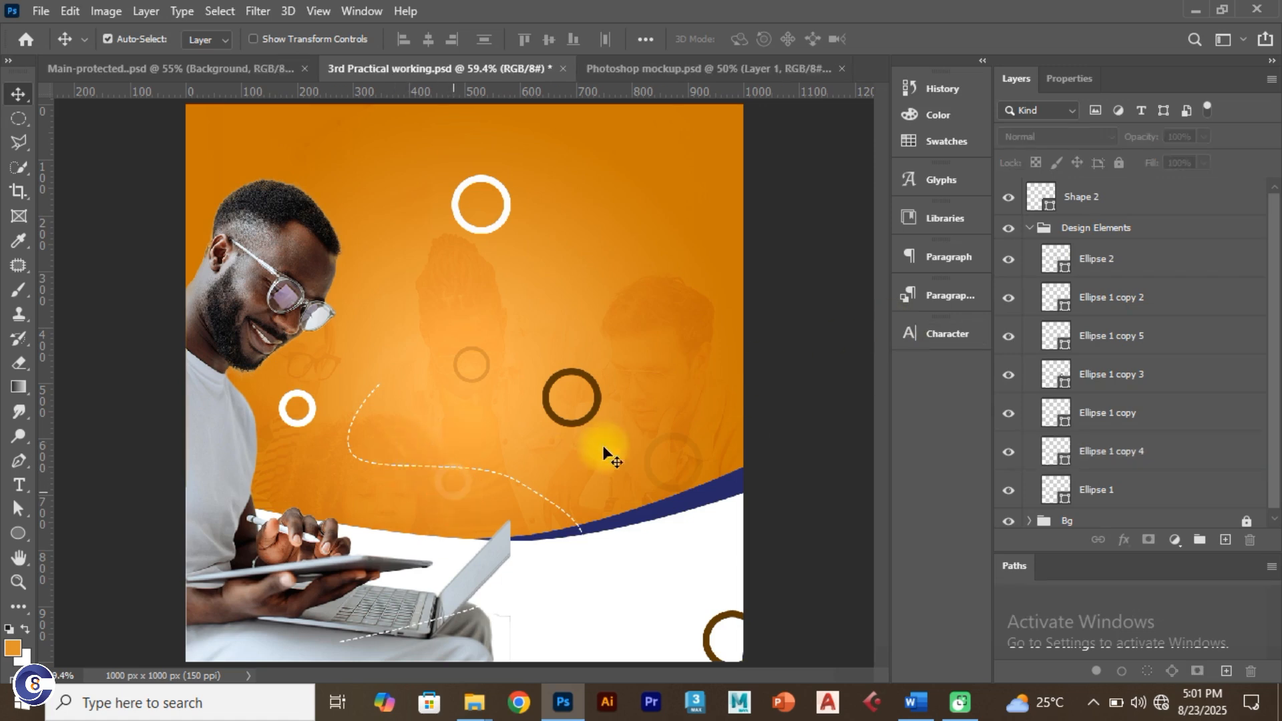
pyautogui.click(1029, 229)
pyautogui.click(1165, 227)
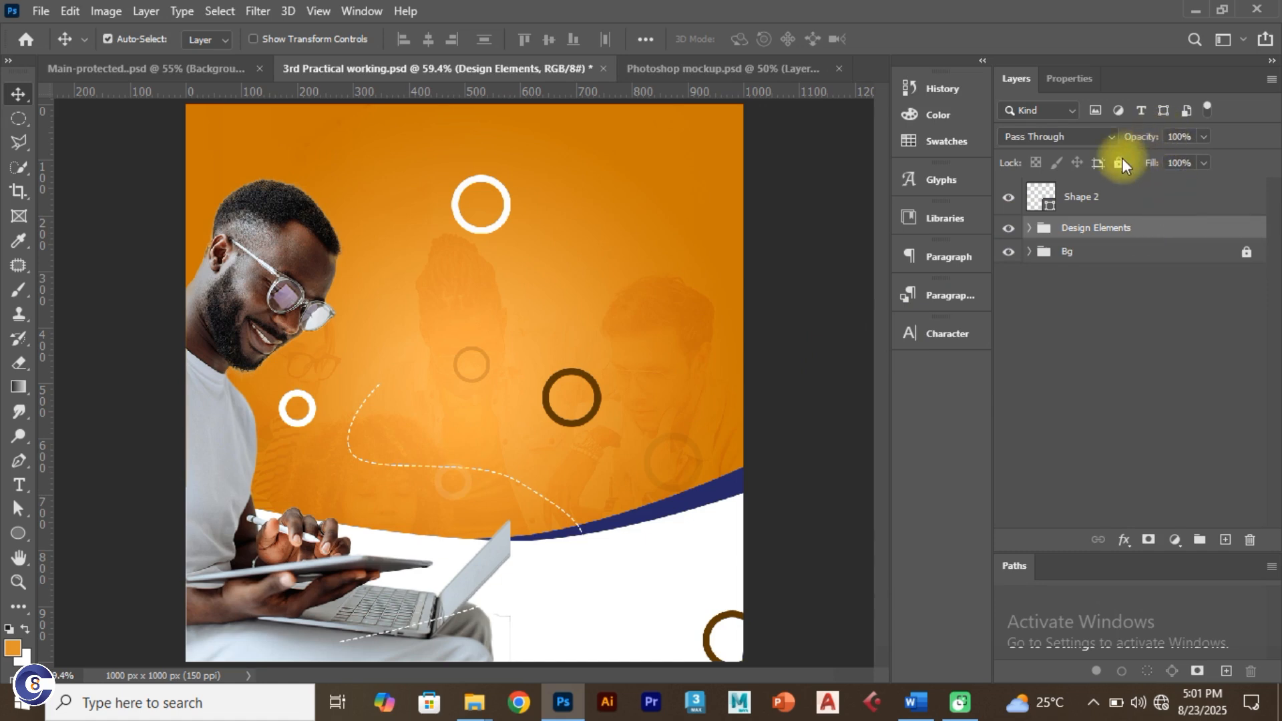
pyautogui.click(1119, 163)
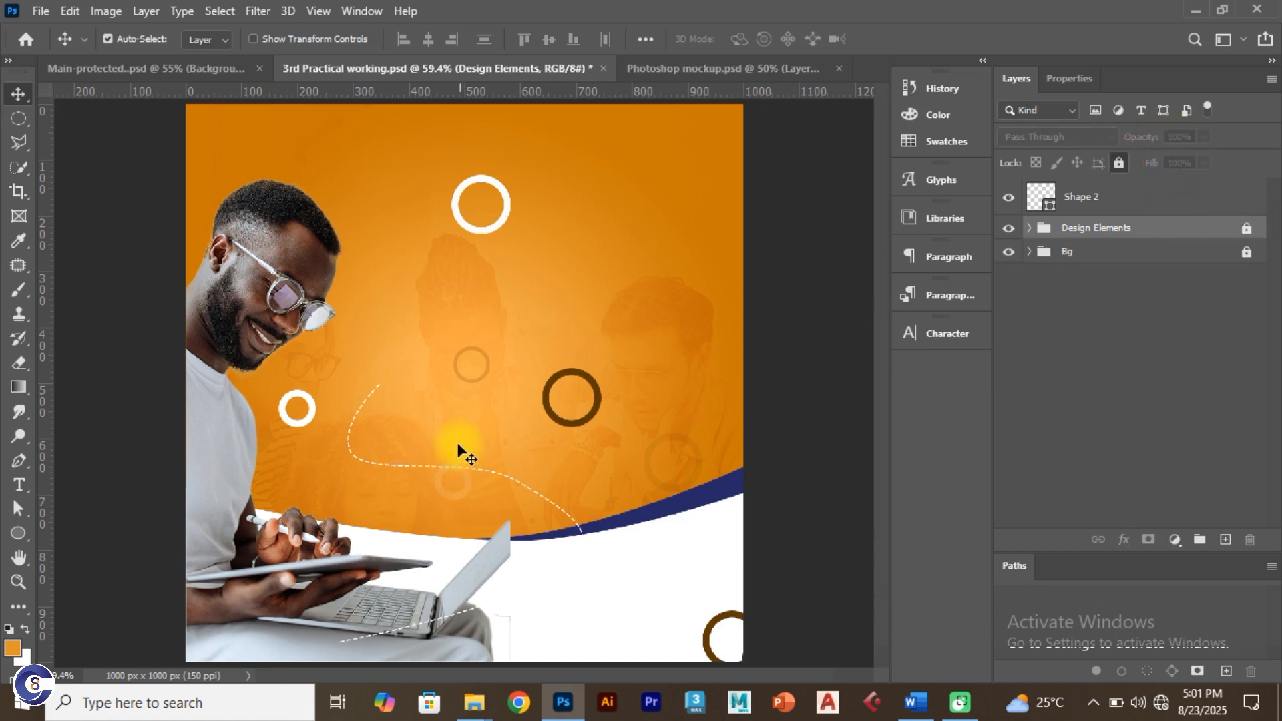
pyautogui.moveTo(317, 343); pyautogui.dragTo(558, 601)
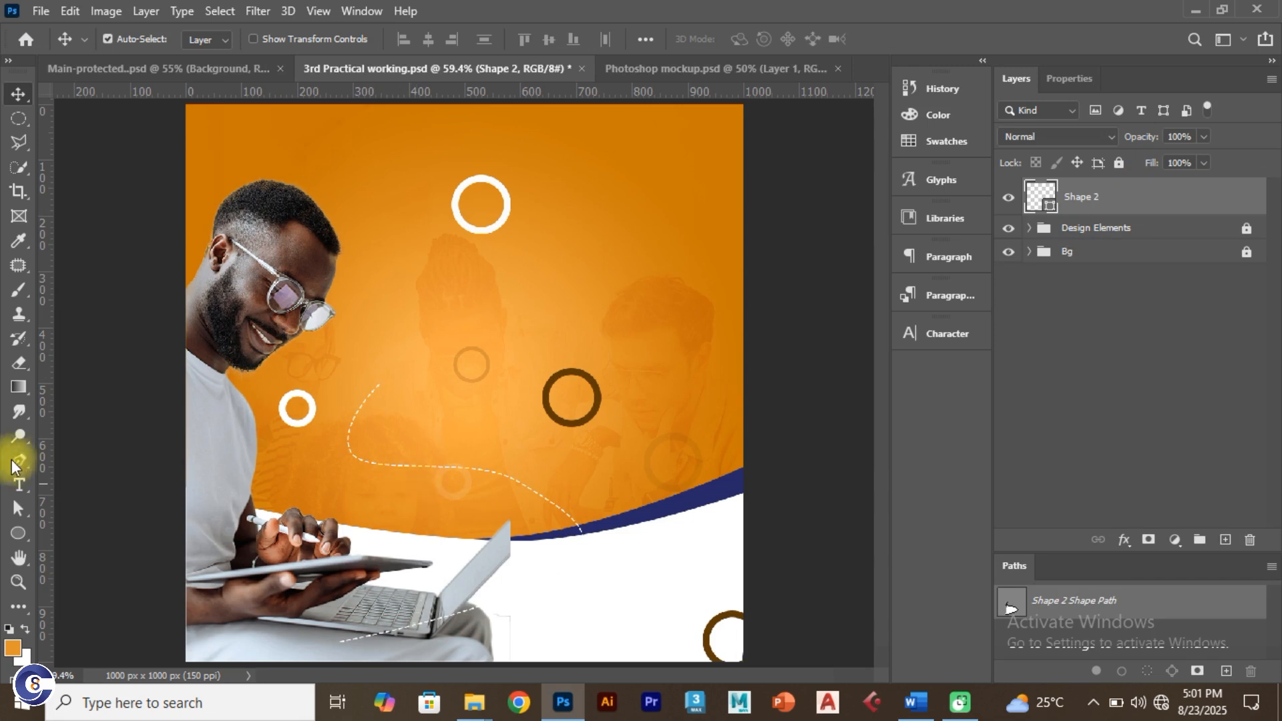
# Step: Adjust Shape 2's direction handles with Direct Selection and move its lower-left end point
pyautogui.click(19, 507)
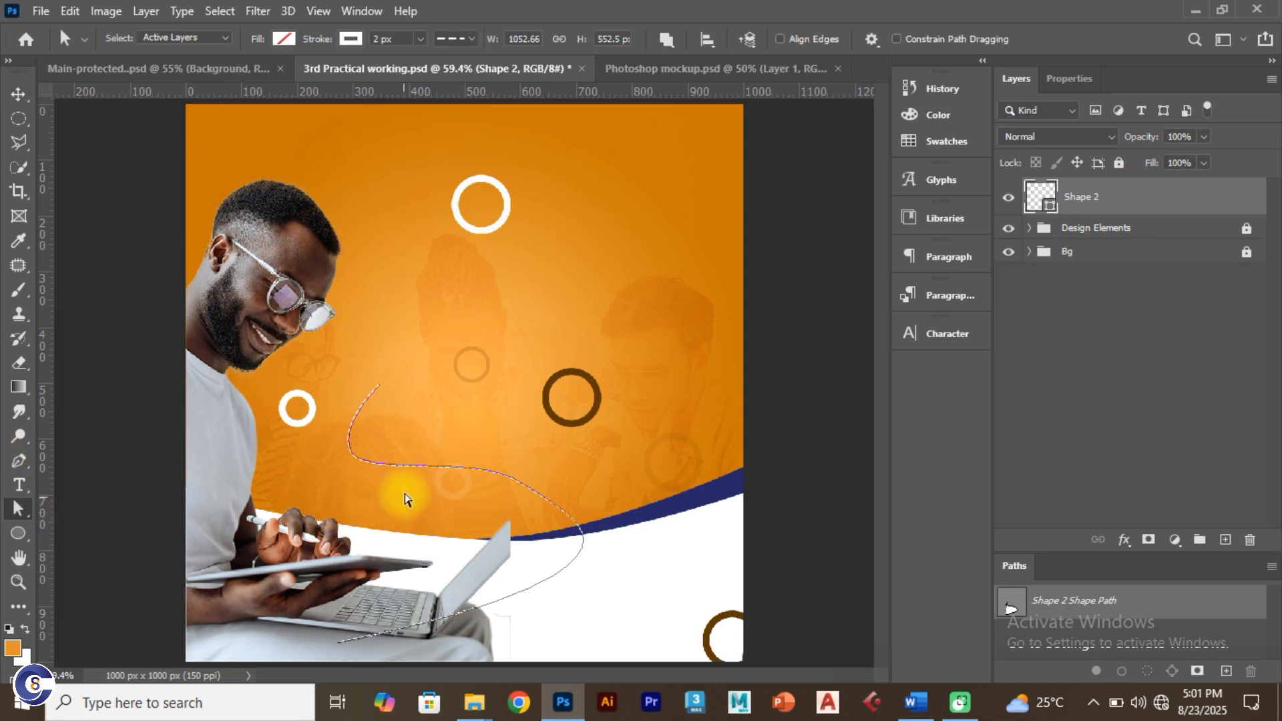
pyautogui.keyDown('ctrl'); pyautogui.click(380, 465); pyautogui.keyUp('ctrl')
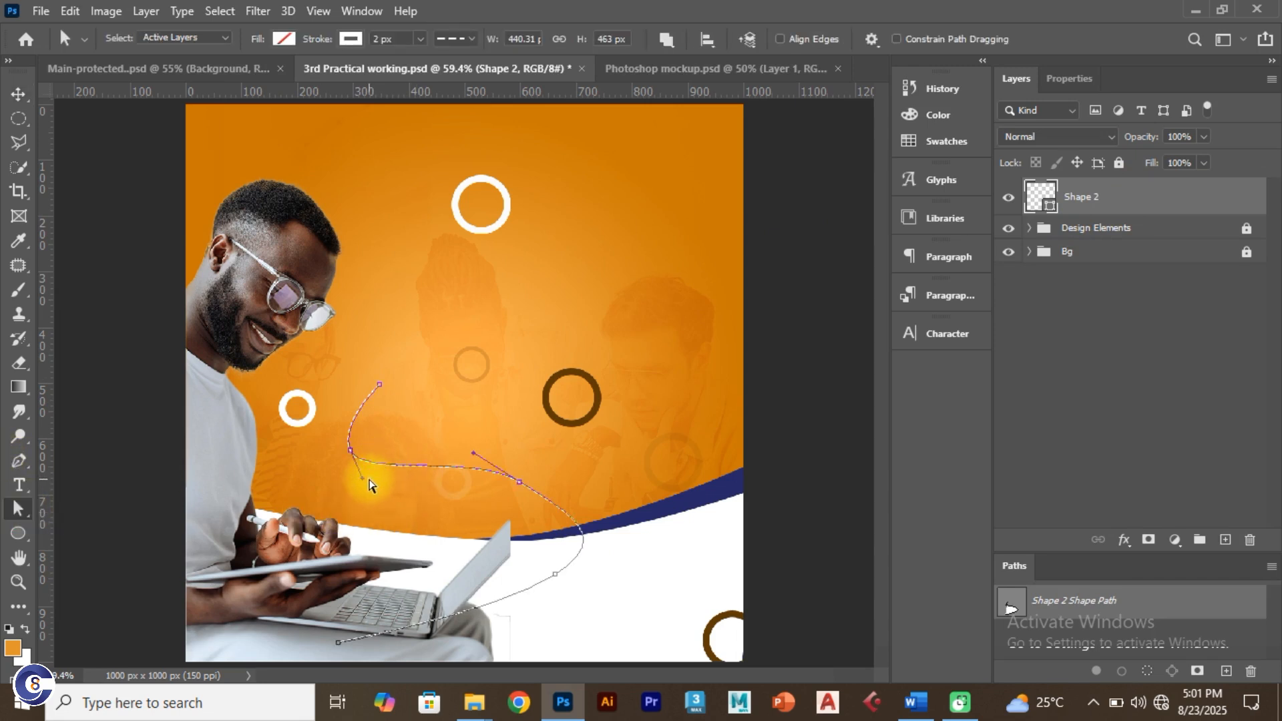
pyautogui.moveTo(364, 481); pyautogui.dragTo(372, 486)
pyautogui.moveTo(474, 455); pyautogui.dragTo(462, 450)
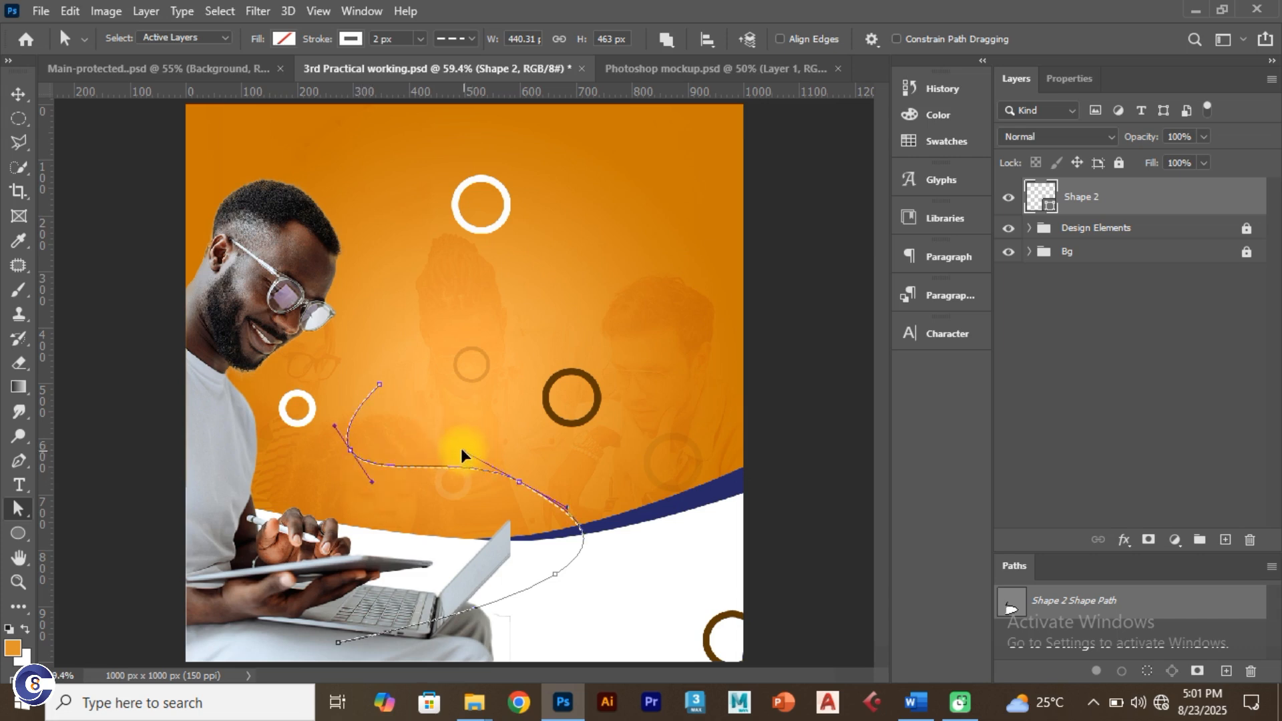
pyautogui.moveTo(564, 511); pyautogui.dragTo(601, 509)
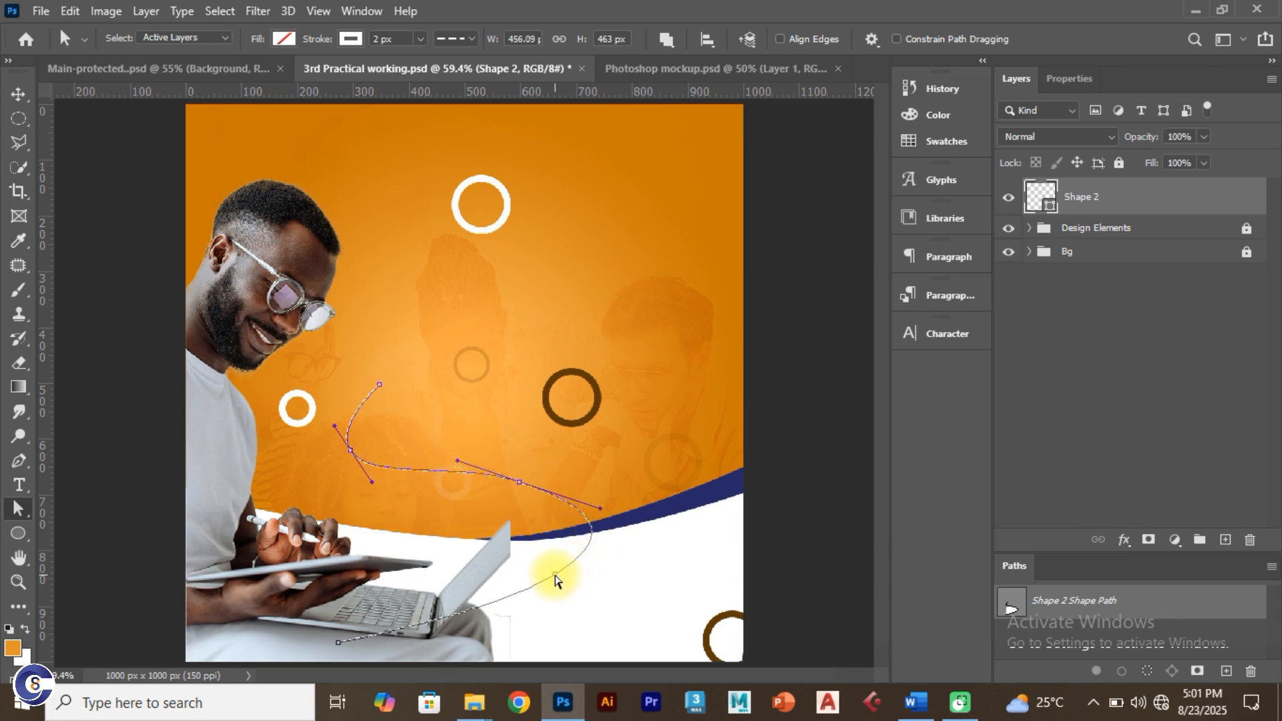
pyautogui.moveTo(556, 576); pyautogui.dragTo(636, 525)
pyautogui.click(339, 645)
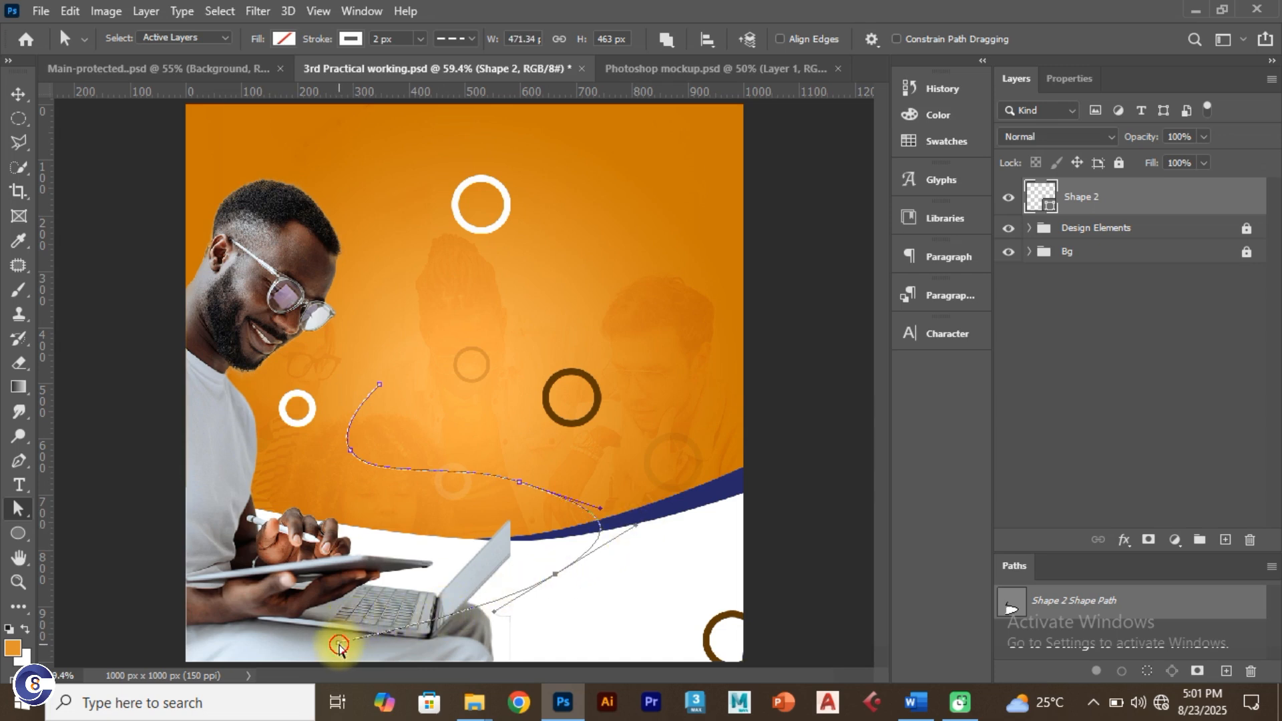
pyautogui.moveTo(339, 646); pyautogui.dragTo(433, 631)
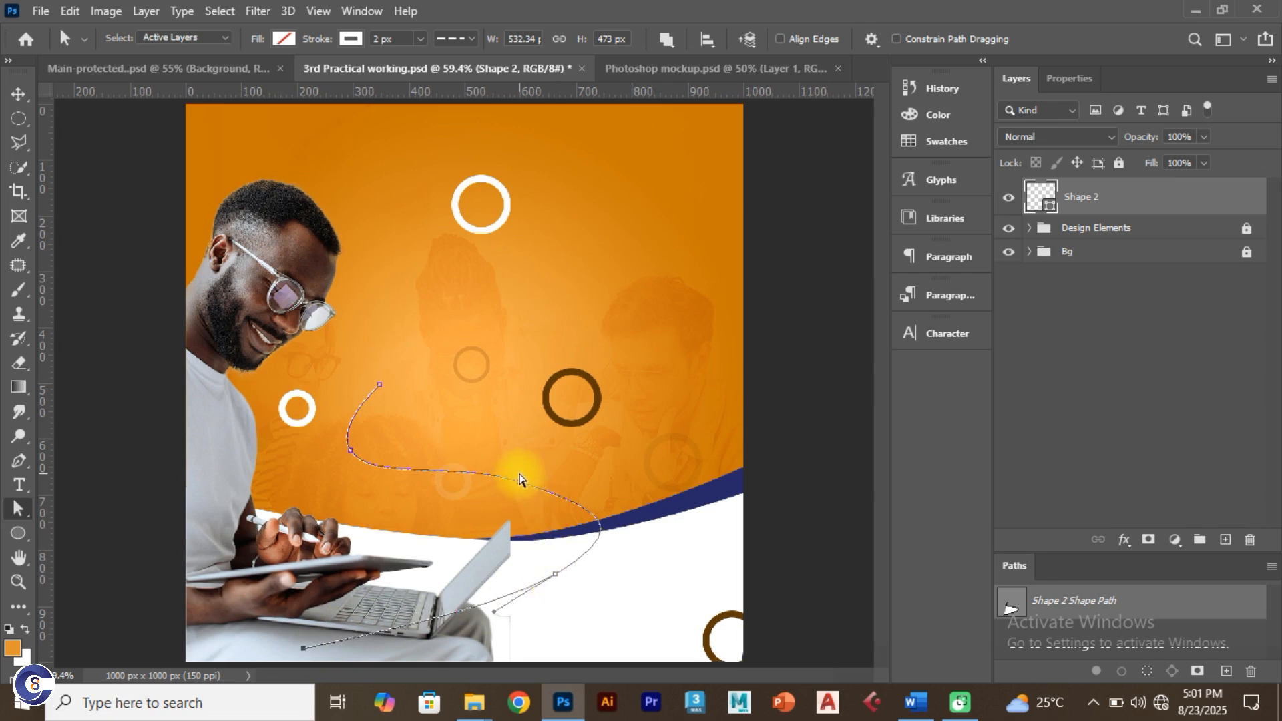
# Step: Refine the middle and upper bends of the curve, then deselect to preview the dashes
pyautogui.click(519, 481)
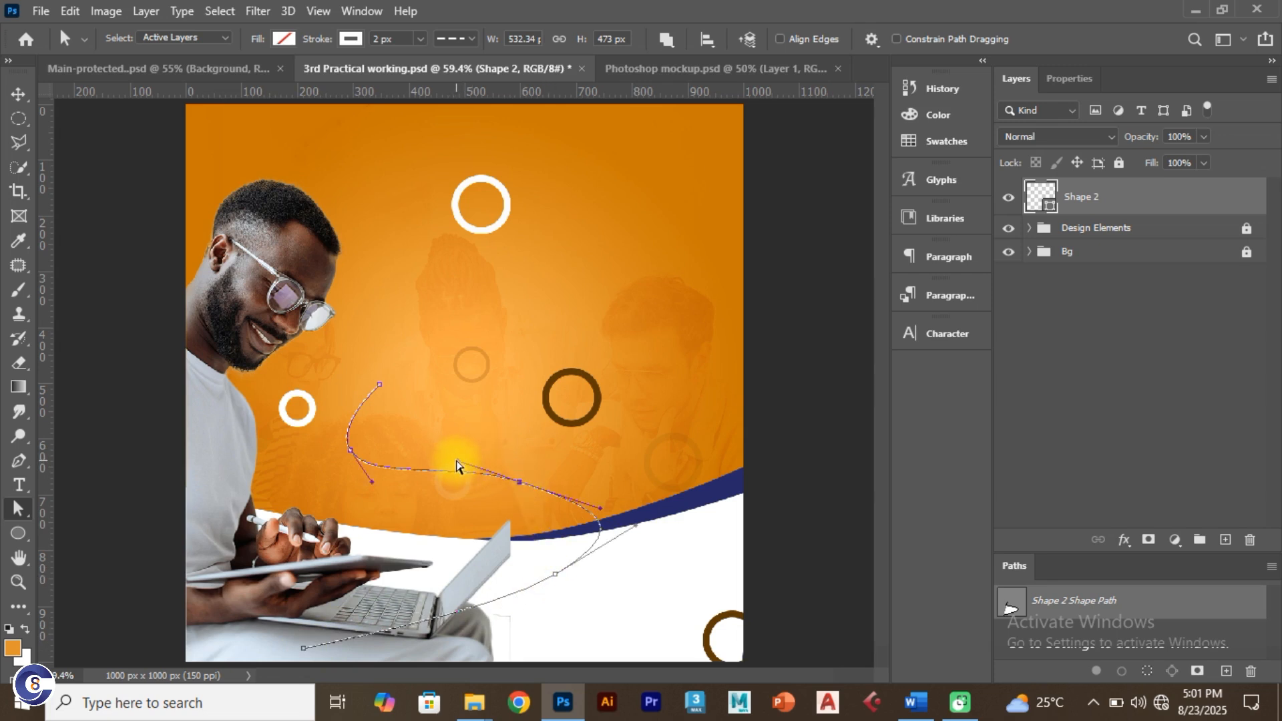
pyautogui.moveTo(459, 466); pyautogui.dragTo(435, 453)
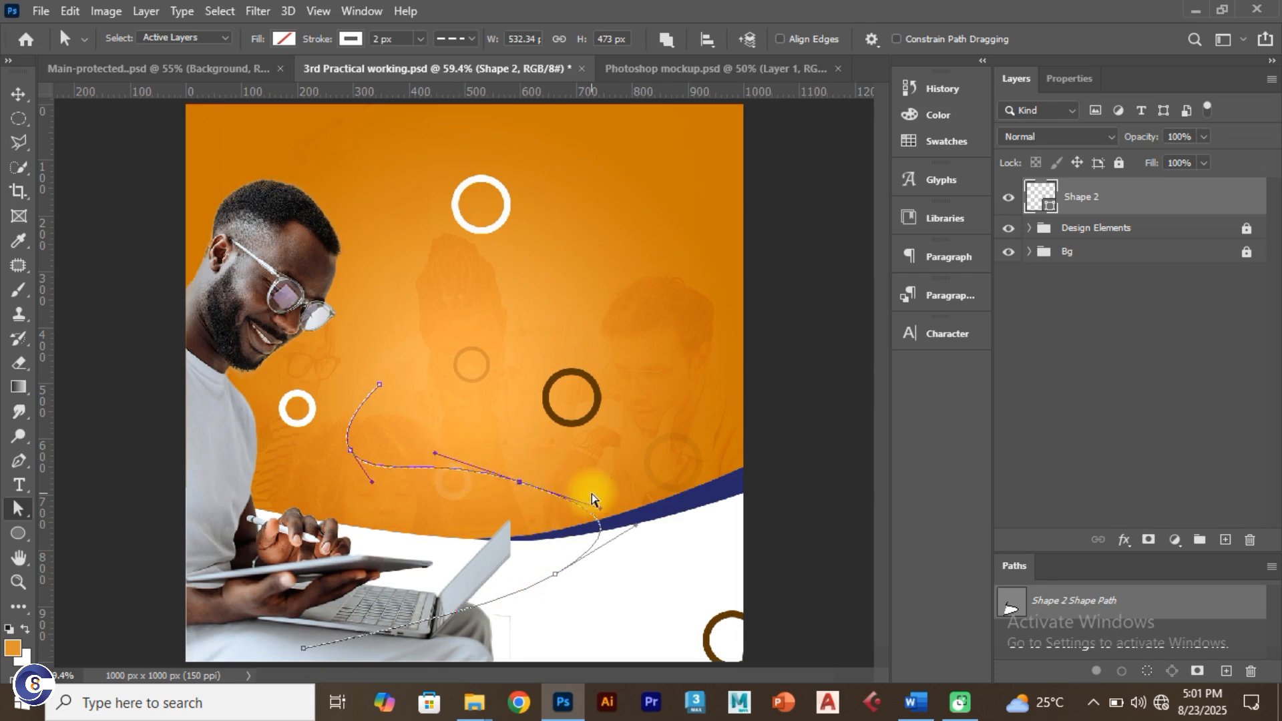
pyautogui.moveTo(601, 513); pyautogui.dragTo(617, 504)
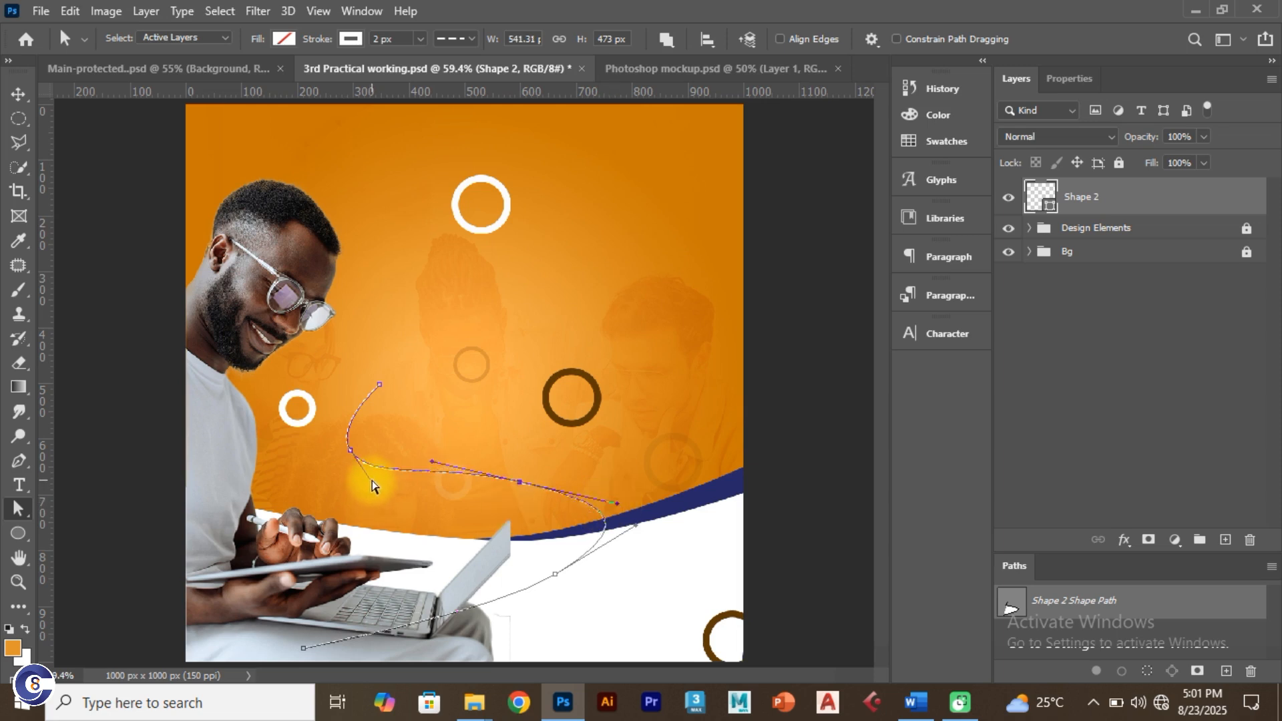
pyautogui.moveTo(374, 486); pyautogui.dragTo(382, 485)
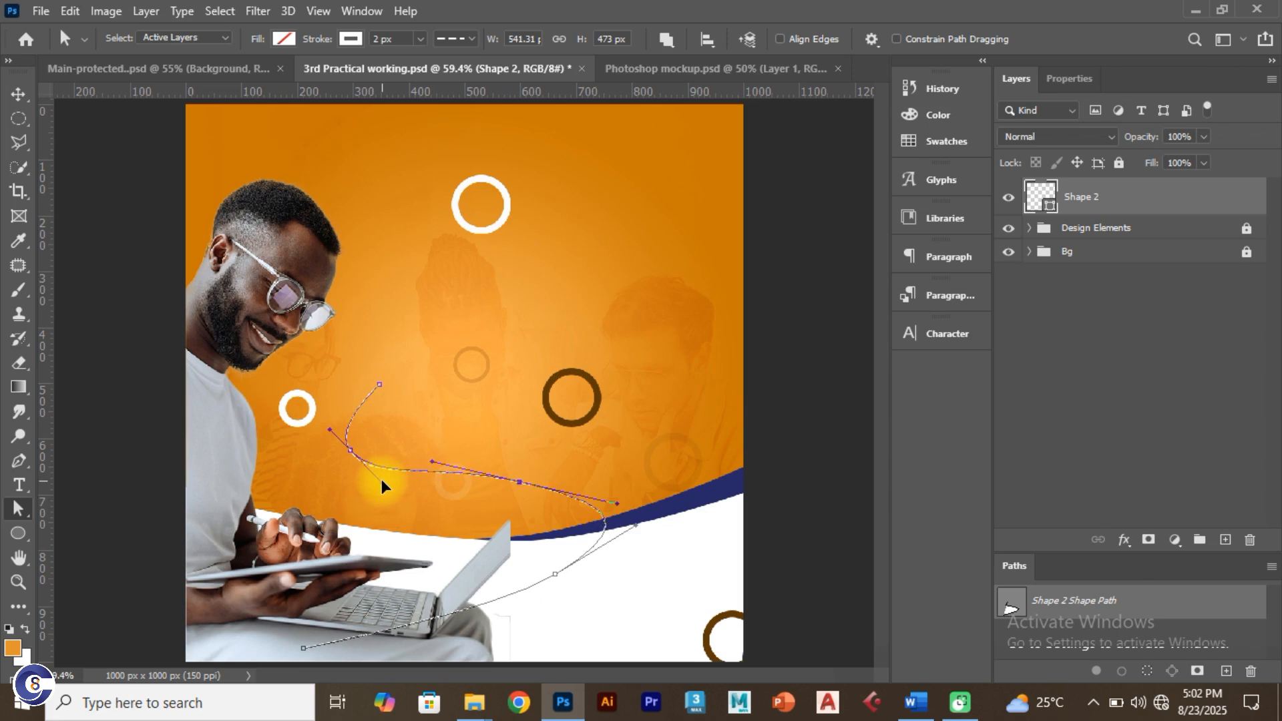
pyautogui.moveTo(399, 495); pyautogui.dragTo(401, 492)
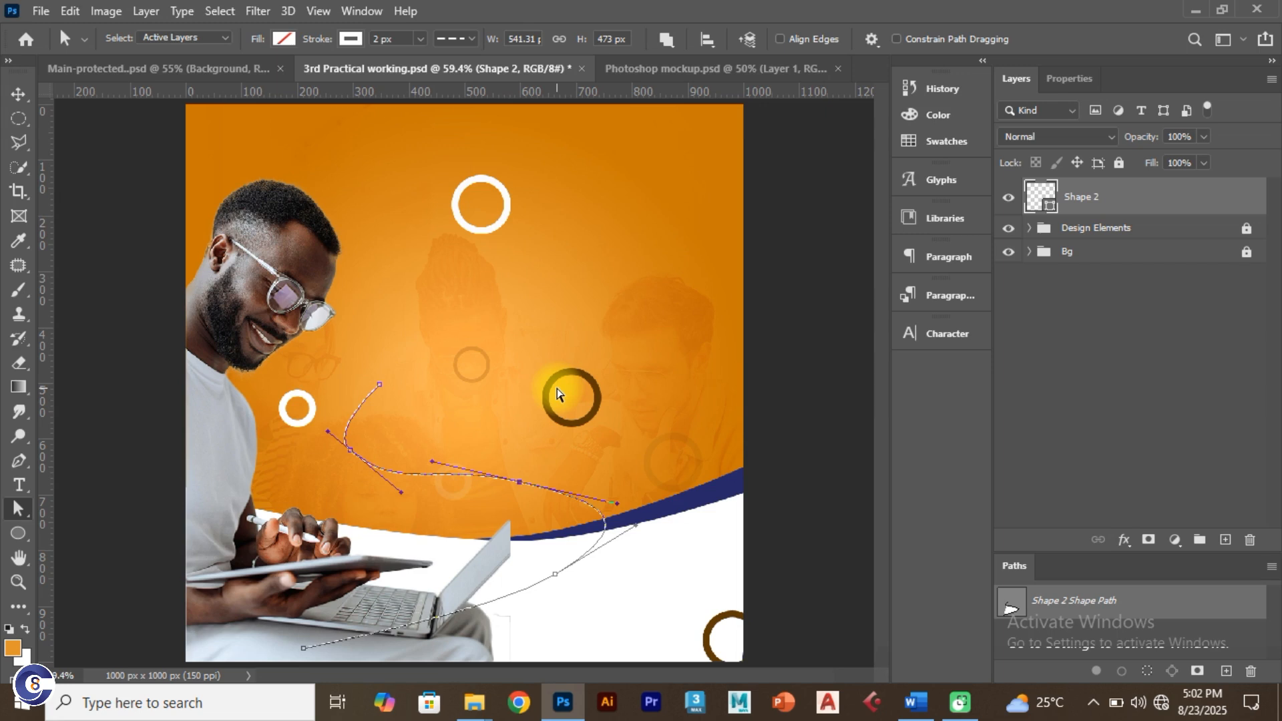
pyautogui.click(19, 94)
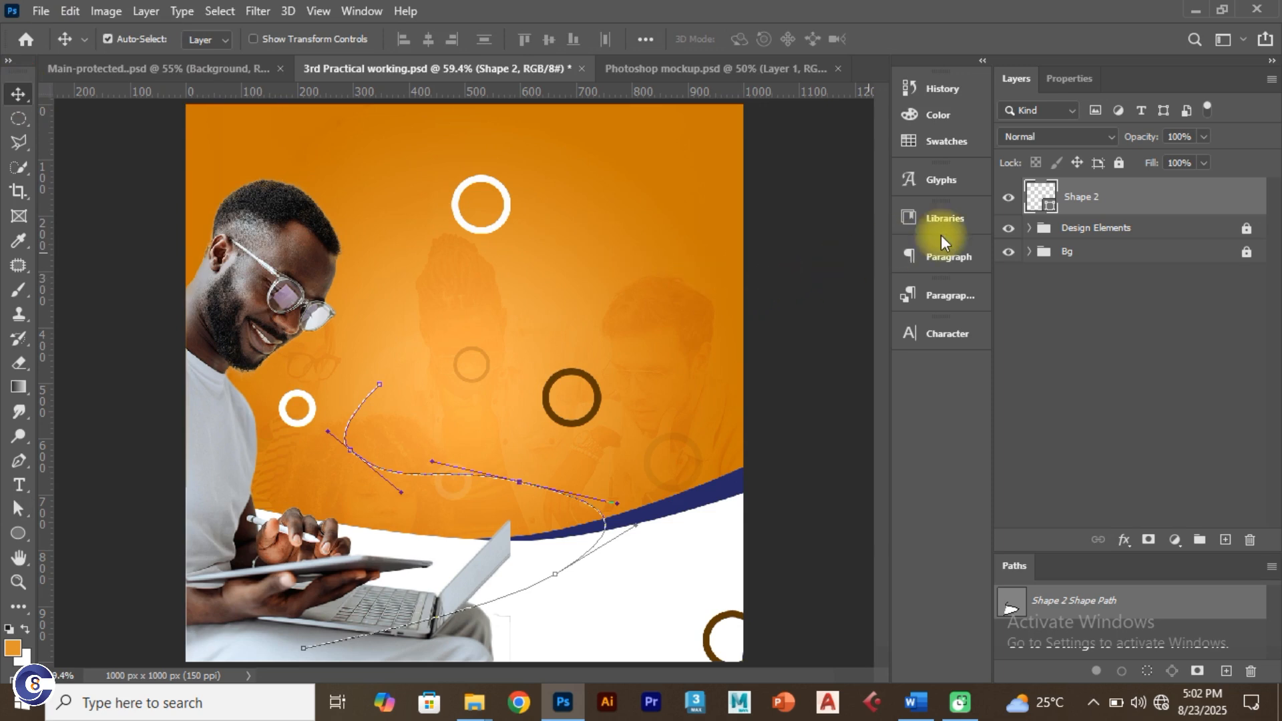
pyautogui.click(826, 280)
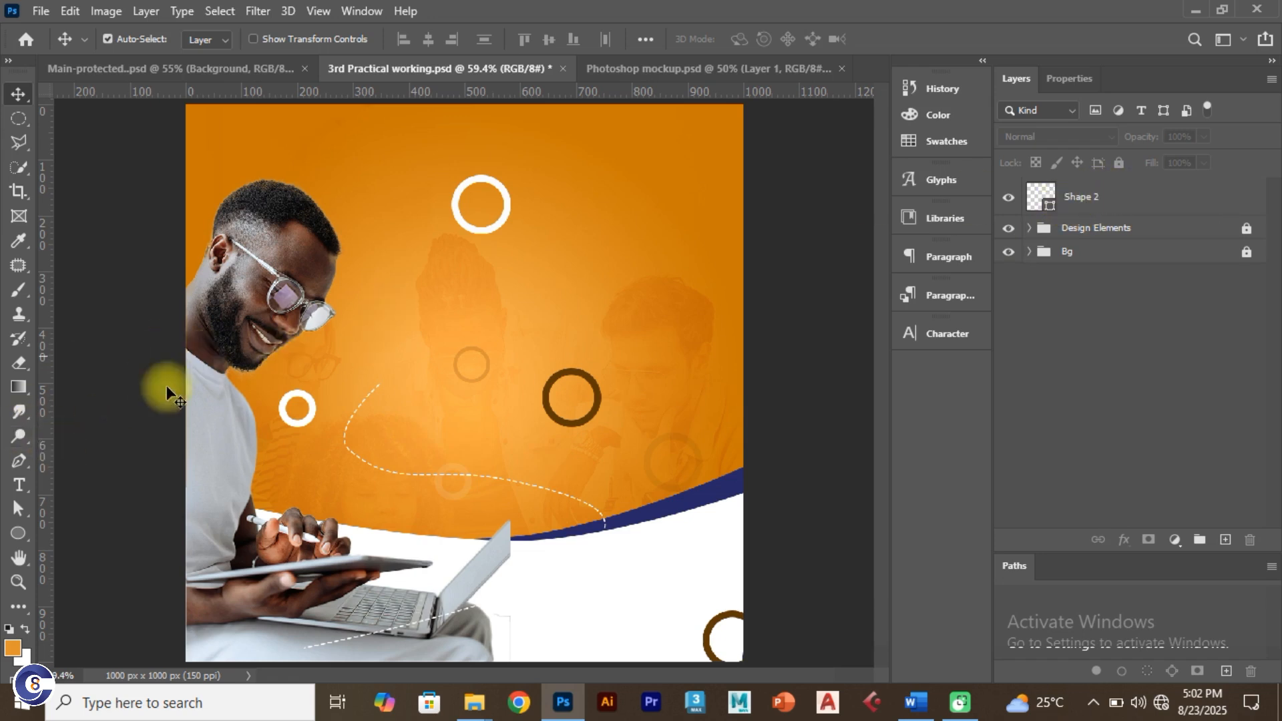
pyautogui.click(1085, 197)
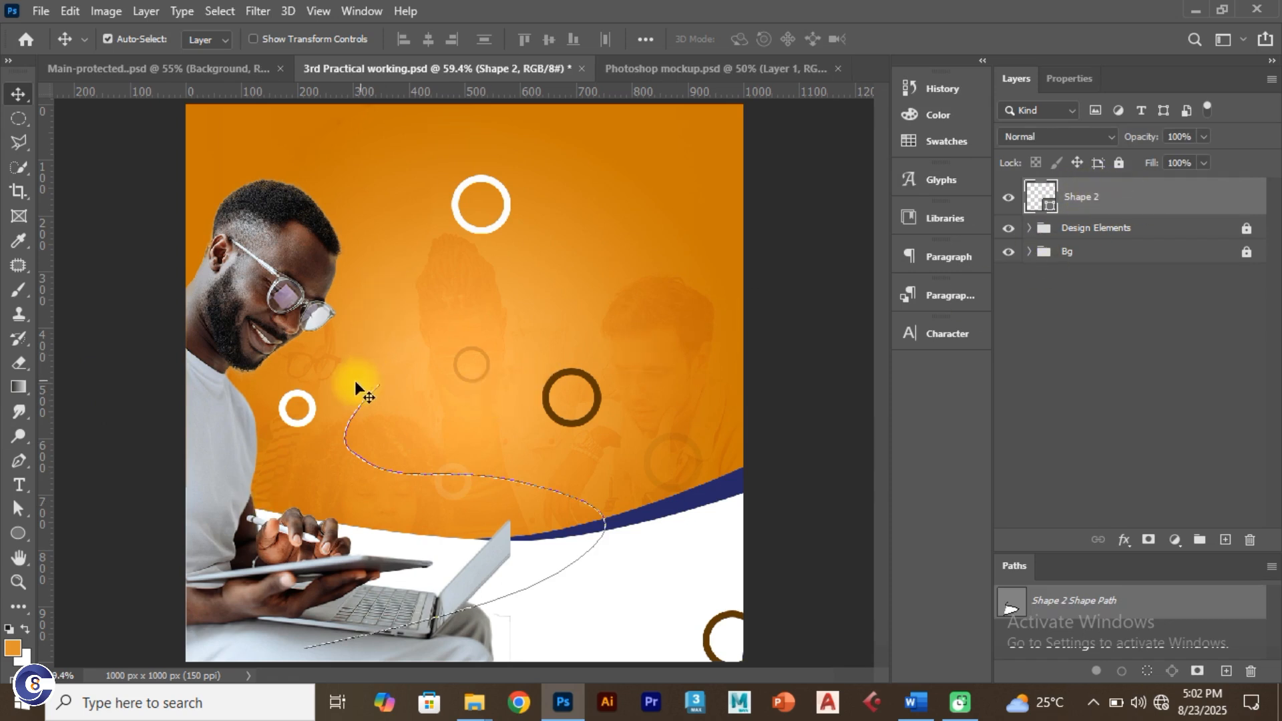
pyautogui.click(330, 396)
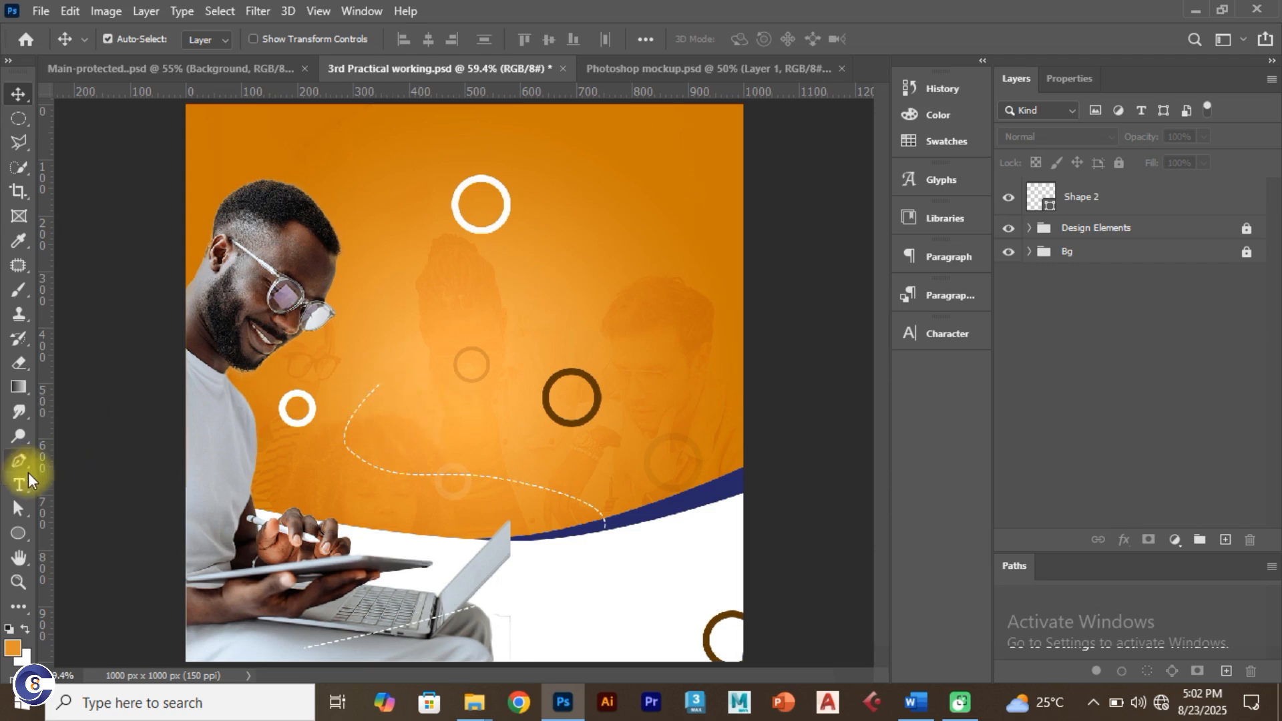
# Step: Draw a small 3-sided polygon with white fill and no stroke, and move it onto the dashed line's top
pyautogui.click(19, 529)
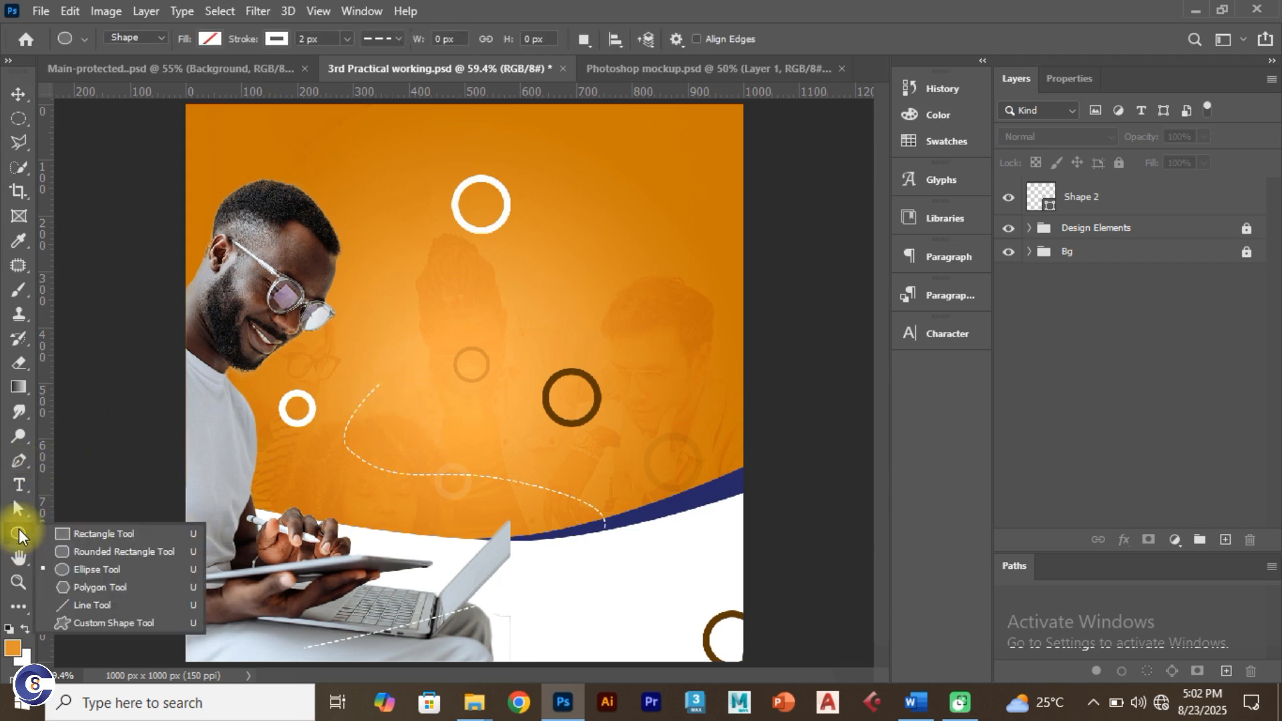
pyautogui.click(99, 589)
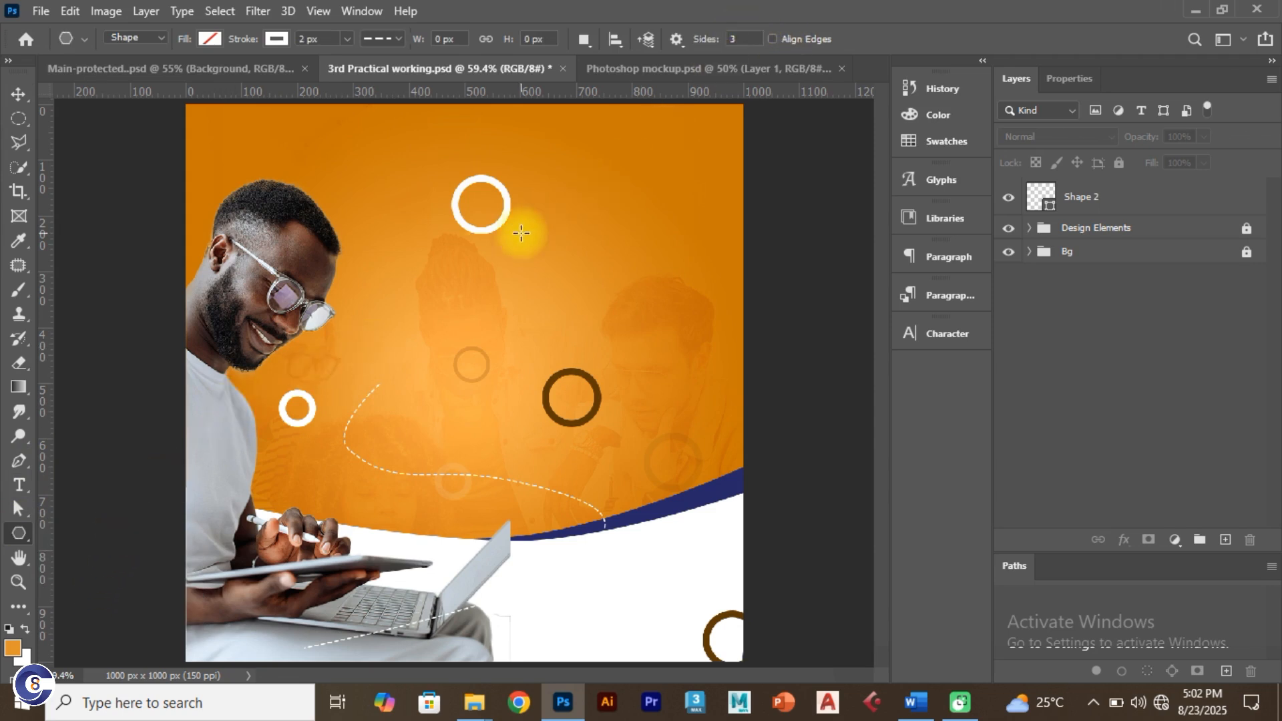
pyautogui.moveTo(378, 314); pyautogui.dragTo(395, 325)
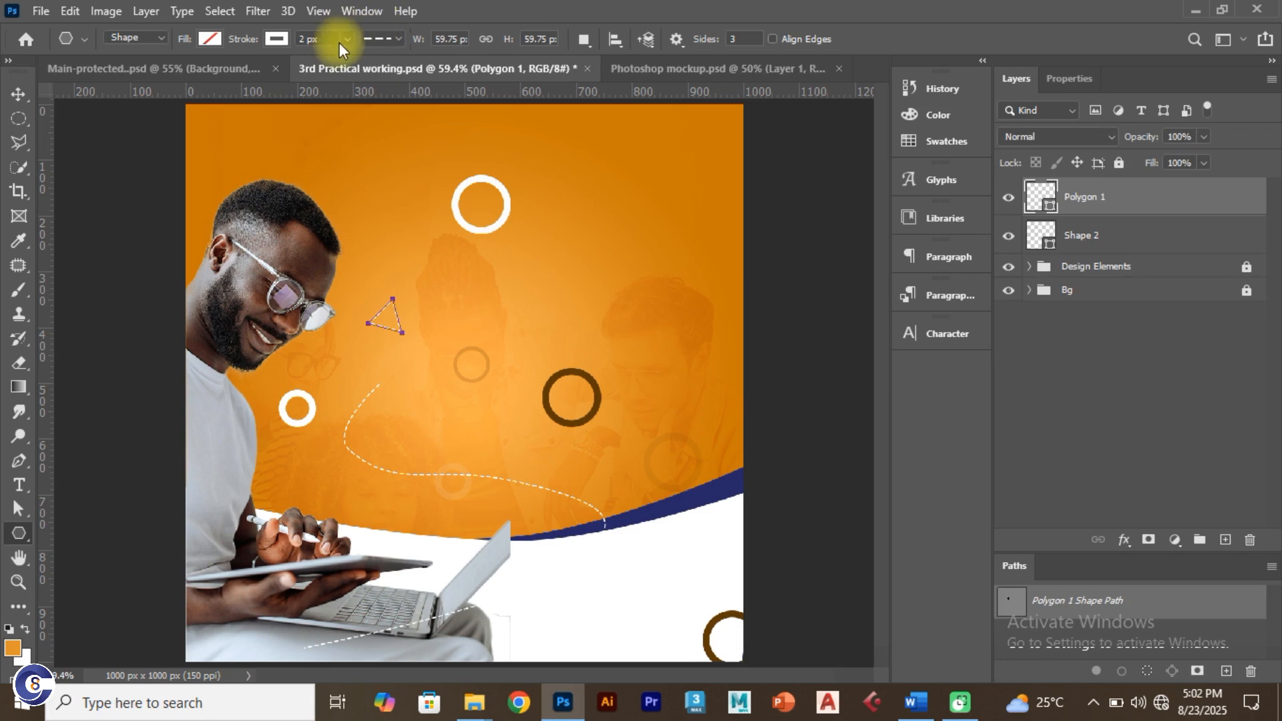
pyautogui.click(208, 39)
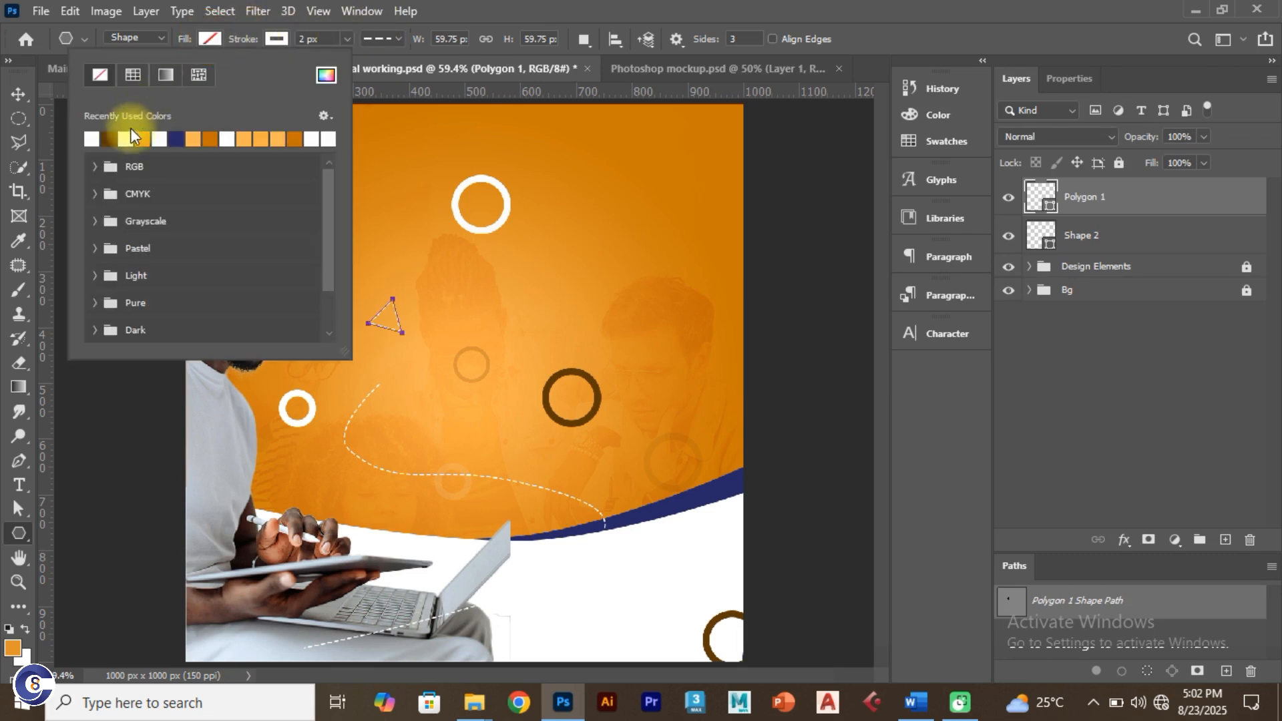
pyautogui.click(129, 138)
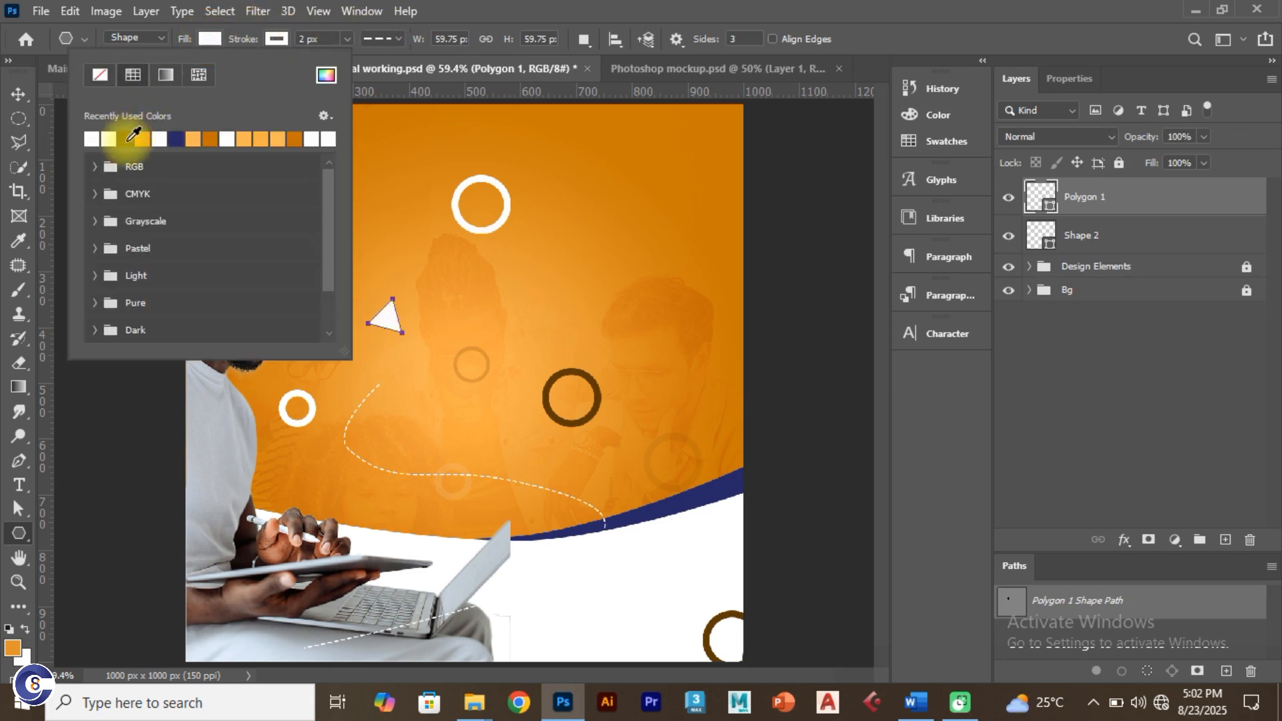
pyautogui.click(277, 37)
pyautogui.click(278, 36)
pyautogui.click(166, 74)
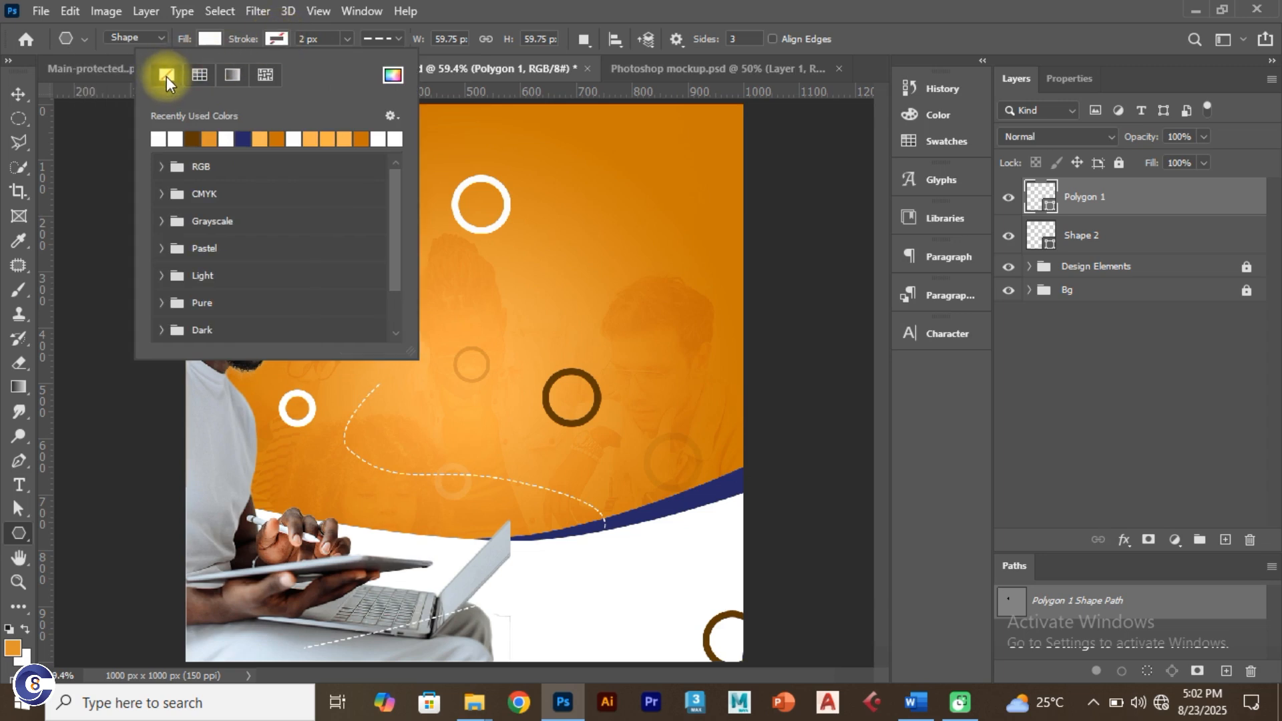
pyautogui.click(18, 93)
pyautogui.click(19, 93)
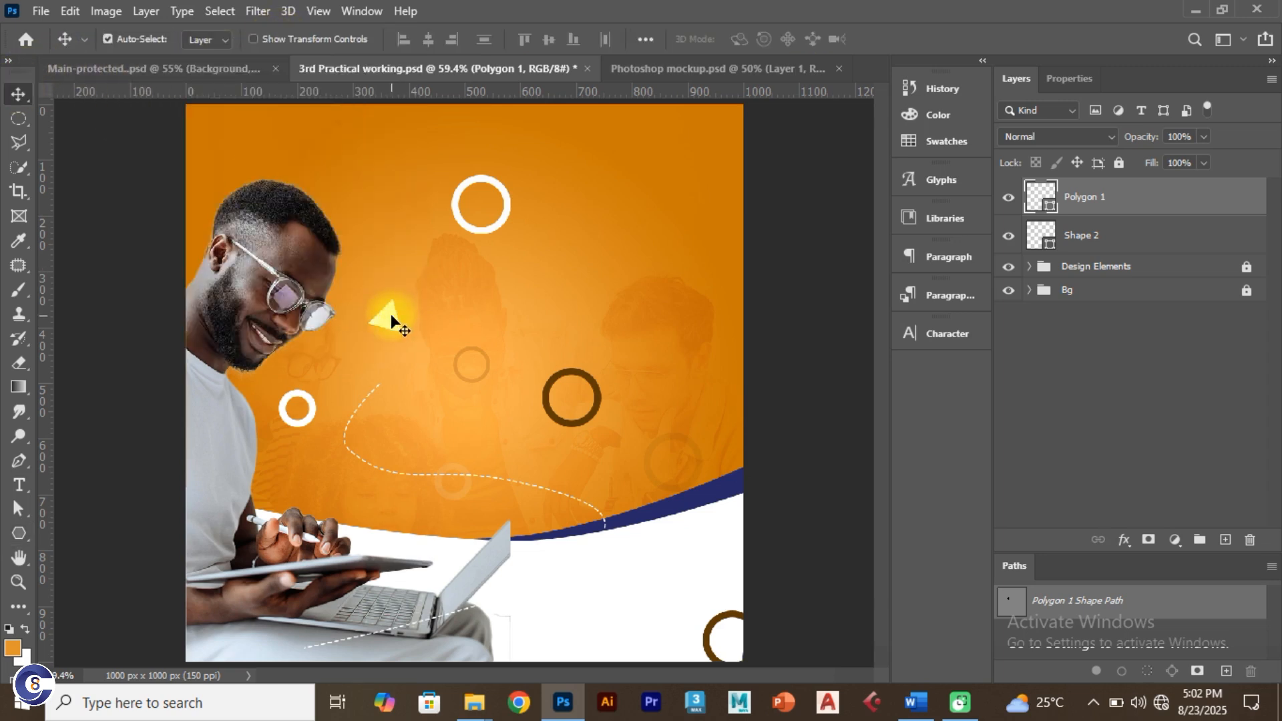
pyautogui.moveTo(392, 319); pyautogui.dragTo(383, 390)
# Step: Reshape the dashed curve's points so its top end runs into the triangle arrowhead
pyautogui.click(229, 73)
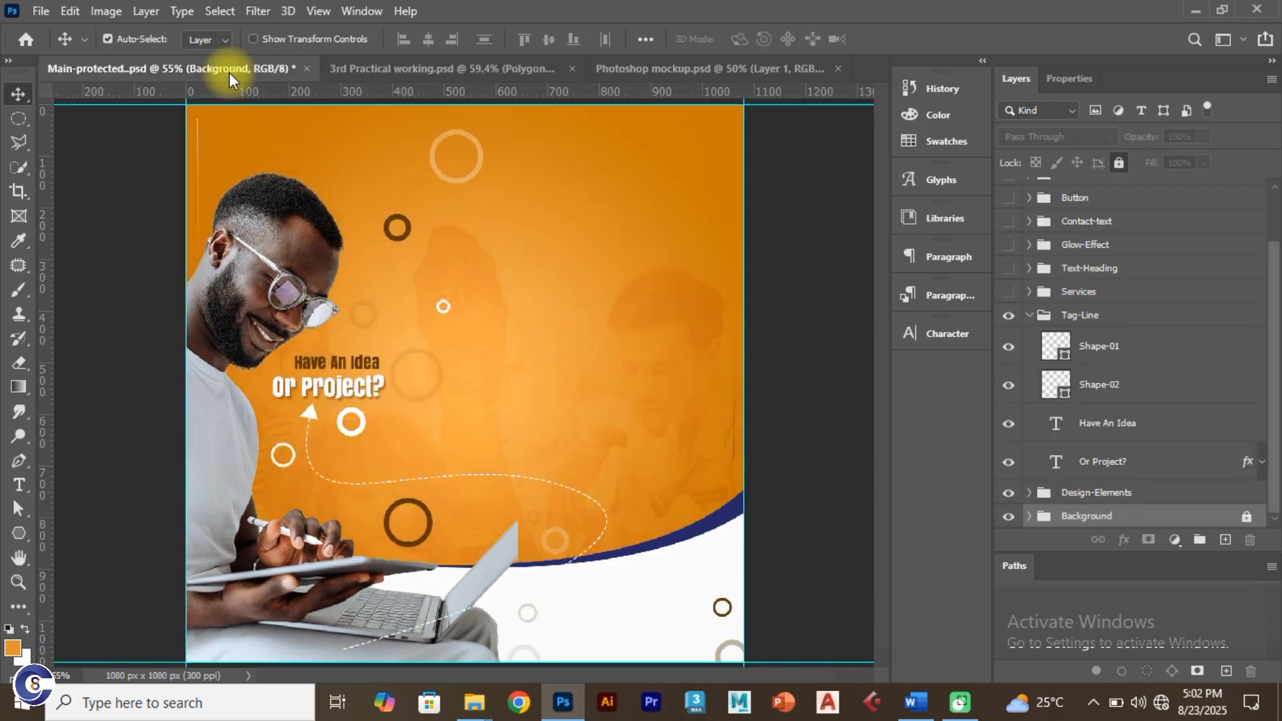
pyautogui.click(355, 64)
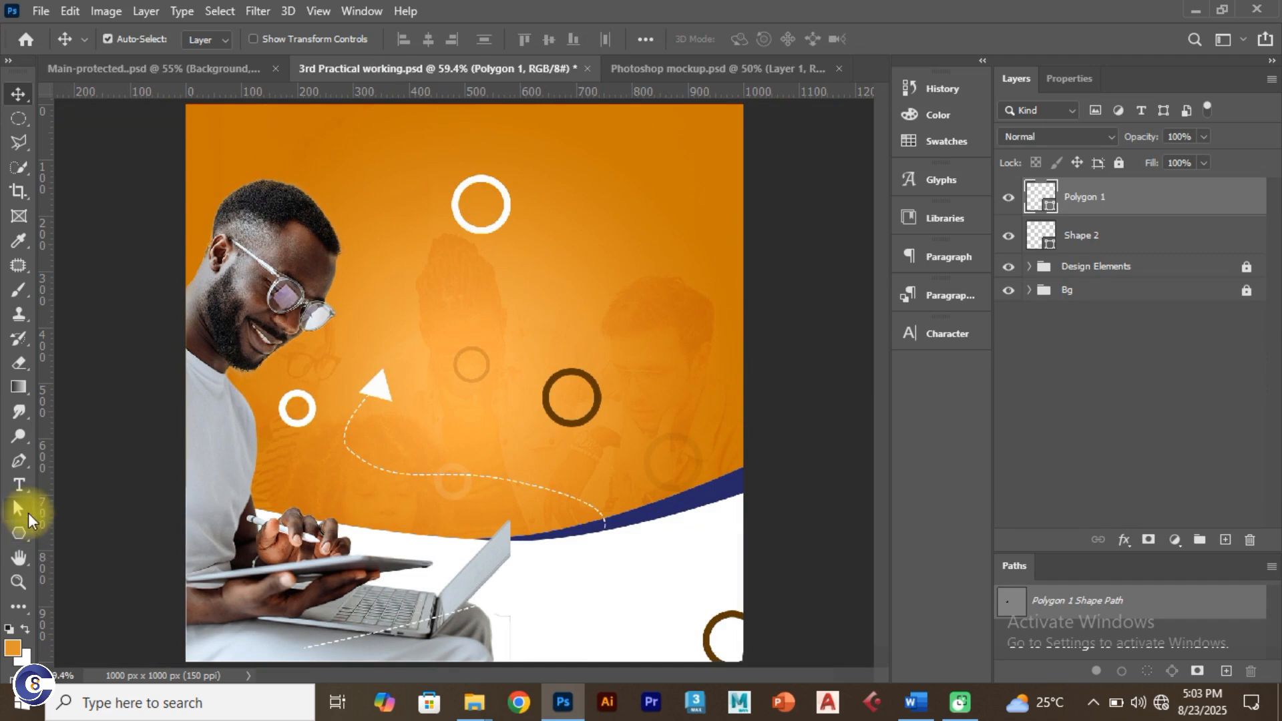
pyautogui.click(357, 458)
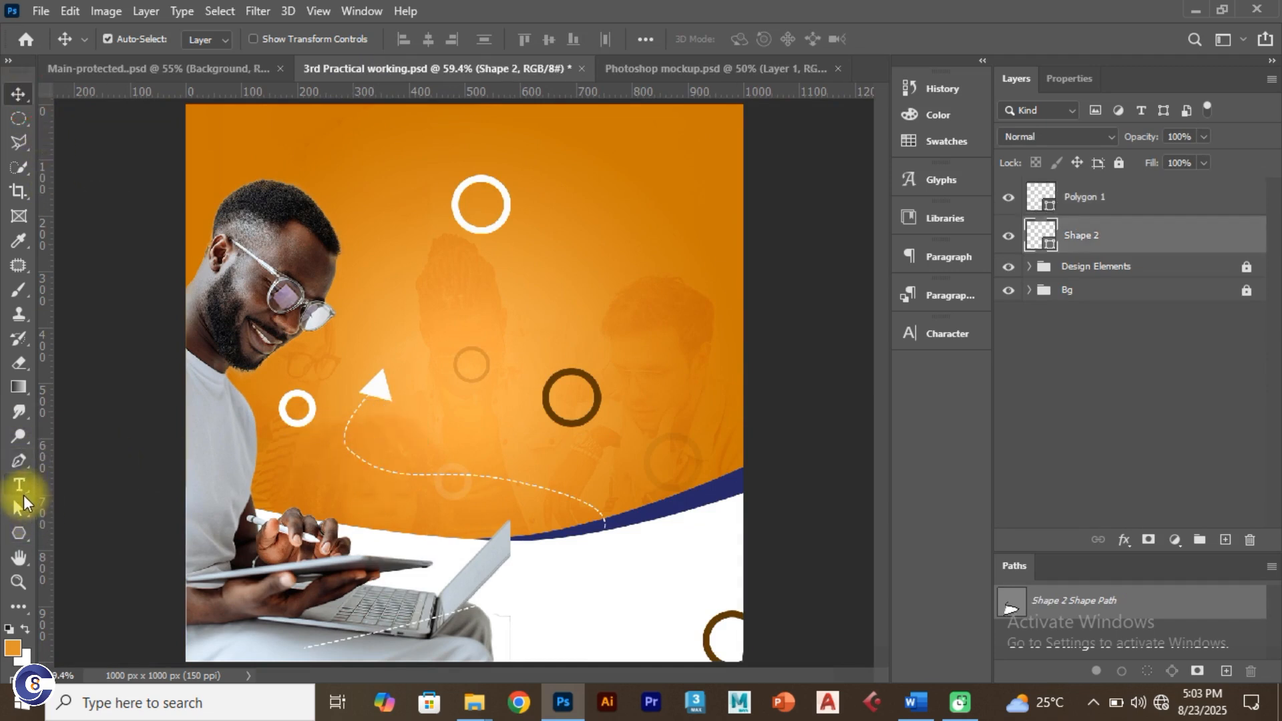
pyautogui.click(20, 518)
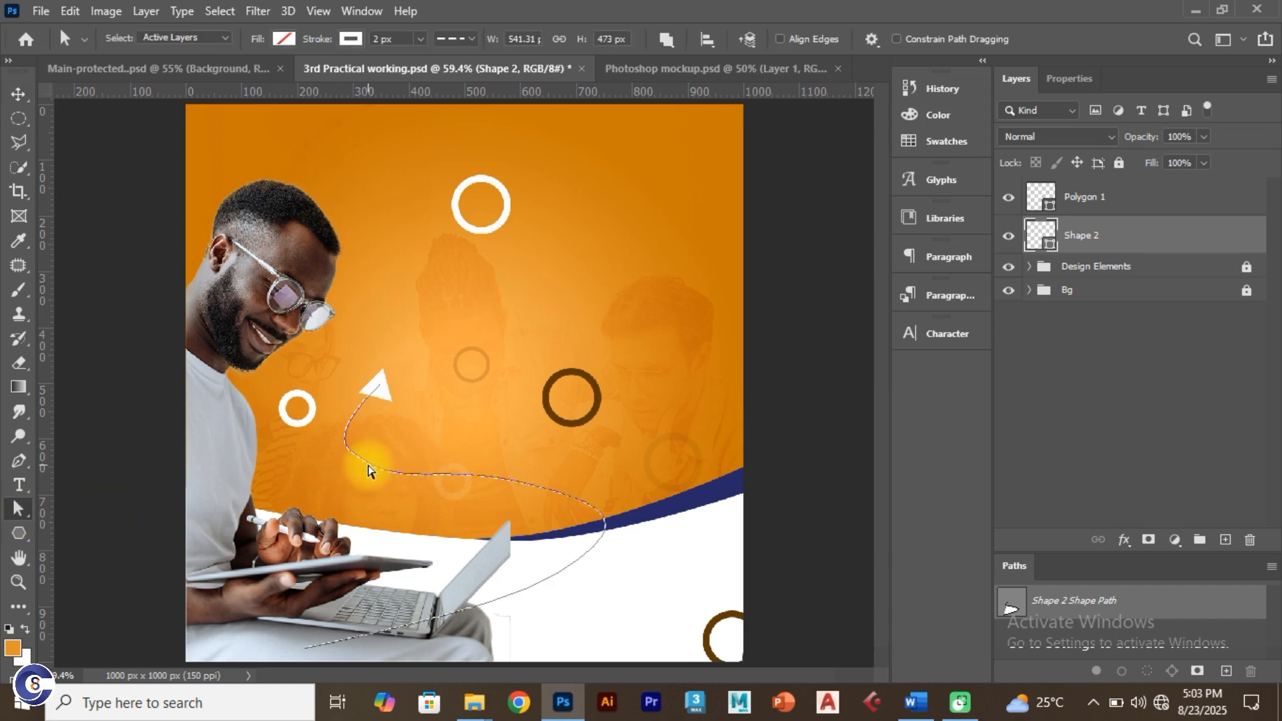
pyautogui.moveTo(352, 454); pyautogui.dragTo(359, 471)
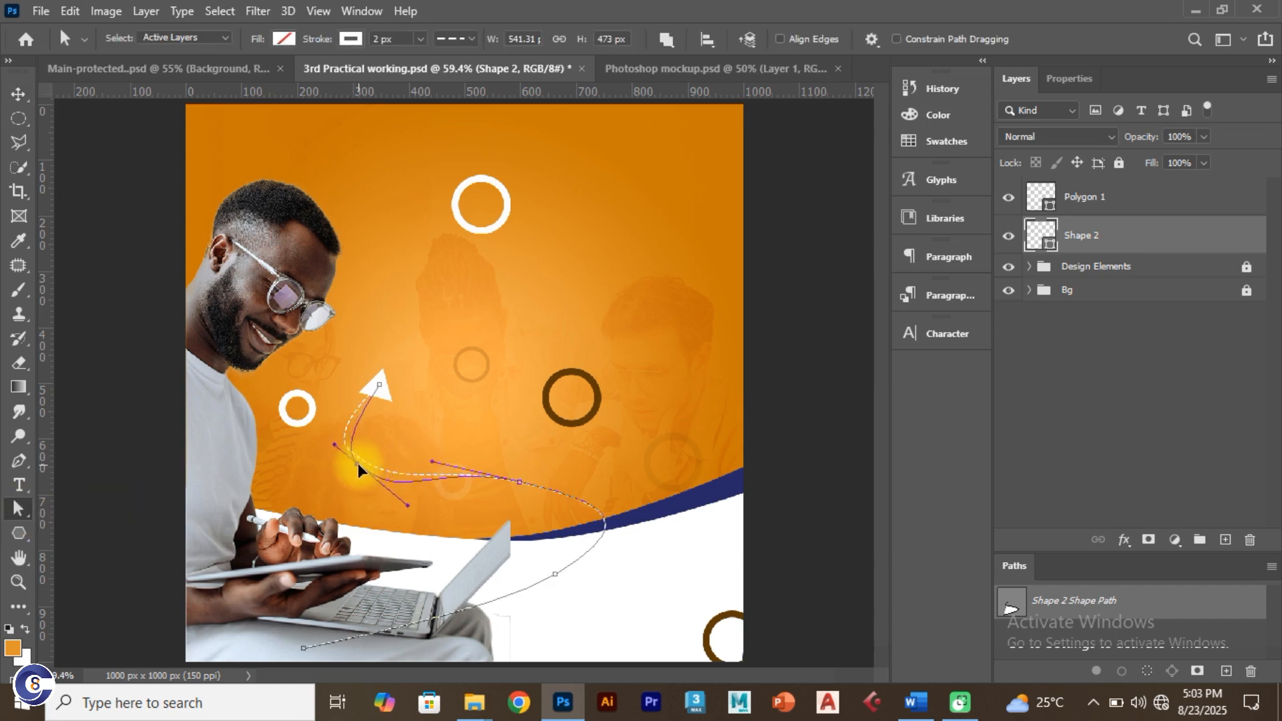
pyautogui.click(521, 482)
pyautogui.moveTo(520, 482); pyautogui.dragTo(565, 486)
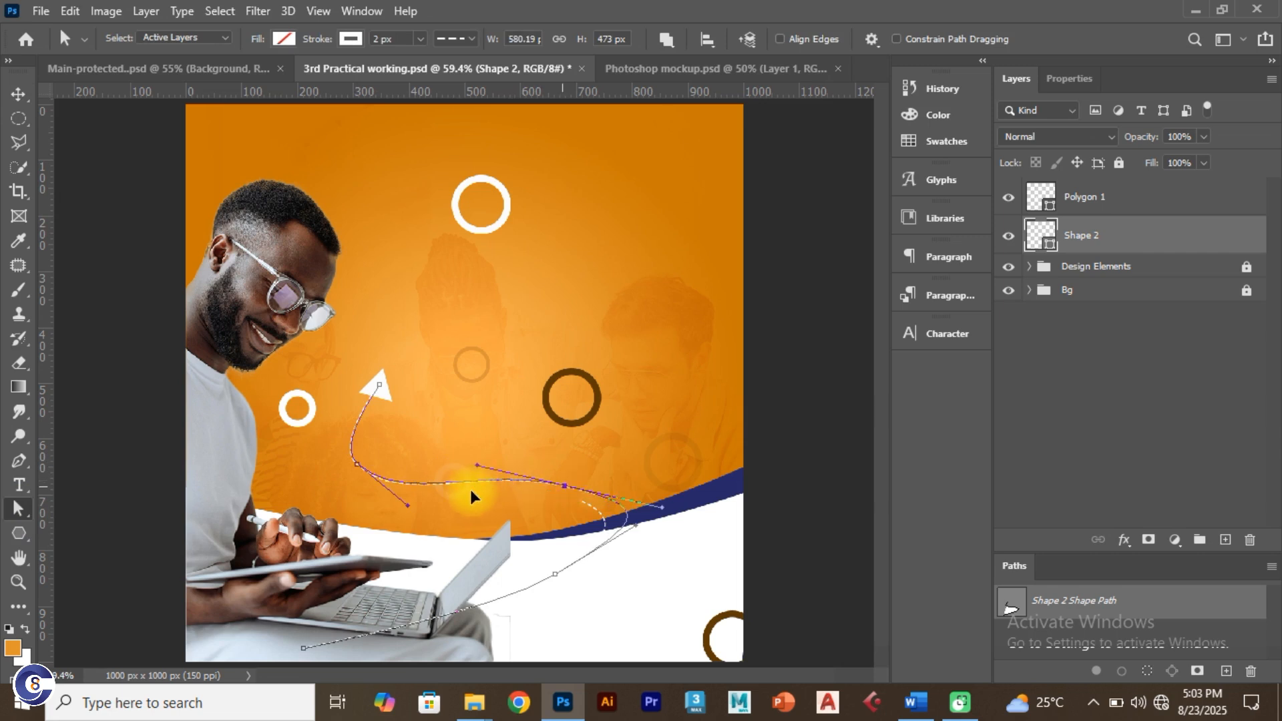
pyautogui.click(358, 469)
pyautogui.moveTo(359, 471); pyautogui.dragTo(386, 472)
pyautogui.click(377, 398)
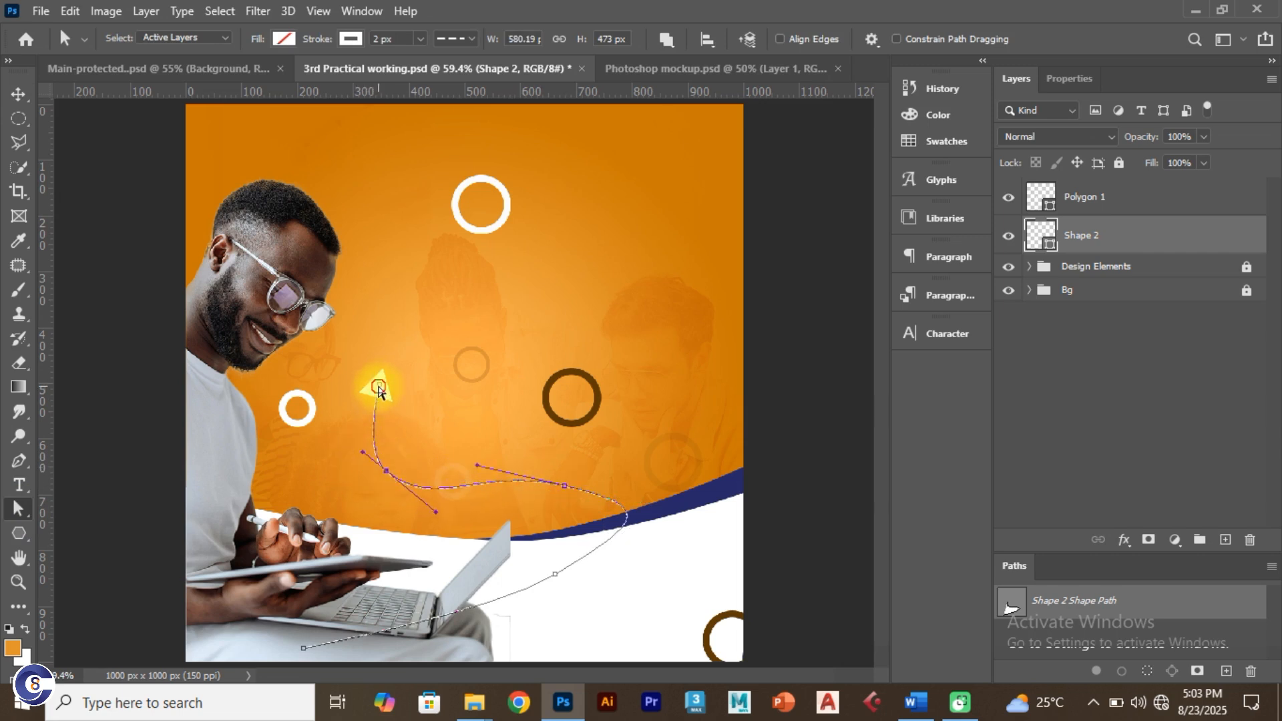
pyautogui.click(378, 389)
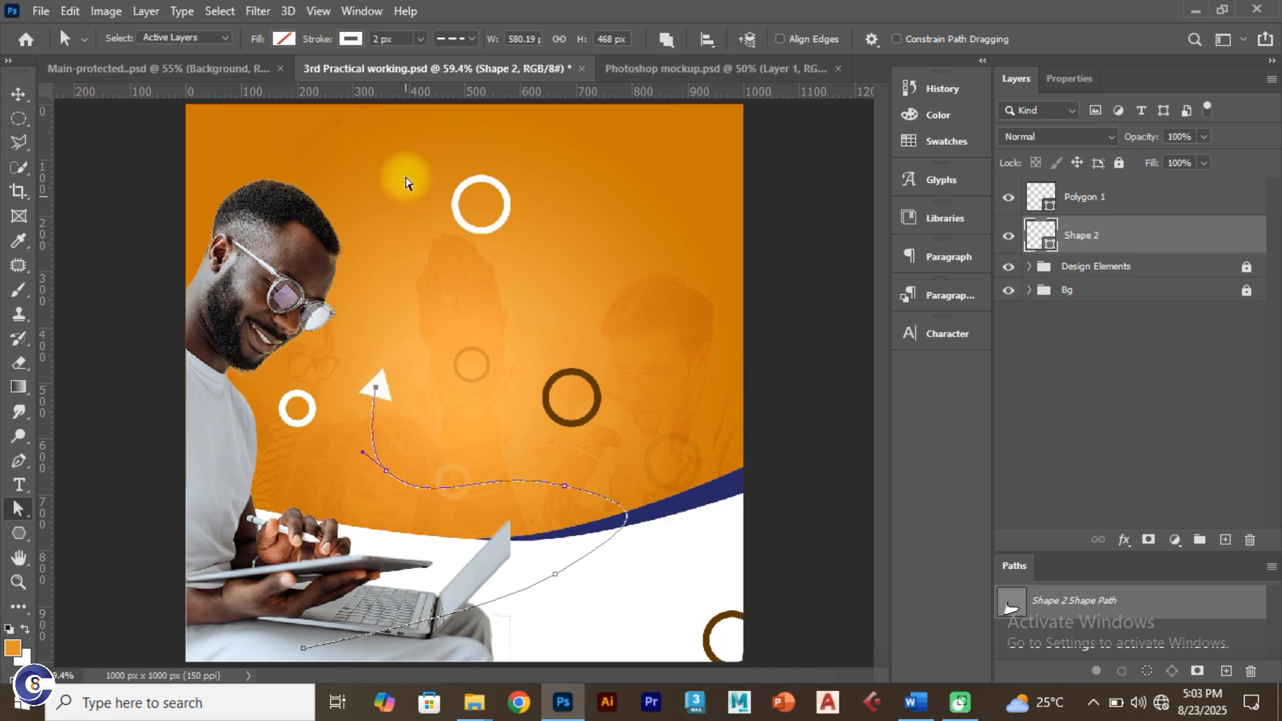
pyautogui.moveTo(397, 38); pyautogui.dragTo(356, 32)
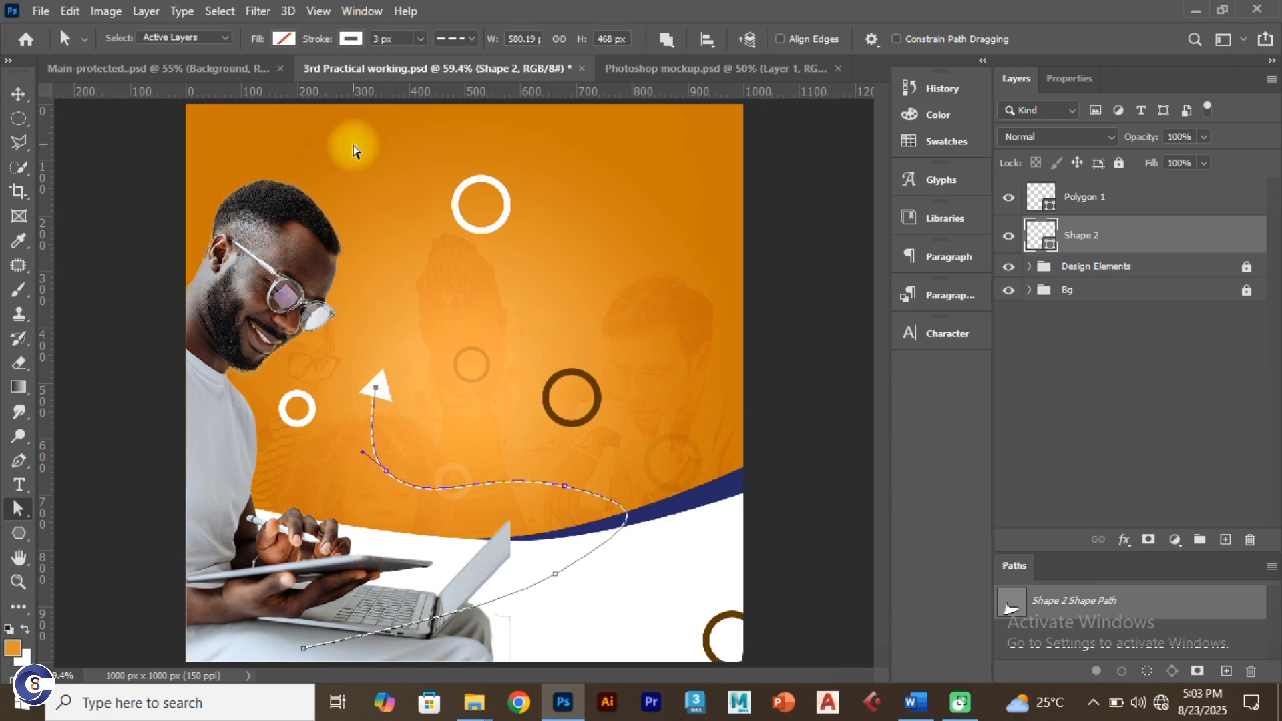
pyautogui.click(19, 94)
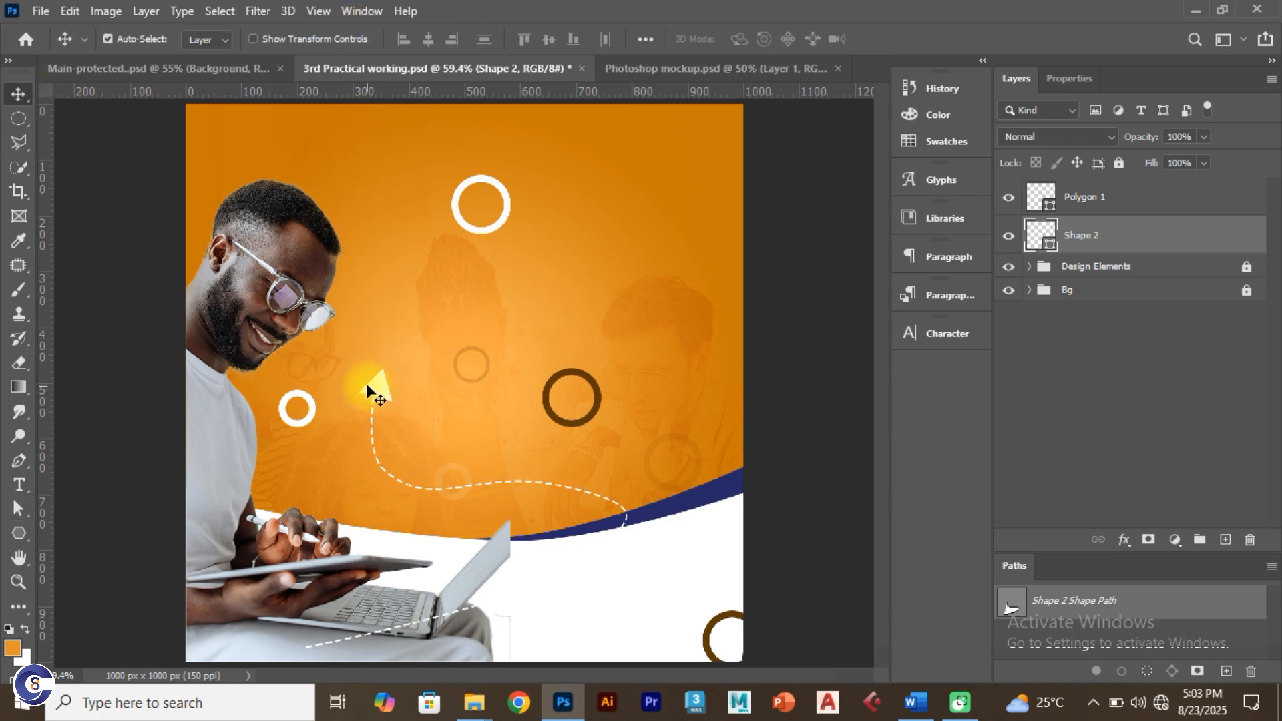
# Step: Flip the Polygon 1 arrowhead horizontally and tilt it a few degrees with Free Transform
pyautogui.click(378, 395)
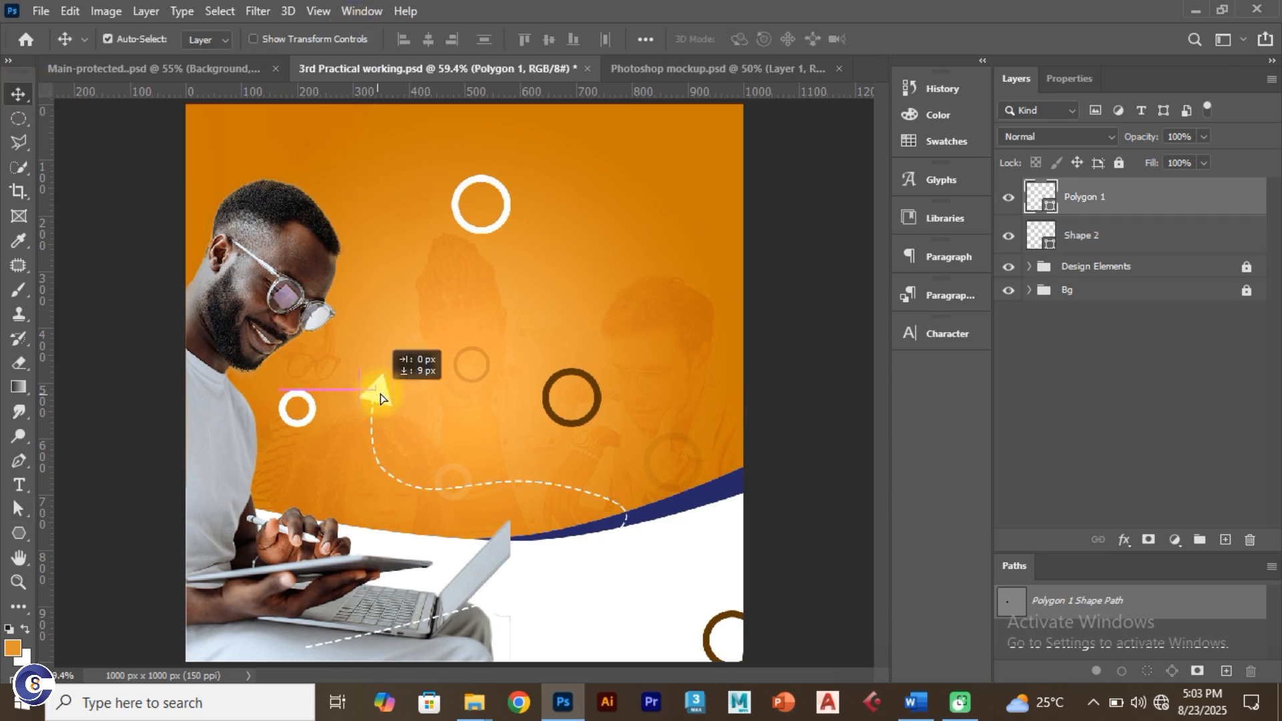
pyautogui.hotkey('ctrl', 't')
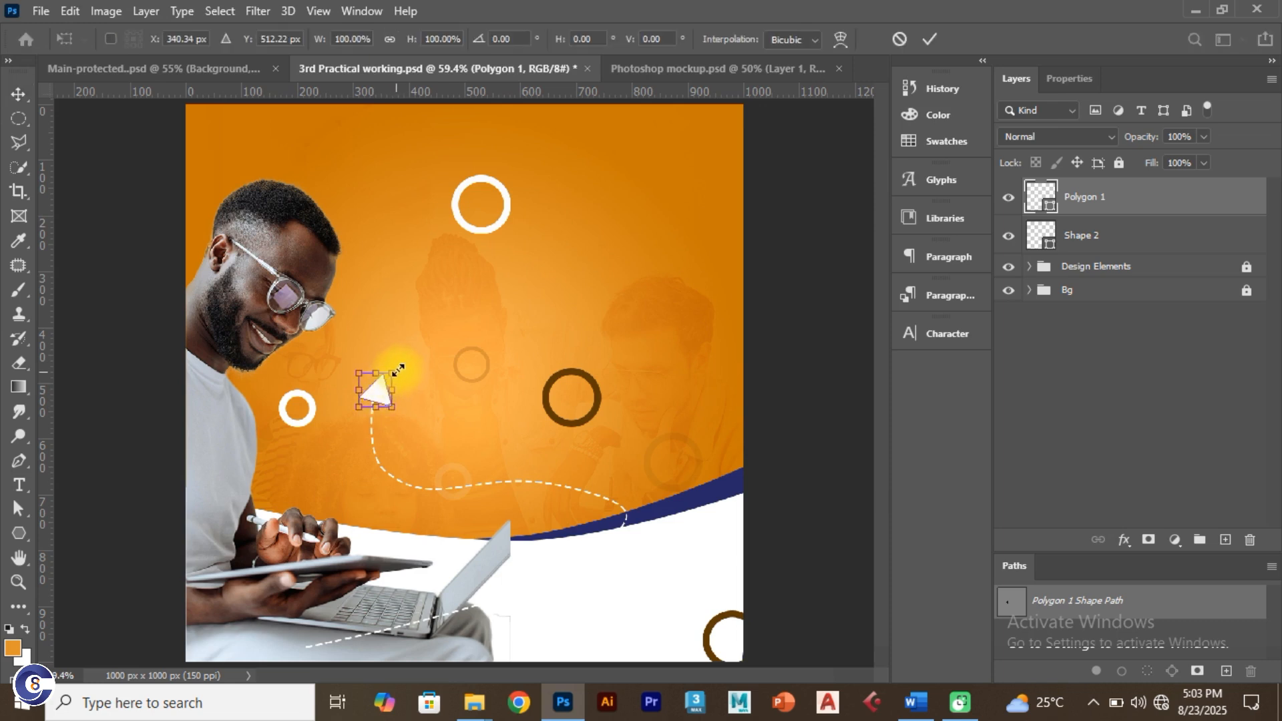
pyautogui.rightClick(376, 389)
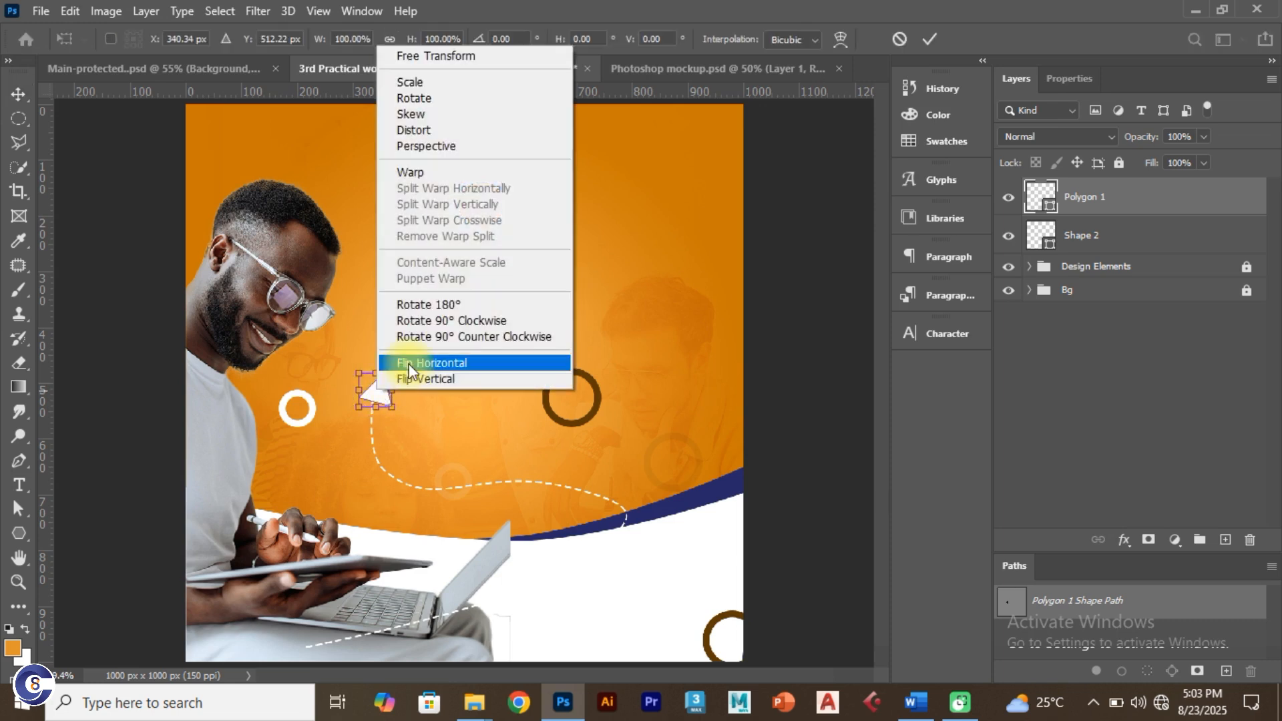
pyautogui.click(428, 364)
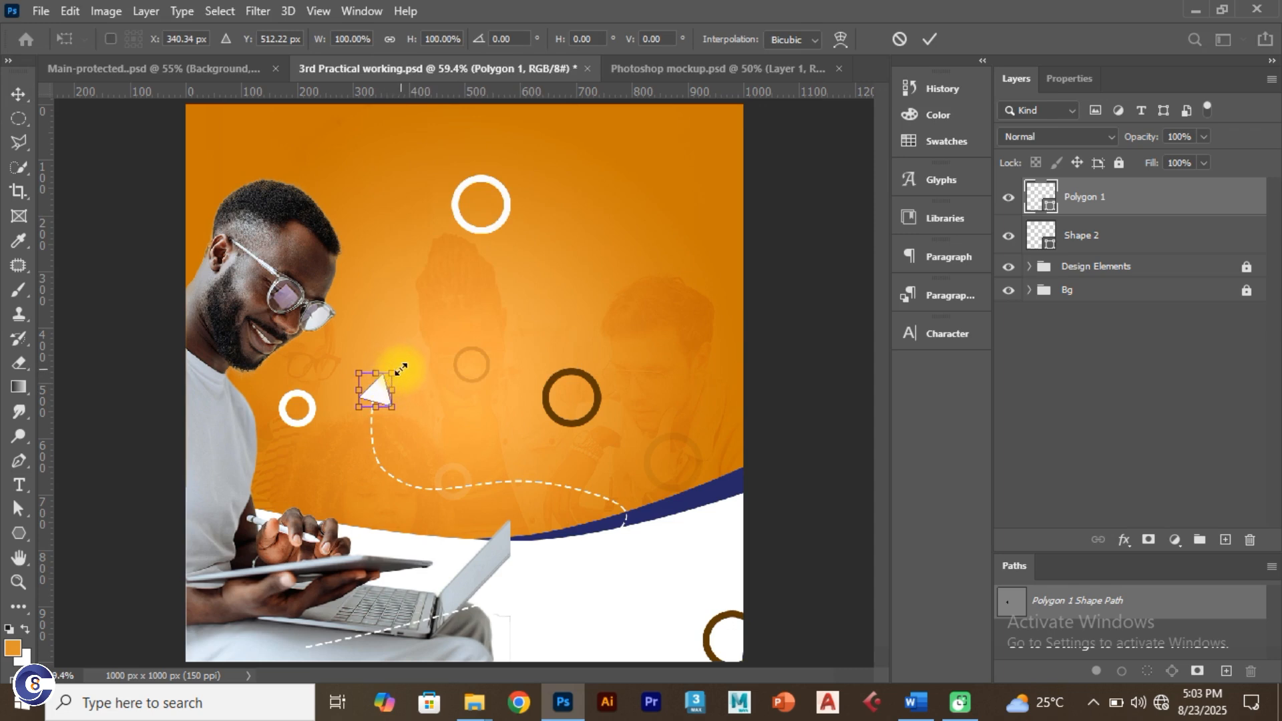
pyautogui.moveTo(406, 367); pyautogui.dragTo(402, 416)
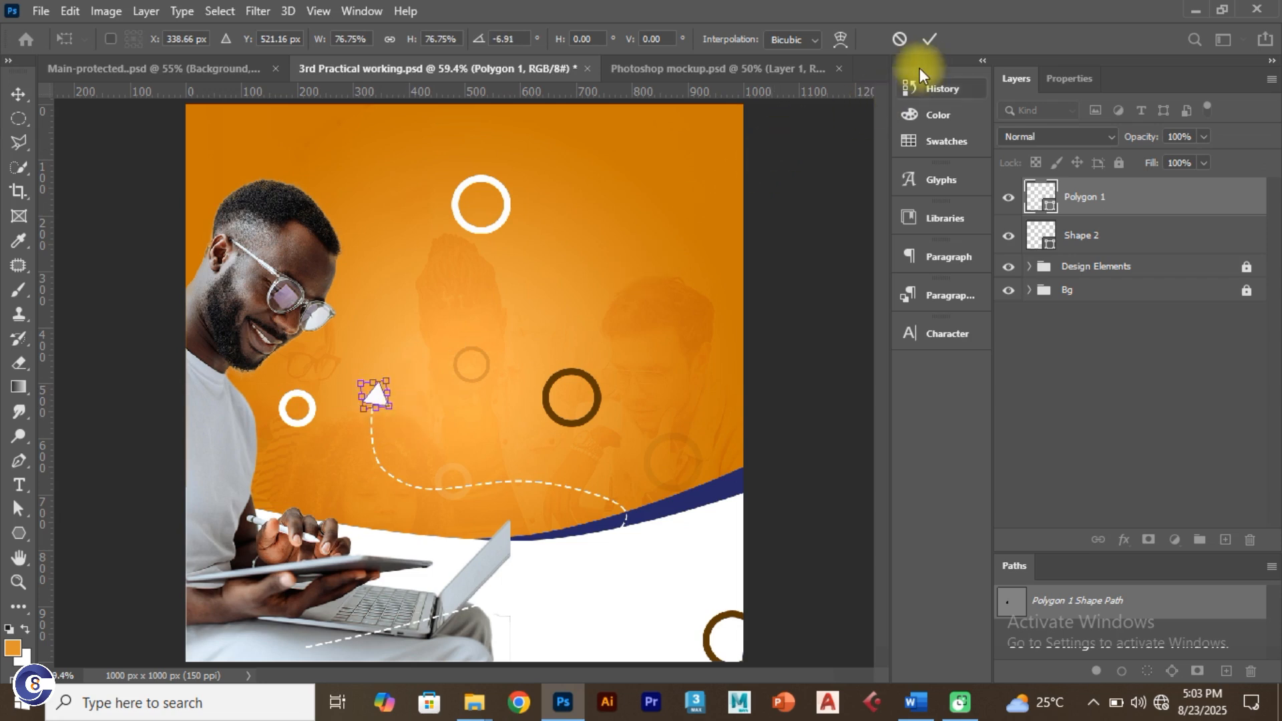
pyautogui.click(929, 46)
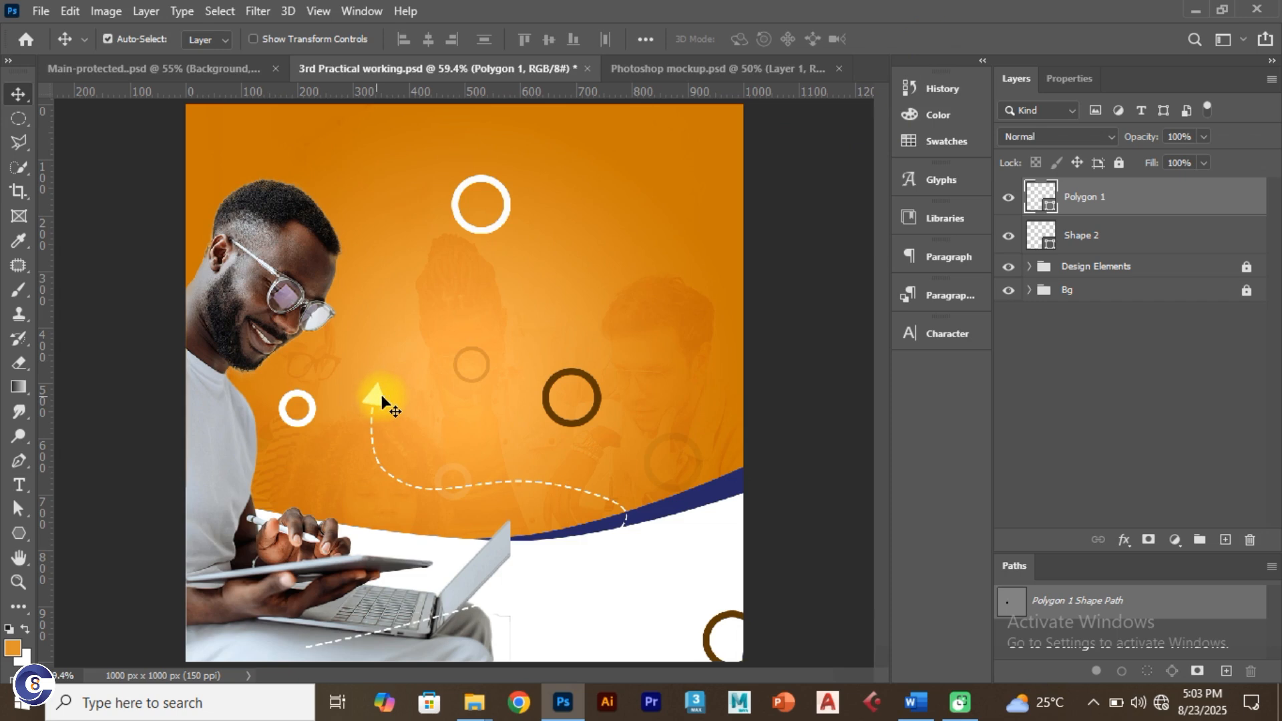
# Step: Compare against the Main-protected reference by toggling its Tag-Line group
pyautogui.click(208, 71)
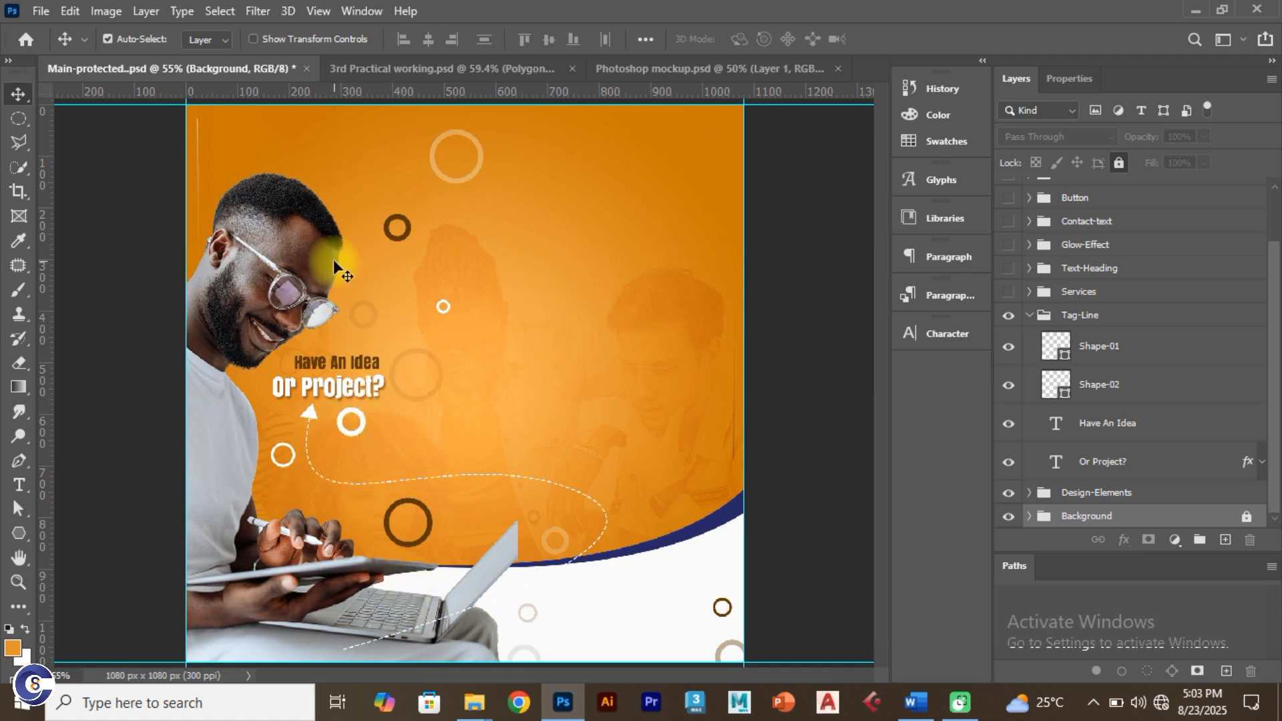
pyautogui.click(1009, 317)
pyautogui.click(1009, 316)
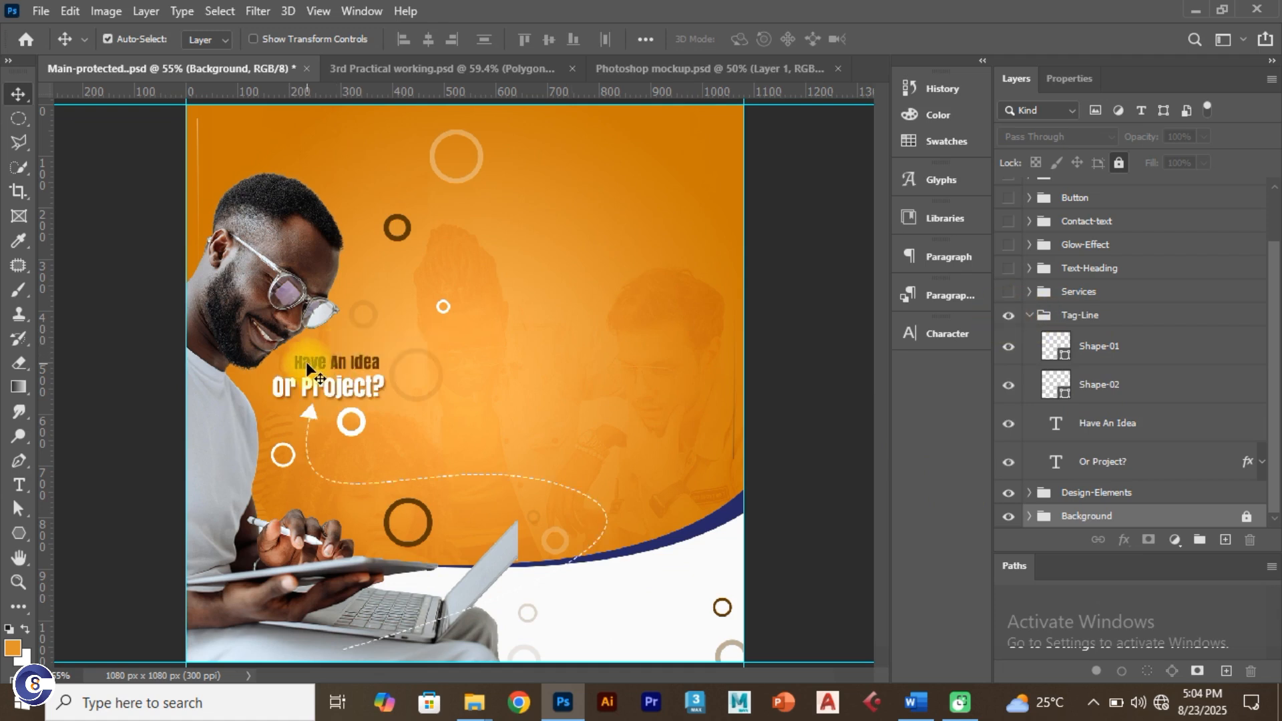
# Step: Return to the 3rd Practical flyer and float the Character panel (Anton Regular, 13 pt) beside the canvas
pyautogui.click(366, 69)
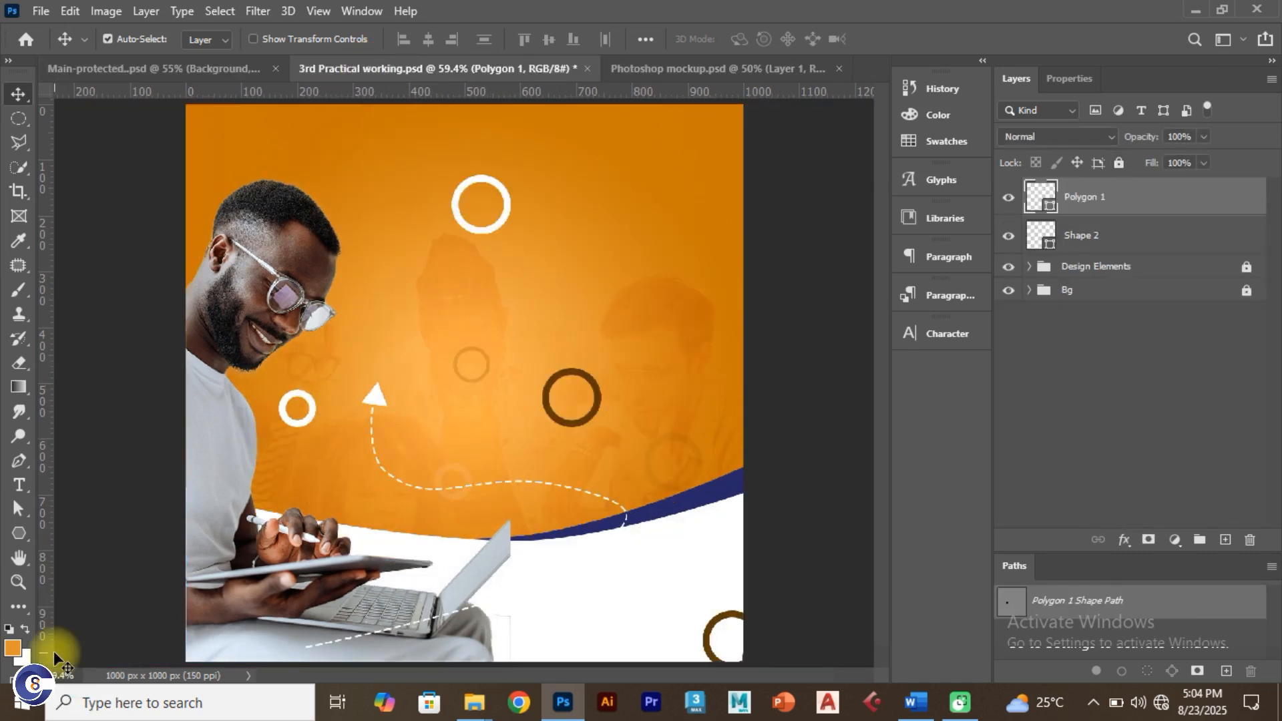
pyautogui.press('t')
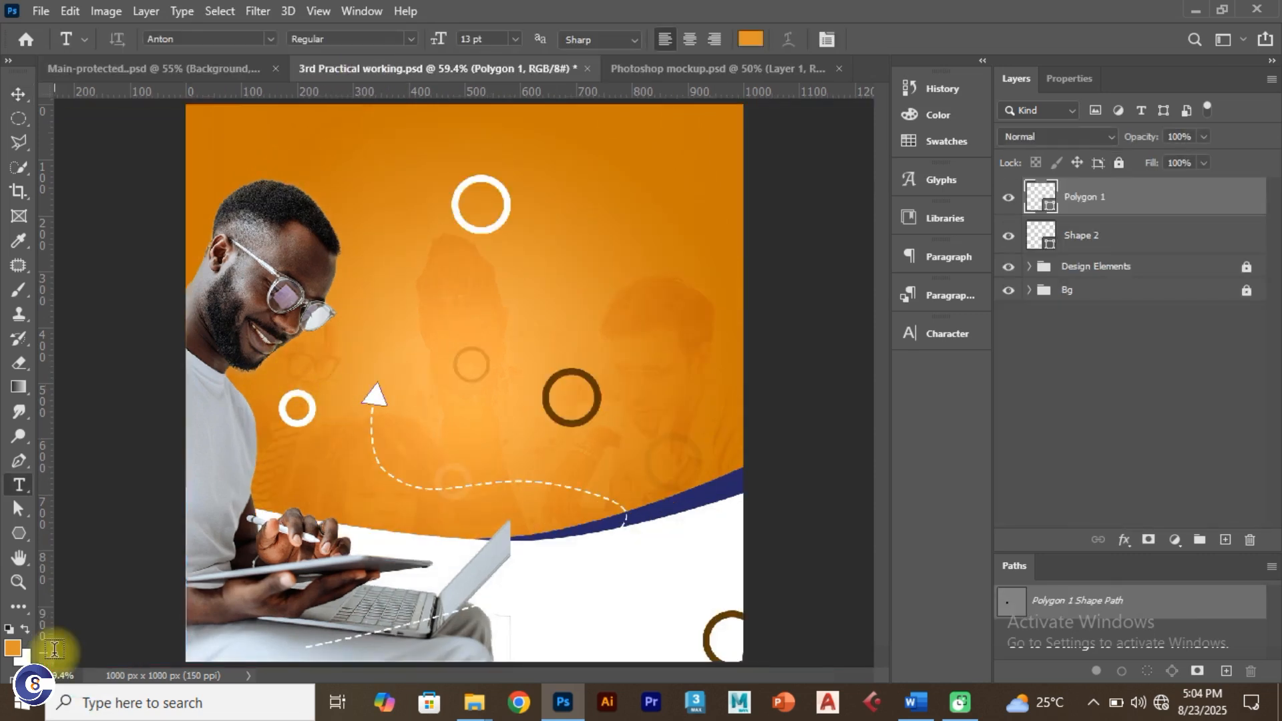
pyautogui.click(956, 337)
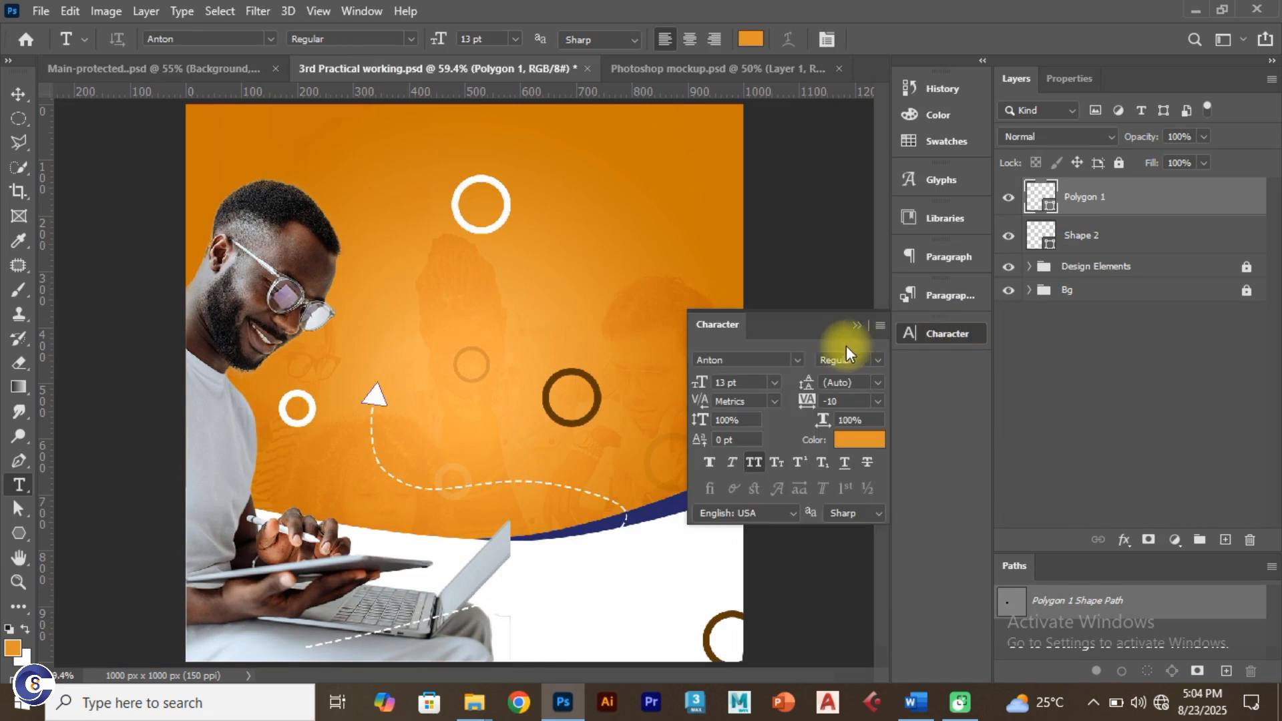
pyautogui.moveTo(740, 339); pyautogui.dragTo(839, 384)
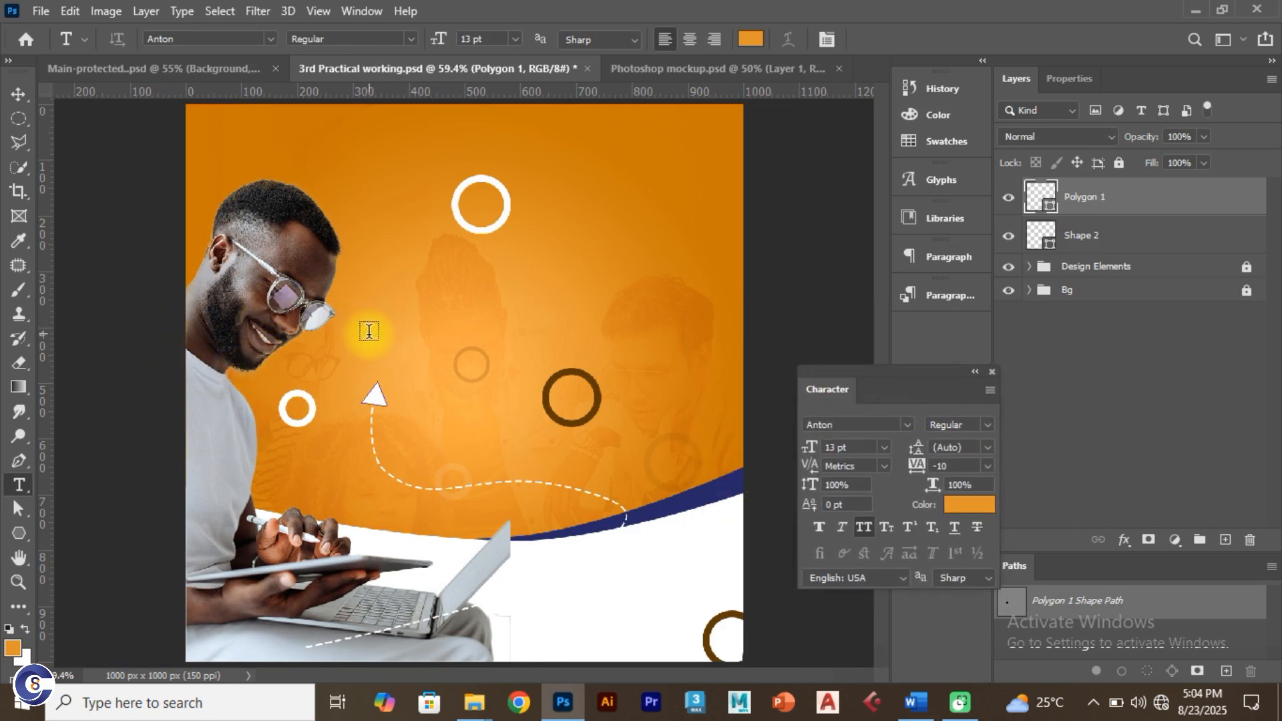
# Step: Deselect the Polygon 1 layer and start a new text layer above the arrowhead
pyautogui.click(14, 94)
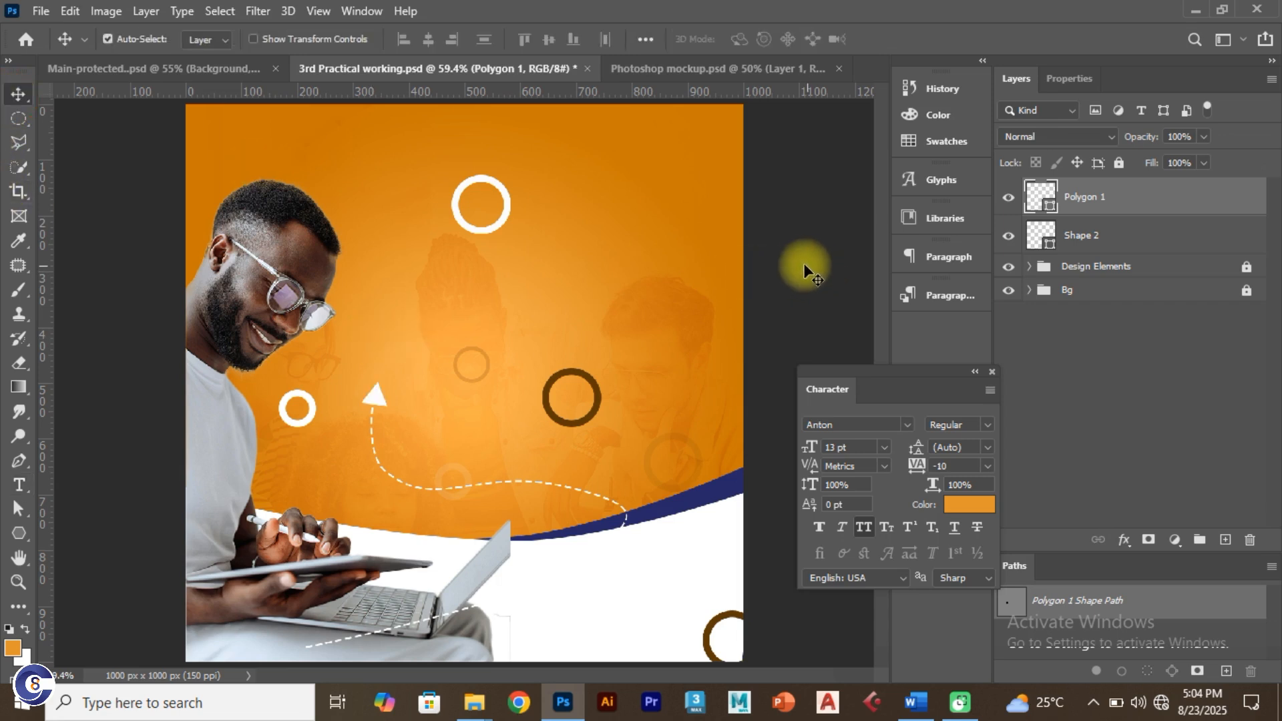
pyautogui.click(603, 327)
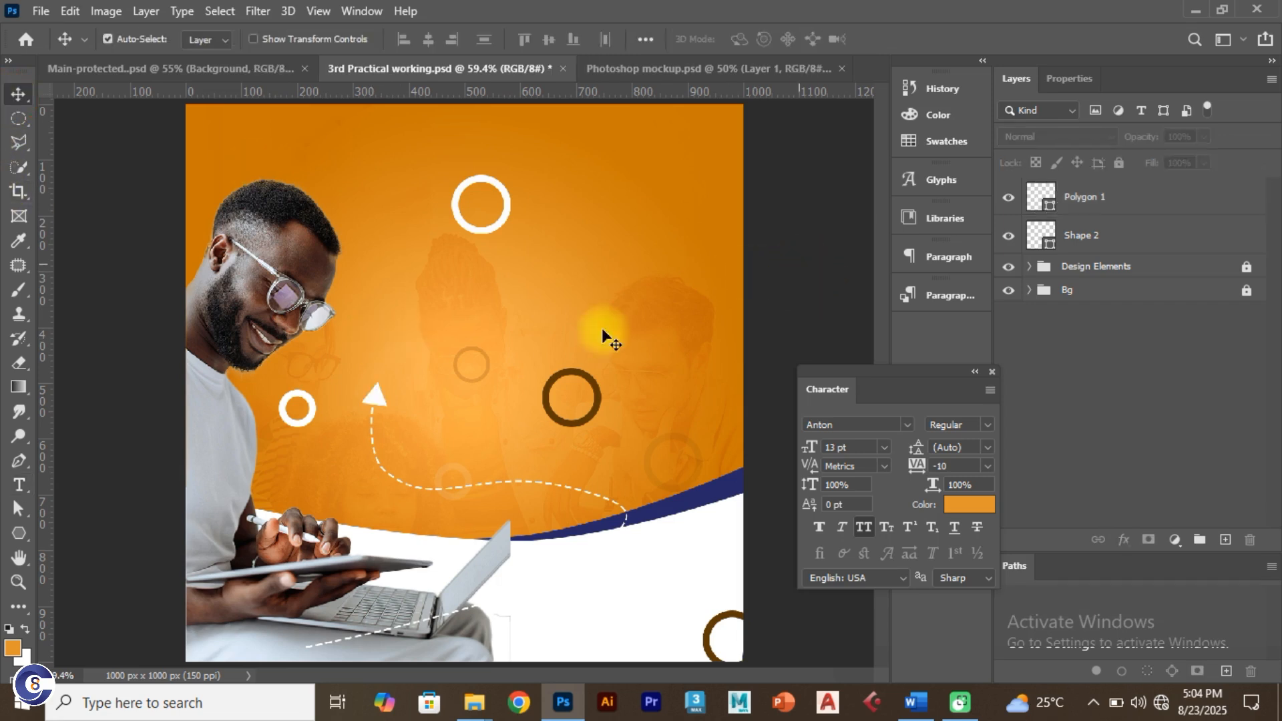
pyautogui.click(19, 485)
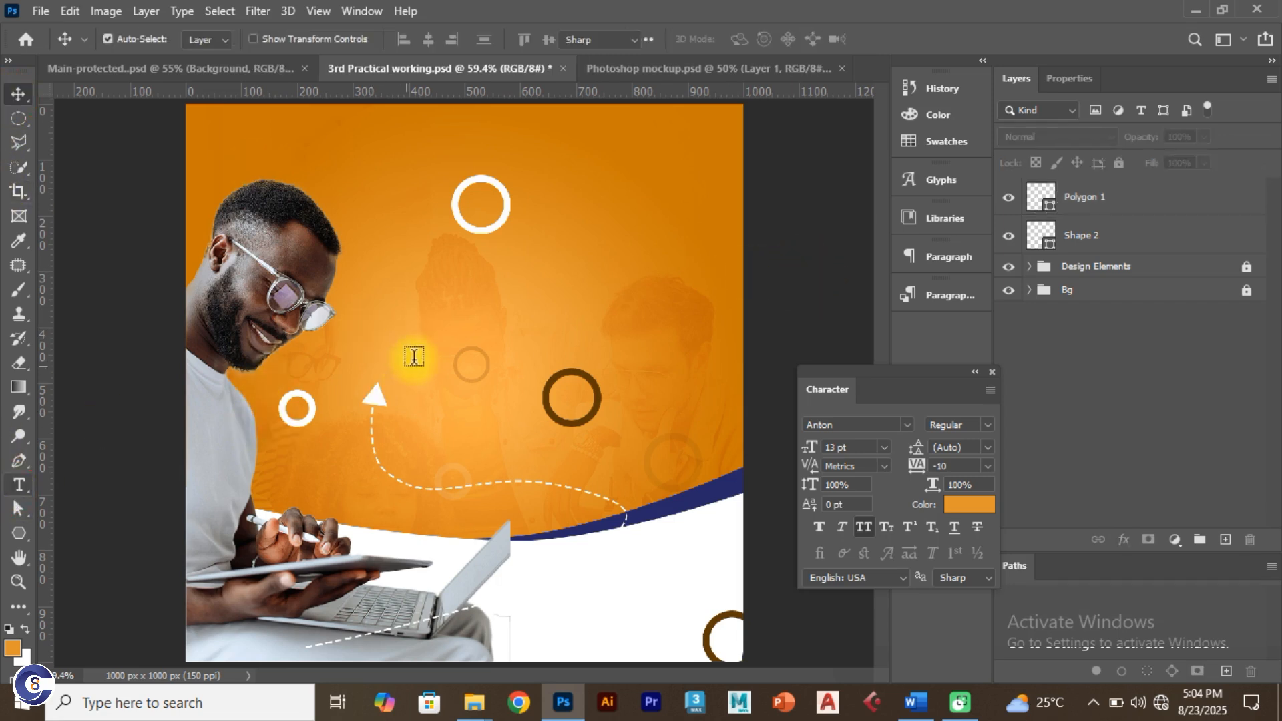
pyautogui.click(383, 340)
# Step: Type the headline text and colour it white (#ffffff) in the Color Picker
pyautogui.write('LOVE')
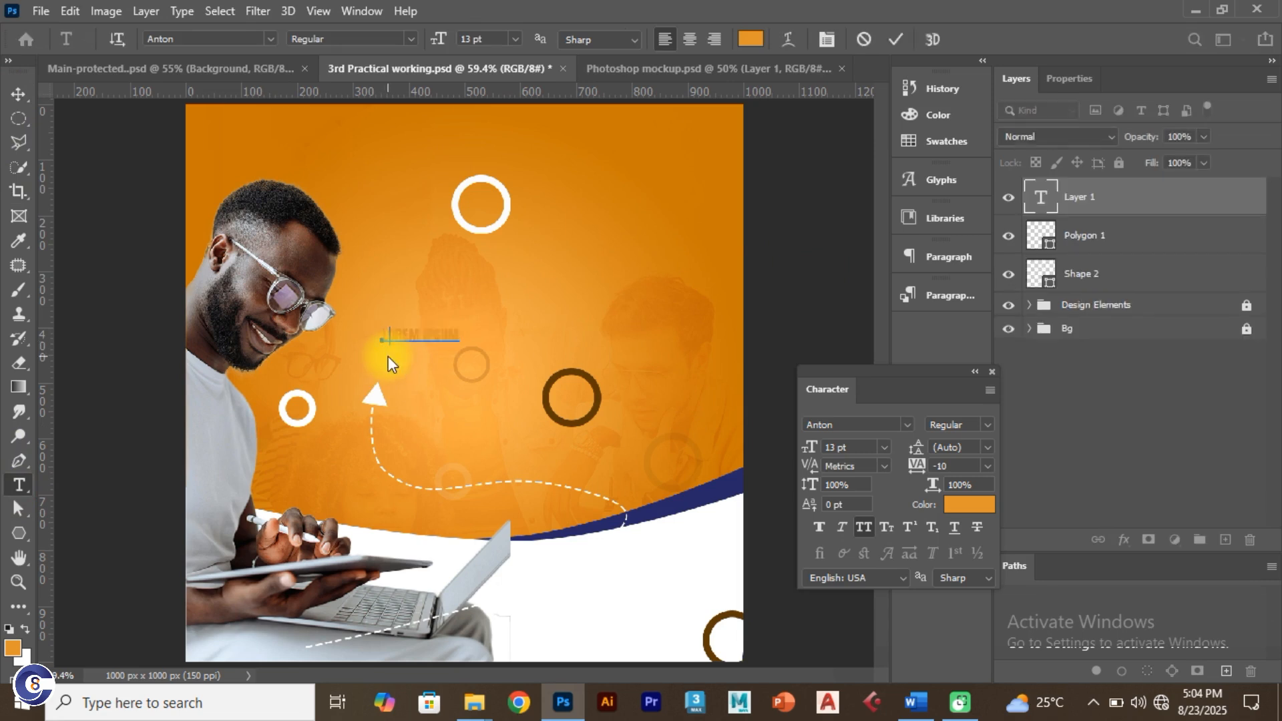
pyautogui.hotkey('ctrl', 'a')
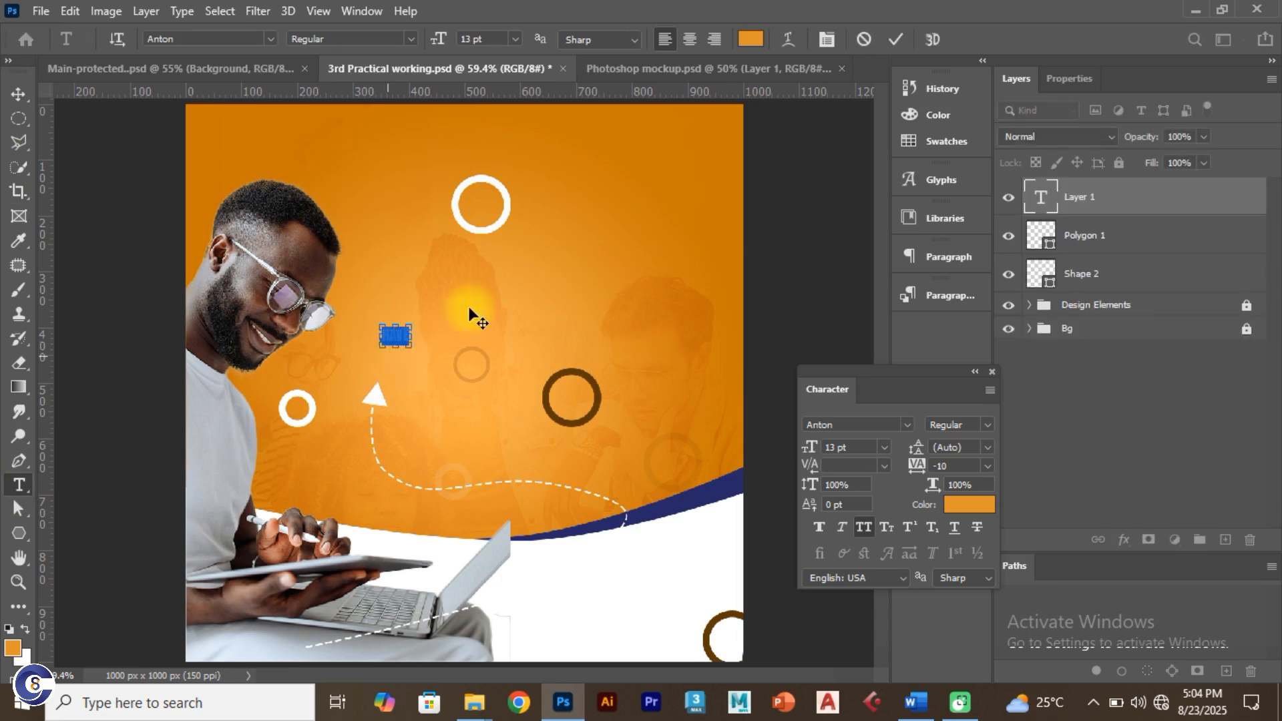
pyautogui.click(968, 506)
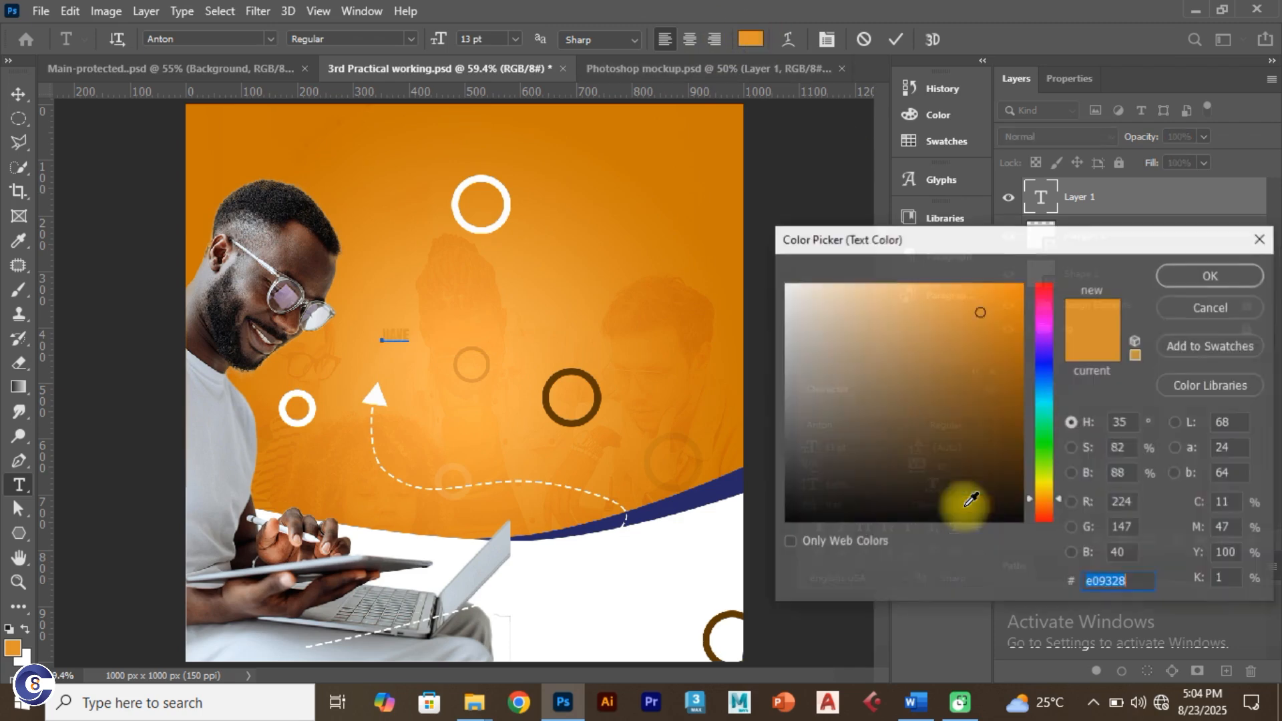
pyautogui.moveTo(862, 308); pyautogui.dragTo(787, 285)
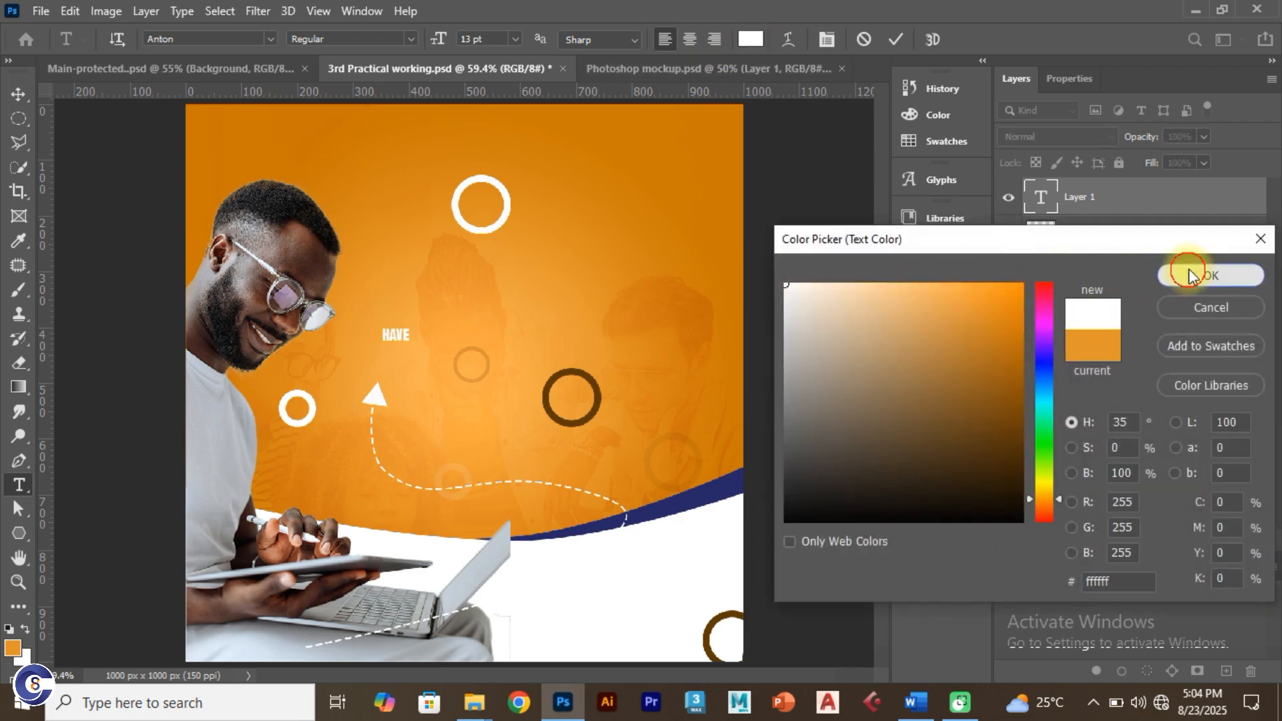
pyautogui.click(1184, 274)
# Step: Compare the headline with the Main-protected reference, then commit the HAVE AN IDEA text
pyautogui.click(231, 67)
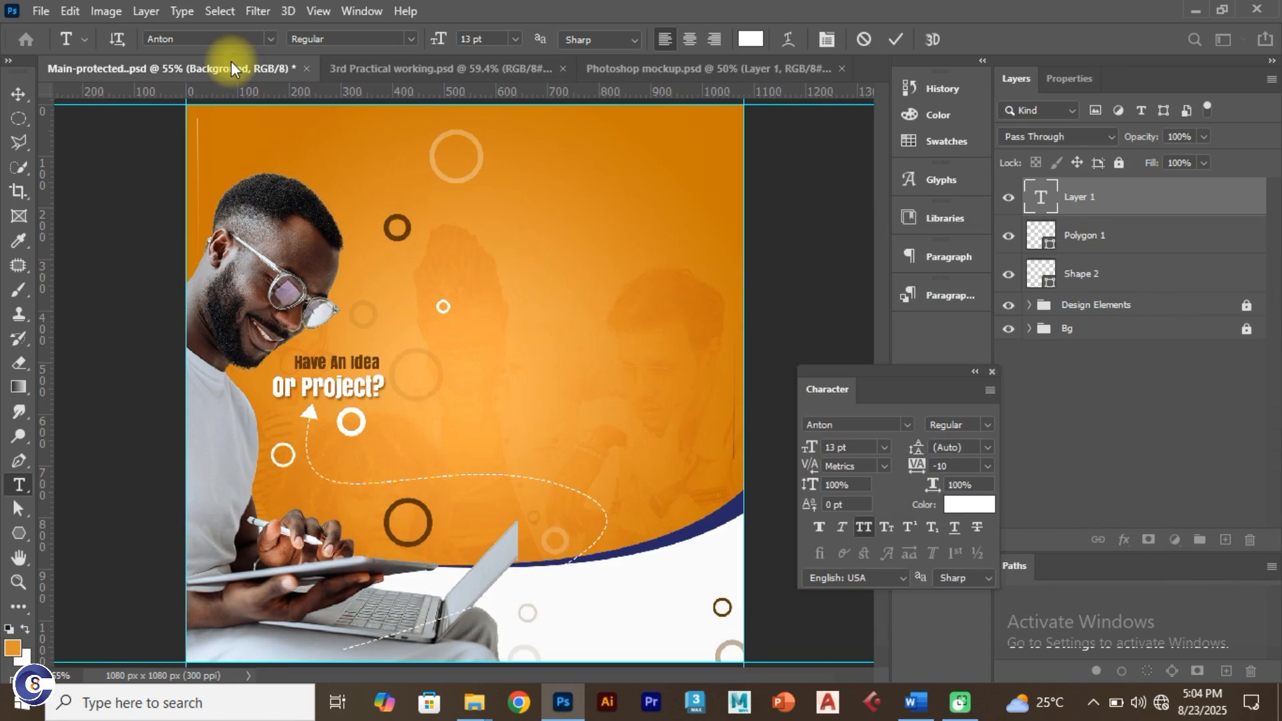
pyautogui.click(374, 68)
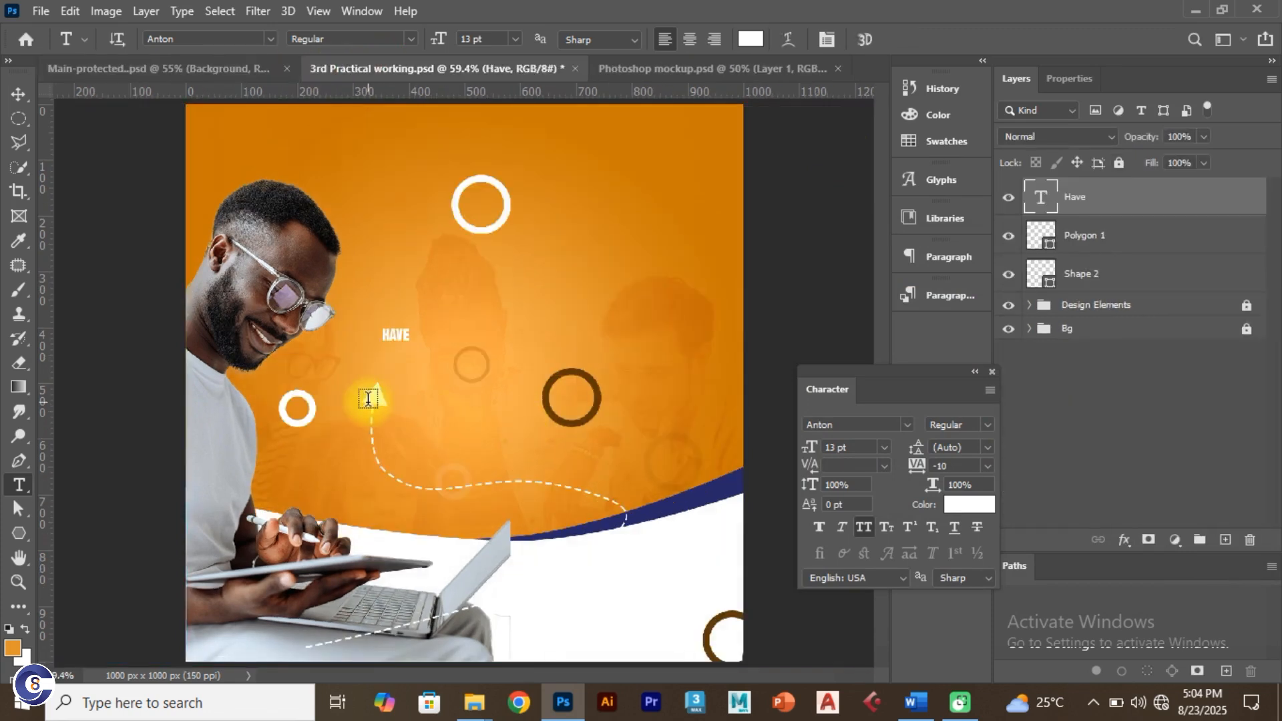
pyautogui.click(392, 335)
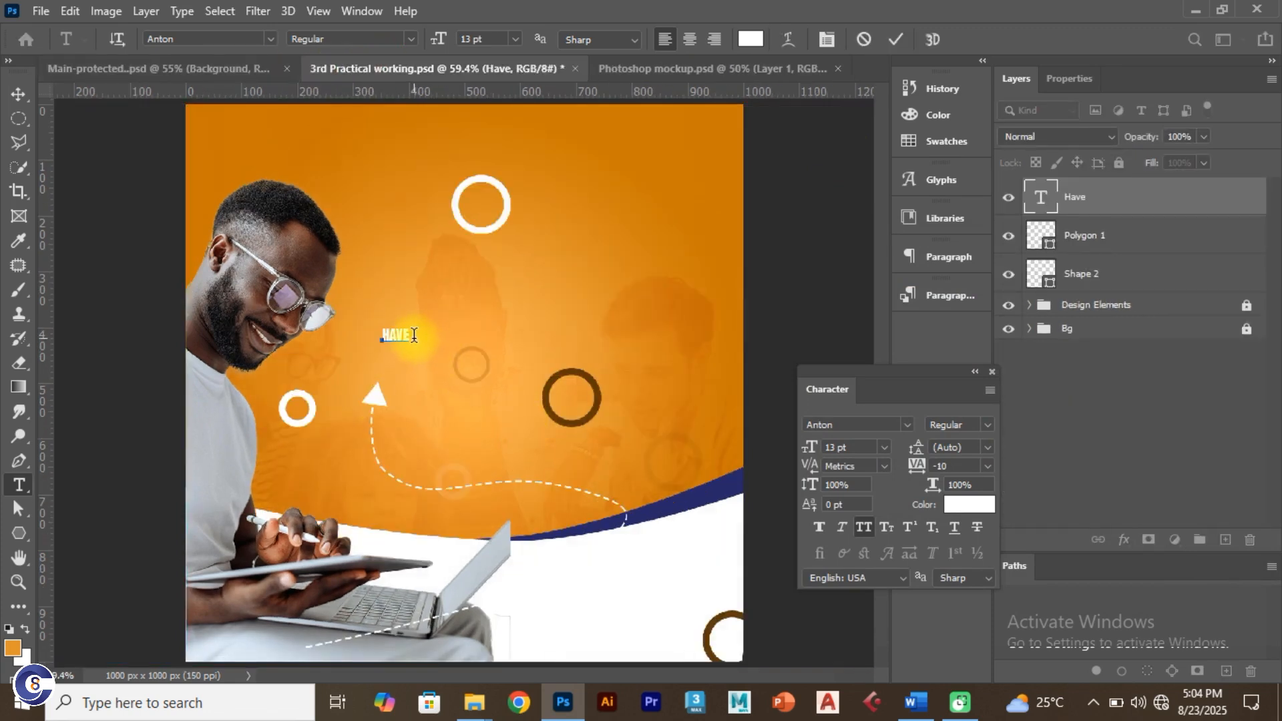
pyautogui.click(227, 69)
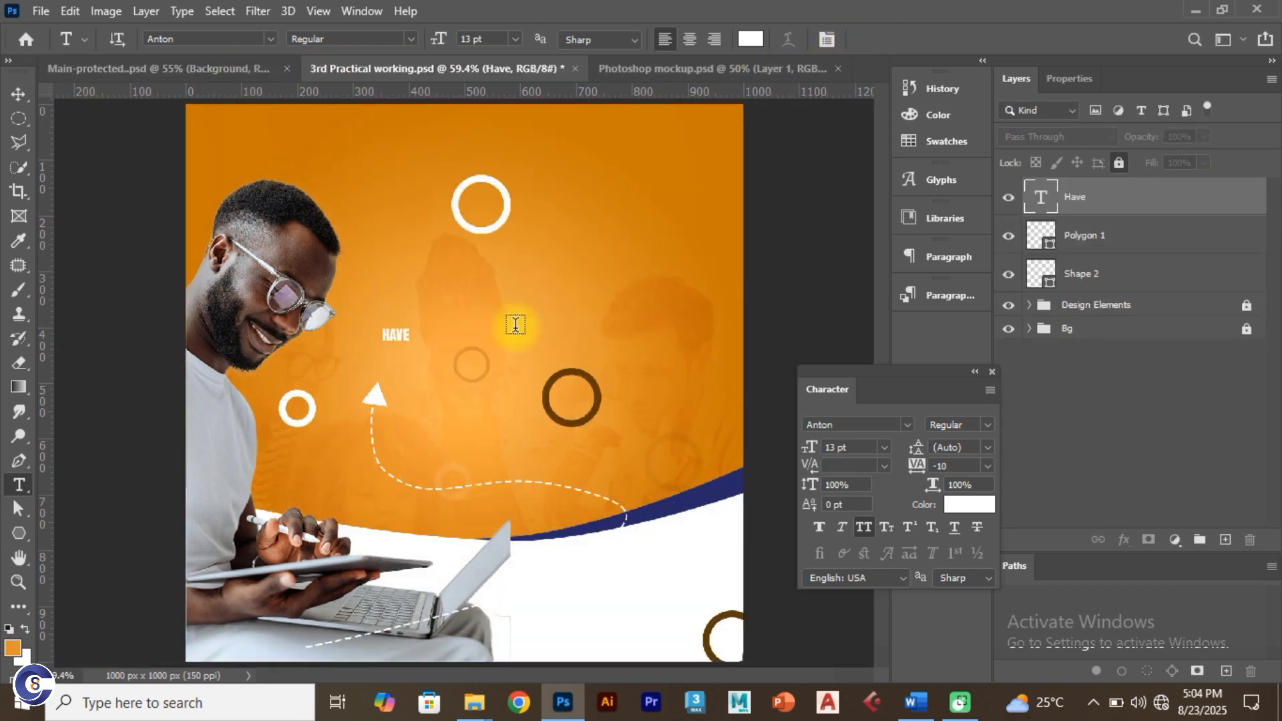
pyautogui.click(412, 334)
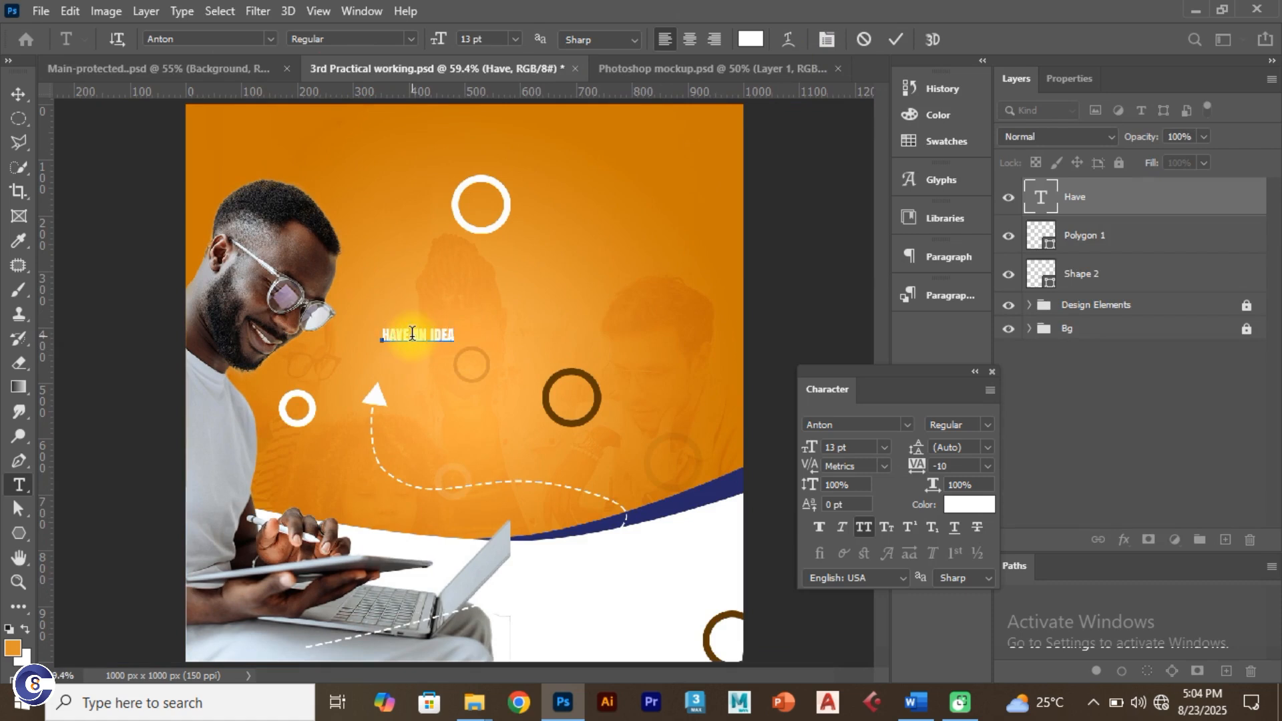
pyautogui.click(896, 38)
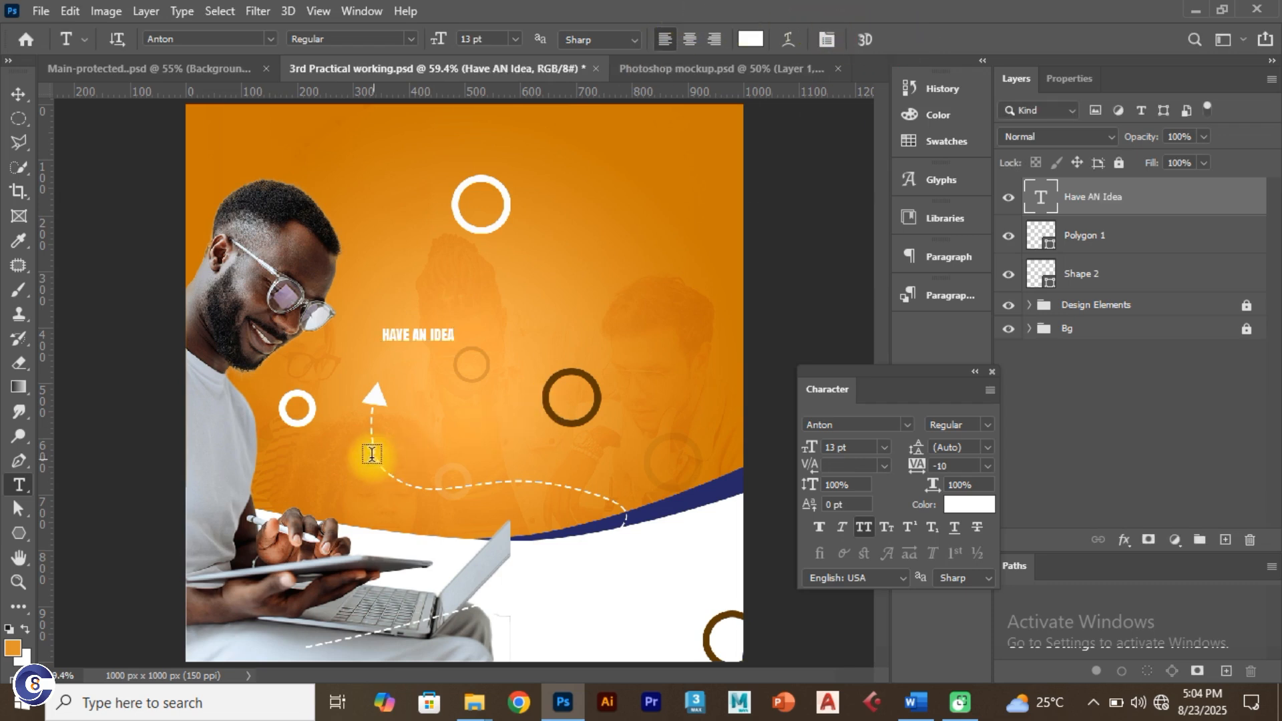
pyautogui.click(18, 93)
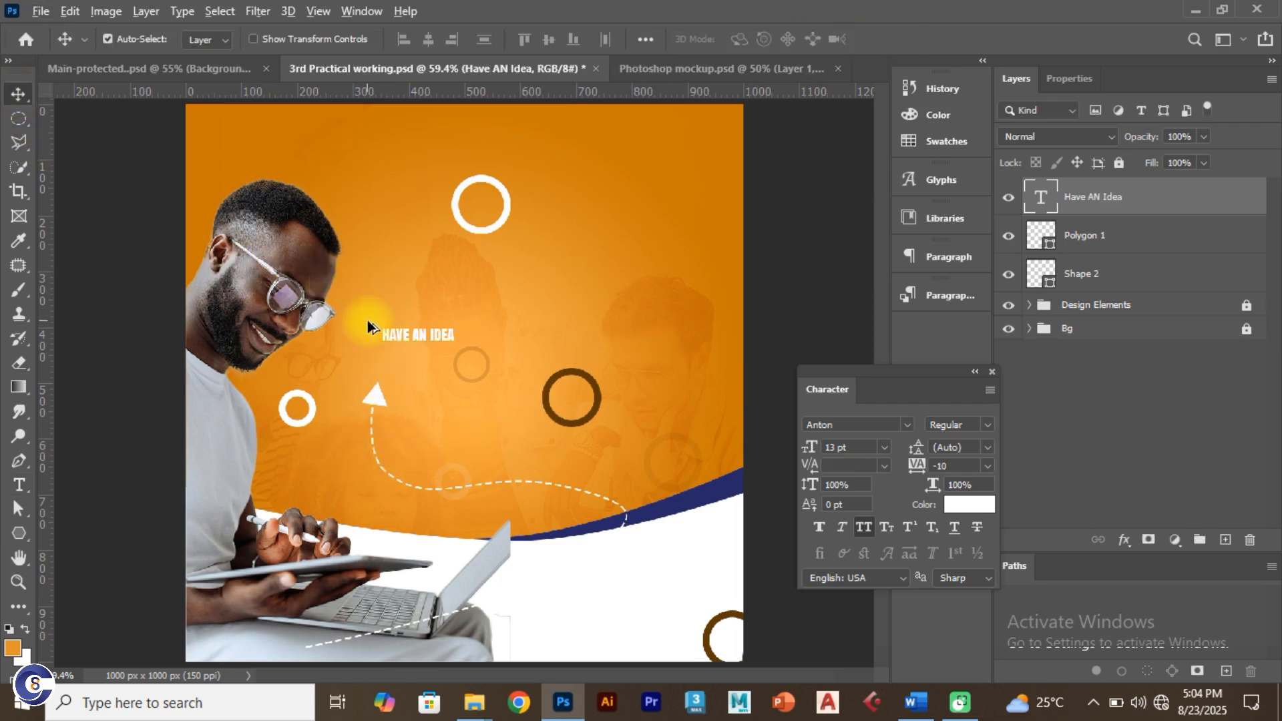
# Step: Duplicate the headline just below, retype it as 'OR PROJECT?', and compare with the reference flyer
pyautogui.moveTo(399, 335); pyautogui.dragTo(451, 356)
pyautogui.press('t')
pyautogui.write('OR')
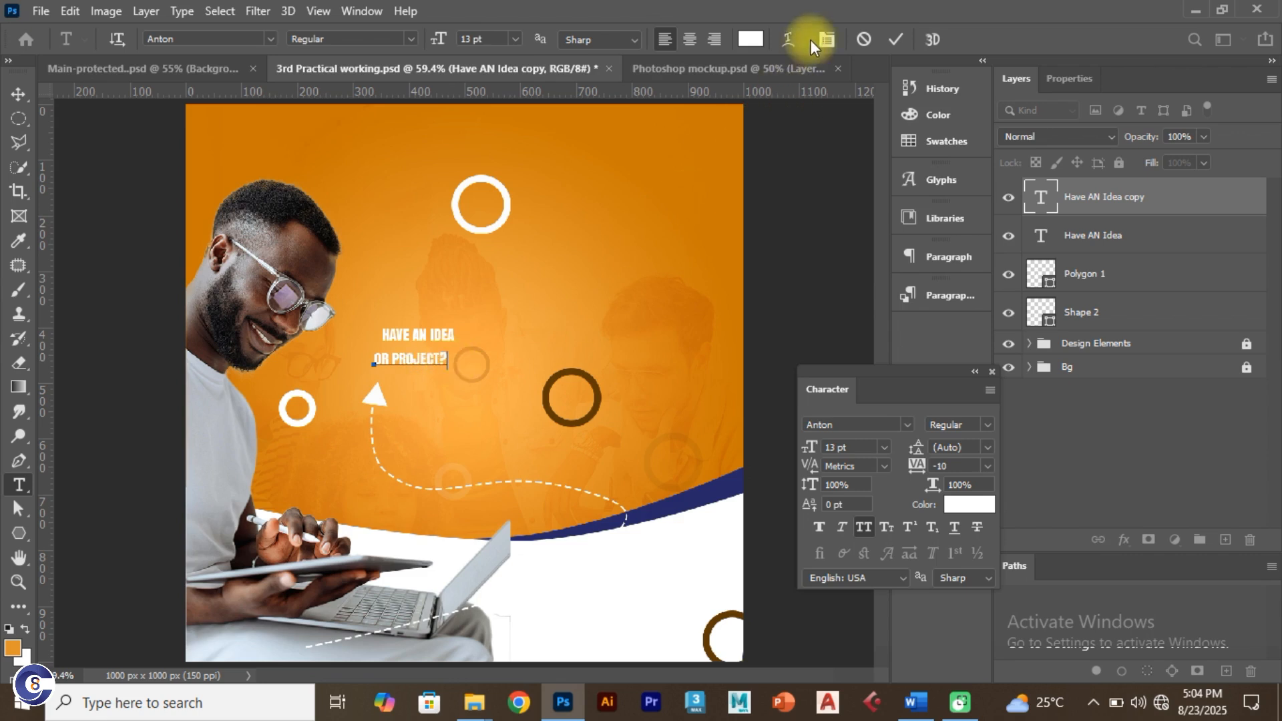
pyautogui.click(895, 35)
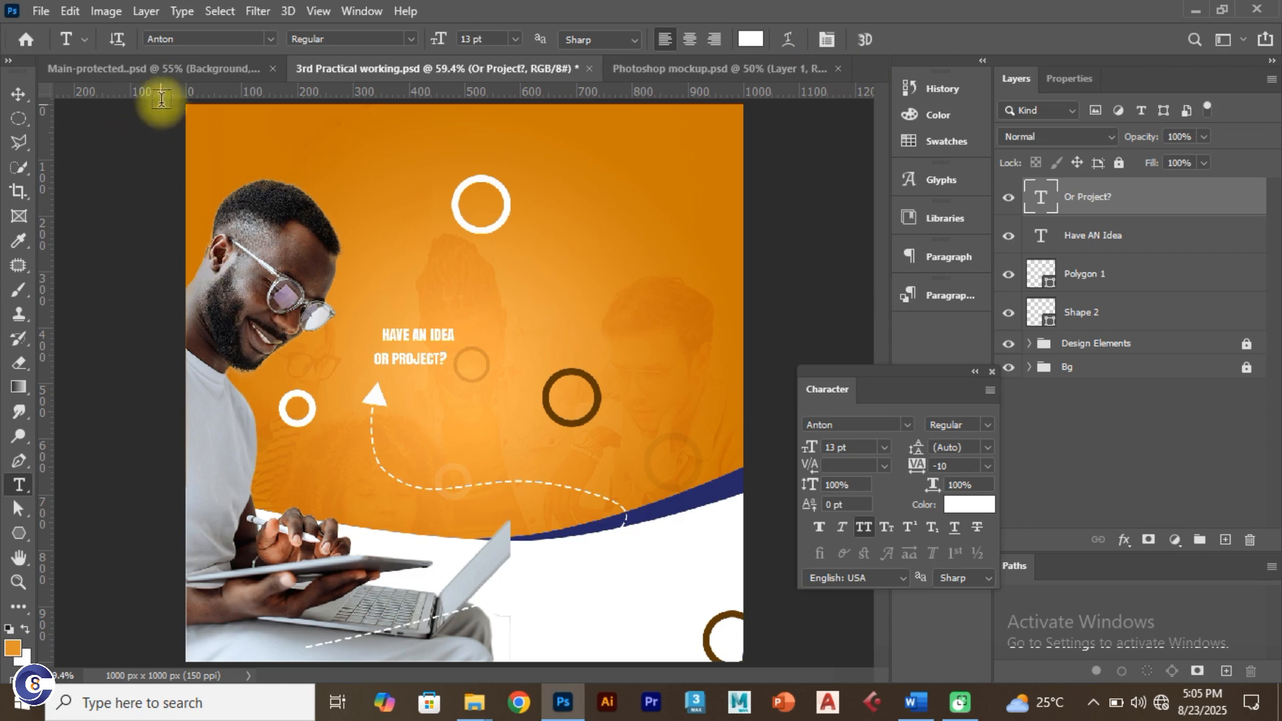
pyautogui.click(170, 73)
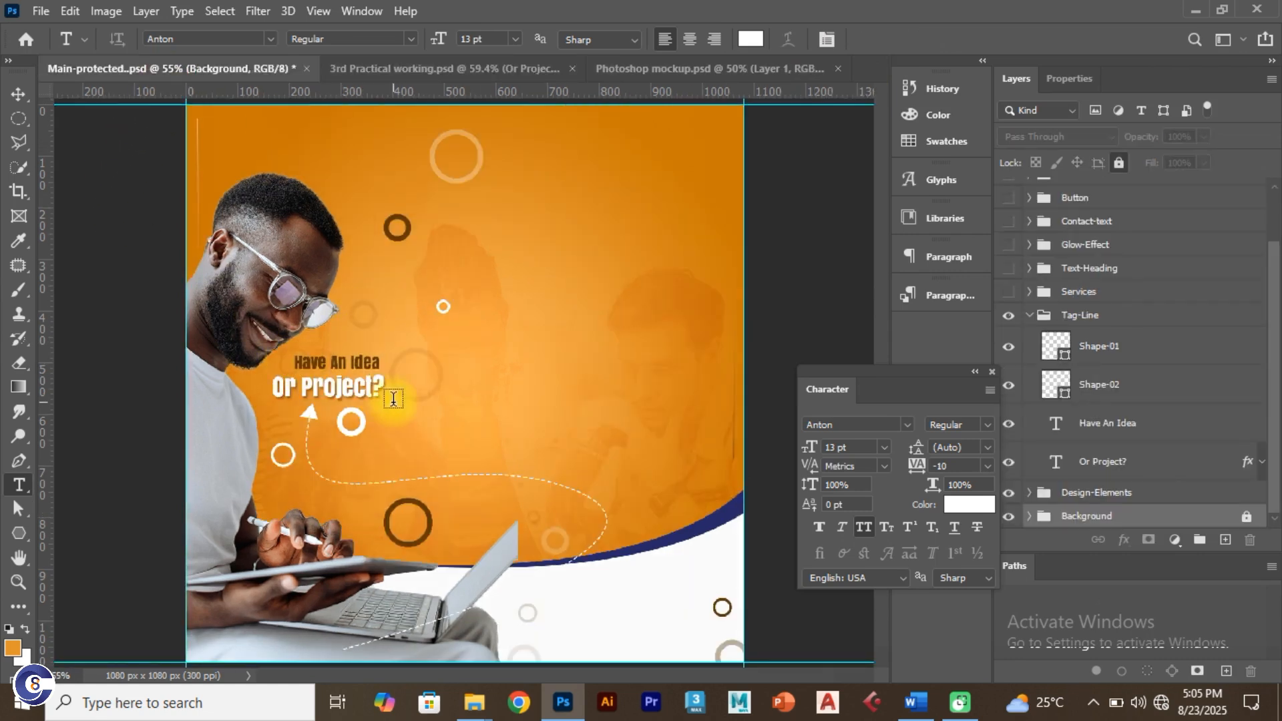
pyautogui.click(434, 69)
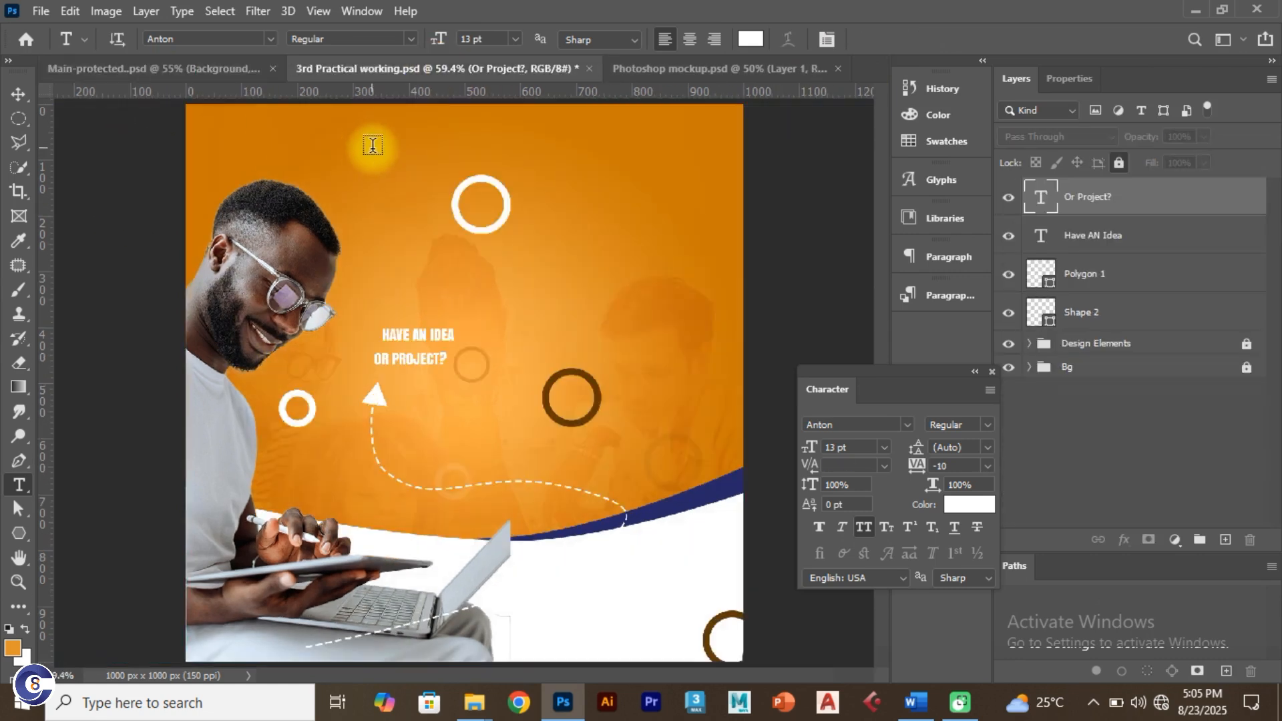
# Step: Shift the first line left, turn off All Caps, and change 'AN' to lowercase 'an'
pyautogui.click(20, 92)
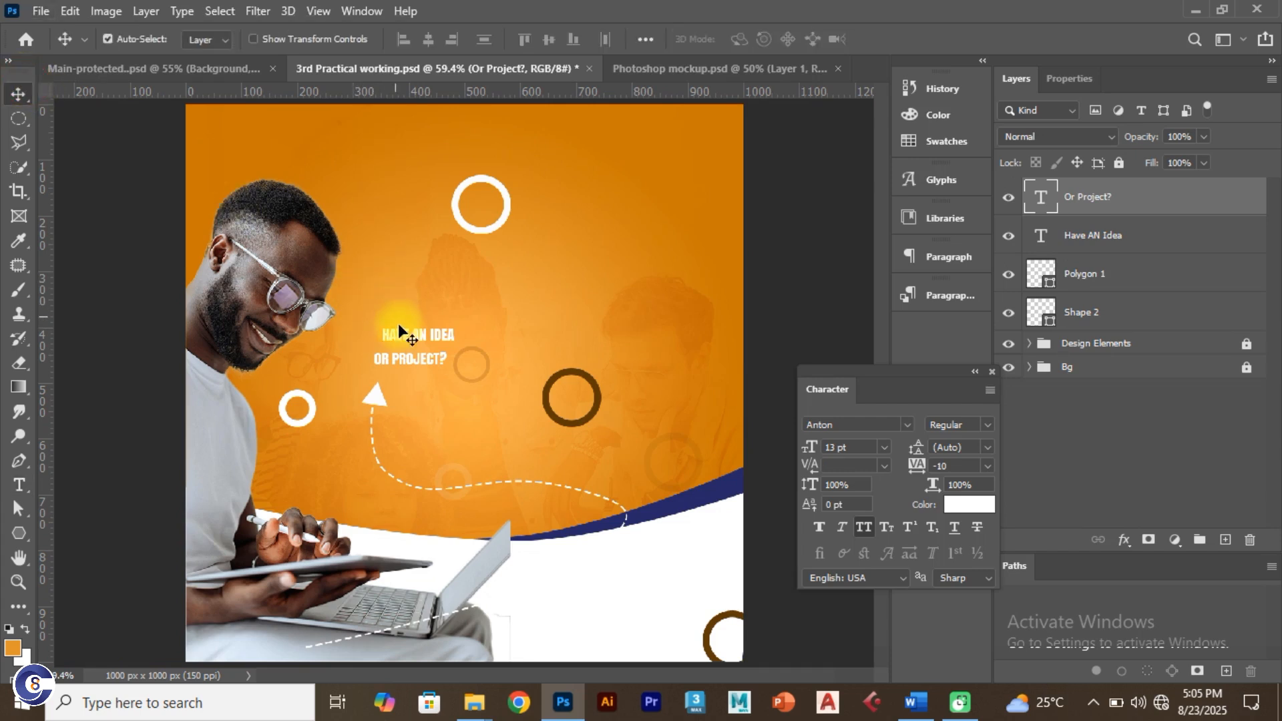
pyautogui.moveTo(398, 328); pyautogui.dragTo(392, 344)
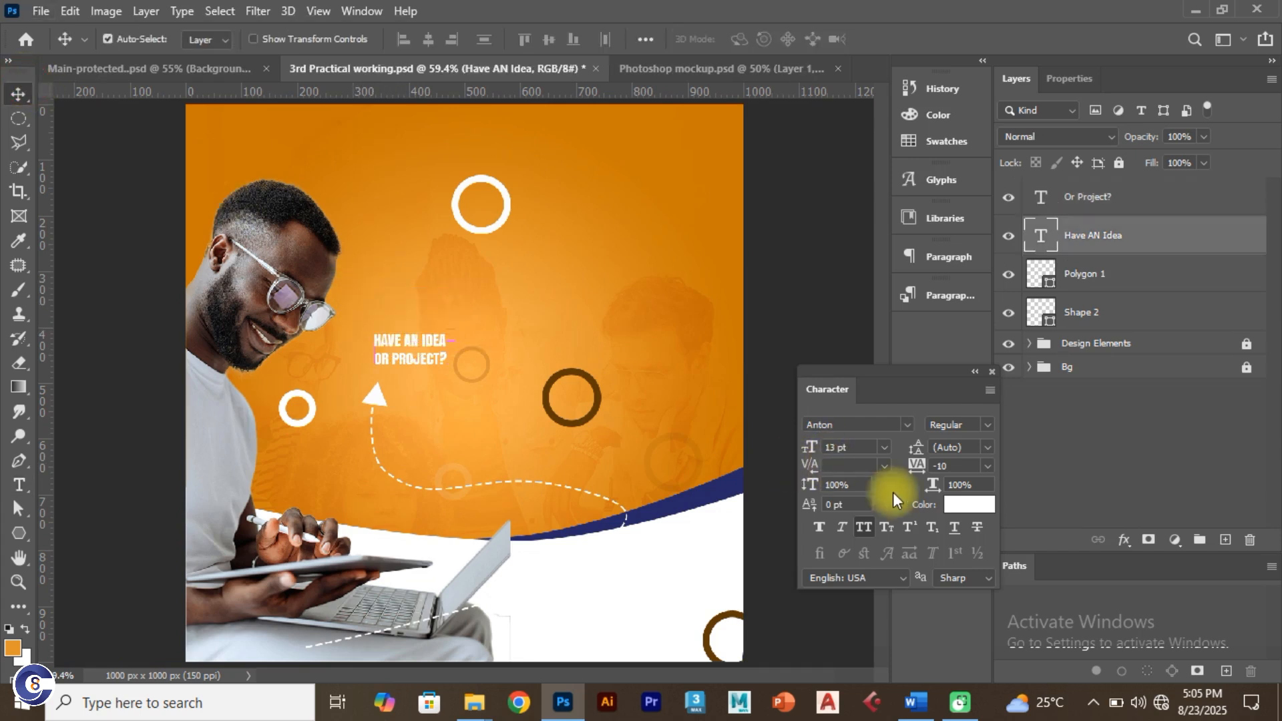
pyautogui.click(865, 523)
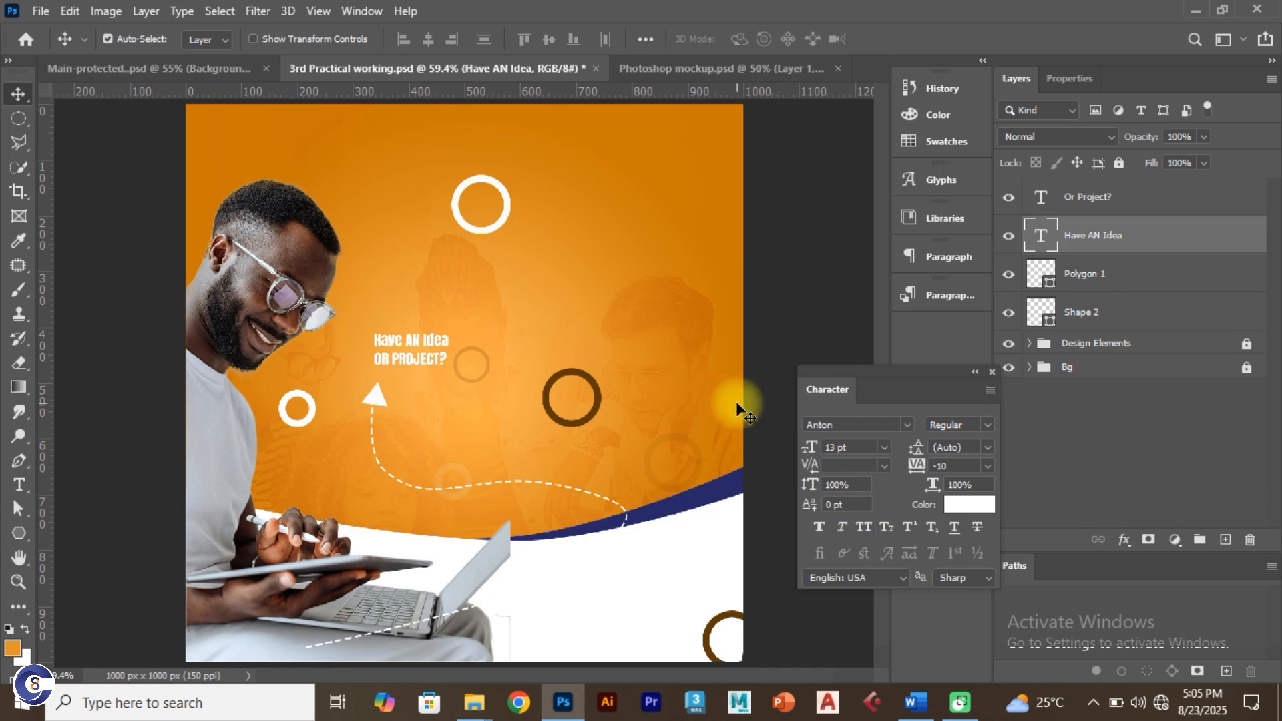
pyautogui.doubleClick(414, 344)
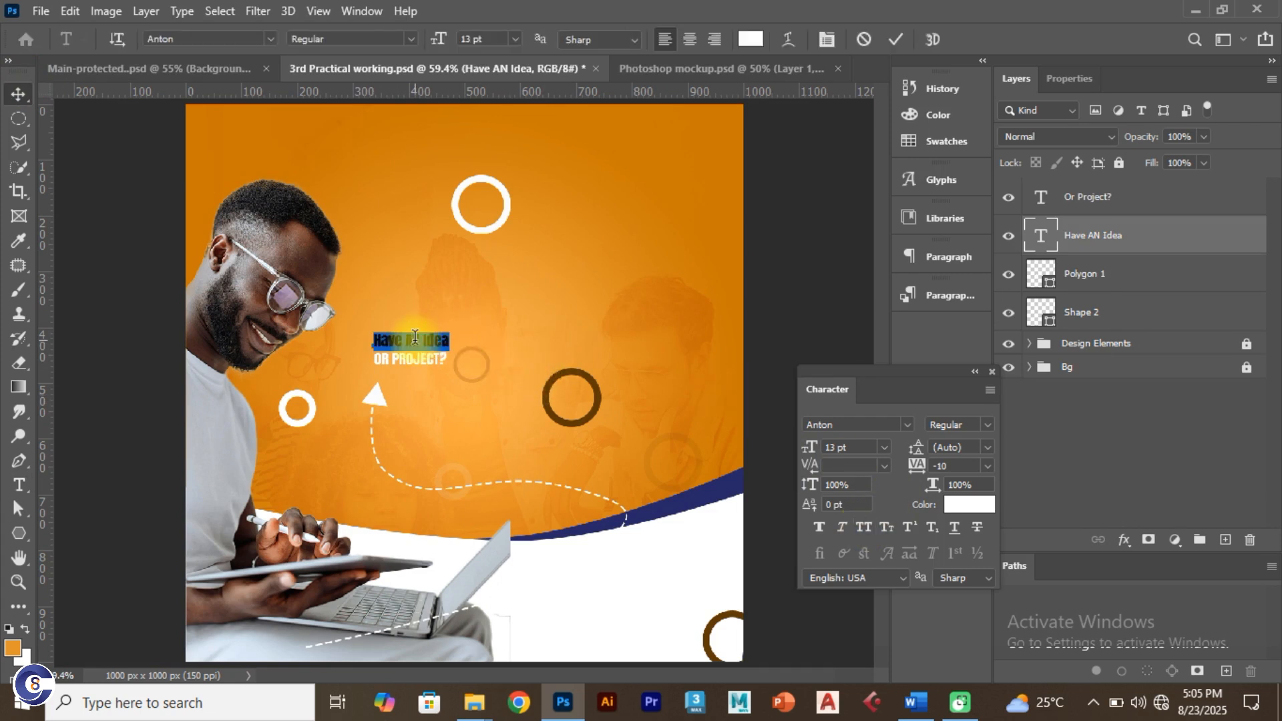
pyautogui.click(421, 342)
pyautogui.press('BackSpace')
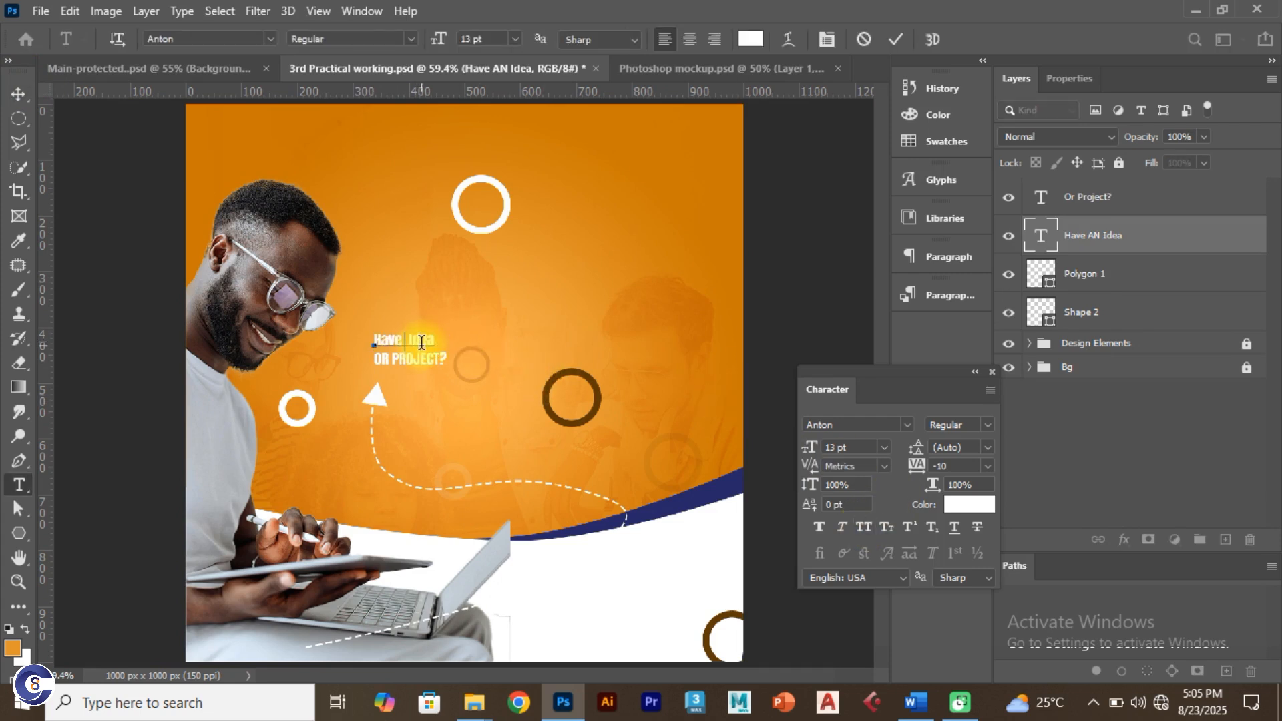
pyautogui.click(896, 42)
pyautogui.press('v')
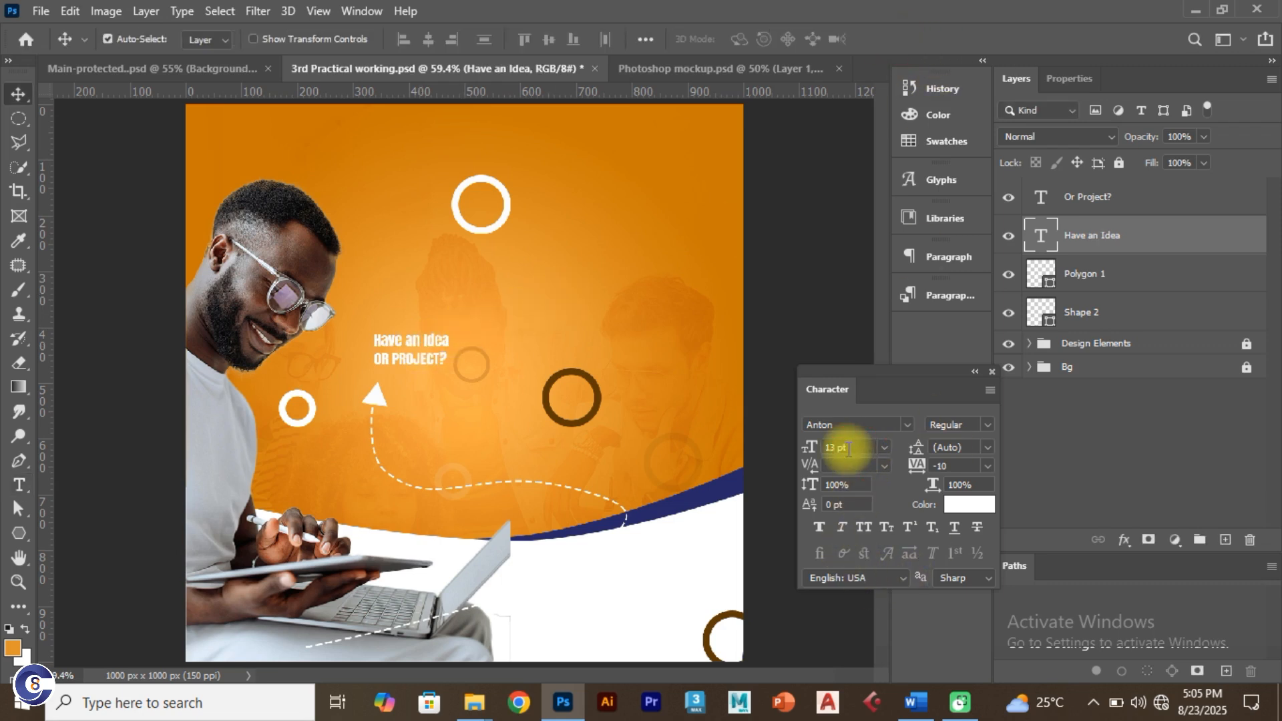
# Step: Resize 'Have an Idea' to 17 then 19 pt and nudge OR PROJECT? right and down
pyautogui.click(849, 449)
pyautogui.write('17')
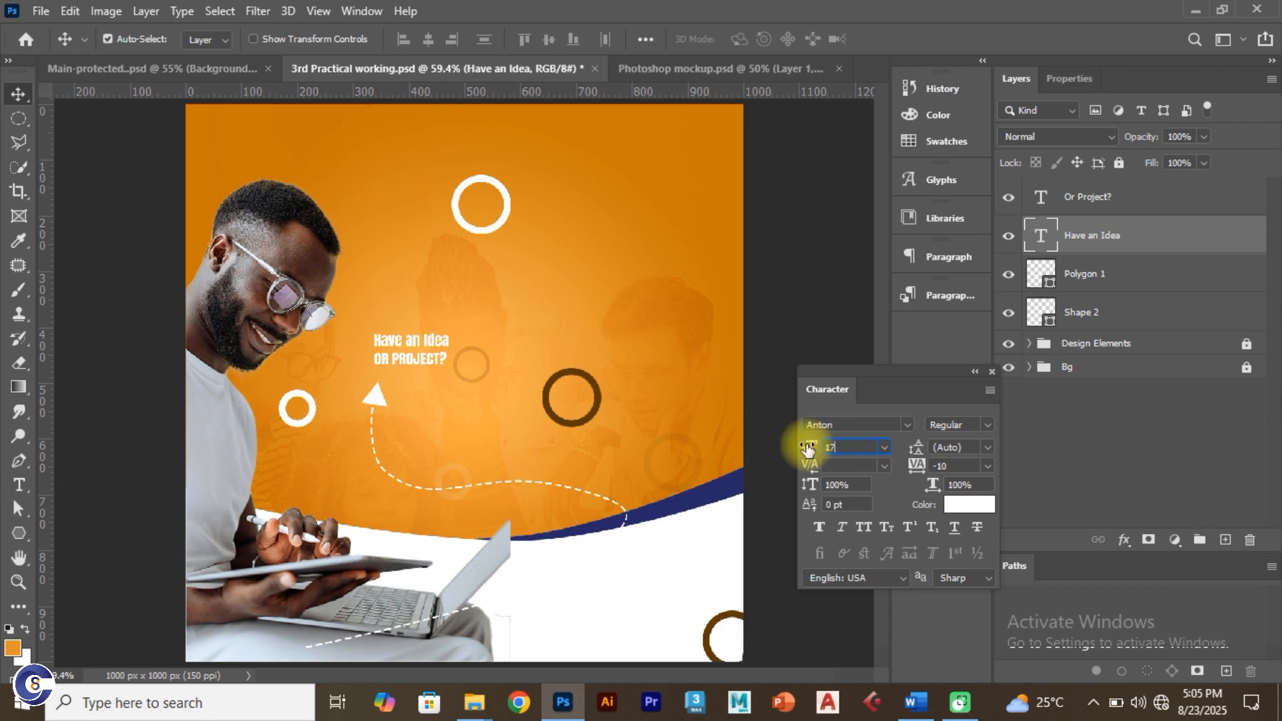
pyautogui.press('Return')
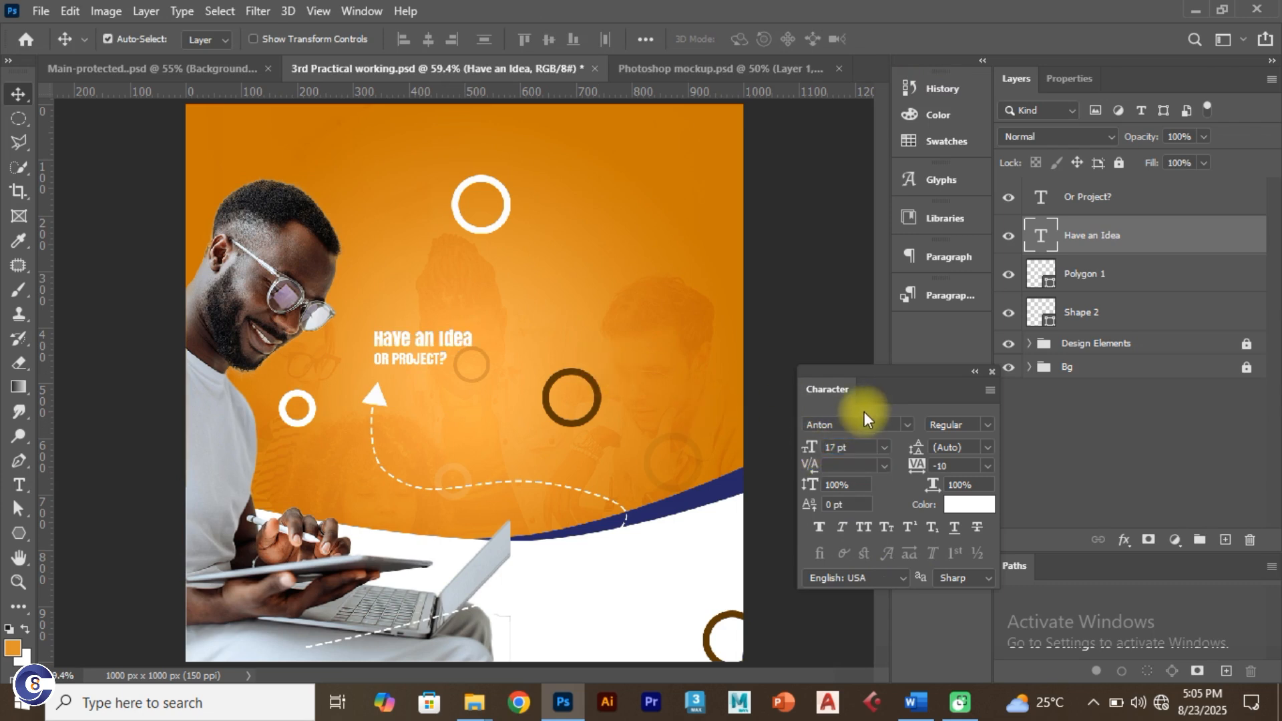
pyautogui.click(845, 447)
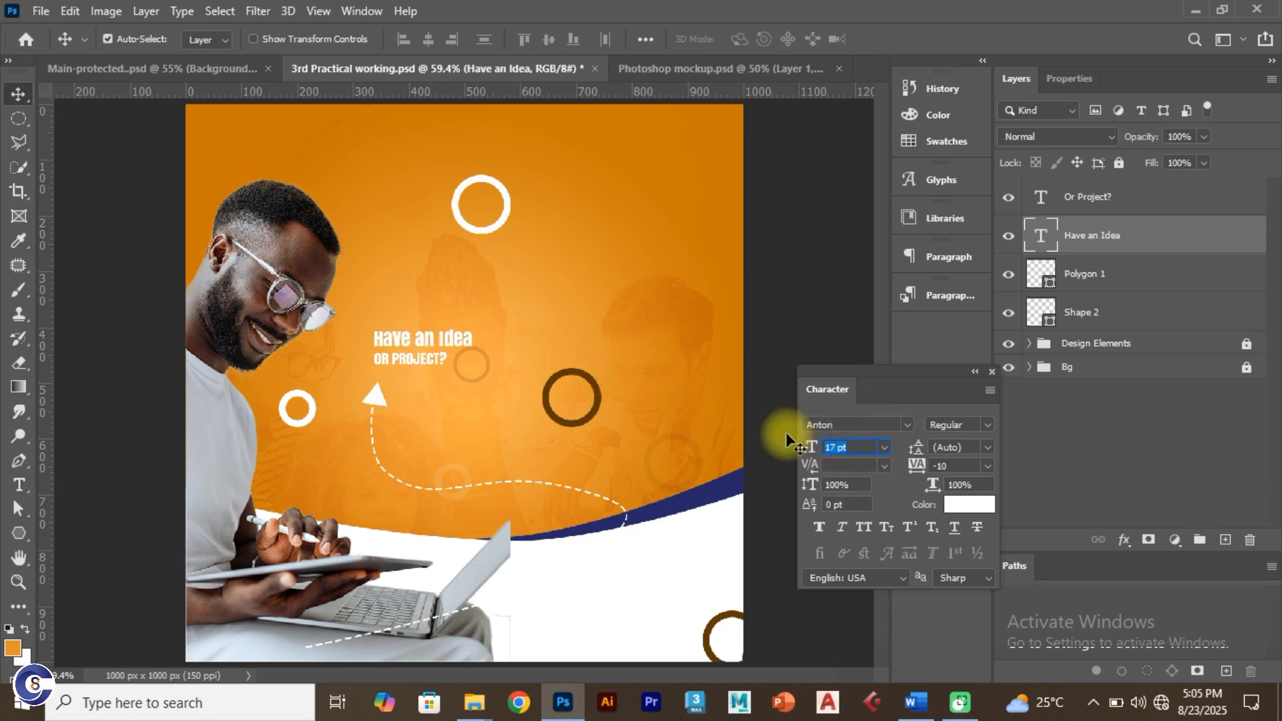
pyautogui.write('19')
pyautogui.press('Return')
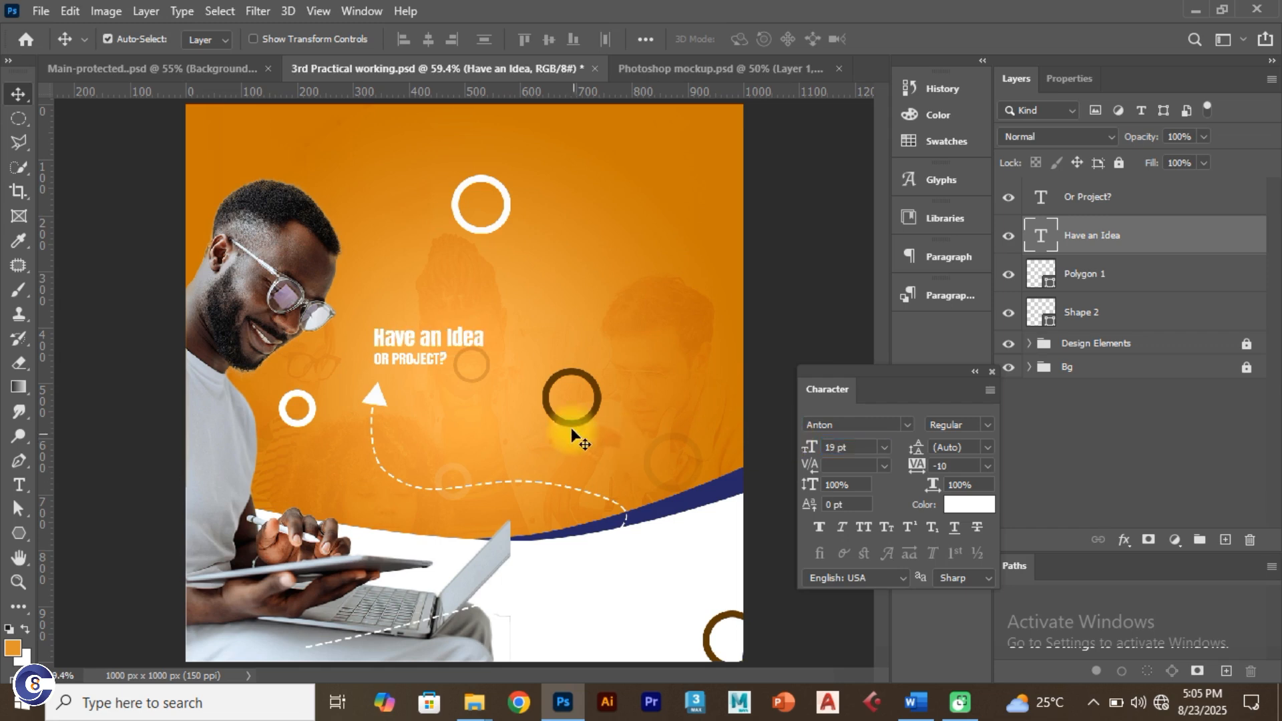
pyautogui.moveTo(433, 359); pyautogui.dragTo(438, 365)
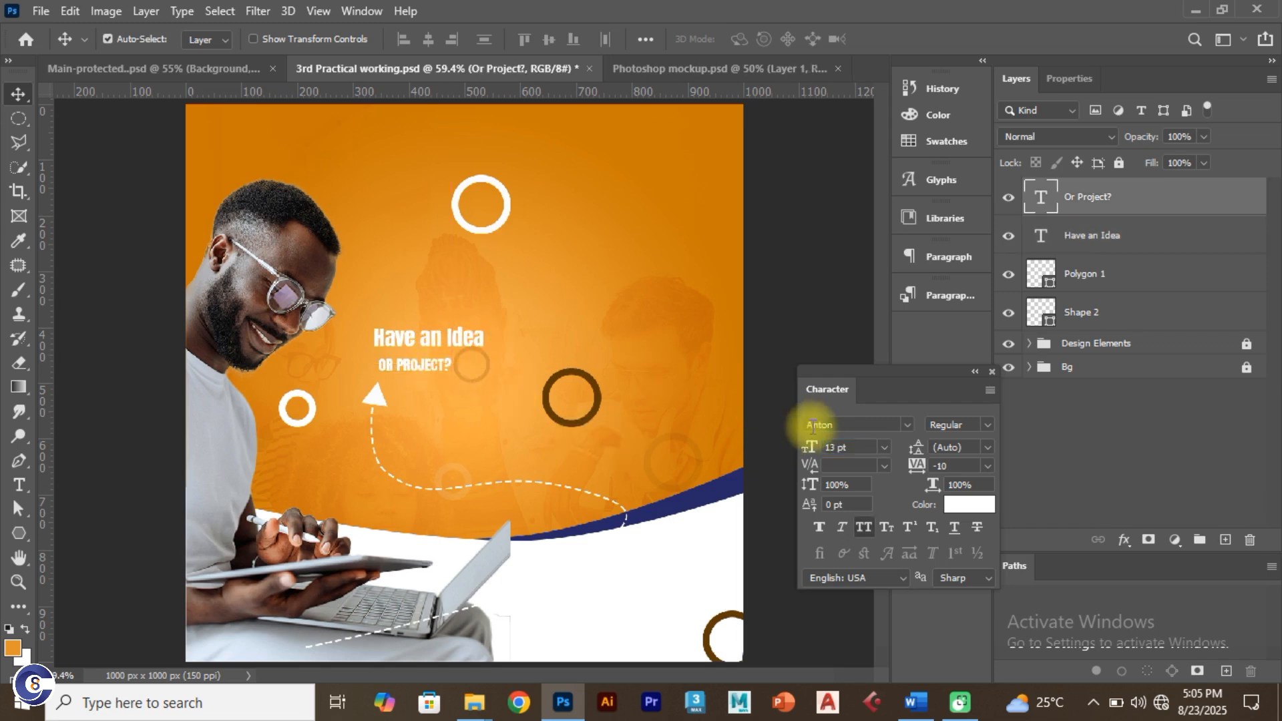
# Step: Turn off All Caps for 'Or Project?' and set 'Have an Idea' to 15 pt
pyautogui.click(863, 524)
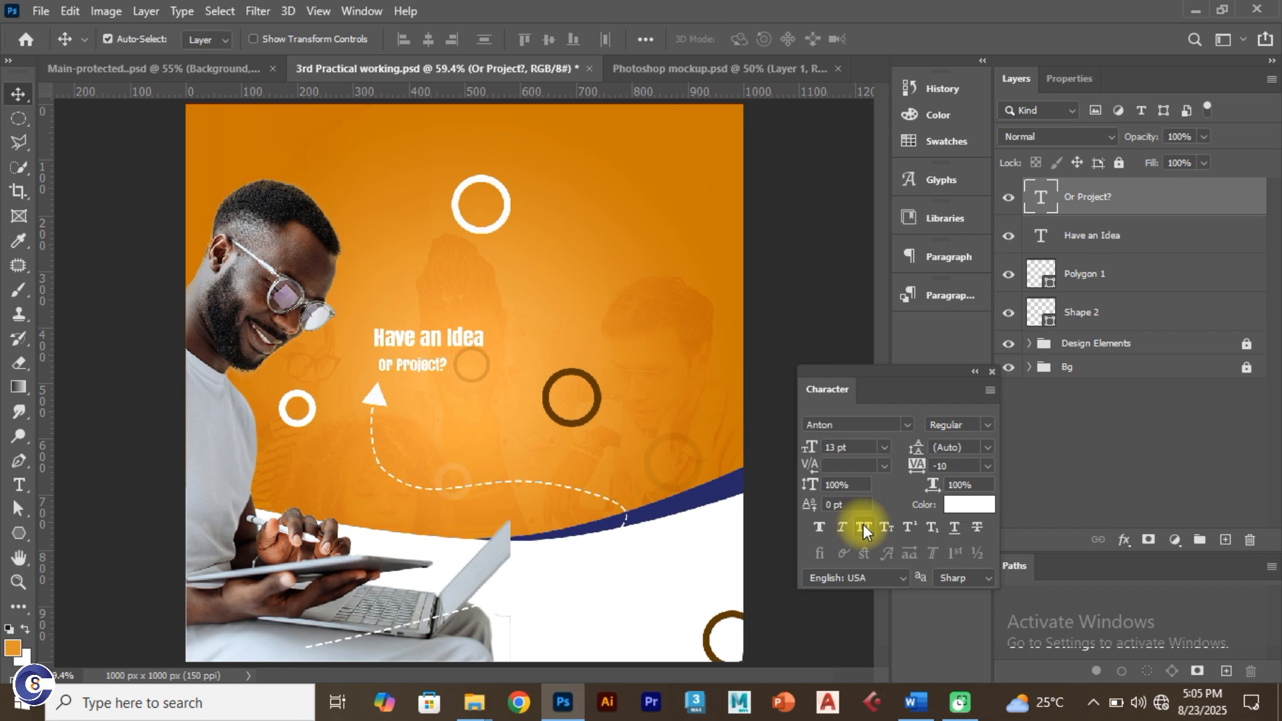
pyautogui.click(845, 447)
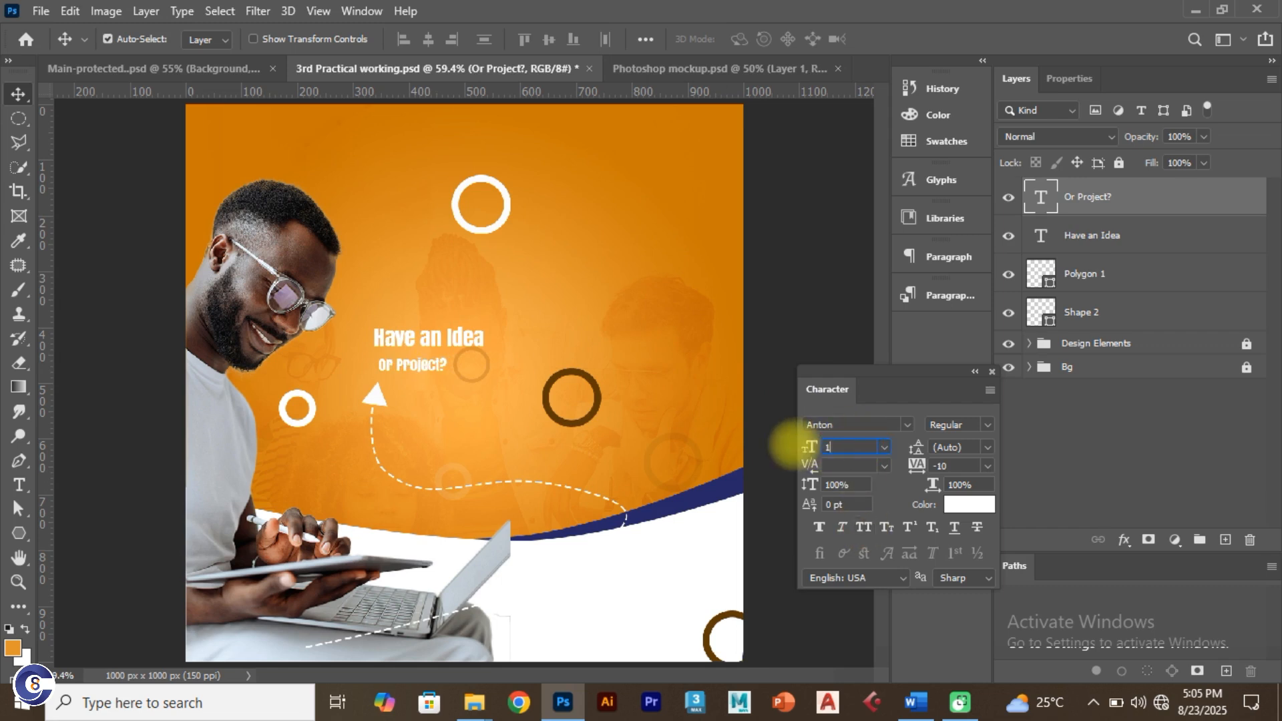
pyautogui.press('Return')
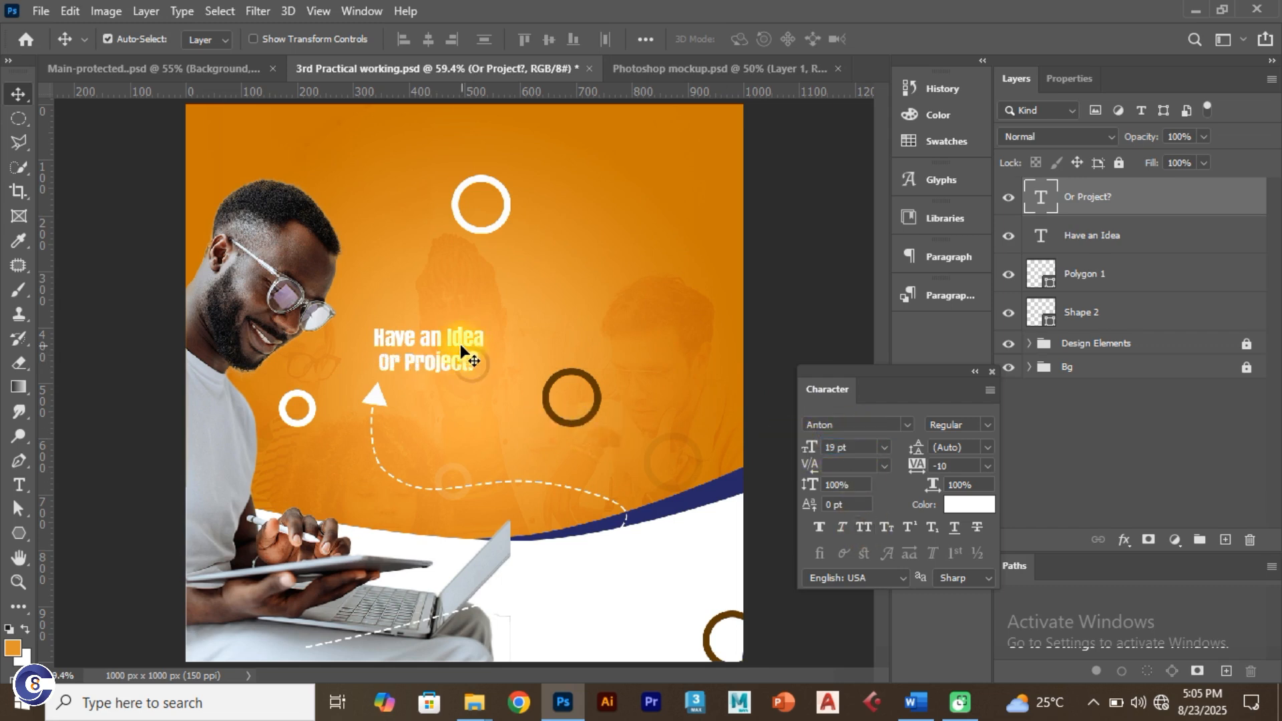
pyautogui.click(441, 341)
pyautogui.click(845, 422)
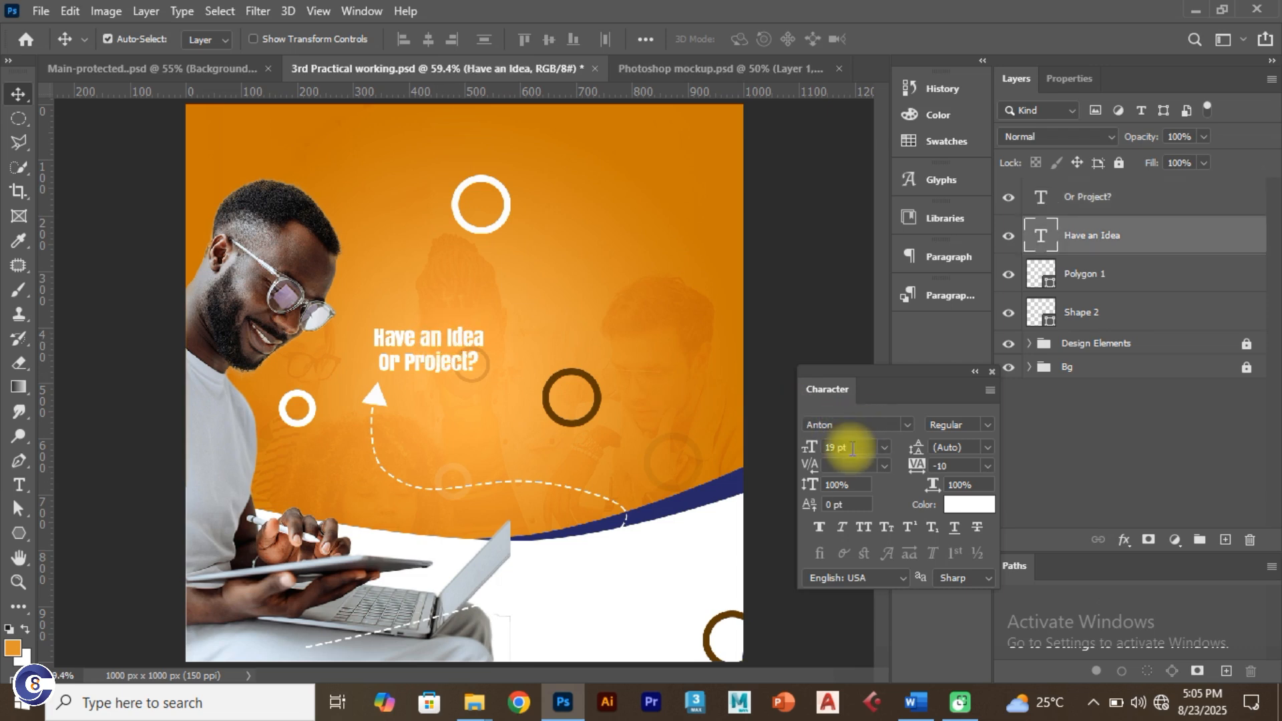
pyautogui.click(853, 449)
pyautogui.write('1')
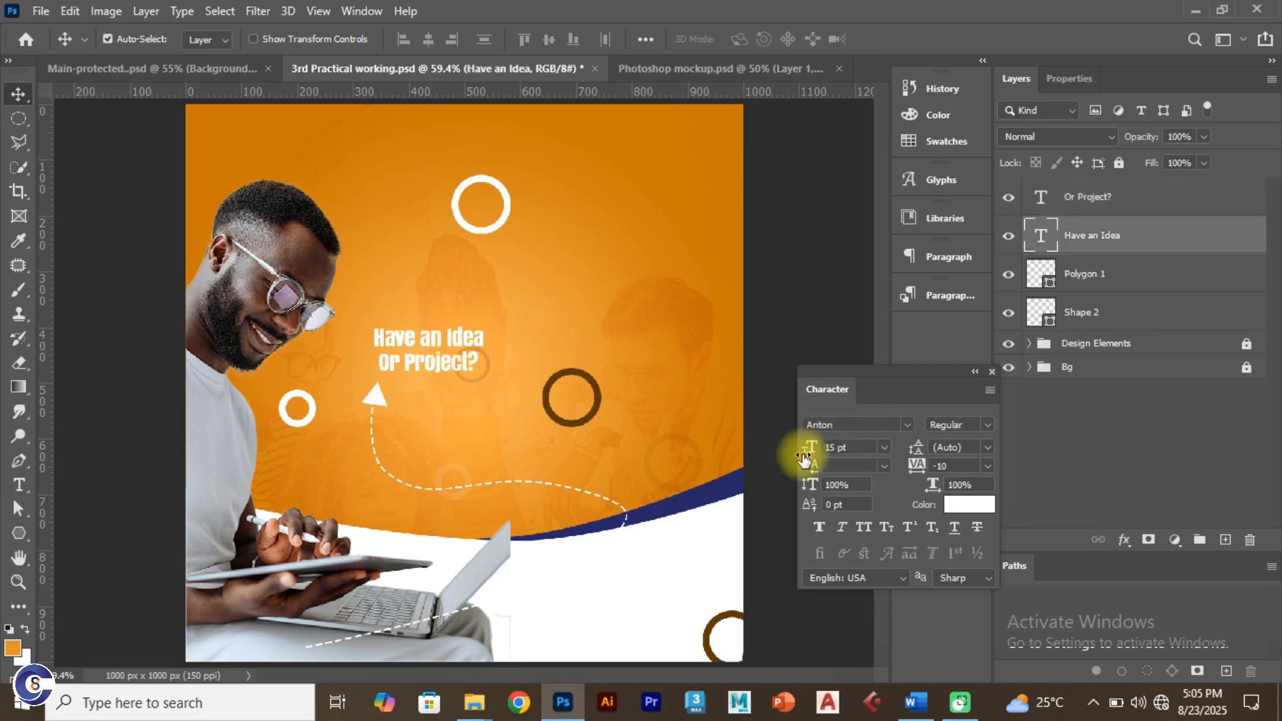
pyautogui.write('5')
pyautogui.press('Return')
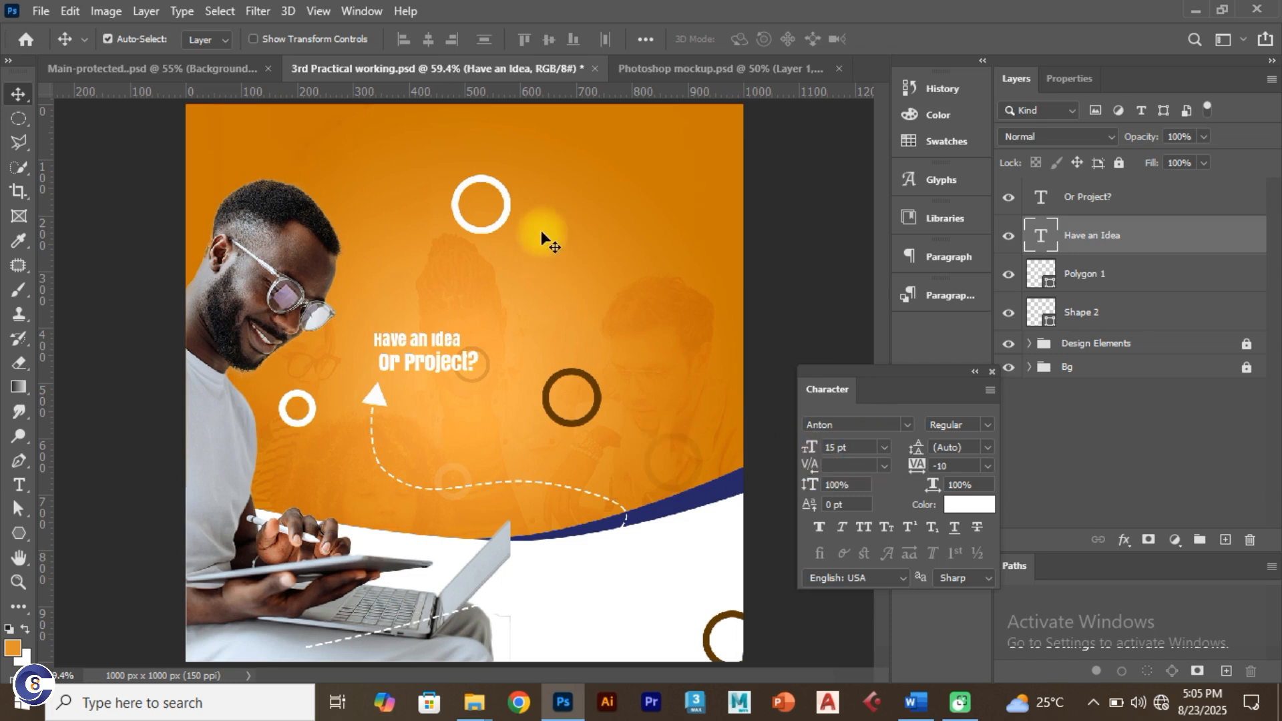
# Step: Check the Or Project? size on the reference flyer, then move 'Have an Idea' up above it
pyautogui.click(231, 75)
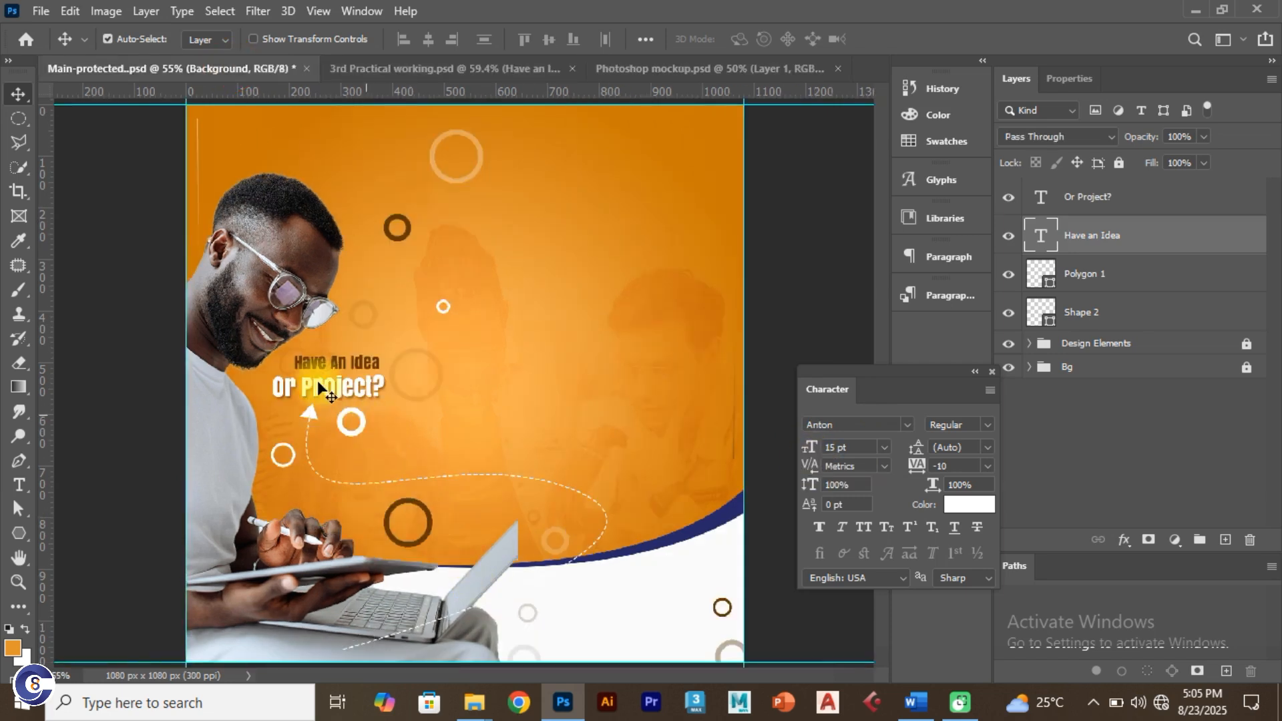
pyautogui.click(329, 386)
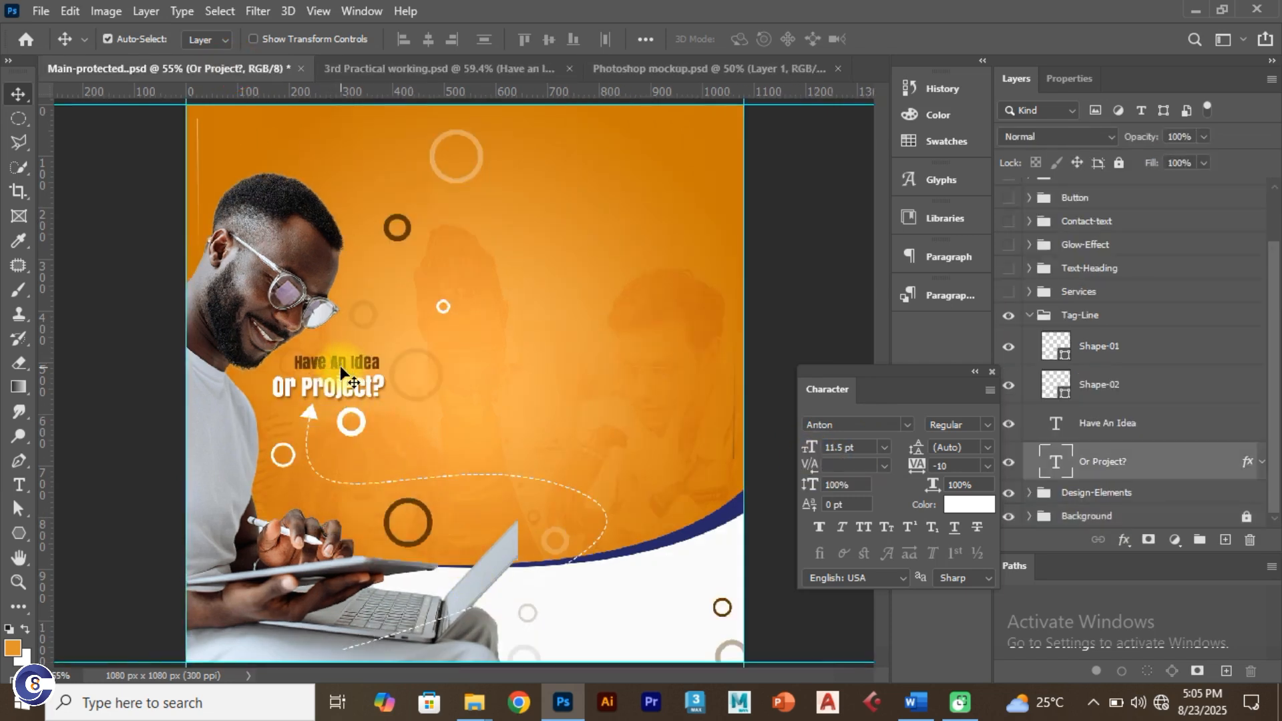
pyautogui.click(429, 67)
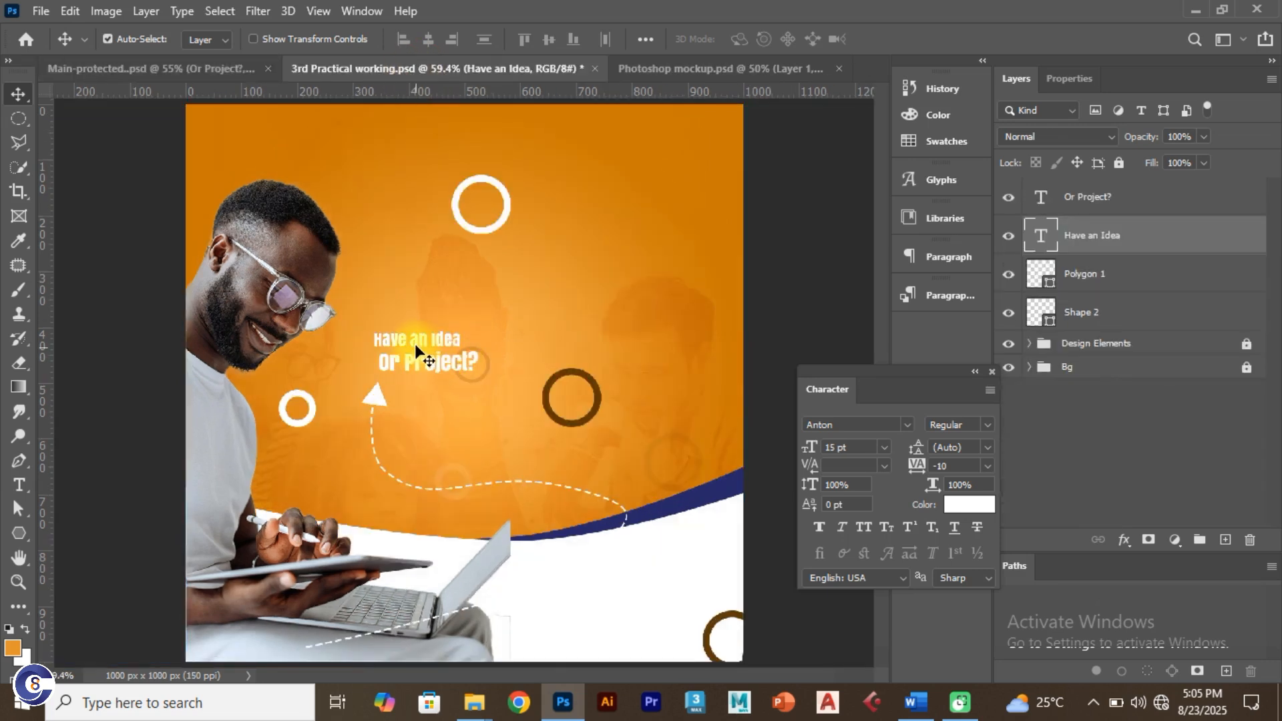
pyautogui.moveTo(410, 349); pyautogui.dragTo(411, 370)
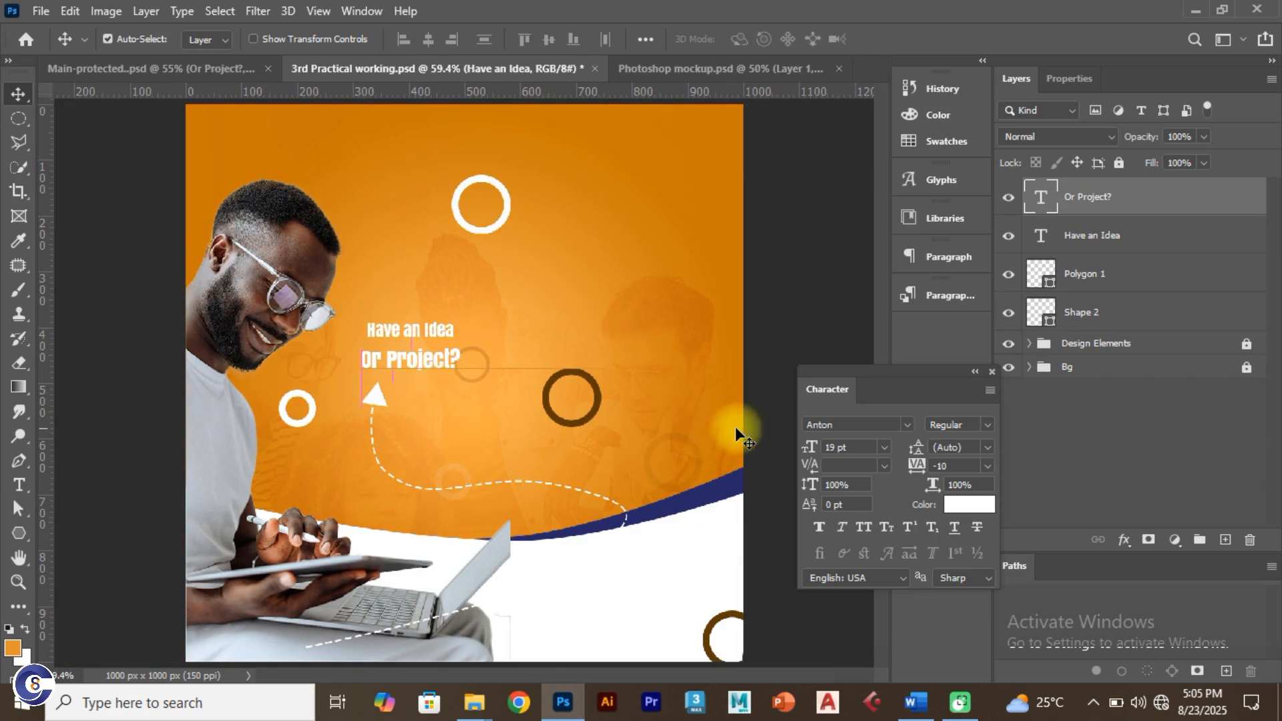
# Step: Set 'Or Project?' to 22 pt, nudge it slightly left, and view the reference flyer
pyautogui.click(841, 448)
pyautogui.write('22')
pyautogui.press('Return')
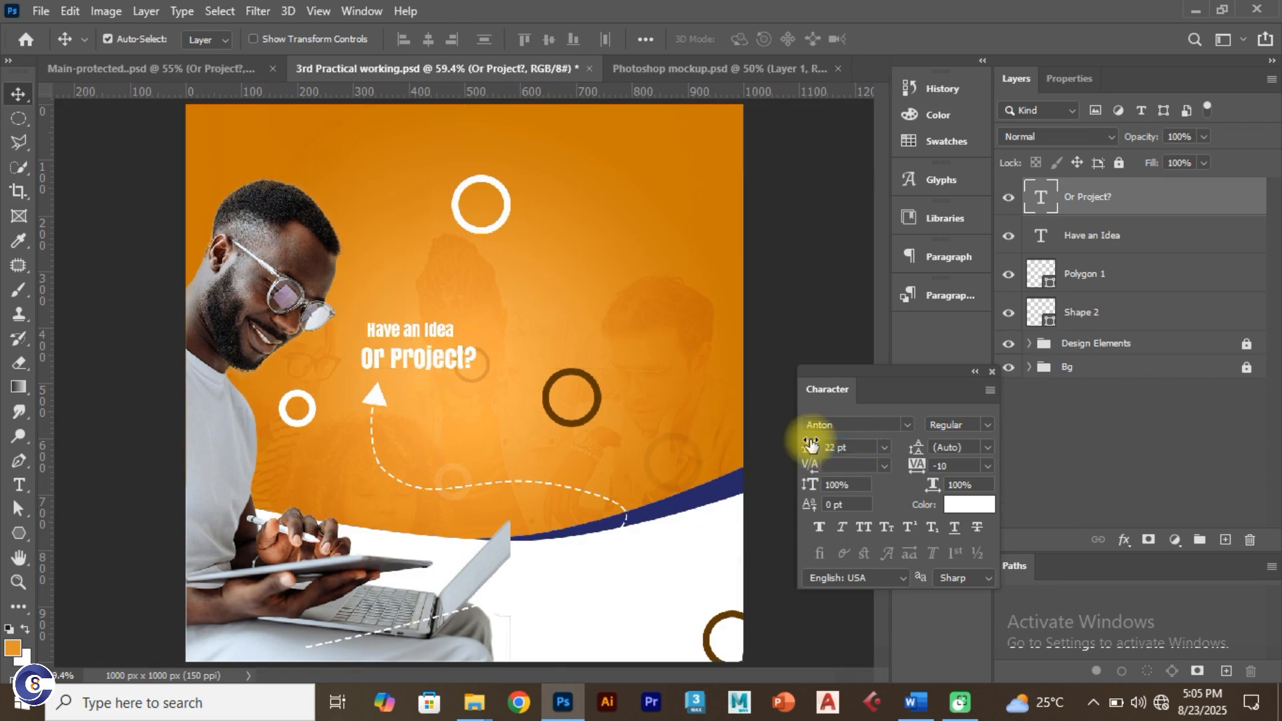
pyautogui.moveTo(438, 359); pyautogui.dragTo(433, 359)
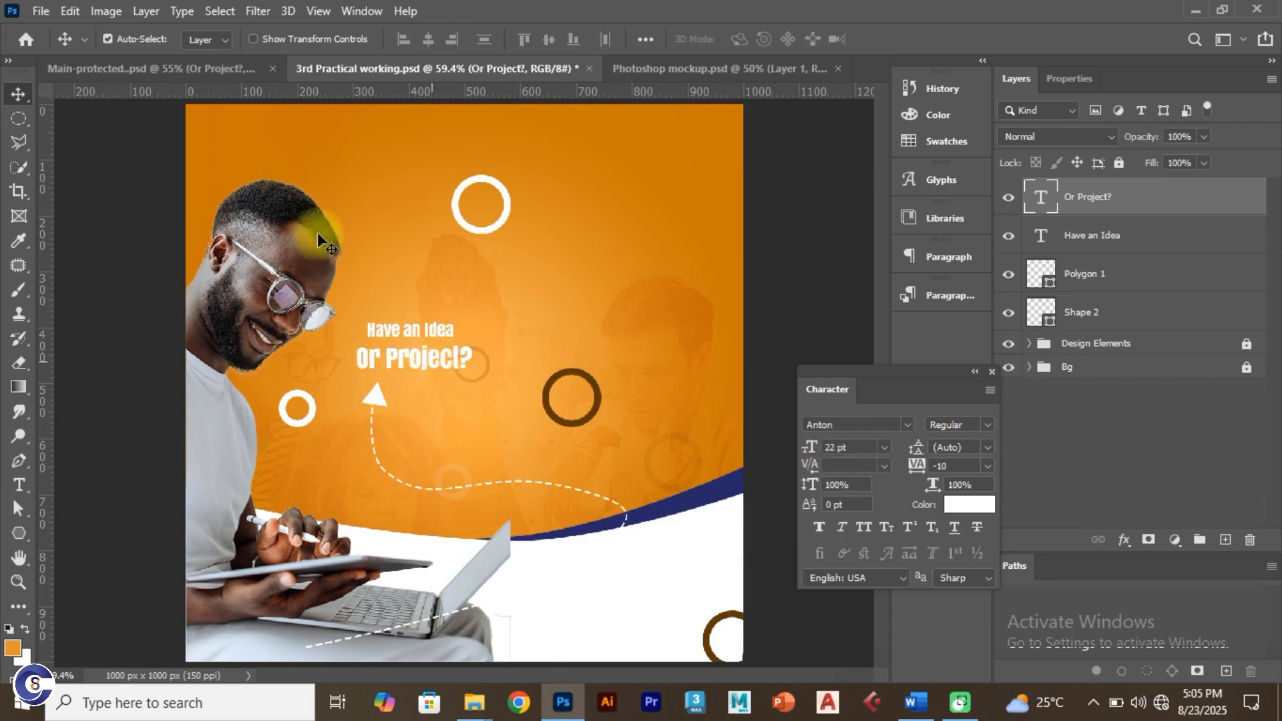
pyautogui.click(174, 64)
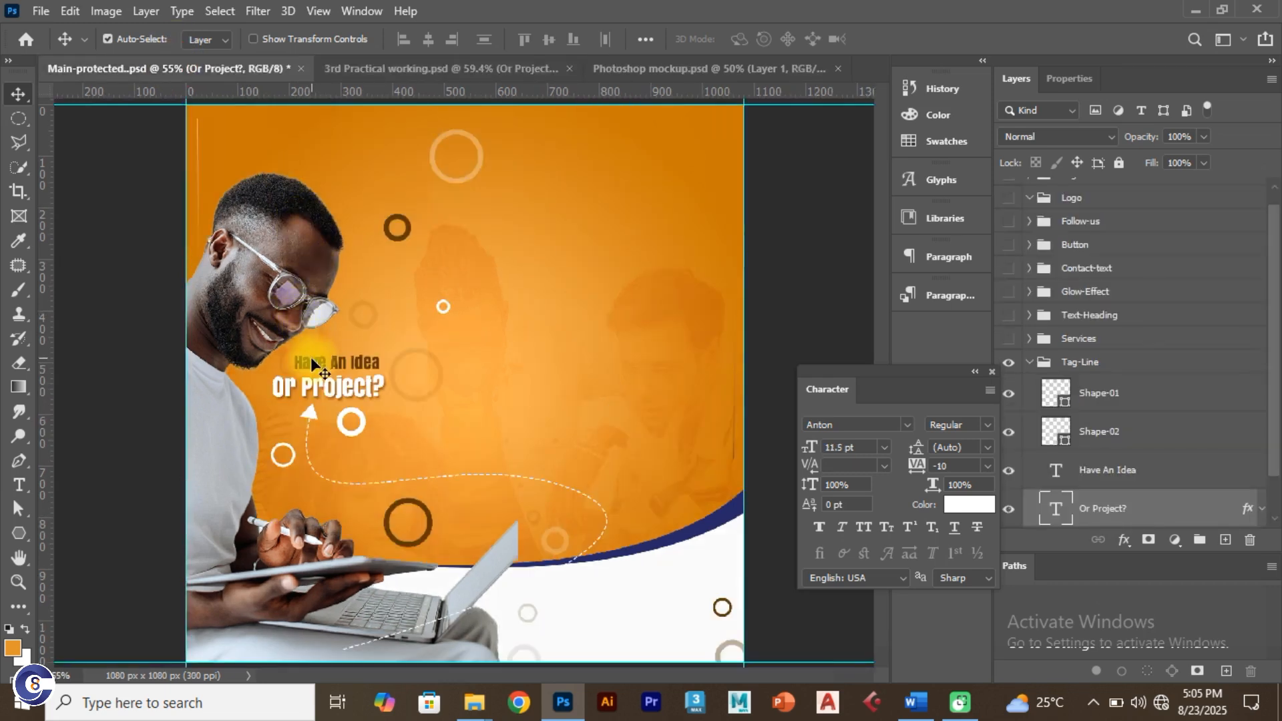
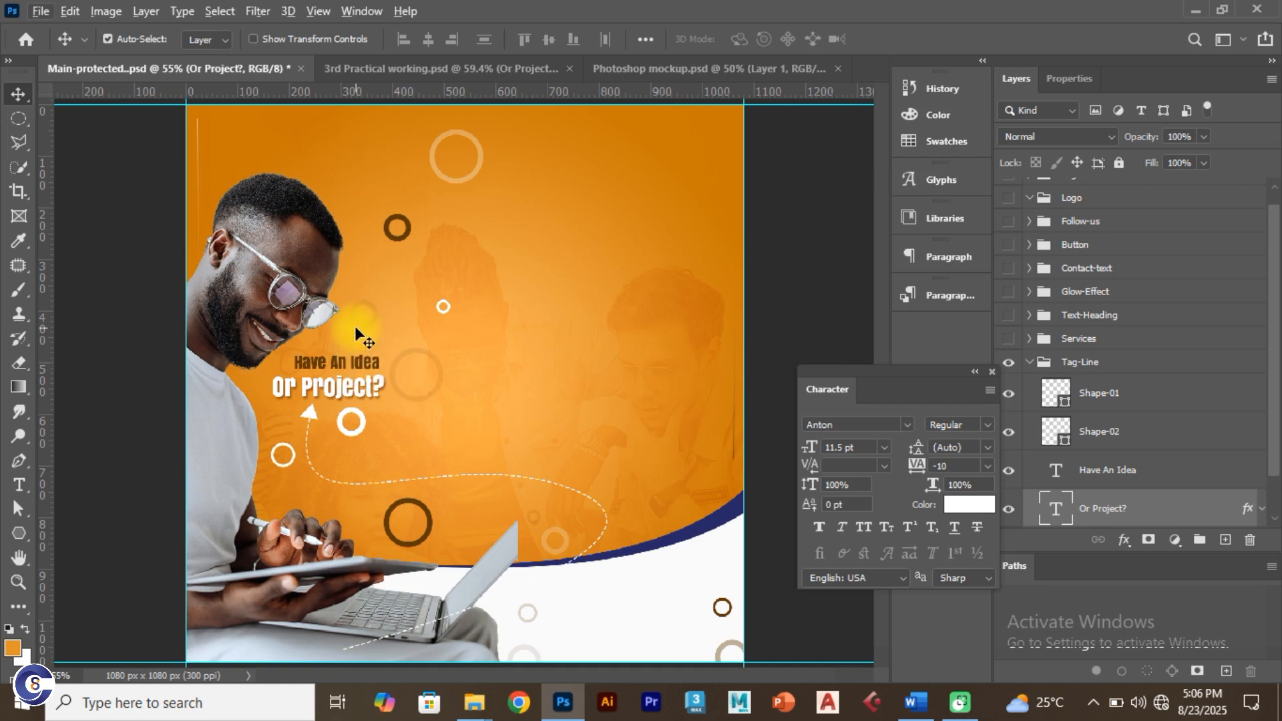
# Step: Colour the 'Have an Idea' text dark brown #5d3600, using the code from the Word notes
pyautogui.hotkey('alt', 'Tab')
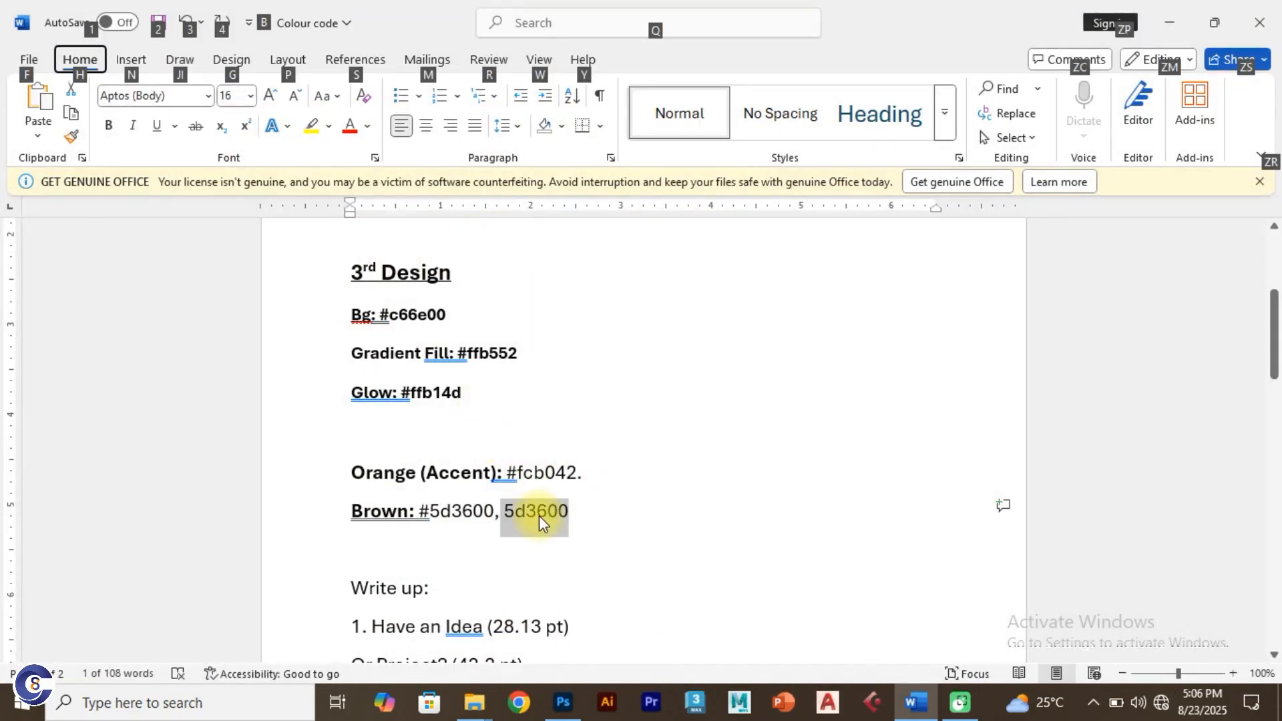
pyautogui.hotkey('alt', 'Tab')
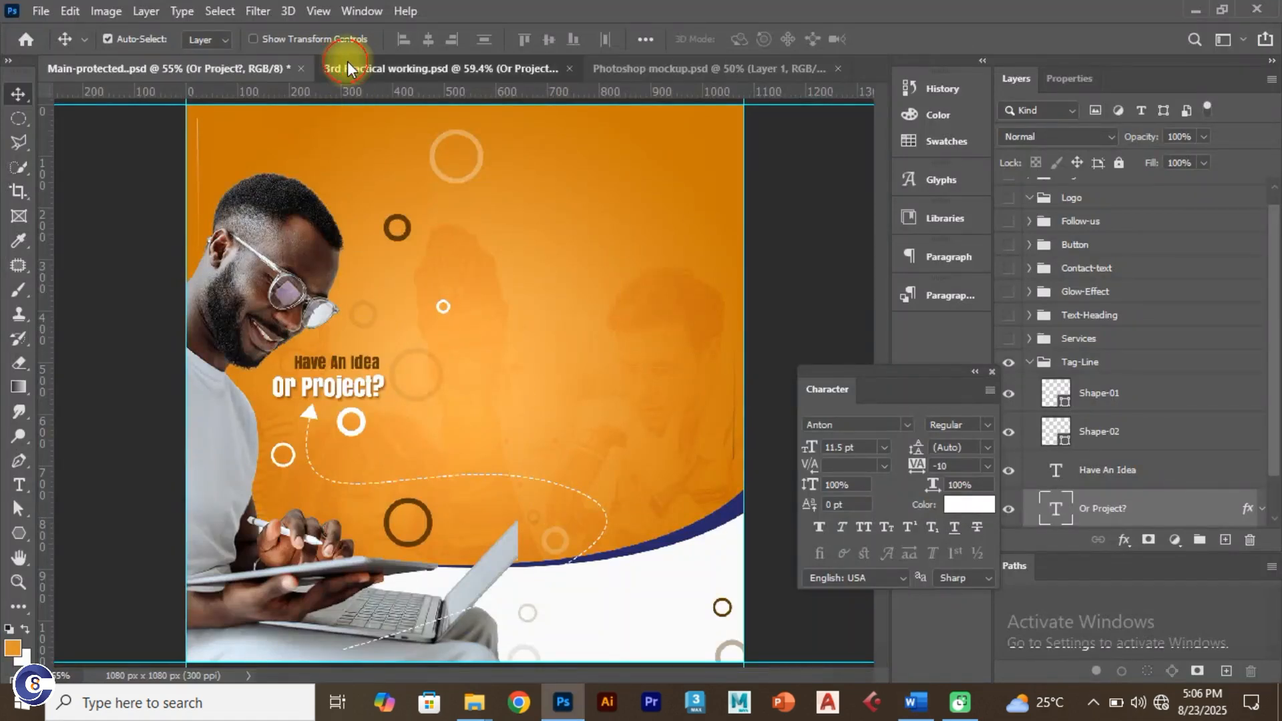
pyautogui.click(347, 69)
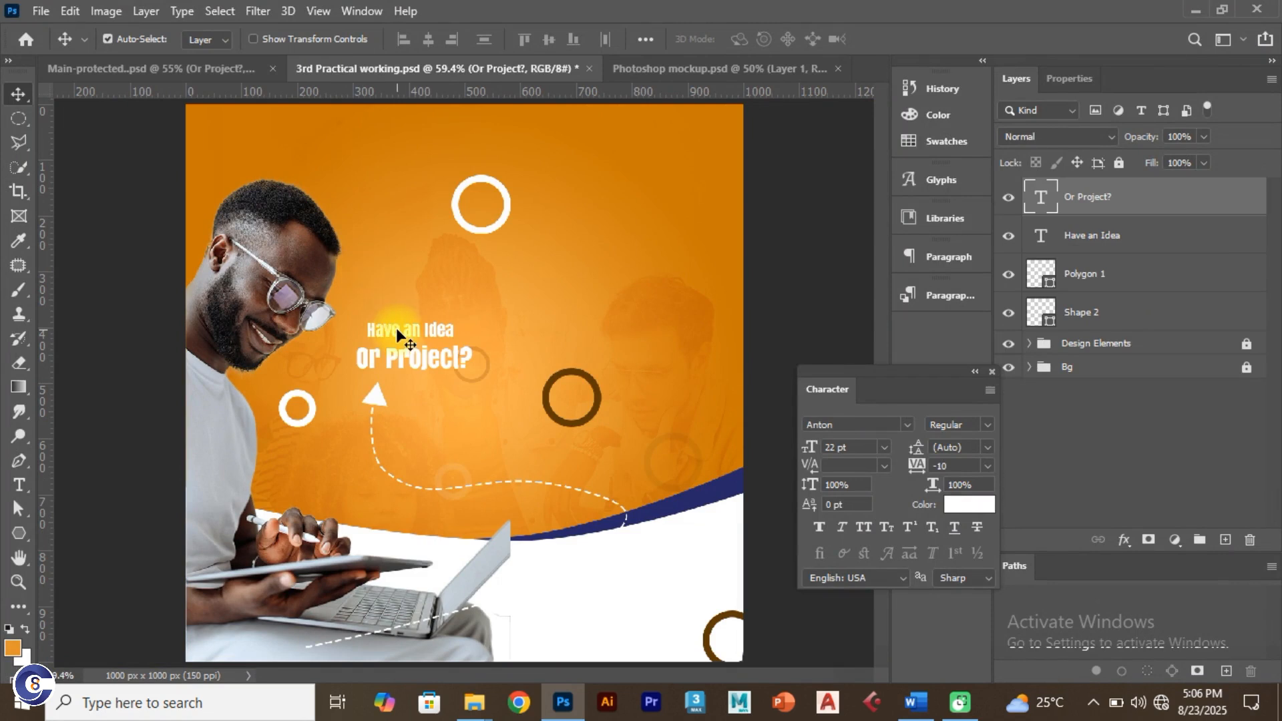
pyautogui.click(396, 327)
pyautogui.click(972, 505)
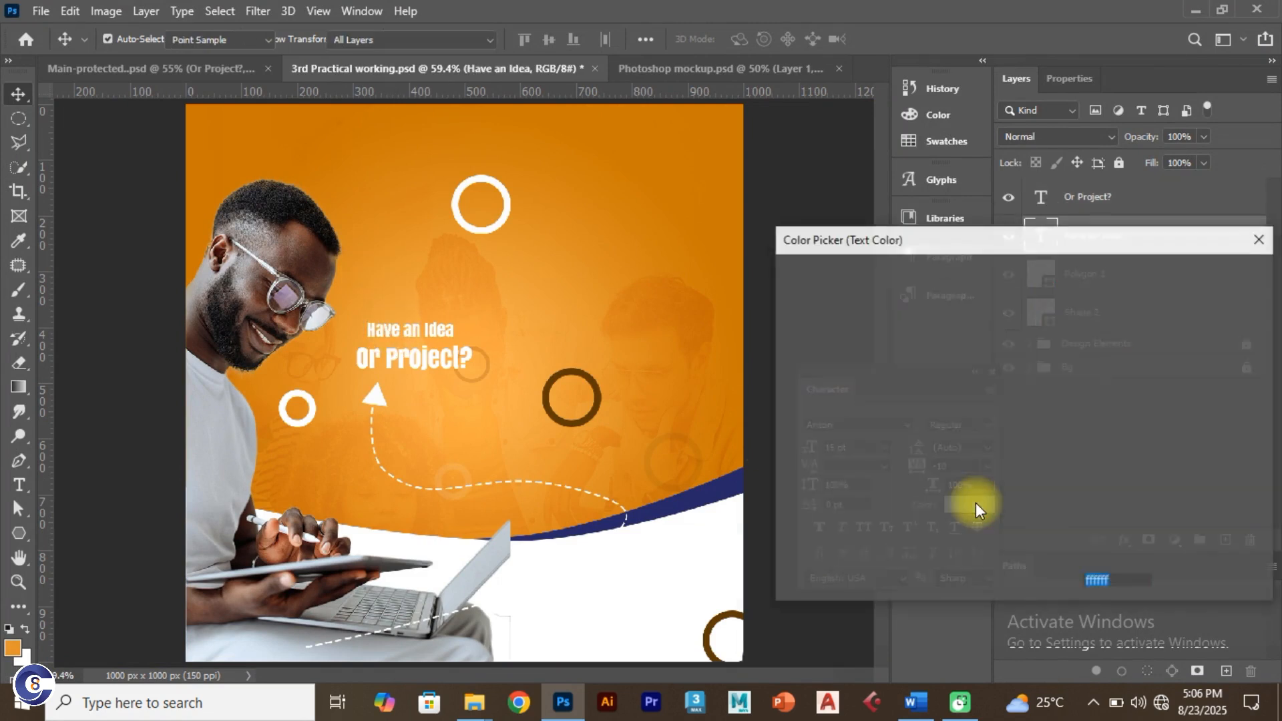
pyautogui.write('5d3600')
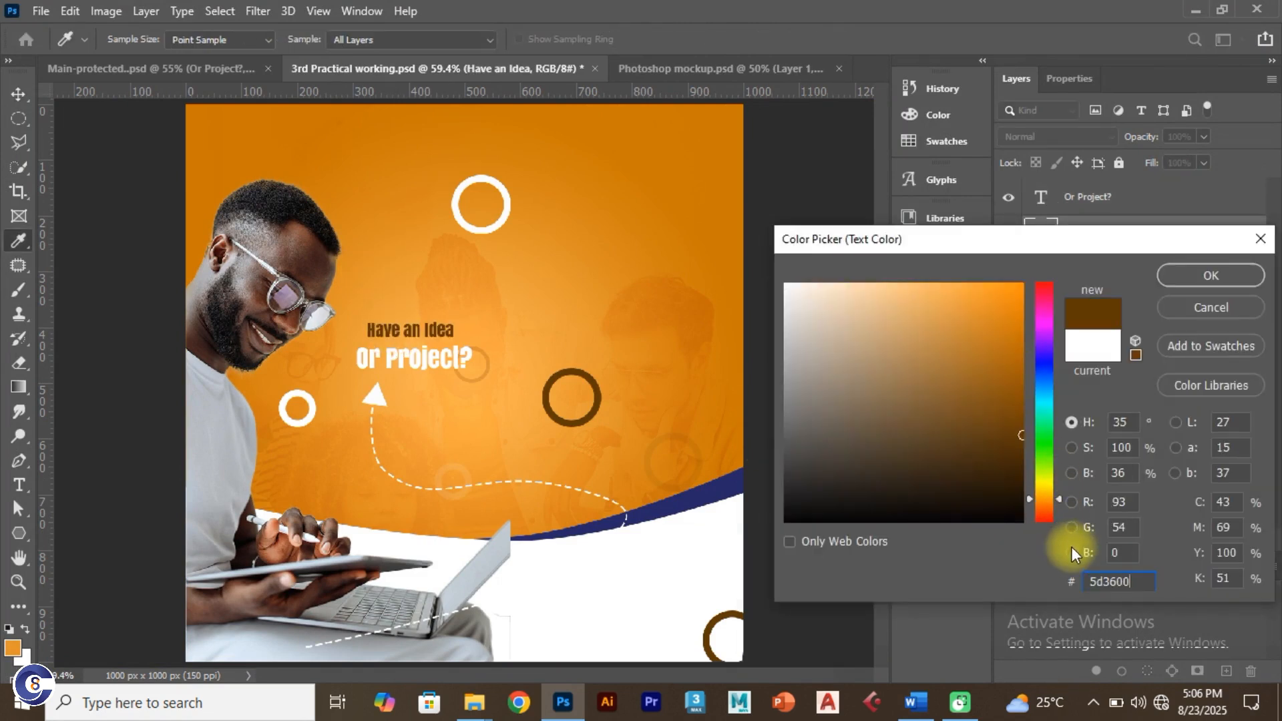
pyautogui.click(1210, 275)
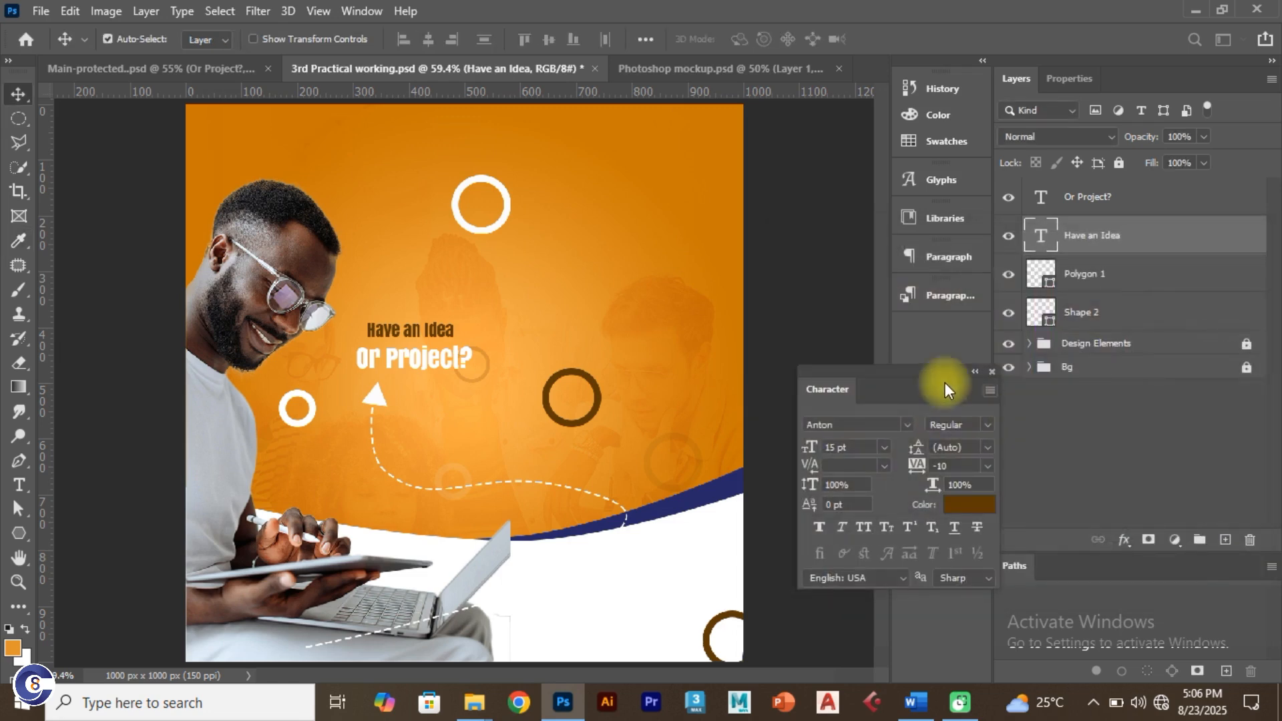
# Step: Nudge 'Or Project?' slightly left and down
pyautogui.click(357, 10)
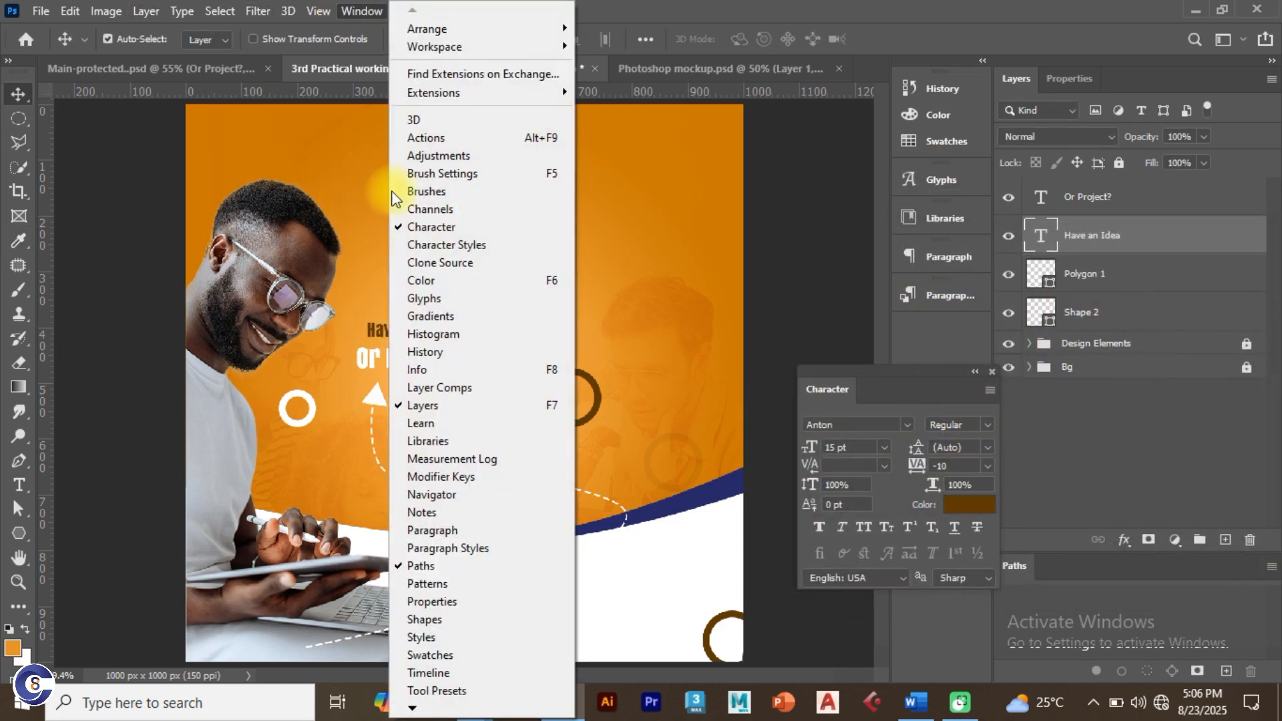
pyautogui.click(322, 380)
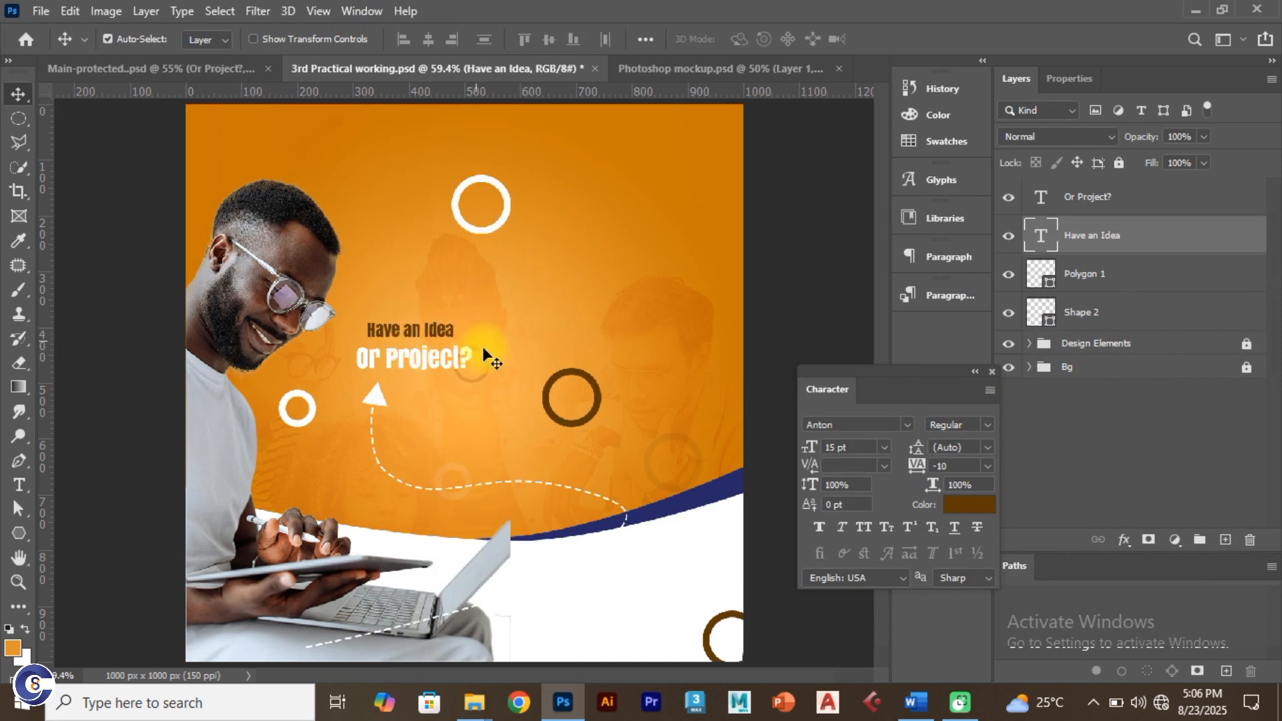
pyautogui.moveTo(425, 364); pyautogui.dragTo(419, 368)
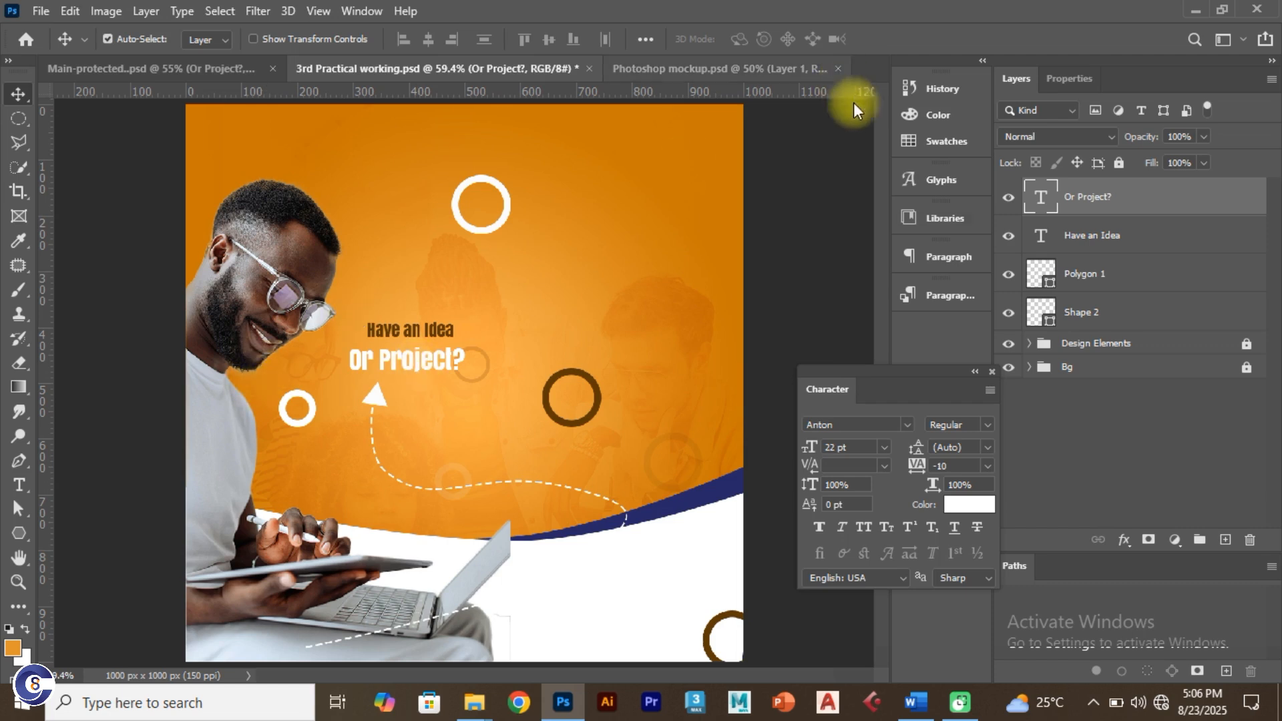
# Step: Add a brown #5d3600 drop shadow to 'Or Project?' at 130°, 7 px distance, with raised opacity
pyautogui.doubleClick(1183, 197)
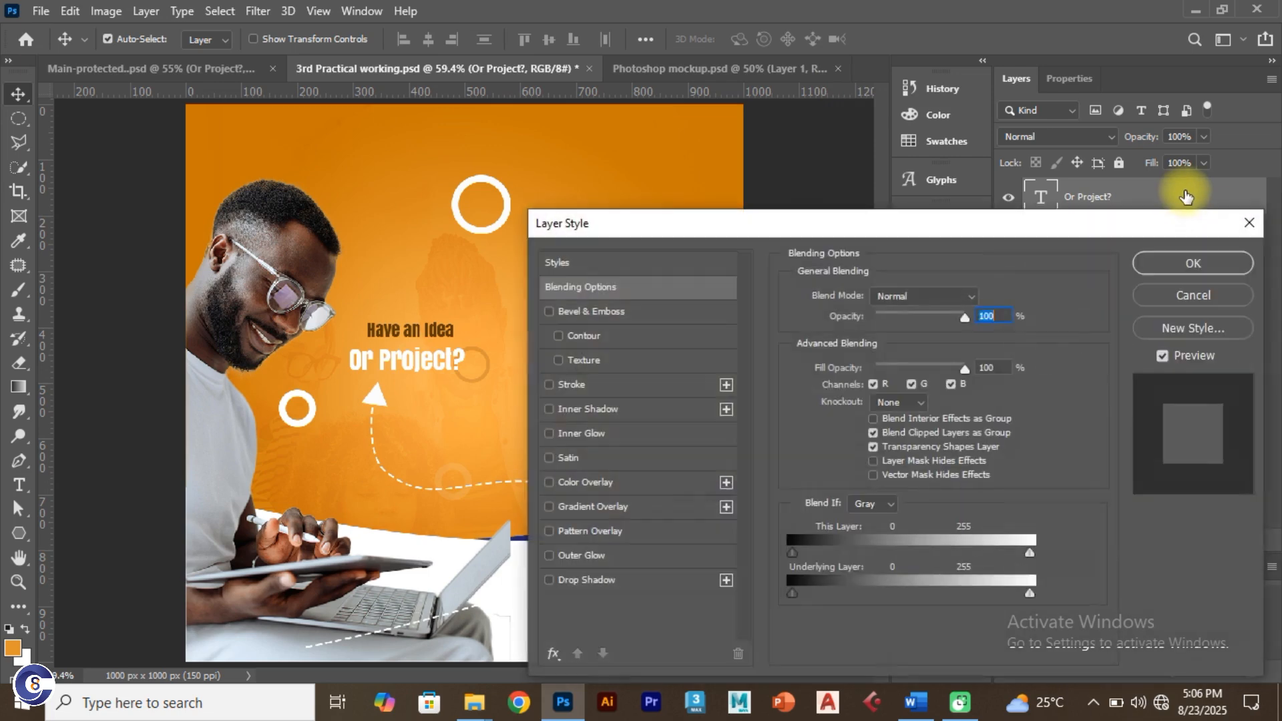
pyautogui.click(549, 580)
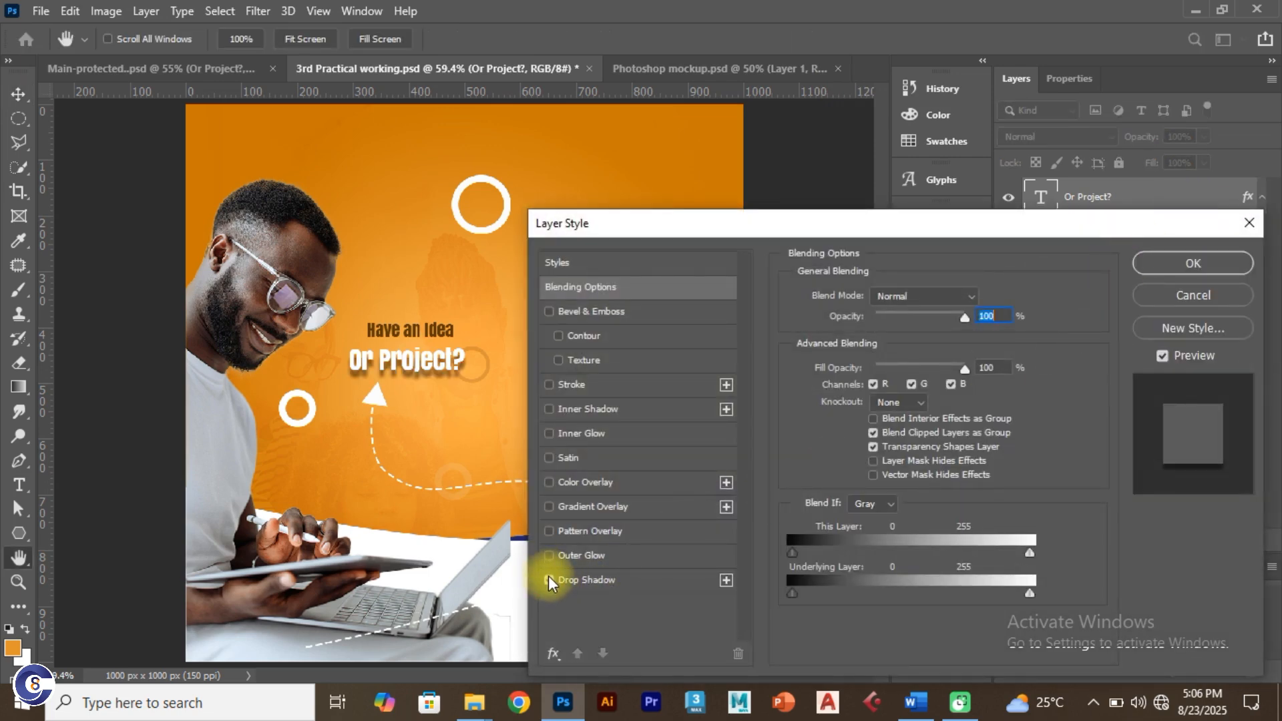
pyautogui.click(640, 582)
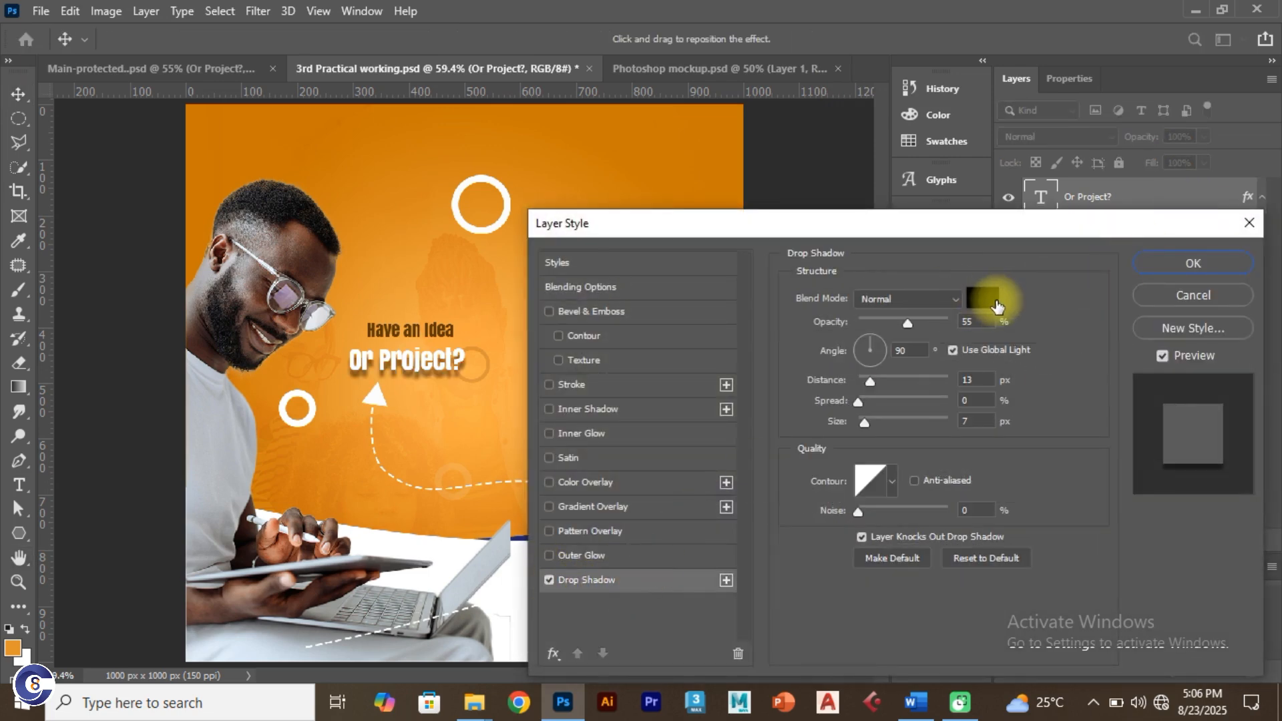
pyautogui.click(981, 295)
pyautogui.write('5d3600')
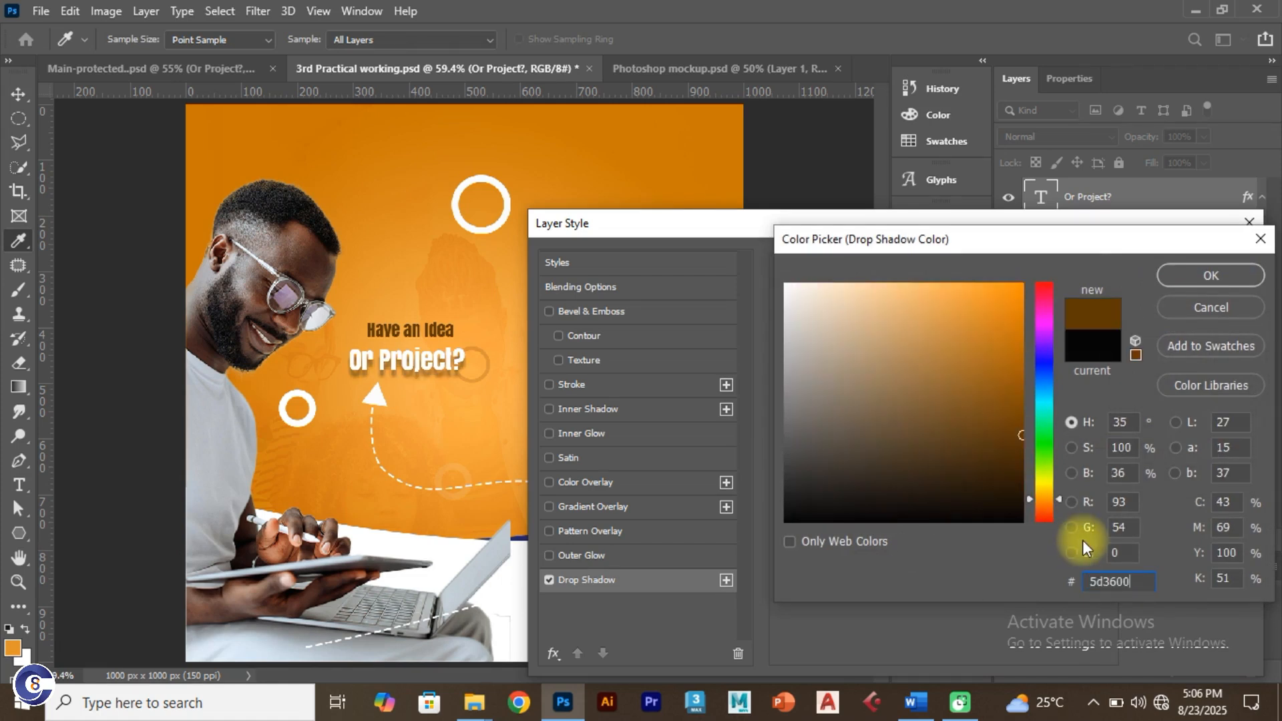
pyautogui.click(1212, 275)
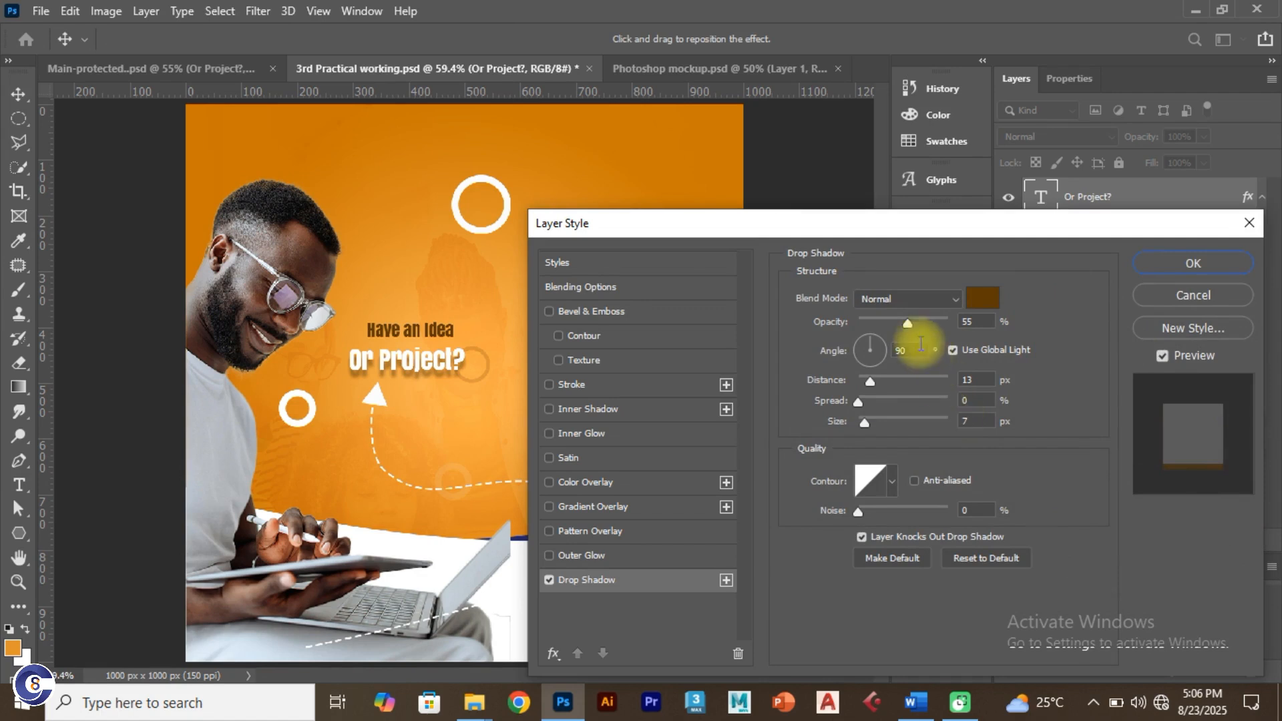
pyautogui.moveTo(873, 339); pyautogui.dragTo(863, 340)
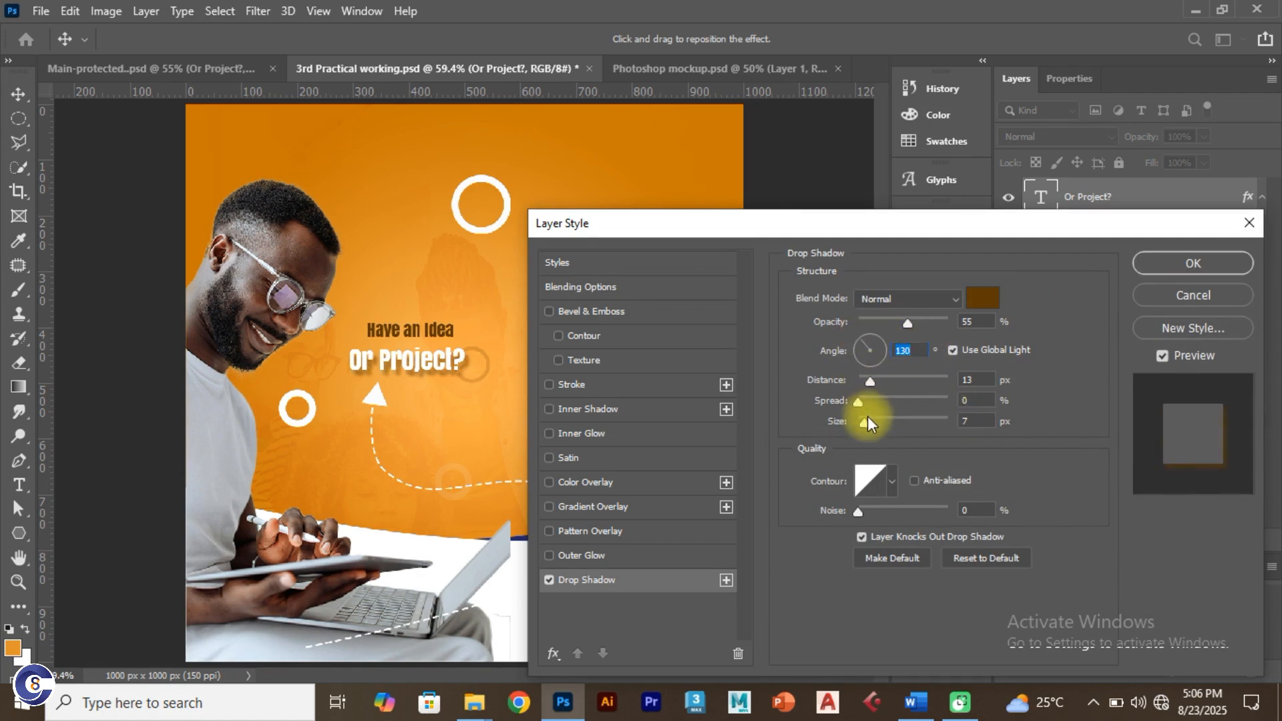
pyautogui.moveTo(869, 383); pyautogui.dragTo(865, 383)
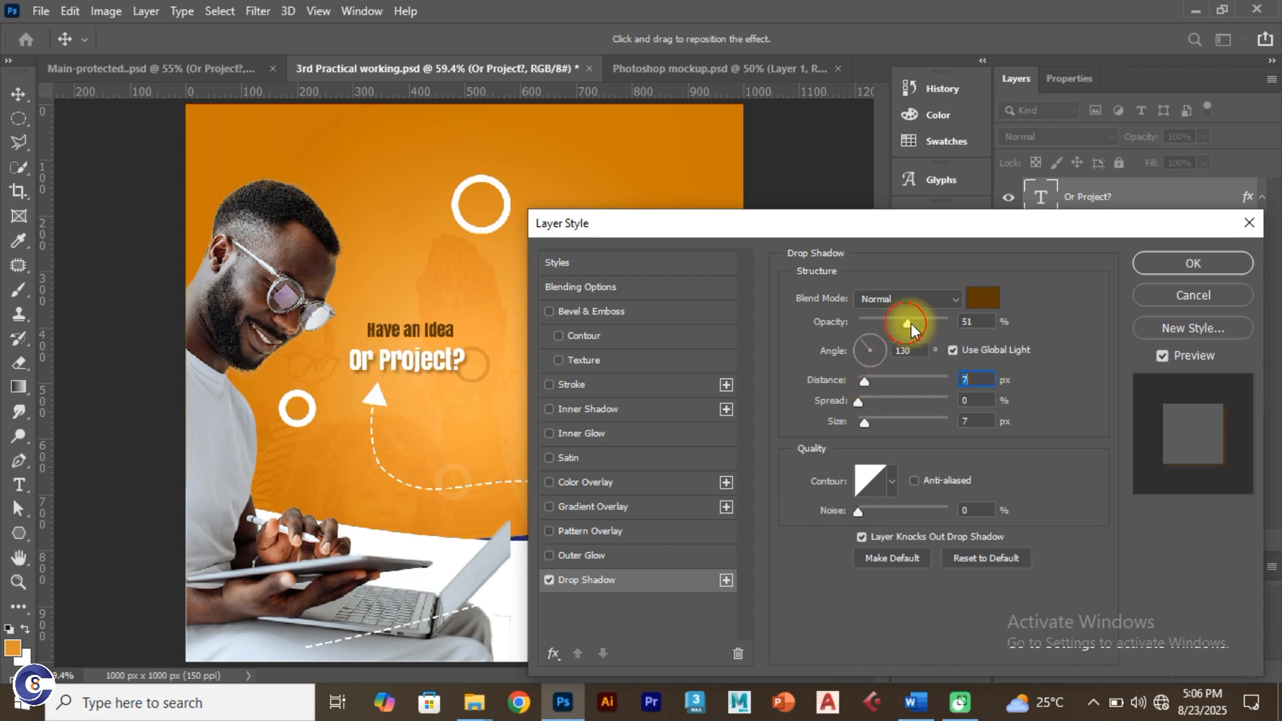
pyautogui.moveTo(910, 323); pyautogui.dragTo(924, 324)
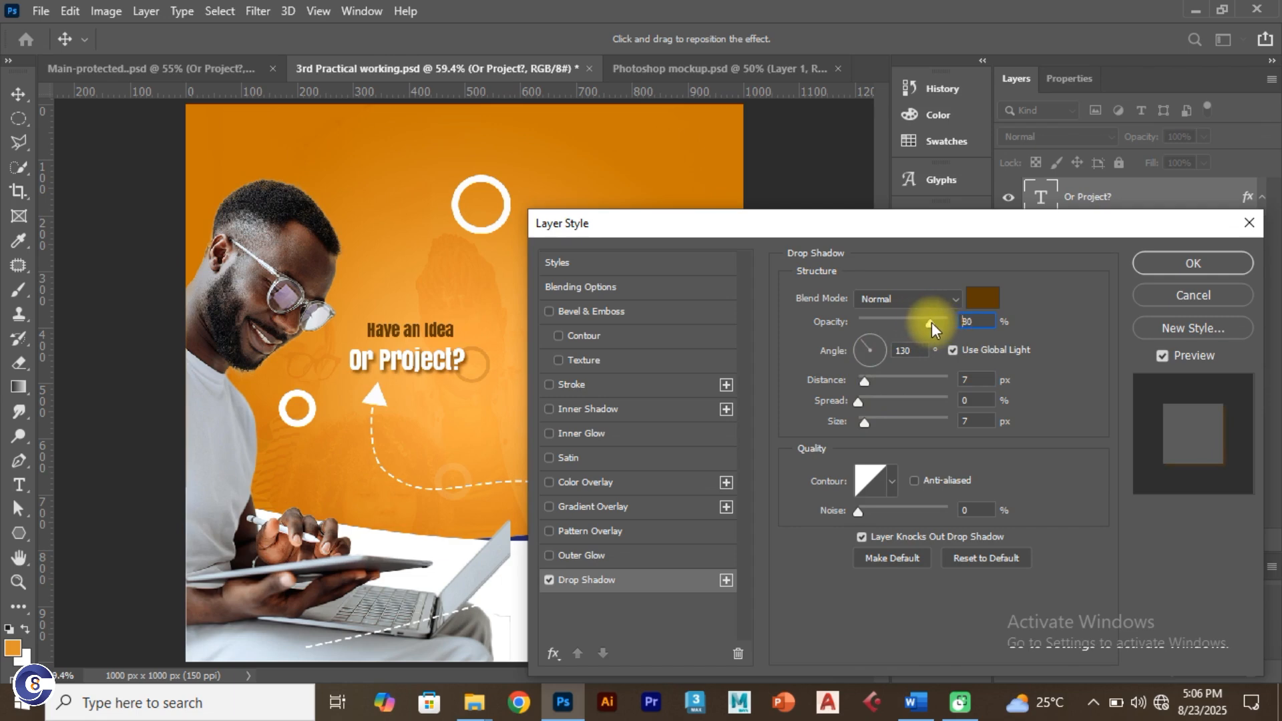
pyautogui.click(1196, 265)
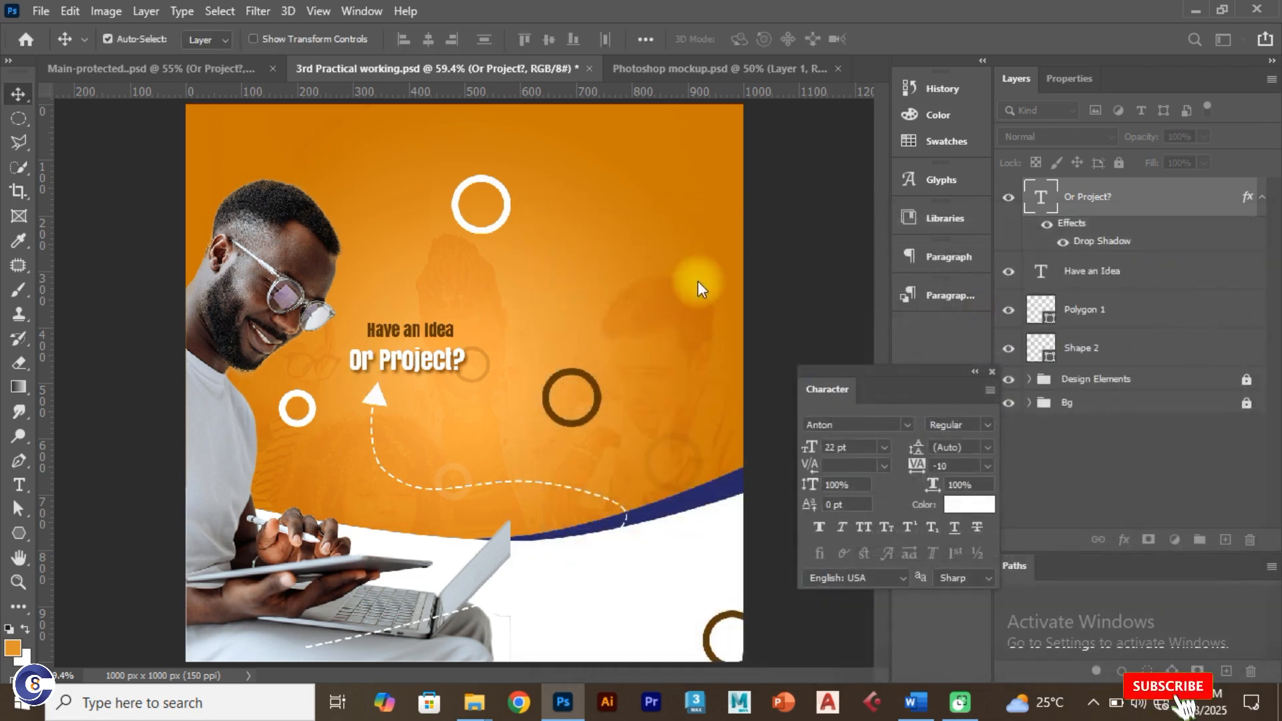
# Step: Shift 'Or Project?' left and compare it against the reference's Tag-Line group
pyautogui.moveTo(422, 360); pyautogui.dragTo(394, 339)
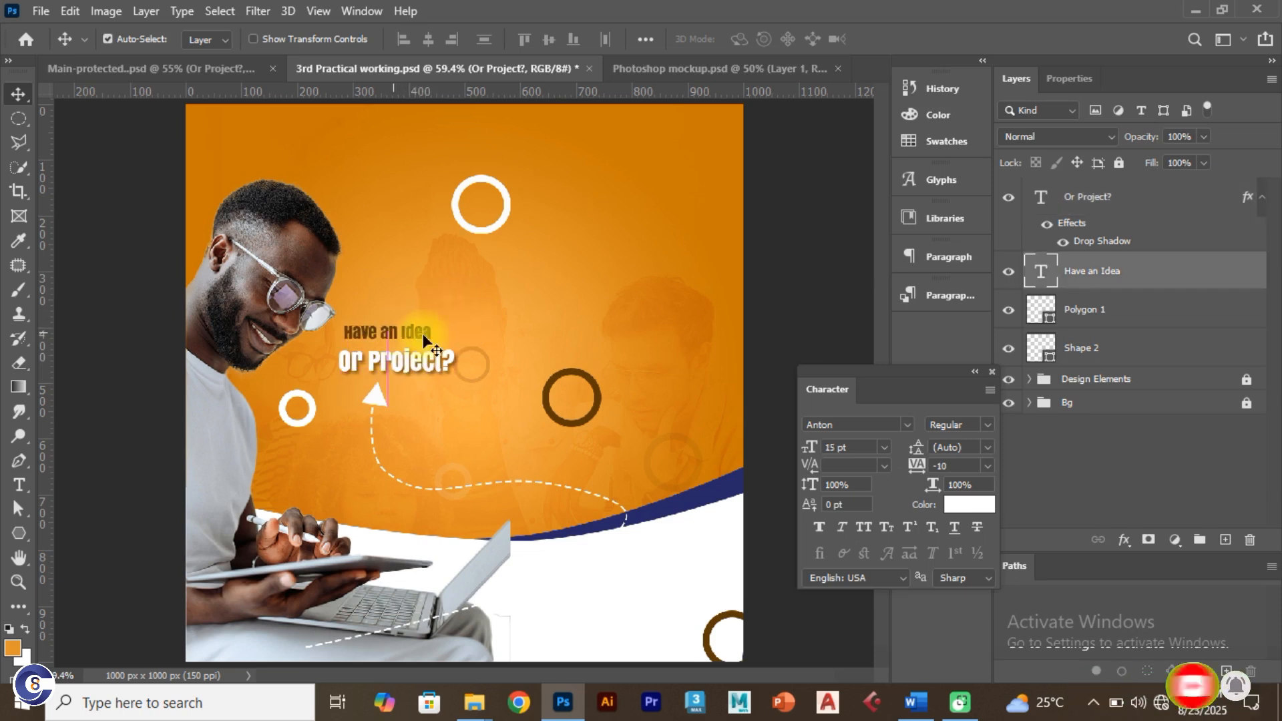
pyautogui.click(159, 69)
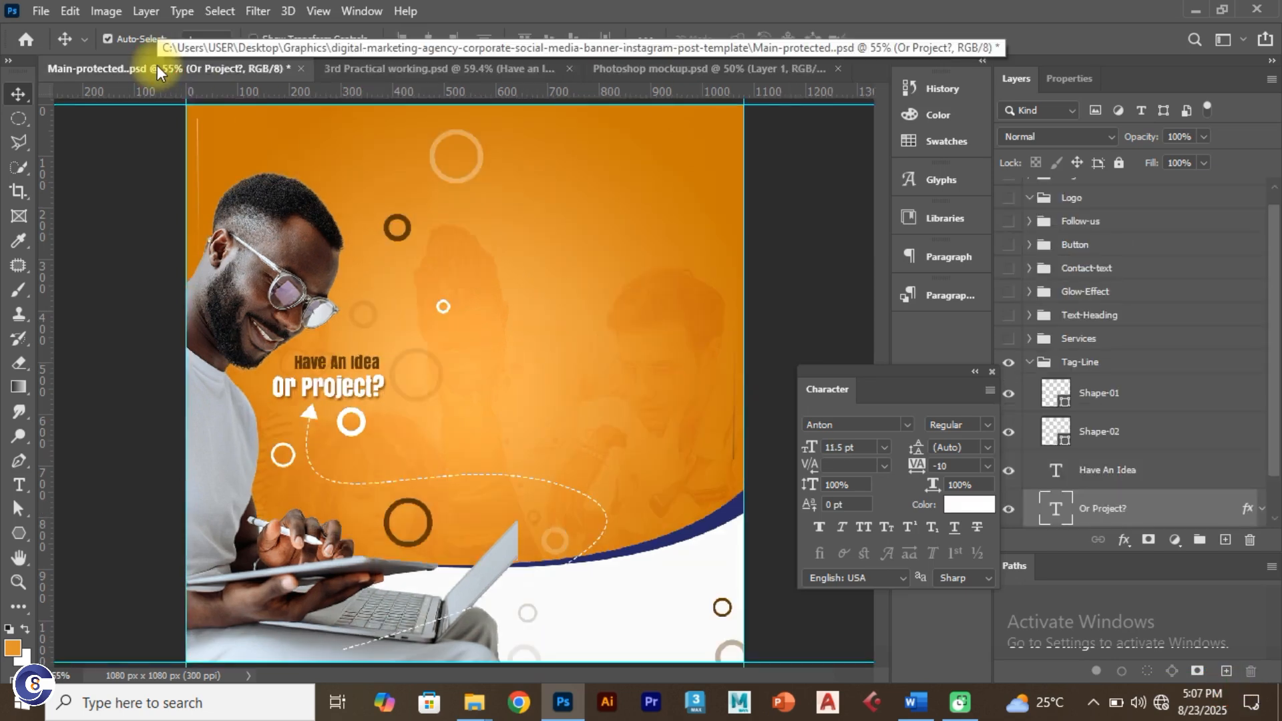
pyautogui.click(367, 72)
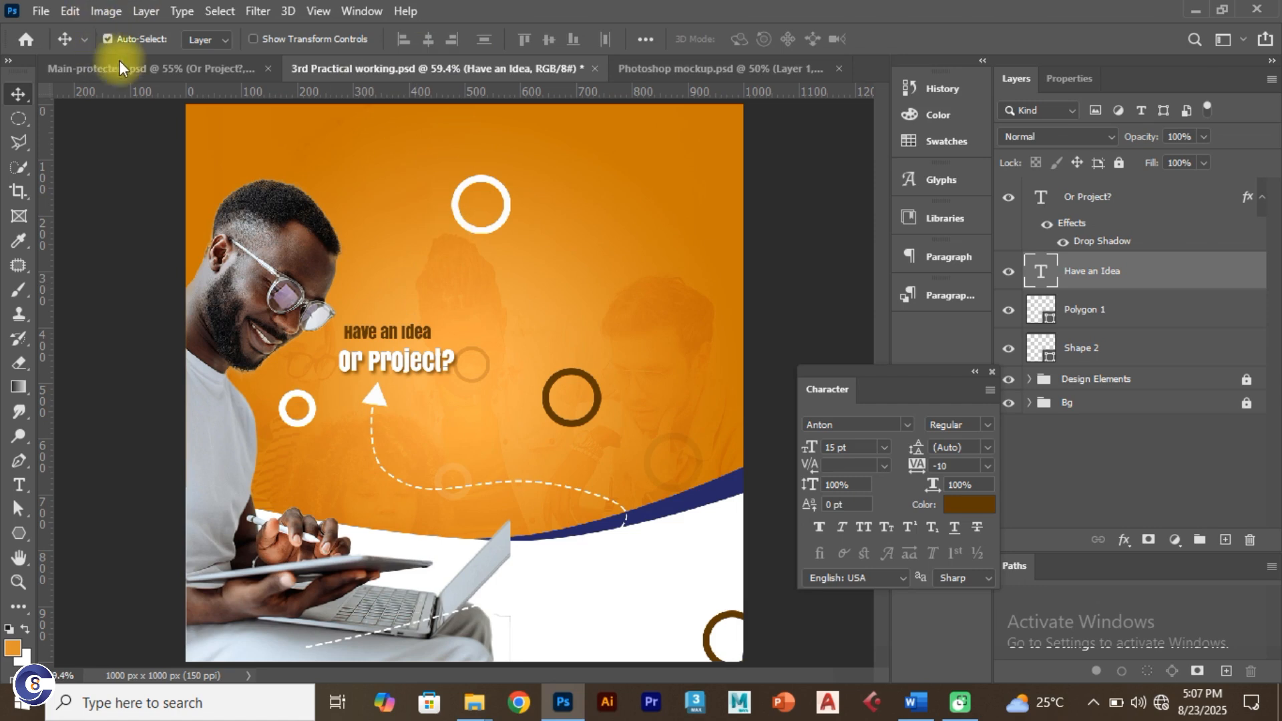
pyautogui.click(154, 63)
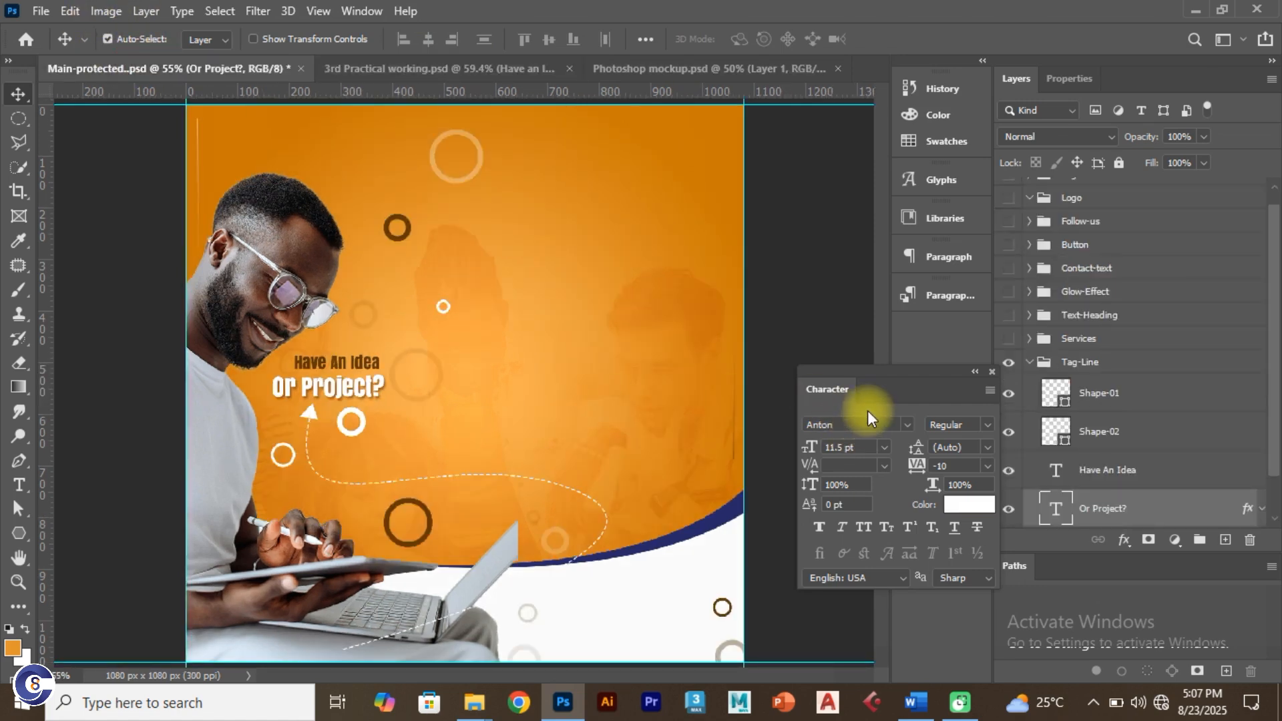
pyautogui.click(1030, 363)
pyautogui.click(1010, 378)
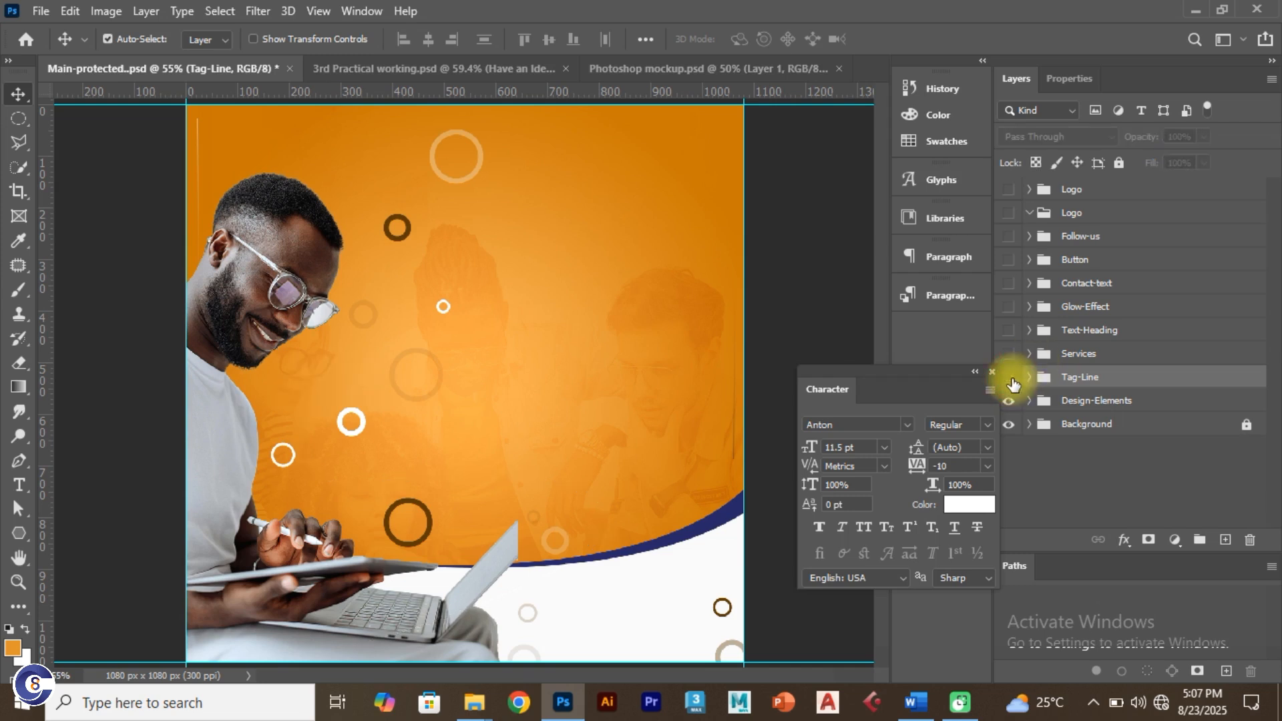
pyautogui.click(1009, 378)
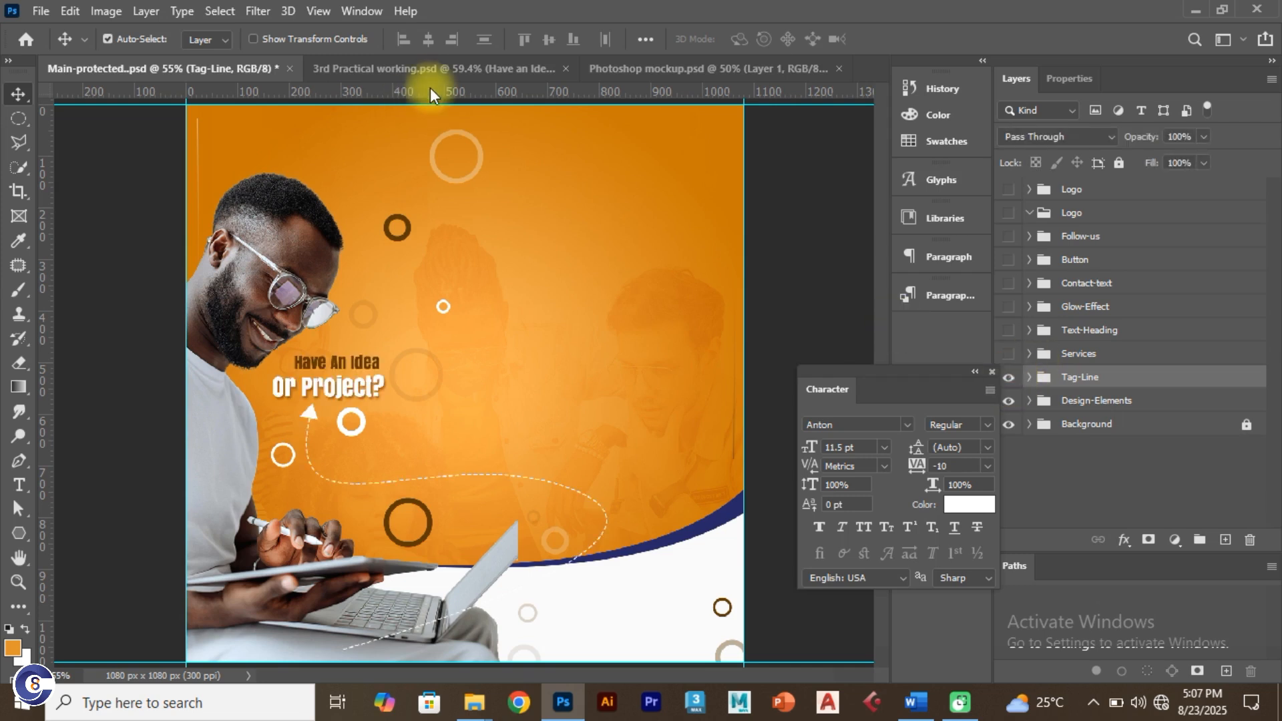
pyautogui.click(434, 68)
# Step: Group the two tagline text and shape layers into a group named 'Tag-line'
pyautogui.click(1108, 198)
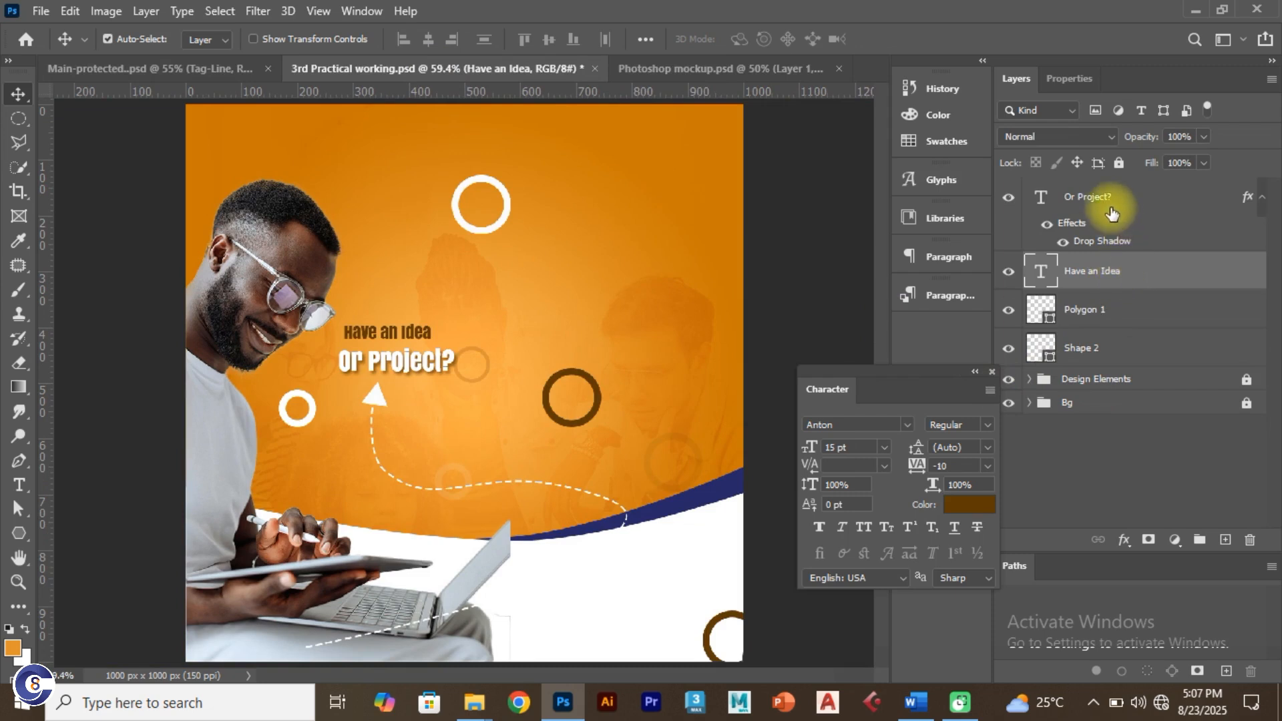
pyautogui.keyDown('shift'); pyautogui.click(1139, 352); pyautogui.keyUp('shift')
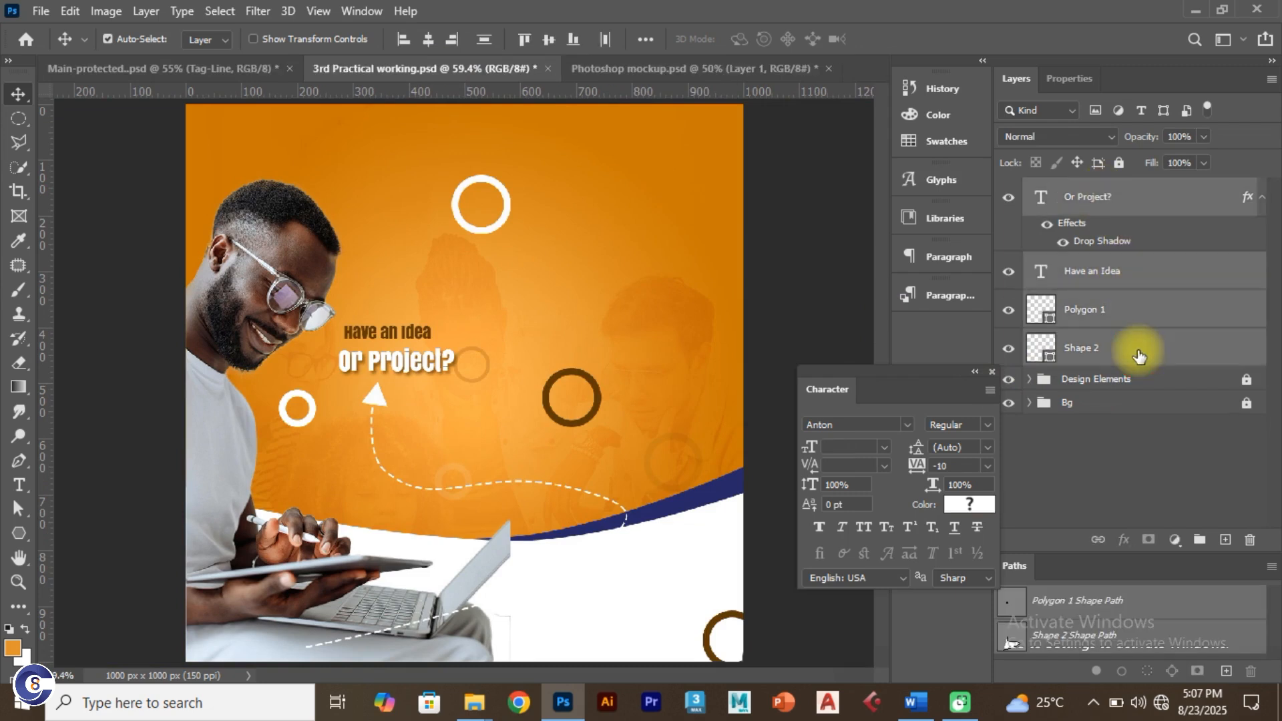
pyautogui.hotkey('ctrl', 'g')
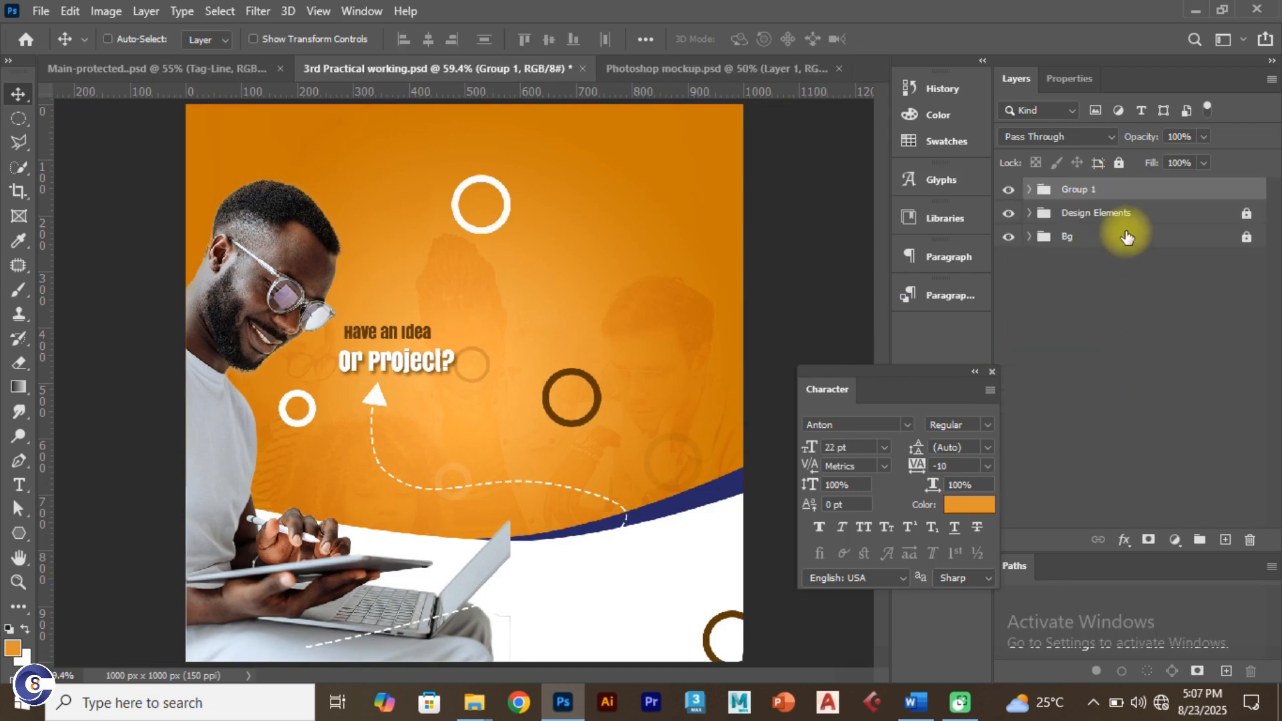
pyautogui.doubleClick(1084, 190)
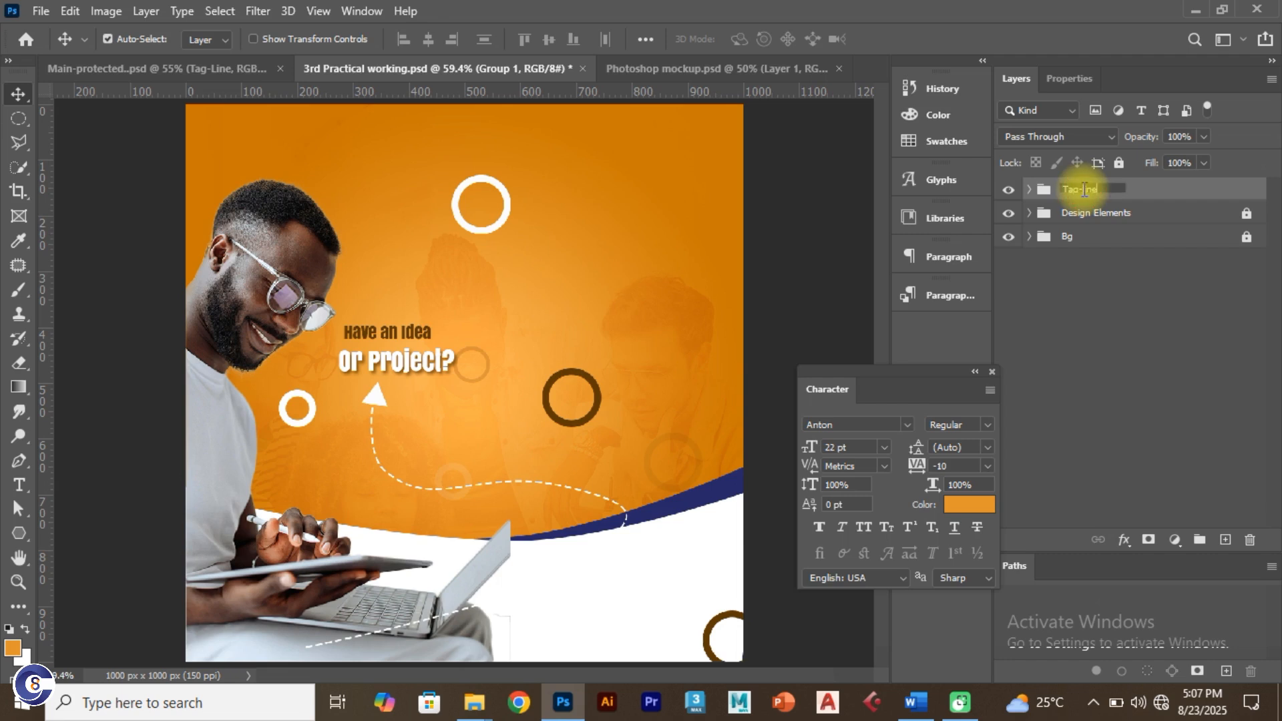
pyautogui.press('Return')
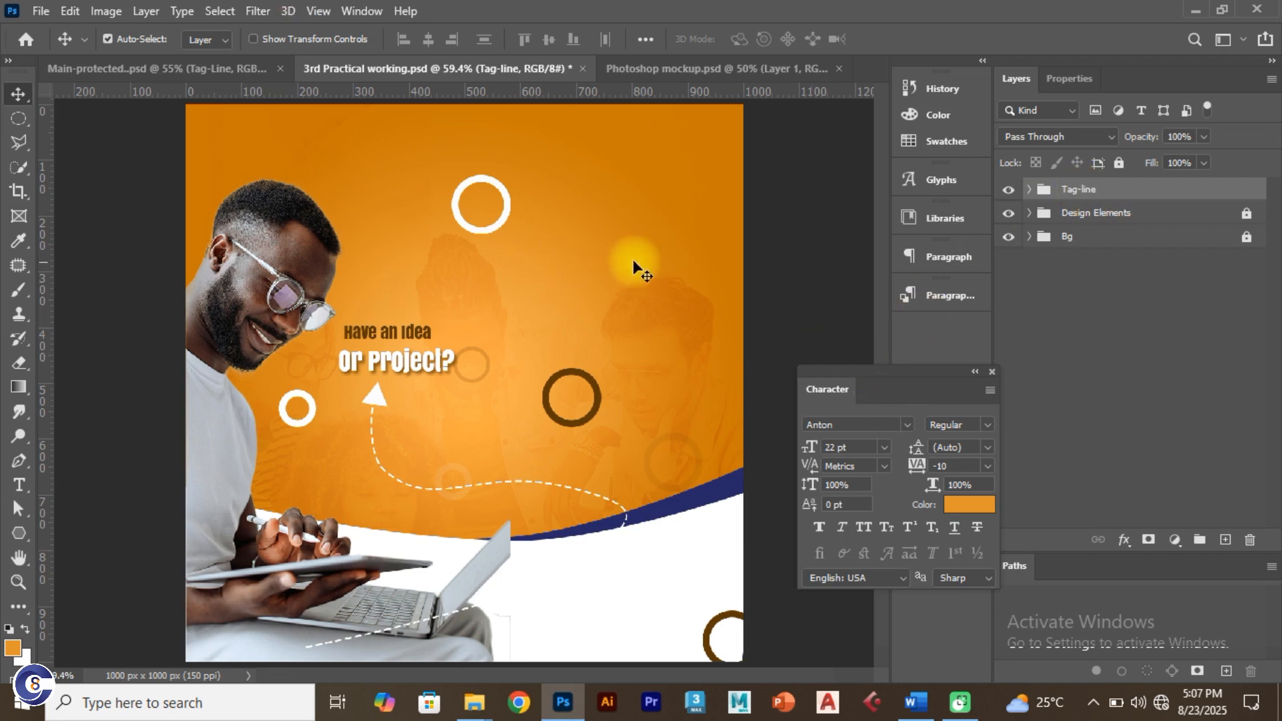
pyautogui.click(207, 69)
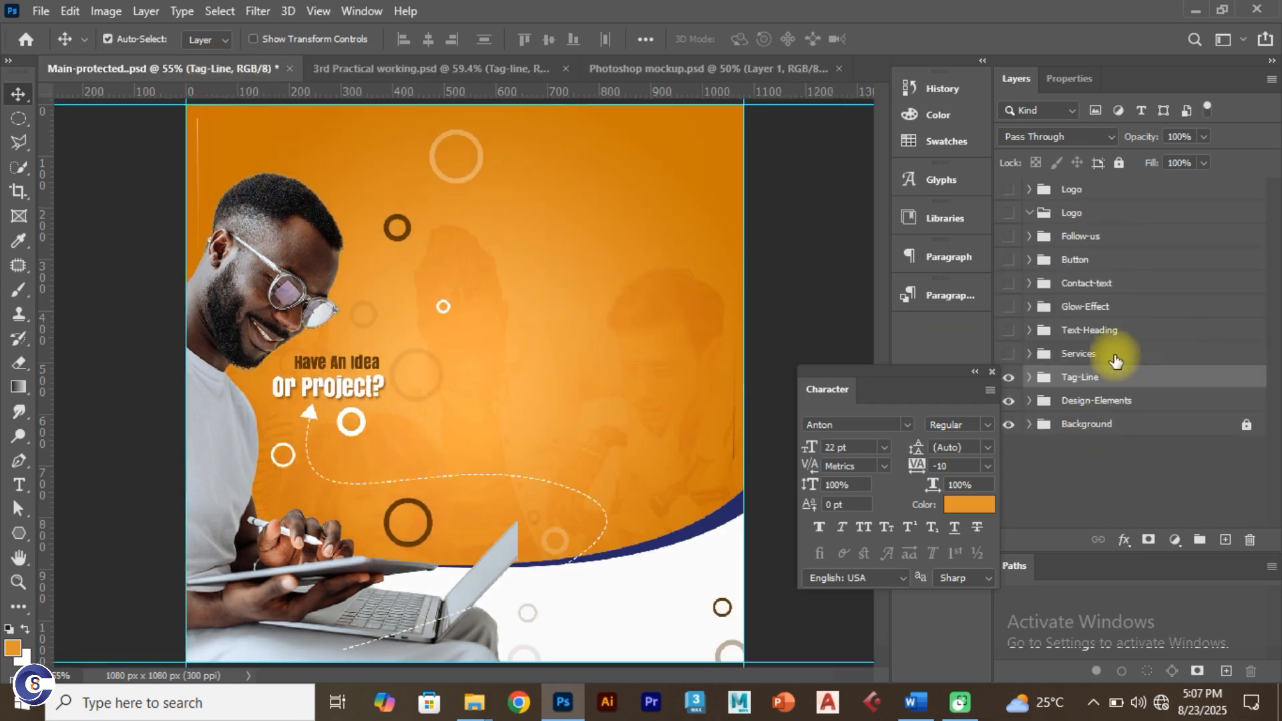
# Step: Reveal the Services card in the reference design
pyautogui.click(1008, 355)
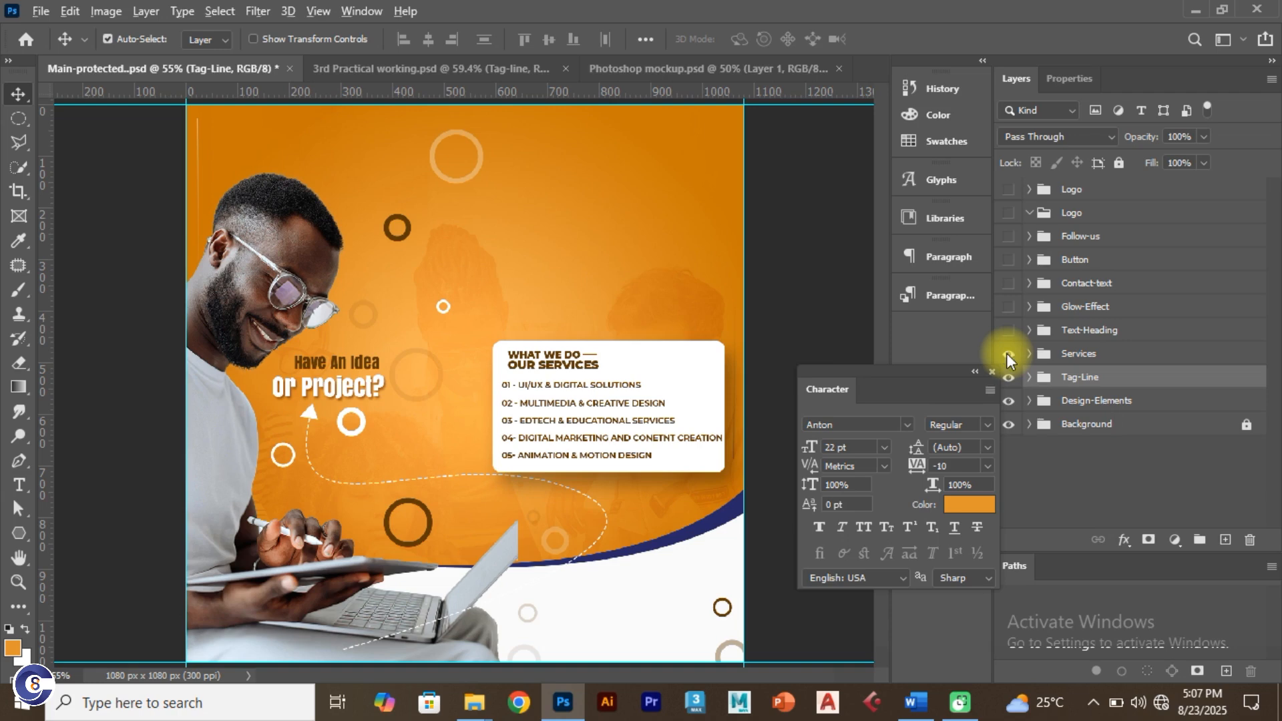
pyautogui.hotkey('alt', 'Tab')
pyautogui.hotkey('alt', 'Tab')
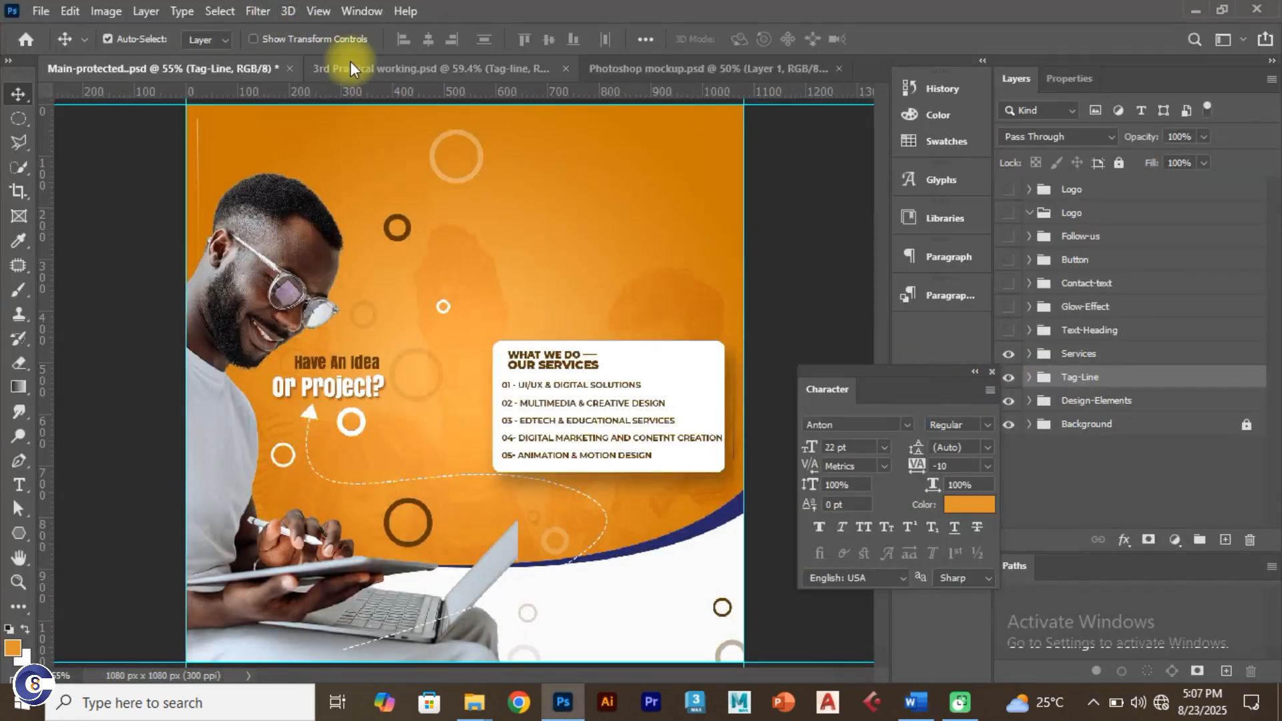
pyautogui.click(350, 61)
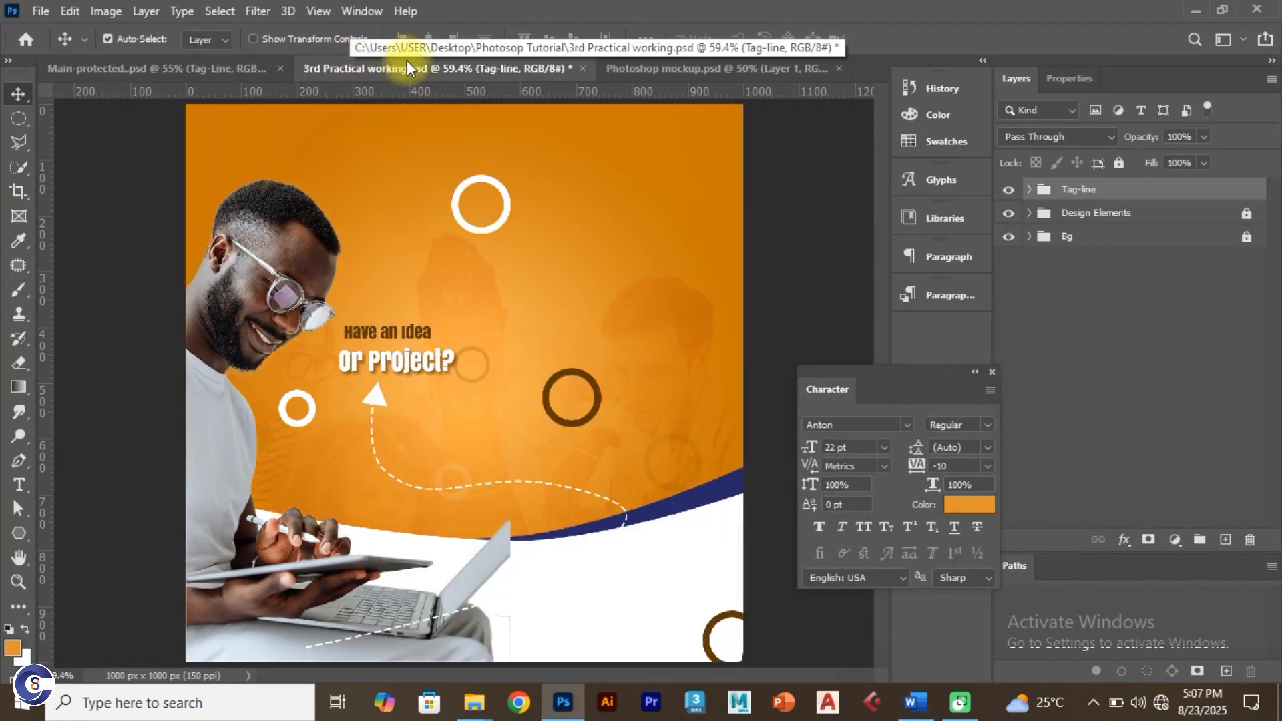
# Step: Unlock Design Elements, move the dark brown ring down-left beside the arrow, and relock the group
pyautogui.click(296, 327)
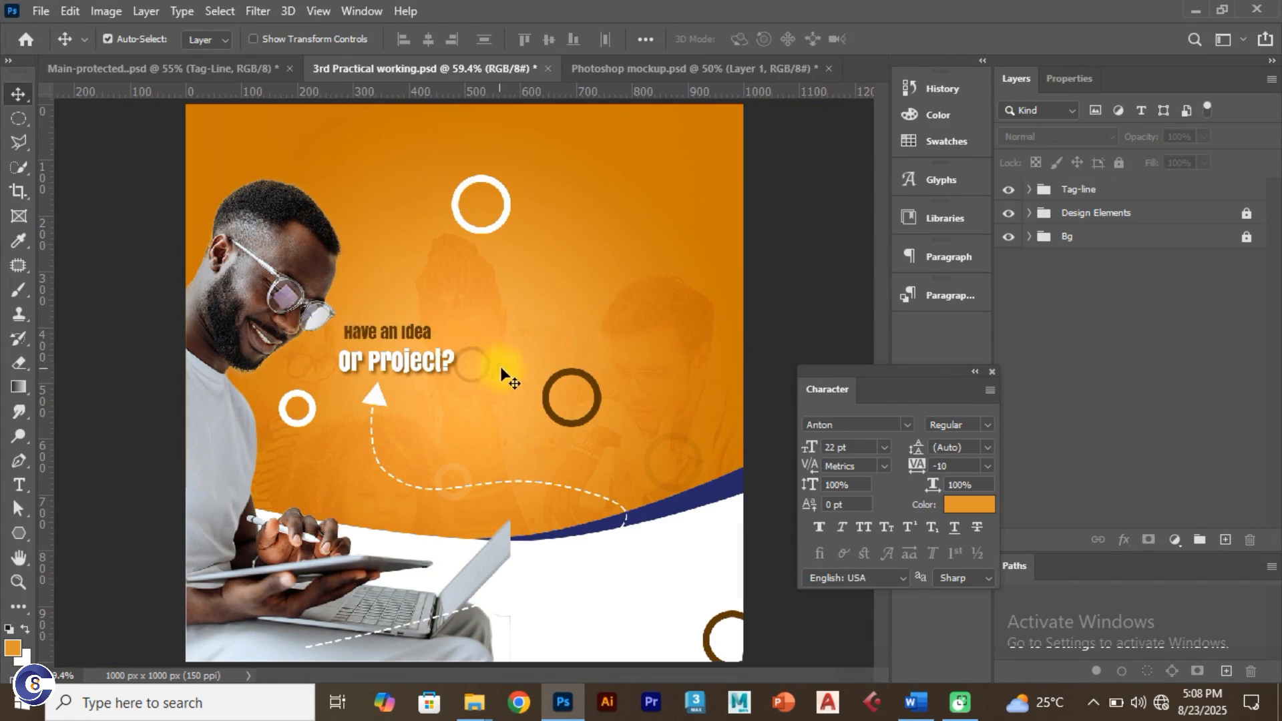
pyautogui.click(487, 434)
pyautogui.click(551, 405)
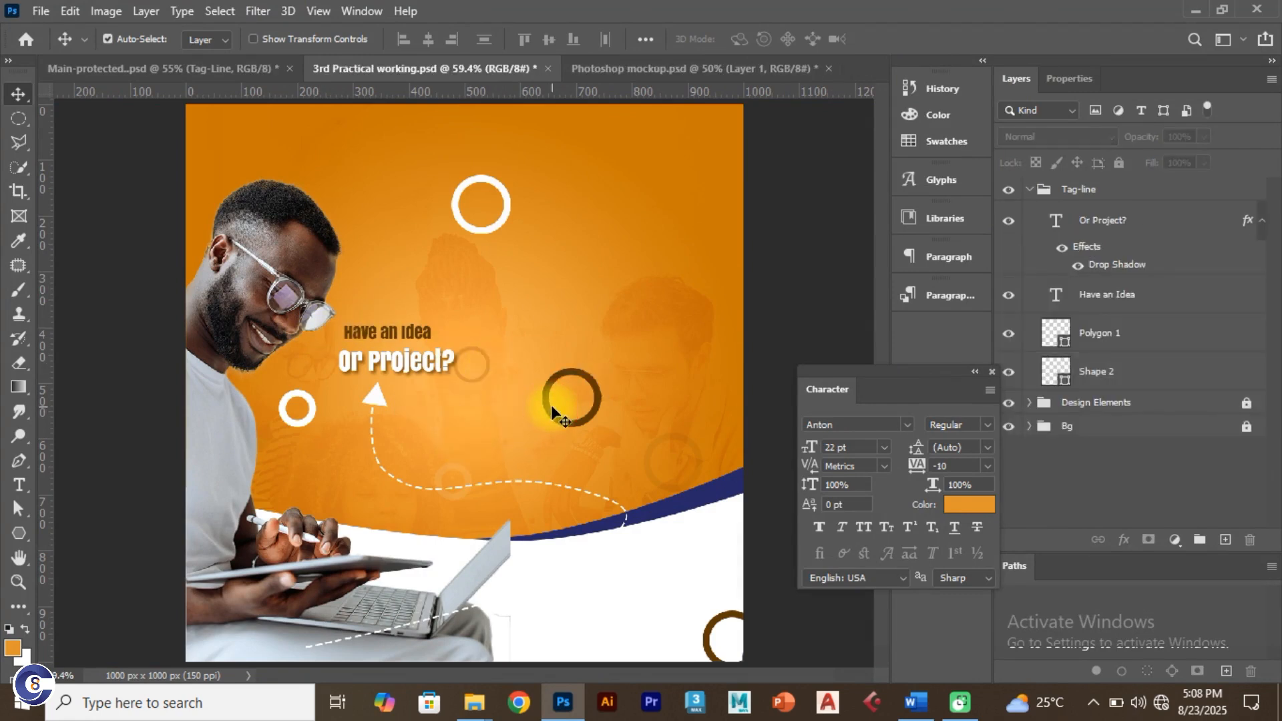
pyautogui.click(1247, 403)
pyautogui.moveTo(561, 426); pyautogui.dragTo(462, 473)
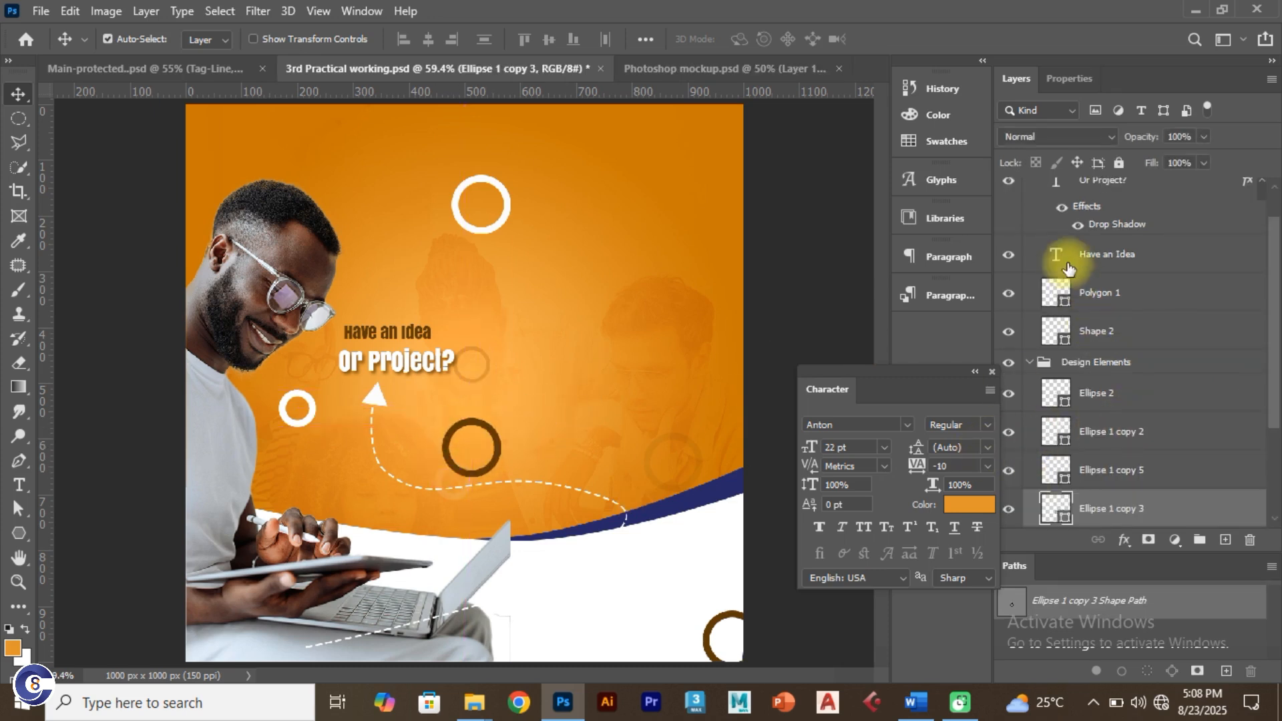
pyautogui.scroll(1, 1197, 286)
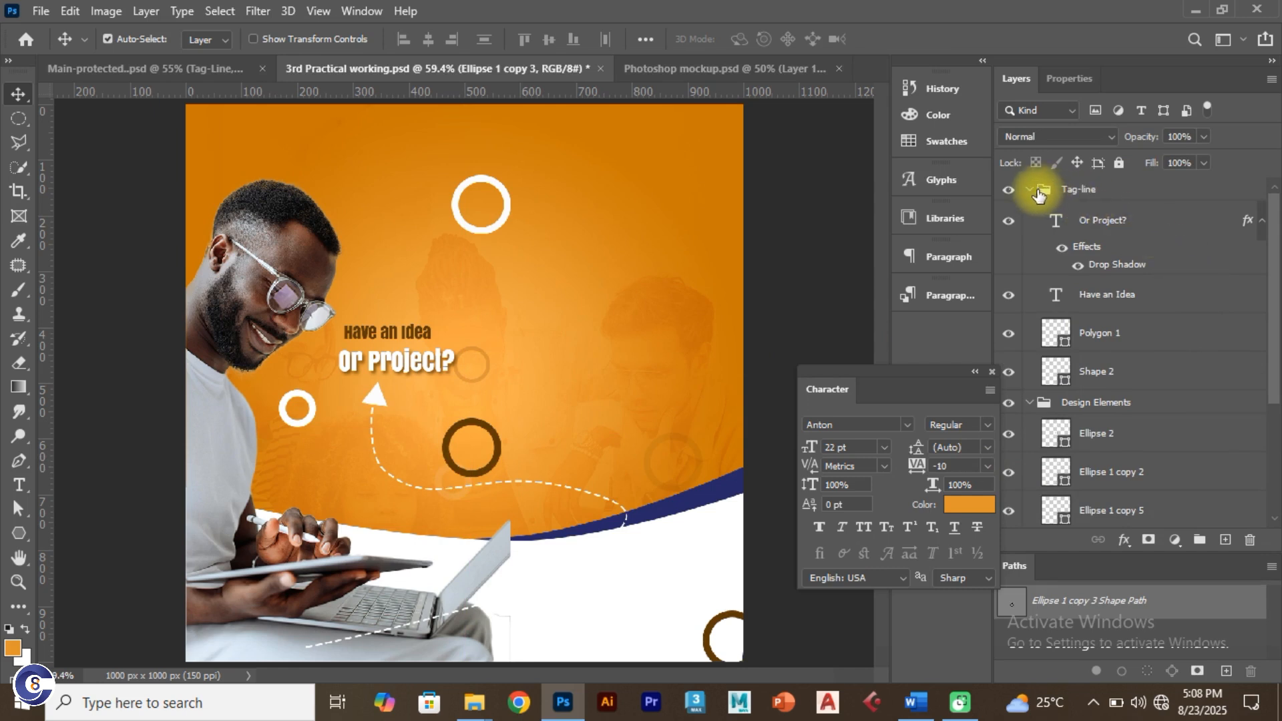
pyautogui.click(1034, 195)
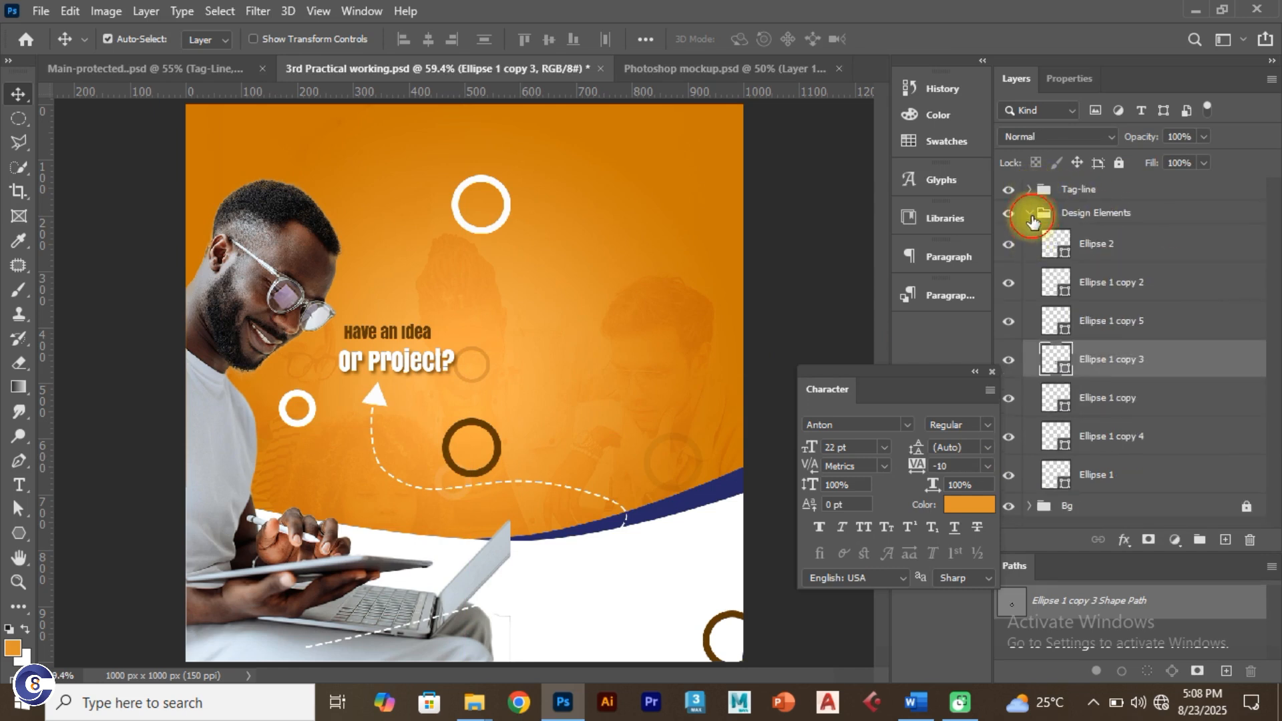
pyautogui.click(1034, 214)
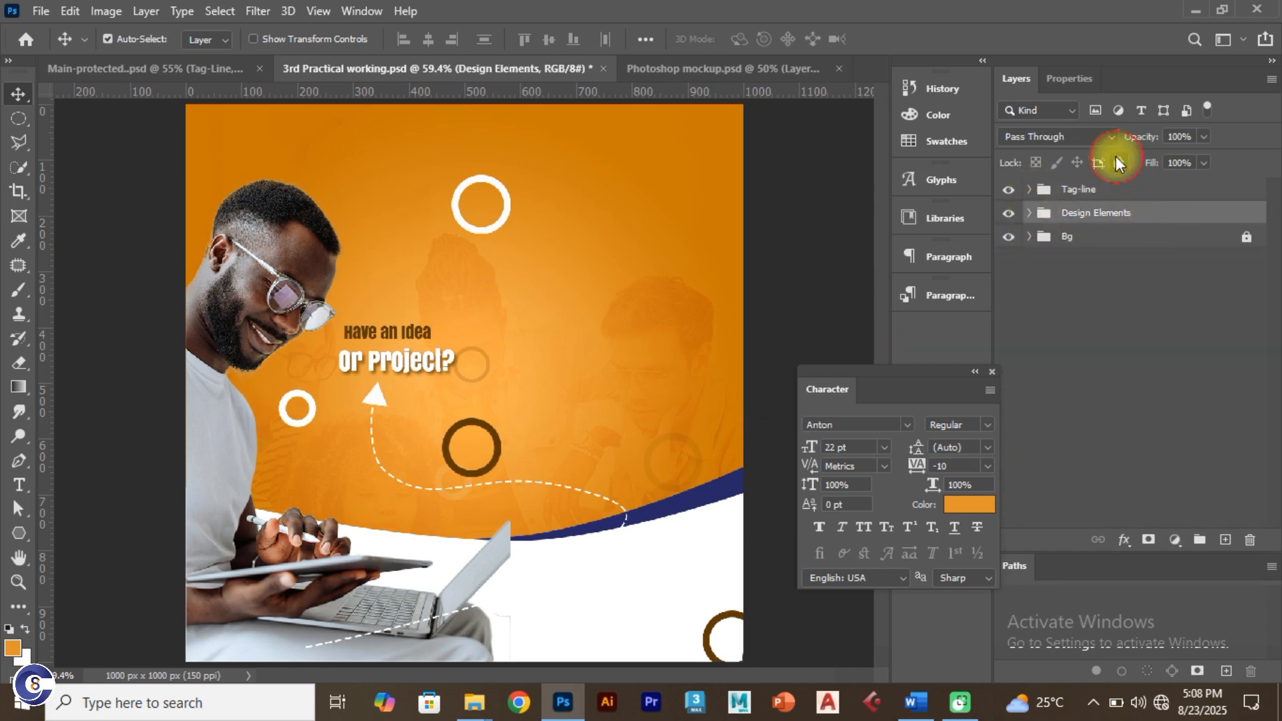
pyautogui.click(1118, 163)
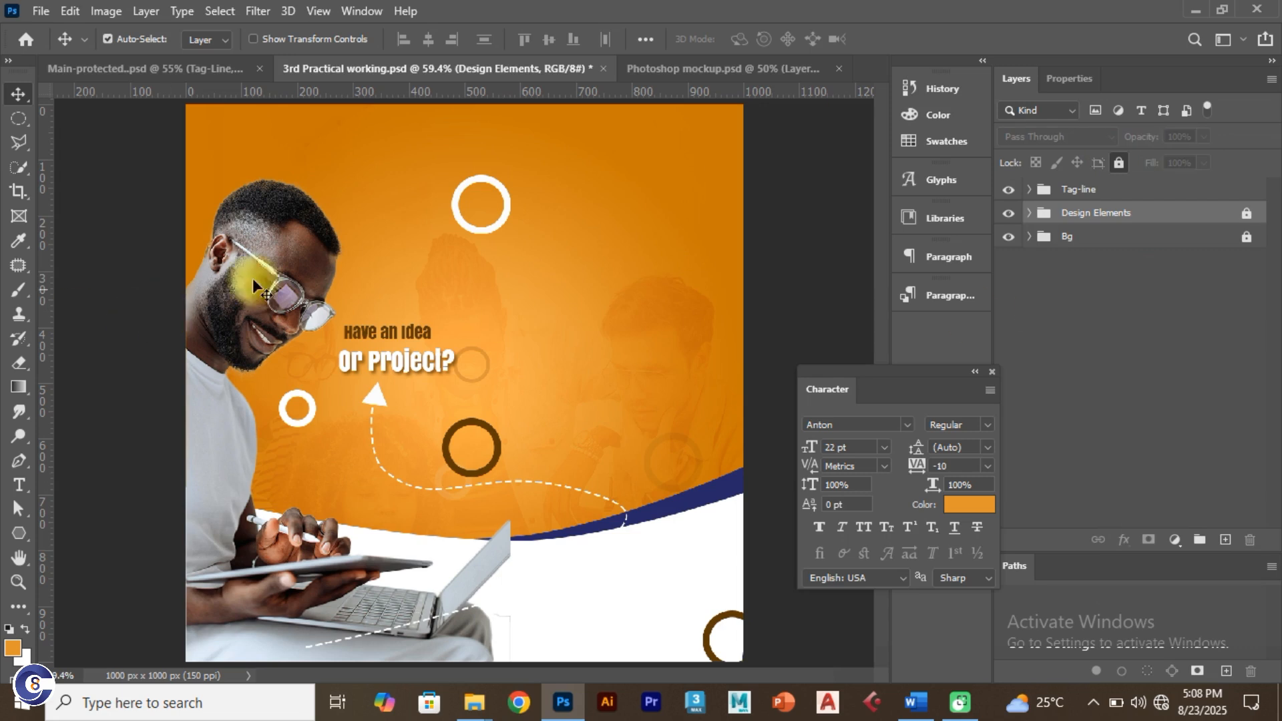
pyautogui.click(565, 316)
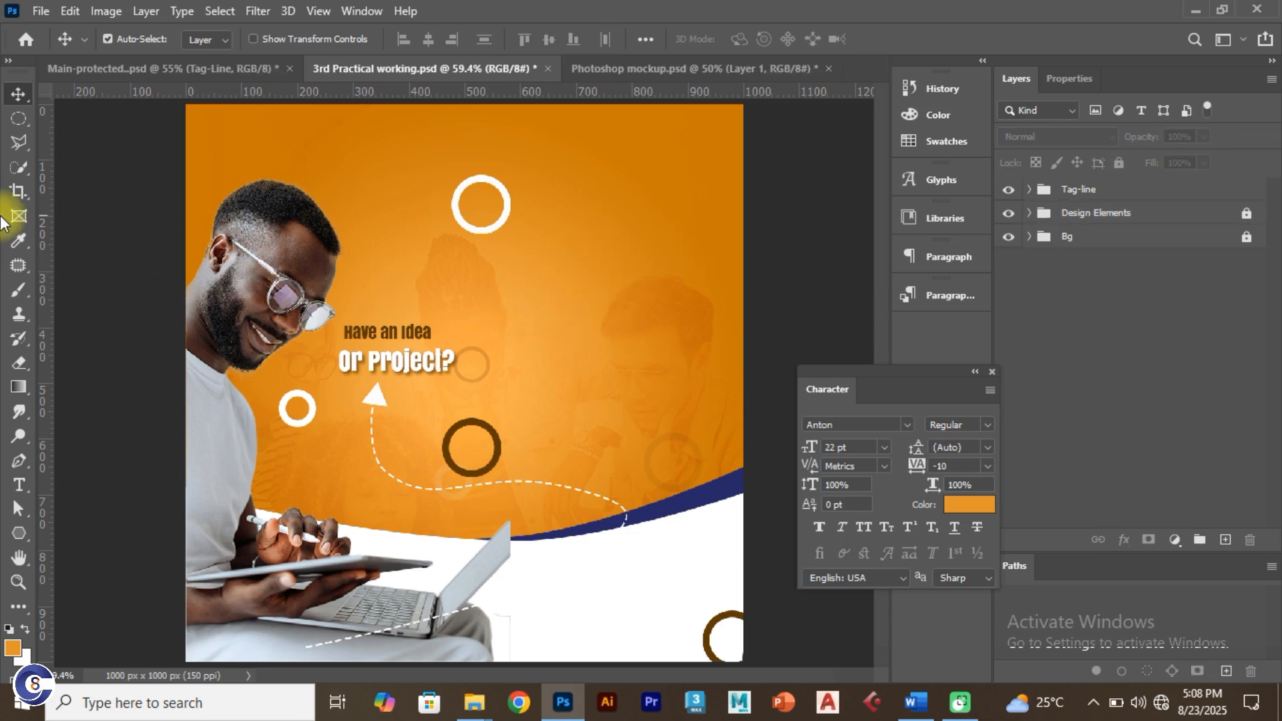
# Step: Draw a navy 429 × 255 px rectangle with no stroke on the flyer's right side
pyautogui.click(19, 534)
pyautogui.click(77, 534)
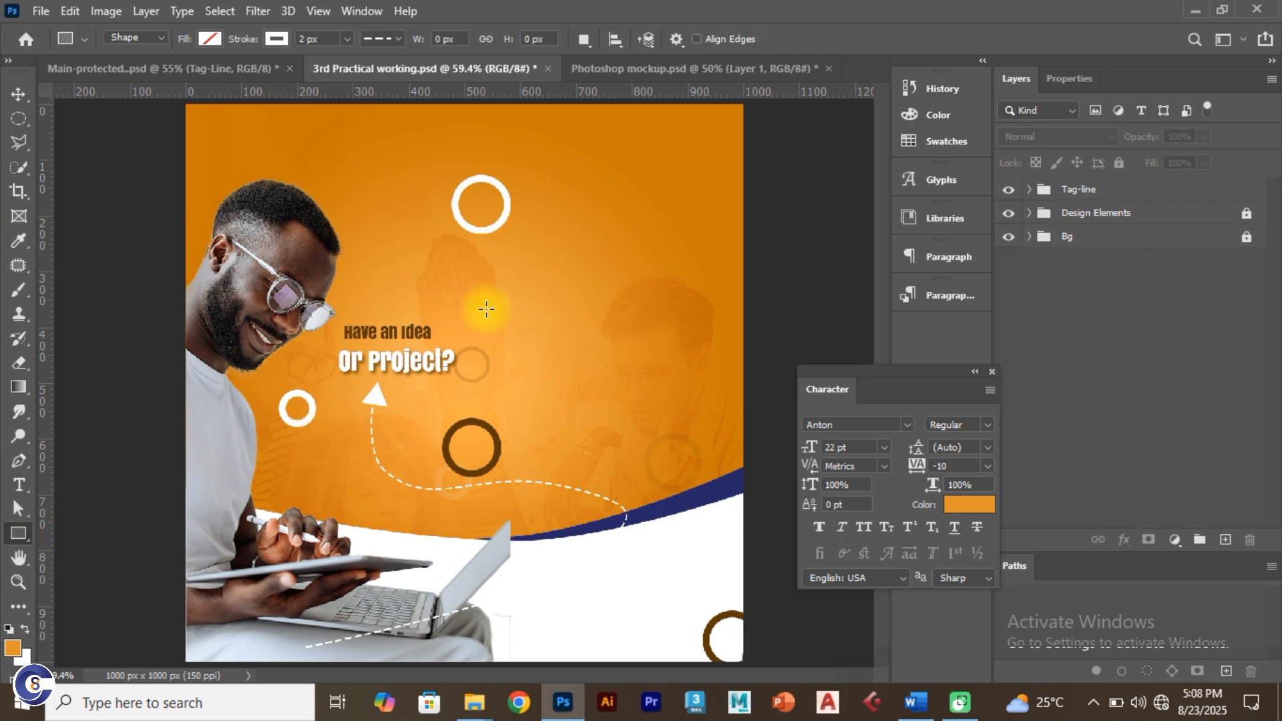
pyautogui.moveTo(492, 265)
pyautogui.mouseDown()
pyautogui.moveTo(536, 355)
pyautogui.moveTo(659, 418)
pyautogui.moveTo(719, 421)
pyautogui.moveTo(724, 410)
pyautogui.mouseUp()
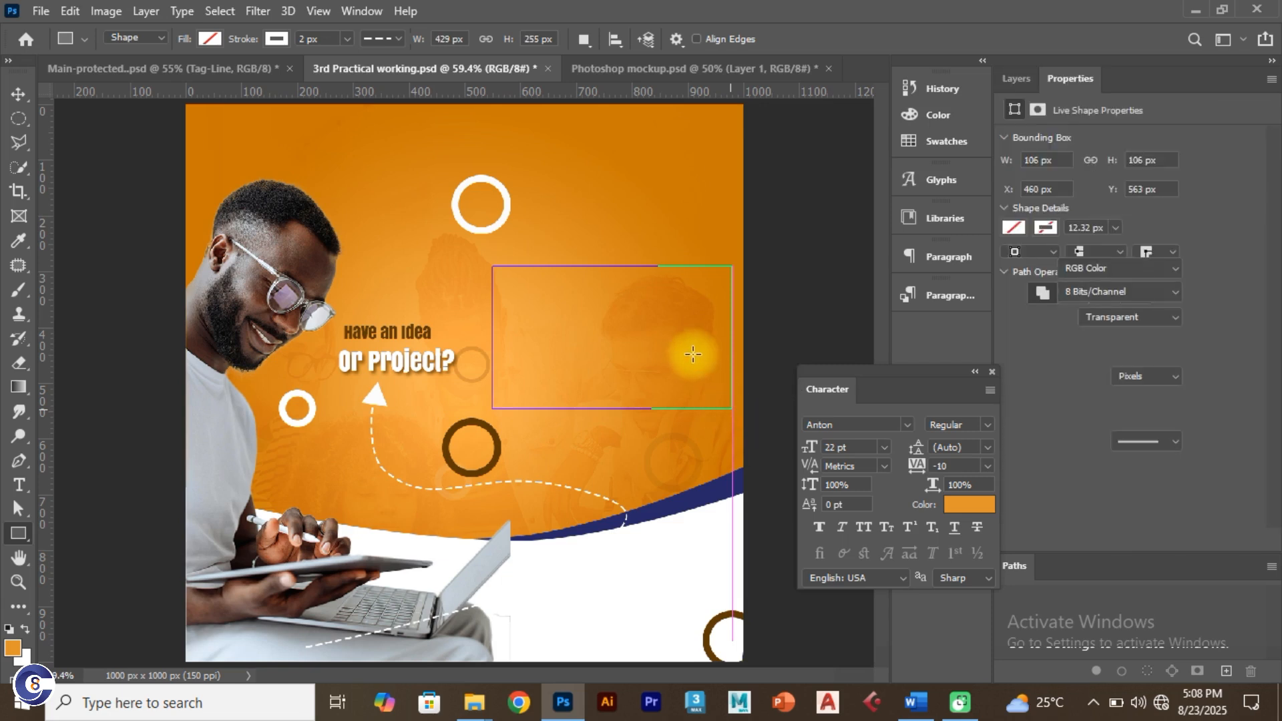
pyautogui.click(210, 39)
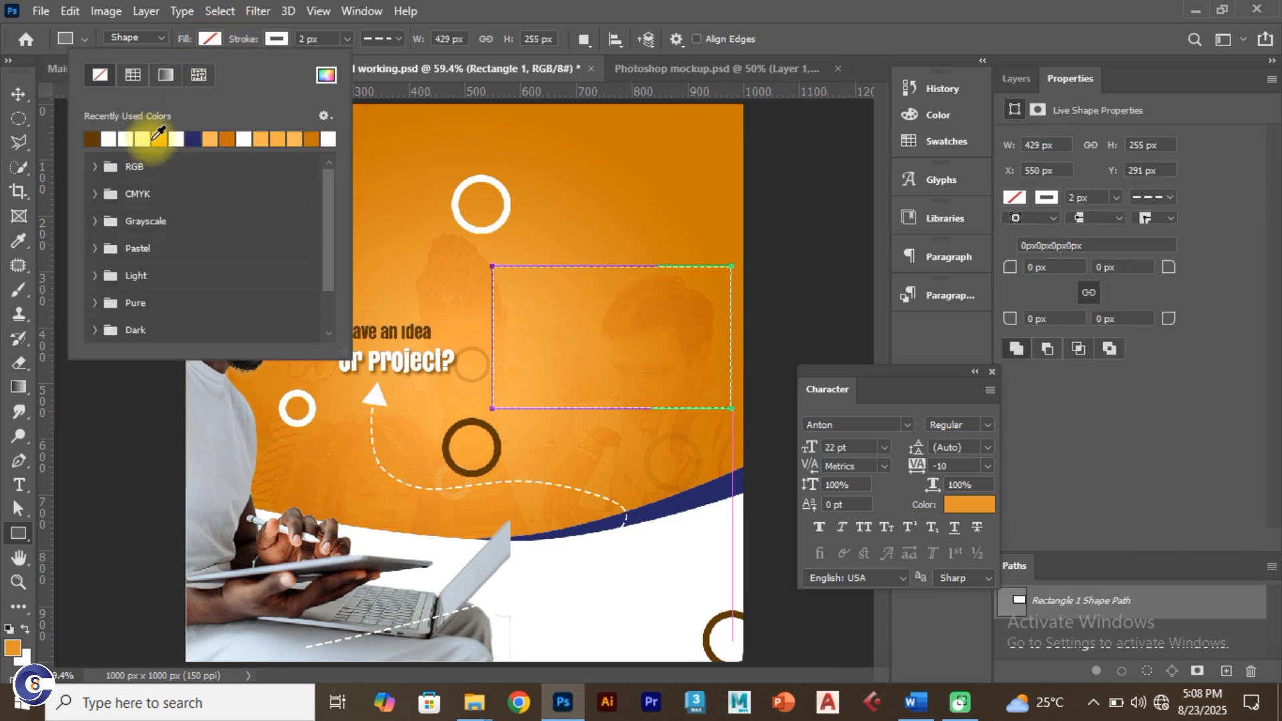
pyautogui.click(193, 138)
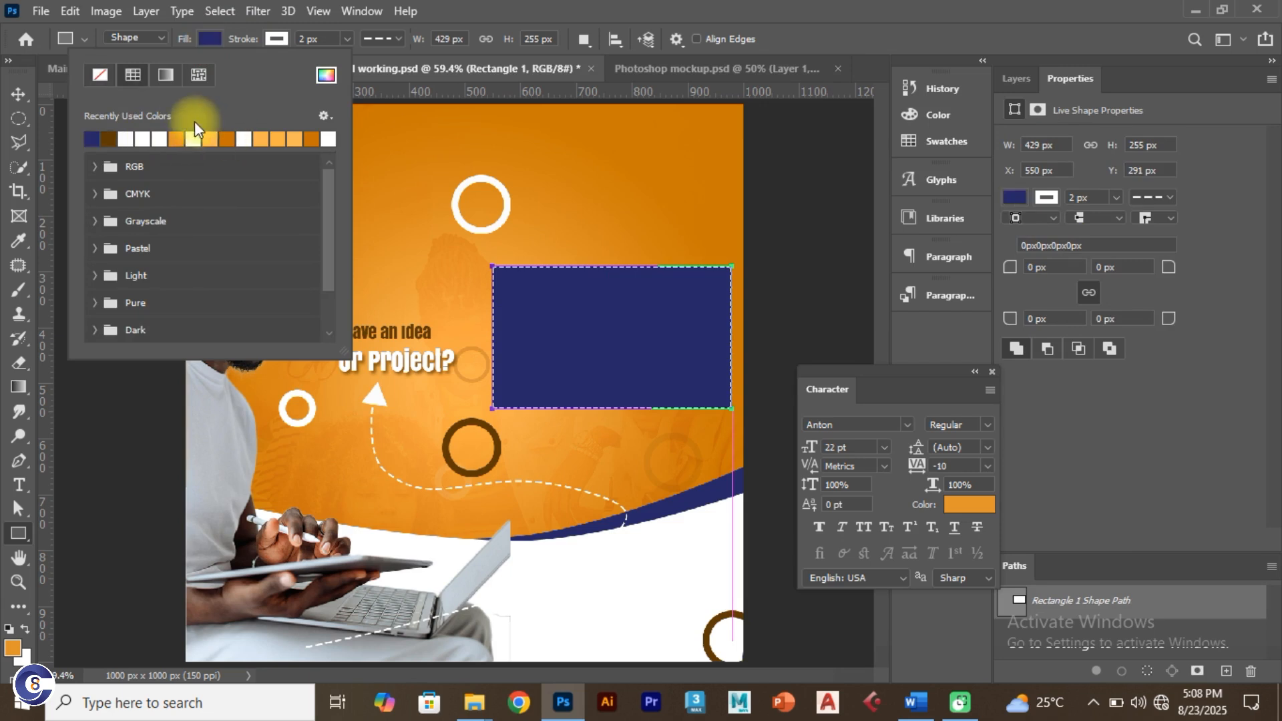
pyautogui.click(272, 39)
pyautogui.click(167, 75)
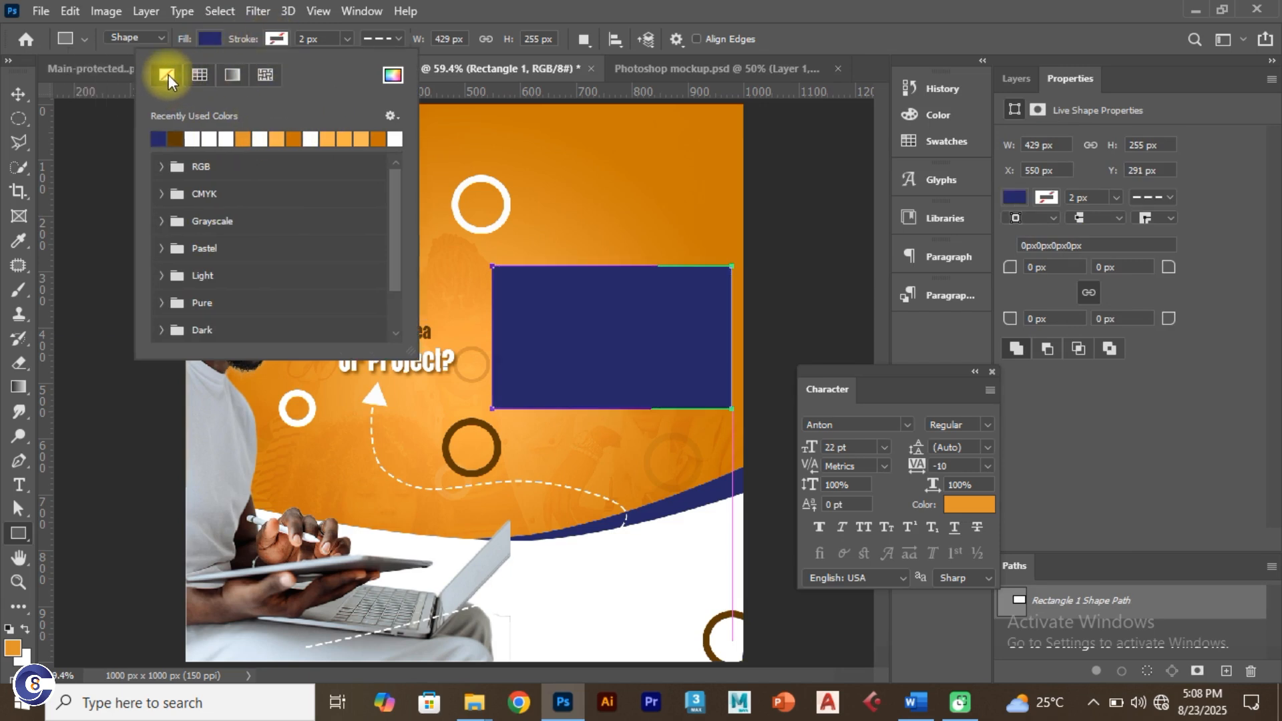
pyautogui.click(18, 93)
pyautogui.click(545, 292)
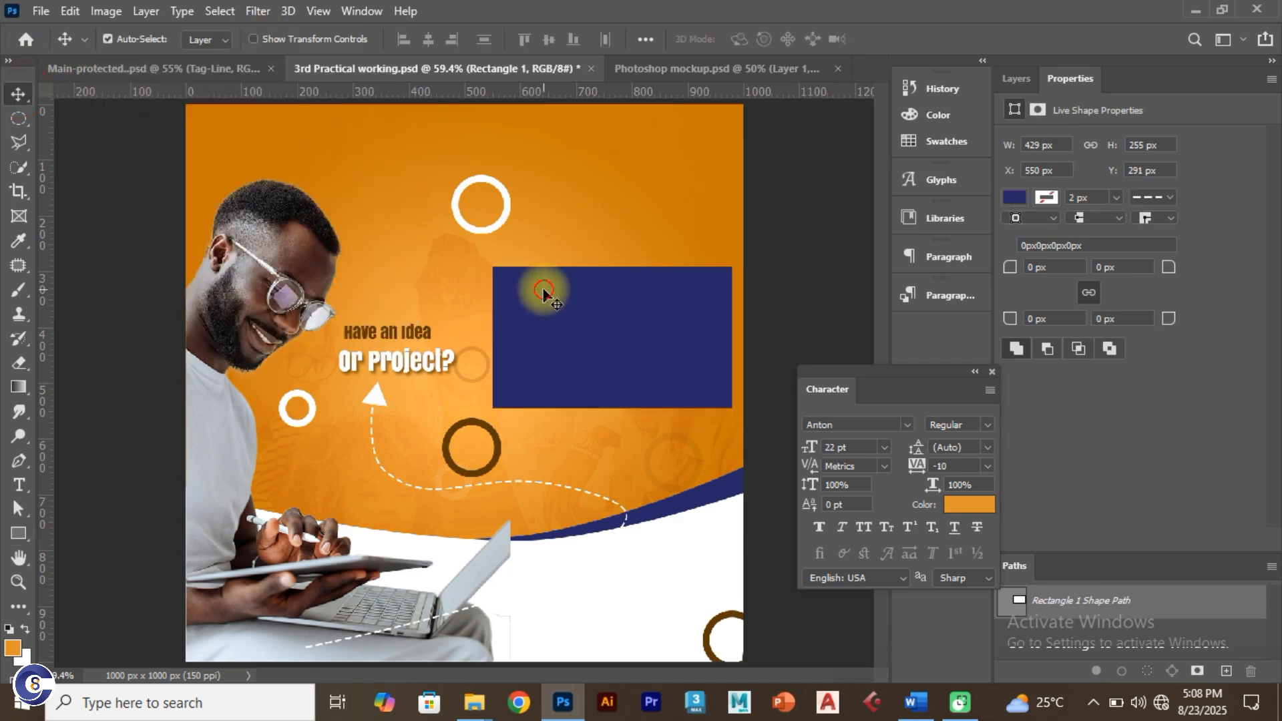
# Step: Compare the rectangle with the reference services design and select the 'Or Project?' layer
pyautogui.click(94, 62)
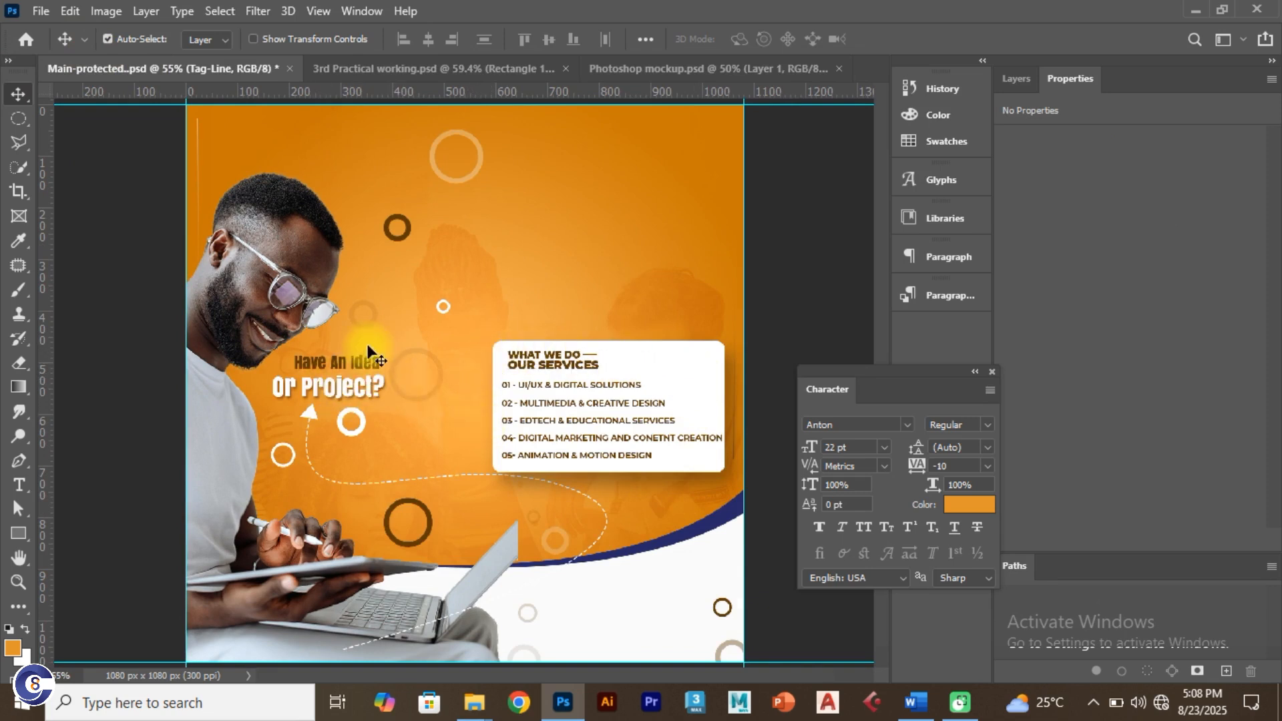
pyautogui.click(354, 70)
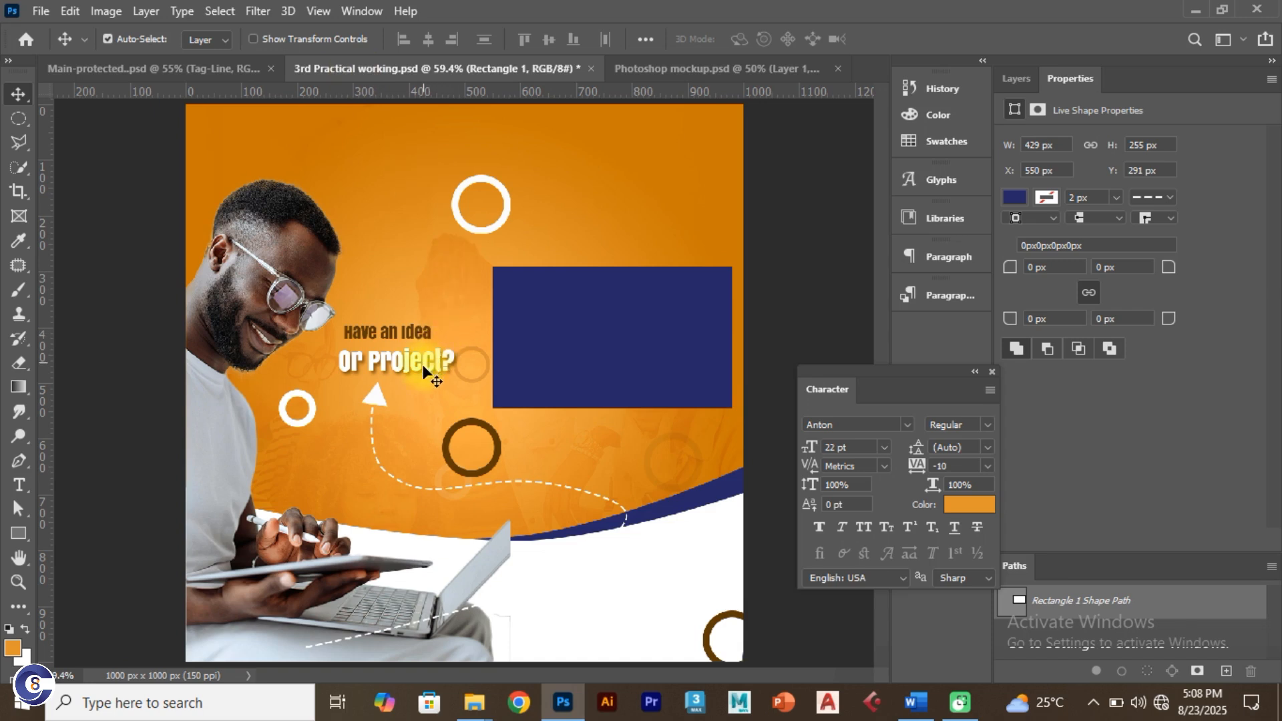
pyautogui.click(231, 66)
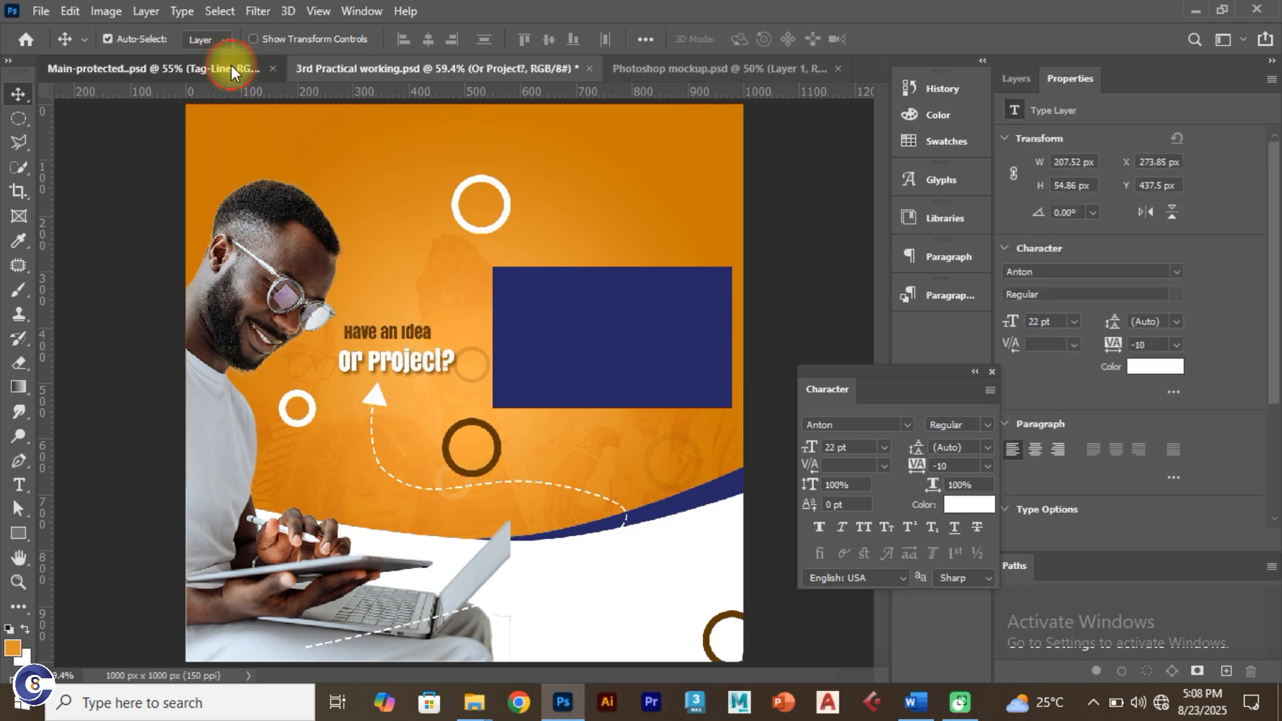
pyautogui.click(363, 63)
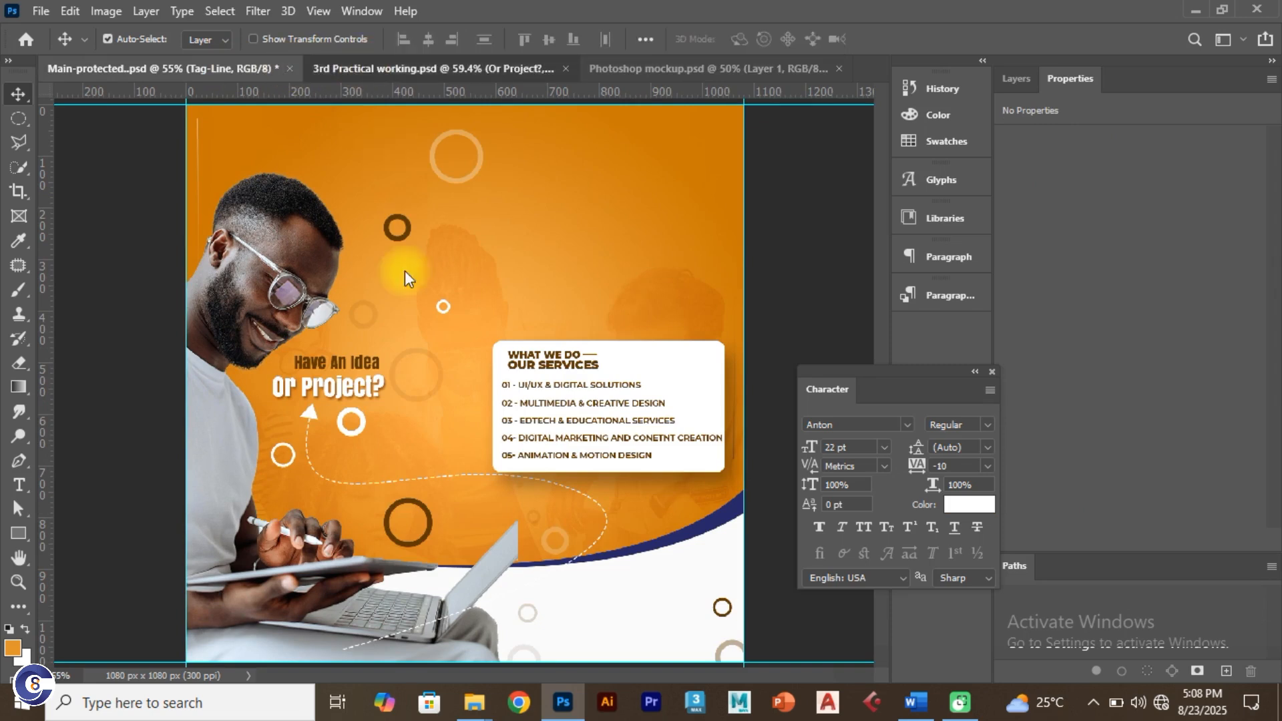
pyautogui.click(394, 359)
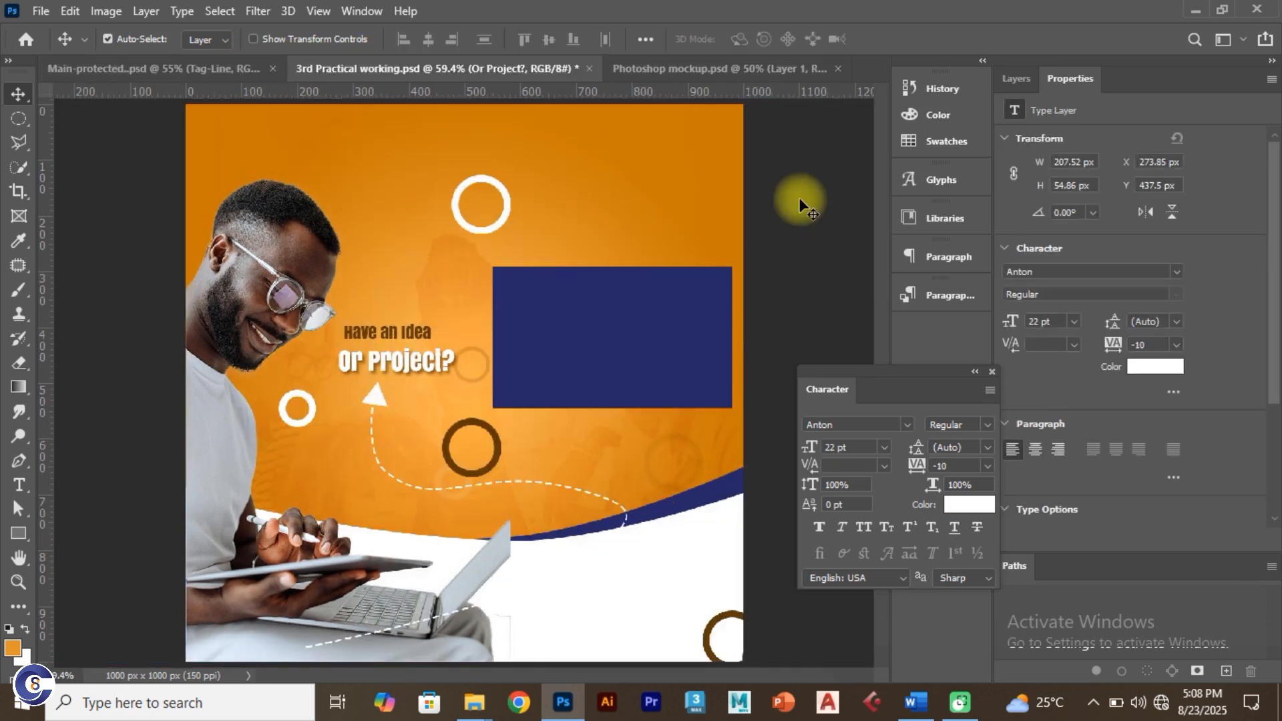
pyautogui.click(1018, 80)
# Step: Scale both tagline lines down slightly and move them a little left and down
pyautogui.click(347, 327)
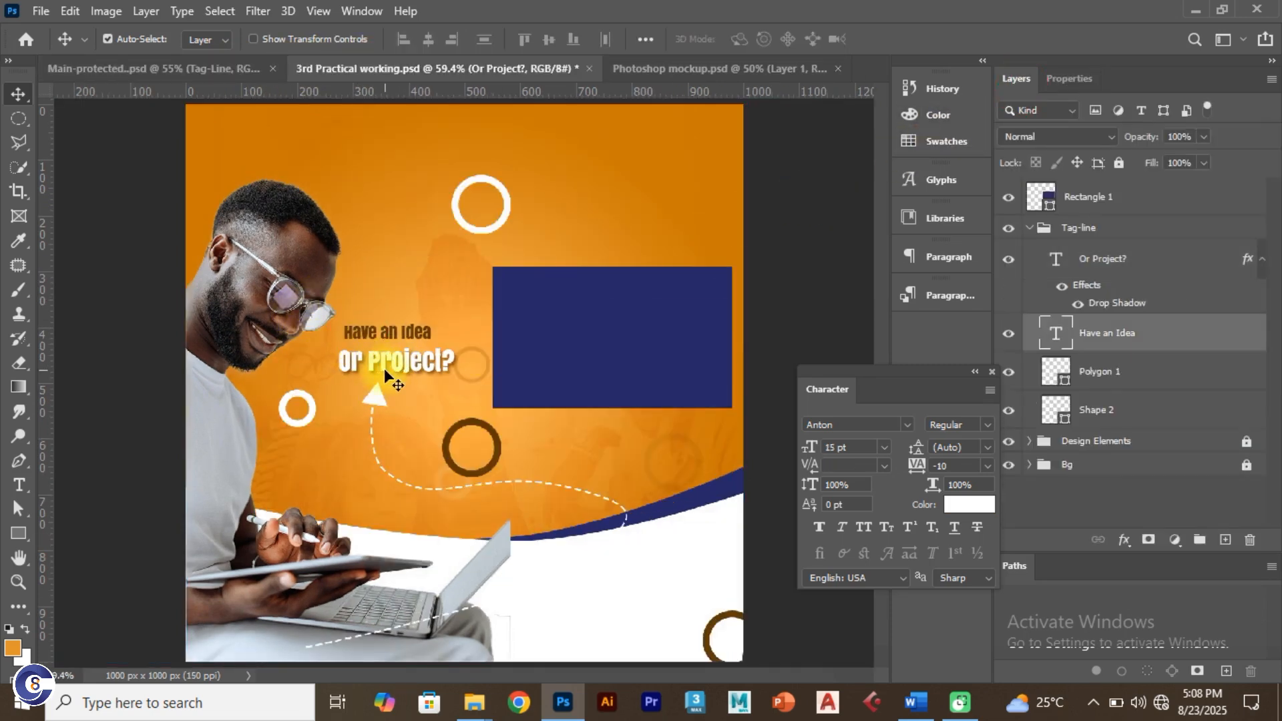
pyautogui.keyDown('shift'); pyautogui.click(388, 369); pyautogui.keyUp('shift')
pyautogui.hotkey('ctrl', 't')
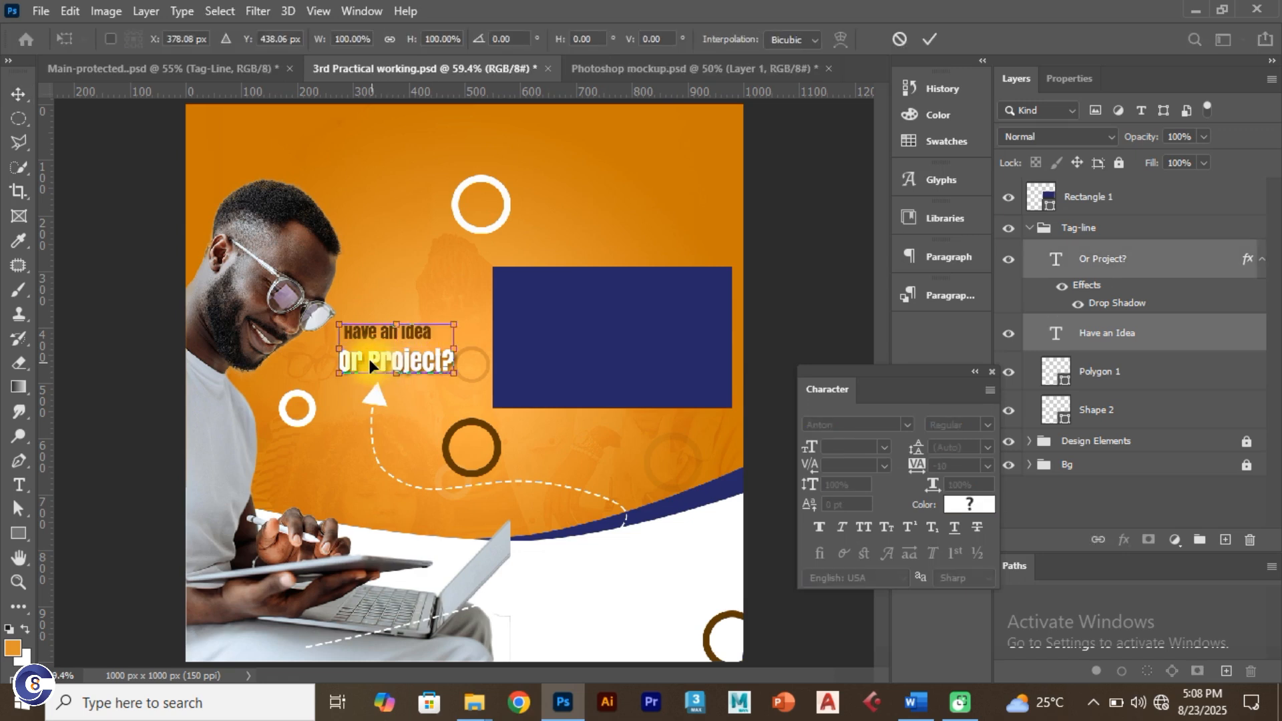
pyautogui.moveTo(333, 328); pyautogui.dragTo(342, 327)
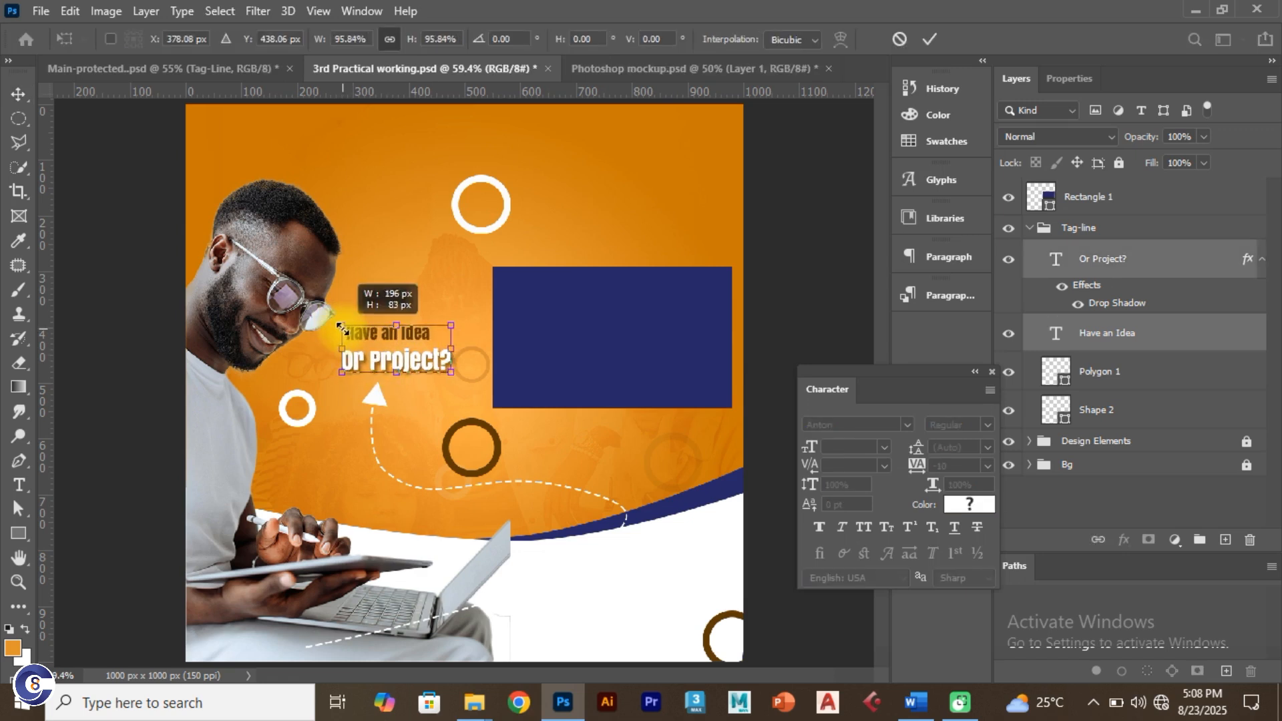
pyautogui.moveTo(419, 363); pyautogui.dragTo(408, 367)
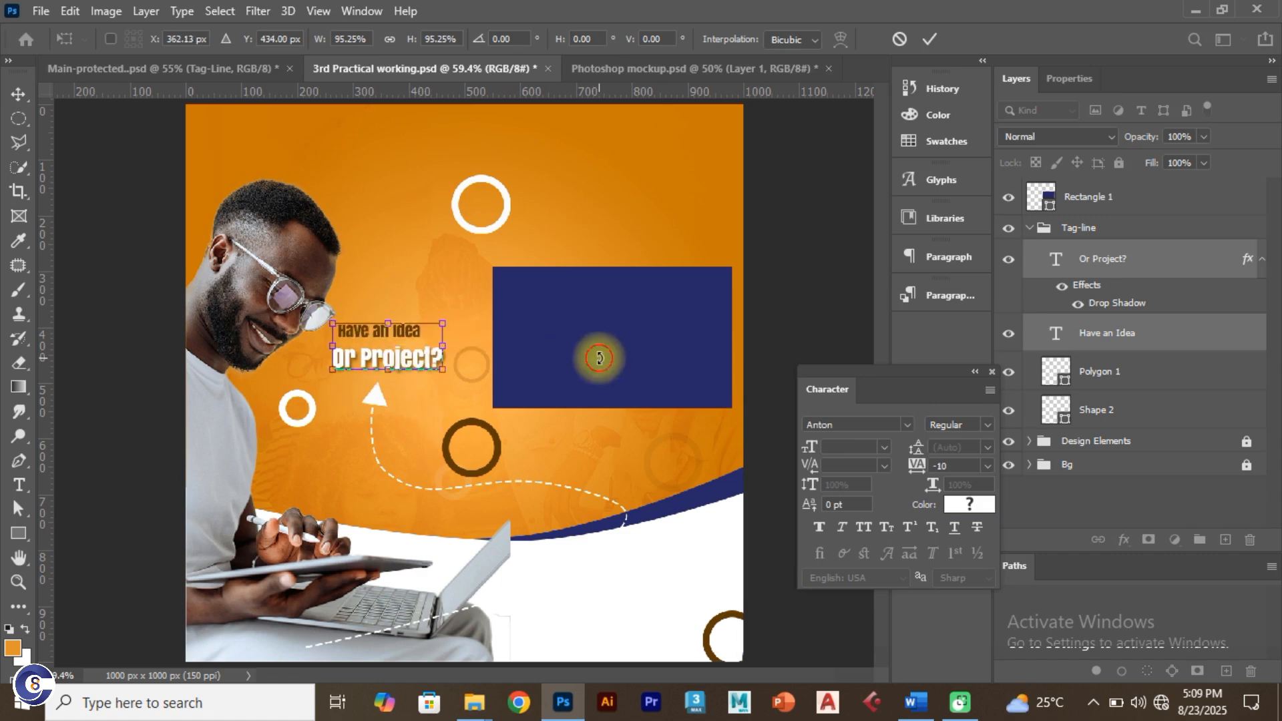
pyautogui.click(930, 39)
# Step: Shrink the navy rectangle to 408 × 243 px and move it to X 566, Y 313
pyautogui.keyDown('ctrl'); pyautogui.click(606, 371); pyautogui.keyUp('ctrl')
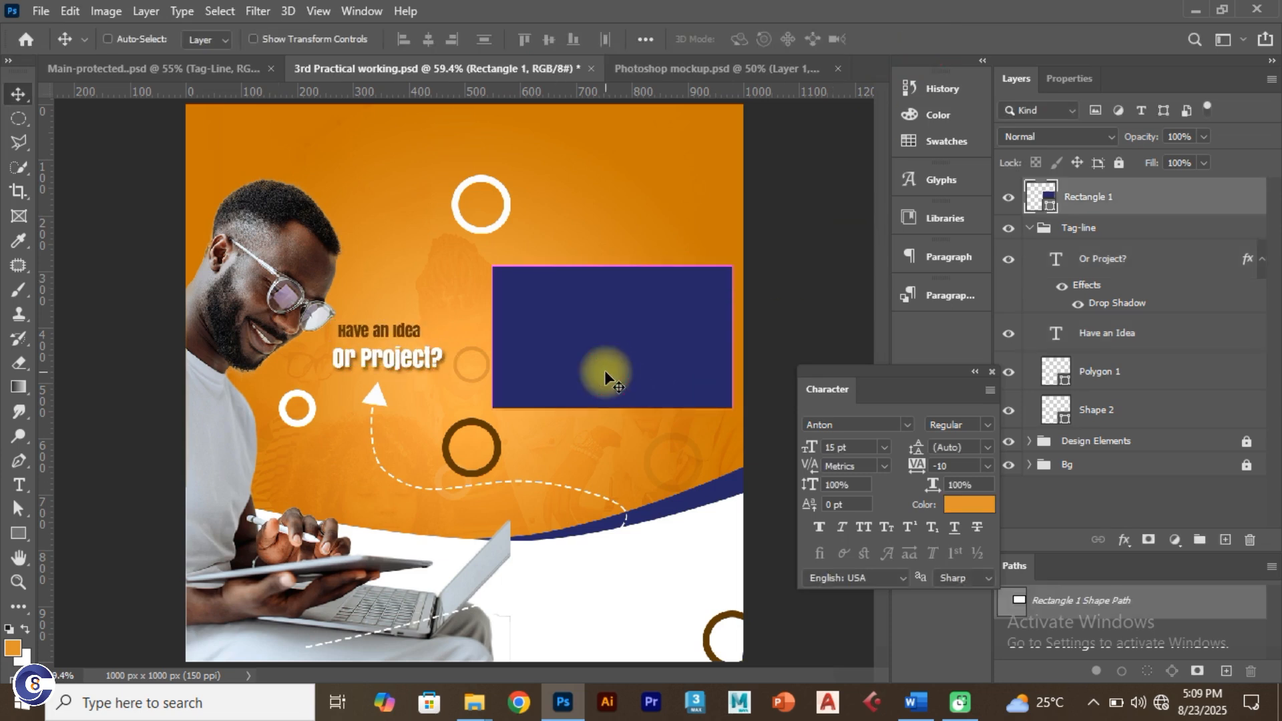
pyautogui.hotkey('ctrl', 't')
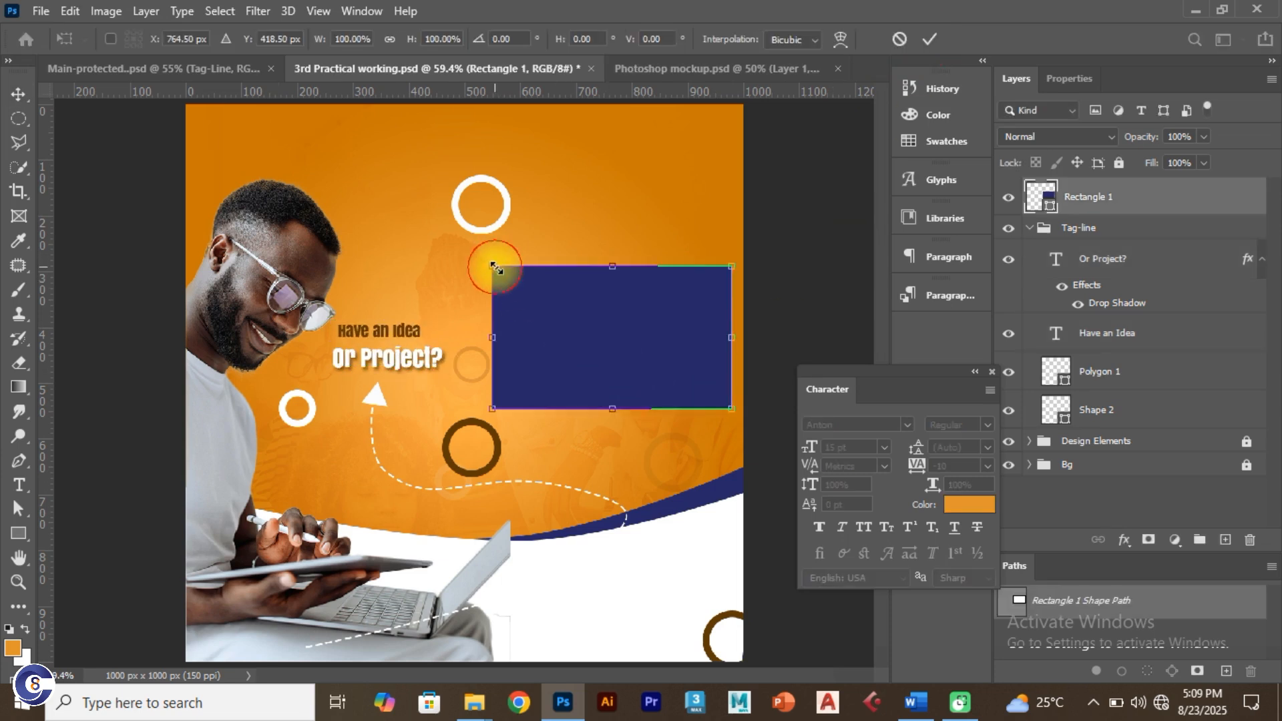
pyautogui.moveTo(492, 264); pyautogui.dragTo(500, 271)
pyautogui.moveTo(596, 336); pyautogui.dragTo(593, 345)
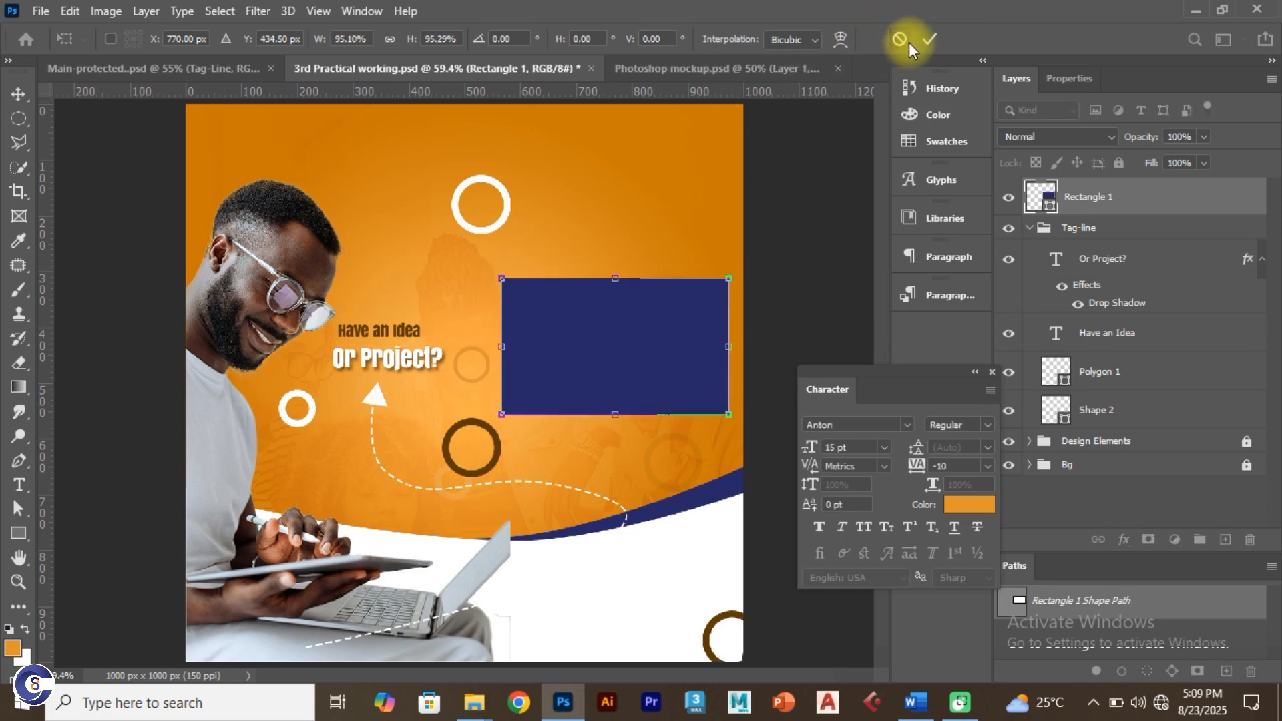
pyautogui.click(923, 31)
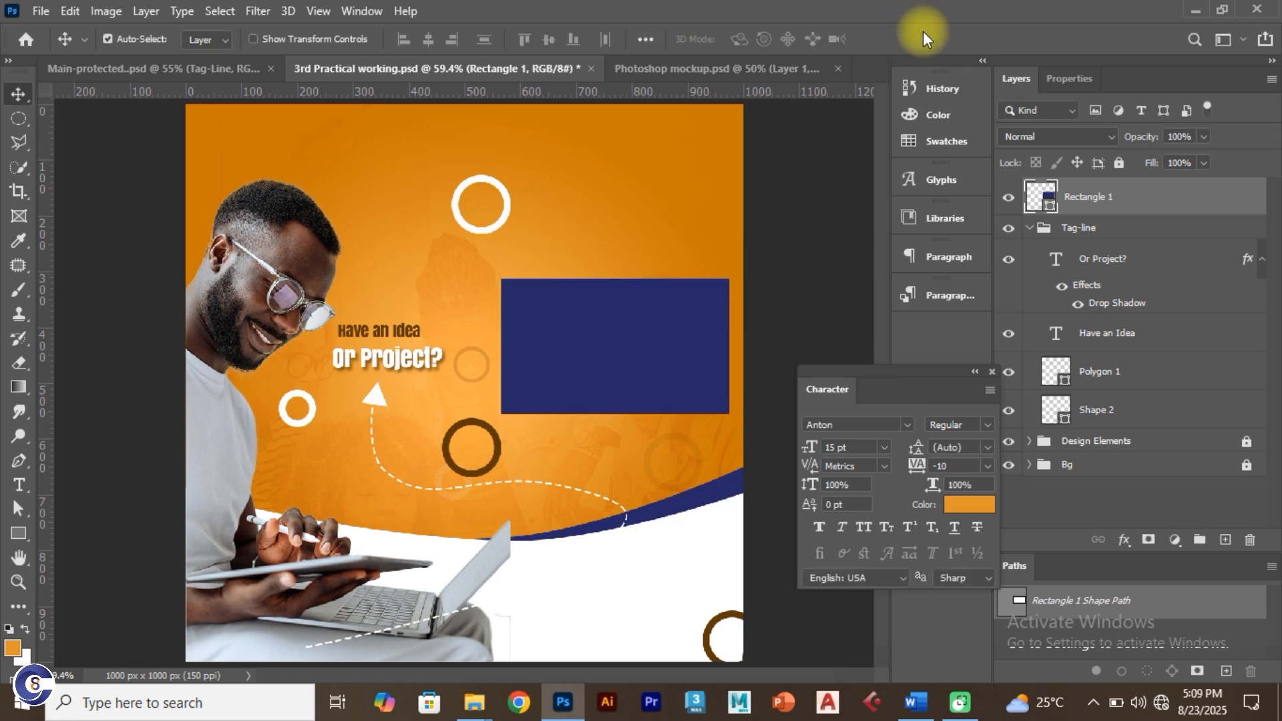
pyautogui.click(1073, 78)
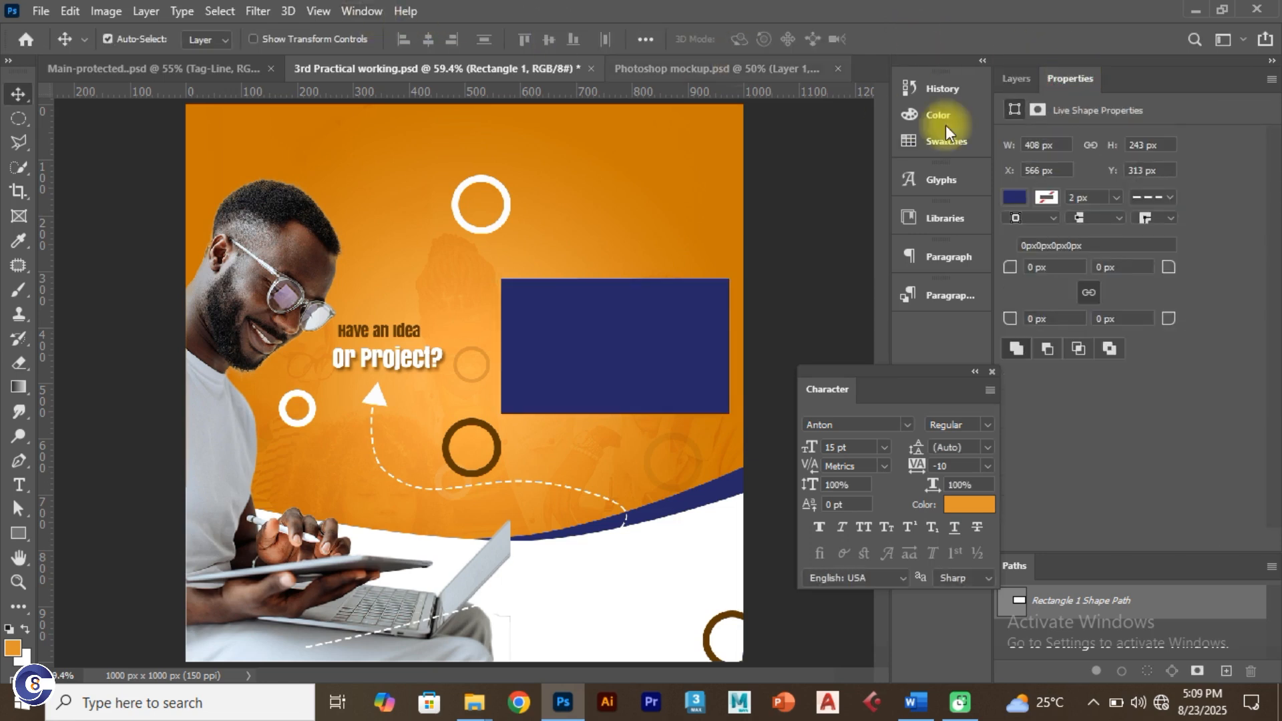
# Step: Set Rectangle 1's corner radius to 20 px on all four corners, after trying 10 and 15
pyautogui.click(362, 9)
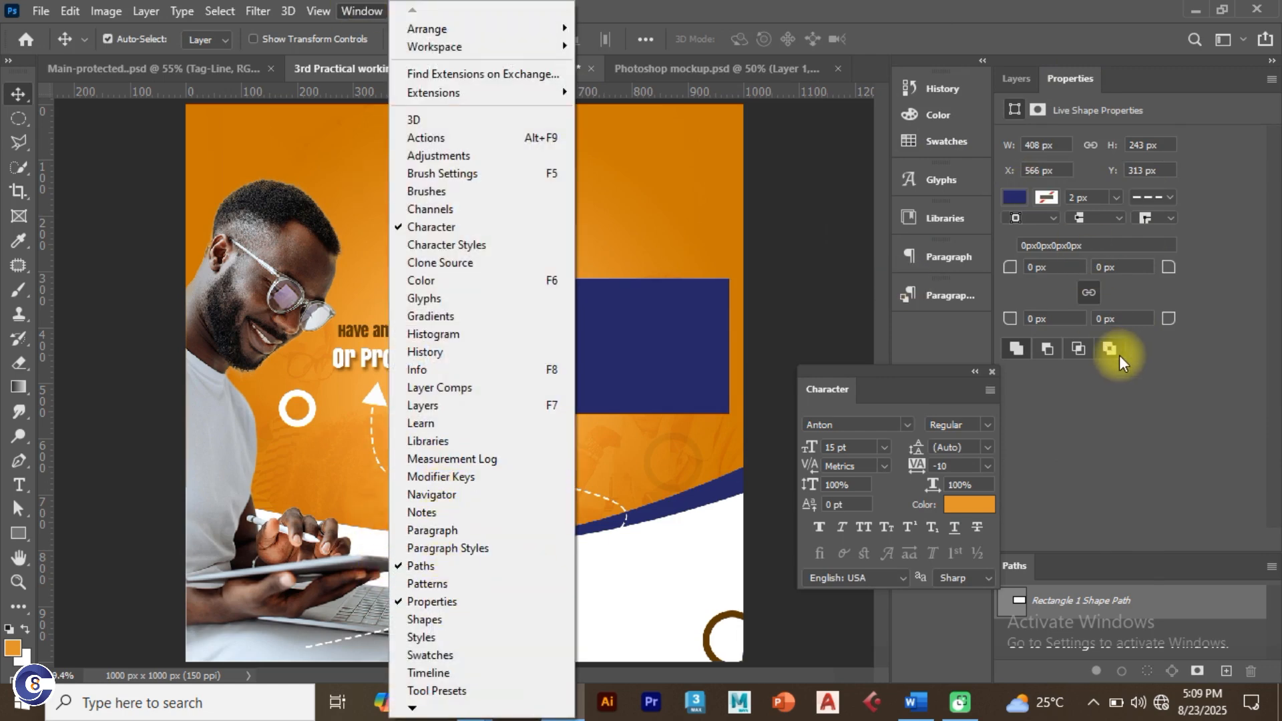
pyautogui.click(1119, 468)
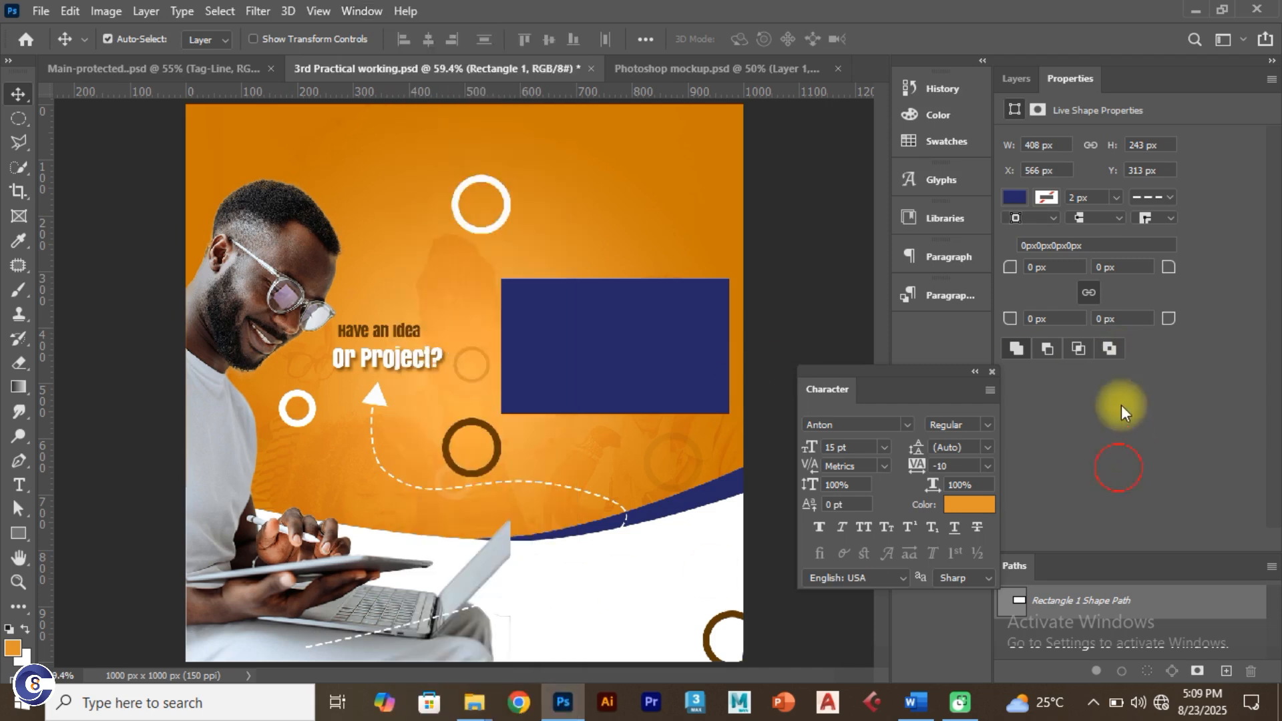
pyautogui.click(1052, 267)
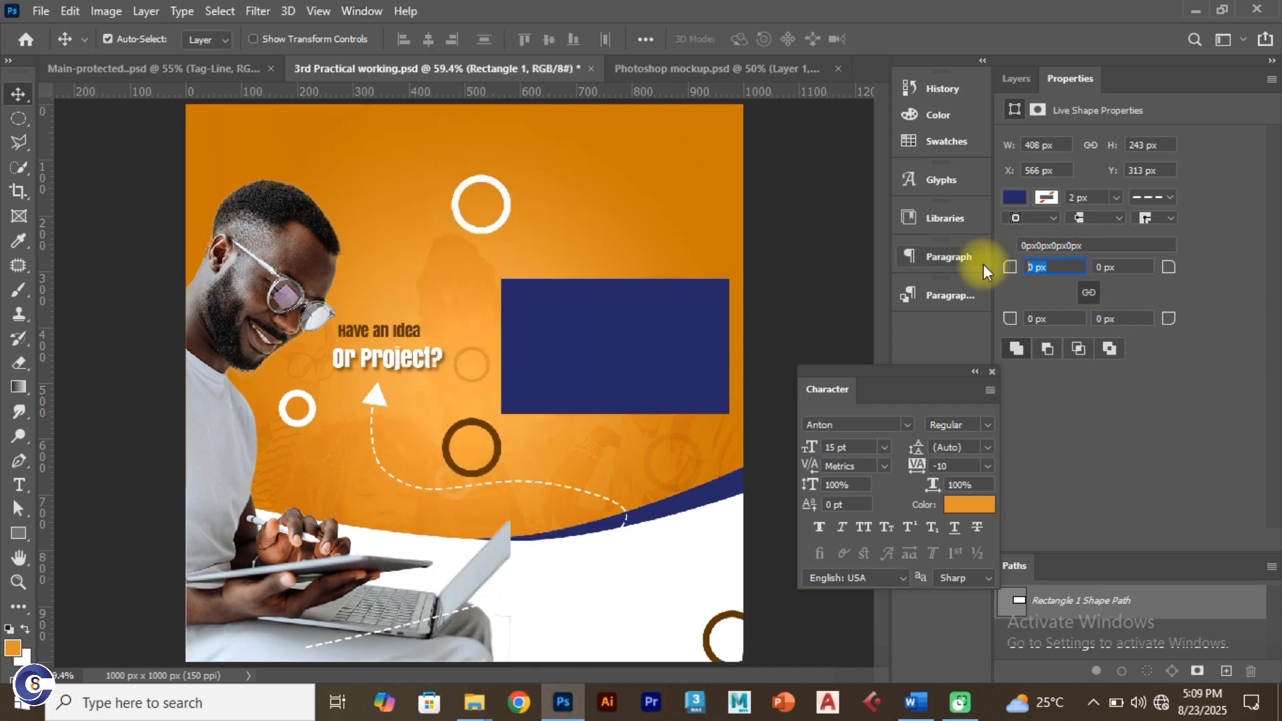
pyautogui.write('10')
pyautogui.press('Return')
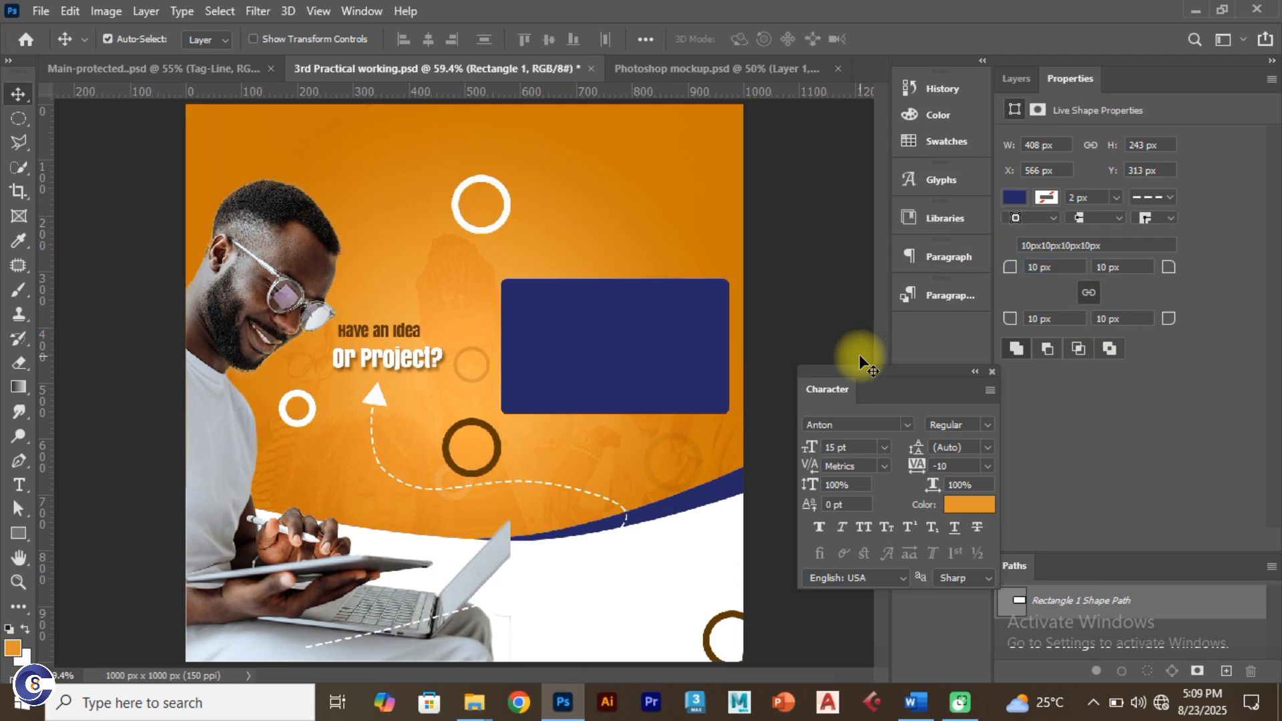
pyautogui.click(1053, 267)
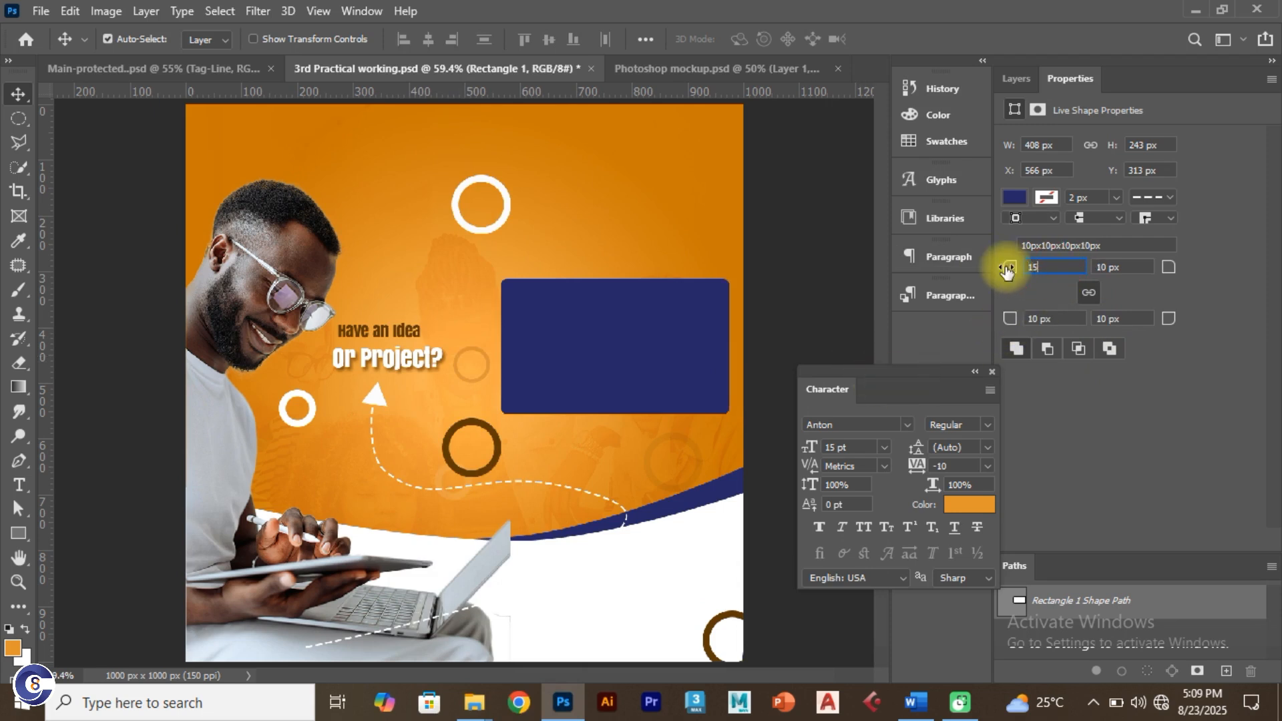
pyautogui.press('Return')
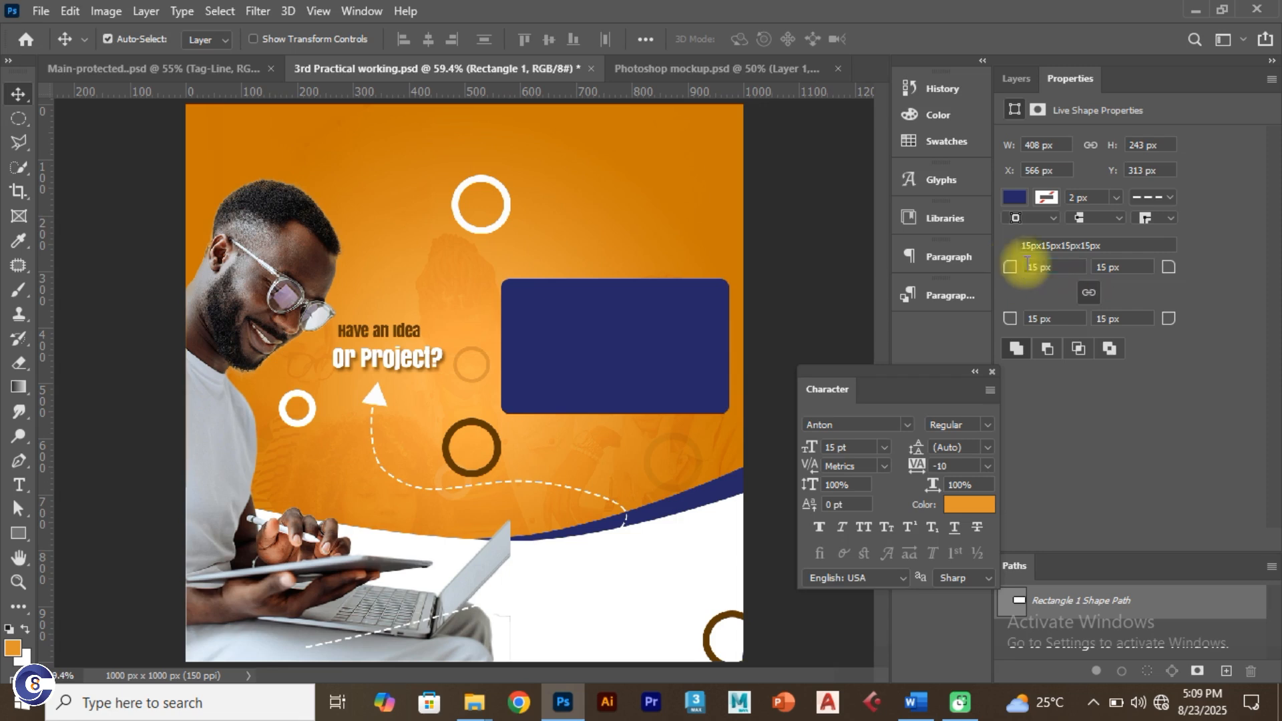
pyautogui.moveTo(1061, 268); pyautogui.dragTo(1002, 274)
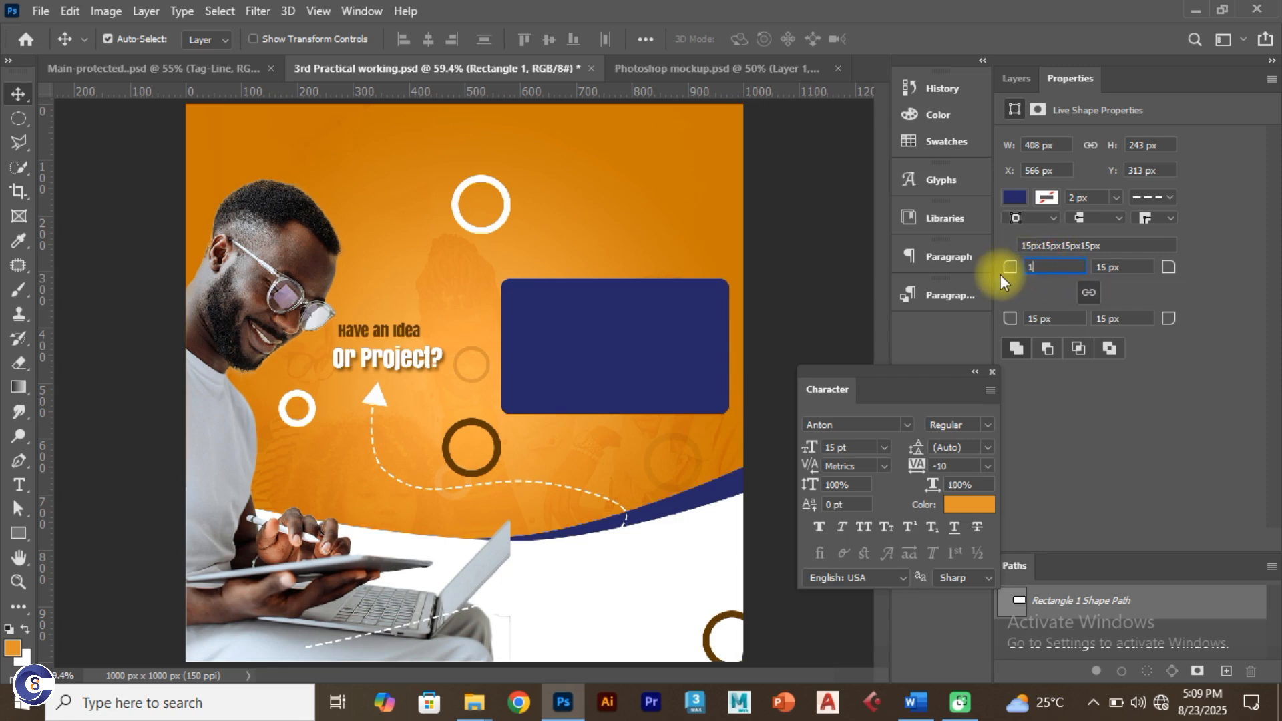
pyautogui.write('20')
pyautogui.press('Return')
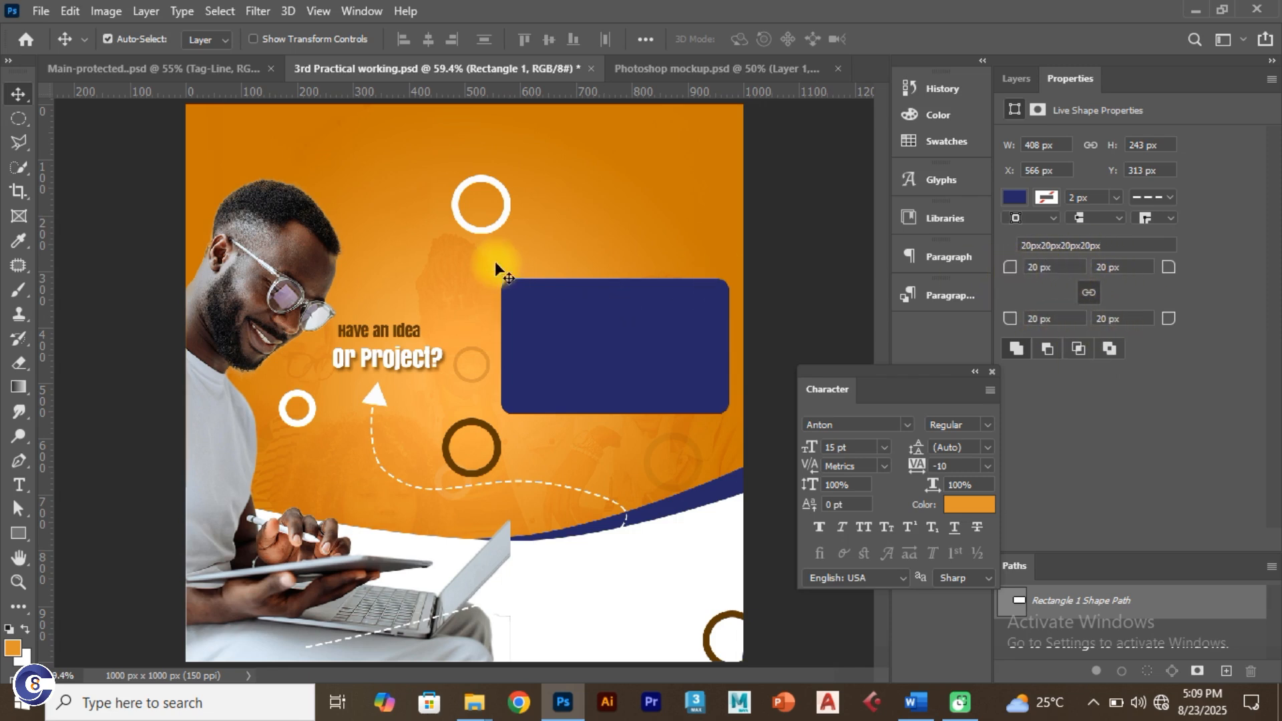
# Step: Compare the working flyer against the finished reference flyer design
pyautogui.click(194, 74)
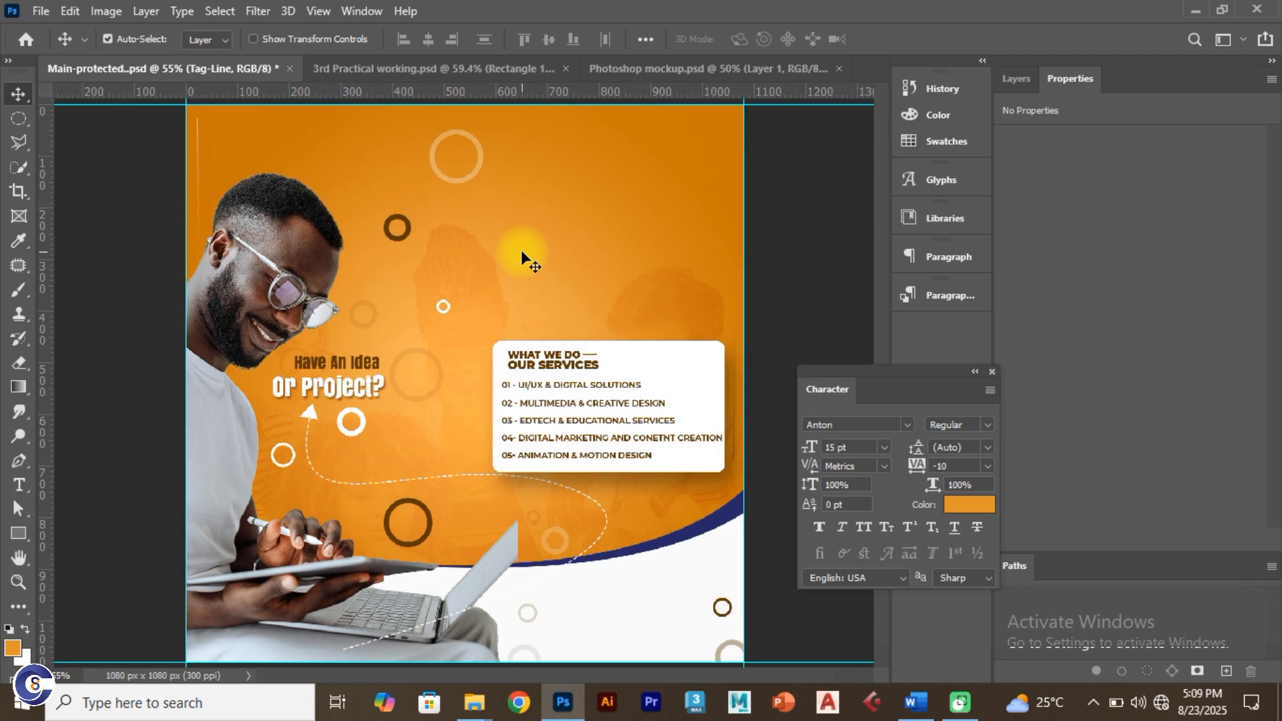
pyautogui.click(418, 67)
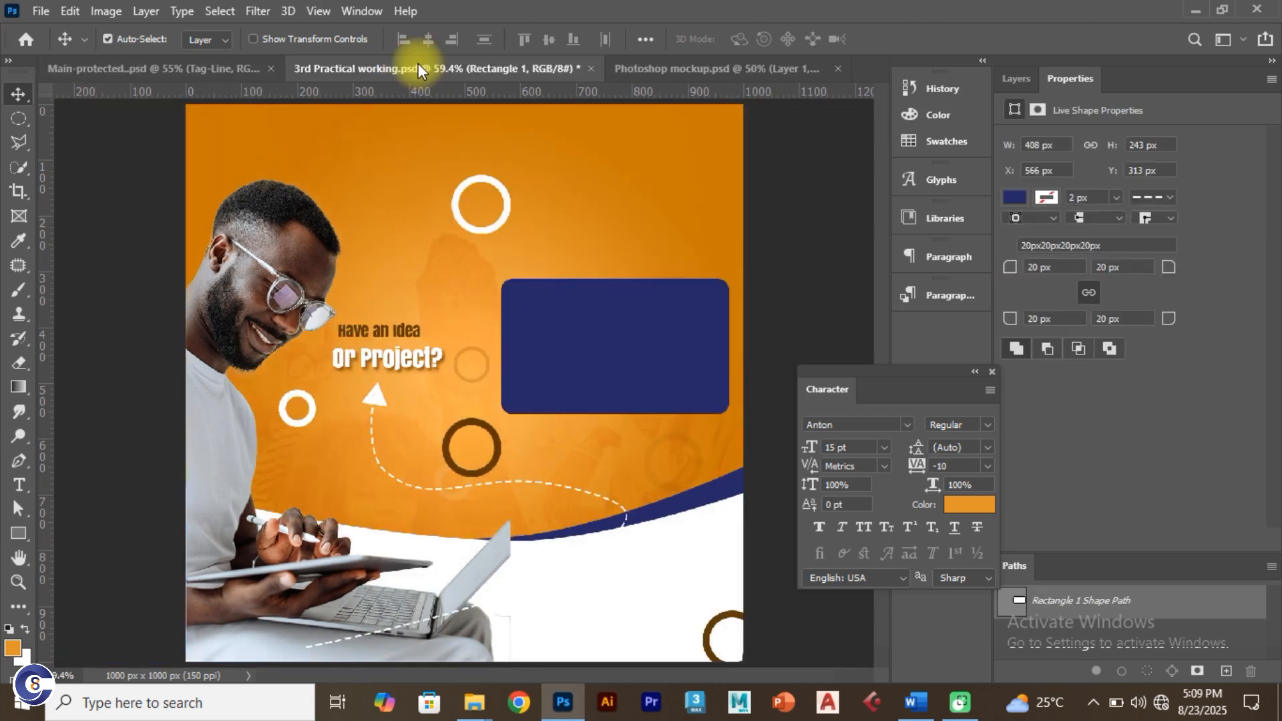
pyautogui.click(233, 60)
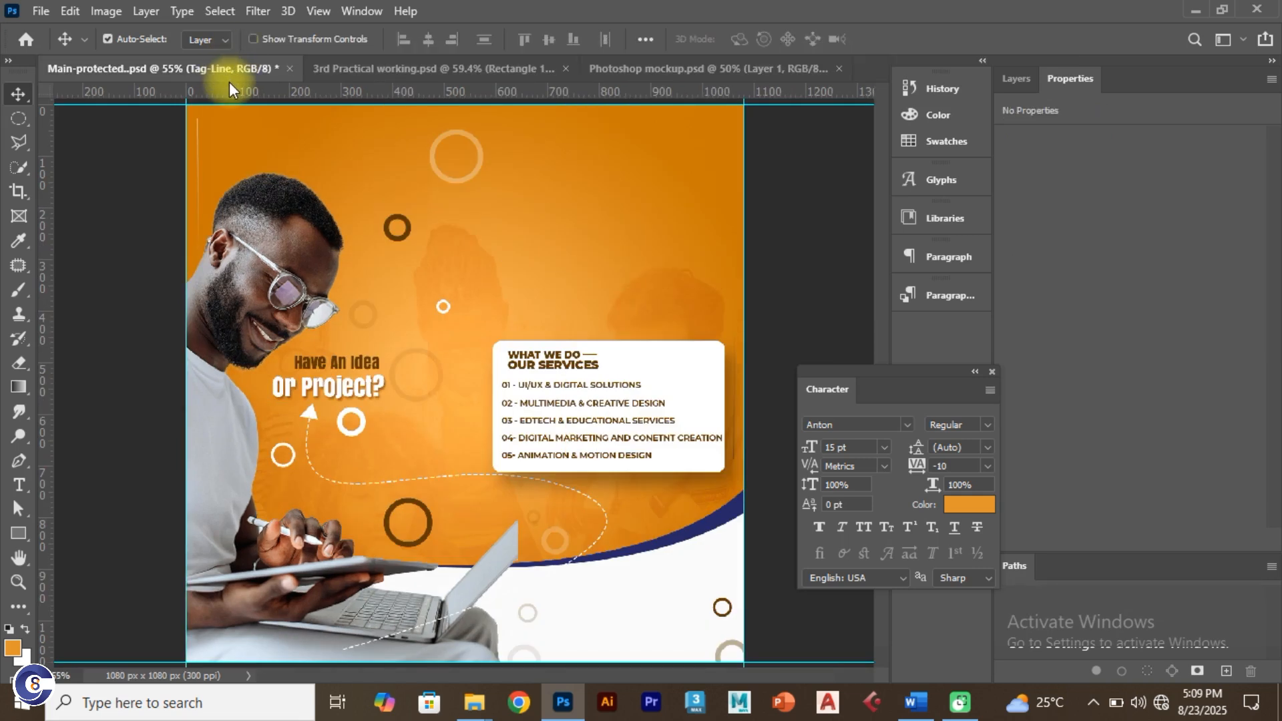
pyautogui.click(385, 67)
# Step: Fill the rounded rectangle white and move it to X 541, Y 333 px
pyautogui.click(581, 307)
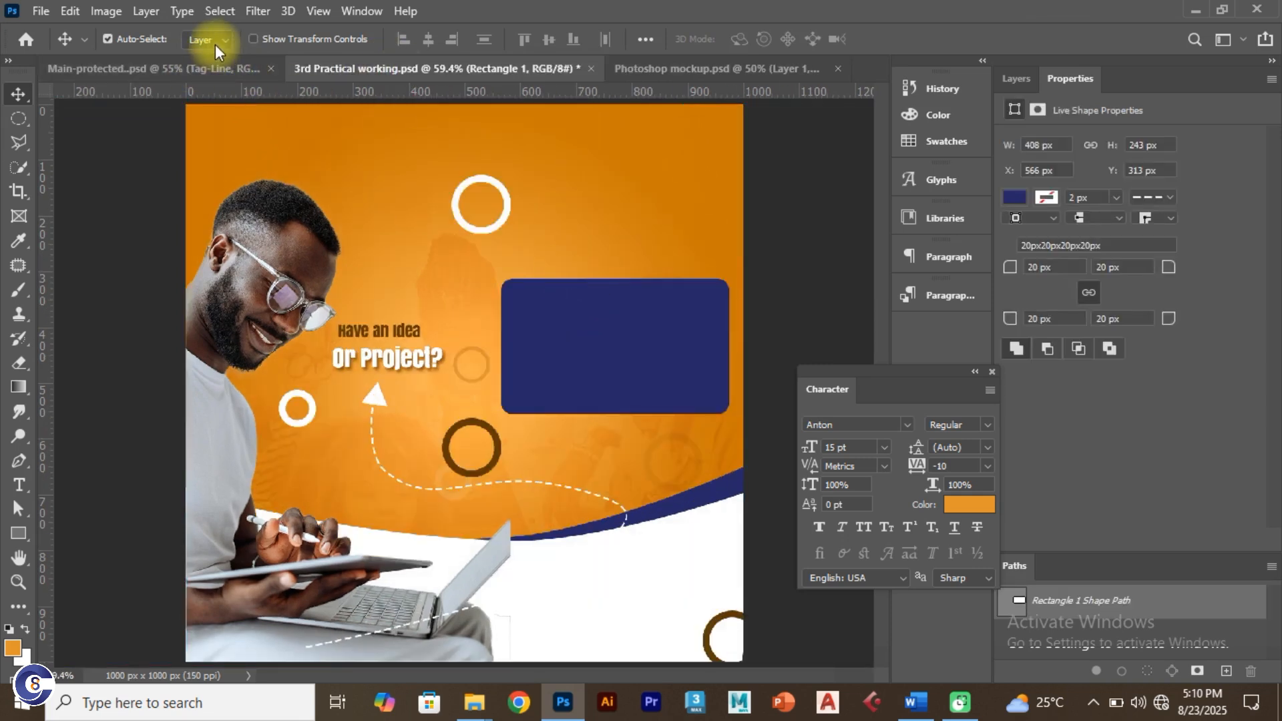
pyautogui.click(1016, 197)
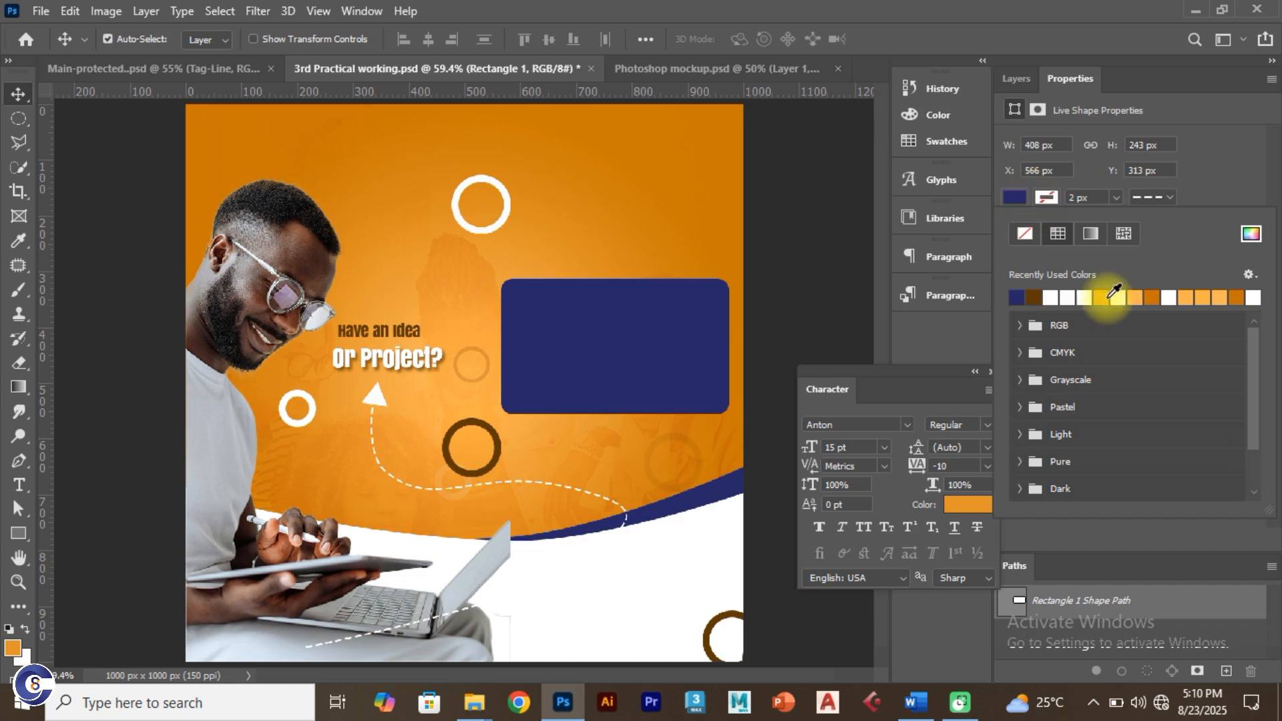
pyautogui.click(1069, 298)
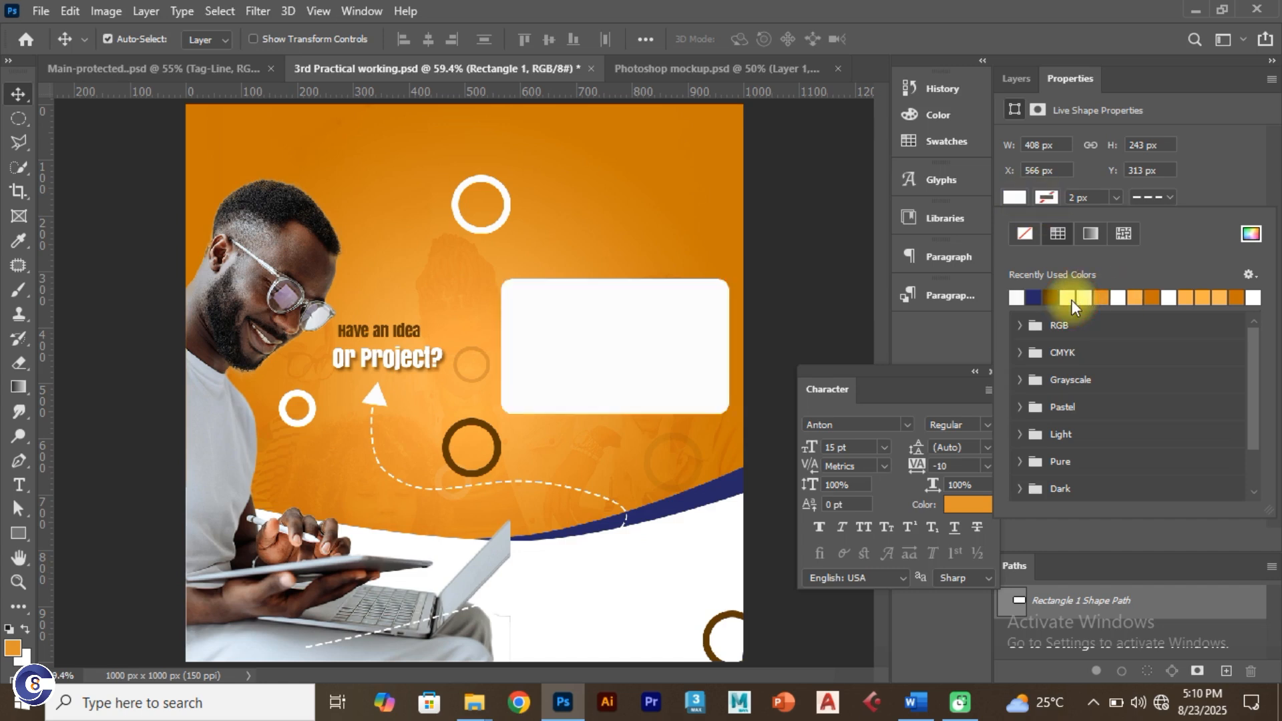
pyautogui.click(591, 319)
pyautogui.moveTo(592, 319); pyautogui.dragTo(583, 329)
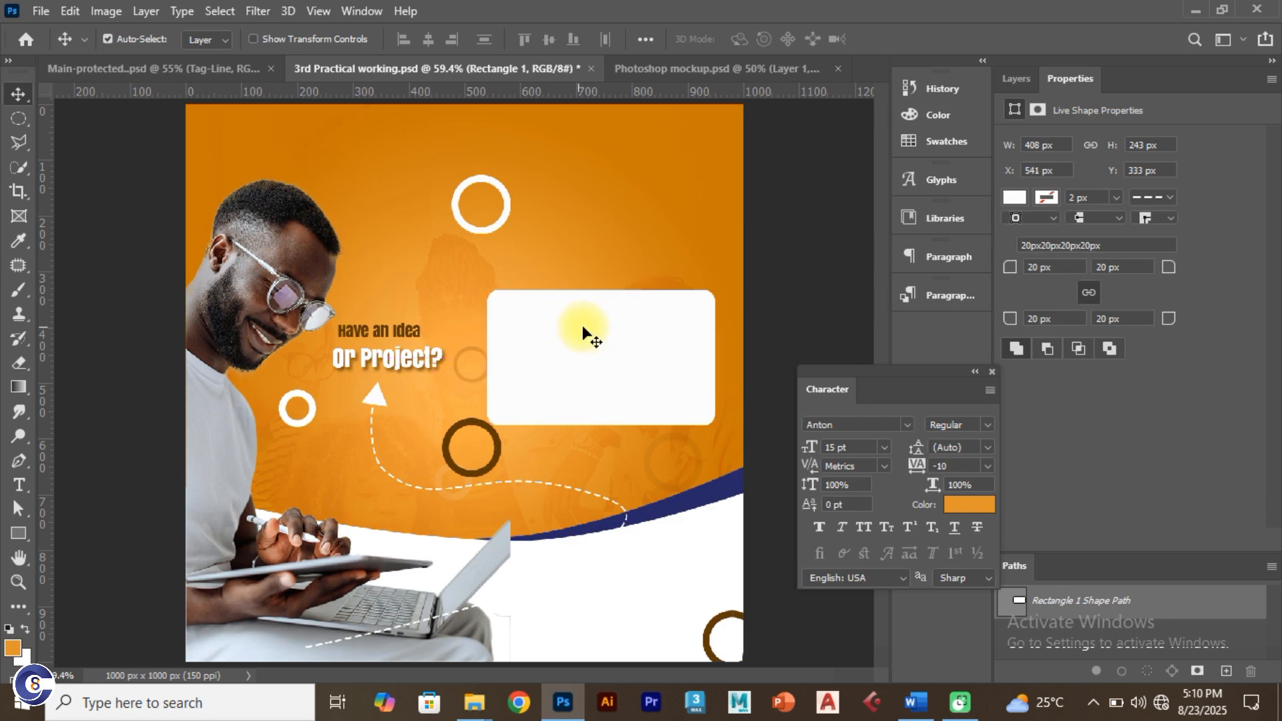
# Step: Copy the 'What we do' and 'Our Services' lines from item 4 of the Word notes
pyautogui.hotkey('alt', 'Tab')
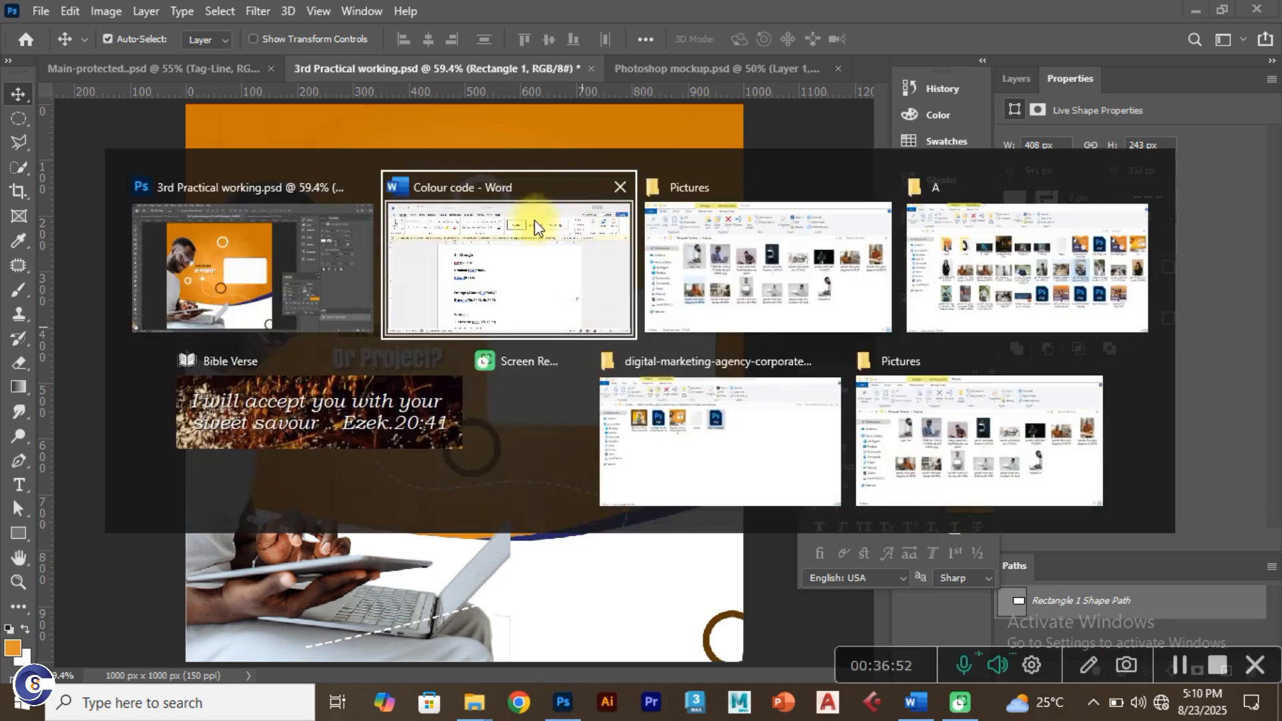
pyautogui.scroll(-4, 377, 501)
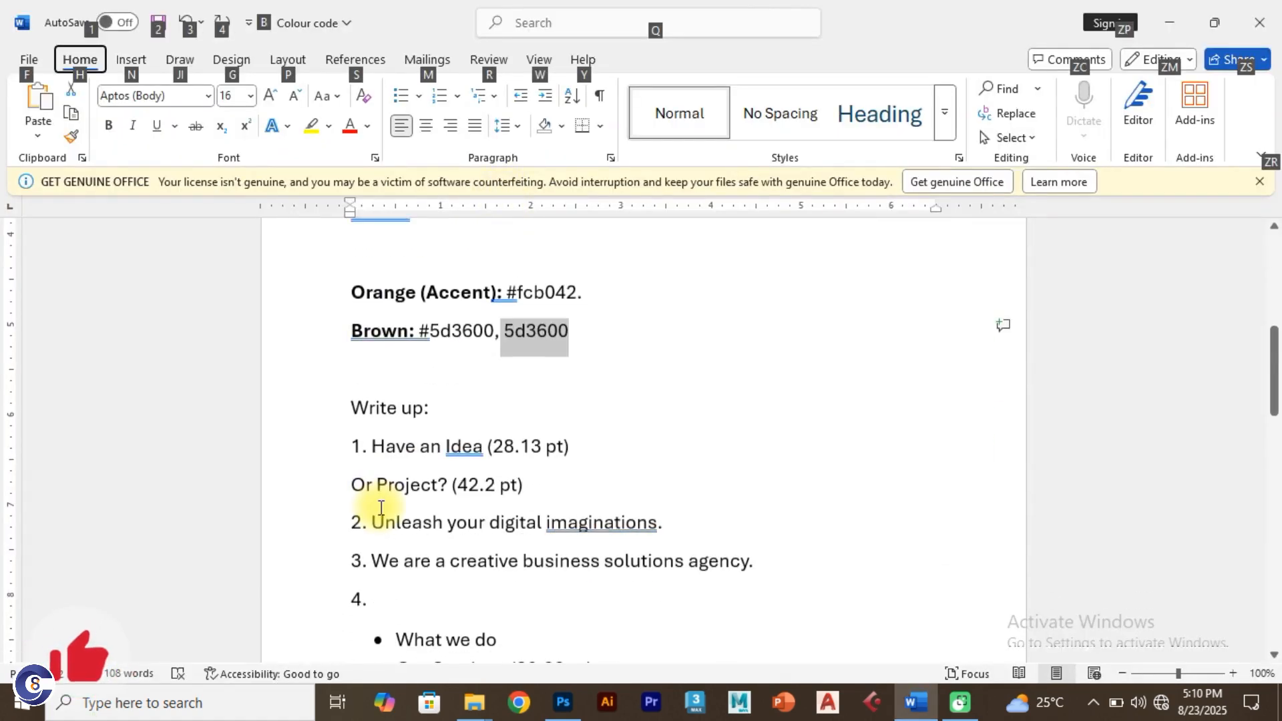
pyautogui.scroll(-3, 379, 511)
pyautogui.scroll(-5, 450, 438)
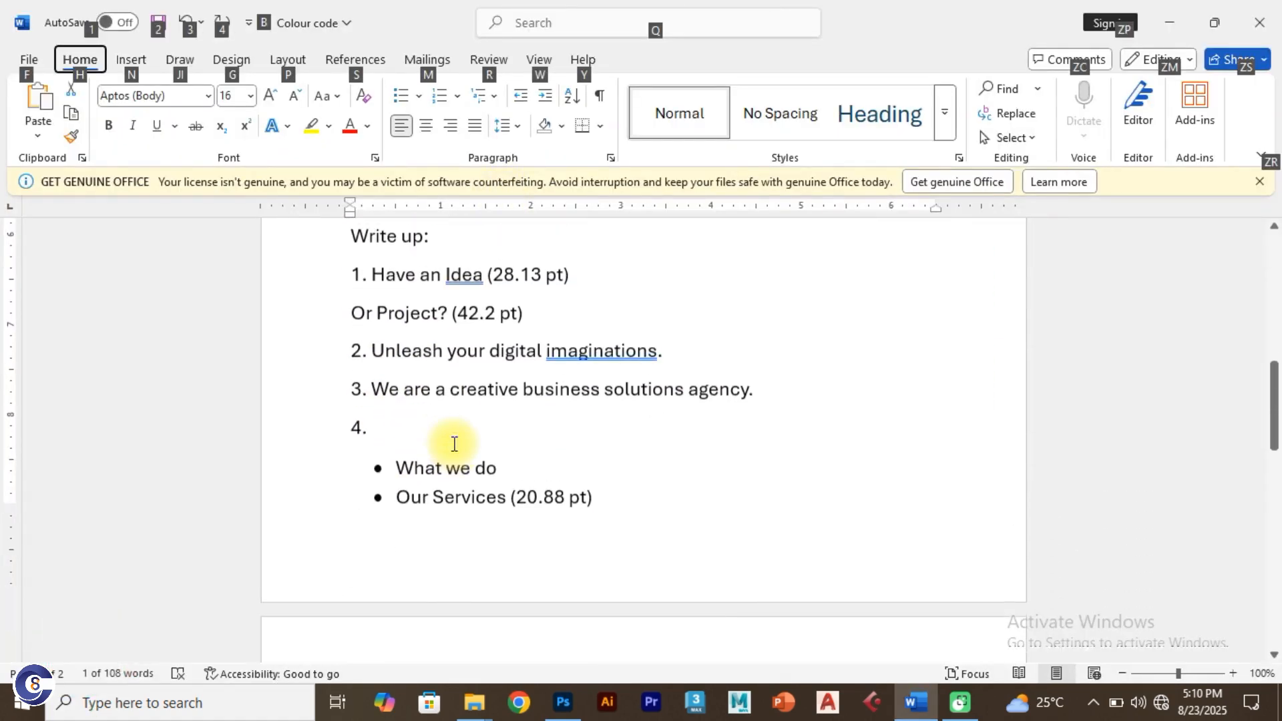
pyautogui.moveTo(509, 400); pyautogui.dragTo(392, 360)
pyautogui.hotkey('ctrl', 'c')
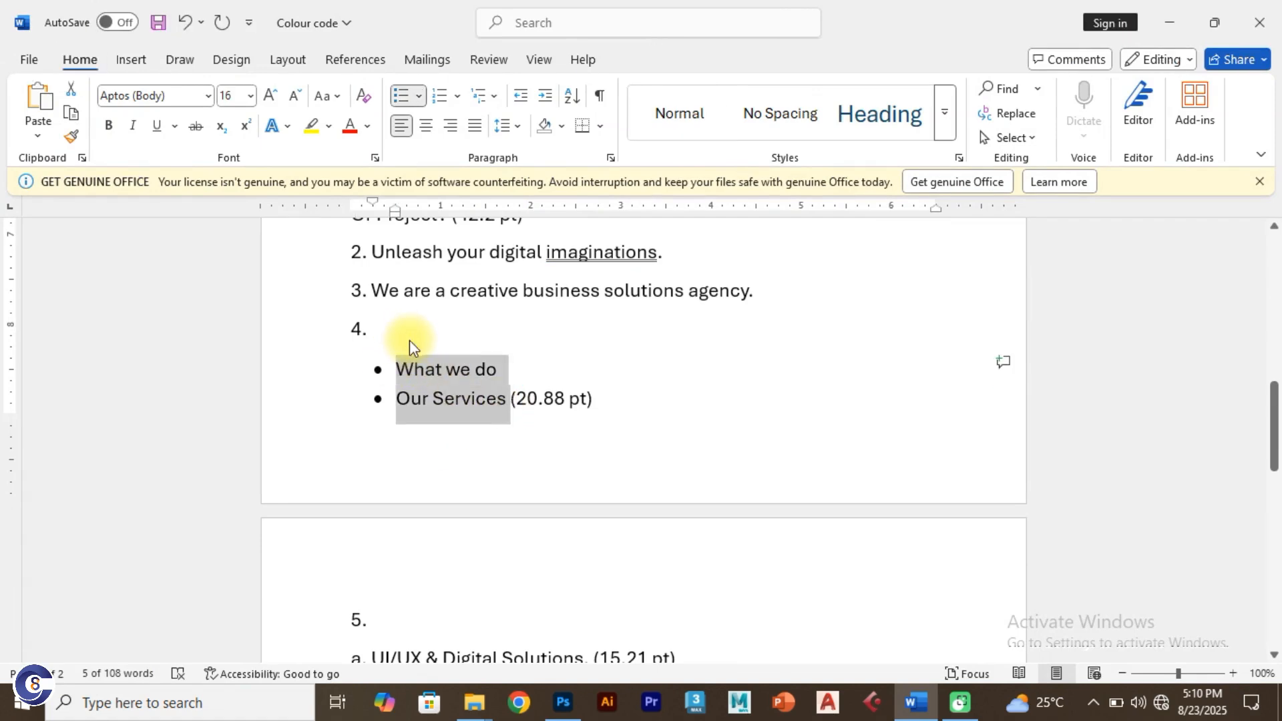
pyautogui.hotkey('alt', 'Tab')
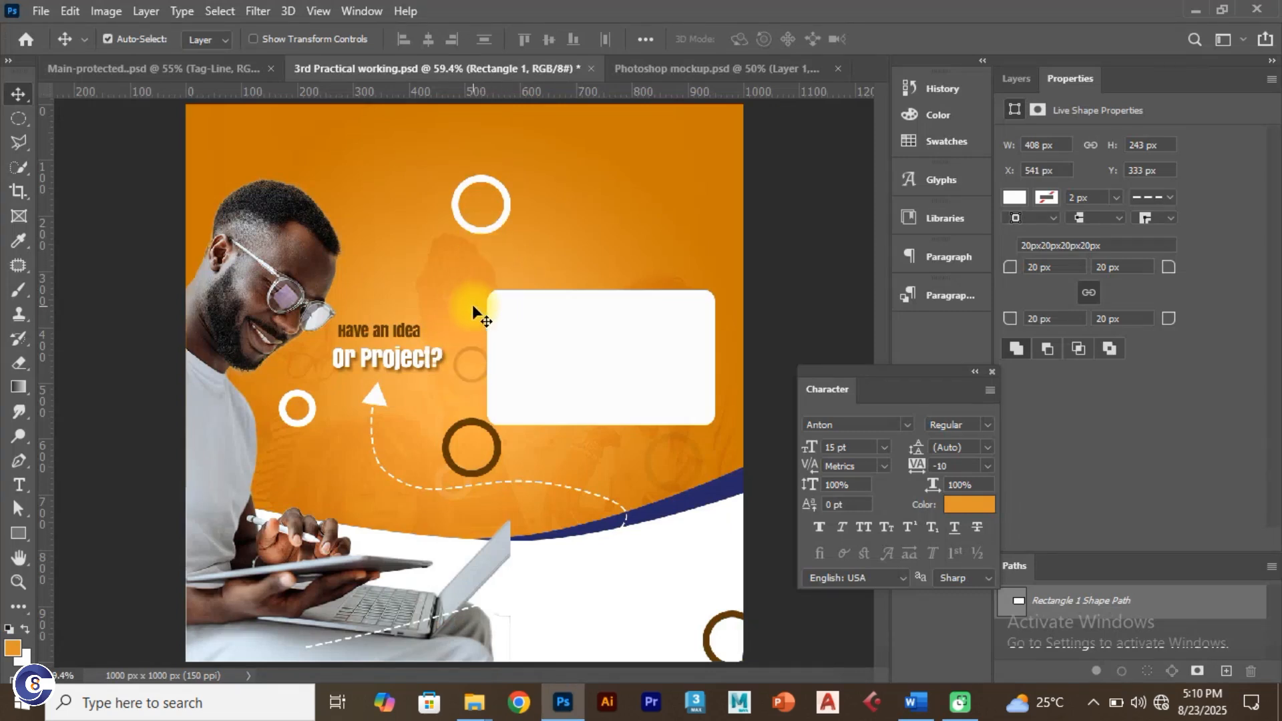
# Step: Paste 'What we do' and 'Our Services' as a new text layer near the flyer's top right
pyautogui.press('t')
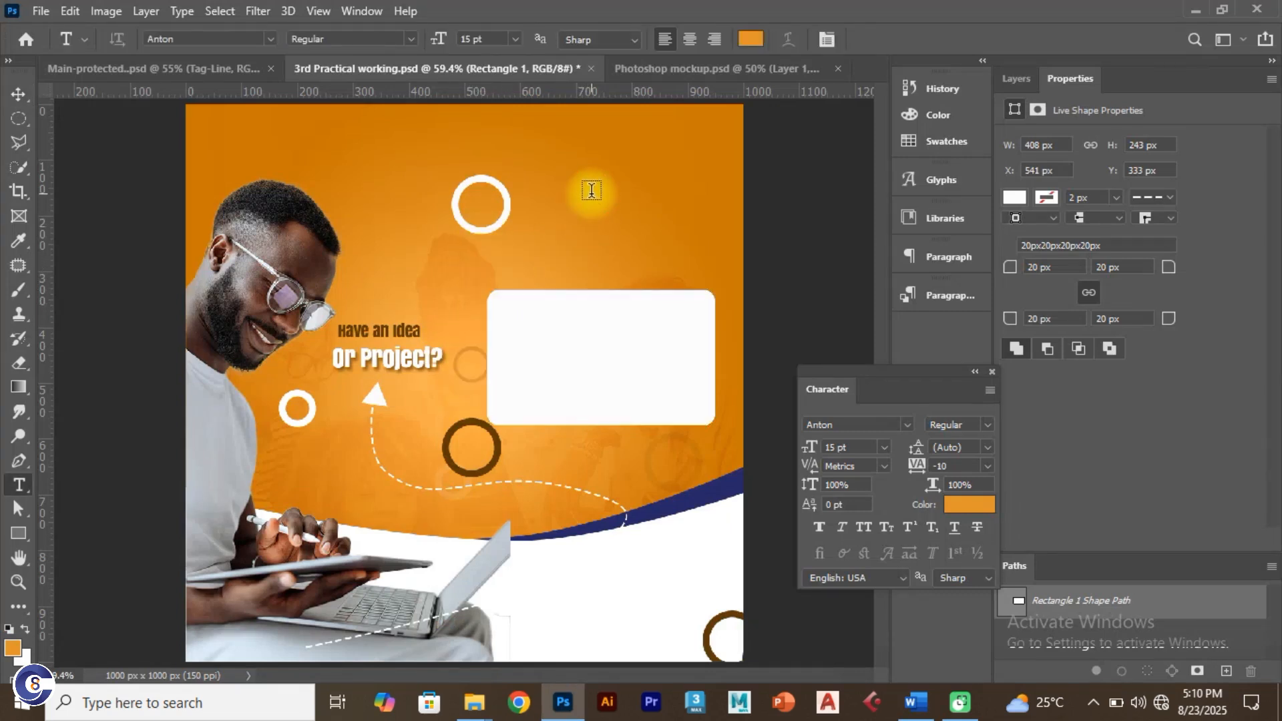
pyautogui.click(591, 190)
pyautogui.hotkey('ctrl', 'v')
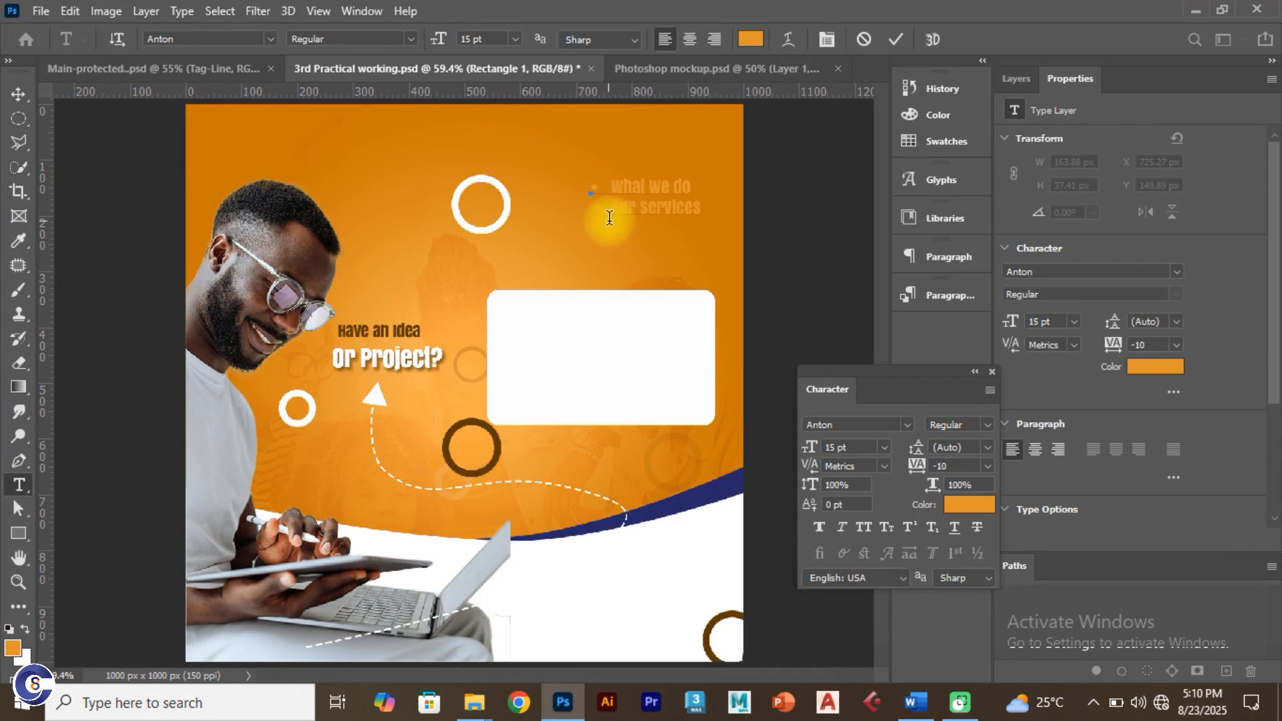
pyautogui.press('Return')
# Step: Start tinting the heading text dark brown, checking the colour code in the Word notes
pyautogui.hotkey('ctrl', 'a')
pyautogui.click(750, 39)
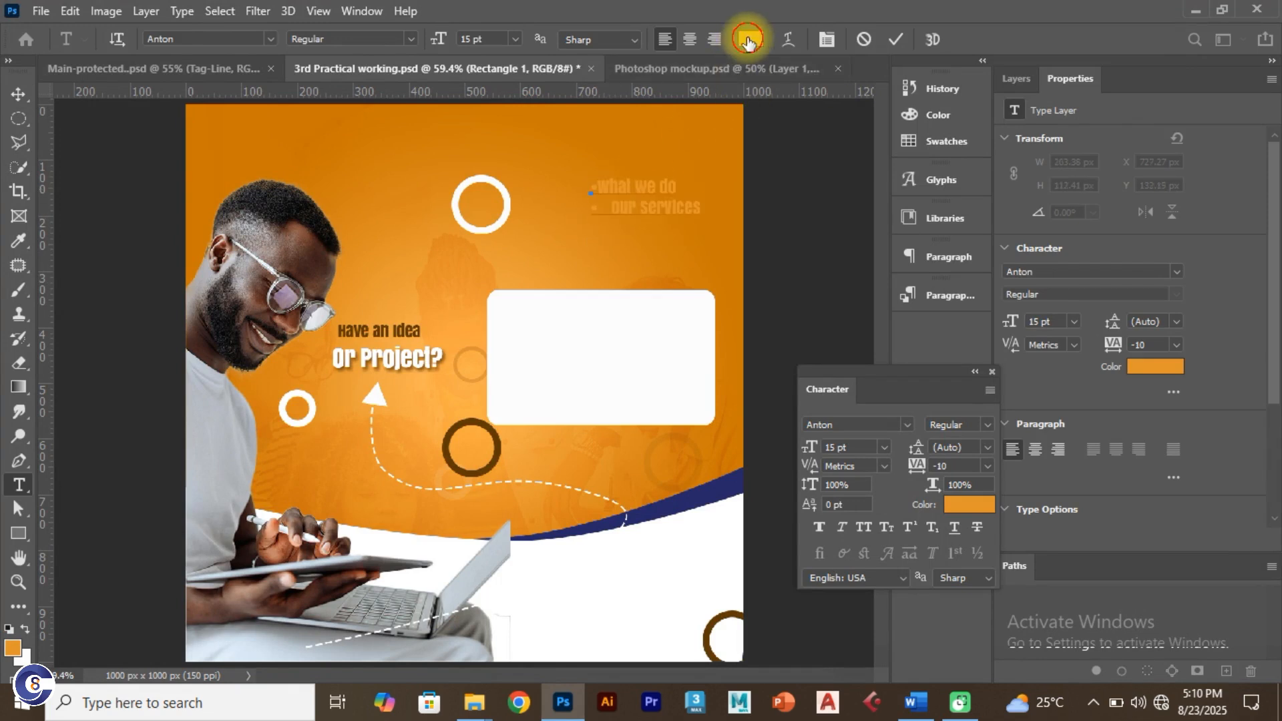
pyautogui.moveTo(970, 443); pyautogui.dragTo(983, 462)
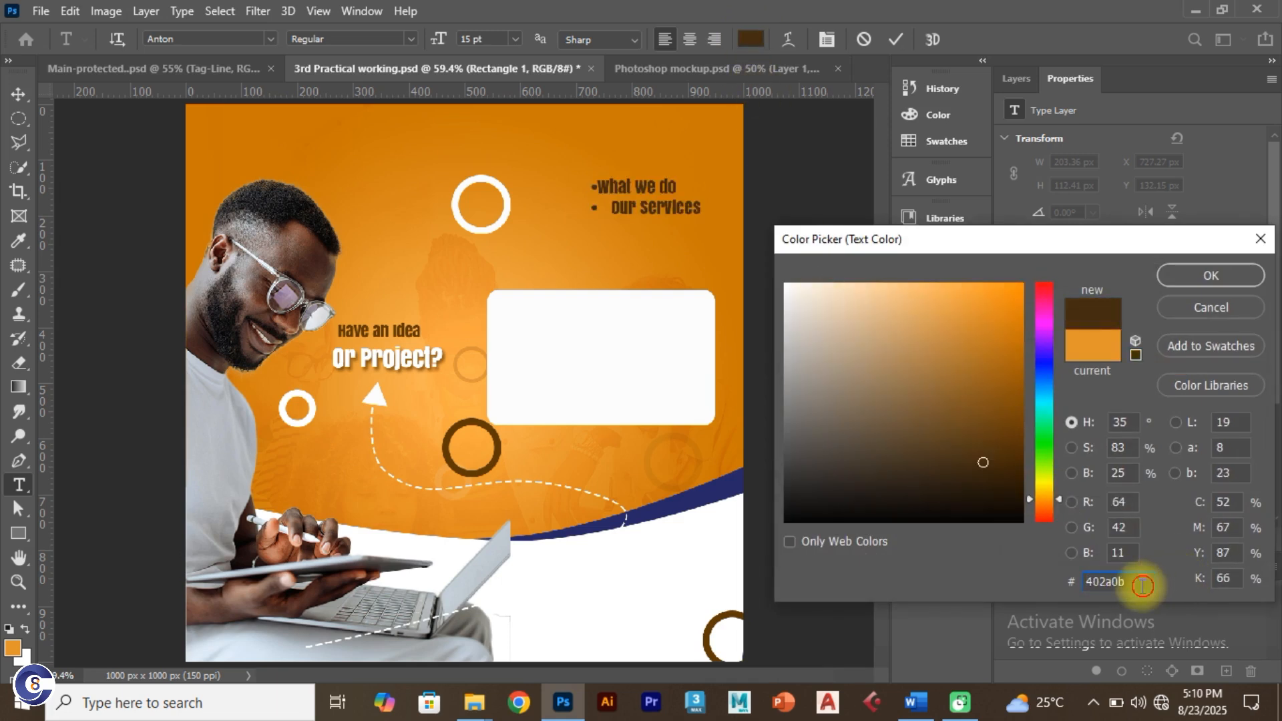
pyautogui.moveTo(1145, 581); pyautogui.dragTo(1069, 588)
pyautogui.write('What w')
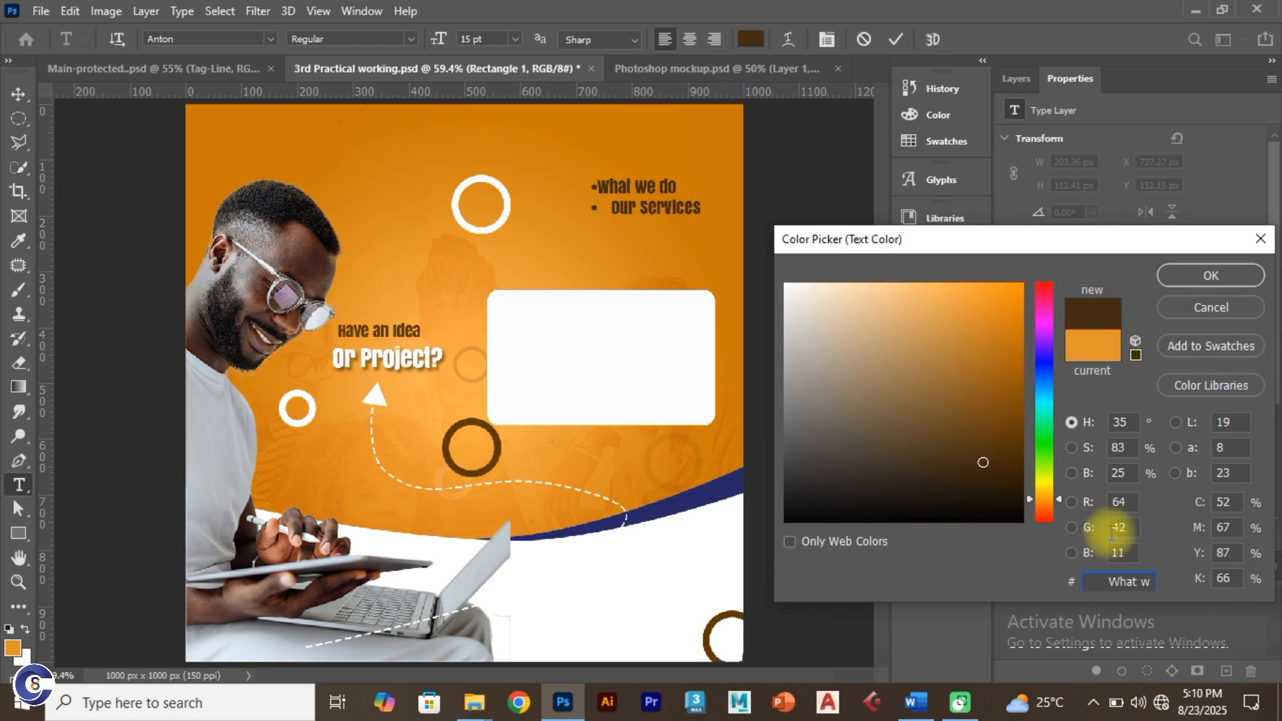
pyautogui.hotkey('alt', 'Tab')
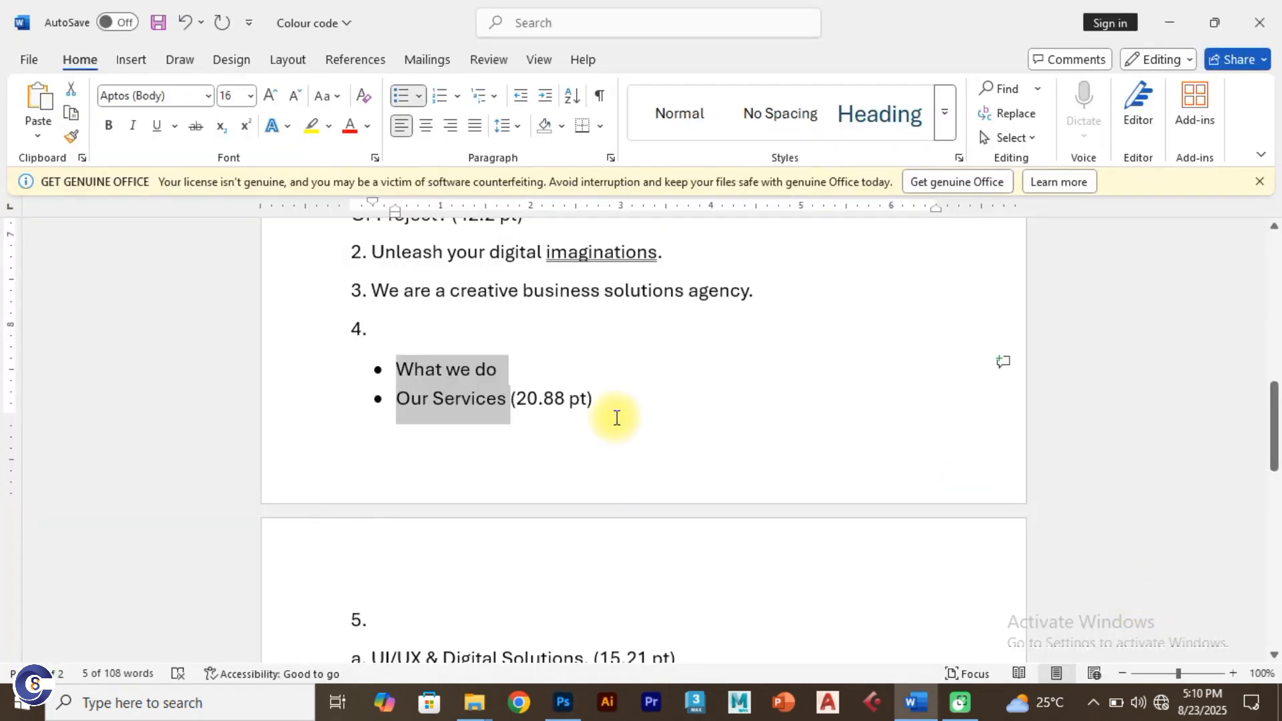
pyautogui.hotkey('alt', 'Tab')
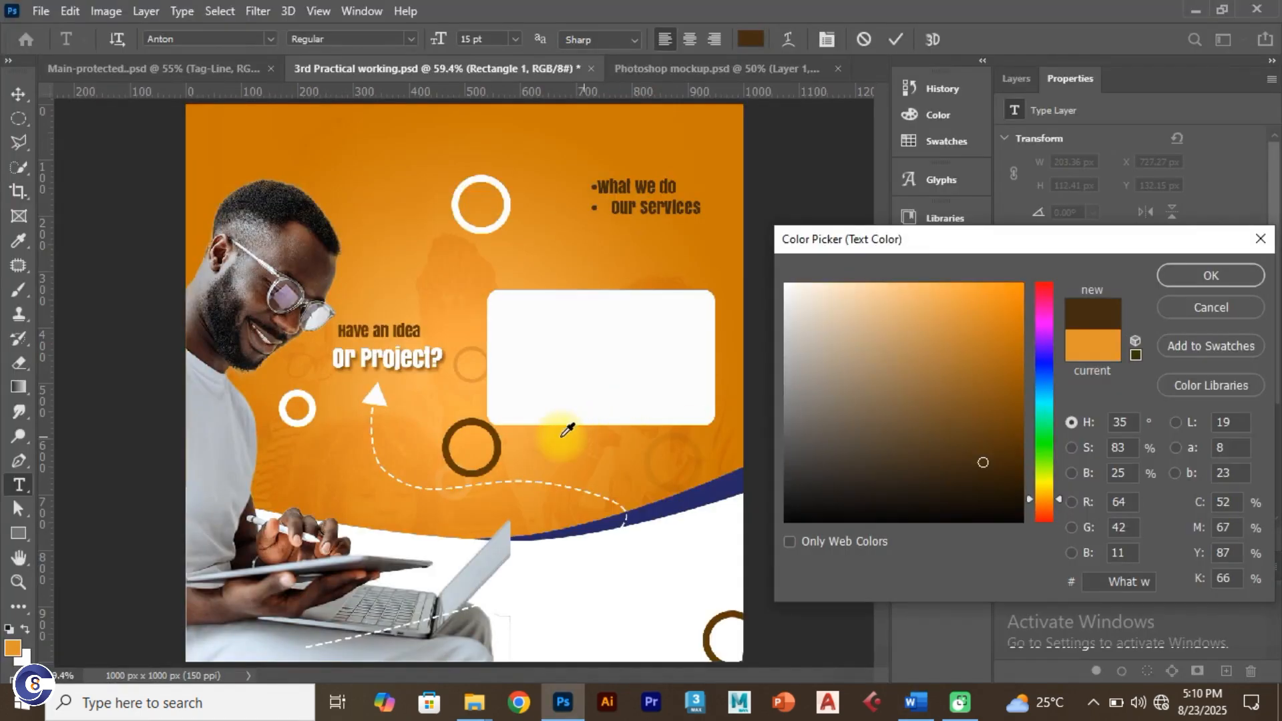
# Step: Color the 'What we do / Our Services' text with the dark ring's brown (5d3600) and commit the edit
pyautogui.click(498, 451)
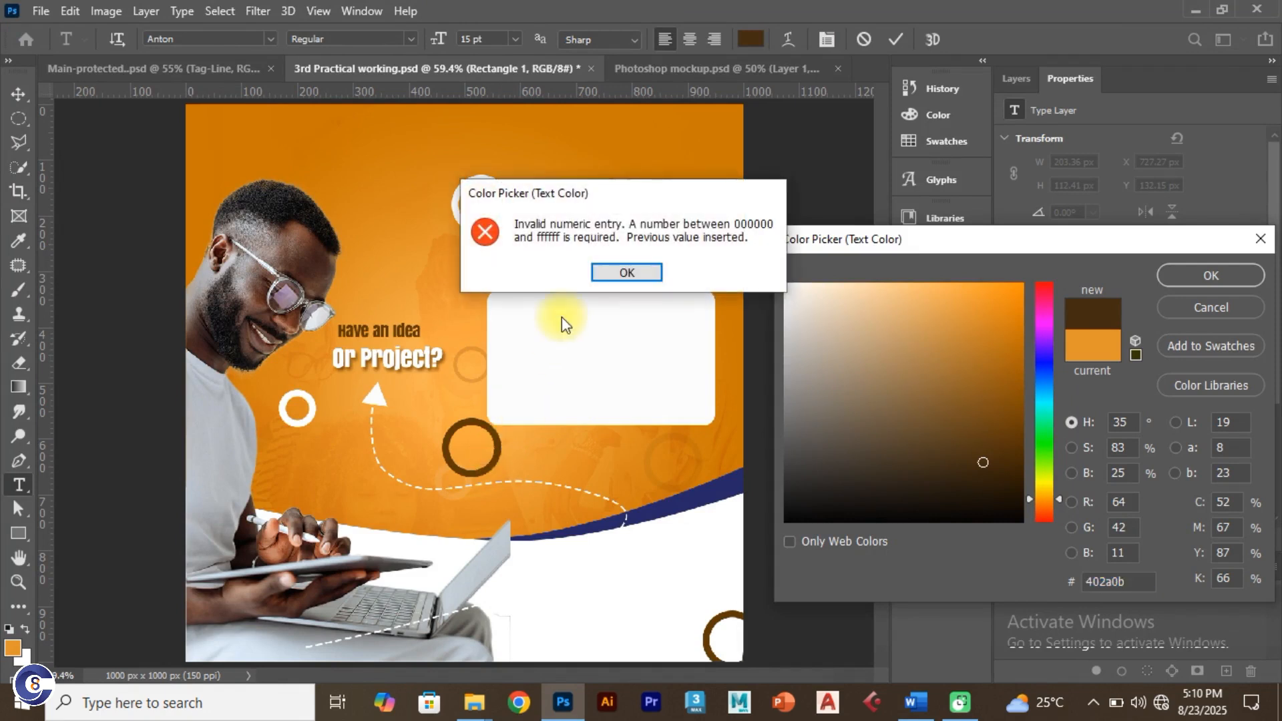
pyautogui.click(624, 275)
pyautogui.moveTo(961, 485); pyautogui.dragTo(493, 459)
pyautogui.click(493, 460)
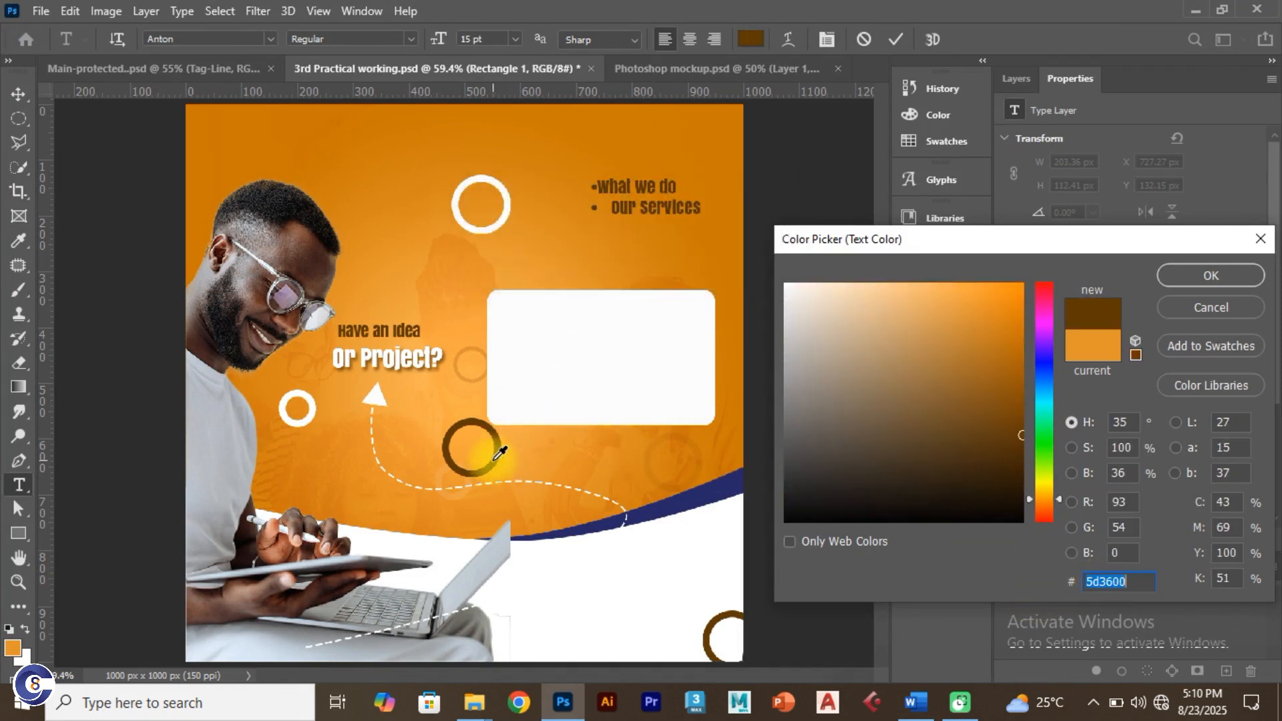
pyautogui.click(1178, 274)
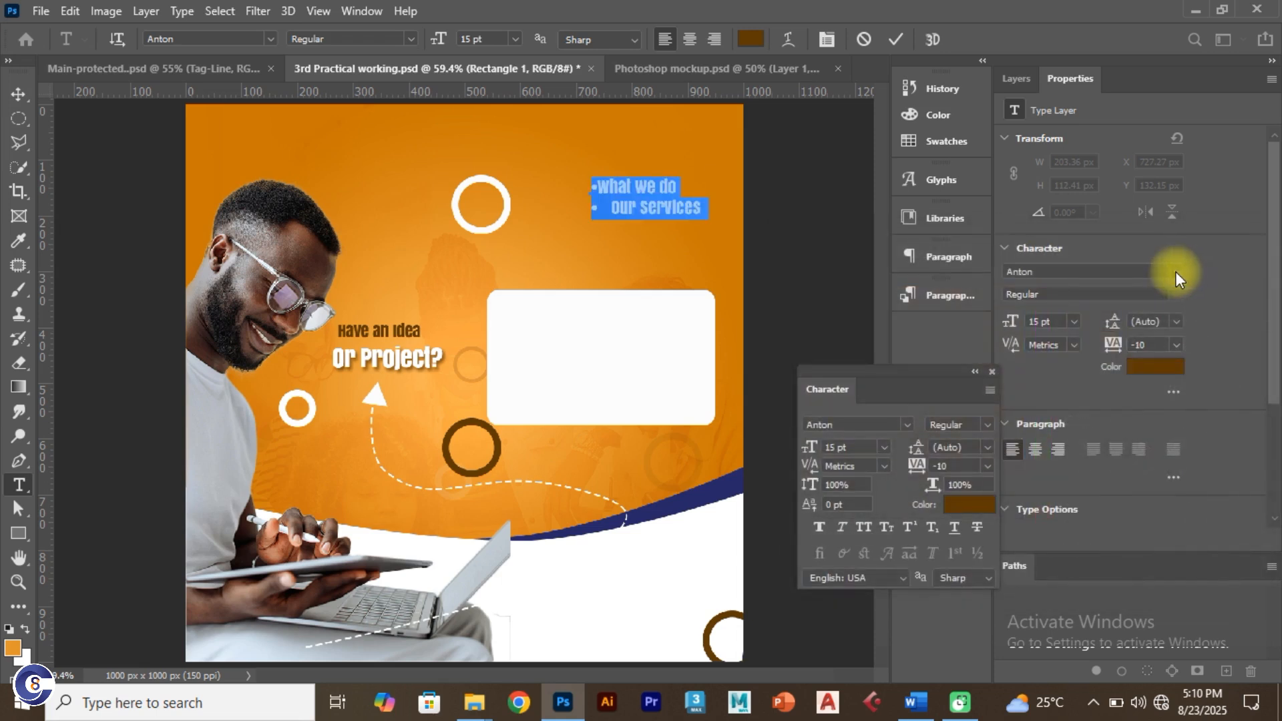
pyautogui.click(896, 39)
pyautogui.click(600, 189)
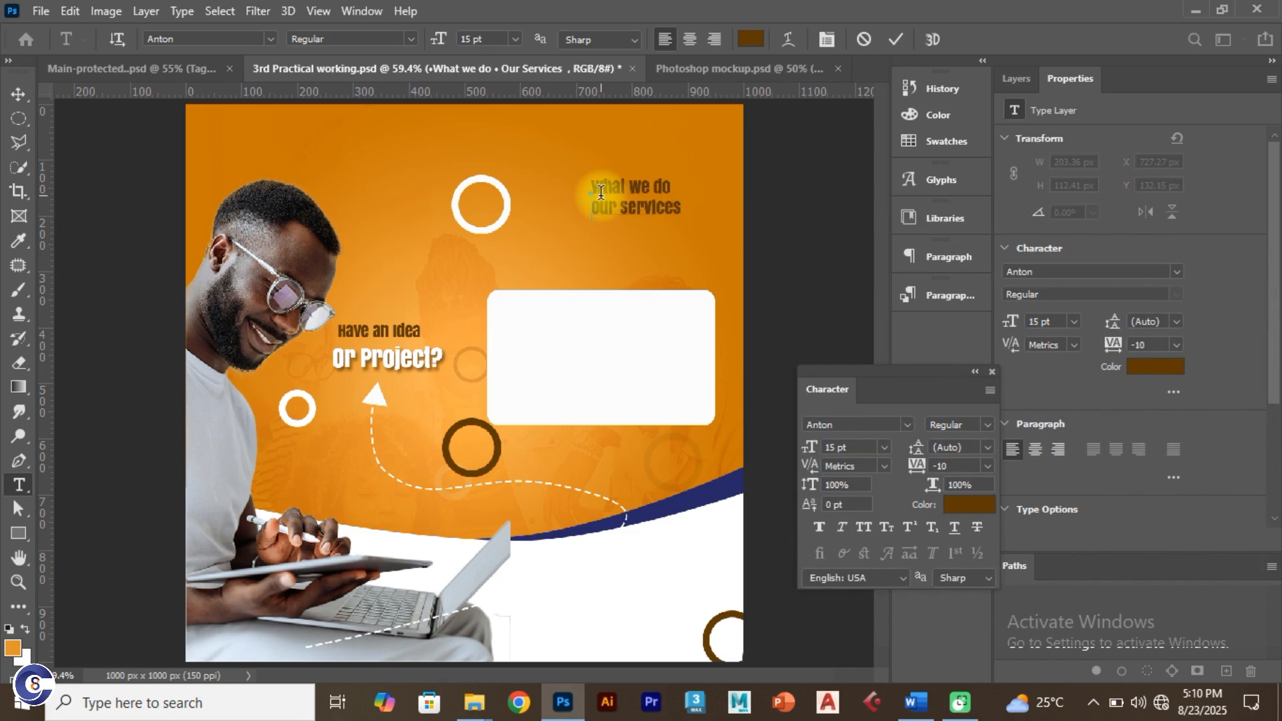
pyautogui.click(895, 39)
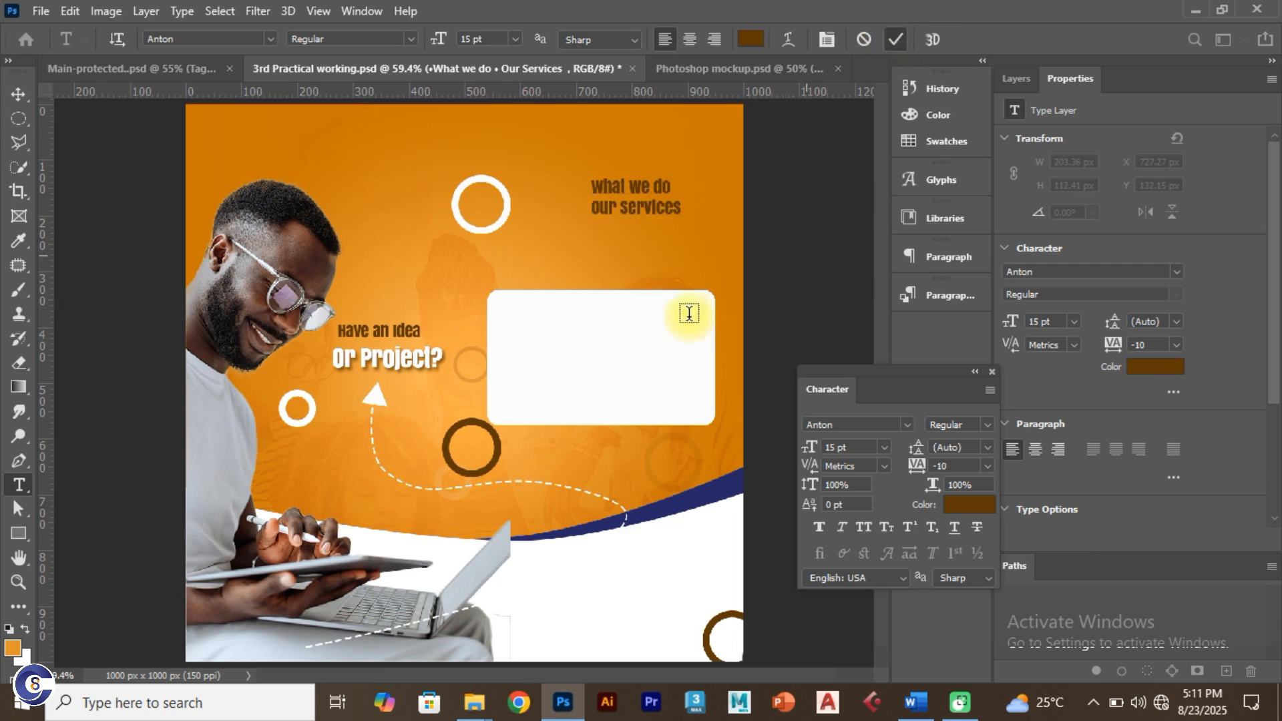
pyautogui.click(18, 94)
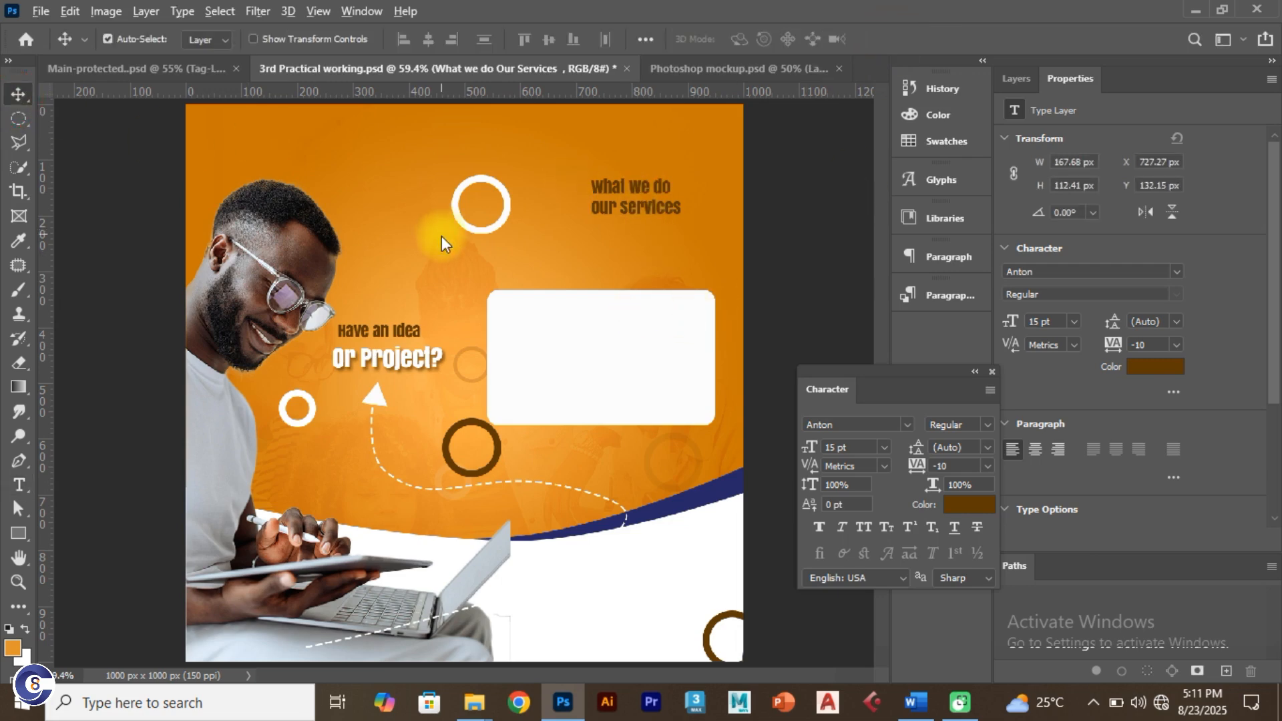
# Step: Move the 'What we do / Our Services' heading down into the white services box
pyautogui.click(187, 69)
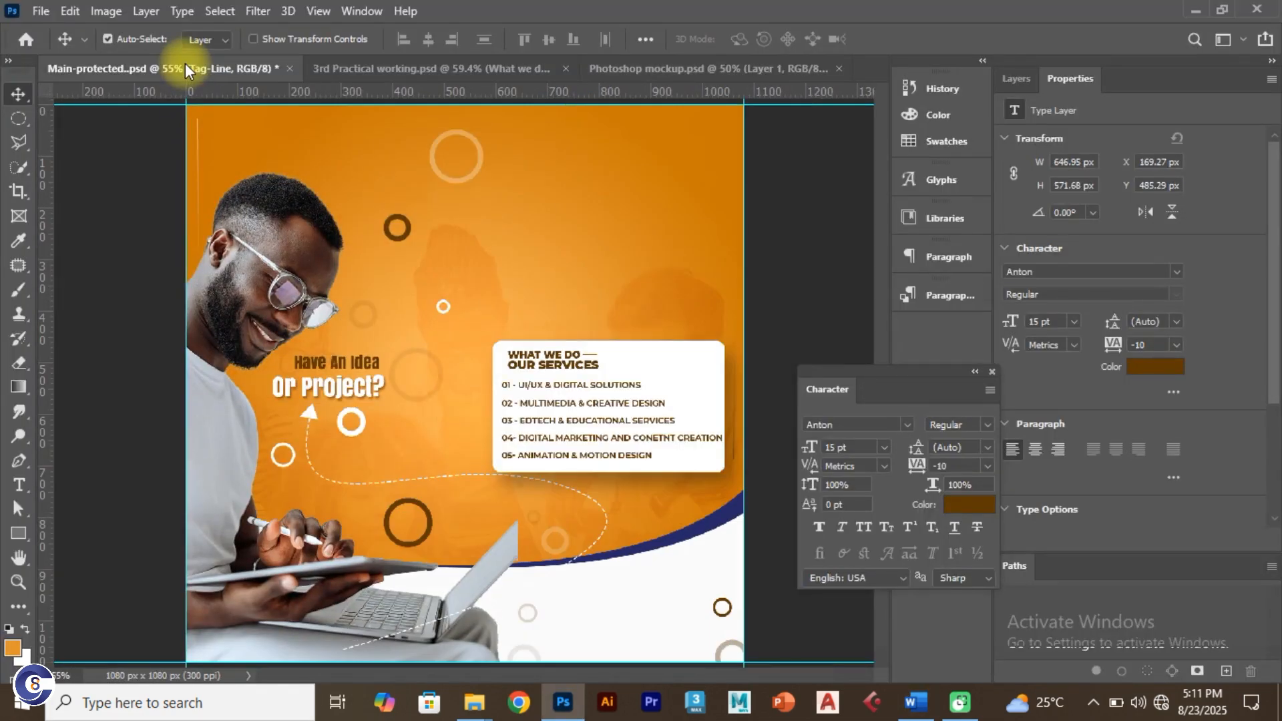
pyautogui.click(335, 69)
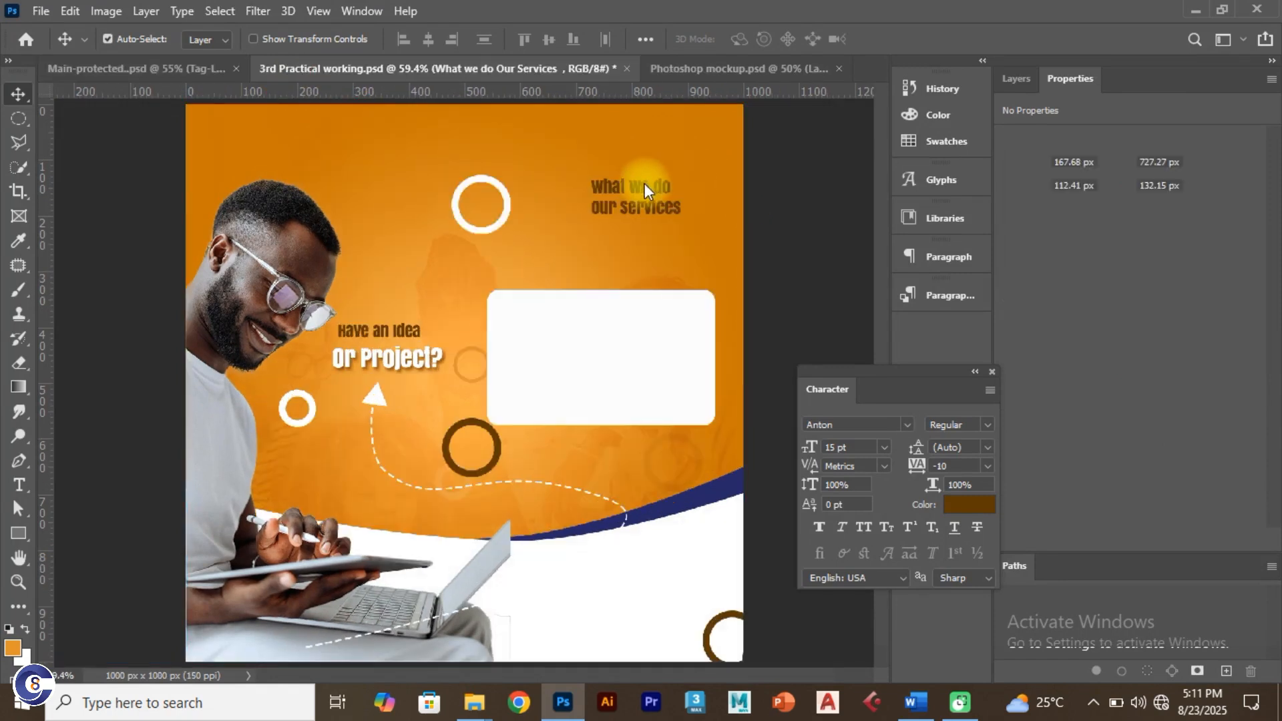
pyautogui.moveTo(644, 186); pyautogui.dragTo(551, 310)
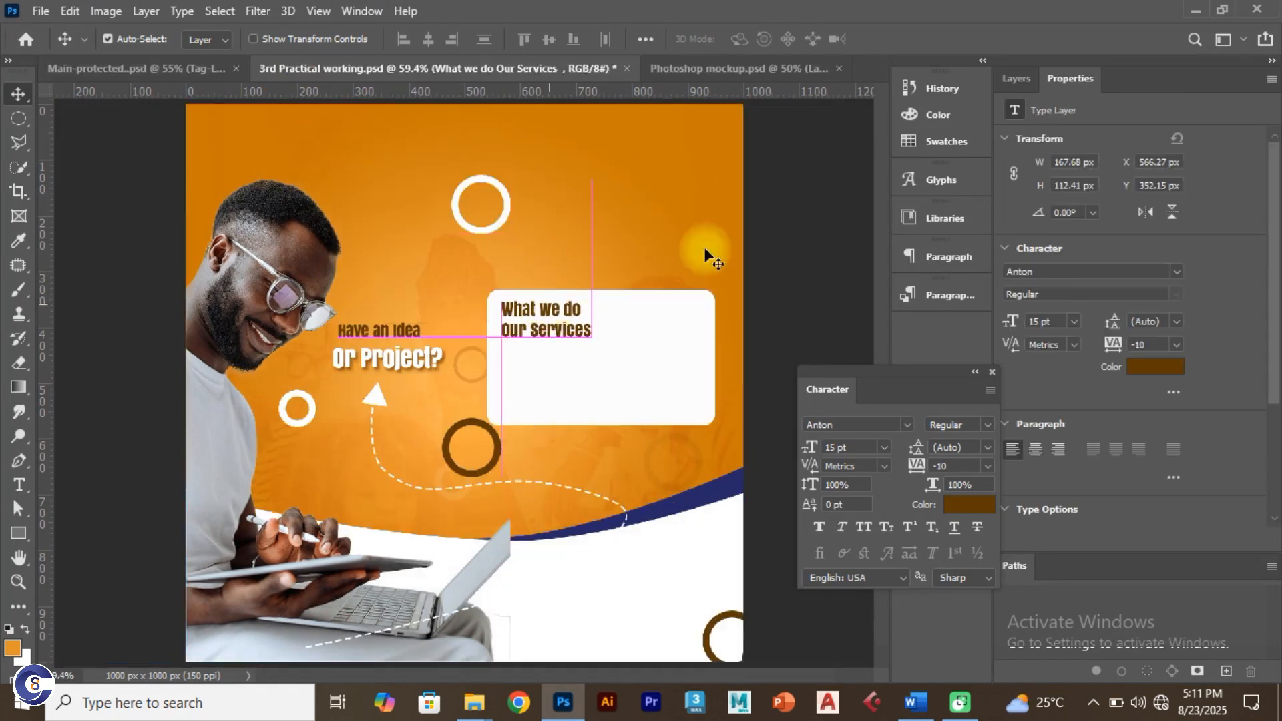
pyautogui.click(854, 444)
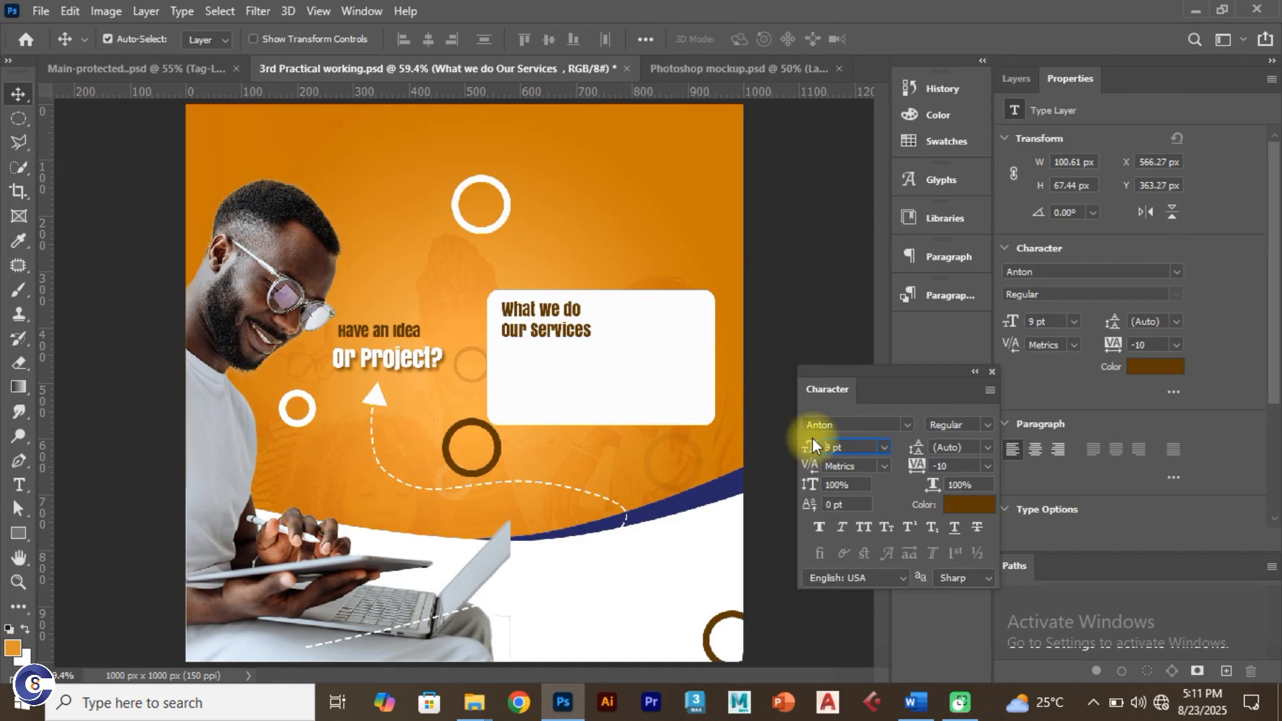
pyautogui.scroll(1, 532, 312)
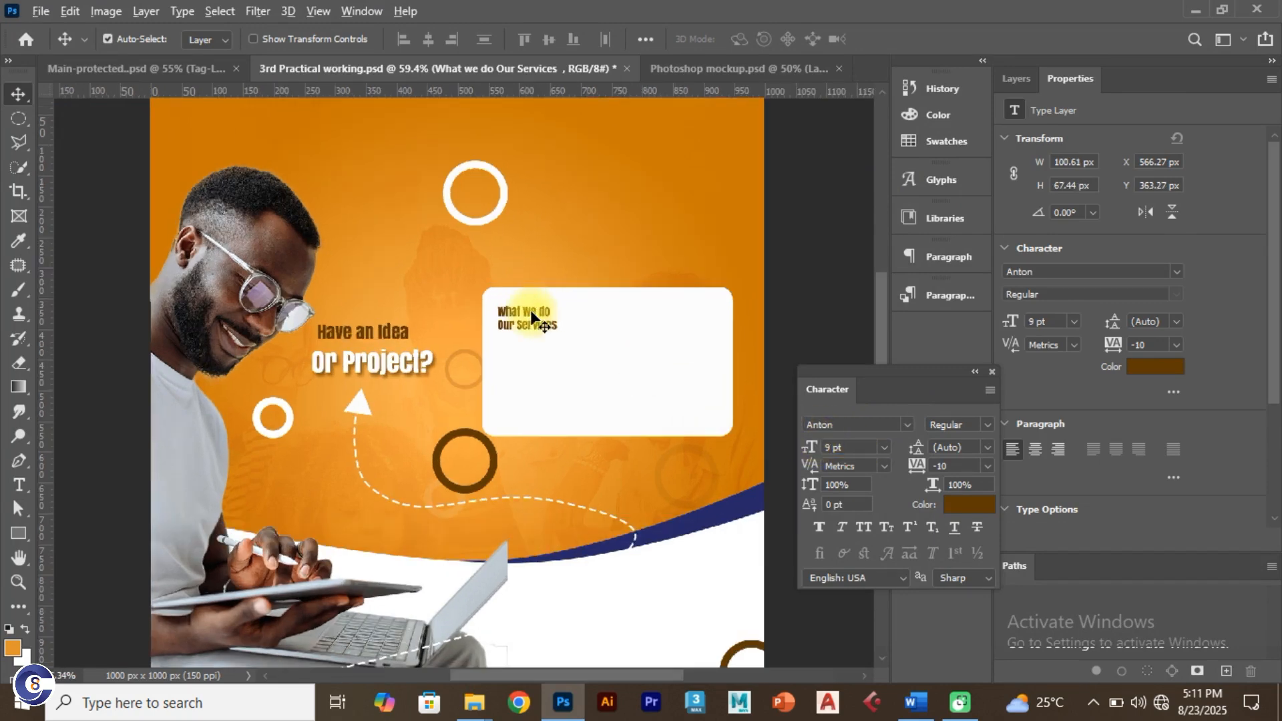
pyautogui.scroll(4, 531, 310)
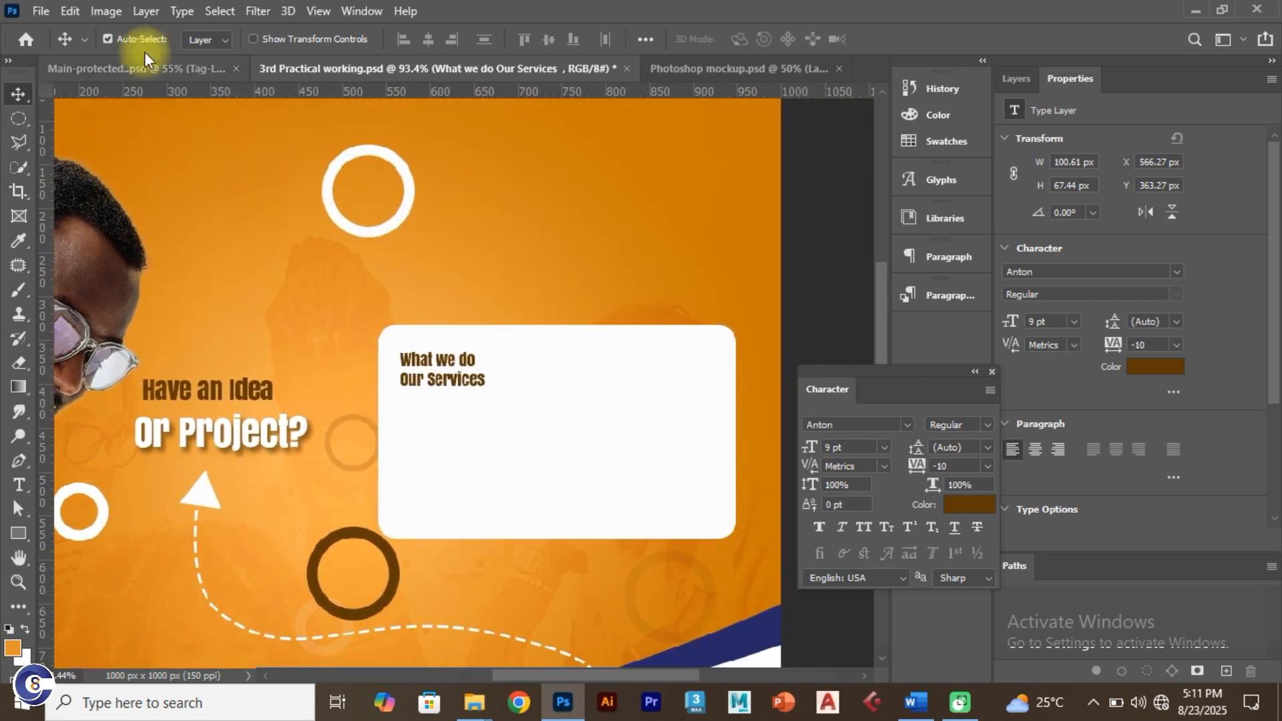
# Step: Check the reference flyer, then Alt-drag a copy of the heading toward the box's top-left
pyautogui.click(150, 70)
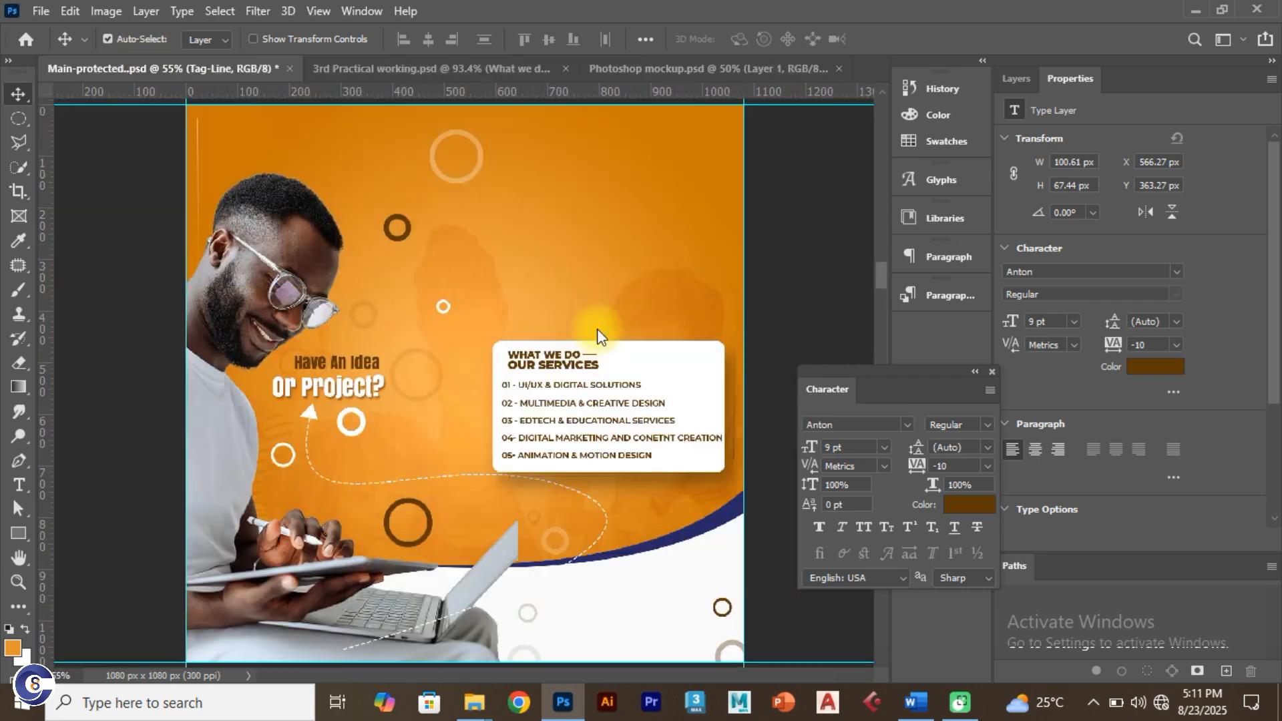
pyautogui.click(545, 365)
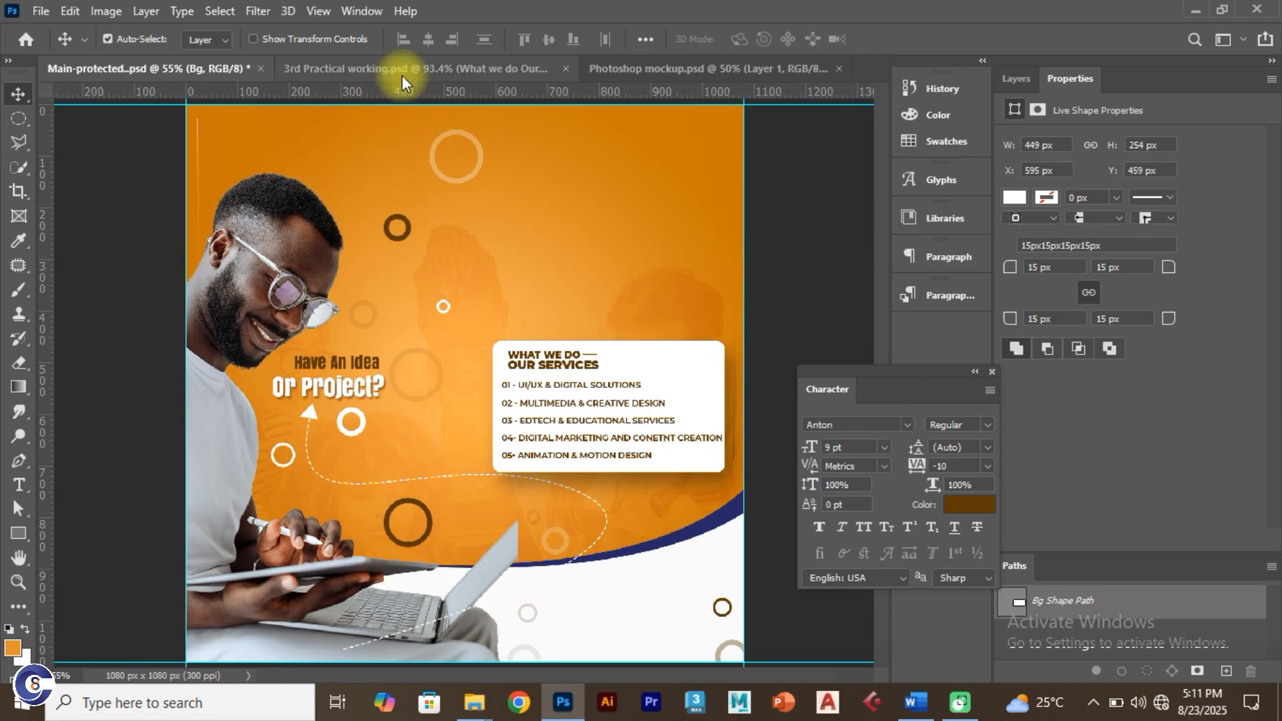
pyautogui.click(402, 71)
pyautogui.click(546, 376)
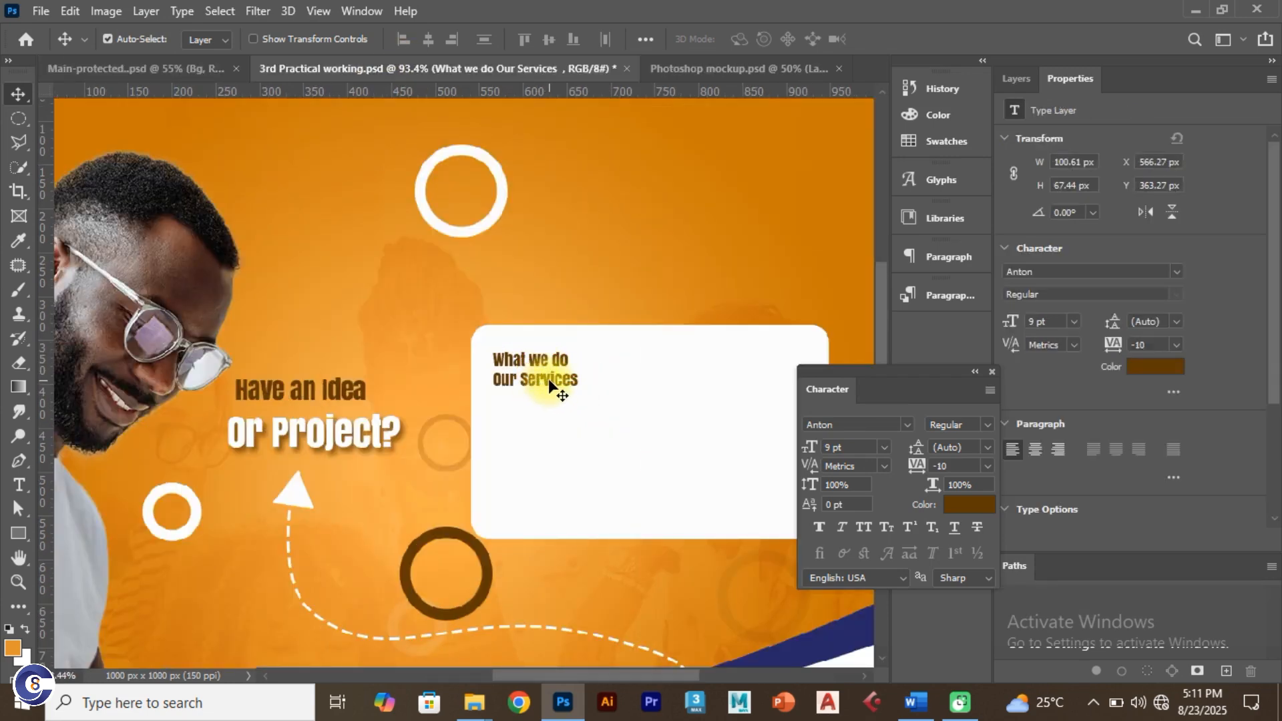
pyautogui.click(187, 61)
pyautogui.click(330, 117)
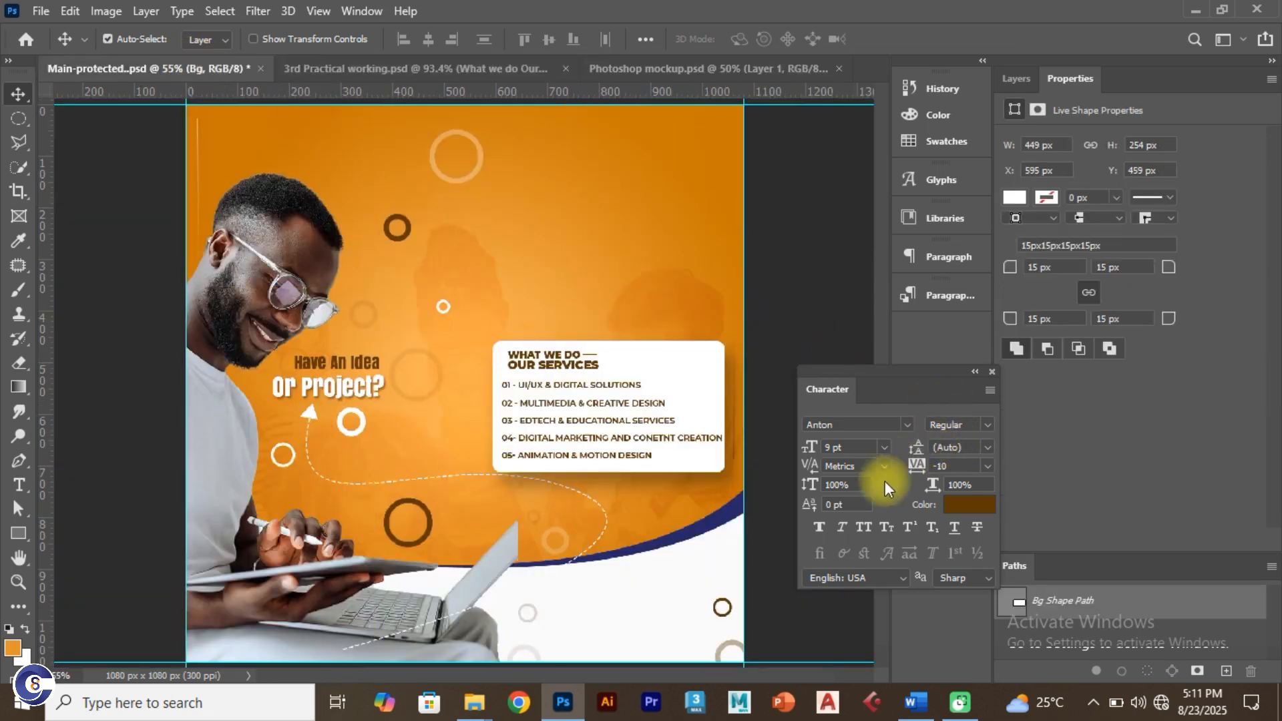
pyautogui.click(396, 65)
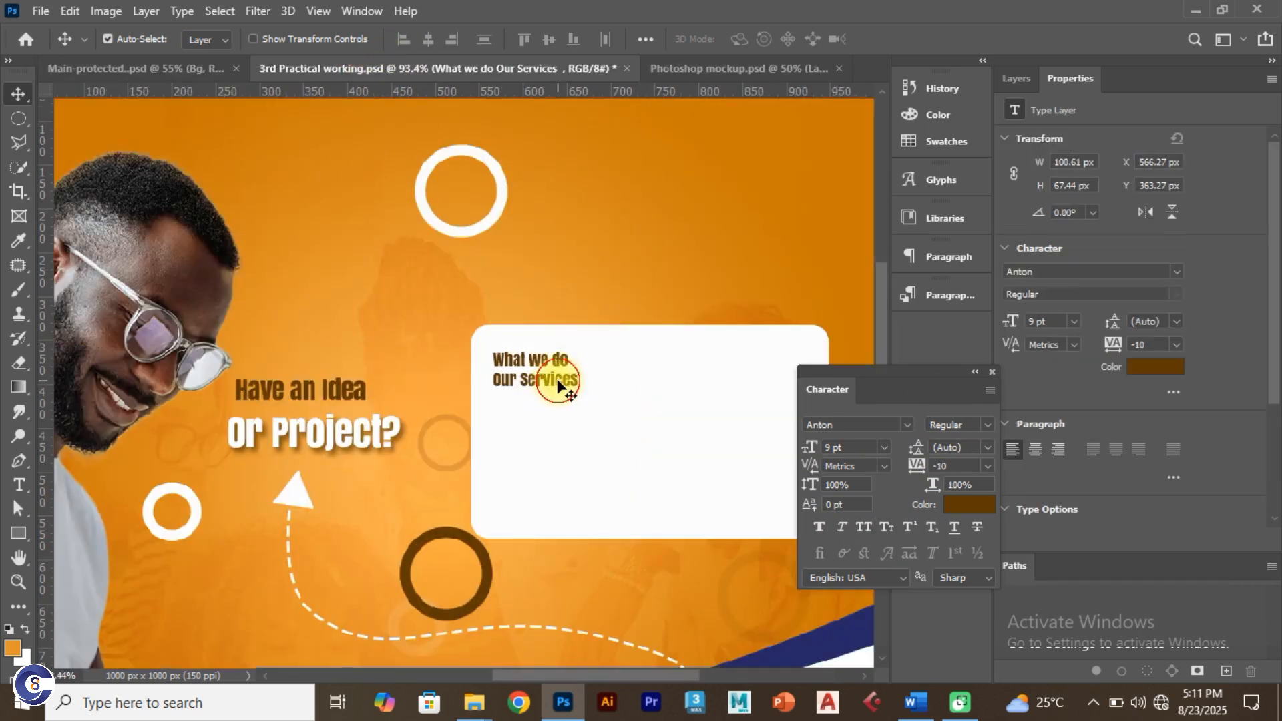
pyautogui.moveTo(558, 384); pyautogui.dragTo(597, 422)
# Step: Delete the 'Our Services' line from the upper heading copy
pyautogui.click(569, 372)
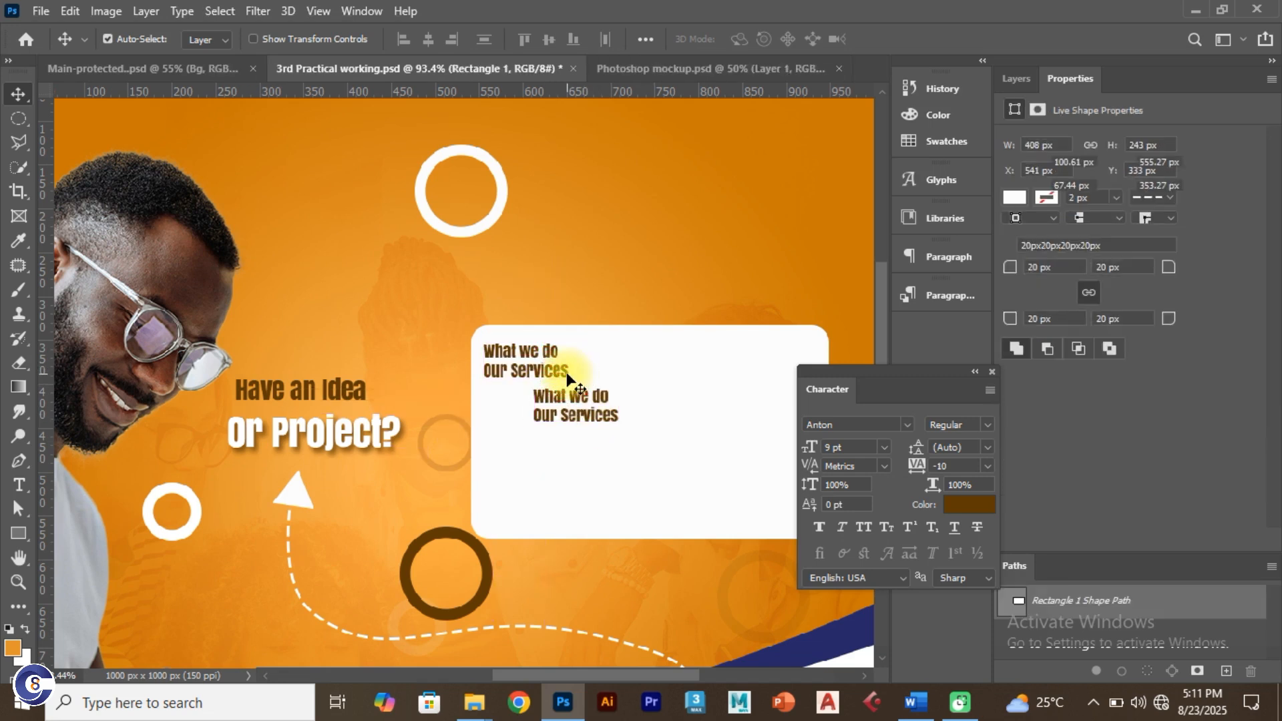
pyautogui.click(568, 376)
pyautogui.press('t')
pyautogui.moveTo(568, 374); pyautogui.dragTo(491, 368)
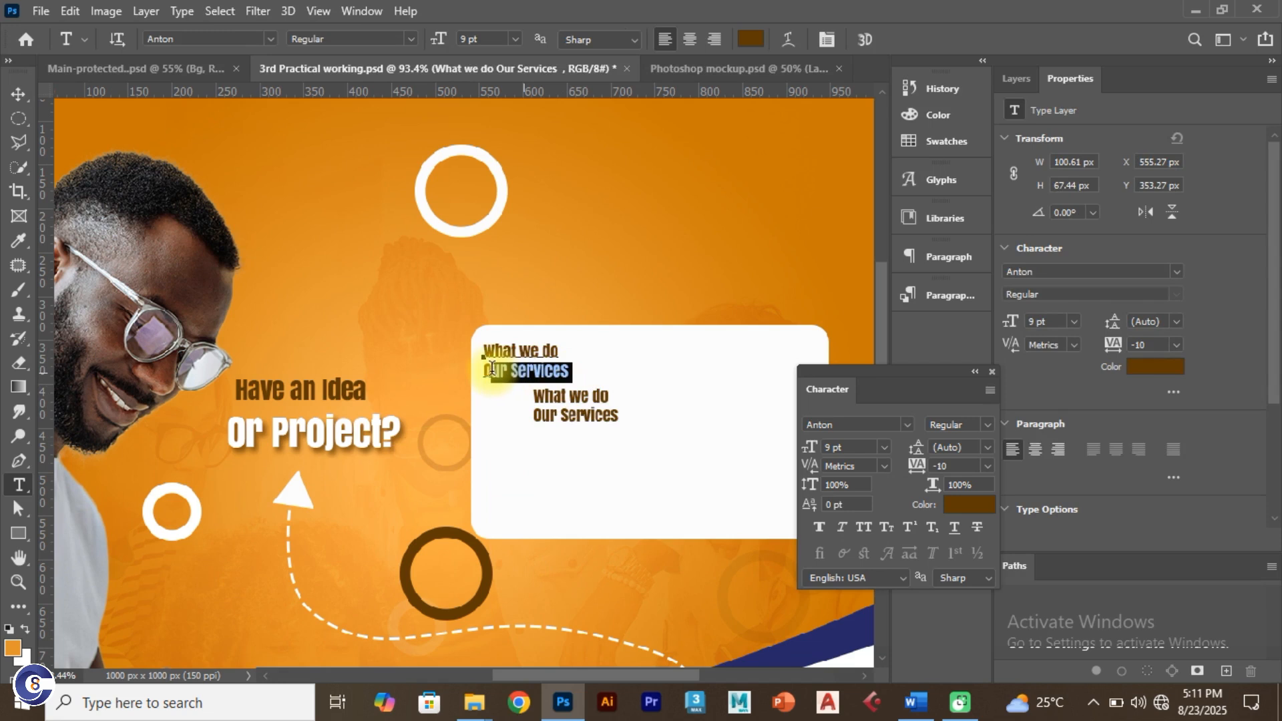
pyautogui.press('BackSpace')
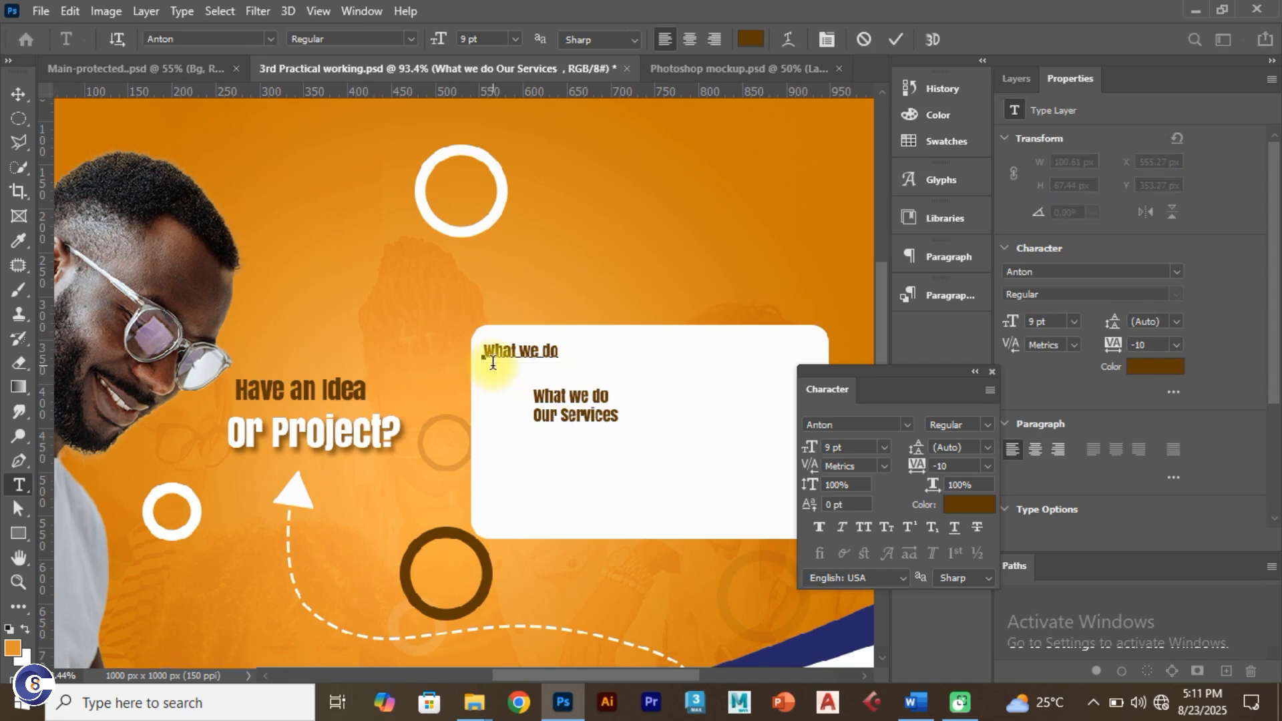
pyautogui.click(895, 39)
# Step: Delete 'What we do' from the lower copy and place 'Our Services' just under 'What we do'
pyautogui.moveTo(612, 400); pyautogui.dragTo(532, 383)
pyautogui.press('BackSpace')
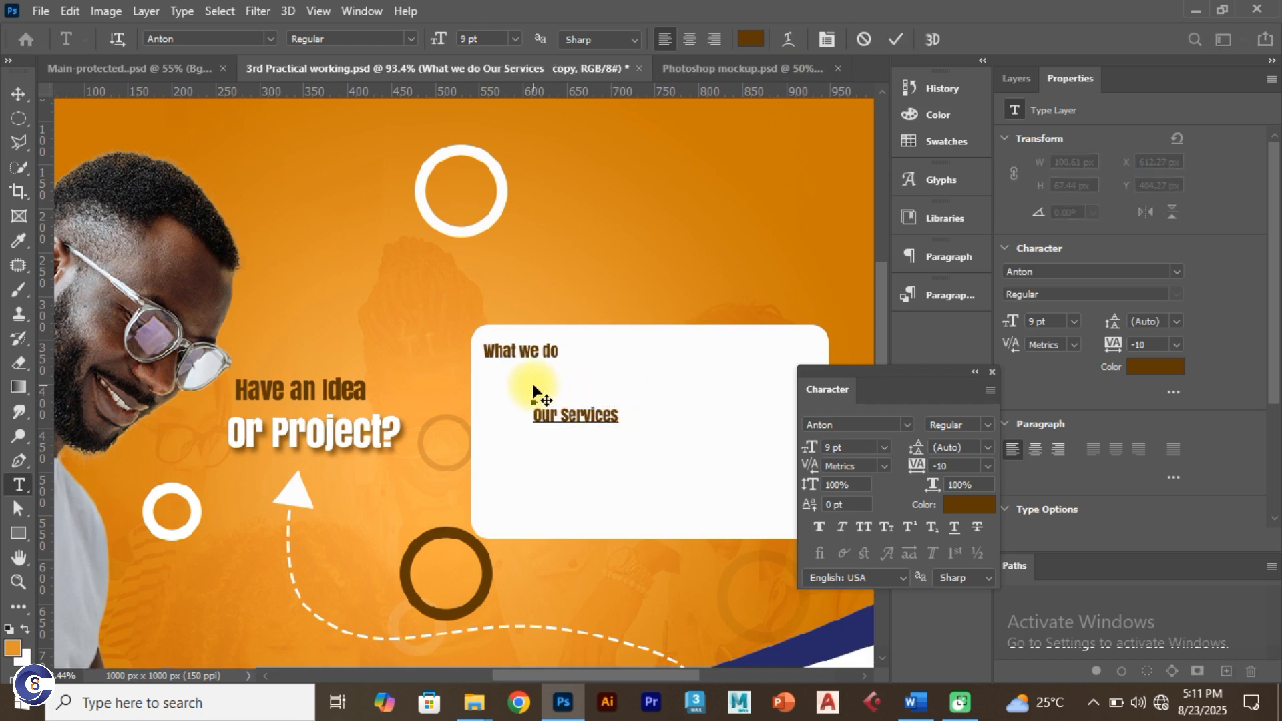
pyautogui.click(894, 40)
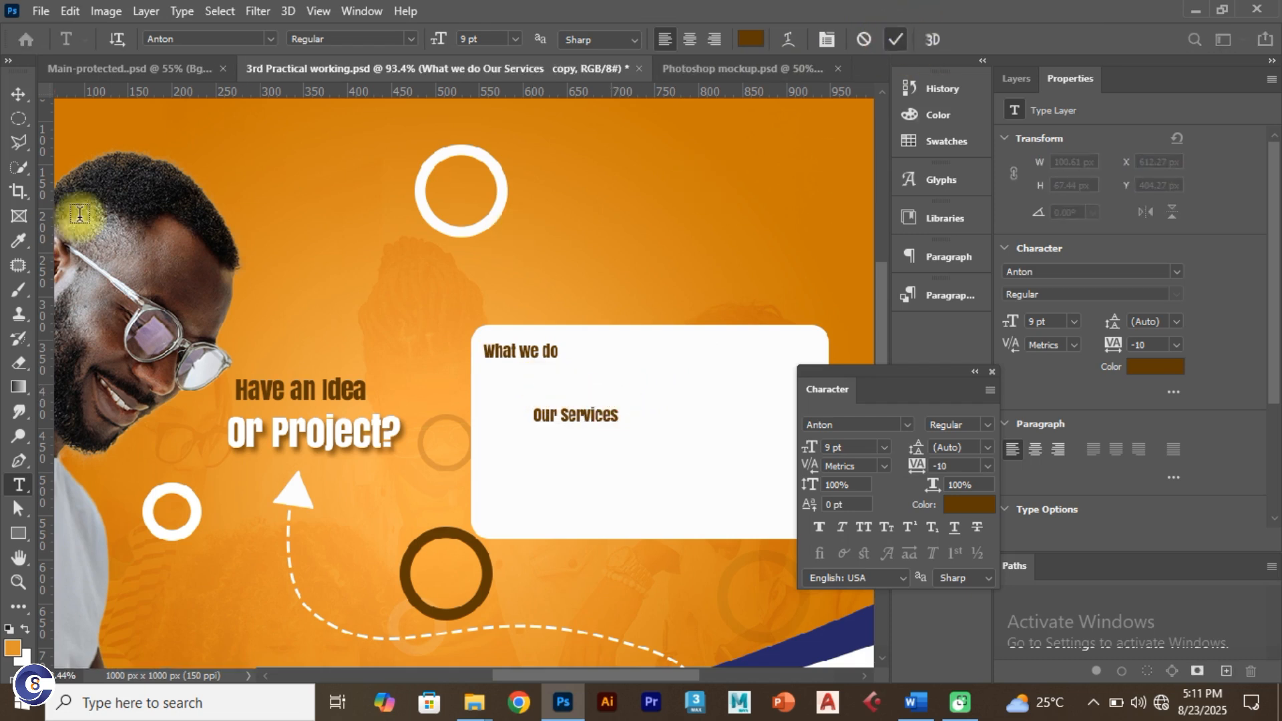
pyautogui.click(18, 94)
pyautogui.moveTo(578, 412); pyautogui.dragTo(528, 375)
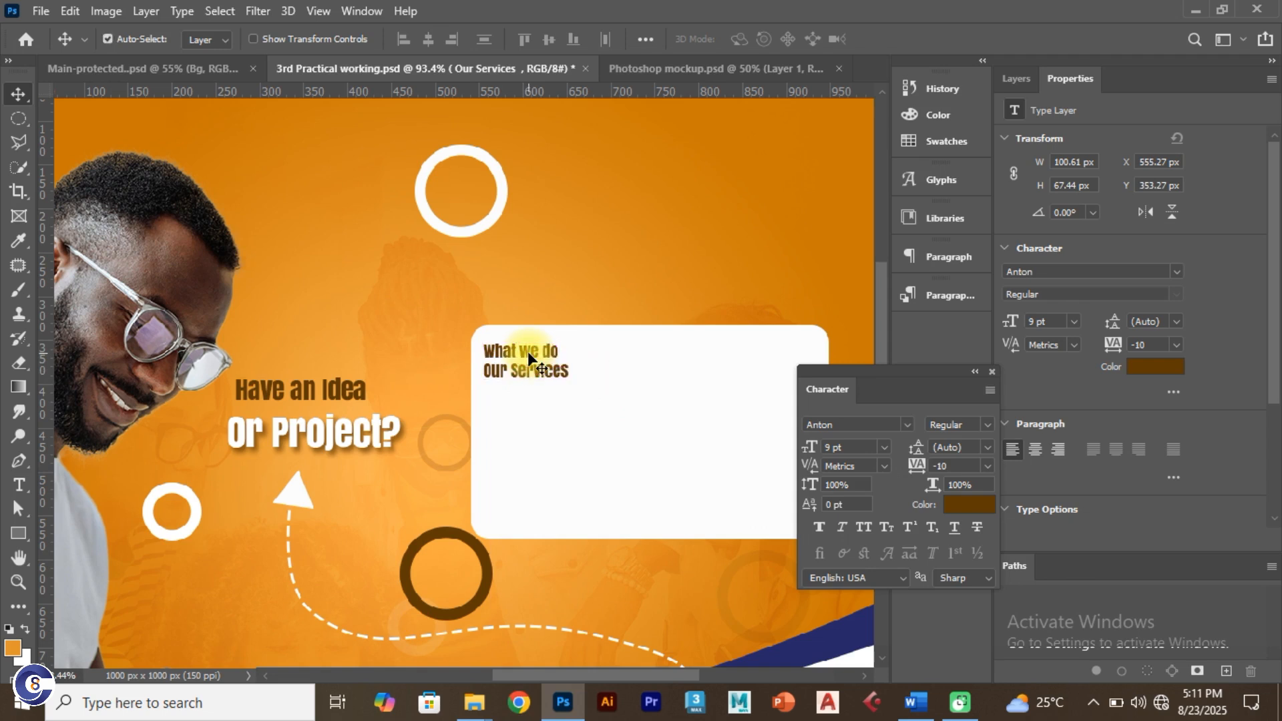
# Step: Free-transform the heading text, settling at about 97% scale (8.17 pt)
pyautogui.hotkey('ctrl', 't')
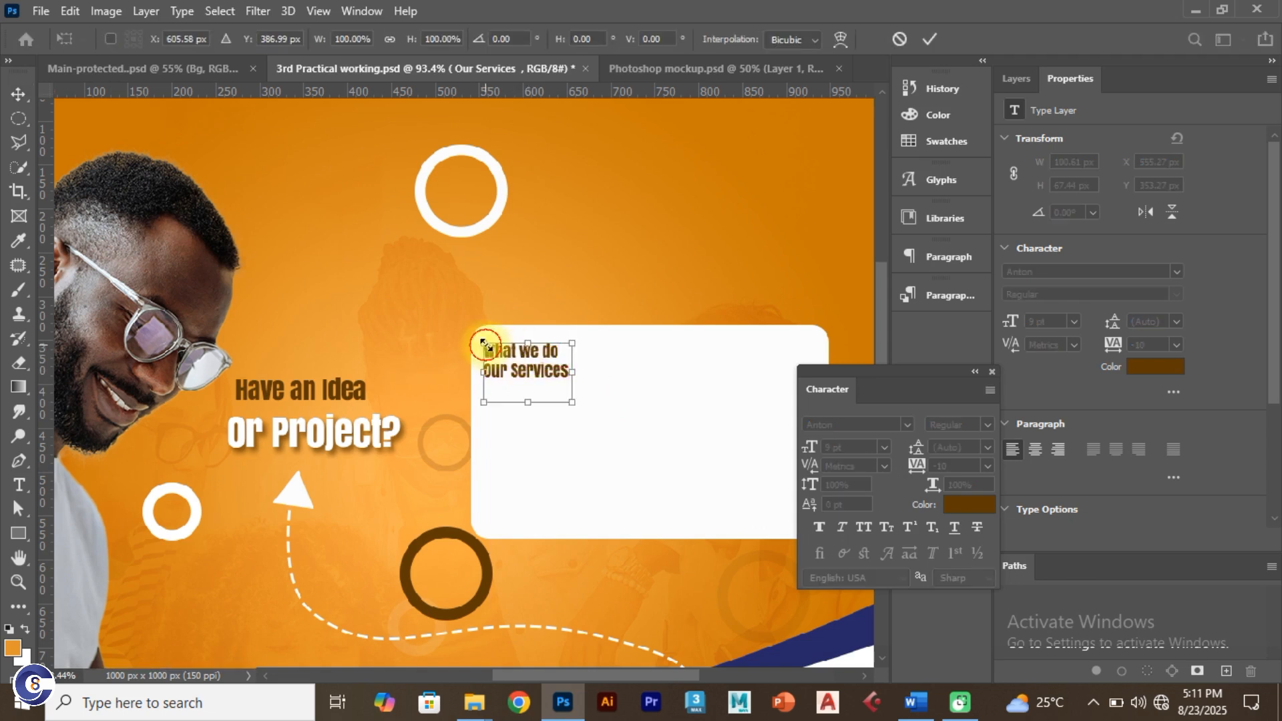
pyautogui.moveTo(484, 344); pyautogui.dragTo(495, 350)
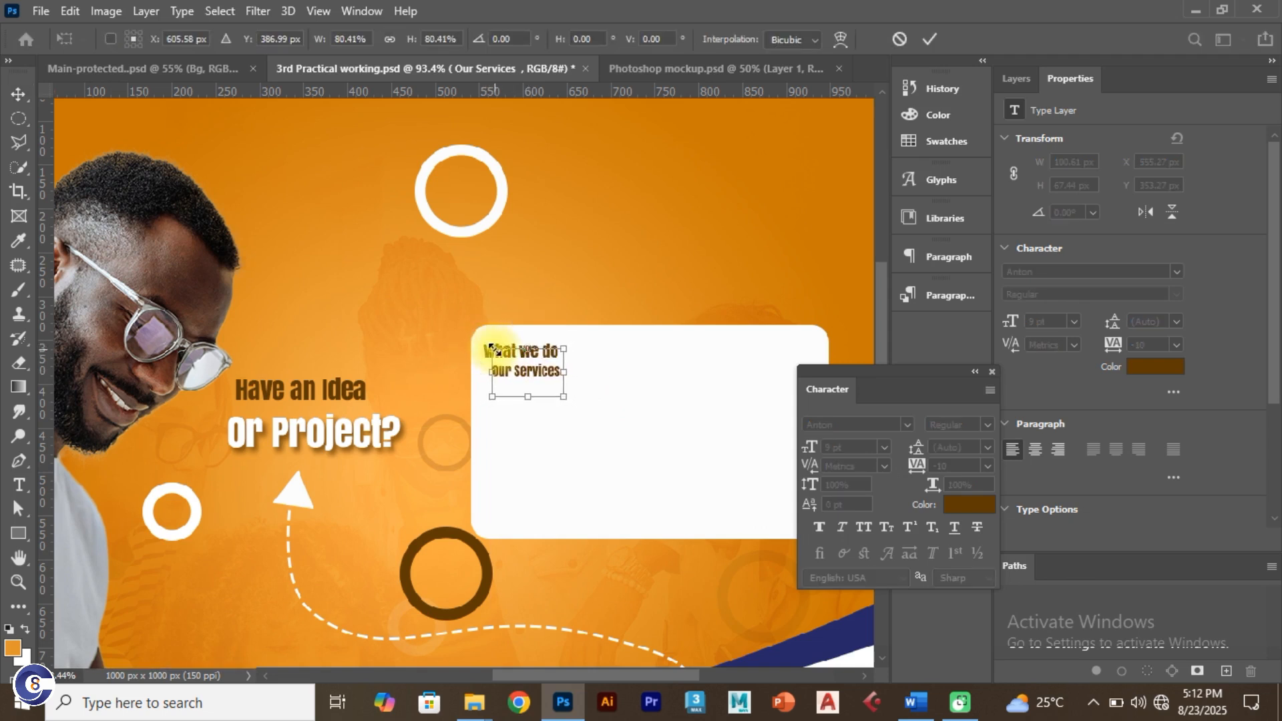
pyautogui.hotkey('ctrl', 'z')
pyautogui.click(926, 35)
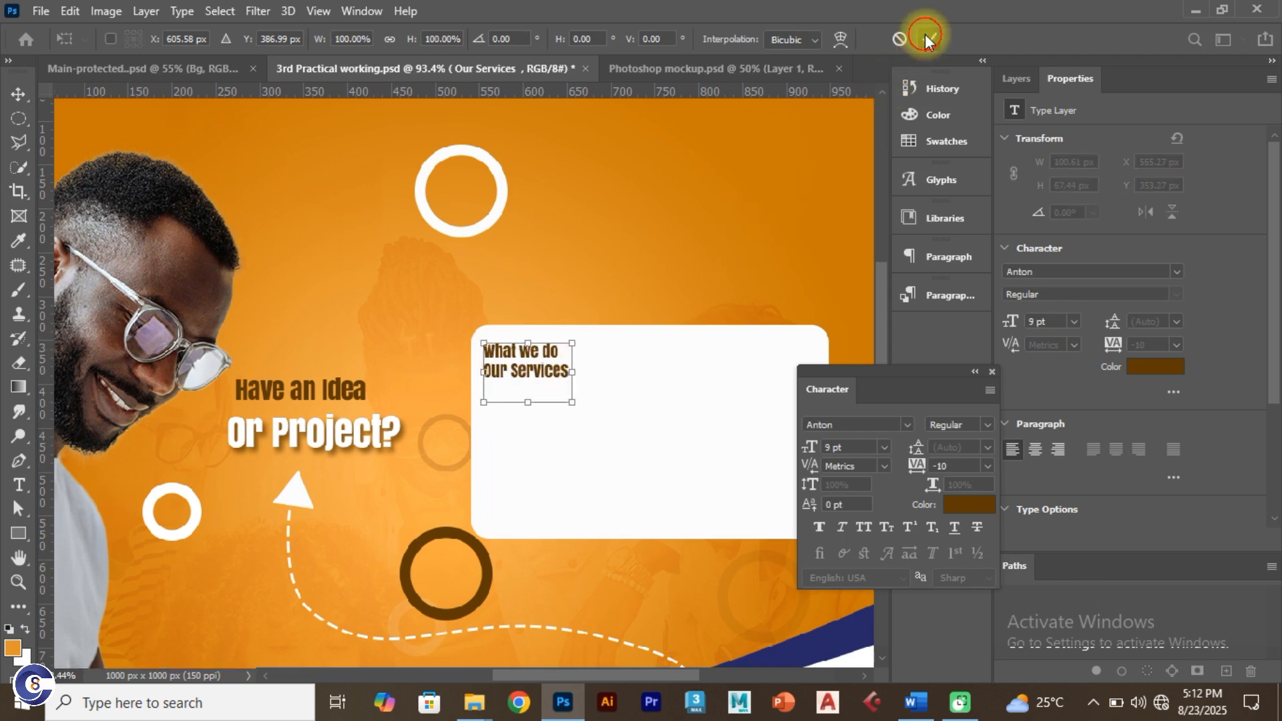
pyautogui.click(557, 277)
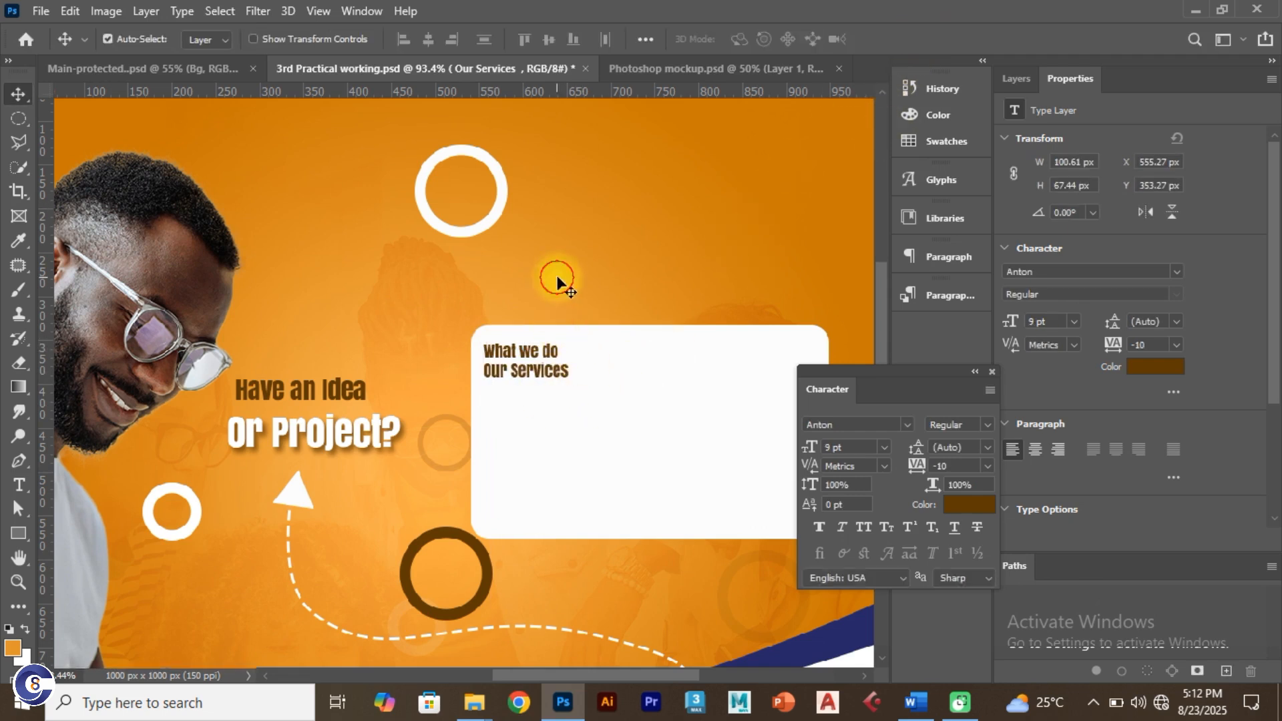
pyautogui.click(535, 371)
pyautogui.hotkey('ctrl', 't')
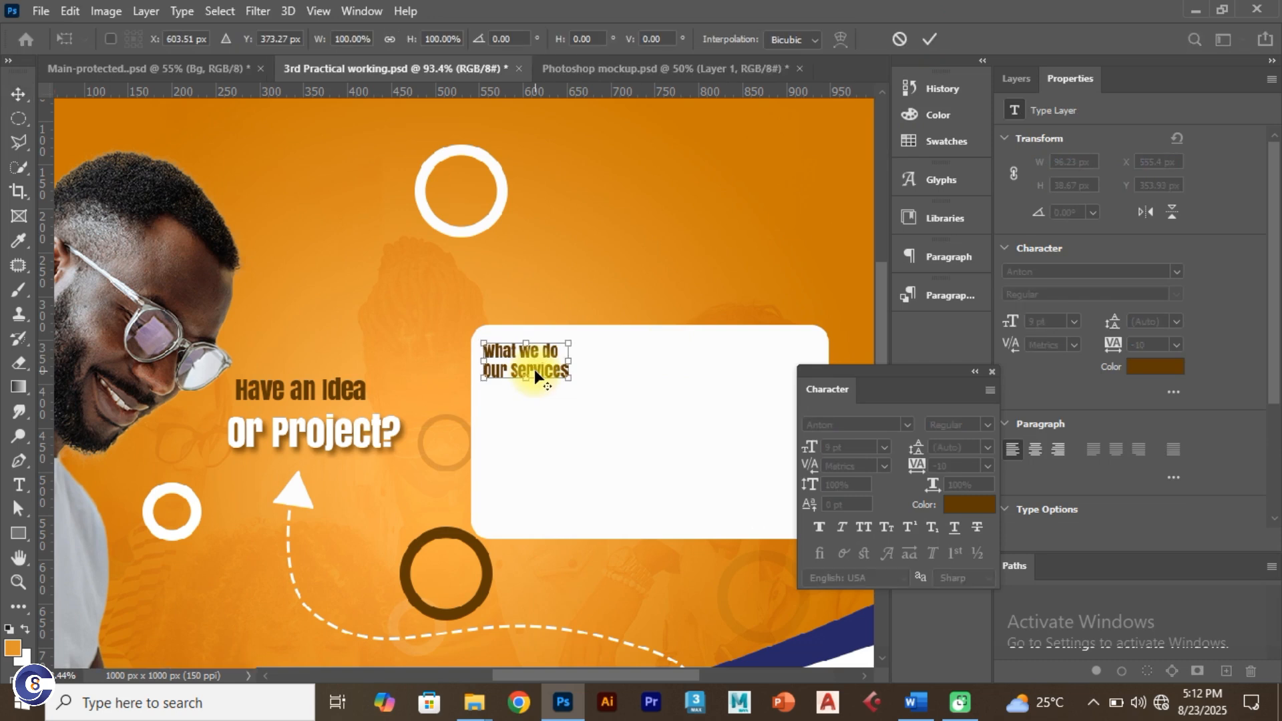
pyautogui.moveTo(574, 385)
pyautogui.mouseDown()
pyautogui.moveTo(529, 348)
pyautogui.moveTo(566, 362)
pyautogui.mouseUp()
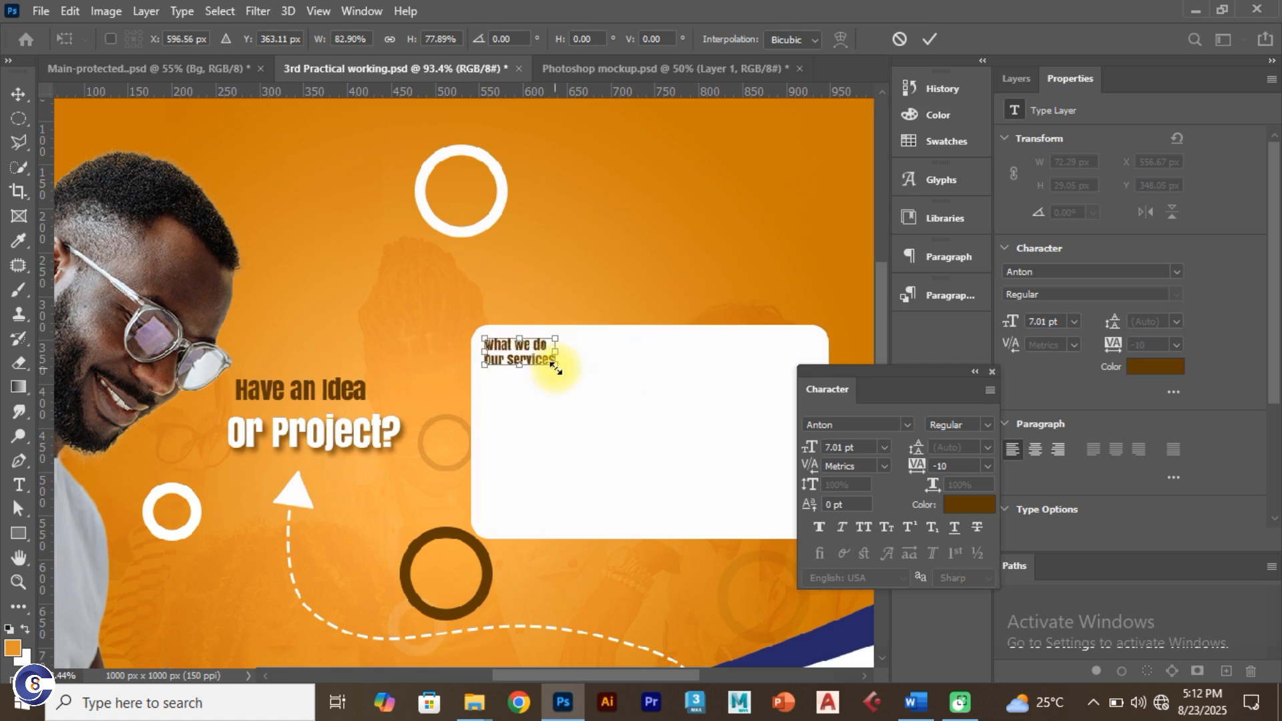
pyautogui.scroll(-1, 555, 368)
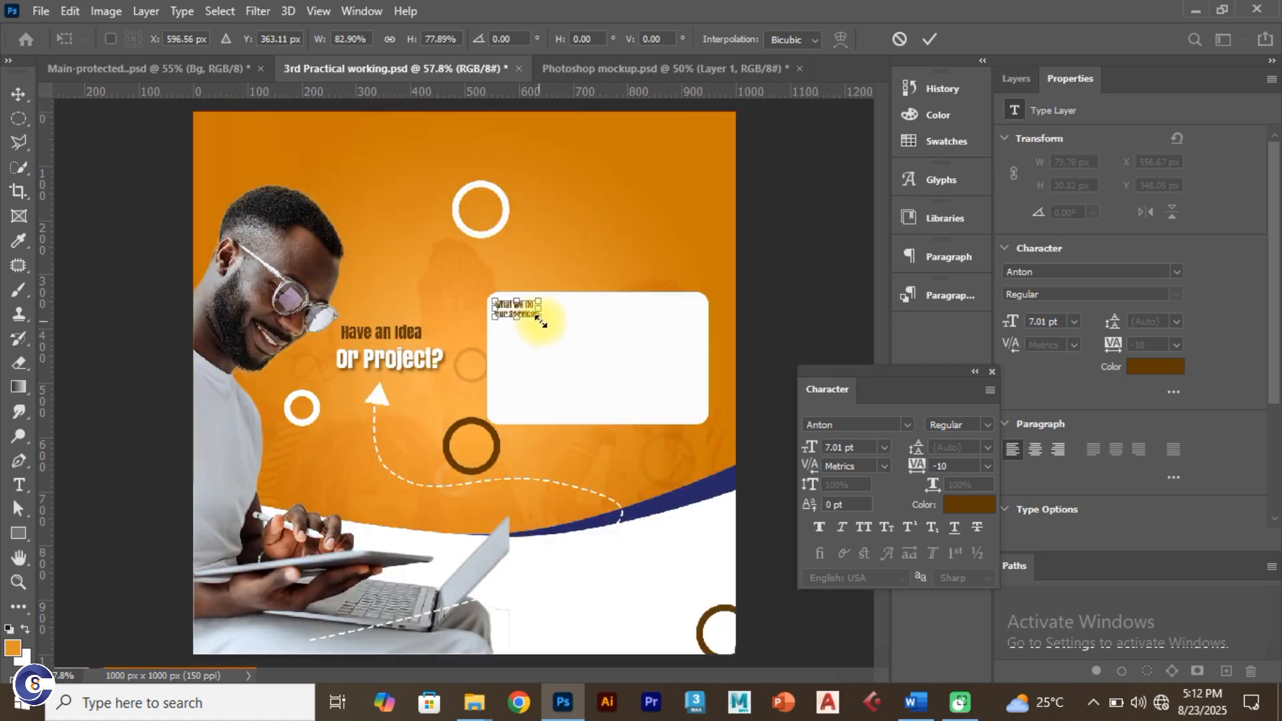
pyautogui.moveTo(539, 316); pyautogui.dragTo(512, 301)
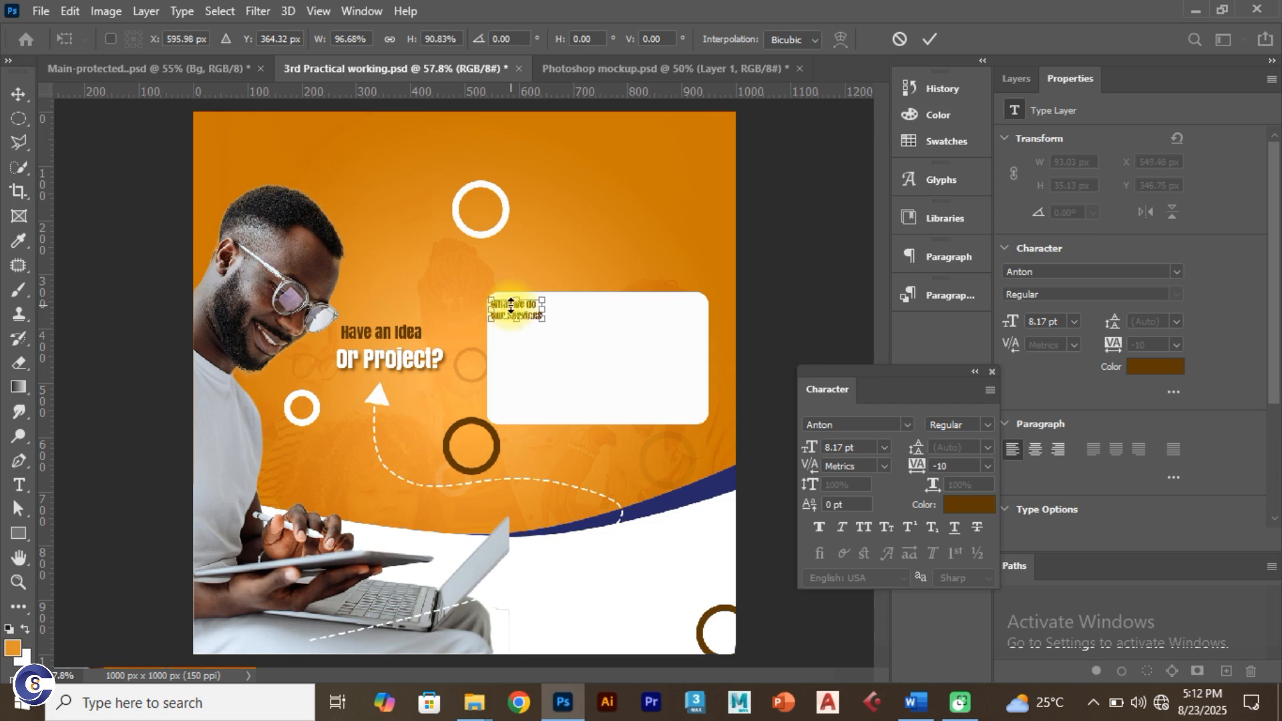
pyautogui.click(928, 39)
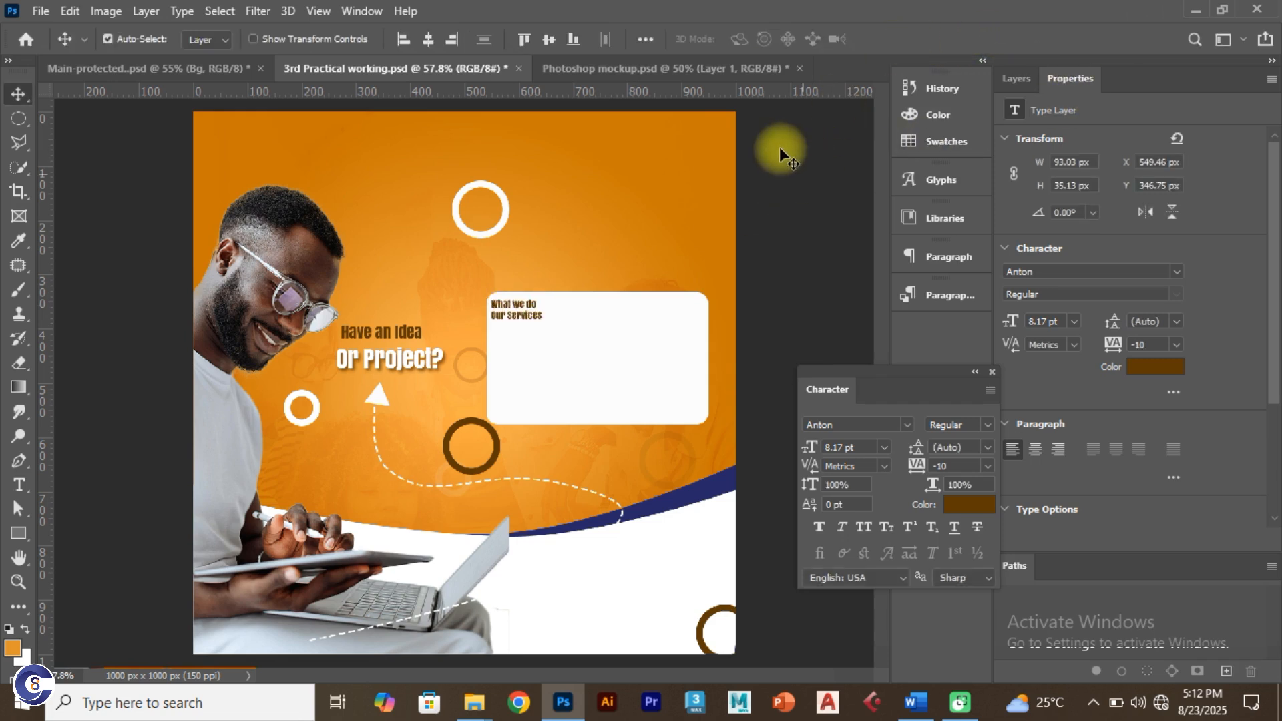
# Step: Change the 'What we do' and 'Our services' text layers from Anton to Montserrat Black
pyautogui.click(225, 65)
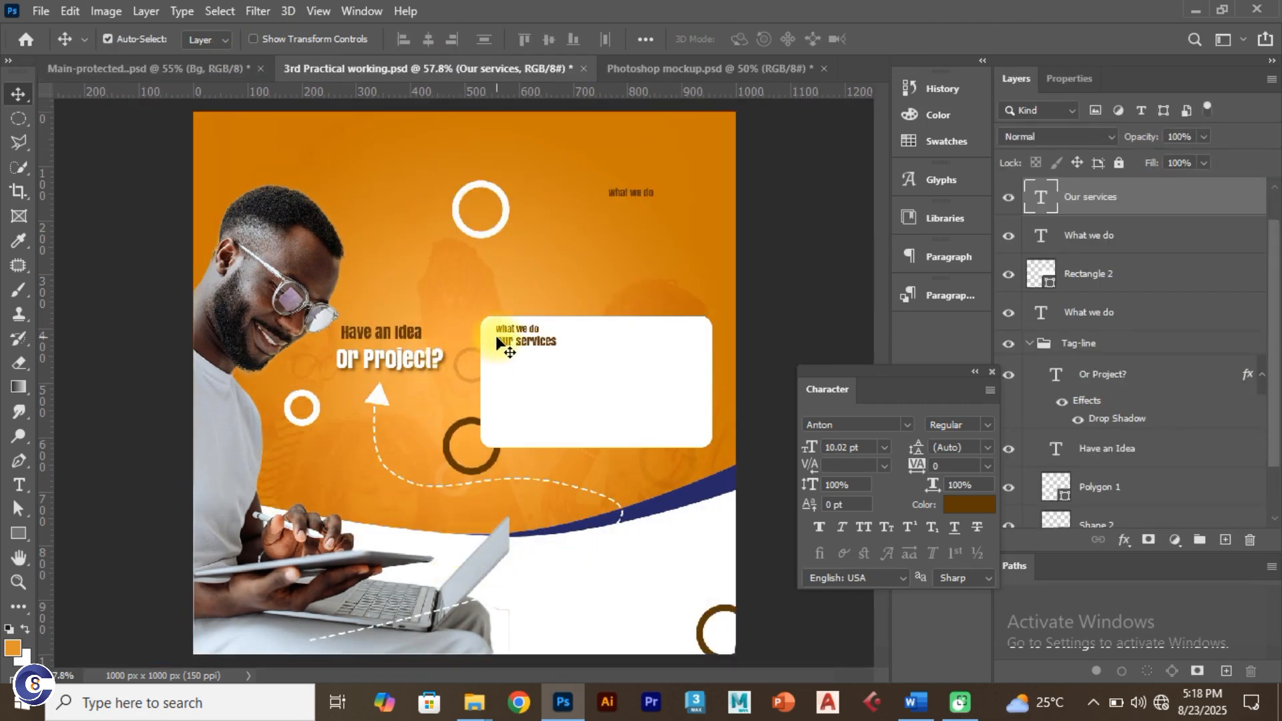
pyautogui.click(520, 328)
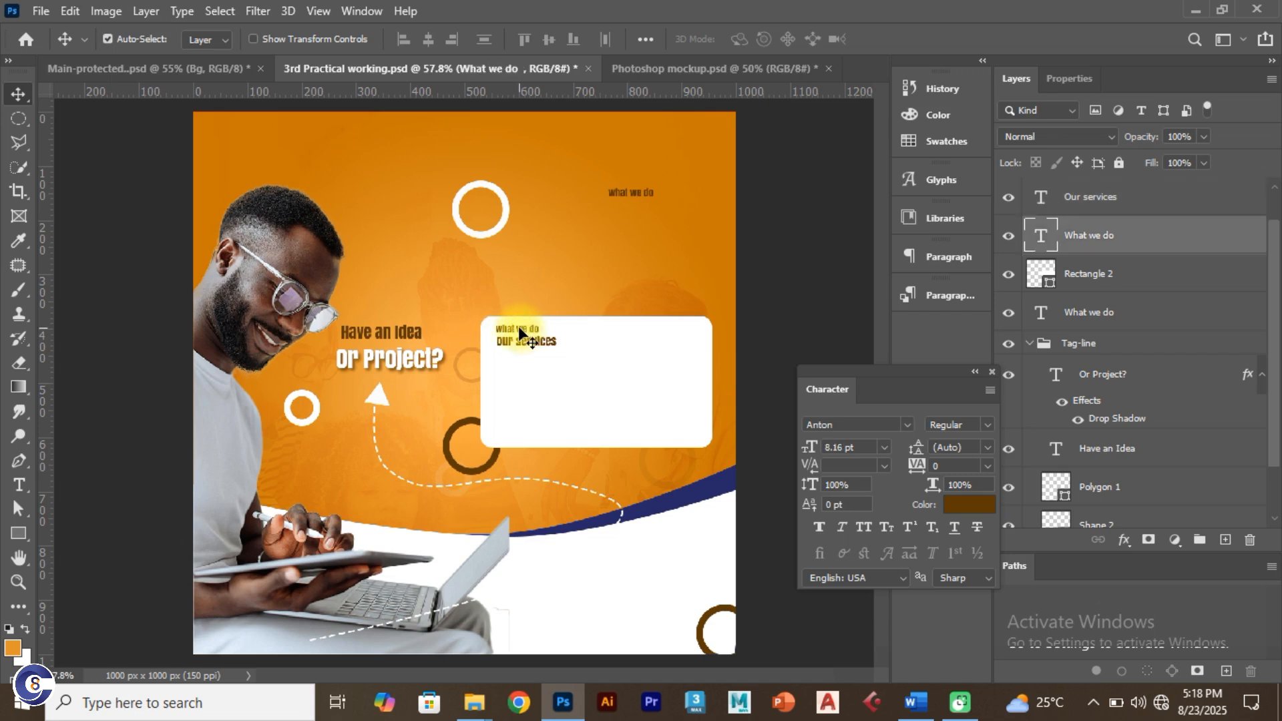
pyautogui.click(165, 67)
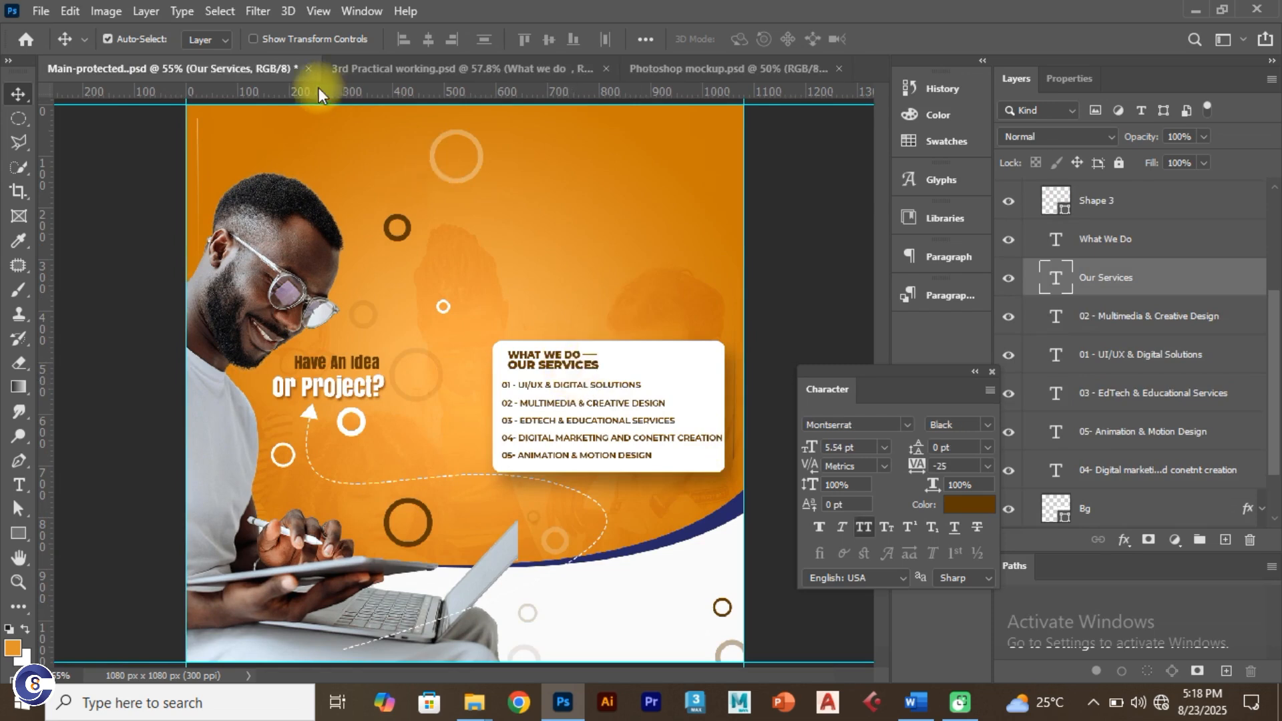
pyautogui.click(344, 71)
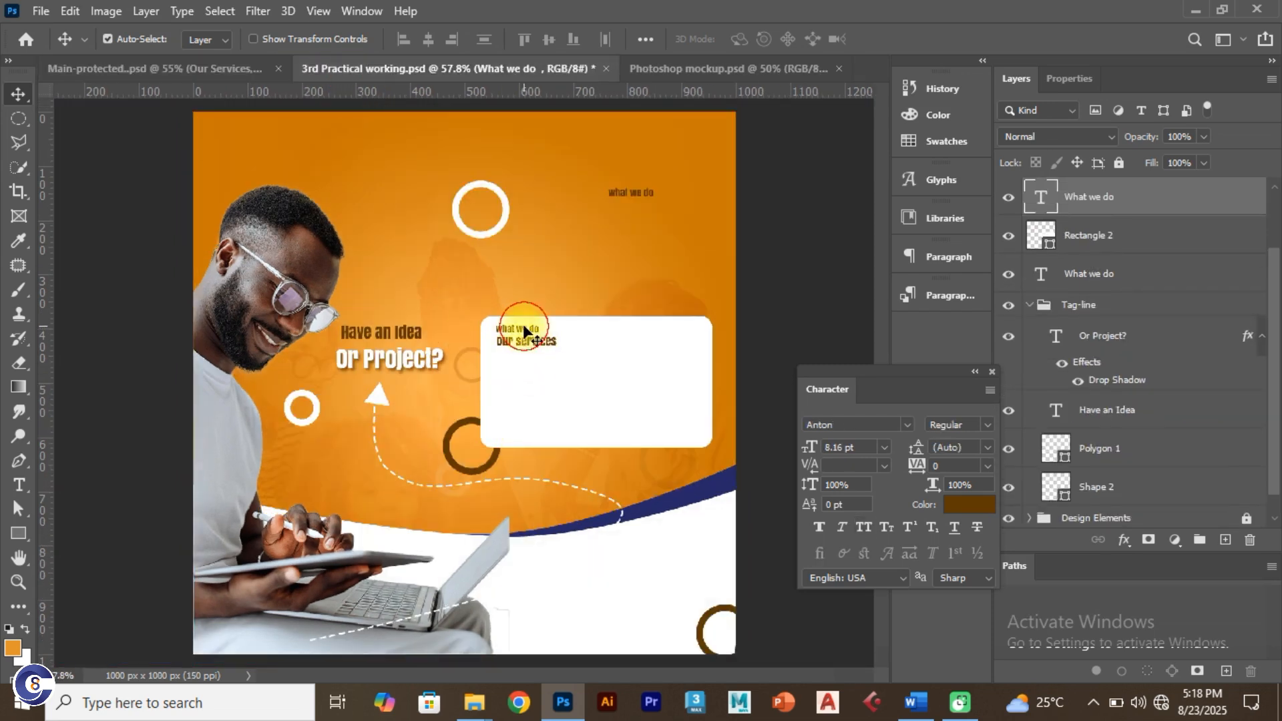
pyautogui.click(854, 425)
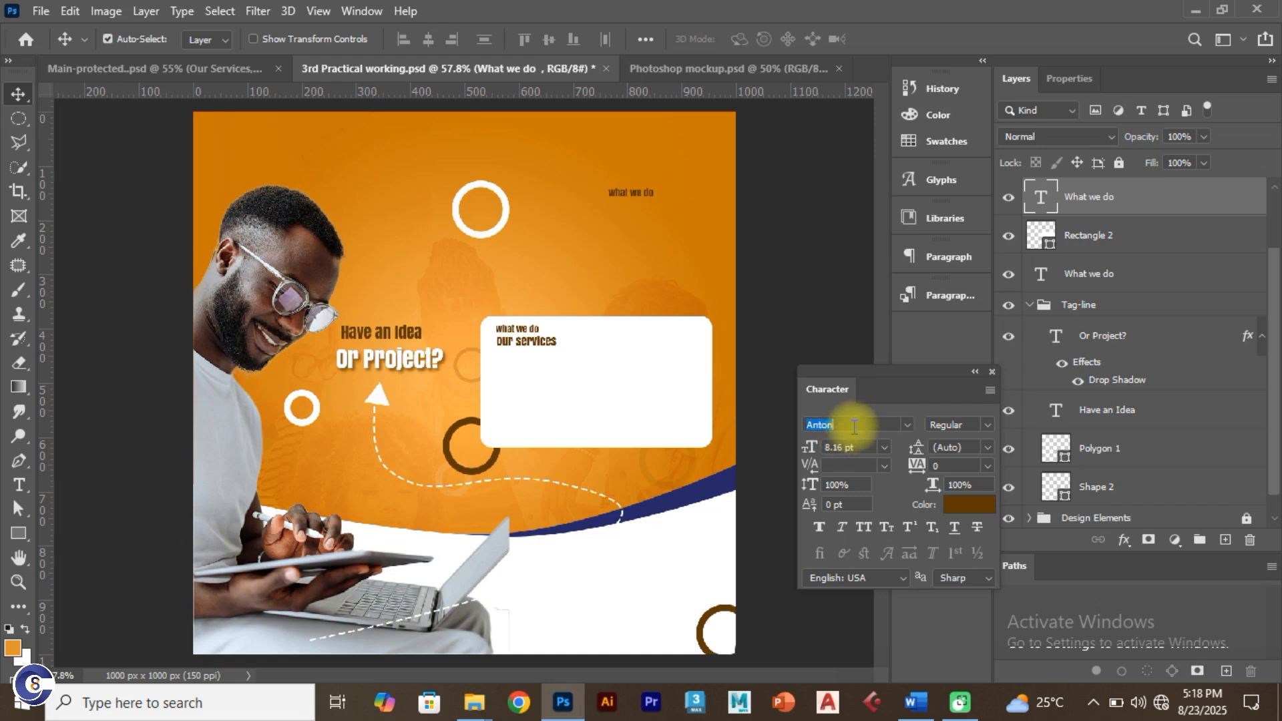
pyautogui.write('Montserrat')
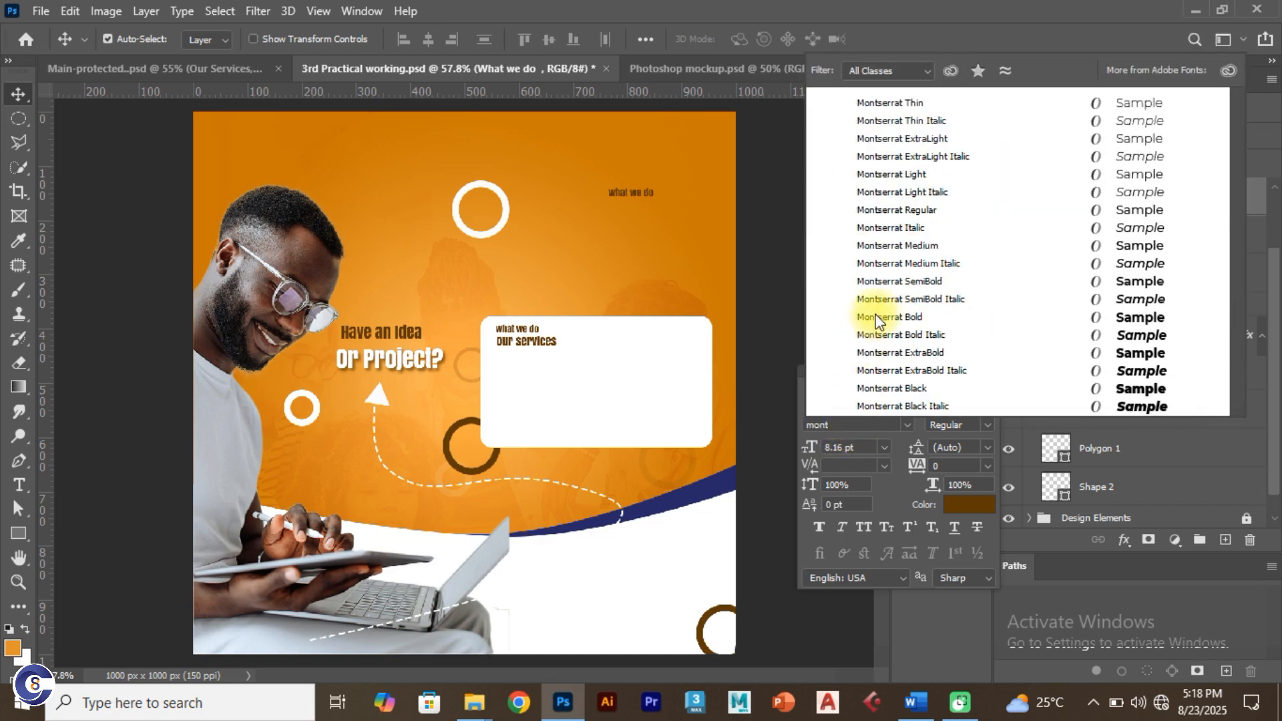
pyautogui.click(923, 389)
pyautogui.click(538, 341)
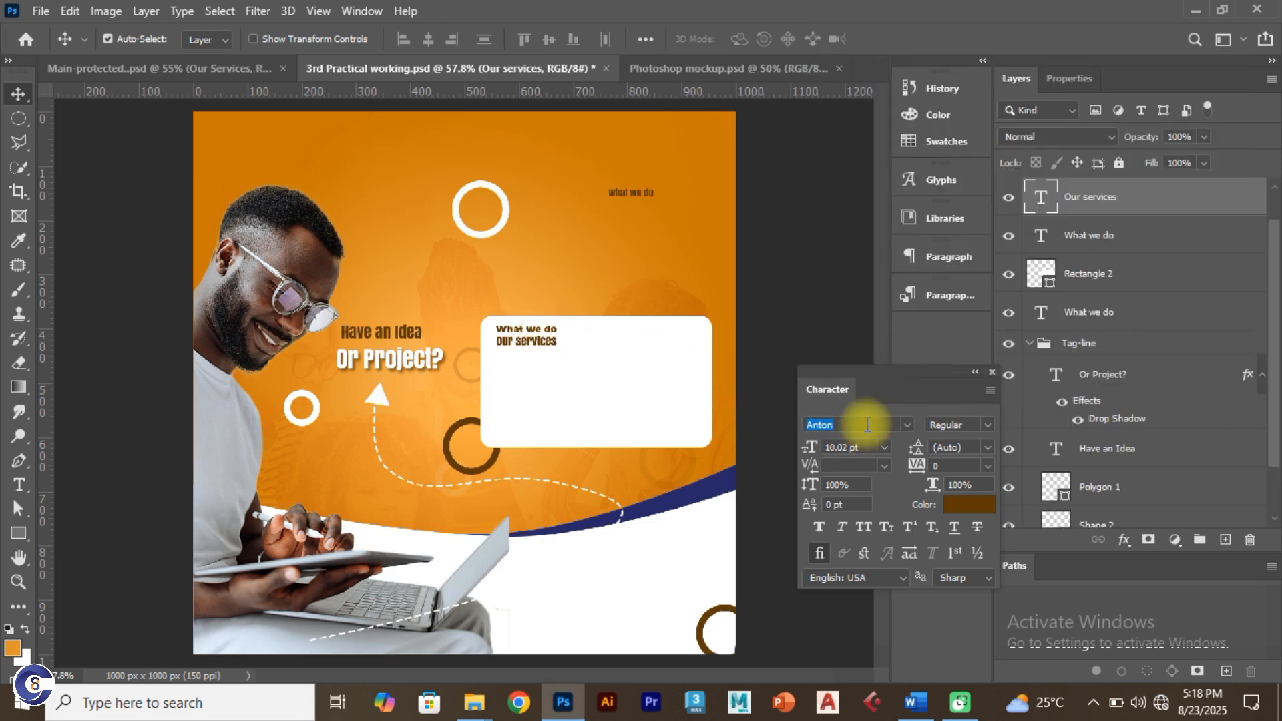
pyautogui.write('mont')
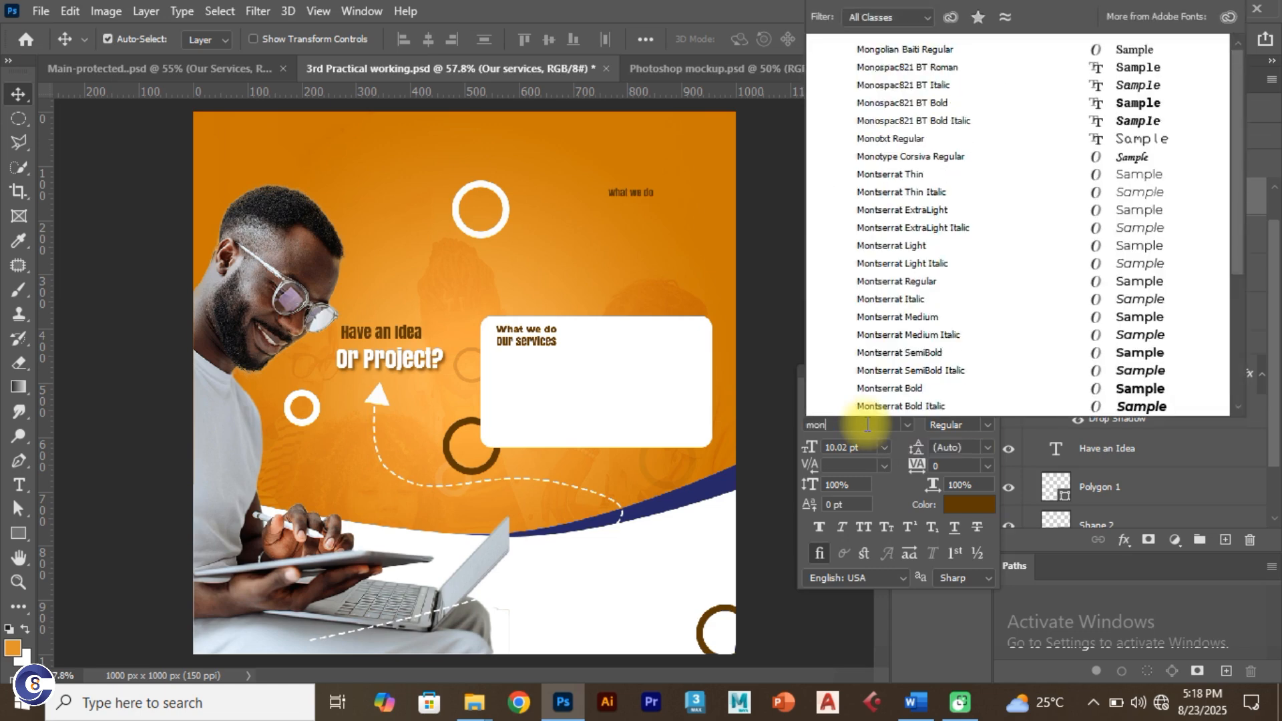
pyautogui.click(912, 389)
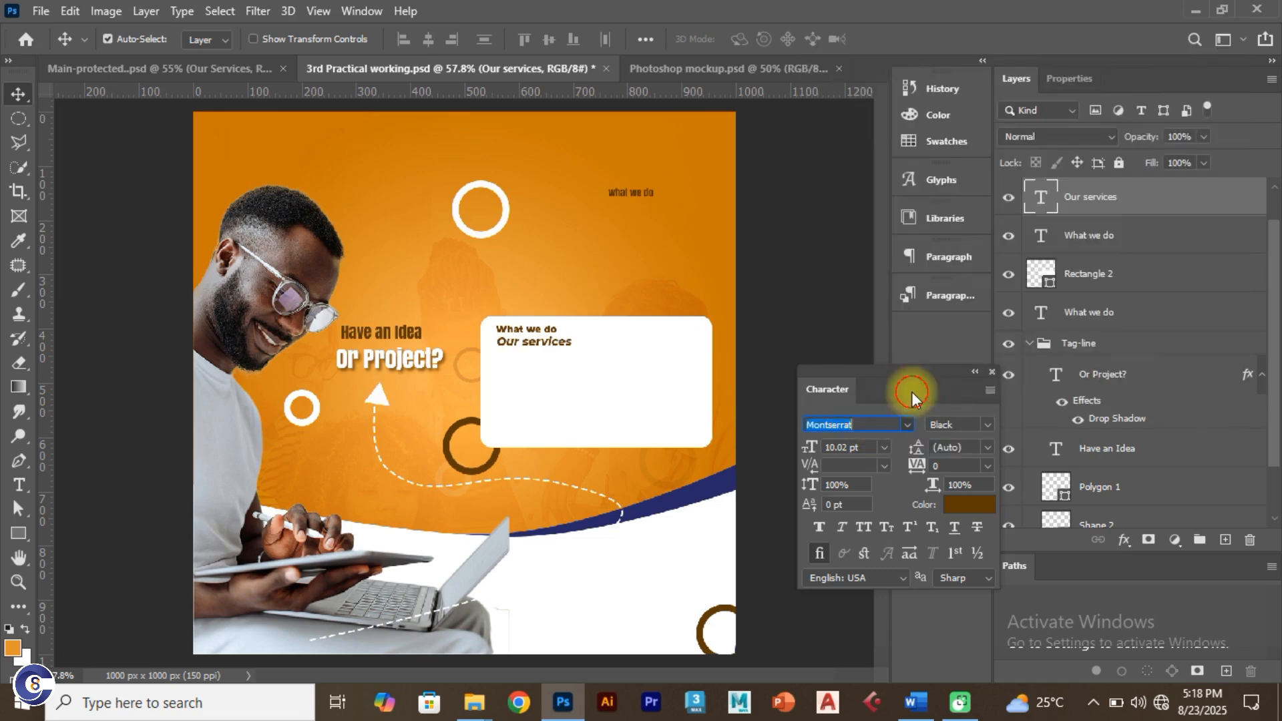
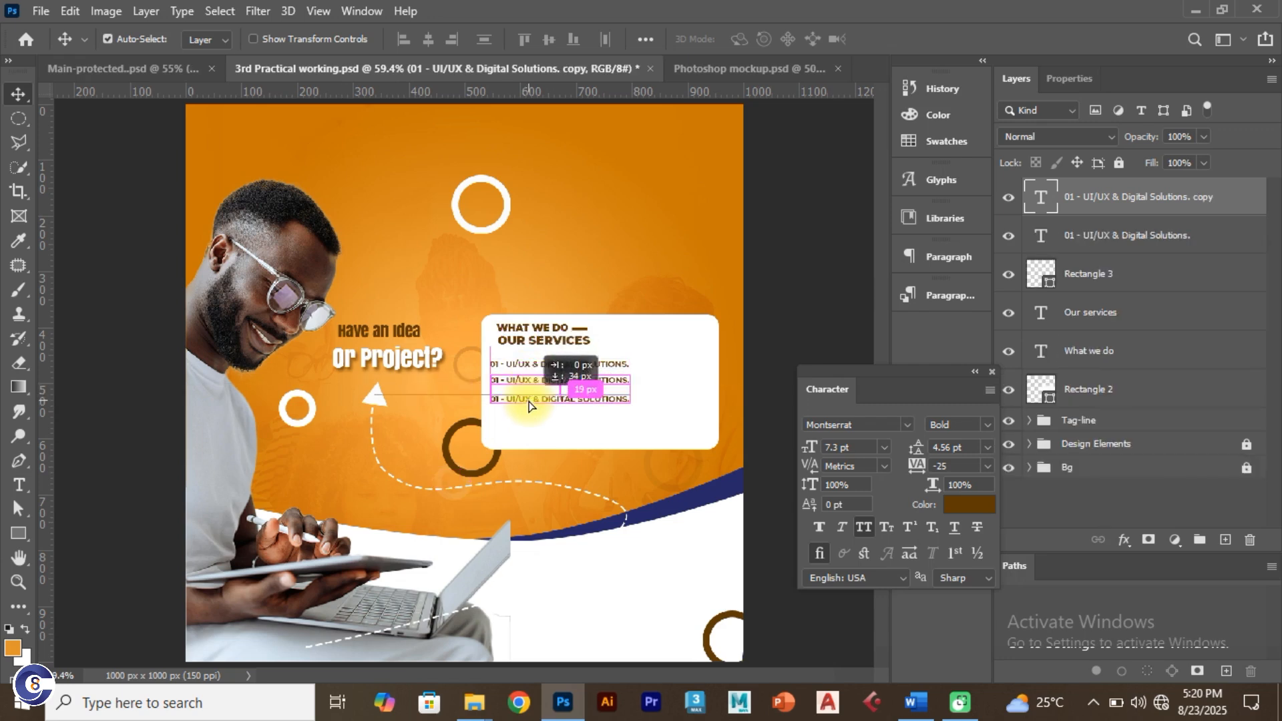
# Step: Alt-drag the 01 - UI/UX & Digital Solutions line to copy it into a new row, then zoom in
pyautogui.moveTo(527, 398); pyautogui.dragTo(530, 445)
pyautogui.scroll(5, 529, 377)
pyautogui.scroll(1, 568, 423)
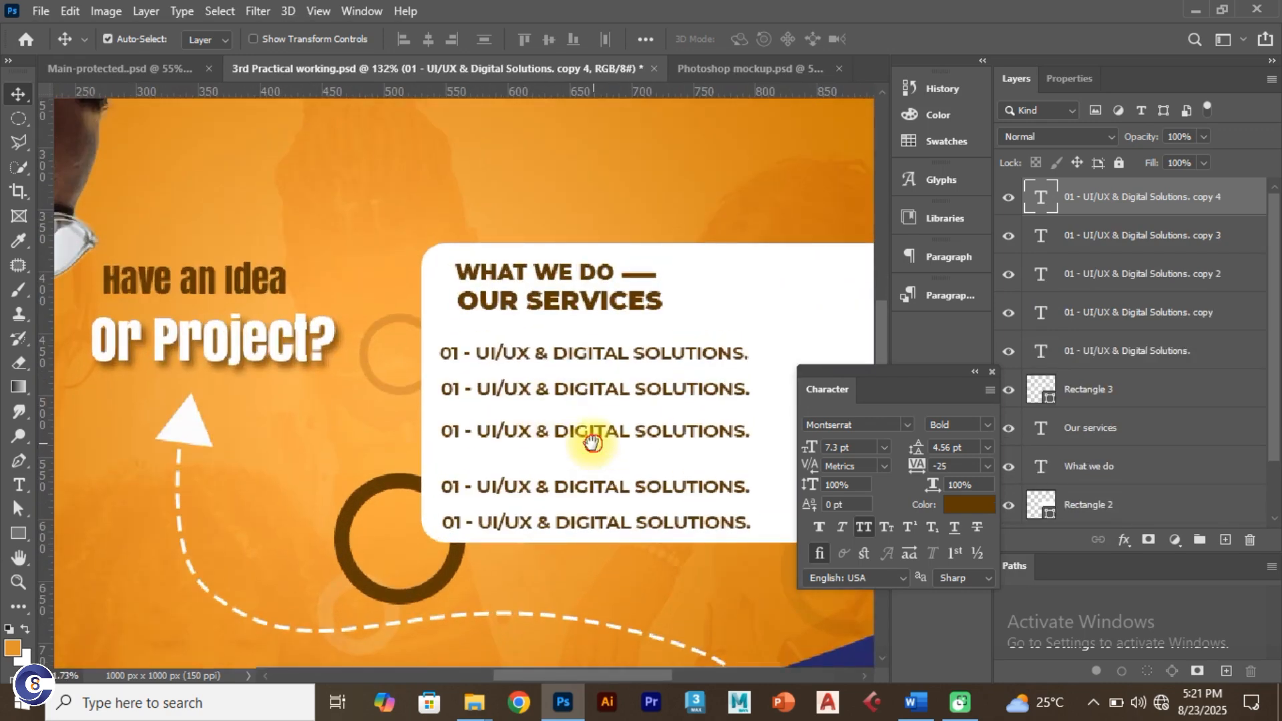
pyautogui.hscroll(5, 588, 438)
# Step: Replace the second row with 'b. Multimedia and Creative Design' copied from the Word list
pyautogui.hotkey('alt', 'Tab')
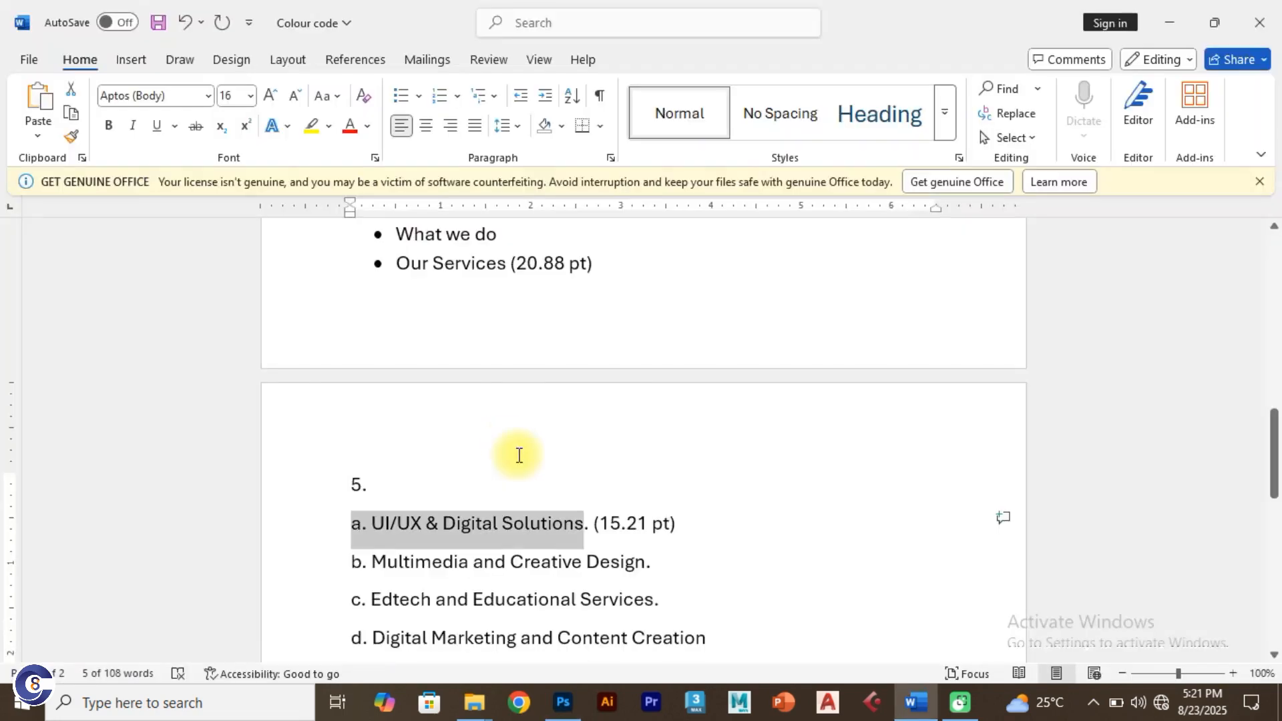
pyautogui.scroll(-5, 518, 460)
pyautogui.click(658, 386)
pyautogui.moveTo(583, 387); pyautogui.dragTo(332, 395)
pyautogui.hotkey('ctrl', 'c')
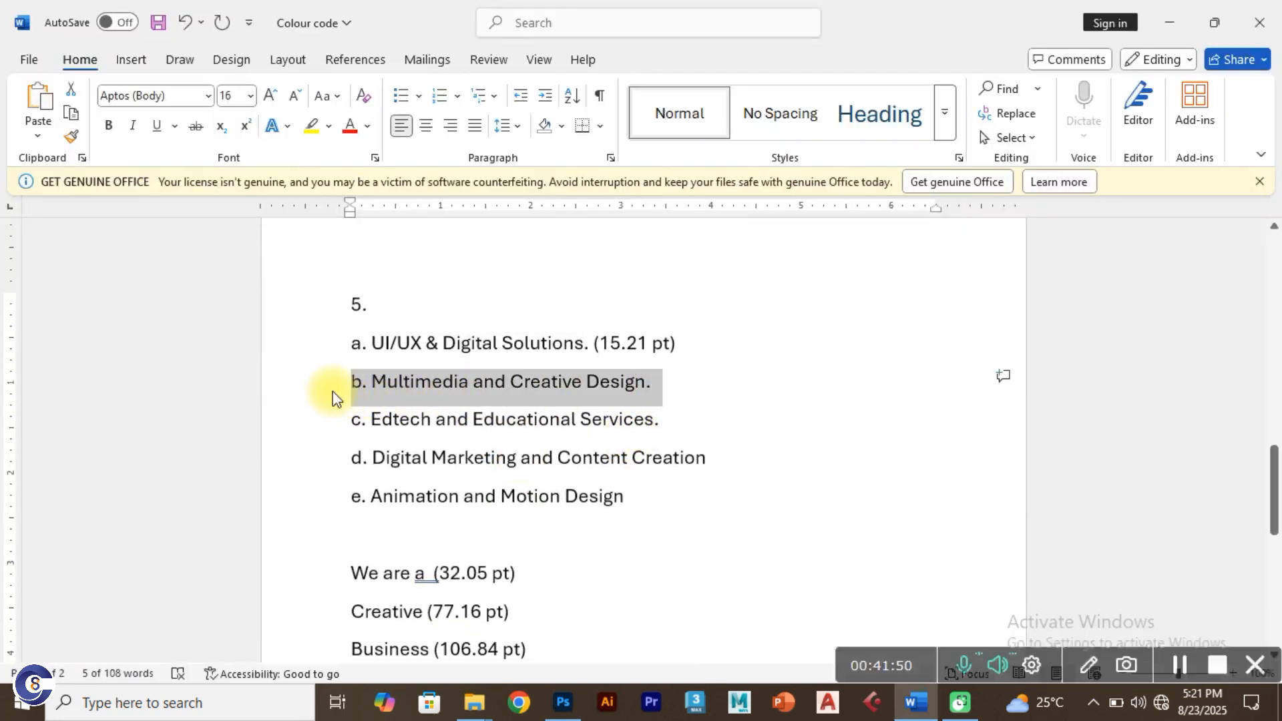
pyautogui.hotkey('alt', 'Tab')
pyautogui.doubleClick(515, 364)
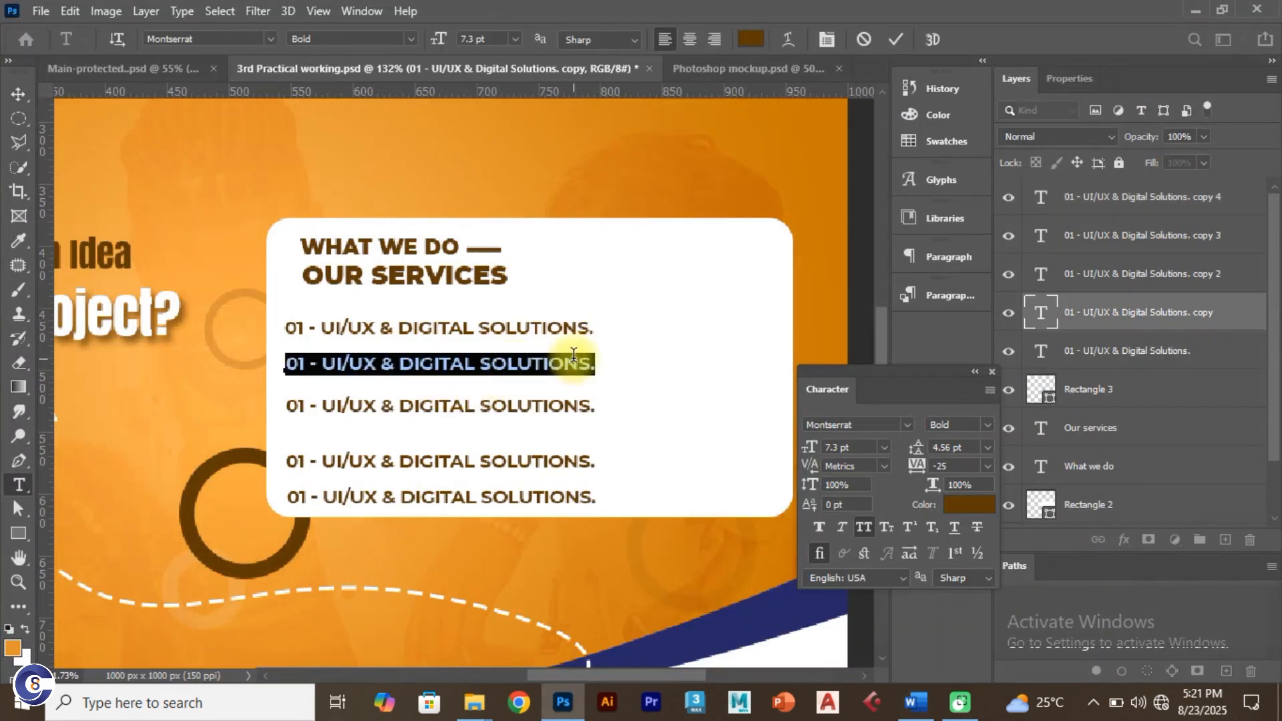
pyautogui.hotkey('ctrl', 'v')
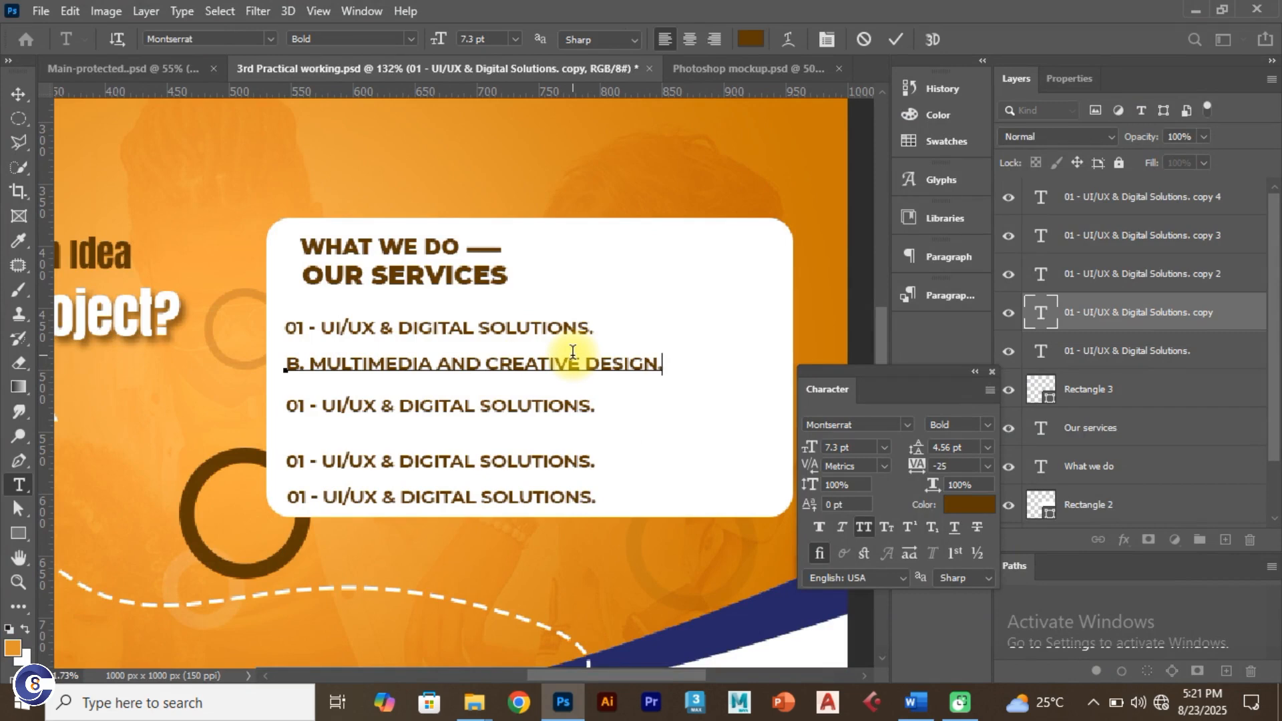
# Step: Replace the third row with the 'Edtech and Educational Services' line from Word
pyautogui.hotkey('alt', 'Tab')
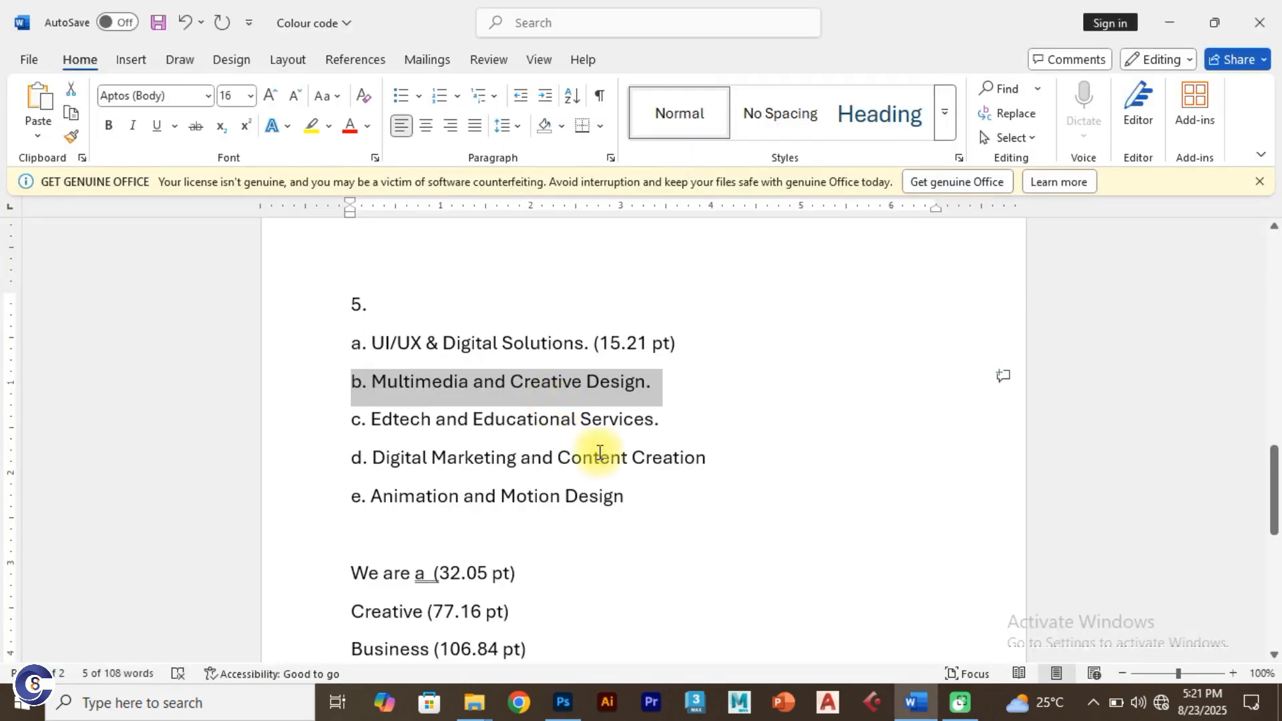
pyautogui.moveTo(681, 432); pyautogui.dragTo(334, 422)
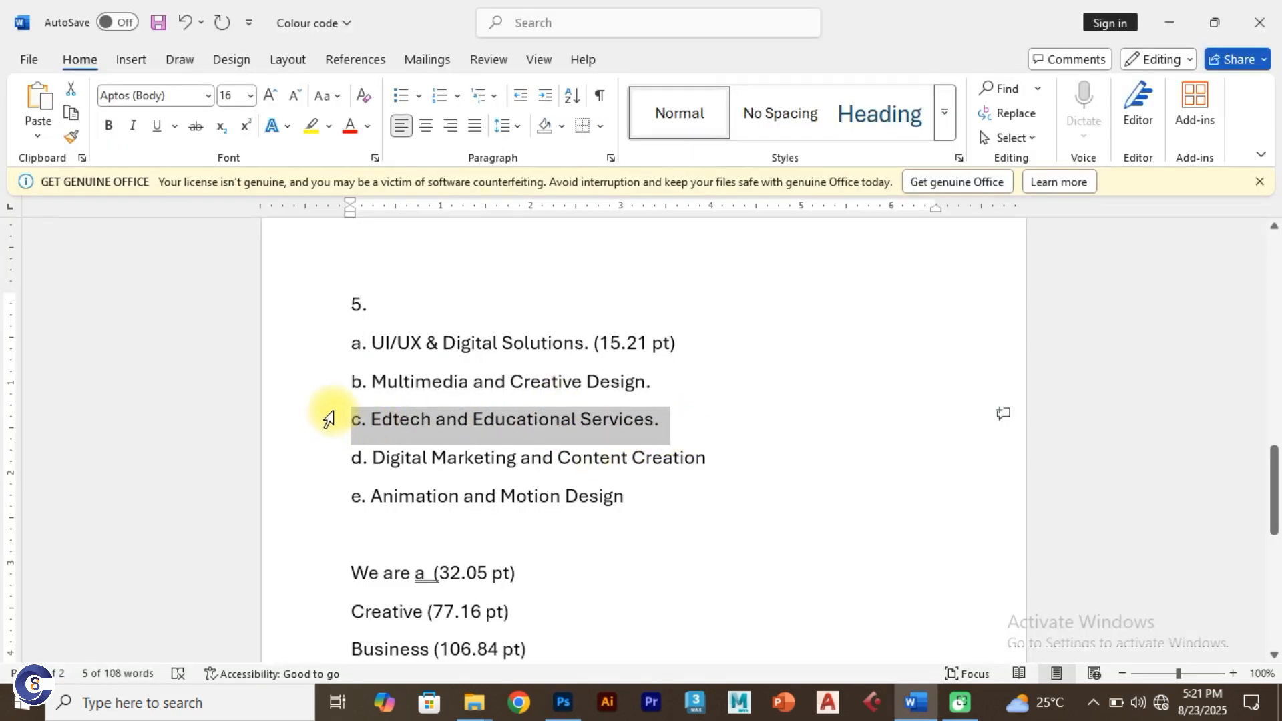
pyautogui.hotkey('ctrl', 'c')
pyautogui.hotkey('alt', 'Tab')
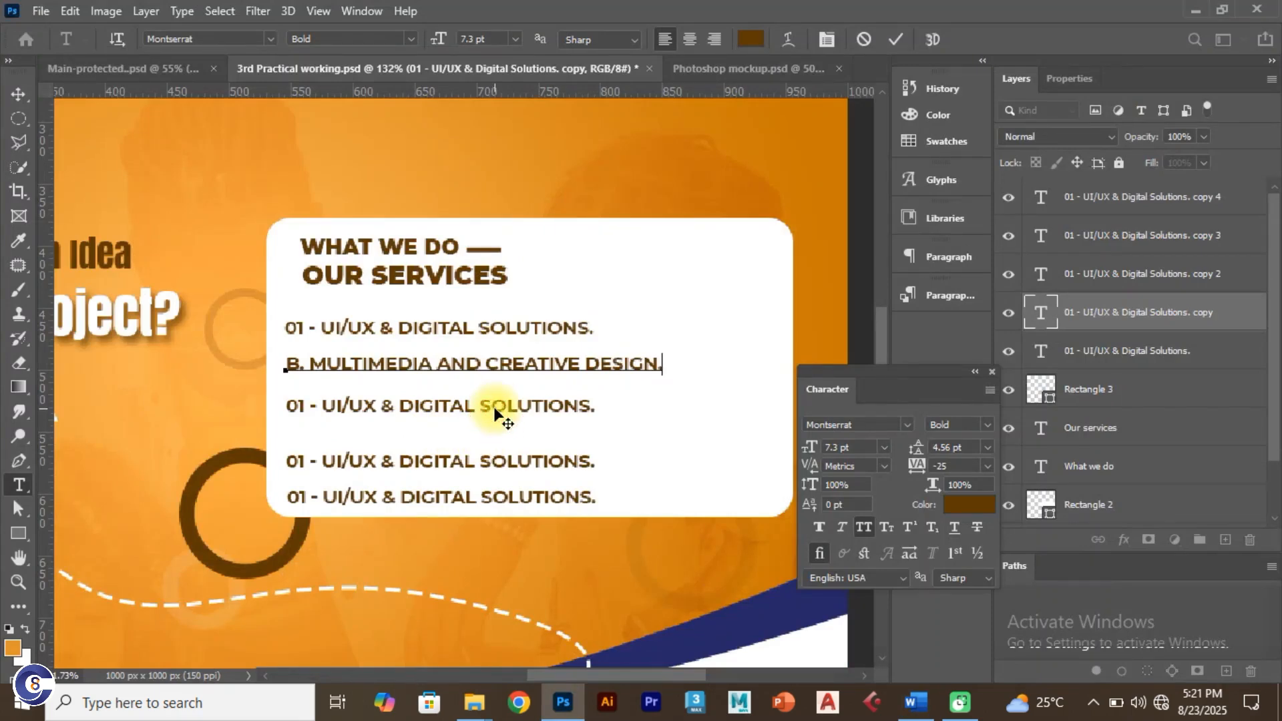
pyautogui.click(893, 40)
pyautogui.press('v')
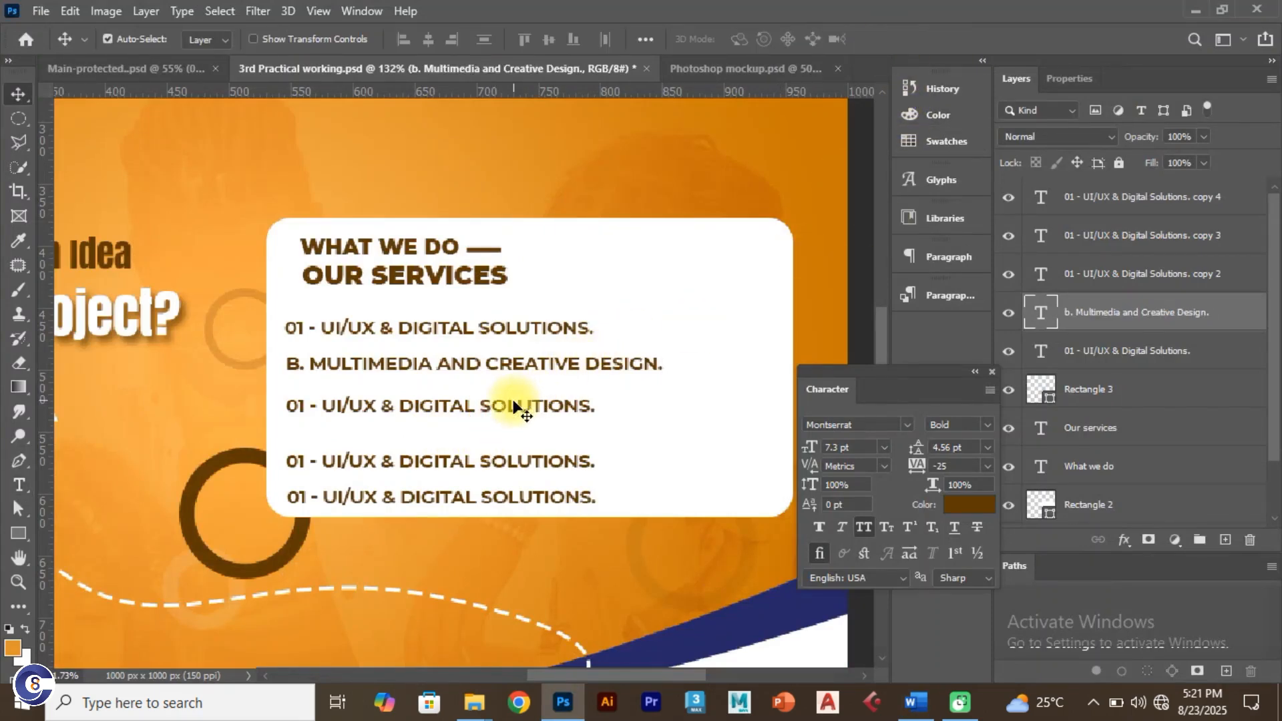
pyautogui.click(508, 404)
pyautogui.doubleClick(513, 401)
pyautogui.hotkey('ctrl', 'v')
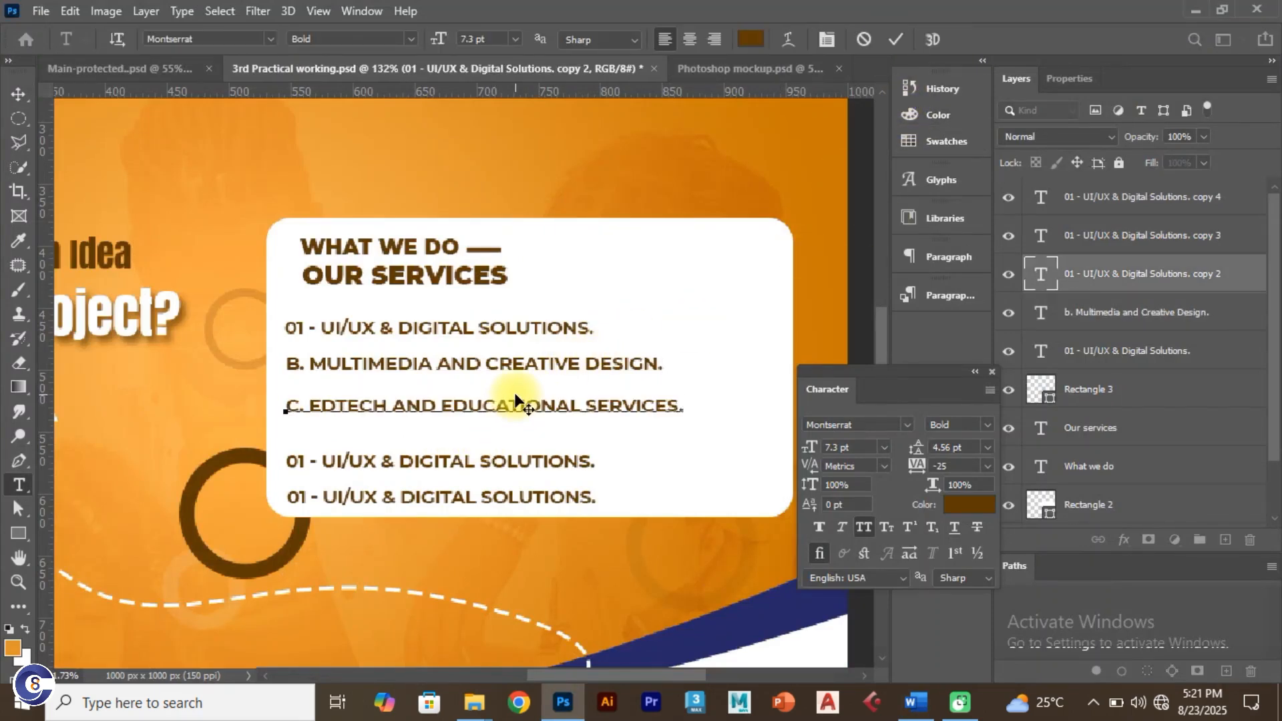
# Step: Replace the fourth row with the 'Digital Marketing and Content Creation' line from Word
pyautogui.hotkey('alt', 'Tab')
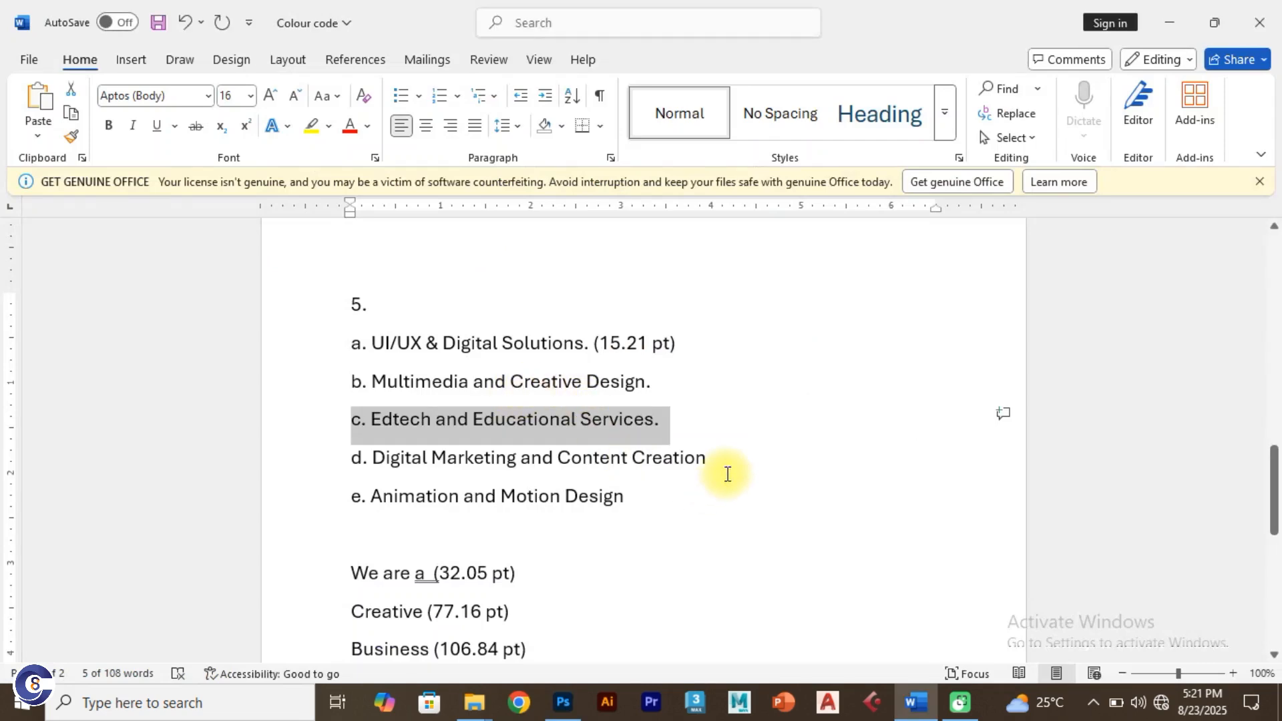
pyautogui.moveTo(721, 461); pyautogui.dragTo(336, 452)
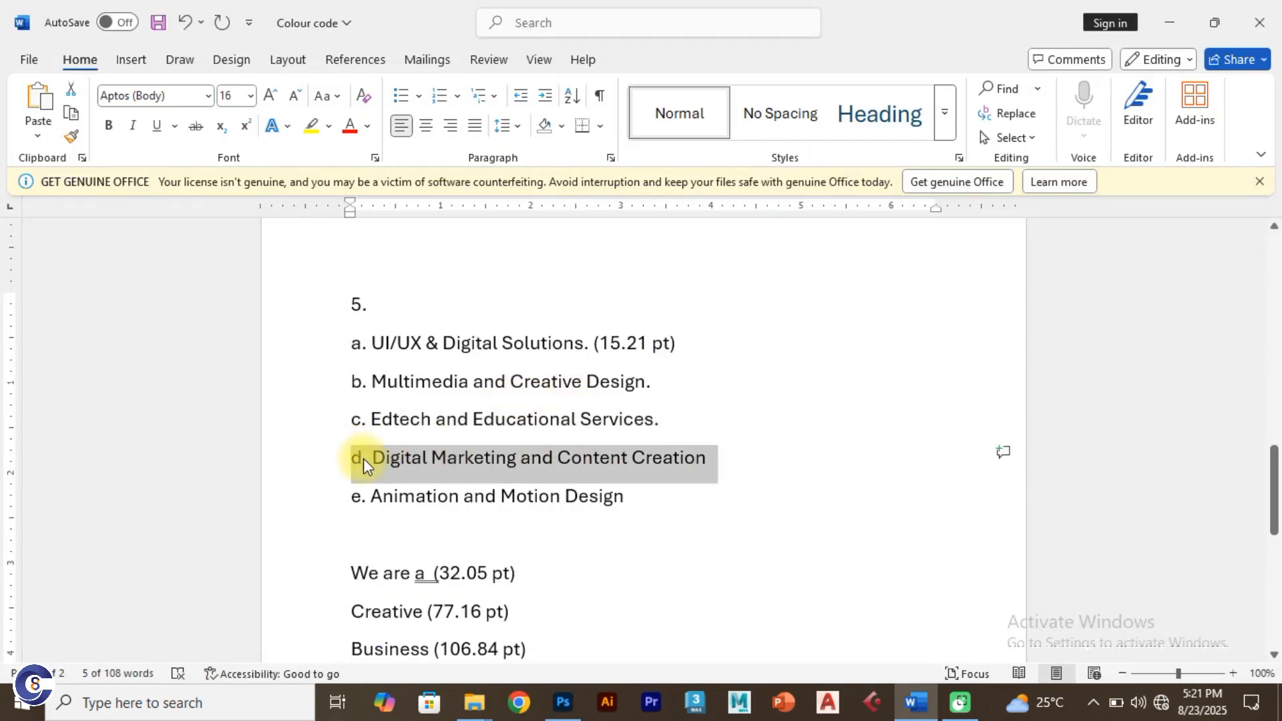
pyautogui.hotkey('ctrl', 'c')
pyautogui.hotkey('alt', 'Tab')
pyautogui.hotkey('ctrl', 'Return')
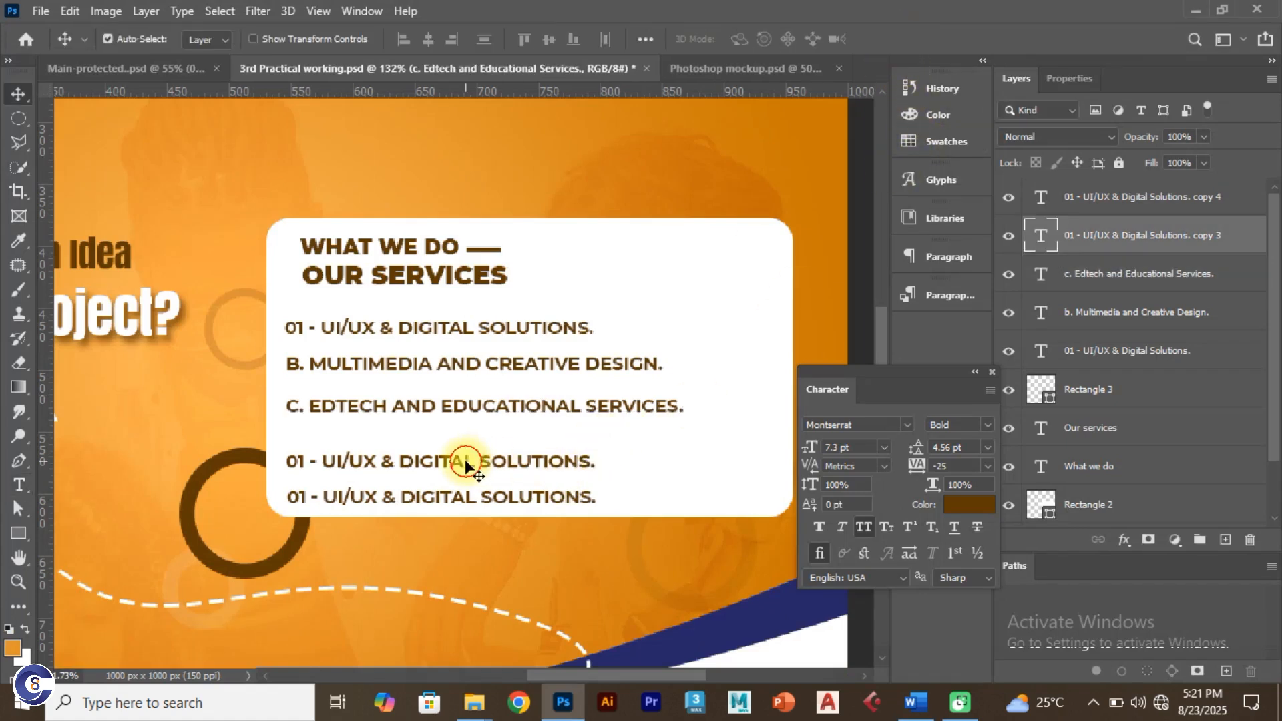
pyautogui.tripleClick(508, 459)
pyautogui.hotkey('ctrl', 'v')
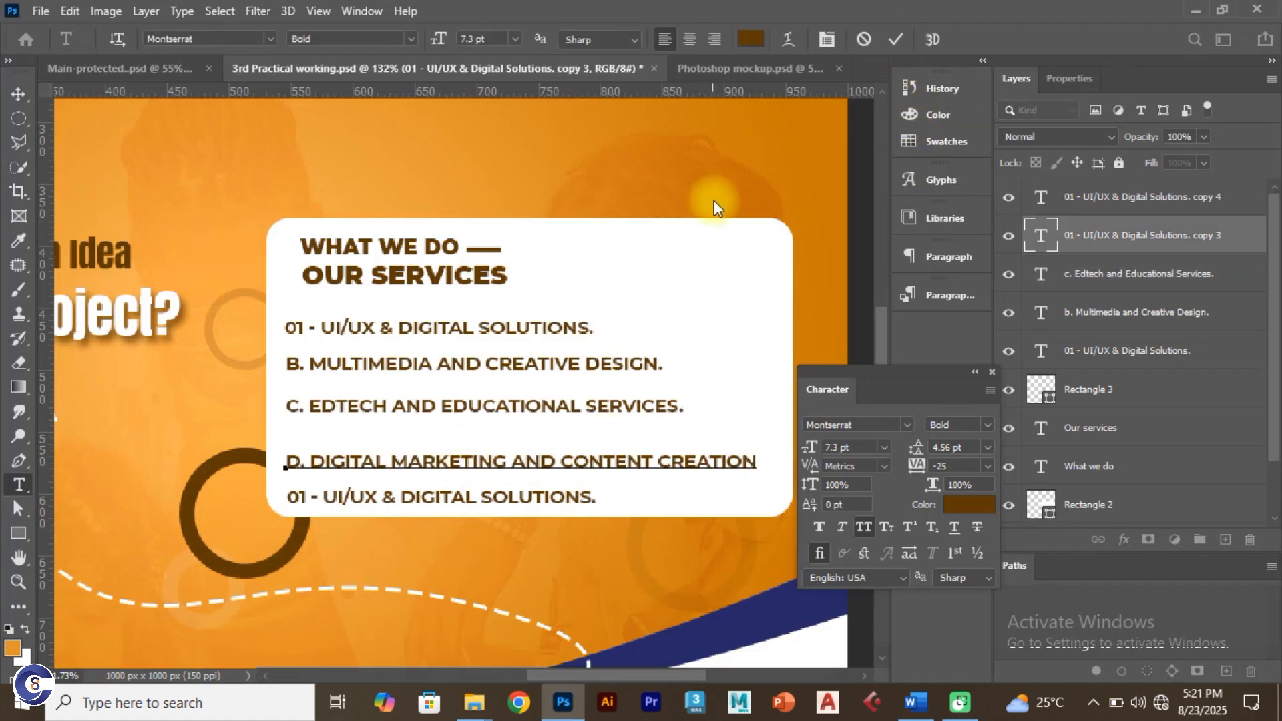
pyautogui.click(899, 39)
# Step: Replace the fifth row with the 'Animation and Motion Design' line from Word
pyautogui.hotkey('alt', 'Tab')
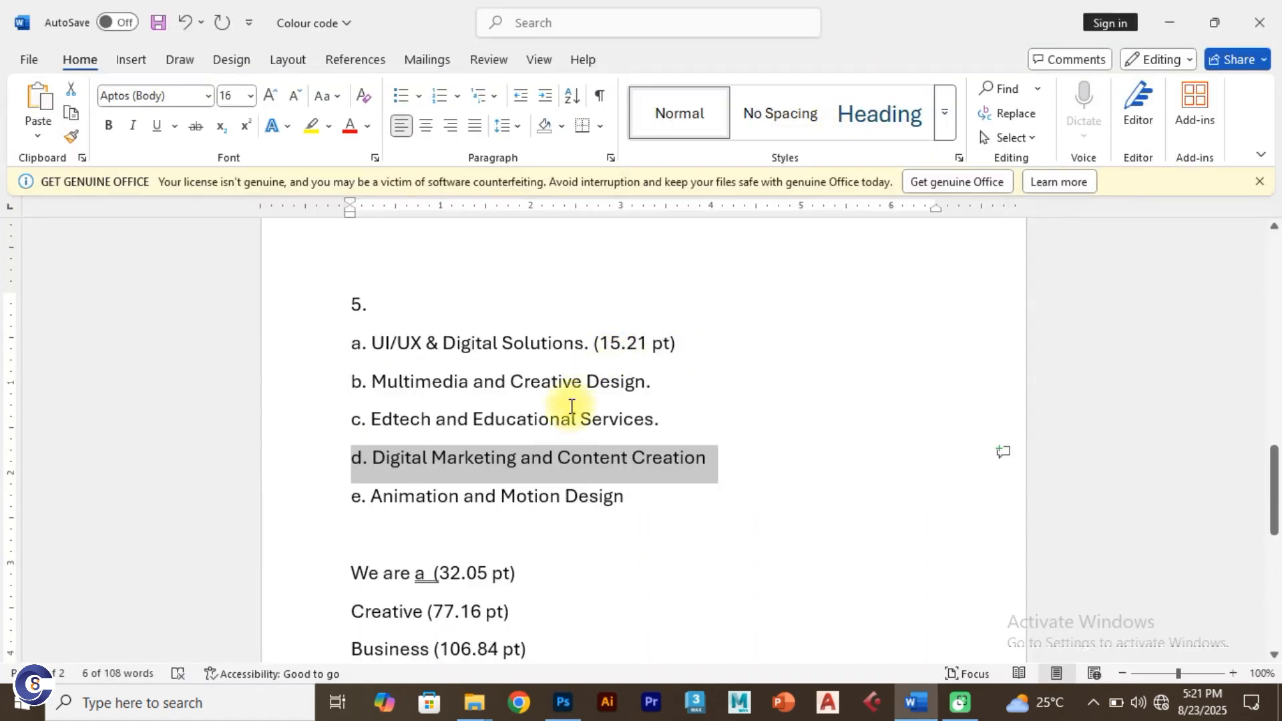
pyautogui.moveTo(651, 507); pyautogui.dragTo(350, 501)
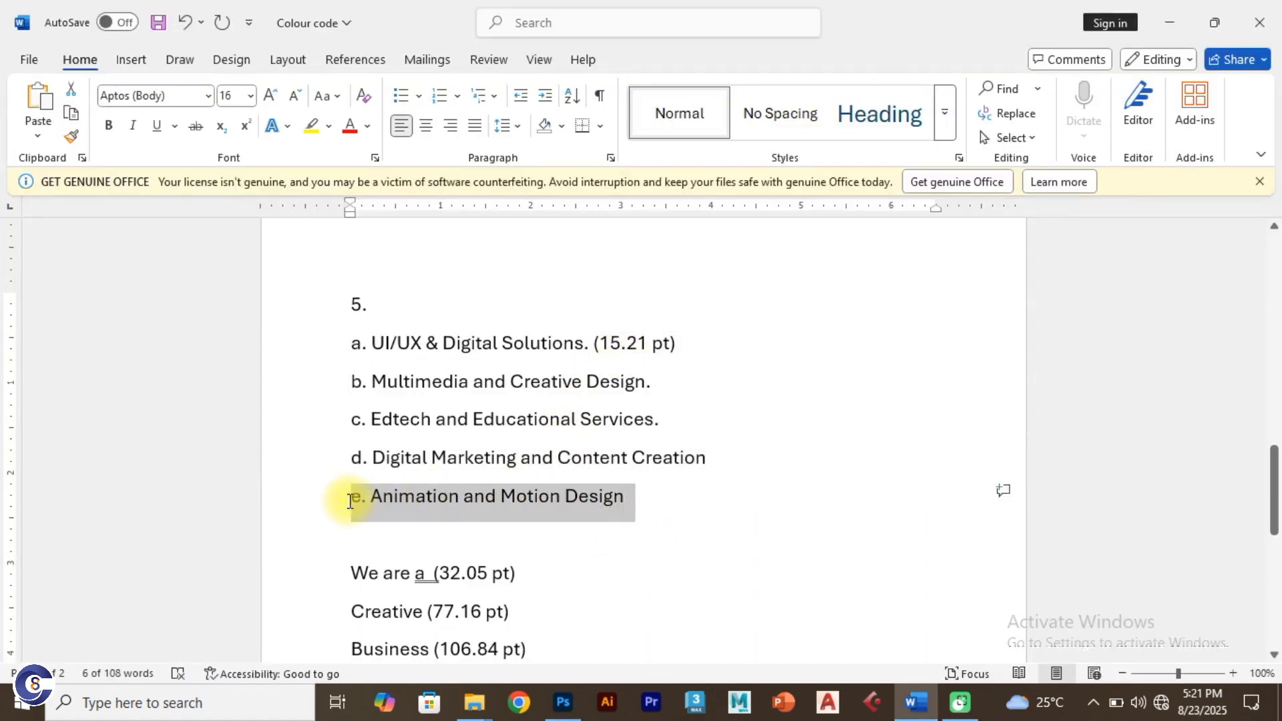
pyautogui.hotkey('alt', 'Tab')
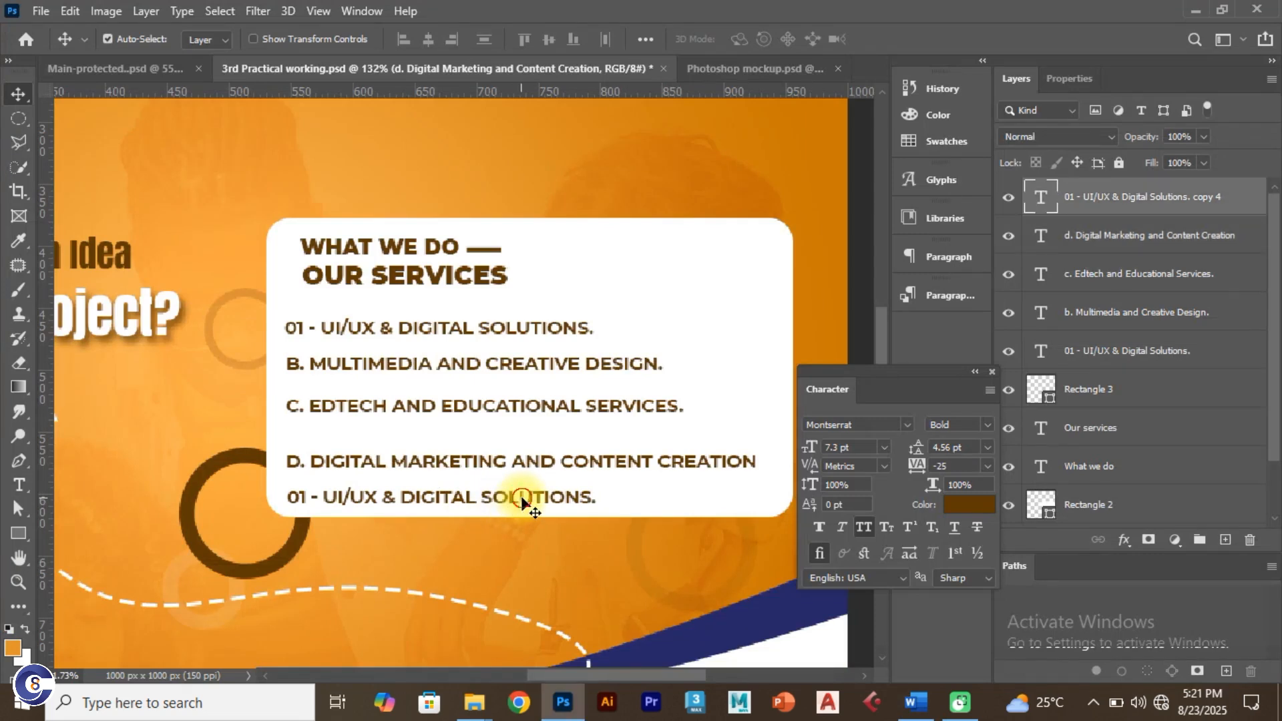
pyautogui.doubleClick(523, 496)
pyautogui.hotkey('ctrl', 'v')
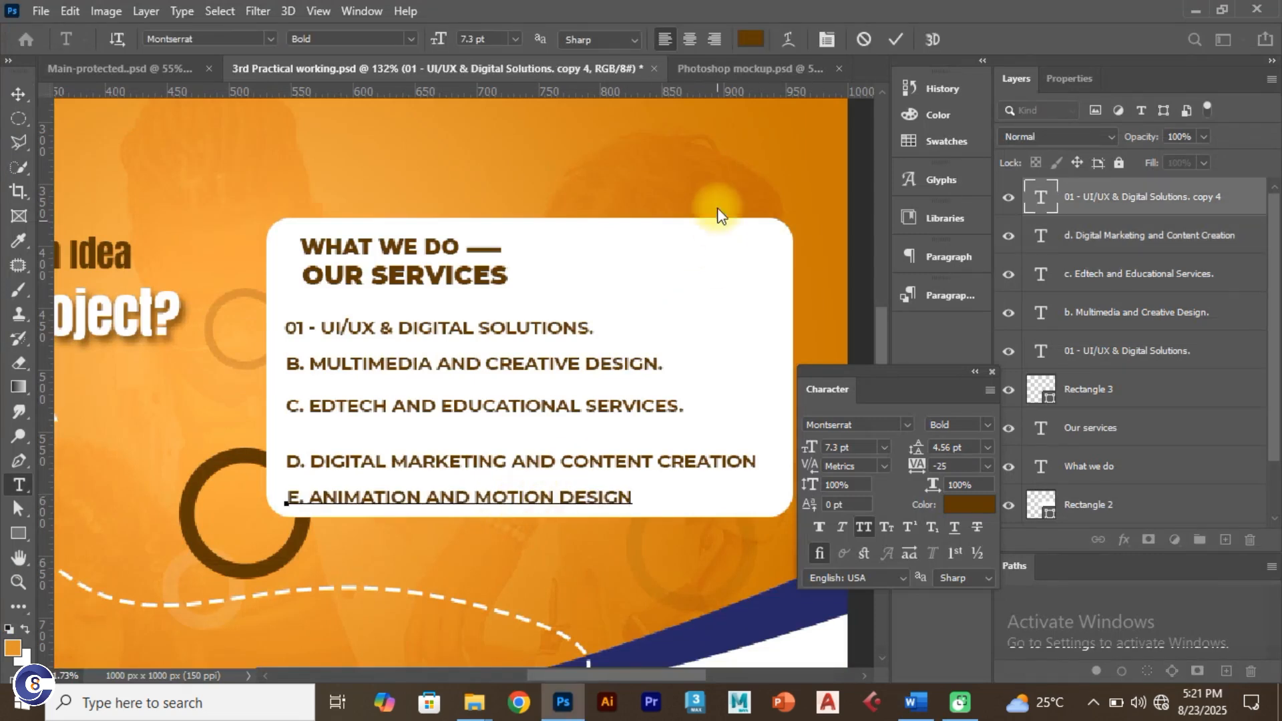
pyautogui.click(905, 39)
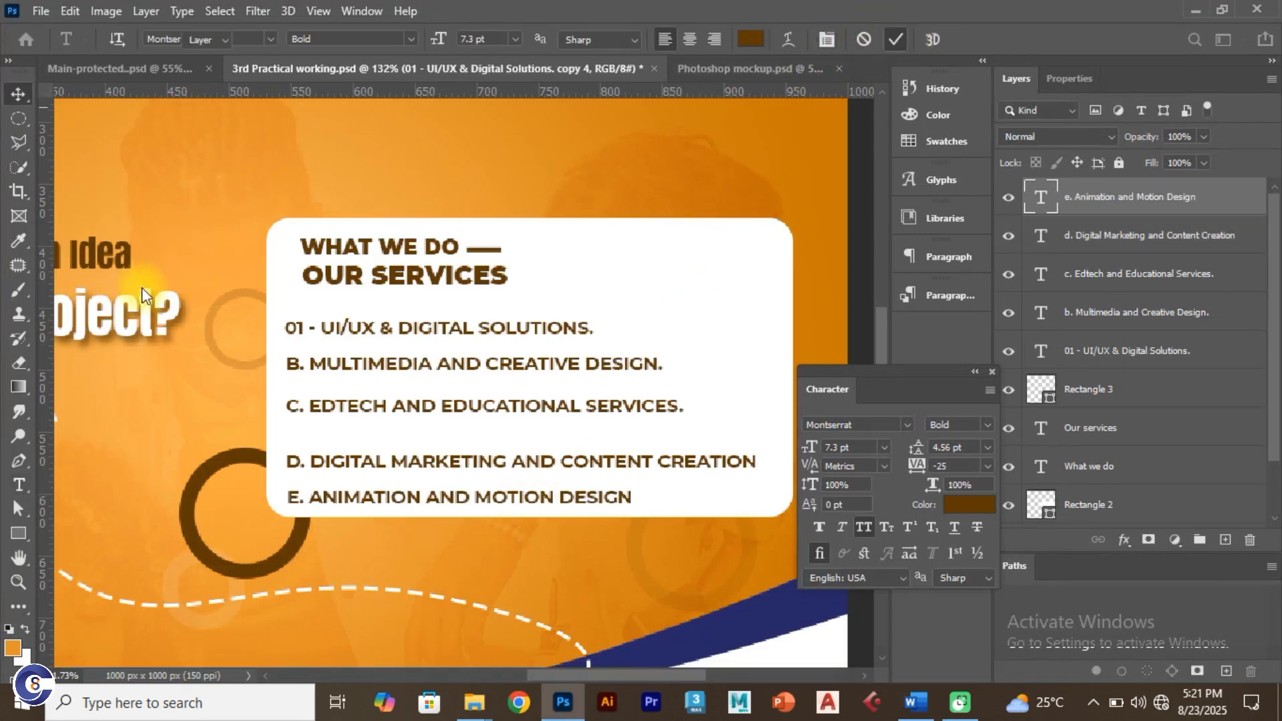
pyautogui.click(18, 94)
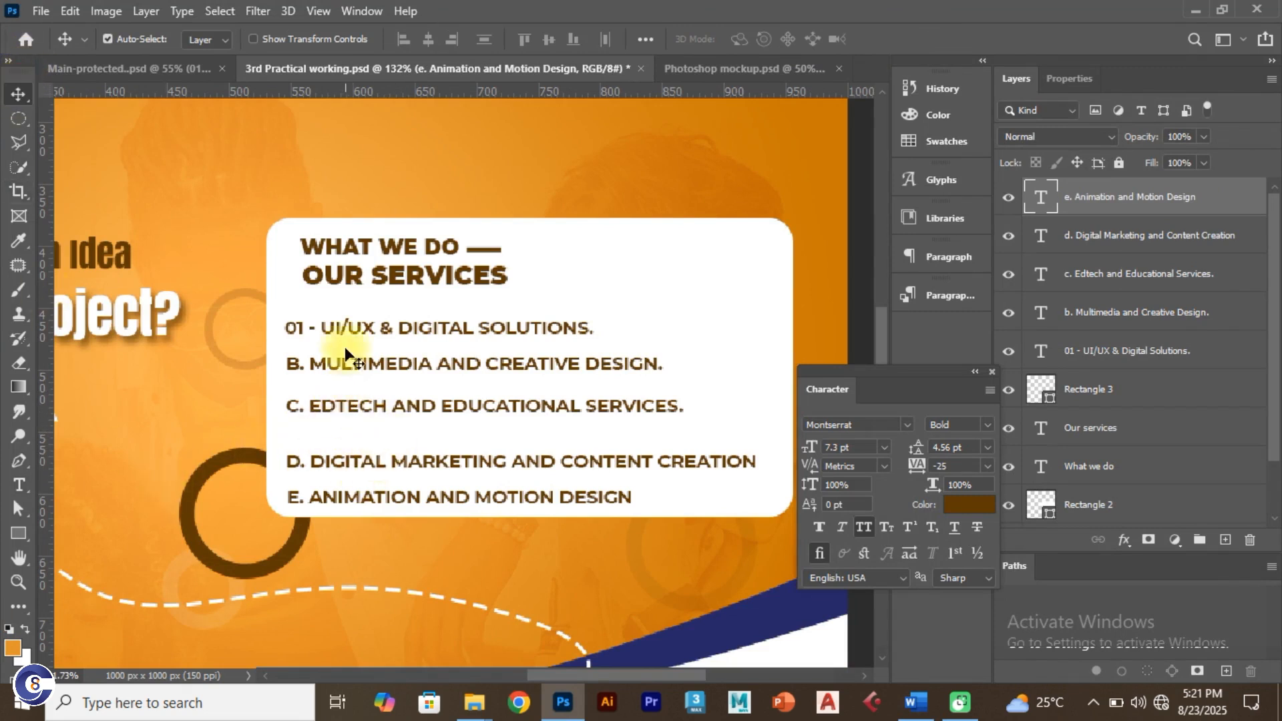
# Step: Select all five service lines and align their left edges
pyautogui.click(347, 327)
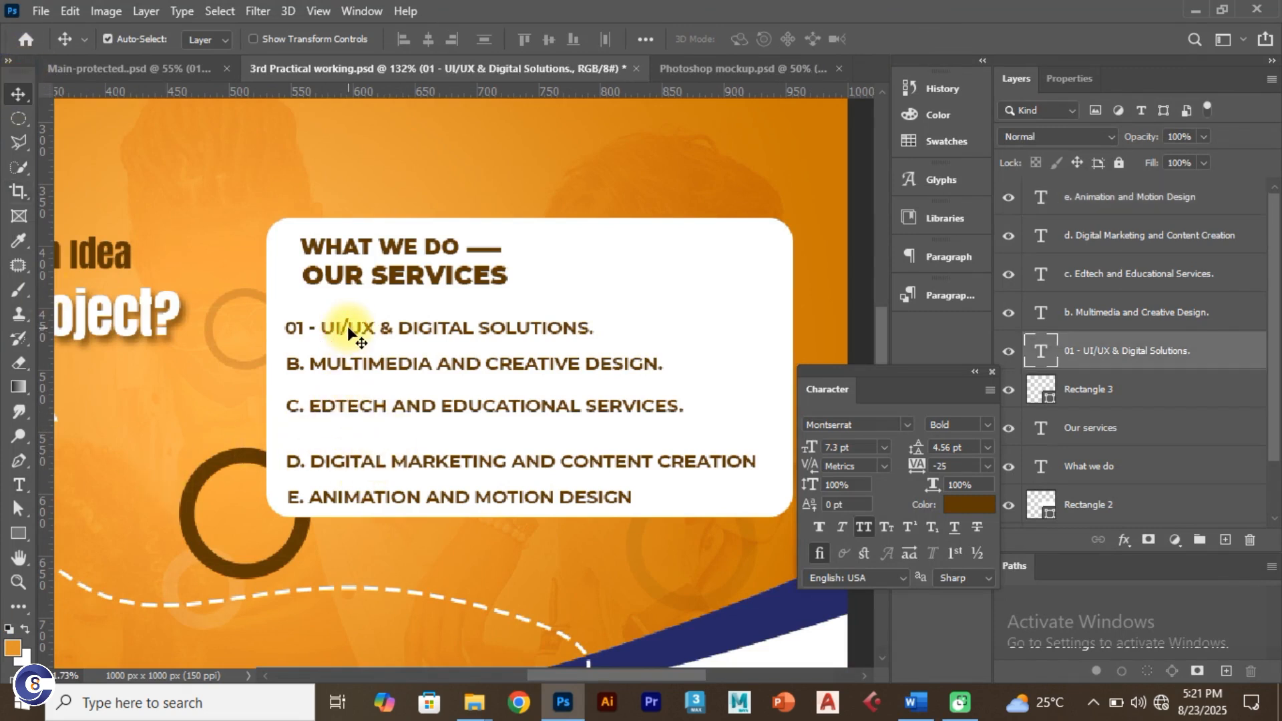
pyautogui.keyDown('shift'); pyautogui.click(364, 363); pyautogui.keyUp('shift')
pyautogui.keyDown('shift'); pyautogui.click(368, 406); pyautogui.keyUp('shift')
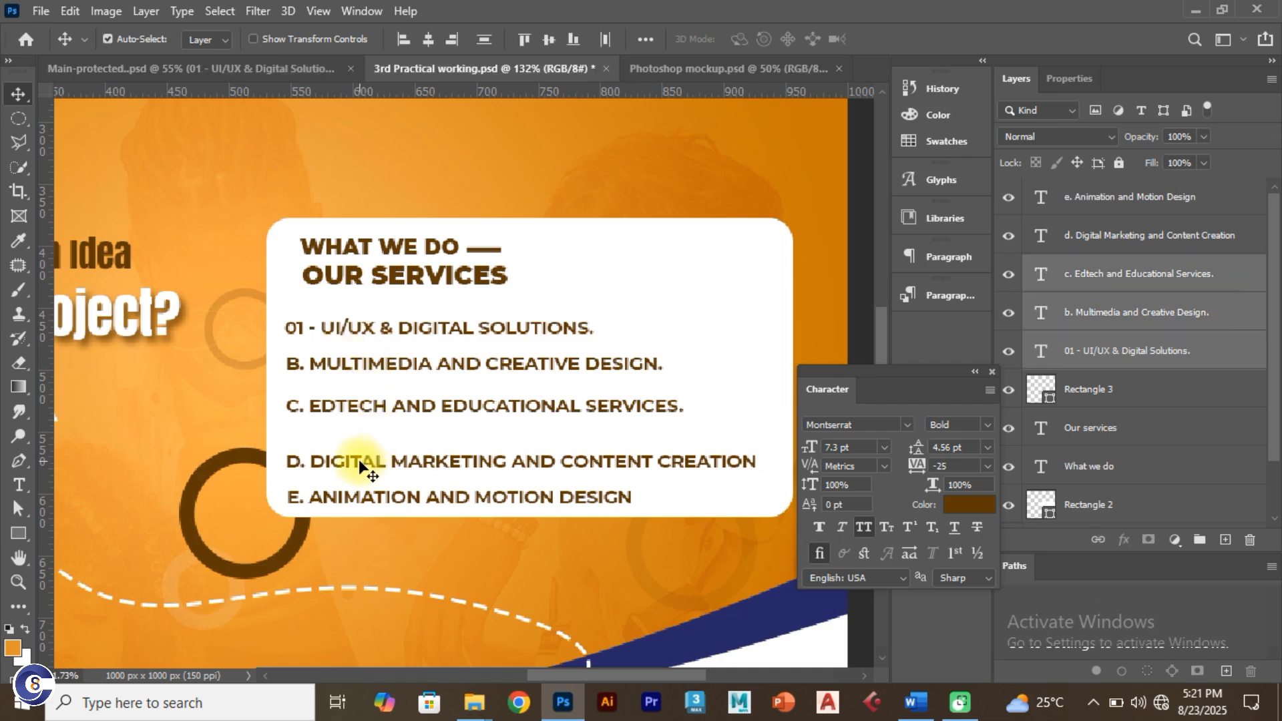
pyautogui.keyDown('shift'); pyautogui.click(359, 459); pyautogui.keyUp('shift')
pyautogui.keyDown('shift'); pyautogui.click(346, 496); pyautogui.keyUp('shift')
pyautogui.moveTo(346, 460); pyautogui.dragTo(382, 443)
pyautogui.hotkey('ctrl', 'z')
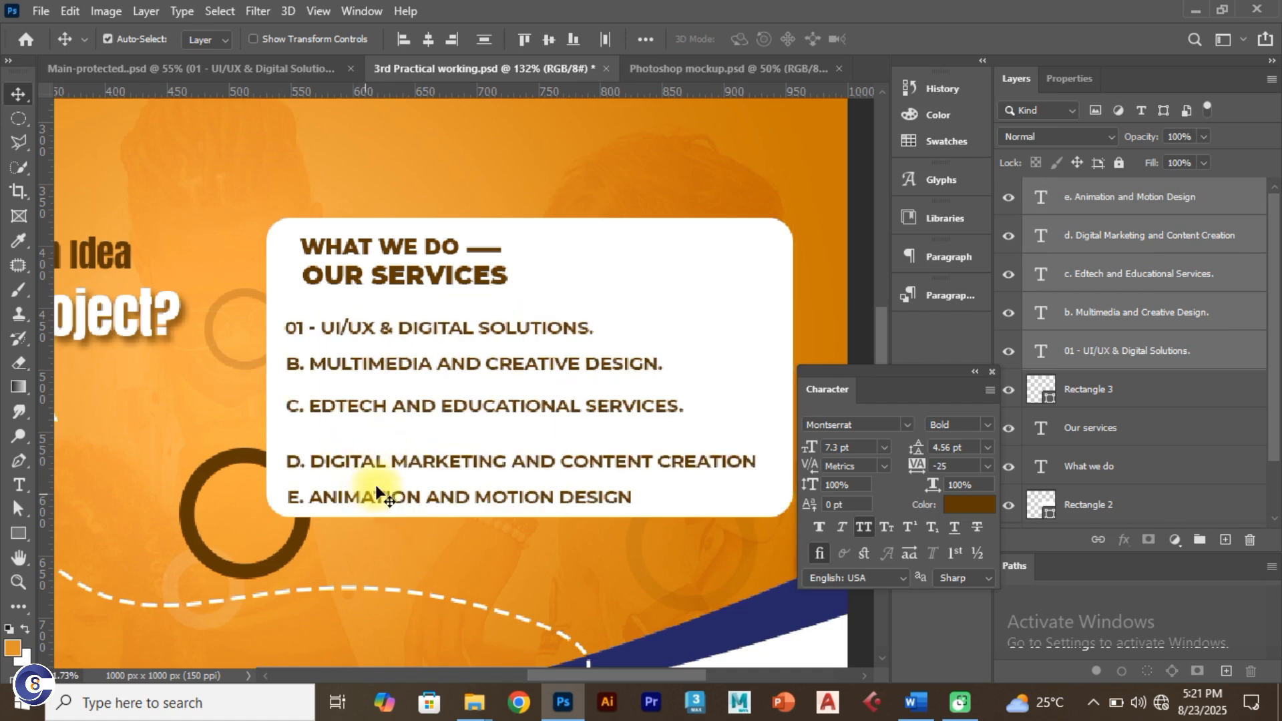
pyautogui.click(404, 40)
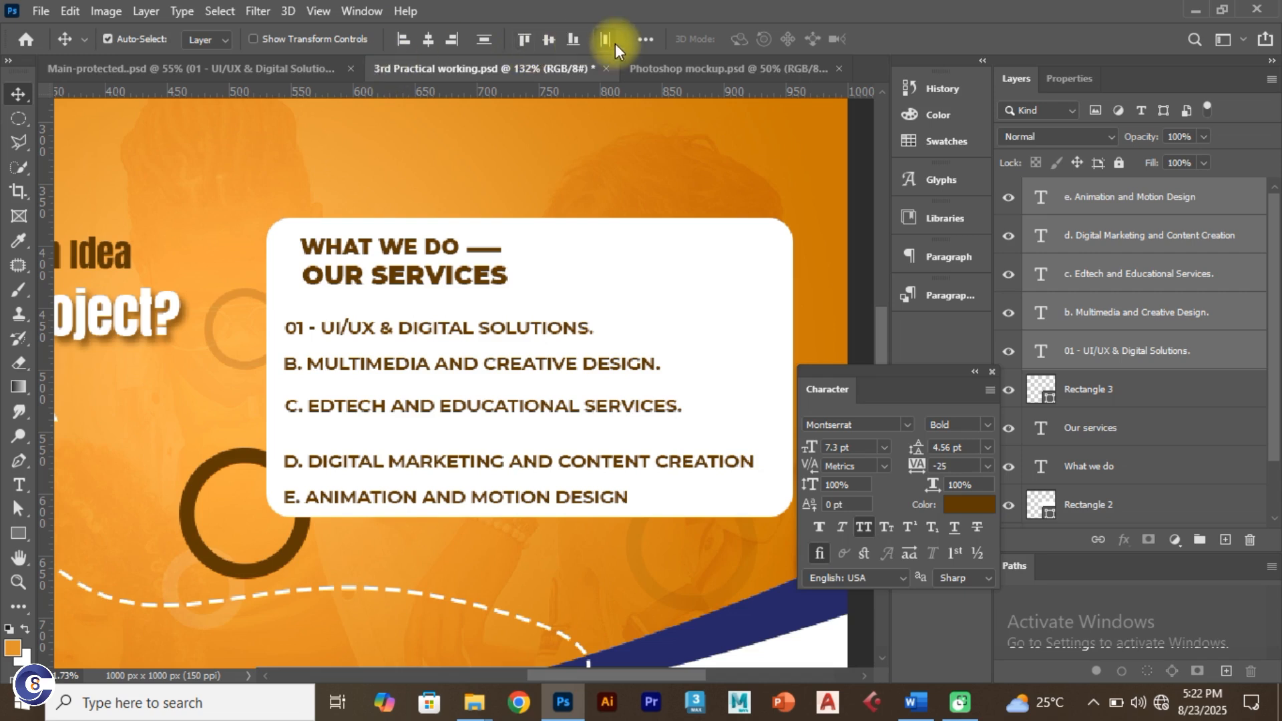
# Step: Distribute the five service lines with even vertical spacing and raise them slightly
pyautogui.click(642, 39)
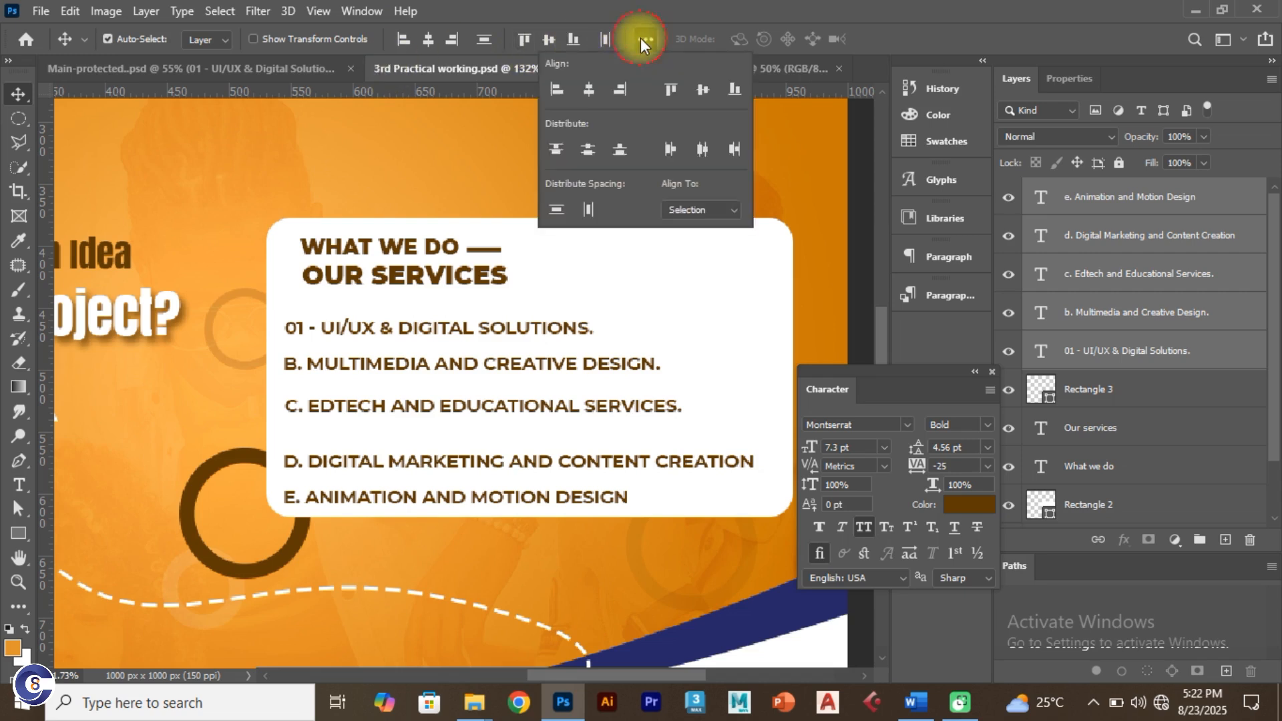
pyautogui.click(591, 210)
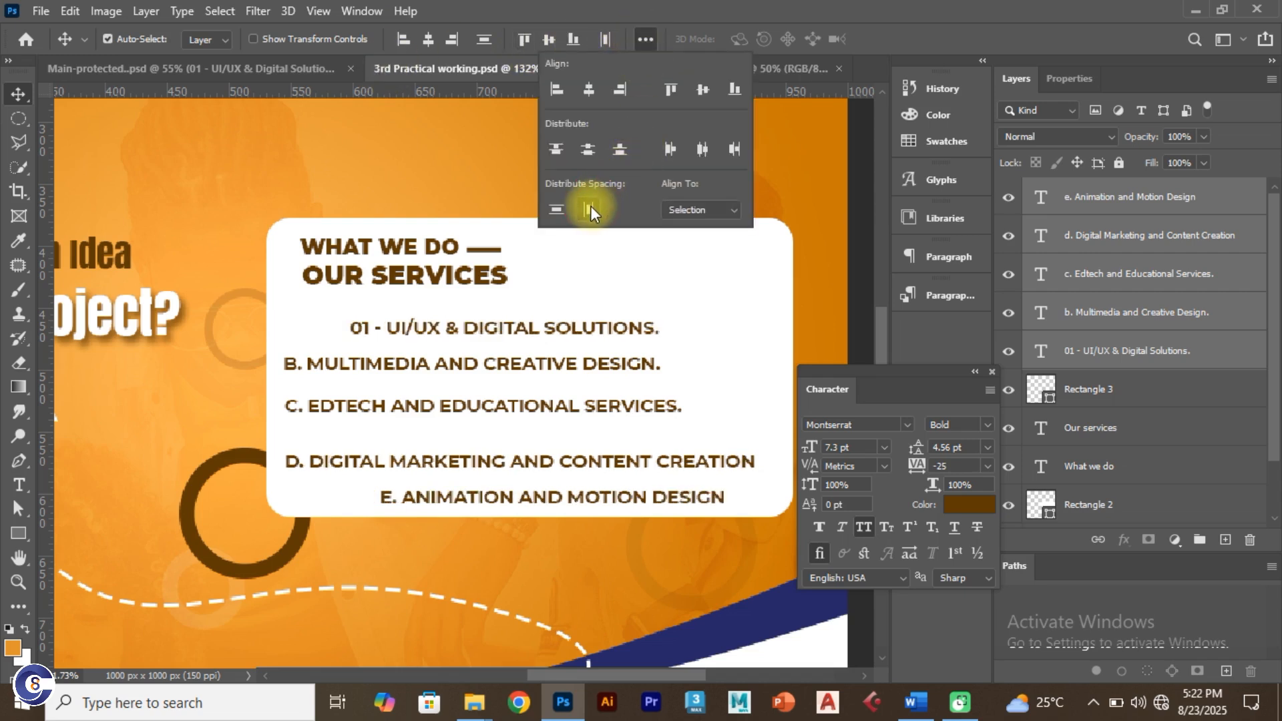
pyautogui.hotkey('ctrl', 'z')
pyautogui.click(556, 209)
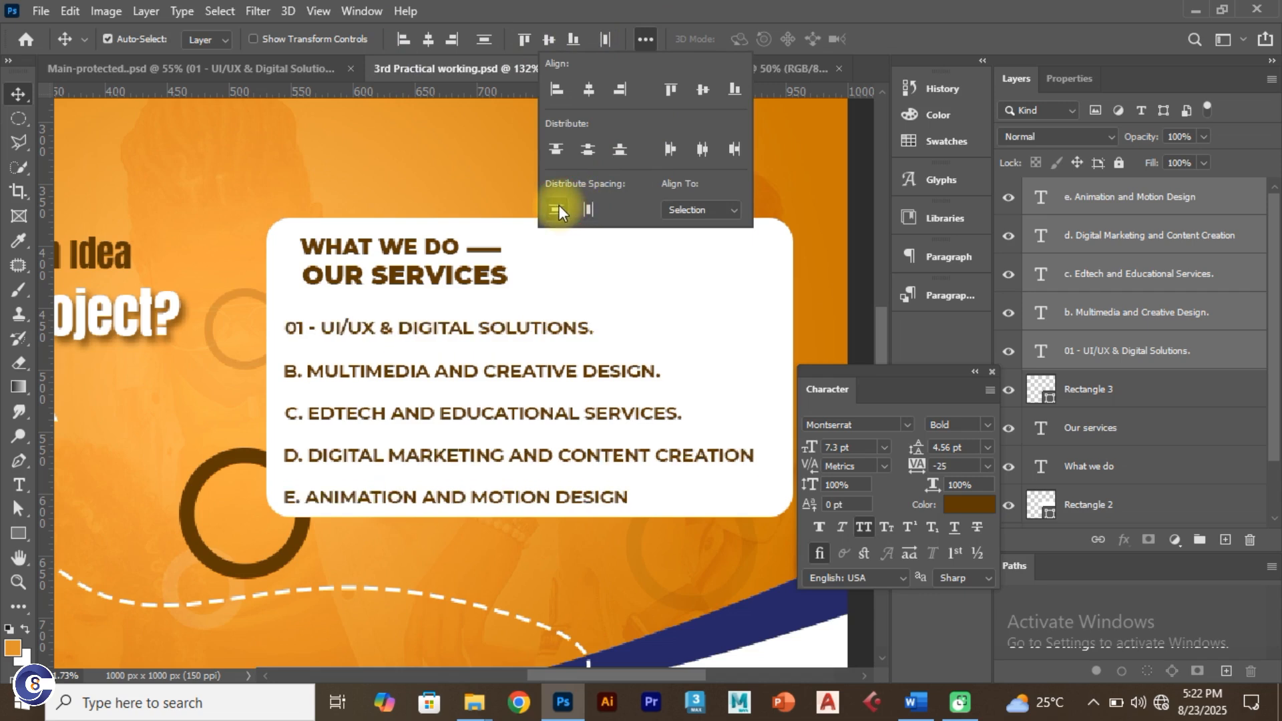
pyautogui.click(399, 371)
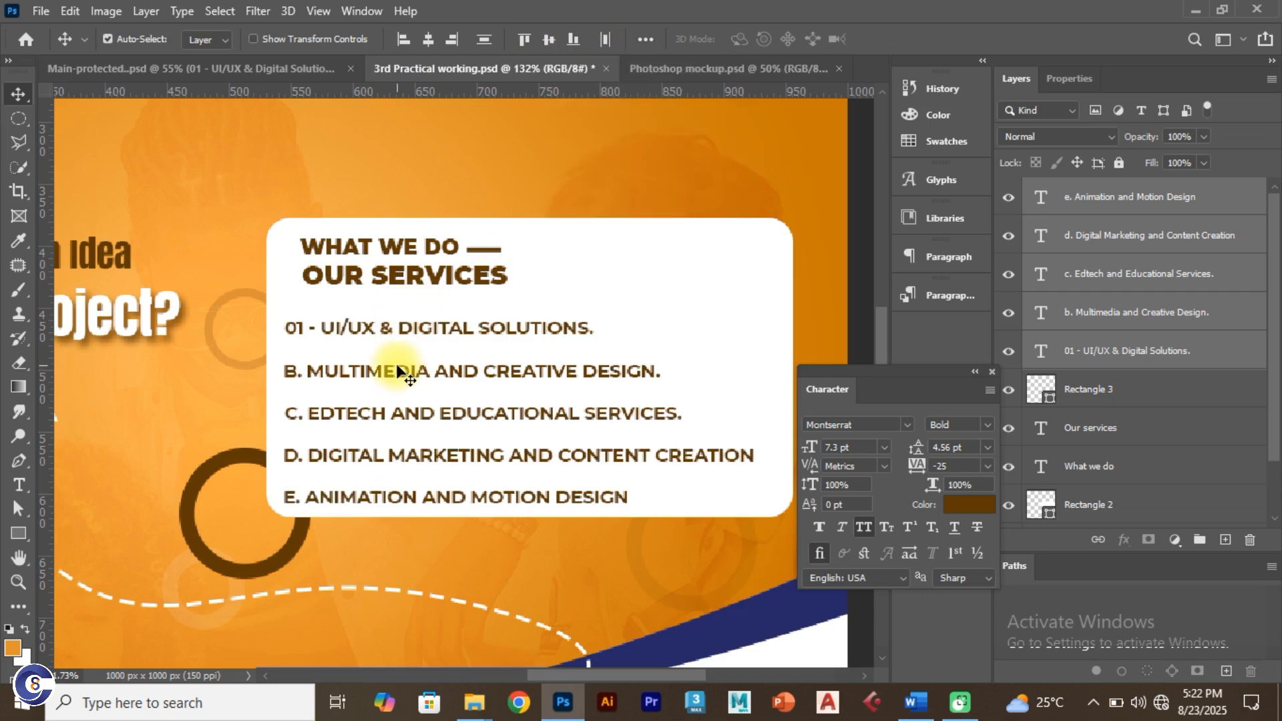
pyautogui.moveTo(397, 367); pyautogui.dragTo(398, 359)
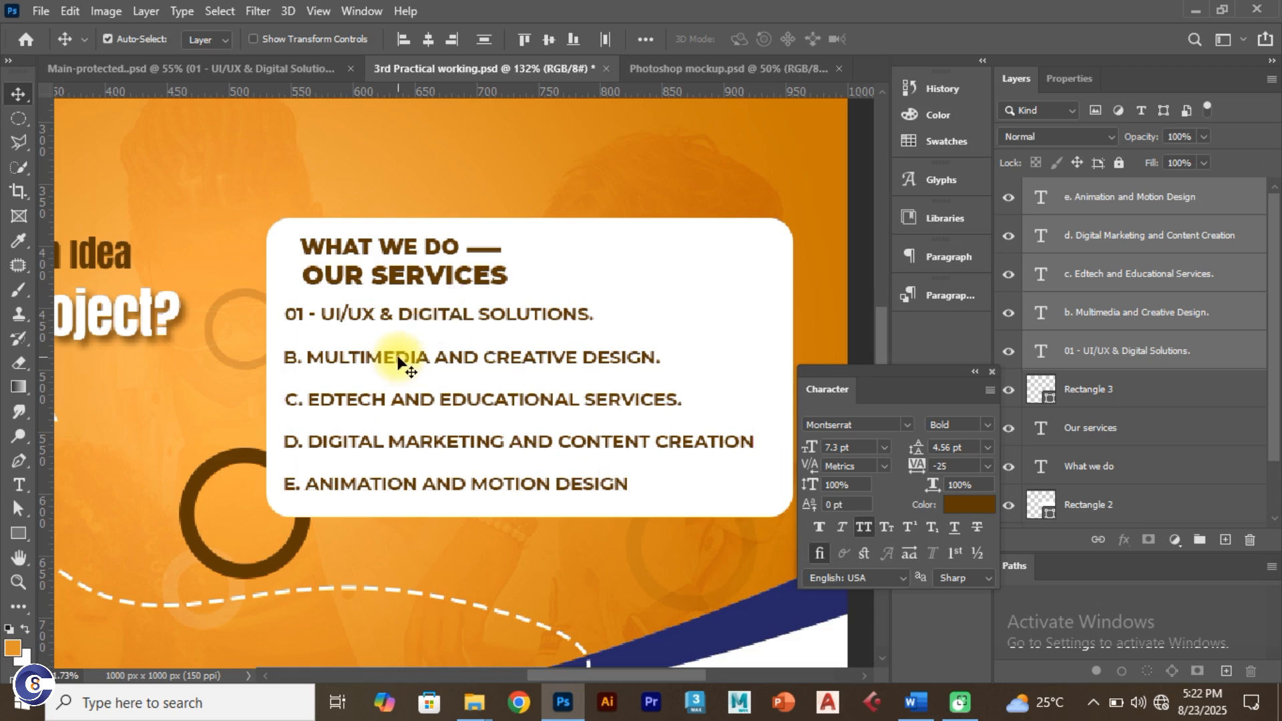
pyautogui.press('Down')
pyautogui.press('Down')
pyautogui.press('Down')
pyautogui.press('Down')
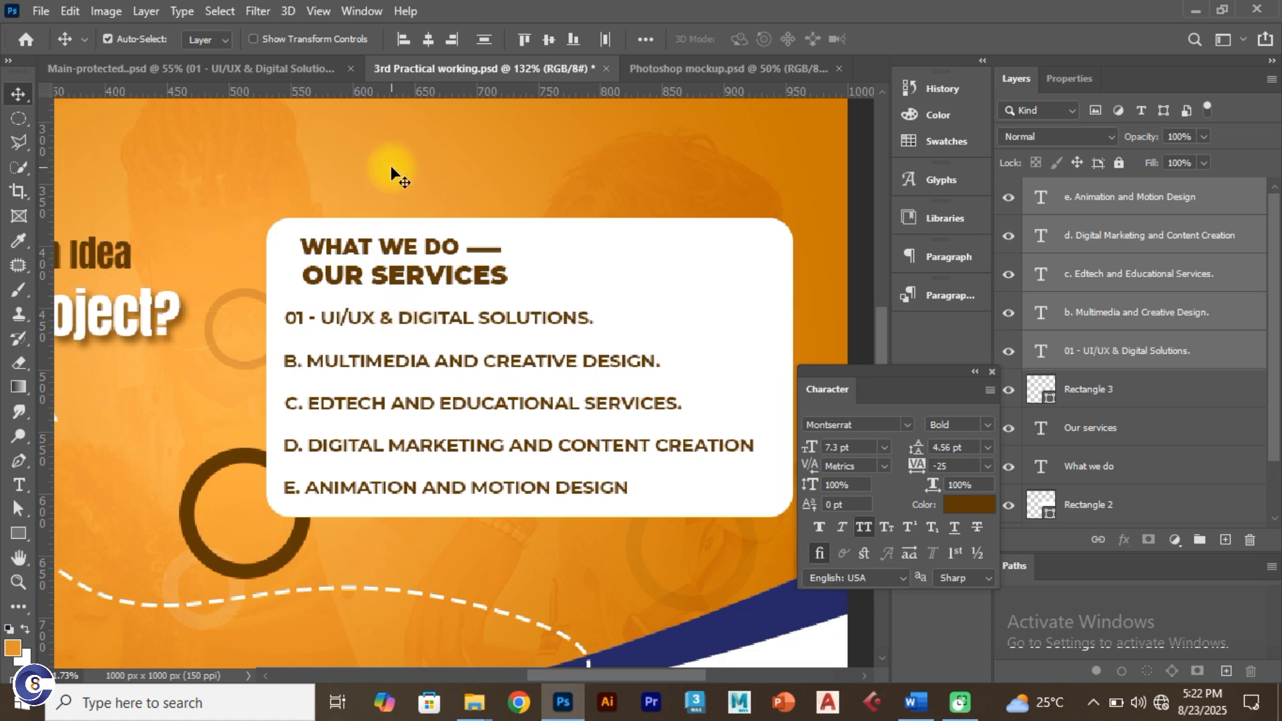
# Step: Center the service lines horizontally, deselect them and fit the flyer on screen
pyautogui.click(428, 41)
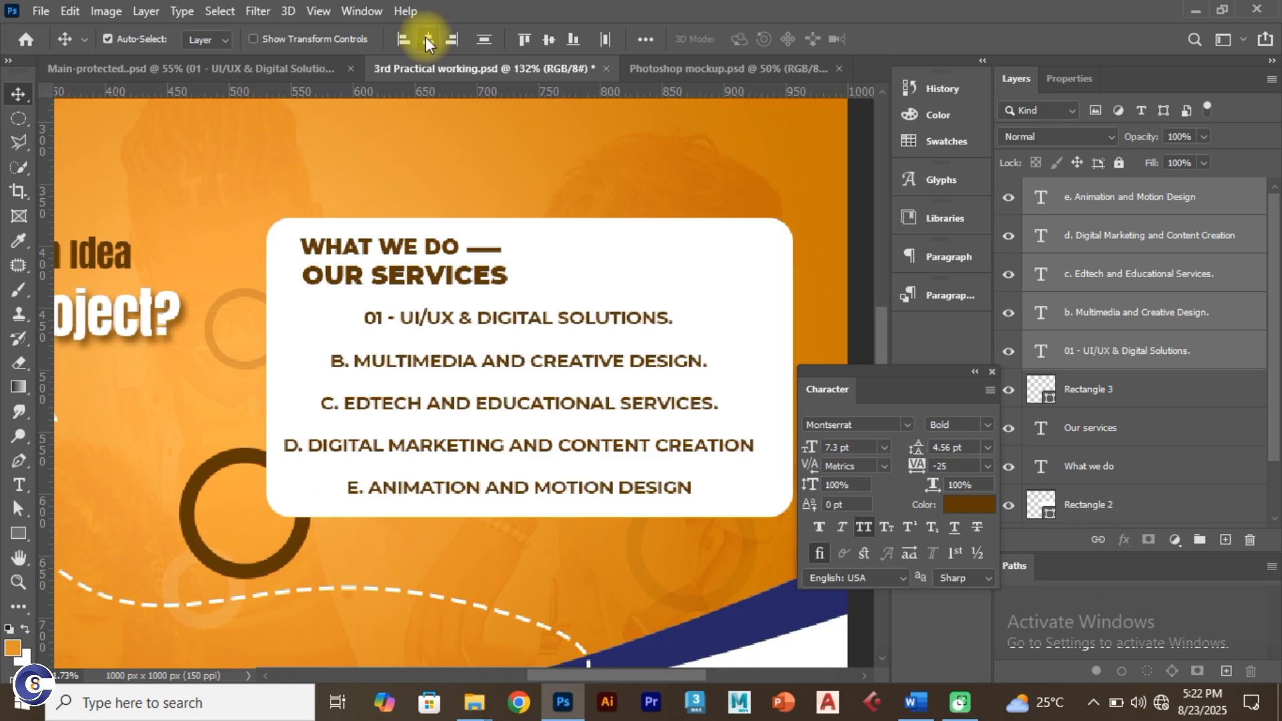
pyautogui.click(644, 40)
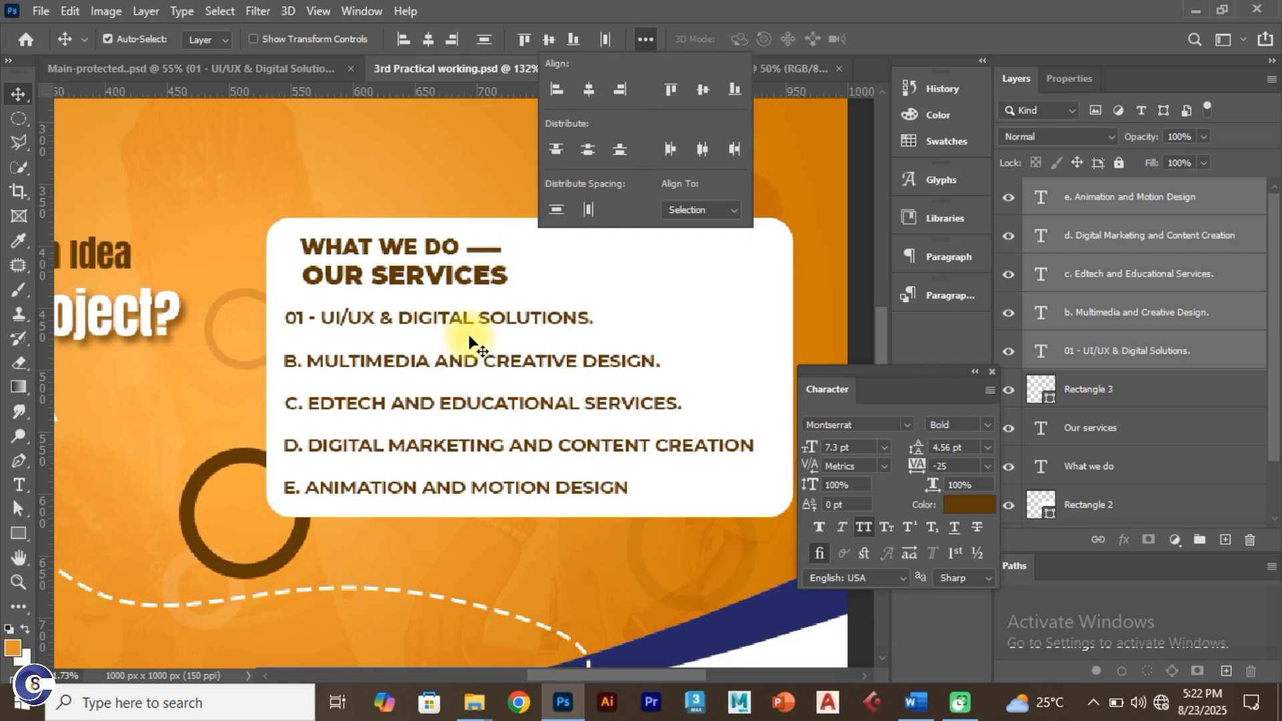
pyautogui.click(366, 215)
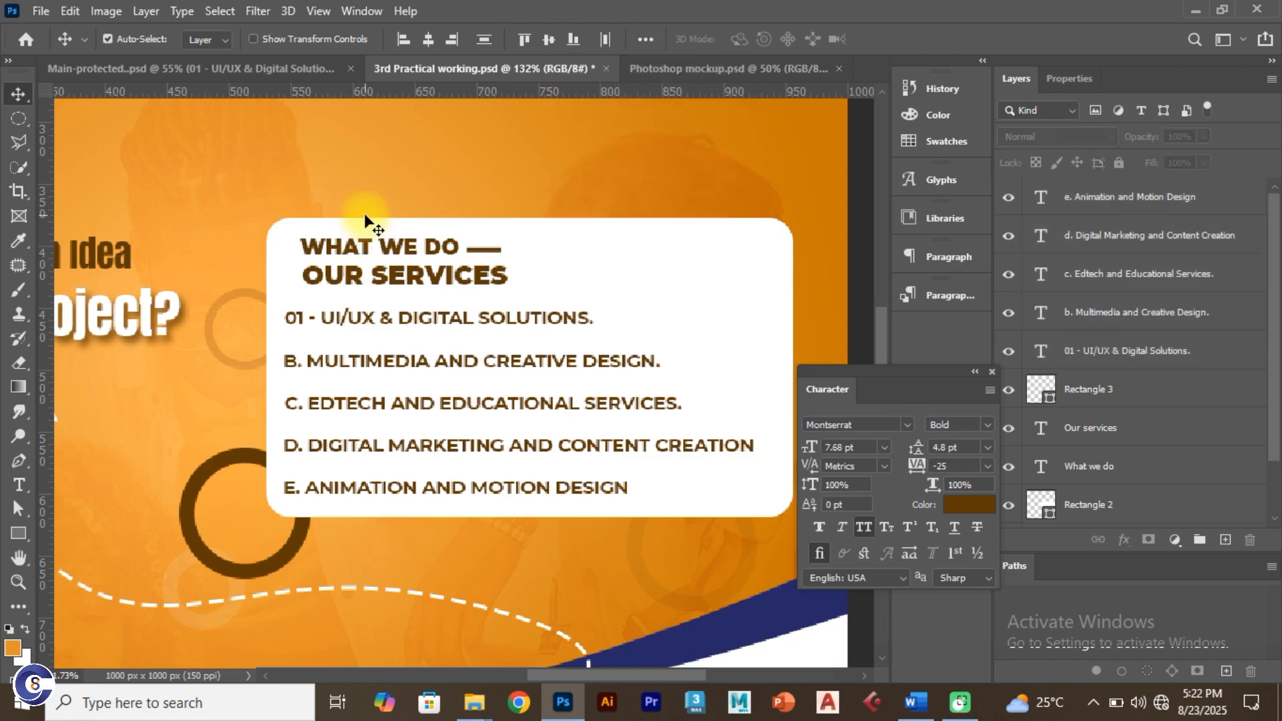
pyautogui.hotkey('ctrl', '0')
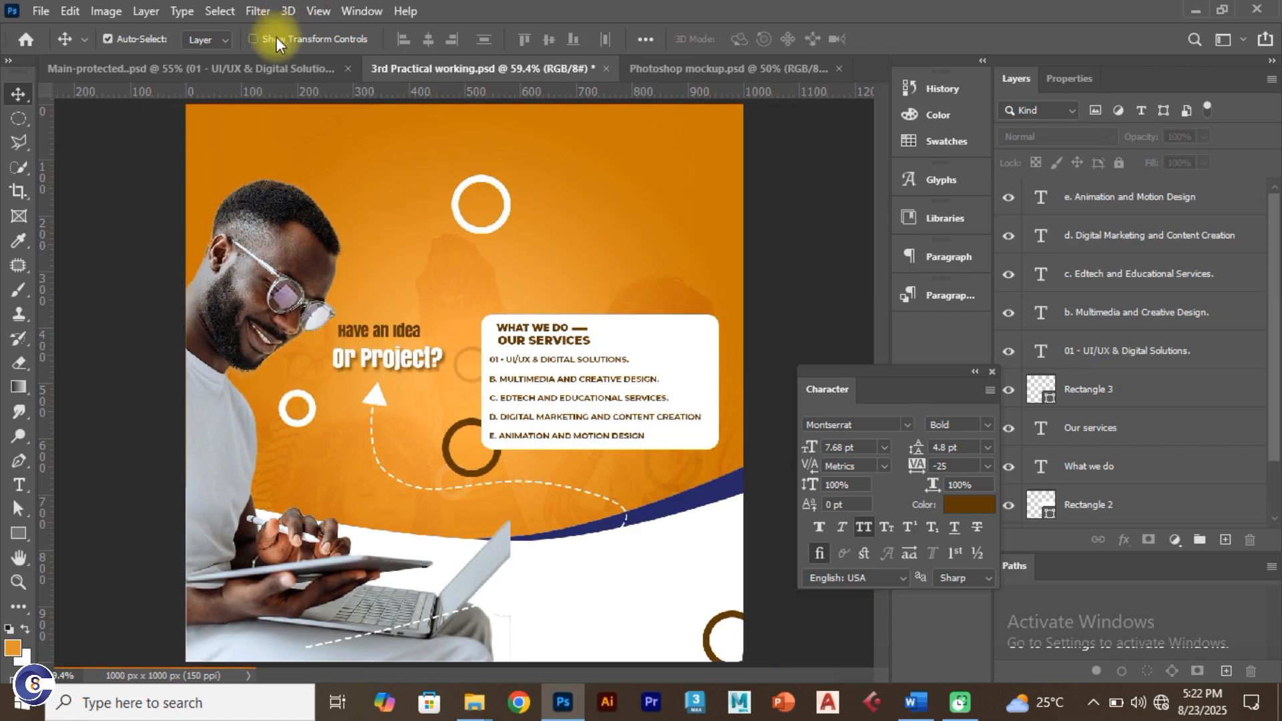
pyautogui.click(254, 66)
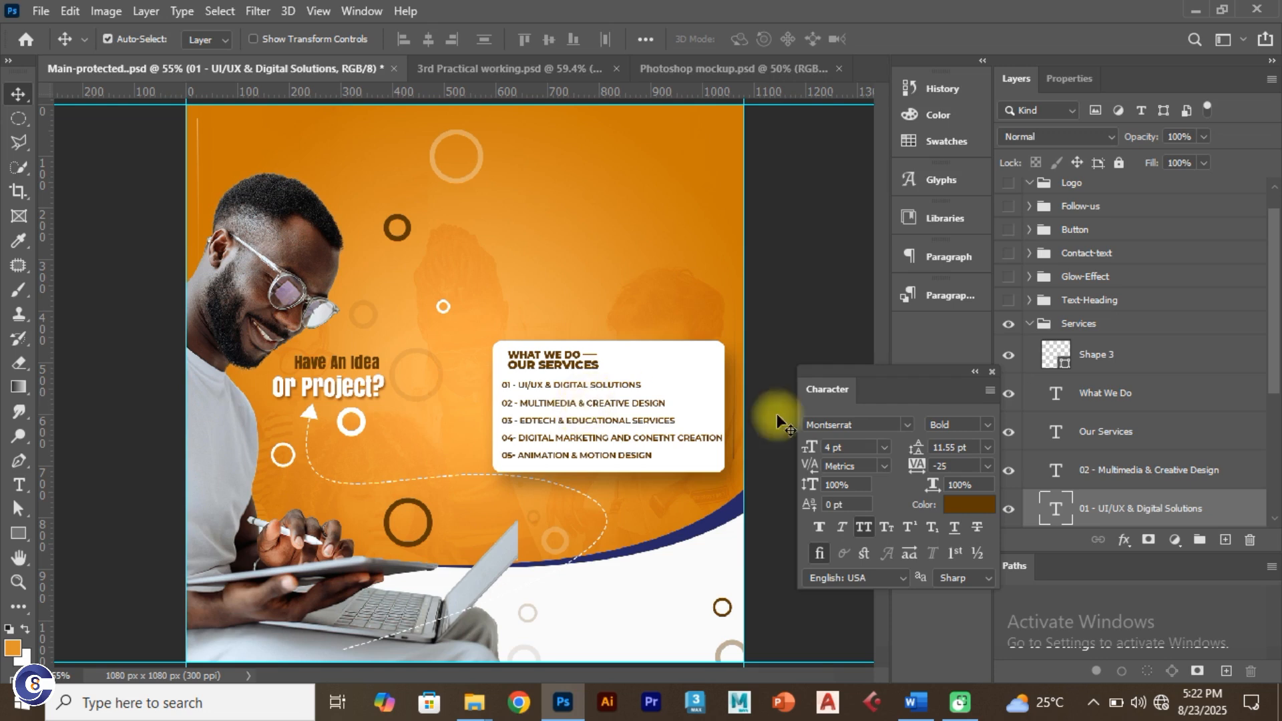
pyautogui.click(1029, 325)
pyautogui.click(1008, 354)
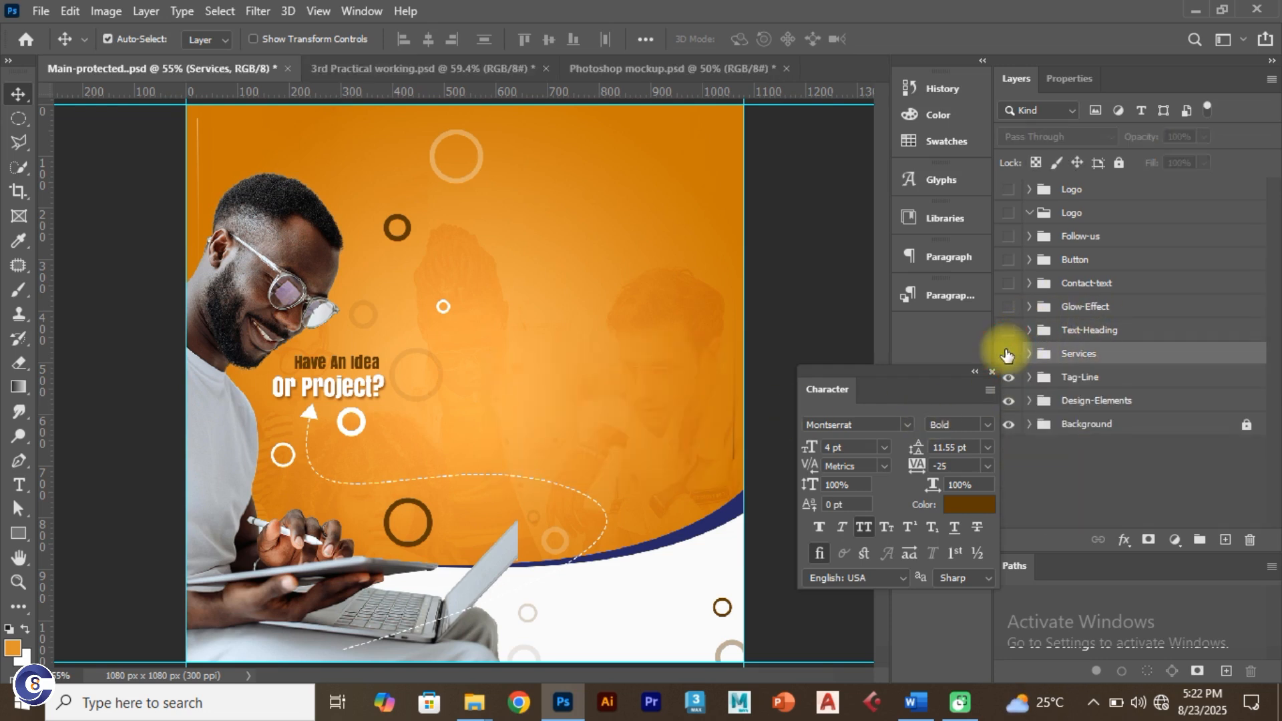
pyautogui.click(1008, 354)
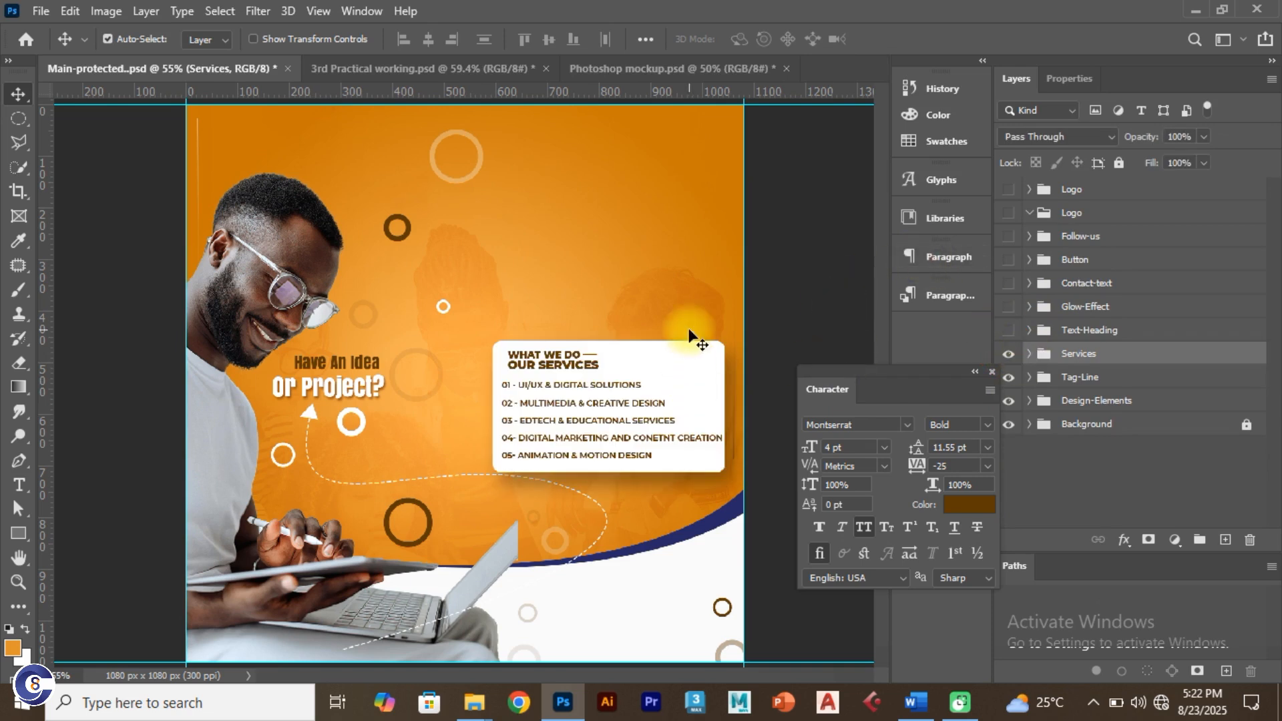
pyautogui.click(414, 64)
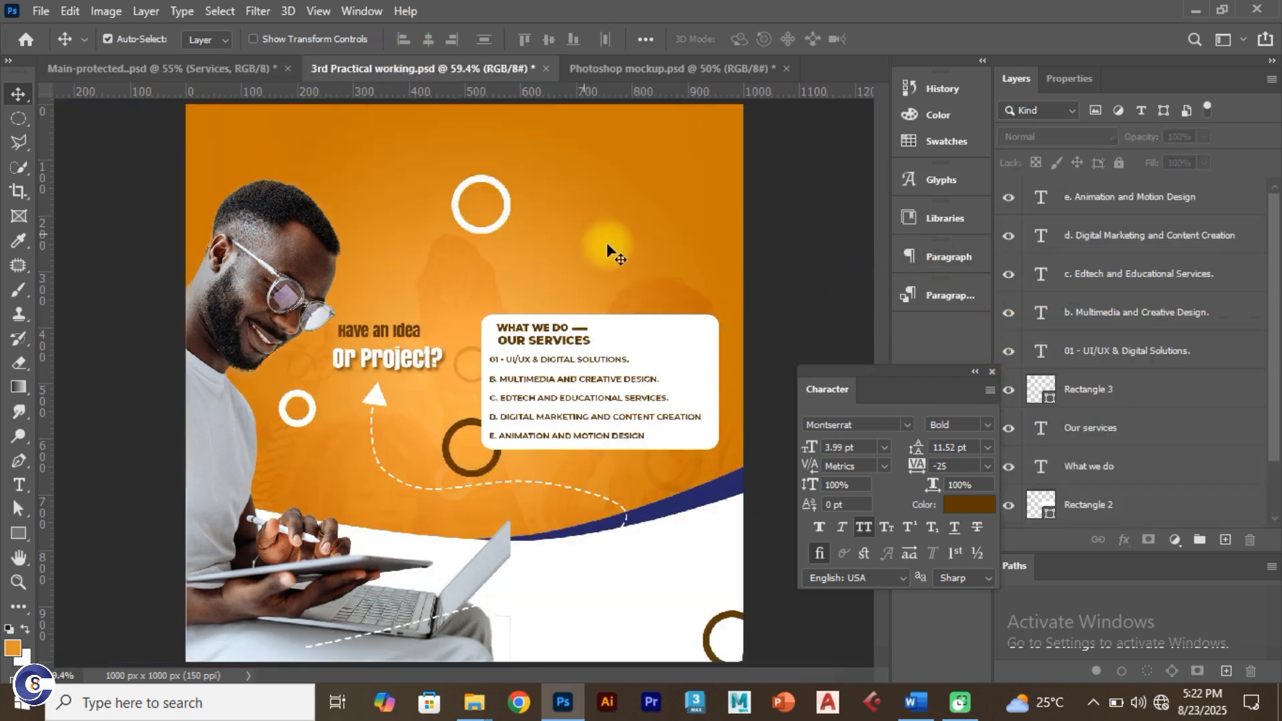
pyautogui.click(681, 361)
pyautogui.click(1209, 508)
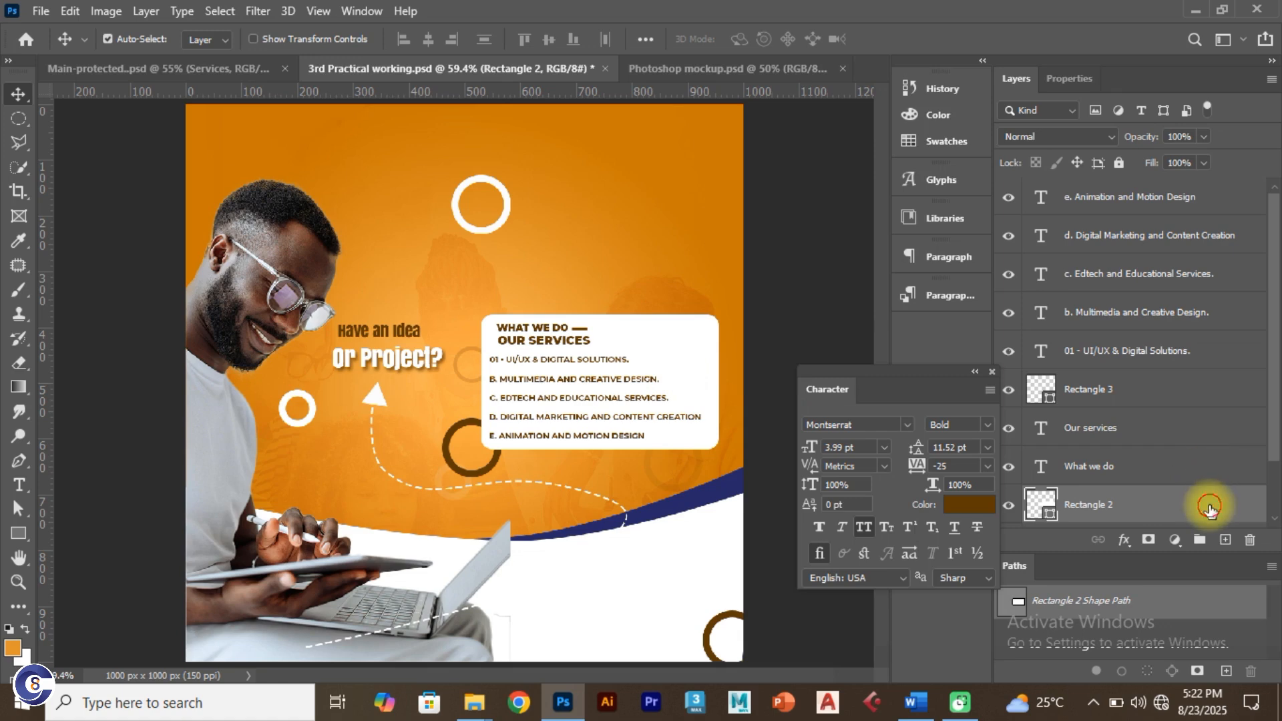
# Step: Add a Drop Shadow to Rectangle 2 with 42% spread, 49 px size and 47% opacity
pyautogui.doubleClick(1212, 509)
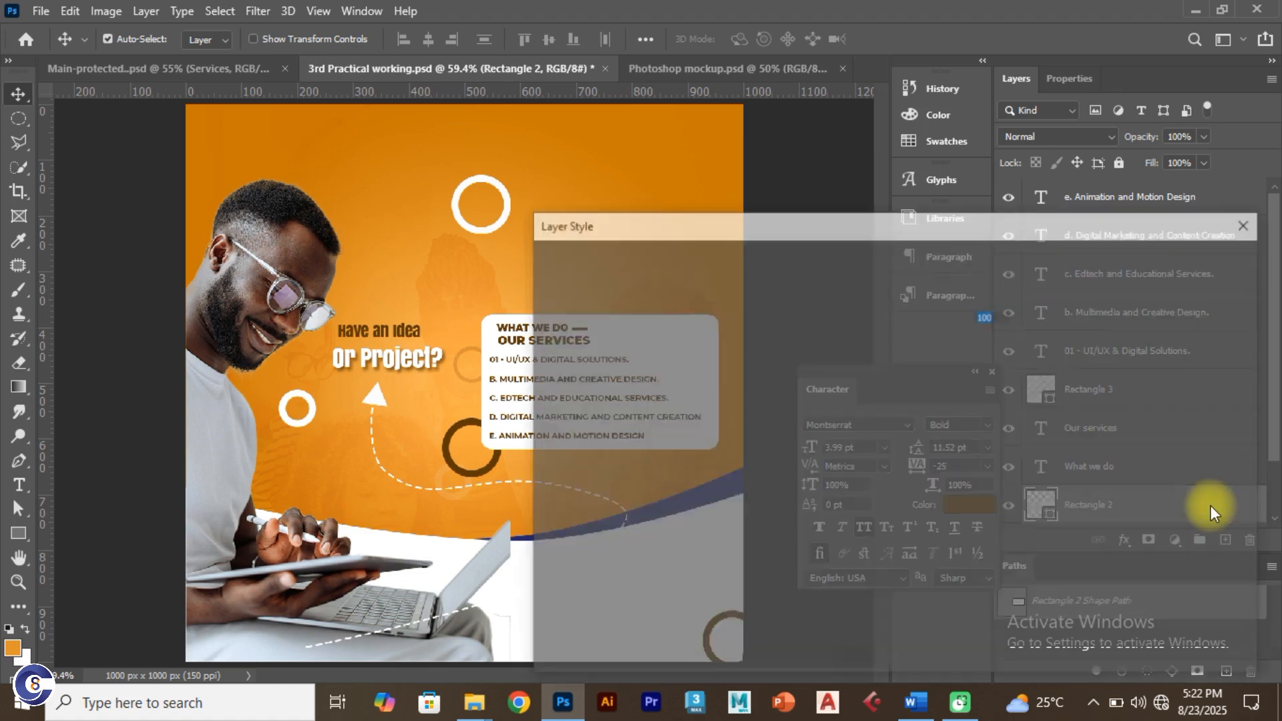
pyautogui.moveTo(840, 147); pyautogui.dragTo(893, 126)
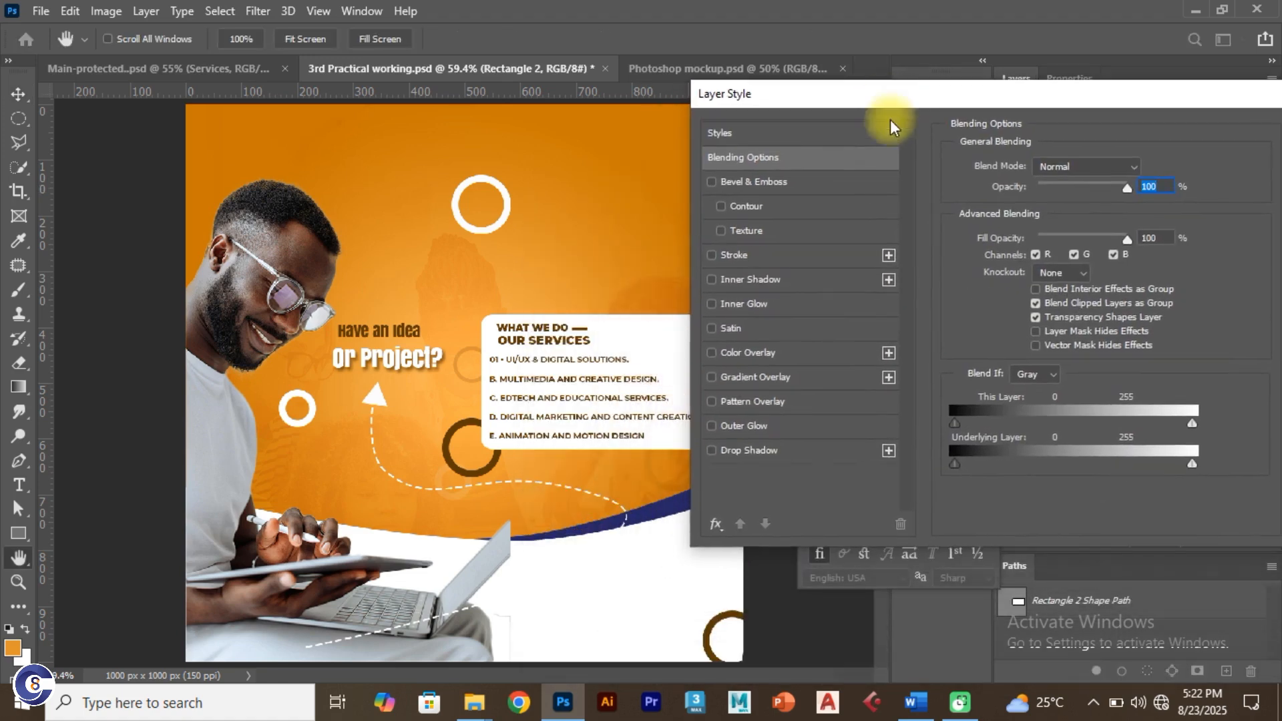
pyautogui.click(712, 451)
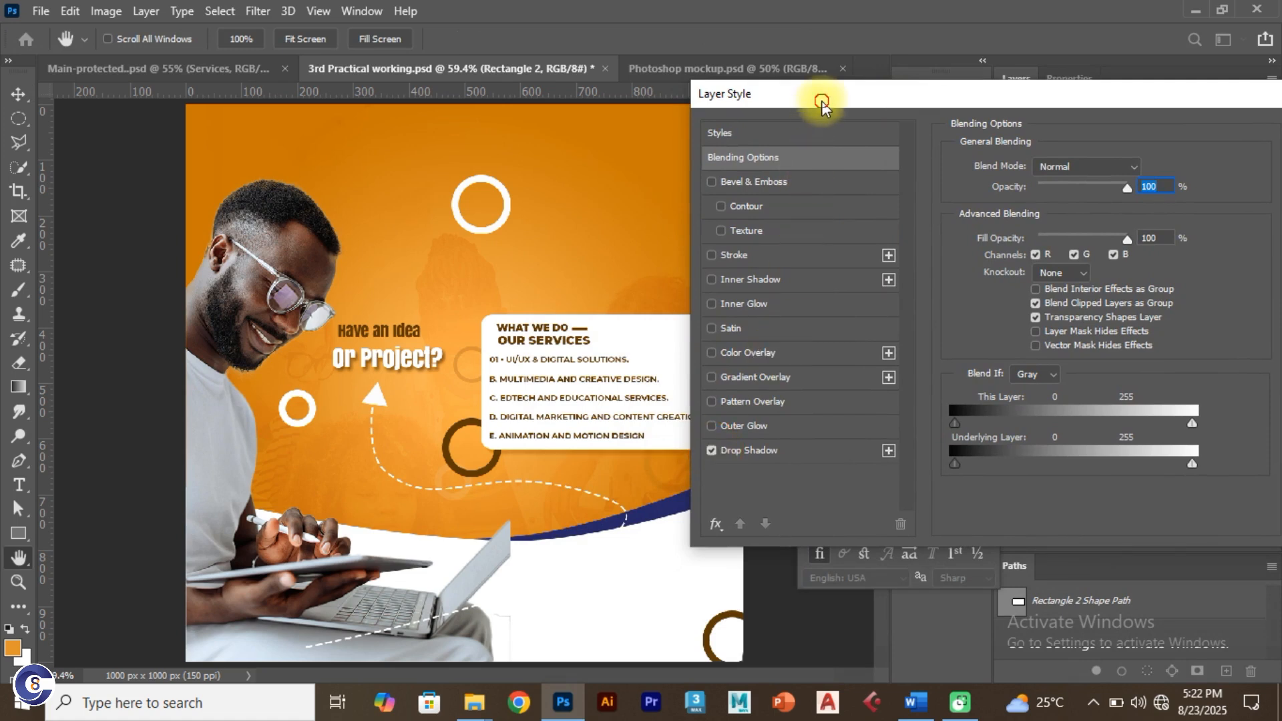
pyautogui.moveTo(822, 100); pyautogui.dragTo(914, 95)
pyautogui.click(902, 442)
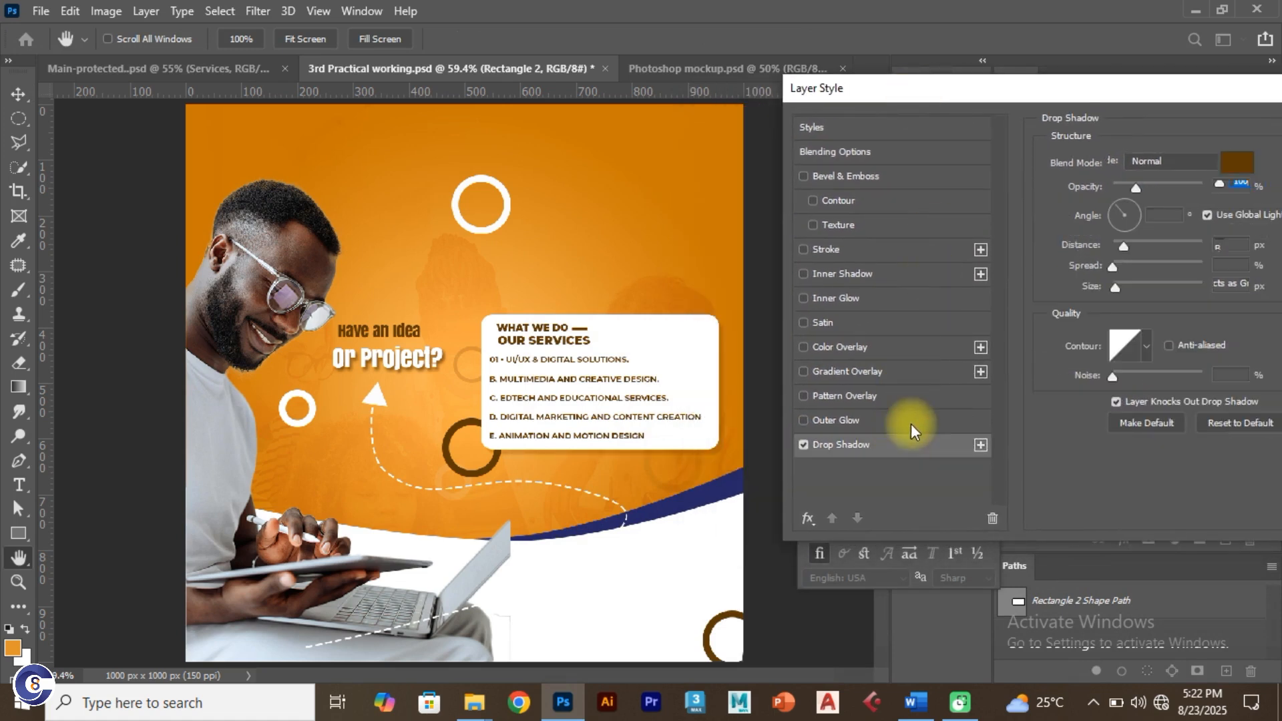
pyautogui.moveTo(1100, 87); pyautogui.dragTo(1039, 94)
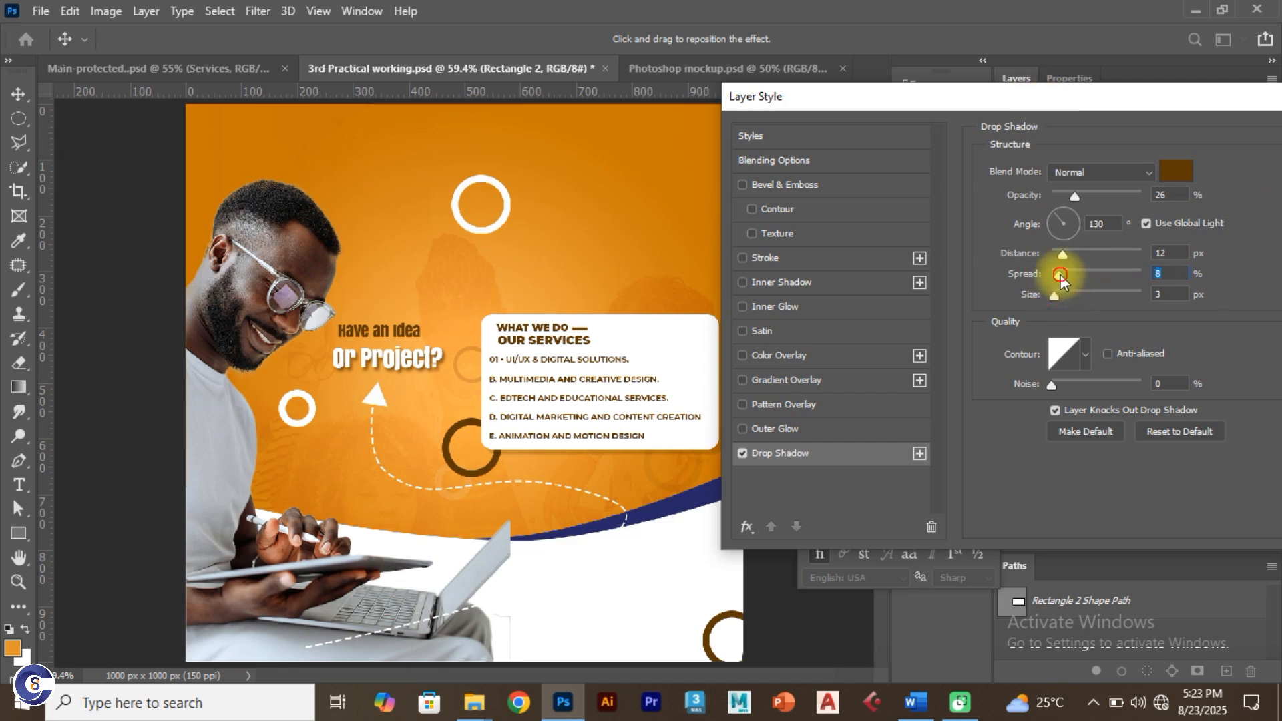
pyautogui.moveTo(1060, 278); pyautogui.dragTo(1090, 278)
pyautogui.moveTo(1035, 96); pyautogui.dragTo(1063, 125)
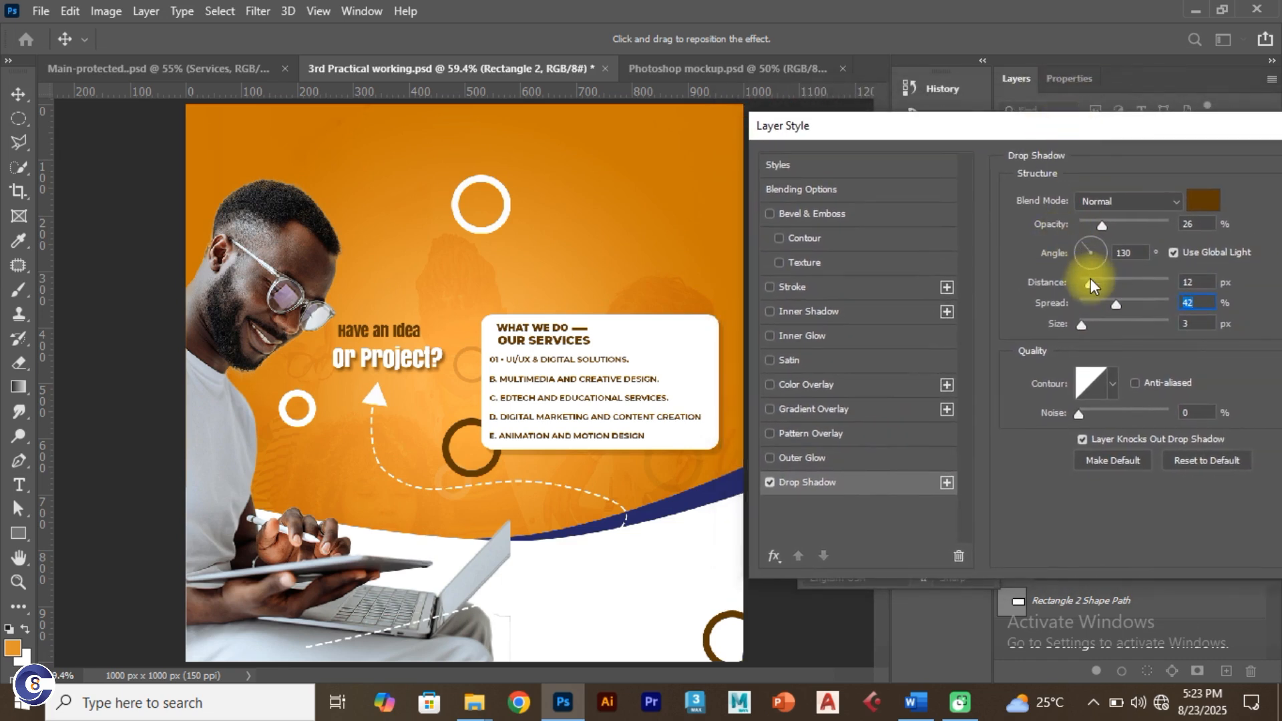
pyautogui.moveTo(1085, 323); pyautogui.dragTo(1112, 282)
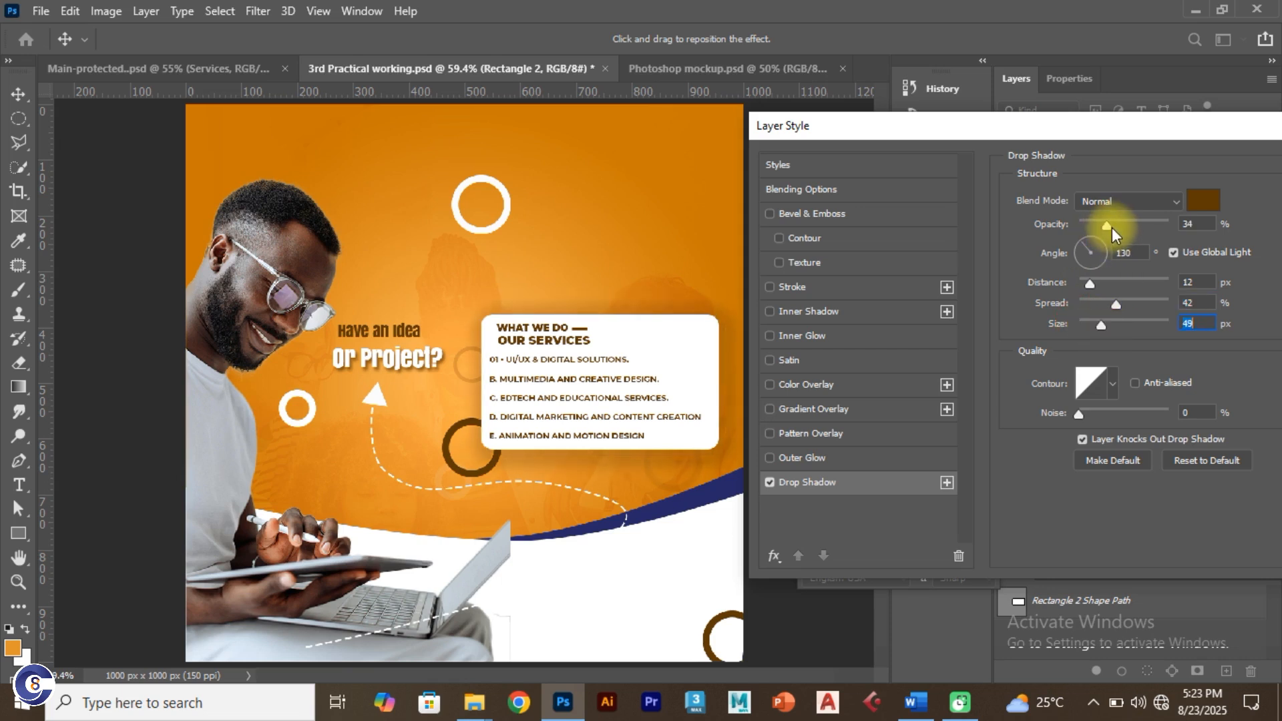
pyautogui.moveTo(1112, 228); pyautogui.dragTo(1122, 230)
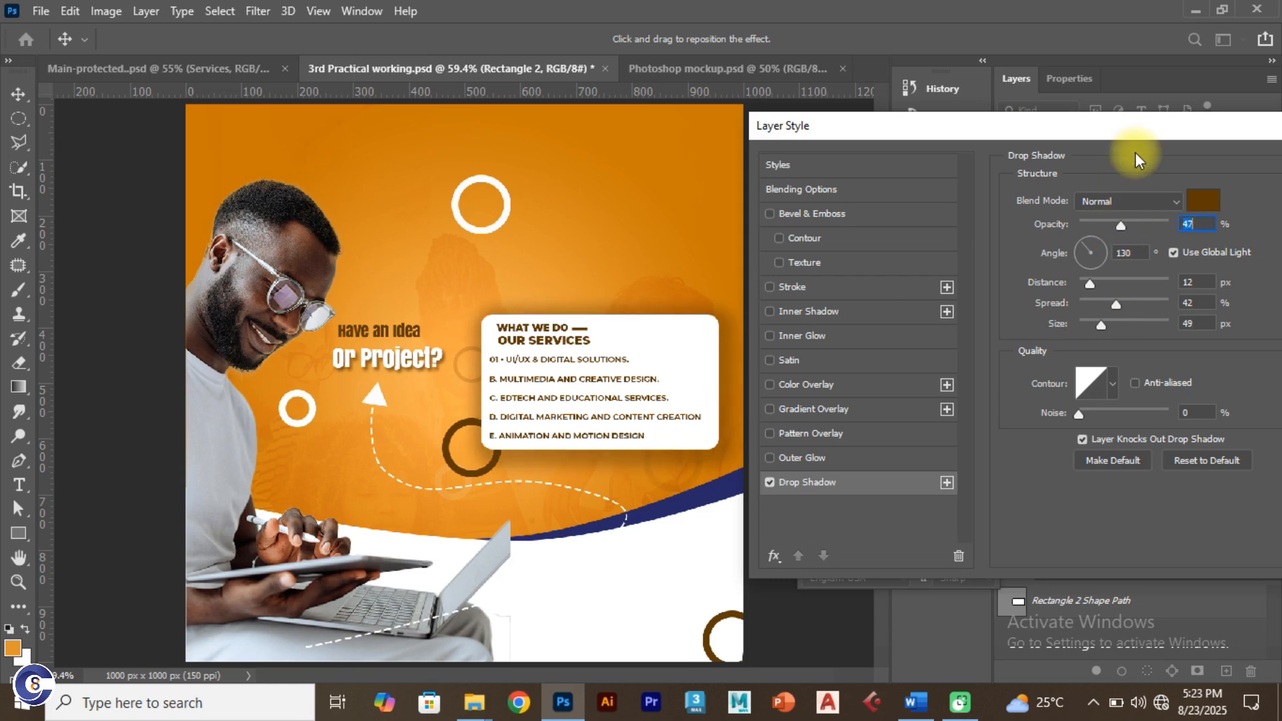
pyautogui.moveTo(1134, 126); pyautogui.dragTo(908, 171)
pyautogui.click(1171, 212)
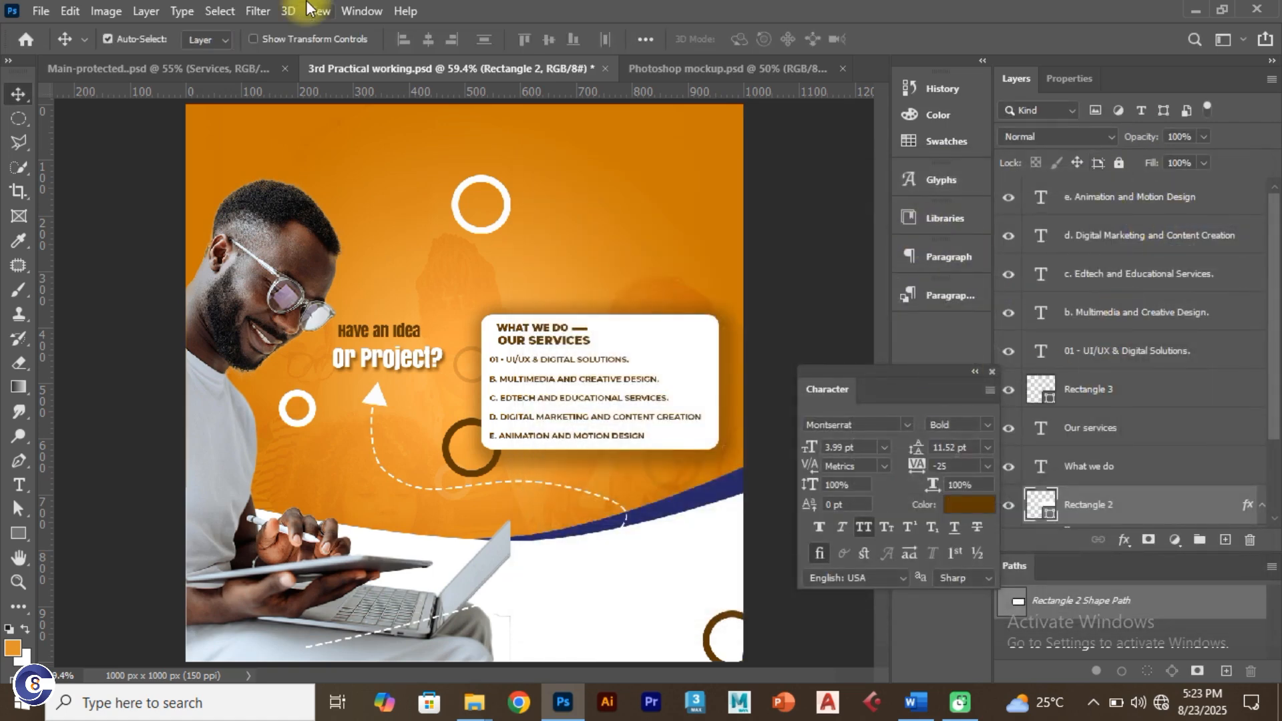
# Step: Group the service layers down through Rectangle 2 and name the group Services
pyautogui.click(227, 68)
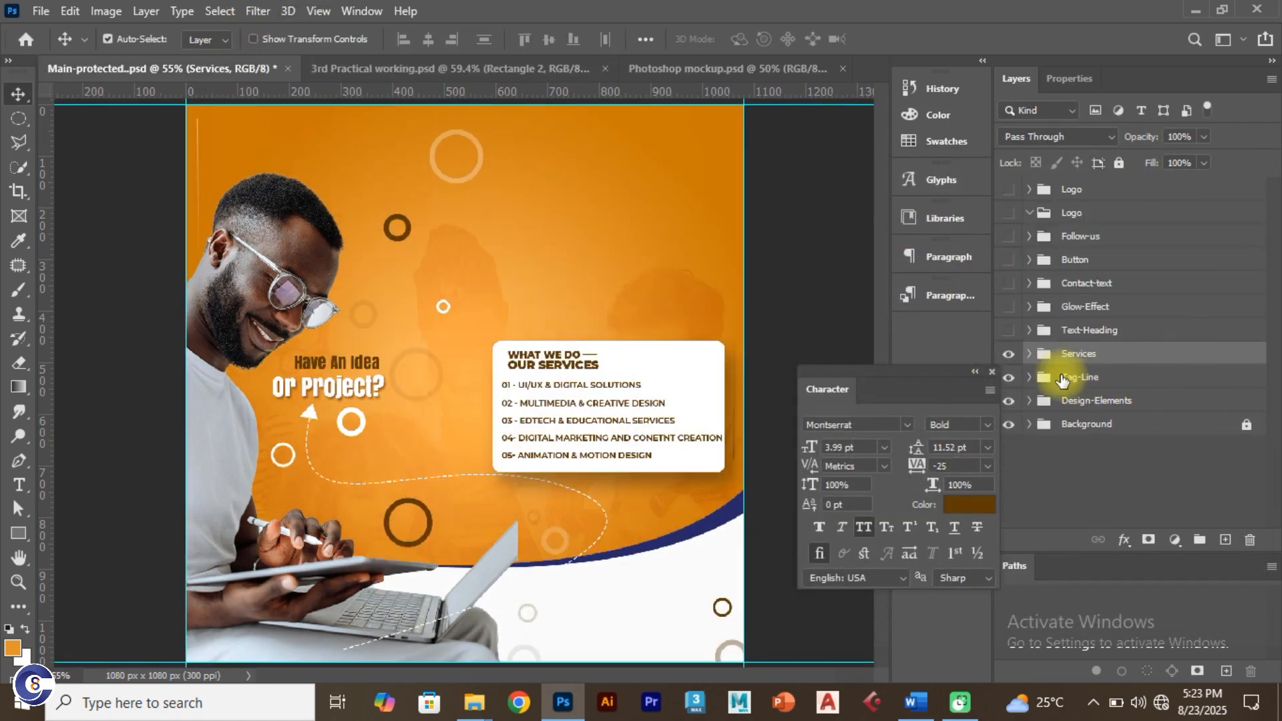
pyautogui.click(530, 73)
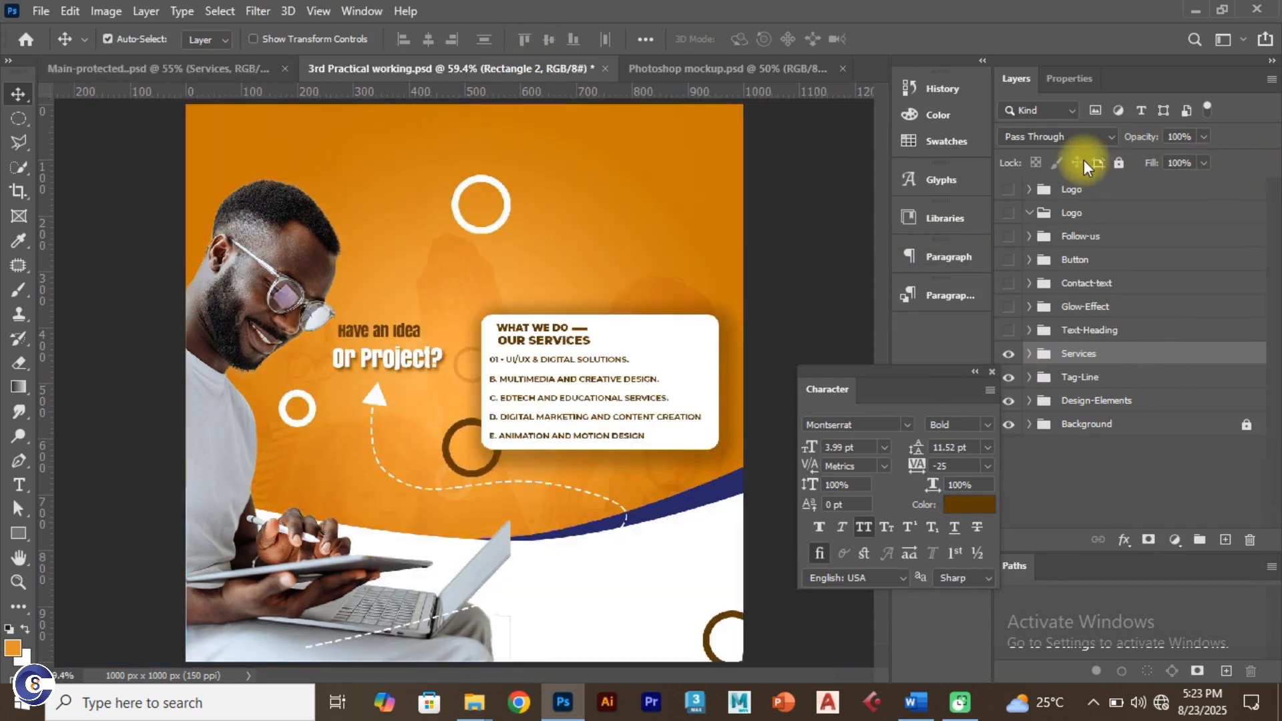
pyautogui.scroll(1, 1272, 244)
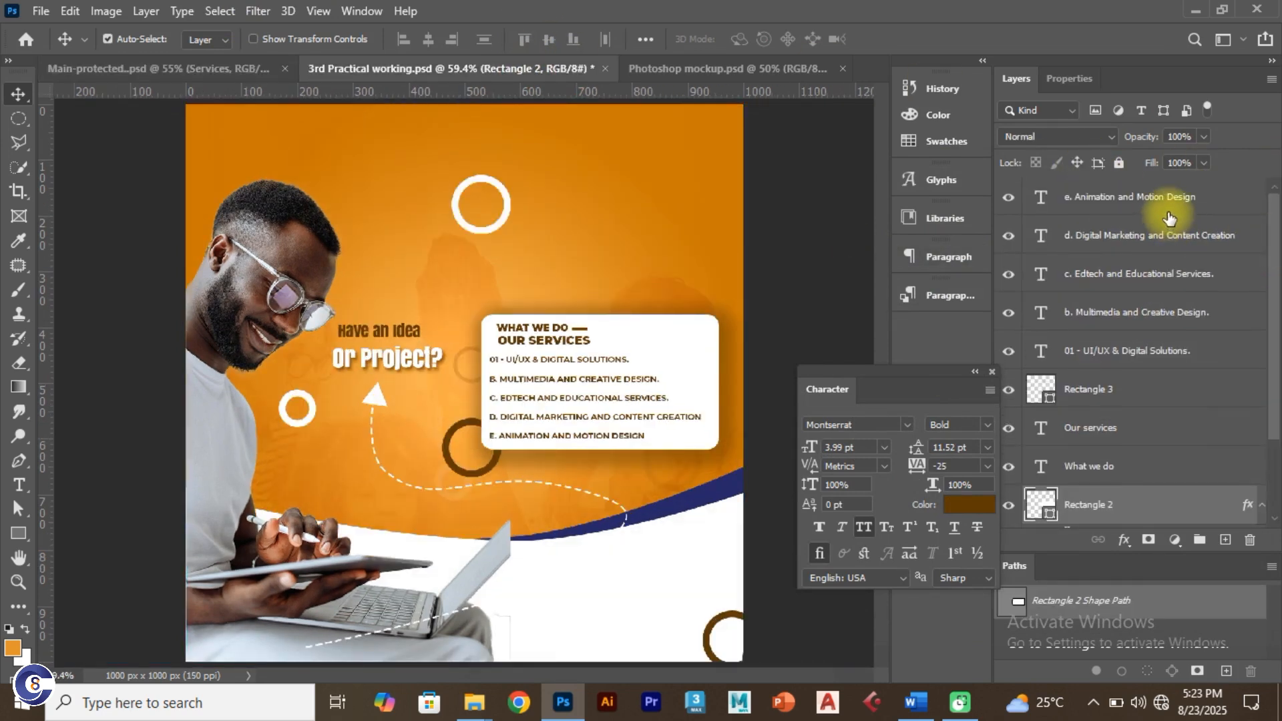
pyautogui.click(1216, 199)
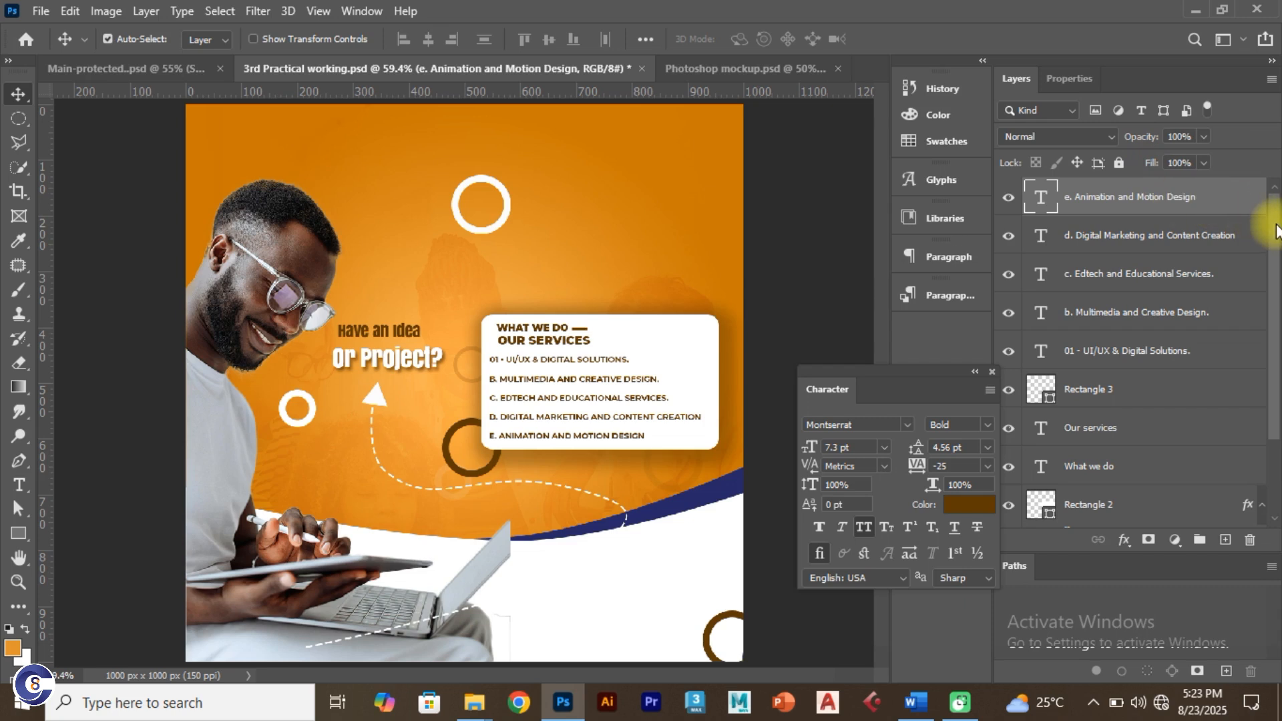
pyautogui.moveTo(1273, 214); pyautogui.dragTo(1276, 360)
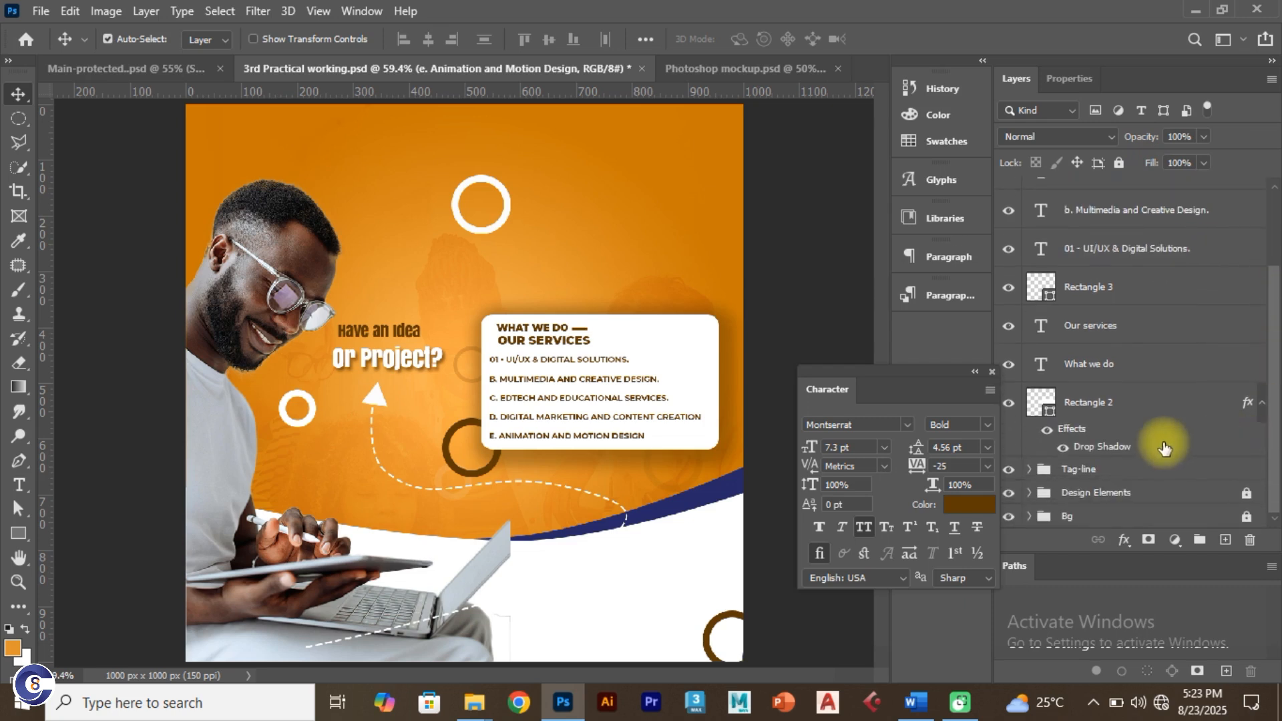
pyautogui.keyDown('shift'); pyautogui.click(1155, 410); pyautogui.keyUp('shift')
pyautogui.hotkey('ctrl', 'g')
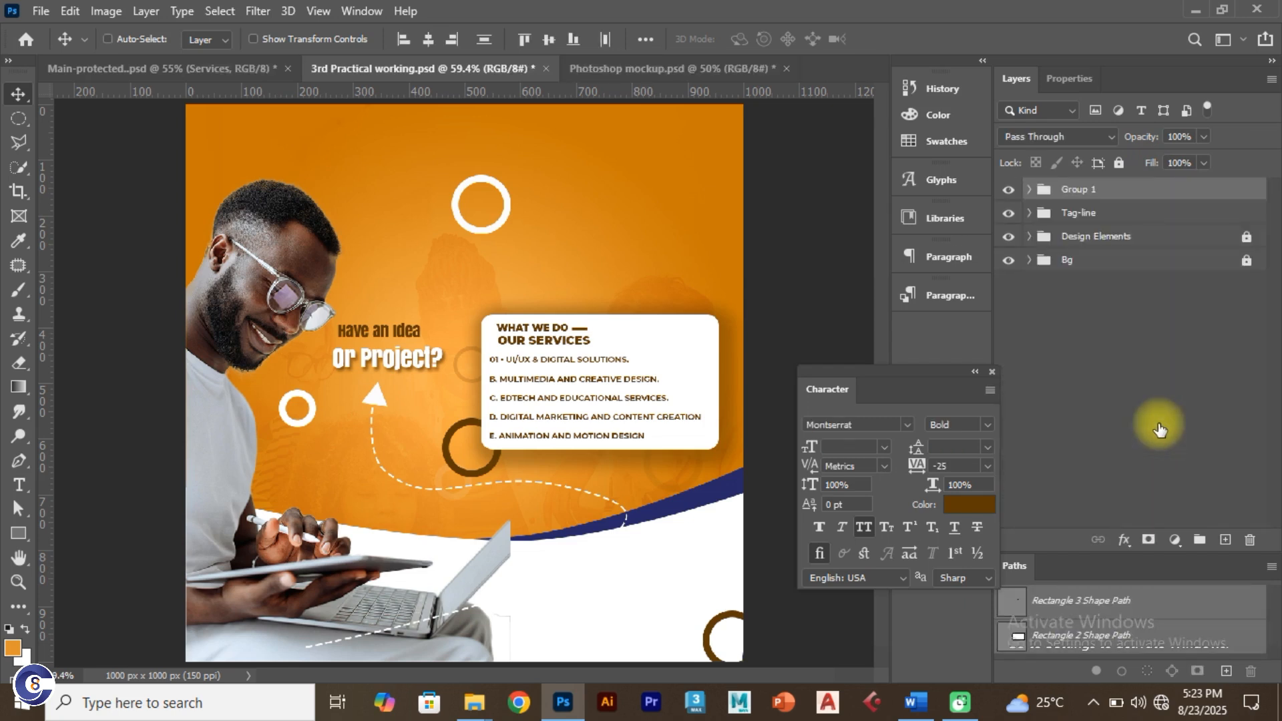
pyautogui.doubleClick(1074, 190)
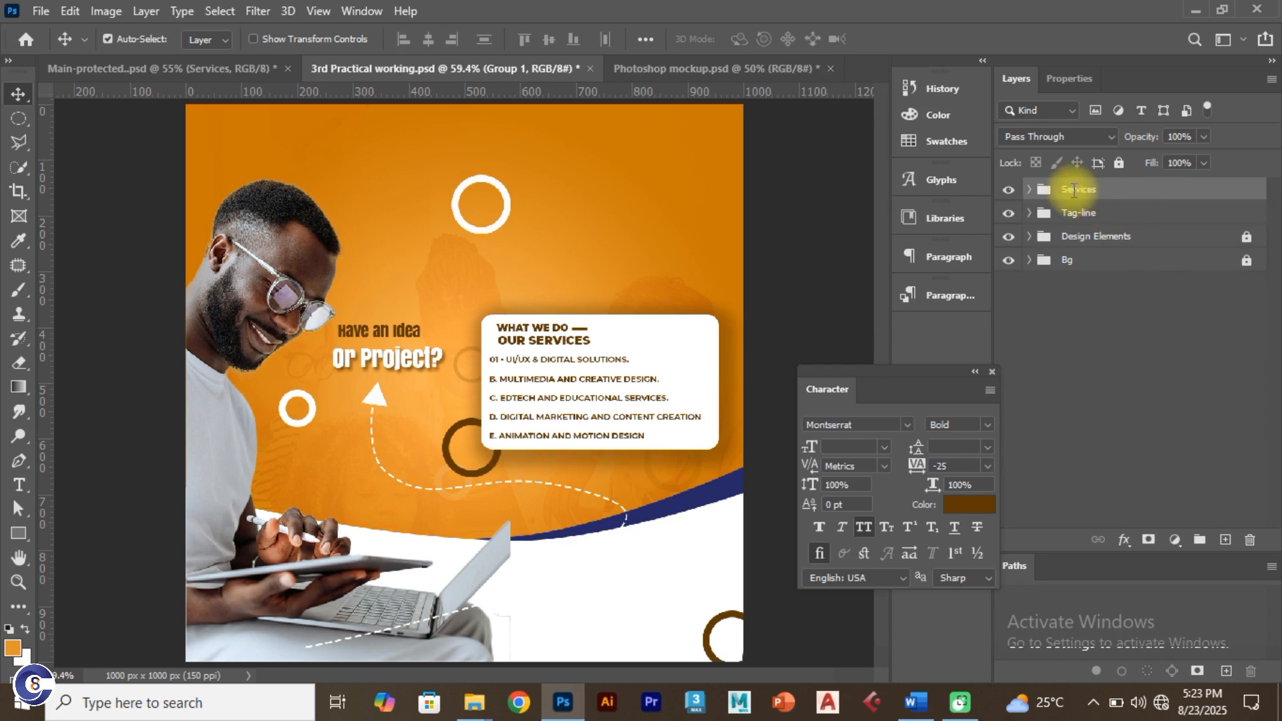
pyautogui.press('Return')
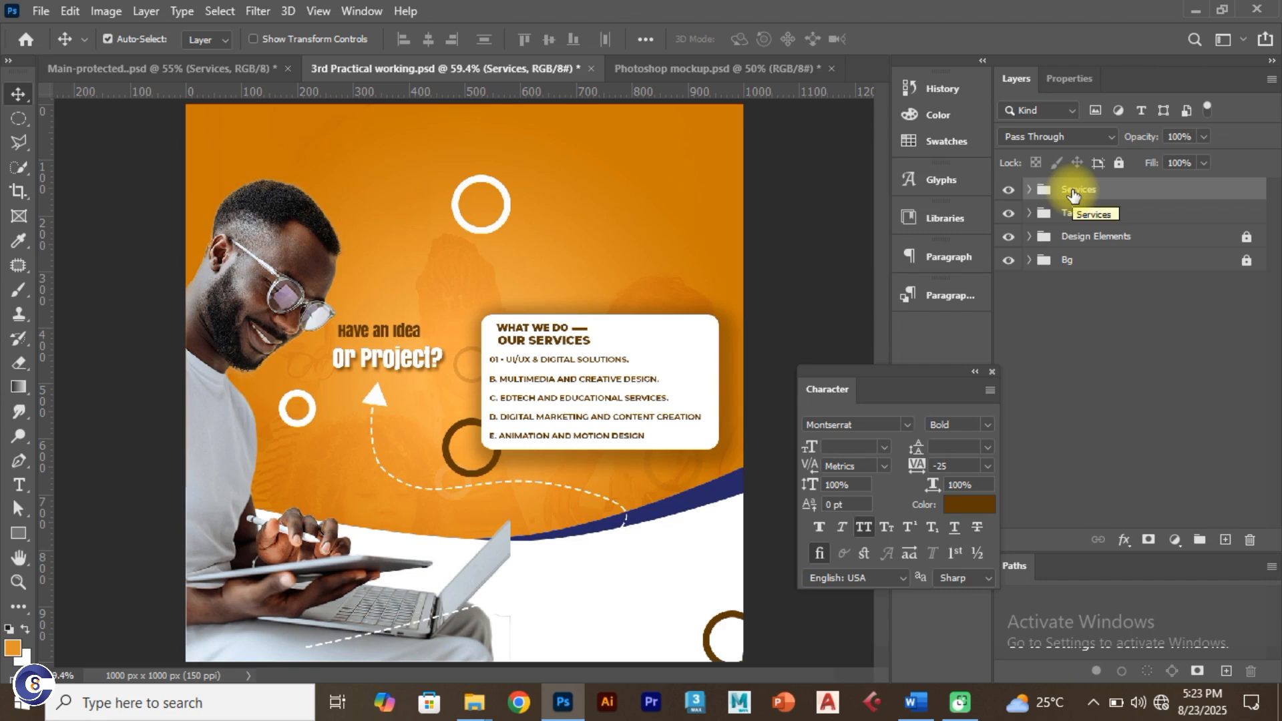
# Step: Lock the Tag-line and Services groups against edits
pyautogui.click(1144, 217)
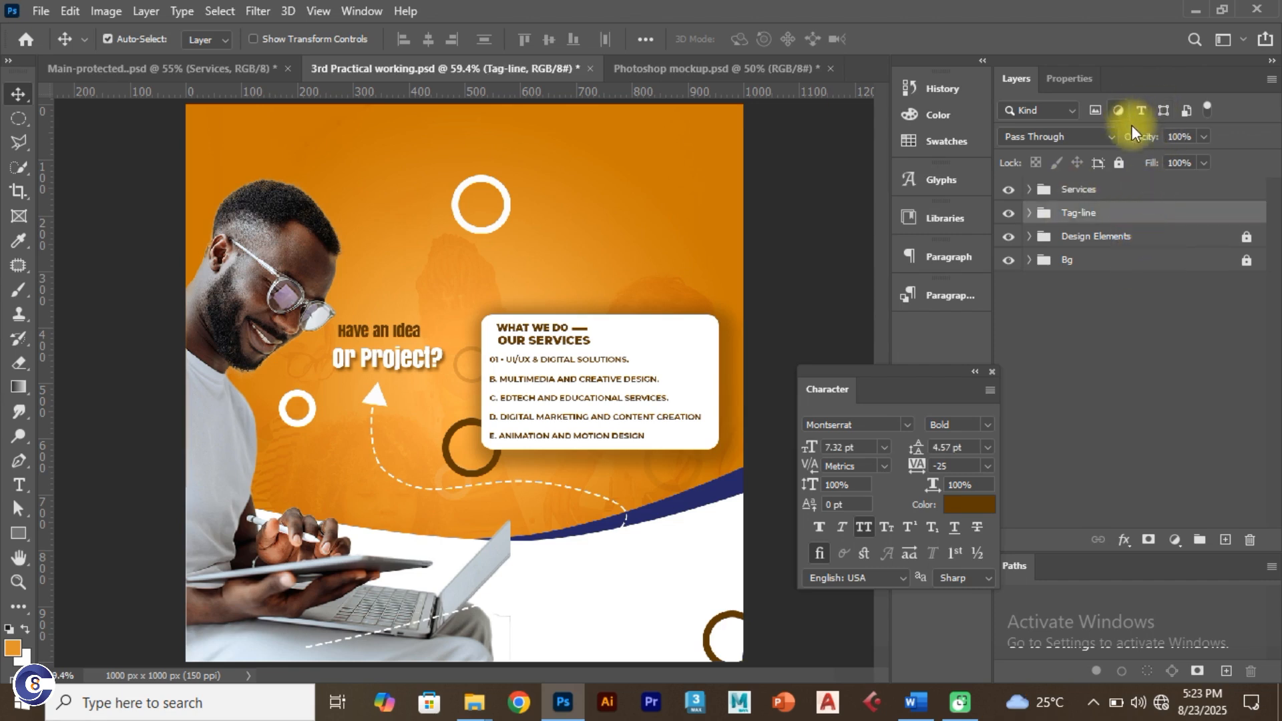
pyautogui.click(1119, 163)
pyautogui.click(1135, 187)
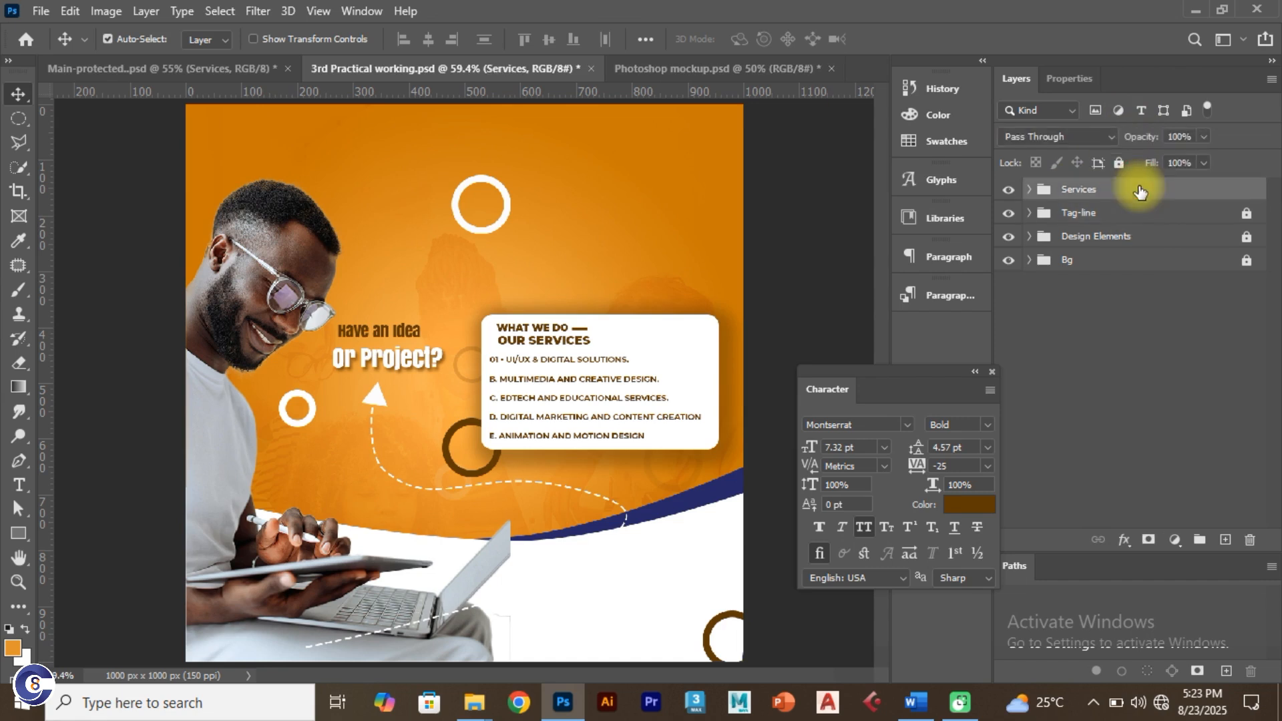
pyautogui.click(1119, 163)
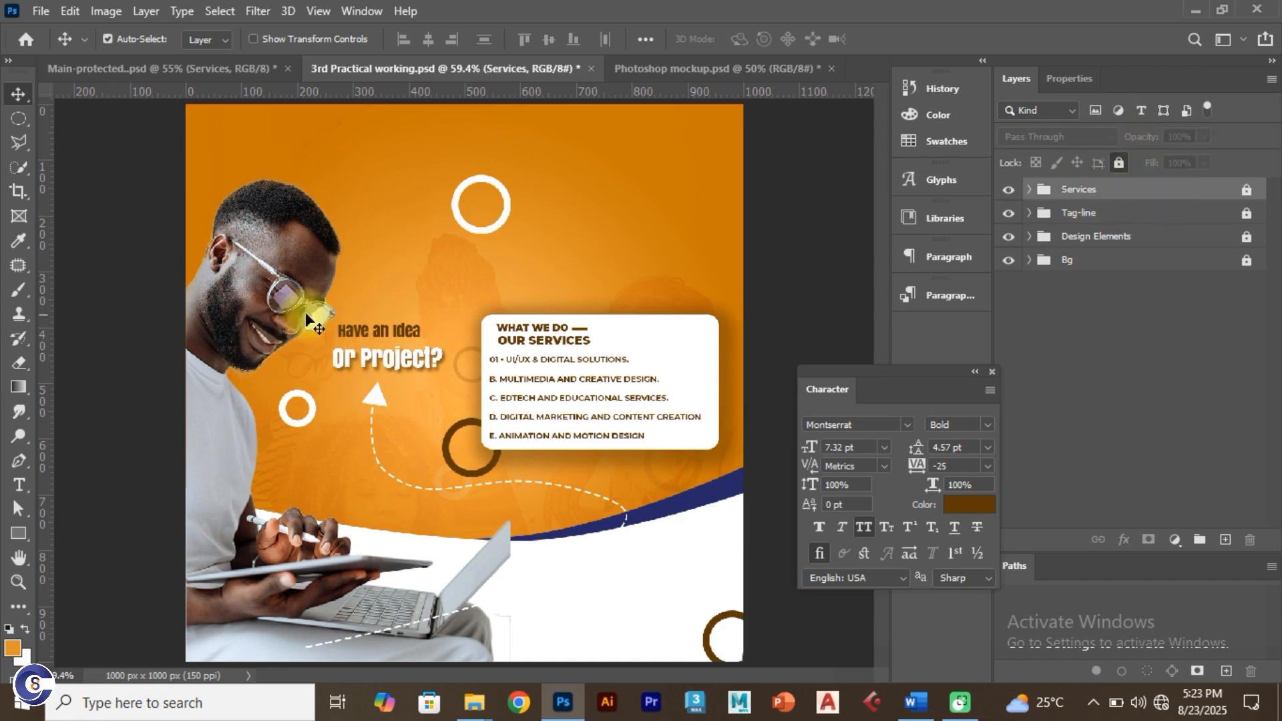
pyautogui.moveTo(341, 236); pyautogui.dragTo(588, 496)
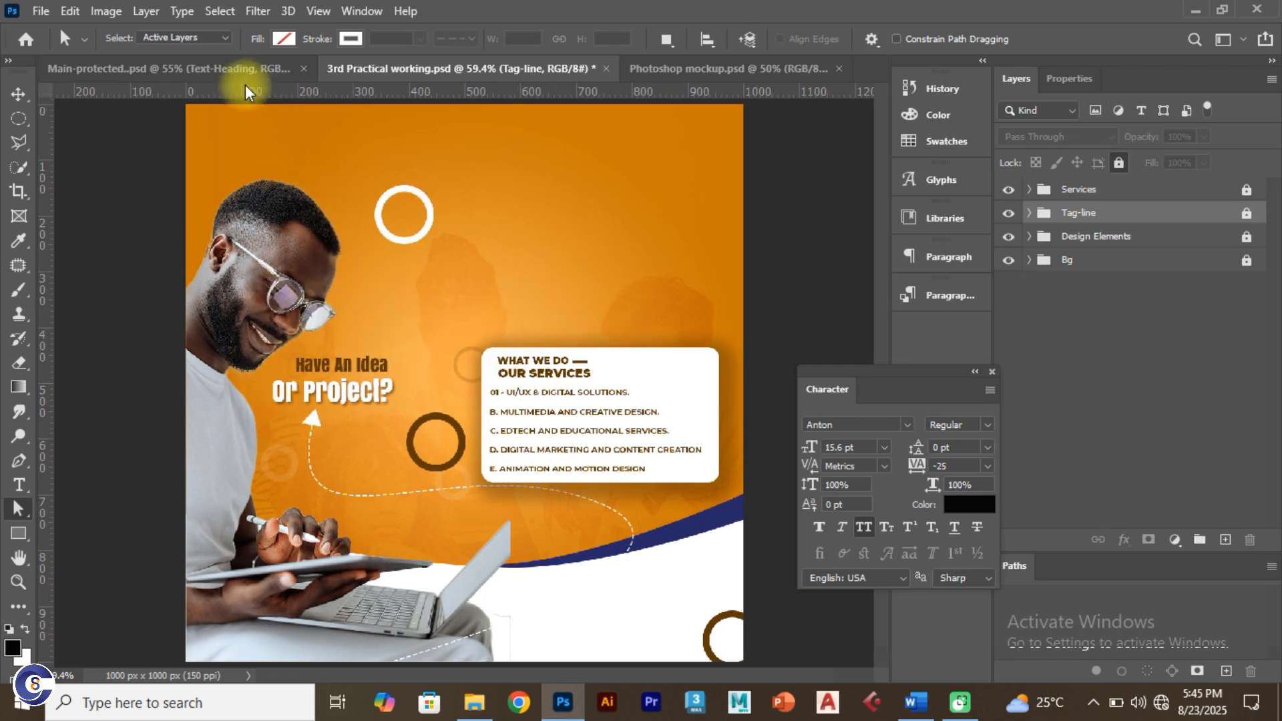
# Step: Reveal the Text-Heading layer in the Main-protected reference, then deselect Tag-line in the working flyer
pyautogui.click(235, 69)
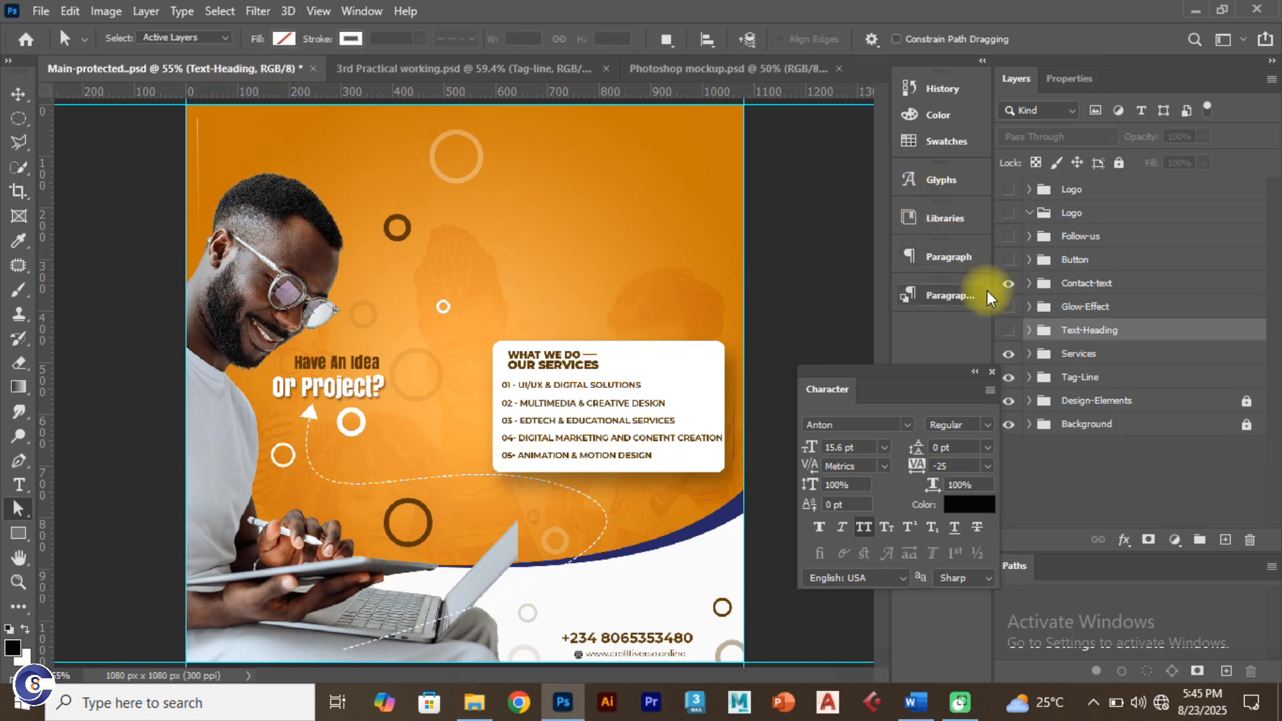
pyautogui.click(1008, 332)
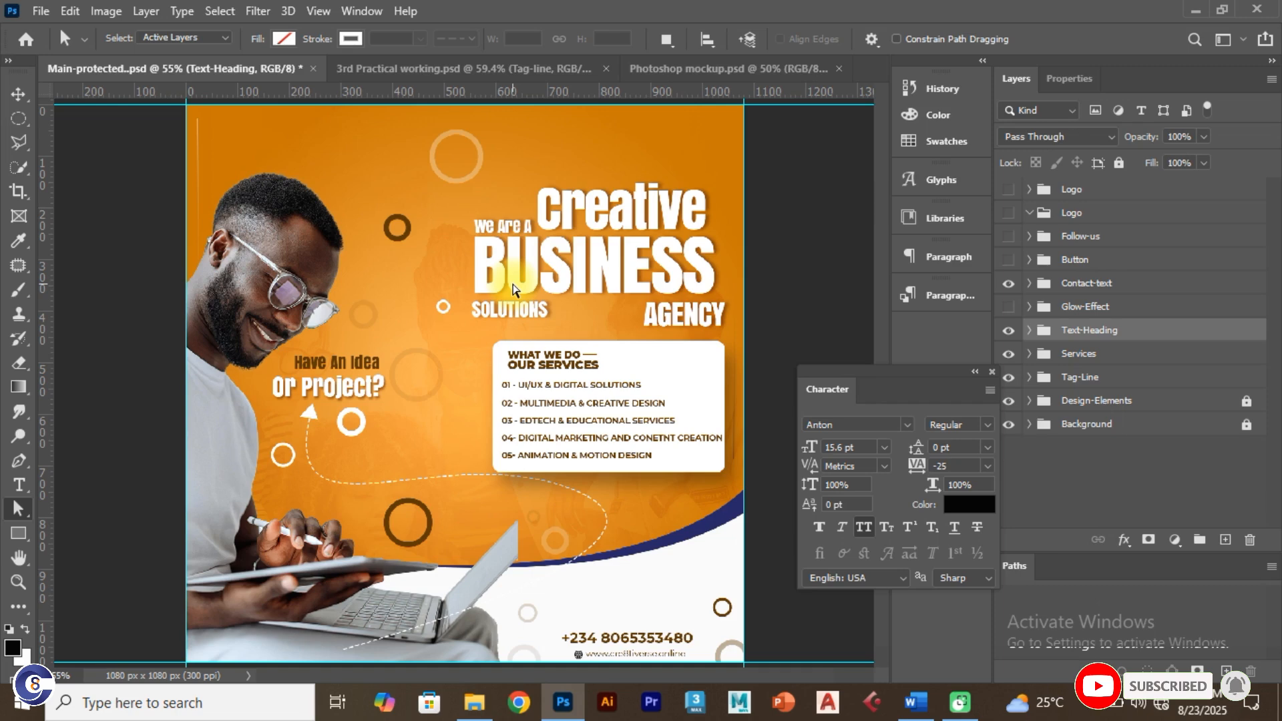
pyautogui.hotkey('ctrl', 'Tab')
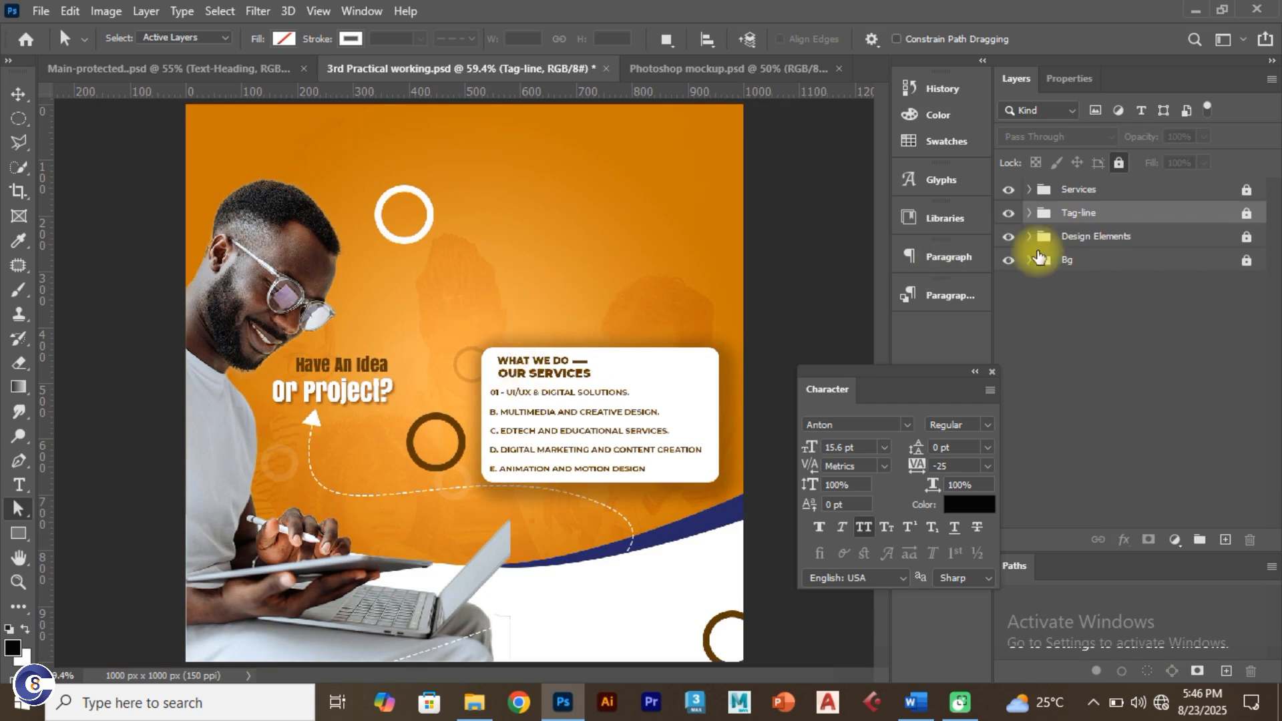
pyautogui.click(1111, 367)
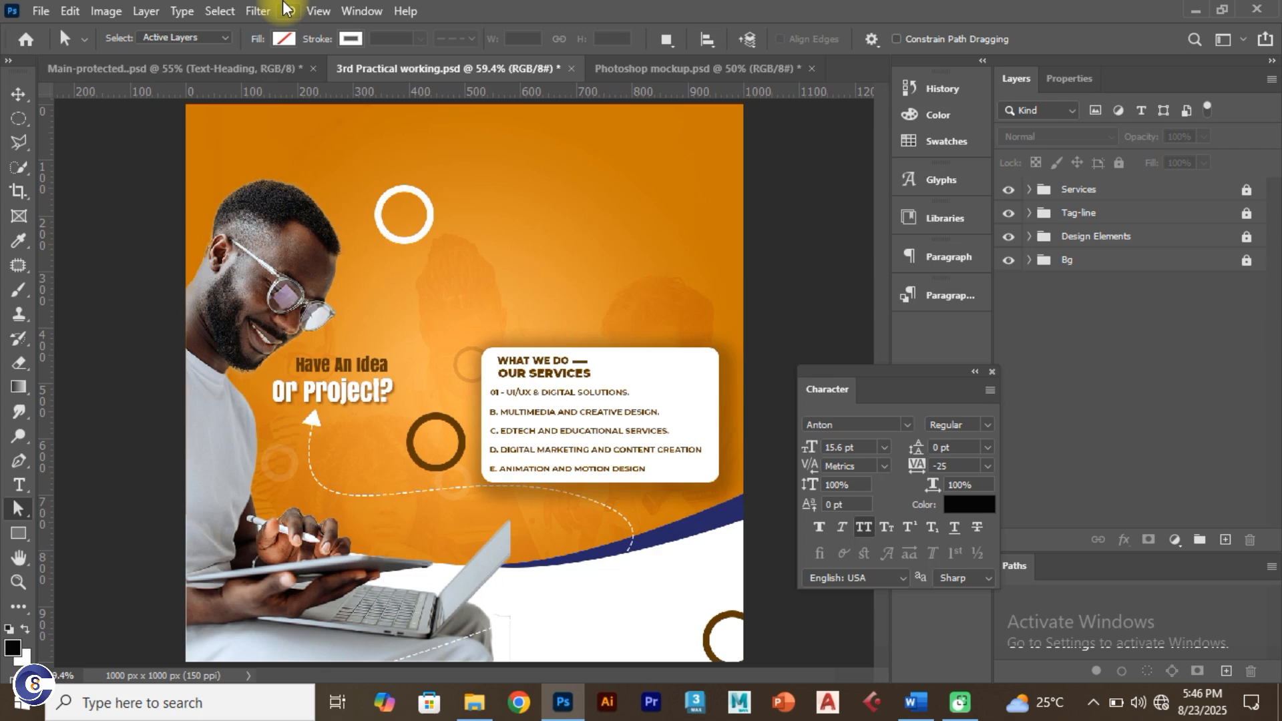
# Step: Type 'WE ARE A' near the flyer's top, checking the wording against the reference design
pyautogui.click(18, 485)
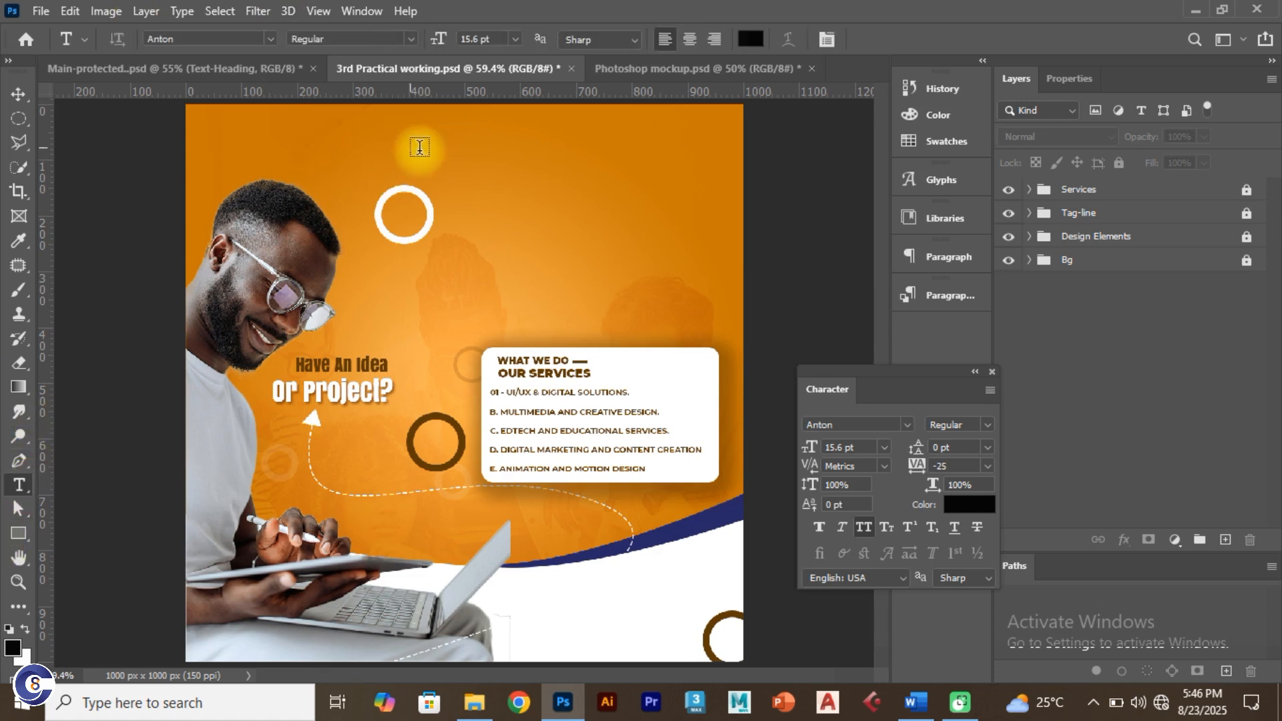
pyautogui.click(503, 188)
pyautogui.write('WE')
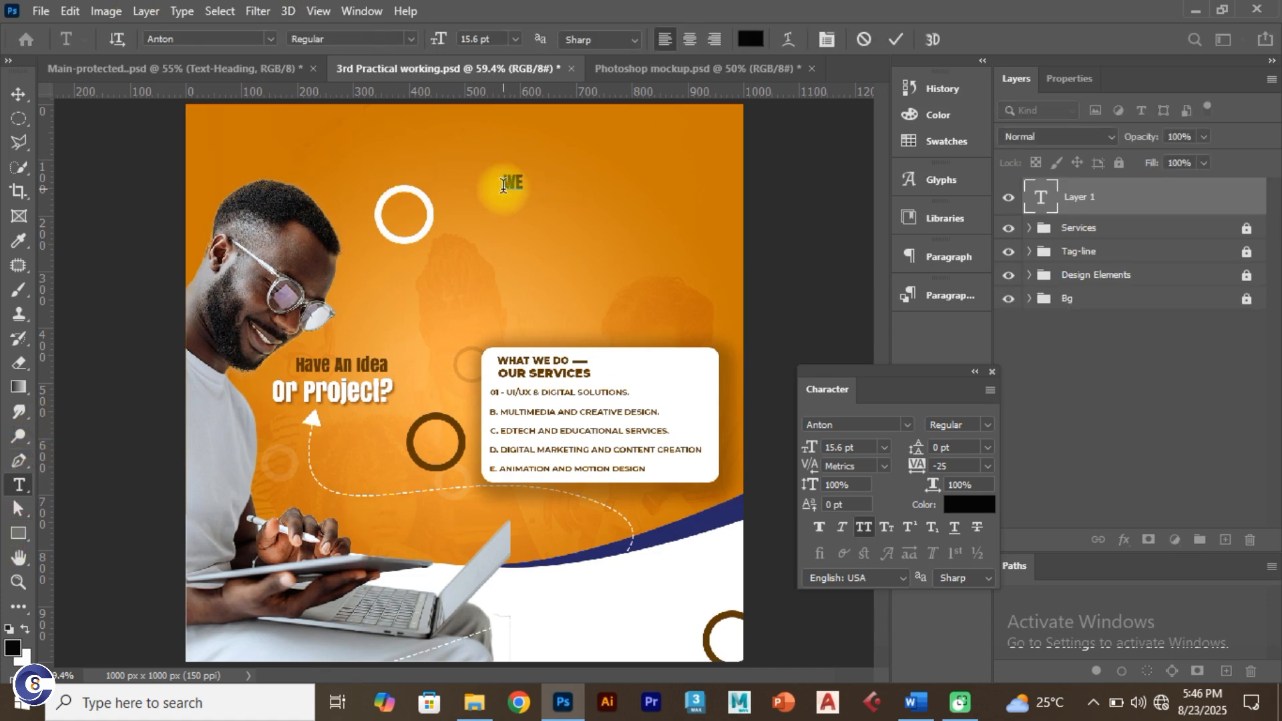
pyautogui.click(896, 39)
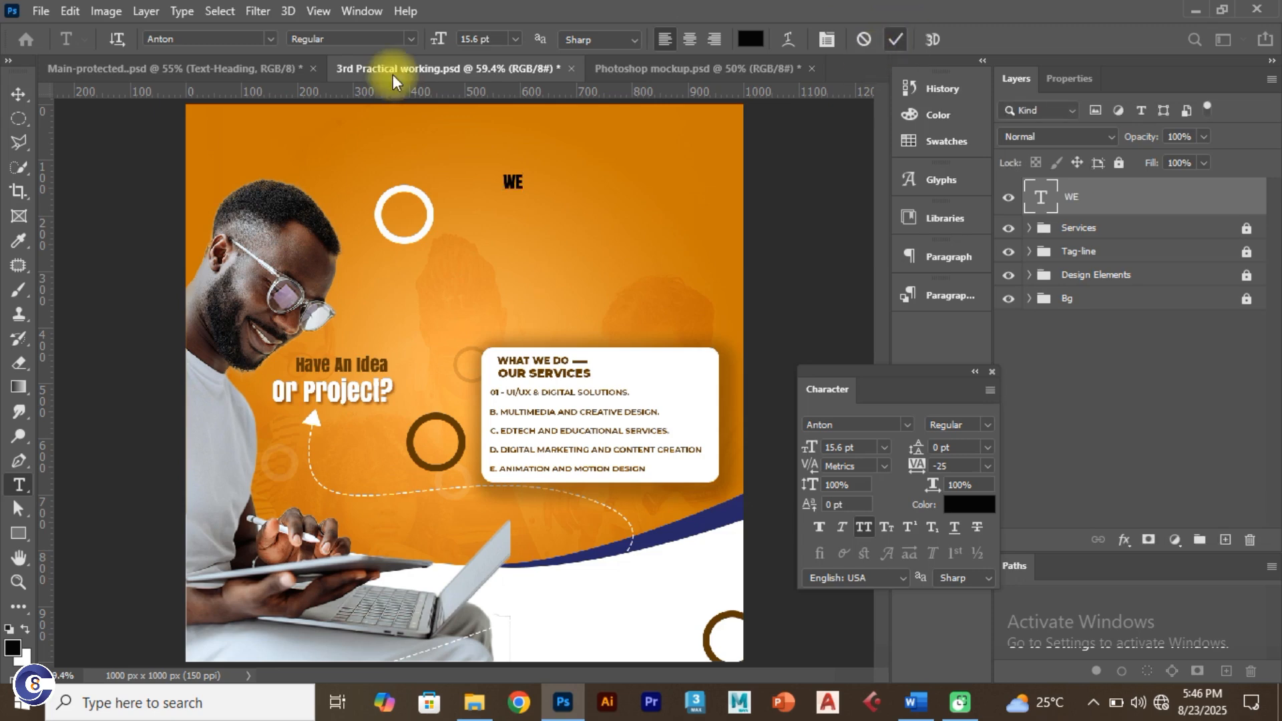
pyautogui.click(263, 66)
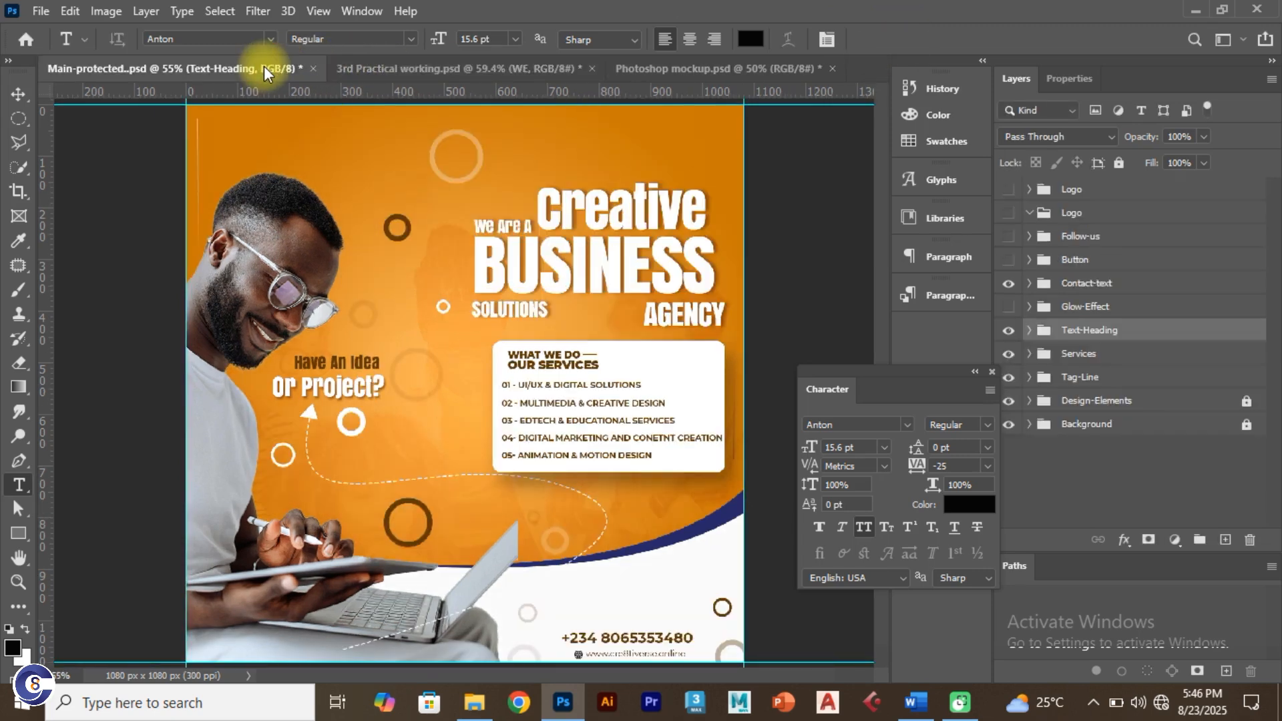
pyautogui.click(445, 68)
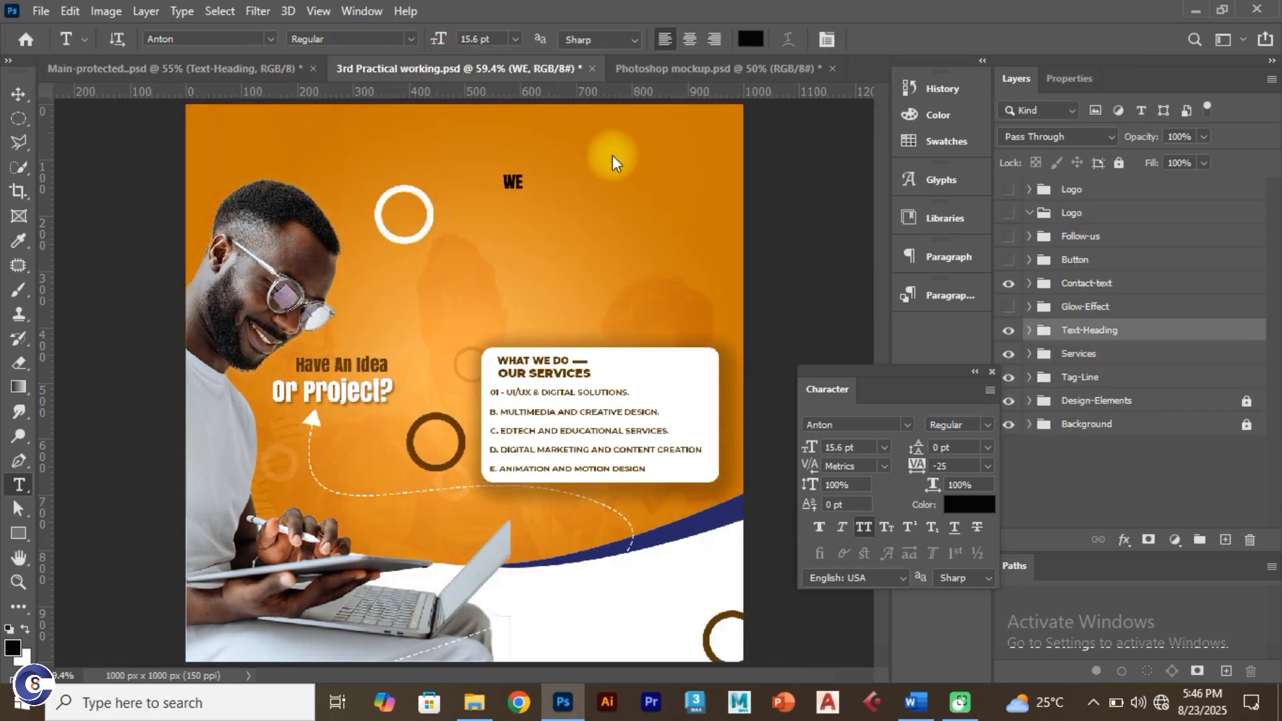
pyautogui.click(522, 183)
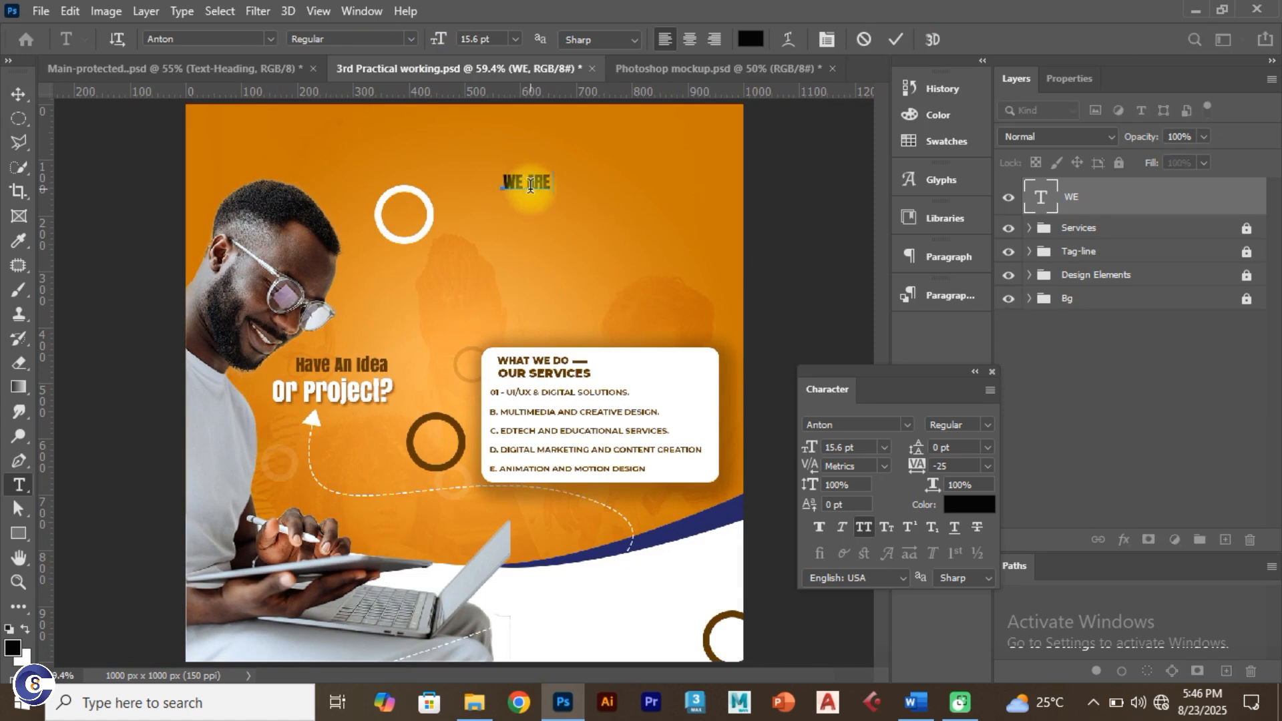
pyautogui.click(895, 38)
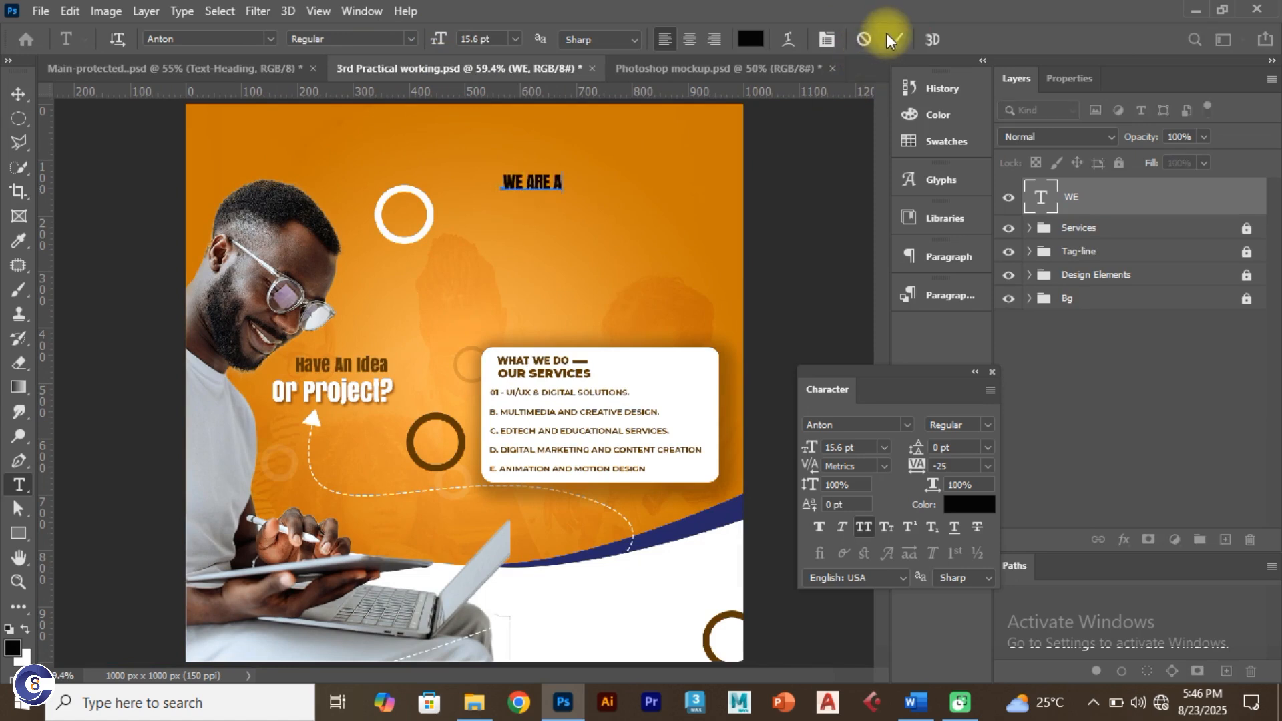
pyautogui.click(294, 72)
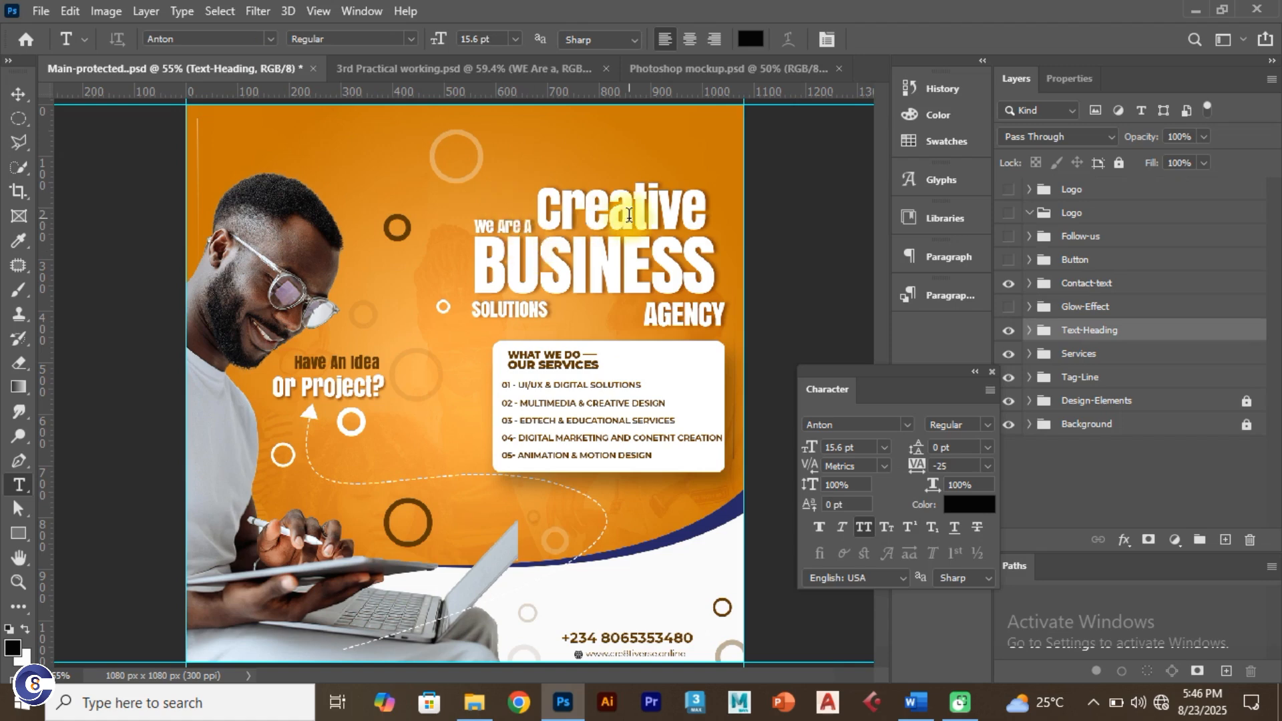
pyautogui.click(395, 69)
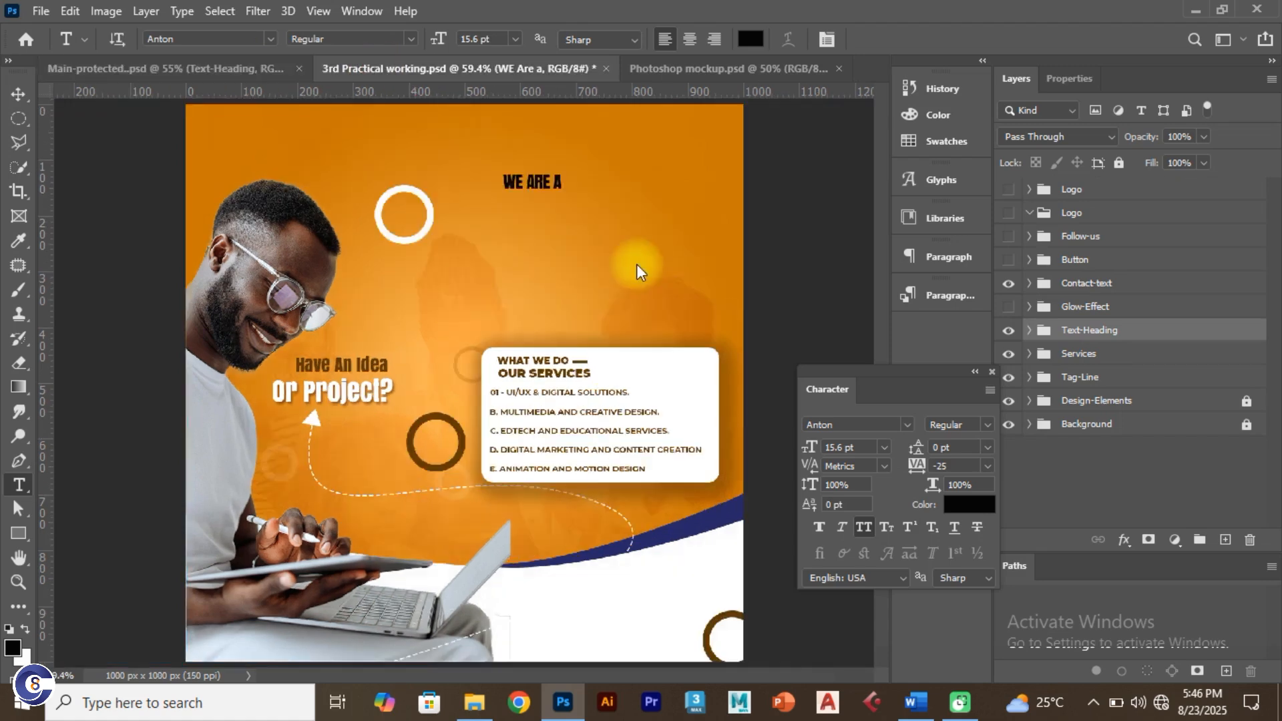
pyautogui.click(19, 94)
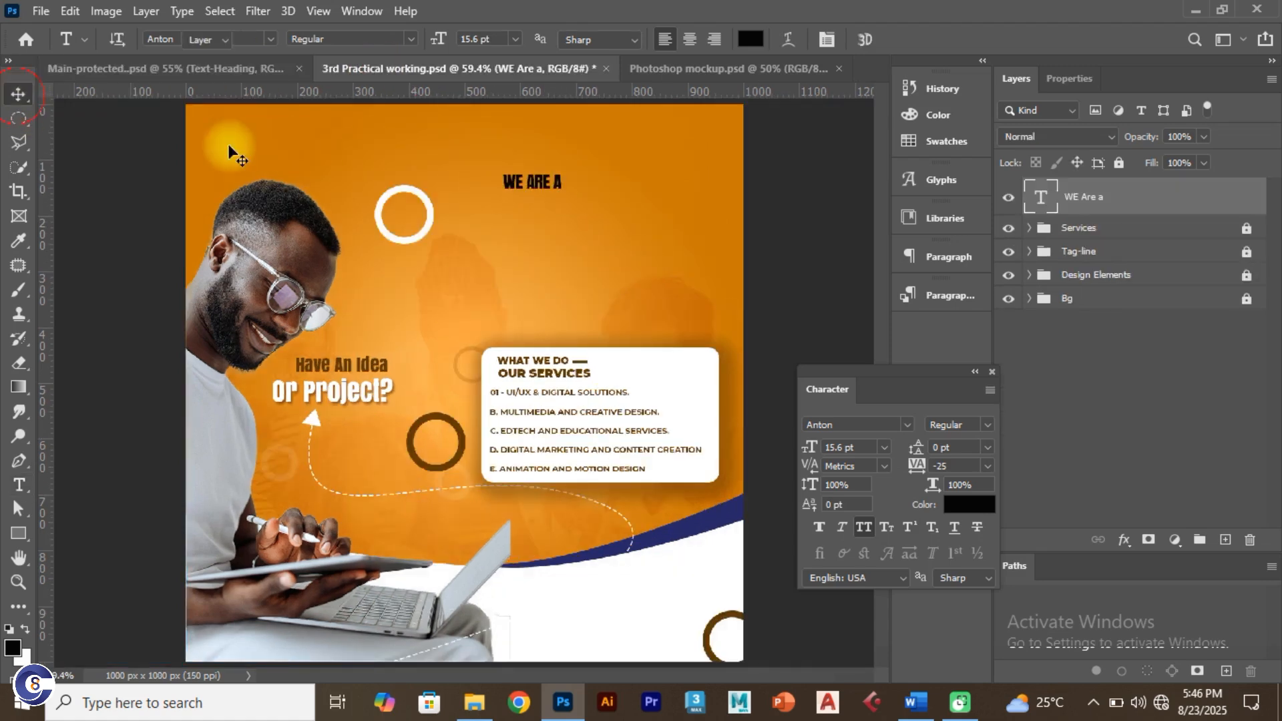
# Step: Alt-drag WE ARE A into four stepped copies and retype the first as CREATIVE
pyautogui.moveTo(535, 182); pyautogui.dragTo(674, 342)
pyautogui.doubleClick(567, 219)
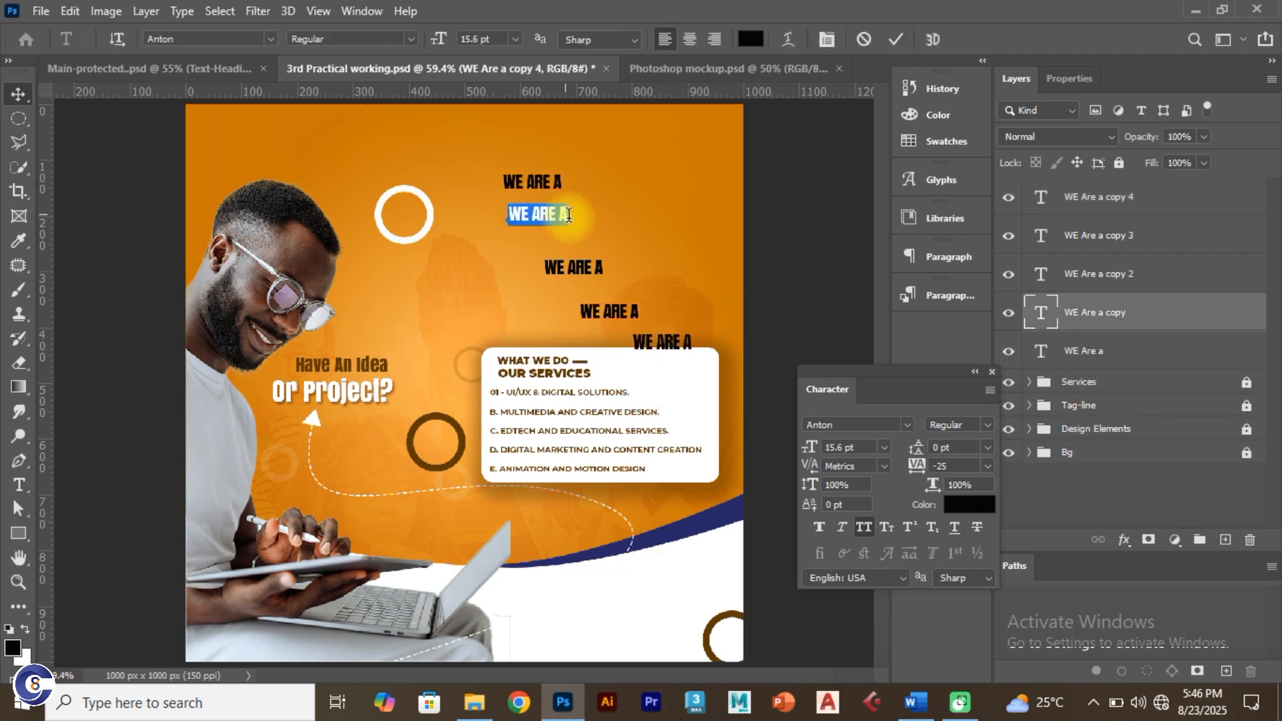
pyautogui.click(568, 214)
pyautogui.hotkey('ctrl', 'a')
pyautogui.write('CREA')
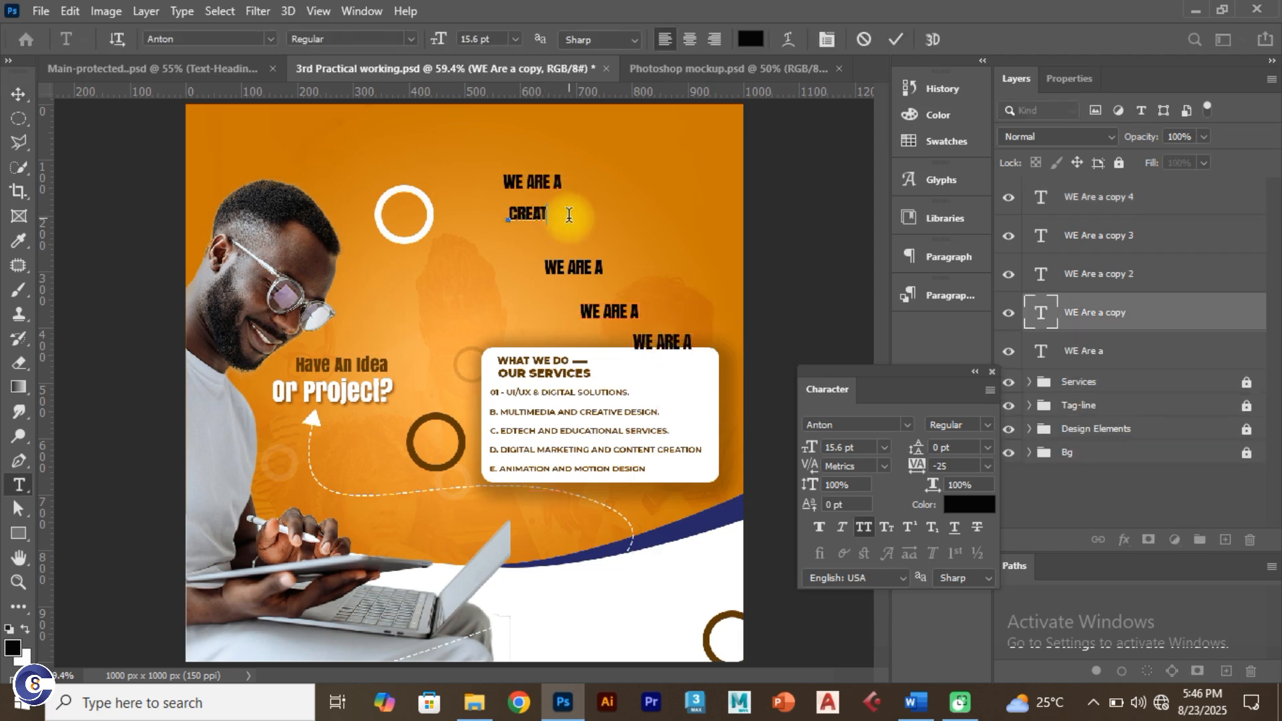
pyautogui.click(895, 40)
# Step: Retype the remaining copies as BUSINESS, SOLUTIONS and AGENCY
pyautogui.click(578, 269)
pyautogui.doubleClick(578, 268)
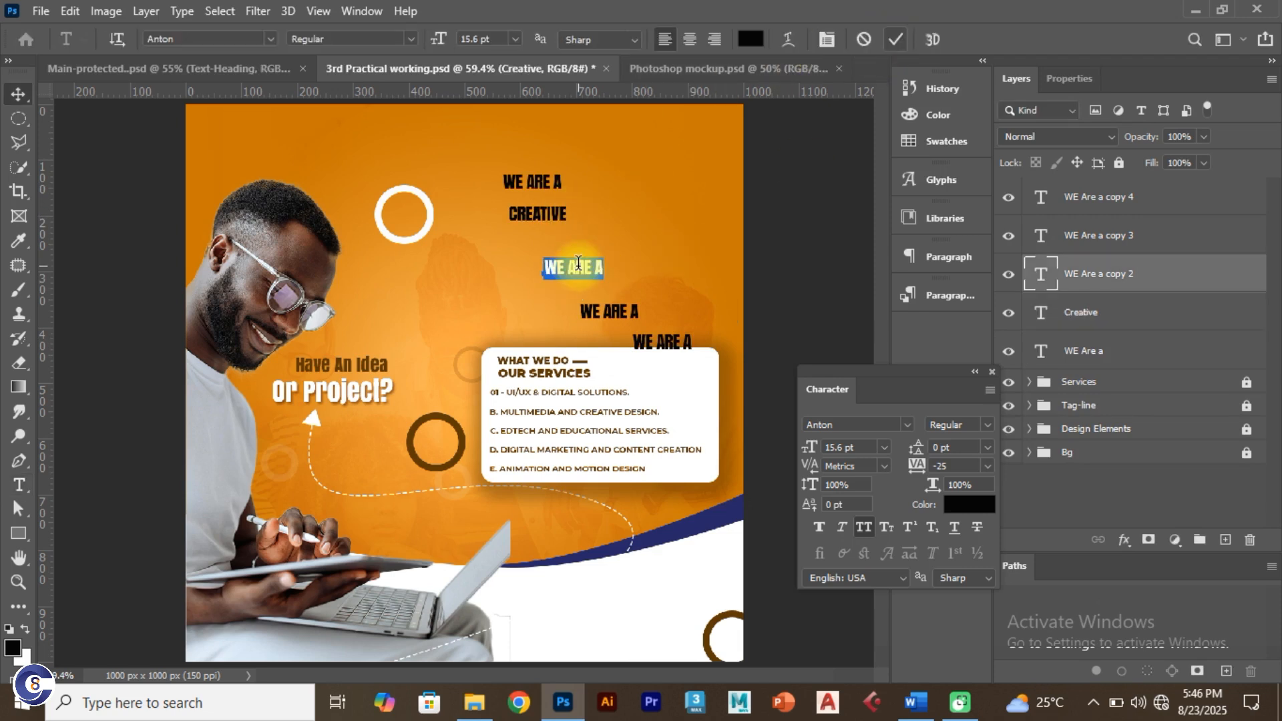
pyautogui.write('BUSINESS')
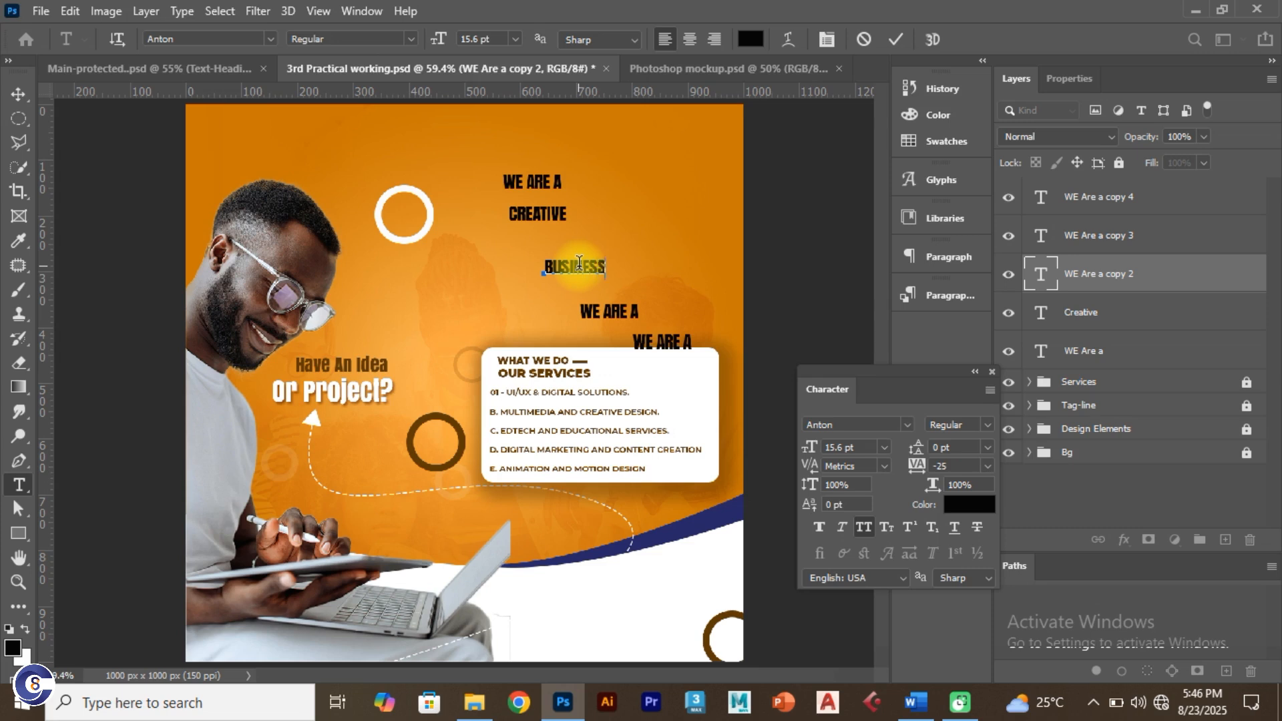
pyautogui.click(896, 40)
pyautogui.click(621, 313)
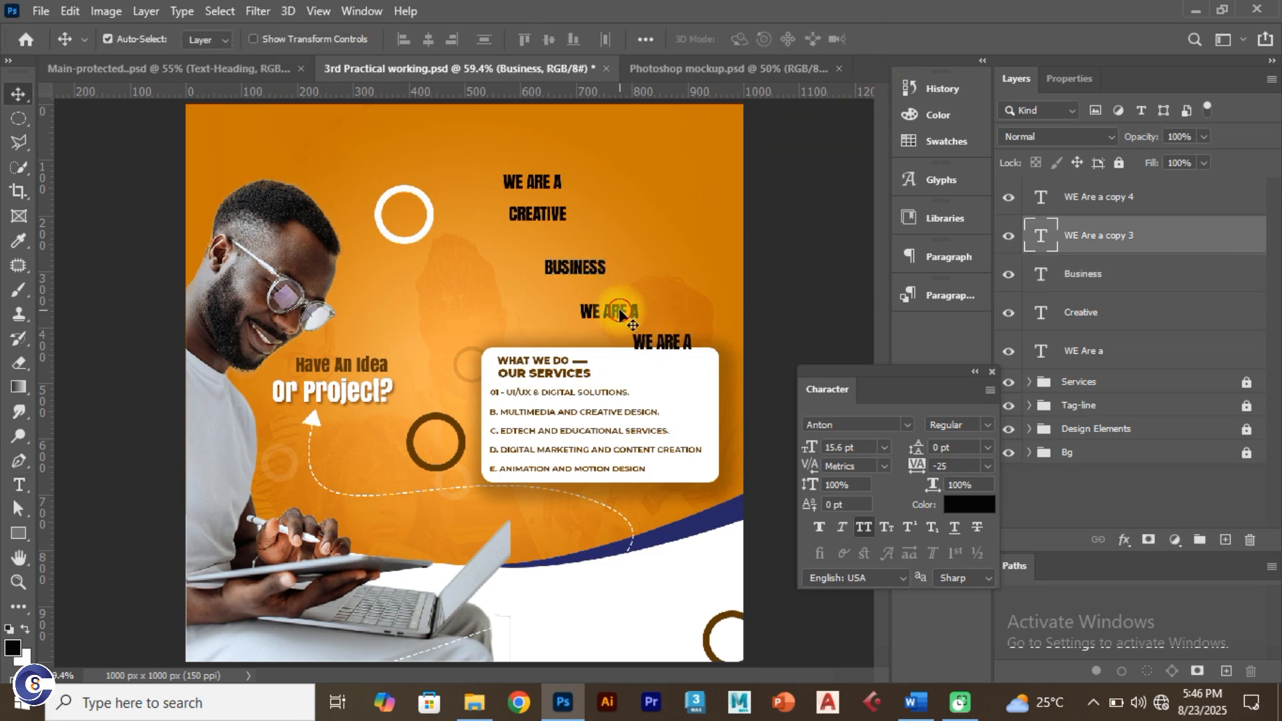
pyautogui.doubleClick(620, 313)
pyautogui.write('SOLUTIONS')
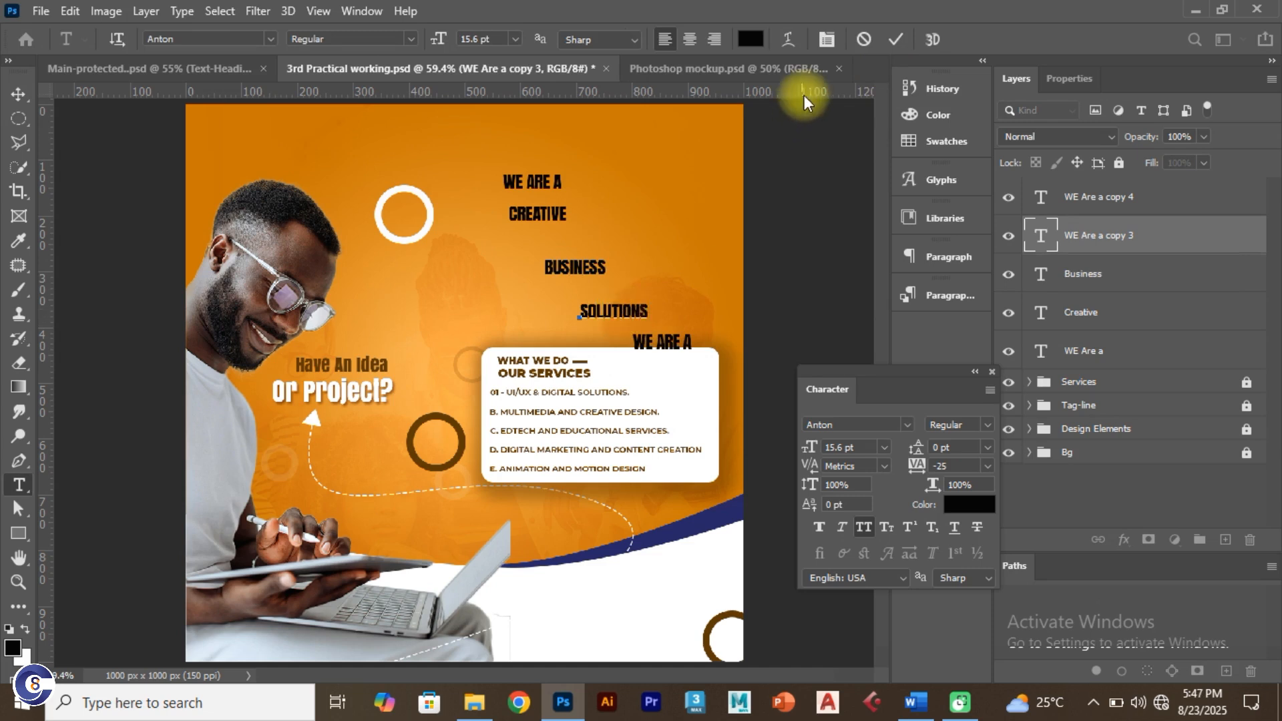
pyautogui.click(889, 47)
pyautogui.click(668, 343)
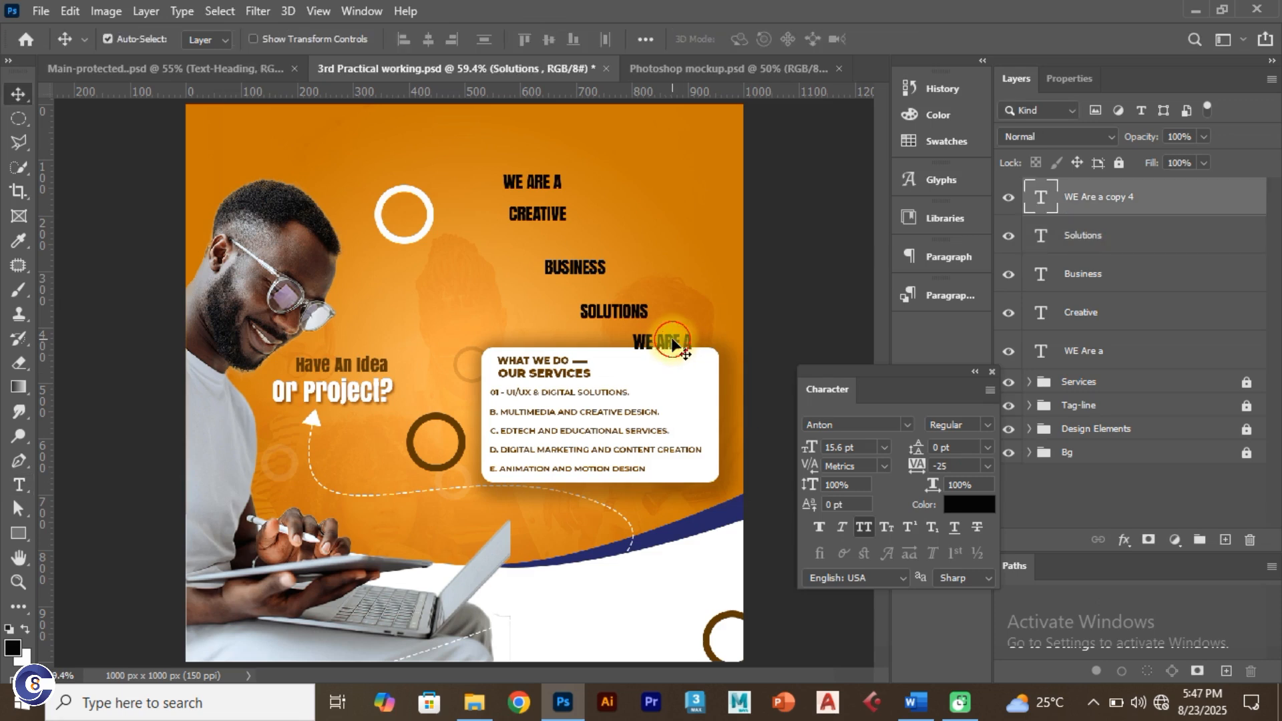
pyautogui.doubleClick(672, 337)
pyautogui.write('AGEN')
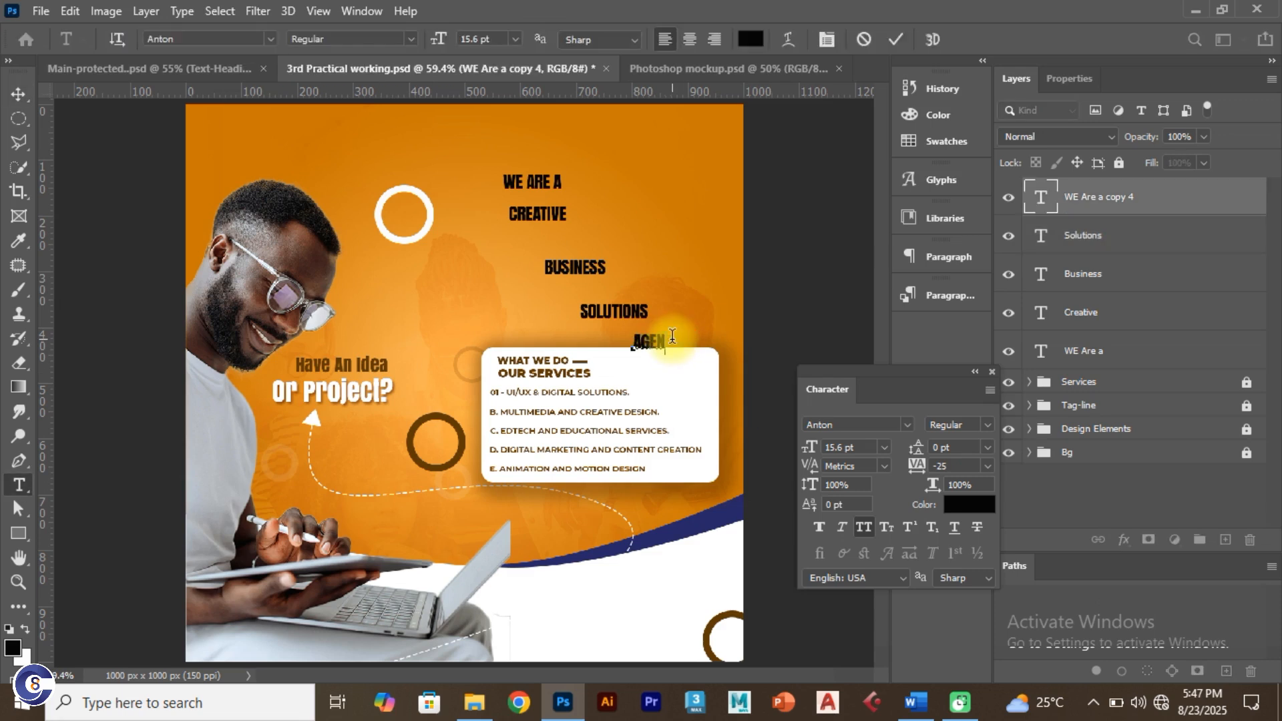
pyautogui.write('CY')
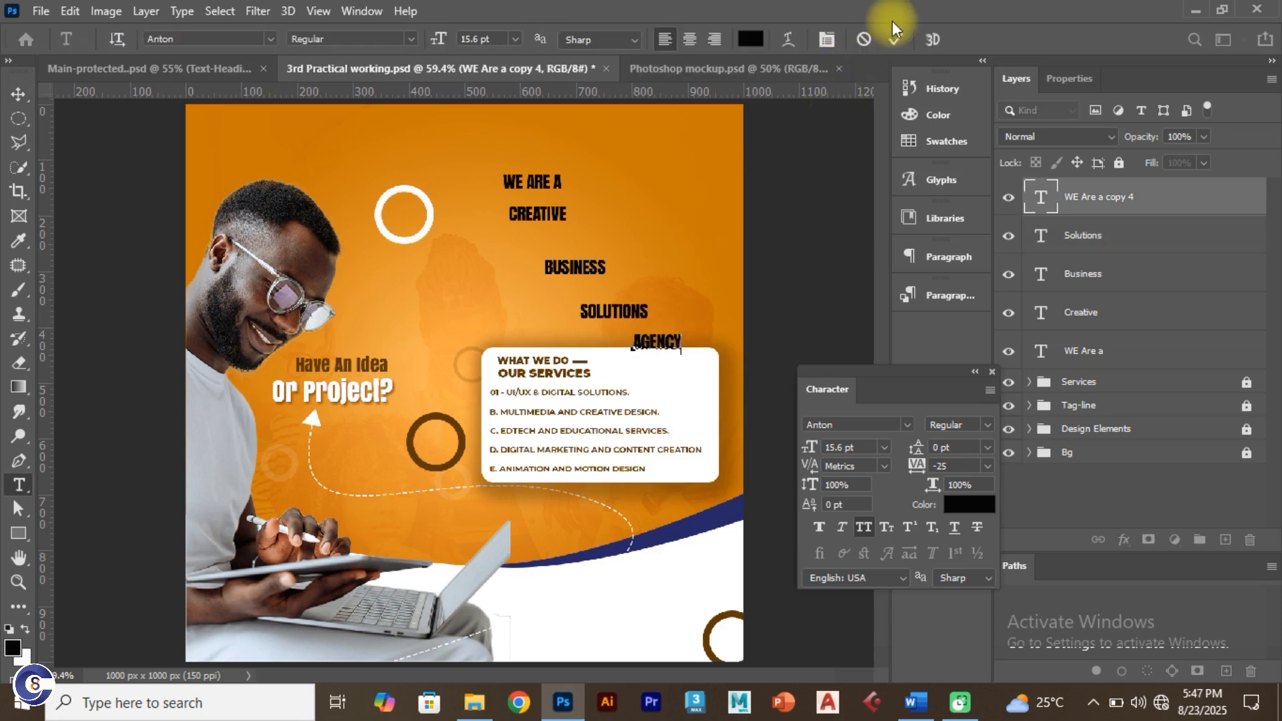
pyautogui.click(897, 43)
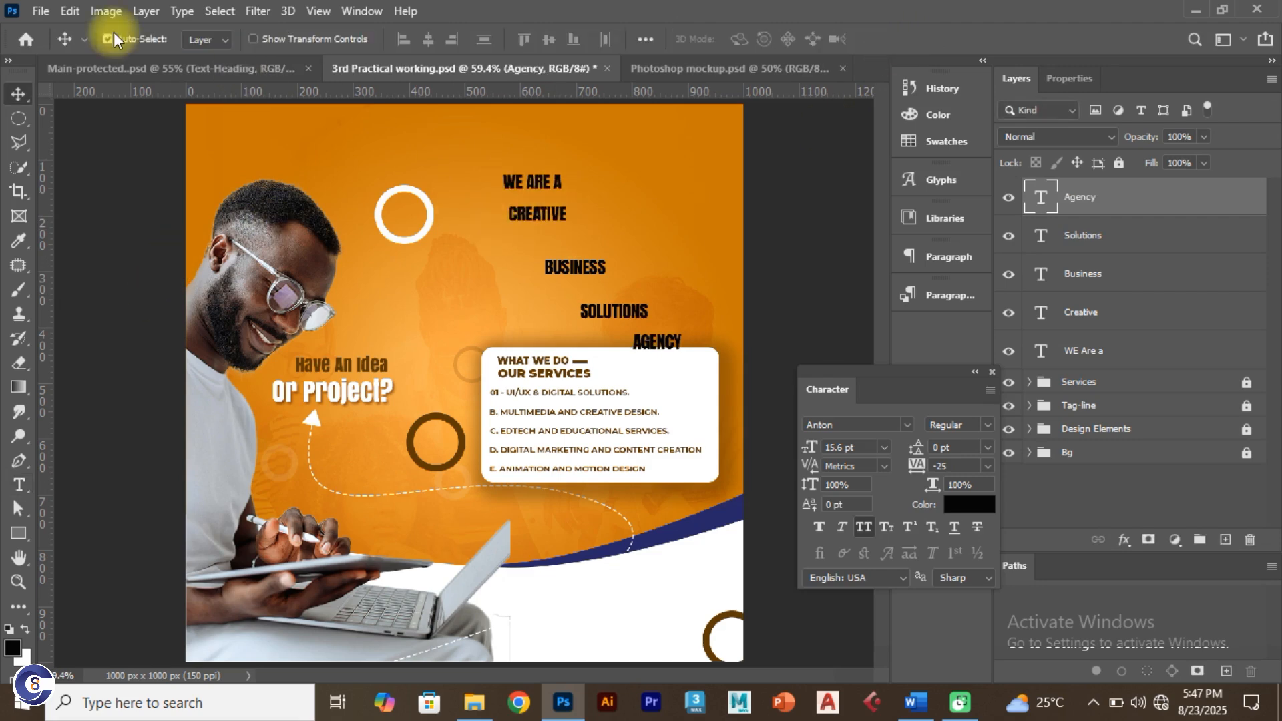
# Step: Compare with the reference headline and shift CREATIVE to the right on the flyer
pyautogui.click(162, 63)
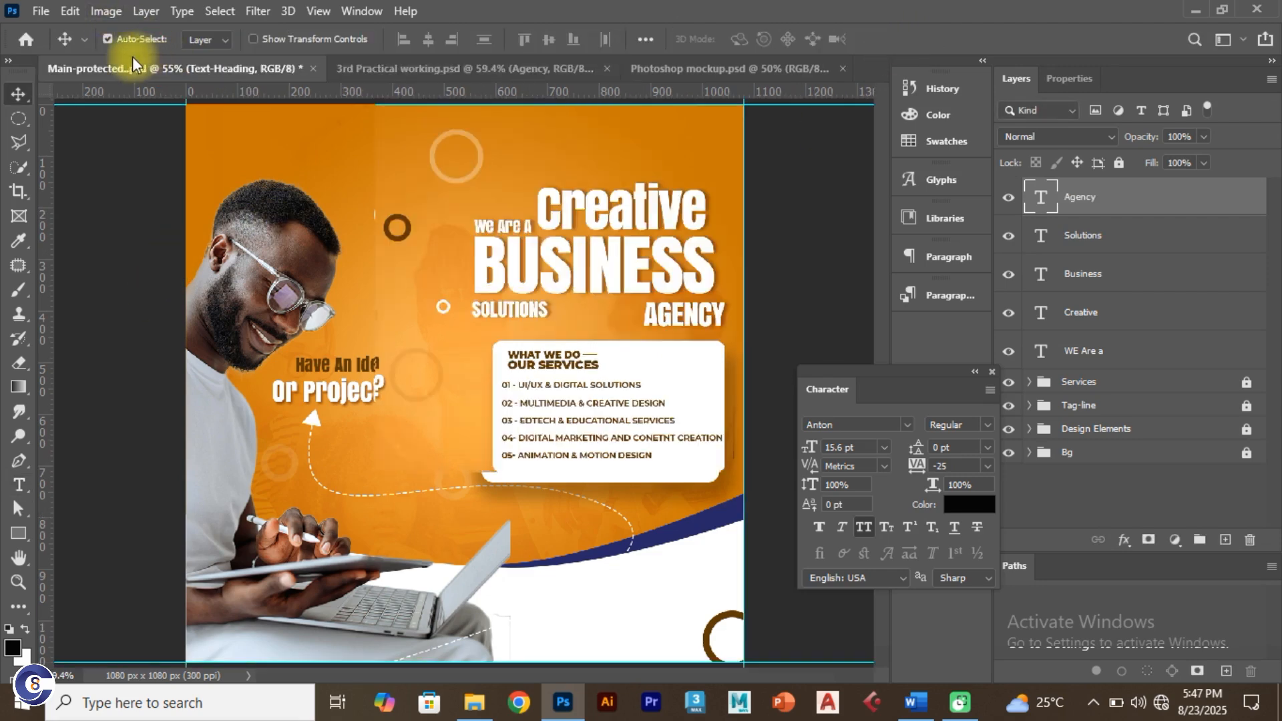
pyautogui.click(590, 218)
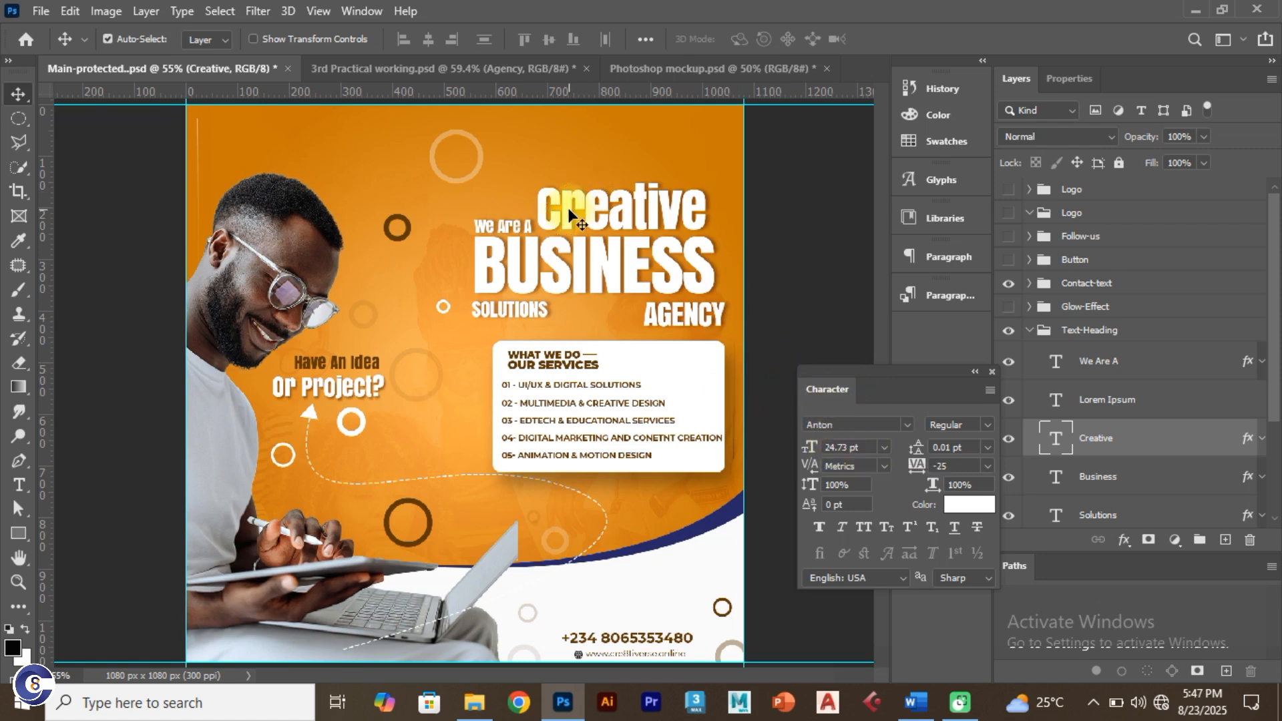
pyautogui.click(451, 72)
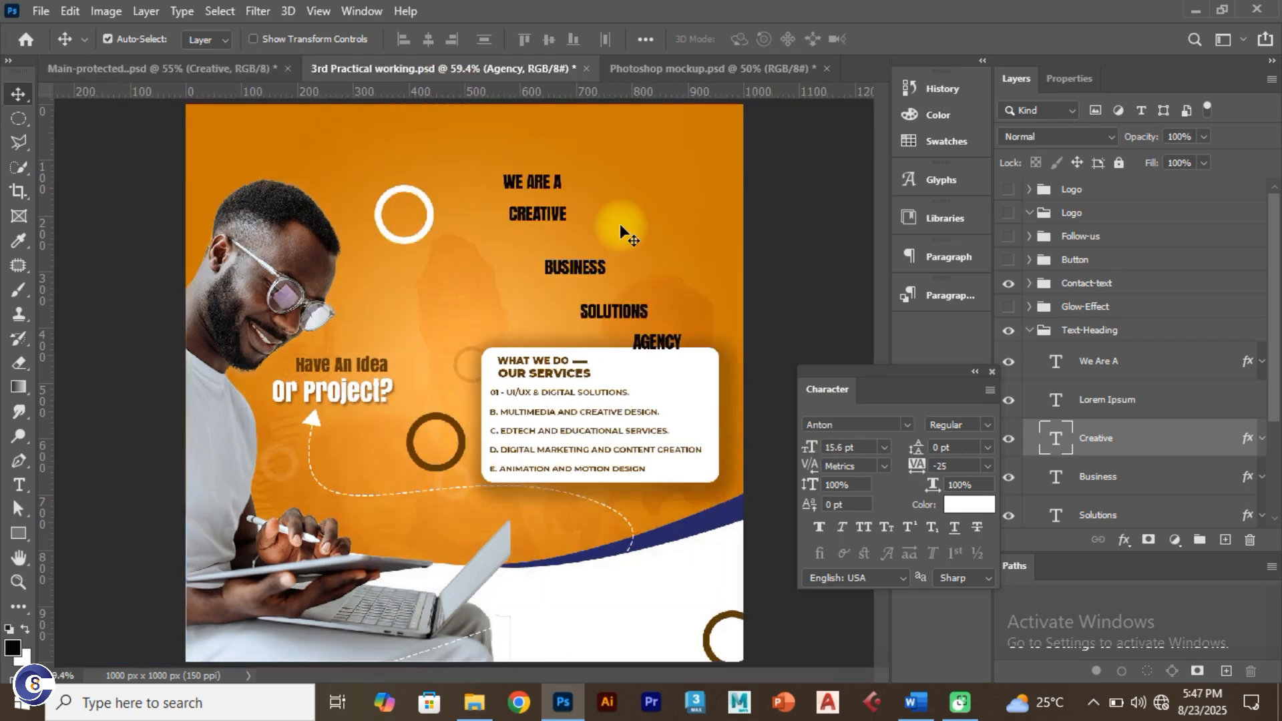
pyautogui.moveTo(555, 213); pyautogui.dragTo(647, 223)
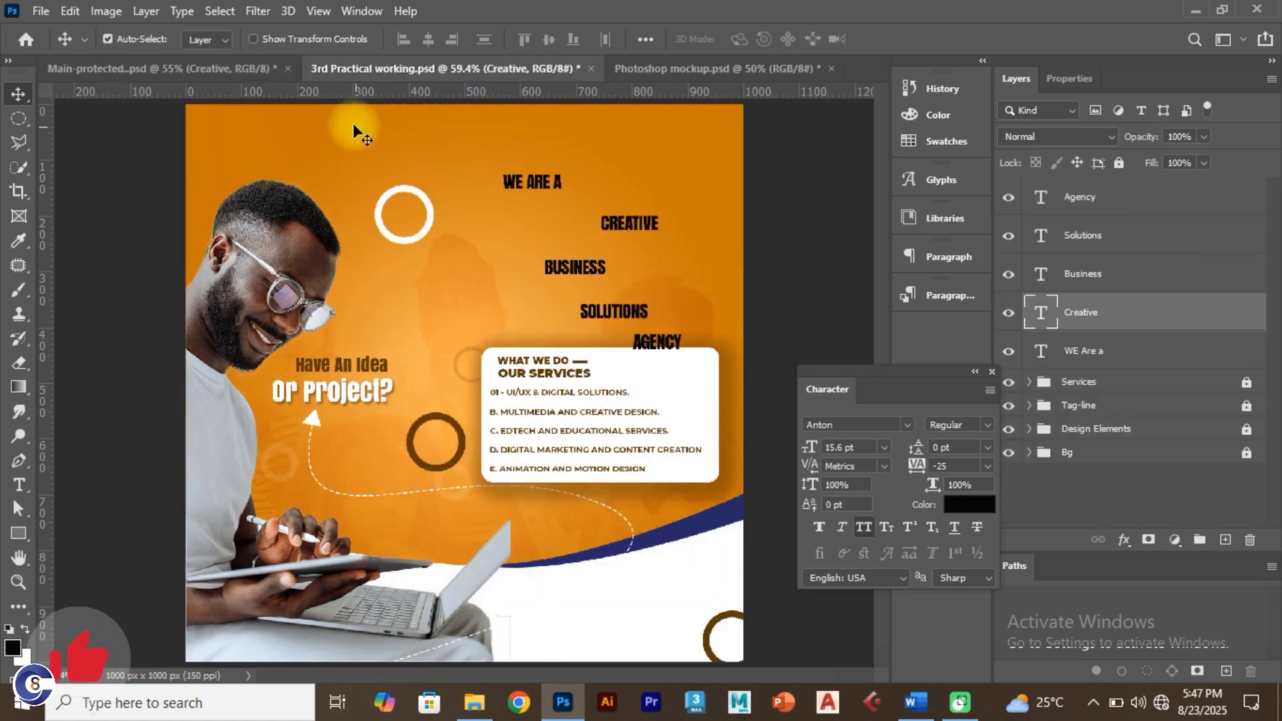
pyautogui.click(273, 71)
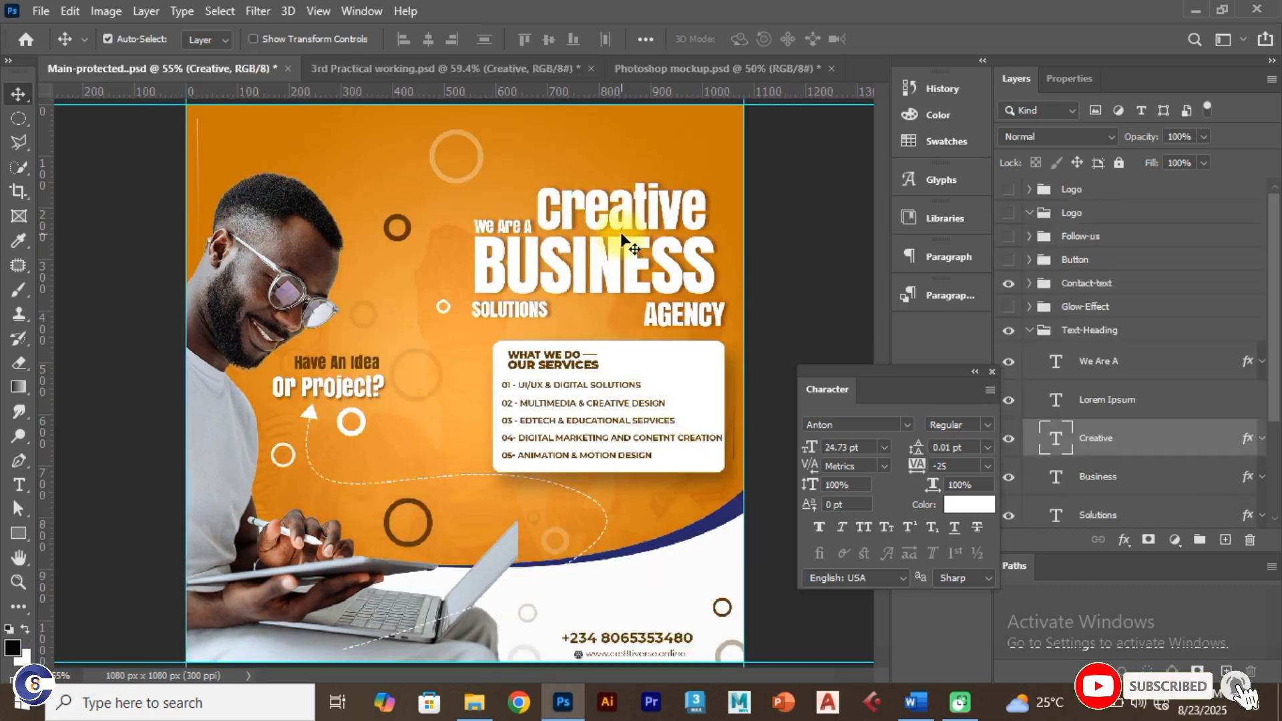
pyautogui.click(402, 69)
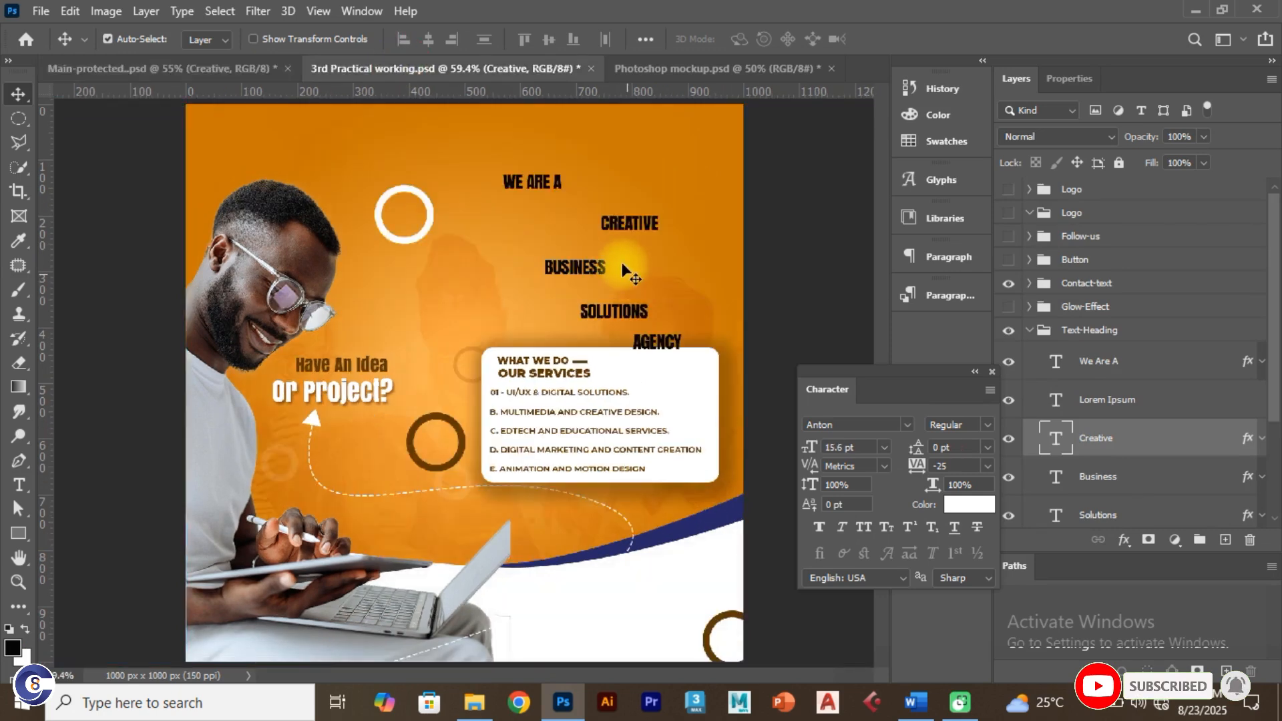
# Step: Set CREATIVE's font size to 28.33 pt
pyautogui.click(635, 227)
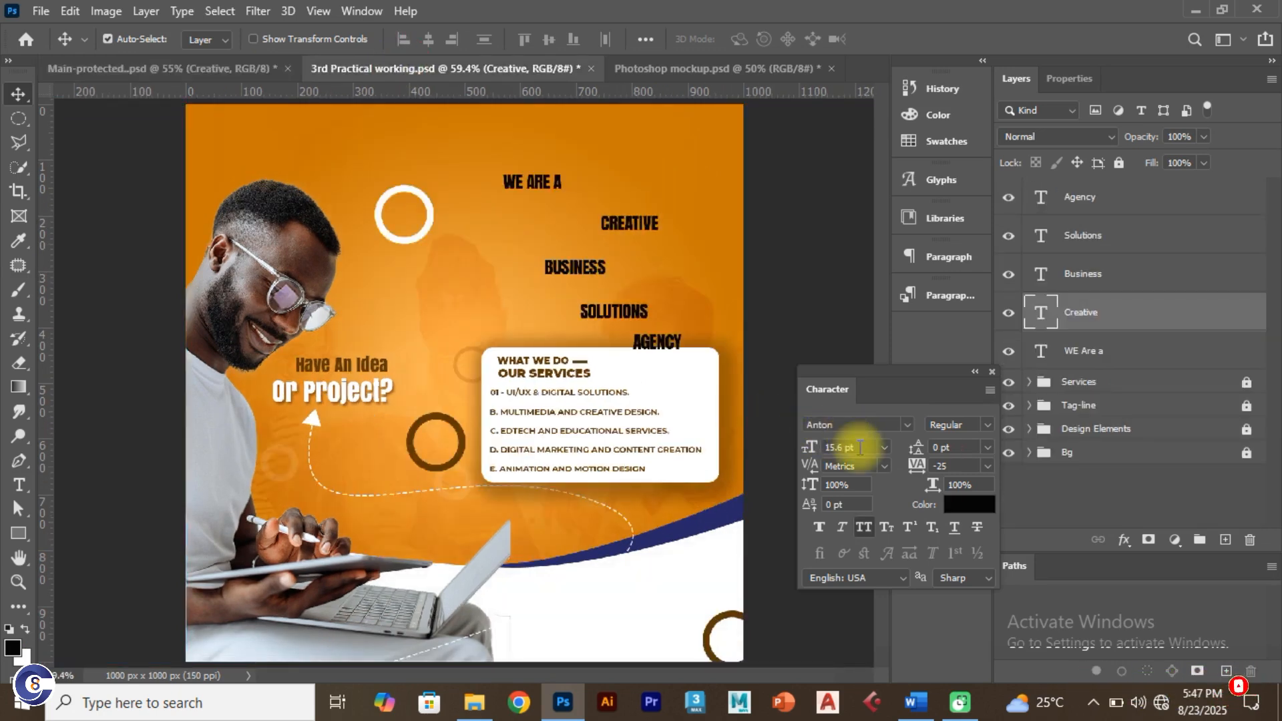
pyautogui.moveTo(861, 449); pyautogui.dragTo(755, 432)
pyautogui.hotkey('ctrl', 'v')
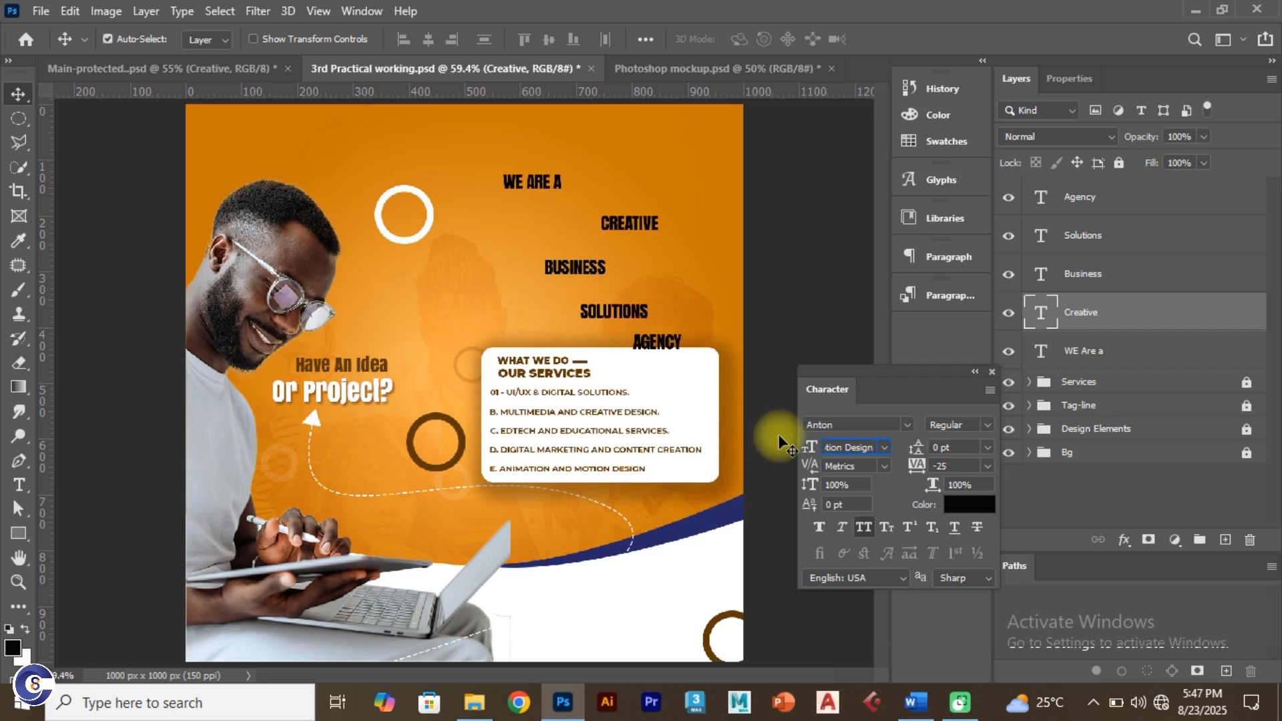
pyautogui.press('Return')
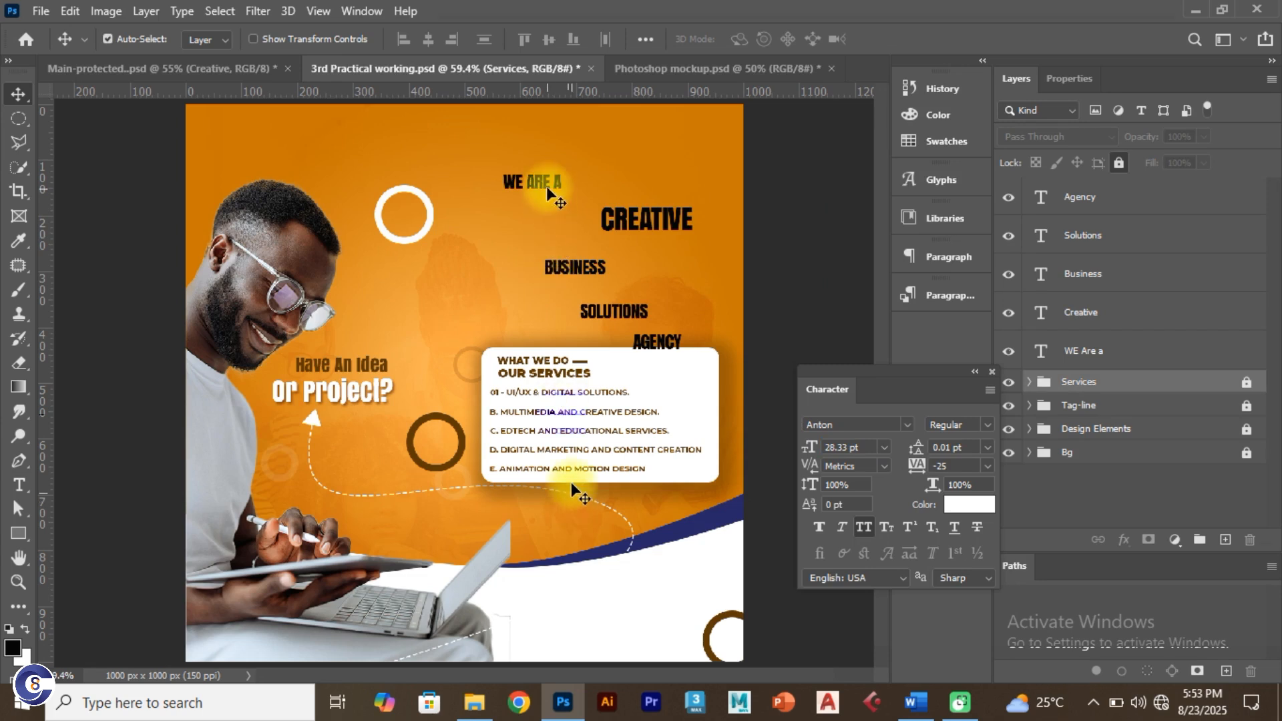
# Step: Move WE ARE A, BUSINESS, SOLUTIONS and AGENCY up to the flyer's top-left area
pyautogui.moveTo(543, 185); pyautogui.dragTo(283, 145)
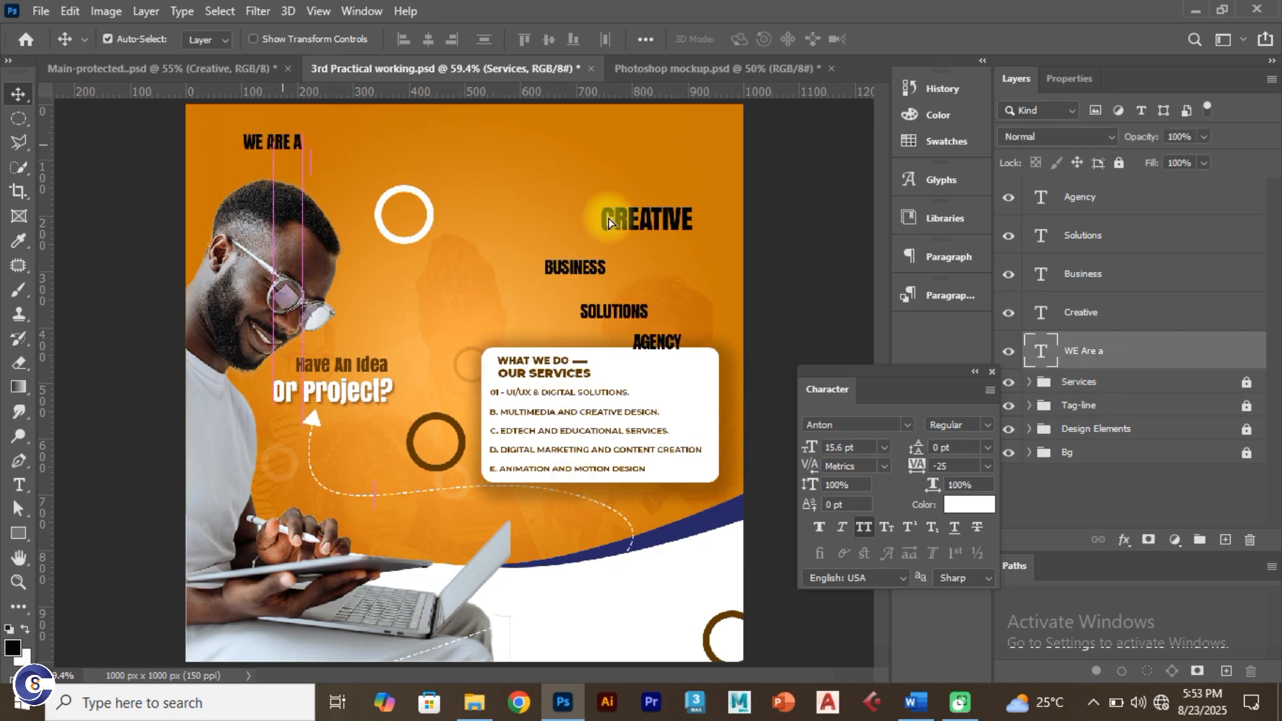
pyautogui.moveTo(587, 272); pyautogui.dragTo(366, 167)
pyautogui.moveTo(609, 304); pyautogui.dragTo(449, 170)
pyautogui.moveTo(649, 347); pyautogui.dragTo(440, 144)
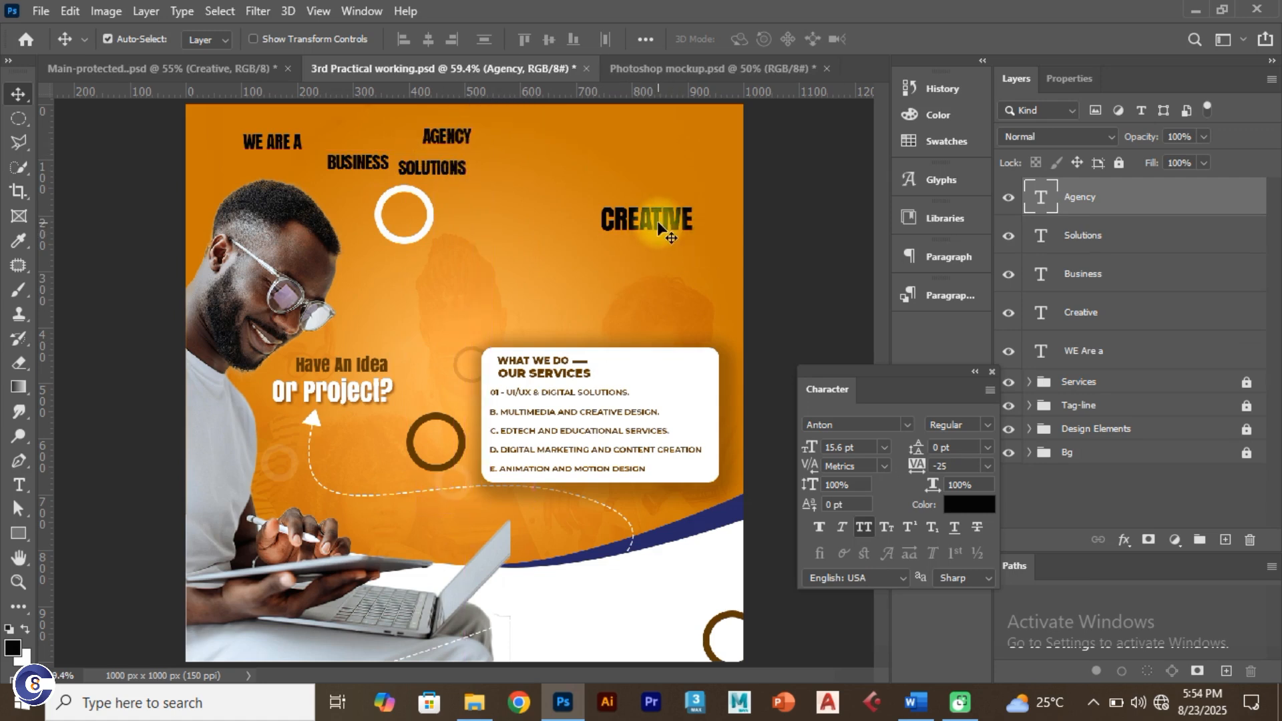
# Step: Fit the 50 pt CREATIVE fully onto the flyer in white, with BUSINESS placed beneath it
pyautogui.moveTo(651, 222); pyautogui.dragTo(631, 218)
pyautogui.click(857, 447)
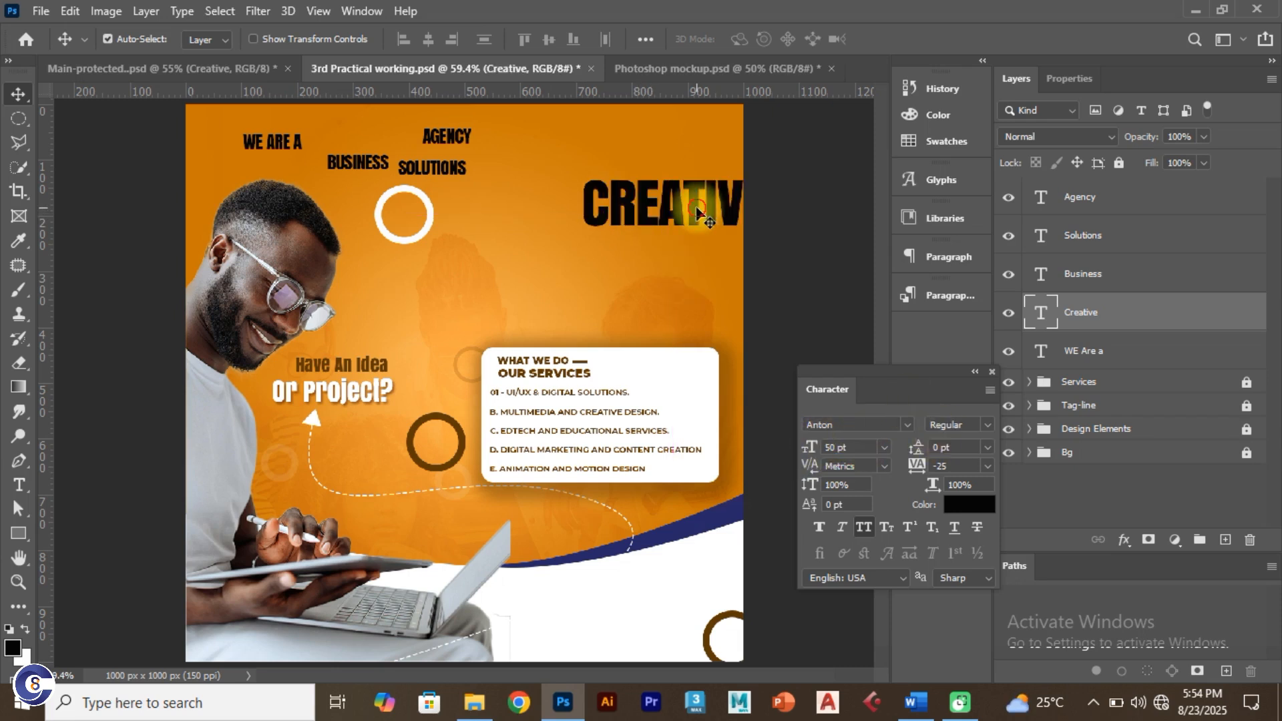
pyautogui.moveTo(698, 213); pyautogui.dragTo(647, 223)
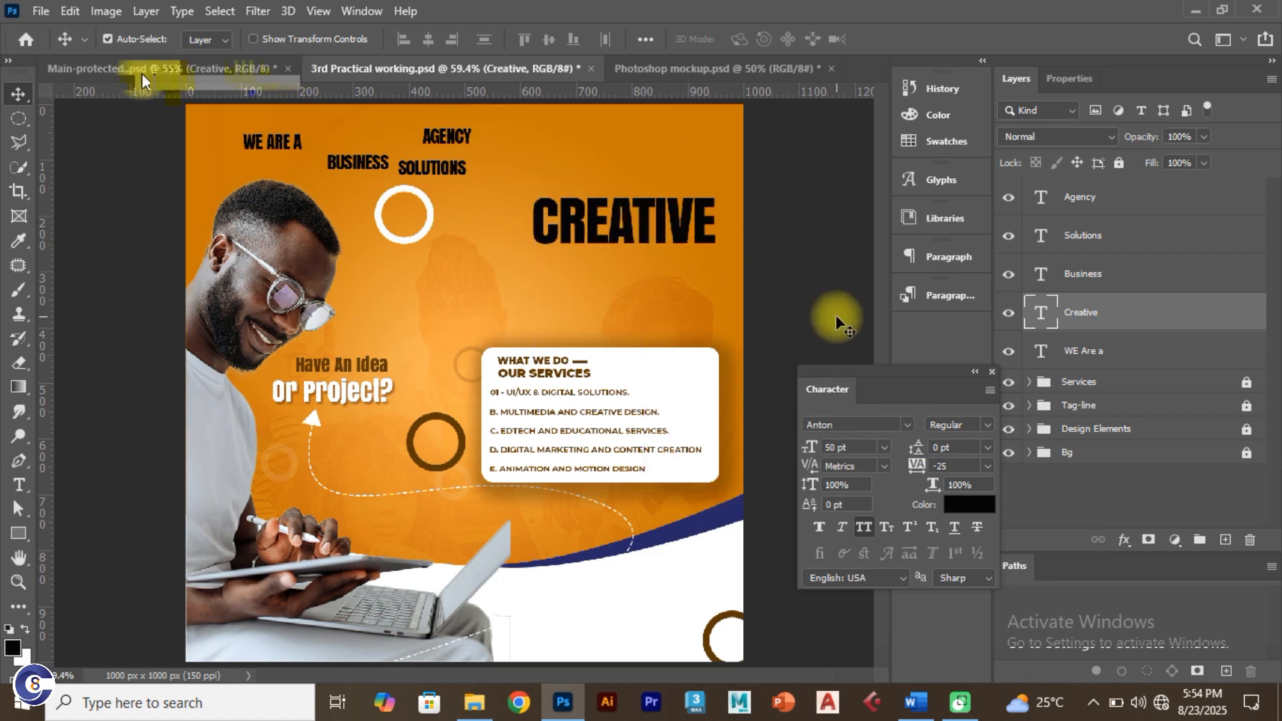
pyautogui.click(1052, 82)
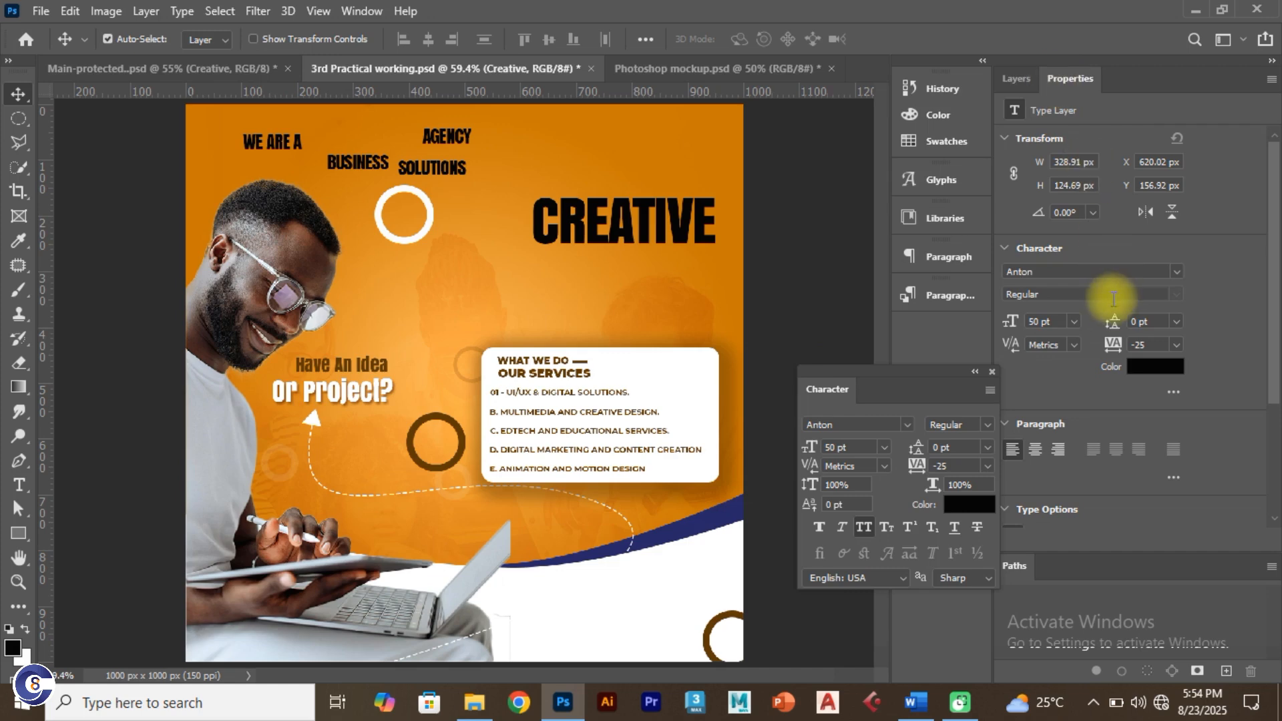
pyautogui.click(962, 505)
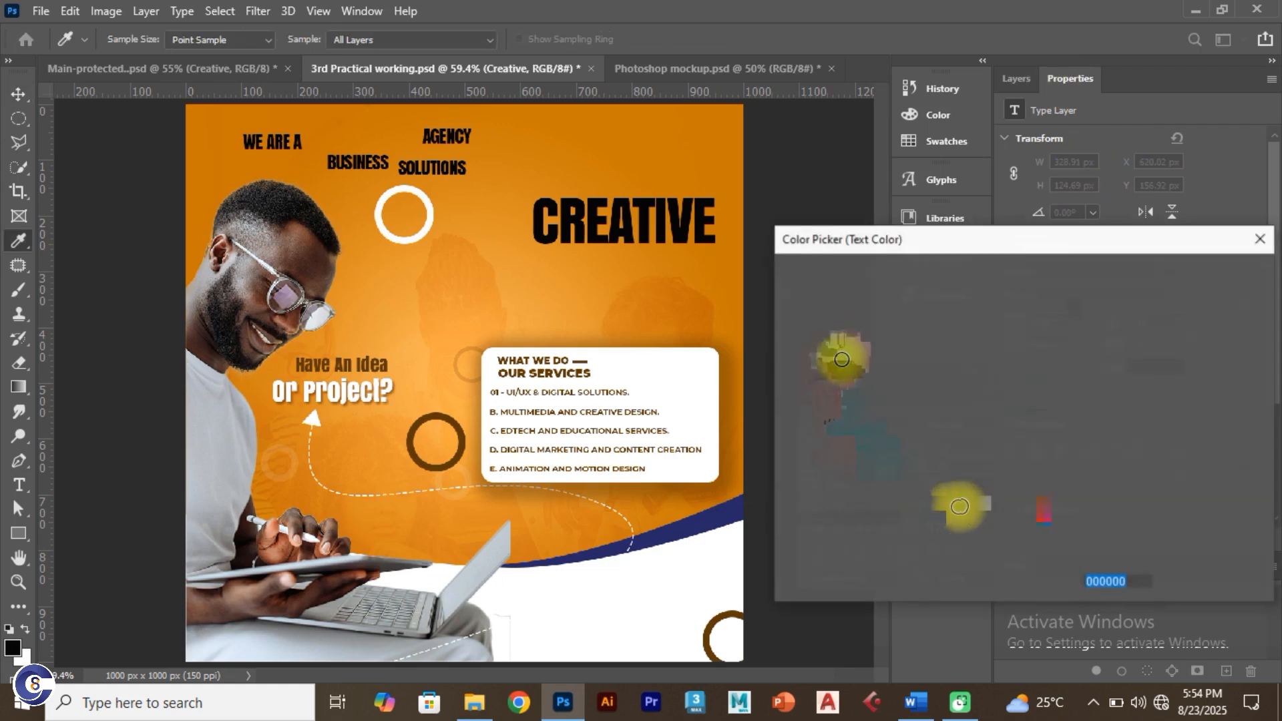
pyautogui.click(822, 295)
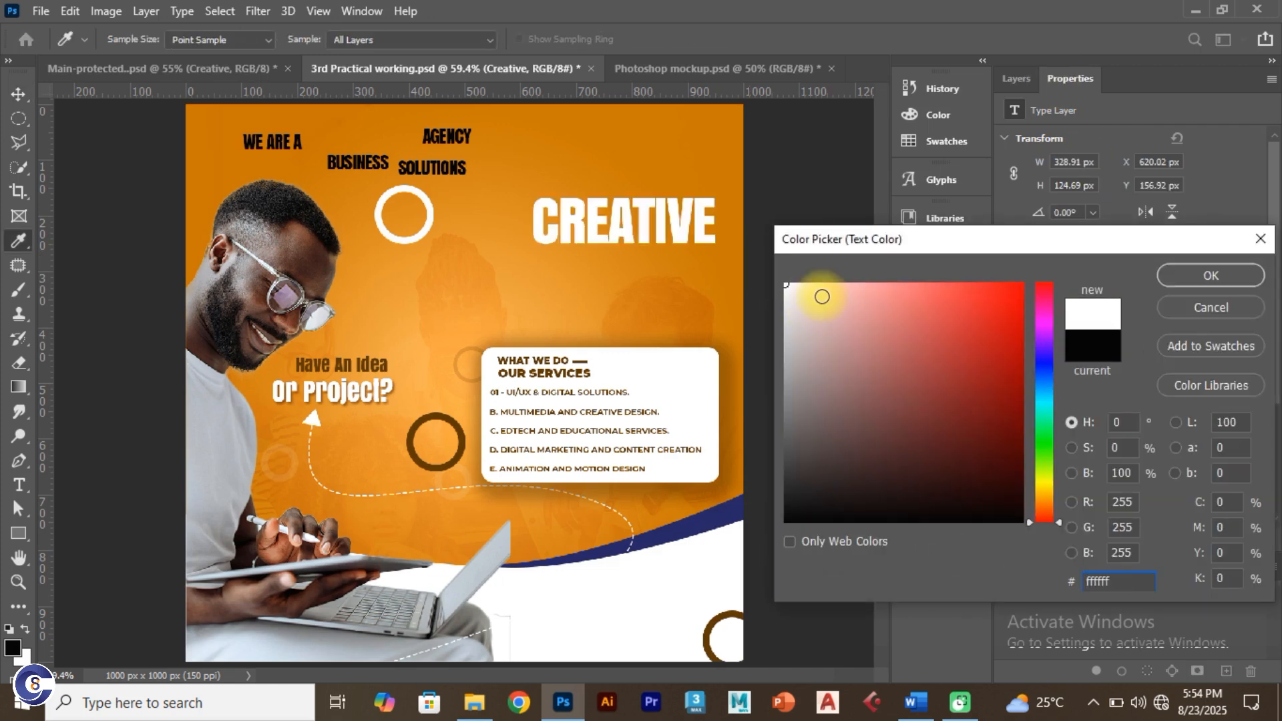
pyautogui.click(1199, 271)
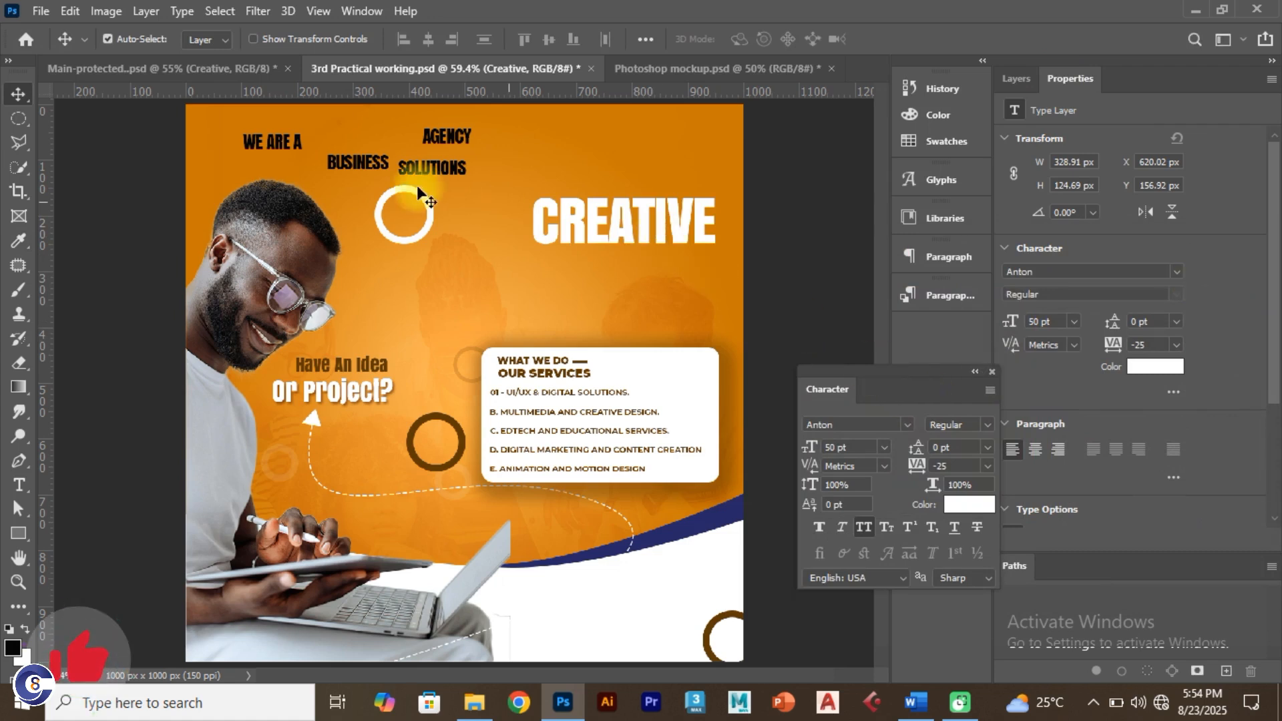
pyautogui.moveTo(366, 165); pyautogui.dragTo(596, 296)
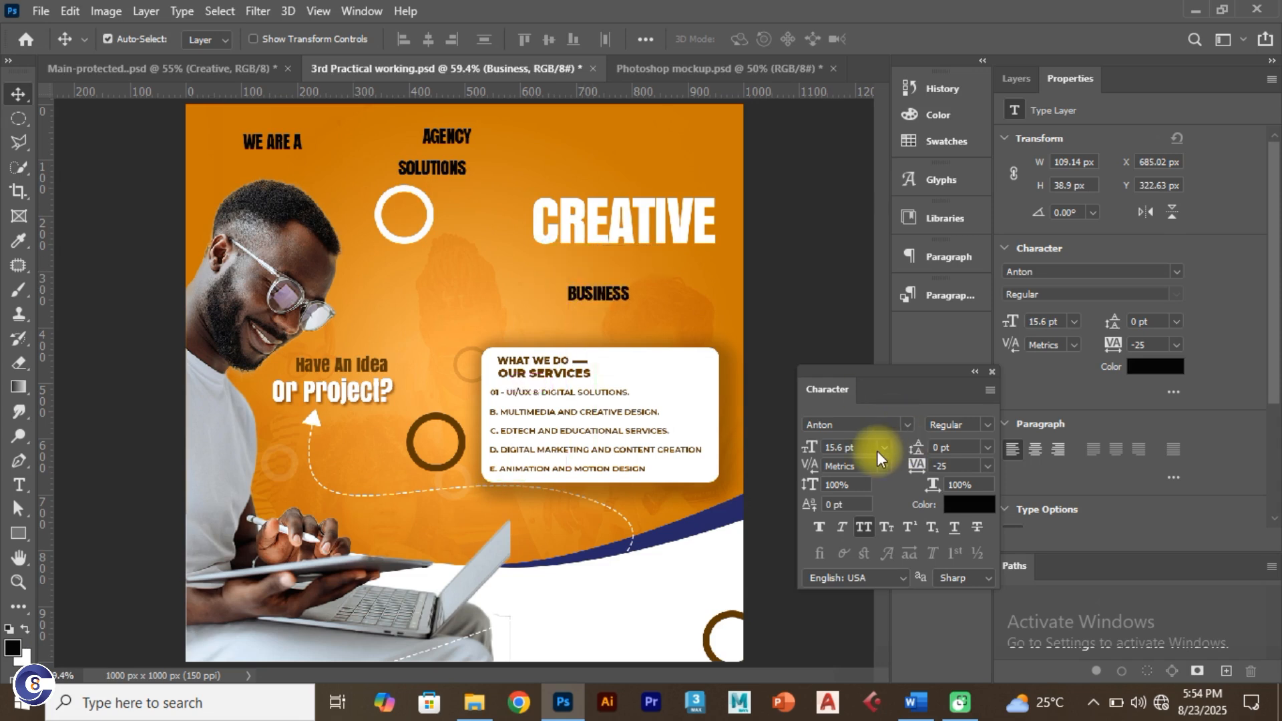
# Step: Enlarge BUSINESS to 67 pt, place it under CREATIVE, and color it white (ffffff)
pyautogui.click(809, 444)
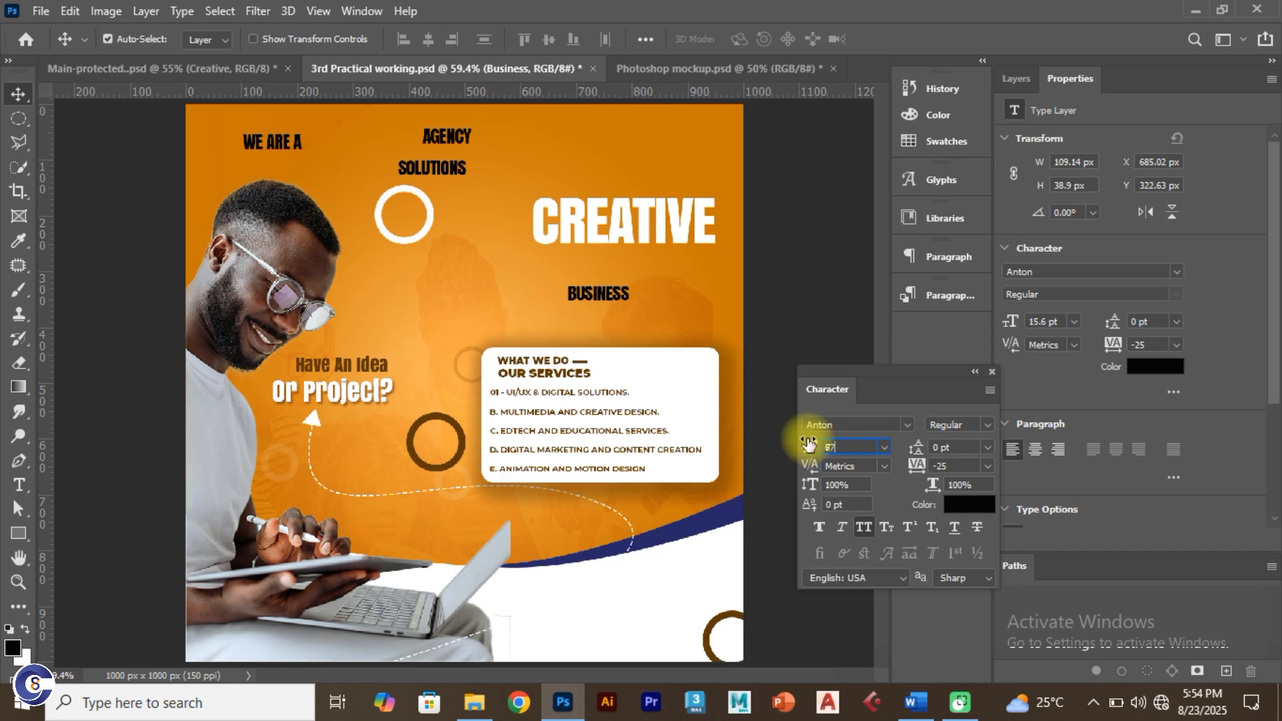
pyautogui.press('Return')
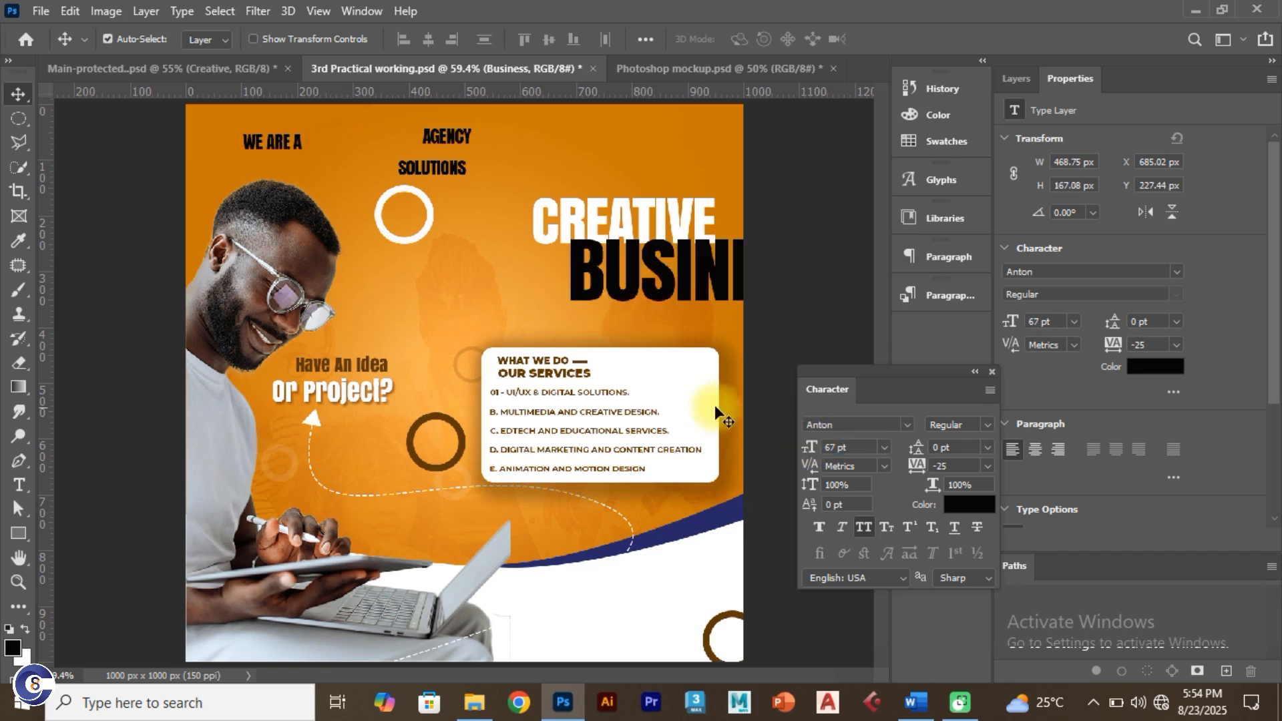
pyautogui.moveTo(684, 295); pyautogui.dragTo(560, 334)
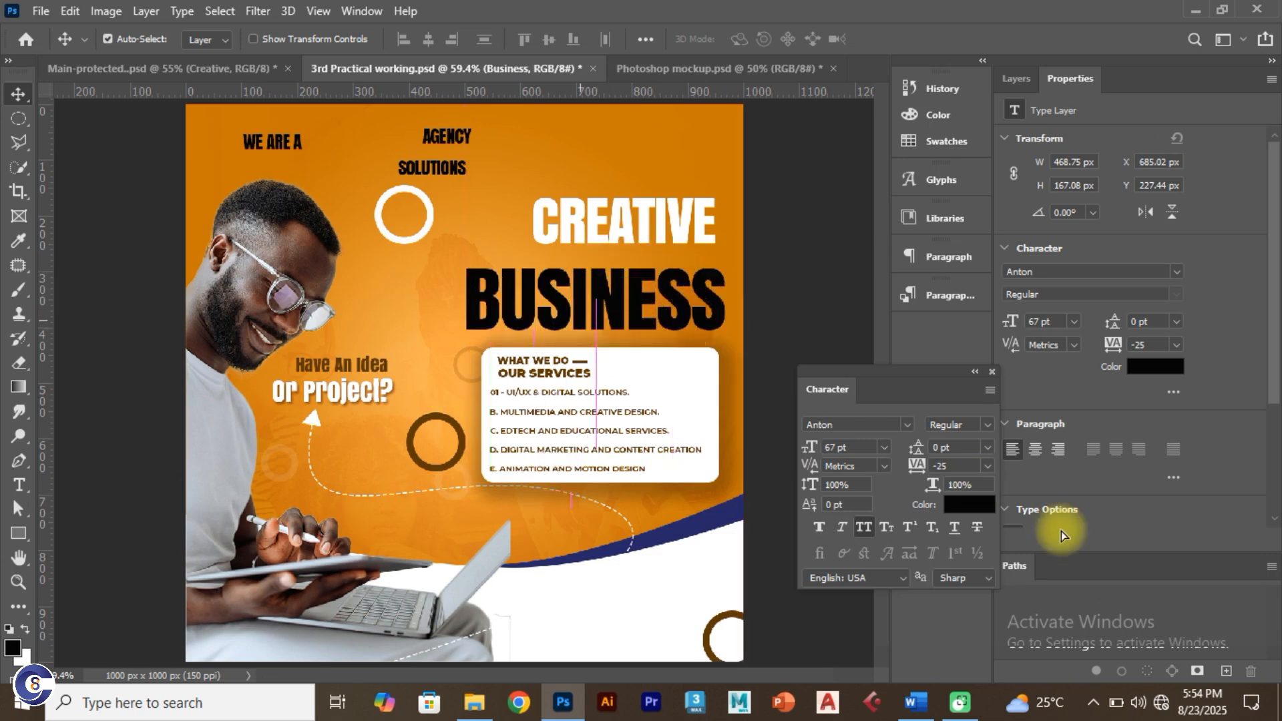
pyautogui.click(983, 511)
pyautogui.write('ffffff')
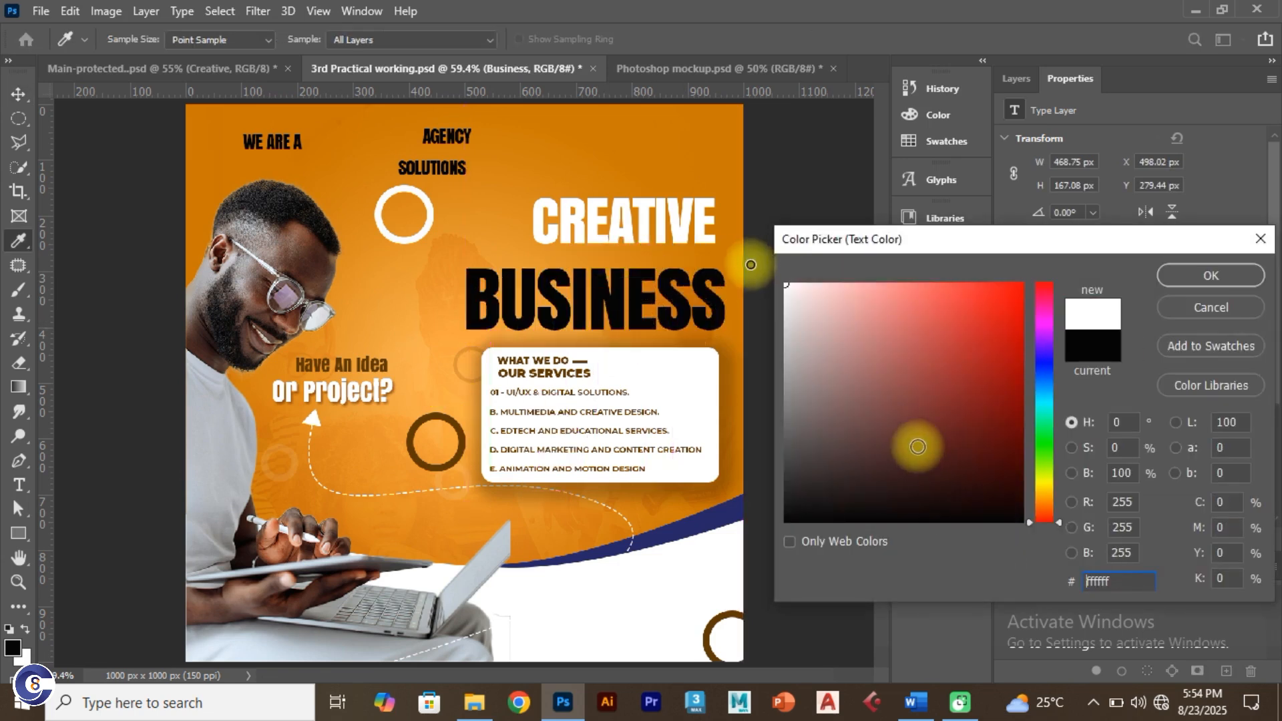
pyautogui.click(1190, 279)
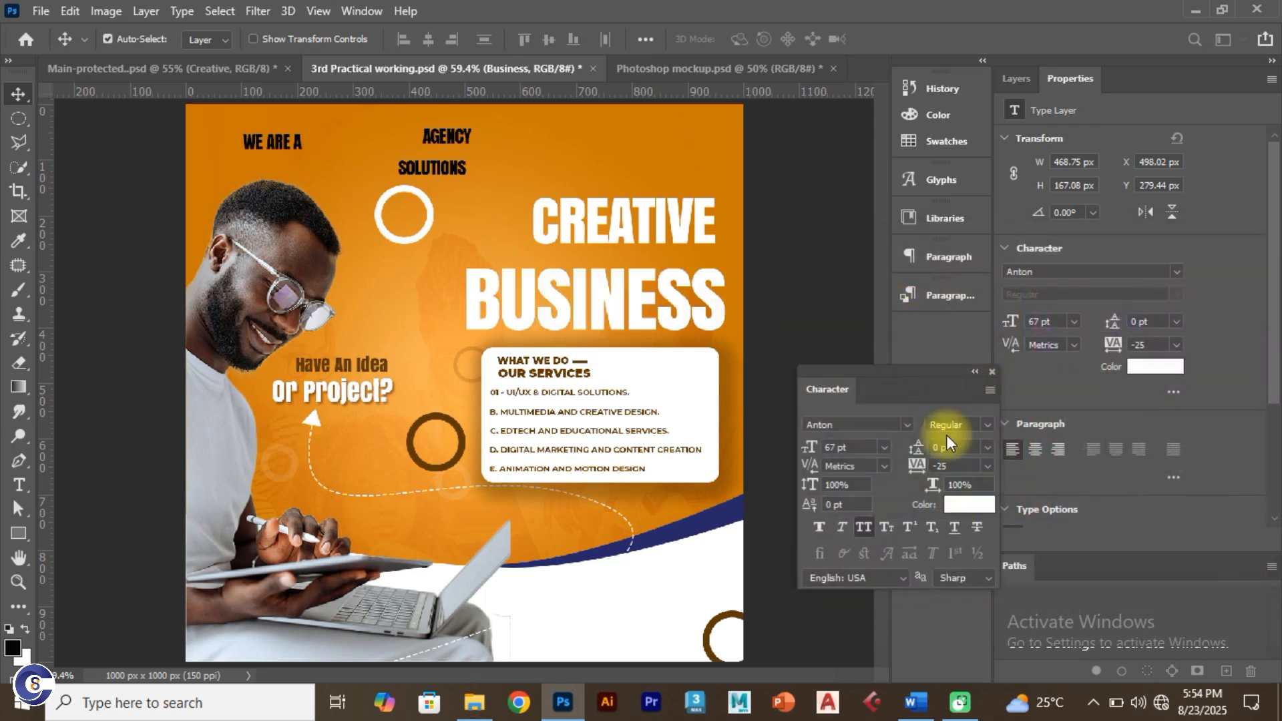
pyautogui.click(986, 425)
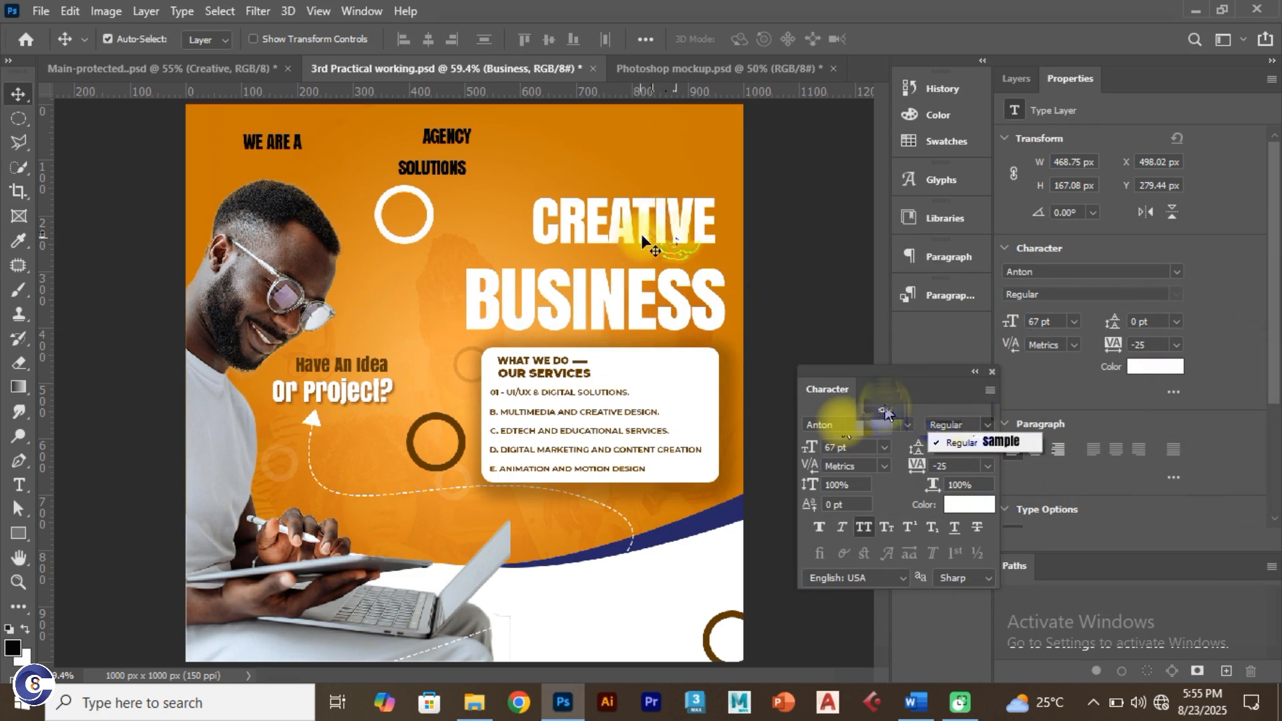
# Step: Align CREATIVE and BUSINESS into a tight two-line headline block
pyautogui.moveTo(642, 234); pyautogui.dragTo(618, 221)
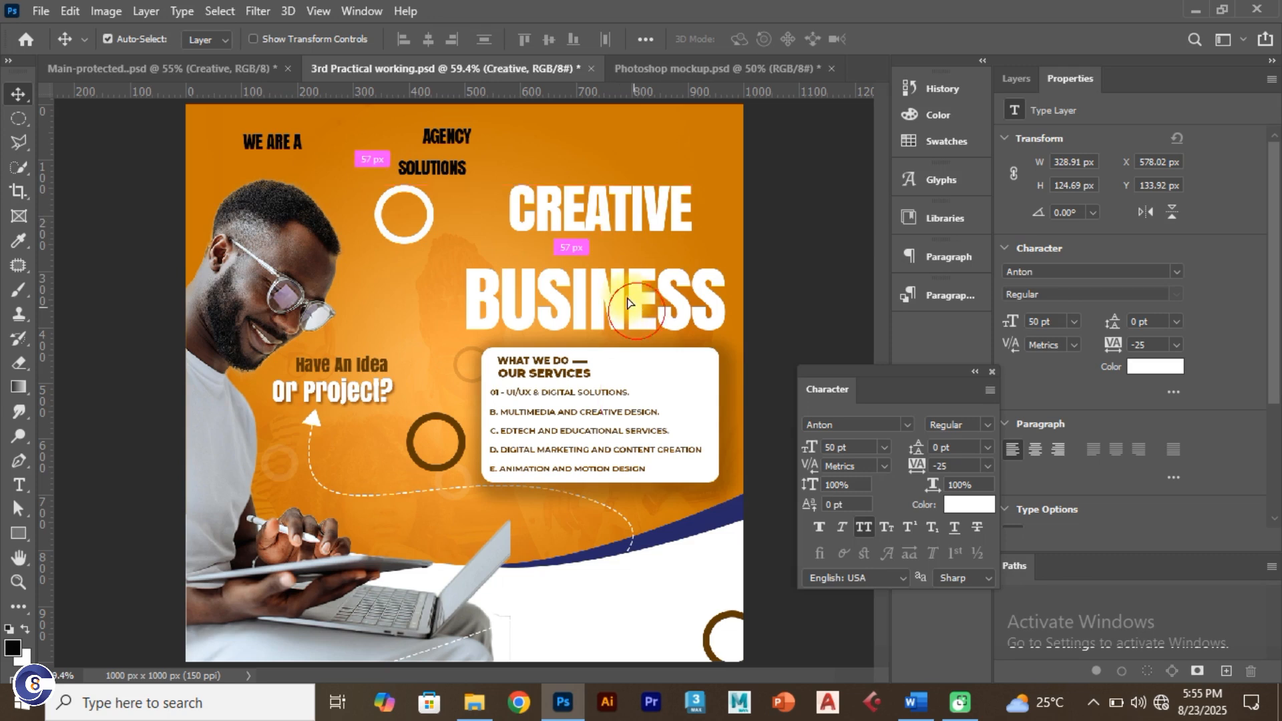
pyautogui.moveTo(628, 303); pyautogui.dragTo(614, 292)
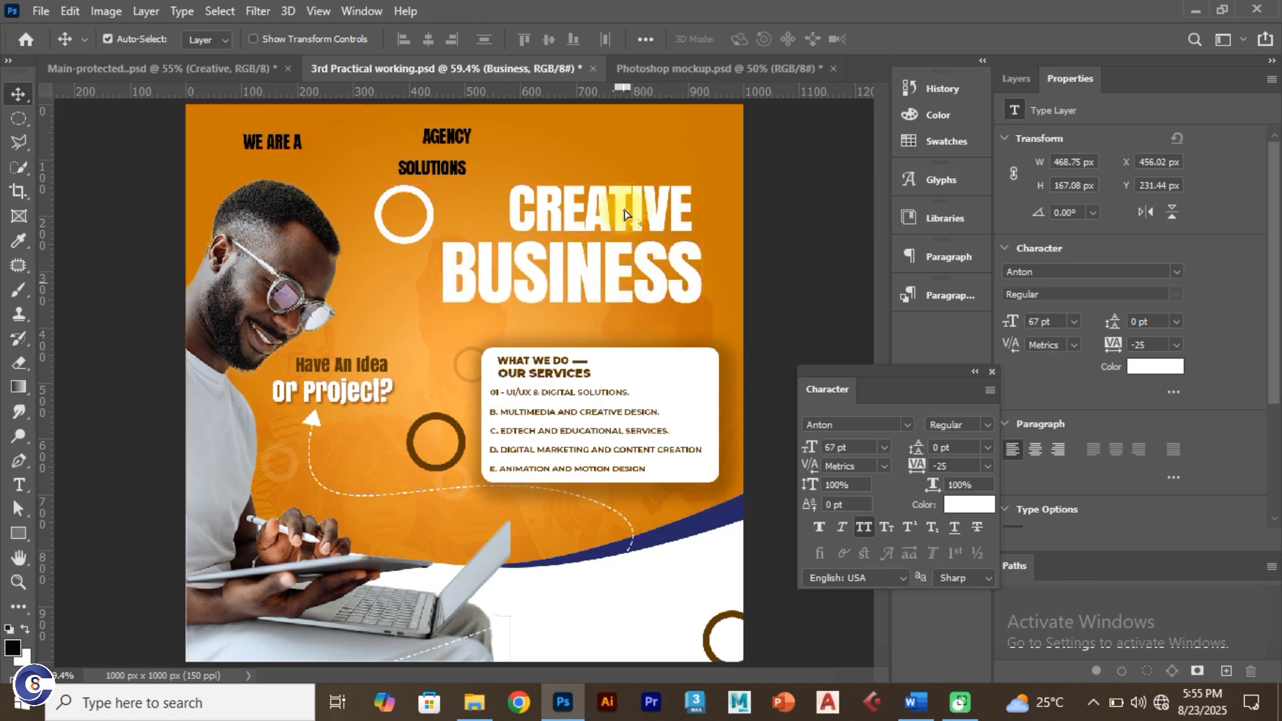
pyautogui.moveTo(623, 210); pyautogui.dragTo(626, 203)
pyautogui.moveTo(621, 253); pyautogui.dragTo(647, 205)
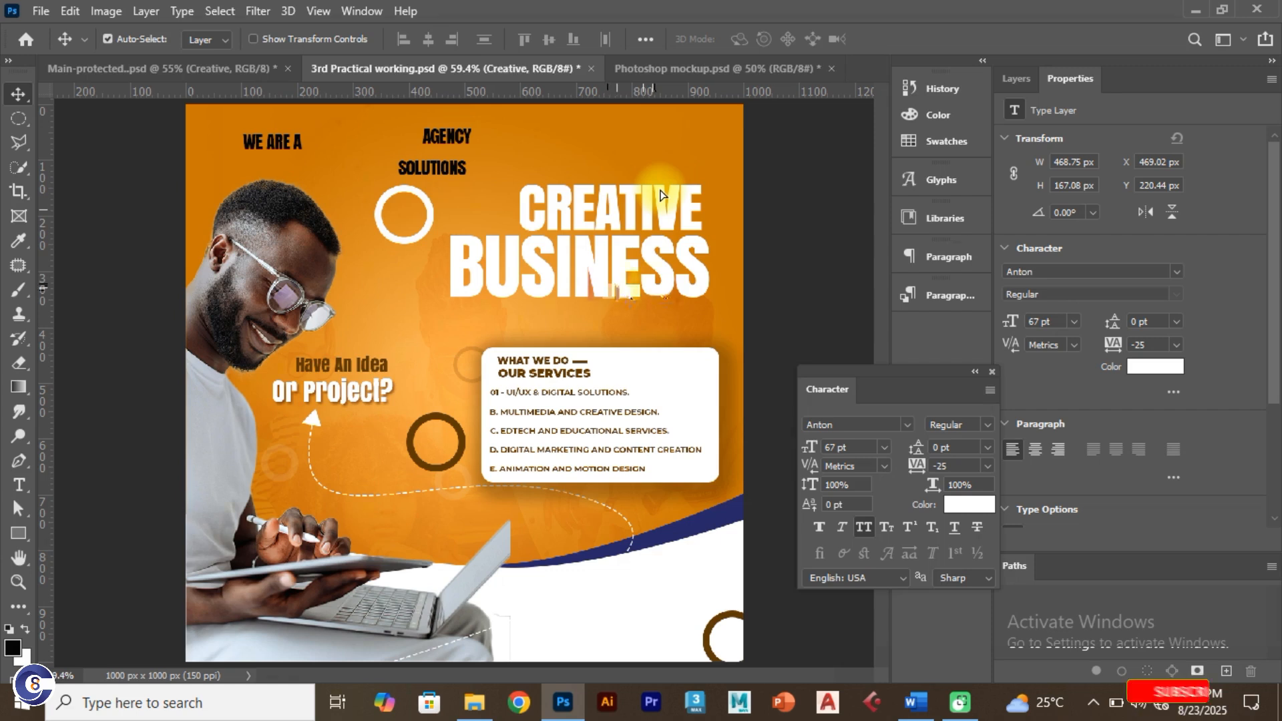
pyautogui.click(421, 167)
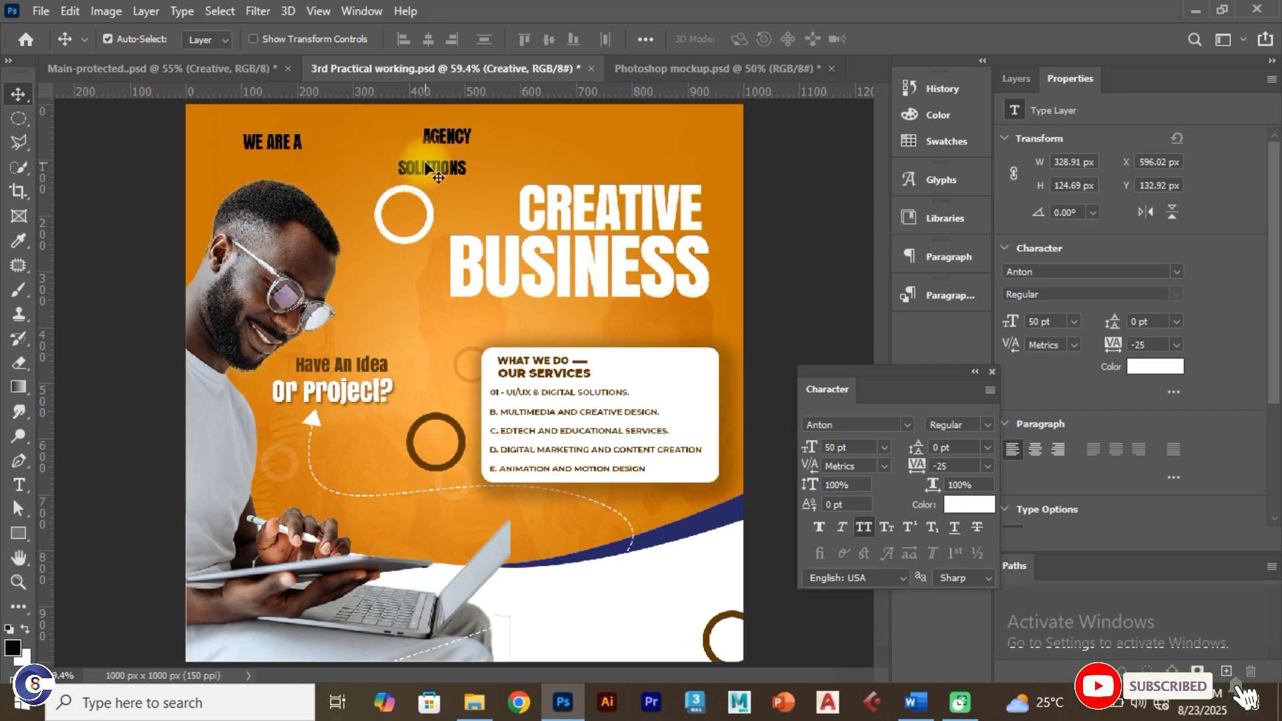
# Step: Arrange SOLUTIONS and AGENCY below BUSINESS and WE ARE A beside CREATIVE
pyautogui.moveTo(421, 167); pyautogui.dragTo(482, 319)
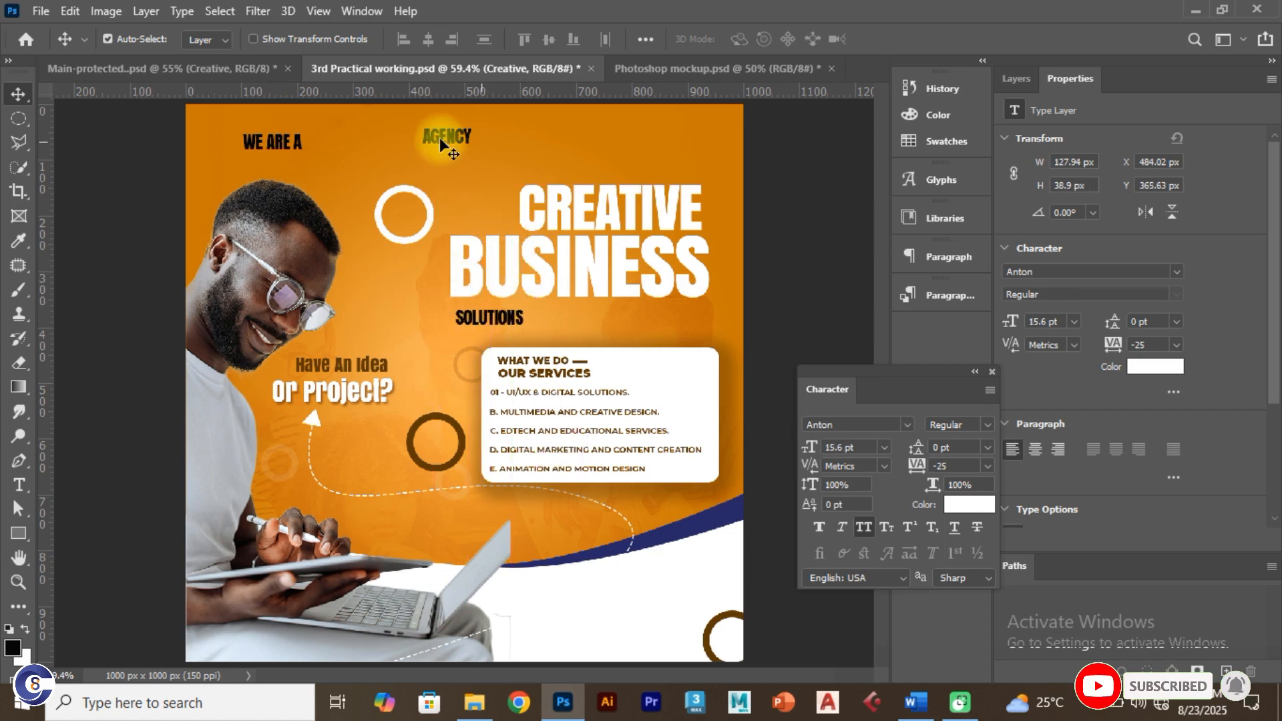
pyautogui.moveTo(440, 138); pyautogui.dragTo(633, 296)
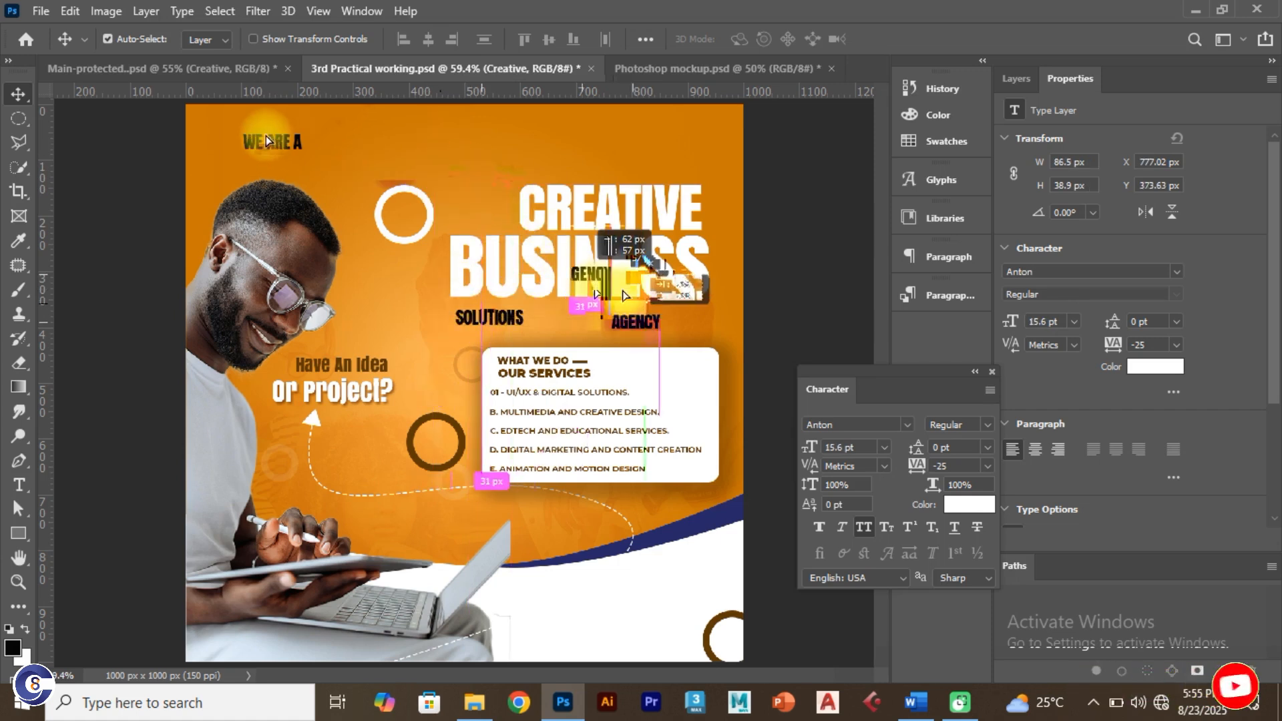
pyautogui.moveTo(272, 141); pyautogui.dragTo(471, 211)
pyautogui.moveTo(513, 319); pyautogui.dragTo(508, 319)
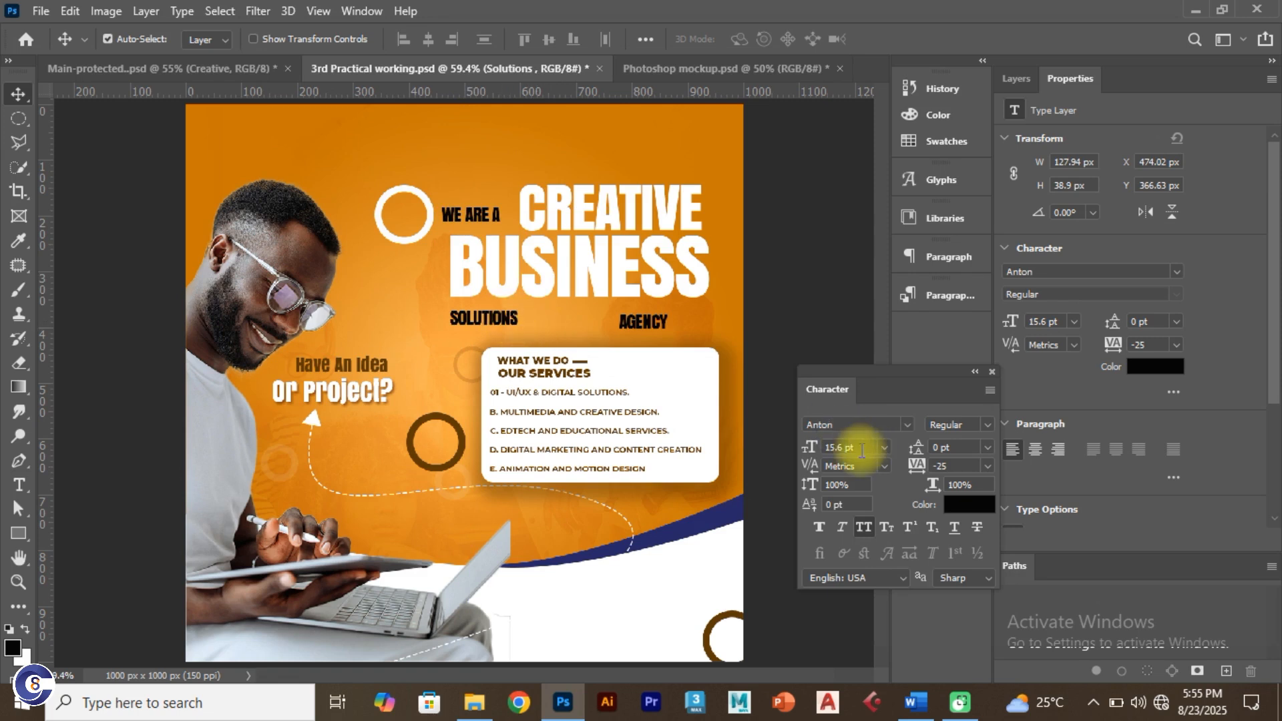
# Step: Make SOLUTIONS 19 pt and white
pyautogui.click(829, 448)
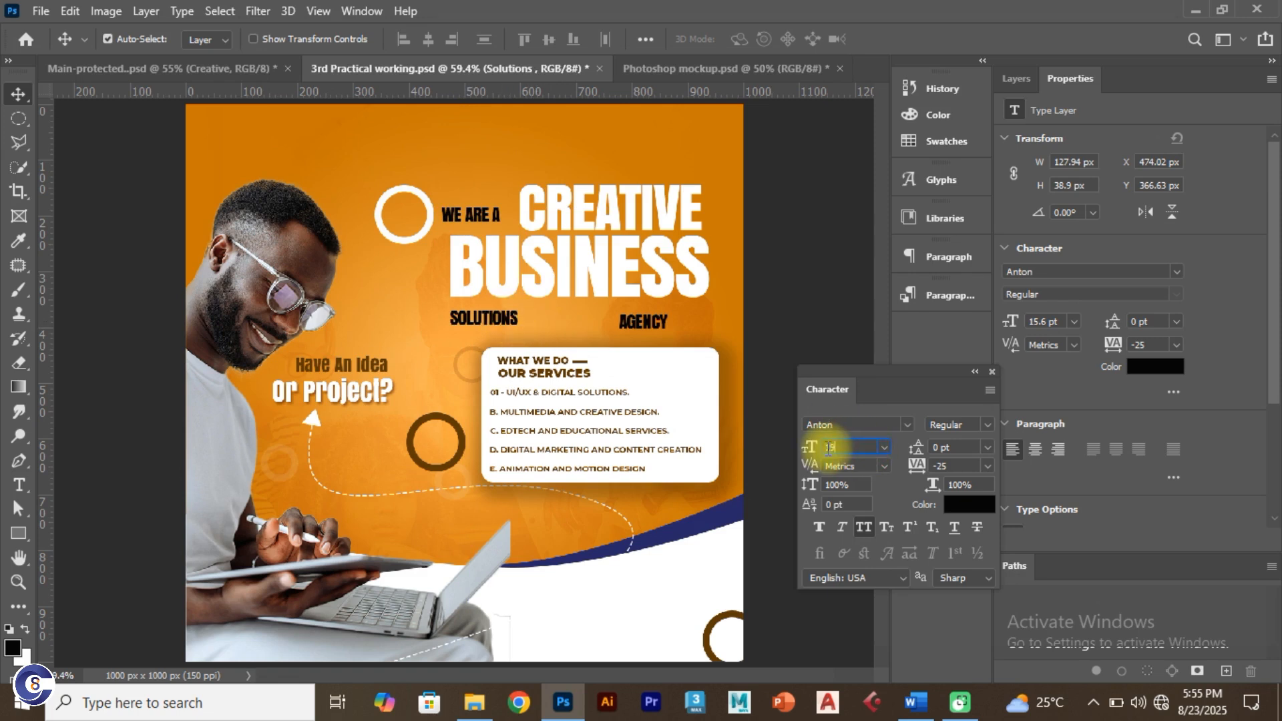
pyautogui.write('19 p')
pyautogui.press('Return')
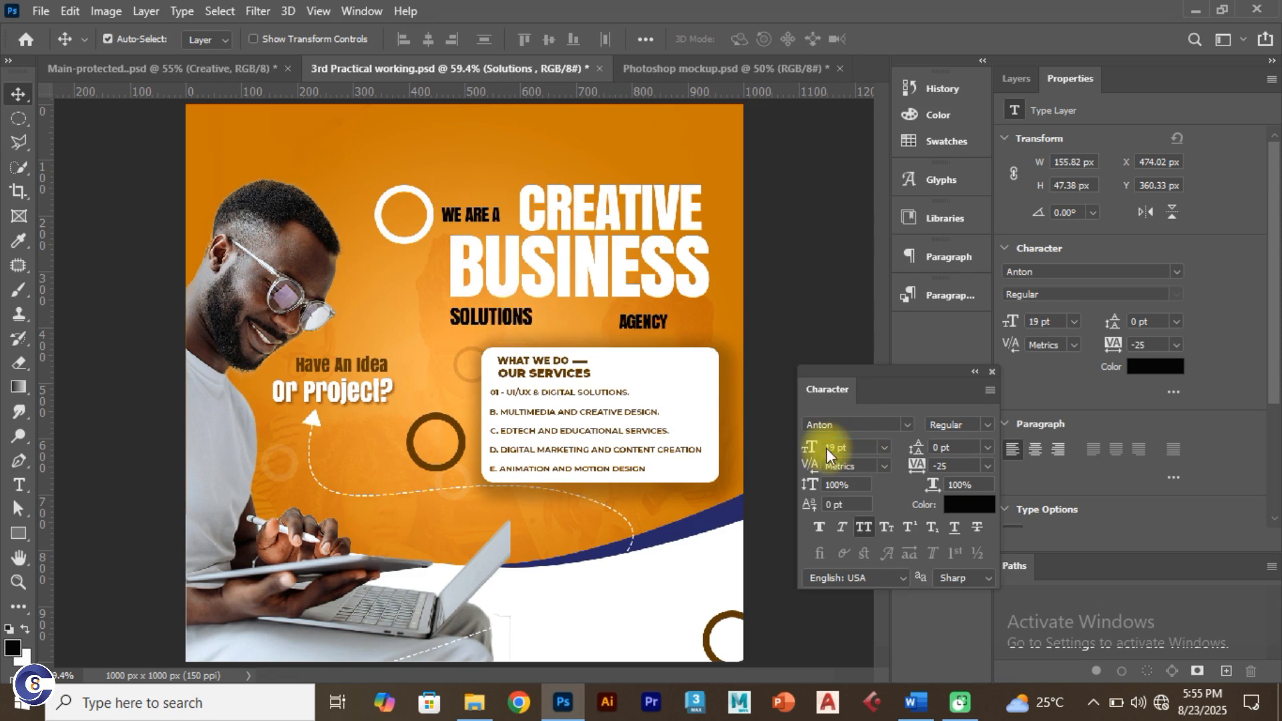
pyautogui.click(970, 506)
pyautogui.moveTo(898, 390); pyautogui.dragTo(771, 265)
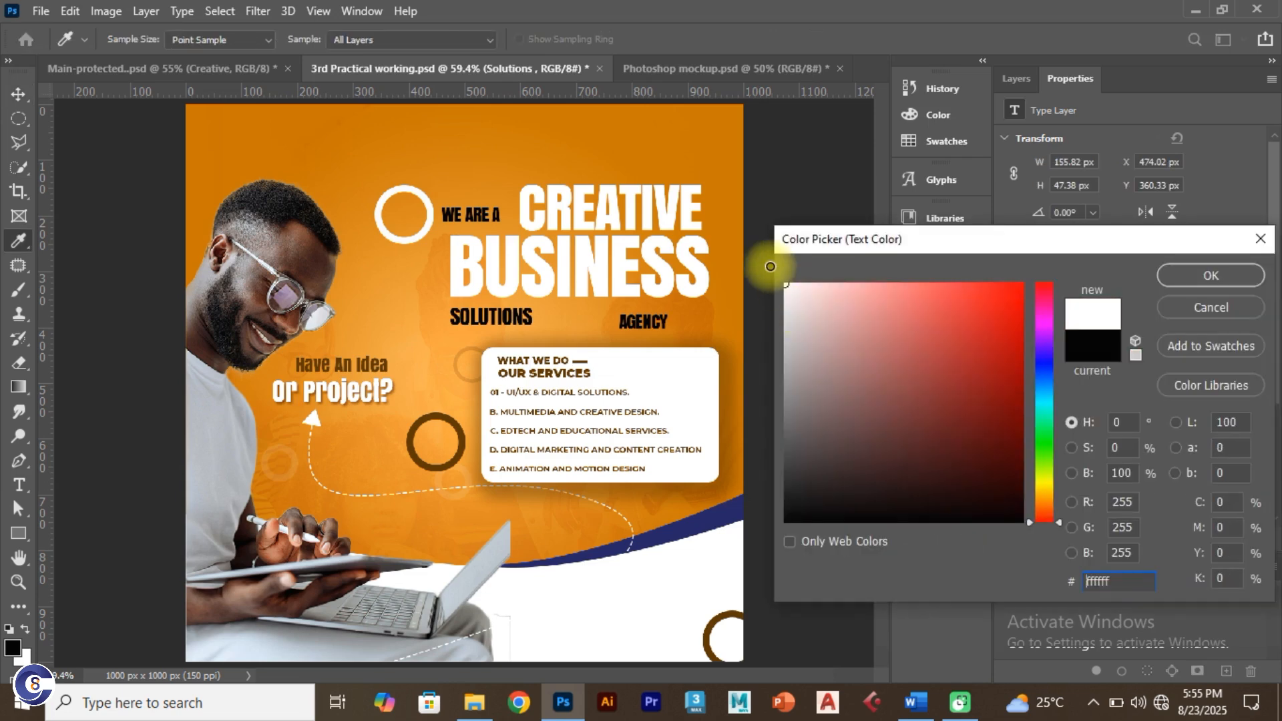
pyautogui.click(1196, 272)
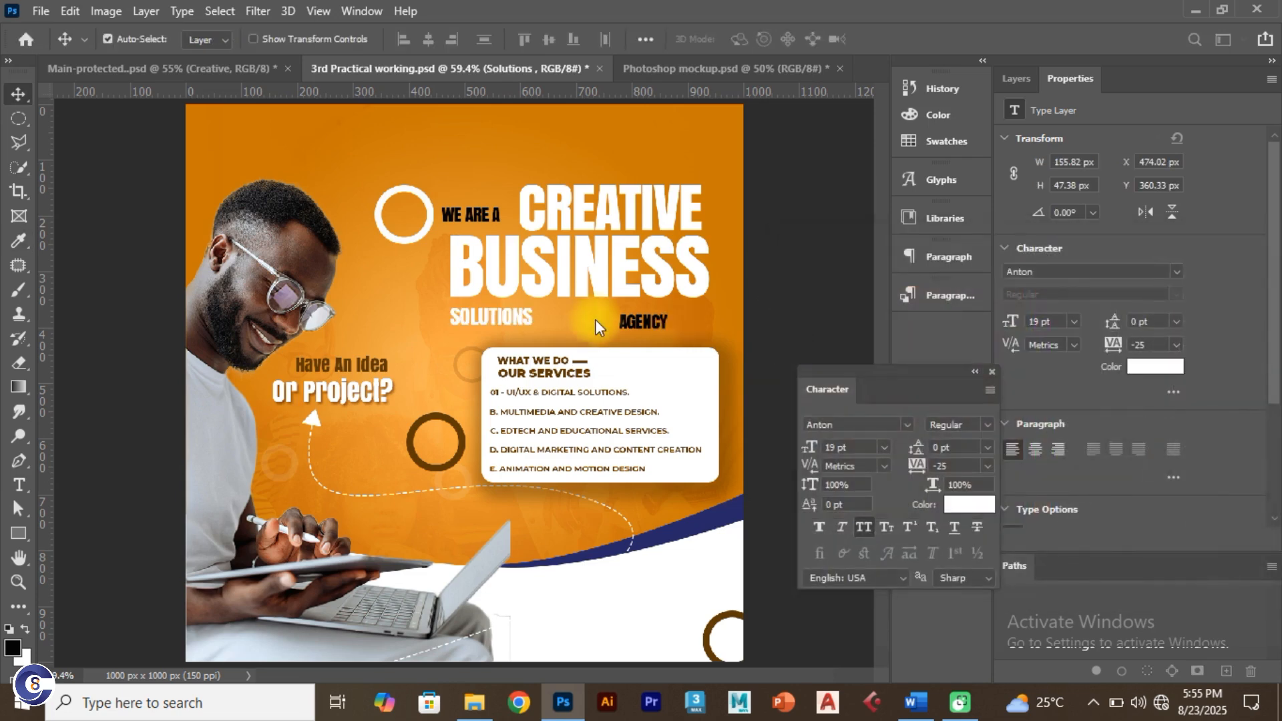
pyautogui.click(519, 319)
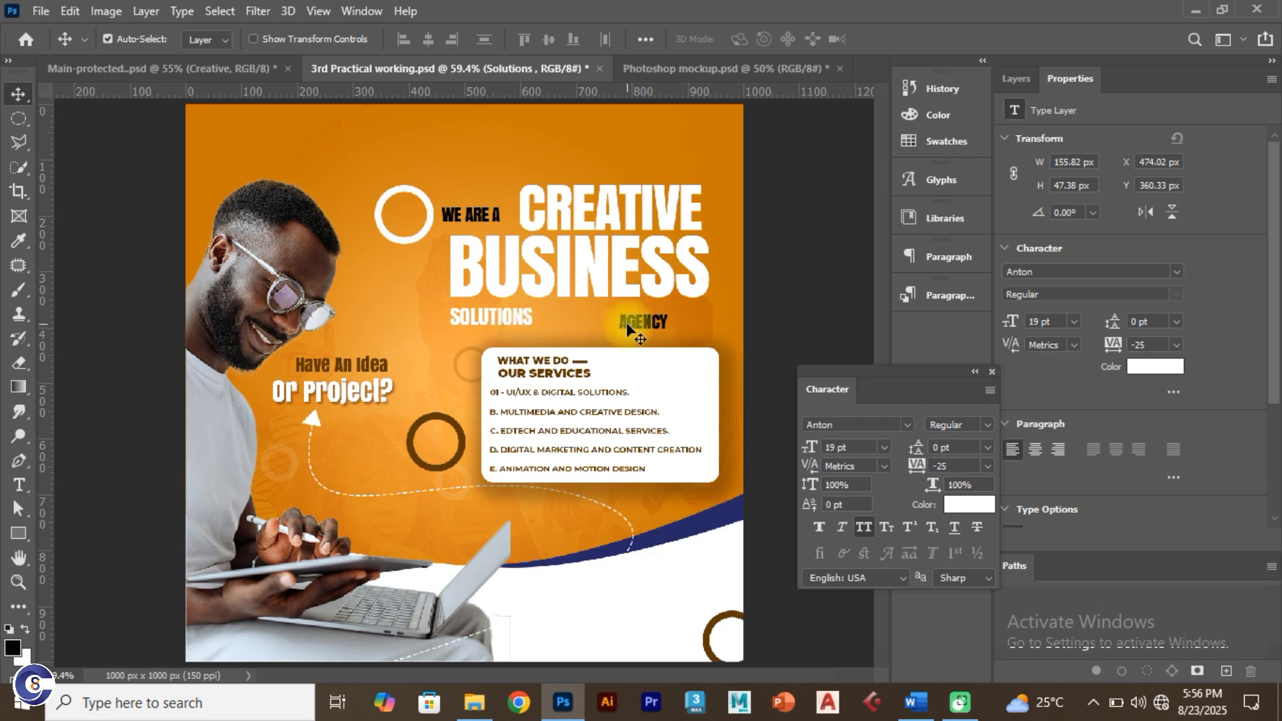
# Step: Shift AGENCY right and make it 28 pt and white
pyautogui.moveTo(627, 322); pyautogui.dragTo(662, 323)
pyautogui.click(812, 447)
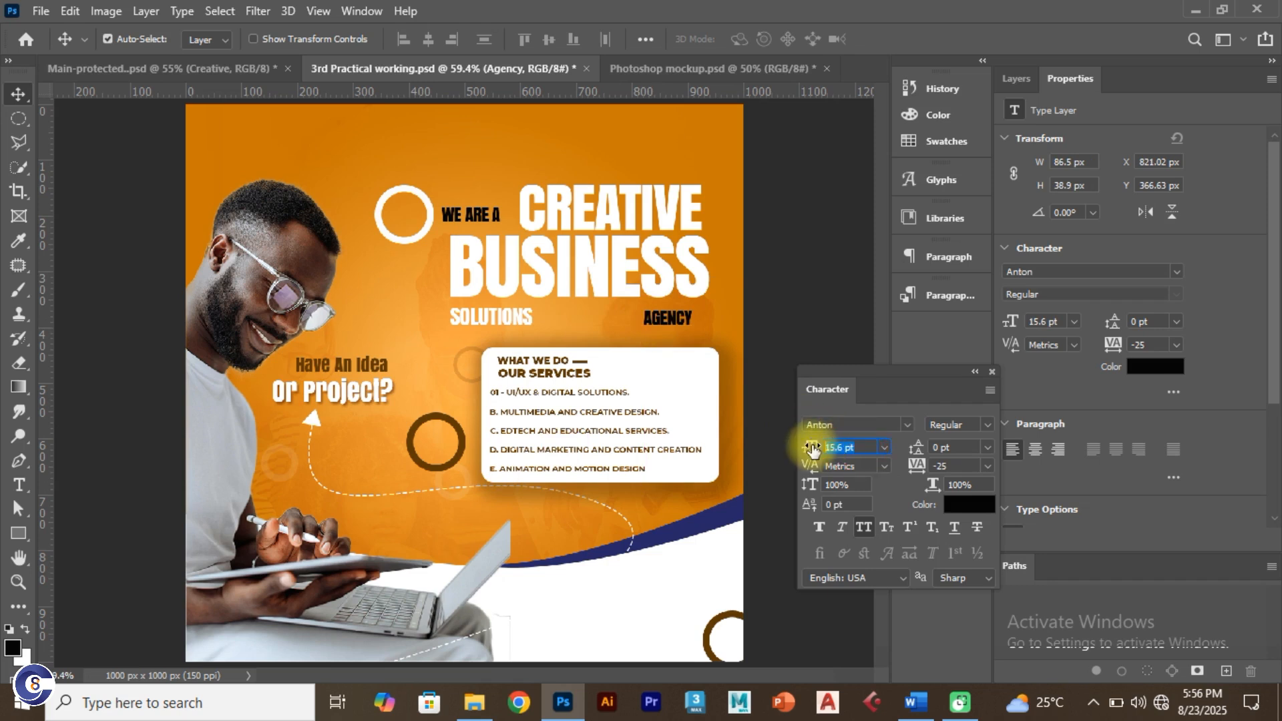
pyautogui.write('28')
pyautogui.press('Return')
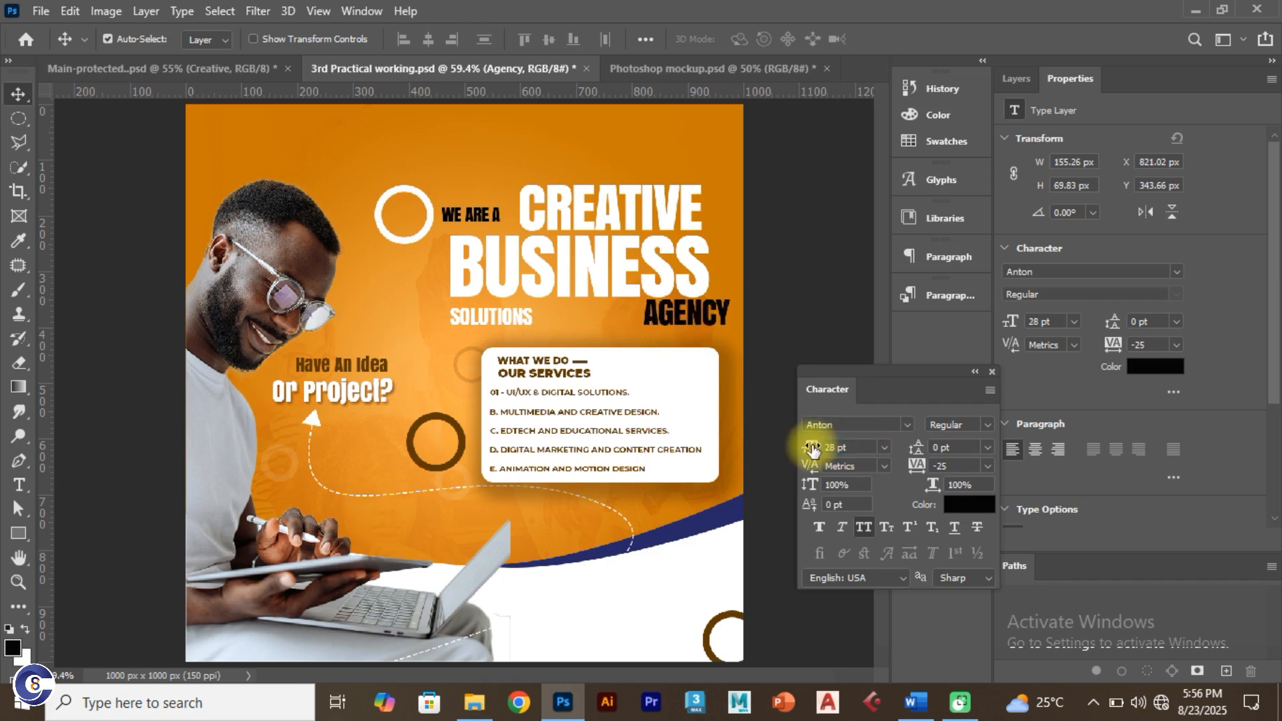
pyautogui.click(975, 506)
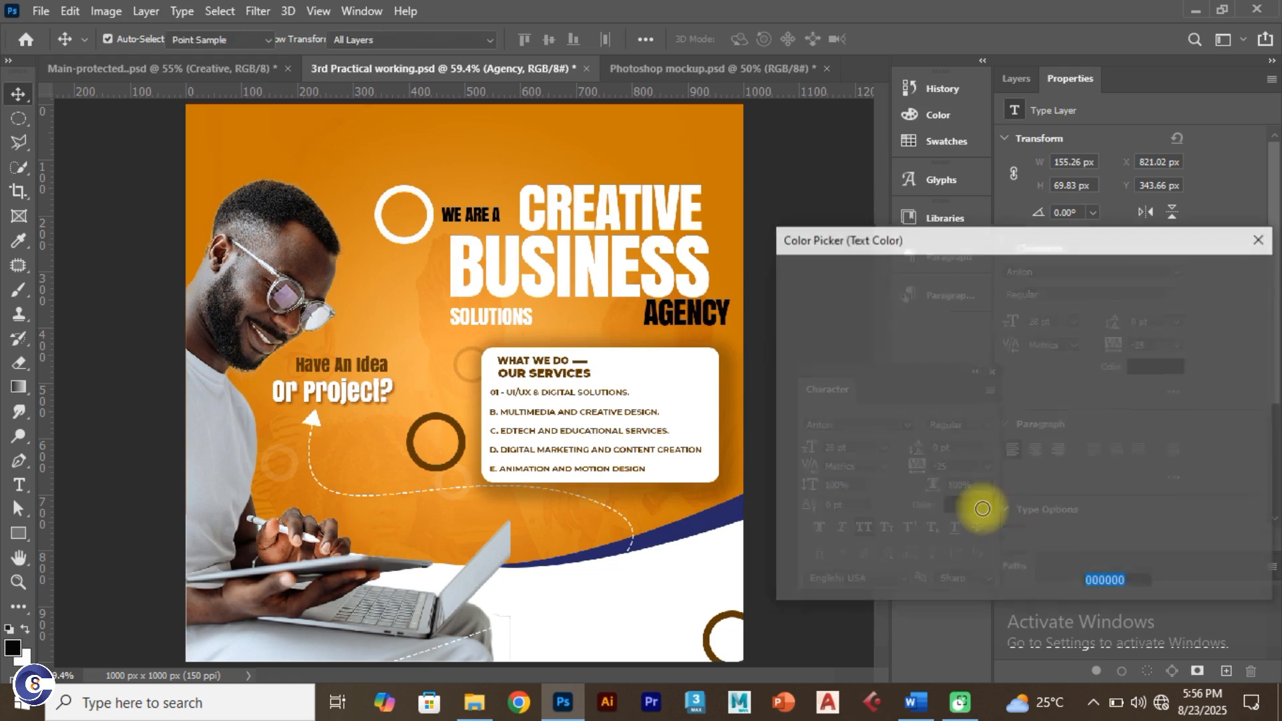
pyautogui.click(889, 367)
pyautogui.moveTo(831, 325); pyautogui.dragTo(768, 268)
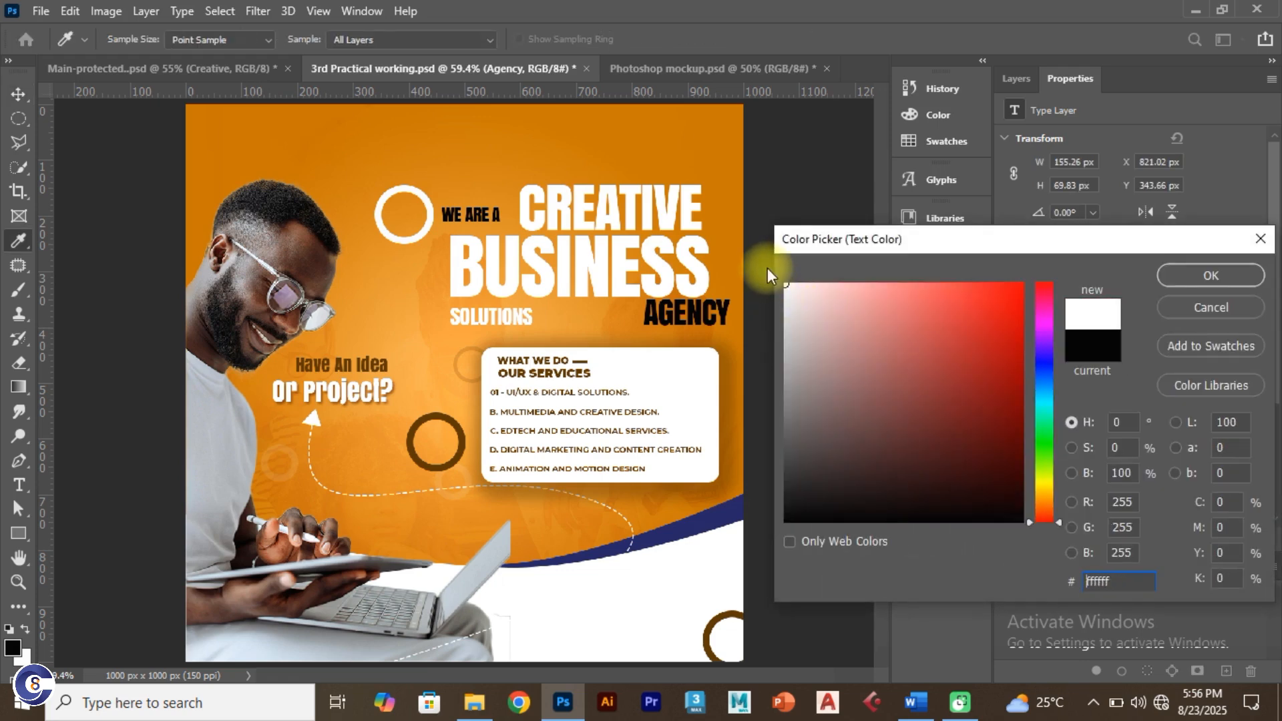
pyautogui.click(1183, 274)
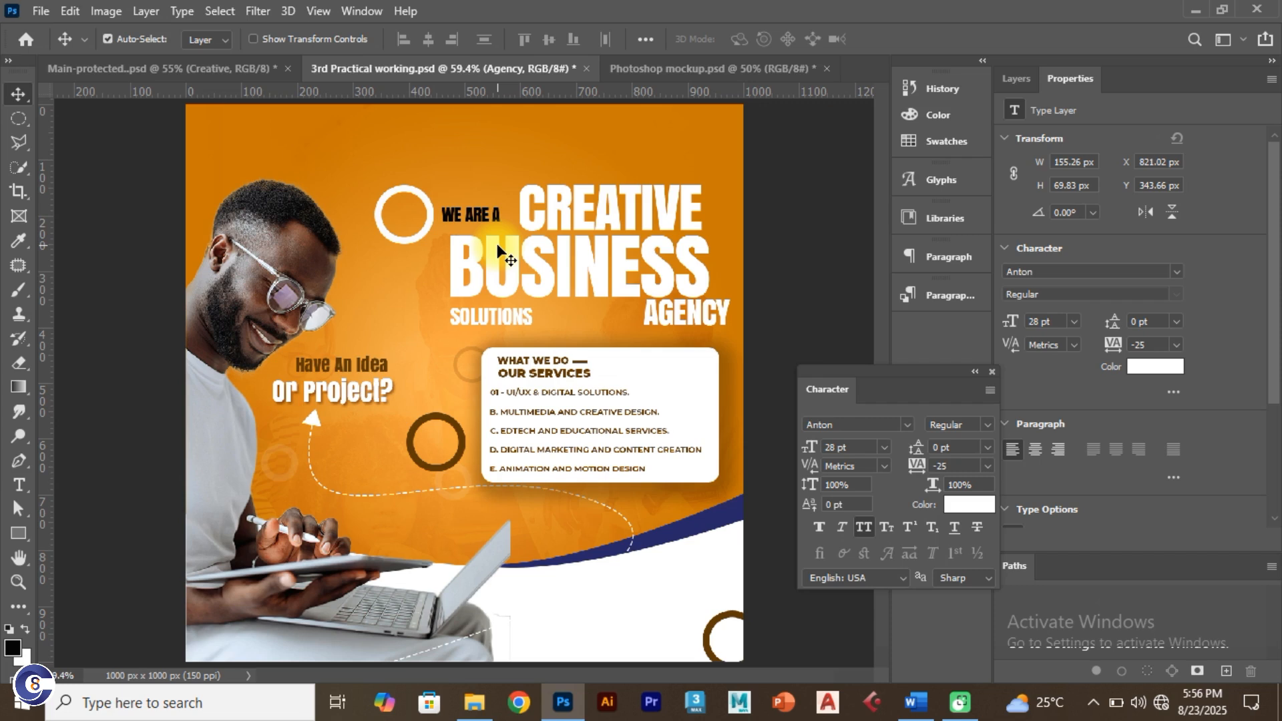
# Step: Nudge WE ARE A into place and make it 16 pt and white
pyautogui.moveTo(491, 214); pyautogui.dragTo(496, 218)
pyautogui.click(849, 448)
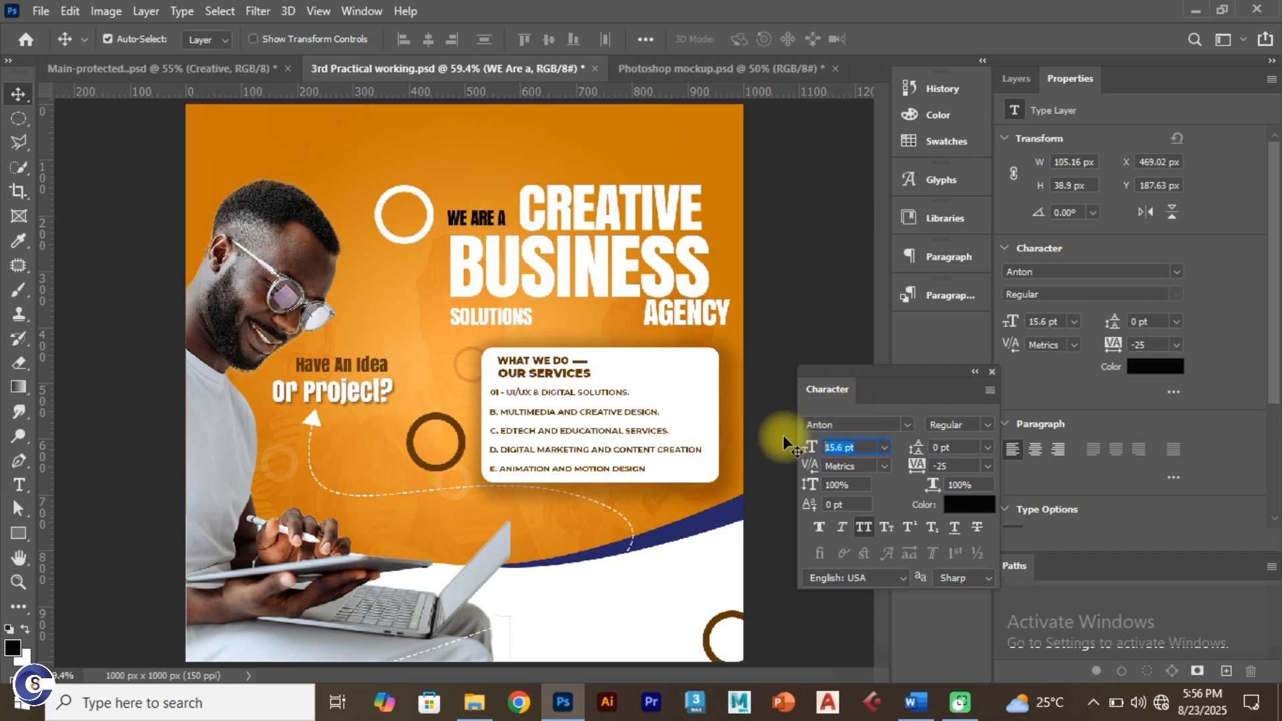
pyautogui.write('16')
pyautogui.press('Return')
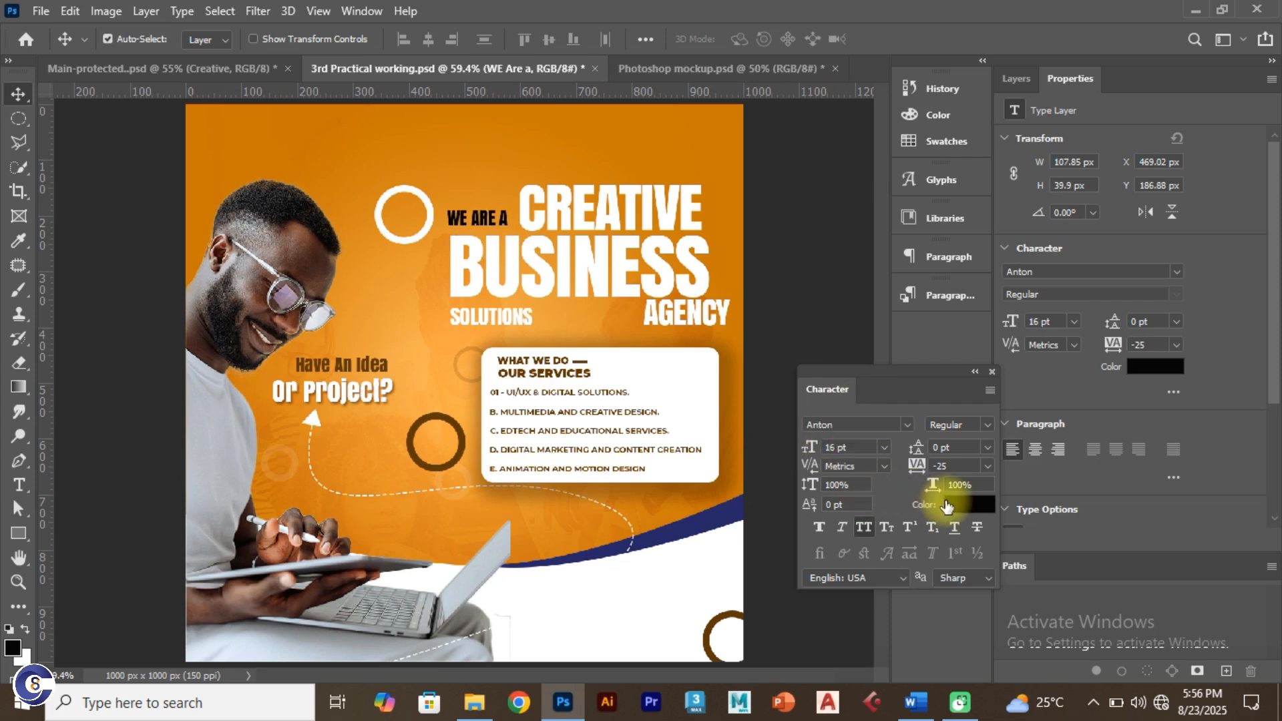
pyautogui.click(949, 505)
pyautogui.moveTo(922, 420); pyautogui.dragTo(788, 275)
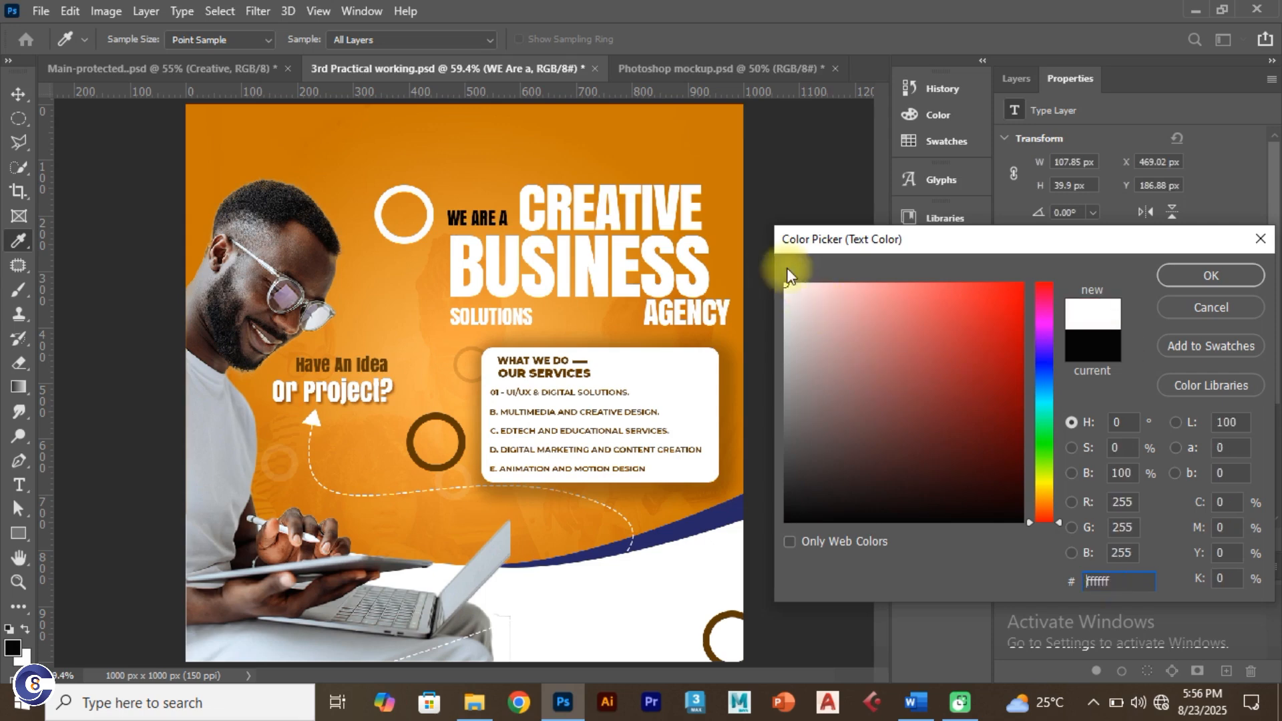
pyautogui.click(1202, 274)
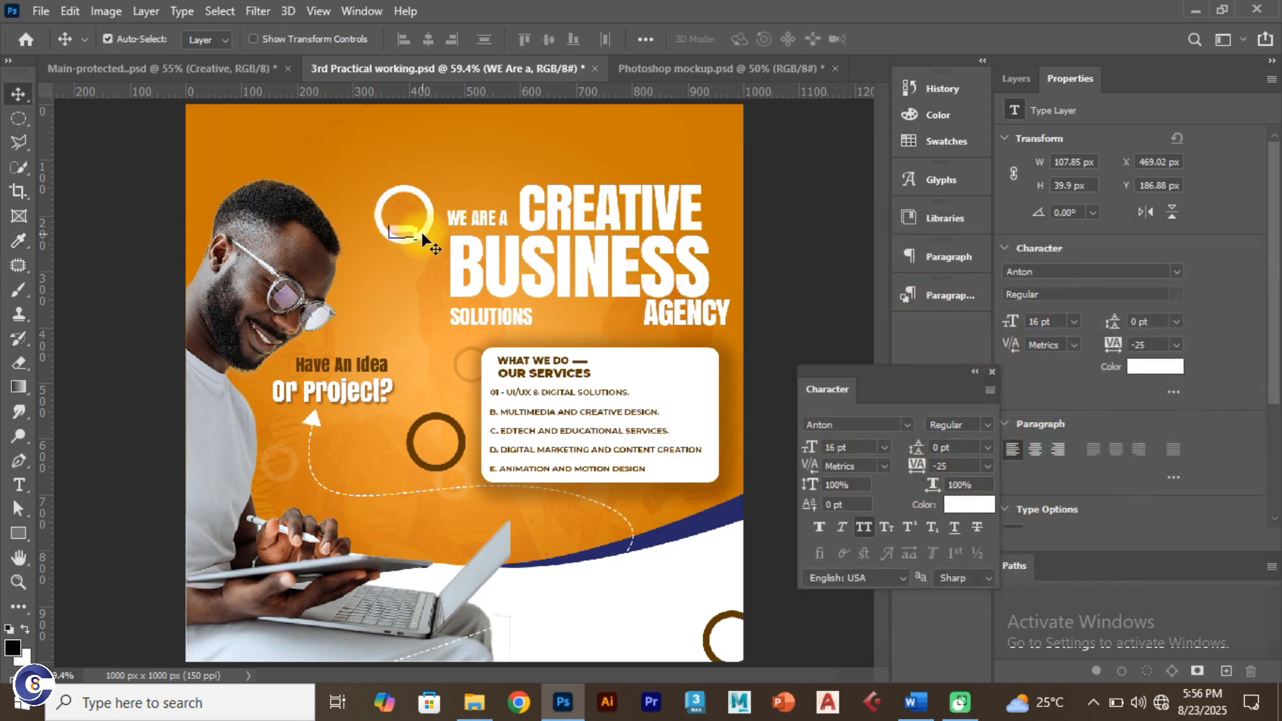
# Step: Bring up the Main-protected reference design for comparison
pyautogui.moveTo(415, 238)
pyautogui.mouseDown()
pyautogui.moveTo(398, 270)
pyautogui.moveTo(400, 246)
pyautogui.mouseUp()
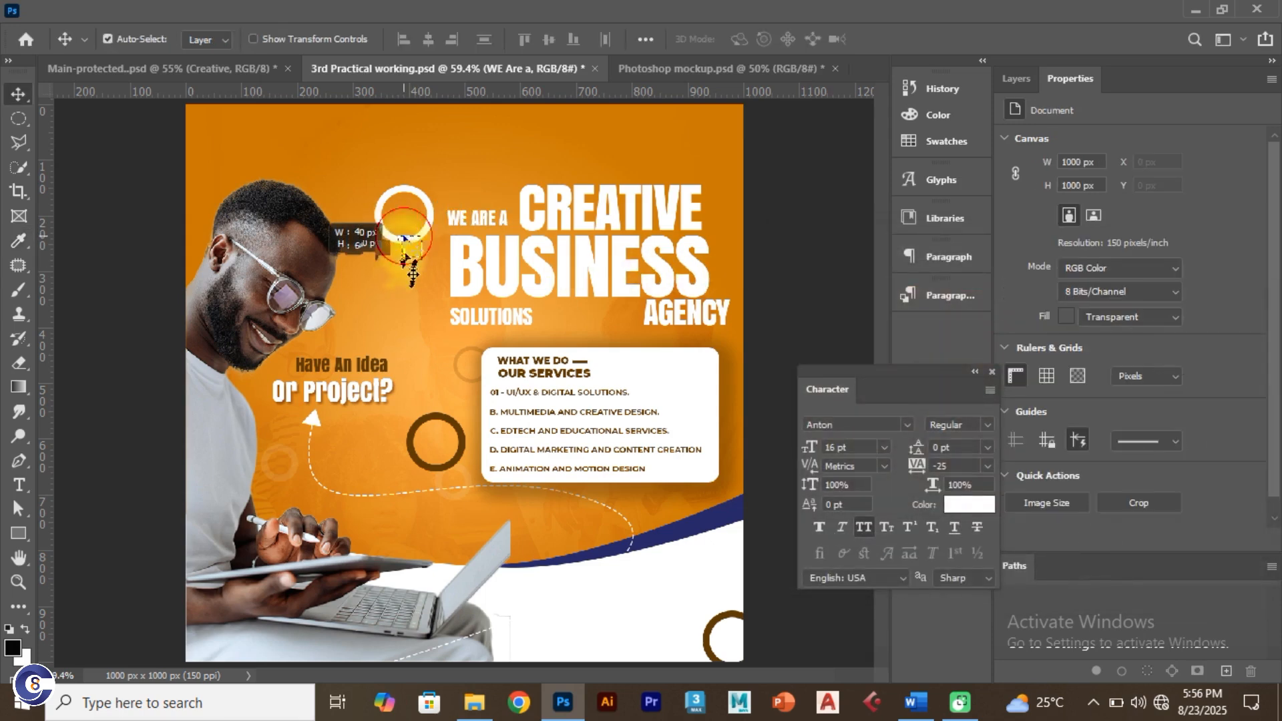
pyautogui.moveTo(378, 201); pyautogui.dragTo(457, 218)
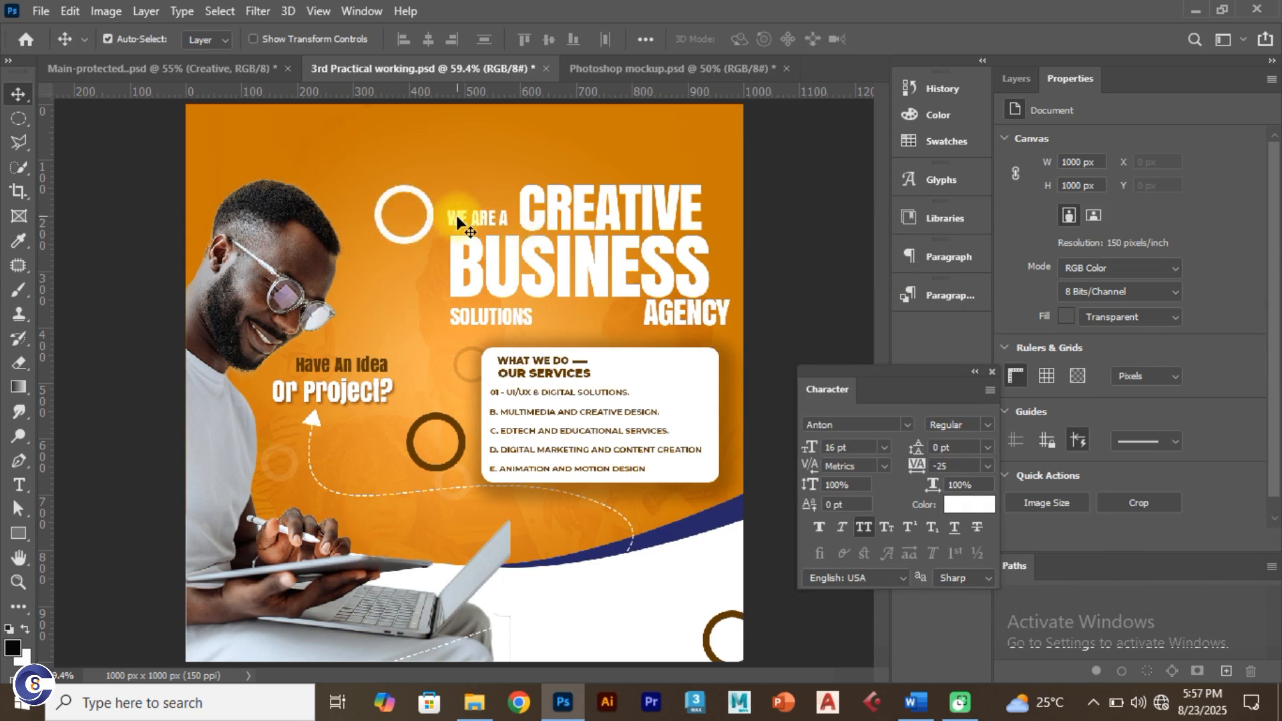
pyautogui.click(474, 247)
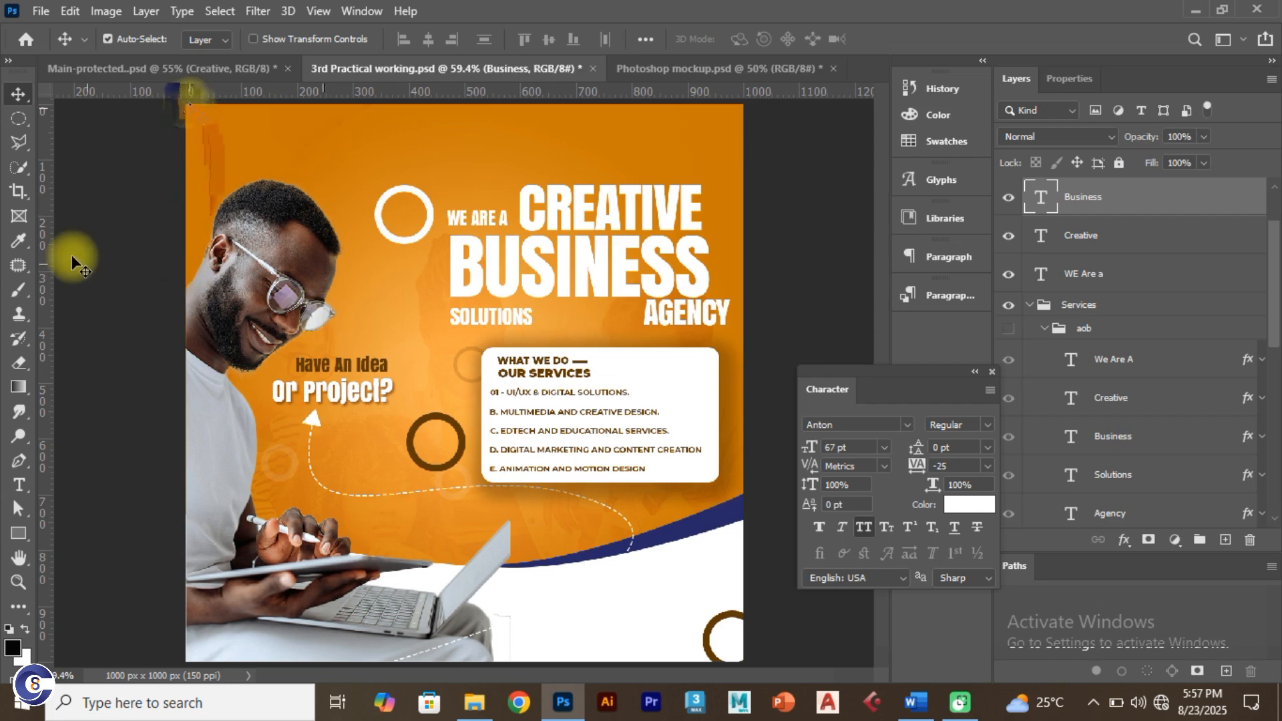
pyautogui.click(191, 70)
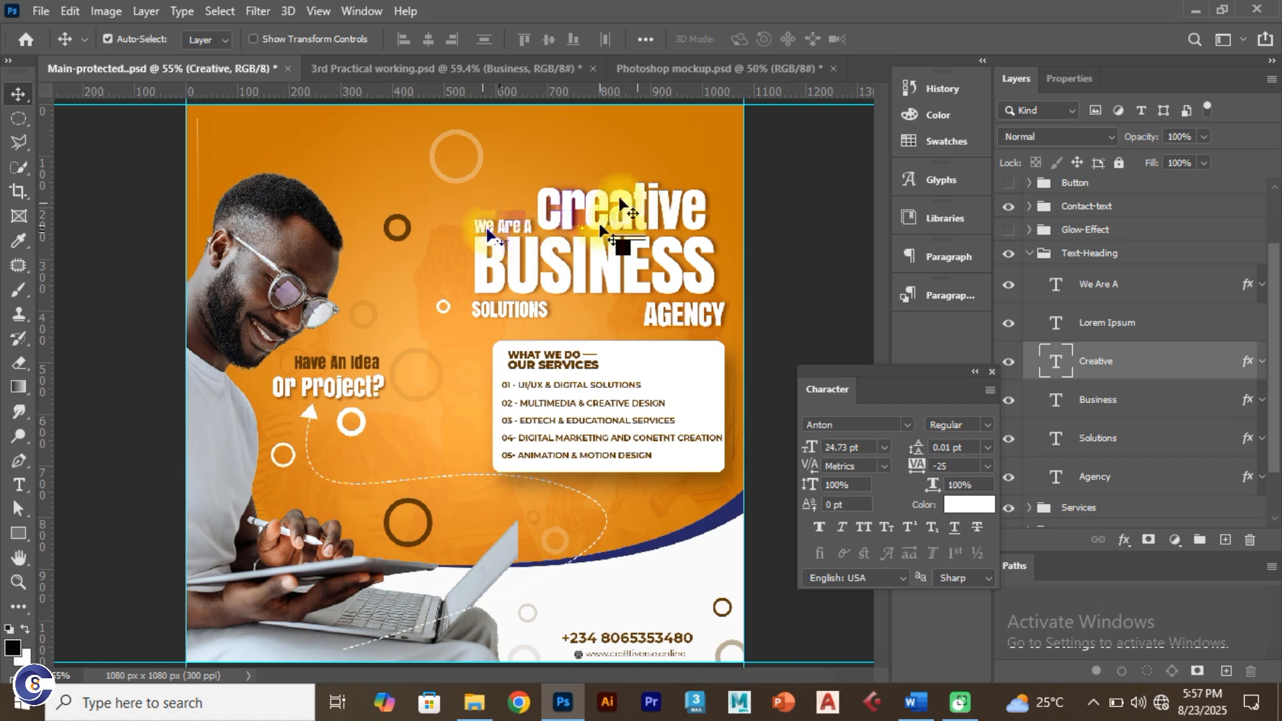
# Step: In the working flyer, edit WE ARE A and turn off All Caps so it reads 'We Are a'
pyautogui.click(412, 72)
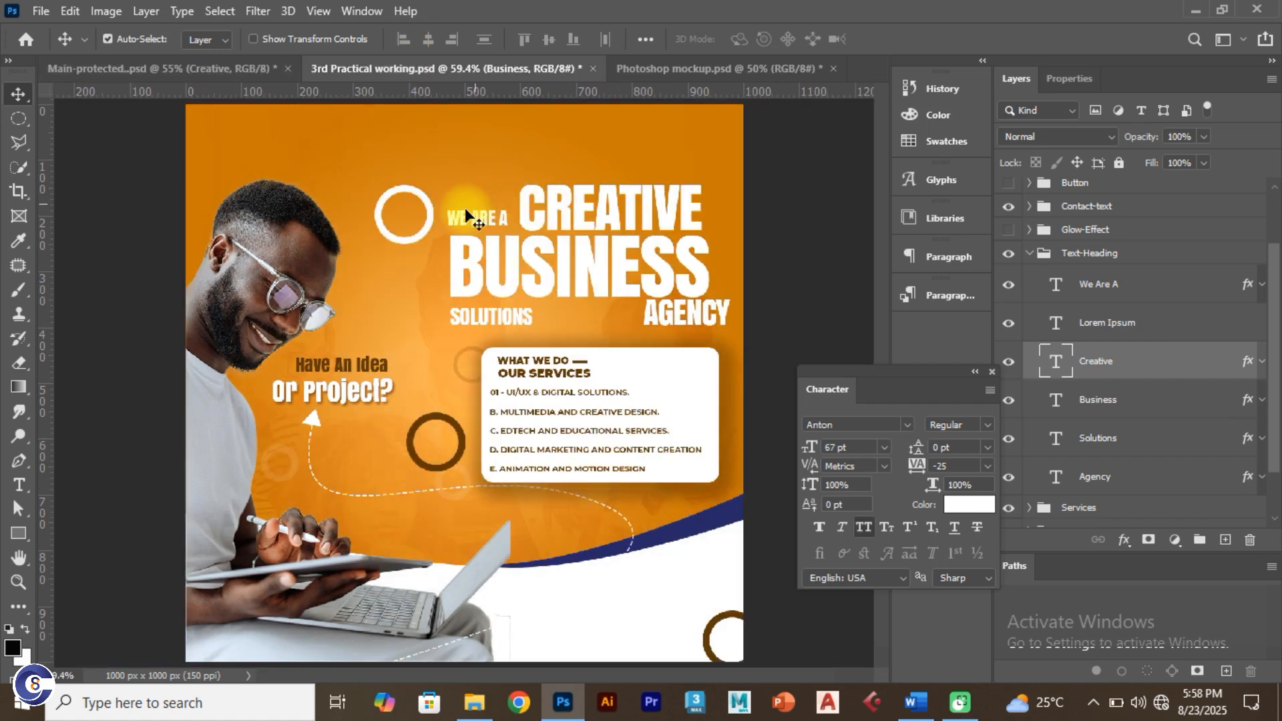
pyautogui.click(465, 210)
pyautogui.doubleClick(463, 211)
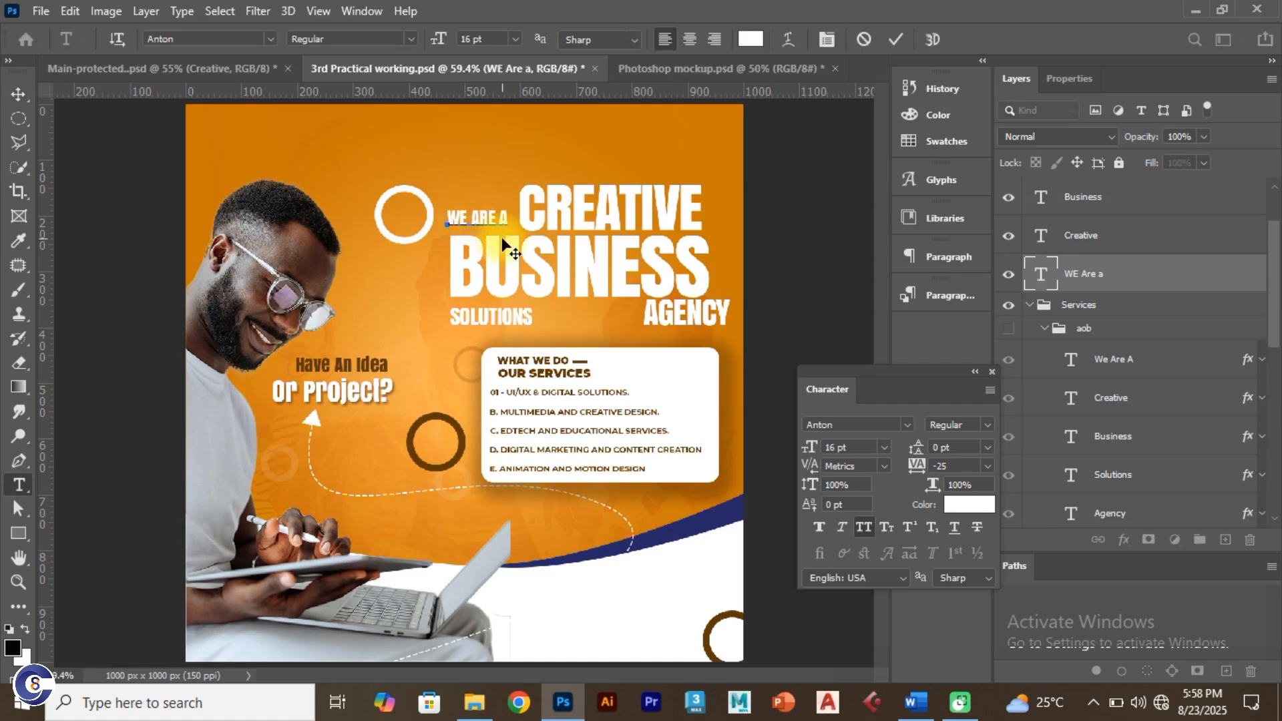
pyautogui.press('BackSpace')
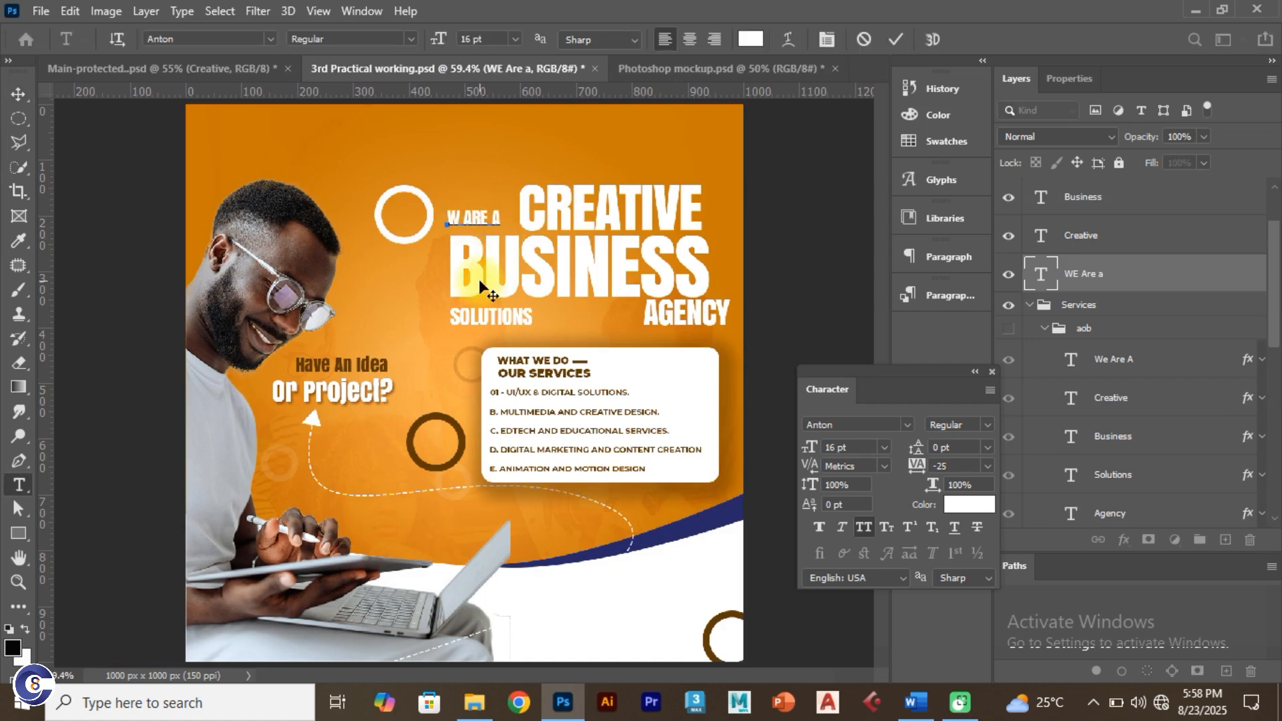
pyautogui.write('E')
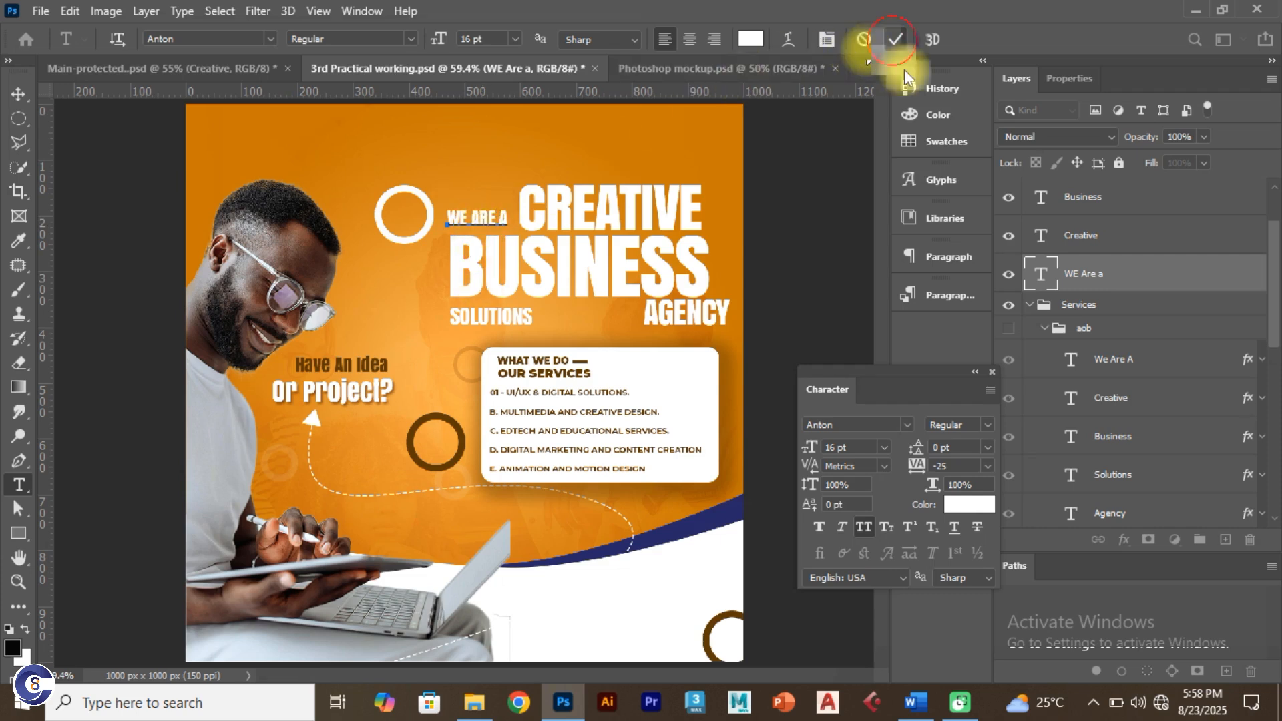
pyautogui.click(896, 39)
pyautogui.click(866, 526)
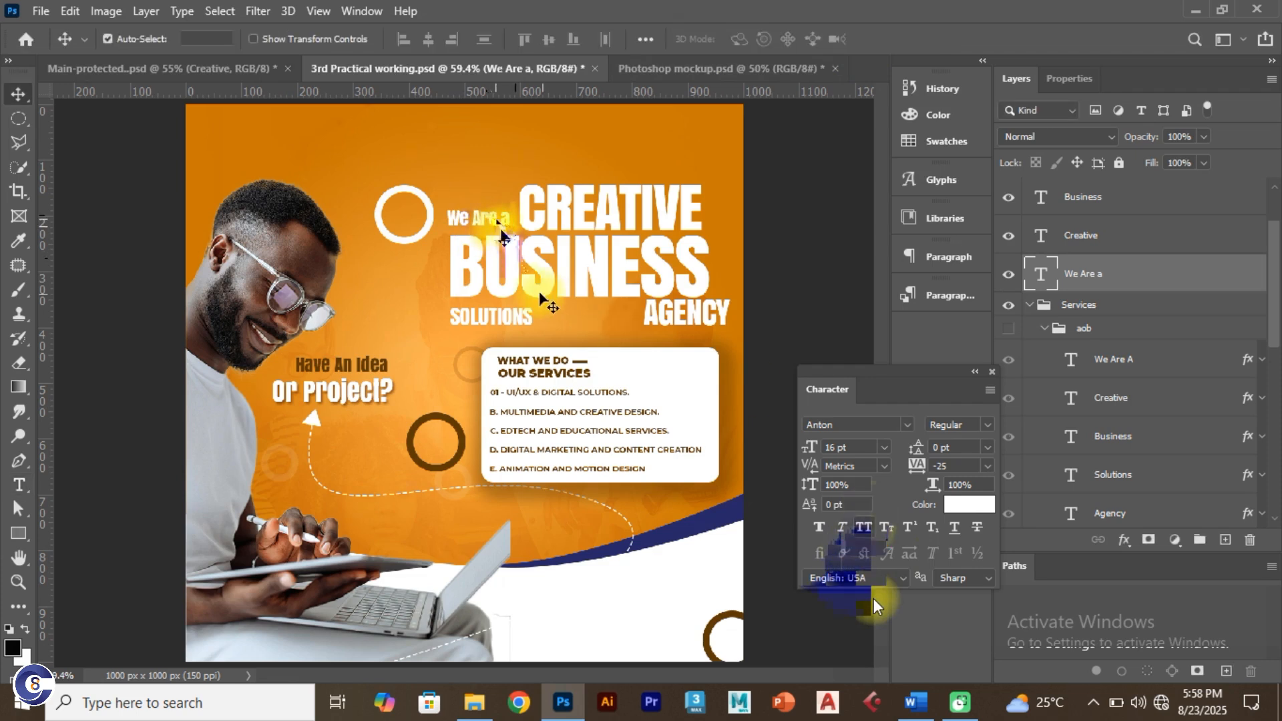
pyautogui.doubleClick(493, 220)
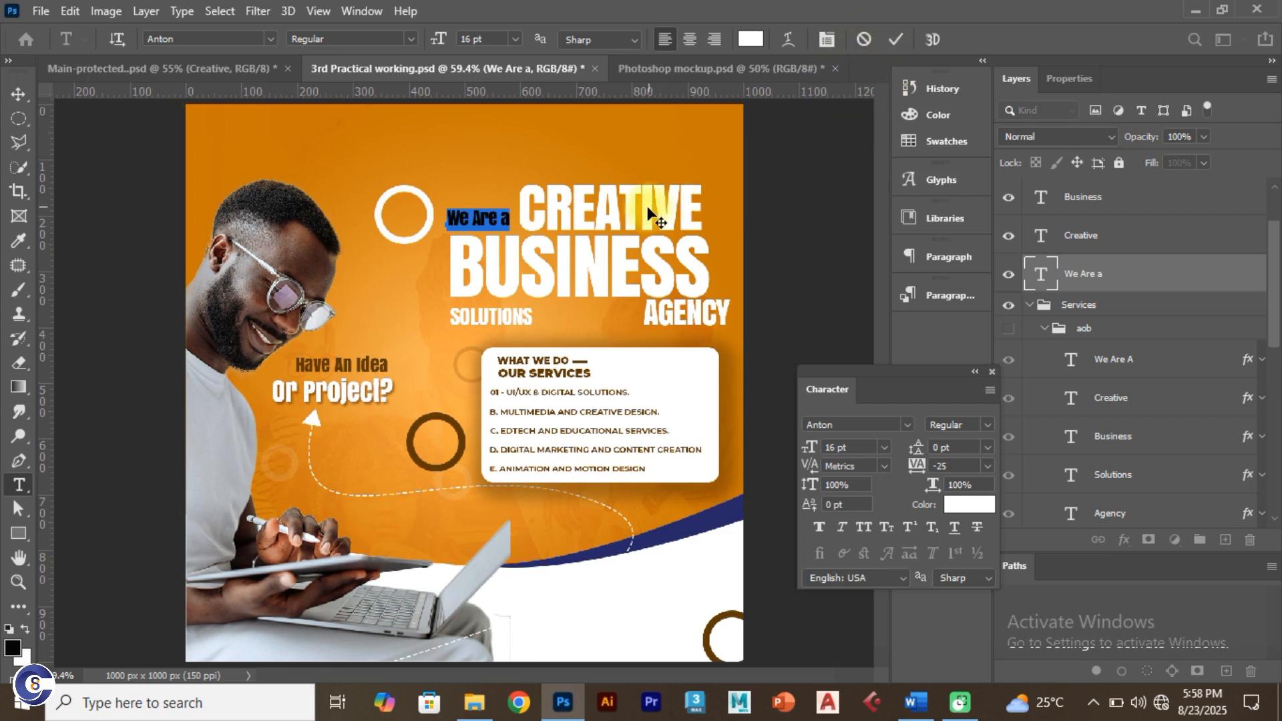
pyautogui.click(894, 39)
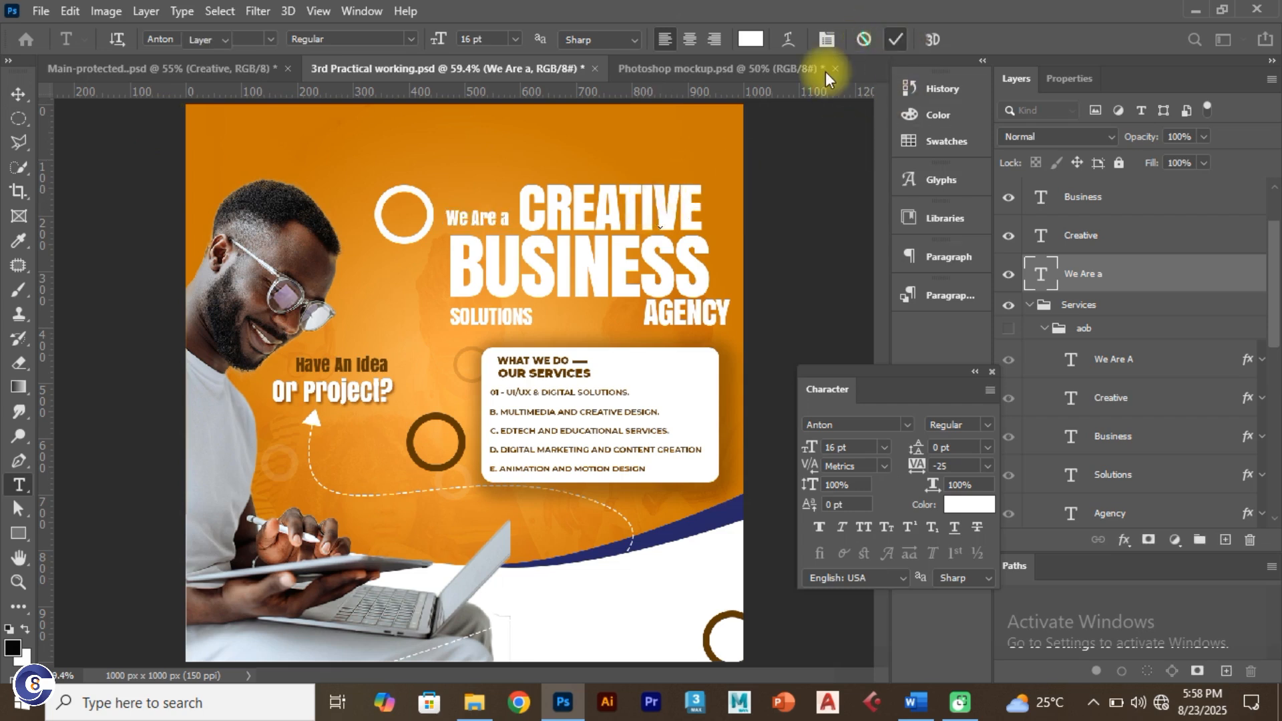
pyautogui.click(608, 205)
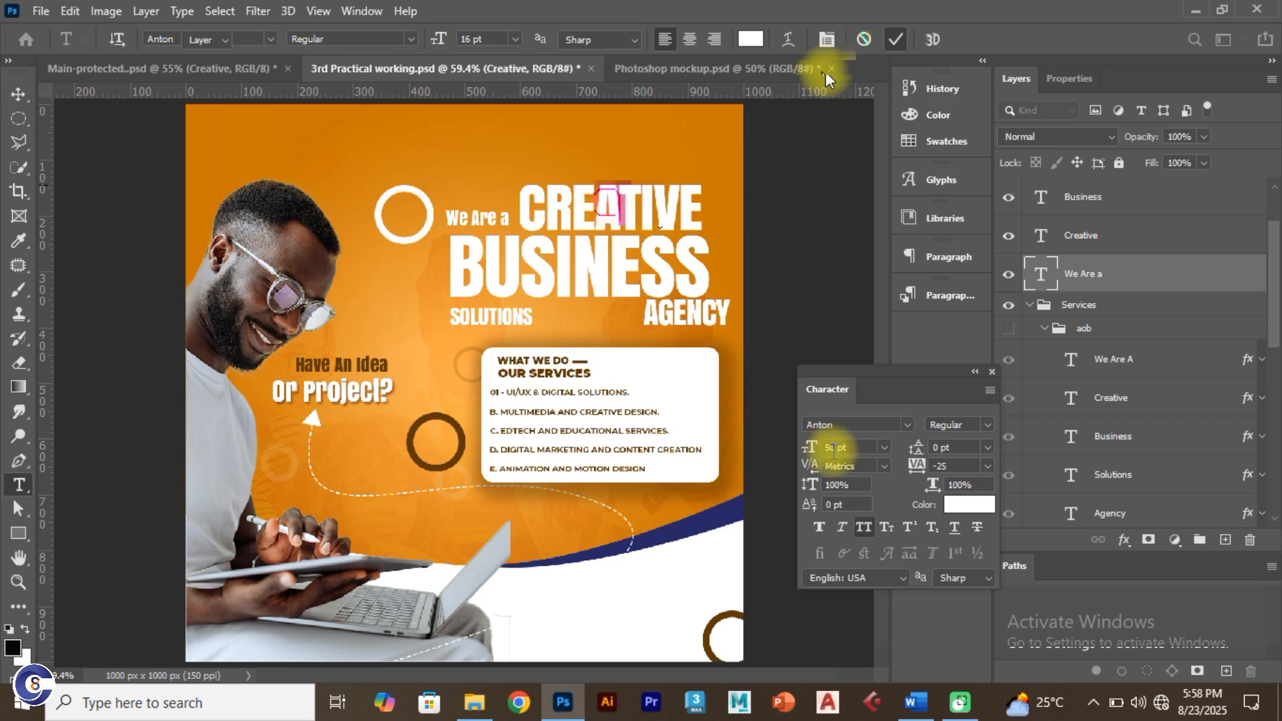
# Step: Turn off All Caps on CREATIVE so it reads 'Creative', and nudge it into place
pyautogui.click(865, 528)
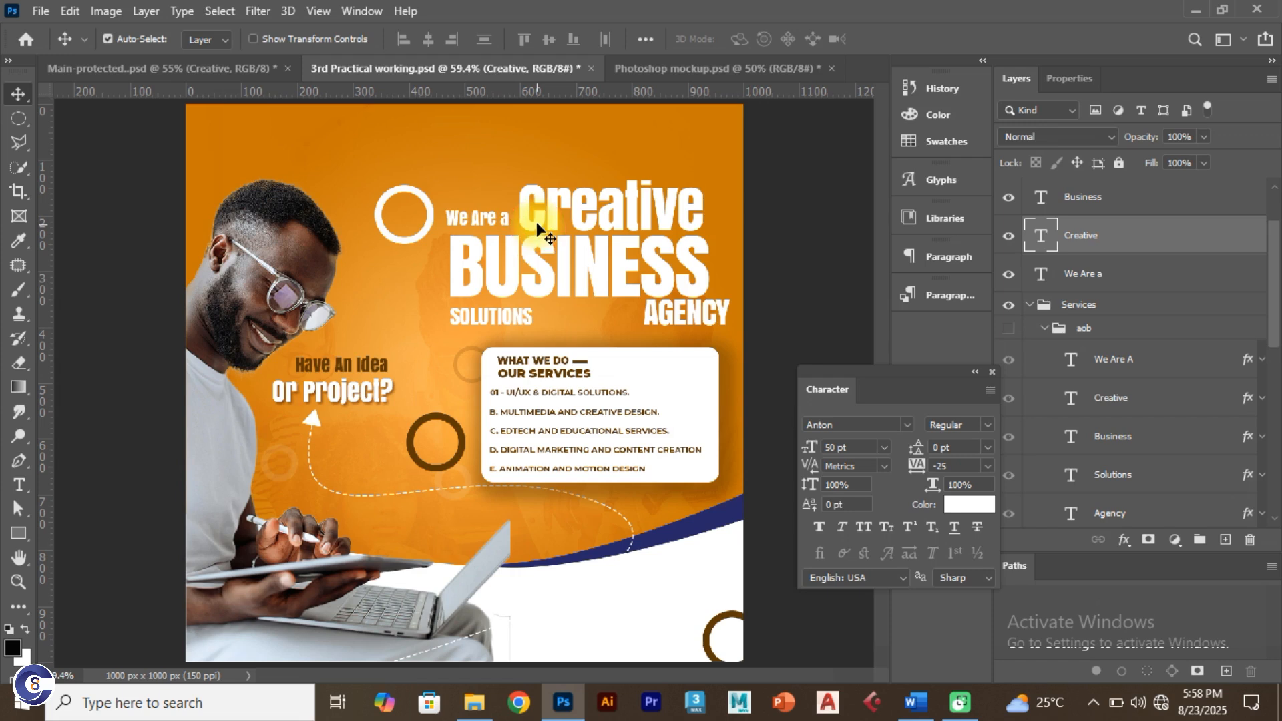
pyautogui.moveTo(536, 222); pyautogui.dragTo(539, 222)
pyautogui.click(483, 317)
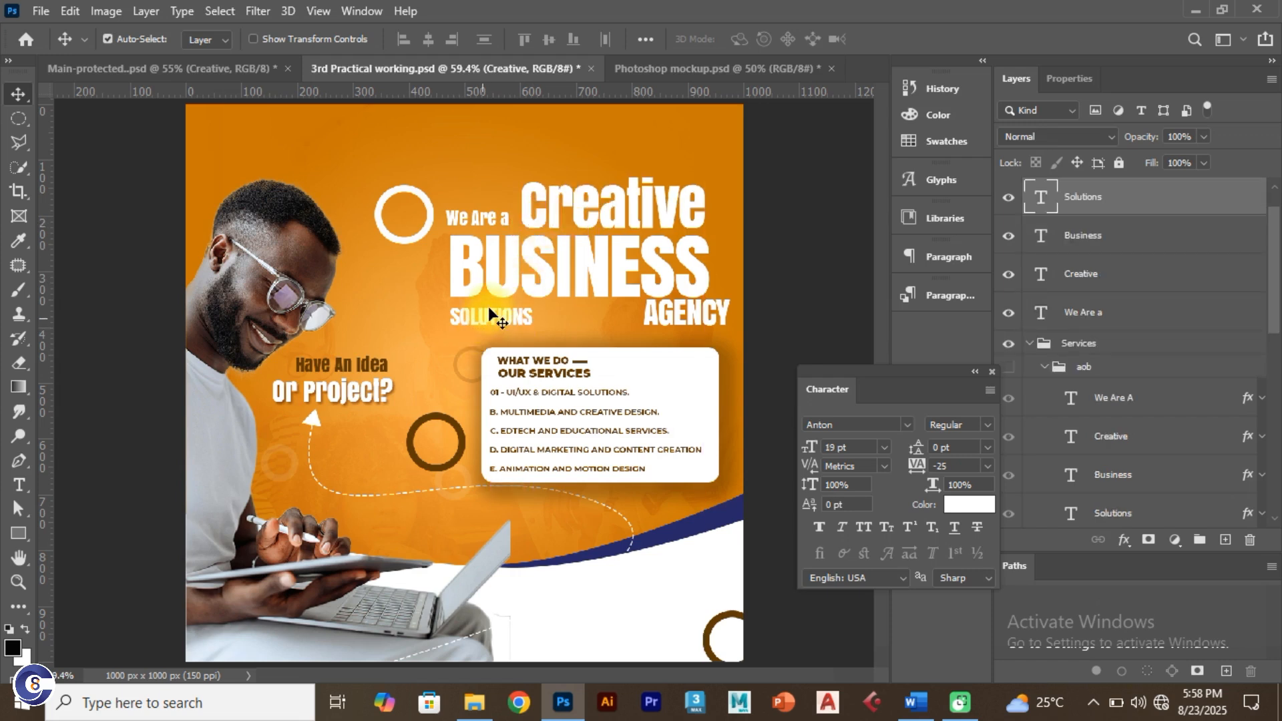
# Step: Check headline sizes in the Main-protected reference, then shift AGENCY slightly left
pyautogui.click(210, 63)
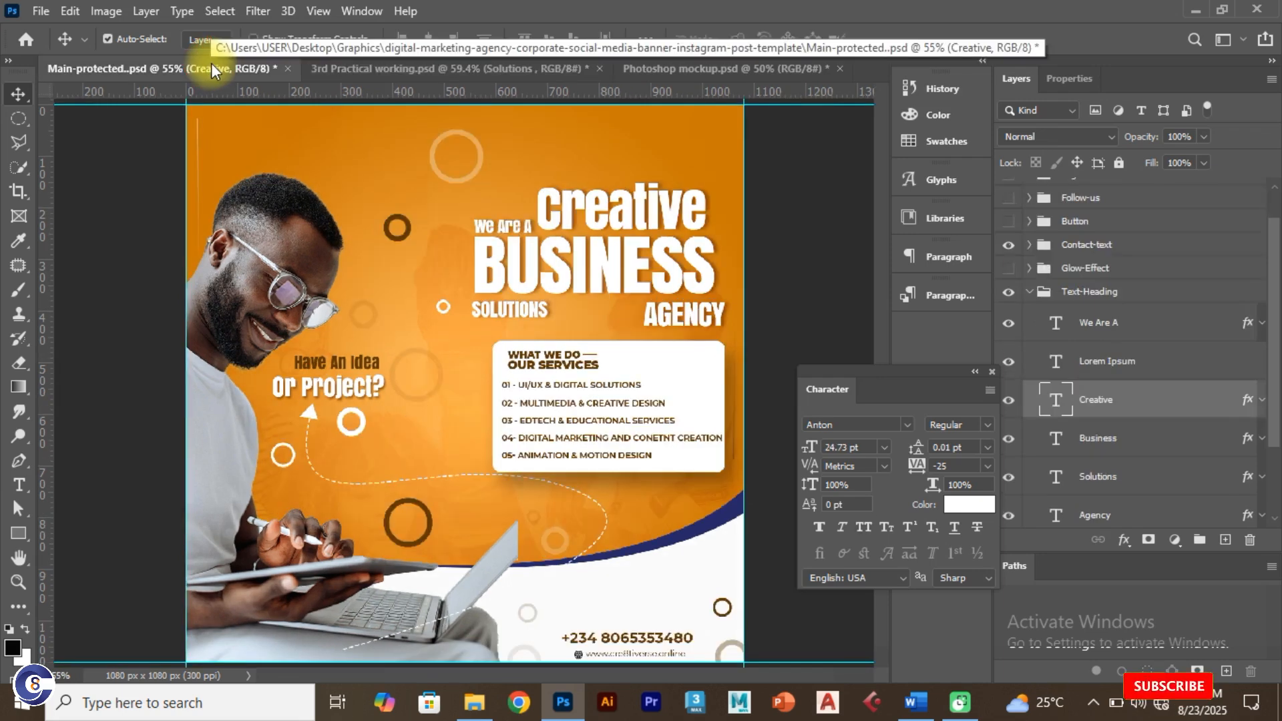
pyautogui.click(334, 70)
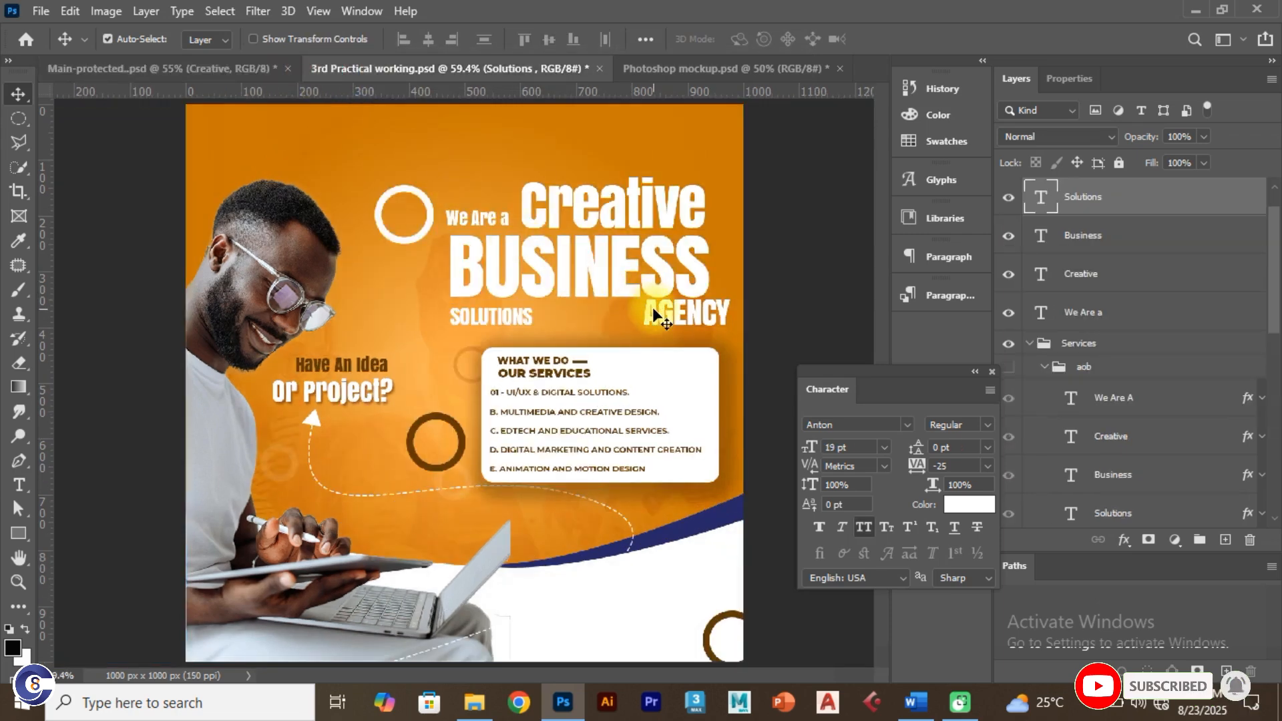
pyautogui.click(161, 69)
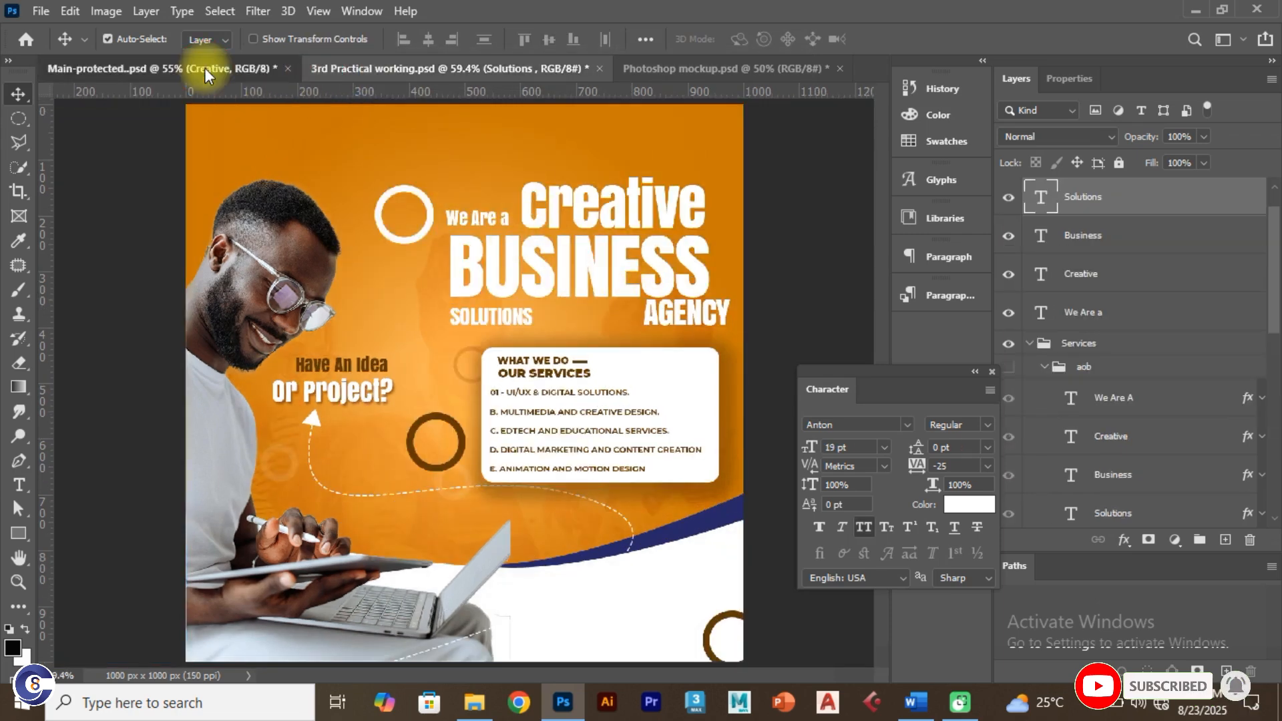
pyautogui.click(659, 319)
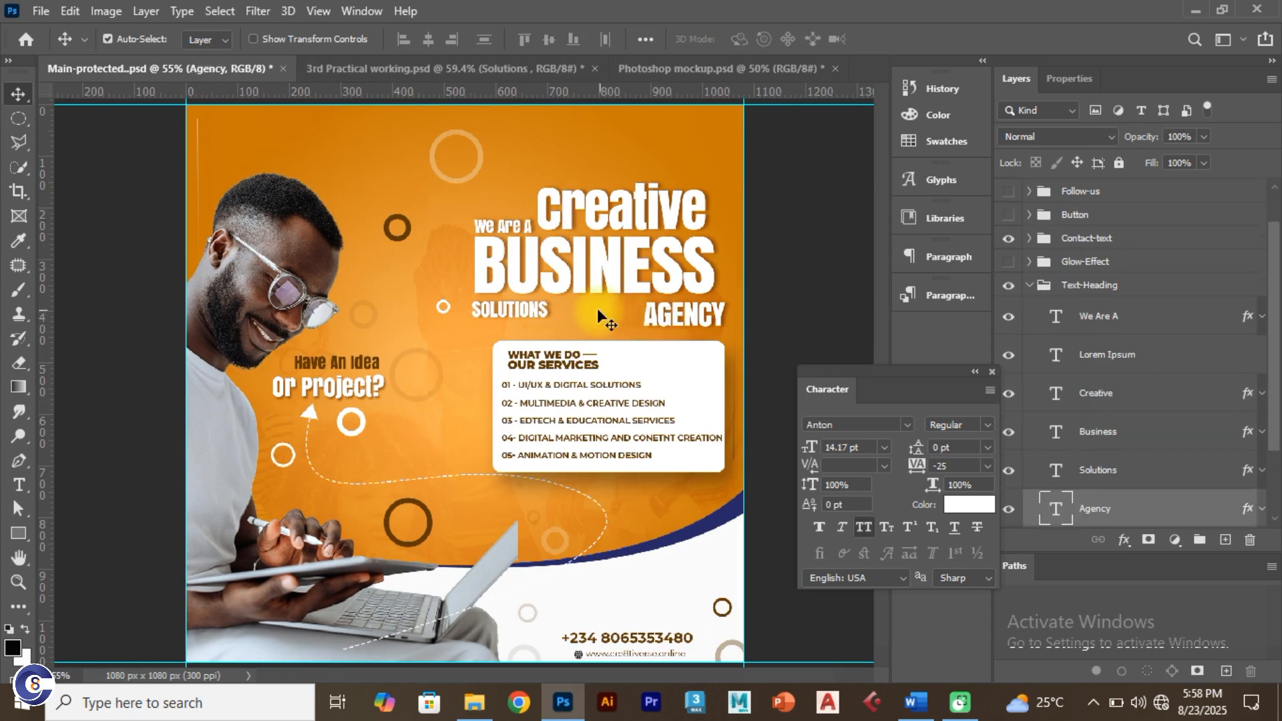
pyautogui.click(521, 308)
pyautogui.click(610, 252)
pyautogui.click(490, 213)
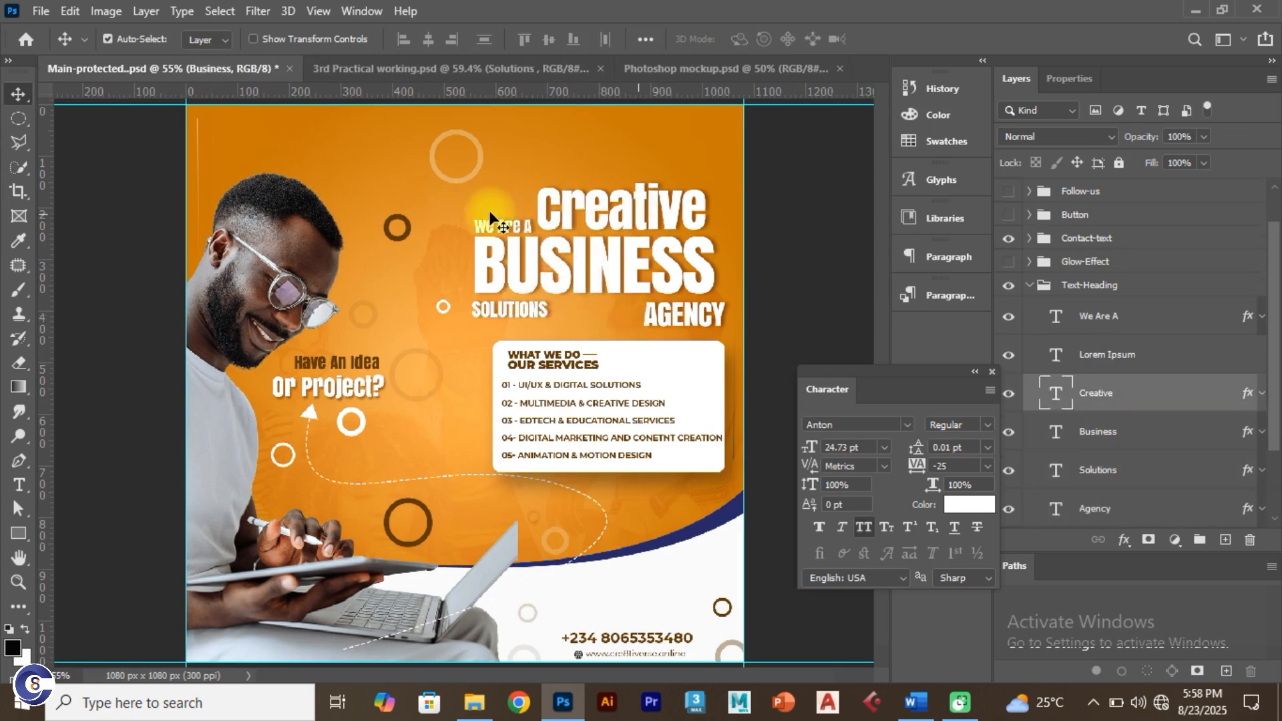
pyautogui.click(400, 69)
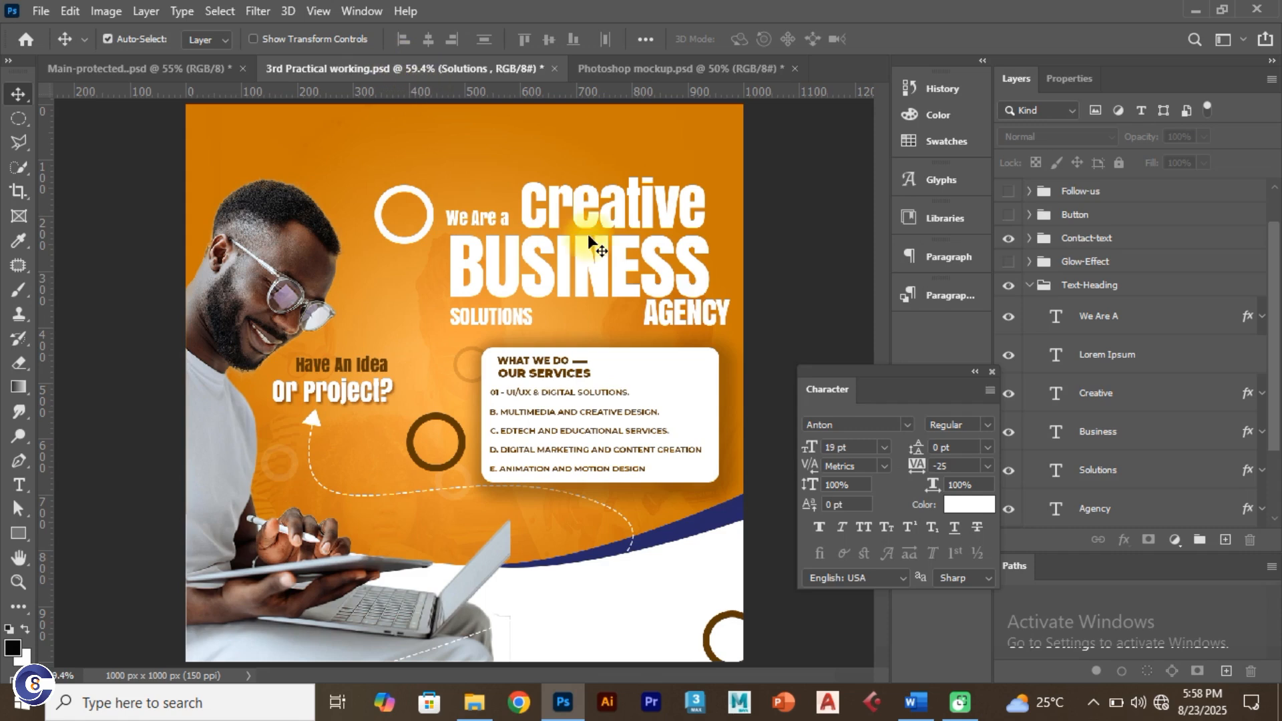
pyautogui.click(604, 266)
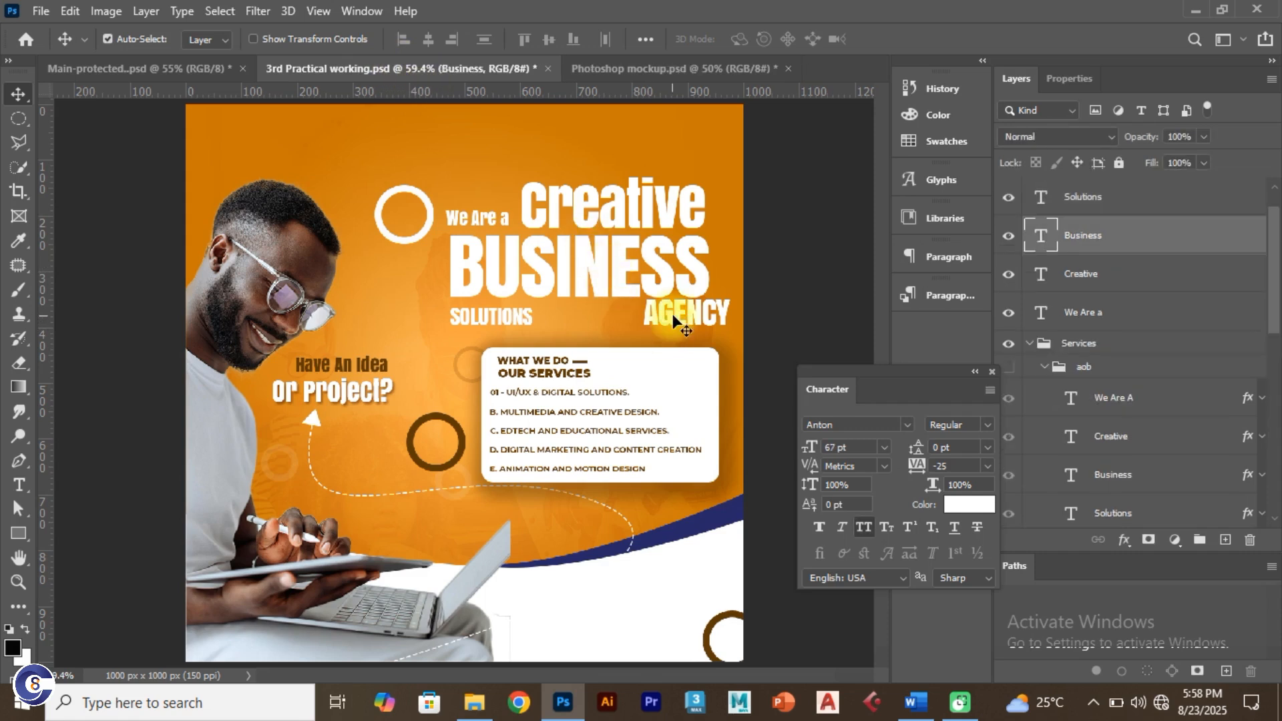
pyautogui.moveTo(671, 314); pyautogui.dragTo(653, 324)
# Step: Select all five headline layers and move them up together slightly
pyautogui.click(485, 221)
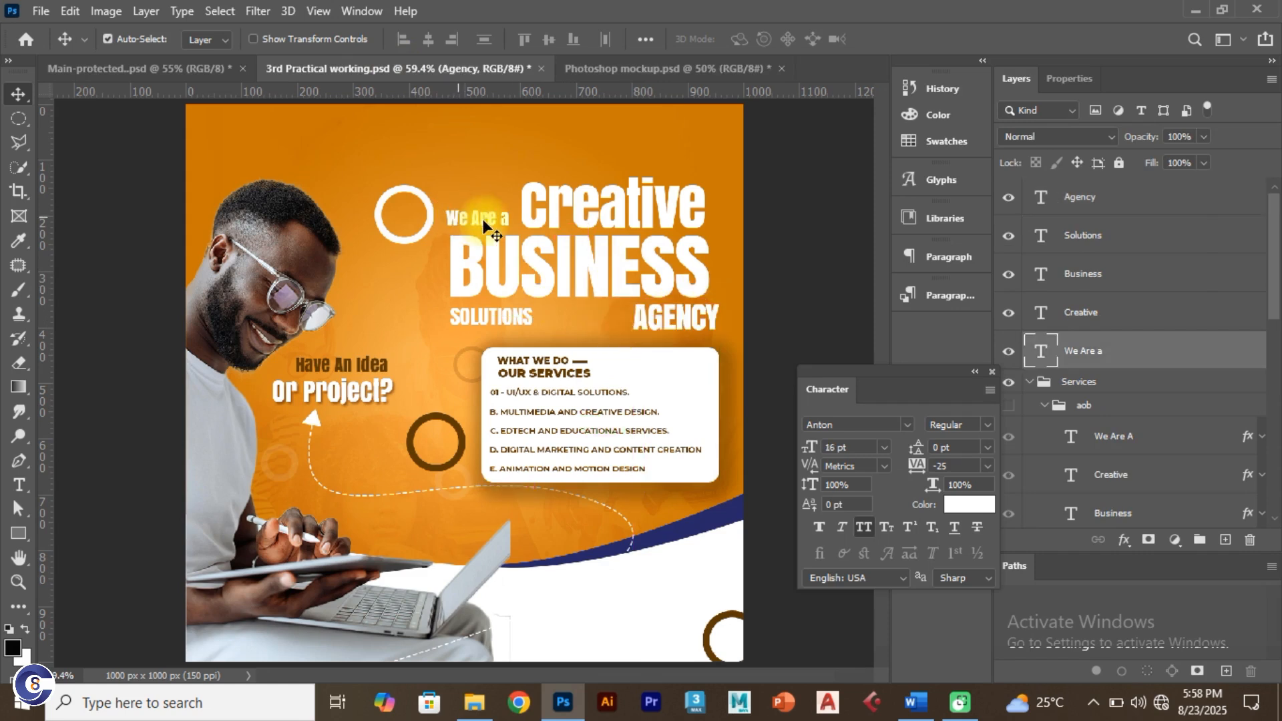
pyautogui.keyDown('shift'); pyautogui.click(529, 228); pyautogui.keyUp('shift')
pyautogui.keyDown('shift'); pyautogui.click(521, 291); pyautogui.keyUp('shift')
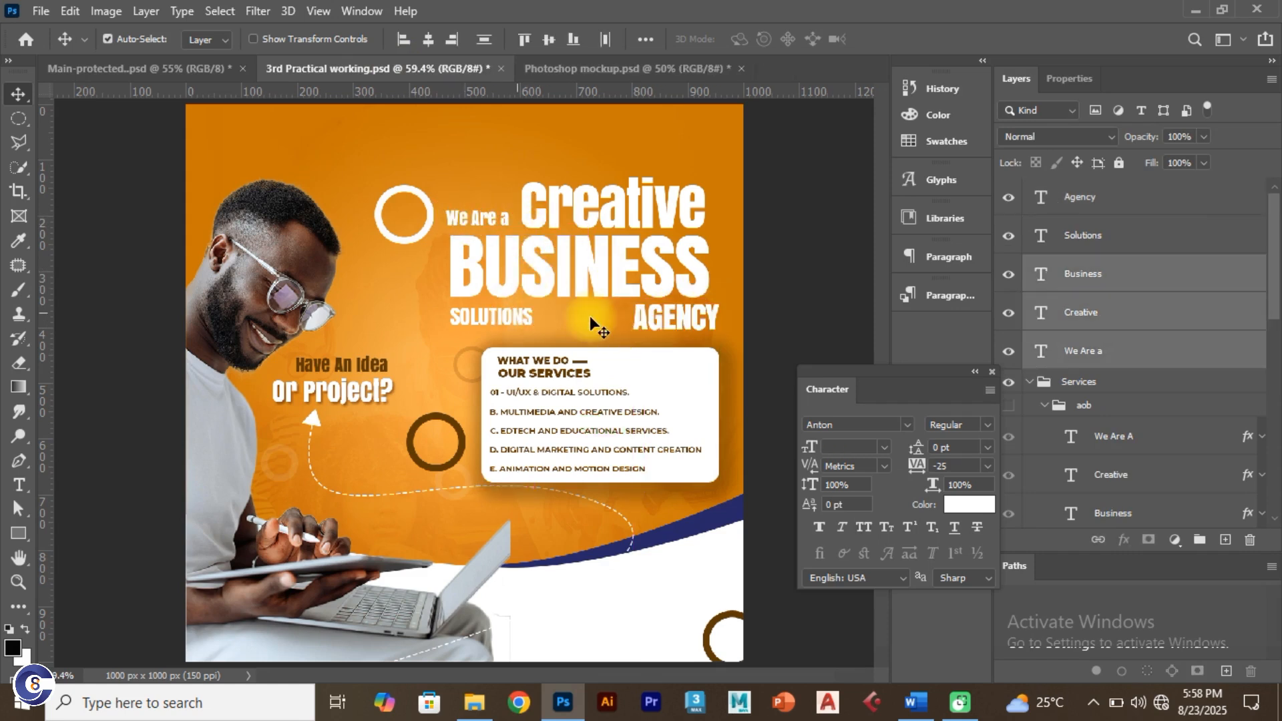
pyautogui.keyDown('shift'); pyautogui.click(591, 317); pyautogui.keyUp('shift')
pyautogui.keyDown('shift'); pyautogui.click(641, 314); pyautogui.keyUp('shift')
pyautogui.moveTo(627, 292); pyautogui.dragTo(620, 279)
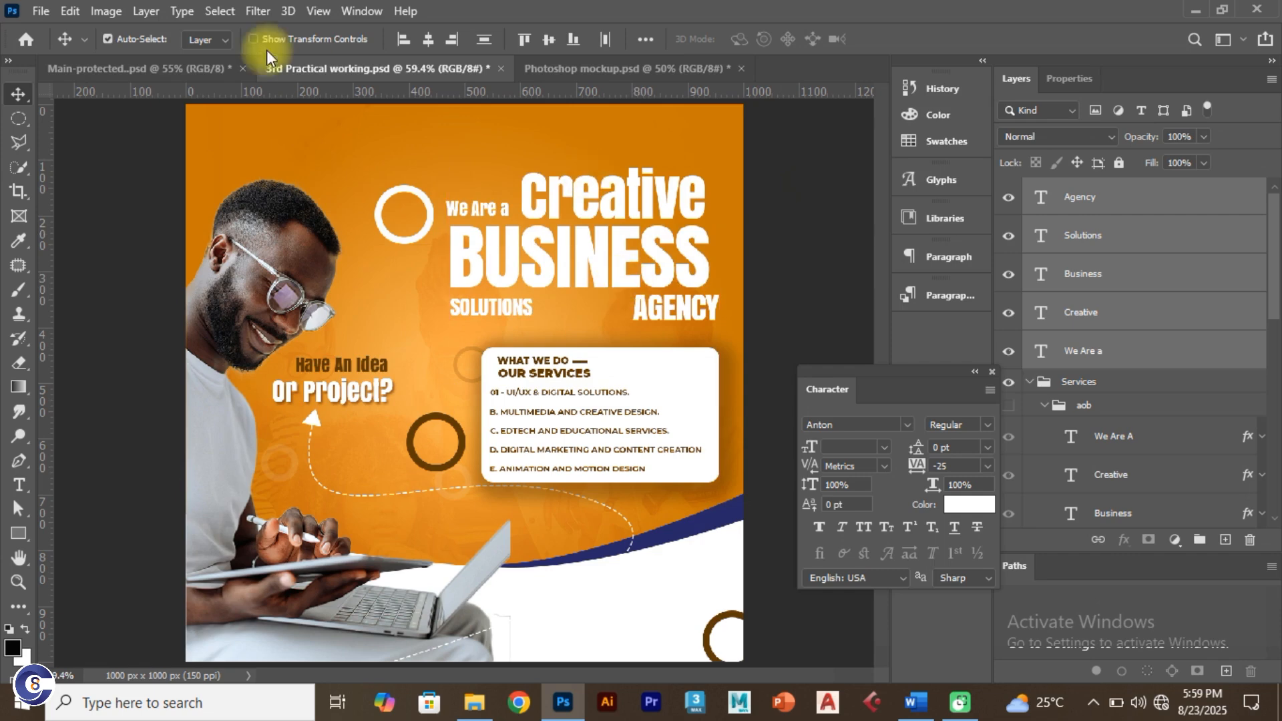
# Step: Inspect the Text-Heading group in the Main-protected reference design
pyautogui.click(207, 69)
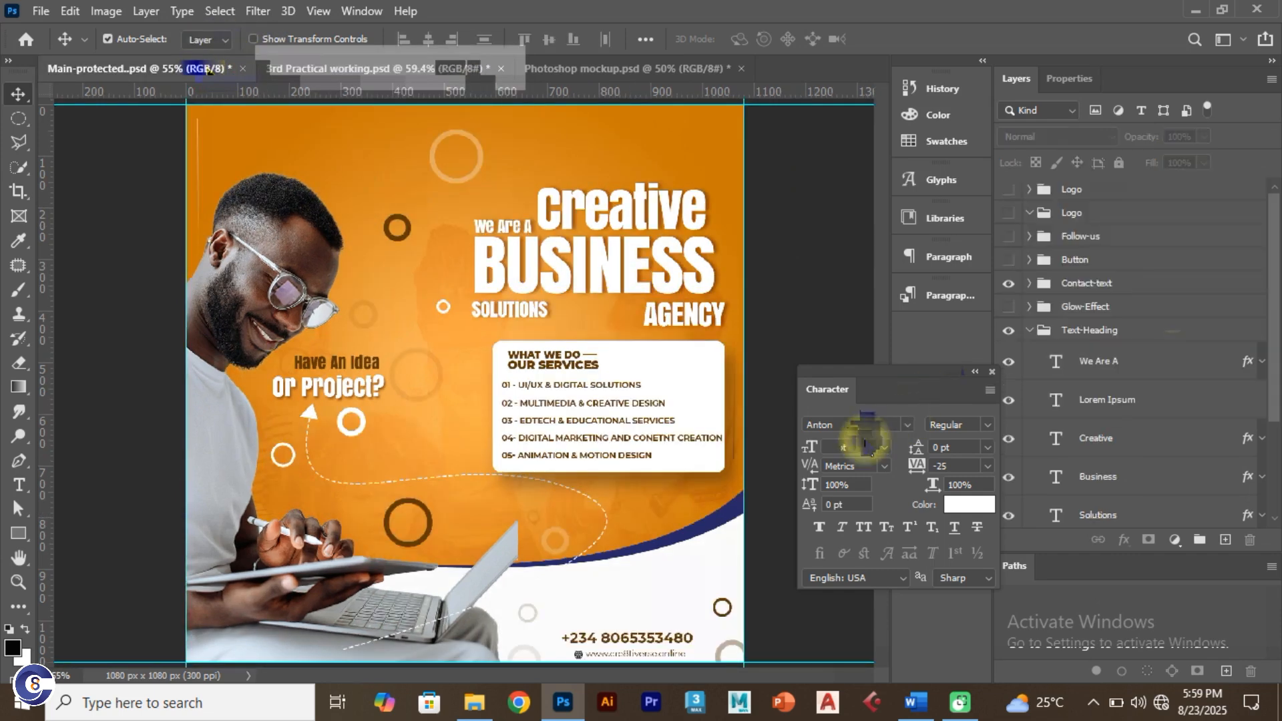
pyautogui.click(1042, 334)
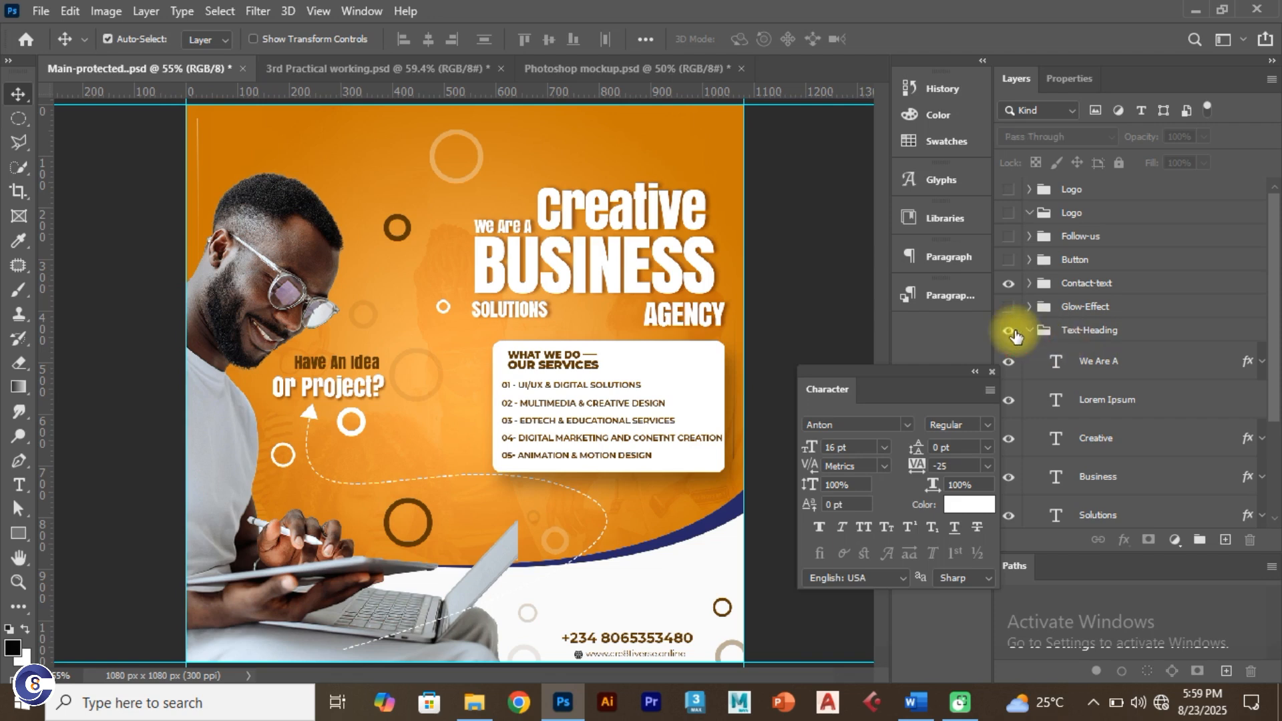
pyautogui.click(1029, 330)
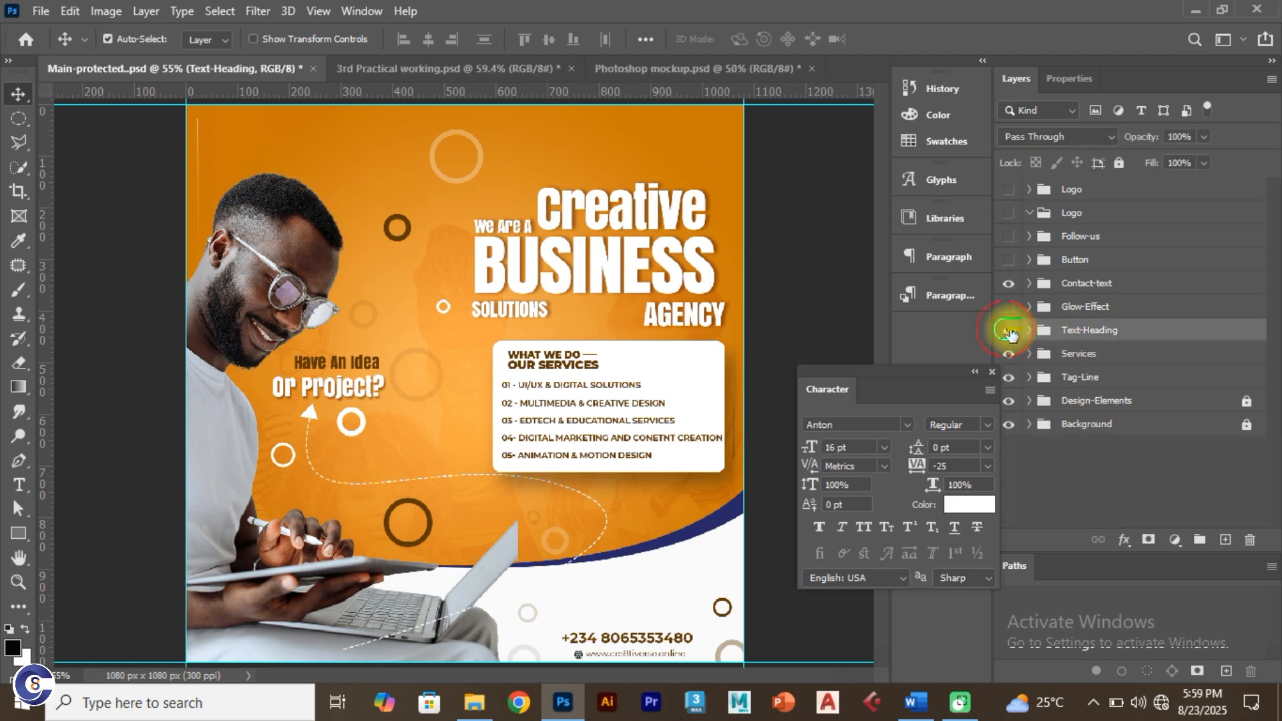
pyautogui.click(1010, 332)
pyautogui.click(1009, 332)
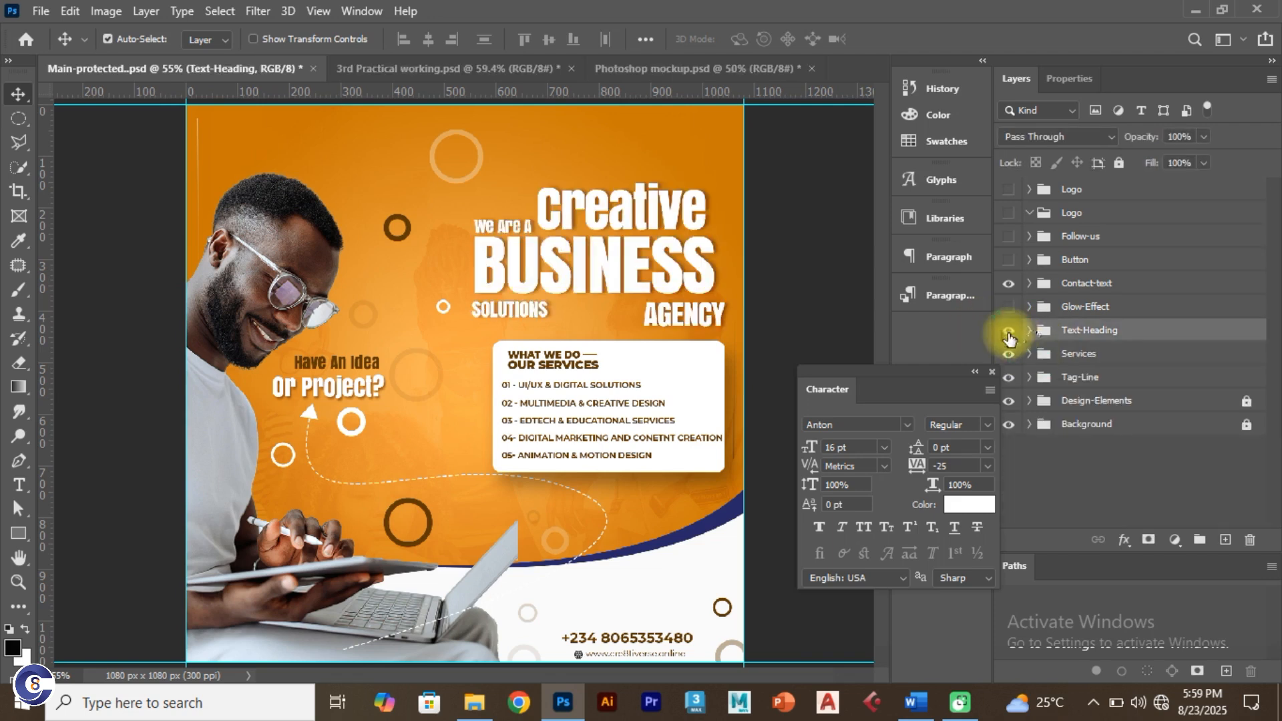
pyautogui.click(460, 68)
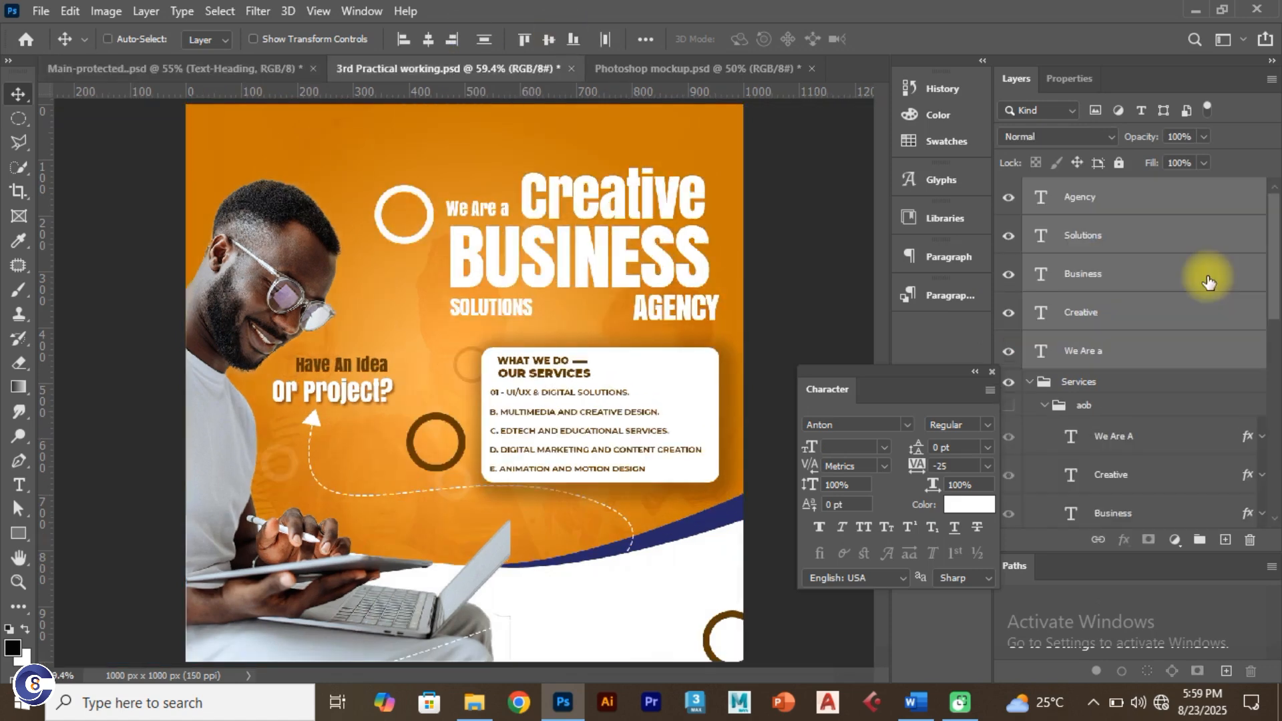
# Step: Group the five headline layers and name the group 'Text-heading'
pyautogui.hotkey('ctrl', 'g')
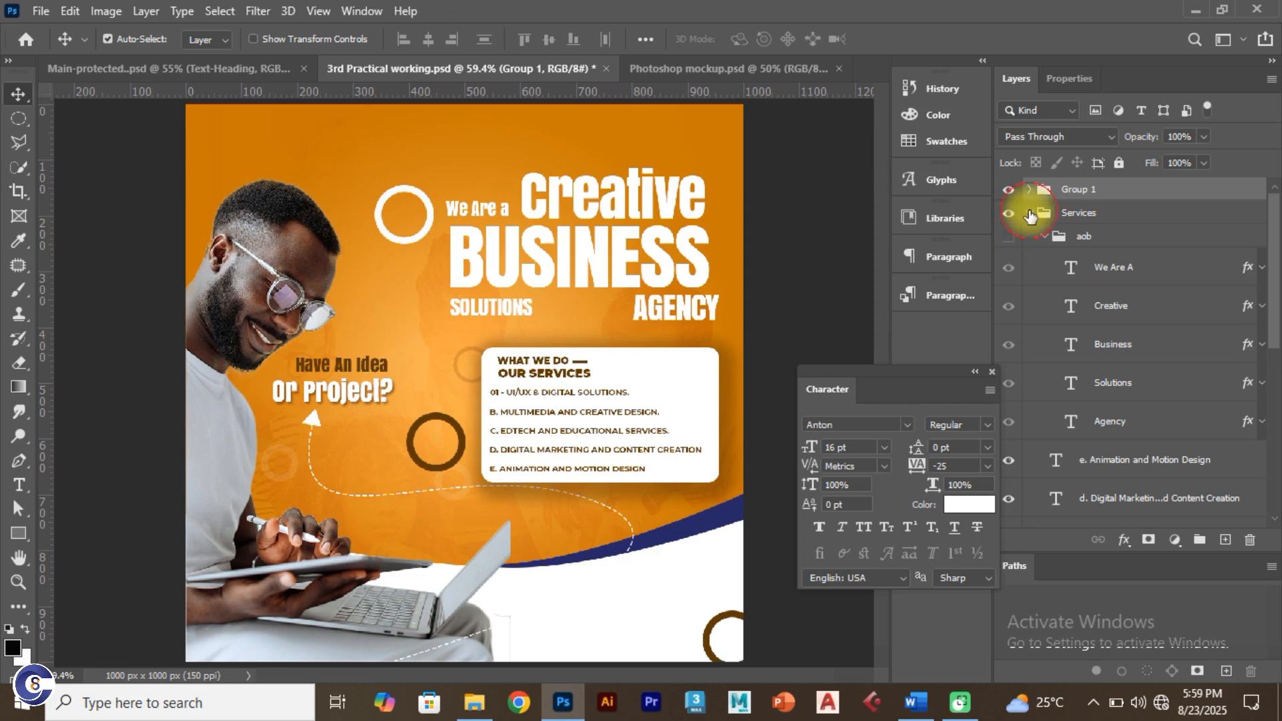
pyautogui.moveTo(1138, 214); pyautogui.dragTo(1102, 190)
pyautogui.doubleClick(1092, 190)
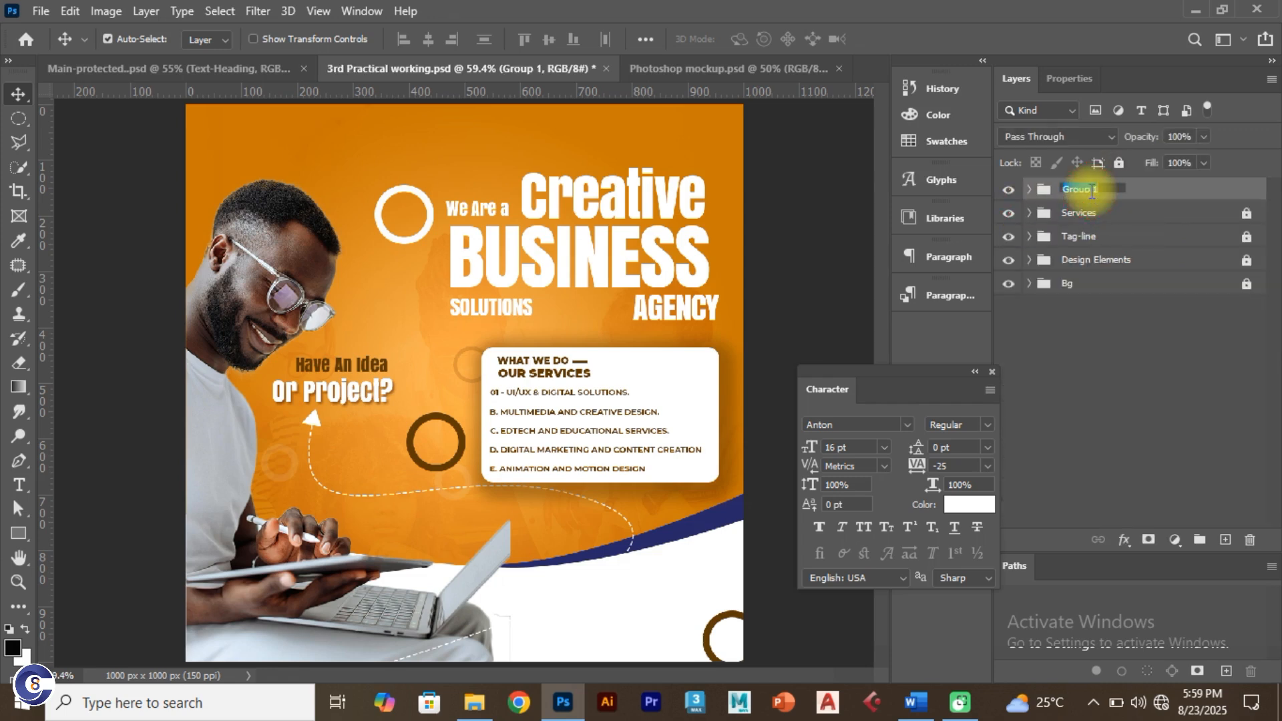
pyautogui.write('Text-heading')
pyautogui.press('Return')
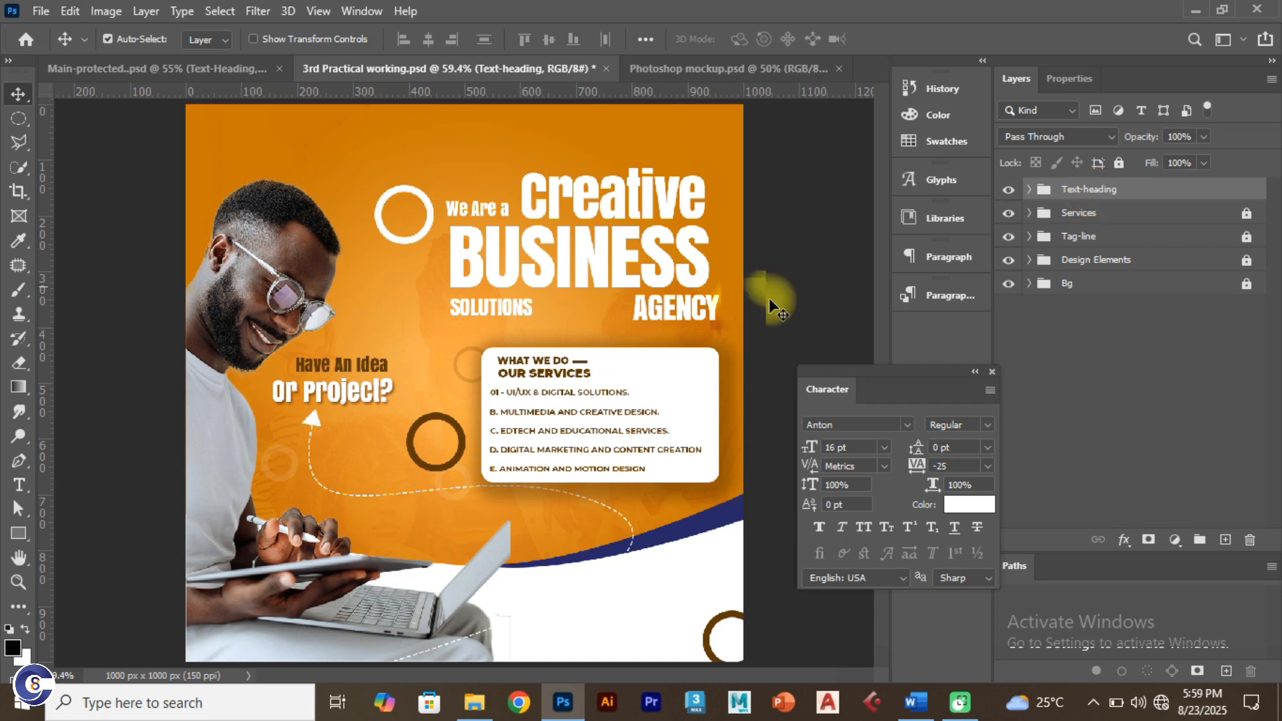
pyautogui.click(1030, 191)
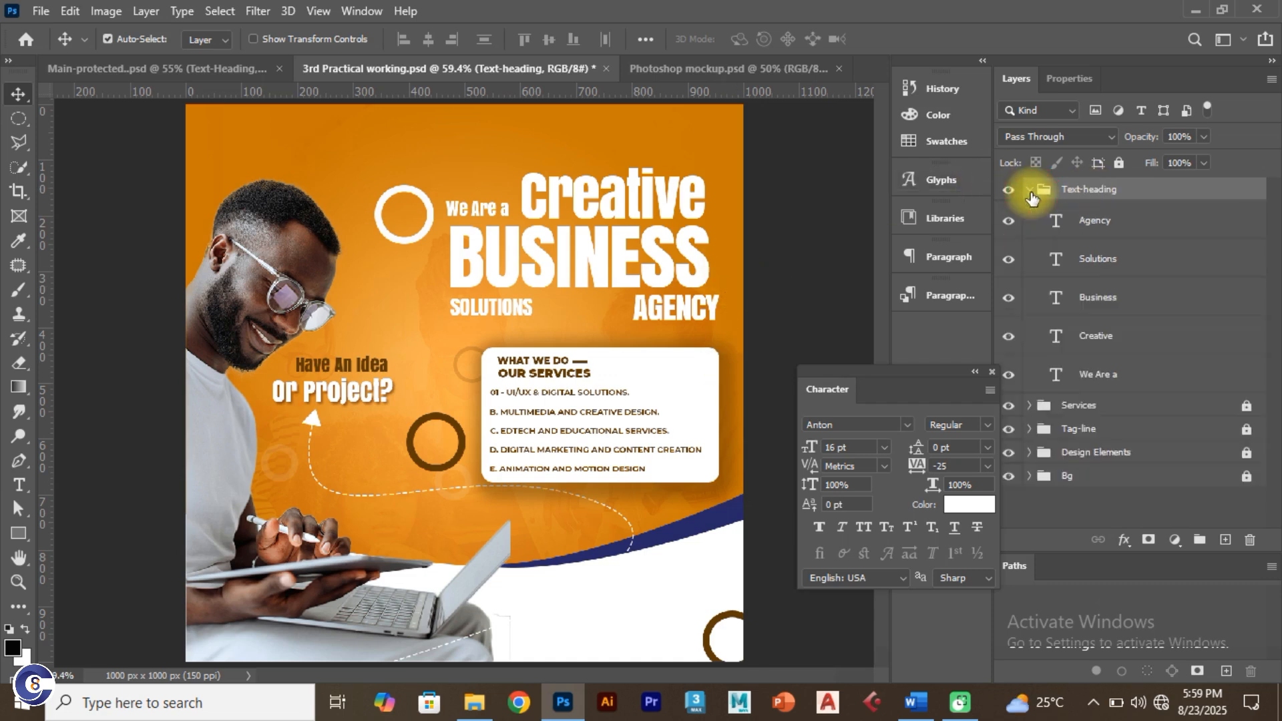
# Step: Compare the headline with the reference once more before going to the Word colour notes
pyautogui.click(628, 274)
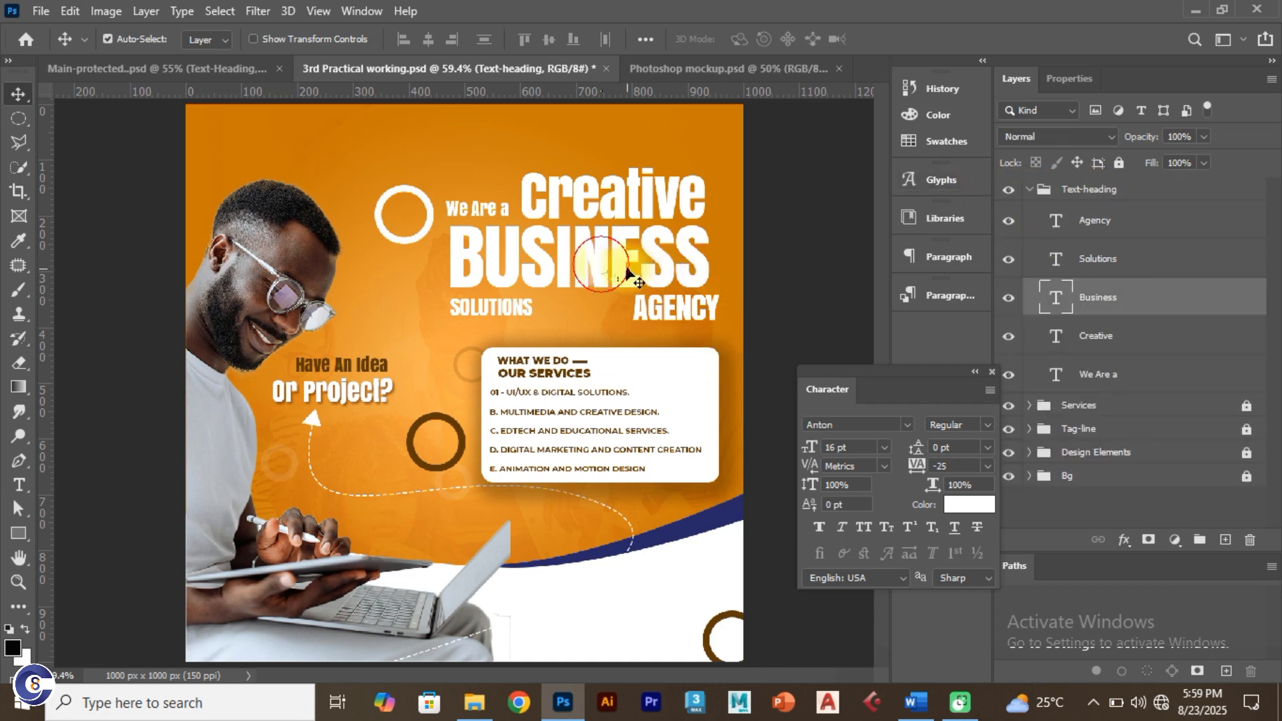
pyautogui.click(137, 69)
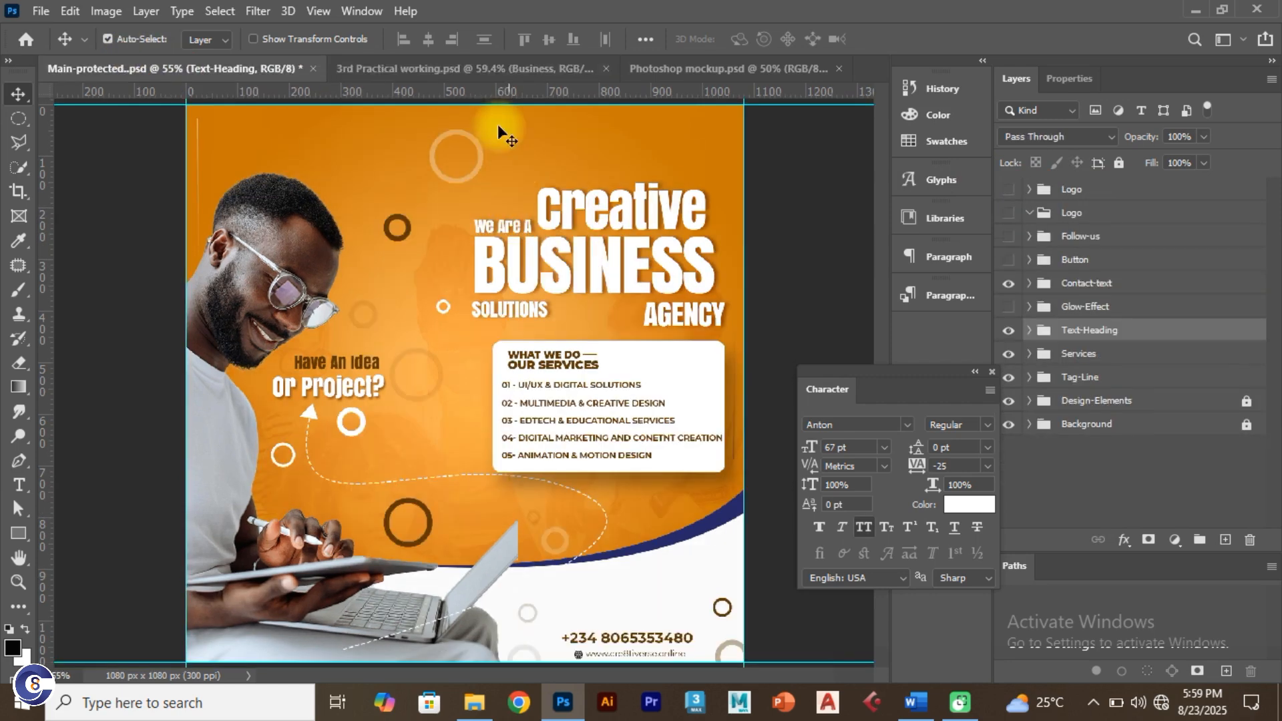
pyautogui.click(461, 67)
pyautogui.hotkey('alt', 'Tab')
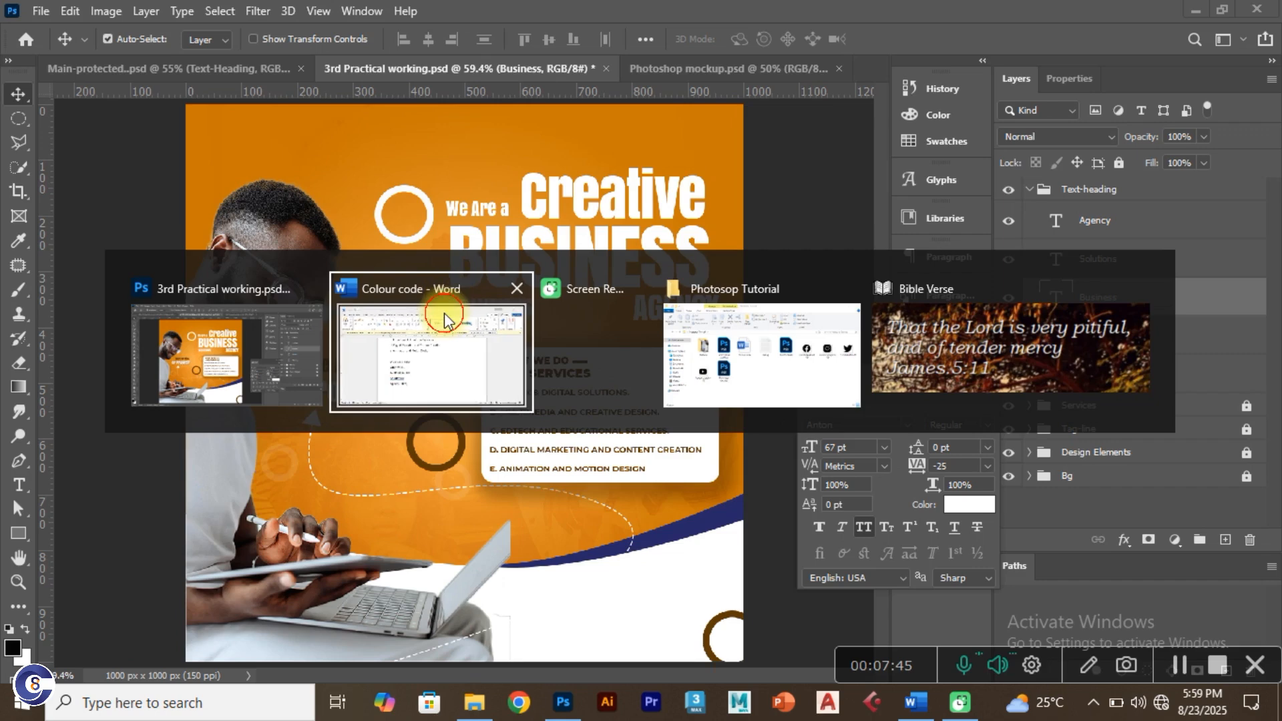
# Step: Copy the Brown code 5d3600 from the 3rd Design notes in Word and return to Photoshop
pyautogui.scroll(10, 458, 358)
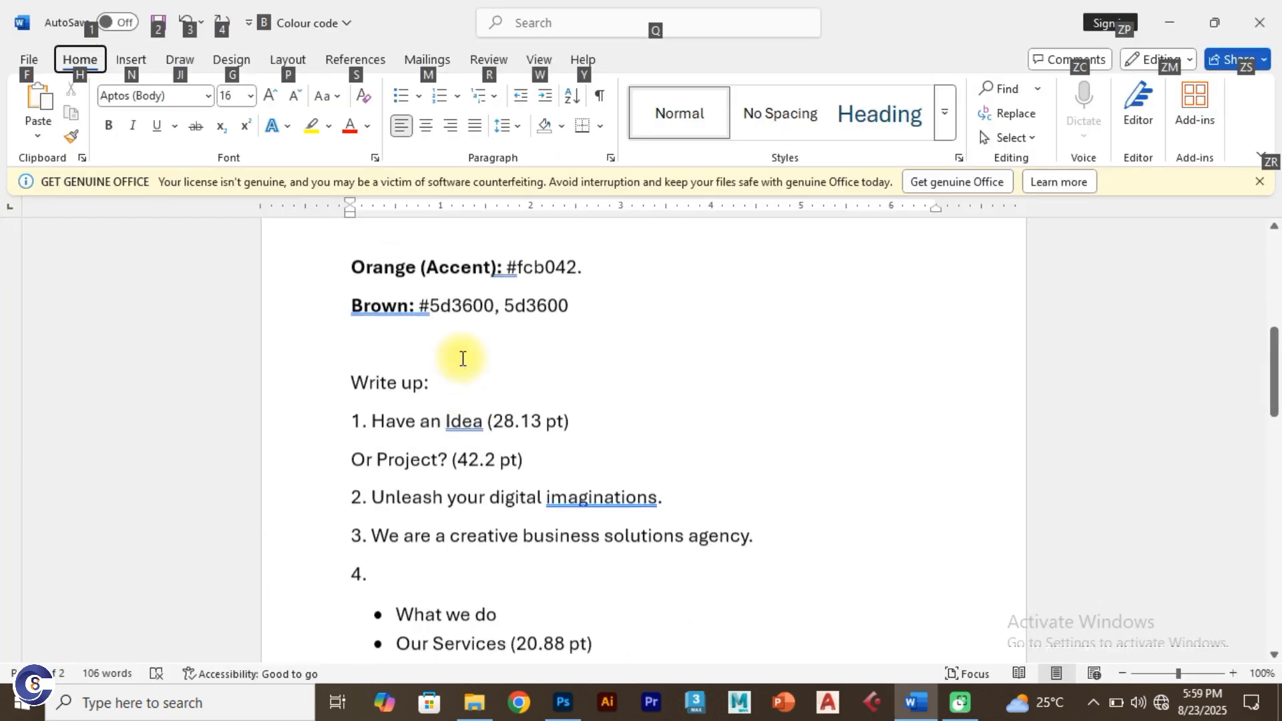
pyautogui.scroll(3, 463, 358)
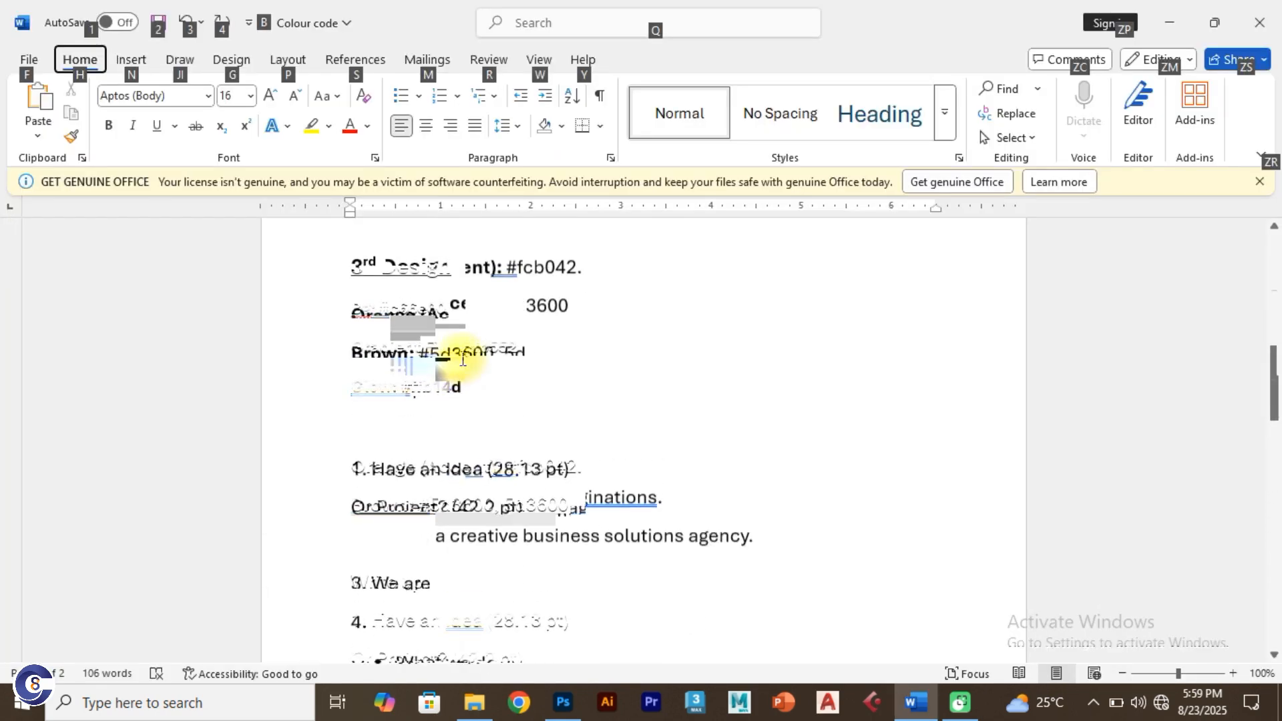
pyautogui.doubleClick(511, 505)
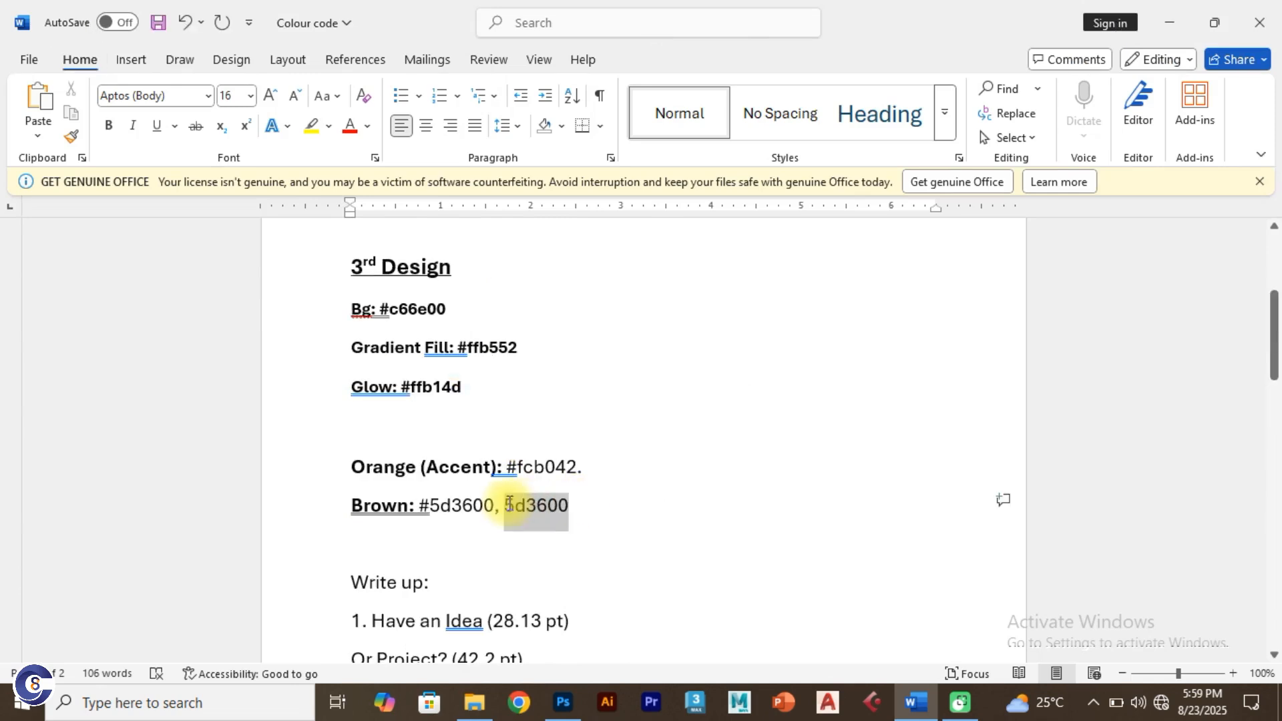
pyautogui.hotkey('ctrl', 'c')
pyautogui.hotkey('alt', 'Tab')
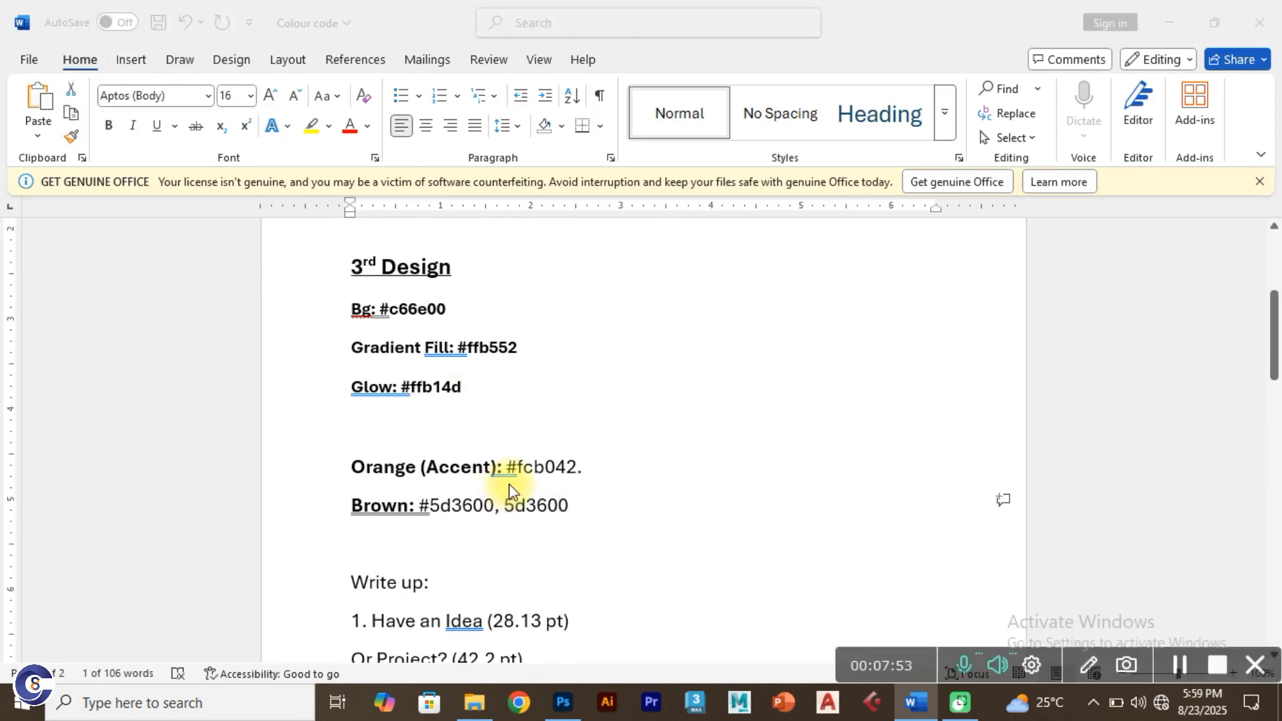
pyautogui.hotkey('alt', 'Tab')
pyautogui.click(663, 267)
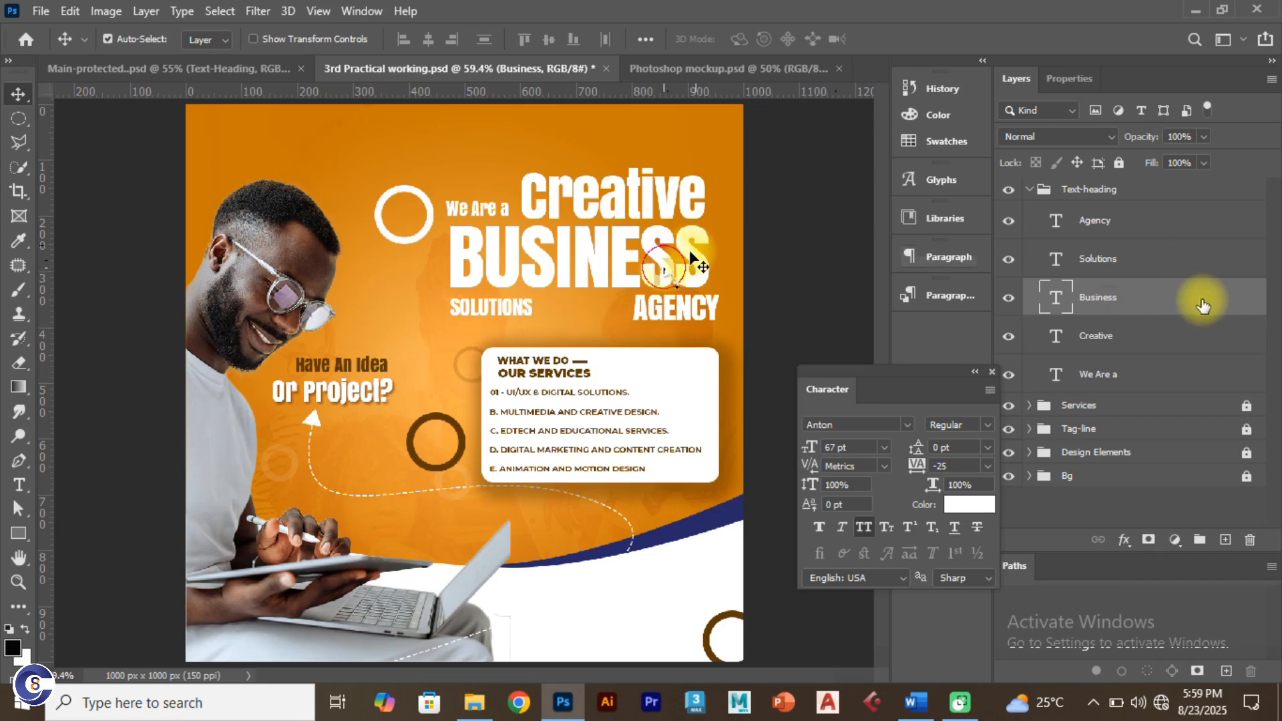
# Step: Add a drop shadow to the Business layer with colour 5d3600
pyautogui.rightClick(1205, 304)
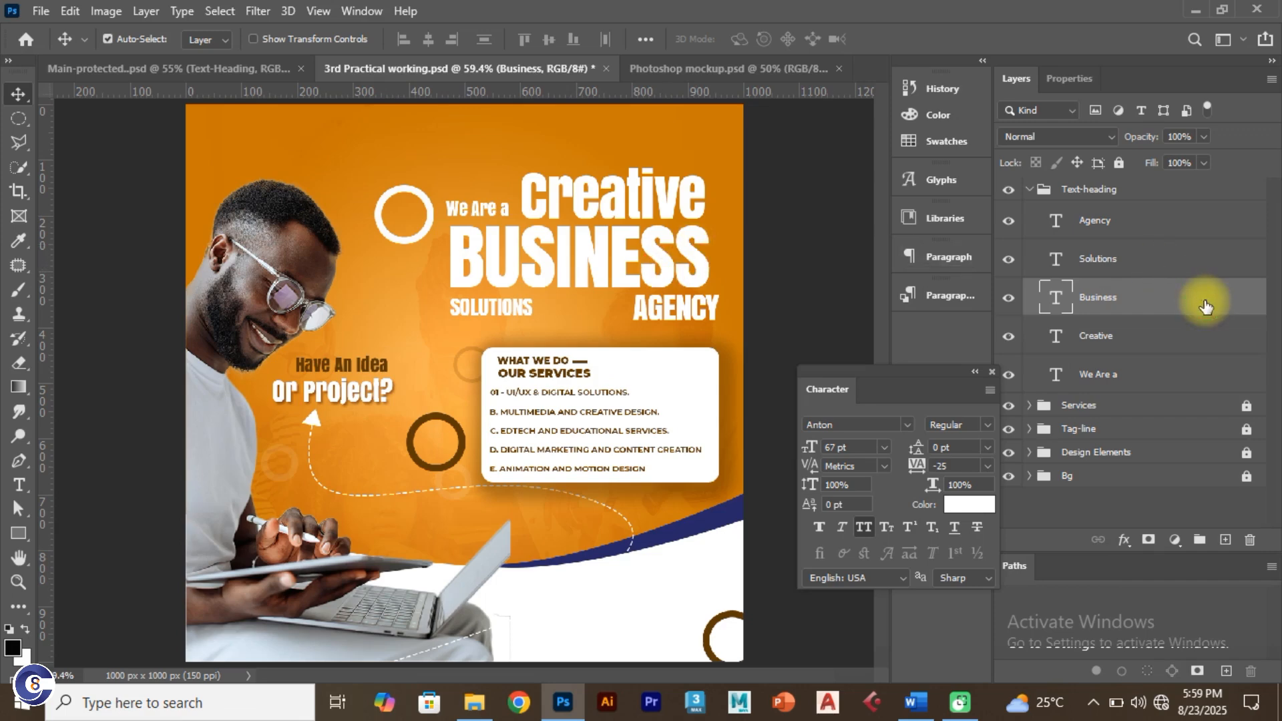
pyautogui.doubleClick(1204, 306)
pyautogui.moveTo(955, 194); pyautogui.dragTo(1176, 155)
pyautogui.click(766, 486)
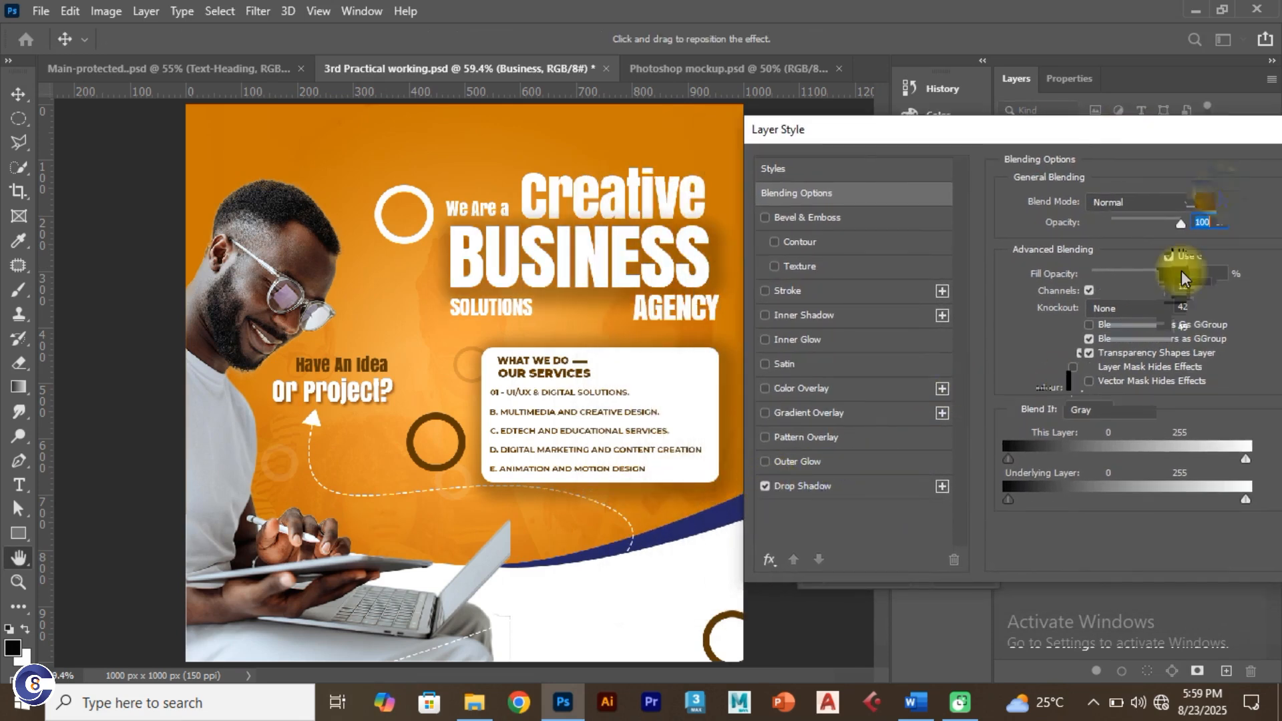
pyautogui.click(1202, 202)
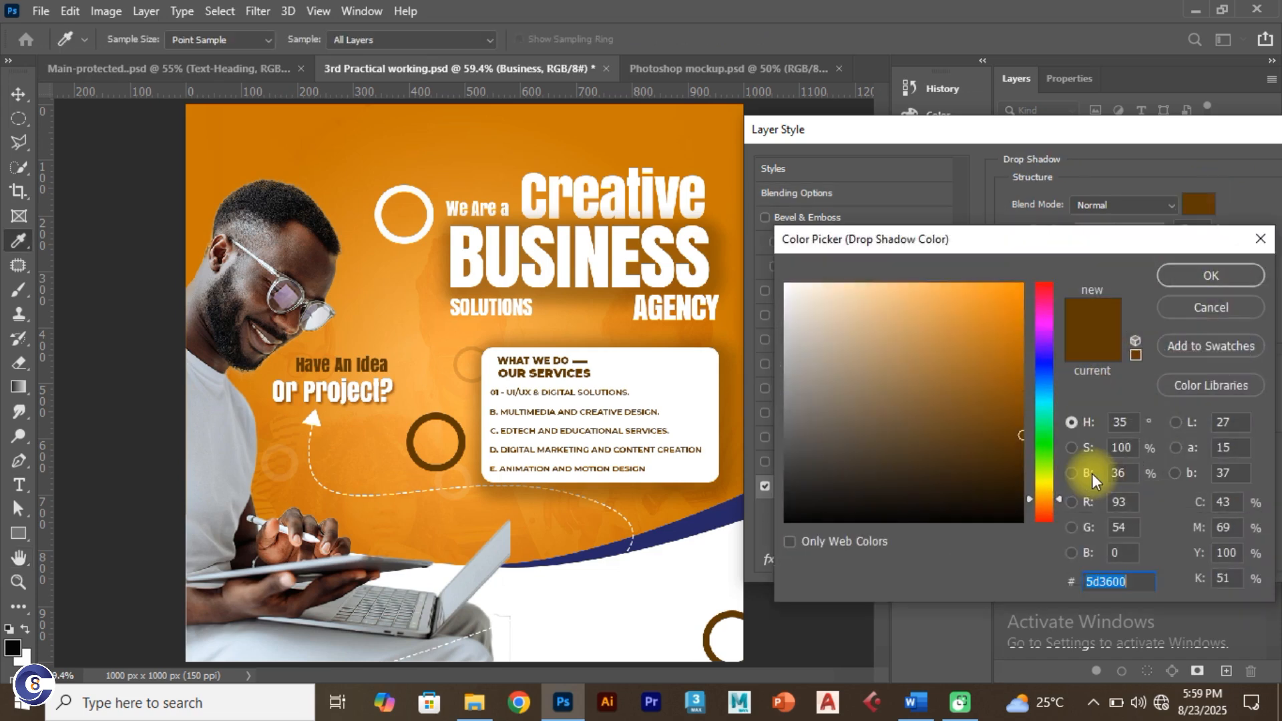
pyautogui.click(1204, 274)
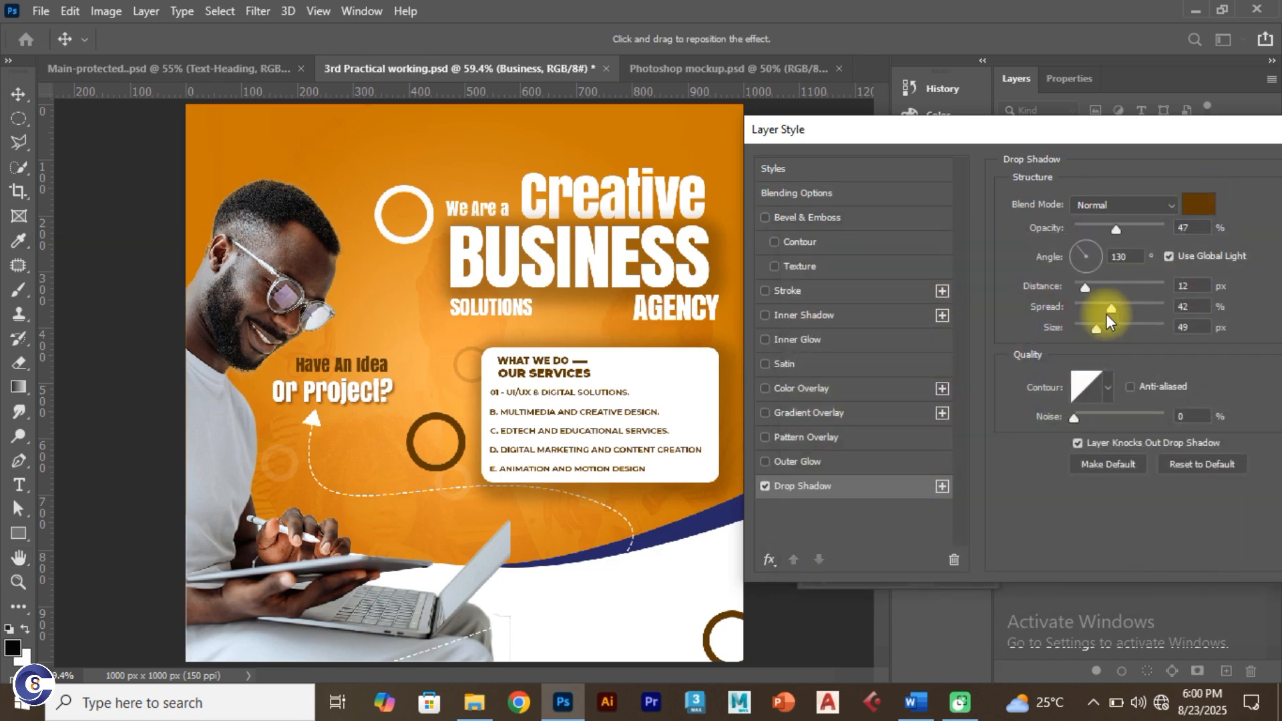
# Step: Set the shadow to 57% opacity, 160° angle, 16 px distance, 0% spread, 8 px size
pyautogui.moveTo(1107, 320)
pyautogui.mouseDown()
pyautogui.moveTo(1084, 311)
pyautogui.moveTo(1101, 290)
pyautogui.moveTo(1089, 332)
pyautogui.moveTo(1095, 292)
pyautogui.moveTo(1082, 292)
pyautogui.moveTo(1101, 298)
pyautogui.mouseUp()
pyautogui.click(1073, 311)
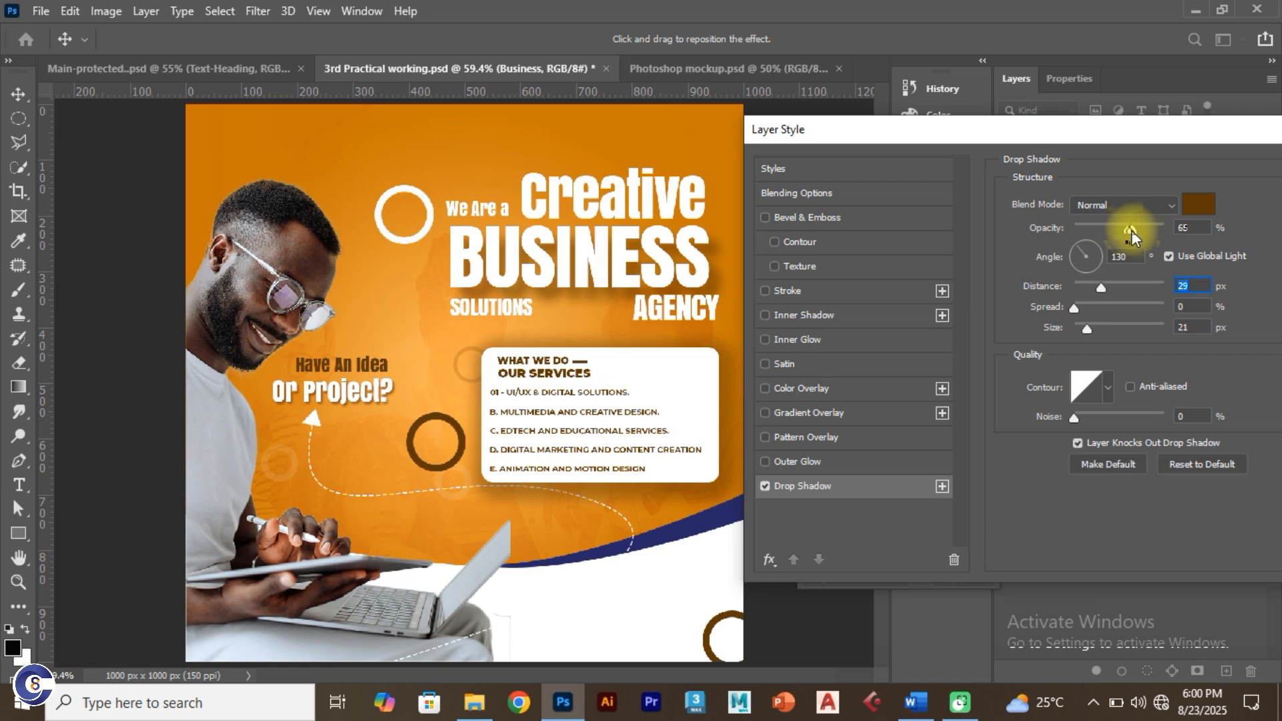
pyautogui.moveTo(1130, 231); pyautogui.dragTo(1126, 231)
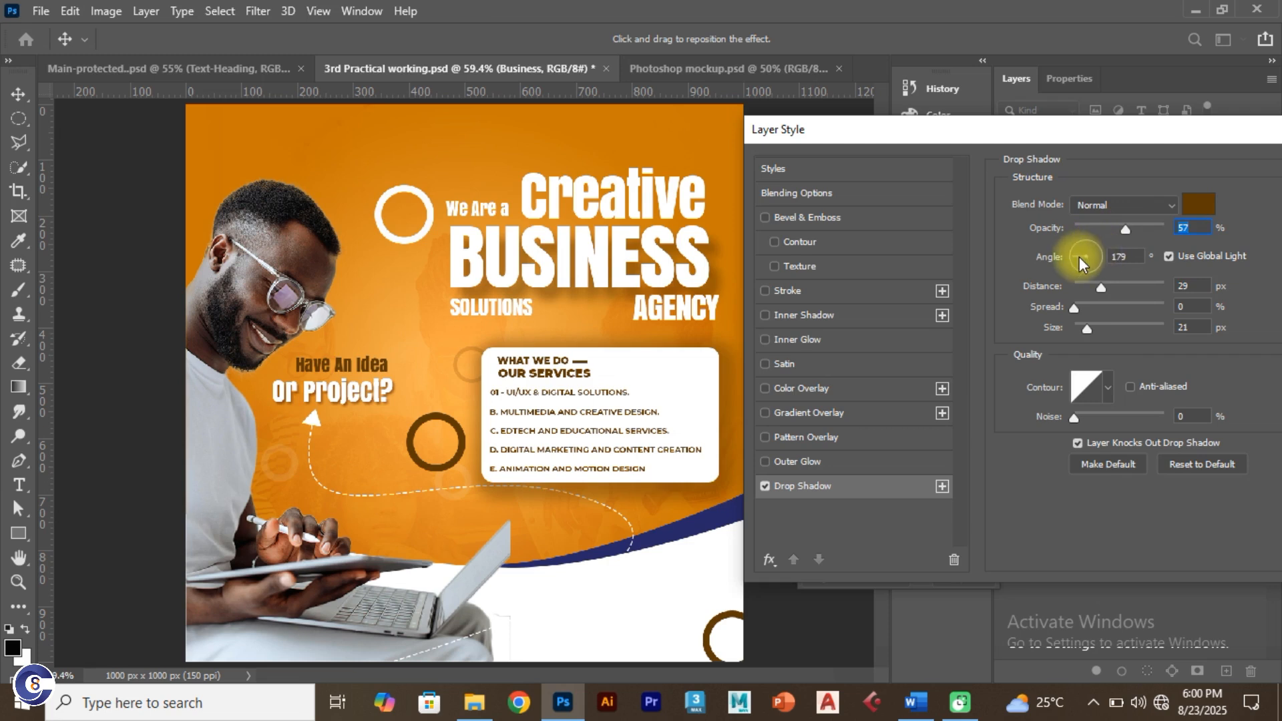
pyautogui.moveTo(1079, 256); pyautogui.dragTo(1066, 250)
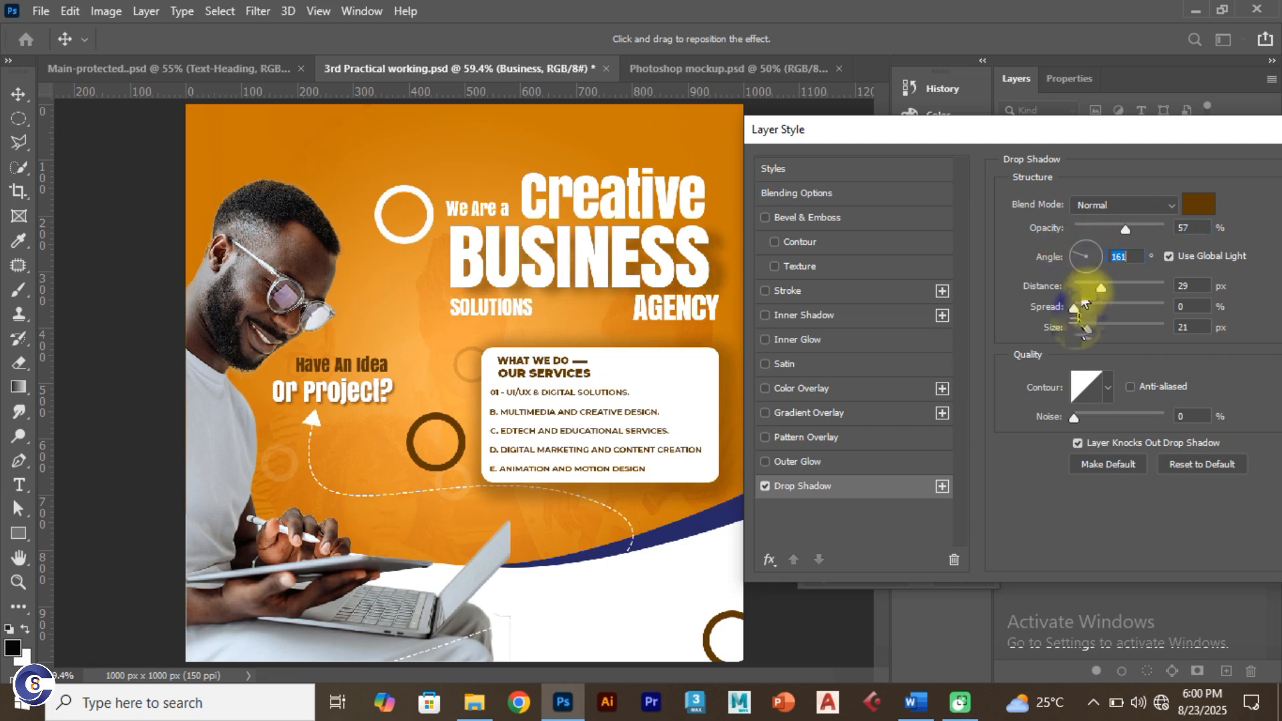
pyautogui.moveTo(1087, 328); pyautogui.dragTo(1092, 289)
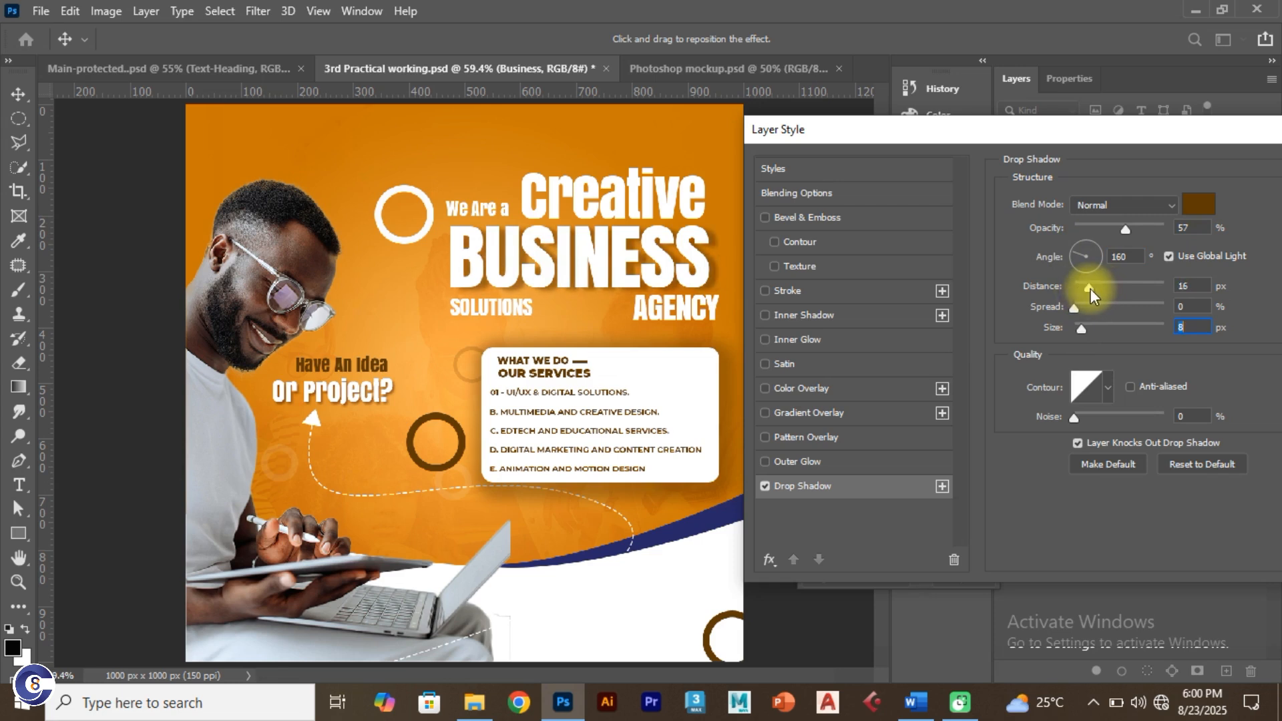
pyautogui.click(1091, 289)
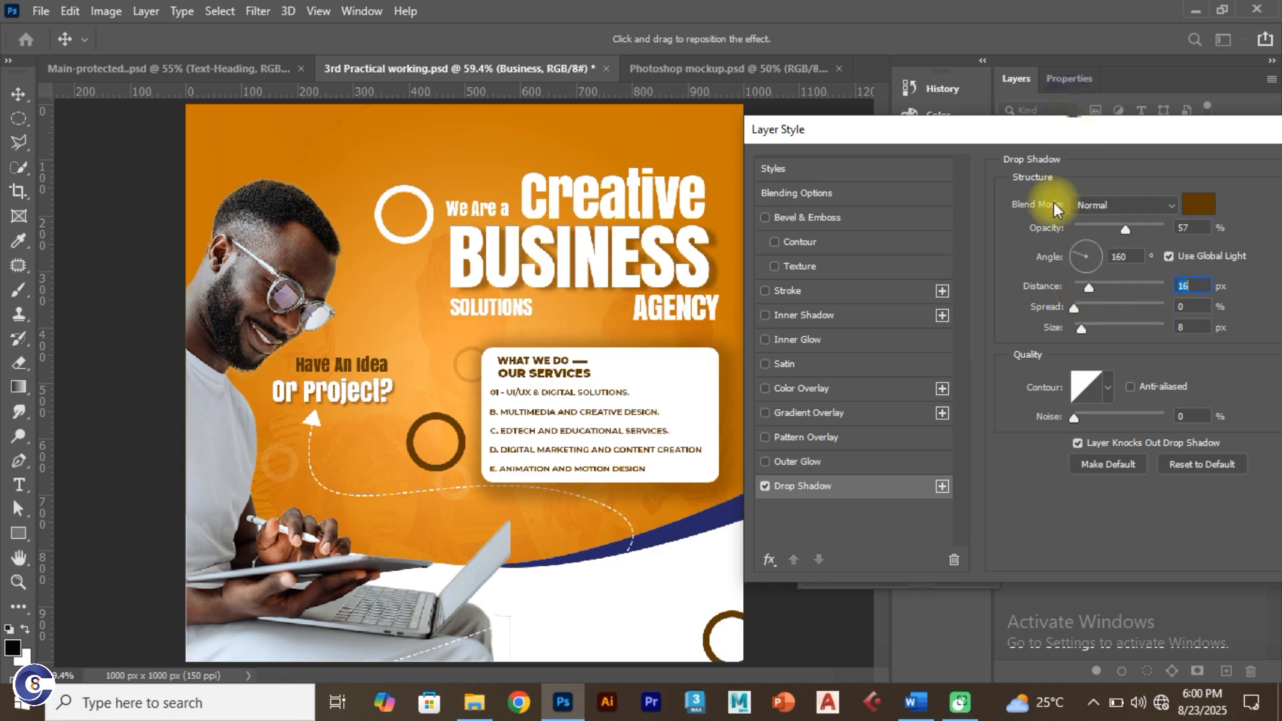
pyautogui.moveTo(1073, 127); pyautogui.dragTo(824, 124)
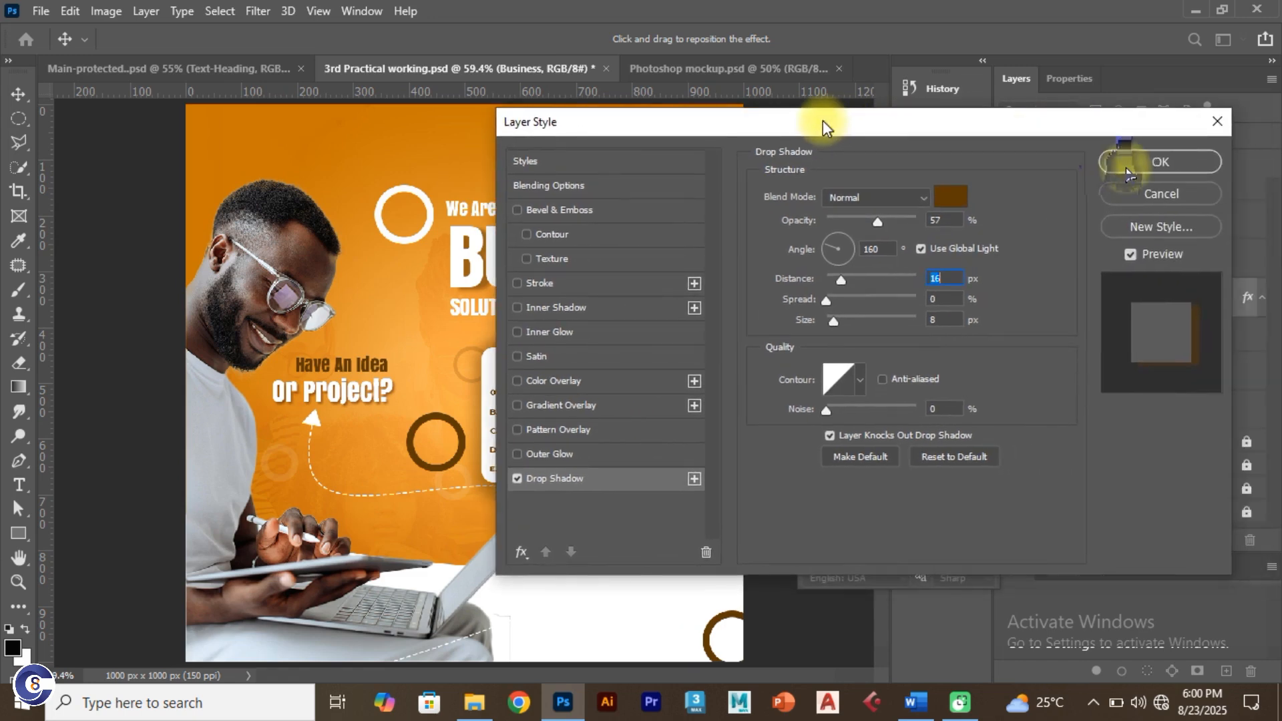
pyautogui.press('Return')
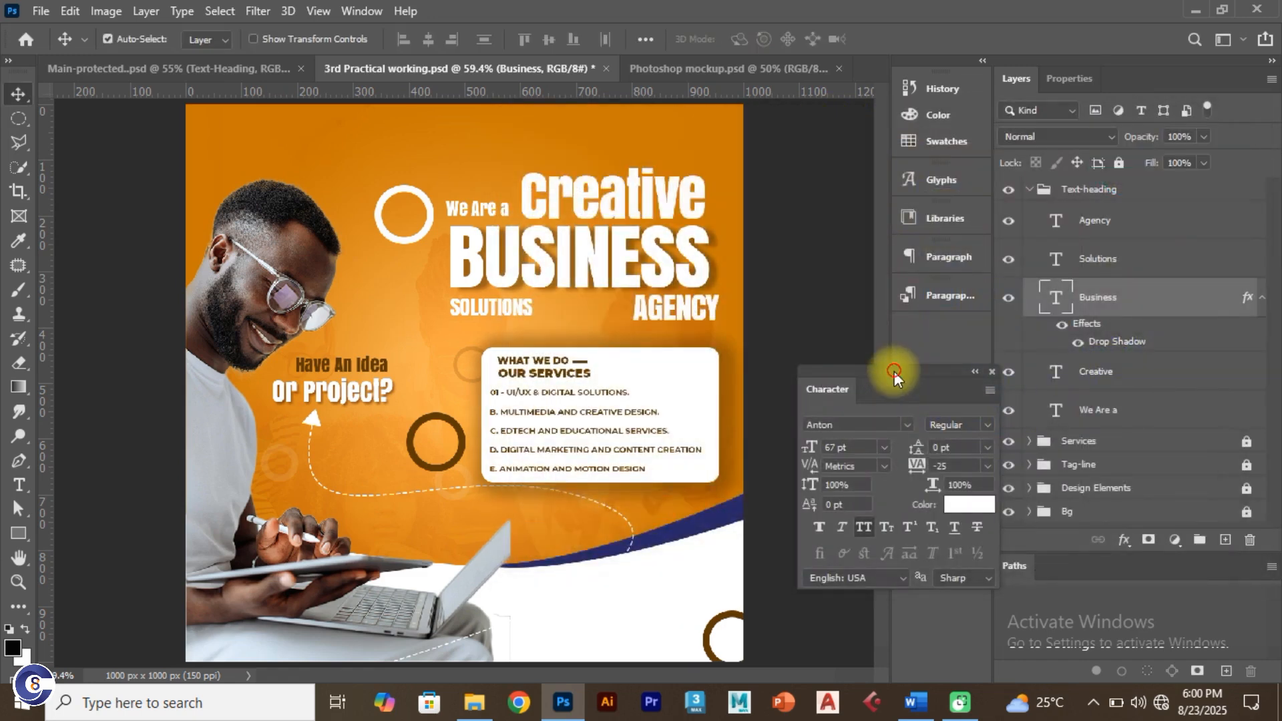
pyautogui.moveTo(898, 372); pyautogui.dragTo(856, 392)
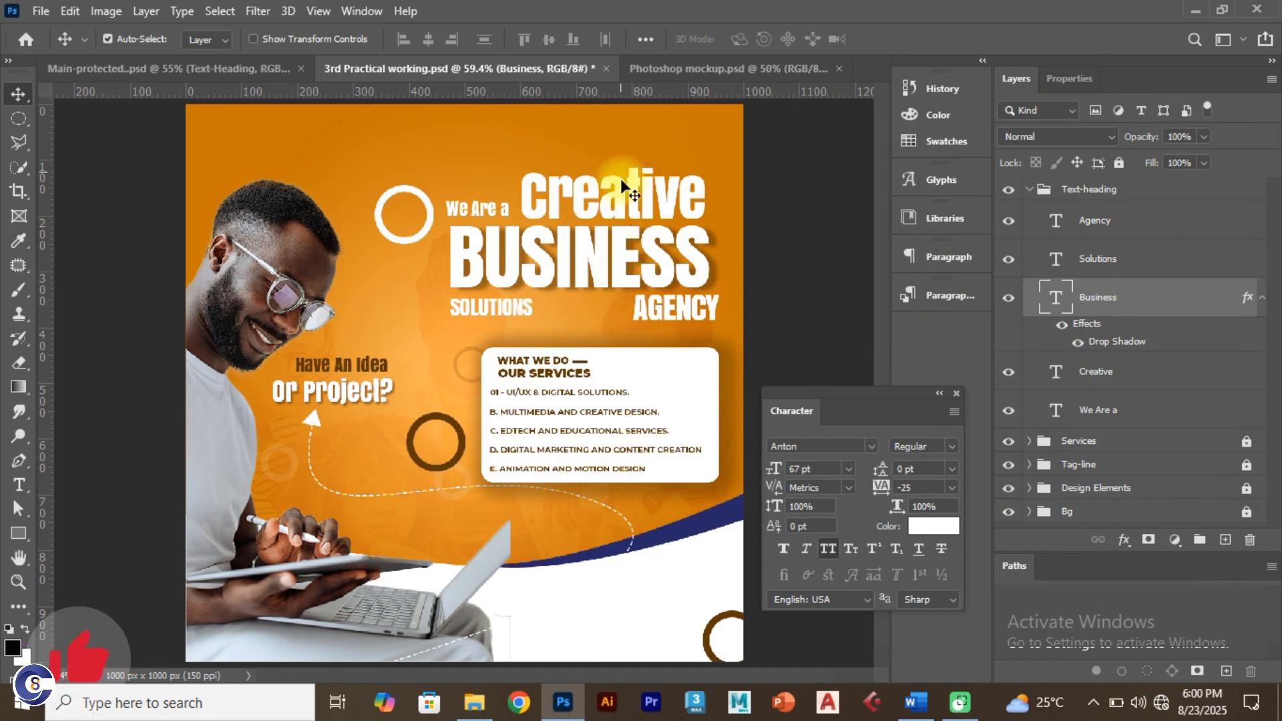
# Step: Add a default brown drop shadow to the Creative layer
pyautogui.click(620, 201)
pyautogui.click(1193, 372)
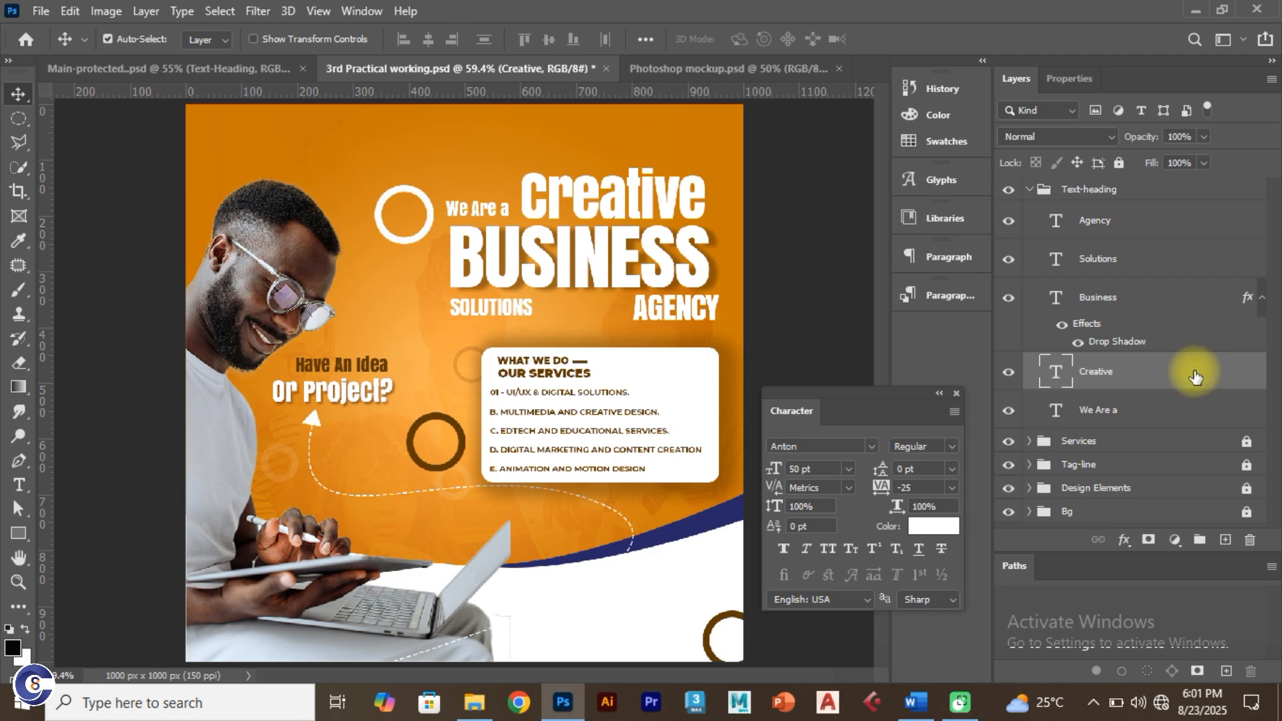
pyautogui.doubleClick(1196, 378)
pyautogui.moveTo(695, 130); pyautogui.dragTo(941, 126)
pyautogui.click(830, 478)
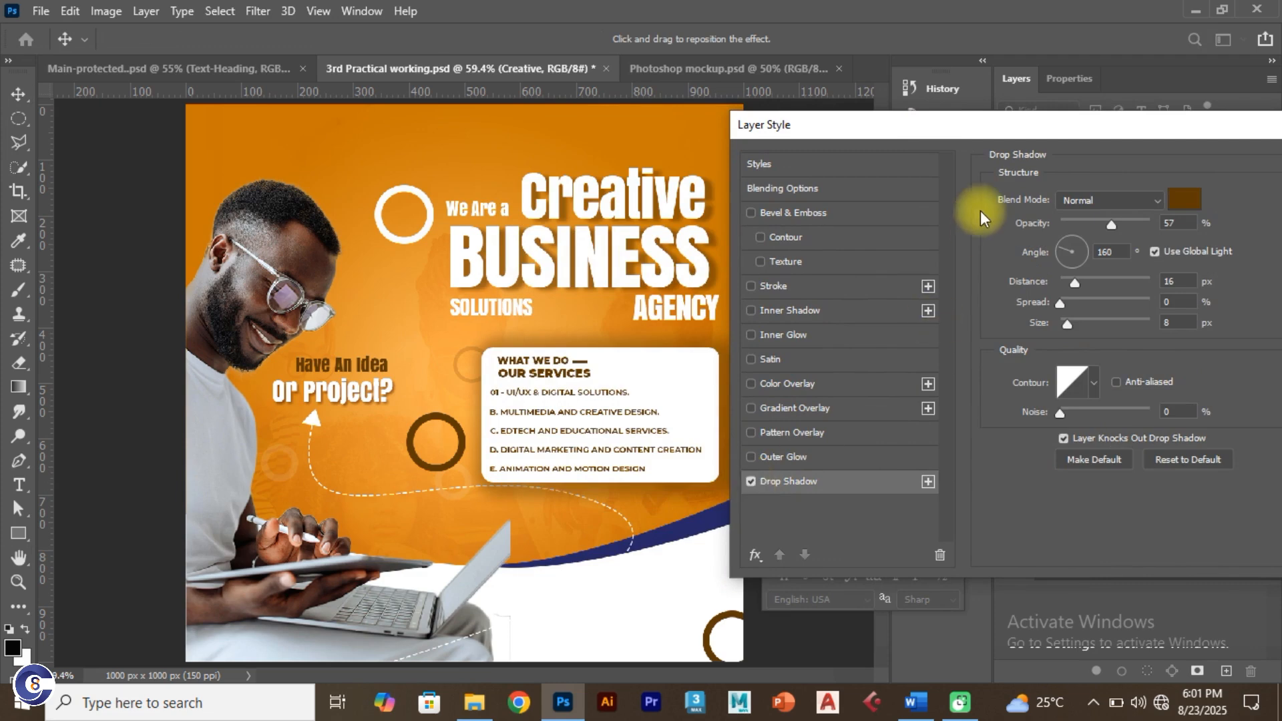
pyautogui.moveTo(1004, 155); pyautogui.dragTo(837, 230)
pyautogui.click(1225, 240)
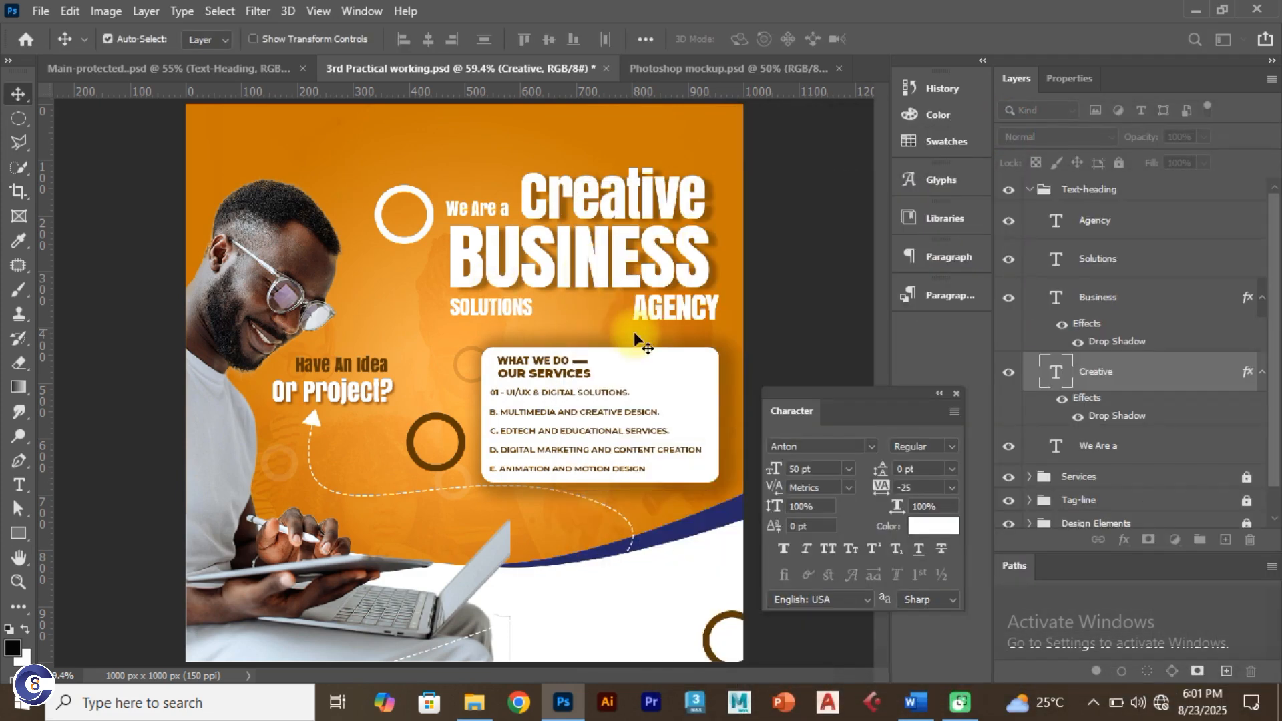
# Step: Add a drop shadow to AGENCY with a 155° angle and 9 px distance
pyautogui.click(654, 317)
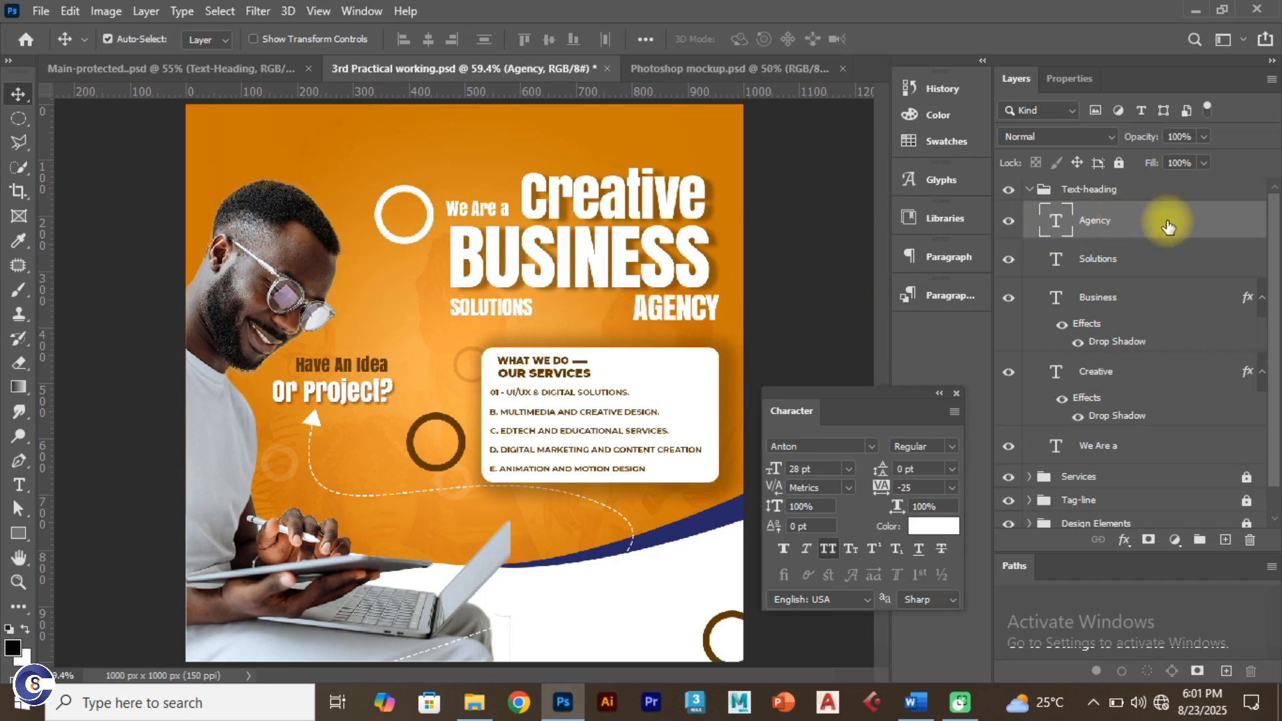
pyautogui.doubleClick(1171, 227)
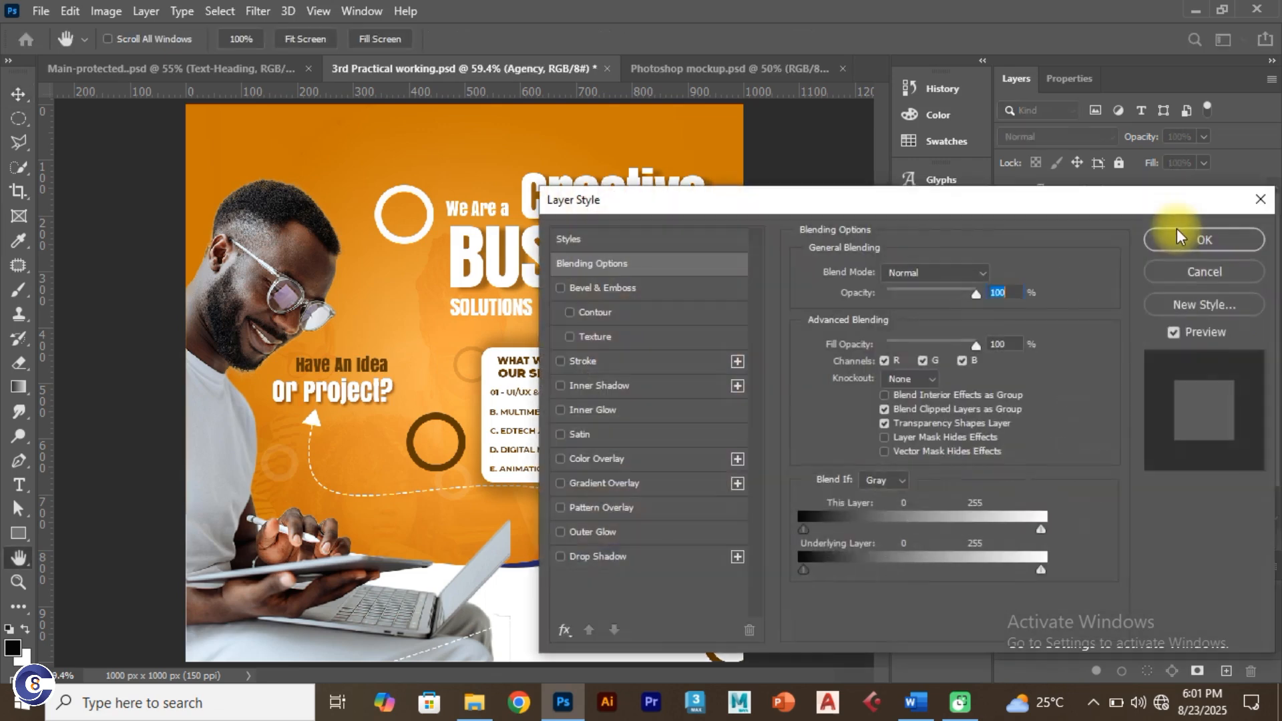
pyautogui.moveTo(742, 211); pyautogui.dragTo(1012, 159)
pyautogui.click(748, 543)
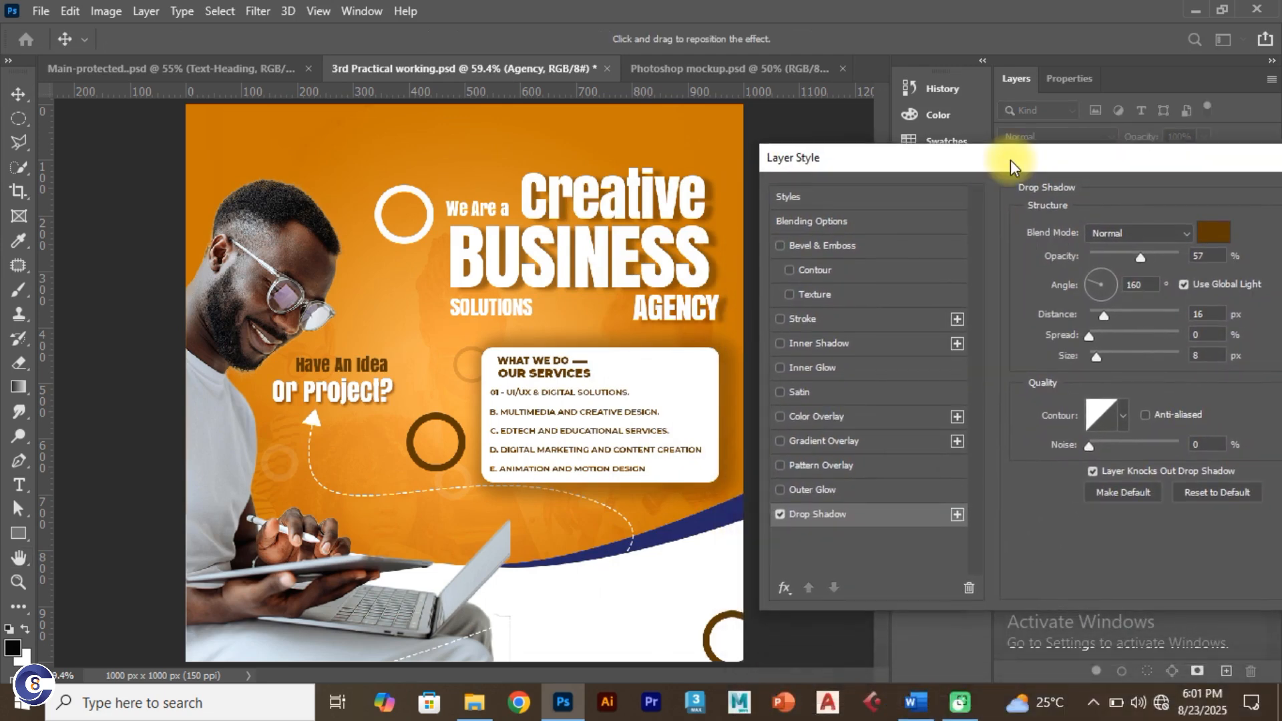
pyautogui.moveTo(1090, 287); pyautogui.dragTo(1100, 315)
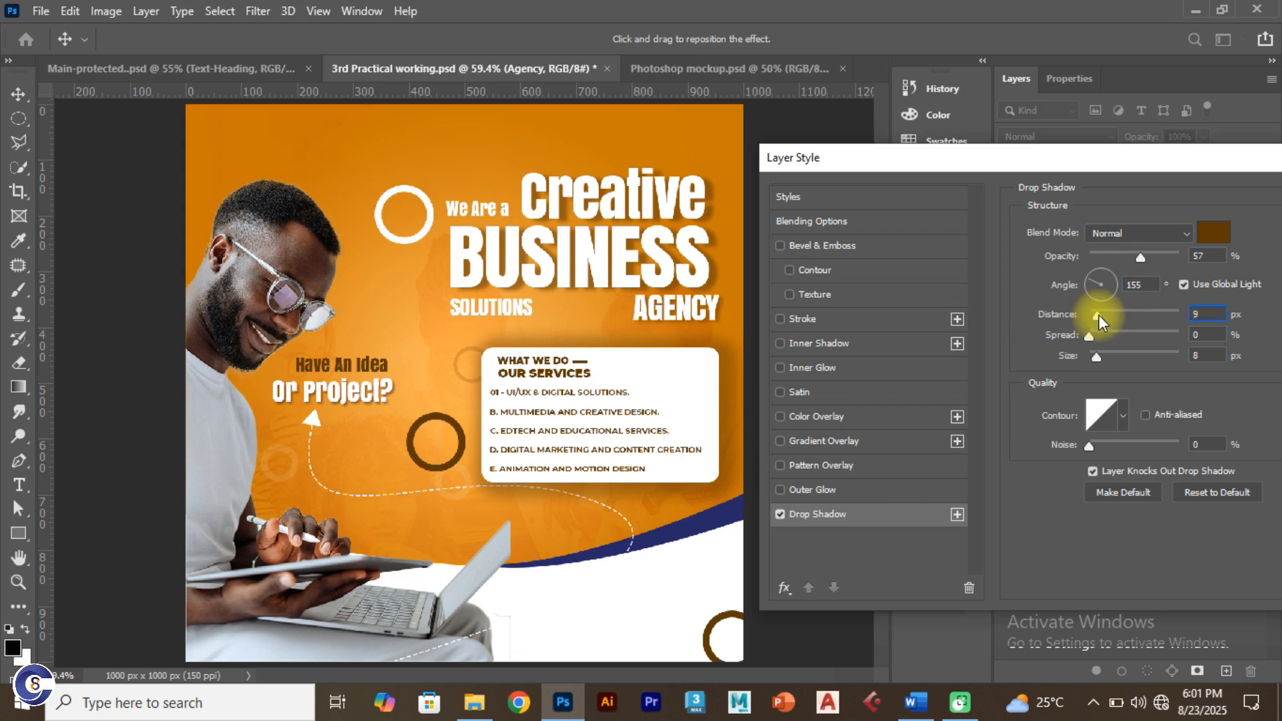
pyautogui.moveTo(1082, 166); pyautogui.dragTo(891, 257)
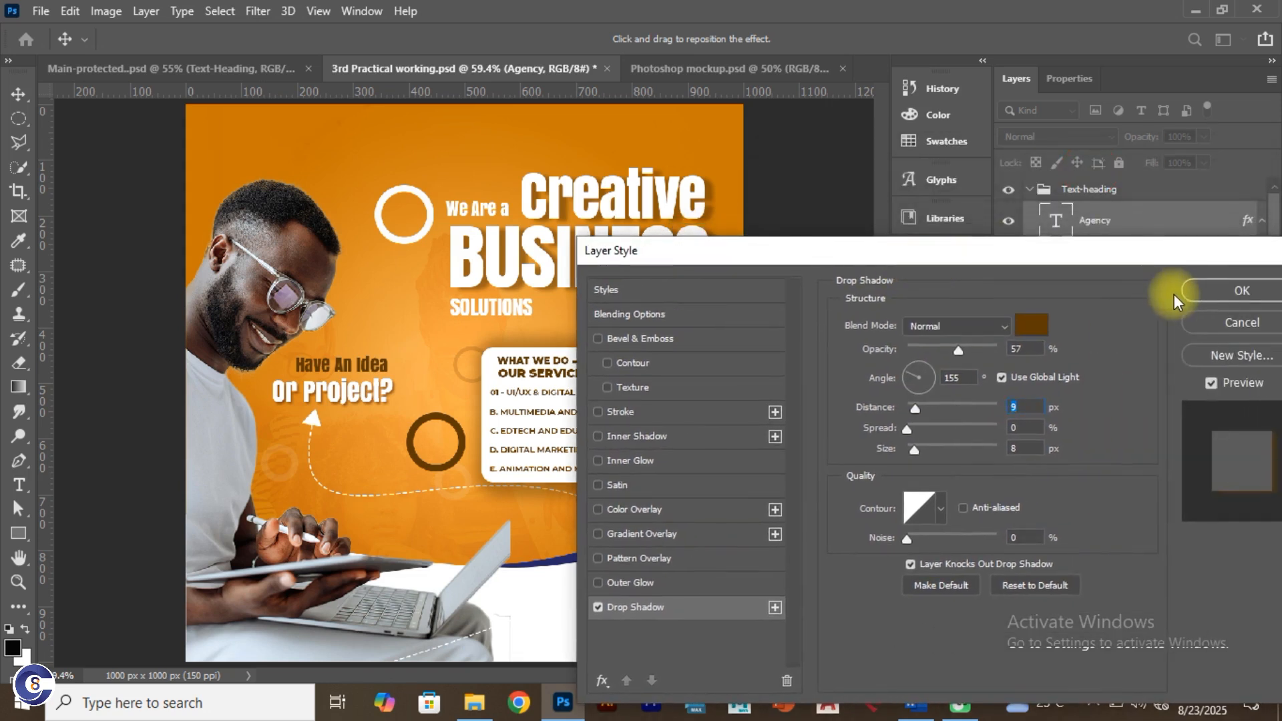
pyautogui.click(1215, 289)
pyautogui.click(519, 310)
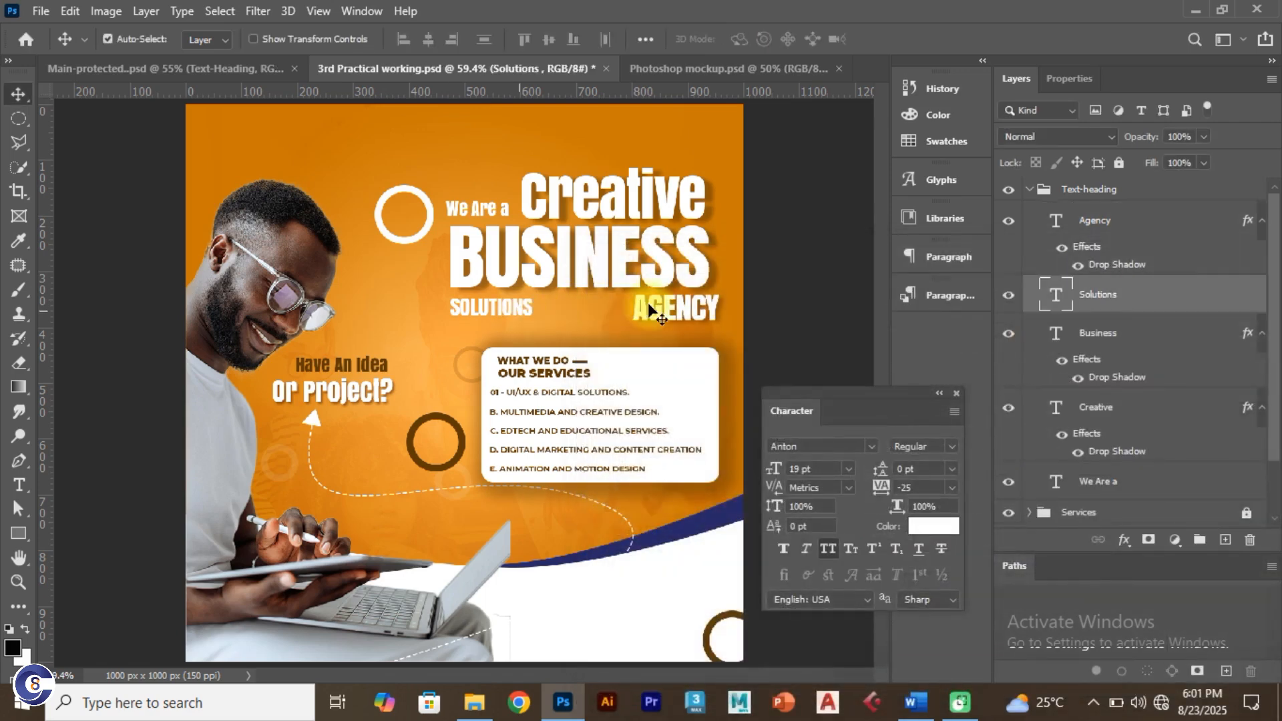
# Step: Add a drop shadow to the Solutions layer
pyautogui.click(1163, 298)
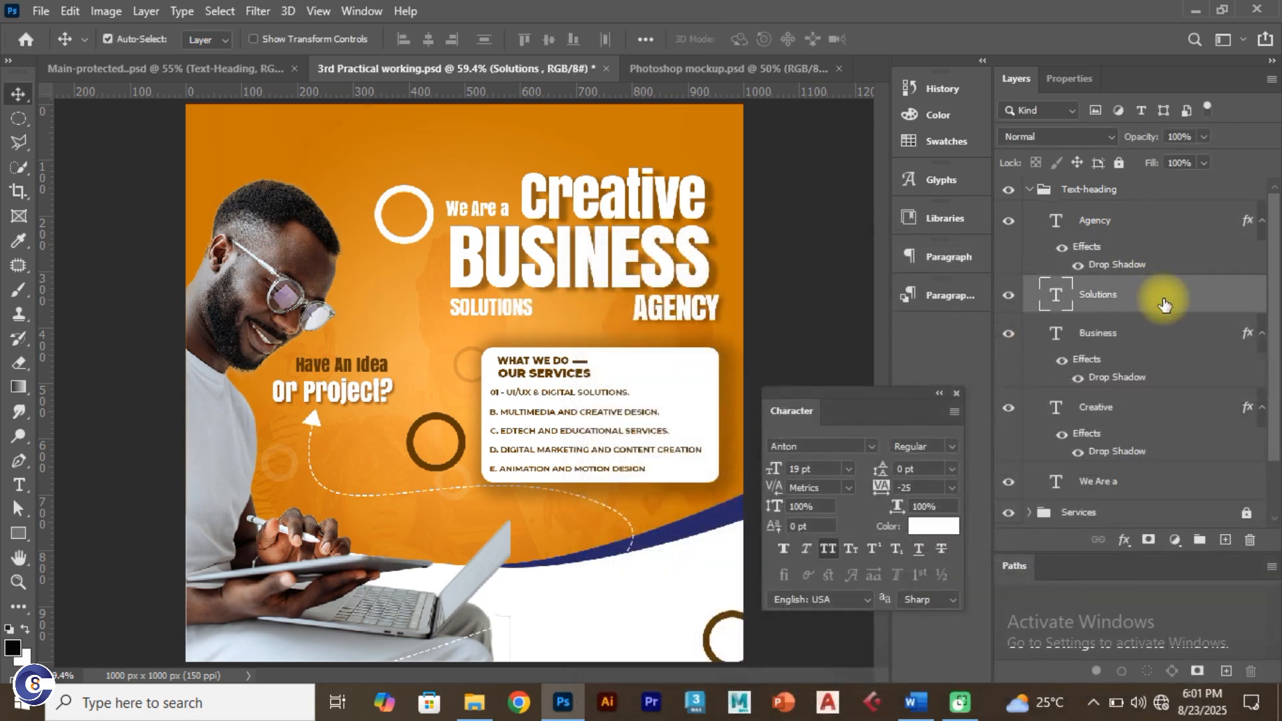
pyautogui.doubleClick(1164, 302)
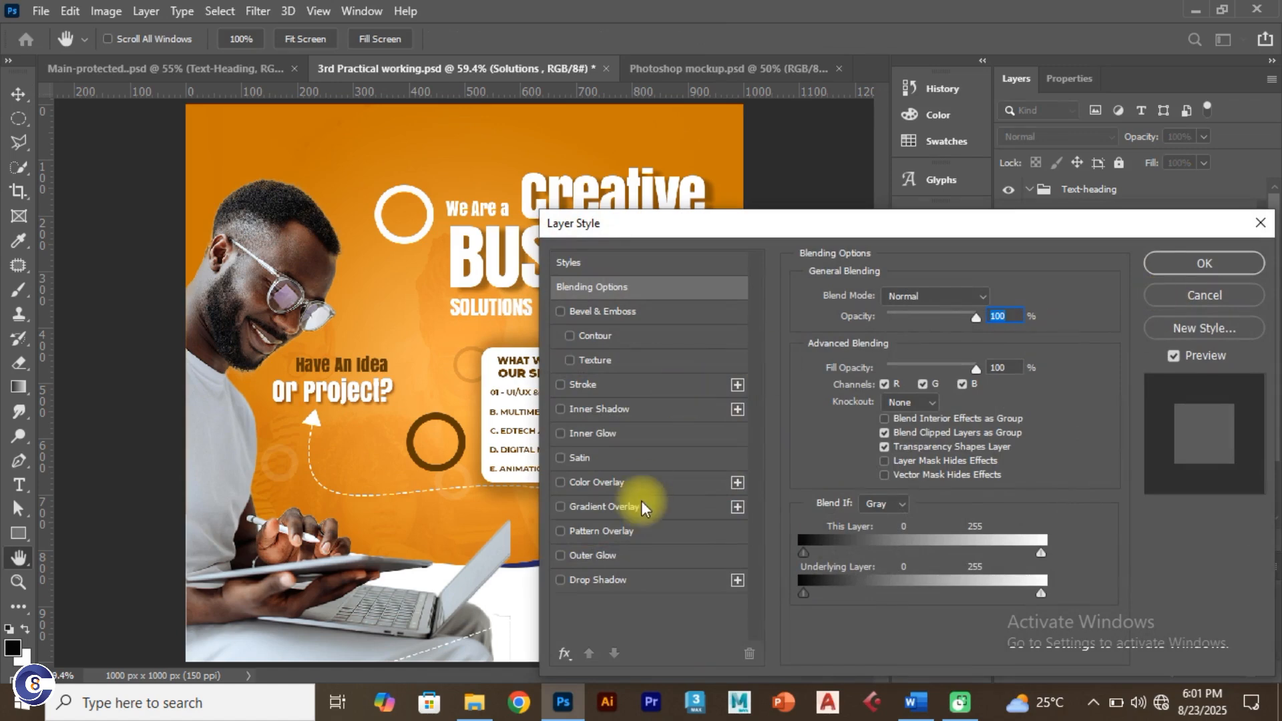
pyautogui.click(560, 581)
pyautogui.click(663, 577)
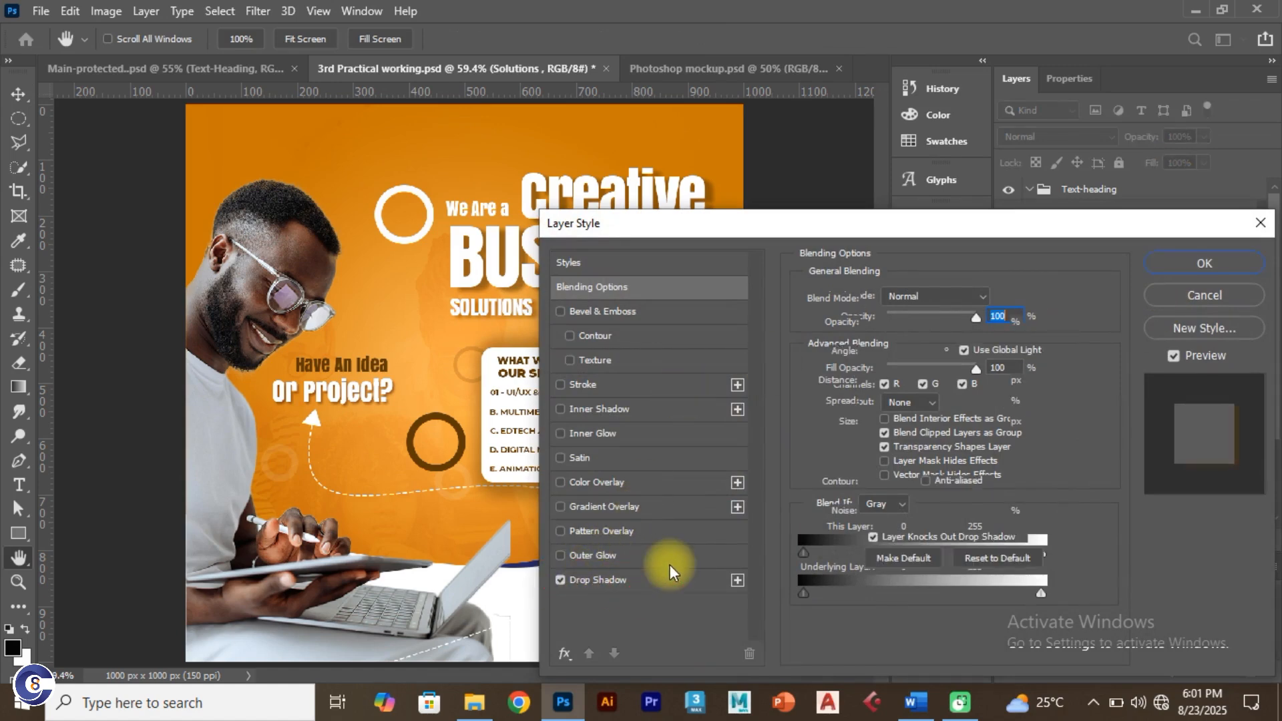
pyautogui.moveTo(887, 236); pyautogui.dragTo(738, 369)
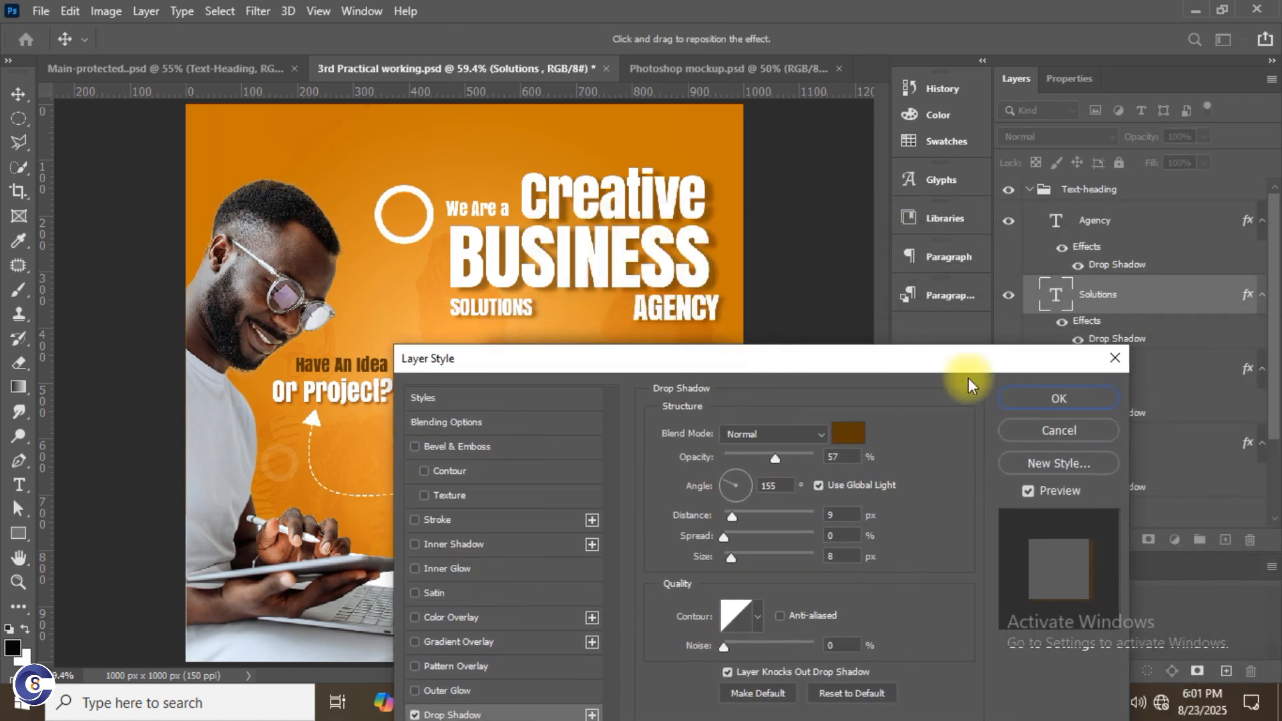
pyautogui.click(1046, 402)
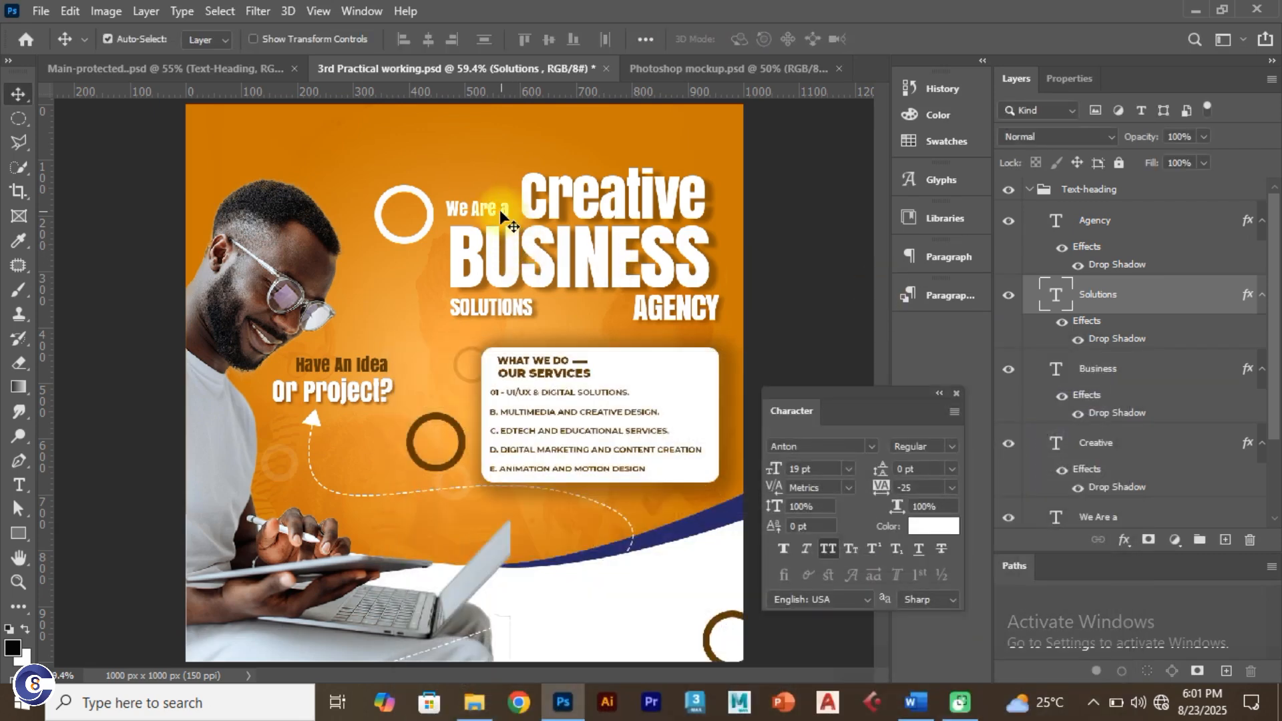
# Step: Add a drop shadow to the 'We Are a' layer
pyautogui.click(484, 210)
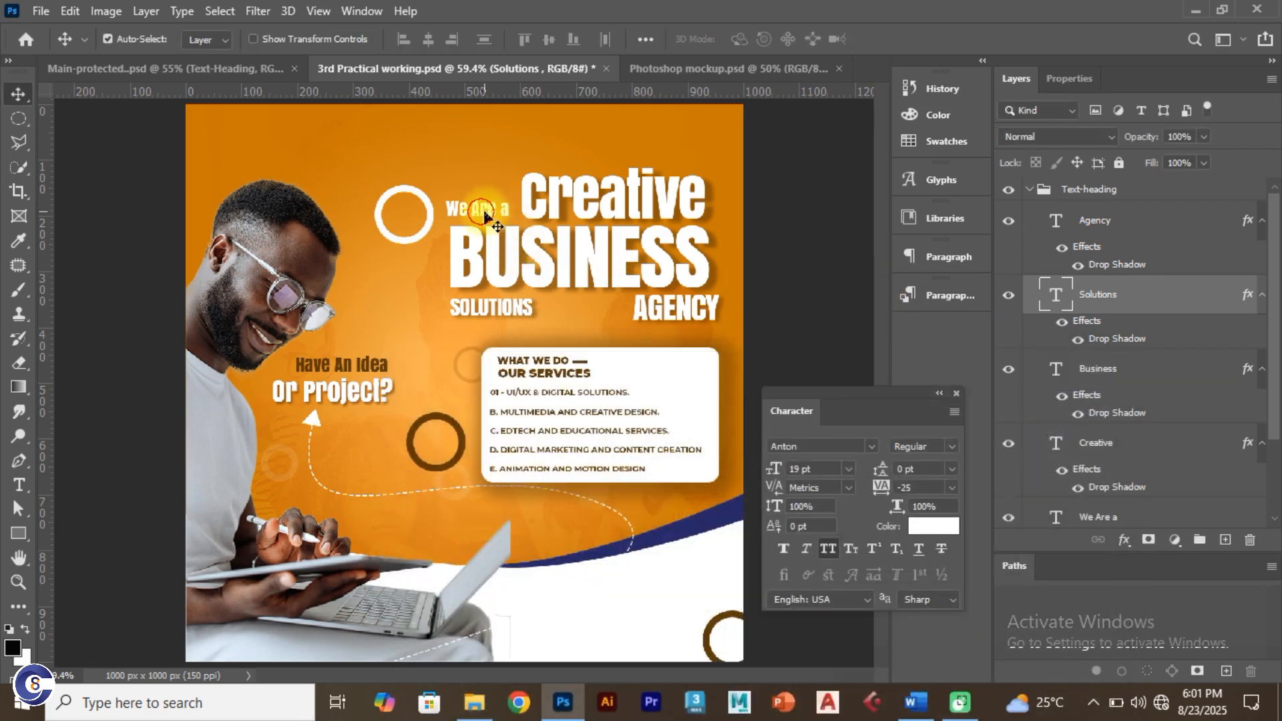
pyautogui.click(1200, 508)
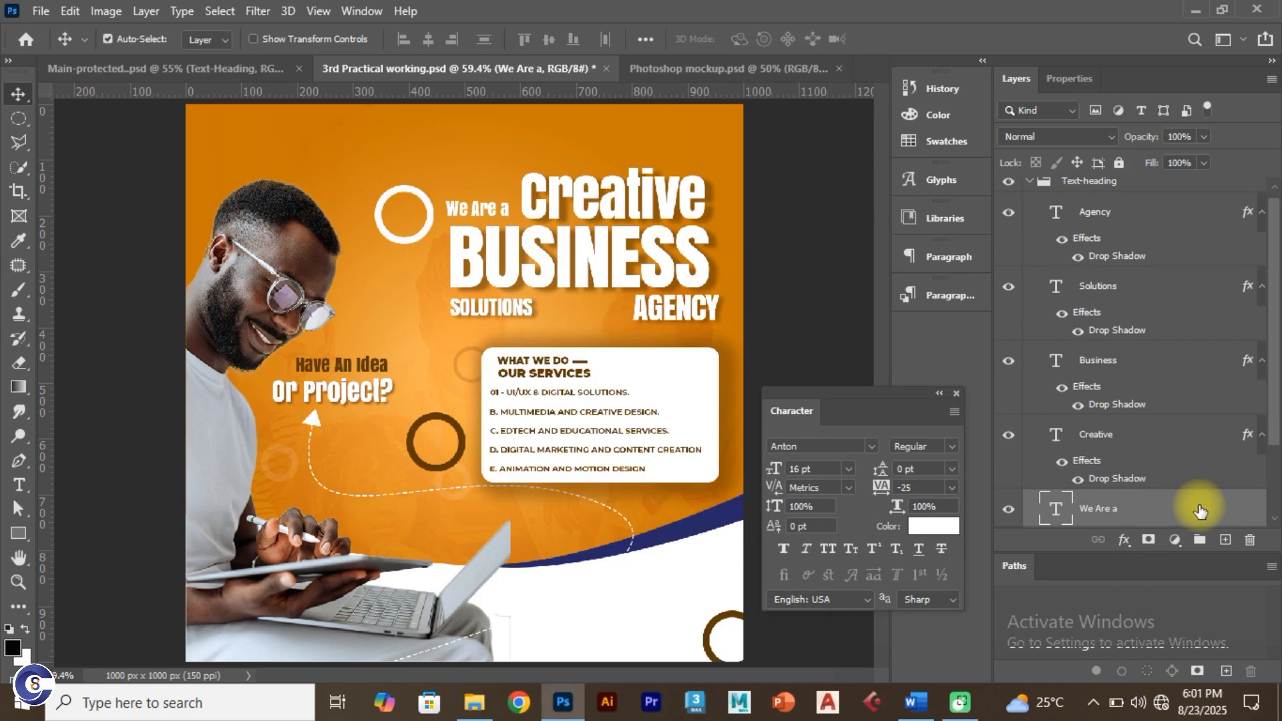
pyautogui.doubleClick(1200, 509)
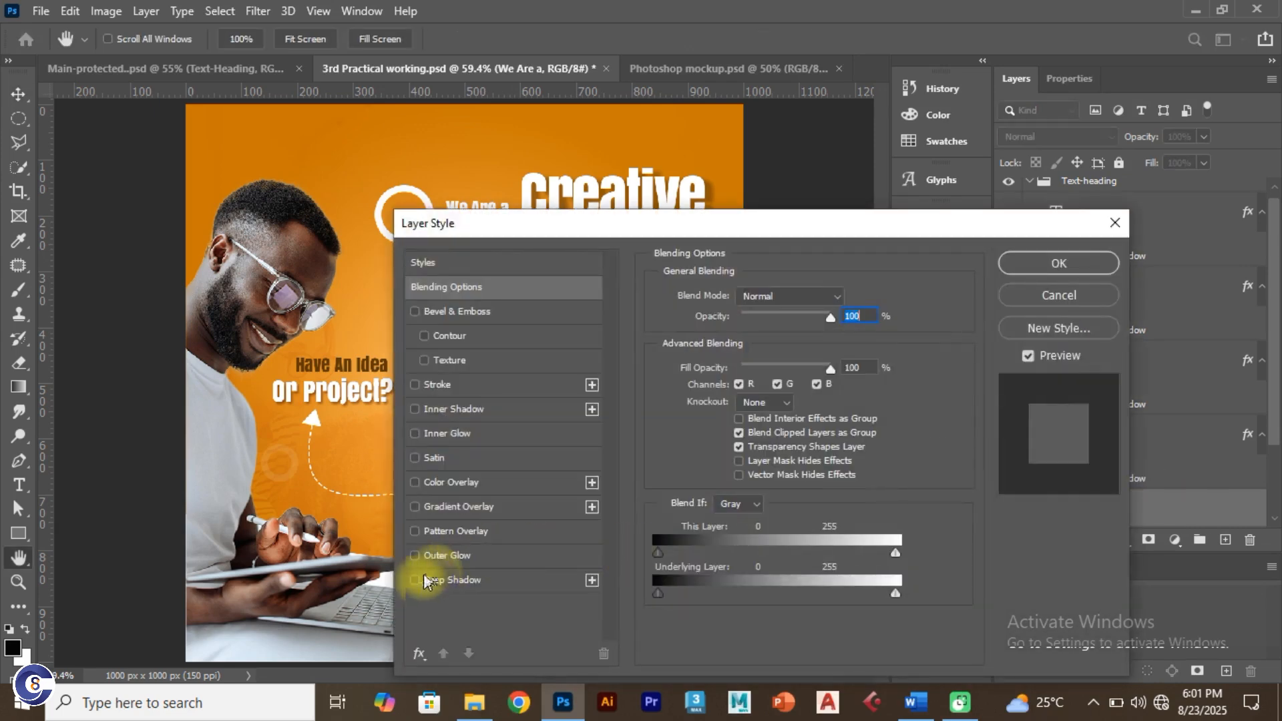
pyautogui.click(419, 581)
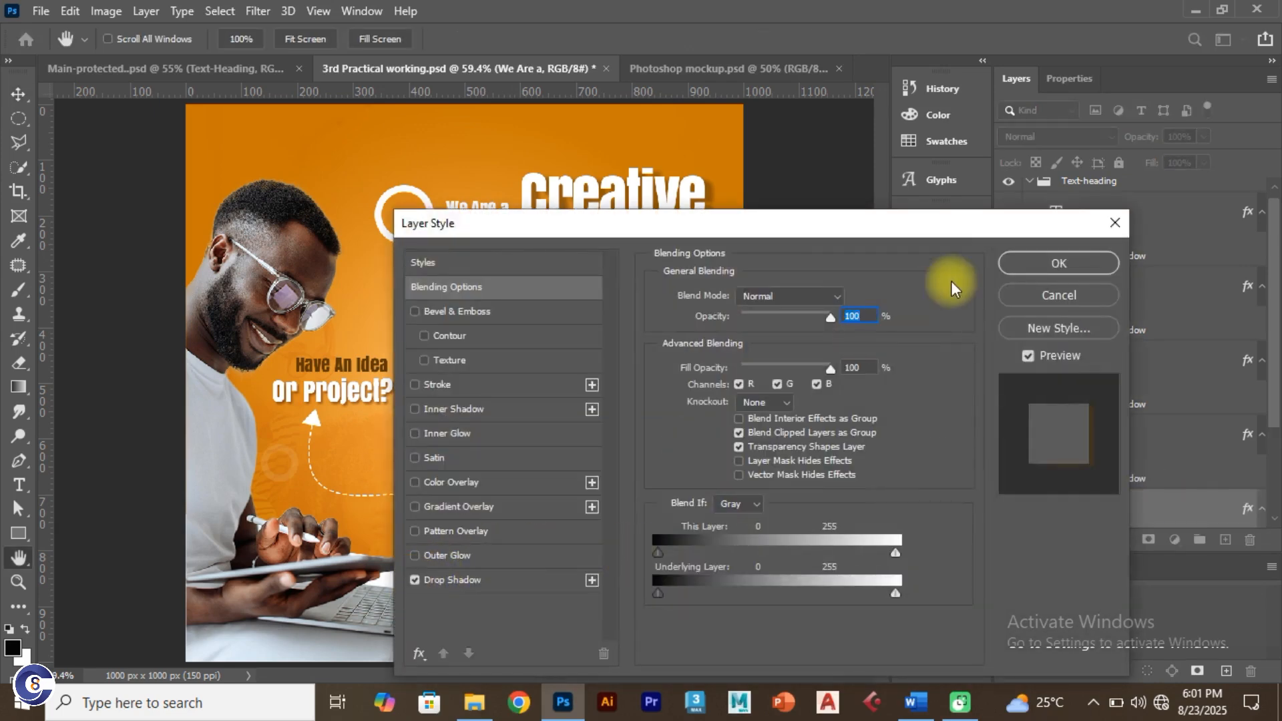
pyautogui.click(1017, 266)
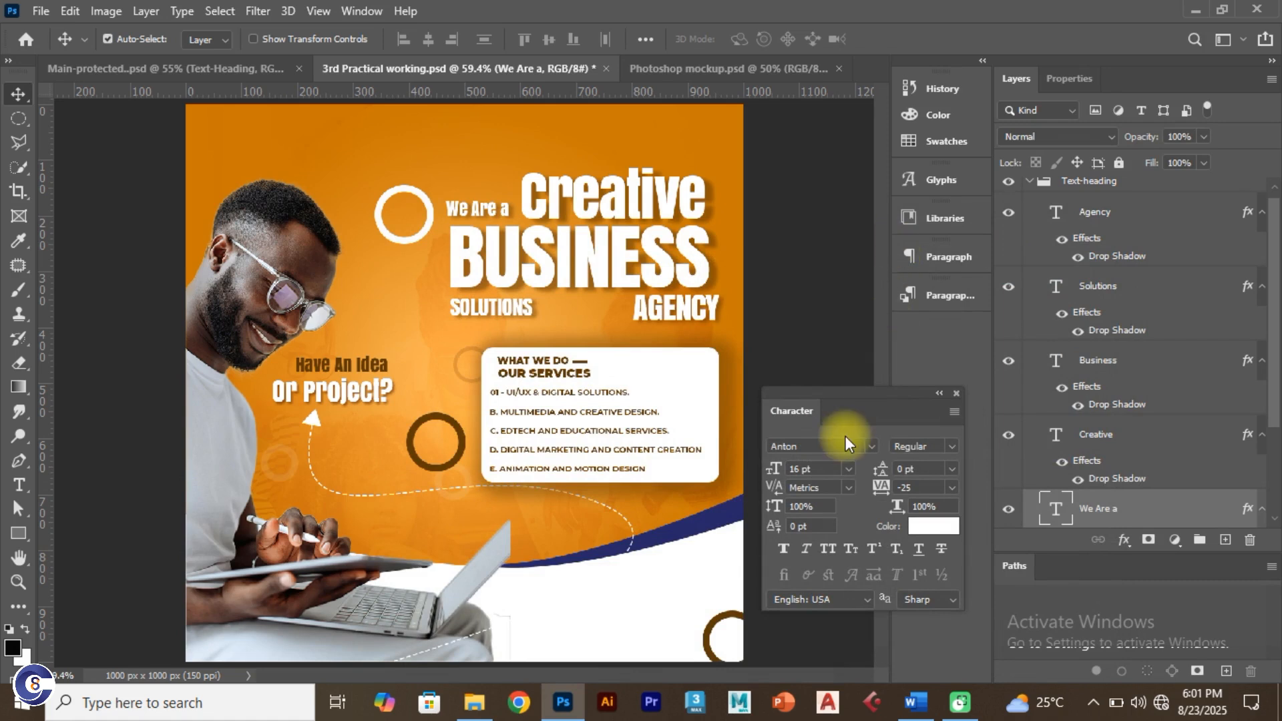
pyautogui.scroll(1, 1102, 242)
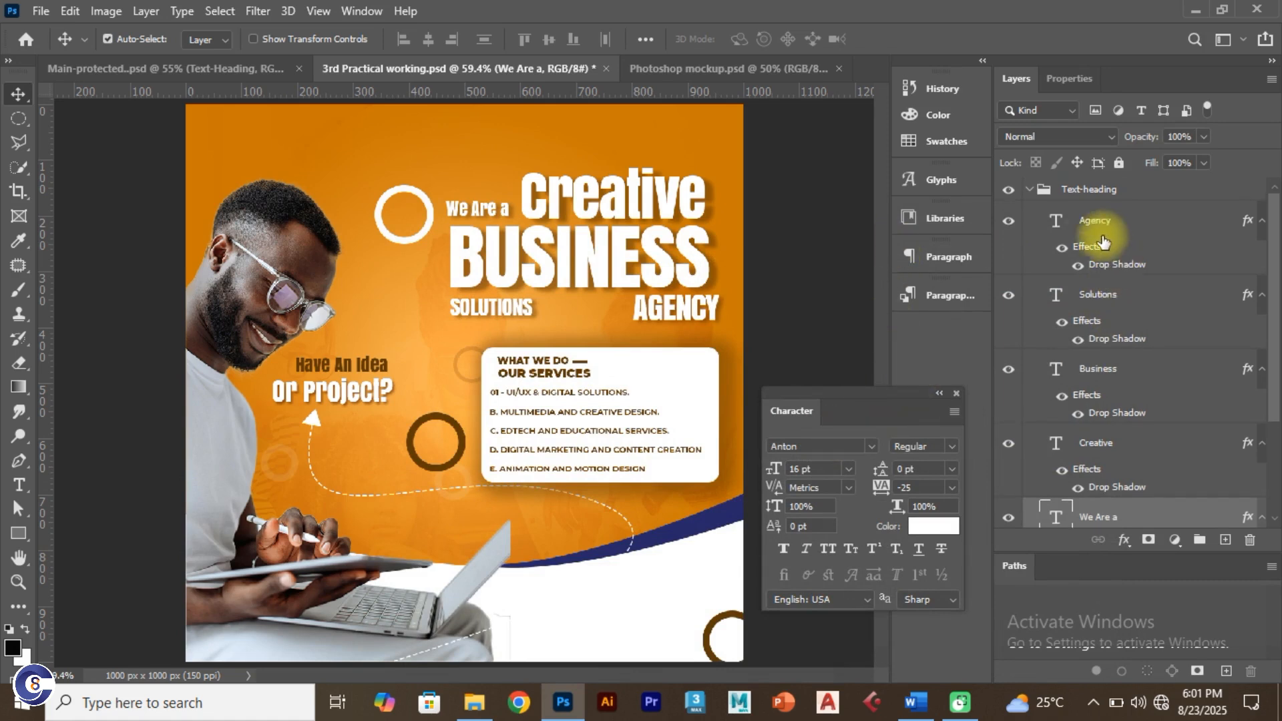
# Step: Unlock the Design Elements group, move the white ring lower and set its opacity to 50%
pyautogui.click(1034, 190)
pyautogui.click(1030, 189)
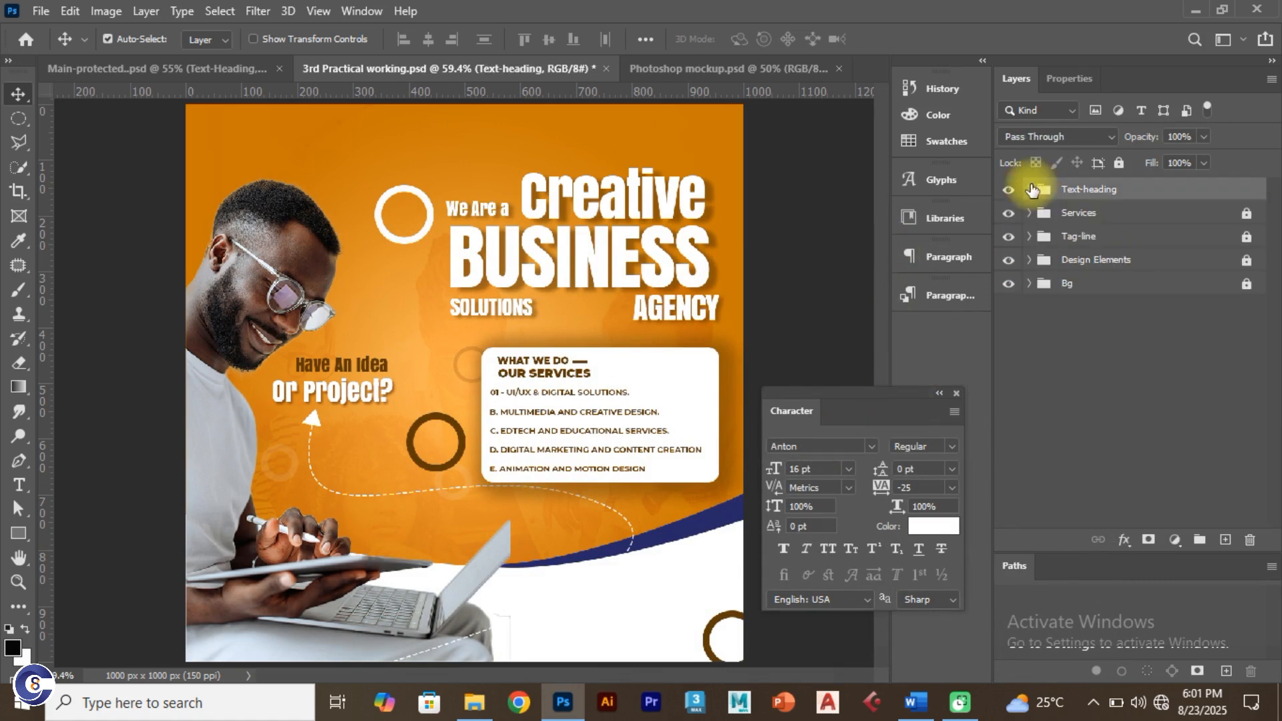
pyautogui.click(1122, 260)
pyautogui.click(1119, 163)
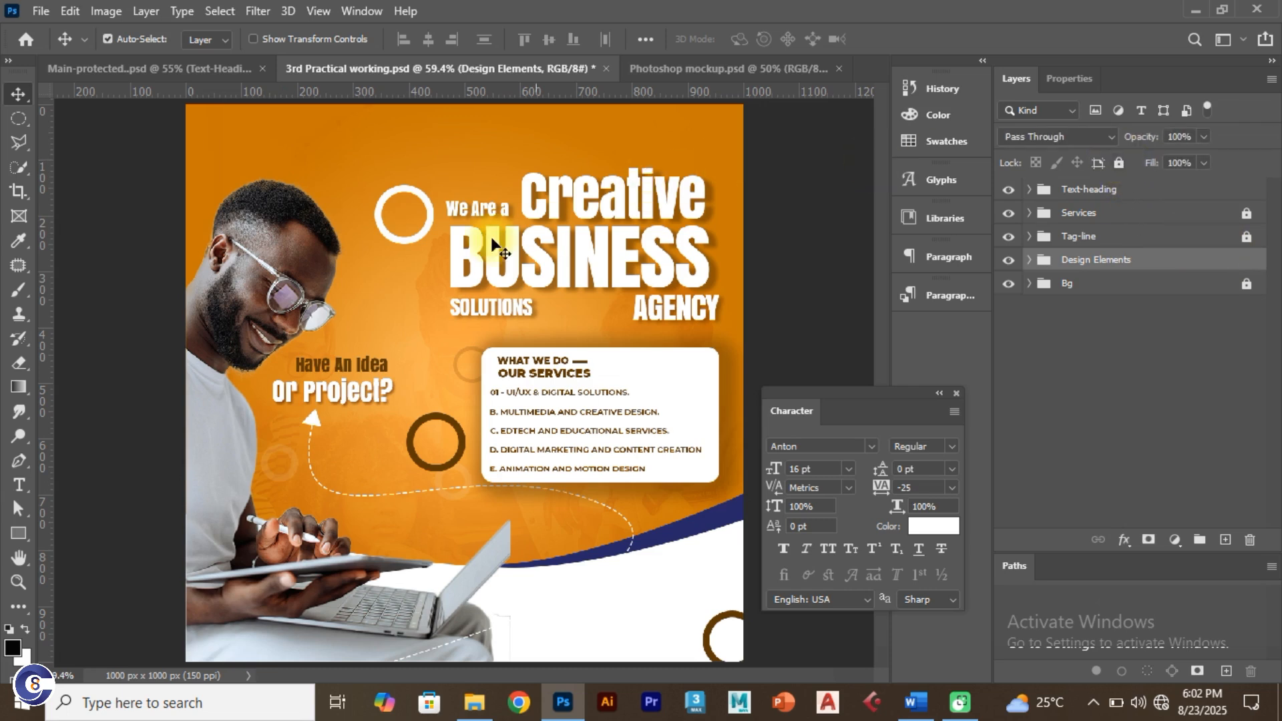
pyautogui.moveTo(415, 231); pyautogui.dragTo(403, 298)
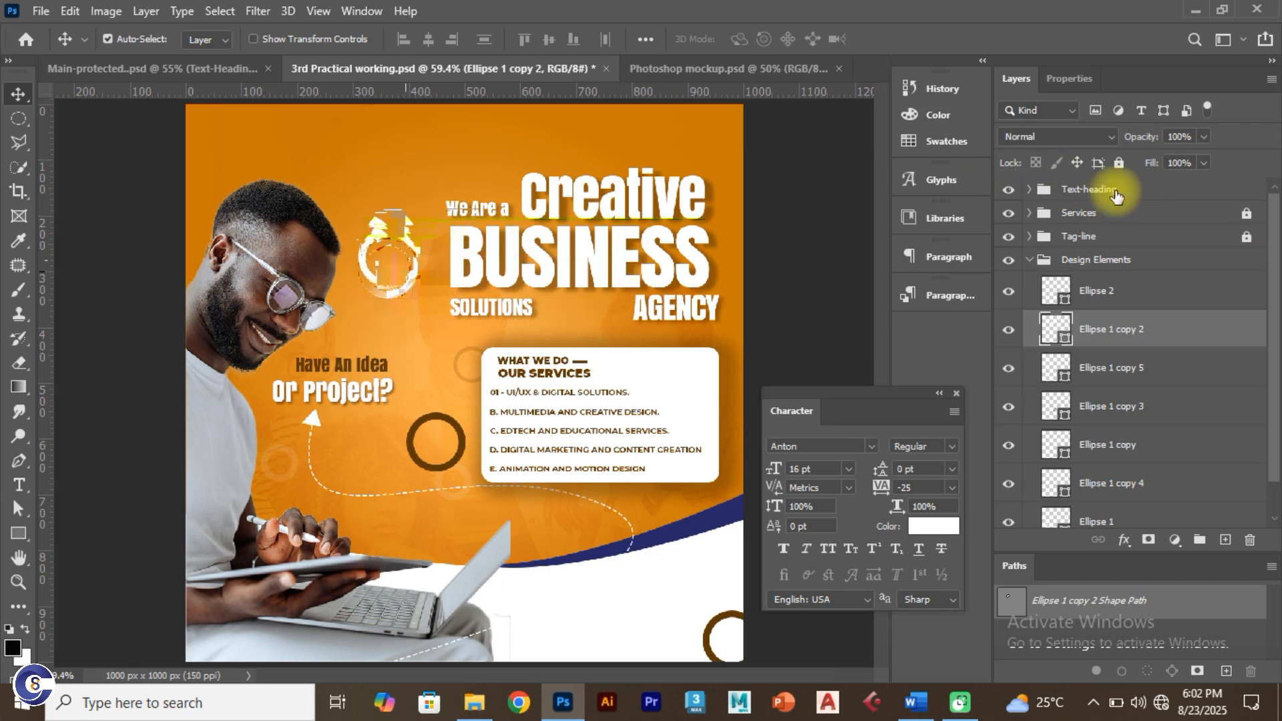
pyautogui.click(1180, 136)
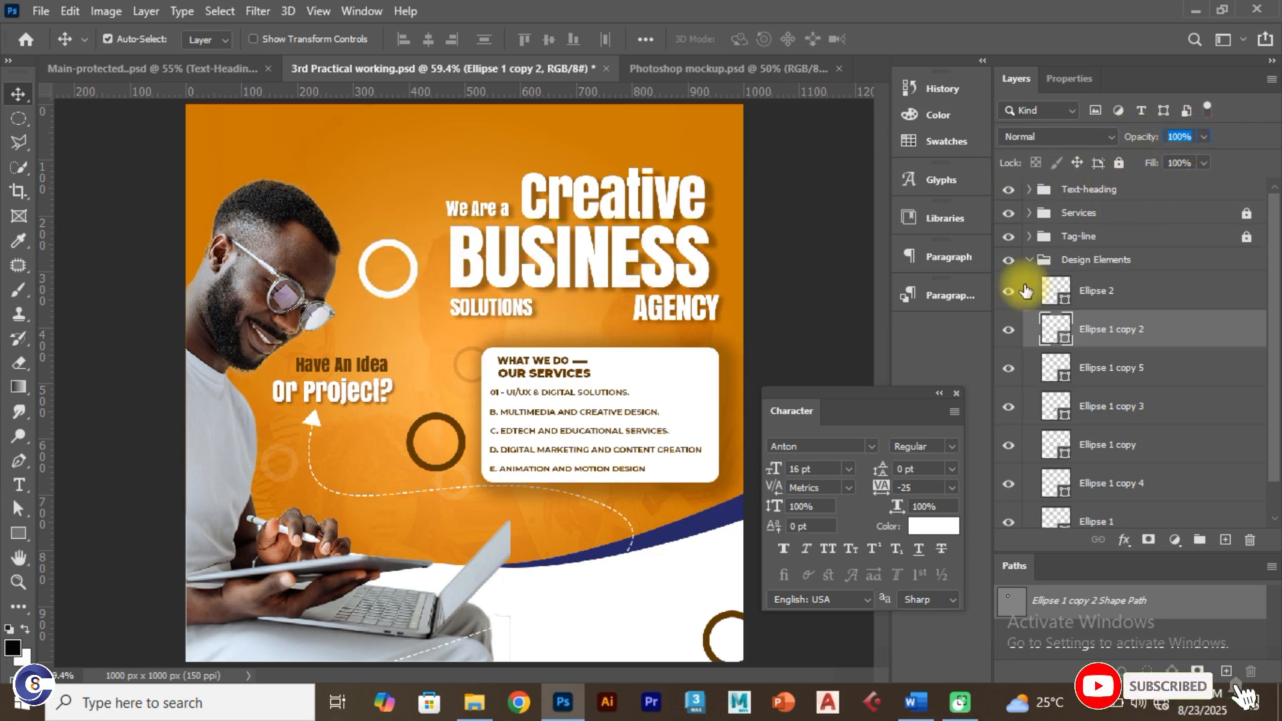
pyautogui.write('50')
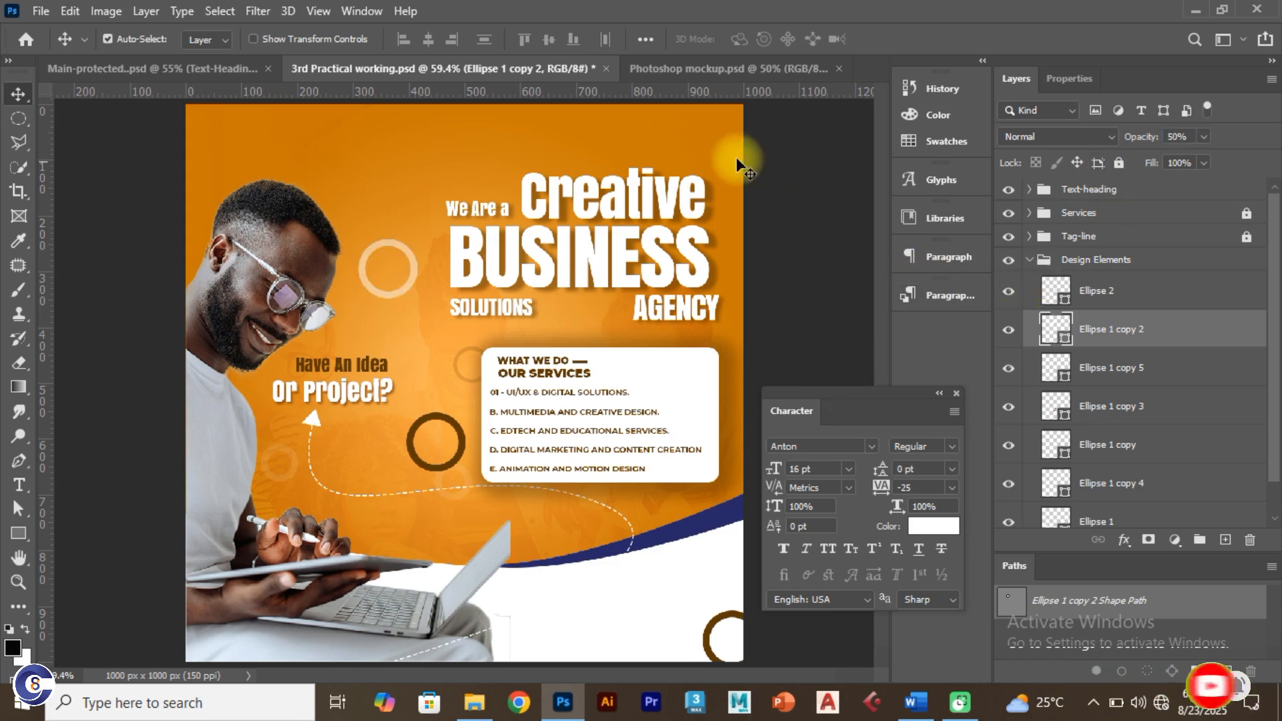
# Step: Select all the heading text layers in the Text-heading group for a free transform
pyautogui.click(1044, 260)
pyautogui.click(1029, 259)
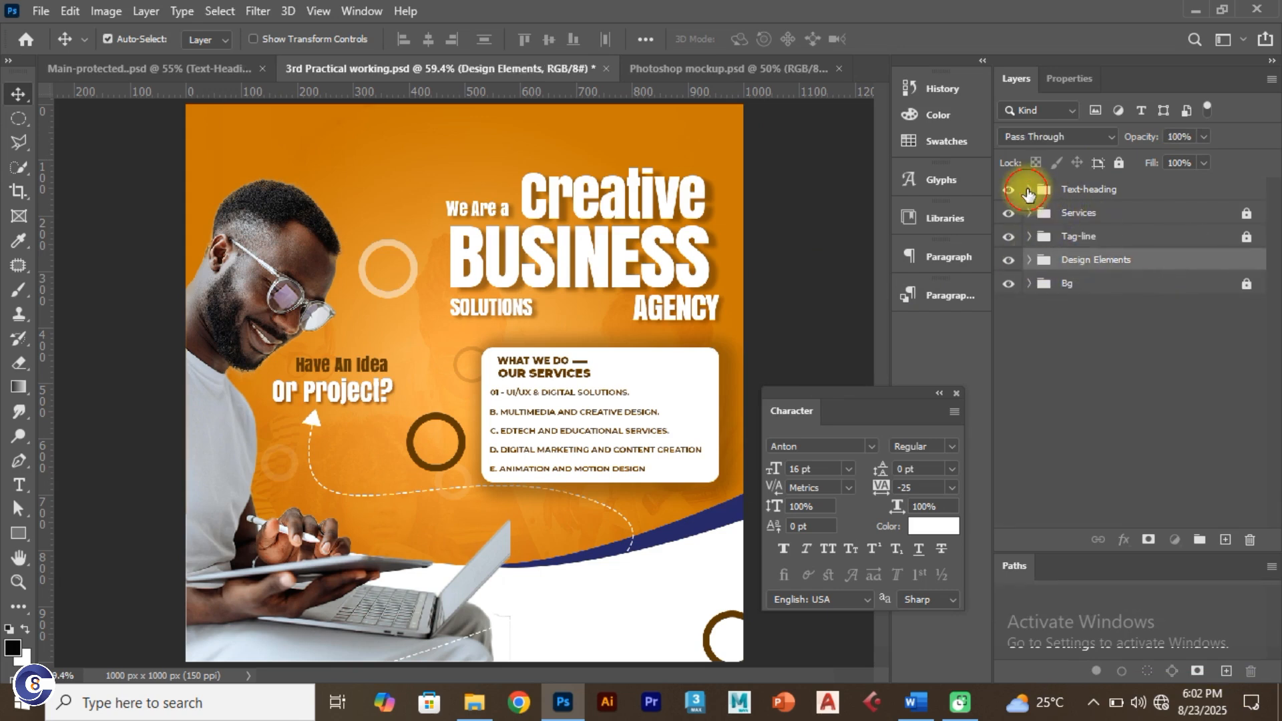
pyautogui.click(1029, 189)
pyautogui.click(1130, 224)
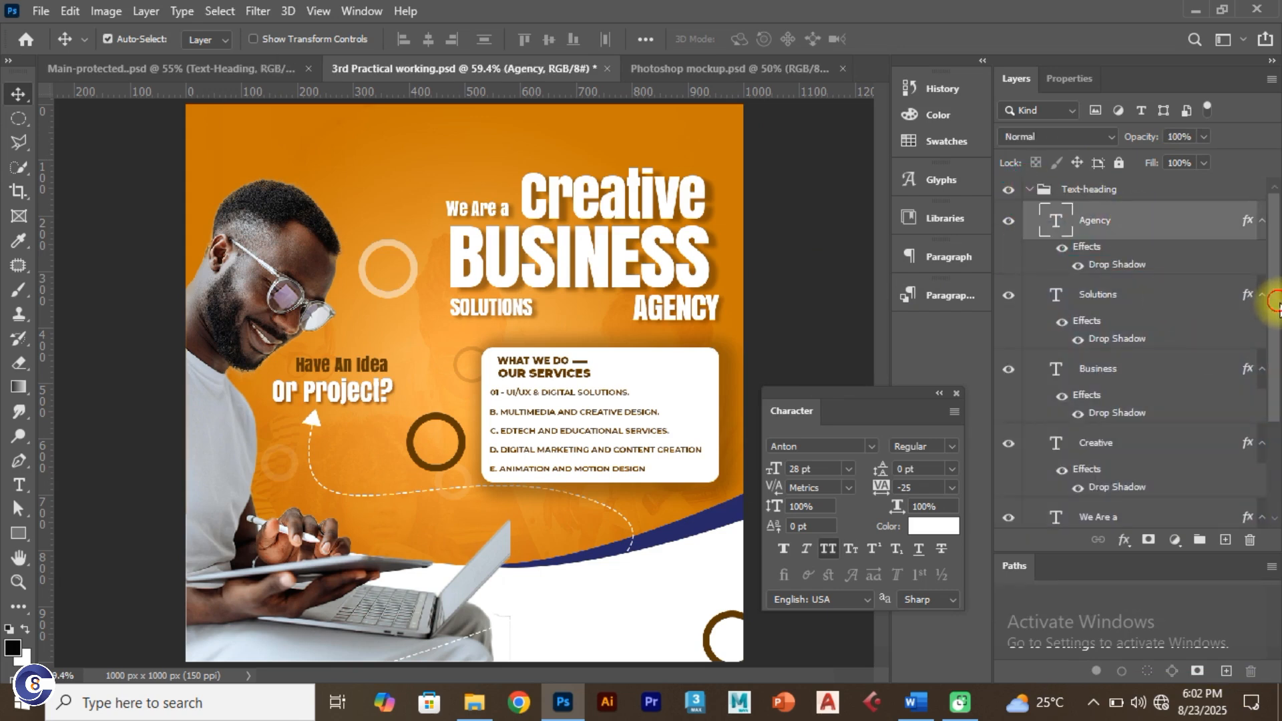
pyautogui.scroll(-3, 1259, 314)
pyautogui.keyDown('shift'); pyautogui.click(1176, 404); pyautogui.keyUp('shift')
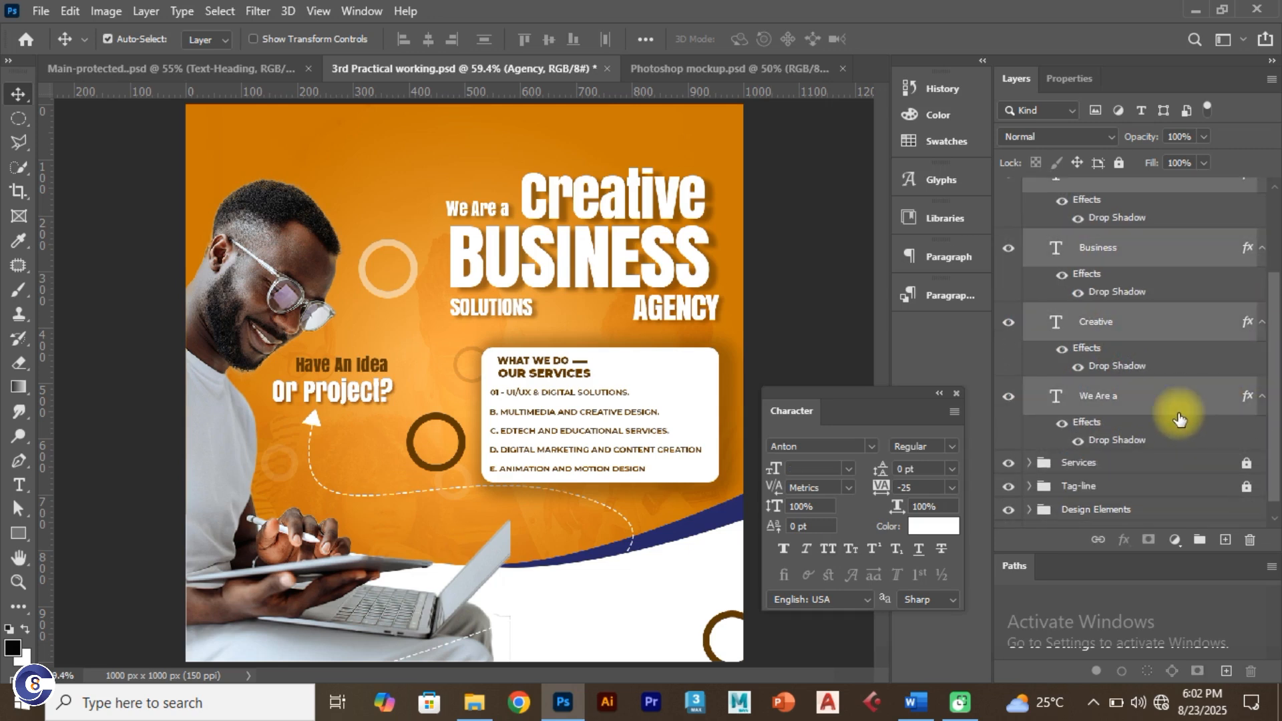
pyautogui.hotkey('ctrl', 't')
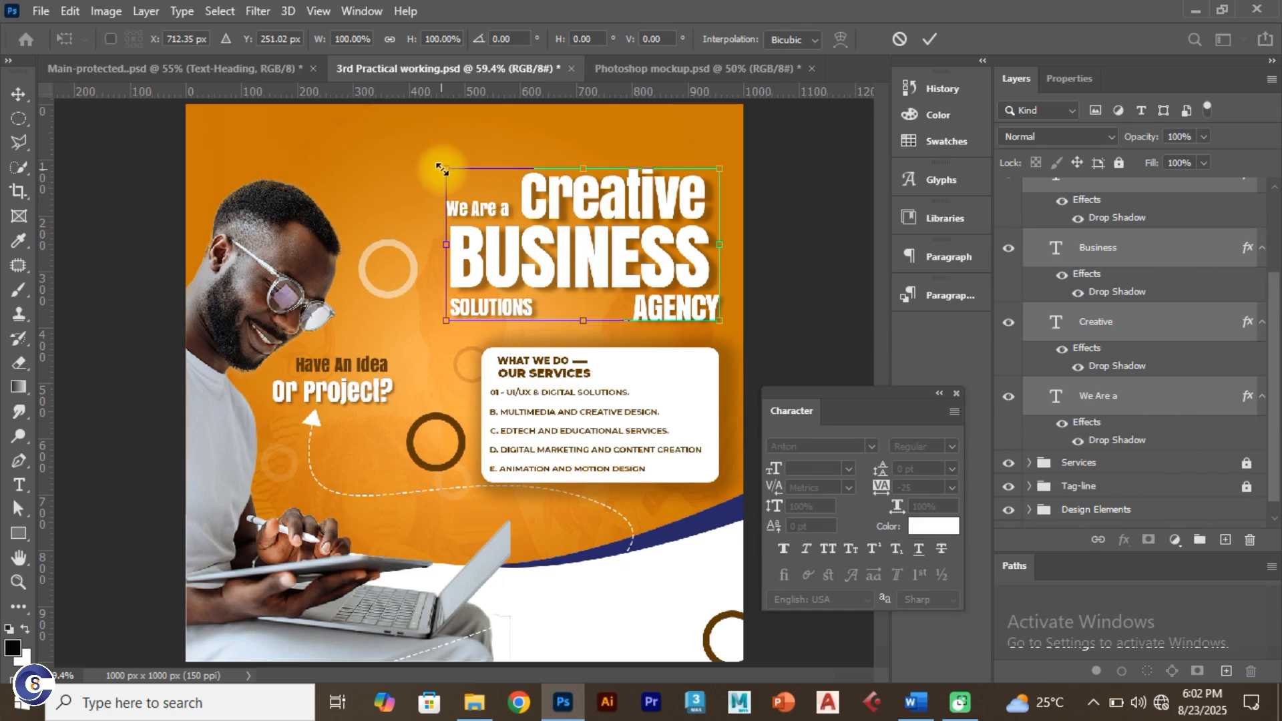
# Step: Scale the headline words together to about 95% and nudge them slightly right and down
pyautogui.moveTo(446, 168); pyautogui.dragTo(457, 178)
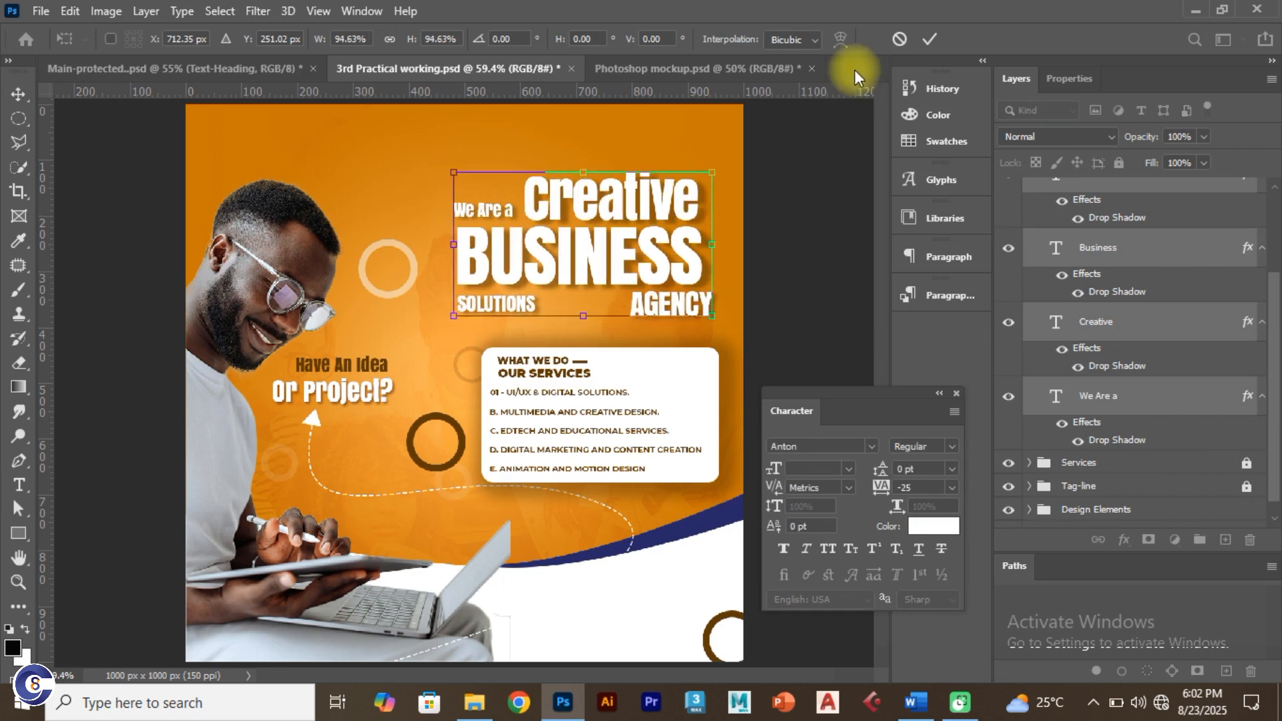
pyautogui.moveTo(633, 203); pyautogui.dragTo(639, 206)
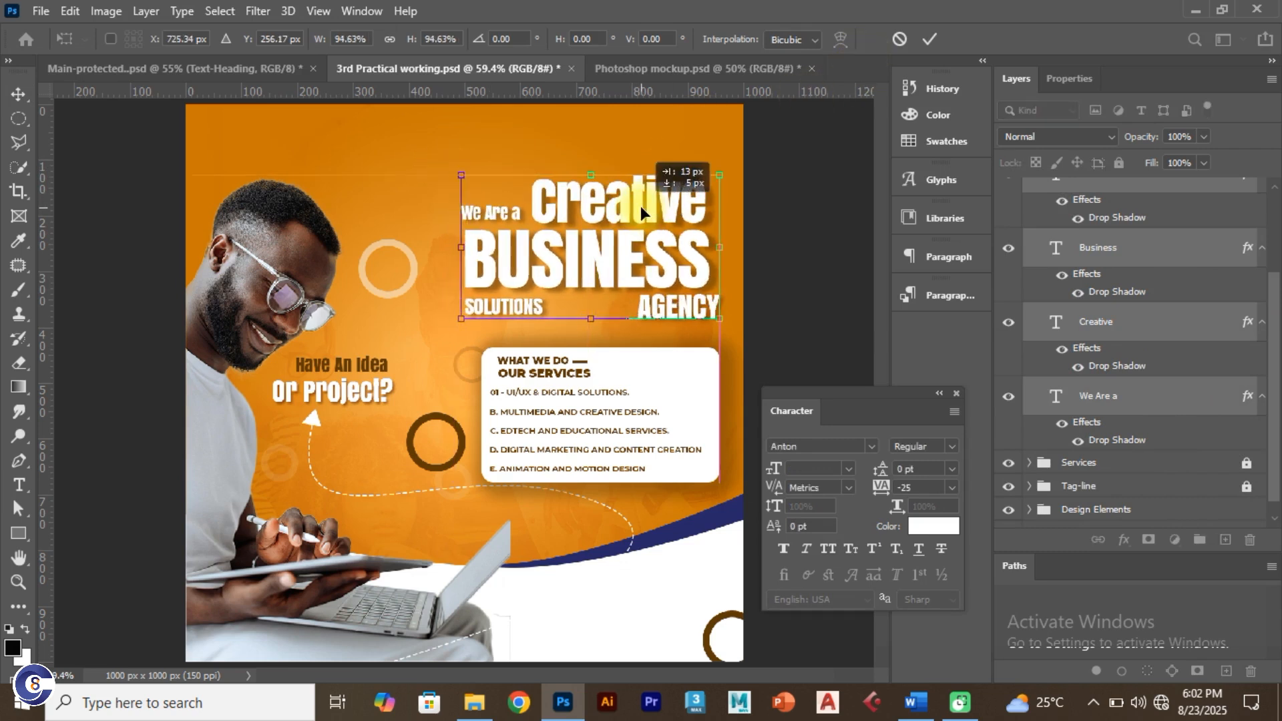
pyautogui.click(931, 38)
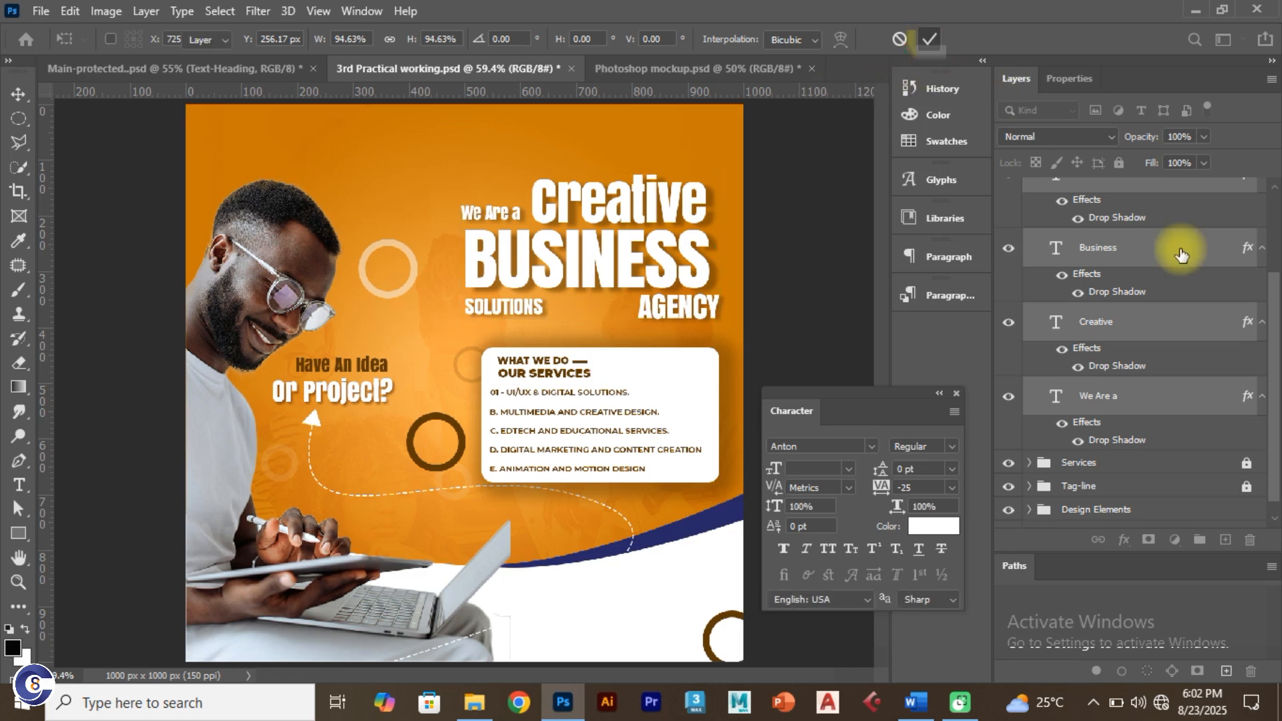
pyautogui.moveTo(1274, 334); pyautogui.dragTo(1261, 179)
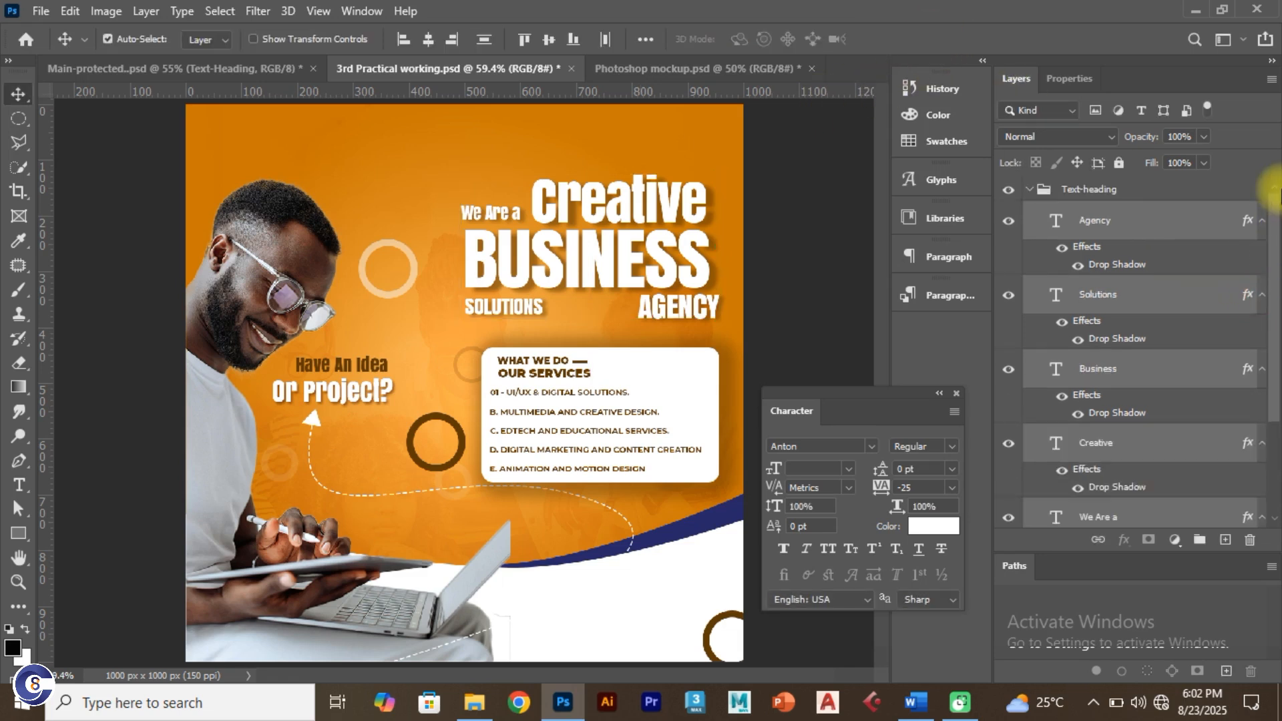
pyautogui.click(1026, 190)
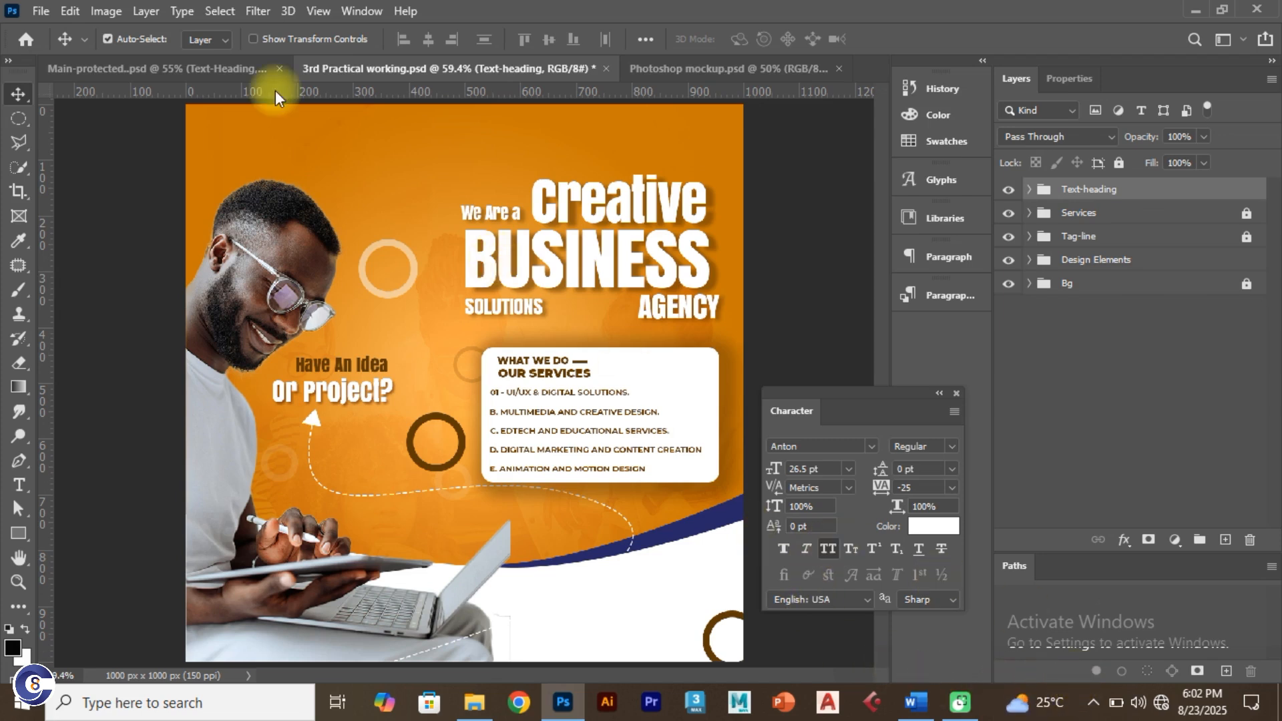
# Step: Switch to the Main-protected reference flyer, show its Glow-Effect group and select the Glow layer
pyautogui.click(220, 69)
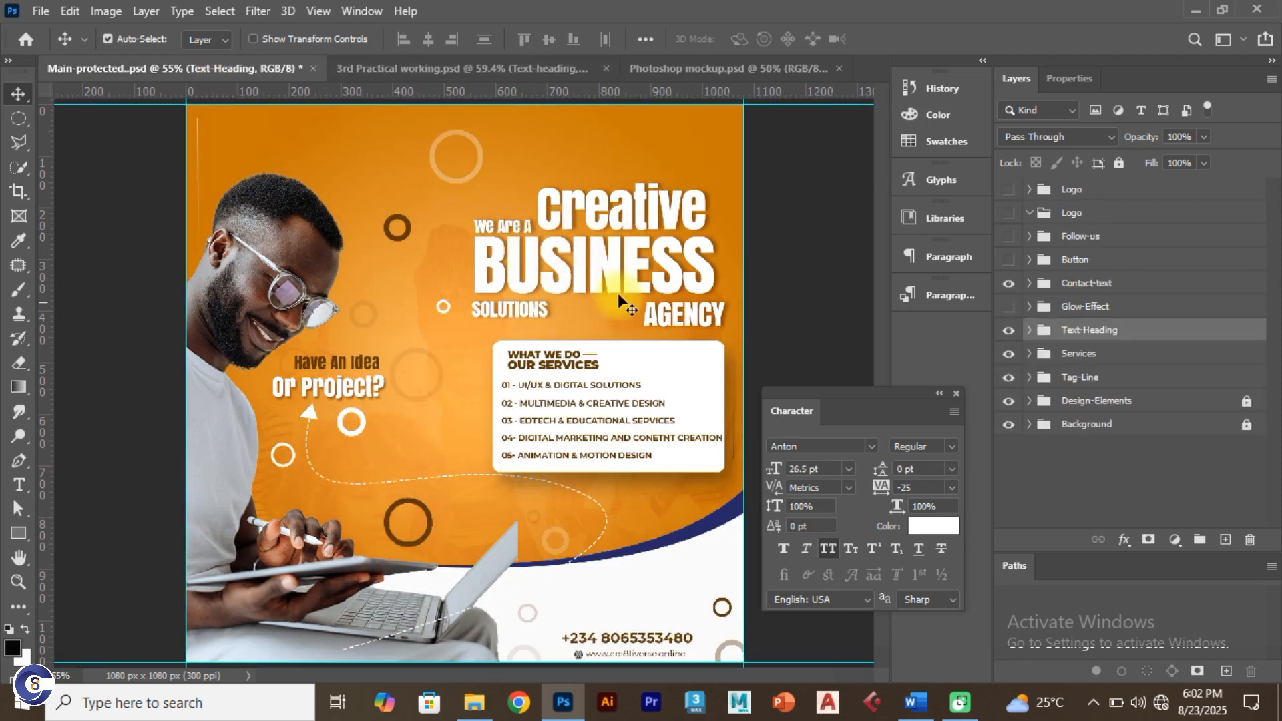
pyautogui.click(421, 67)
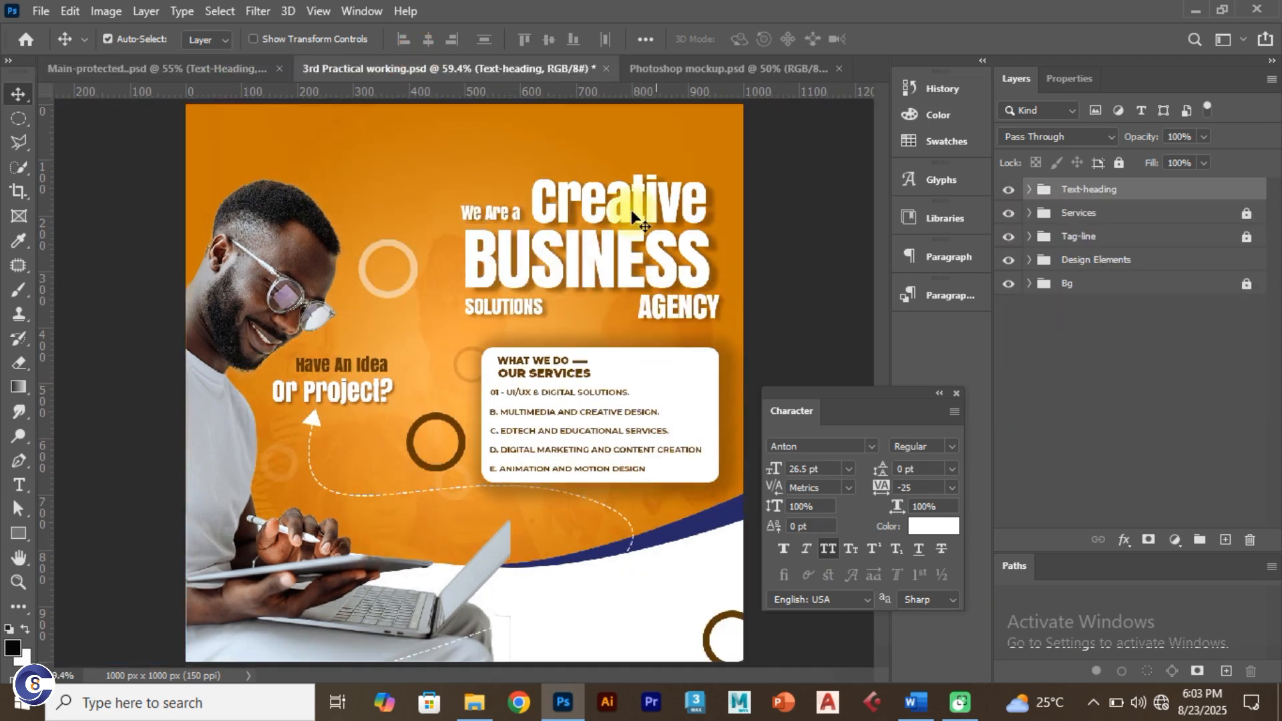
pyautogui.click(223, 69)
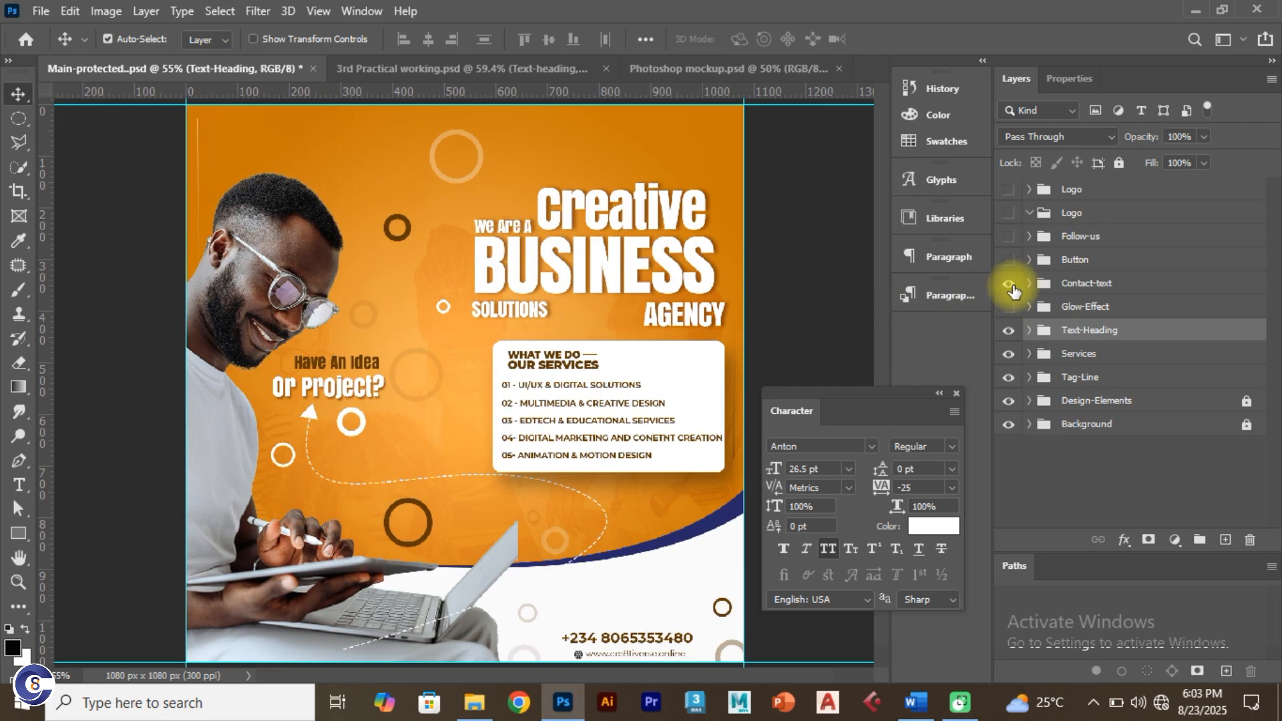
pyautogui.moveTo(1012, 285); pyautogui.dragTo(1019, 325)
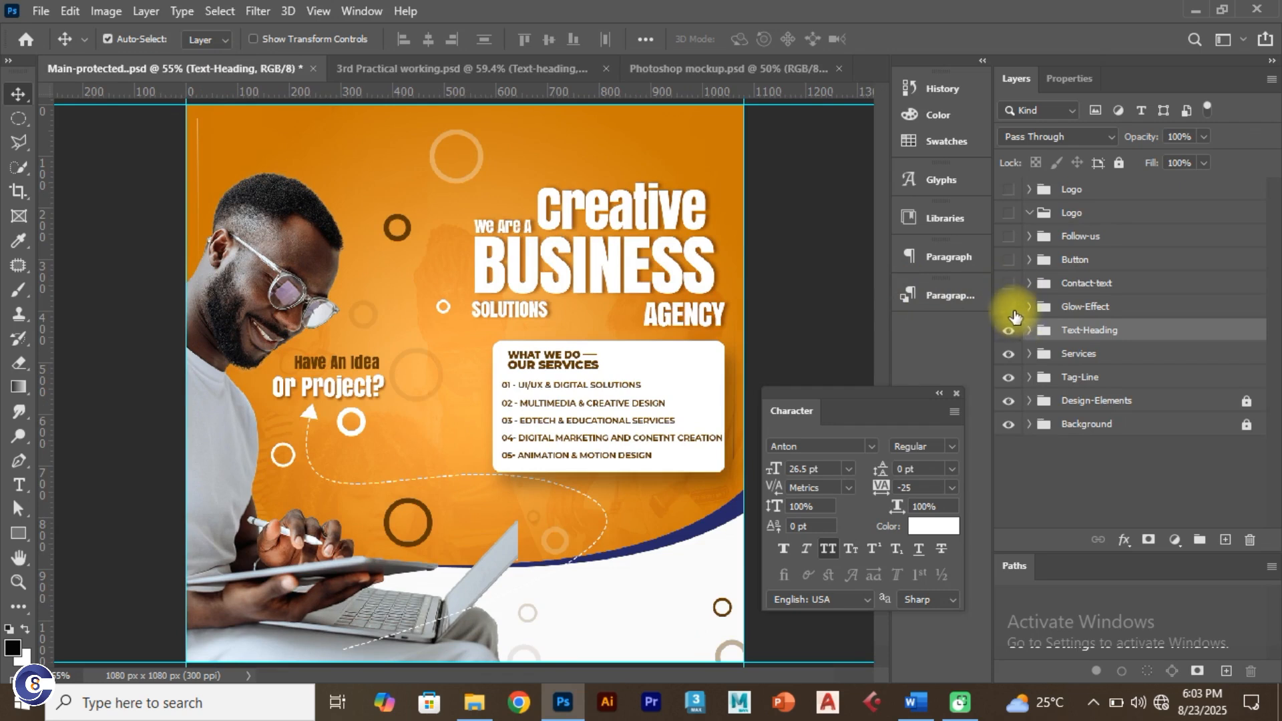
pyautogui.click(1010, 308)
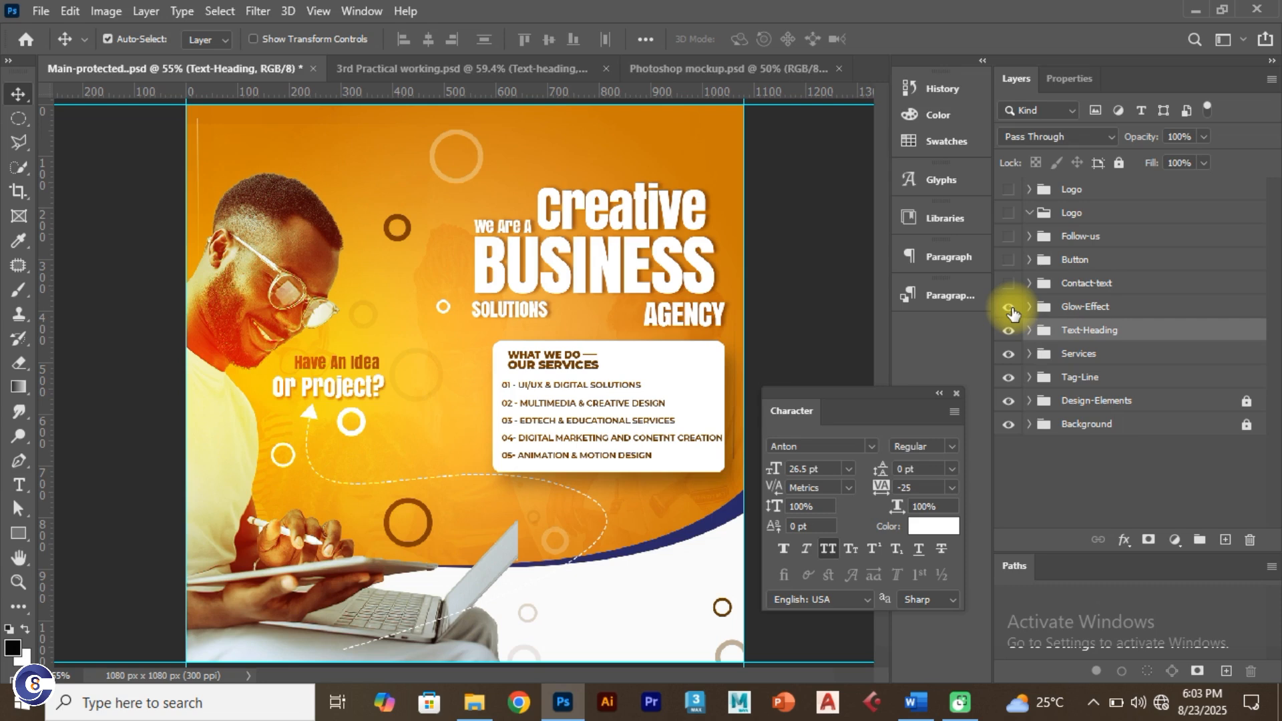
pyautogui.click(1031, 308)
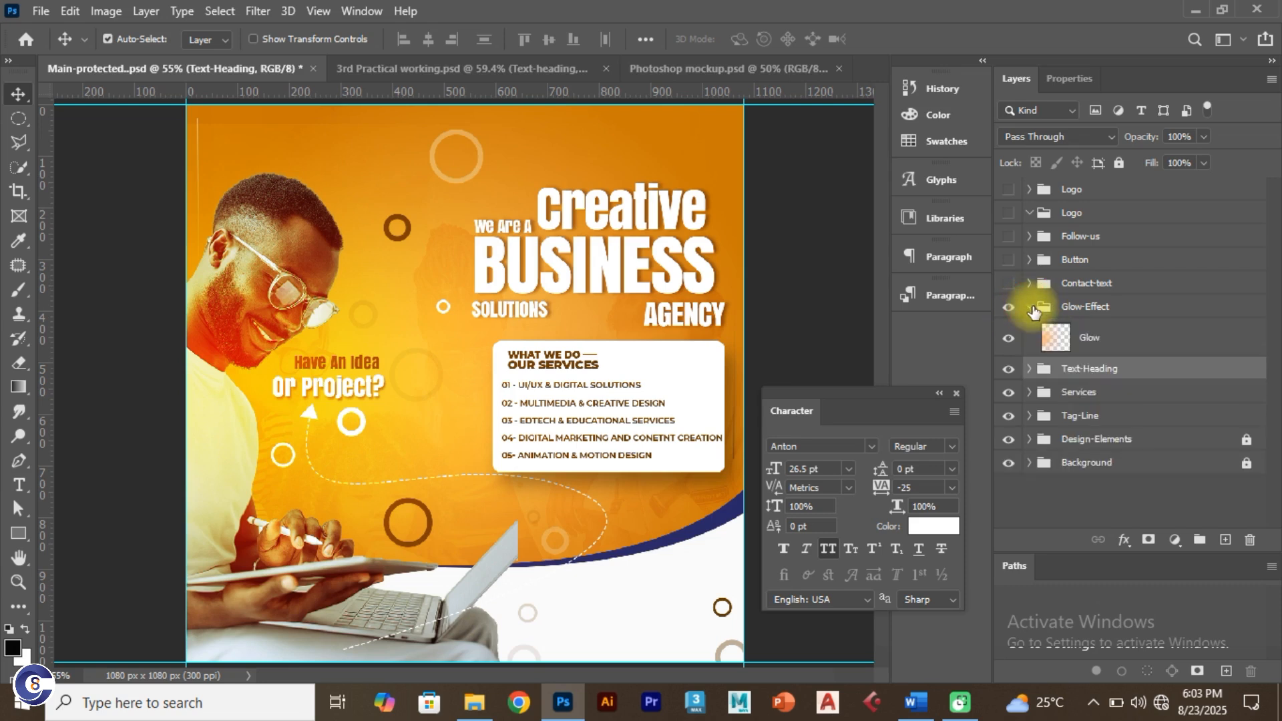
pyautogui.click(1095, 336)
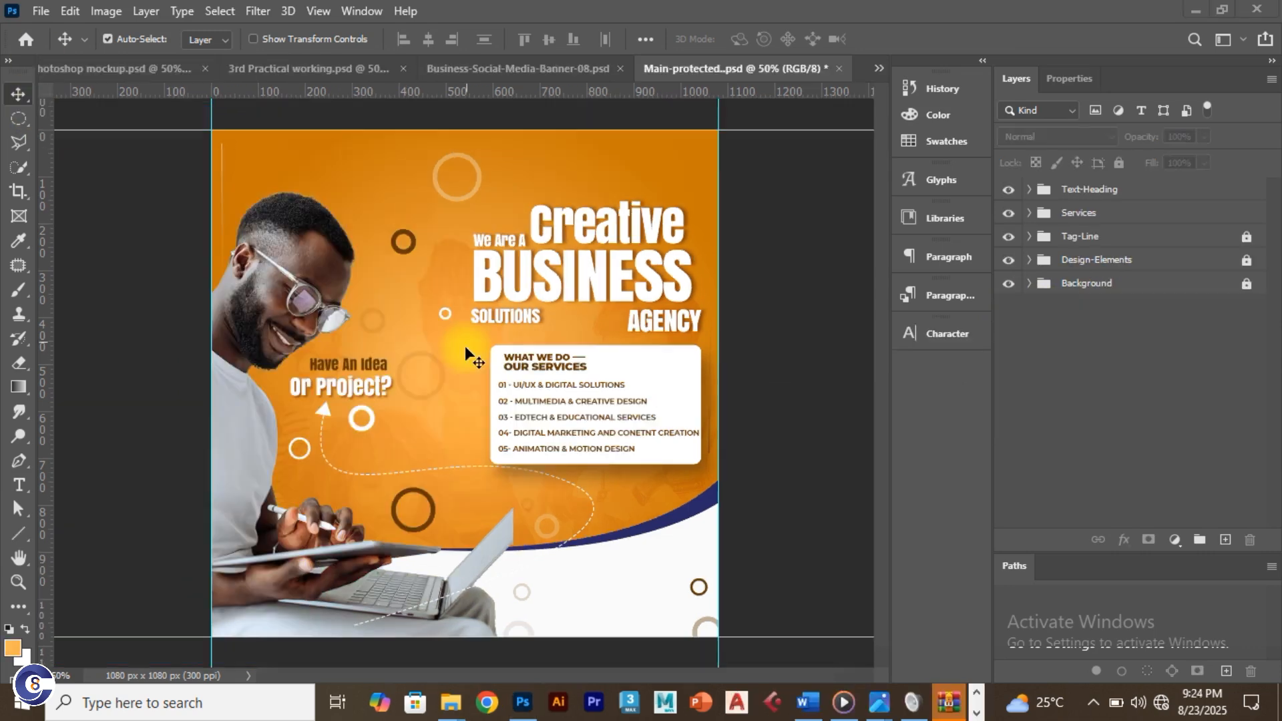
# Step: Create a new empty layer named 'glow' from the Layer > New menu
pyautogui.click(147, 12)
pyautogui.moveTo(241, 25)
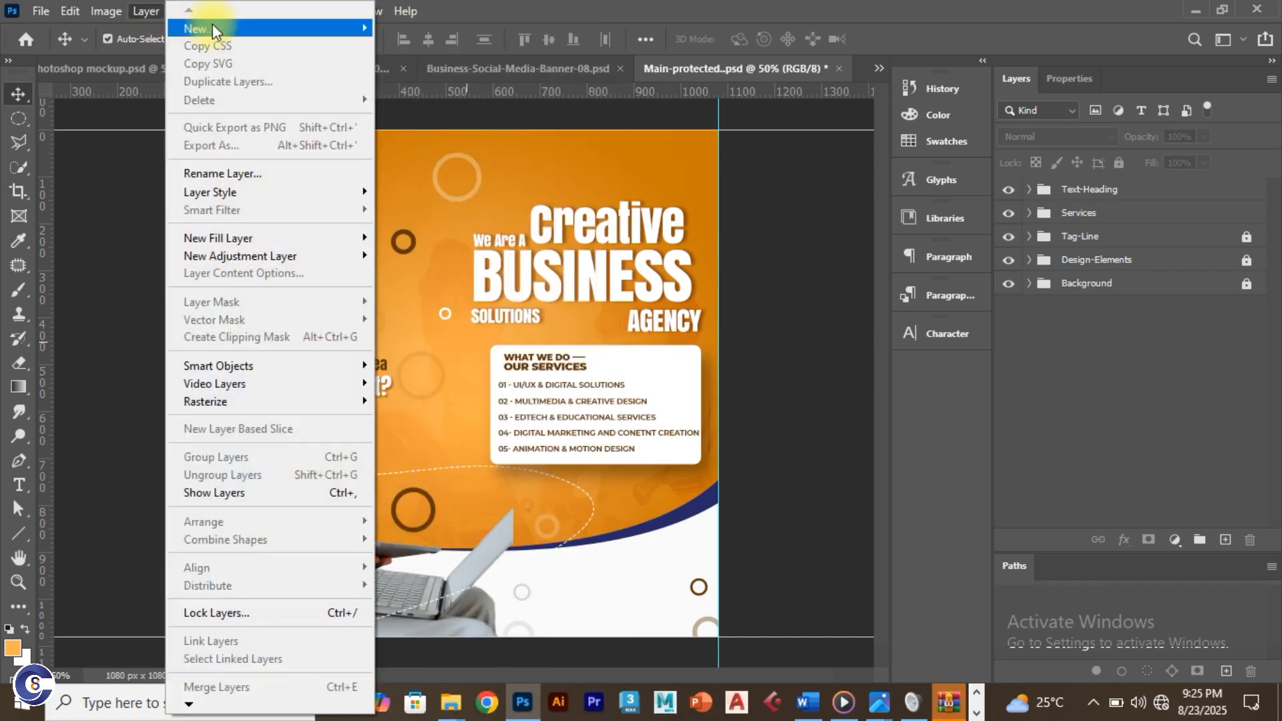
pyautogui.moveTo(286, 27)
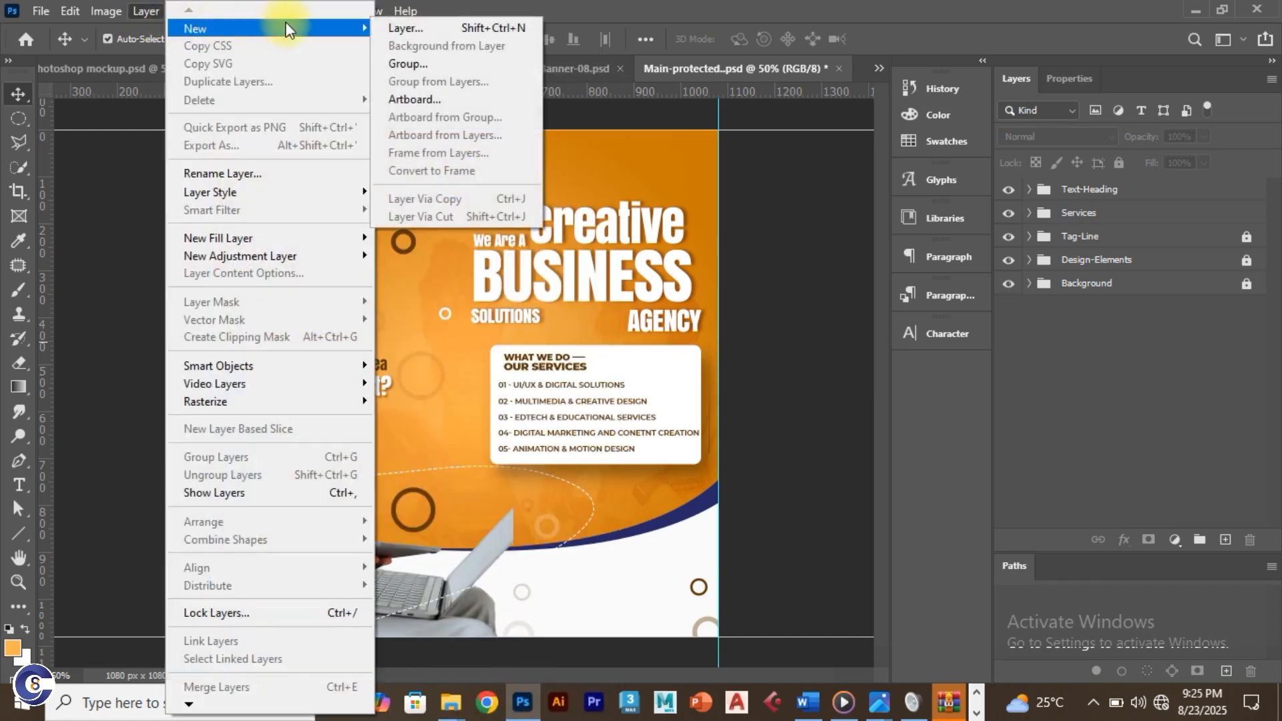
pyautogui.click(396, 25)
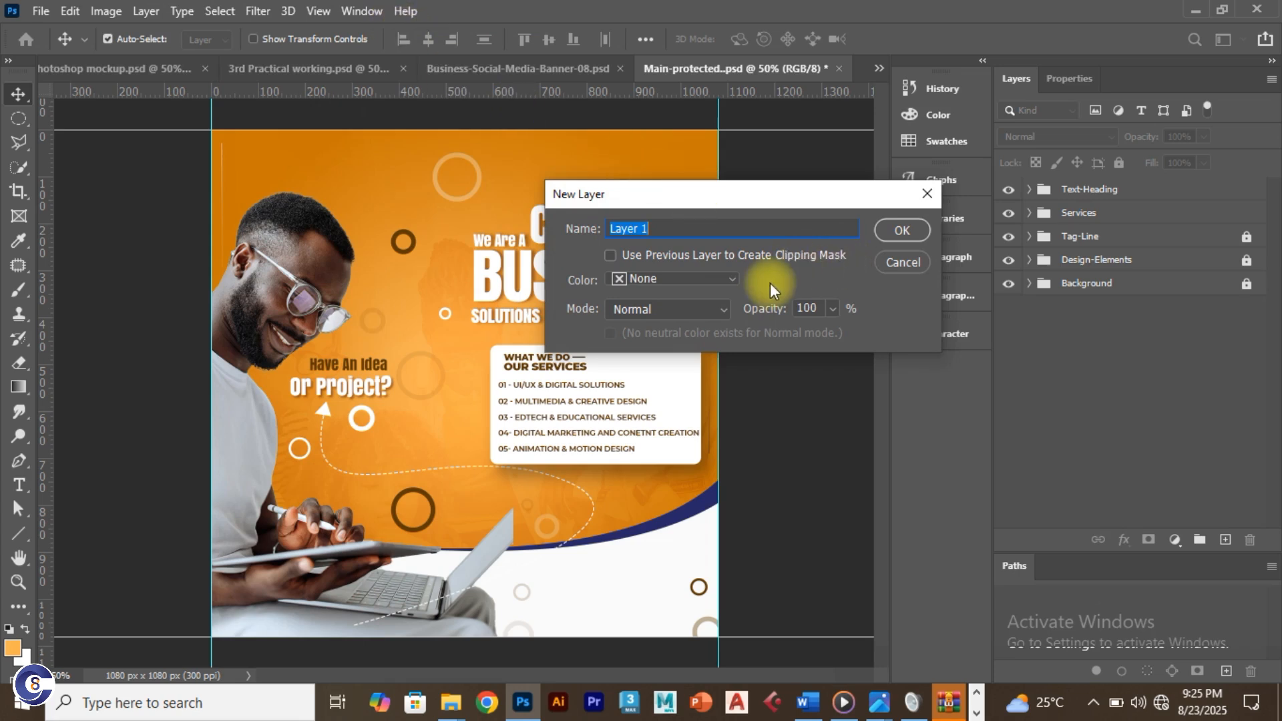
pyautogui.write('glow')
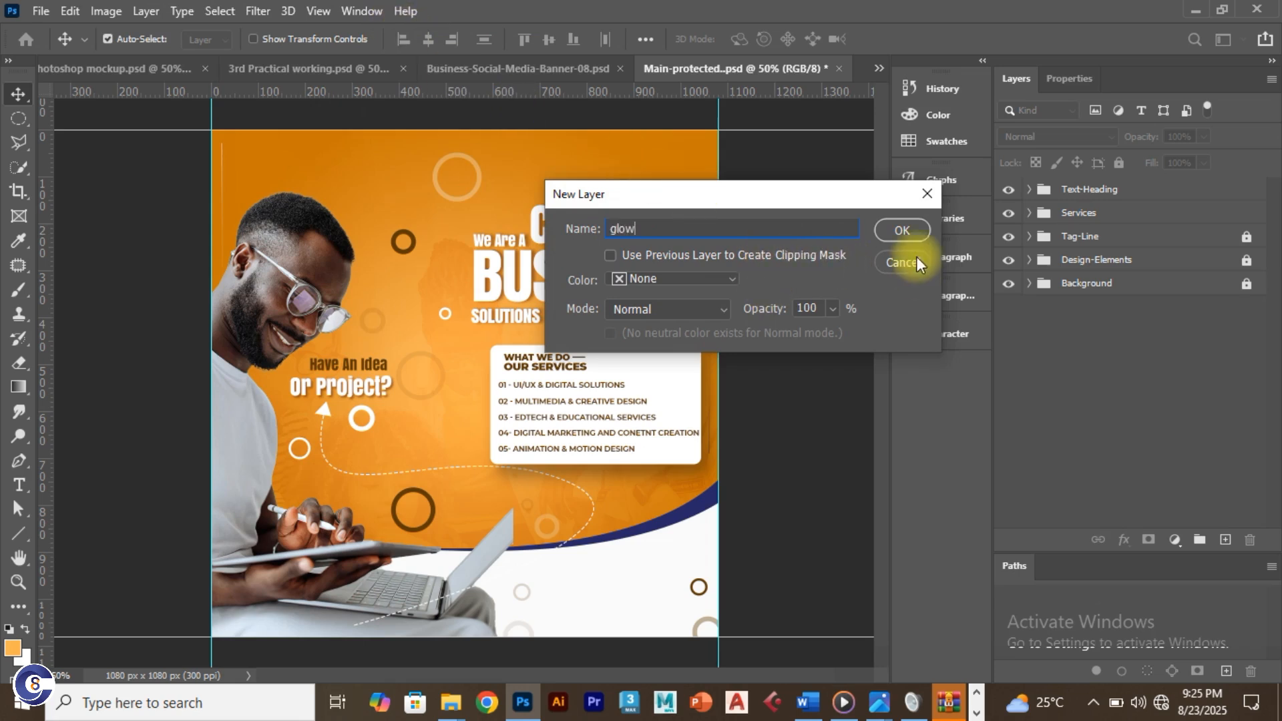
pyautogui.click(901, 230)
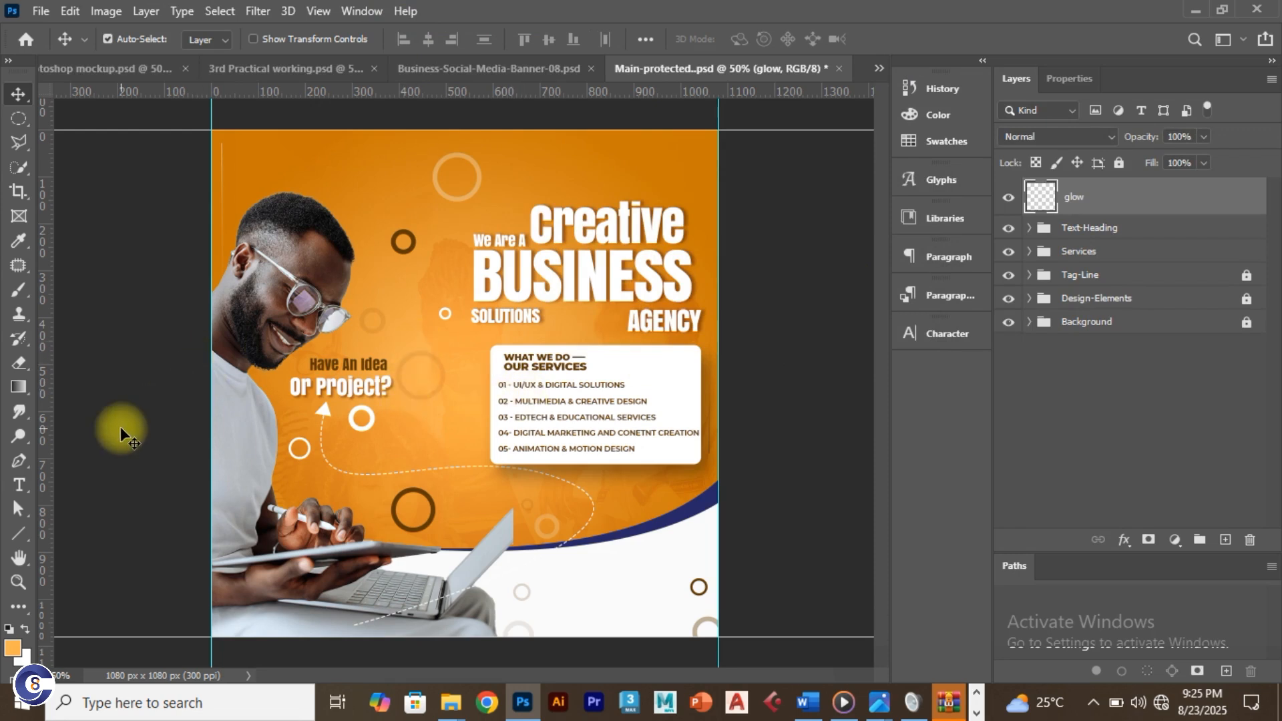
# Step: Set up a soft Brush with 0% hardness, enlarged to about 1100 px
pyautogui.press('b')
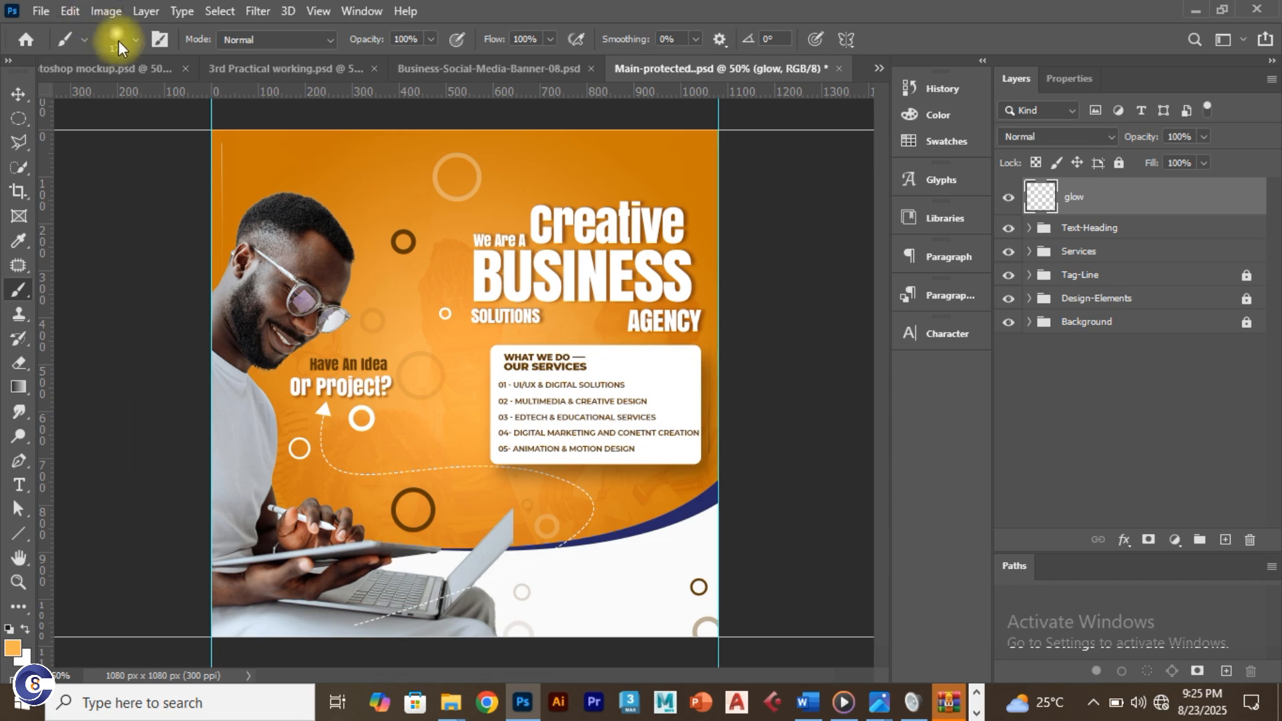
pyautogui.click(135, 39)
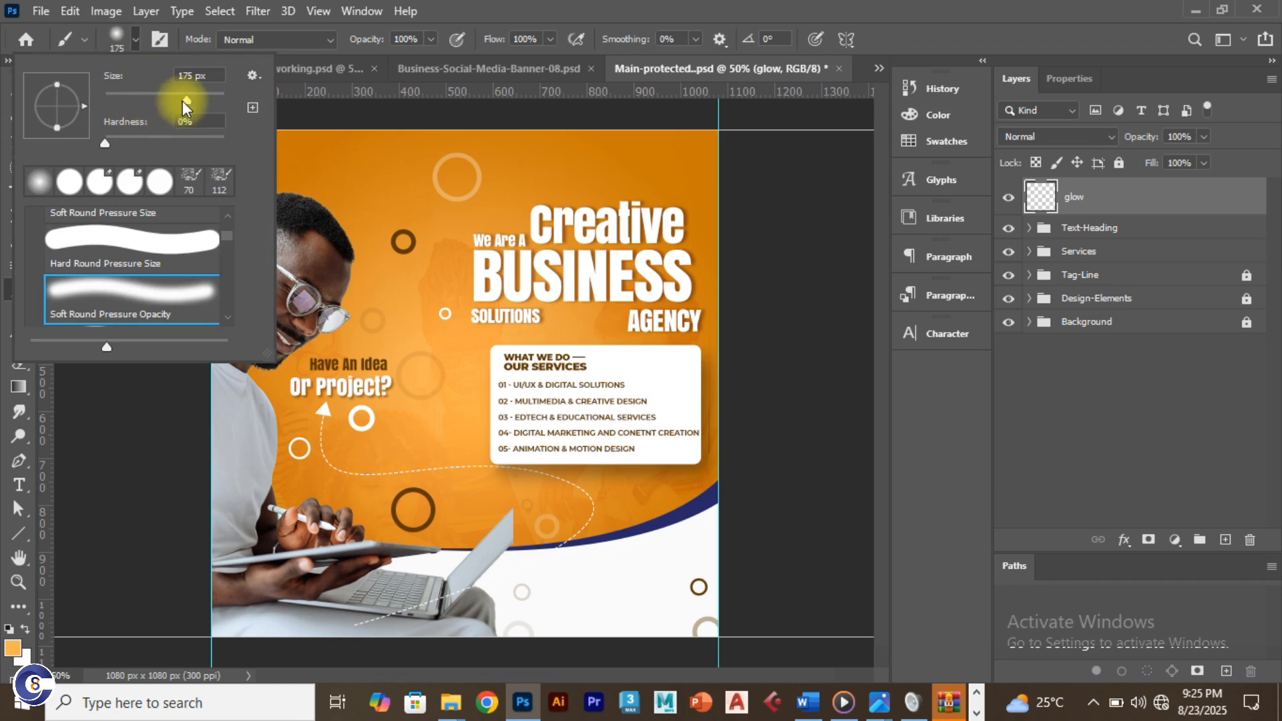
pyautogui.moveTo(190, 99); pyautogui.dragTo(196, 102)
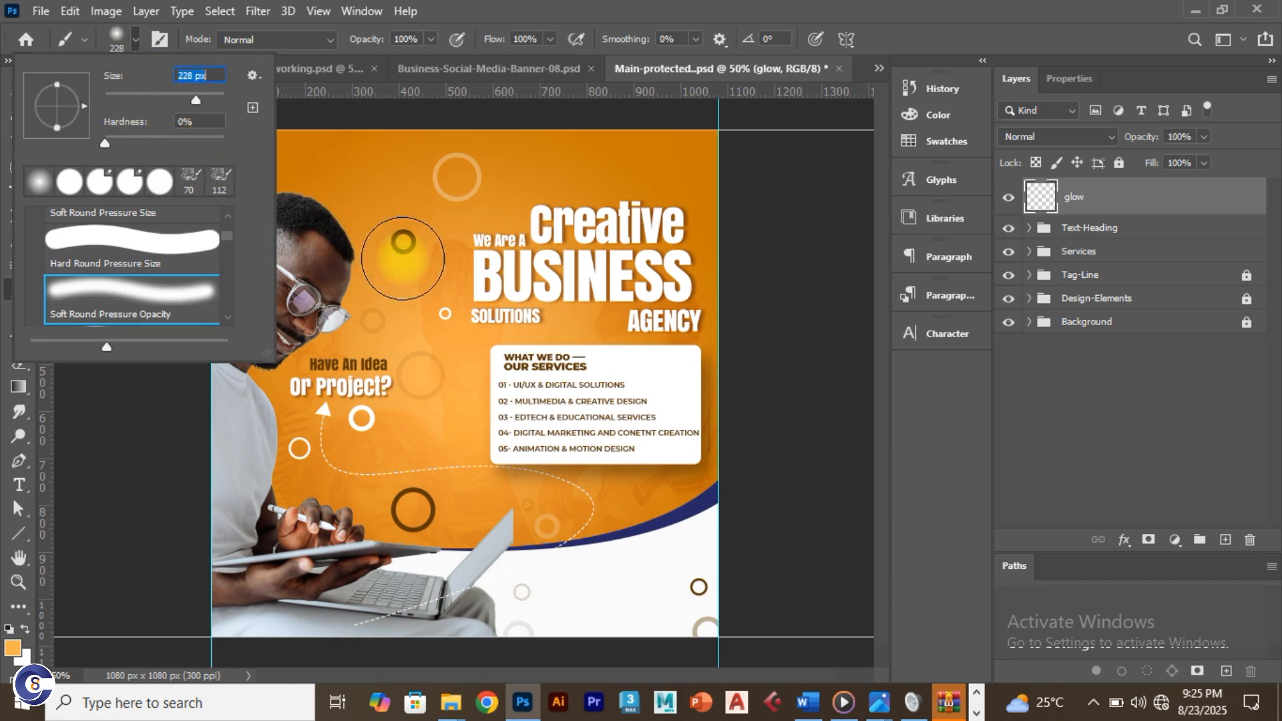
pyautogui.write(']]]]]')
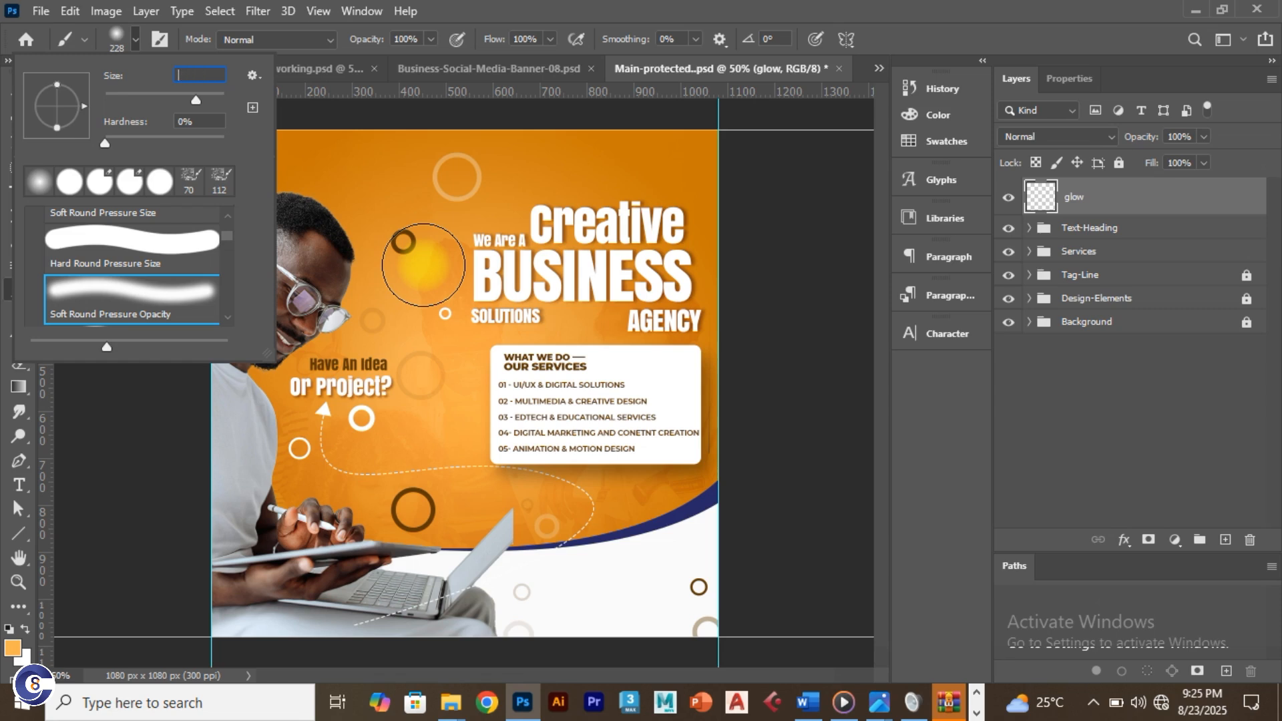
pyautogui.press('Return')
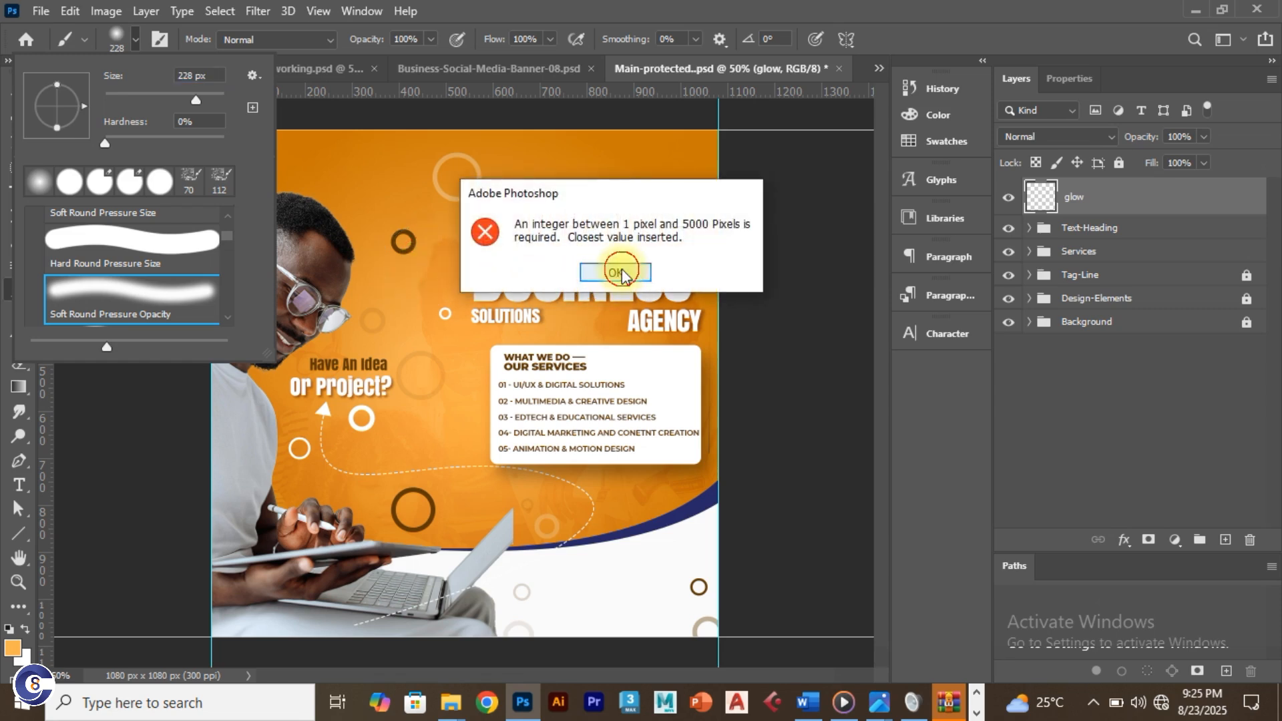
pyautogui.click(615, 271)
pyautogui.press(']')
pyautogui.press(']')
pyautogui.press(']')
pyautogui.press(']')
pyautogui.press(']')
pyautogui.press(']')
pyautogui.press(']')
pyautogui.press(']')
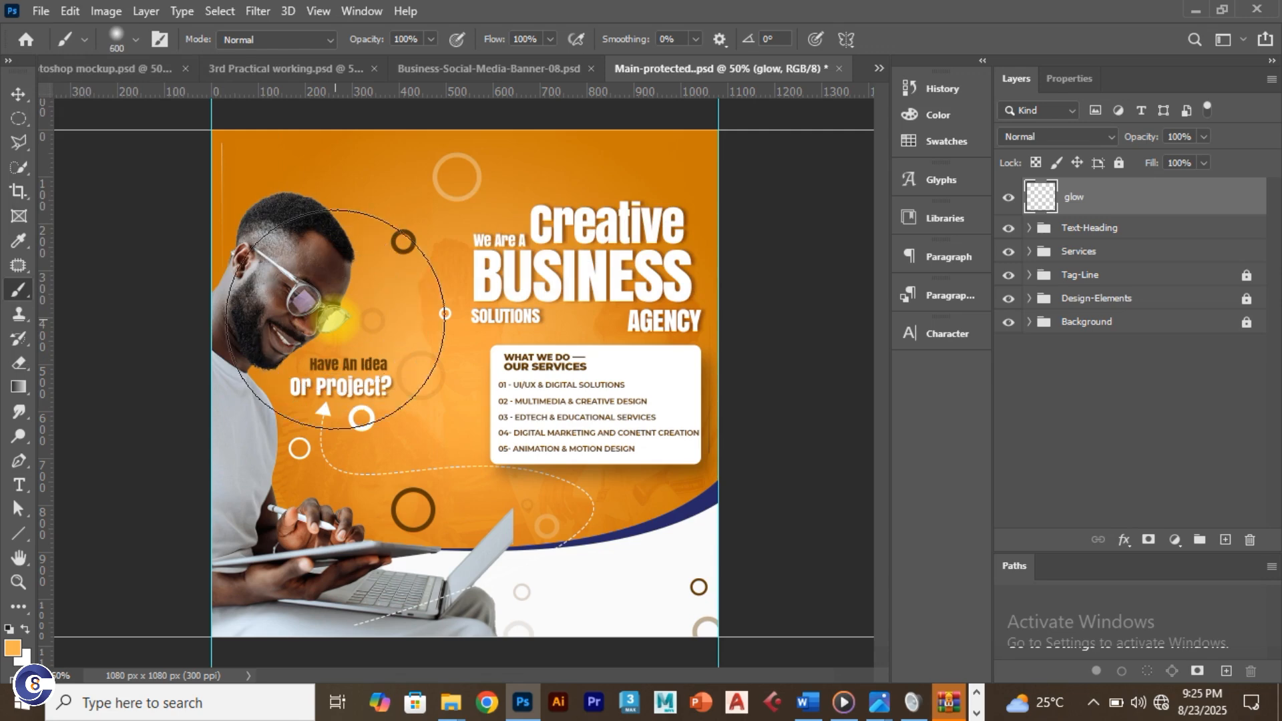
pyautogui.press(']')
pyautogui.press(']')
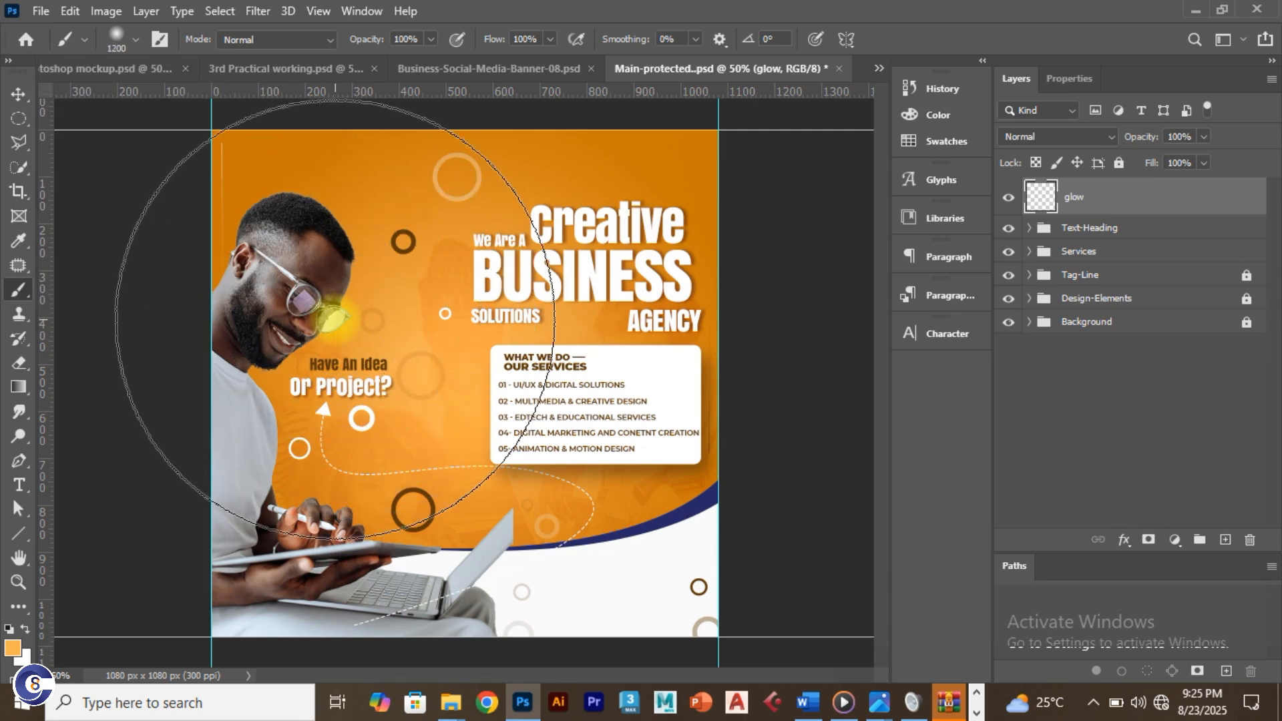
# Step: Paint one large soft orange glow over the man on the flyer's left side
pyautogui.hotkey('ctrl', 'z')
pyautogui.click(320, 368)
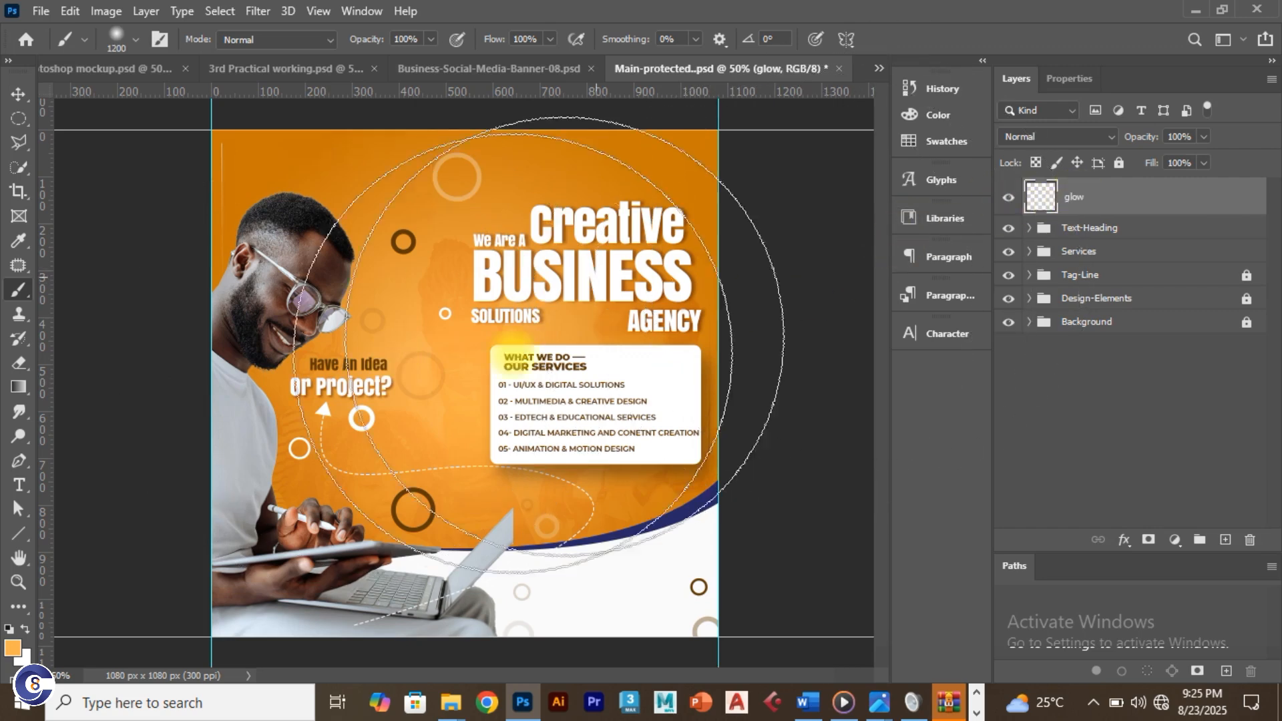
pyautogui.hotkey('ctrl', 'z')
pyautogui.click(334, 412)
pyautogui.hotkey('ctrl', 'z')
pyautogui.click(314, 399)
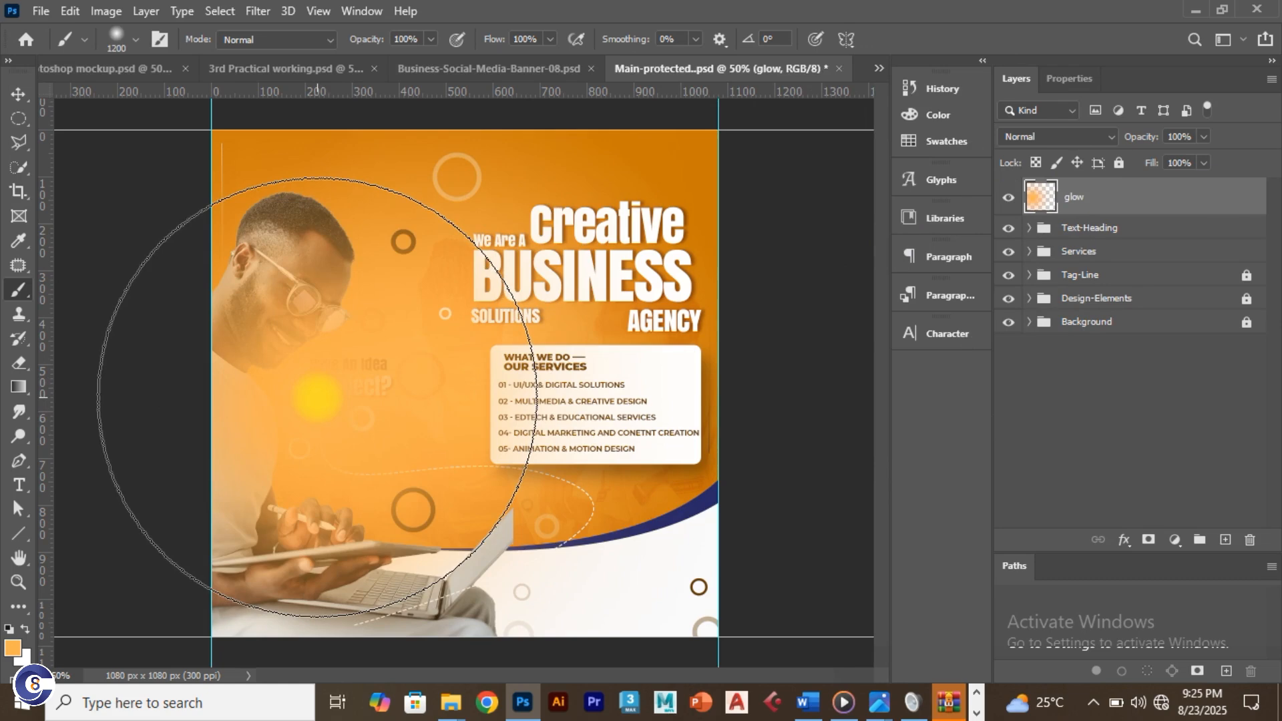
pyautogui.hotkey('alt', 'Tab')
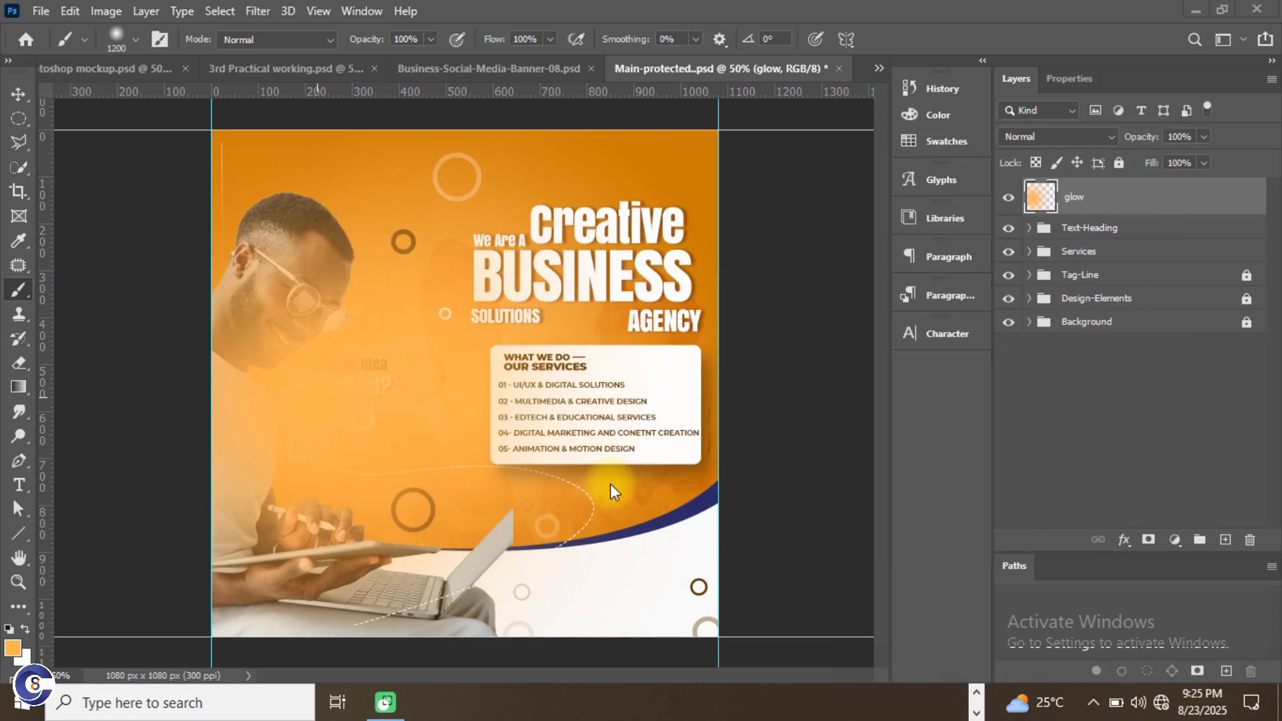
pyautogui.hotkey('alt', 'Tab')
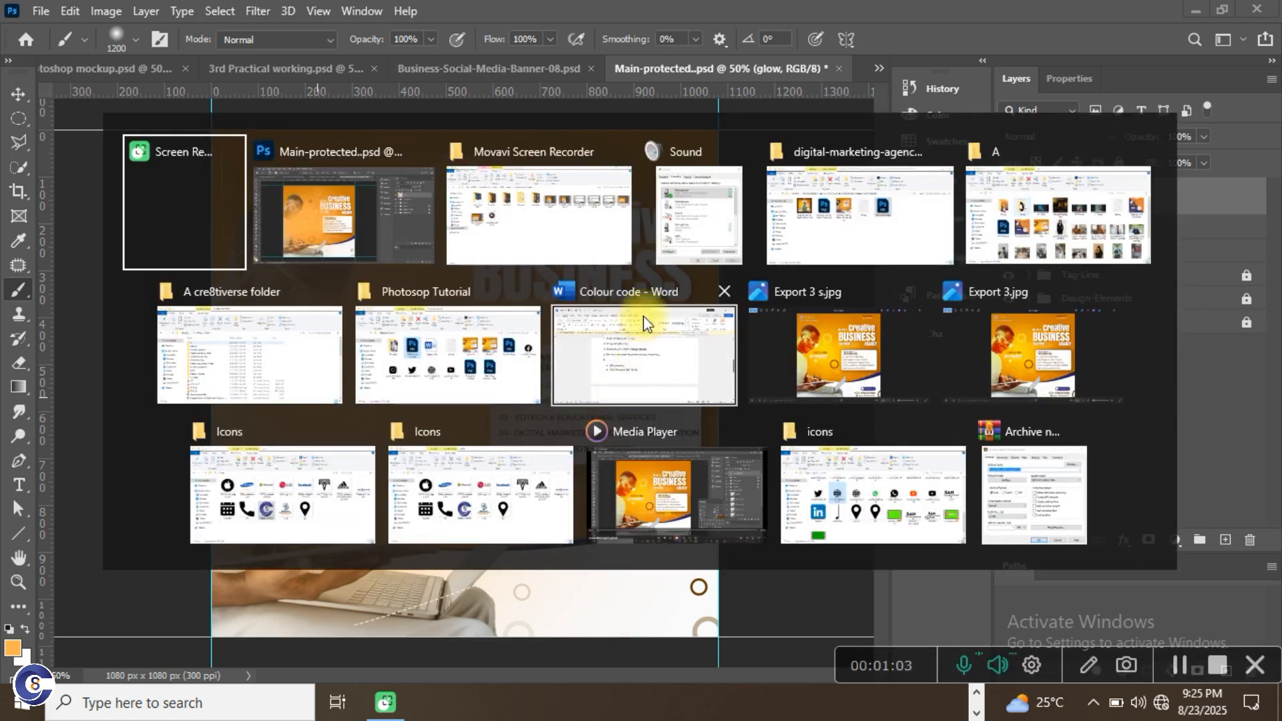
pyautogui.click(610, 356)
pyautogui.scroll(10, 514, 407)
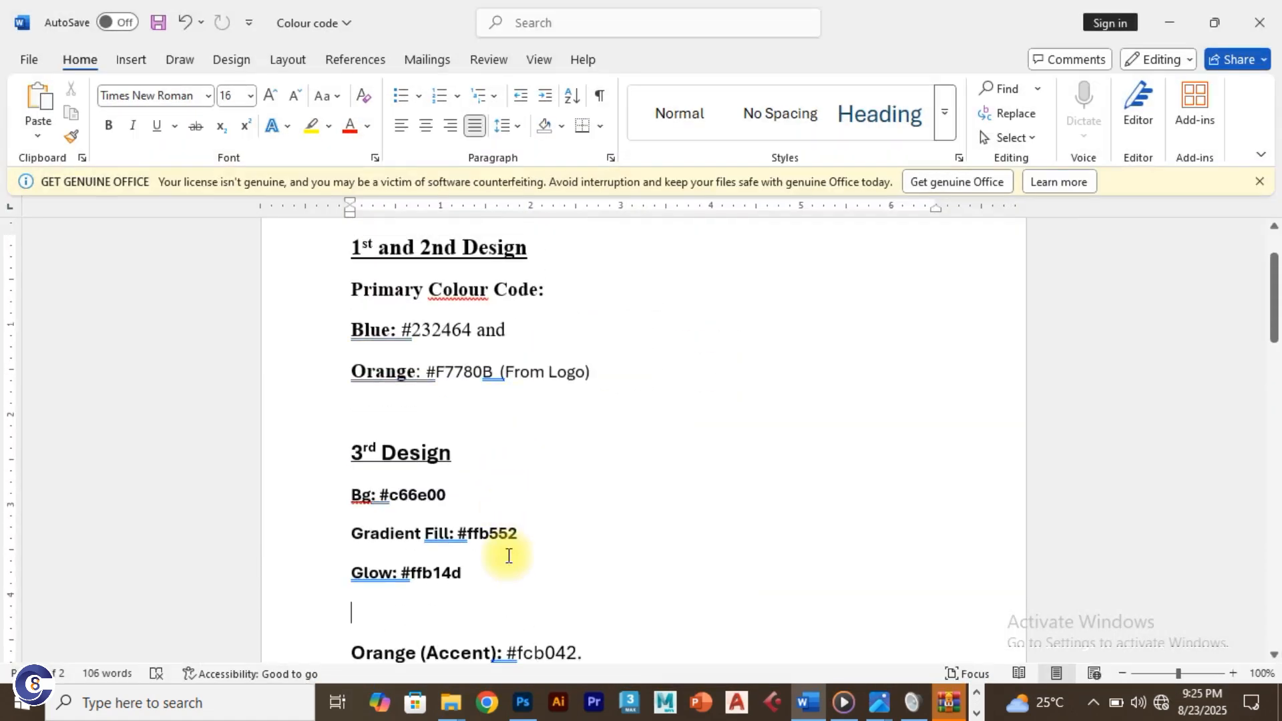
pyautogui.moveTo(490, 566); pyautogui.dragTo(405, 571)
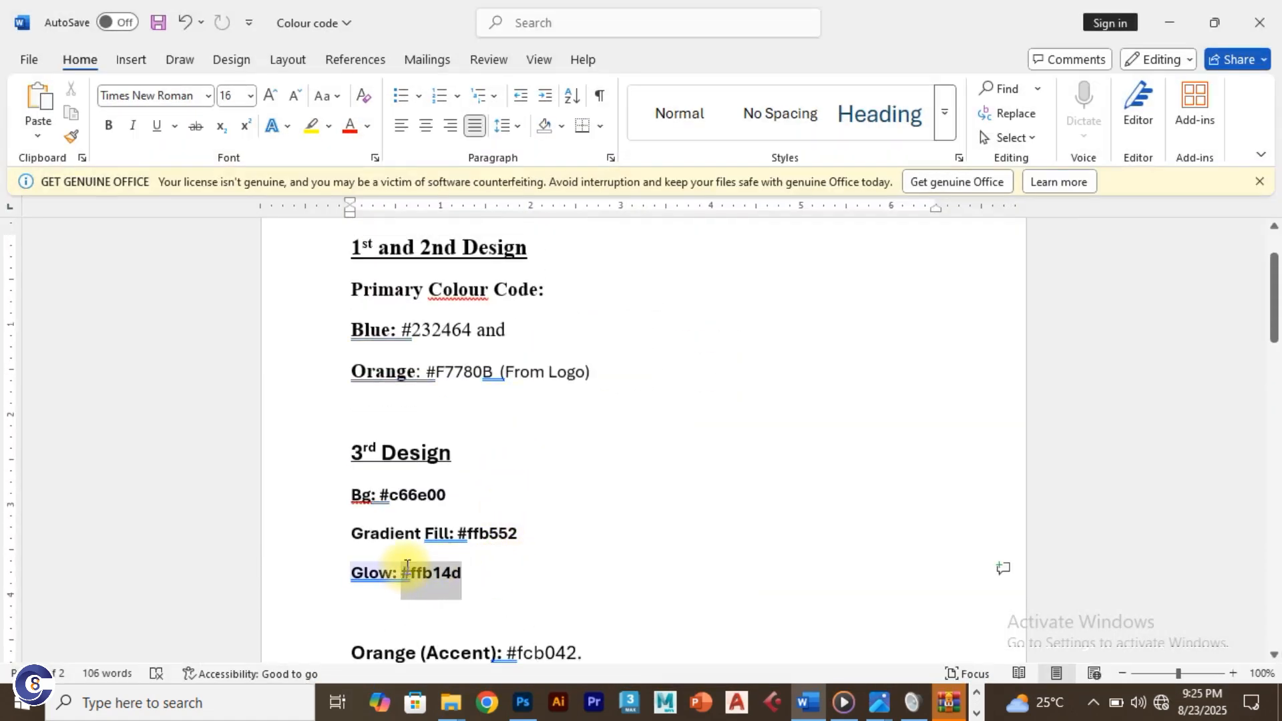
pyautogui.hotkey('alt', 'Tab')
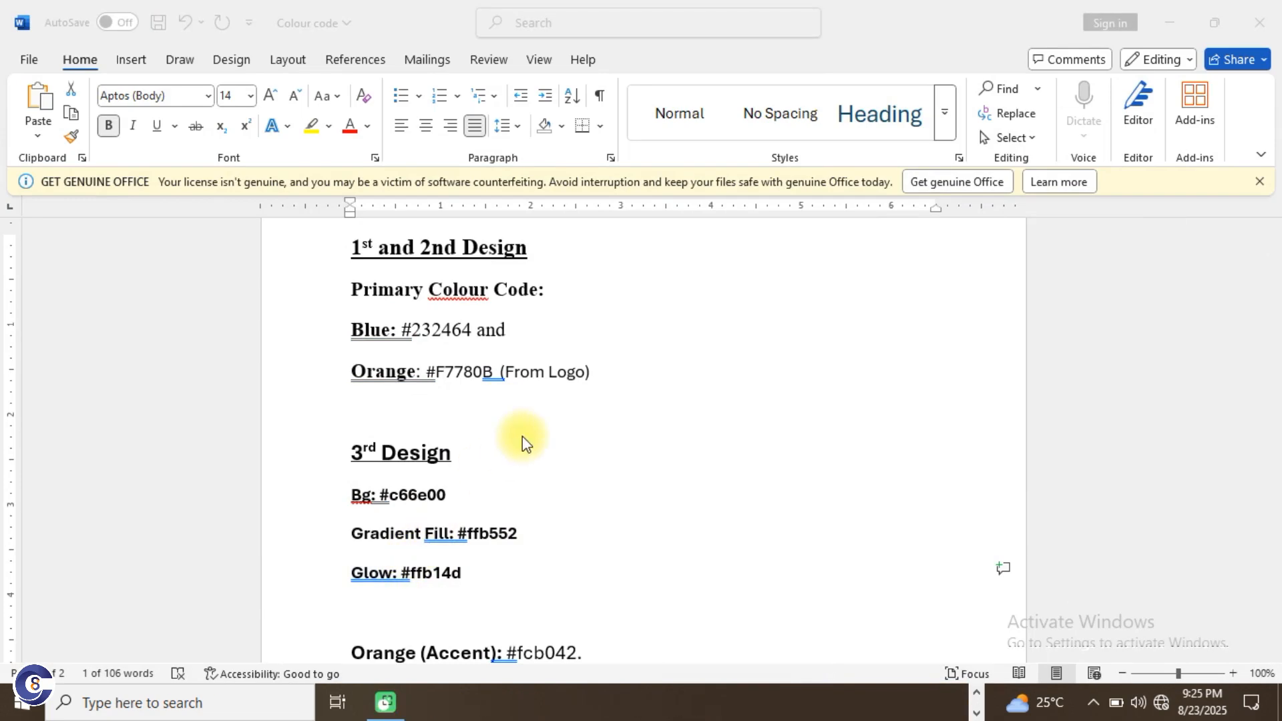
pyautogui.hotkey('alt', 'Tab')
pyautogui.click(605, 211)
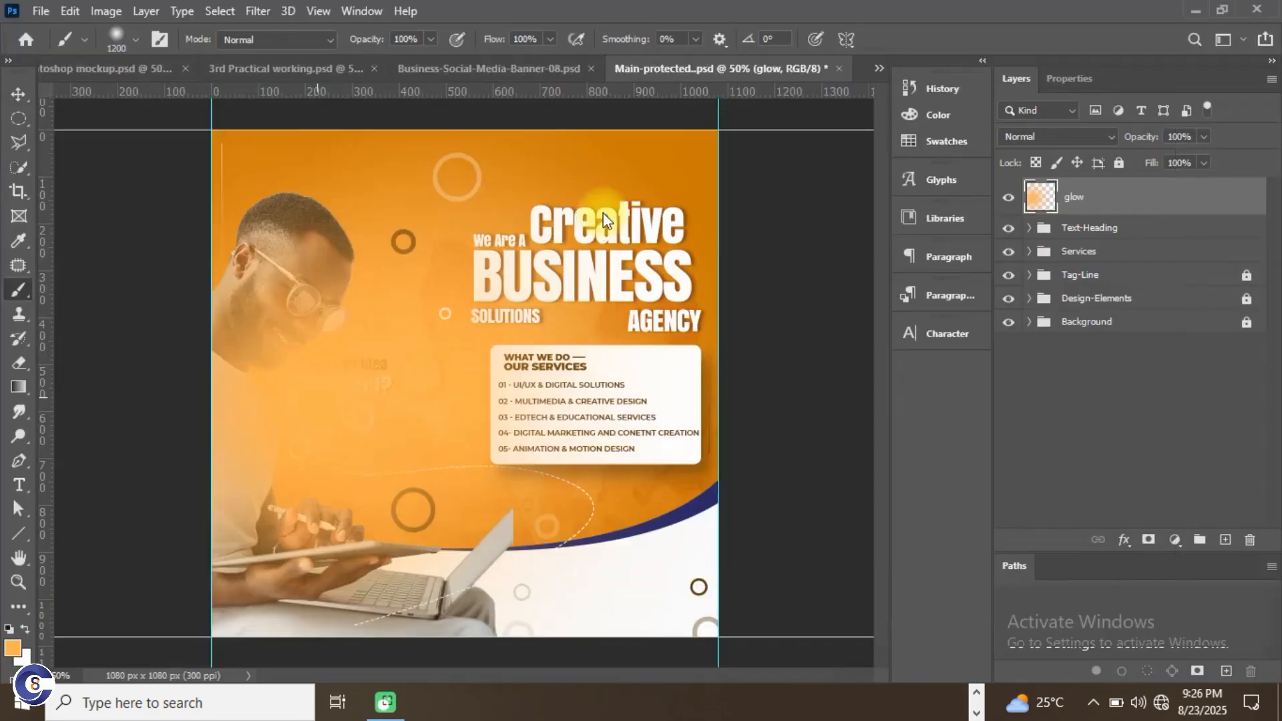
# Step: Replace the old glow with a fresh #ffb14d brush stroke over the man's side
pyautogui.hotkey('ctrl', 'z')
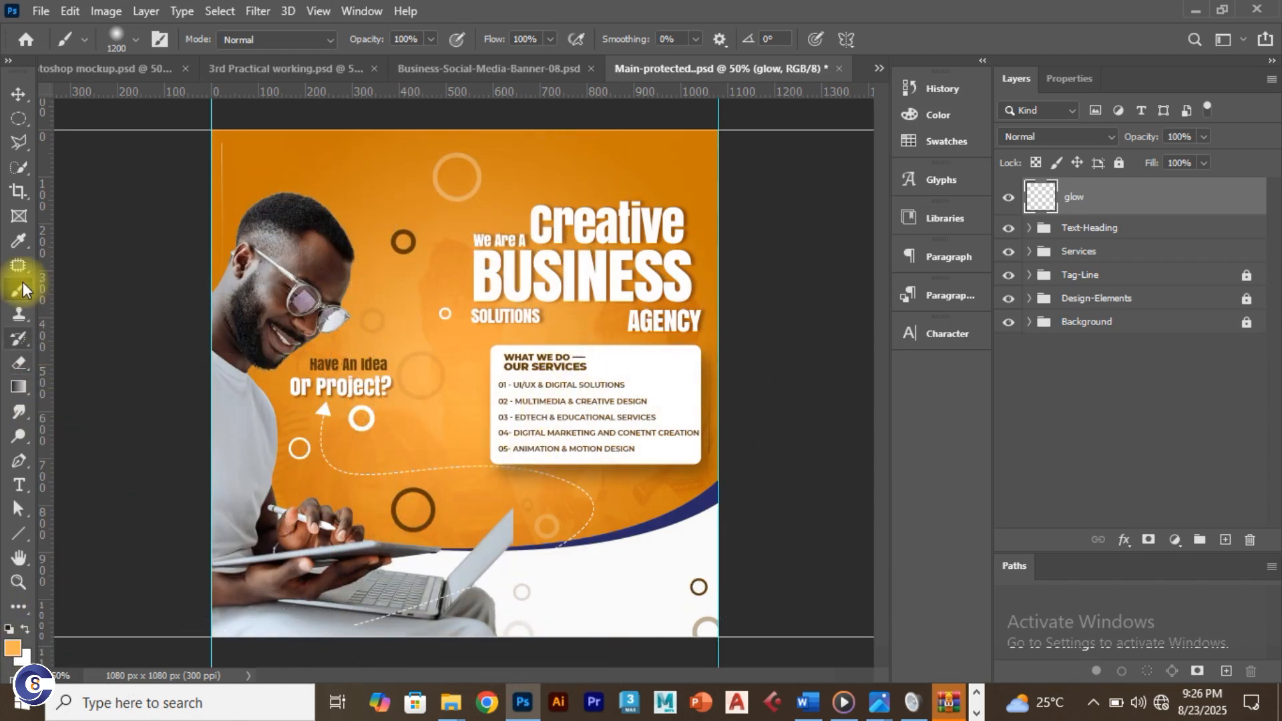
pyautogui.click(12, 649)
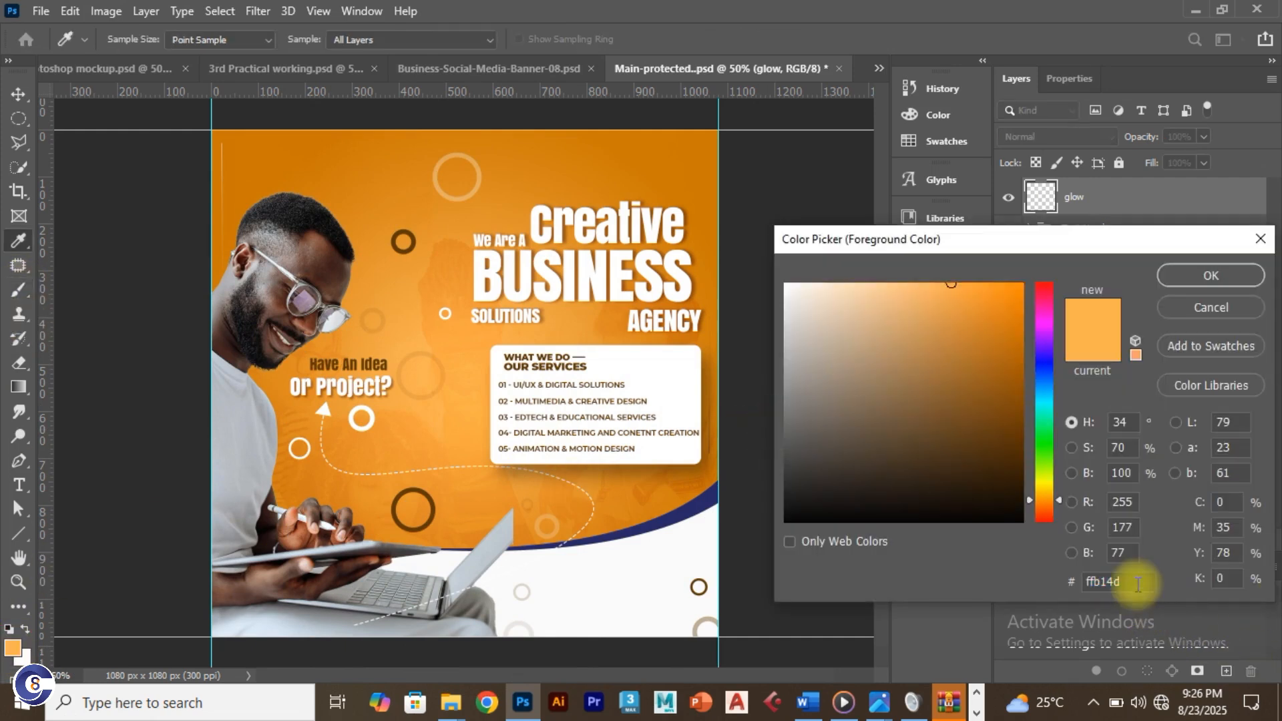
pyautogui.moveTo(1138, 584); pyautogui.dragTo(1087, 584)
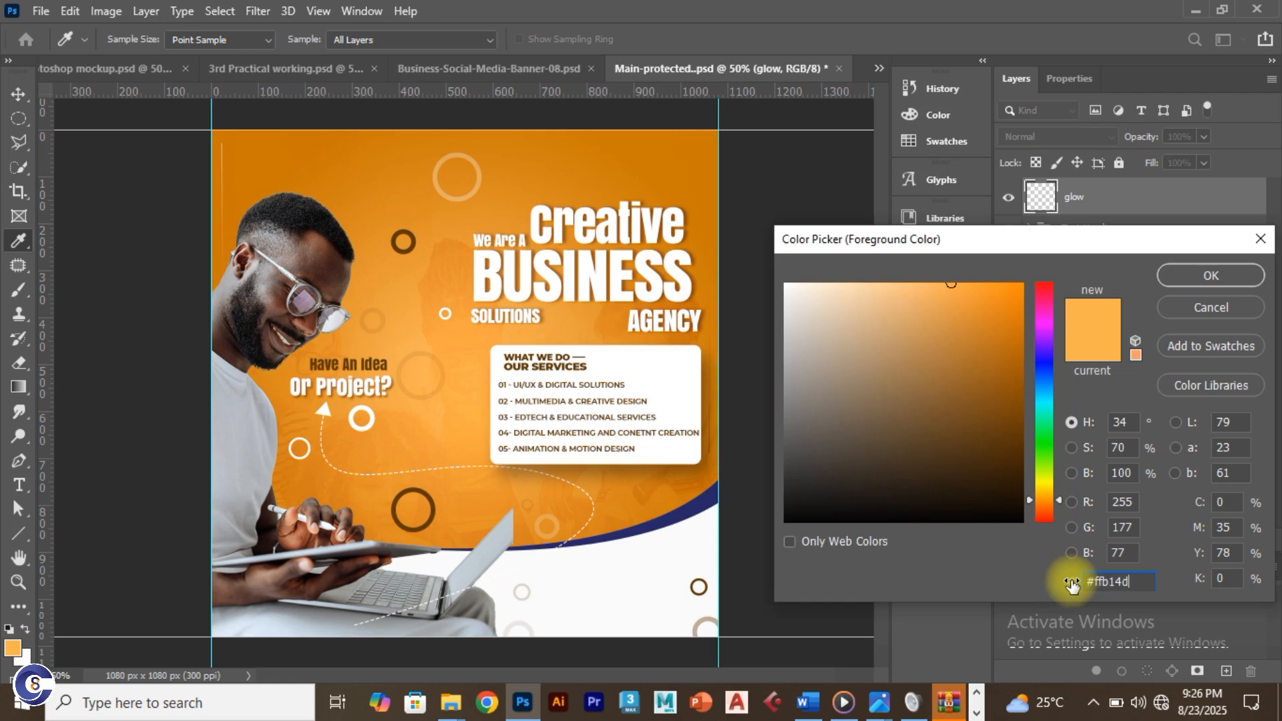
pyautogui.click(1220, 276)
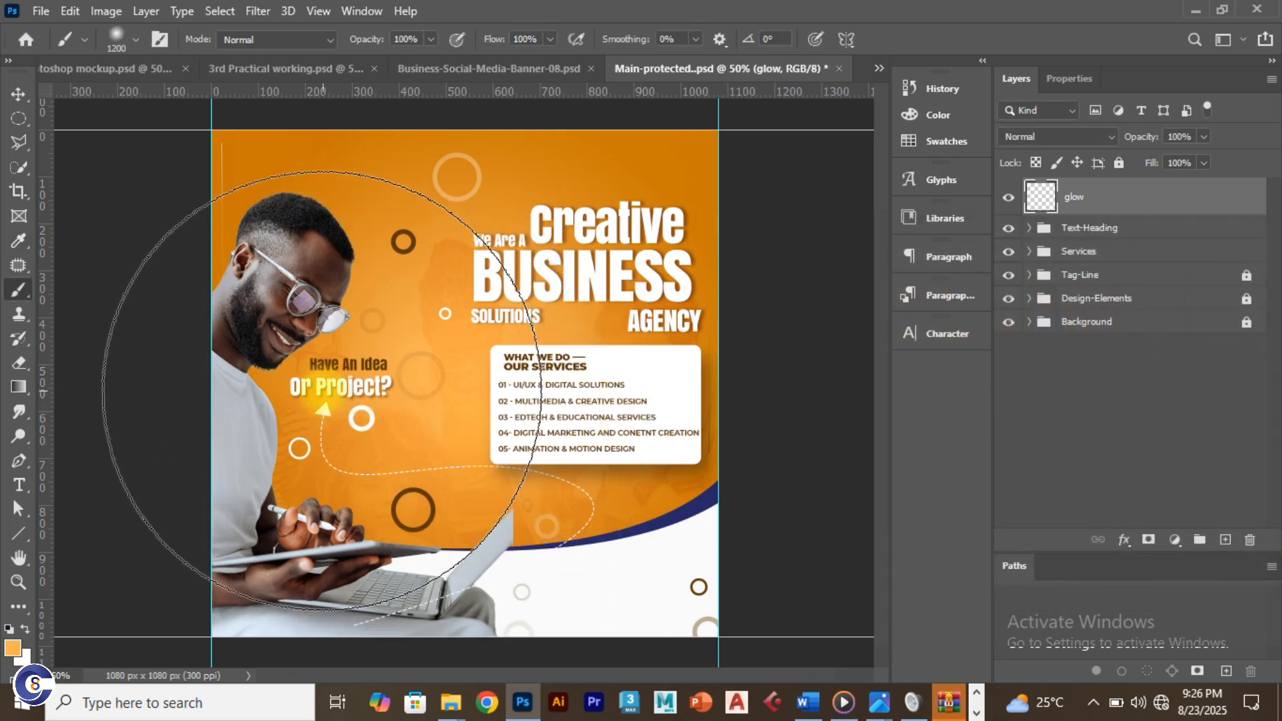
pyautogui.click(322, 409)
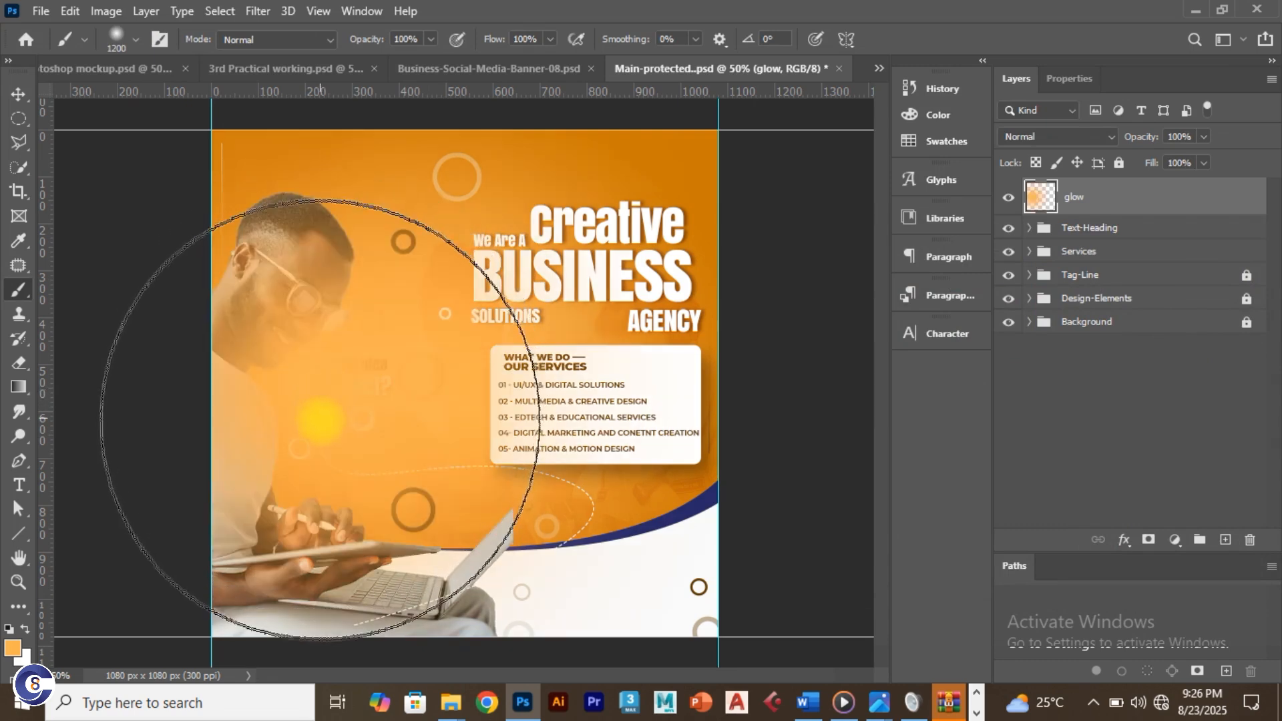
pyautogui.click(1086, 139)
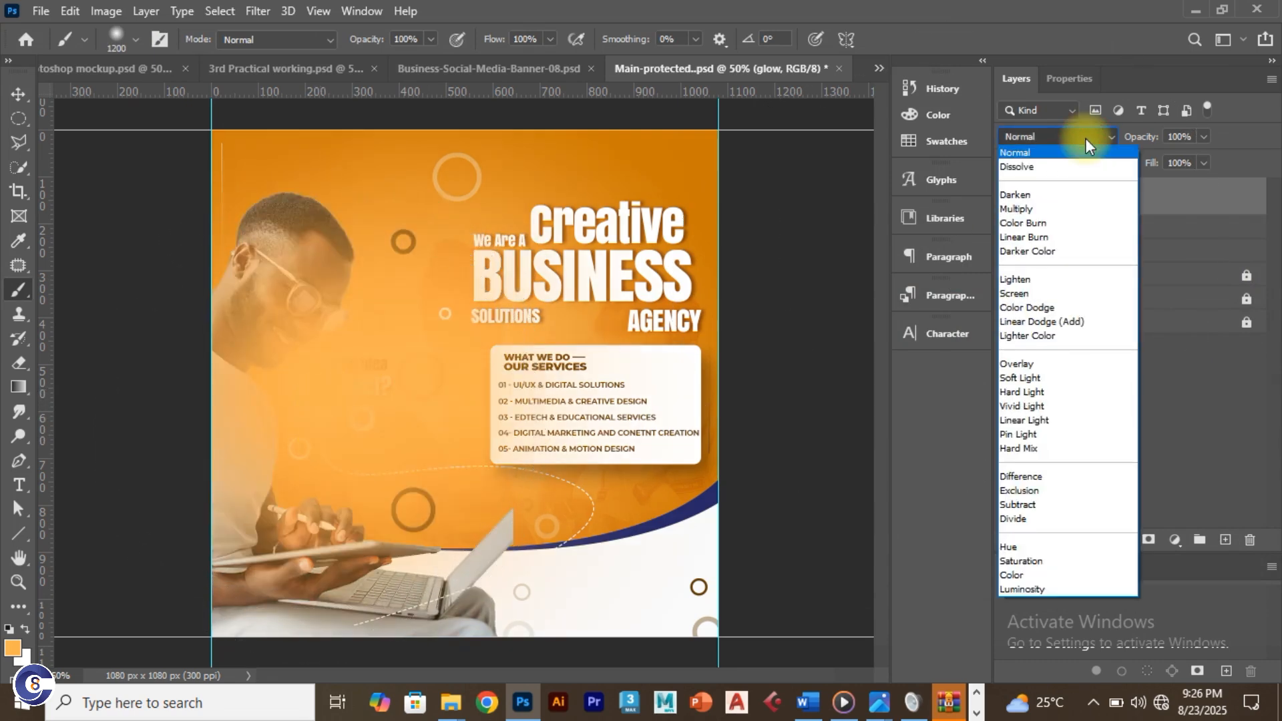
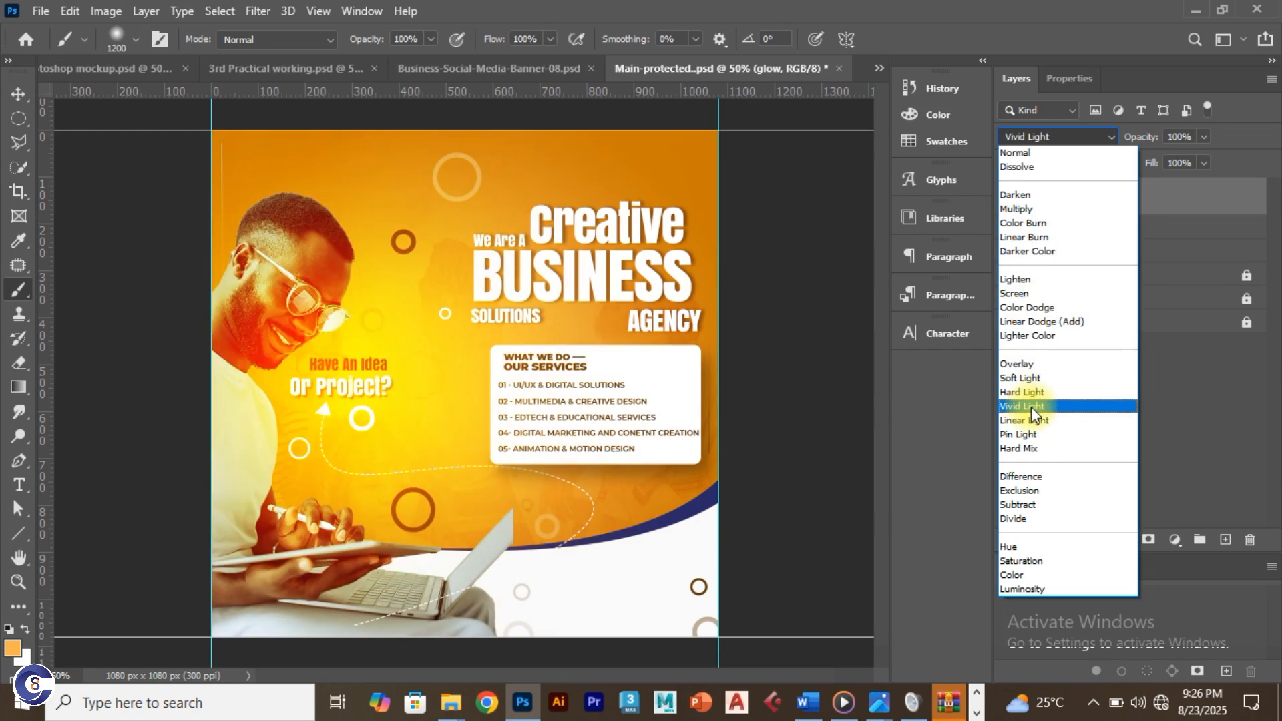
# Step: Set the glow layer to Vivid Light blending and wrap it in a new group
pyautogui.click(1031, 407)
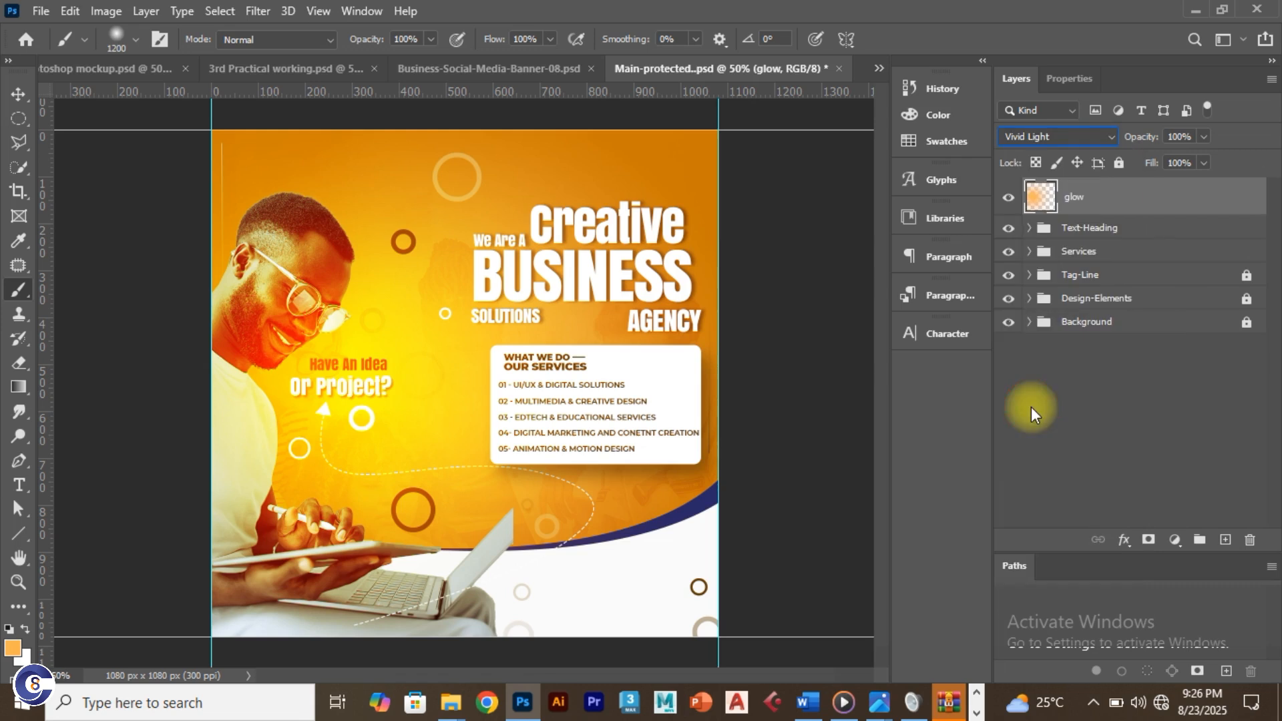
pyautogui.hotkey('ctrl', 'g')
pyautogui.click(1032, 219)
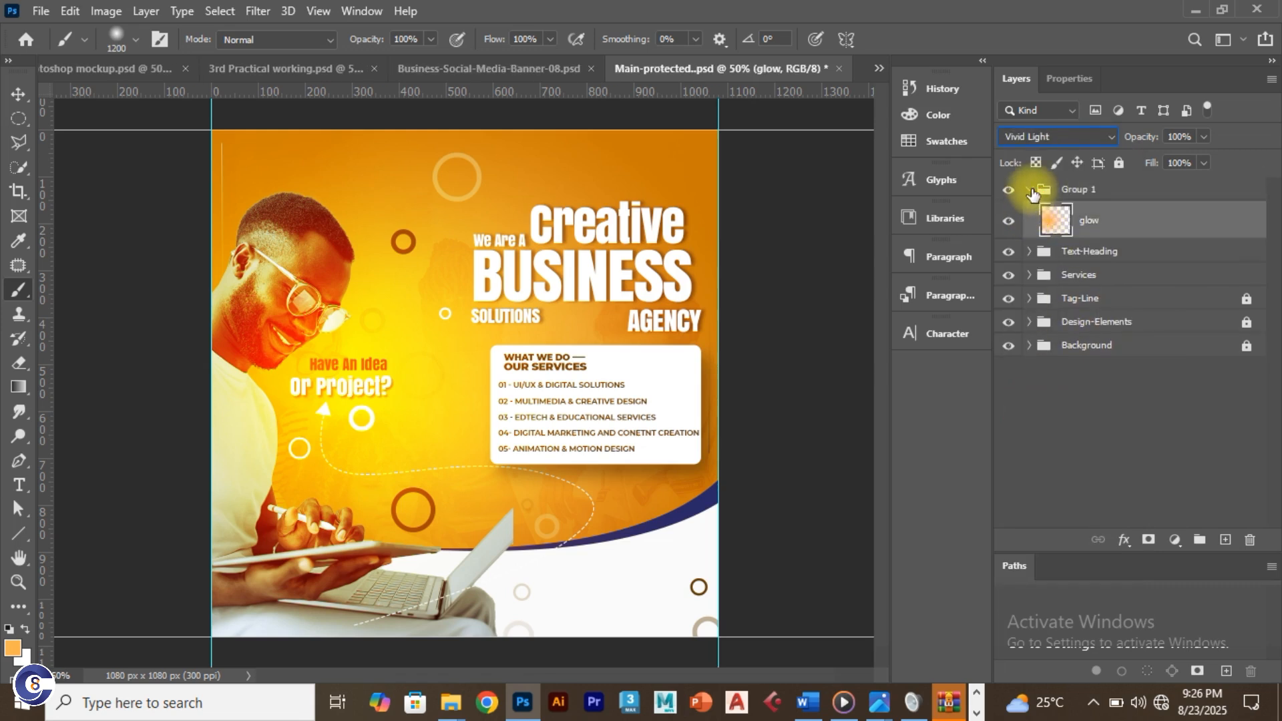
# Step: Rename the new group to Glow
pyautogui.click(1032, 192)
pyautogui.doubleClick(1071, 189)
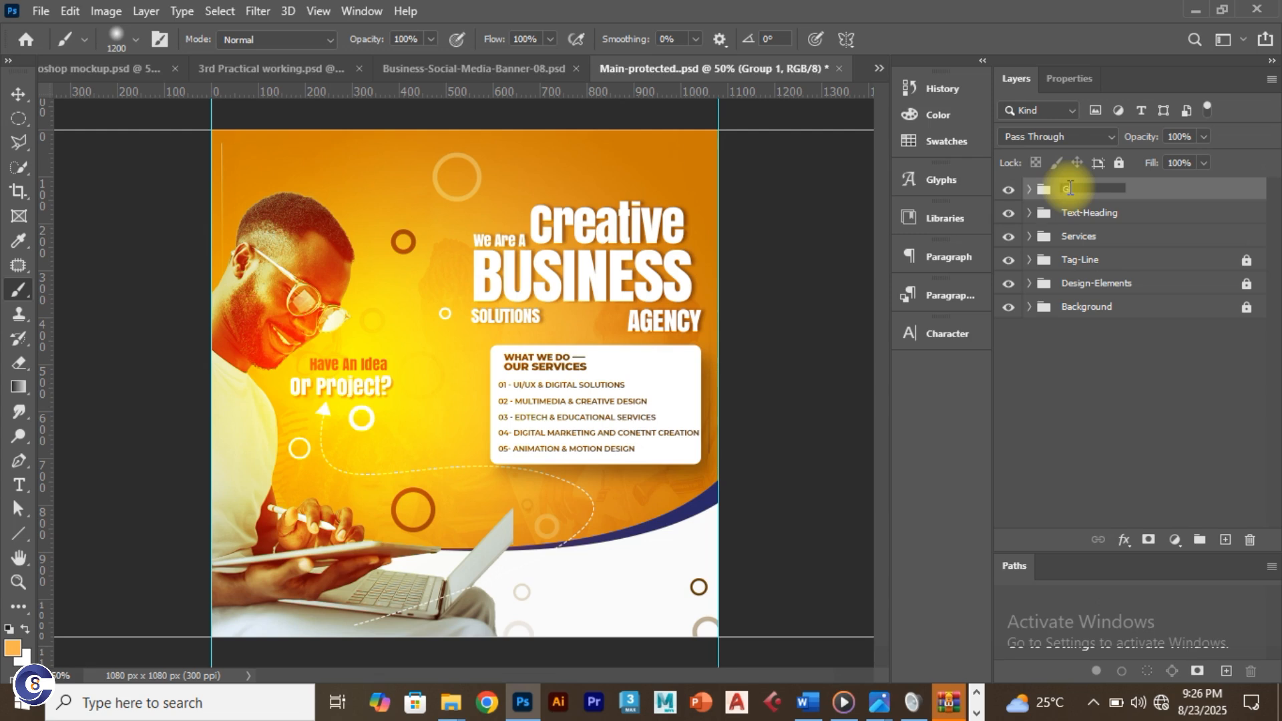
pyautogui.press('Return')
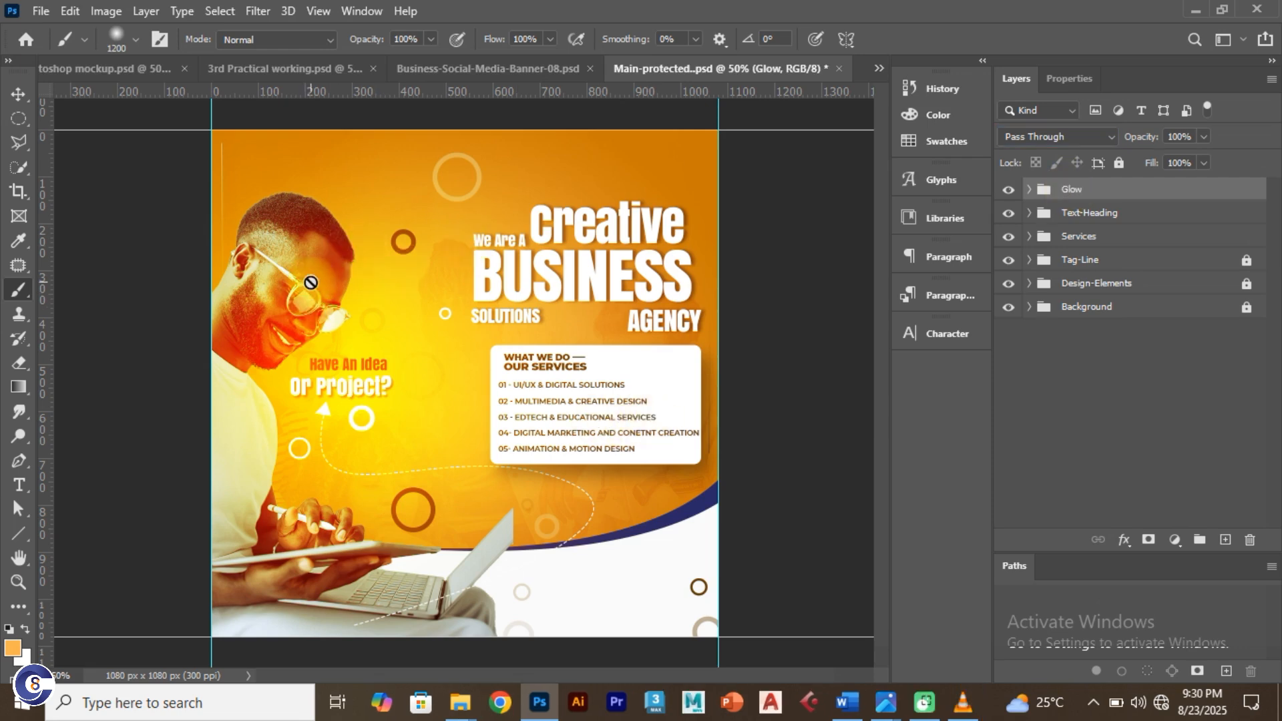
# Step: Nudge the glow layer down and left on the canvas with the Move tool
pyautogui.click(1028, 190)
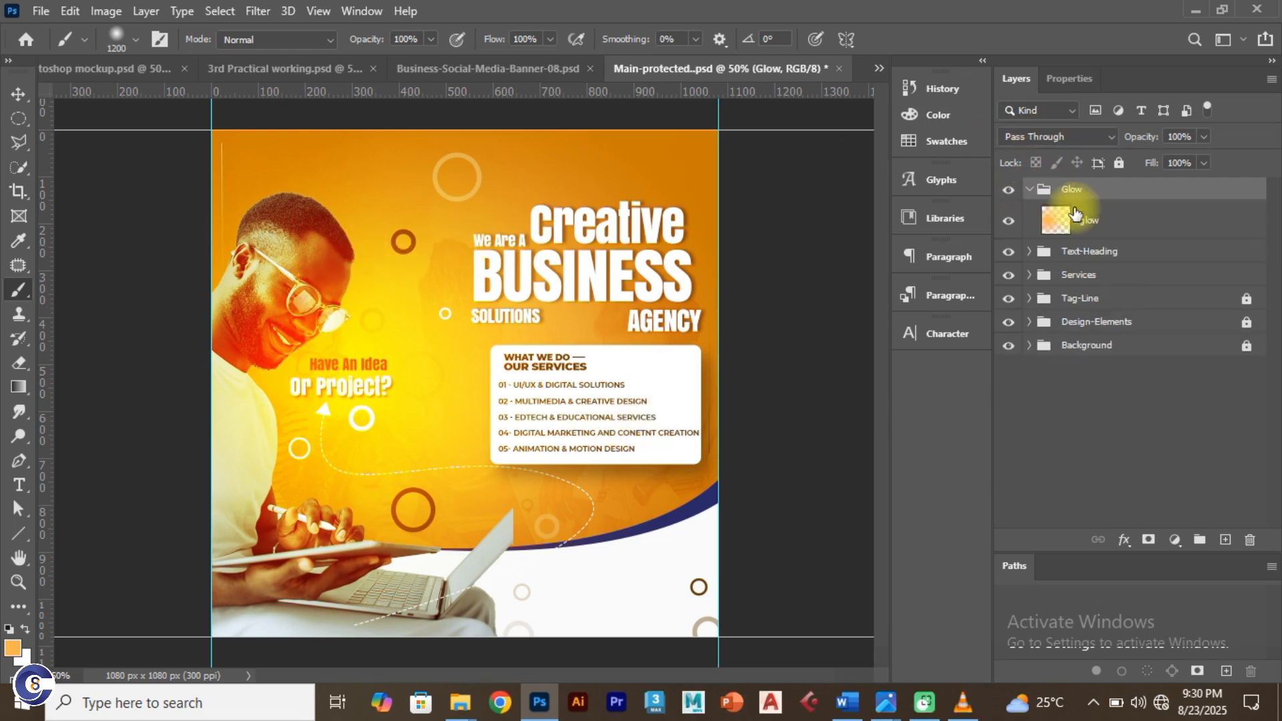
pyautogui.click(1086, 221)
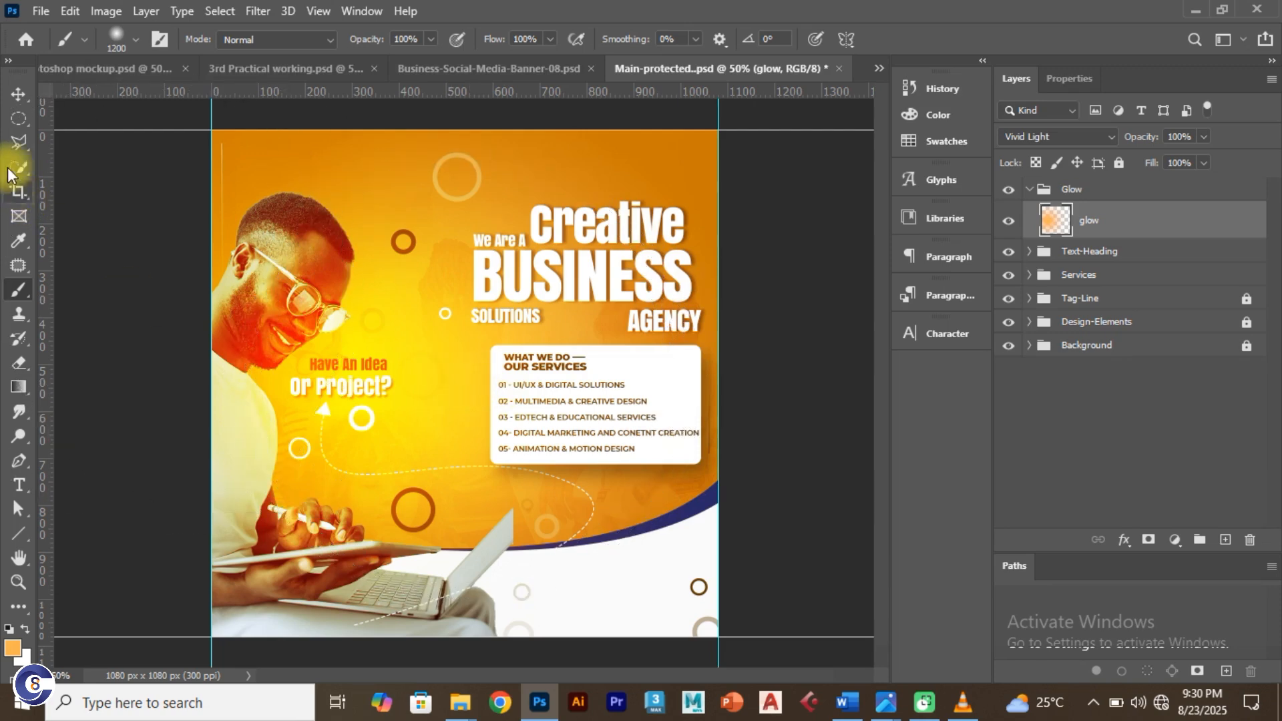
pyautogui.click(18, 95)
pyautogui.moveTo(382, 279); pyautogui.dragTo(364, 306)
# Step: Apply Lock All to the Services, Text-Heading and Glow groups
pyautogui.click(1030, 190)
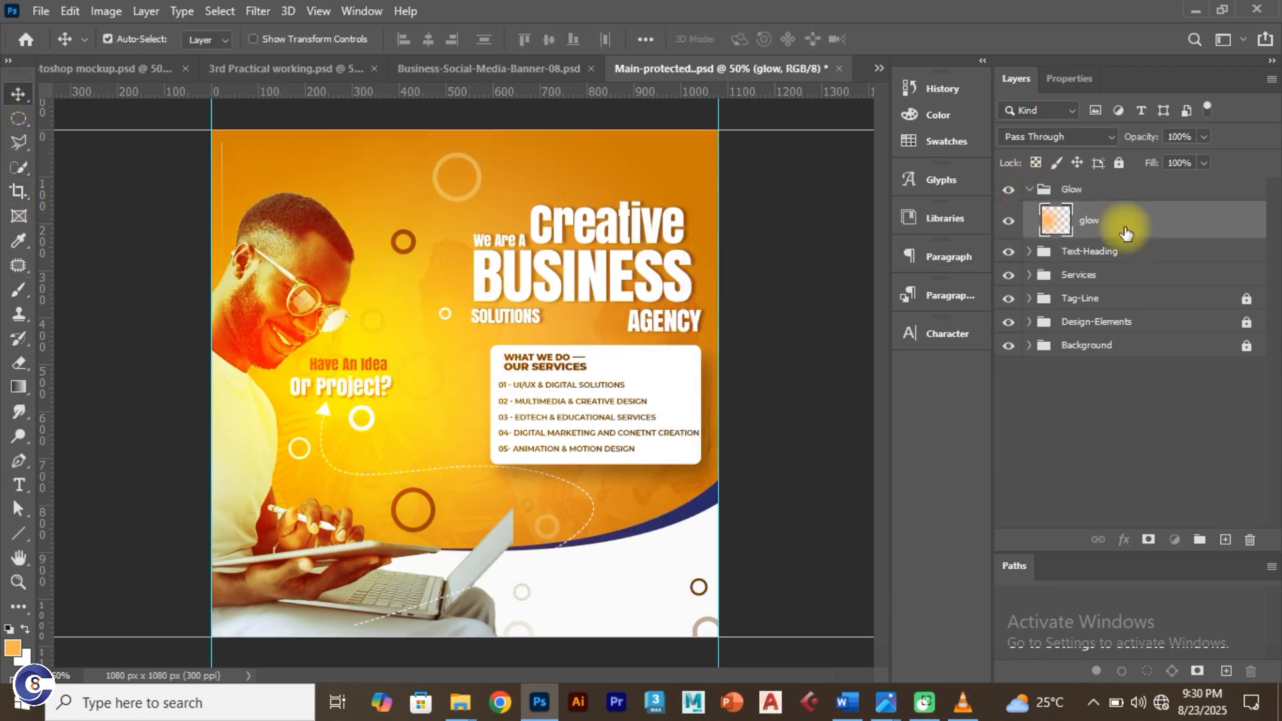
pyautogui.click(1193, 213)
pyautogui.keyDown('ctrl'); pyautogui.click(1195, 215); pyautogui.keyUp('ctrl')
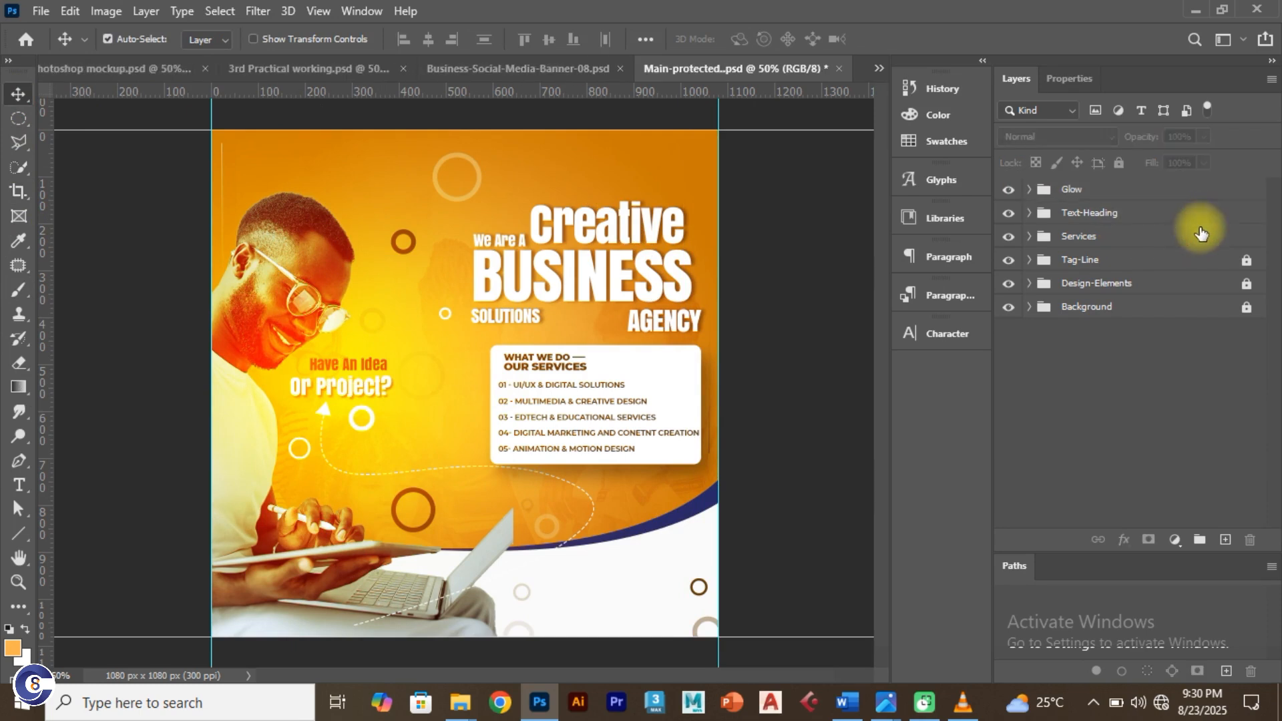
pyautogui.click(1161, 238)
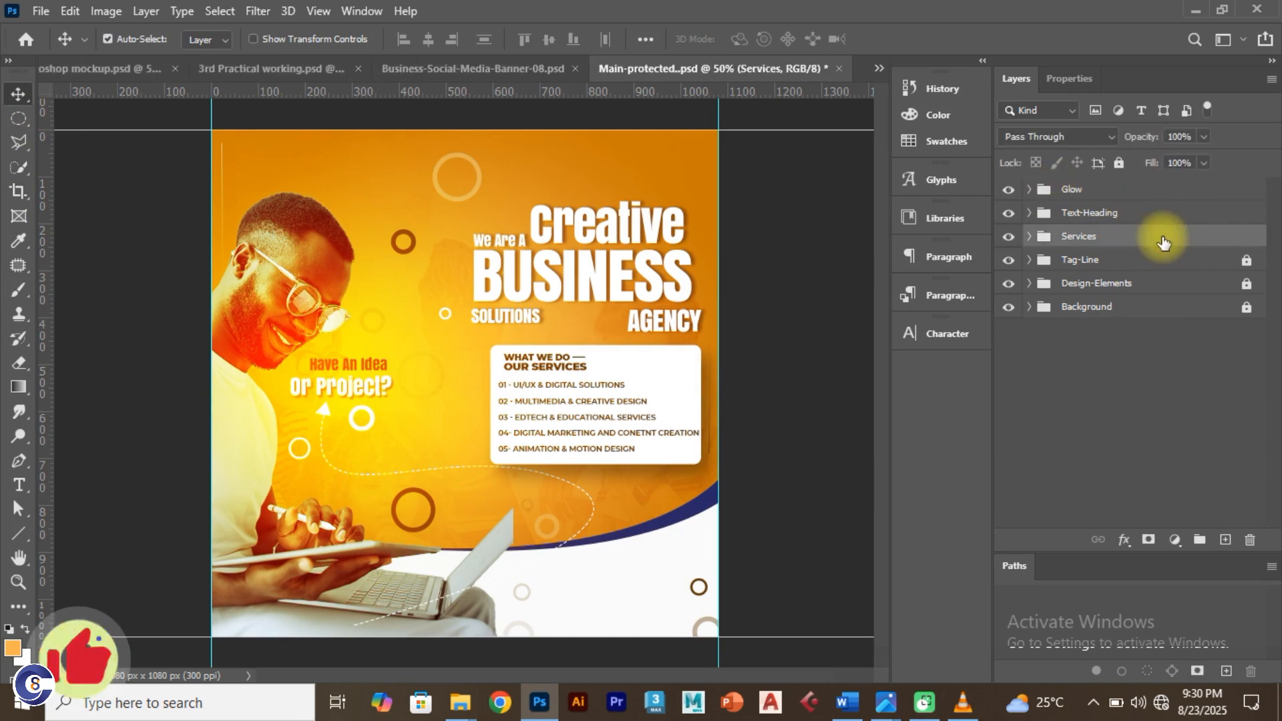
pyautogui.click(1118, 164)
pyautogui.click(1186, 214)
pyautogui.click(1118, 164)
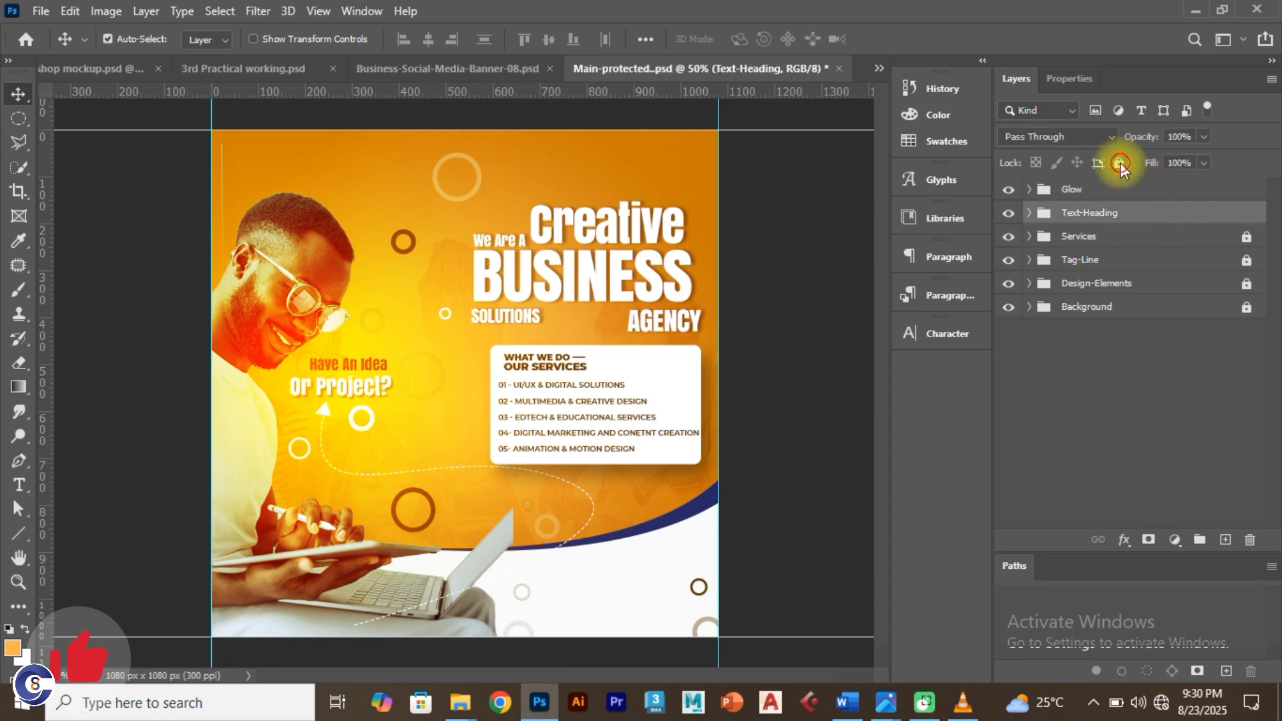
pyautogui.click(1153, 189)
pyautogui.click(1119, 163)
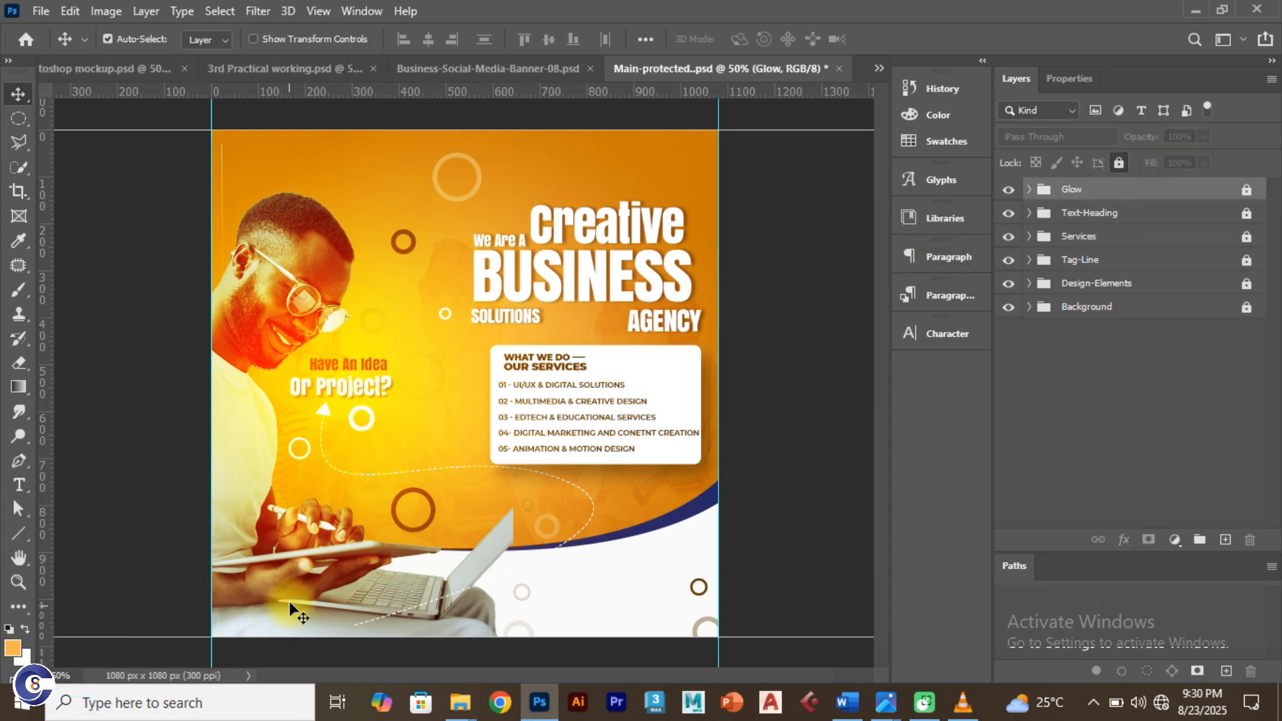
# Step: Add a footer text layer with the business phone number in place of the placeholder text
pyautogui.press('t')
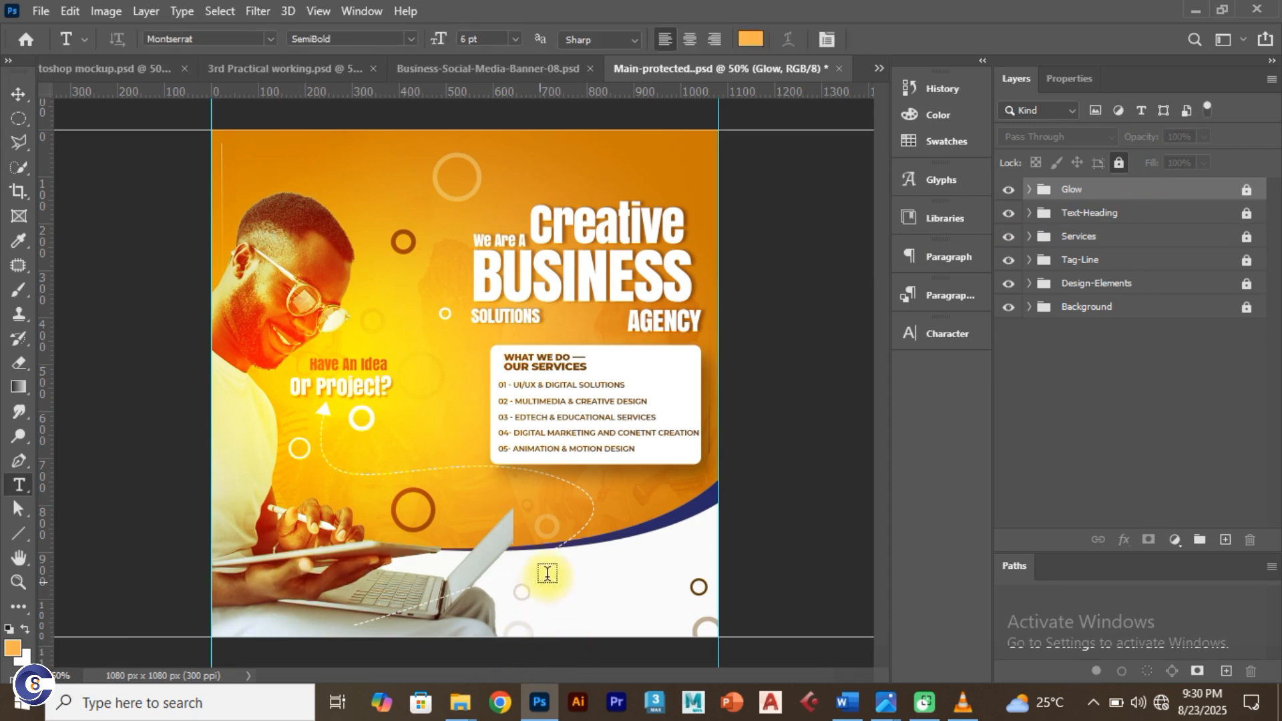
pyautogui.click(579, 599)
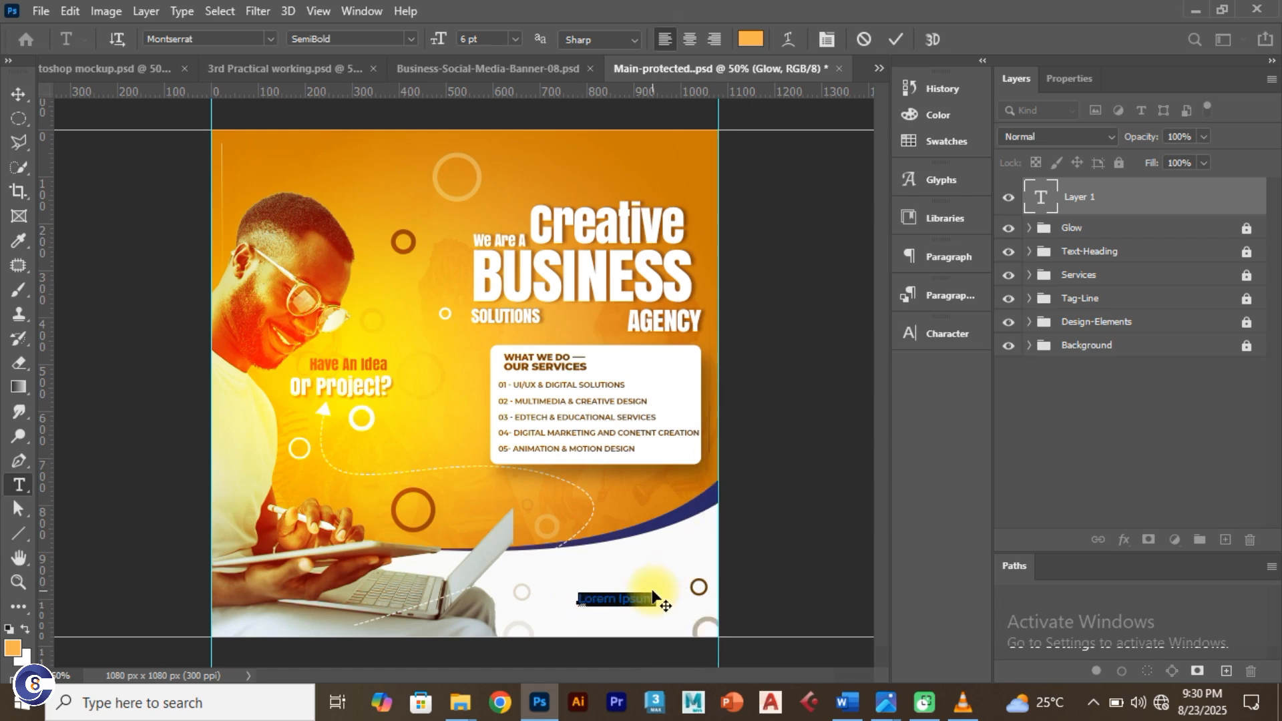
pyautogui.press('BackSpace')
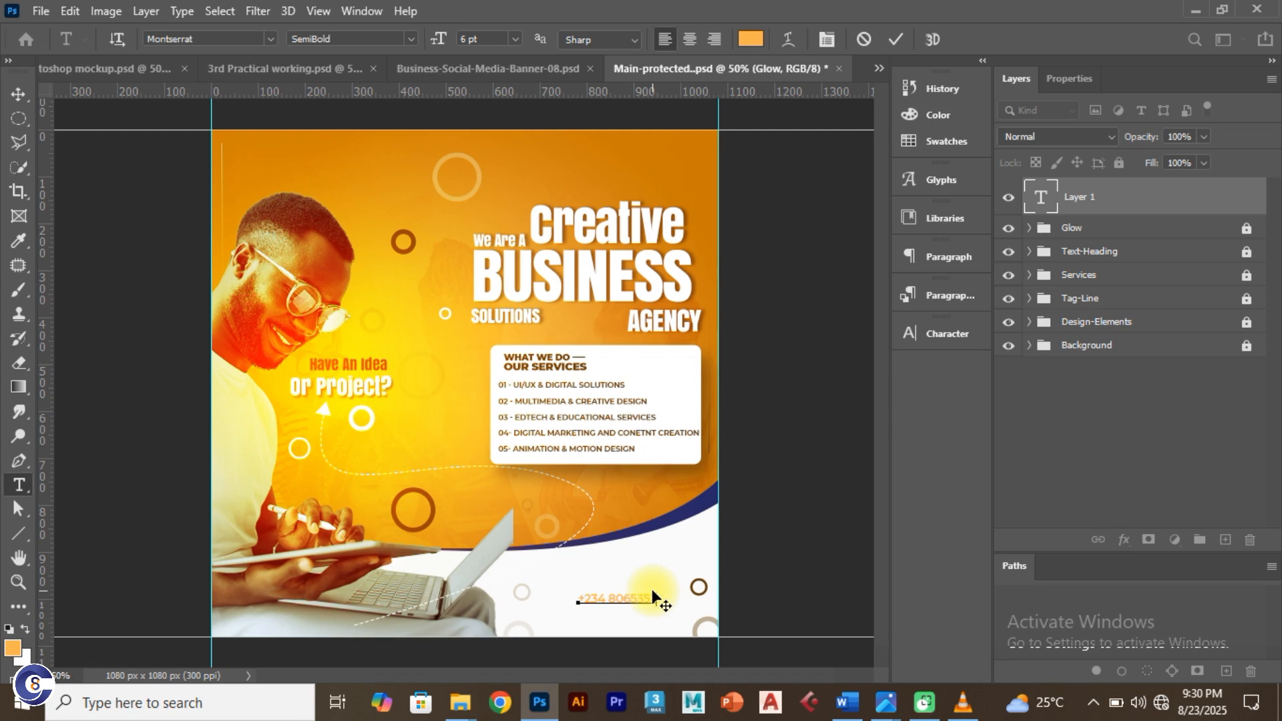
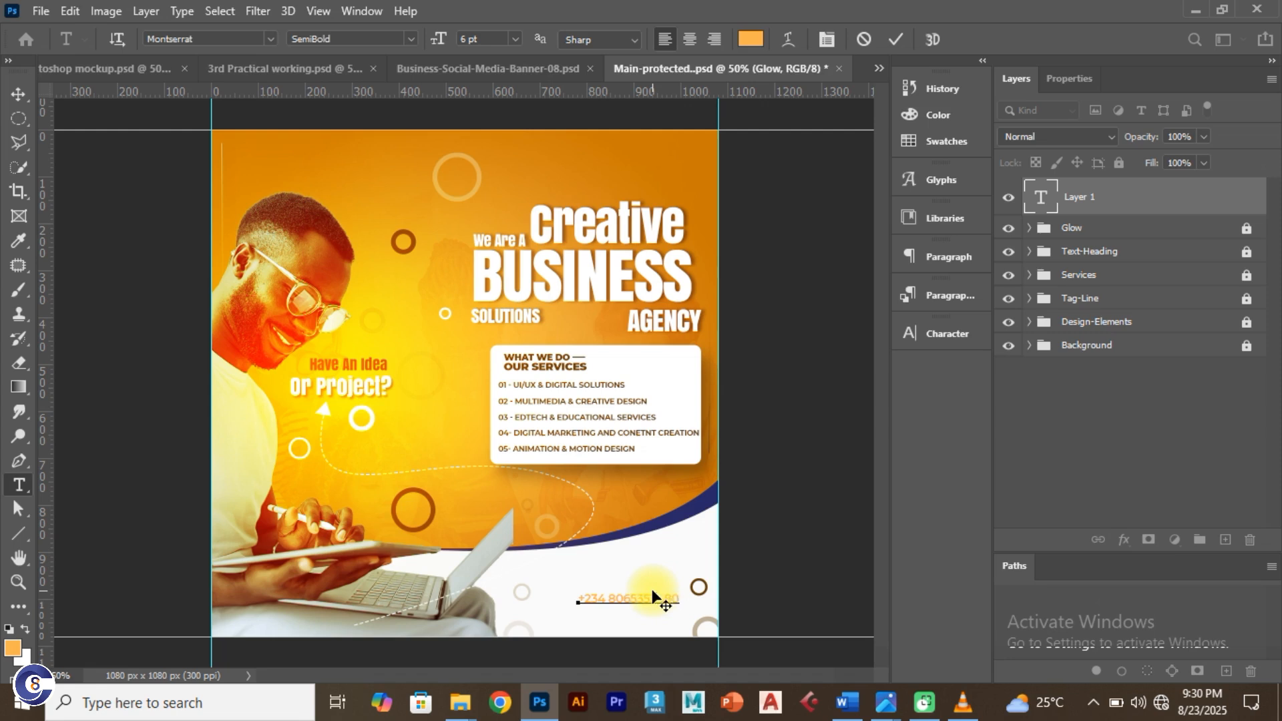
pyautogui.click(893, 41)
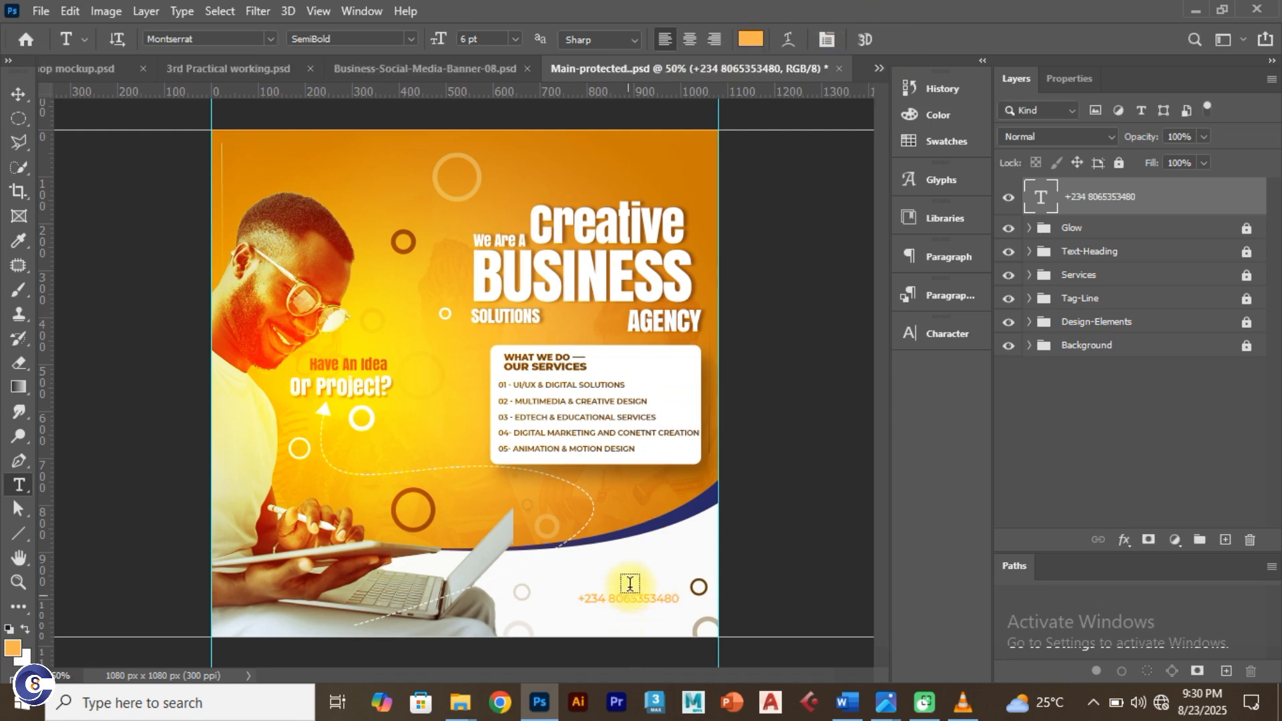
pyautogui.click(844, 712)
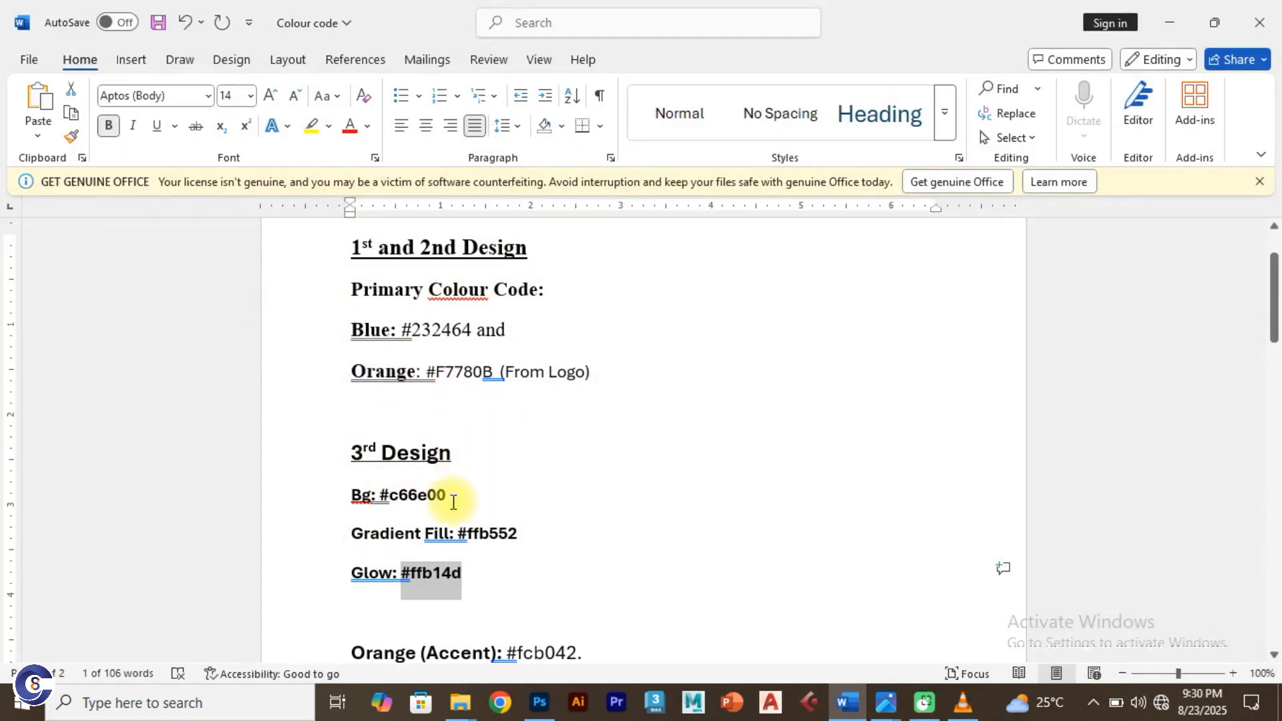
# Step: Select the brown code 5d3600 in the Word Colour code notes, then return to Photoshop
pyautogui.scroll(1, 453, 510)
pyautogui.scroll(-2, 450, 494)
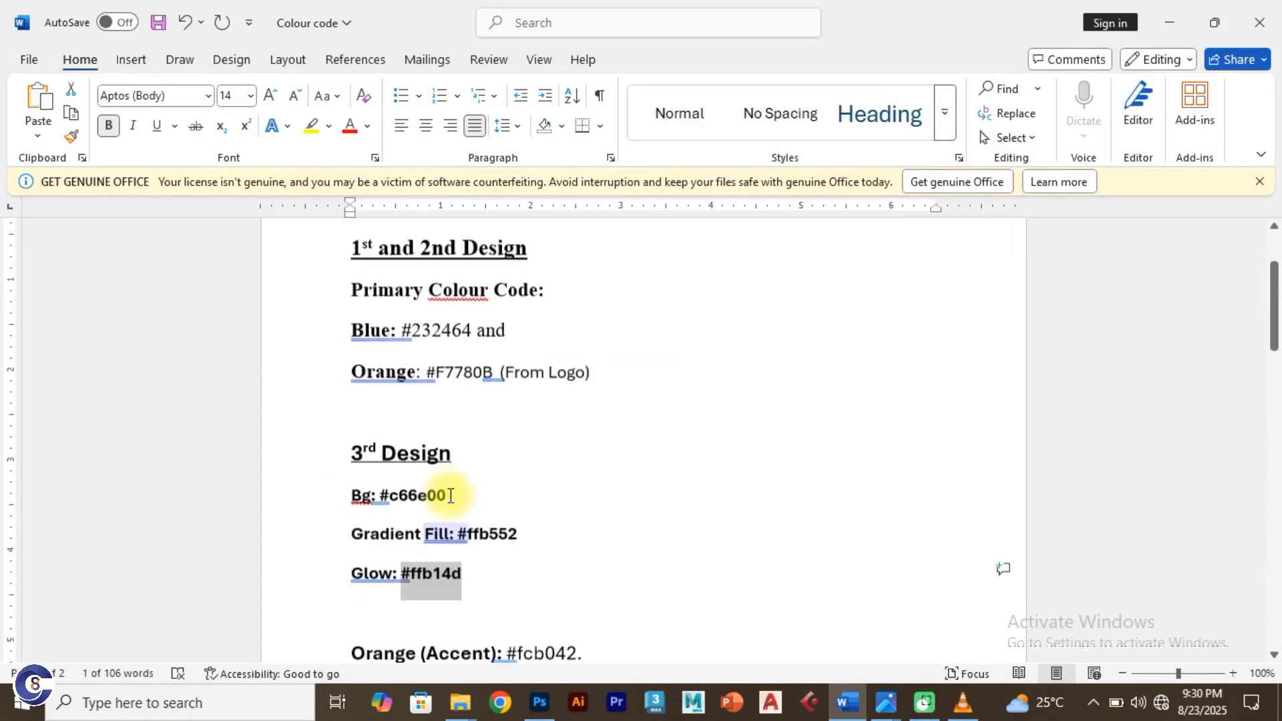
pyautogui.scroll(-1, 450, 495)
pyautogui.moveTo(587, 555); pyautogui.dragTo(510, 552)
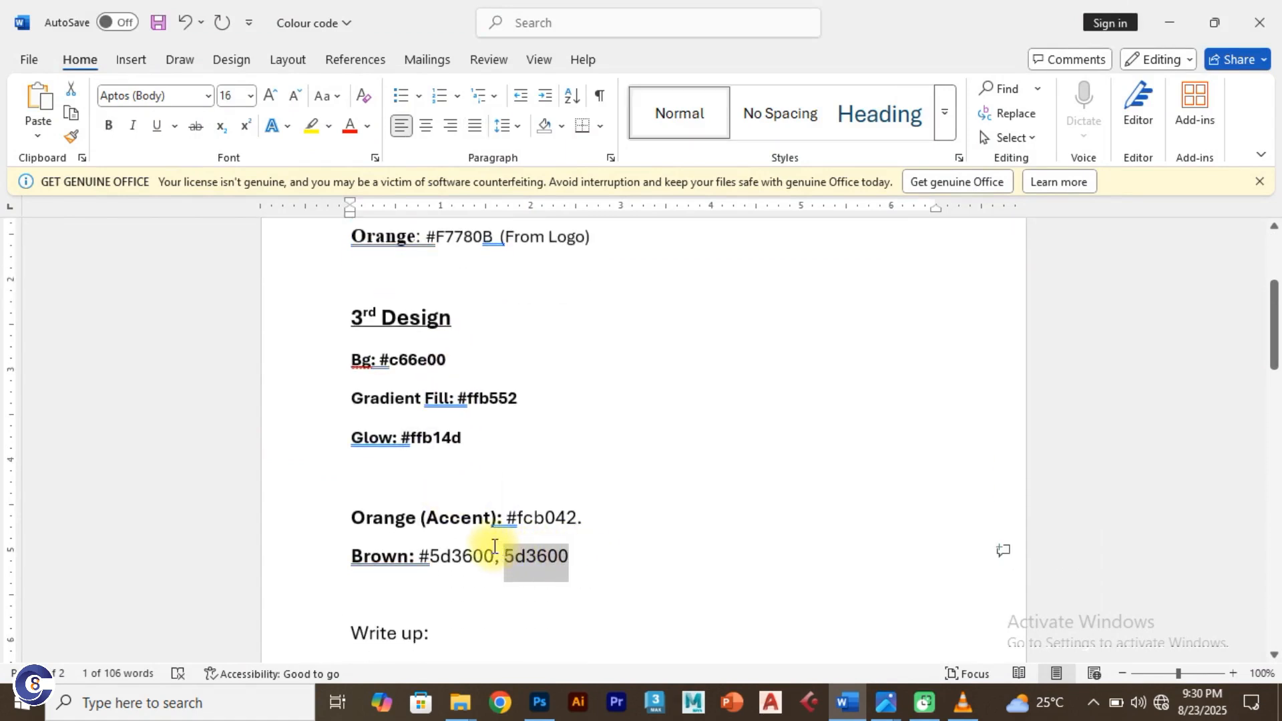
pyautogui.hotkey('alt', 'Tab')
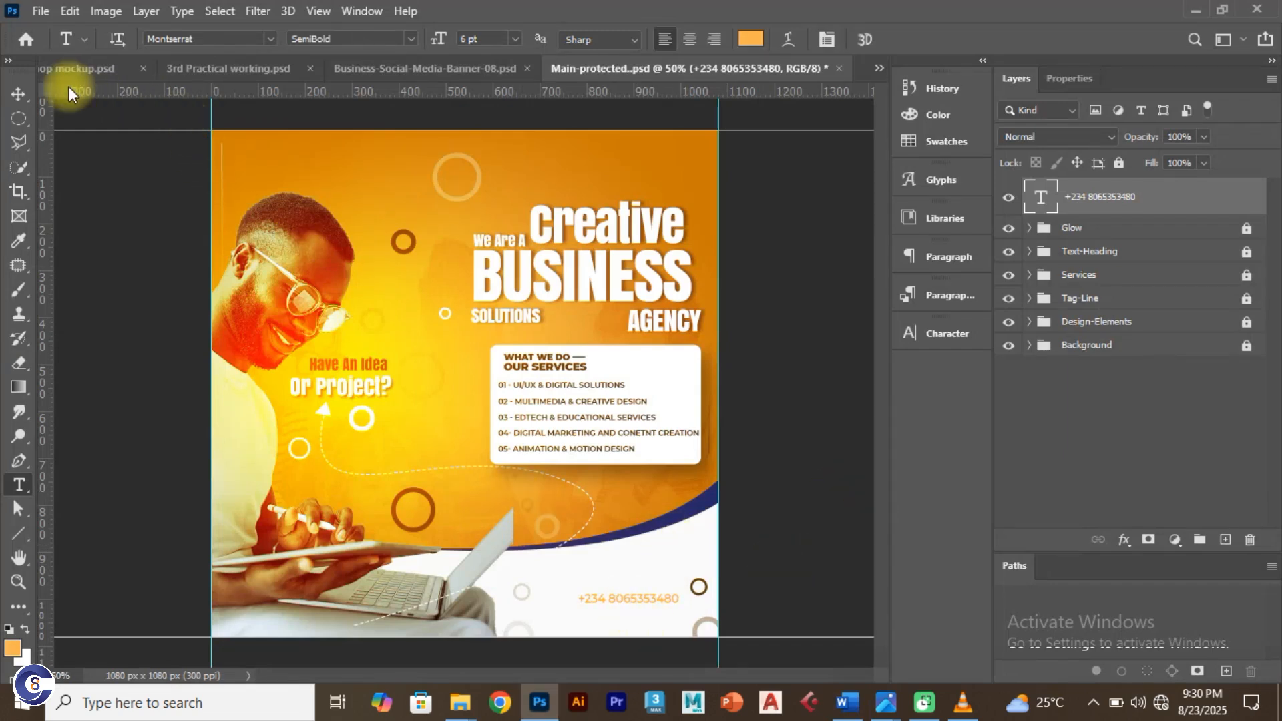
# Step: Recolour the phone number brown 5d3600 and set its size to 8 pt
pyautogui.click(12, 94)
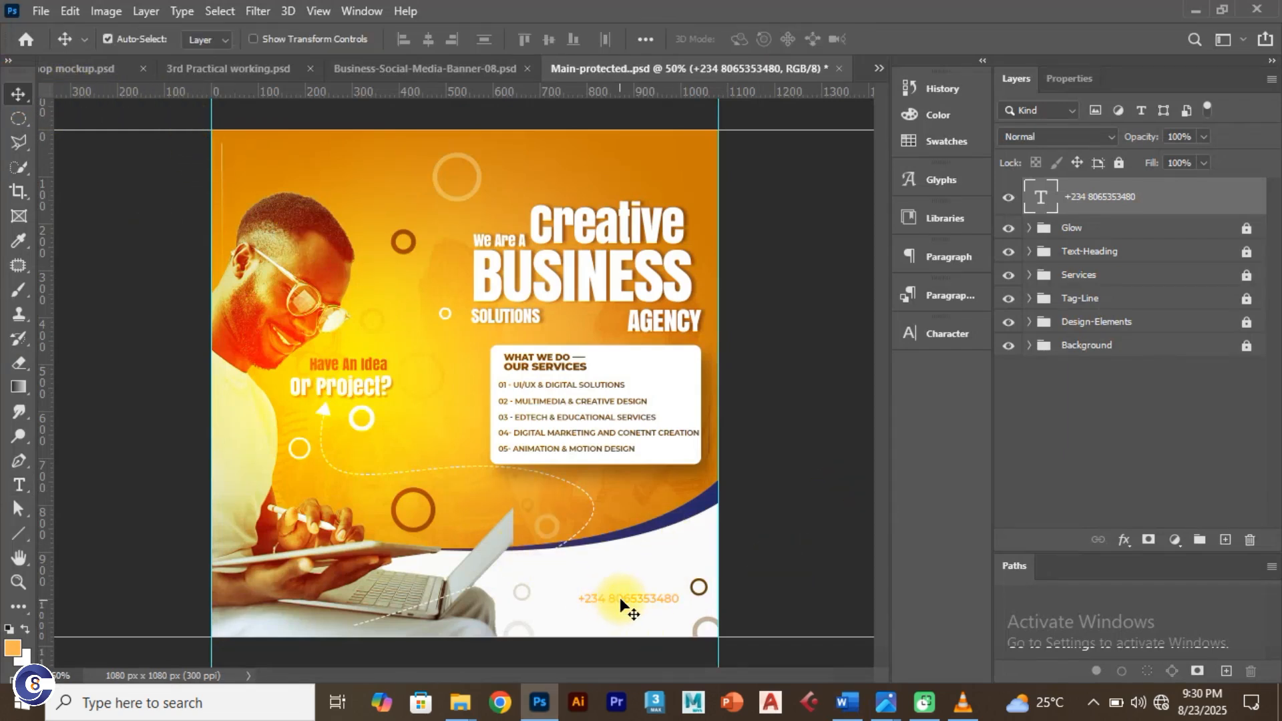
pyautogui.click(1061, 211)
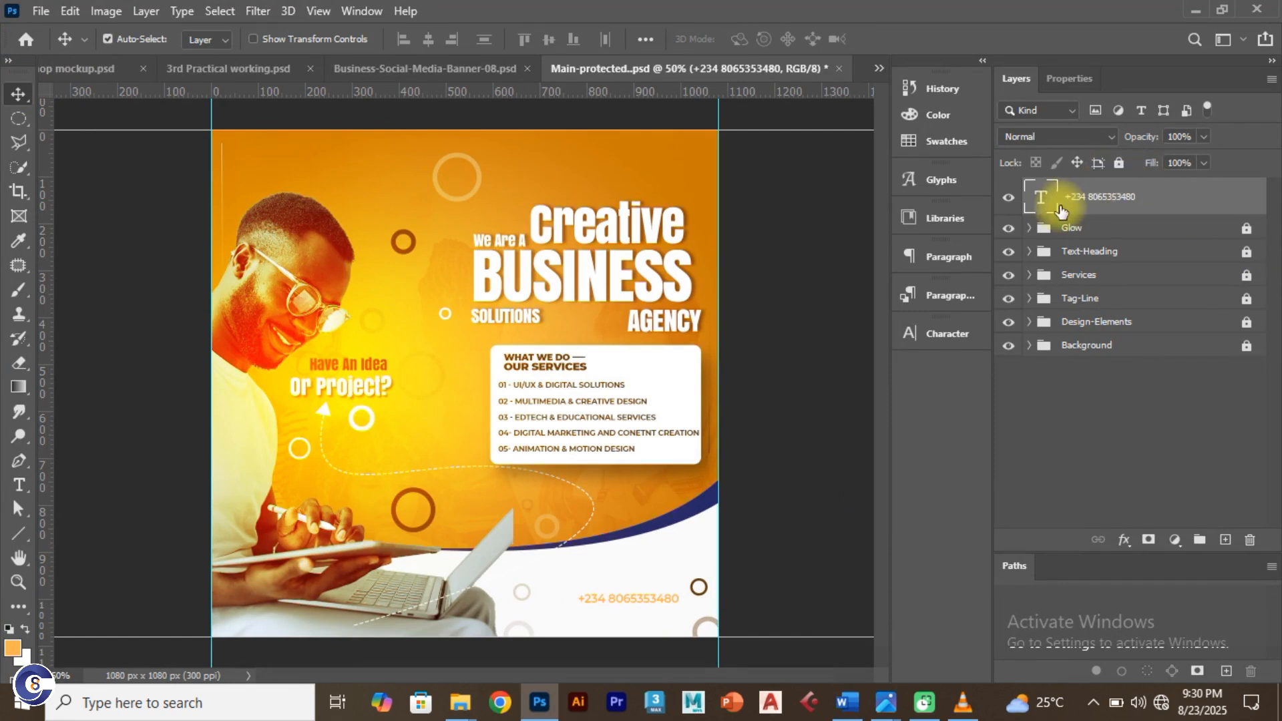
pyautogui.doubleClick(1044, 203)
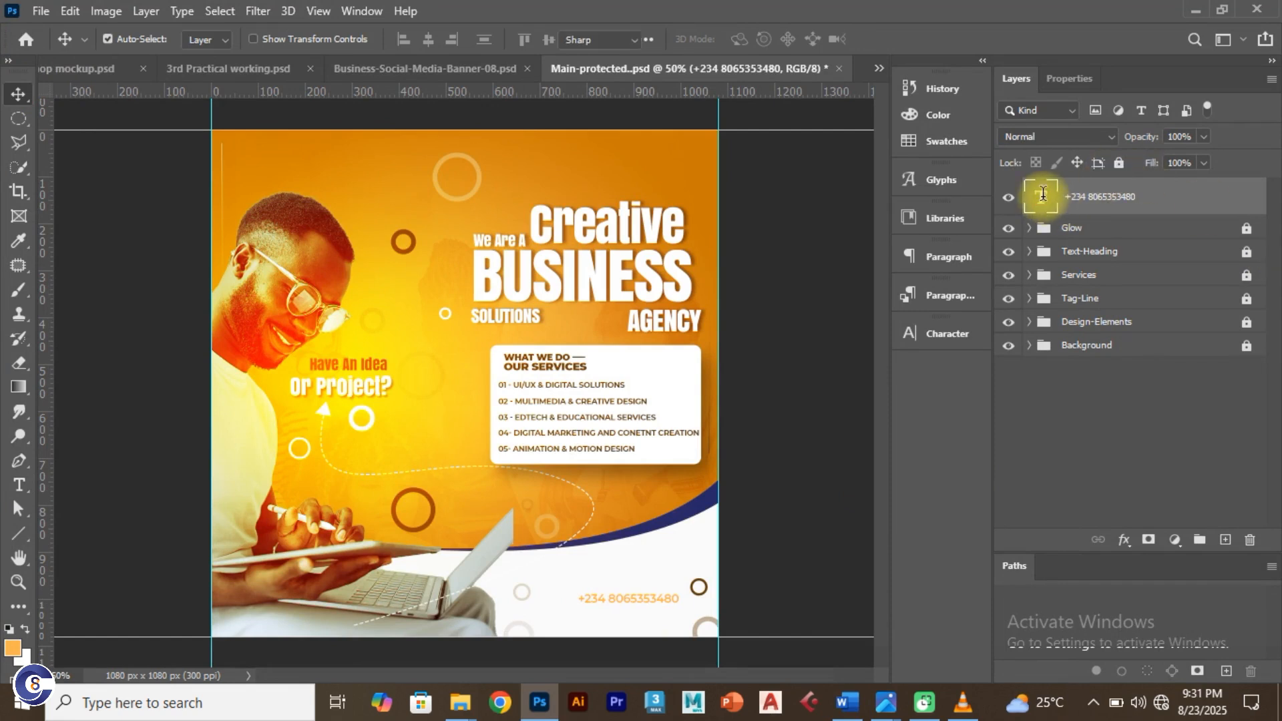
pyautogui.click(750, 39)
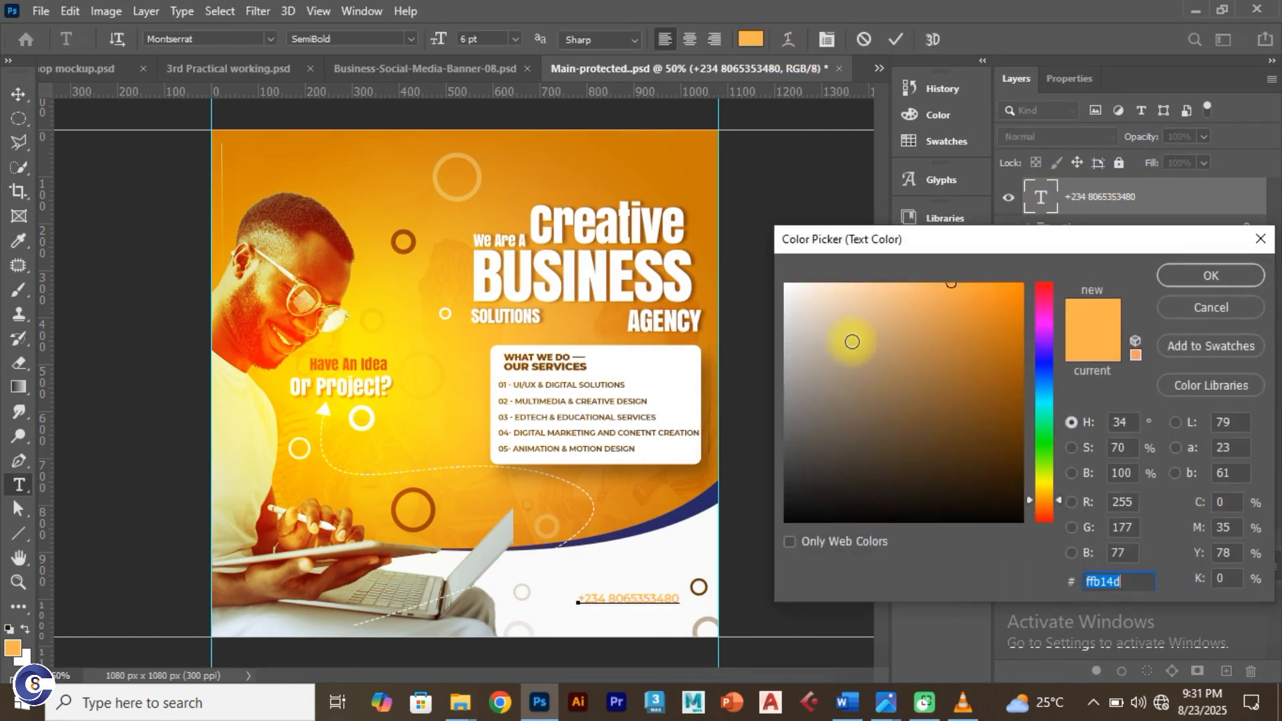
pyautogui.click(1053, 518)
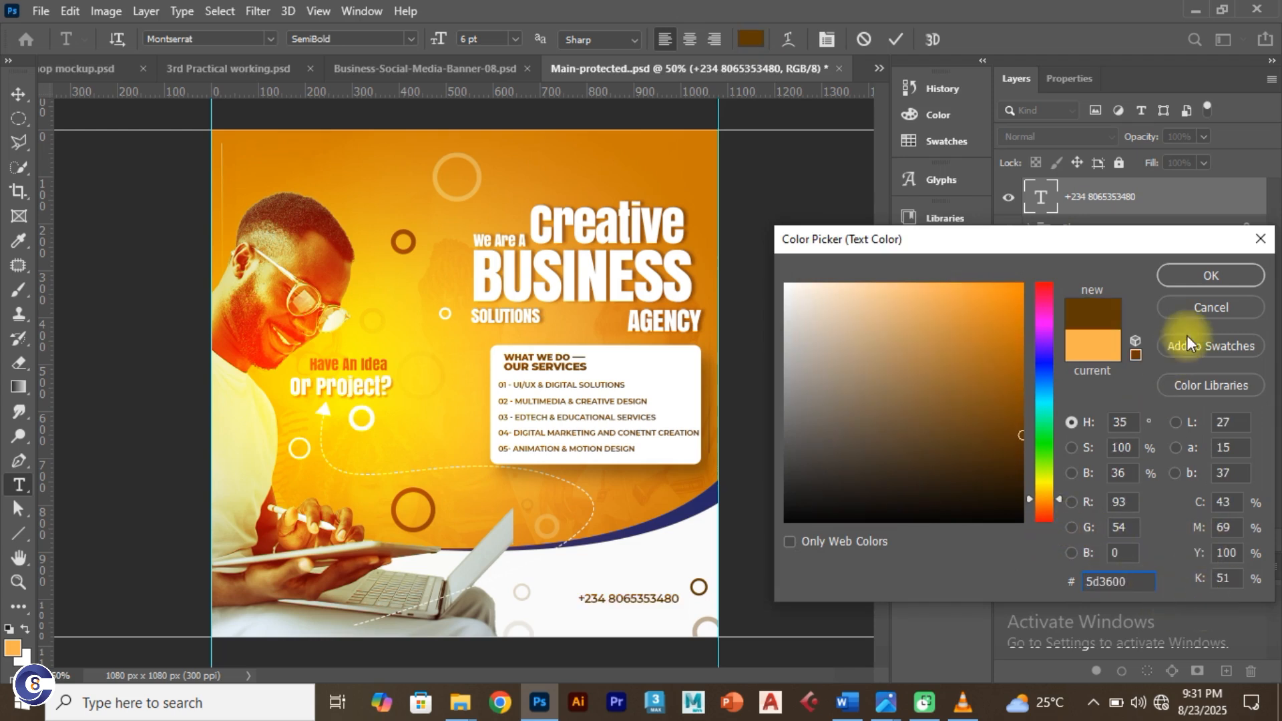
pyautogui.click(1198, 275)
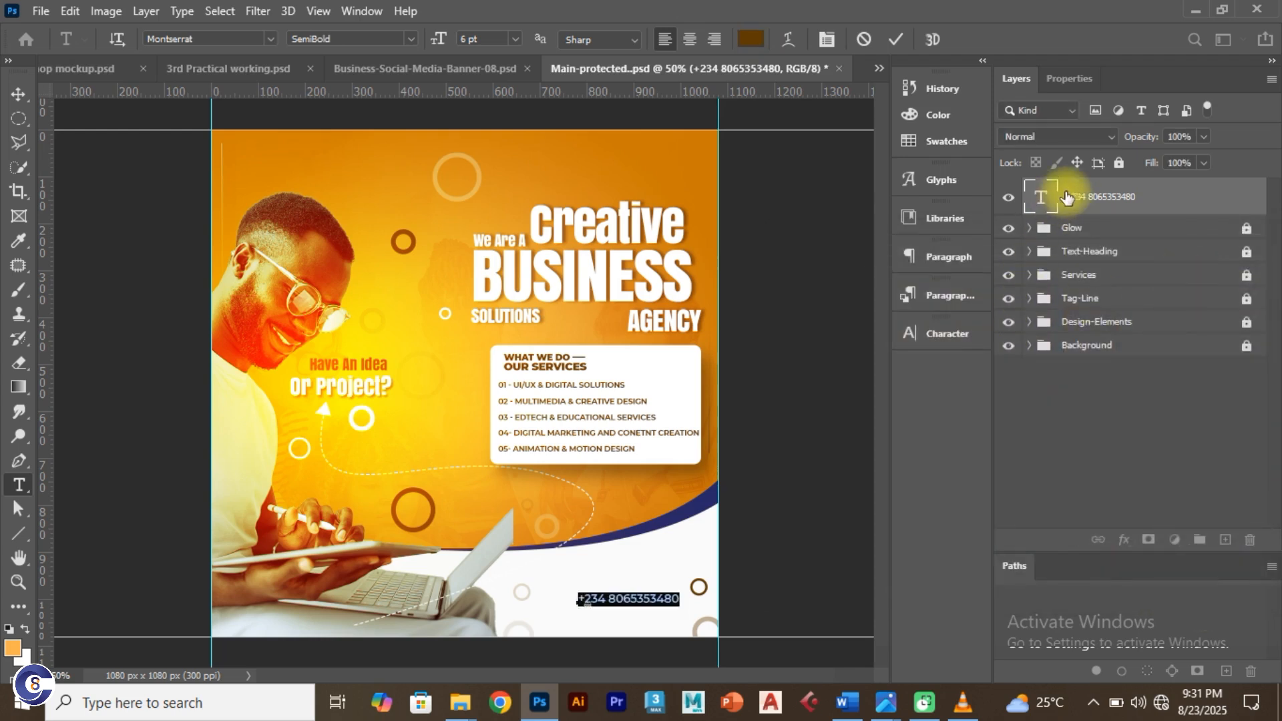
pyautogui.click(953, 336)
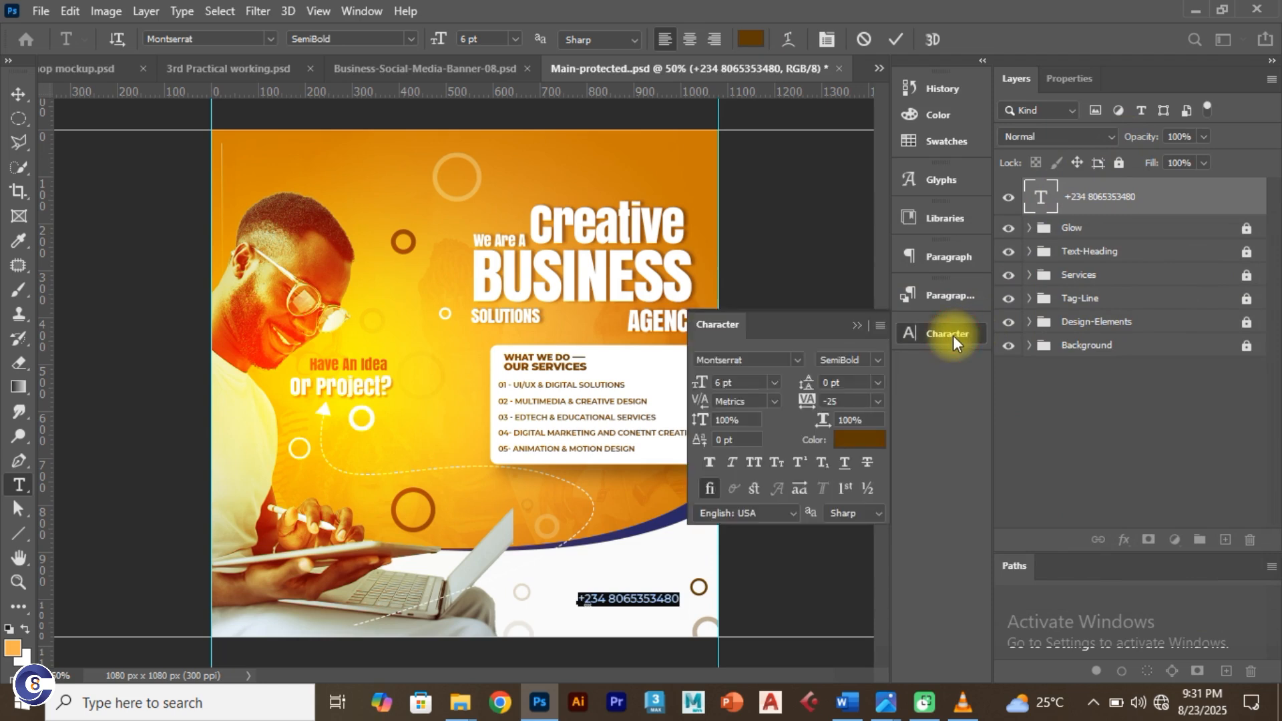
pyautogui.click(692, 385)
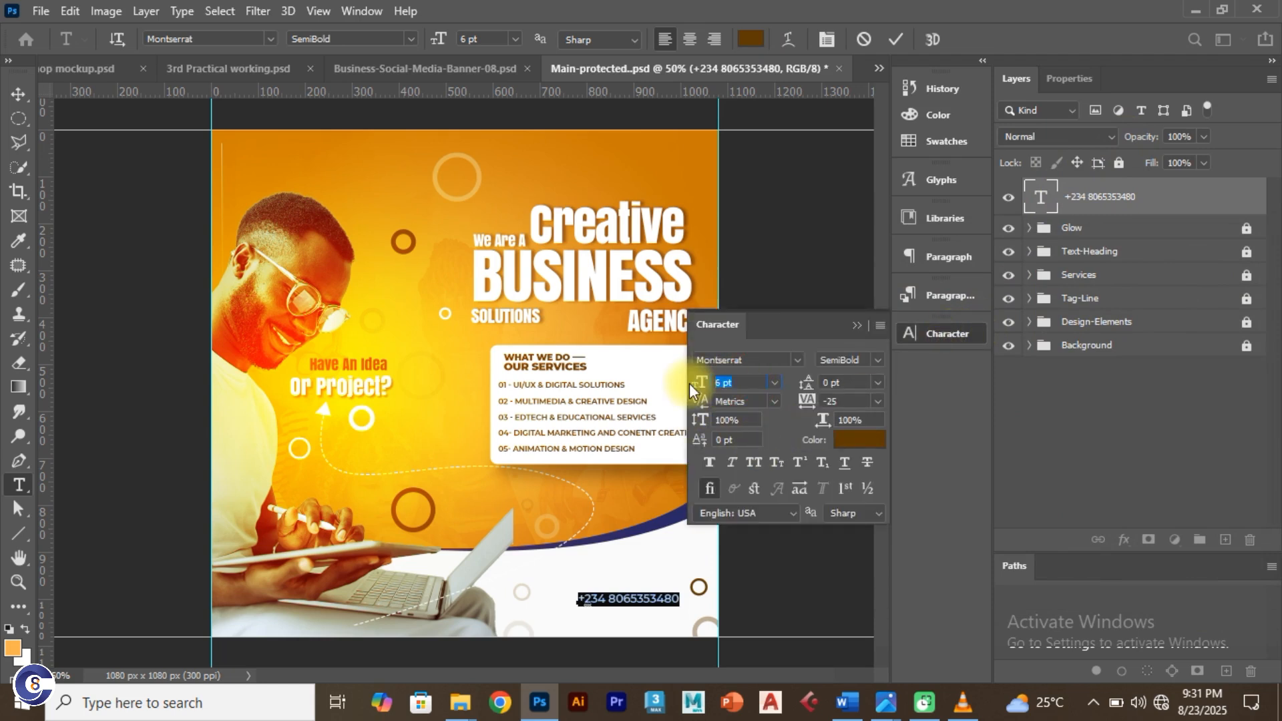
pyautogui.press('Return')
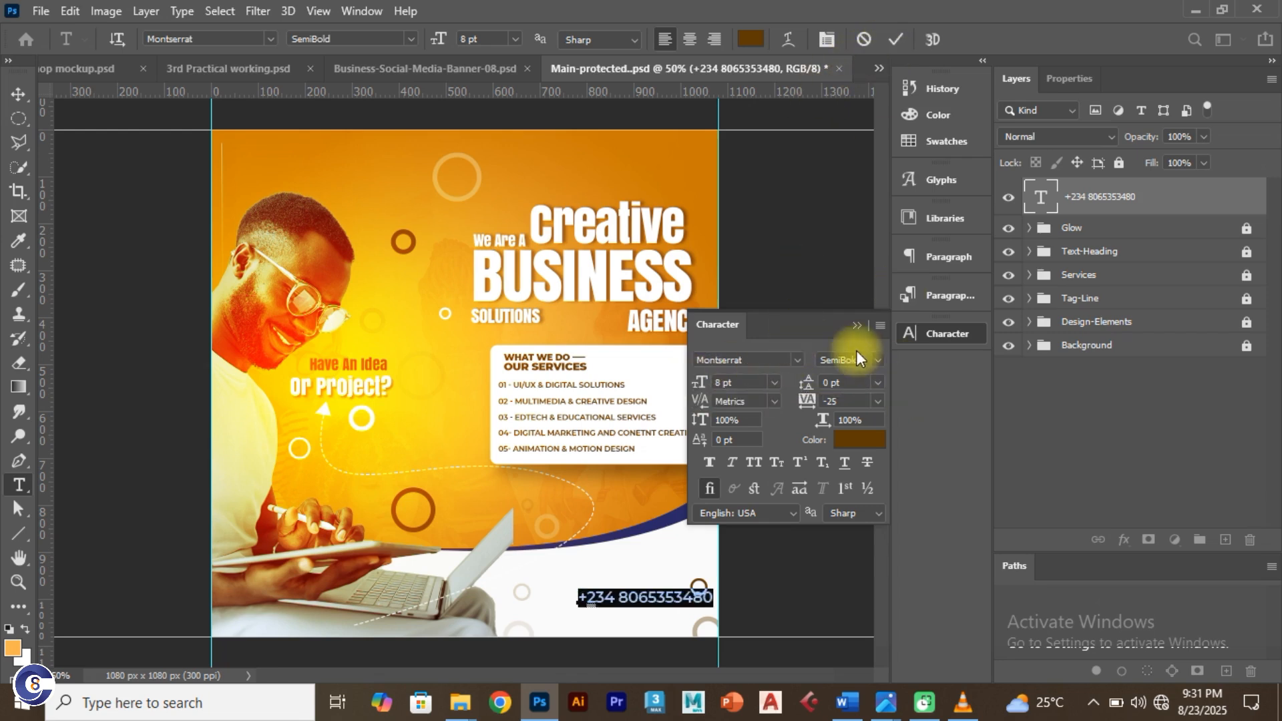
pyautogui.click(895, 39)
# Step: Shift the phone number slightly left and change it from SemiBold to Bold
pyautogui.press('v')
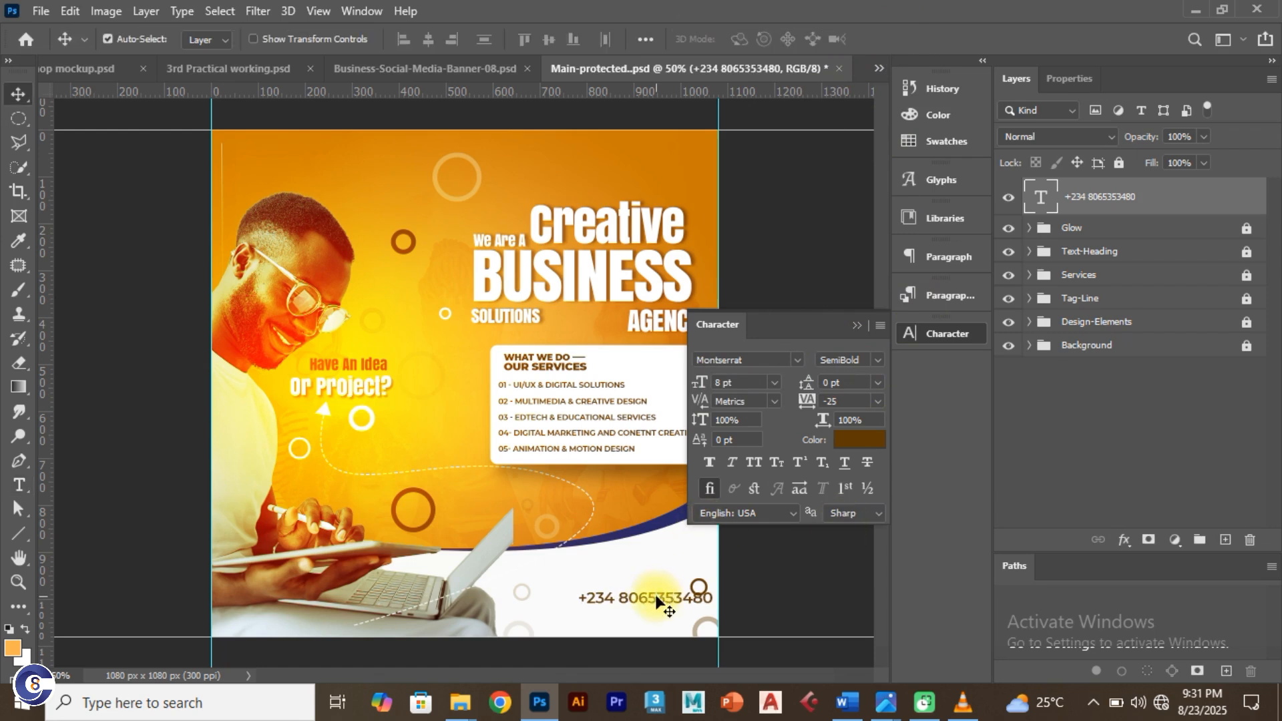
pyautogui.moveTo(655, 602); pyautogui.dragTo(633, 607)
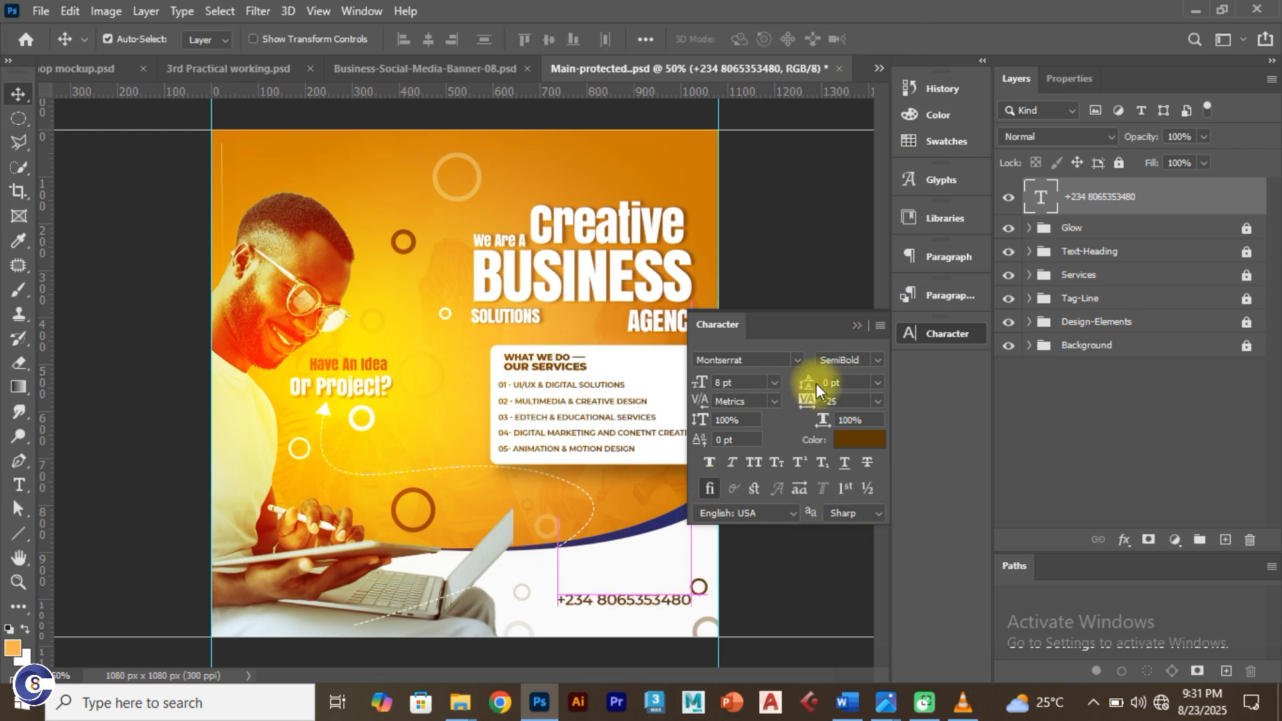
pyautogui.click(875, 359)
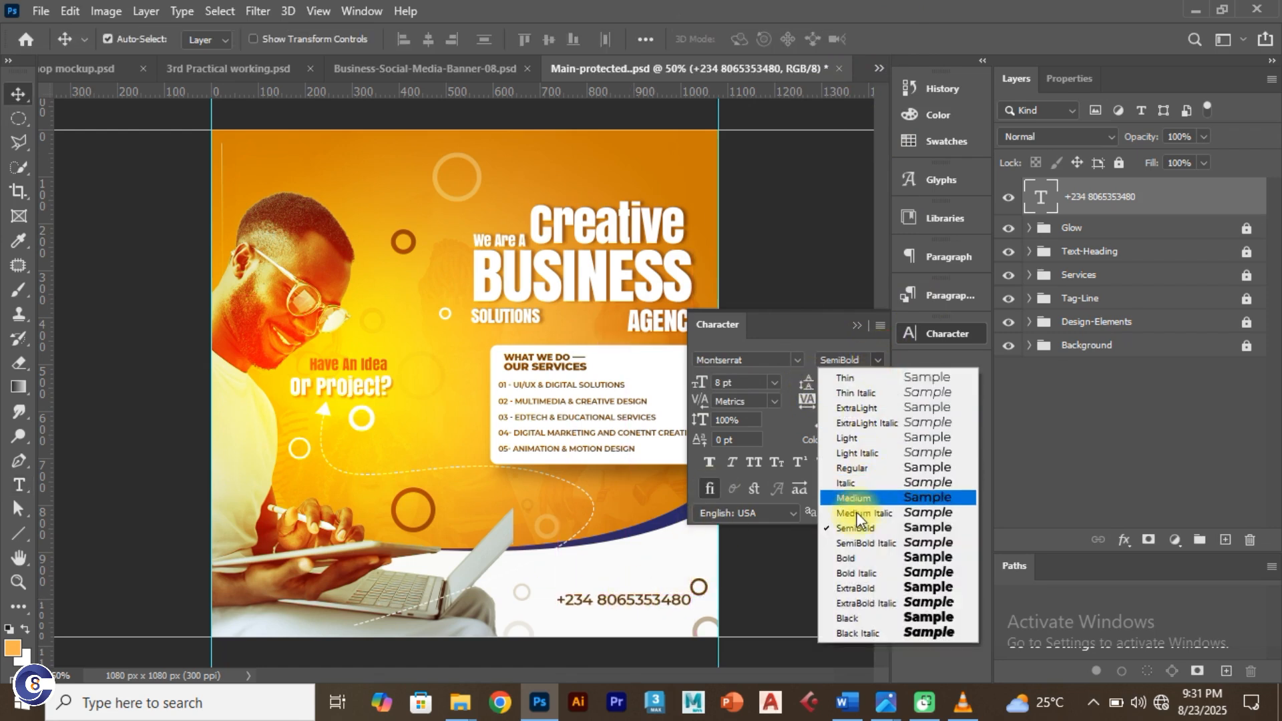
pyautogui.click(855, 558)
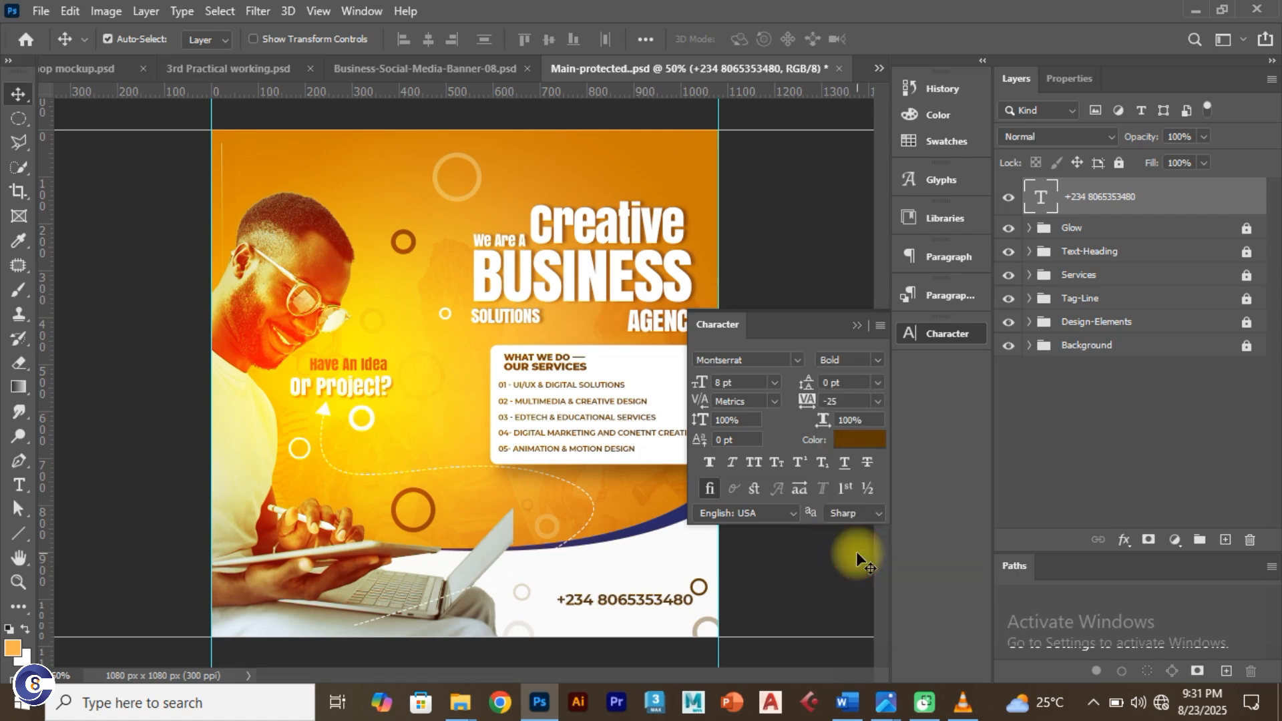
# Step: Collapse the Character panel and switch windows with Alt+Tab
pyautogui.click(855, 326)
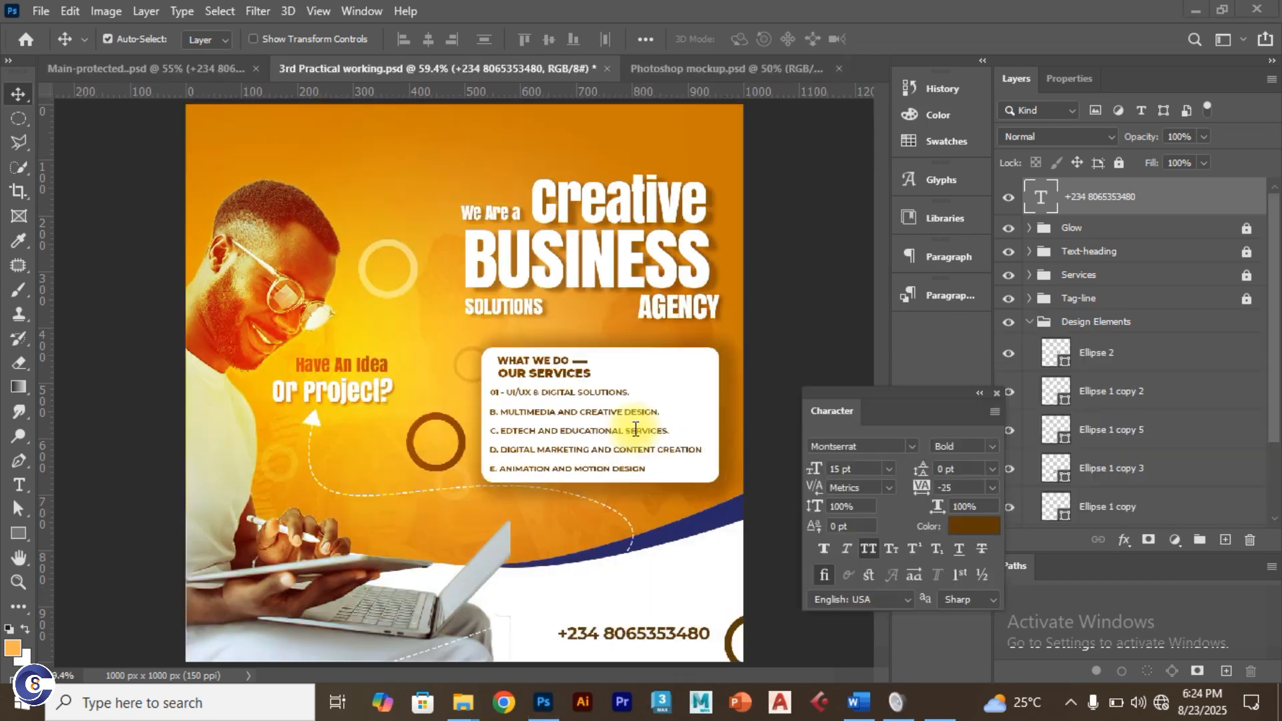
pyautogui.hotkey('alt', 'Tab')
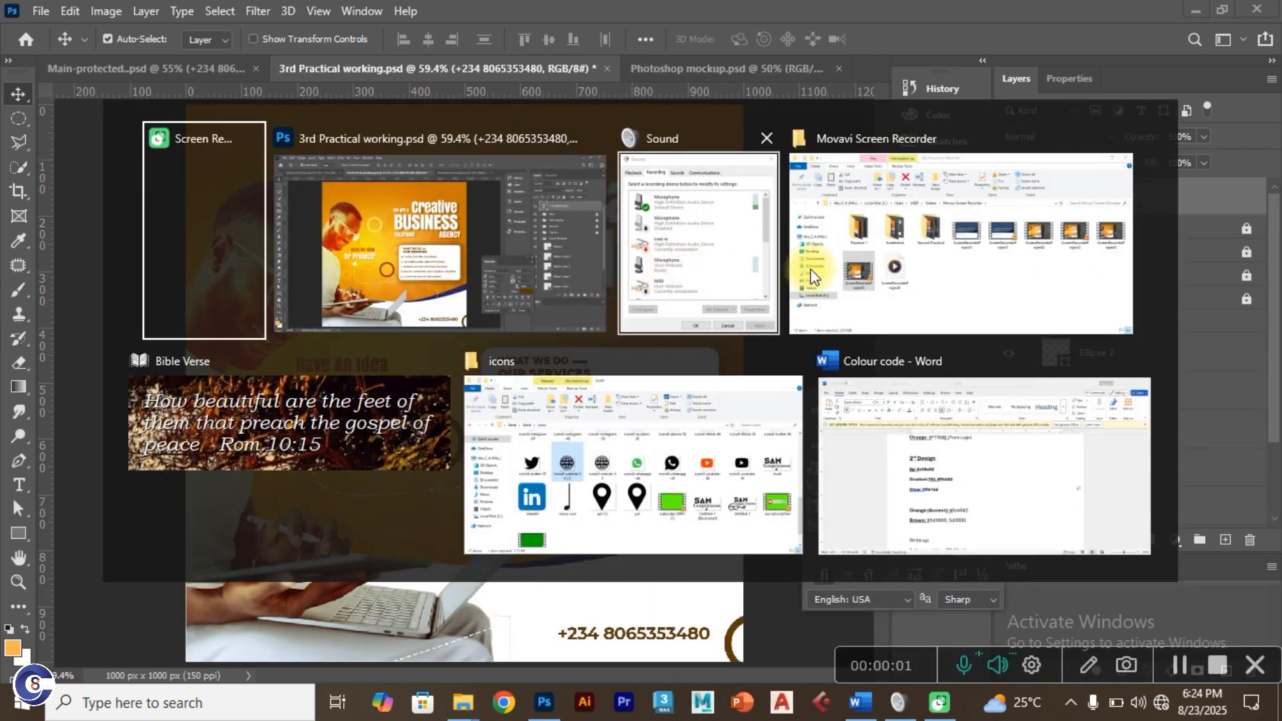
# Step: Drag the icons8-website-50 (1) globe file from the Photosop Tutorial folder into Photoshop
pyautogui.click(881, 271)
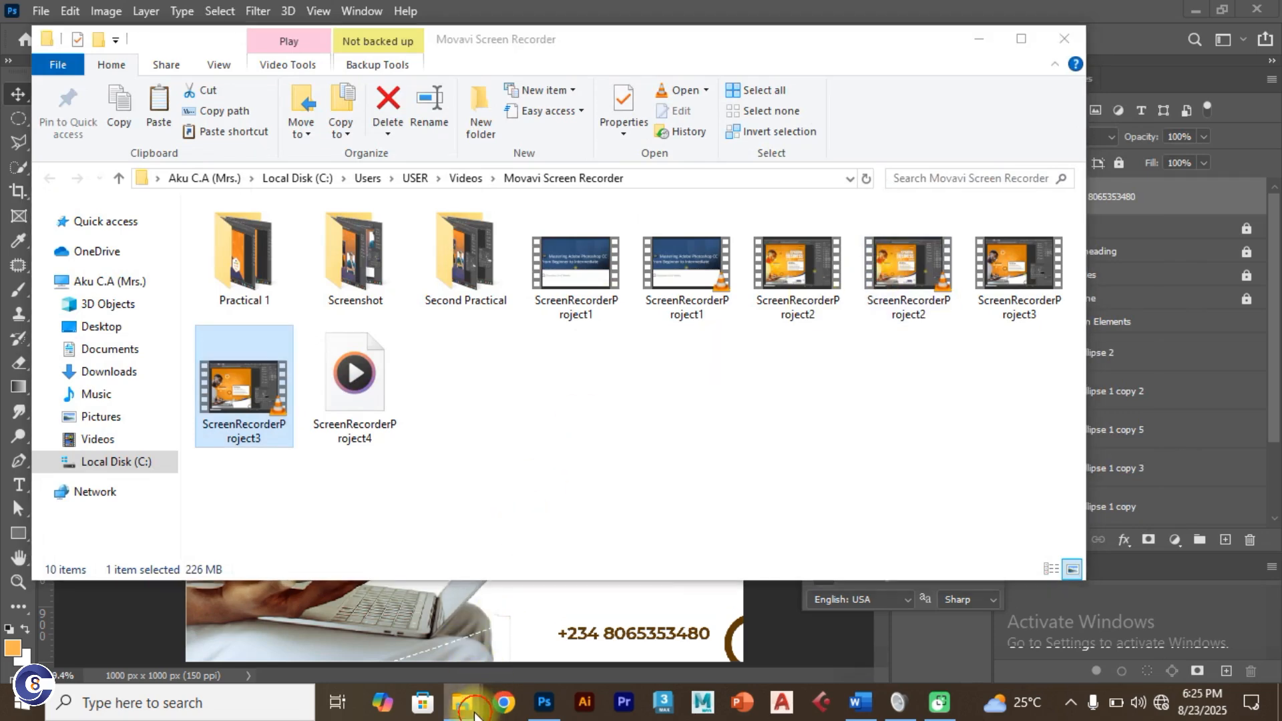
pyautogui.moveTo(462, 701)
pyautogui.click(534, 524)
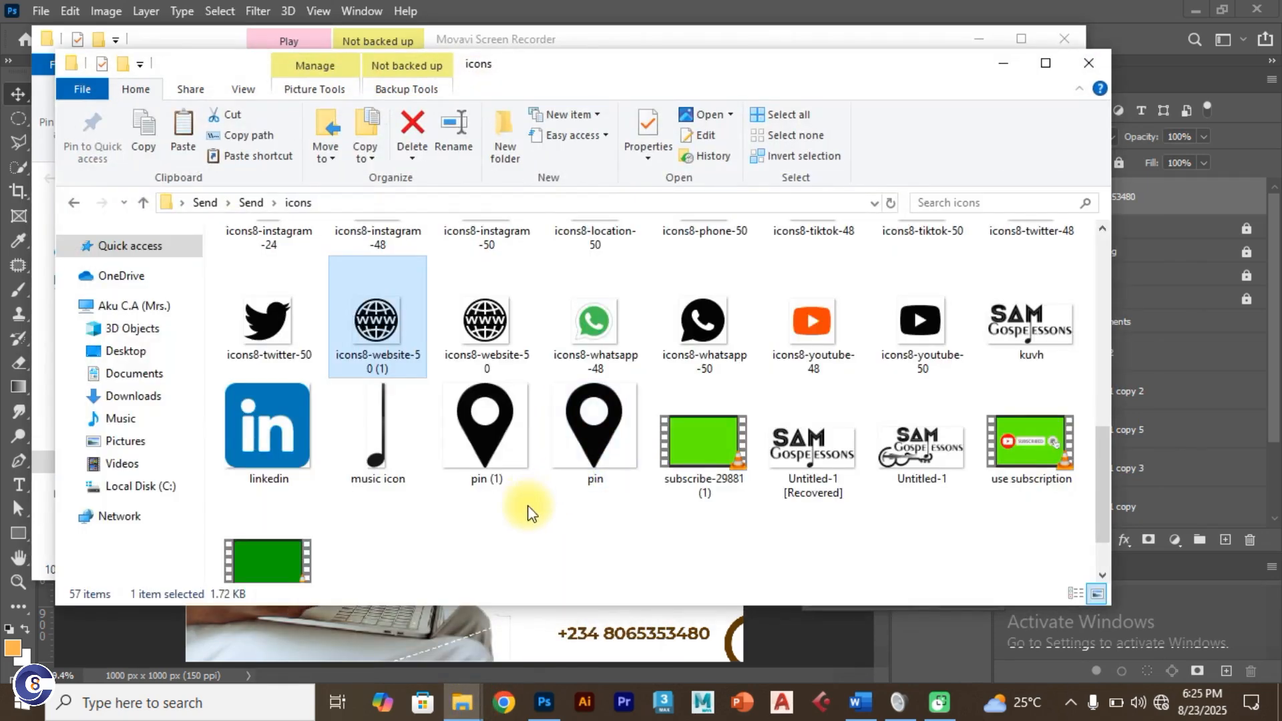
pyautogui.click(529, 530)
pyautogui.click(358, 326)
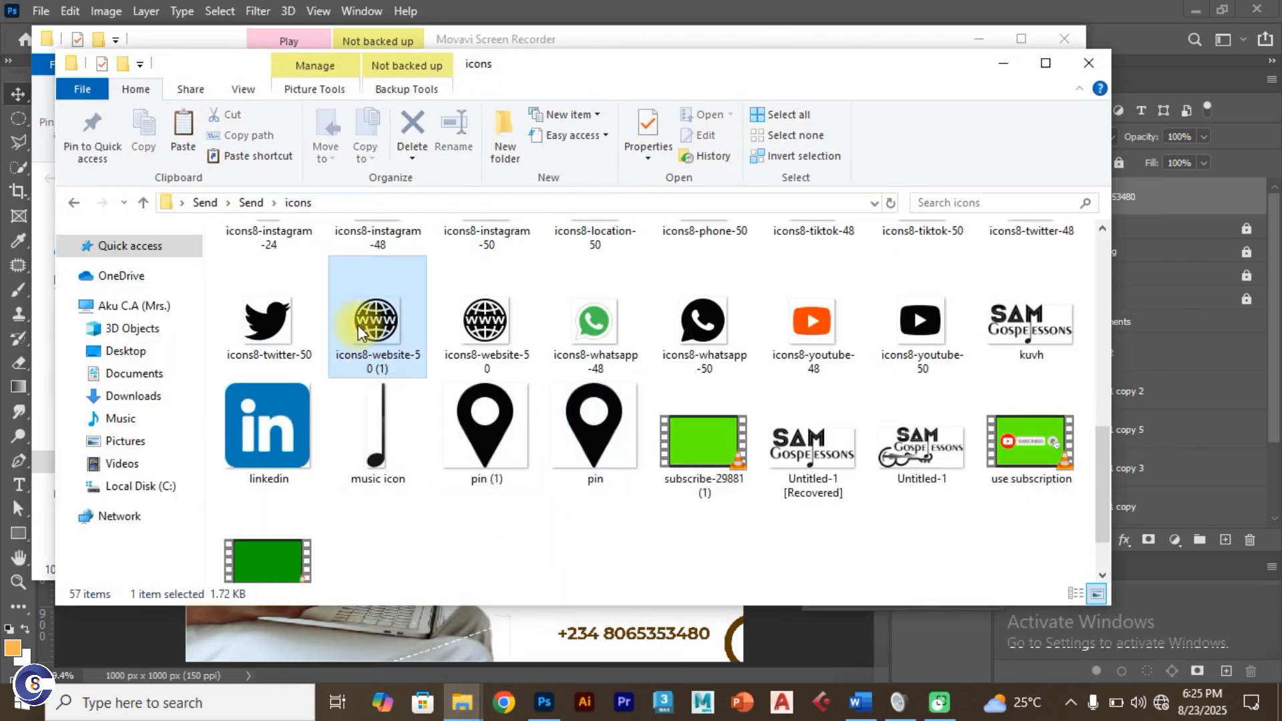
pyautogui.press('super+d')
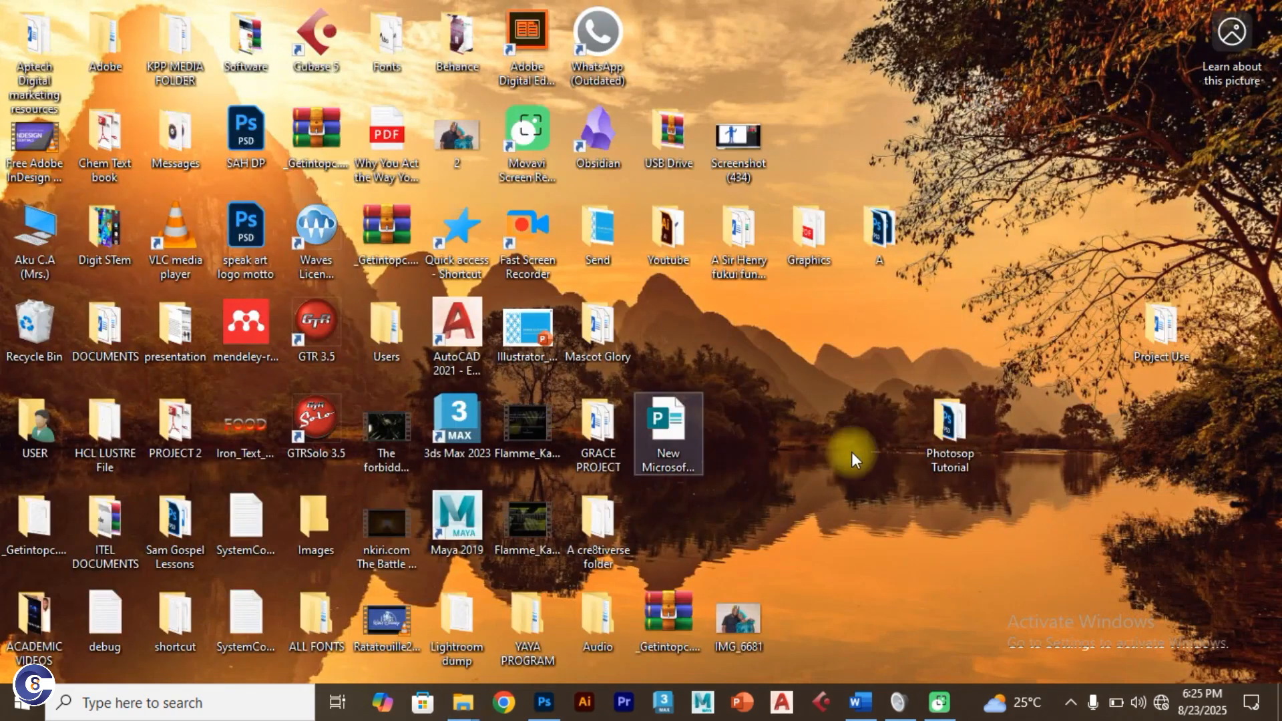
pyautogui.doubleClick(943, 430)
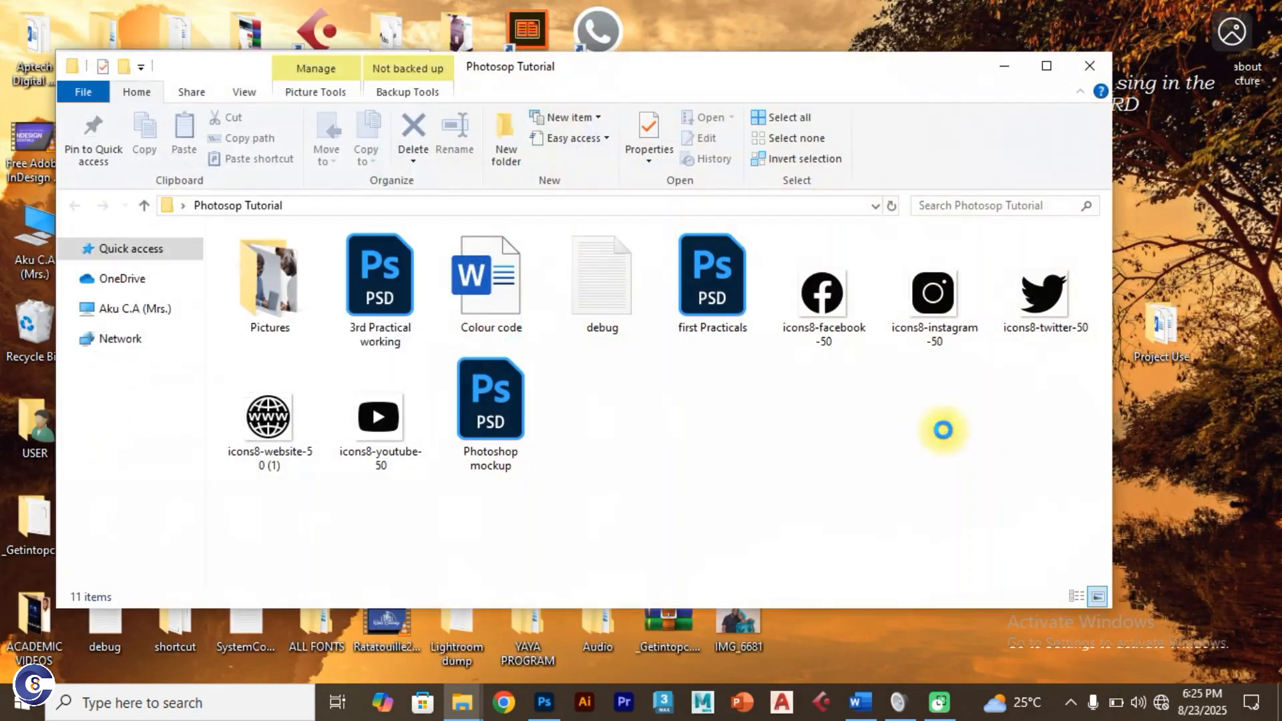
pyautogui.click(268, 421)
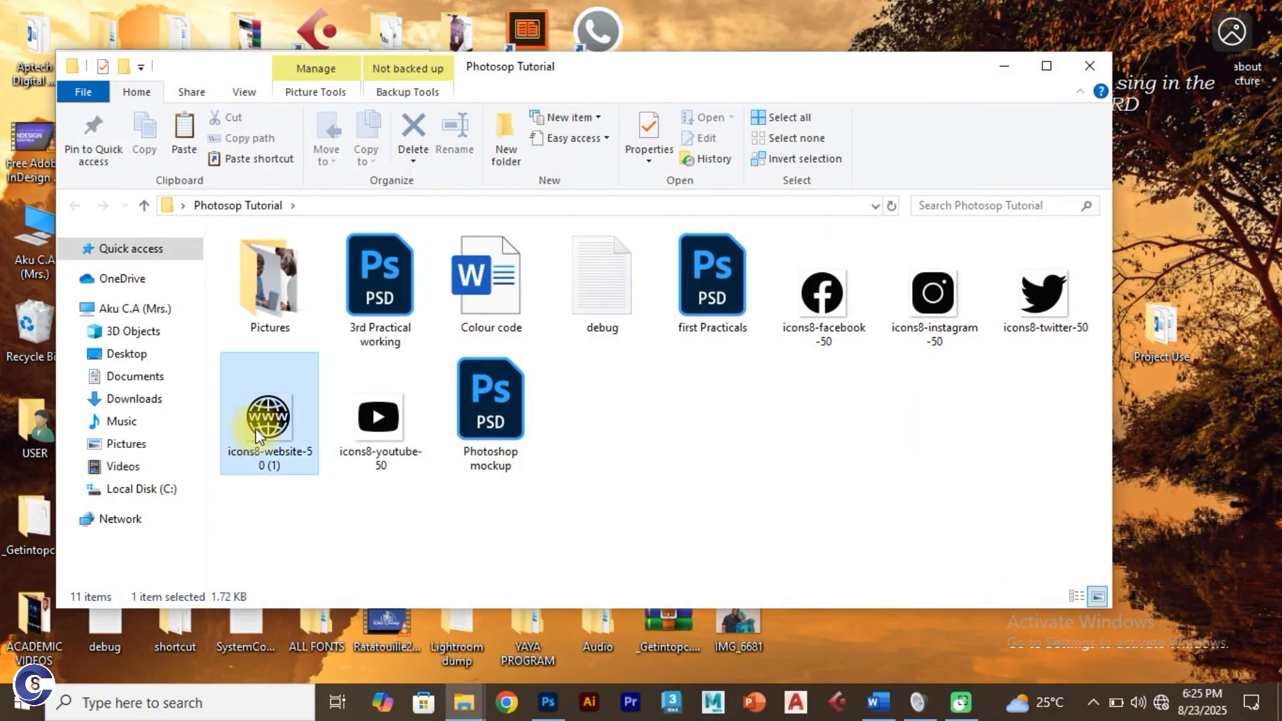
pyautogui.moveTo(329, 417); pyautogui.dragTo(539, 552)
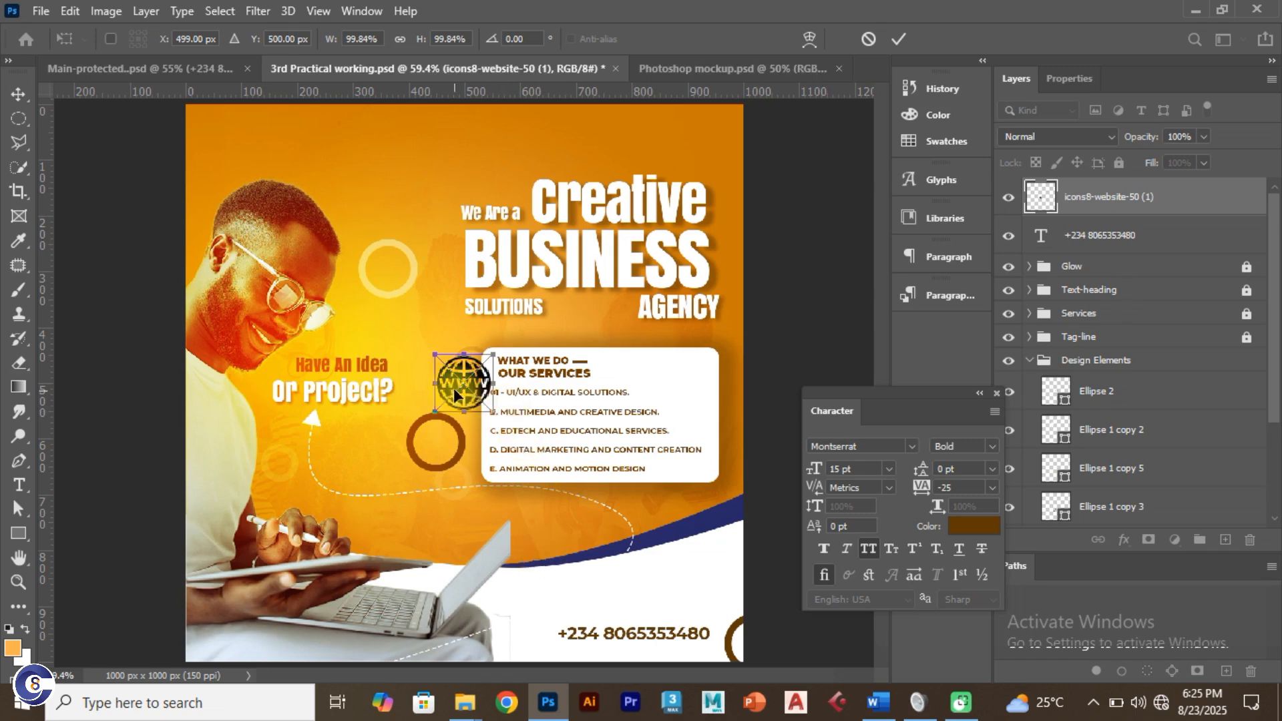
# Step: Scale the placed globe to about 26% and set it below the phone number's start
pyautogui.moveTo(454, 388); pyautogui.dragTo(580, 622)
pyautogui.scroll(3, 588, 603)
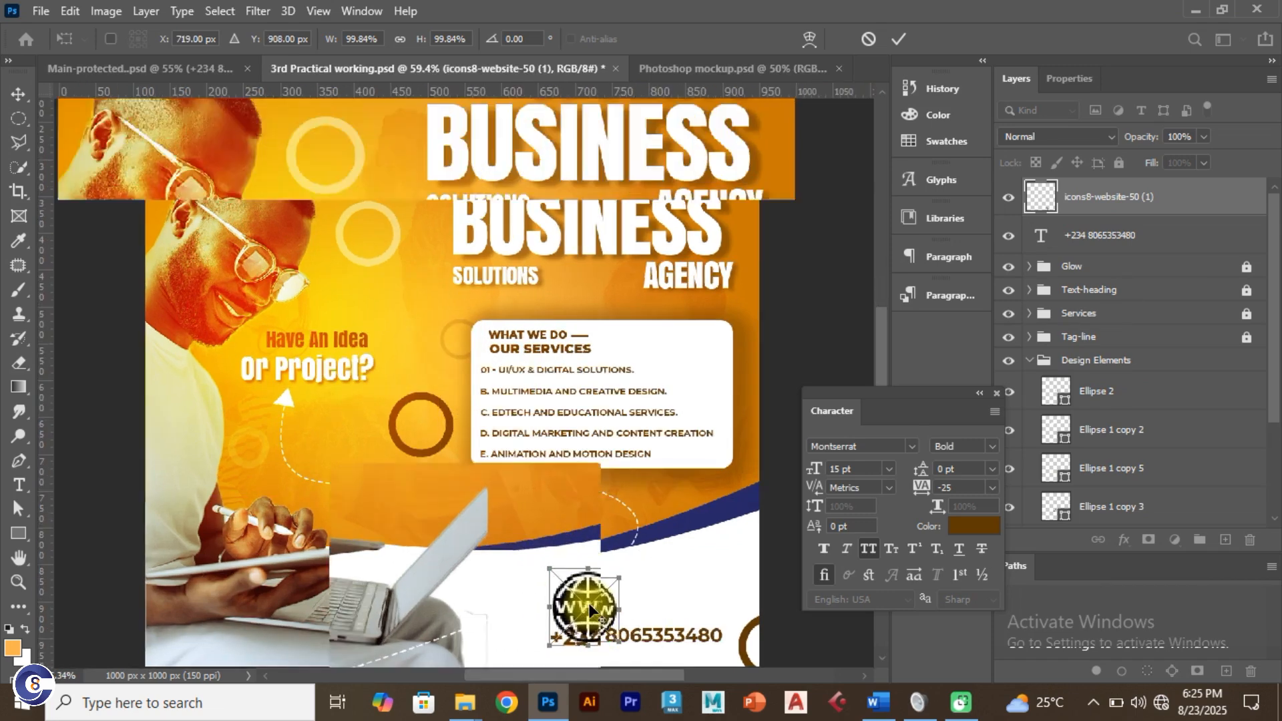
pyautogui.scroll(2, 588, 608)
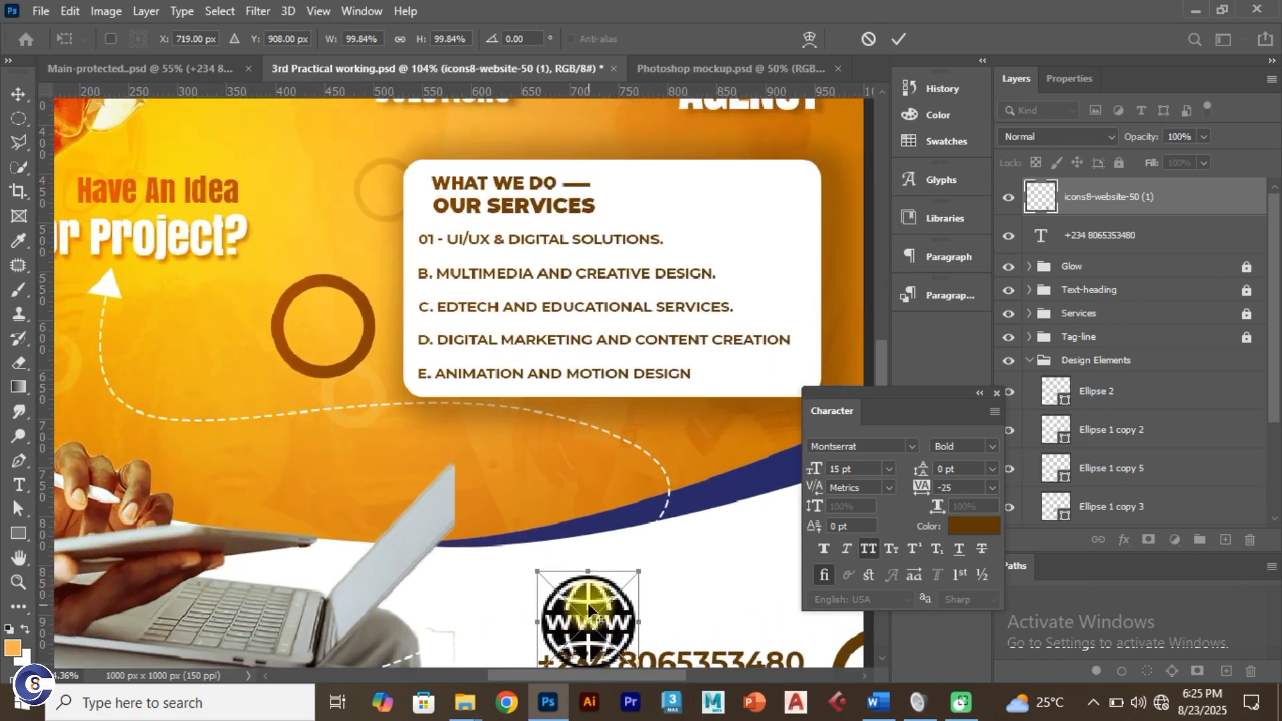
pyautogui.scroll(3, 588, 603)
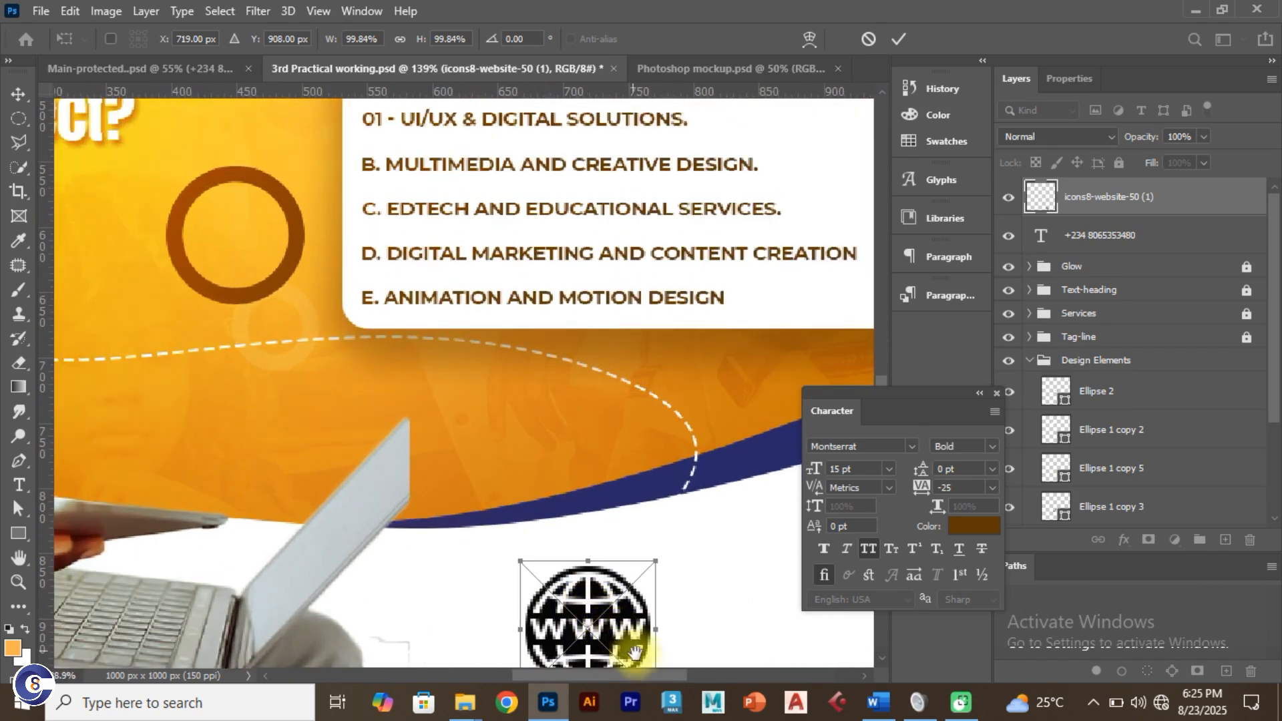
pyautogui.moveTo(631, 656); pyautogui.dragTo(509, 489)
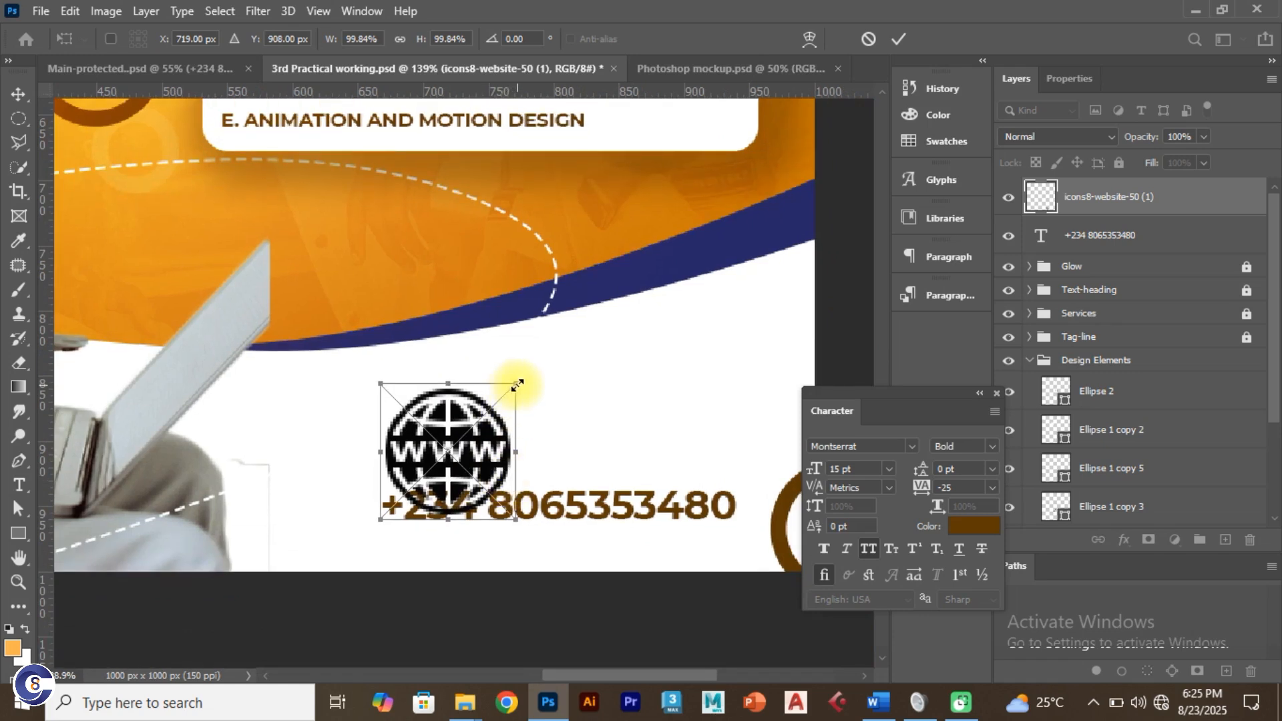
pyautogui.moveTo(518, 385); pyautogui.dragTo(485, 427)
pyautogui.moveTo(477, 437); pyautogui.dragTo(407, 550)
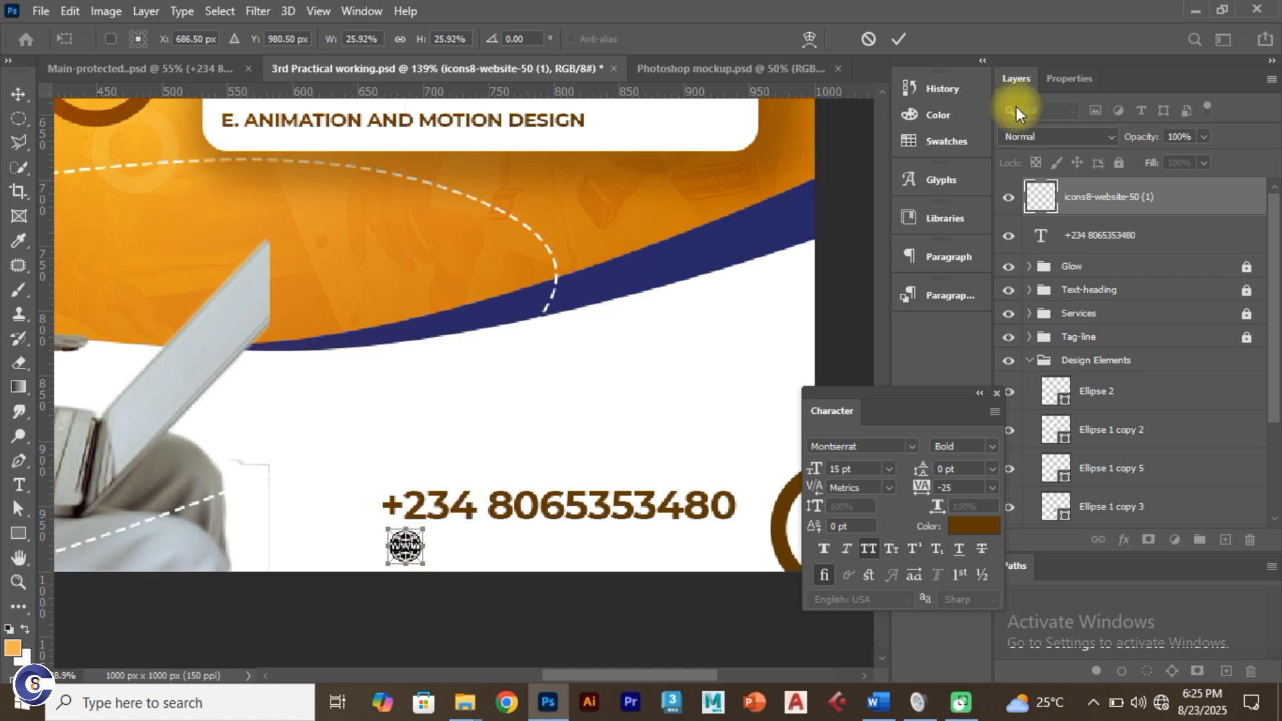
pyautogui.click(896, 40)
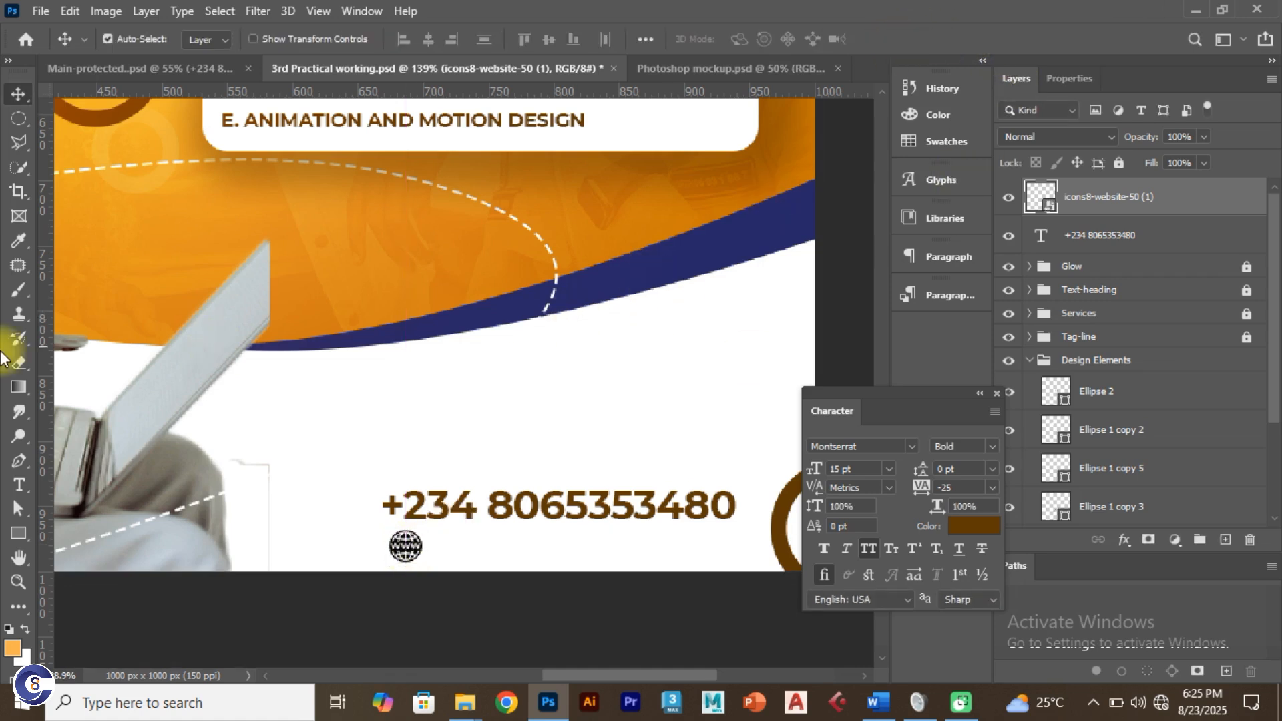
pyautogui.click(20, 482)
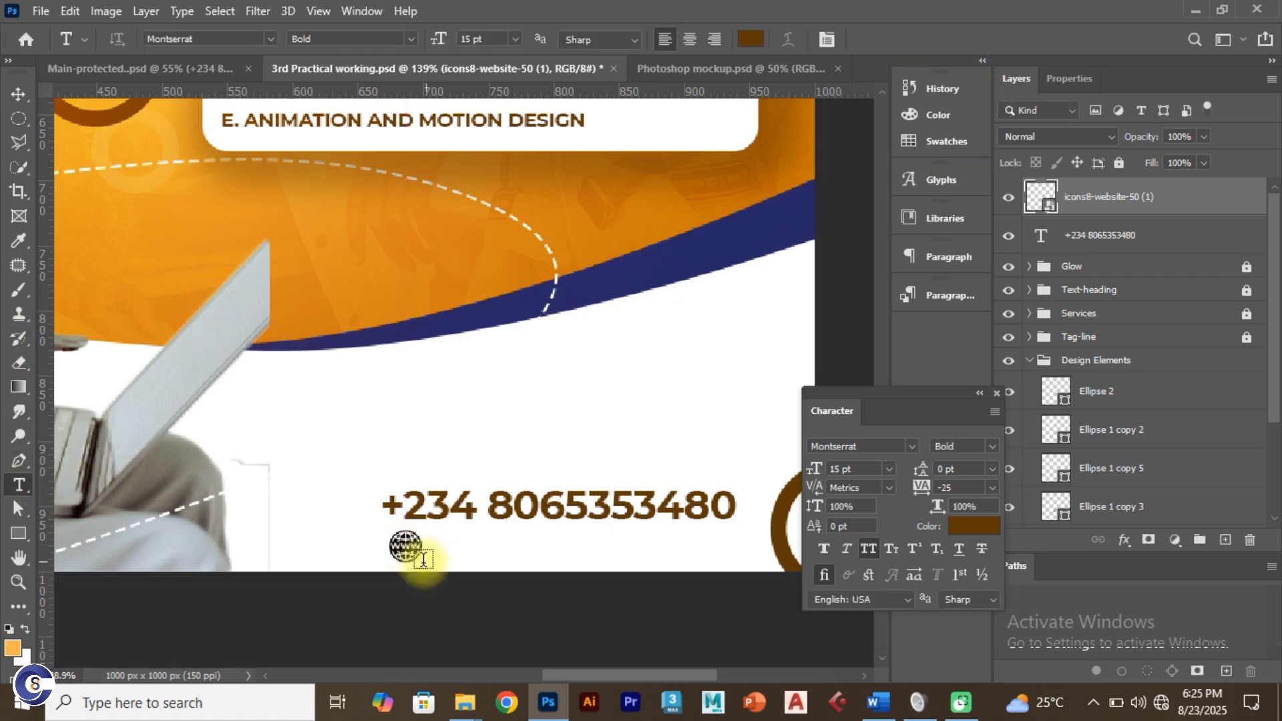
pyautogui.click(479, 548)
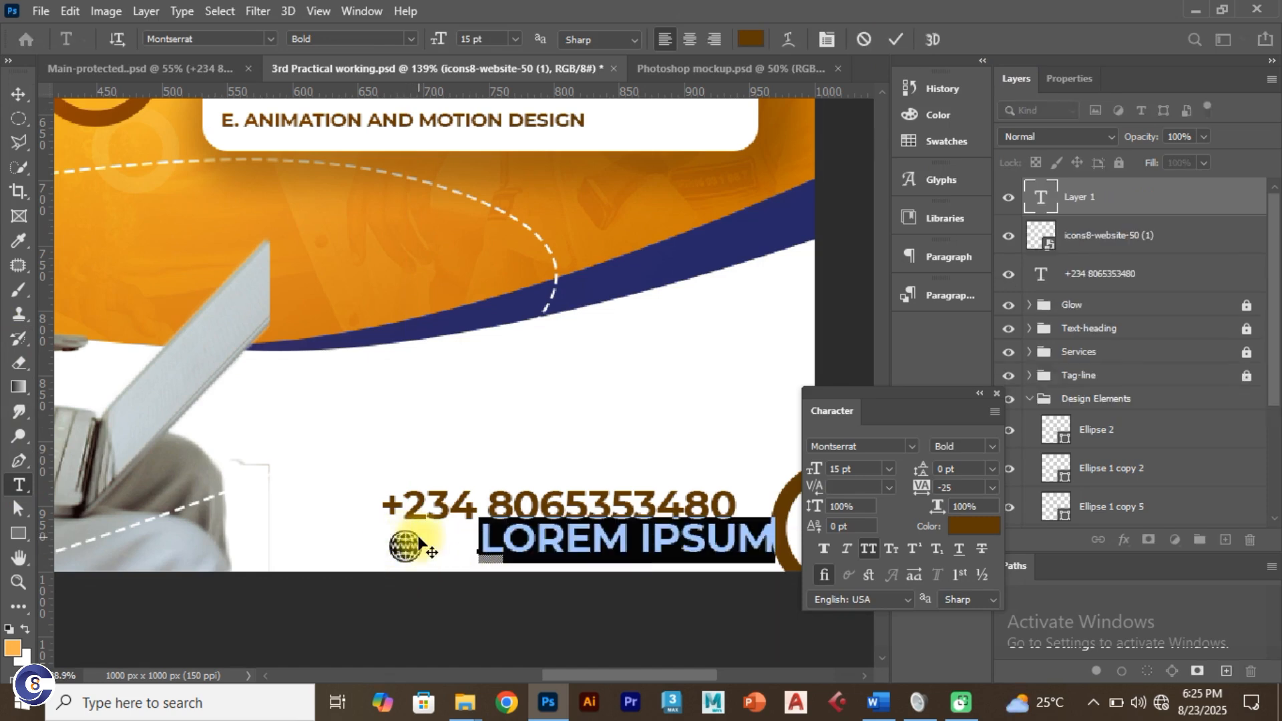
pyautogui.write('WWW.CRE8TI')
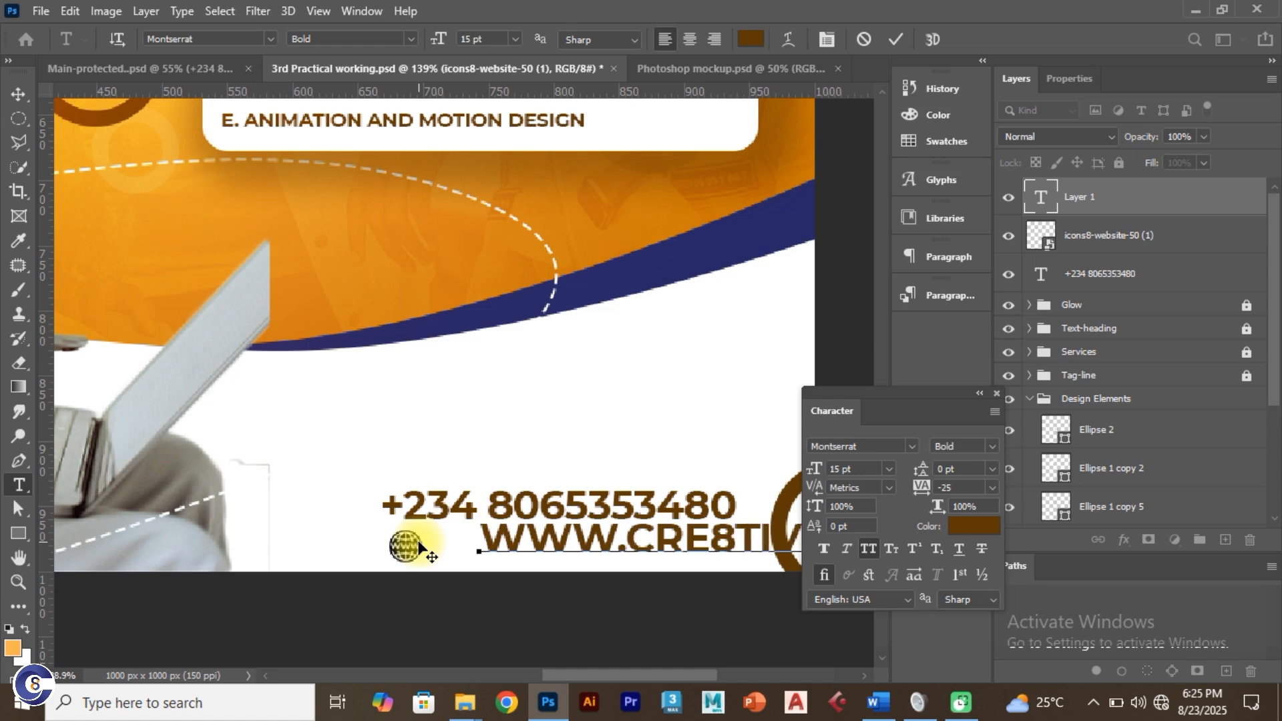
pyautogui.click(896, 39)
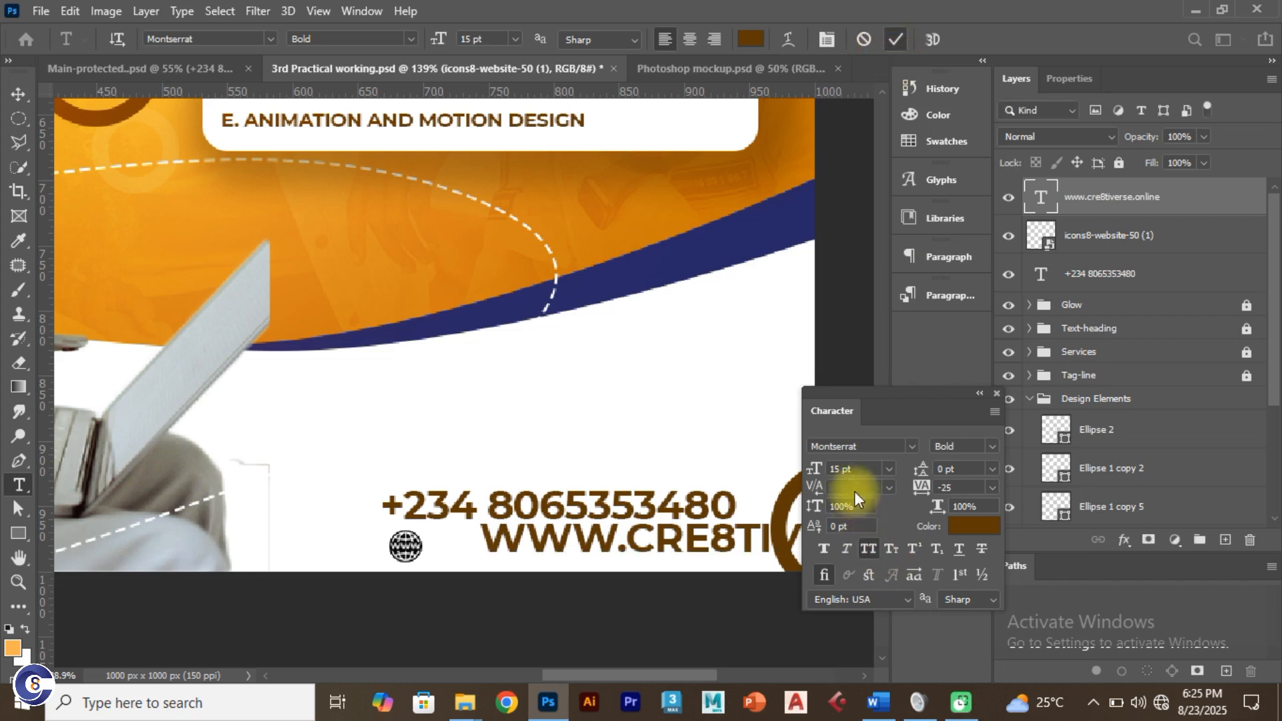
# Step: Make the website address 8 pt, lowercase with All Caps off, and black
pyautogui.click(816, 470)
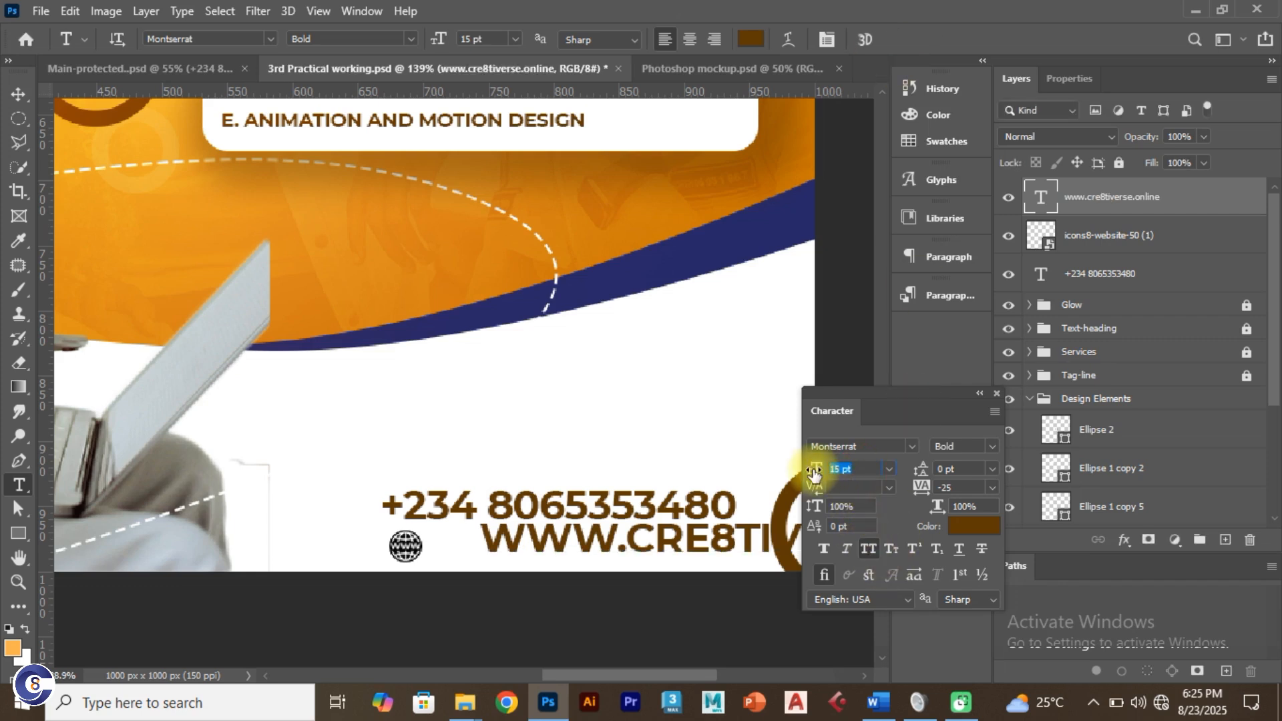
pyautogui.write('8')
pyautogui.press('Return')
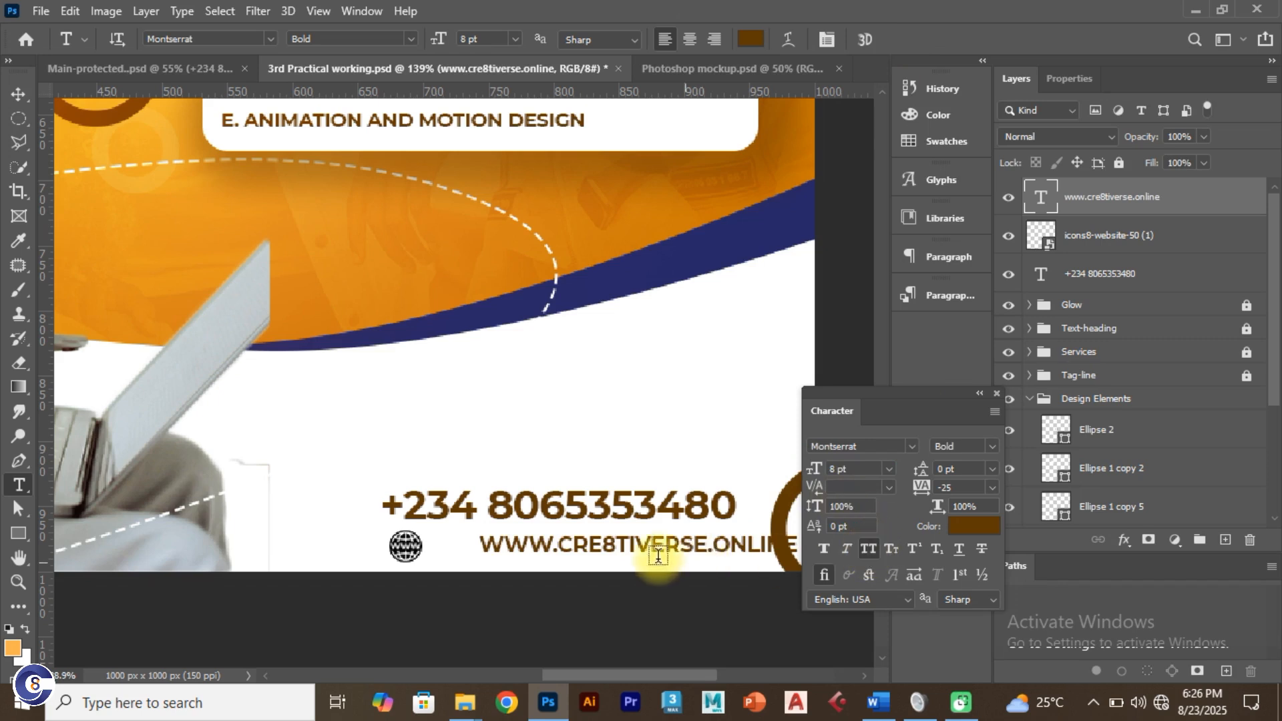
pyautogui.click(870, 548)
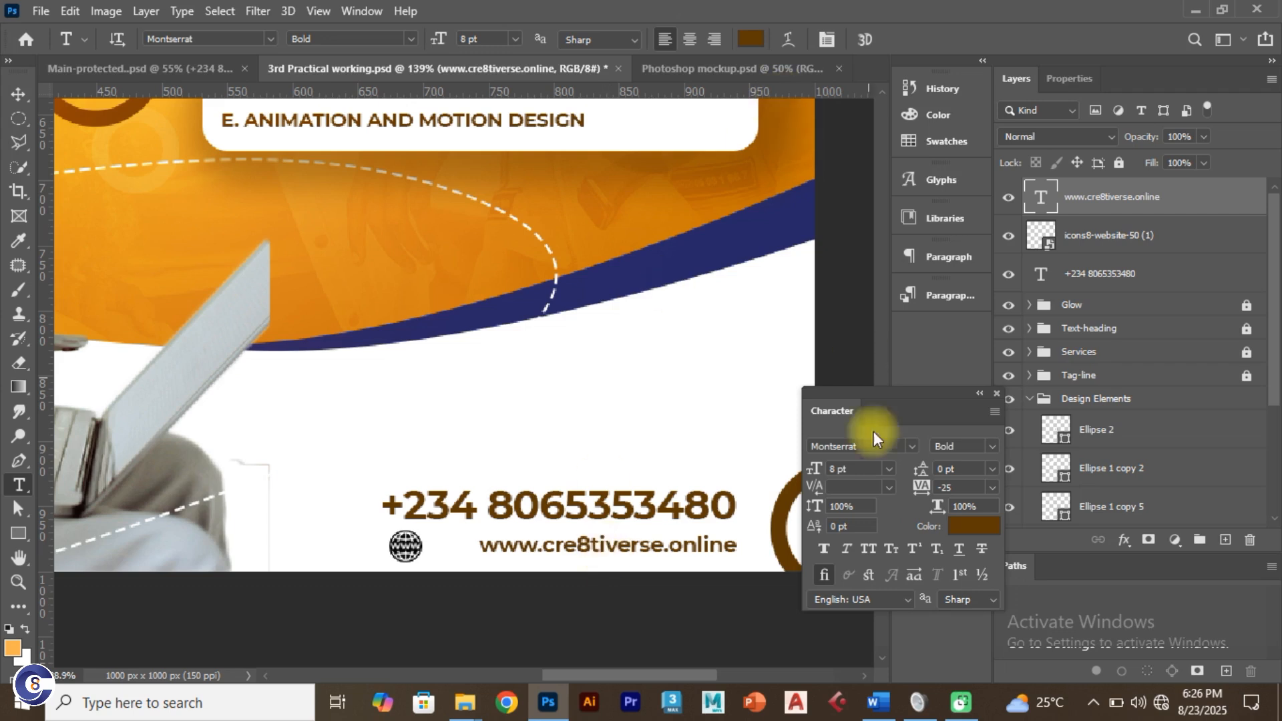
pyautogui.click(972, 526)
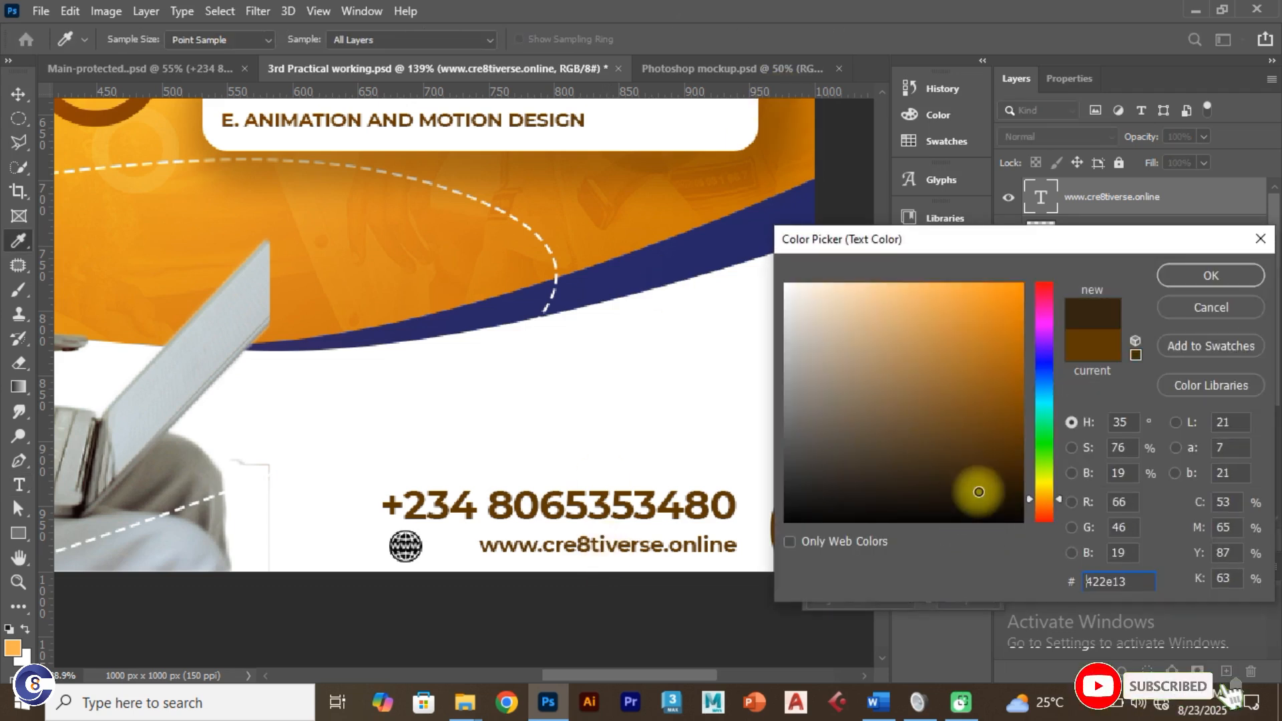
pyautogui.moveTo(974, 492); pyautogui.dragTo(1046, 534)
pyautogui.click(1183, 275)
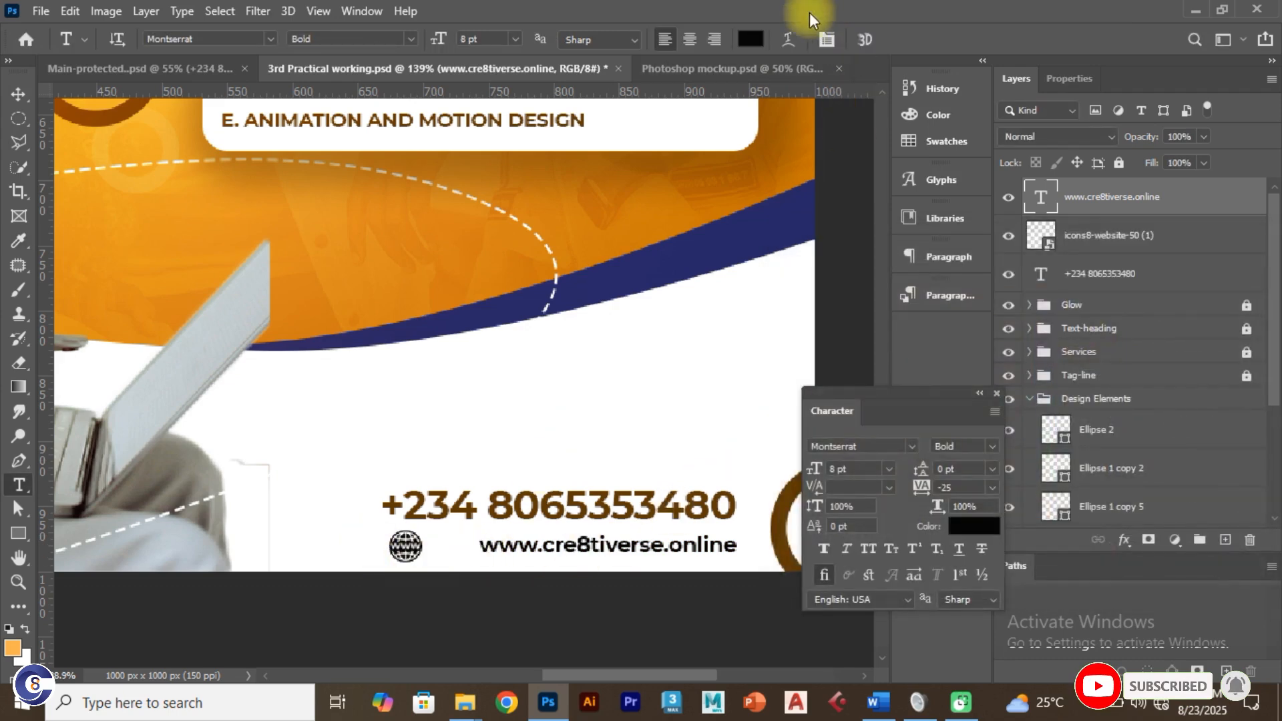
# Step: Nudge the website address into line and set its weight to SemiBold
pyautogui.click(18, 94)
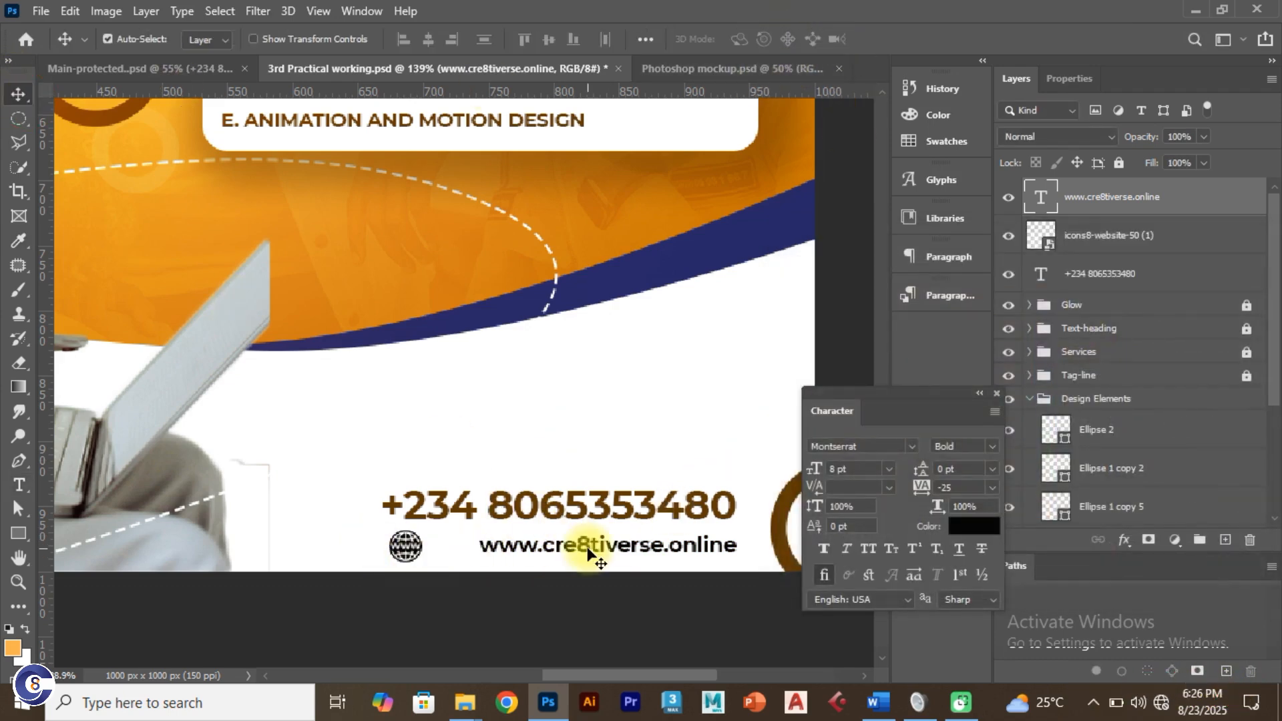
pyautogui.moveTo(587, 553); pyautogui.dragTo(584, 555)
pyautogui.click(991, 446)
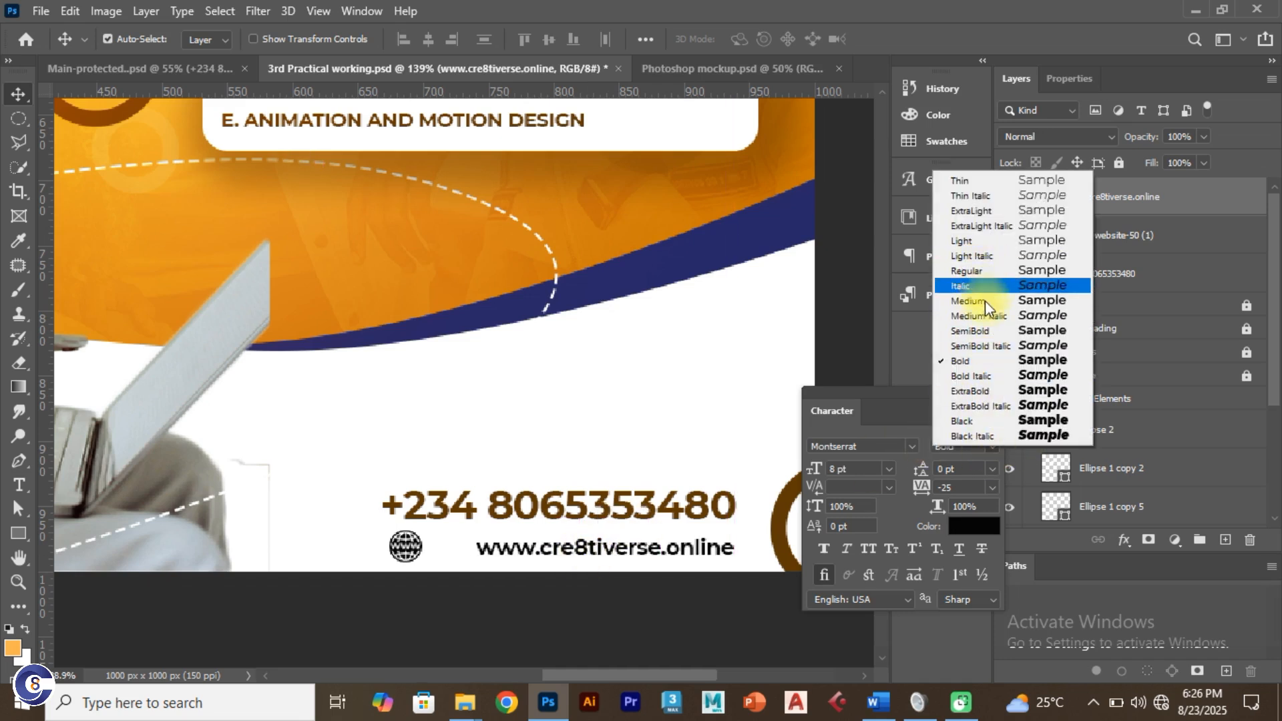
pyautogui.click(982, 331)
pyautogui.moveTo(677, 550); pyautogui.dragTo(681, 551)
# Step: Shift the globe icon right, resize it with Free Transform, and fit the flyer on screen
pyautogui.moveTo(399, 547); pyautogui.dragTo(440, 553)
pyautogui.hotkey('ctrl', 't')
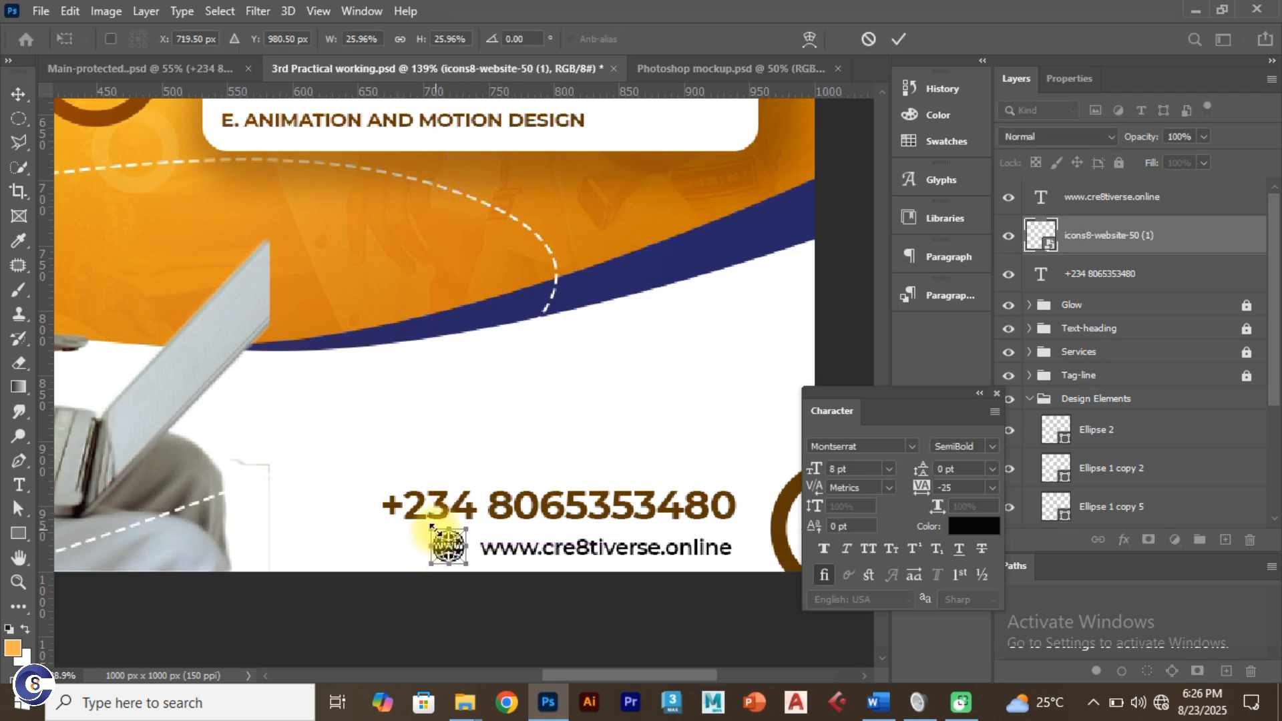
pyautogui.click(899, 38)
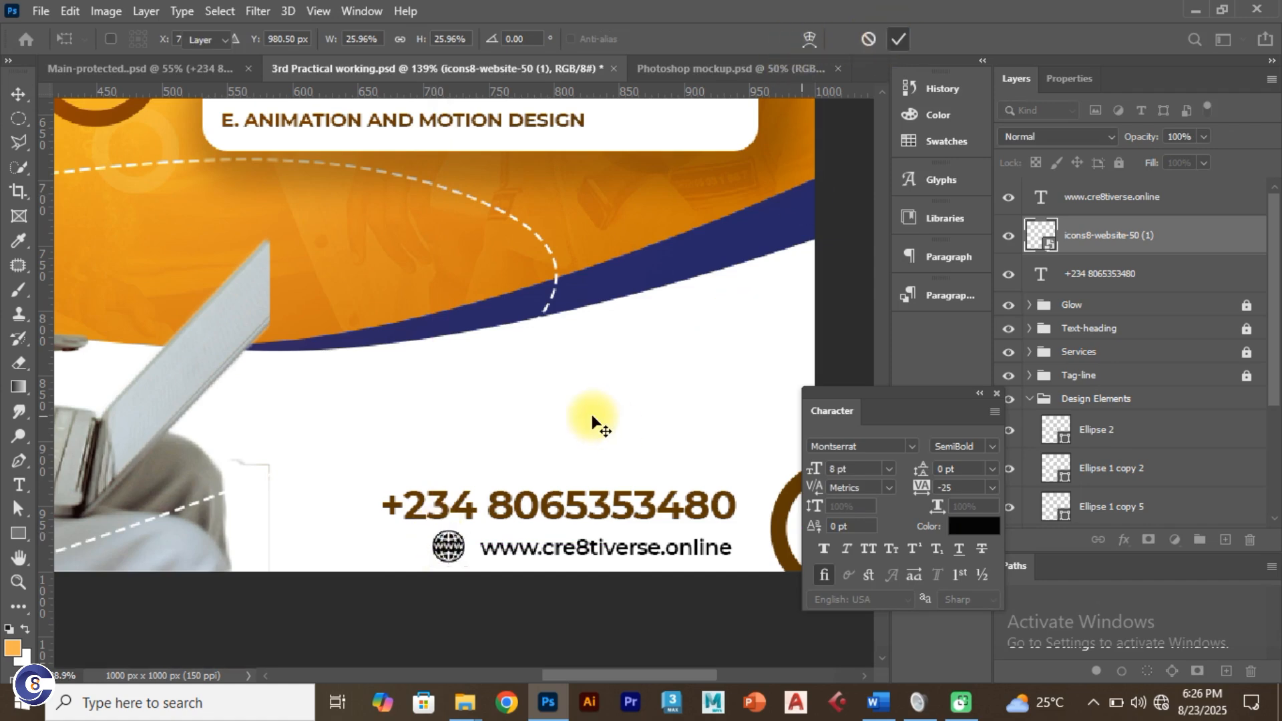
pyautogui.hotkey('ctrl', '0')
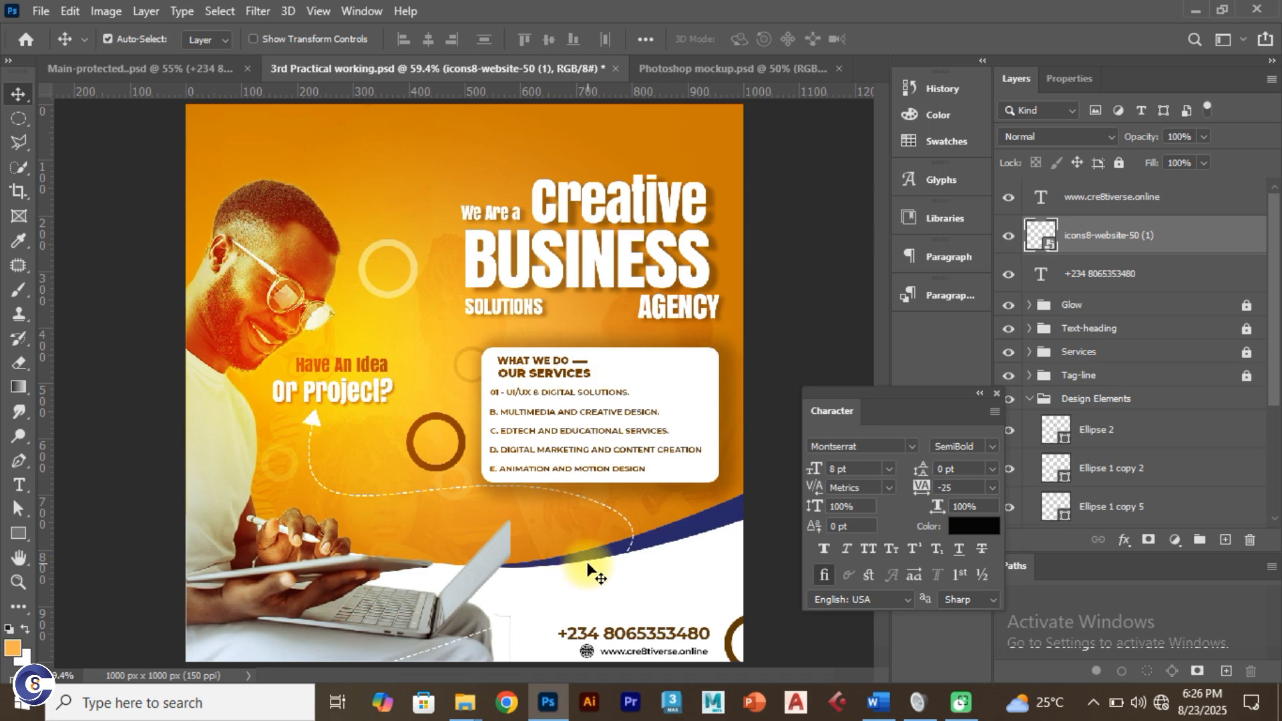
# Step: Check the Main-protected reference, collapse its Contact-text group, then return to the working flyer
pyautogui.click(198, 70)
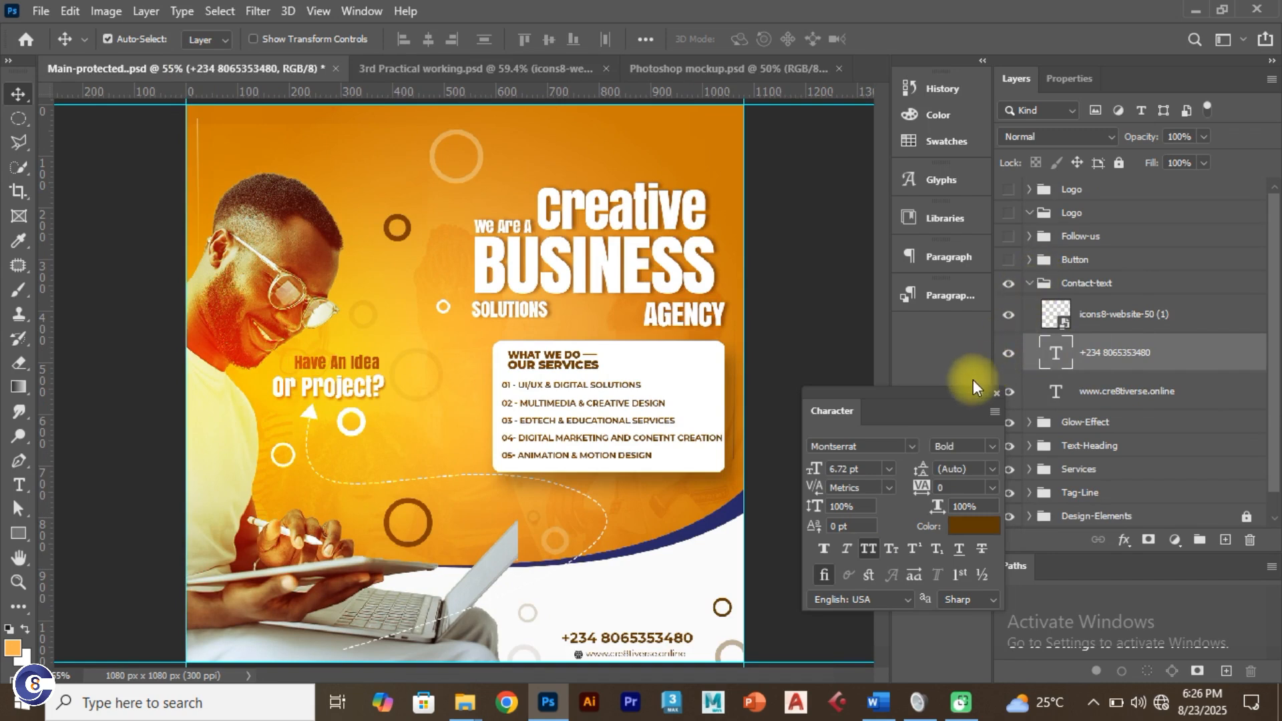
pyautogui.moveTo(934, 393); pyautogui.dragTo(870, 360)
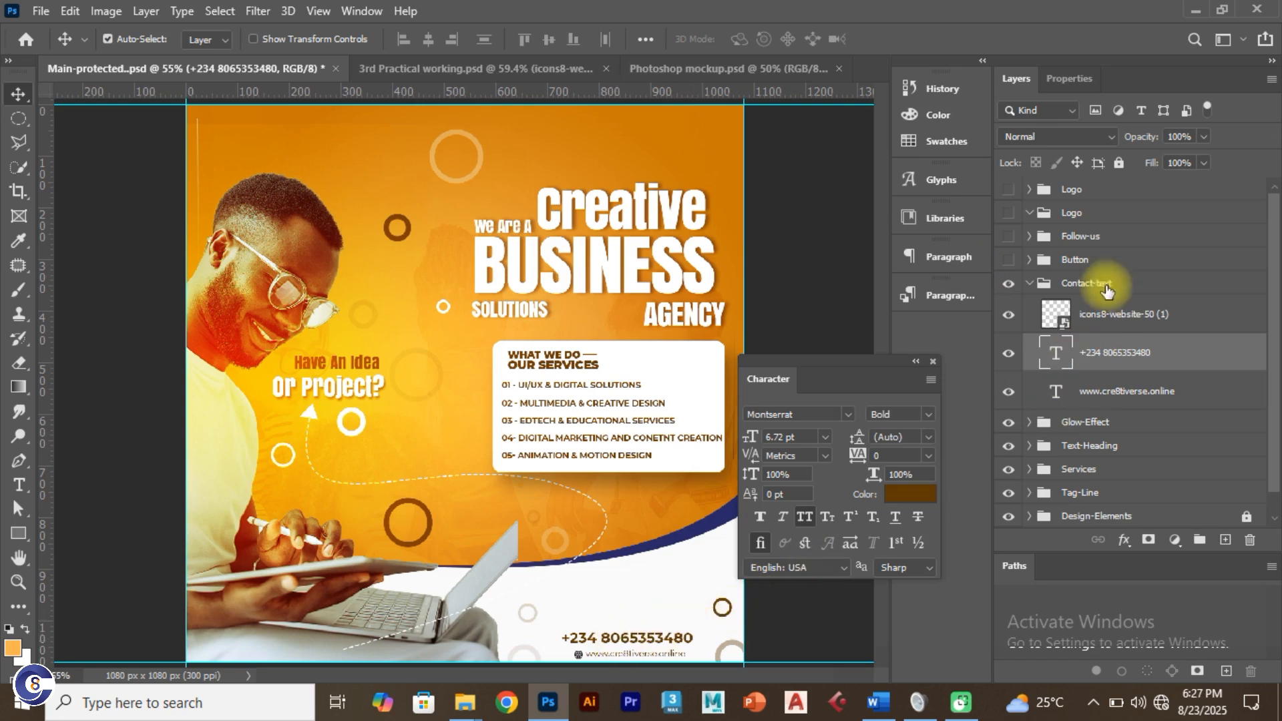
pyautogui.click(1028, 285)
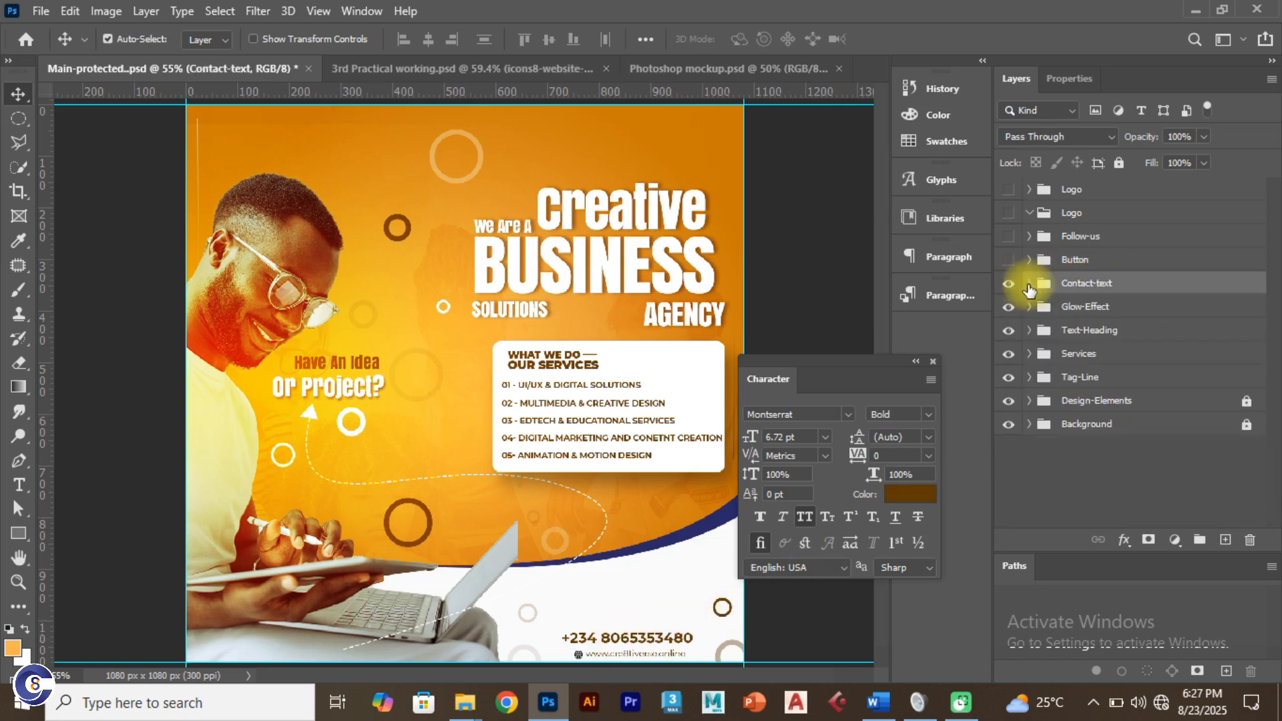
pyautogui.click(443, 68)
# Step: Group the phone number, globe icon and web address layers as Contsct-text
pyautogui.click(1092, 202)
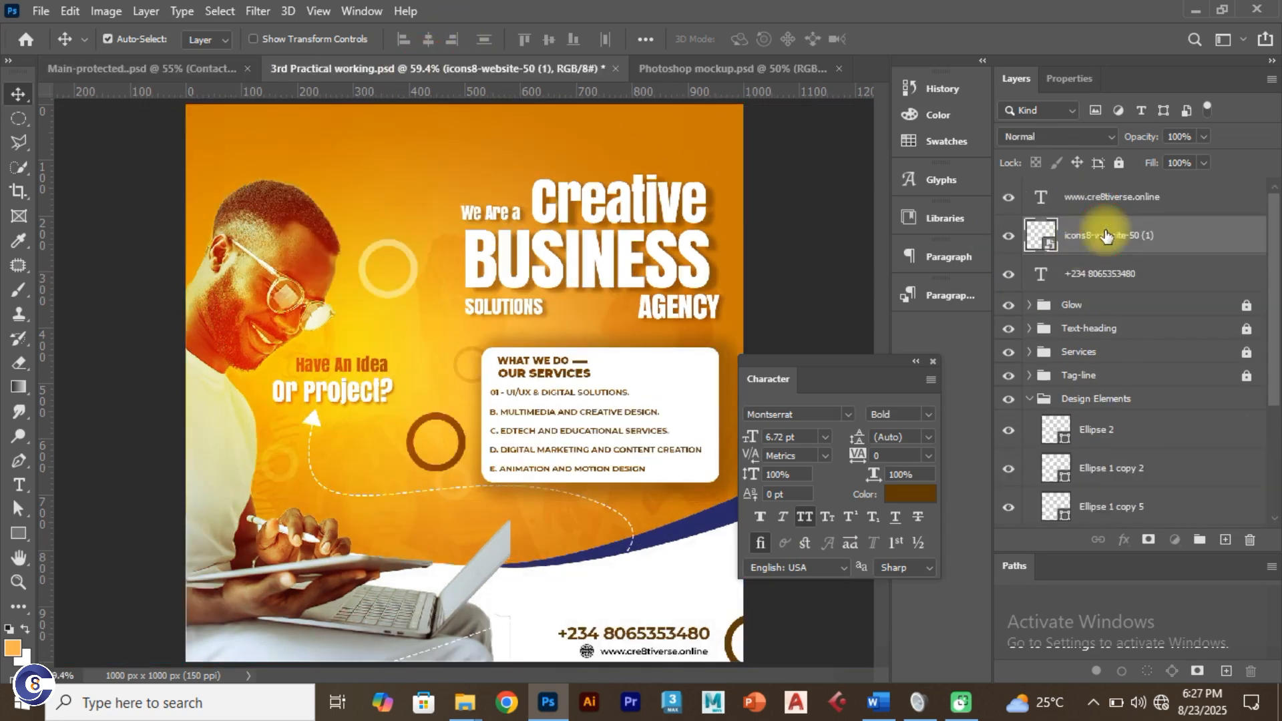
pyautogui.keyDown('shift'); pyautogui.click(1124, 278); pyautogui.keyUp('shift')
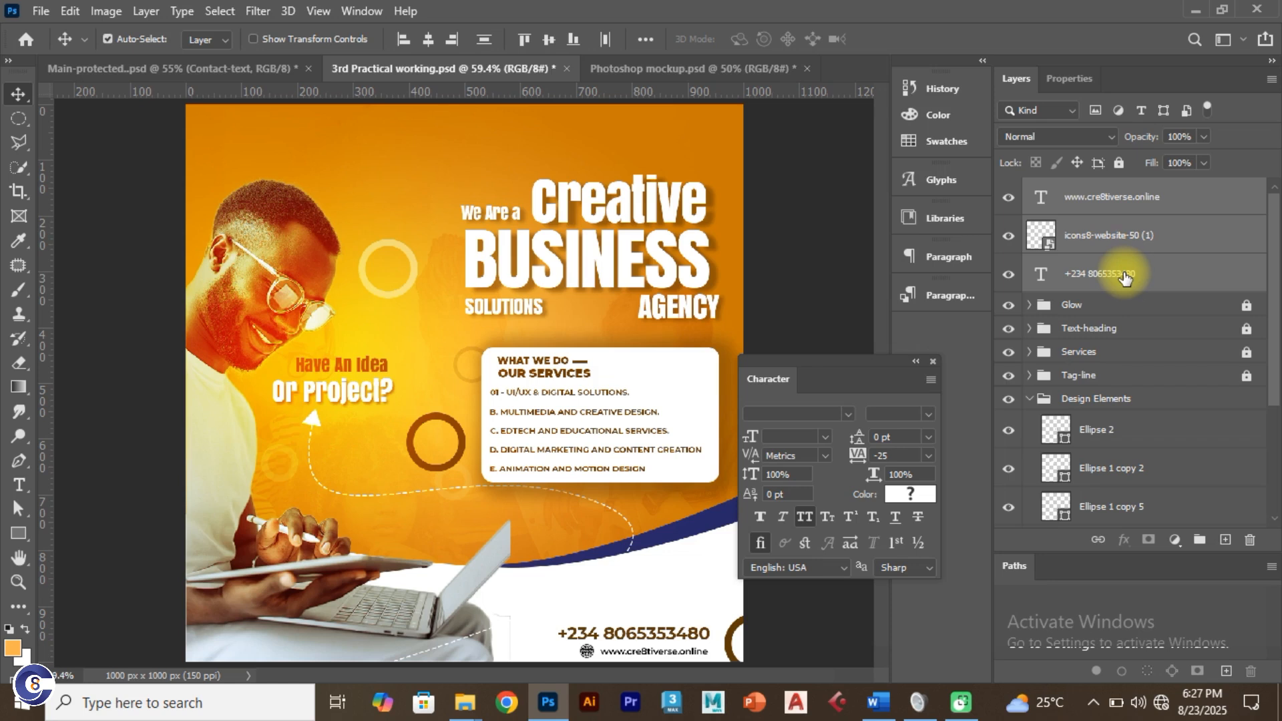
pyautogui.hotkey('ctrl', 'g')
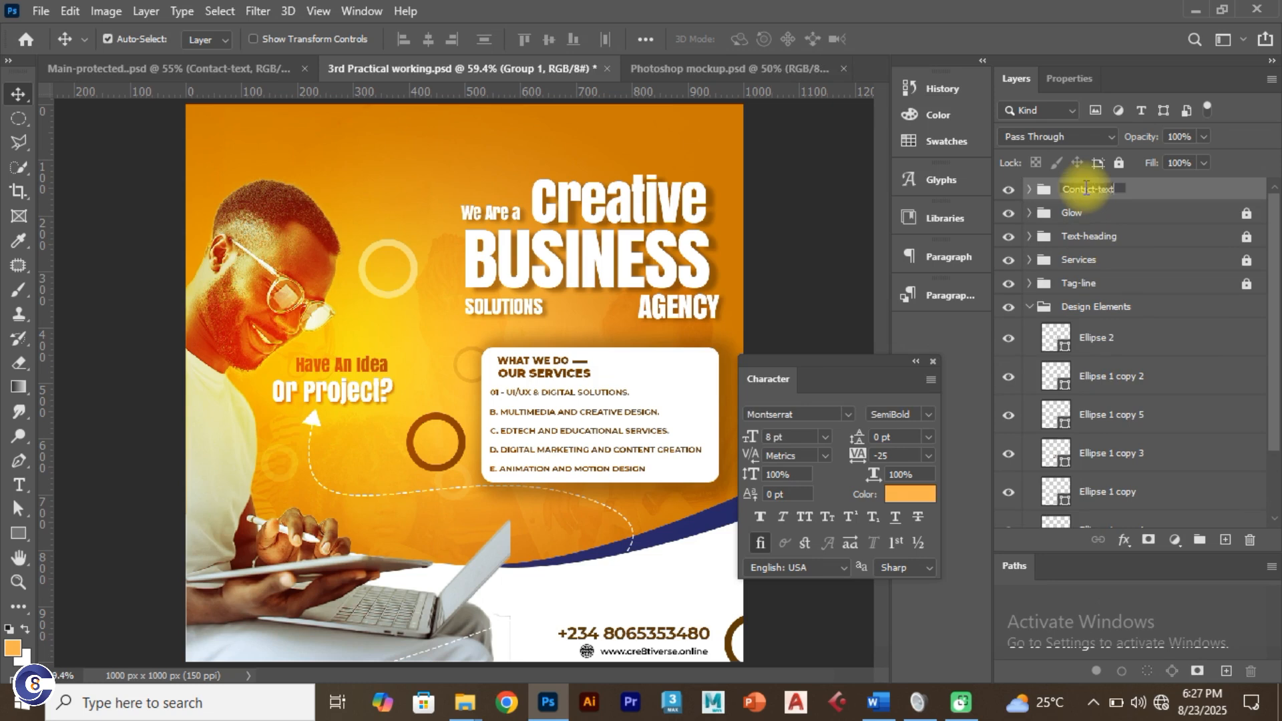
pyautogui.press('Return')
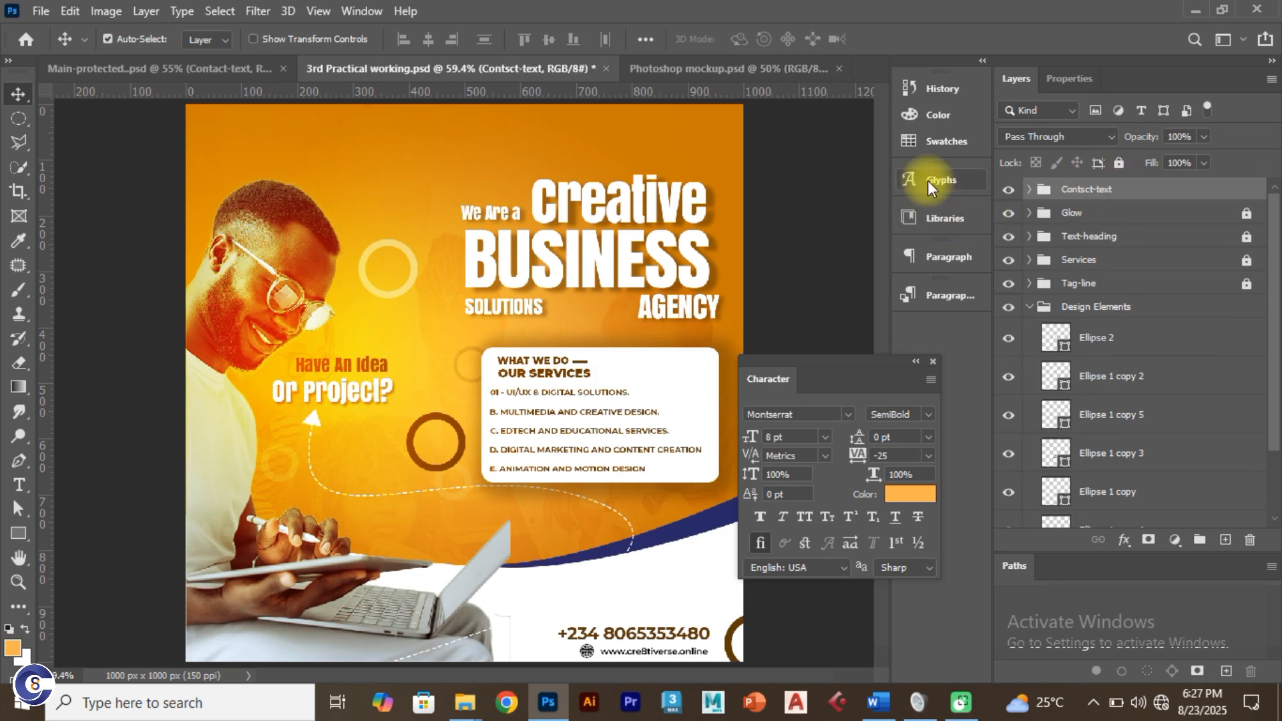
# Step: Set the phone number to 14 pt and nudge it slightly right
pyautogui.click(651, 633)
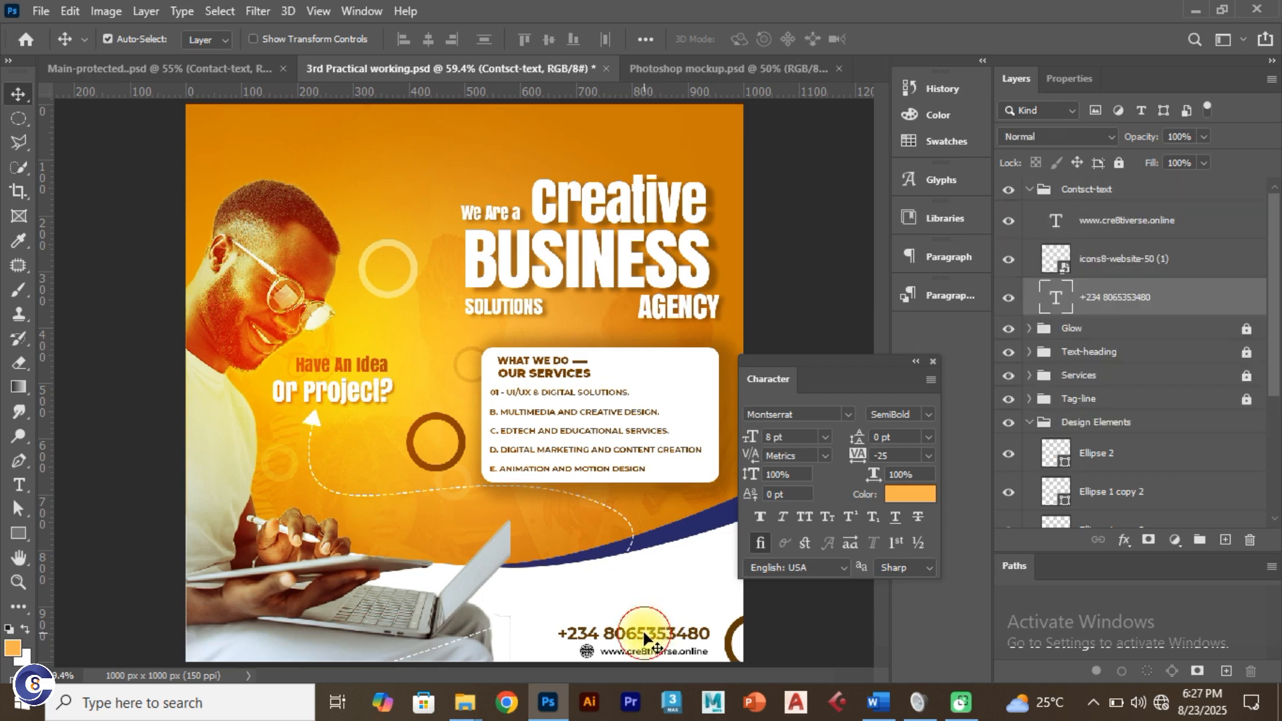
pyautogui.click(791, 437)
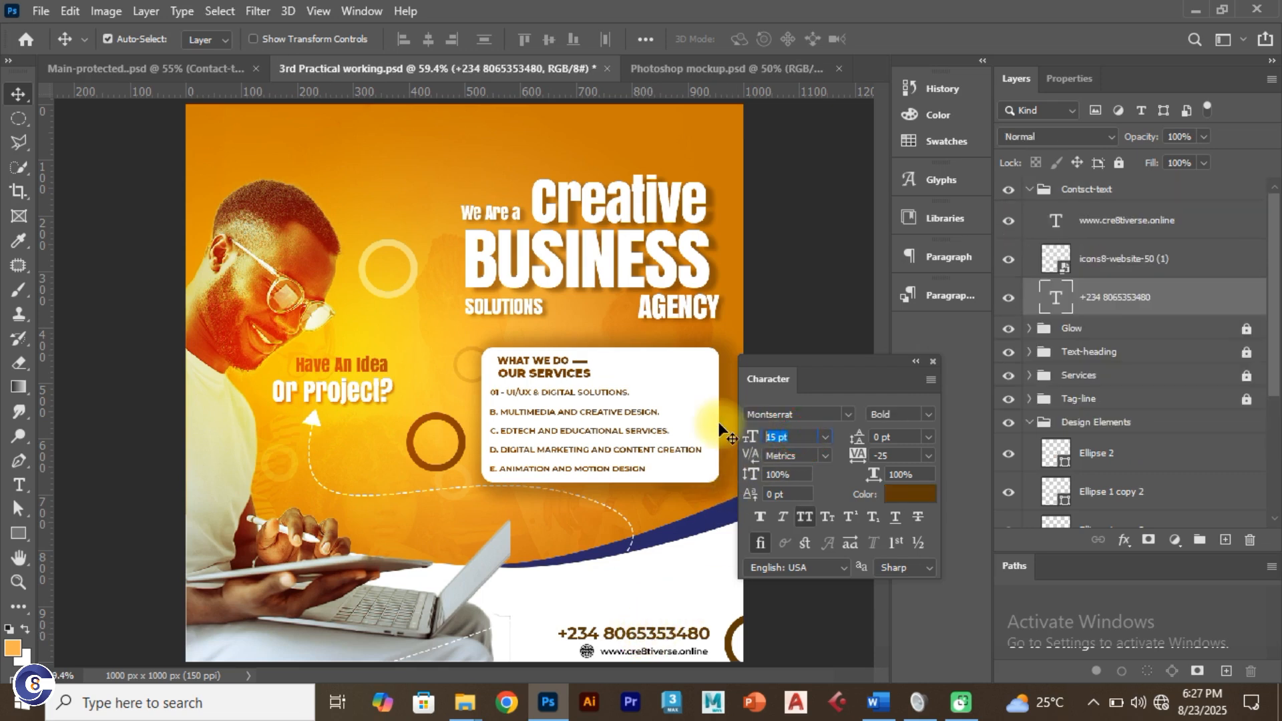
pyautogui.press('Return')
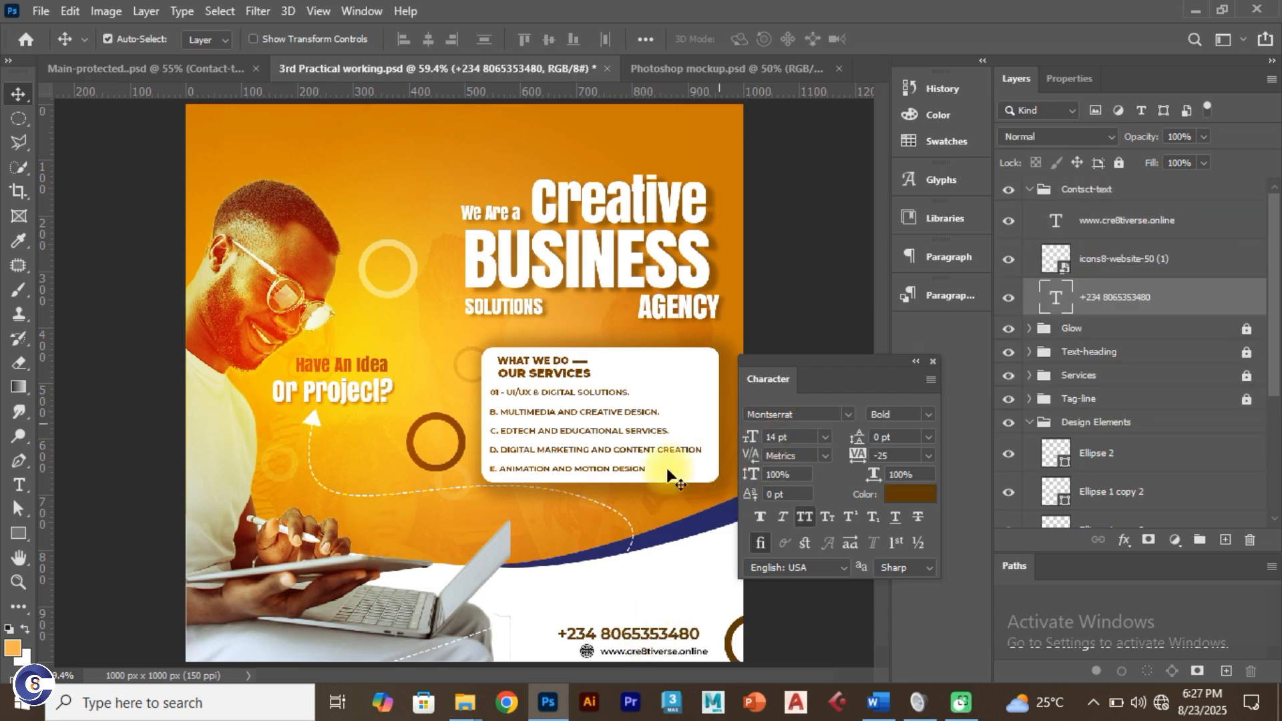
pyautogui.moveTo(640, 636); pyautogui.dragTo(648, 636)
pyautogui.click(205, 75)
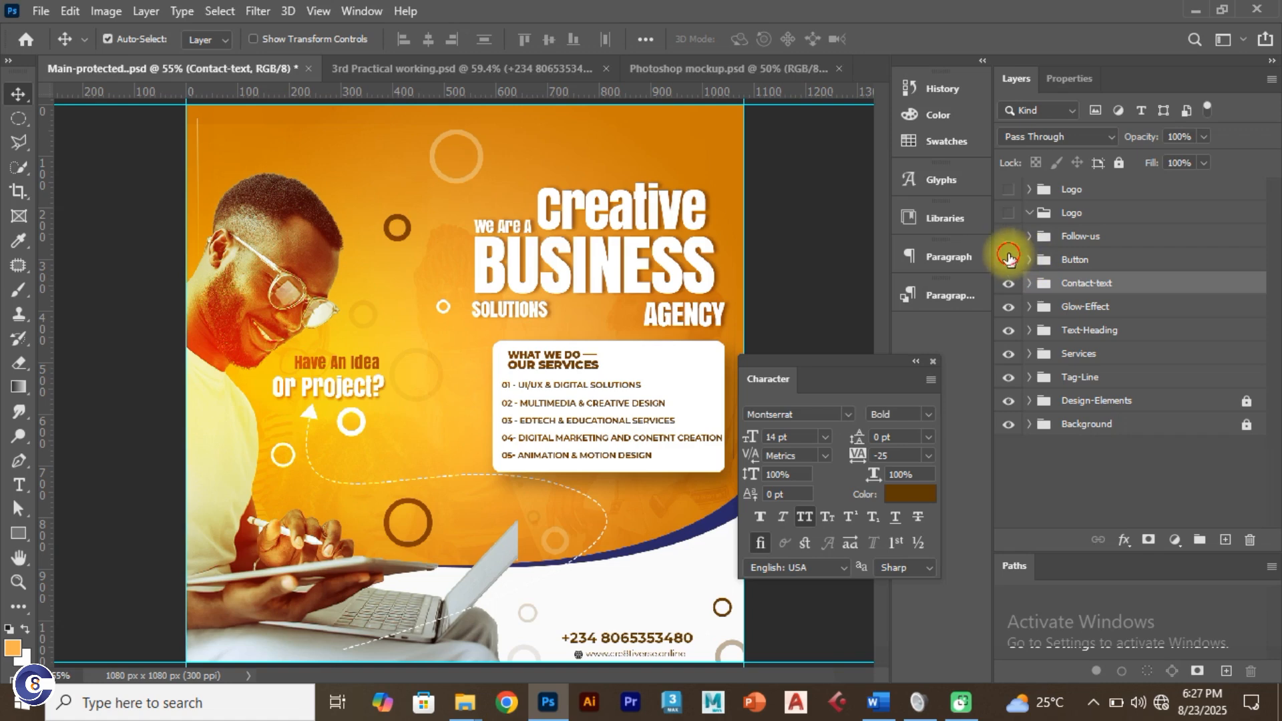
# Step: Turn on the Button layer in the Main-protected reference to reveal the CONTACT US button
pyautogui.click(1010, 260)
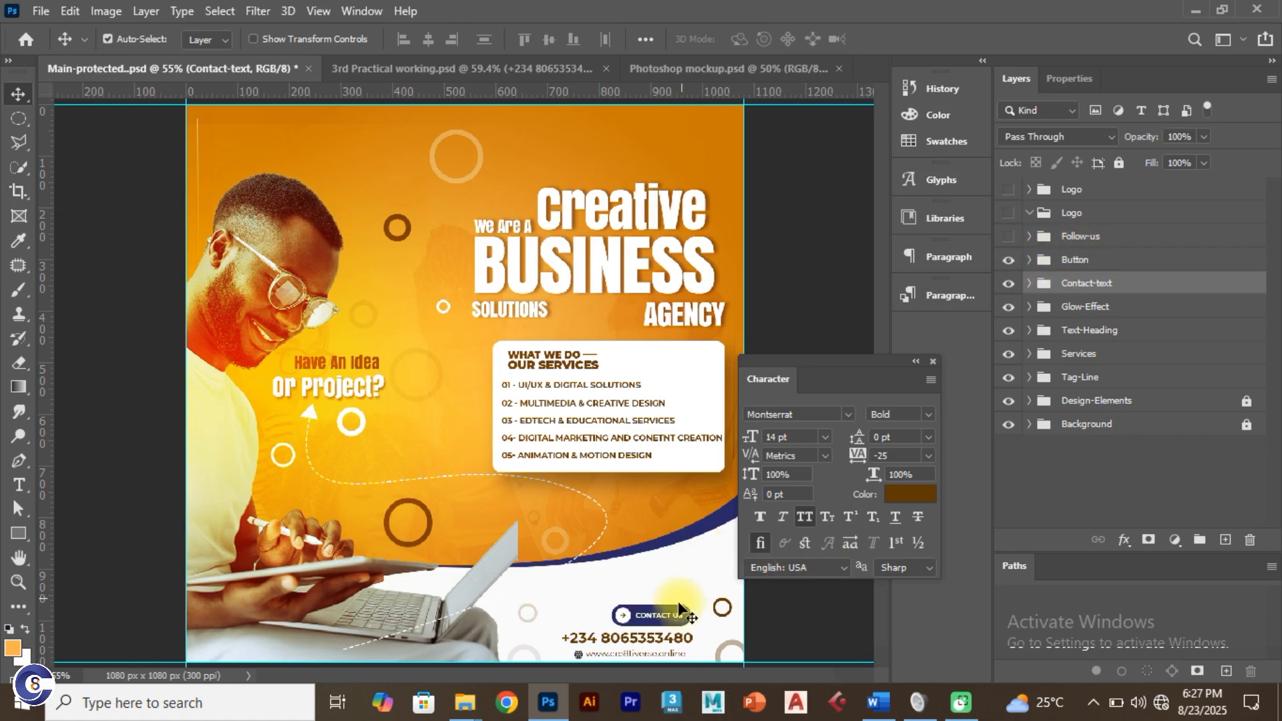
pyautogui.scroll(5, 675, 608)
pyautogui.scroll(3, 676, 619)
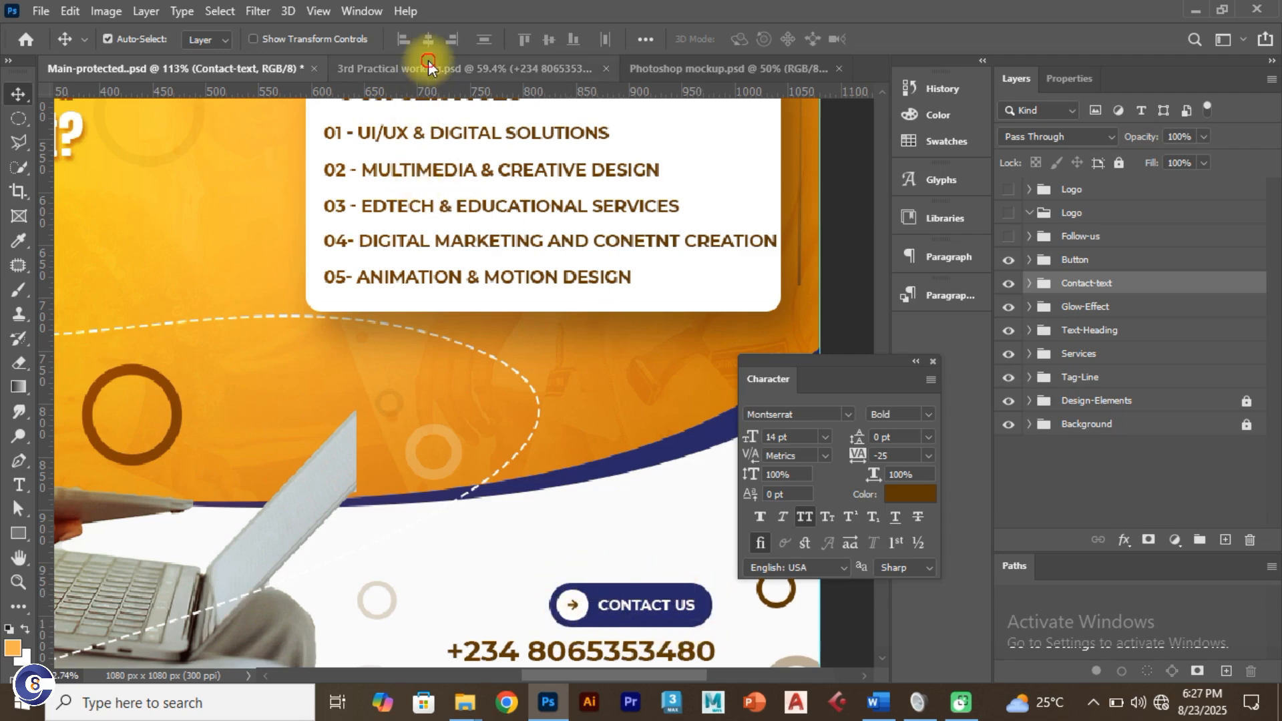
# Step: Back in the working flyer, collapse the Contsct-text group and clear the selection
pyautogui.click(468, 68)
pyautogui.scroll(1, 611, 609)
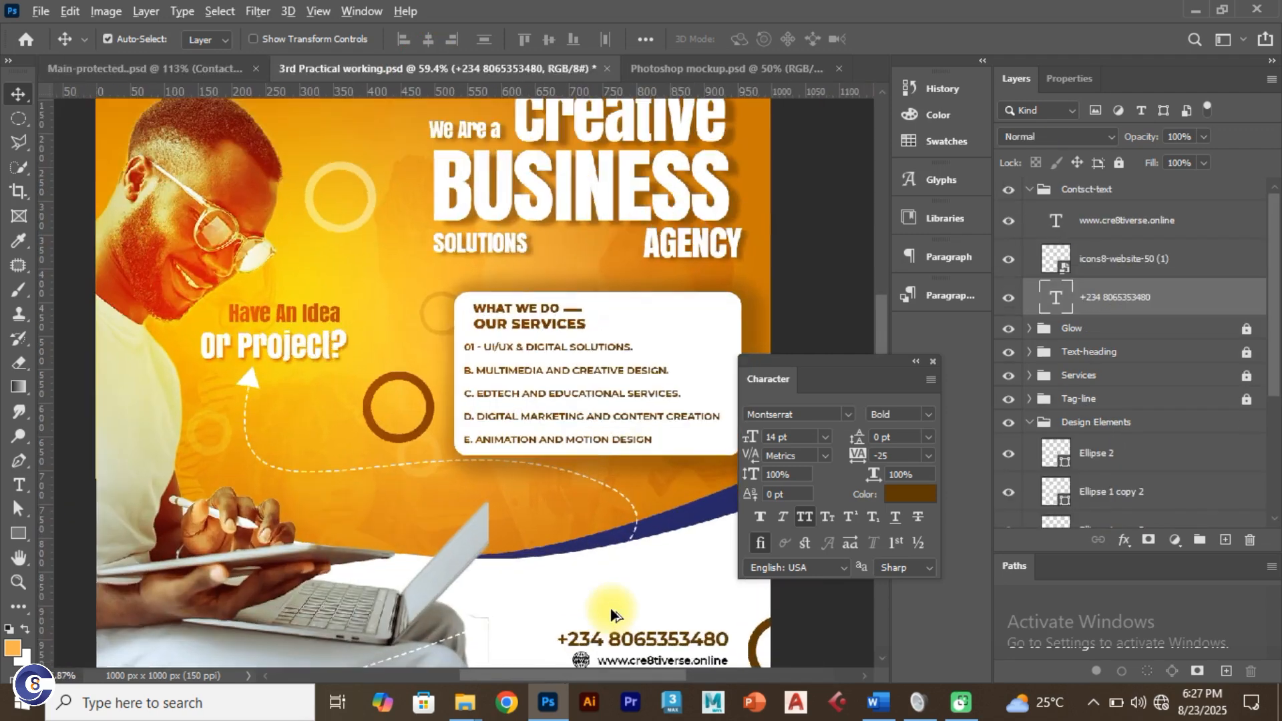
pyautogui.click(1026, 193)
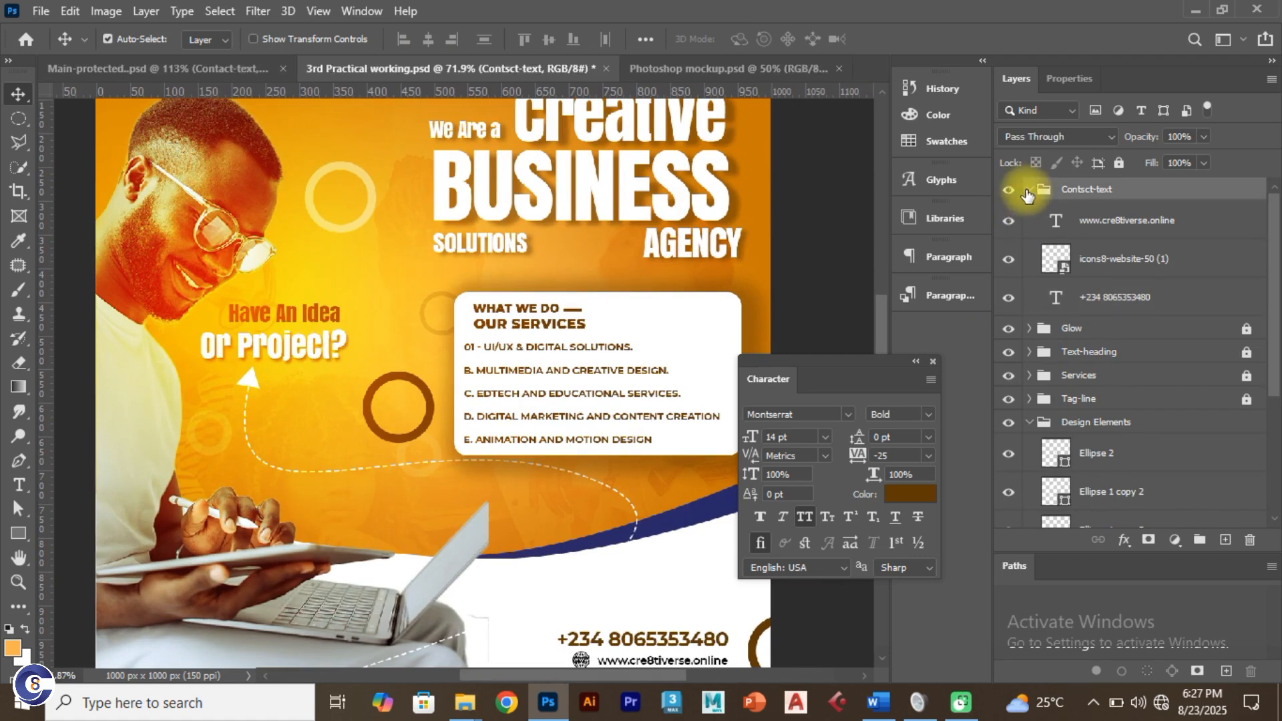
pyautogui.click(1028, 189)
pyautogui.click(798, 322)
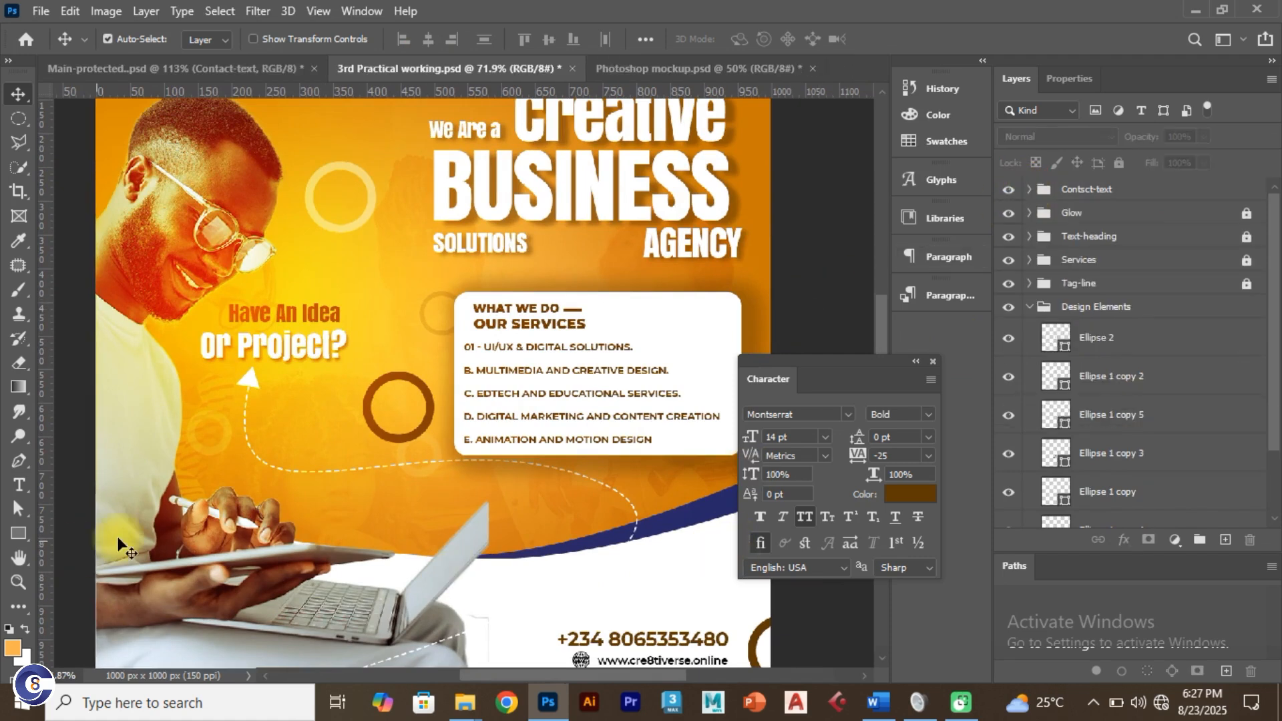
pyautogui.click(18, 533)
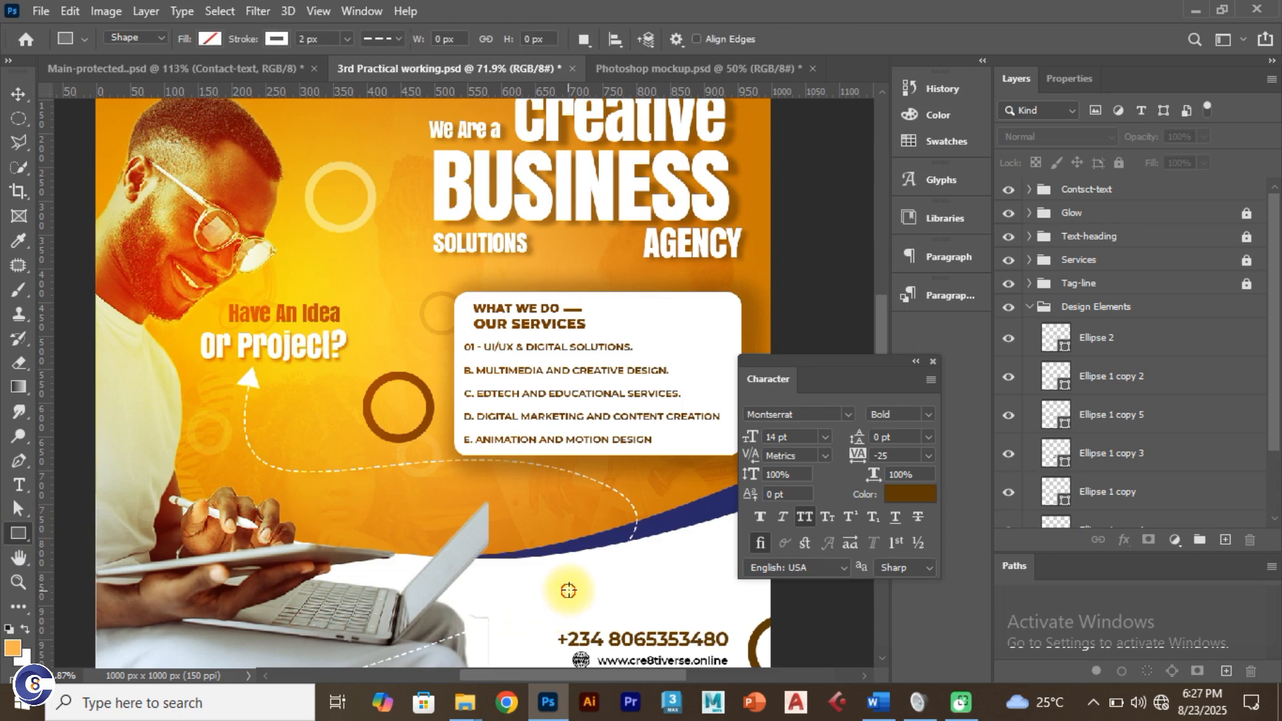
# Step: Draw a navy-filled rectangle just above the phone number
pyautogui.moveTo(569, 591); pyautogui.dragTo(722, 620)
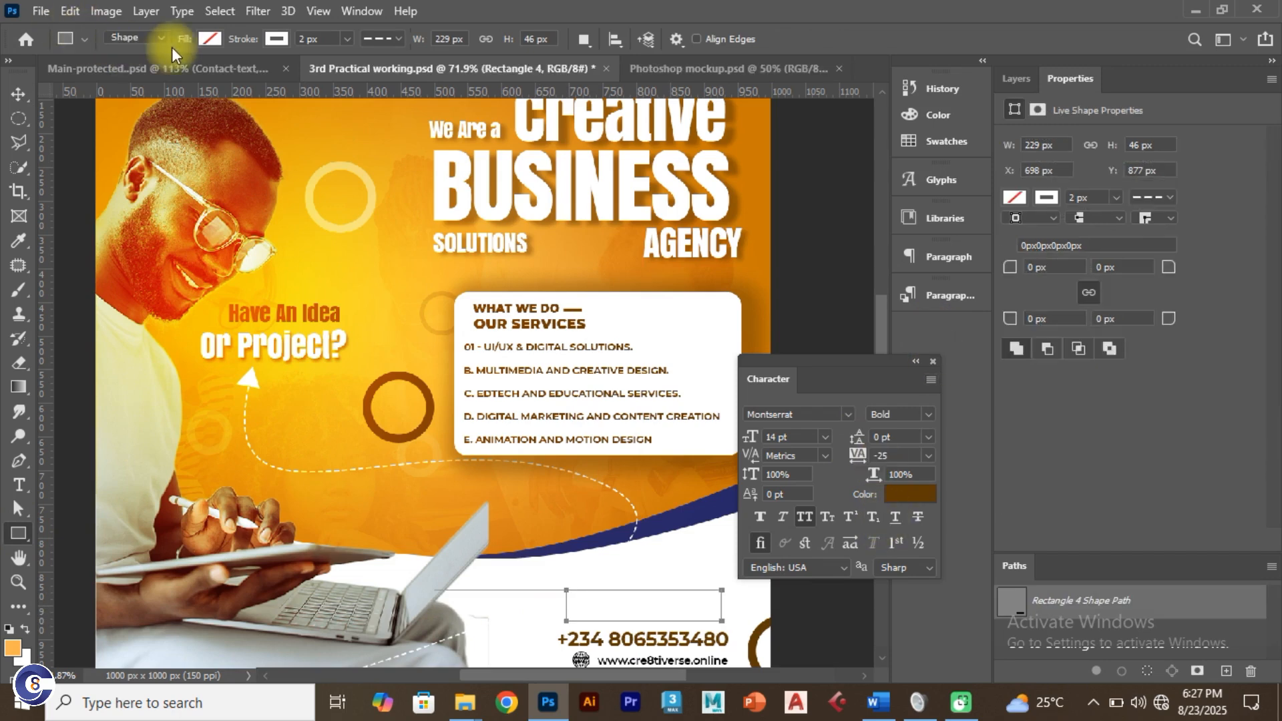
pyautogui.click(210, 38)
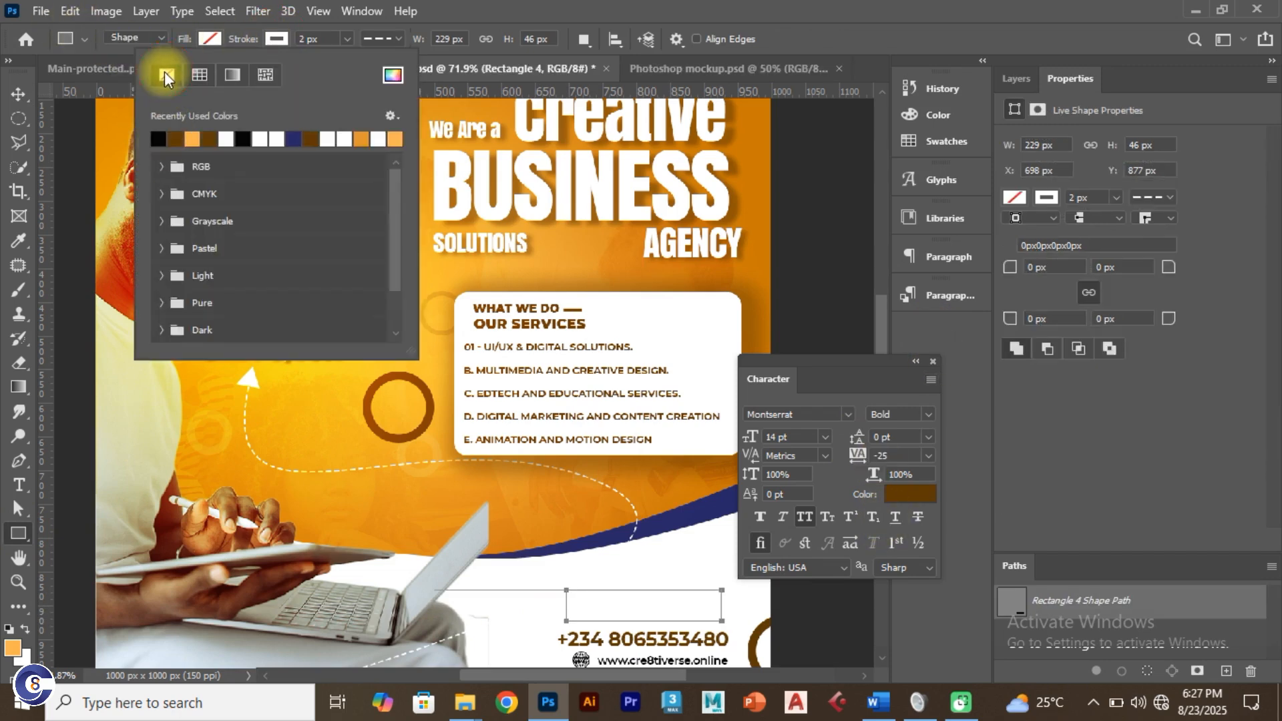
pyautogui.click(217, 38)
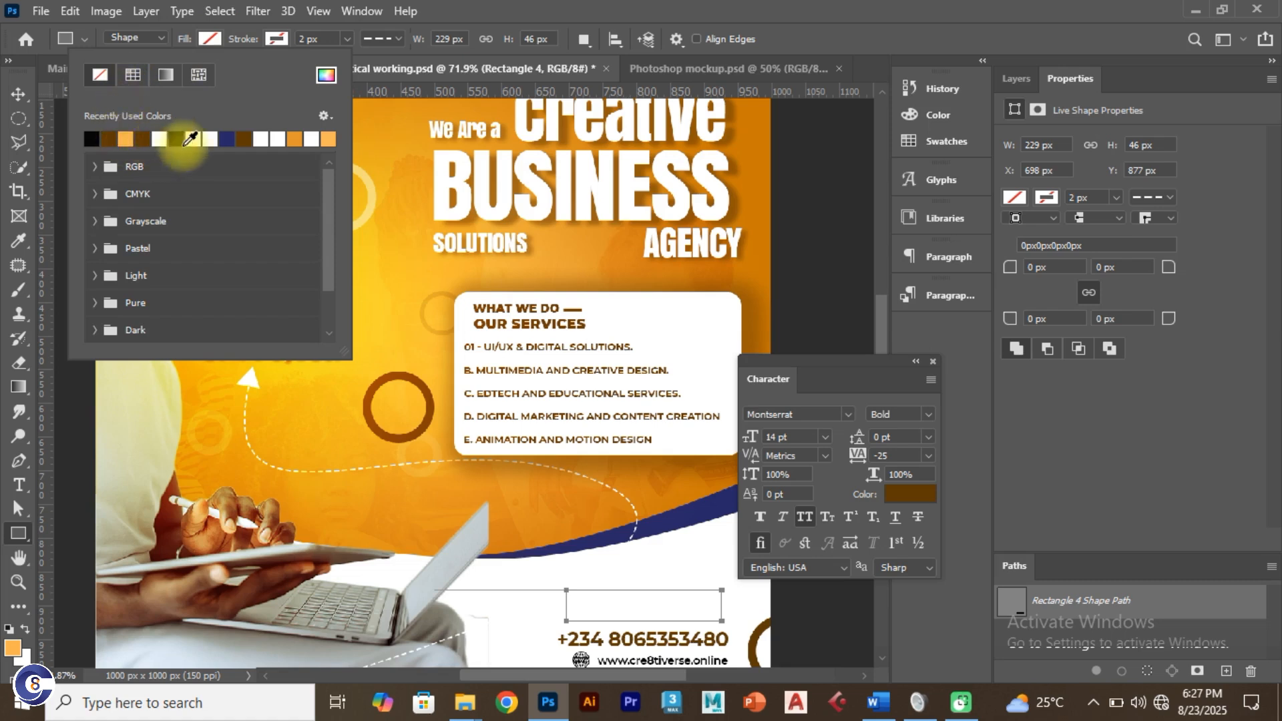
pyautogui.click(229, 139)
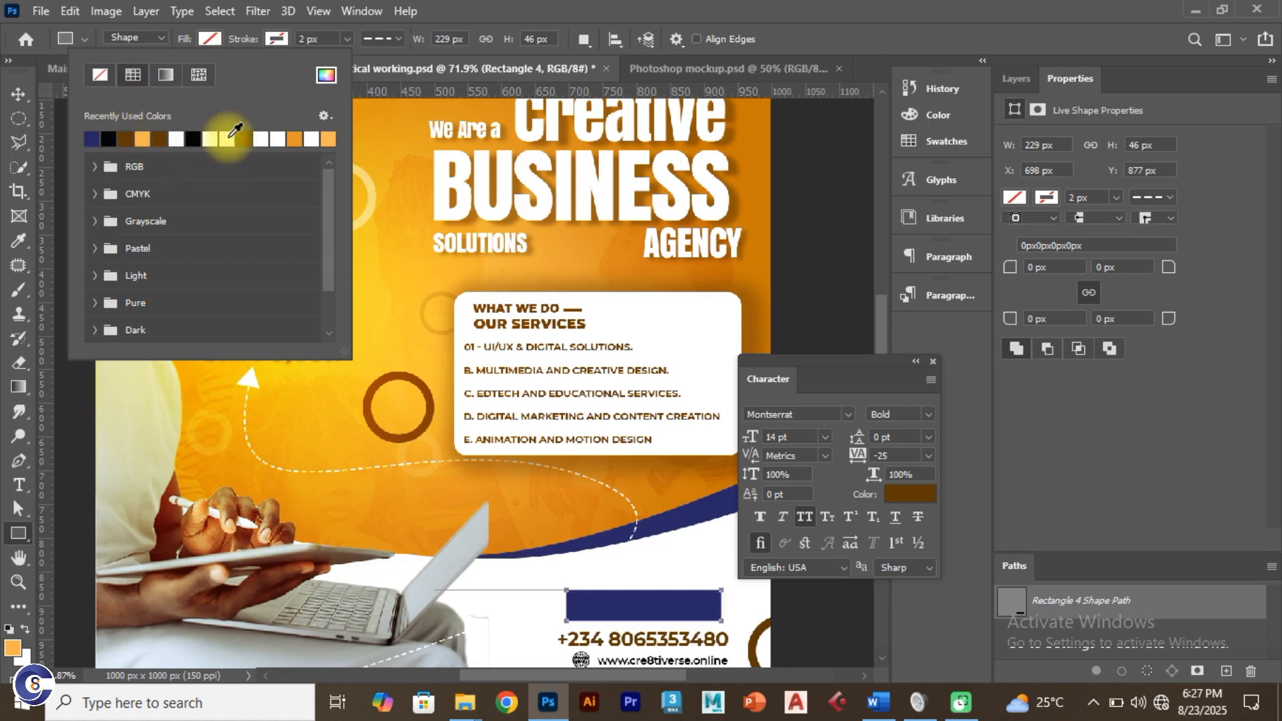
# Step: Enlarge the navy rectangle and round its corners with a 30 px radius
pyautogui.click(22, 92)
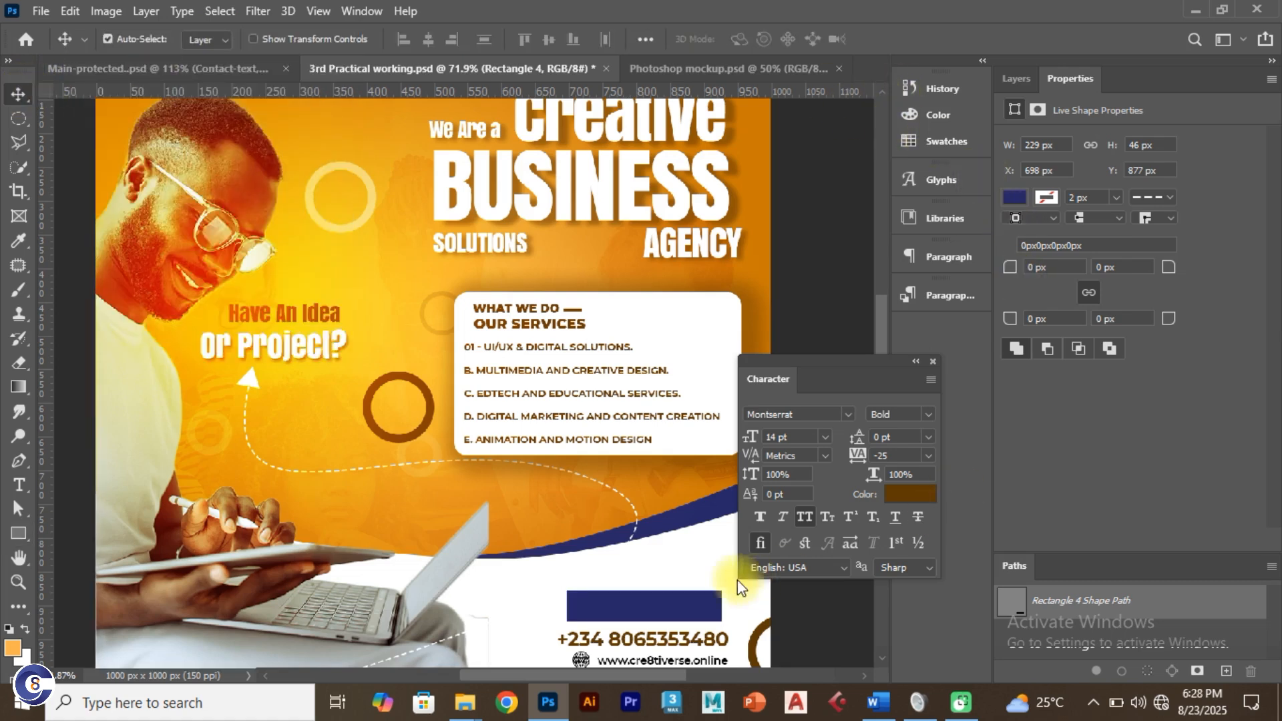
pyautogui.hotkey('ctrl', 't')
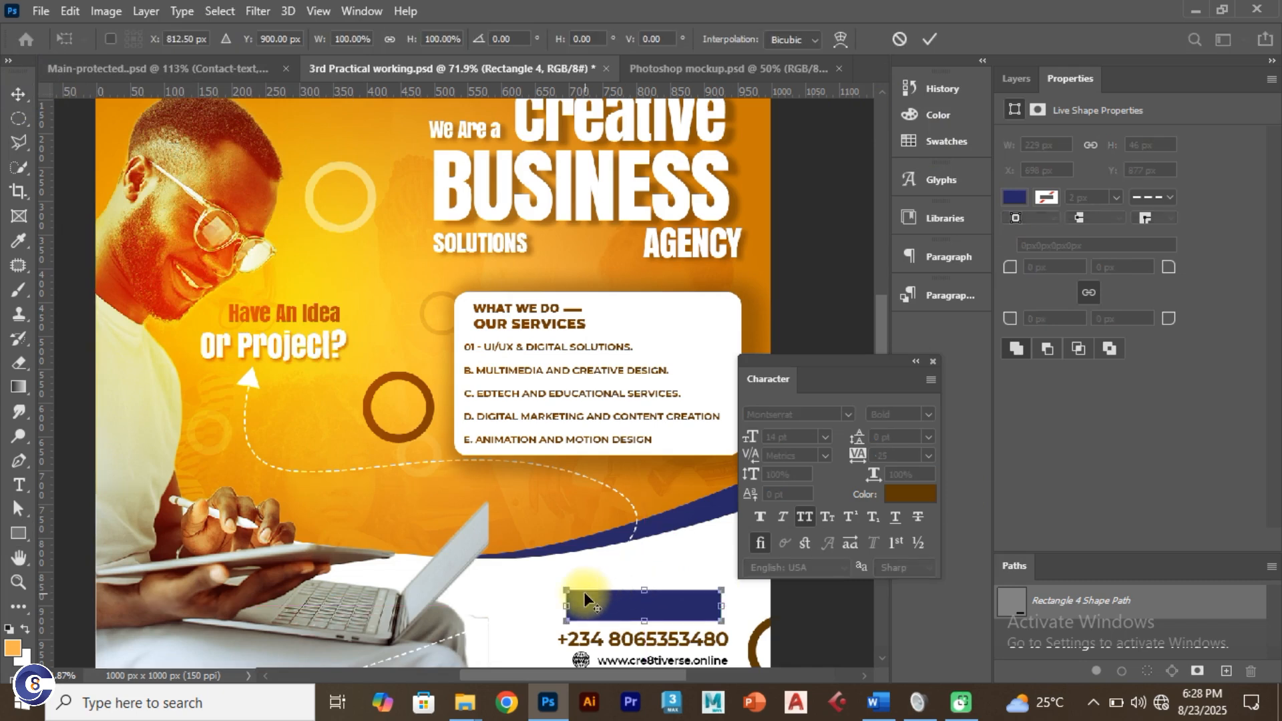
pyautogui.moveTo(567, 588); pyautogui.dragTo(553, 587)
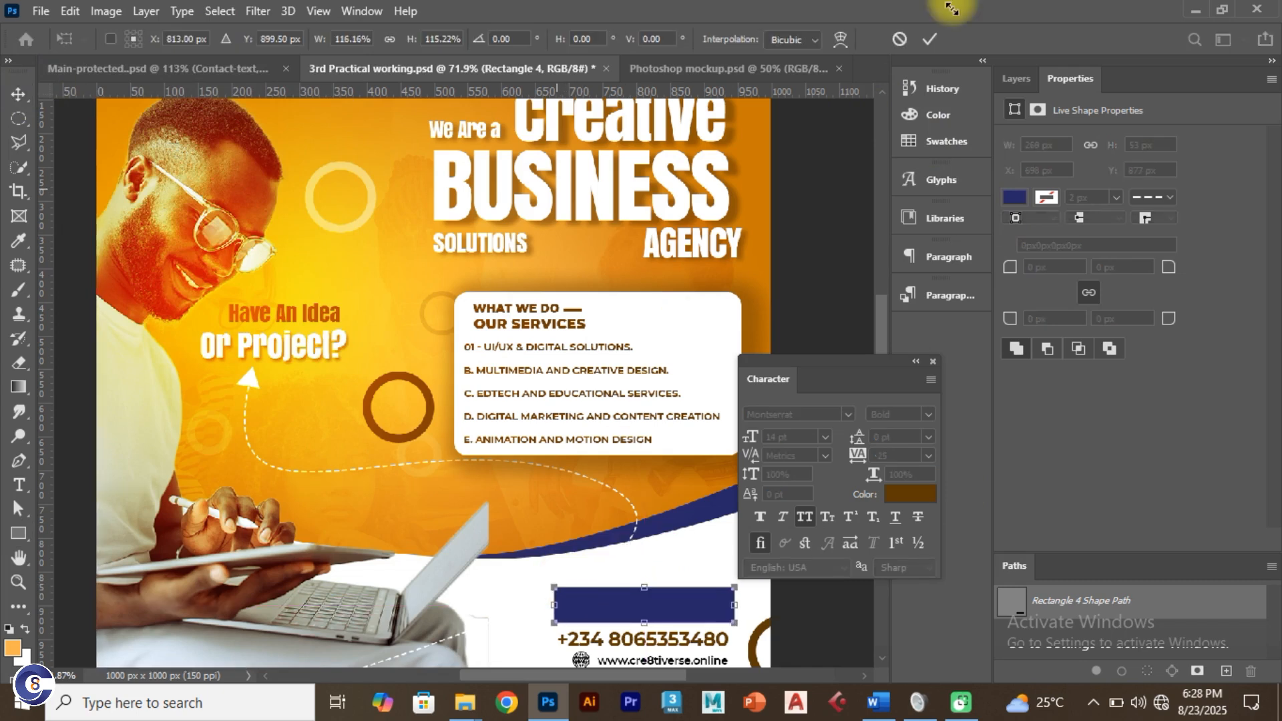
pyautogui.click(930, 41)
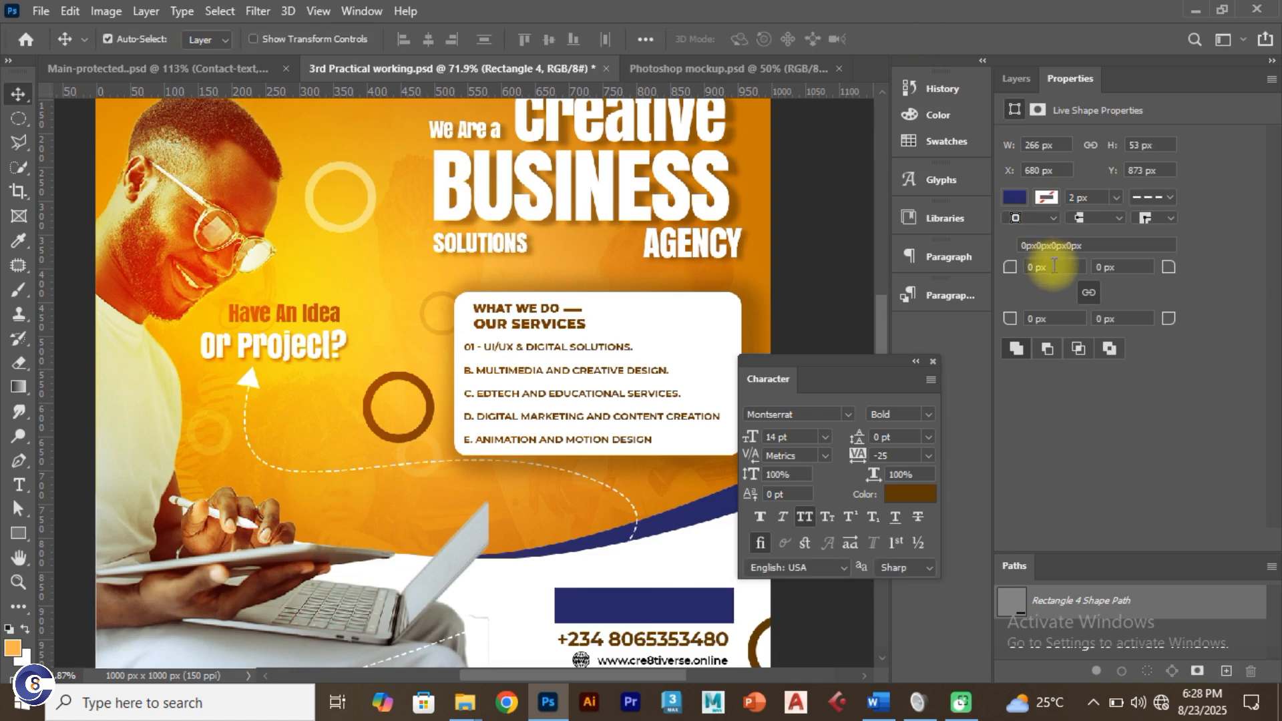
pyautogui.moveTo(1059, 269); pyautogui.dragTo(1004, 269)
pyautogui.write('30')
pyautogui.press('Return')
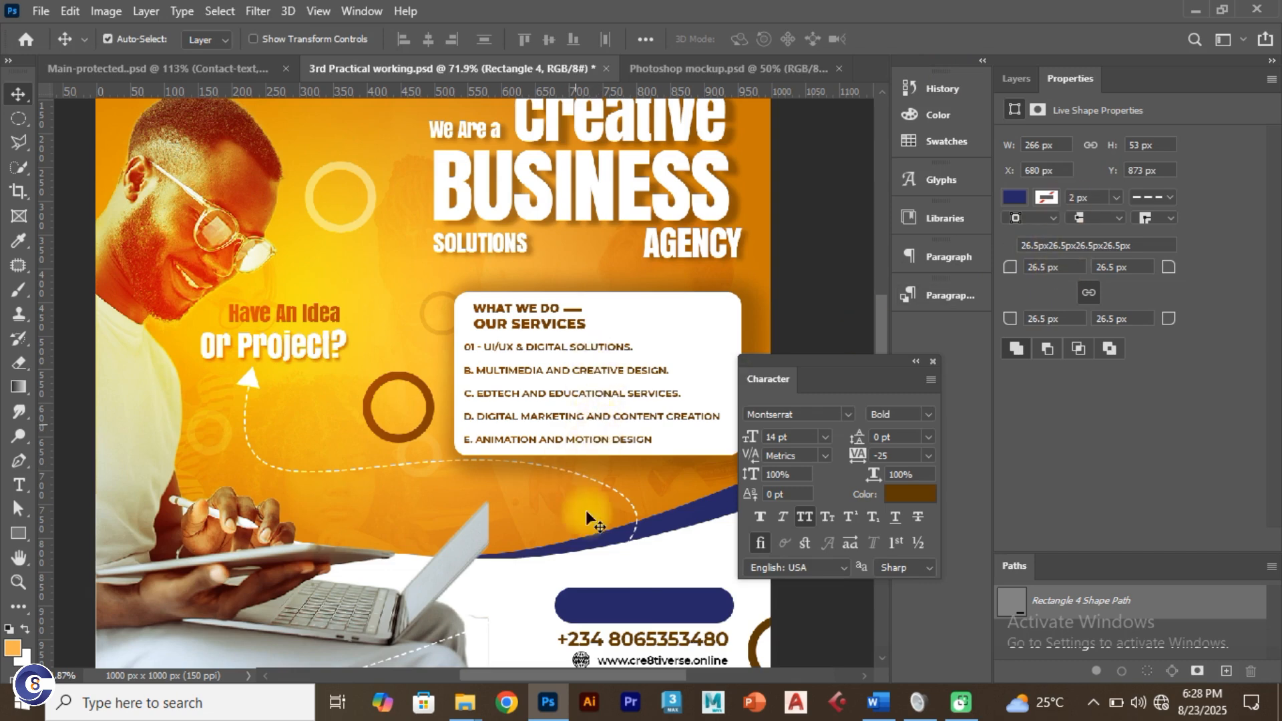
pyautogui.hotkey('ctrl', '0')
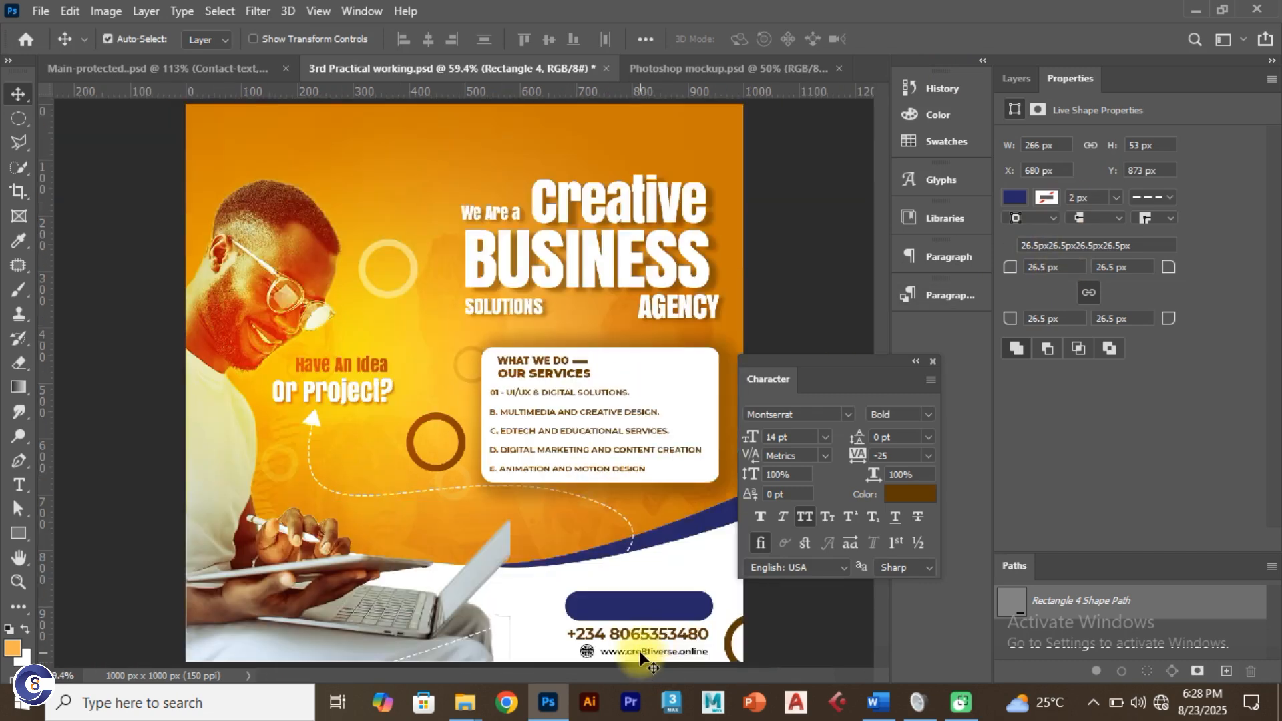
# Step: Compare the working flyer against the Main-protected reference fitted on screen
pyautogui.click(196, 59)
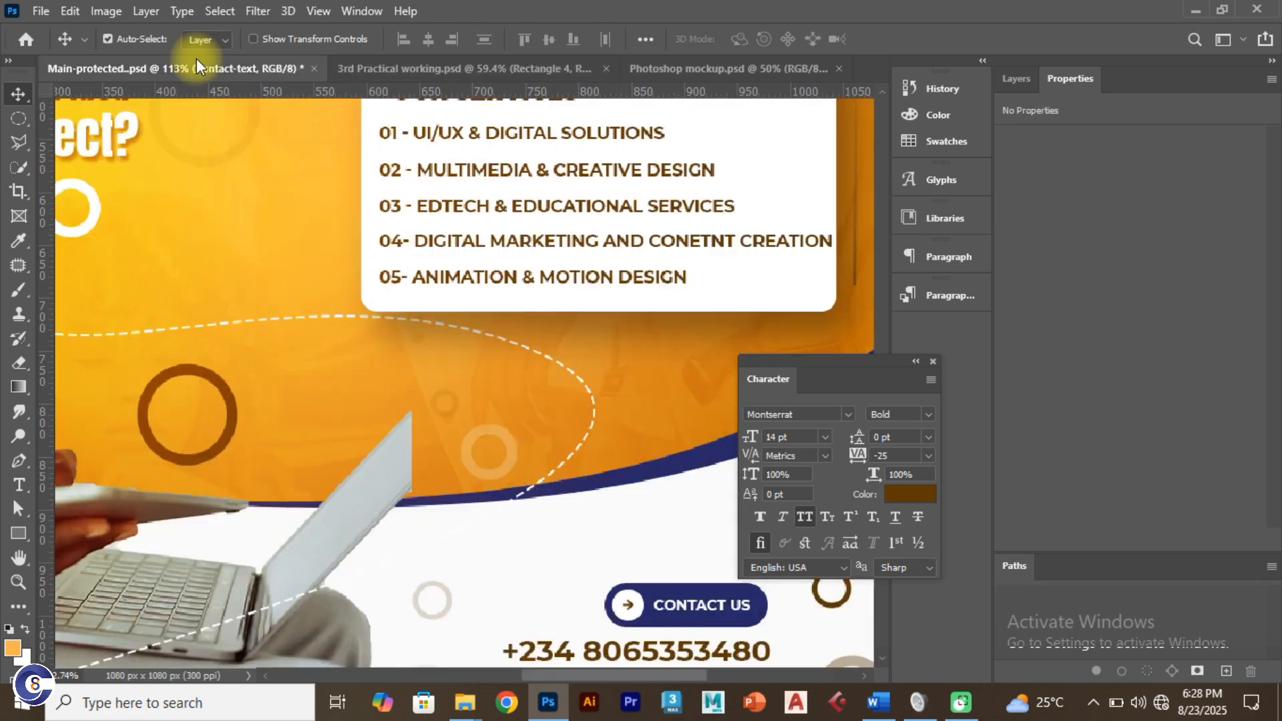
pyautogui.hotkey('ctrl', '0')
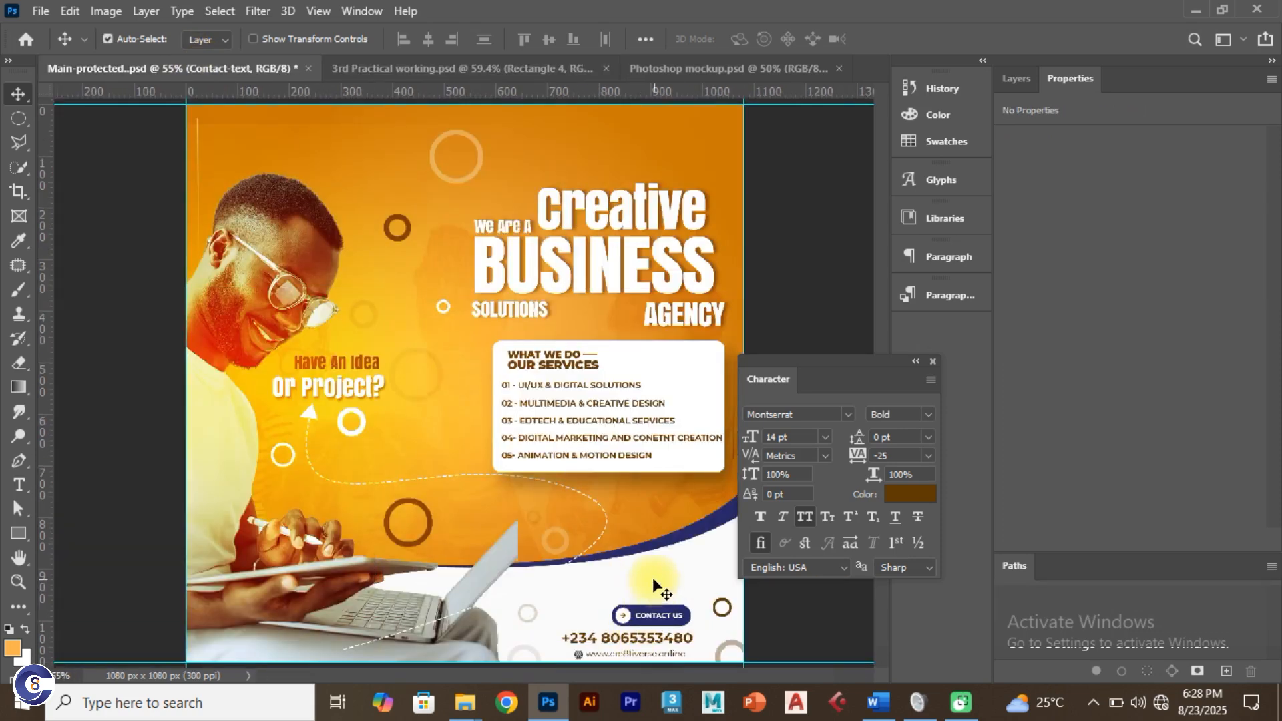
pyautogui.click(403, 66)
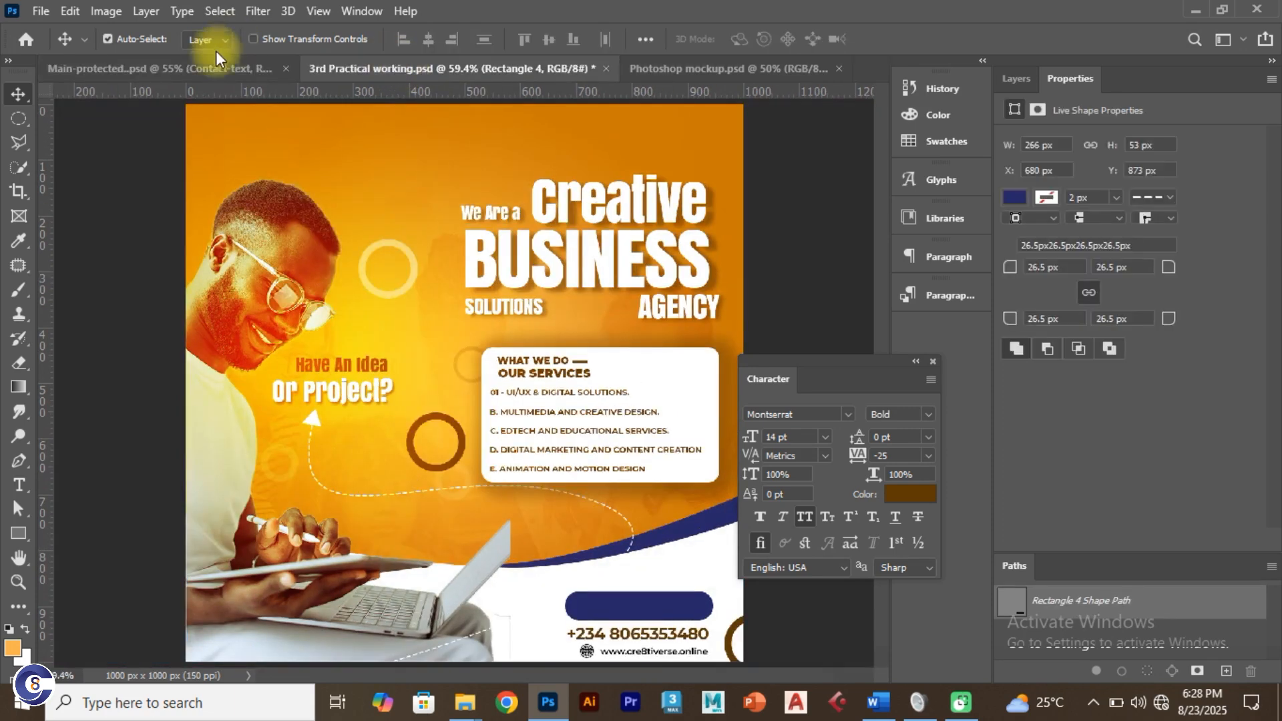
pyautogui.click(219, 69)
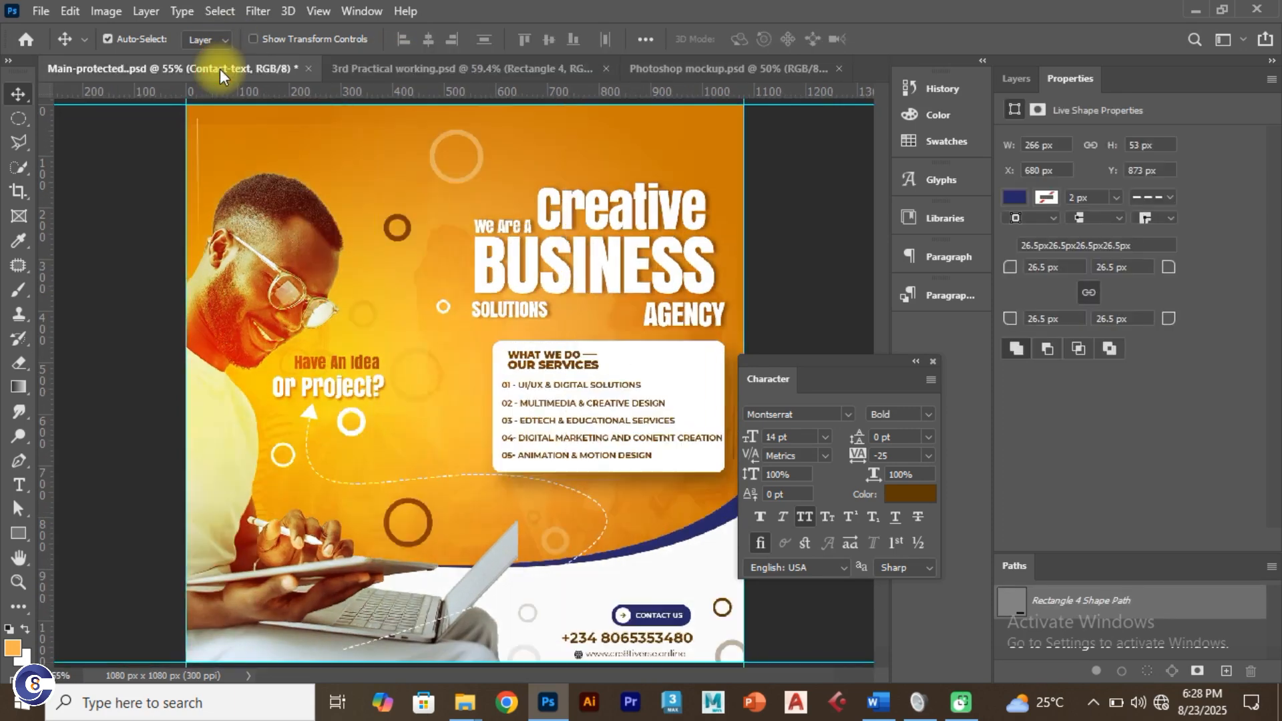
pyautogui.click(376, 69)
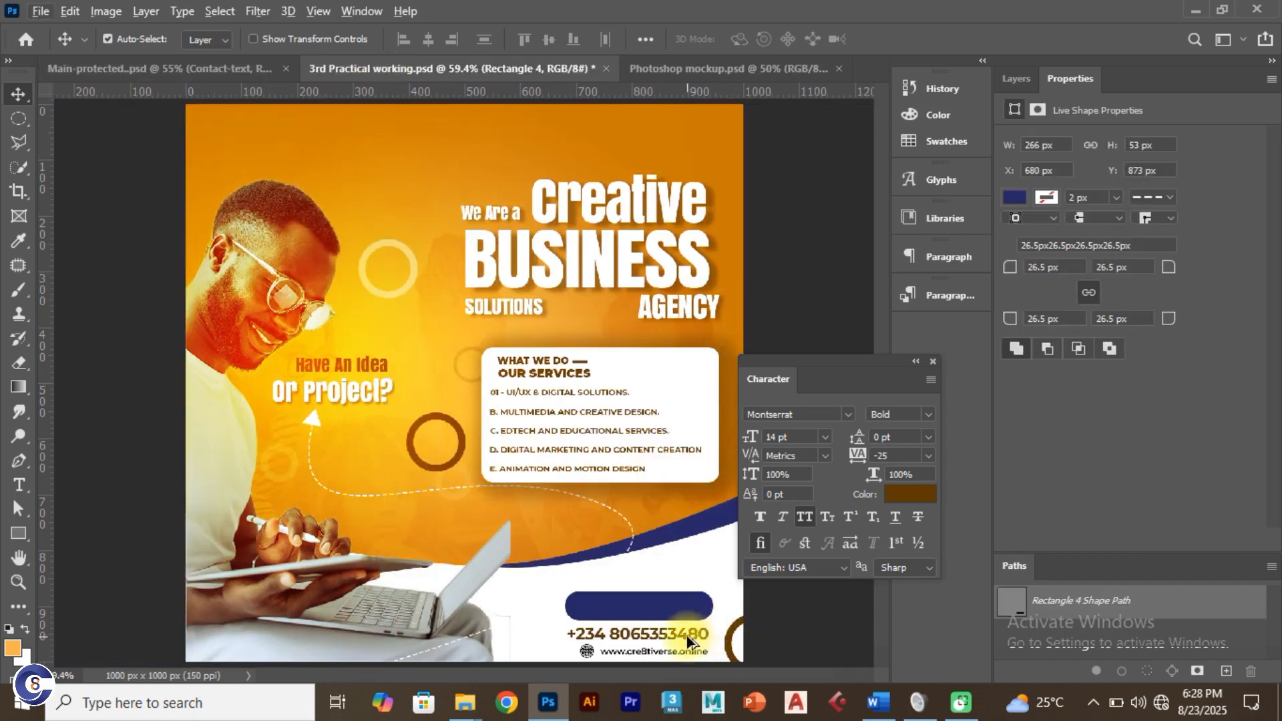
pyautogui.hotkey('ctrl', '+')
pyautogui.hotkey('ctrl', '+')
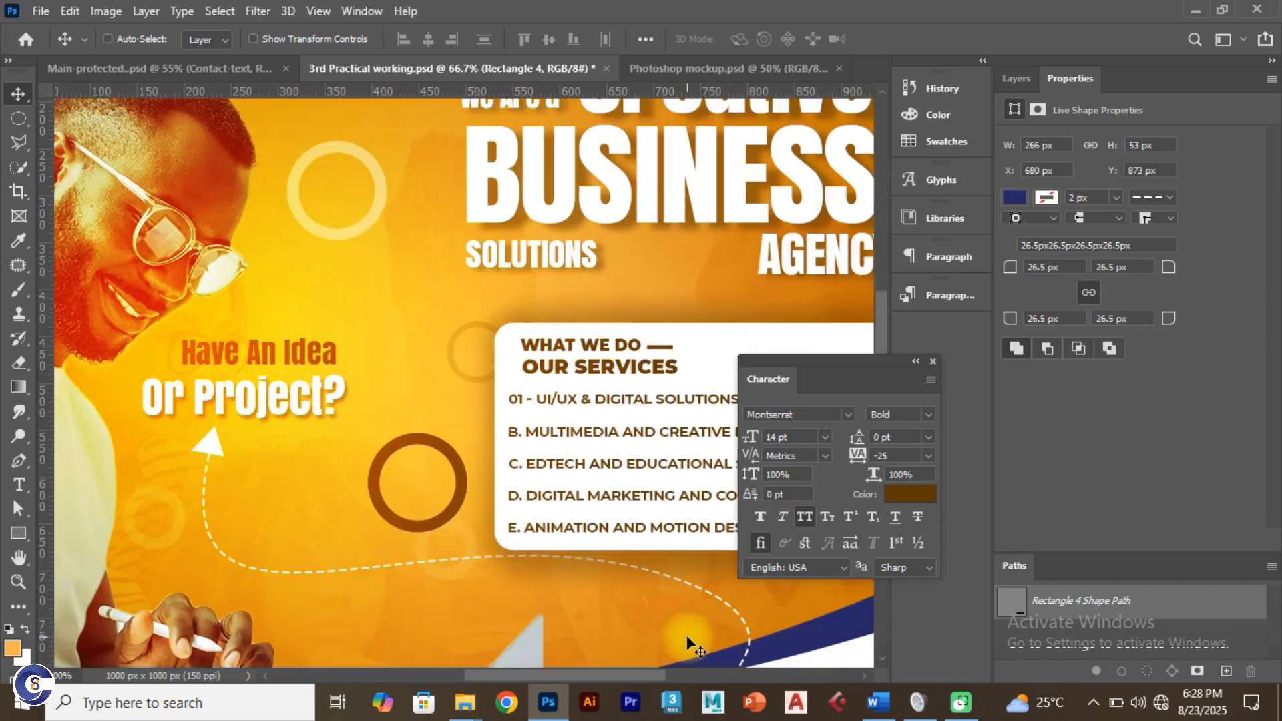
pyautogui.hotkey('ctrl', '+')
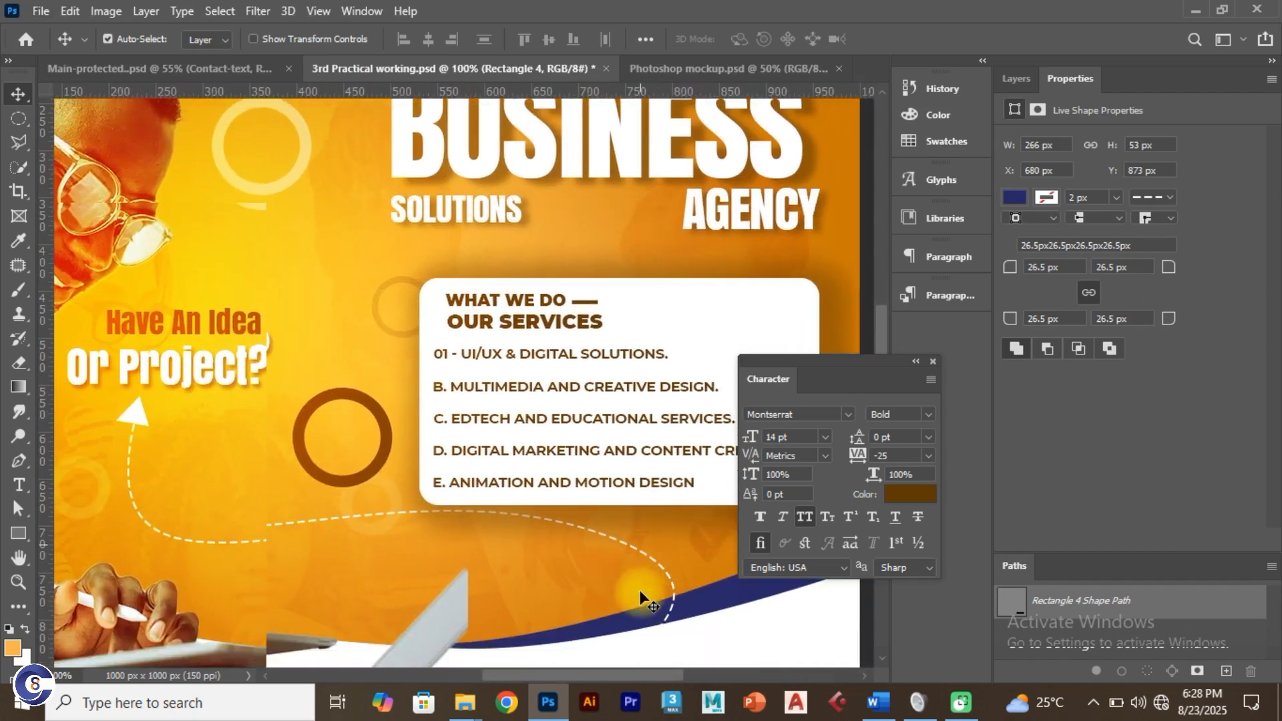
pyautogui.scroll(-3, 639, 590)
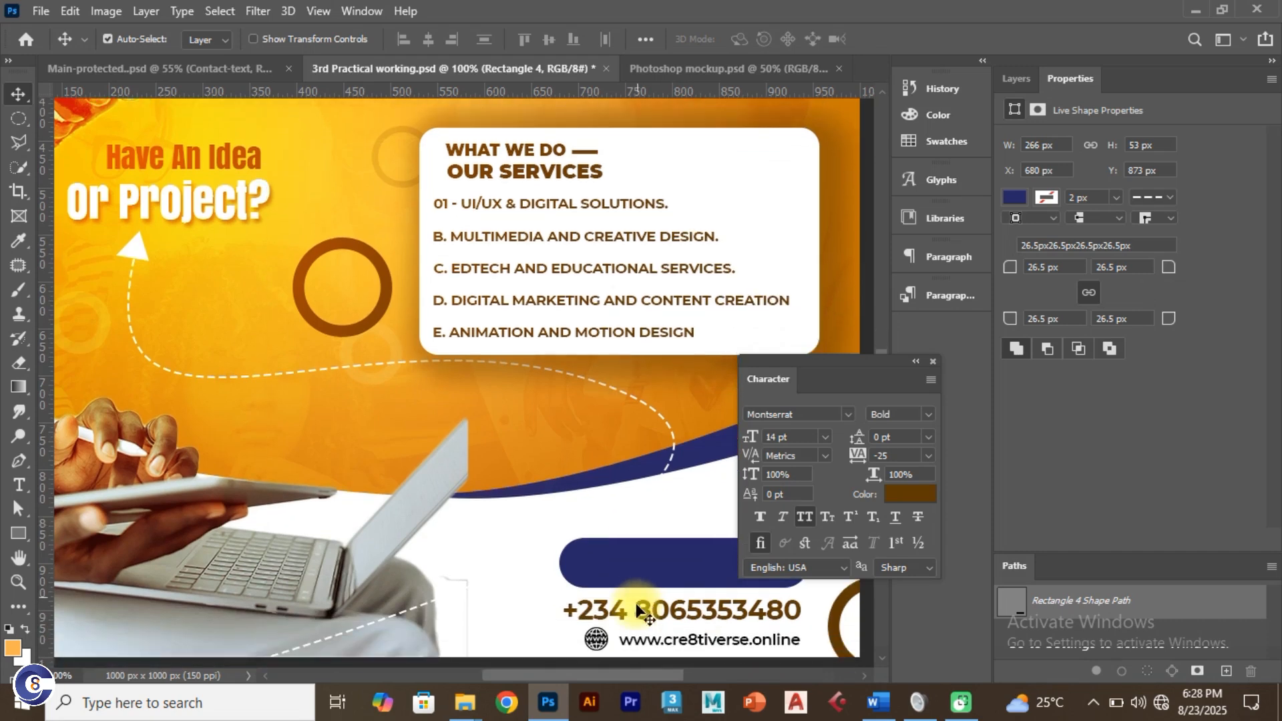
pyautogui.moveTo(616, 671); pyautogui.dragTo(672, 673)
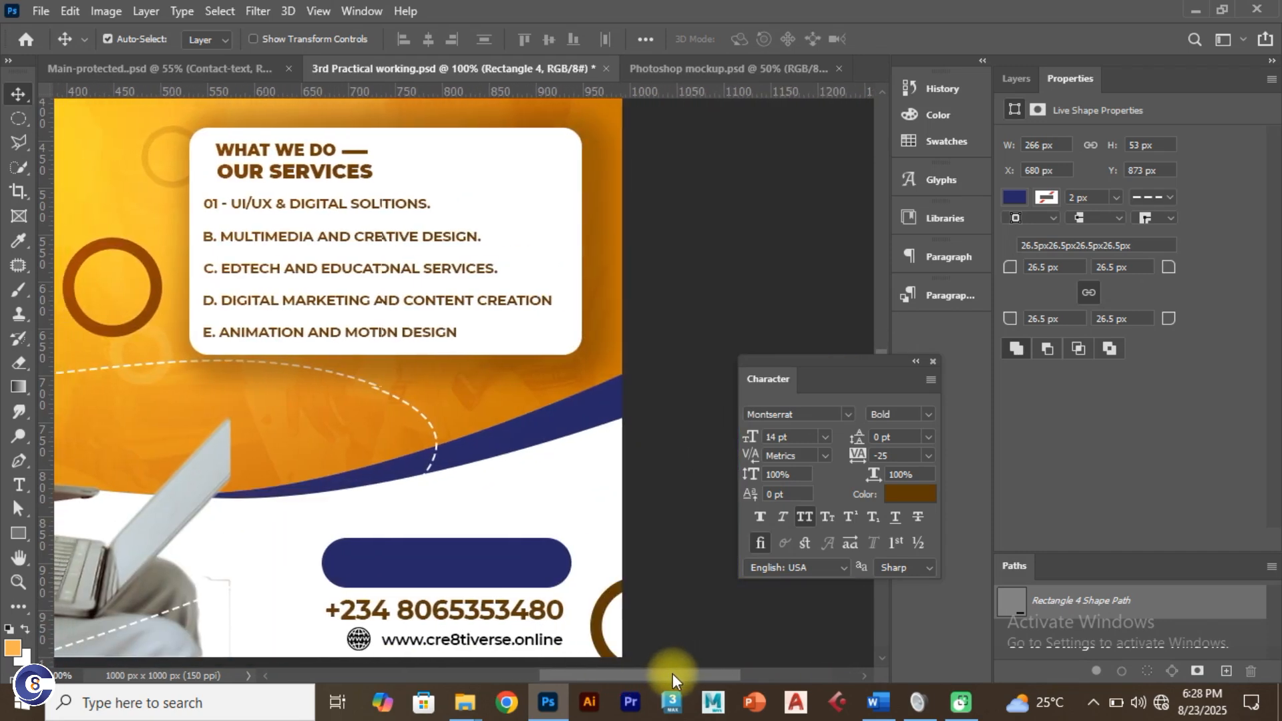
pyautogui.click(254, 68)
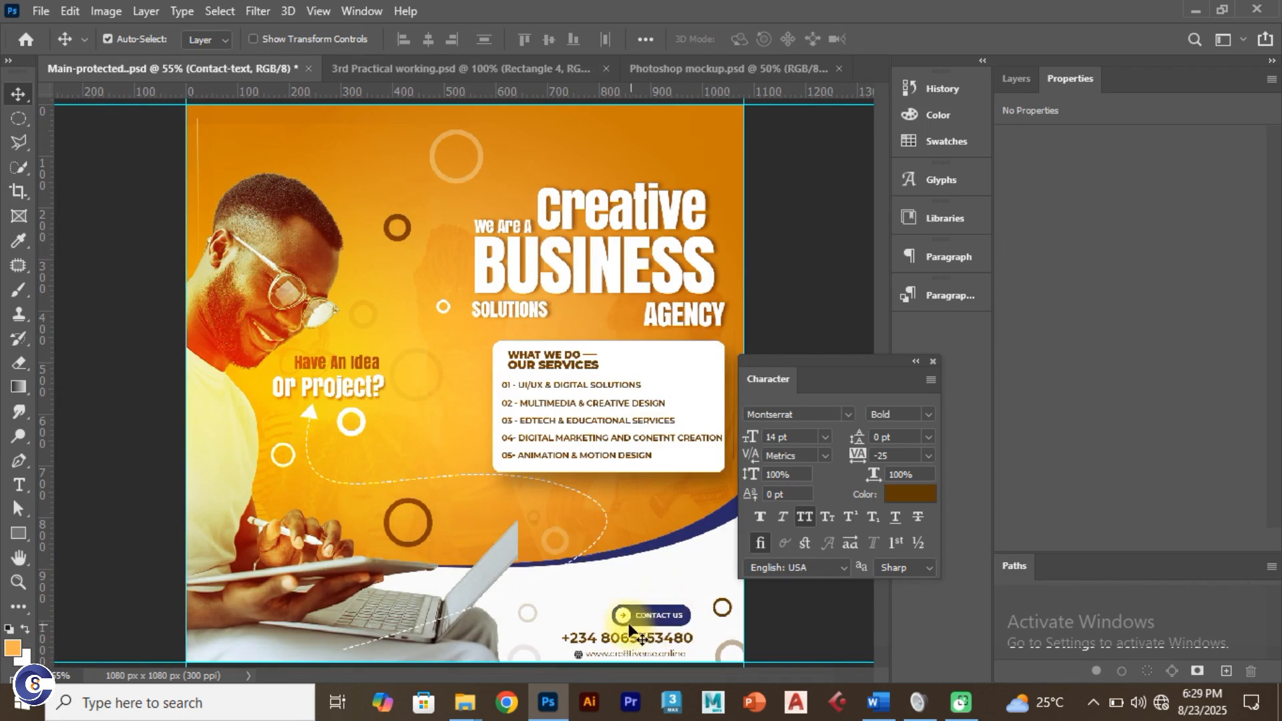
pyautogui.click(444, 70)
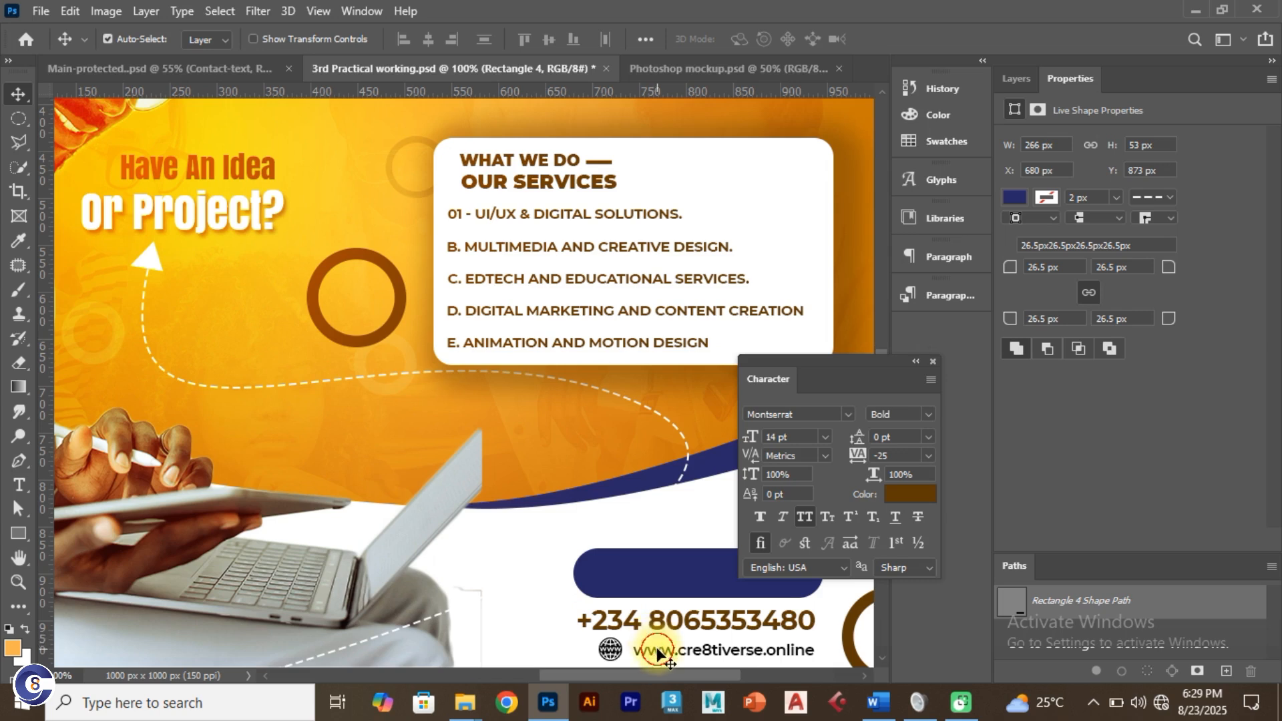
pyautogui.moveTo(658, 653); pyautogui.dragTo(619, 538)
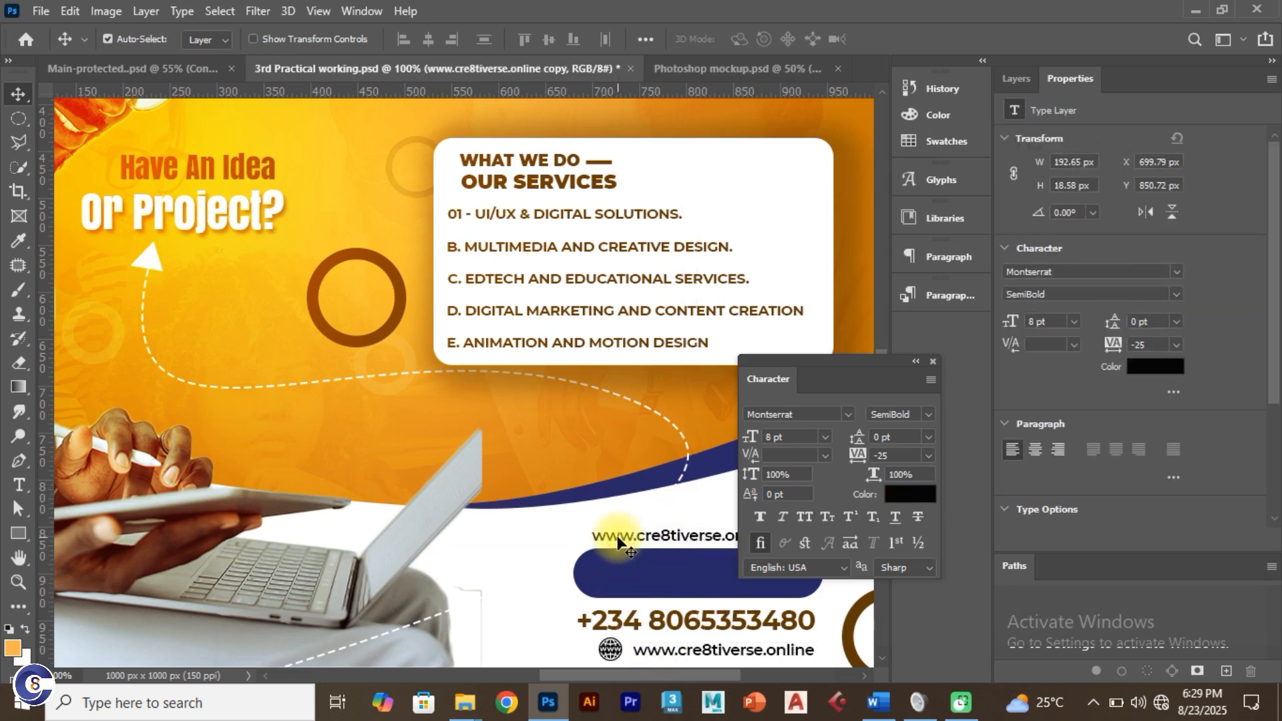
# Step: Undo the website line copy and add a 'Contact us' text layer above the navy button
pyautogui.hotkey('ctrl', 'z')
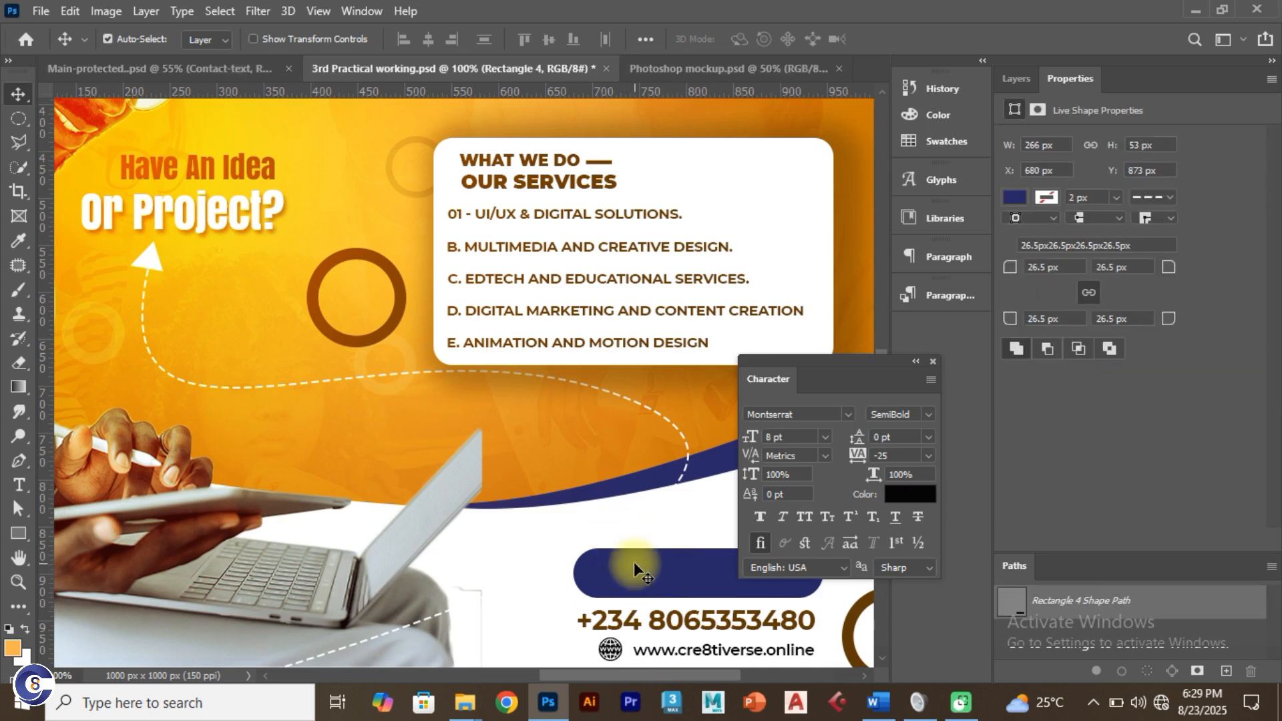
pyautogui.press('t')
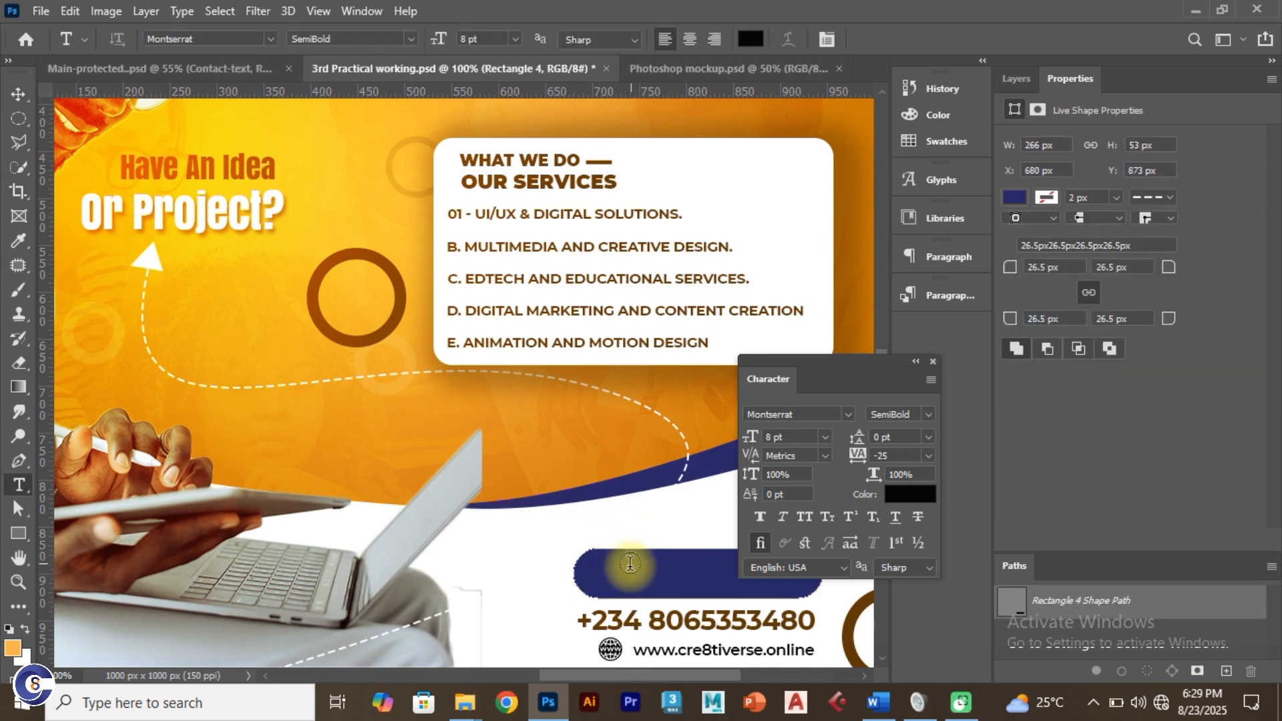
pyautogui.click(543, 537)
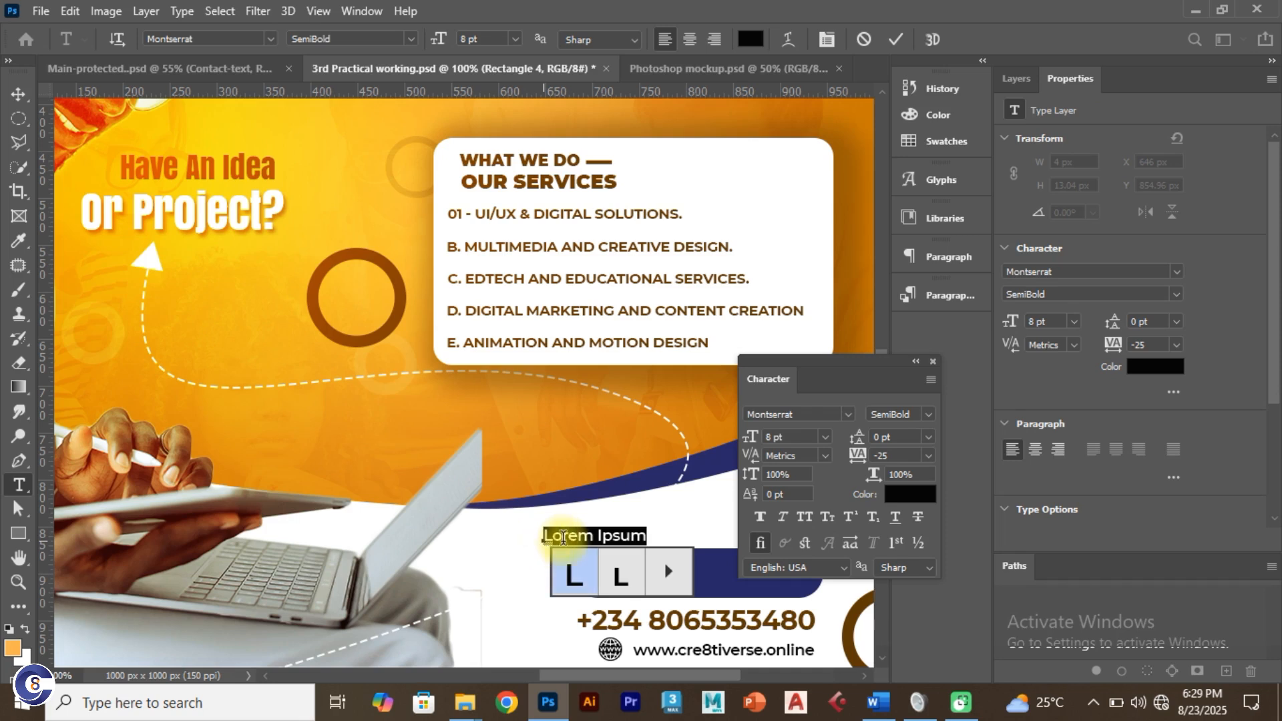
pyautogui.click(565, 537)
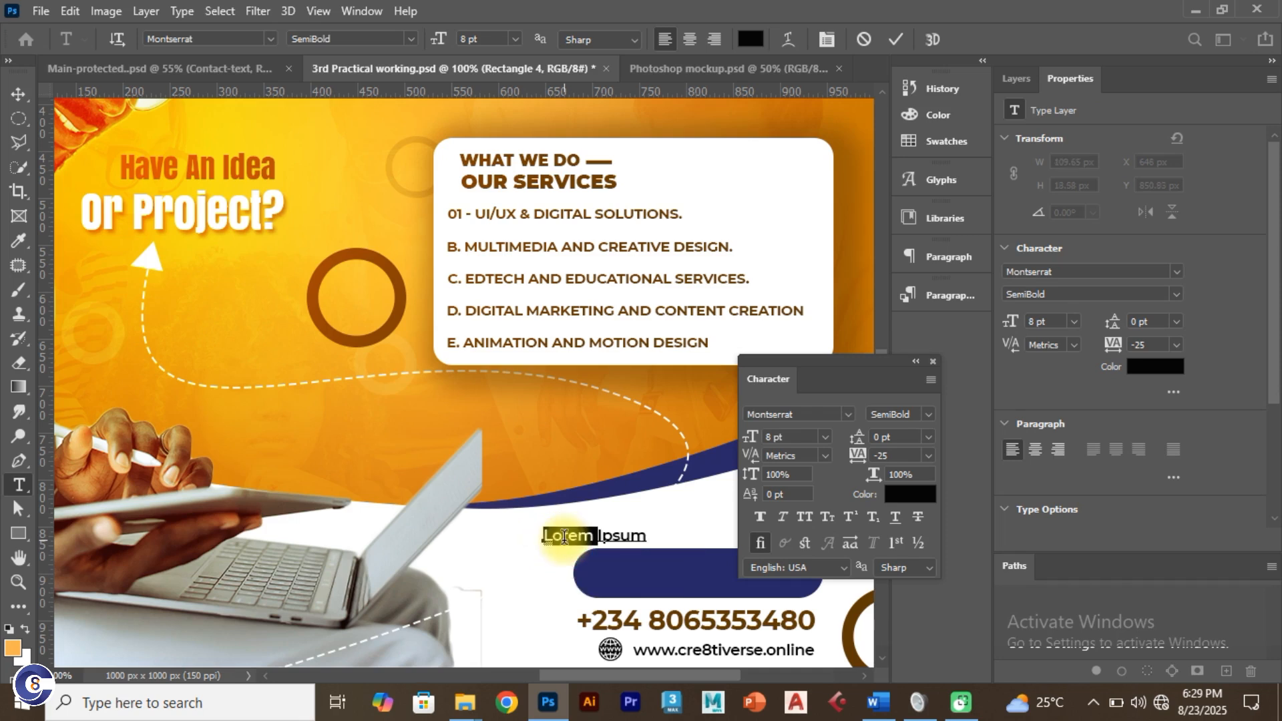
pyautogui.hotkey('ctrl', 'a')
pyautogui.write('Co')
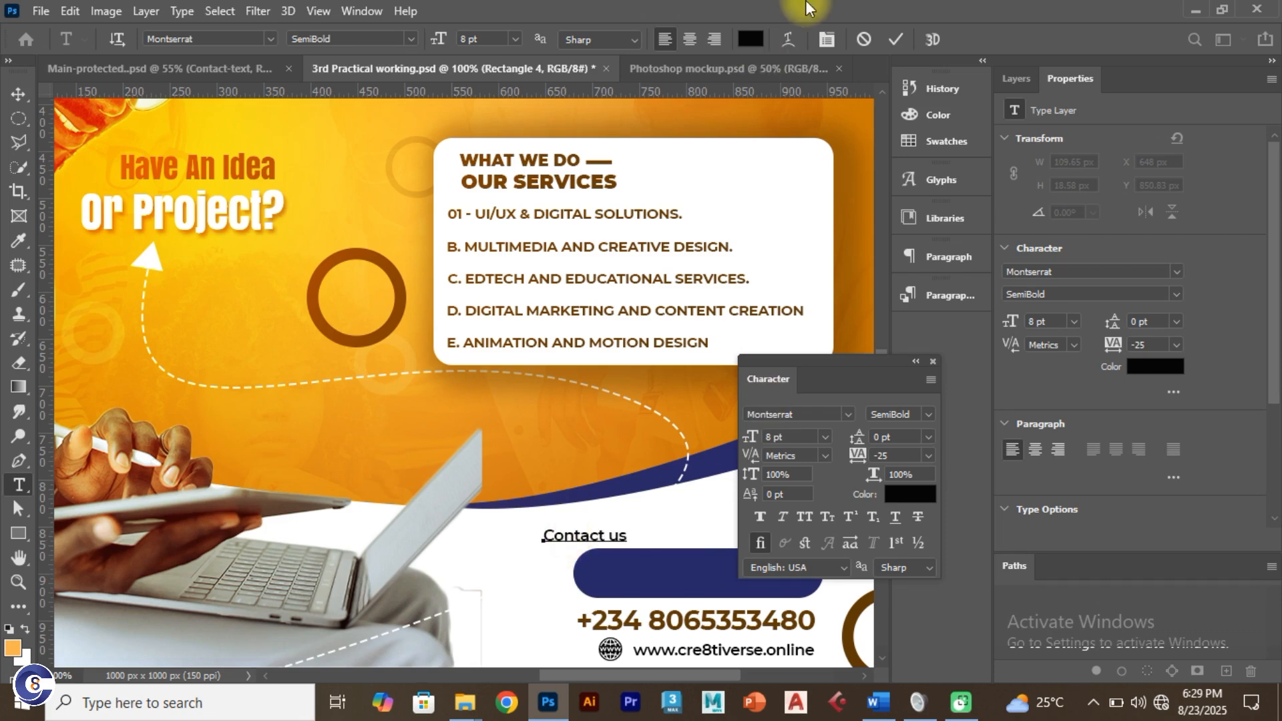
pyautogui.click(896, 40)
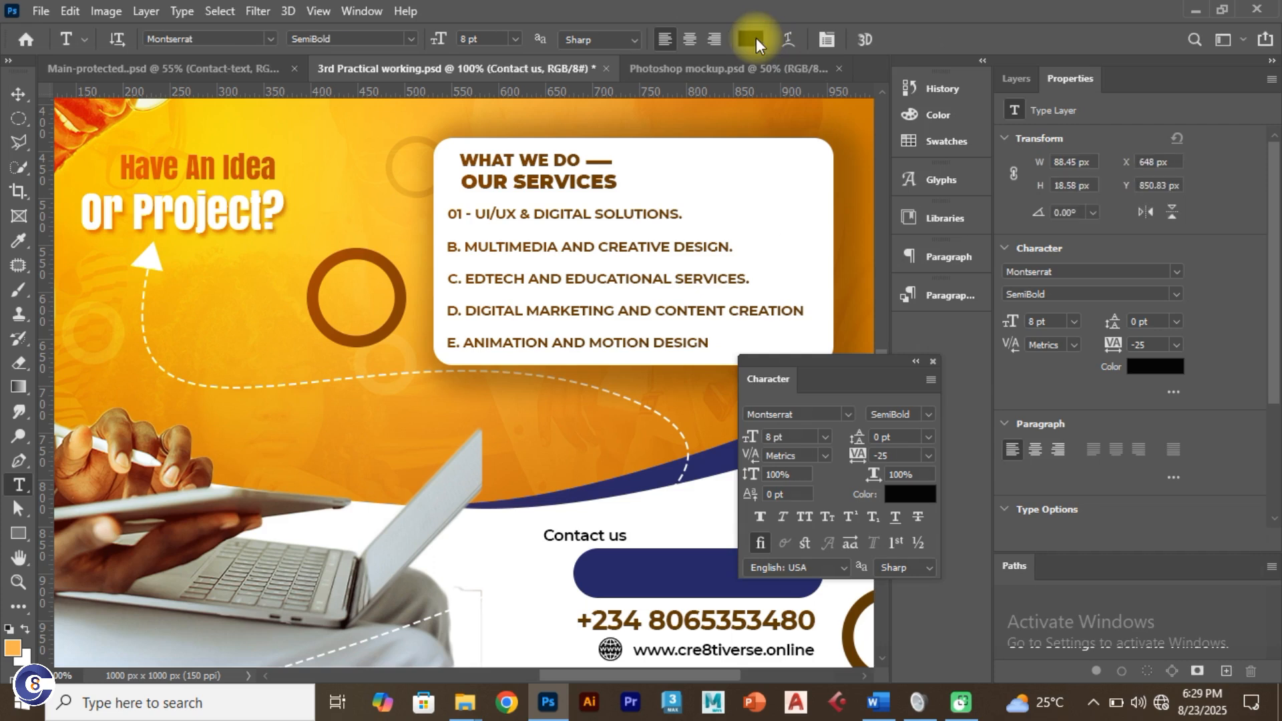
# Step: Try white as the text colour, then undo and remove the stray Lore placeholder text
pyautogui.click(756, 40)
pyautogui.click(759, 269)
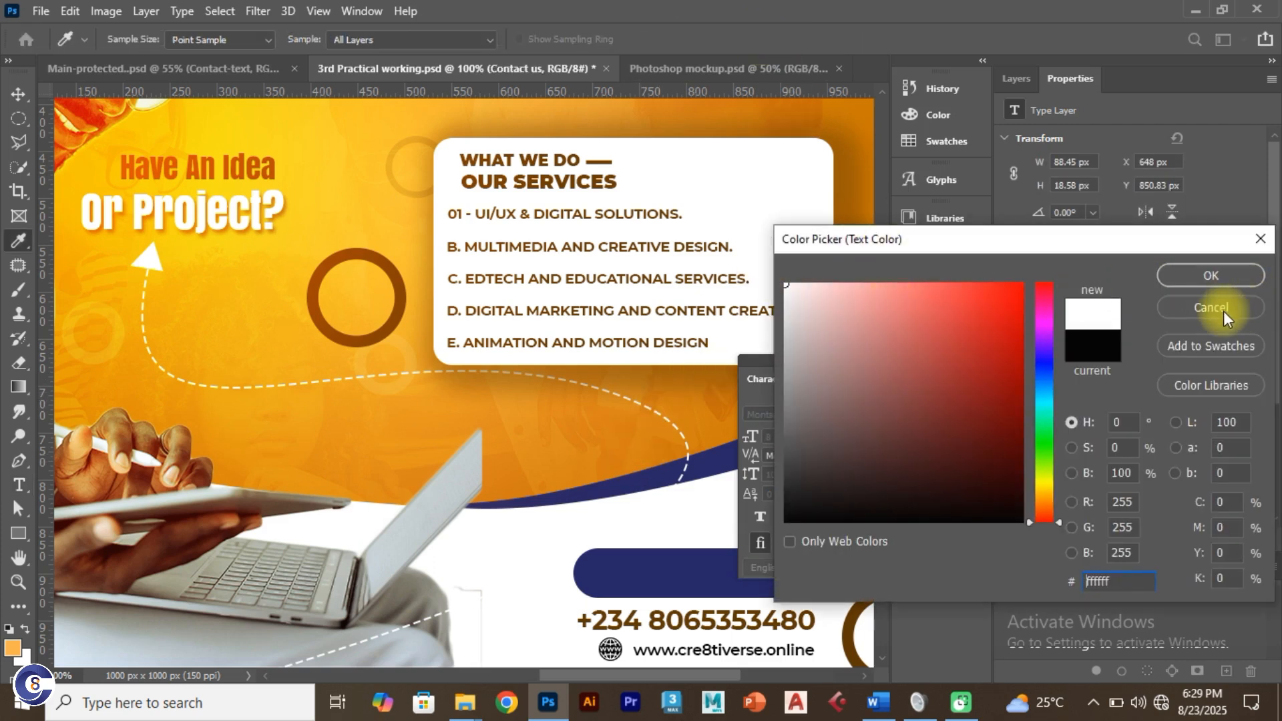
pyautogui.click(1210, 276)
pyautogui.hotkey('ctrl', 'z')
pyautogui.hotkey('ctrl', 'z')
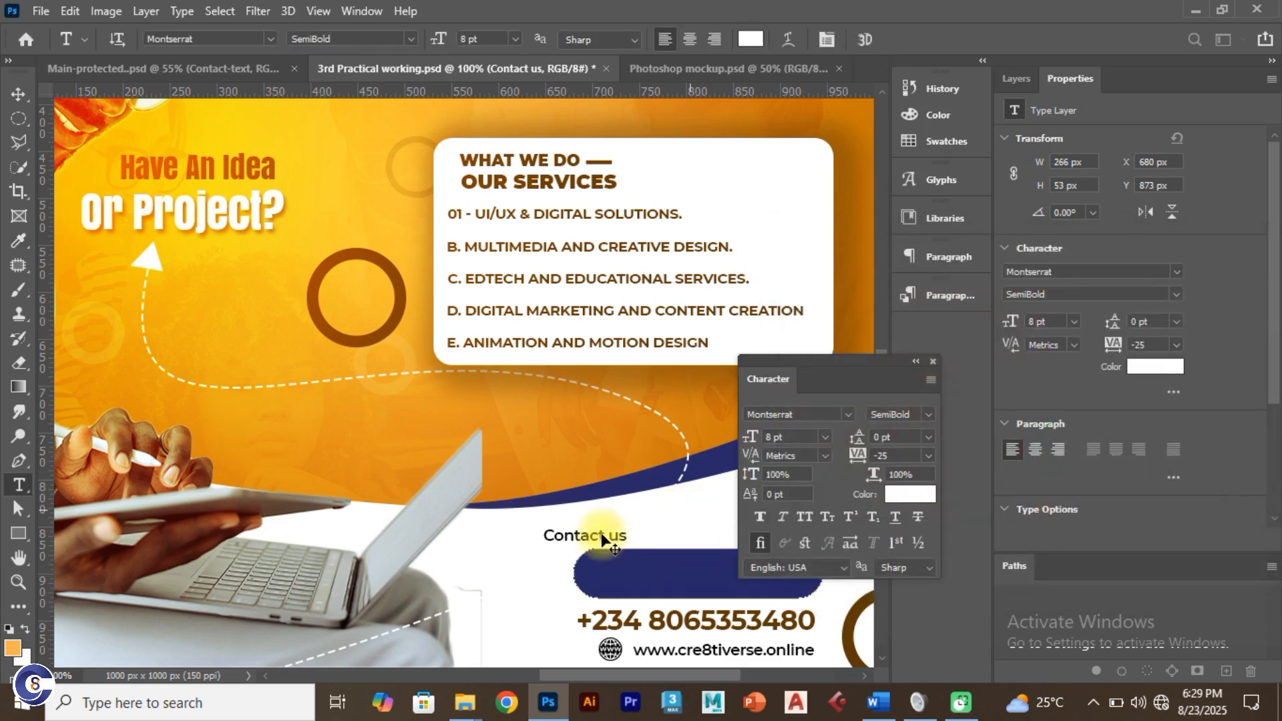
pyautogui.moveTo(599, 536); pyautogui.dragTo(630, 537)
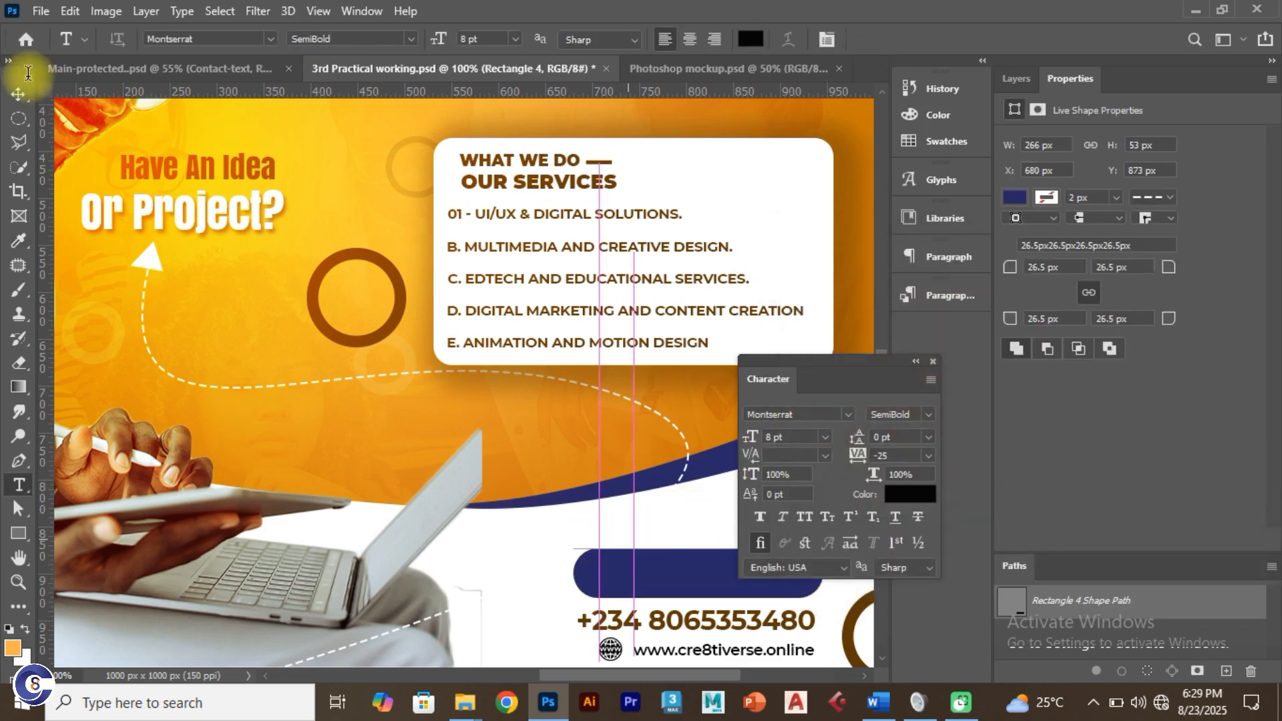
pyautogui.click(29, 96)
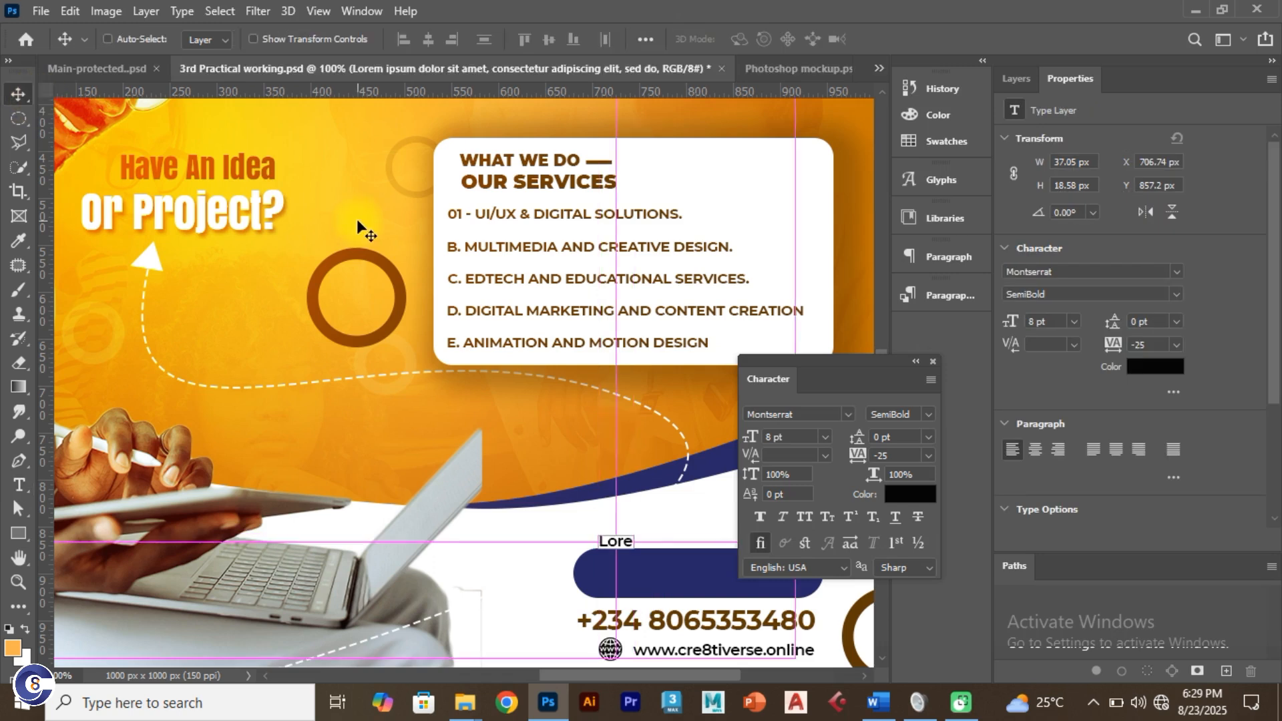
pyautogui.hotkey('ctrl', 'z')
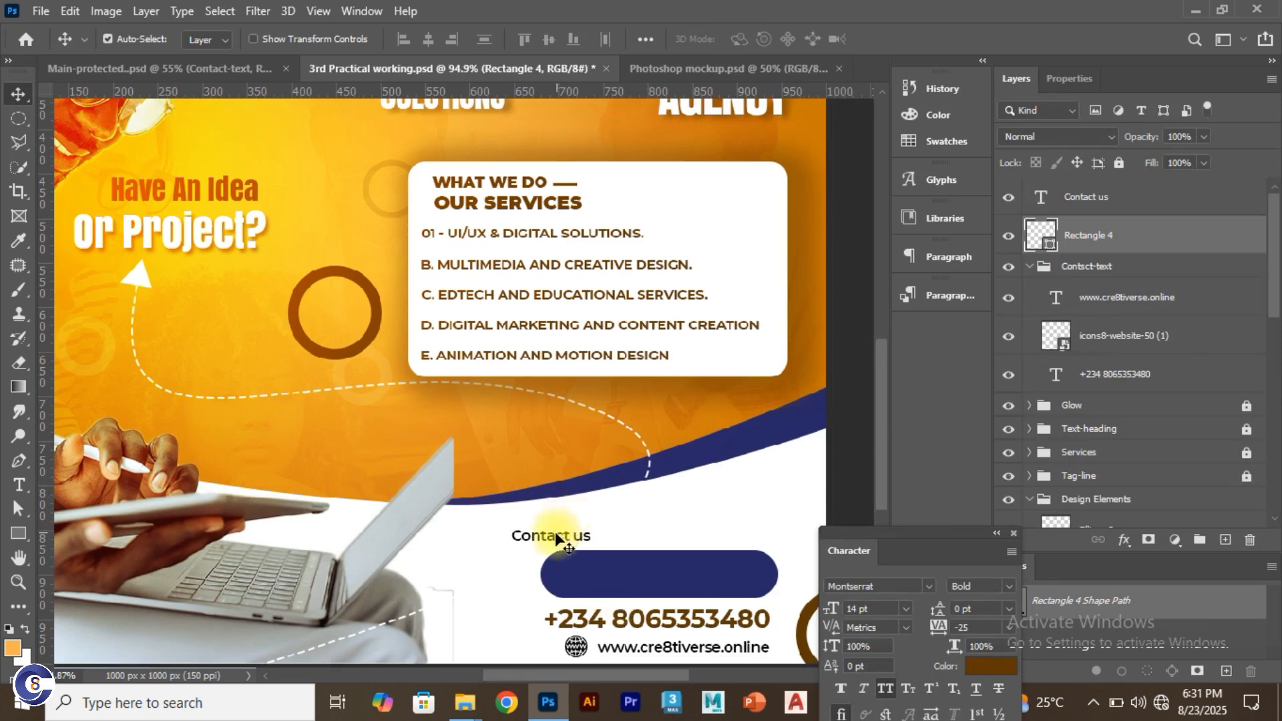
# Step: Move the Contact us text into the navy pill and colour it near-white
pyautogui.moveTo(558, 539); pyautogui.dragTo(698, 581)
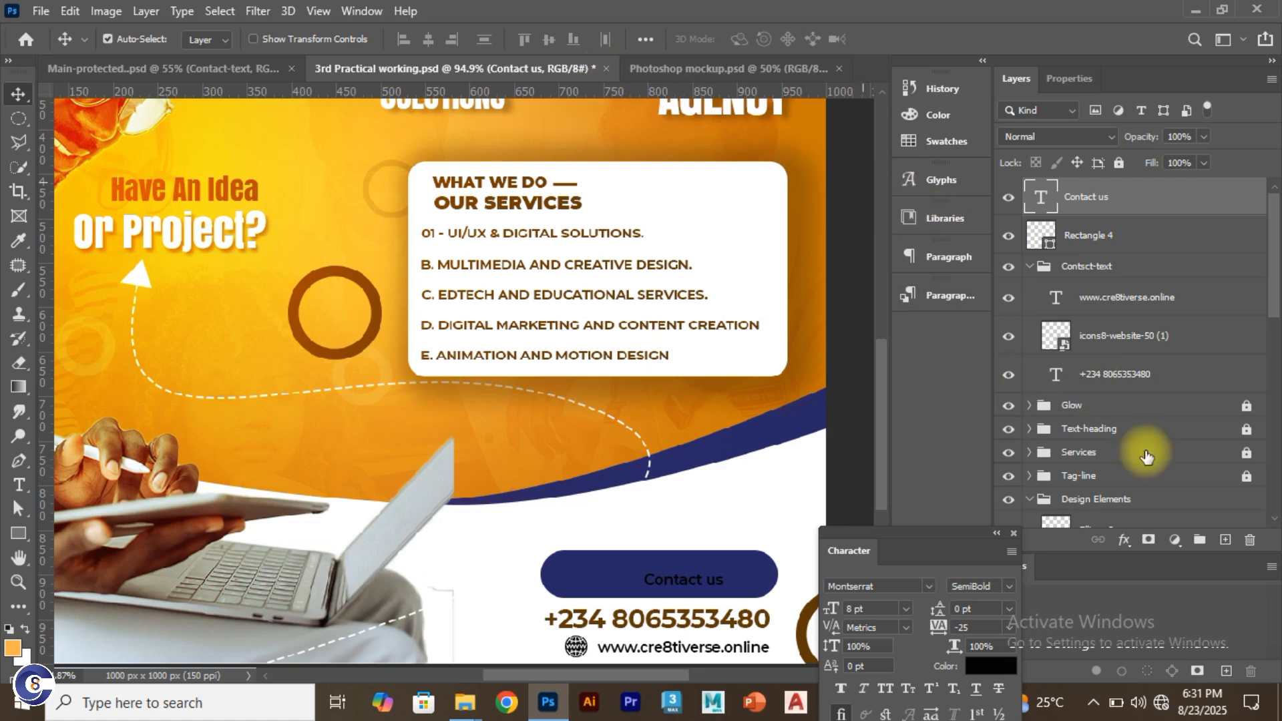
pyautogui.moveTo(939, 545); pyautogui.dragTo(907, 501)
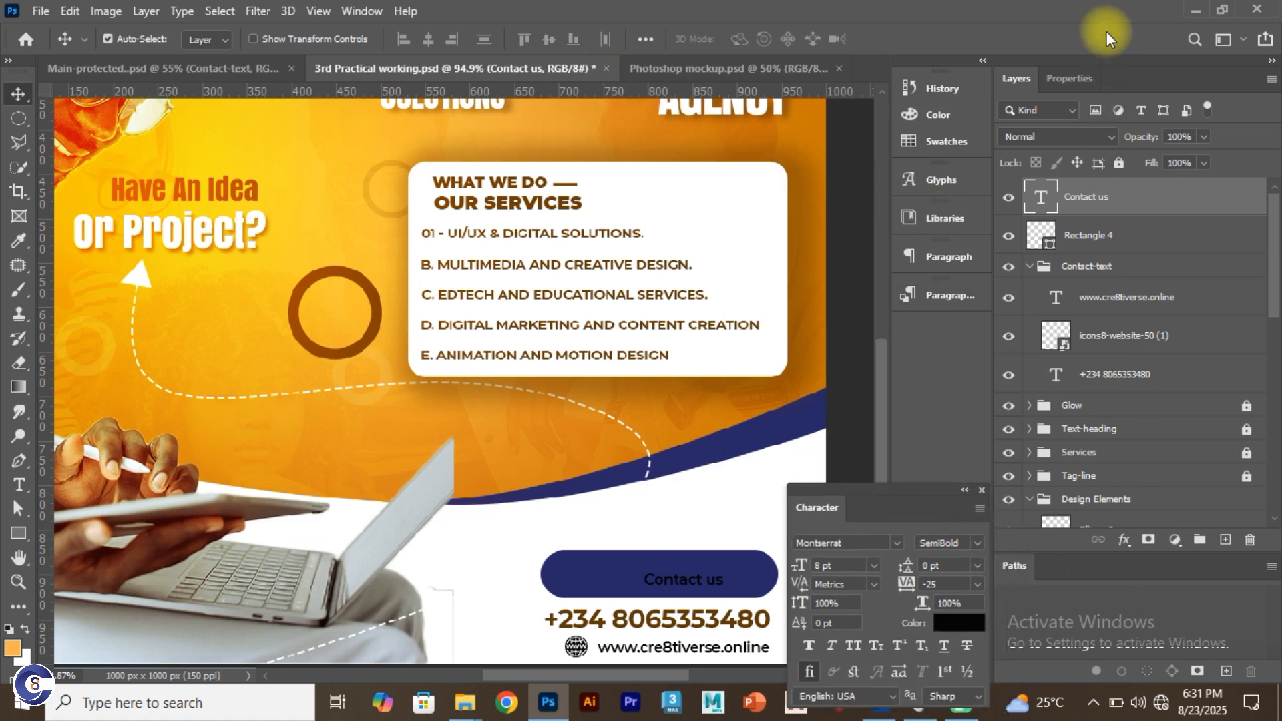
pyautogui.click(1069, 78)
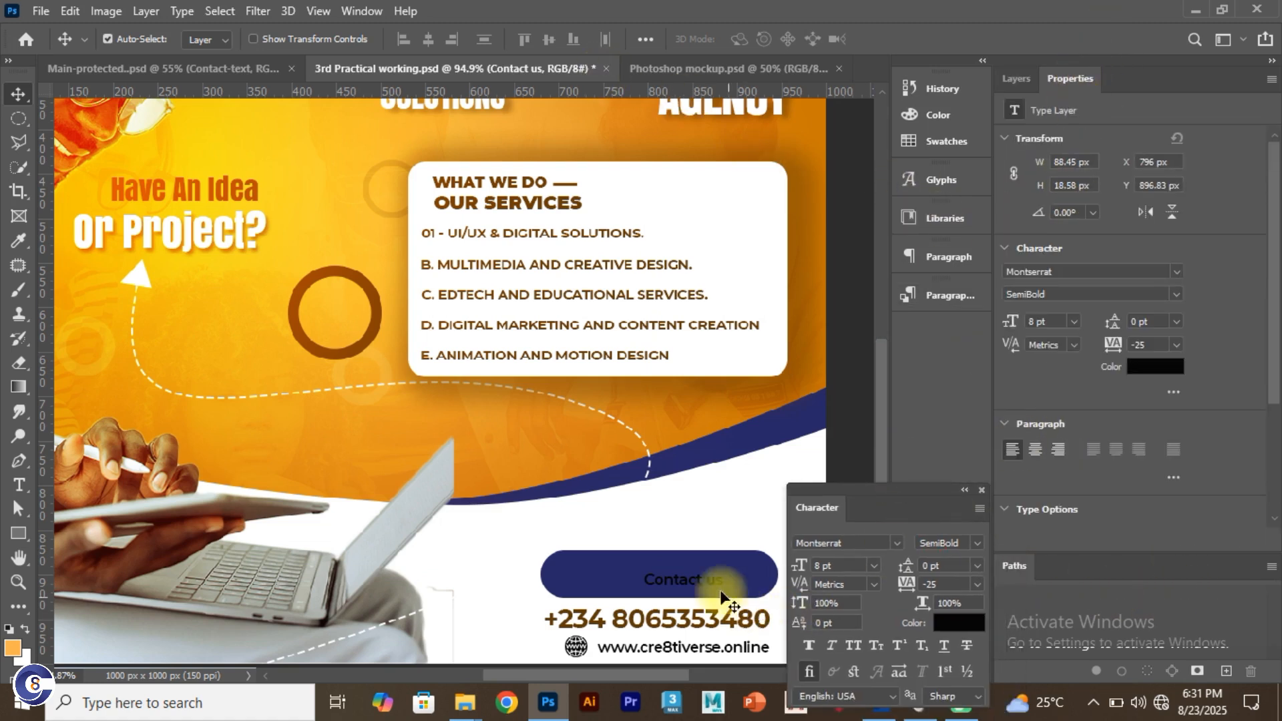
pyautogui.click(28, 487)
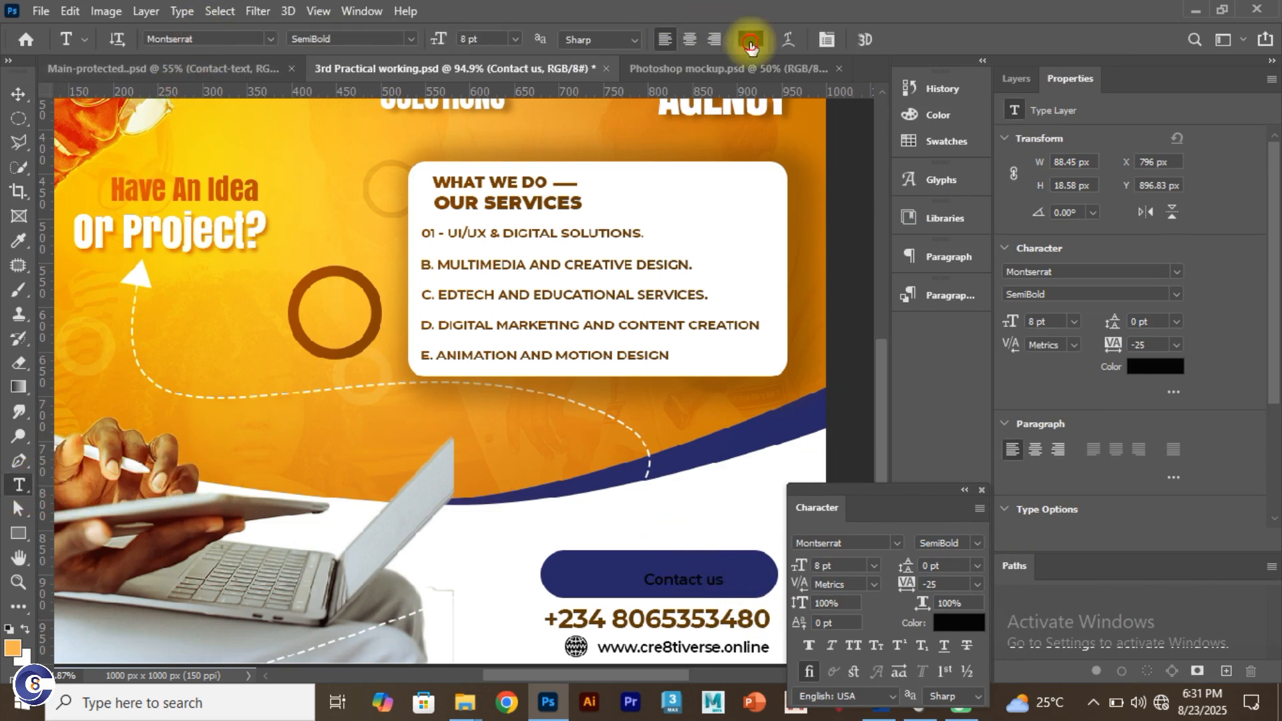
pyautogui.click(749, 42)
pyautogui.moveTo(878, 334); pyautogui.dragTo(788, 288)
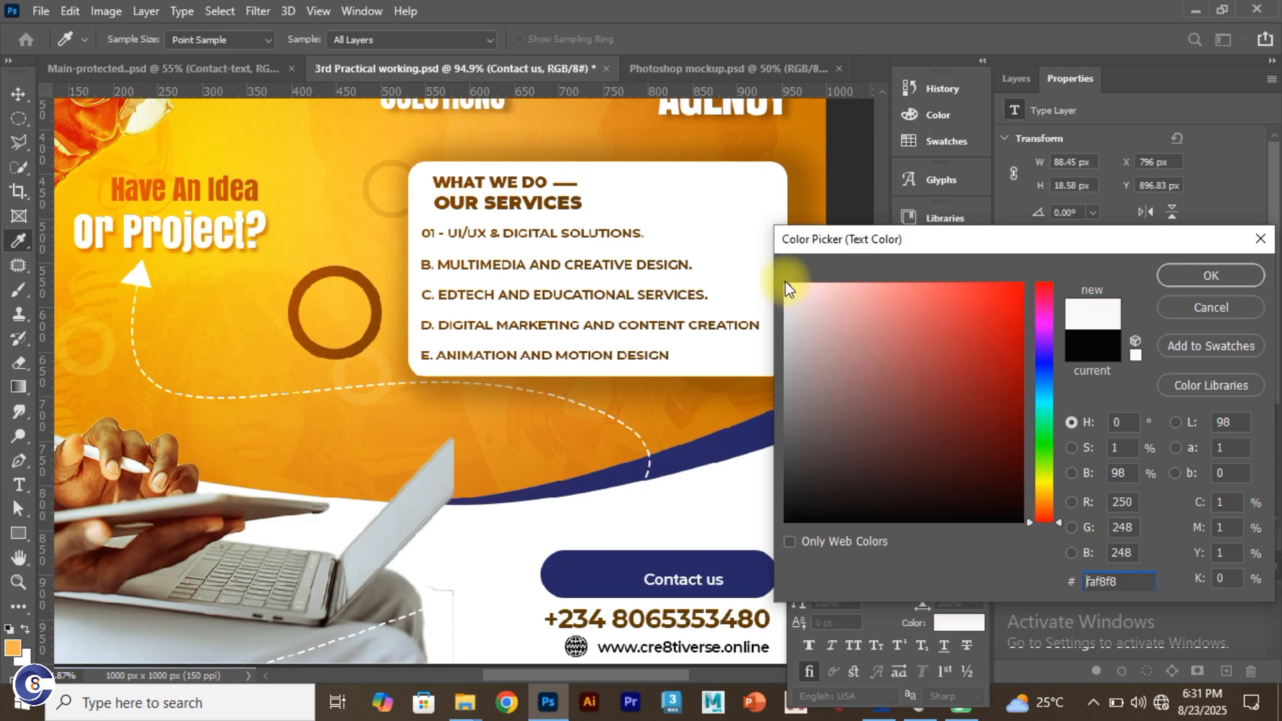
pyautogui.click(1208, 273)
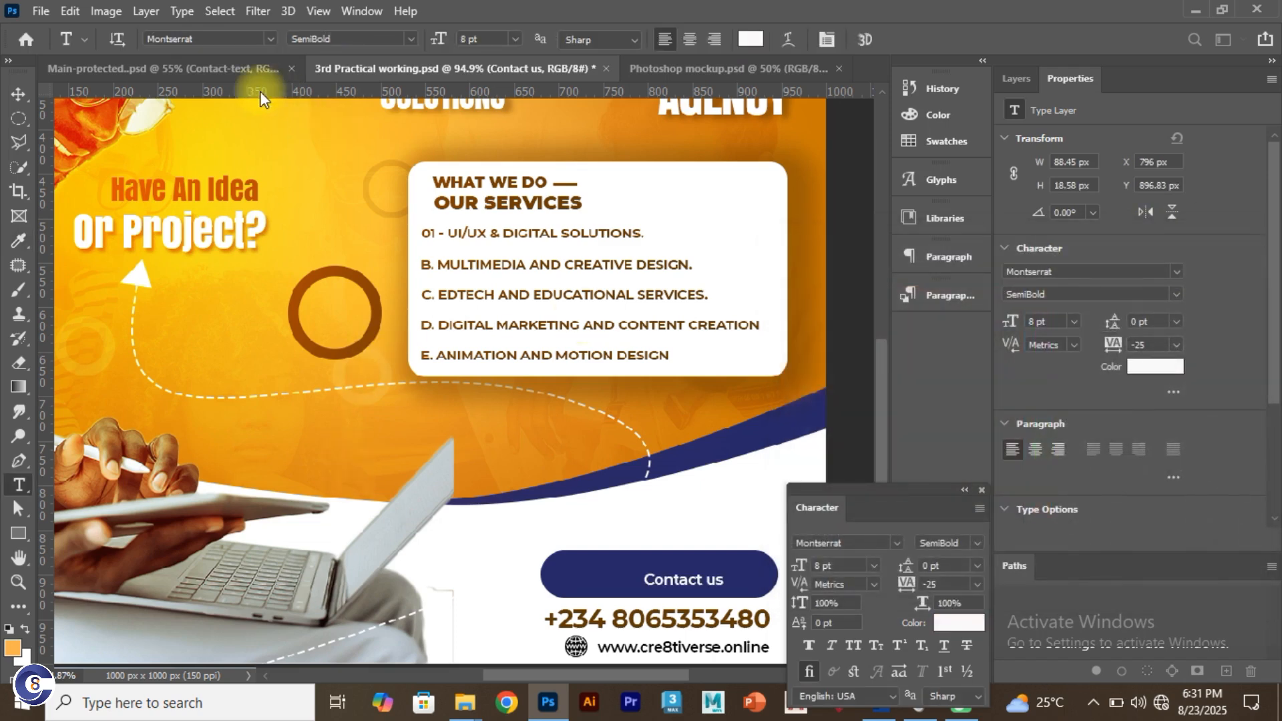
pyautogui.click(227, 71)
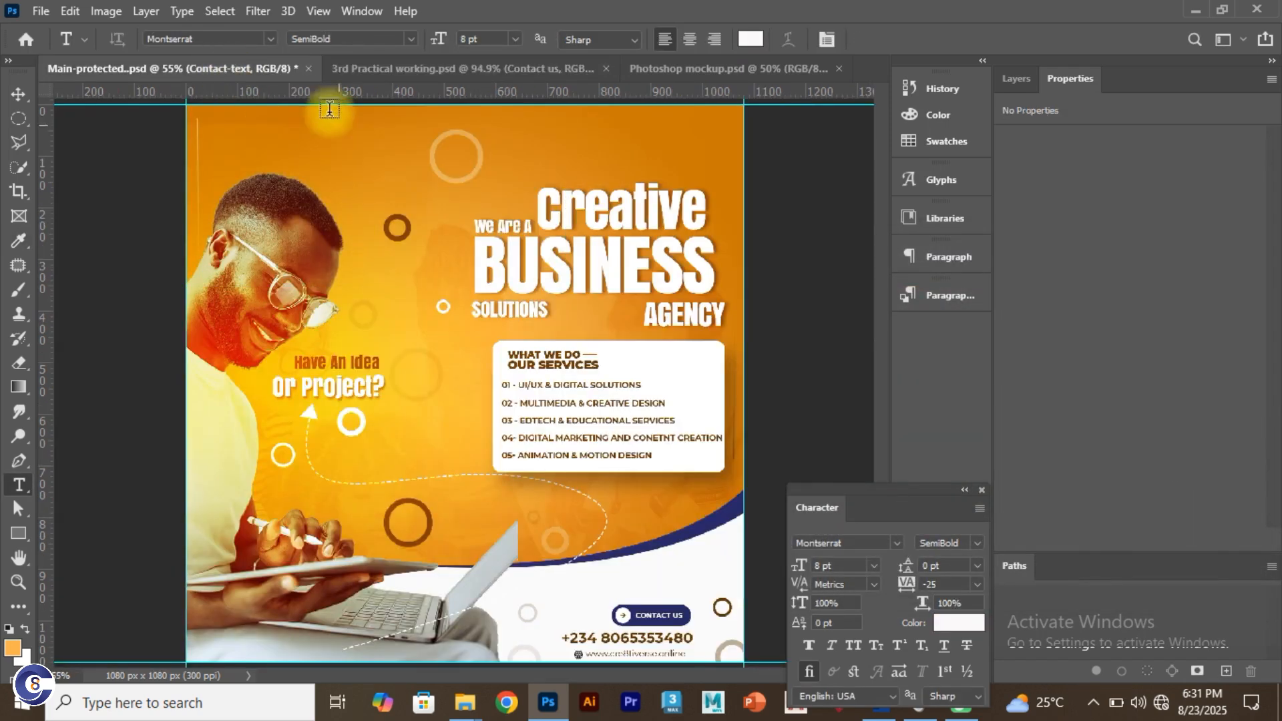
pyautogui.click(374, 68)
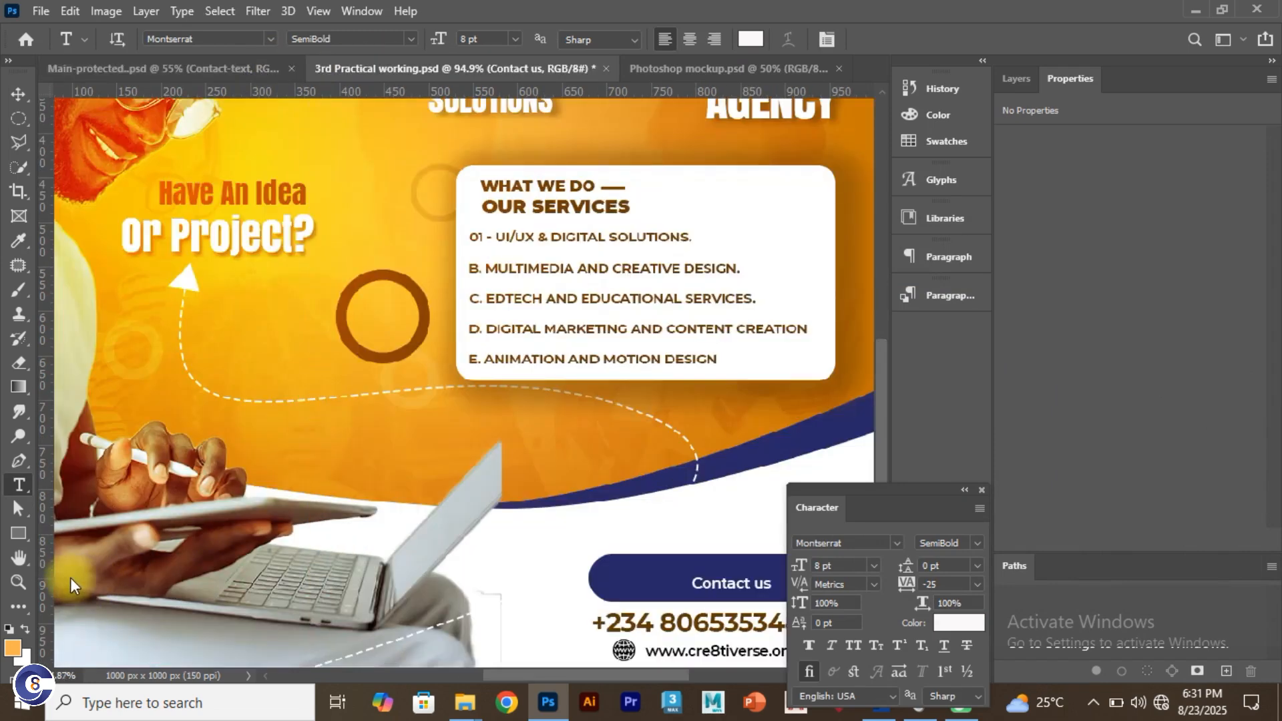
# Step: Place a small white, outline-free circle in the button's left end and shift the label left
pyautogui.click(18, 533)
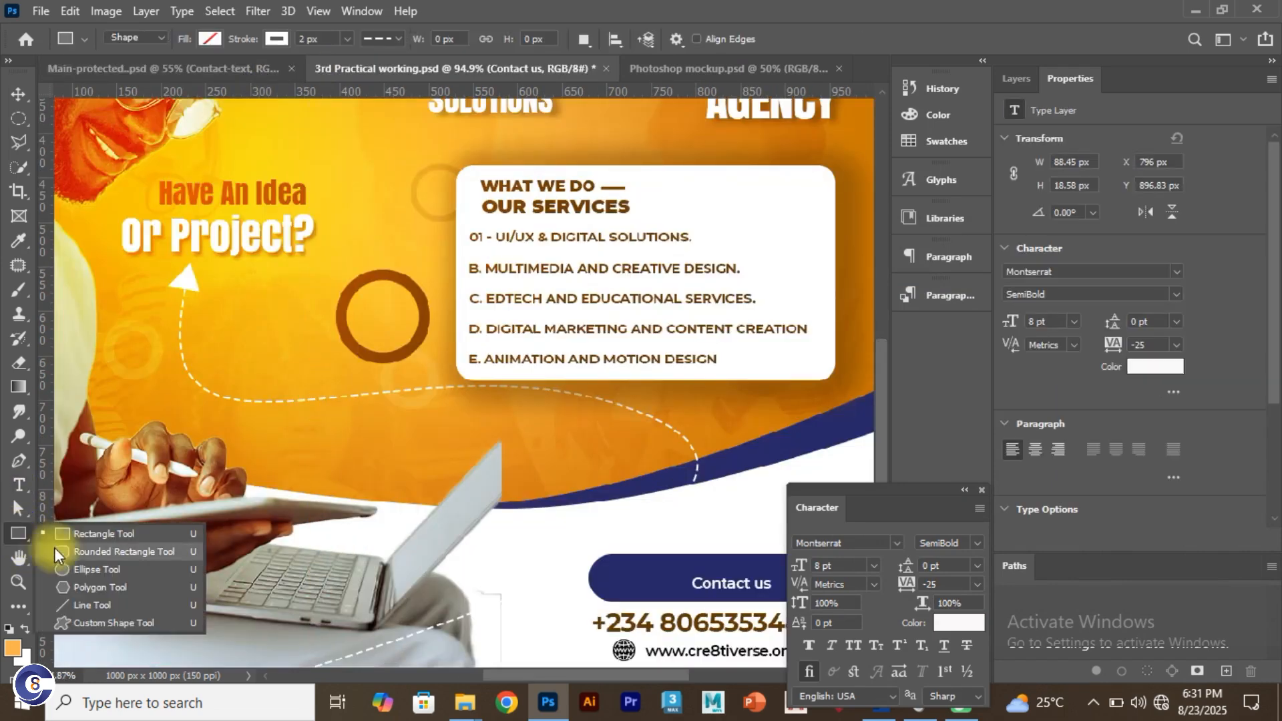
pyautogui.click(79, 569)
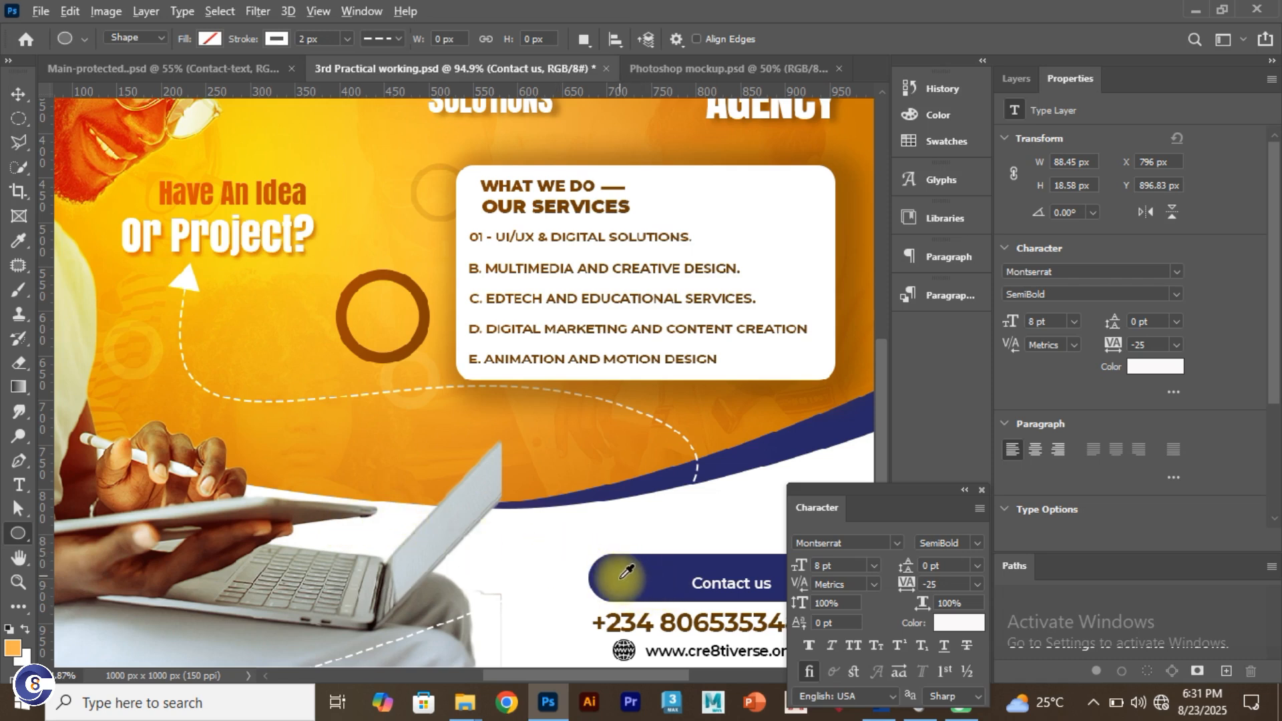
pyautogui.moveTo(648, 530); pyautogui.dragTo(681, 586)
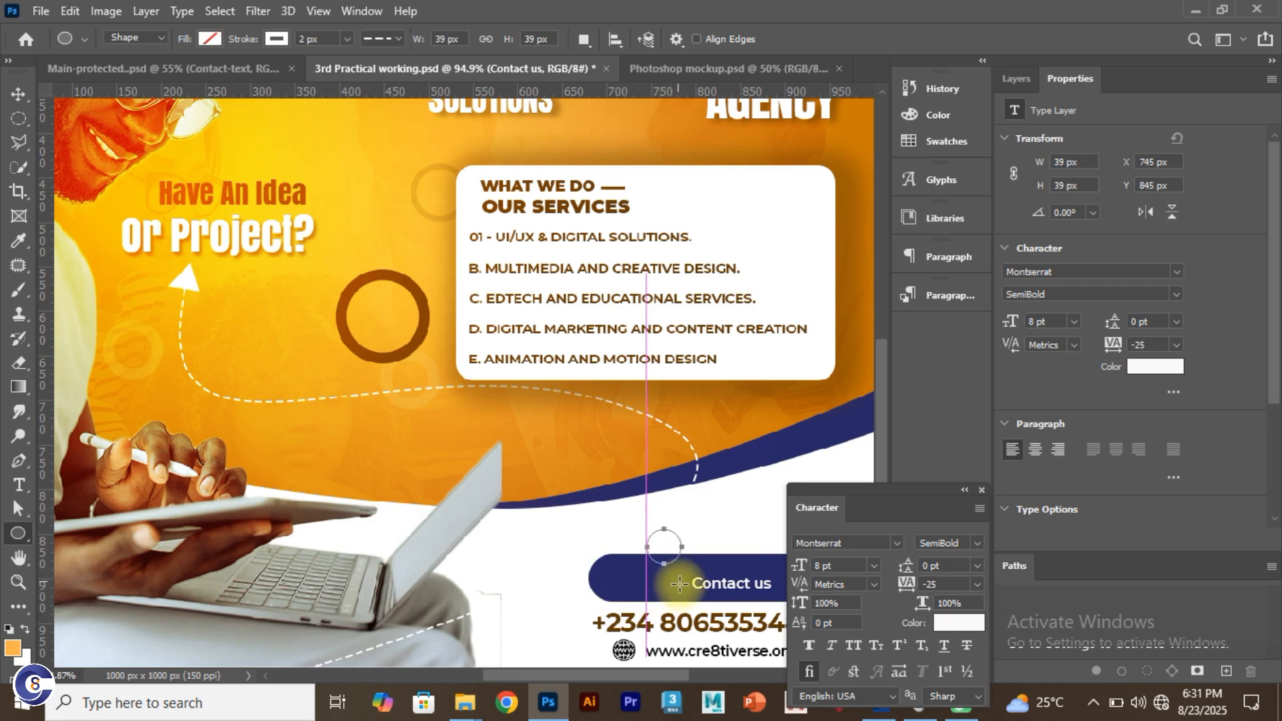
pyautogui.click(210, 39)
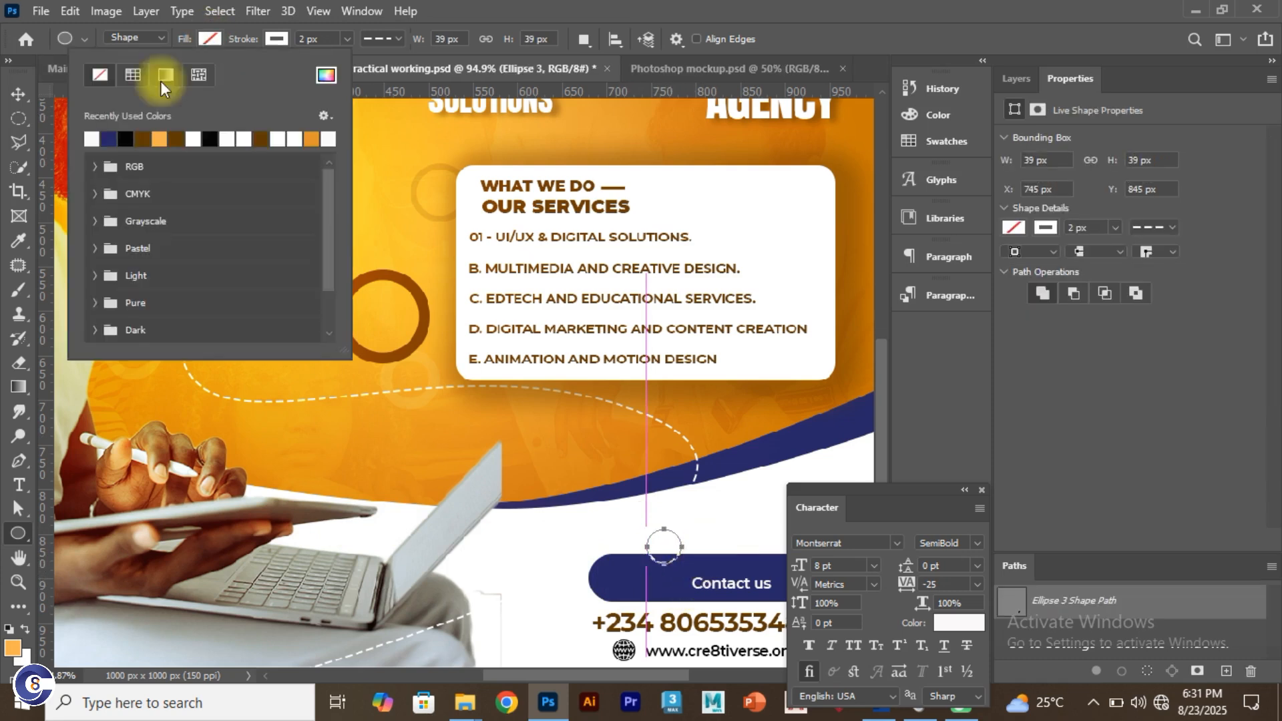
pyautogui.click(283, 41)
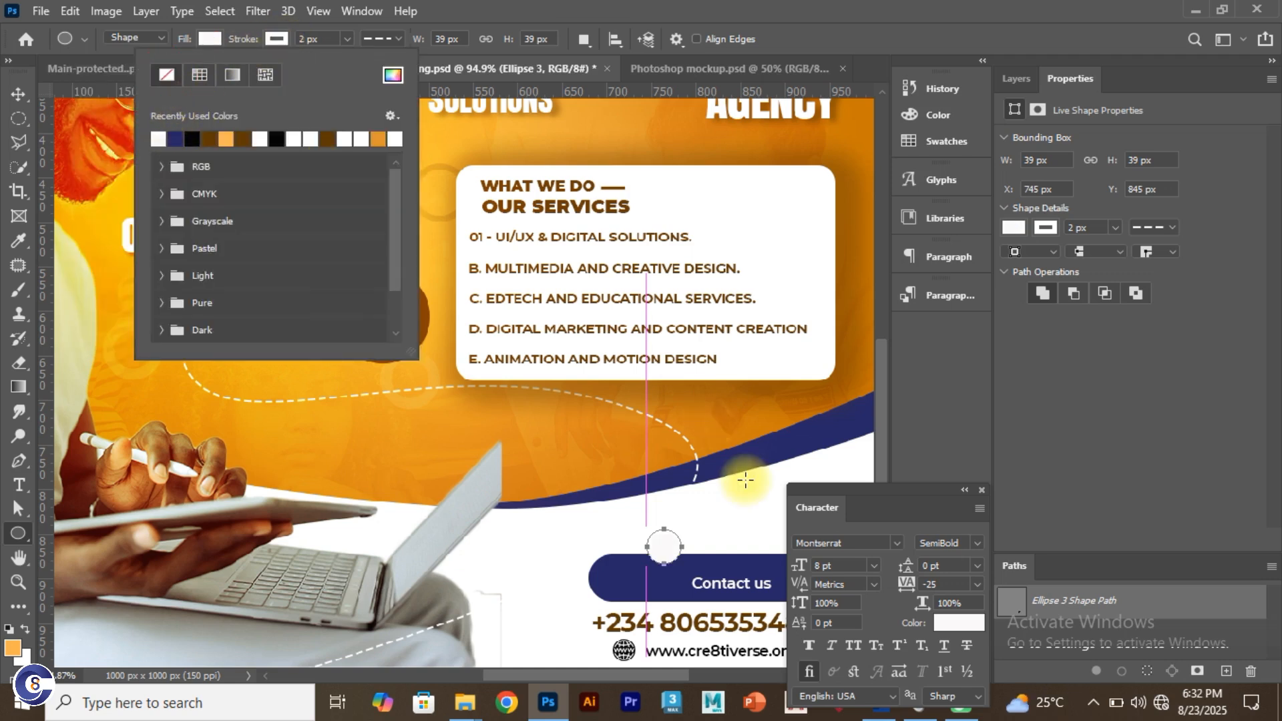
pyautogui.click(20, 95)
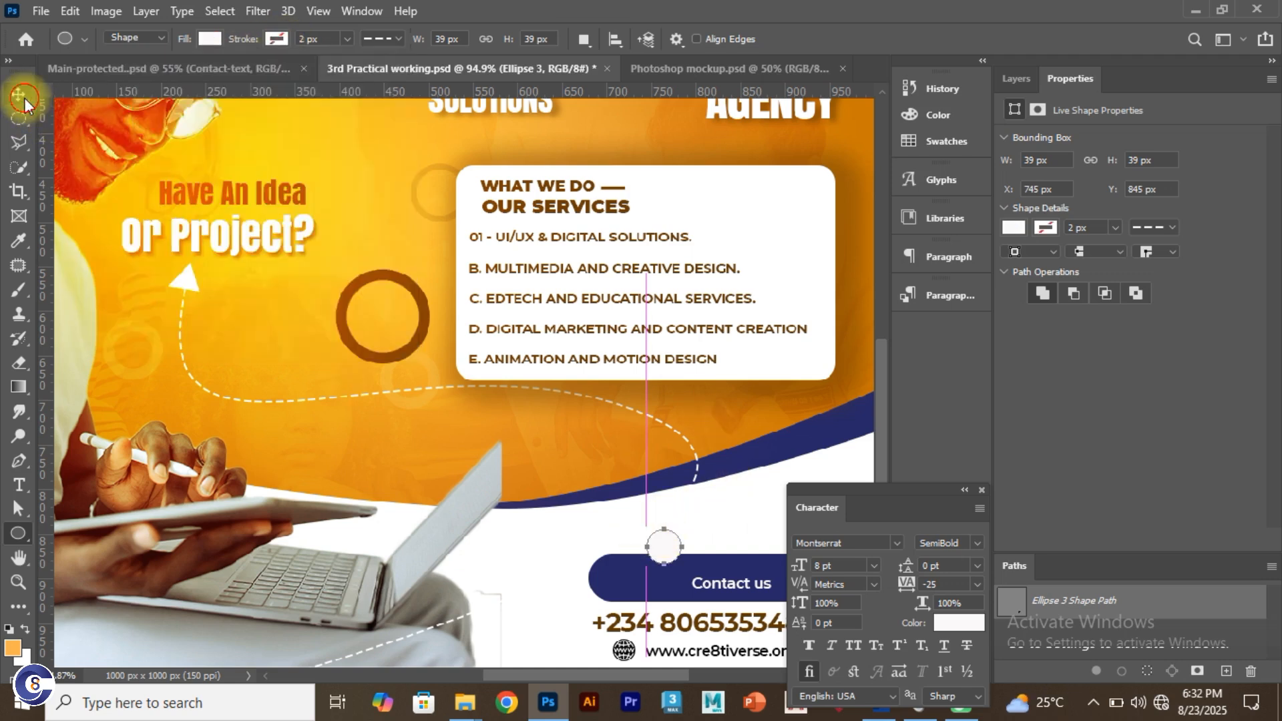
pyautogui.moveTo(674, 544)
pyautogui.mouseDown()
pyautogui.moveTo(624, 584)
pyautogui.moveTo(633, 576)
pyautogui.mouseUp()
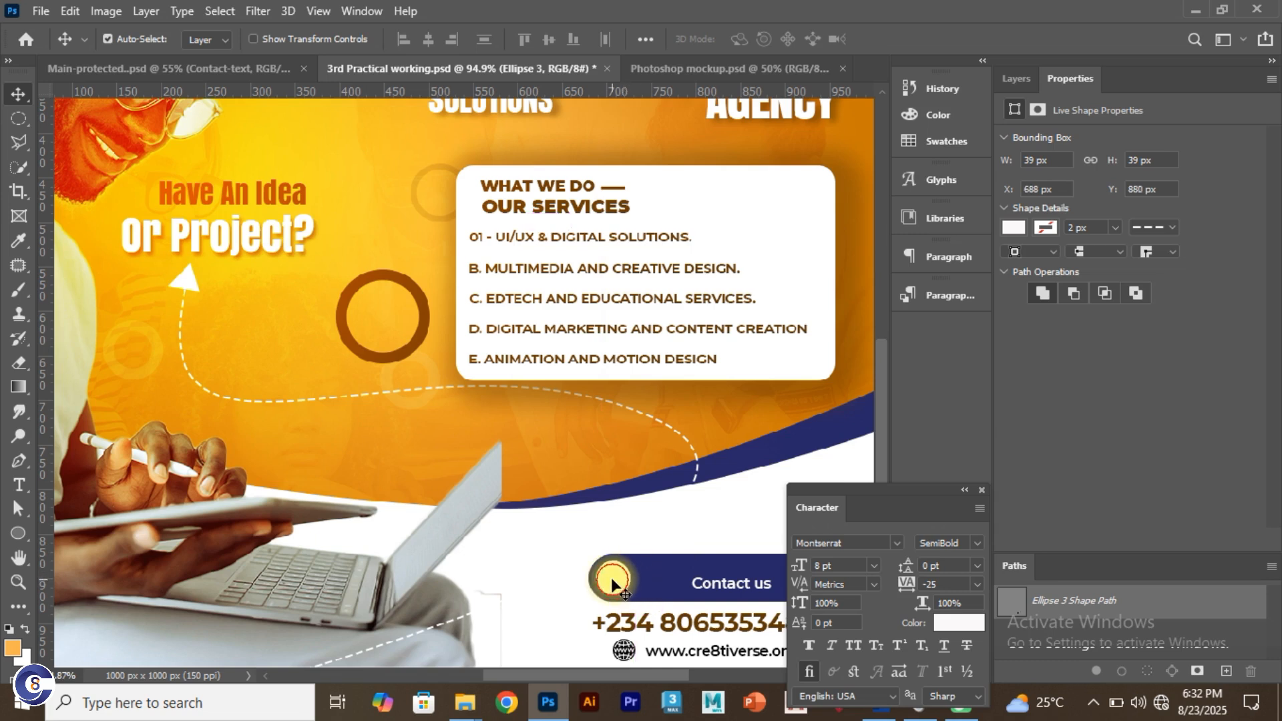
pyautogui.moveTo(946, 497); pyautogui.dragTo(1027, 496)
pyautogui.moveTo(736, 580); pyautogui.dragTo(684, 579)
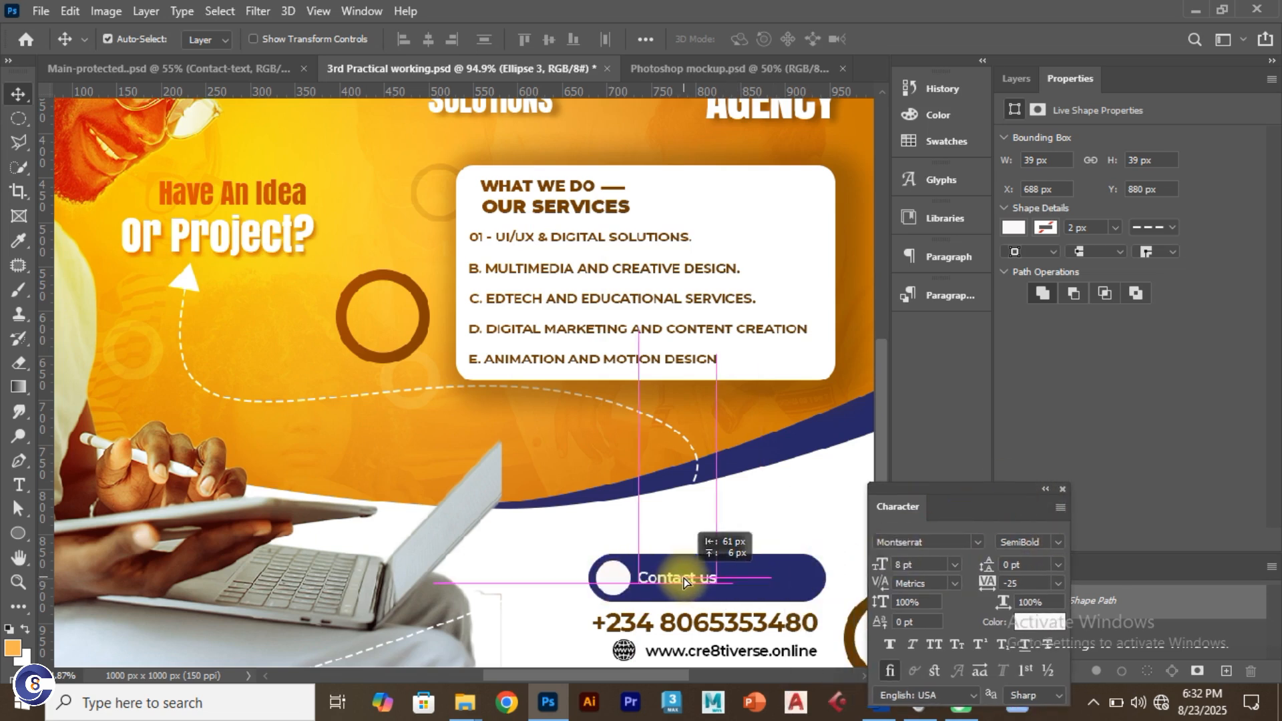
# Step: Set the Contact us label to 10 pt and place it right of the circle
pyautogui.click(922, 565)
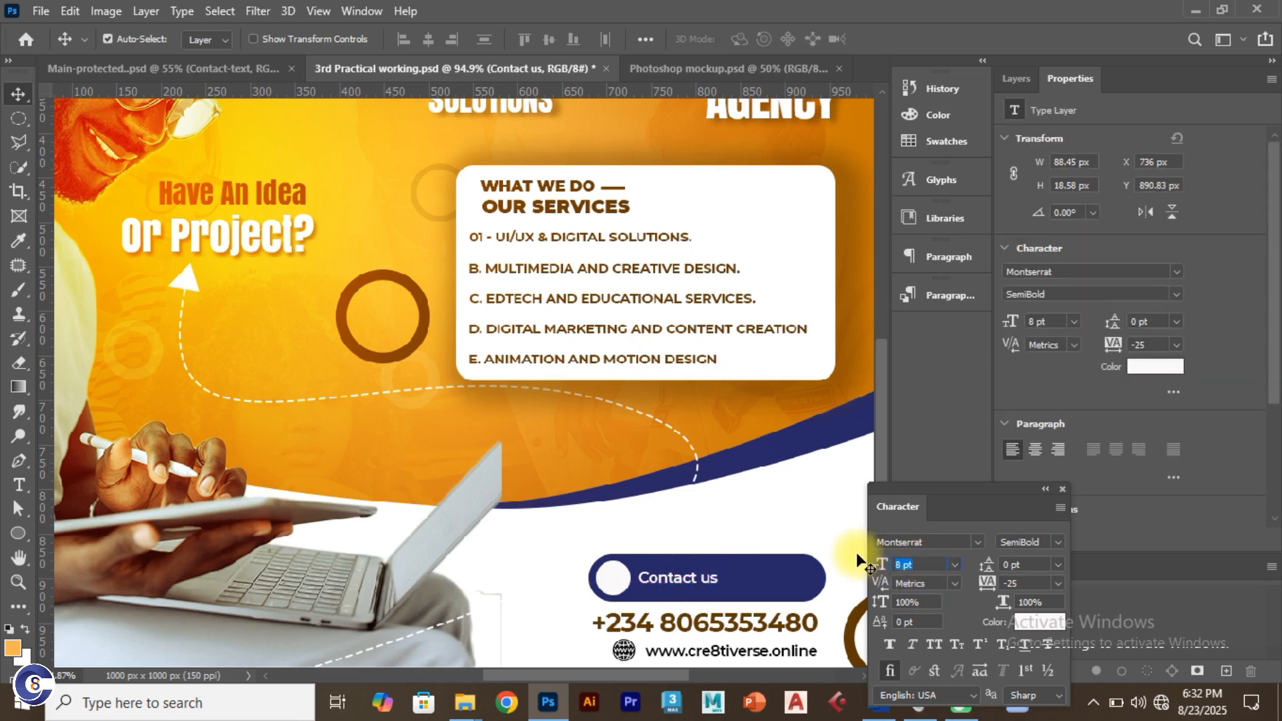
pyautogui.write('10')
pyautogui.press('Return')
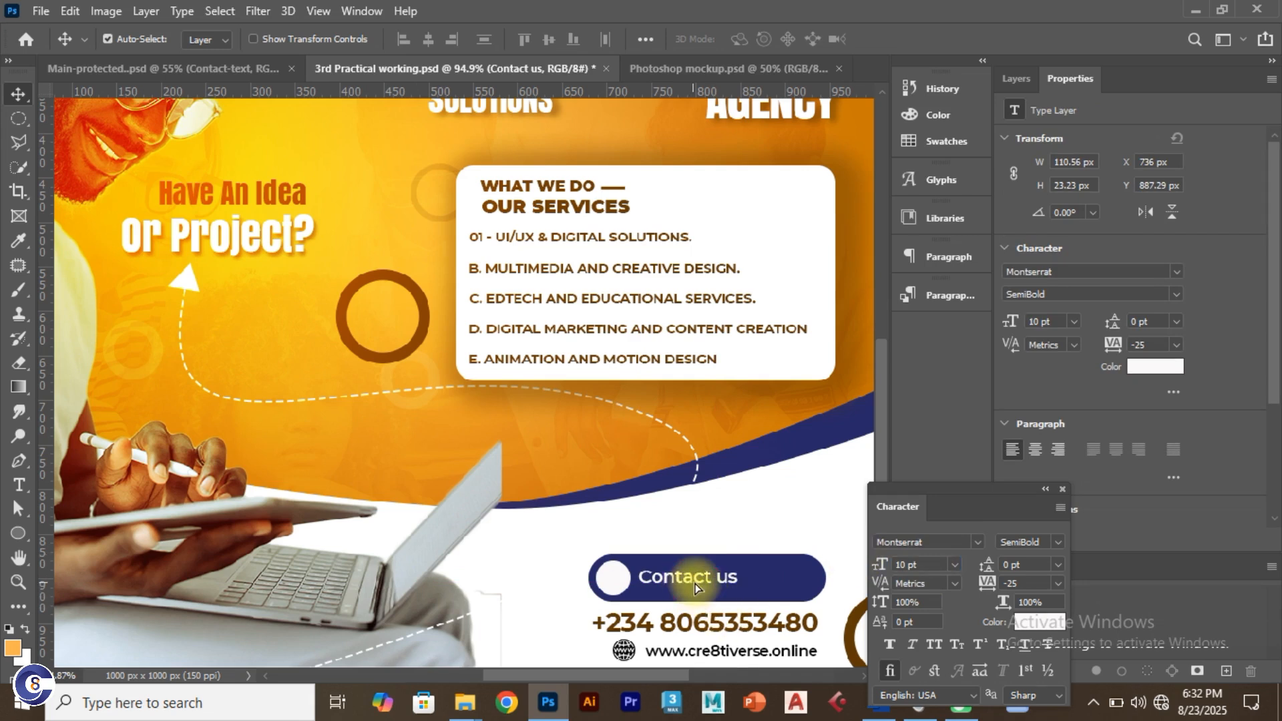
pyautogui.moveTo(692, 585); pyautogui.dragTo(696, 584)
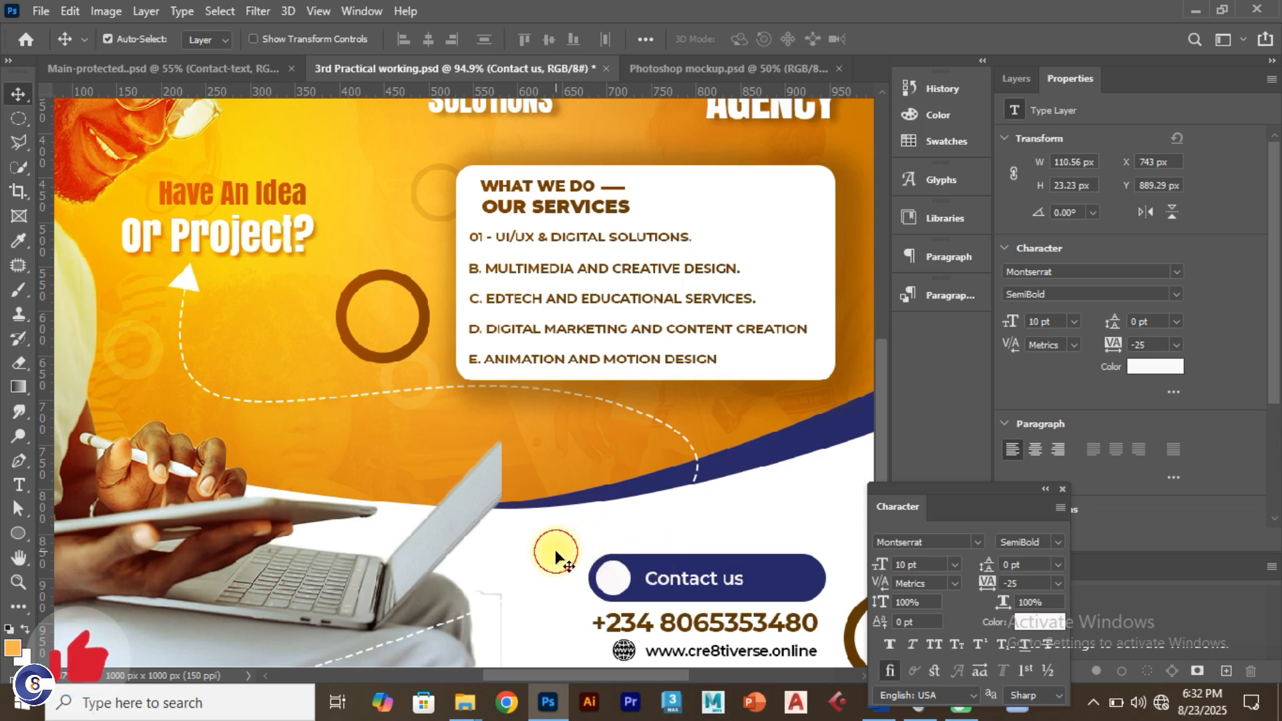
# Step: Select the white circle and button pill for transforming, committing without changes
pyautogui.click(613, 579)
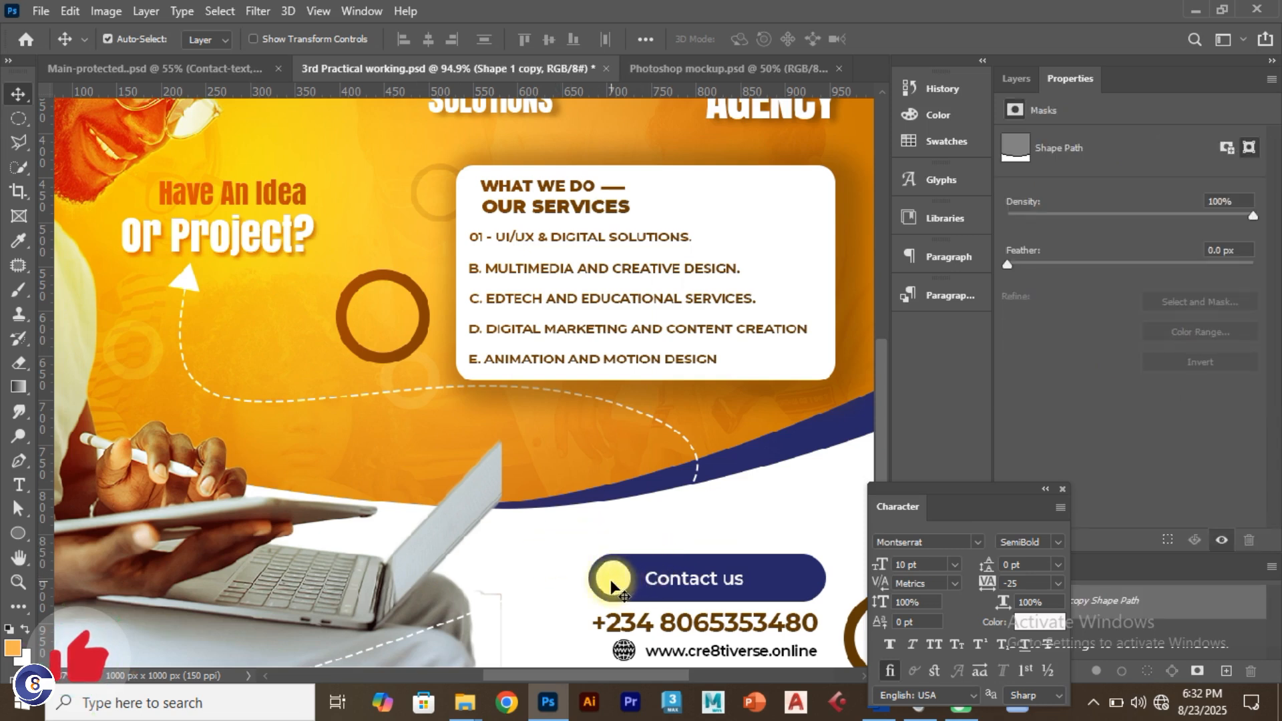
pyautogui.keyDown('shift'); pyautogui.click(788, 579); pyautogui.keyUp('shift')
pyautogui.hotkey('ctrl', 't')
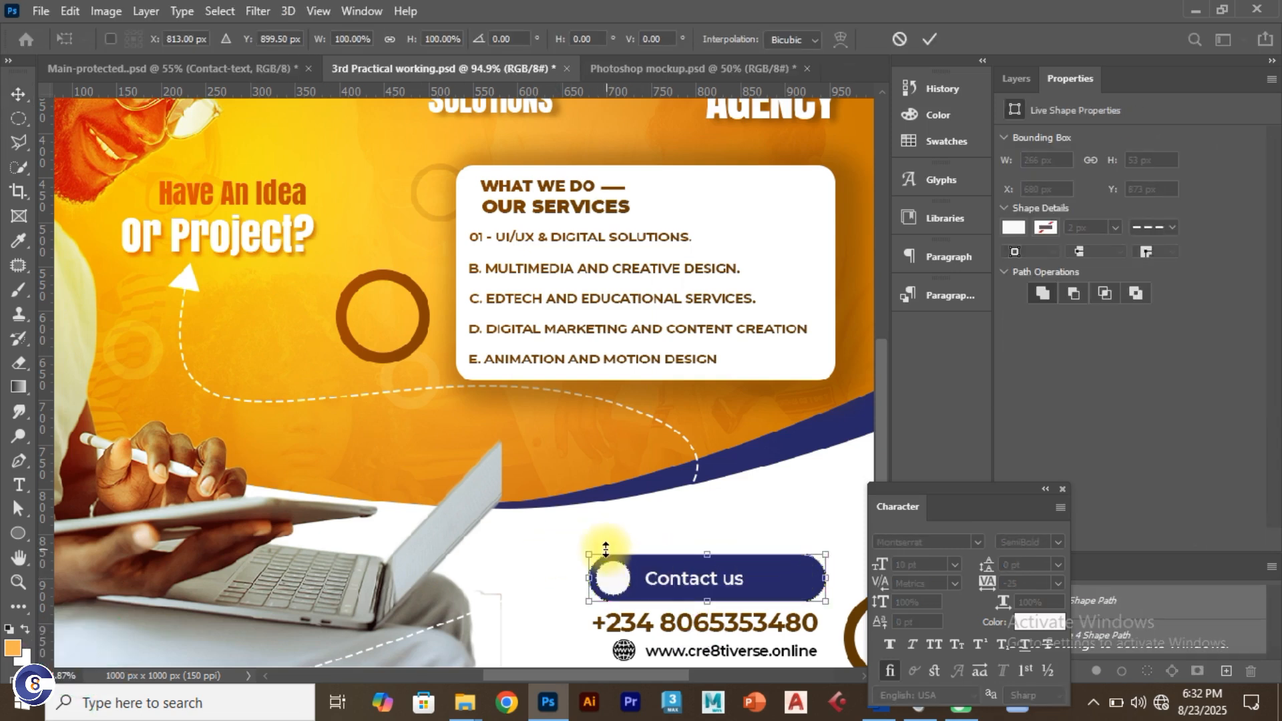
pyautogui.click(929, 39)
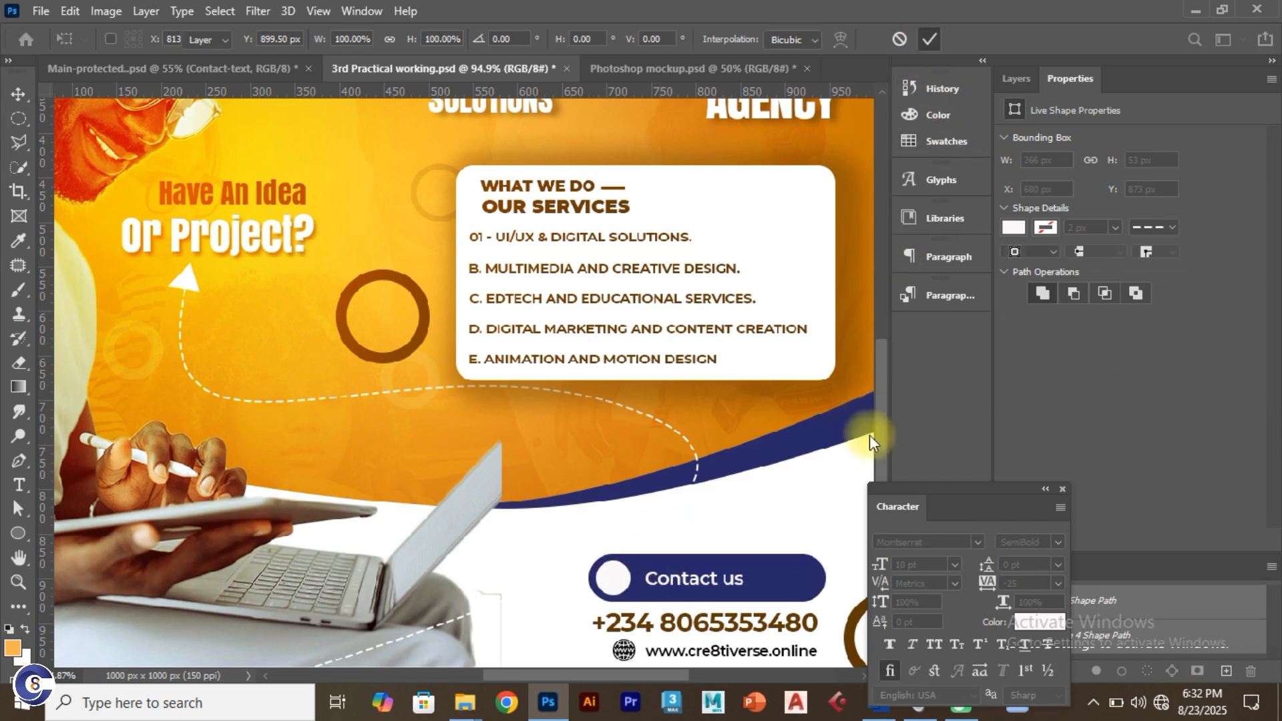
pyautogui.click(1013, 90)
pyautogui.click(620, 581)
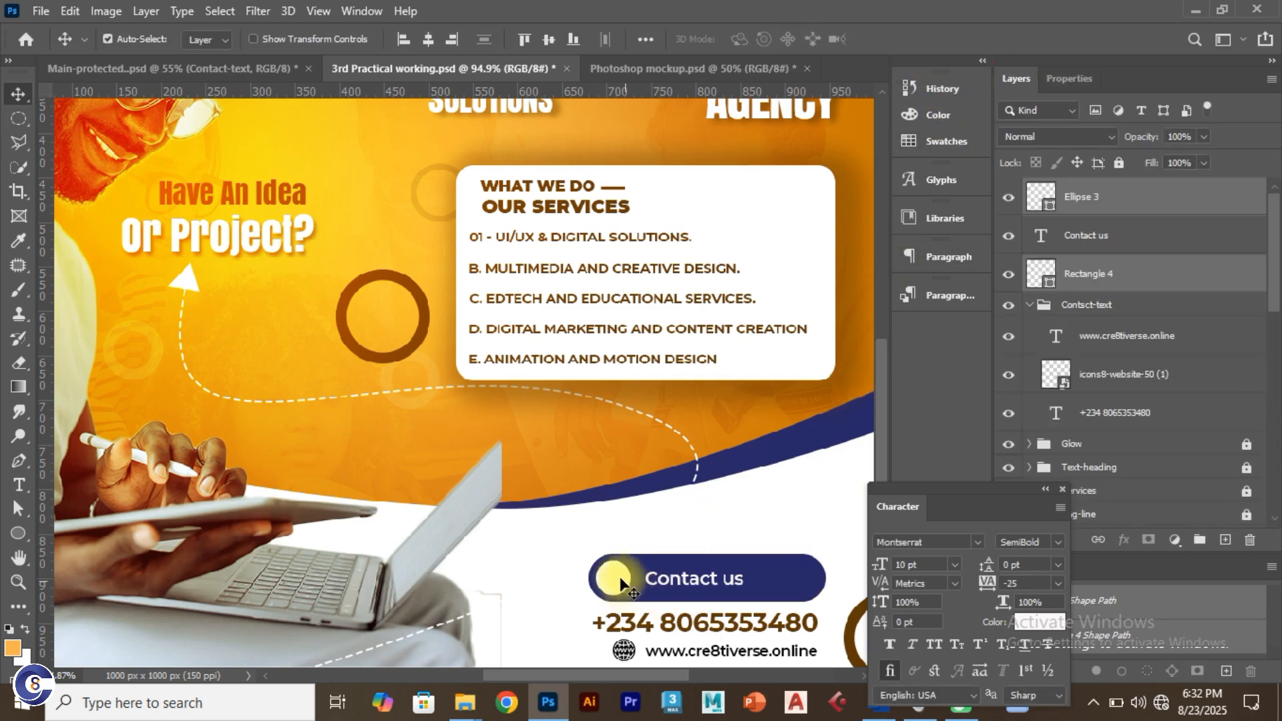
pyautogui.click(802, 593)
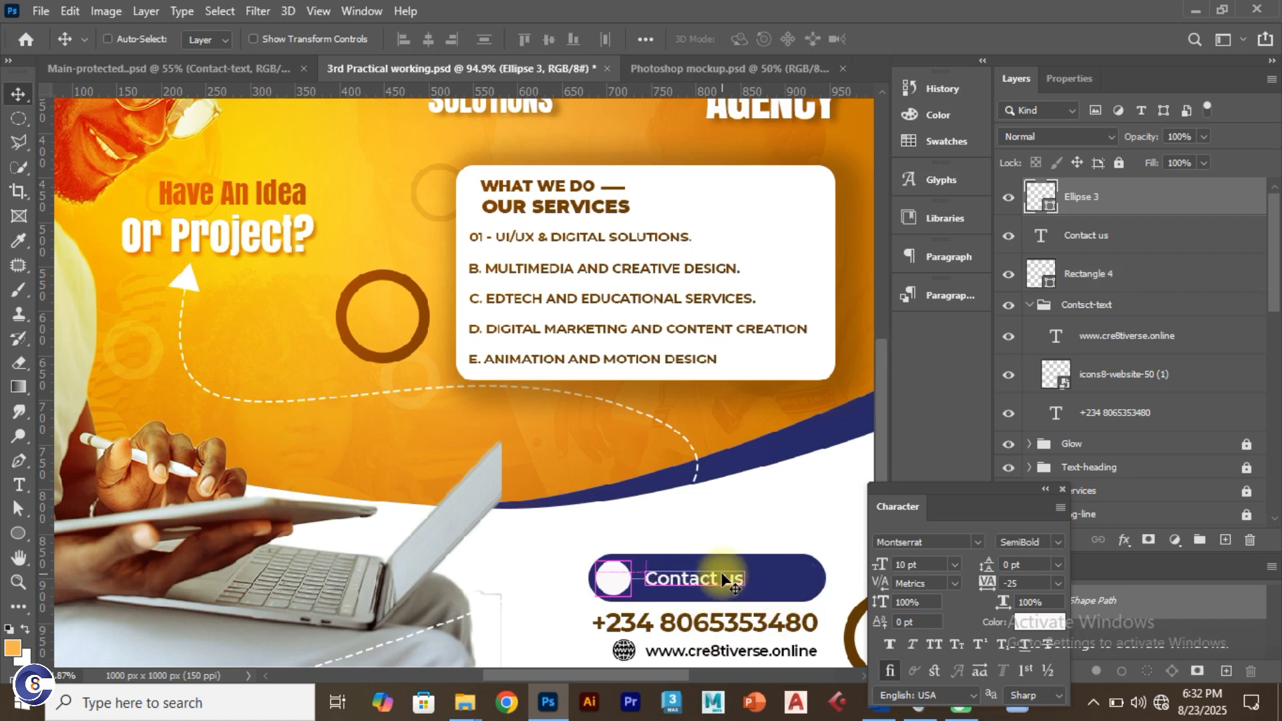
pyautogui.hotkey('ctrl', 't')
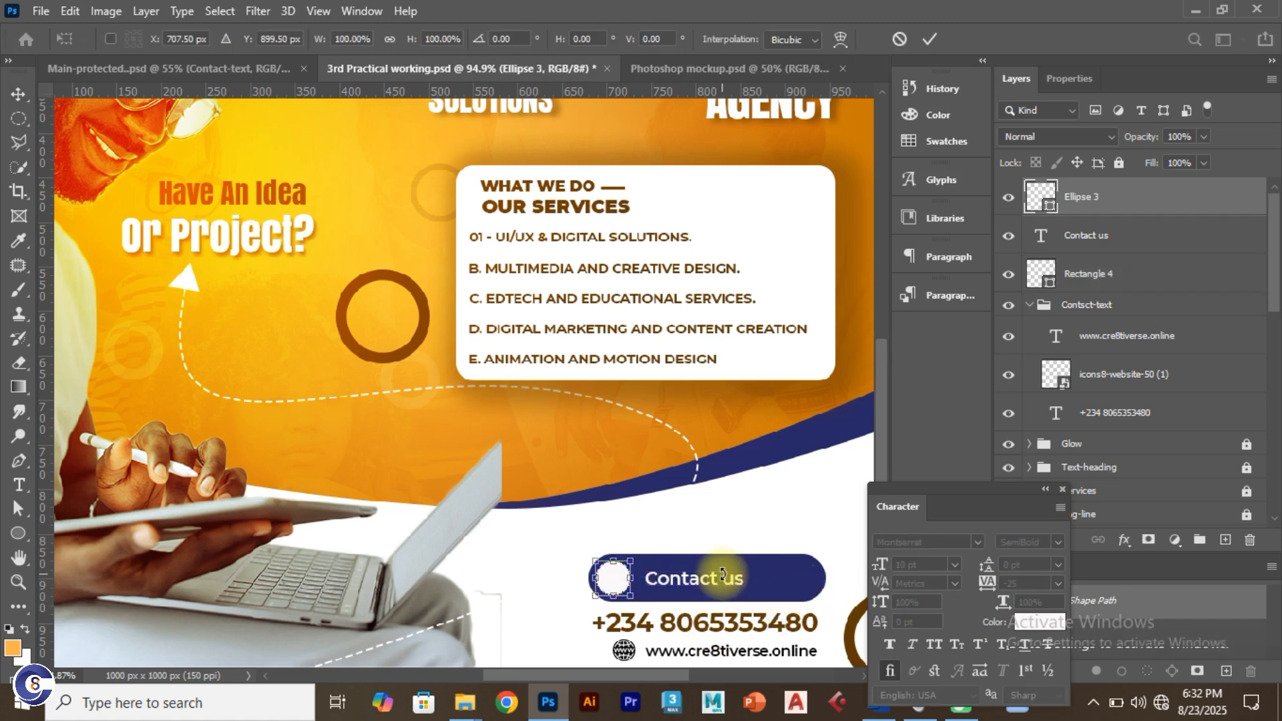
pyautogui.click(932, 37)
# Step: Shrink the button pill and white circle slightly and nudge them left
pyautogui.click(804, 575)
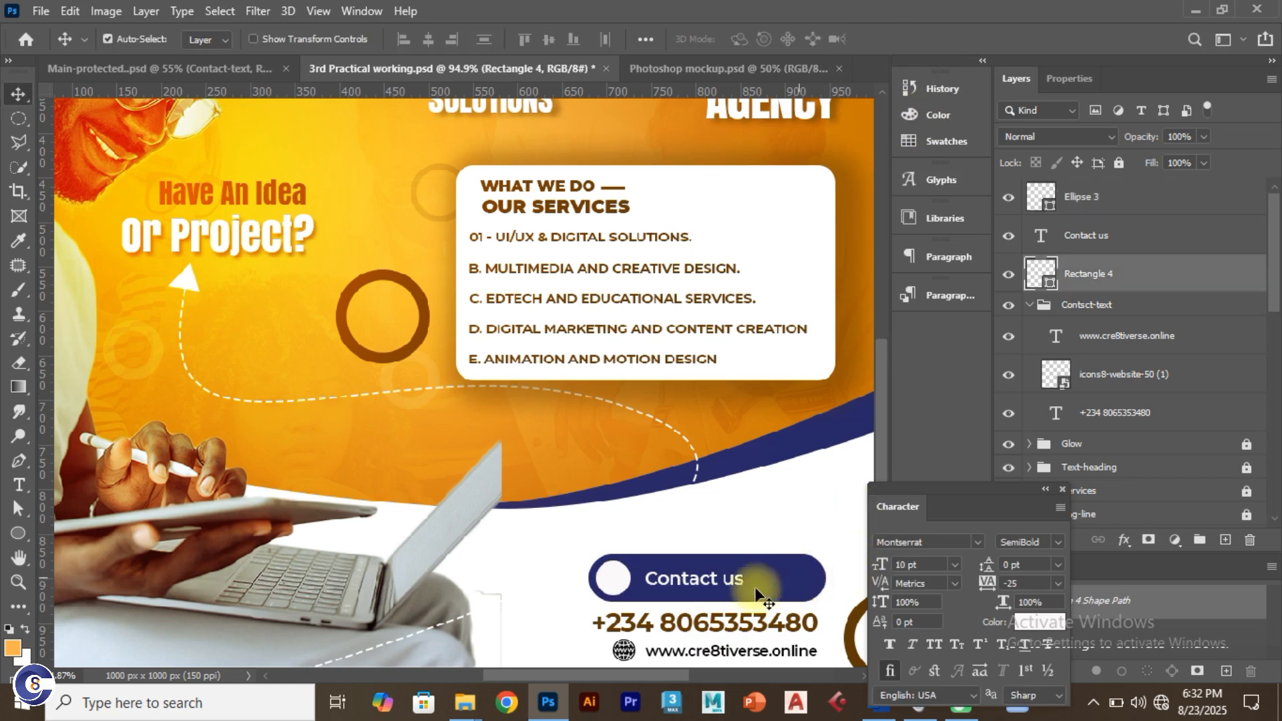
pyautogui.keyDown('shift'); pyautogui.click(615, 582); pyautogui.keyUp('shift')
pyautogui.hotkey('ctrl', 't')
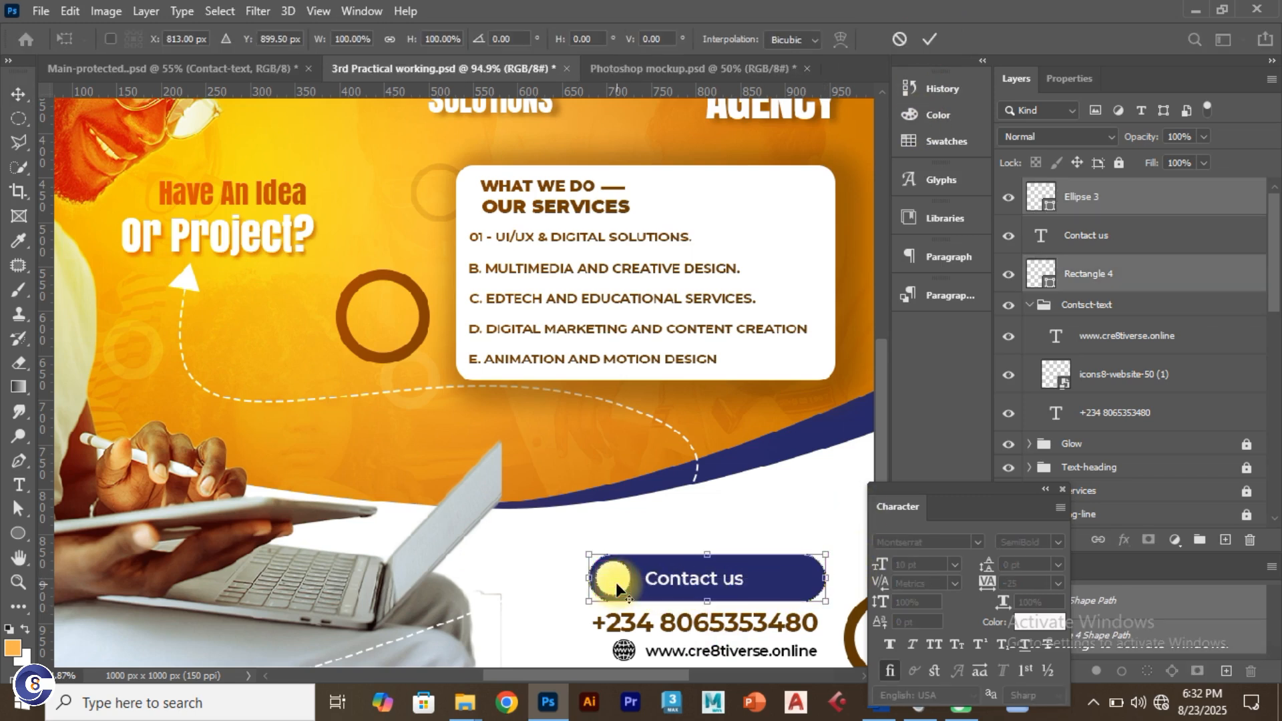
pyautogui.moveTo(591, 557); pyautogui.dragTo(599, 559)
pyautogui.click(923, 39)
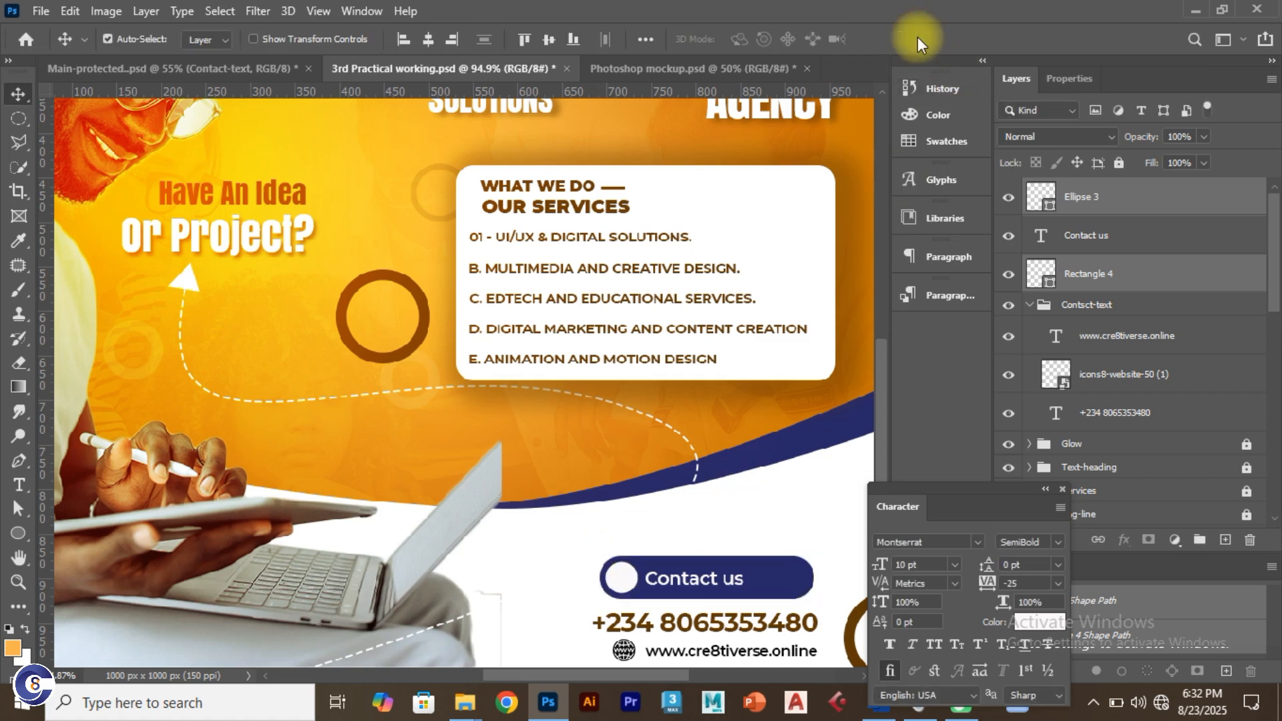
pyautogui.press('Left')
pyautogui.press('Left')
pyautogui.press('Left')
pyautogui.press('Left')
pyautogui.press('Left')
pyautogui.press('Left')
pyautogui.press('Left')
pyautogui.press('Left')
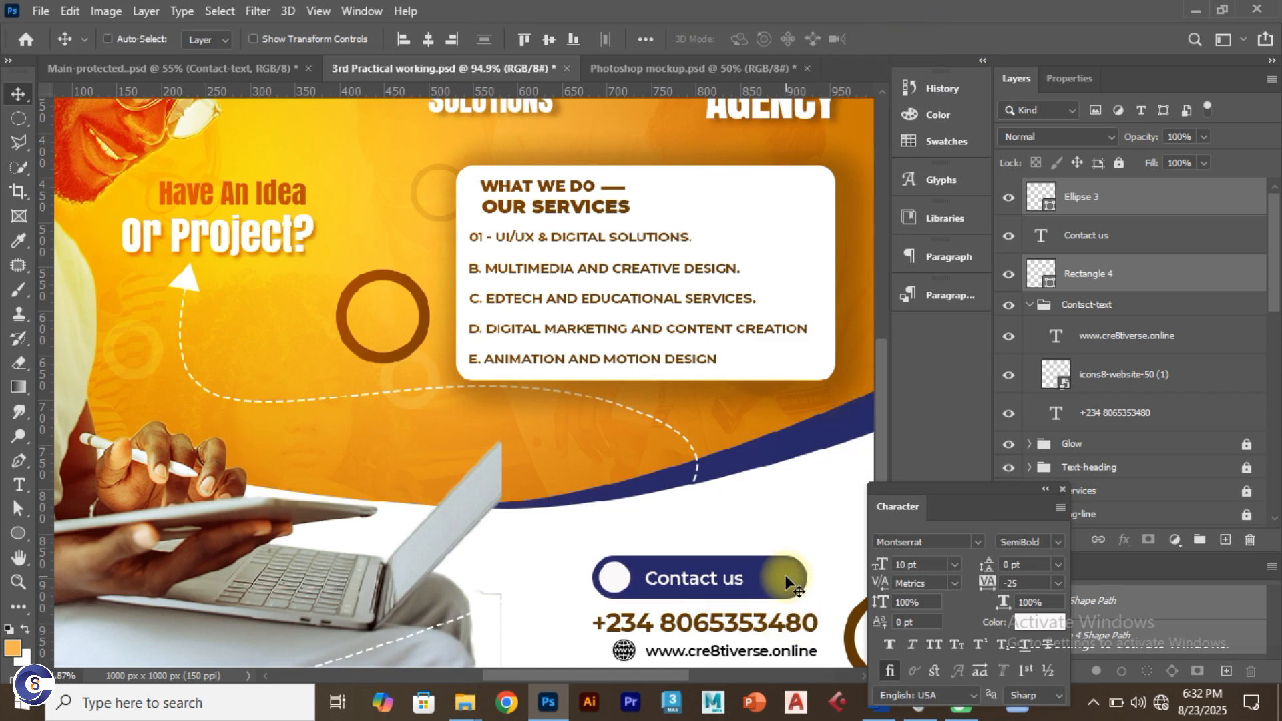
pyautogui.hotkey('ctrl', 't')
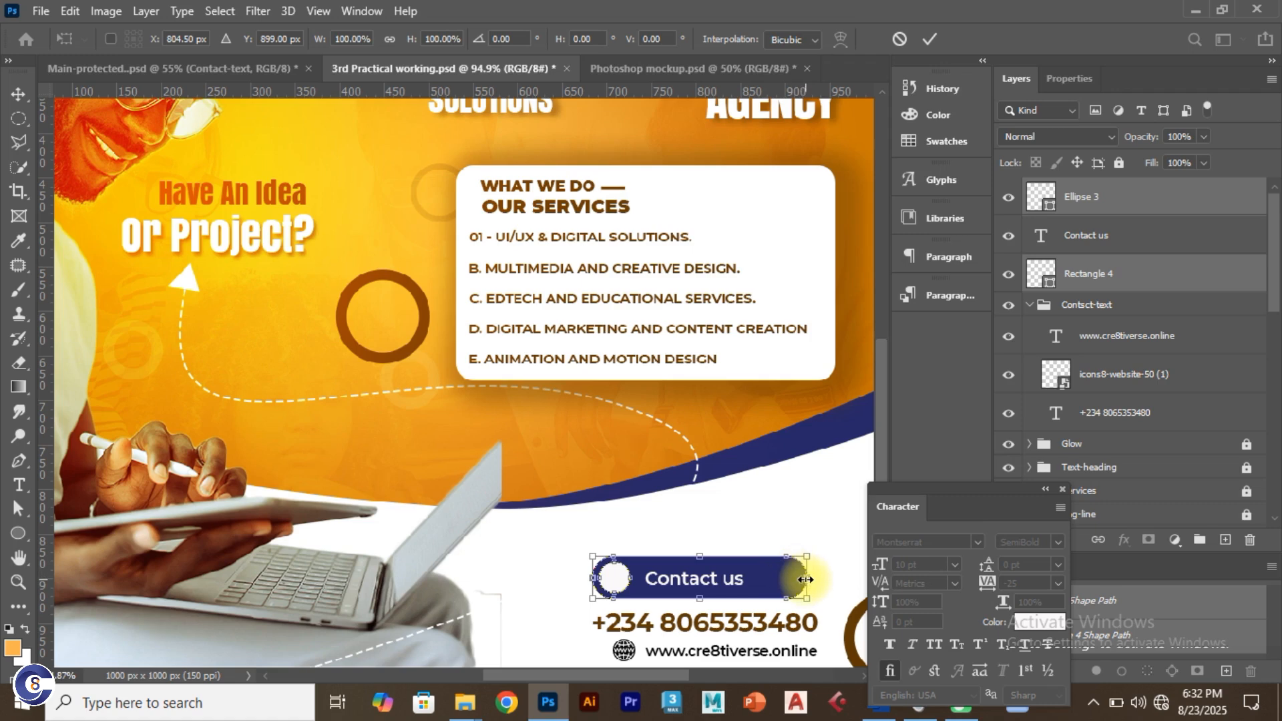
pyautogui.click(901, 39)
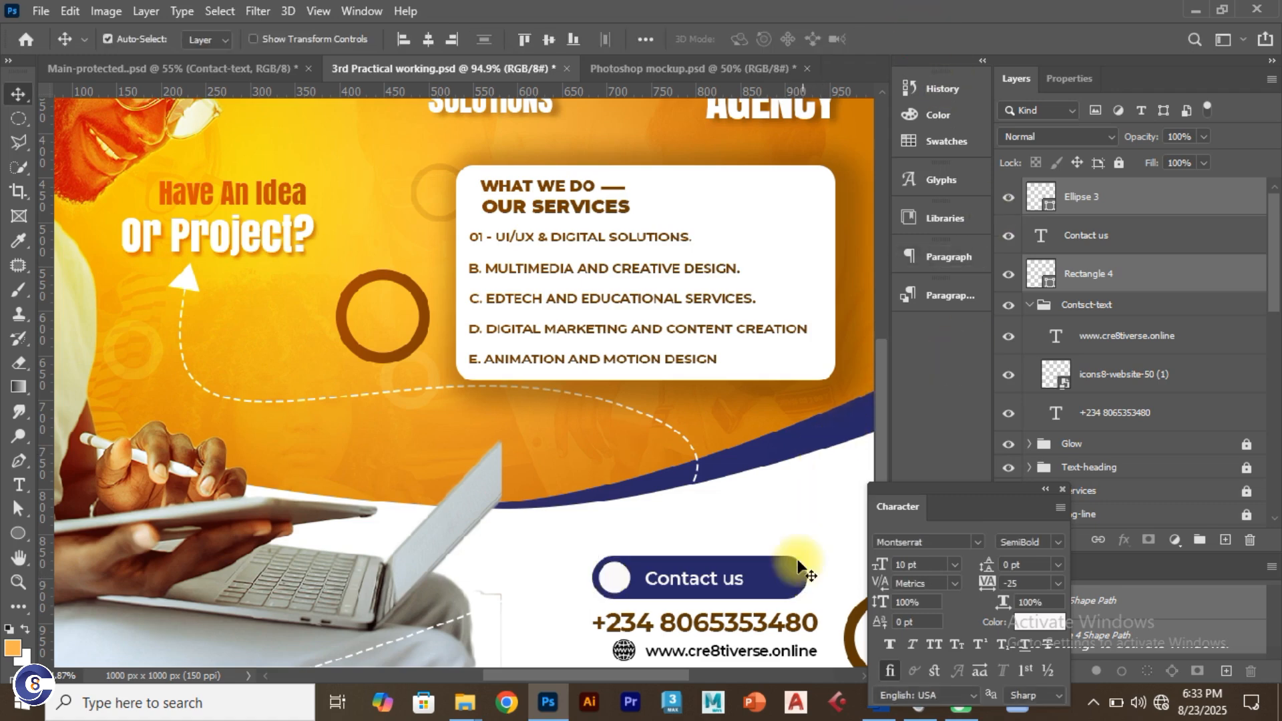
# Step: Undo an accidental upward move of the button and toggle the pill layer's visibility
pyautogui.click(781, 589)
pyautogui.moveTo(780, 586); pyautogui.dragTo(781, 547)
pyautogui.hotkey('ctrl', 'z')
pyautogui.click(818, 530)
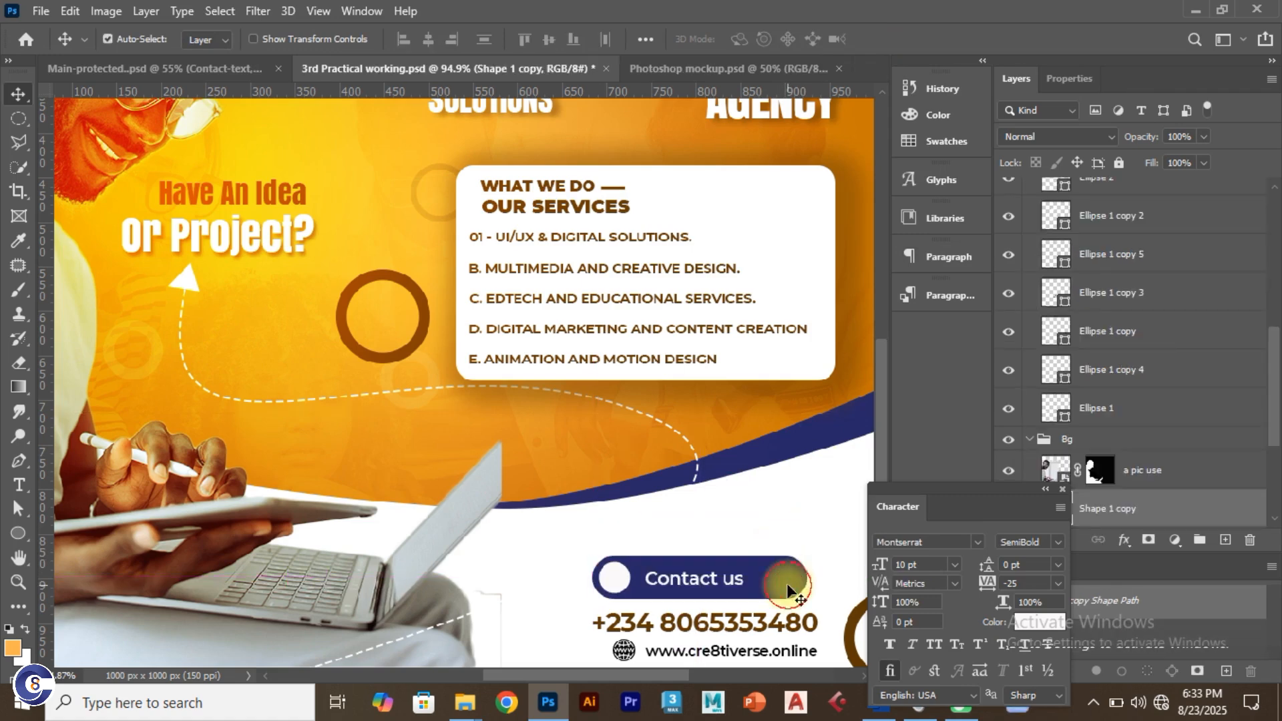
pyautogui.click(785, 583)
pyautogui.click(1010, 197)
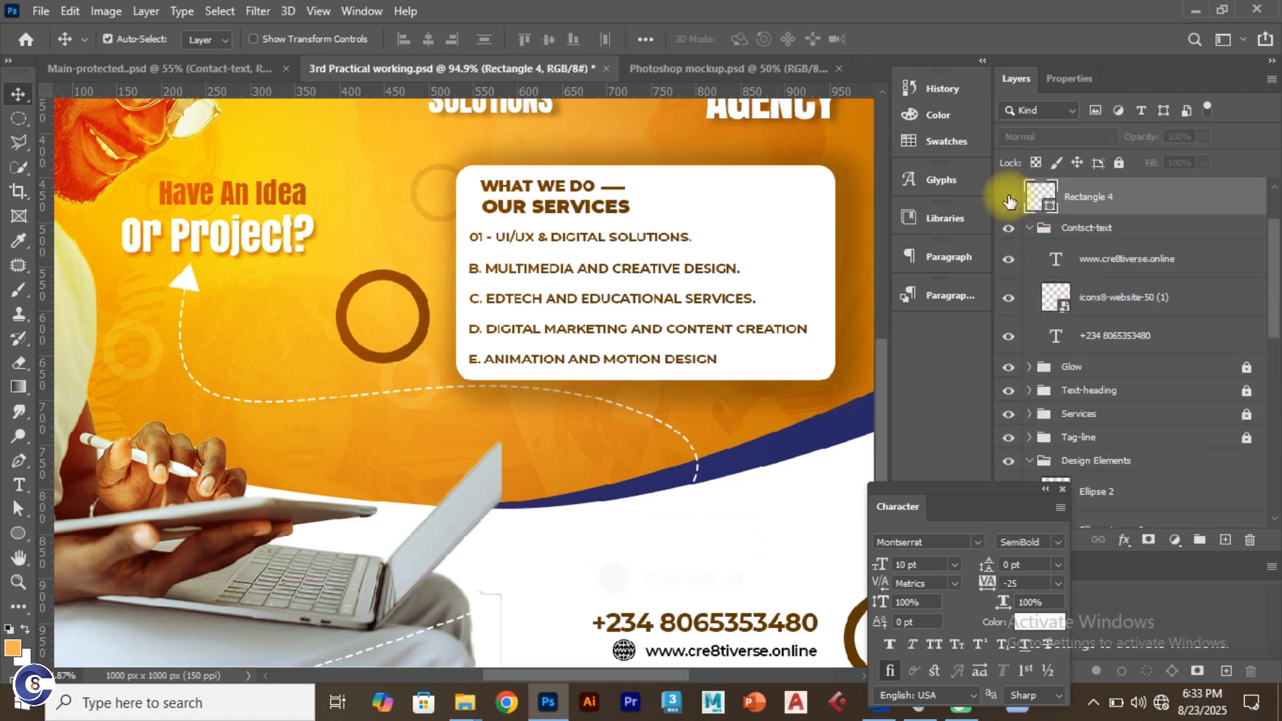
pyautogui.click(1009, 197)
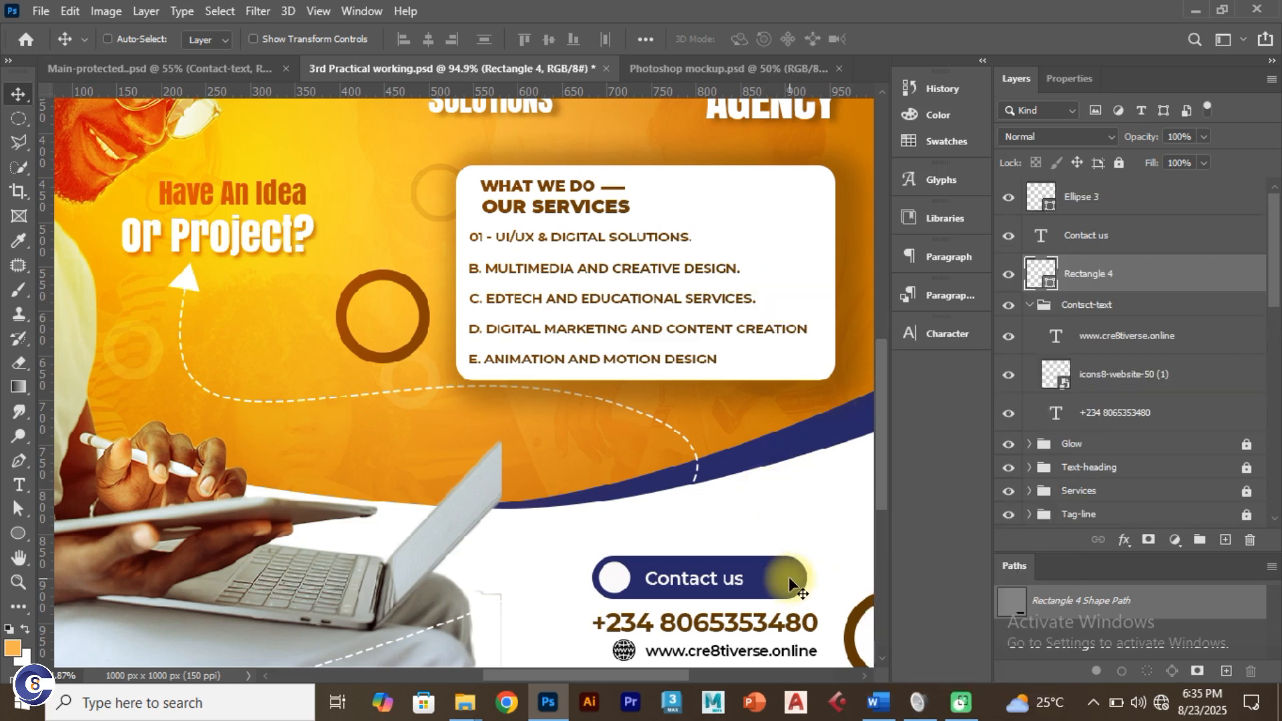
# Step: Narrow the button pill, then scale the circle and pill to about 91%
pyautogui.hotkey('ctrl', 't')
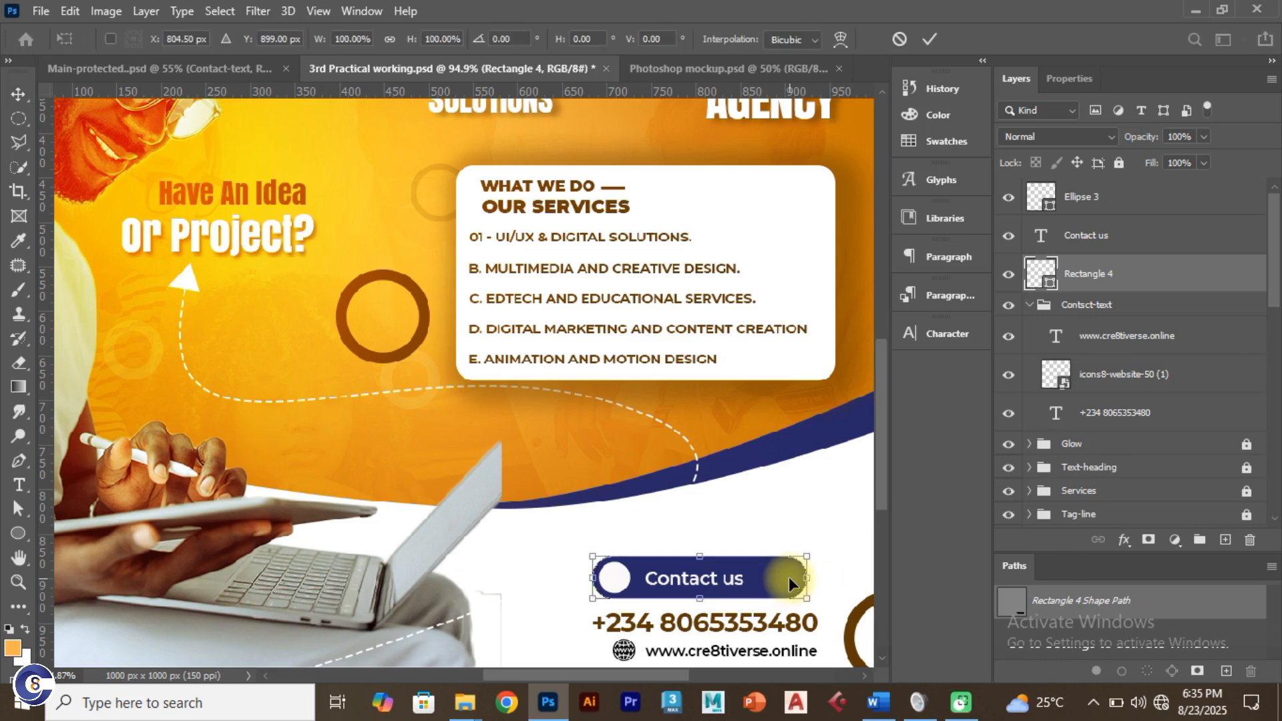
pyautogui.moveTo(805, 578); pyautogui.dragTo(771, 585)
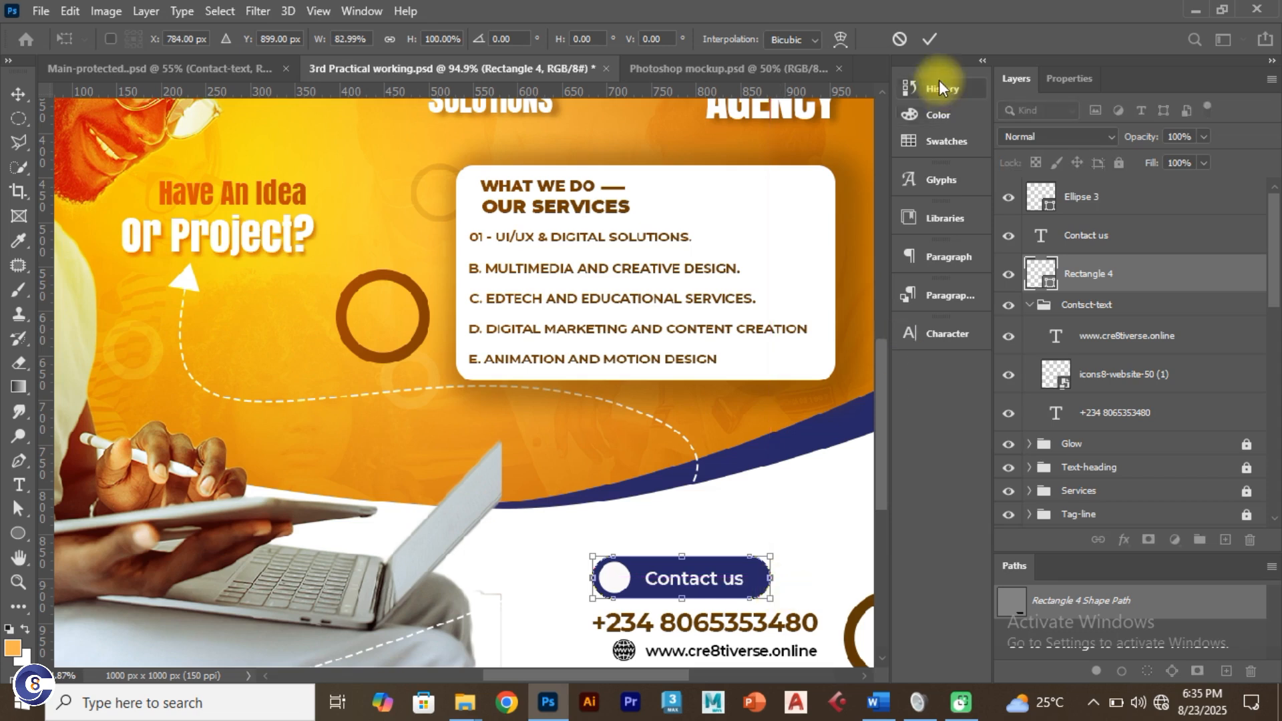
pyautogui.click(929, 39)
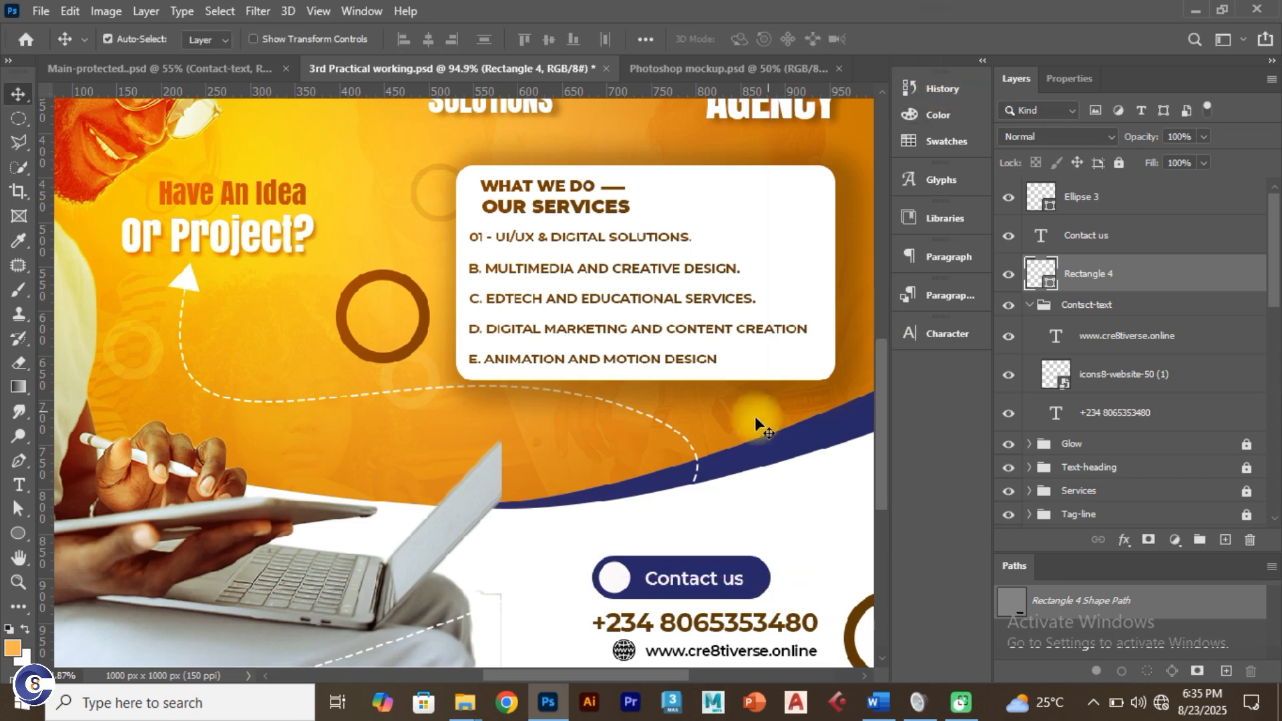
pyautogui.click(623, 584)
pyautogui.keyDown('shift'); pyautogui.click(636, 578); pyautogui.keyUp('shift')
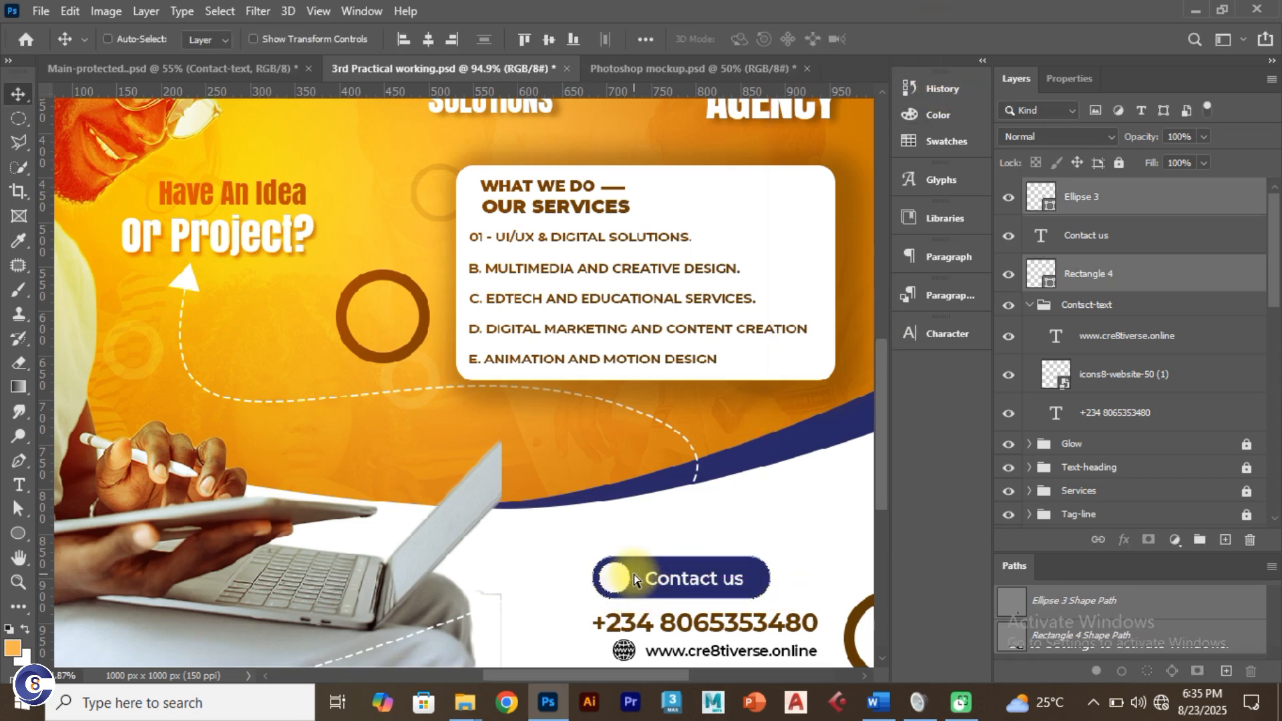
pyautogui.hotkey('ctrl', 't')
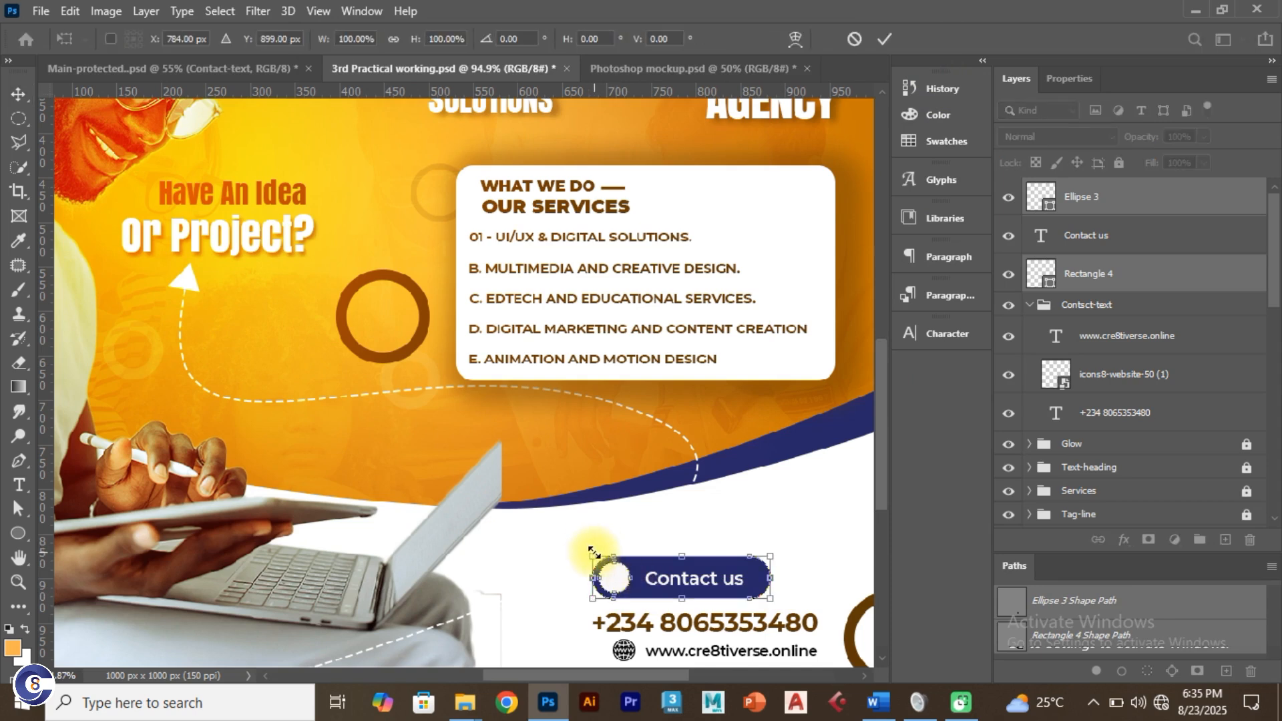
pyautogui.moveTo(593, 552); pyautogui.dragTo(602, 560)
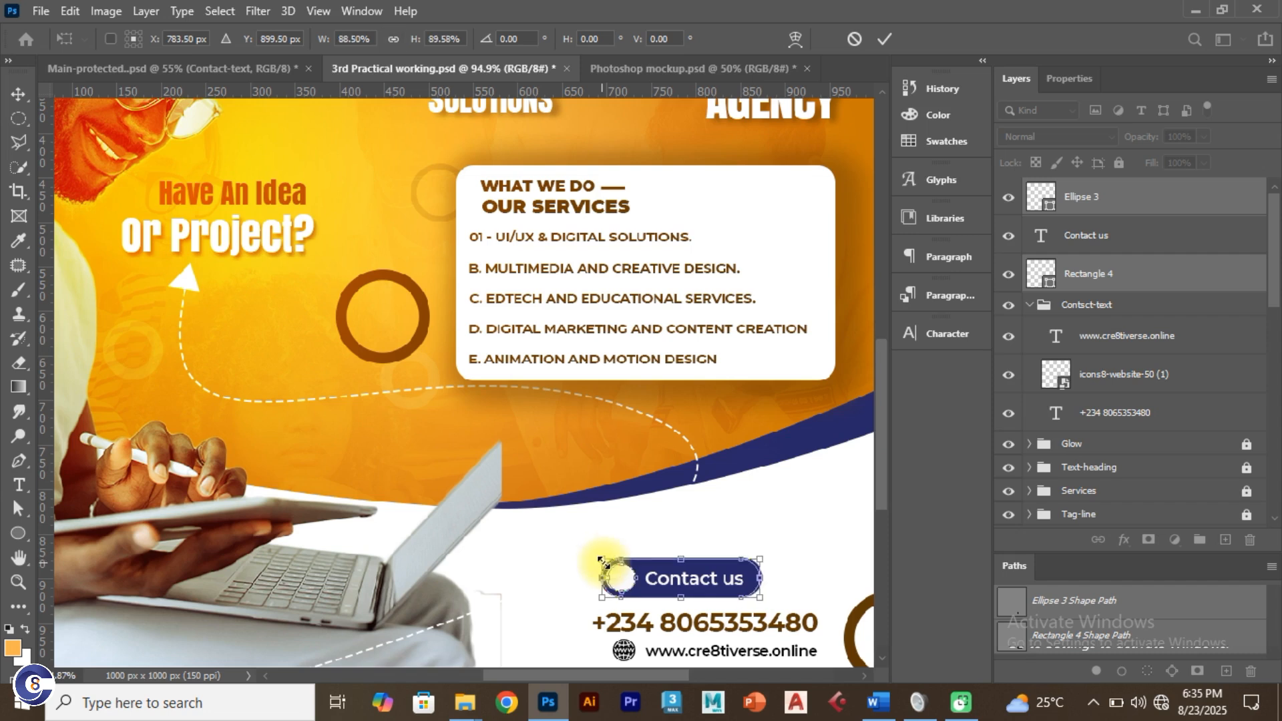
pyautogui.click(887, 40)
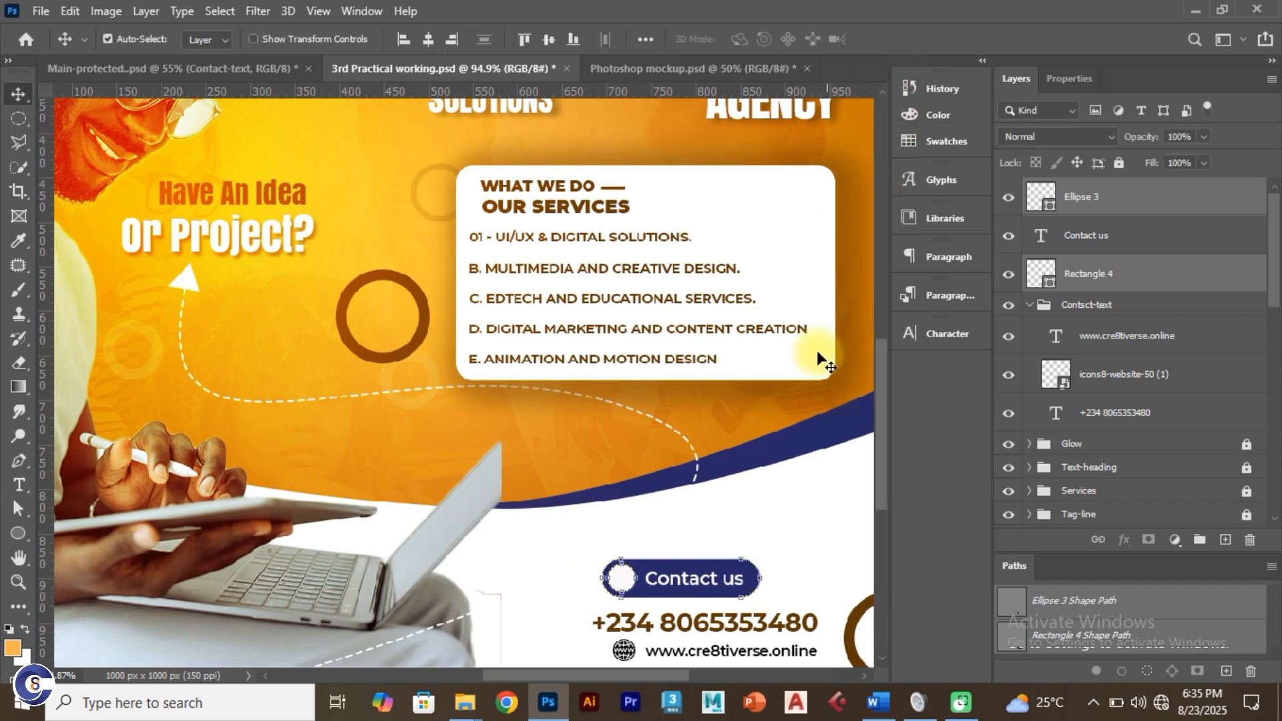
# Step: Group the white circle, pill and Contact us label, and rename the new group
pyautogui.click(792, 553)
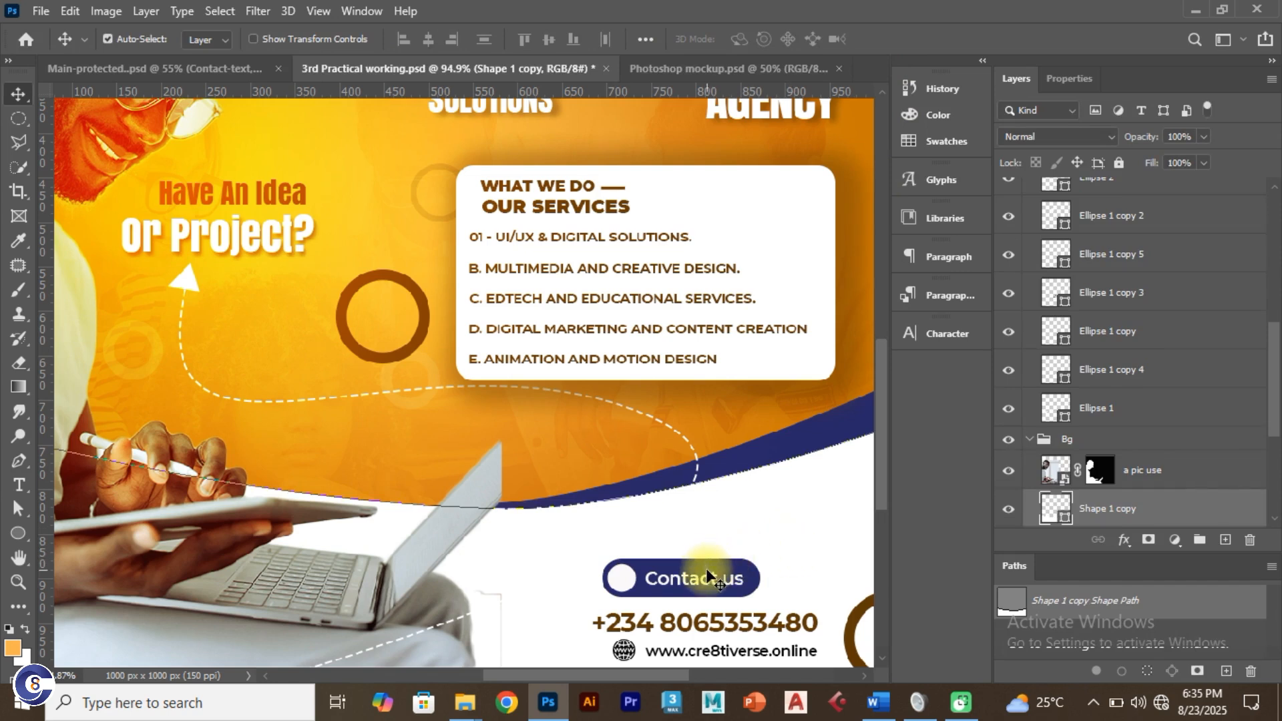
pyautogui.click(626, 580)
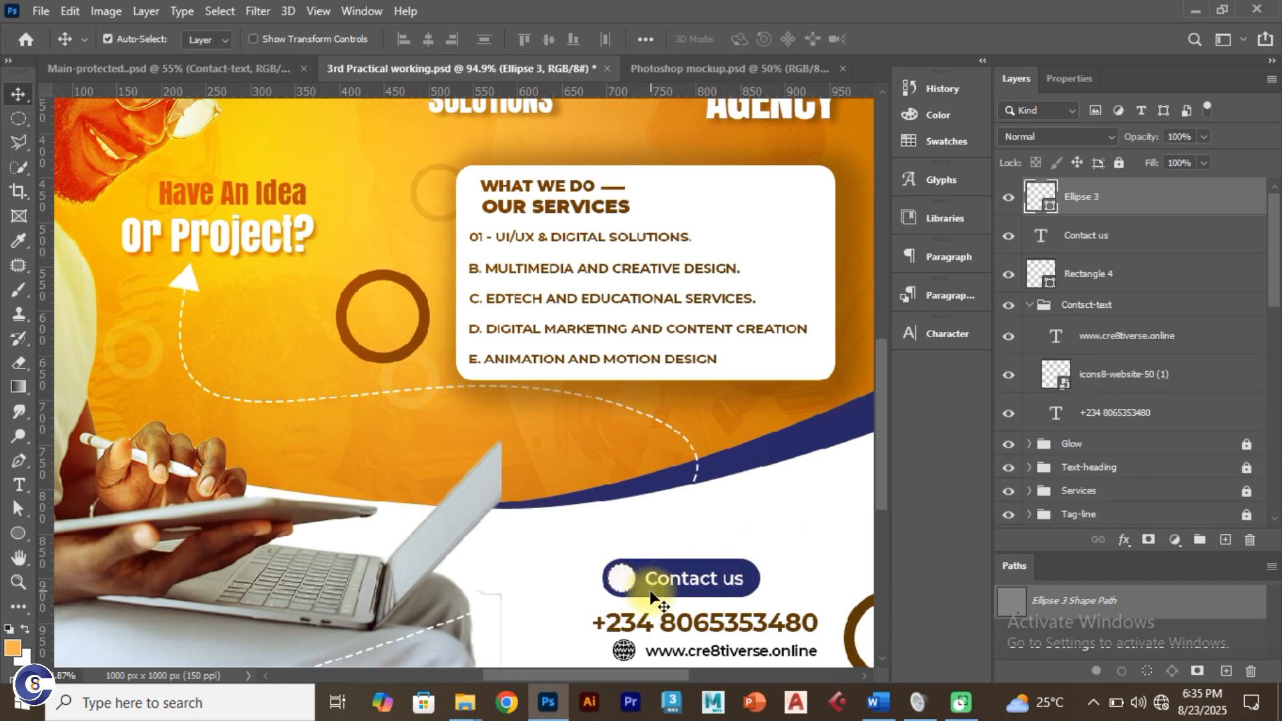
pyautogui.keyDown('shift'); pyautogui.click(656, 592); pyautogui.keyUp('shift')
pyautogui.keyDown('shift'); pyautogui.click(656, 583); pyautogui.keyUp('shift')
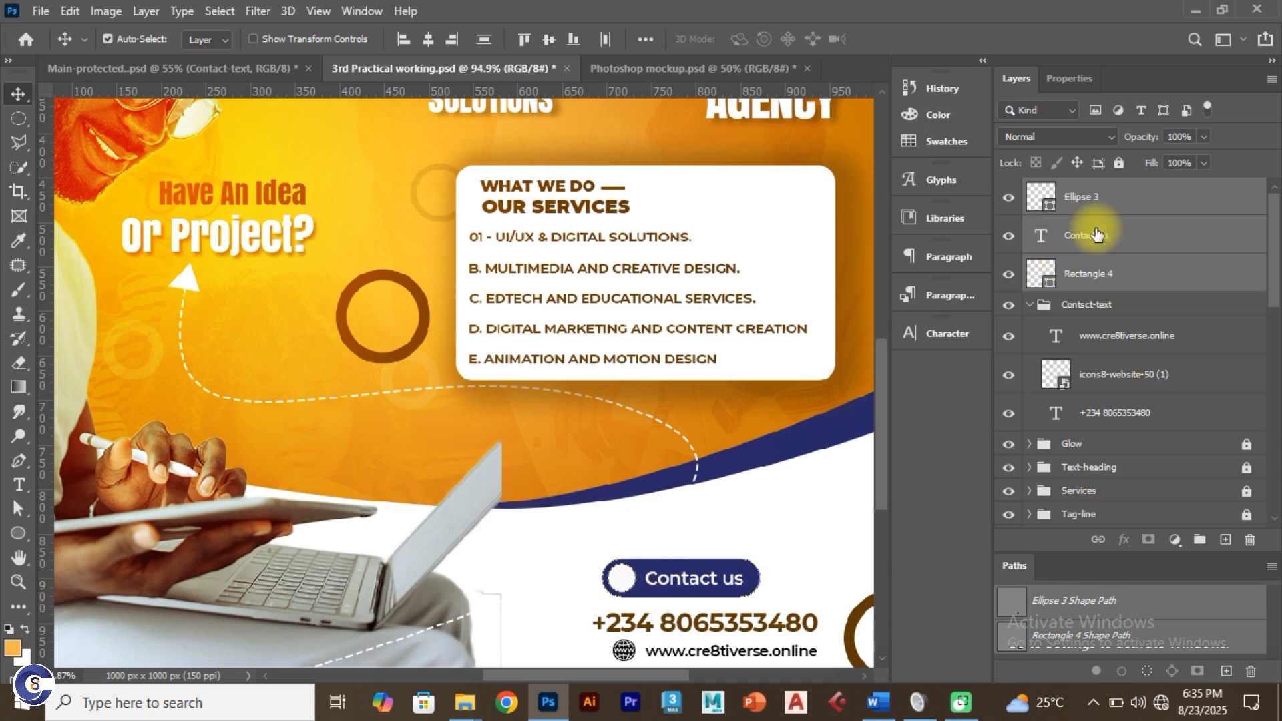
pyautogui.hotkey('ctrl', 'g')
pyautogui.doubleClick(1089, 190)
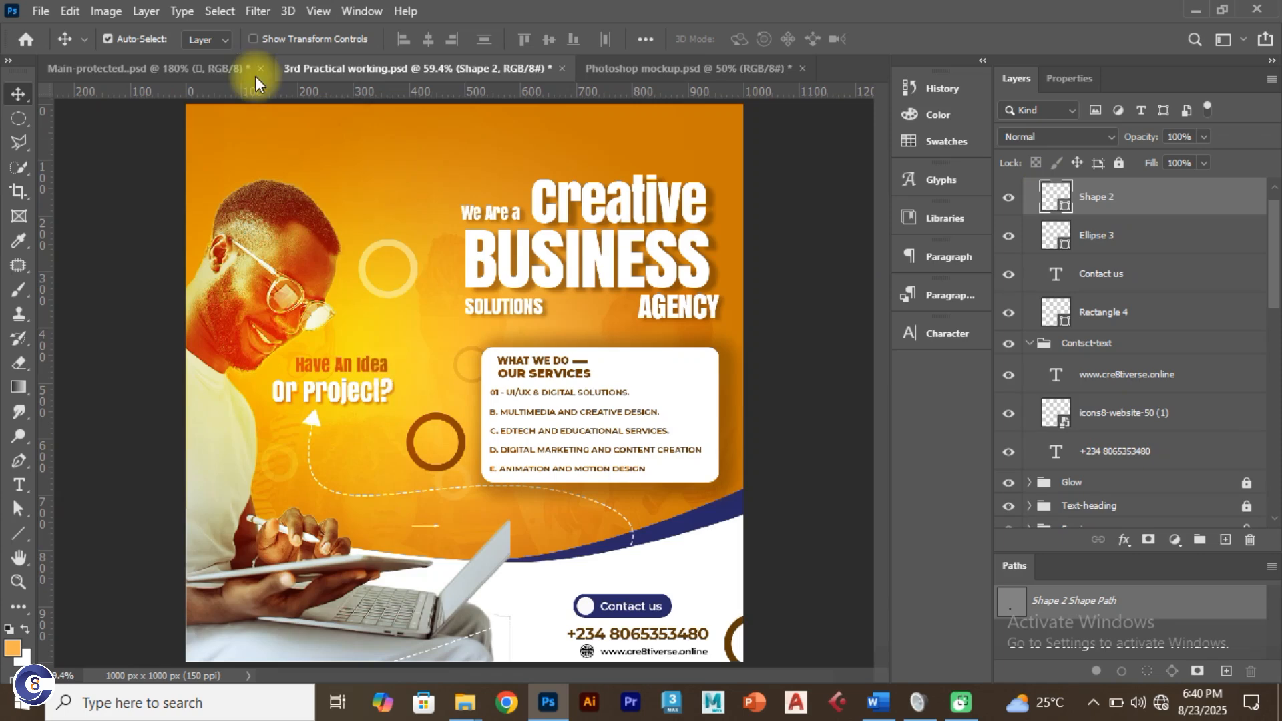
pyautogui.click(193, 69)
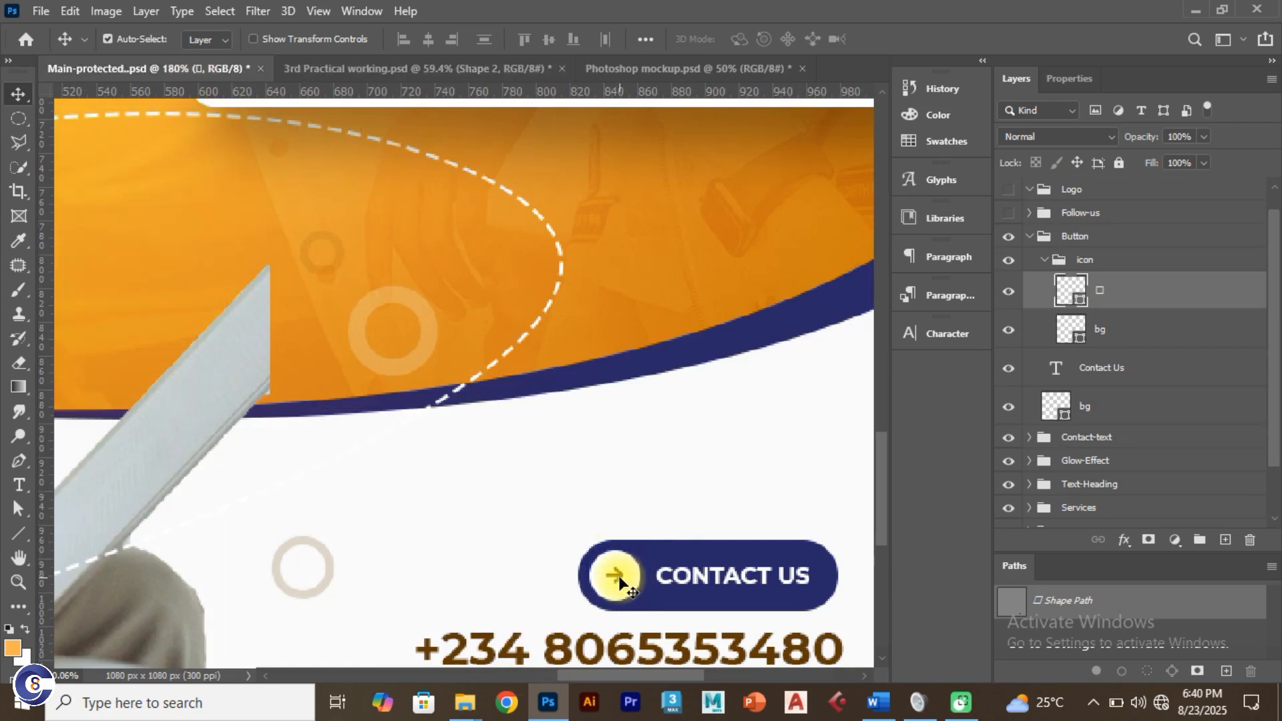
pyautogui.click(355, 70)
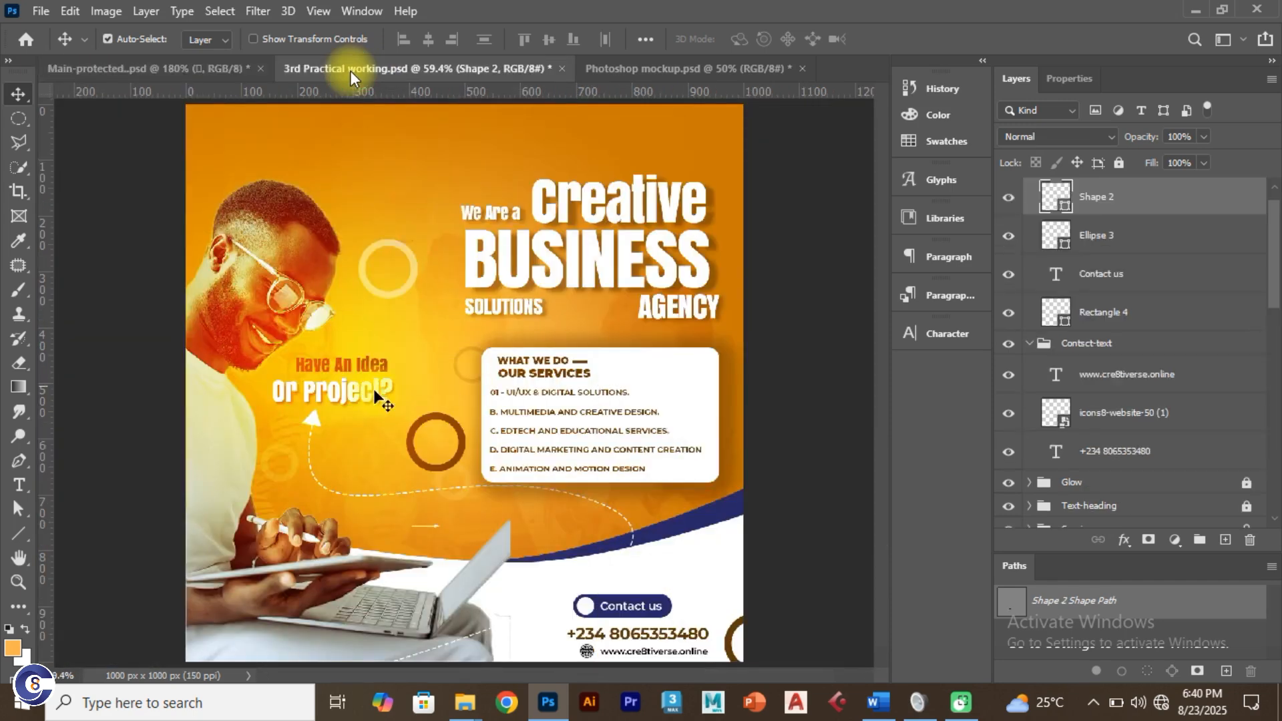
# Step: Choose the Line Tool and set lines to end in an arrowhead
pyautogui.click(26, 536)
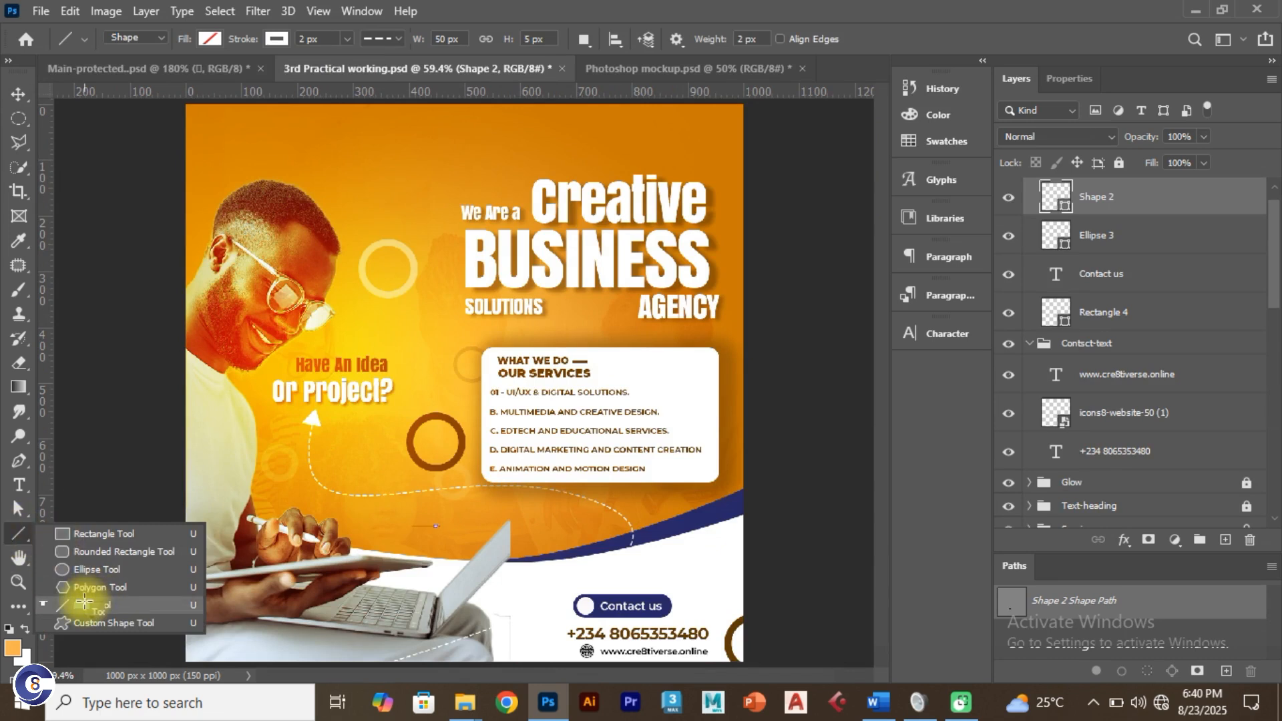
pyautogui.click(83, 603)
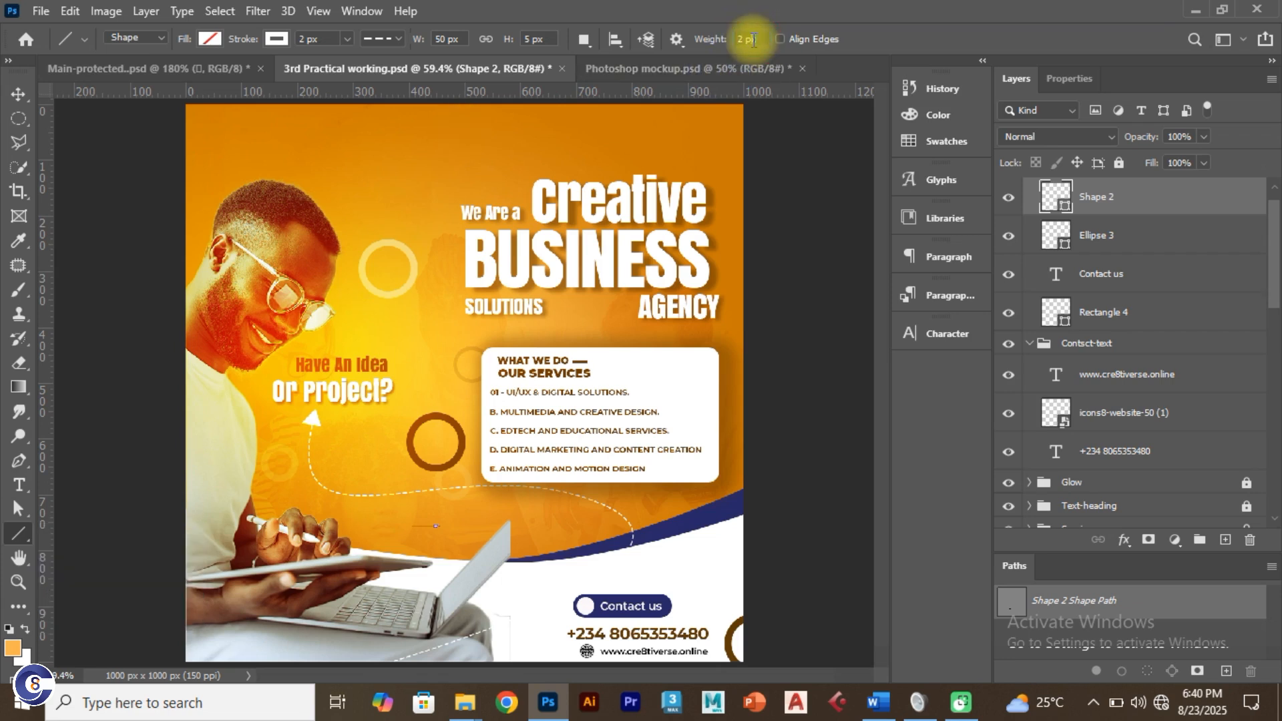
pyautogui.click(753, 40)
pyautogui.click(677, 40)
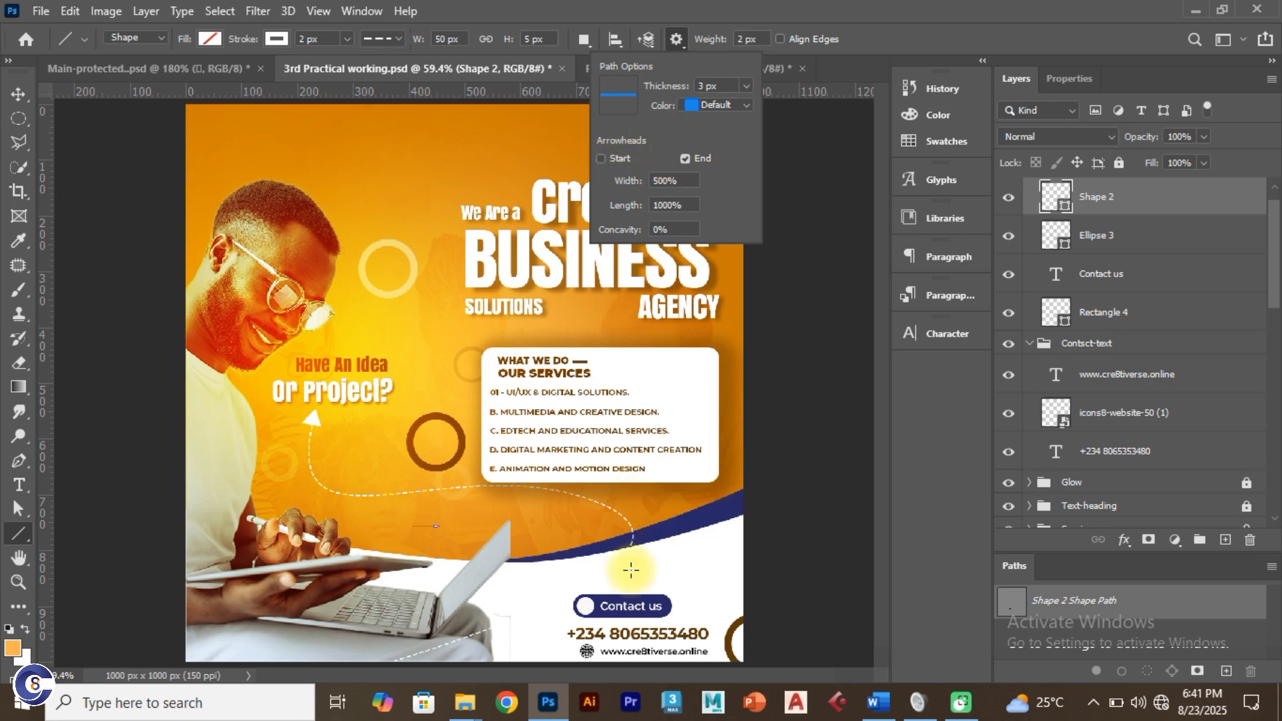
pyautogui.scroll(3, 581, 605)
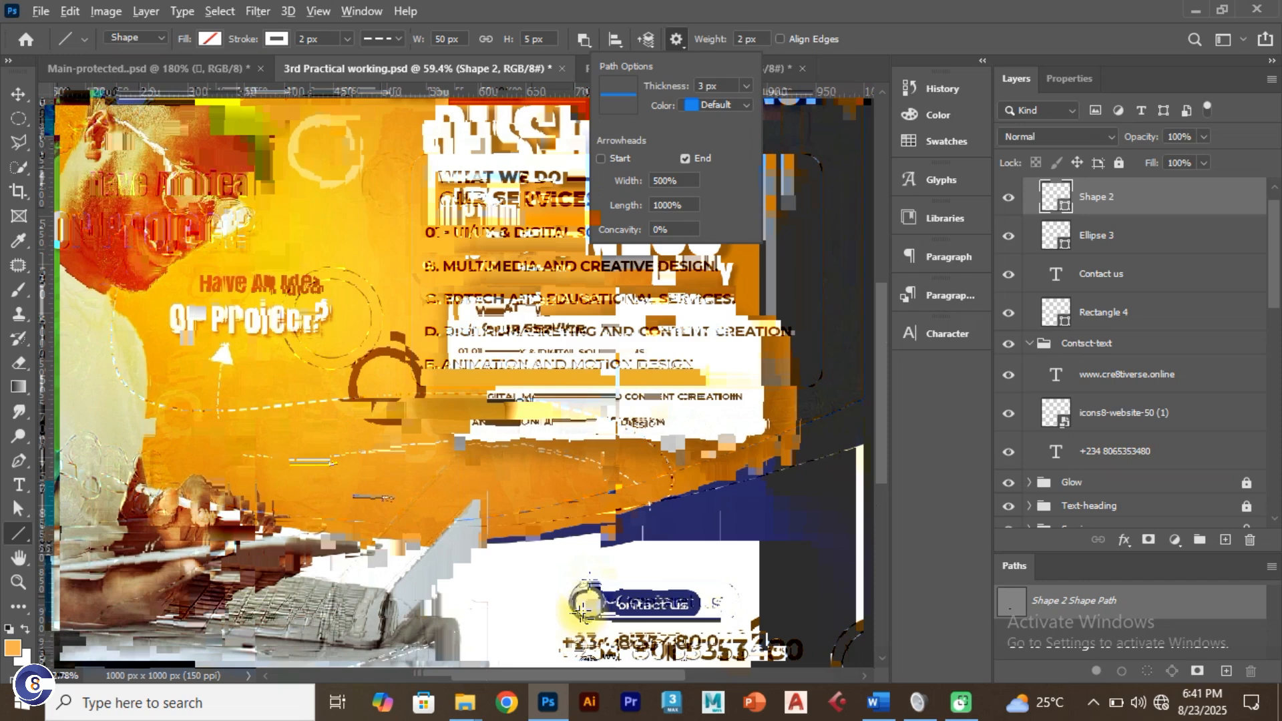
pyautogui.click(1015, 199)
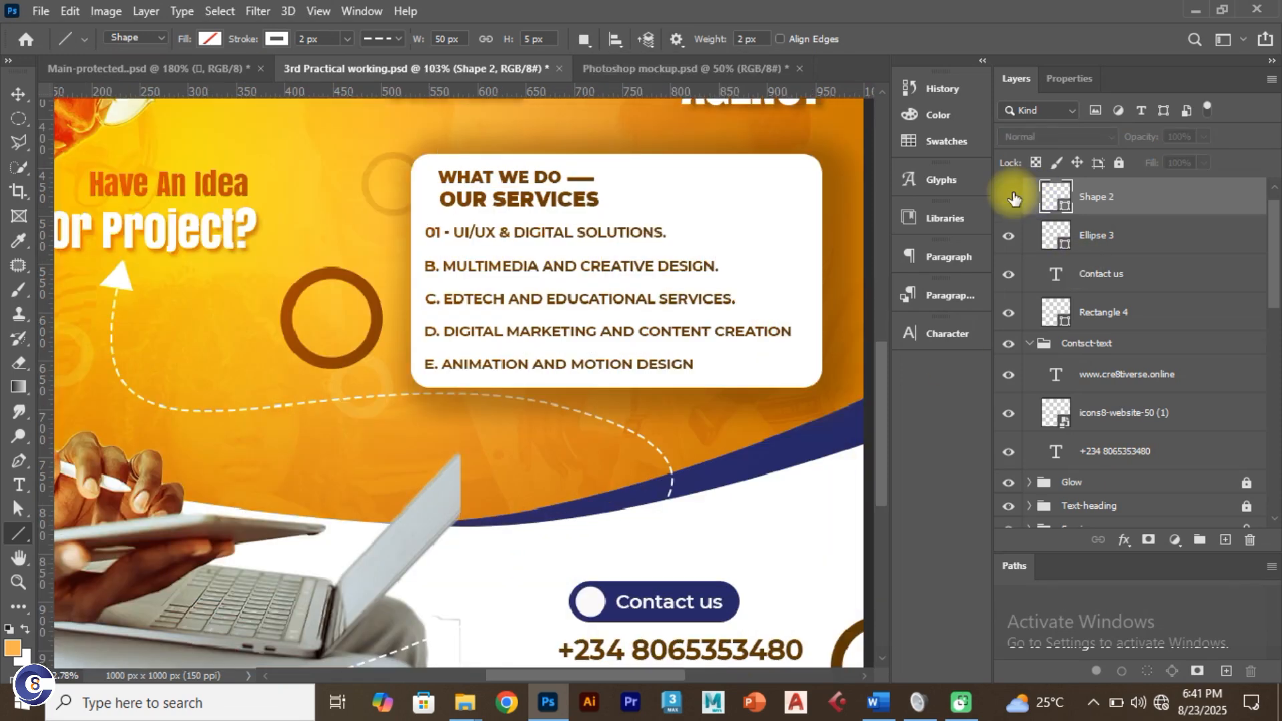
# Step: Hide and delete the stray Shape 2 line layer
pyautogui.click(1015, 199)
pyautogui.click(1014, 197)
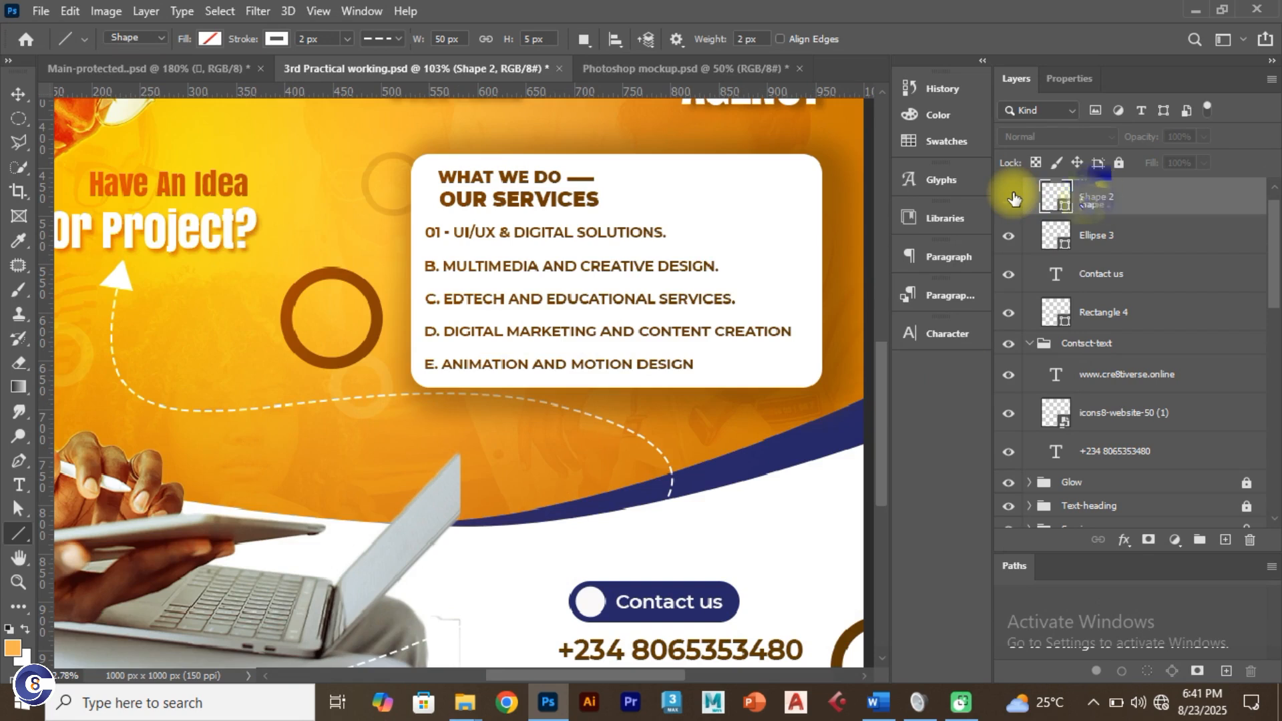
pyautogui.press('Delete')
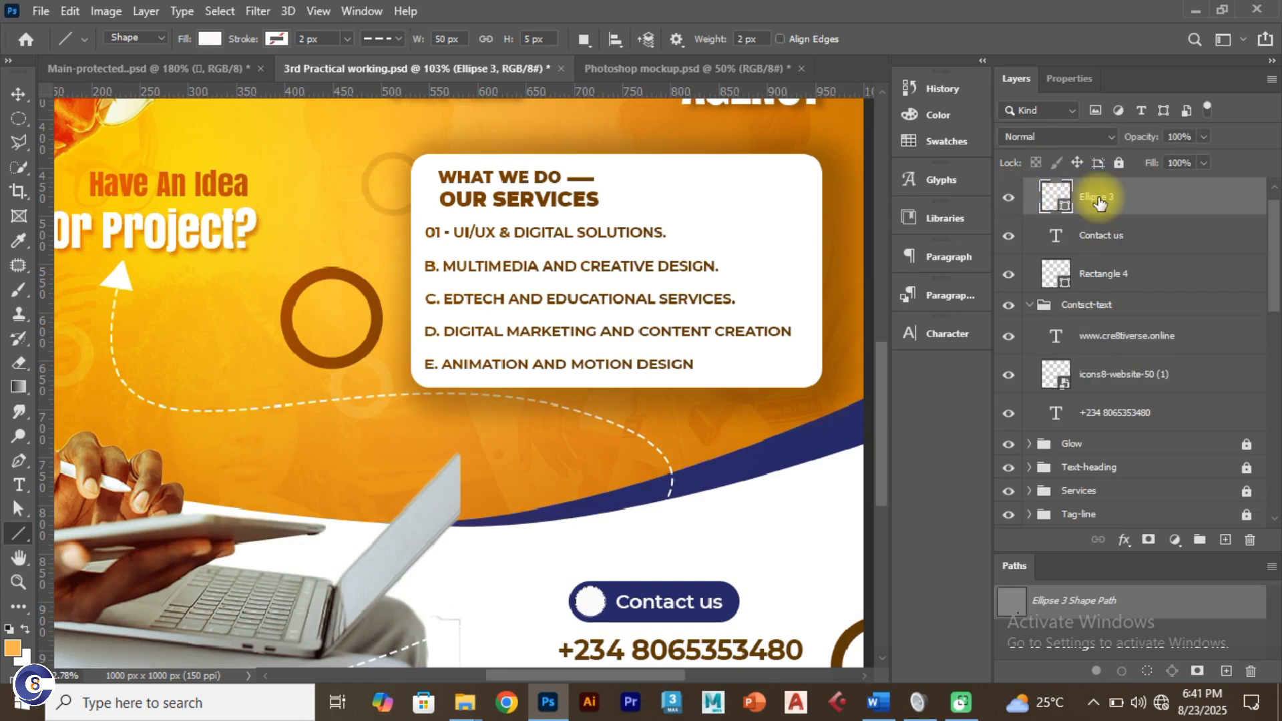
pyautogui.click(1012, 196)
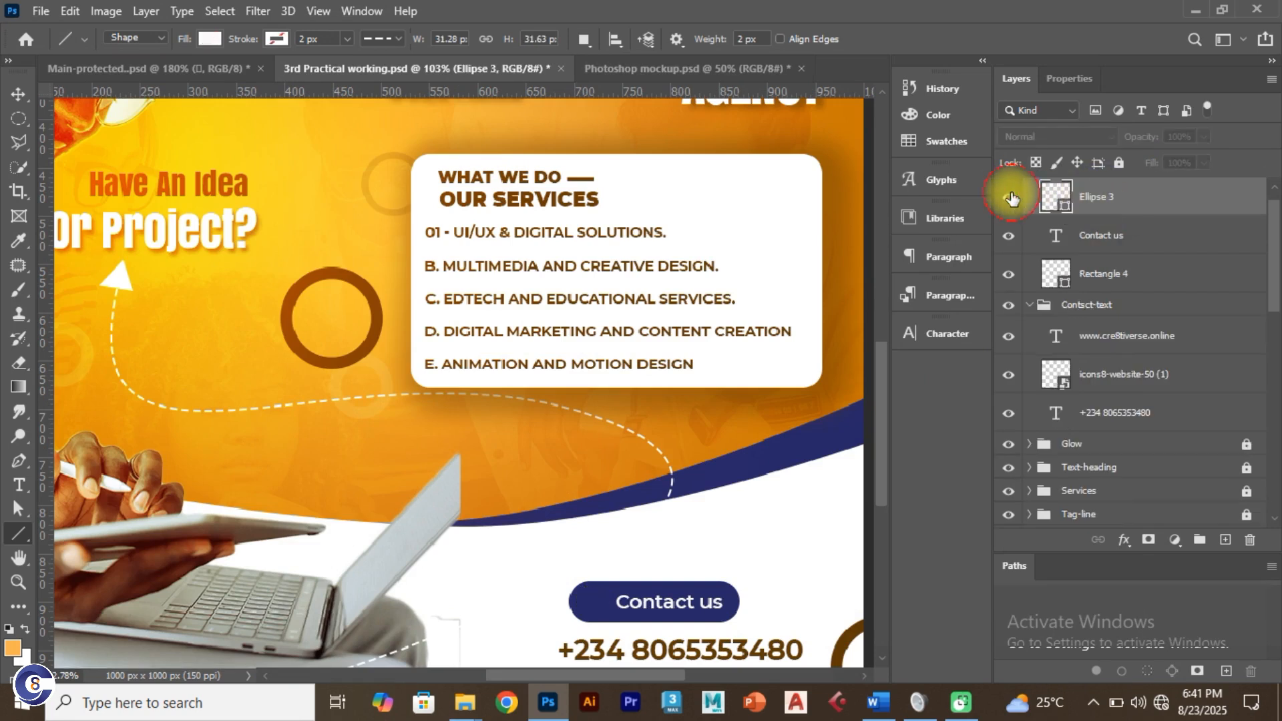
pyautogui.click(1010, 194)
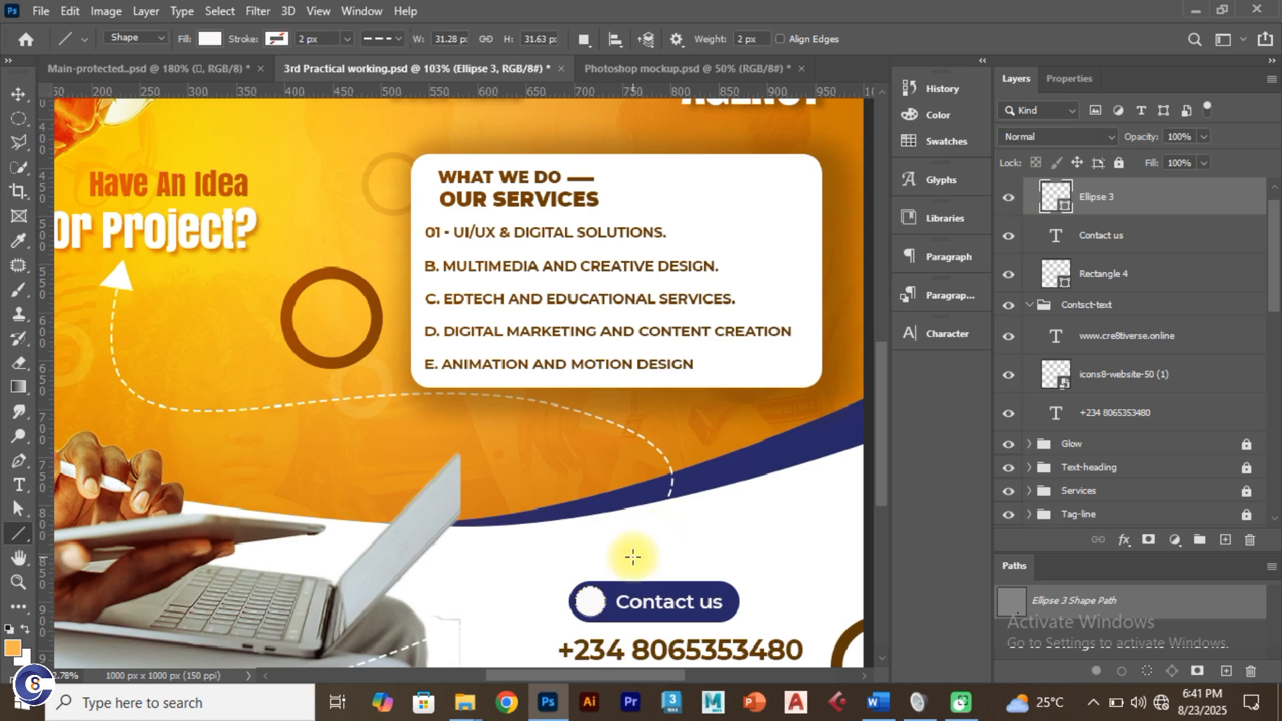
# Step: Draw an arrow line above the button and give it a brown fill
pyautogui.moveTo(634, 557); pyautogui.dragTo(665, 557)
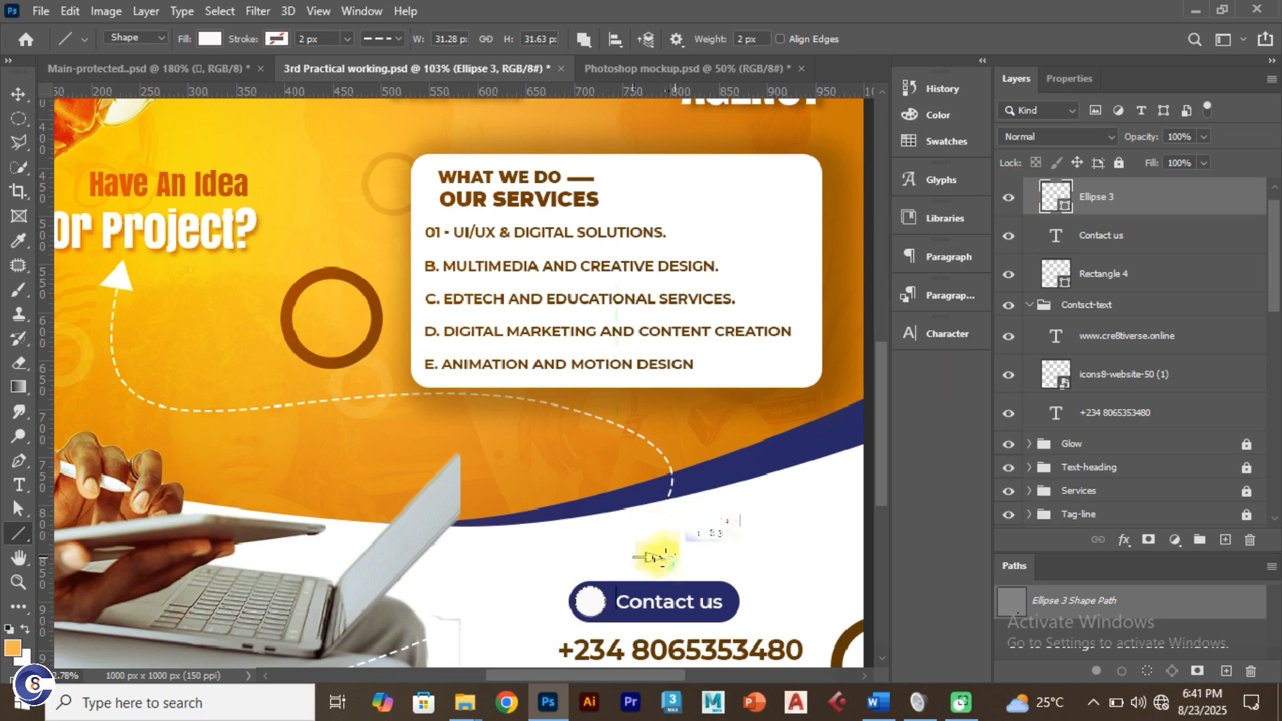
pyautogui.moveTo(658, 557); pyautogui.dragTo(674, 557)
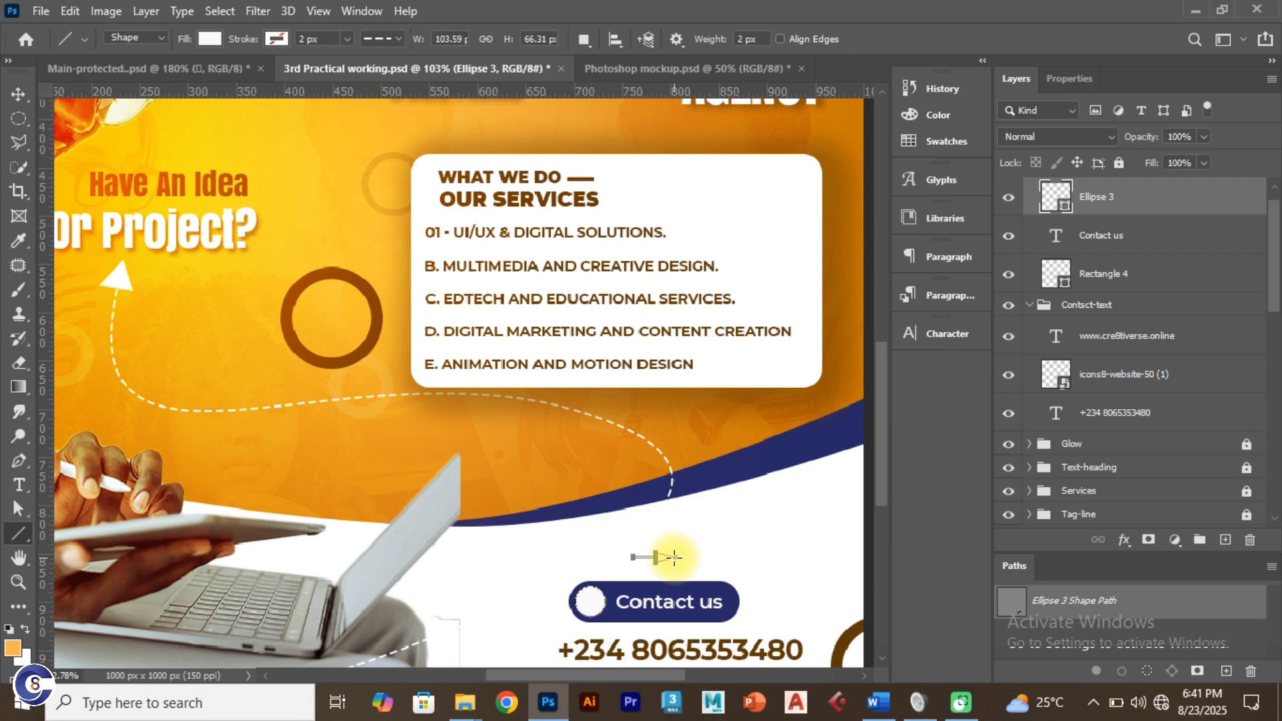
pyautogui.click(210, 38)
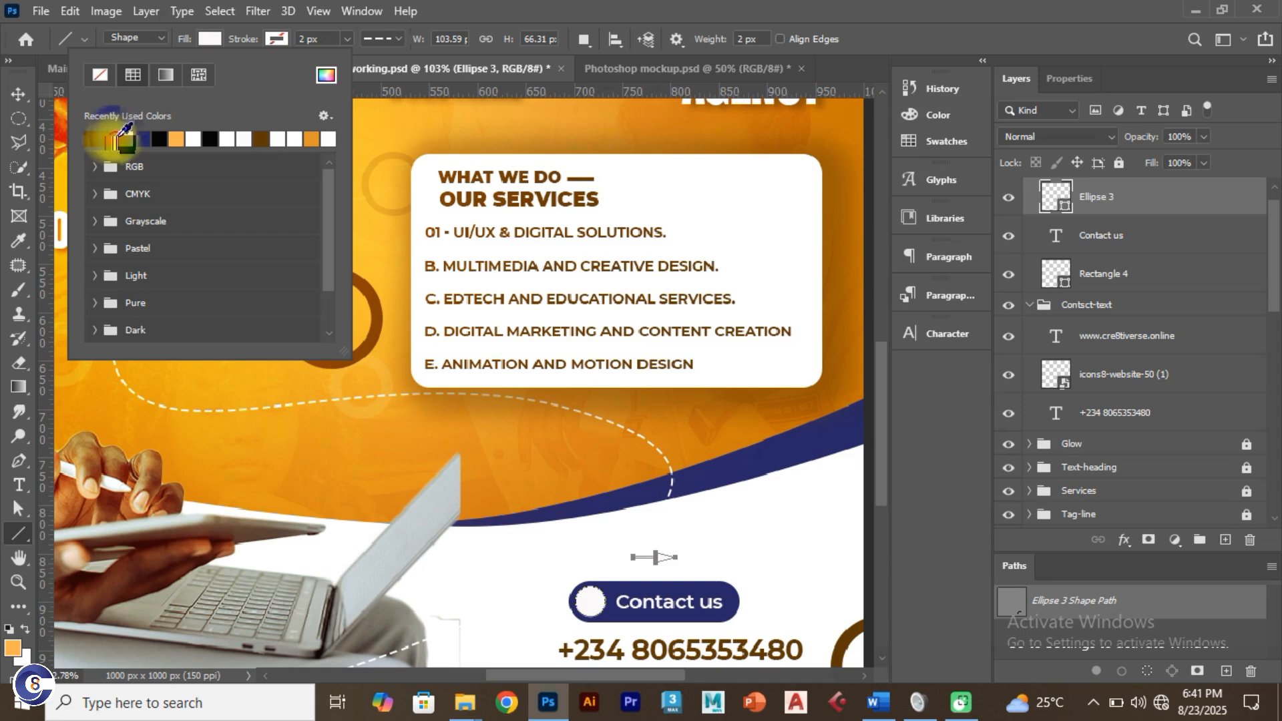
pyautogui.click(120, 134)
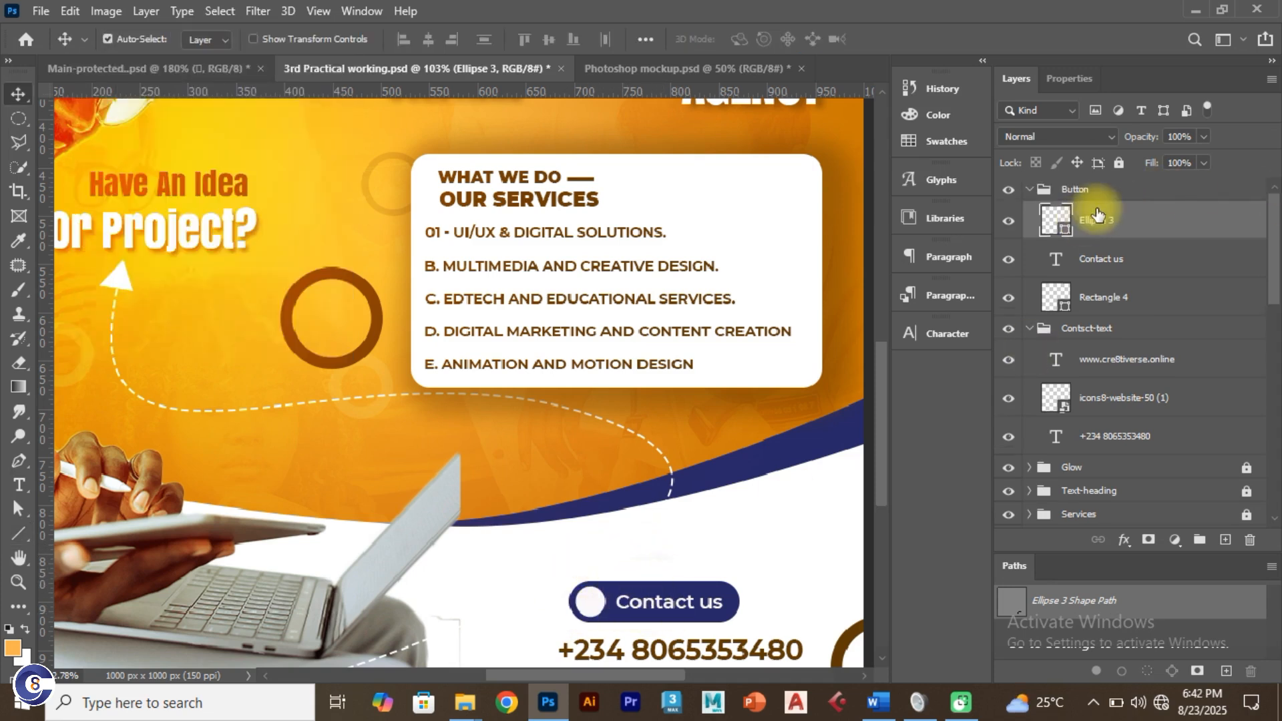
# Step: Create a new layer named 'arr' for the arrow
pyautogui.click(1009, 221)
pyautogui.click(1009, 221)
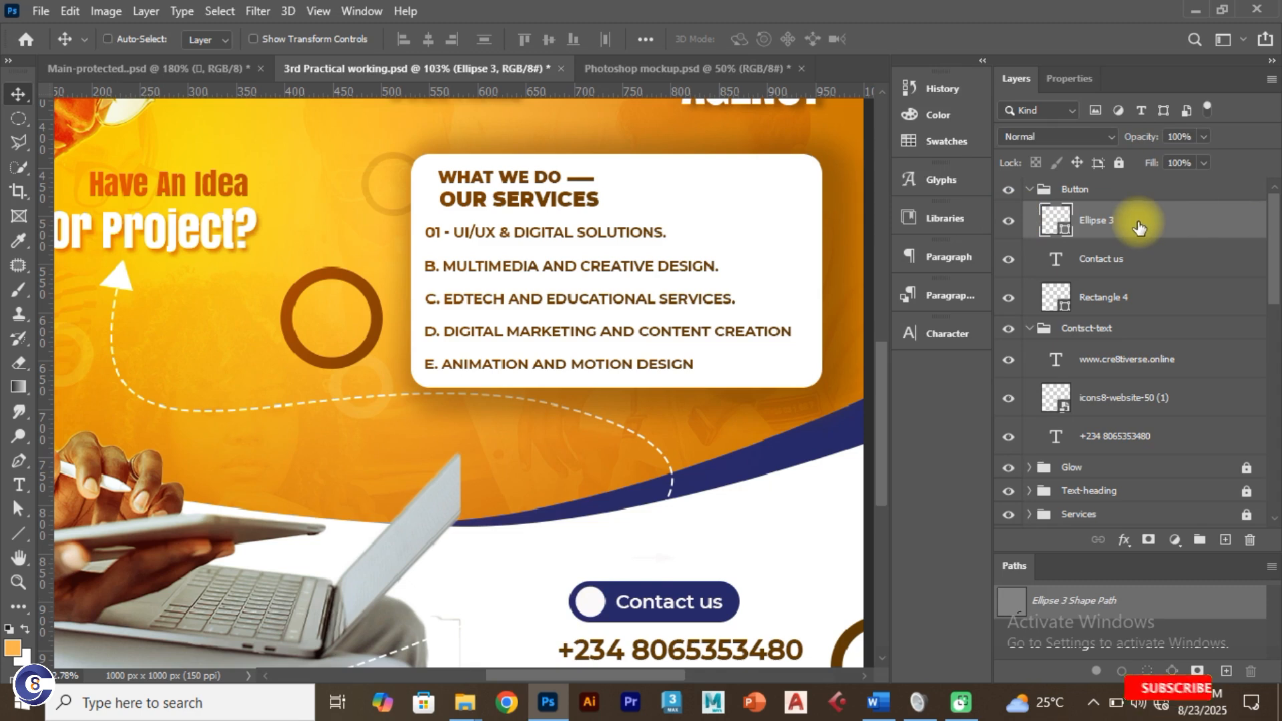
pyautogui.hotkey('ctrl', 'shift', 'n')
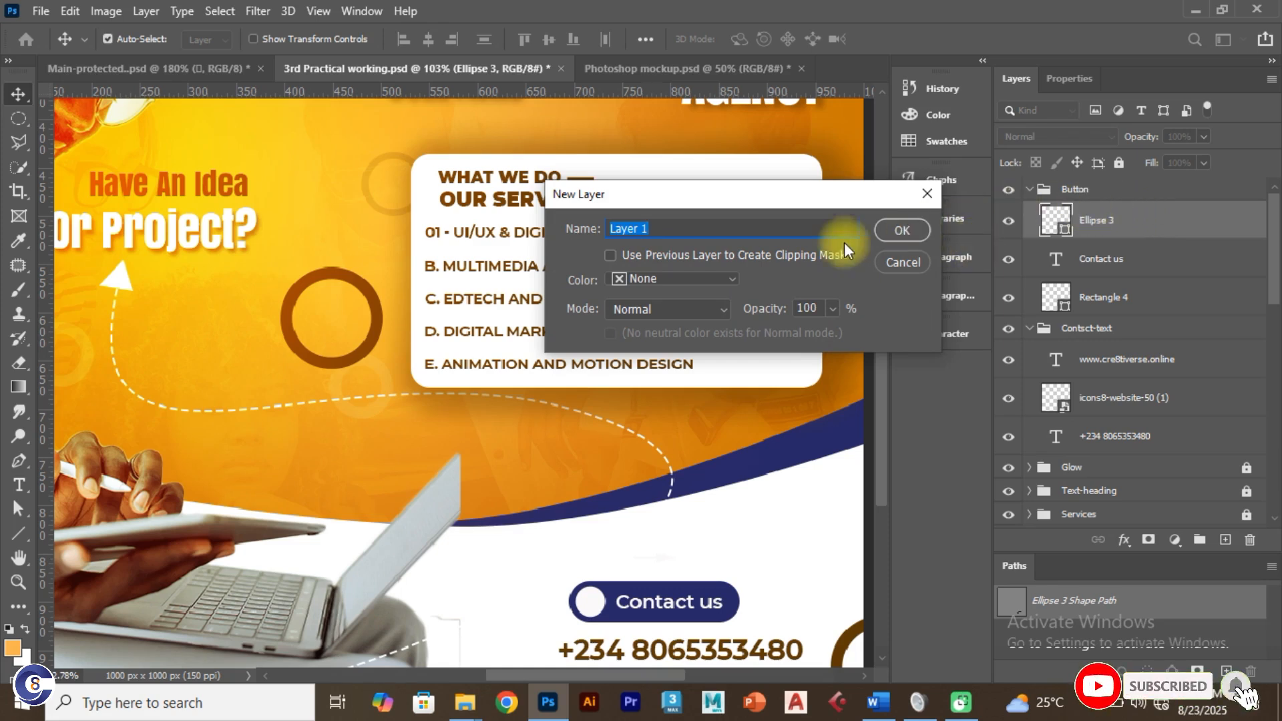
pyautogui.write('arrow')
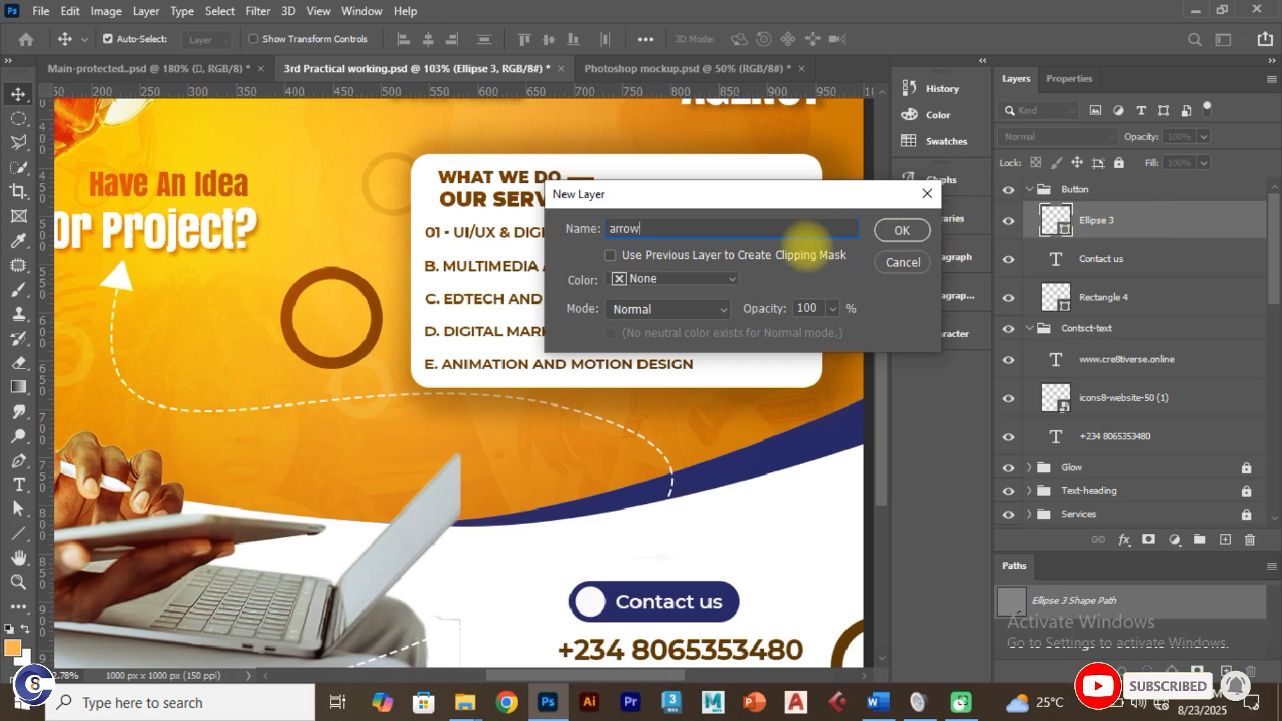
pyautogui.click(902, 230)
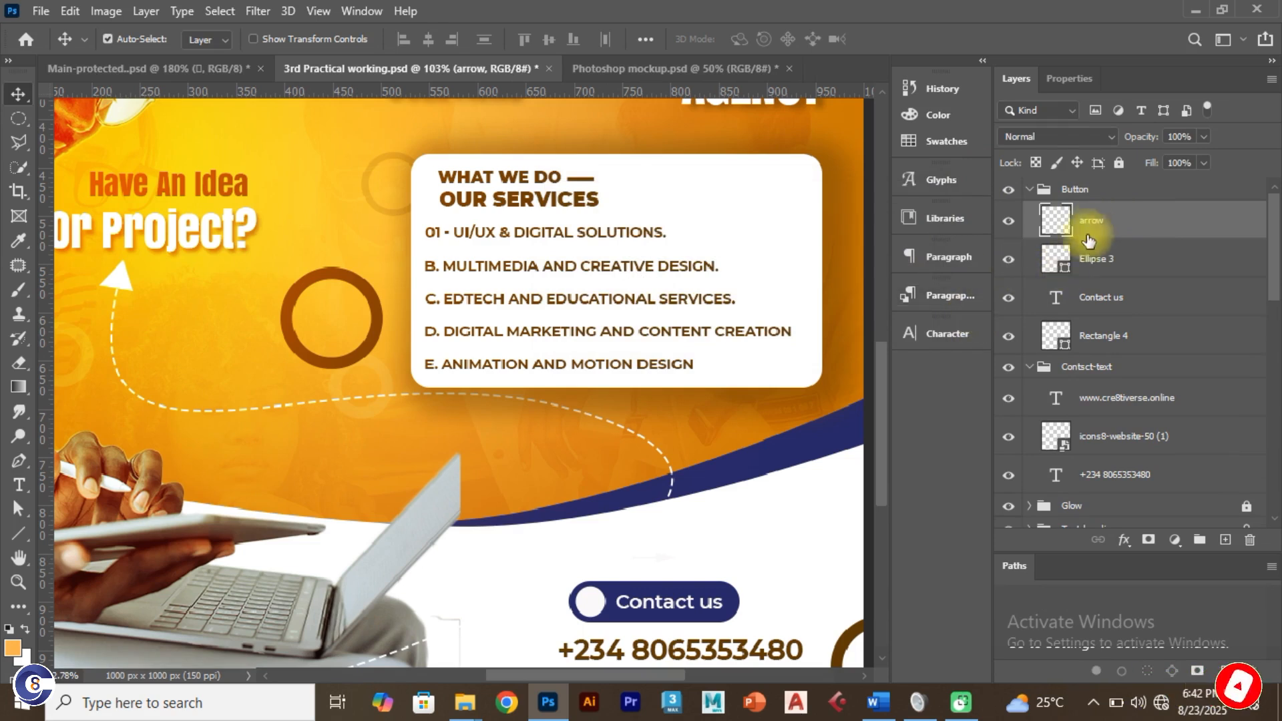
# Step: Draw a short straight arrow line above the Contact us button, filled with the first recent colour
pyautogui.click(18, 533)
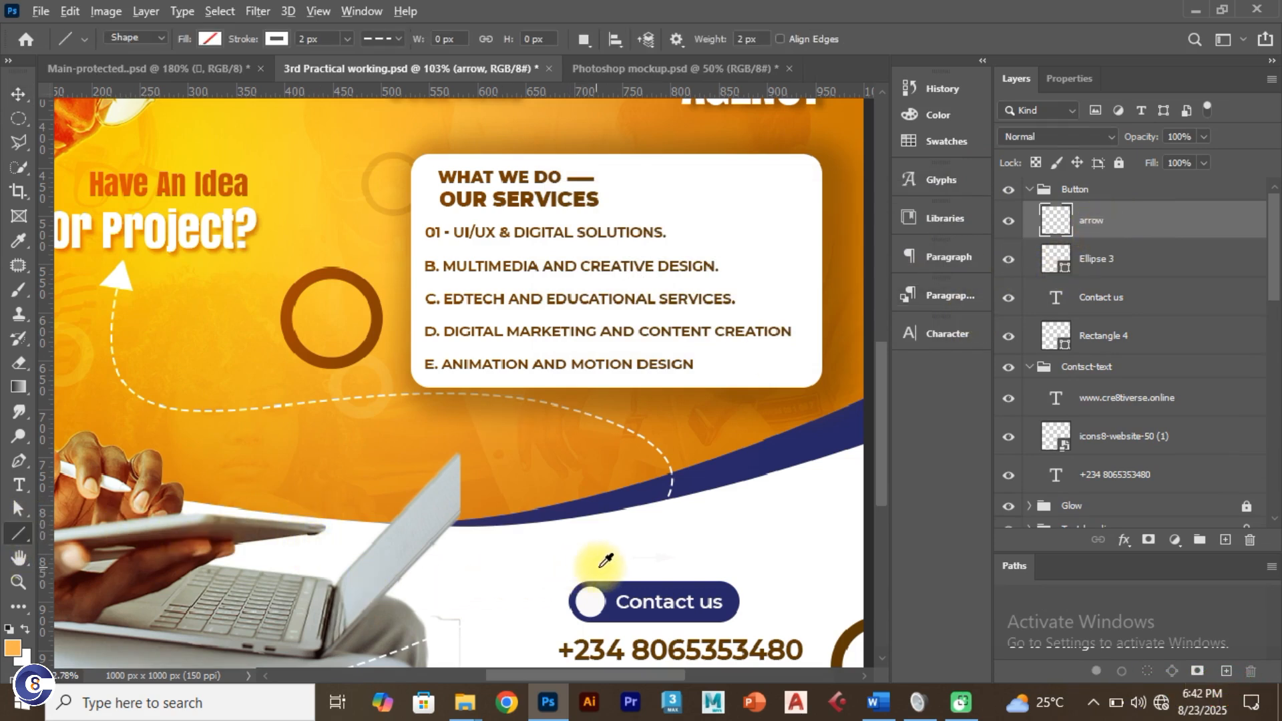
pyautogui.moveTo(589, 565); pyautogui.dragTo(628, 566)
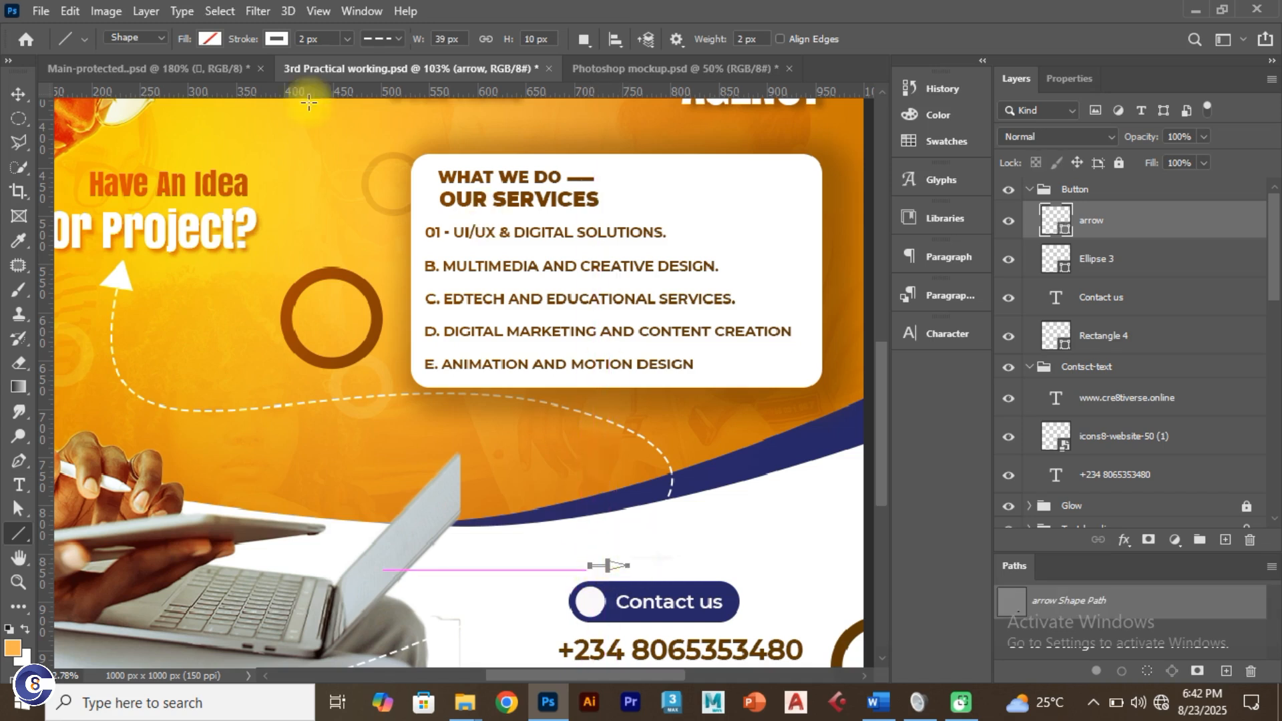
pyautogui.click(211, 41)
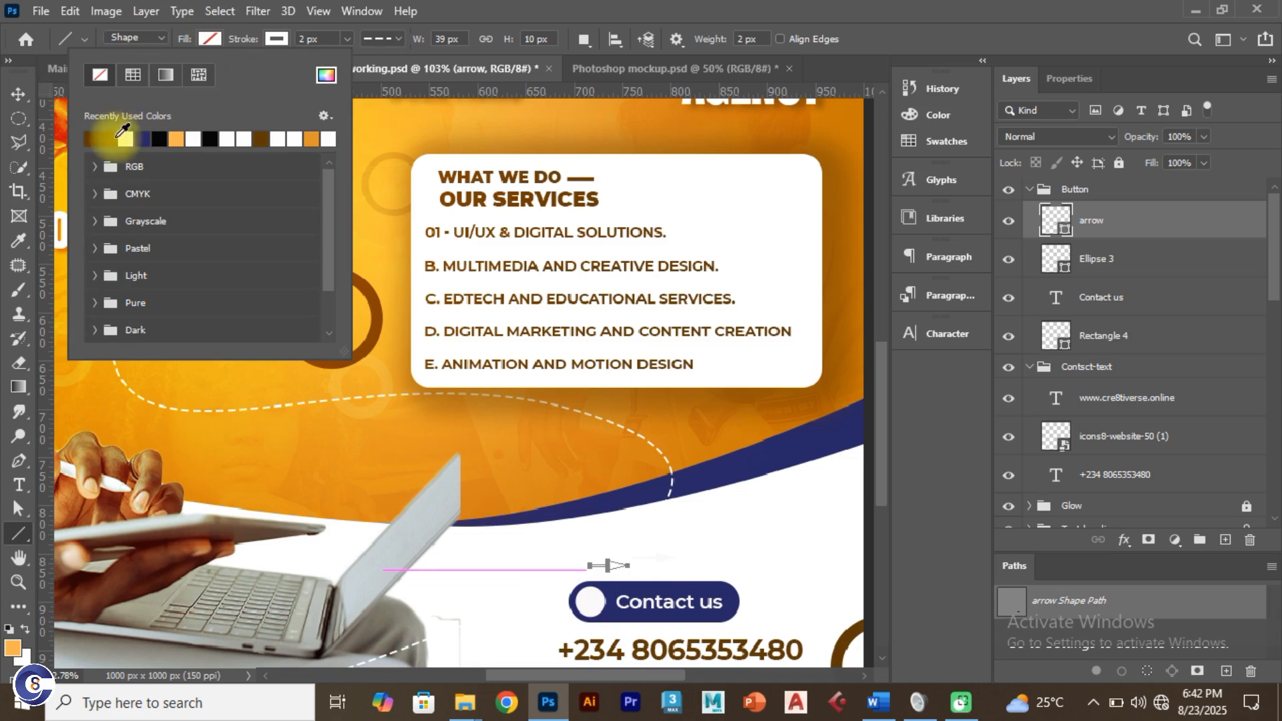
pyautogui.click(109, 138)
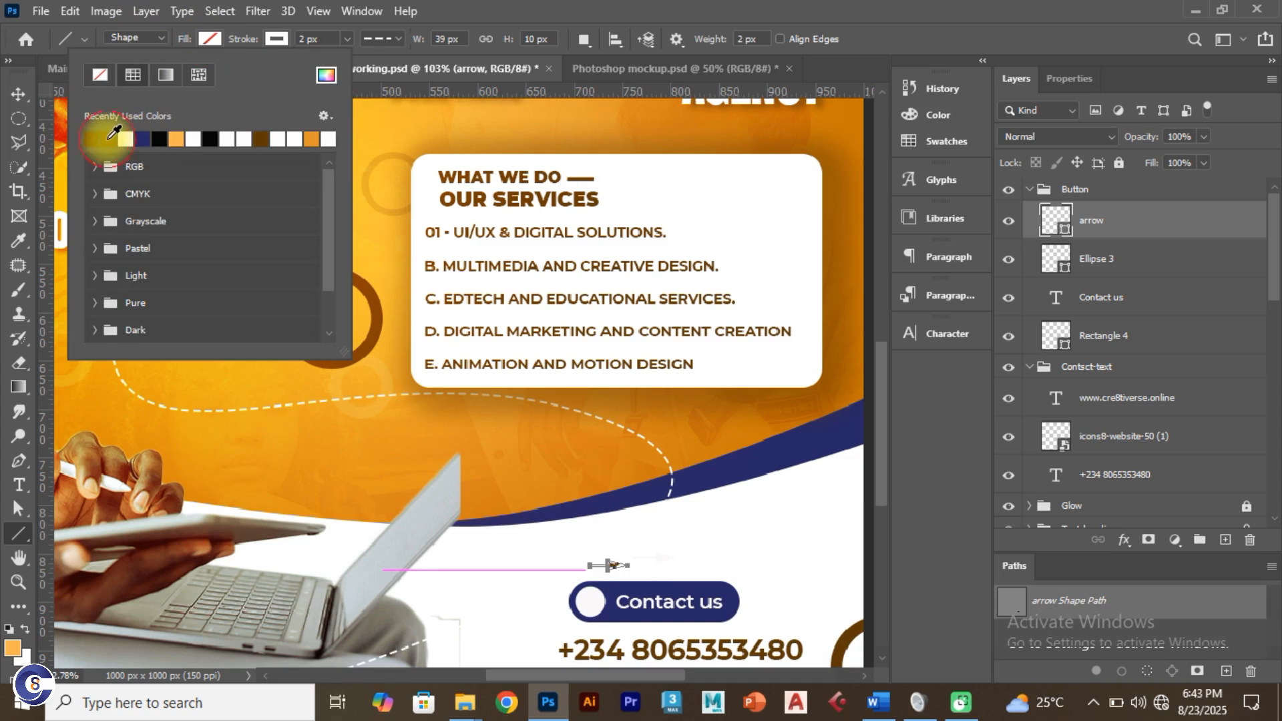
# Step: Set the arrow's stroke to No Color
pyautogui.click(273, 38)
pyautogui.click(164, 76)
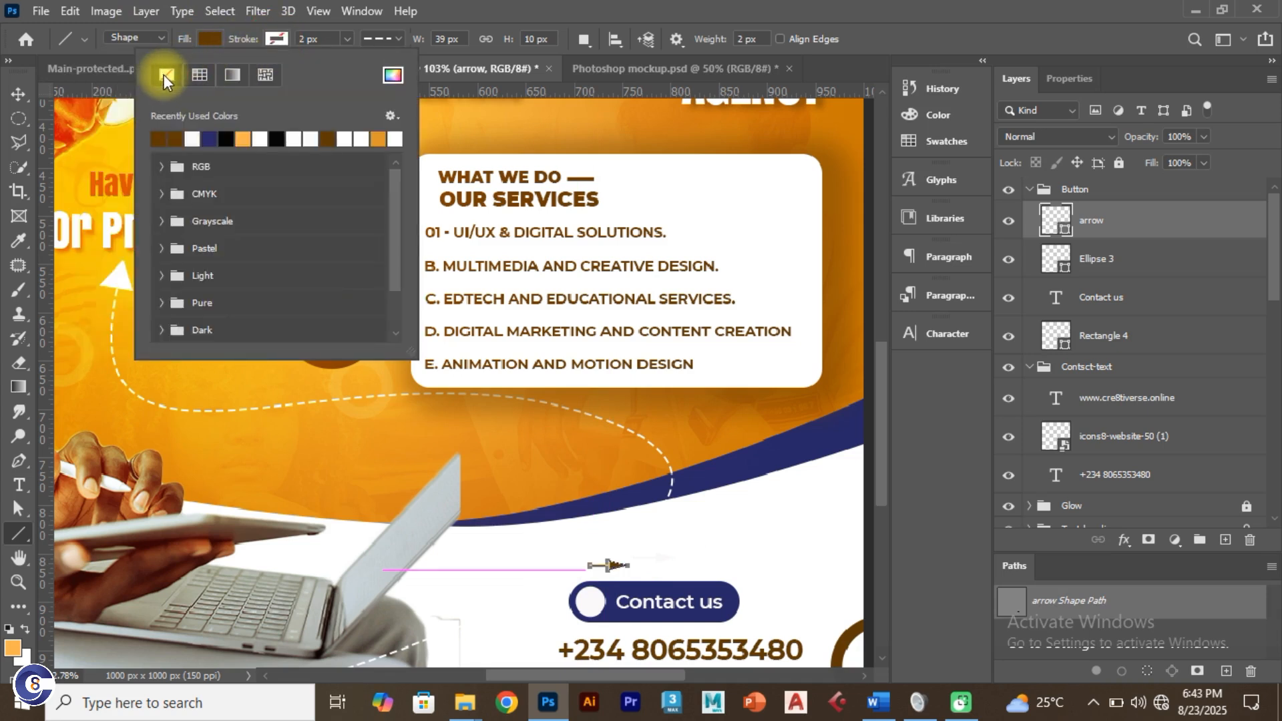
pyautogui.click(18, 94)
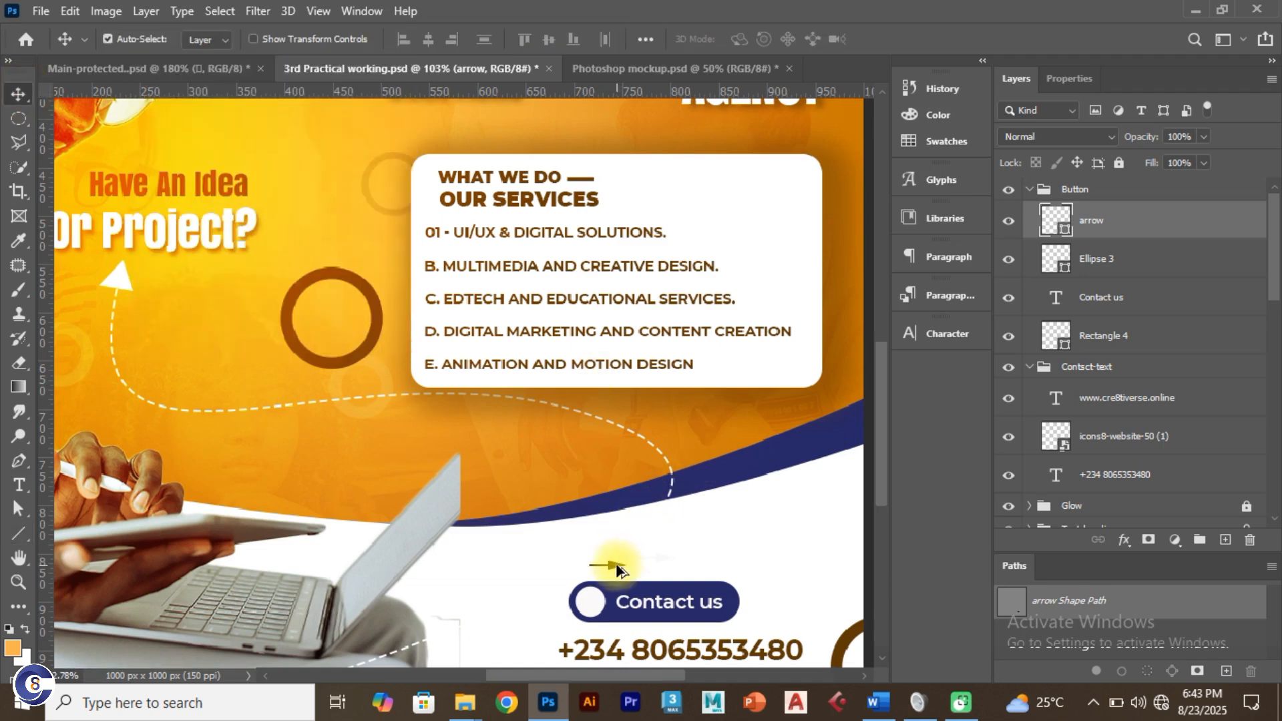
# Step: Move the arrow into the button's white circle and scale it down to about half size
pyautogui.scroll(4, 618, 568)
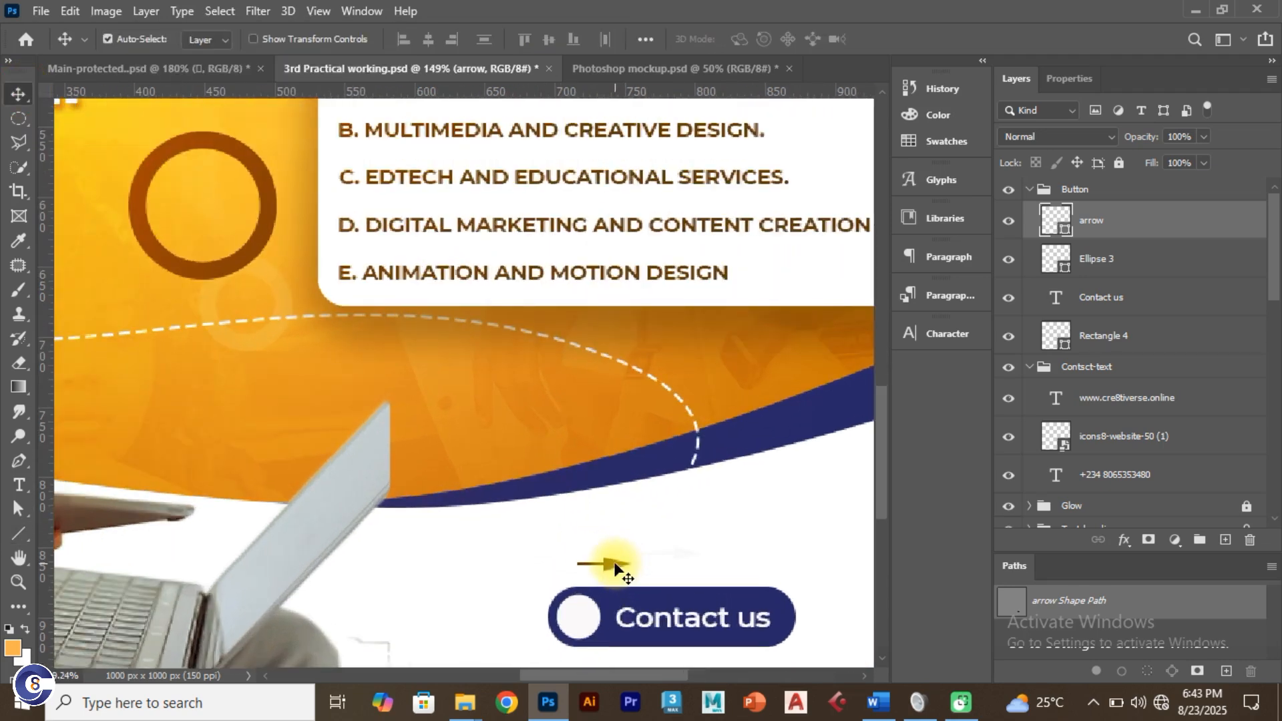
pyautogui.moveTo(599, 592); pyautogui.dragTo(583, 616)
pyautogui.hotkey('ctrl', 't')
pyautogui.scroll(3, 587, 620)
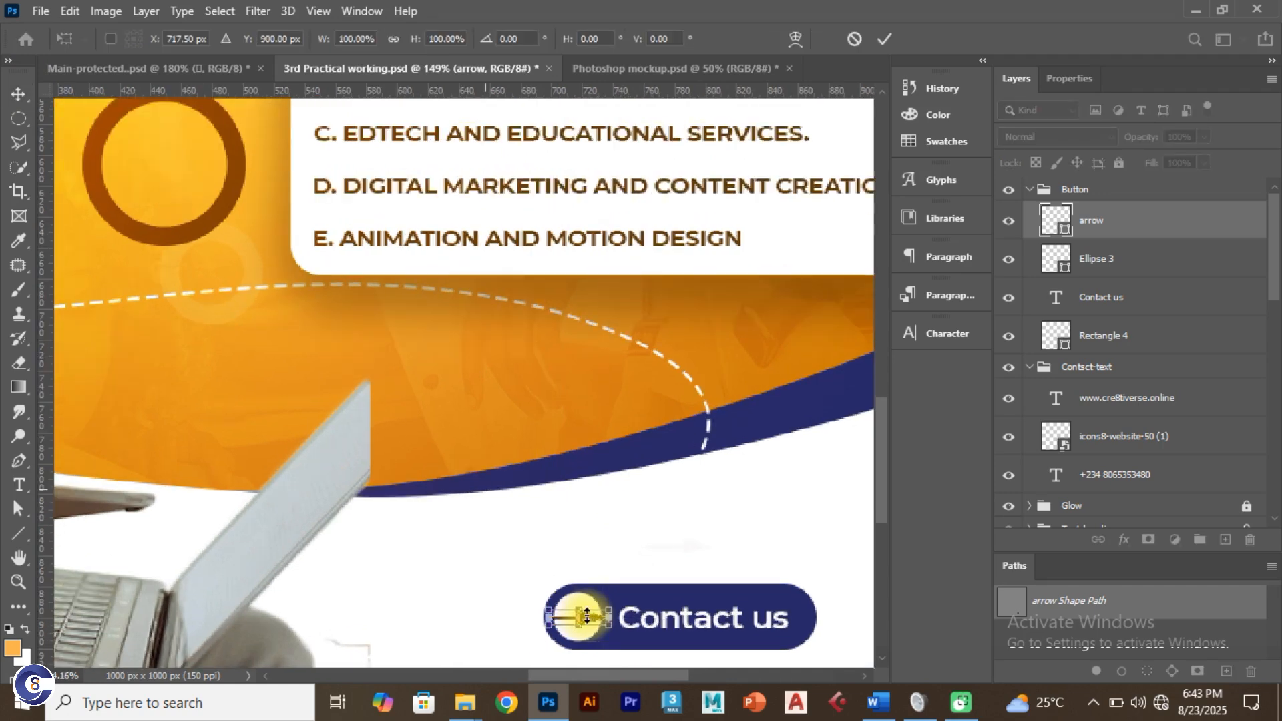
pyautogui.scroll(3, 538, 618)
pyautogui.scroll(2, 547, 618)
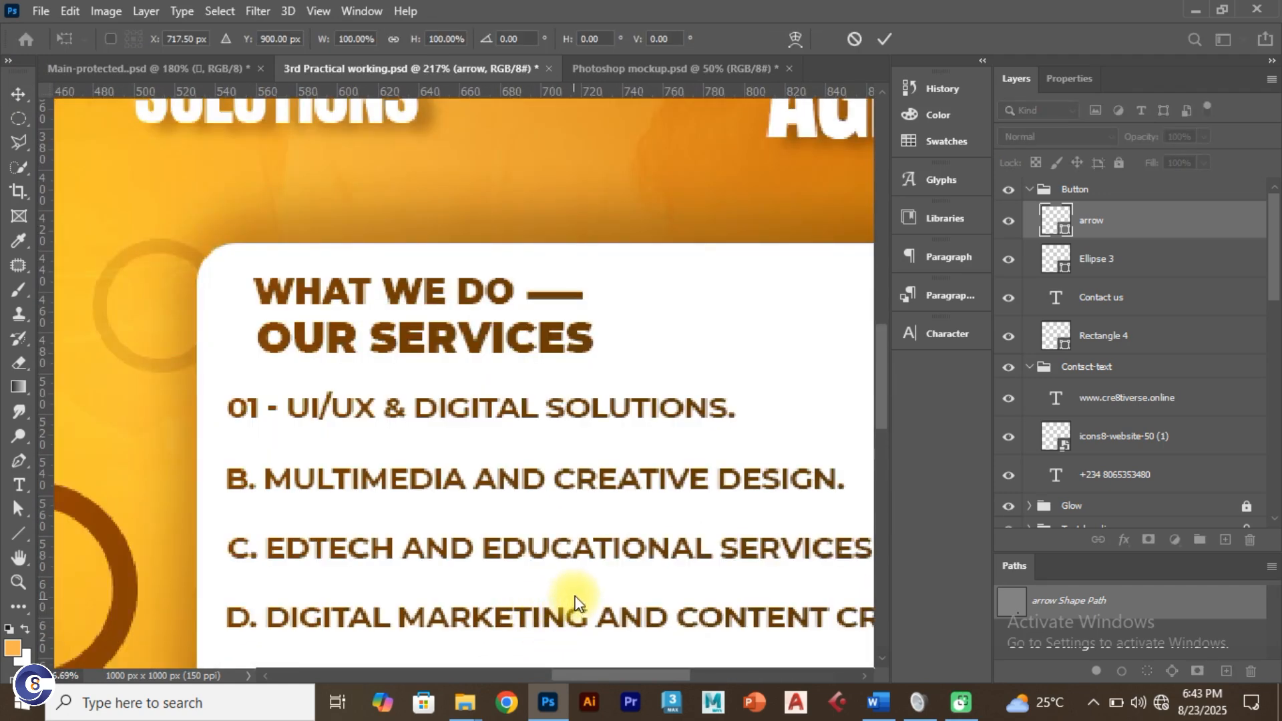
pyautogui.moveTo(877, 367); pyautogui.dragTo(879, 506)
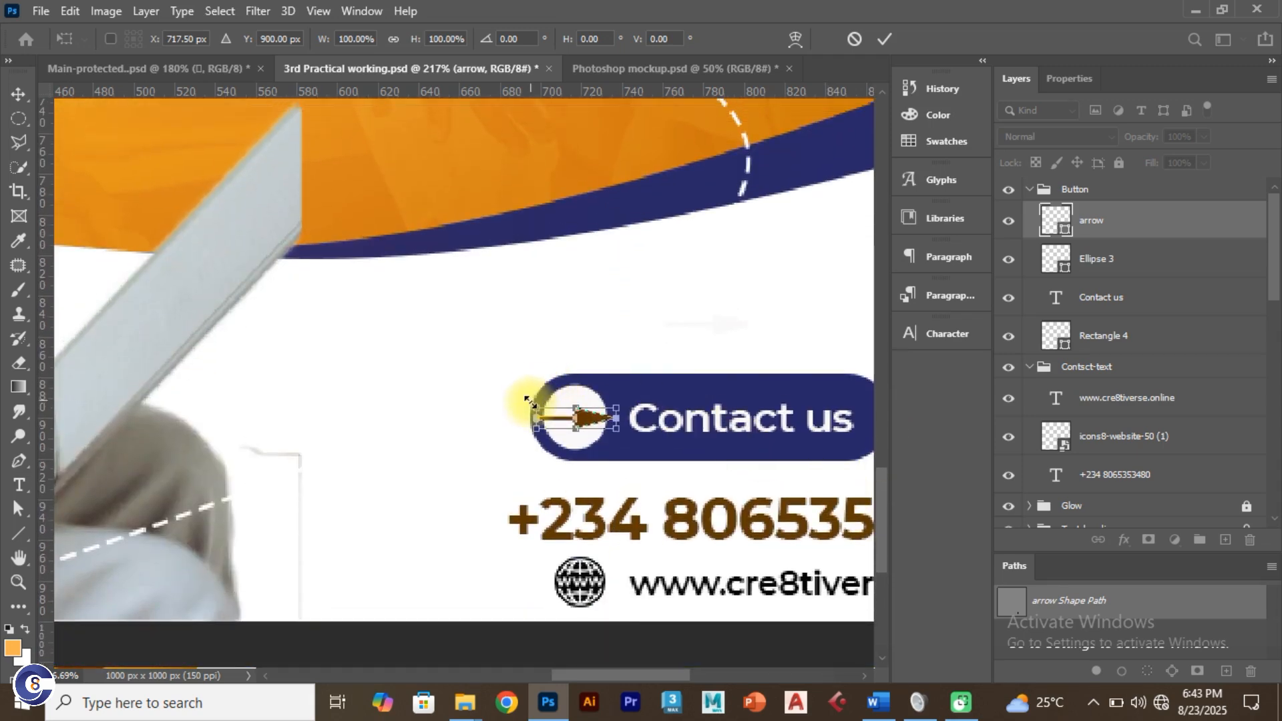
pyautogui.moveTo(536, 409); pyautogui.dragTo(556, 414)
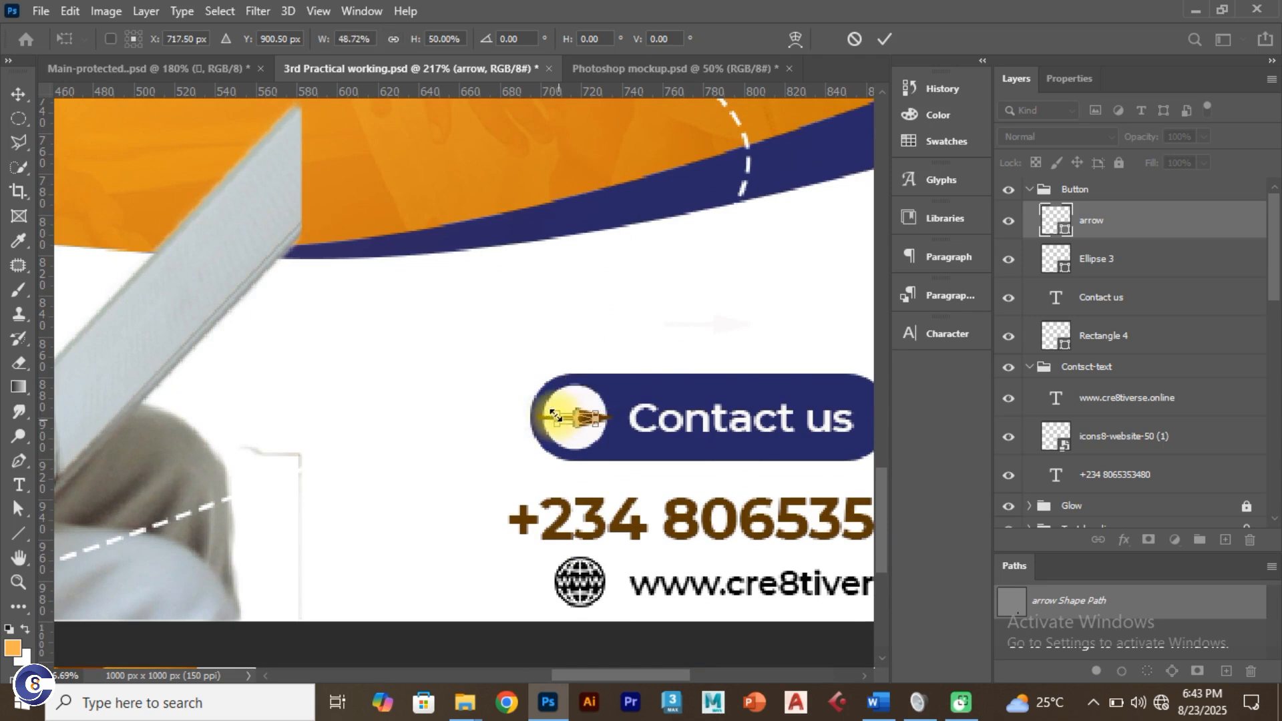
# Step: Commit the resize, accept conversion to a regular path, and view the whole flyer
pyautogui.click(886, 38)
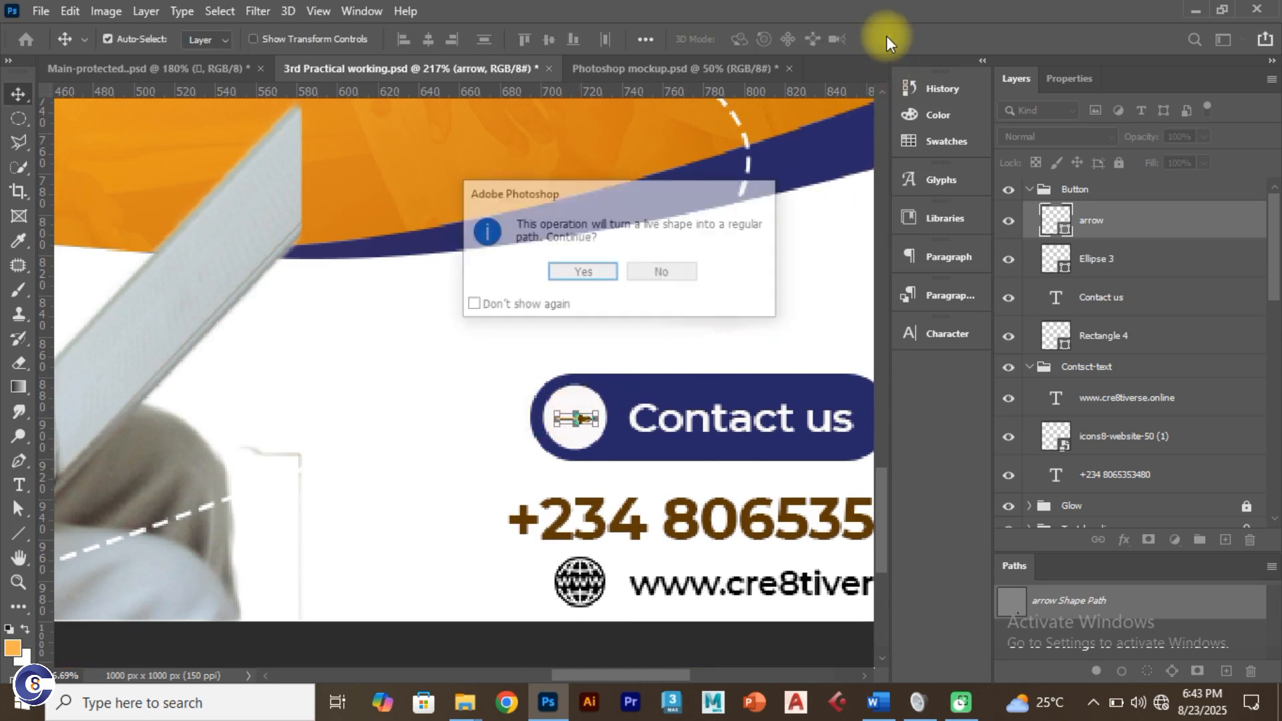
pyautogui.click(591, 271)
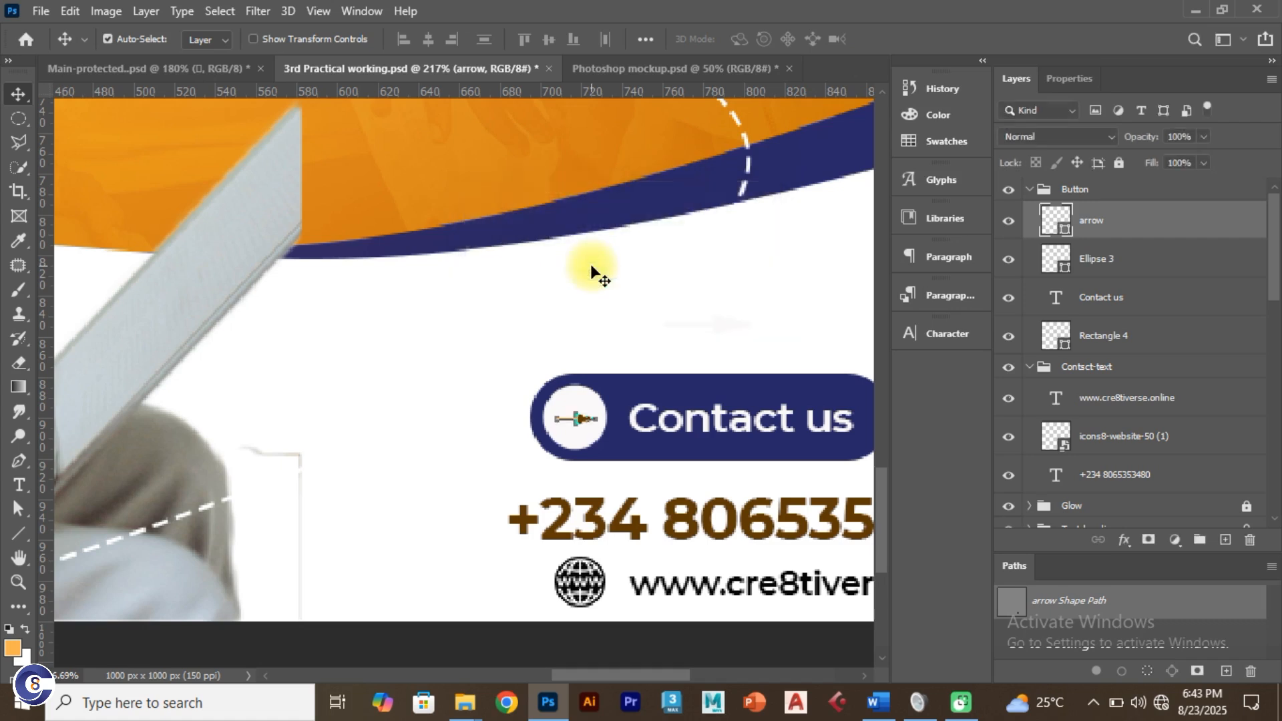
pyautogui.click(594, 336)
pyautogui.hotkey('ctrl', '0')
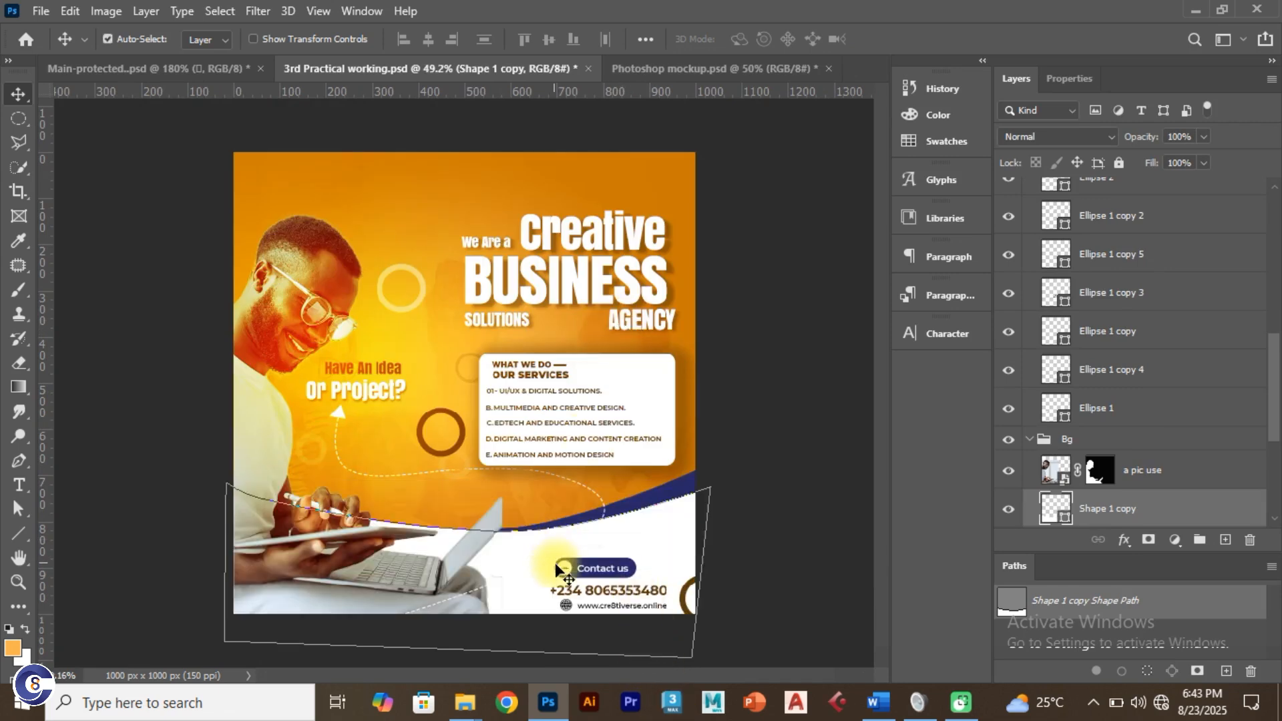
# Step: Compare the layout against the full Main-protected reference flyer, then return to the working flyer
pyautogui.click(138, 282)
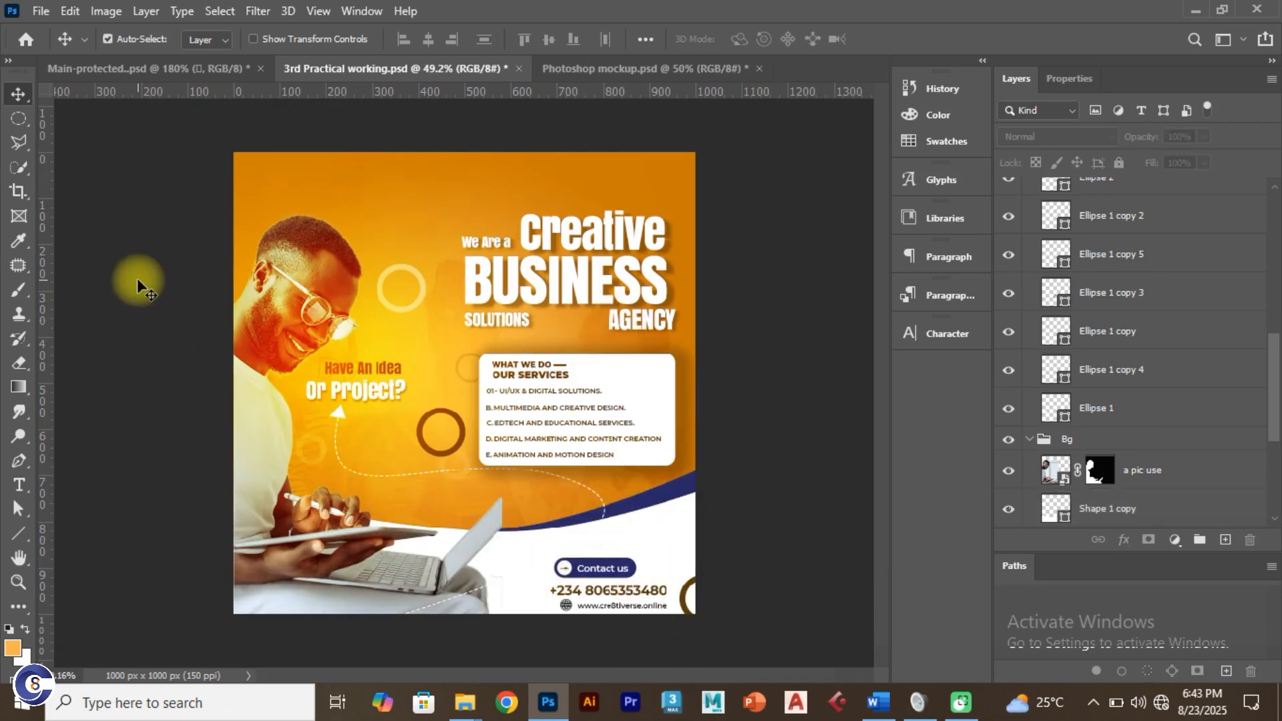
pyautogui.click(207, 73)
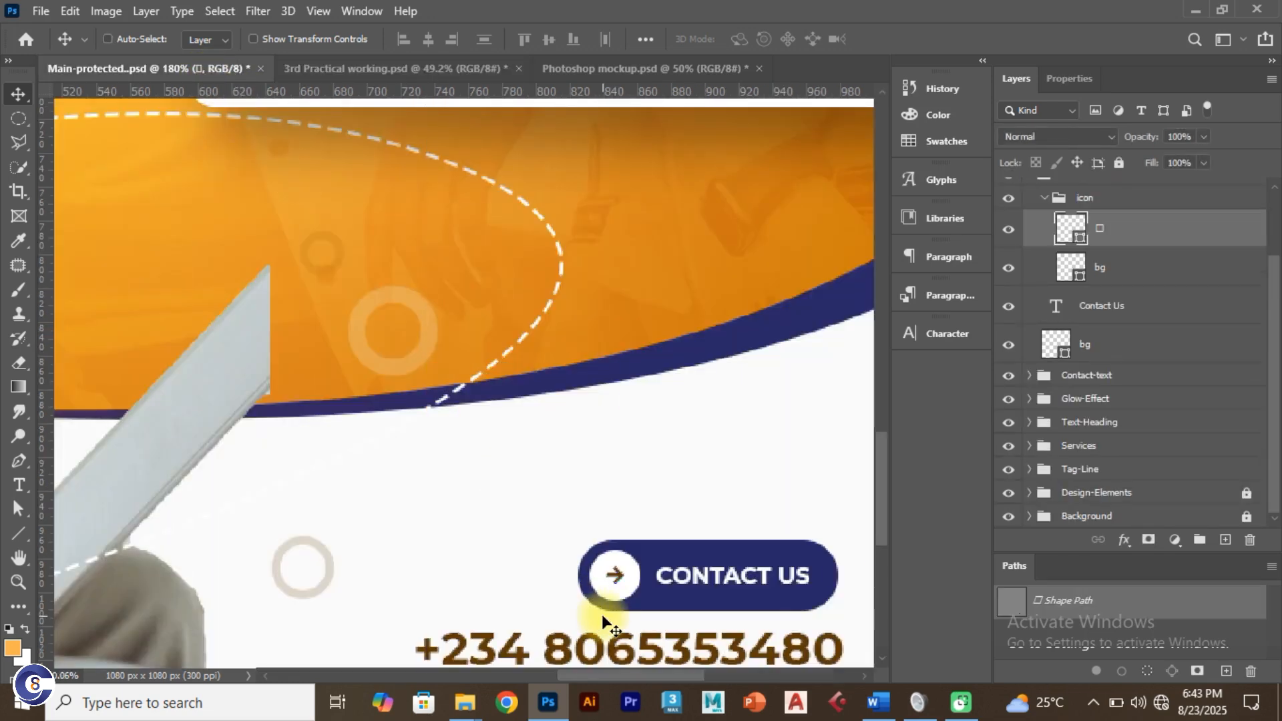
pyautogui.hotkey('ctrl', '0')
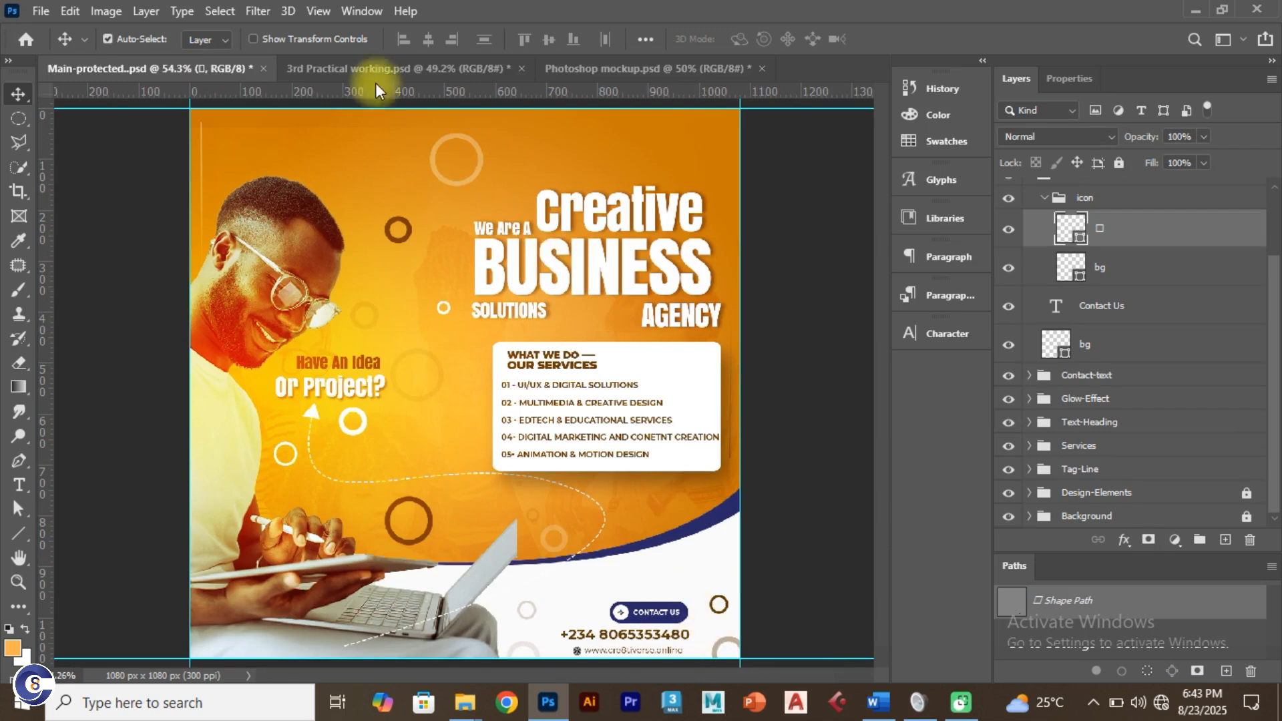
pyautogui.click(374, 69)
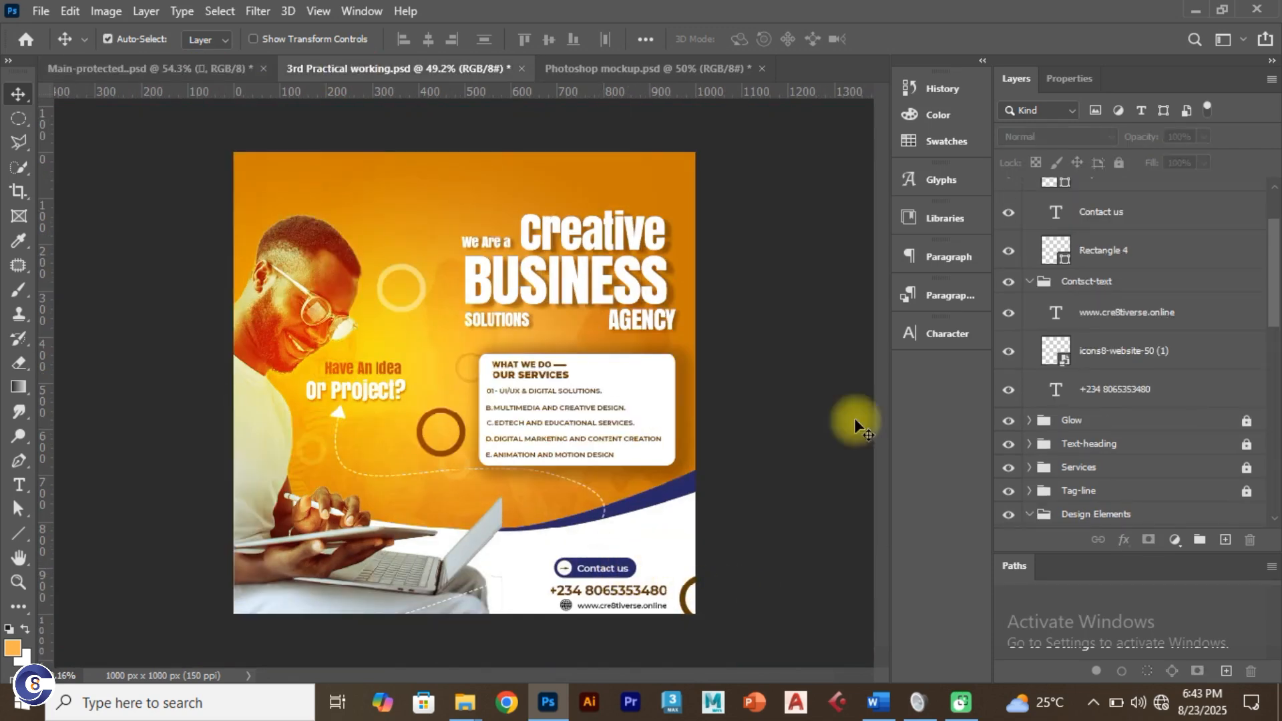
# Step: Select the arrow through Rectangle 4 in the Button group and nudge them right
pyautogui.scroll(3, 1112, 215)
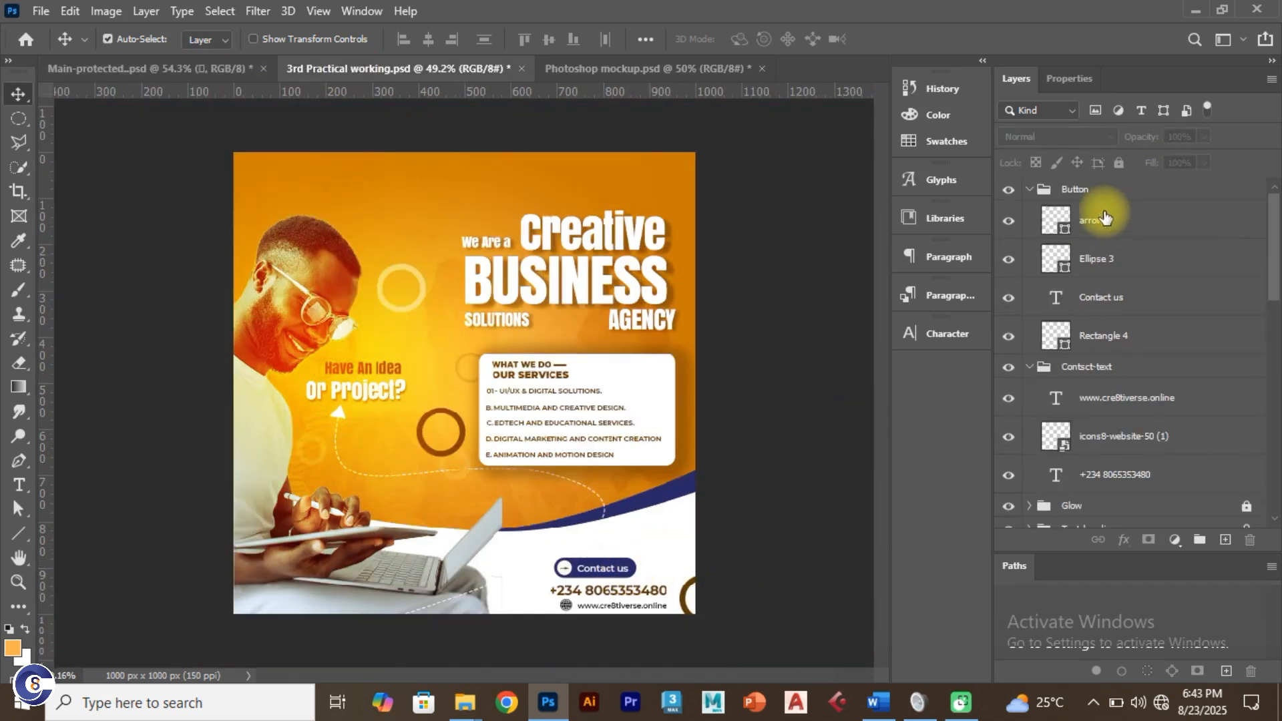
pyautogui.click(1105, 217)
pyautogui.click(1030, 191)
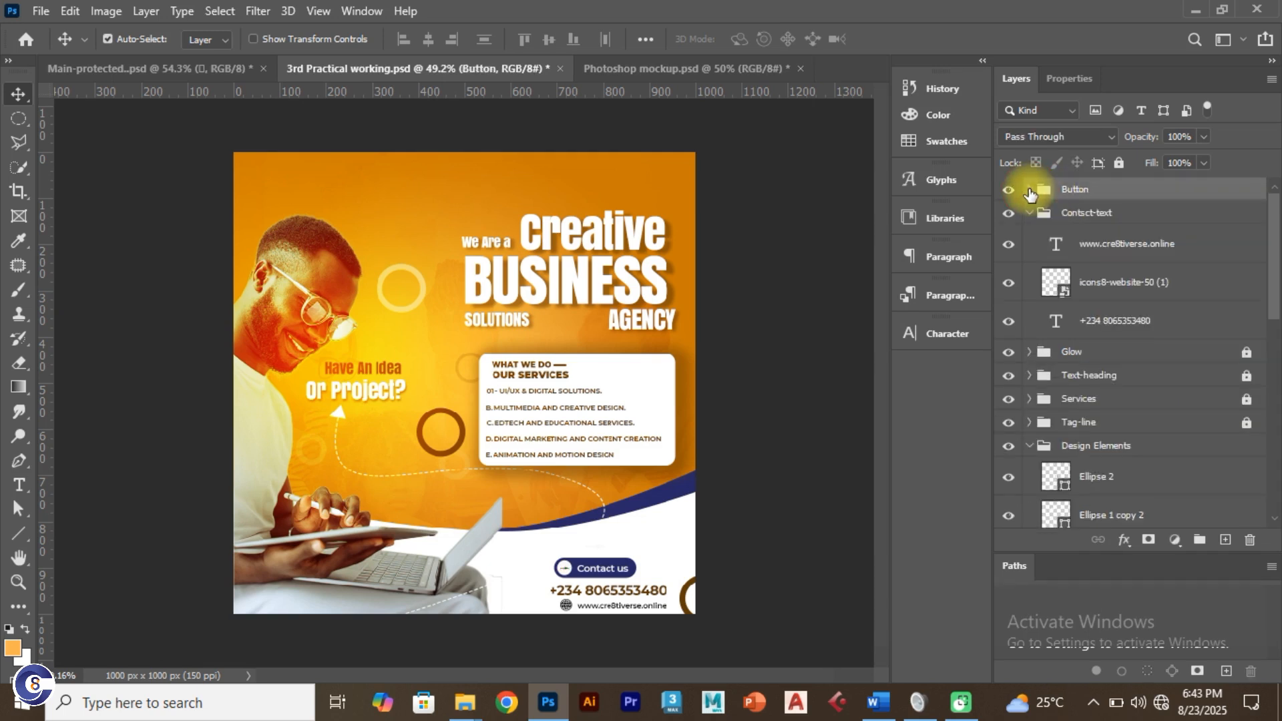
pyautogui.click(1030, 190)
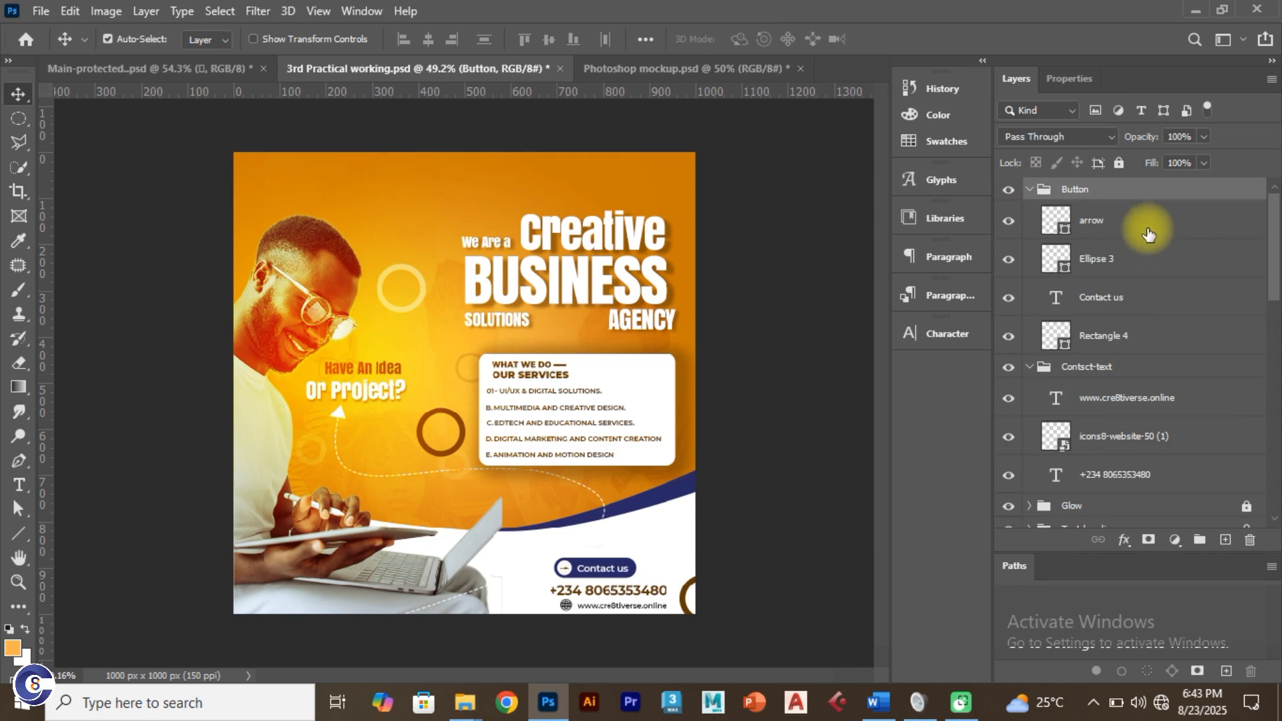
pyautogui.click(1113, 214)
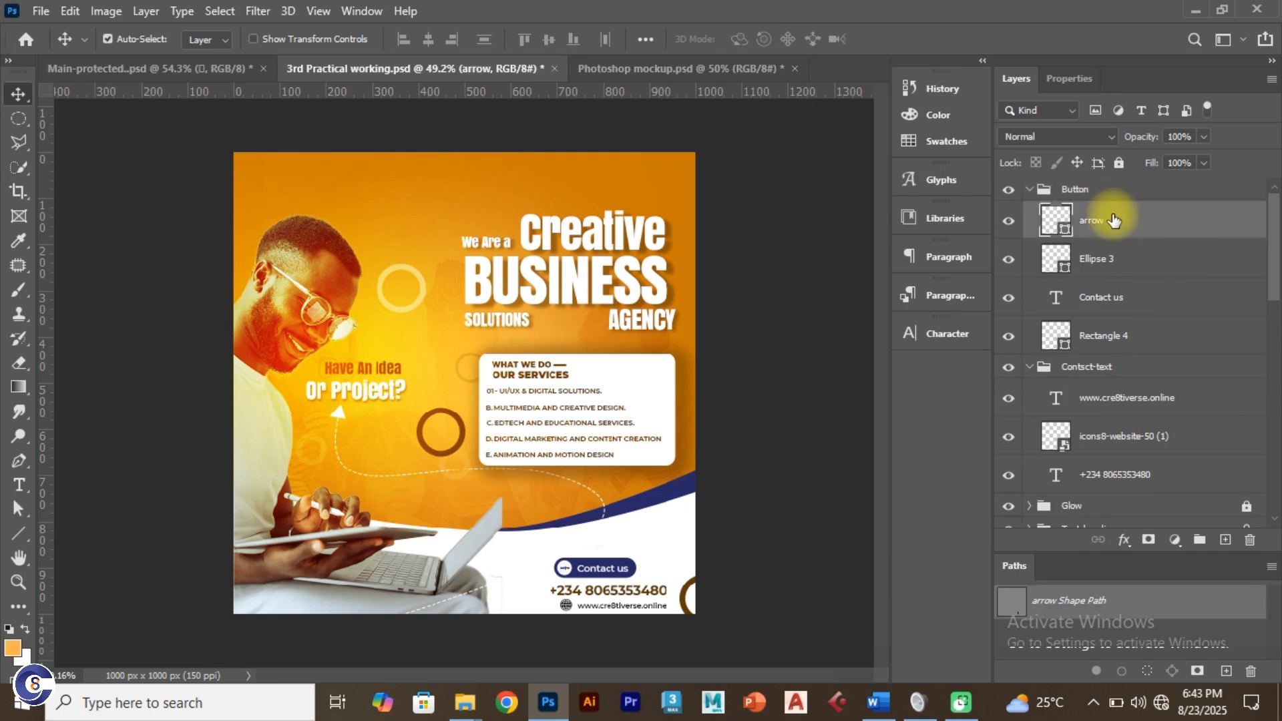
pyautogui.keyDown('shift'); pyautogui.click(1105, 336); pyautogui.keyUp('shift')
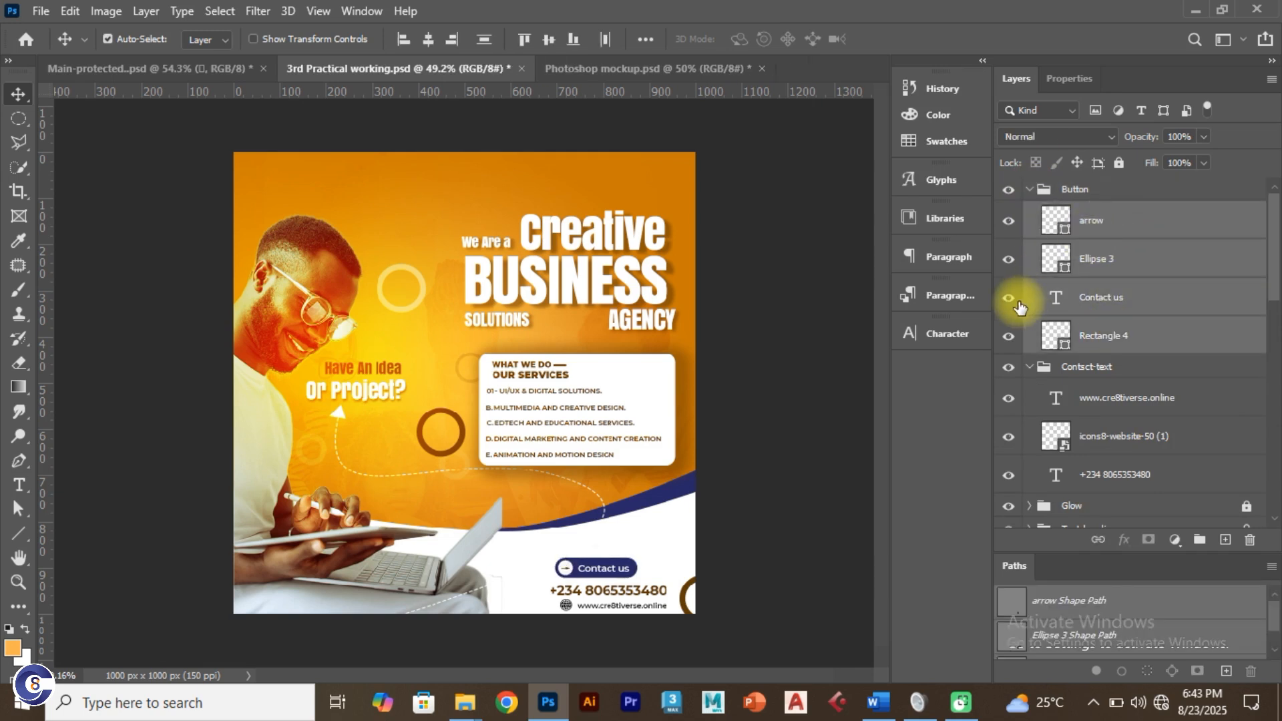
pyautogui.hotkey('shift', 'Right')
pyautogui.hotkey('shift', 'Right')
pyautogui.hotkey('shift', 'Right')
pyautogui.hotkey('shift', 'Right')
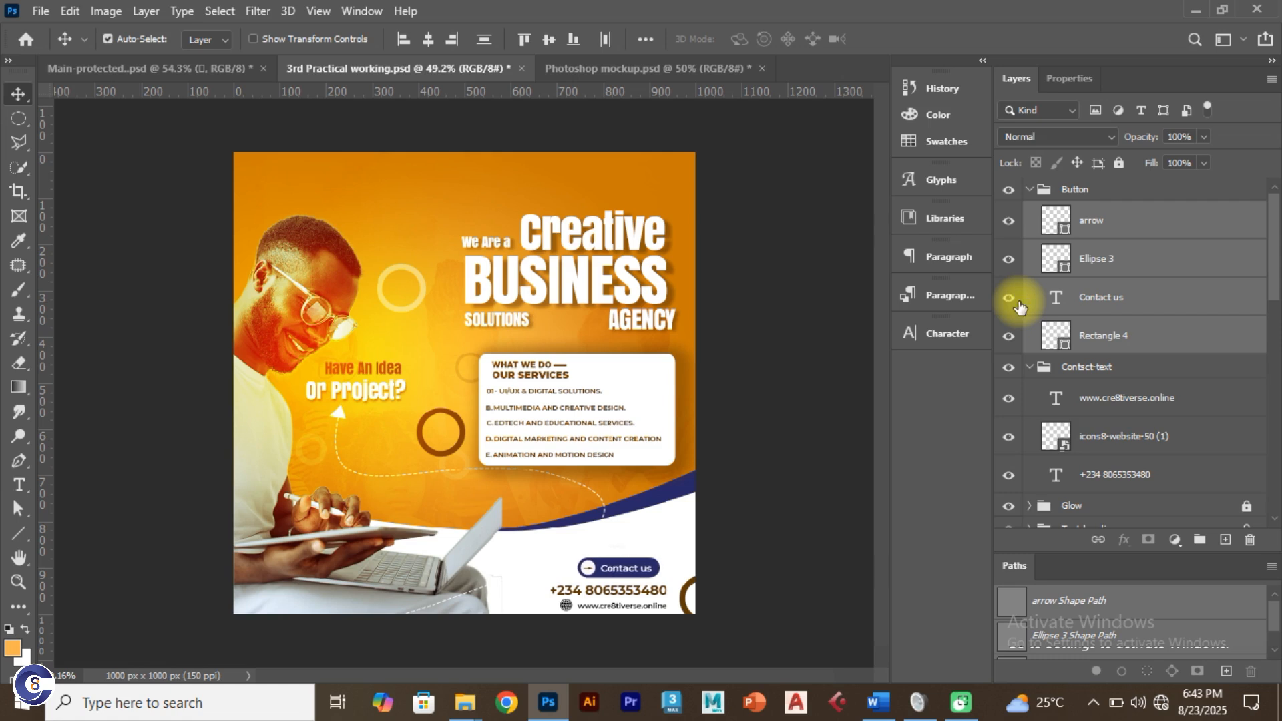
pyautogui.press('Right')
pyautogui.press('Right')
pyautogui.press('Right')
pyautogui.press('Right')
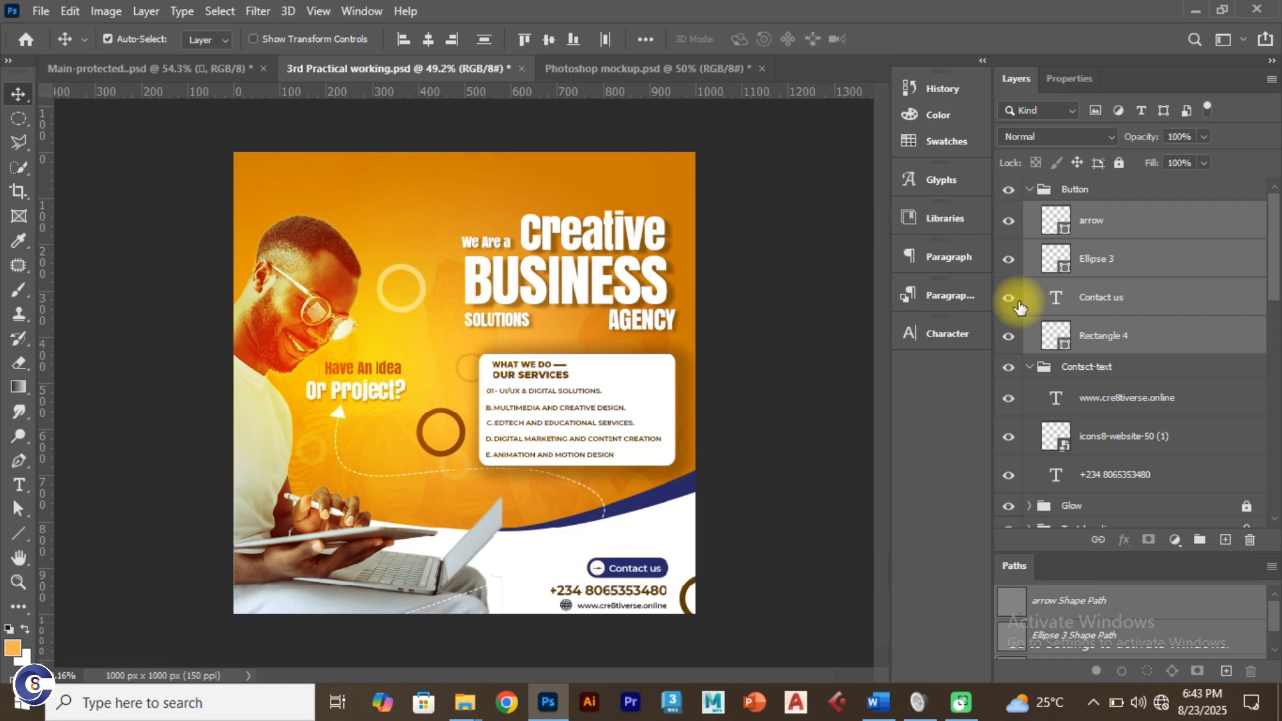
pyautogui.click(717, 306)
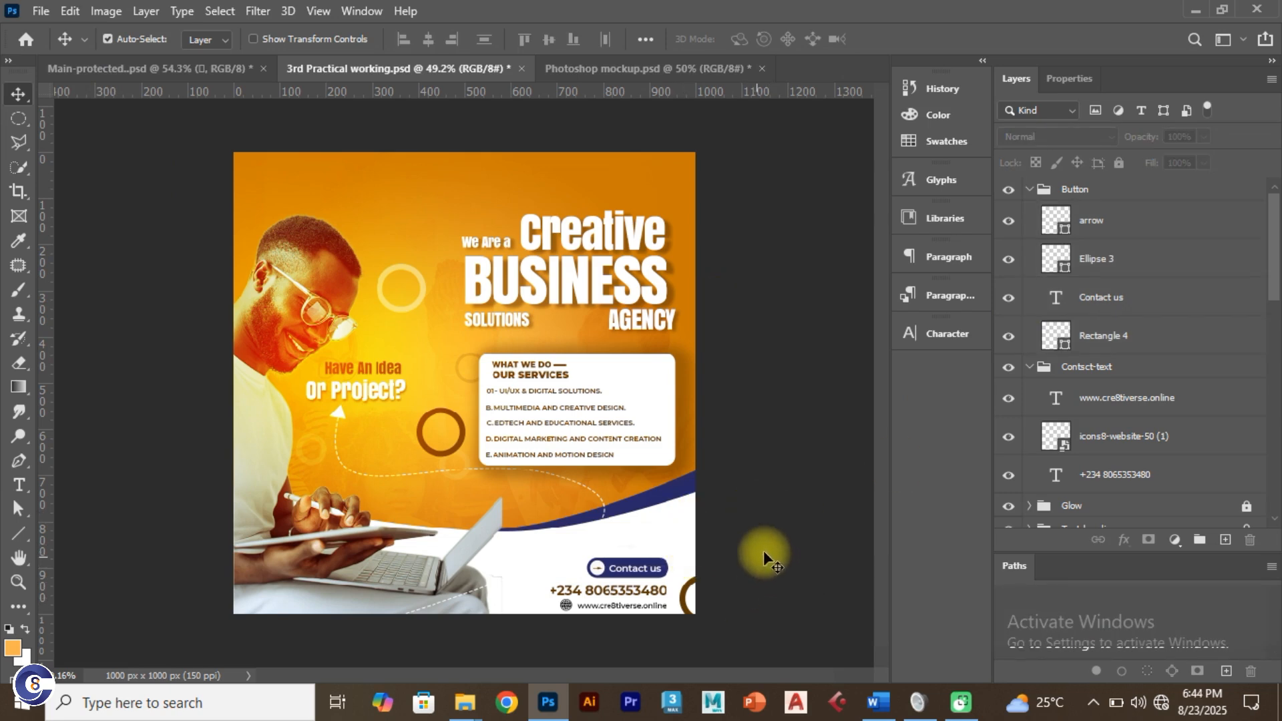
# Step: Collapse and lock the Button and Contsct-text groups
pyautogui.click(1029, 367)
pyautogui.click(1036, 194)
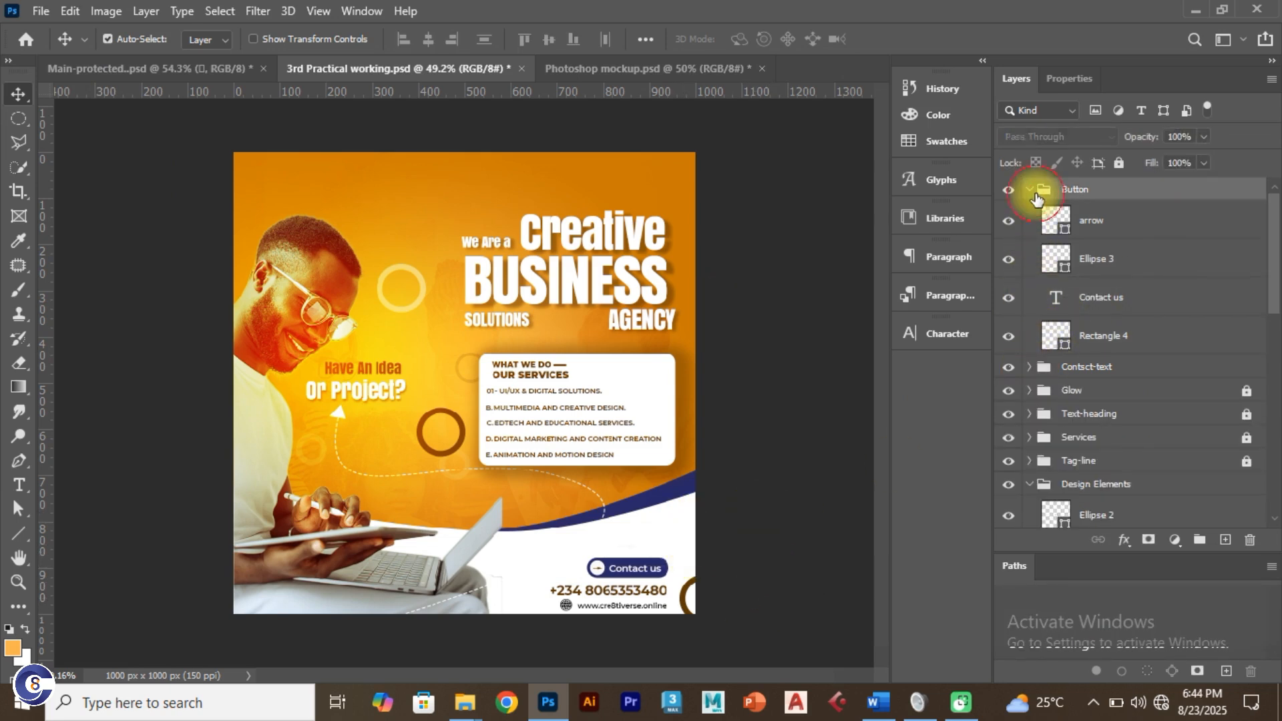
pyautogui.click(1030, 189)
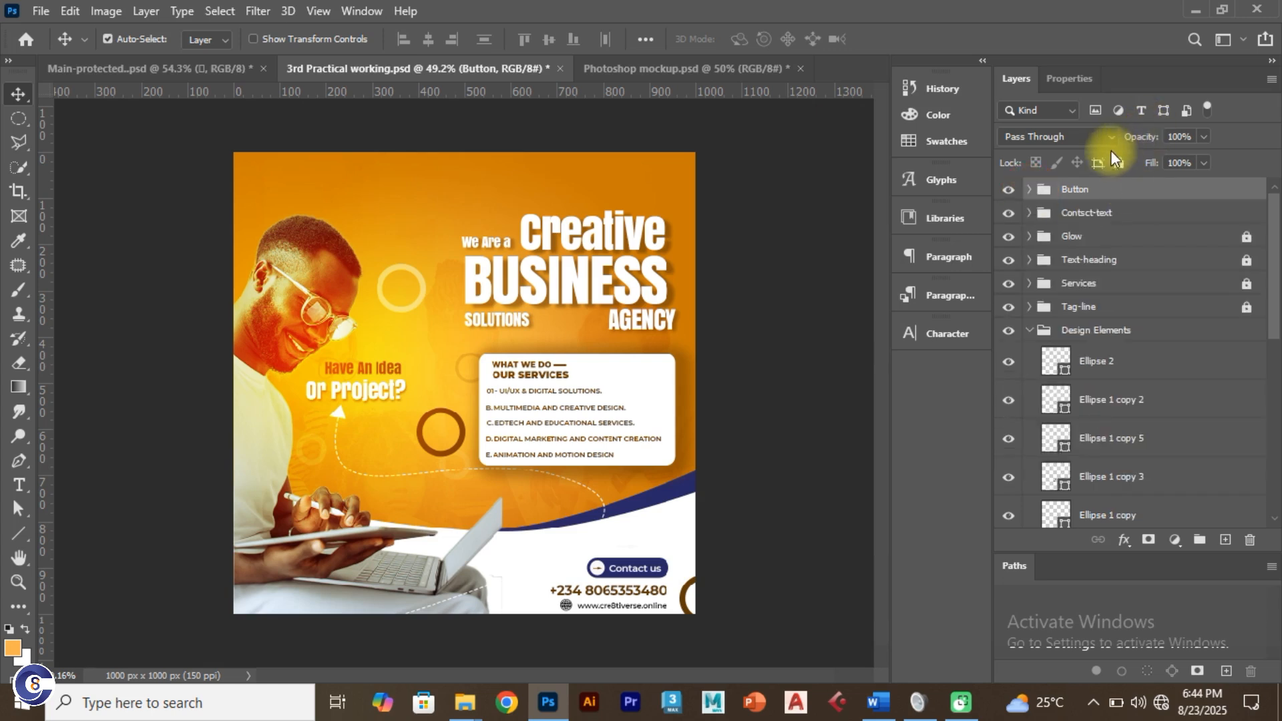
pyautogui.click(1119, 162)
pyautogui.click(1159, 211)
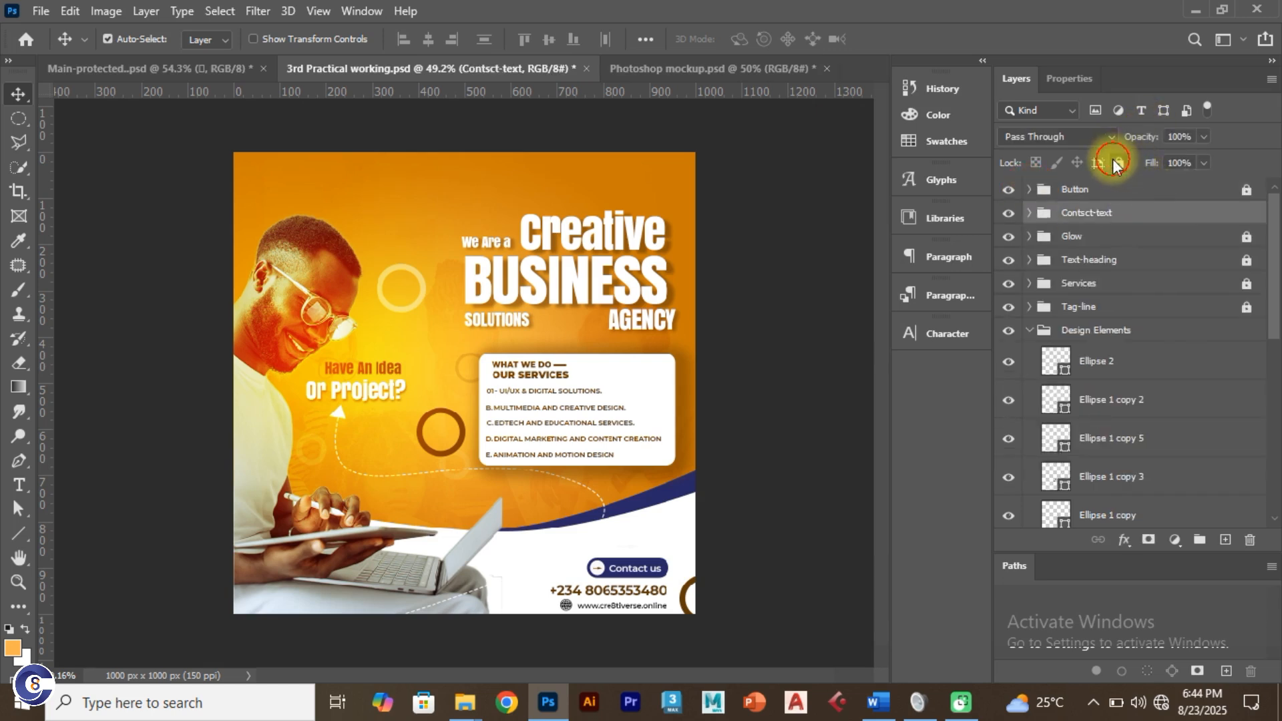
pyautogui.click(1117, 162)
# Step: Move the lower-right ring slightly left and fade it to 10% opacity
pyautogui.click(1026, 332)
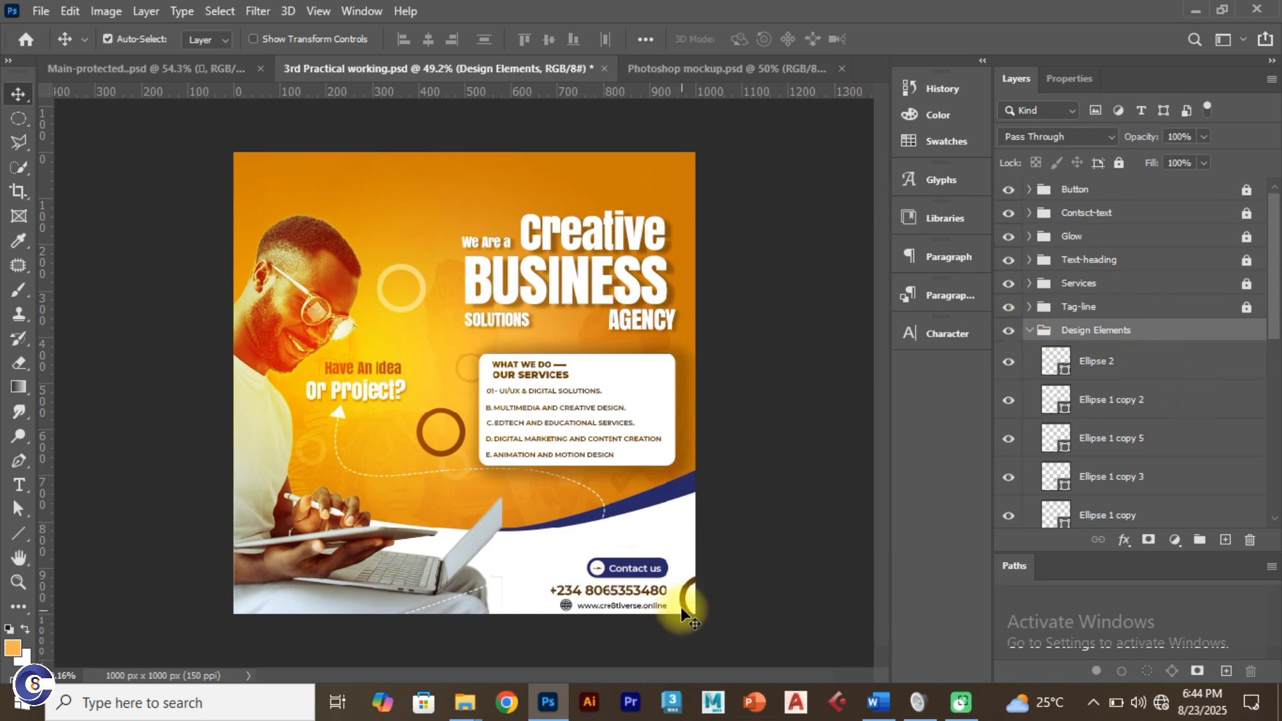
pyautogui.moveTo(684, 603); pyautogui.dragTo(506, 627)
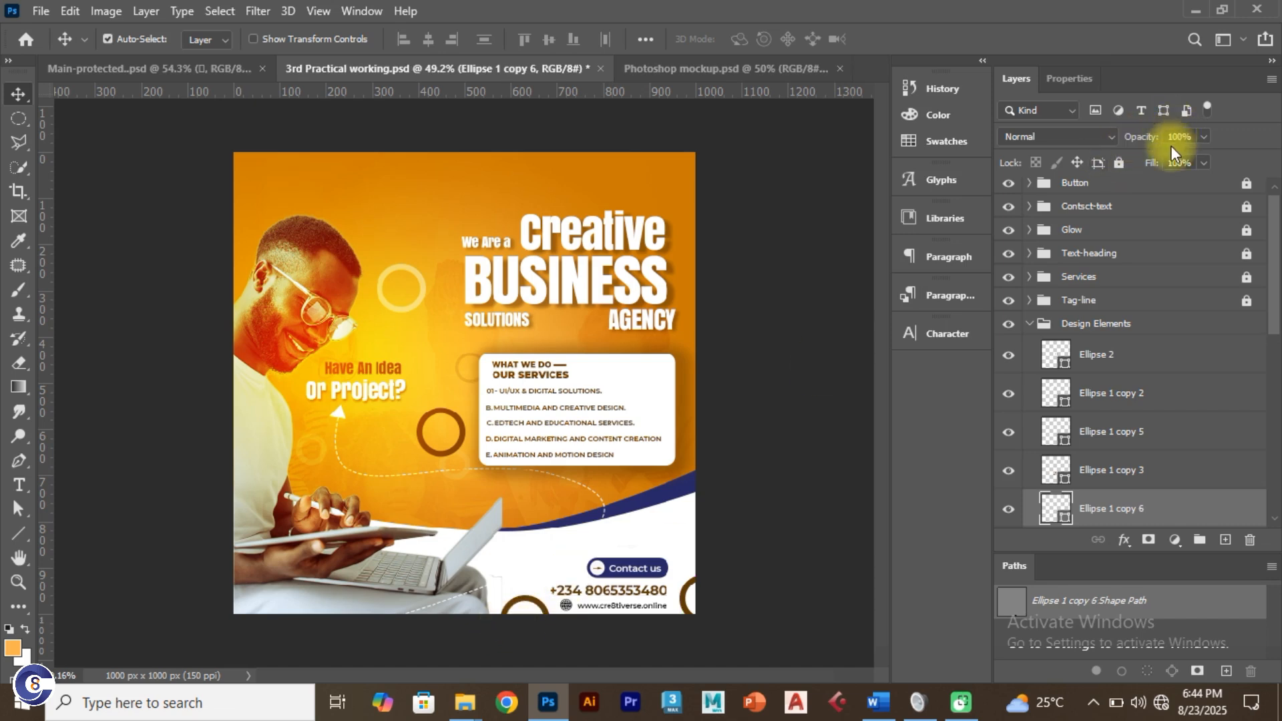
pyautogui.click(1195, 138)
pyautogui.write('10')
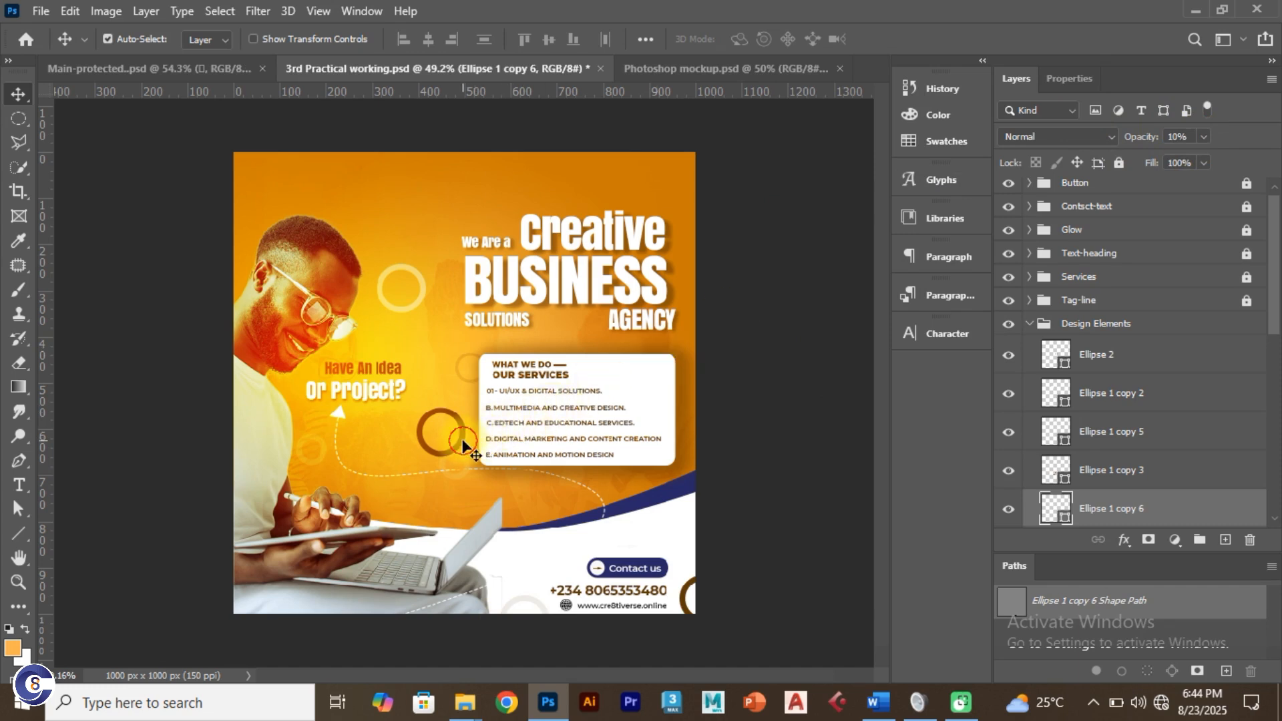
pyautogui.moveTo(465, 447); pyautogui.dragTo(509, 521)
pyautogui.hotkey('ctrl', 'z')
# Step: Duplicate the ring beside the phone number, resize it, and lower its opacity to 5%
pyautogui.click(534, 600)
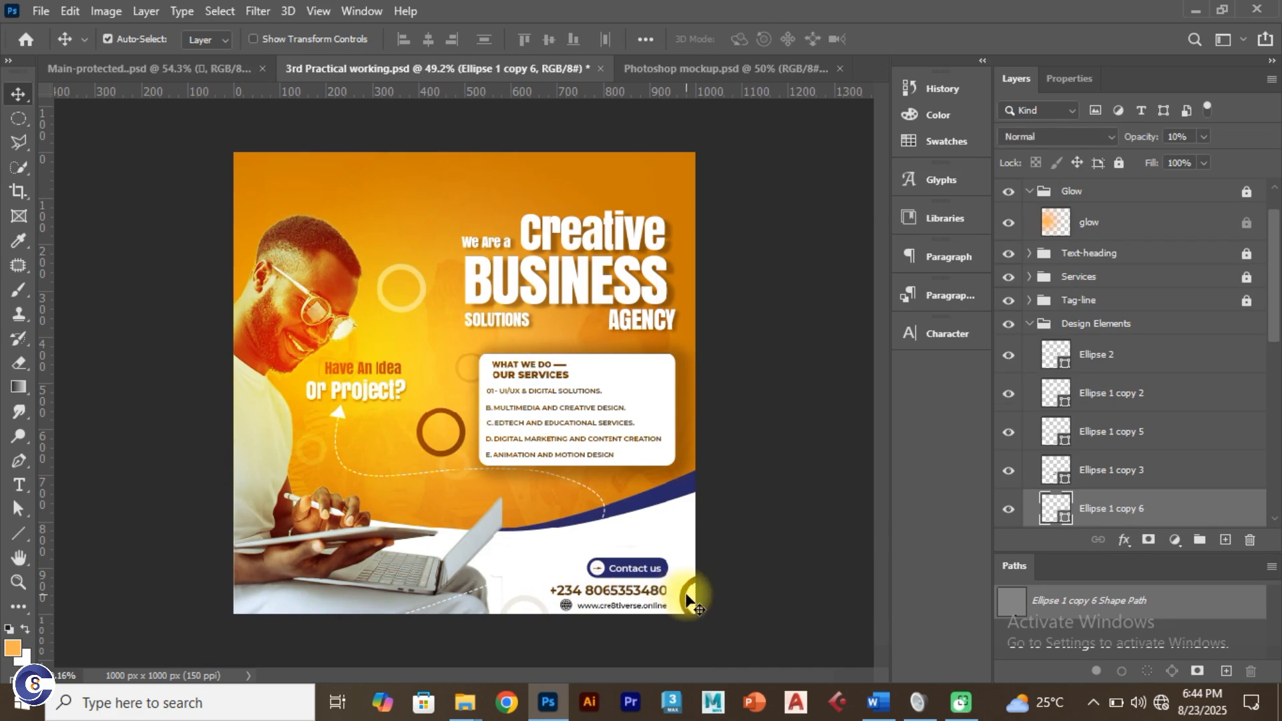
pyautogui.moveTo(687, 599); pyautogui.dragTo(526, 566)
pyautogui.hotkey('ctrl', 't')
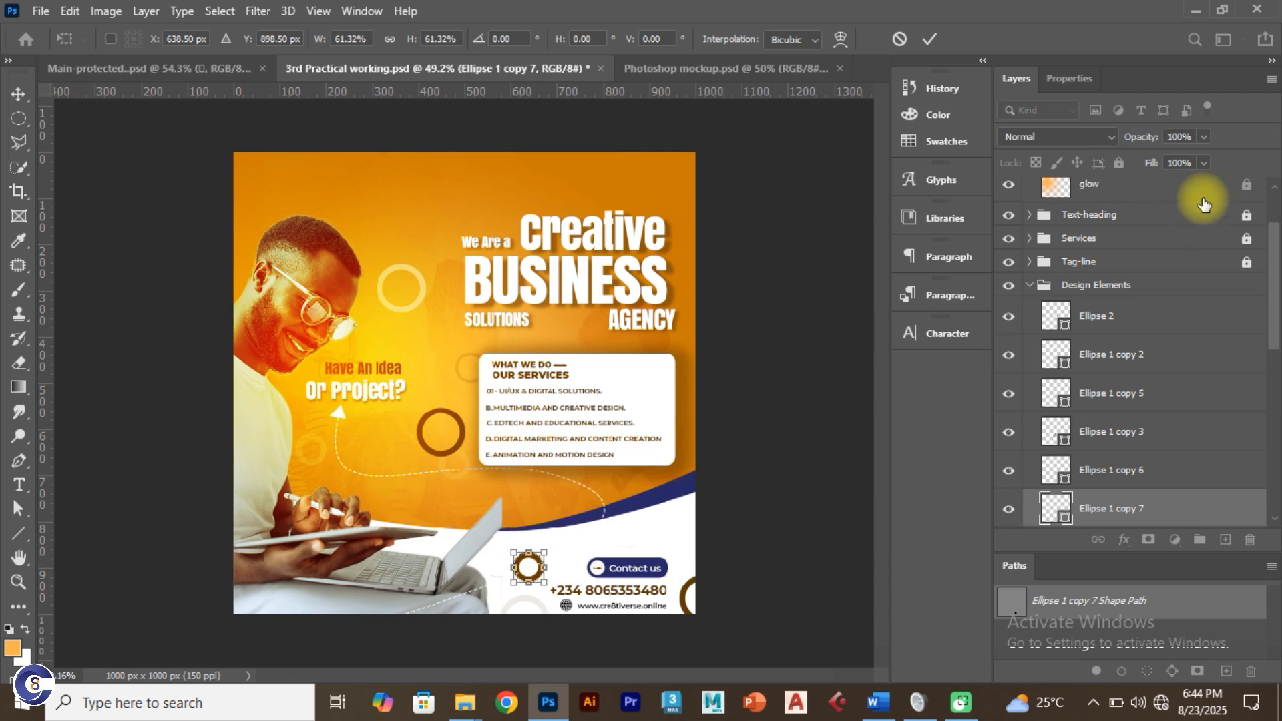
pyautogui.click(1179, 137)
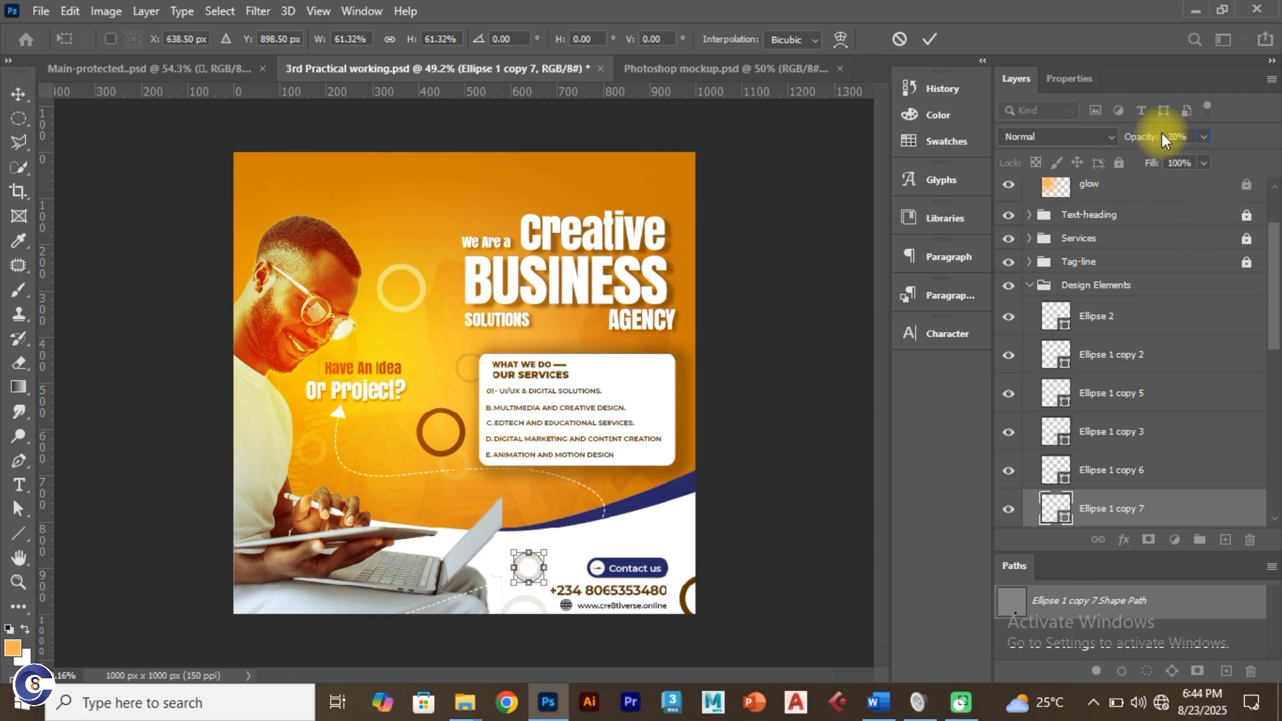
pyautogui.click(927, 39)
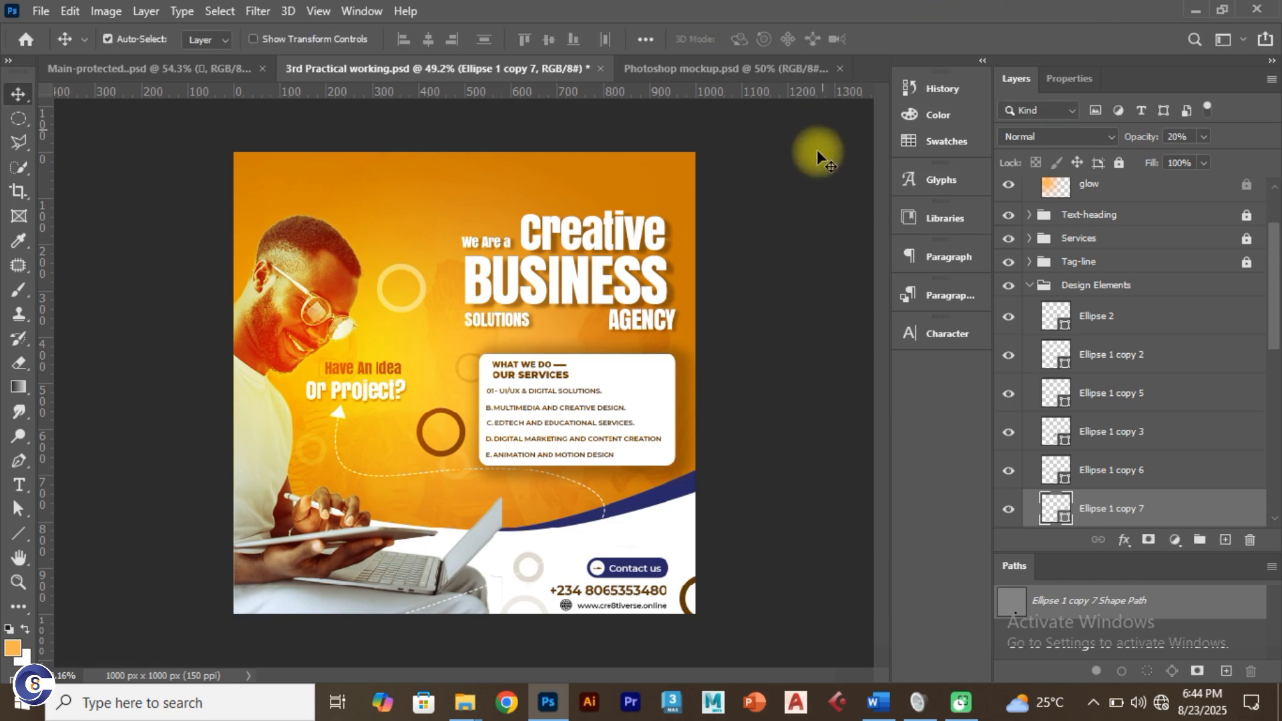
pyautogui.click(829, 330)
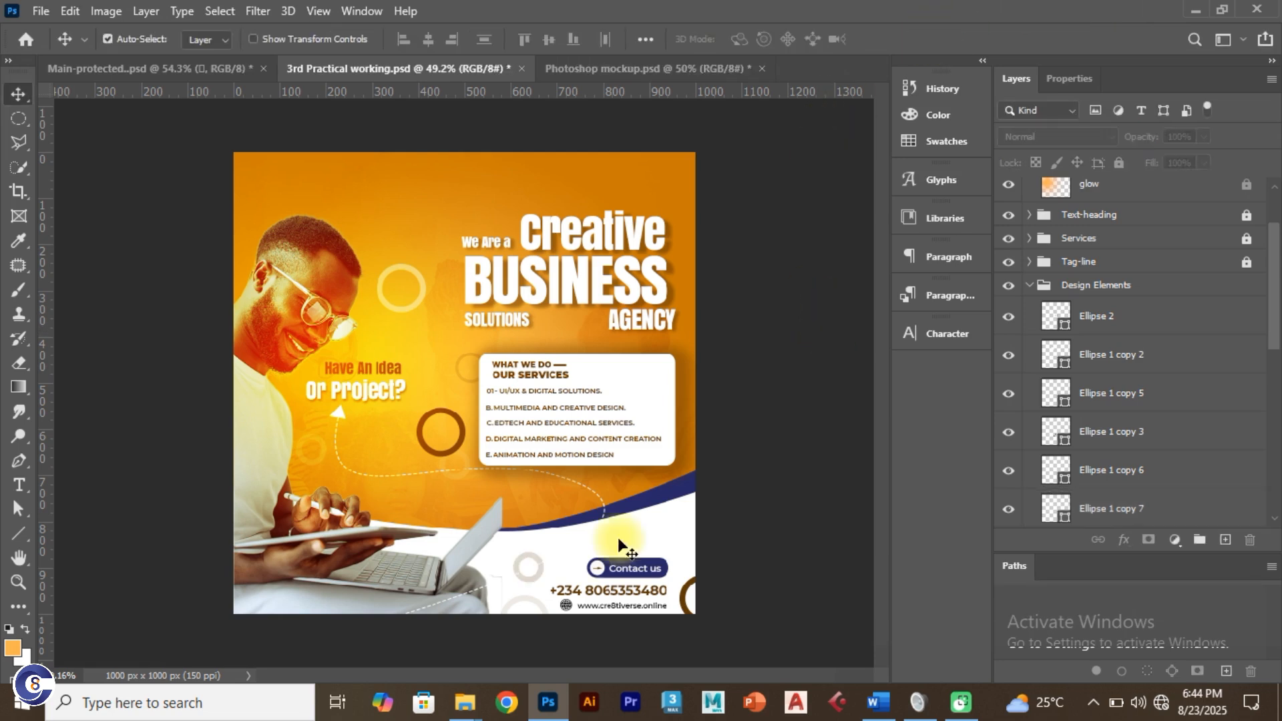
pyautogui.click(537, 579)
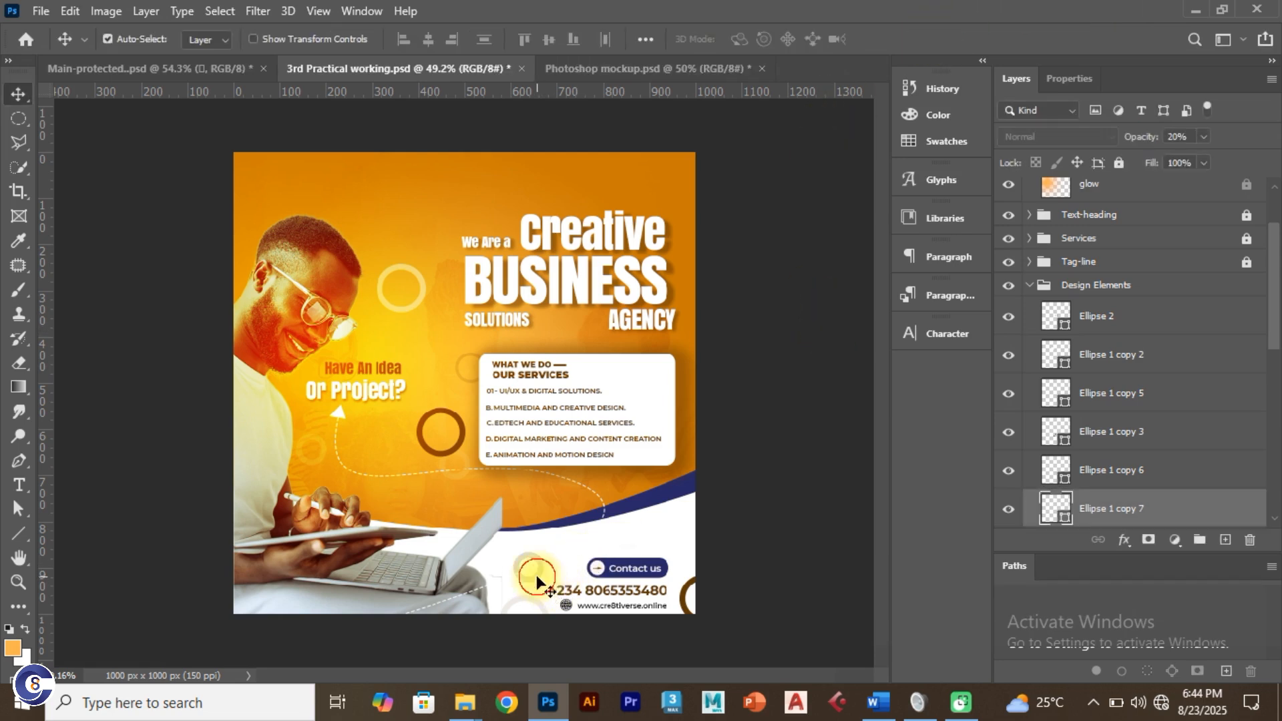
pyautogui.click(1190, 136)
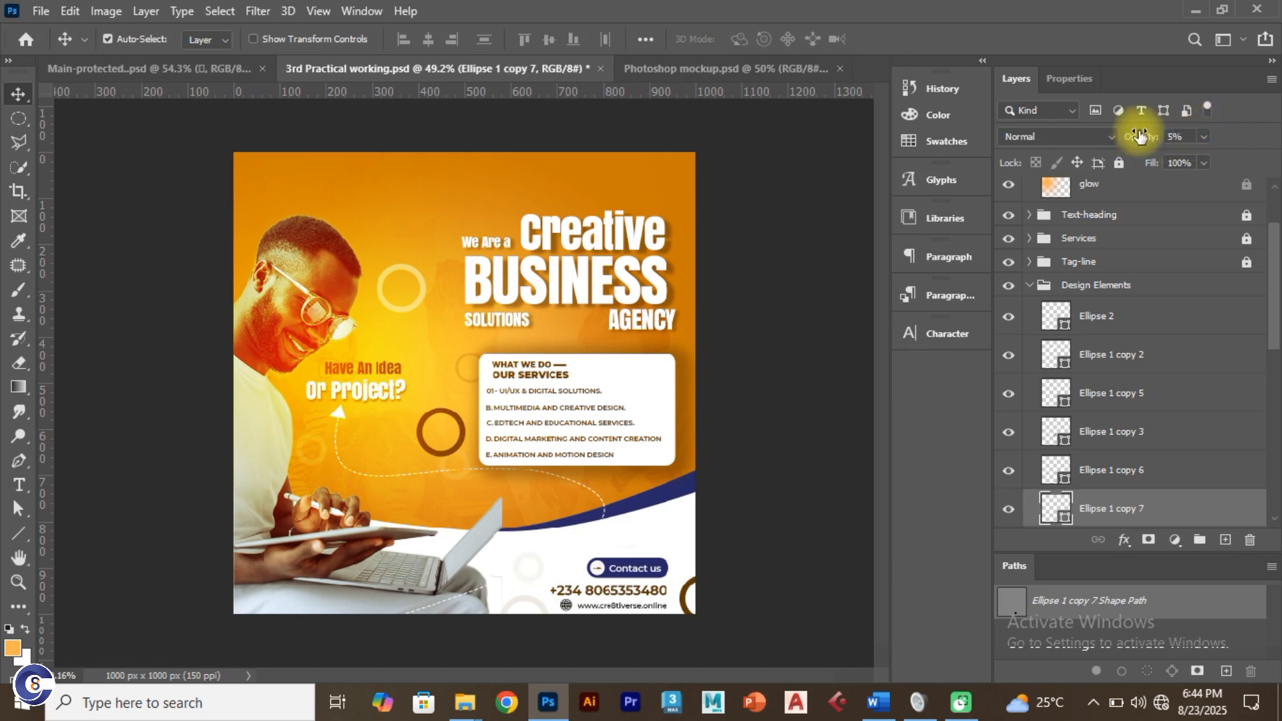
pyautogui.click(780, 352)
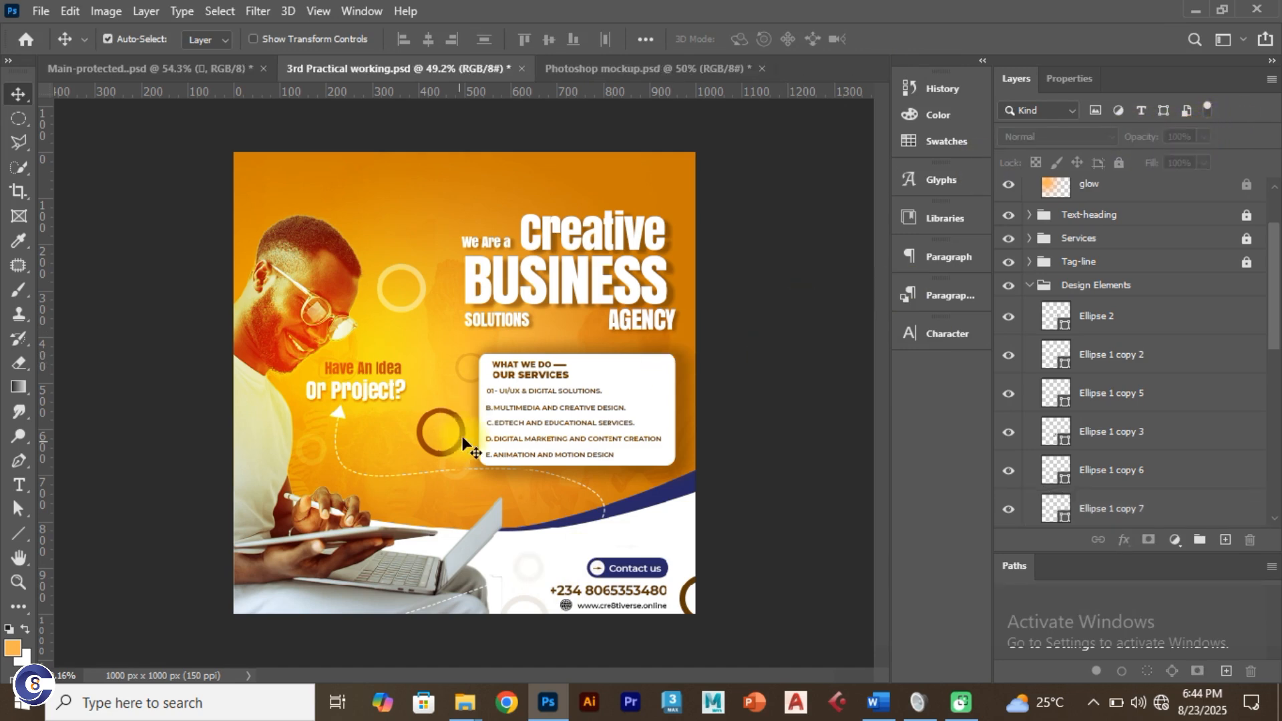
# Step: Collapse the Design Elements, Bg and Glow groups, then lock Design Elements and Bg
pyautogui.scroll(3, 1015, 342)
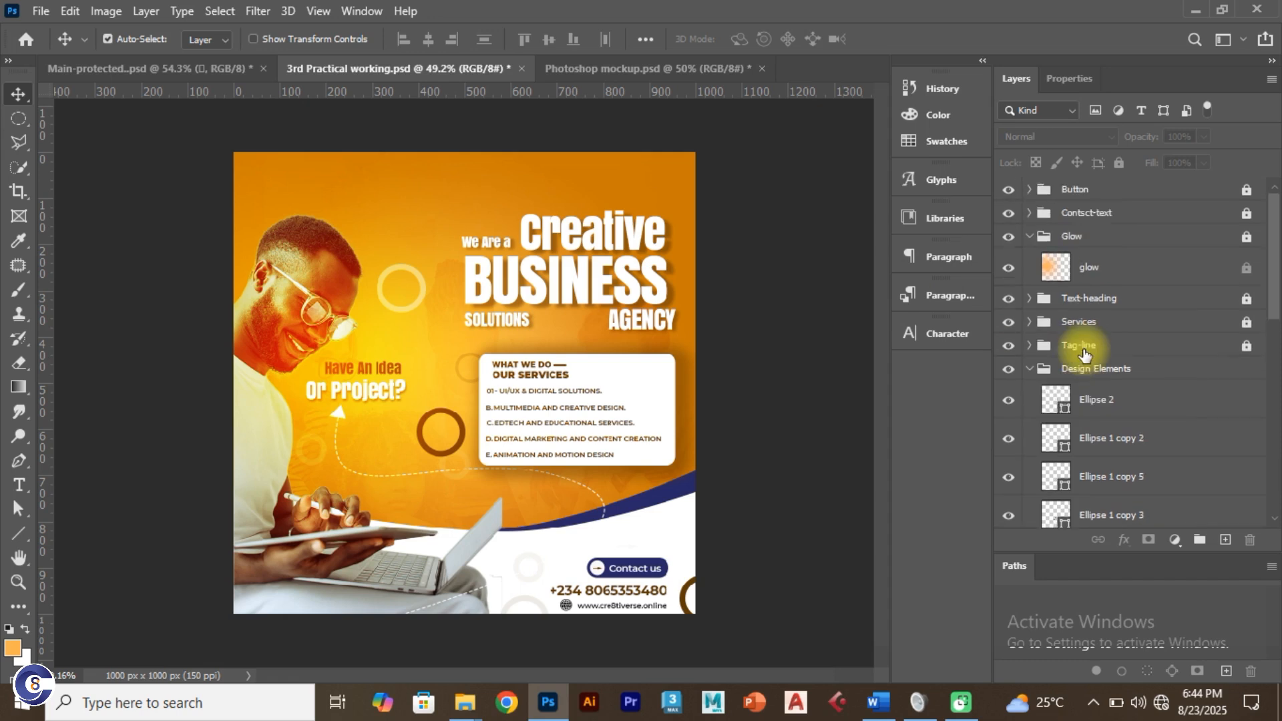
pyautogui.click(1030, 369)
pyautogui.click(1030, 393)
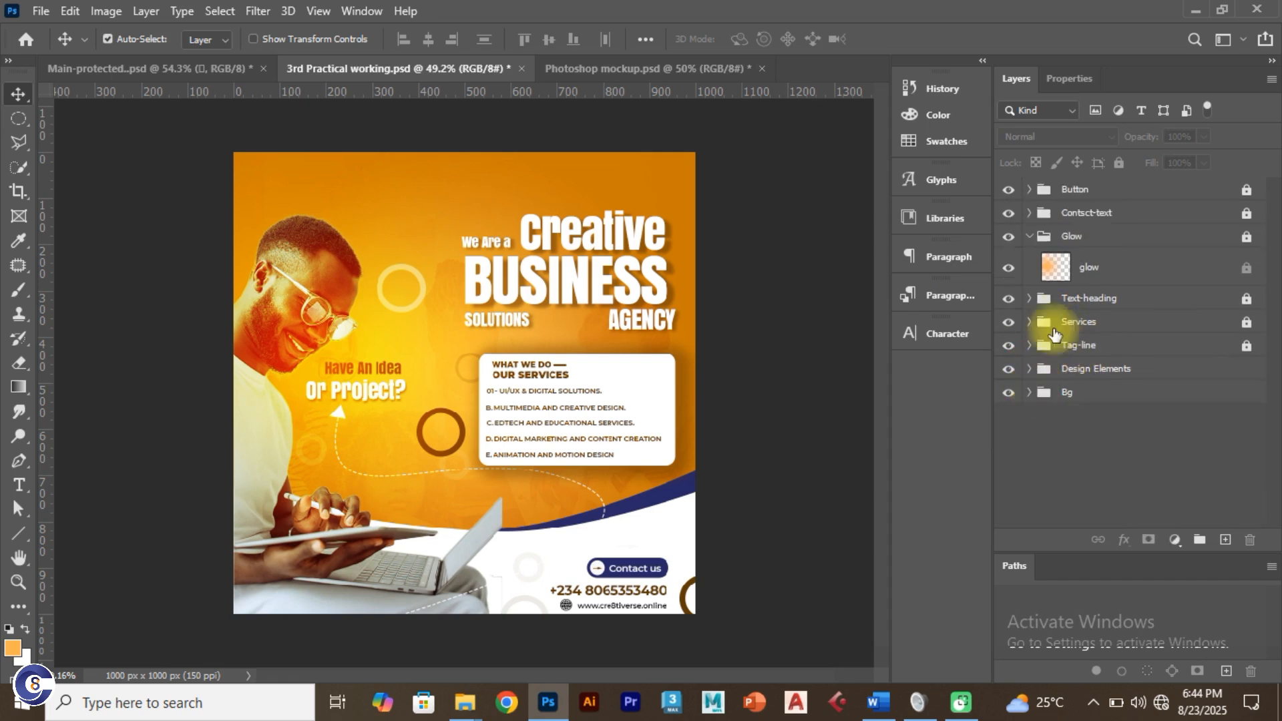
pyautogui.click(1030, 236)
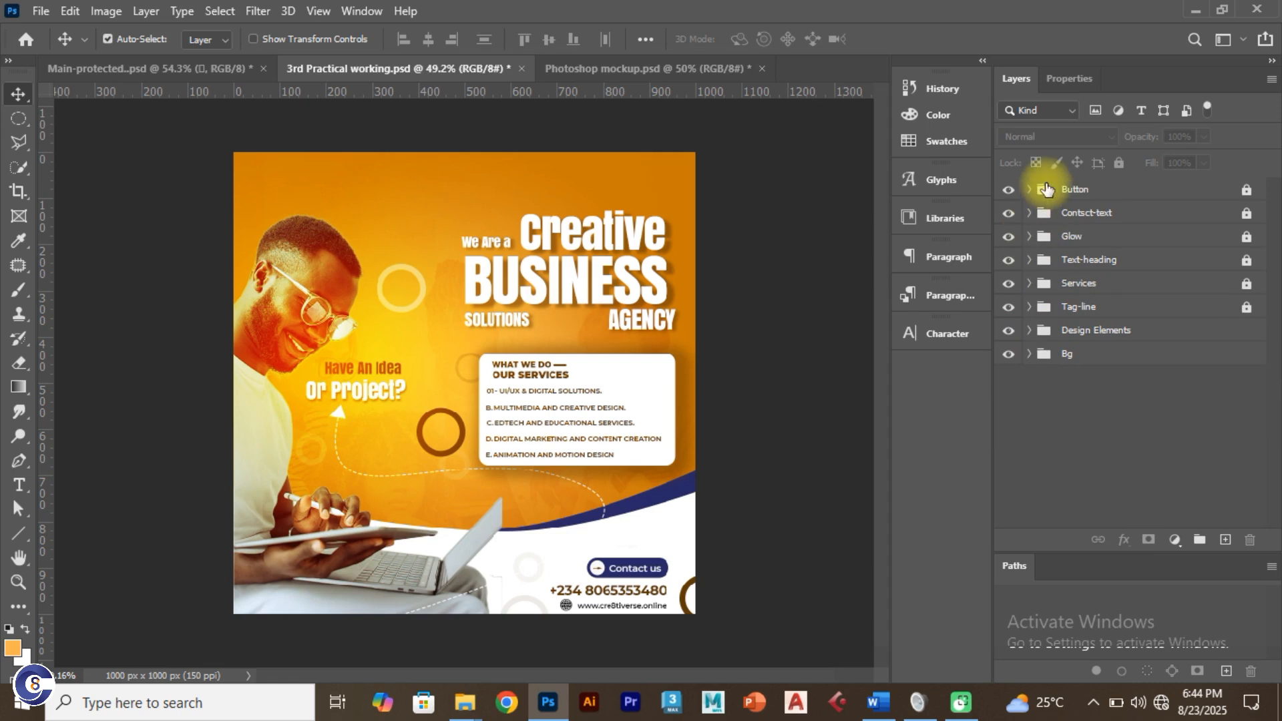
pyautogui.click(1144, 330)
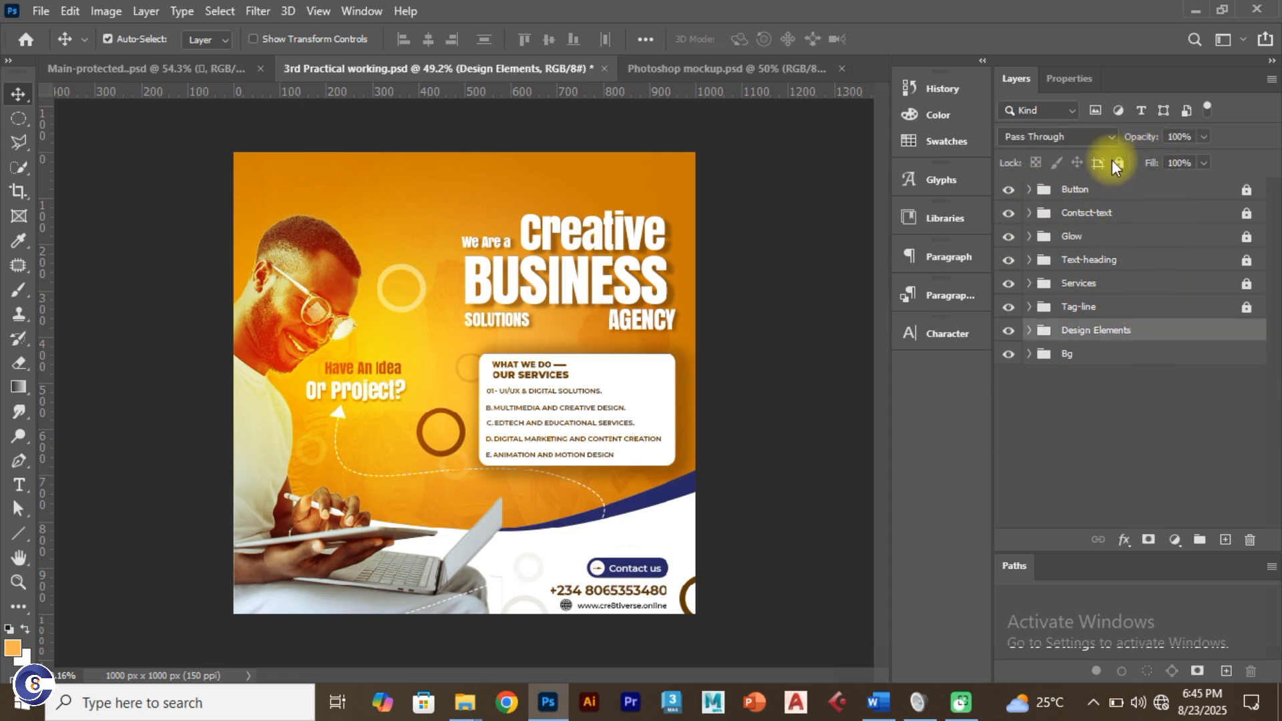
pyautogui.click(1120, 162)
pyautogui.click(1135, 361)
pyautogui.click(1119, 163)
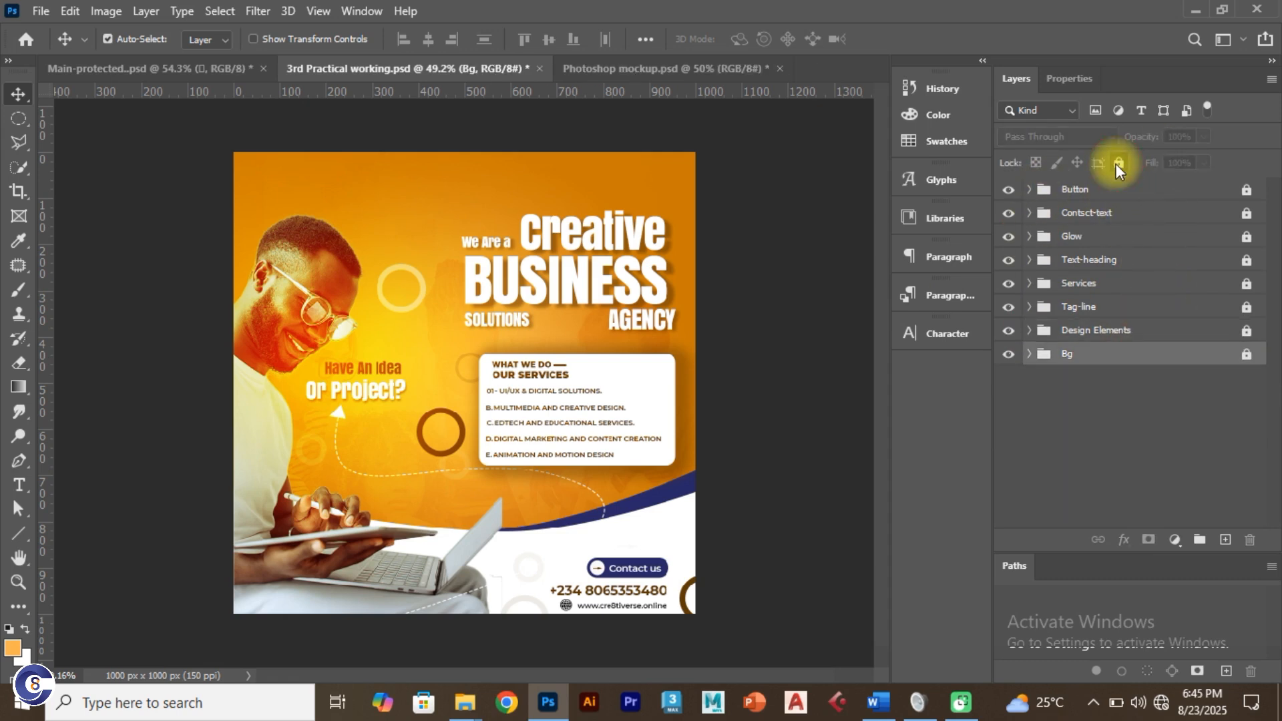
# Step: In Main-protected, show the Follow-us icons and logo, and delete the duplicate Logo group
pyautogui.click(116, 68)
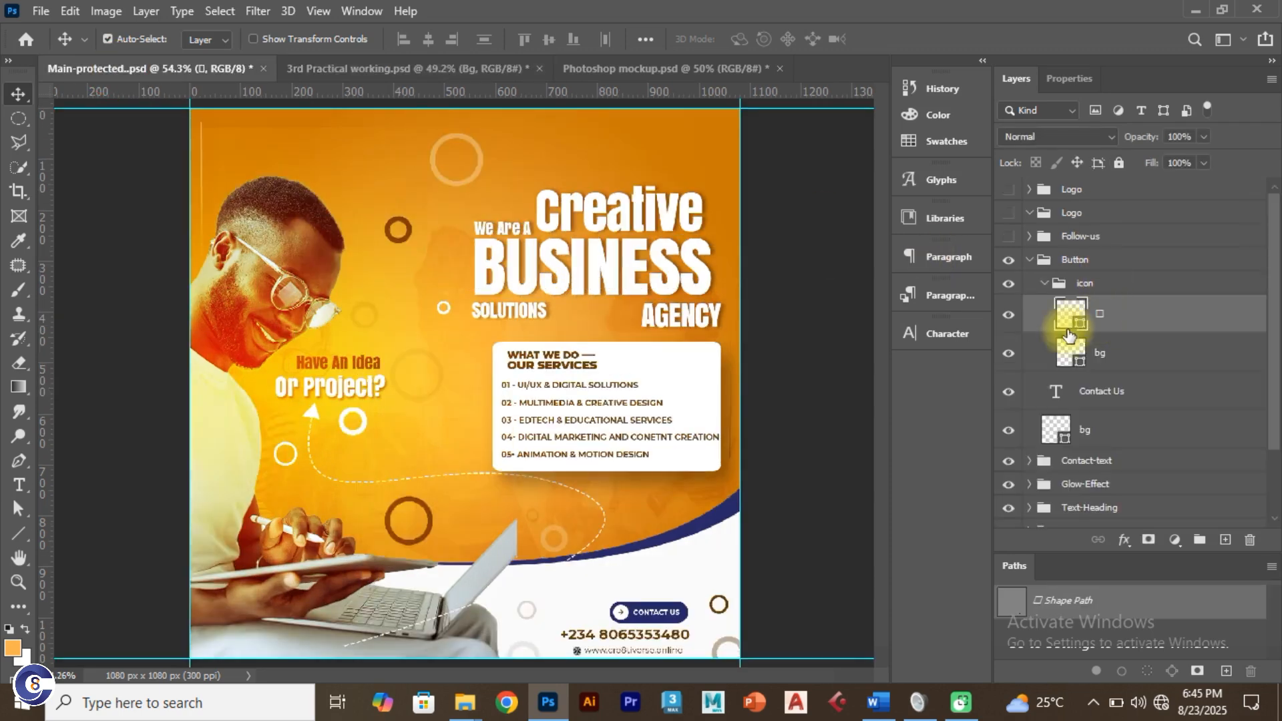
pyautogui.click(1058, 284)
pyautogui.click(1045, 283)
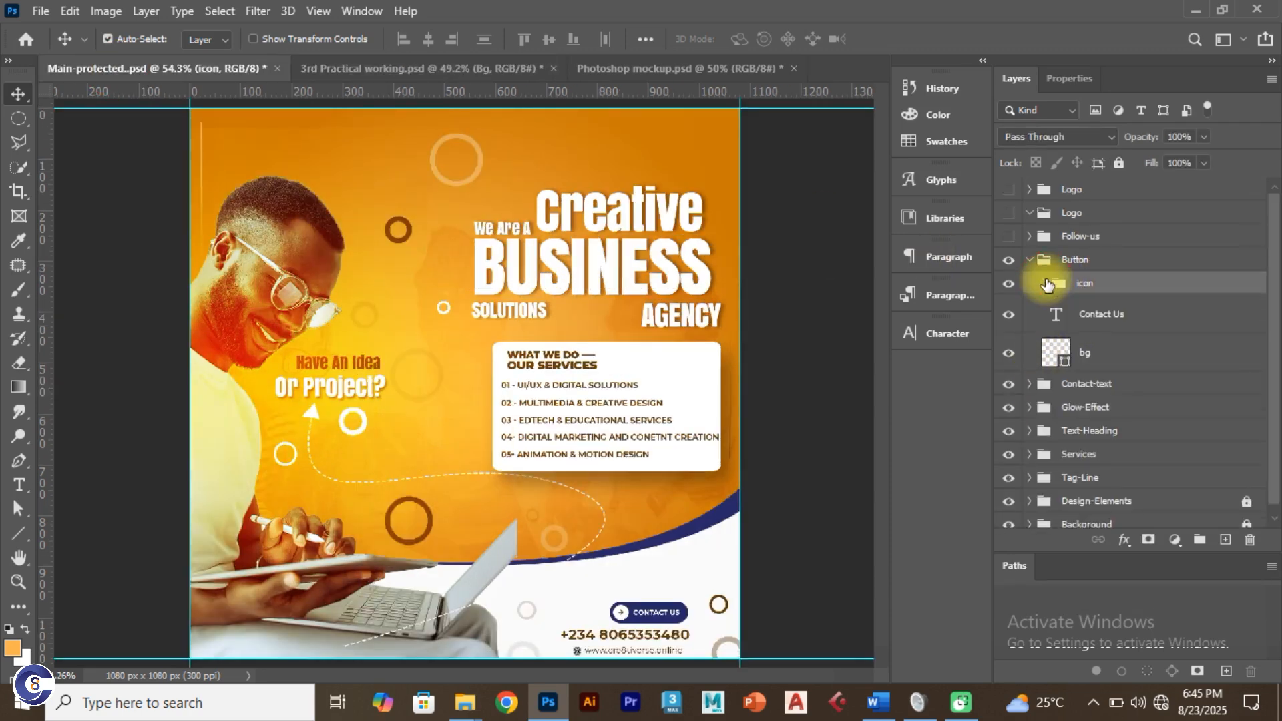
pyautogui.click(1029, 259)
pyautogui.click(1009, 236)
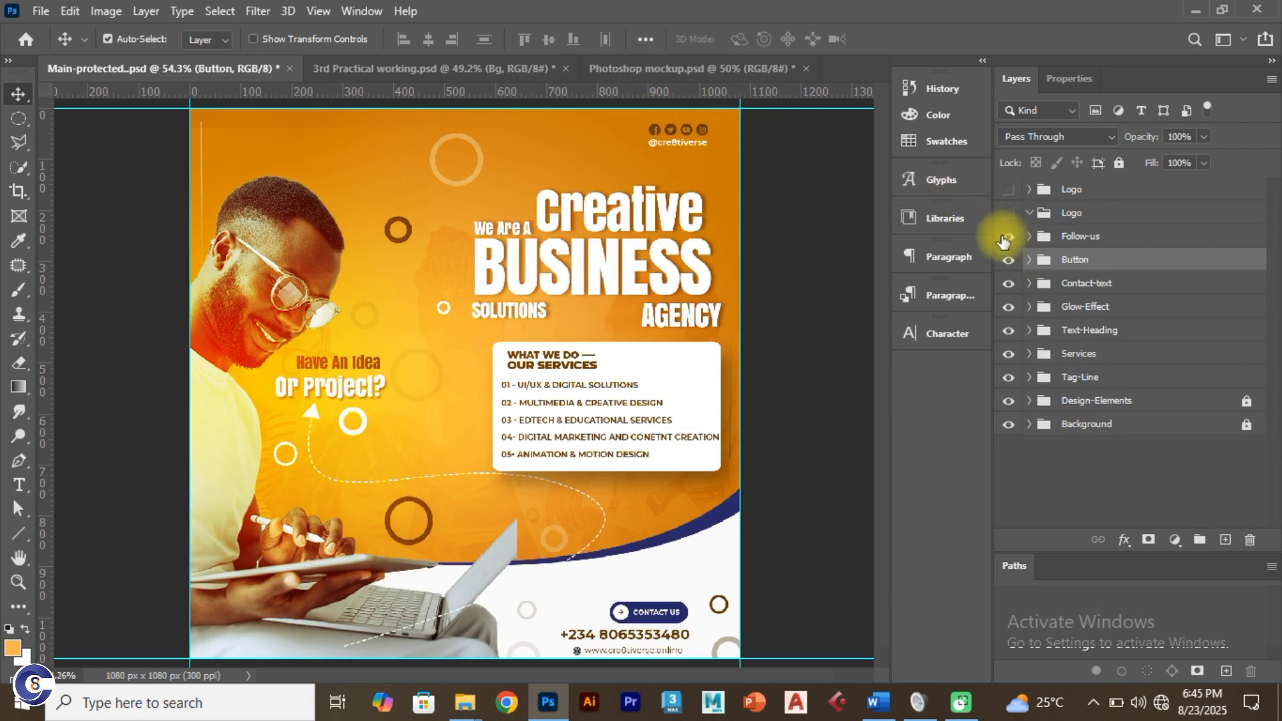
pyautogui.click(1007, 213)
pyautogui.click(1009, 214)
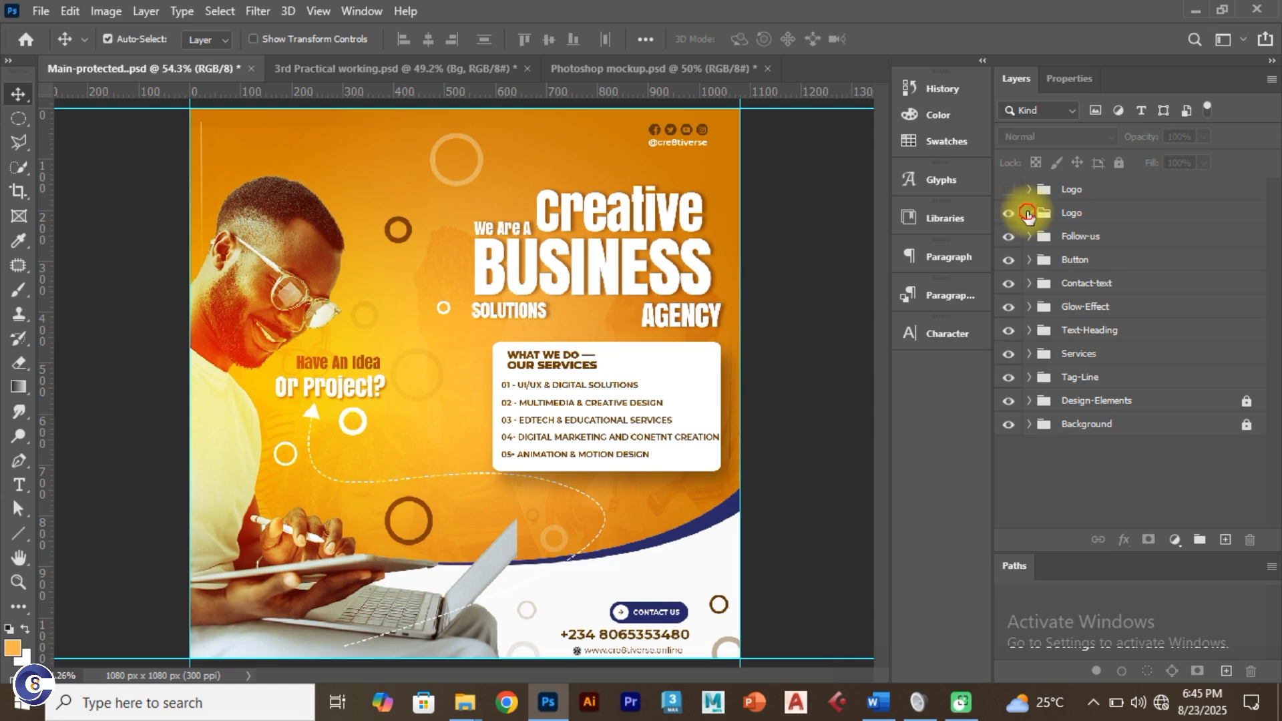
pyautogui.click(1009, 189)
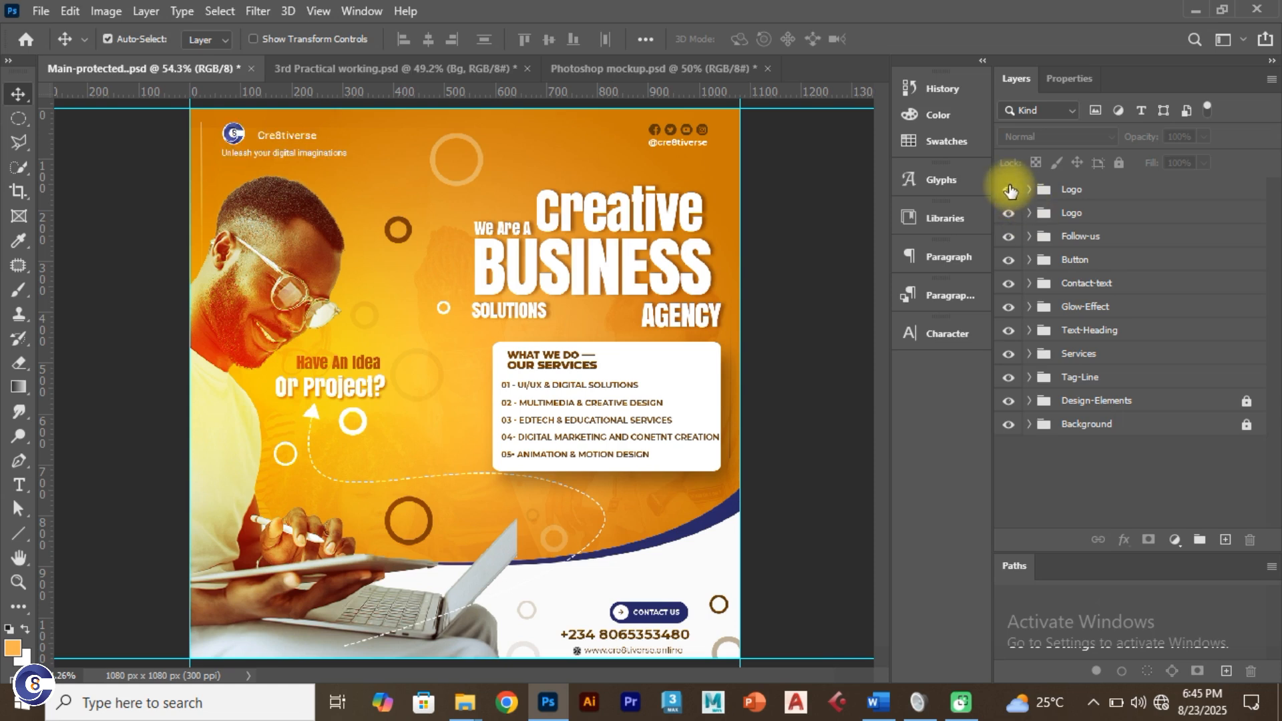
pyautogui.click(1099, 215)
pyautogui.press('Delete')
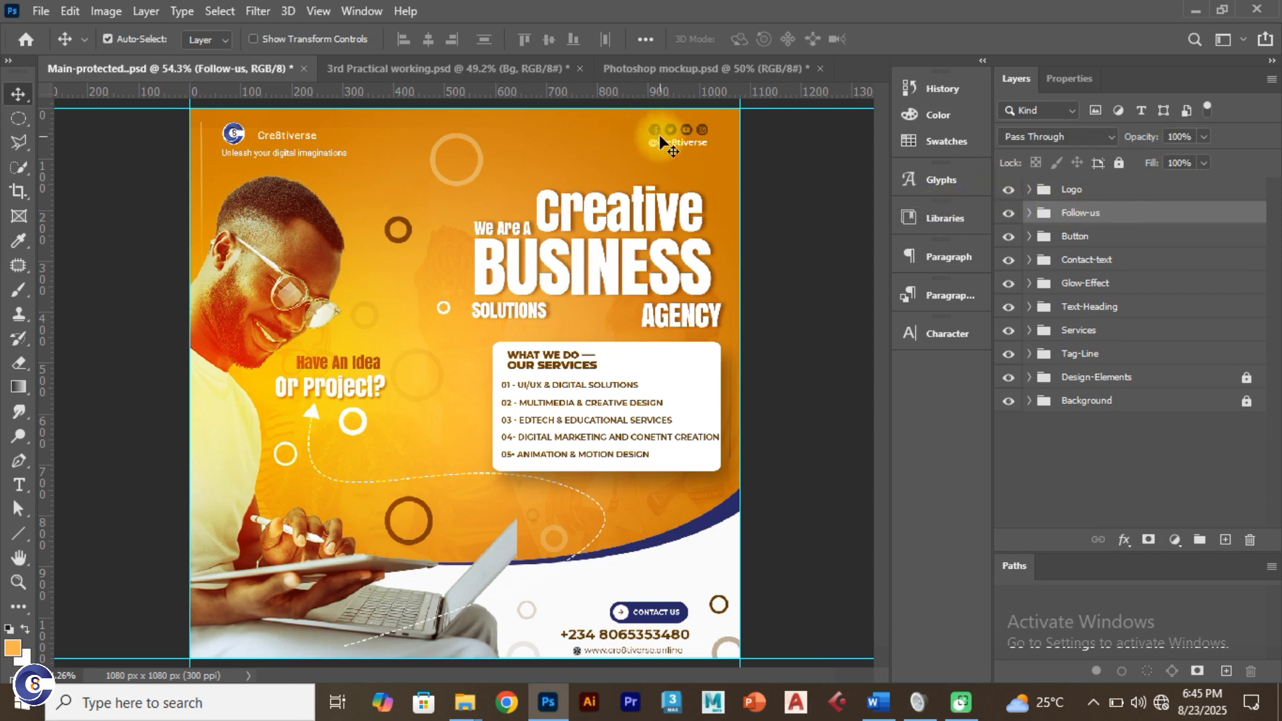
# Step: Save the 3rd Practical working flyer
pyautogui.click(422, 73)
pyautogui.hotkey('ctrl', 's')
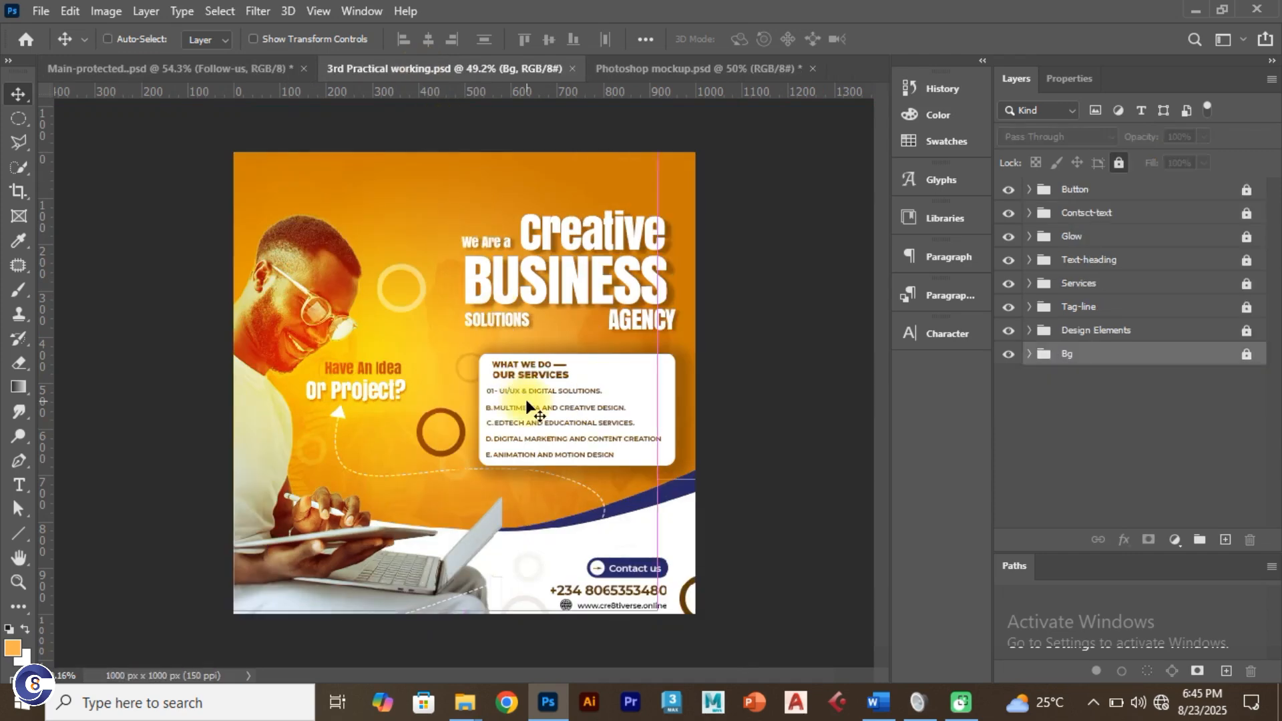
pyautogui.scroll(2, 526, 400)
pyautogui.hotkey('alt', 'Tab')
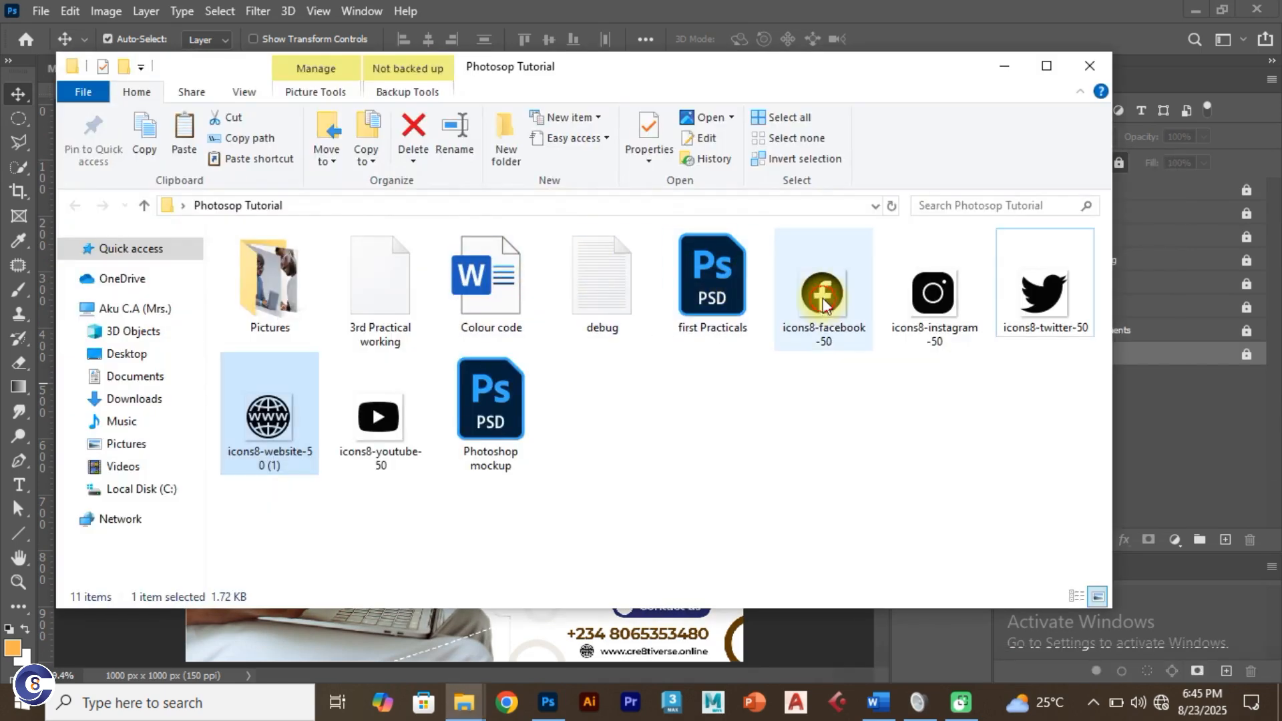
pyautogui.keyDown('ctrl'); pyautogui.click(933, 294); pyautogui.keyUp('ctrl')
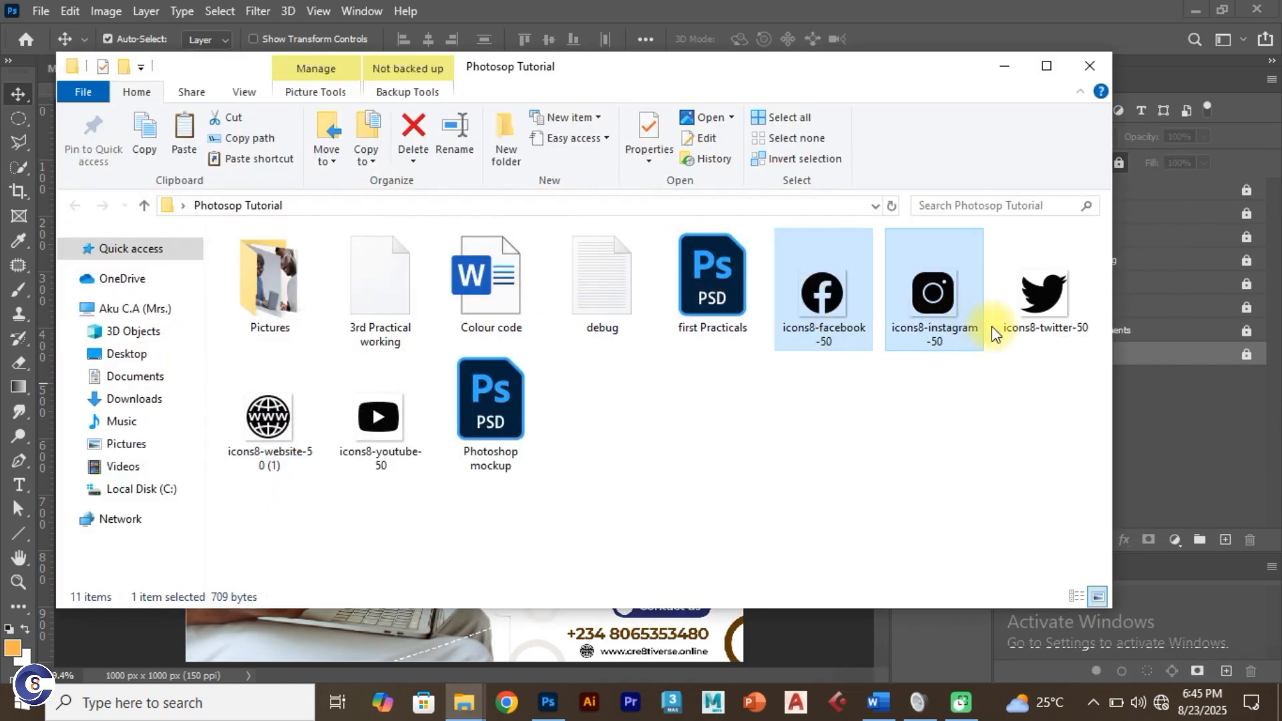
pyautogui.keyDown('ctrl'); pyautogui.click(1032, 304); pyautogui.keyUp('ctrl')
pyautogui.keyDown('ctrl'); pyautogui.click(404, 442); pyautogui.keyUp('ctrl')
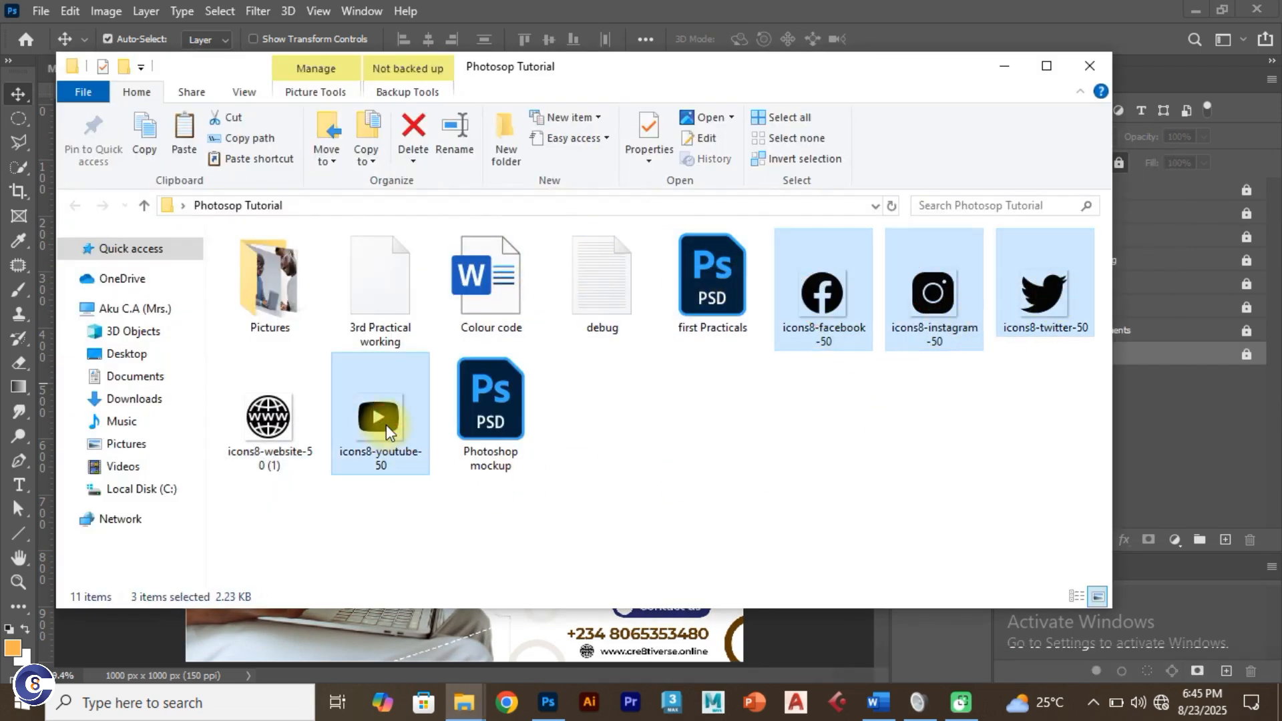
pyautogui.moveTo(378, 420); pyautogui.dragTo(396, 347)
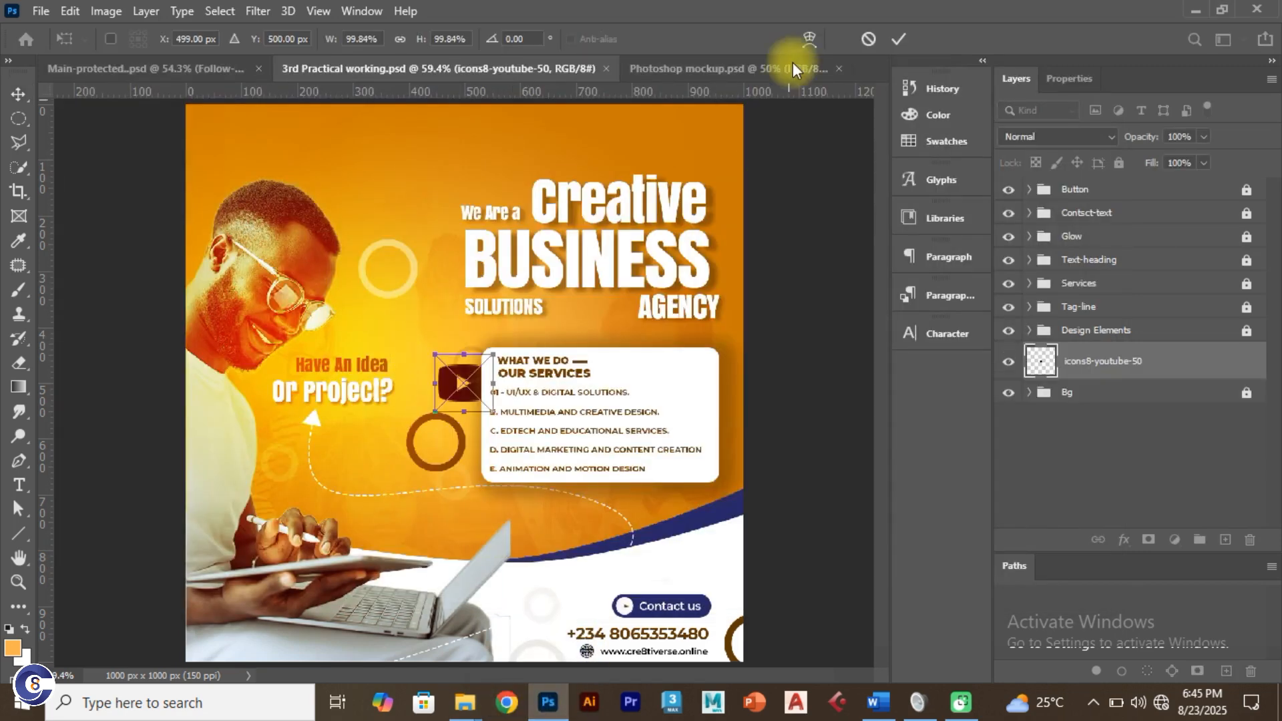
pyautogui.click(901, 35)
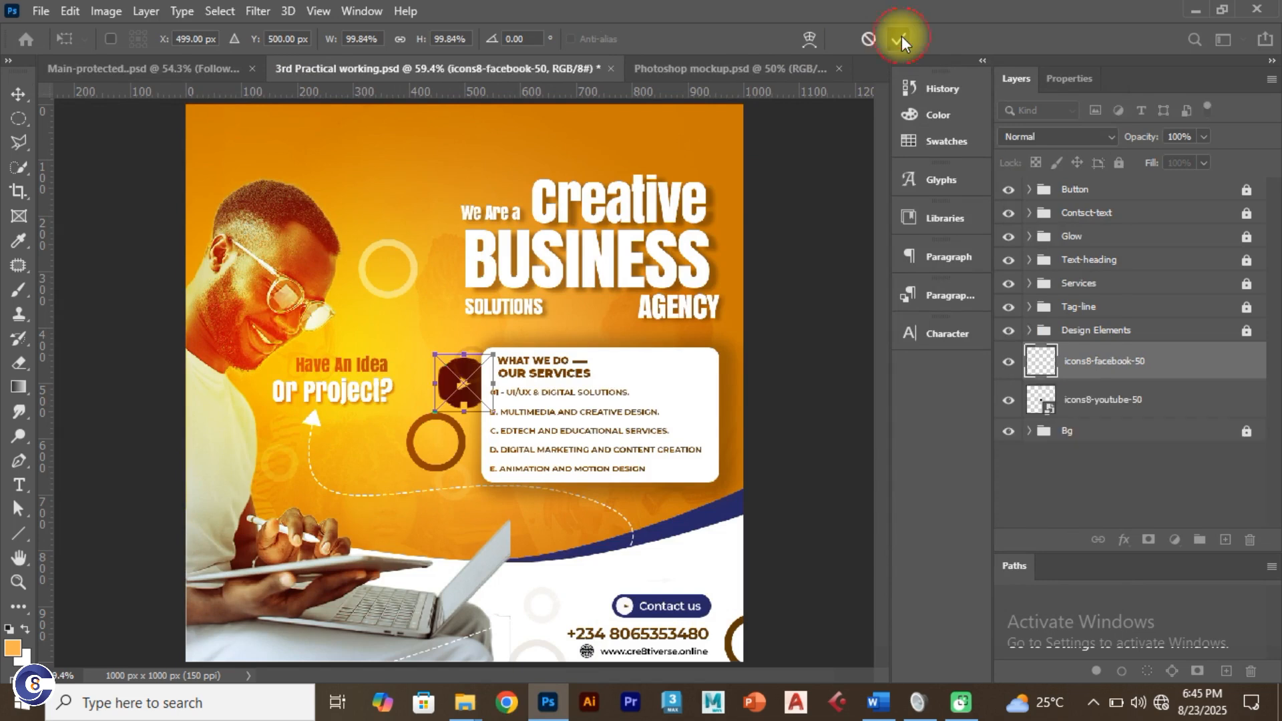
pyautogui.click(902, 36)
pyautogui.click(902, 36)
pyautogui.click(901, 36)
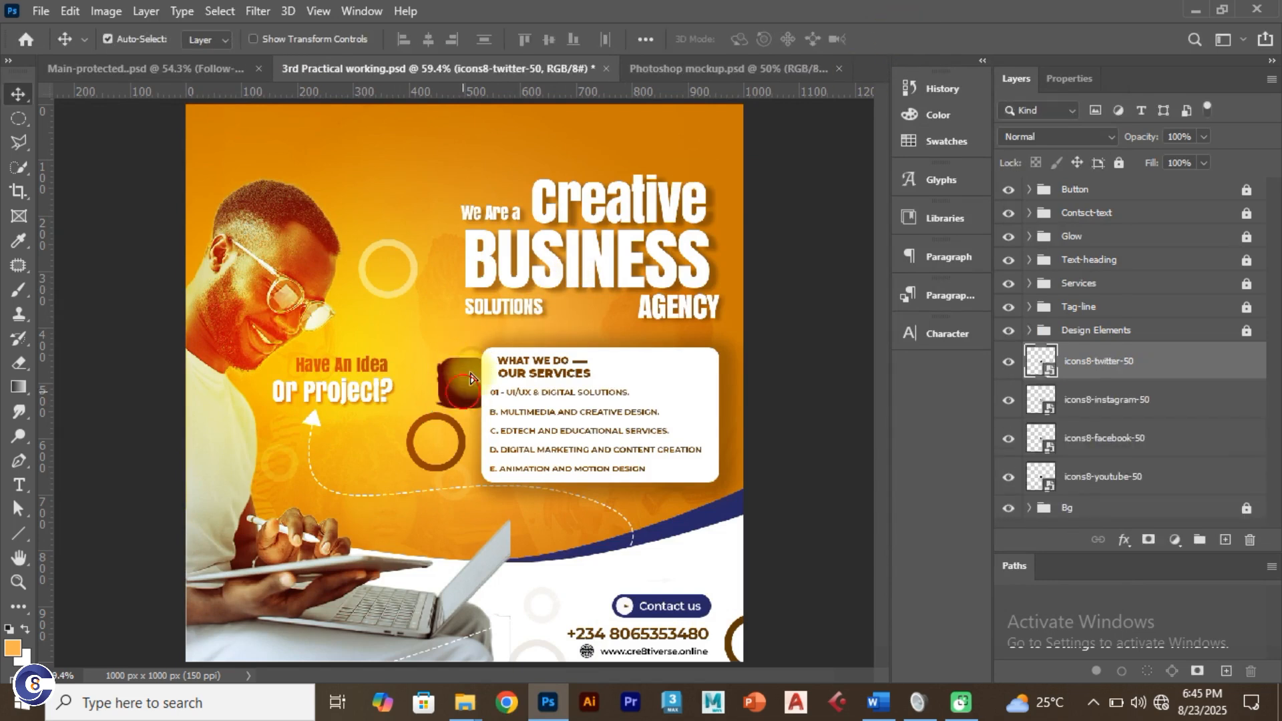
pyautogui.moveTo(471, 379); pyautogui.dragTo(622, 158)
pyautogui.hotkey('ctrl', 't')
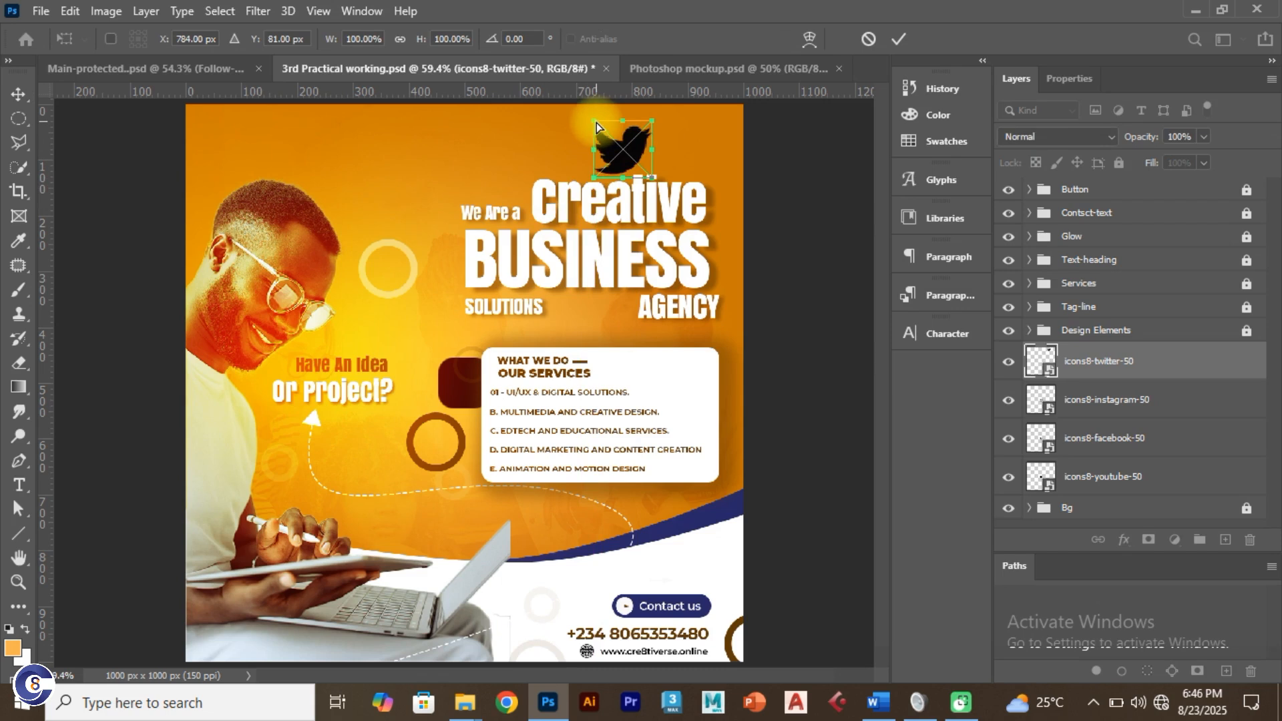
pyautogui.click(895, 40)
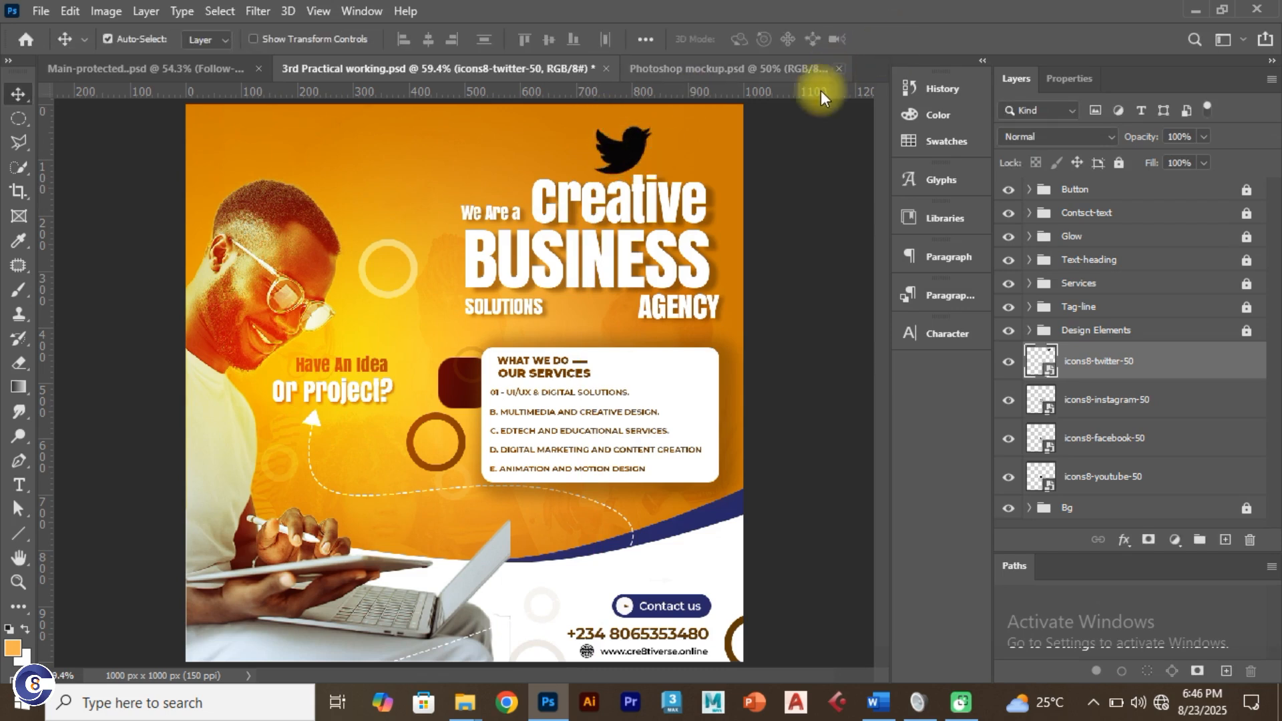
pyautogui.hotkey('ctrl', 'e')
pyautogui.hotkey('ctrl', 'e')
pyautogui.hotkey('ctrl', 'e')
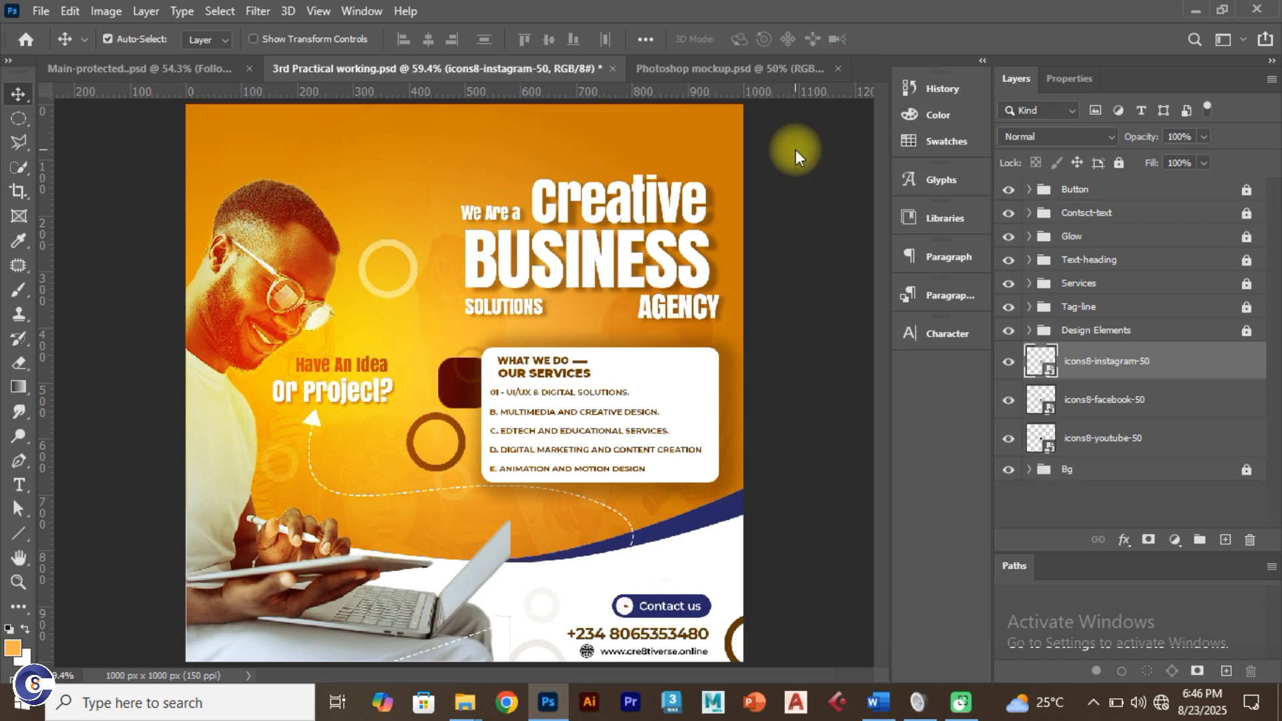
pyautogui.press('Delete')
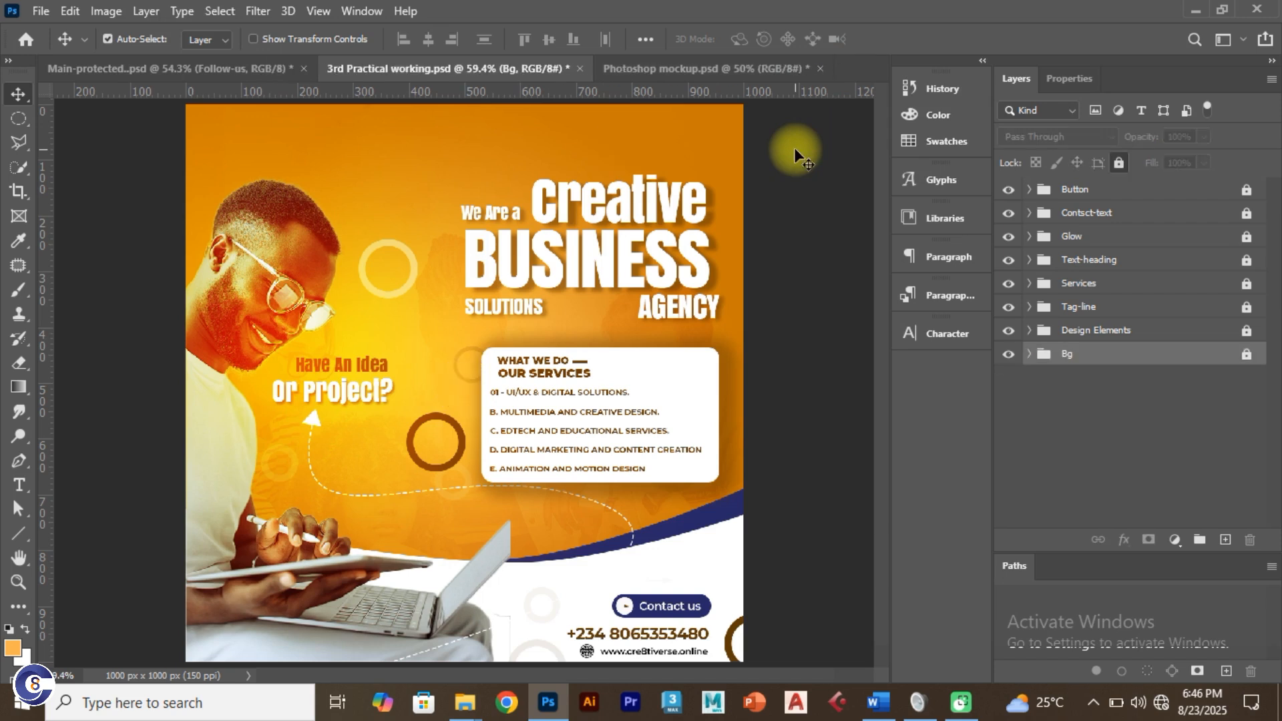
pyautogui.click(787, 197)
pyautogui.click(1092, 332)
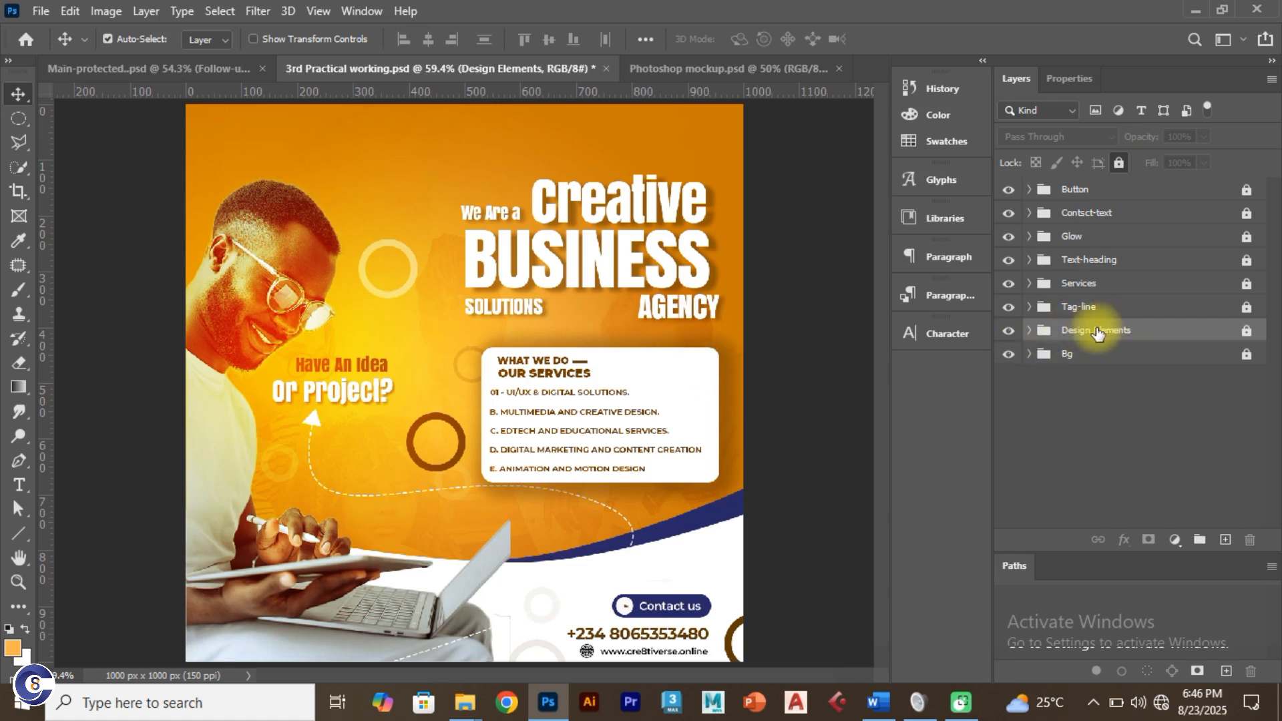
# Step: Place the social icon files from the tutorial folder, then undo that placement
pyautogui.hotkey('alt', 'Tab')
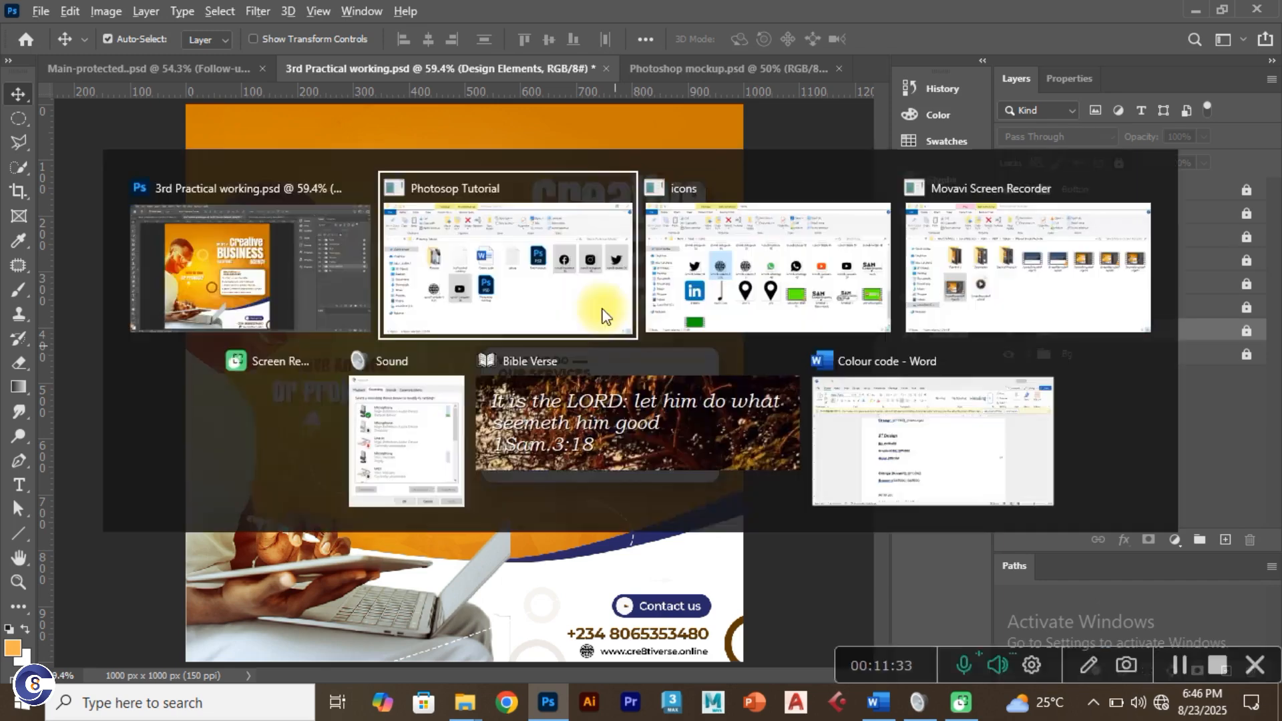
pyautogui.click(558, 298)
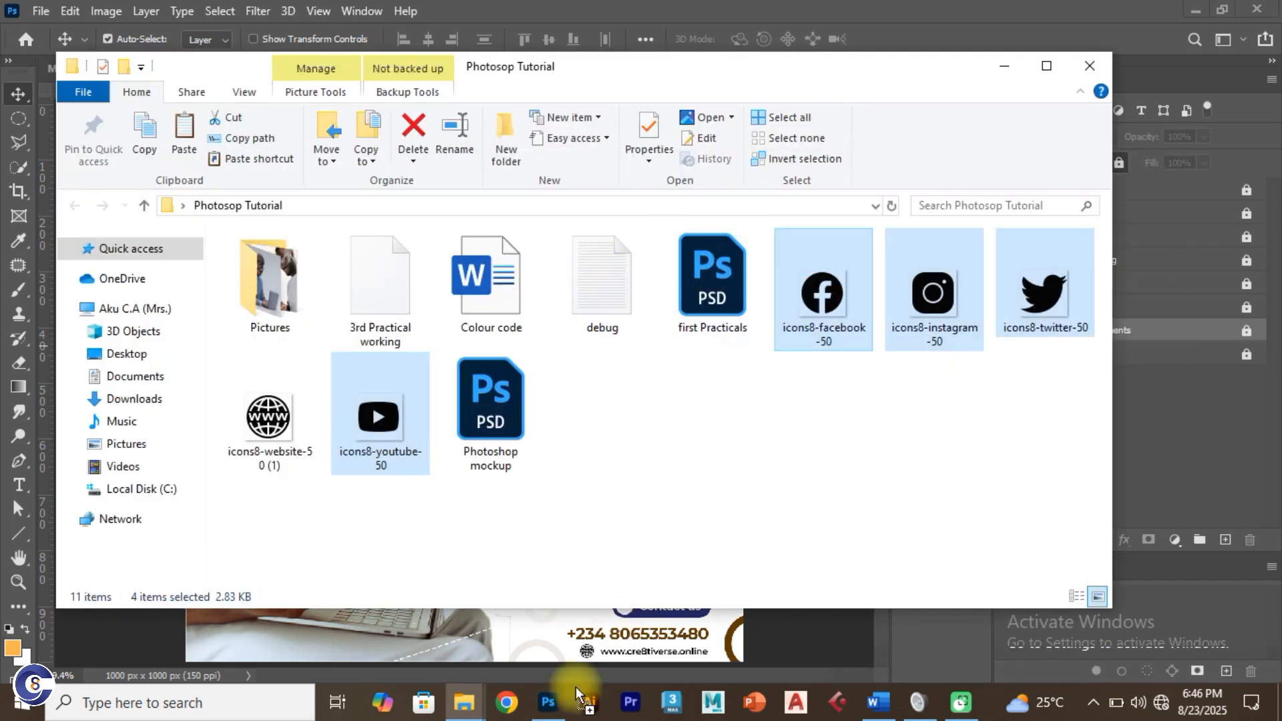
pyautogui.moveTo(558, 718); pyautogui.dragTo(520, 371)
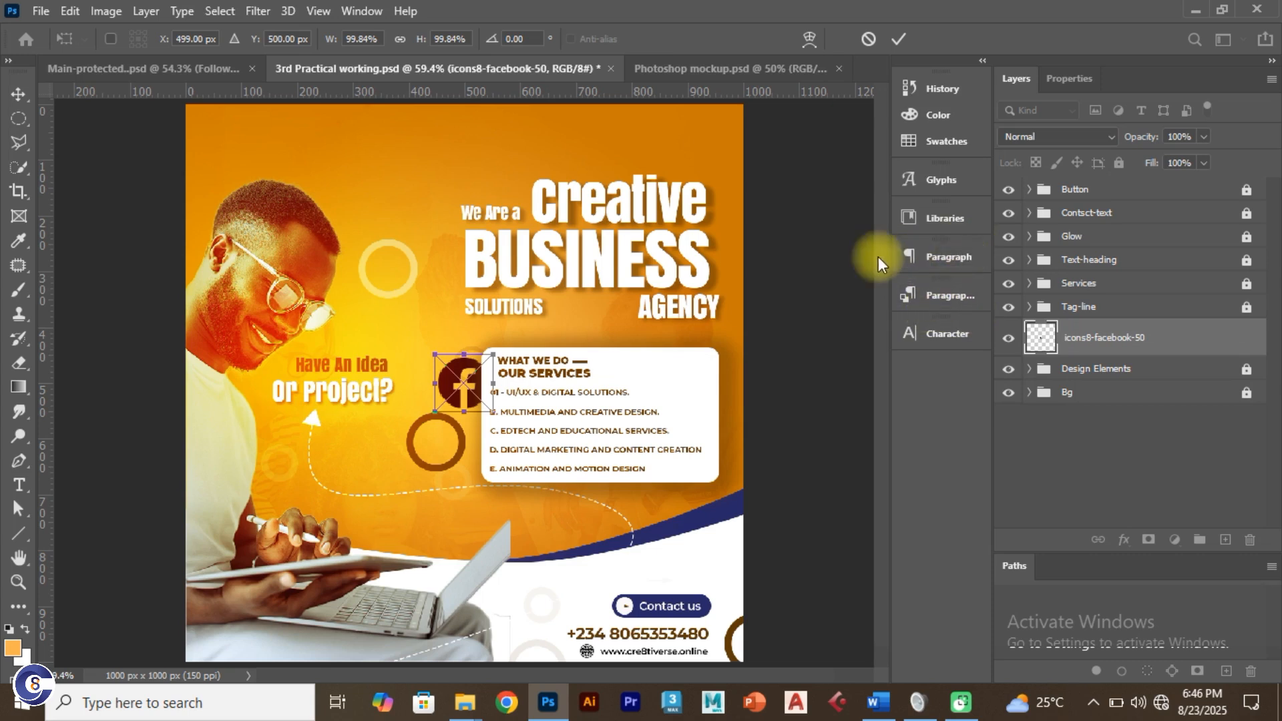
pyautogui.click(902, 40)
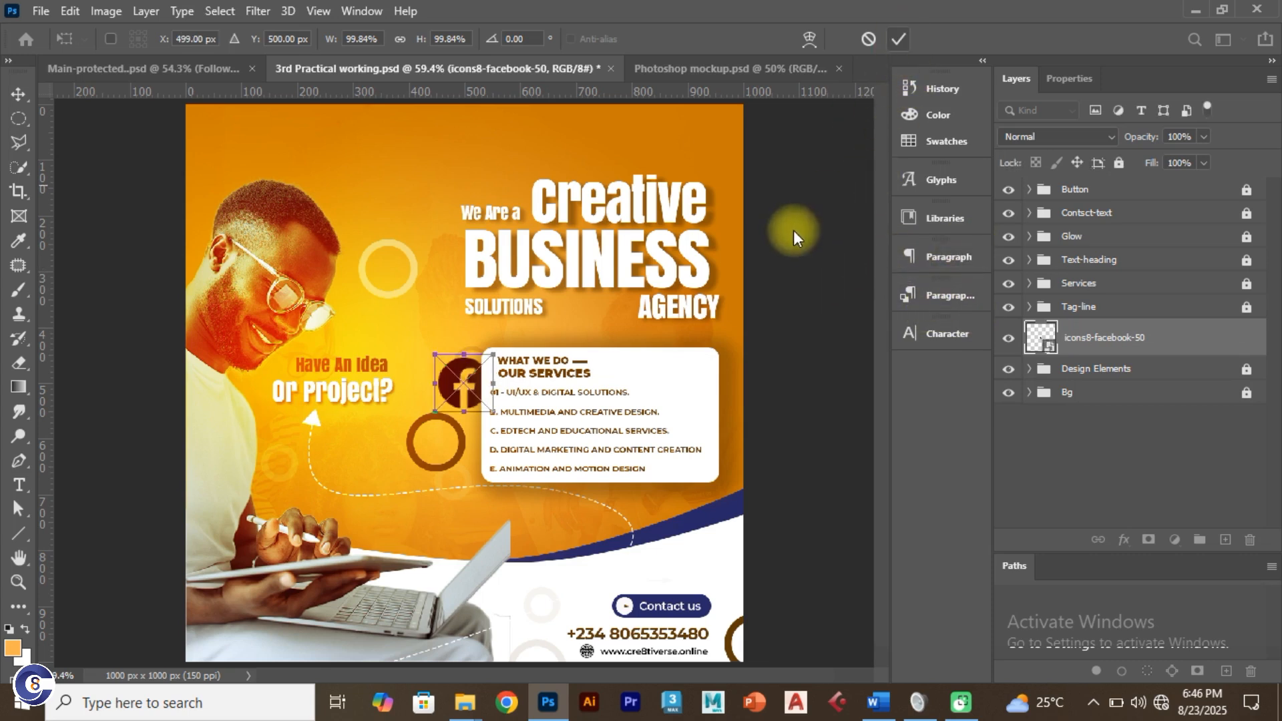
pyautogui.click(897, 40)
pyautogui.click(898, 40)
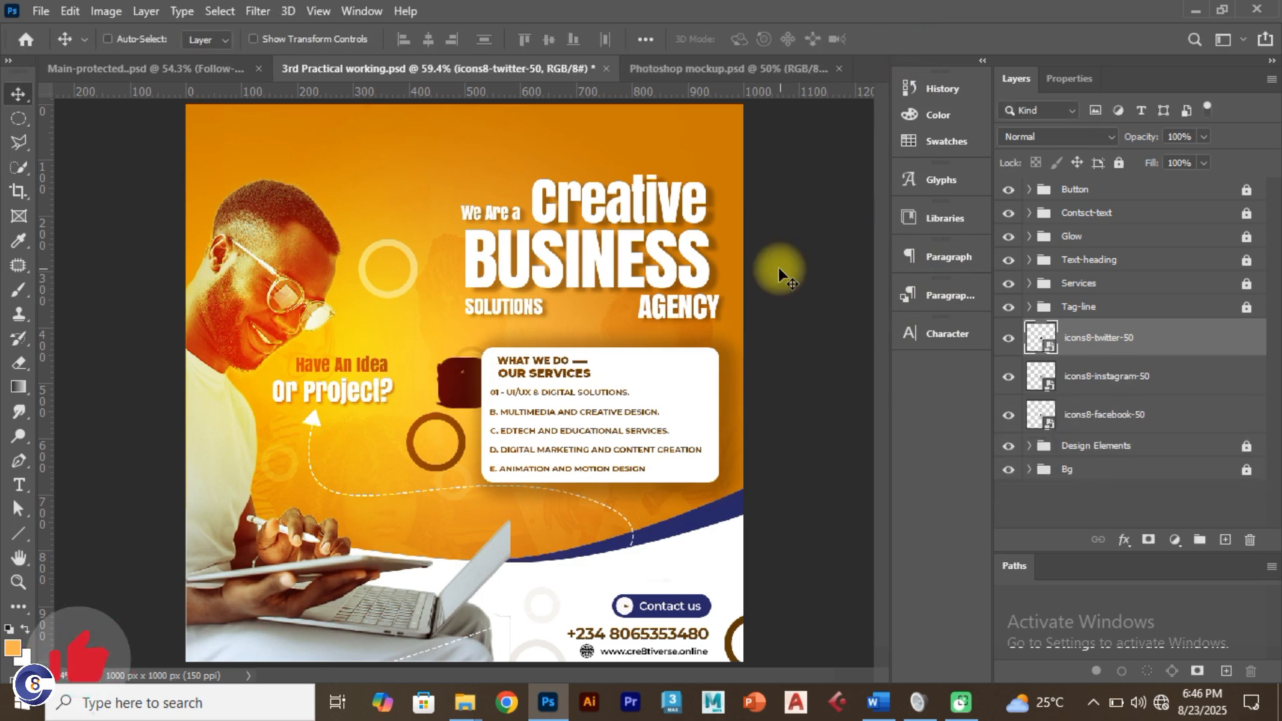
pyautogui.hotkey('ctrl', 'z')
pyautogui.hotkey('ctrl', 'z')
pyautogui.hotkey('ctrl', 'z')
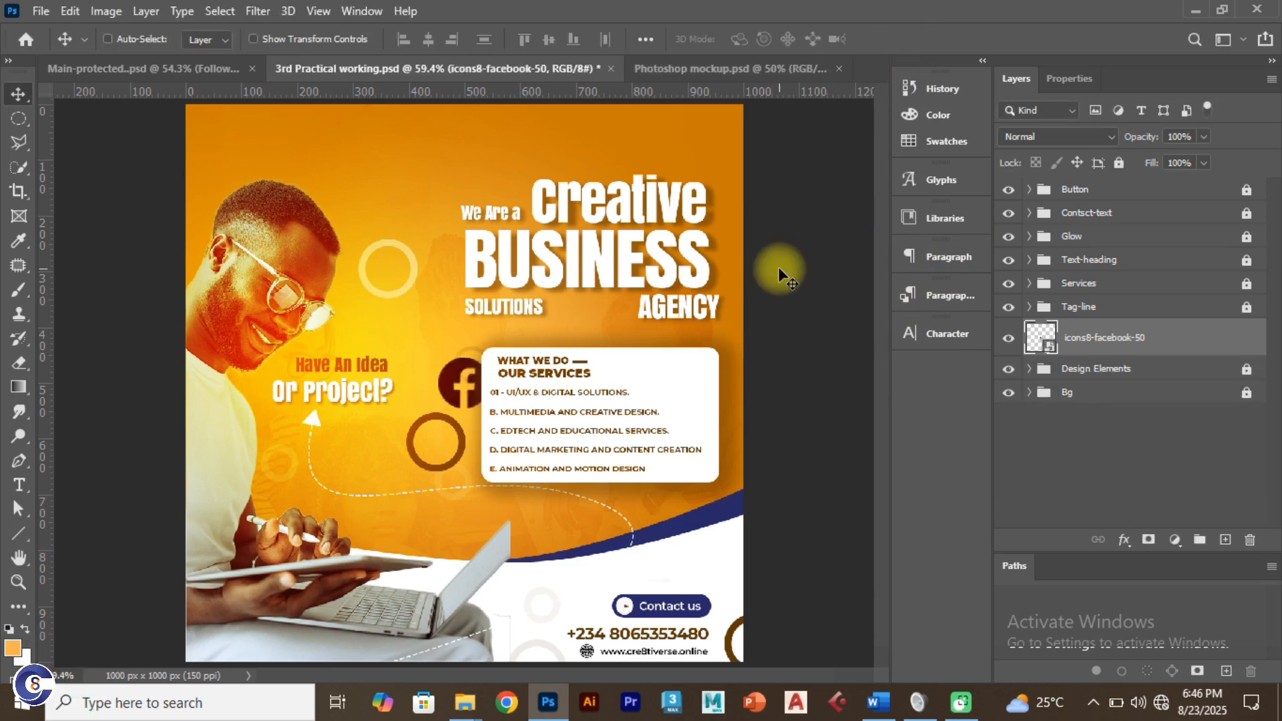
pyautogui.click(1062, 188)
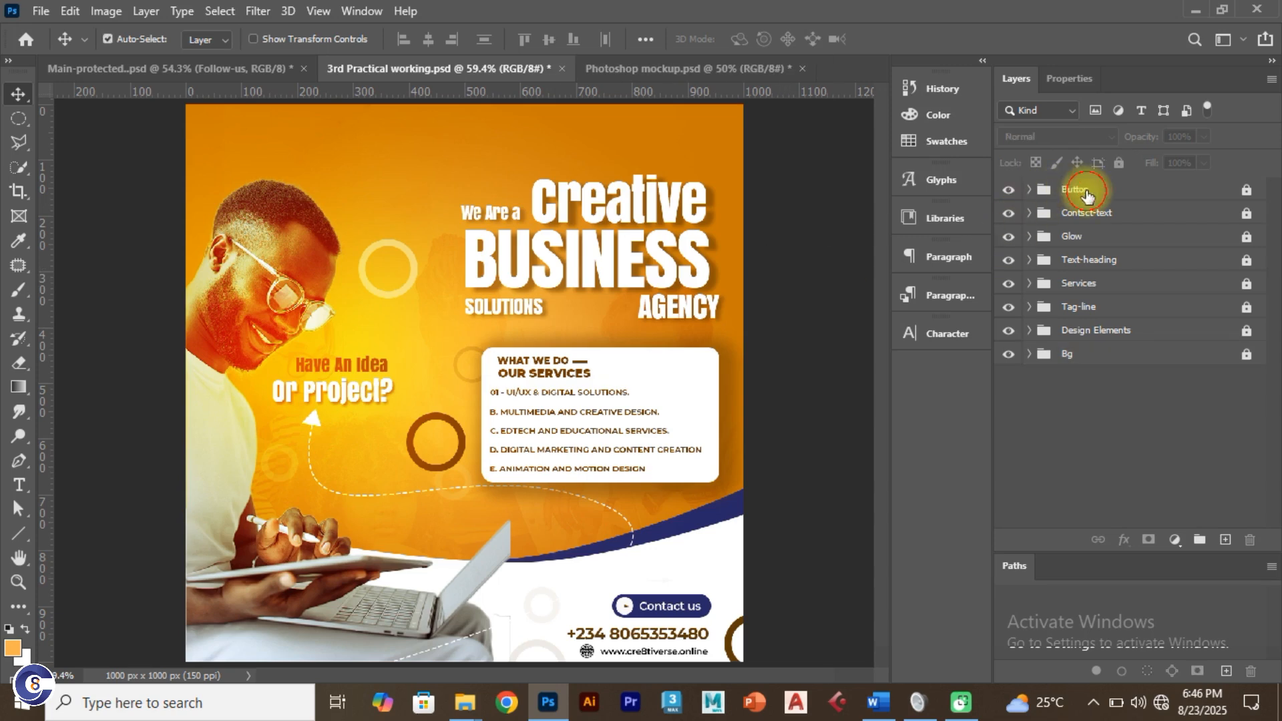
pyautogui.click(839, 201)
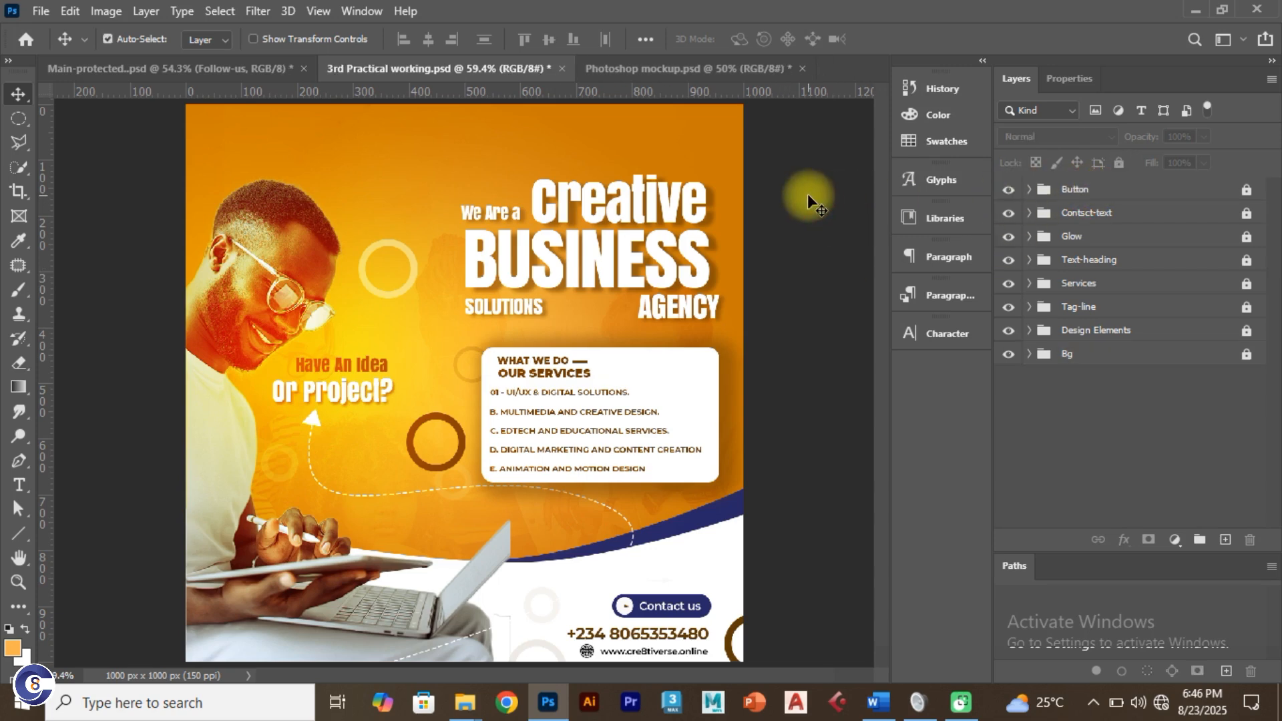
# Step: Place the Facebook, Instagram, Twitter and YouTube icon files into the flyer again
pyautogui.hotkey('alt', 'Tab')
pyautogui.moveTo(823, 294); pyautogui.dragTo(513, 315)
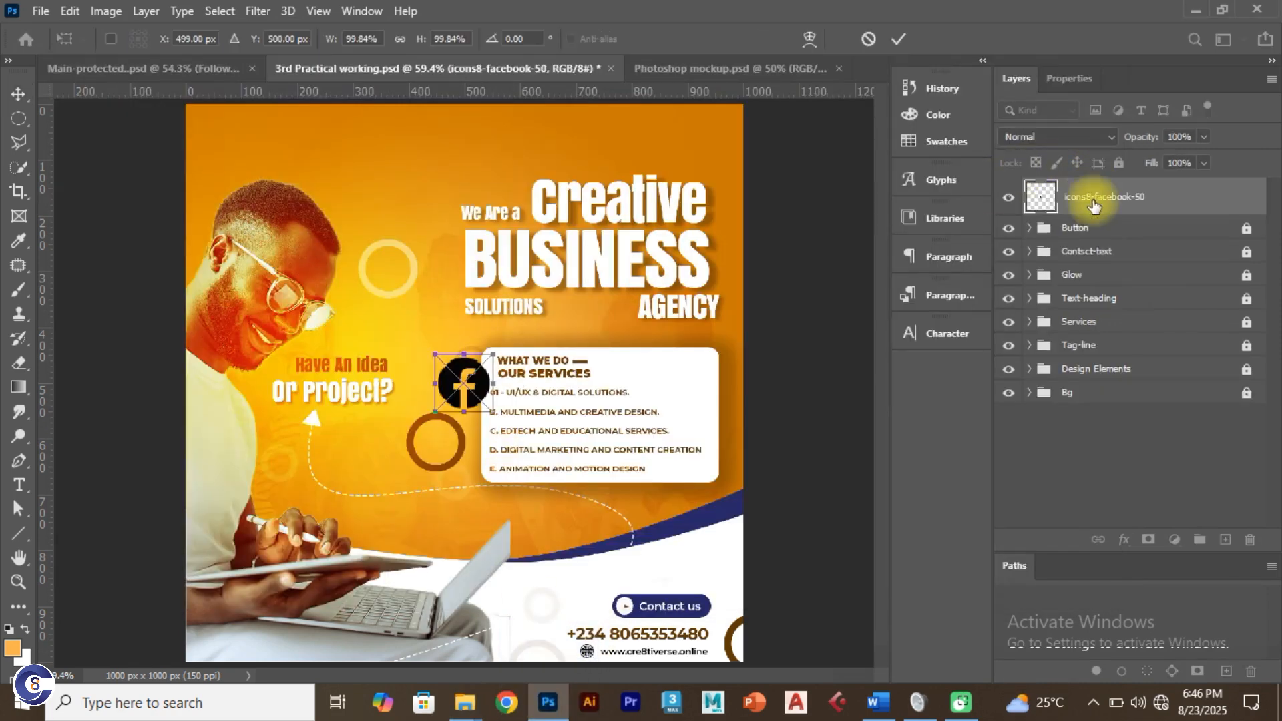
pyautogui.click(899, 38)
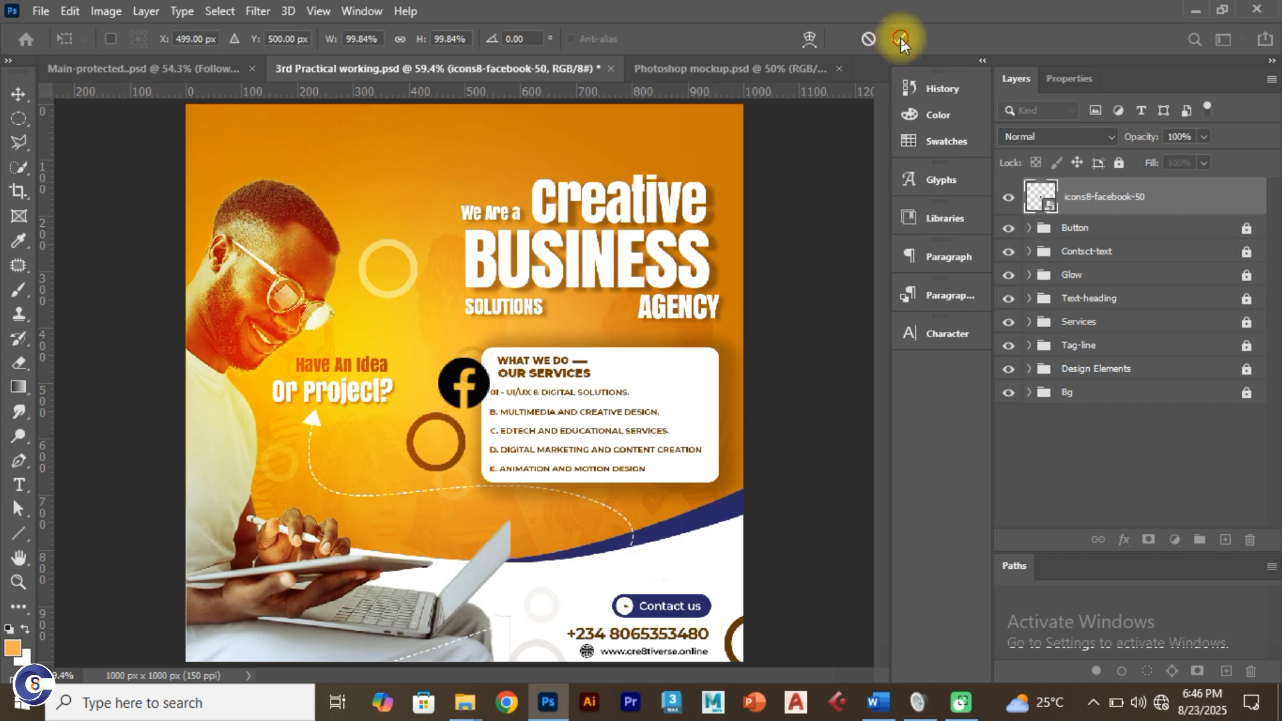
pyautogui.click(900, 39)
pyautogui.click(900, 38)
pyautogui.click(900, 38)
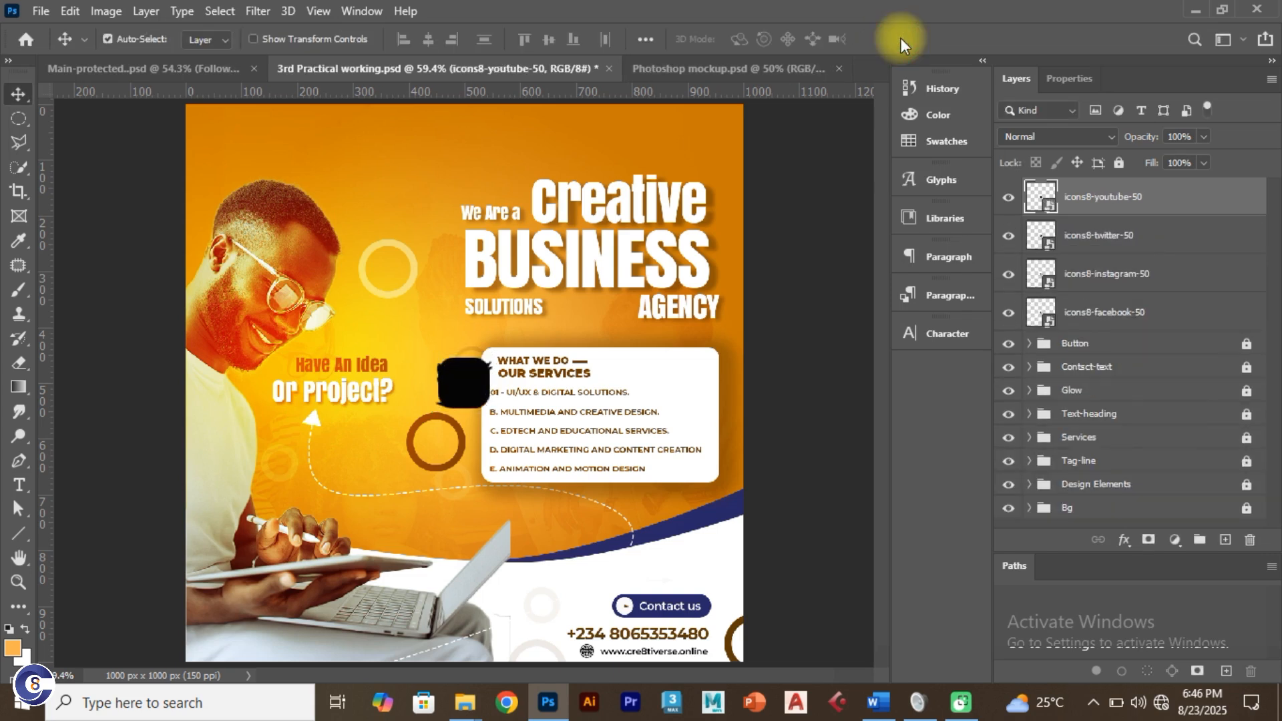
# Step: Move the YouTube icon to the top right and shrink it to about a third
pyautogui.moveTo(472, 378); pyautogui.dragTo(696, 134)
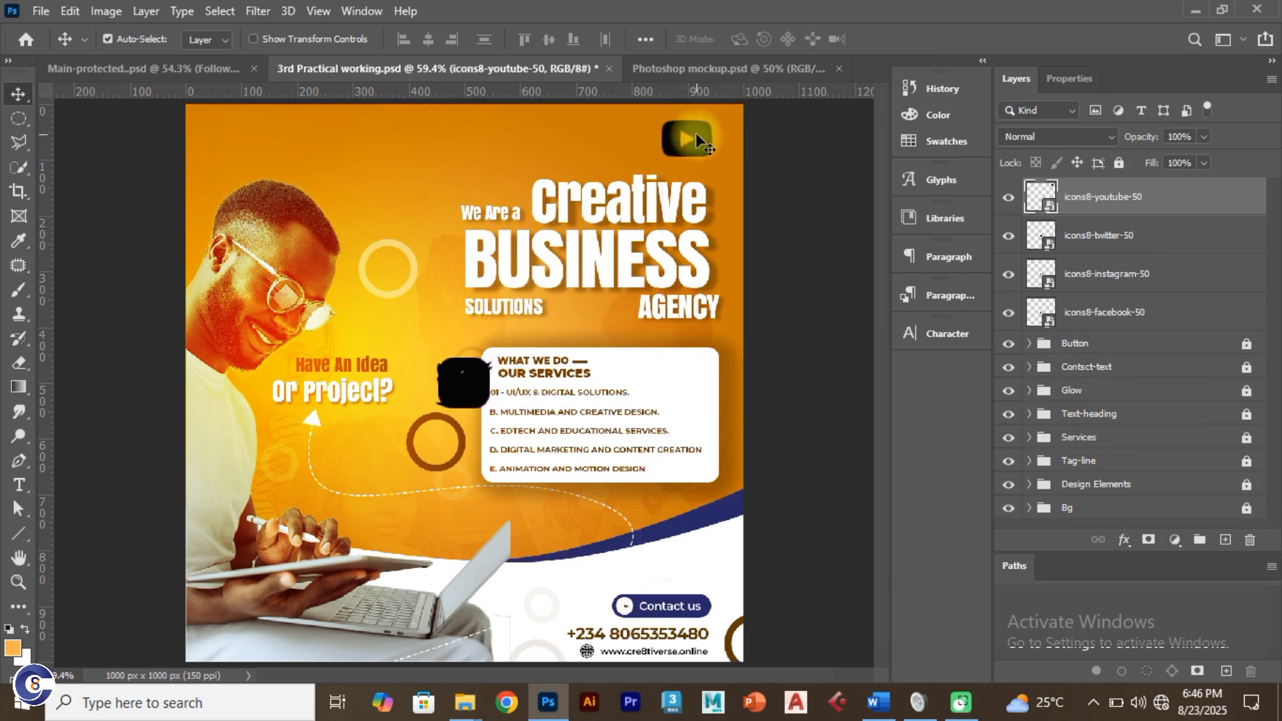
pyautogui.hotkey('ctrl', 't')
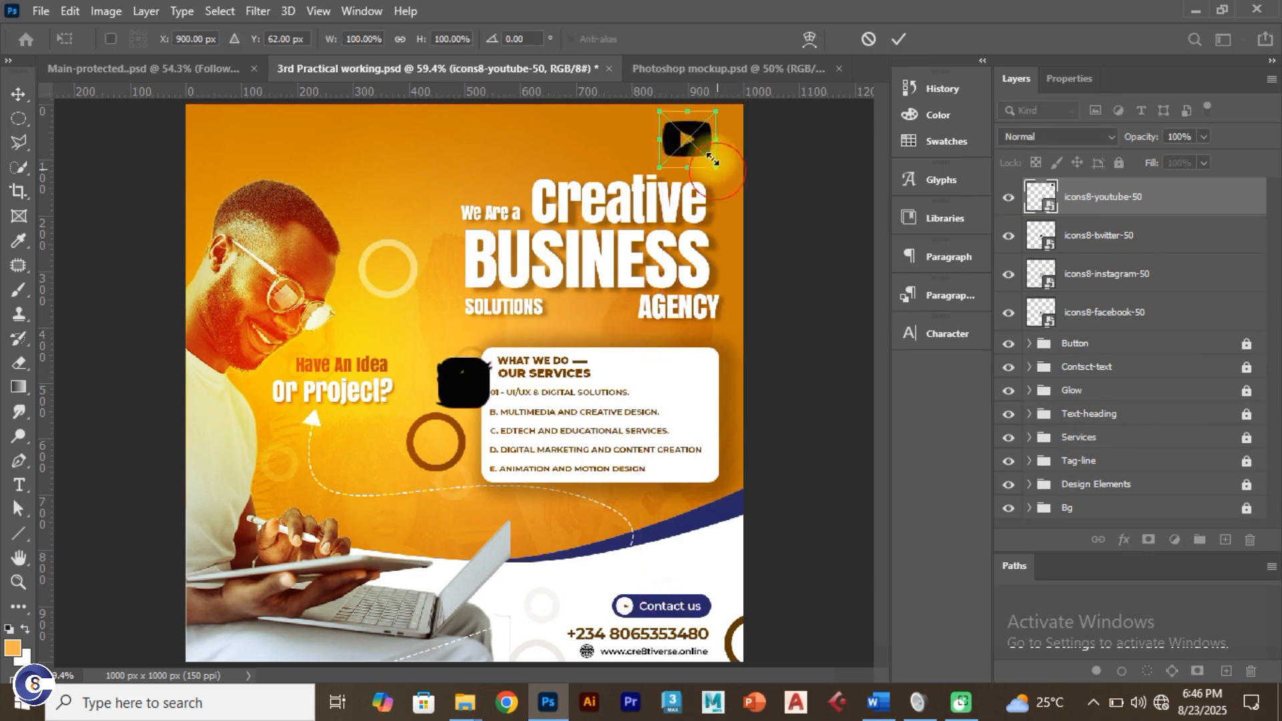
pyautogui.moveTo(713, 160); pyautogui.dragTo(695, 144)
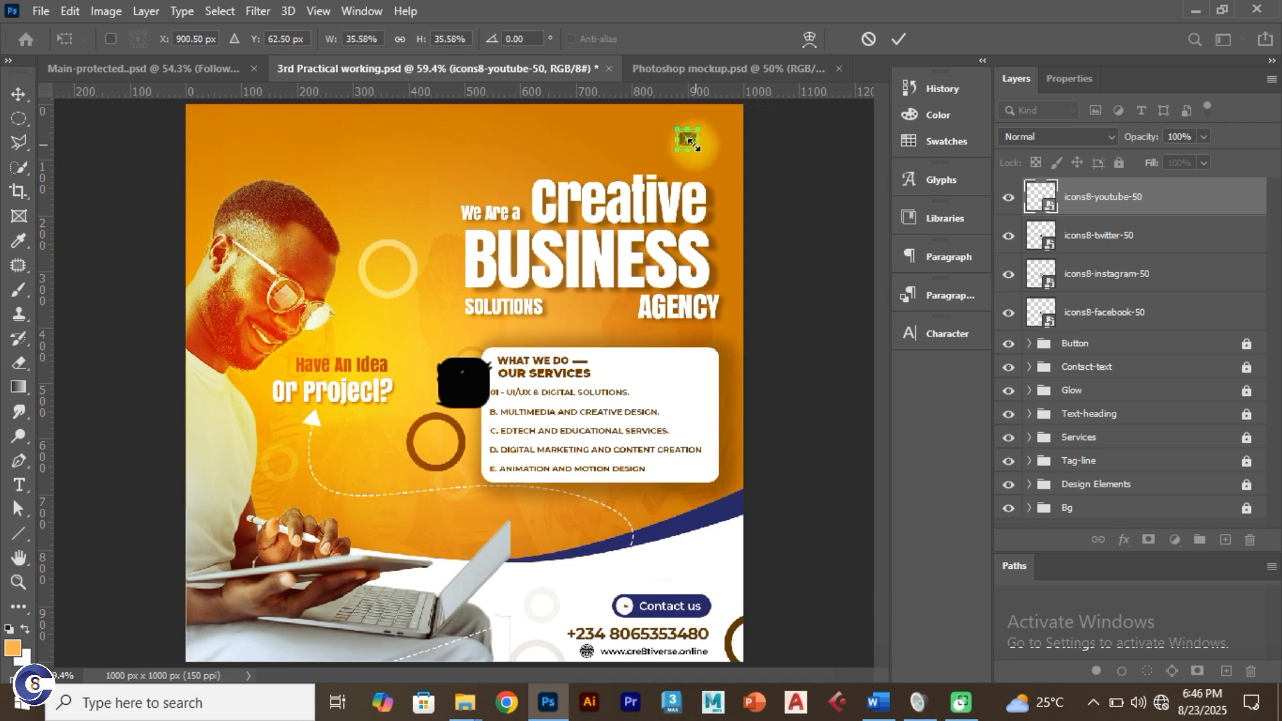
pyautogui.click(893, 41)
# Step: Move the Twitter icon to the top edge and shrink it to about half size
pyautogui.moveTo(463, 369); pyautogui.dragTo(630, 150)
pyautogui.hotkey('ctrl', 't')
pyautogui.click(207, 62)
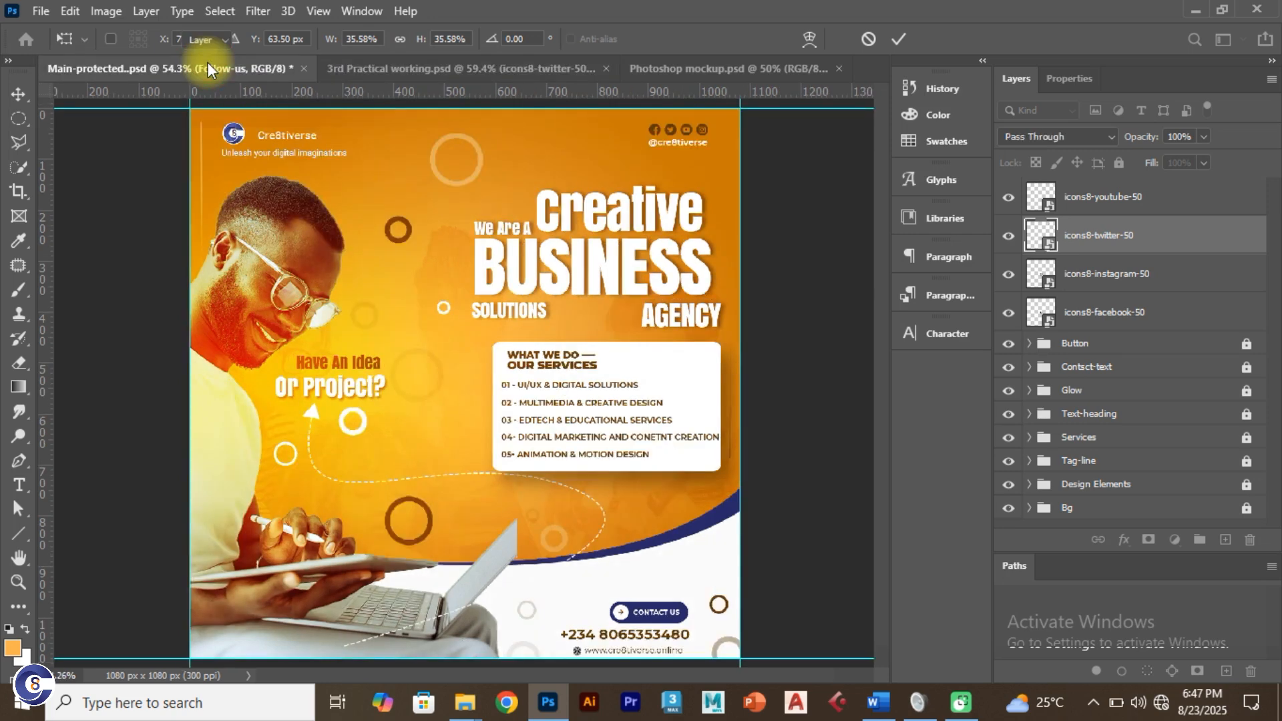
pyautogui.click(330, 69)
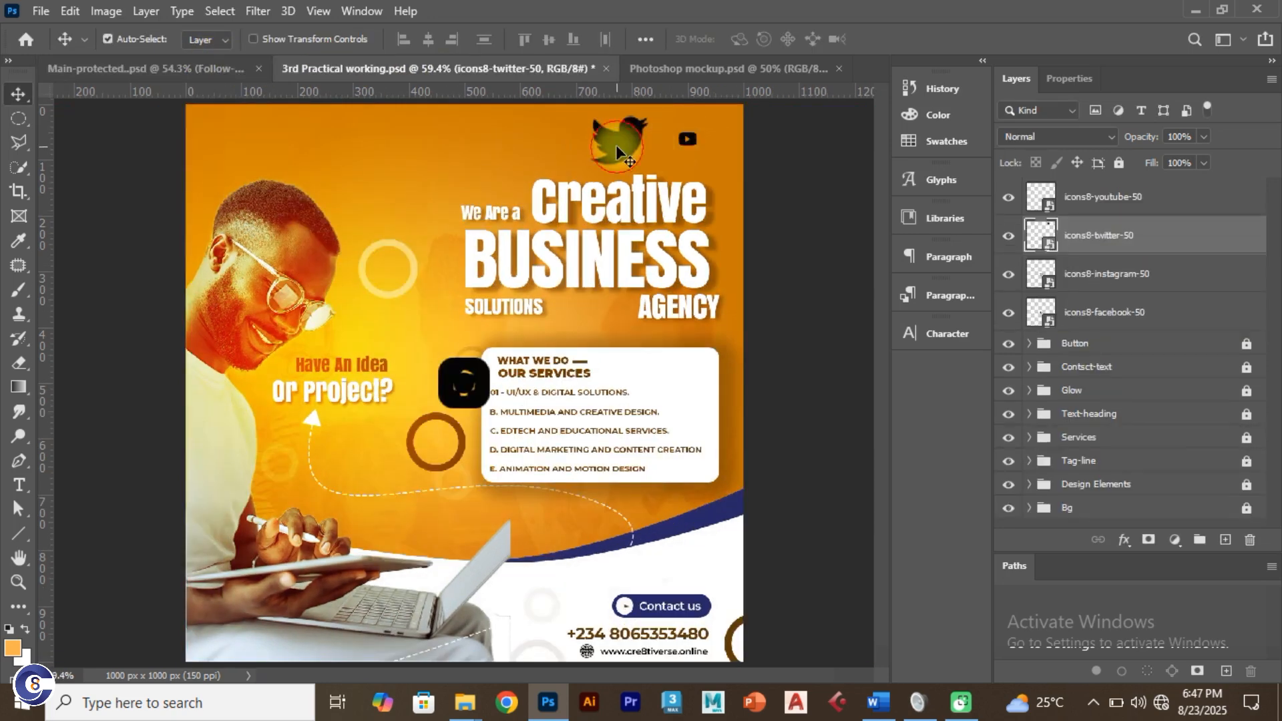
pyautogui.hotkey('ctrl', 't')
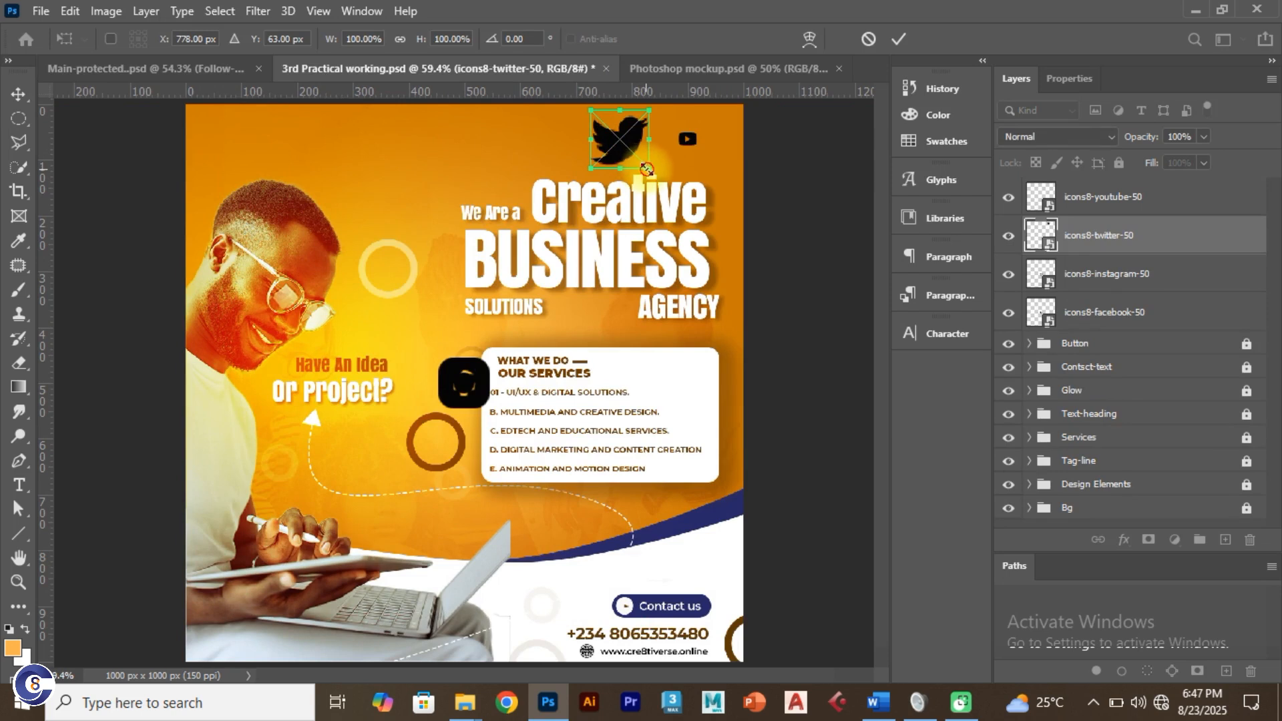
pyautogui.moveTo(646, 169); pyautogui.dragTo(655, 134)
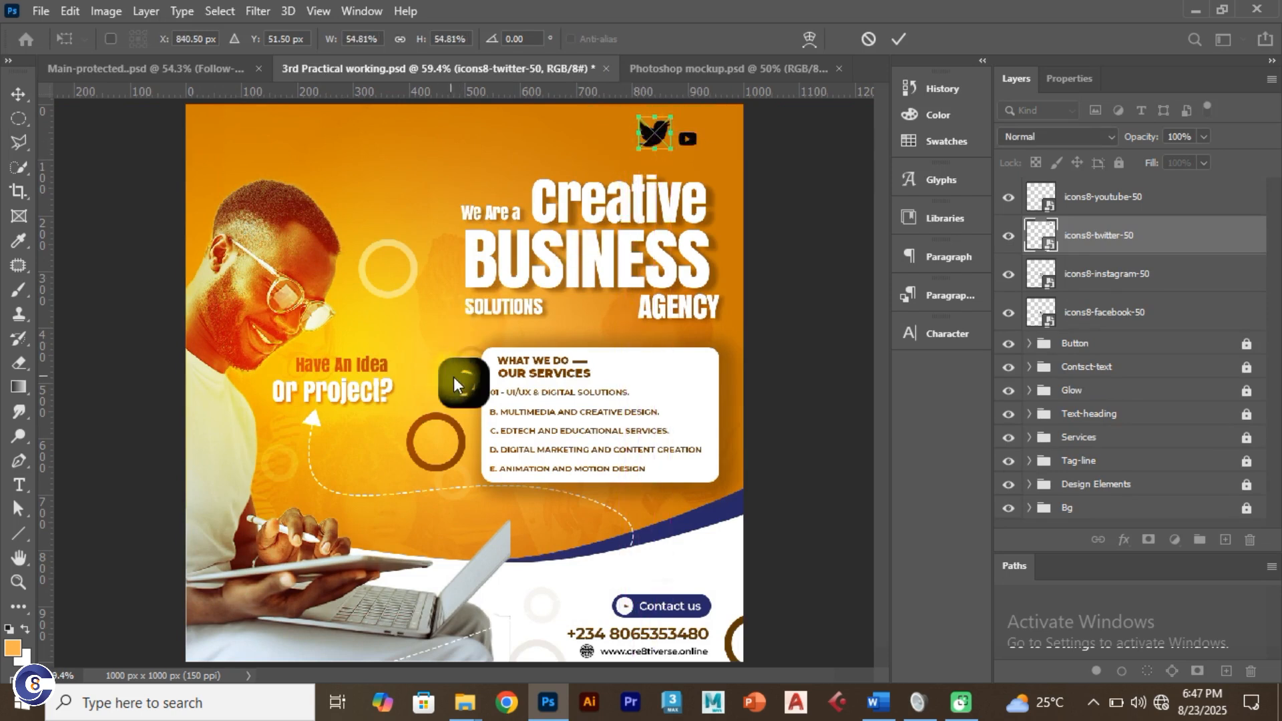
pyautogui.press('Return')
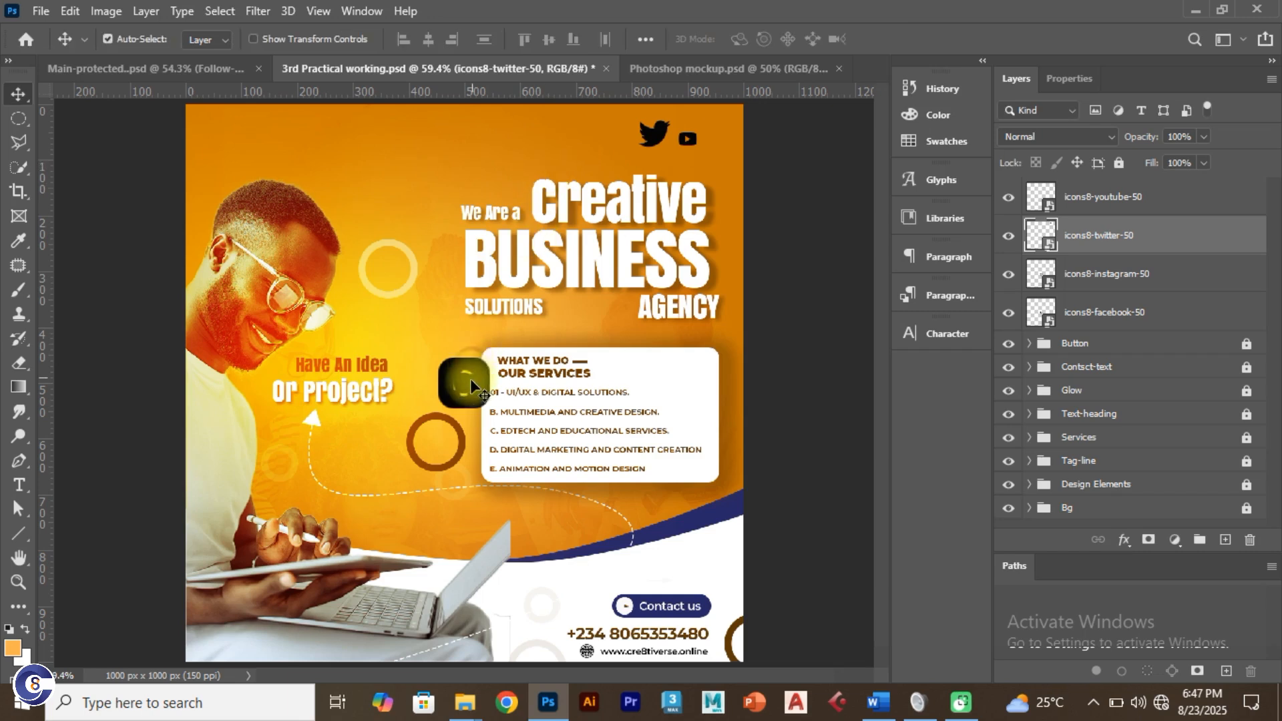
# Step: Move the Instagram and Facebook icons up into the top row and resize them
pyautogui.moveTo(470, 386); pyautogui.dragTo(578, 159)
pyautogui.hotkey('ctrl', 't')
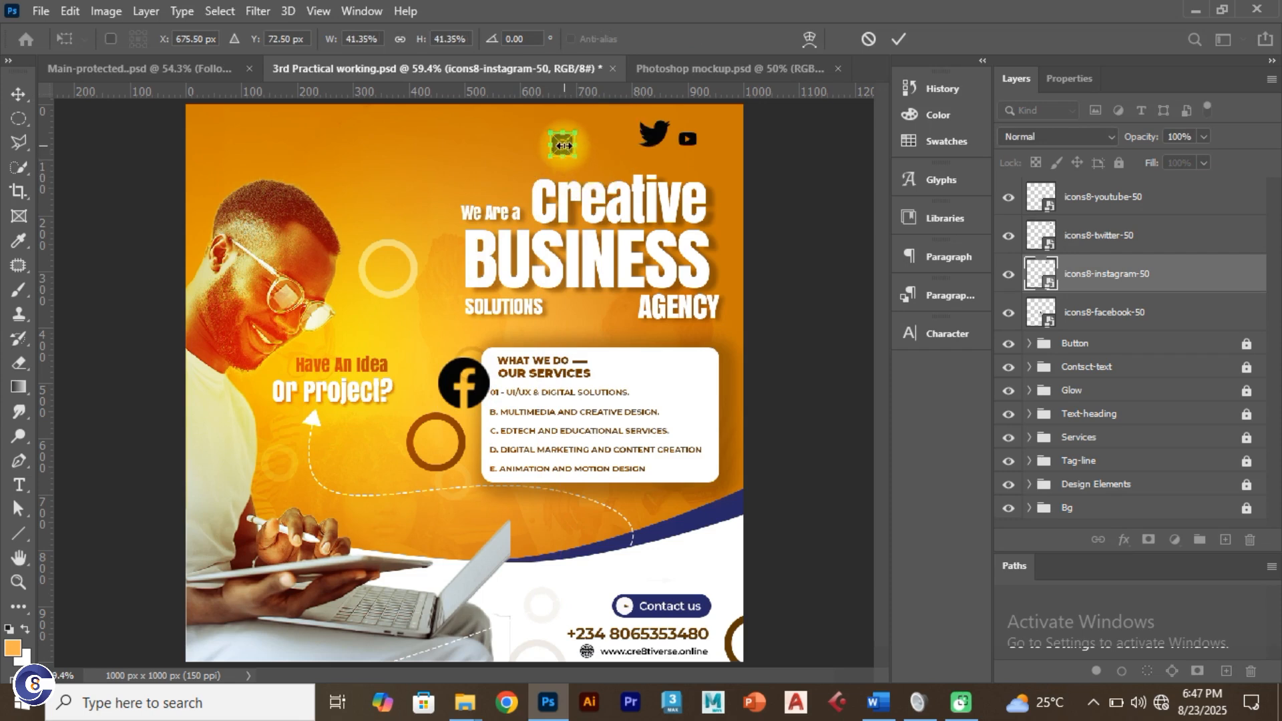
pyautogui.click(899, 39)
pyautogui.moveTo(457, 382); pyautogui.dragTo(502, 130)
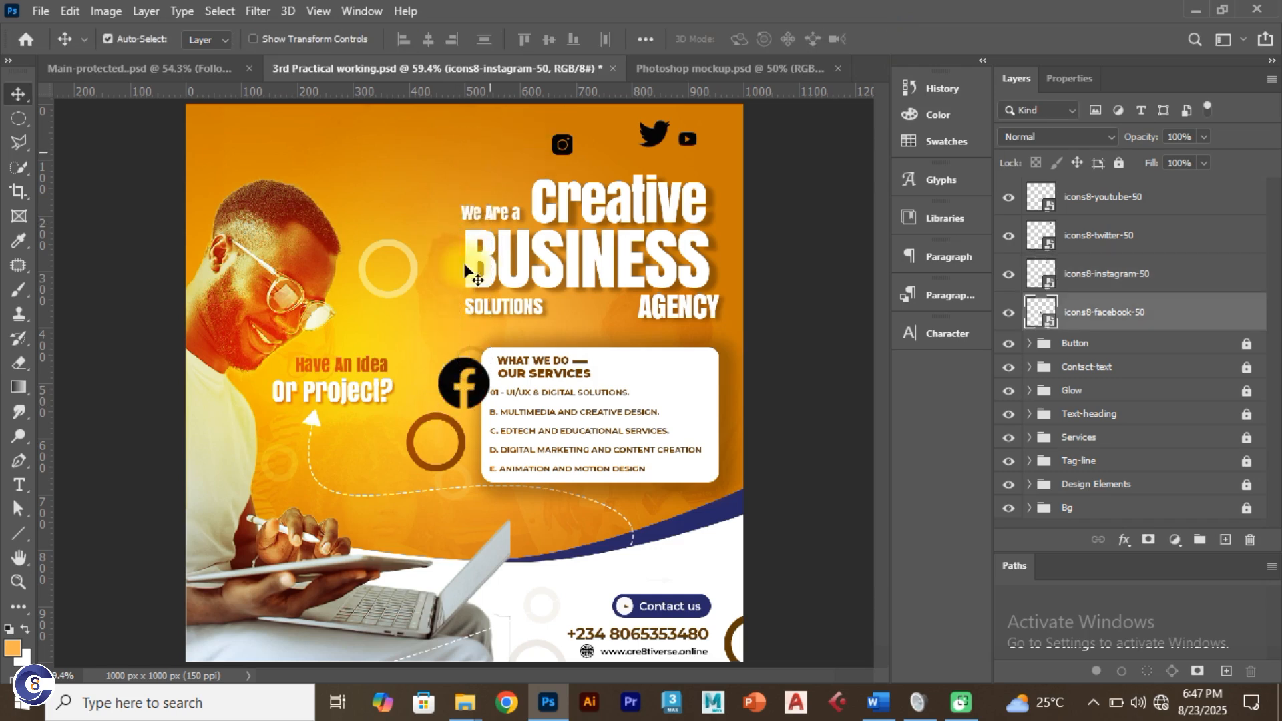
pyautogui.moveTo(454, 386); pyautogui.dragTo(507, 141)
pyautogui.hotkey('ctrl', 't')
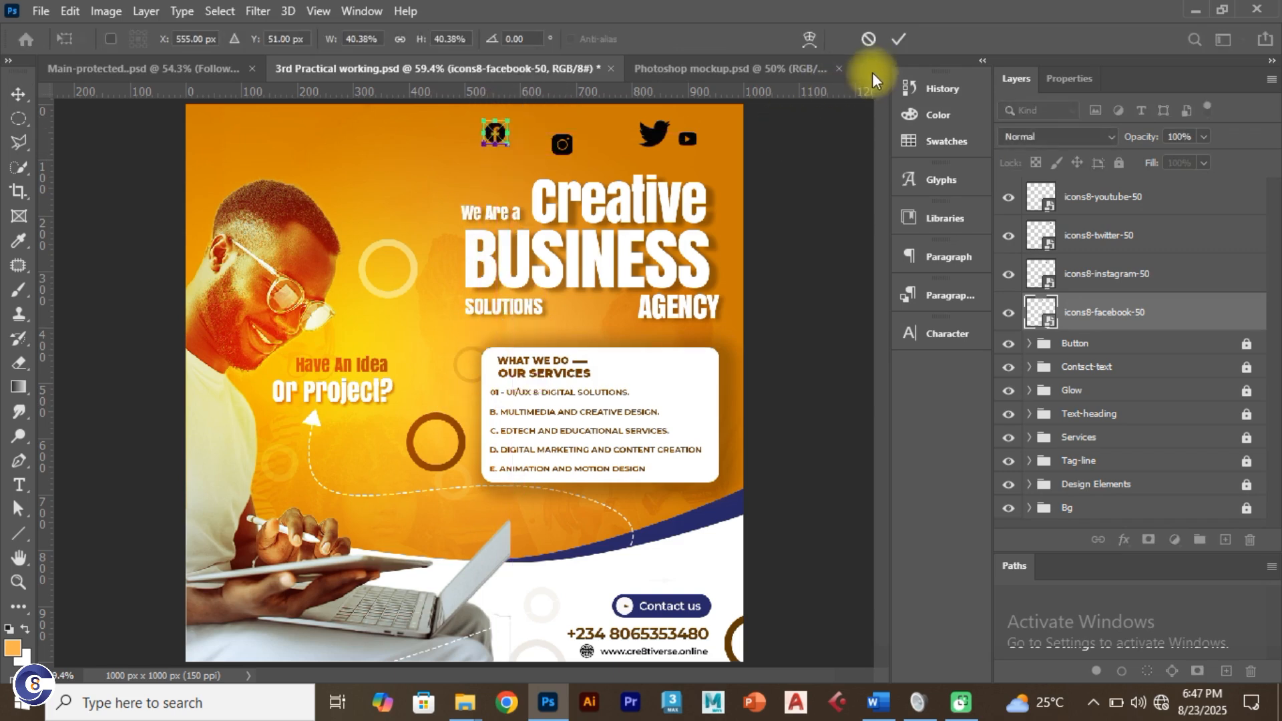
pyautogui.click(895, 39)
# Step: Arrange the YouTube, Twitter, Instagram and Facebook icons side by side in one row
pyautogui.scroll(1, 721, 211)
pyautogui.scroll(4, 722, 207)
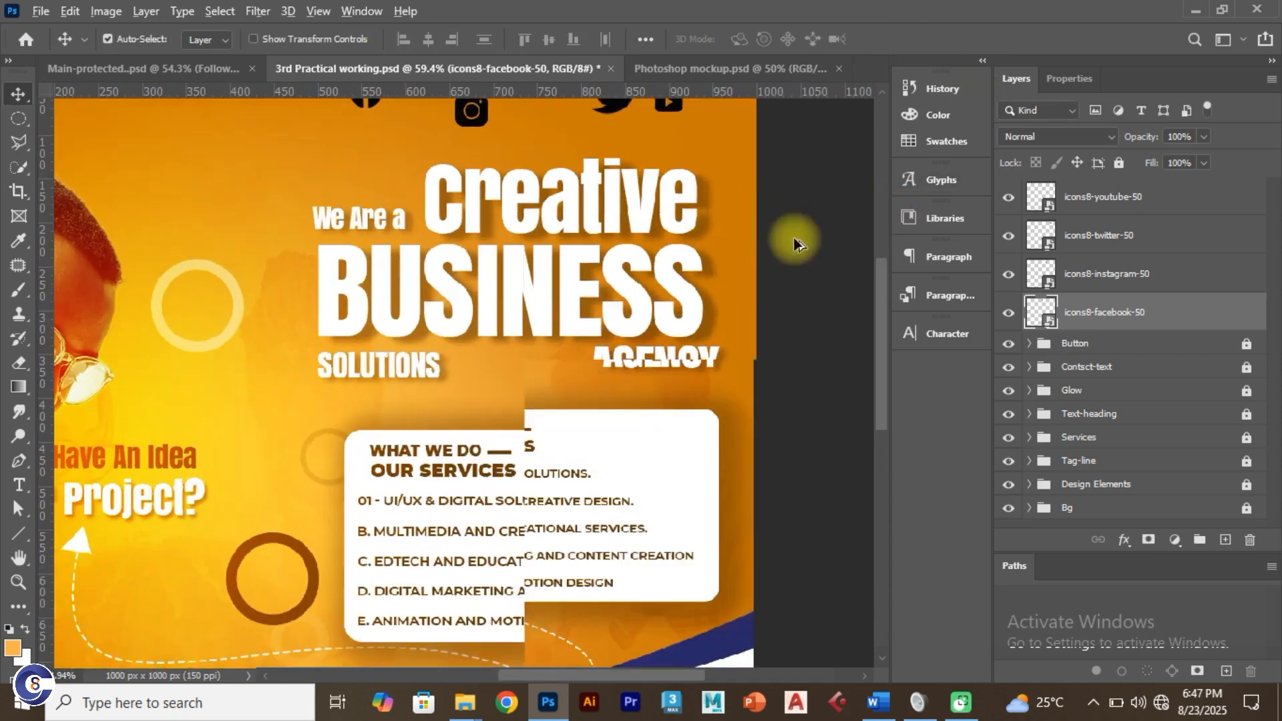
pyautogui.moveTo(883, 324); pyautogui.dragTo(892, 247)
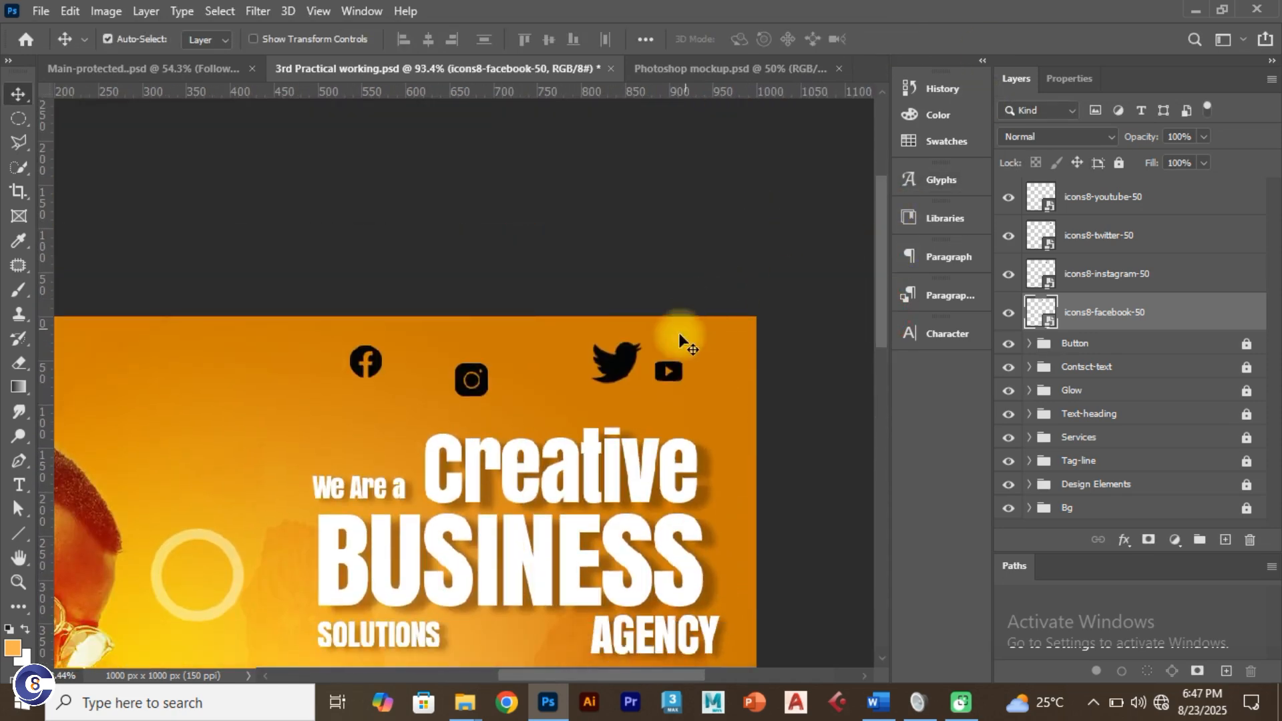
pyautogui.moveTo(671, 373); pyautogui.dragTo(631, 355)
pyautogui.click(623, 342)
pyautogui.hotkey('ctrl', 't')
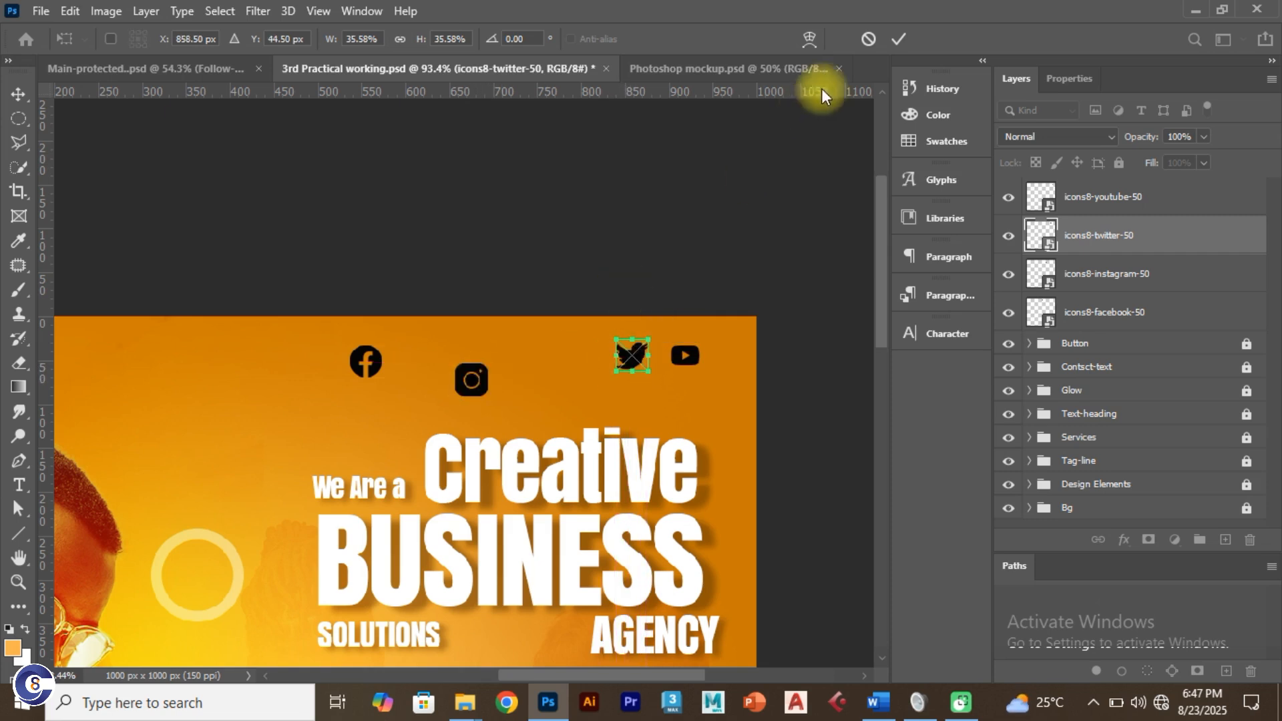
pyautogui.click(895, 45)
pyautogui.moveTo(481, 382); pyautogui.dragTo(589, 357)
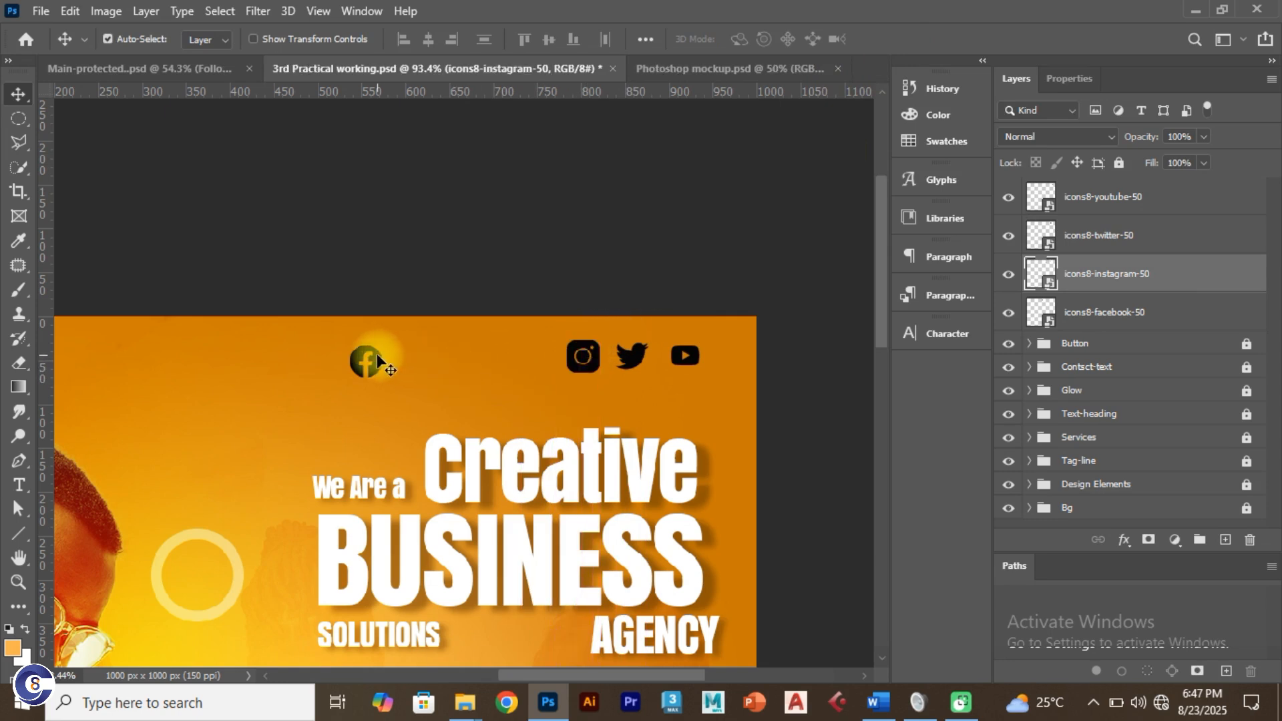
pyautogui.moveTo(366, 361); pyautogui.dragTo(541, 362)
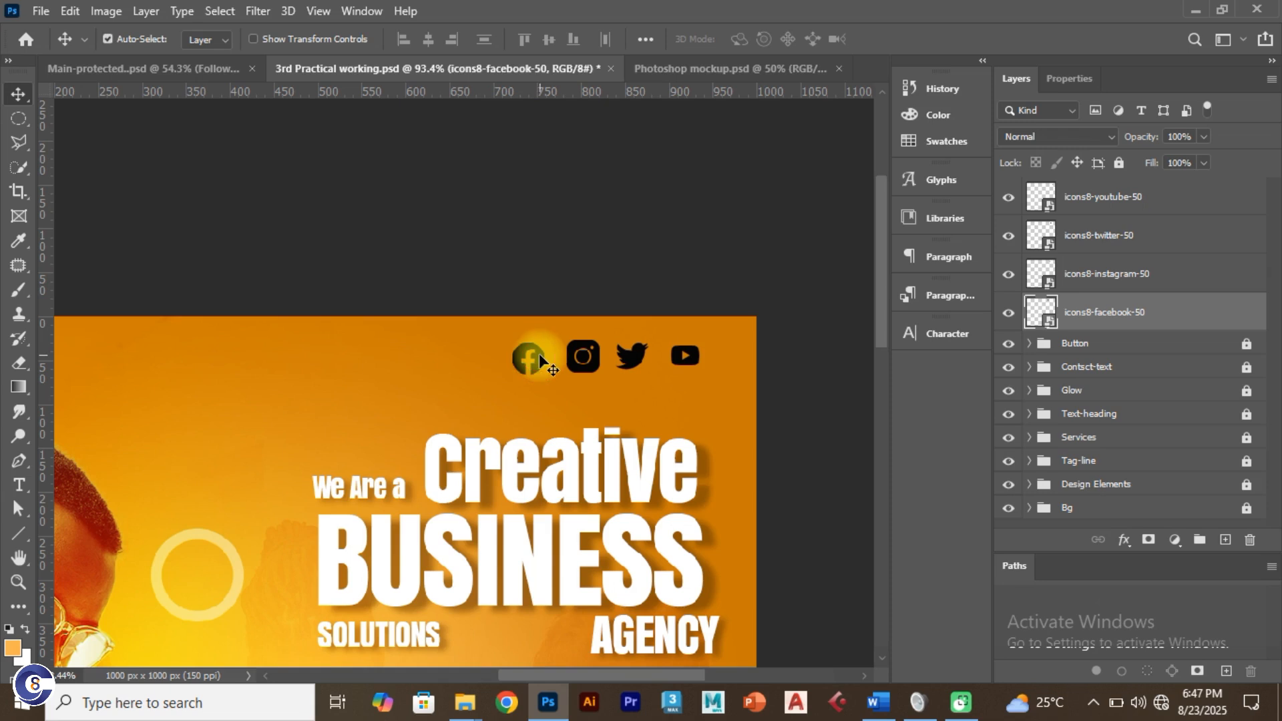
# Step: Align the four icons on vertical centres and distribute their horizontal spacing evenly
pyautogui.keyDown('shift'); pyautogui.click(634, 353); pyautogui.keyUp('shift')
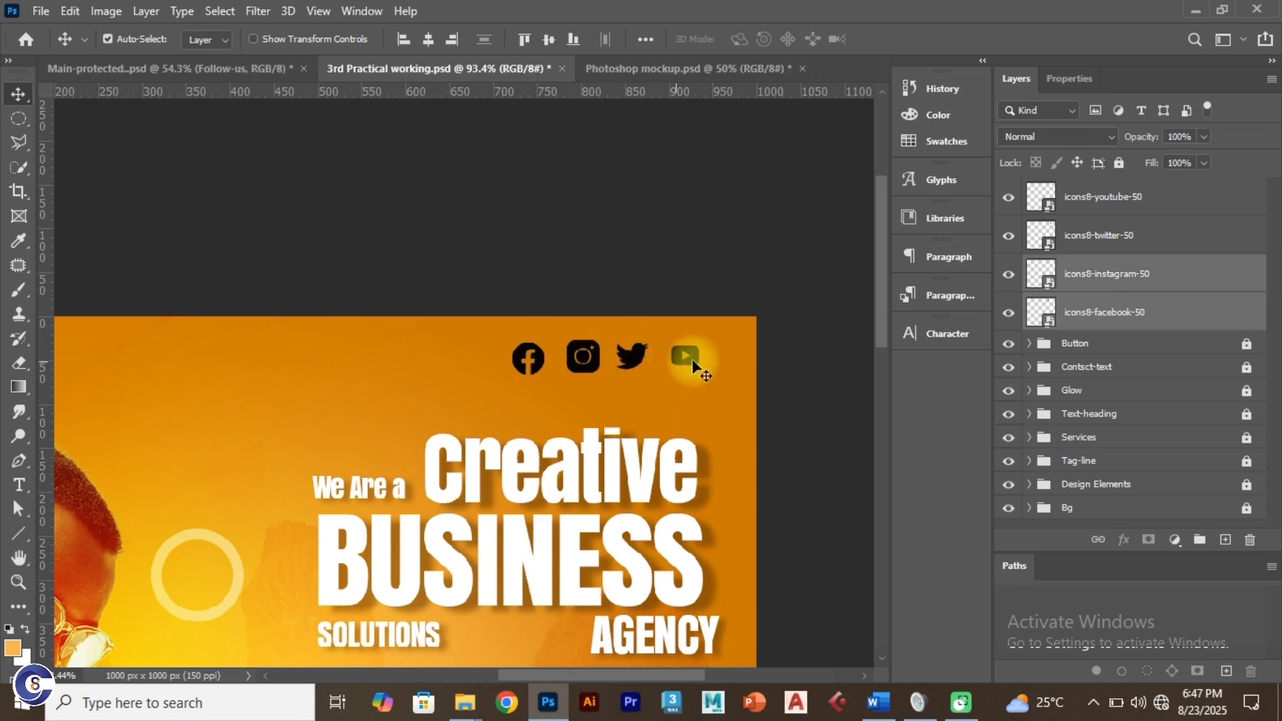
pyautogui.keyDown('shift'); pyautogui.click(688, 357); pyautogui.keyUp('shift')
pyautogui.click(549, 40)
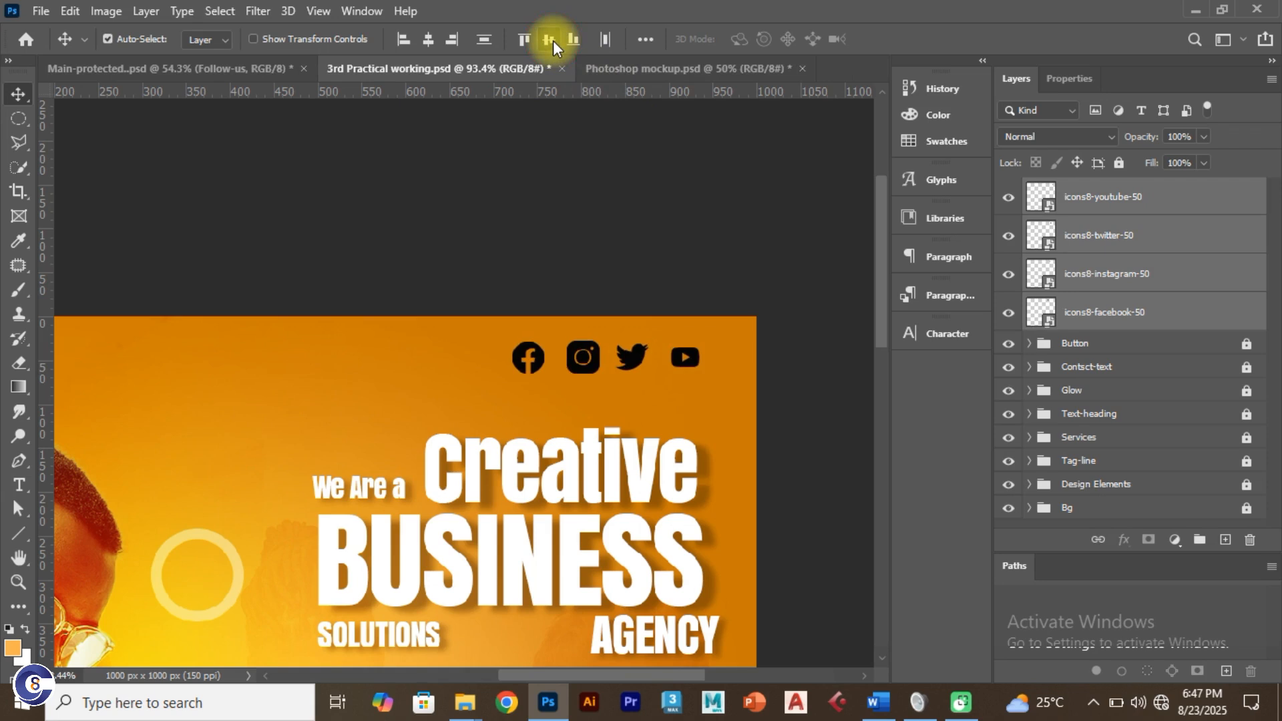
pyautogui.click(645, 40)
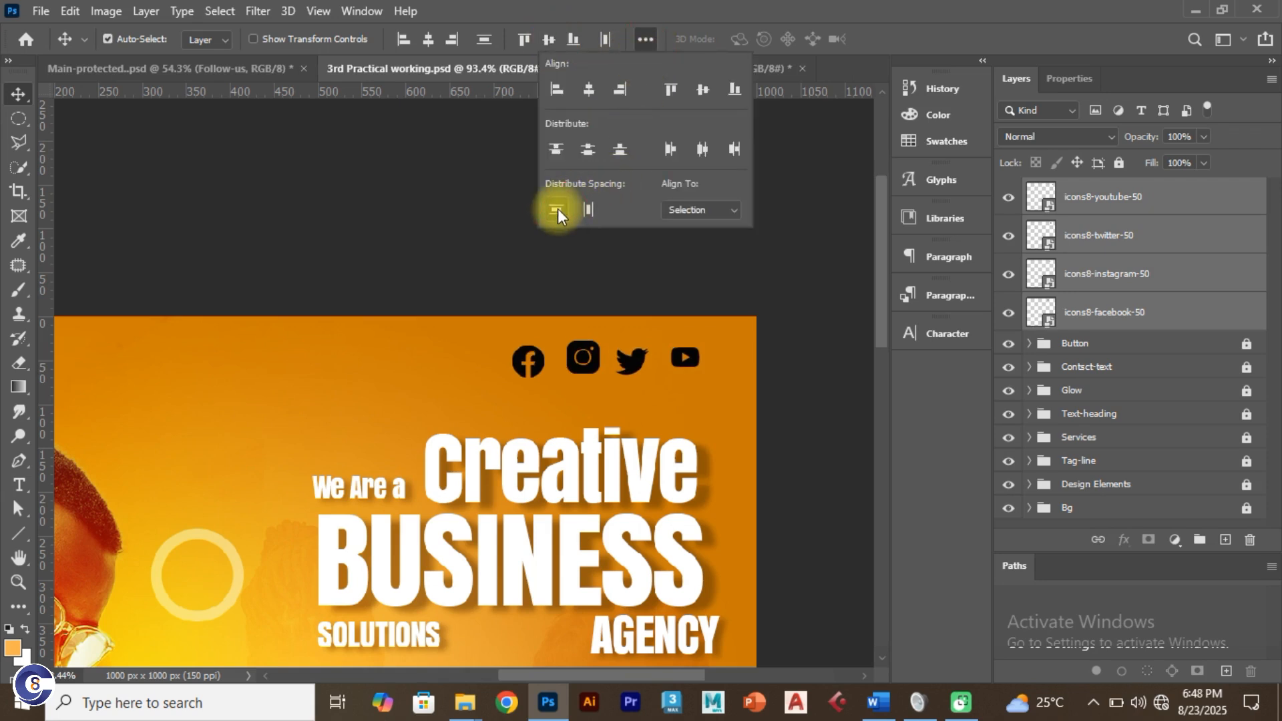
pyautogui.click(585, 209)
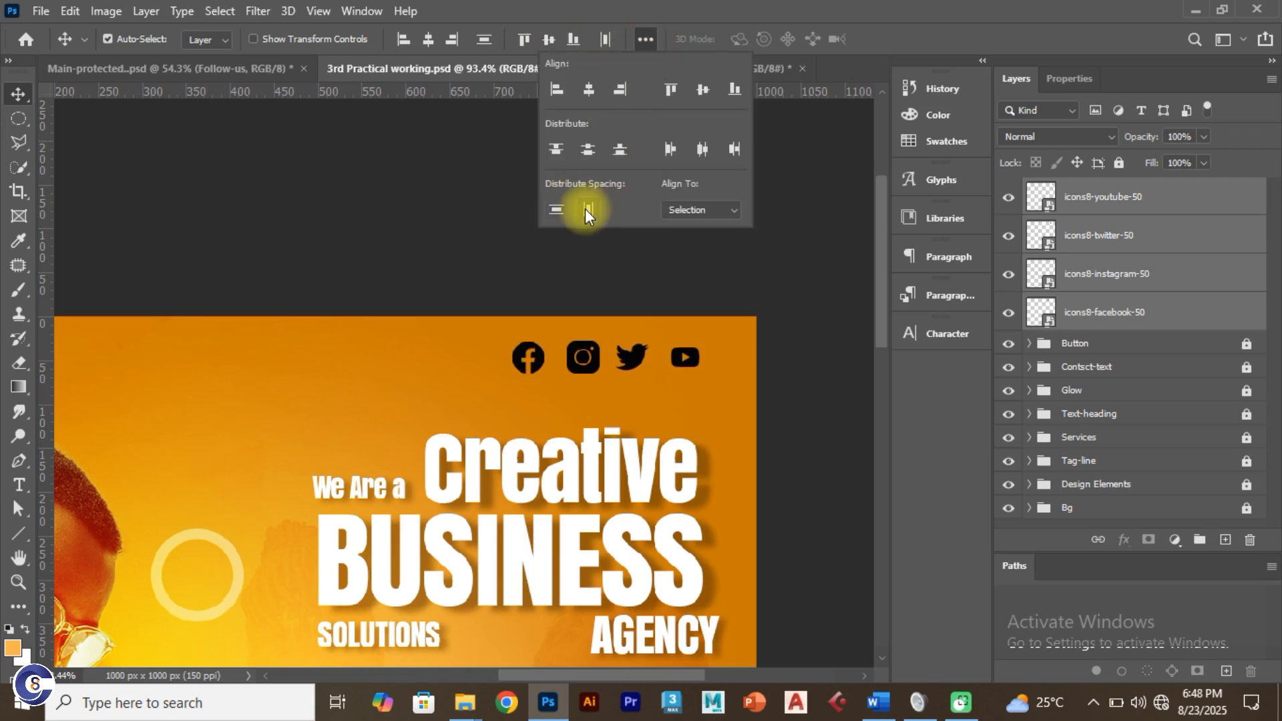
pyautogui.click(585, 208)
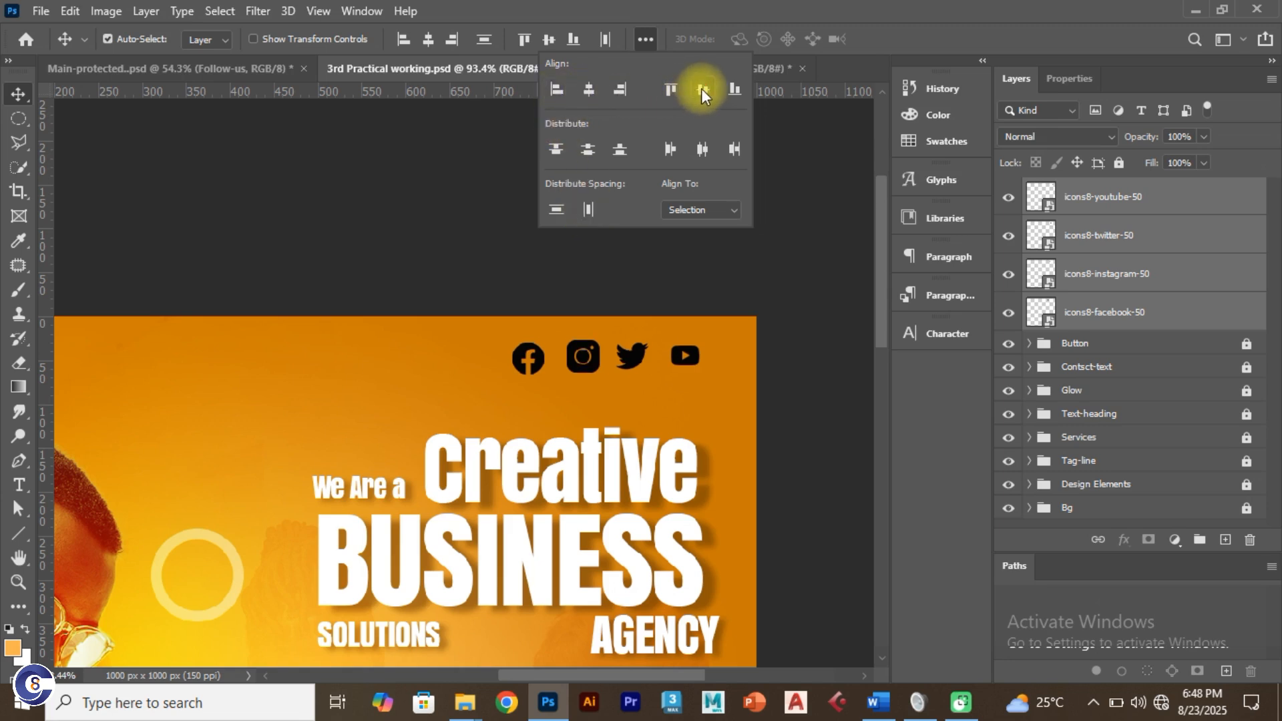
pyautogui.click(702, 89)
pyautogui.click(589, 209)
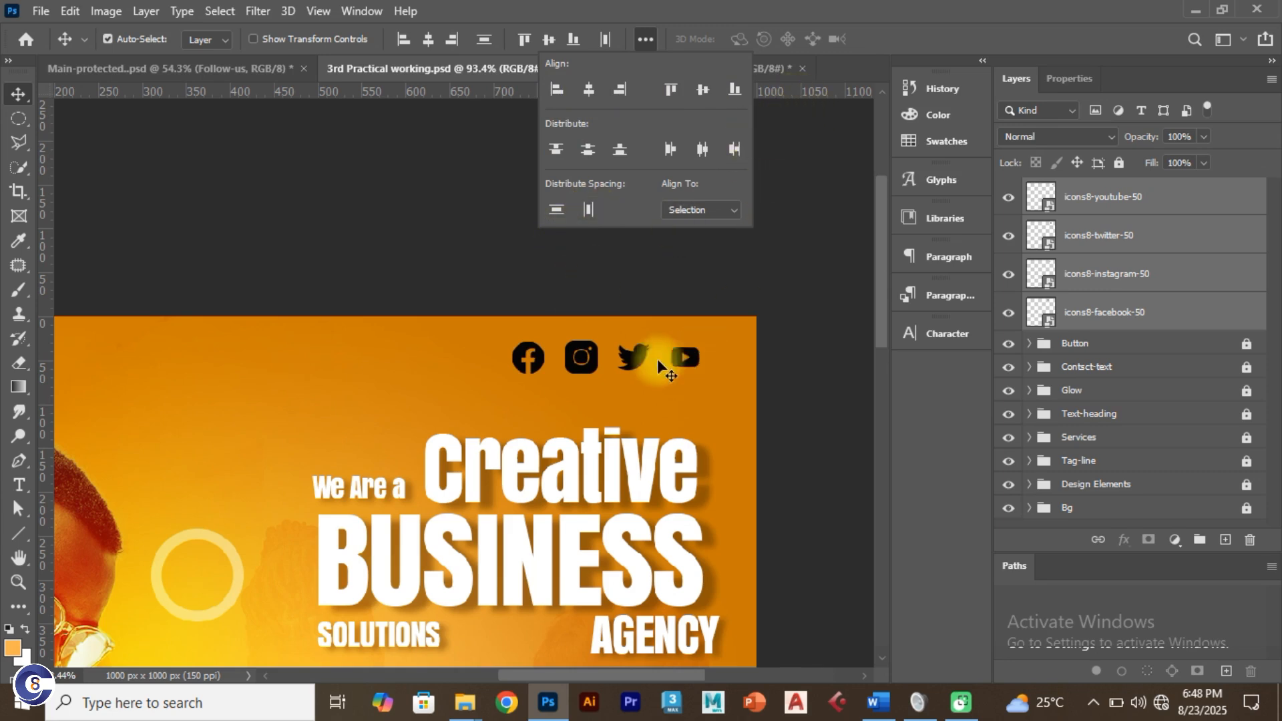
pyautogui.hotkey('ctrl', 't')
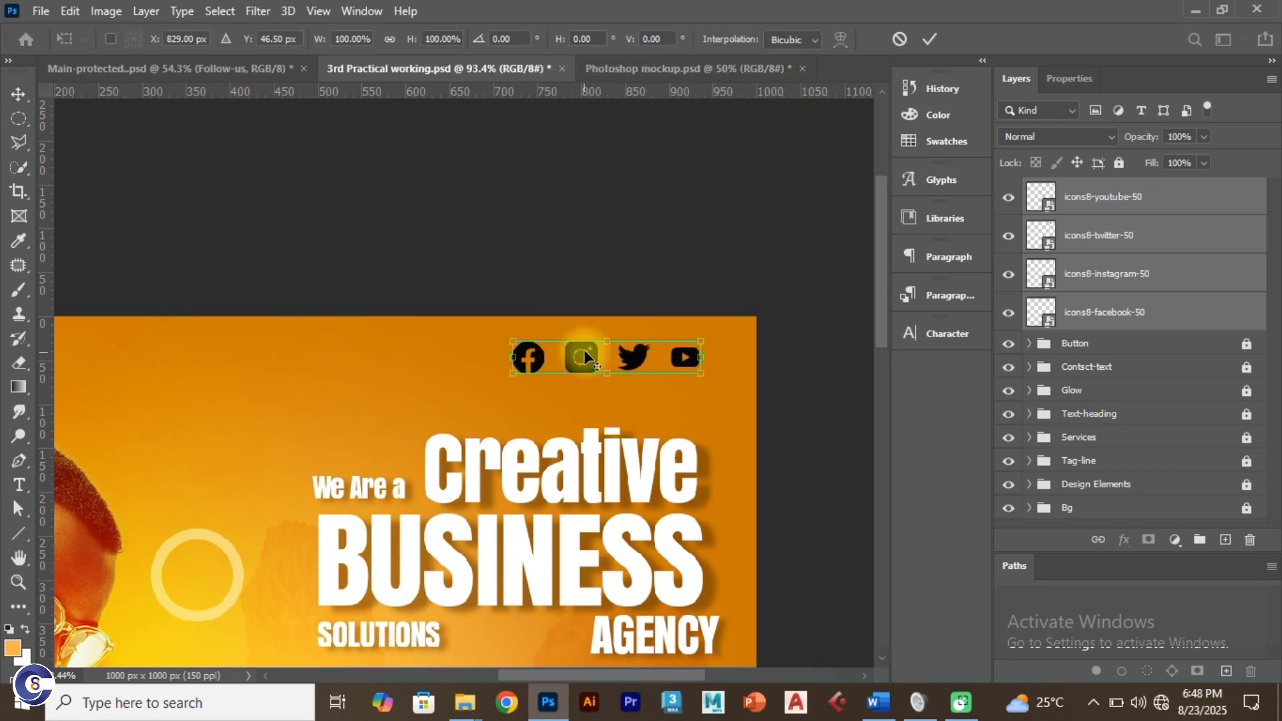
pyautogui.click(930, 40)
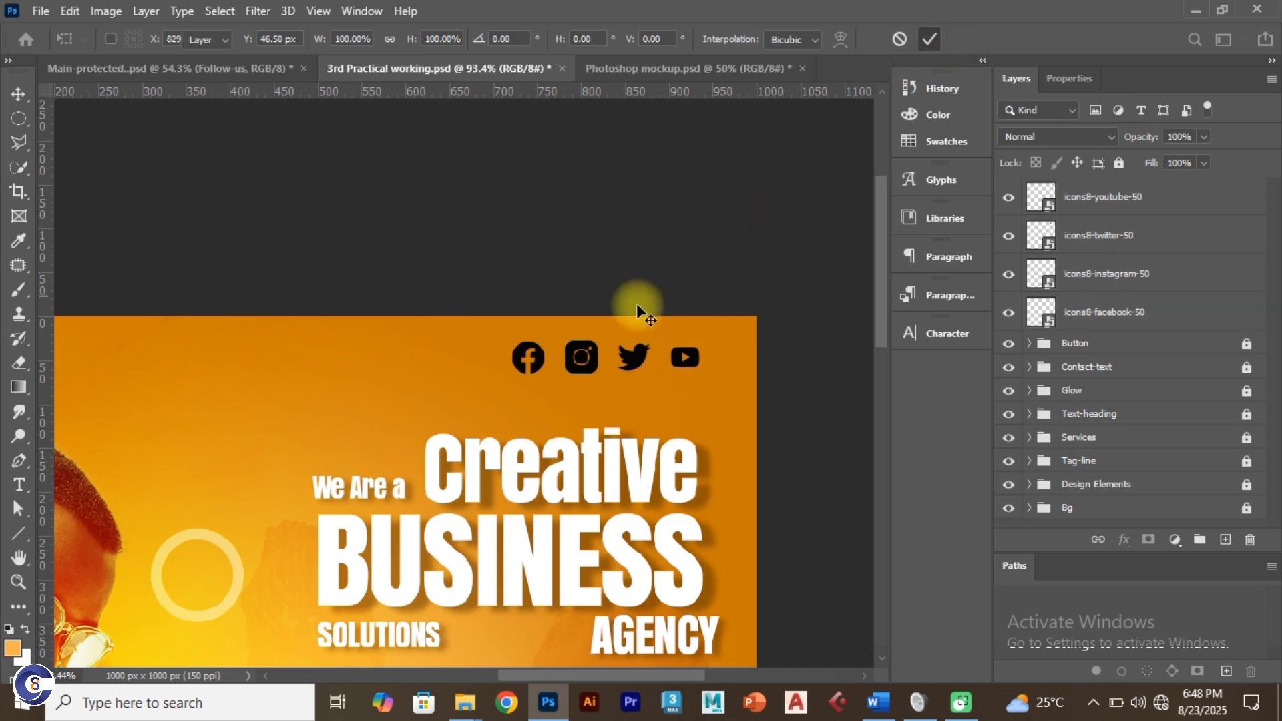
# Step: Shrink the Instagram icon to 38 × 38 px and fit the flyer in view
pyautogui.click(581, 357)
pyautogui.hotkey('ctrl', 't')
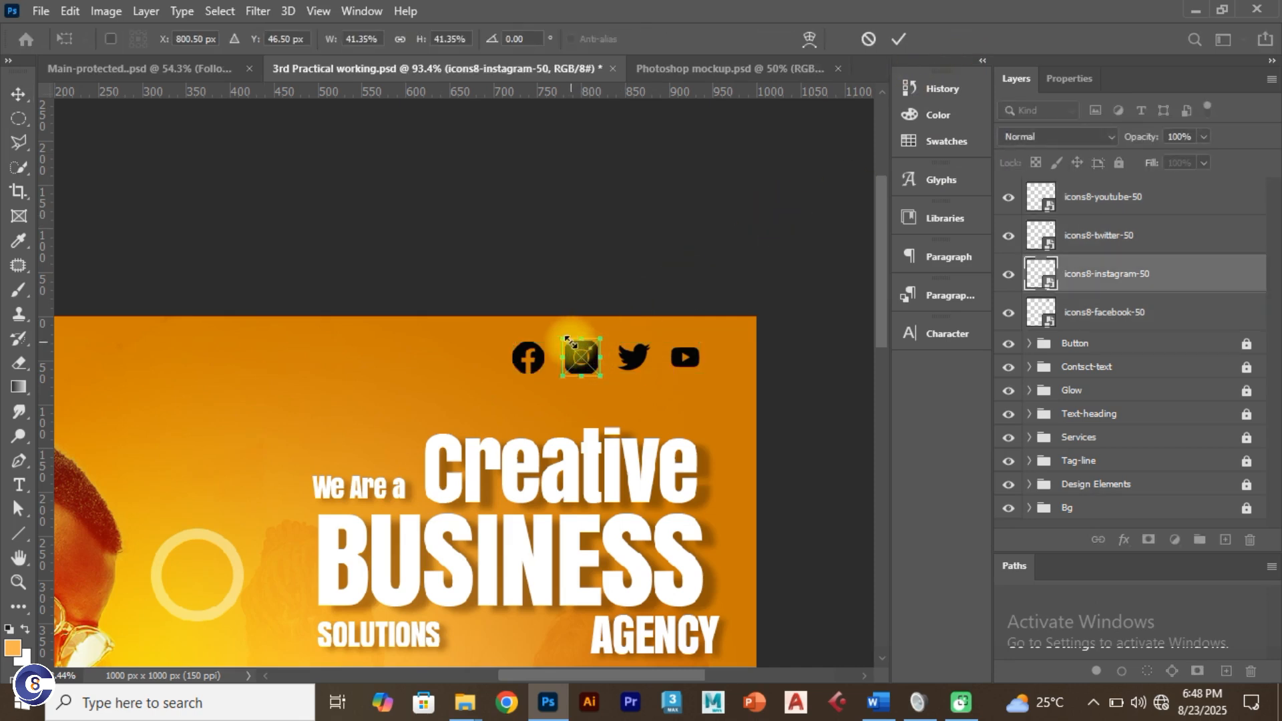
pyautogui.moveTo(564, 341); pyautogui.dragTo(569, 344)
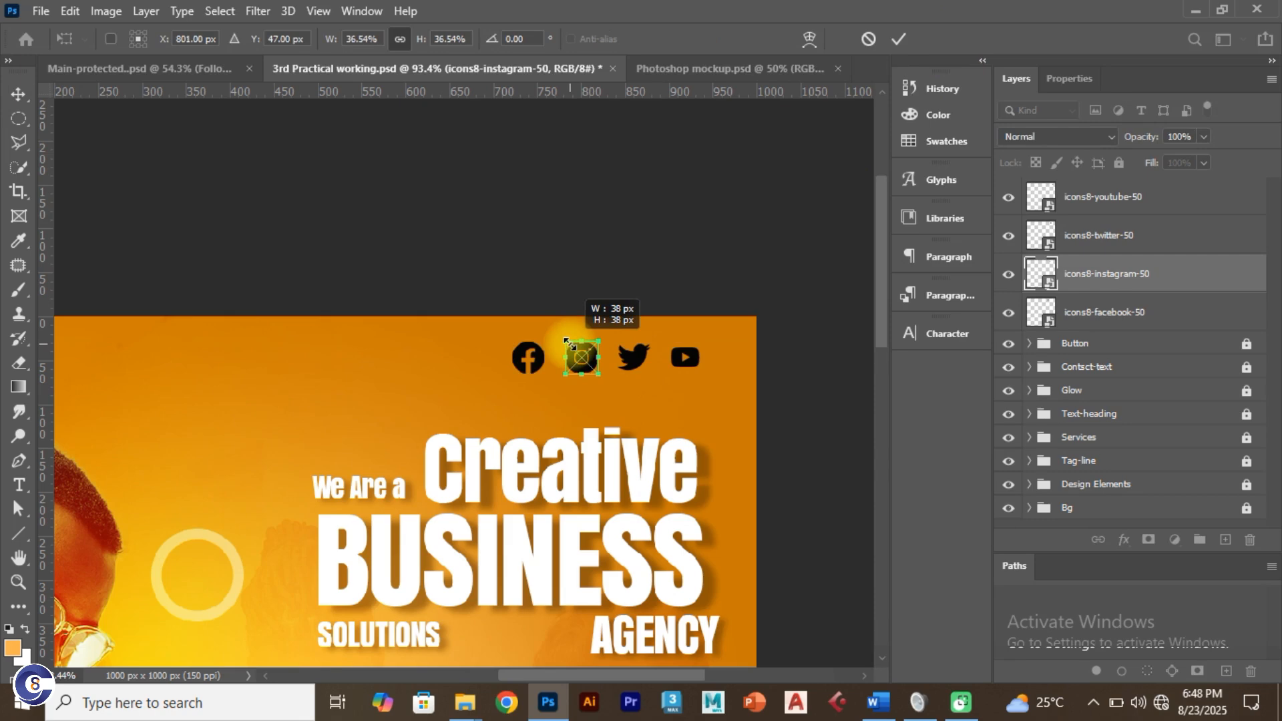
pyautogui.click(902, 41)
pyautogui.hotkey('ctrl', '/')
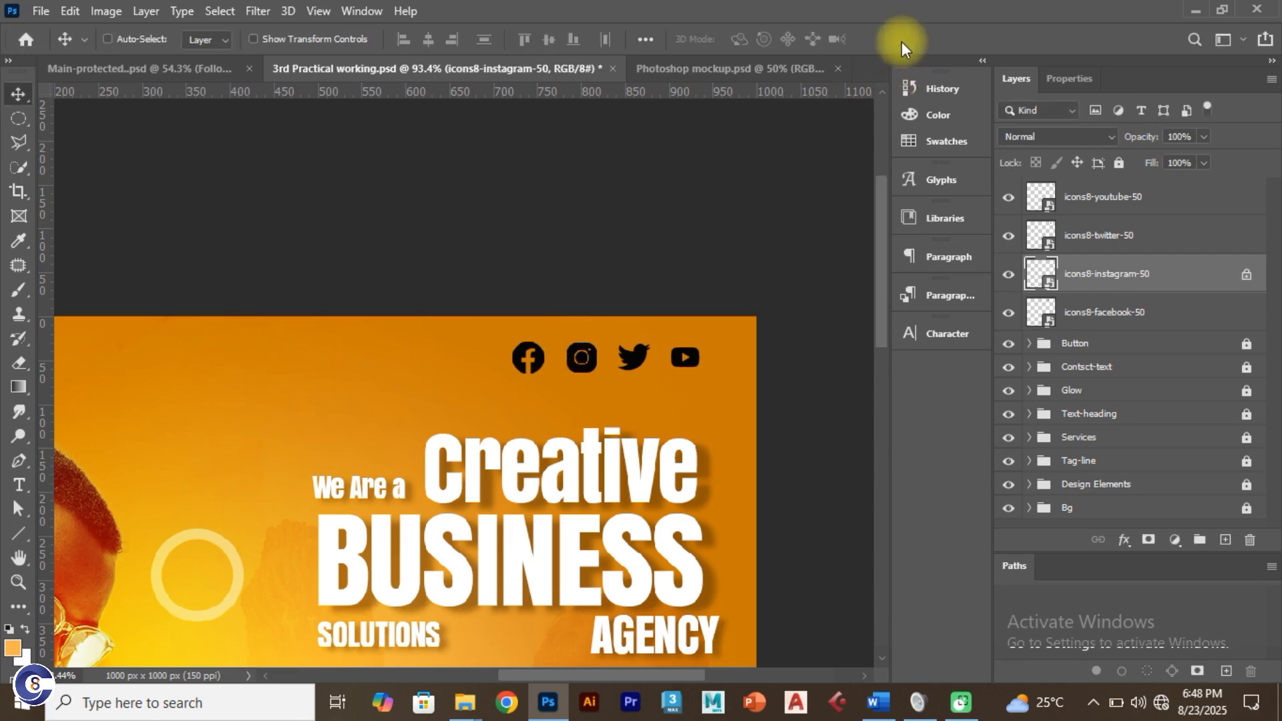
pyautogui.hotkey('ctrl', '0')
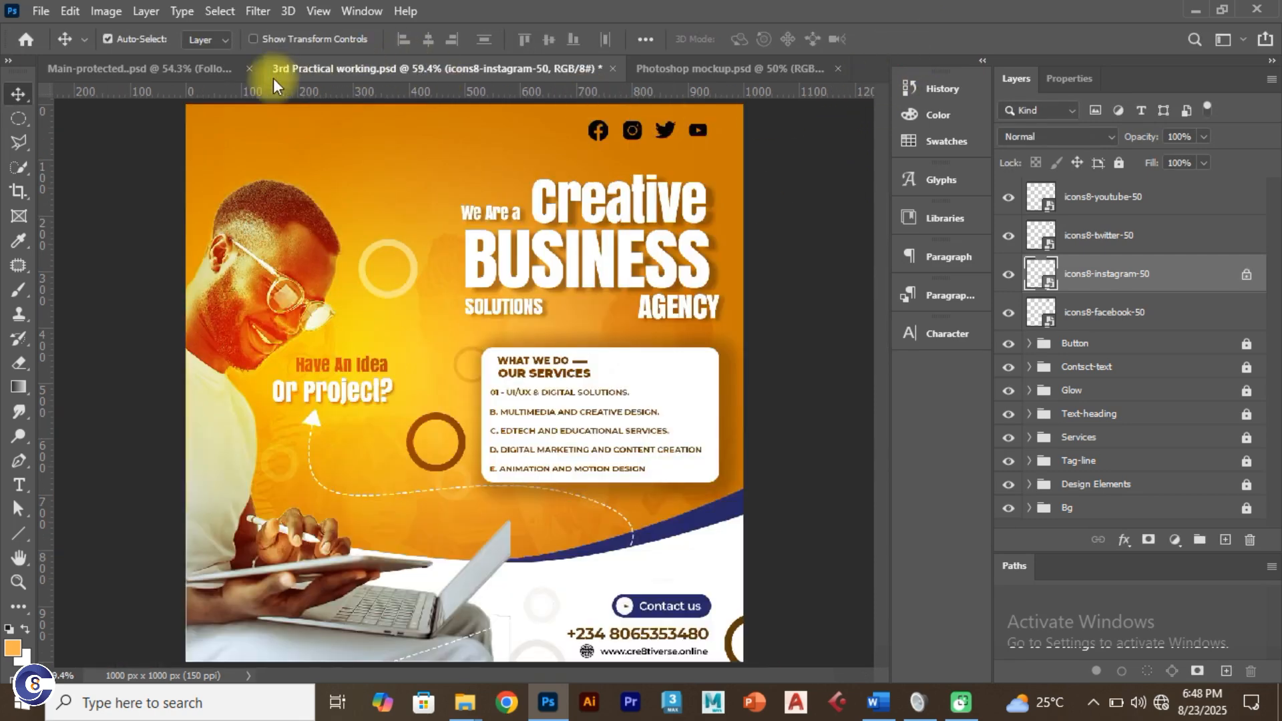
# Step: Glance at the original flyer for reference, then go back to the working flyer
pyautogui.click(214, 67)
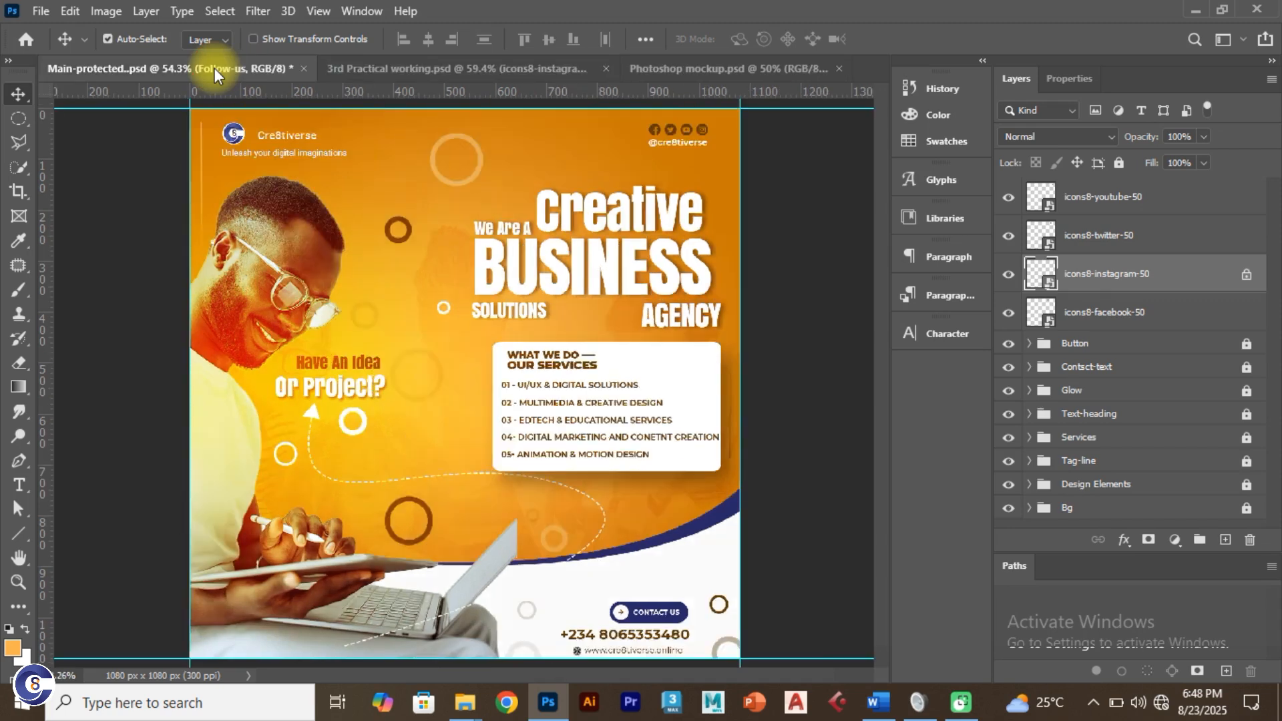
pyautogui.click(363, 72)
pyautogui.scroll(3, 675, 117)
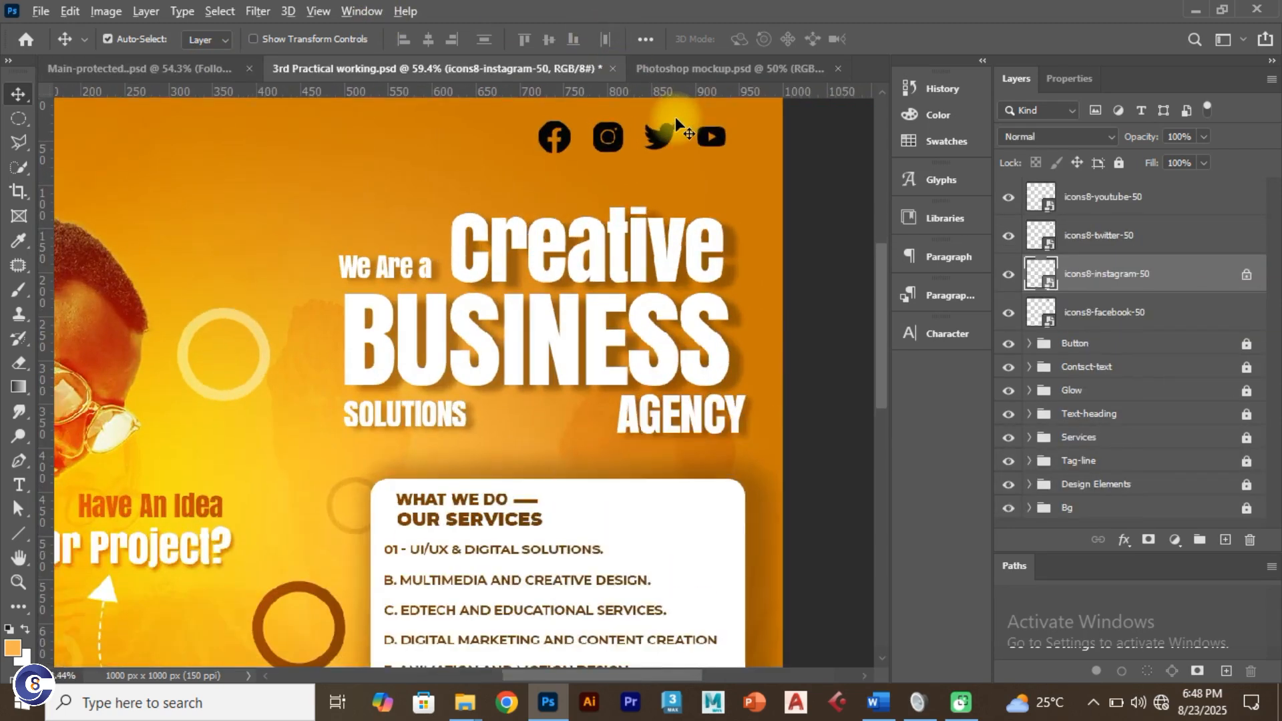
# Step: Shrink the Facebook, Instagram, Twitter and YouTube icons together and move them up to the top-right corner
pyautogui.click(545, 175)
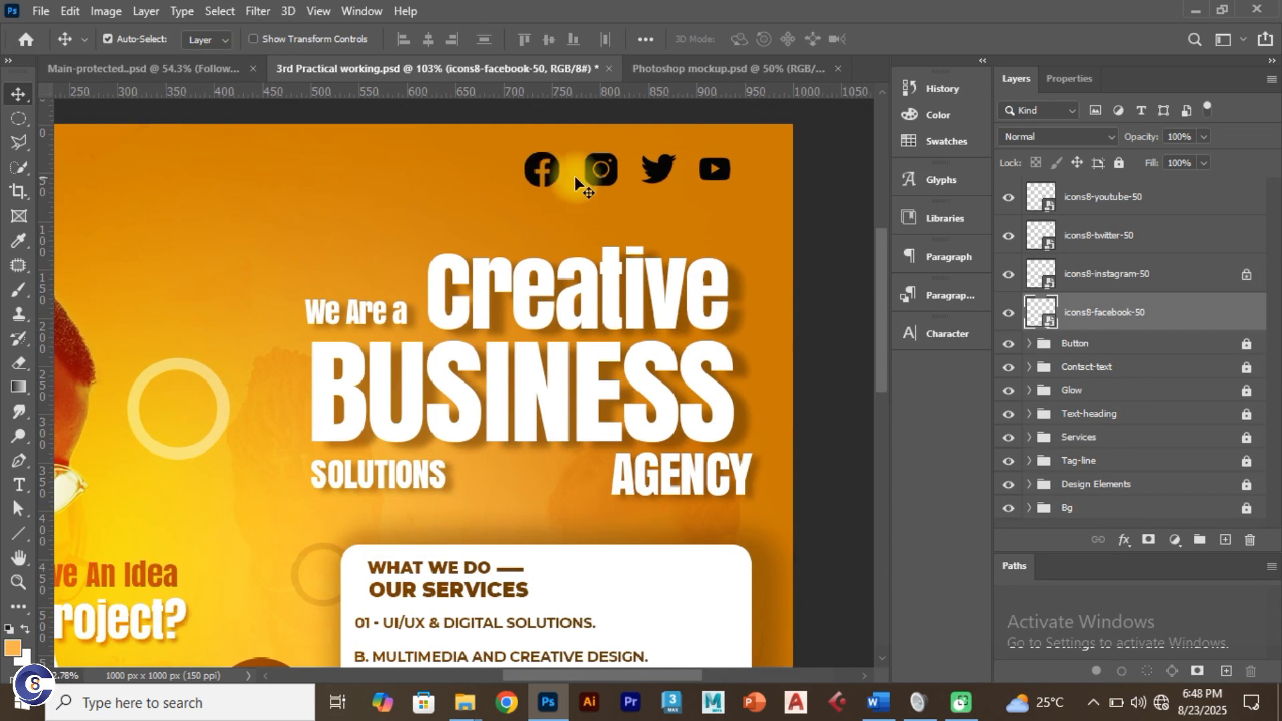
pyautogui.keyDown('shift'); pyautogui.click(611, 179); pyautogui.keyUp('shift')
pyautogui.keyDown('shift'); pyautogui.click(666, 179); pyautogui.keyUp('shift')
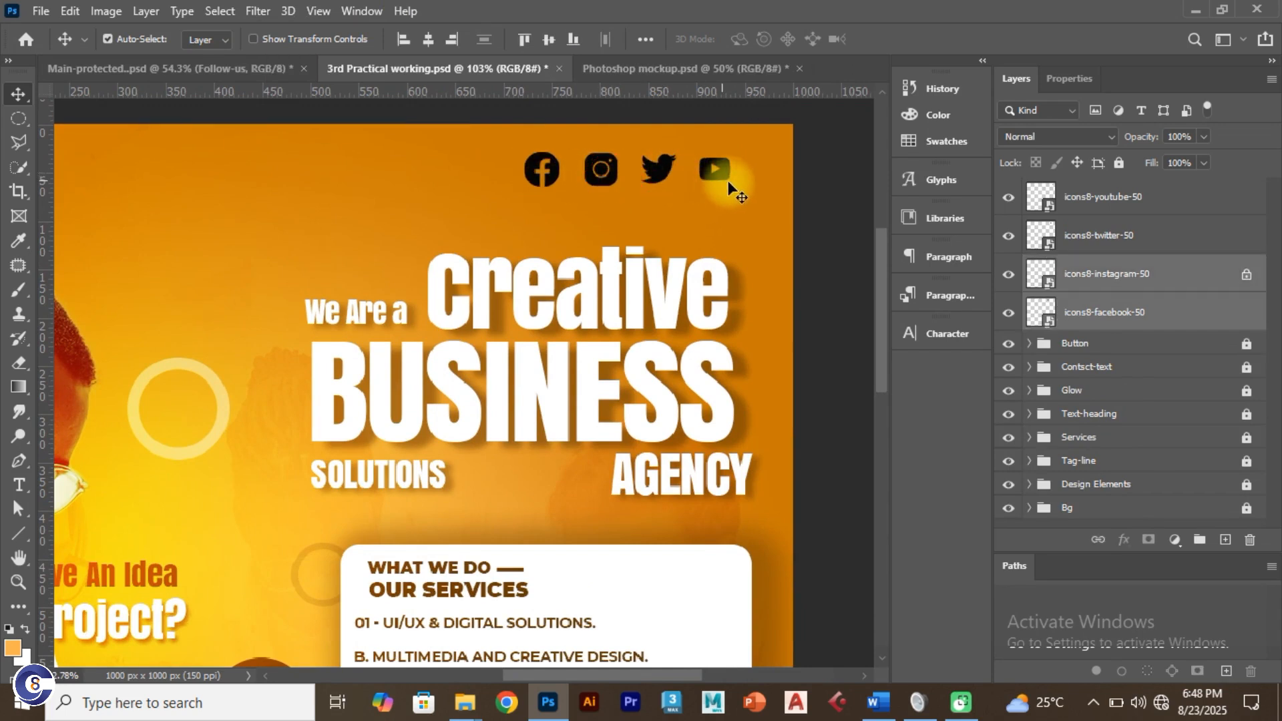
pyautogui.keyDown('shift'); pyautogui.click(727, 175); pyautogui.keyUp('shift')
pyautogui.hotkey('ctrl', 't')
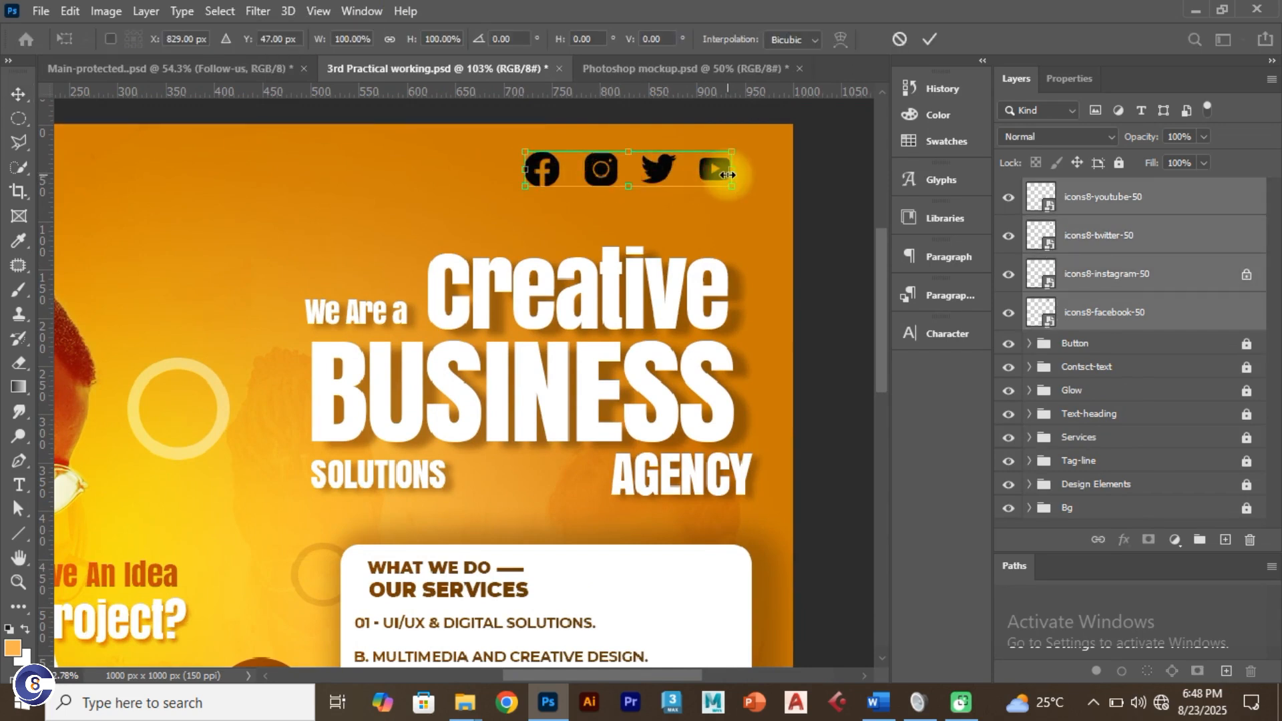
pyautogui.moveTo(726, 190)
pyautogui.mouseDown()
pyautogui.moveTo(696, 172)
pyautogui.moveTo(709, 180)
pyautogui.mouseUp()
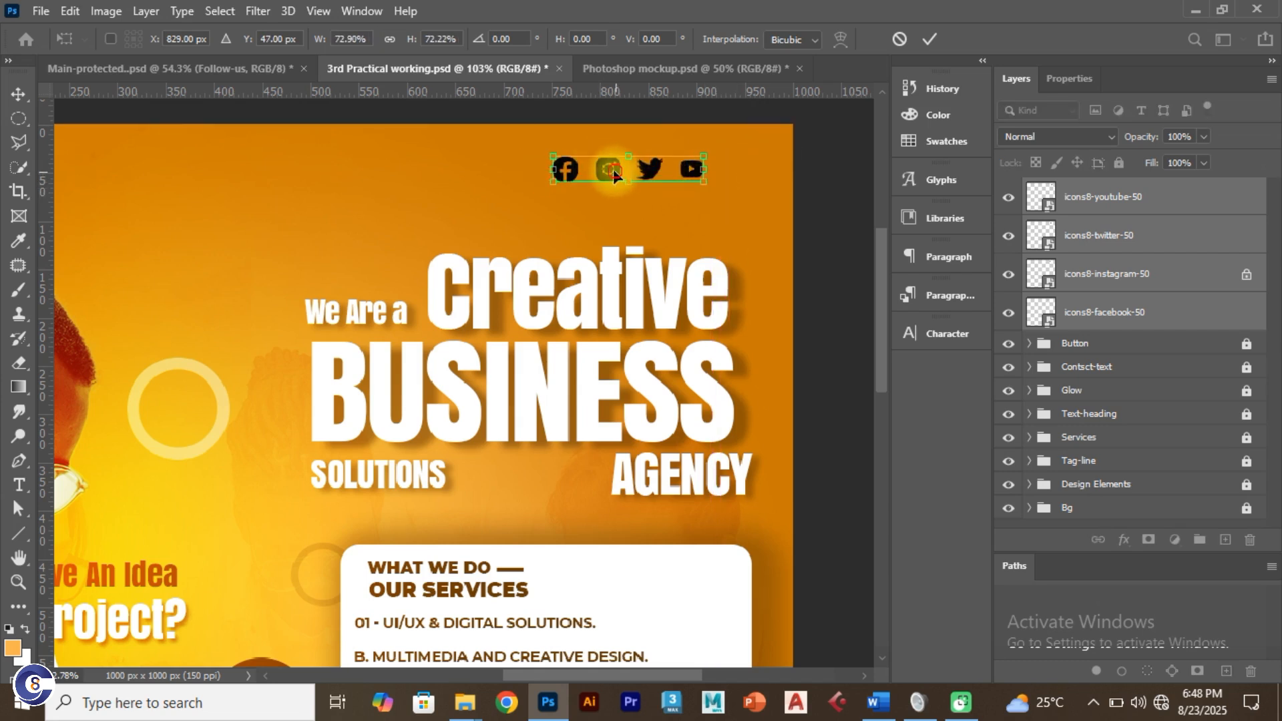
pyautogui.moveTo(613, 170); pyautogui.dragTo(624, 162)
pyautogui.moveTo(624, 158); pyautogui.dragTo(623, 152)
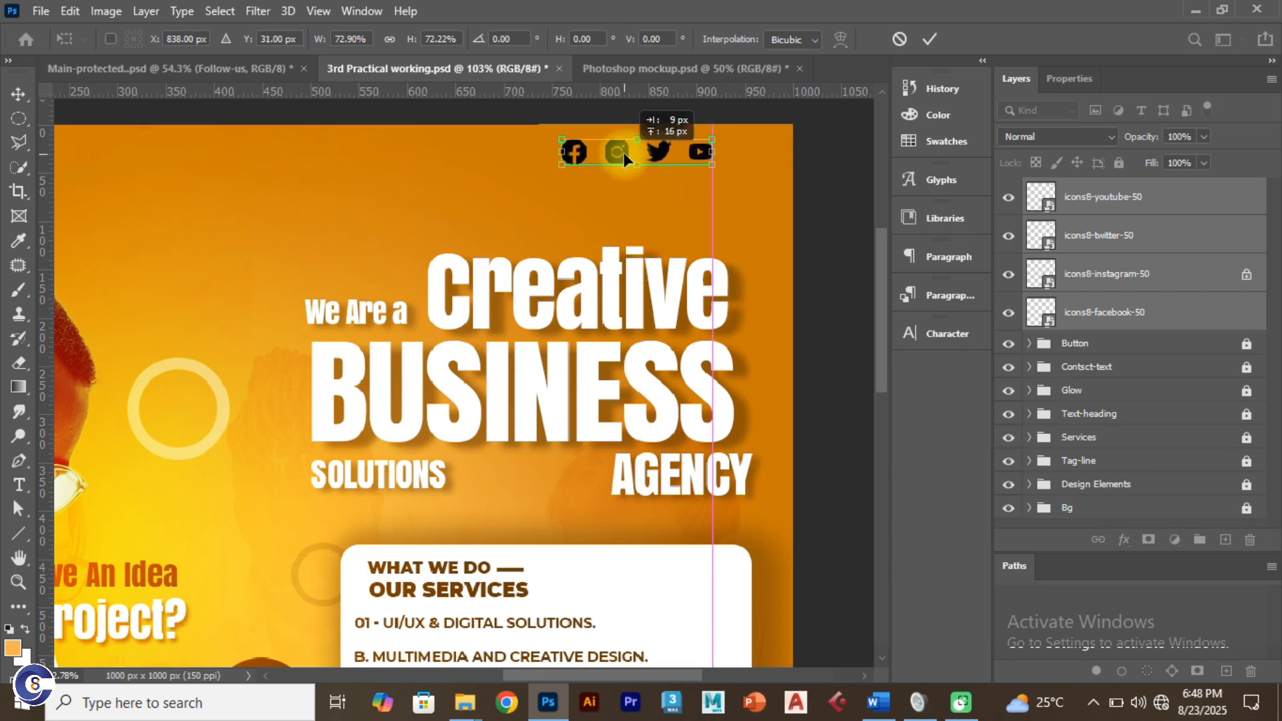
pyautogui.click(930, 40)
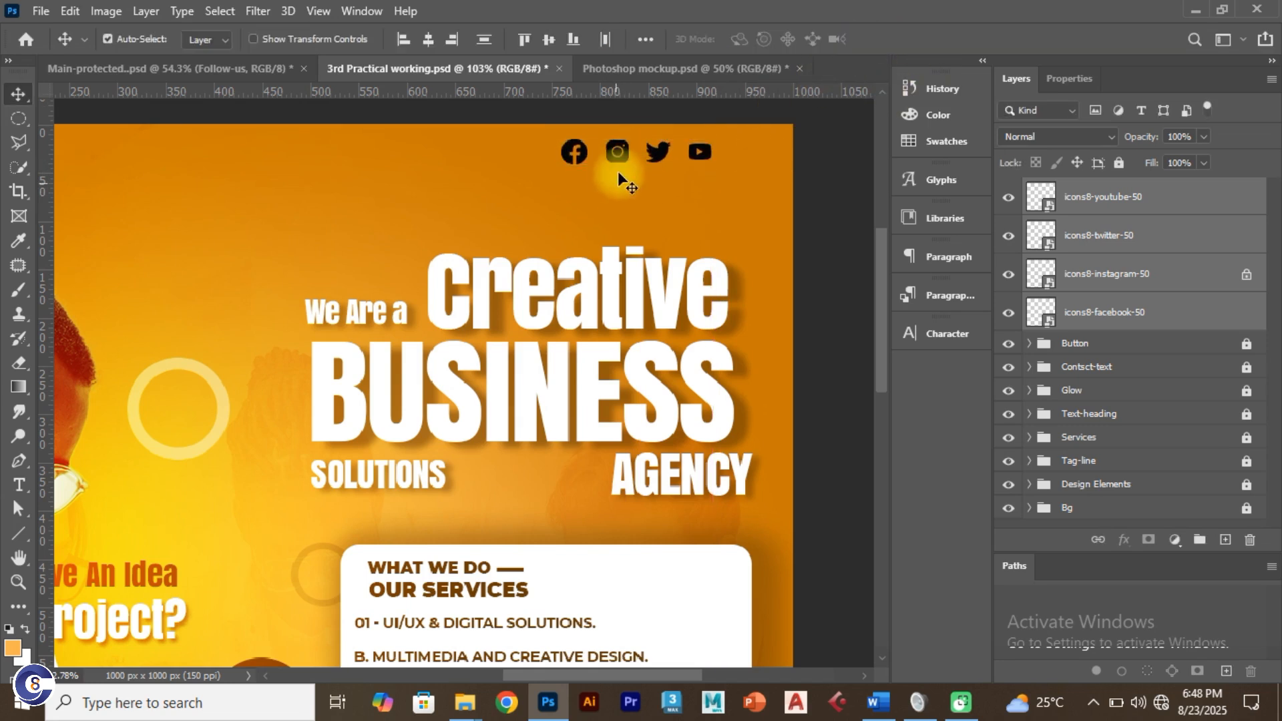
pyautogui.press('Left')
pyautogui.press('Left')
pyautogui.press('Left')
pyautogui.press('Left')
pyautogui.press('Left')
pyautogui.press('Left')
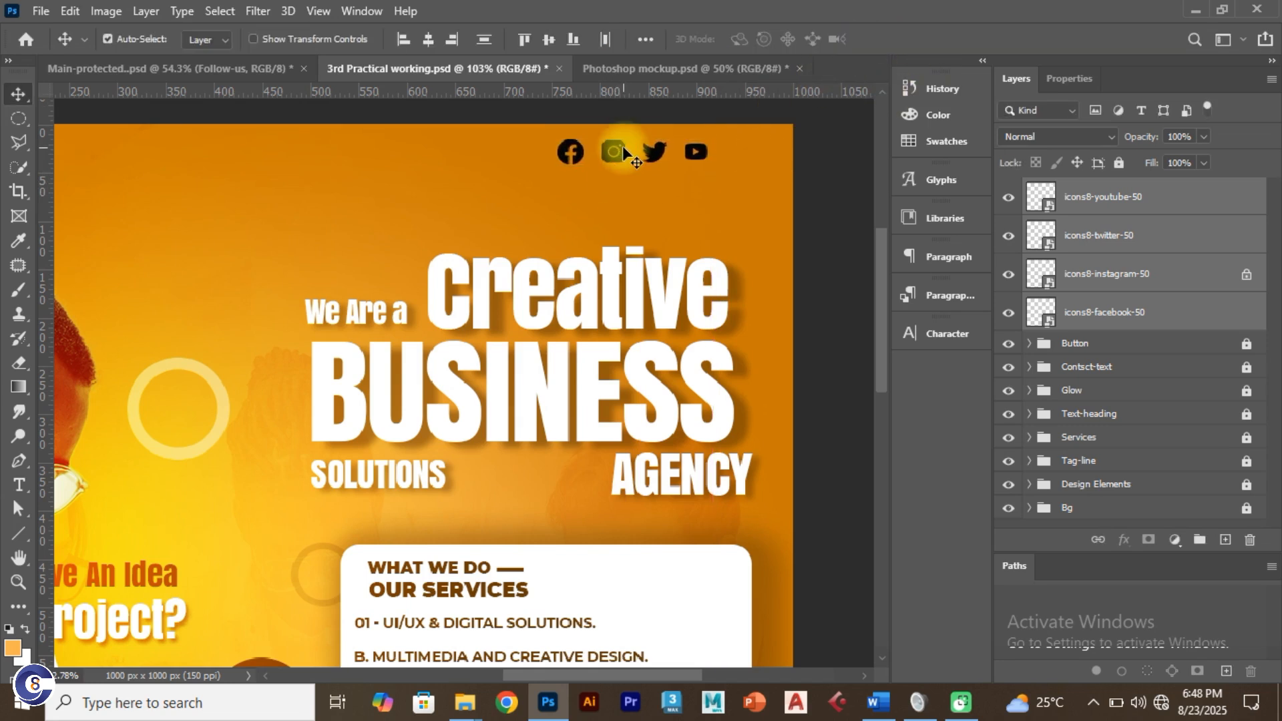
# Step: Nudge the Instagram and Facebook icons right to close the gaps in the icon row
pyautogui.click(635, 151)
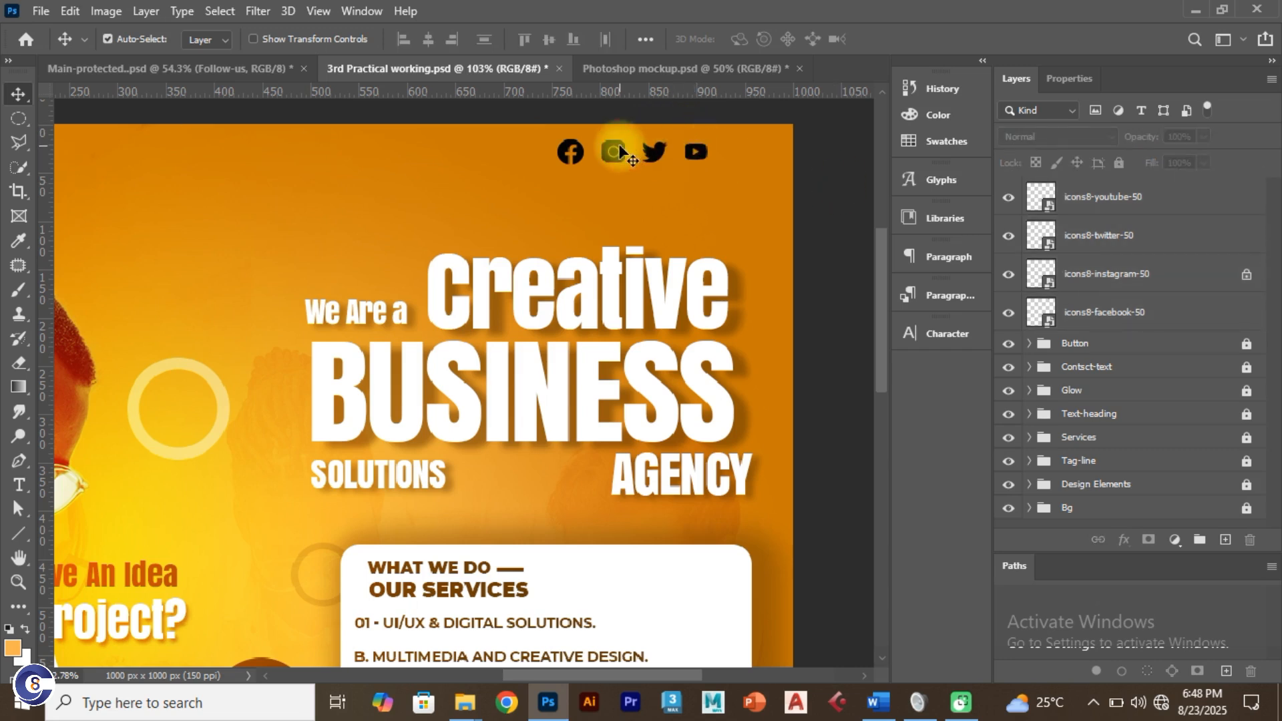
pyautogui.click(655, 151)
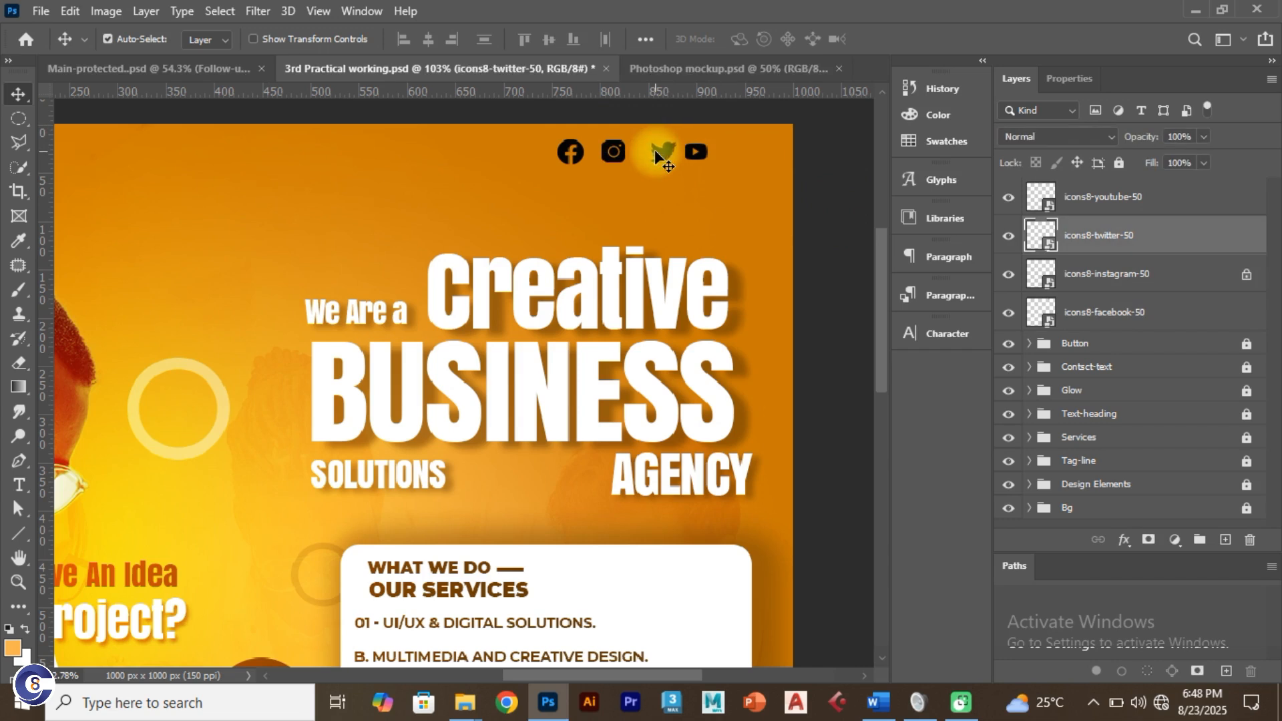
pyautogui.click(619, 159)
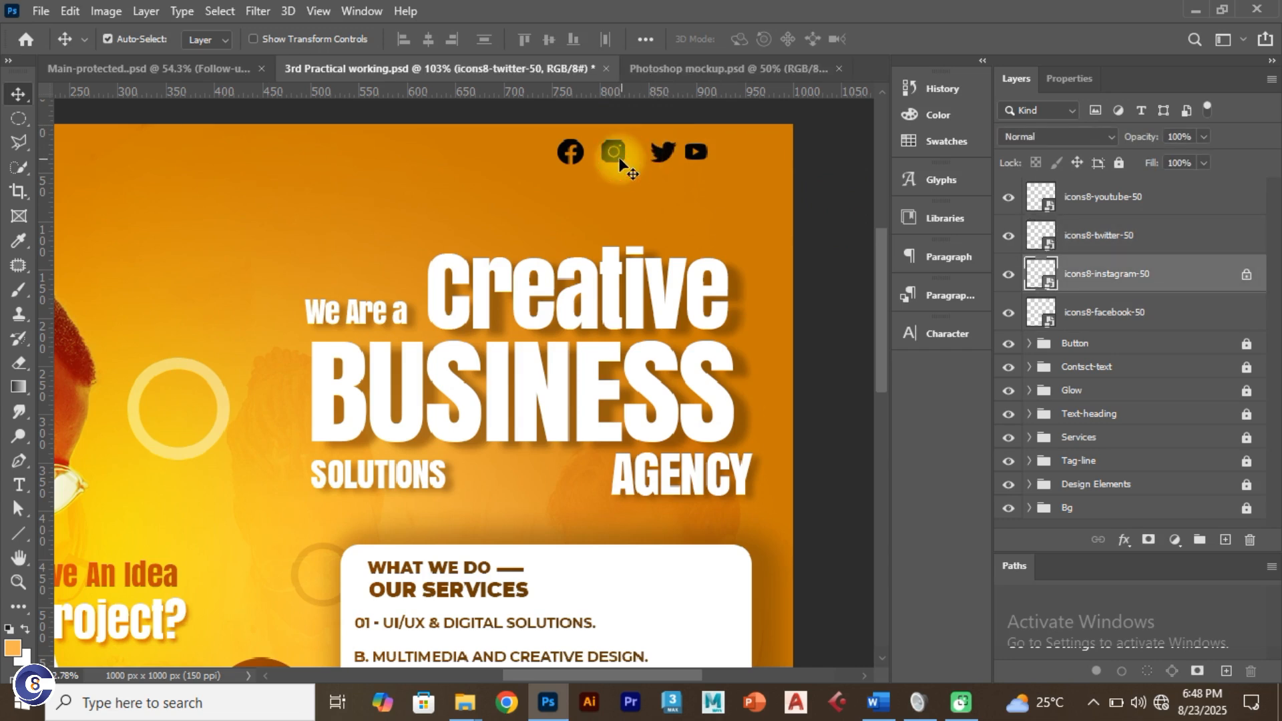
pyautogui.press('Right')
pyautogui.press('Right')
pyautogui.press('Right')
pyautogui.press('Right')
pyautogui.press('Right')
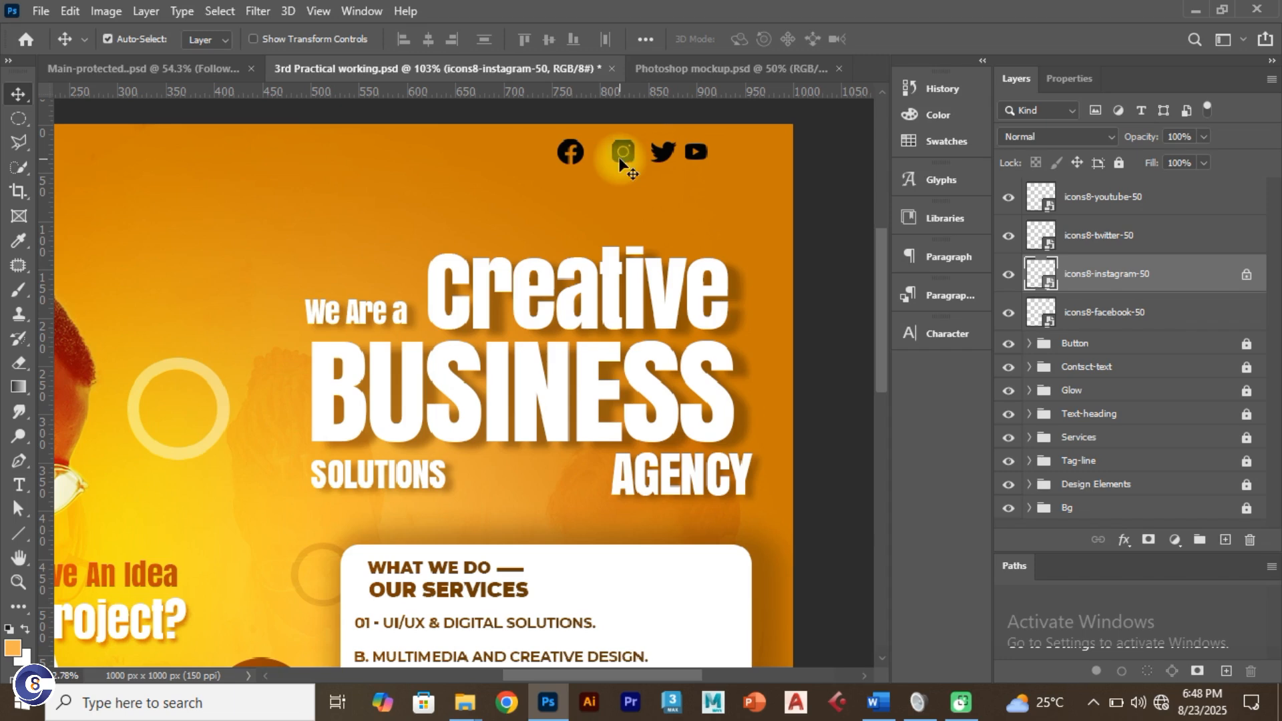
pyautogui.click(579, 155)
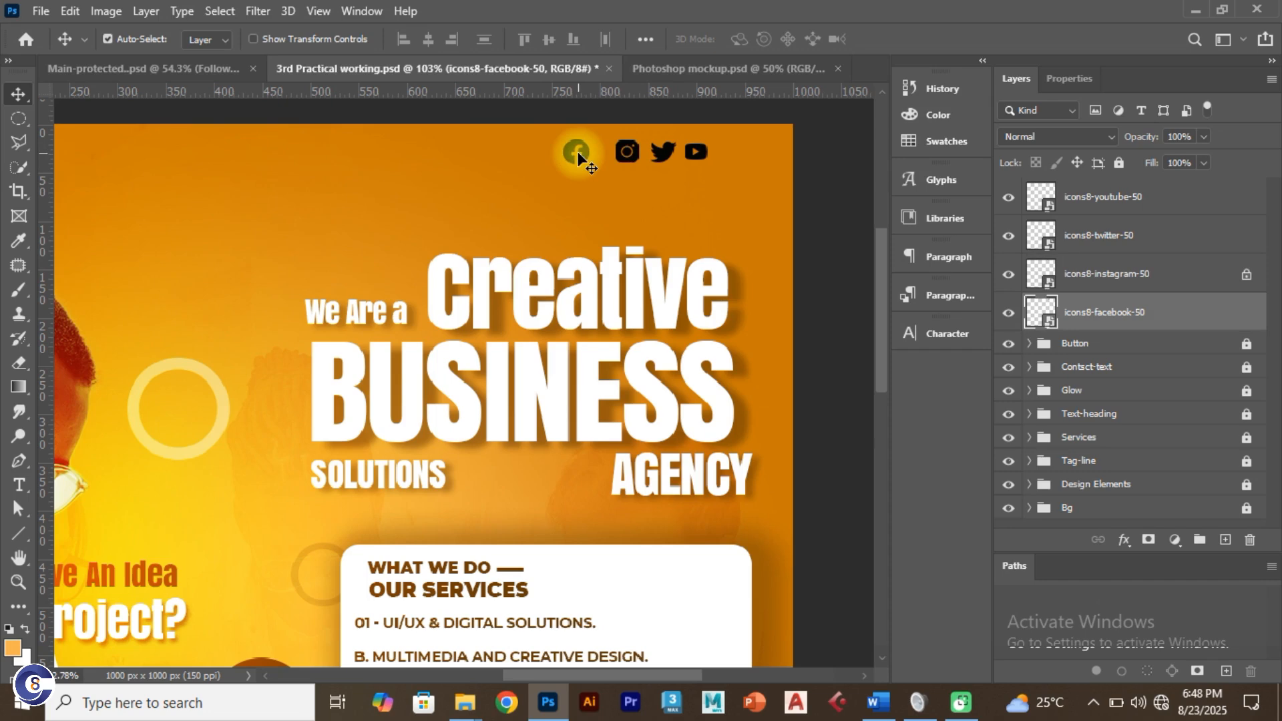
pyautogui.press('Right')
pyautogui.press('Right')
pyautogui.press('Right')
pyautogui.press('Right')
pyautogui.press('Right')
pyautogui.press('Right')
pyautogui.press('Right')
pyautogui.press('Right')
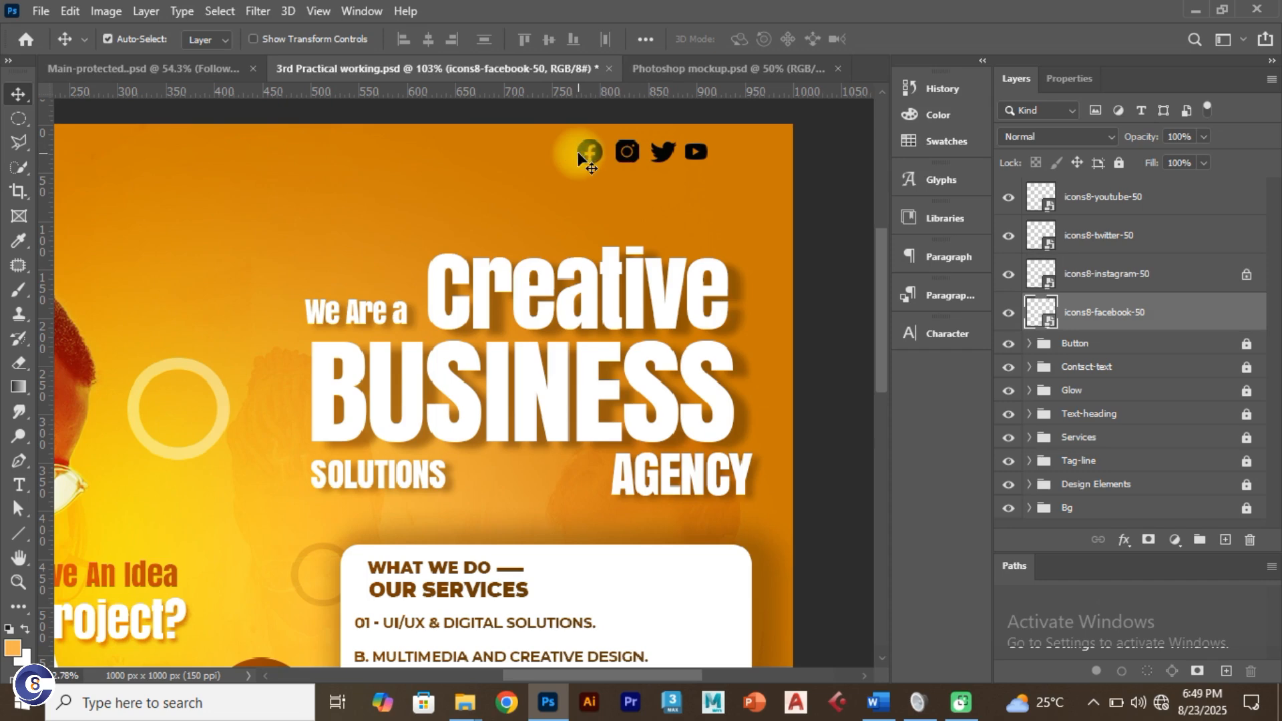
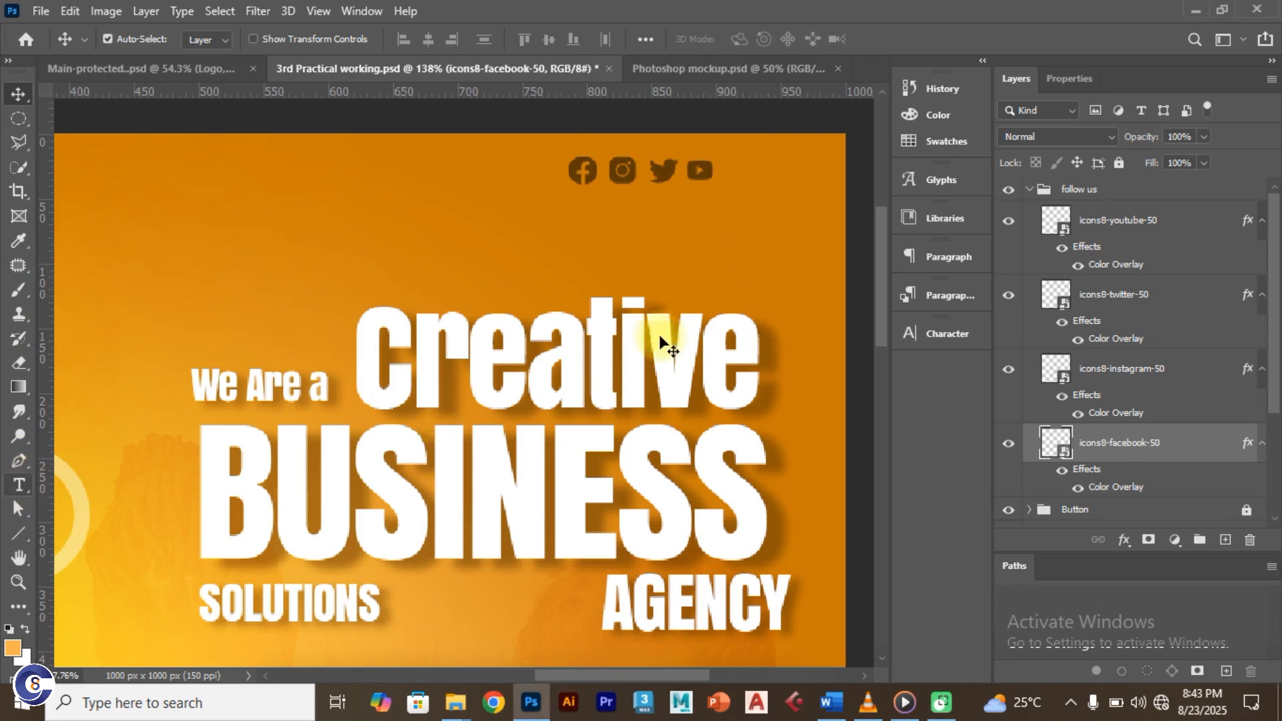
# Step: Replace the placeholder text below the social icons with the brand's social-media handle
pyautogui.press('t')
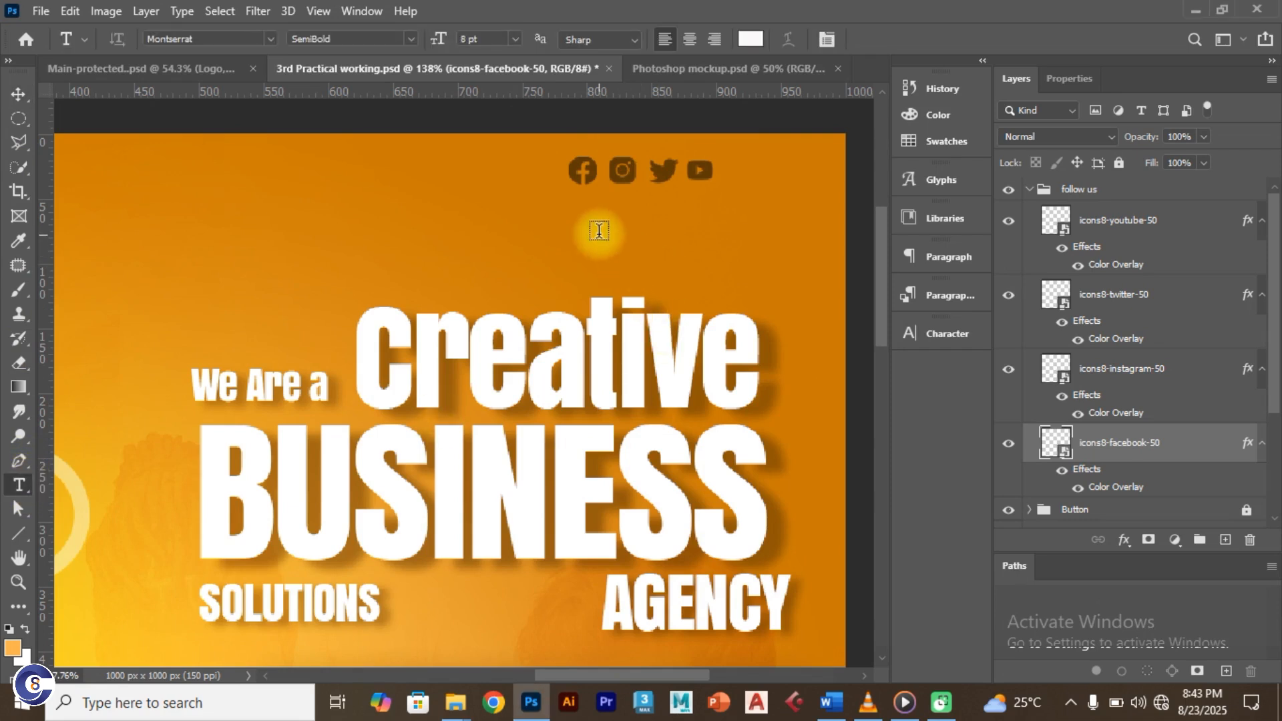
pyautogui.click(599, 231)
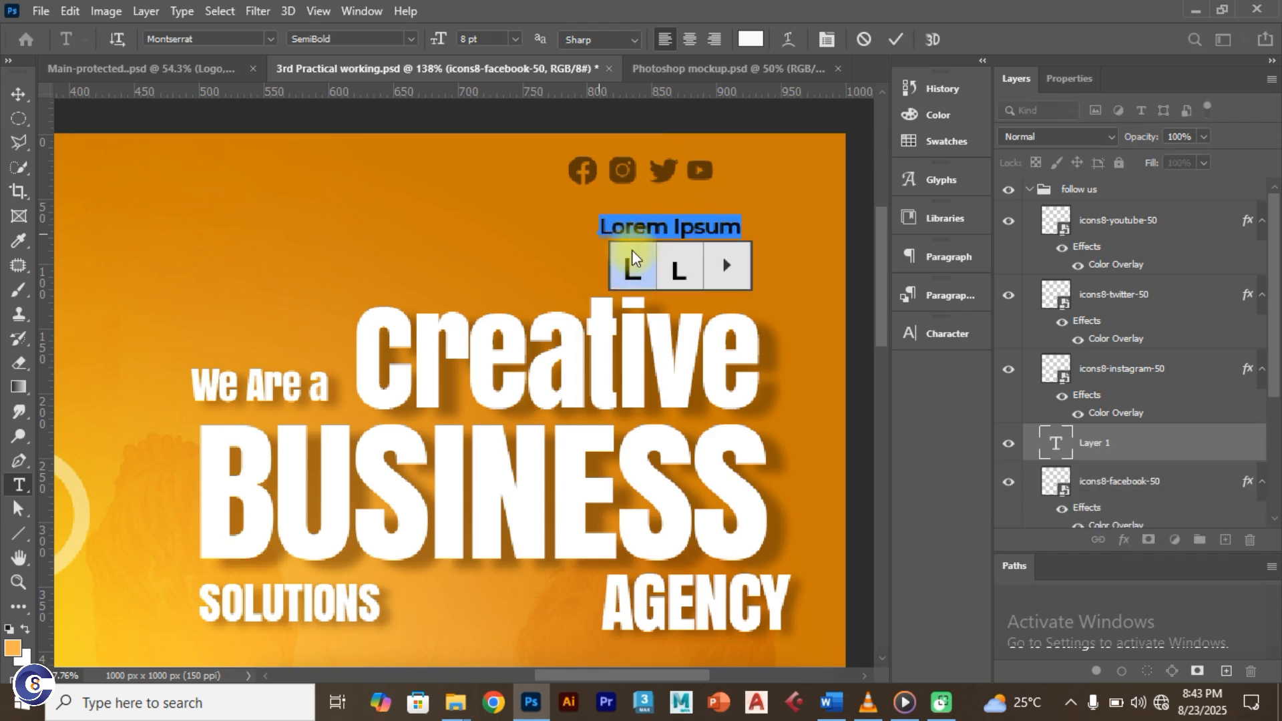
pyautogui.doubleClick(633, 228)
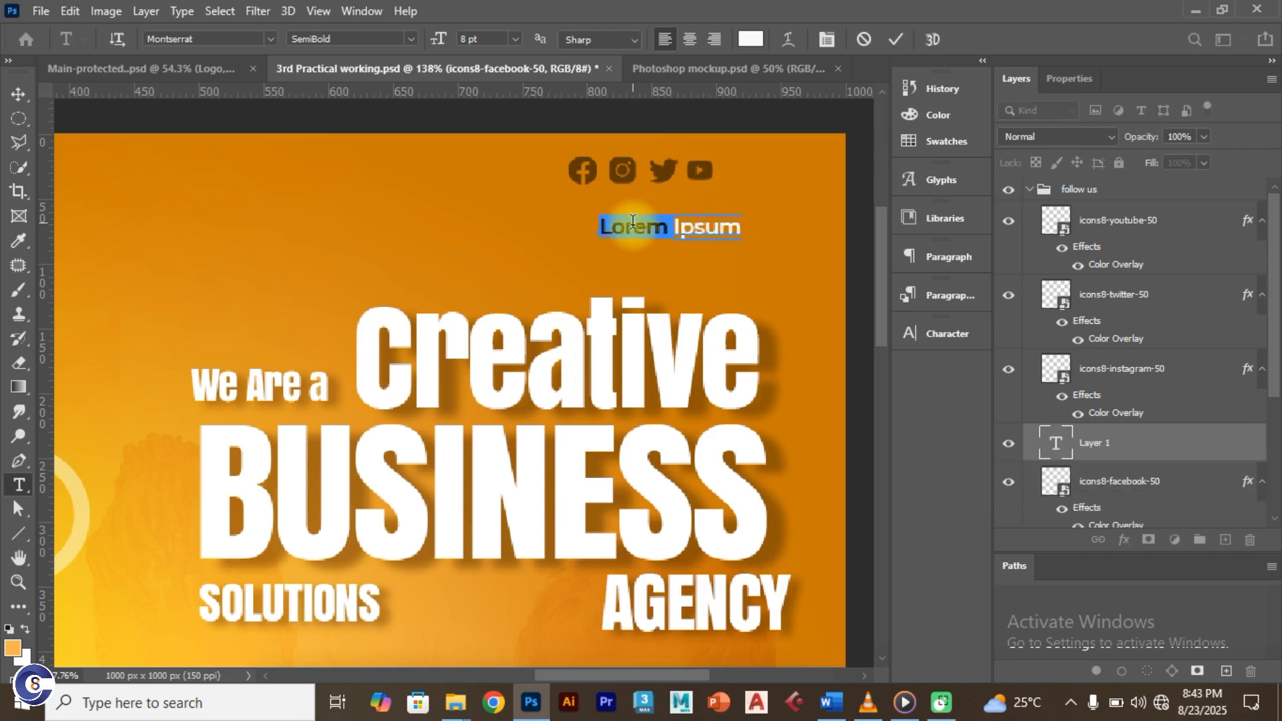
pyautogui.click(633, 231)
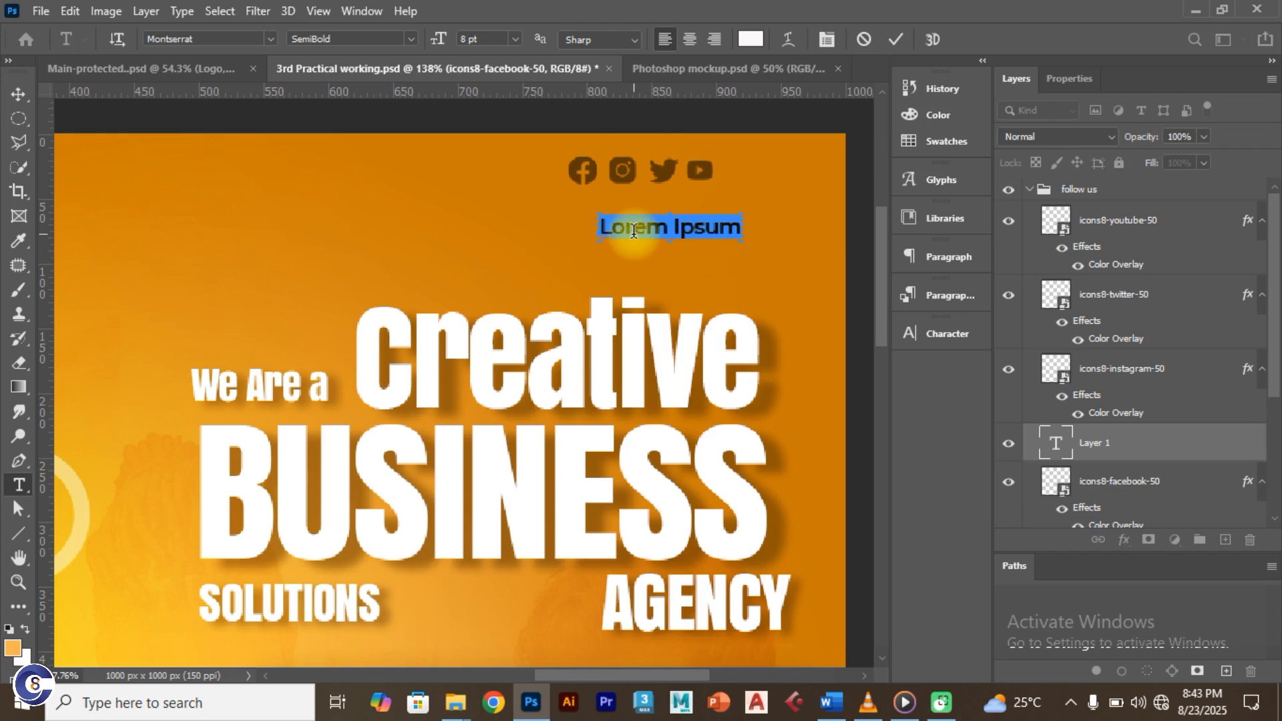
pyautogui.write('@cre8tiverse')
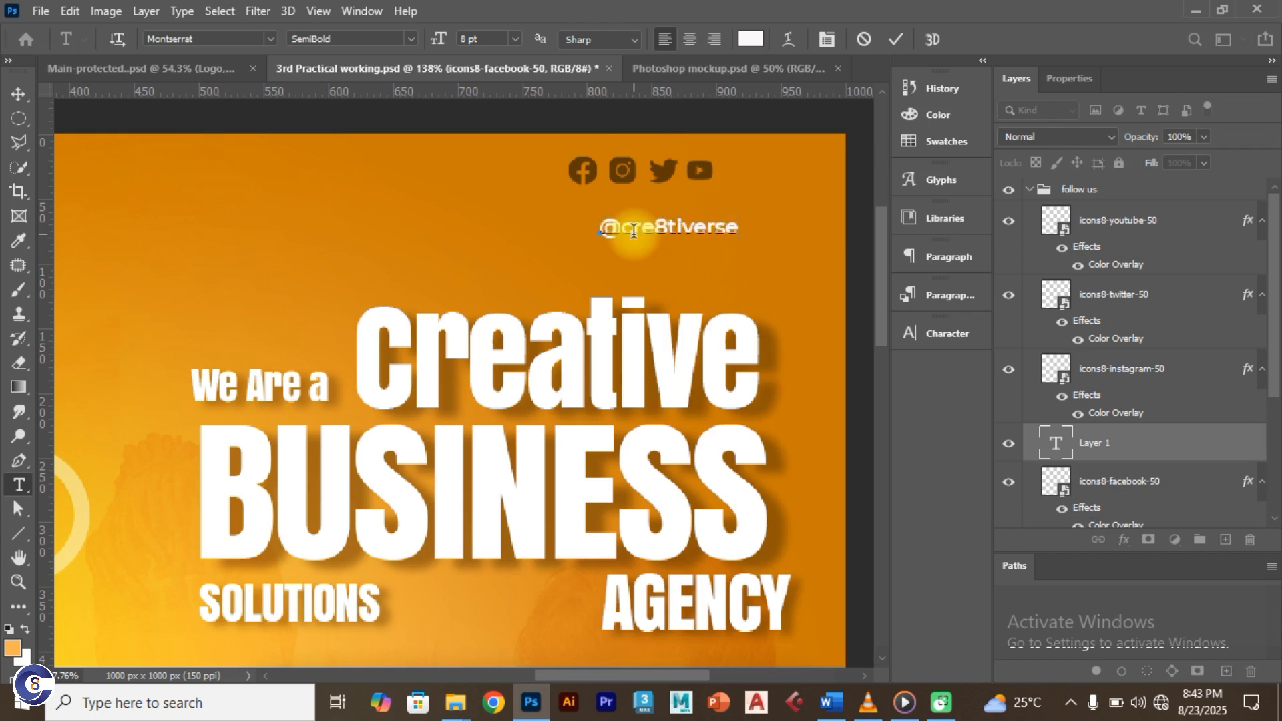
pyautogui.click(893, 37)
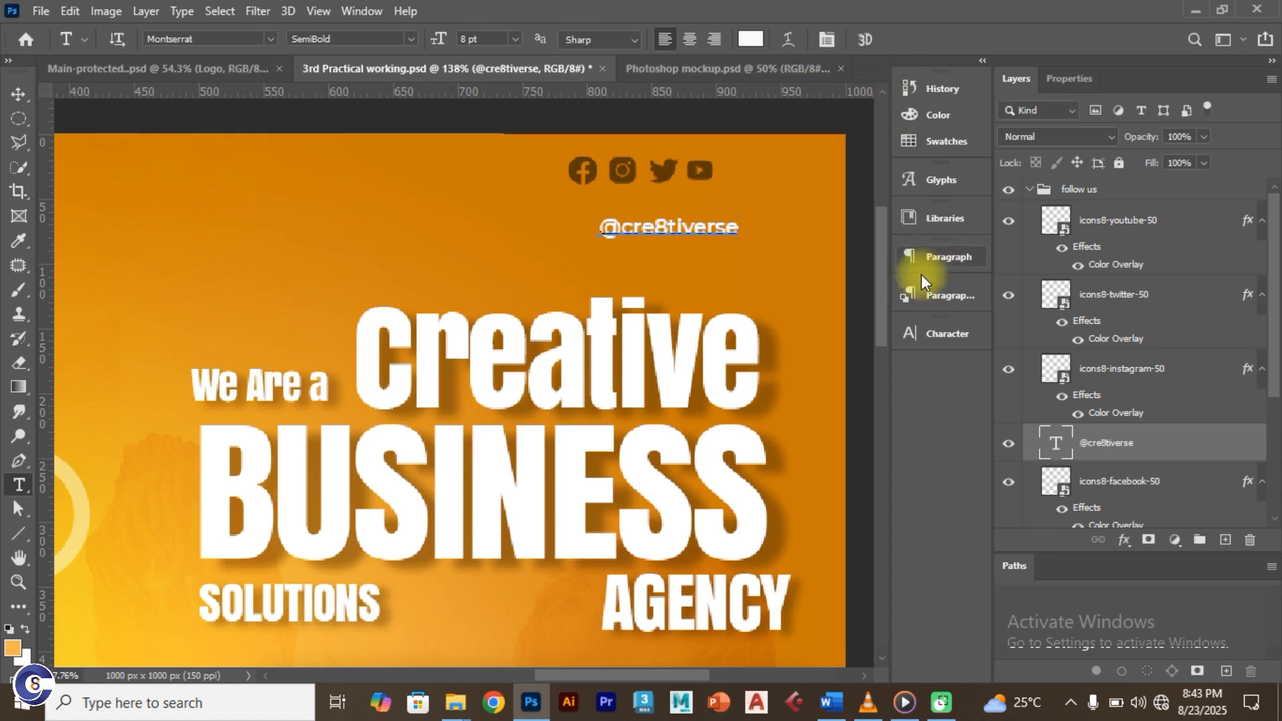
# Step: Move the handle text up directly beneath the icon row and fit the flyer on screen
pyautogui.click(937, 332)
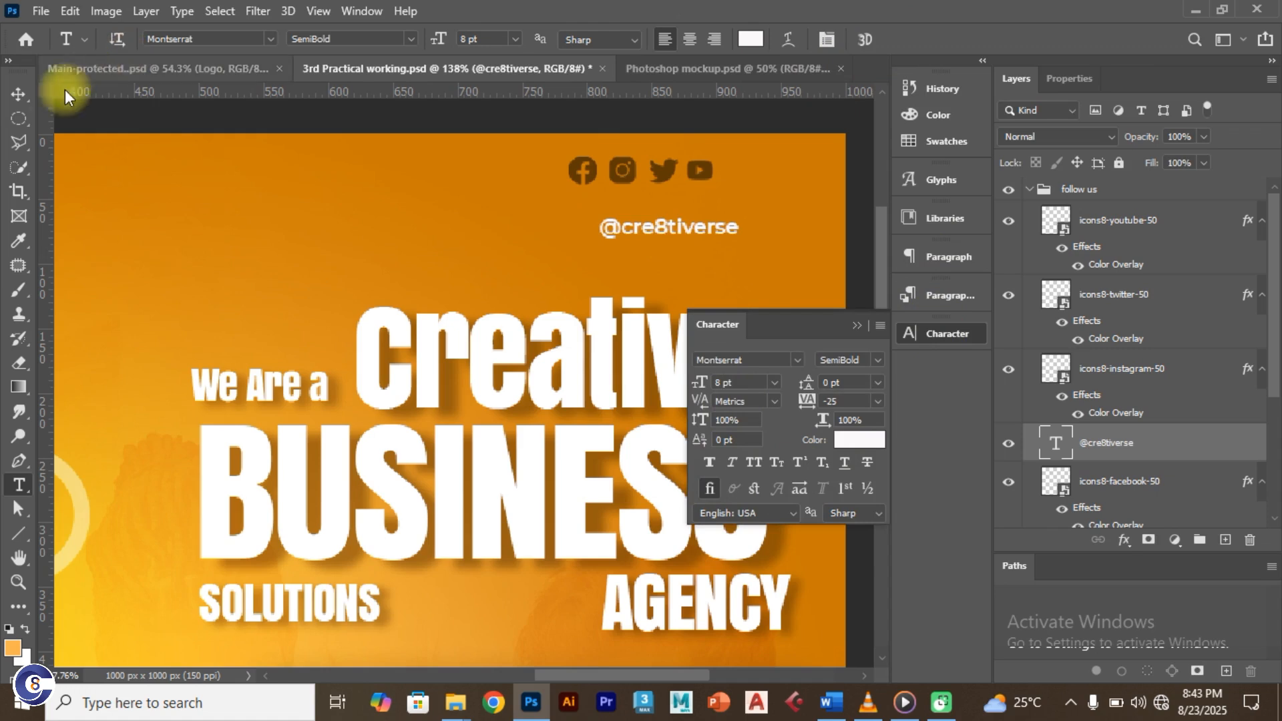
pyautogui.click(20, 94)
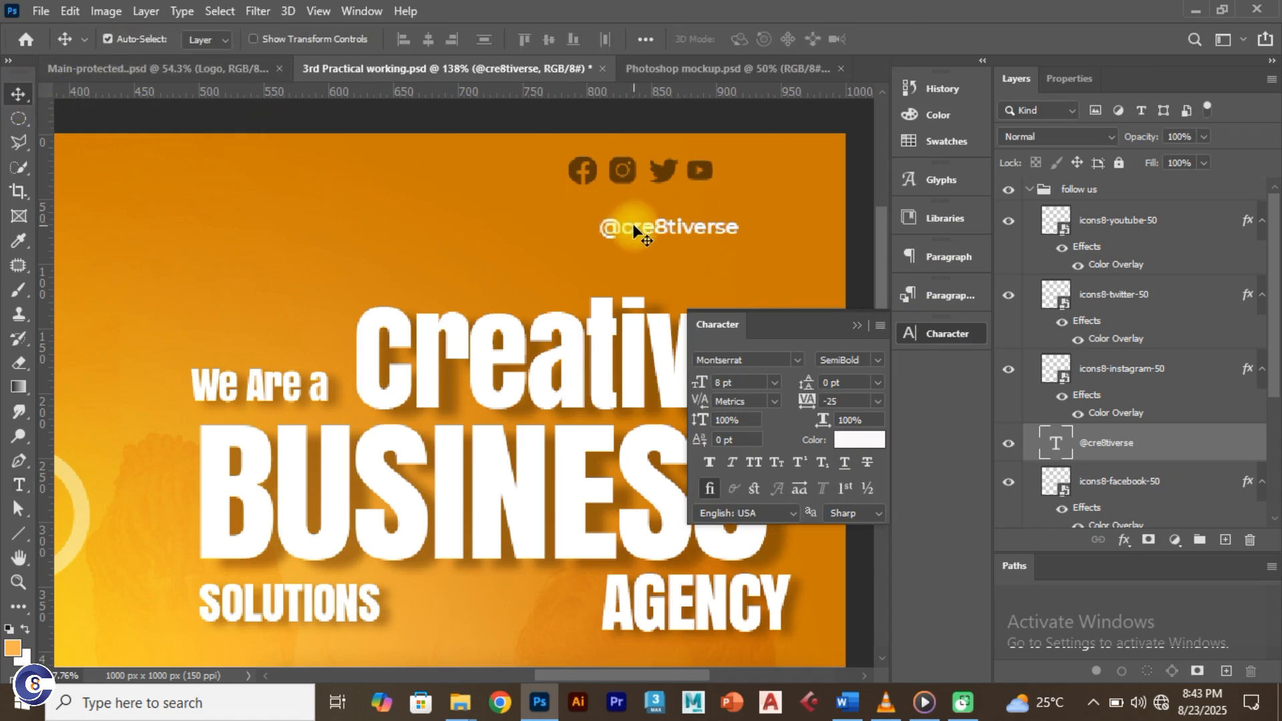
pyautogui.moveTo(634, 230); pyautogui.dragTo(606, 201)
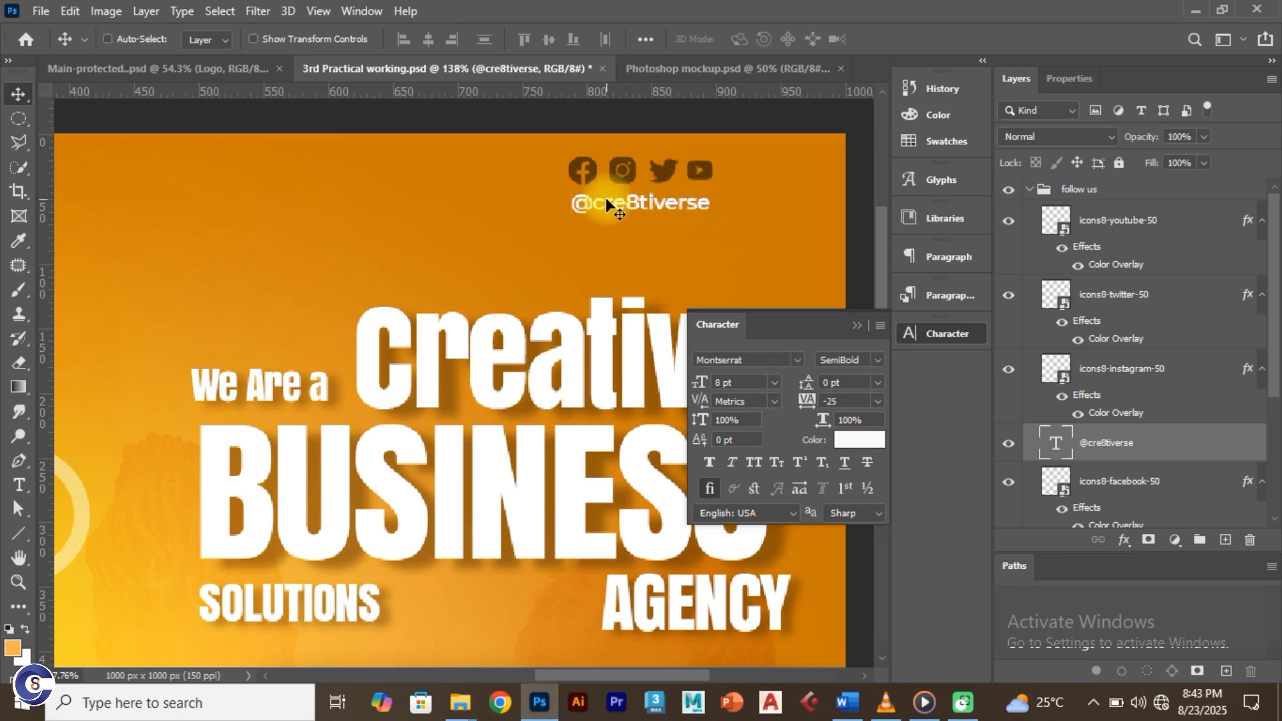
pyautogui.hotkey('ctrl', '0')
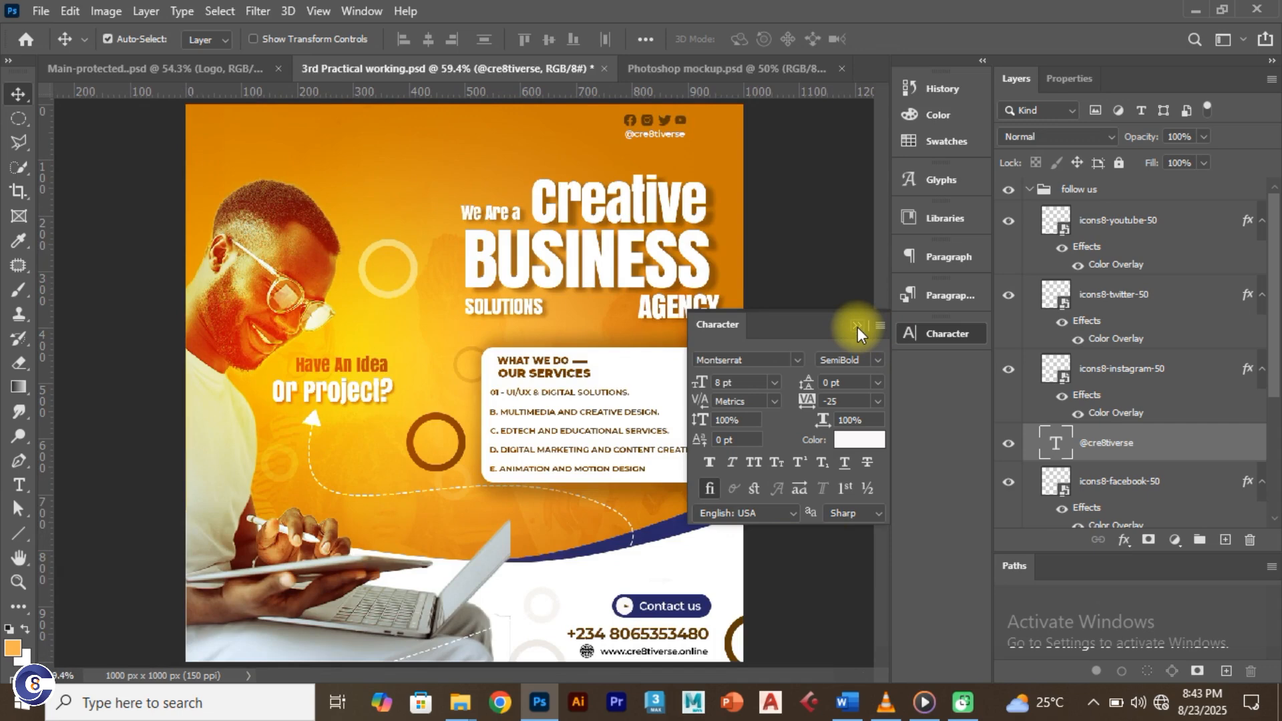
# Step: Inspect the Follow-us group and handle text in the reference flyer
pyautogui.click(202, 69)
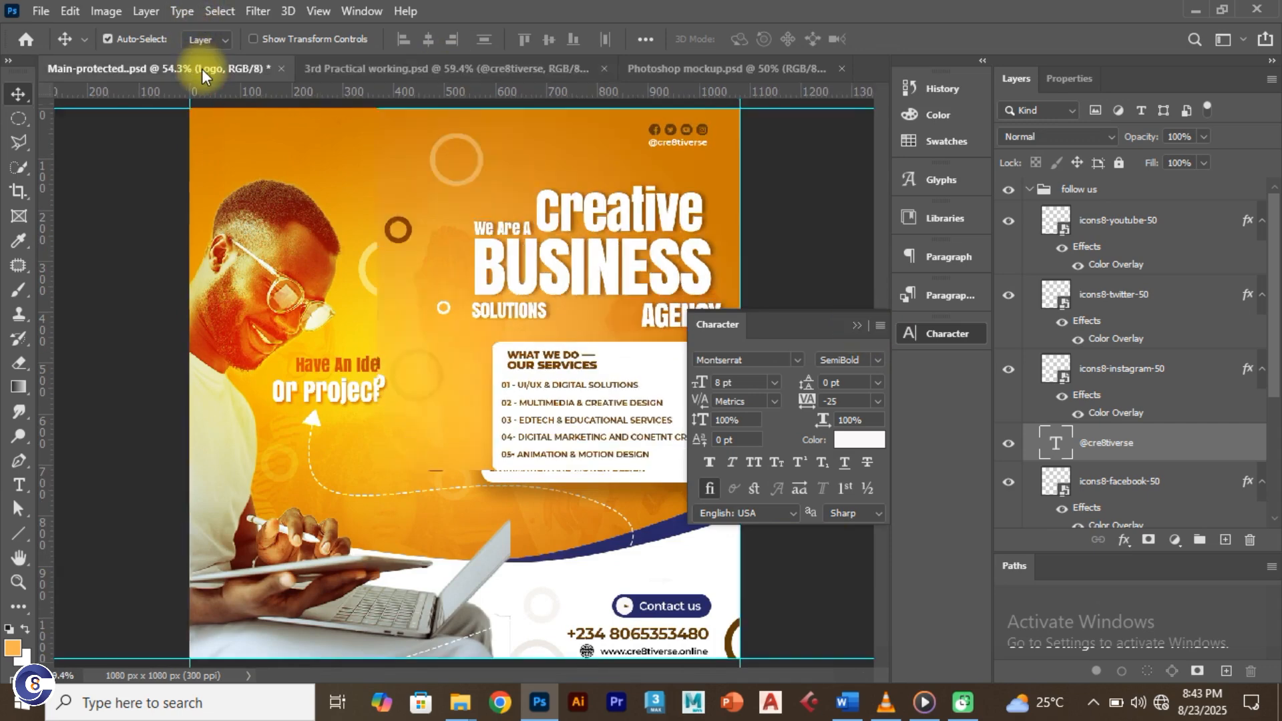
pyautogui.click(679, 142)
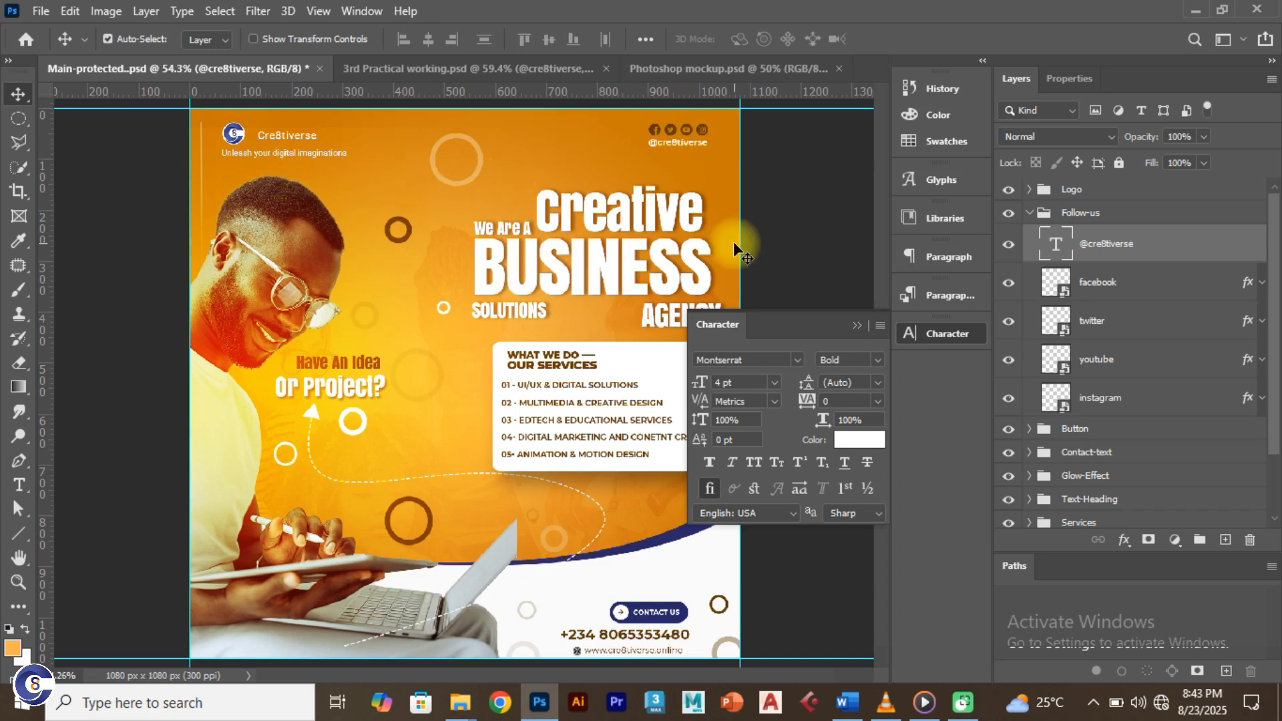
pyautogui.click(1032, 215)
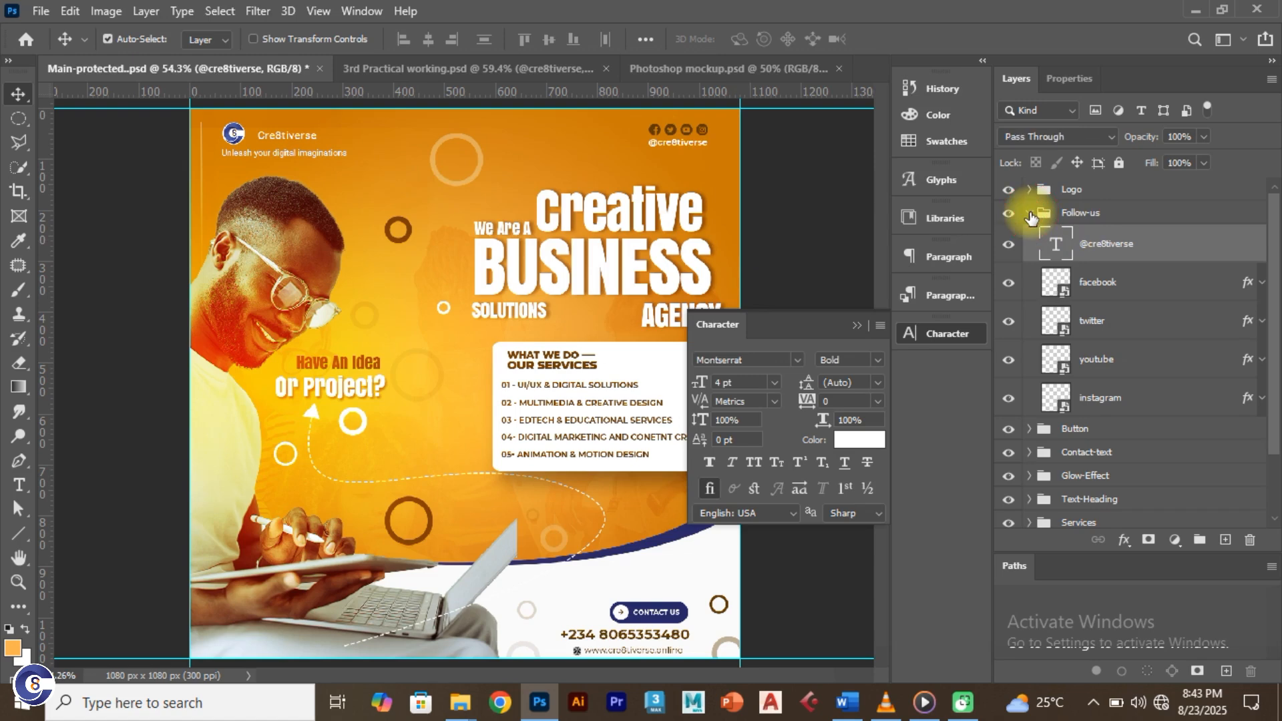
pyautogui.click(1032, 215)
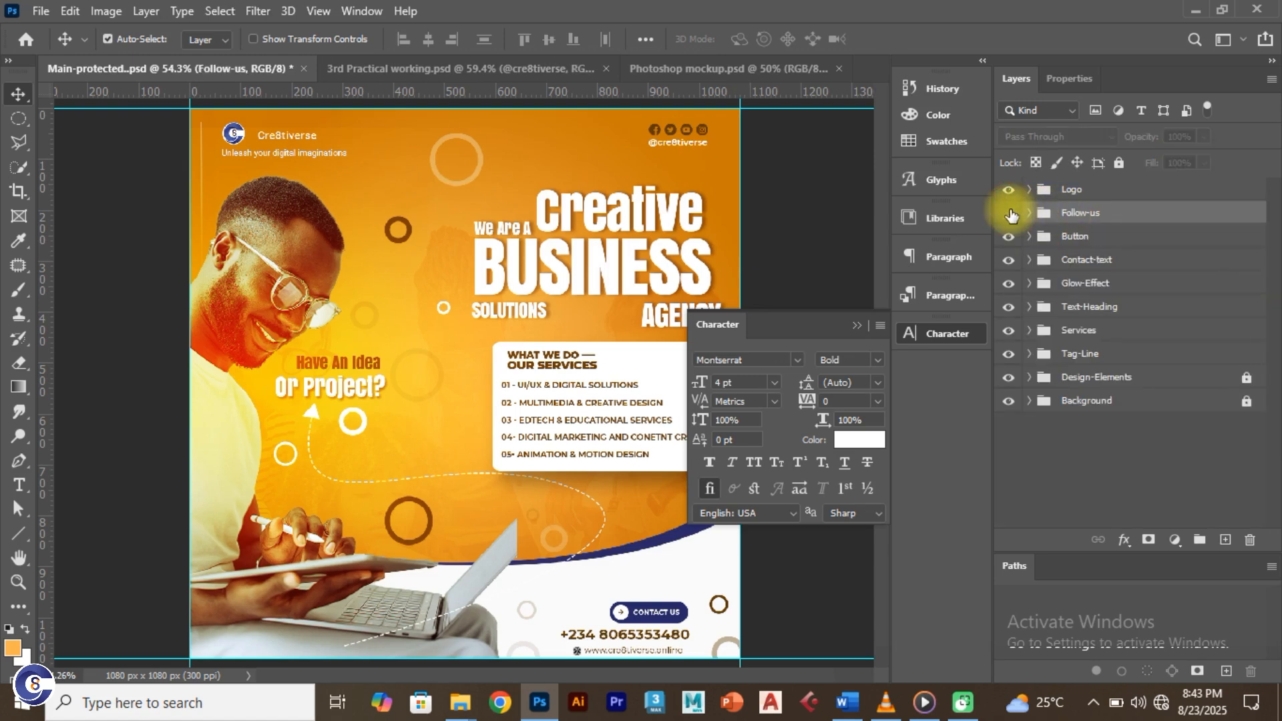
pyautogui.click(1010, 212)
pyautogui.click(467, 63)
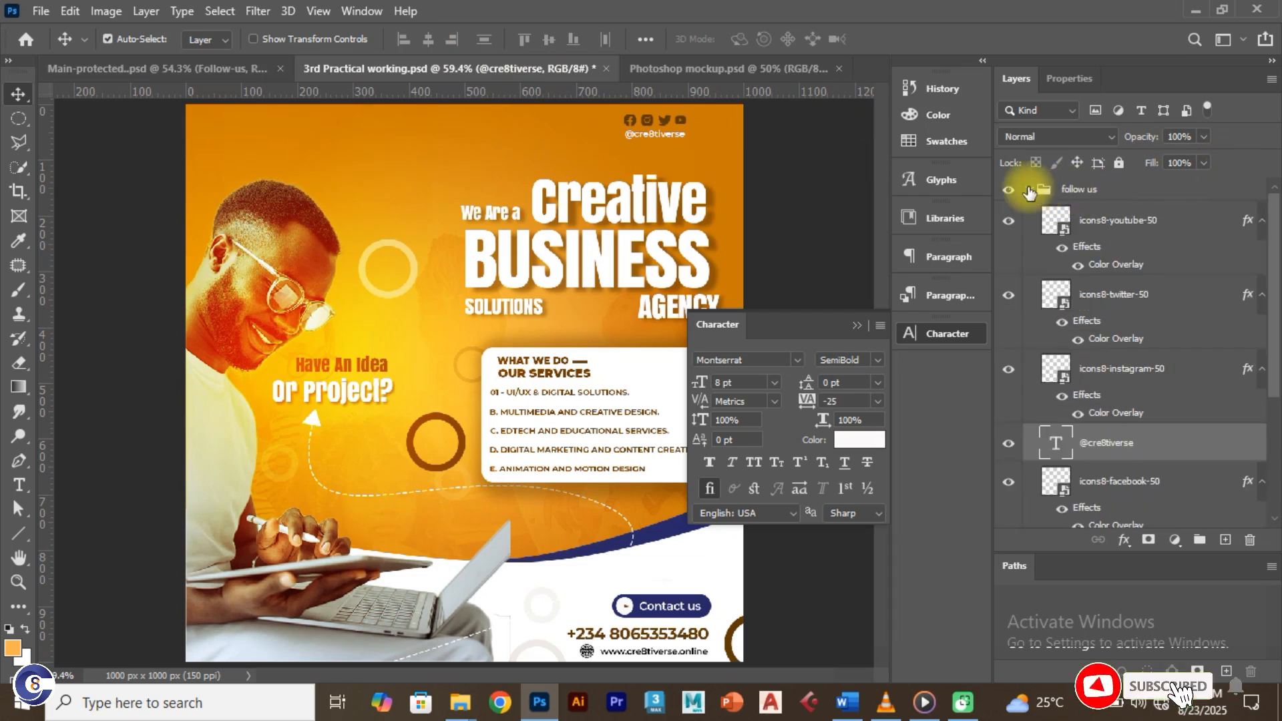
# Step: Select the follow us group with its icon layers and apply Lock All
pyautogui.click(1028, 190)
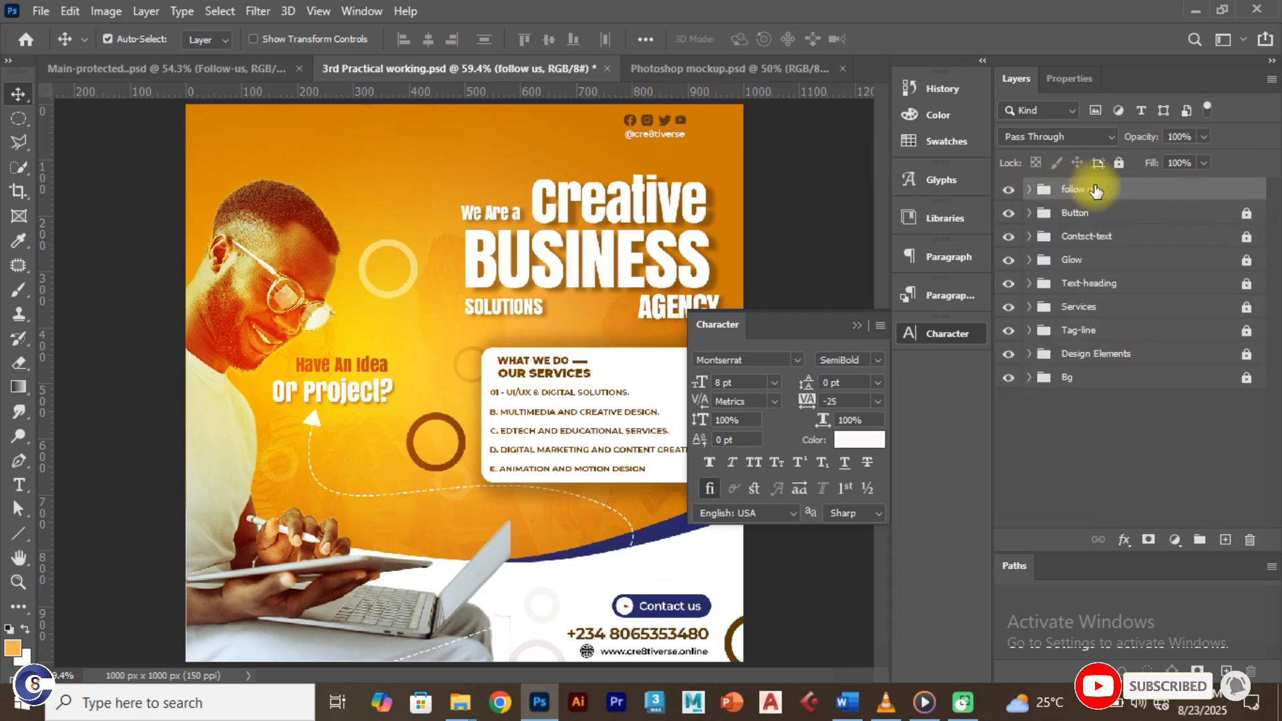
pyautogui.click(1029, 189)
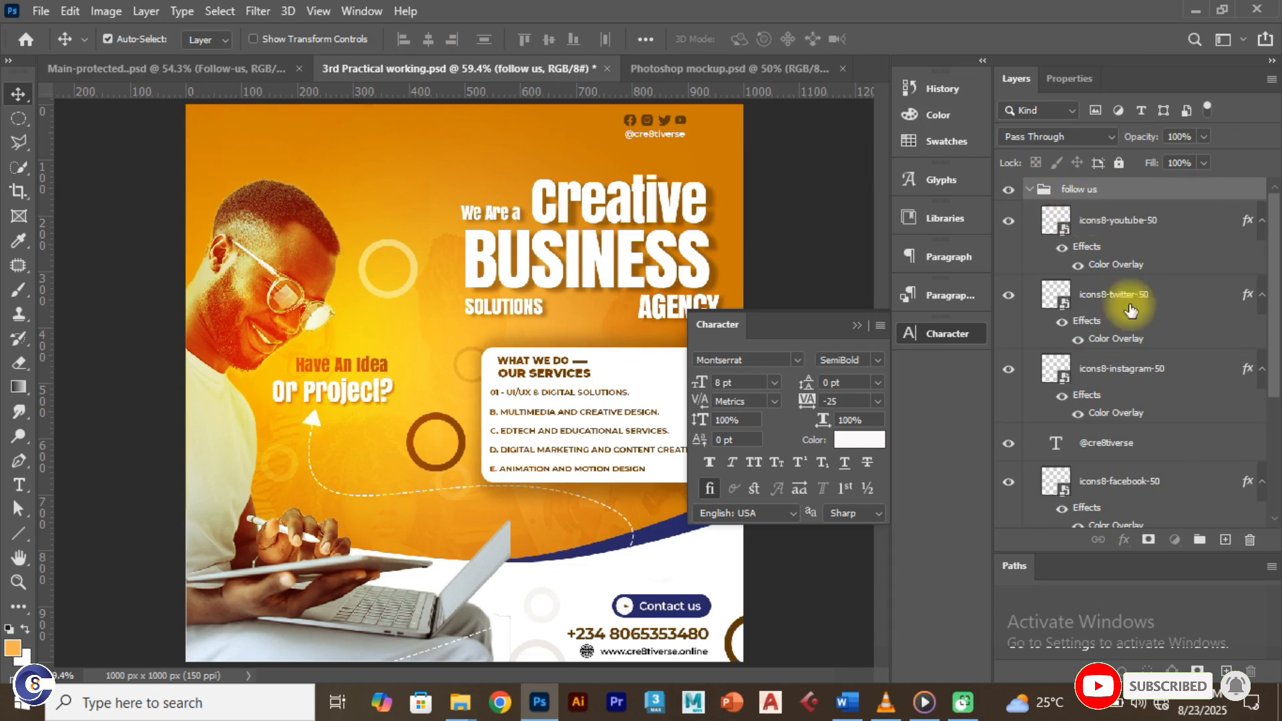
pyautogui.click(1109, 225)
pyautogui.keyDown('shift'); pyautogui.click(1157, 489); pyautogui.keyUp('shift')
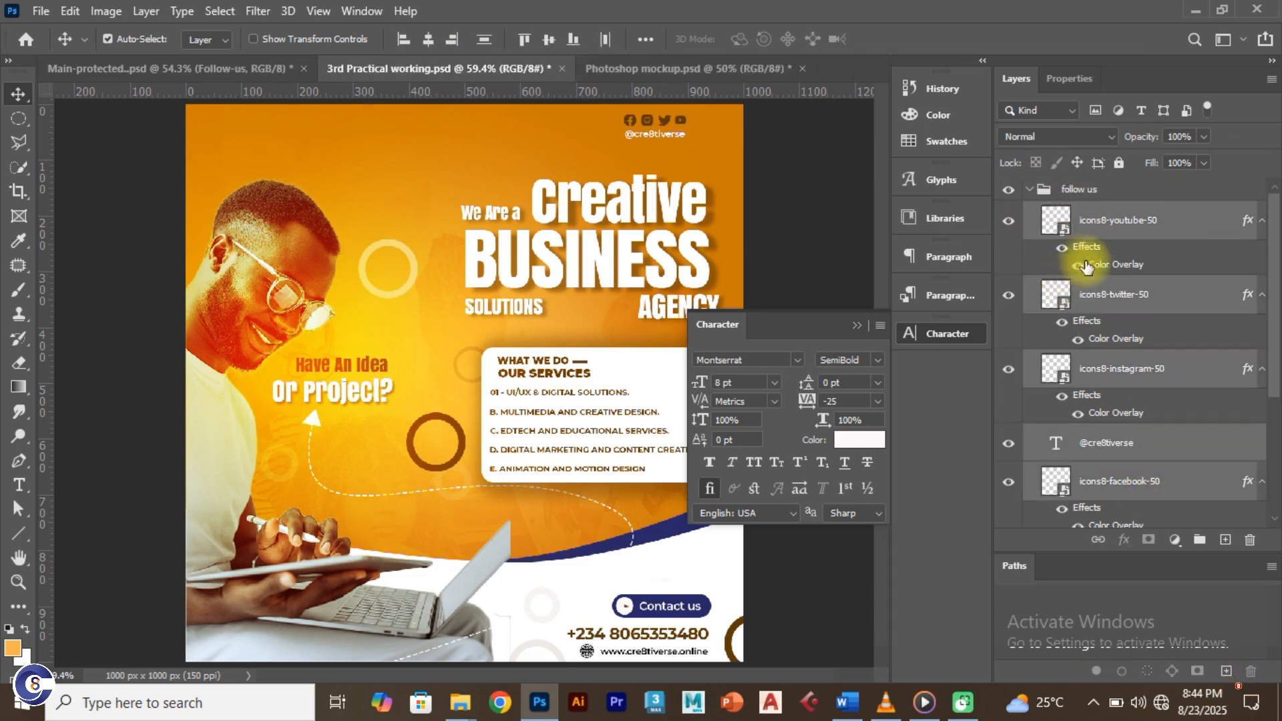
pyautogui.click(1042, 190)
pyautogui.click(1029, 189)
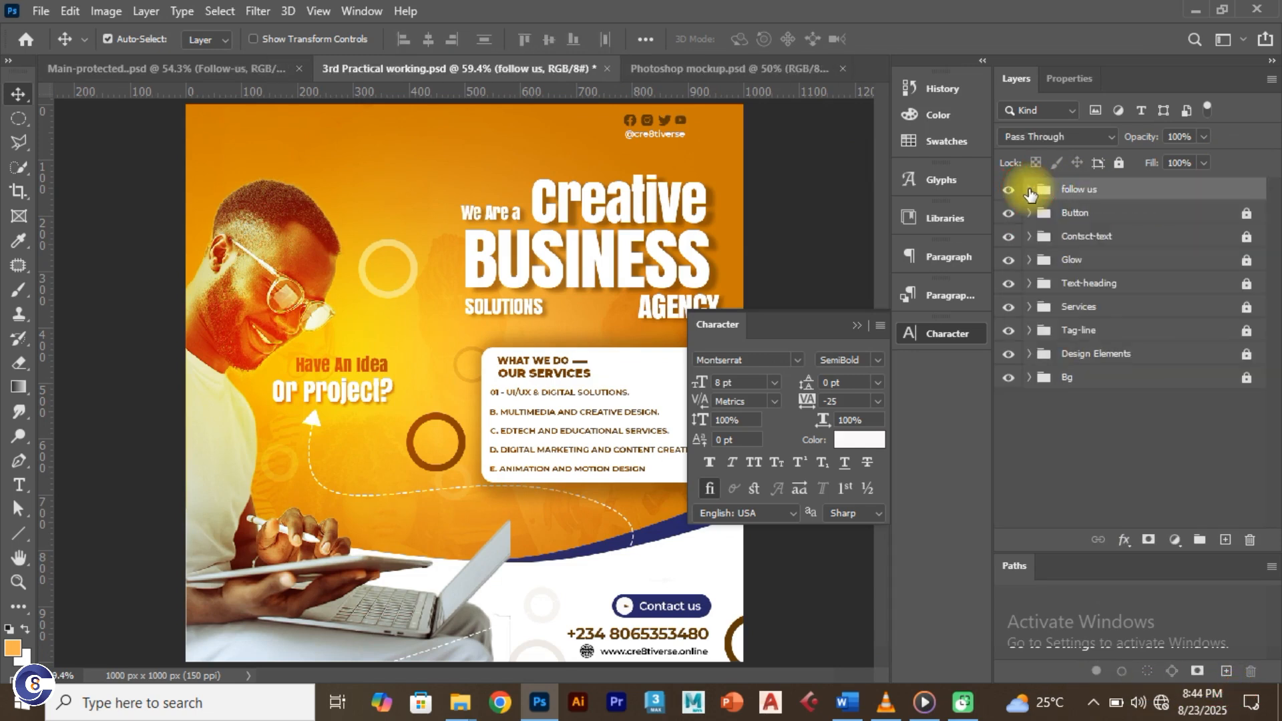
pyautogui.click(1121, 161)
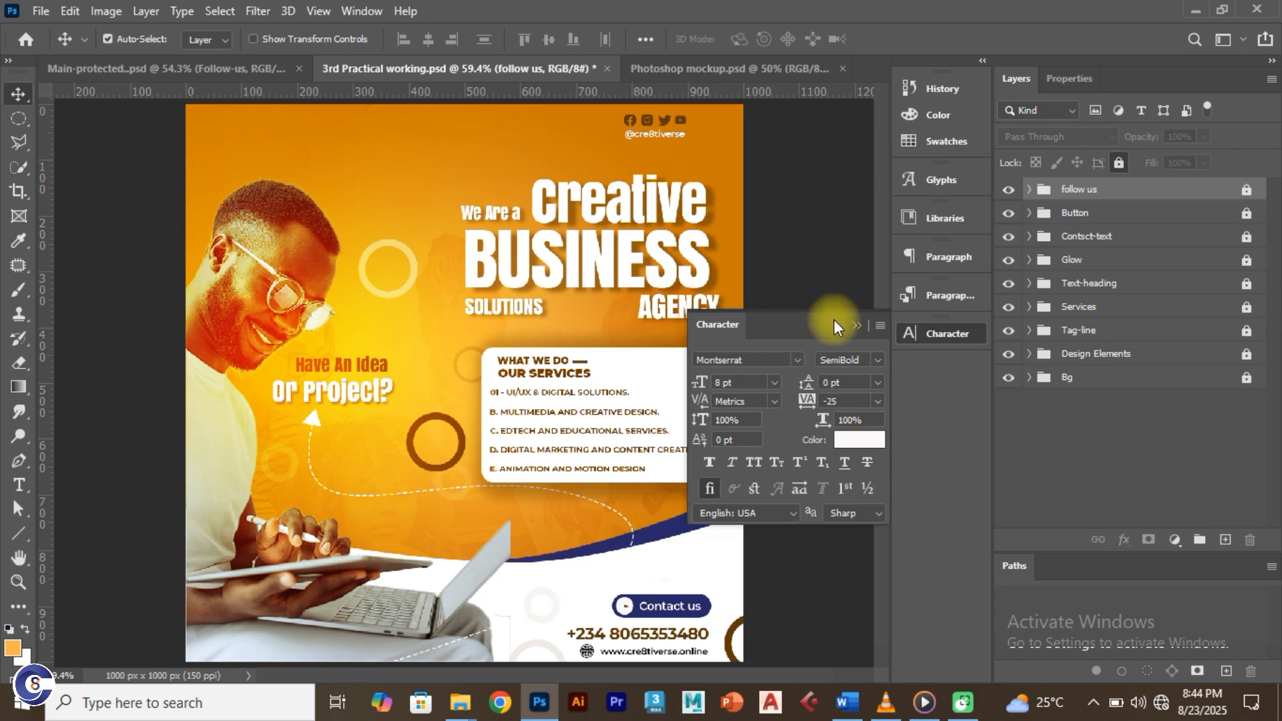
# Step: Hide the character settings, compare with the reference, then bring forward the tutorial folder window
pyautogui.click(857, 325)
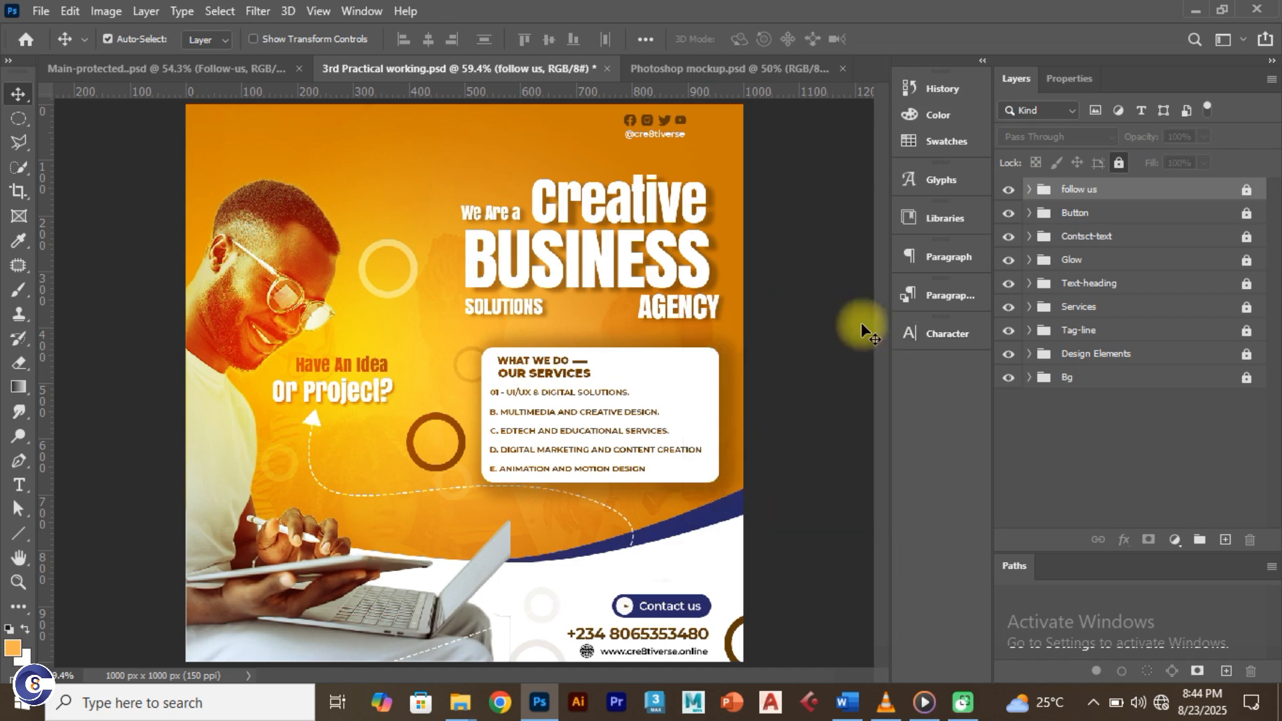
pyautogui.click(166, 64)
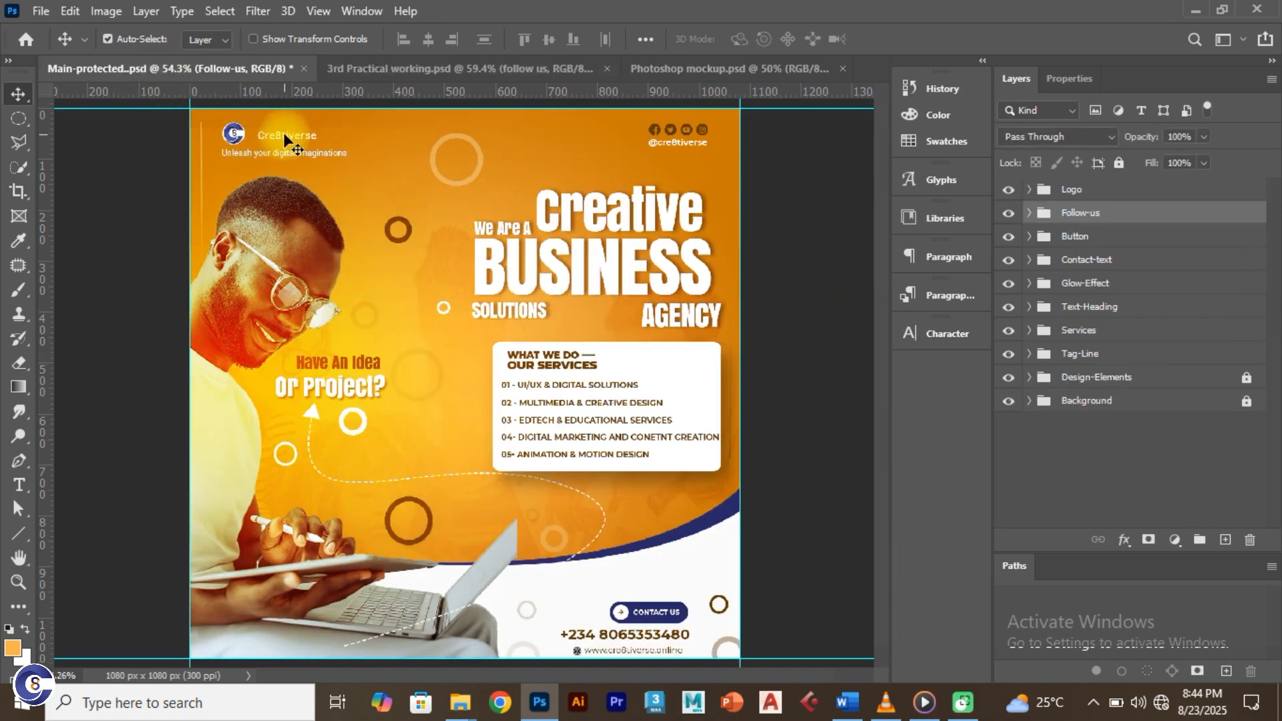
pyautogui.click(418, 73)
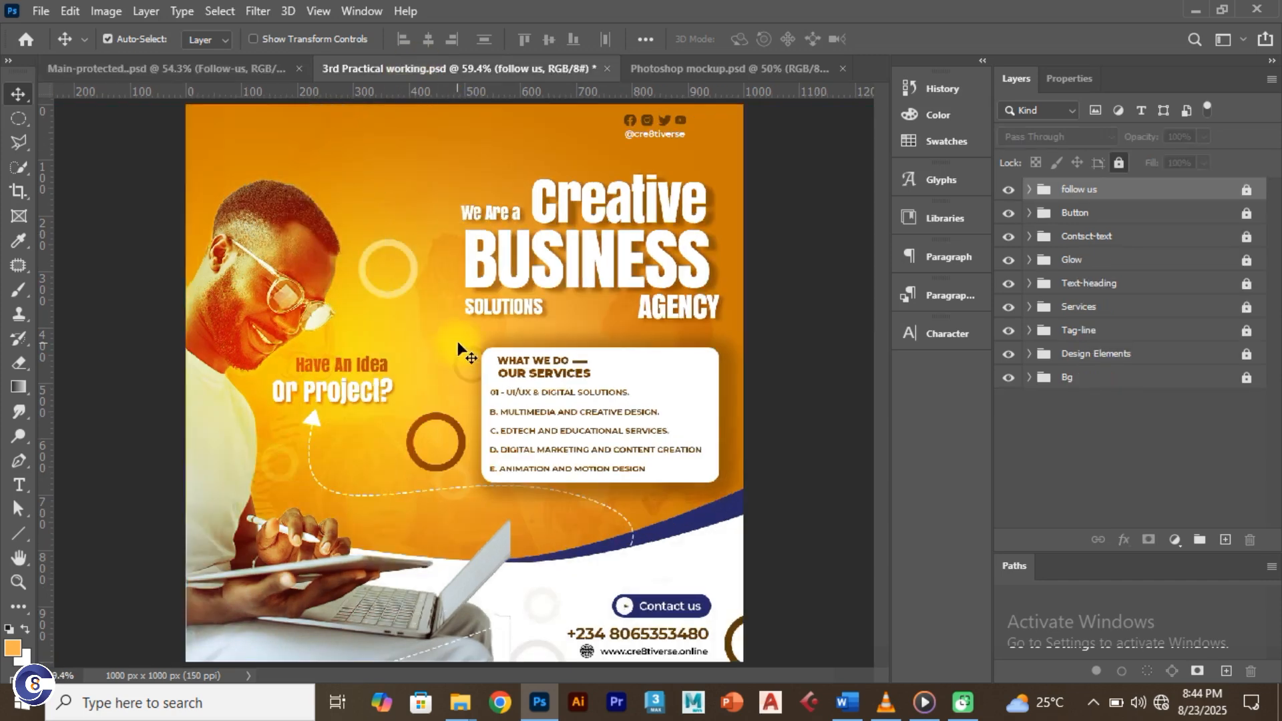
pyautogui.hotkey('alt', 'Tab')
pyautogui.click(975, 278)
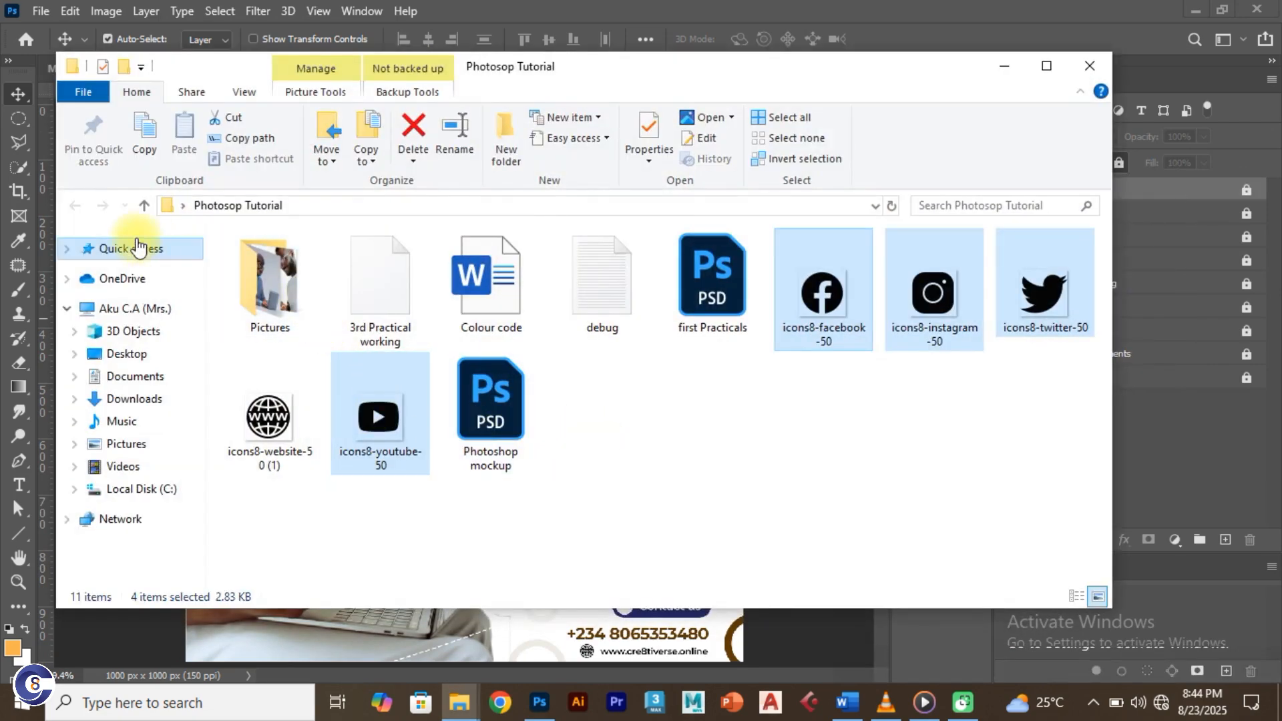
# Step: From the desktop, open folder A then Icons and drag out the Cre8tiverse PNG
pyautogui.press('super+d')
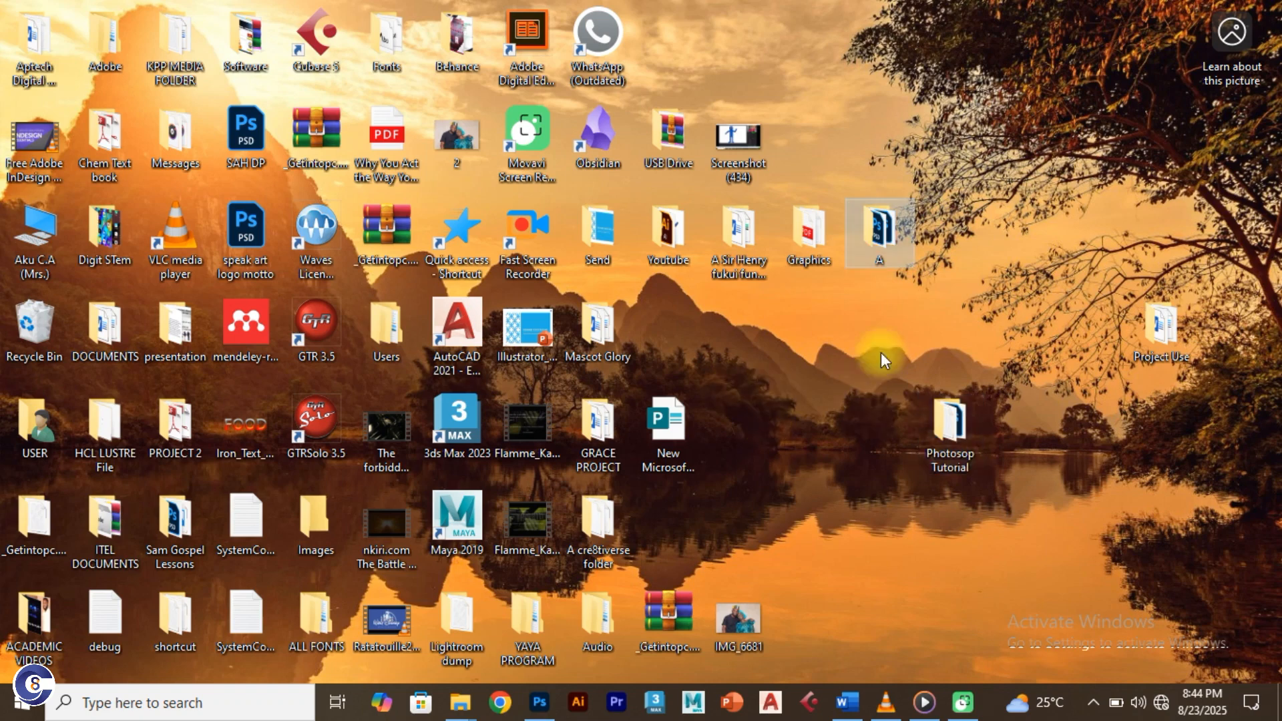
pyautogui.doubleClick(879, 236)
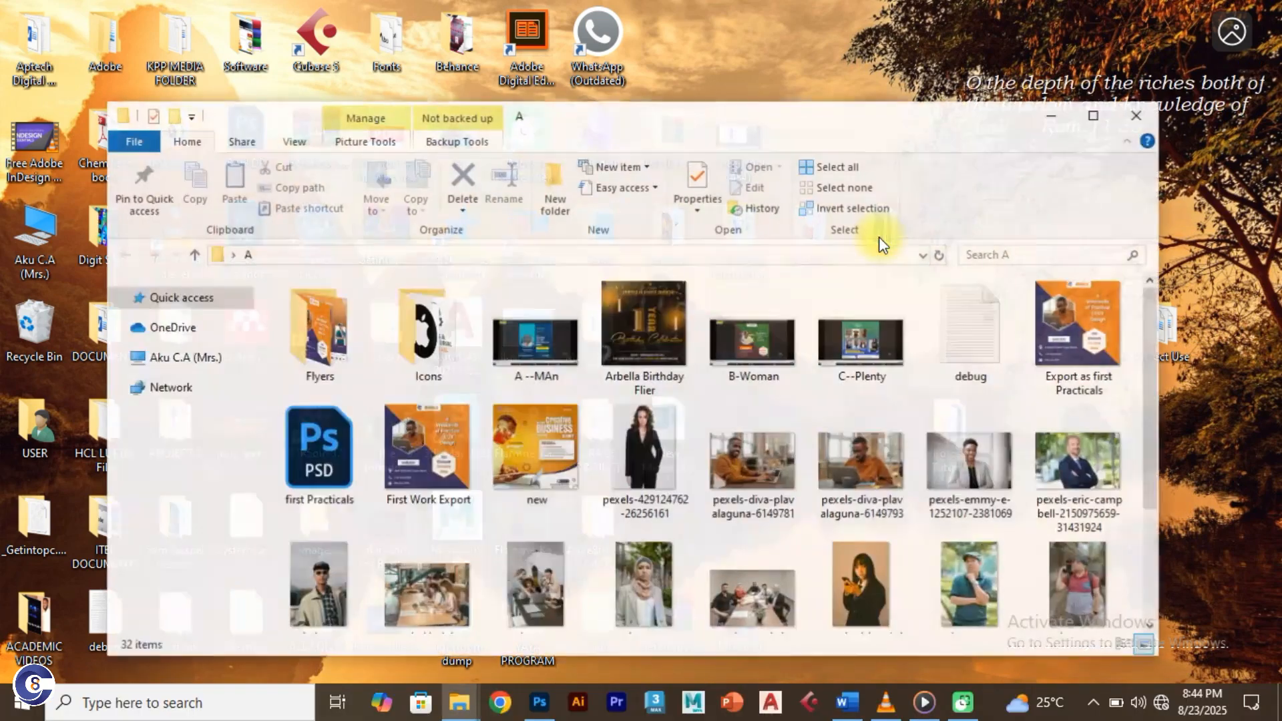
pyautogui.doubleClick(419, 358)
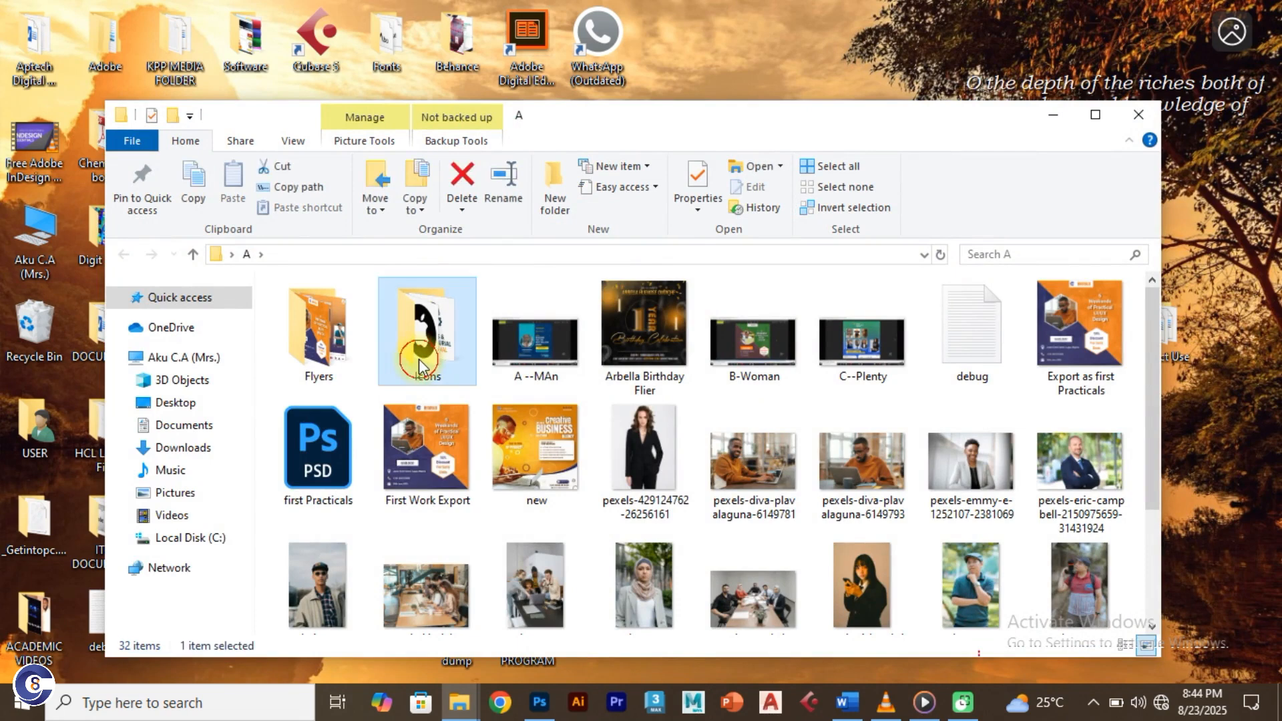
pyautogui.moveTo(560, 476); pyautogui.dragTo(439, 370)
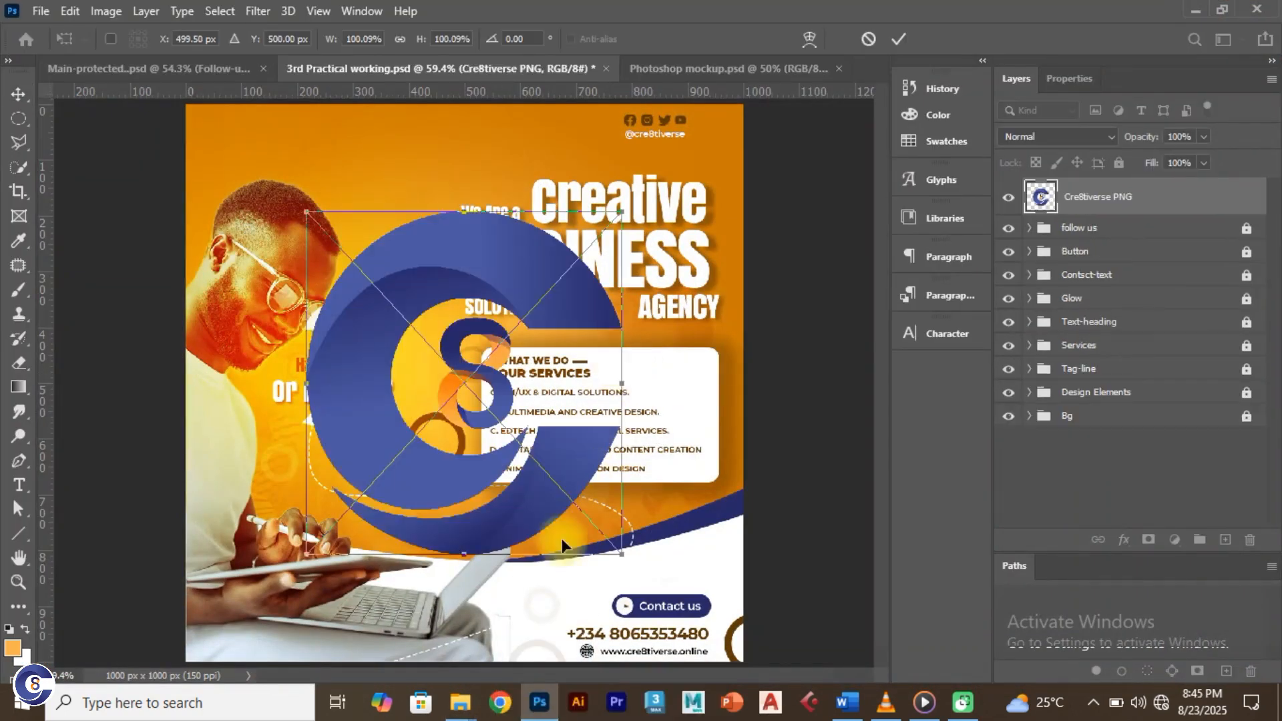
# Step: Scale the placed Cre8tiverse logo down to about 7.6% in the top-left corner
pyautogui.moveTo(622, 549); pyautogui.dragTo(258, 145)
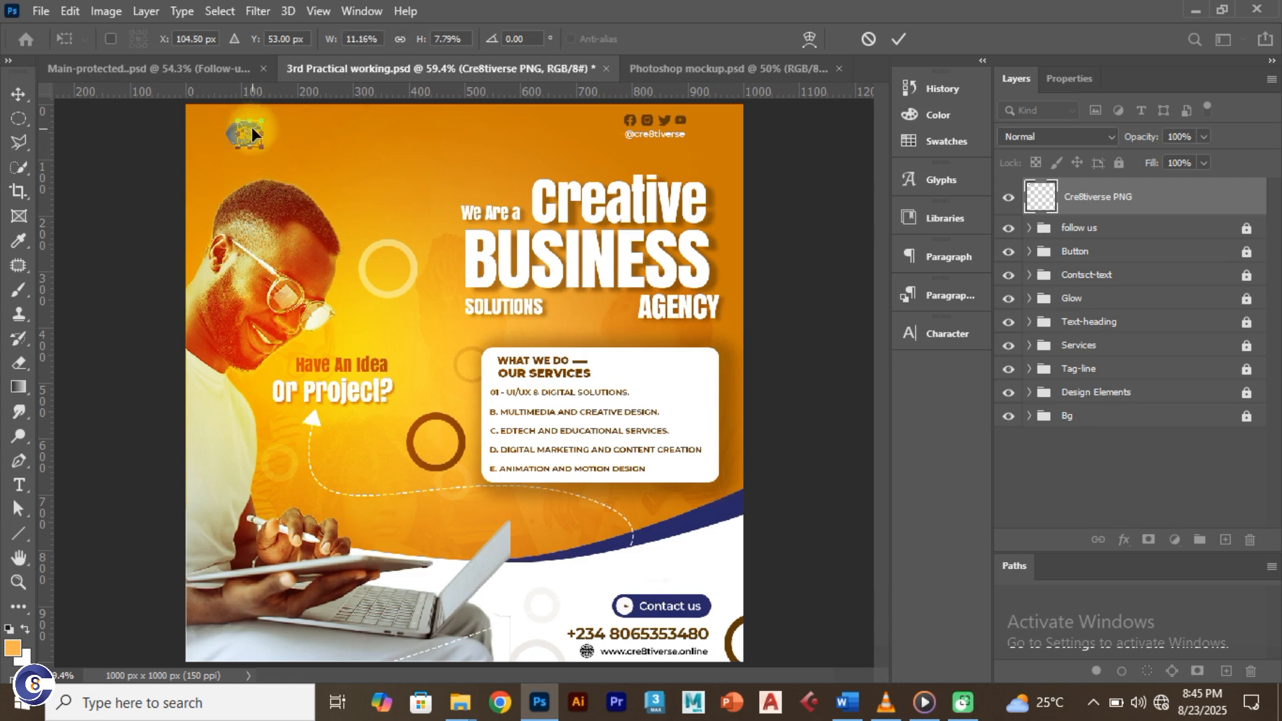
pyautogui.click(899, 38)
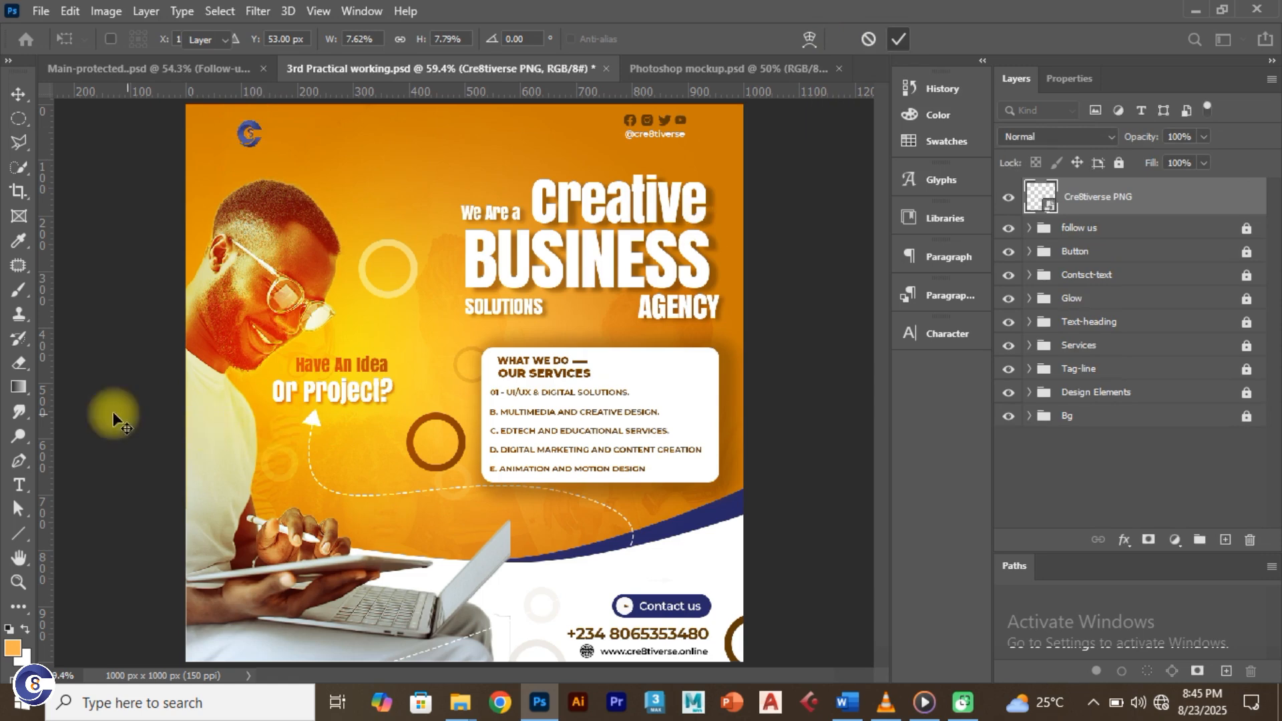
# Step: Zoom in on the top-left area and nudge the logo further into the corner
pyautogui.hotkey('ctrl', '1')
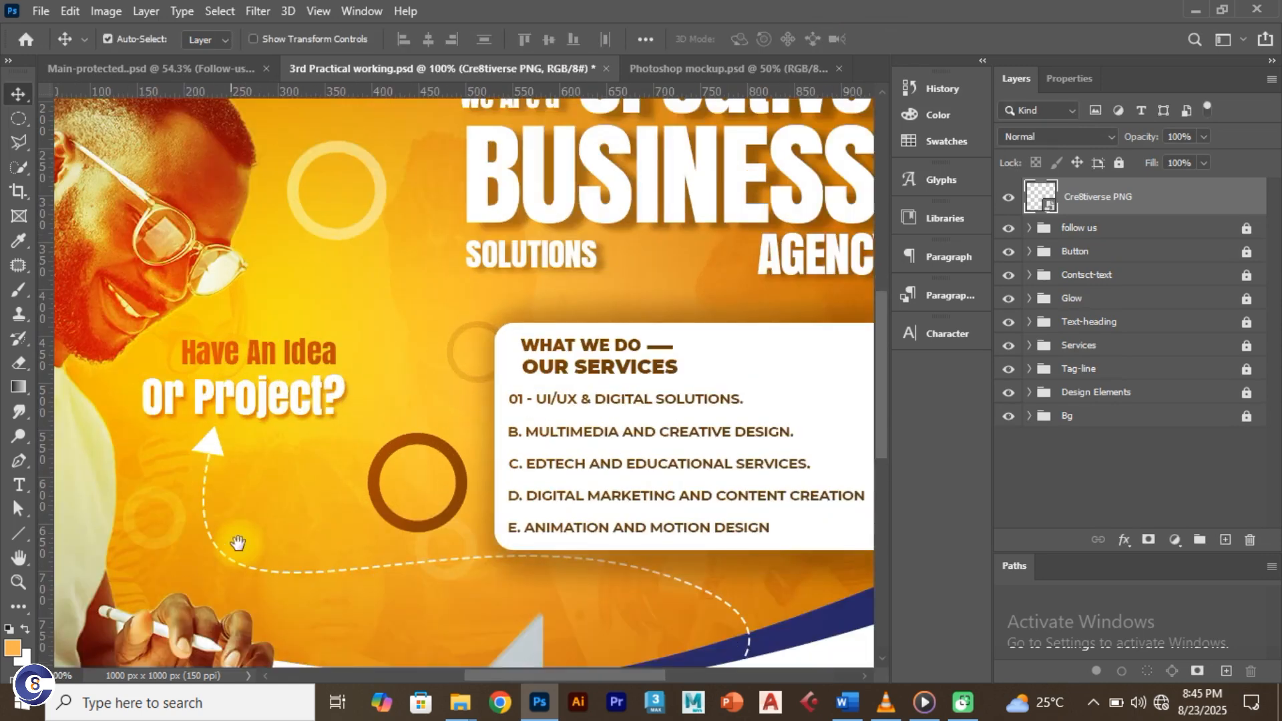
pyautogui.moveTo(205, 395); pyautogui.dragTo(423, 629)
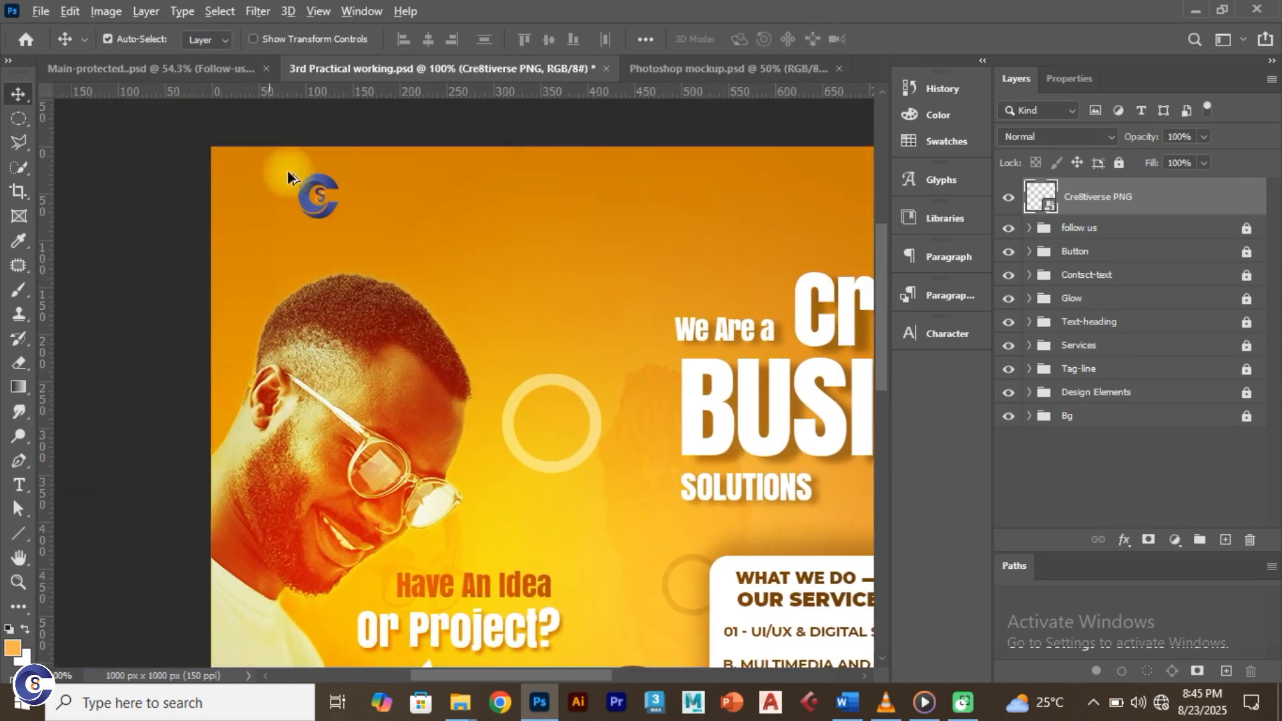
pyautogui.scroll(2, 304, 200)
pyautogui.moveTo(316, 214); pyautogui.dragTo(231, 199)
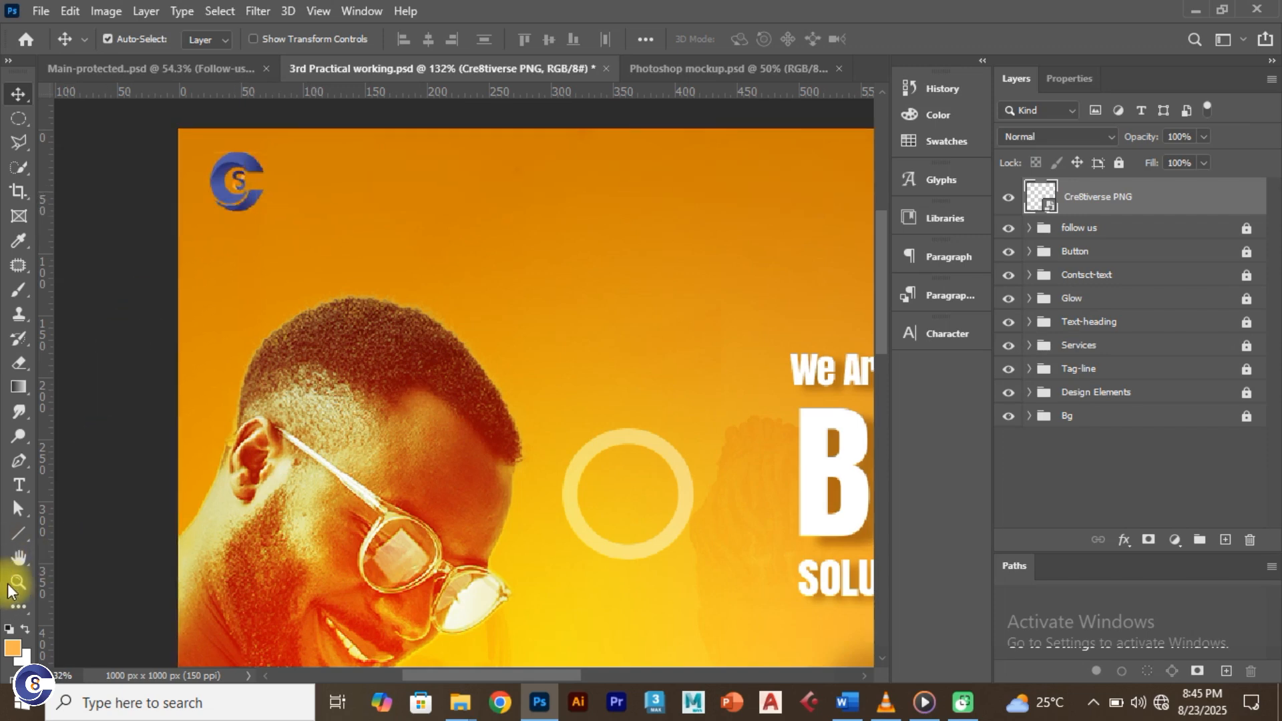
# Step: Draw a small white-filled circle with the Ellipse tool and move it onto the logo
pyautogui.click(23, 523)
pyautogui.click(80, 604)
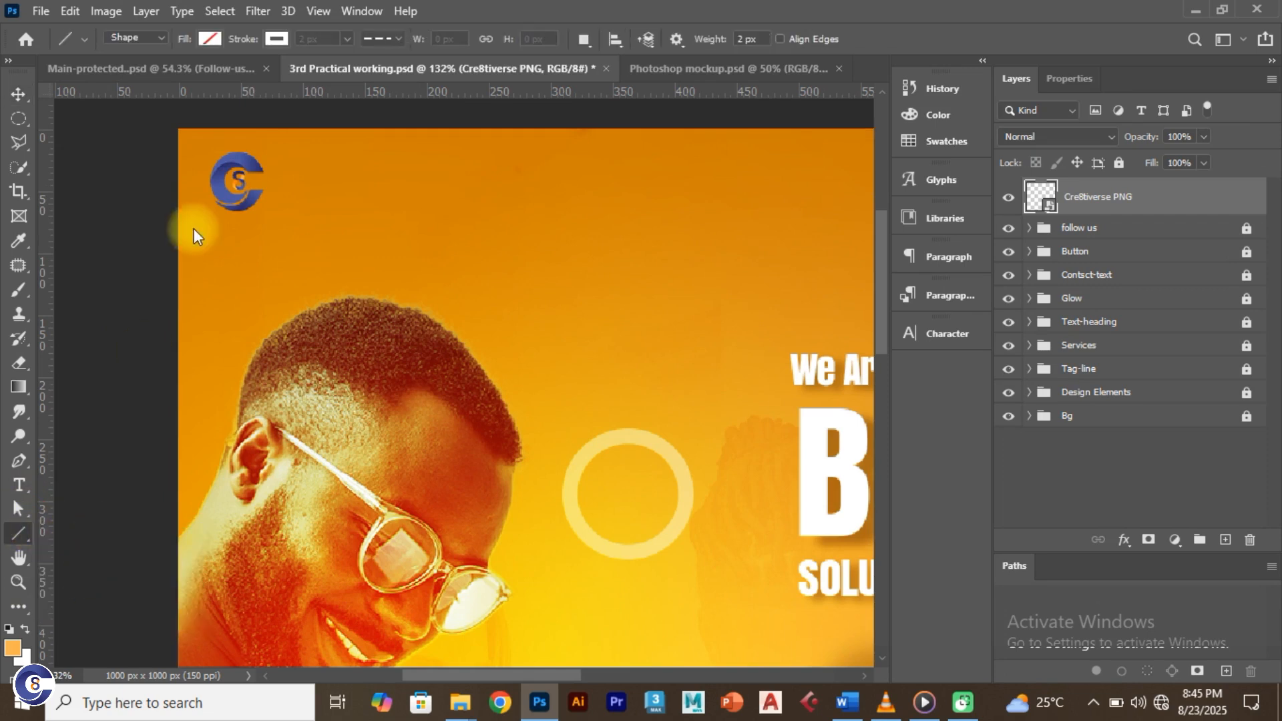
pyautogui.hotkey('shift', 'u')
pyautogui.moveTo(300, 187); pyautogui.dragTo(360, 266)
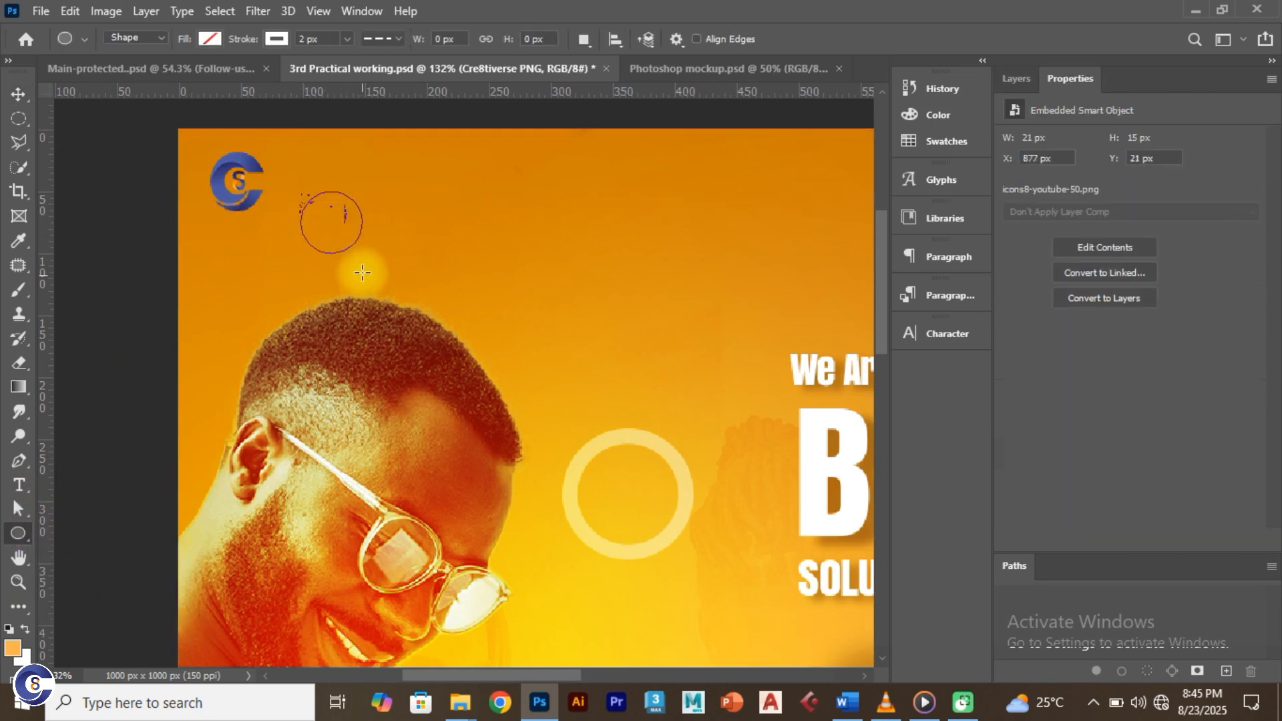
pyautogui.click(210, 41)
pyautogui.click(140, 137)
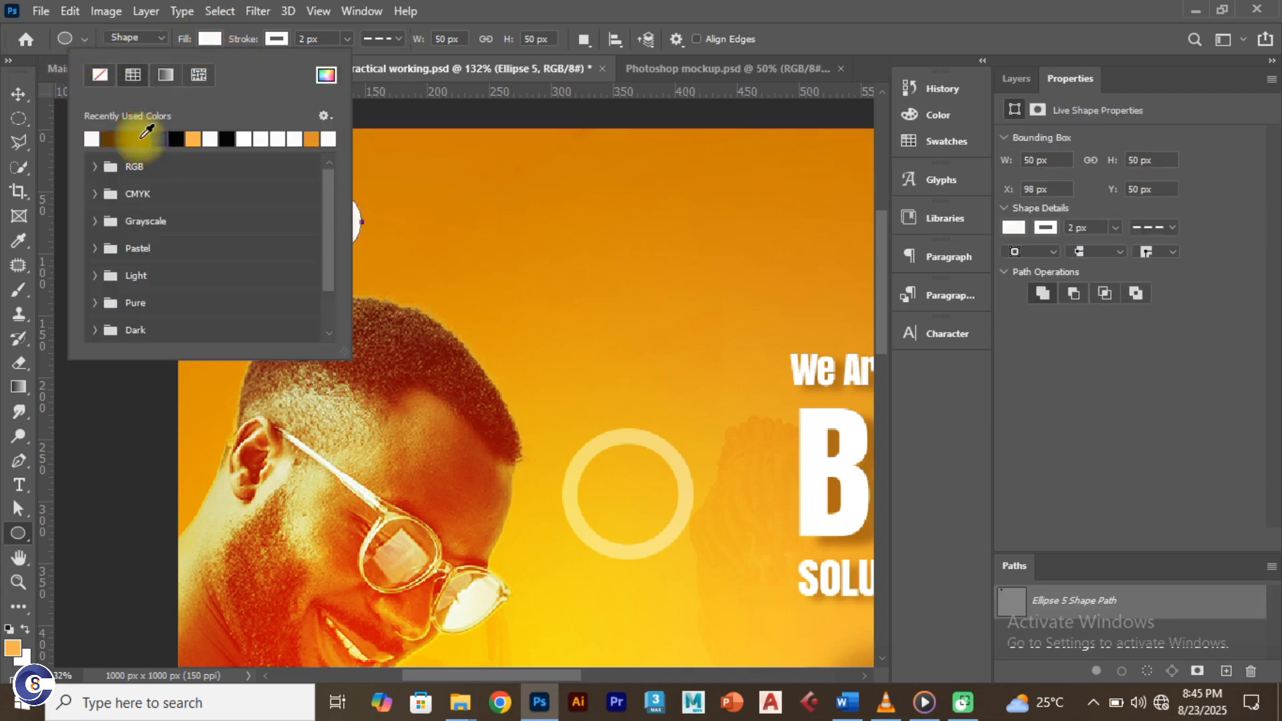
pyautogui.click(280, 39)
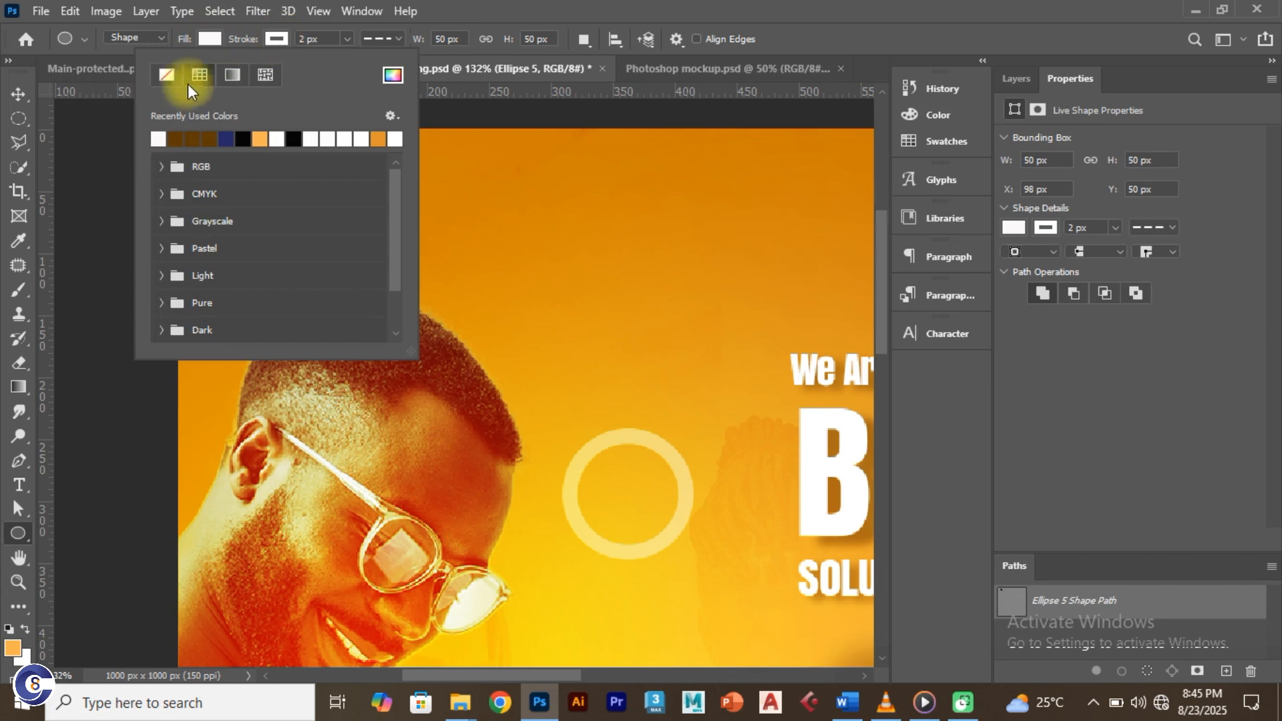
pyautogui.click(18, 94)
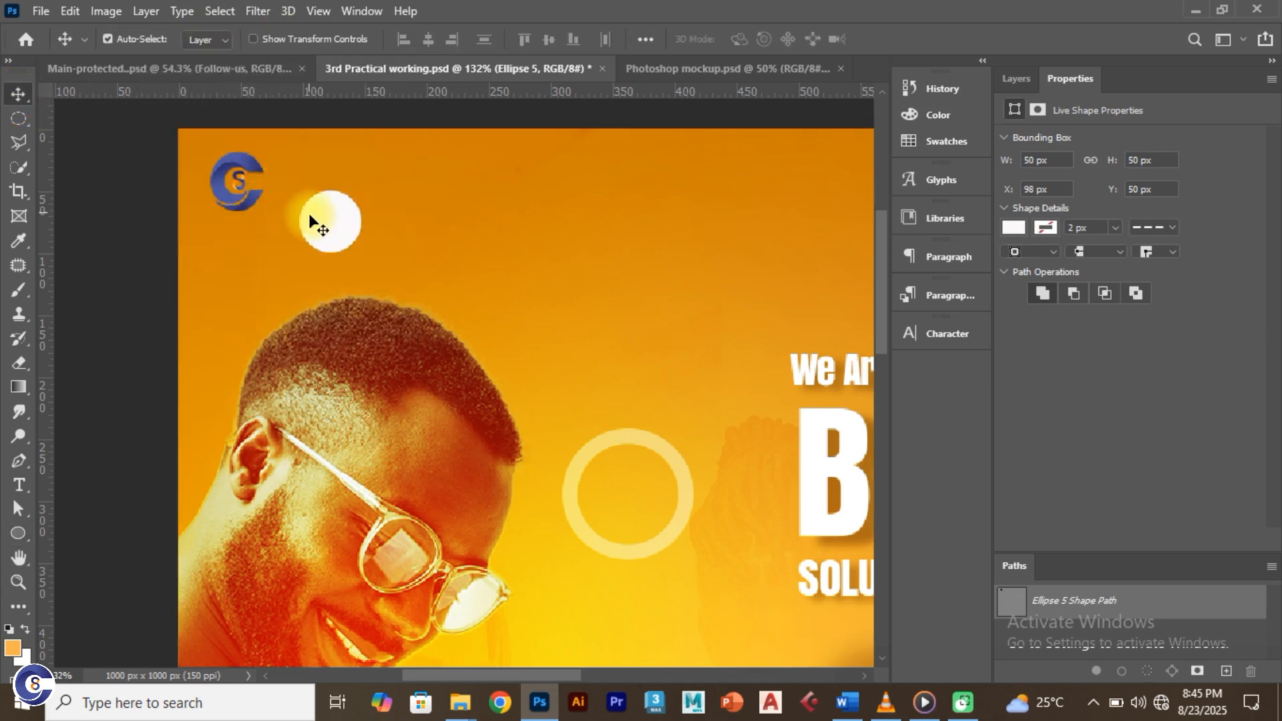
pyautogui.moveTo(322, 215); pyautogui.dragTo(229, 187)
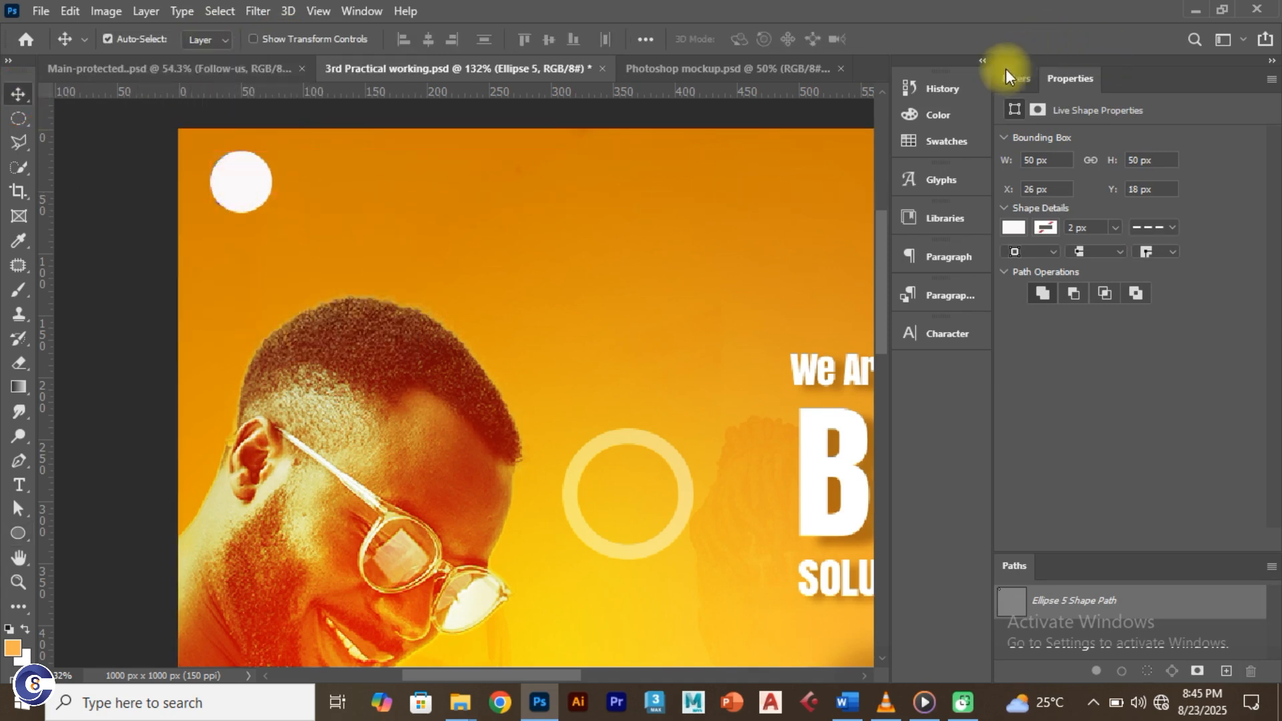
# Step: Place Ellipse 5 below the logo layer and enlarge it to 120% around the logo
pyautogui.click(1011, 76)
pyautogui.moveTo(1144, 213); pyautogui.dragTo(1145, 253)
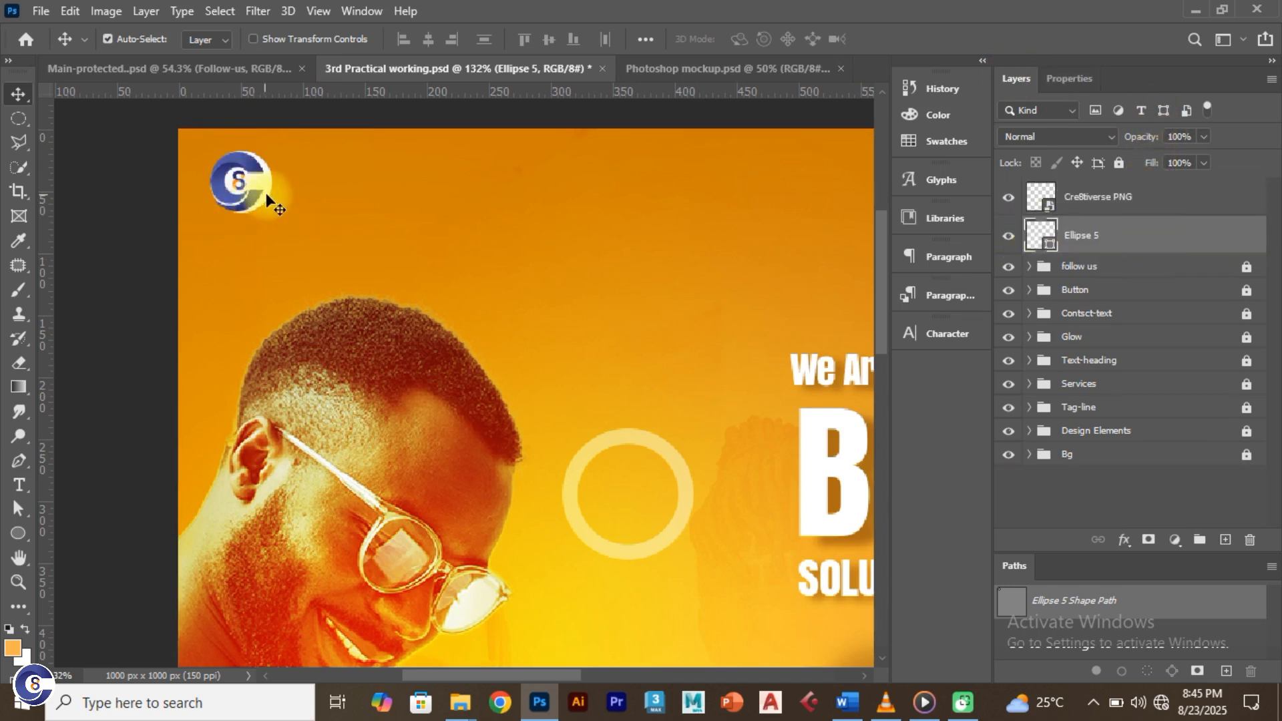
pyautogui.hotkey('ctrl', 't')
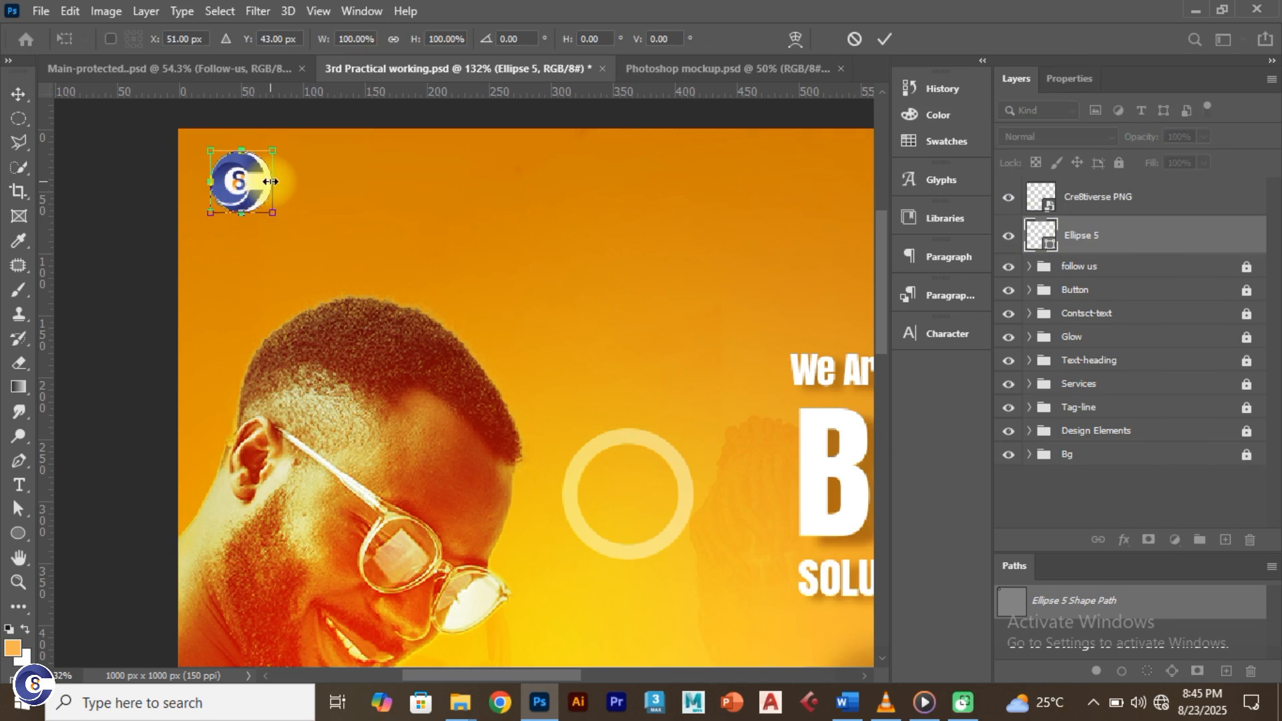
pyautogui.moveTo(273, 213); pyautogui.dragTo(278, 219)
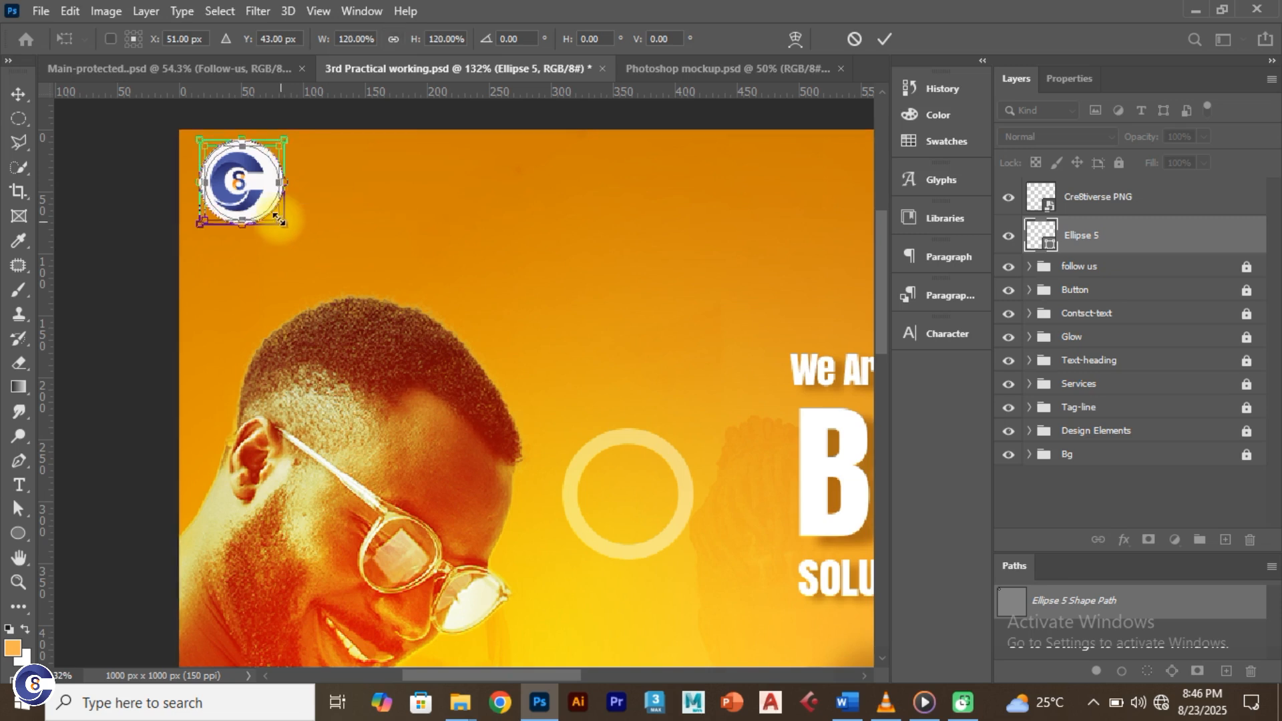
pyautogui.click(880, 40)
pyautogui.click(1126, 211)
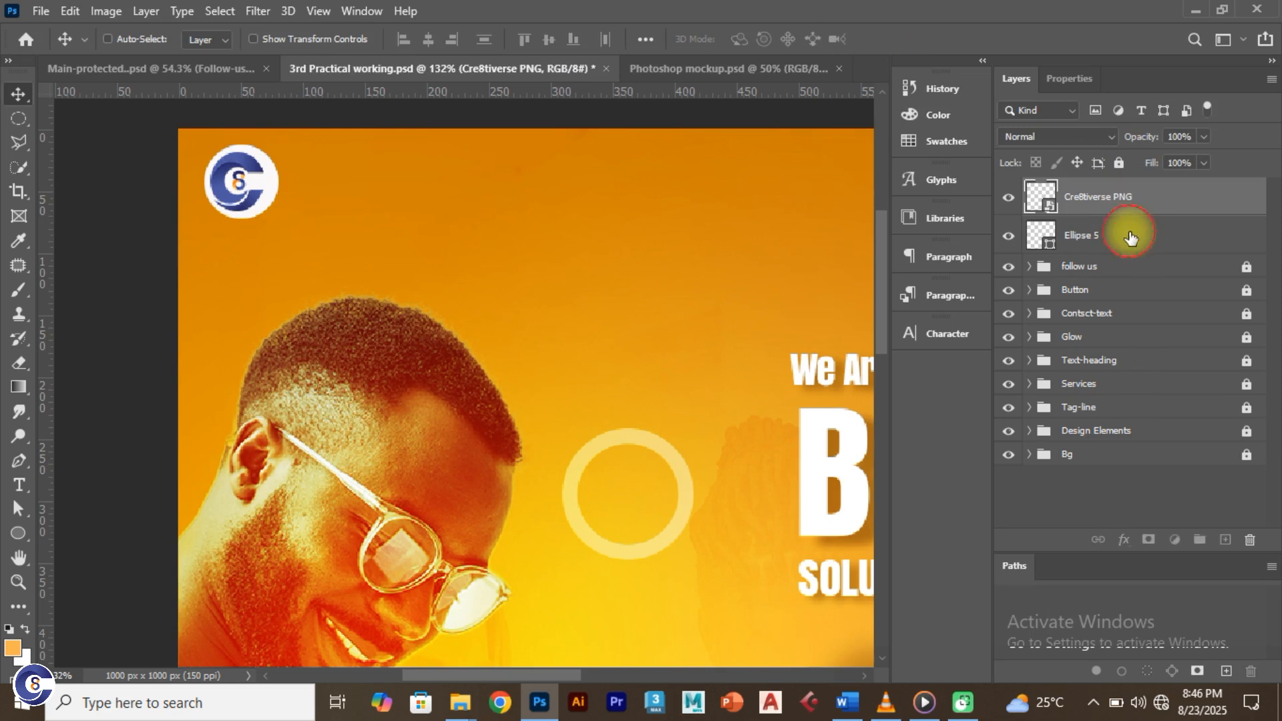
# Step: Align the logo and Ellipse 5 horizontally centred, then scale both to 66.67%
pyautogui.keyDown('shift'); pyautogui.click(1128, 233); pyautogui.keyUp('shift')
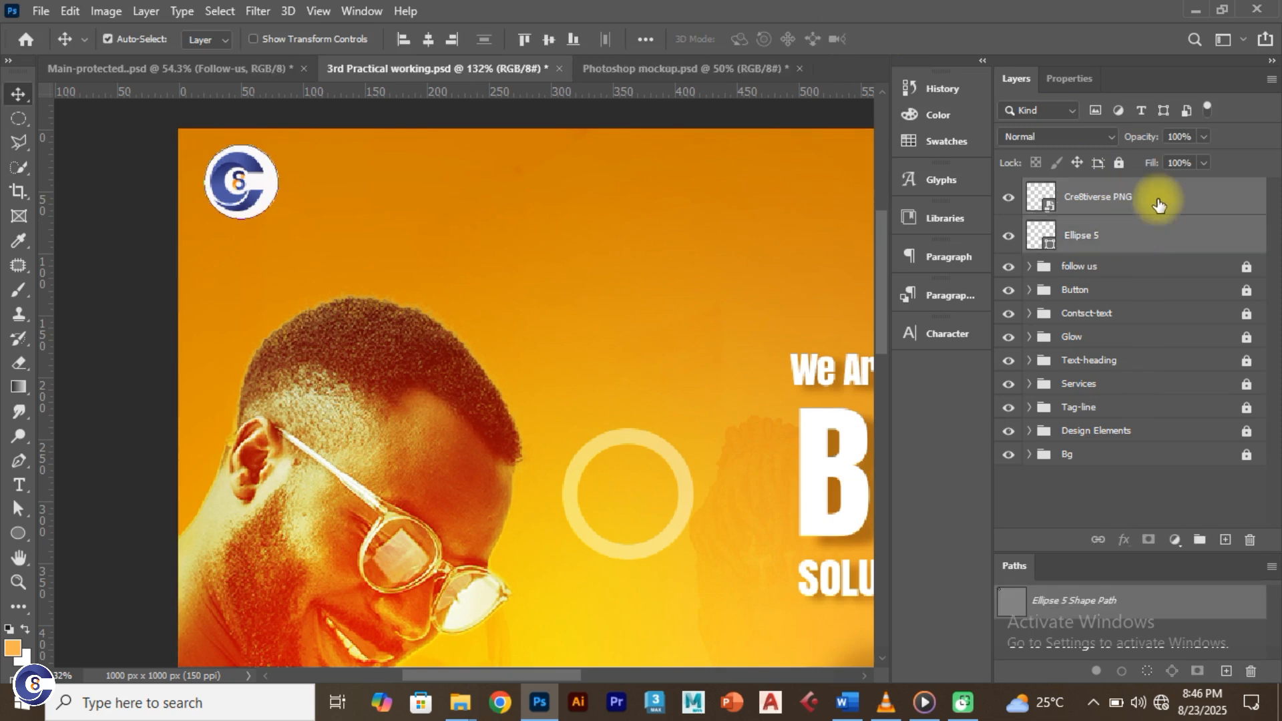
pyautogui.click(428, 37)
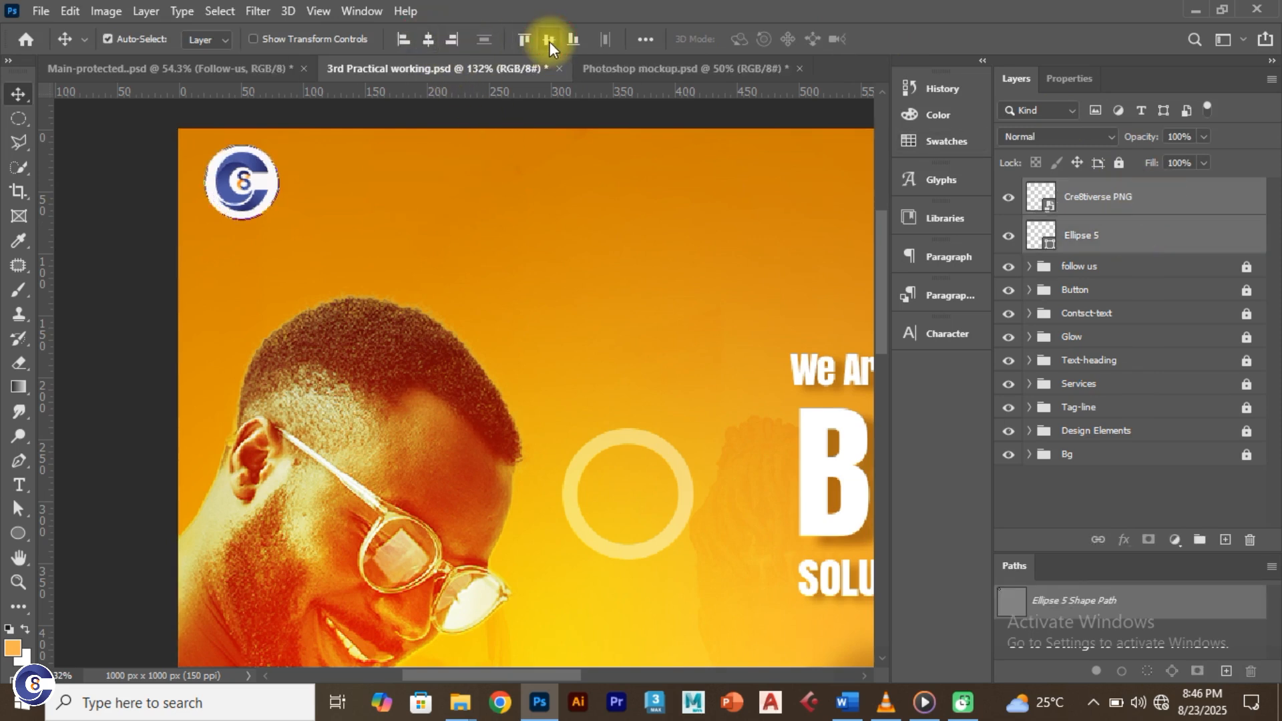
pyautogui.hotkey('ctrl', 't')
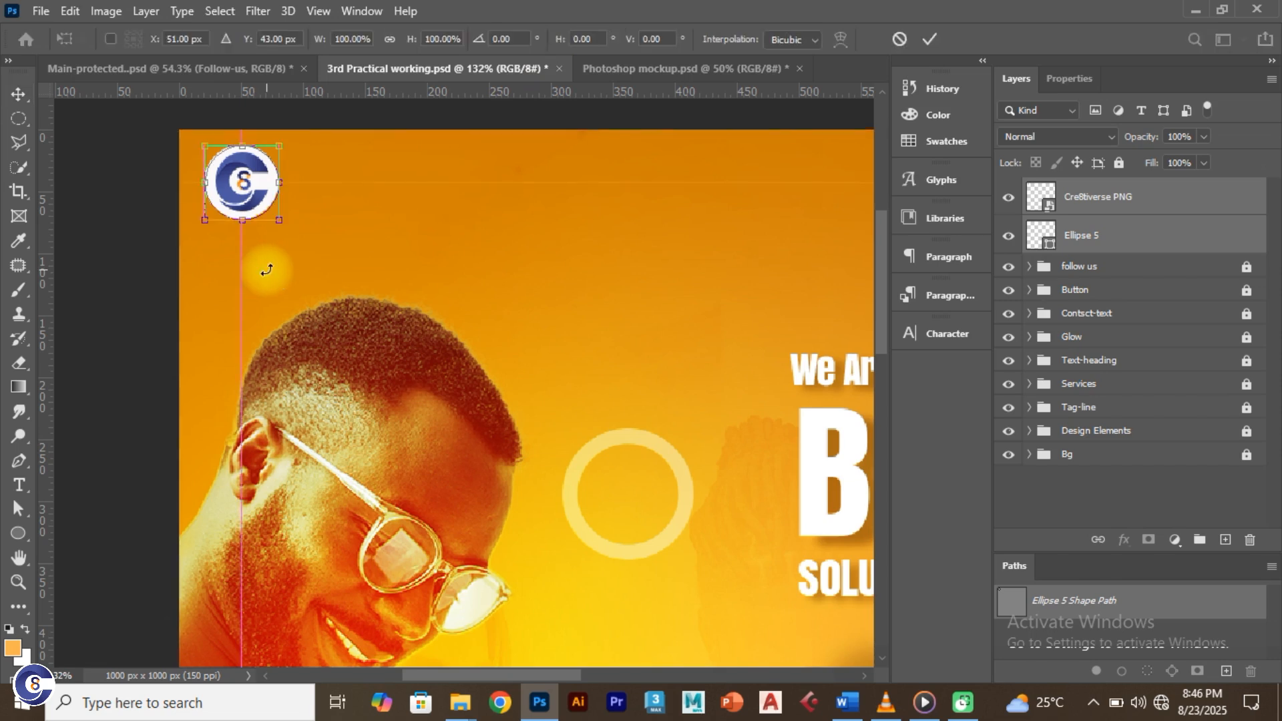
pyautogui.moveTo(279, 226); pyautogui.dragTo(266, 213)
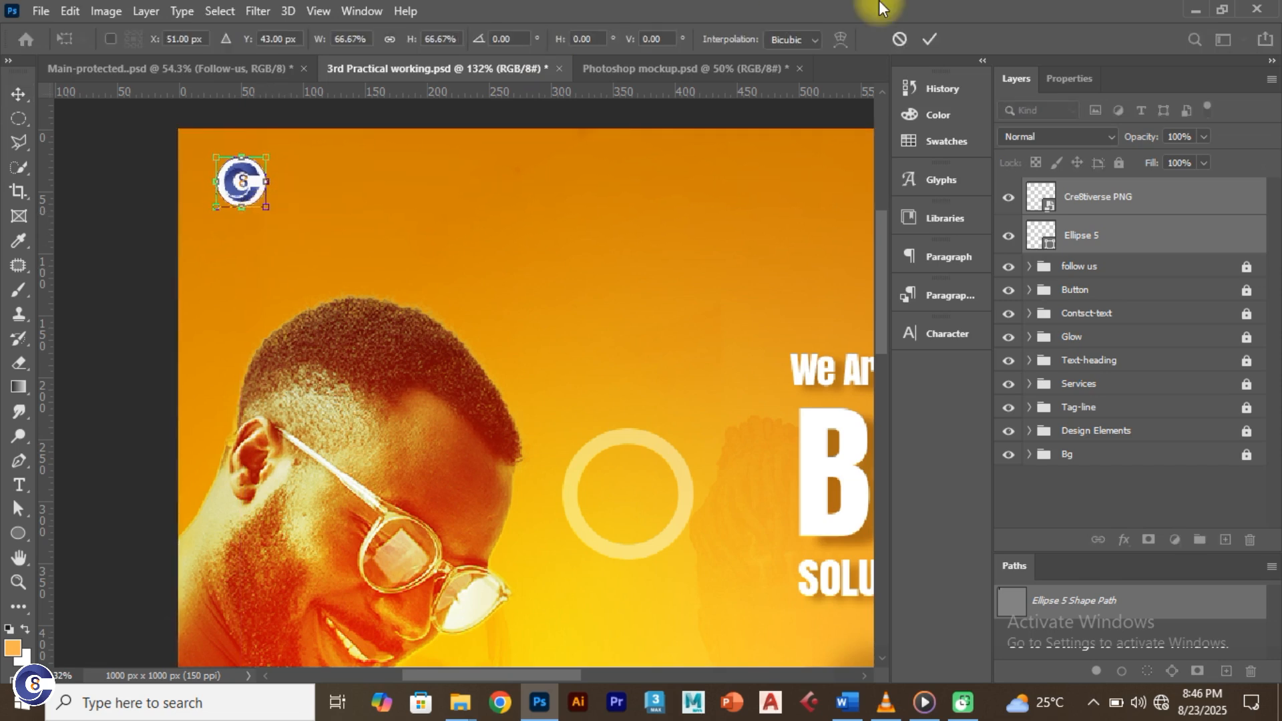
pyautogui.click(924, 35)
pyautogui.hotkey('ctrl', '0')
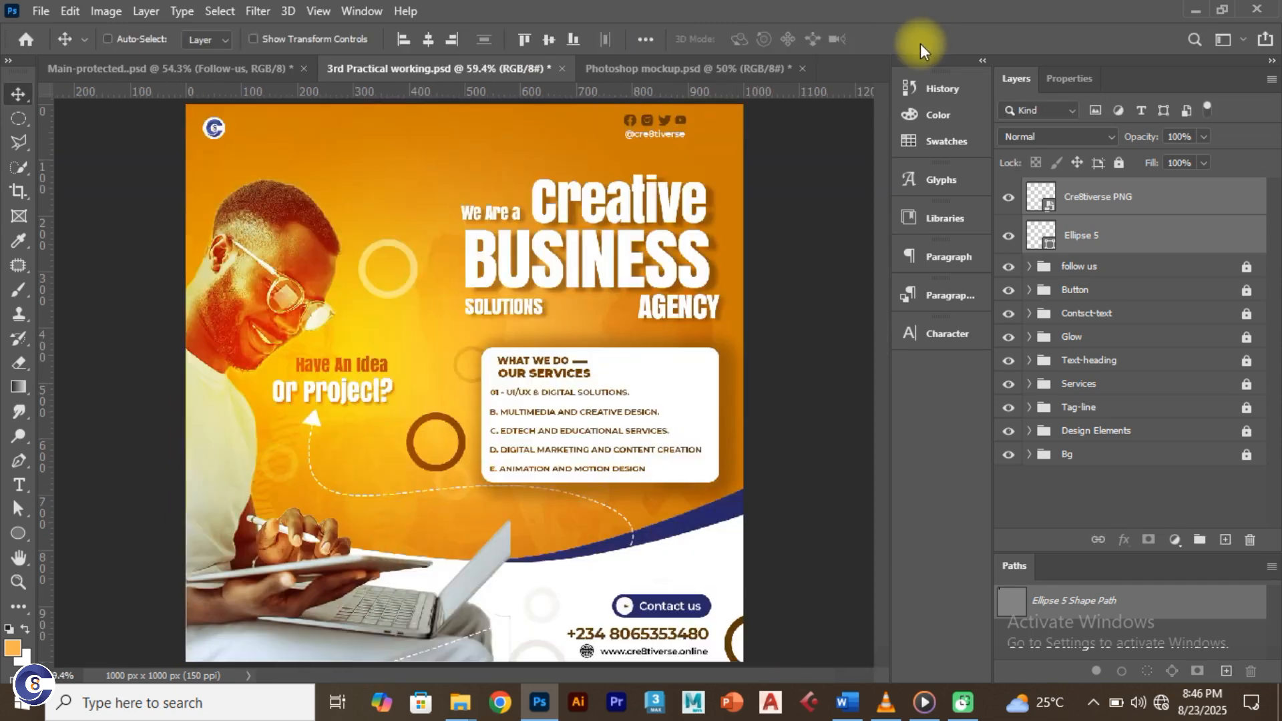
pyautogui.click(90, 136)
pyautogui.click(172, 70)
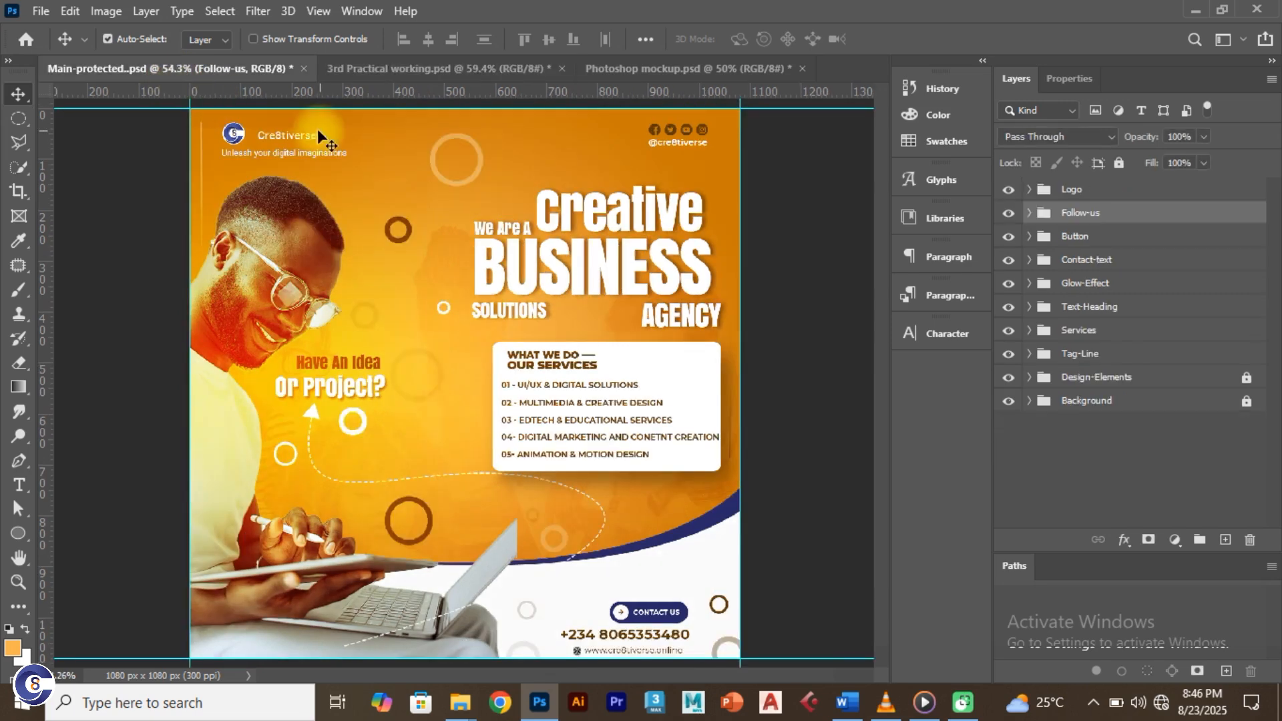
pyautogui.click(375, 68)
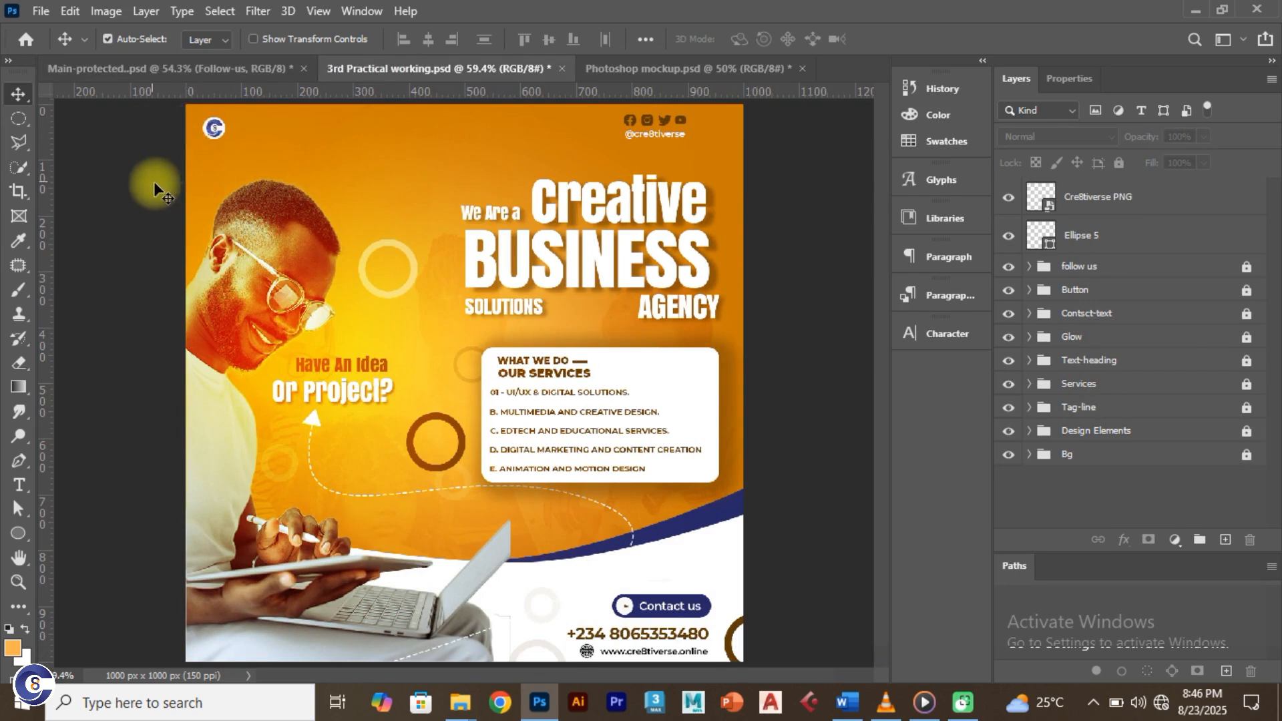
pyautogui.press('t')
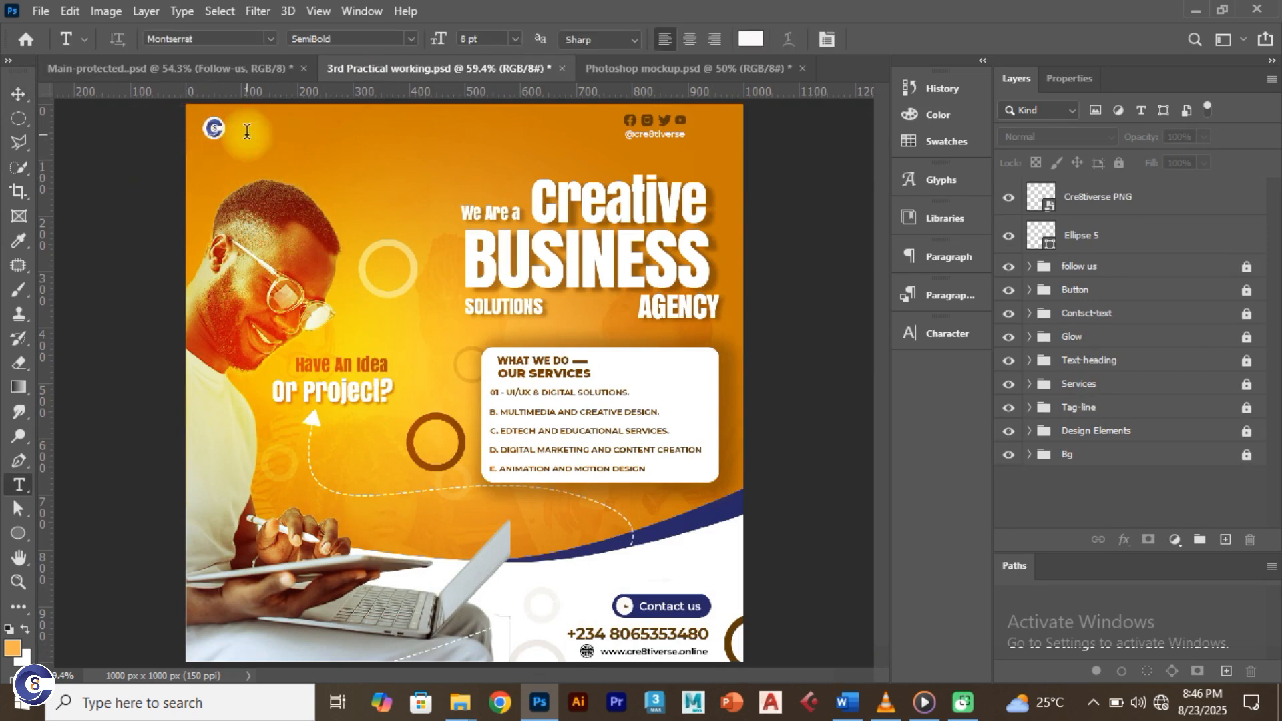
# Step: Type the brand name 'Cre8tiverse' beside the circled logo
pyautogui.click(247, 131)
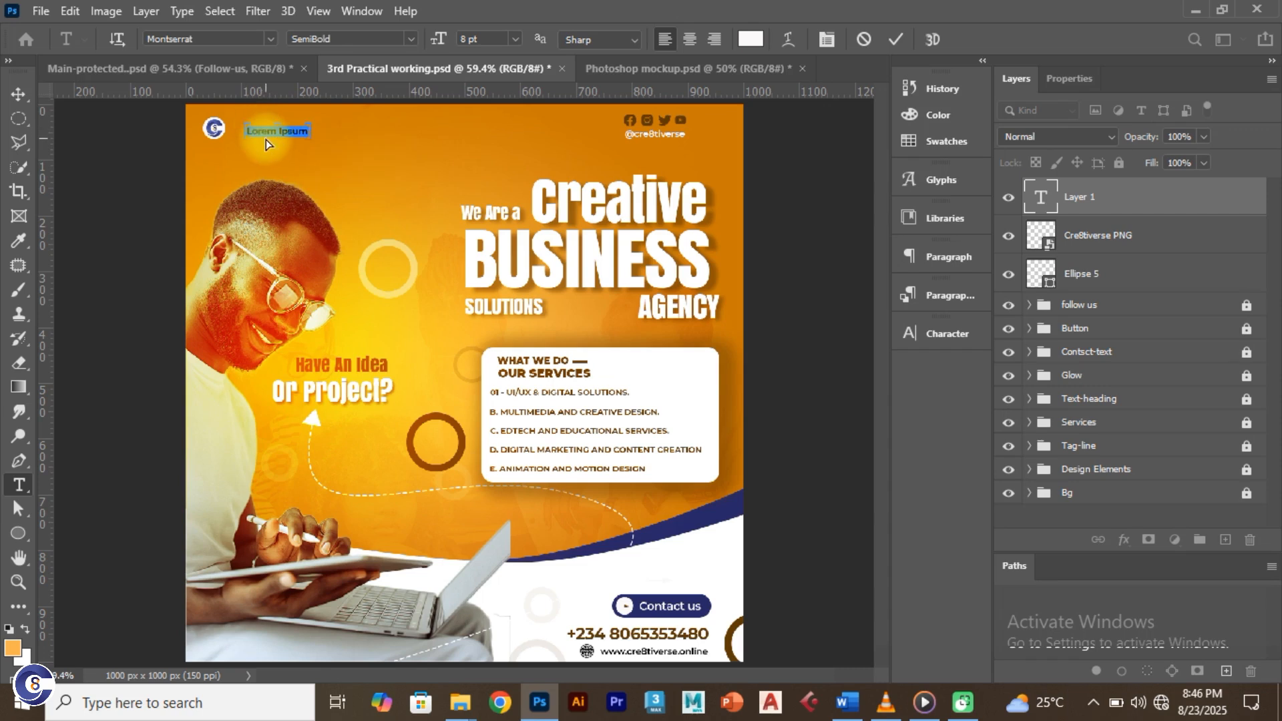
pyautogui.write('Cre8tiverse')
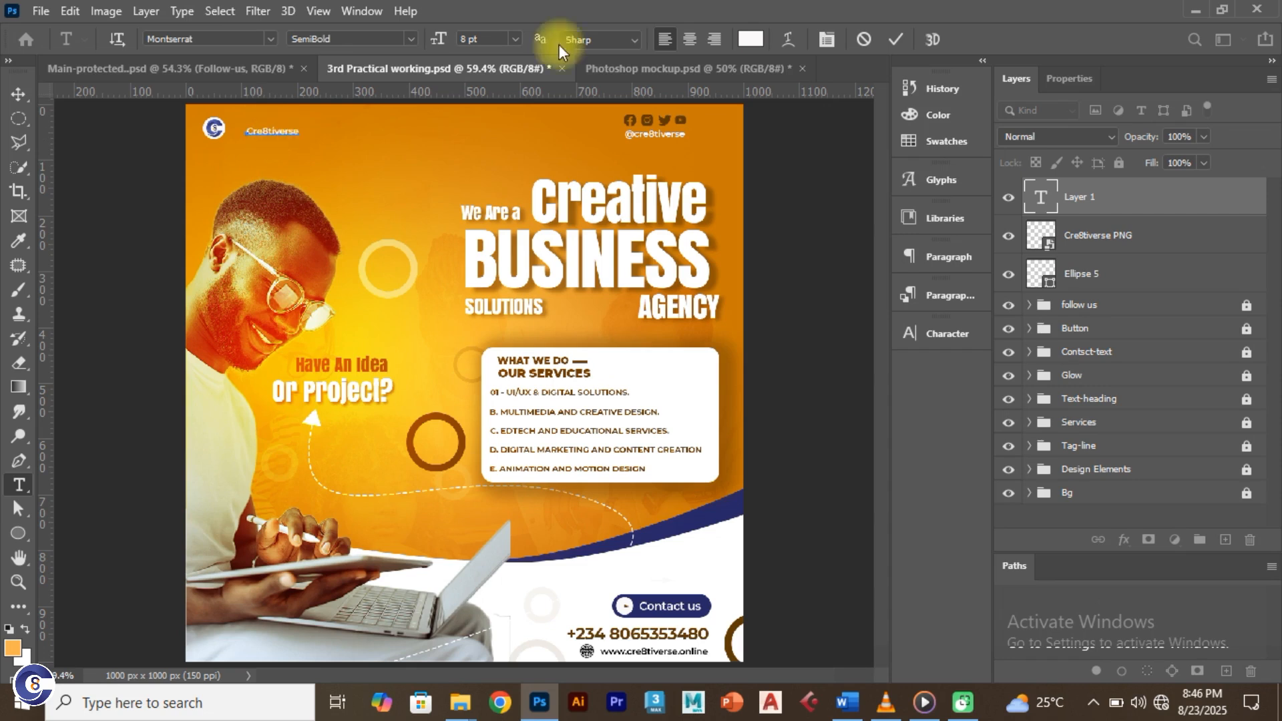
pyautogui.click(892, 40)
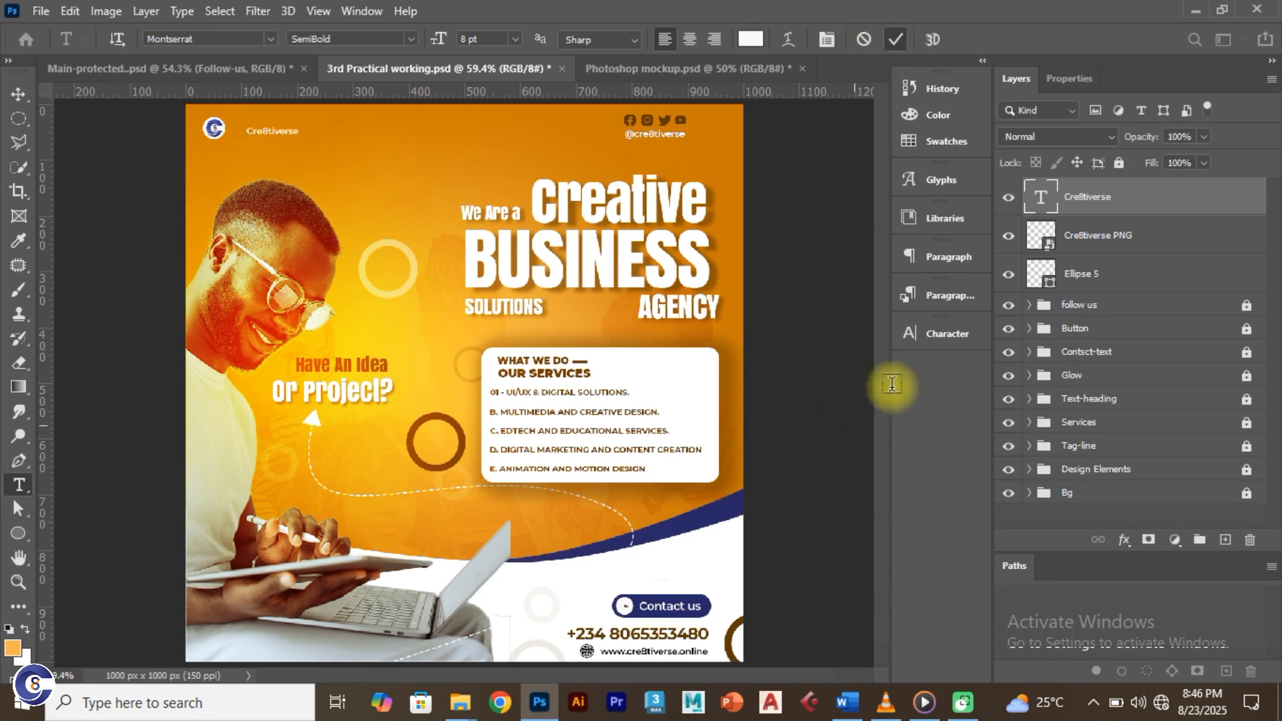
# Step: Try 10, 12 and 11 pt font sizes for the brand name, settling on 10 pt
pyautogui.click(955, 335)
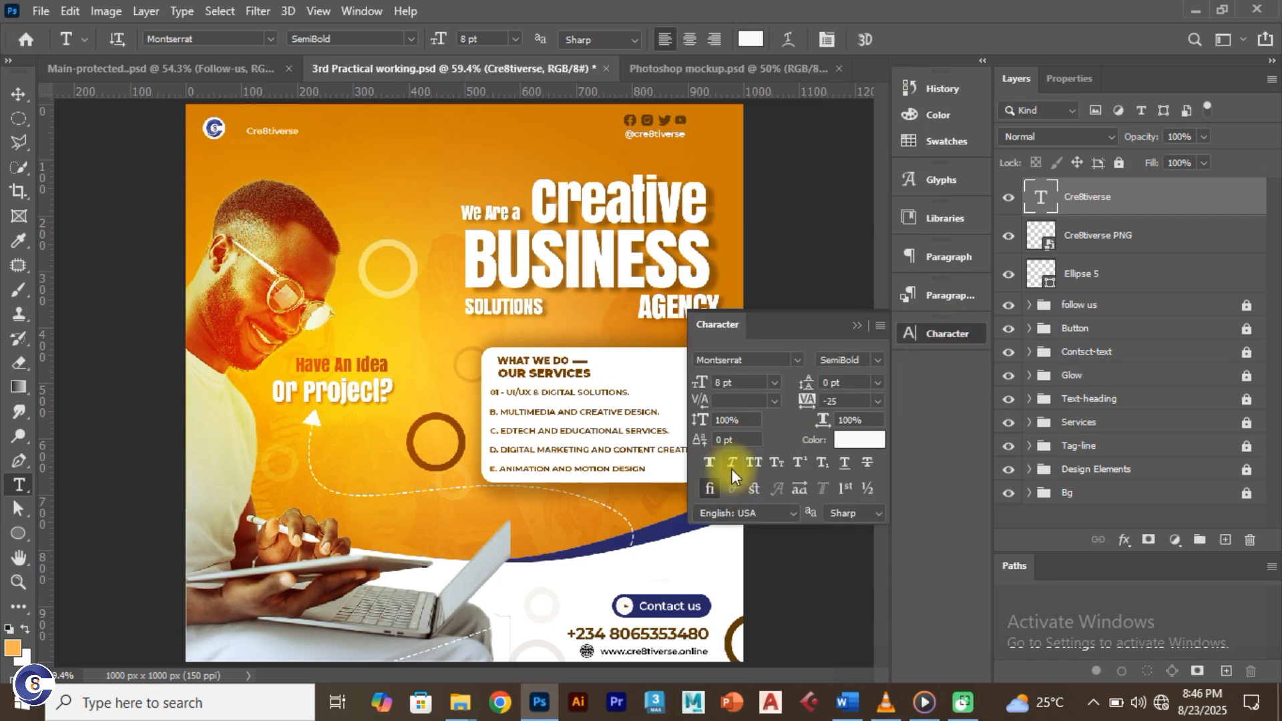
pyautogui.click(694, 382)
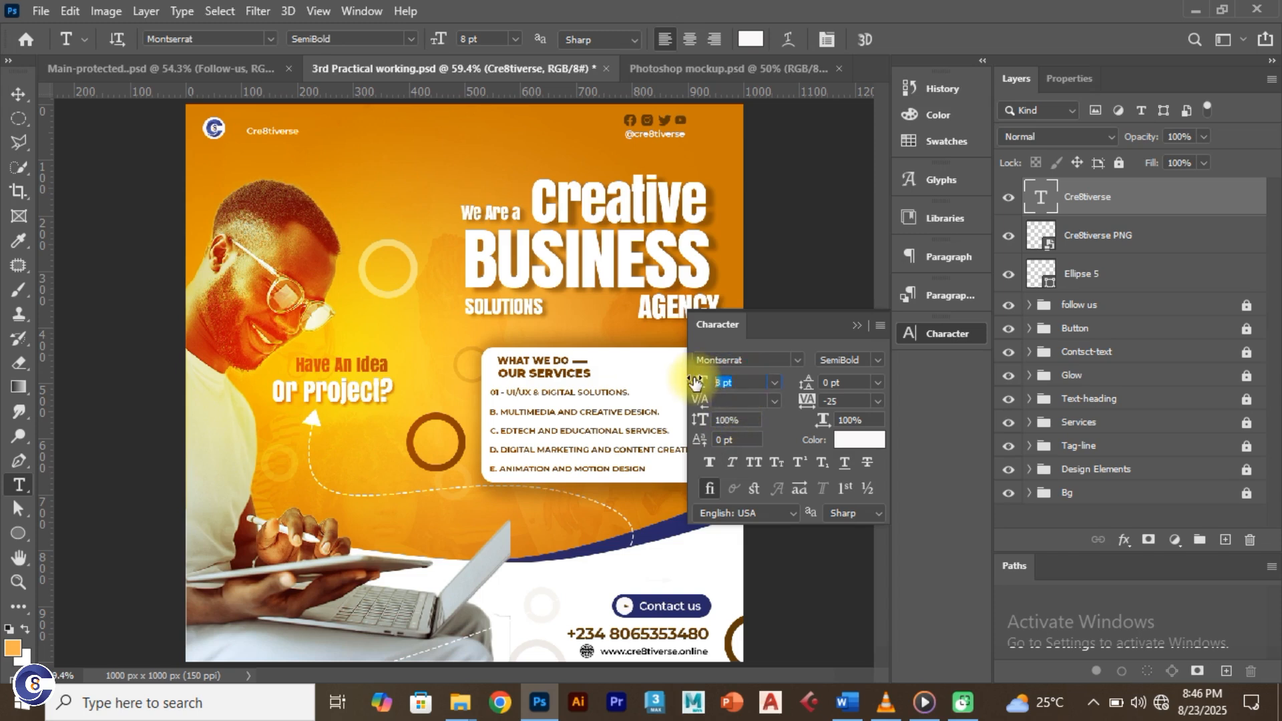
pyautogui.write('10')
pyautogui.press('Return')
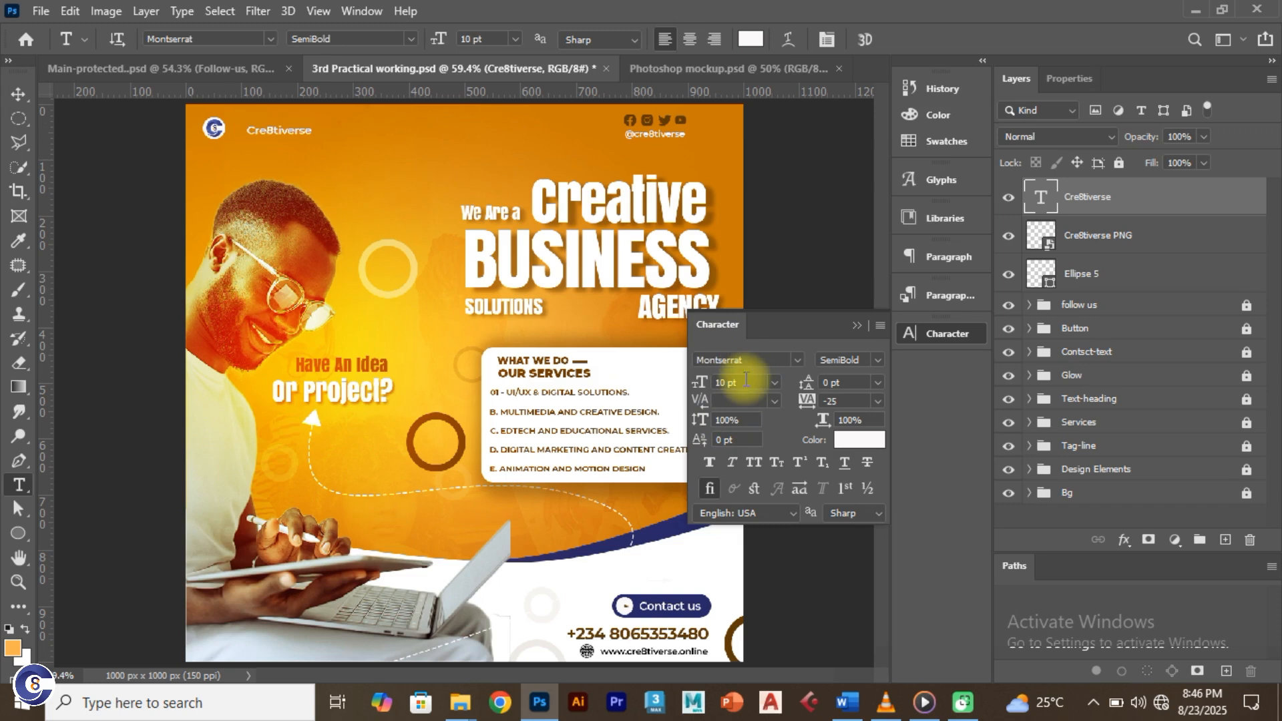
pyautogui.click(700, 382)
pyautogui.write('12')
pyautogui.press('Return')
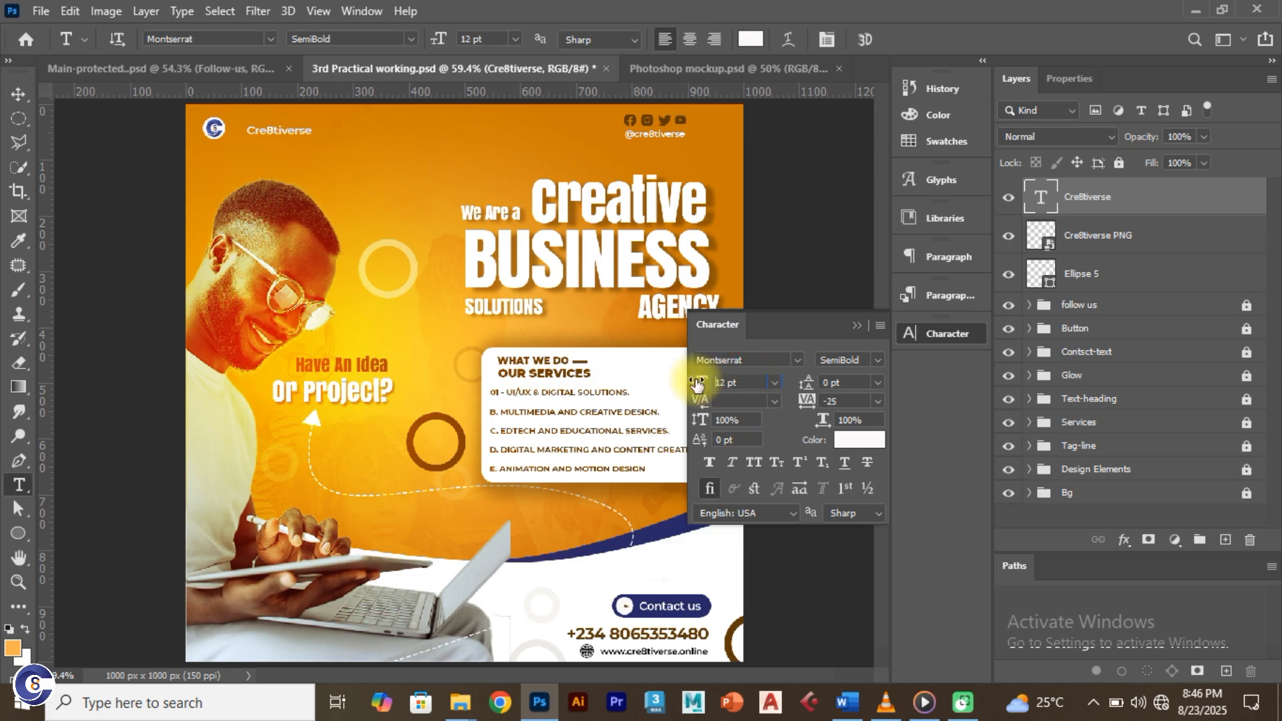
pyautogui.click(735, 381)
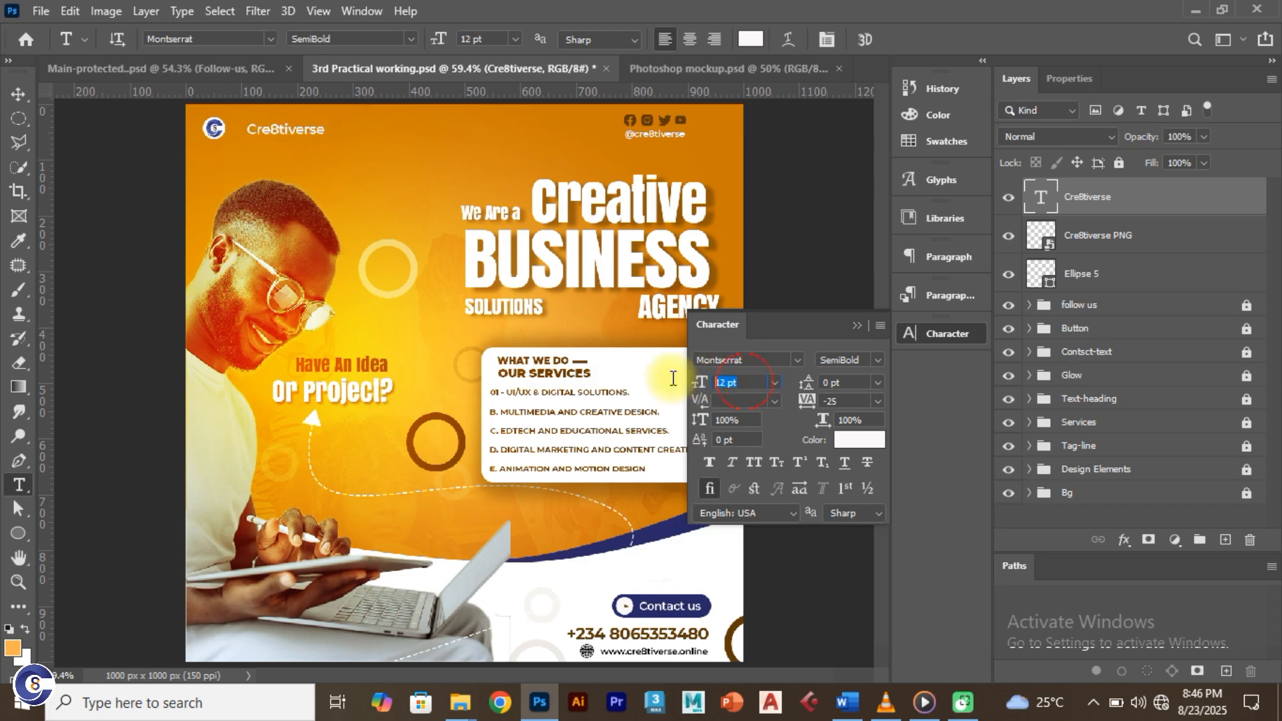
pyautogui.write('11')
pyautogui.press('Return')
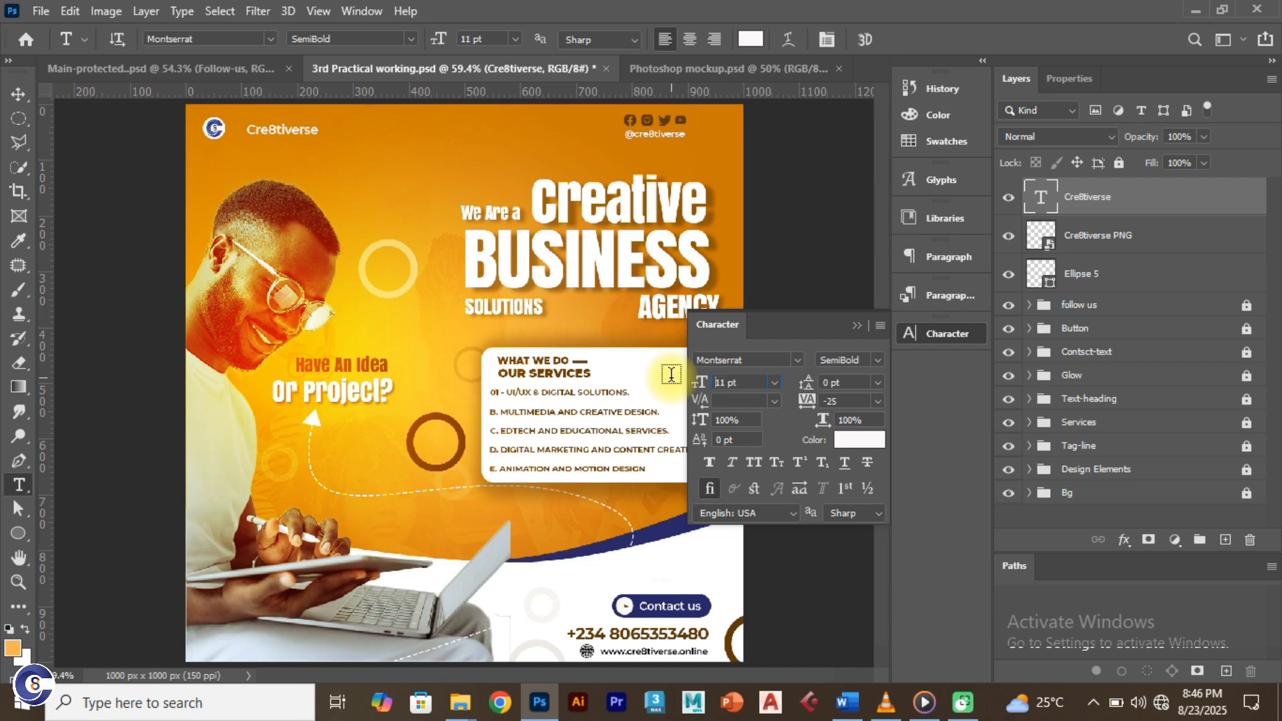
pyautogui.click(702, 384)
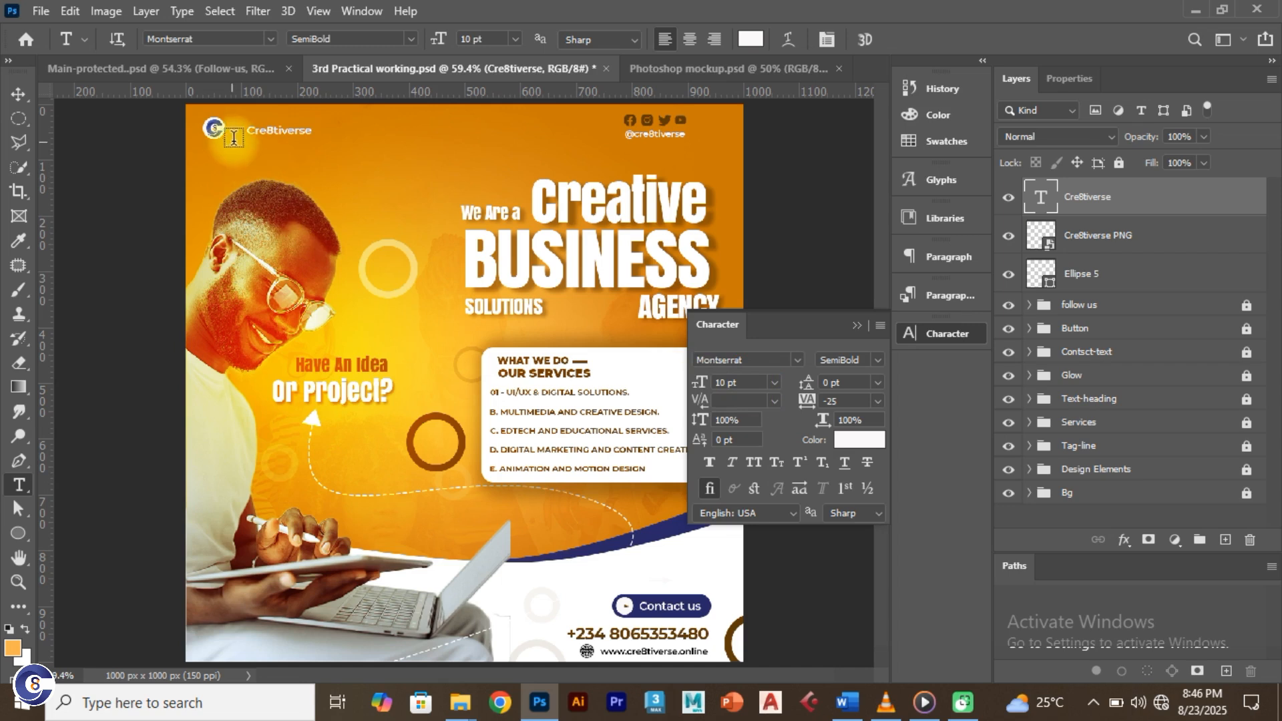
pyautogui.click(20, 96)
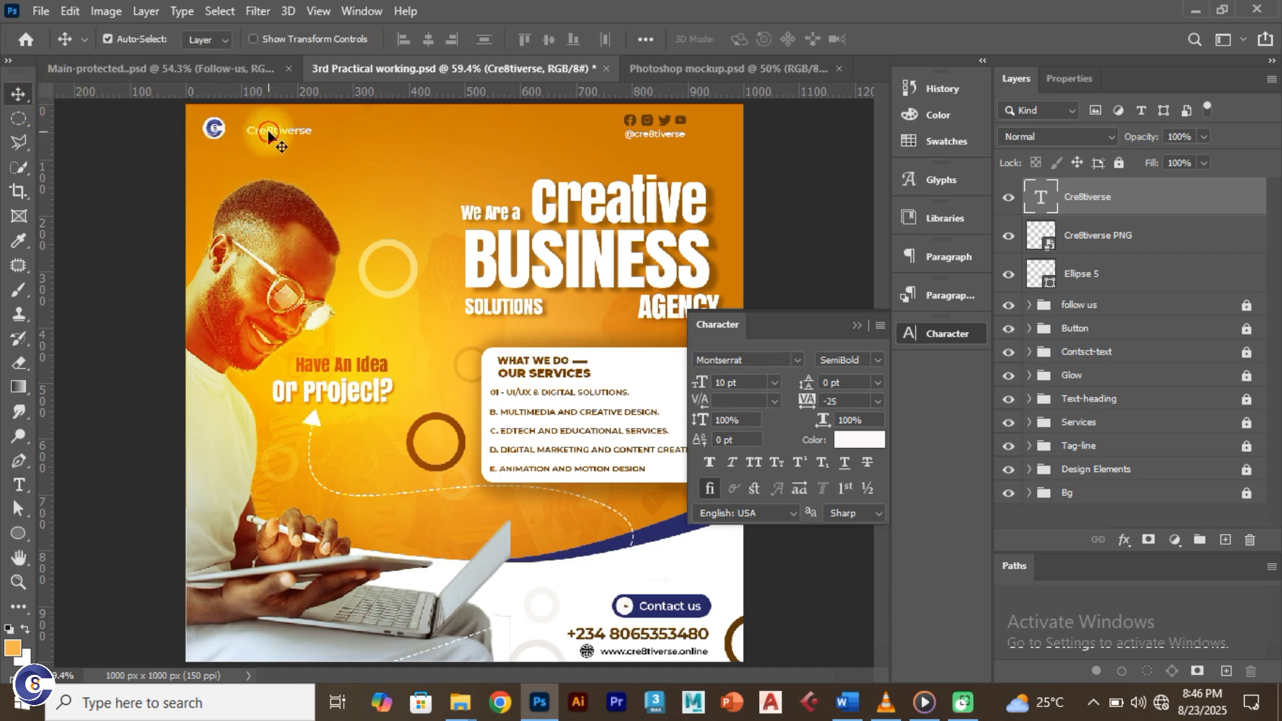
# Step: Duplicate the brand text below and change it to 'Unleash your digital imaginations'
pyautogui.moveTo(269, 136)
pyautogui.mouseDown()
pyautogui.moveTo(258, 134)
pyautogui.moveTo(278, 158)
pyautogui.mouseUp()
pyautogui.doubleClick(278, 158)
pyautogui.write('Un')
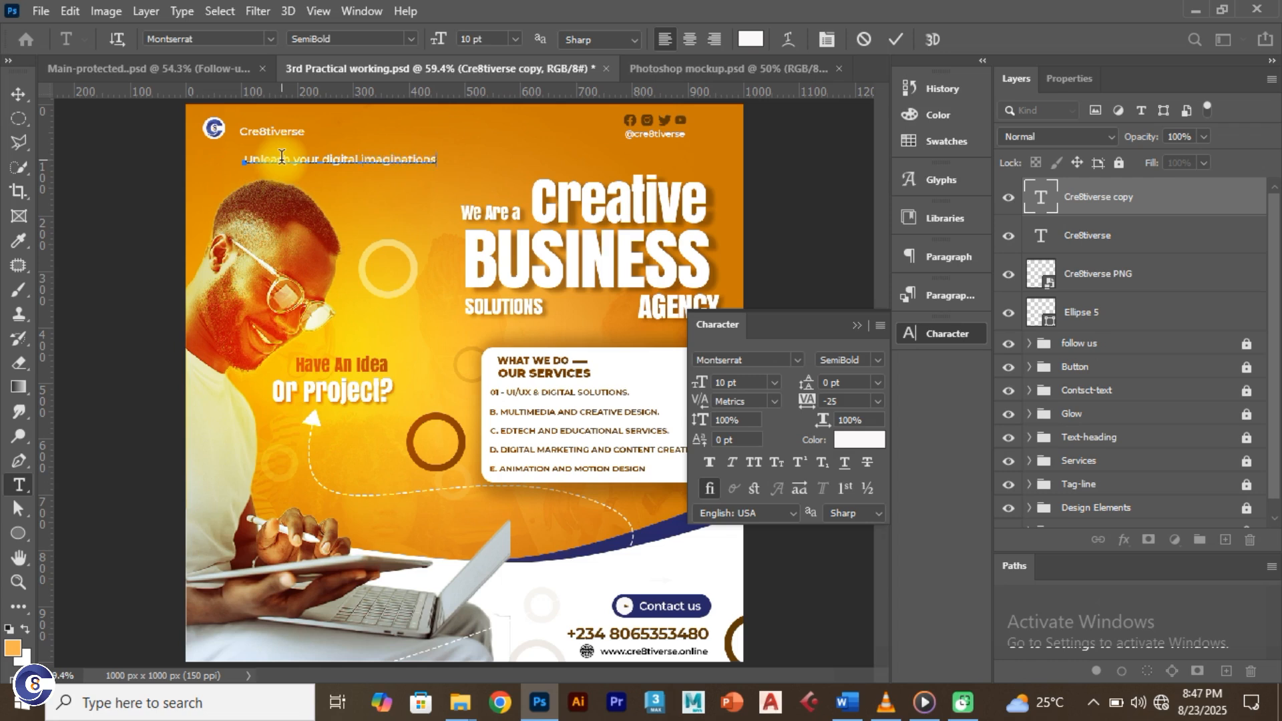
pyautogui.click(898, 39)
pyautogui.press('v')
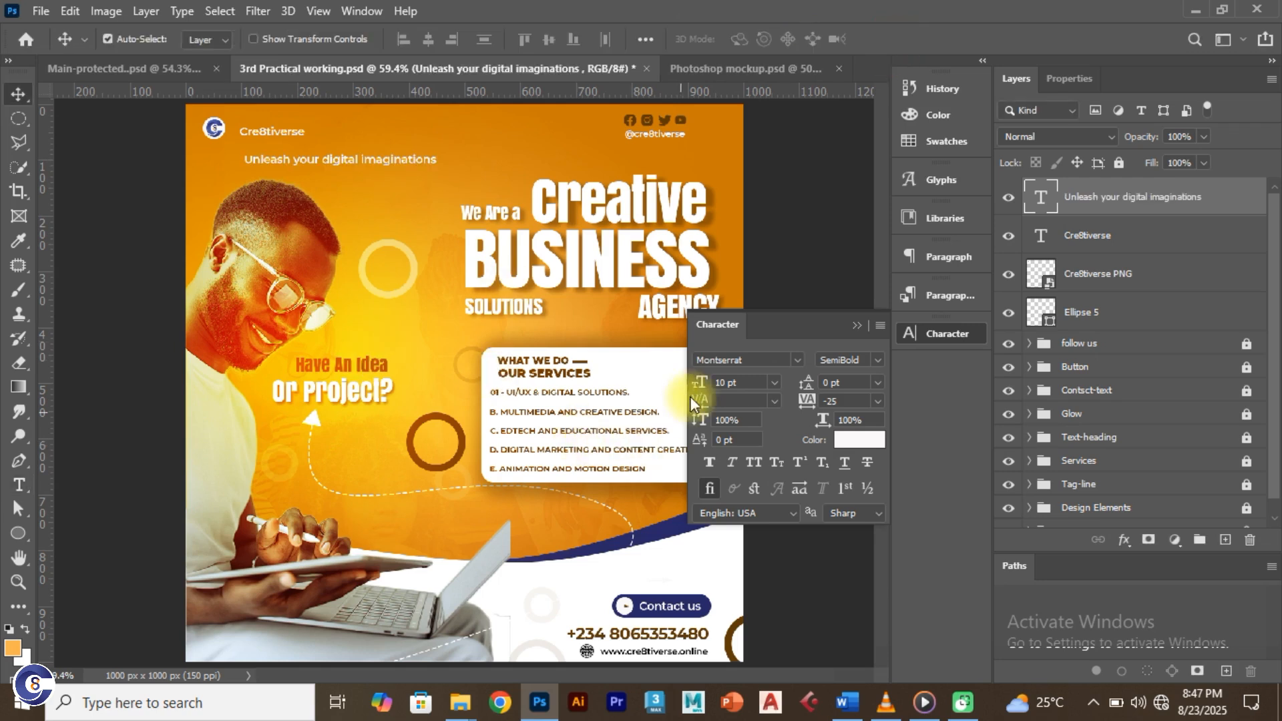
# Step: Set the tagline to 7 pt and position it under the brand name
pyautogui.click(743, 380)
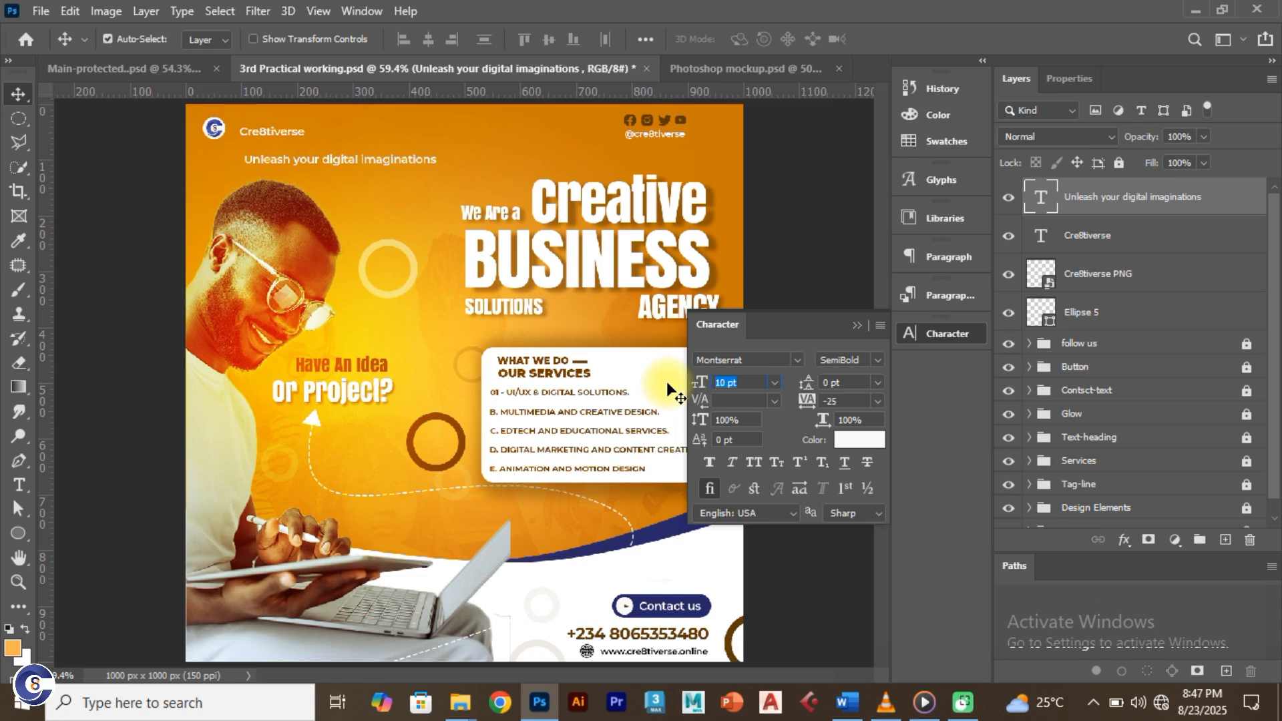
pyautogui.write('7')
pyautogui.press('Return')
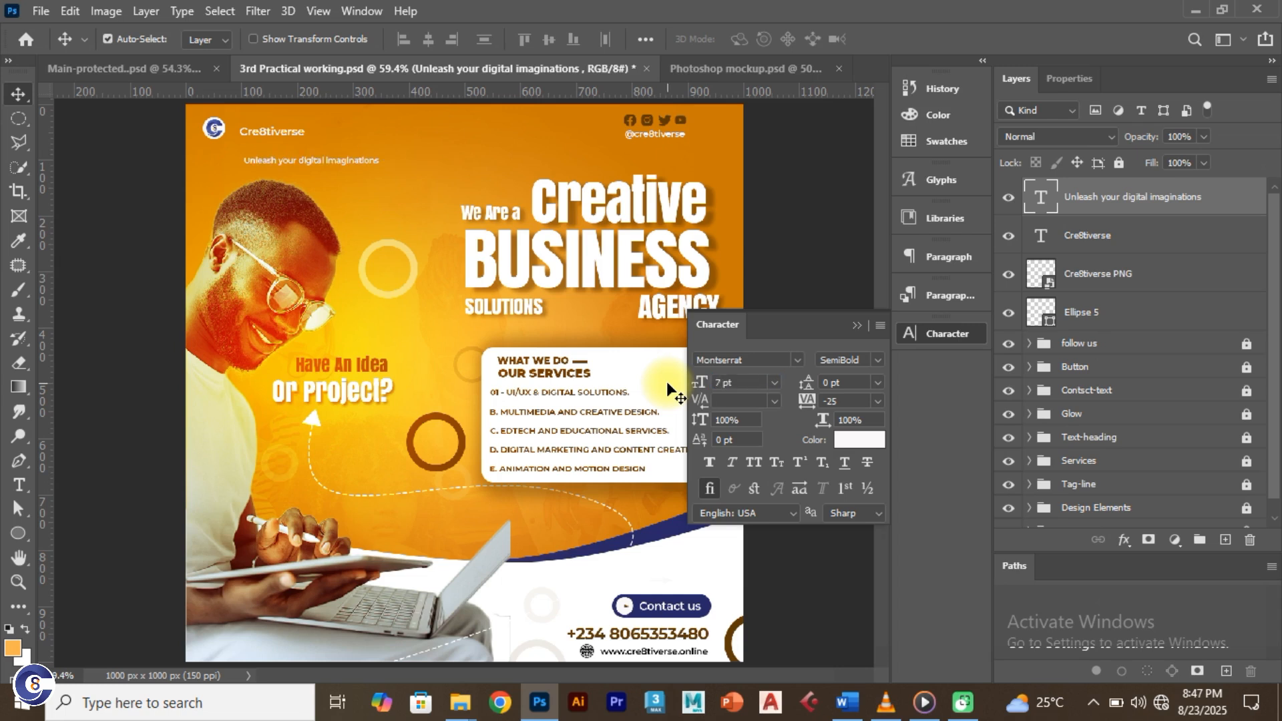
pyautogui.moveTo(335, 160); pyautogui.dragTo(309, 159)
# Step: Check the reference flyer and nudge the tagline into line with the brand name
pyautogui.click(180, 71)
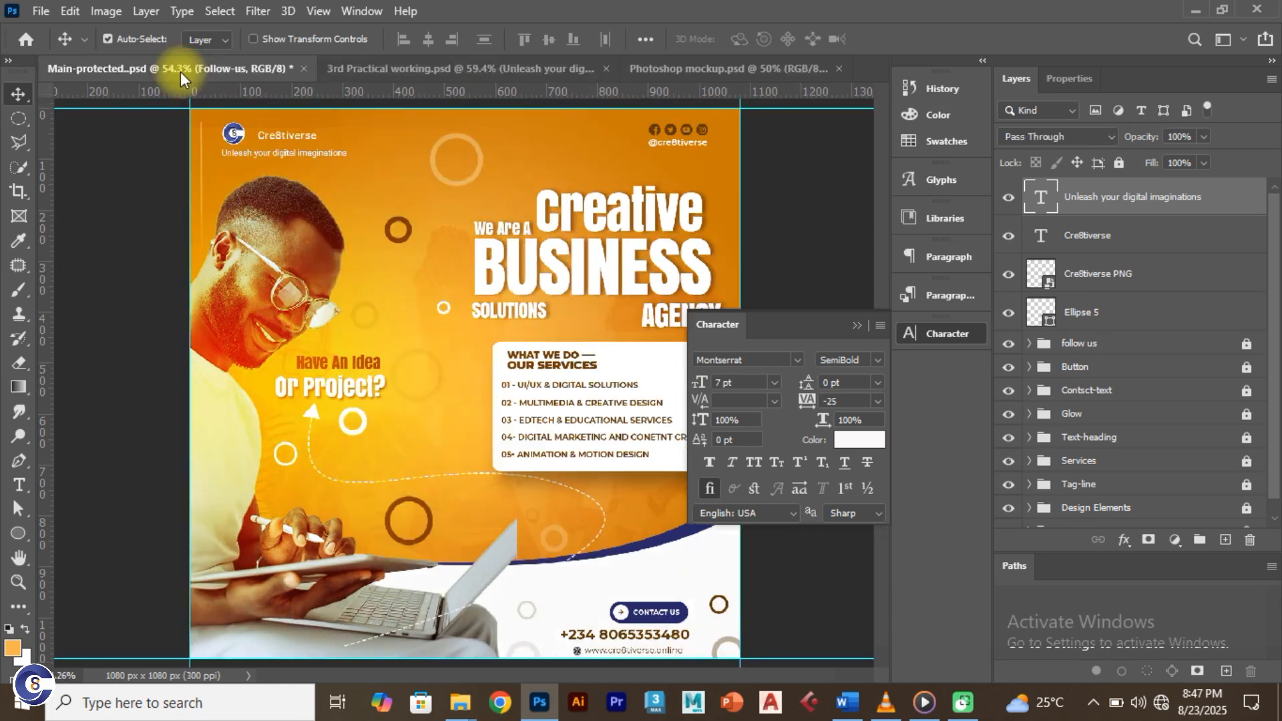
pyautogui.click(279, 69)
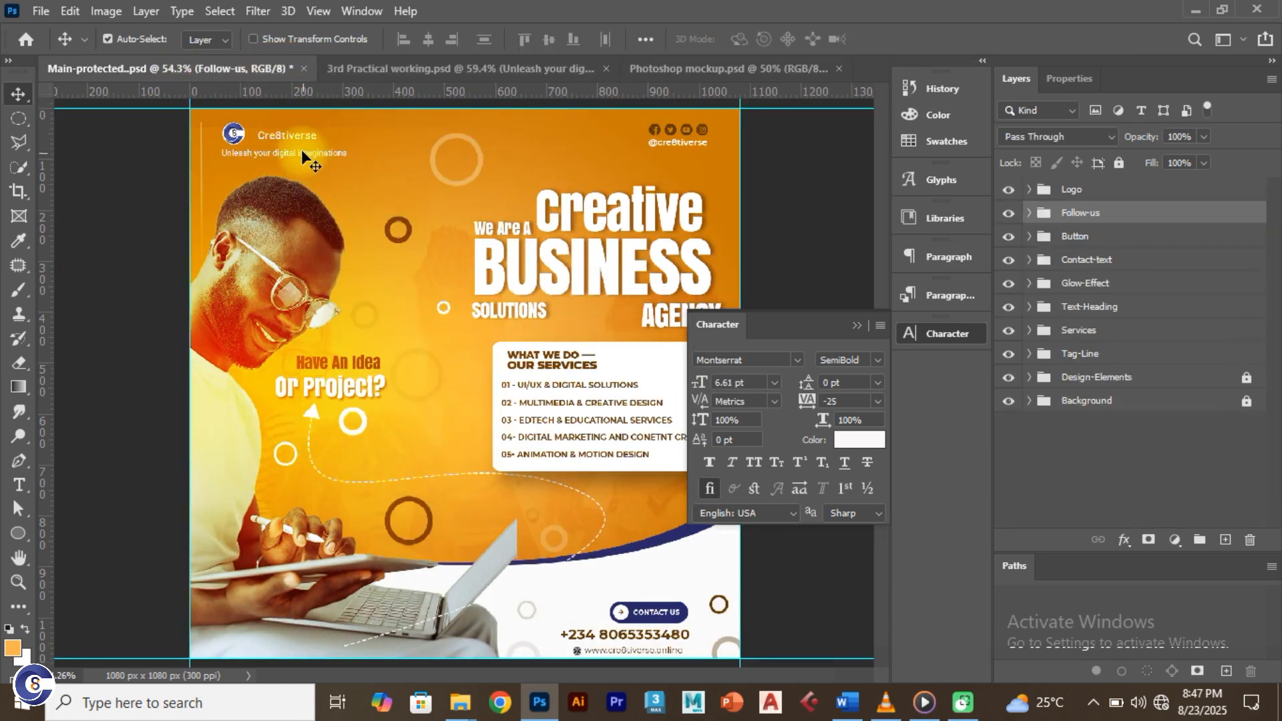
pyautogui.click(366, 71)
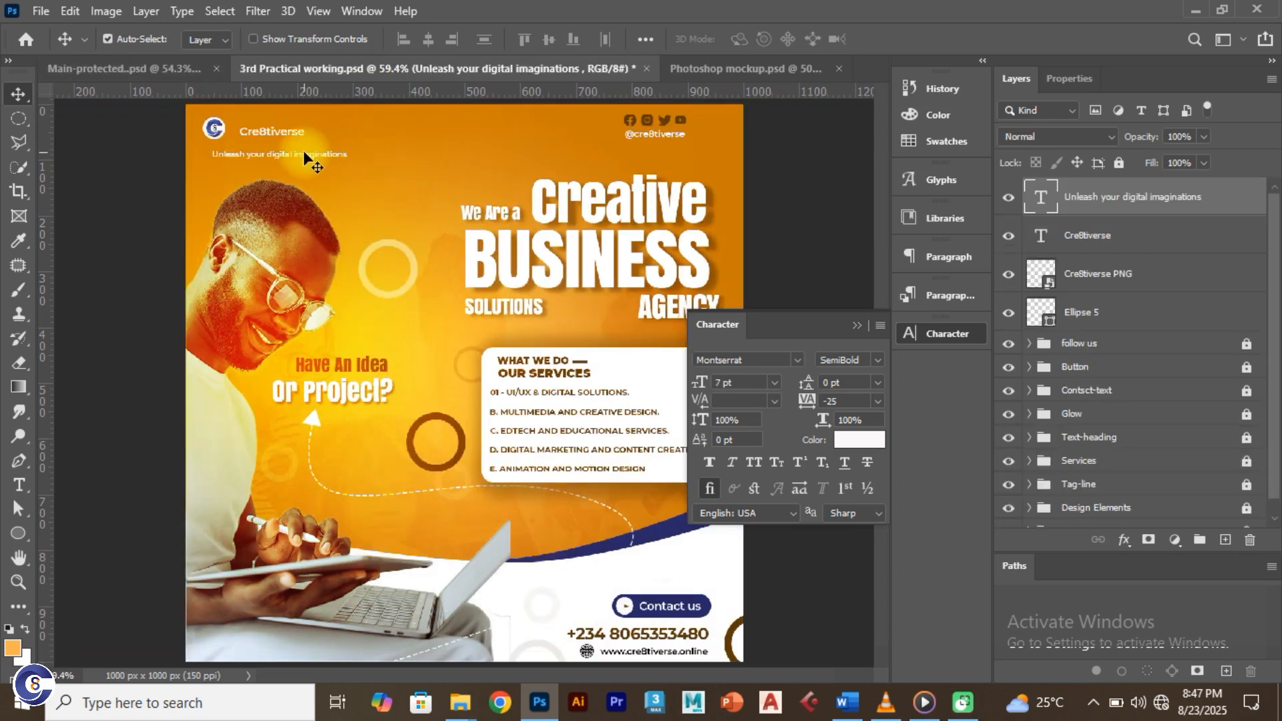
pyautogui.moveTo(303, 151); pyautogui.dragTo(298, 150)
# Step: Reduce the tagline to 6 pt and compare it against the reference flyer
pyautogui.click(730, 382)
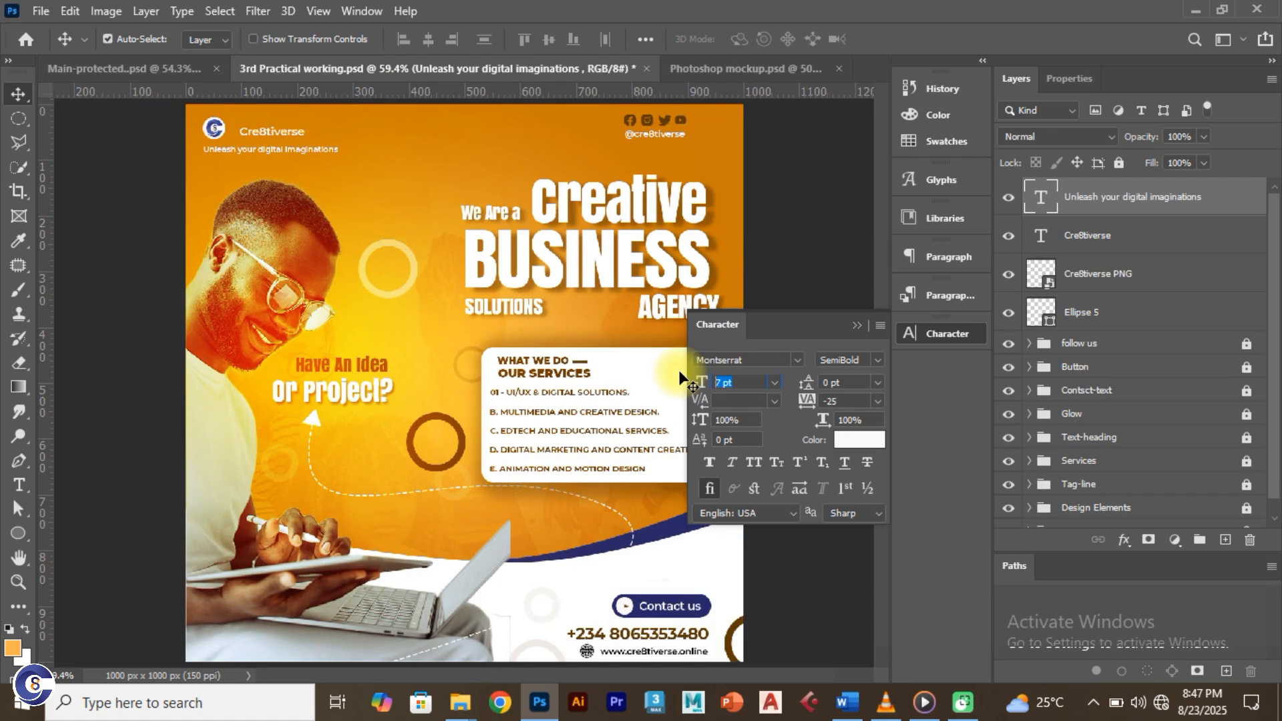
pyautogui.write('6')
pyautogui.press('Down')
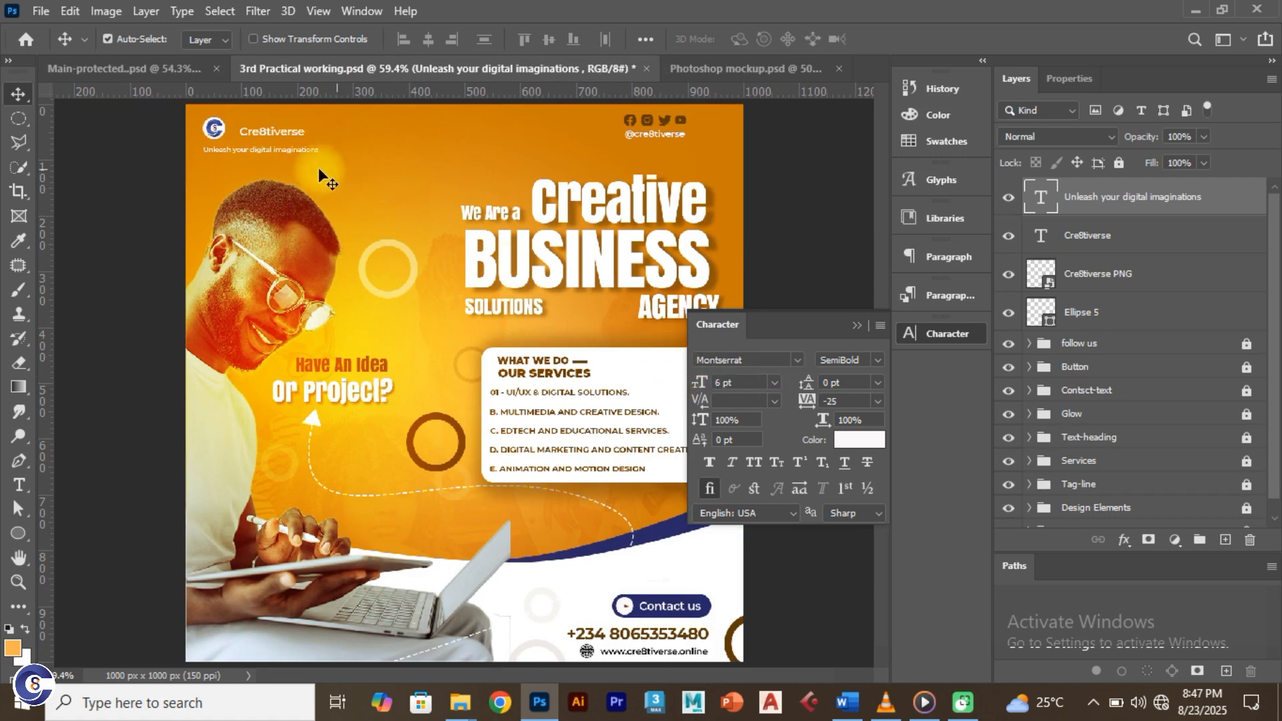
pyautogui.click(183, 72)
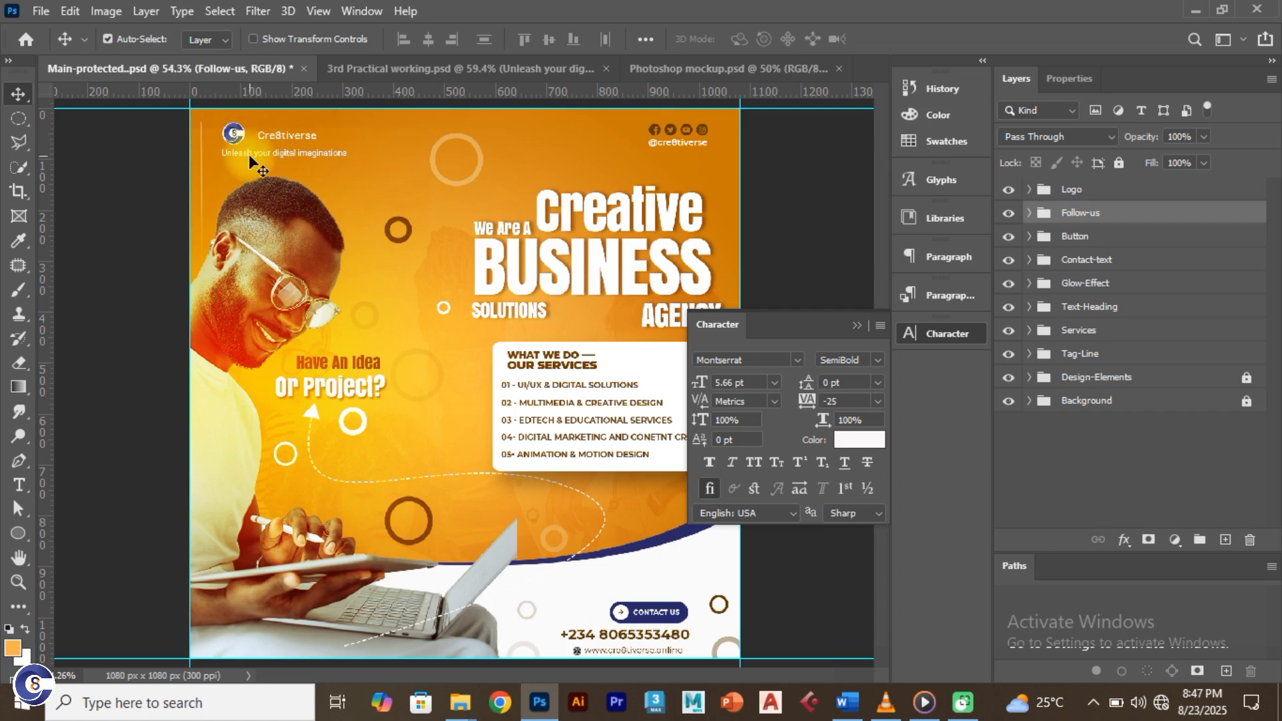
pyautogui.click(379, 69)
# Step: Zoom in on the logo area to check the tagline's placement
pyautogui.click(194, 143)
pyautogui.scroll(3, 226, 126)
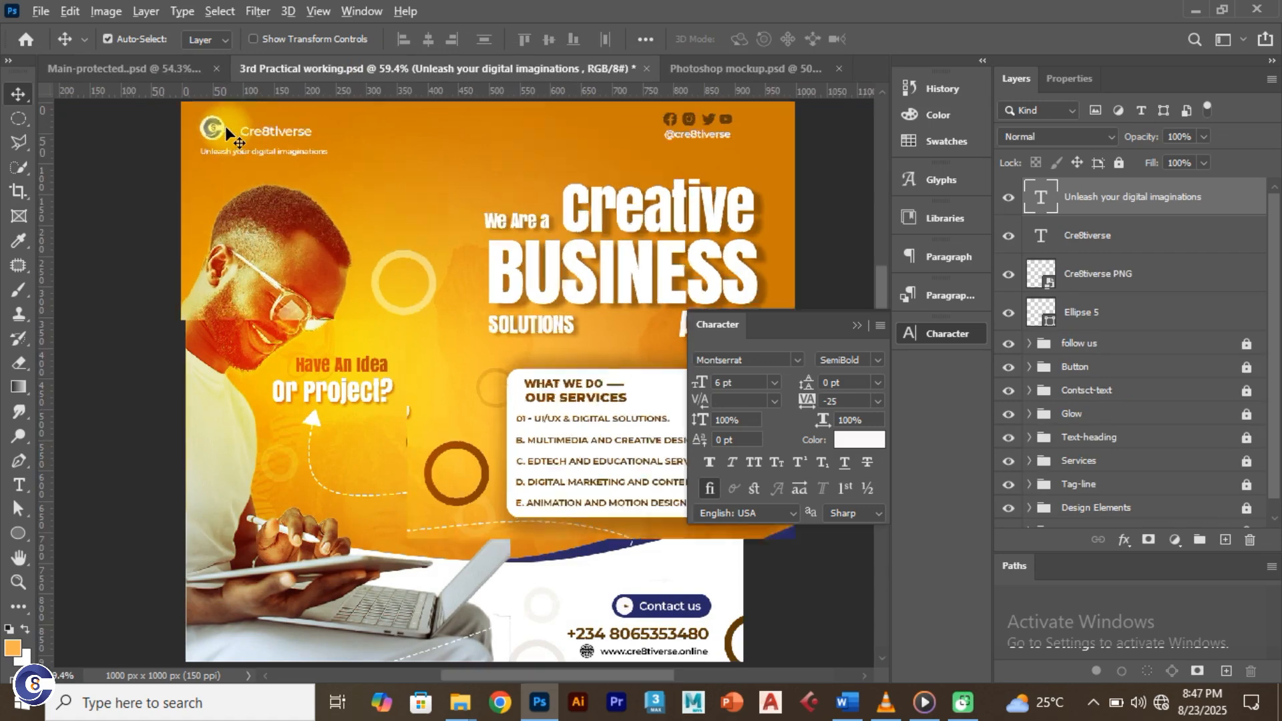
pyautogui.moveTo(233, 142); pyautogui.dragTo(262, 225)
pyautogui.scroll(1, 261, 226)
pyautogui.scroll(1, 266, 231)
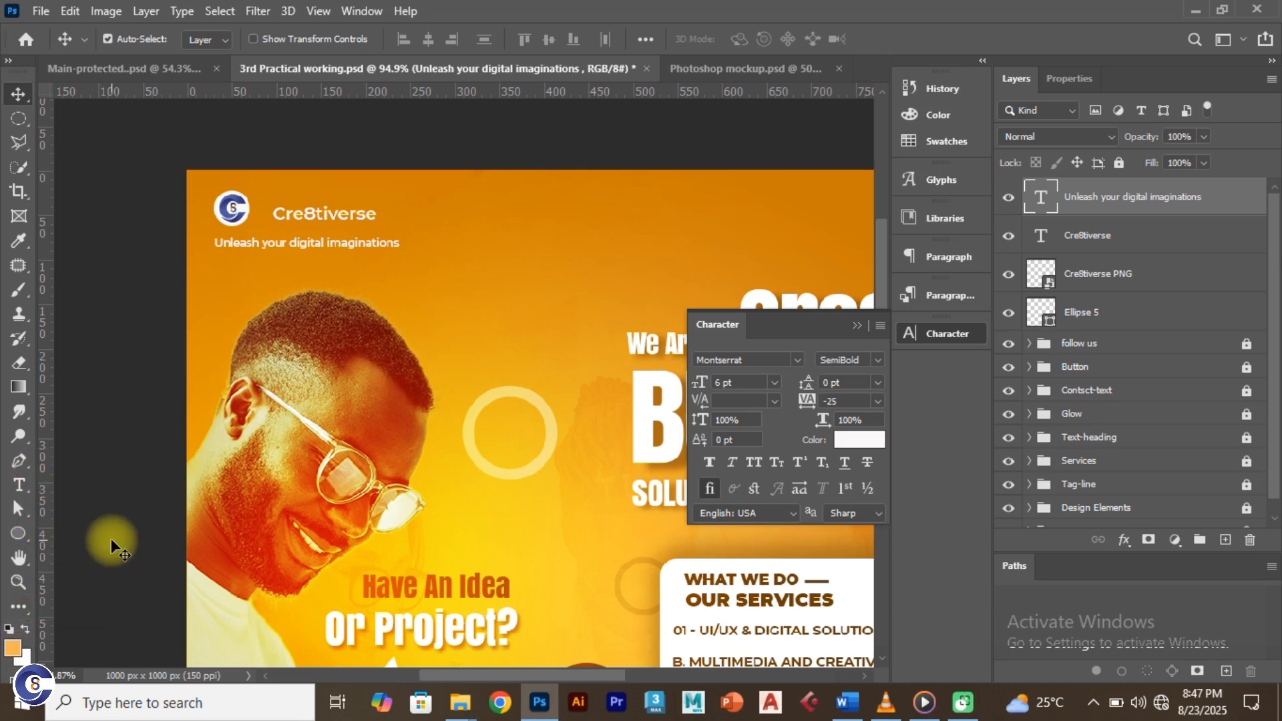
pyautogui.scroll(-5, 111, 538)
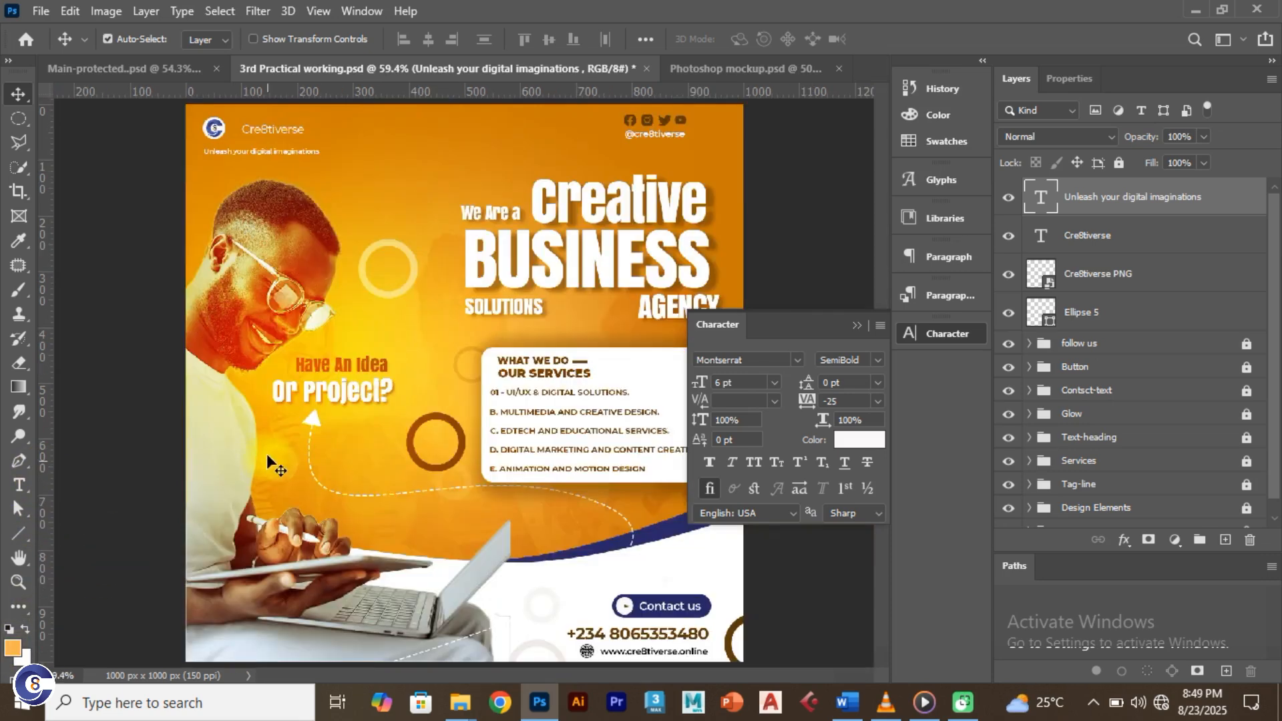
pyautogui.click(20, 536)
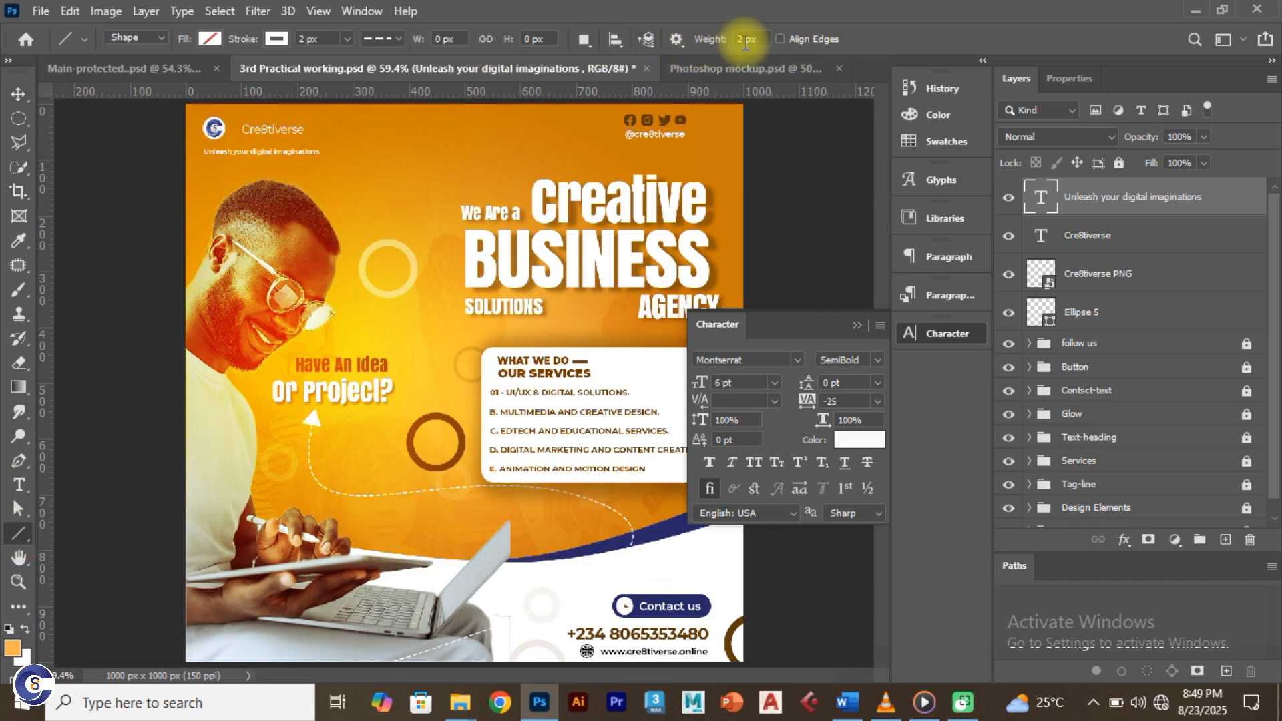
# Step: Adjust the line path options and draw a thin vertical divider beside the logo
pyautogui.click(679, 40)
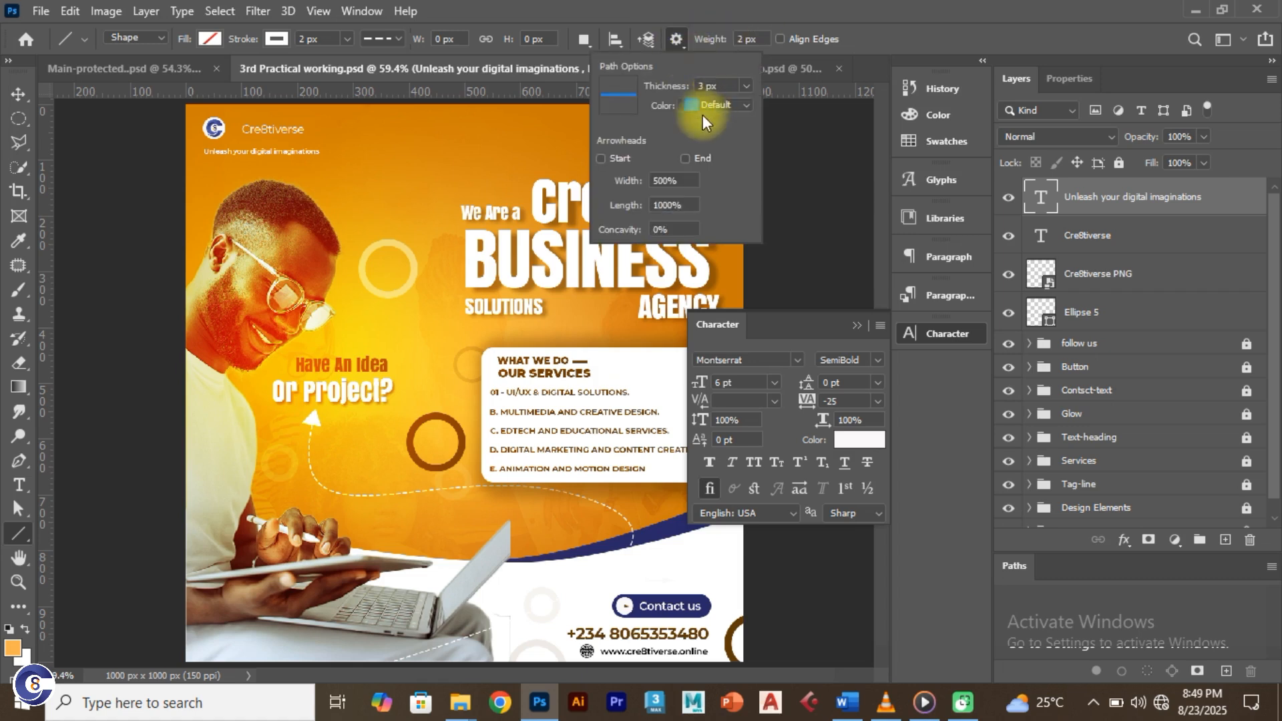
pyautogui.click(686, 159)
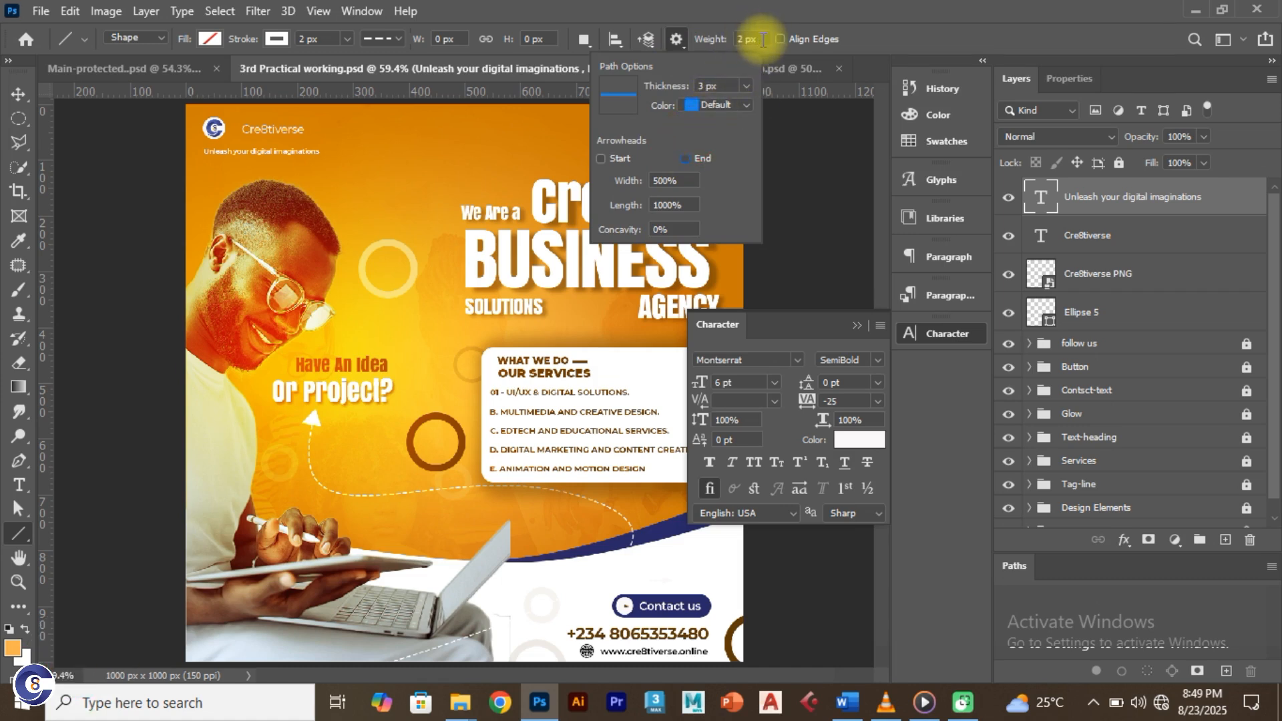
pyautogui.scroll(2, 245, 127)
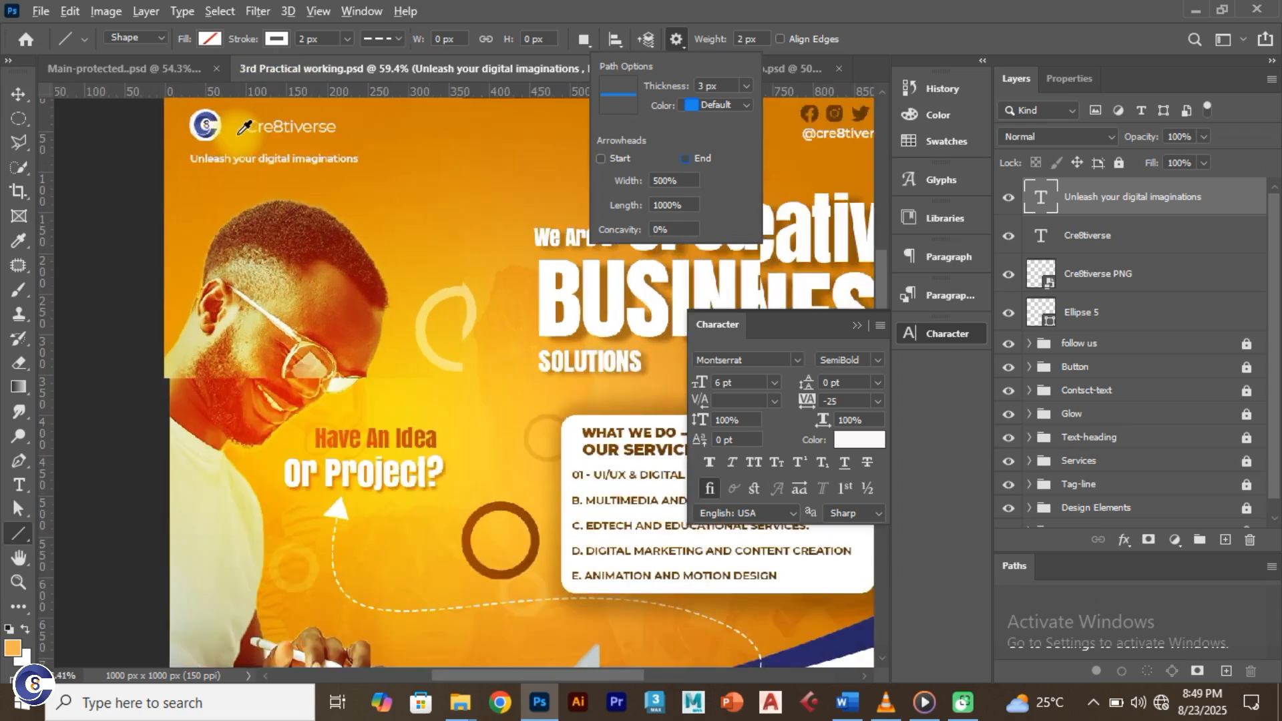
pyautogui.scroll(3, 245, 127)
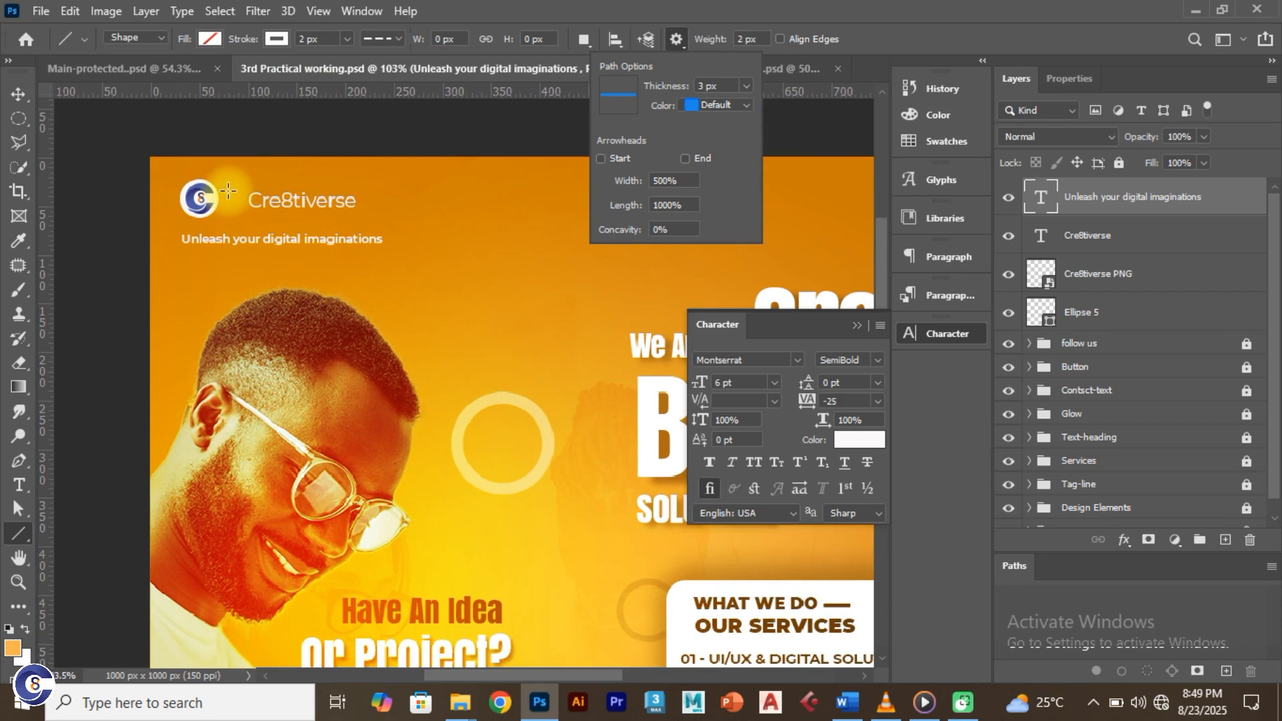
pyautogui.moveTo(232, 184); pyautogui.dragTo(233, 220)
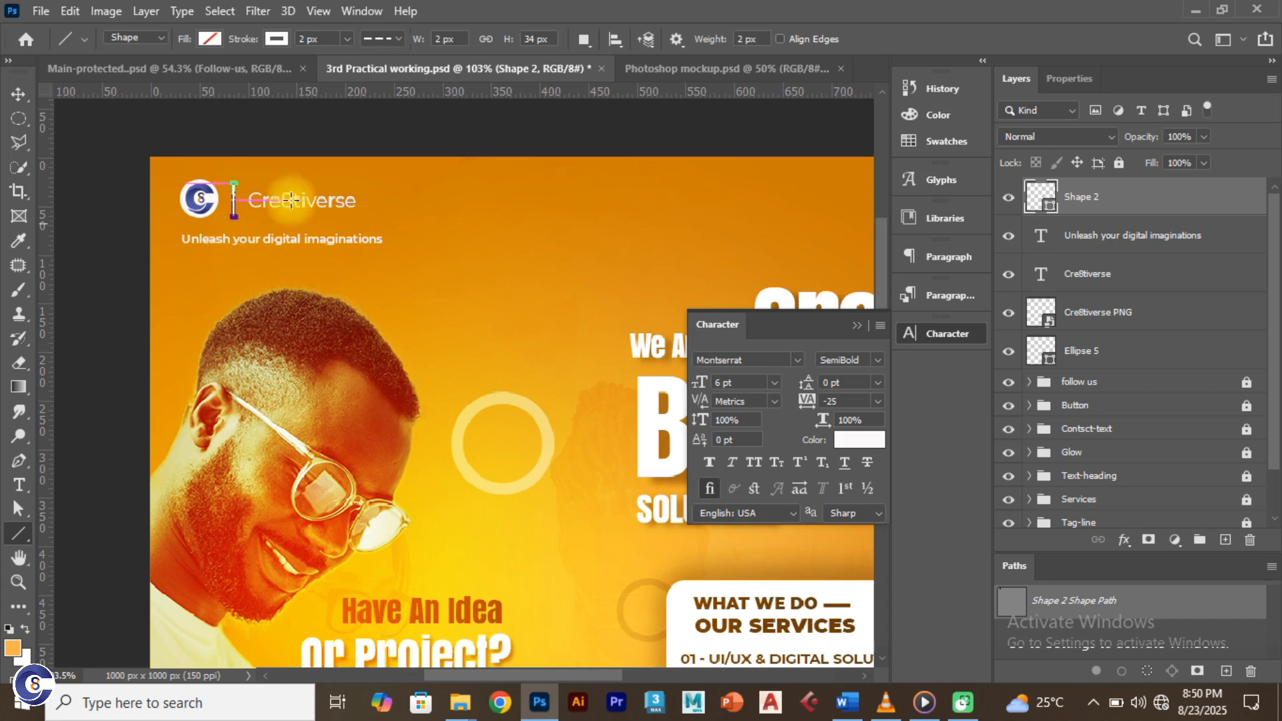
# Step: Select the Shape 2 line layer, fit the flyer on screen and collapse the Character panel
pyautogui.click(18, 95)
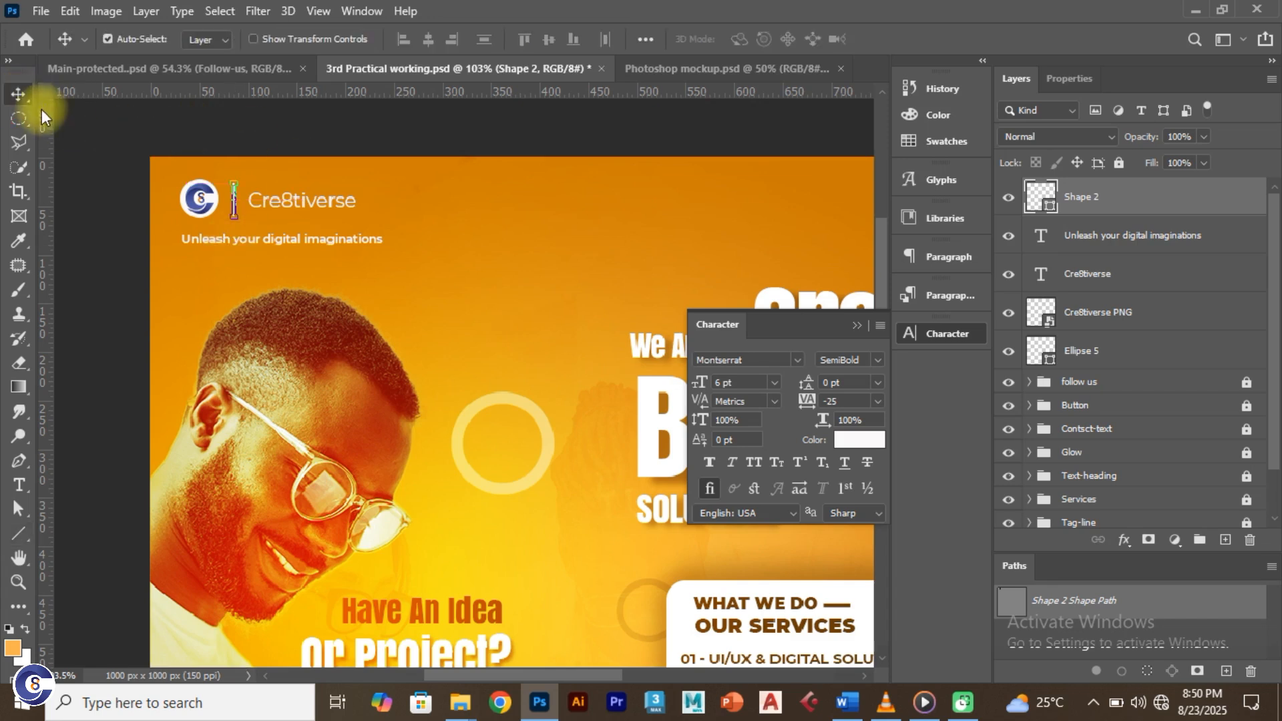
pyautogui.click(92, 129)
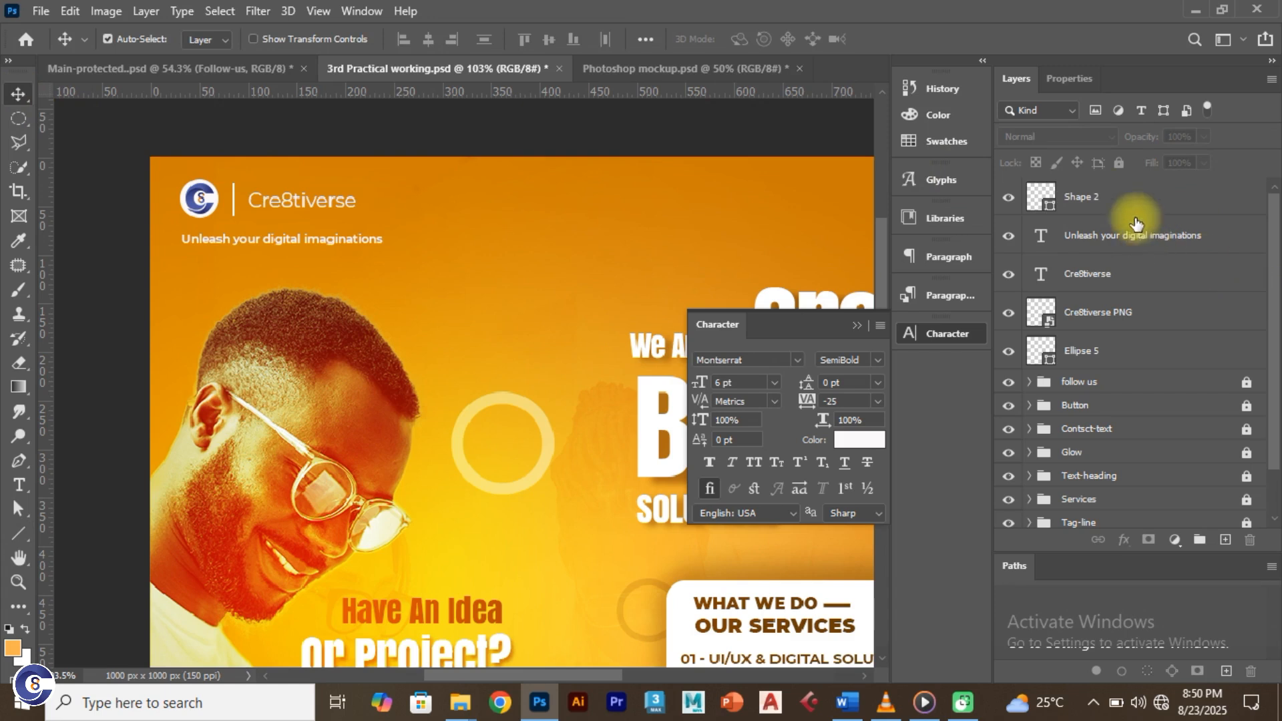
pyautogui.click(1108, 201)
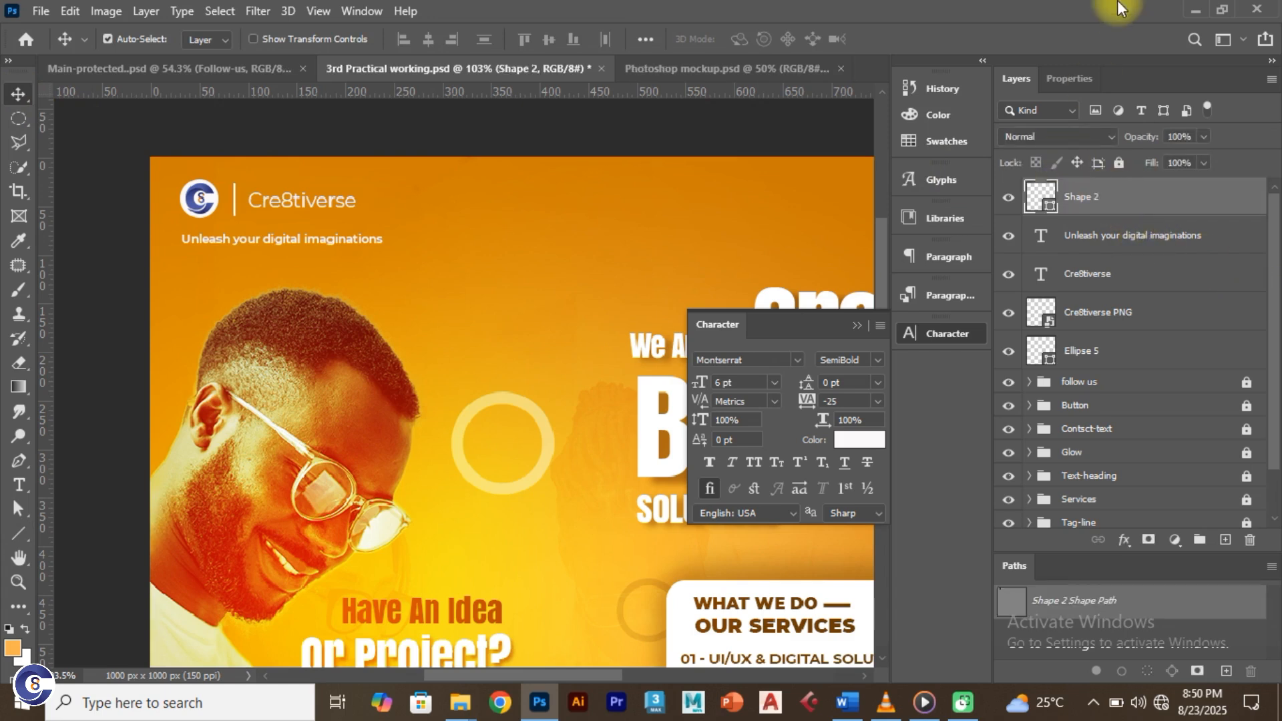
pyautogui.hotkey('ctrl', '0')
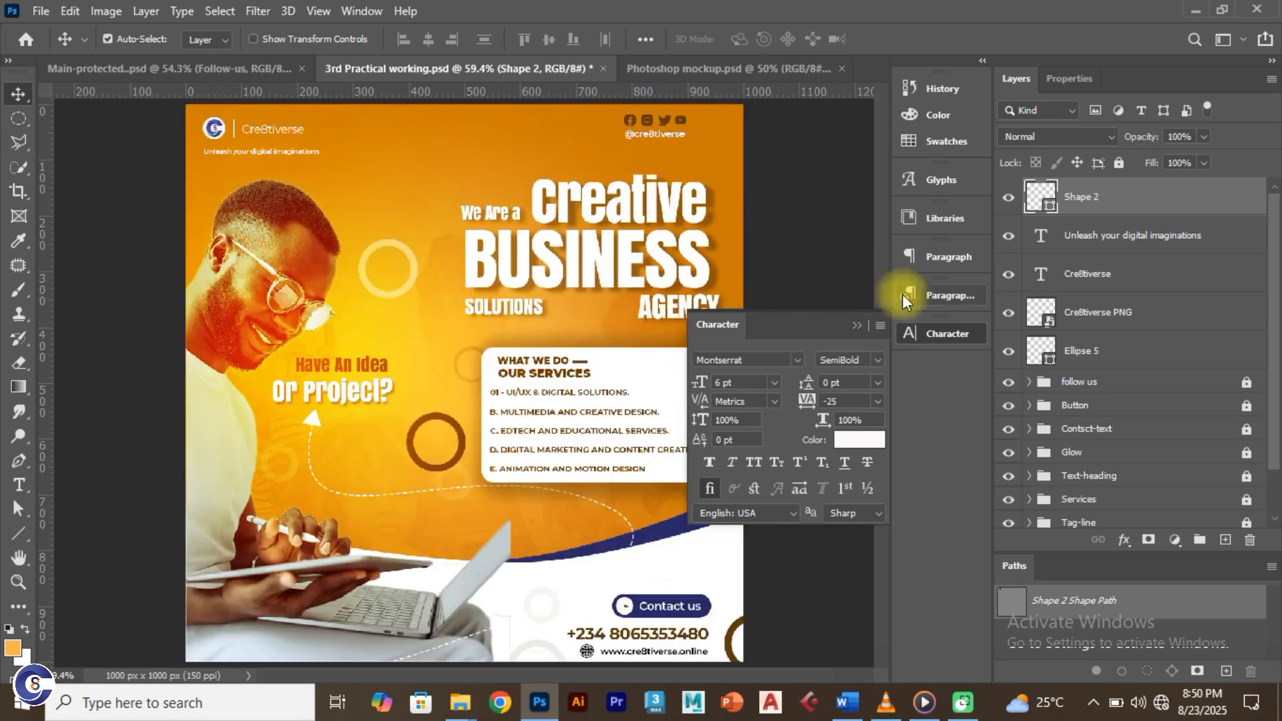
pyautogui.click(857, 325)
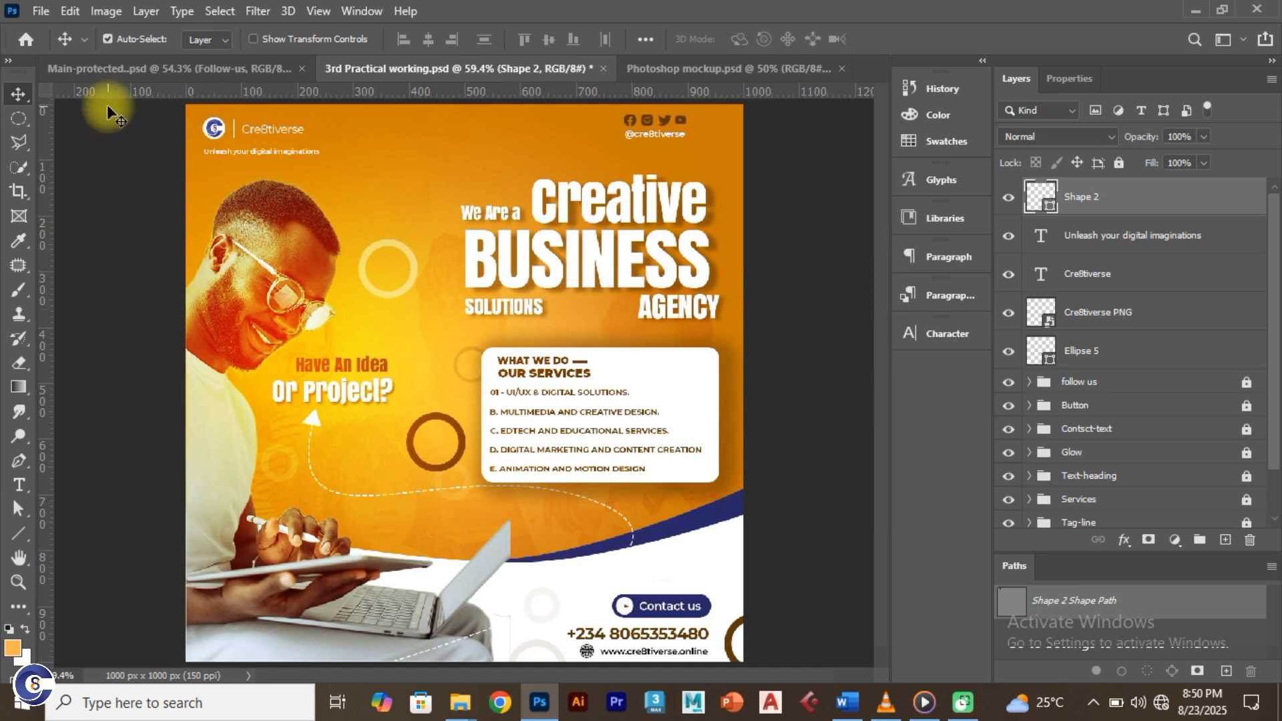
# Step: Inspect the reference design's Glow-Effect group, then return to the working flyer
pyautogui.click(126, 72)
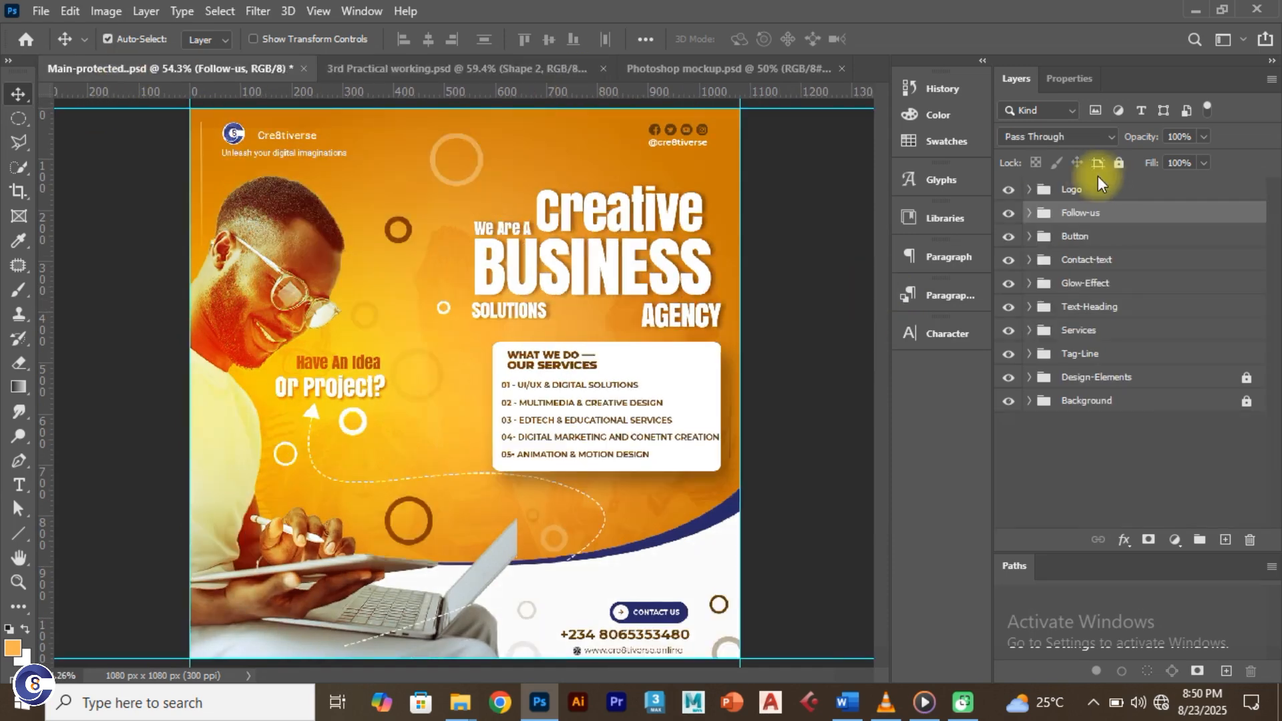
pyautogui.click(199, 154)
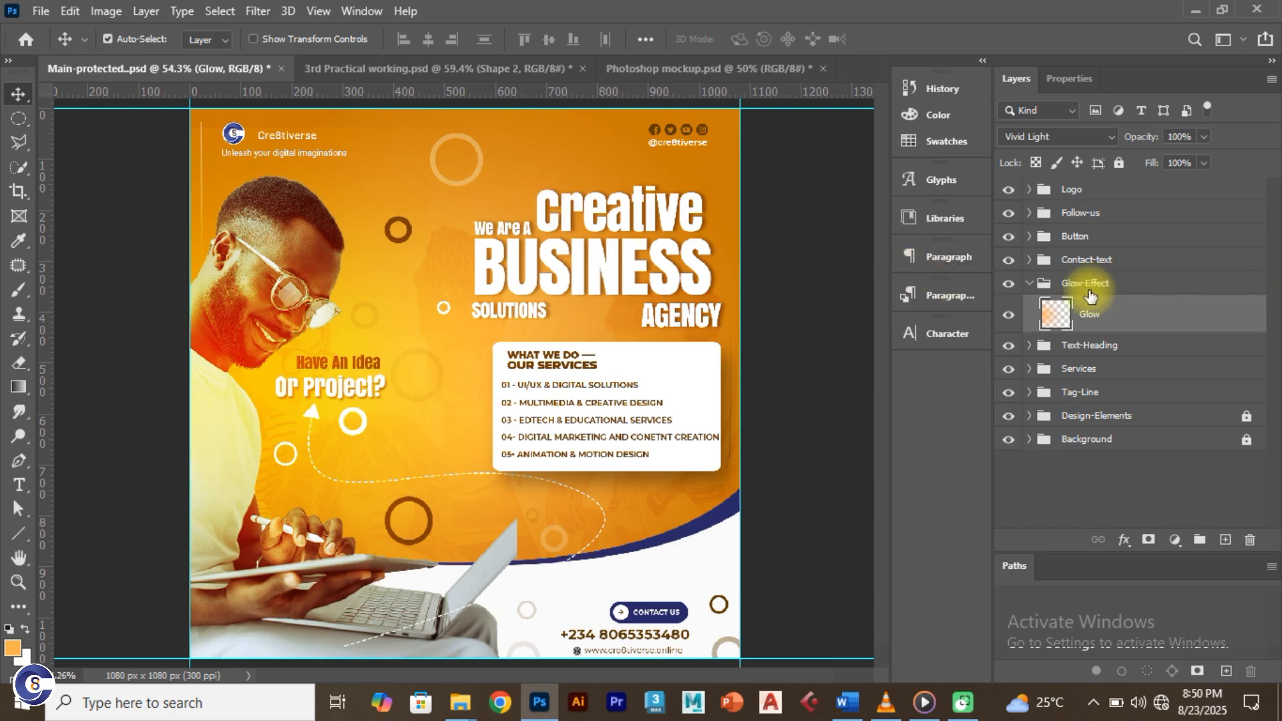
pyautogui.click(1030, 283)
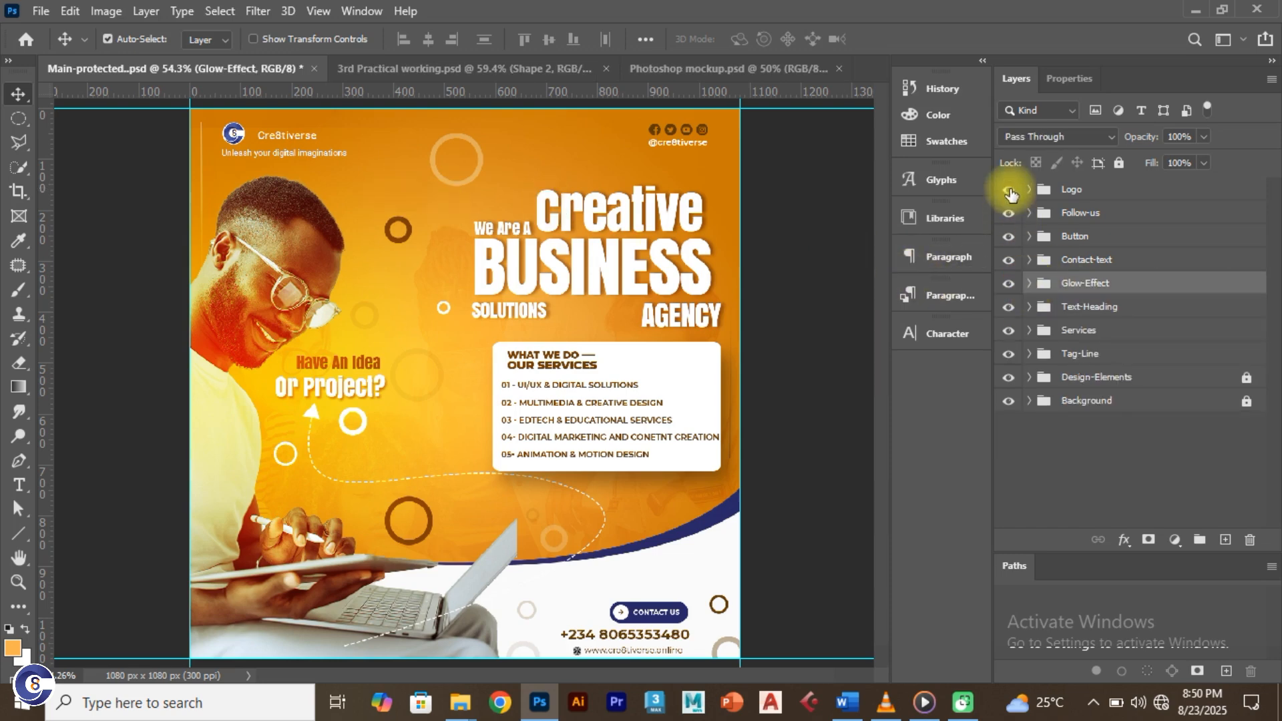
pyautogui.click(401, 68)
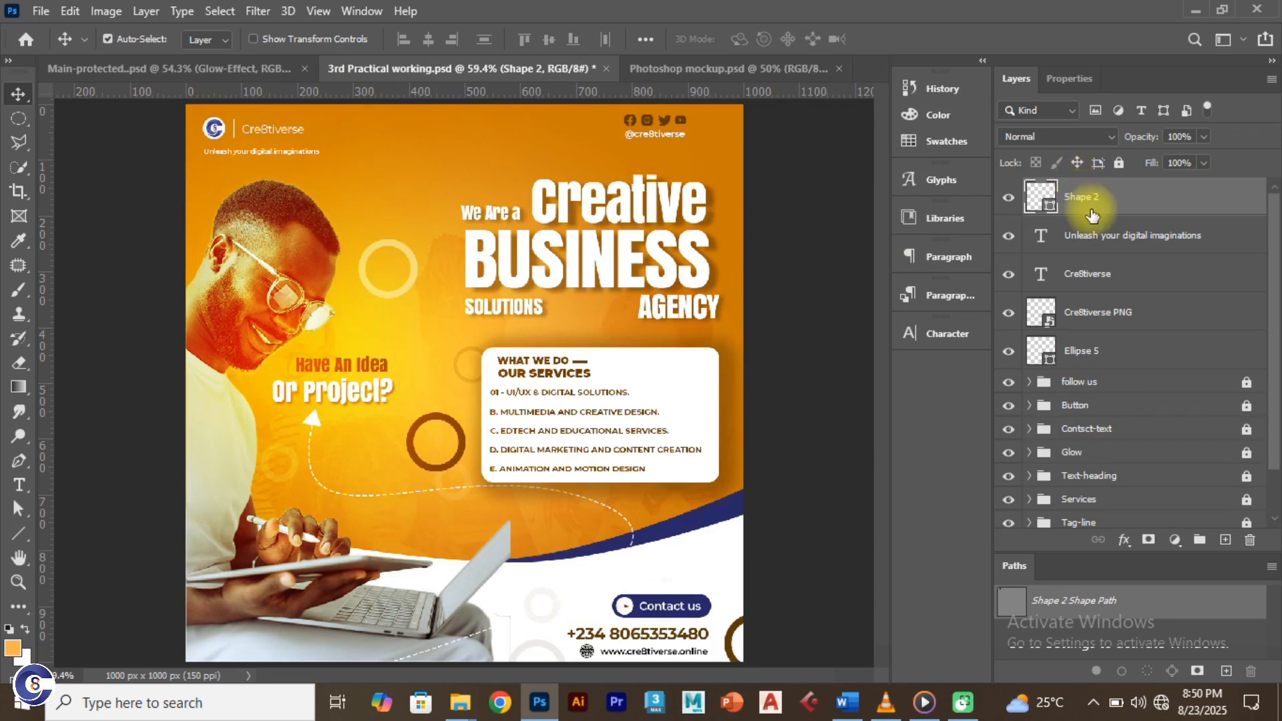
# Step: Group the divider line, tagline and brand name layers and name the group Logo
pyautogui.keyDown('shift'); pyautogui.click(1103, 275); pyautogui.keyUp('shift')
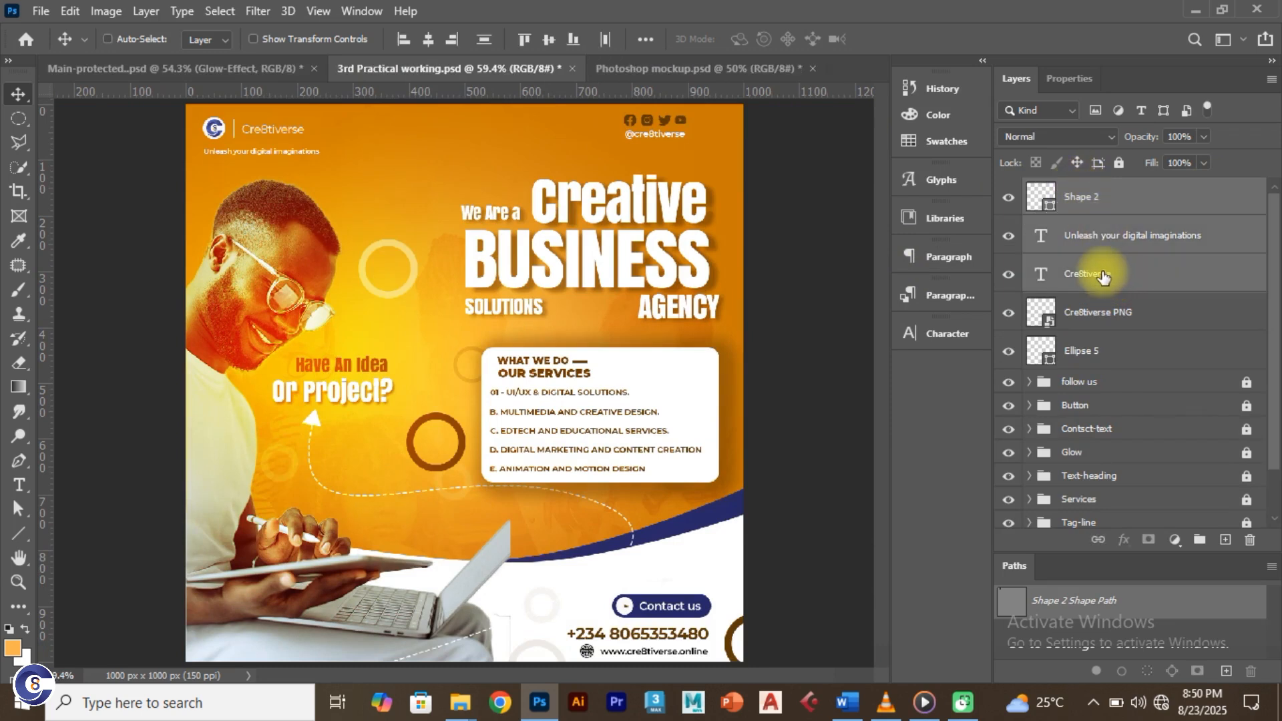
pyautogui.hotkey('ctrl', 'g')
pyautogui.doubleClick(1080, 189)
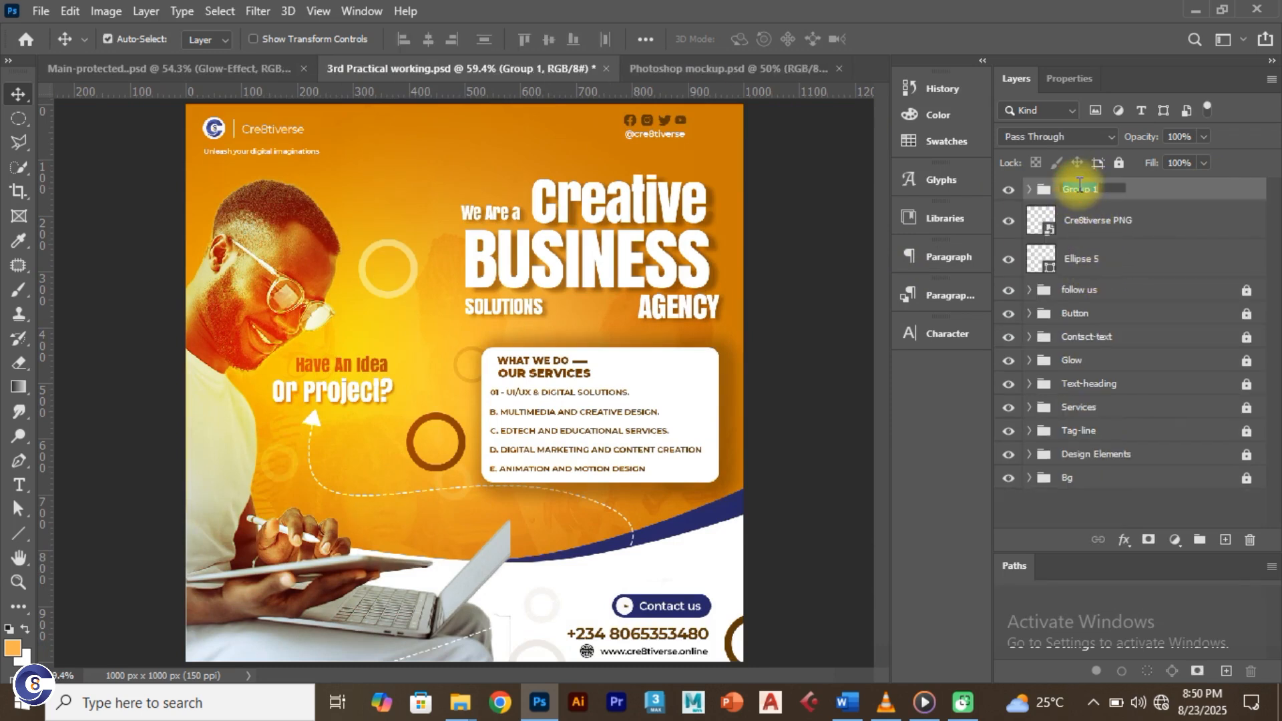
pyautogui.write('Logo')
pyautogui.press('Return')
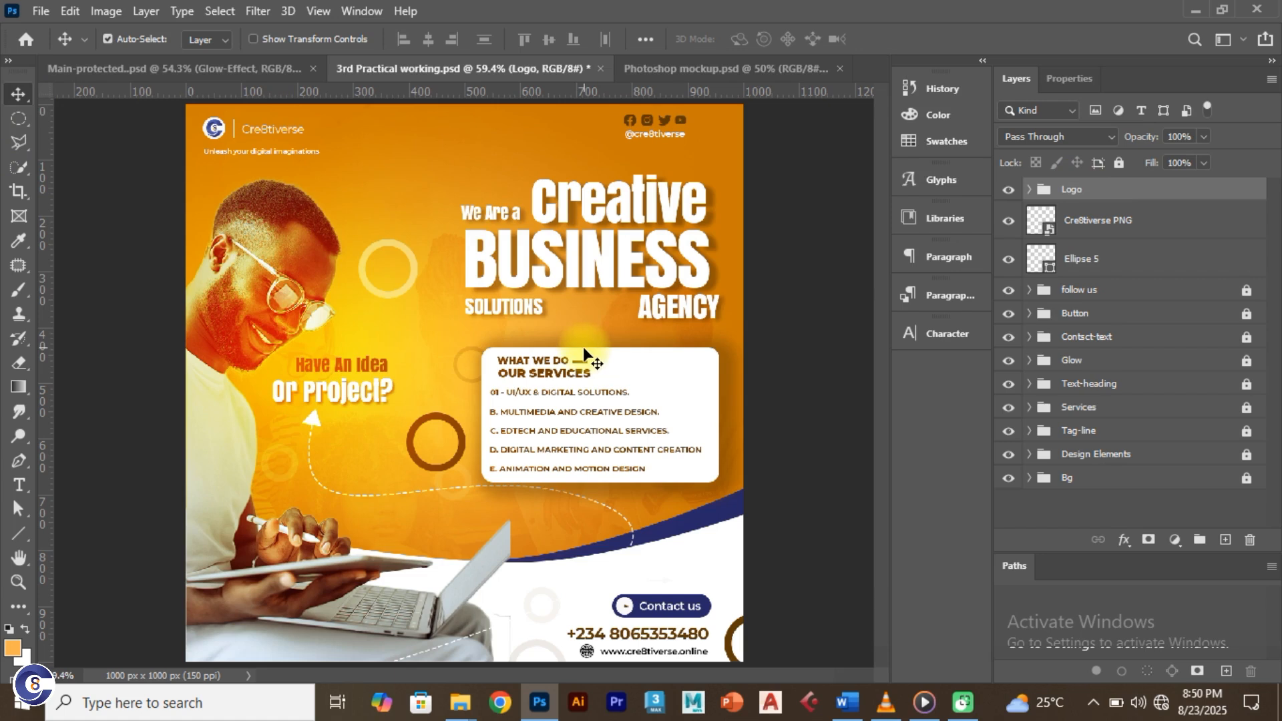
# Step: Compare the flyer against the reference design before drawing lines
pyautogui.click(176, 68)
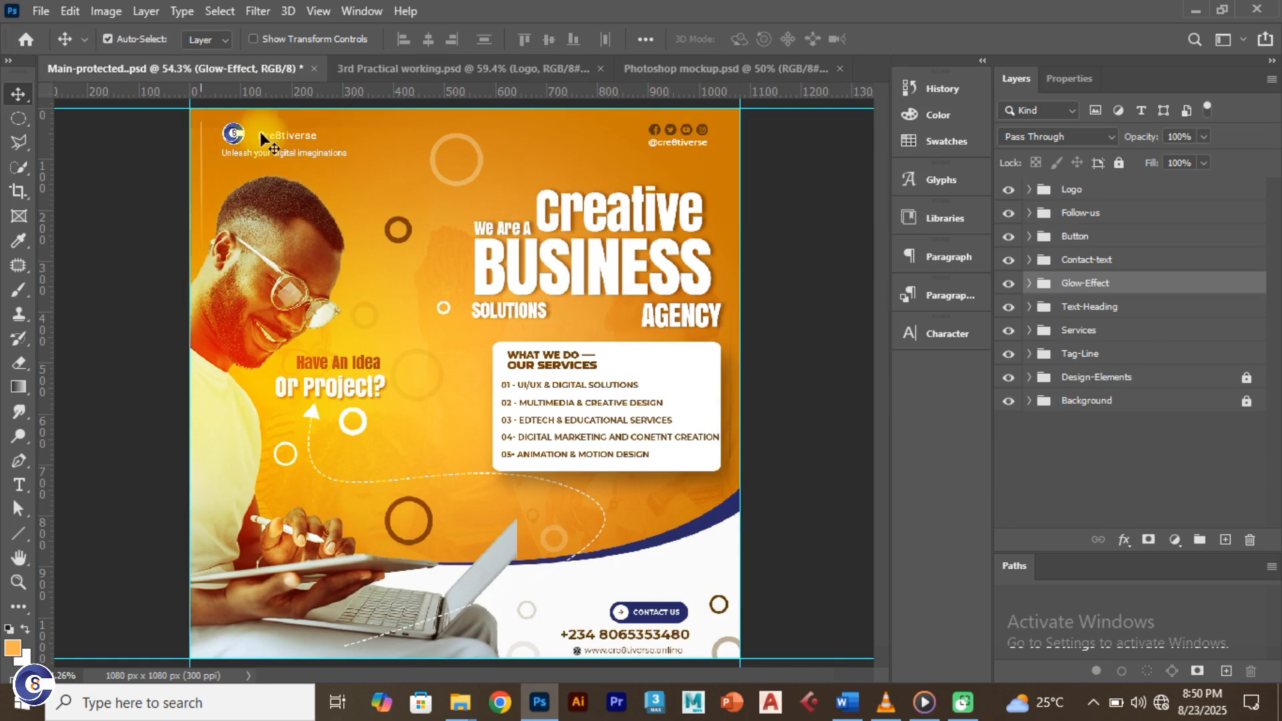
pyautogui.click(404, 67)
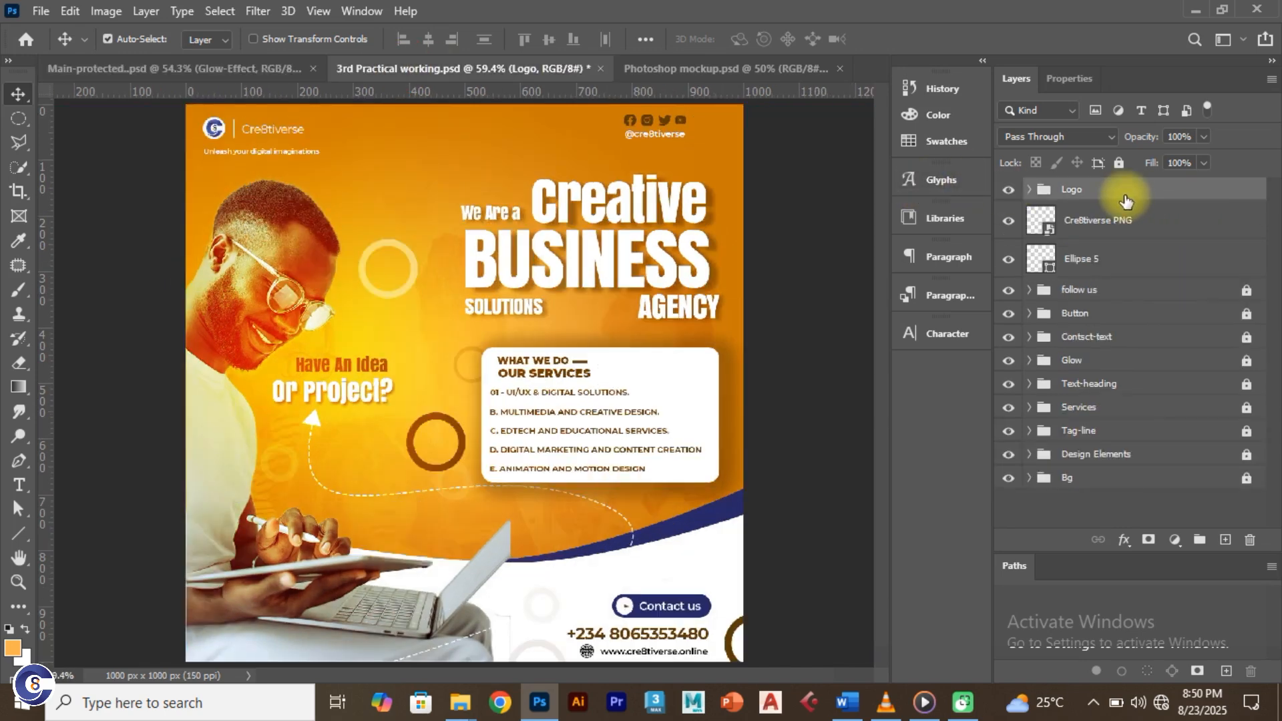
pyautogui.click(18, 533)
# Step: Draw a vertical line down the left side below the tagline, creating Shape 3
pyautogui.scroll(4, 200, 160)
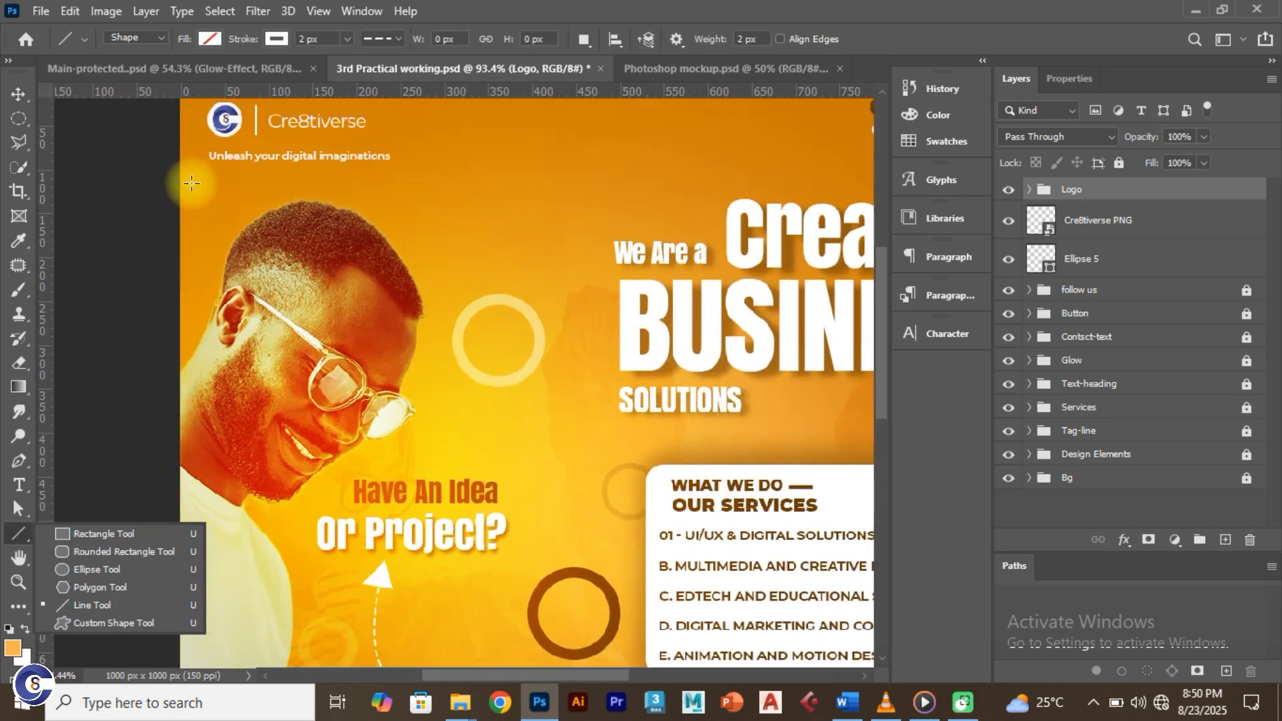
pyautogui.moveTo(191, 183); pyautogui.dragTo(182, 340)
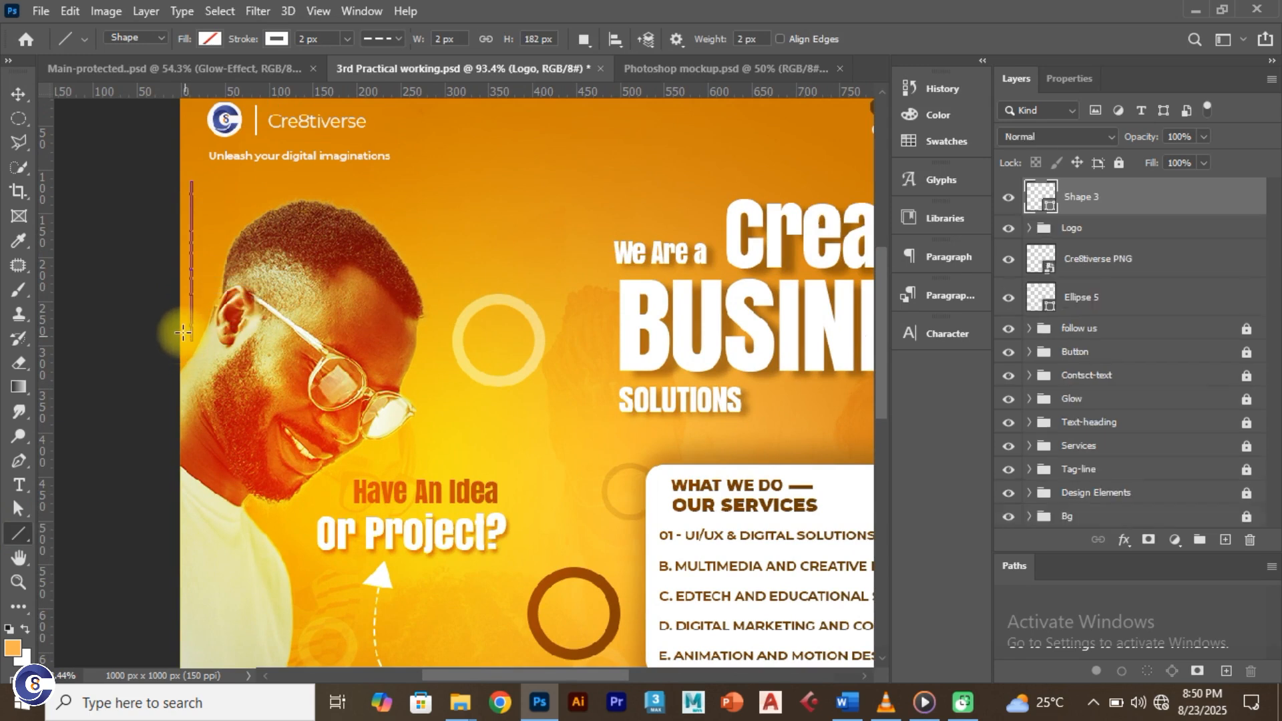
pyautogui.click(11, 98)
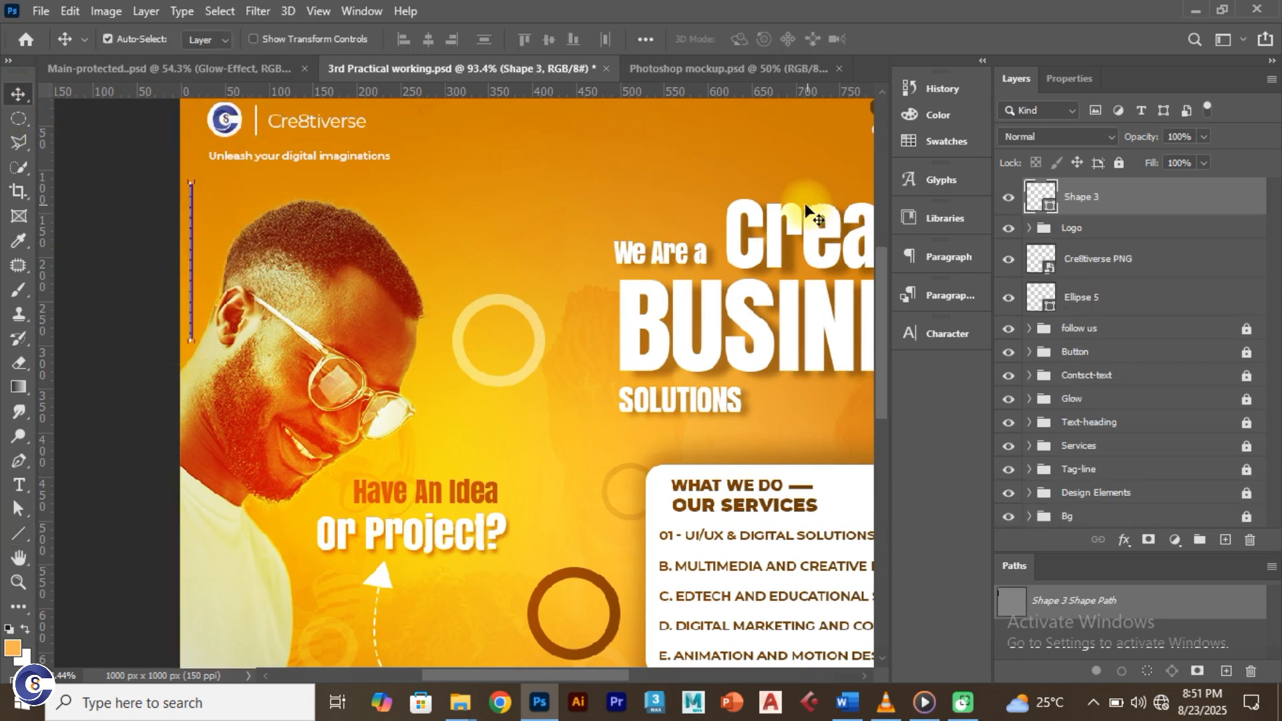
pyautogui.click(88, 233)
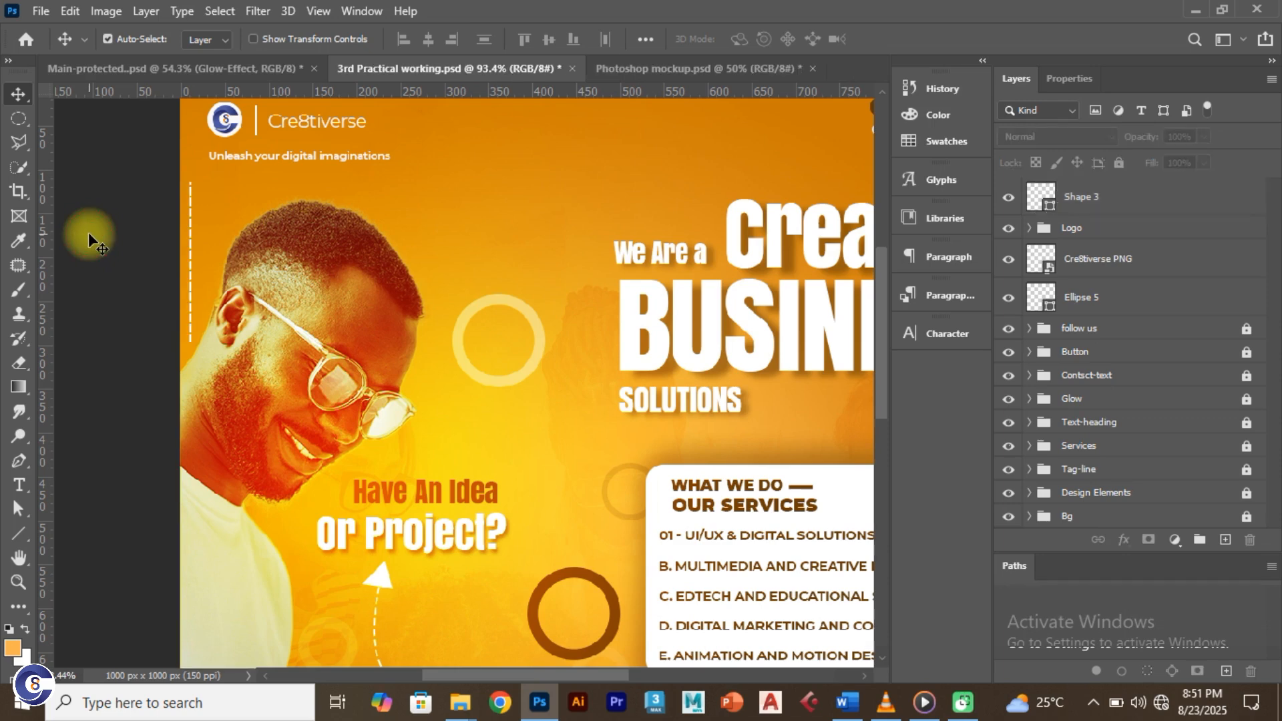
pyautogui.click(107, 39)
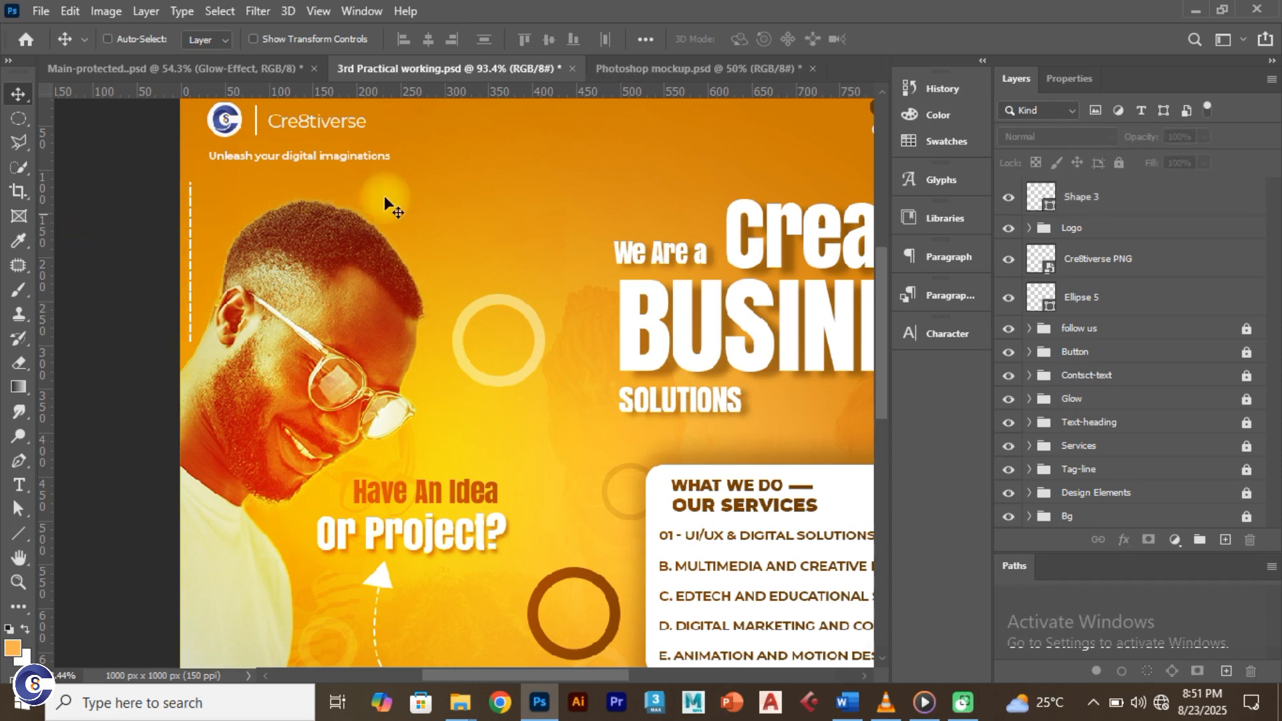
pyautogui.click(1104, 206)
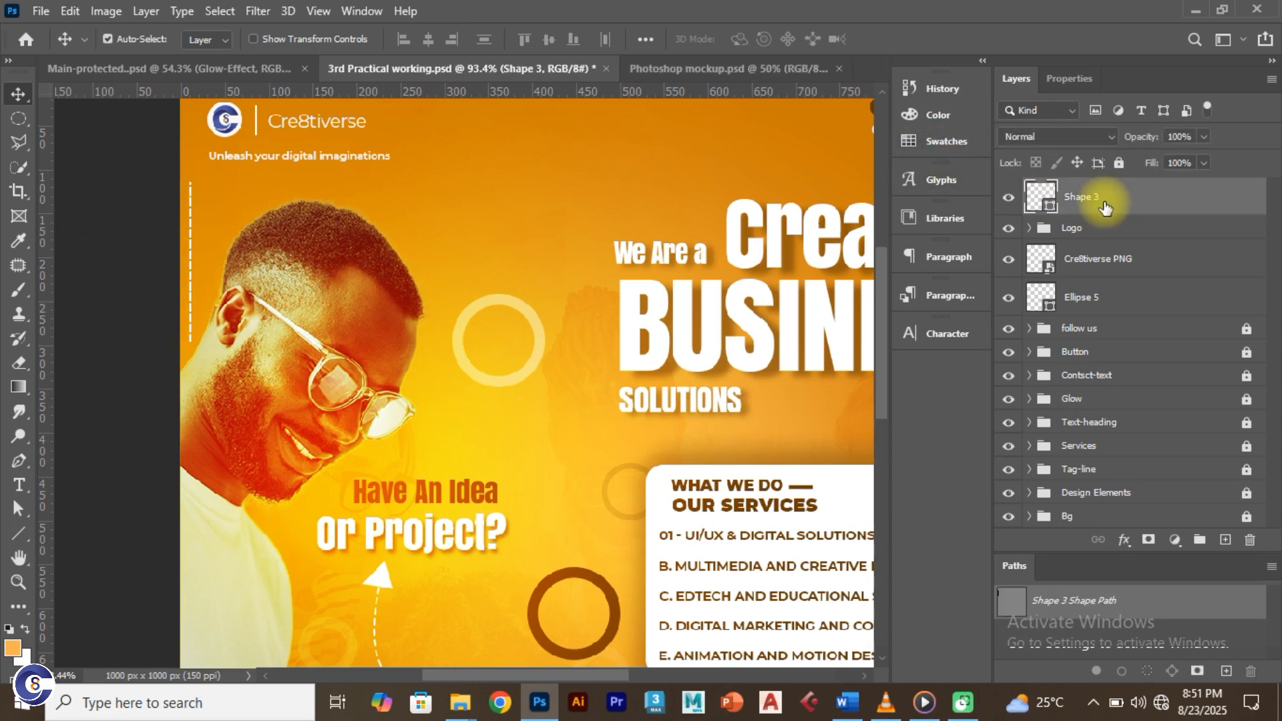
# Step: Change the Shape 3 line's stroke style from dashed to solid
pyautogui.click(18, 534)
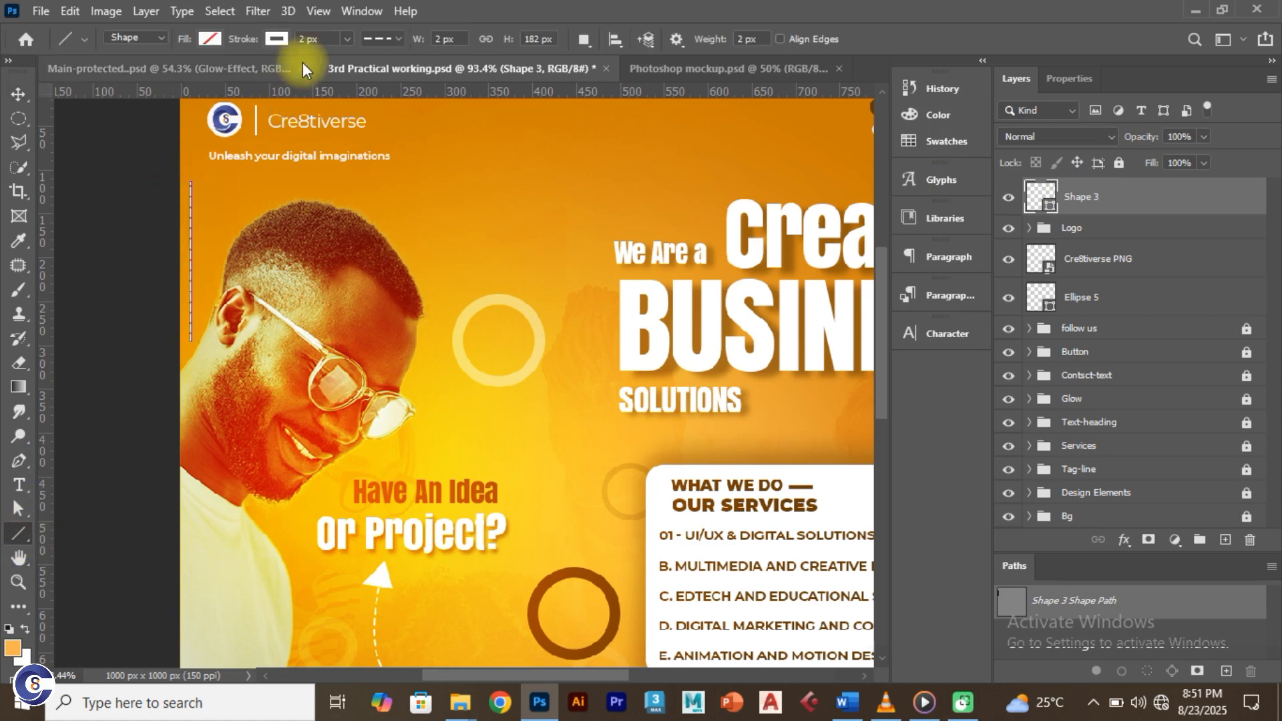
pyautogui.click(393, 40)
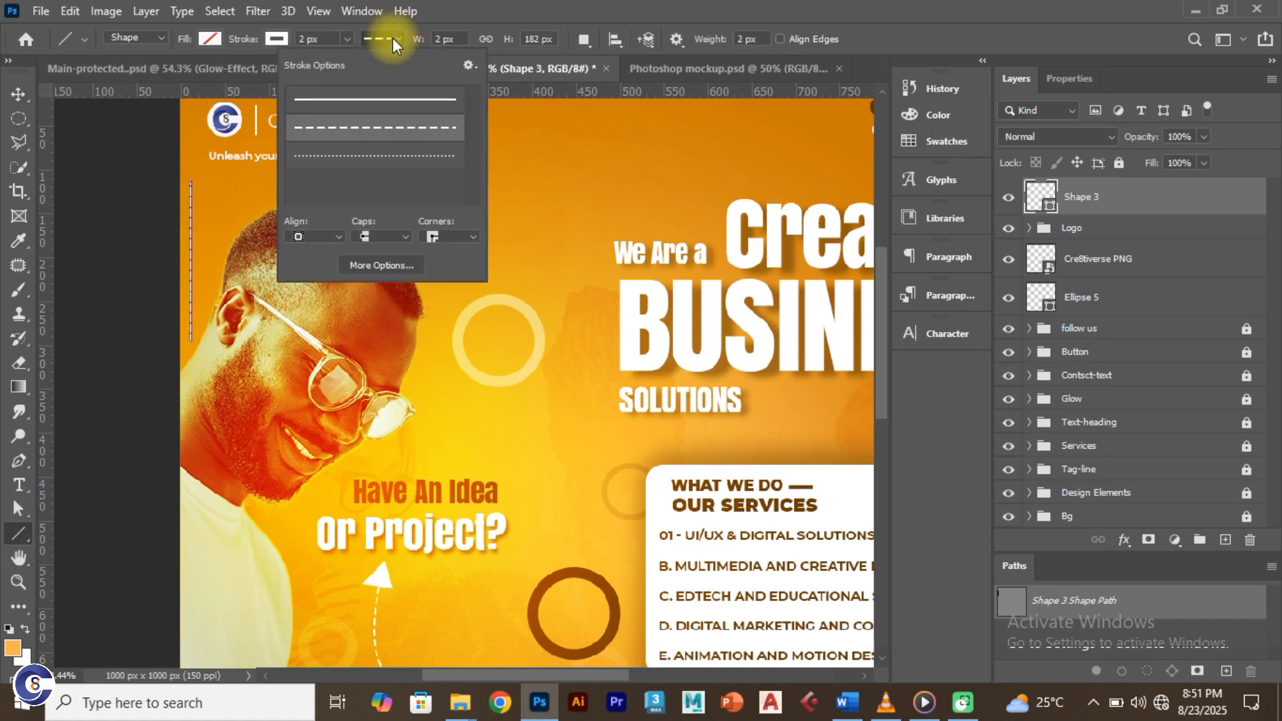
pyautogui.click(380, 97)
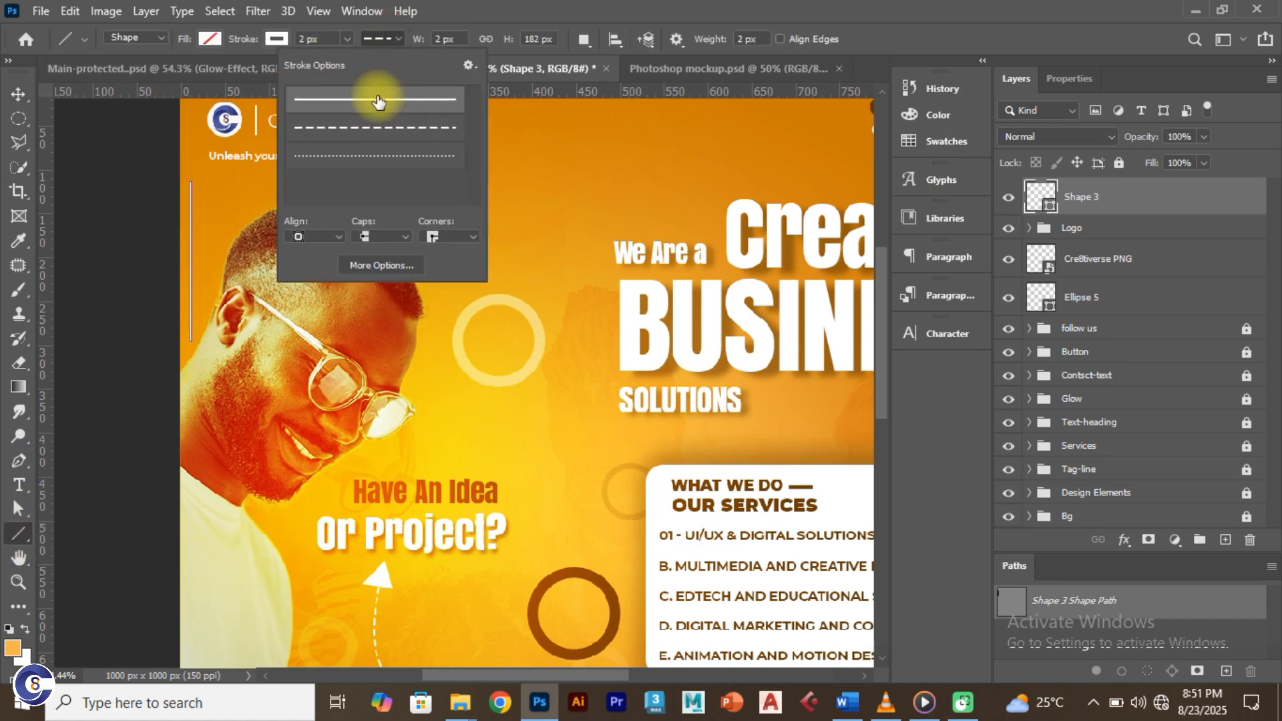
pyautogui.click(13, 95)
pyautogui.click(63, 137)
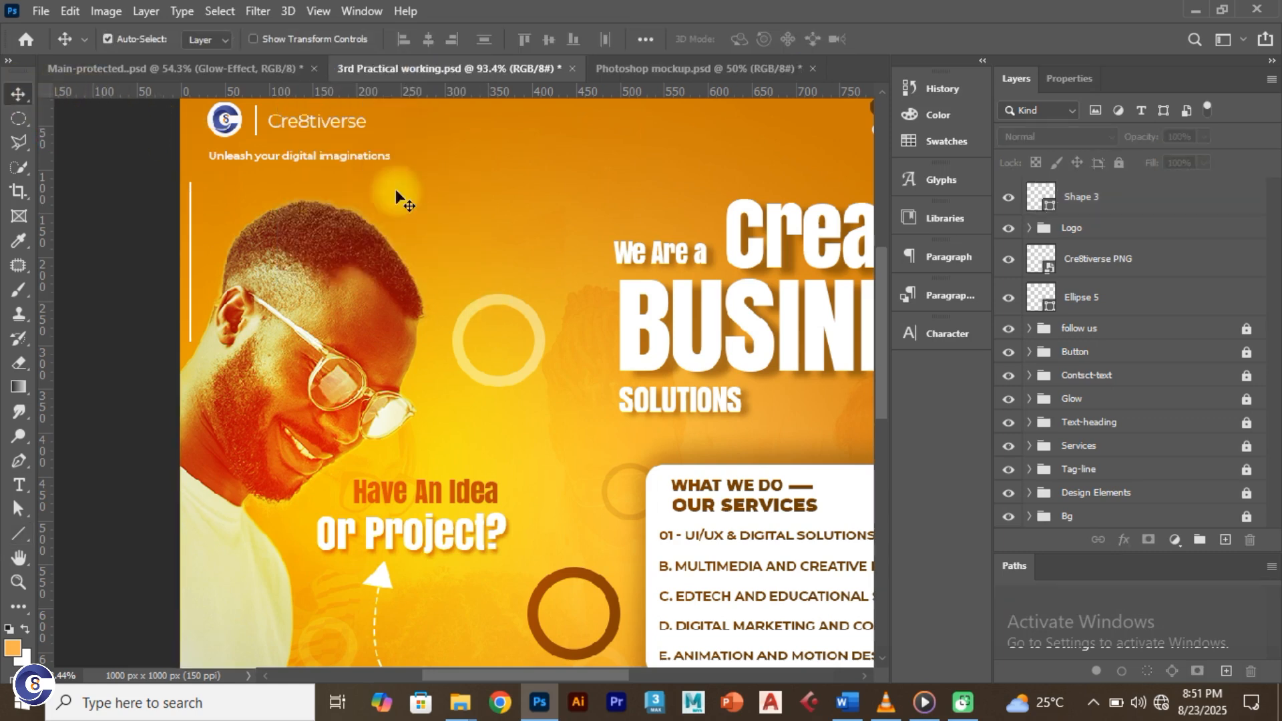
# Step: Compare with the reference design, then pan to the left edge and reselect Shape 3
pyautogui.click(250, 67)
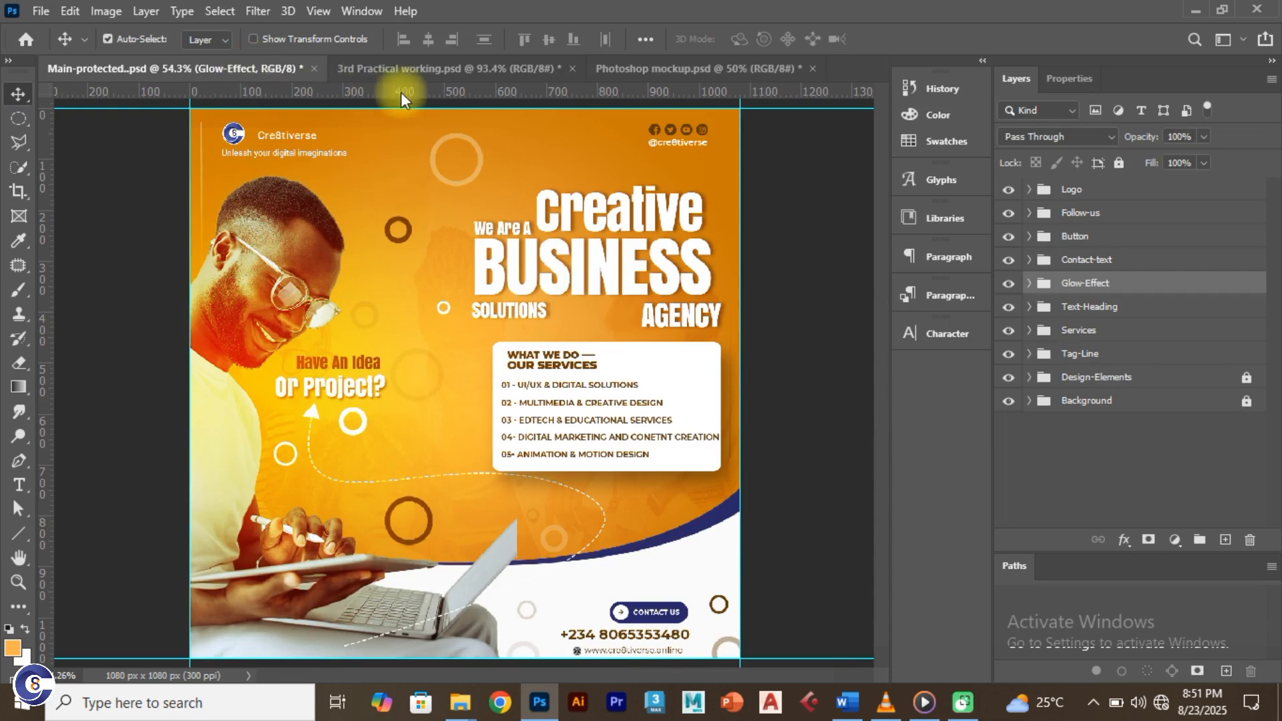
pyautogui.click(411, 68)
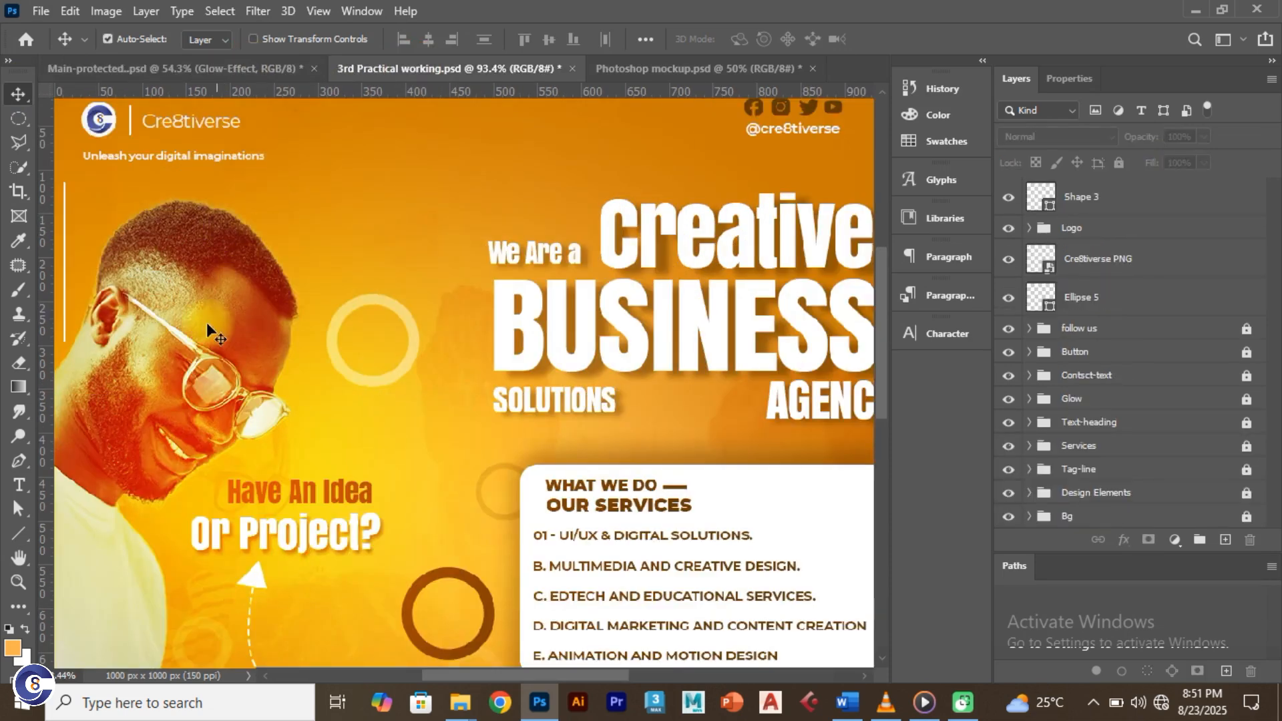
pyautogui.moveTo(144, 333); pyautogui.dragTo(302, 337)
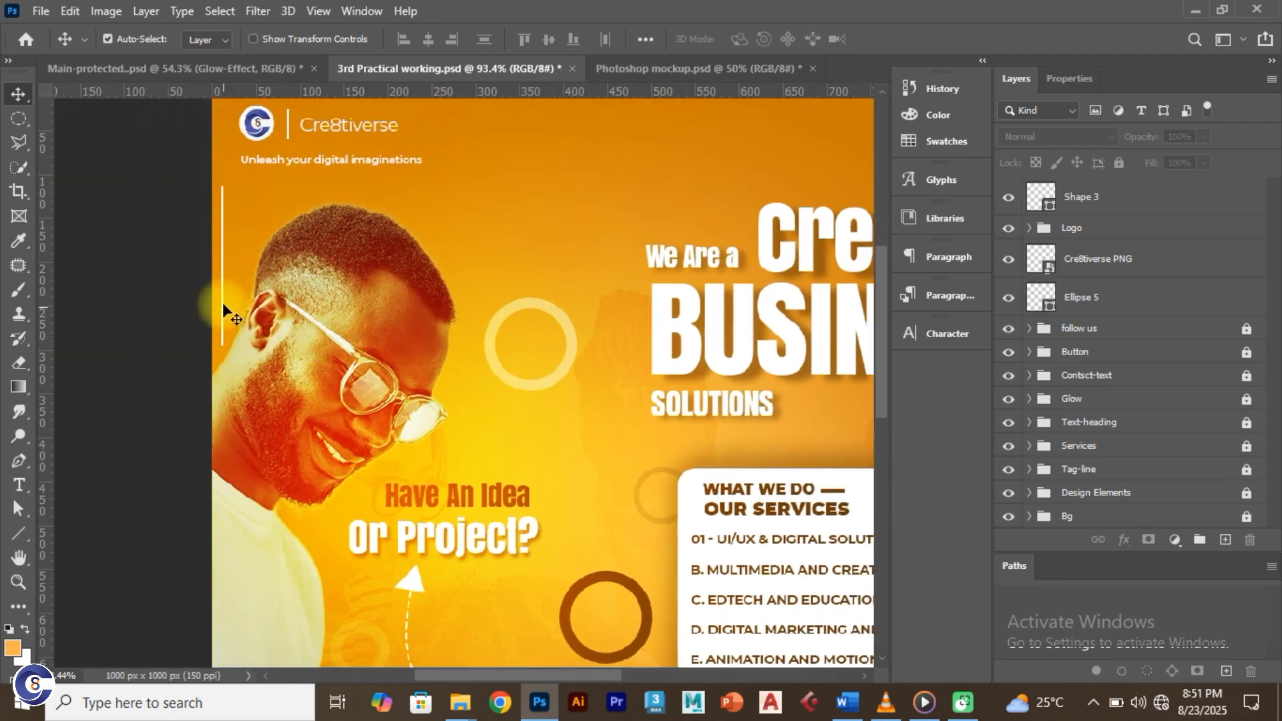
pyautogui.click(1089, 196)
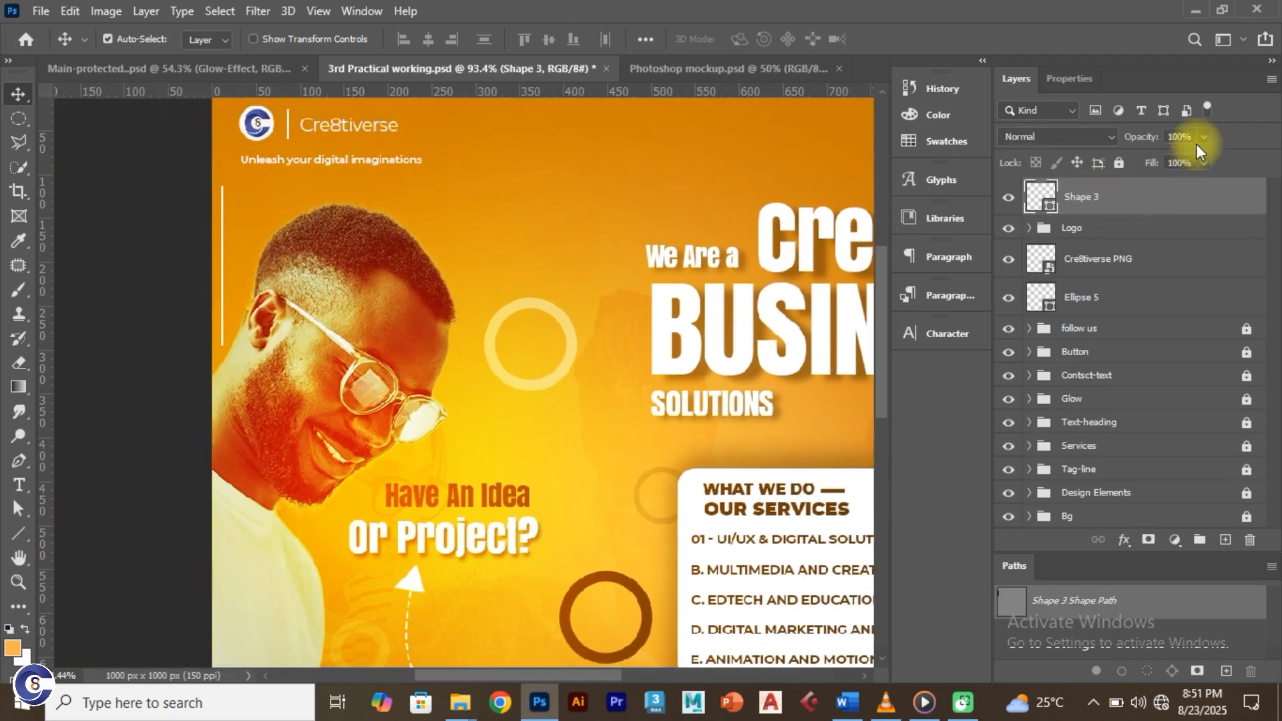
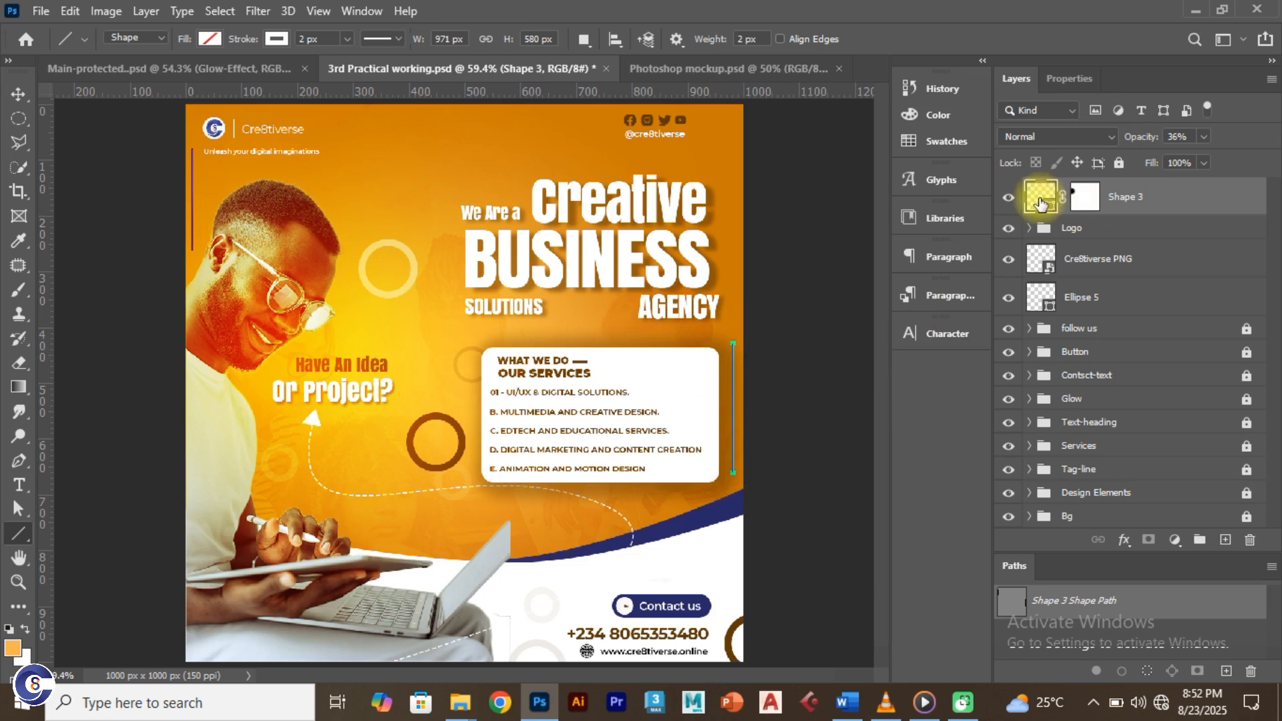
# Step: Toggle Shape 3's visibility to compare the flyer with and without the line, then undo the last edit
pyautogui.click(1008, 199)
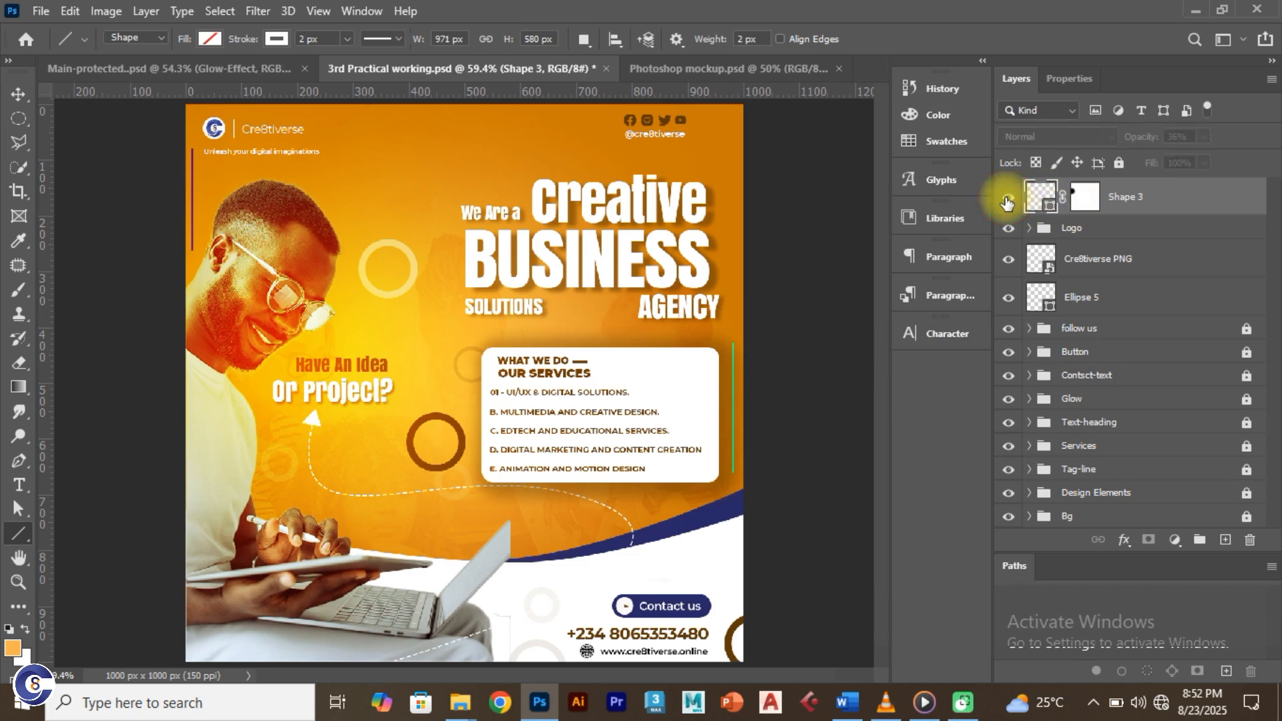
pyautogui.click(1008, 200)
pyautogui.click(1008, 199)
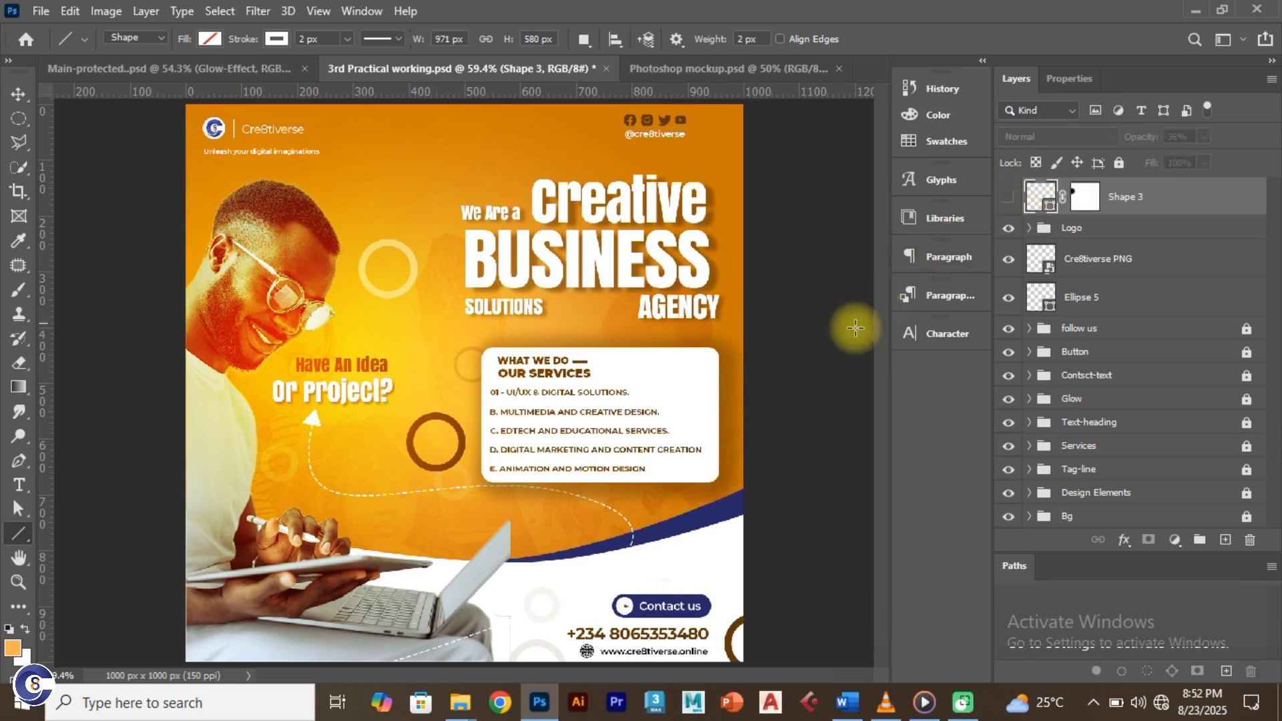
pyautogui.click(1002, 201)
pyautogui.hotkey('ctrl', 'z')
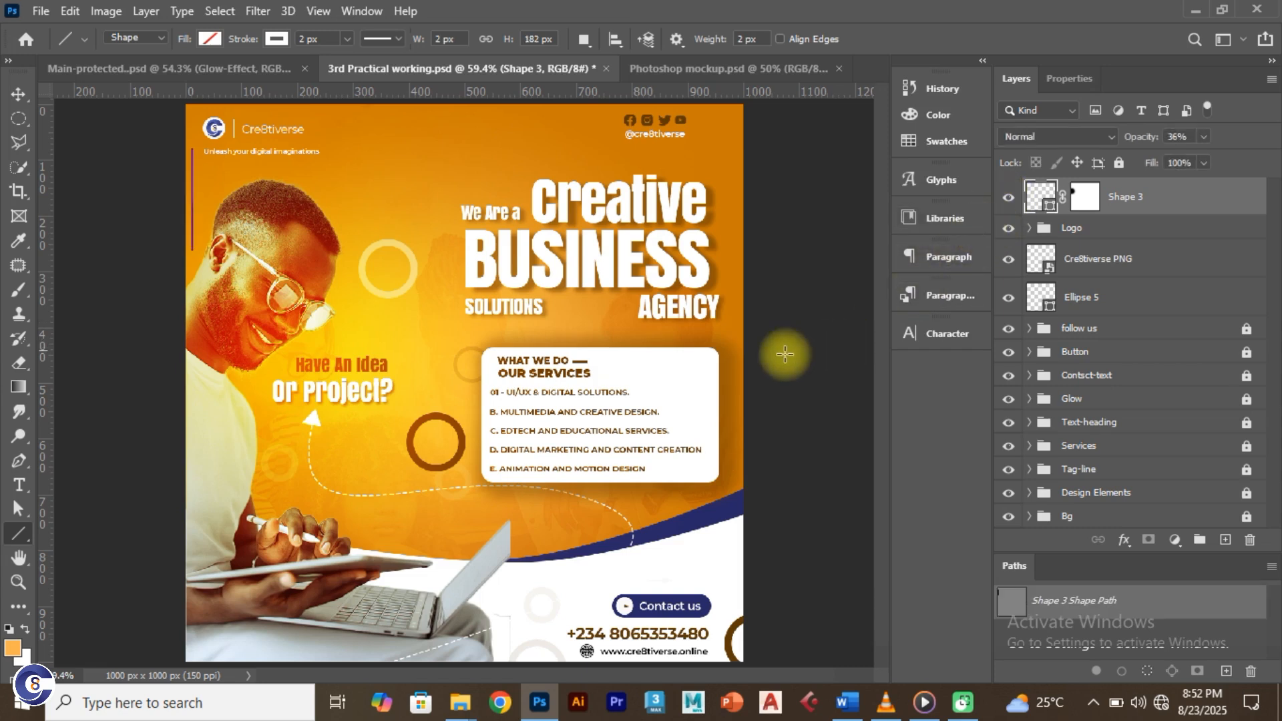
pyautogui.click(18, 93)
pyautogui.click(66, 139)
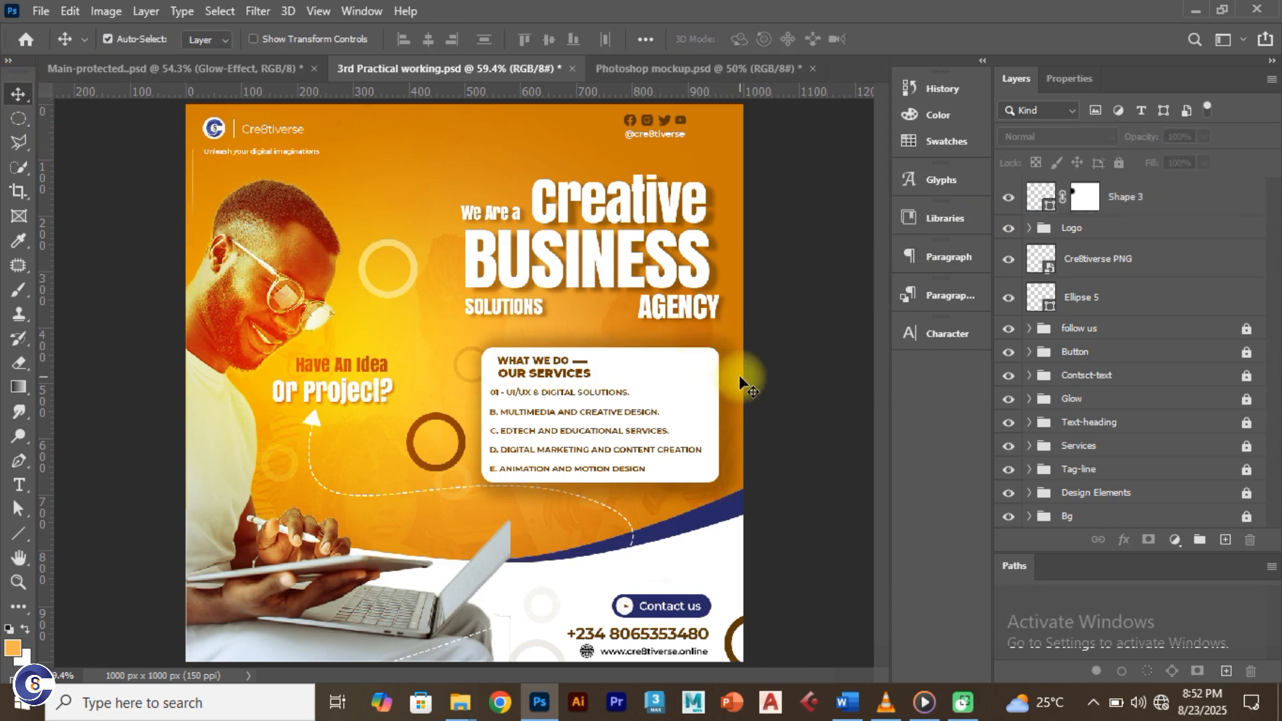
# Step: Create a new empty layer, Layer 1, via Layer > New > Layer
pyautogui.hotkey('ctrl', 'shift', 'n')
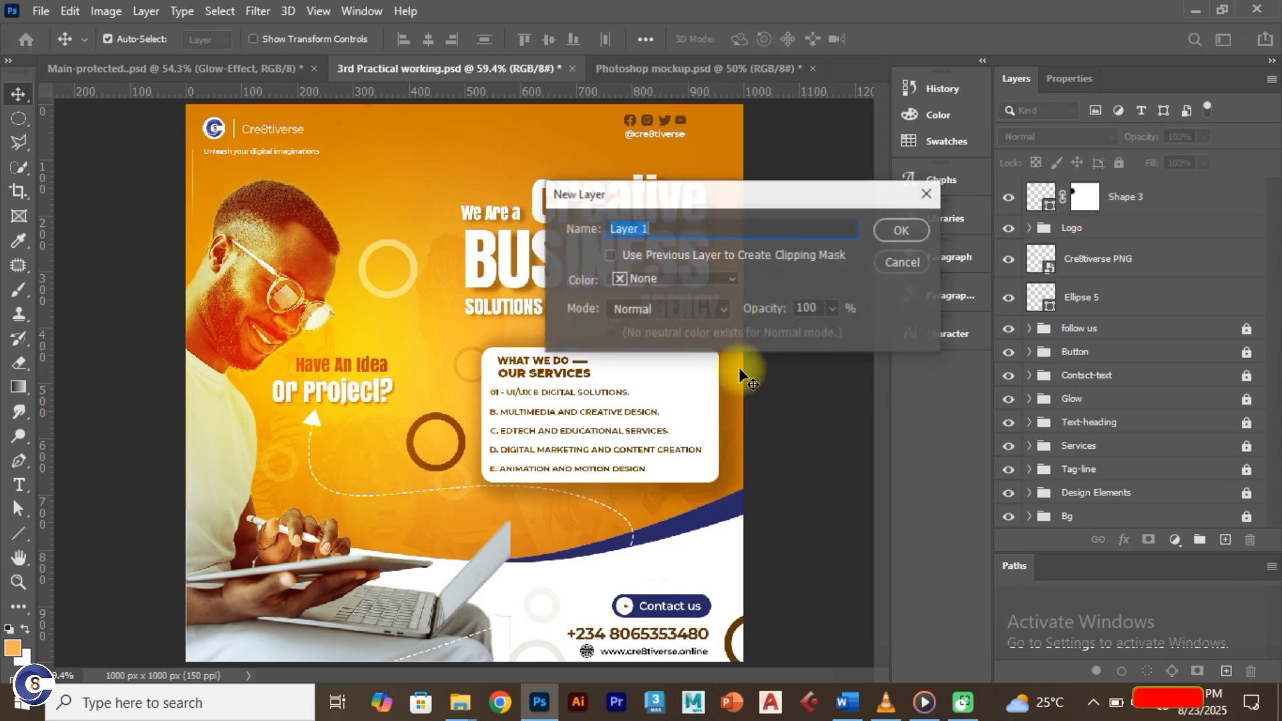
pyautogui.click(928, 195)
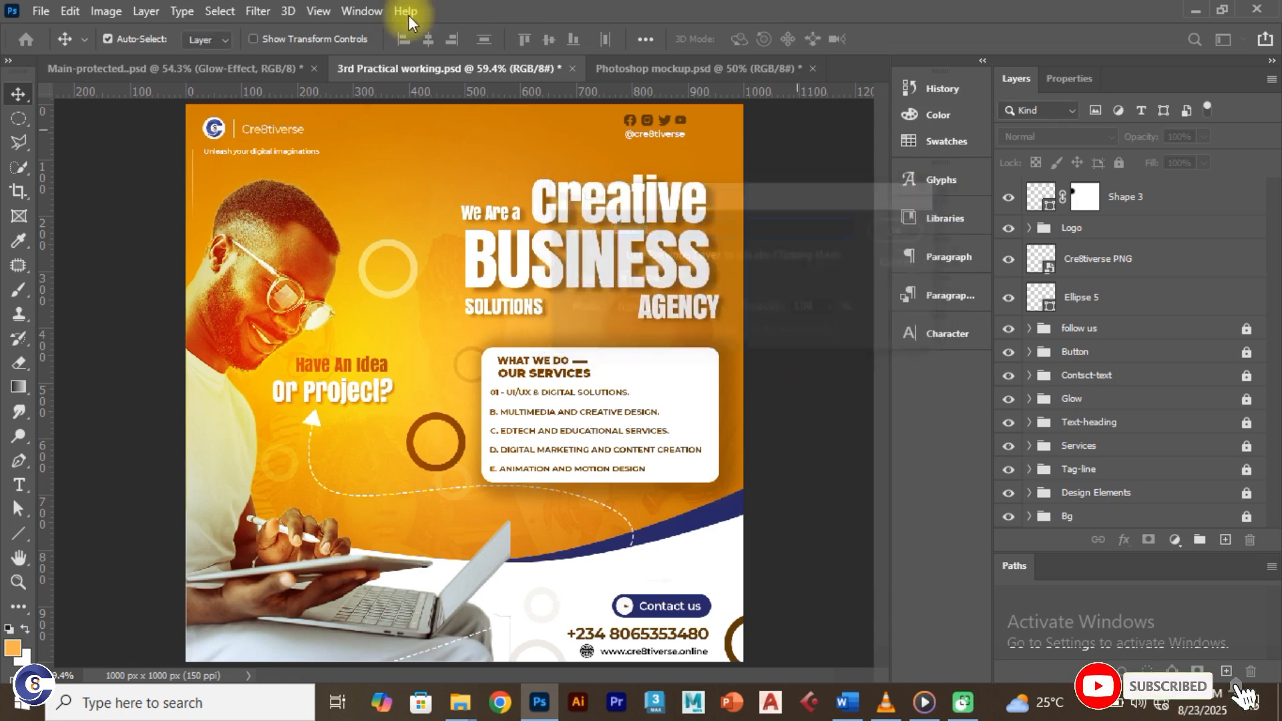
pyautogui.click(145, 12)
pyautogui.moveTo(199, 31)
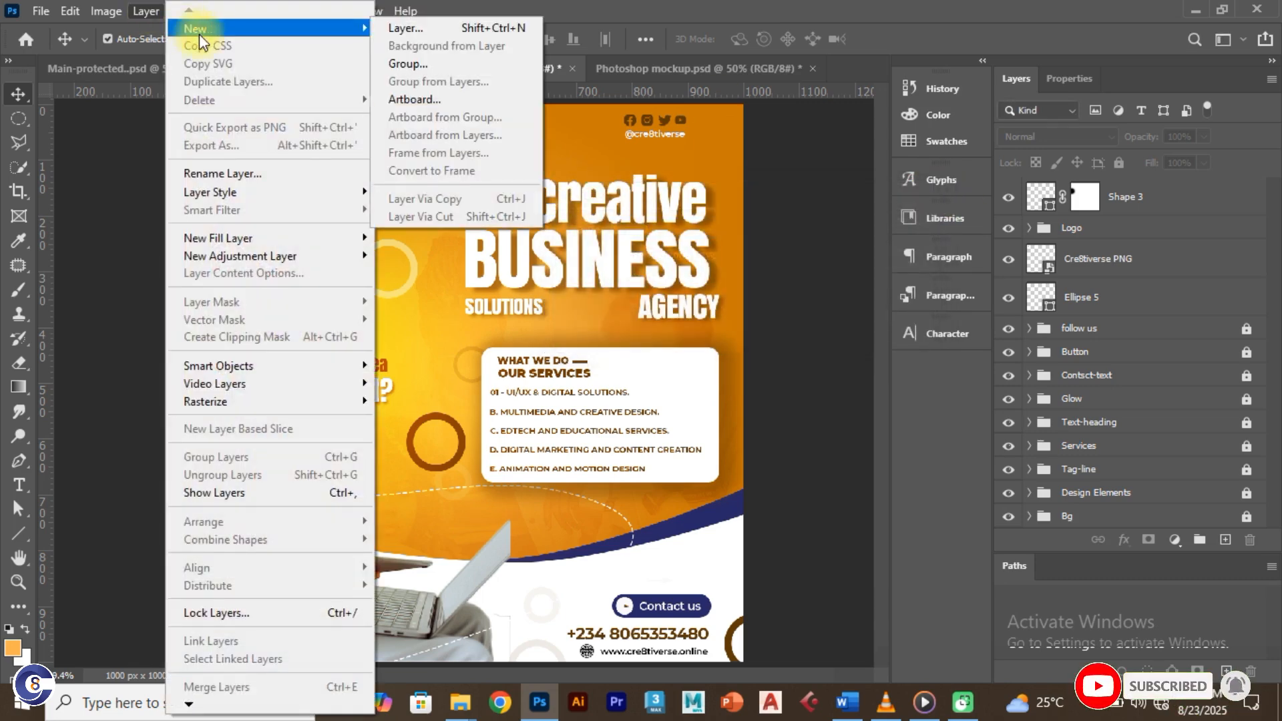
pyautogui.click(421, 28)
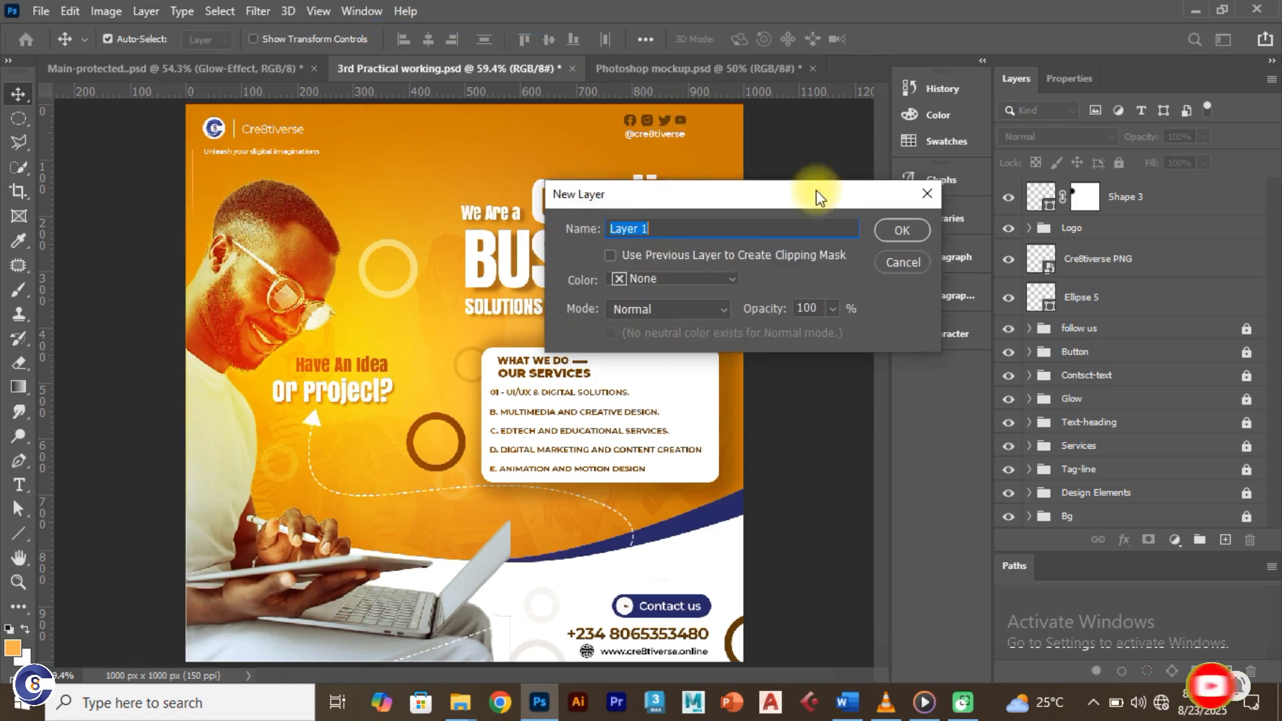
pyautogui.click(906, 229)
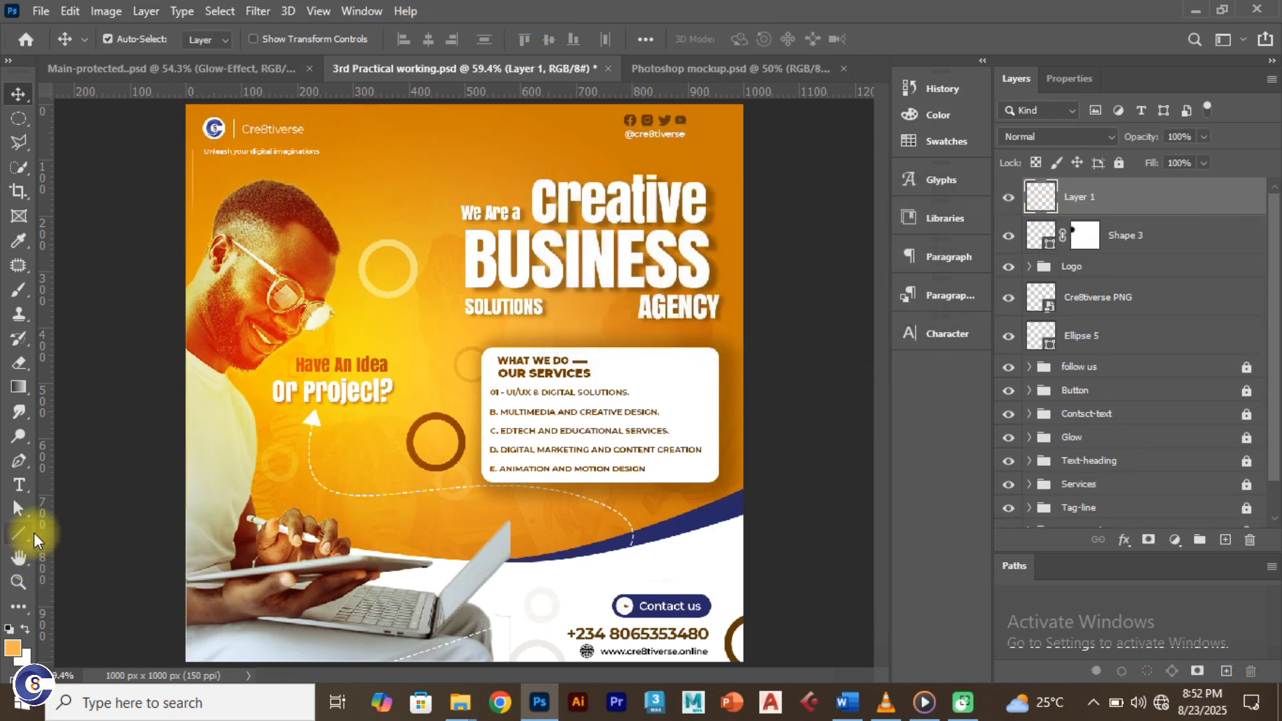
# Step: Draw a vertical line right of the services box with a solid stroke
pyautogui.click(26, 534)
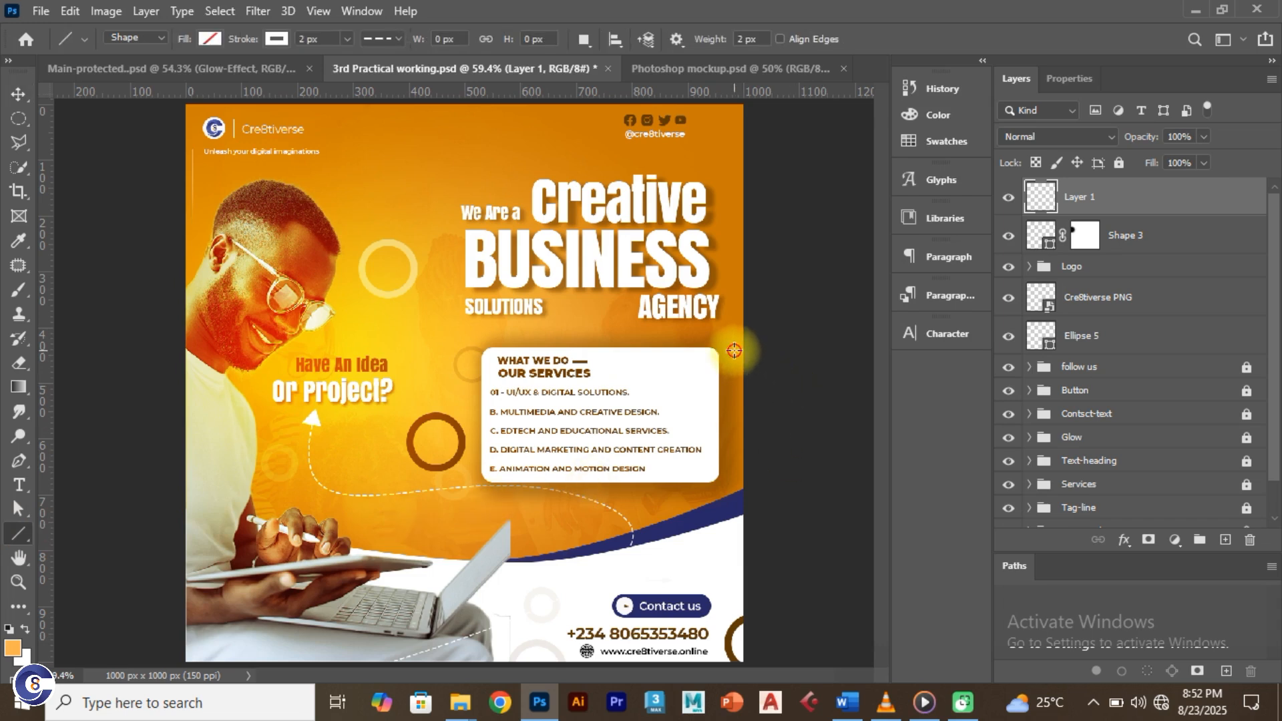
pyautogui.moveTo(734, 351); pyautogui.dragTo(734, 464)
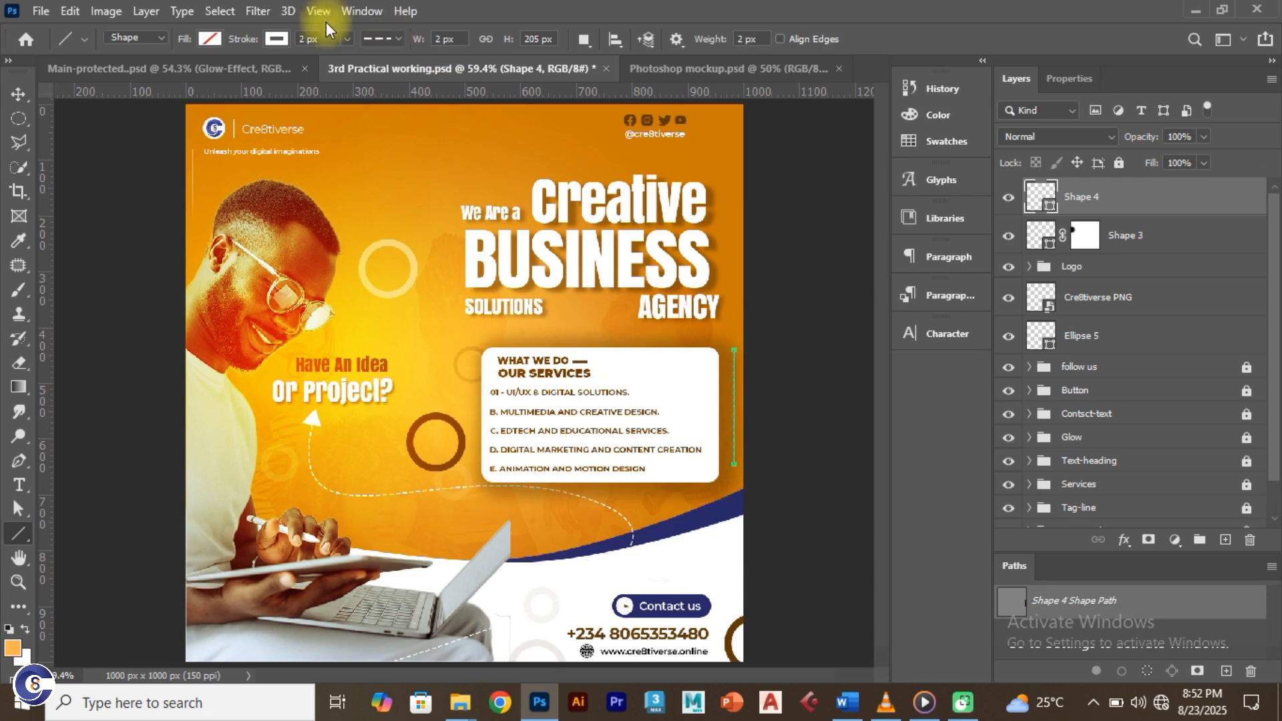
pyautogui.click(277, 38)
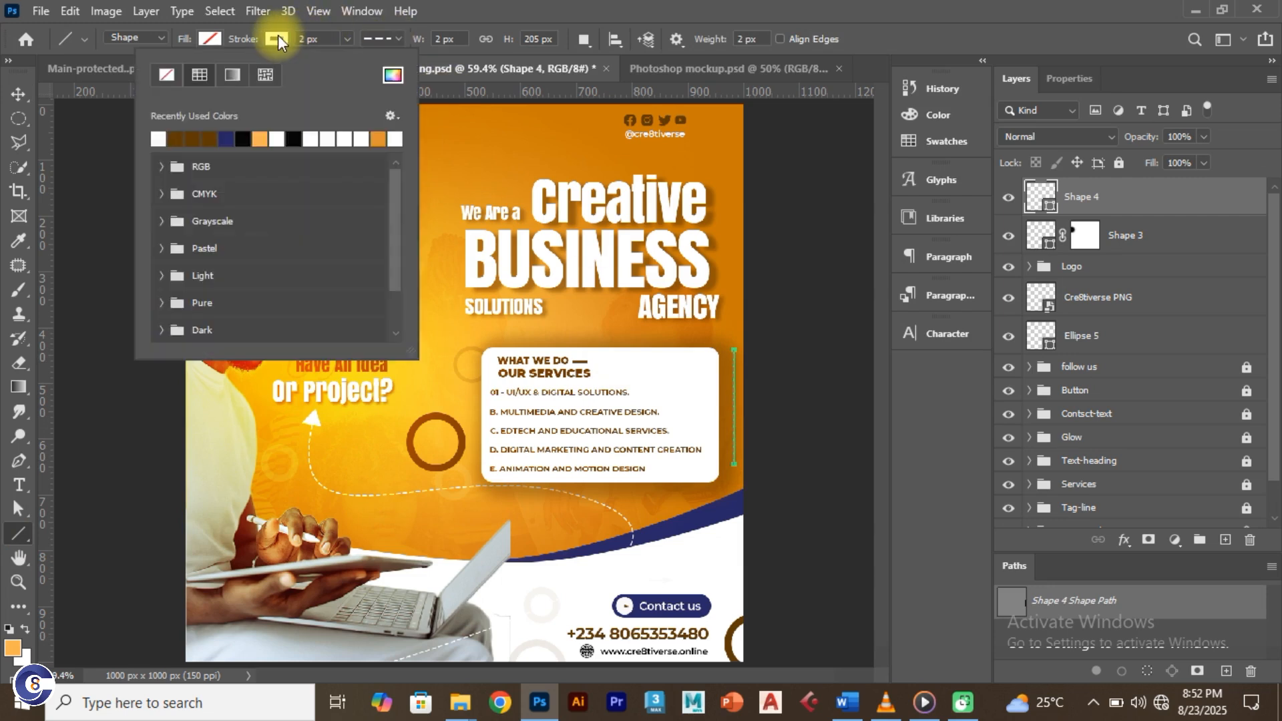
pyautogui.click(382, 38)
pyautogui.click(391, 110)
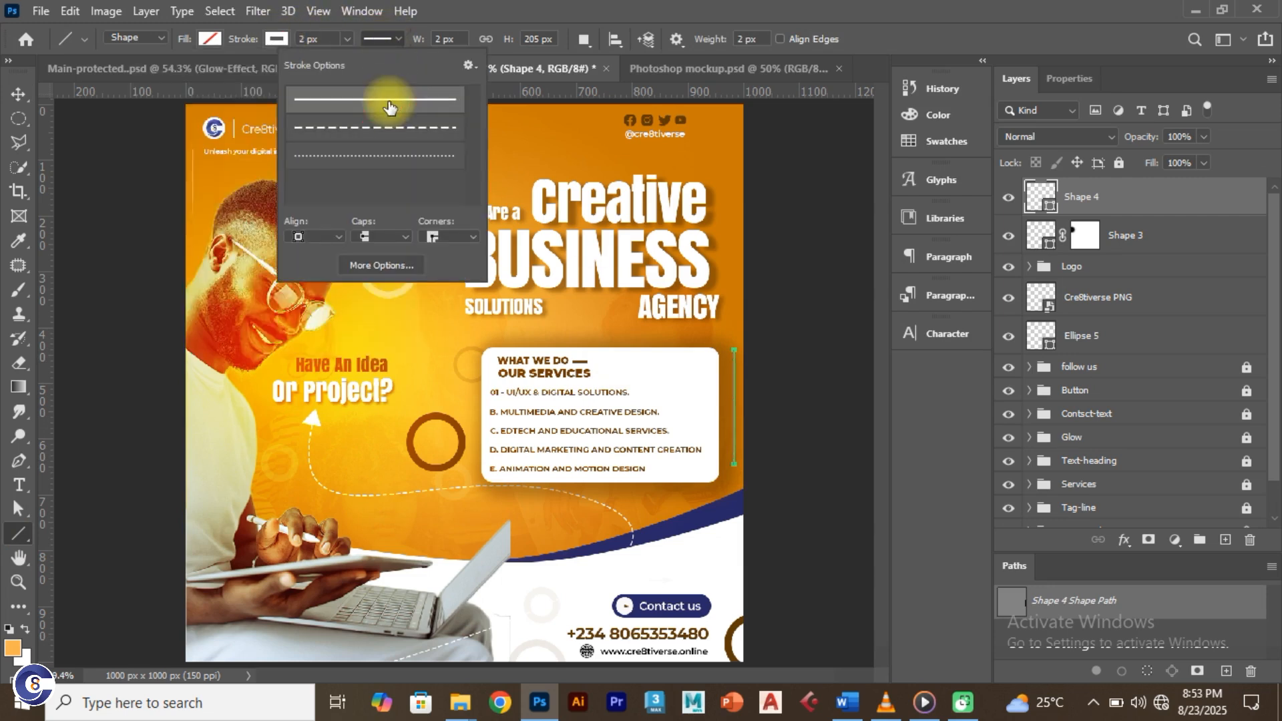
# Step: Fill the line with the dark brown #5d3600 sampled from the ring
pyautogui.click(211, 39)
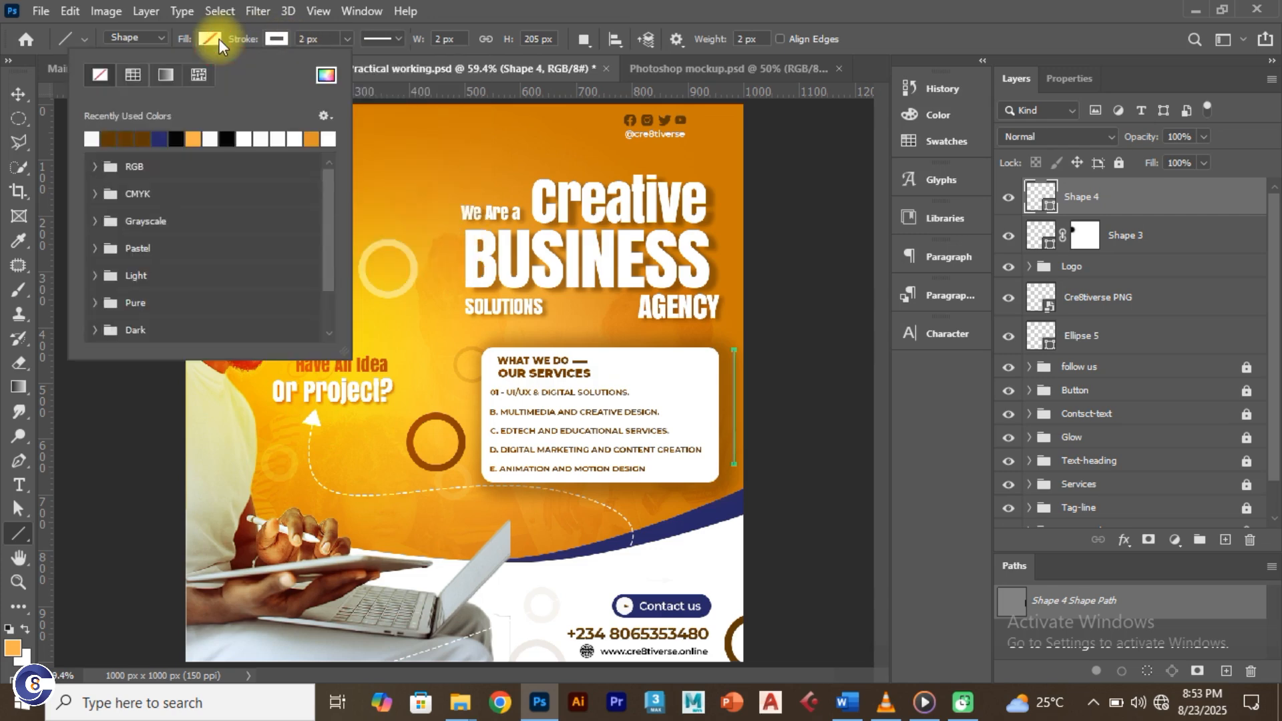
pyautogui.click(325, 74)
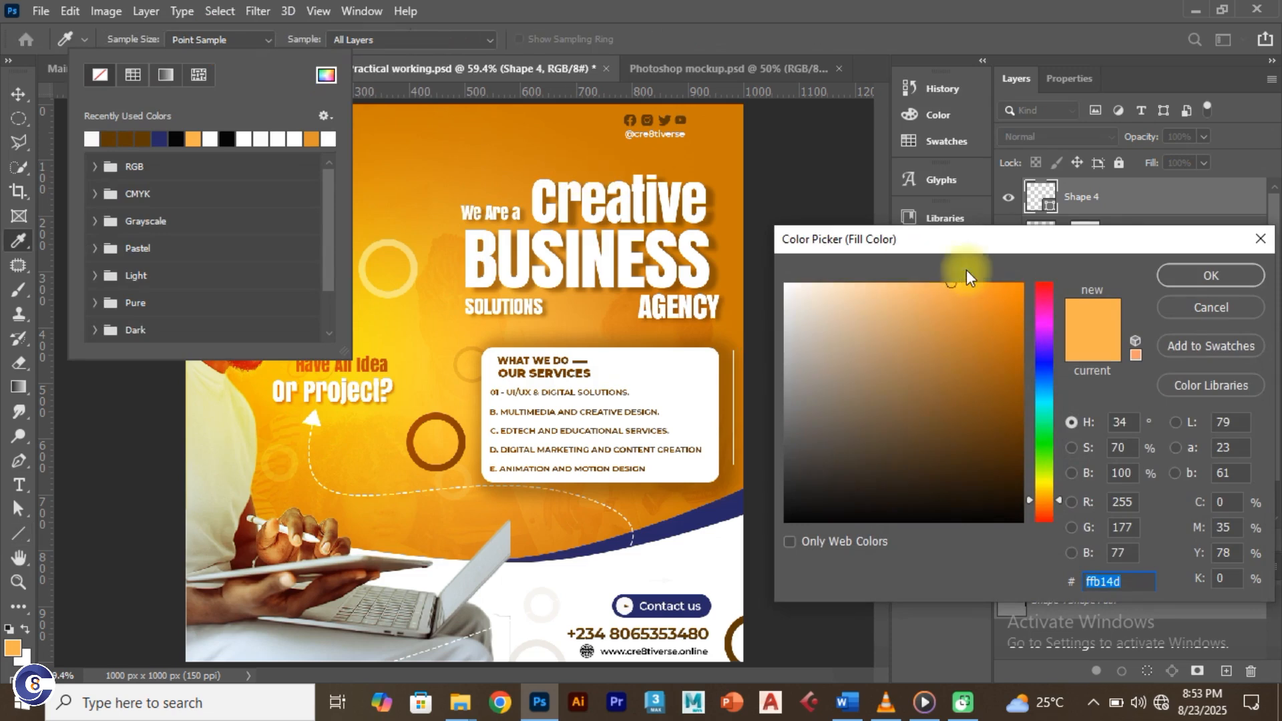
pyautogui.click(732, 630)
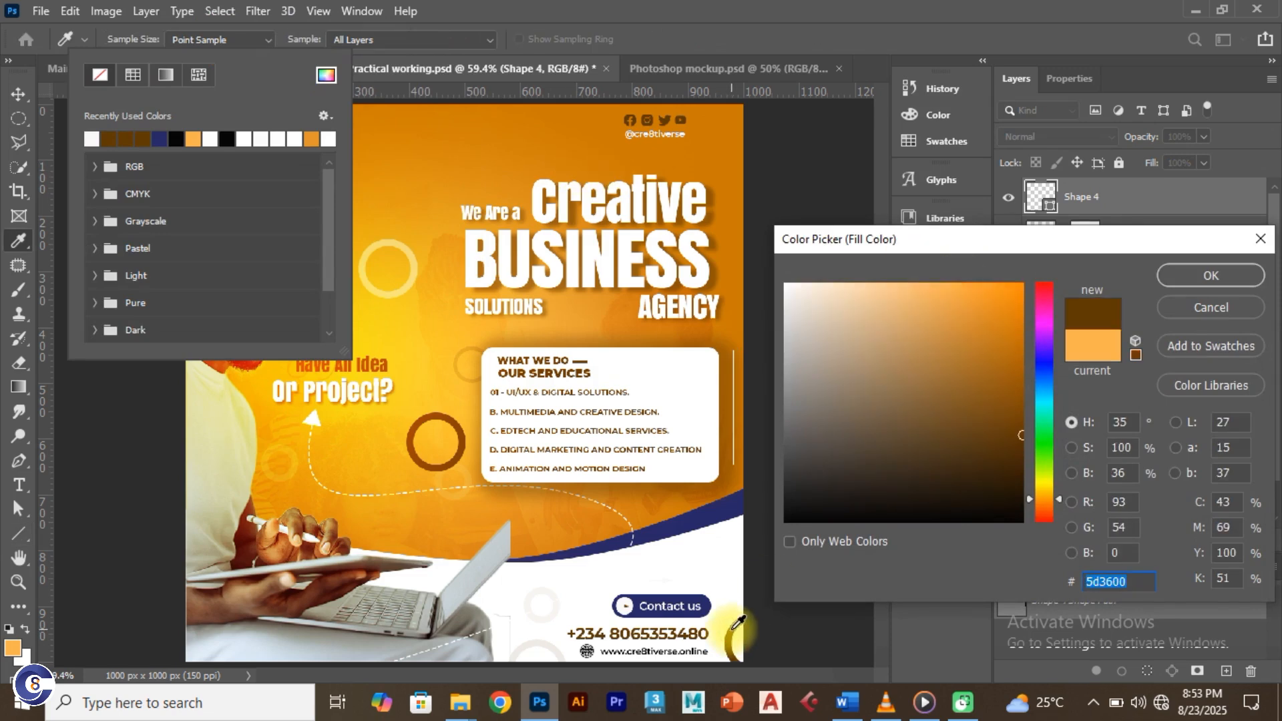
pyautogui.click(1189, 275)
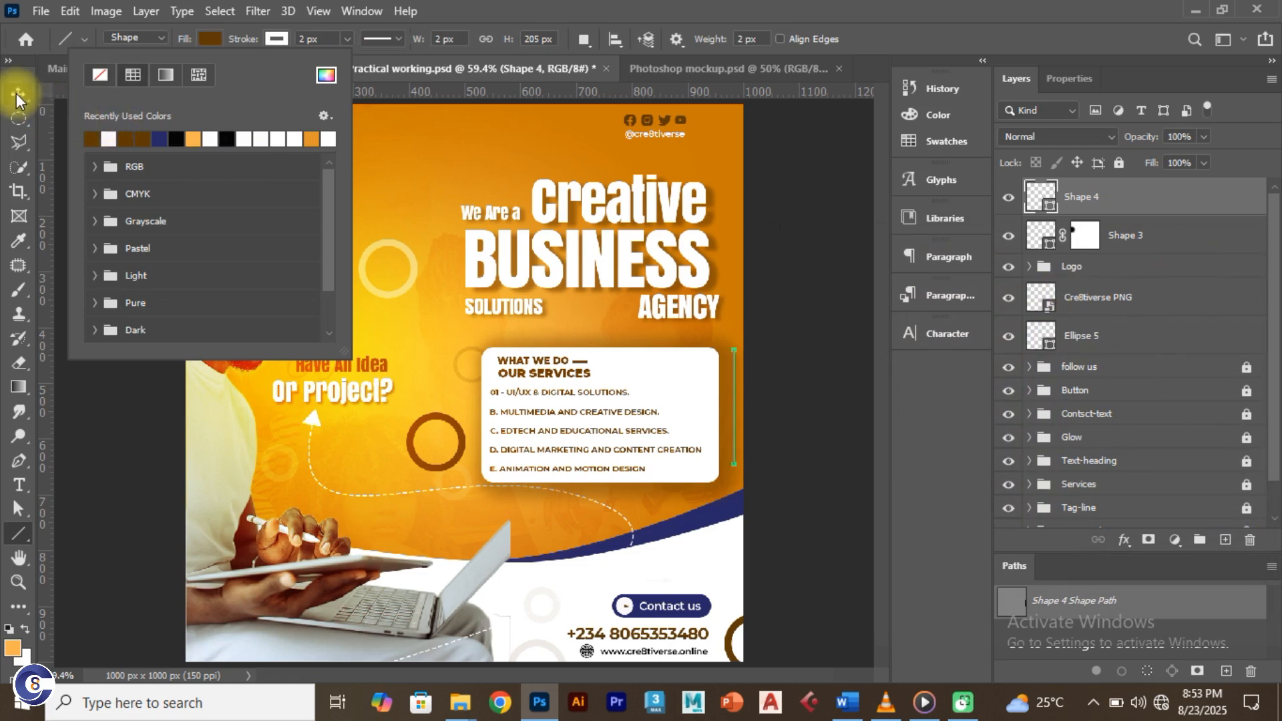
pyautogui.click(16, 94)
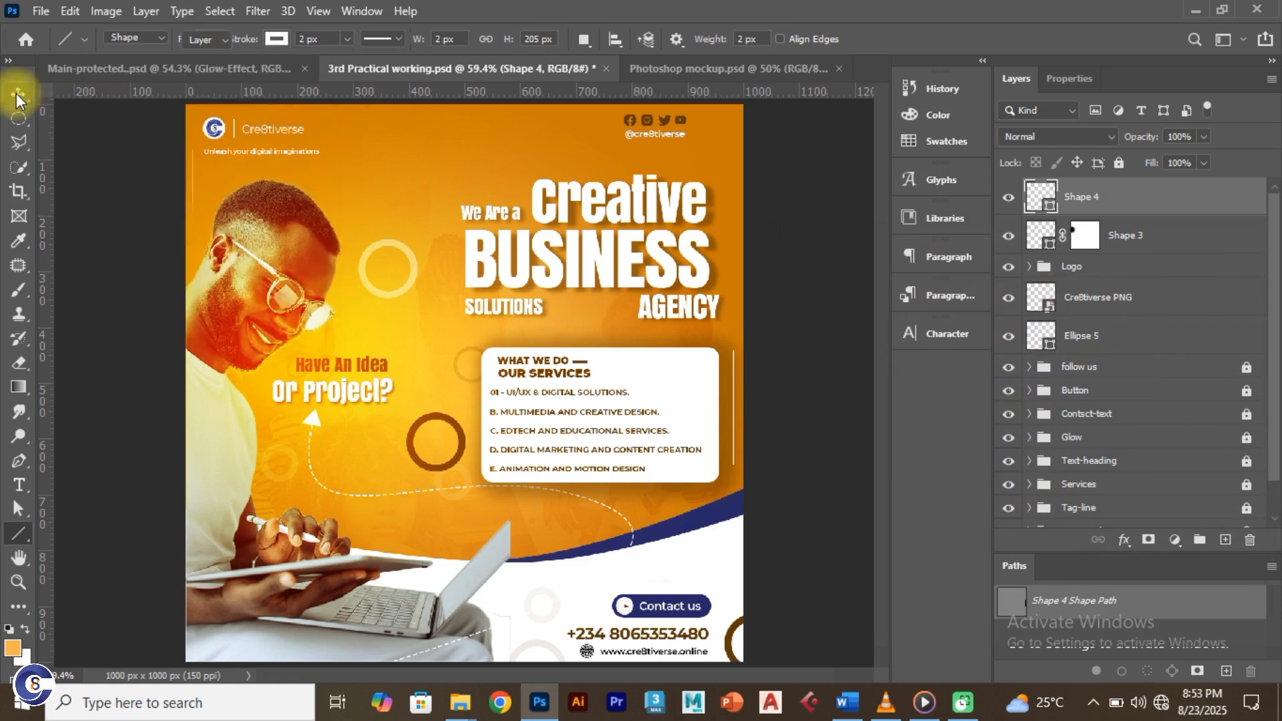
# Step: Keep Shape 4's dark brown fill and remove its stroke colour
pyautogui.doubleClick(1042, 196)
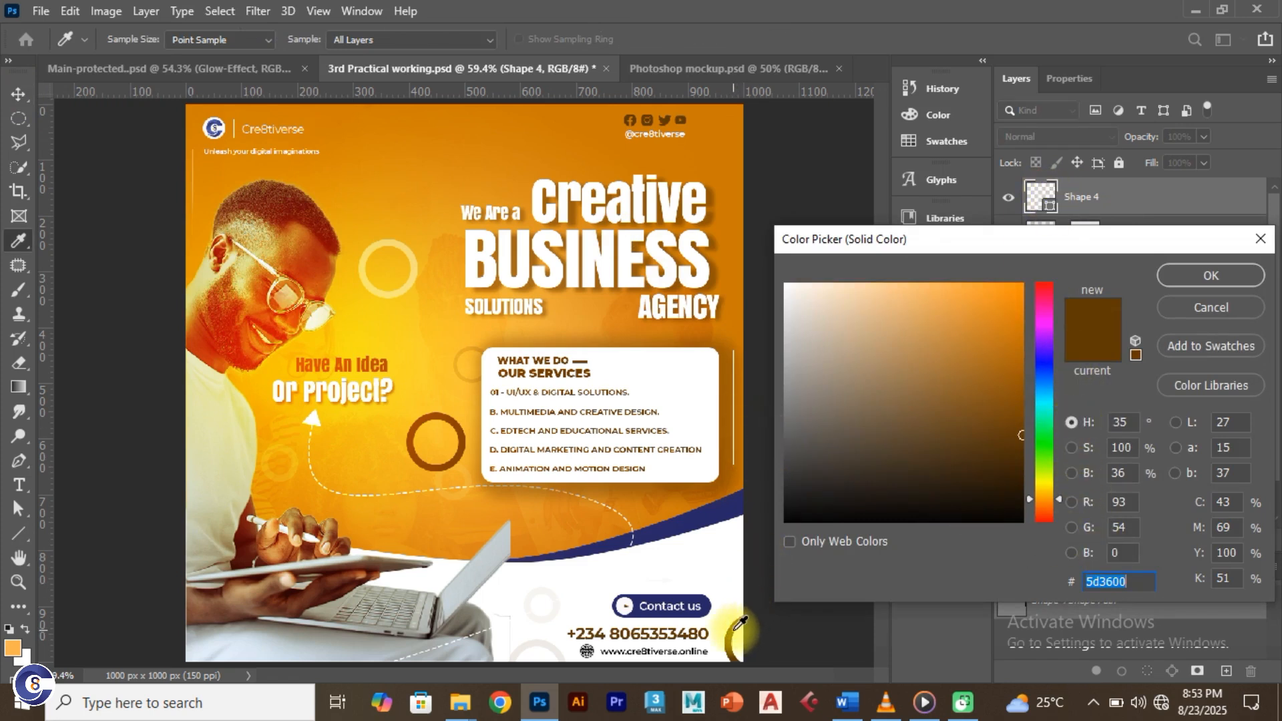
pyautogui.click(1204, 276)
pyautogui.press('v')
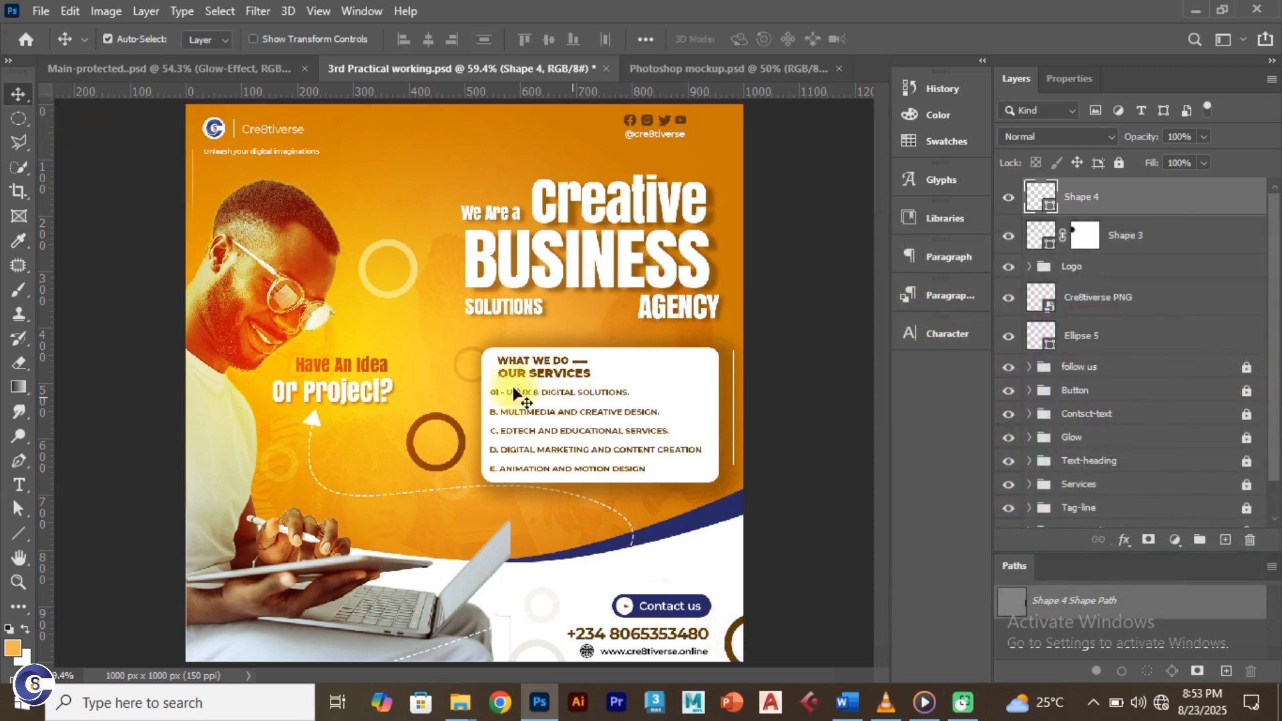
pyautogui.click(20, 534)
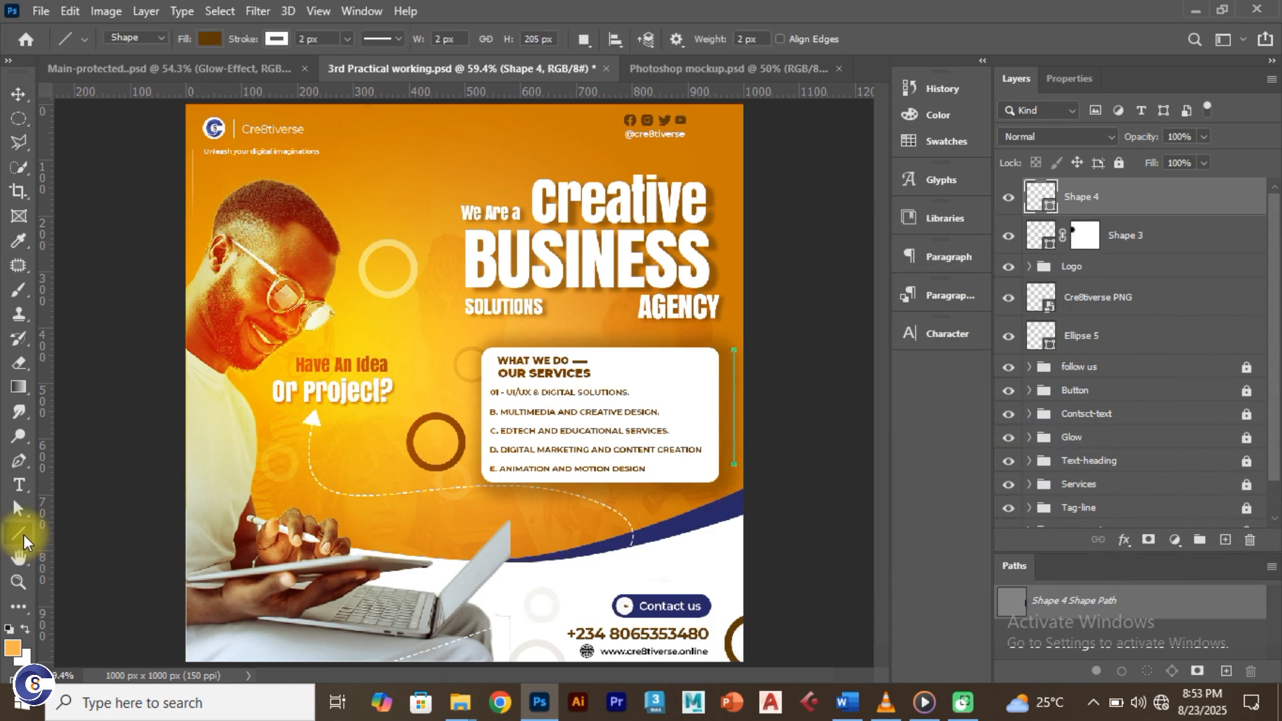
pyautogui.click(276, 38)
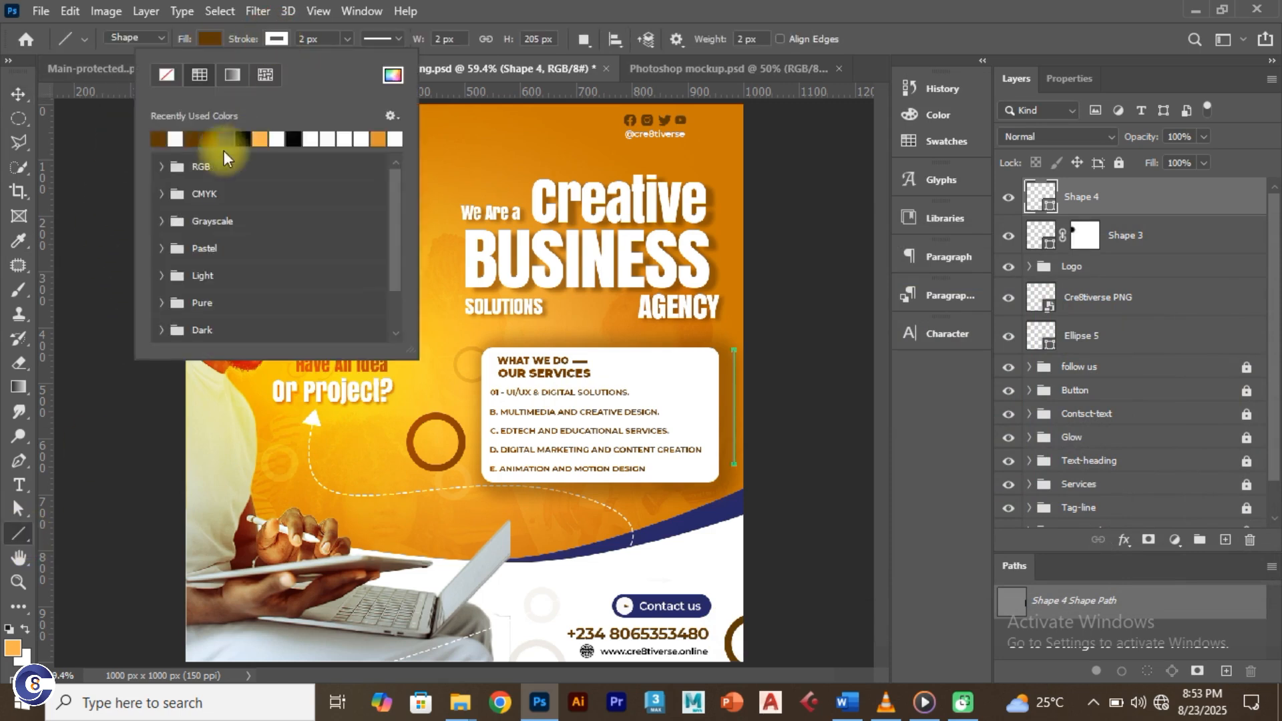
pyautogui.click(166, 71)
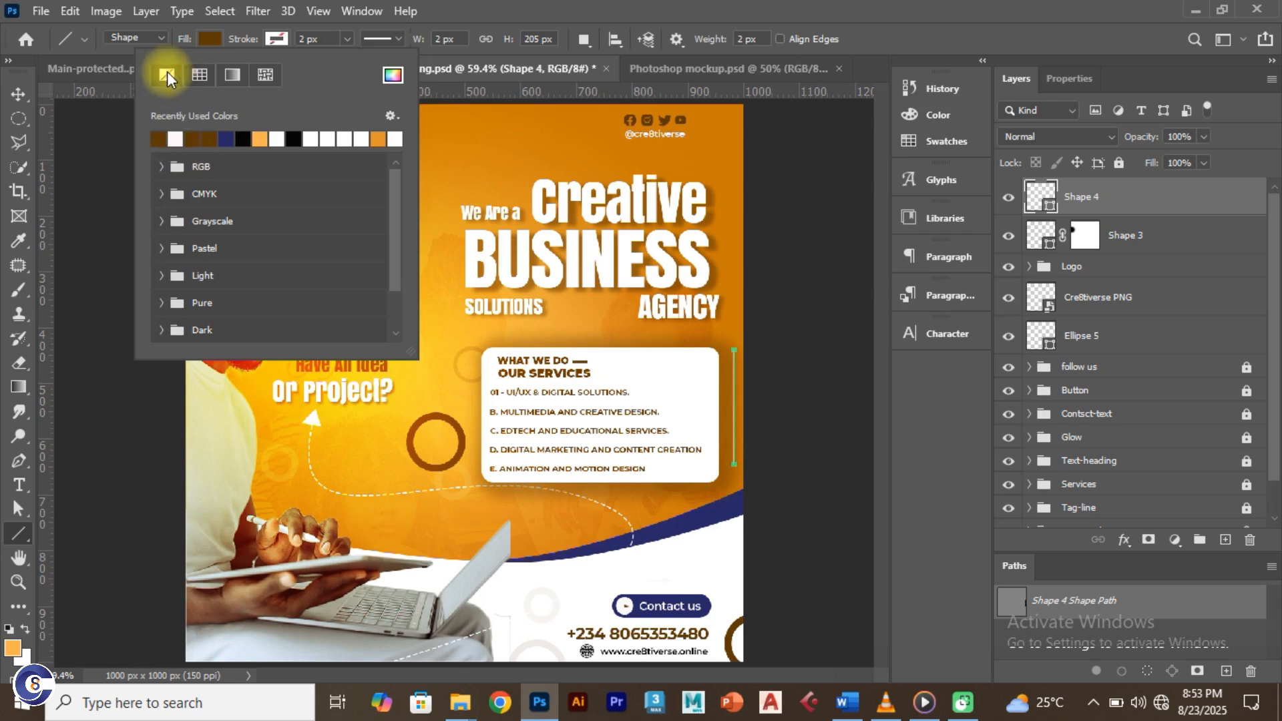
pyautogui.click(18, 91)
pyautogui.click(13, 93)
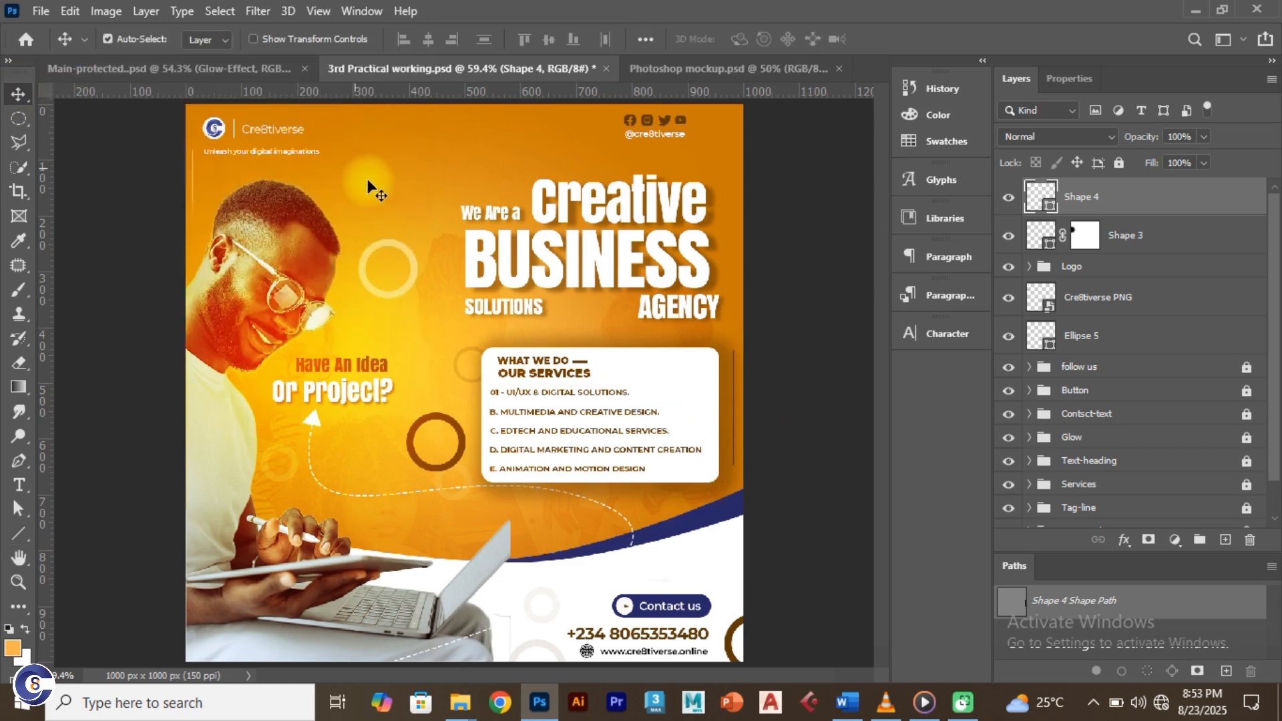
# Step: Check the Main-protected.psd reference, then set Shape 4's opacity to 59%
pyautogui.hotkey('alt', 'Tab')
pyautogui.hotkey('alt', 'Tab')
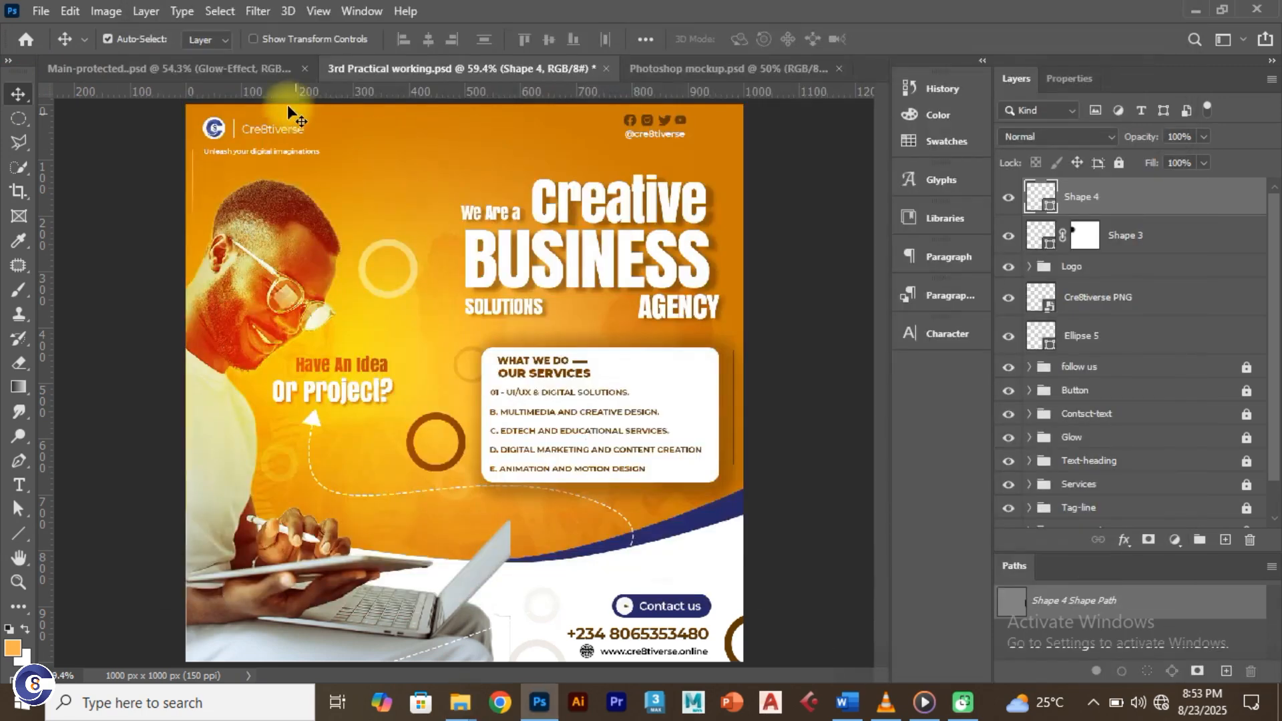
pyautogui.click(219, 70)
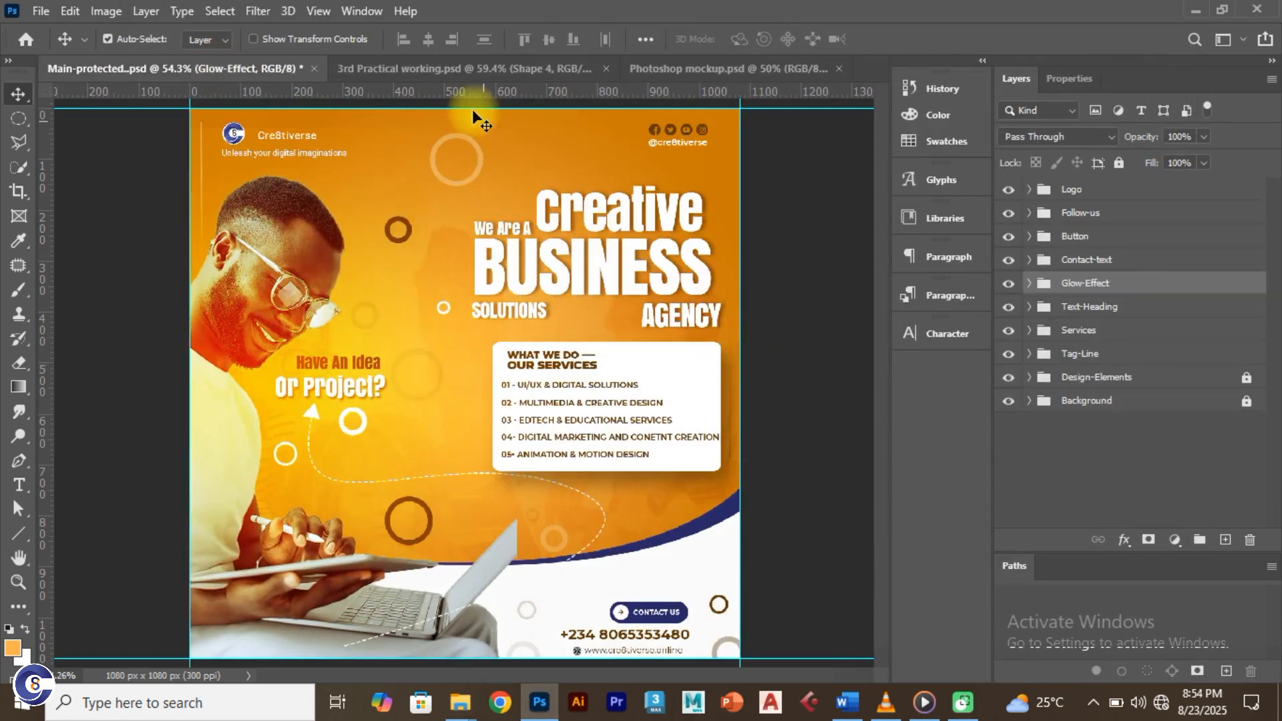
pyautogui.click(463, 74)
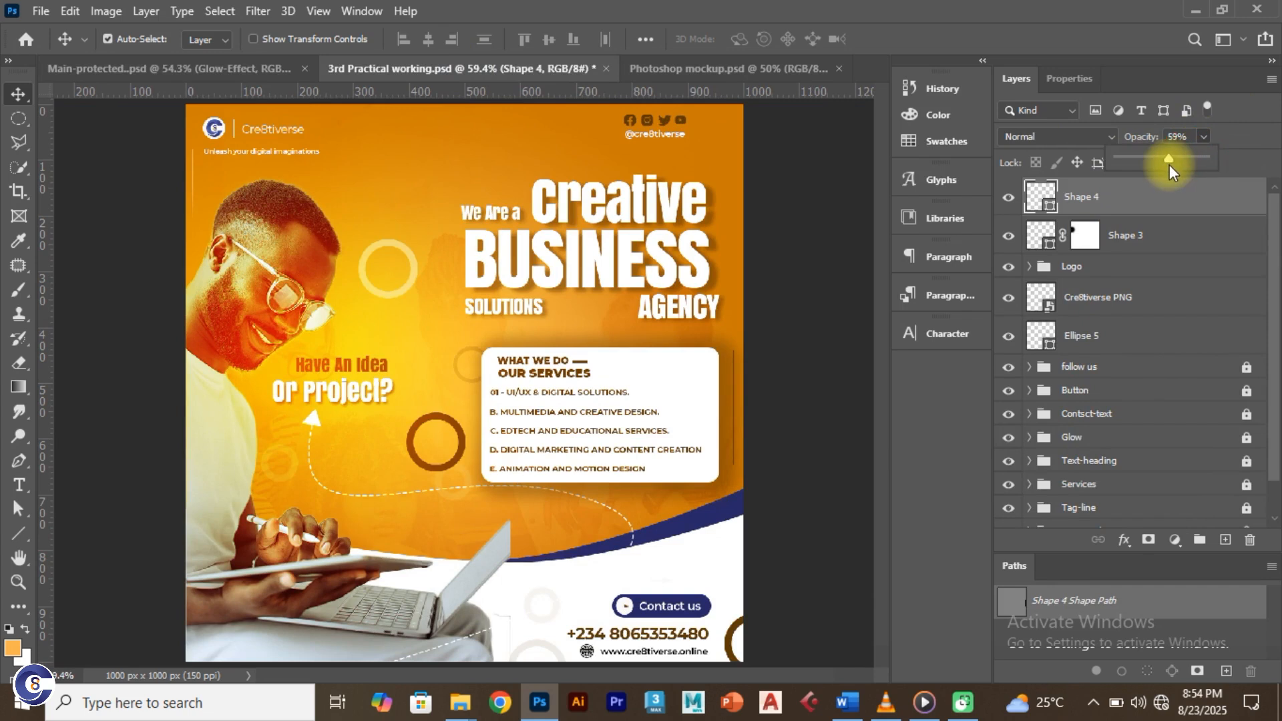
pyautogui.click(1153, 205)
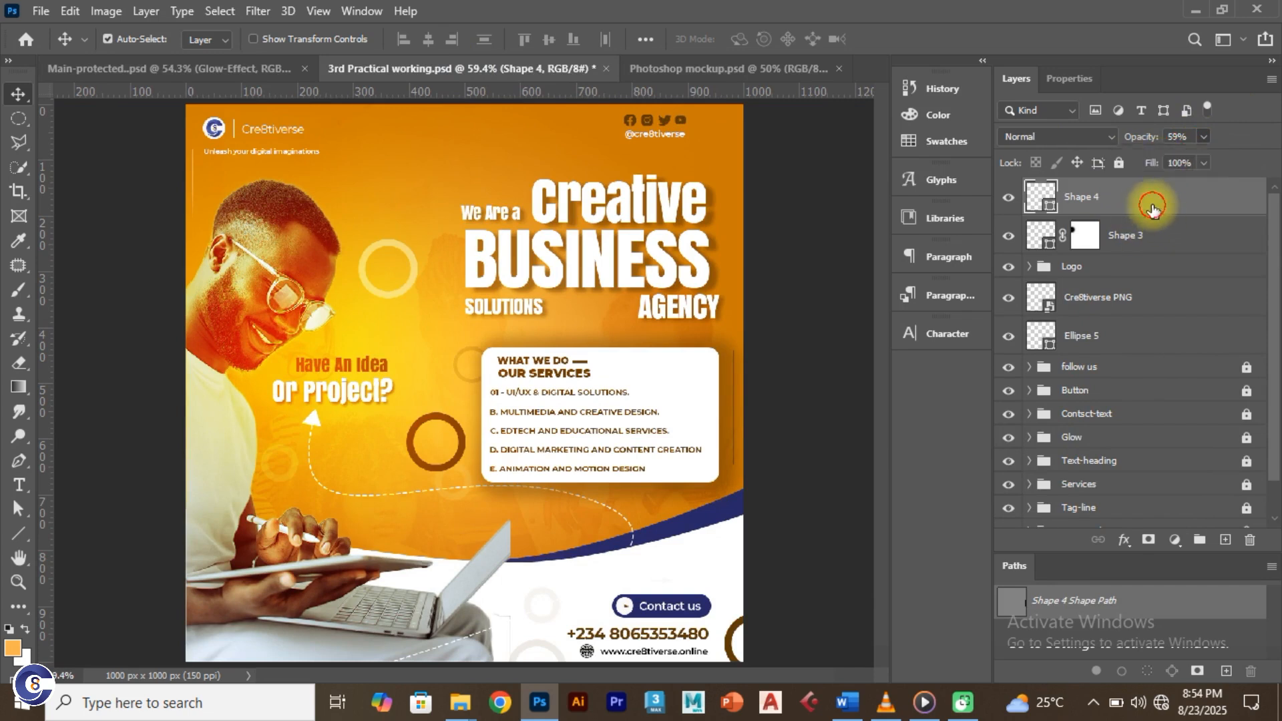
pyautogui.click(1148, 540)
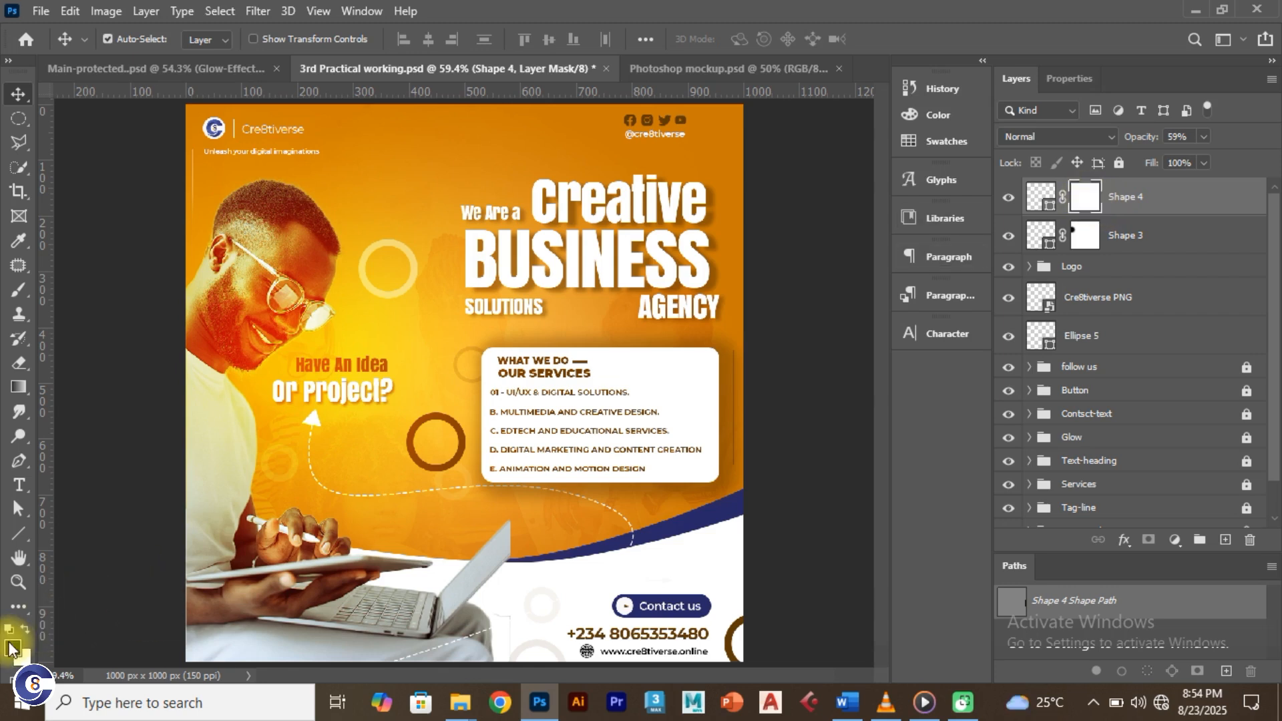
# Step: Paint black on Shape 4's layer mask with the Brush, then add Shape 3 to the selection
pyautogui.press('b')
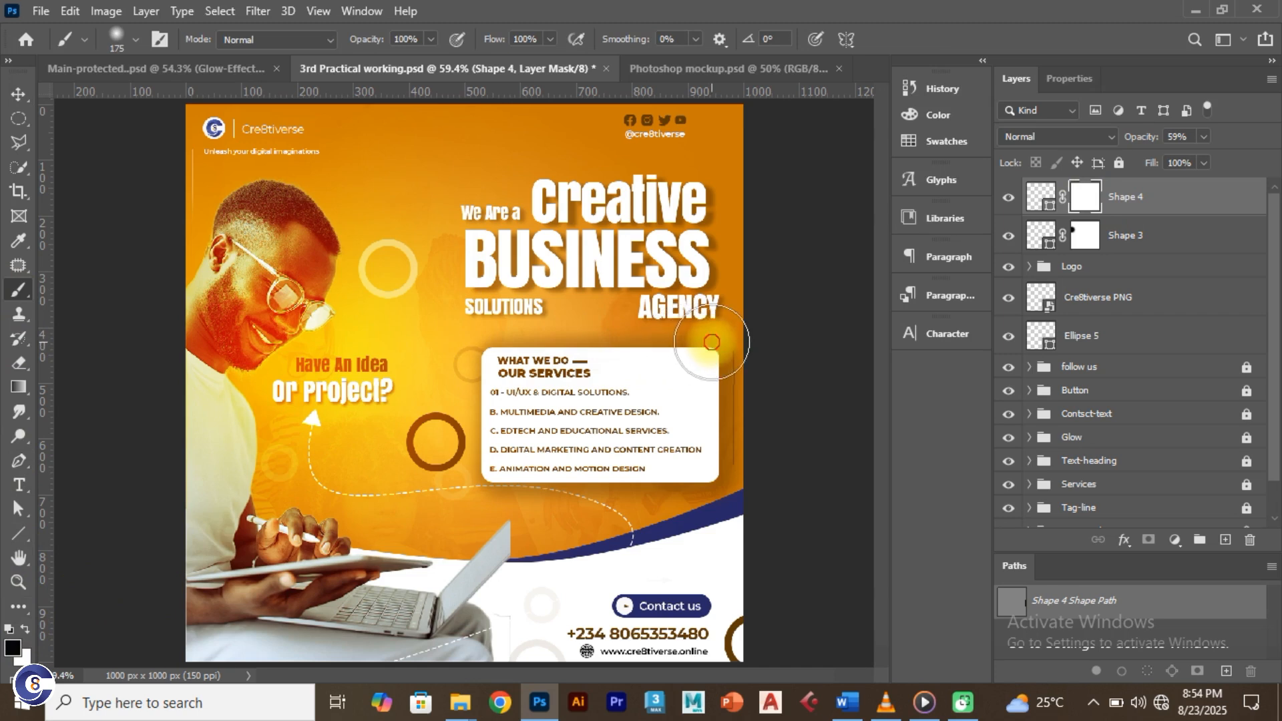
pyautogui.click(739, 361)
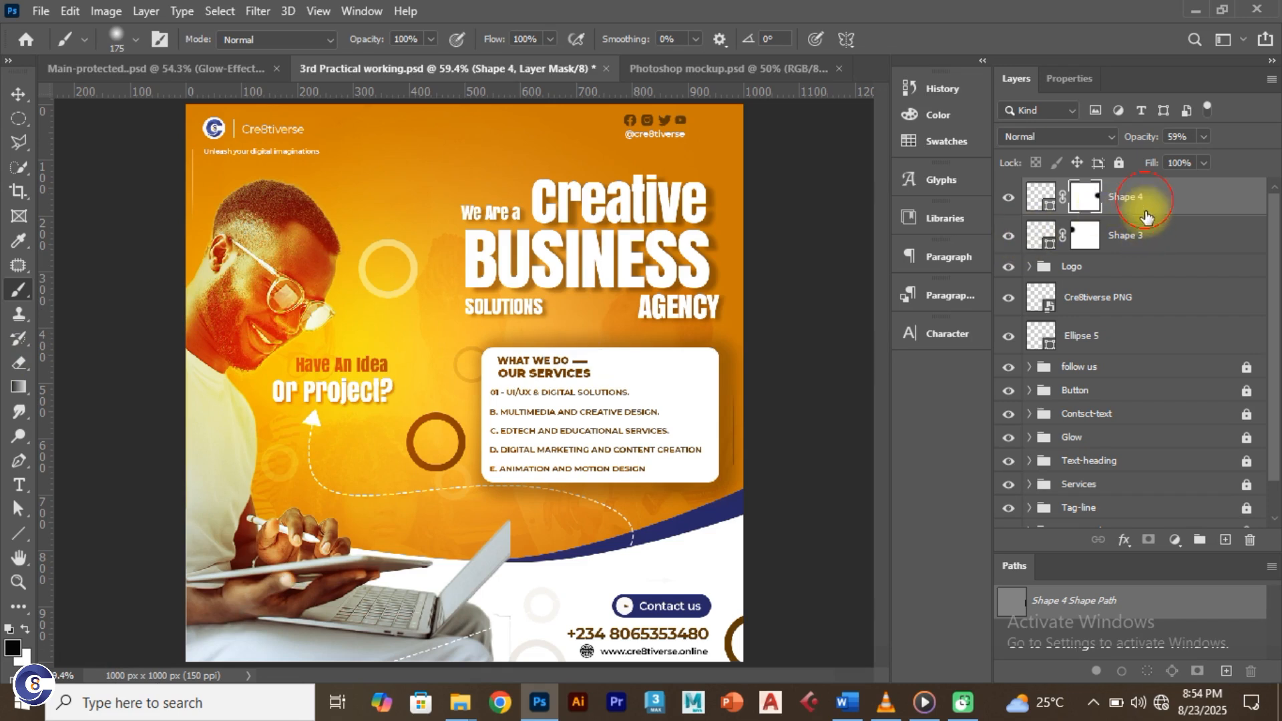
pyautogui.keyDown('ctrl'); pyautogui.click(1149, 236); pyautogui.keyUp('ctrl')
# Step: Delete the Shape 4 and Shape 3 layers and check the Logo group's visibility
pyautogui.press('Delete')
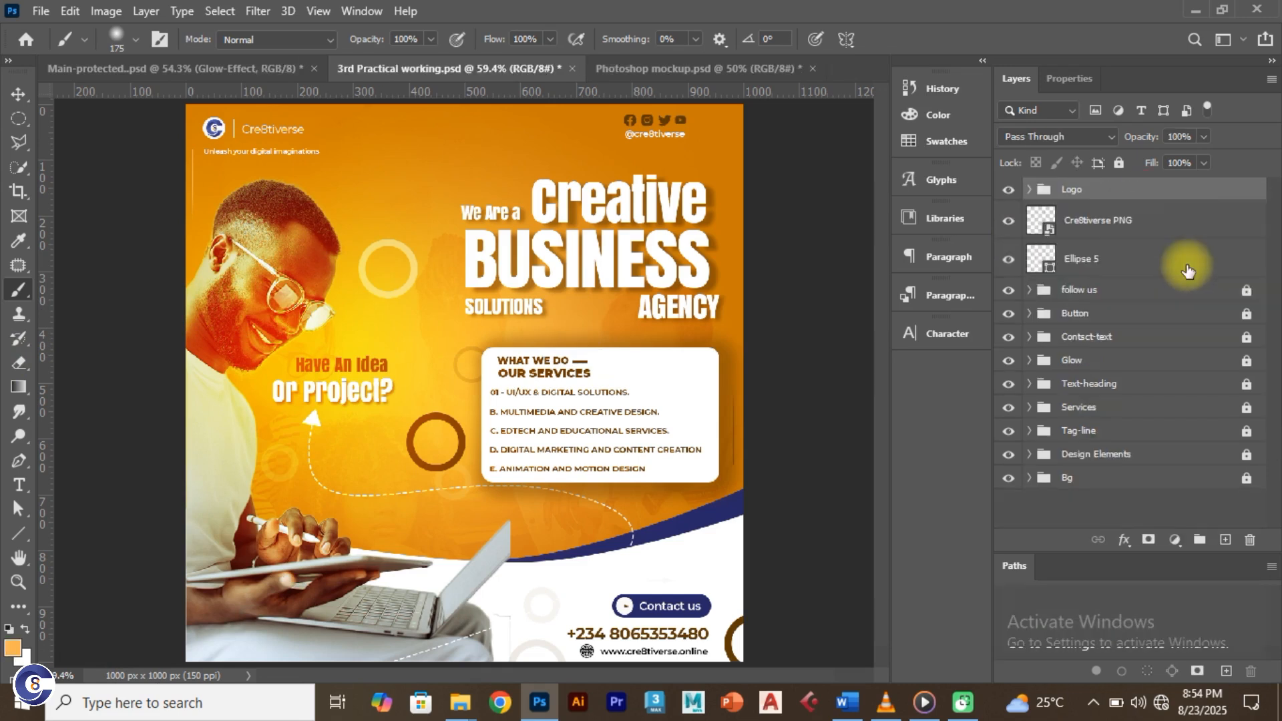
pyautogui.click(1013, 193)
pyautogui.click(1013, 192)
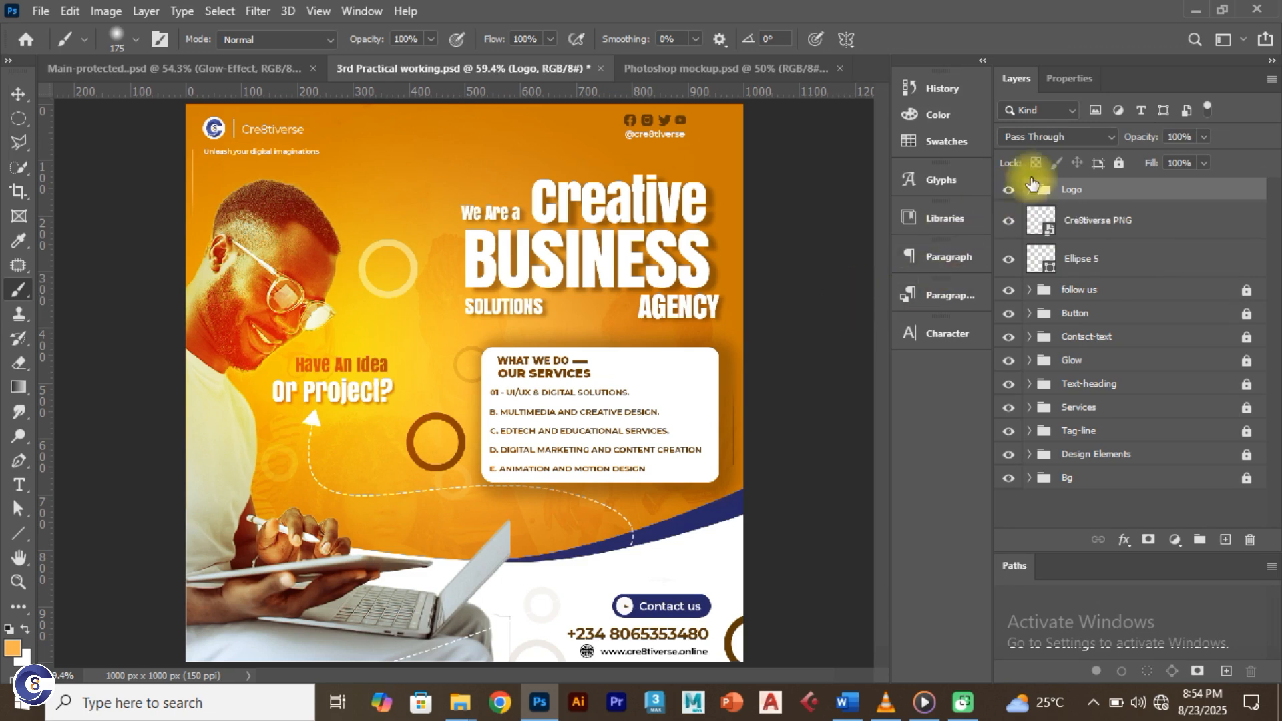
# Step: Move Cre8tiverse PNG onto the Logo group, stamp visible layers into Layer 1, hide the rest
pyautogui.click(1007, 225)
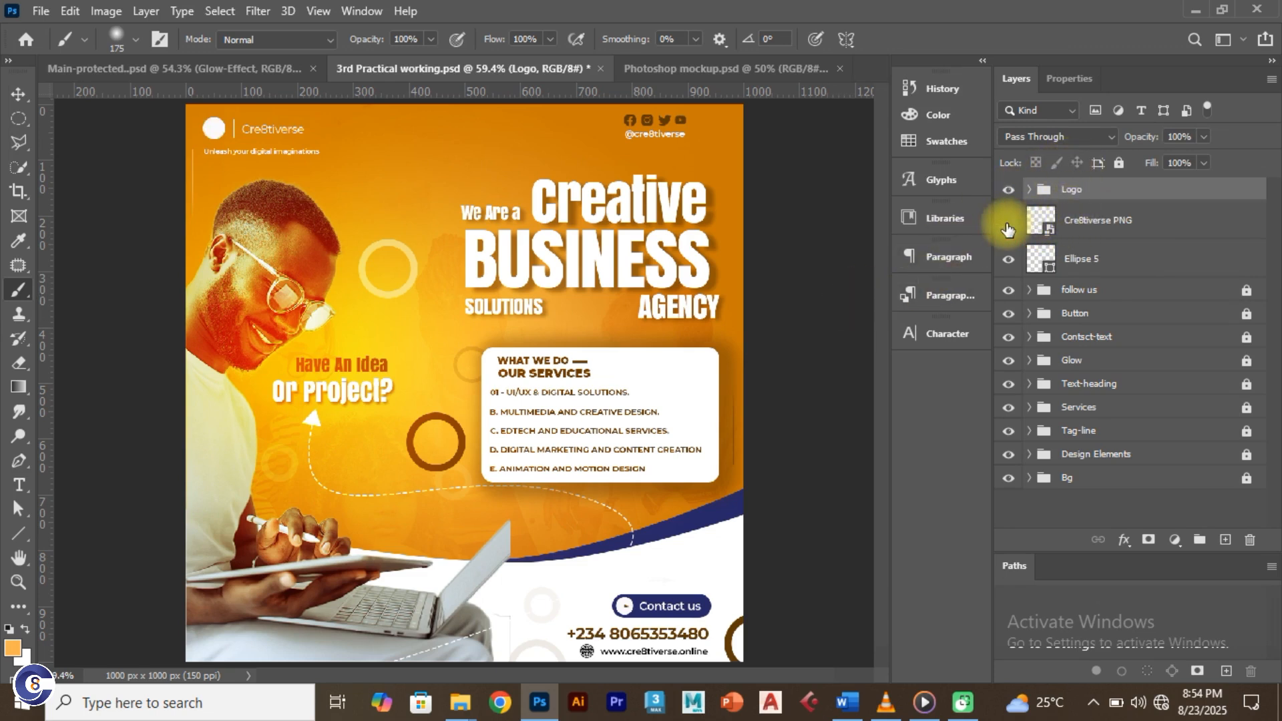
pyautogui.click(1008, 228)
pyautogui.moveTo(1095, 231); pyautogui.dragTo(1092, 206)
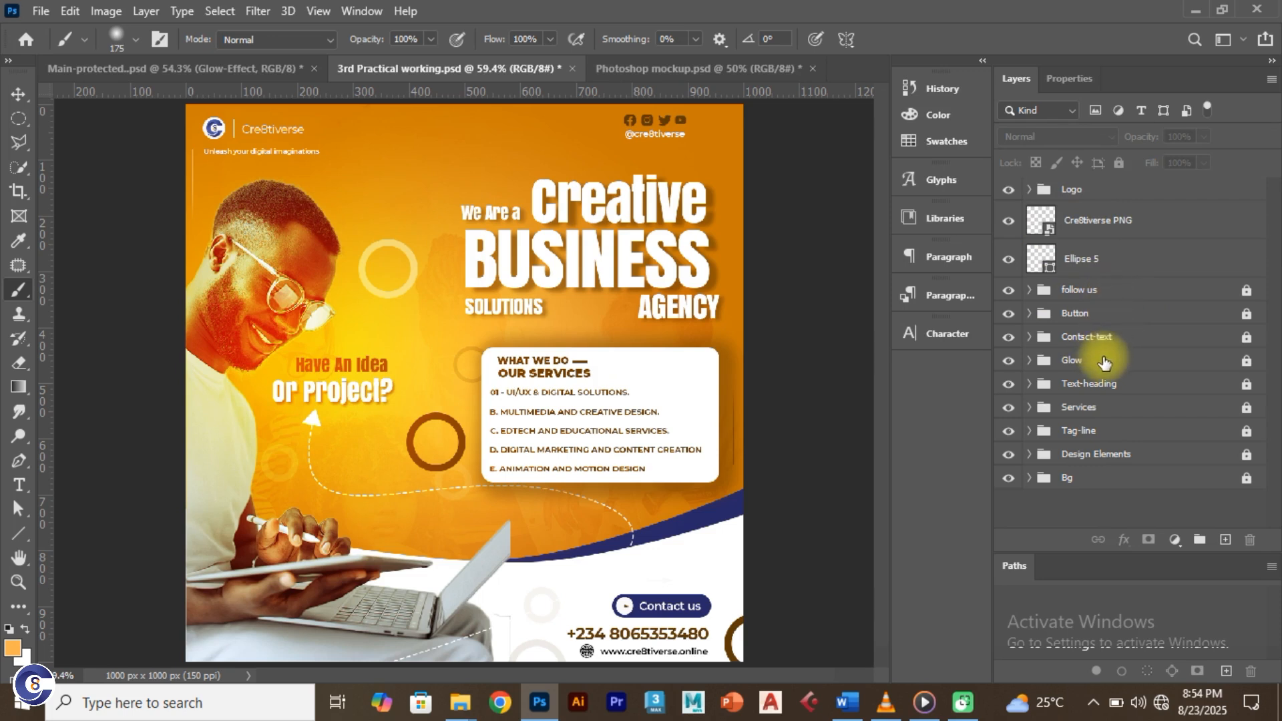
pyautogui.hotkey('ctrl', 'shift', 'alt', 'e')
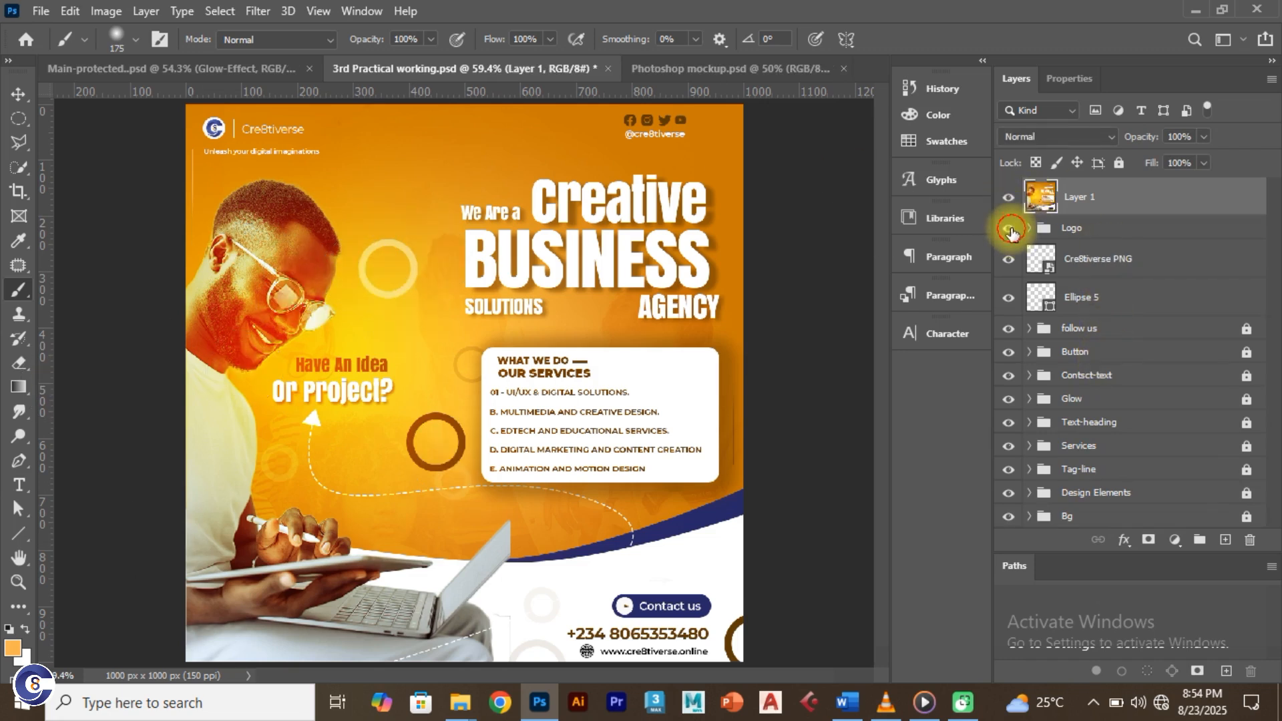
pyautogui.moveTo(1012, 232); pyautogui.dragTo(1011, 524)
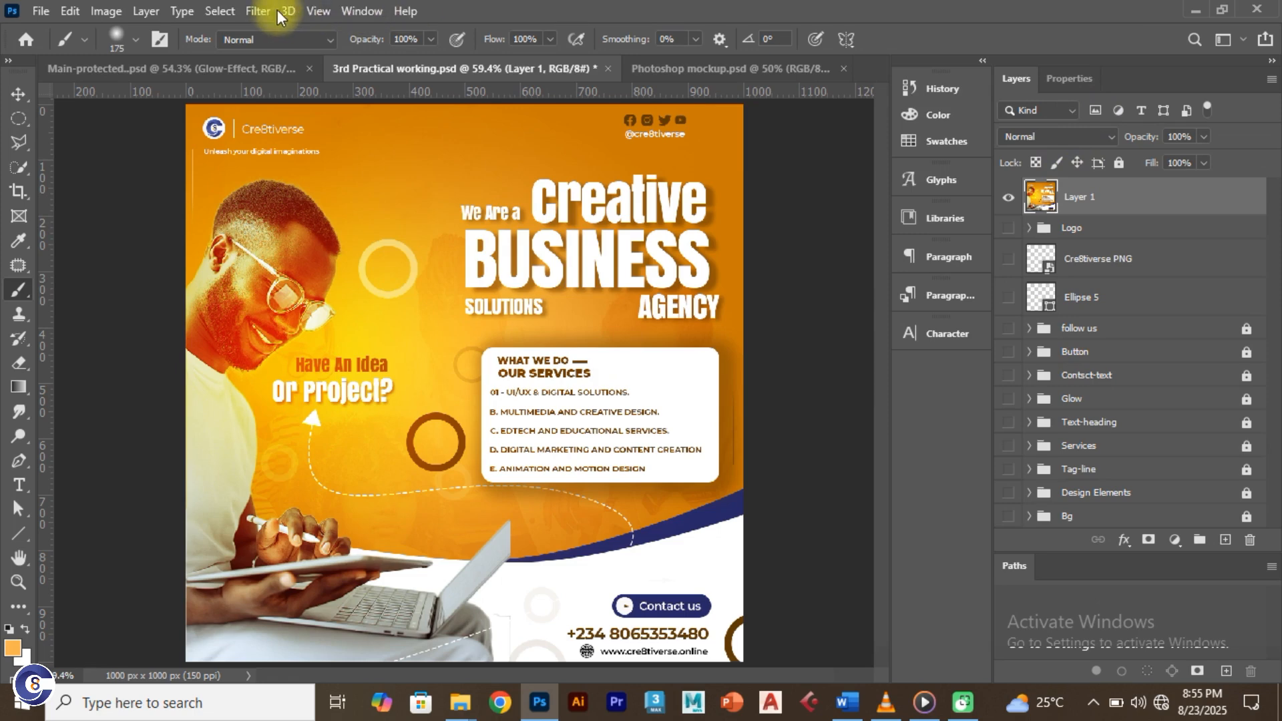
# Step: Open the Camera Raw Filter on Layer 1 and raise Vibrance to +29
pyautogui.click(259, 10)
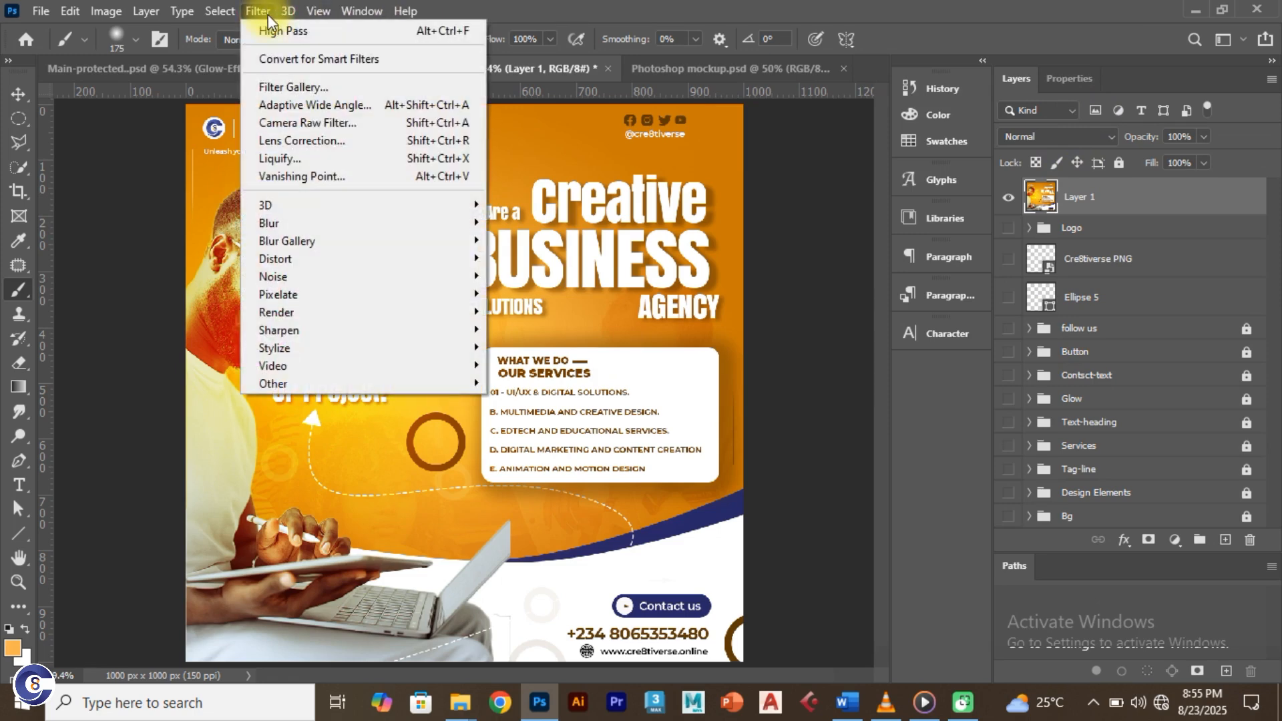
pyautogui.click(312, 122)
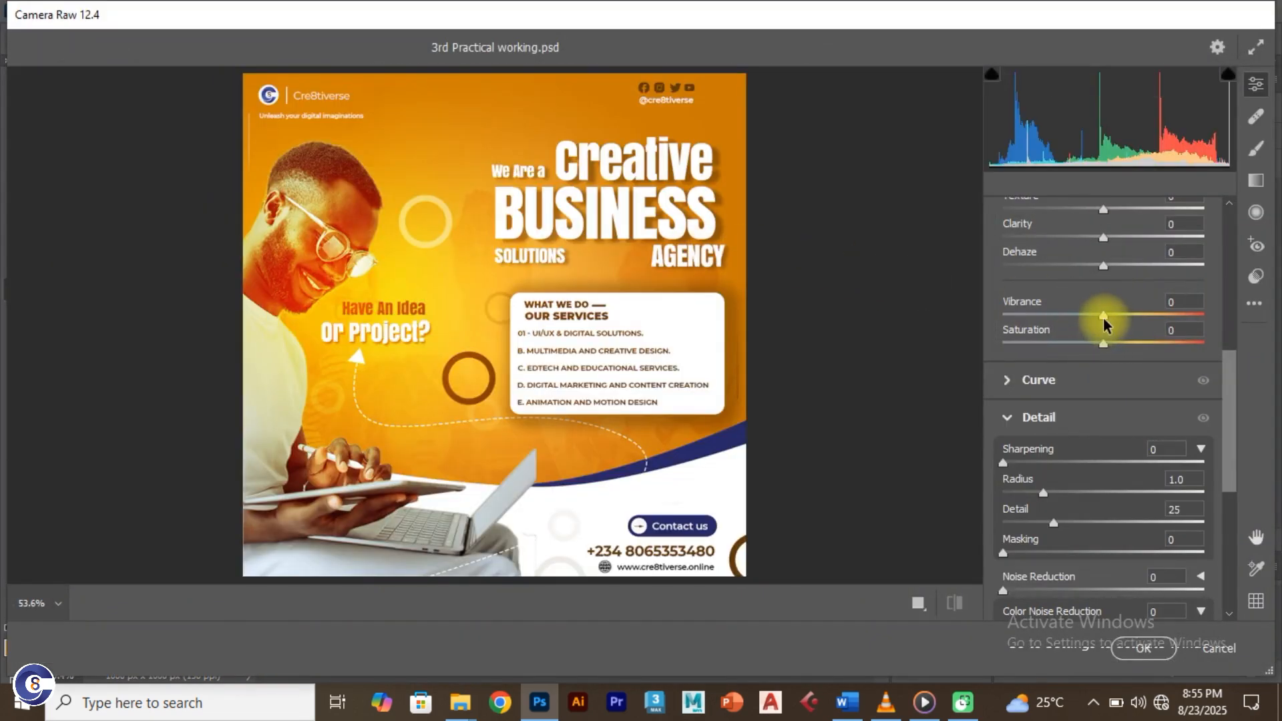
pyautogui.moveTo(1104, 318); pyautogui.dragTo(1133, 325)
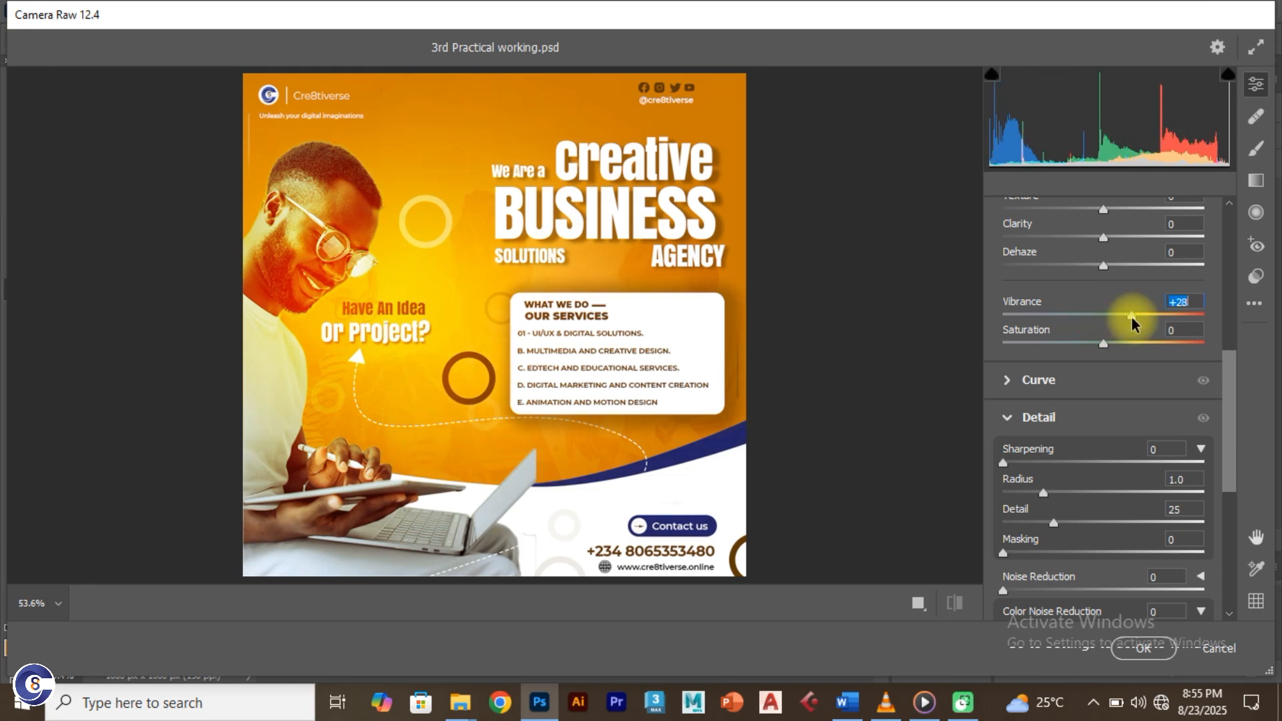
pyautogui.moveTo(1231, 367)
pyautogui.mouseDown()
pyautogui.moveTo(1235, 420)
pyautogui.moveTo(1231, 381)
pyautogui.mouseUp()
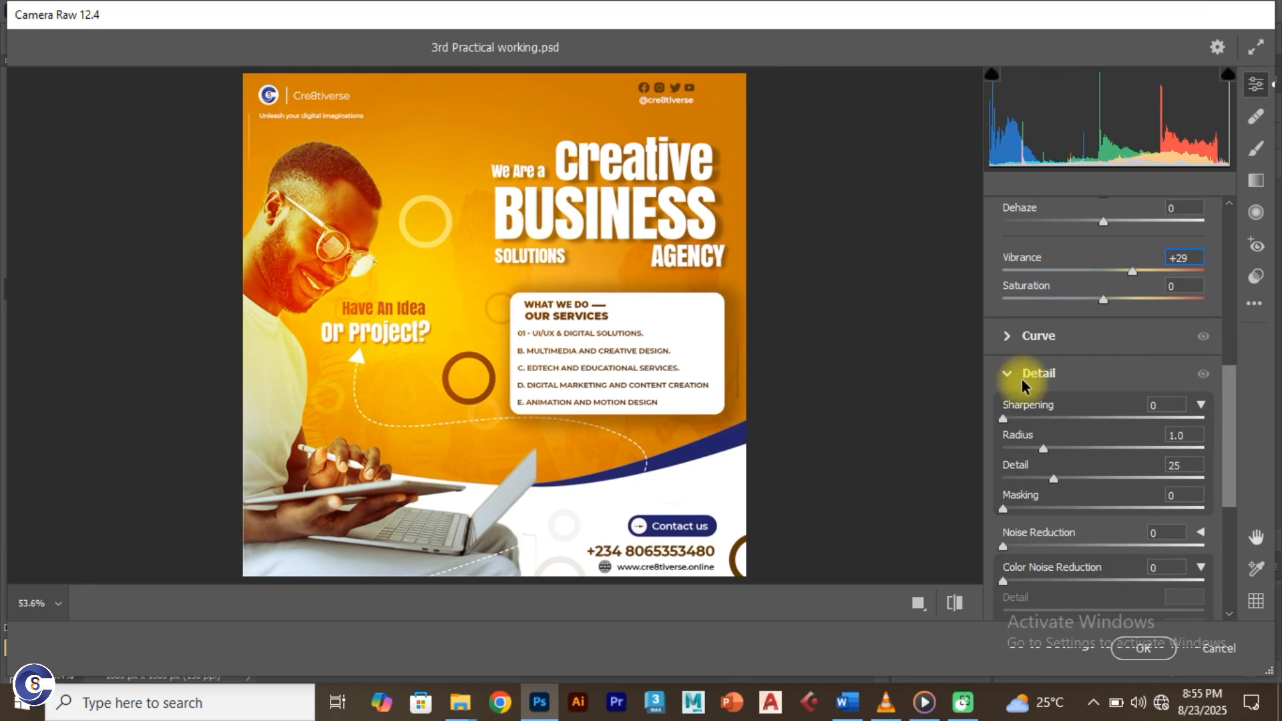
# Step: Set Sharpening 49, Detail 35, Noise Reduction 35 and Color Noise Reduction 28
pyautogui.moveTo(1007, 424); pyautogui.dragTo(1069, 425)
pyautogui.moveTo(1058, 487); pyautogui.dragTo(1075, 489)
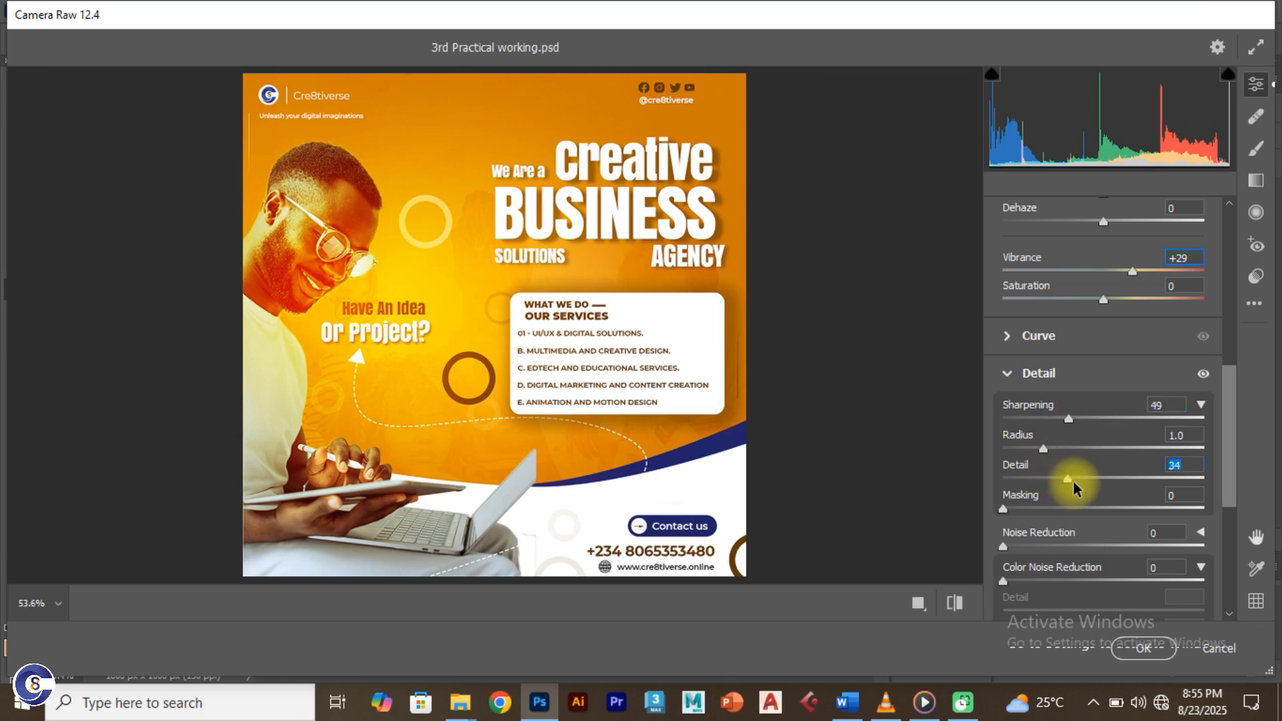
pyautogui.moveTo(1003, 546); pyautogui.dragTo(1073, 551)
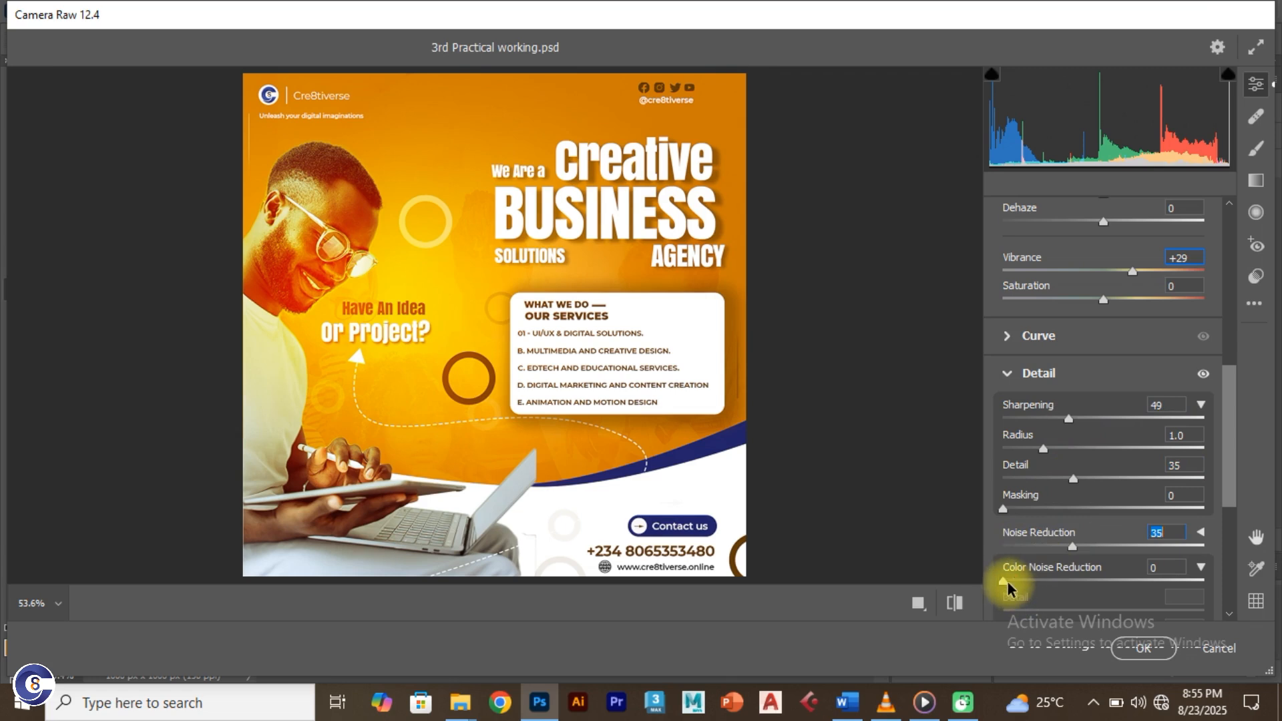
pyautogui.moveTo(1008, 583); pyautogui.dragTo(1059, 582)
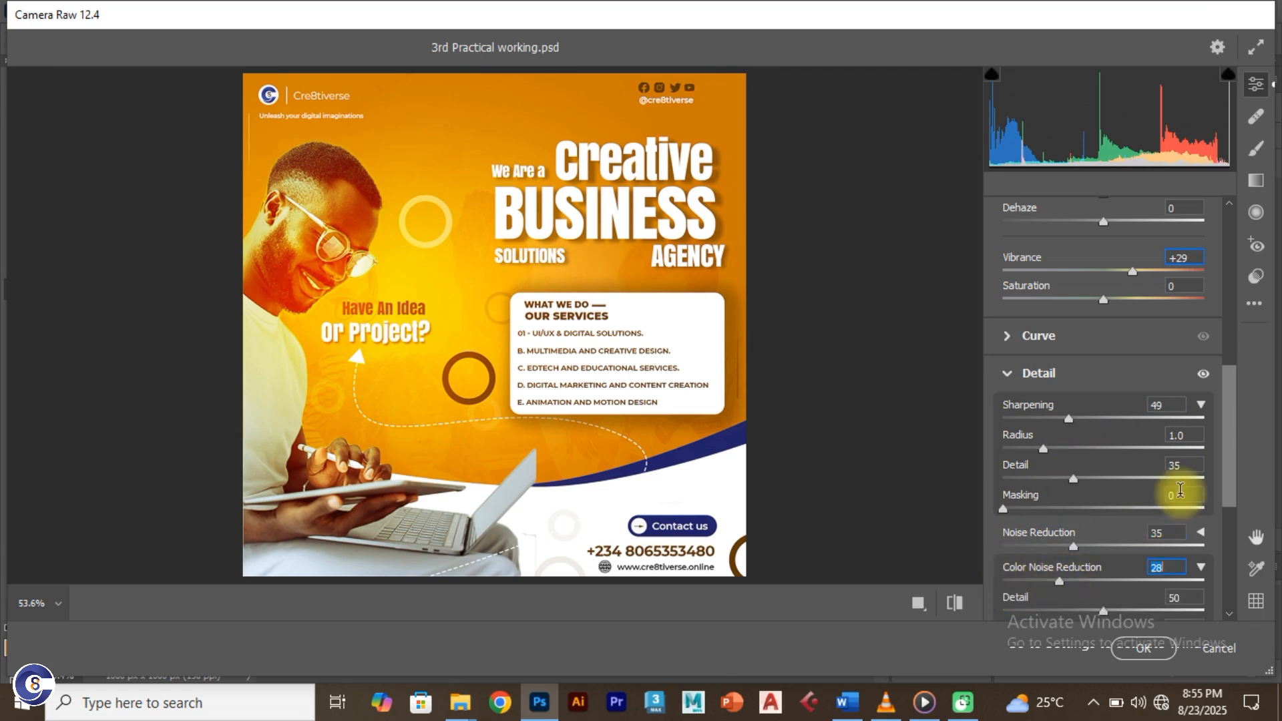
pyautogui.moveTo(1231, 443); pyautogui.dragTo(1231, 487)
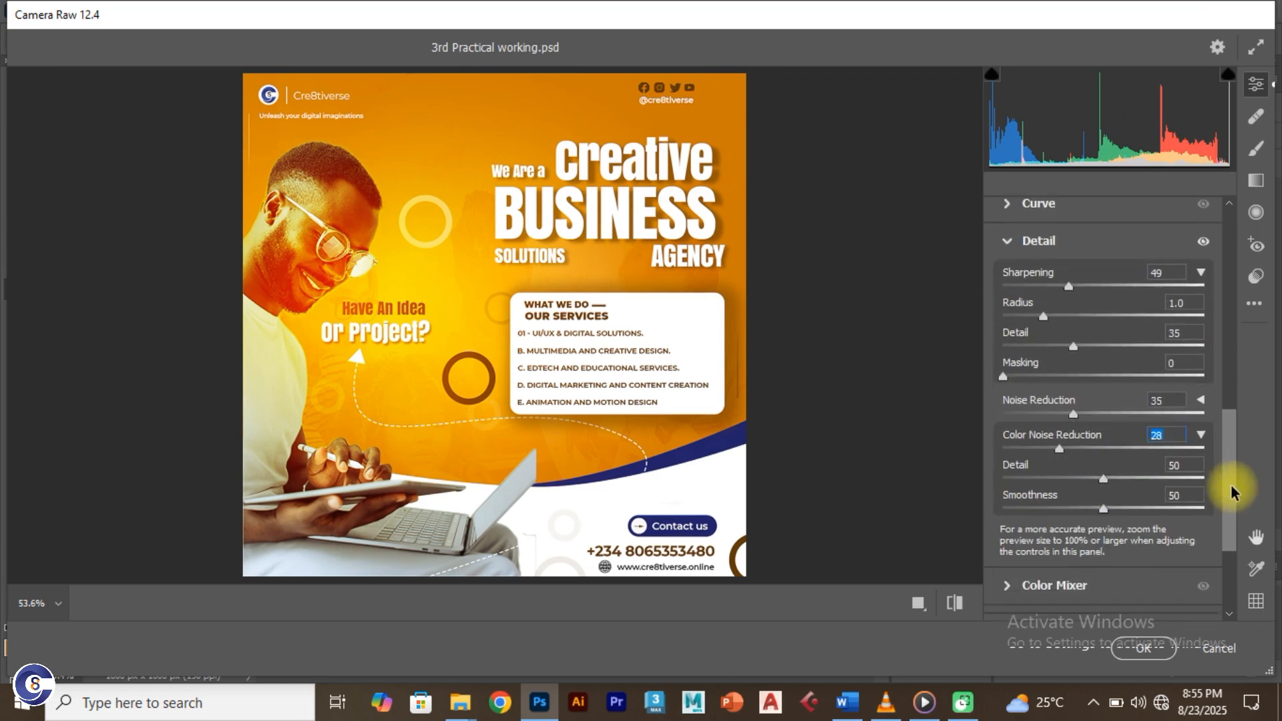
pyautogui.click(1109, 479)
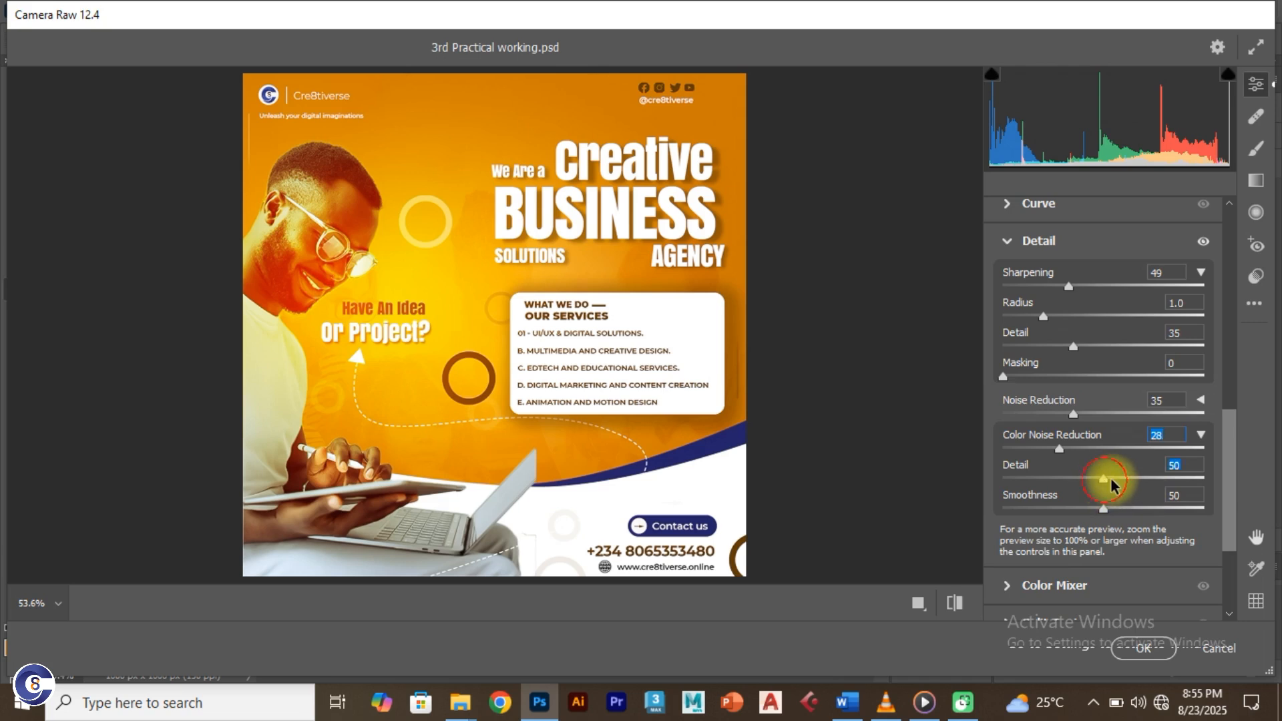
pyautogui.click(1089, 548)
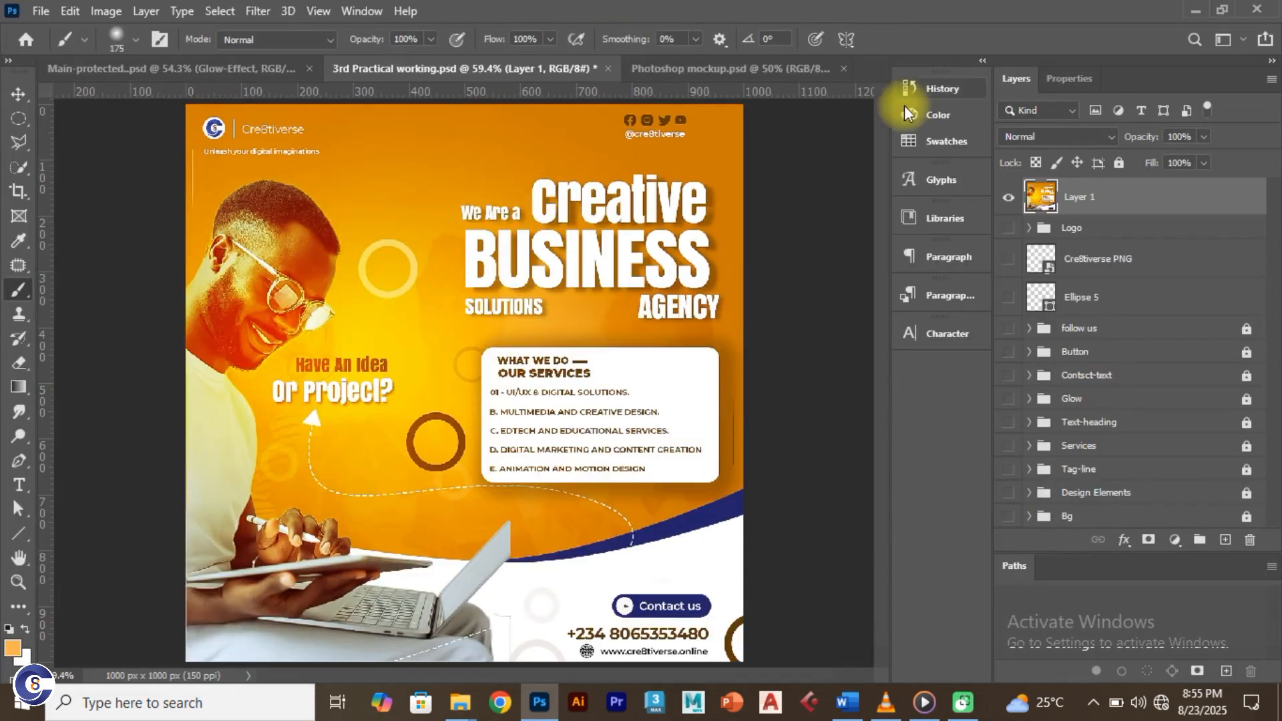
# Step: Save a copy of the flyer as 'Export 3' in JPEG format at quality 12
pyautogui.click(38, 12)
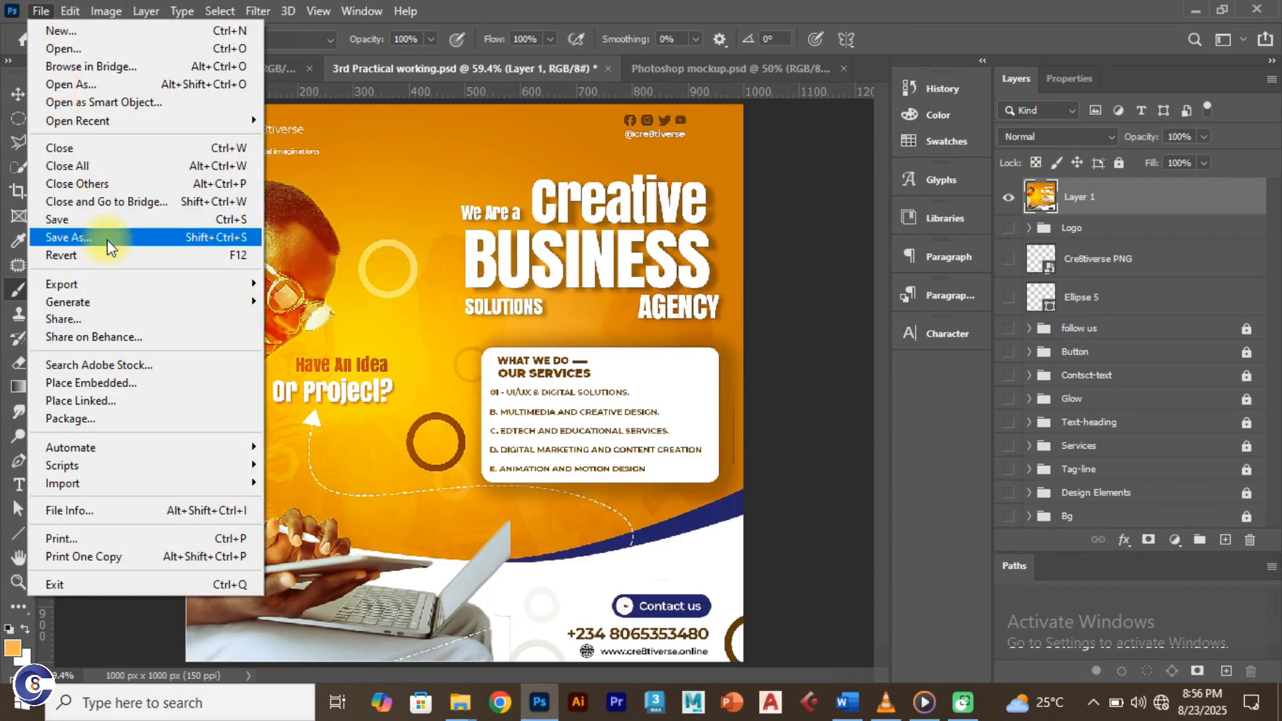
pyautogui.click(160, 244)
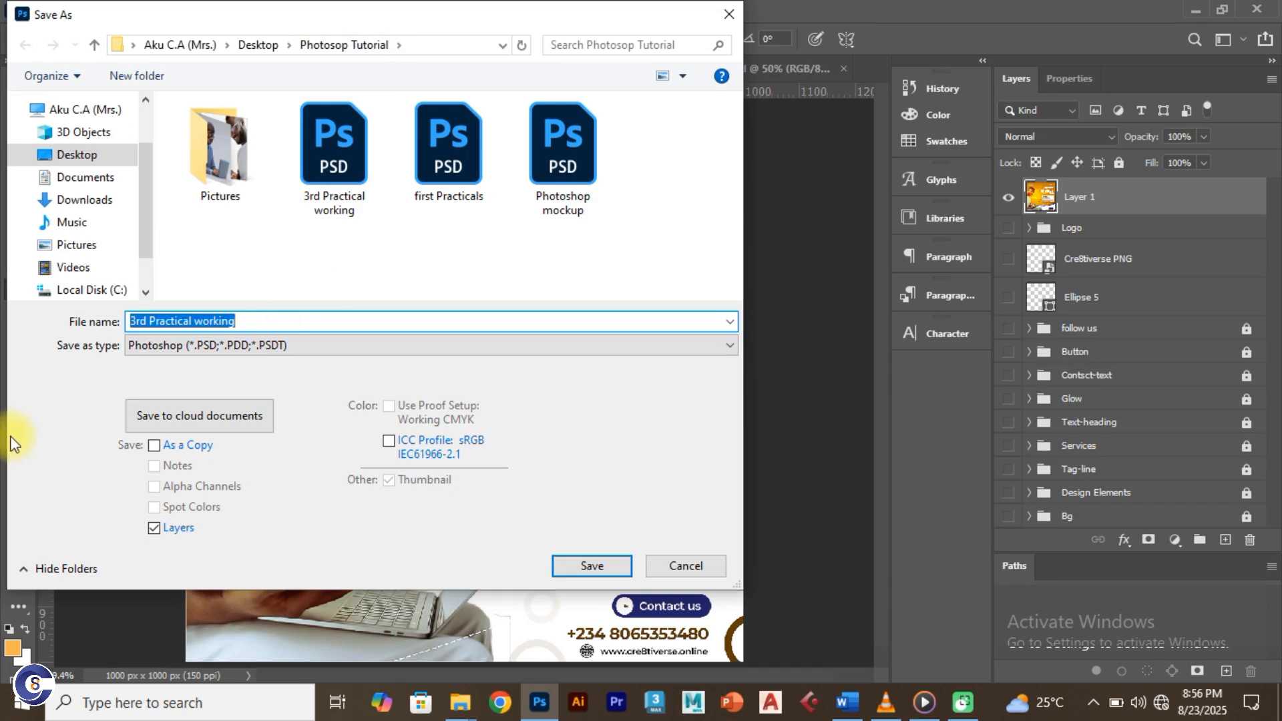
pyautogui.write('Export 3')
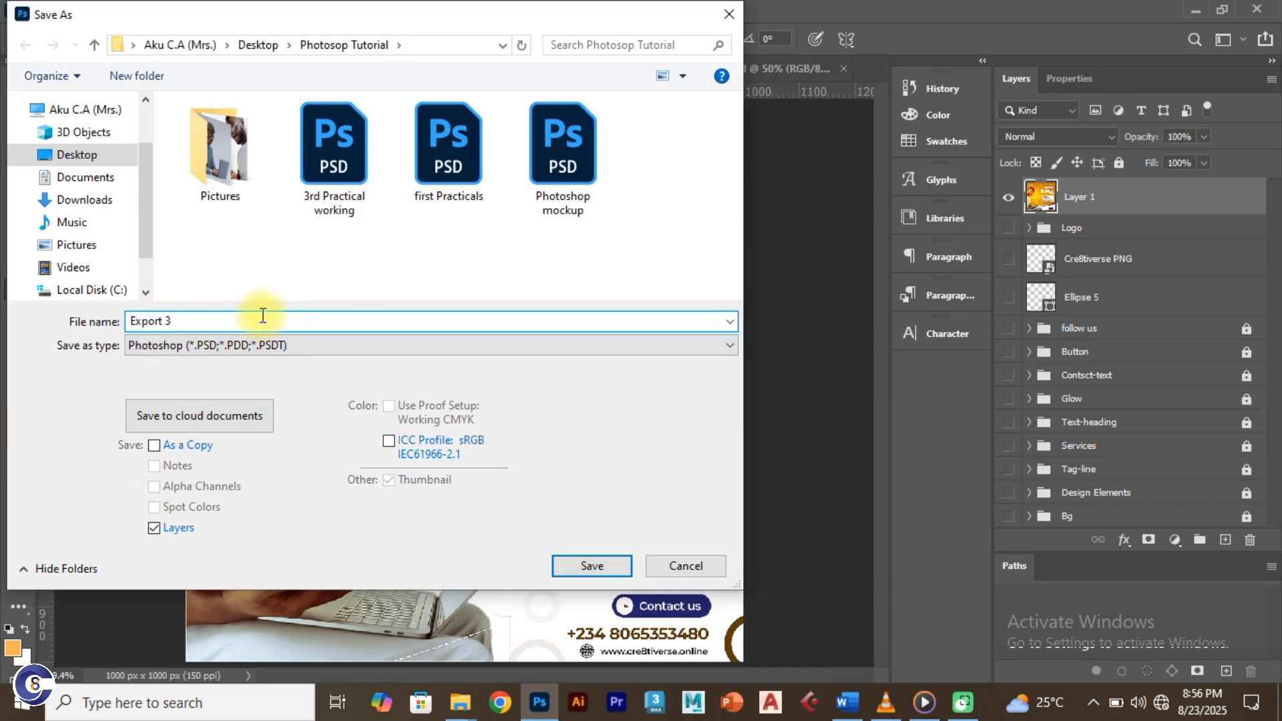
pyautogui.click(266, 346)
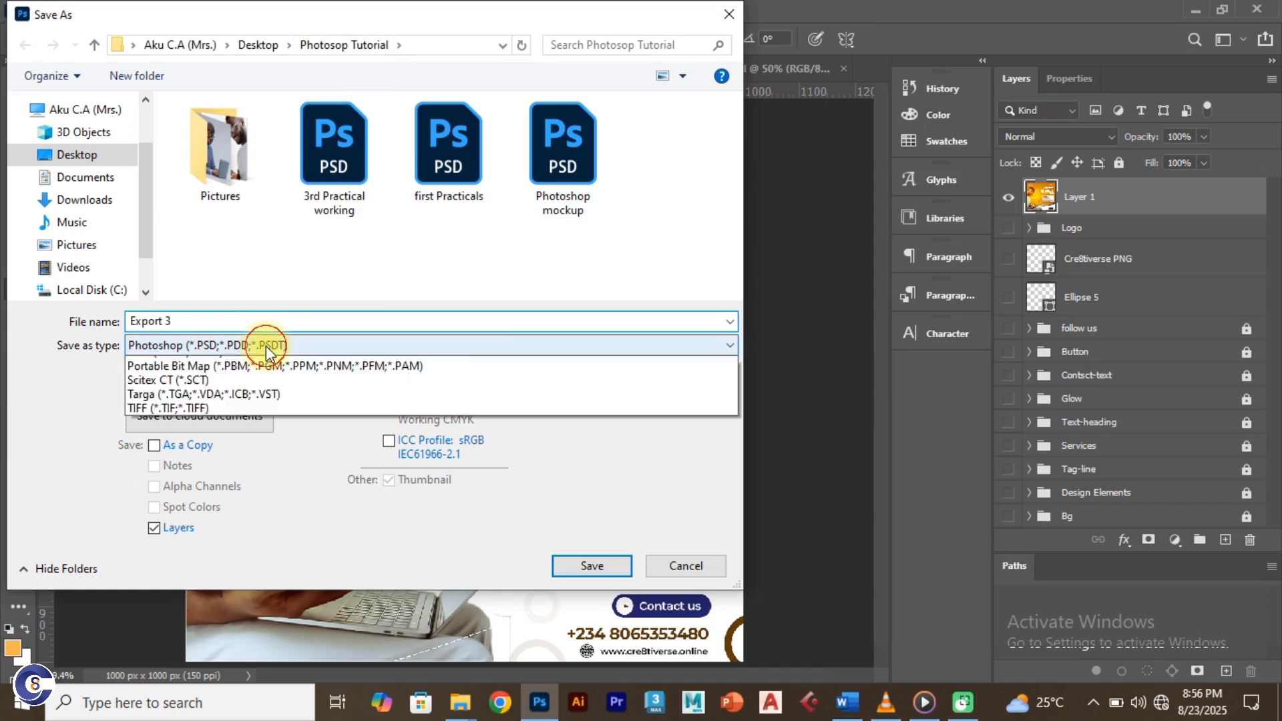
pyautogui.click(191, 490)
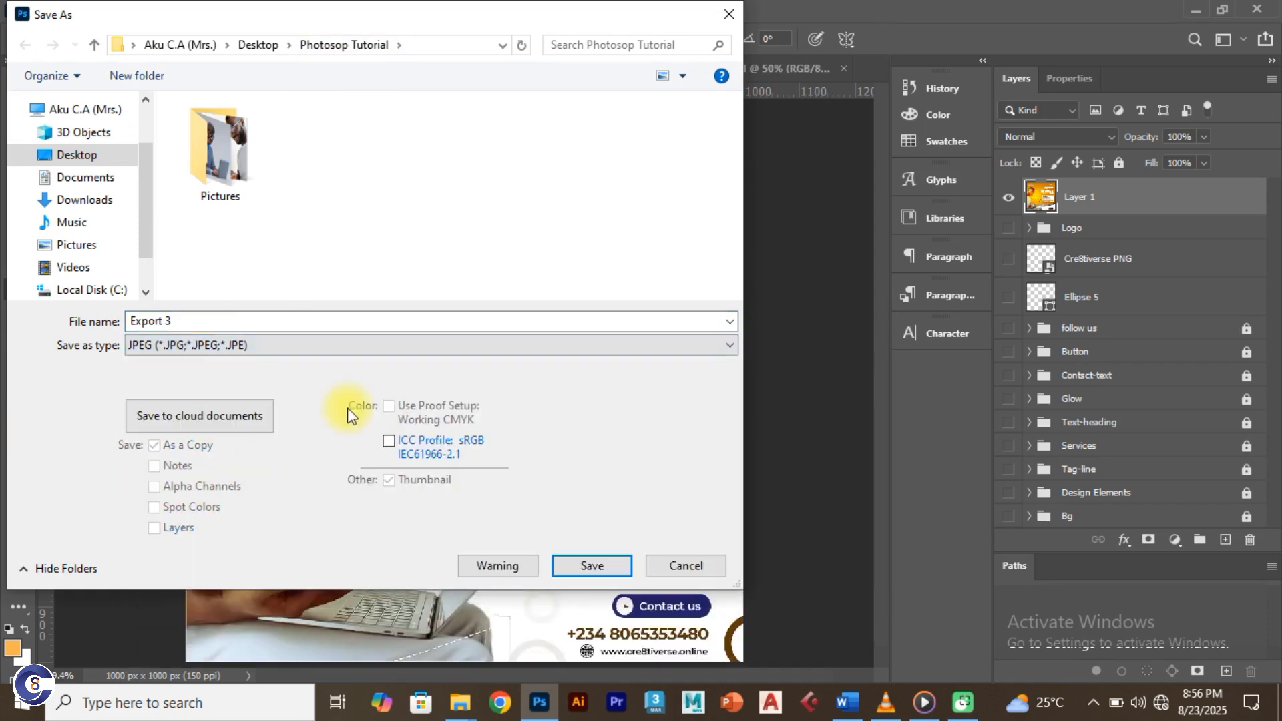
pyautogui.click(593, 567)
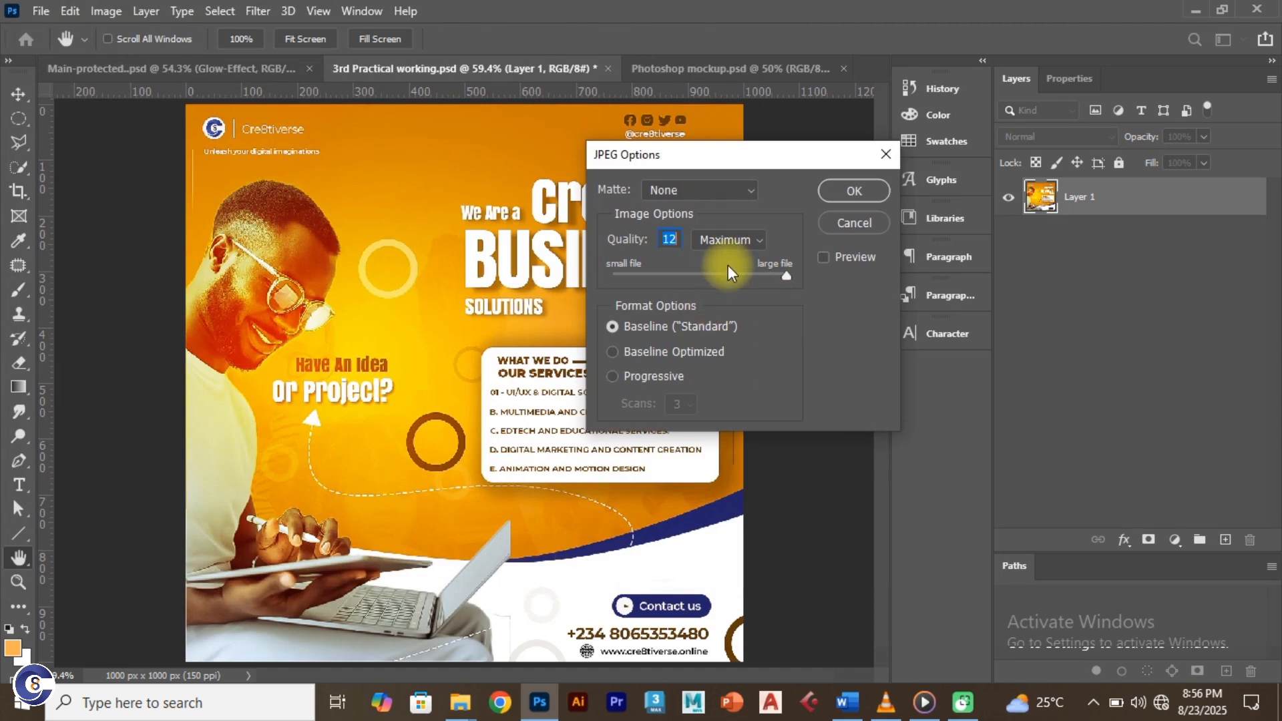
pyautogui.click(845, 189)
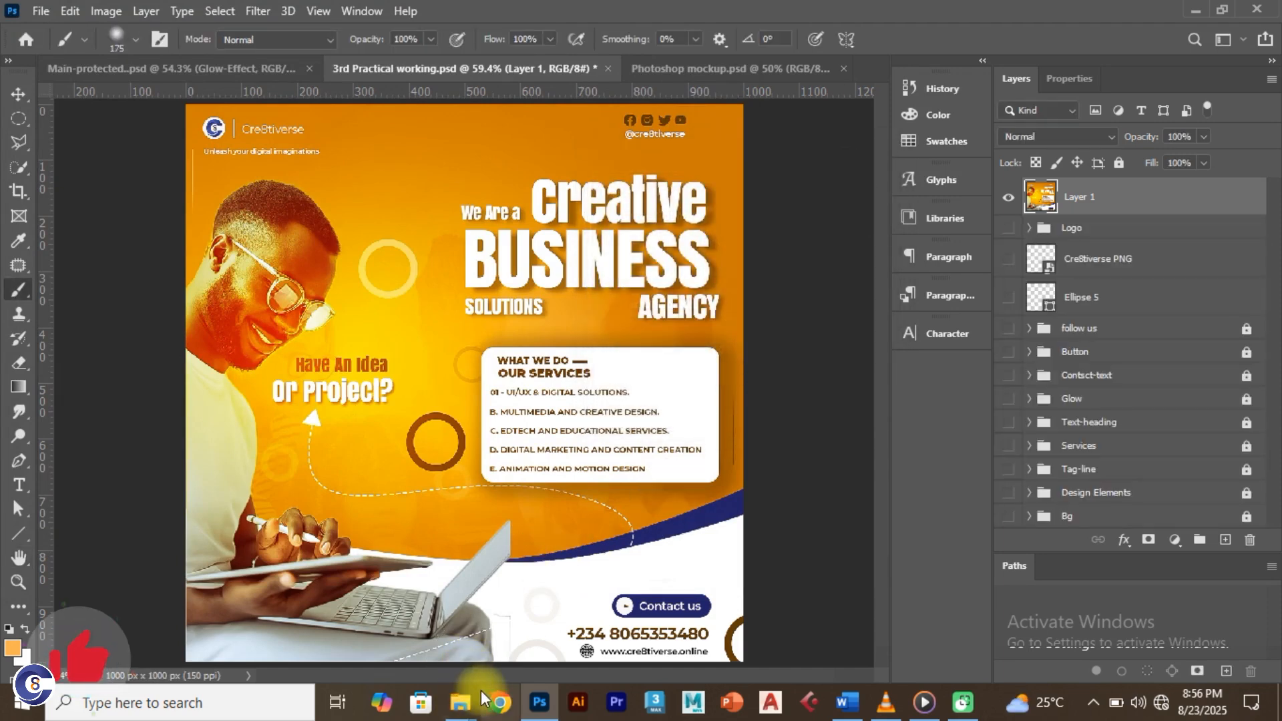
pyautogui.click(461, 704)
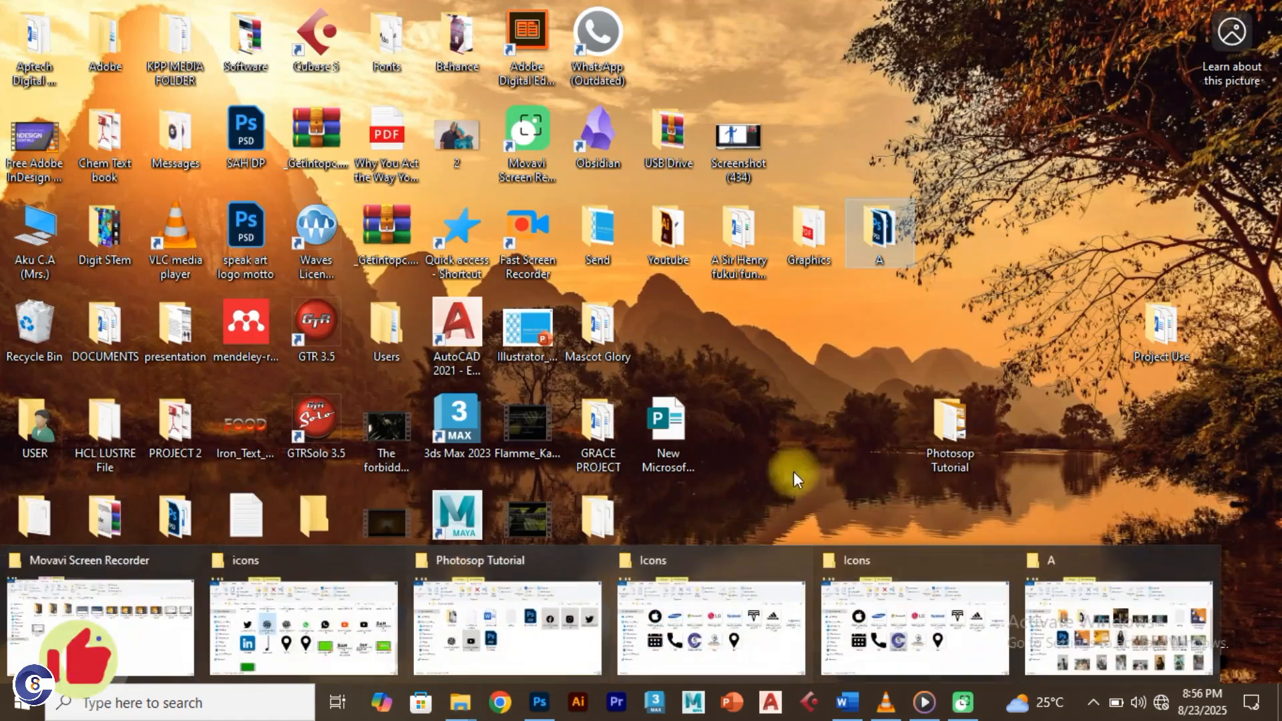
# Step: Open the Photosop Tutorial folder and view Export 3.jpg in Photos
pyautogui.click(951, 428)
pyautogui.doubleClick(952, 427)
pyautogui.click(678, 335)
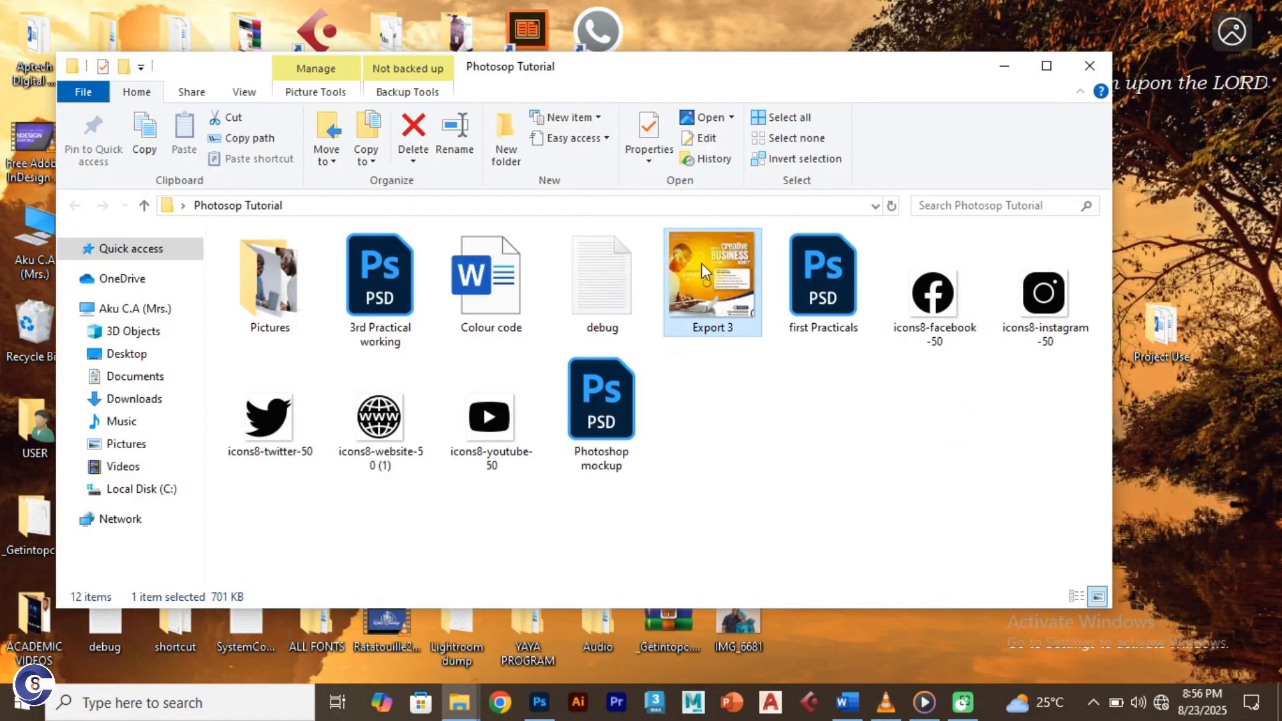
pyautogui.doubleClick(701, 263)
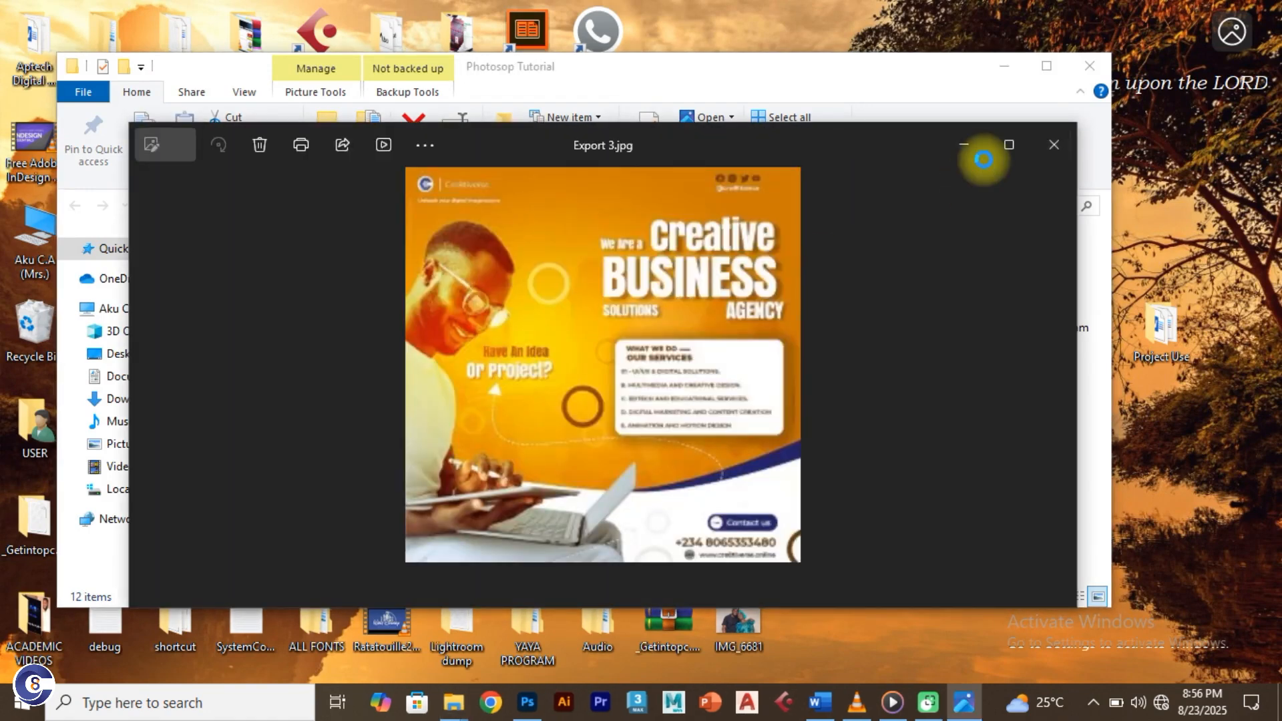
# Step: Maximize the Export 3.jpg view in Photos, then return to Photoshop
pyautogui.click(1010, 144)
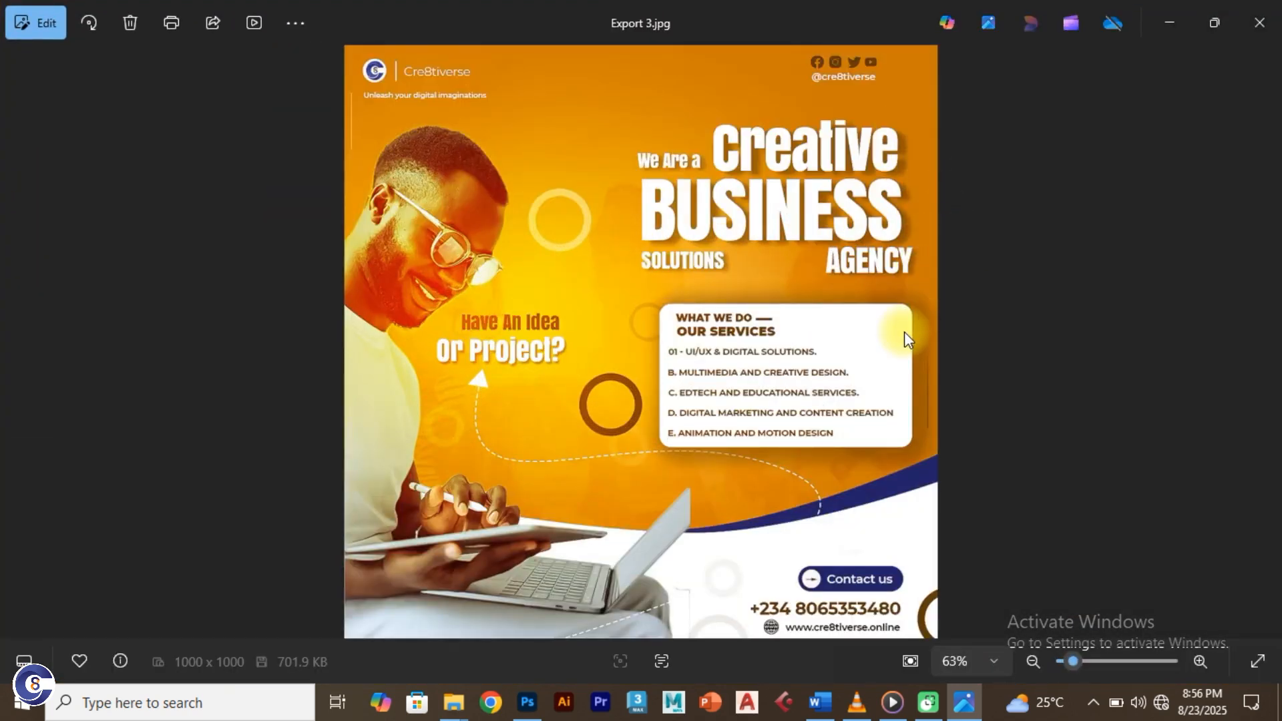
pyautogui.hotkey('alt', 'Tab')
pyautogui.hotkey('alt', 'Tab')
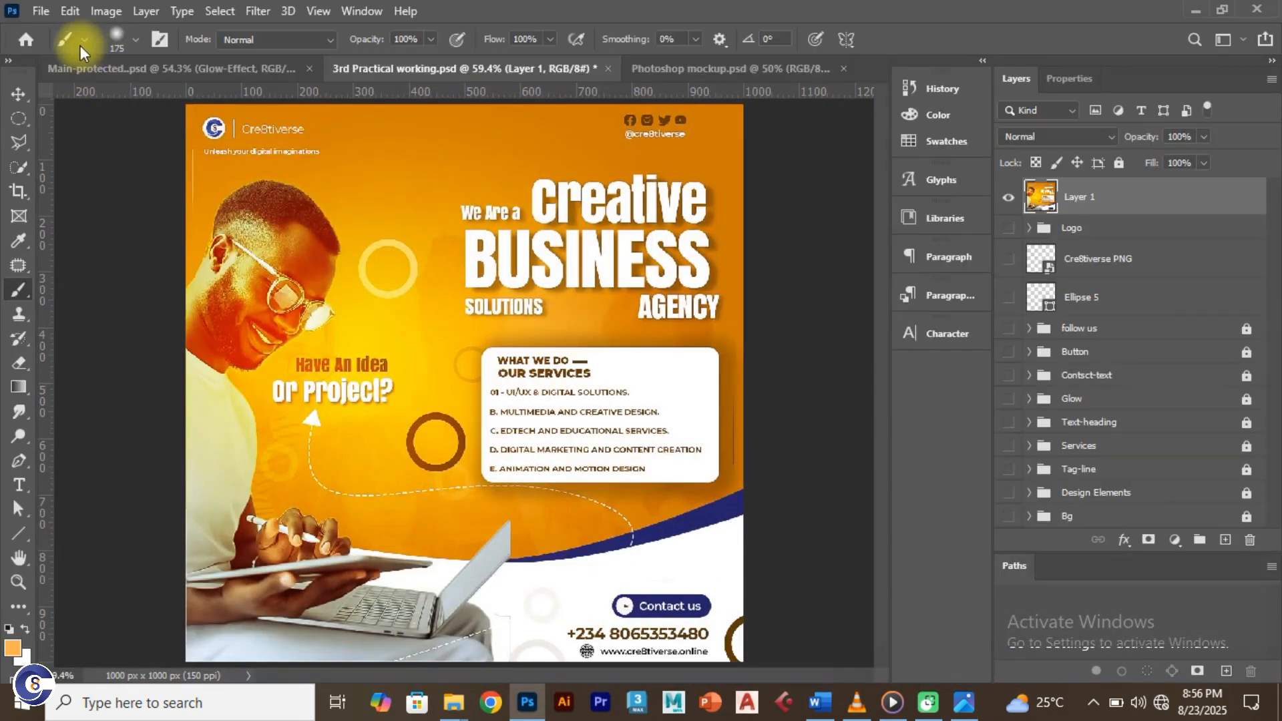
# Step: Open File > Export > Export As and set the size multiplier to 2x
pyautogui.click(42, 11)
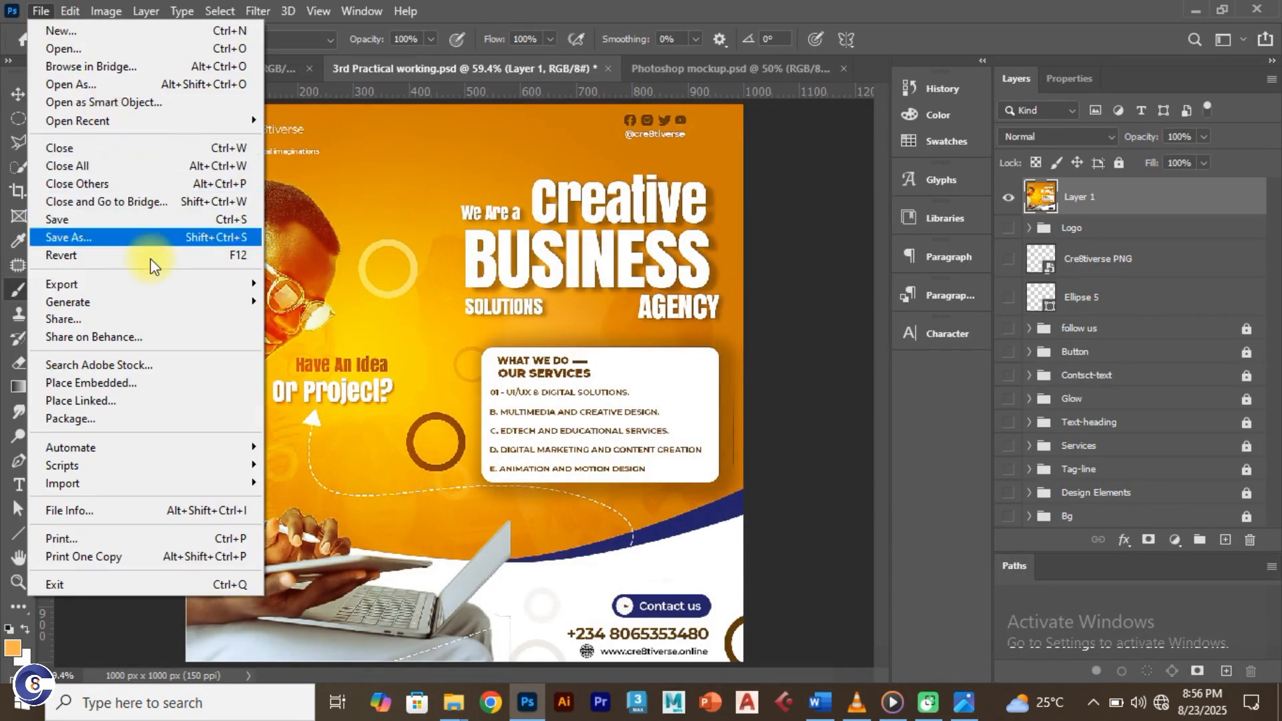
pyautogui.moveTo(162, 285)
pyautogui.click(320, 300)
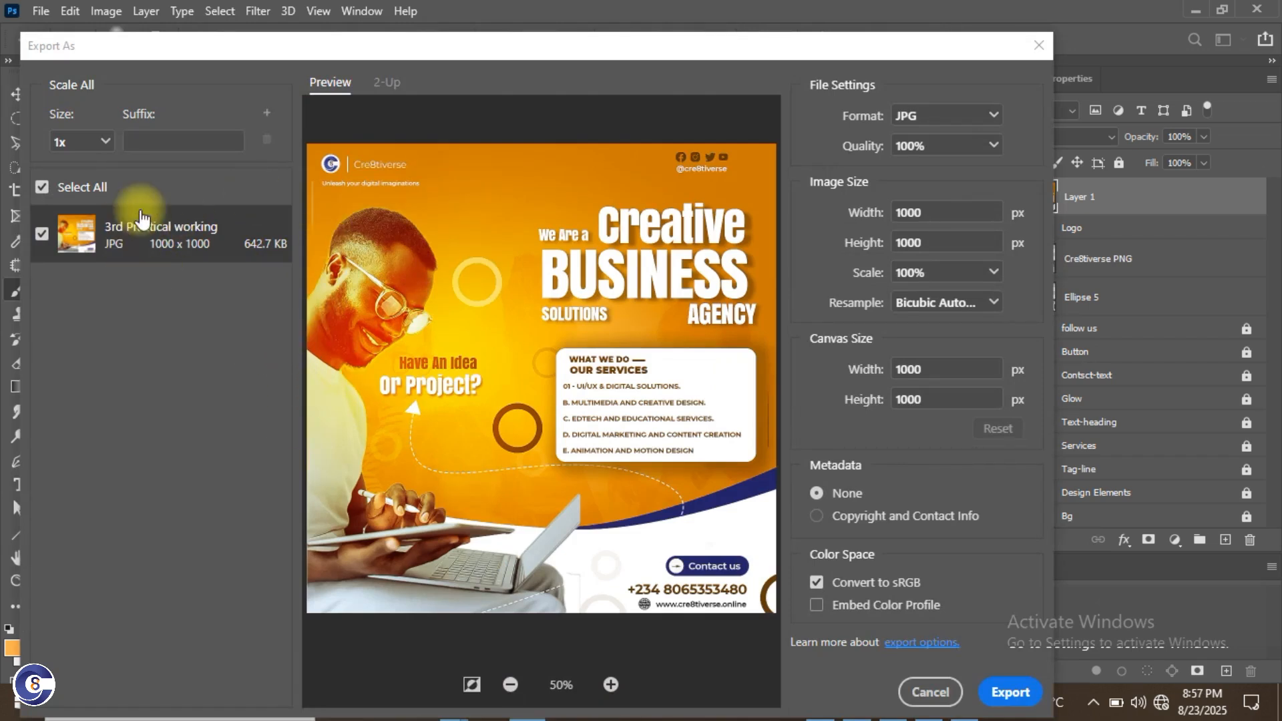
pyautogui.click(106, 142)
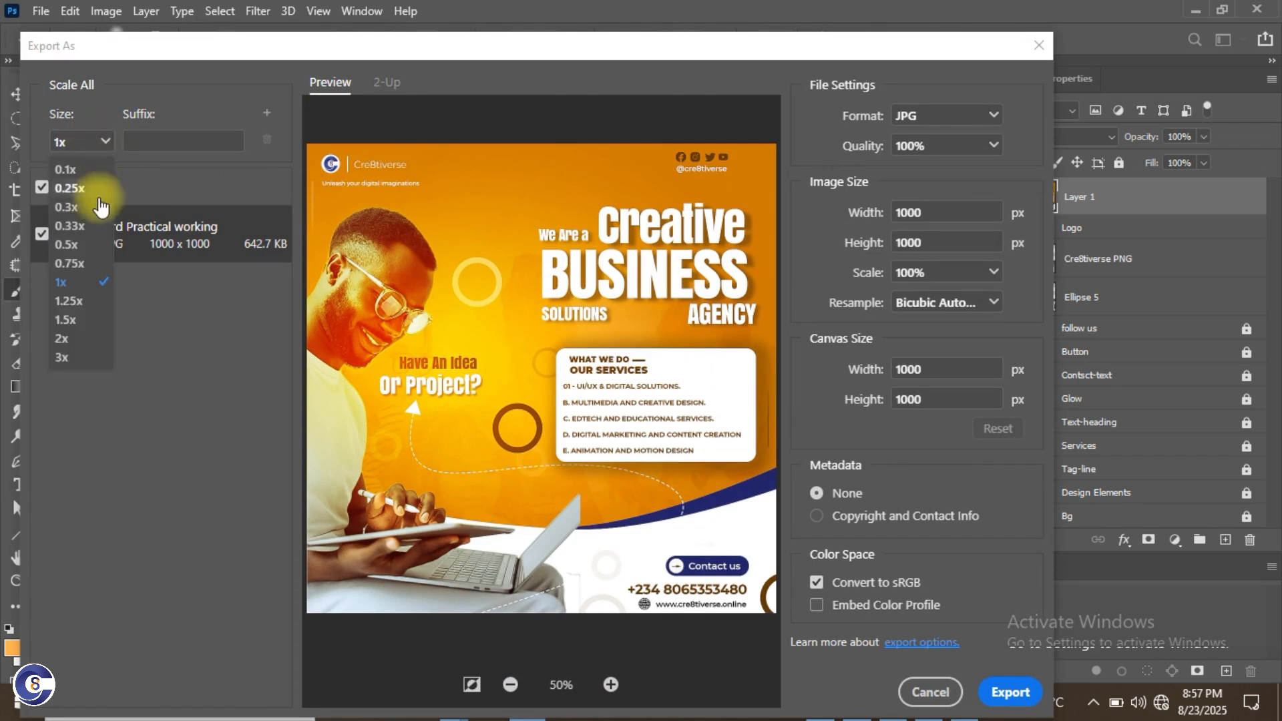
pyautogui.click(72, 337)
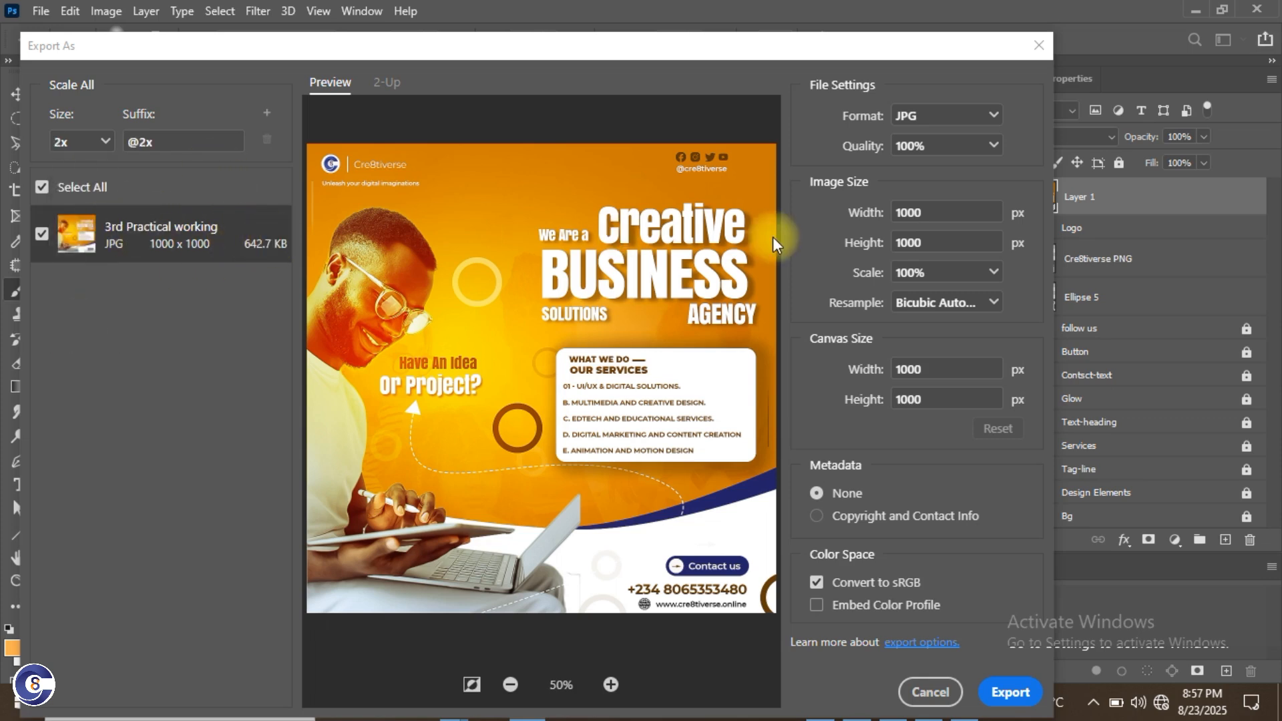
# Step: Keep JPG at 1000 × 1000, try 10% scale, revert to 100%, and export
pyautogui.click(951, 115)
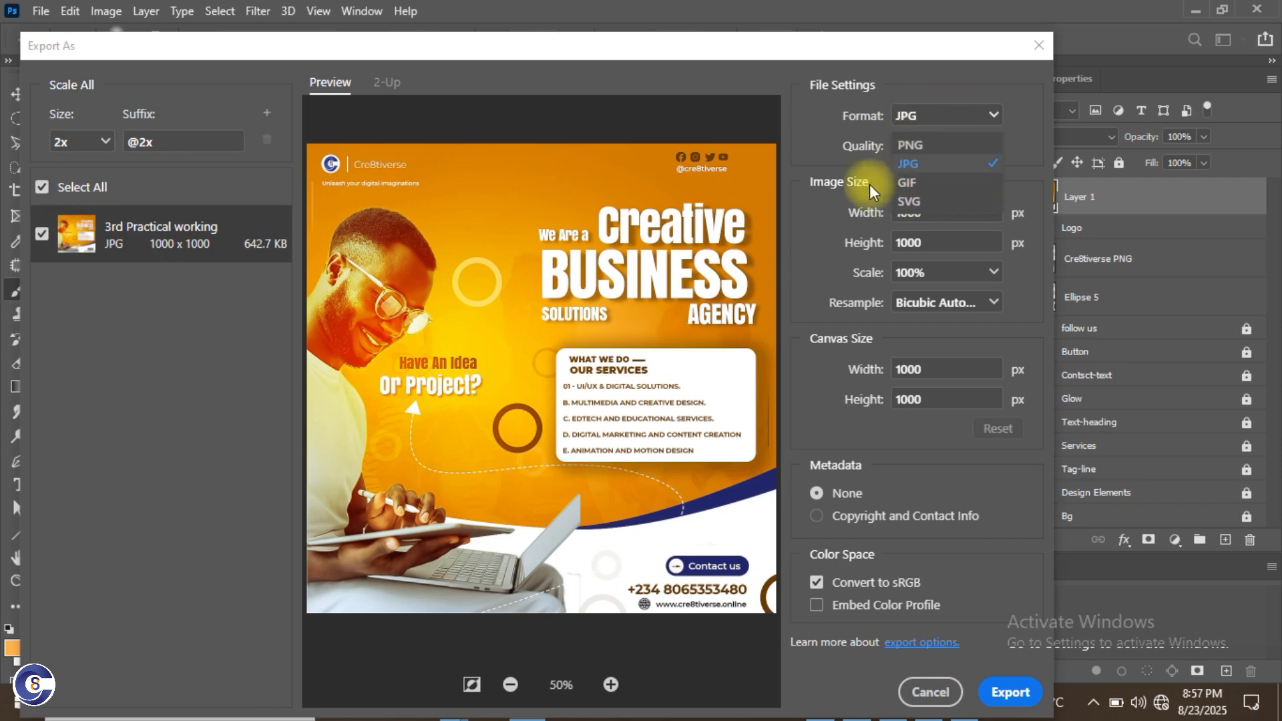
pyautogui.click(933, 209)
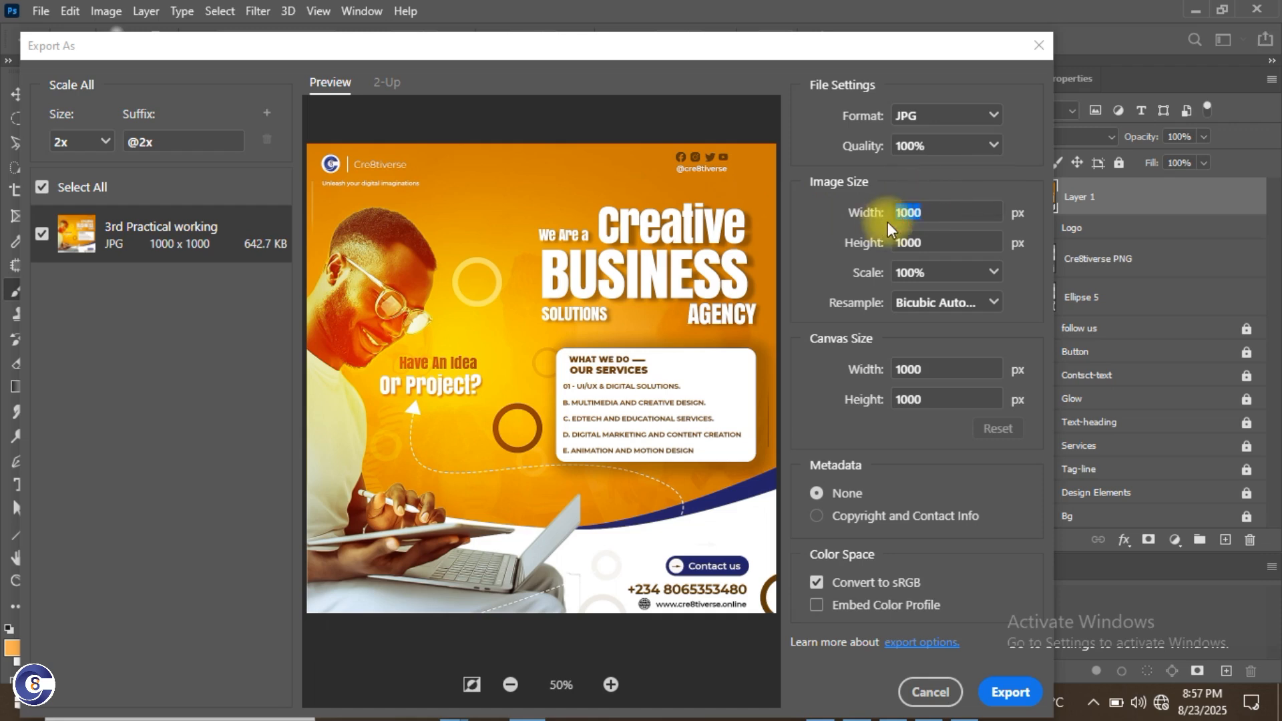
pyautogui.press('Tab')
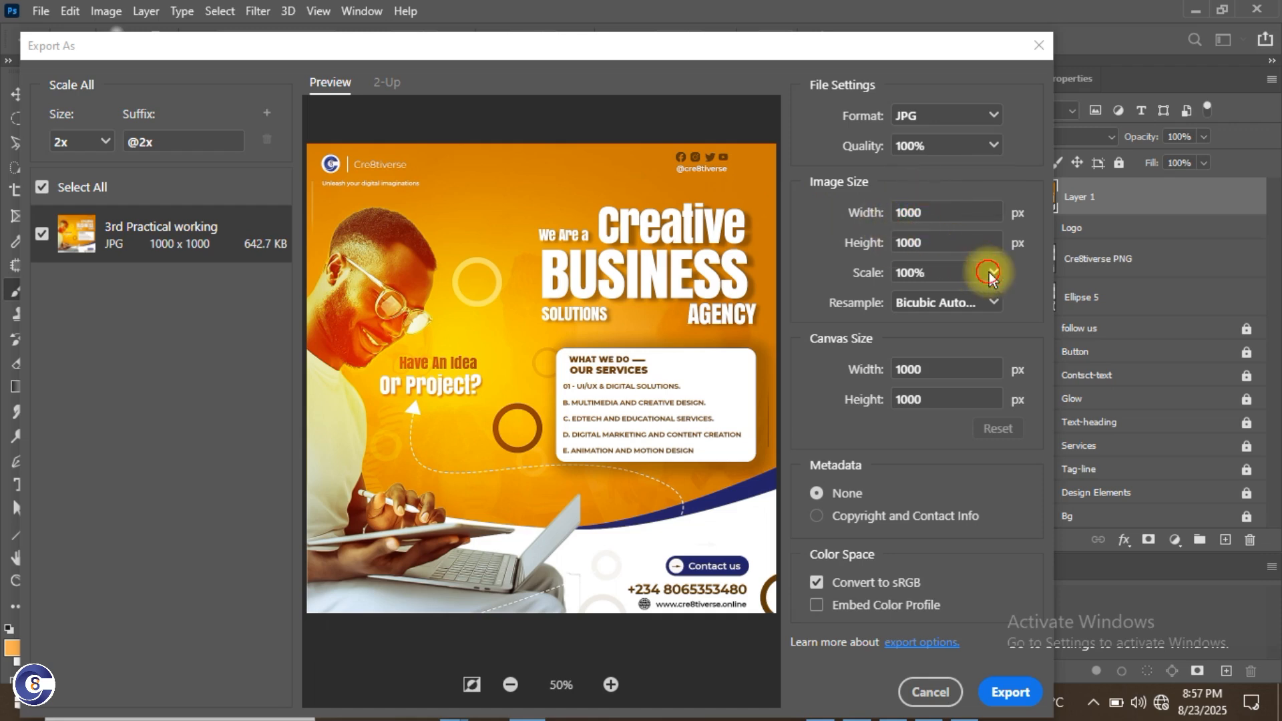
pyautogui.click(993, 271)
pyautogui.click(994, 273)
pyautogui.click(994, 272)
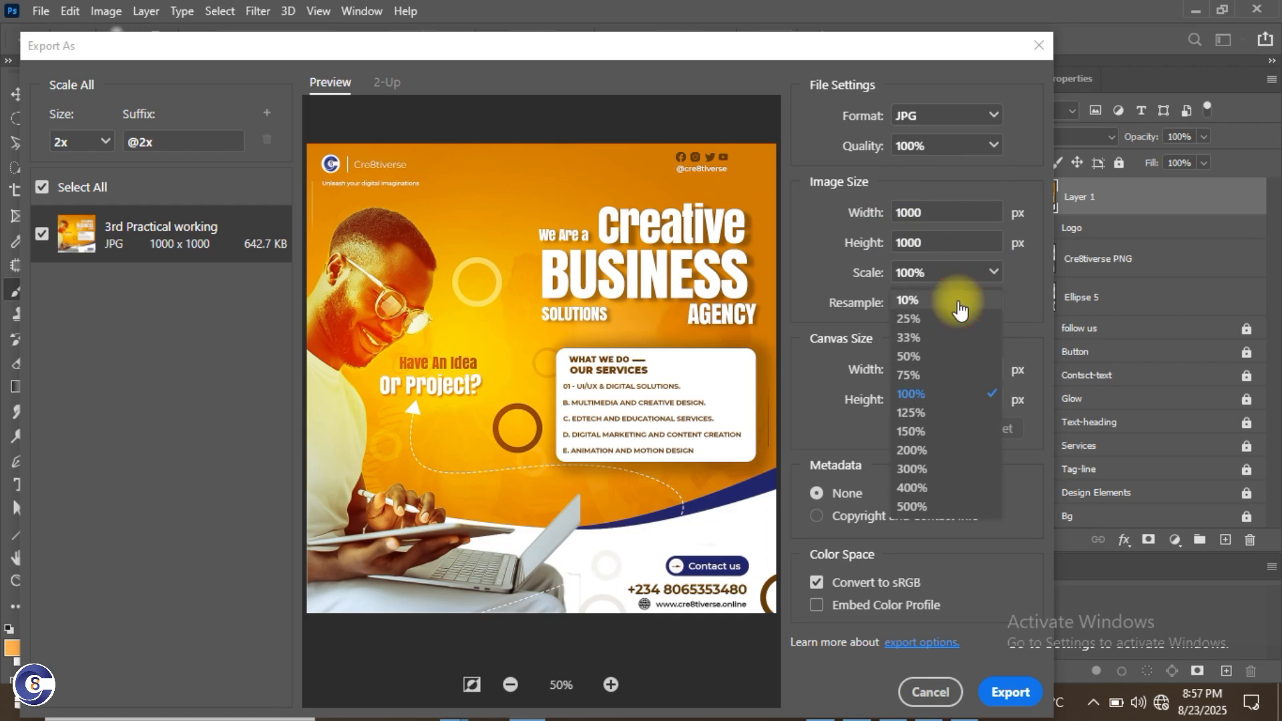
pyautogui.click(980, 292)
pyautogui.click(993, 274)
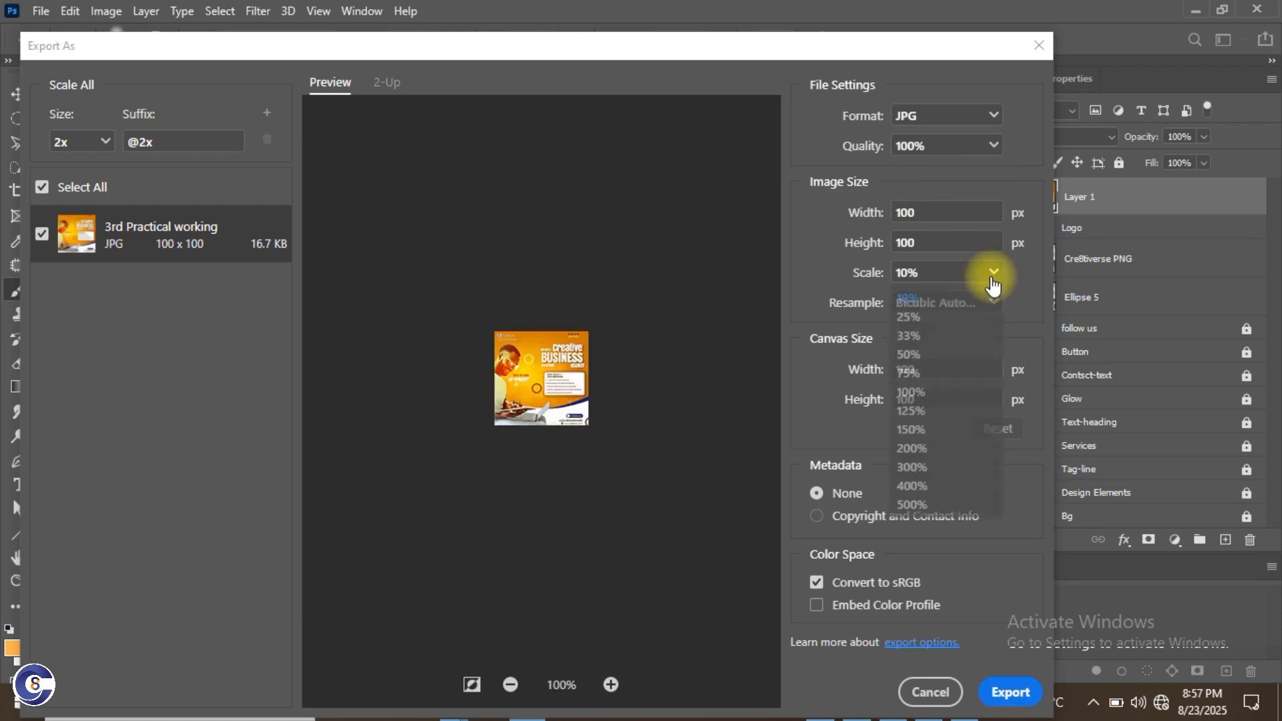
pyautogui.click(932, 393)
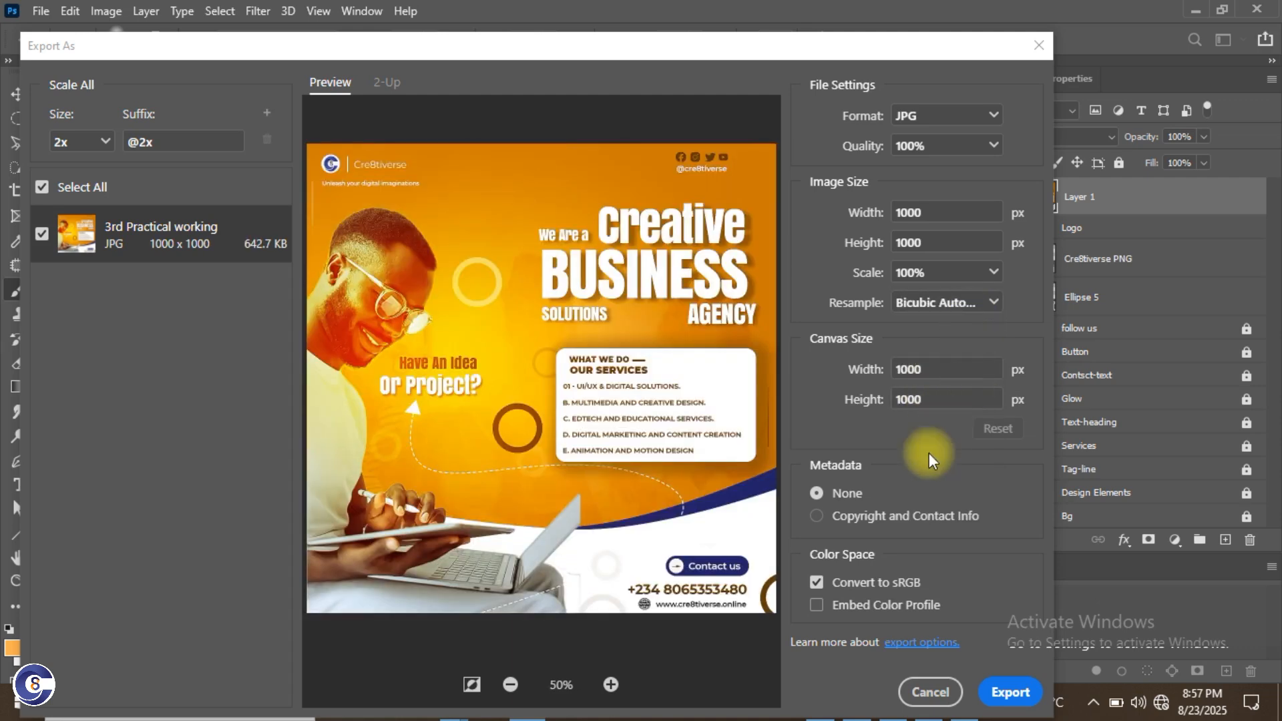
pyautogui.click(1008, 694)
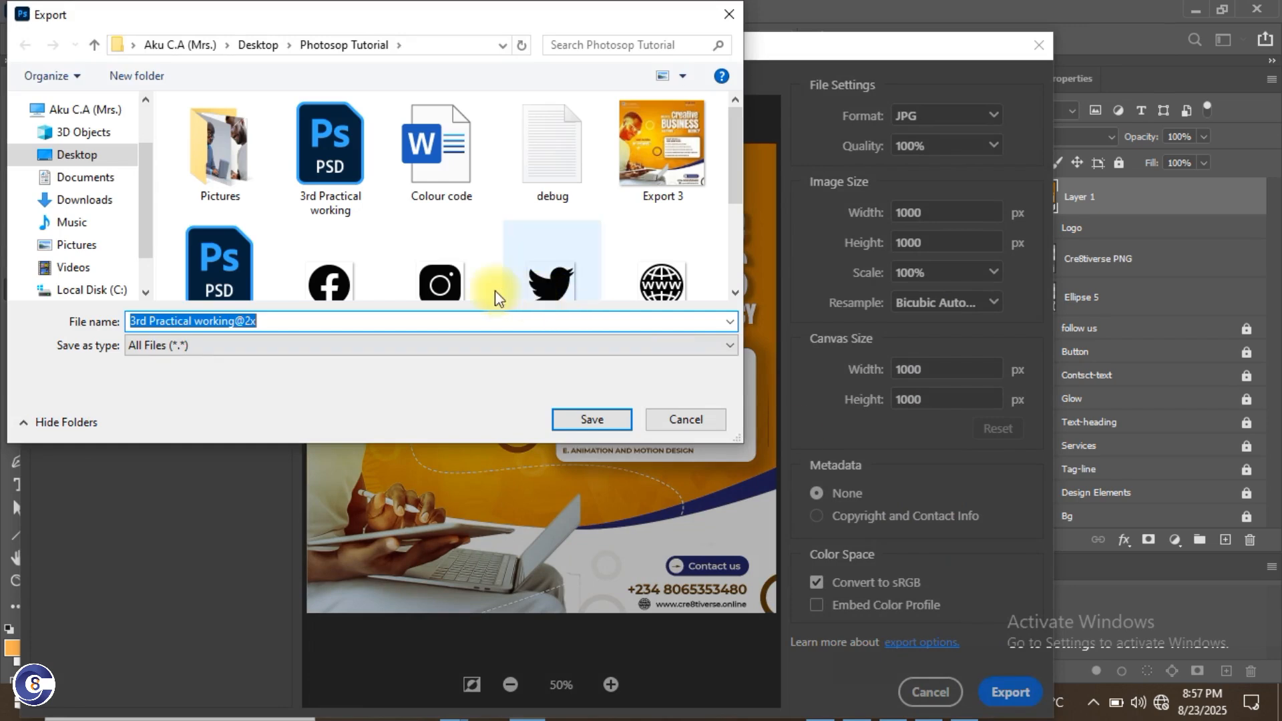
# Step: Name the exported JPG 'Export 3 s' and save it
pyautogui.write('E')
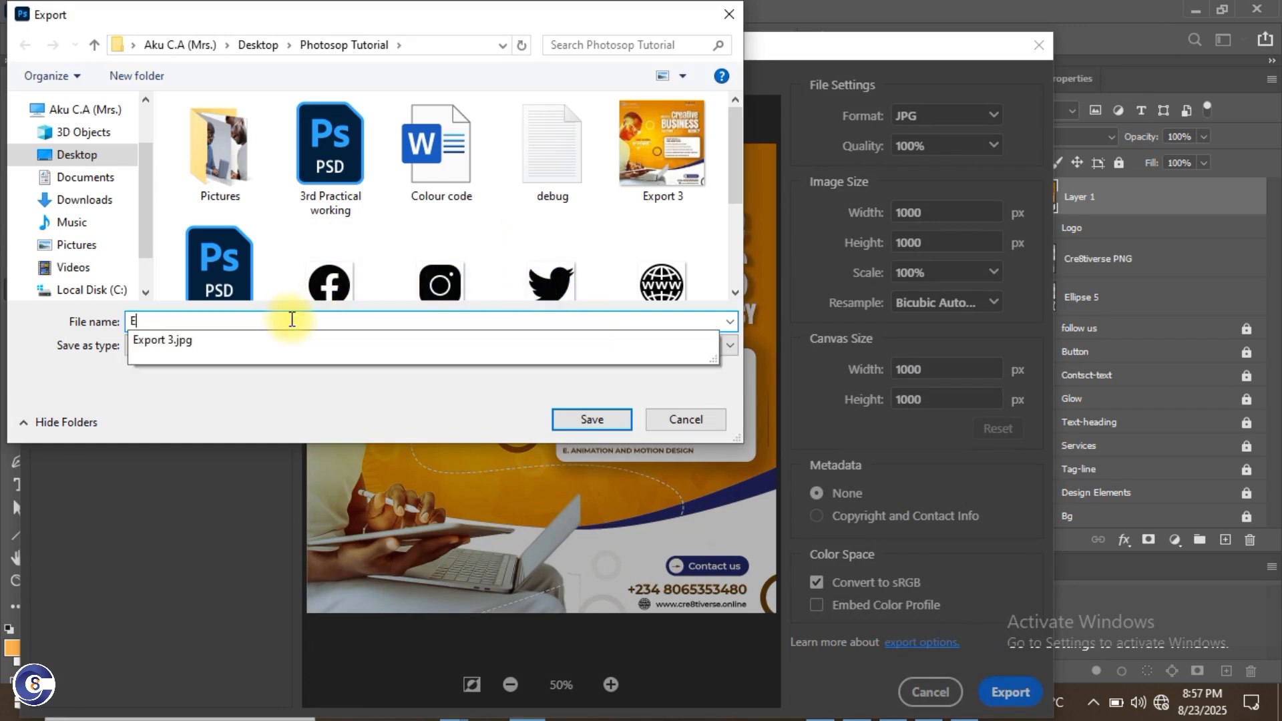
pyautogui.write('xport 3')
pyautogui.click(291, 321)
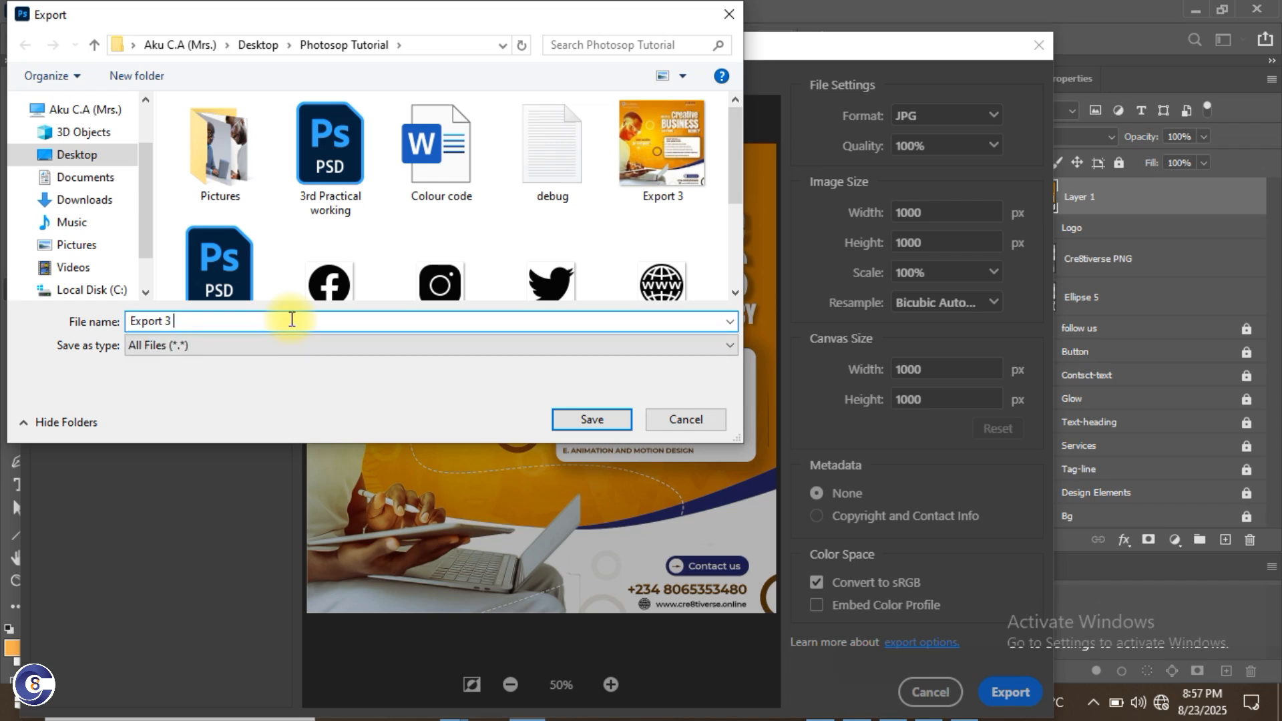
pyautogui.write('s')
pyautogui.click(588, 419)
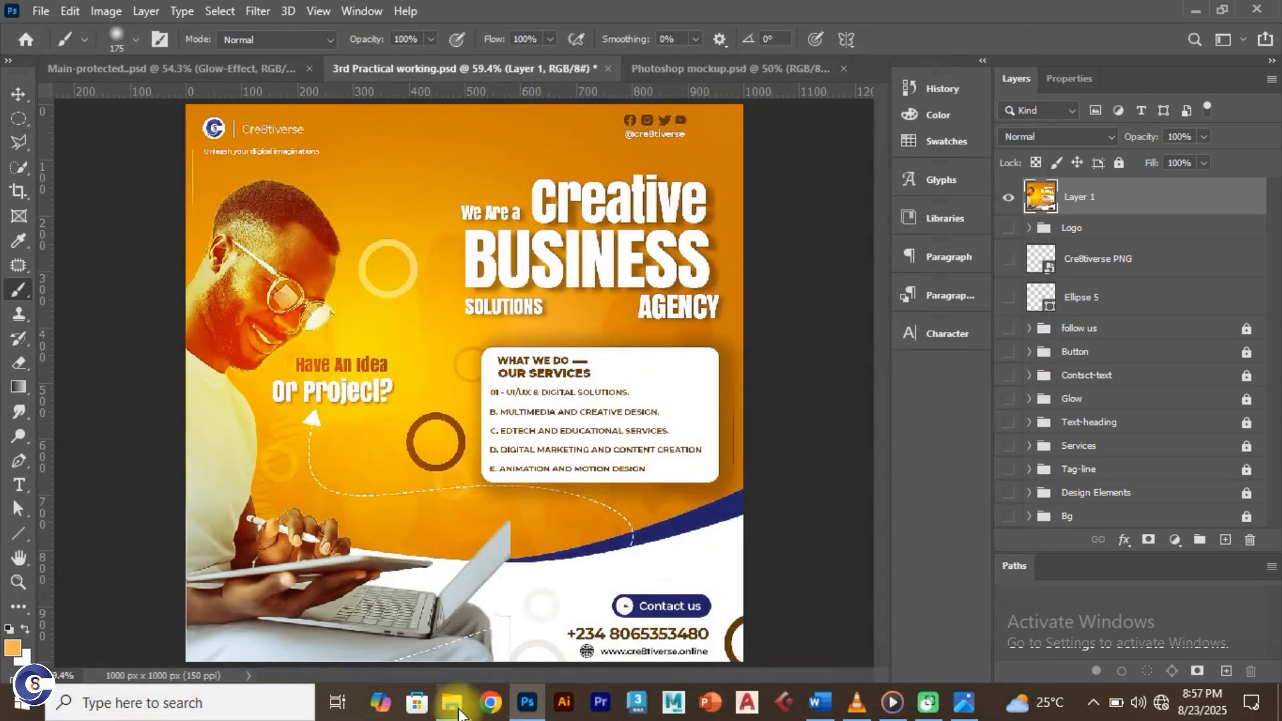
# Step: Open Export 3 s.jpg (1.39 MB) from the Photosop Tutorial folder in the photo viewer
pyautogui.moveTo(459, 712)
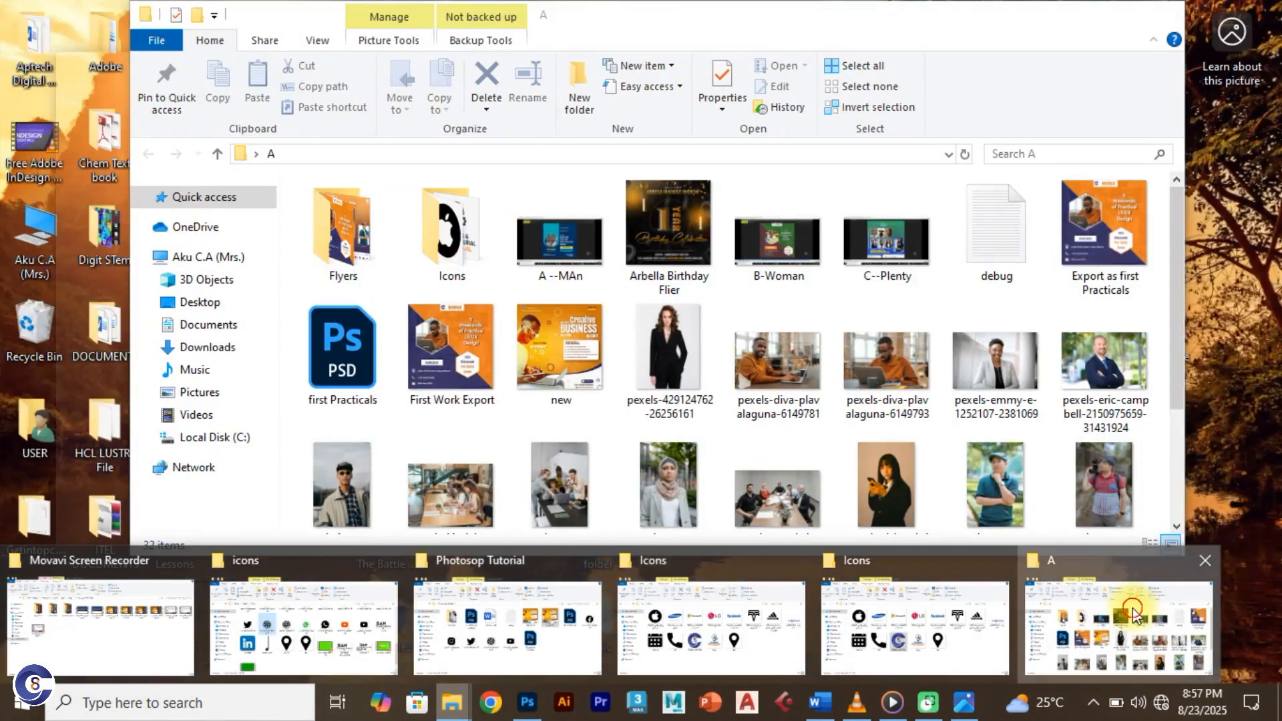
pyautogui.click(1132, 607)
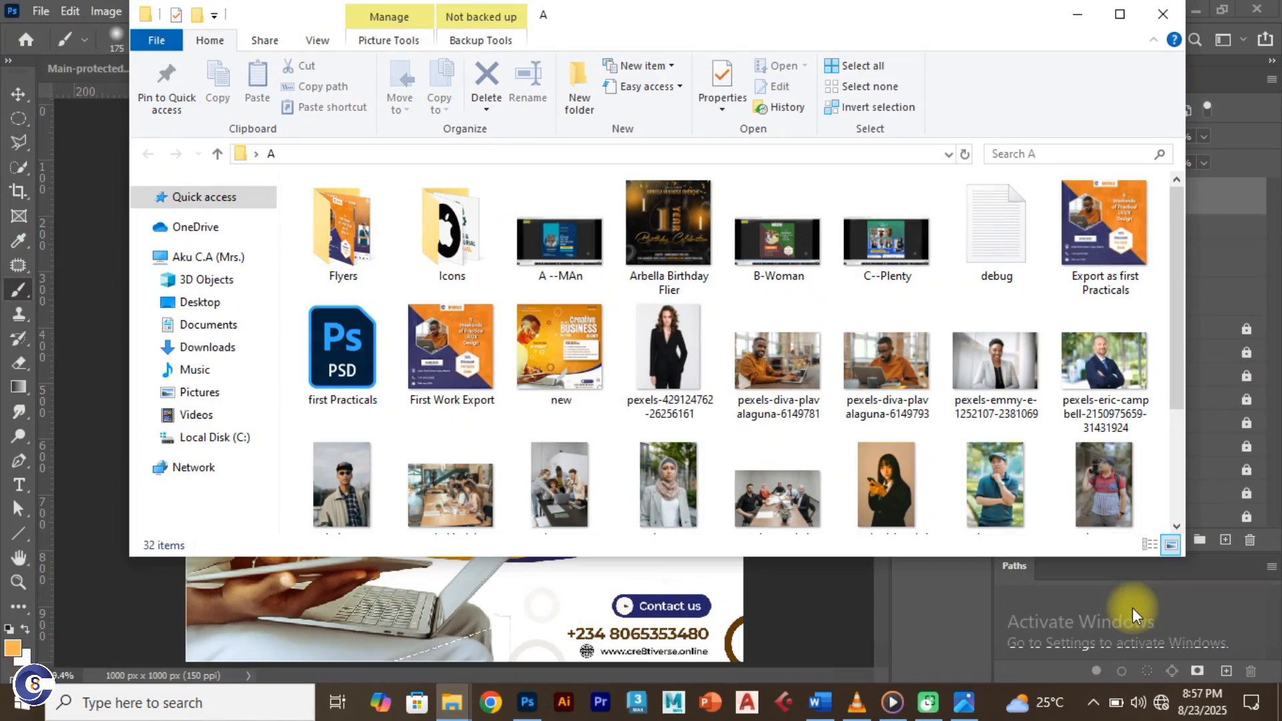
pyautogui.click(1129, 16)
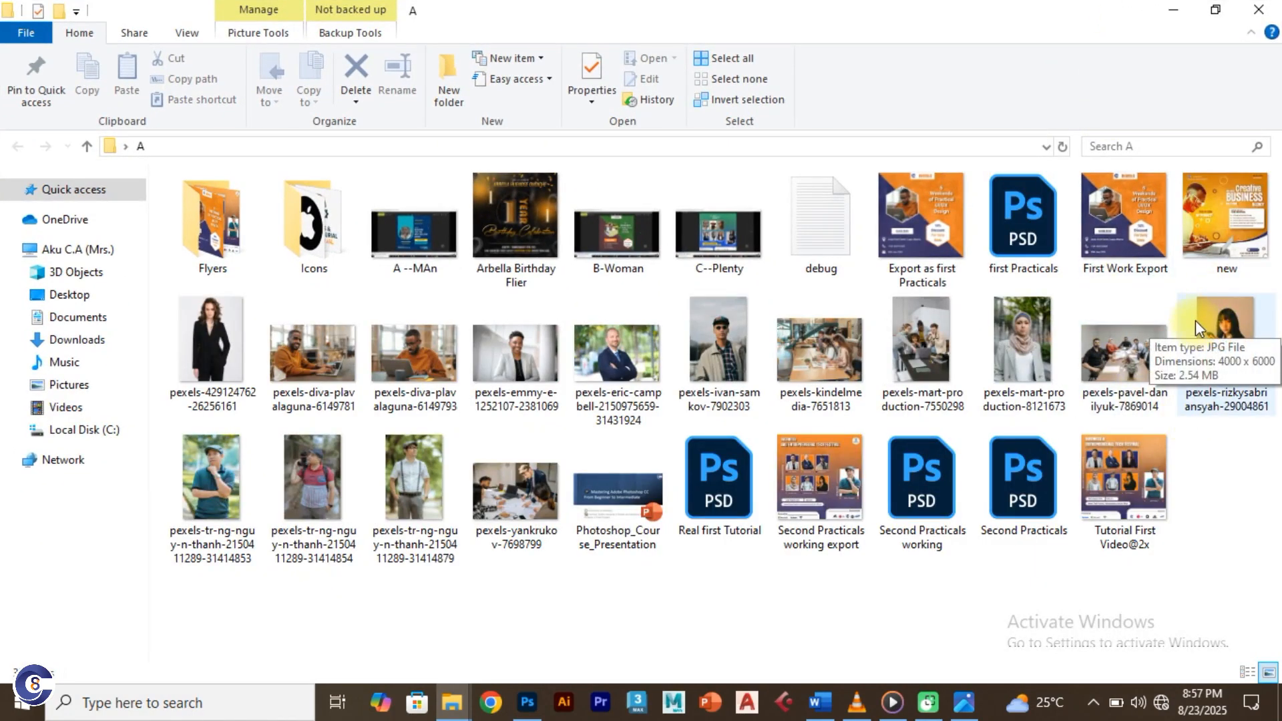
pyautogui.press('super+d')
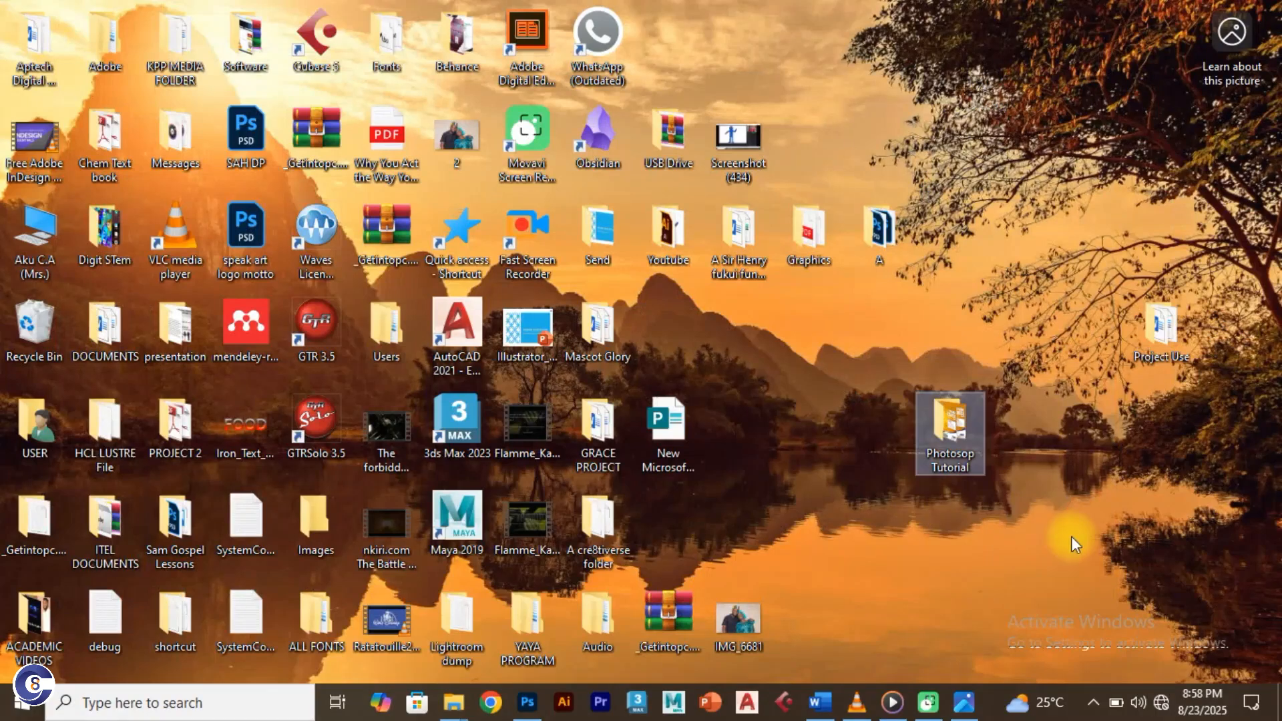
pyautogui.doubleClick(982, 464)
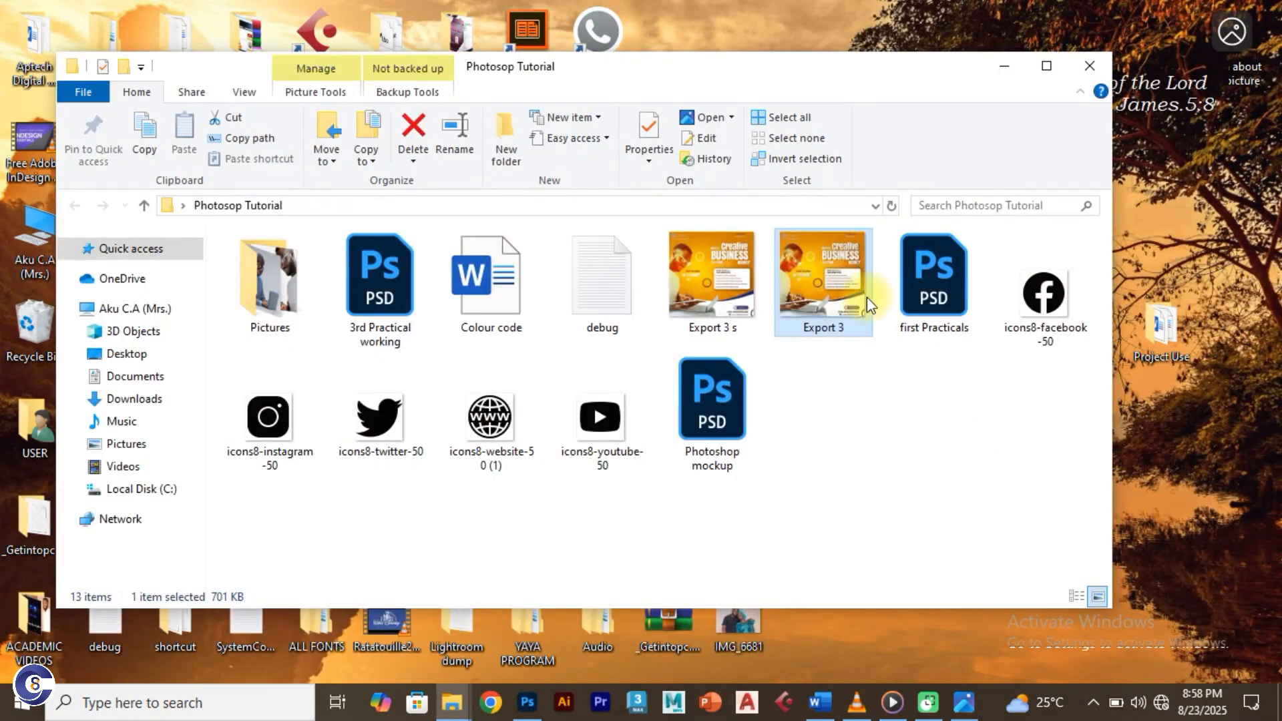
pyautogui.click(740, 300)
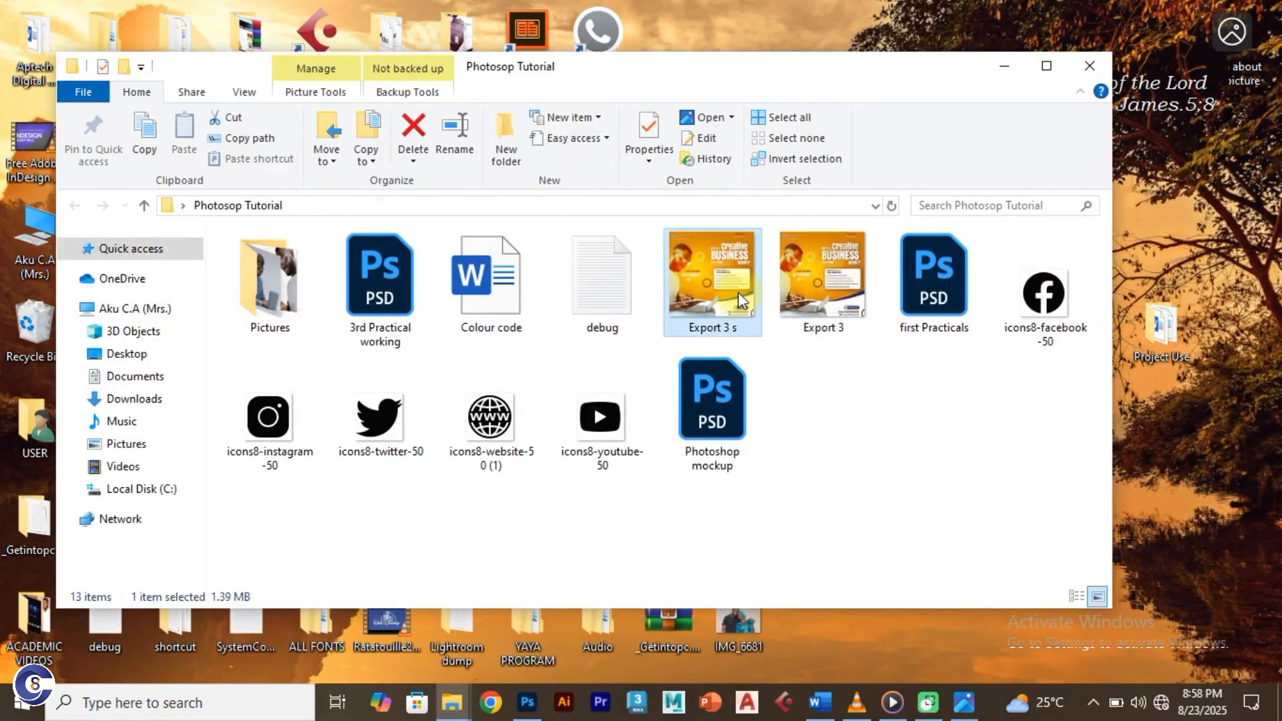
pyautogui.doubleClick(738, 291)
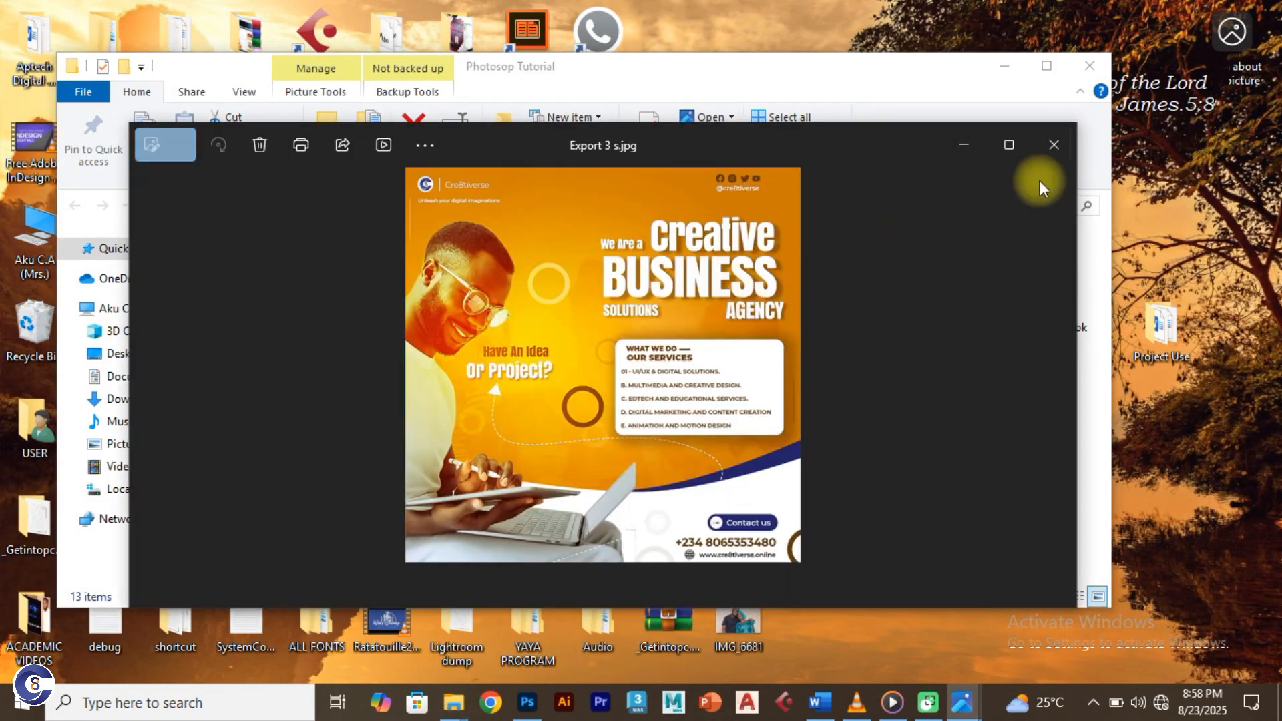
# Step: Maximize the photo viewer to inspect Export 3 s.jpg at 2000 x 2000
pyautogui.click(1013, 145)
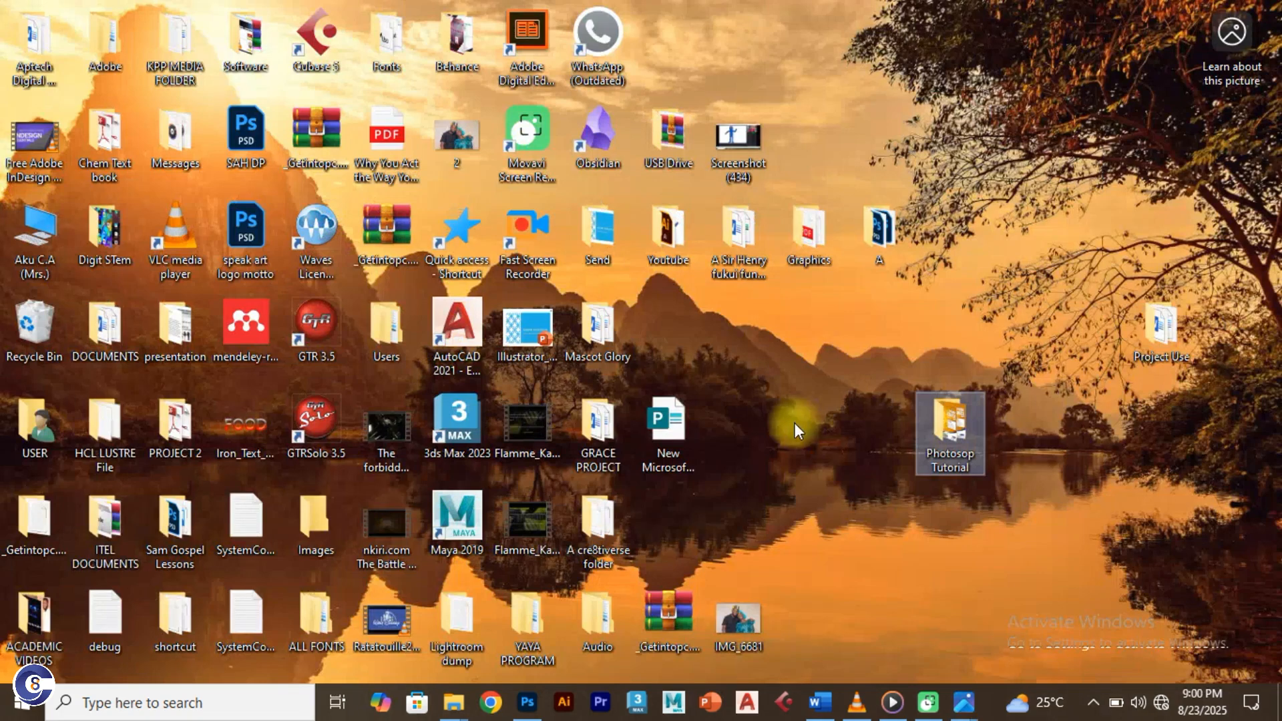
# Step: Return to Photoshop and view the Practicals, Second Practicals, then Main-protected.psd documents
pyautogui.click(527, 703)
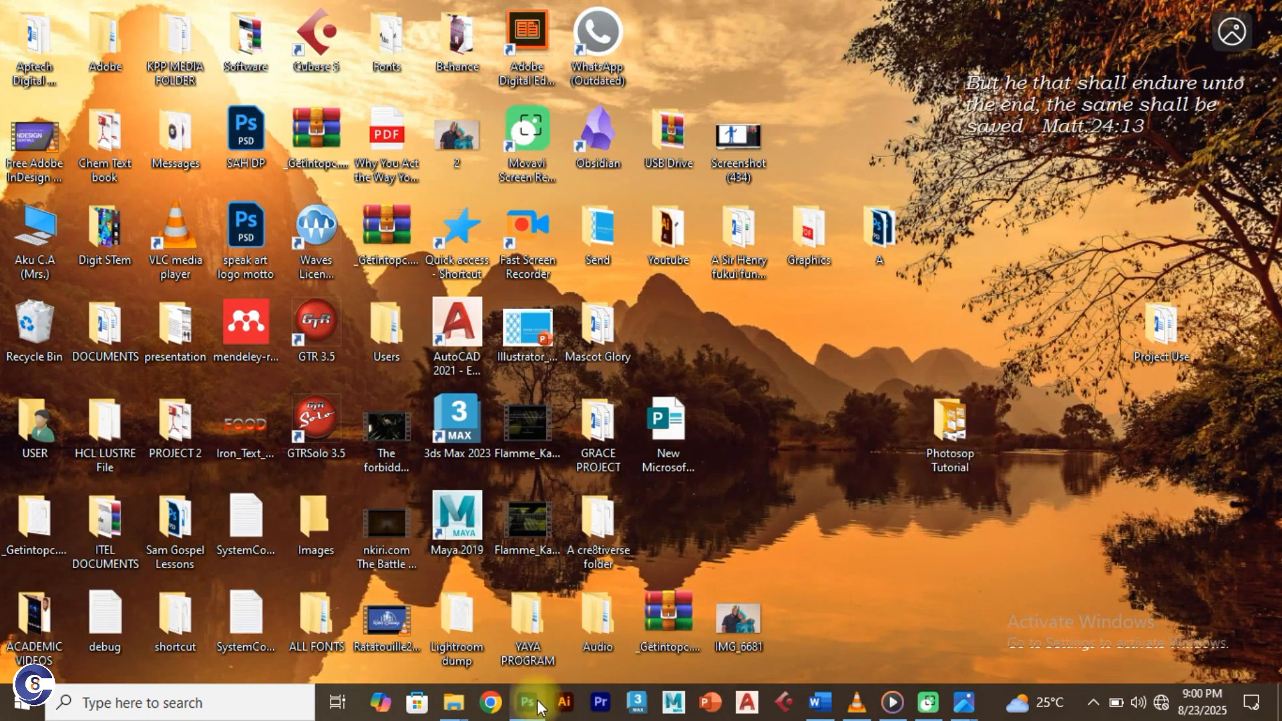
pyautogui.click(137, 70)
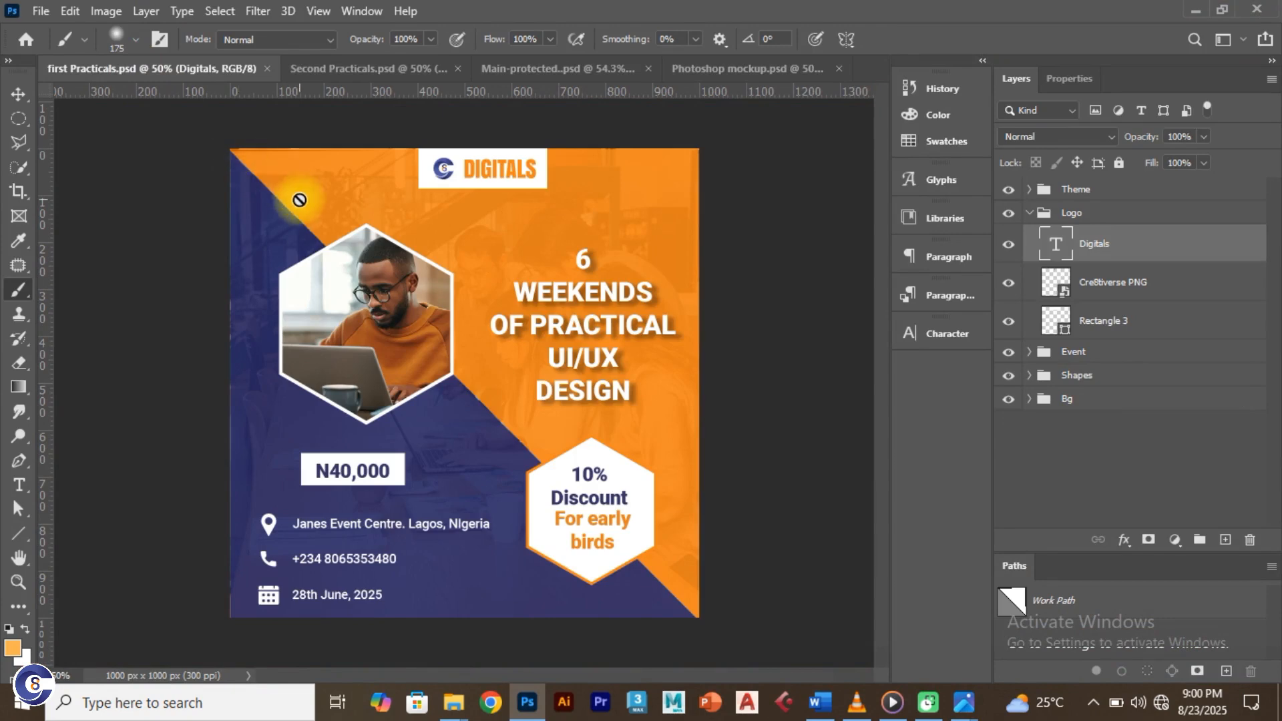
pyautogui.click(338, 72)
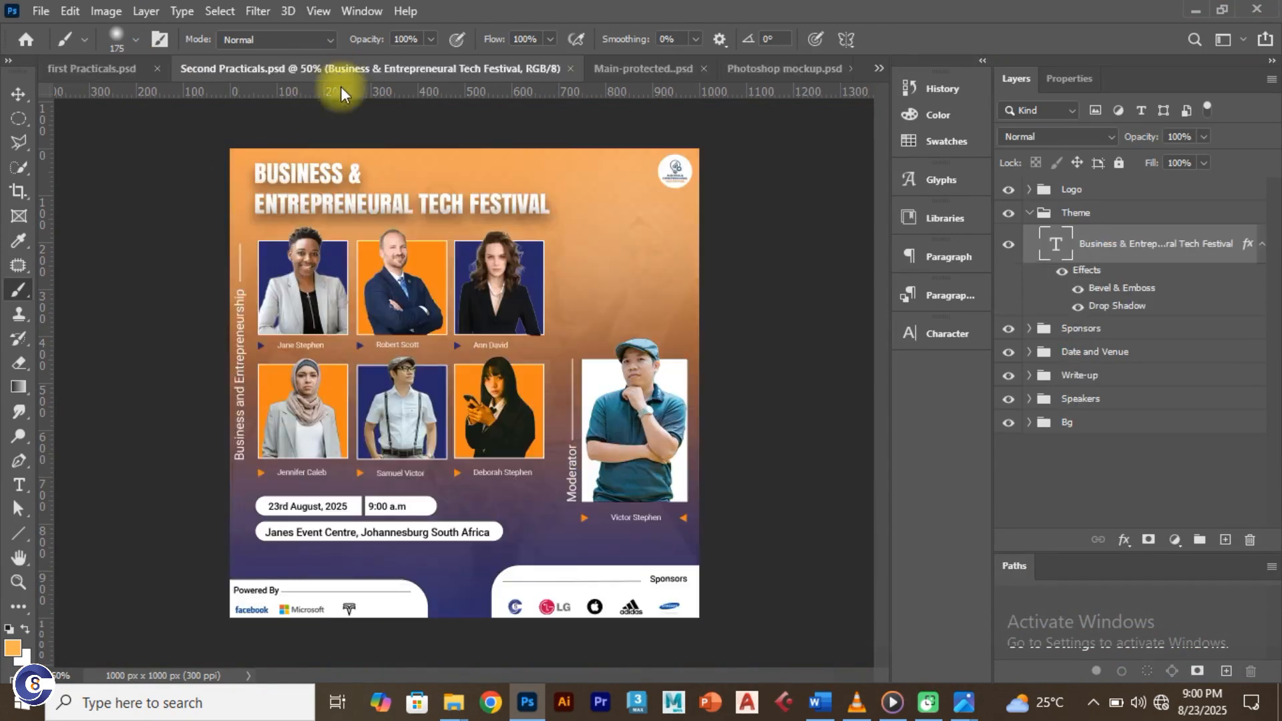
pyautogui.click(630, 68)
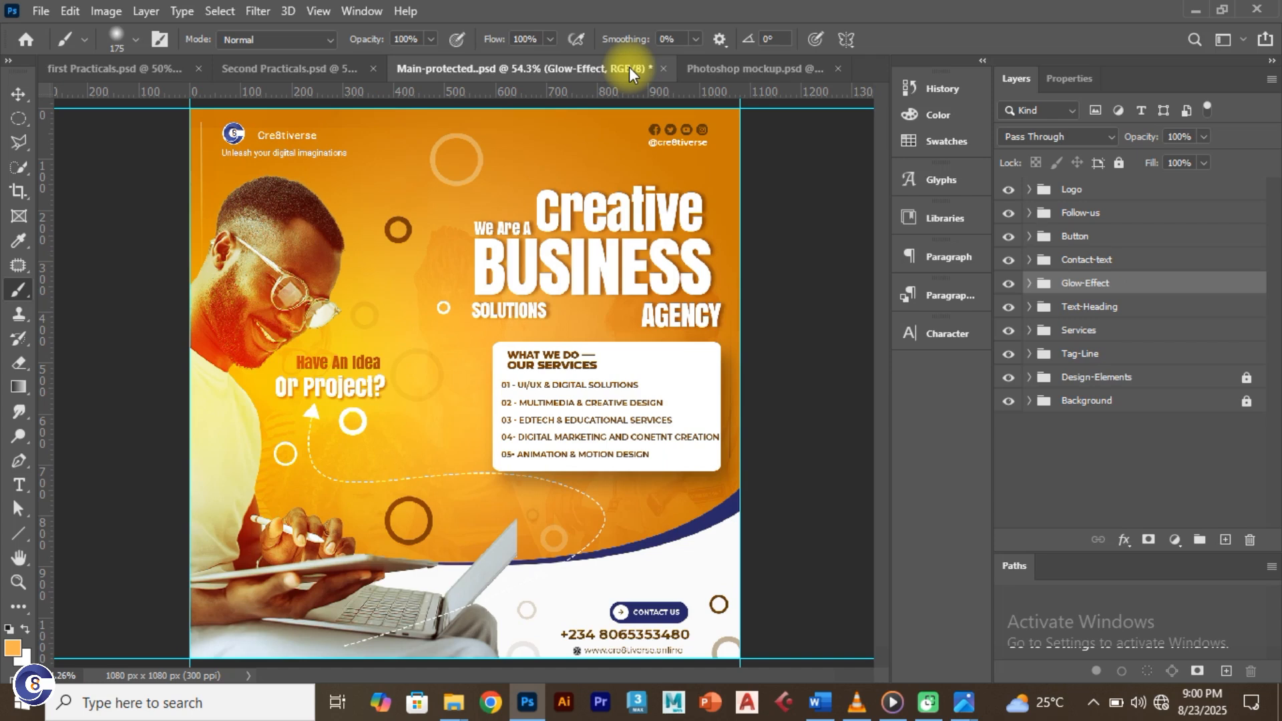